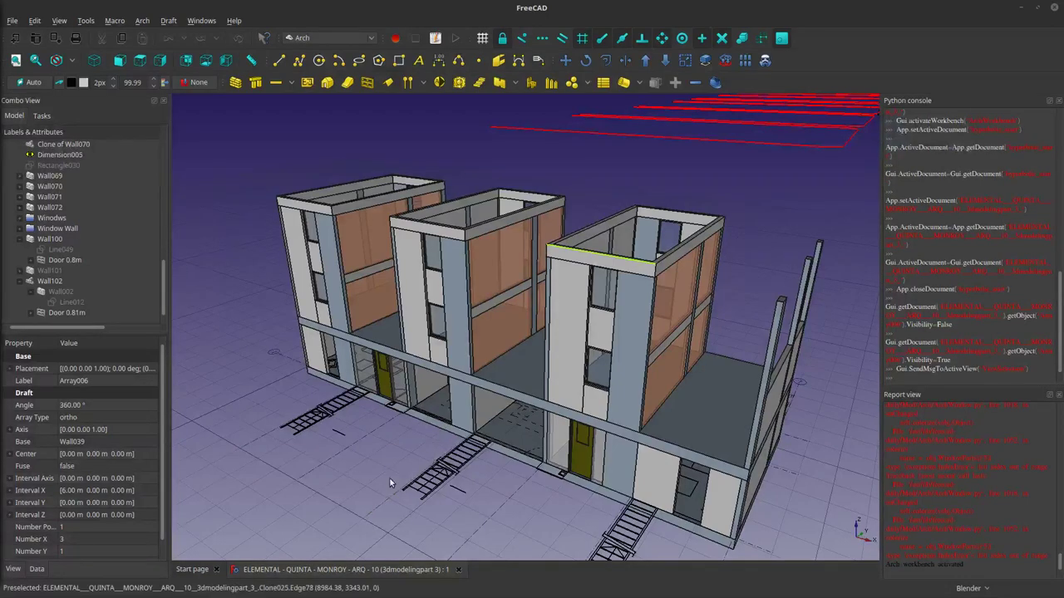
Examine the row-house model from several sides, including the ground-floor interior and the end unit's side walls and free-standing columns.
middle_click_drag(415, 447, 423, 421)
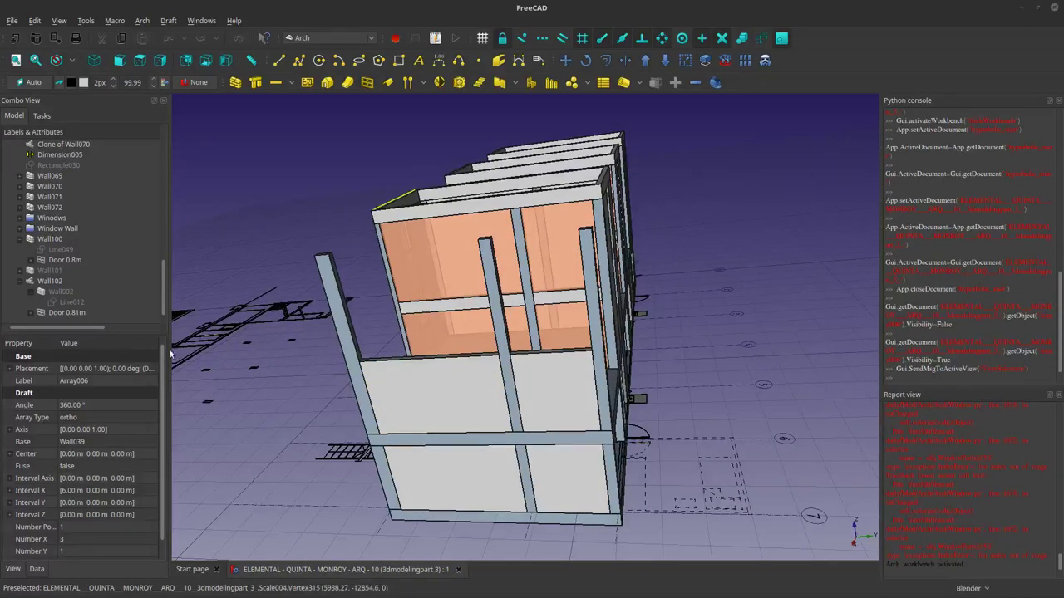
middle_click_drag(521, 388, 491, 318)
scroll(628, 462, "up", 6)
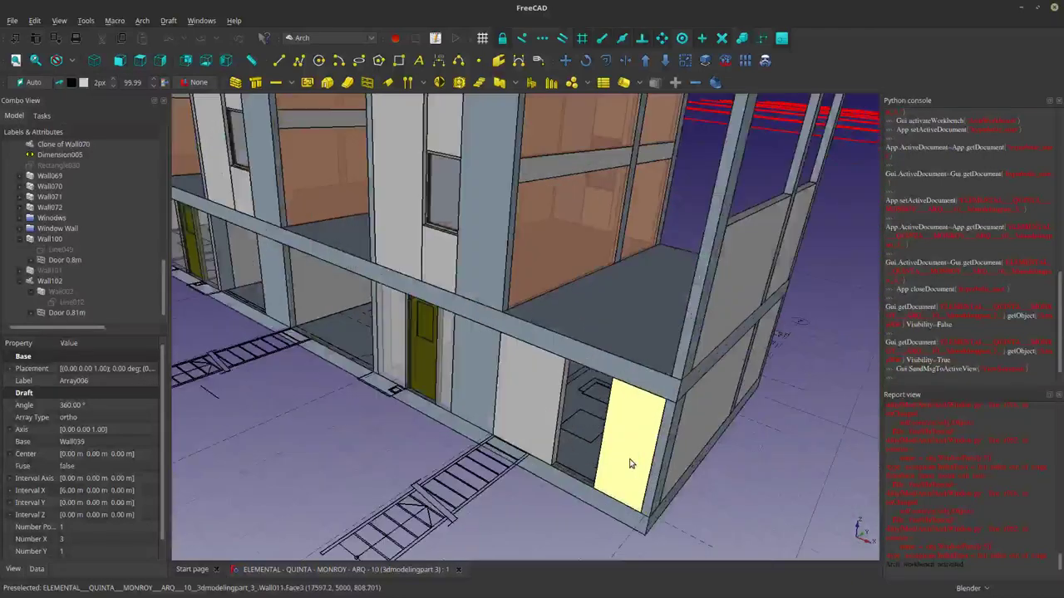
middle_click_drag(605, 393, 605, 393)
scroll(605, 393, "up", 5)
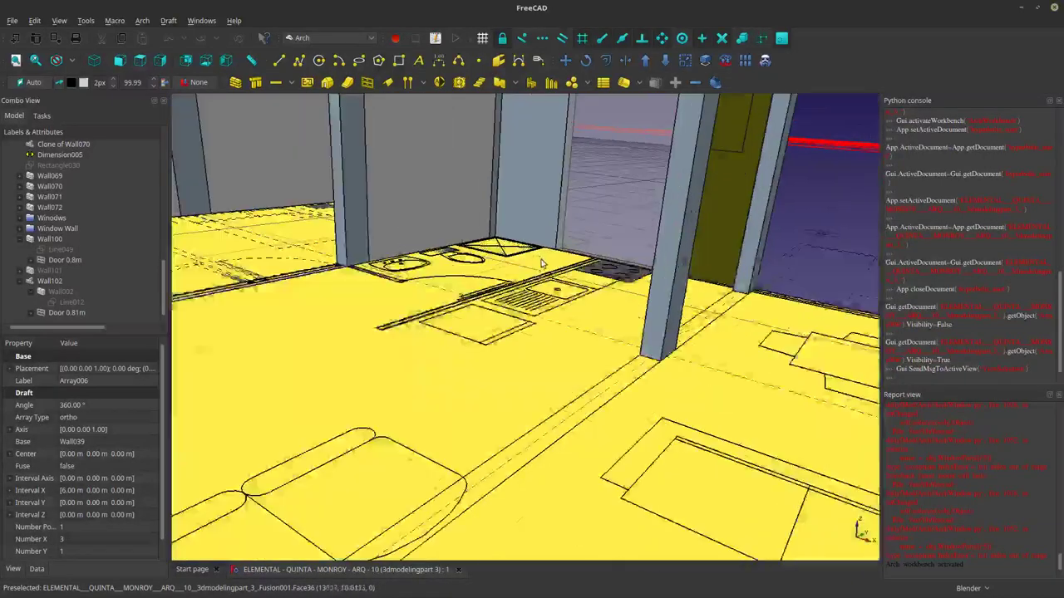
middle_click_drag(544, 344, 556, 397, "shift")
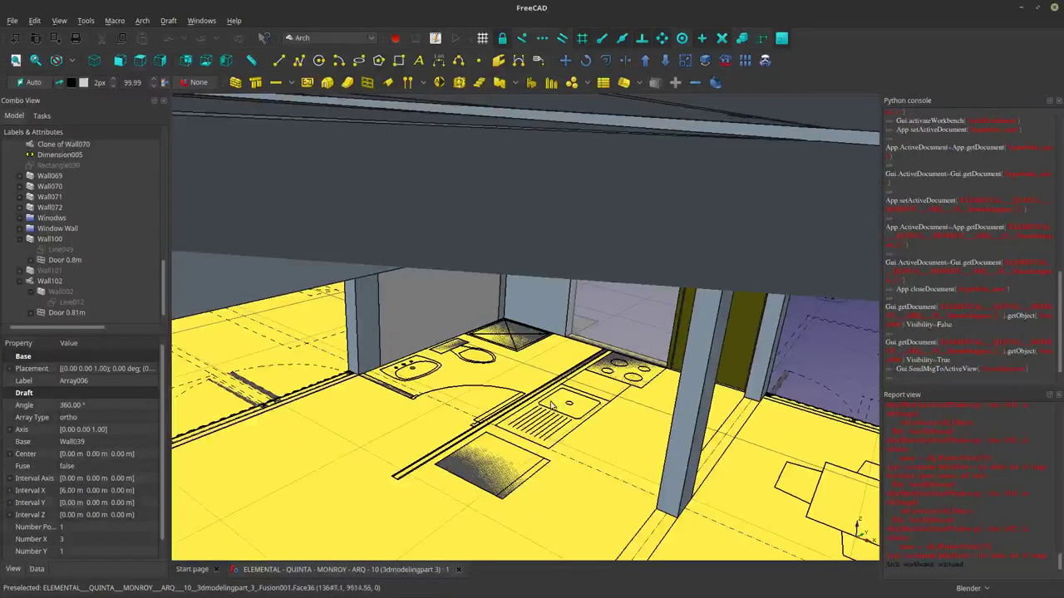
middle_click_drag(482, 405, 636, 398)
scroll(485, 400, "down", 8)
middle_click_drag(618, 332, 554, 410, "shift")
middle_click_drag(409, 360, 604, 366)
scroll(580, 373, "down", 3)
scroll(603, 371, "up", 3)
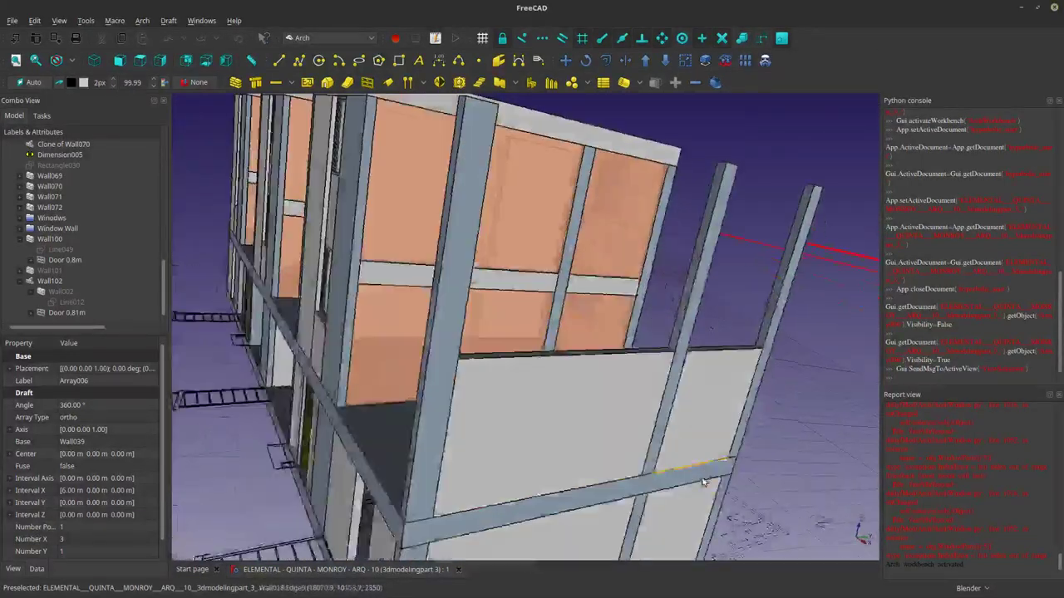
middle_click_drag(662, 475, 650, 427, "shift")
middle_click_drag(428, 342, 442, 365)
scroll(646, 422, "up", 1)
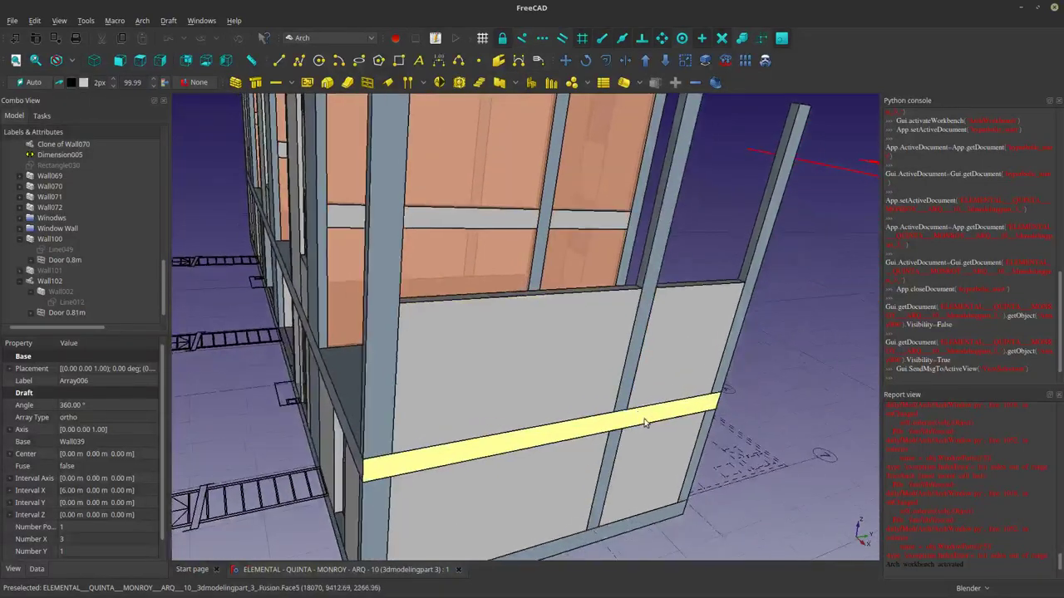
middle_click_drag(645, 422, 671, 408)
middle_click_drag(505, 359, 505, 349)
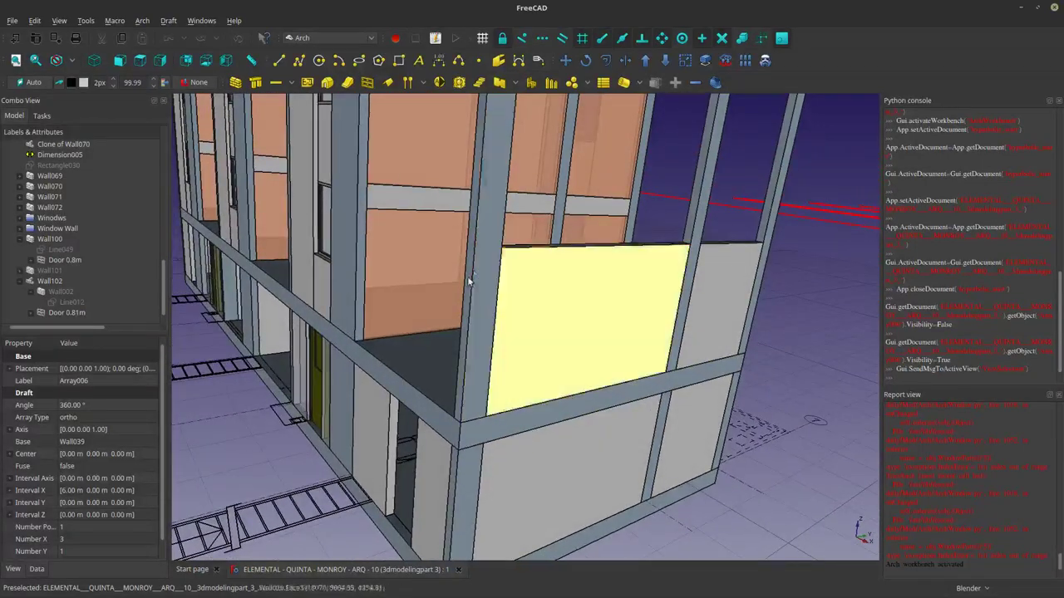
middle_click_drag(558, 261, 441, 282)
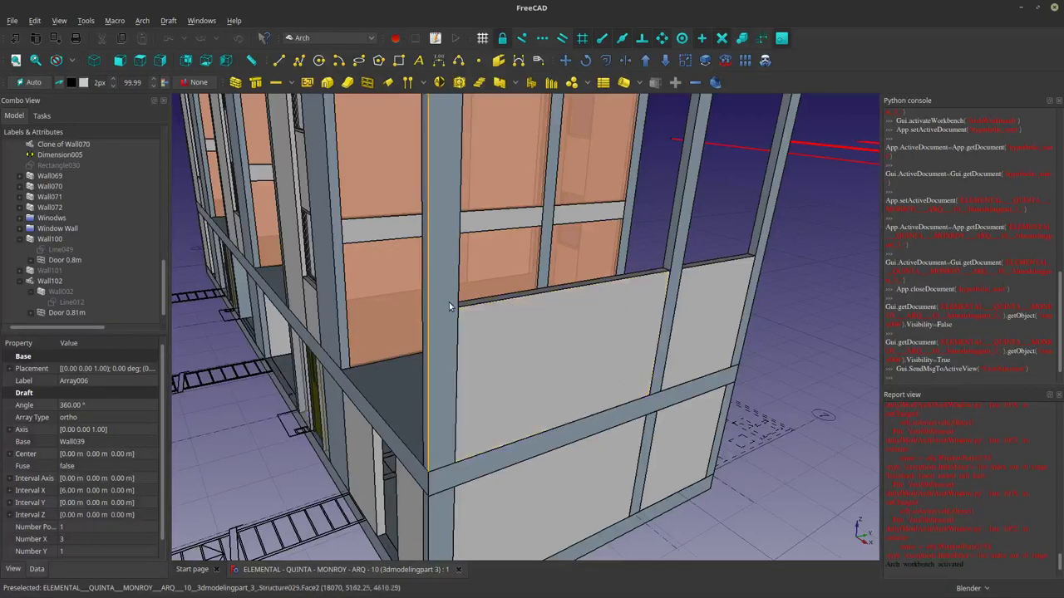
scroll(498, 332, "down", 5)
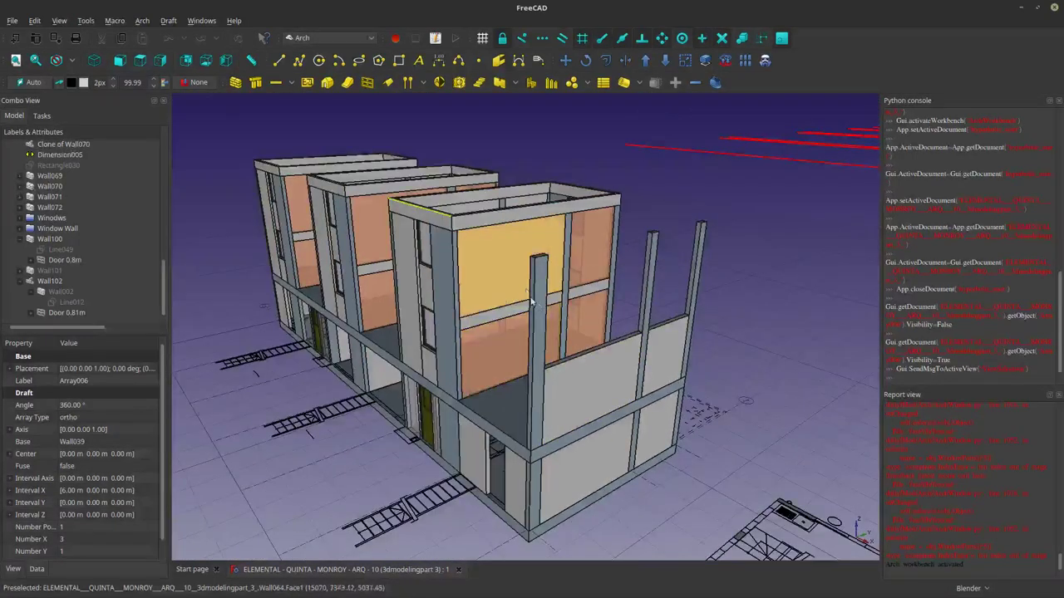
Hide and show again the front free-standing column at the corner of the end unit.
left_click(542, 305)
key("space")
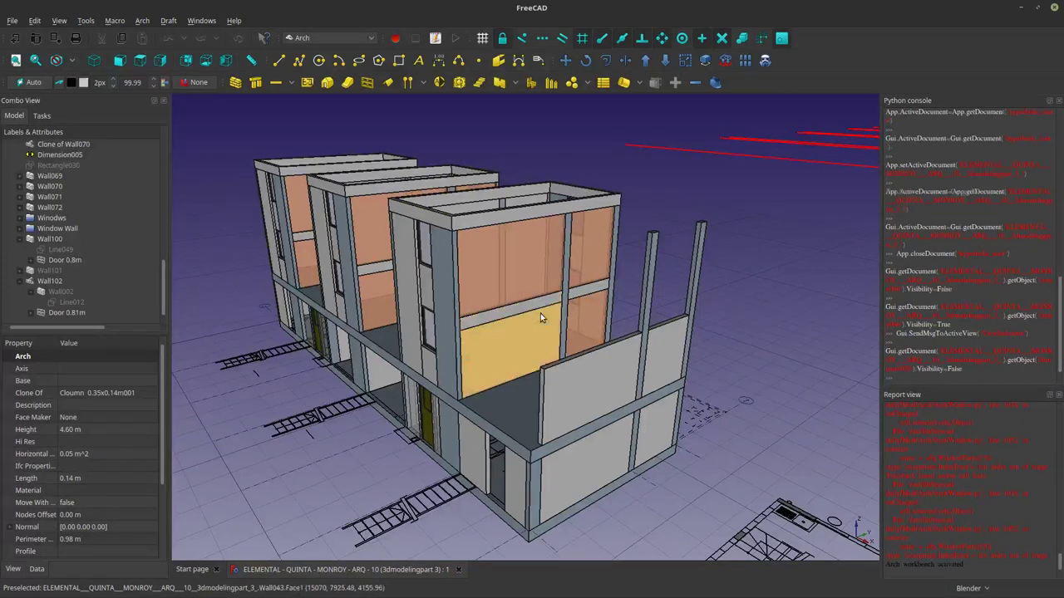
key("space")
scroll(581, 320, "down", 3)
scroll(605, 331, "up", 3)
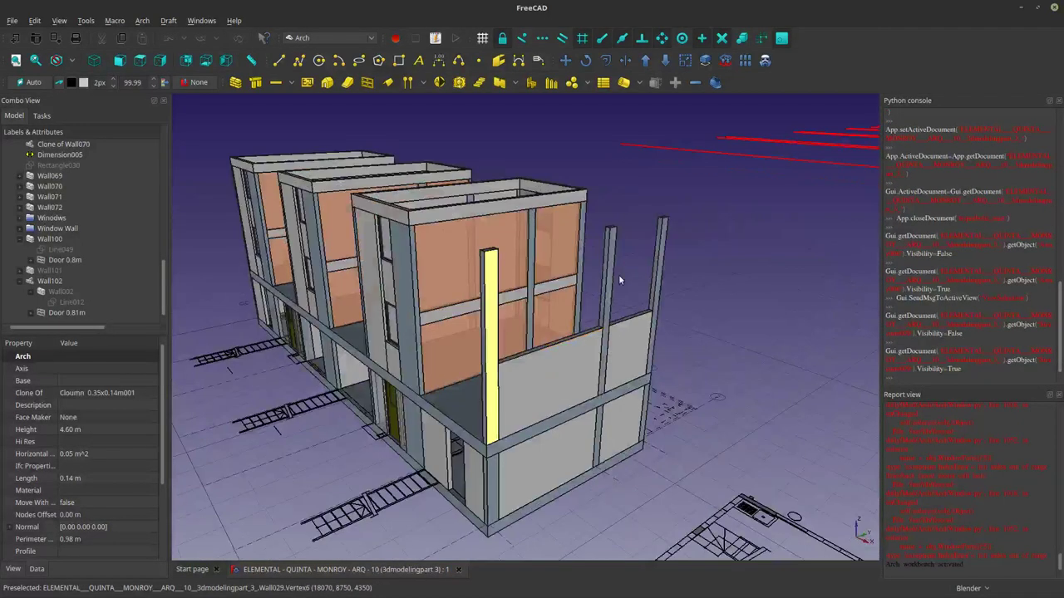
key("space")
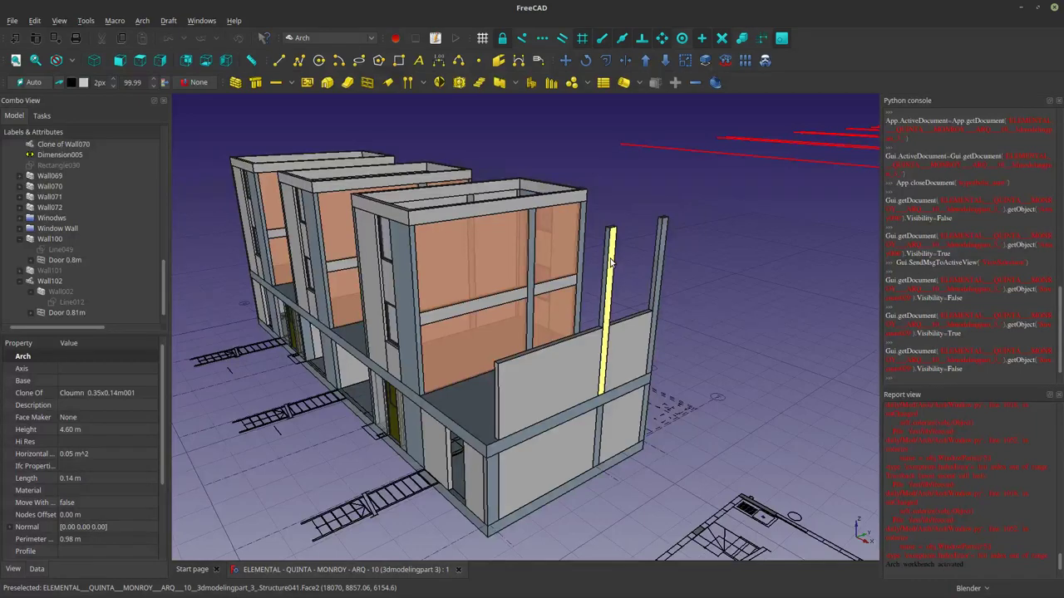
key("space")
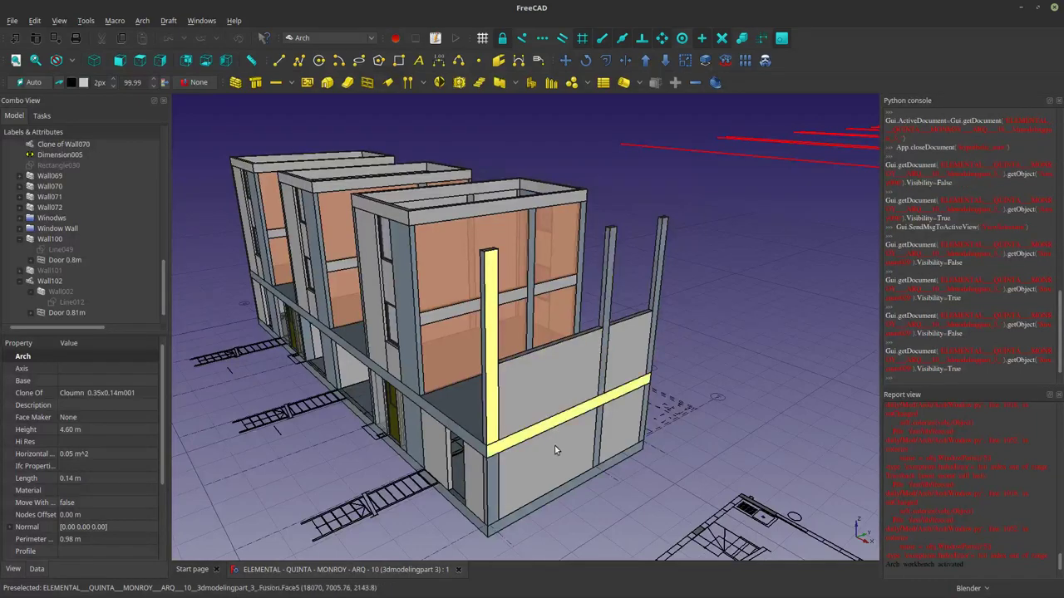
Locate the end unit's front corner column in the model tree and select its source object, Cloumn 0.35x0.14m001.
middle_click_drag(554, 446, 601, 364)
scroll(447, 437, "up", 3)
scroll(579, 263, "down", 3)
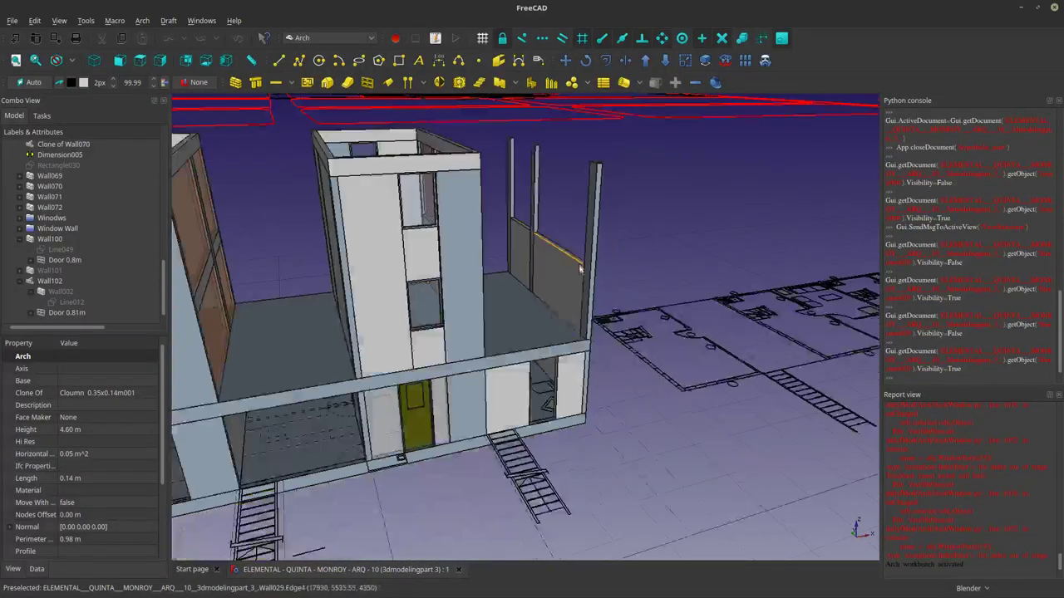
middle_click_drag(585, 270, 685, 287, "shift")
scroll(522, 334, "down", 3)
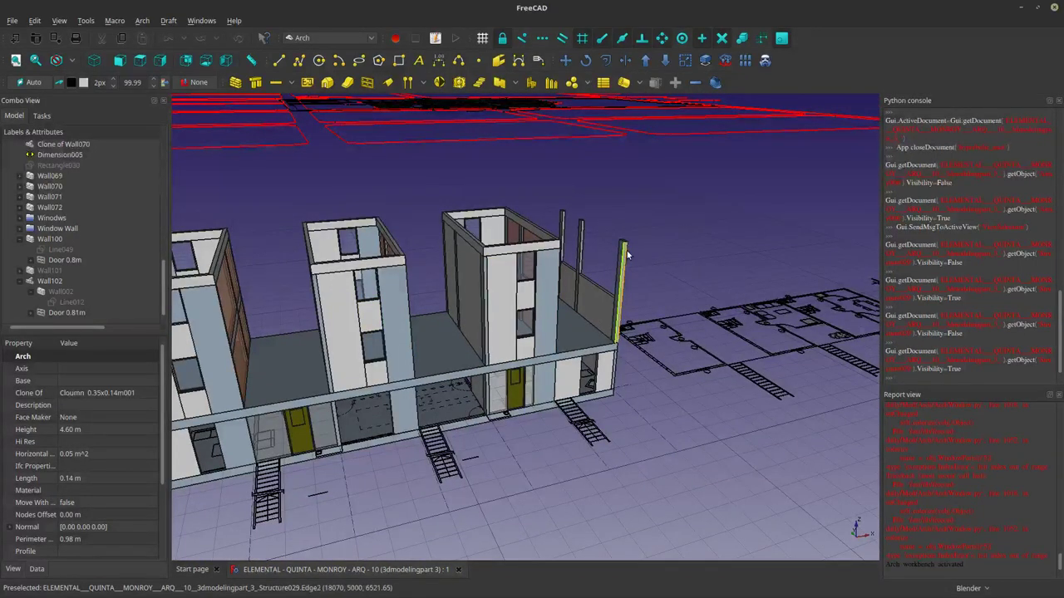
right_click(626, 253)
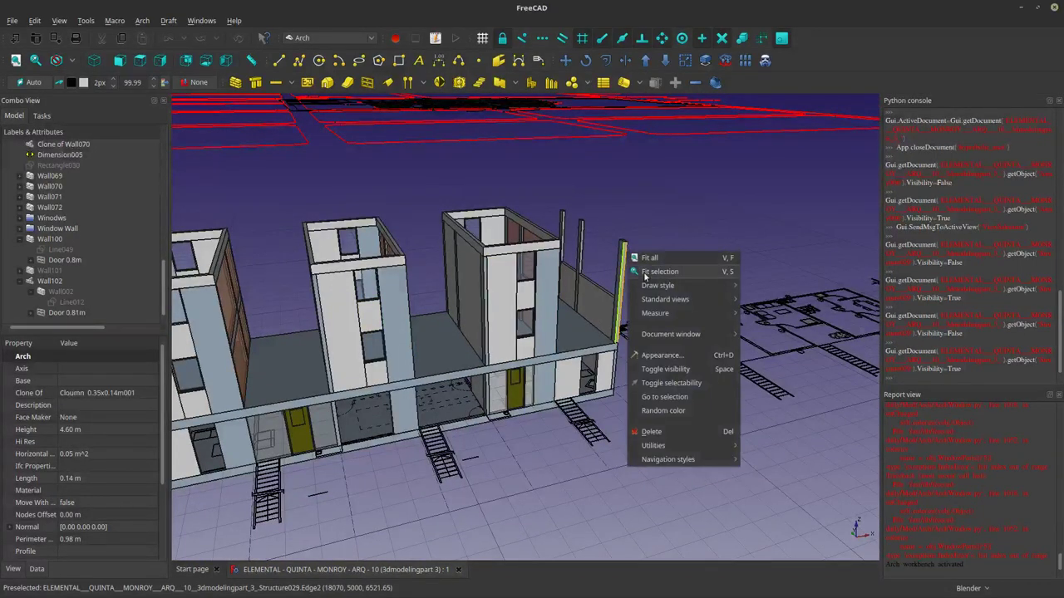
left_click(657, 398)
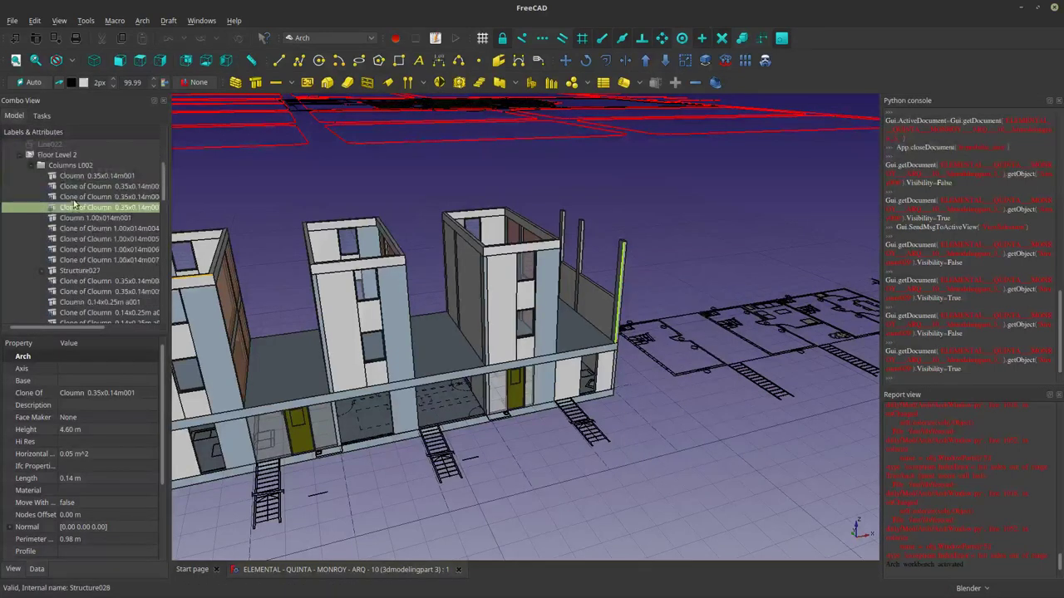
middle_click_drag(474, 396, 600, 416, "shift")
left_click(67, 177)
Duplicate the column Cloumn 0.35x0.14m001 by copying and pasting it.
middle_click_drag(249, 362, 652, 366)
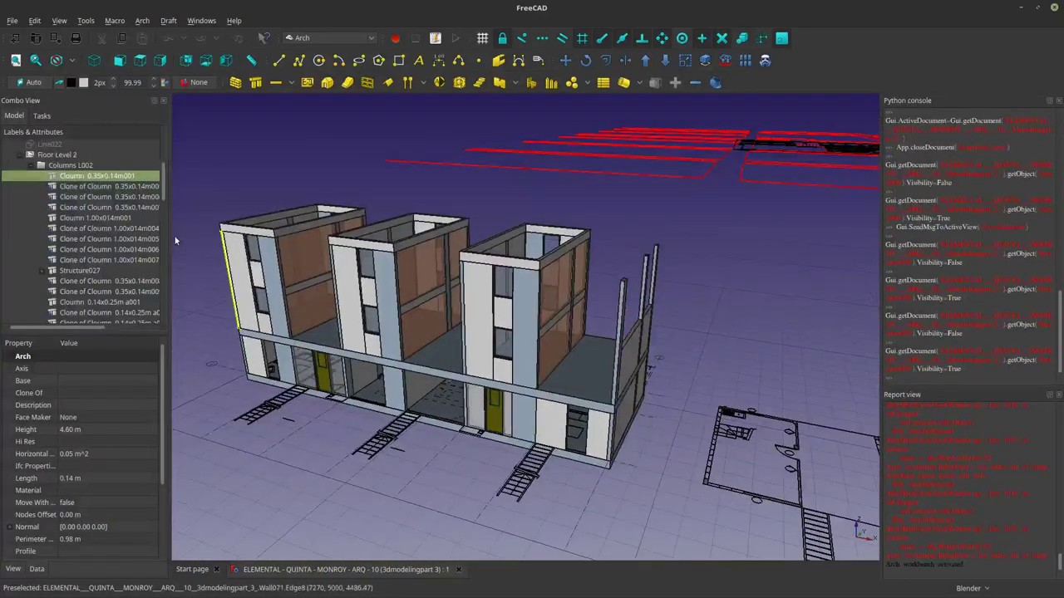
scroll(579, 356, "up", 5)
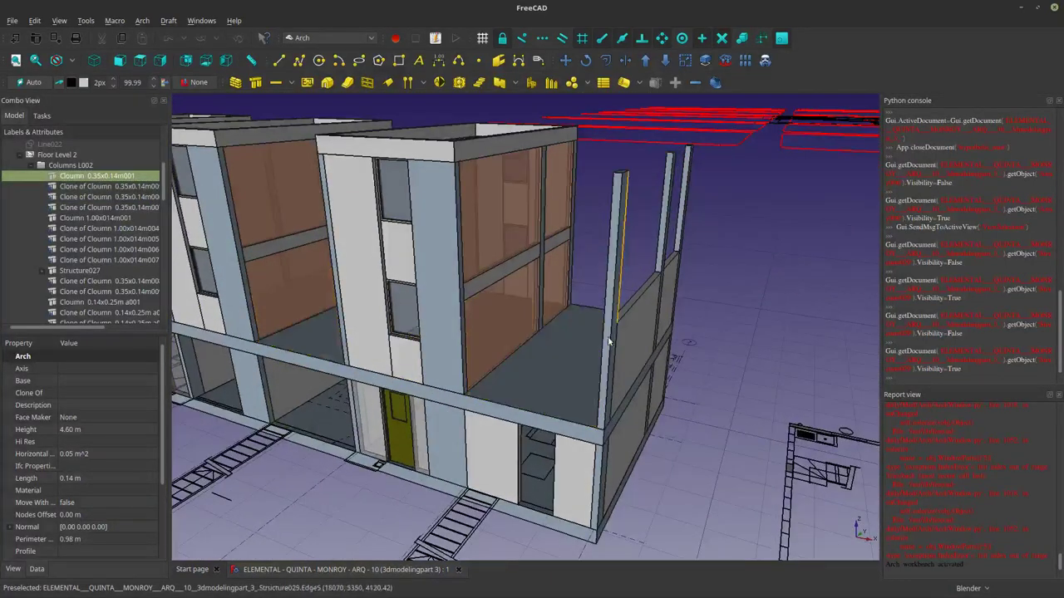
middle_click_drag(579, 354, 418, 330)
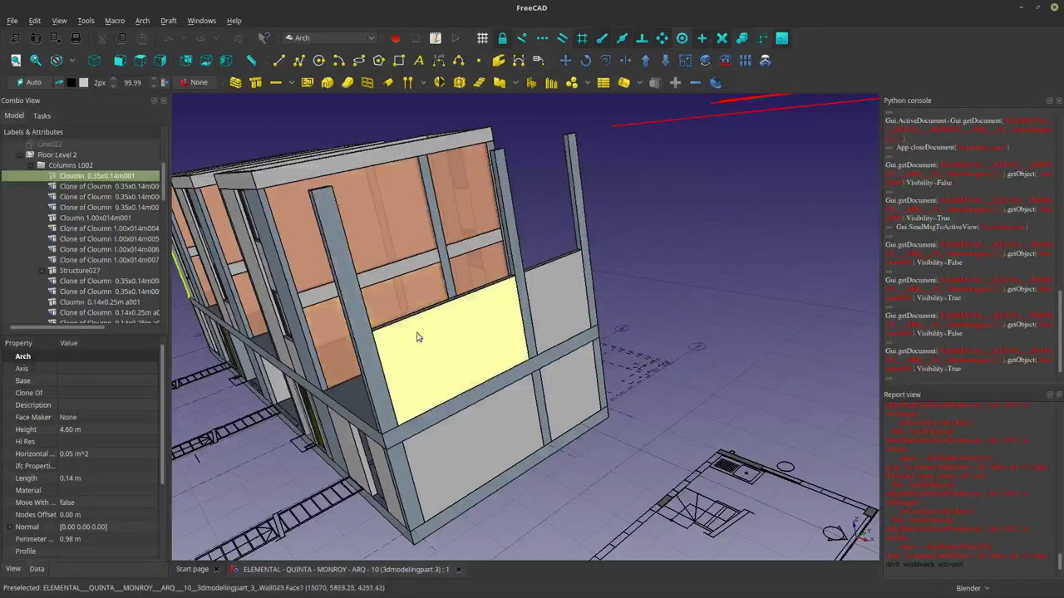
scroll(368, 444, "up", 5)
middle_click_drag(456, 477, 416, 459)
middle_click_drag(691, 468, 691, 482)
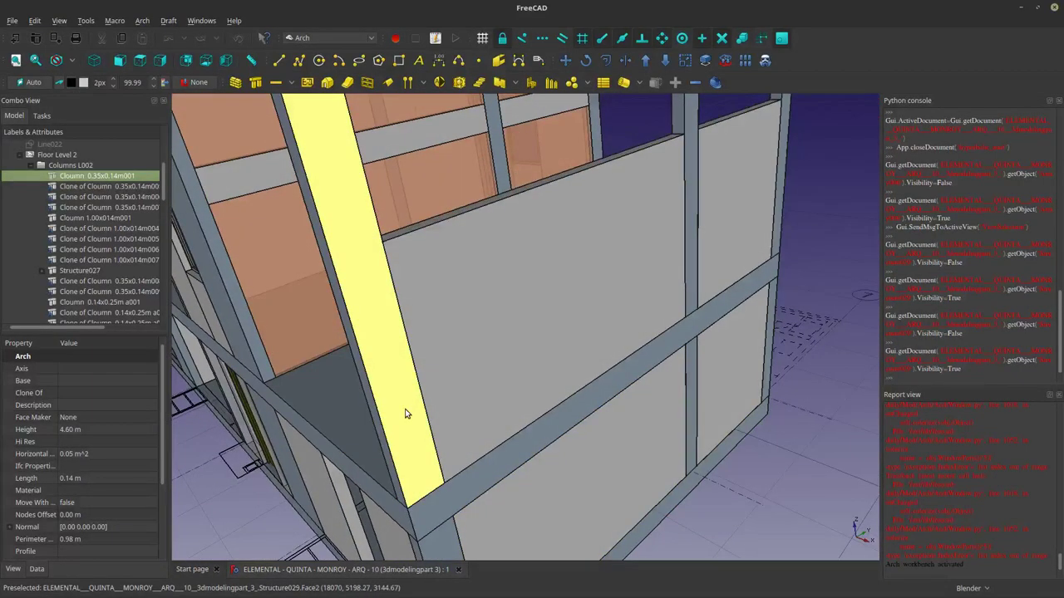
right_click(77, 177)
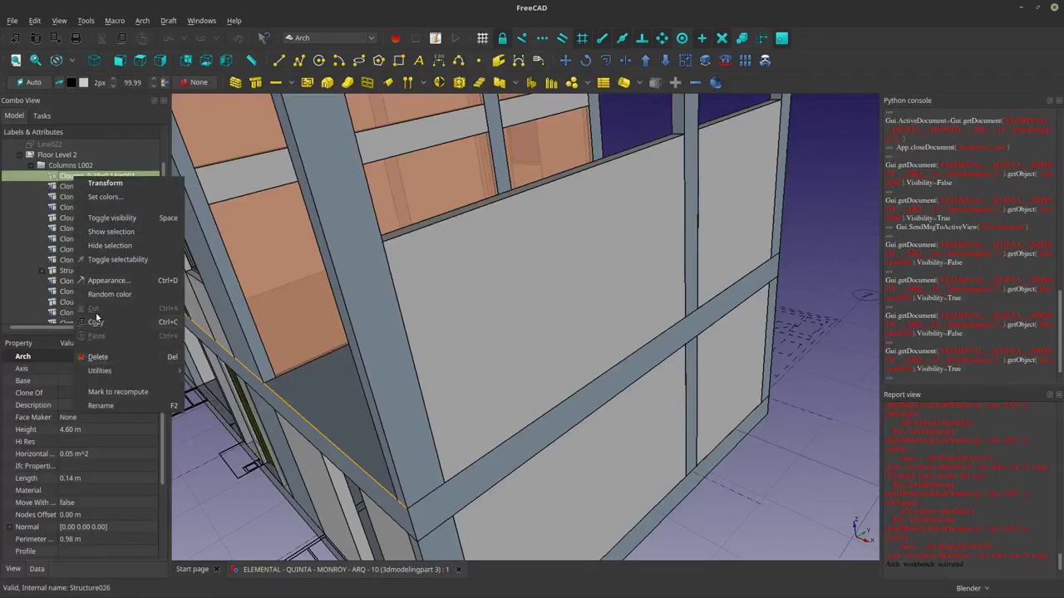
left_click(100, 326)
right_click(80, 175)
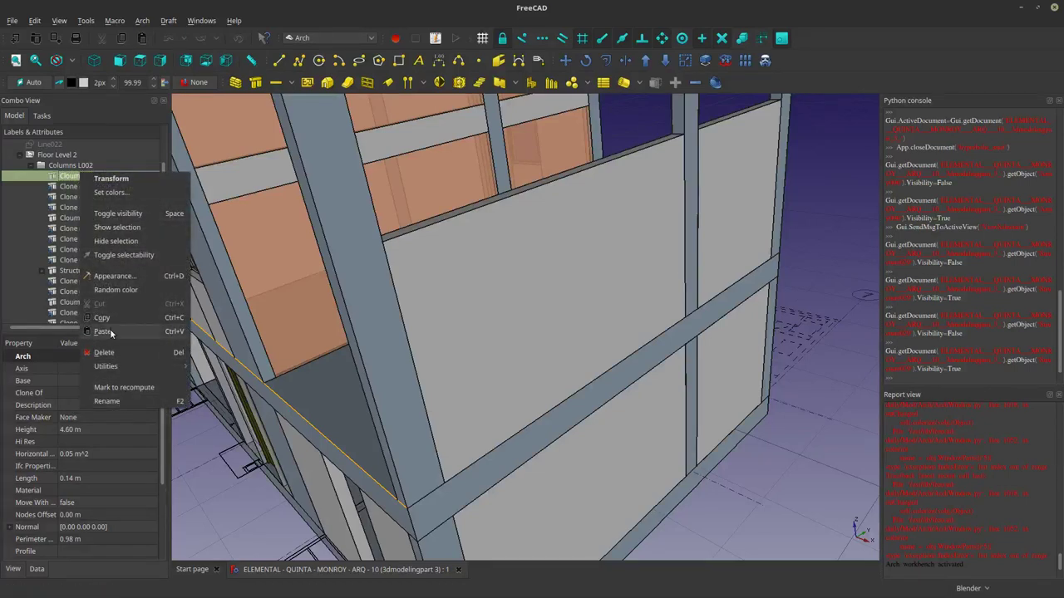
left_click(106, 331)
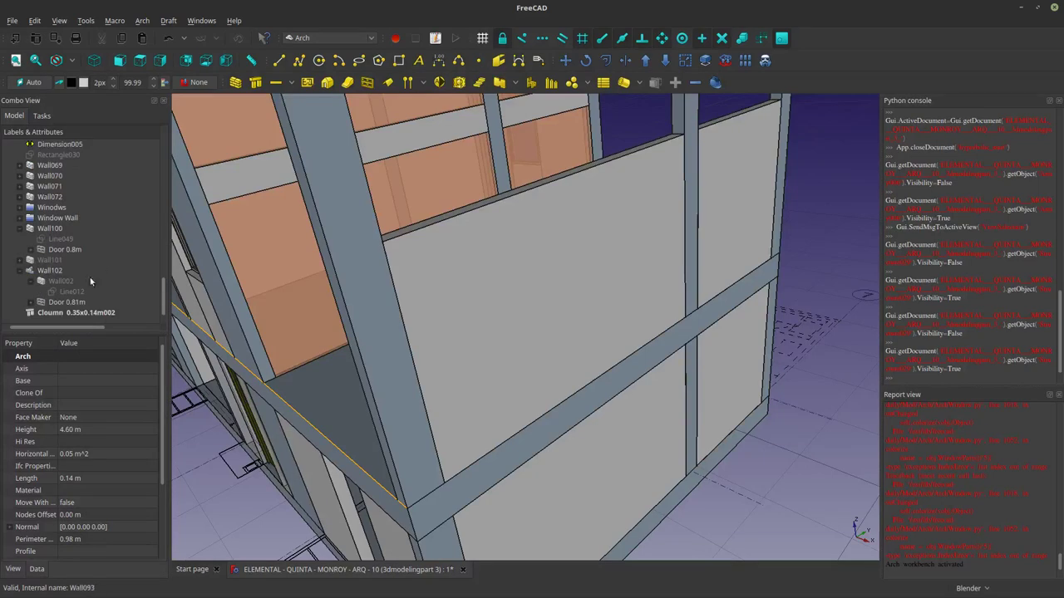
Delete the three free-standing columns along the outer side wall of the end unit.
scroll(316, 387, "down", 5)
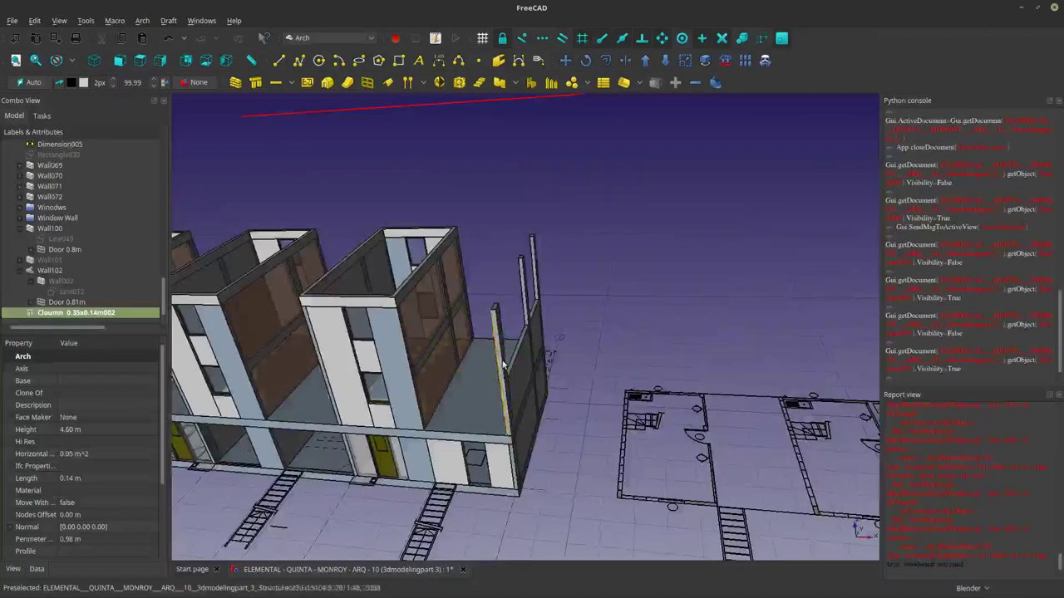
middle_click_drag(502, 319, 482, 330)
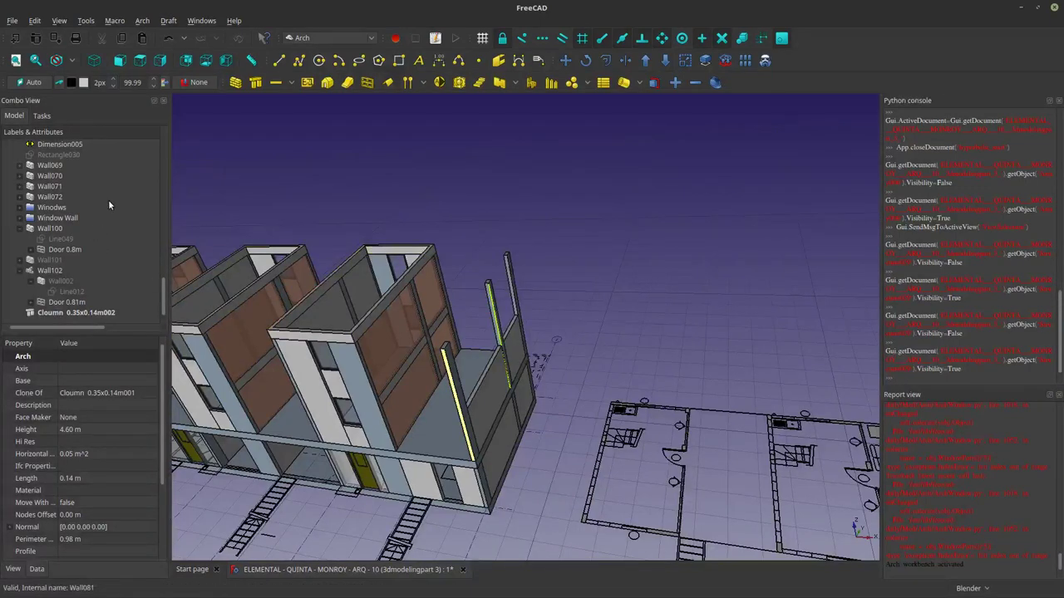
scroll(108, 200, "up", 8)
scroll(89, 227, "up", 2)
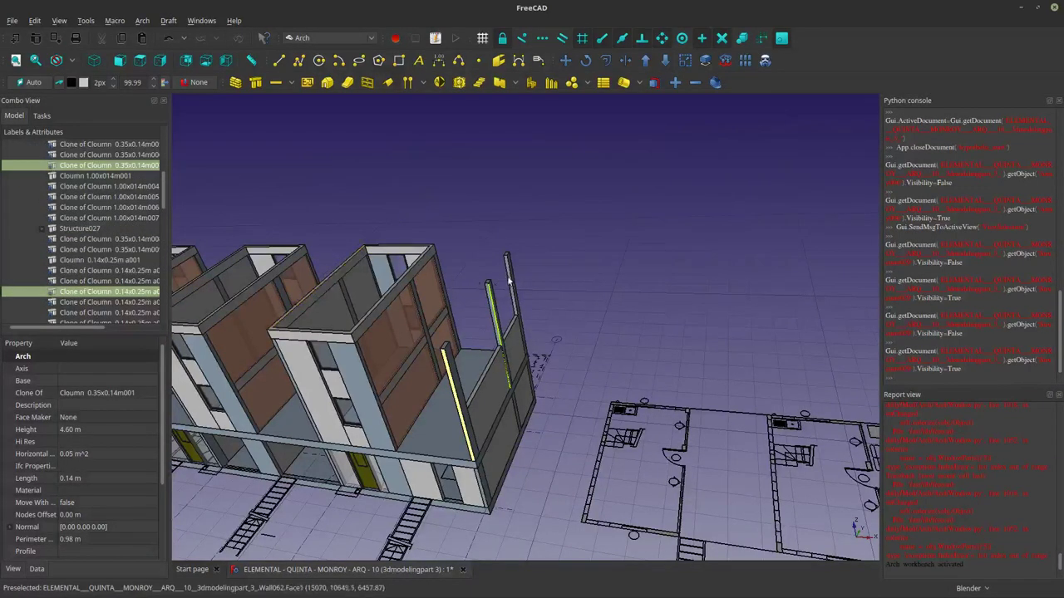
scroll(155, 237, "down", 2)
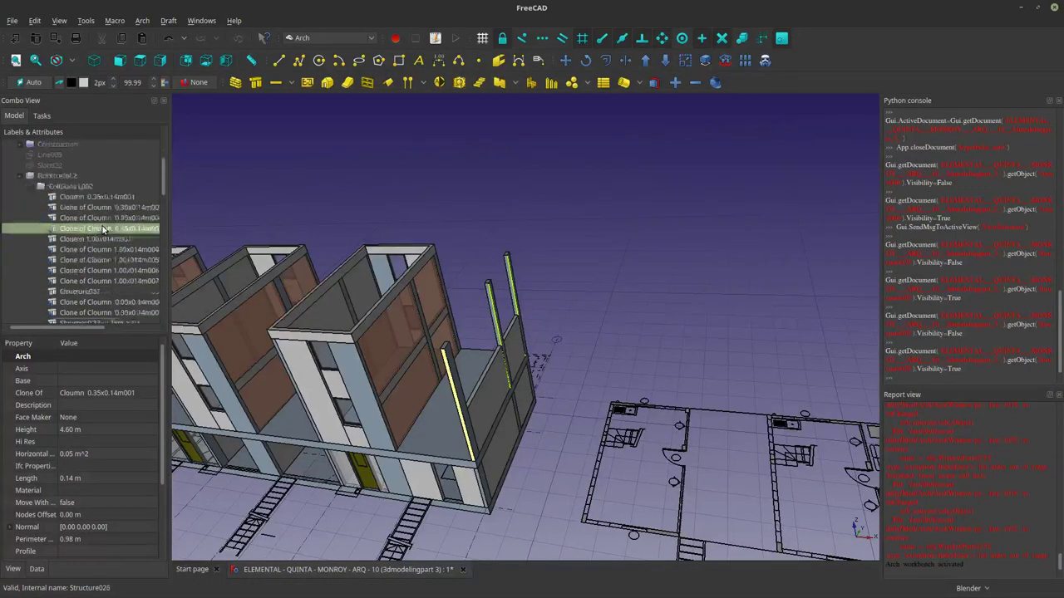
right_click(449, 198)
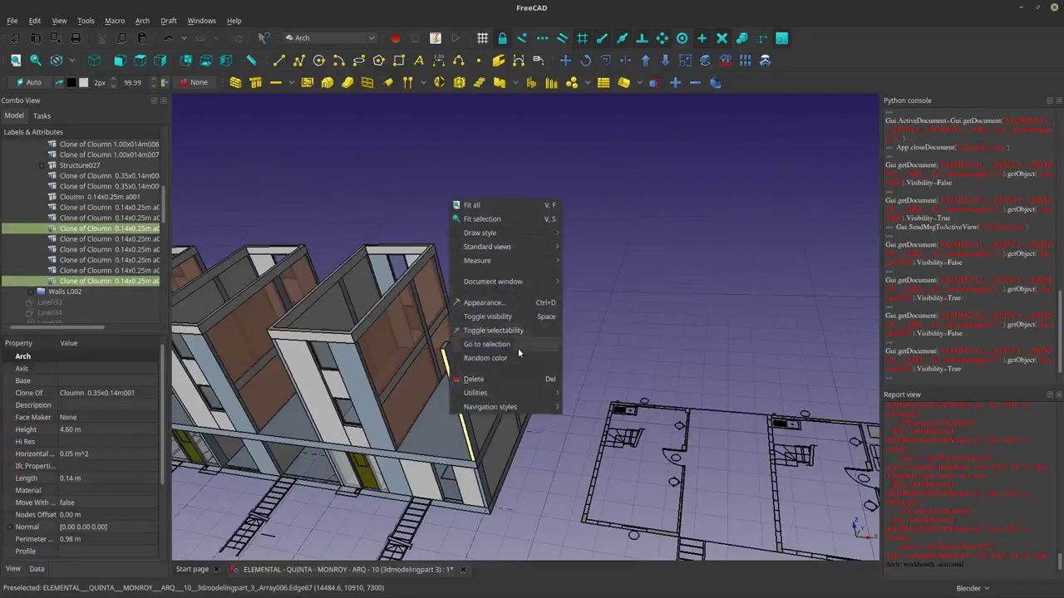
left_click(512, 380)
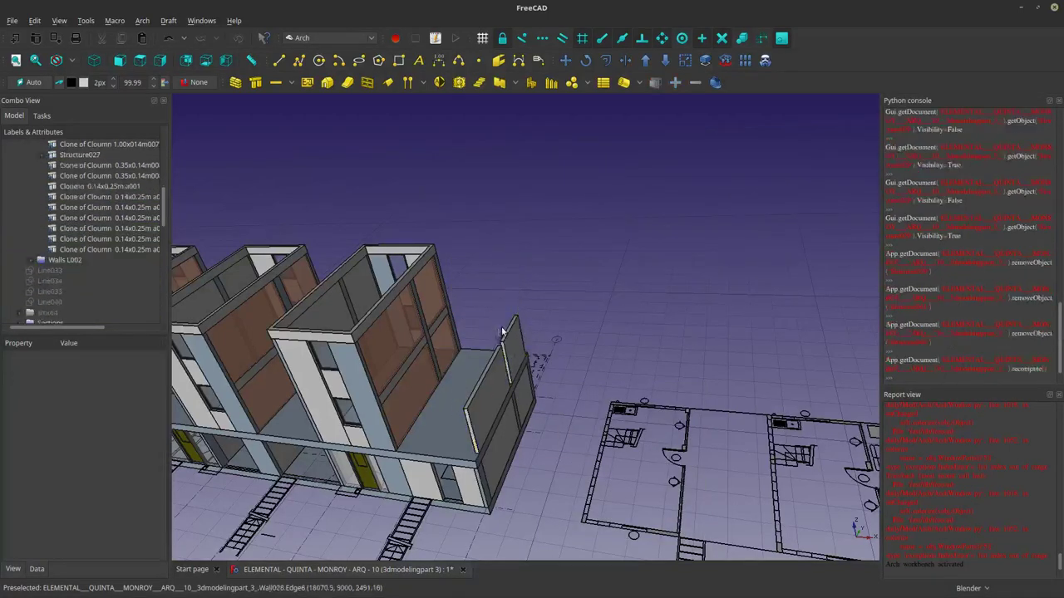
Set the working plane to the top face of the level 2 slab.
scroll(510, 341, "down", 3)
middle_click_drag(453, 379, 581, 307)
scroll(462, 345, "up", 3)
scroll(80, 227, "down", 5)
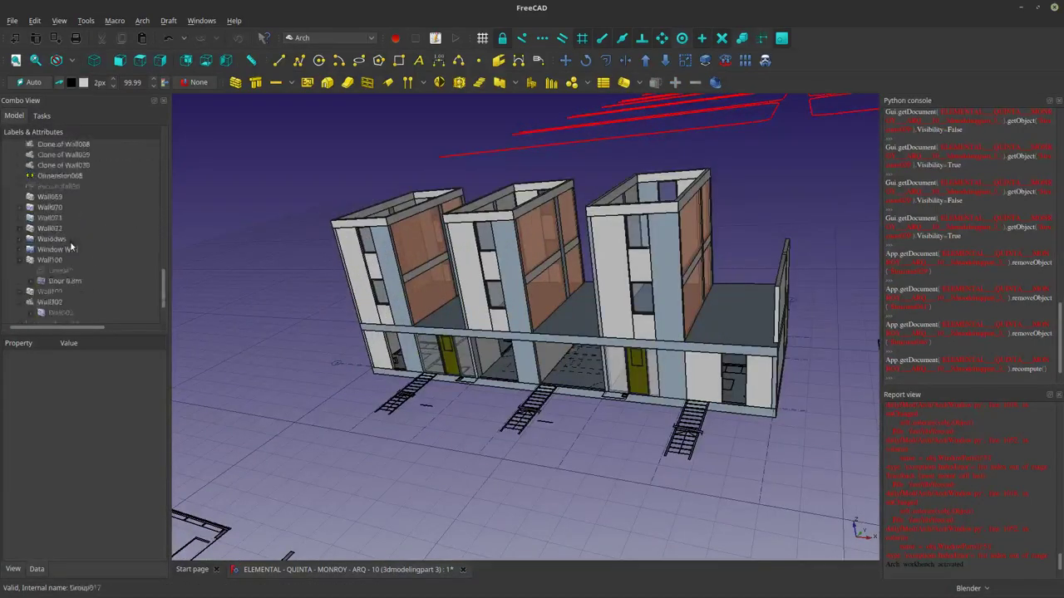
left_click(63, 312)
middle_click_drag(582, 395, 646, 379)
scroll(581, 326, "up", 3)
left_click(582, 322)
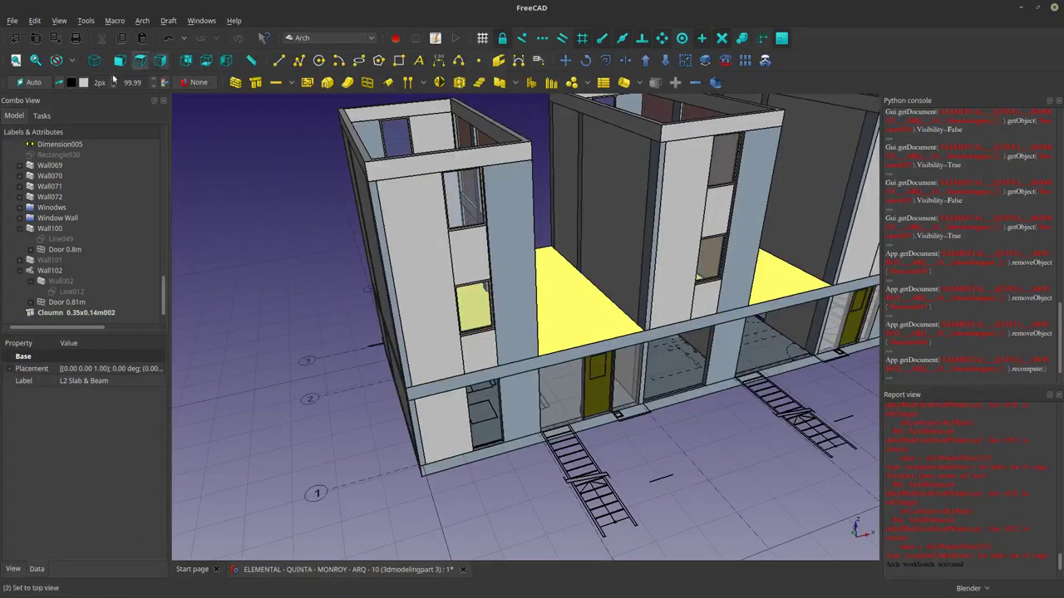
left_click(31, 82)
left_click(362, 440)
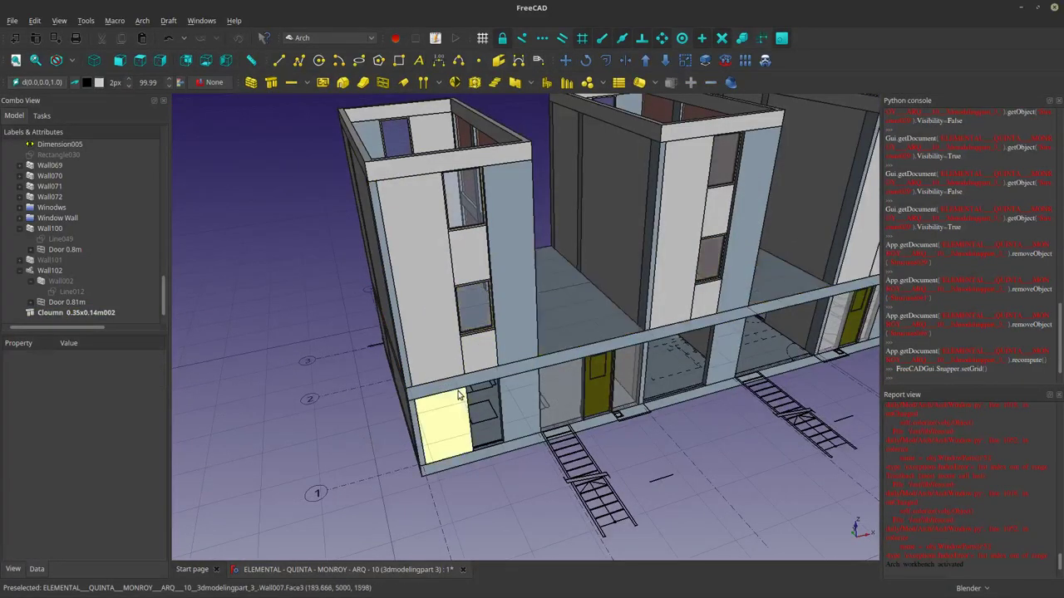
Move the copied column Cloumn 0.35x0.14m002 from the first unit's front corner to the front outer corner of the opposite end unit's level 2 slab.
scroll(460, 392, "up", 5)
scroll(481, 390, "down", 5)
left_click(48, 309)
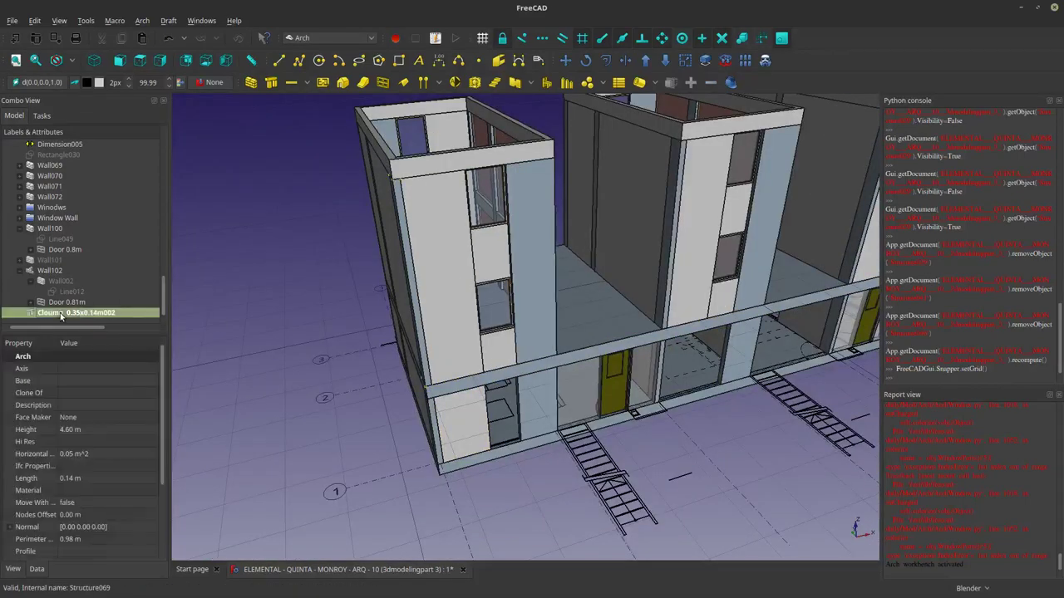
middle_click_drag(474, 145, 511, 135)
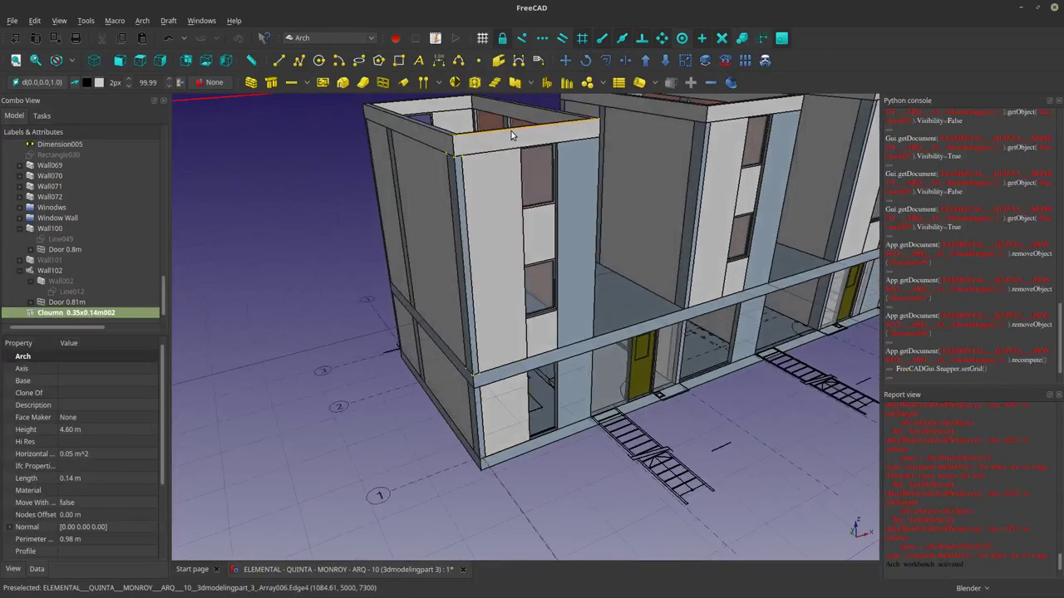
left_click(566, 60)
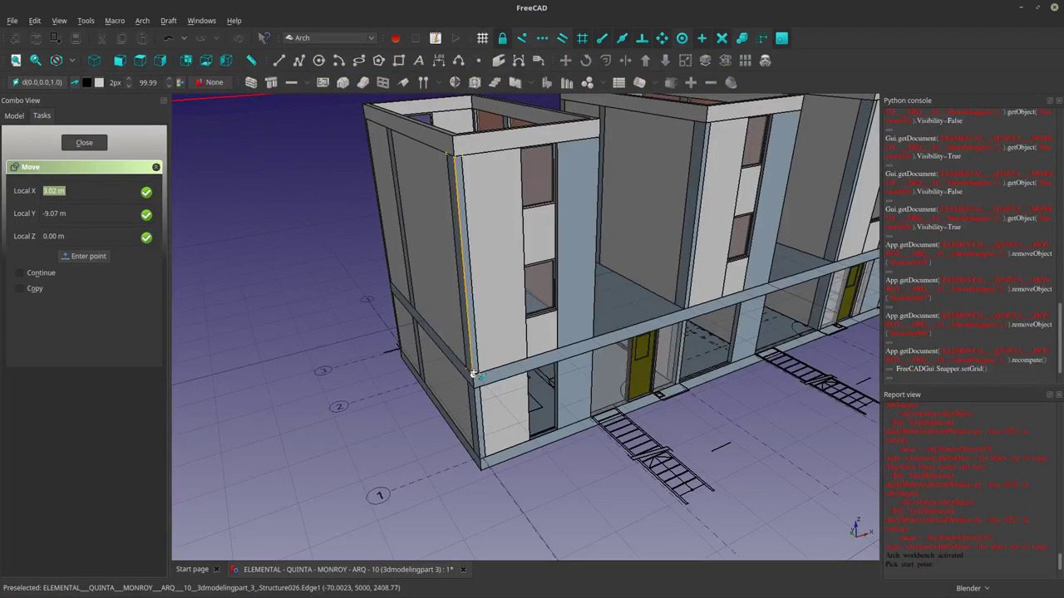
scroll(473, 374, "down", 5)
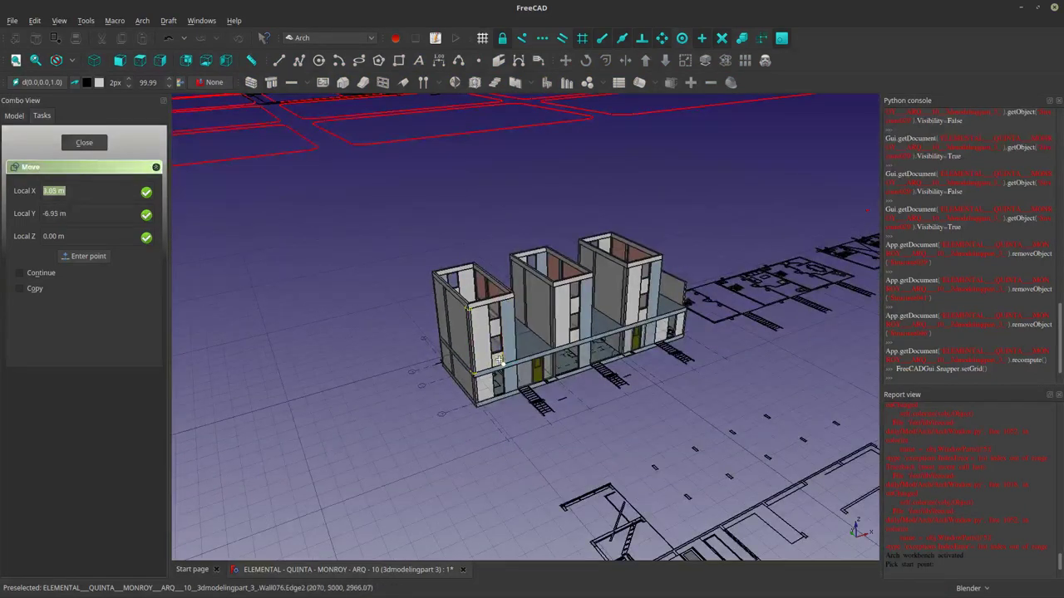
scroll(499, 378, "up", 8)
scroll(508, 381, "up", 5)
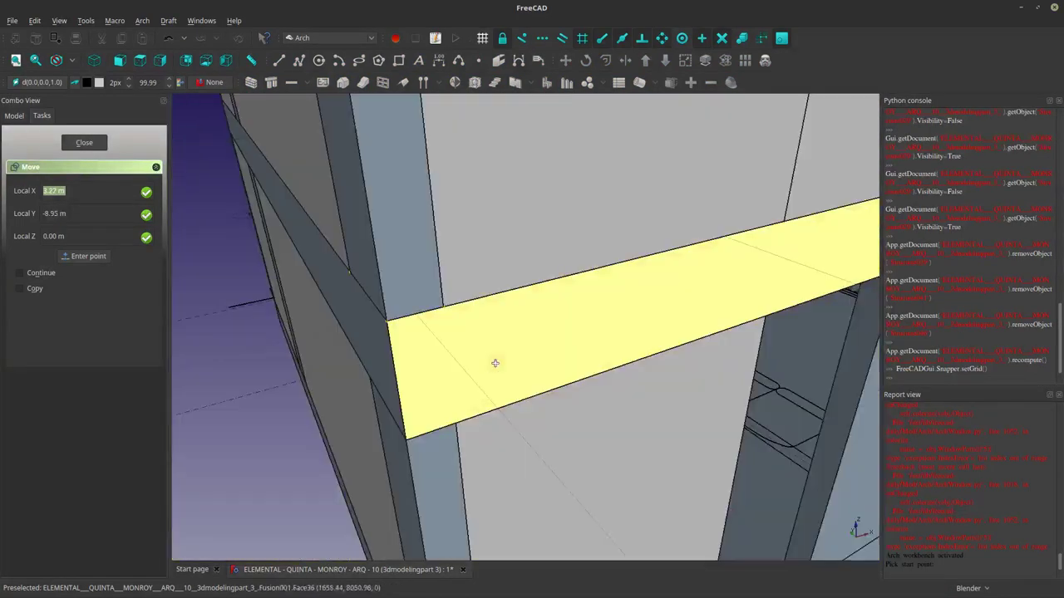
left_click(445, 297)
scroll(445, 296, "down", 10)
scroll(552, 313, "up", 10)
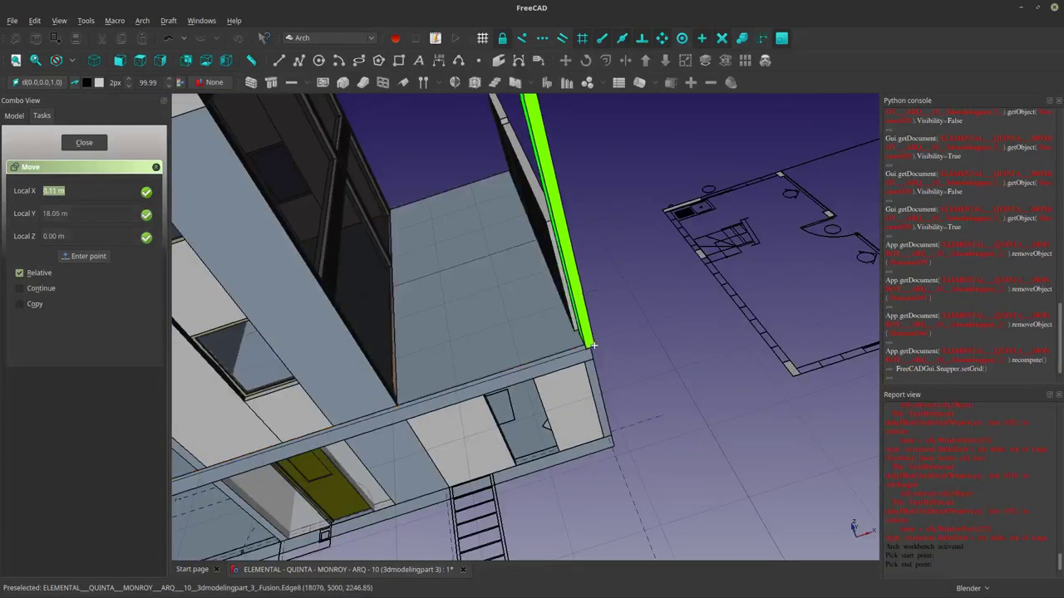
left_click(595, 369)
Measure the height of the low outer side wall and the face area of the relocated corner column.
middle_click_drag(595, 370, 376, 238)
scroll(467, 287, "up", 3)
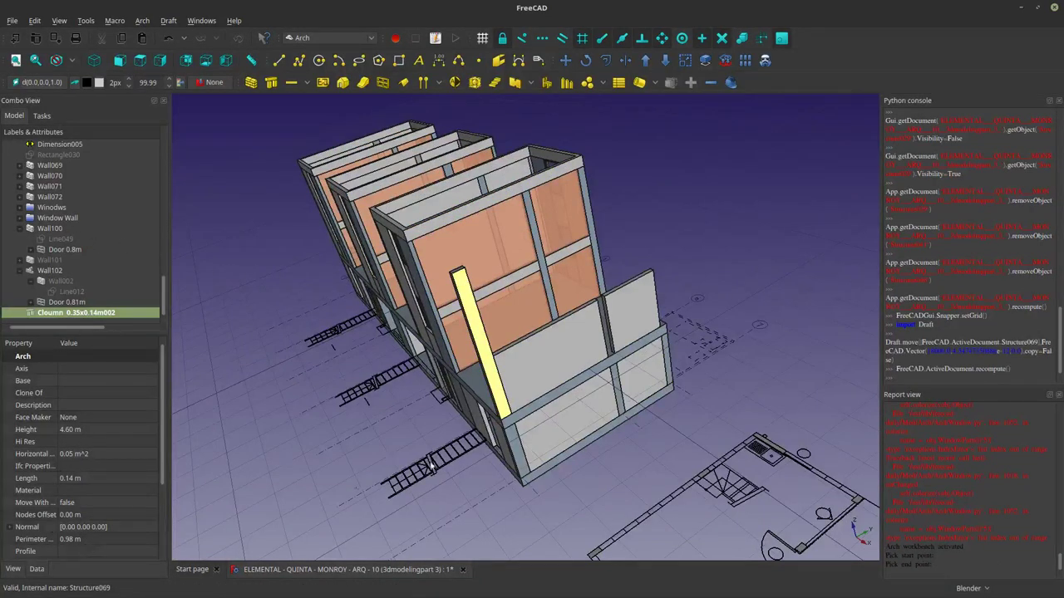
left_click(635, 303)
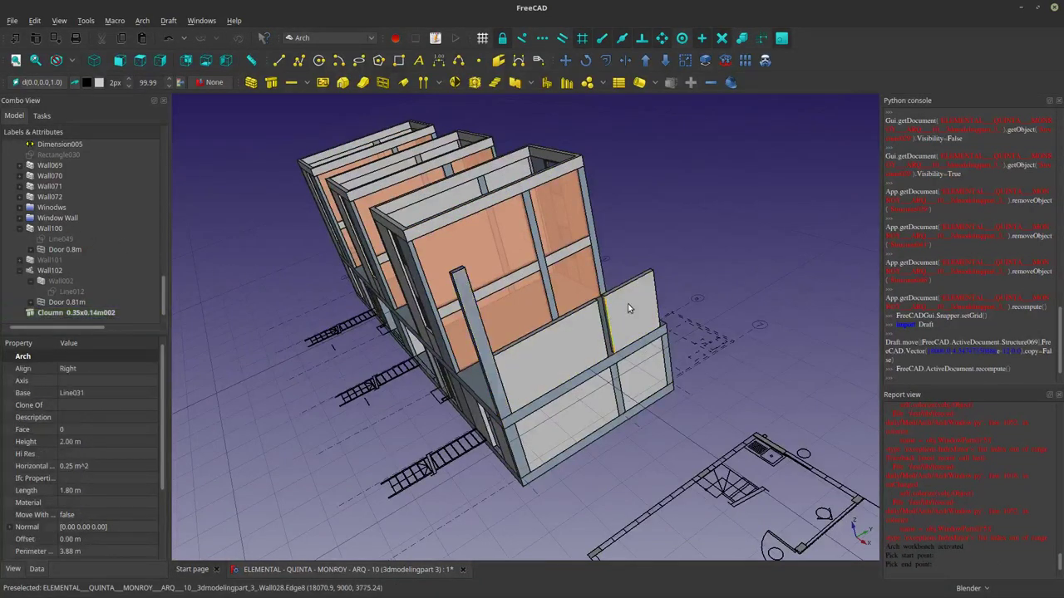
left_click(736, 81)
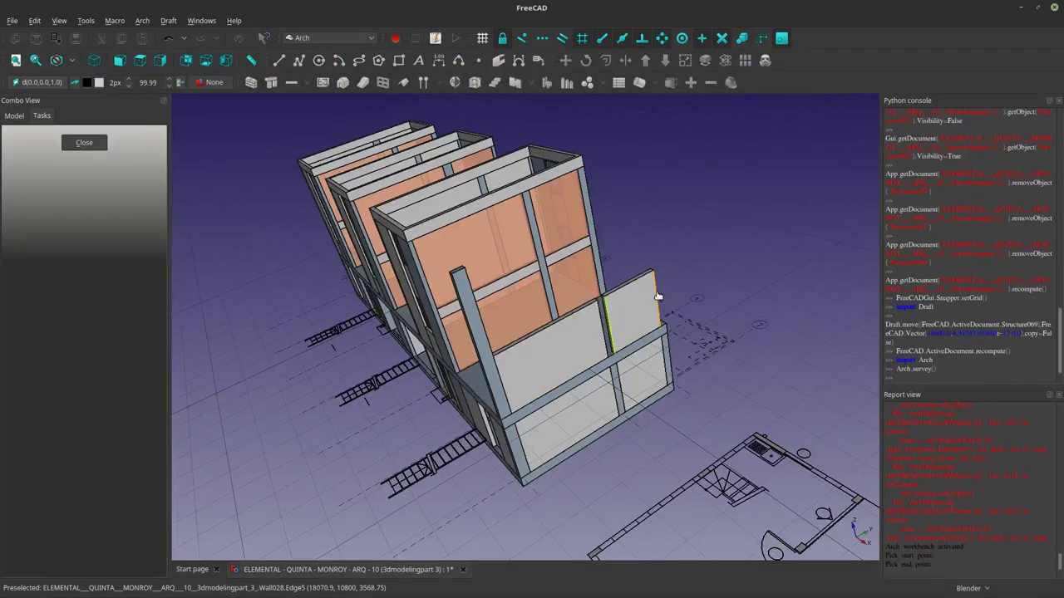
left_click(466, 313)
left_click(393, 457)
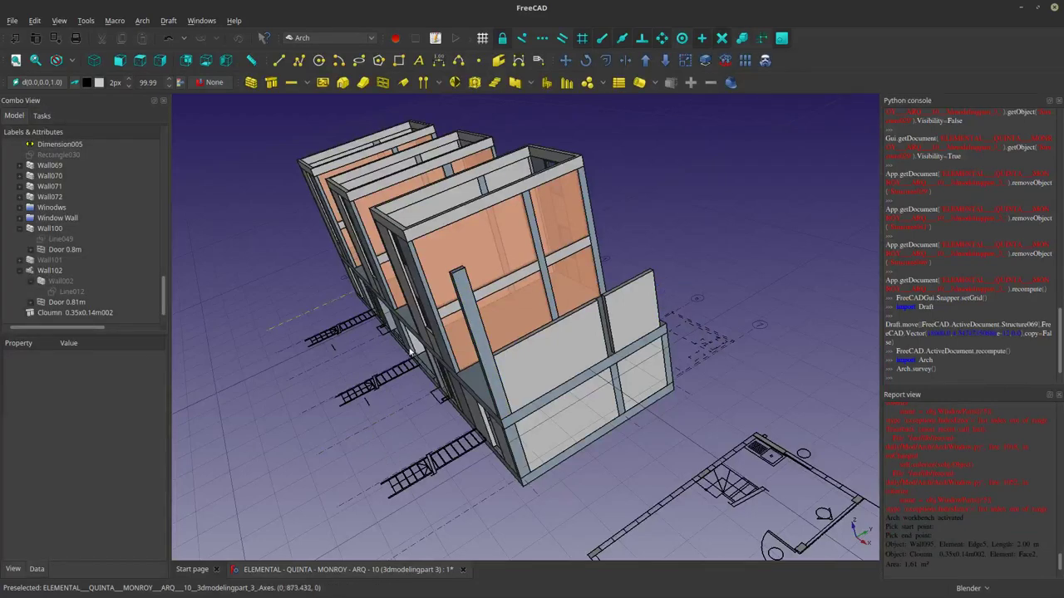
Set the height of the relocated corner column to 2 m.
left_click(478, 330)
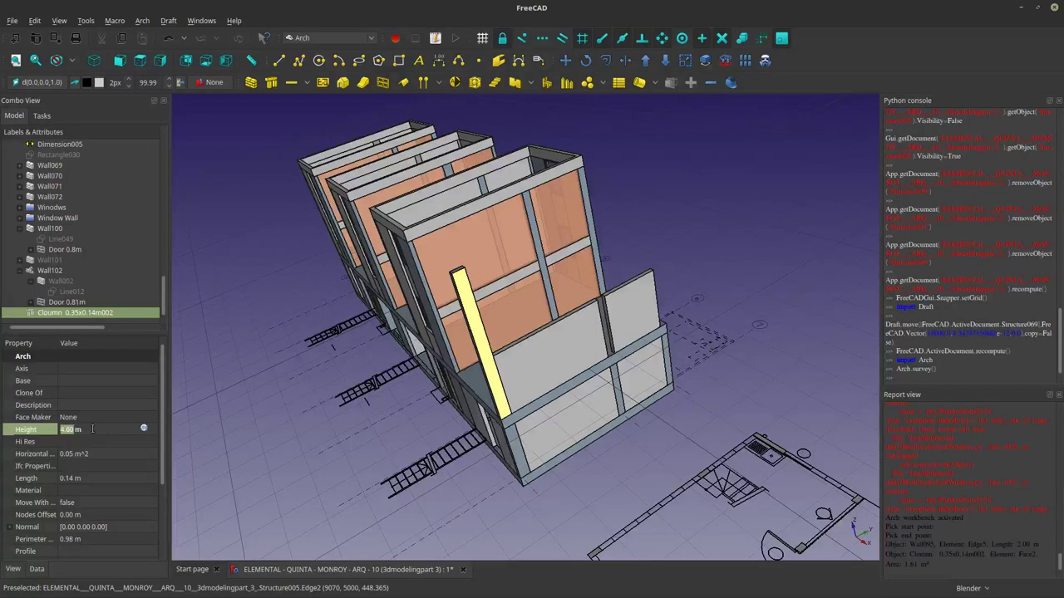
type("2")
left_click(269, 439)
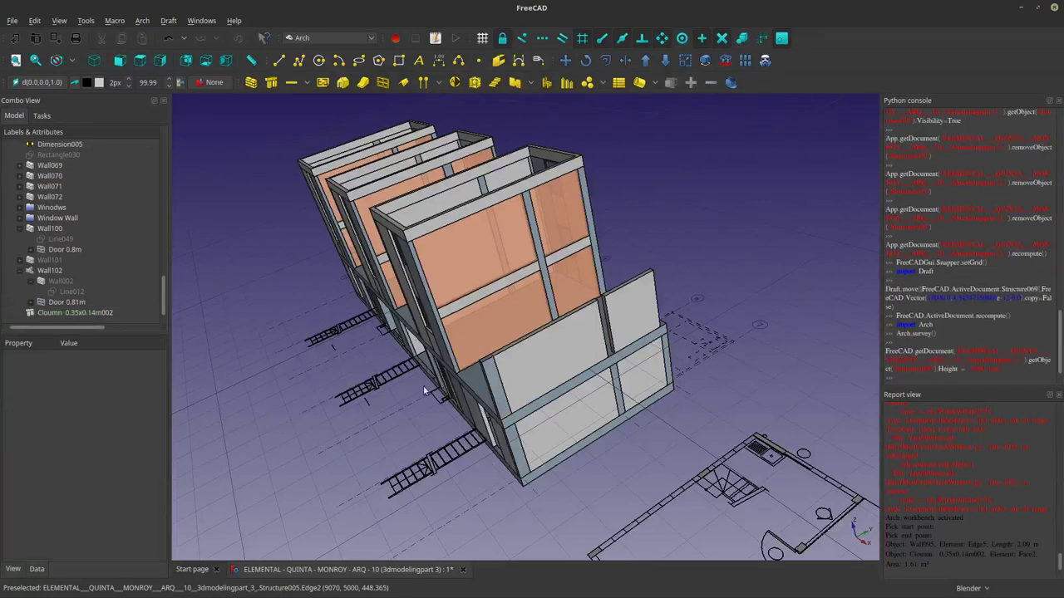
Create two clones of the front corner column Cloumn 0.35x0.14m002.
left_click(492, 374)
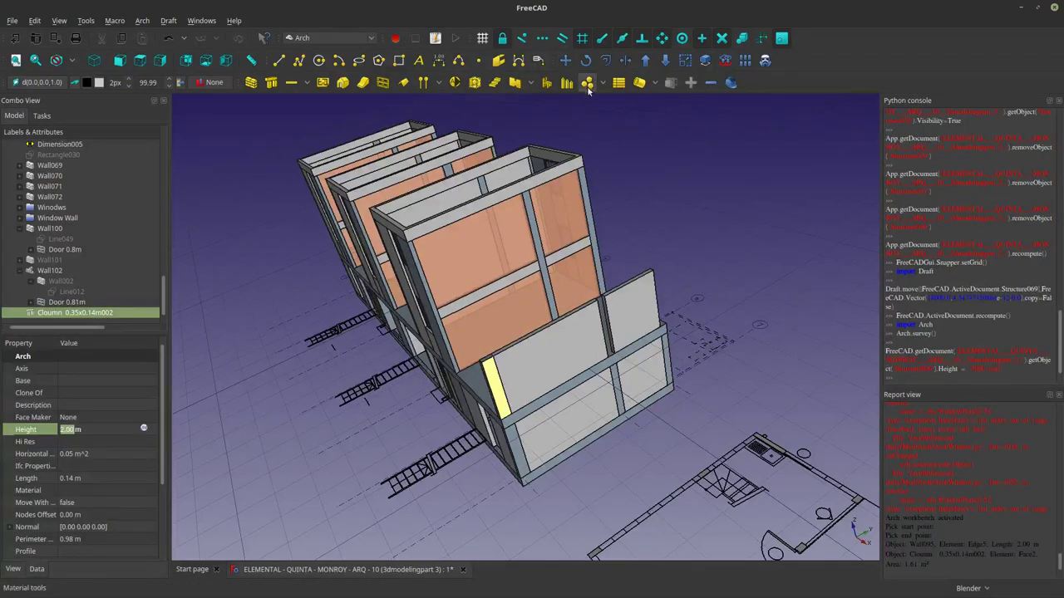
left_click(763, 62)
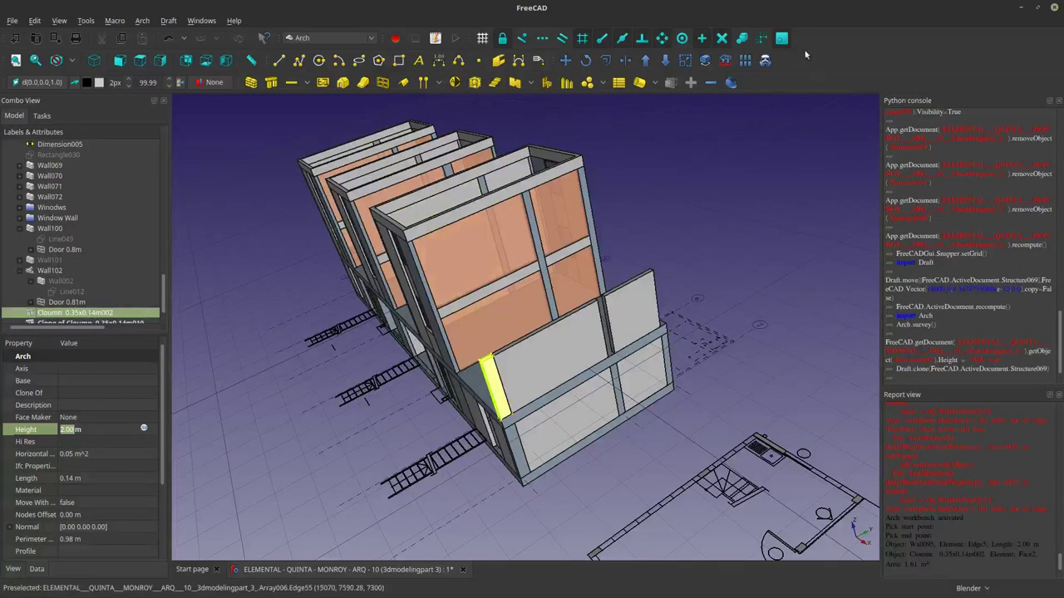
scroll(74, 301, "down", 1)
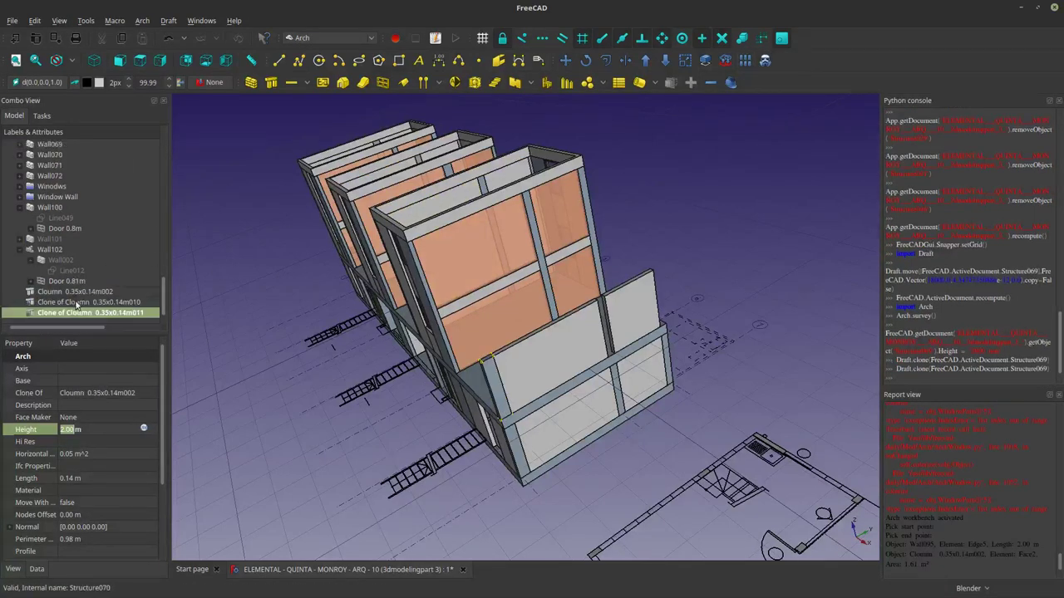
Move both column clones into the gap between the two low side-wall panels, above the ground-floor intermediate column.
left_click(74, 302, "ctrl")
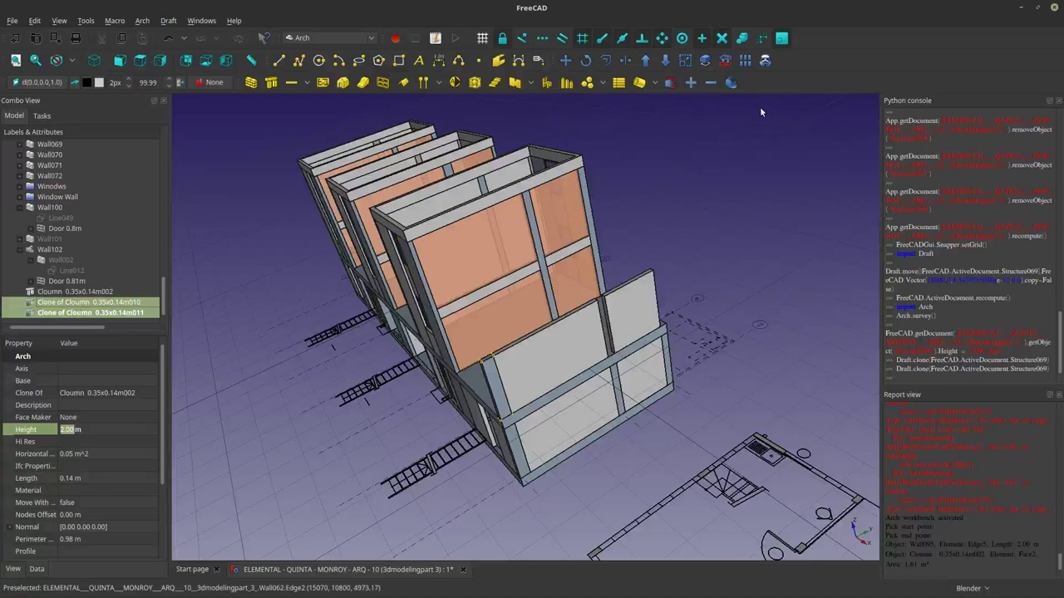
left_click(565, 60)
scroll(548, 403, "up", 3)
scroll(497, 413, "up", 2)
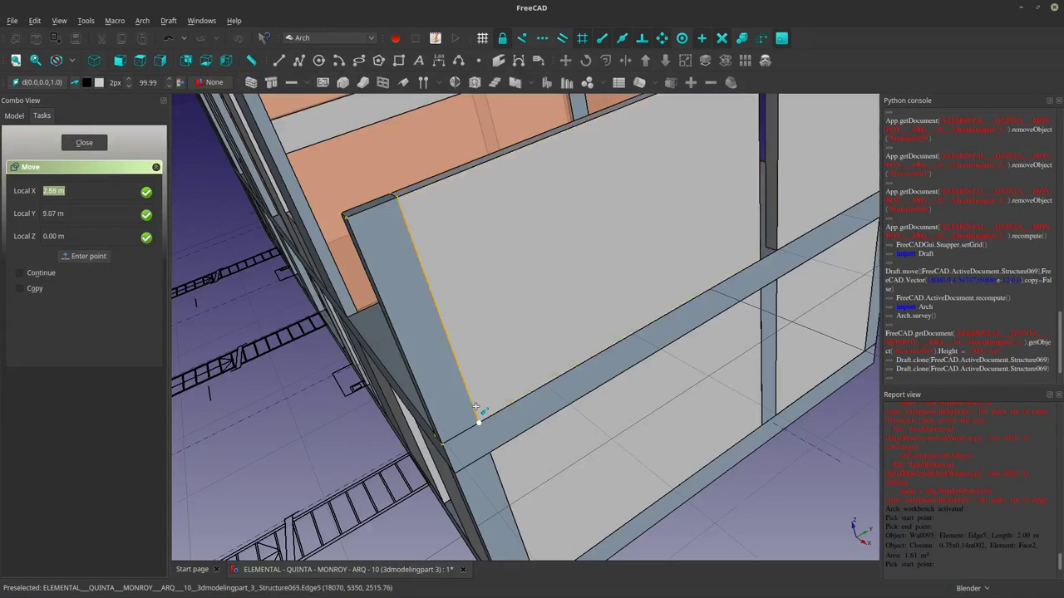
scroll(478, 411, "down", 6)
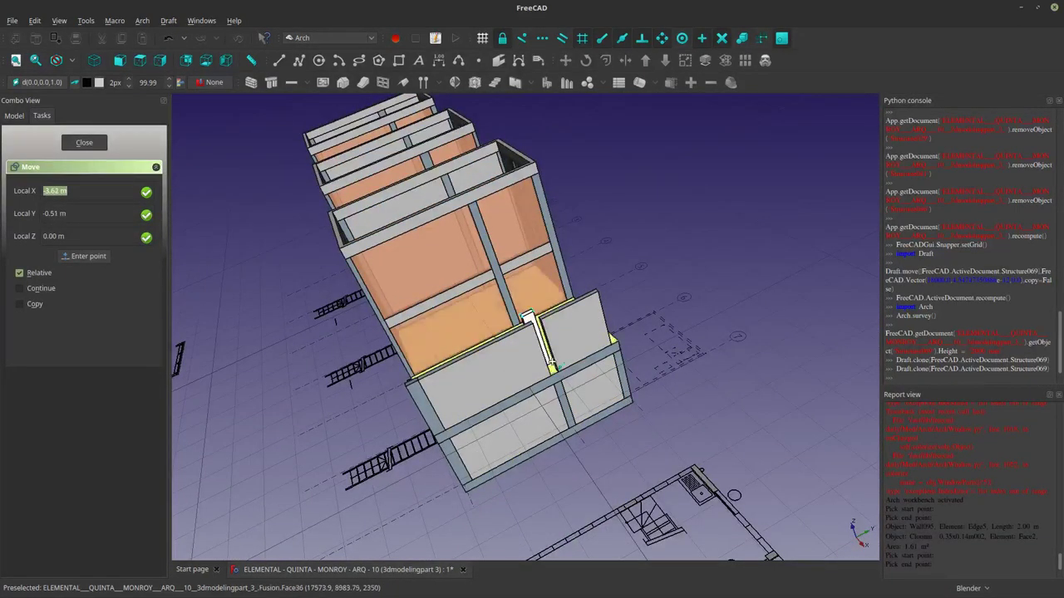
left_click(558, 369)
scroll(556, 345, "up", 5)
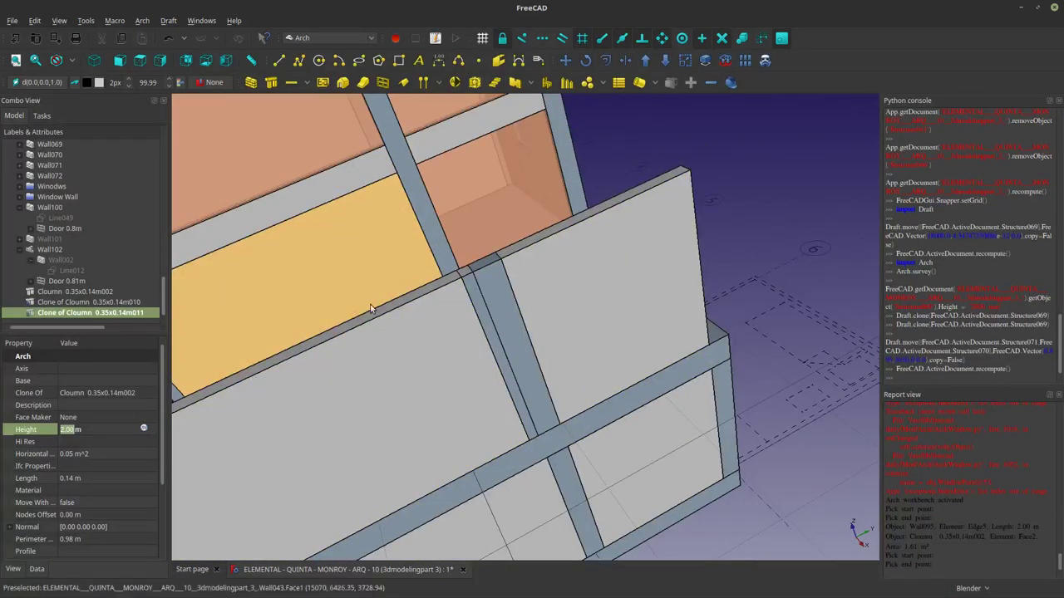
Delete the two column clones standing in the side-wall gap.
middle_click_drag(520, 335, 538, 339)
scroll(538, 339, "down", 6)
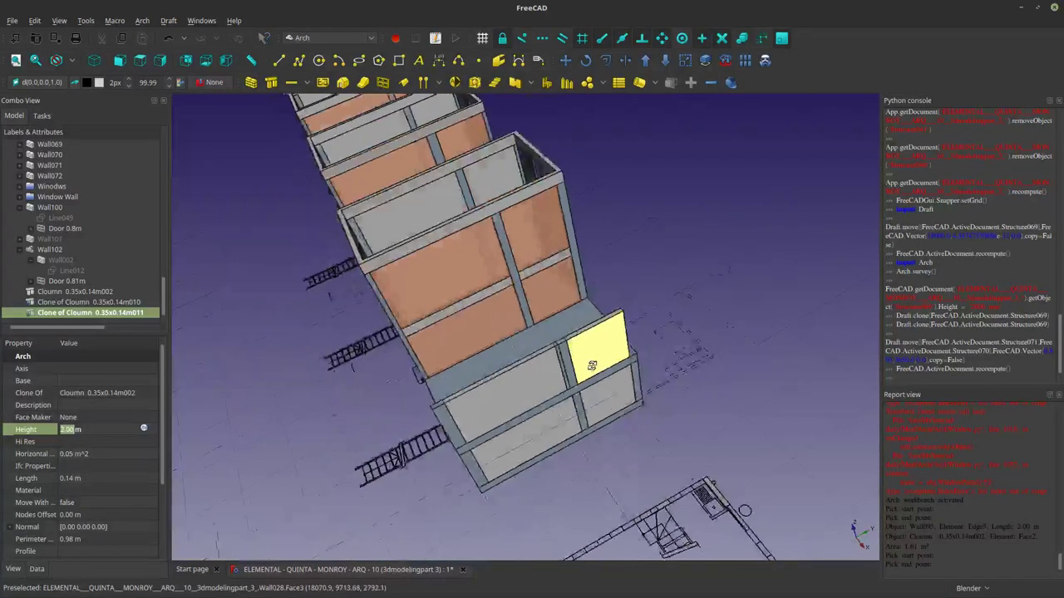
middle_click_drag(584, 387, 600, 366)
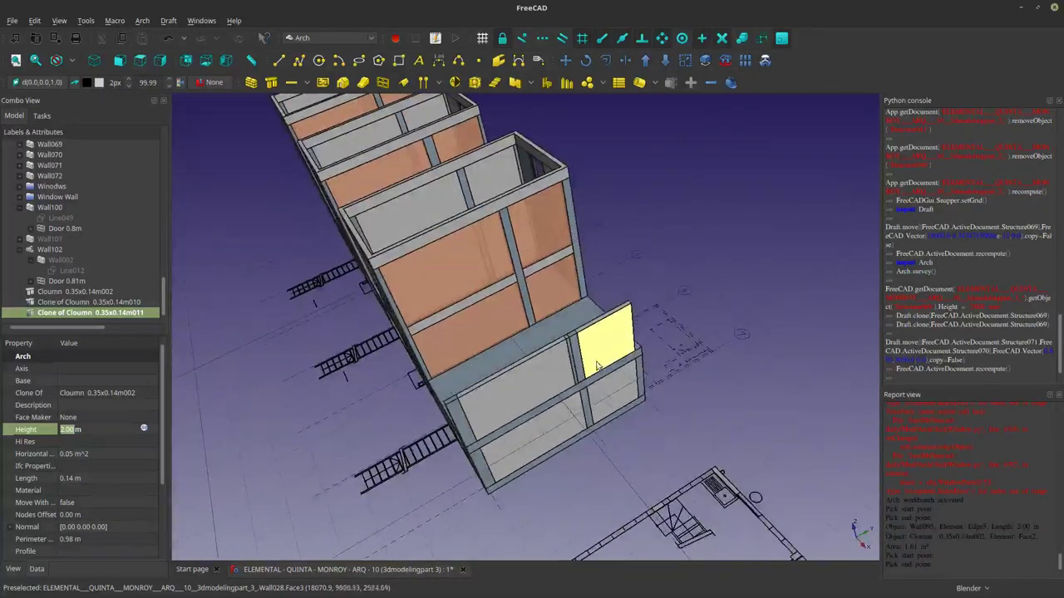
left_click(83, 302, "ctrl")
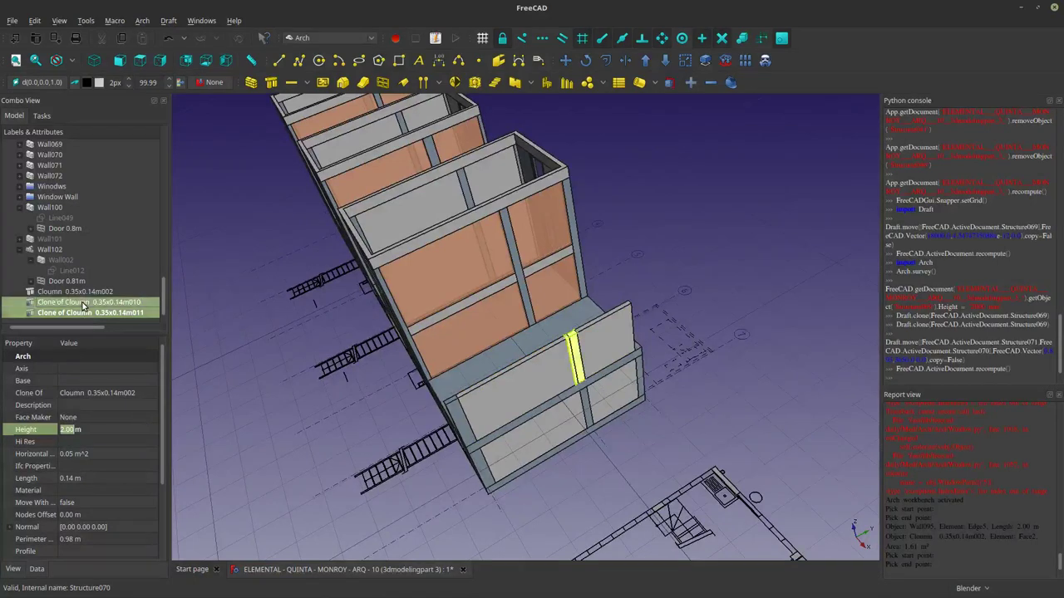
right_click(85, 303)
left_click(126, 449)
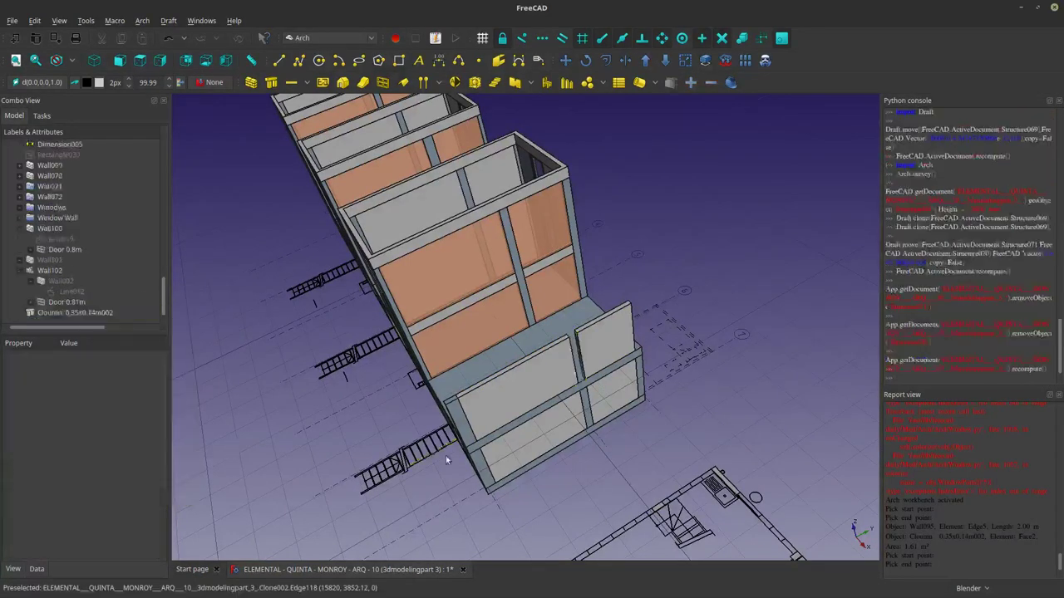
Duplicate the front corner column Cloumn 0.35x0.14m002 as an independent object by copying and pasting it.
left_click(66, 312)
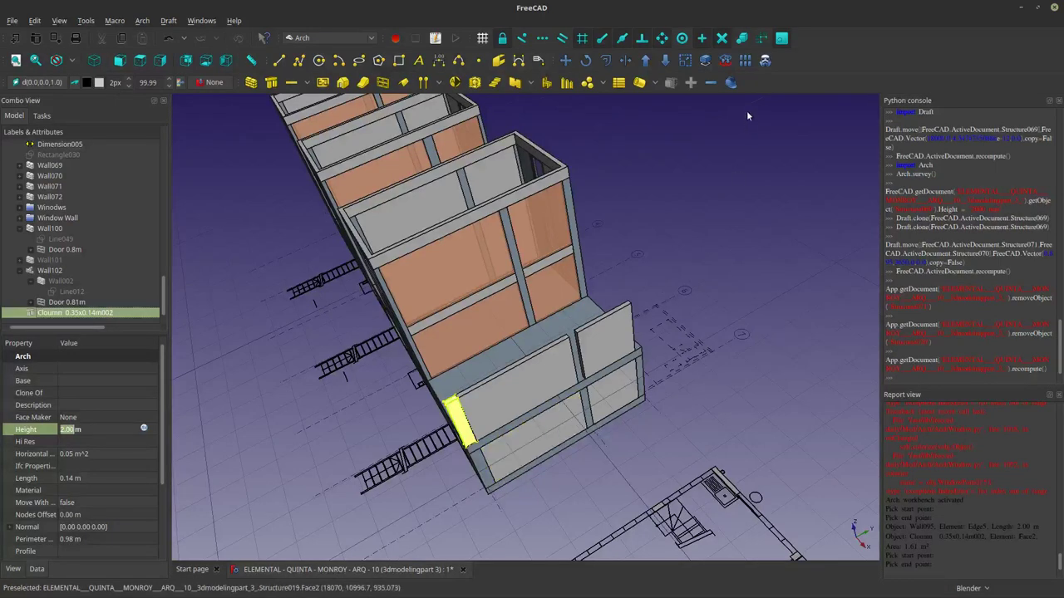
right_click(97, 314)
left_click(117, 459)
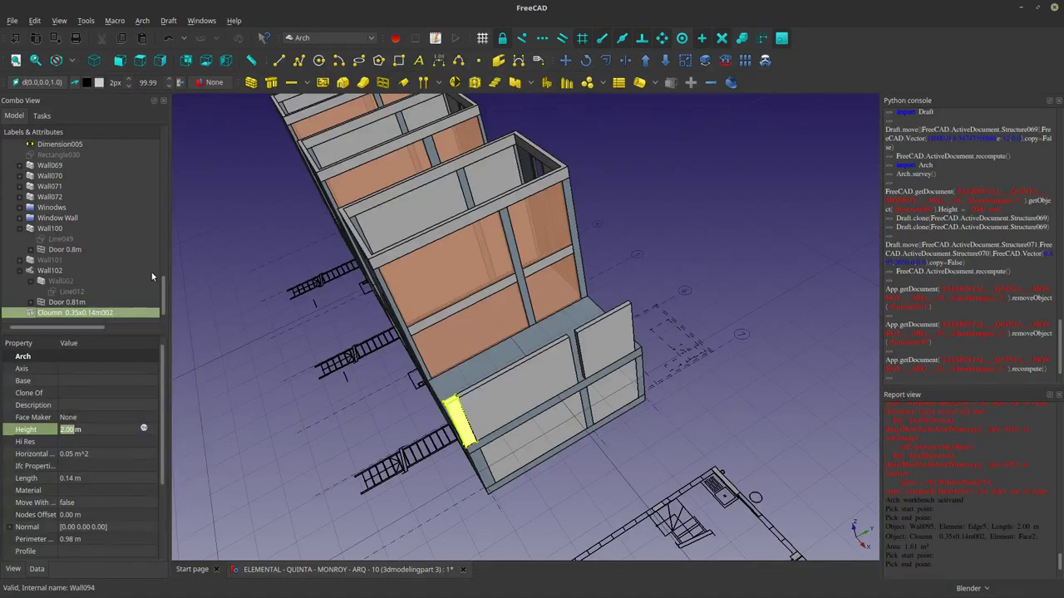
right_click(106, 318)
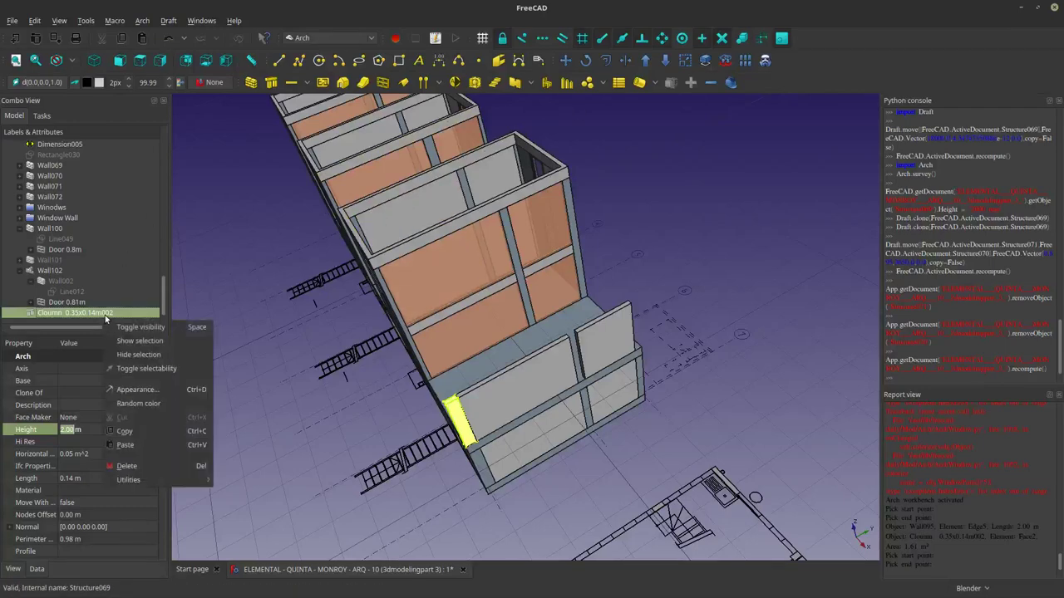
left_click(125, 431)
key("ctrl+v")
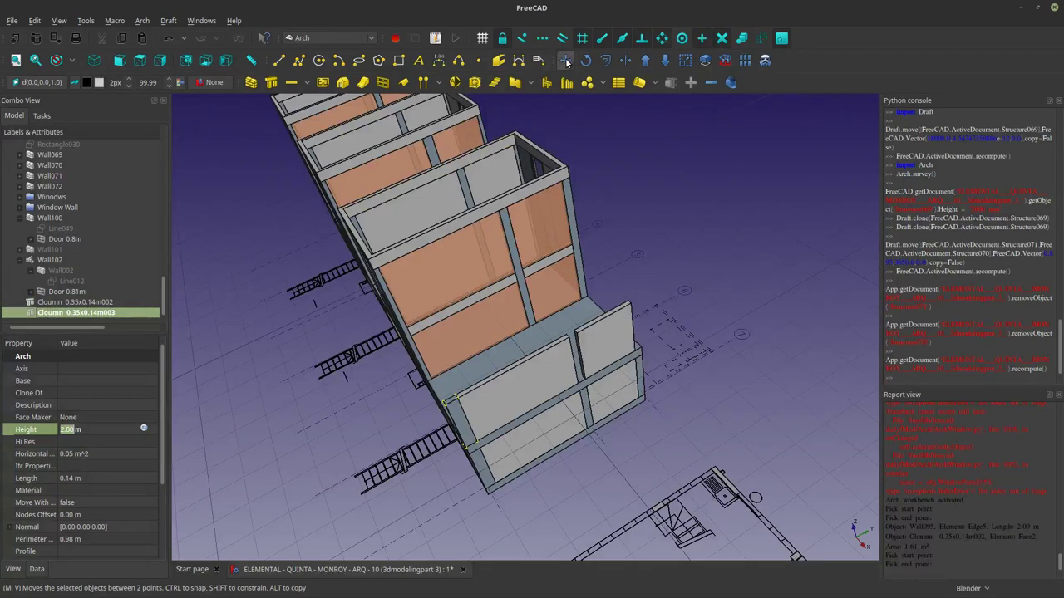
Move the pasted column from the front corner into the gap between the two low side-wall panels, snapping base corner to slab corner.
left_click(566, 63)
scroll(449, 425, "up", 2)
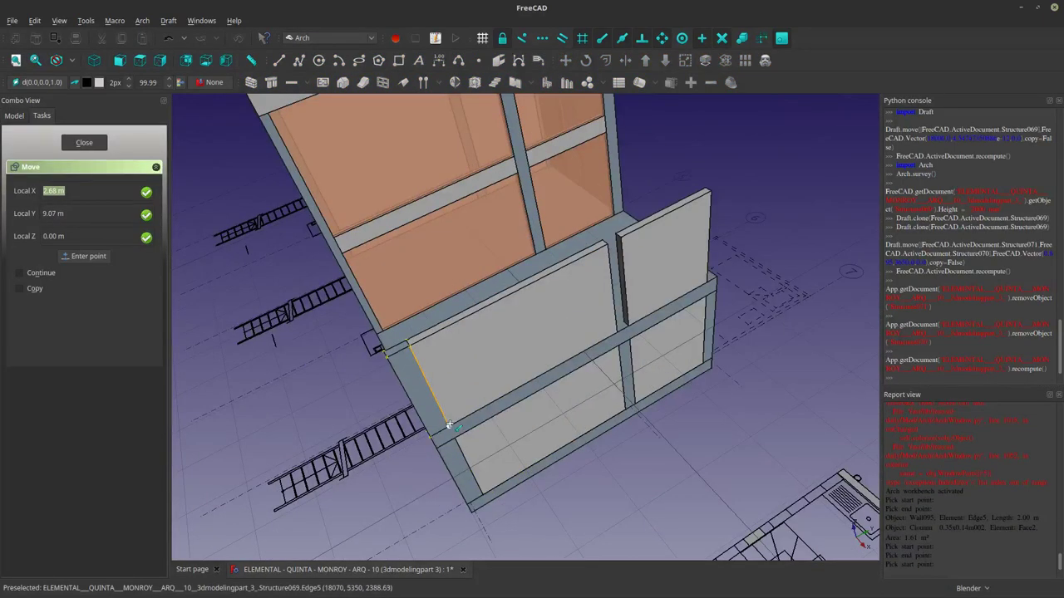
left_click(449, 426)
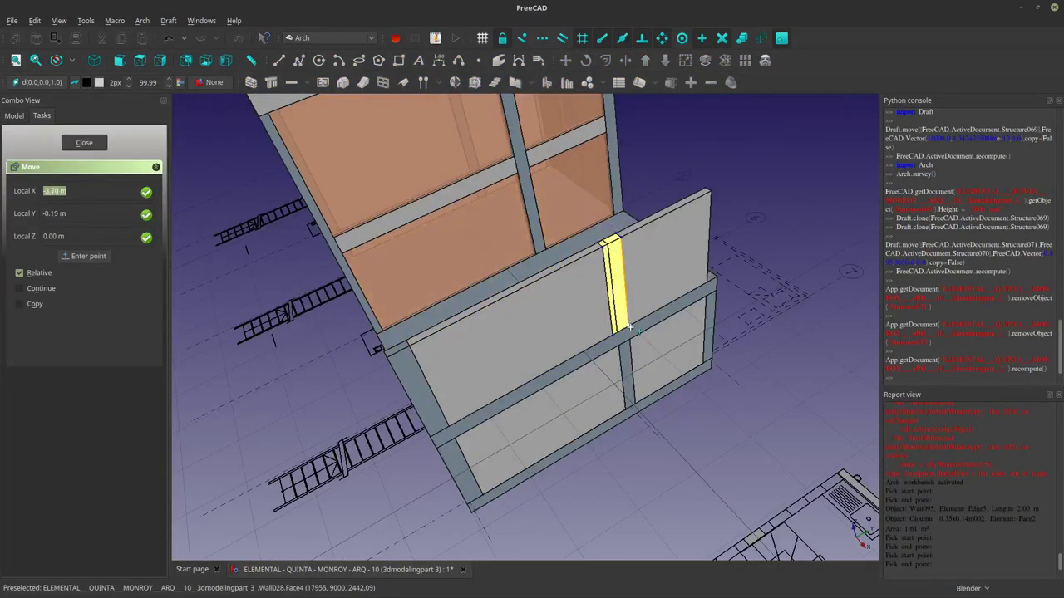
left_click(626, 323)
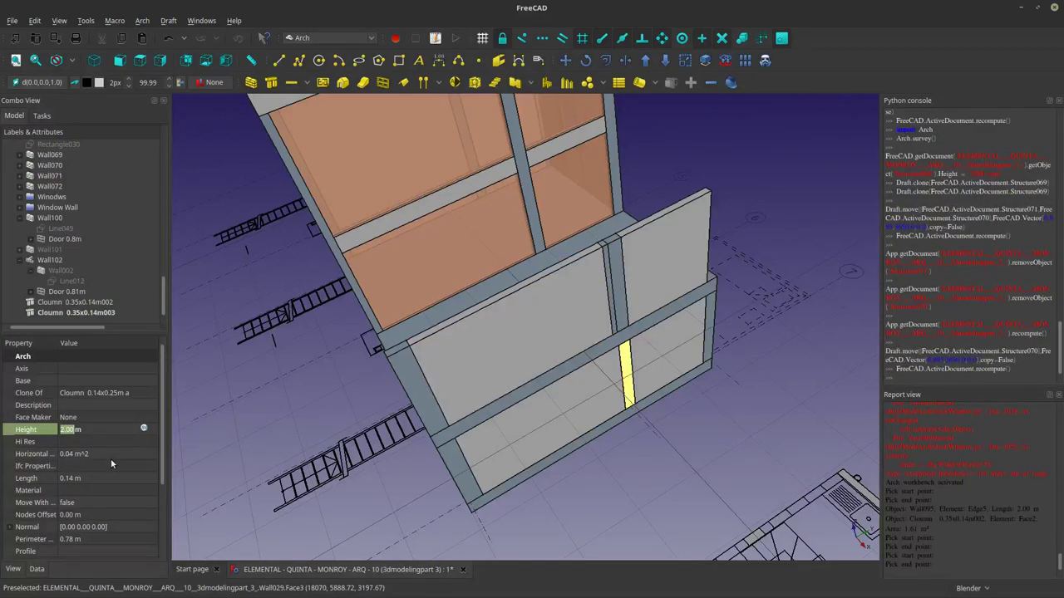
Set the width of the column standing in the gap between the side-wall panels to 0.25 m.
scroll(134, 471, "down", 2)
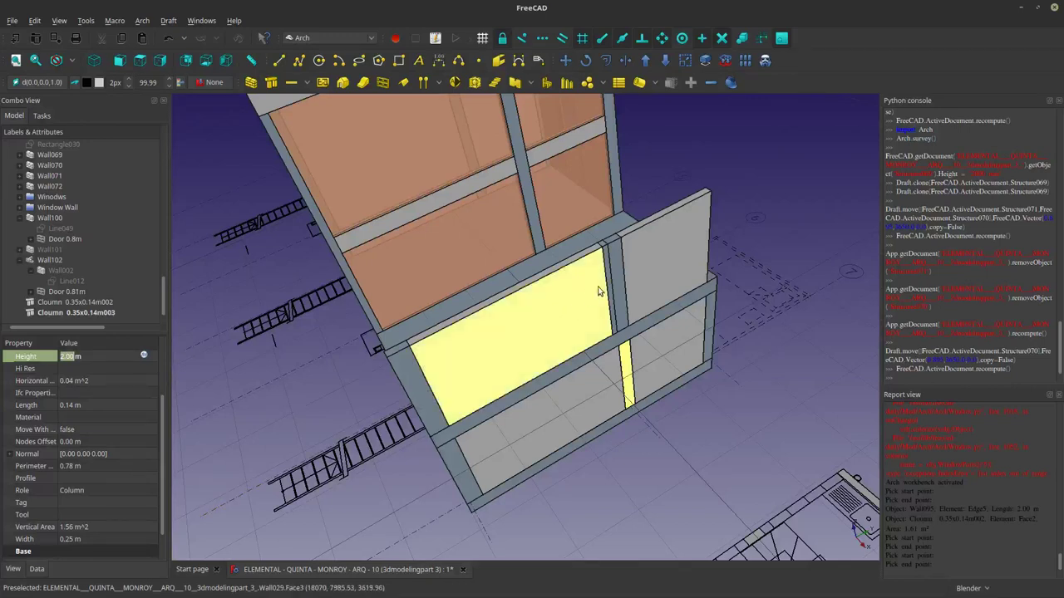
left_click(618, 269)
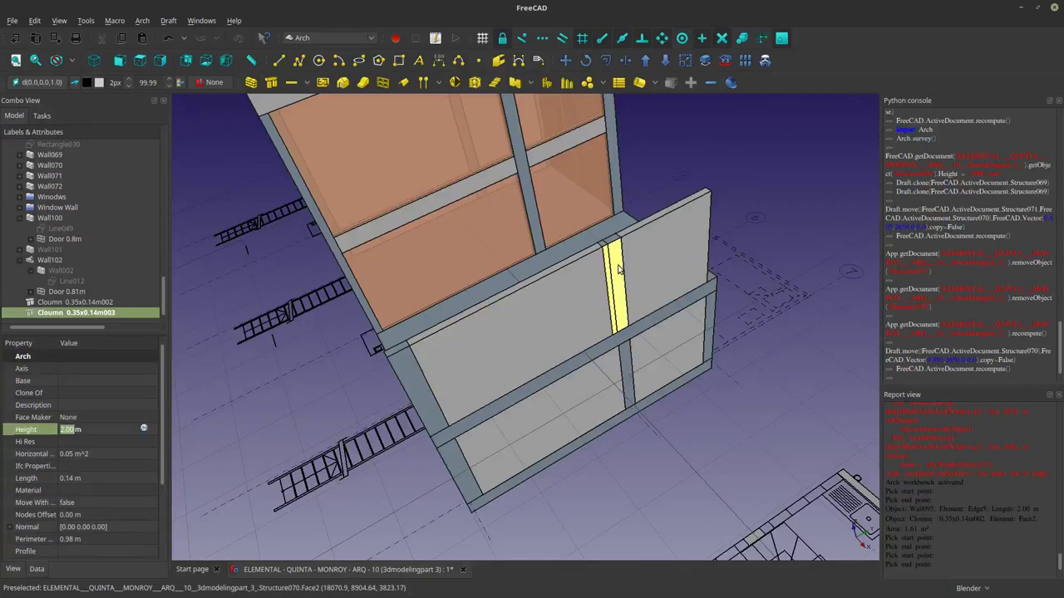
scroll(116, 481, "down", 2)
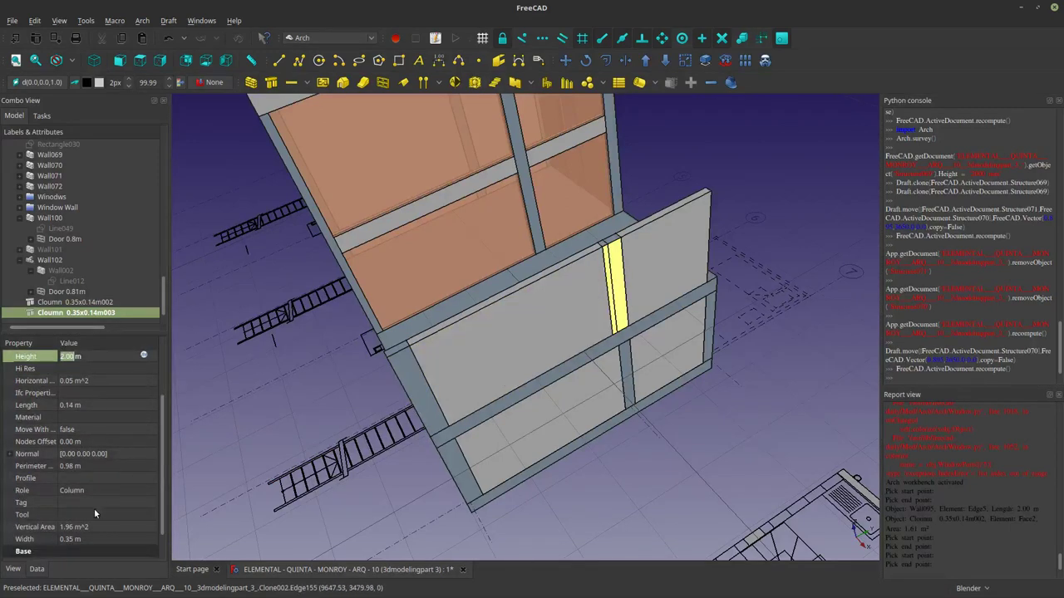
left_click(70, 539)
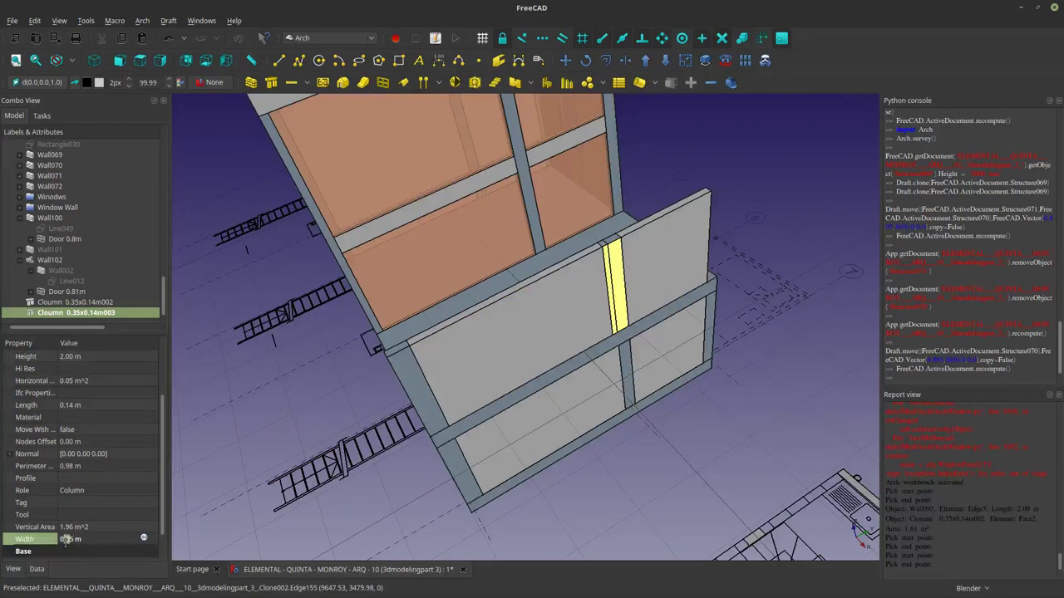
key("Return")
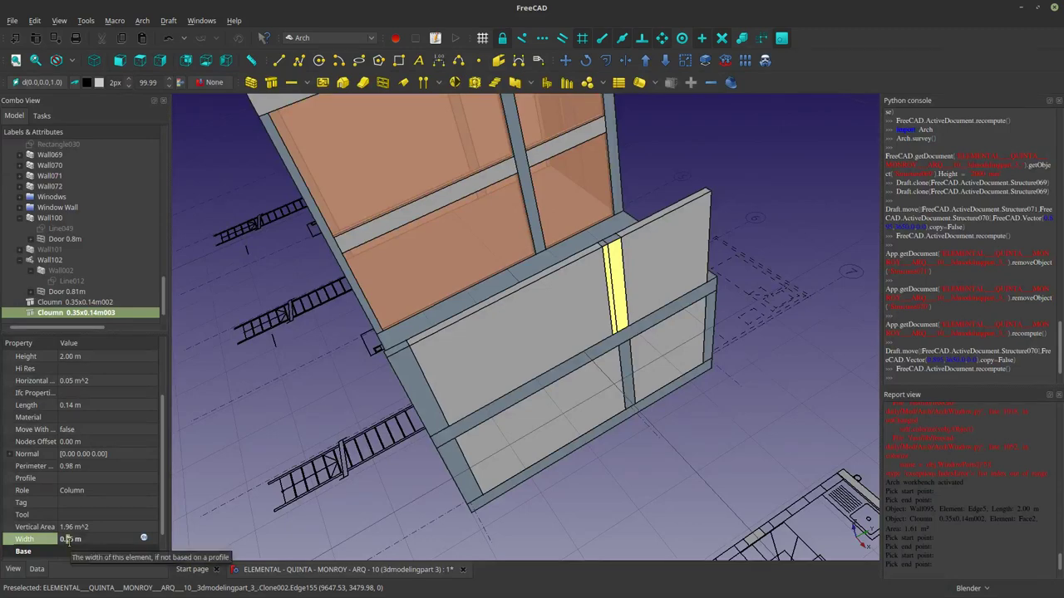
left_click(650, 465)
Move the narrowed gap column flush against the rear side-wall panel, snapping its base corner to the panel's base corner.
scroll(597, 197, "up", 4)
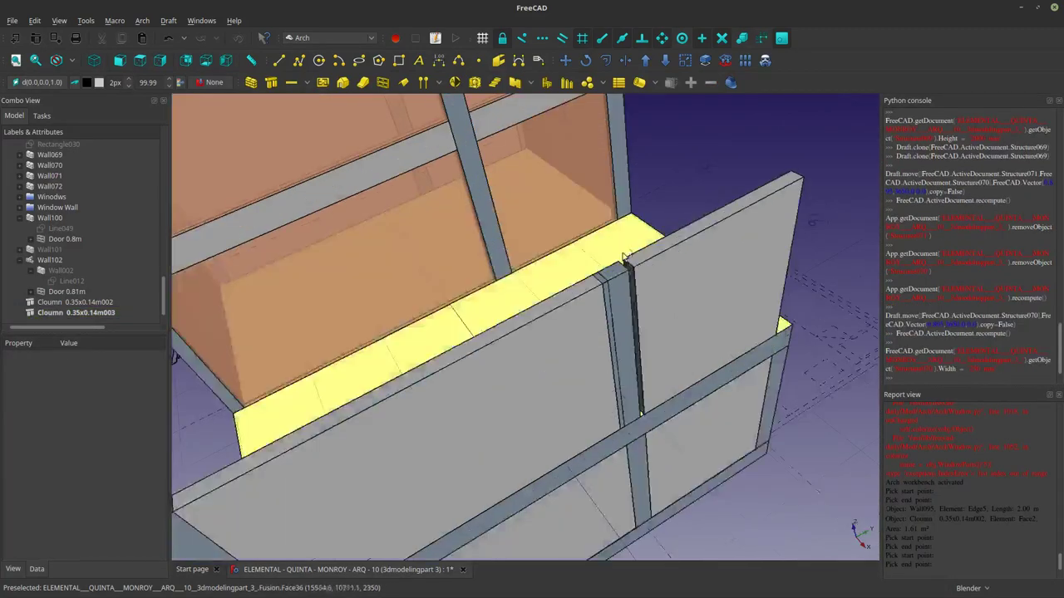
left_click(631, 386)
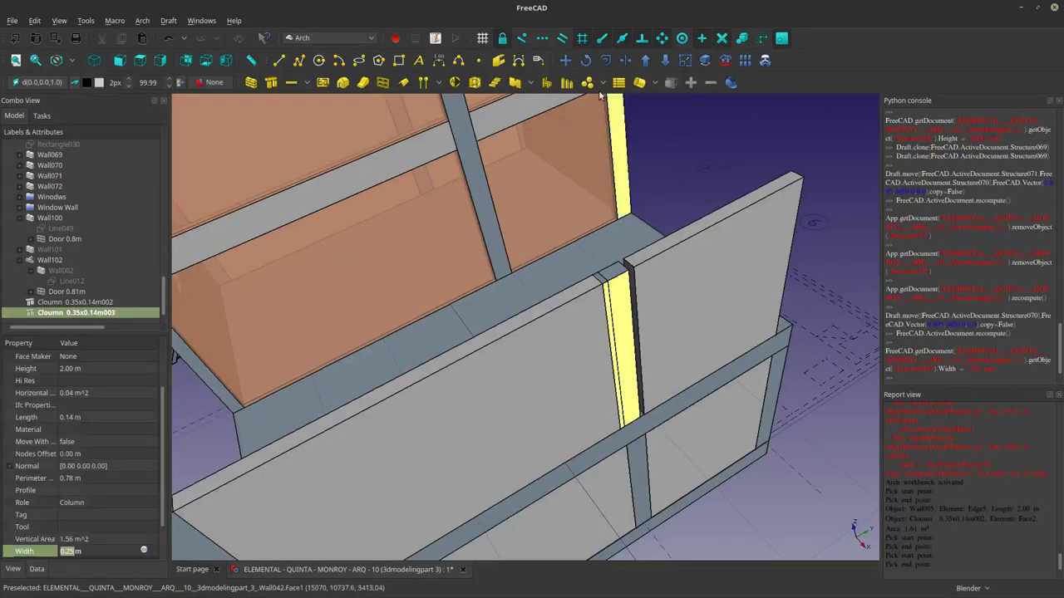
left_click(565, 60)
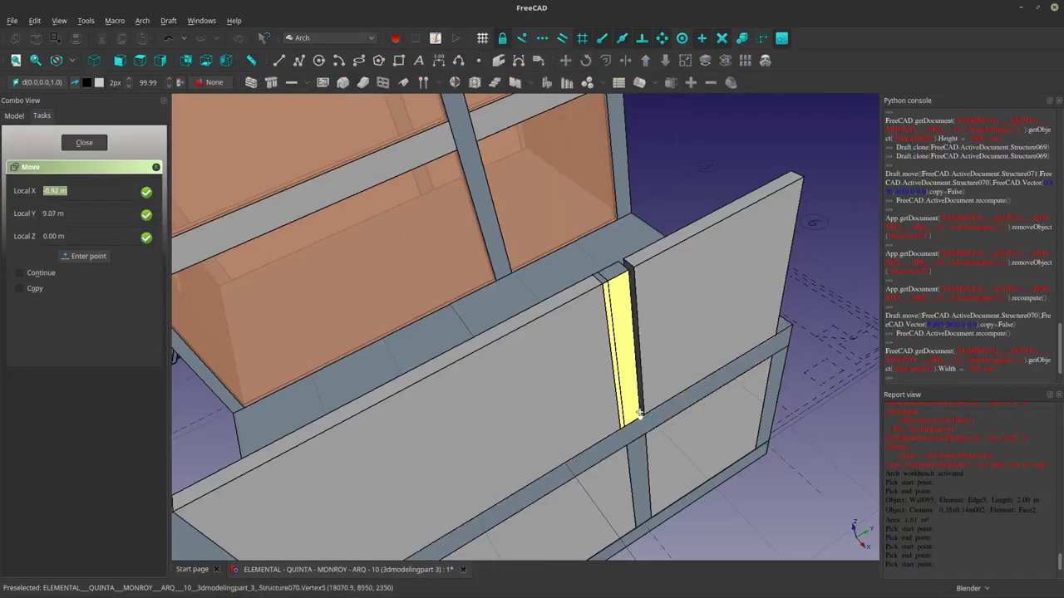
left_click(642, 414)
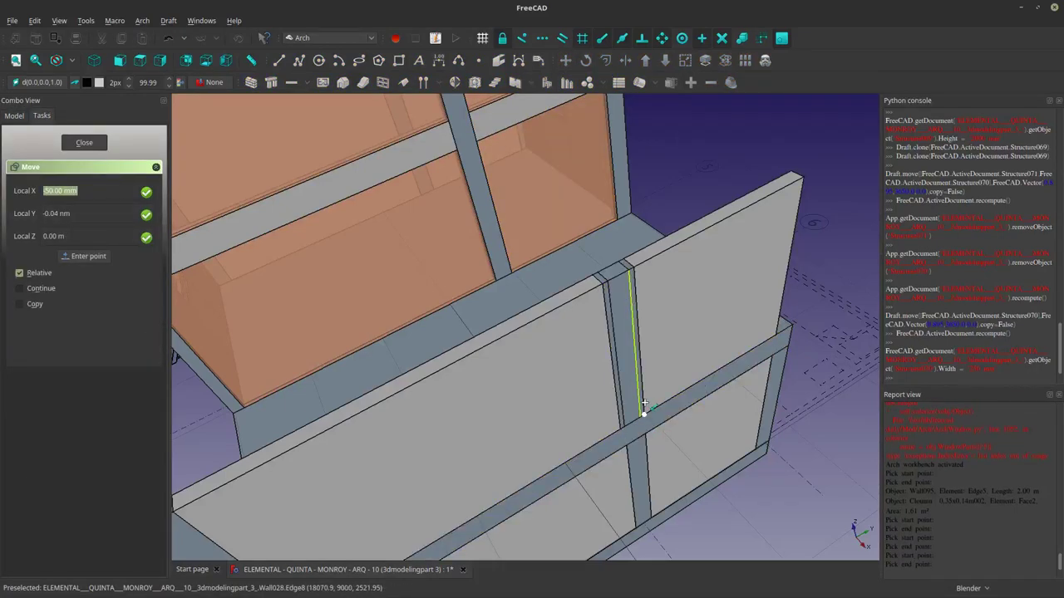
left_click(644, 407)
Rename the intermediate side-wall column as Cloumn 0.25x0.14m003.
middle_click_drag(656, 452, 594, 435)
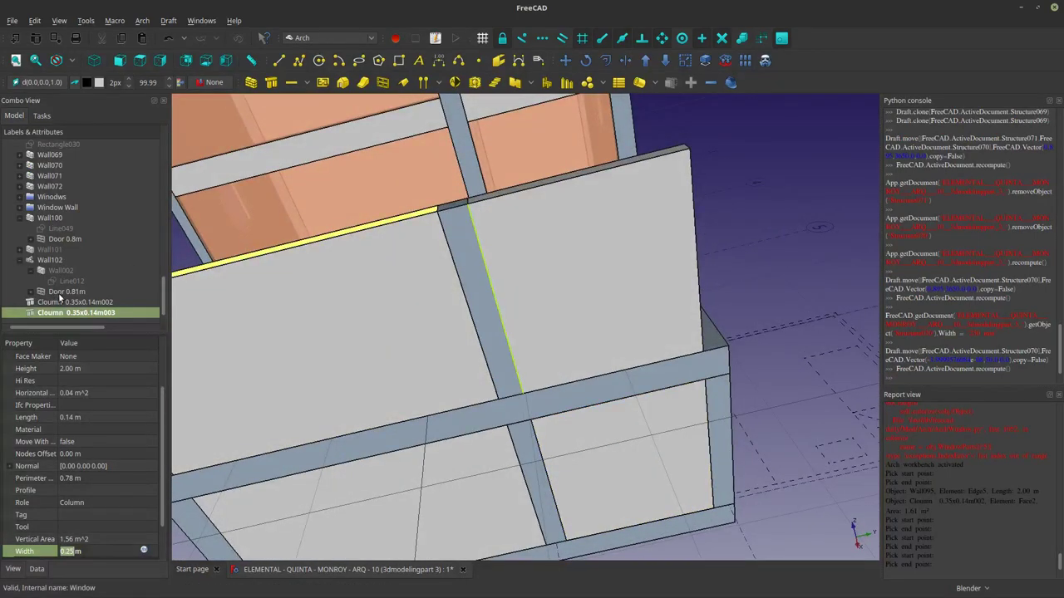
left_click(61, 303)
left_click(68, 314)
right_click(73, 314)
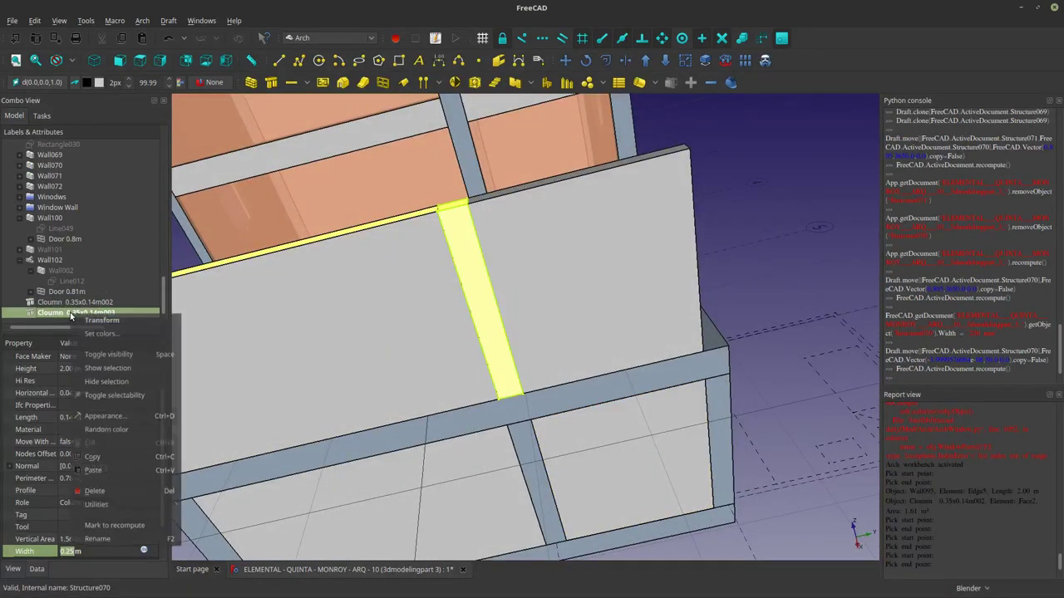
left_click(97, 543)
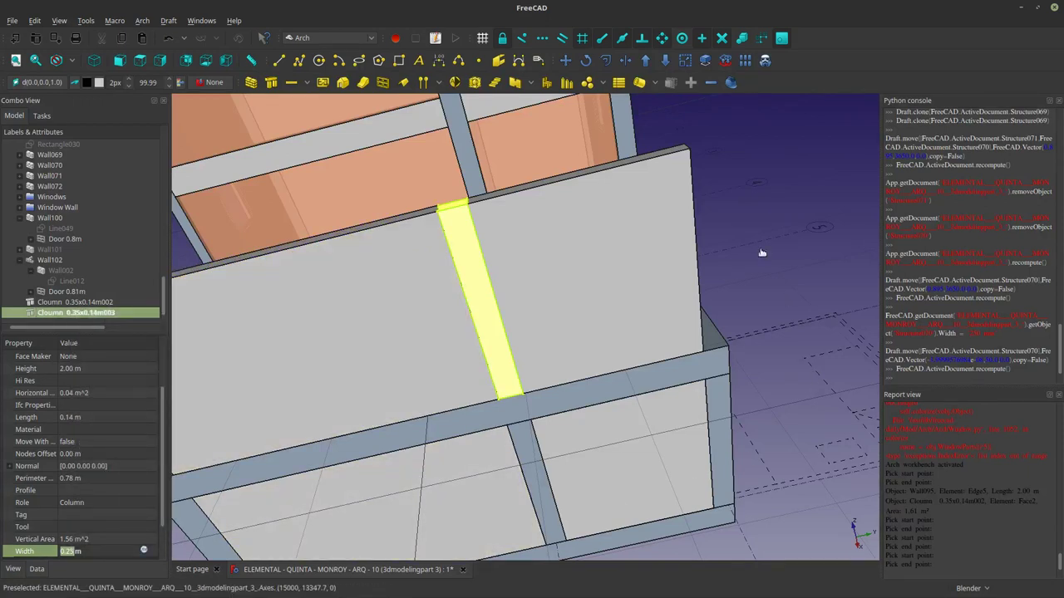
left_click(748, 260)
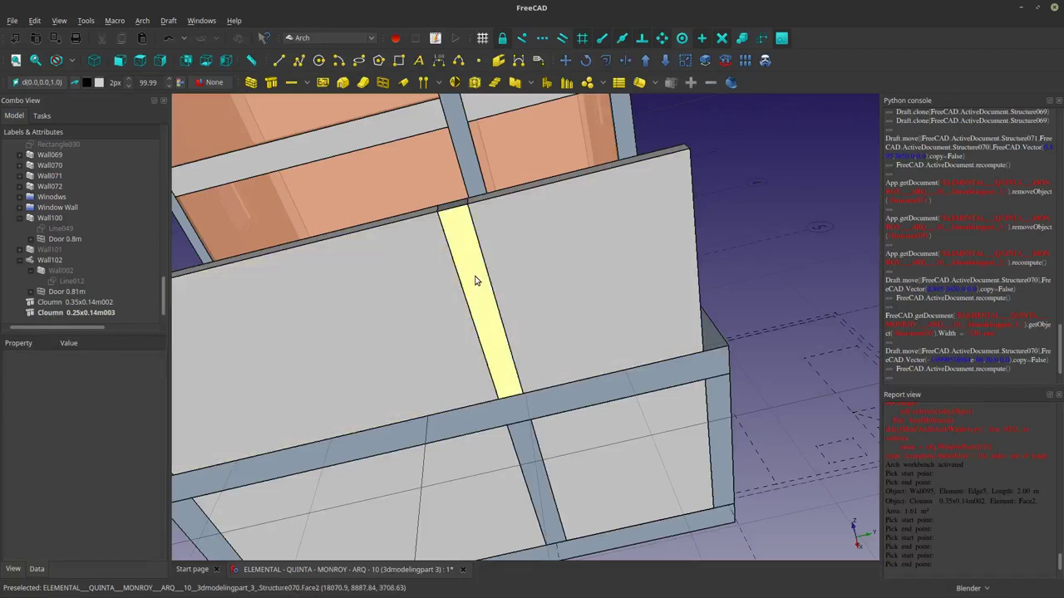
Clone the 0.25 m intermediate column and move the clone to the slab's rear corner at the side wall's far end.
left_click(475, 282)
key("c")
key("l")
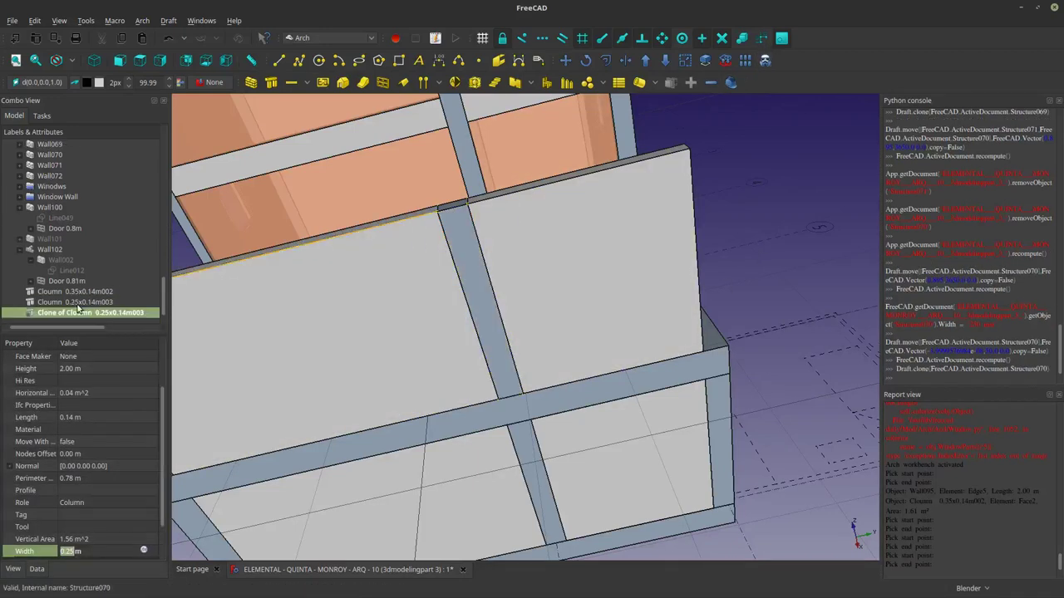
left_click(565, 60)
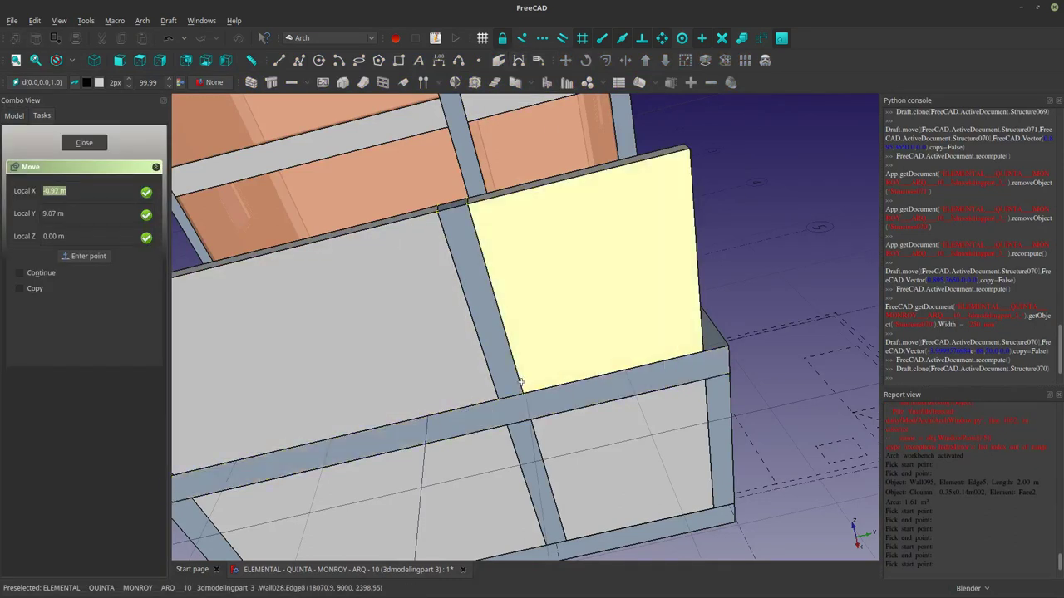
left_click(521, 387)
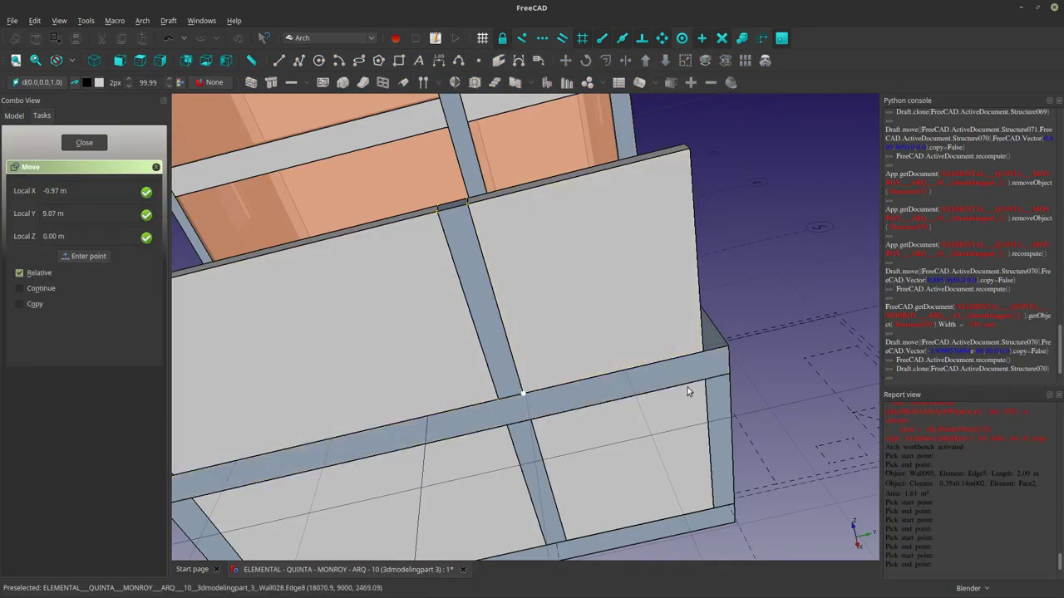
left_click(726, 348)
Examine the front corner, intermediate and rear columns of the level 2 side wall from several angles.
scroll(721, 354, "down", 5)
mouse_move(720, 396)
middle_mouse_down()
mouse_move(731, 380)
mouse_move(711, 344)
mouse_move(639, 384)
mouse_move(628, 374)
middle_mouse_up()
scroll(543, 367, "up", 5)
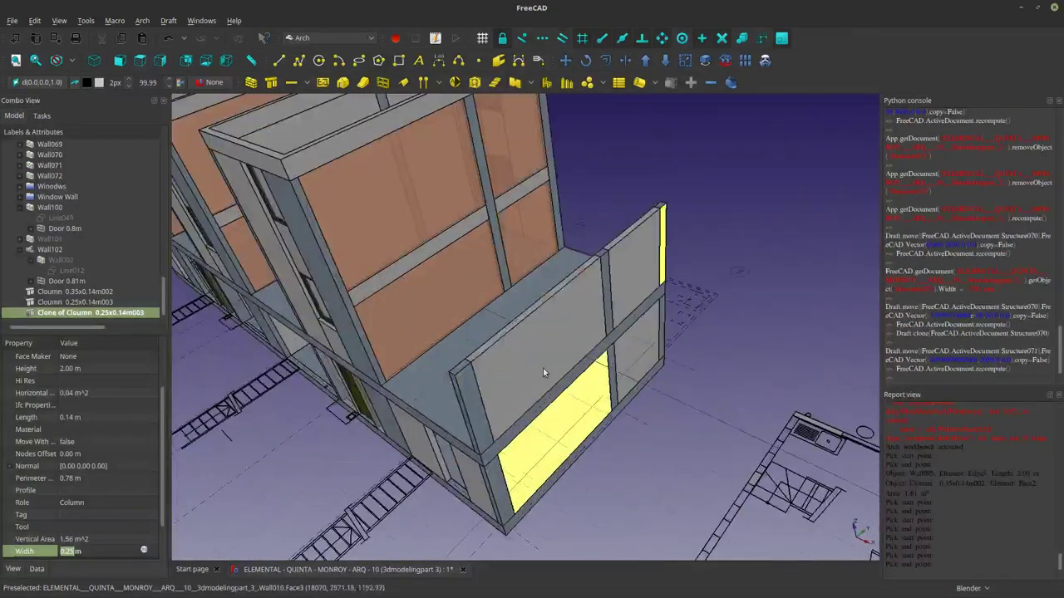
scroll(513, 385, "up", 3)
left_click(518, 344)
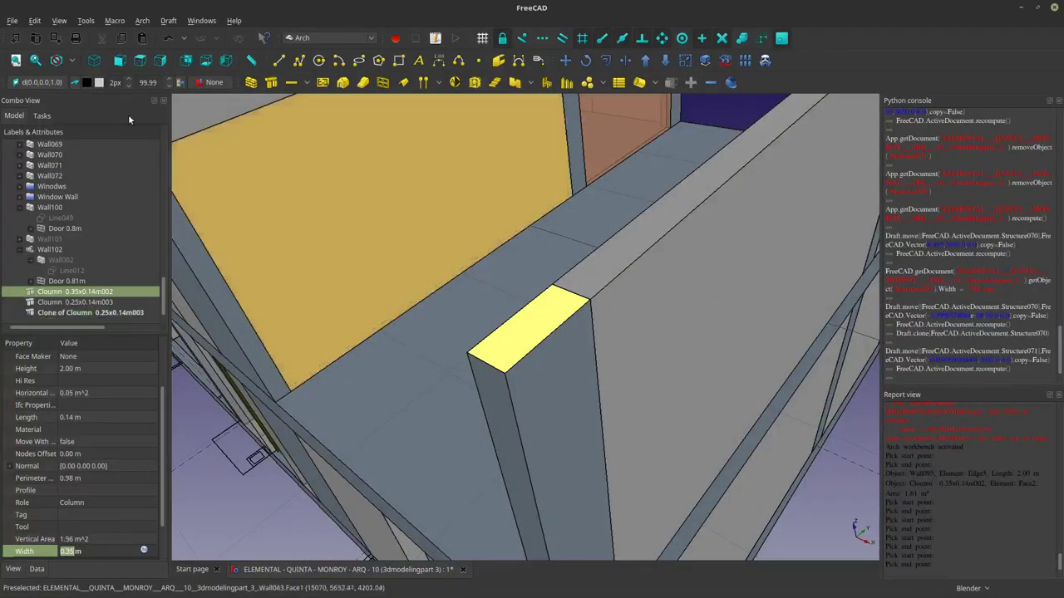
scroll(644, 383, "down", 2)
middle_click_drag(518, 344, 536, 408)
middle_click_drag(462, 445, 364, 415)
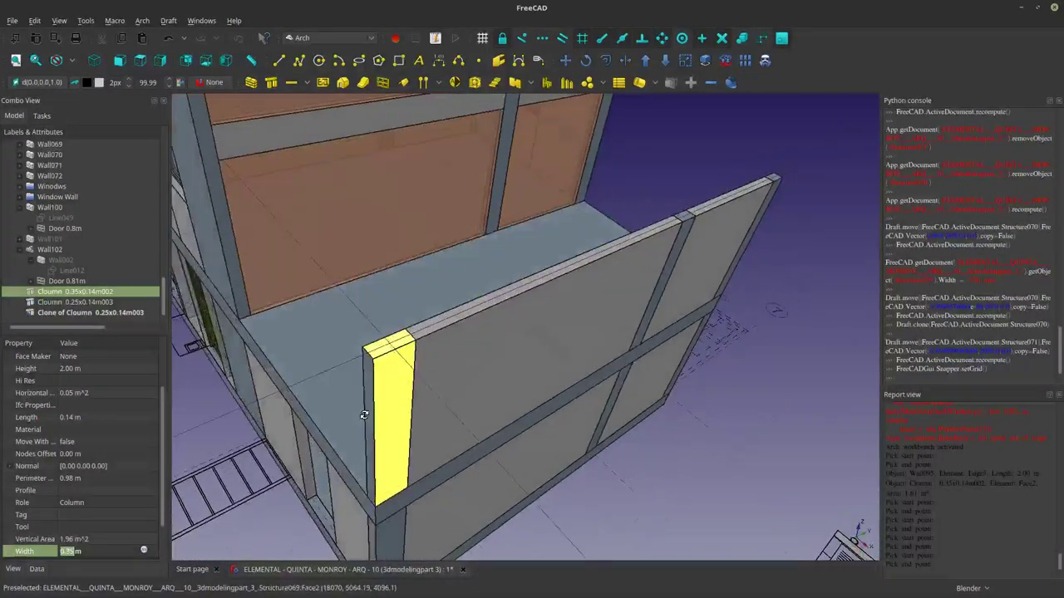
middle_click_drag(477, 471, 472, 463)
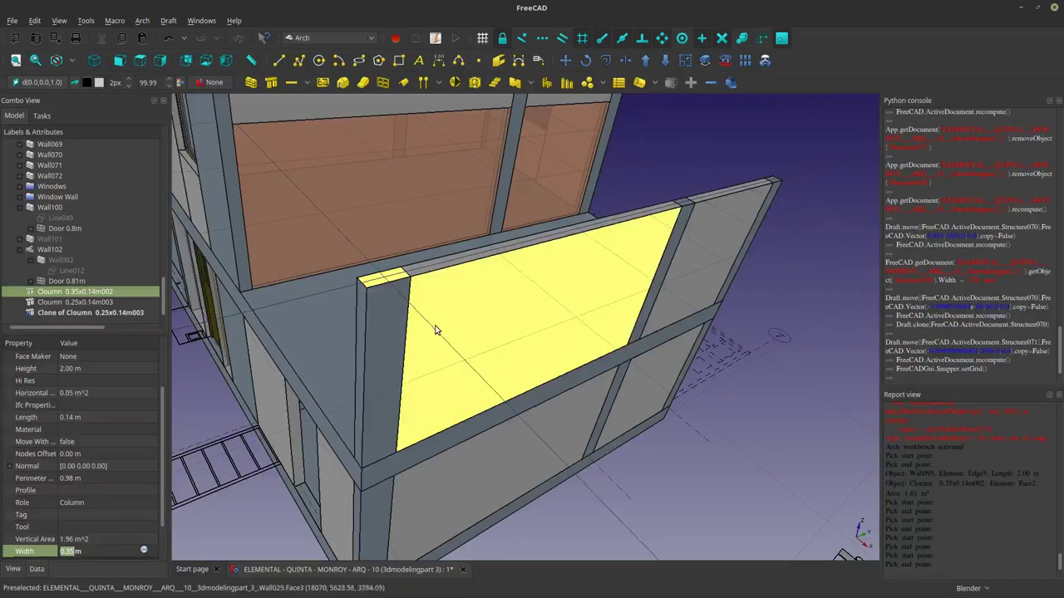
middle_click_drag(634, 311, 598, 292)
scroll(598, 292, "down", 3)
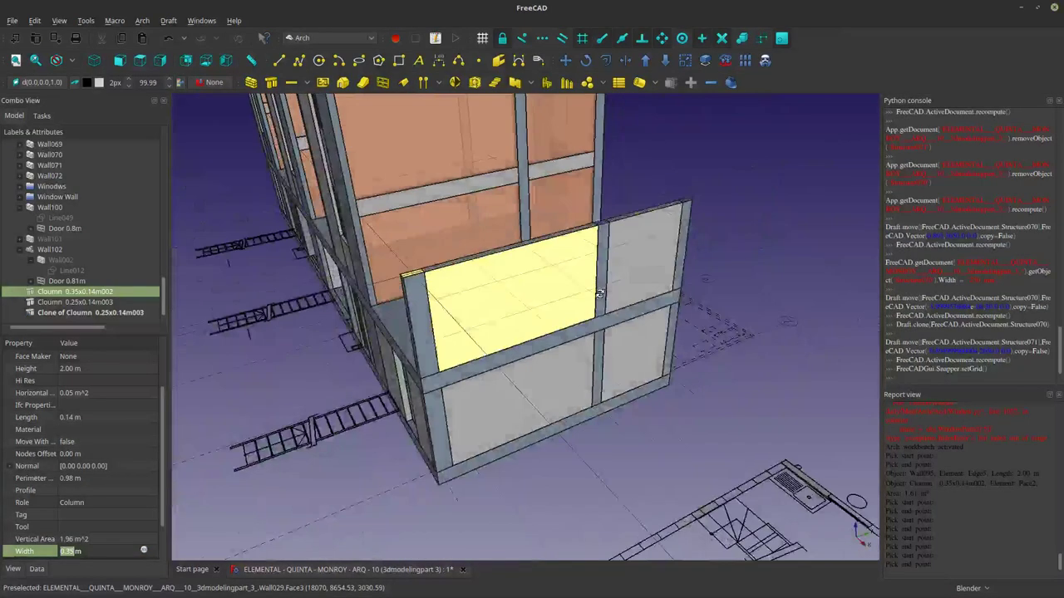
middle_click_drag(451, 231, 519, 330)
scroll(532, 365, "up", 5)
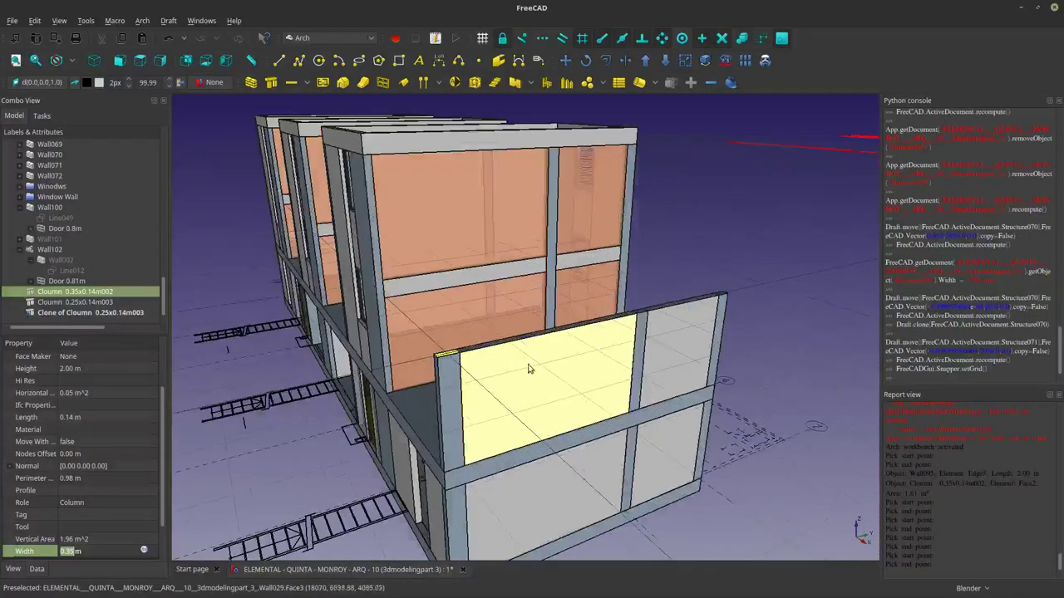
Align the working plane to the side-wall panel's face and dimension the wall's top length from front column to rear column.
left_click(549, 369)
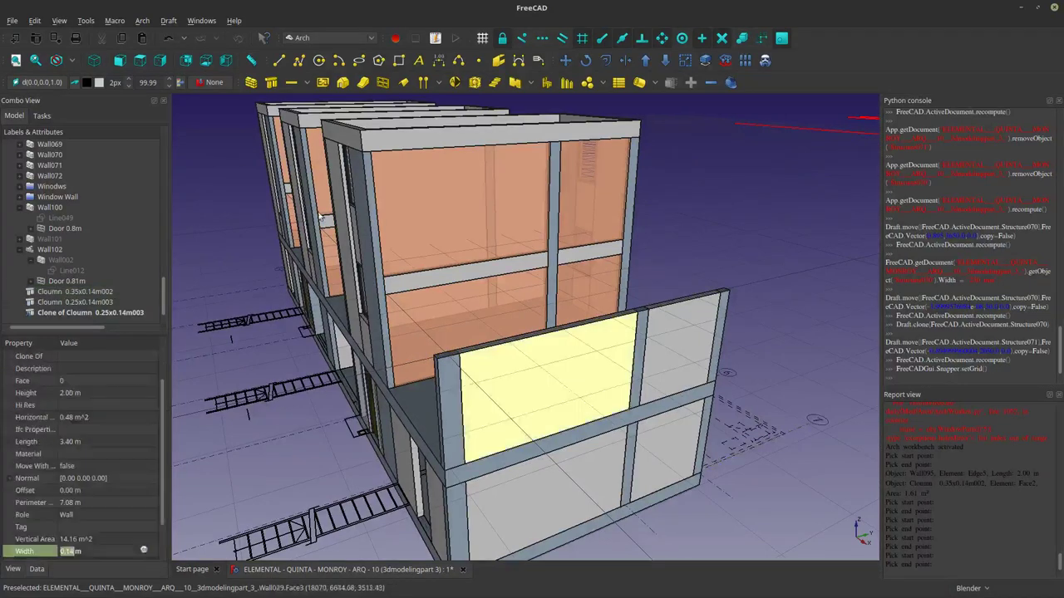
left_click(59, 85)
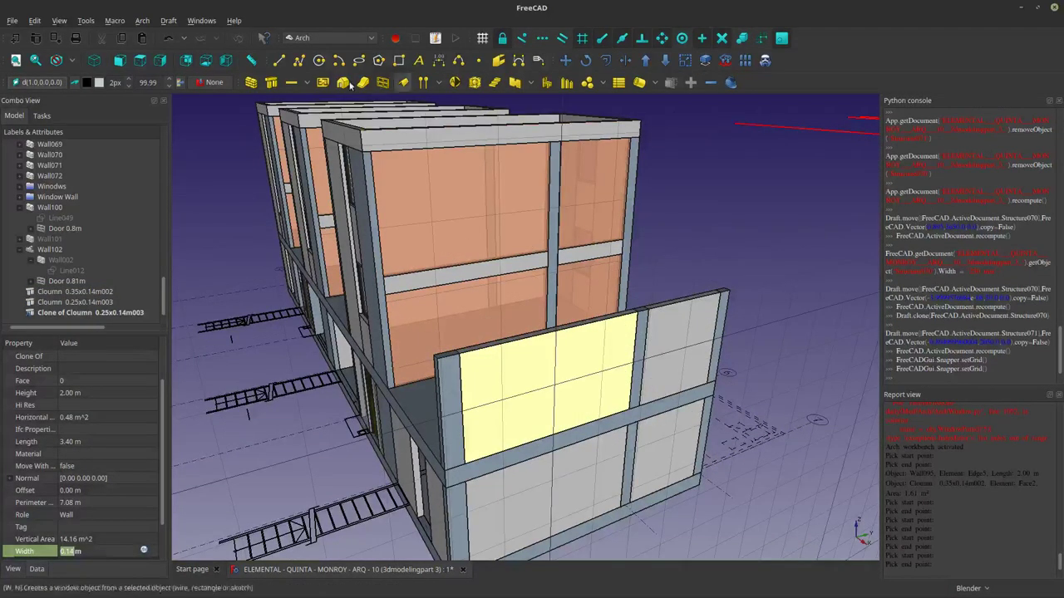
left_click(439, 60)
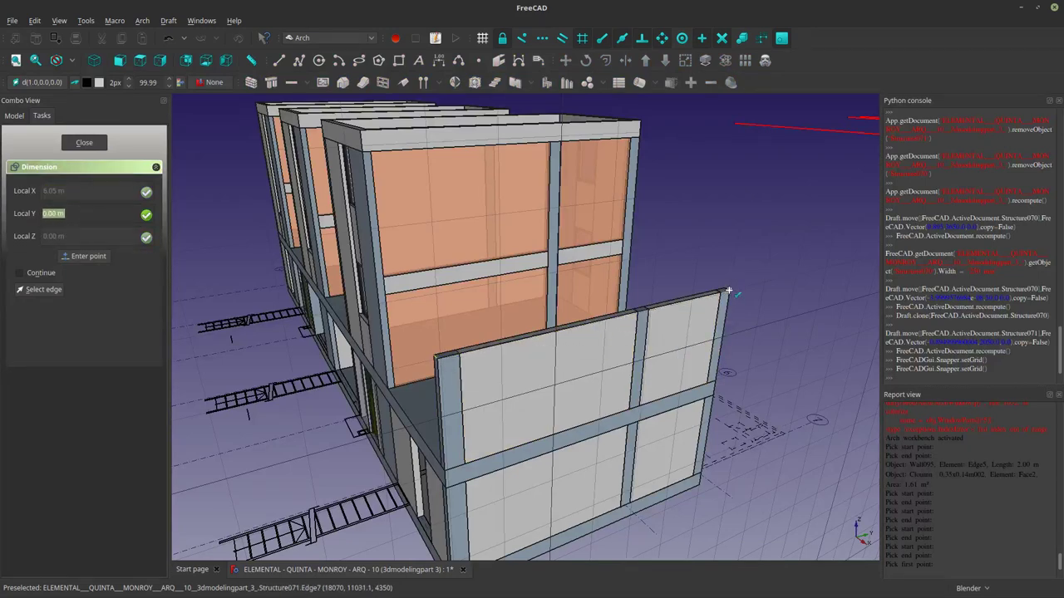
left_click(734, 265)
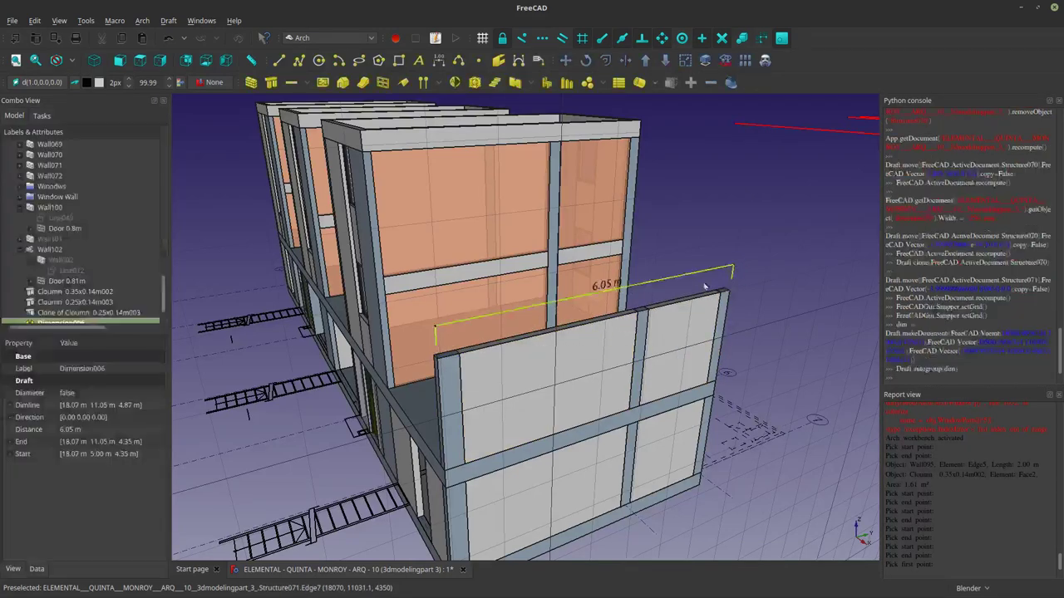
Duplicate the front corner column Cloumn 0.35x0.14m002 by copying and pasting it as an independent object beside the dimensioned wall.
scroll(632, 293, "up", 5)
middle_click_drag(538, 420, 564, 431)
middle_click_drag(330, 428, 399, 387, "shift")
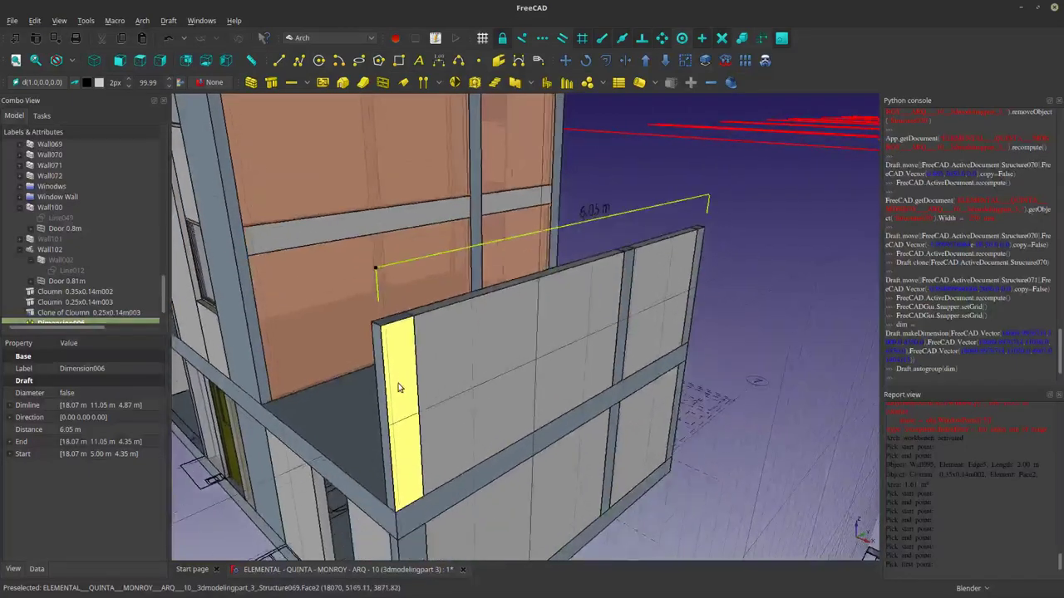
left_click(396, 381)
right_click(99, 291)
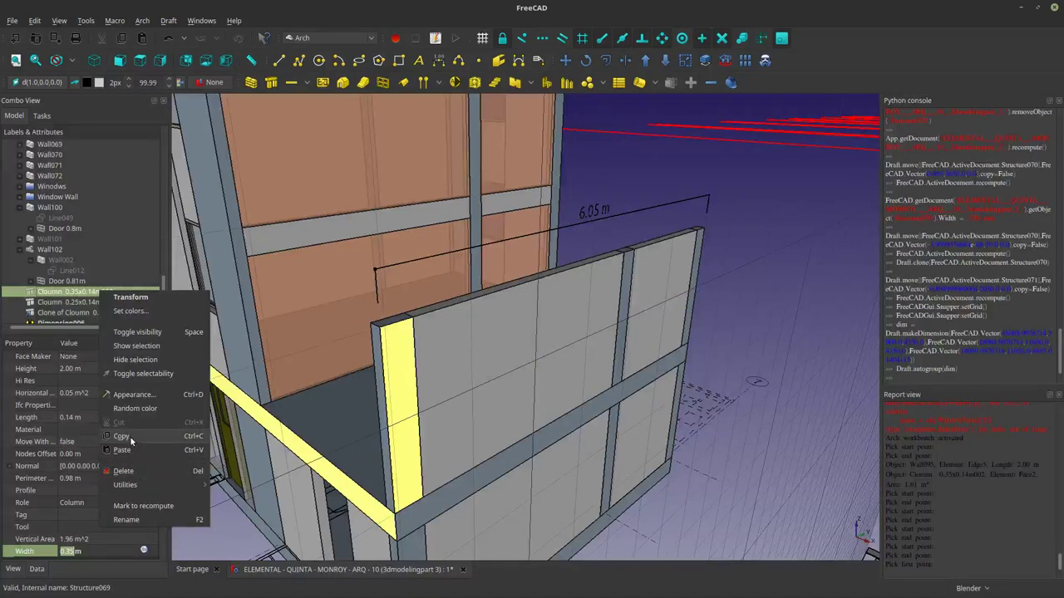
left_click(132, 440)
right_click(98, 294)
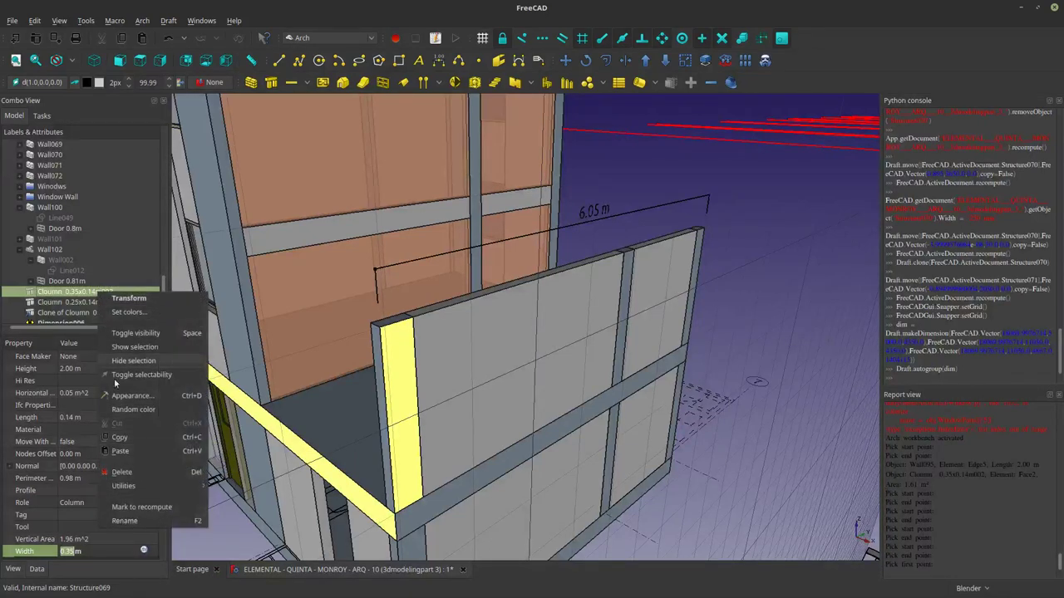
left_click(118, 442)
key("ctrl+v")
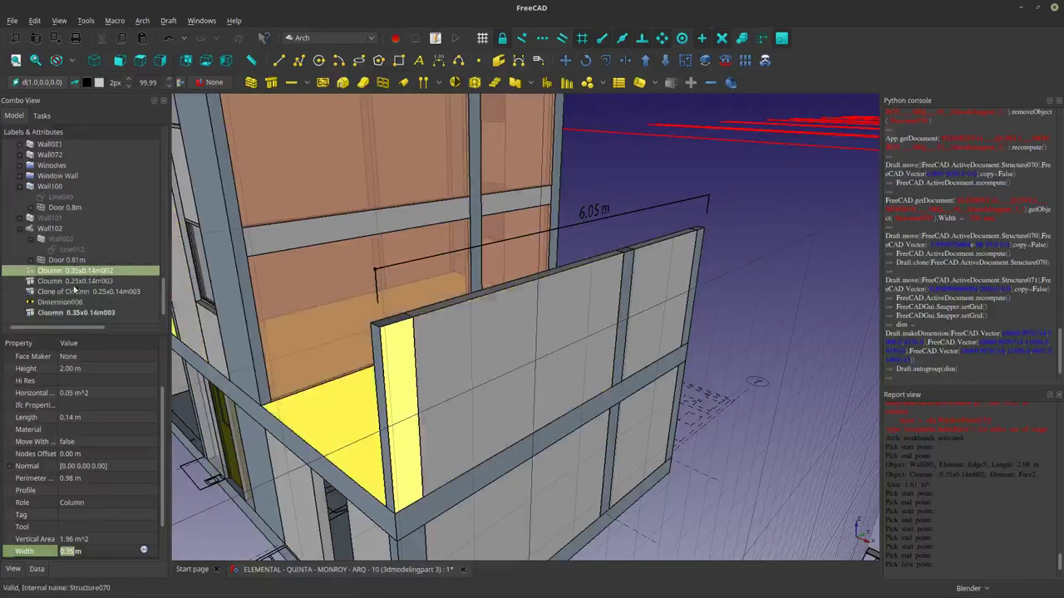
Set the pasted column copy's height to 0.35 m.
left_click(68, 312)
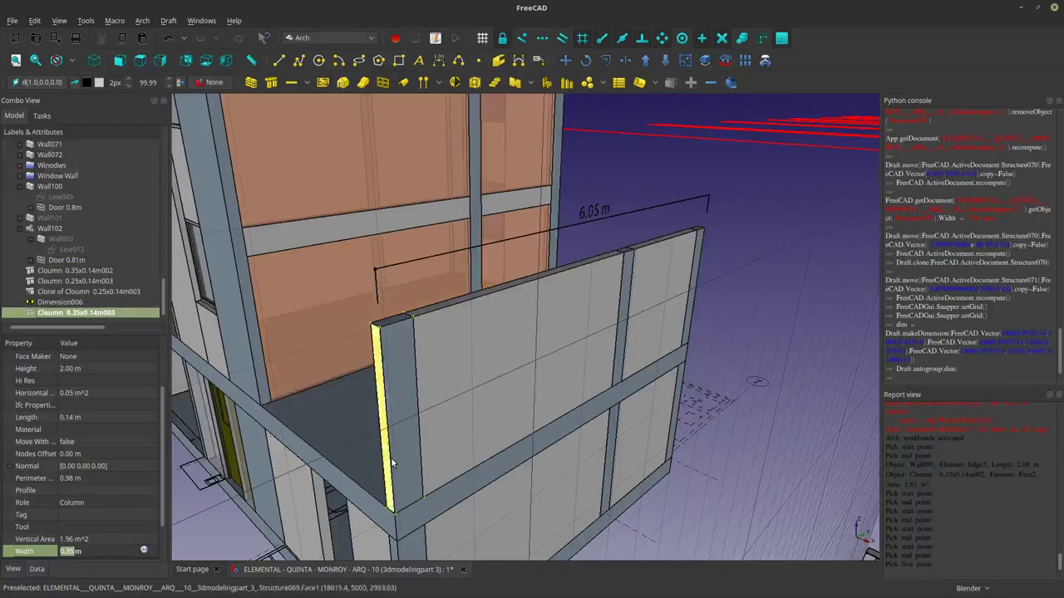
left_click(68, 369)
type("0.35")
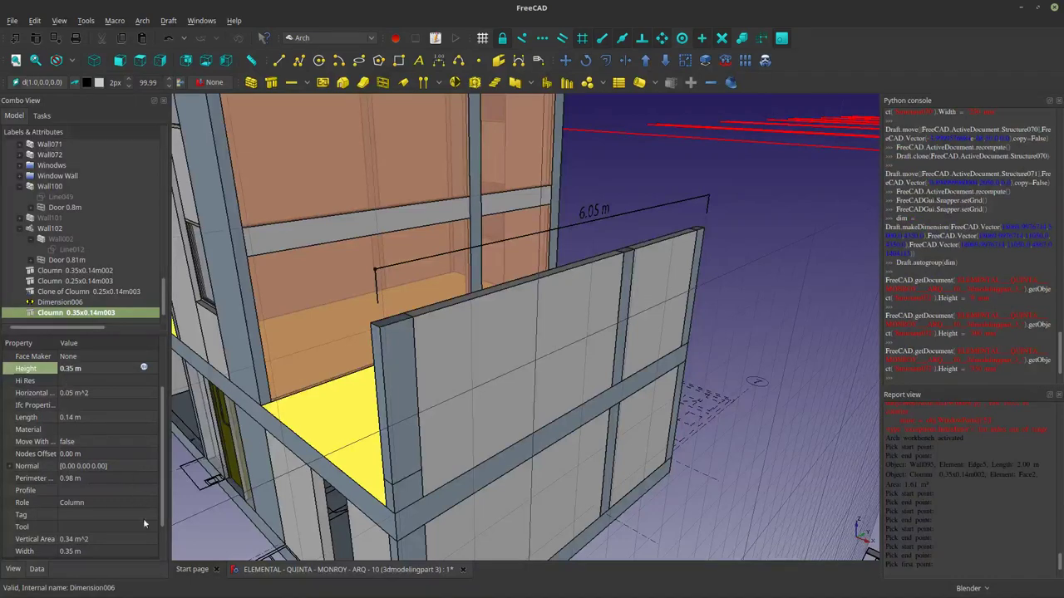
scroll(161, 518, "down", 1)
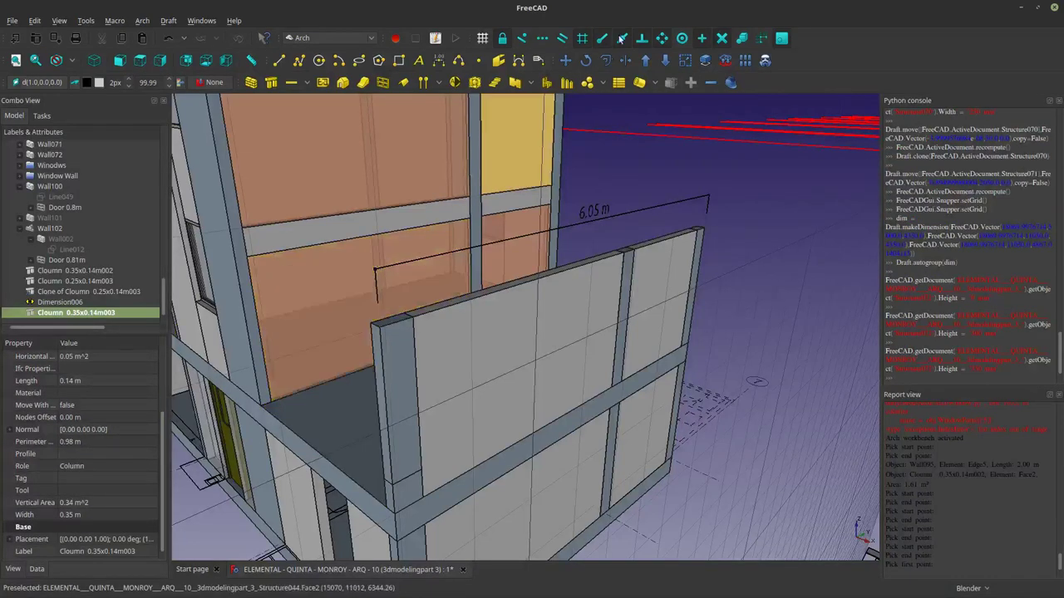
Move the 0.35 m high column copy from its lower corner onto the rear column's outer top corner.
left_click(565, 60)
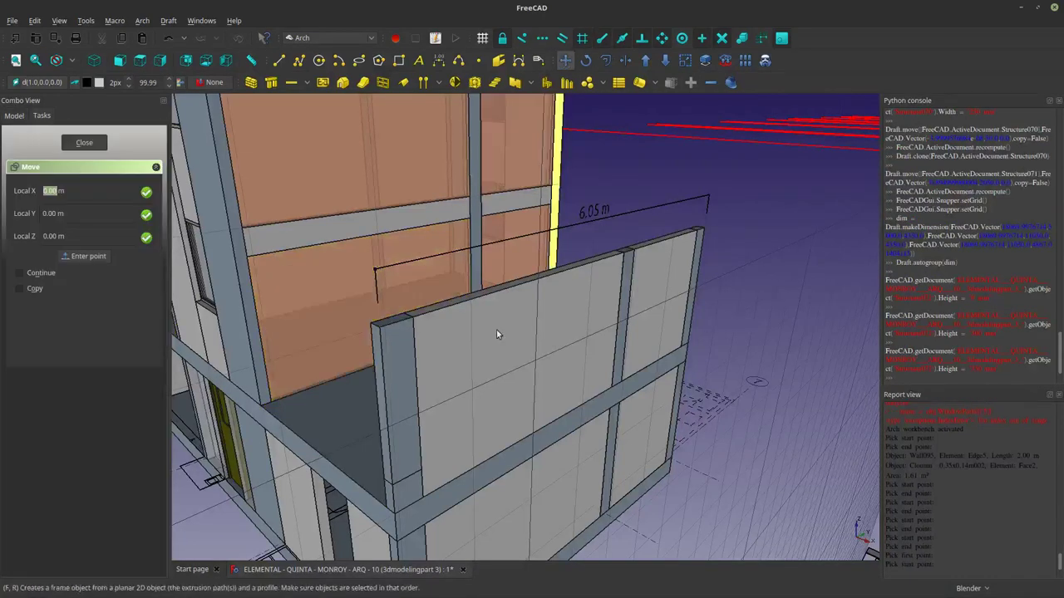
left_click(423, 491)
middle_click_drag(541, 407, 368, 402)
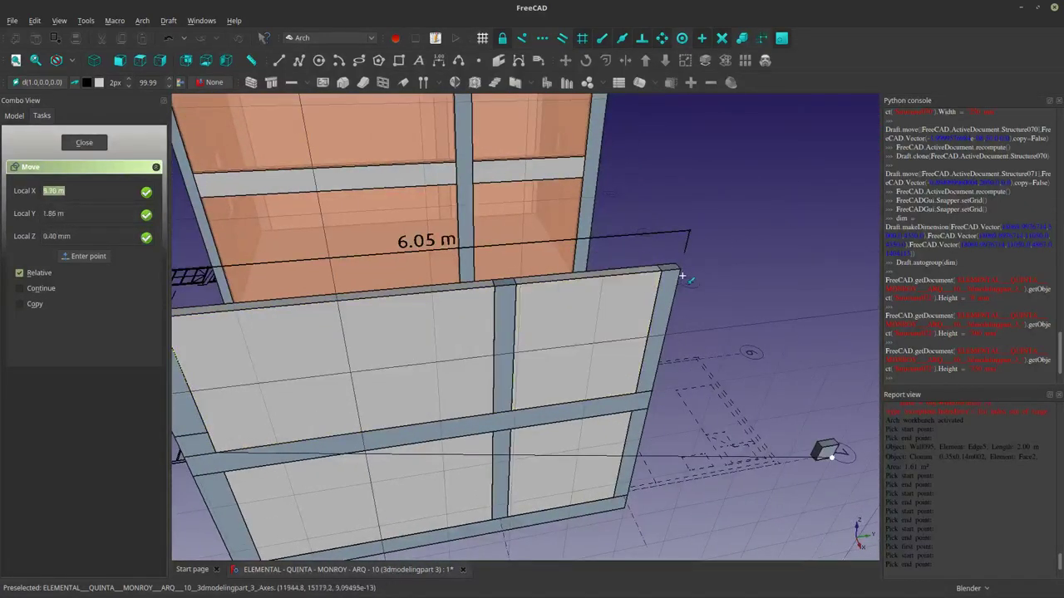
scroll(686, 278, "up", 3)
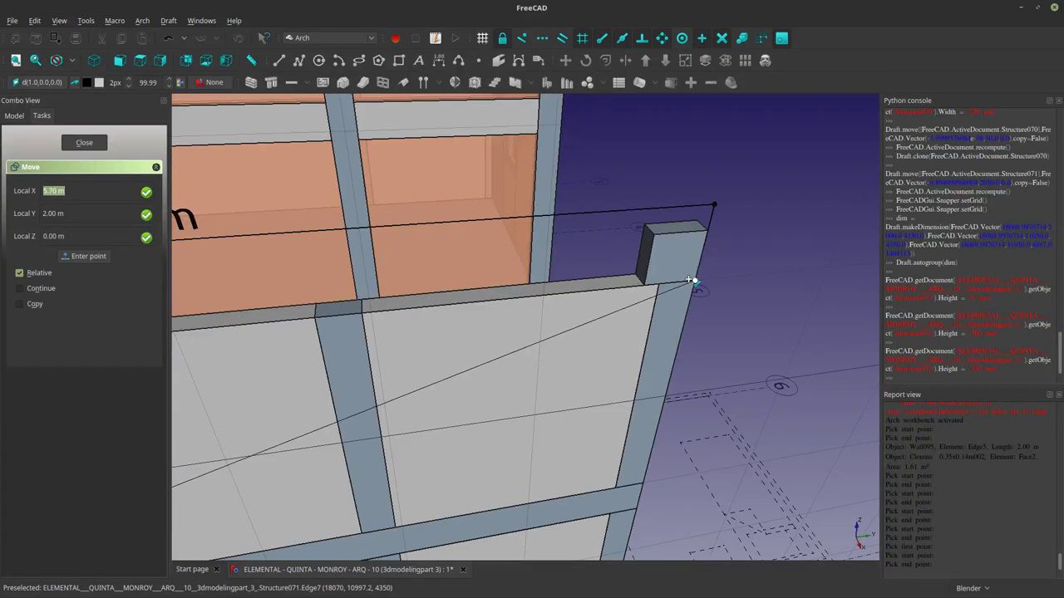
left_click(690, 280)
scroll(681, 299, "down", 1)
Set the column copy's width to 6.05 m so it forms the side wall's top beam.
left_click(666, 275)
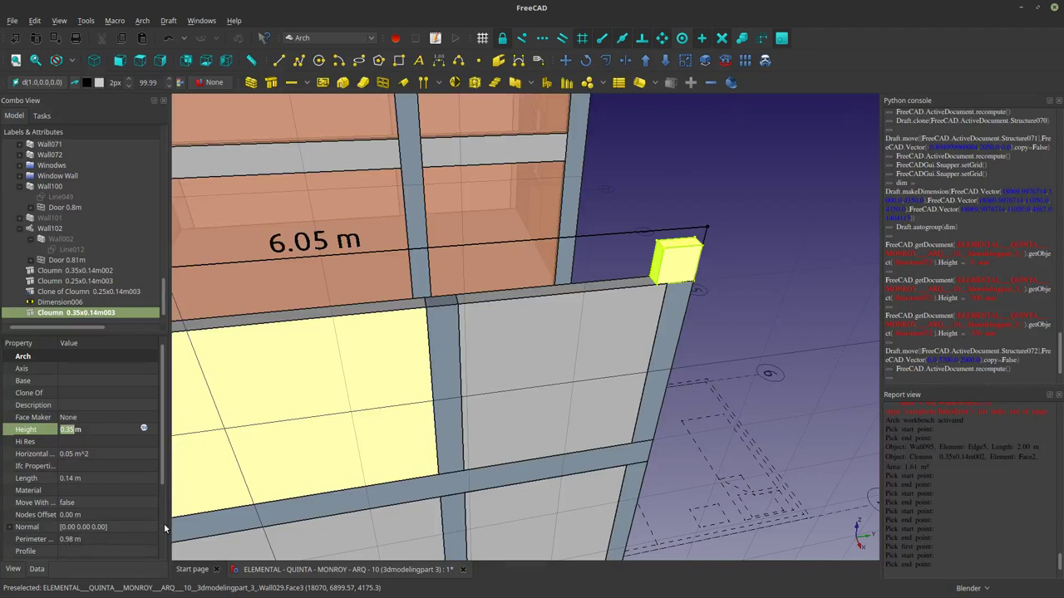
scroll(164, 523, "down", 3)
left_click(67, 514)
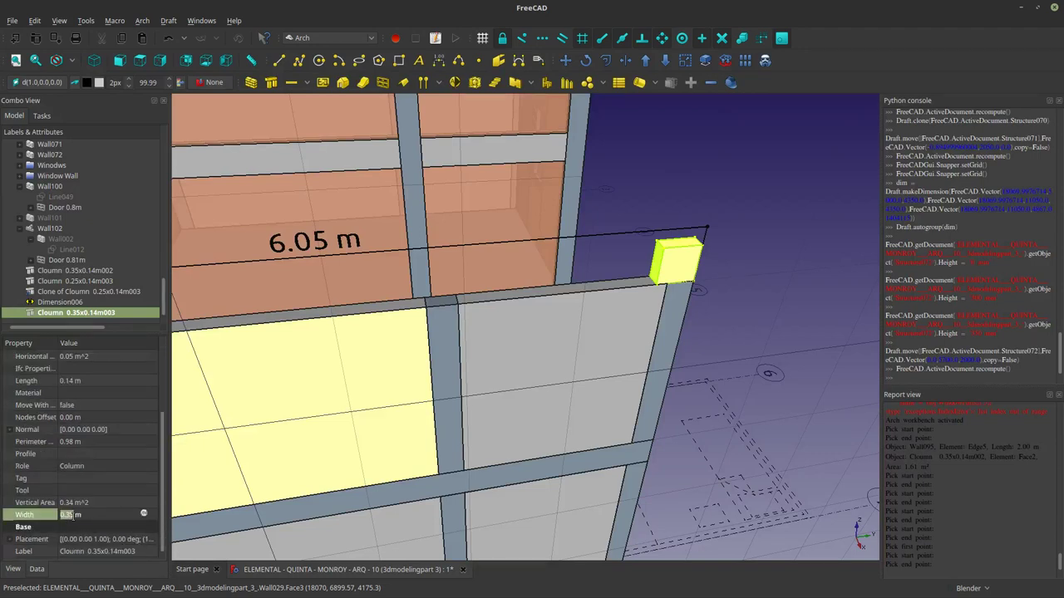
key("Return")
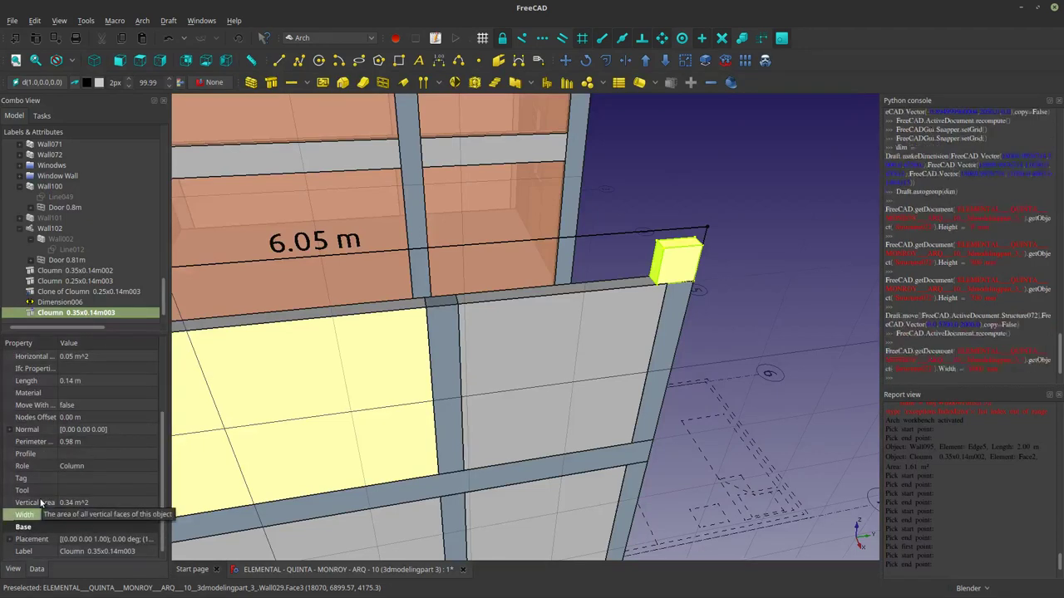
type("5")
key("Return")
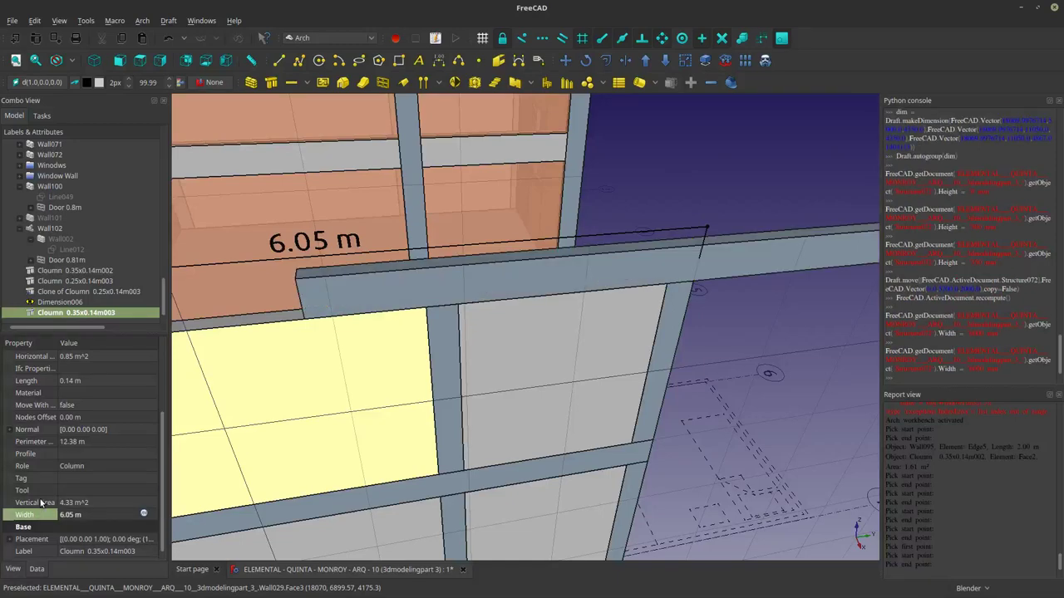
Move the beam by its lower front corner onto the front column's outer top corner so it spans the wall.
scroll(780, 347, "down", 10)
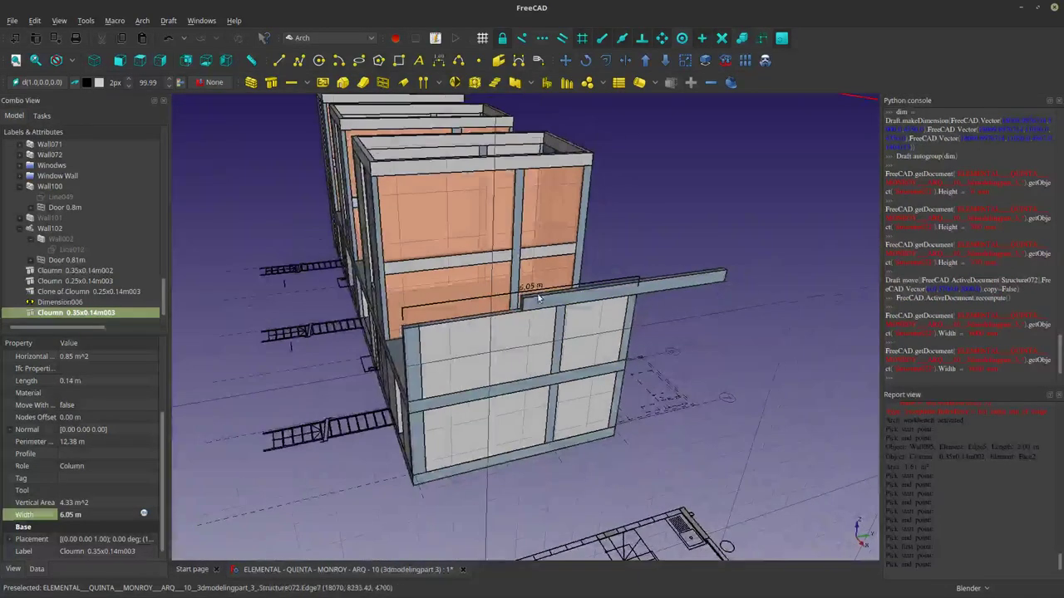
scroll(538, 297, "up", 10)
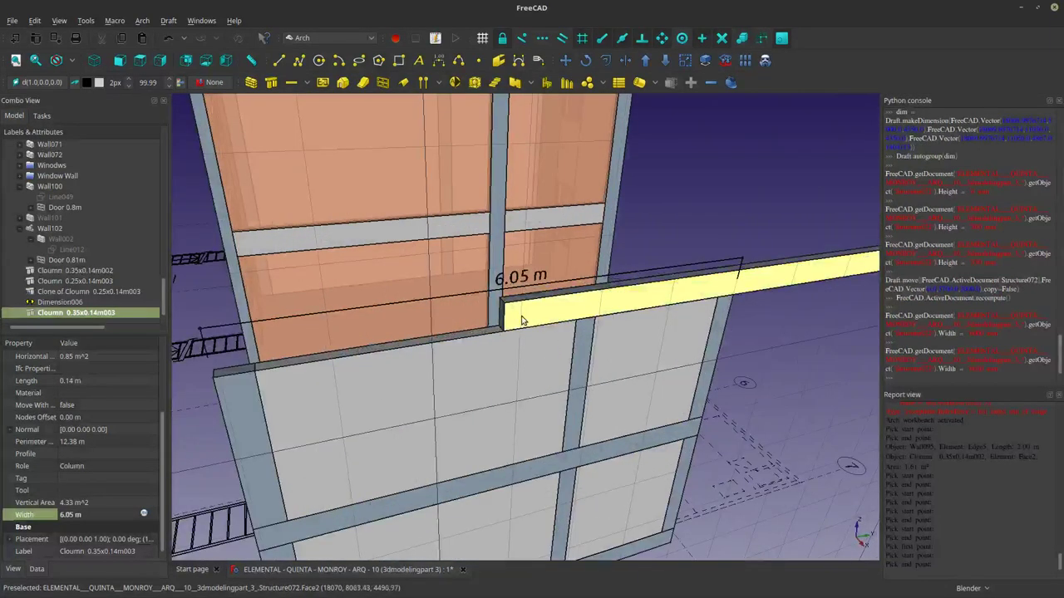
left_click(564, 60)
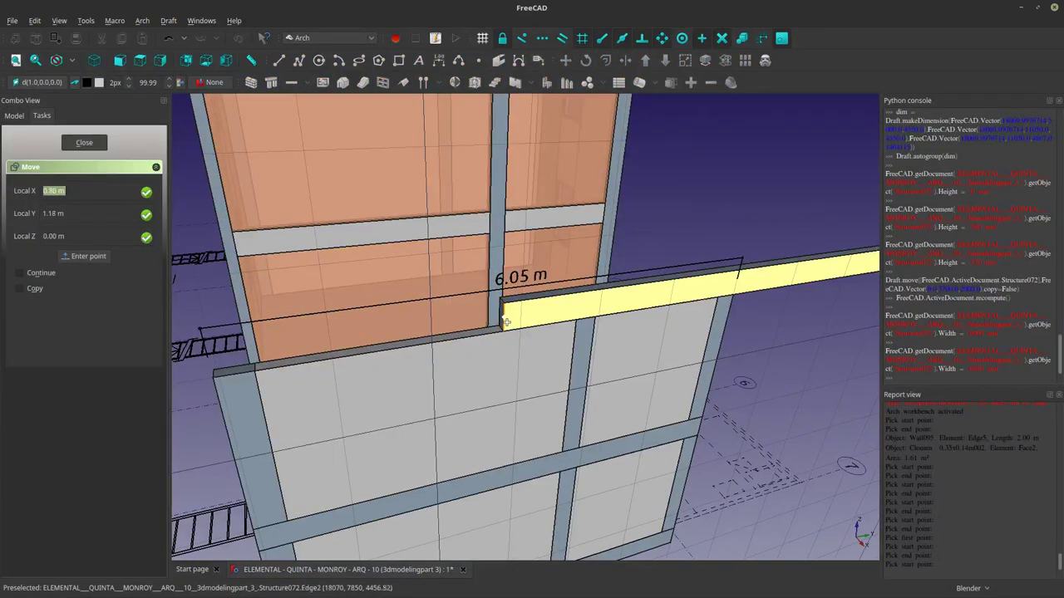
left_click(503, 330)
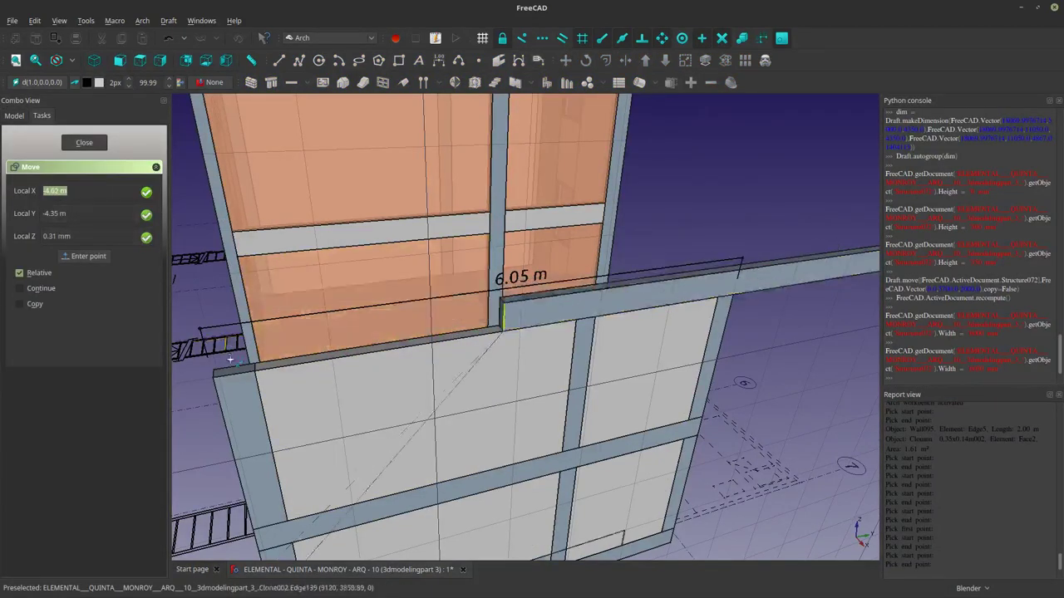
left_click(215, 379)
scroll(332, 399, "down", 3)
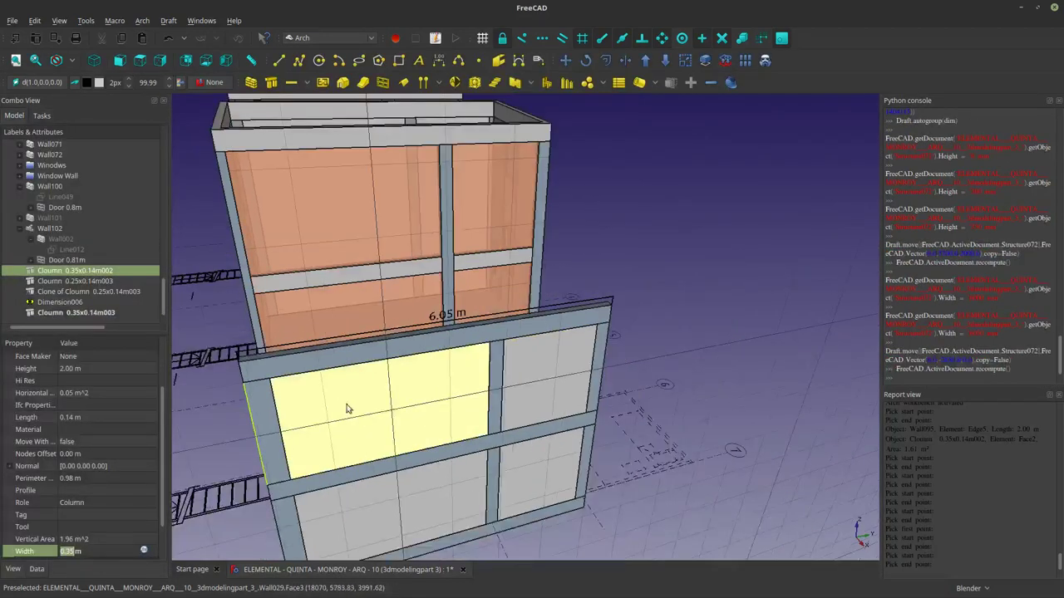
Delete the dimension above the side wall and reset the working plane to XY (top).
middle_click_drag(346, 408, 507, 357)
scroll(455, 393, "down", 3)
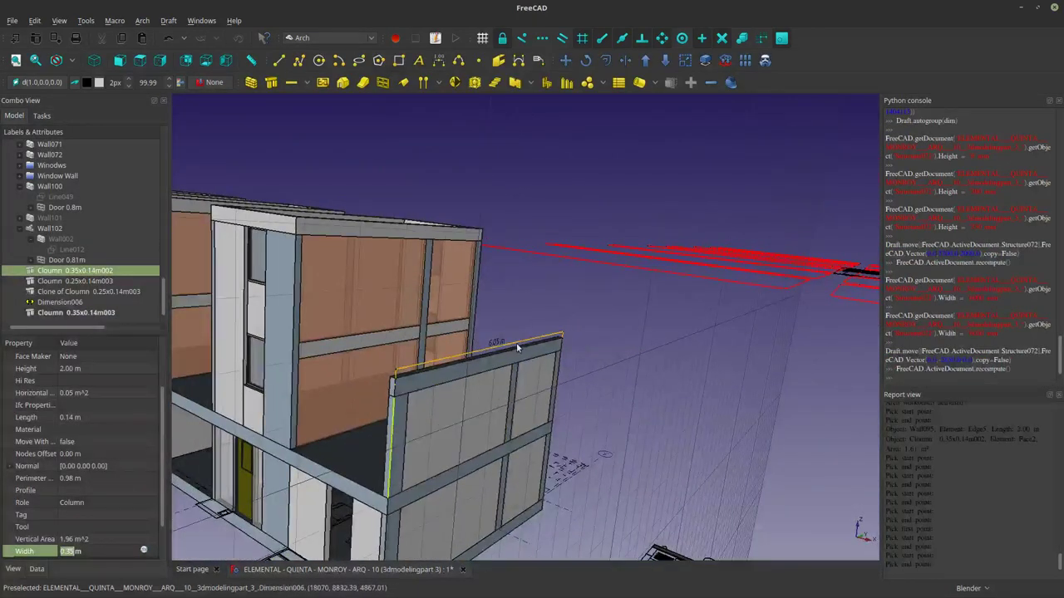
left_click(519, 343)
key("Delete")
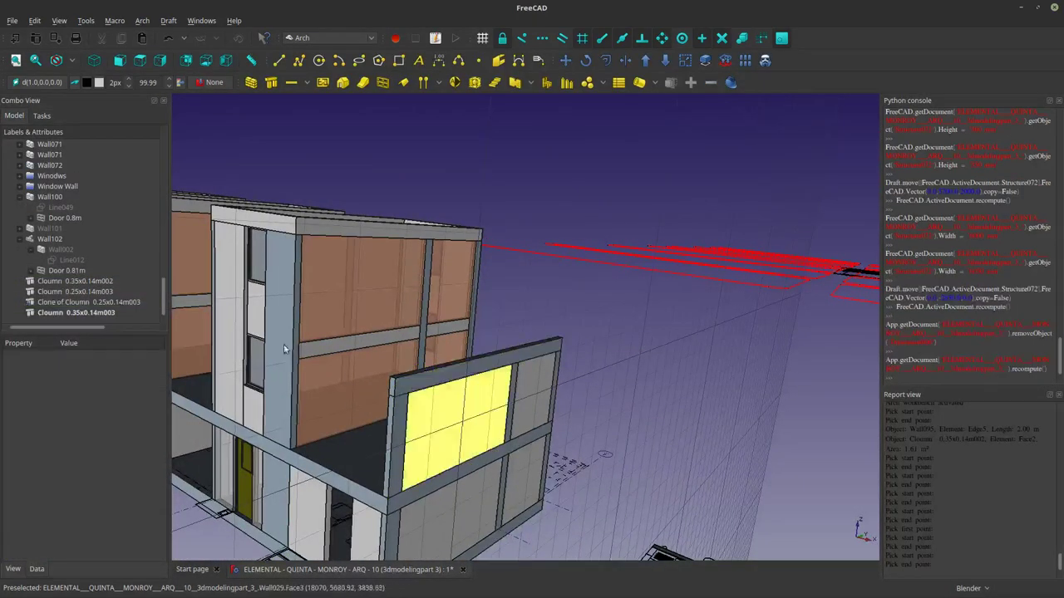
left_click(41, 82)
left_click(42, 212)
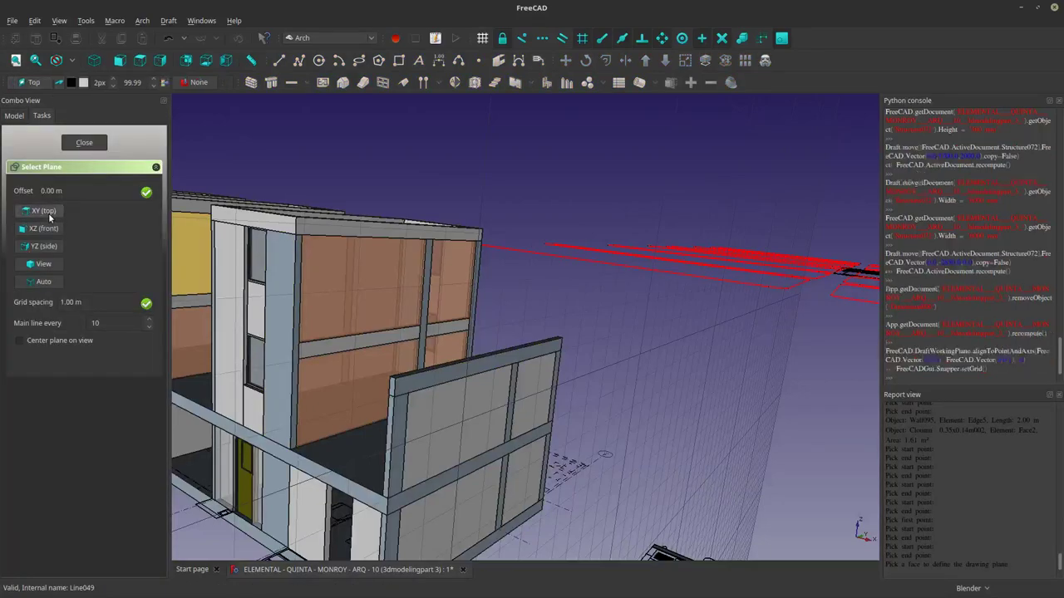
Examine the row of housing units with the finished end side wall from several angles.
middle_click_drag(553, 472, 699, 414, "shift")
scroll(601, 382, "down", 3)
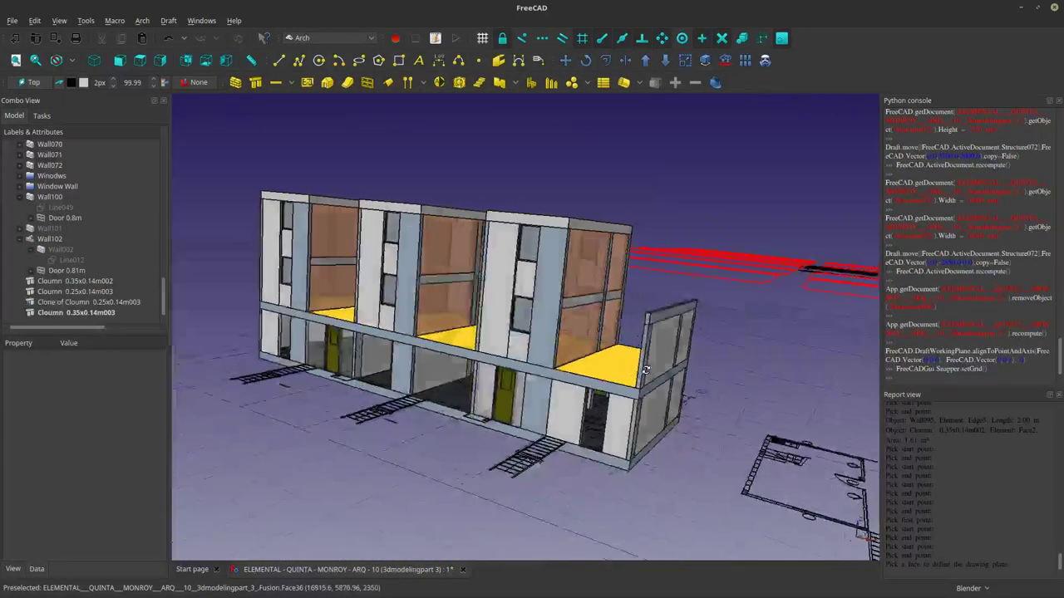
middle_click_drag(600, 382, 260, 247)
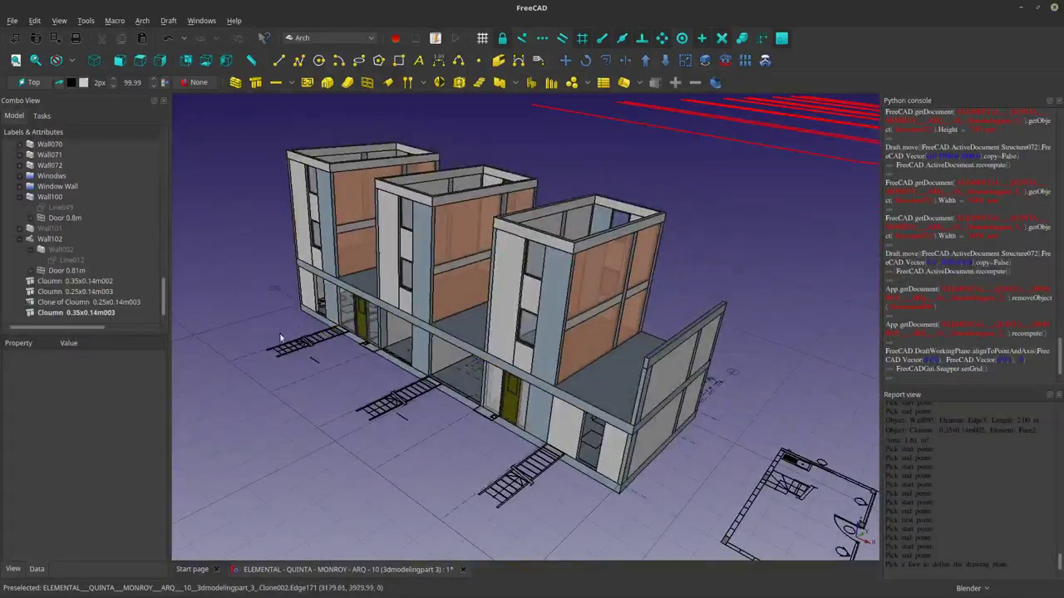
middle_click_drag(264, 333, 464, 325)
scroll(463, 325, "up", 3)
scroll(371, 224, "down", 2)
middle_click_drag(575, 309, 470, 335)
middle_click_drag(464, 419, 515, 408)
scroll(497, 432, "up", 2)
scroll(514, 408, "down", 4)
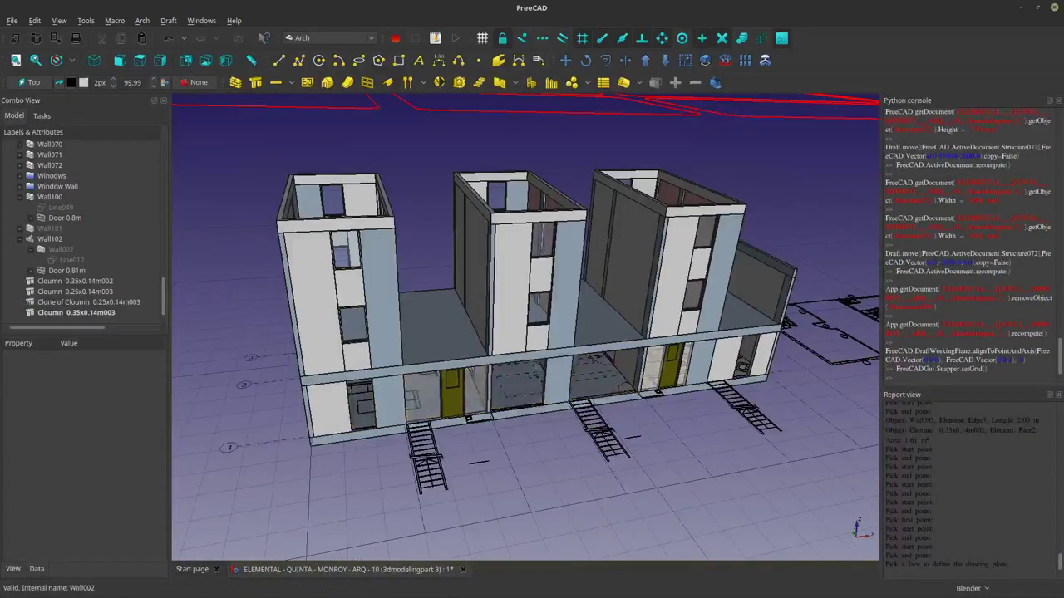
Collapse Wall102, Floor Level 2 and Floor Level 1 in the model tree.
left_click(21, 240)
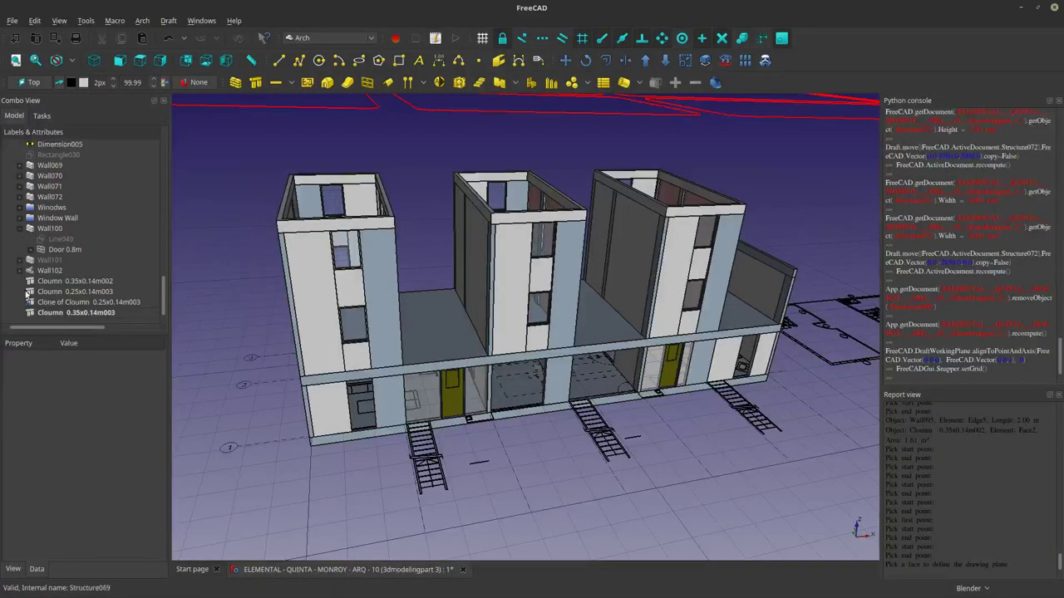
scroll(50, 246, "up", 10)
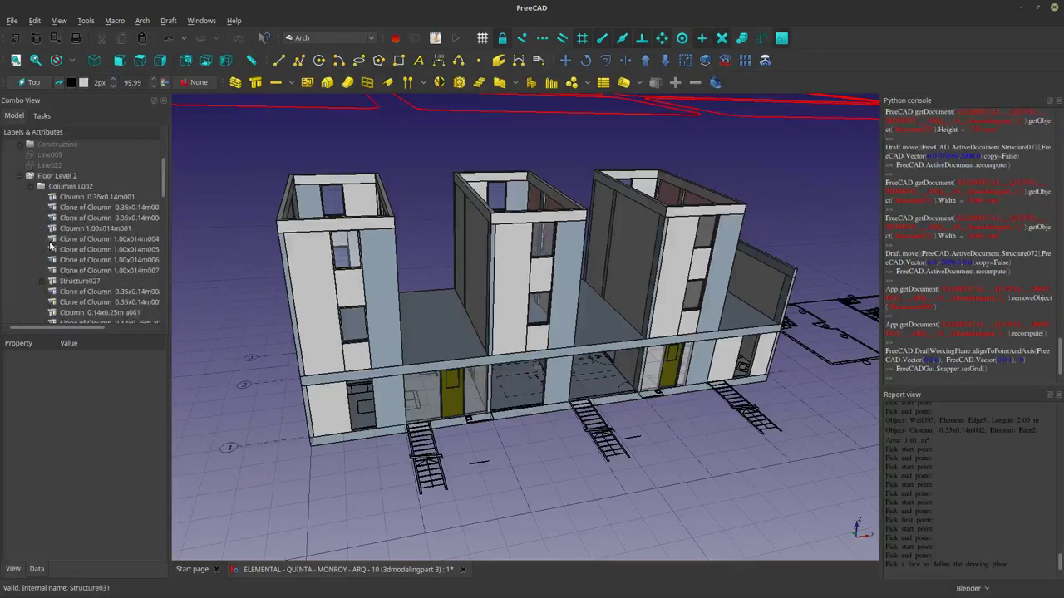
left_click(19, 177)
scroll(35, 215, "up", 4)
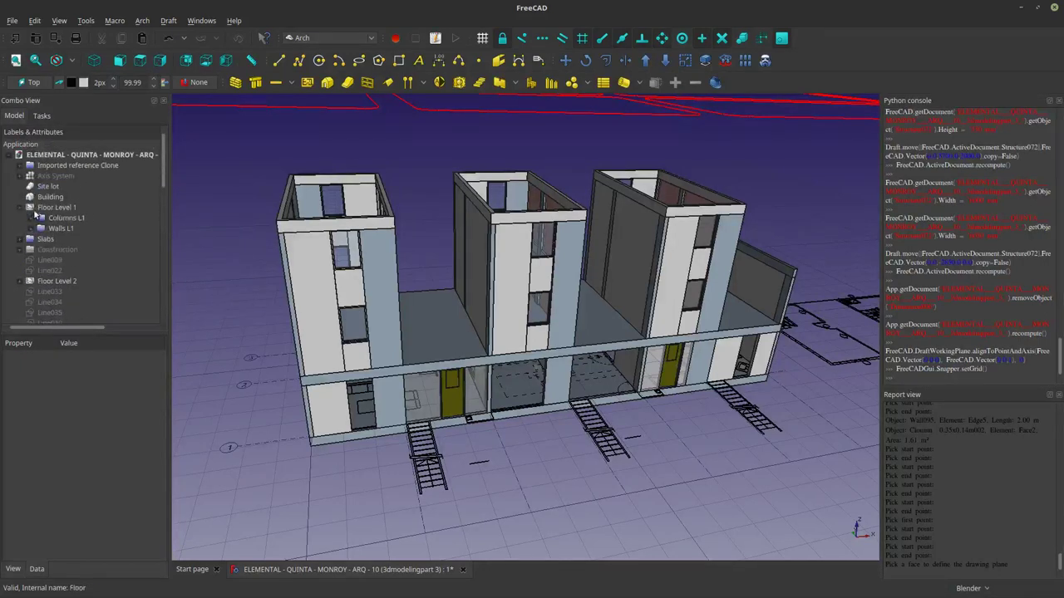
left_click(43, 197)
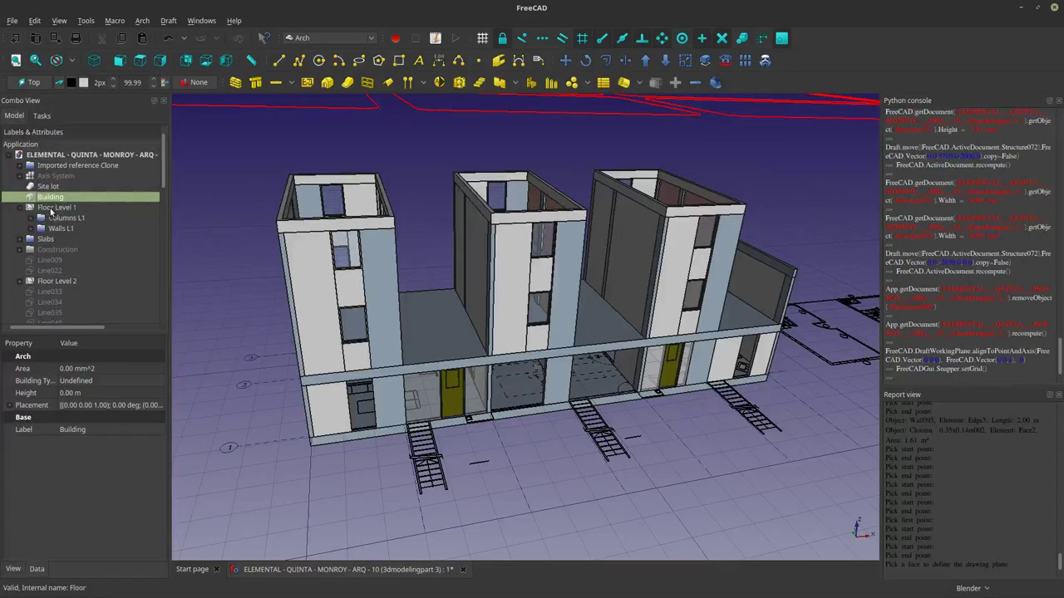
left_click(20, 209)
Toggle Floor Level 1, Slabs and Floor Level 2 off and on to check what each one contains.
left_click(50, 208)
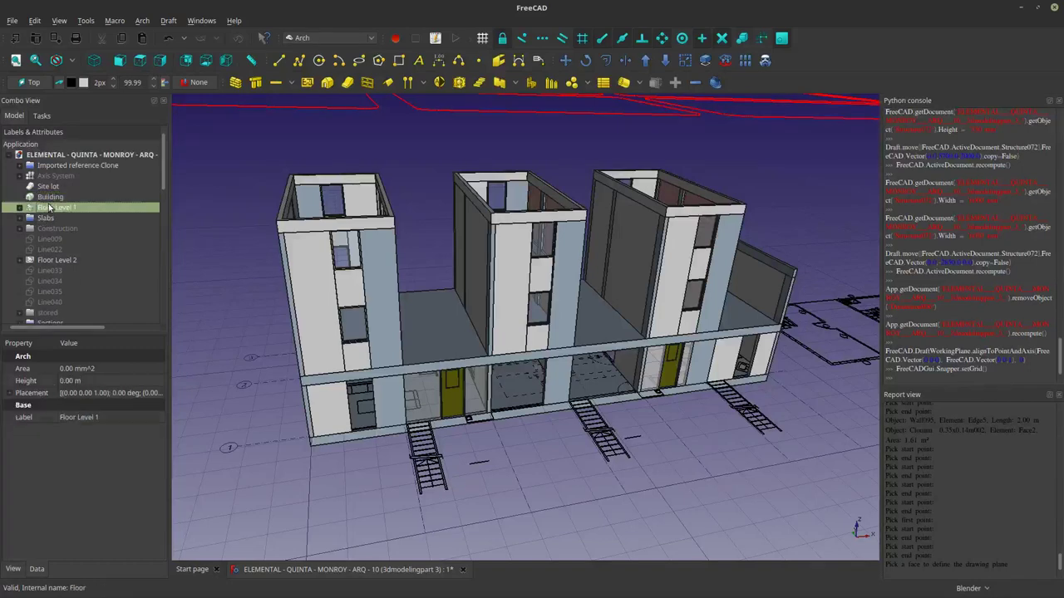
key("space")
key("space")
key("space")
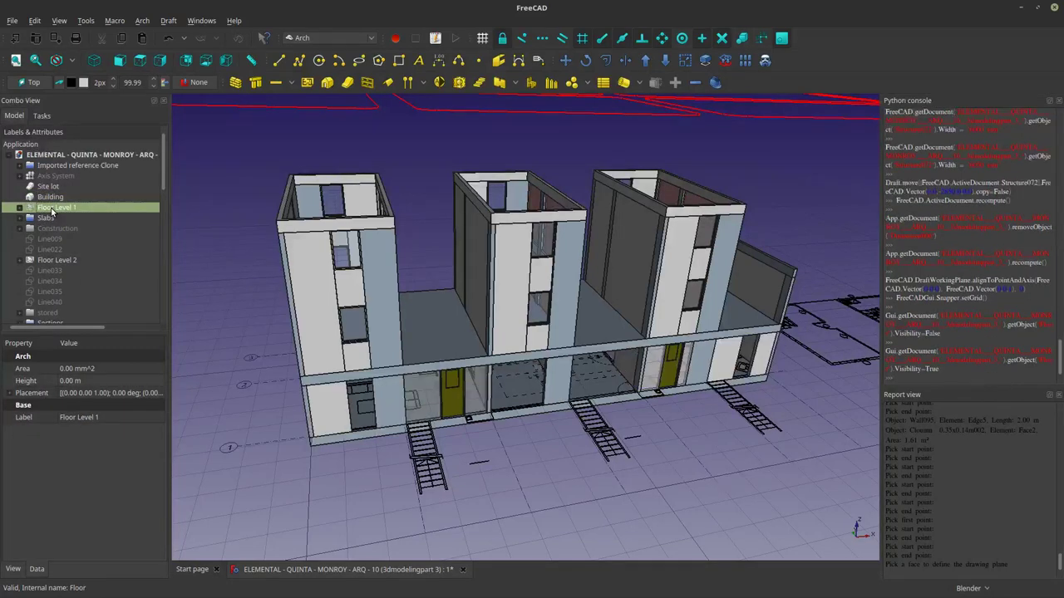
key("space")
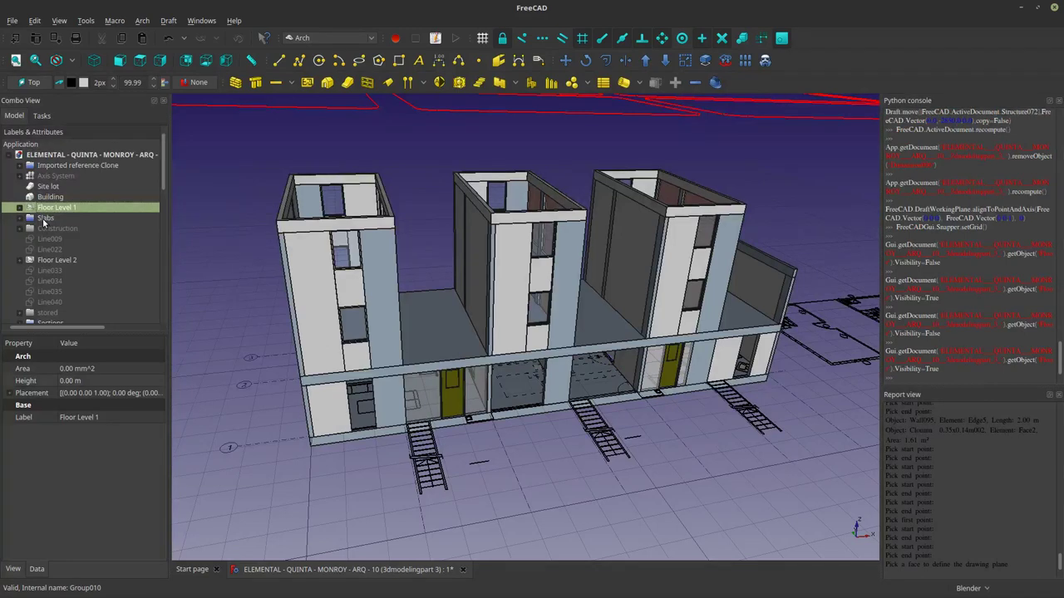
left_click(43, 220)
key("space")
key("space")
left_click(44, 231)
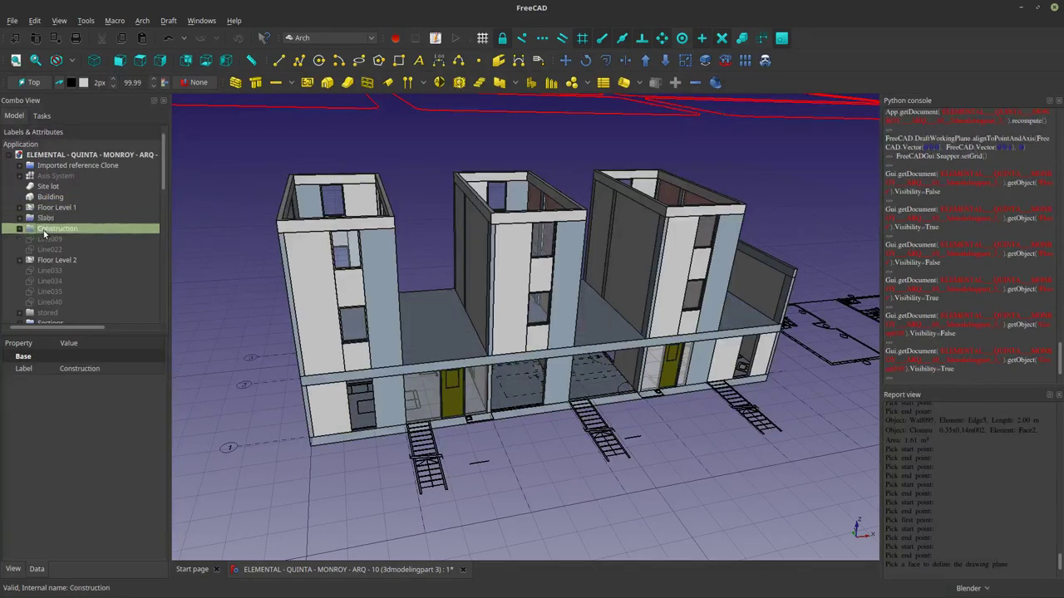
left_click(39, 262)
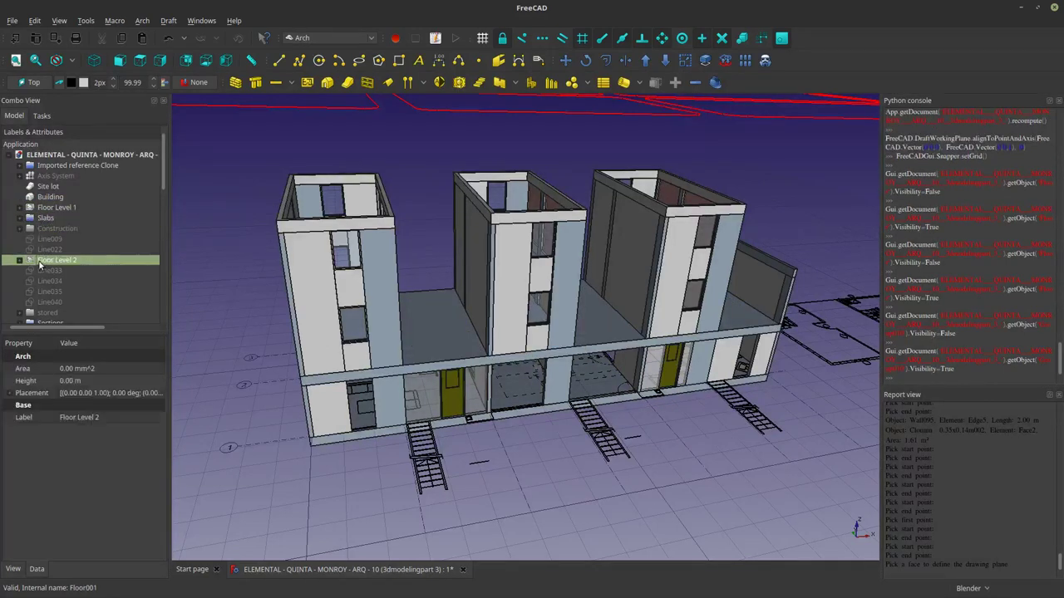
key("space")
key("space")
key("space")
key("space")
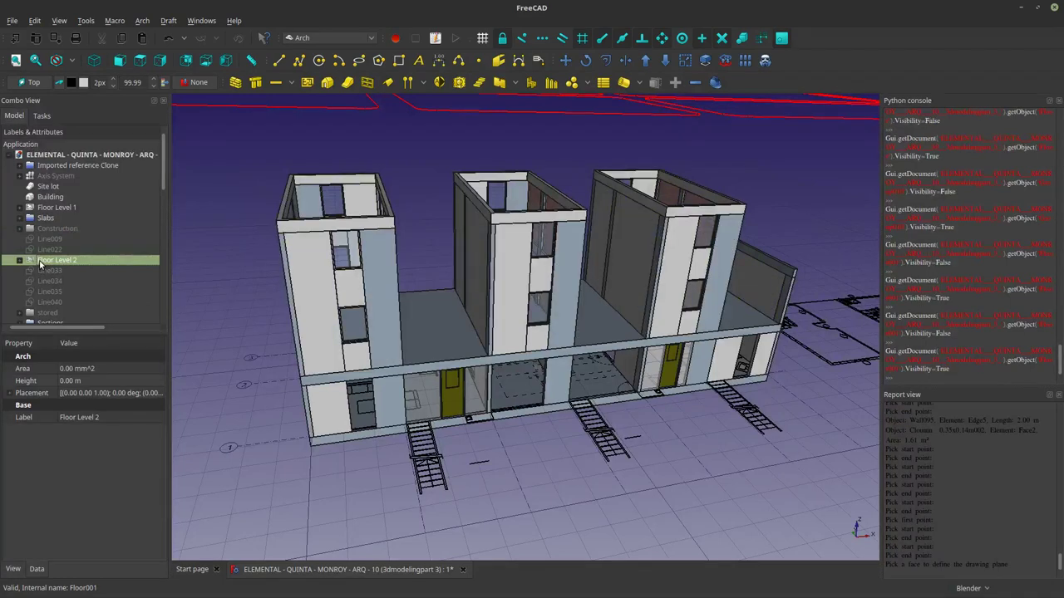
Place Floor Level 1, Floor Level 2 and the Slabs group inside the Building object.
left_click(55, 207)
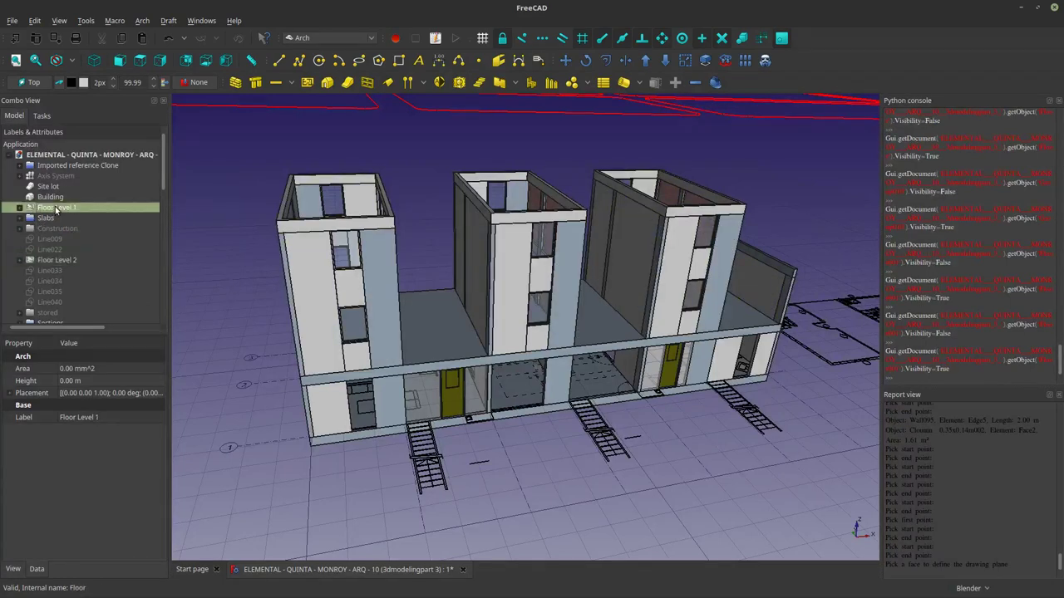
left_click_drag(46, 205, 45, 200)
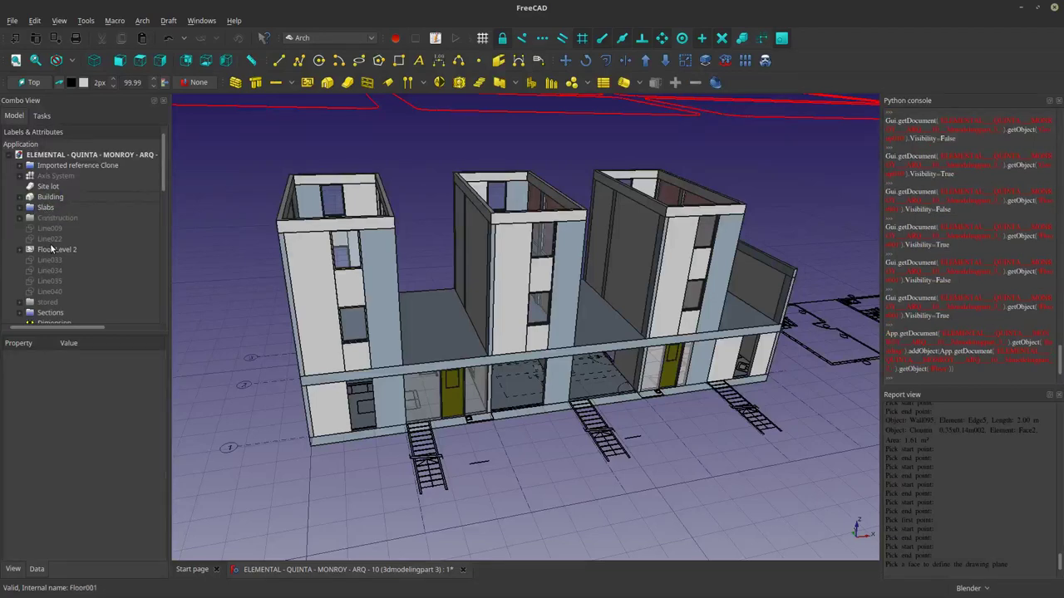
left_click(52, 250)
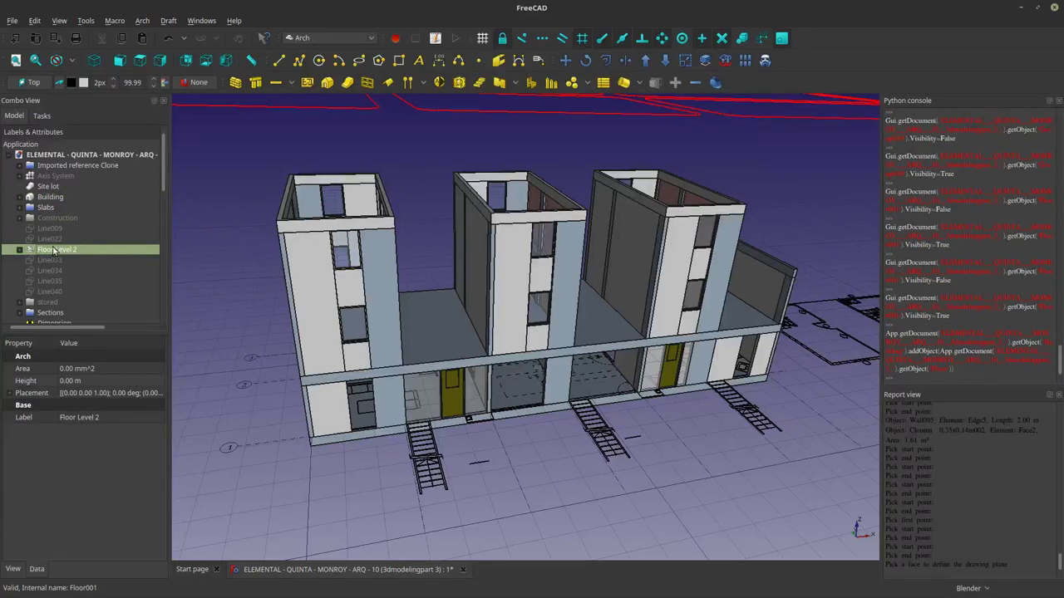
left_click_drag(54, 251, 45, 197)
left_click(46, 208)
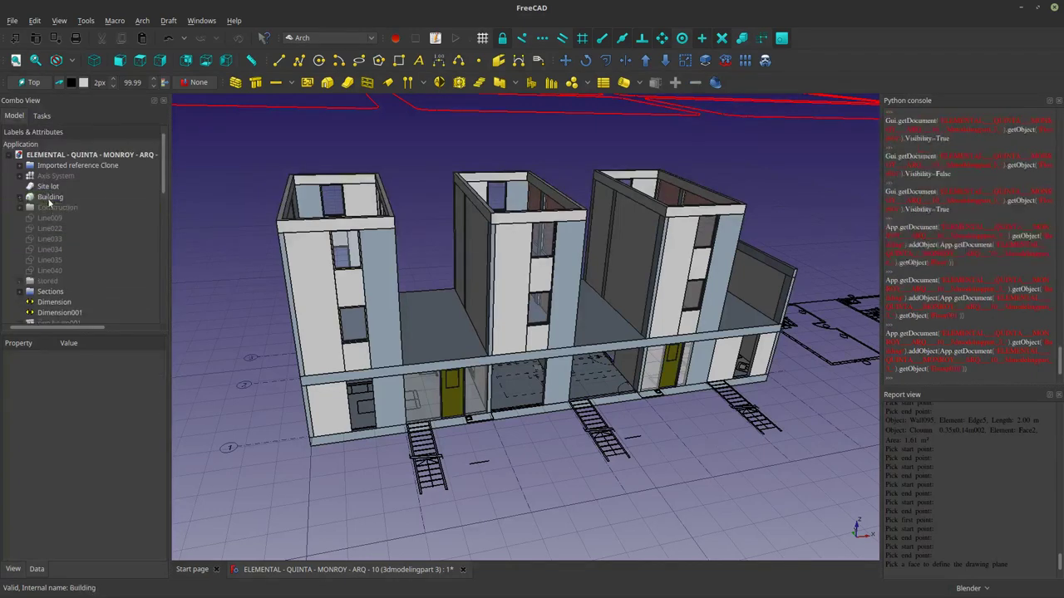
Delete the loose lines Line009, Line022, Line033, Line034, Line035 and Line040 from the model tree.
left_click(51, 230)
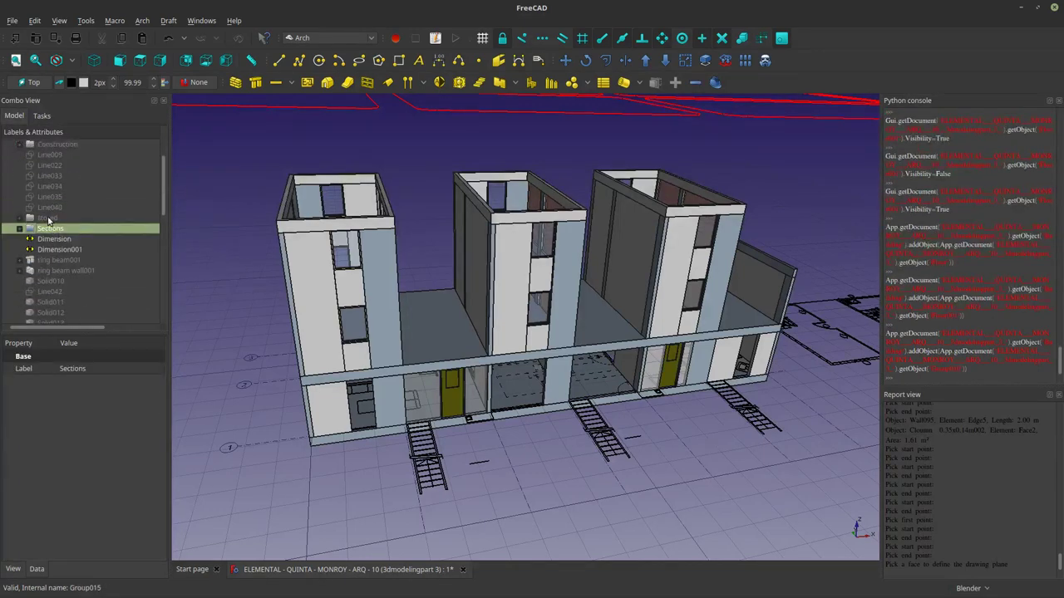
scroll(48, 219, "up", 2)
left_click(48, 218)
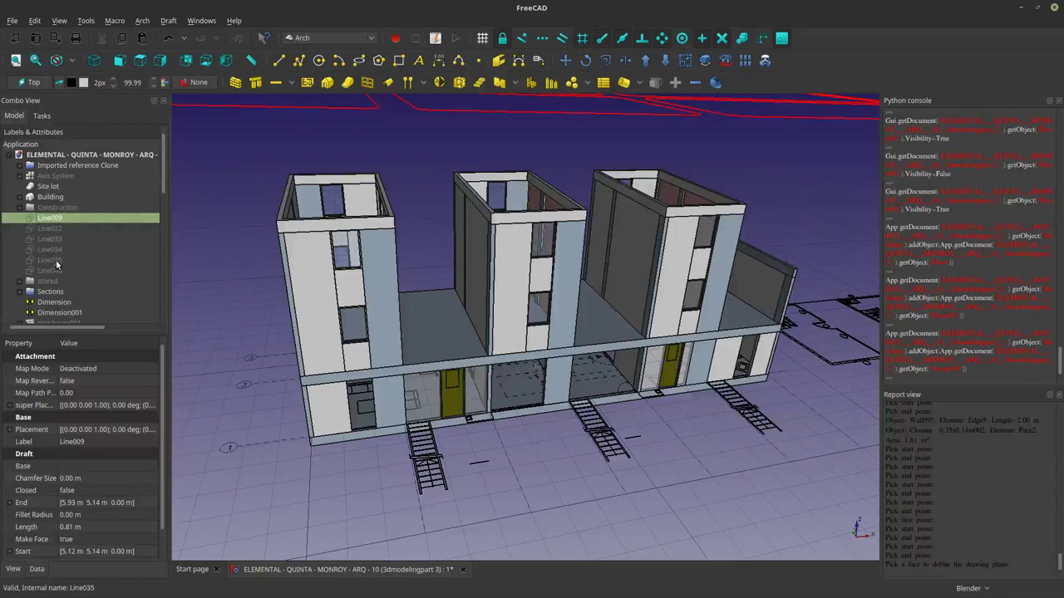
left_click(50, 271, "shift")
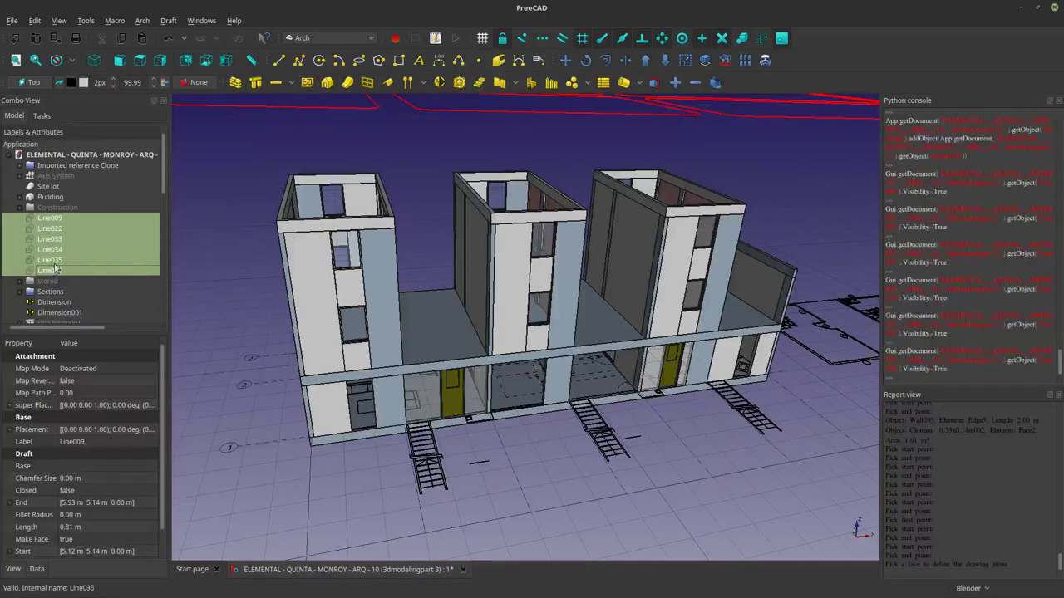
scroll(469, 420, "up", 5)
scroll(470, 419, "up", 5)
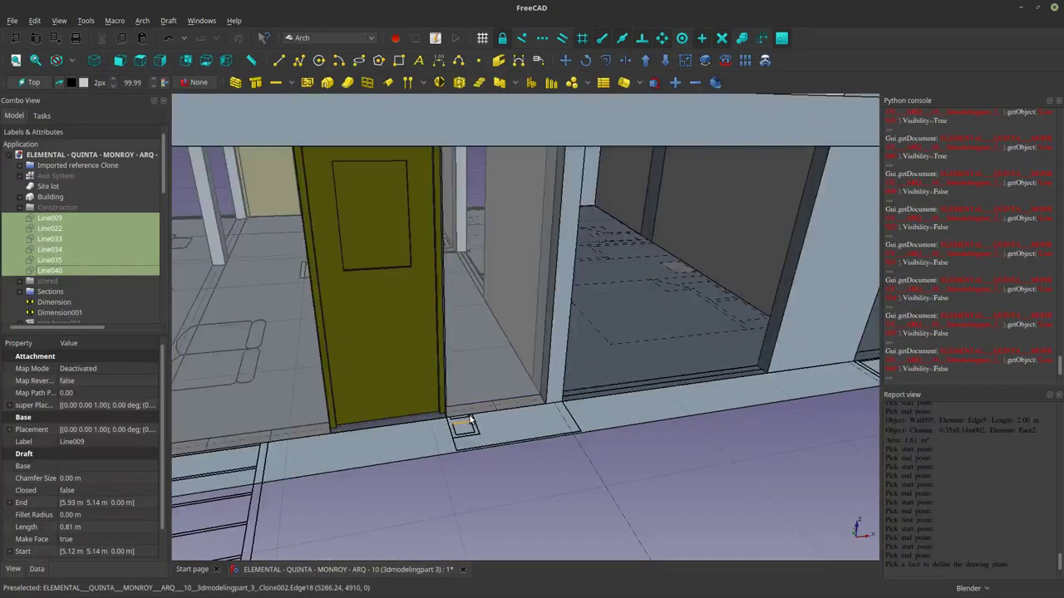
right_click(53, 251)
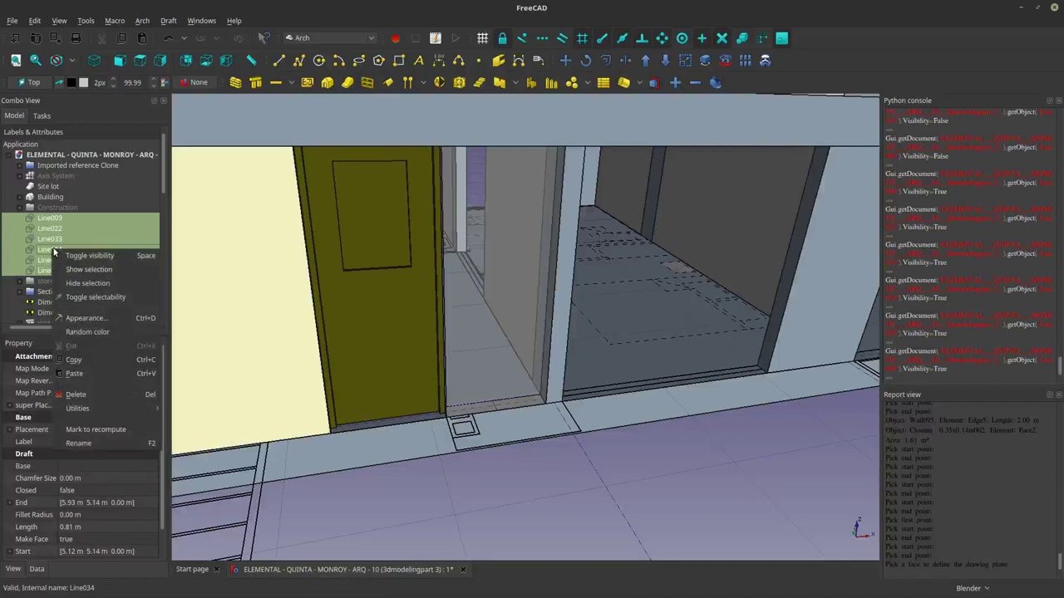
left_click(76, 394)
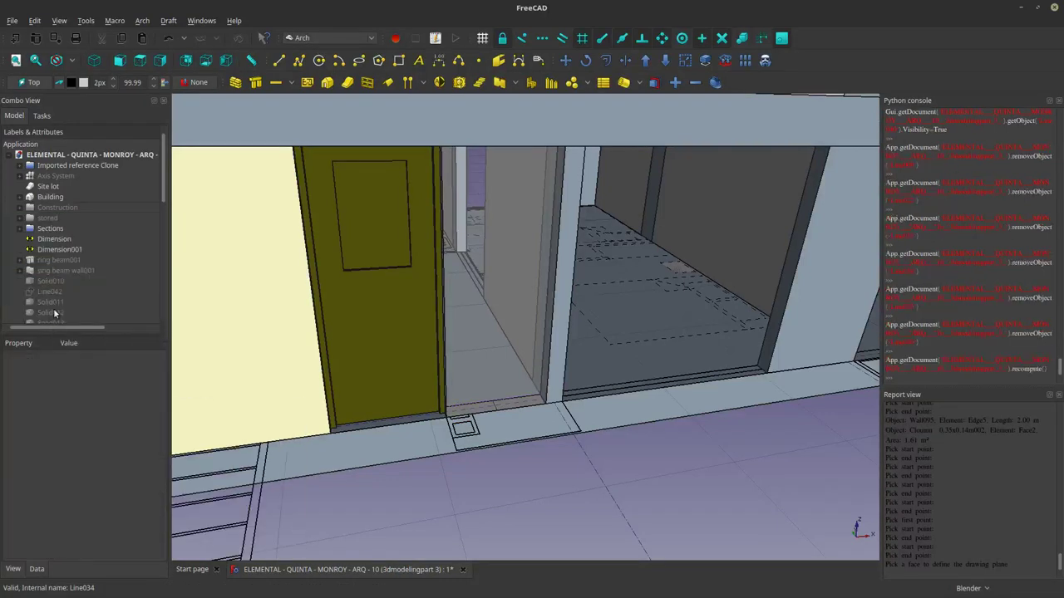
Put ring beam001 into the stored group.
left_click(57, 260)
scroll(430, 371, "down", 10)
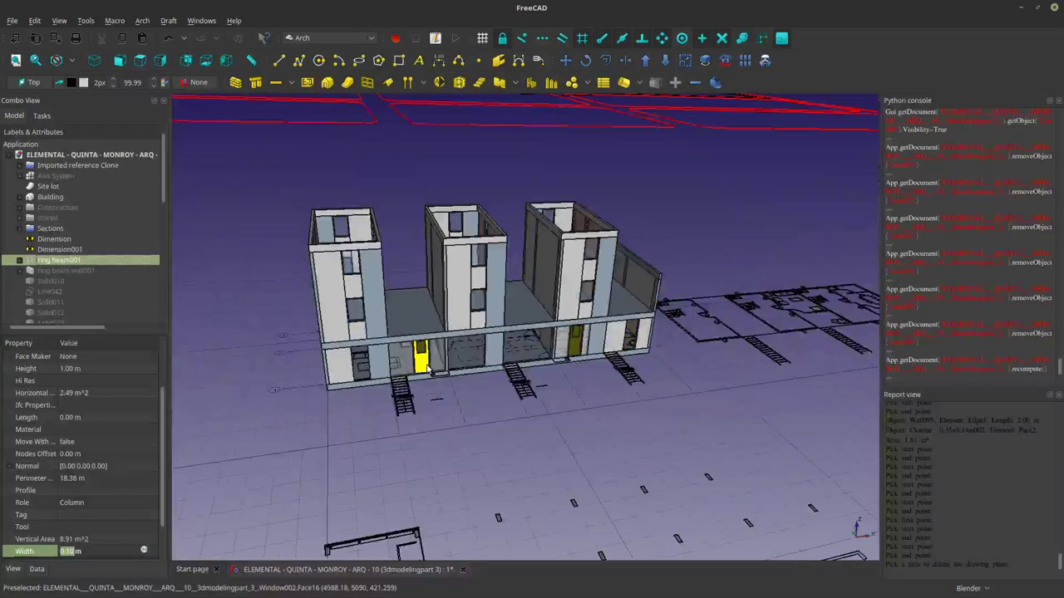
mouse_move(363, 359)
middle_mouse_down()
mouse_move(401, 359)
mouse_move(354, 345)
middle_mouse_up()
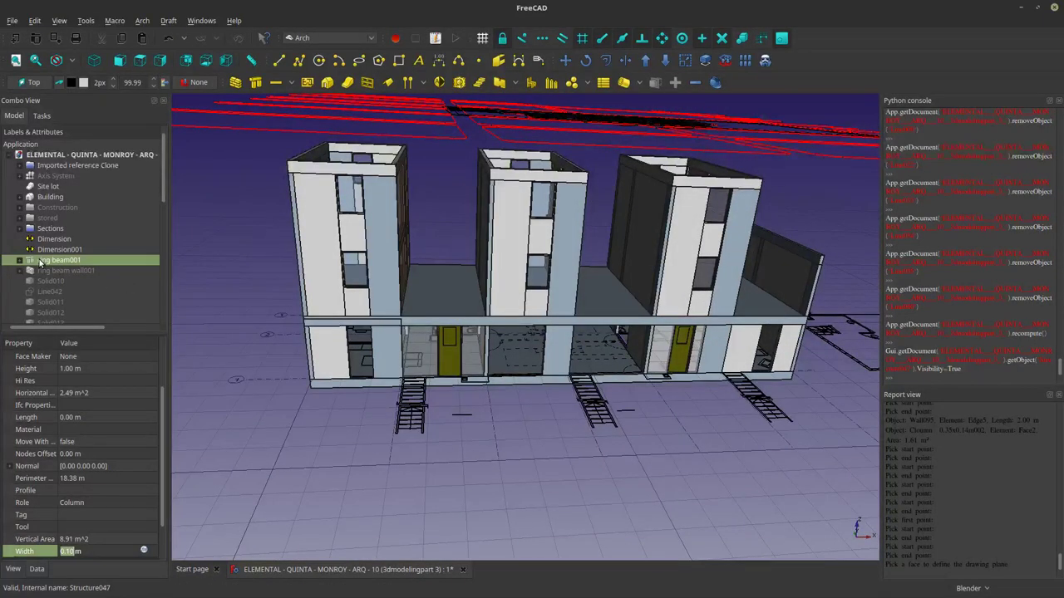
left_click_drag(39, 263, 47, 218)
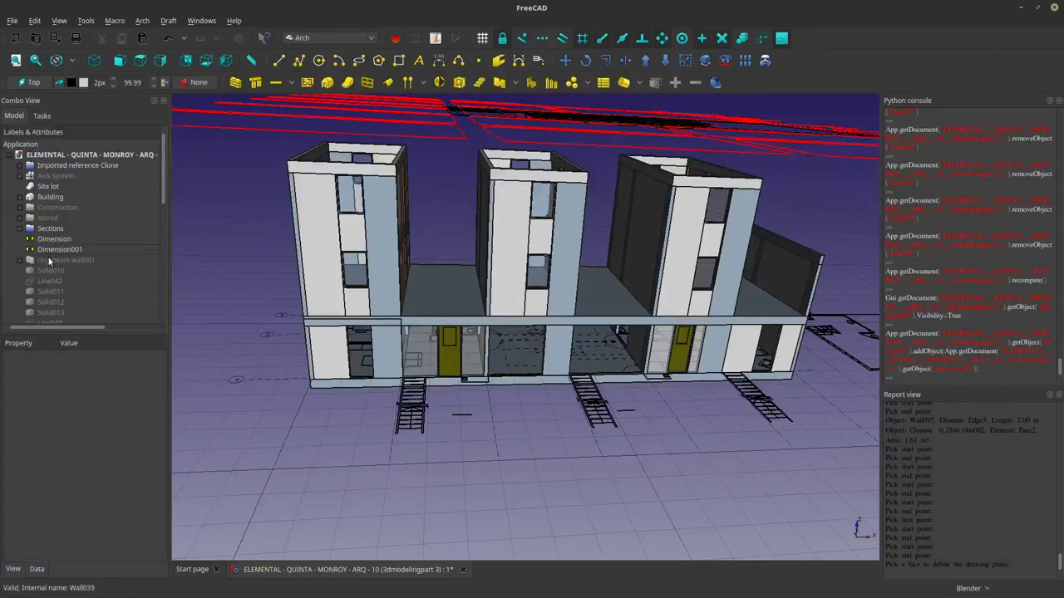
Check what ring beam wall001 shows in the model and move it into the stored group.
left_click(48, 261)
key("space")
key("space")
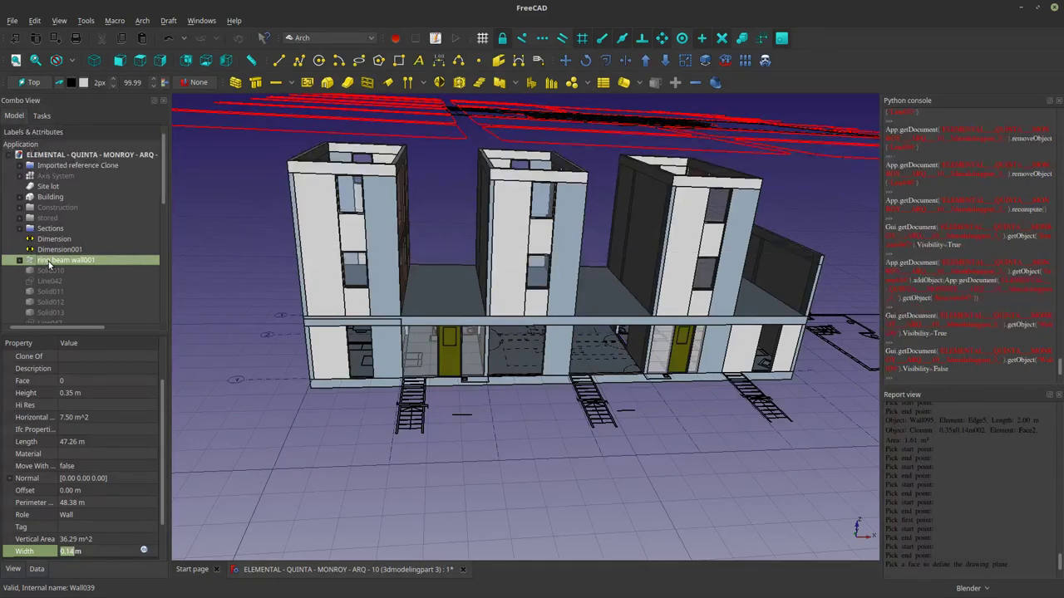
left_click_drag(49, 260, 47, 221)
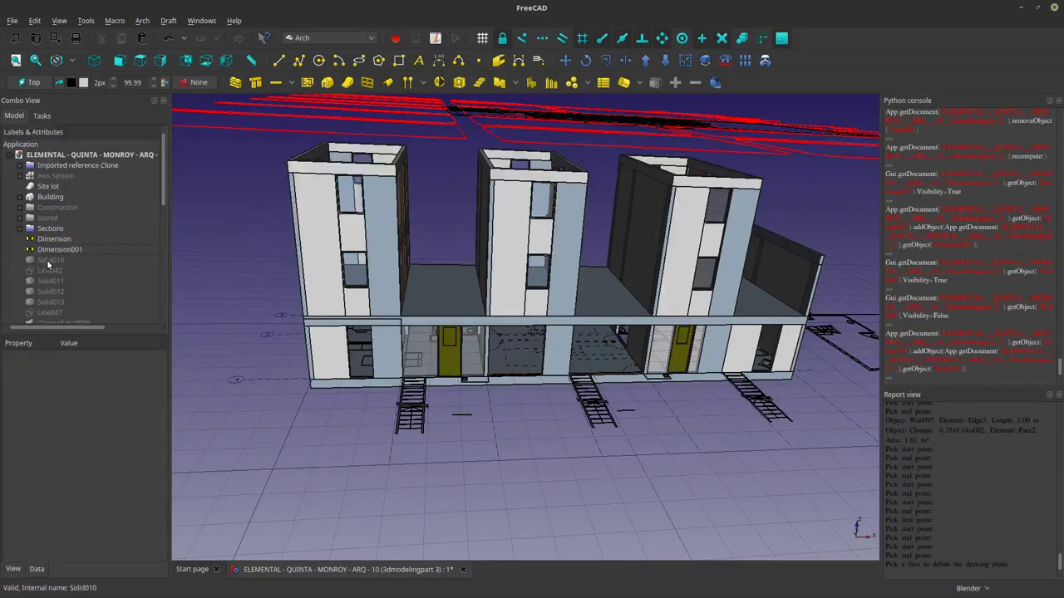
Make Solid010 visible and display the whole model in the Wireframe draw style.
left_click(48, 262)
scroll(47, 264, "down", 3)
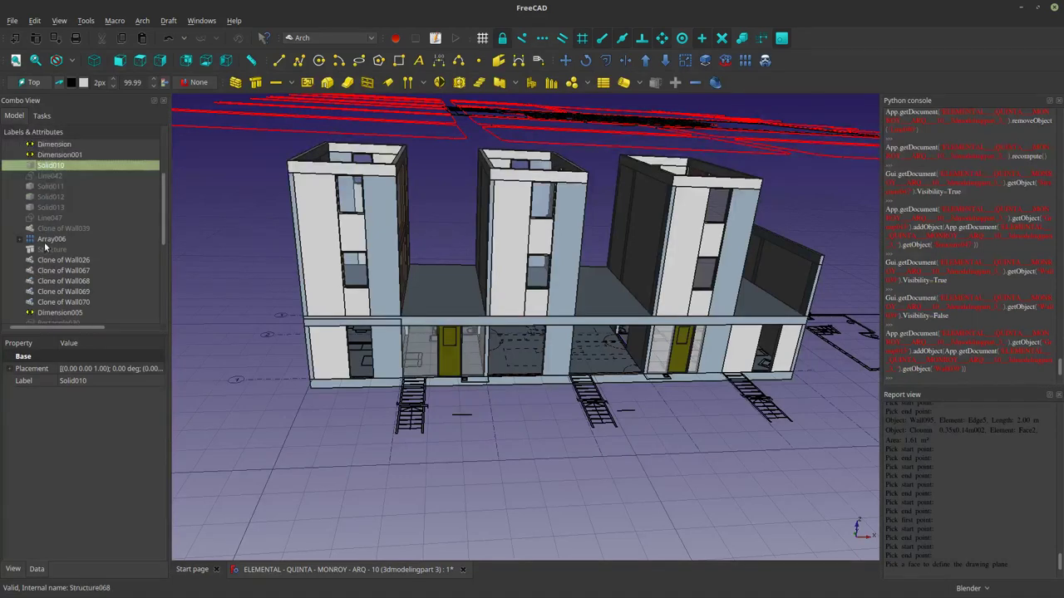
scroll(48, 246, "up", 1)
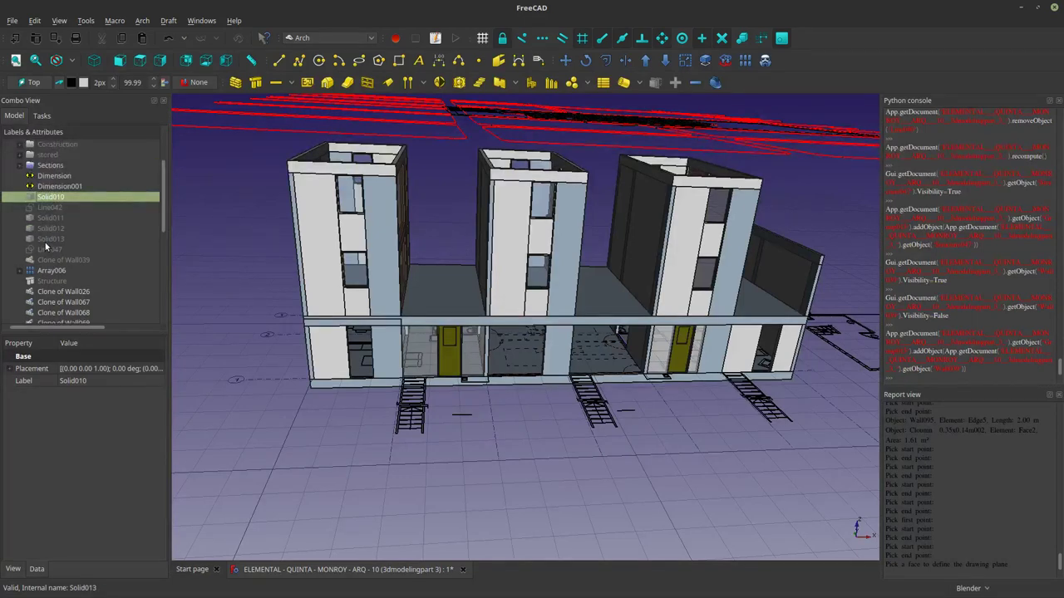
scroll(46, 265, "up", 1)
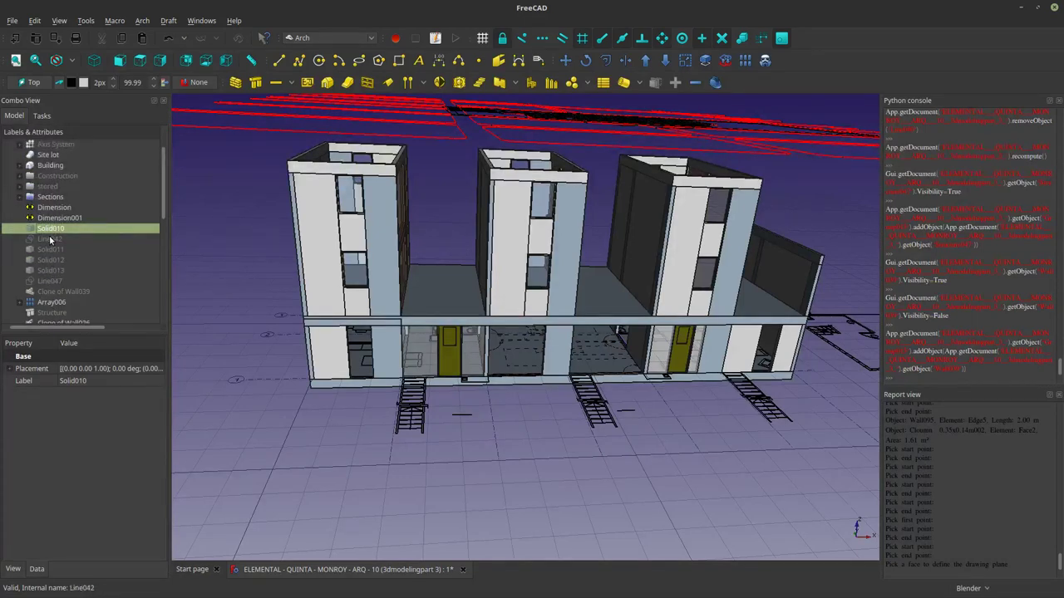
middle_click_drag(392, 361, 504, 370)
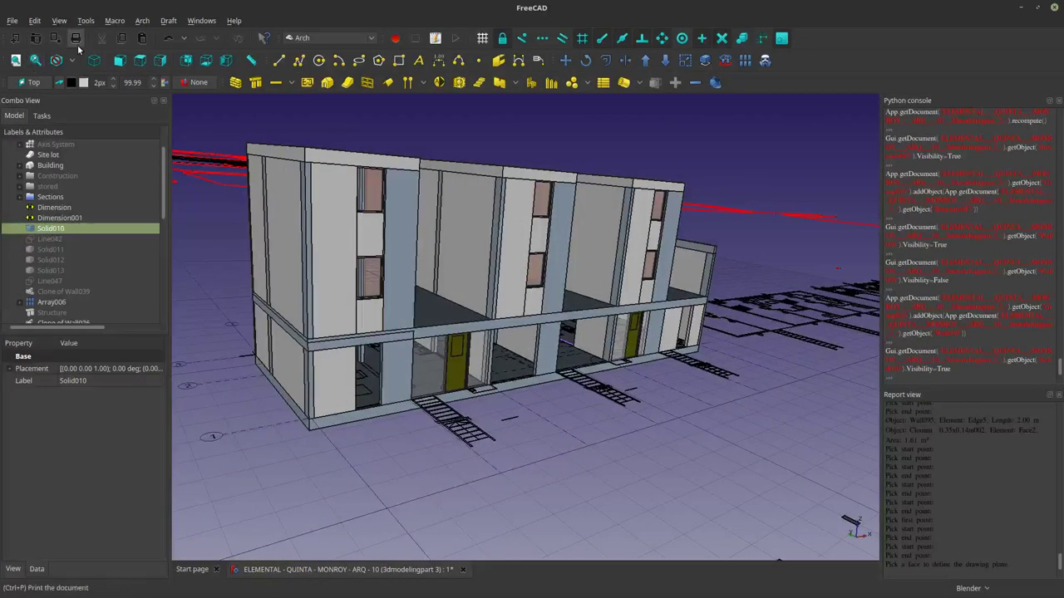
left_click(73, 61)
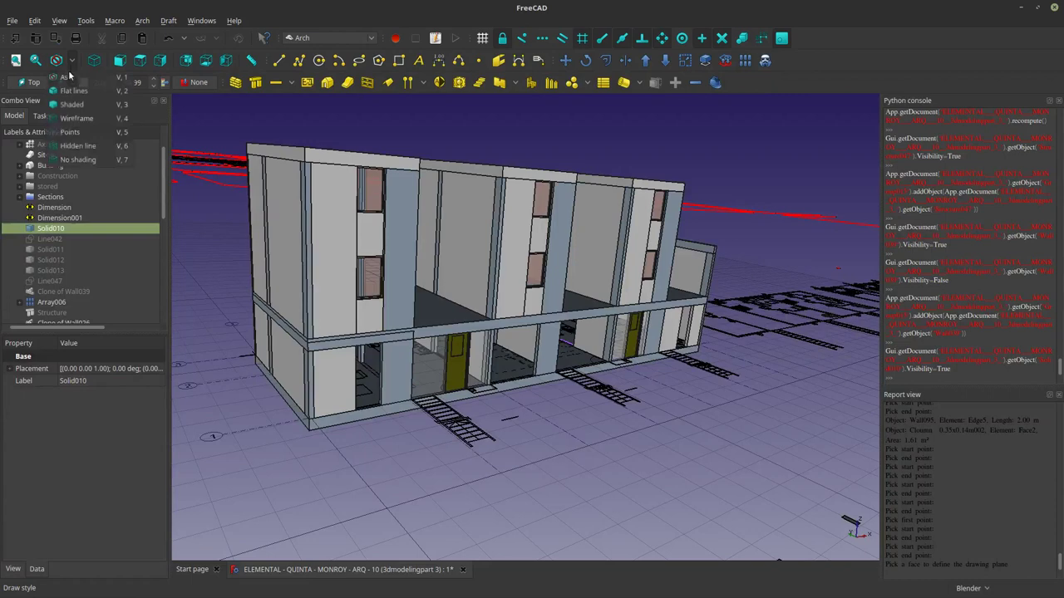
left_click(80, 160)
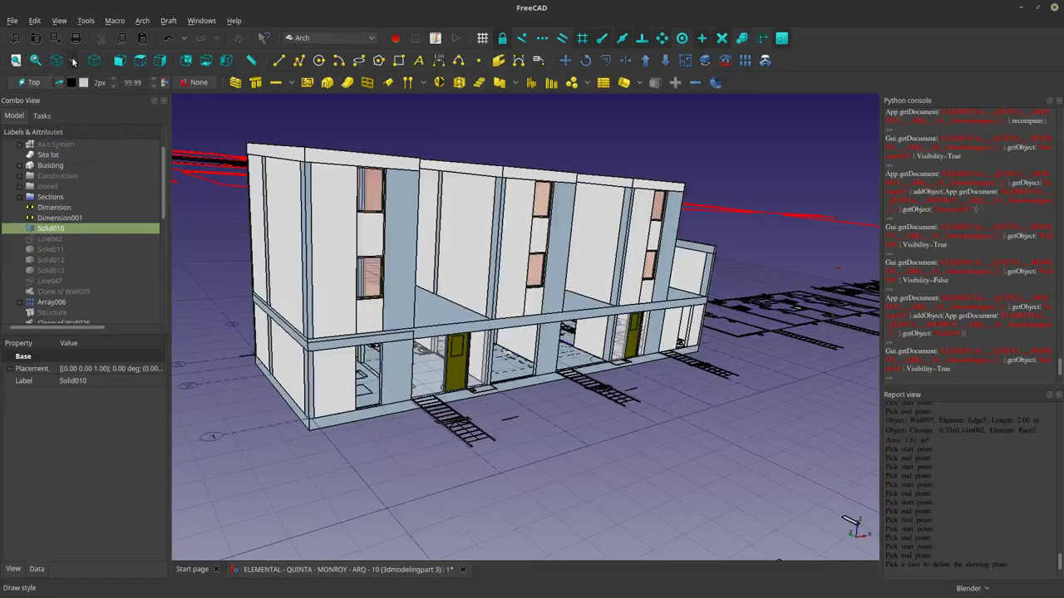
left_click(73, 61)
left_click(91, 122)
Locate Solid010 among the housing units and make Solid011 visible.
left_click(55, 240)
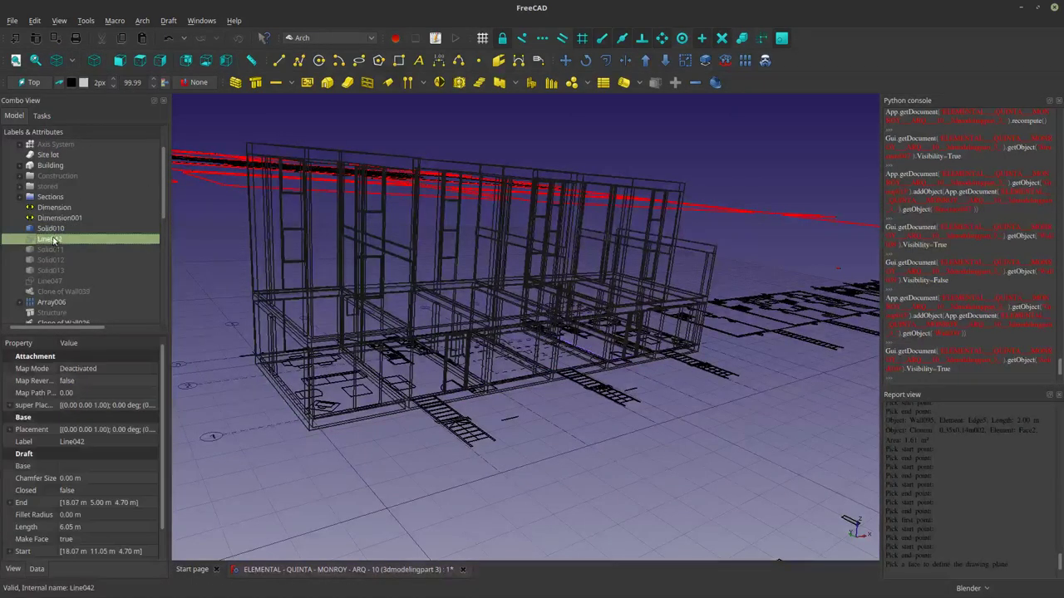
left_click(50, 229)
middle_click_drag(449, 330, 492, 349)
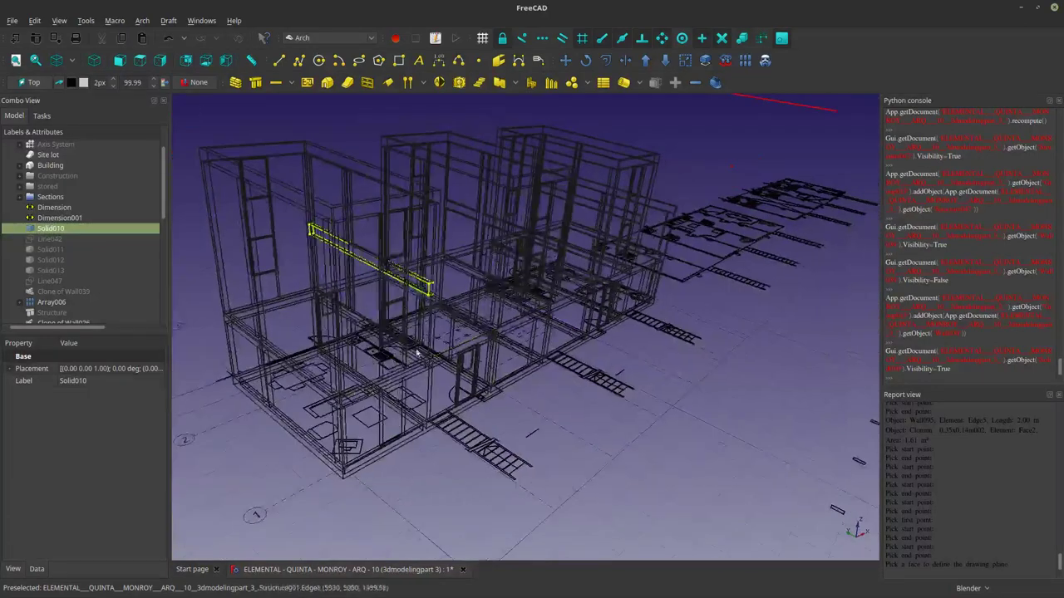
middle_click_drag(274, 324, 235, 311)
left_click(51, 252)
key("space")
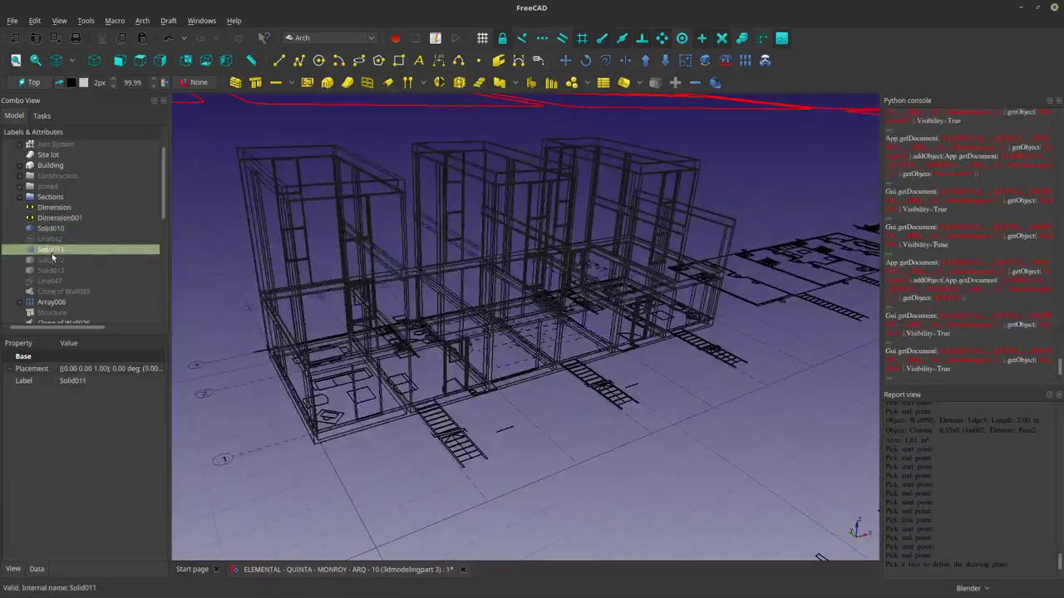
Show Solid012 and Solid013 and highlight the solids one by one to see where each one sits.
left_click(52, 259)
key("space")
key("space")
left_click(49, 272)
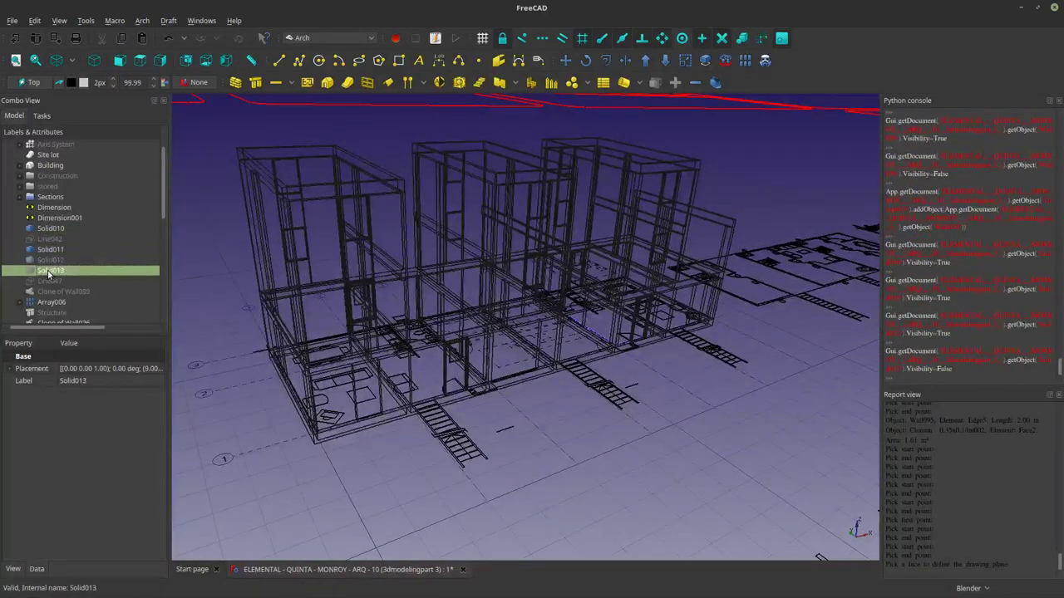
key("space")
left_click(41, 260)
key("space")
left_click(43, 271)
left_click(41, 261)
left_click(39, 250)
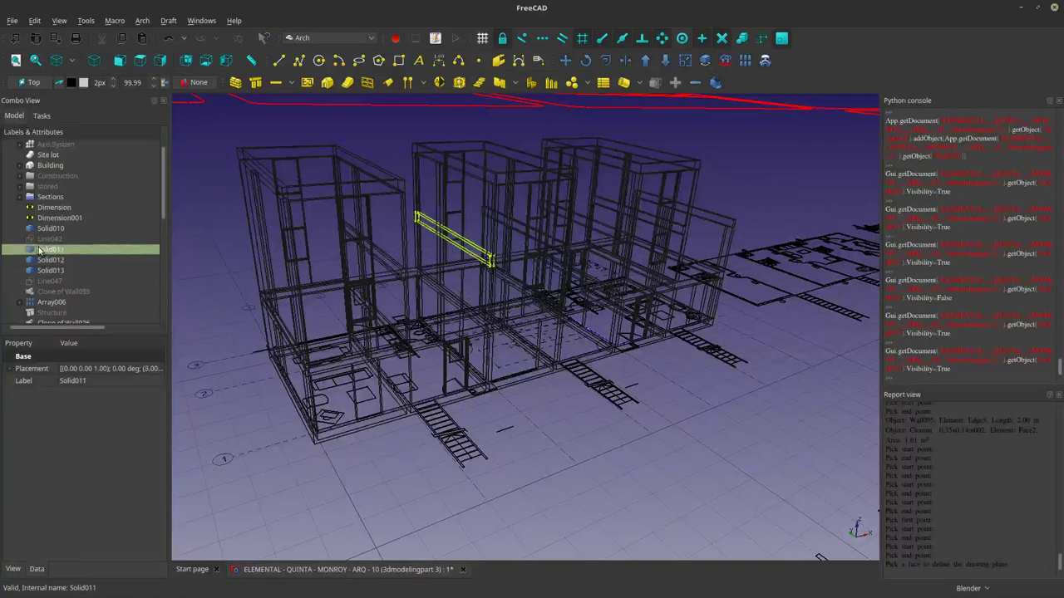
Delete Solid010, Solid011, Solid012, Solid013 and Line042 from the model.
left_click(47, 271)
left_click(41, 260, "ctrl")
left_click_drag(38, 250, 38, 243, "ctrl")
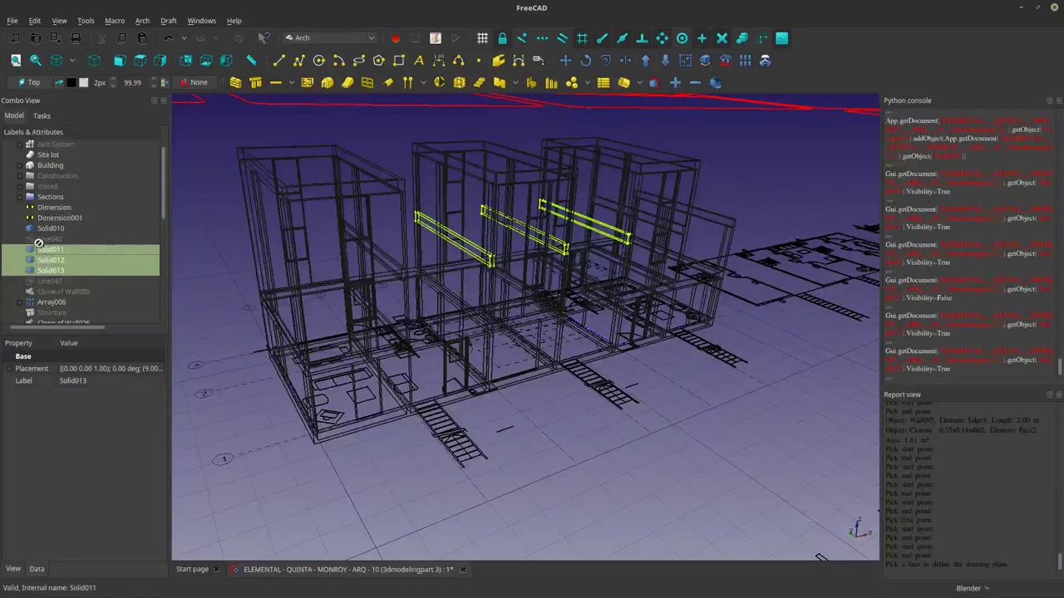
left_click(34, 230, "ctrl")
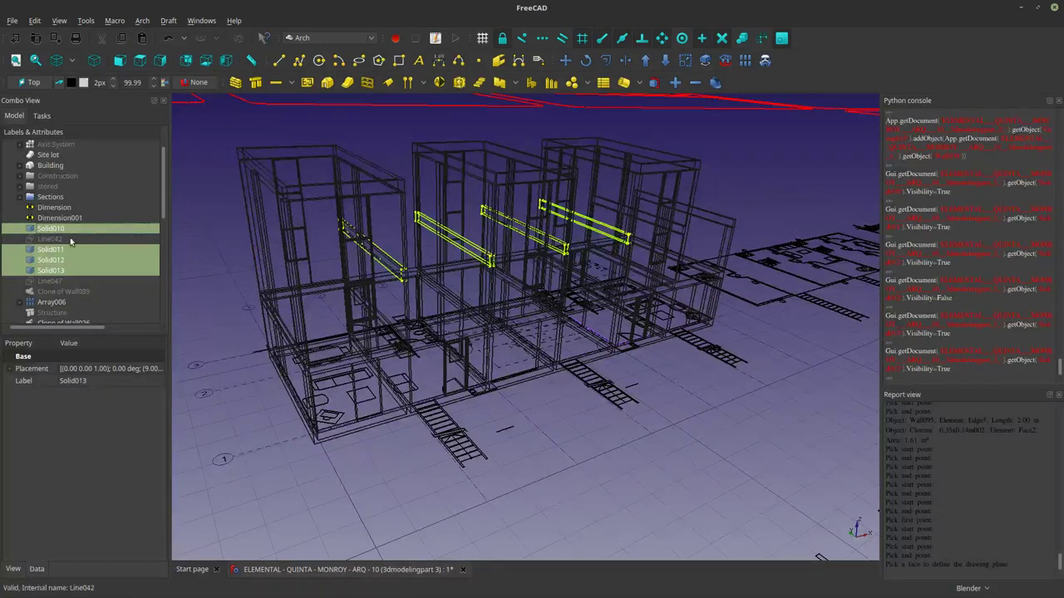
left_click(60, 241, "ctrl")
middle_click_drag(391, 282, 456, 357)
scroll(455, 357, "up", 3)
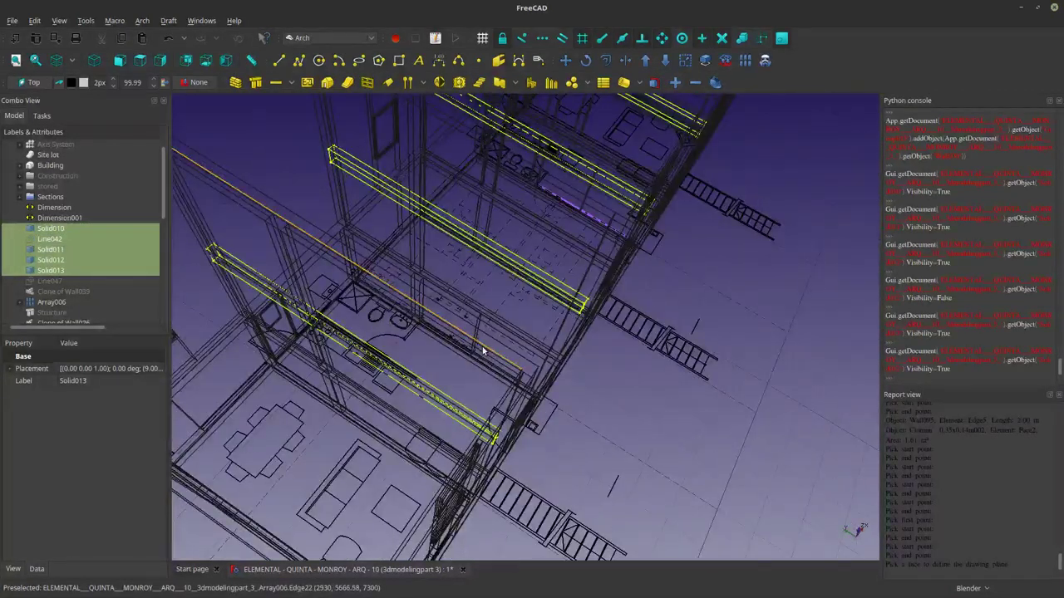
key("Delete")
Highlight Array006 to identify which parts of the housing units it covers.
middle_click_drag(477, 352, 423, 278)
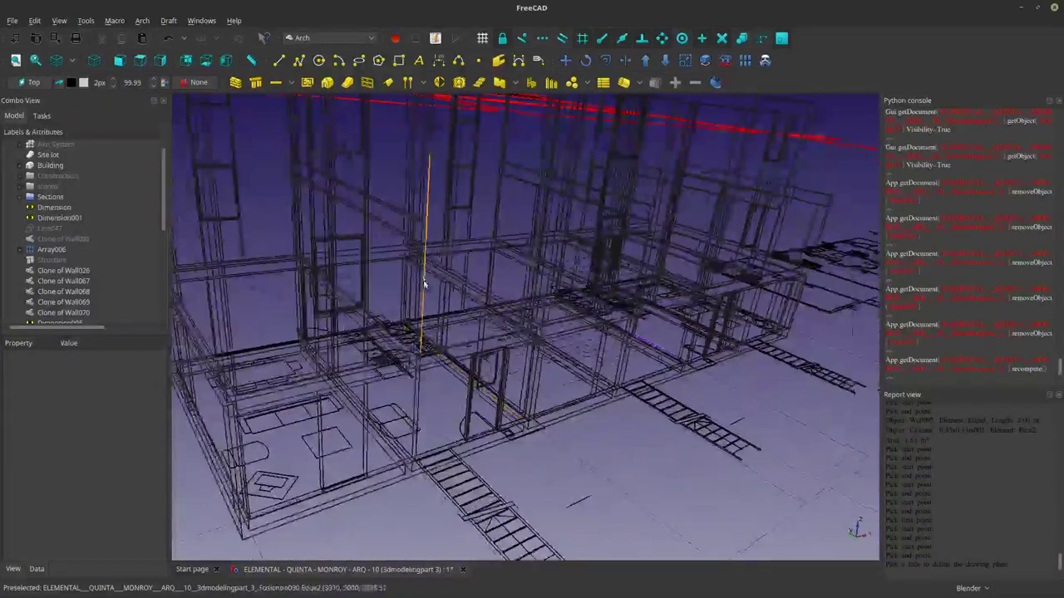
middle_click_drag(404, 238, 419, 280)
left_click(72, 60)
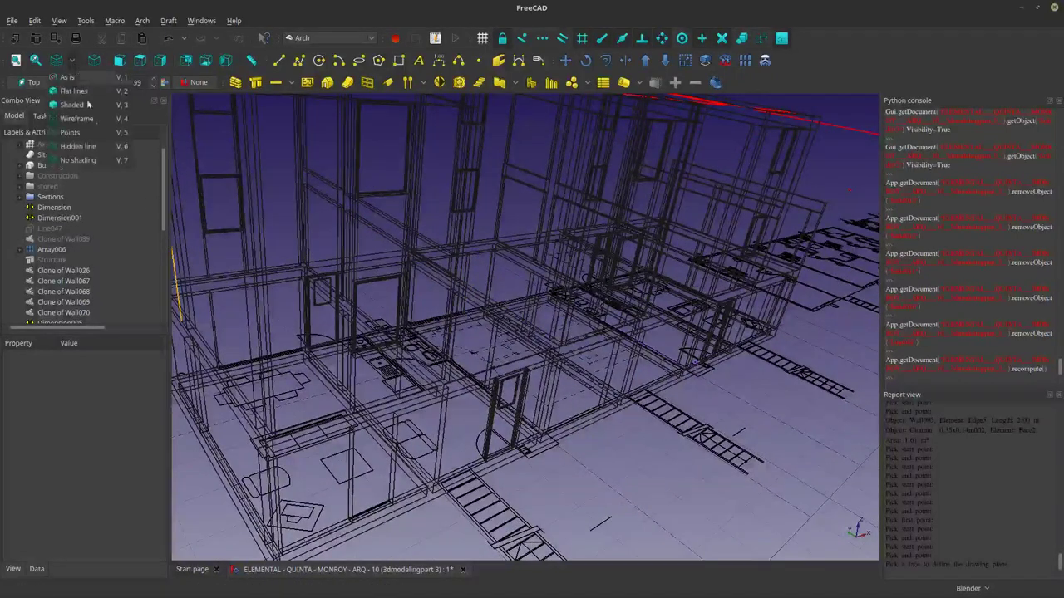
left_click(281, 302)
left_click(52, 249)
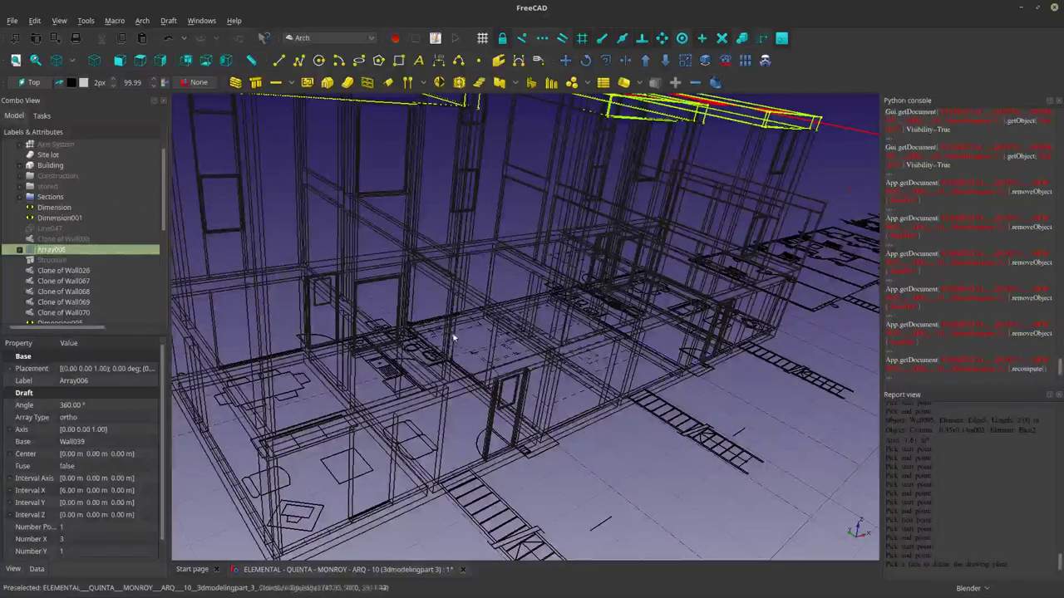
scroll(446, 345, "down", 5)
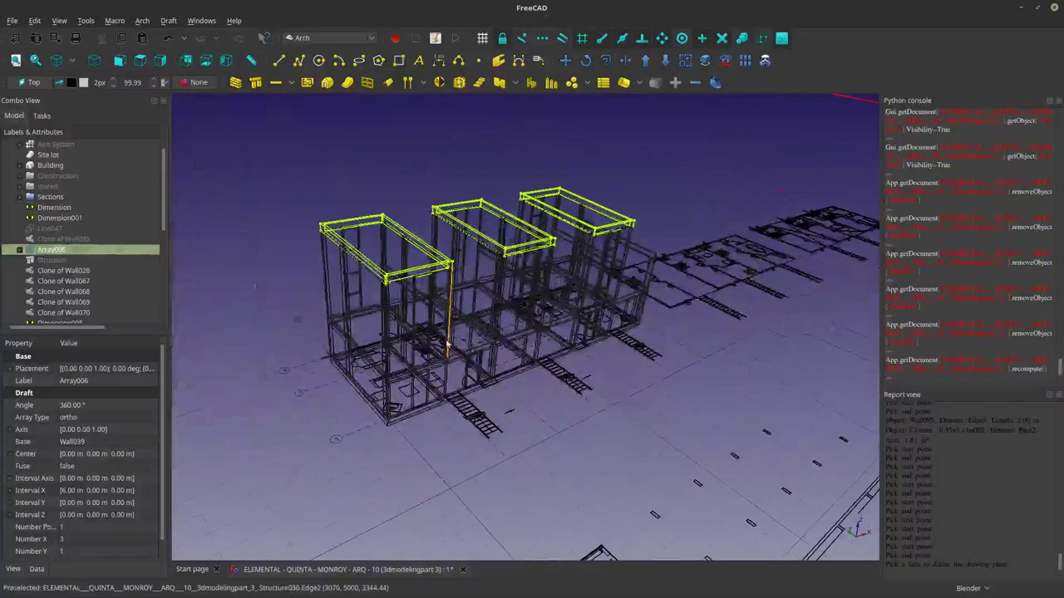
Toggle the visibility of Structure on and off to examine where its beams run through the units.
left_click(40, 260)
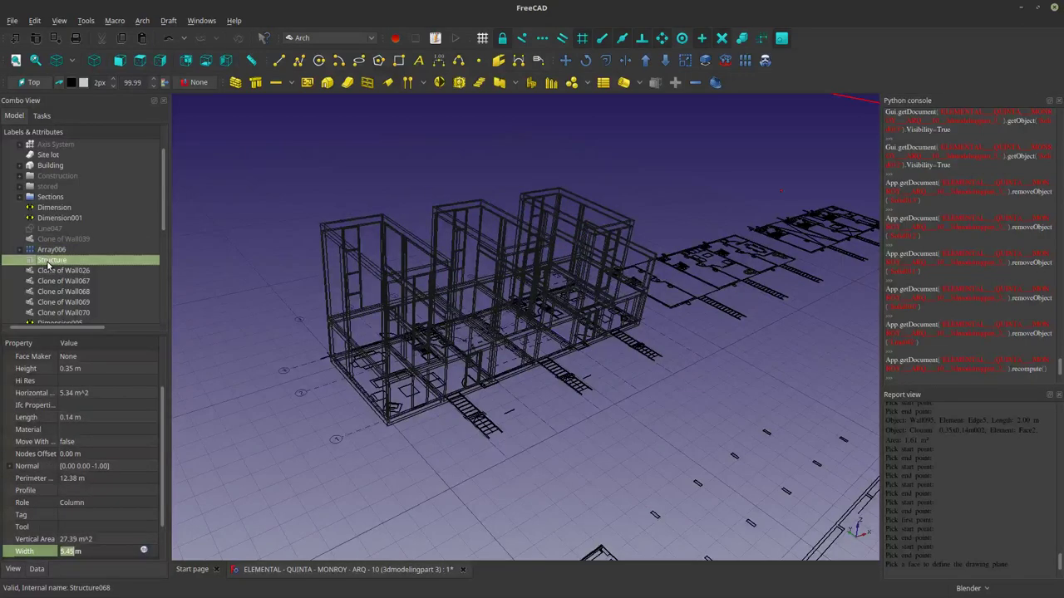
key("space")
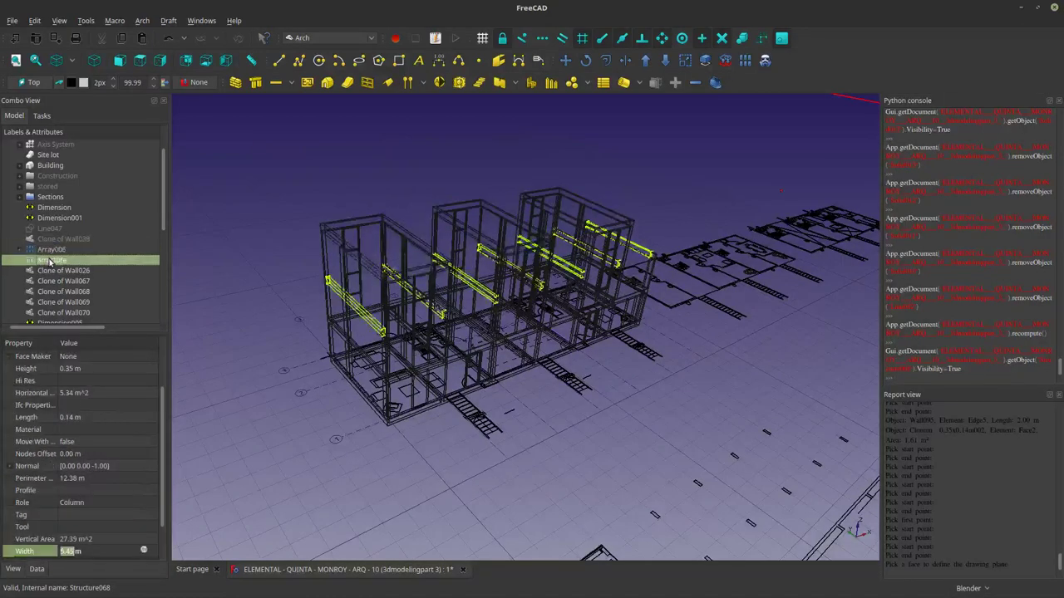
scroll(368, 329, "up", 3)
scroll(368, 328, "up", 5)
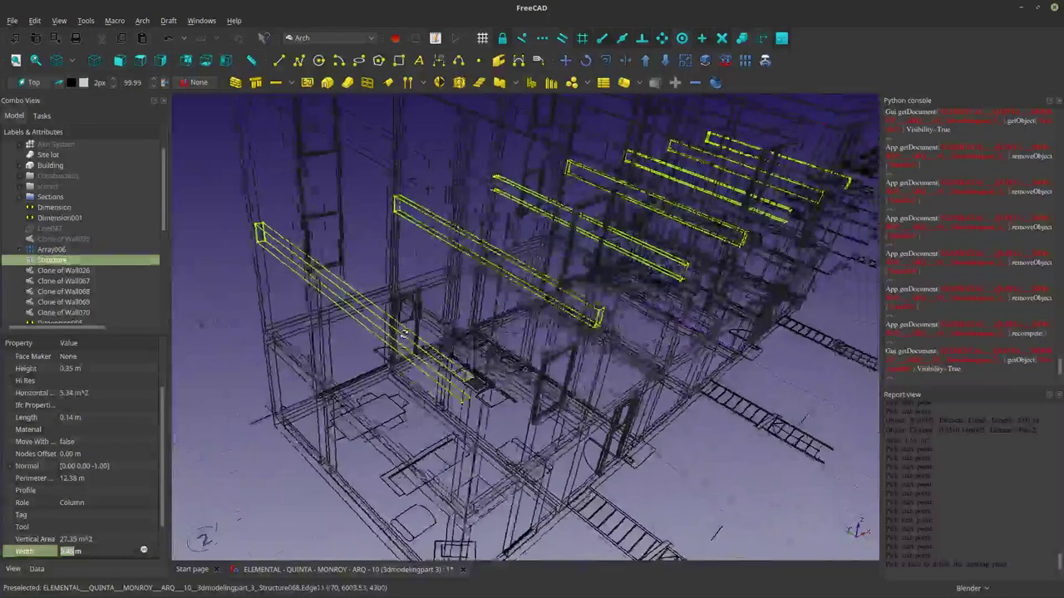
key("space")
scroll(582, 361, "down", 8)
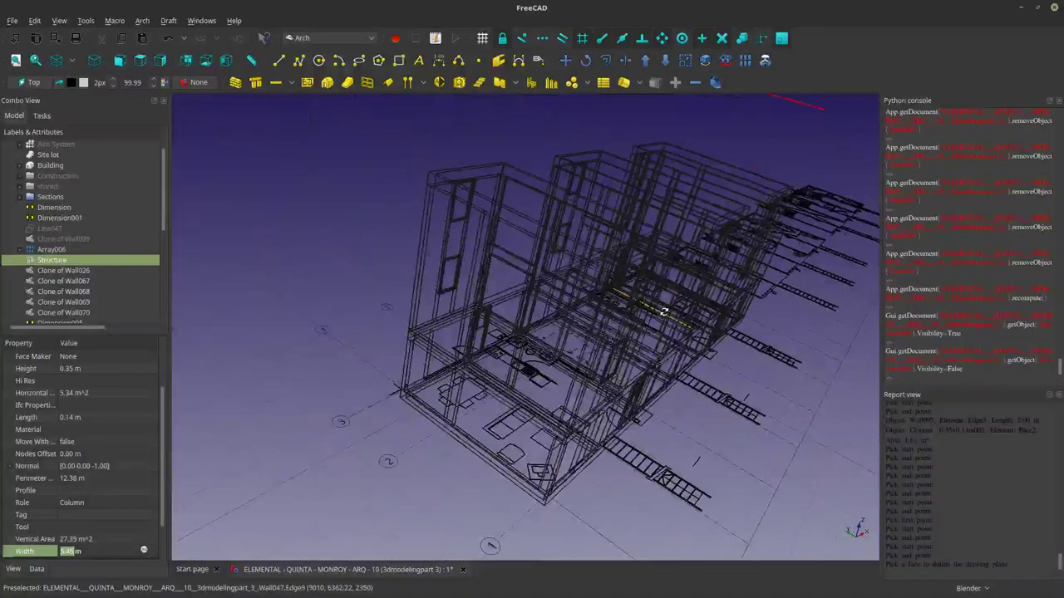
key("space")
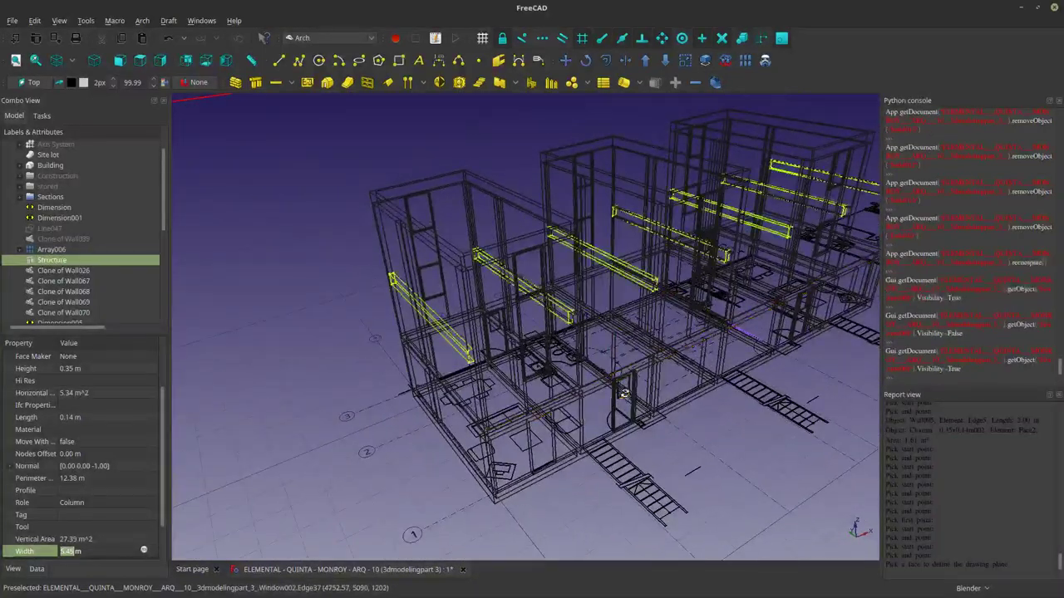
middle_click_drag(610, 366, 507, 423)
key("space")
key("space")
key("space")
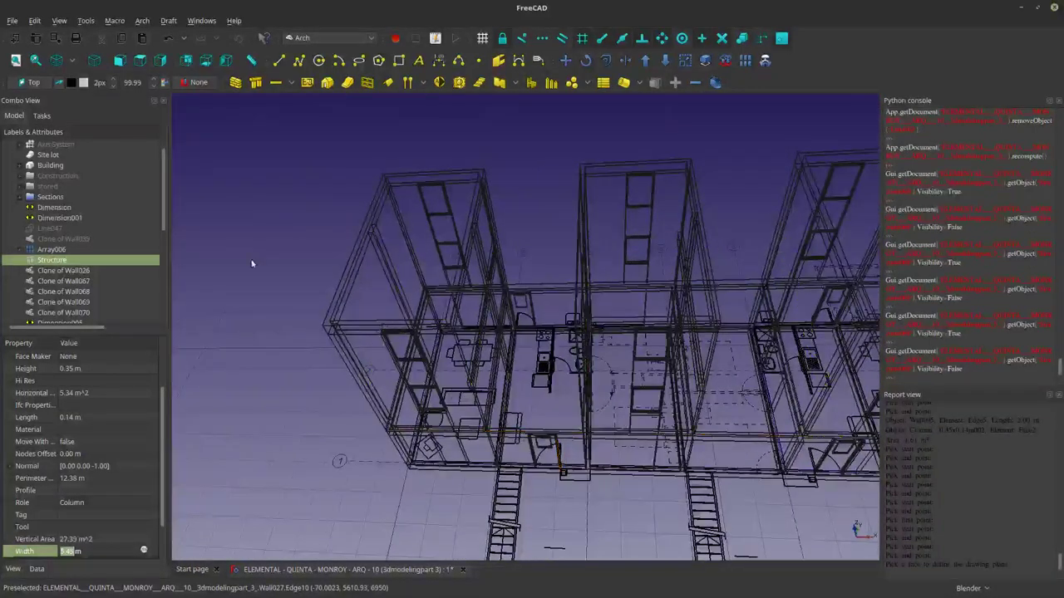
Move the hidden Structure object into the stored group.
mouse_move(324, 326)
middle_mouse_down()
mouse_move(319, 300)
mouse_move(340, 290)
mouse_move(340, 316)
middle_mouse_up()
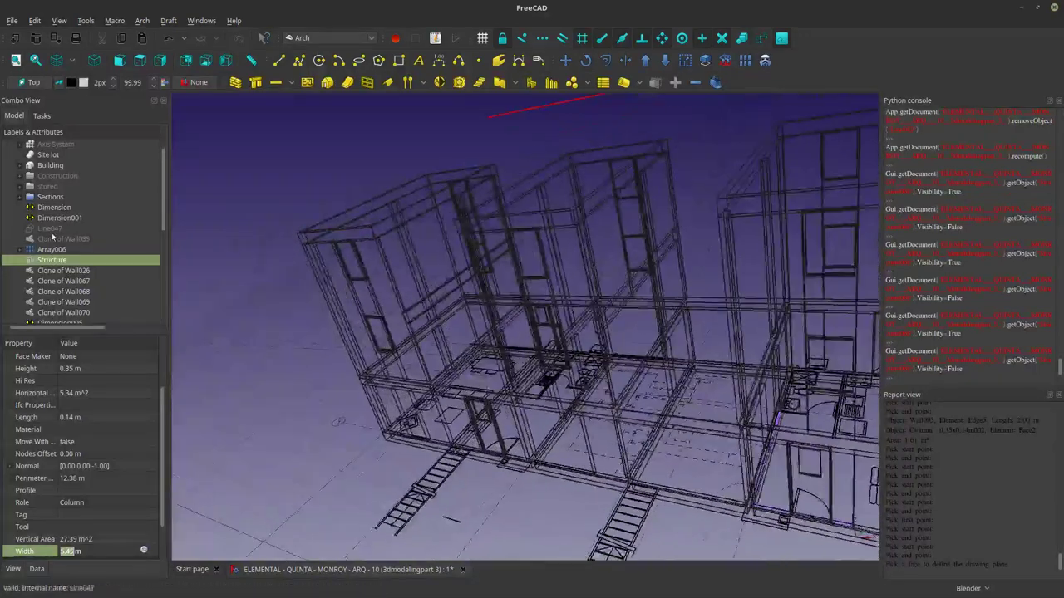
left_click_drag(41, 264, 52, 191)
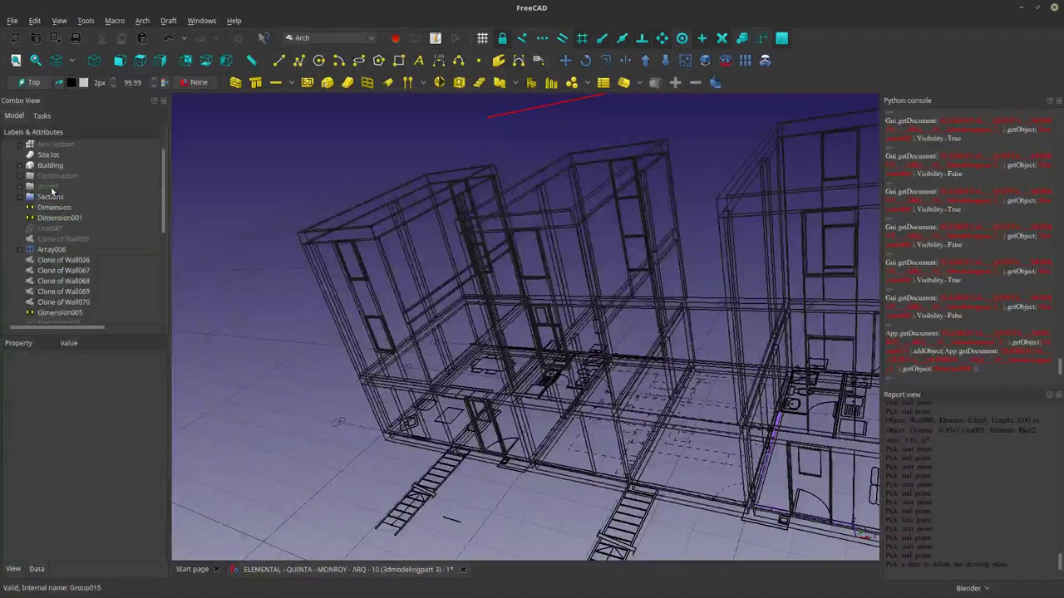
Highlight Clone of Wall026 in the units and look through the Construction and Building groups and the remaining tree objects.
left_click(57, 262)
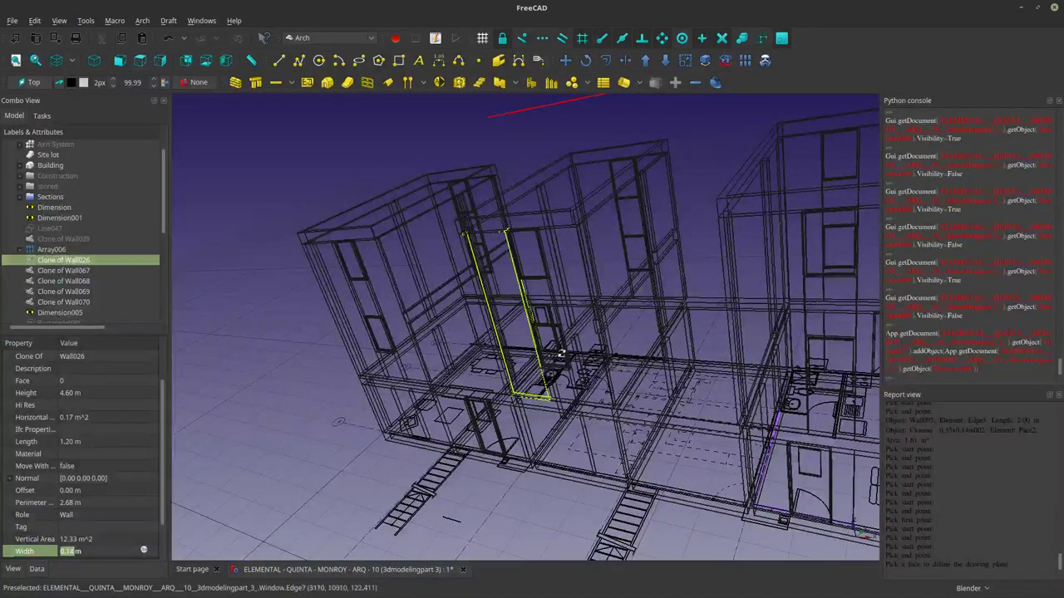
middle_click_drag(558, 354, 601, 358)
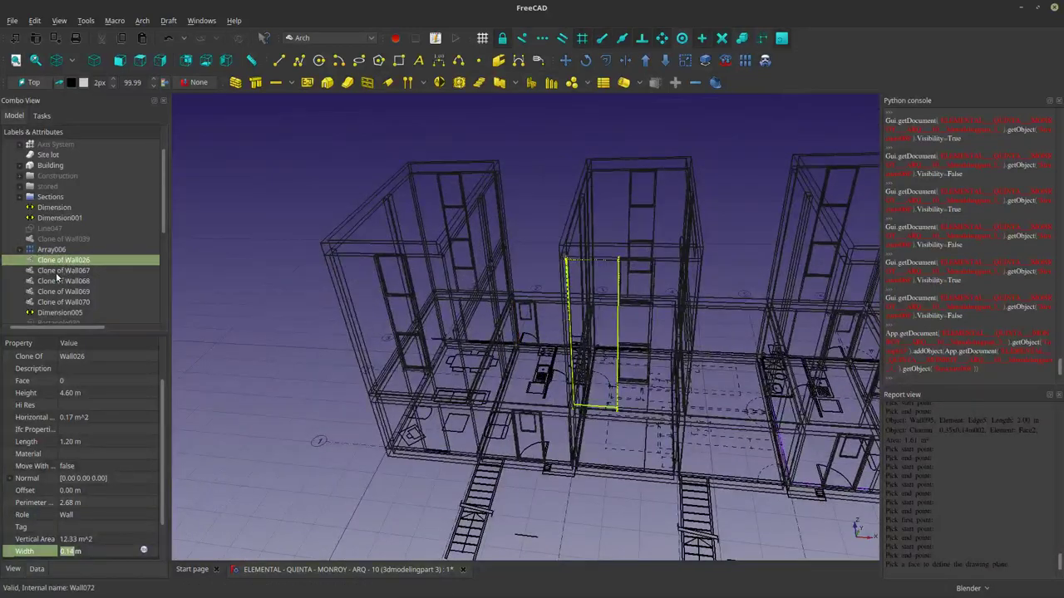
scroll(59, 258, "up", 1)
scroll(63, 248, "down", 1)
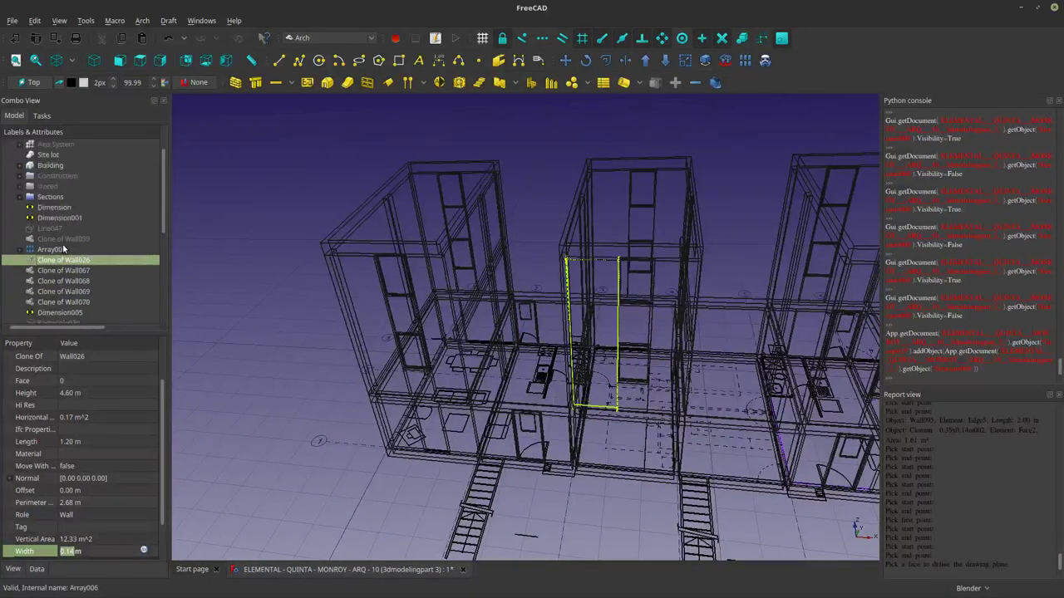
left_click(19, 180)
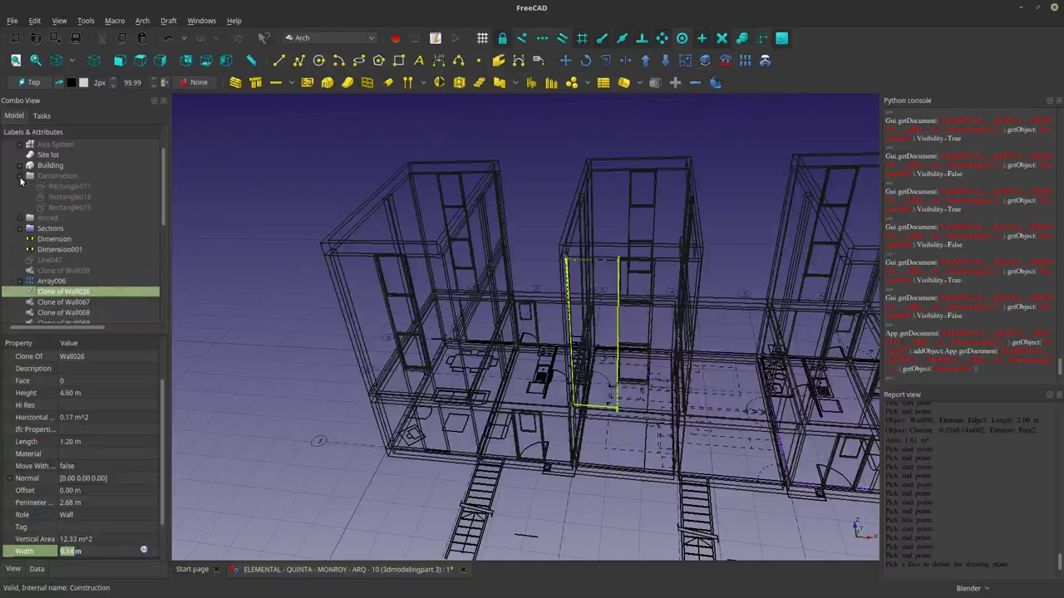
left_click(19, 180)
left_click(20, 166)
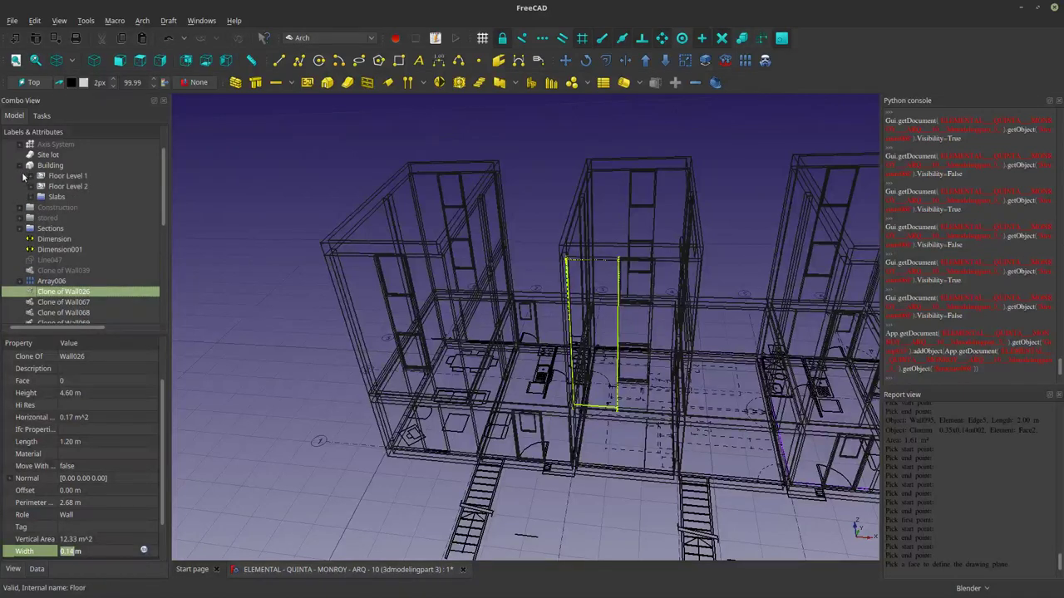
scroll(42, 200, "down", 5)
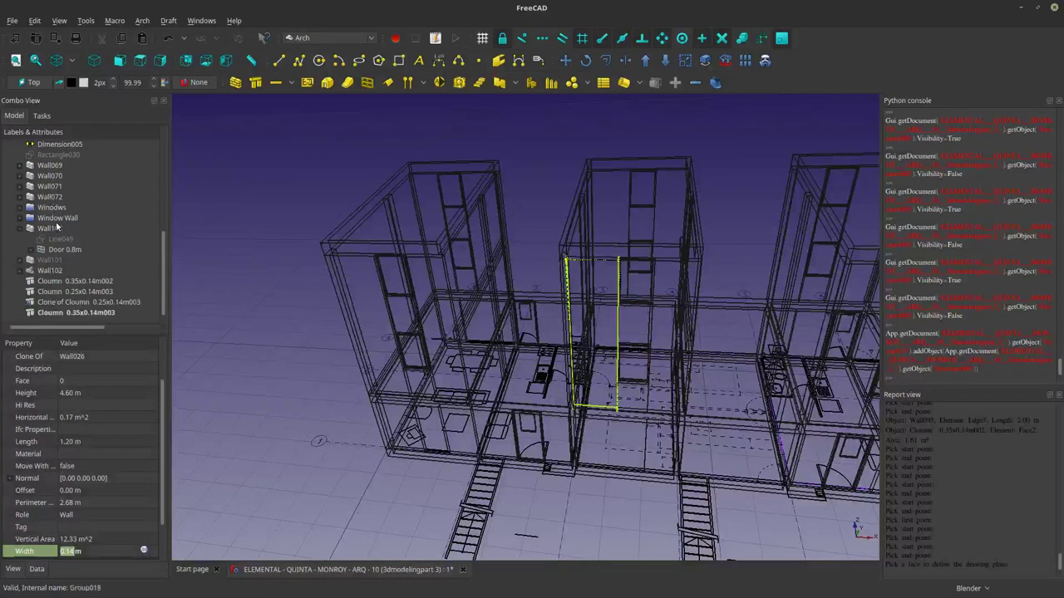
scroll(56, 226, "up", 5)
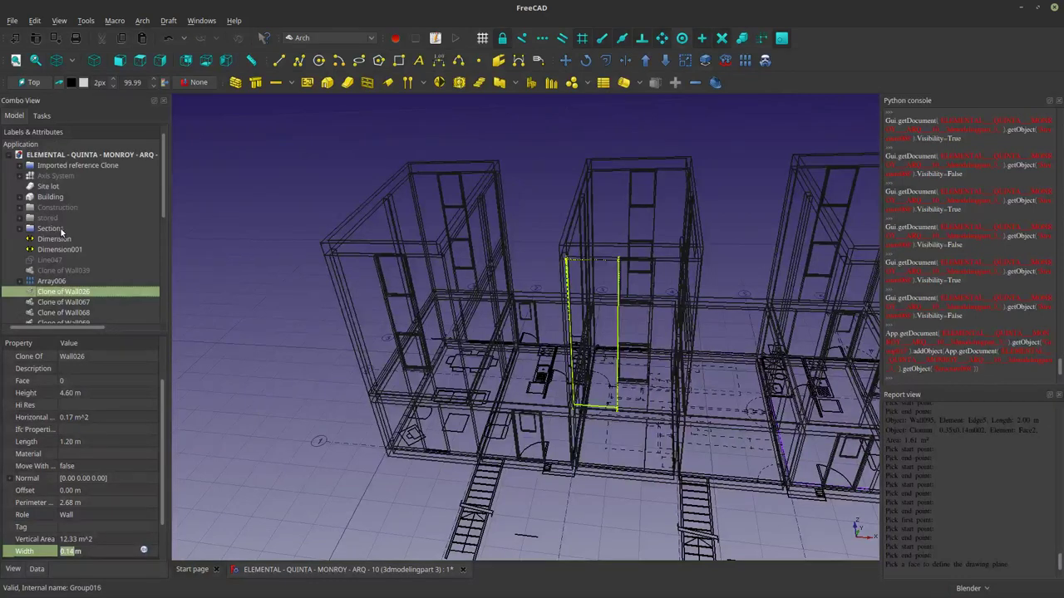
Create a new group at the document's root level and name it Structure.
left_click(59, 156)
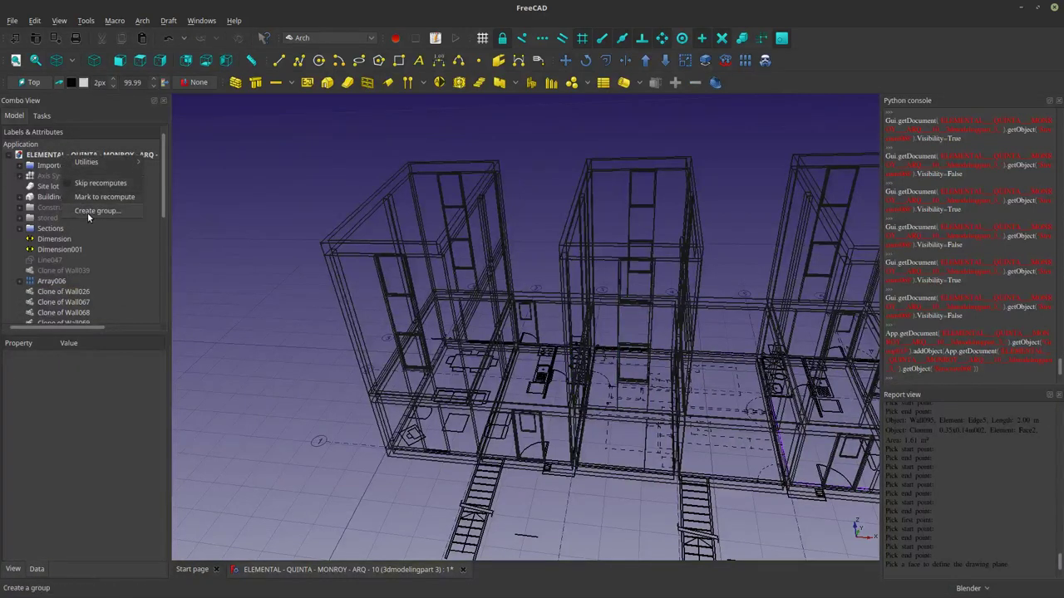
left_click(87, 211)
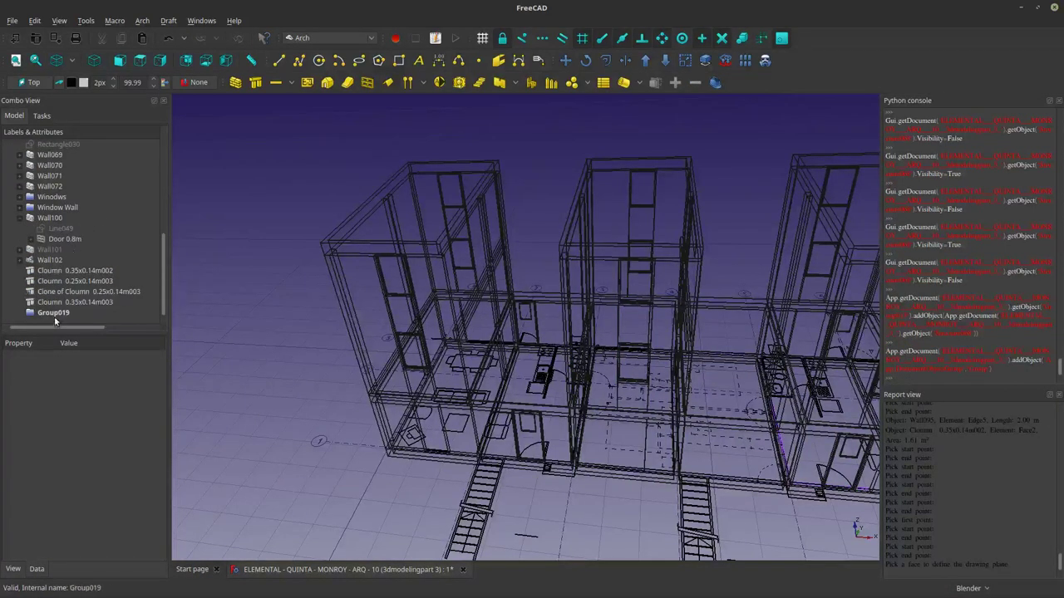
right_click(50, 316)
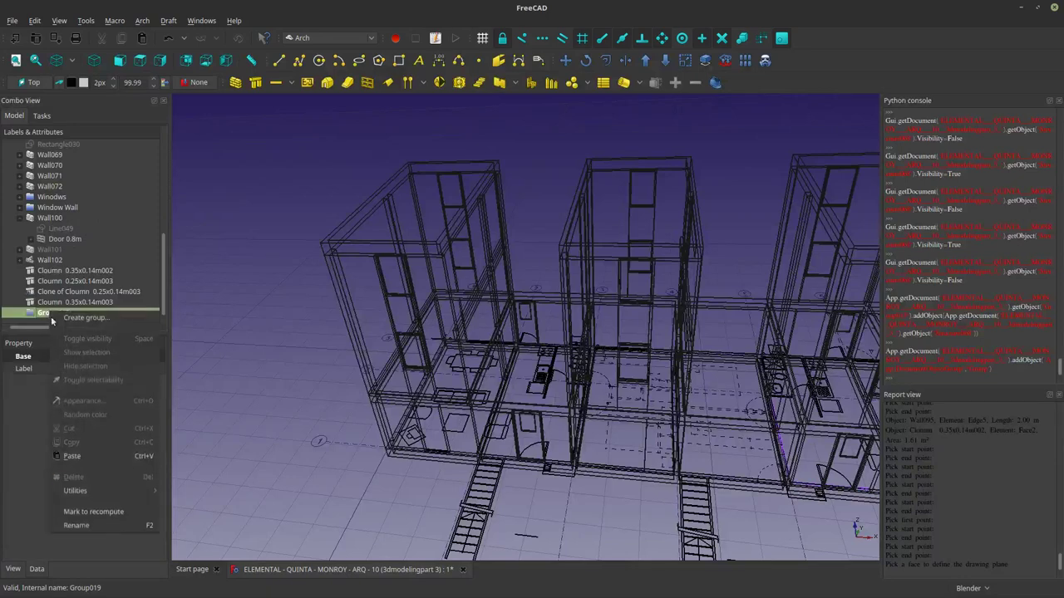
left_click(87, 530)
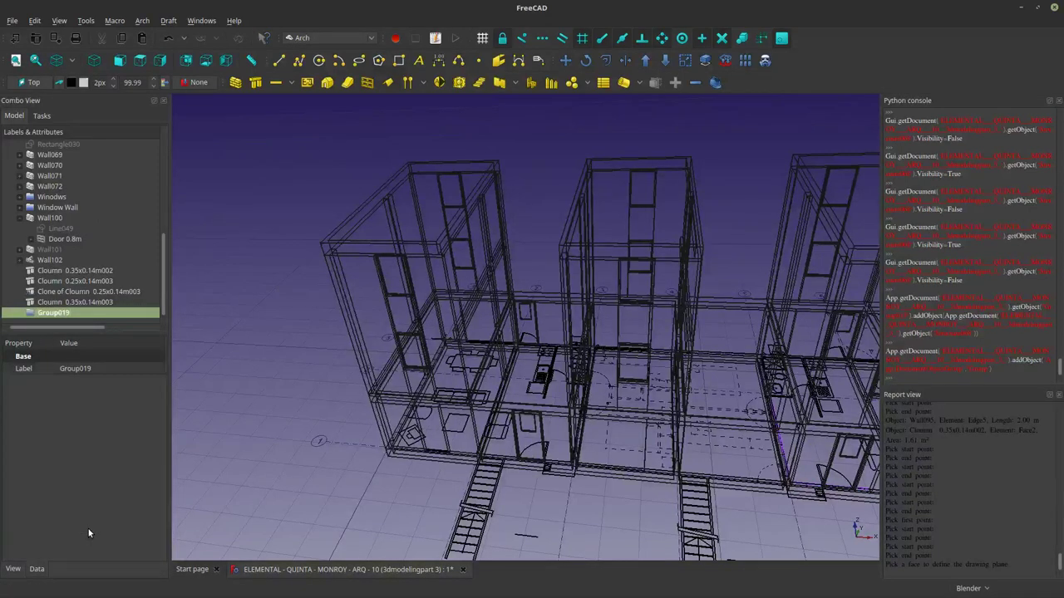
type("Structure")
key("Return")
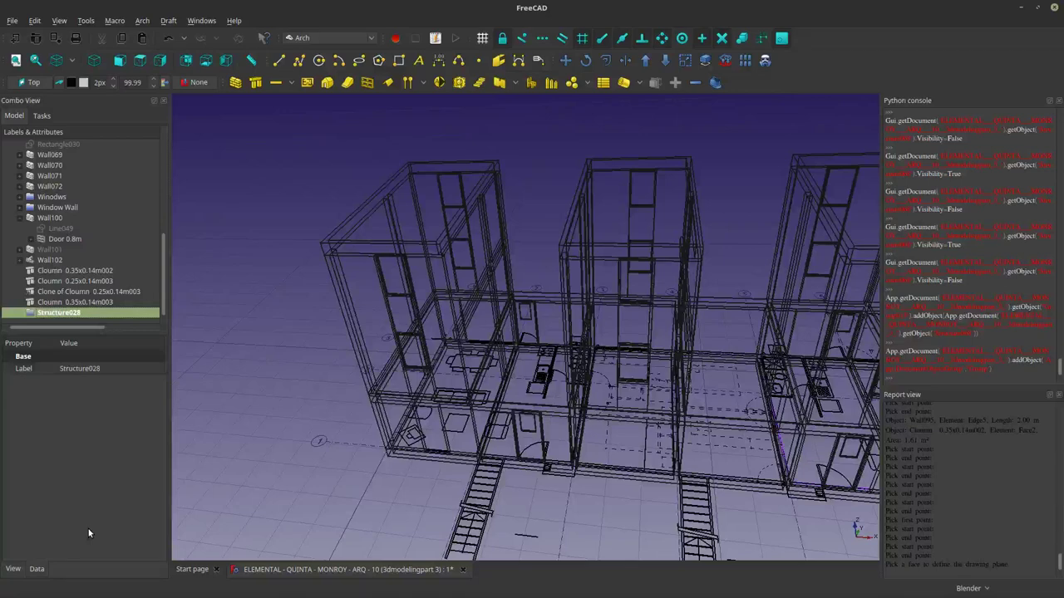
Rename the newly created structure group to Cast concrete.
middle_click_drag(562, 398, 631, 389)
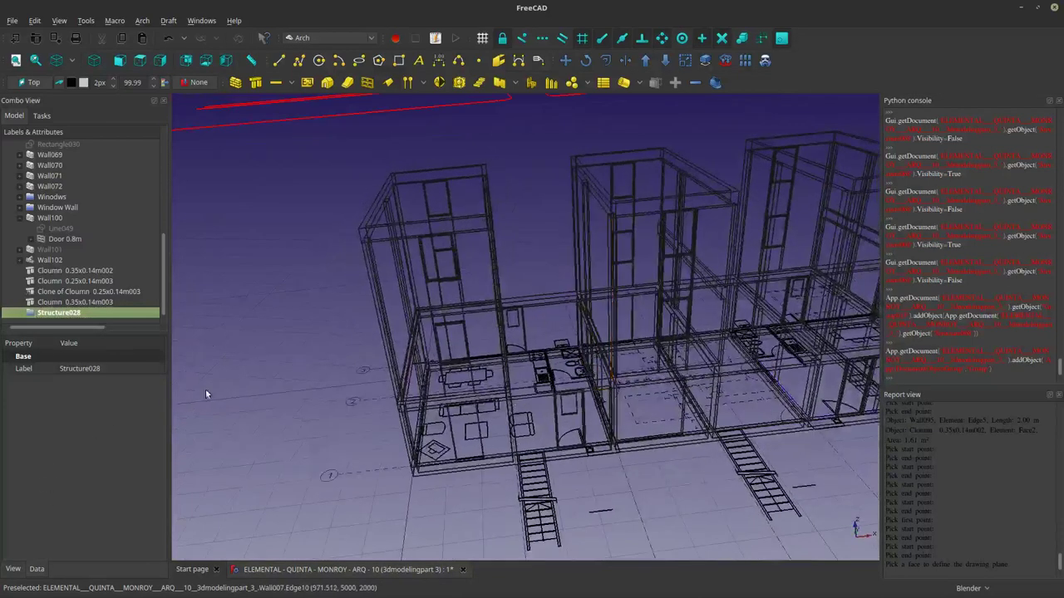
right_click(79, 315)
left_click(134, 531)
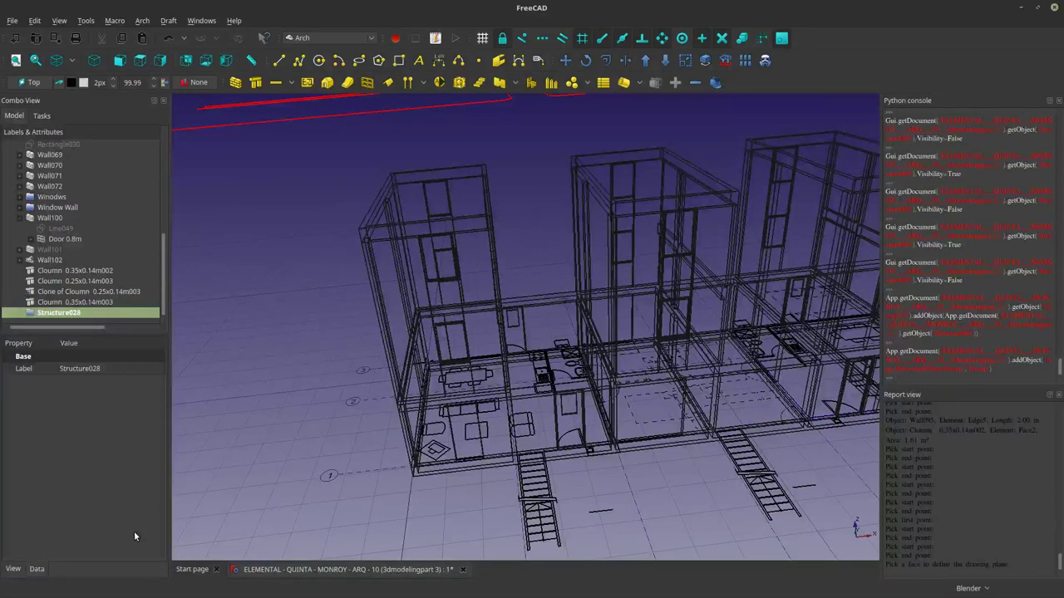
type("Cast concrete")
key("Return")
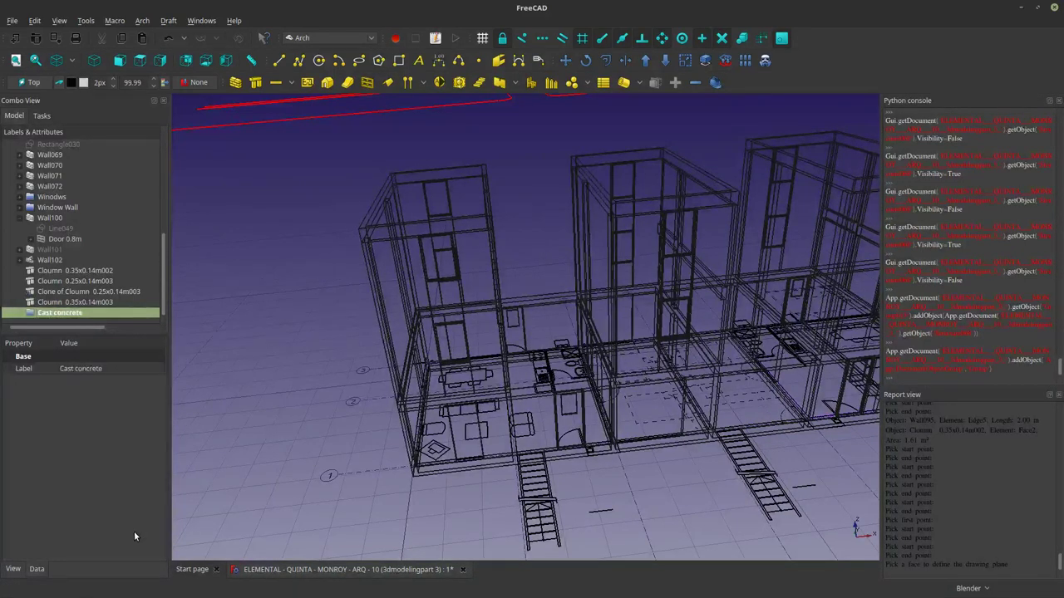
Change the model's draw style from wireframe to shaded faces with edges.
middle_click_drag(363, 320, 469, 379)
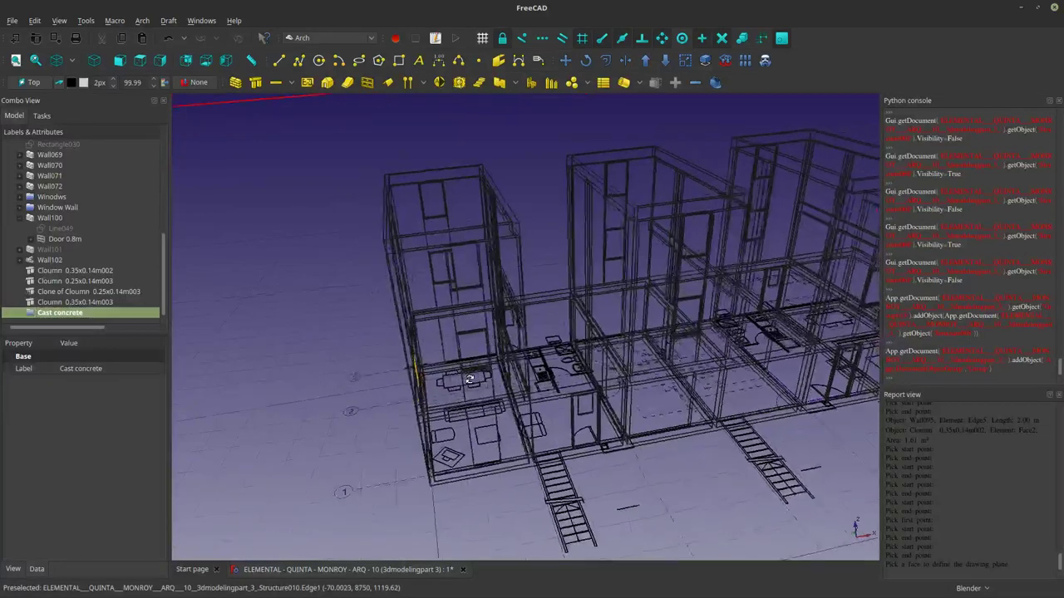
scroll(469, 379, "up", 5)
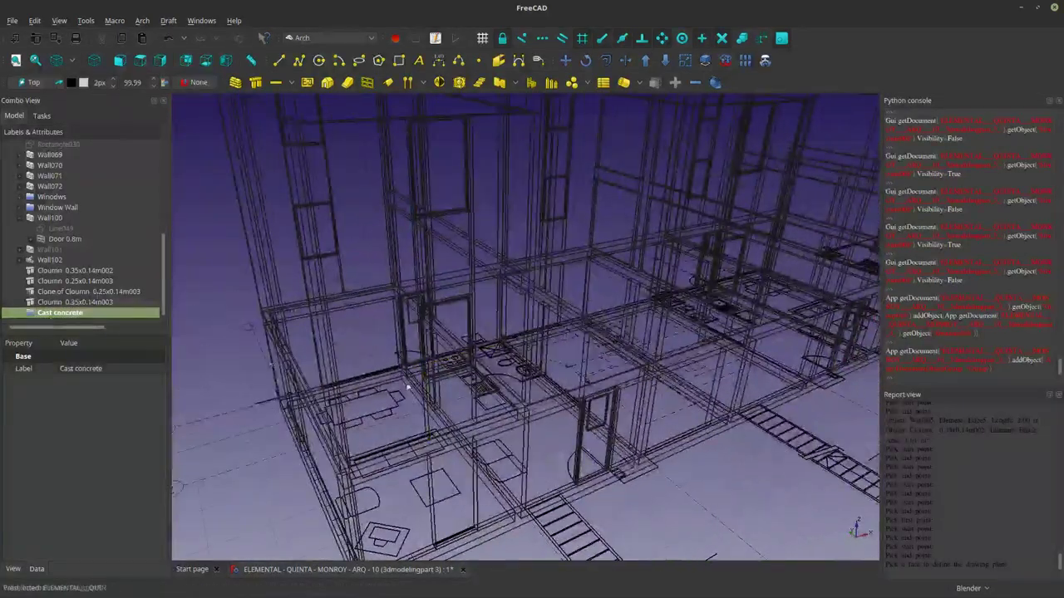
scroll(407, 387, "down", 5)
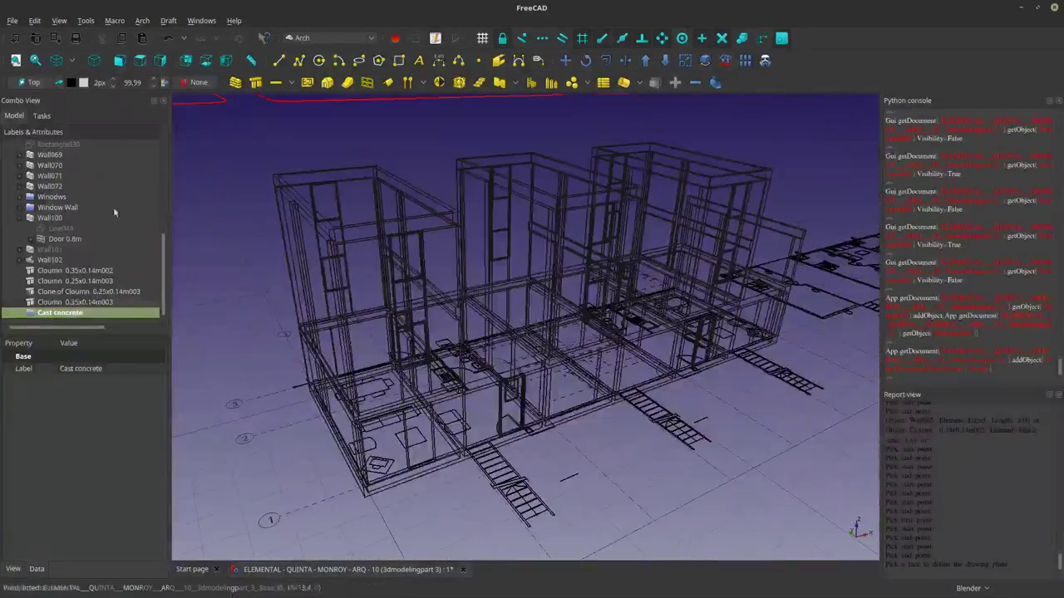
left_click(74, 64)
left_click(75, 159)
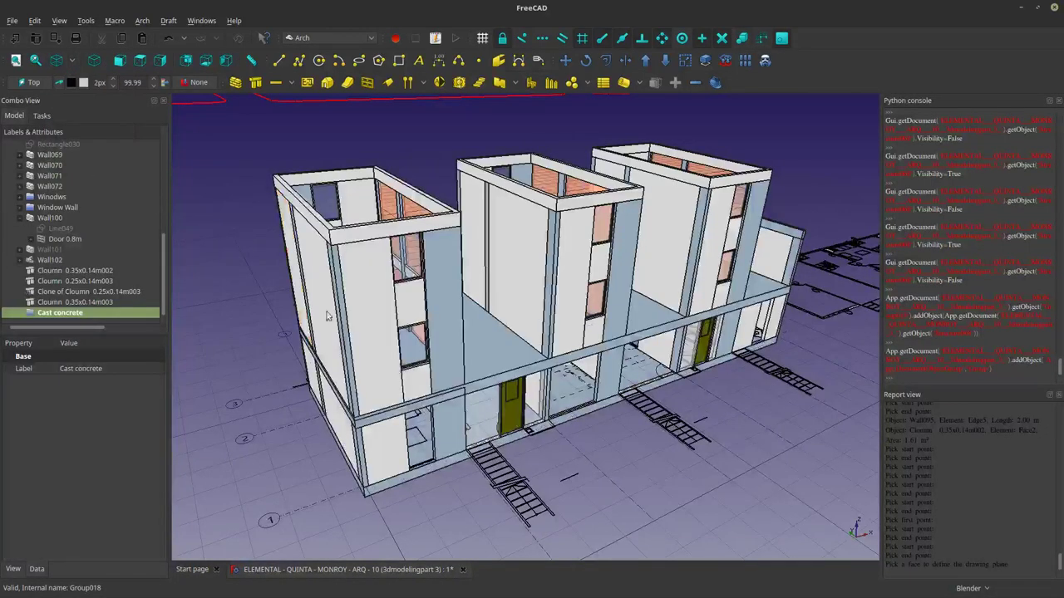
scroll(520, 361, "down", 3)
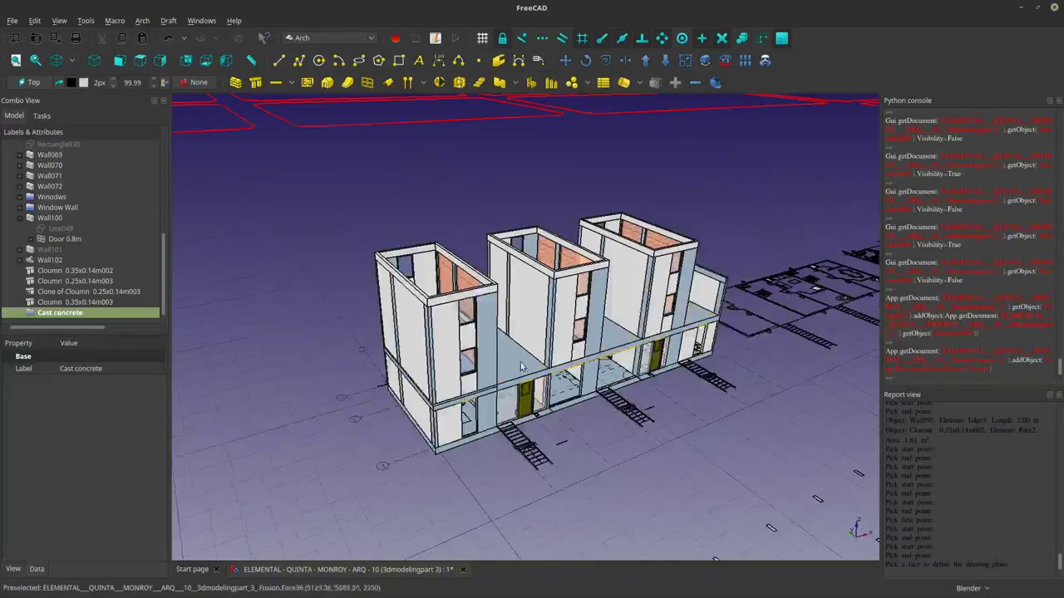
Highlight the tall structural panels beside the windows of the first two towers and Wall072 to check which objects they are.
left_click(487, 340)
scroll(87, 239, "up", 10)
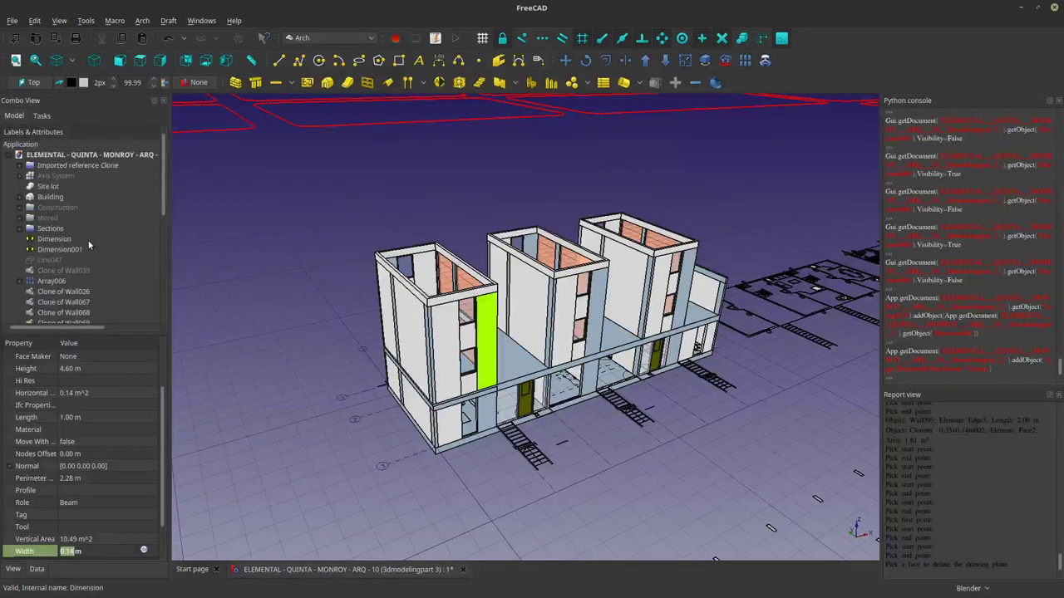
scroll(88, 241, "down", 3)
left_click(595, 316)
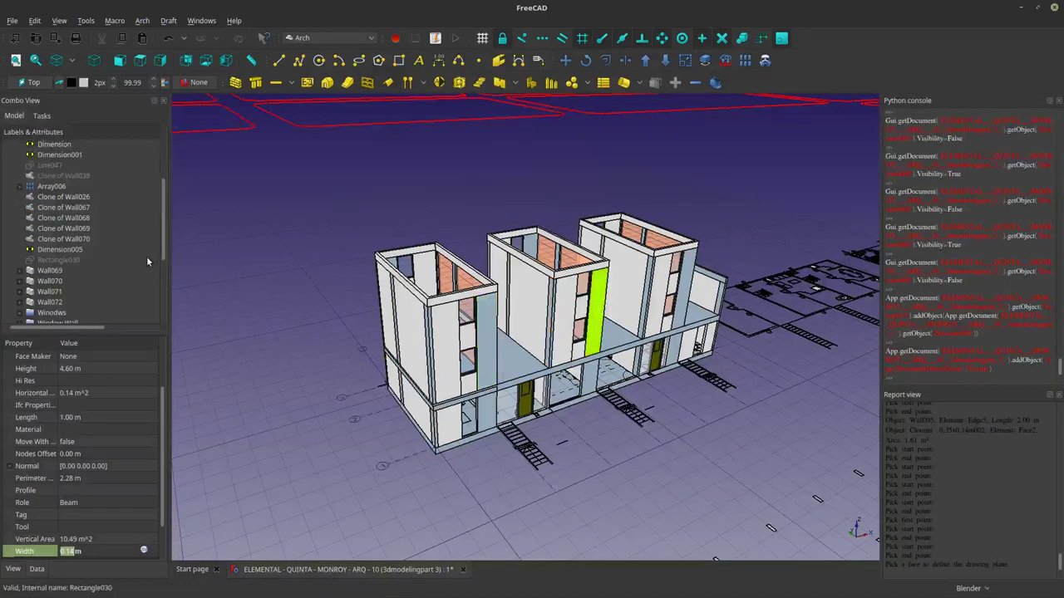
scroll(63, 257, "up", 3)
scroll(63, 257, "down", 5)
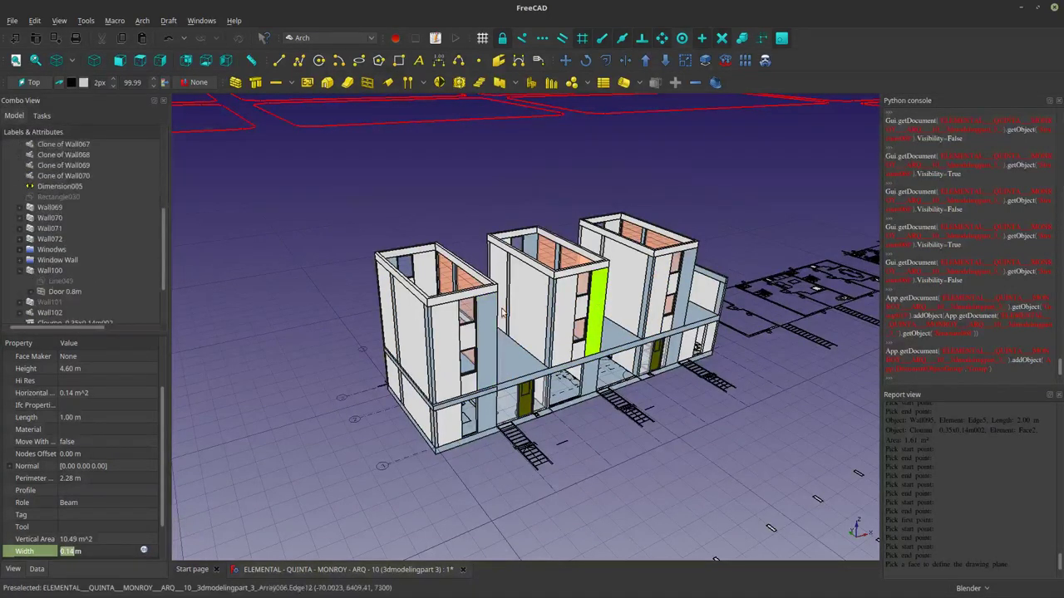
middle_click_drag(502, 311, 385, 379)
scroll(390, 362, "up", 3)
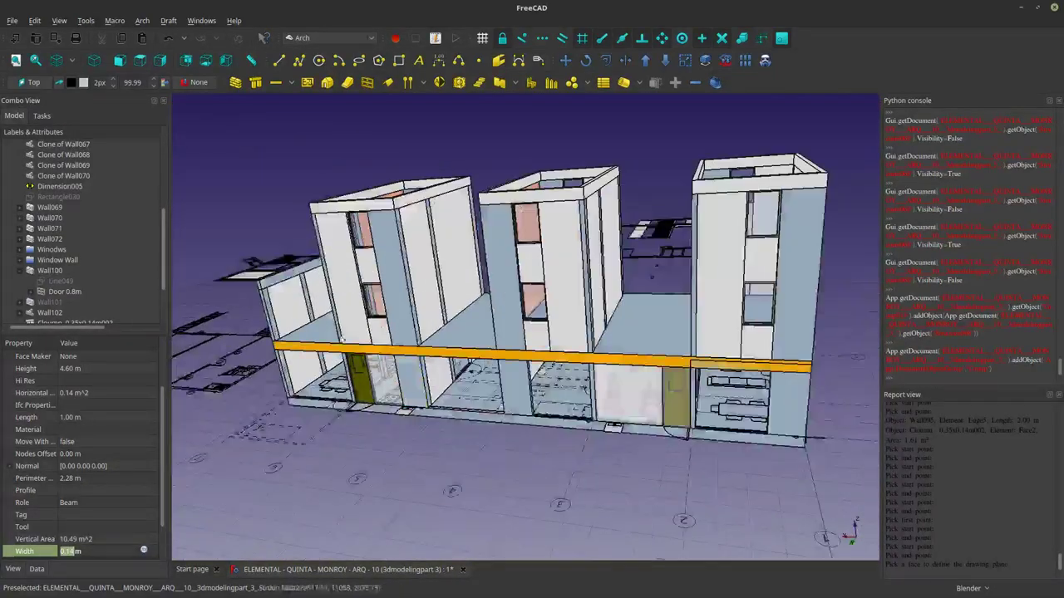
left_click(47, 239)
scroll(54, 212, "up", 2)
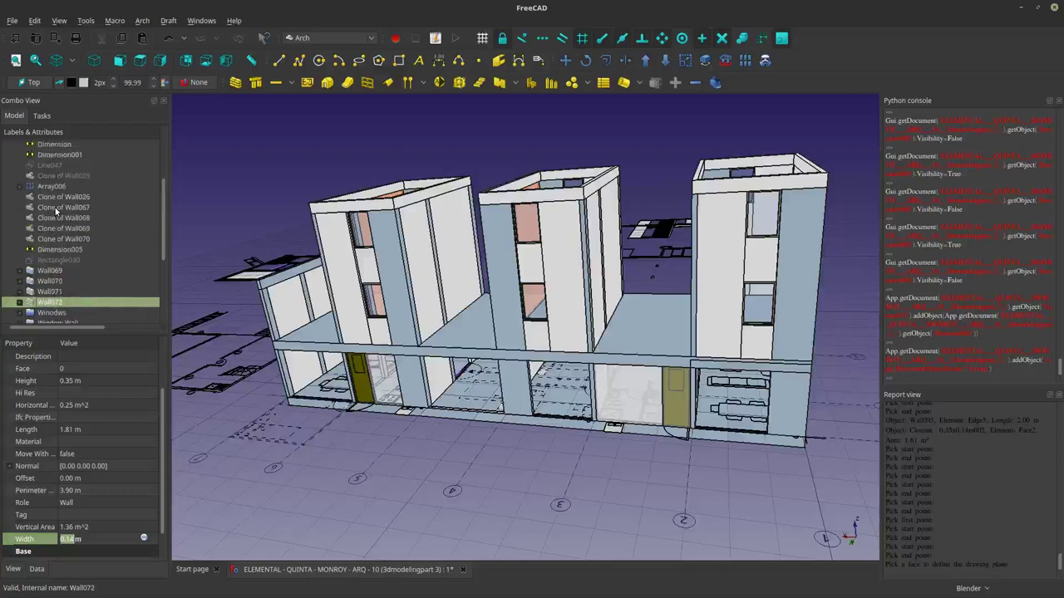
Move Clone of Wall026, Wall067, Wall068, Wall069 and Wall070, plus the tall panel beside the first tower's windows, into the Cast concrete group.
left_click(61, 199)
middle_click_drag(274, 349, 383, 385)
left_click(62, 207, "ctrl")
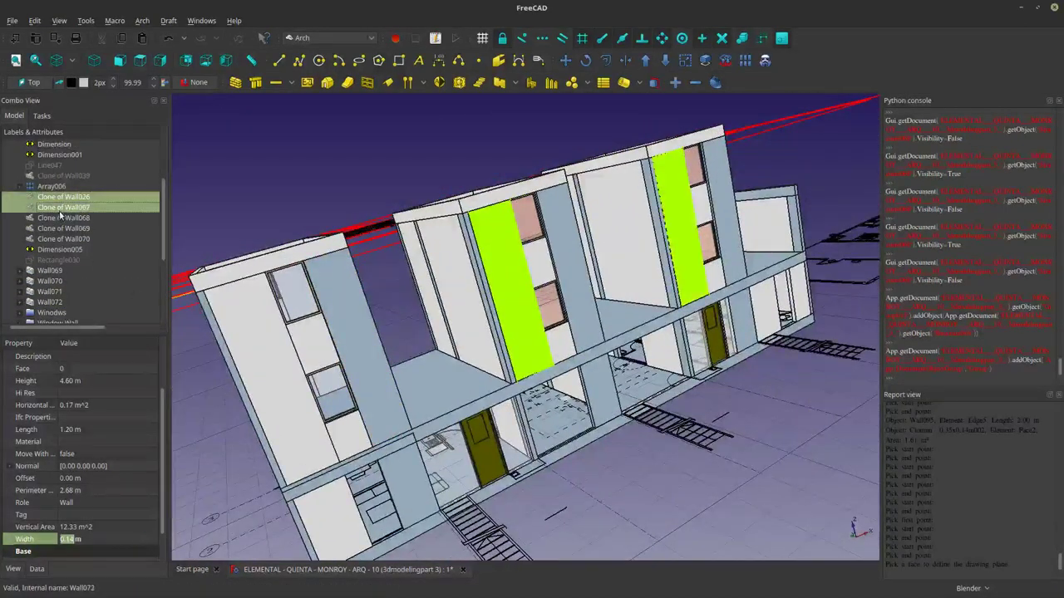
left_click(62, 218, "ctrl")
left_click(63, 228, "ctrl")
left_click(63, 239, "ctrl")
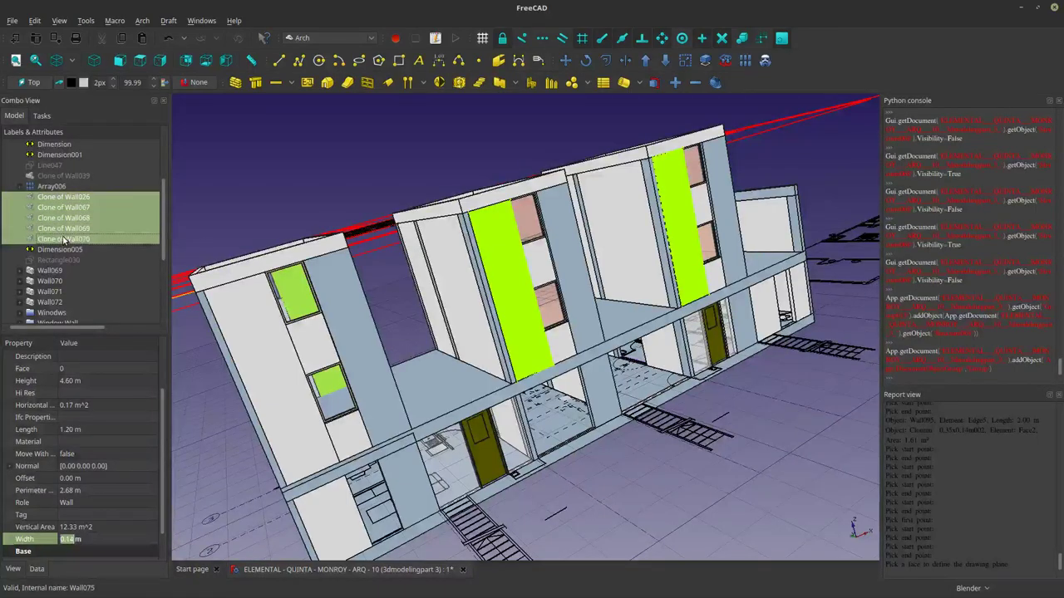
mouse_move(299, 274)
middle_mouse_down()
mouse_move(449, 301)
mouse_move(728, 390)
mouse_move(501, 406)
middle_mouse_up()
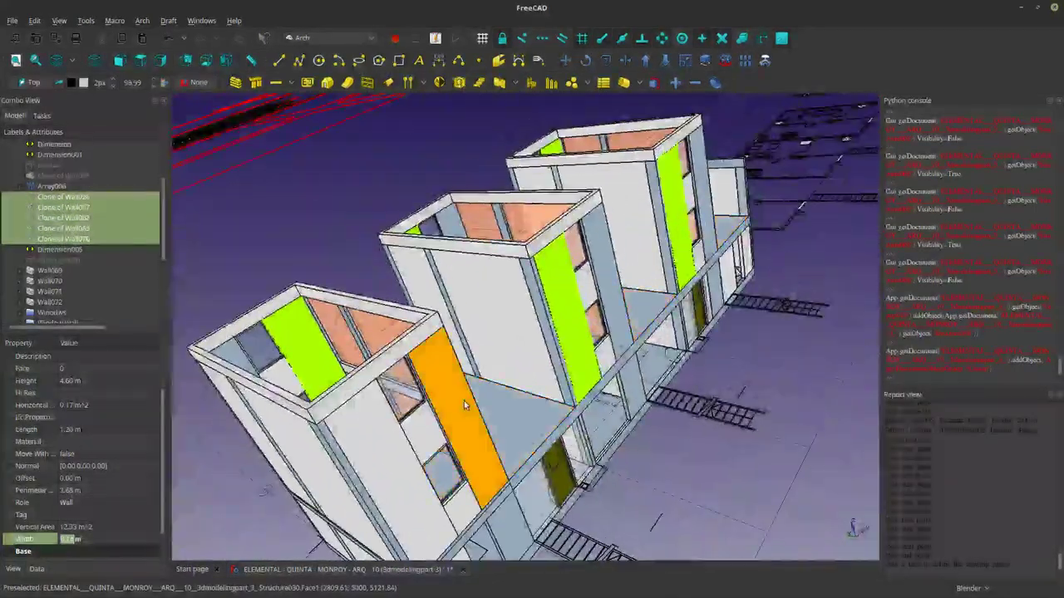
left_click(501, 406, "ctrl")
scroll(58, 270, "down", 4)
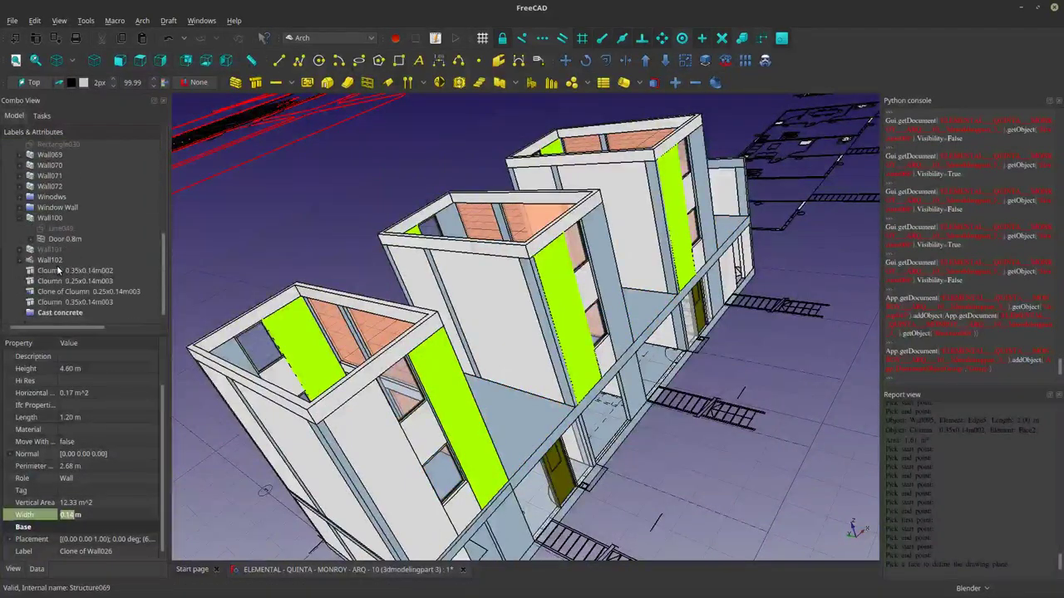
scroll(54, 267, "up", 5)
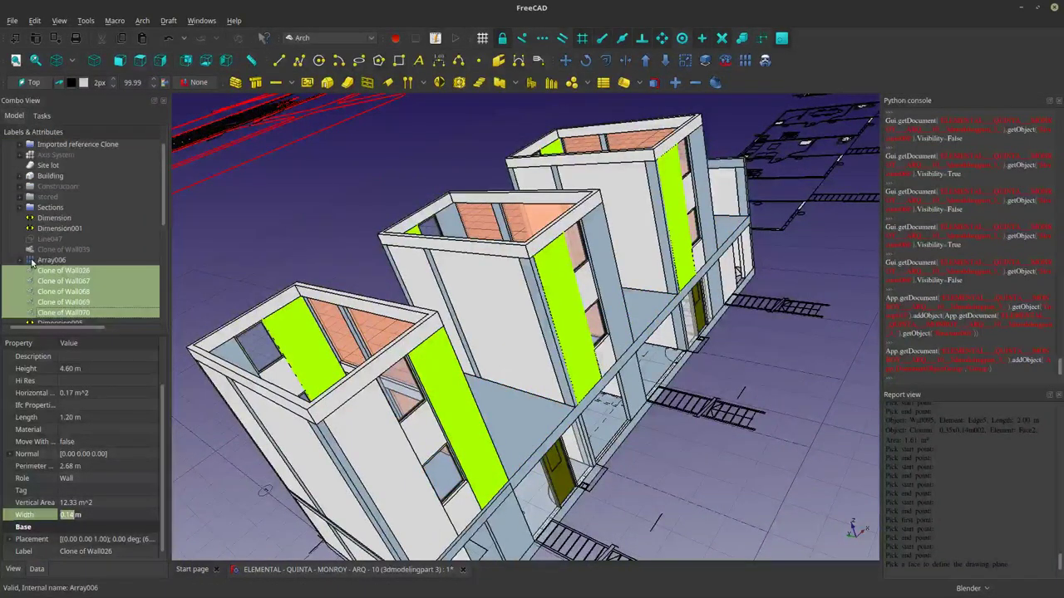
scroll(35, 264, "up", 1)
scroll(70, 272, "down", 1)
middle_click_drag(375, 380, 644, 340)
scroll(49, 278, "down", 3)
scroll(50, 278, "down", 1)
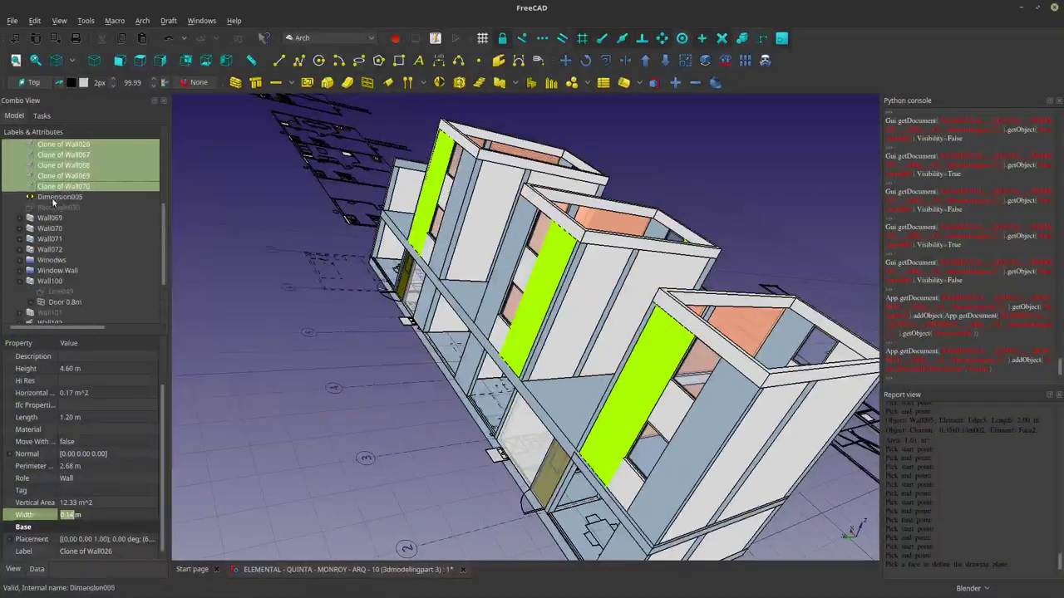
mouse_move(55, 186)
left_mouse_down()
mouse_move(70, 335)
mouse_move(63, 299)
mouse_move(57, 311)
left_mouse_up()
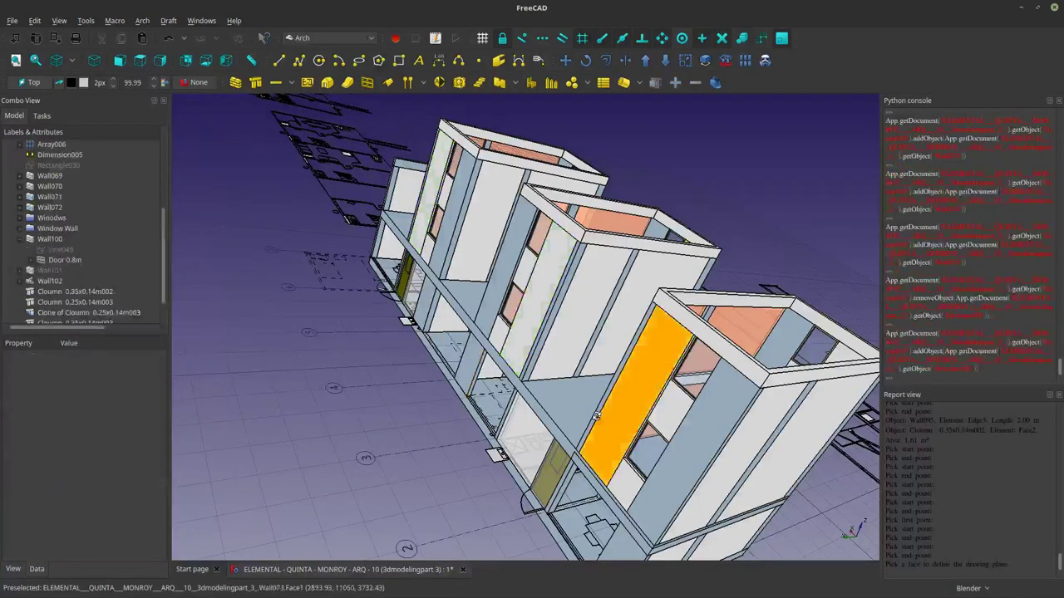
middle_click_drag(596, 415, 598, 440)
scroll(79, 278, "down", 1)
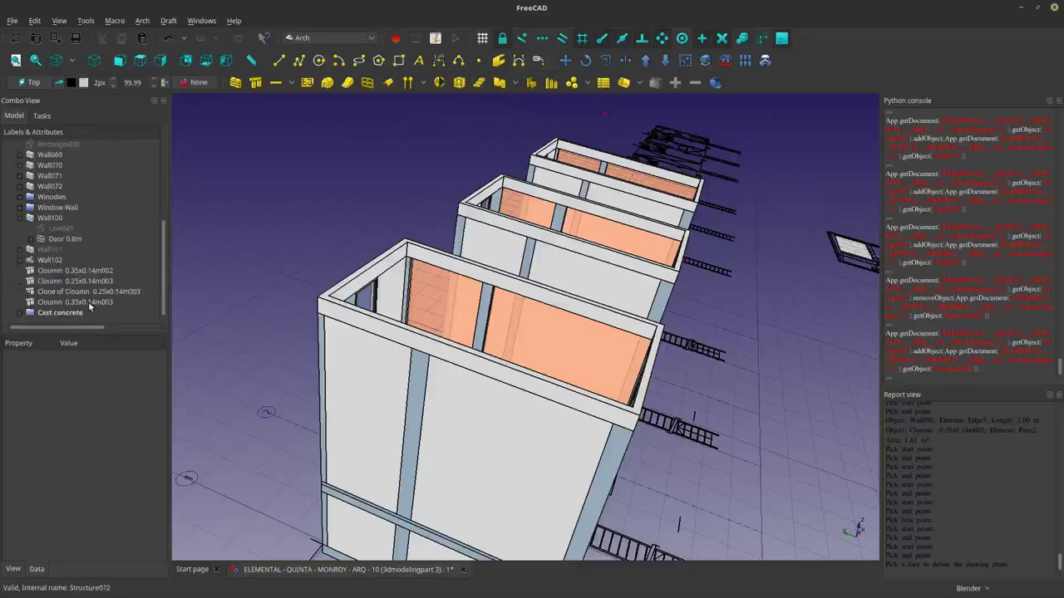
Rename the horizontal roof-edge element Cloumn 0.35x0.14m003 as Beam 6.05x0.14x0.35m.
left_click(88, 302)
middle_click_drag(379, 365, 336, 332)
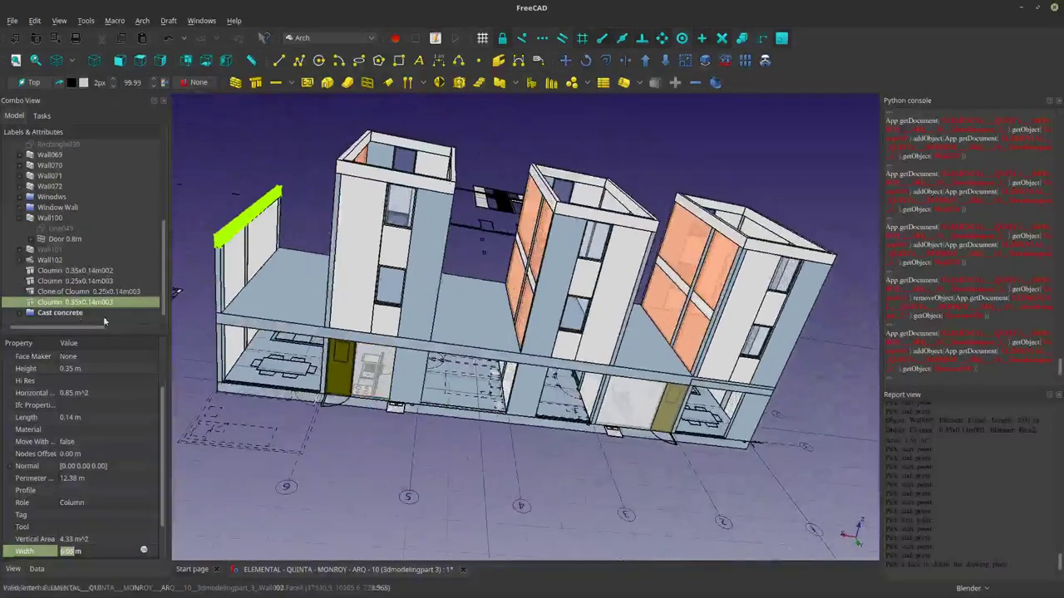
right_click(59, 303)
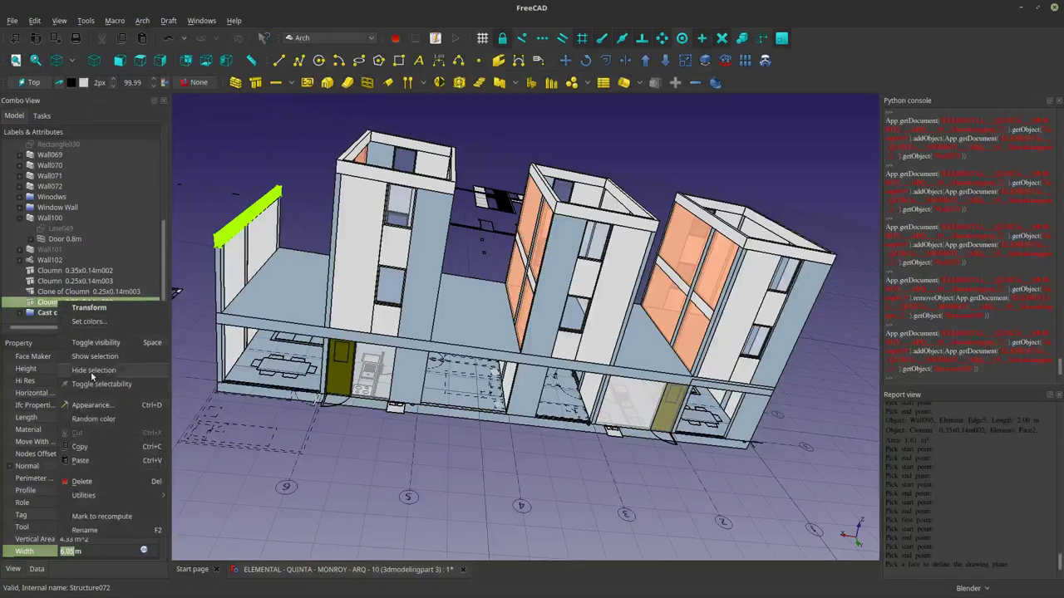
left_click(97, 531)
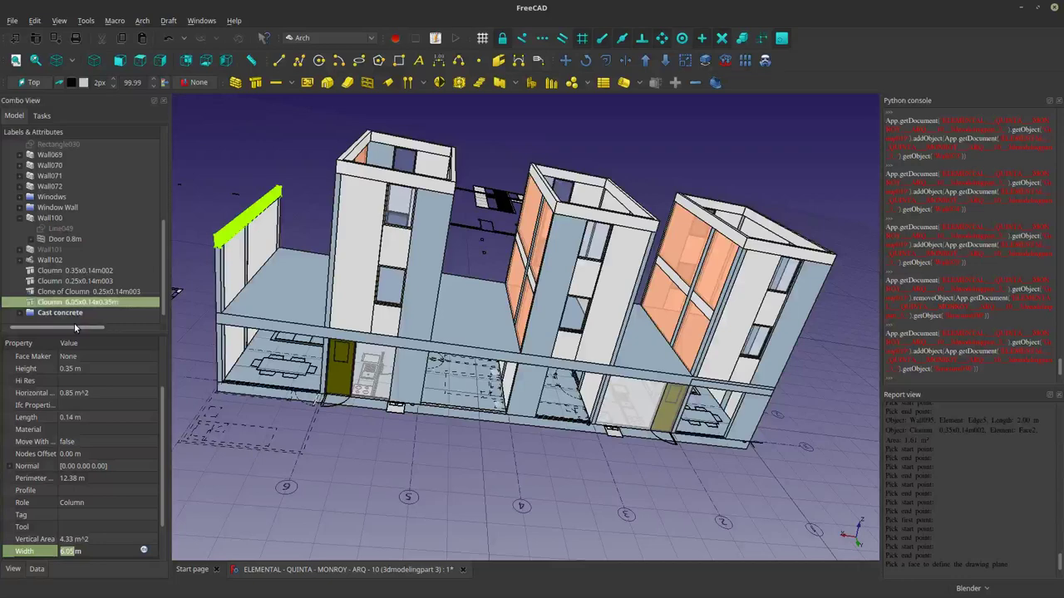
right_click(70, 304)
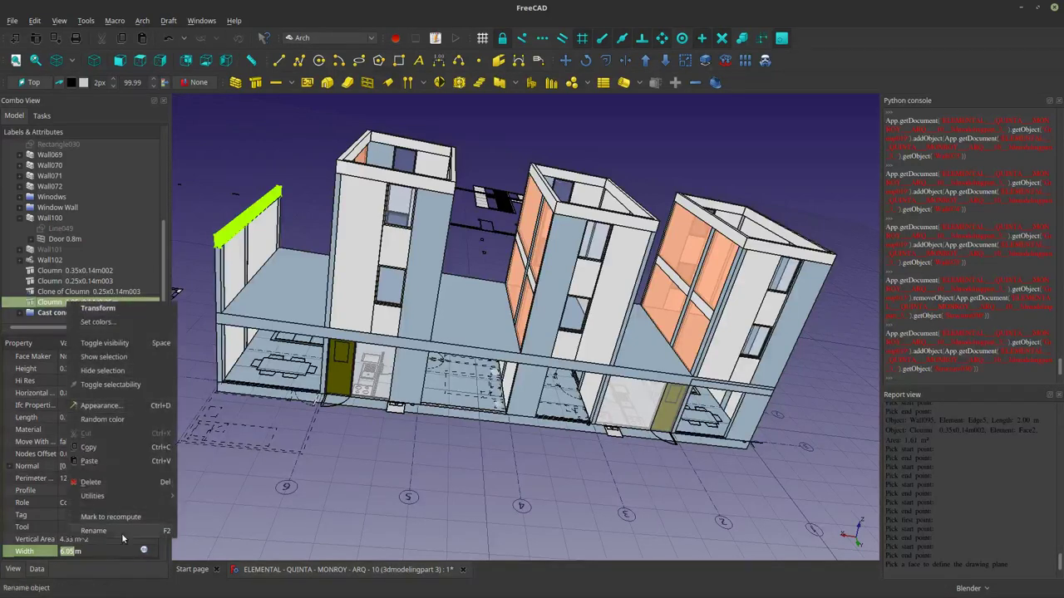
left_click(94, 530)
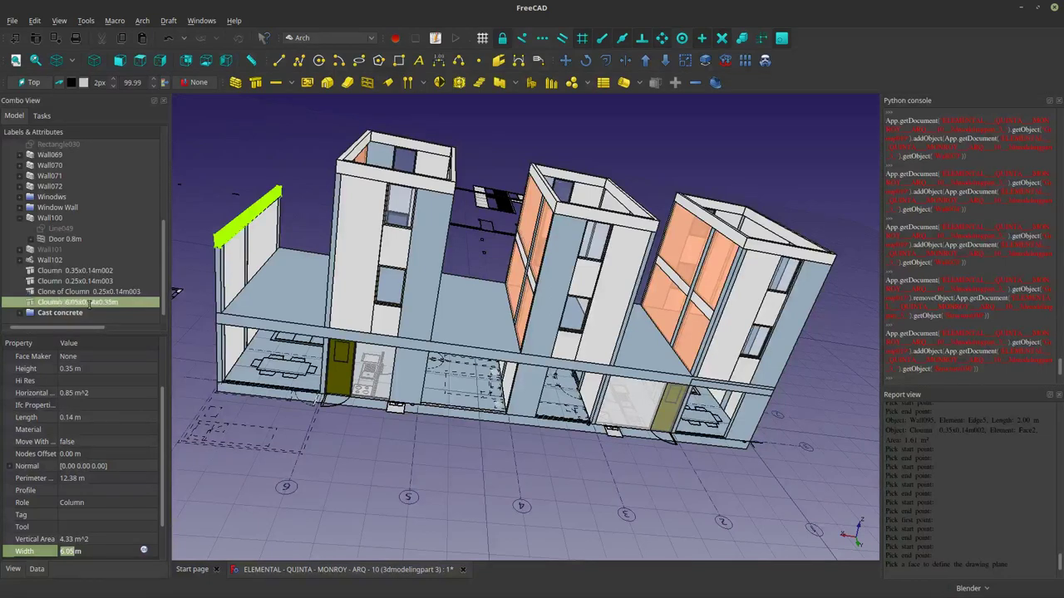
type("Beam")
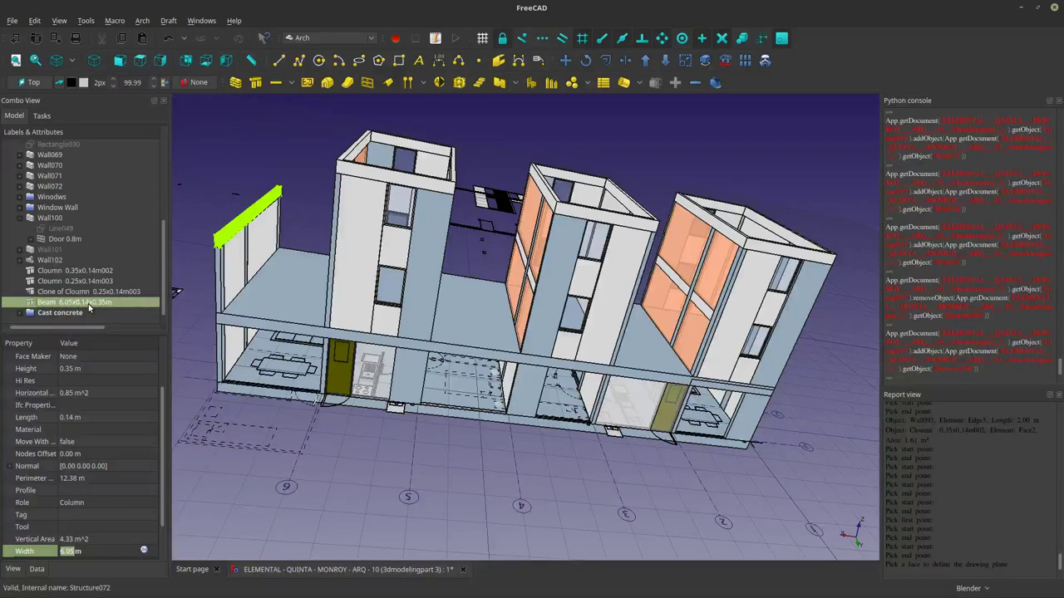
Move the renamed beam, Cloumn 0.35x0.14m002, Cloumn 0.25x0.14m003 and Clone of Cloumn 0.25x0.14m003 into the Cast concrete group.
left_click(71, 293)
left_click(68, 302)
key("Delete")
left_click(70, 303)
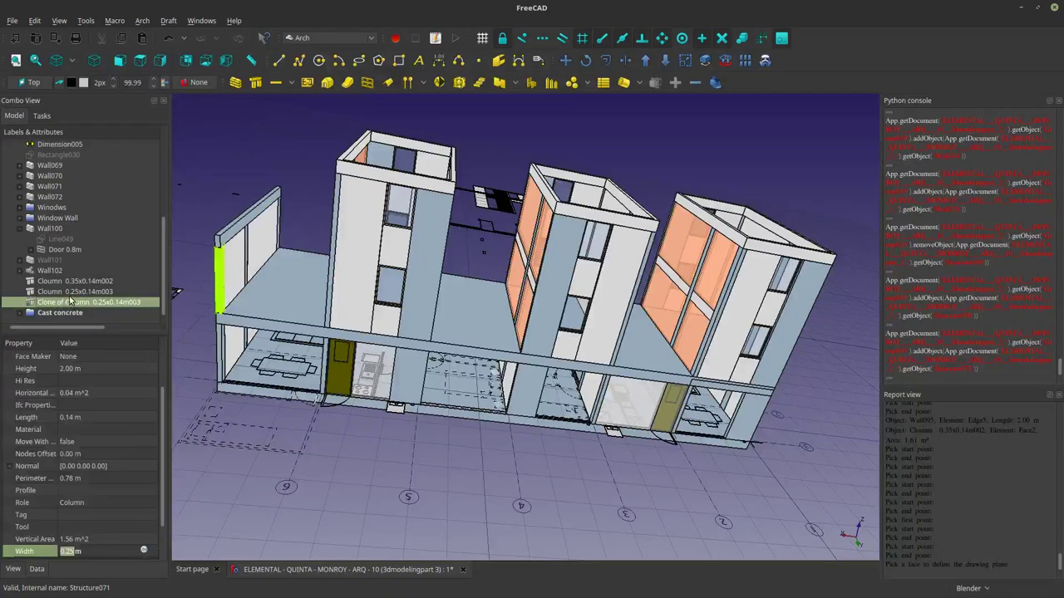
left_click(69, 295, "ctrl")
left_click(72, 284, "ctrl")
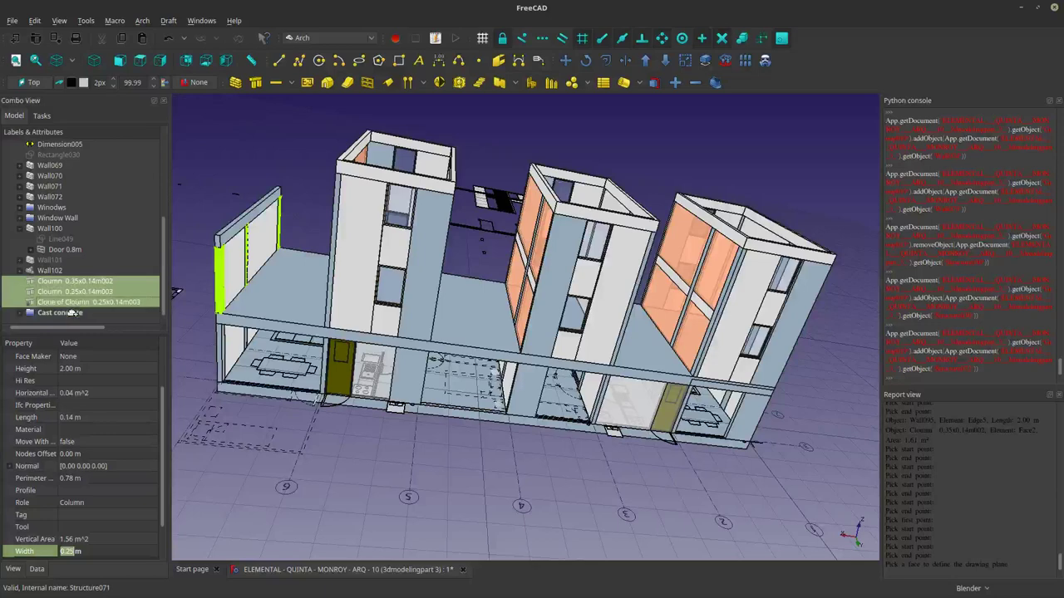
key("Delete")
Move Wall102 into the Walls L1 group of Floor Level 1 under Building.
left_click(57, 303)
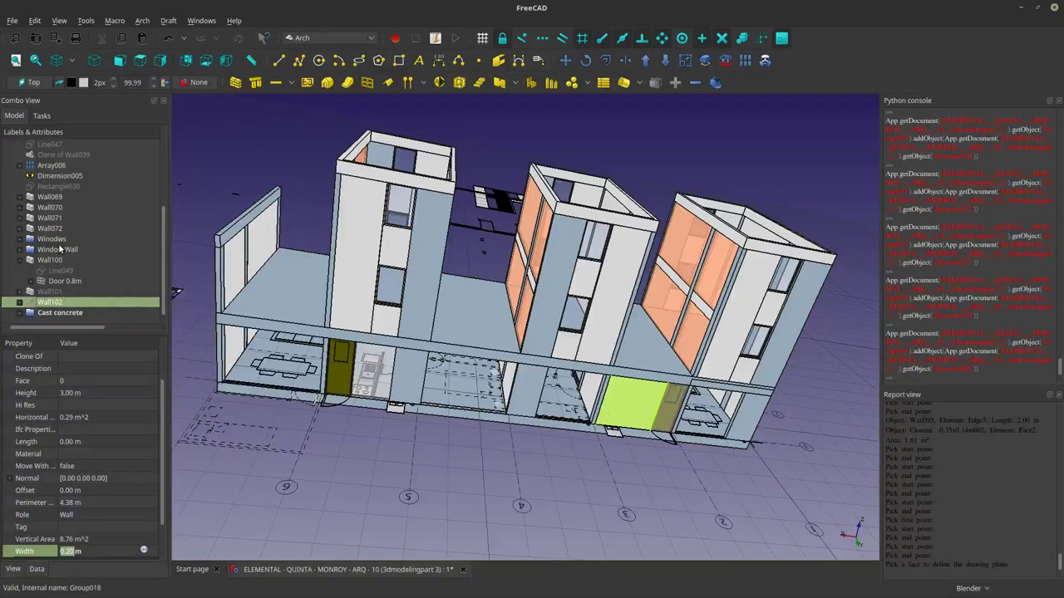
scroll(60, 249, "up", 4)
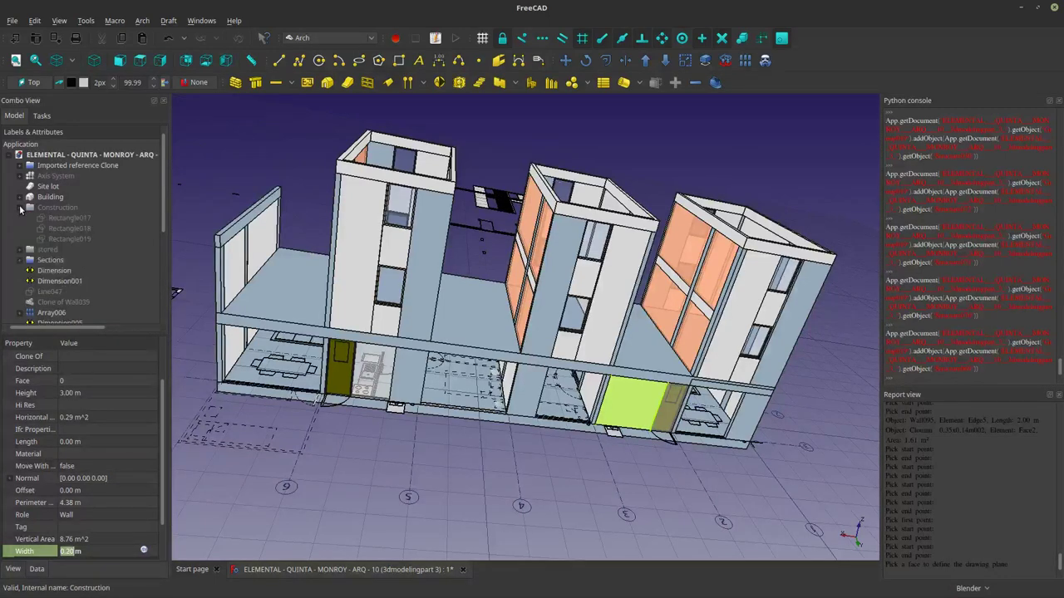
left_click(19, 197)
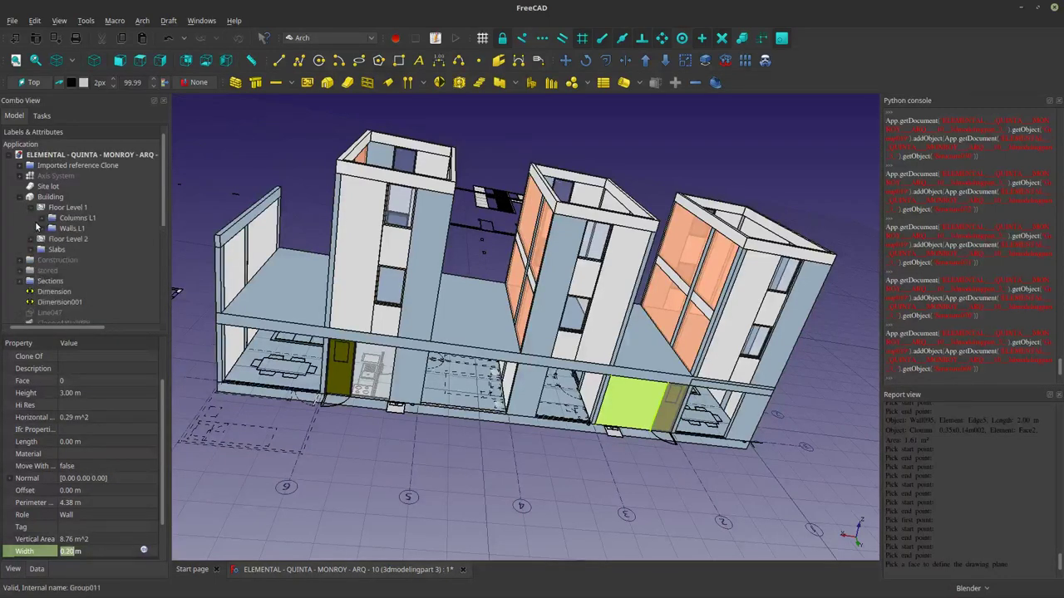
scroll(50, 239, "down", 5)
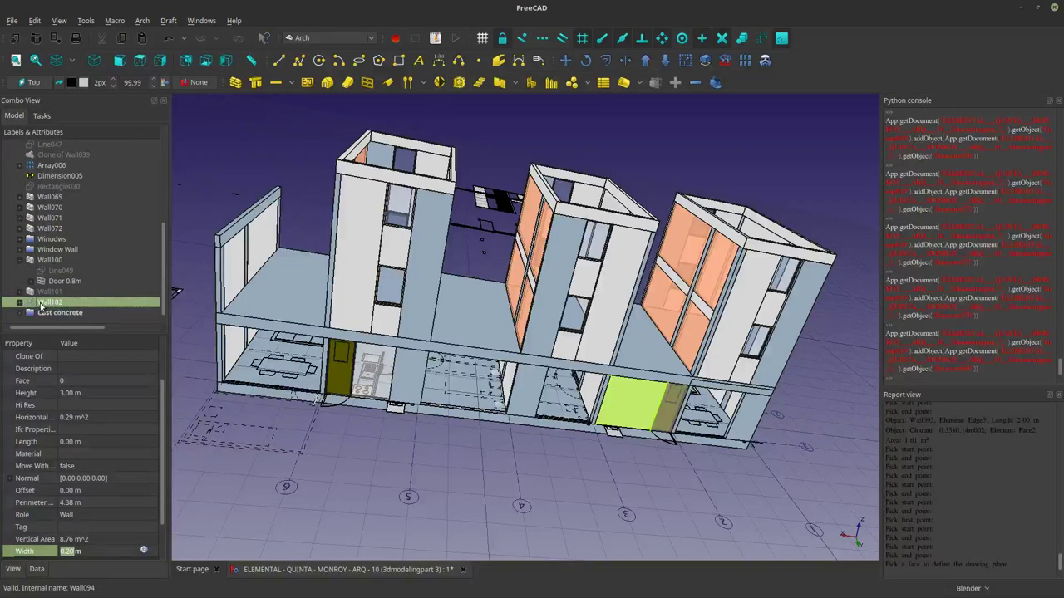
left_click_drag(42, 306, 82, 230)
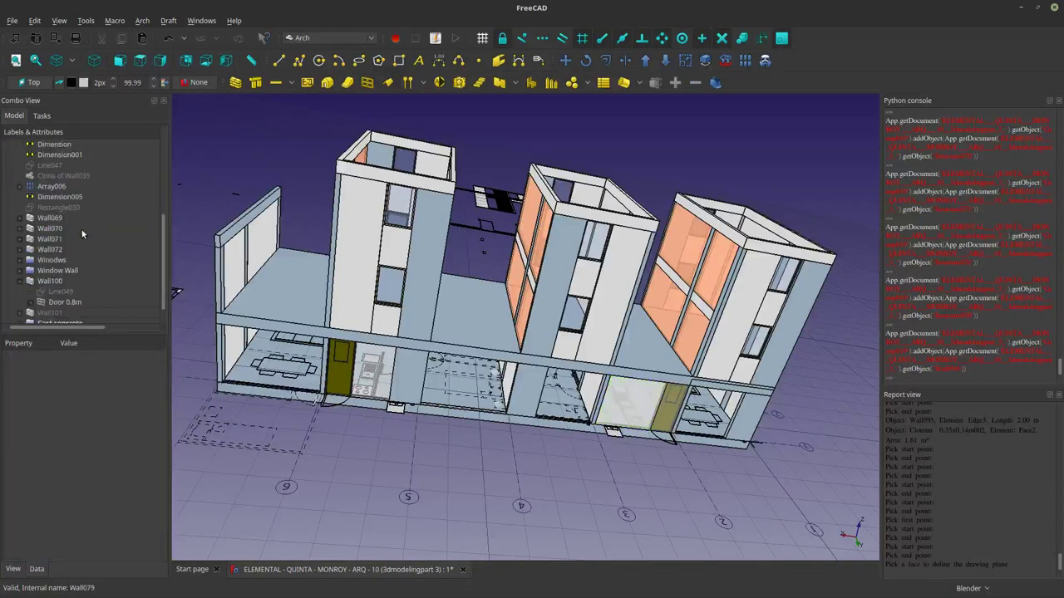
Show Wall101 to identify it, and delete it together with its base line Line050.
left_click(55, 303)
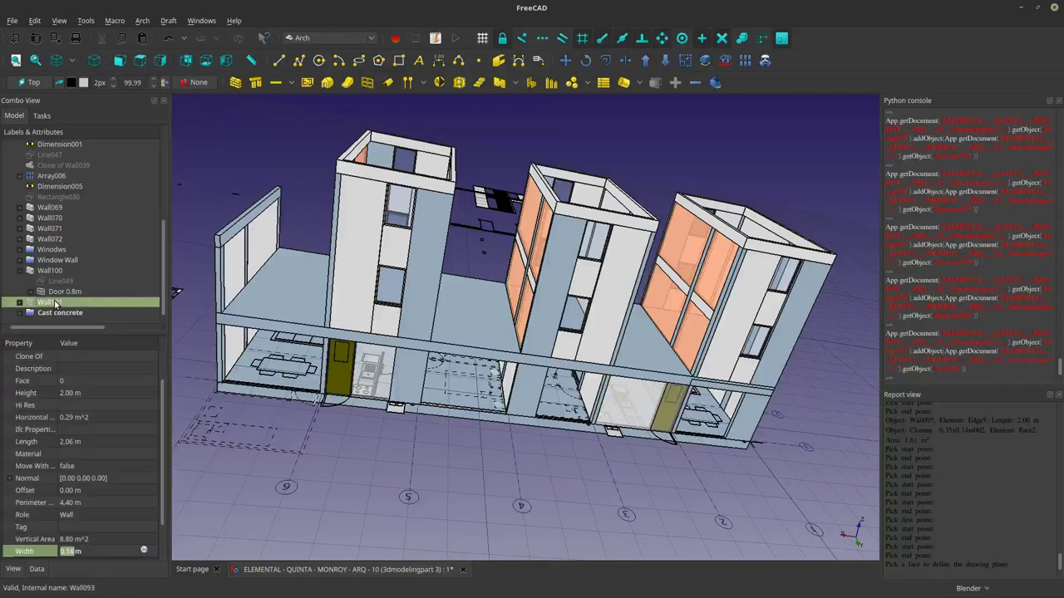
key("space")
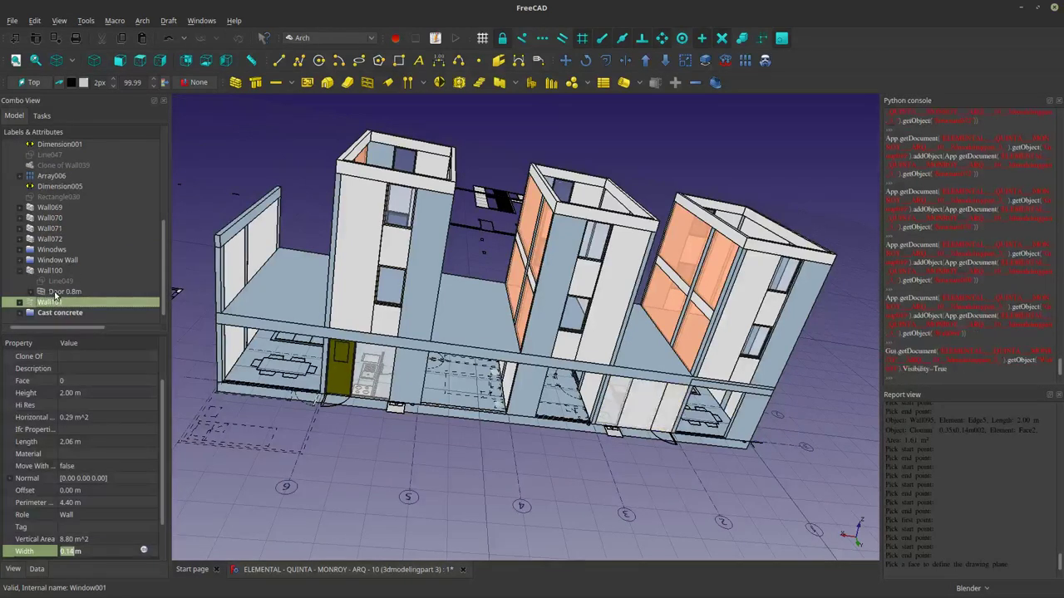
left_click(19, 301)
left_click(52, 303, "ctrl")
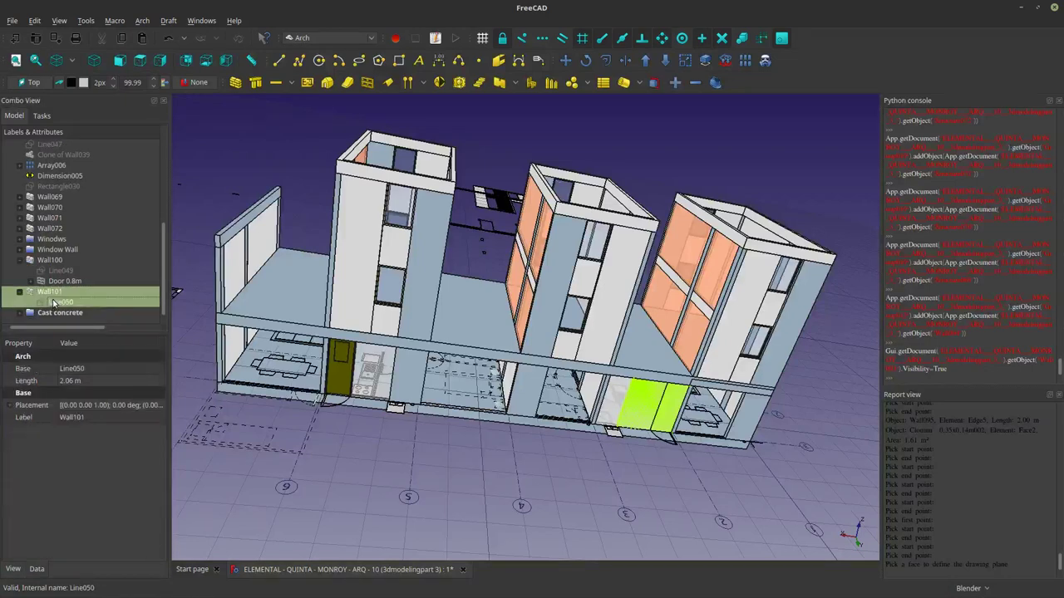
key("Delete")
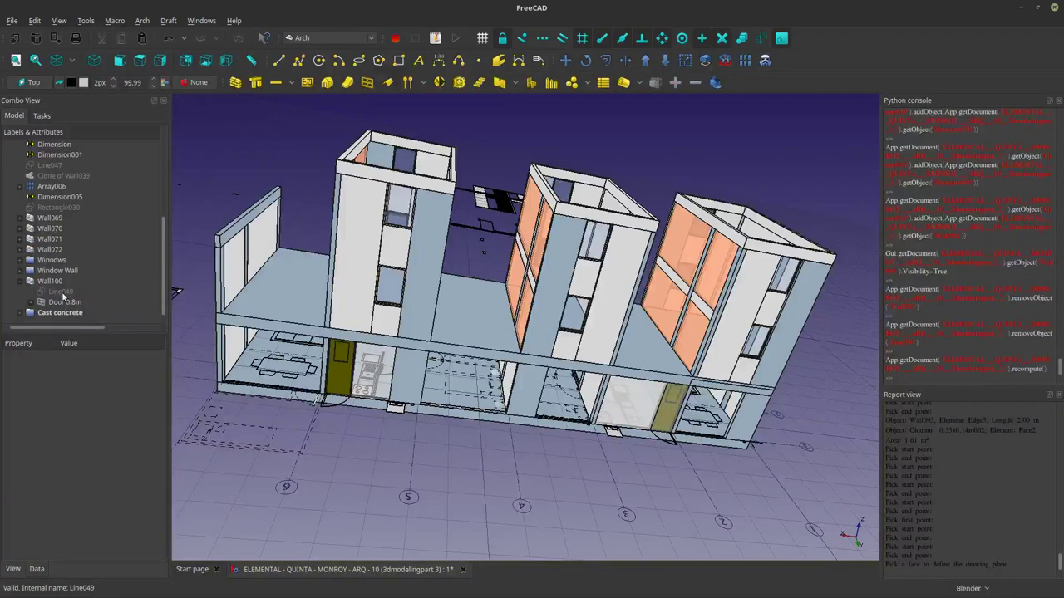
Move Wall100, including its base line and Door 0.8m, into the Walls L1 group of Floor Level 1.
left_click(39, 283)
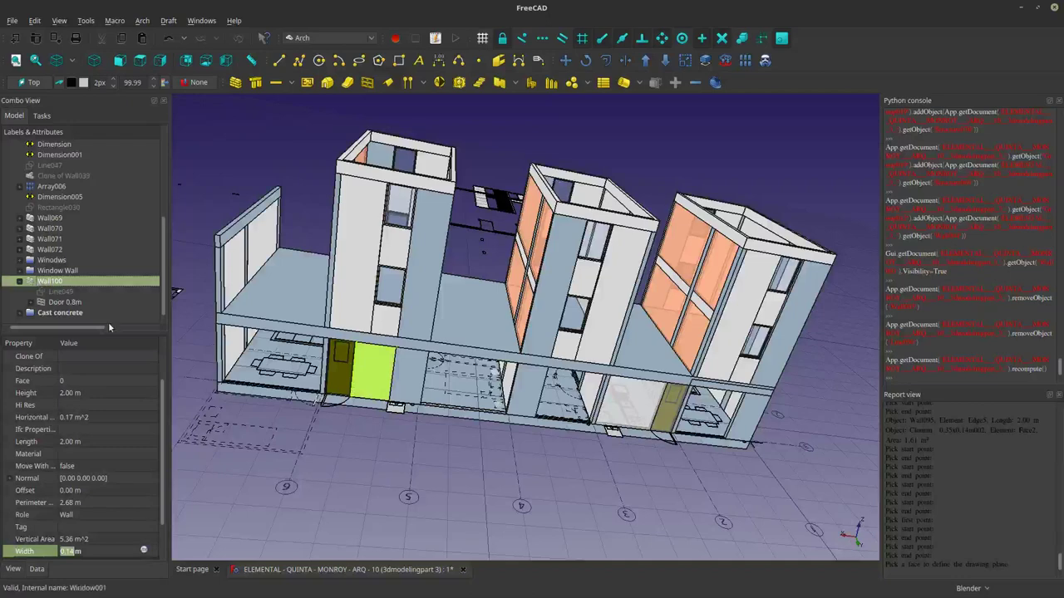
left_click(63, 292)
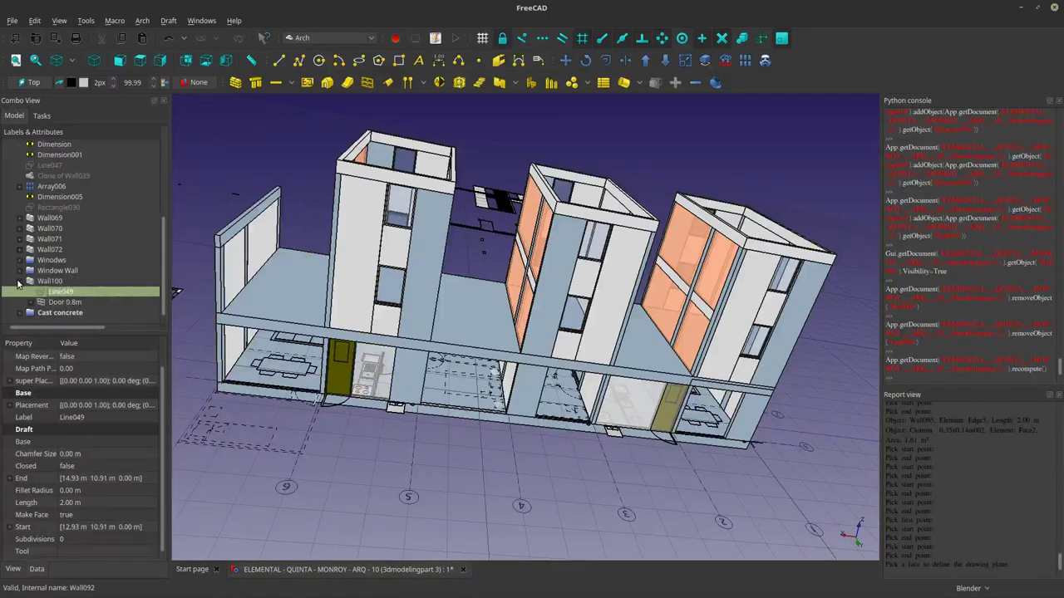
left_click(18, 285)
left_click_drag(37, 302, 76, 230)
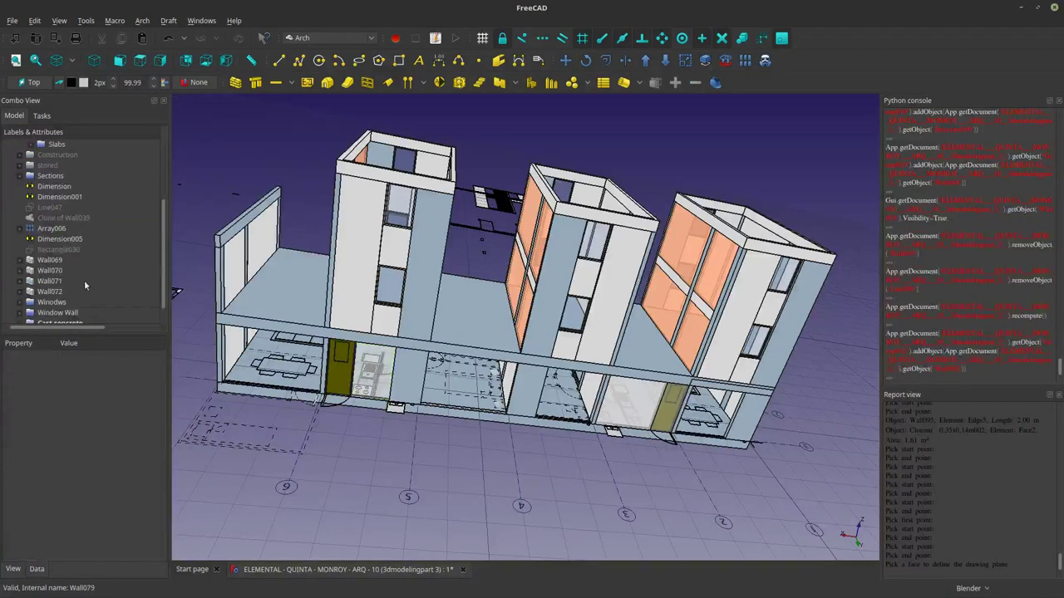
Toggle the visibility of the Walls L1 group to check which ground-floor walls it contains, leaving it hidden.
scroll(446, 360, "down", 4)
scroll(84, 281, "down", 1)
scroll(80, 280, "up", 1)
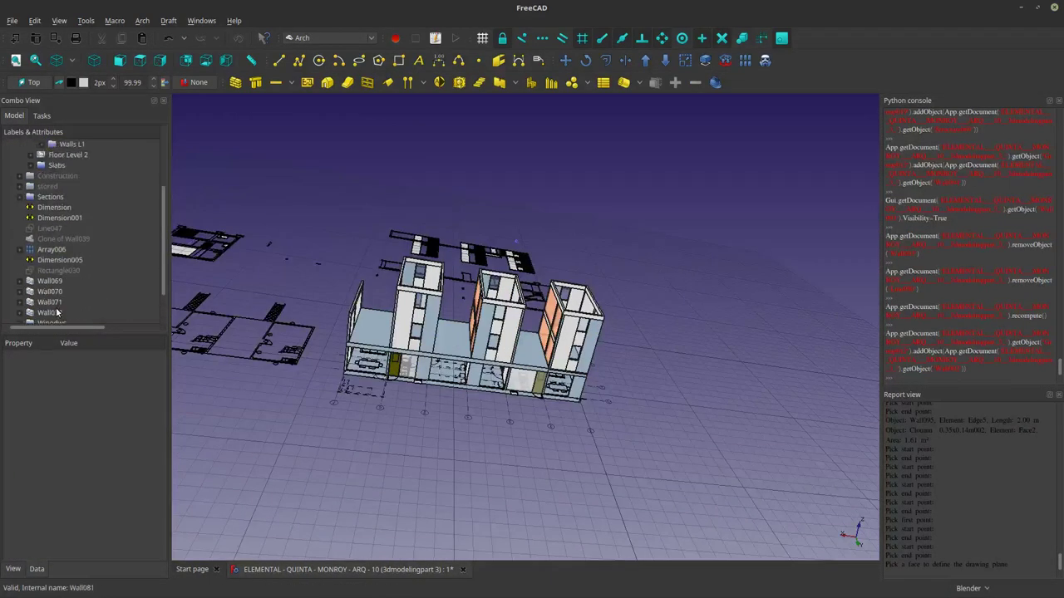
scroll(57, 312, "down", 1)
scroll(92, 251, "up", 4)
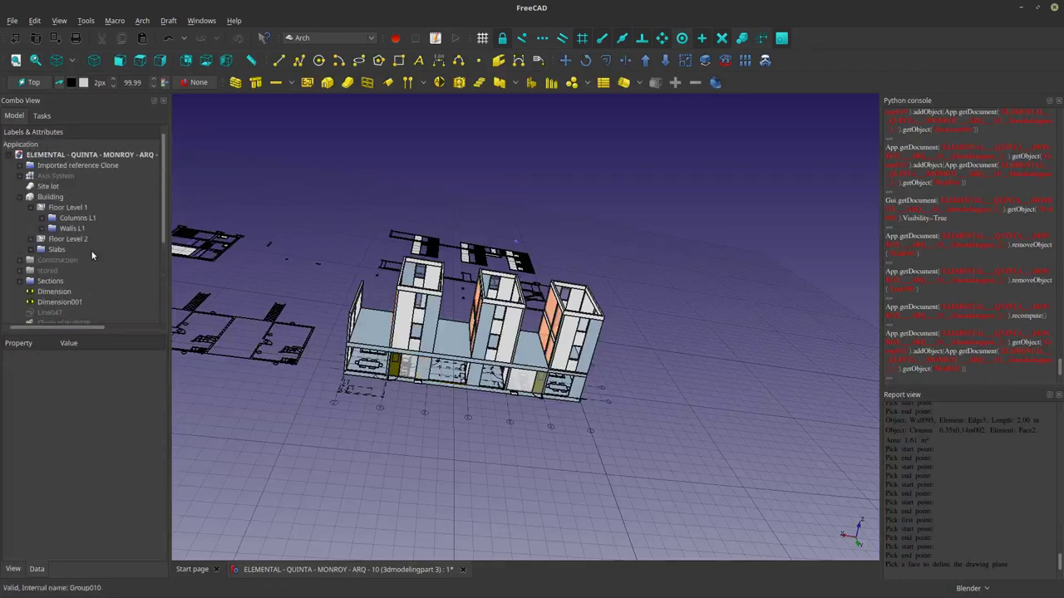
left_click(76, 229)
key("space")
key("space")
key("space")
key("space")
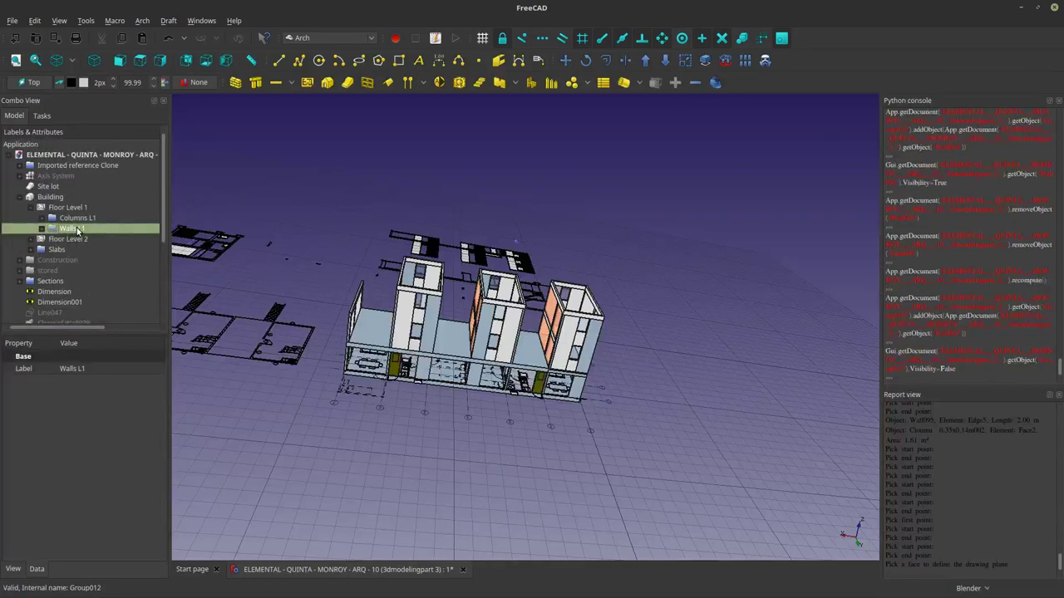
key("space")
Hide the two entrance doors along the front of the ground floor.
scroll(467, 410, "up", 4)
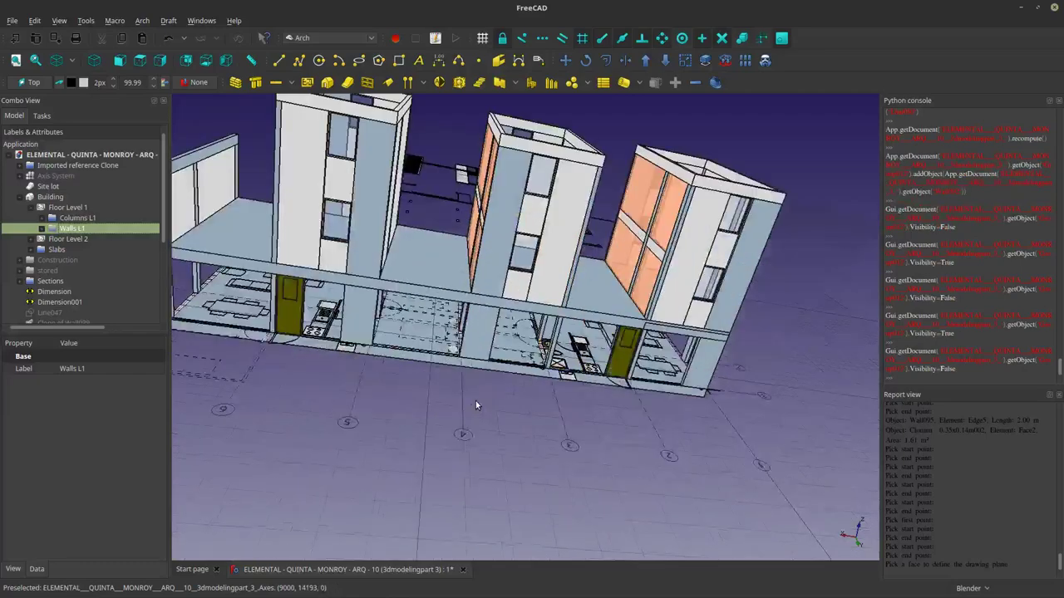
middle_click_drag(475, 401, 580, 319)
scroll(593, 333, "up", 4)
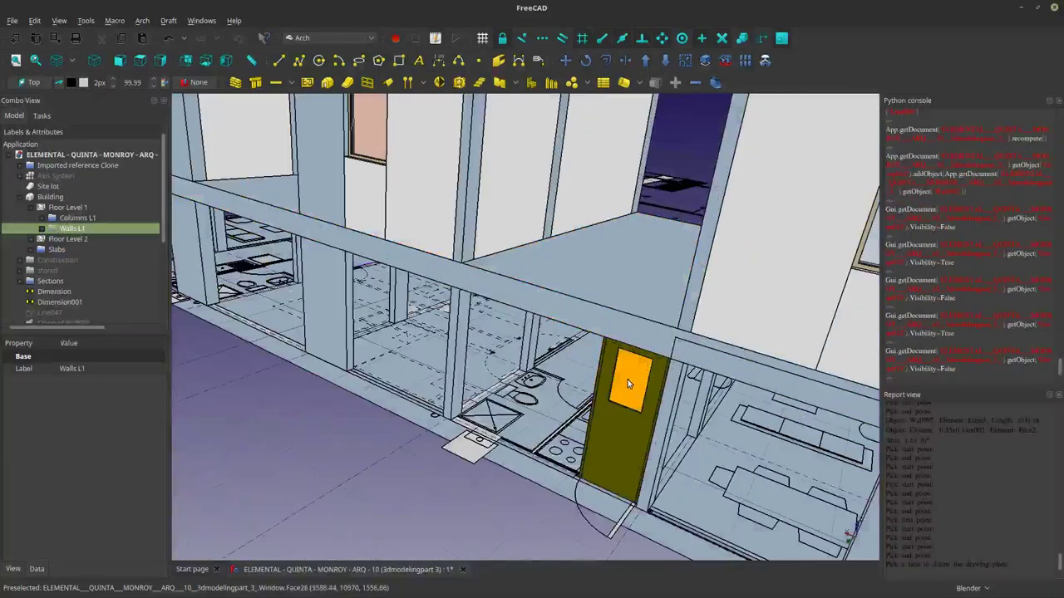
left_click(629, 404)
key("space")
key("space")
key("space")
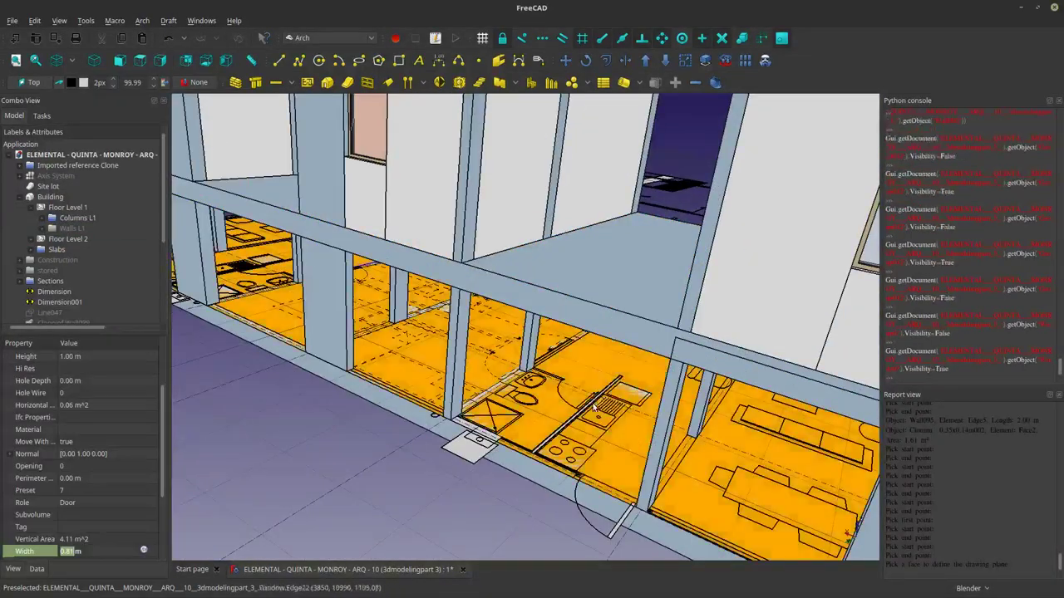
scroll(326, 309, "down", 6)
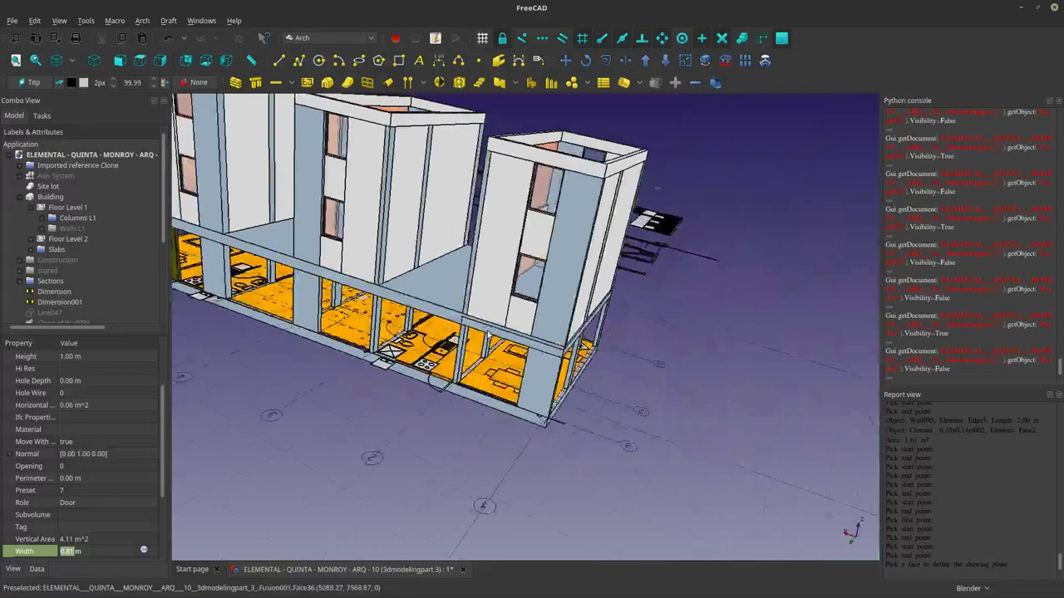
middle_click_drag(327, 313, 338, 291)
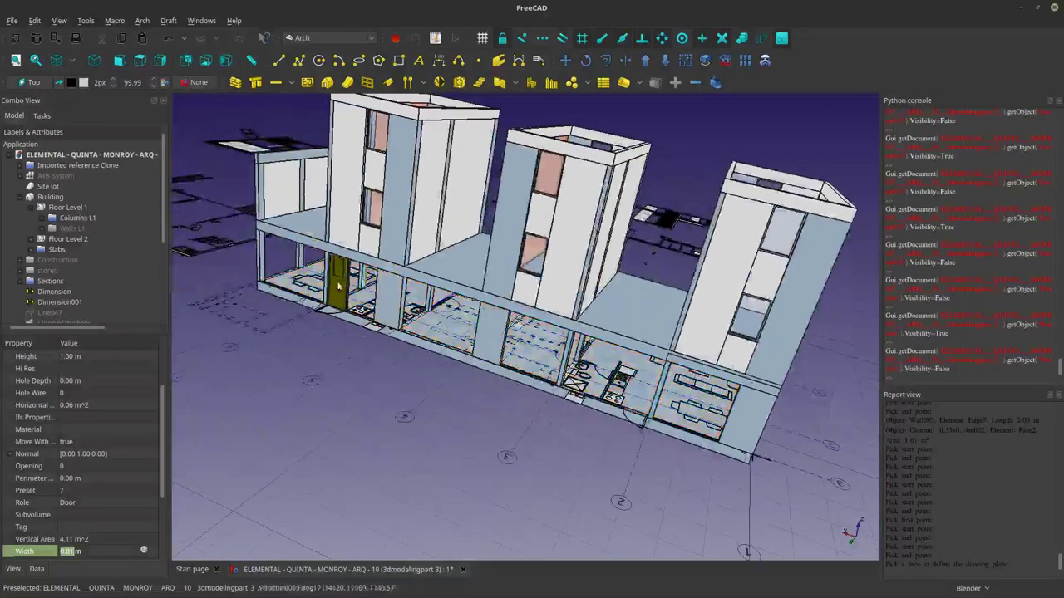
Toggle Walls L1 on and off to examine the wall around the front entrance up close, leaving the group shown.
left_click(79, 229)
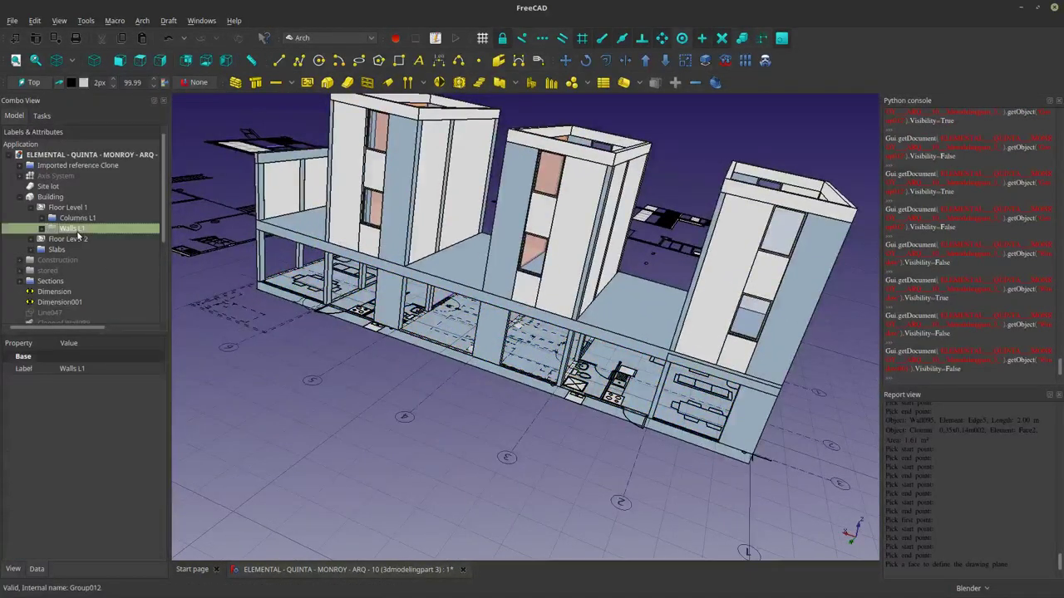
key("space")
key("space")
key("space")
scroll(623, 386, "up", 5)
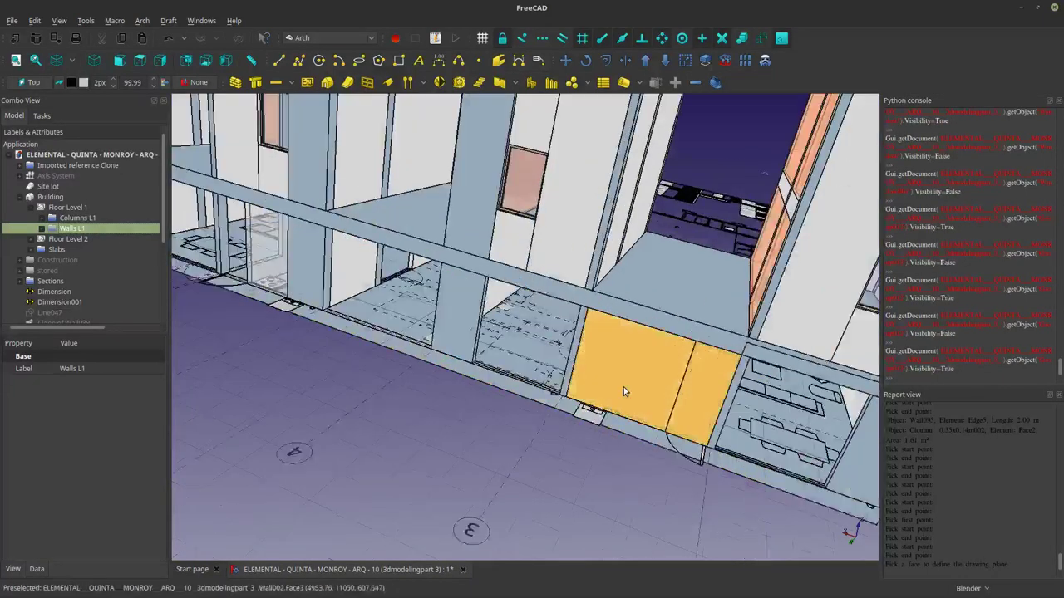
middle_click_drag(623, 387, 786, 531)
scroll(783, 529, "up", 6)
key("space")
scroll(499, 397, "down", 3)
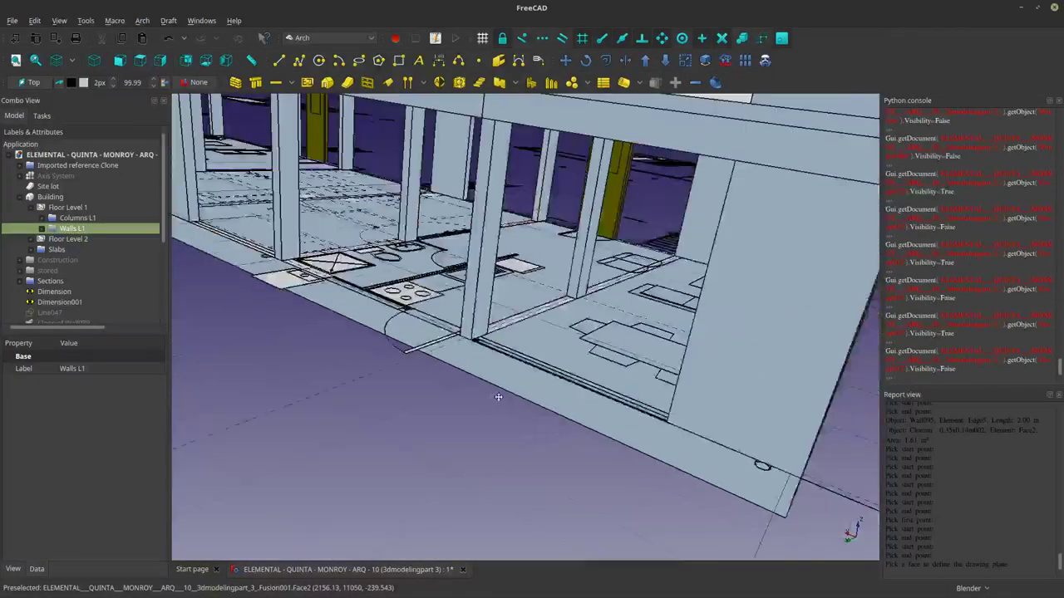
middle_click_drag(498, 396, 498, 455)
key("space")
Locate the opaque wall at the front entrance in the tree as Wall002 and hide it.
left_click(488, 361)
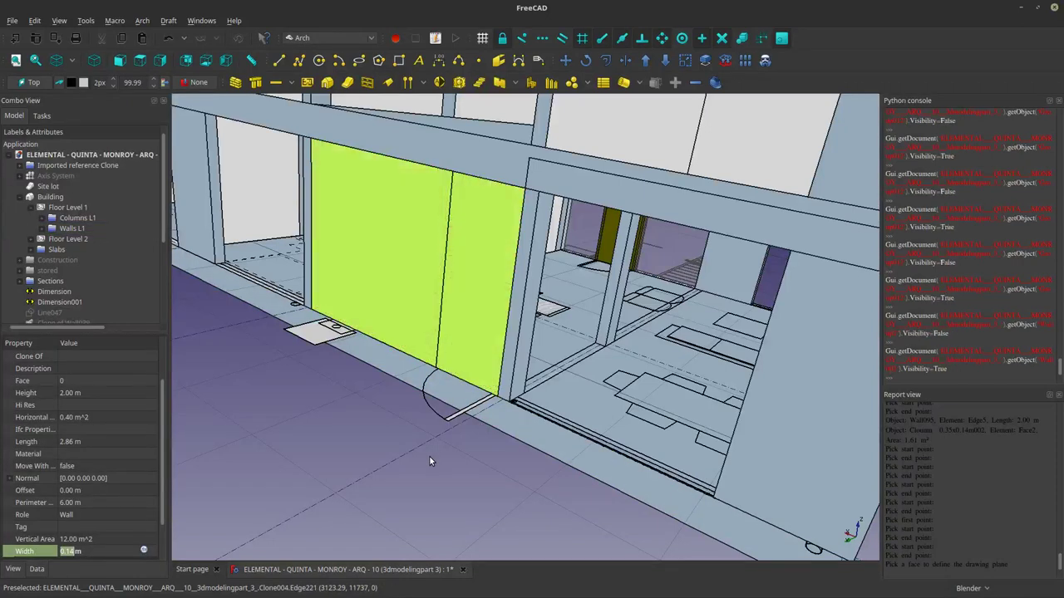
right_click(471, 332)
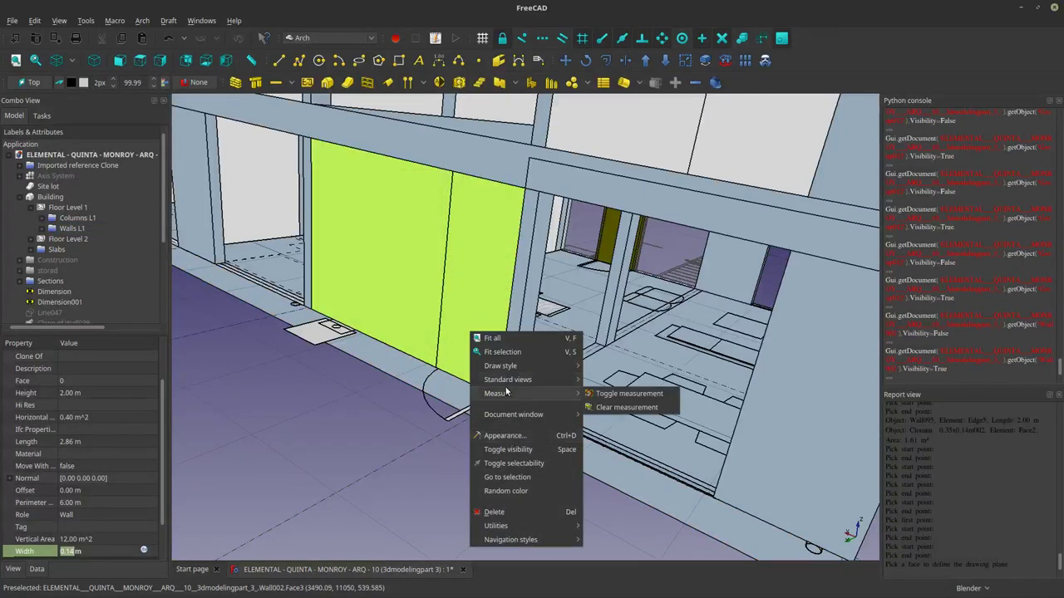
left_click(503, 477)
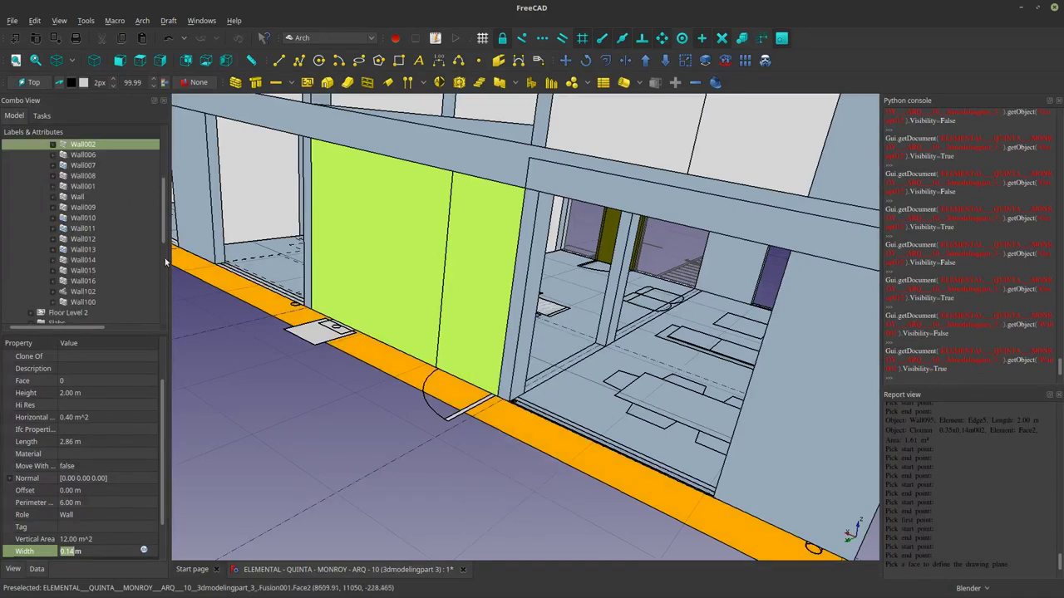
scroll(125, 242, "up", 2)
key("space")
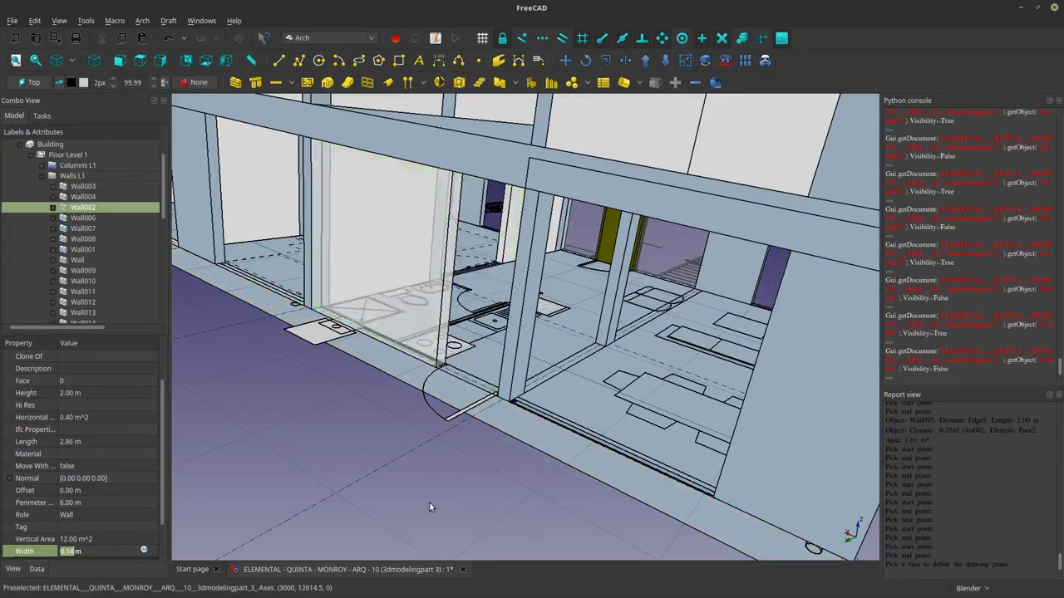
Try to delete Wall002 at the front entrance together with its base line Line012.
left_click(408, 280)
scroll(98, 218, "down", 1)
scroll(104, 221, "up", 1)
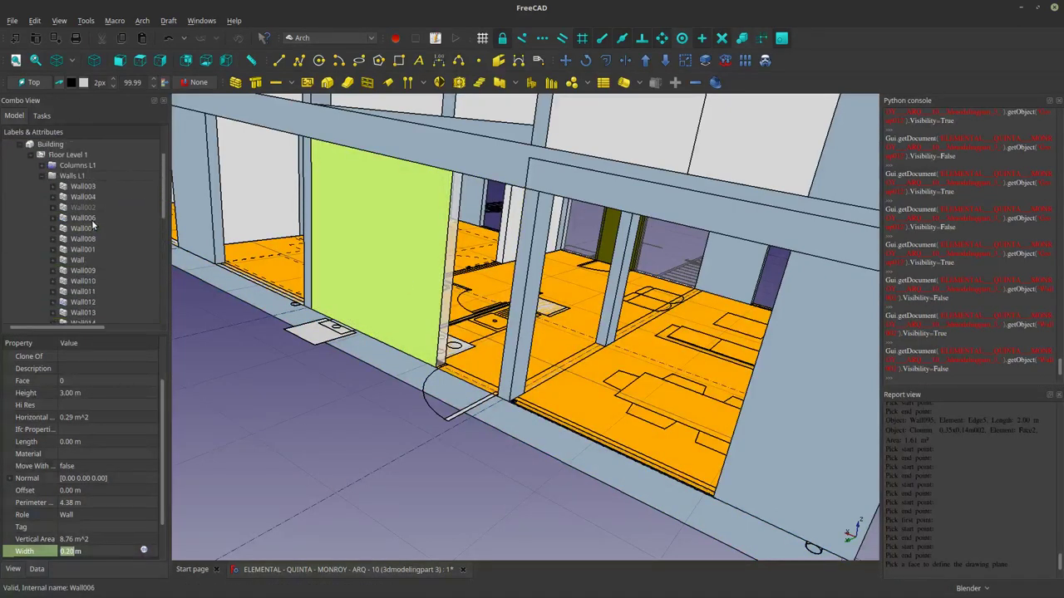
left_click(65, 208)
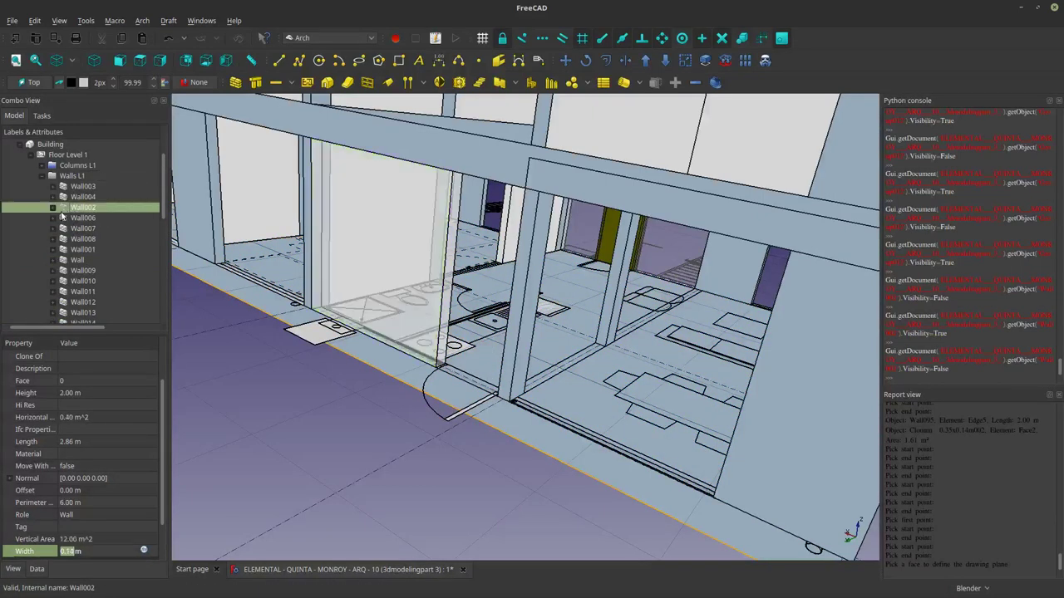
left_click(52, 207)
left_click(90, 217)
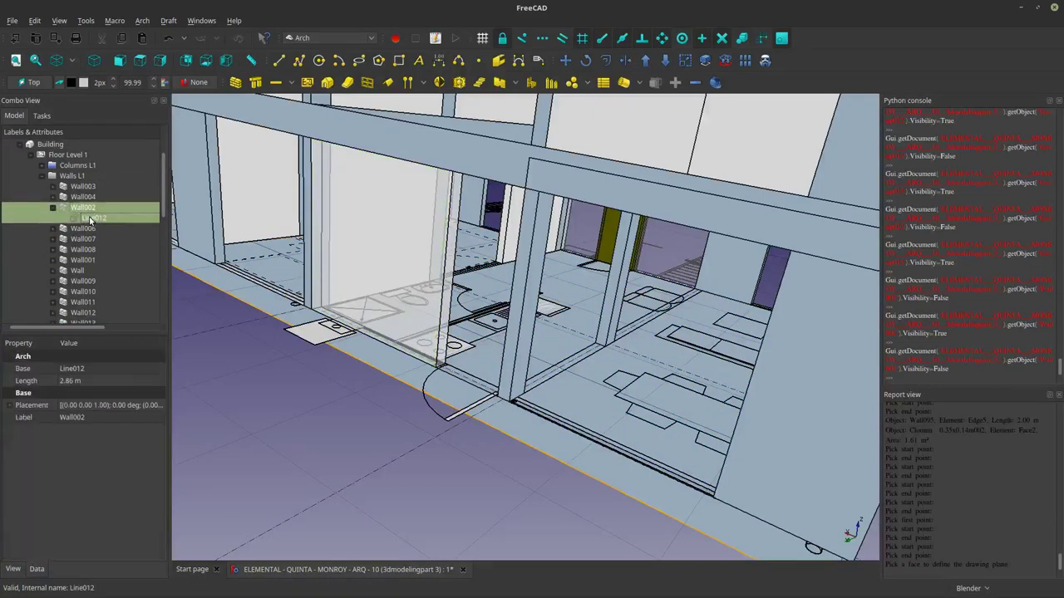
key("Delete")
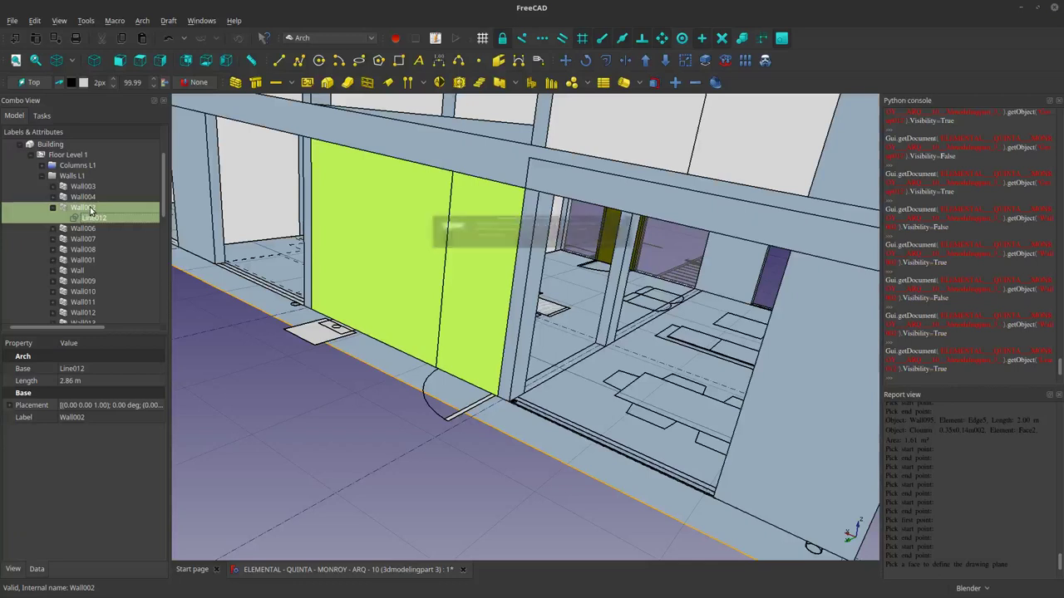
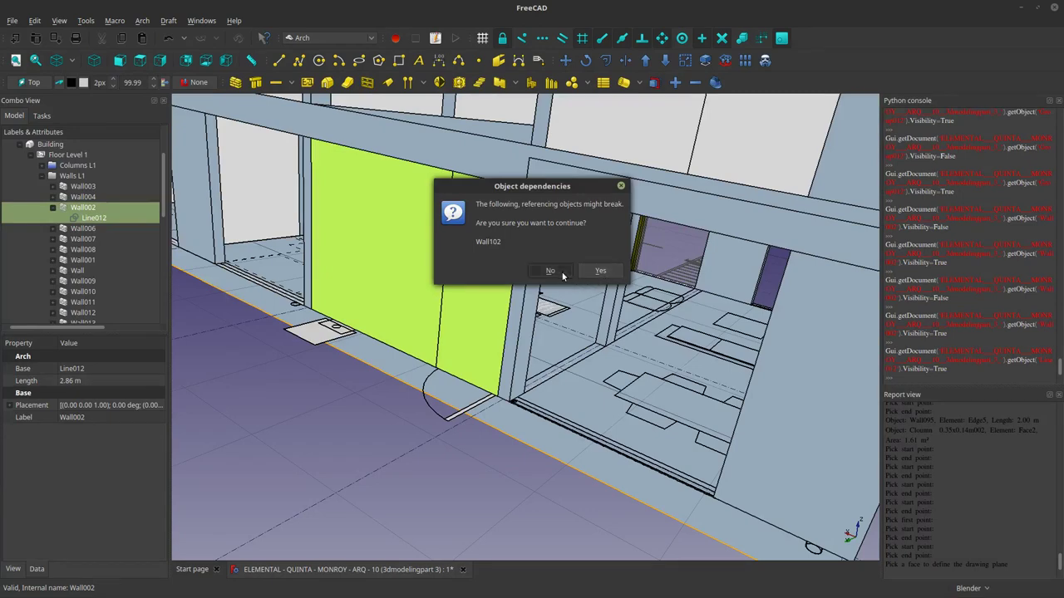
left_click(600, 271)
Inspect Wall102 at the end of the Walls L1 group to see which objects it is built from.
scroll(124, 241, "down", 3)
scroll(112, 249, "down", 2)
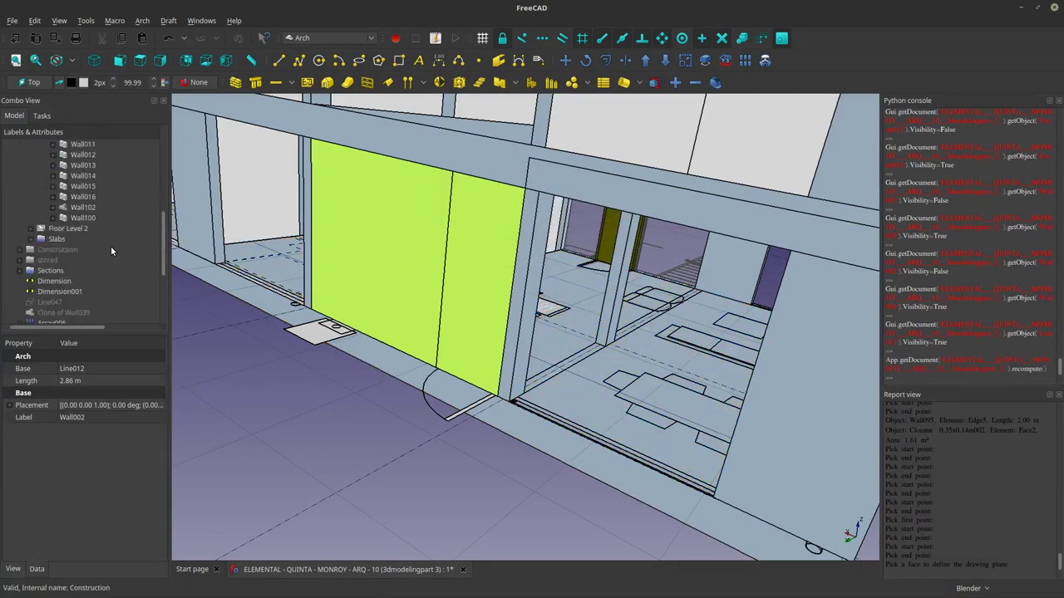
left_click(90, 208)
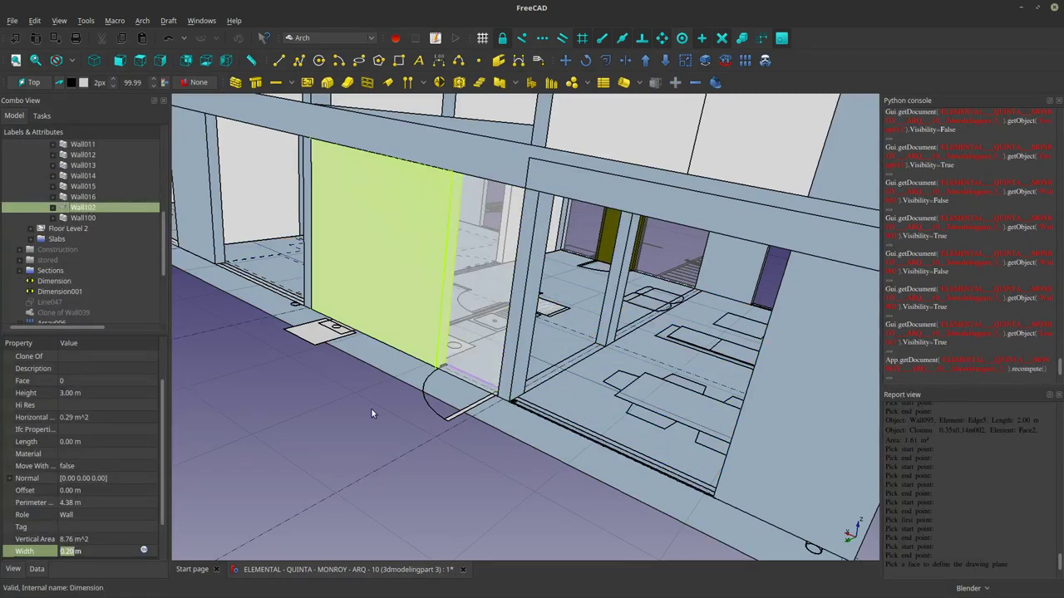
left_click(53, 208)
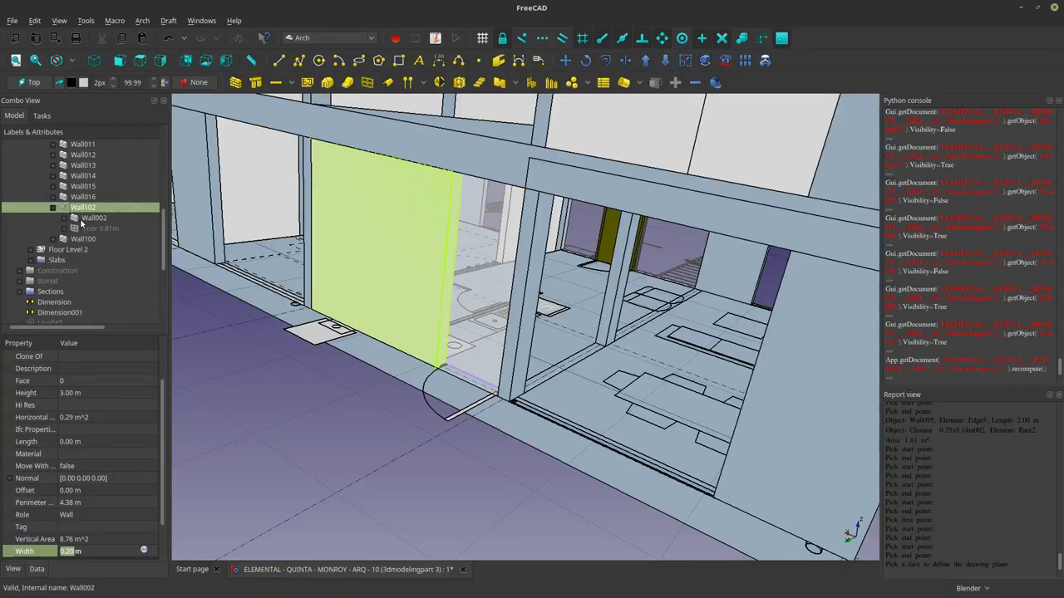
left_click(293, 407)
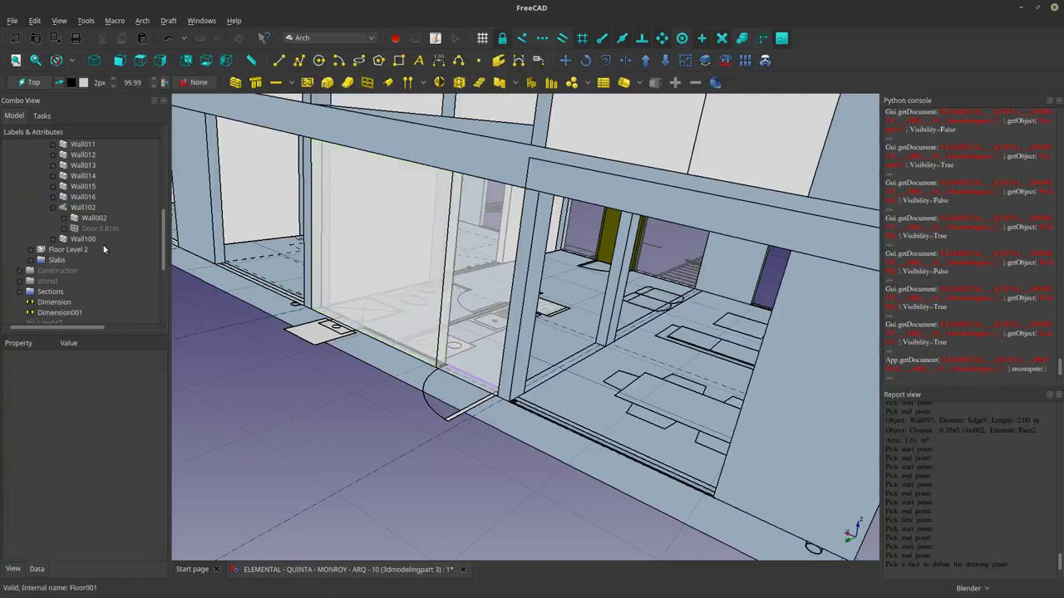
Check Wall002's base line Line012 in the Walls L1 group, and hide Wall002.
scroll(99, 220, "up", 5)
left_click(90, 216)
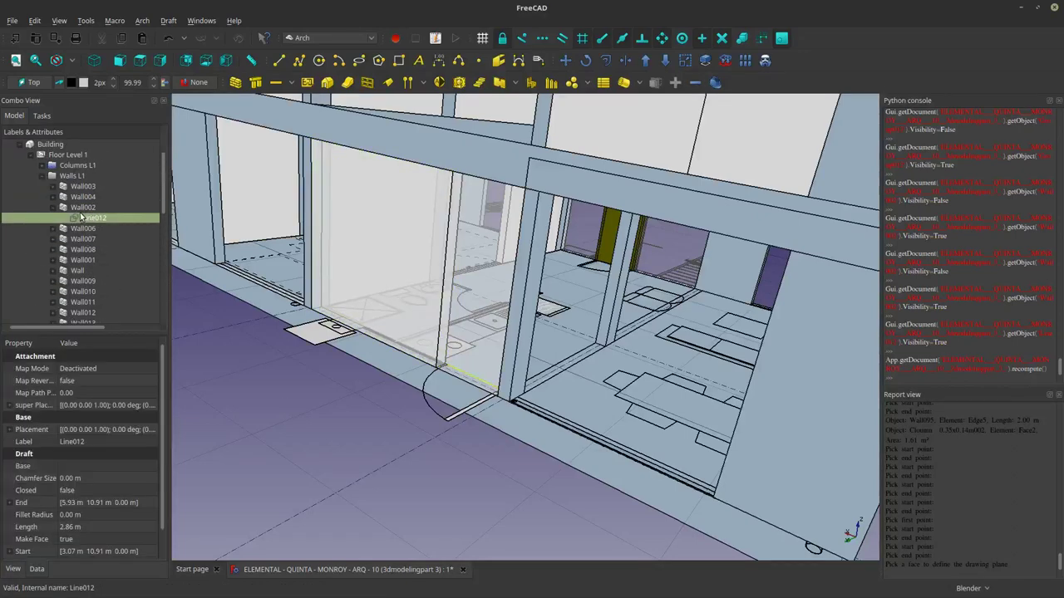
left_click(54, 208)
left_click(75, 209)
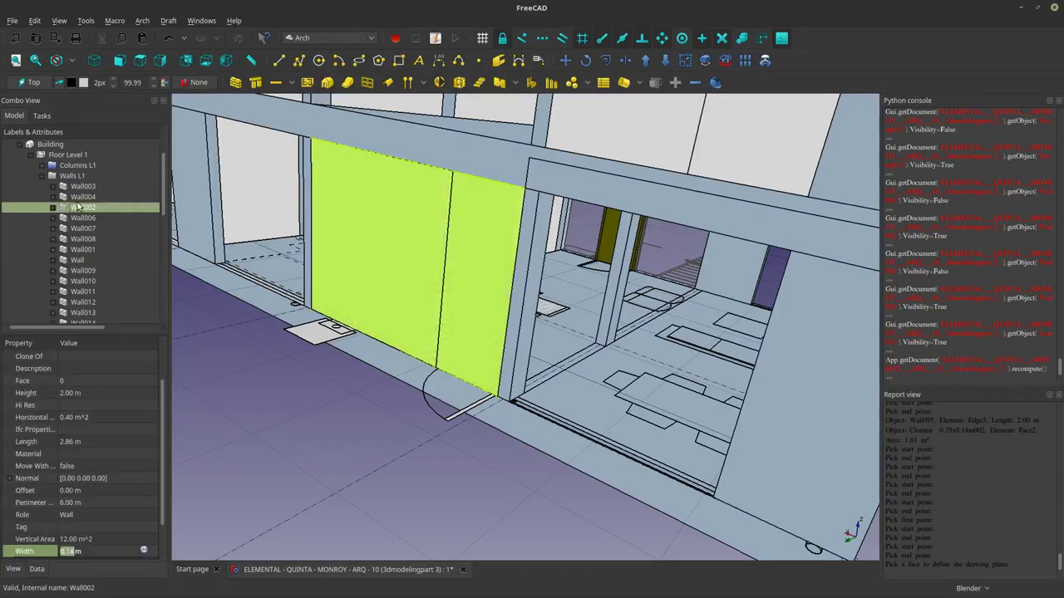
key("space")
Examine the door and base wall nested in Wall102, and toggle Wall102 to see what it covers at the entrance.
scroll(76, 215, "down", 1)
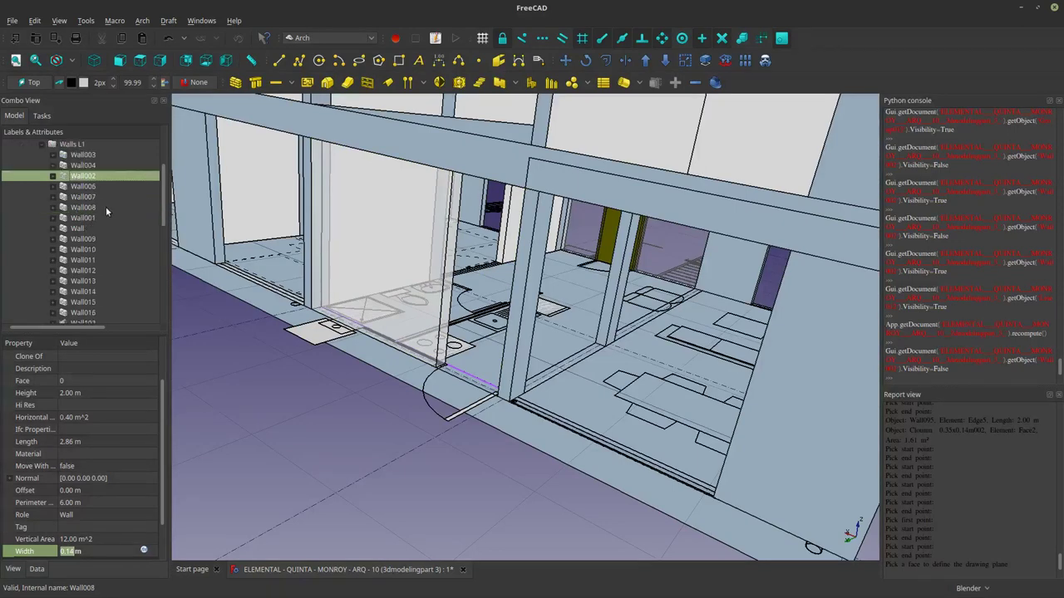
scroll(81, 190, "down", 5)
scroll(86, 214, "up", 2)
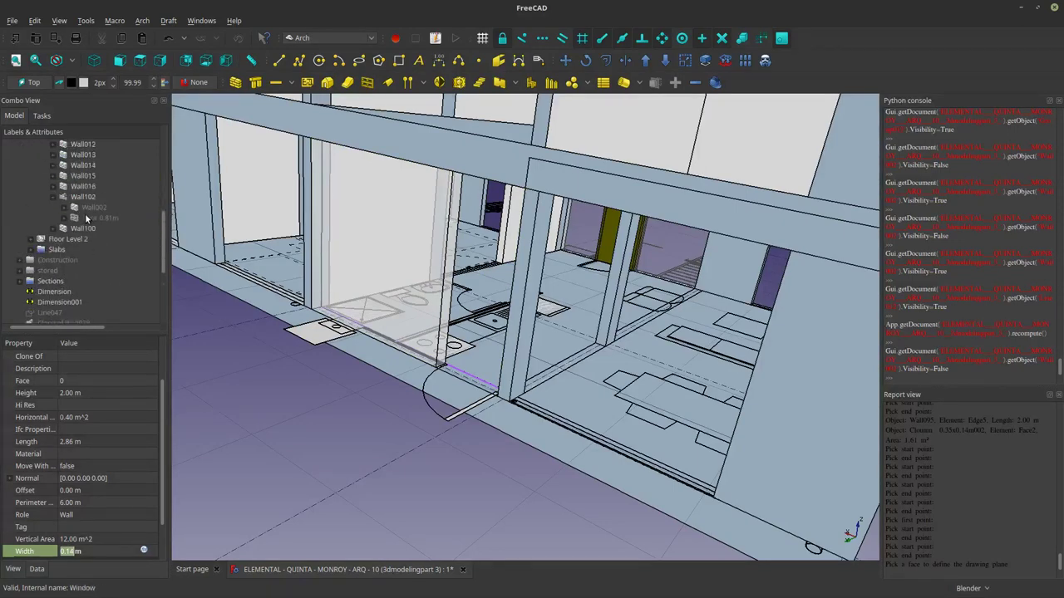
left_click(88, 250)
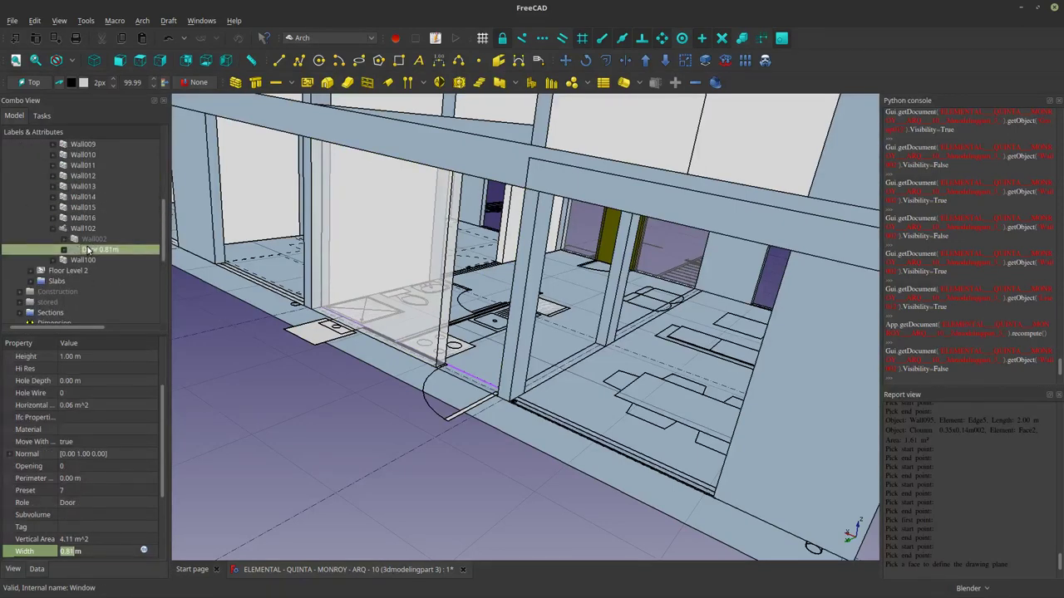
left_click(89, 240)
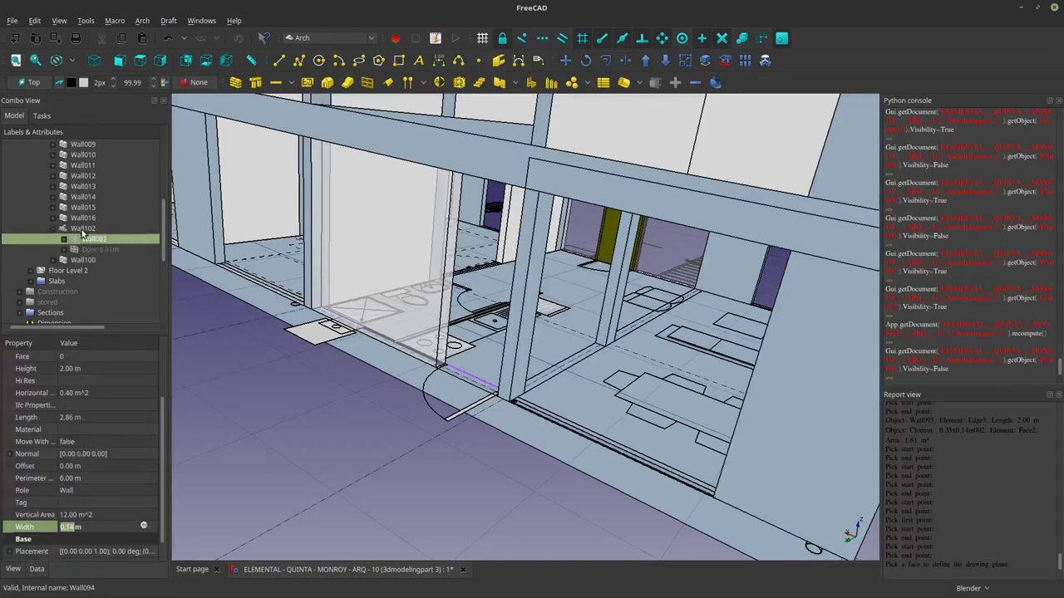
left_click(80, 229)
key("space")
key("space")
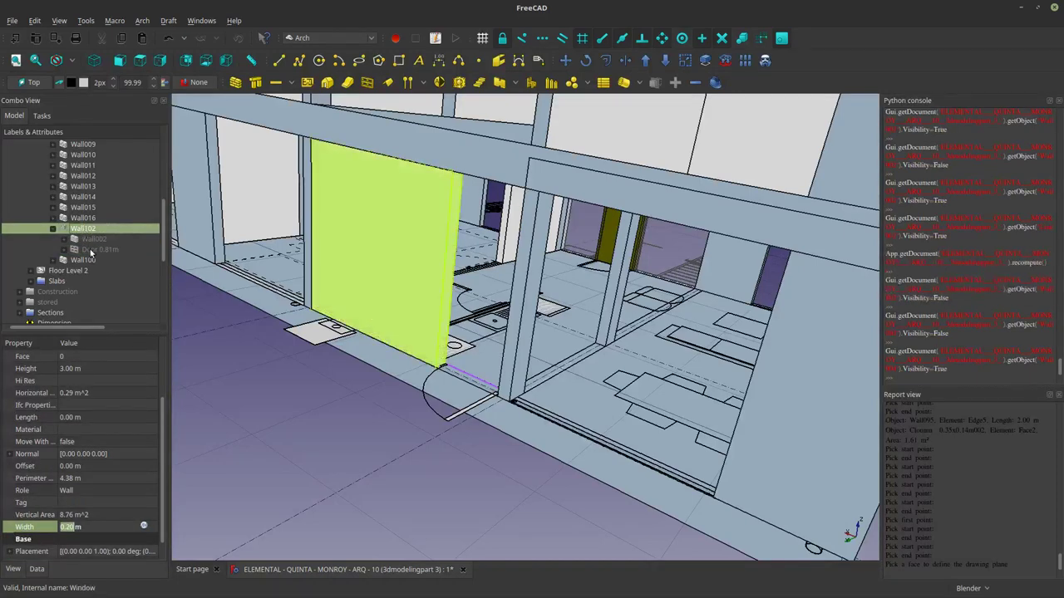
Show Door 0.81m inside Wall102, toggling Wall102 around it and leaving the wall hidden.
left_click(81, 250)
left_click(86, 230)
key("space")
key("space")
key("space")
key("space")
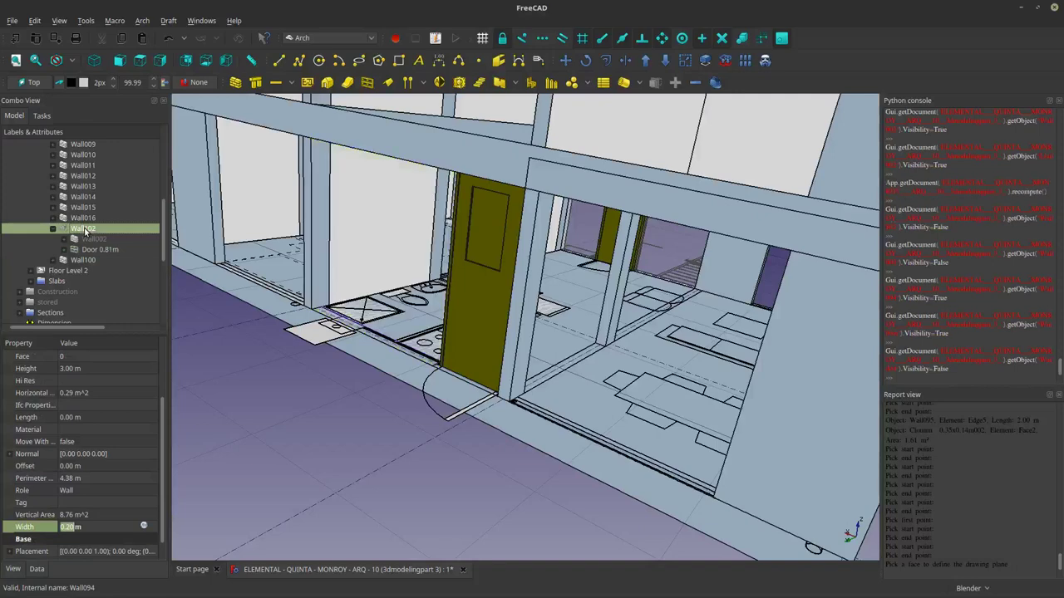
Compare Door 0.81m, its base wall Wall002 and Wall102 by toggling their visibility individually.
left_click(98, 250)
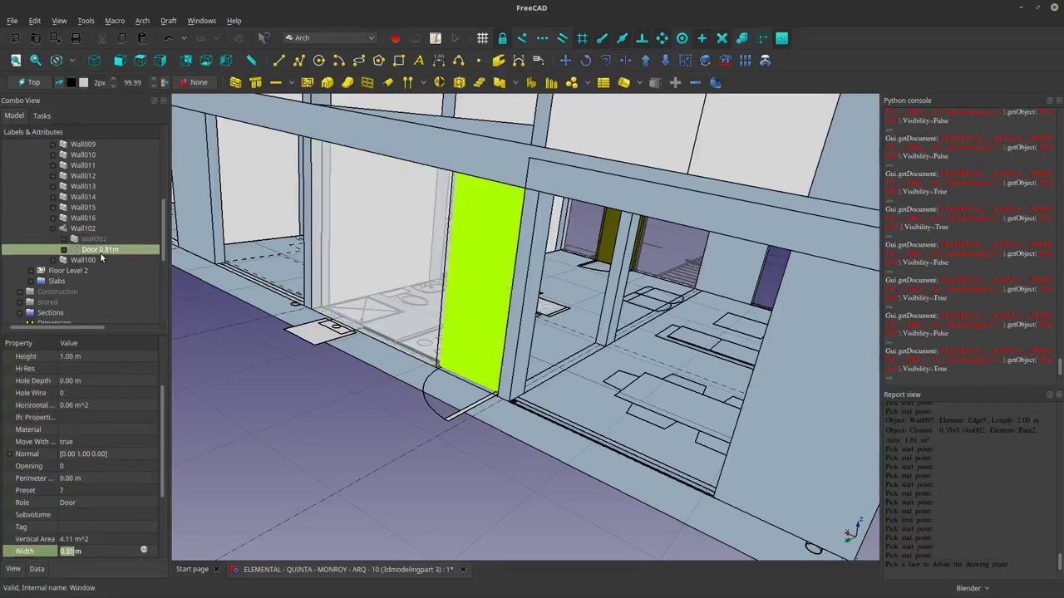
left_click(88, 232)
key("space")
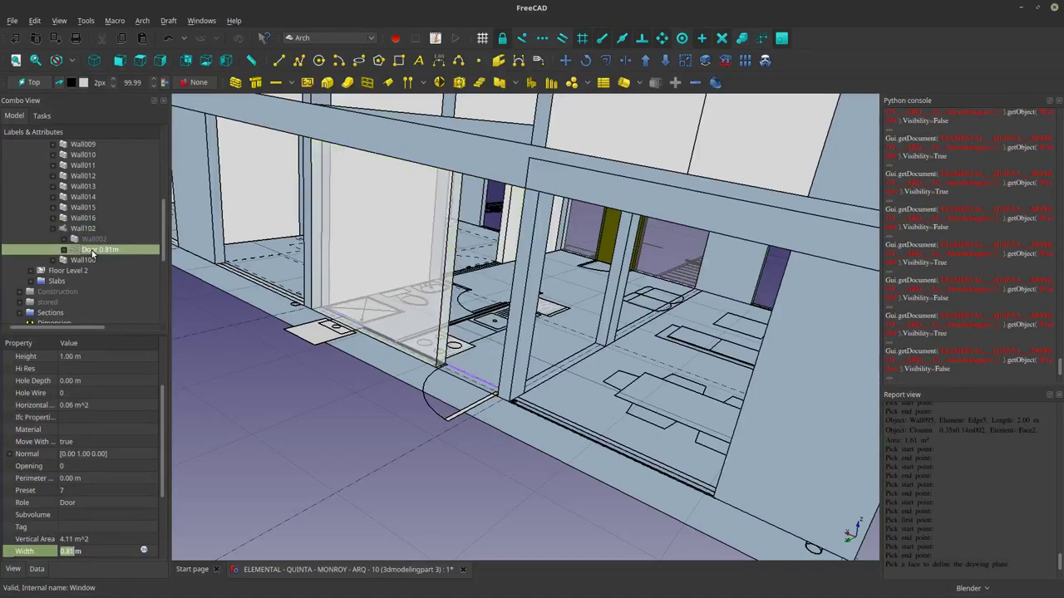
left_click(93, 238)
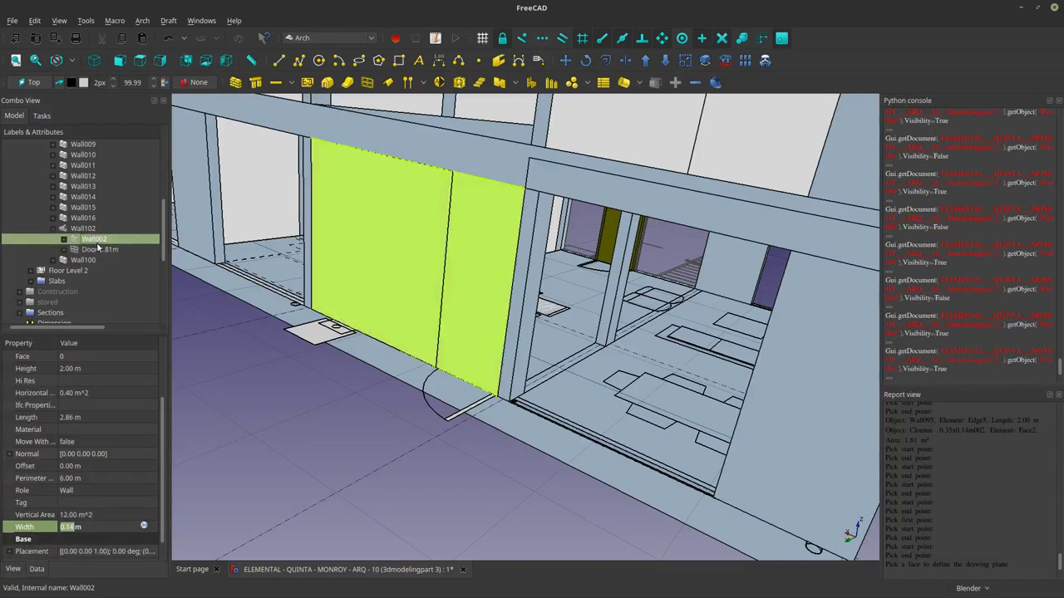
left_click(82, 230)
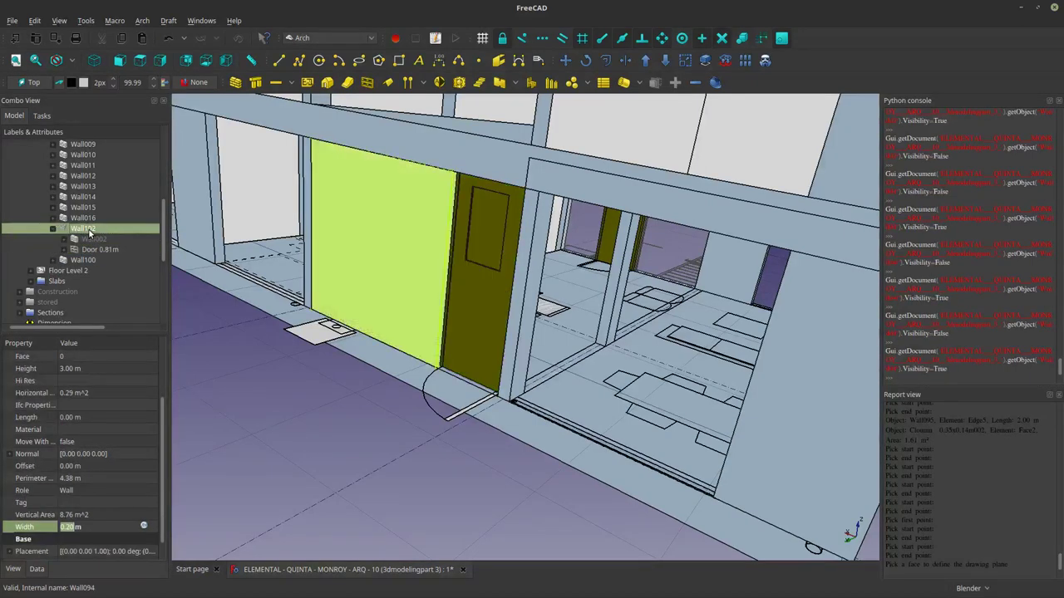
Examine the housing row's front and locate the ungrouped walls Wall071 and Wall072 on the middle block's upper facade.
middle_click_drag(414, 399, 565, 403)
scroll(565, 403, "down", 3)
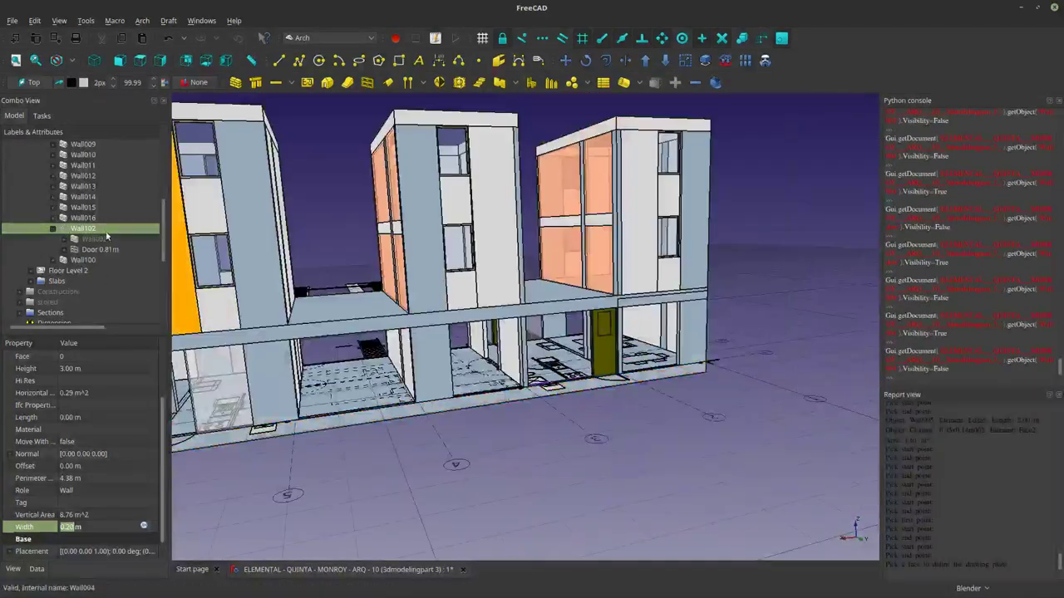
scroll(430, 404, "up", 6)
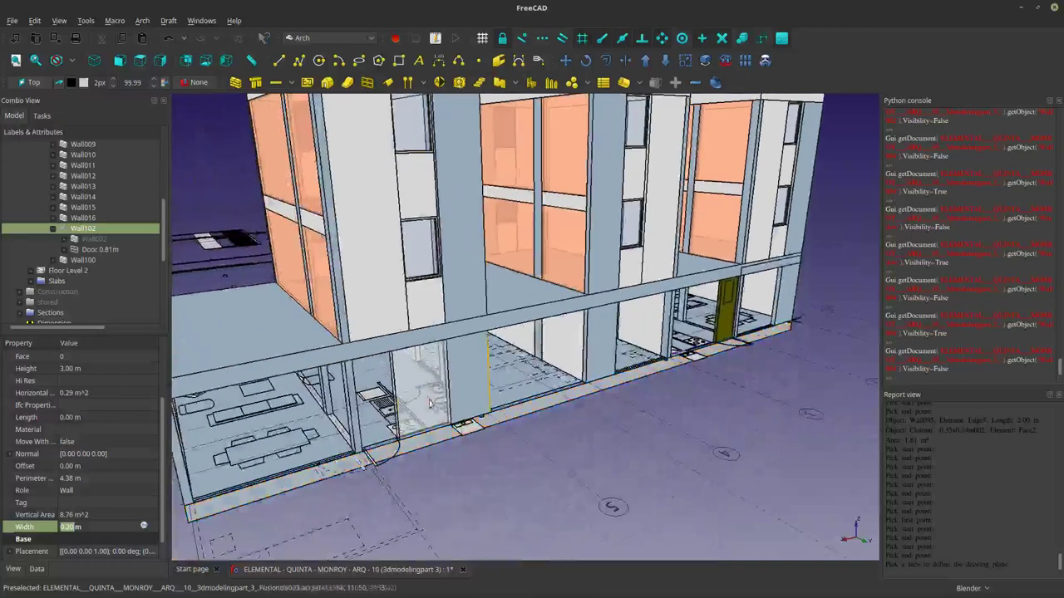
scroll(430, 405, "up", 2)
scroll(430, 405, "down", 5)
scroll(443, 388, "up", 2)
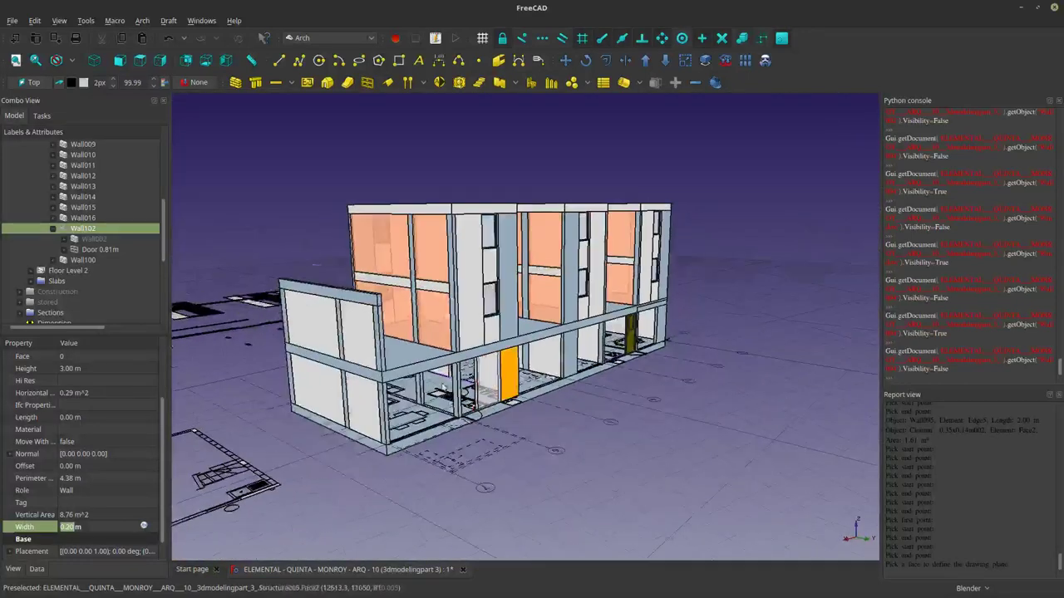
scroll(53, 286, "down", 5)
left_click(53, 283)
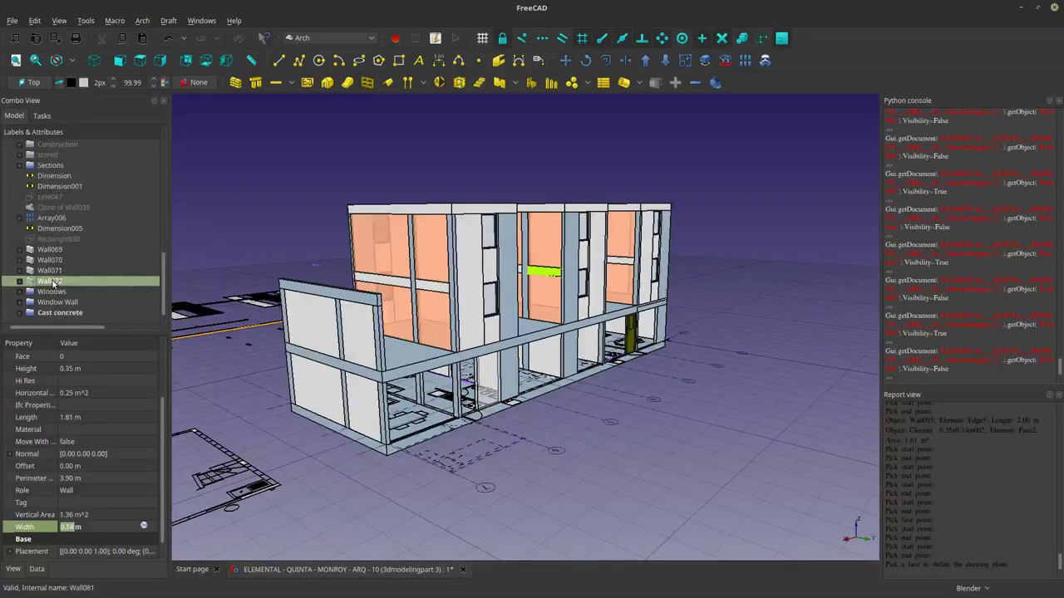
middle_click_drag(615, 353, 486, 357)
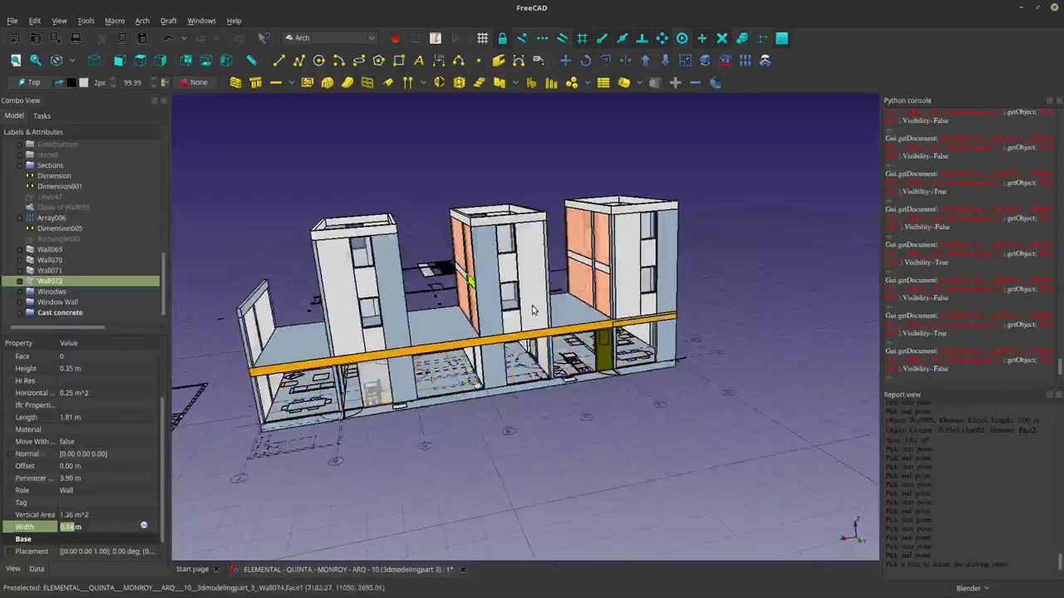
scroll(534, 310, "up", 6)
middle_click_drag(560, 306, 582, 309)
scroll(580, 308, "down", 3)
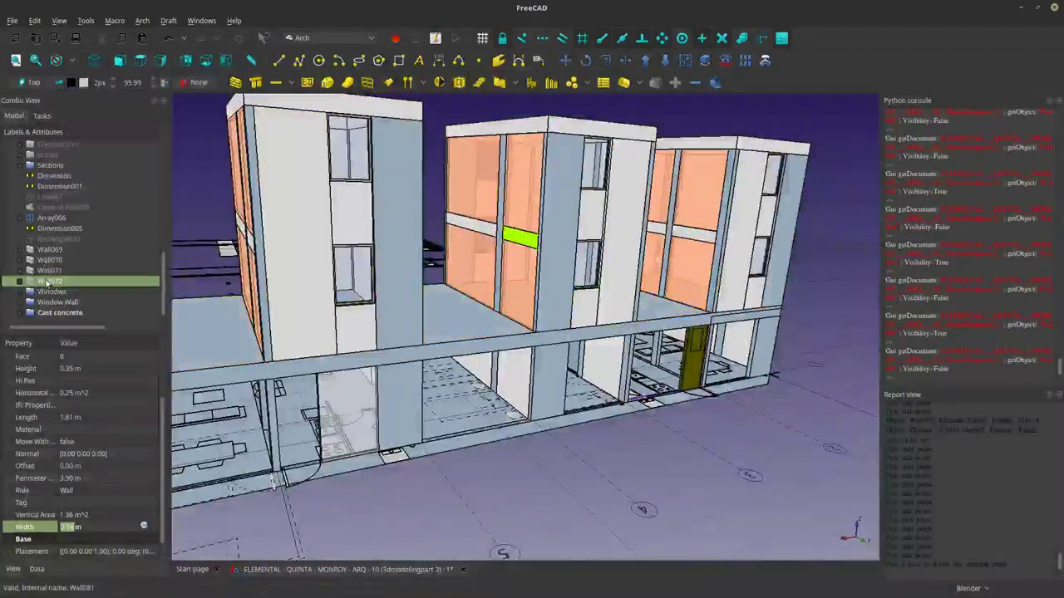
left_click(49, 271, "ctrl")
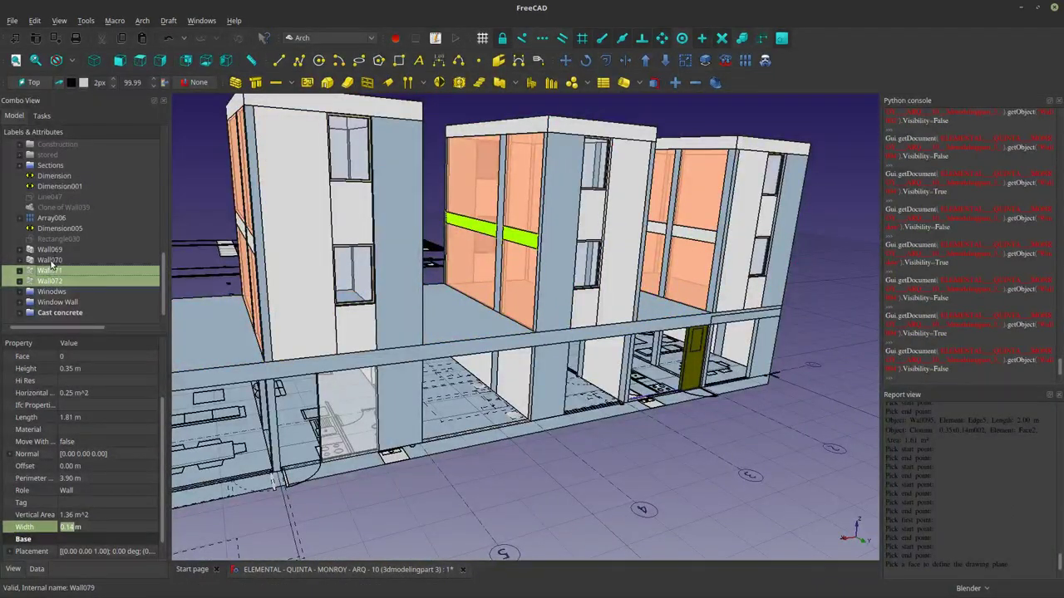
Rename the ungrouped walls Wall069 and Wall070 as Beam.
right_click(54, 253)
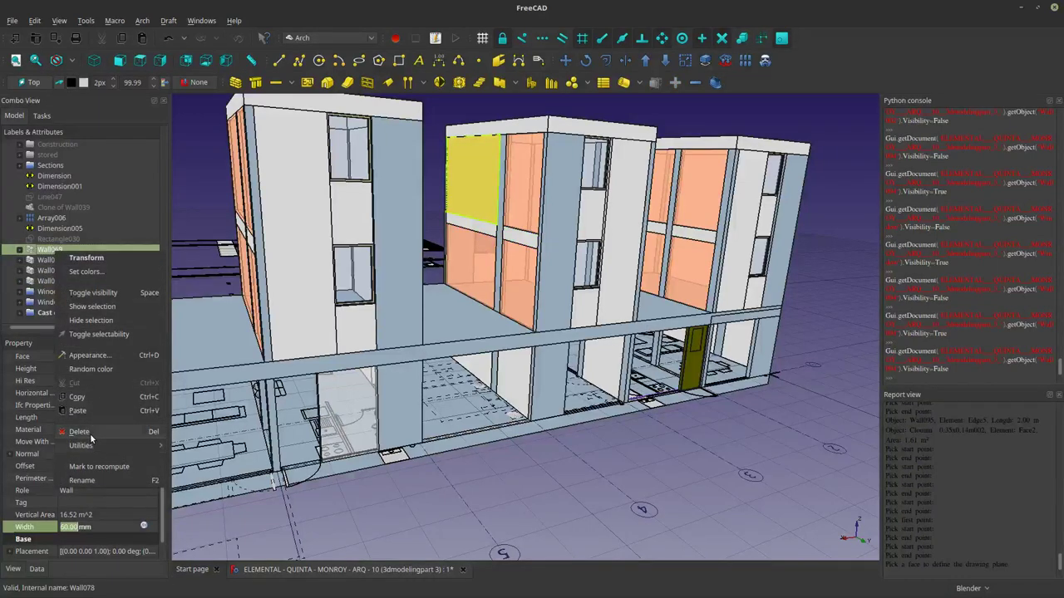
left_click(93, 470)
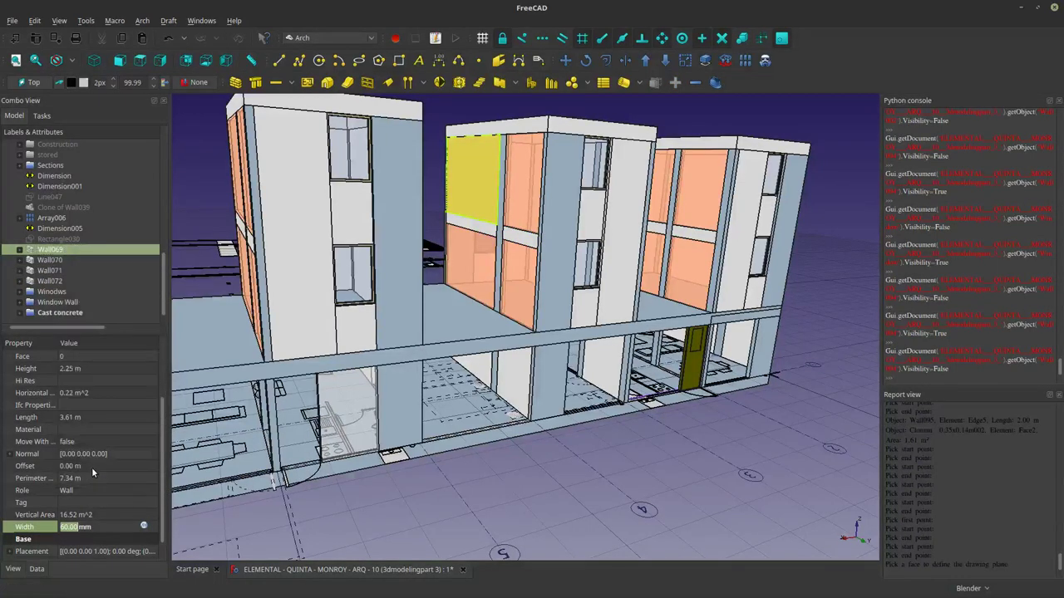
type("Beam")
key("Return")
left_click(45, 260)
right_click(43, 261)
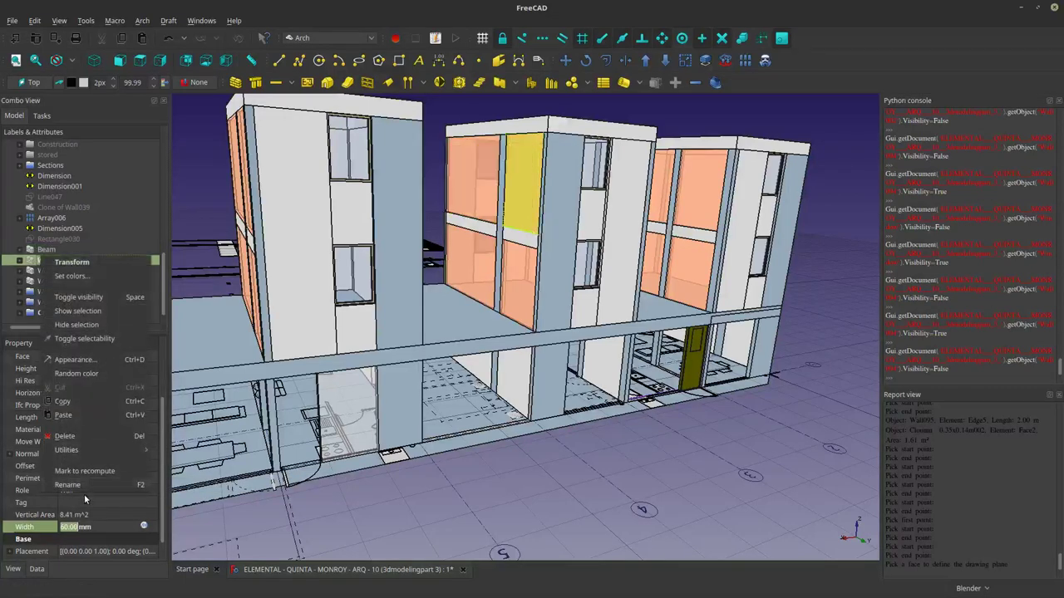
left_click(68, 484)
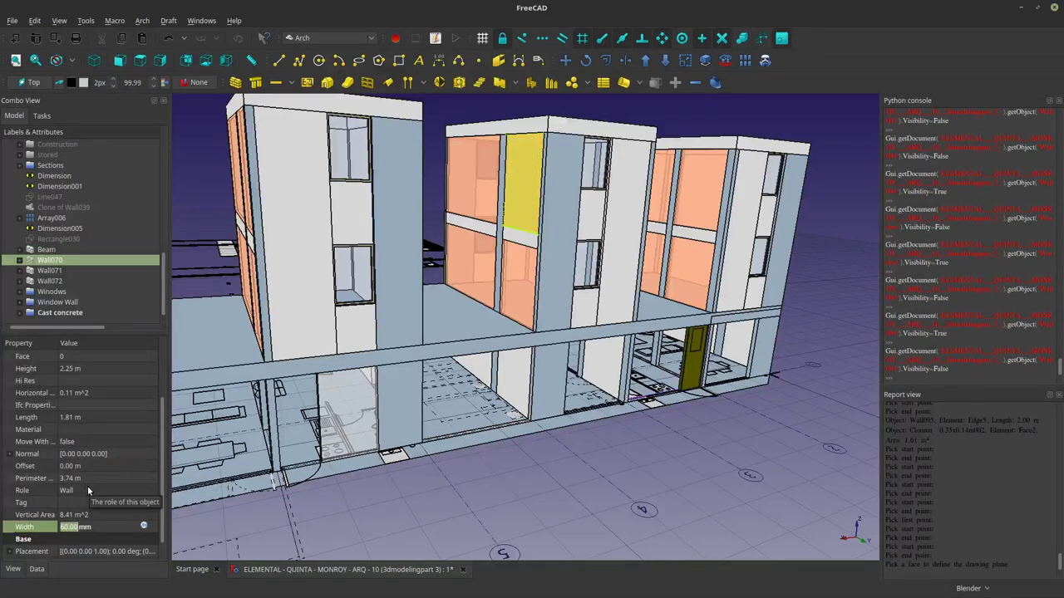
type("Beam")
key("Return")
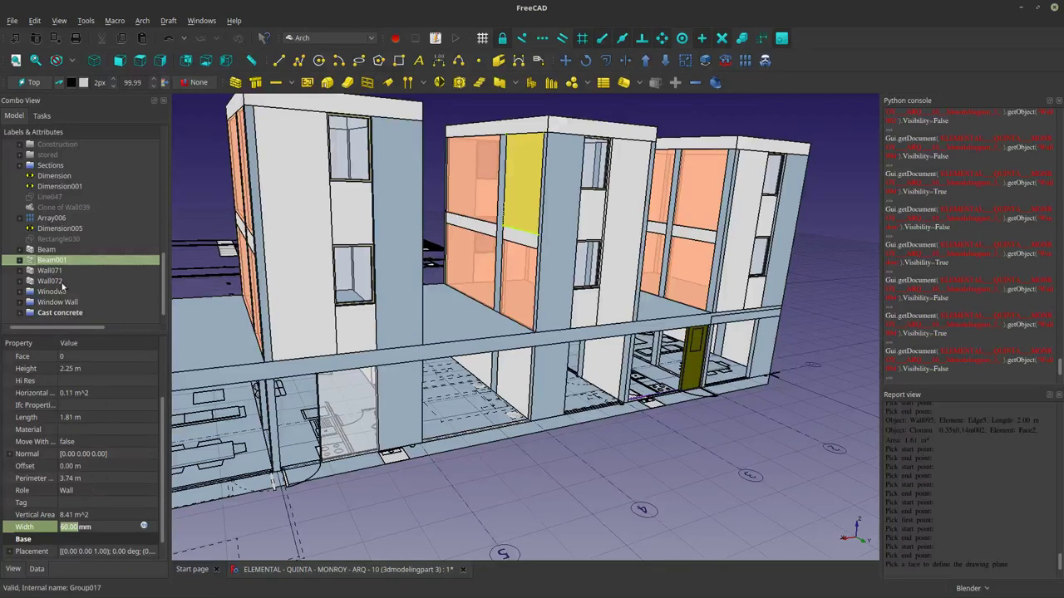
Rename the ungrouped walls Wall071 and Wall072 as Beam002 and Beam003.
left_click(59, 270)
right_click(59, 270)
left_click(86, 493)
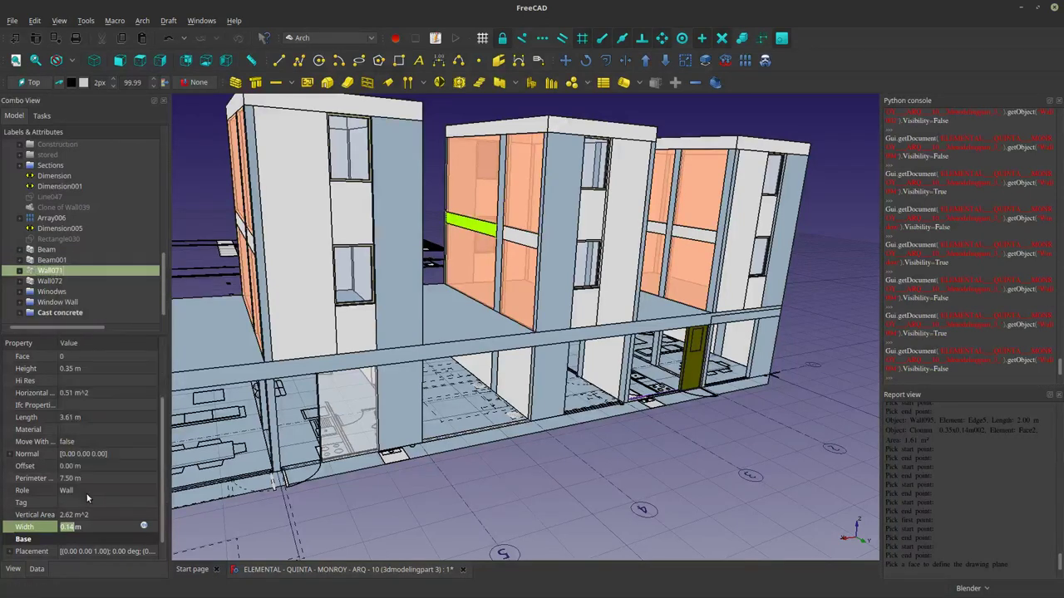
type("Beam")
key("Return")
right_click(56, 282)
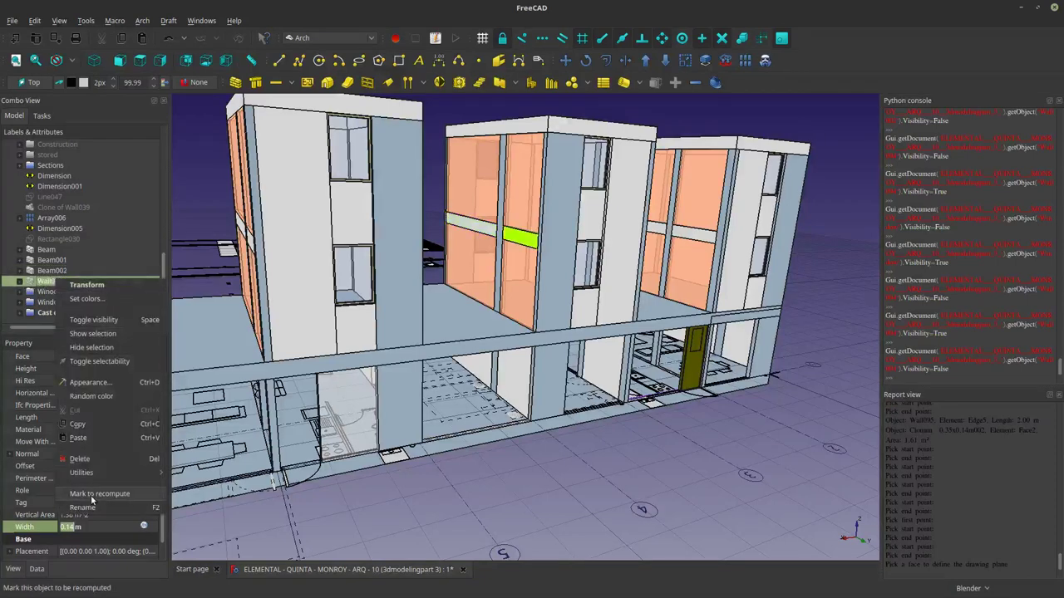
left_click(94, 502)
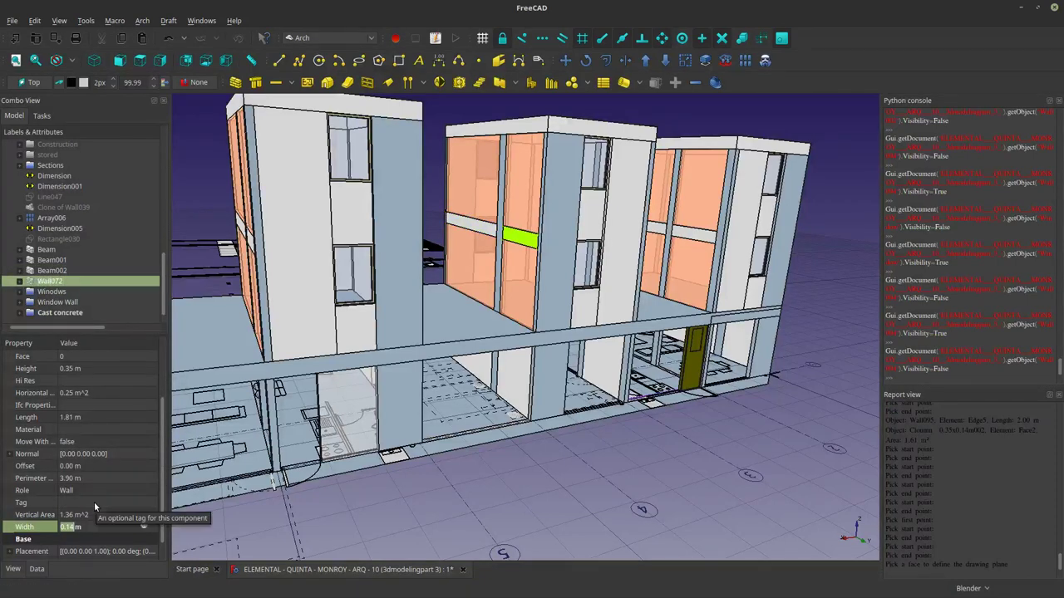
type("Beam003")
key("Return")
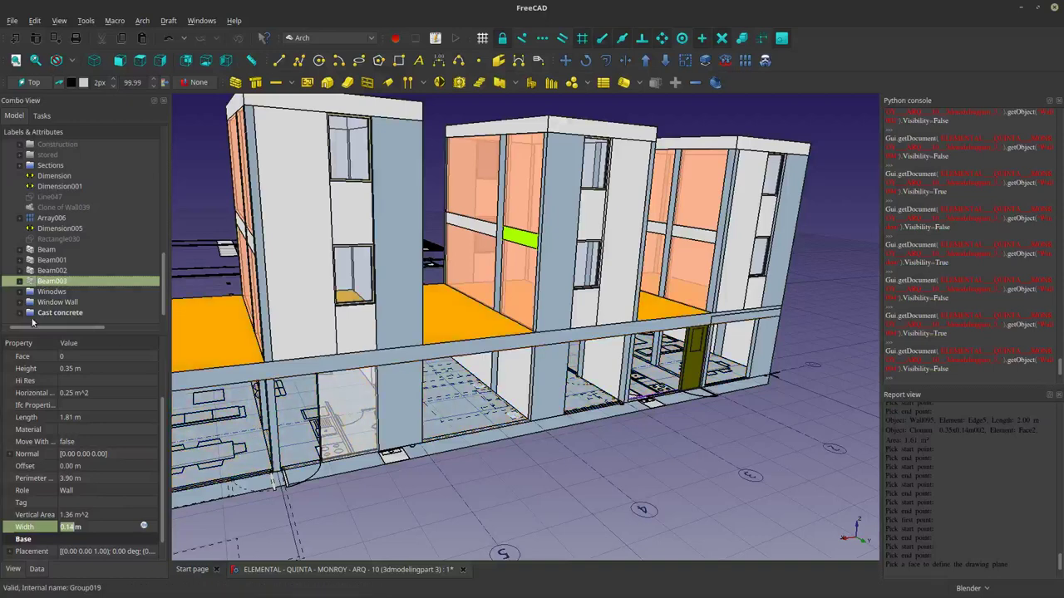
Check which elements the four Beam entries represent and rename the first one, Beam, as Wood Wall.
left_click_drag(60, 281, 47, 254)
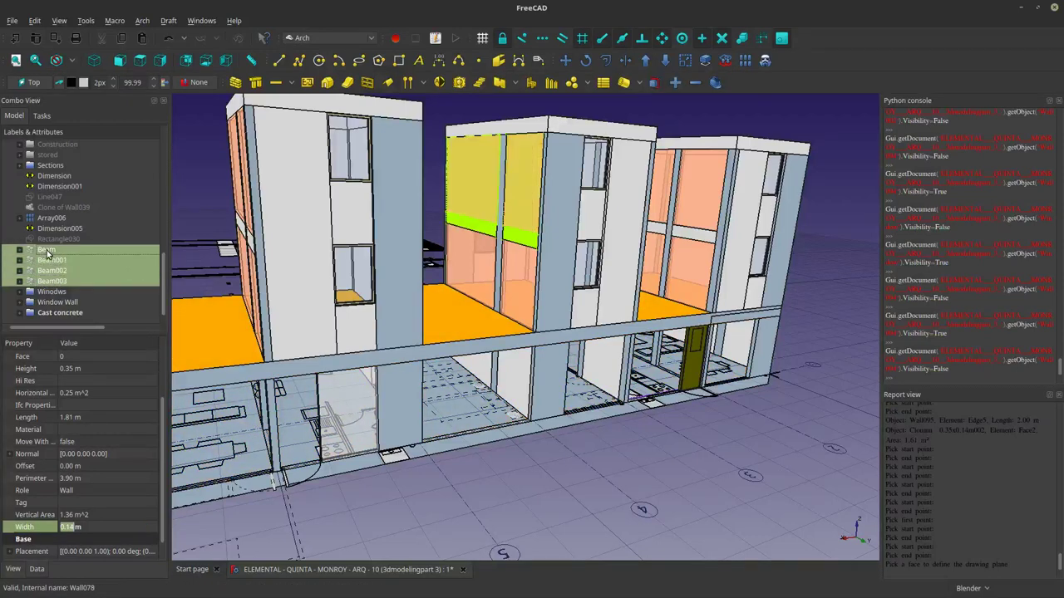
left_click(47, 261)
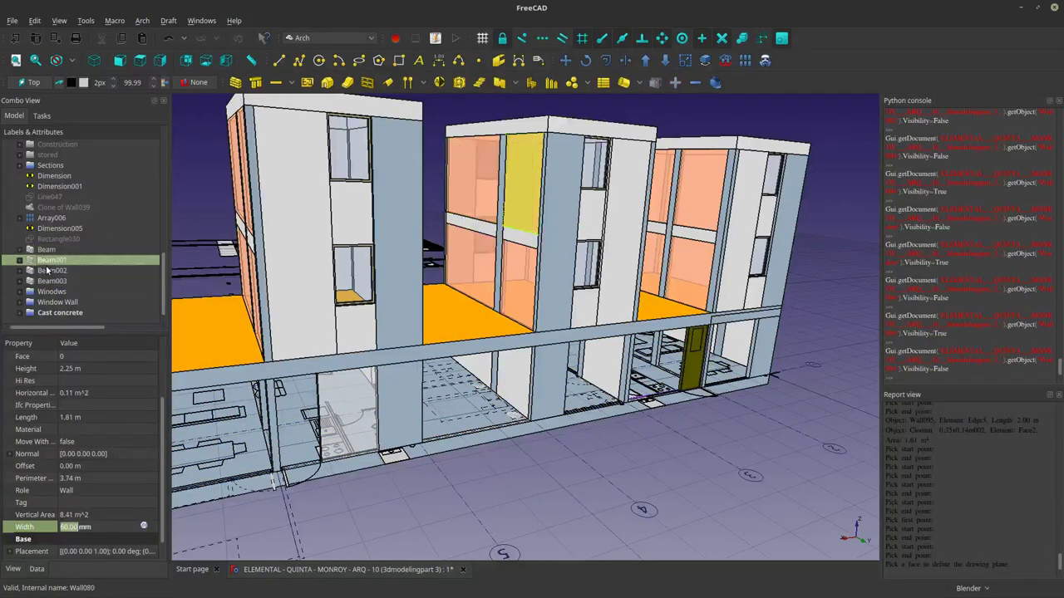
left_click(48, 250)
left_click(47, 261)
left_click(46, 250)
right_click(45, 250)
key("Escape")
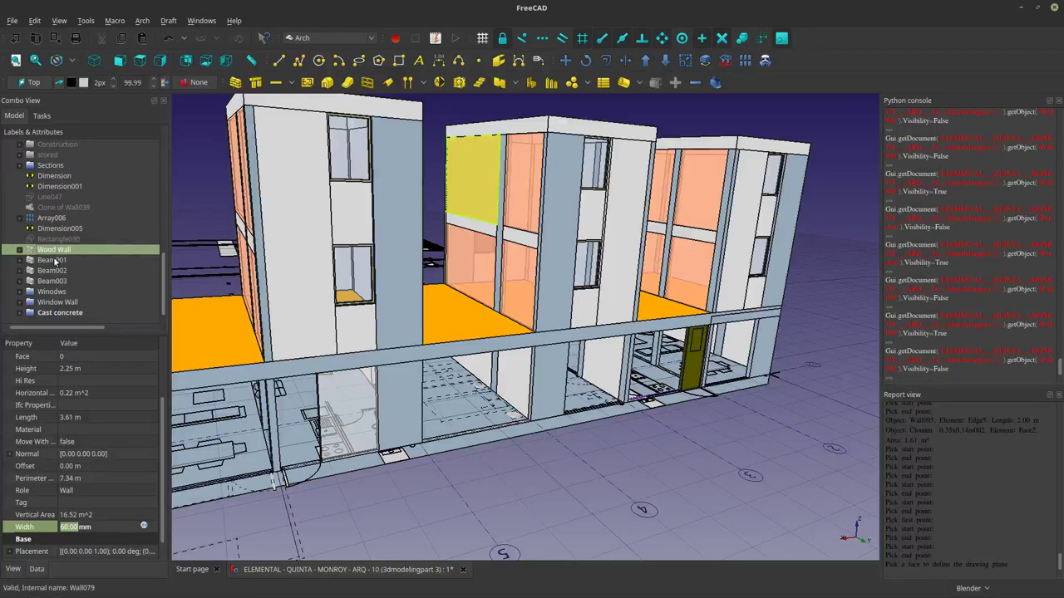
Rename Beam001, the narrower upper panel on the middle block, as Wood wall.
left_click(50, 260)
right_click(52, 261)
left_click(105, 486)
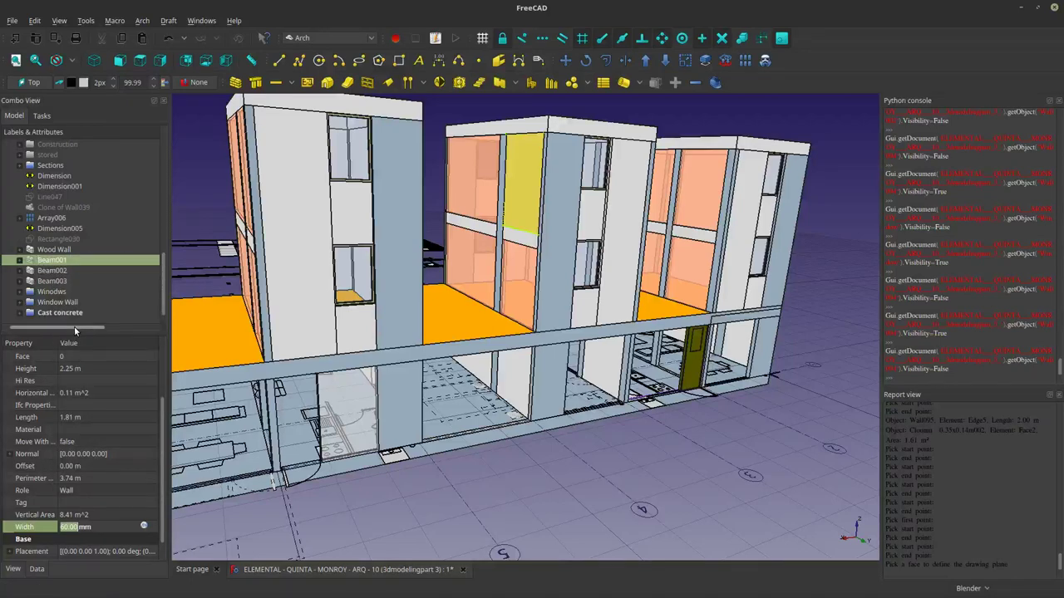
key("F2")
type("Wood wall")
key("Return")
Move Beam002 and Beam003 into the Cast concrete group.
left_click(50, 282)
left_click(50, 271, "ctrl")
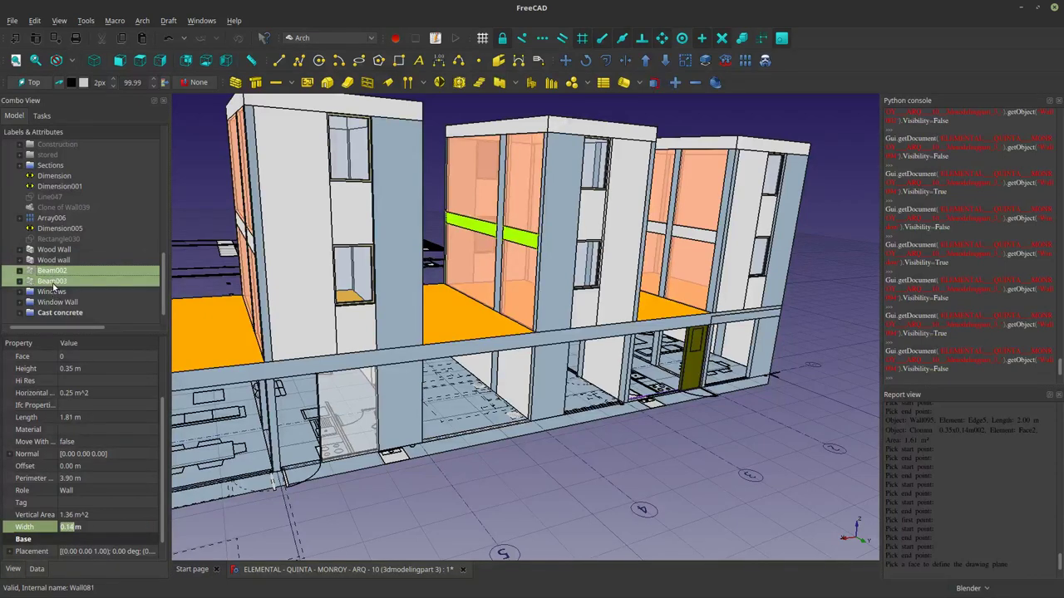
left_click_drag(53, 287, 58, 314)
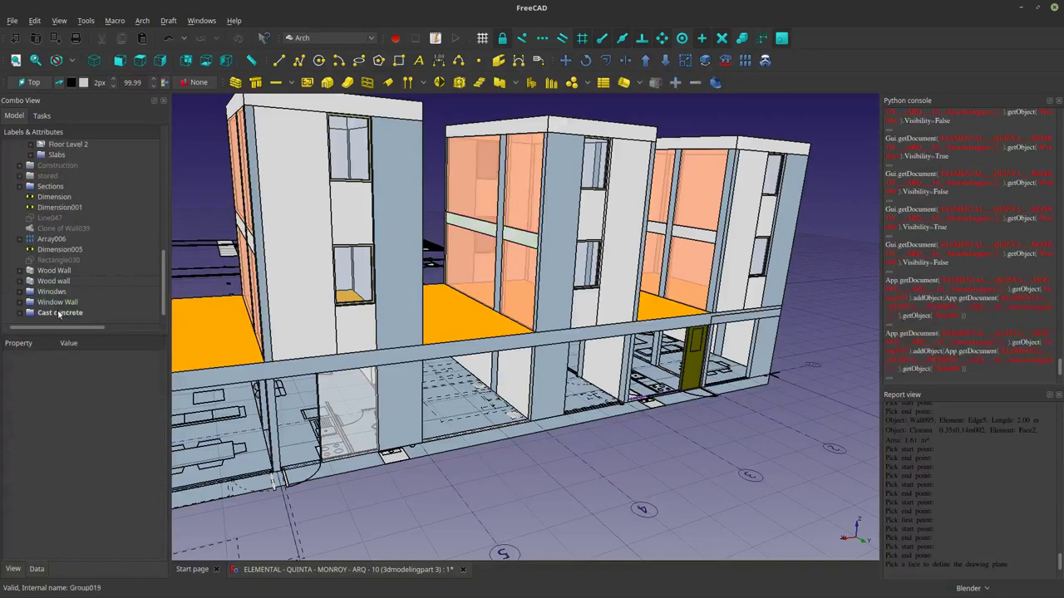
Move both wood walls into the Walls L002 group under Floor Level 2.
left_click(52, 282)
left_click(54, 271, "ctrl")
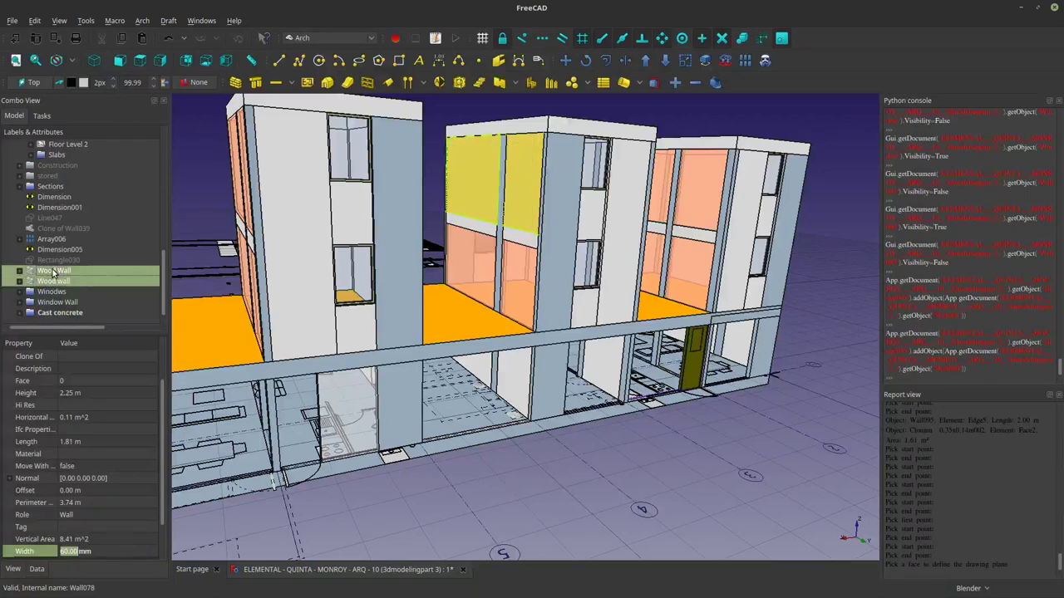
scroll(57, 249, "up", 3)
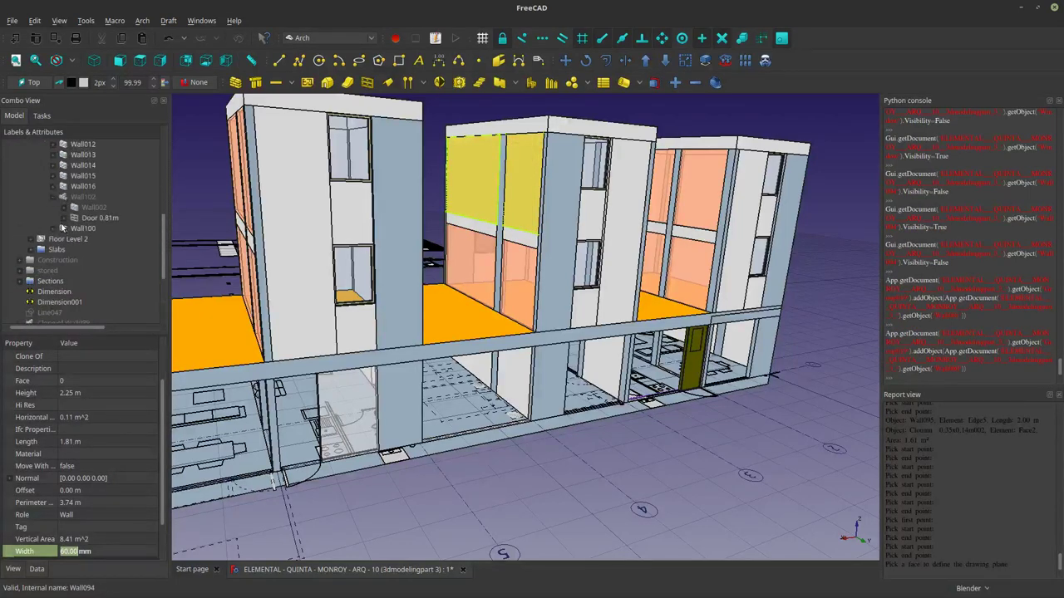
left_click(31, 240)
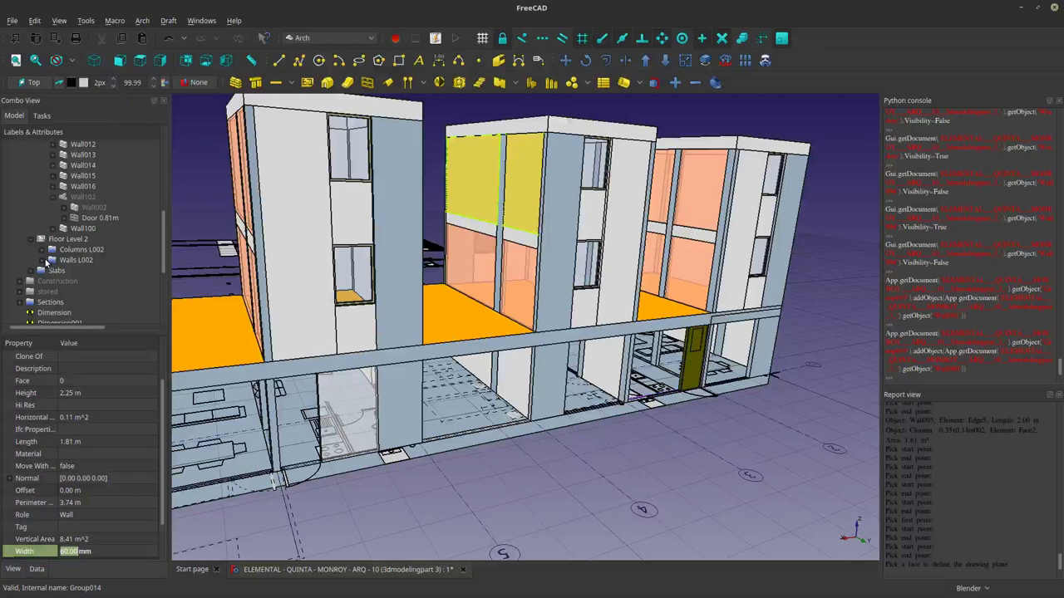
scroll(46, 263, "down", 3)
left_click_drag(57, 231, 78, 163)
scroll(70, 179, "up", 1)
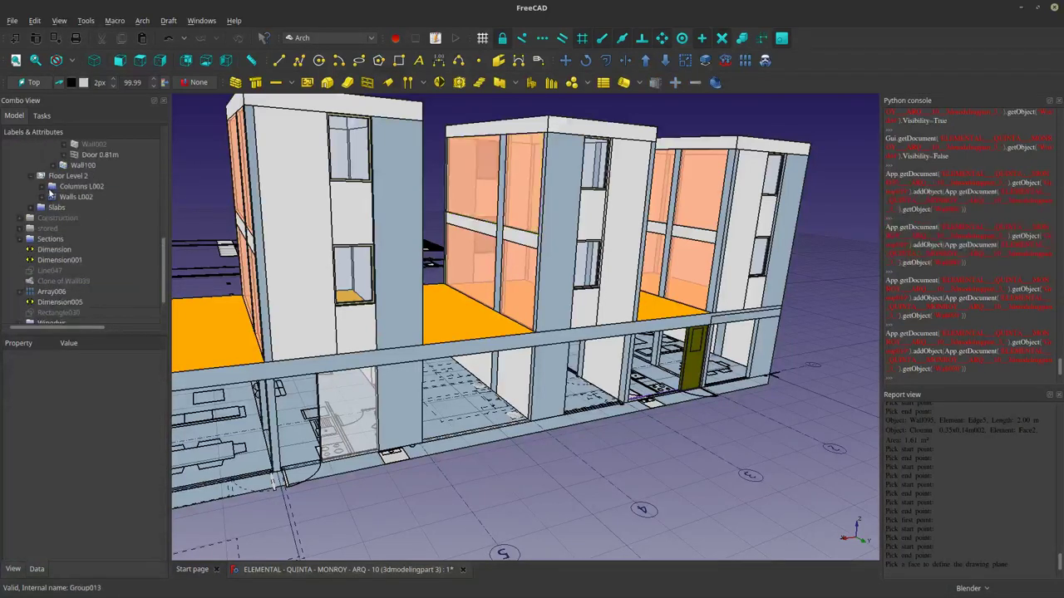
Collapse Floor Level 2, Walls L1, Floor Level 1 and the Building in the model tree.
left_click(32, 180)
scroll(60, 279, "up", 3)
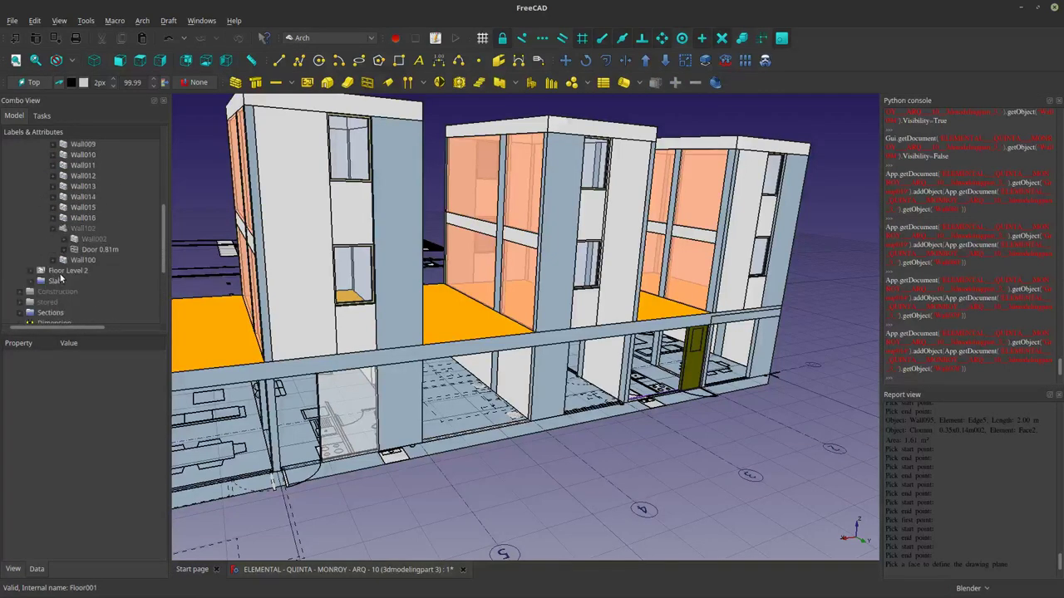
left_click(50, 230)
scroll(52, 241, "up", 6)
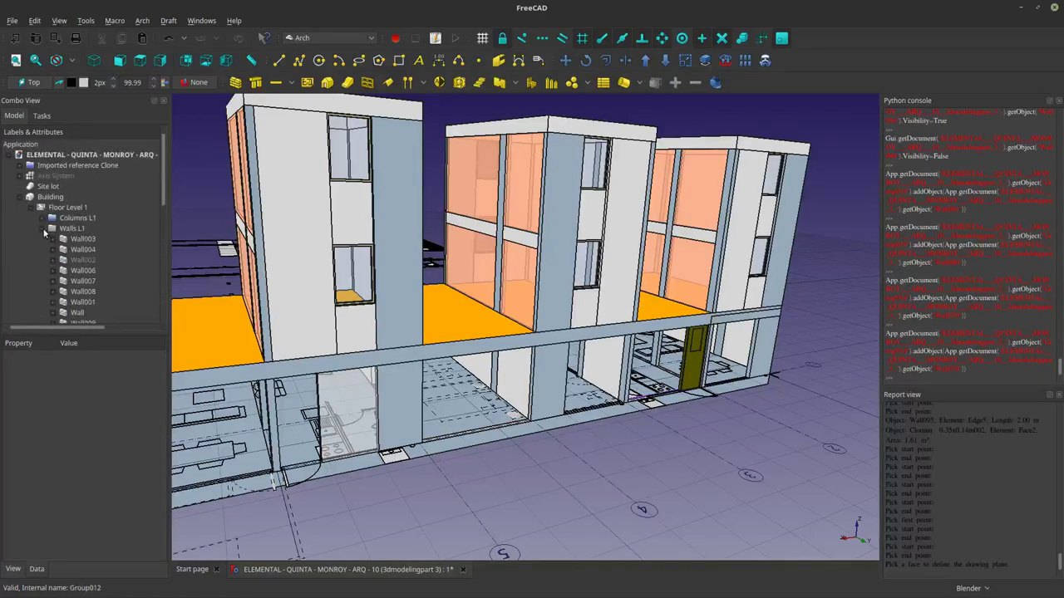
left_click(31, 207)
left_click(20, 197)
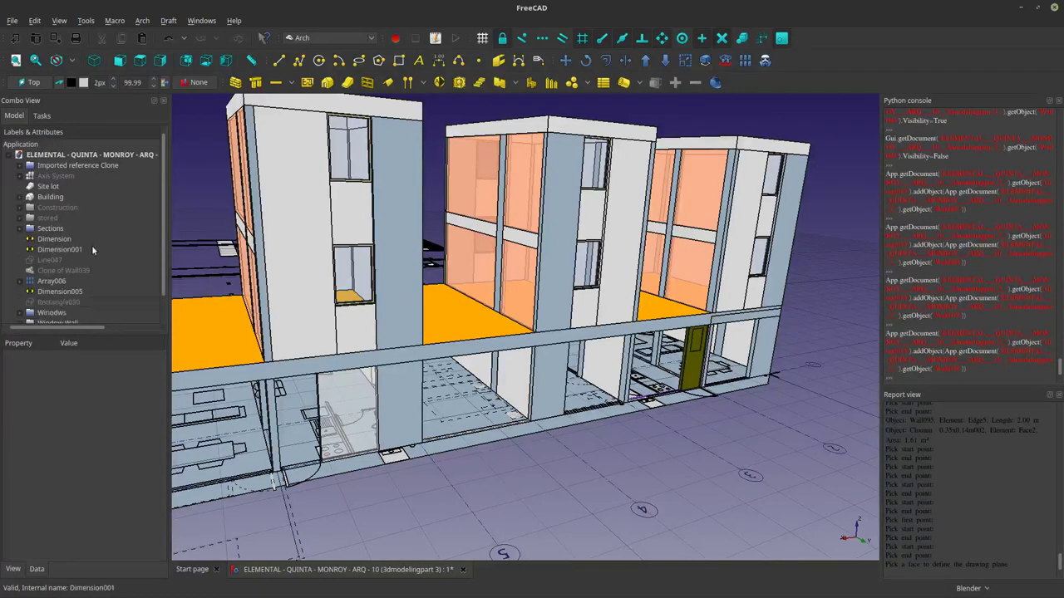
Toggle the Building's visibility to isolate the elements outside it, leaving it hidden.
scroll(69, 290, "down", 1)
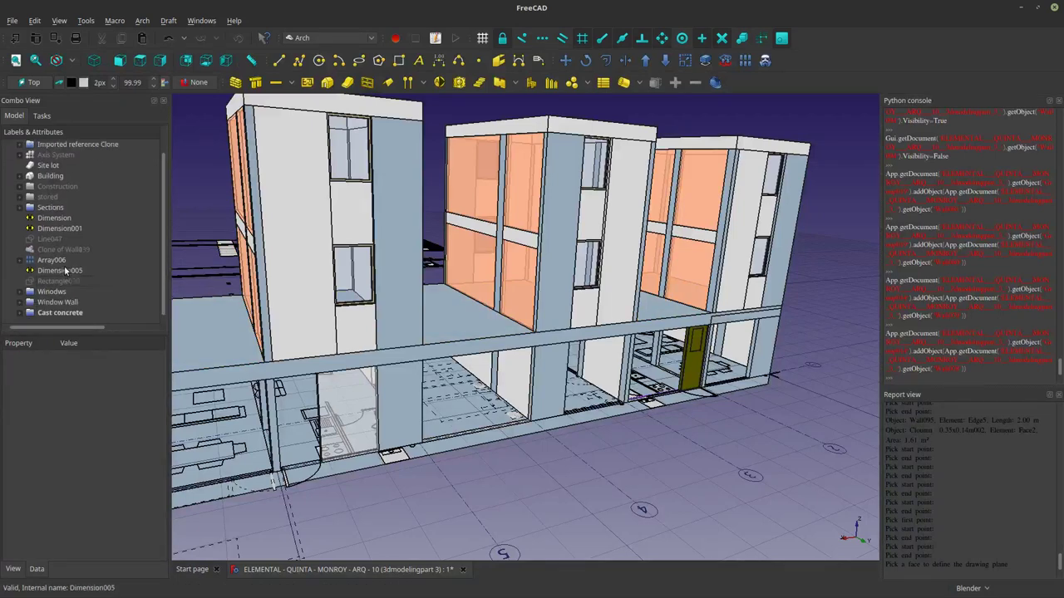
left_click(64, 314)
scroll(64, 219, "up", 1)
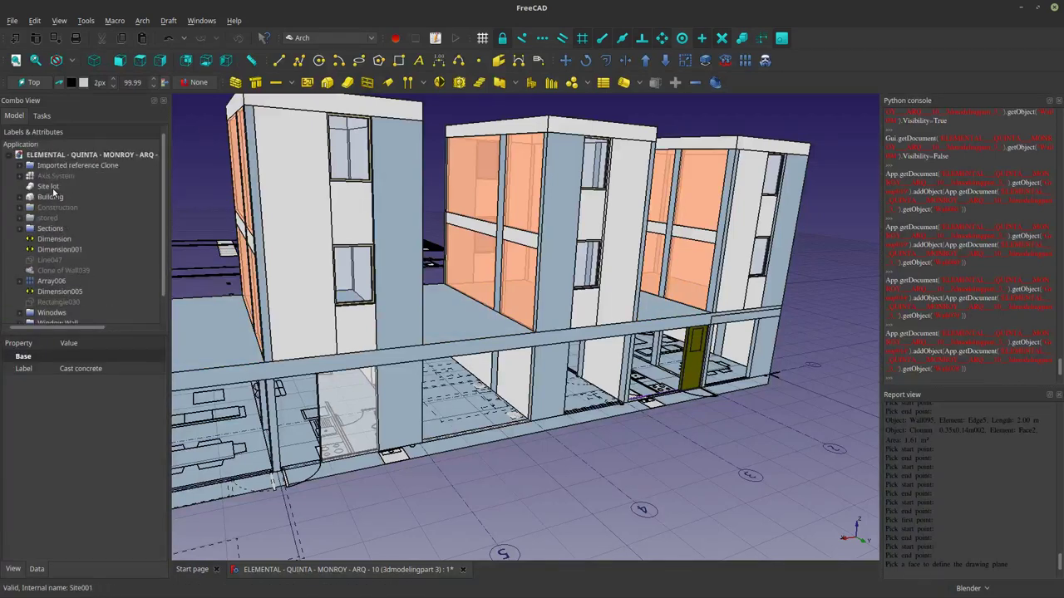
left_click(50, 197)
key("space")
key("space")
key("space")
scroll(567, 397, "down", 3)
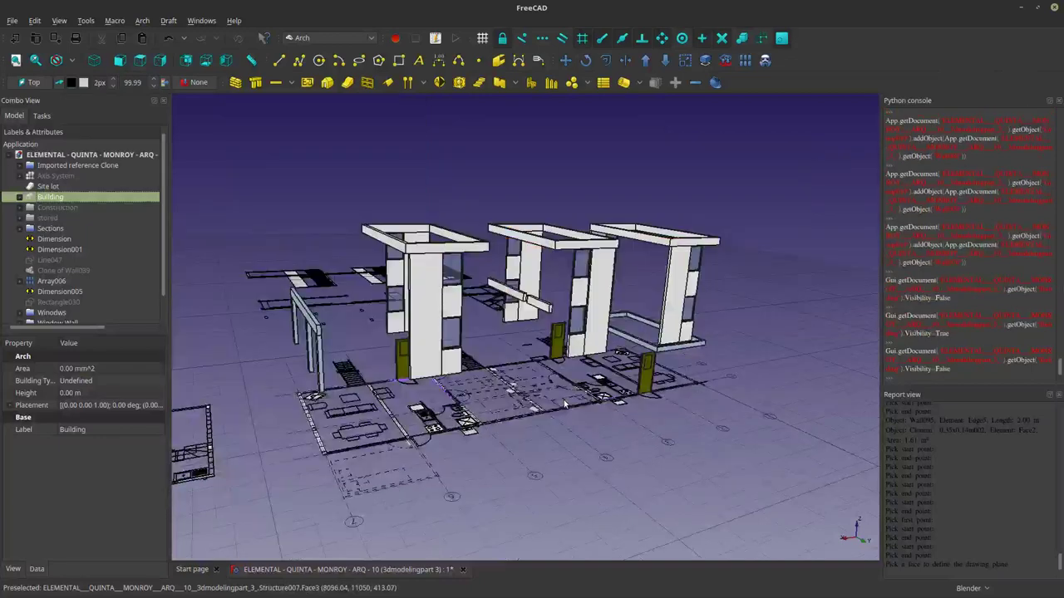
key("space")
key("space")
Inspect the elements outside the Building from several angles, checking a column of the end frame and the Cast concrete group.
middle_click_drag(564, 405, 636, 401)
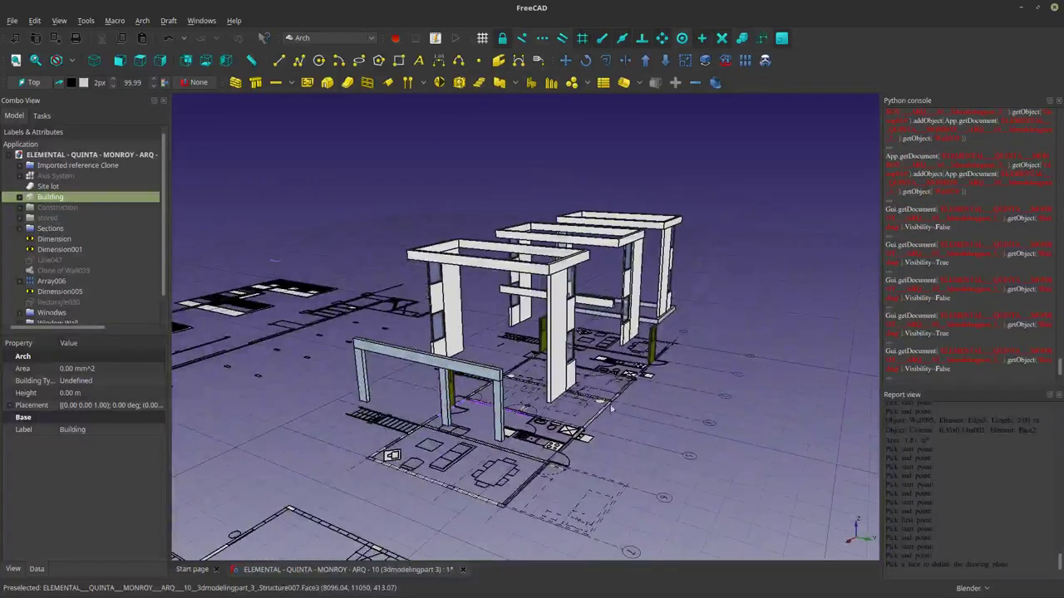
scroll(611, 407, "up", 3)
left_click(498, 403)
scroll(498, 403, "down", 3)
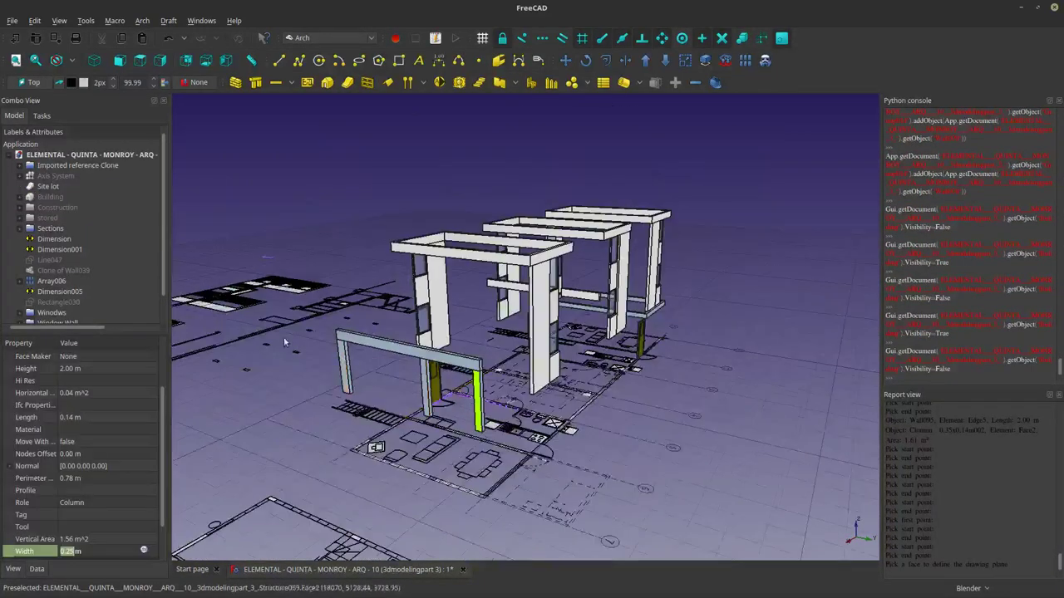
scroll(498, 349, "down", 2)
middle_click_drag(665, 353, 448, 420)
scroll(58, 302, "down", 1)
left_click(60, 313)
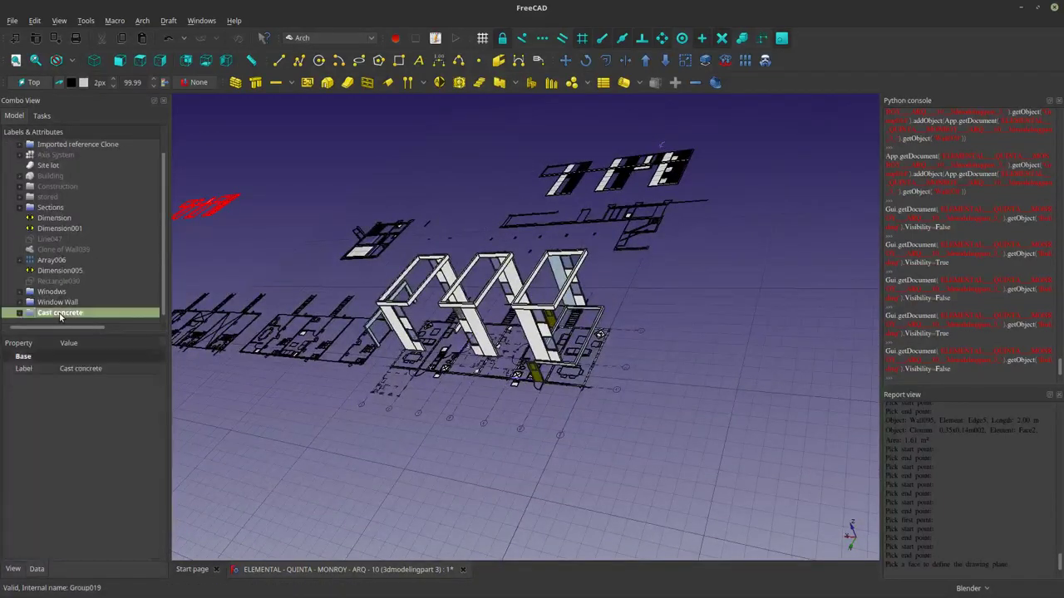
middle_click_drag(623, 400, 658, 359)
scroll(651, 351, "up", 3)
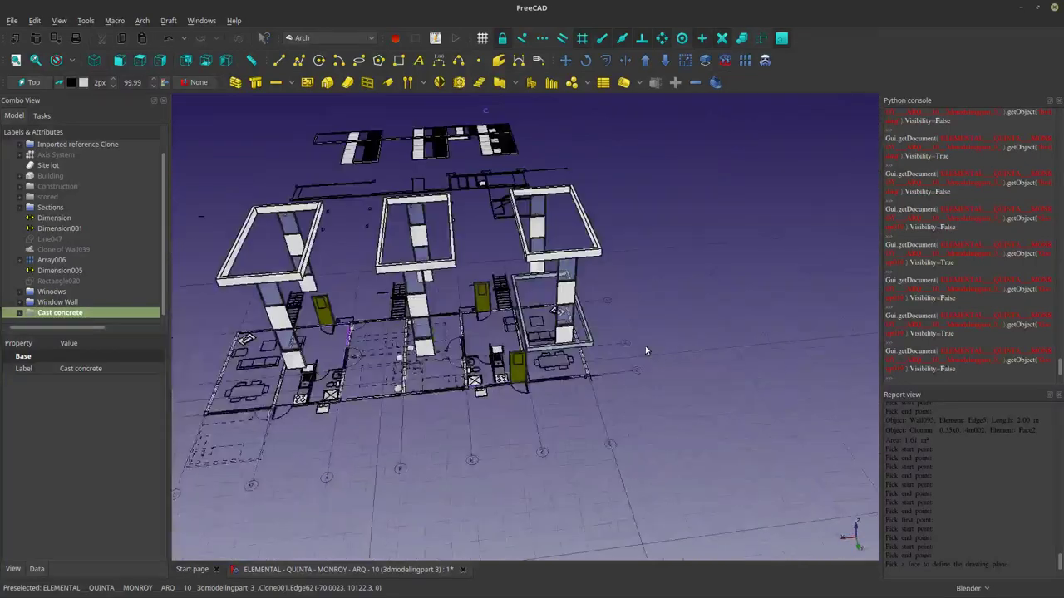
scroll(645, 349, "up", 2)
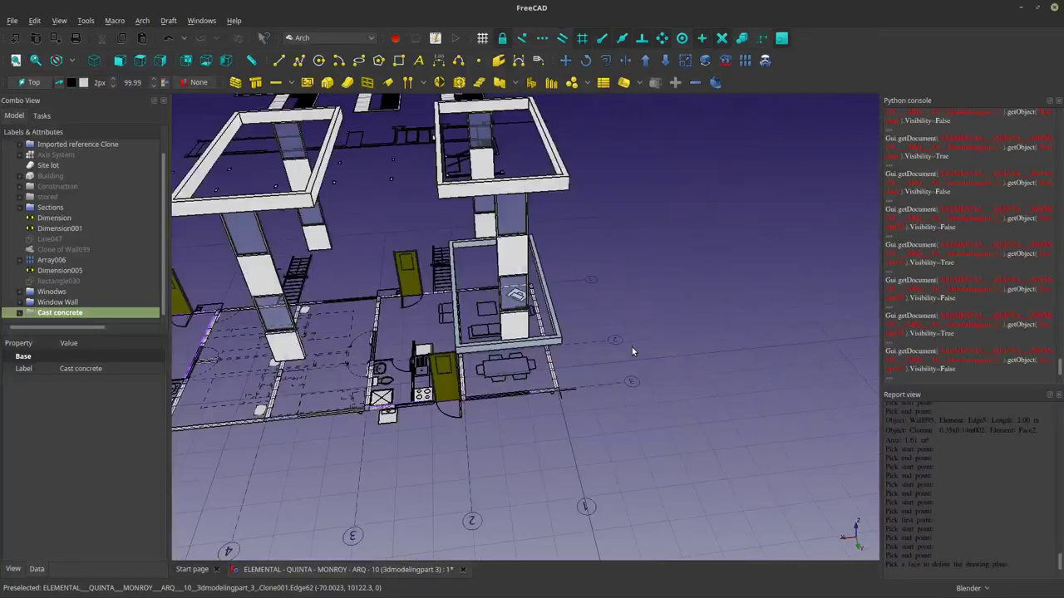
Check the contents of the Winodws and Window Wall groups by toggling each group's visibility.
left_click(65, 303)
left_click(59, 293)
key("space")
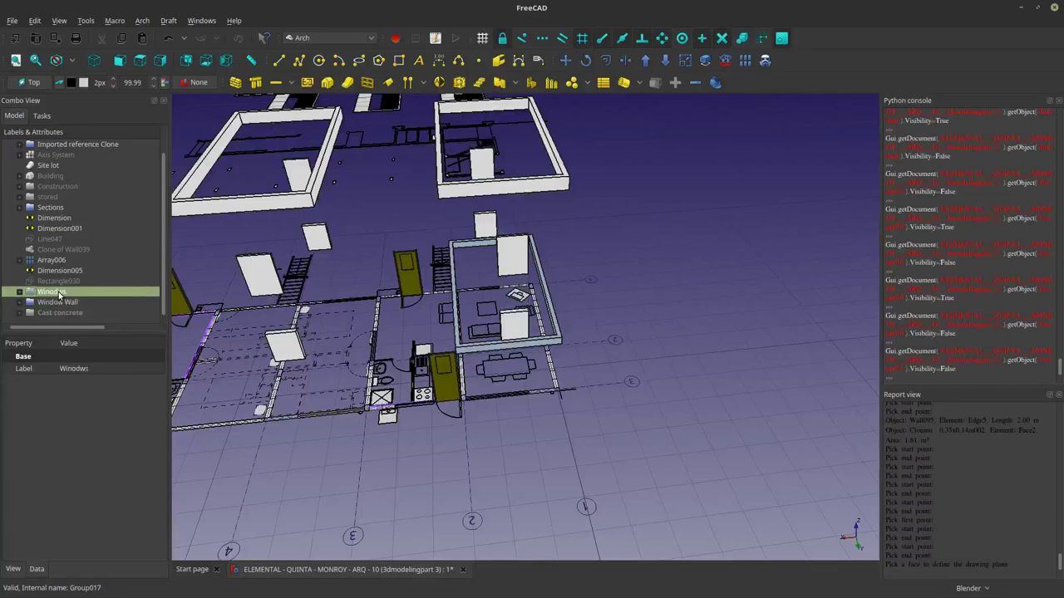
key("space")
left_click(57, 302)
key("space")
key("space")
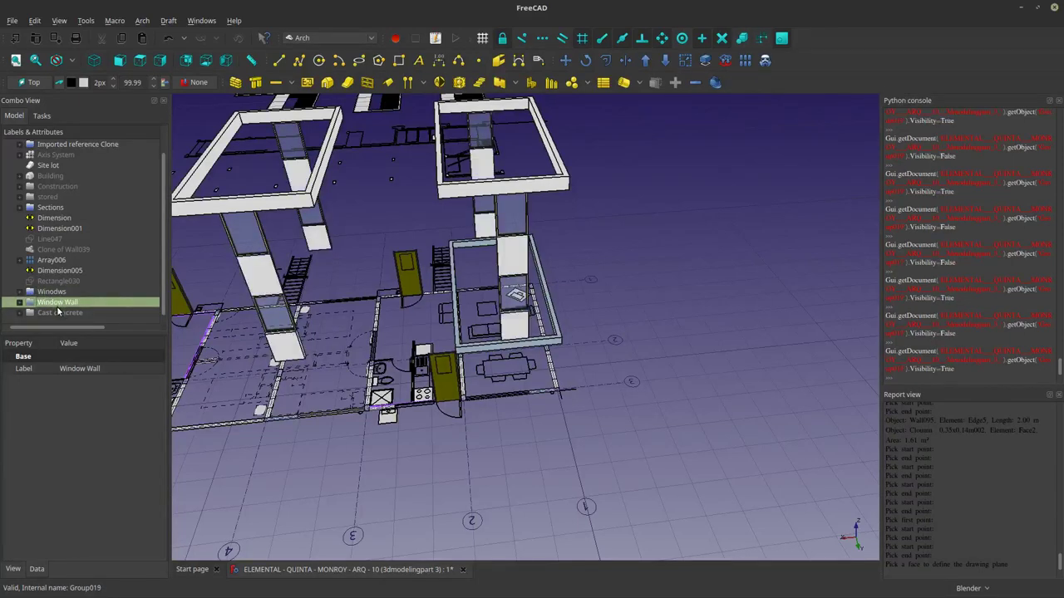
Check which elements belong to the Cast concrete group by toggling its visibility, leaving it shown.
mouse_move(558, 410)
middle_mouse_down()
mouse_move(607, 403)
mouse_move(566, 395)
middle_mouse_up()
scroll(566, 397, "down", 5)
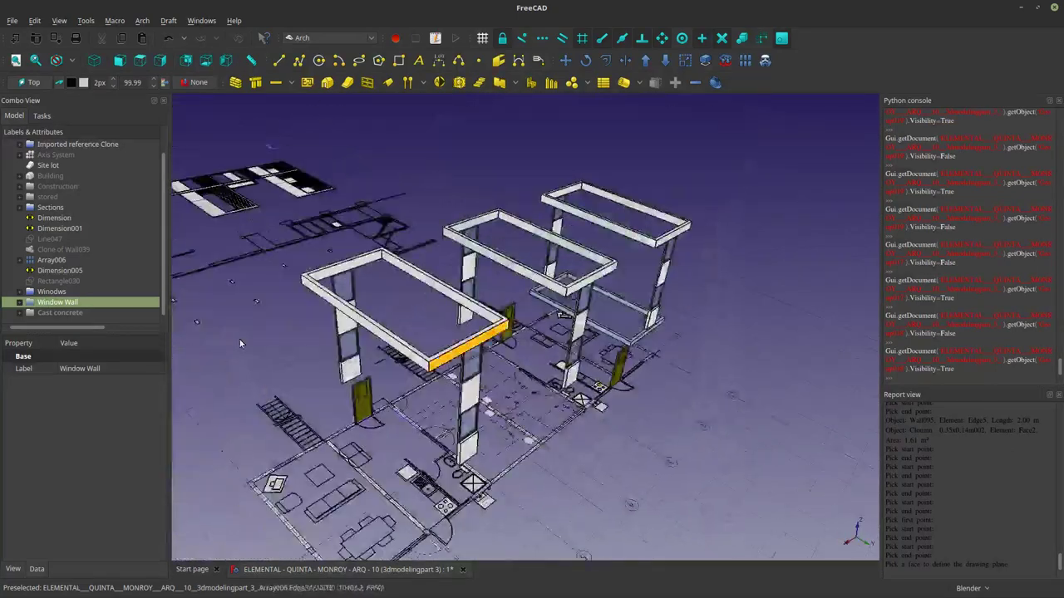
left_click(49, 313)
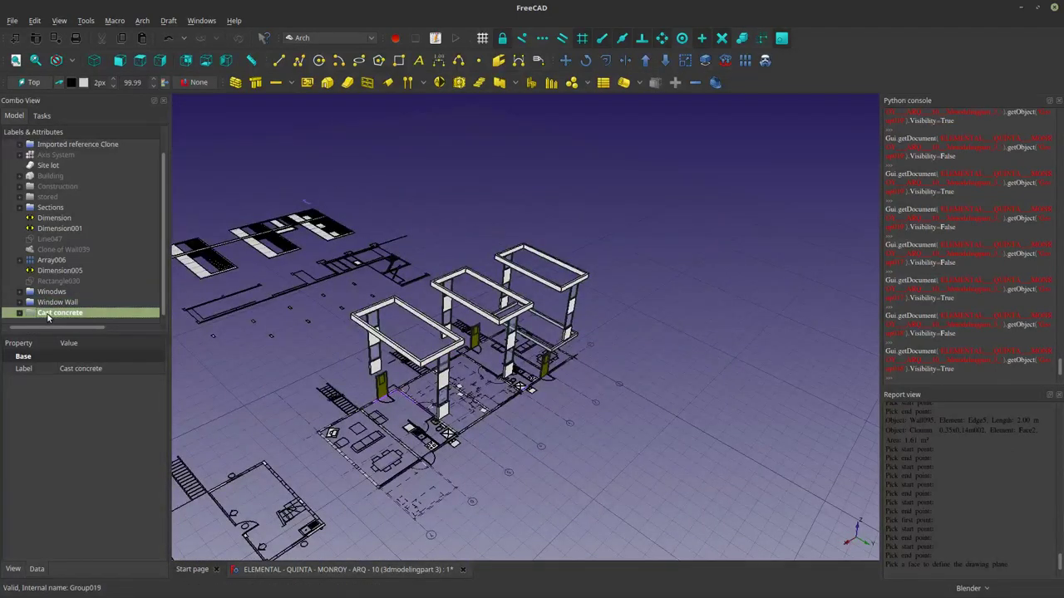
key("space")
key("space")
key("space")
middle_click_drag(532, 374, 457, 301)
scroll(558, 299, "up", 3)
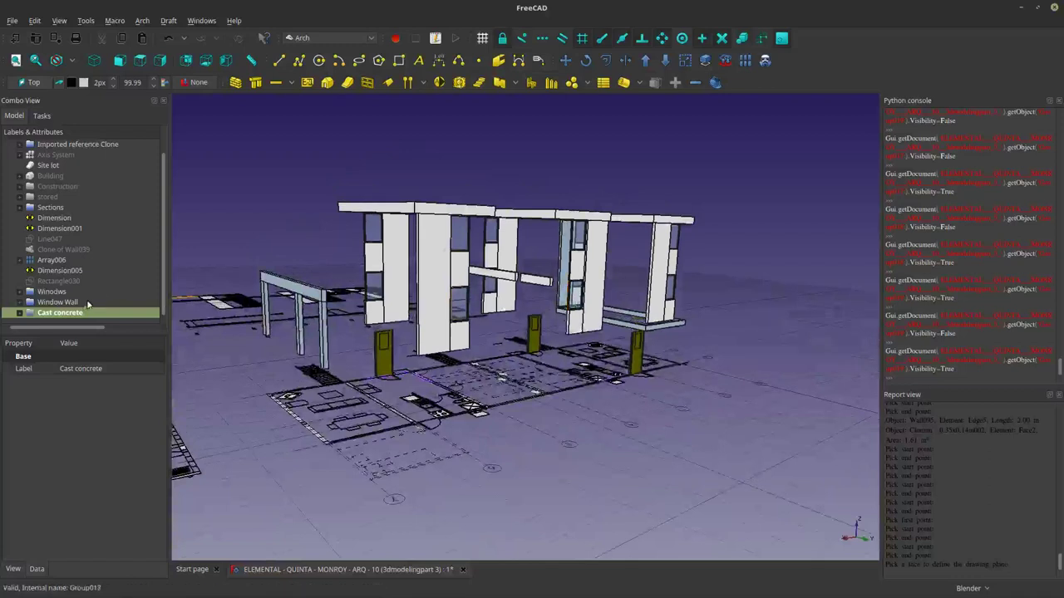
Move the Cast concrete group into the Building.
left_click_drag(71, 317, 41, 202)
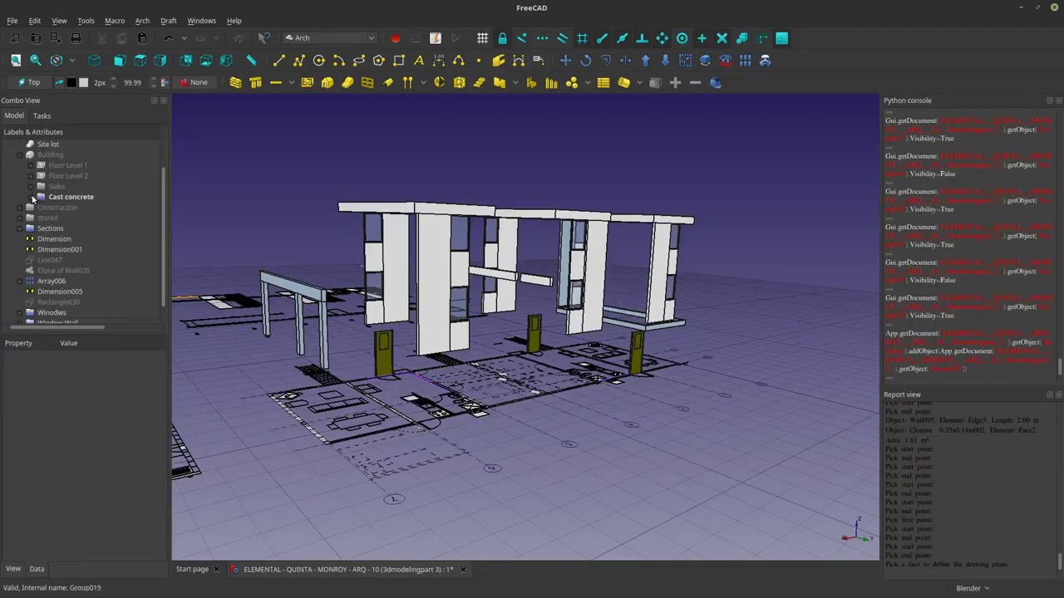
left_click(31, 197)
left_click(32, 197)
scroll(63, 298, "down", 1)
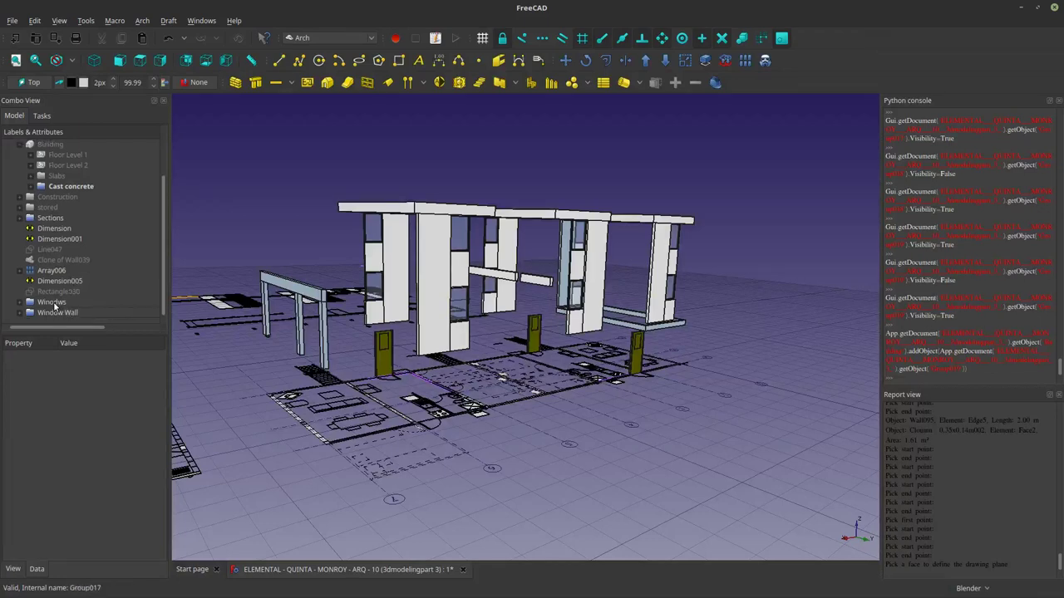
Move the Winodws and Window Wall groups into the Building.
left_click(52, 303)
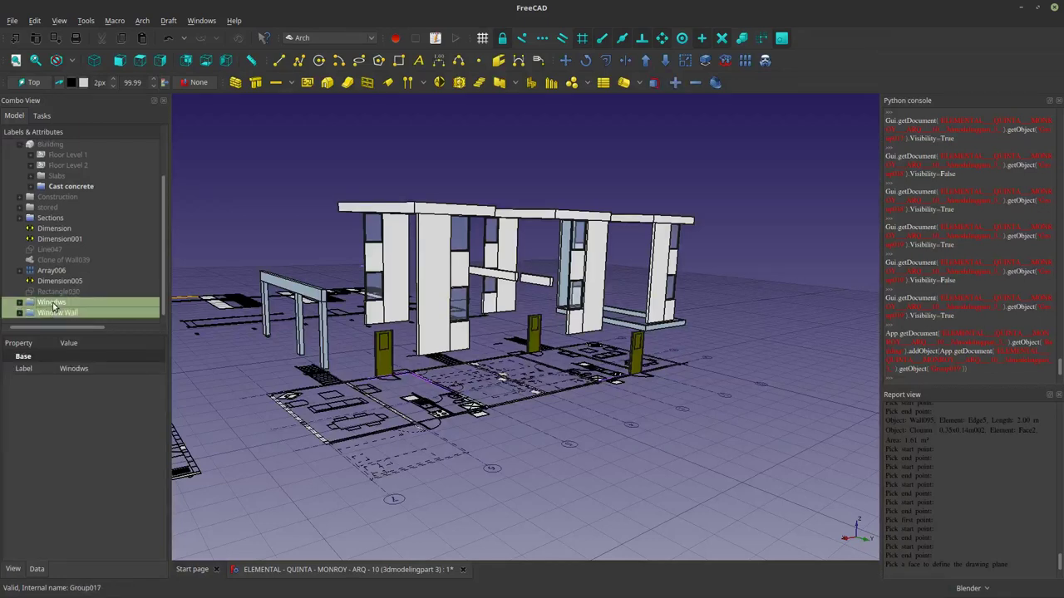
left_click(56, 313)
left_click(54, 304, "ctrl")
left_click_drag(55, 307, 55, 199)
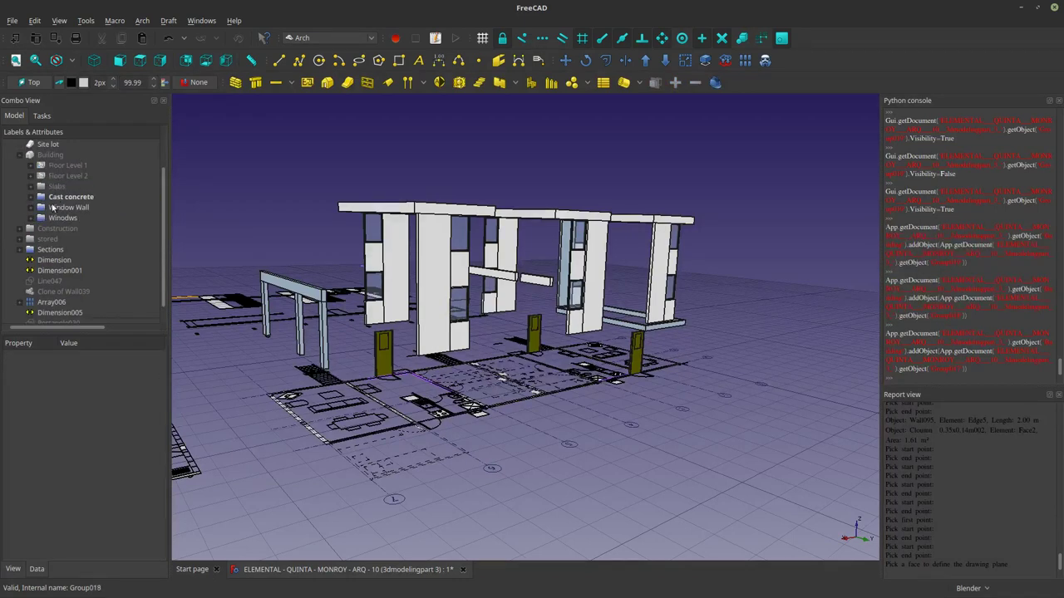
Toggle the Building's visibility to check its regrouped contents, leaving it shown.
left_click(44, 163)
key("space")
key("space")
key("space")
key("space")
key("space")
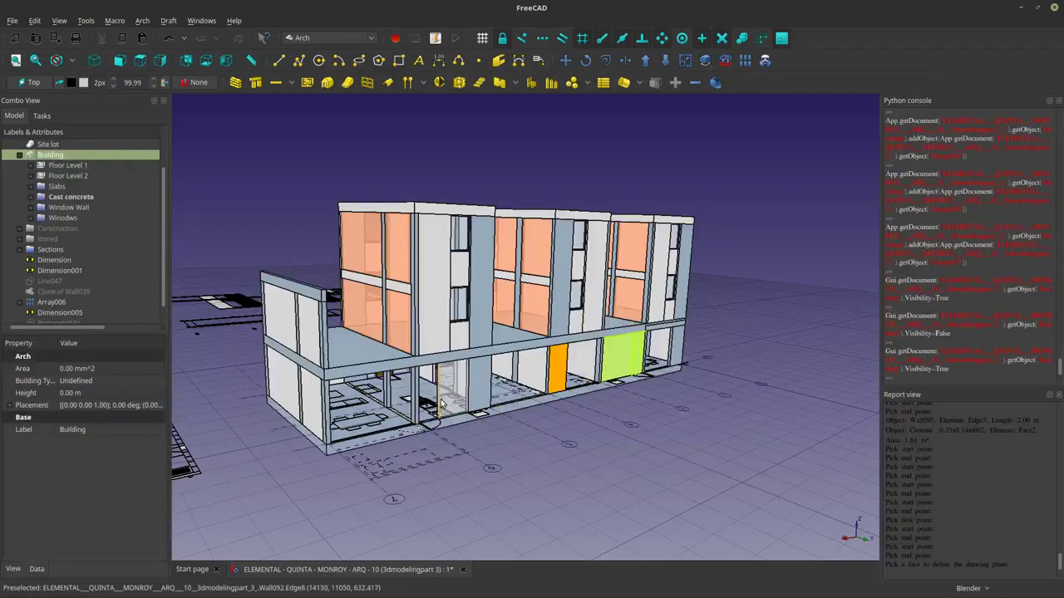
Move the roof-level beam array Array006 into the Cast concrete group and hide the Building.
left_click(428, 214)
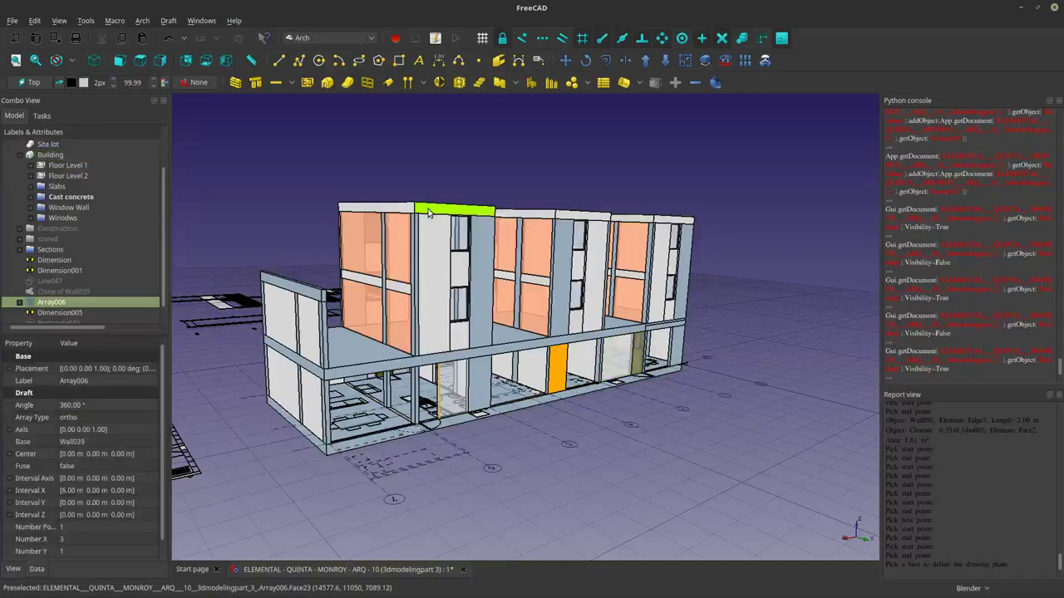
left_click_drag(62, 304, 70, 201)
left_click(50, 155)
key("space")
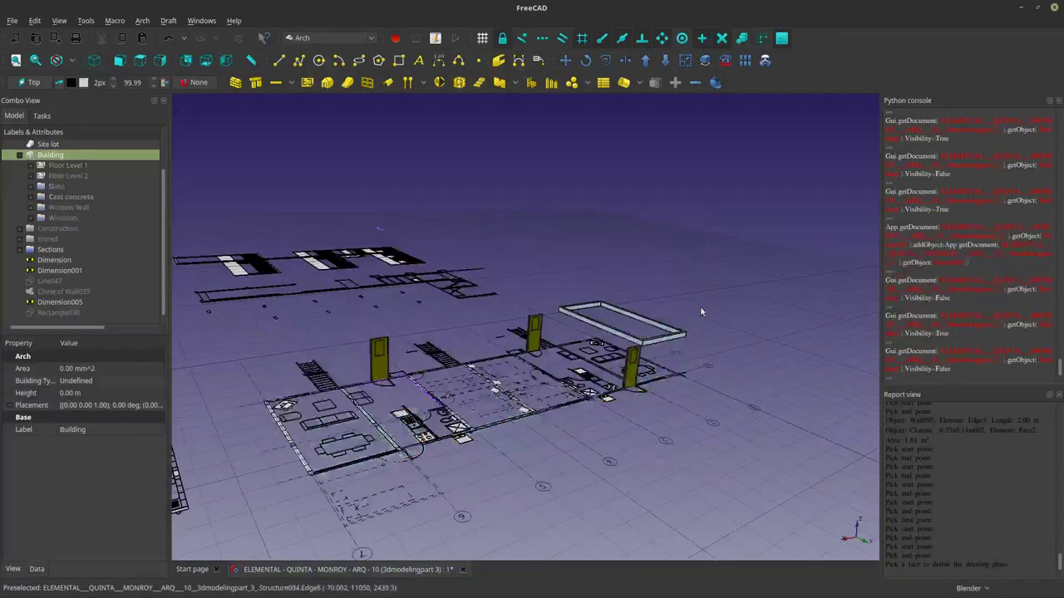
Locate the leftover rectangular ring beam, still shown above the floor plan, in the model tree.
middle_click_drag(700, 306, 595, 392)
left_click(595, 393)
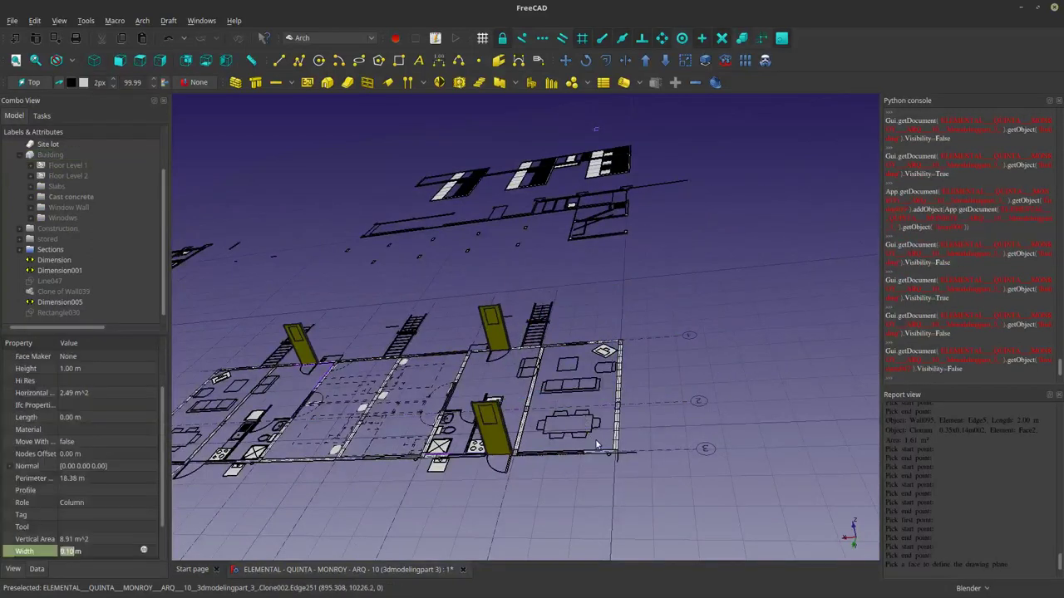
right_click(548, 400)
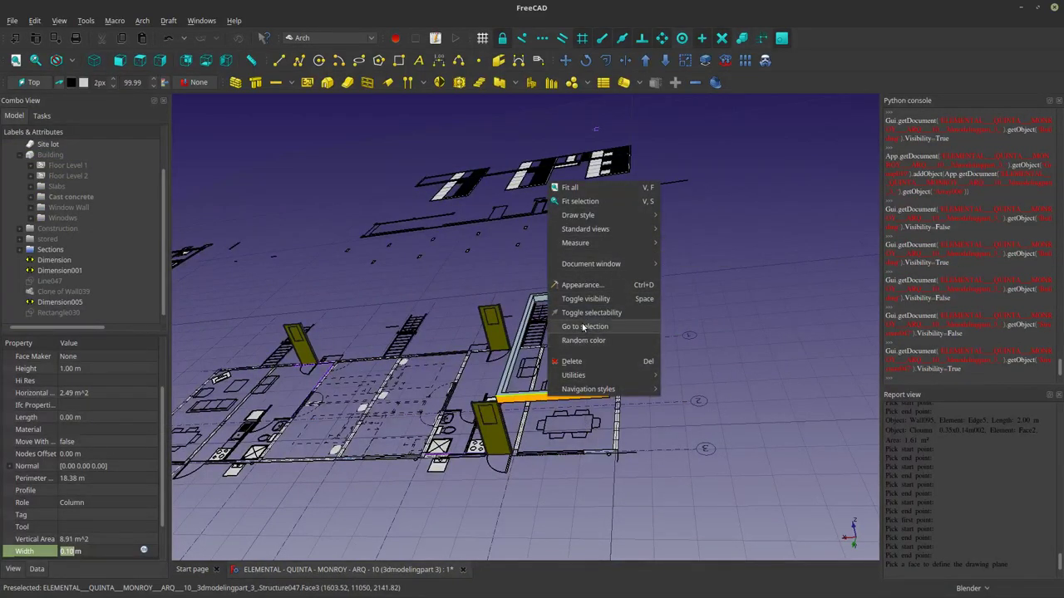
left_click(585, 325)
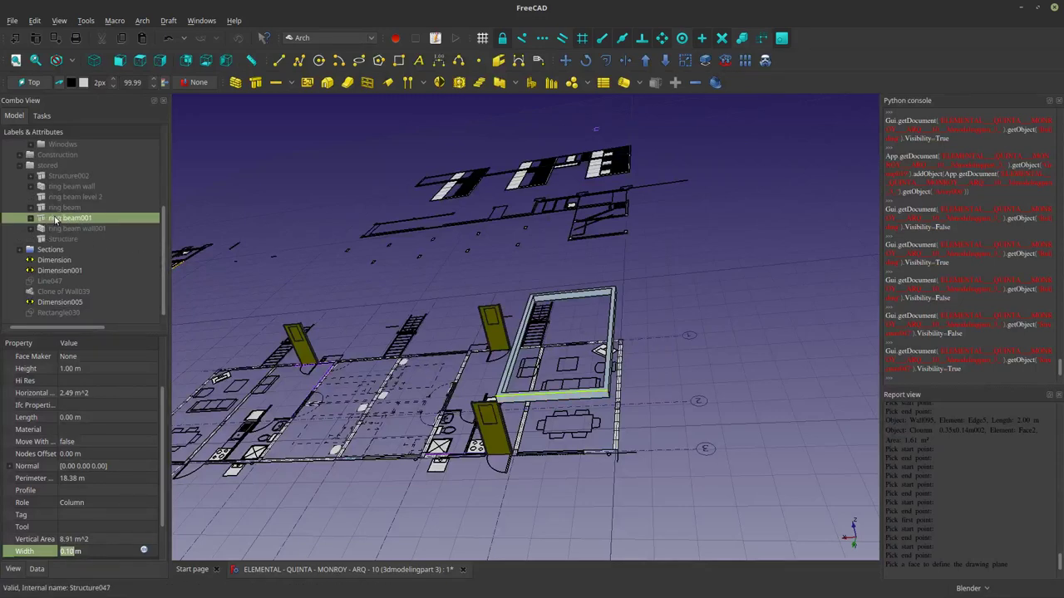
scroll(55, 218, "up", 2)
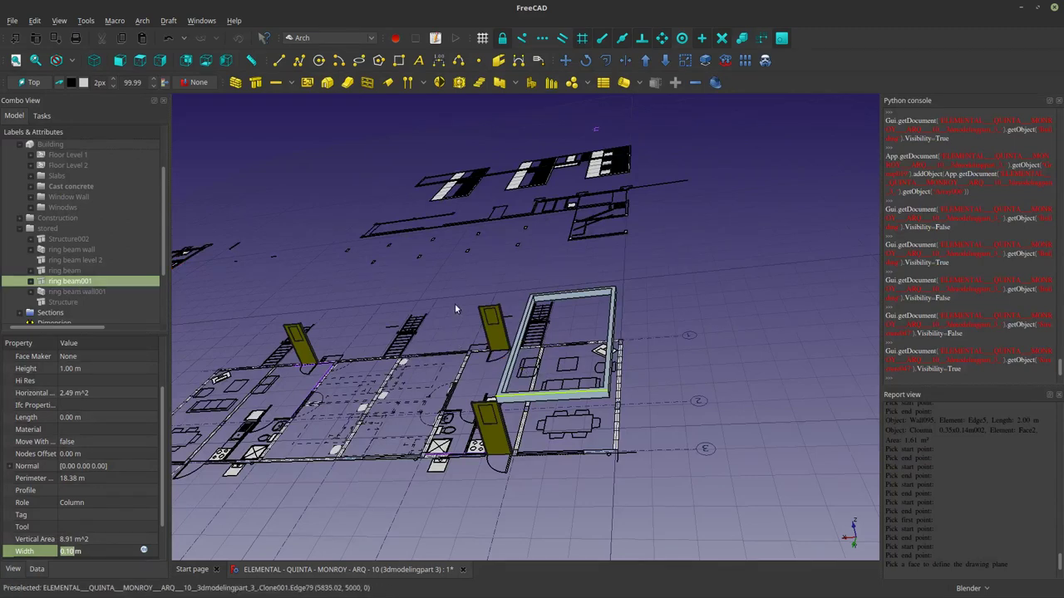
Delete ring beam001 together with its nested Wallbeam001 and Rectangle024.
key("Delete")
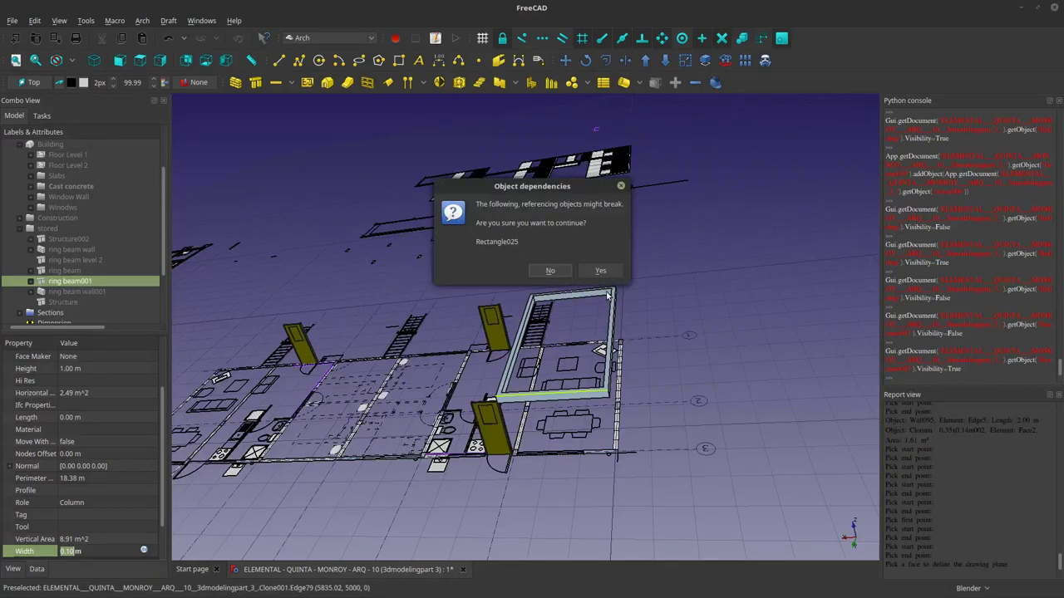
left_click(549, 272)
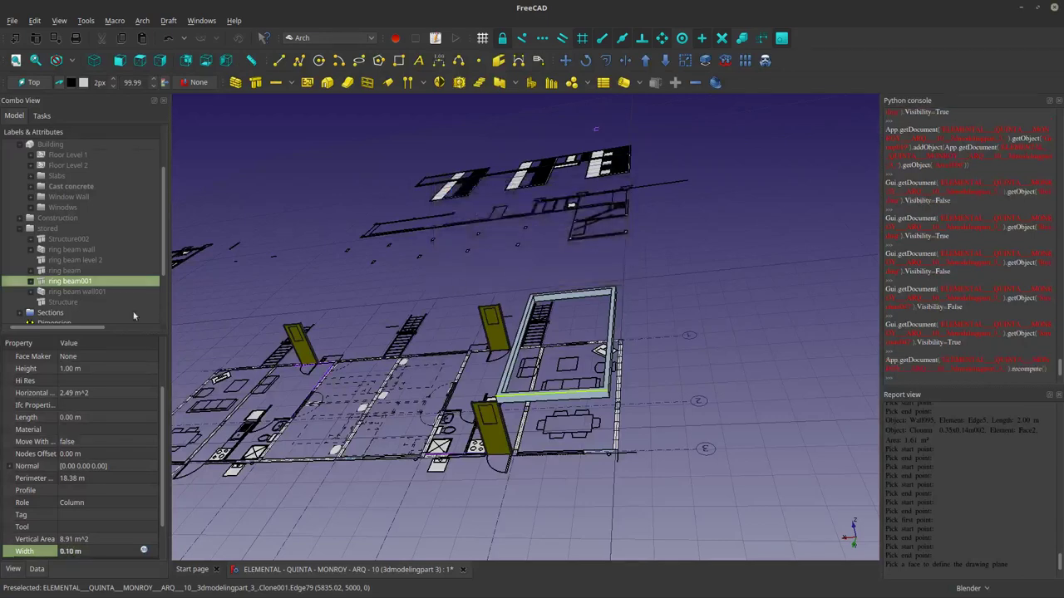
left_click(30, 282)
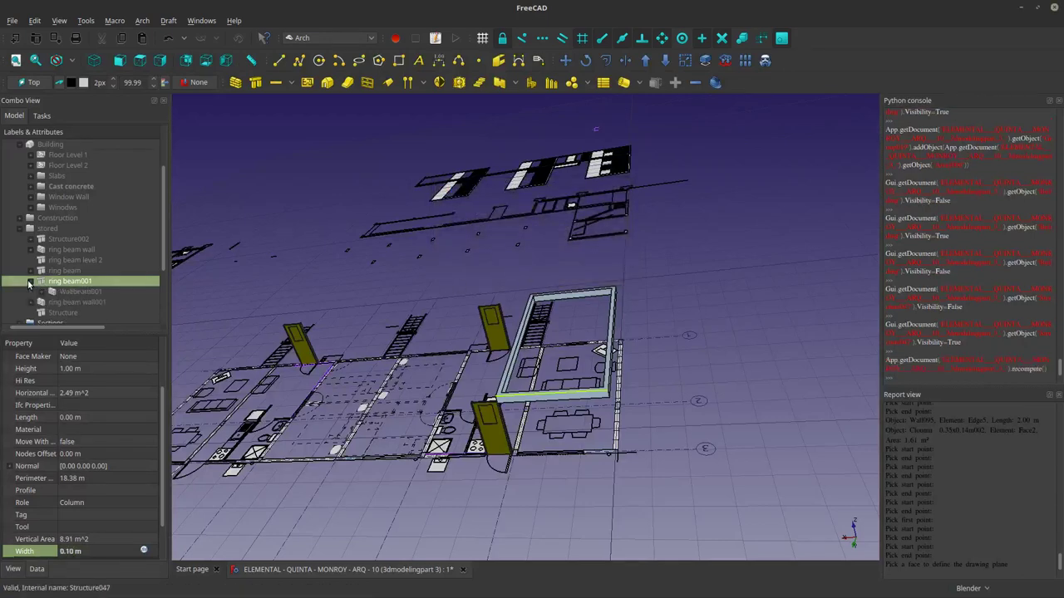
left_click(75, 292)
key("space")
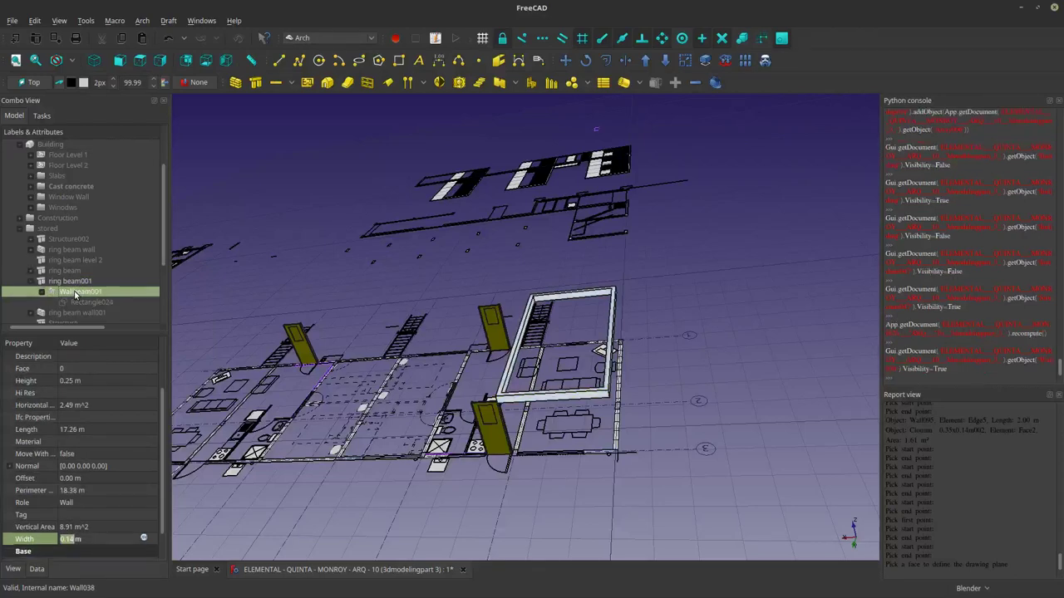
left_click(82, 304)
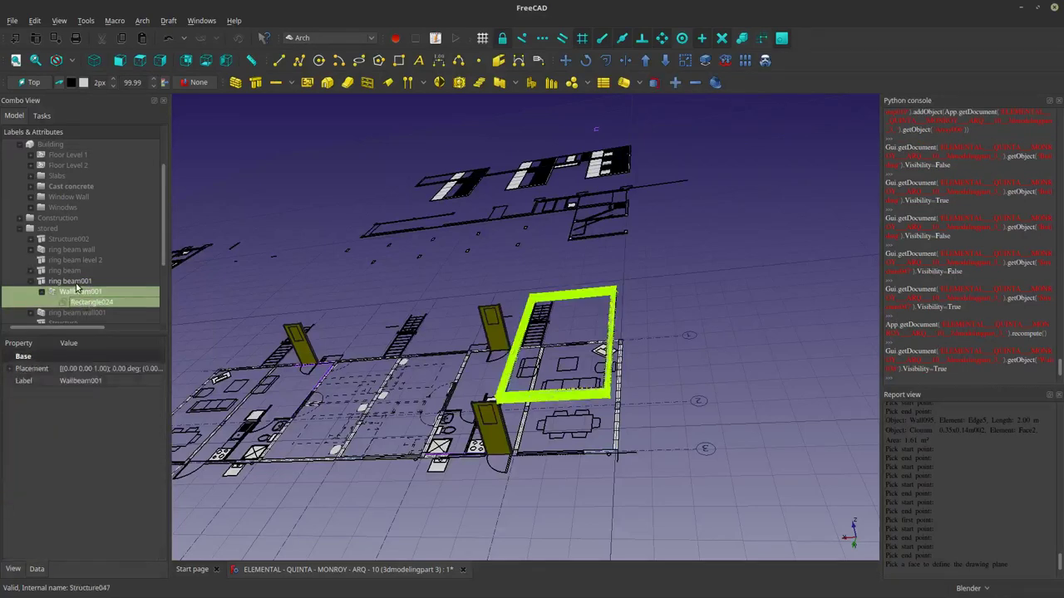
left_click(76, 284)
right_click(76, 287)
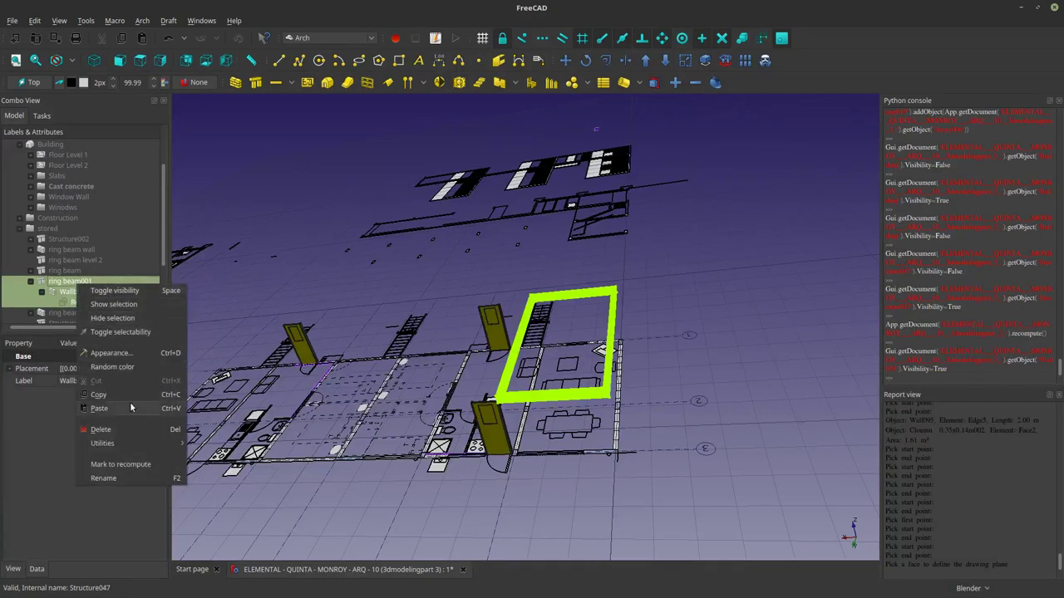
left_click(123, 425)
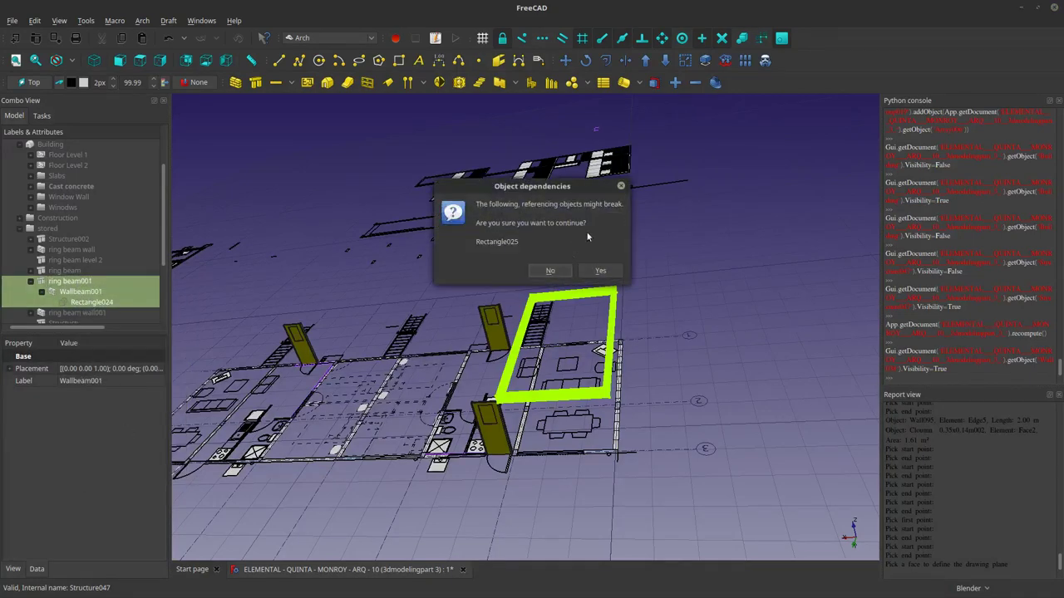
left_click(593, 270)
Unhide Rectangle030 to check where it sits, and delete it.
scroll(83, 274, "down", 2)
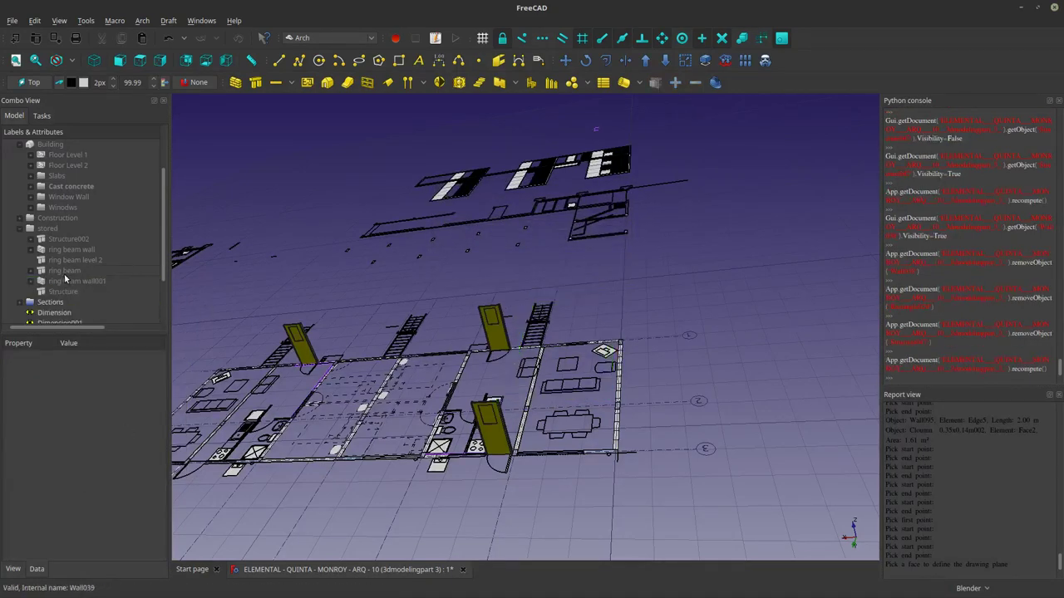
left_click(65, 304)
left_click(66, 313)
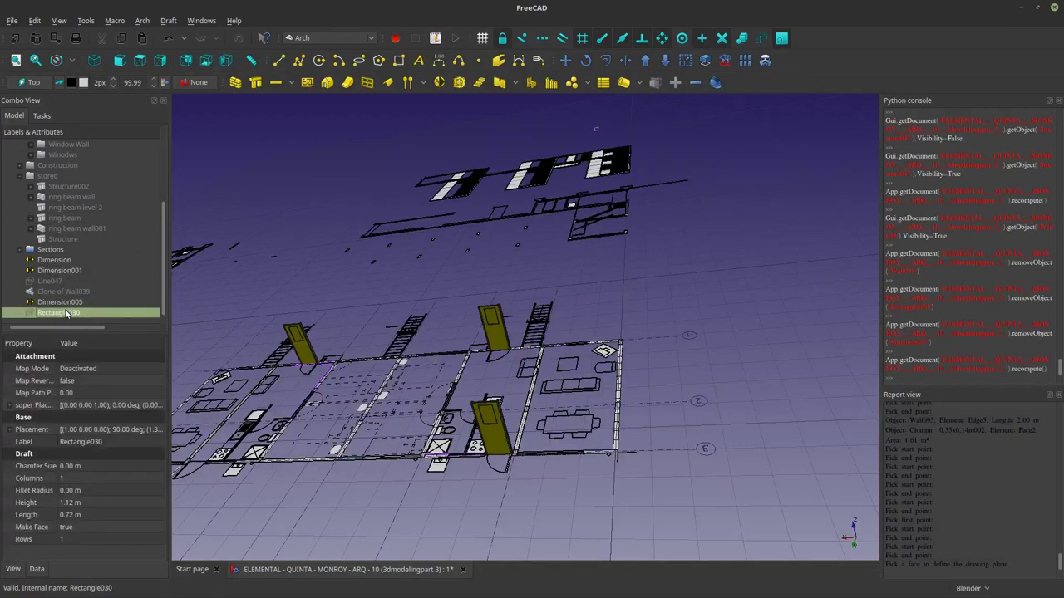
key("space")
middle_click_drag(600, 329, 532, 374)
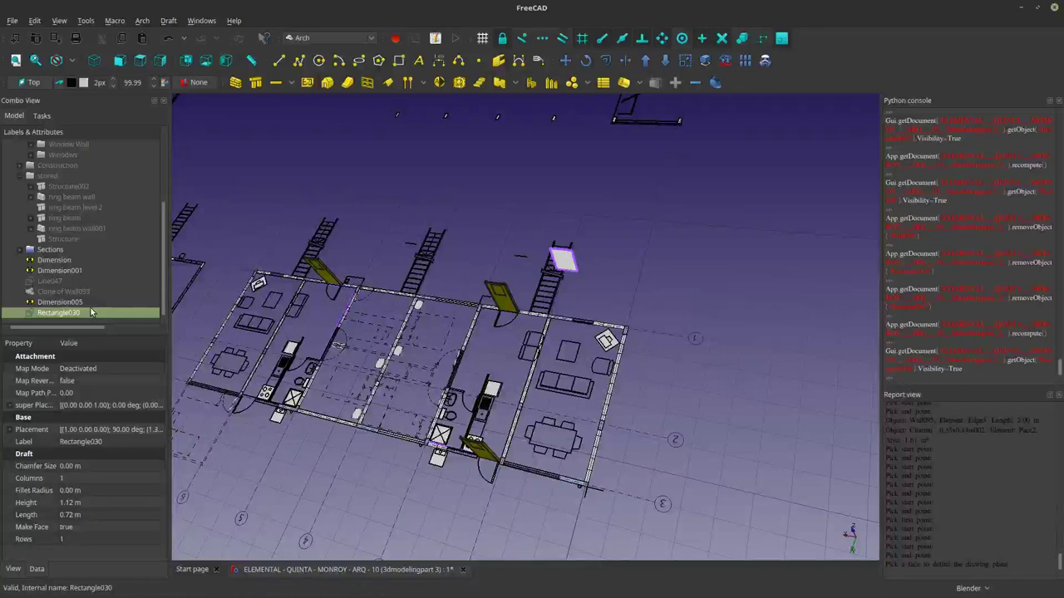
right_click(91, 311)
left_click(139, 502)
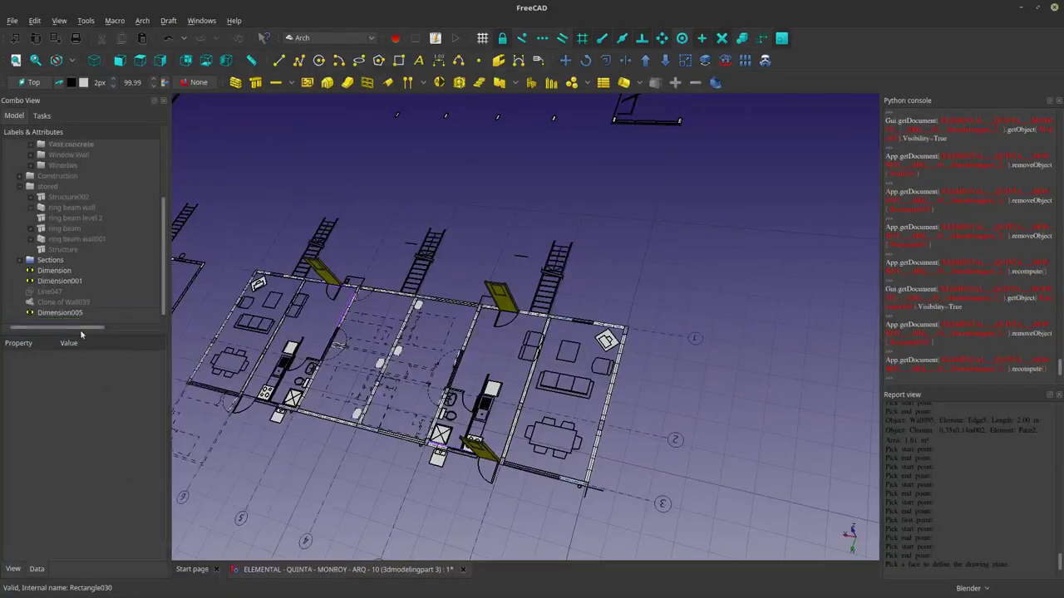
Unhide Line047 and Clone of Wall039 and examine where they sit in the model.
left_click(65, 291)
key("space")
left_click(68, 304)
key("space")
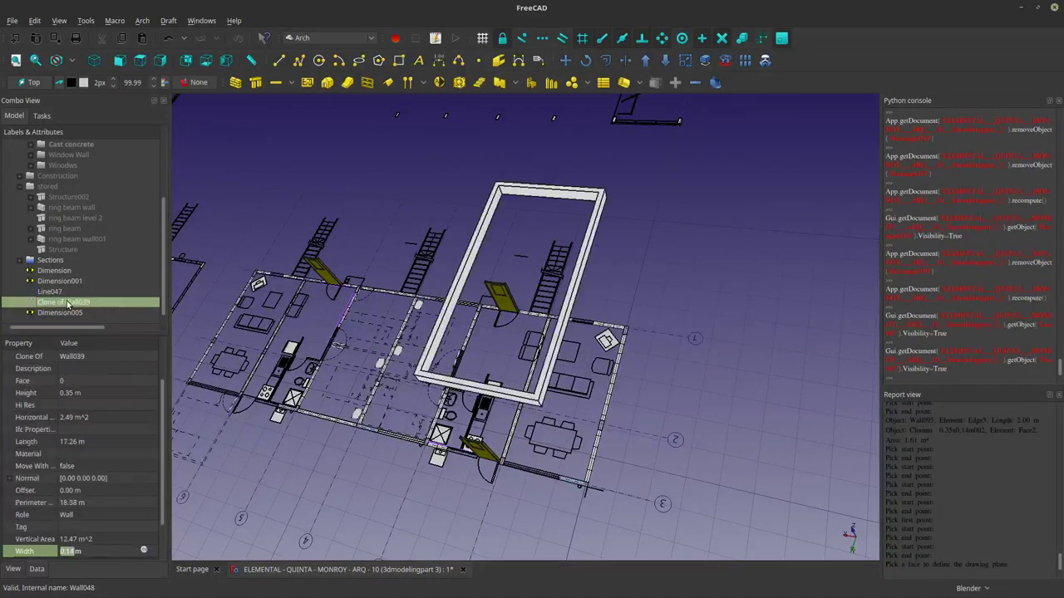
middle_click_drag(497, 390, 493, 315)
scroll(493, 316, "down", 5)
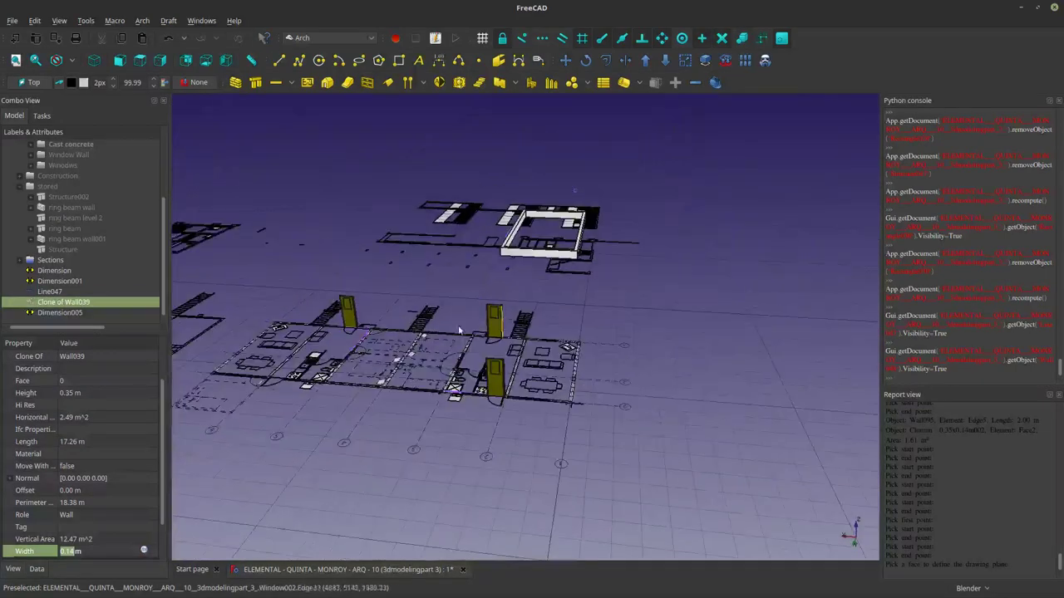
Toggle the Building's visibility to compare it with the wall clone, leaving it hidden.
scroll(75, 233, "up", 3)
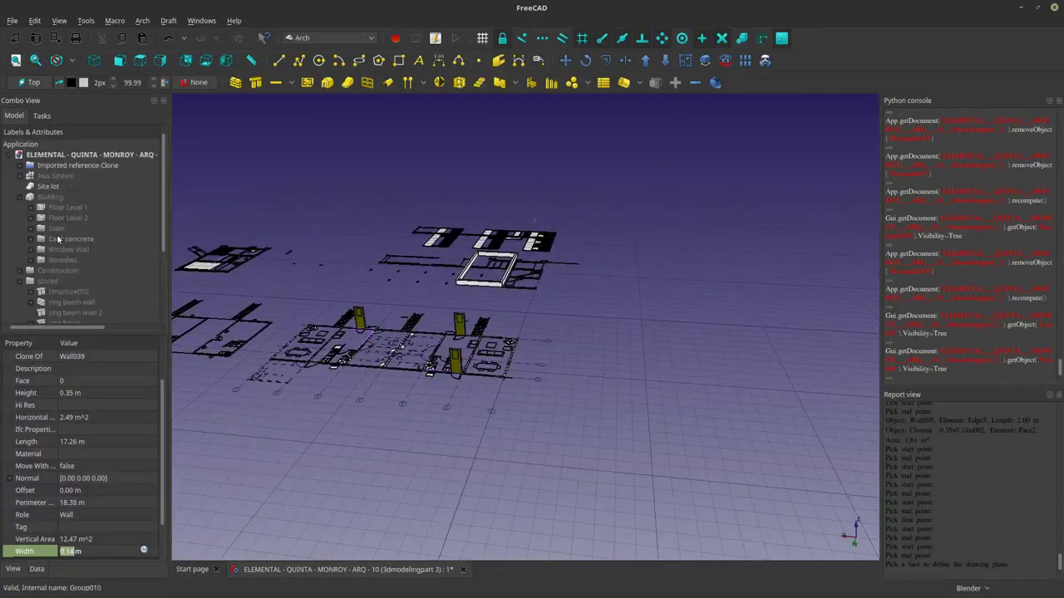
left_click(42, 197)
key("space")
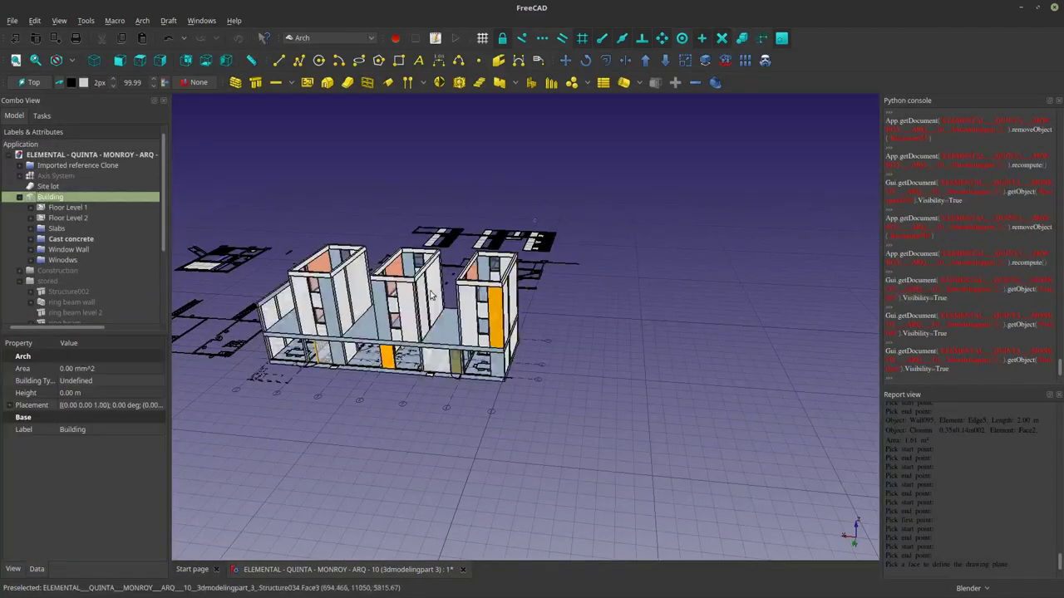
key("space")
key("space")
key("space")
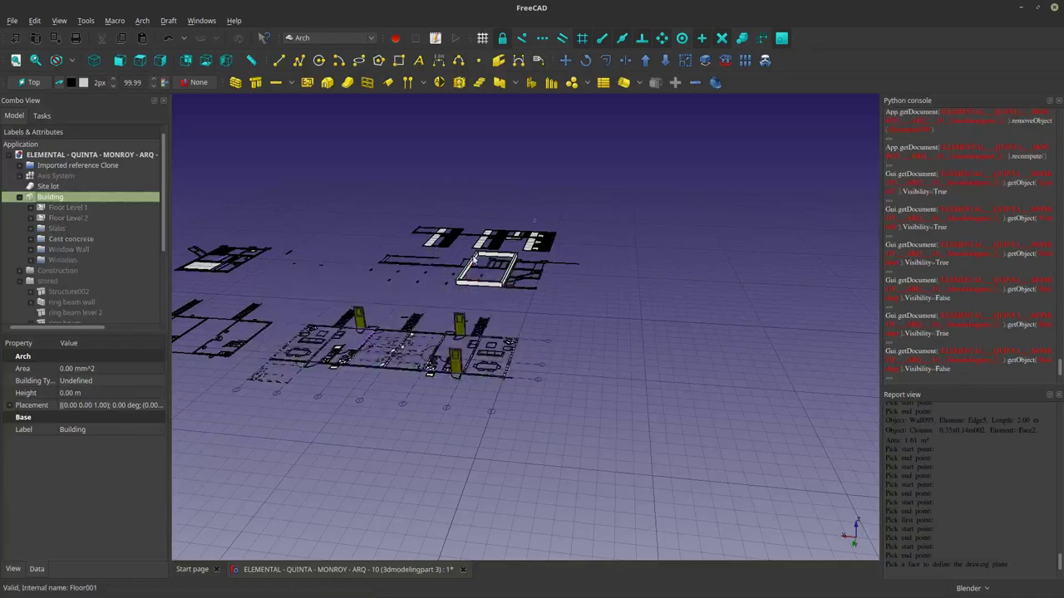
Delete the Clone of Wall039.
left_click(475, 261)
scroll(75, 233, "down", 3)
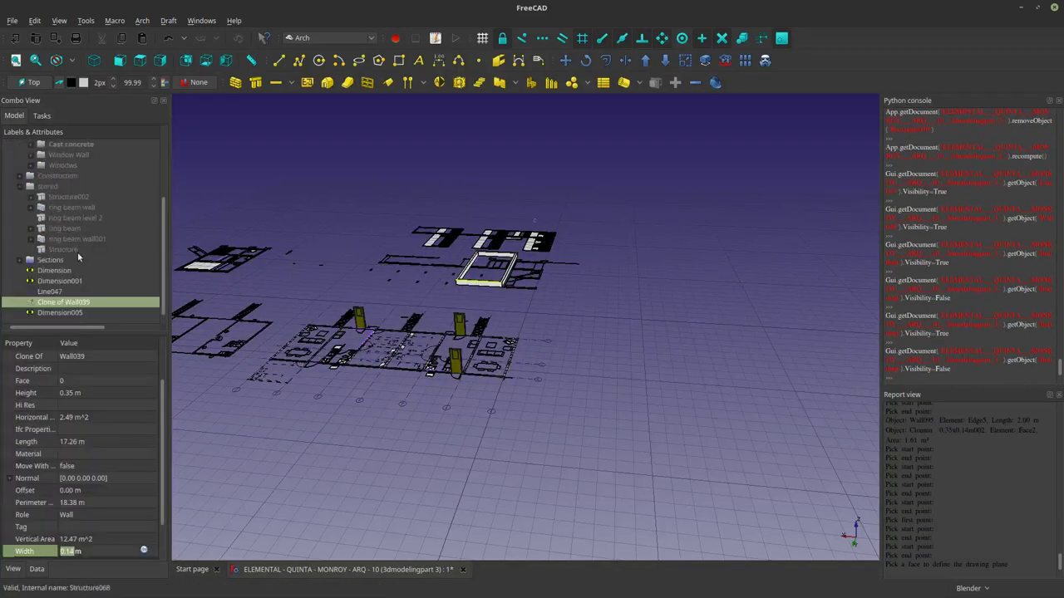
left_click(48, 292)
left_click(54, 303)
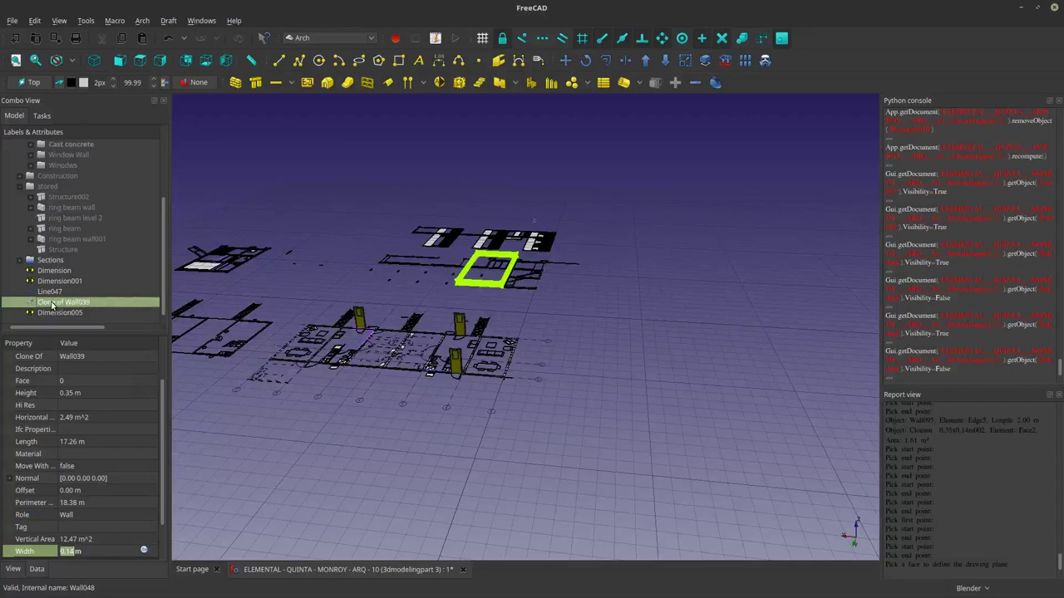
right_click(52, 304)
left_click(88, 533)
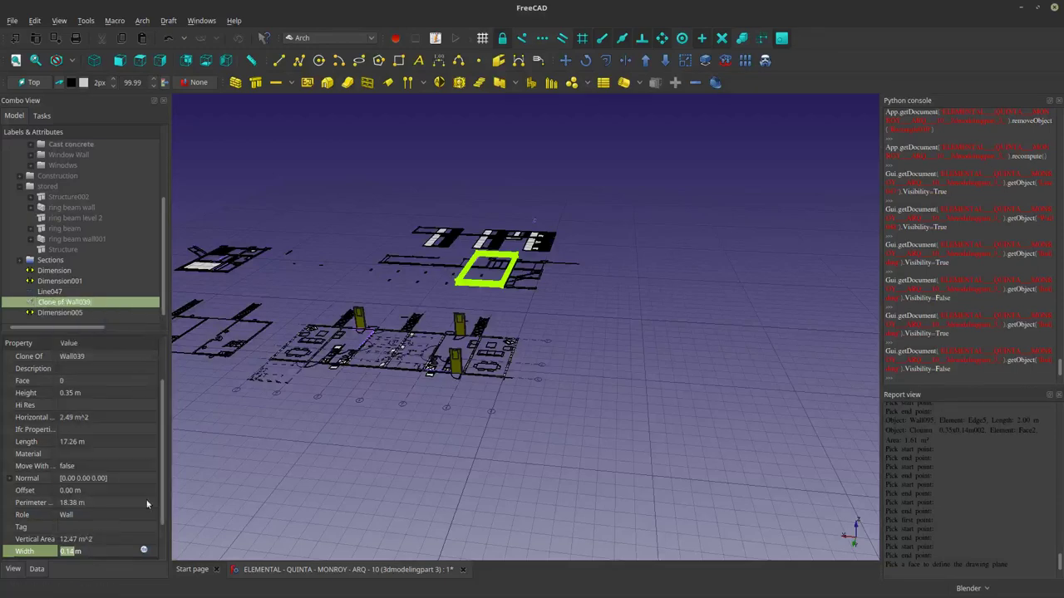
left_click(53, 291)
left_click(56, 303)
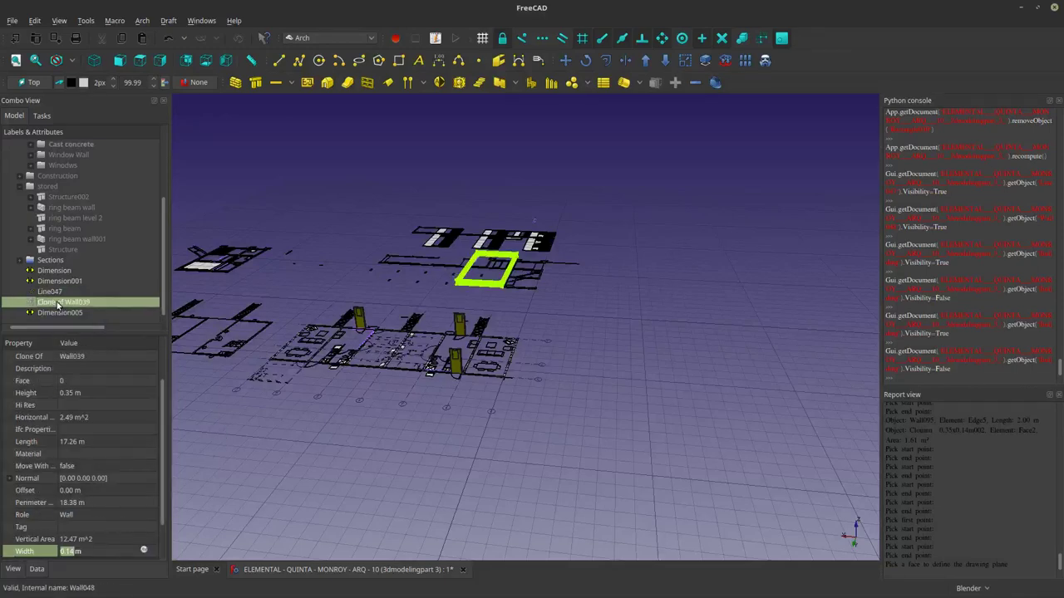
right_click(57, 304)
left_click(112, 484)
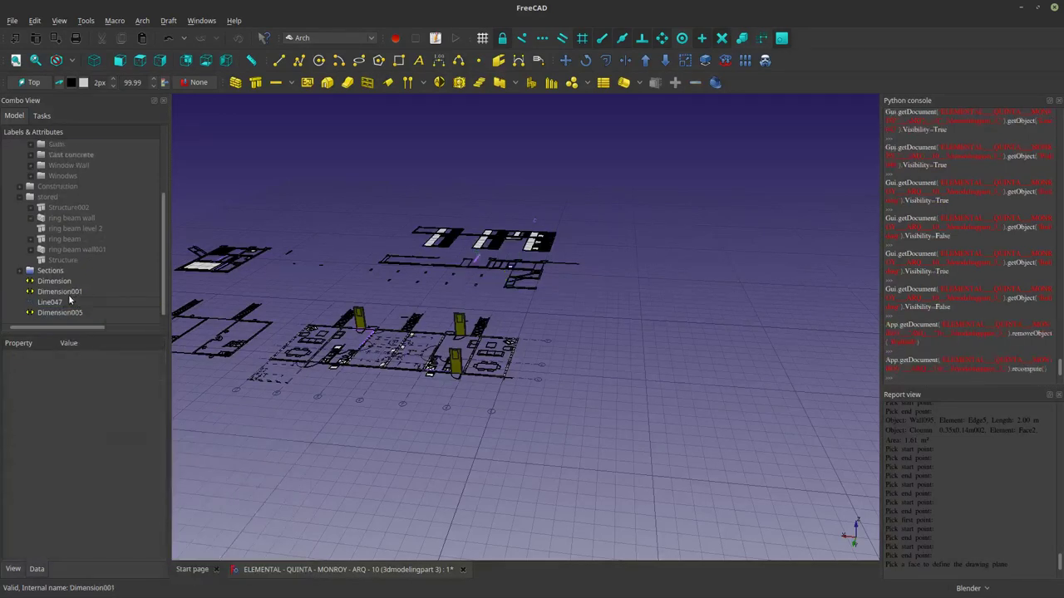
Toggle Line047's visibility to identify it, and delete the line.
left_click(64, 303)
key("space")
key("space")
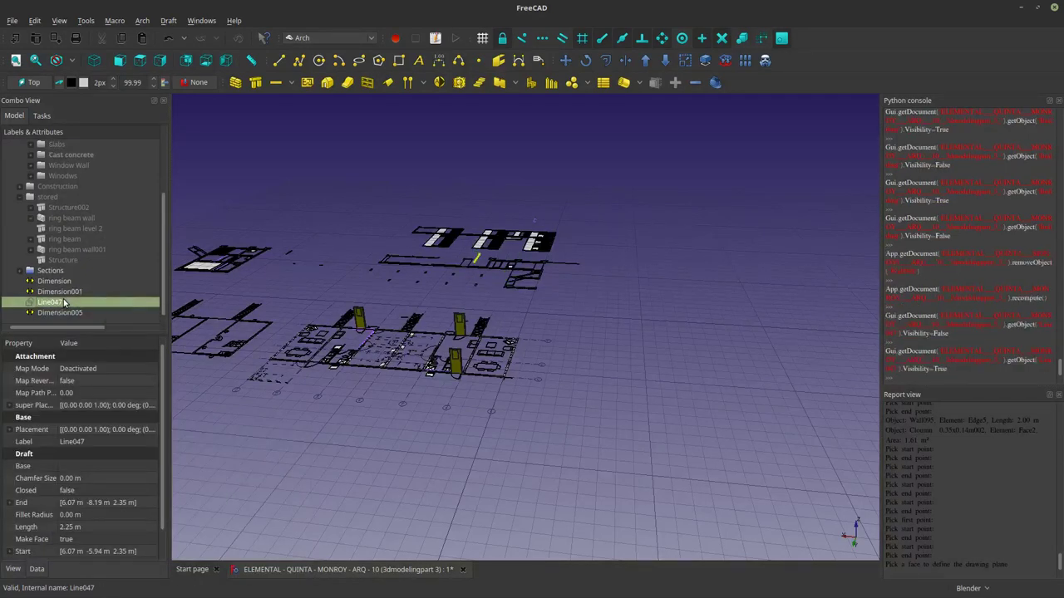
right_click(64, 302)
left_click(561, 341)
middle_click_drag(561, 341, 526, 341)
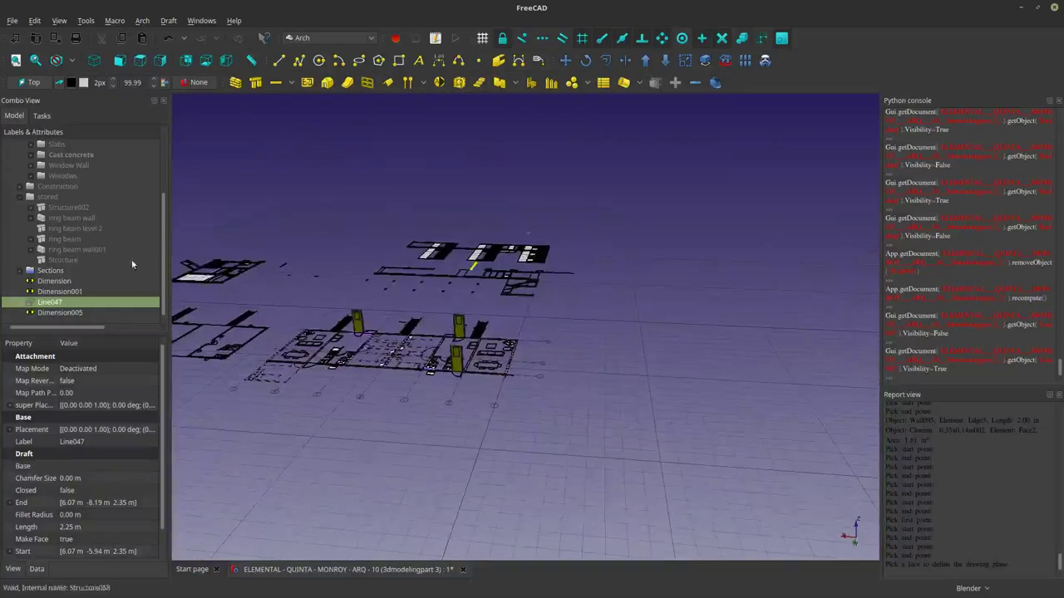
right_click(83, 310)
left_click(121, 486)
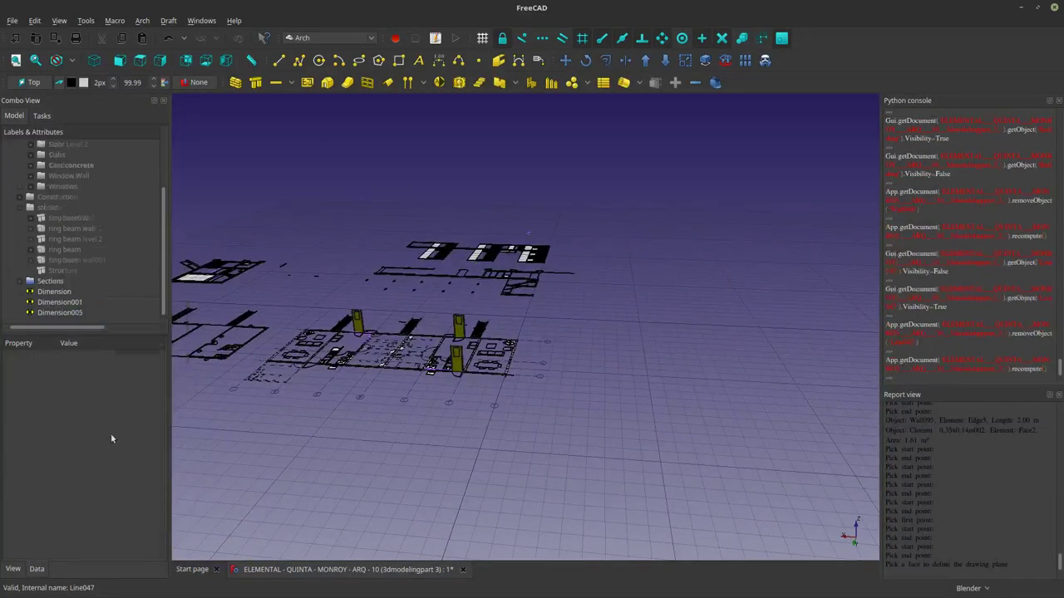
Delete the loose dimensions Dimension, Dimension001 and Dimension005 together.
left_click(67, 312)
left_click(68, 302, "ctrl")
left_click(66, 292, "ctrl")
right_click(66, 292)
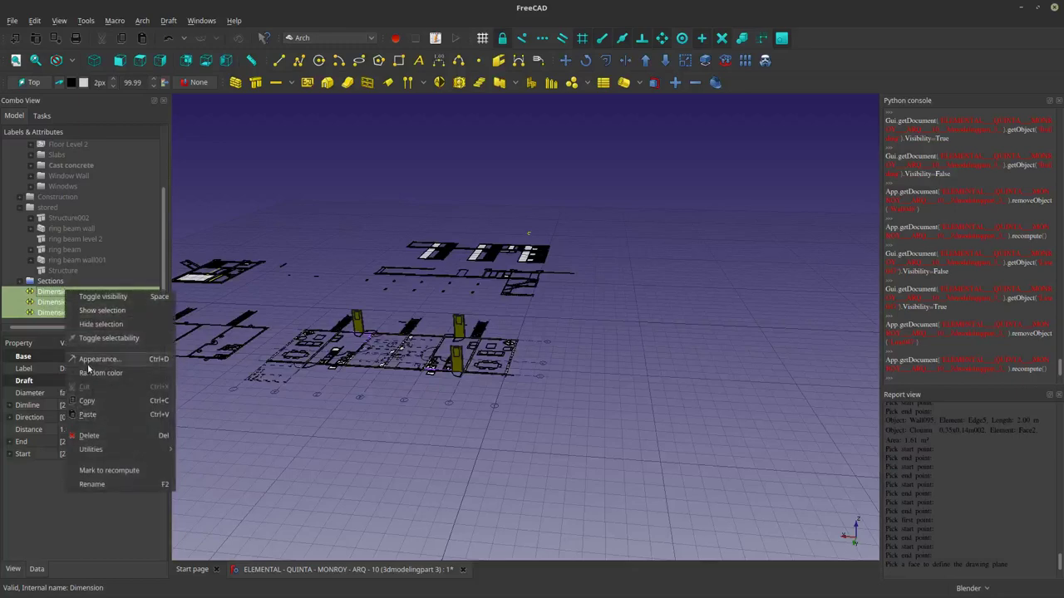
left_click(89, 436)
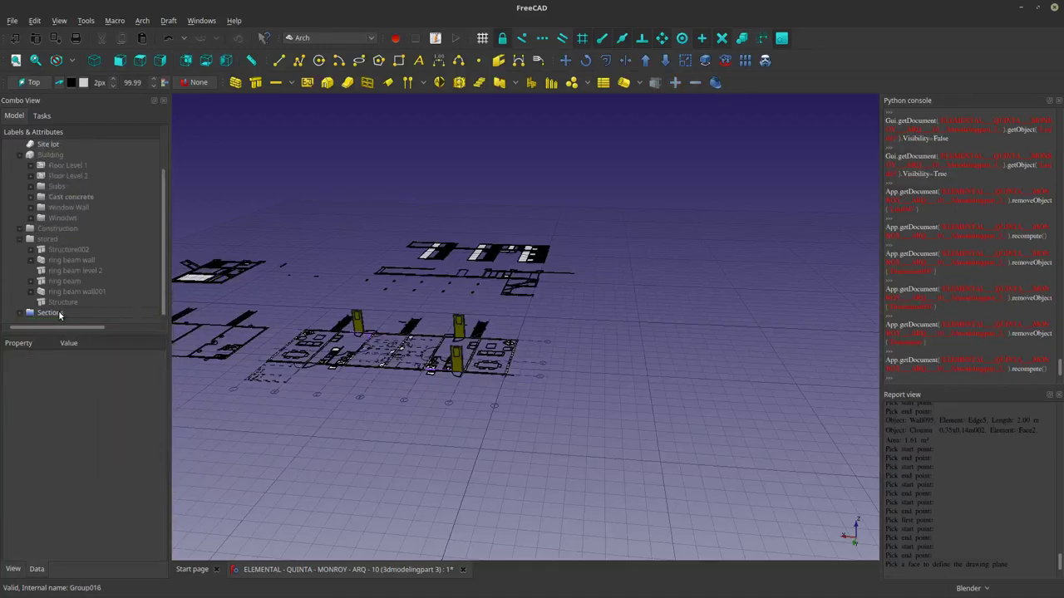
Collapse the stored group and toggle its visibility to check its contents, leaving it hidden.
left_click(21, 240)
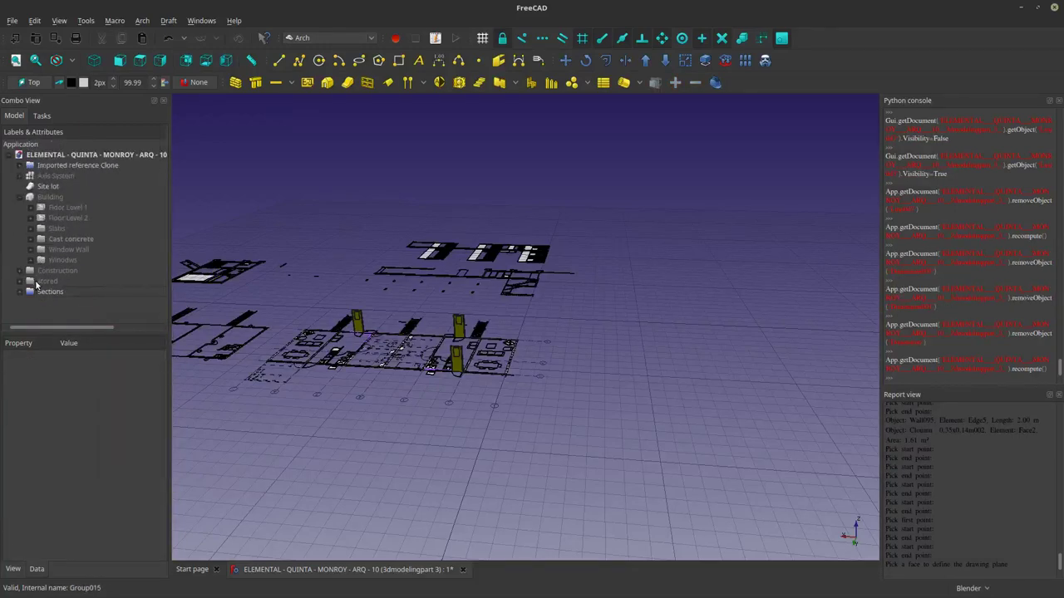
left_click(37, 283)
key("space")
key("space")
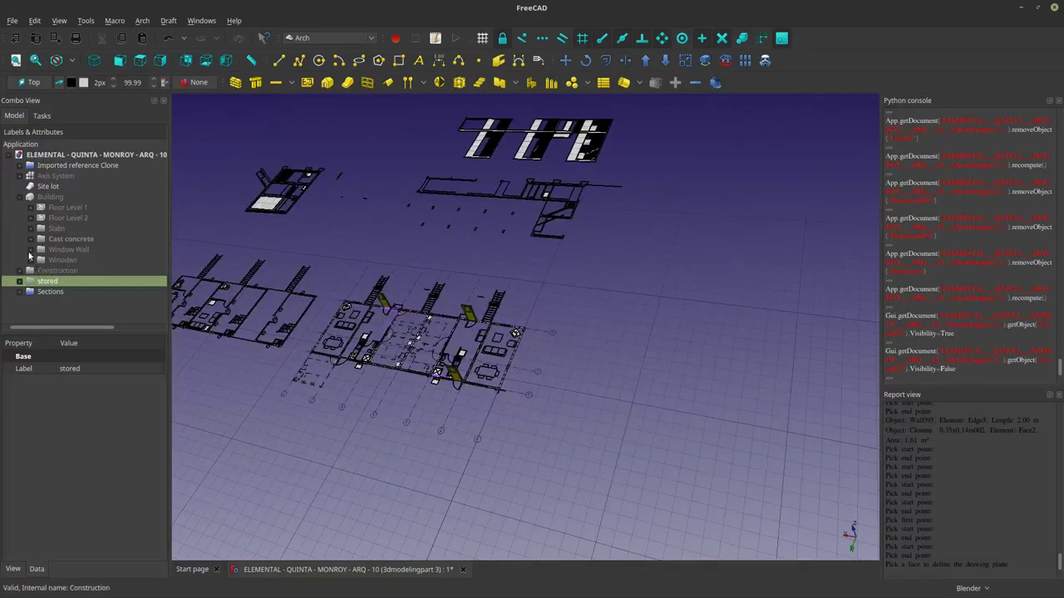
Collapse the Building's branch in the model tree and select the Building.
left_click(20, 197)
left_click(49, 208)
left_click(49, 197)
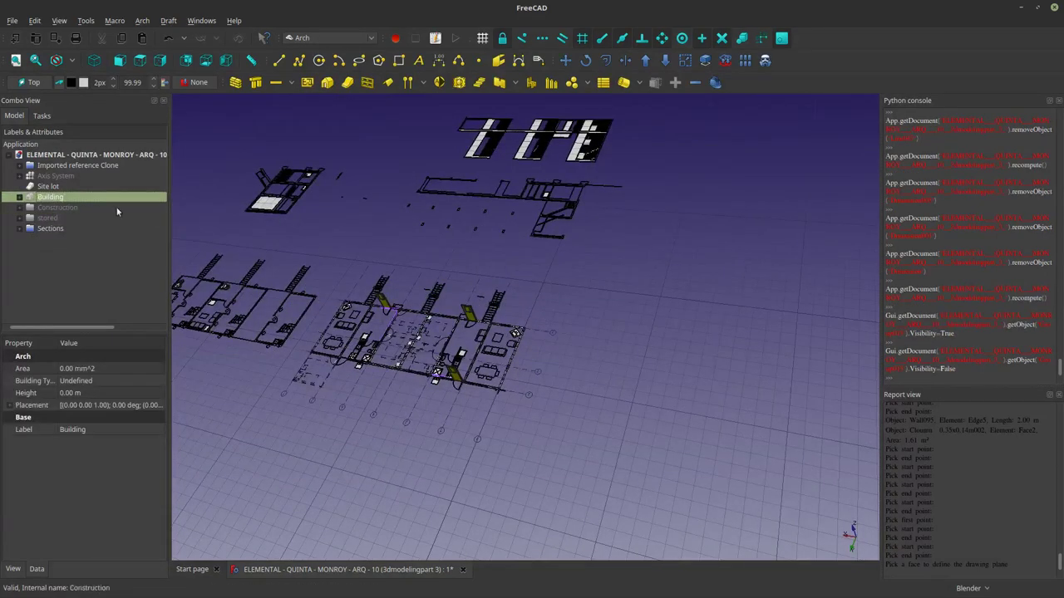
Turn on the visibility of the Building in the 3D view.
key("space")
middle_click_drag(676, 474, 575, 339)
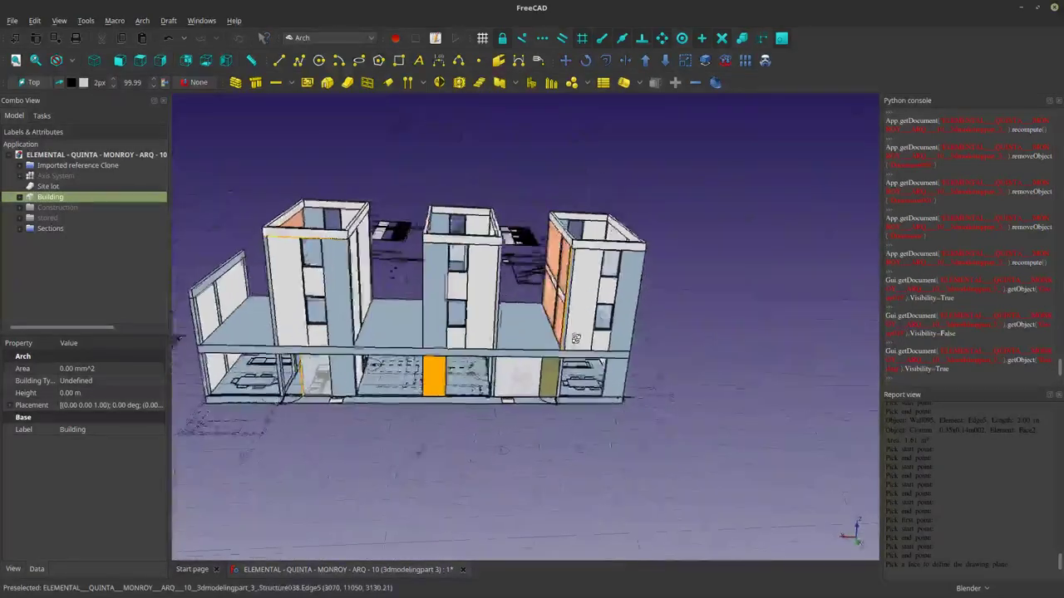
left_click(482, 434)
middle_click_drag(482, 435, 731, 478)
Set the working plane to XY (top) and create a section plane on it.
left_click(34, 82)
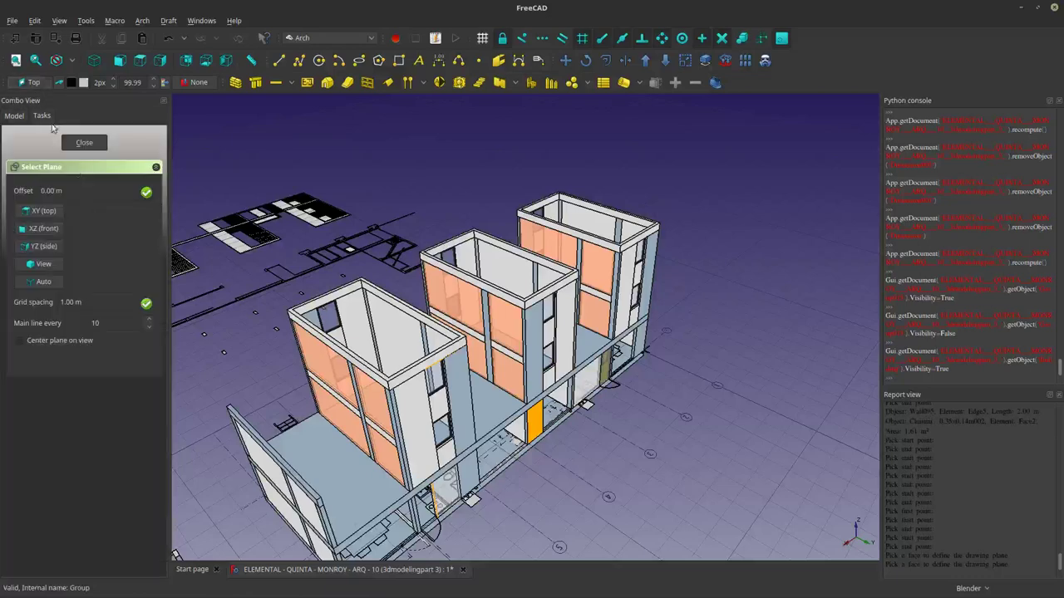
left_click(43, 210)
scroll(459, 137, "down", 5)
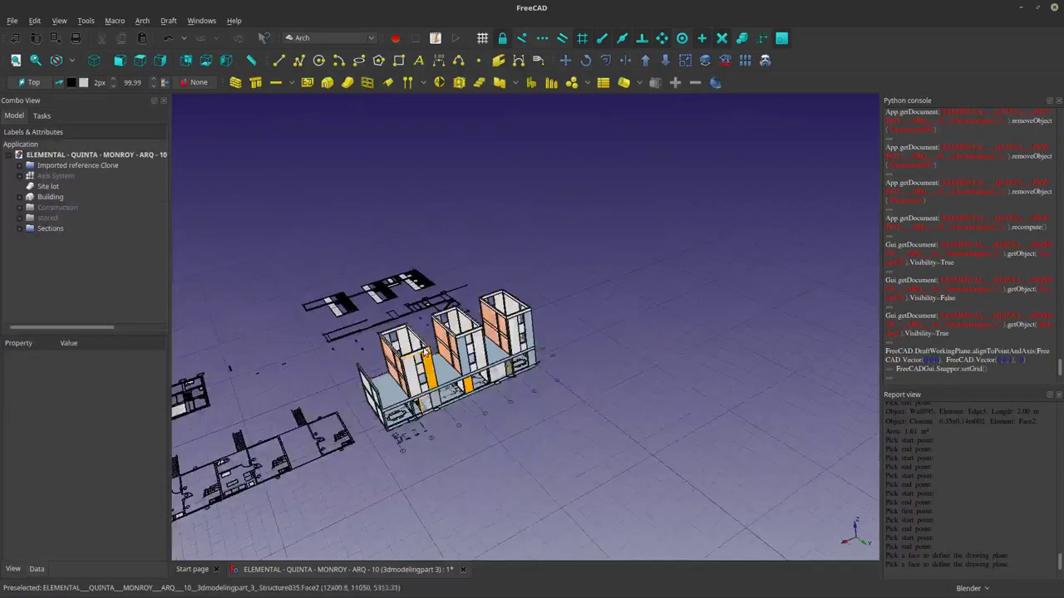
left_click(439, 86)
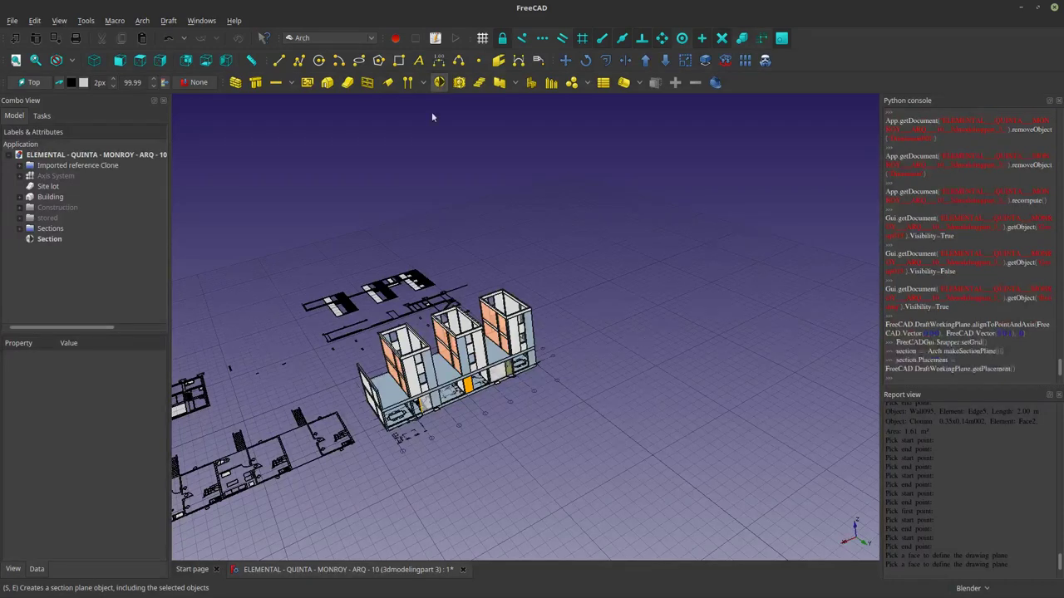
Set the new section plane's display height to 10 m.
left_click(53, 238)
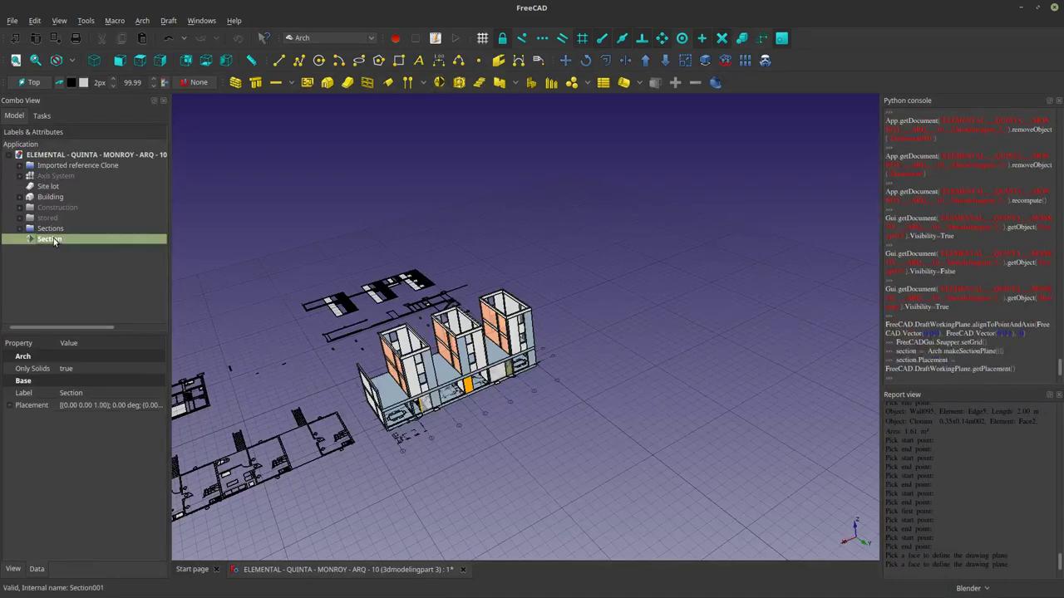
left_click(14, 569)
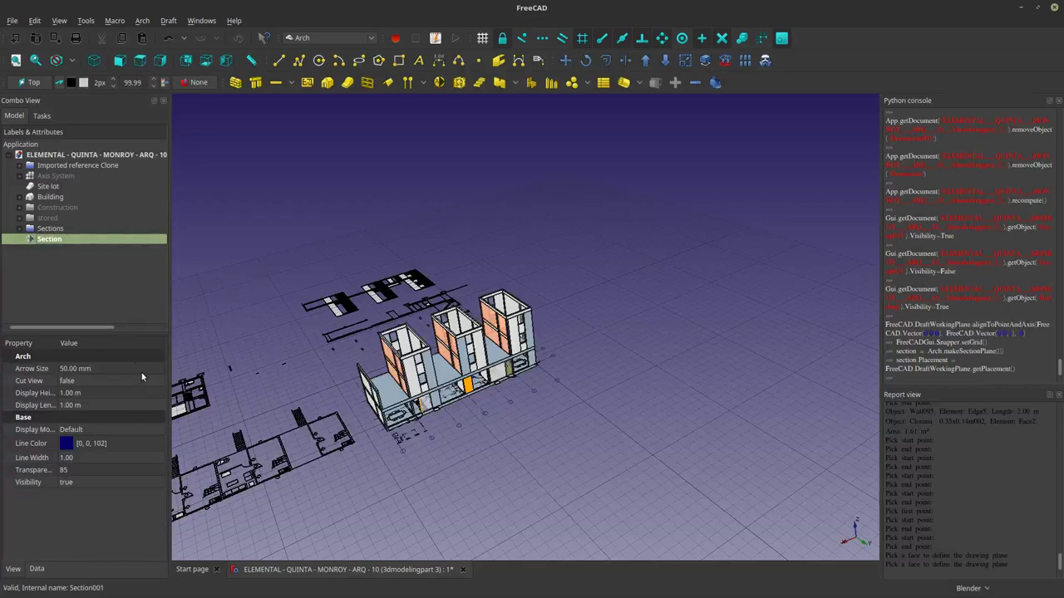
left_click(102, 394)
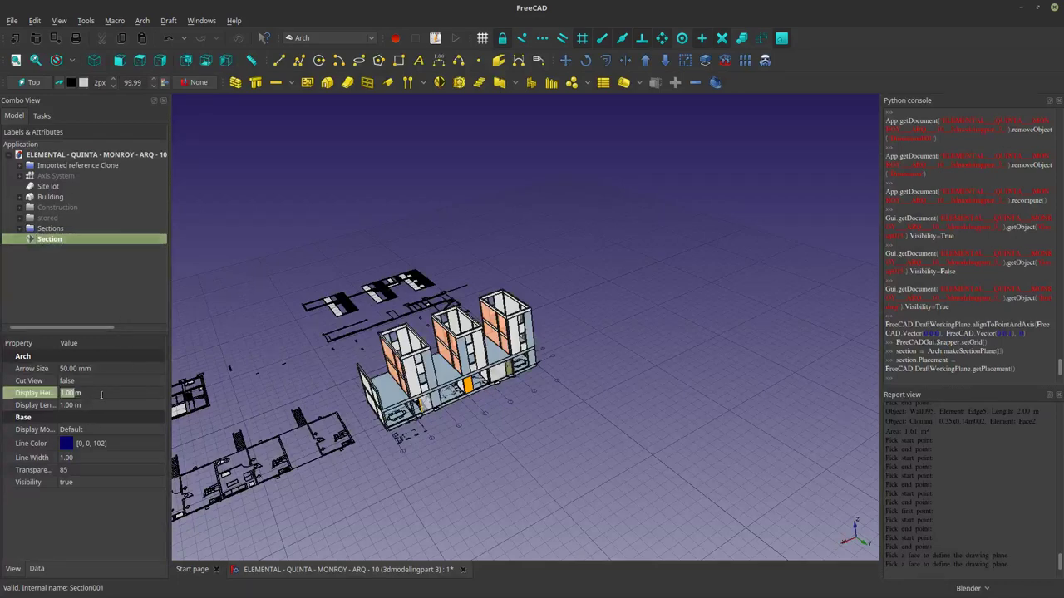
scroll(101, 394, "up", 9)
middle_click_drag(445, 399, 587, 479)
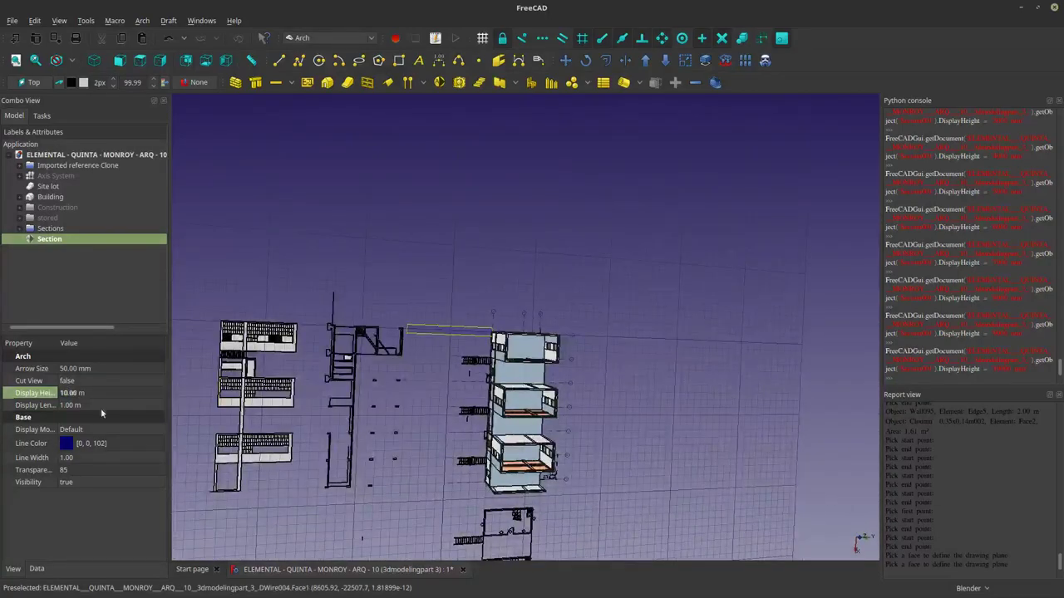
middle_click_drag(596, 359, 565, 366)
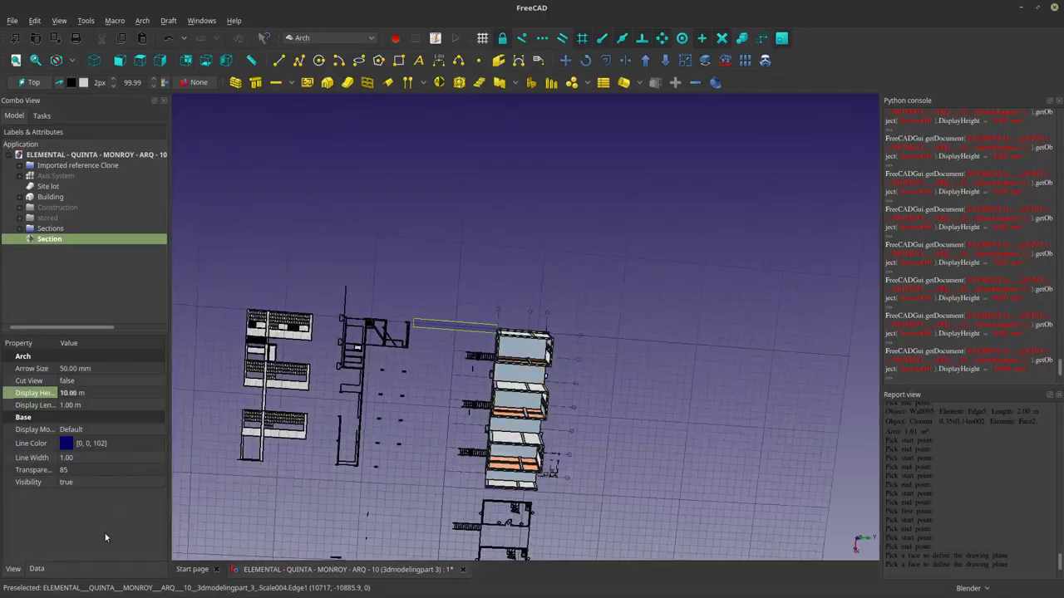
Move the section plane over the building's depth by setting its placement's y position to 8 m.
left_click(36, 568)
left_click(14, 407)
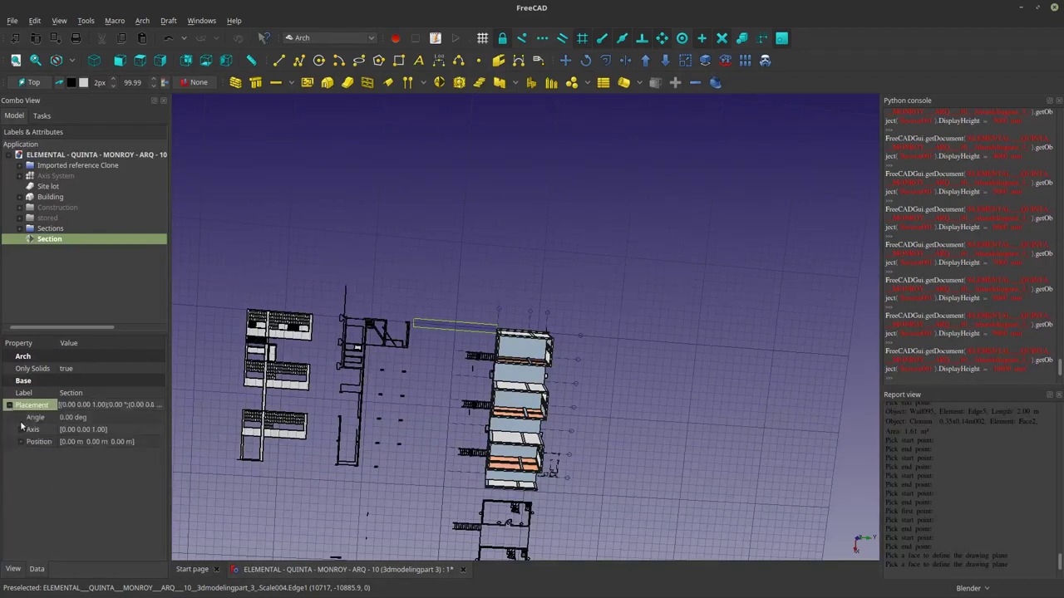
left_click(21, 442)
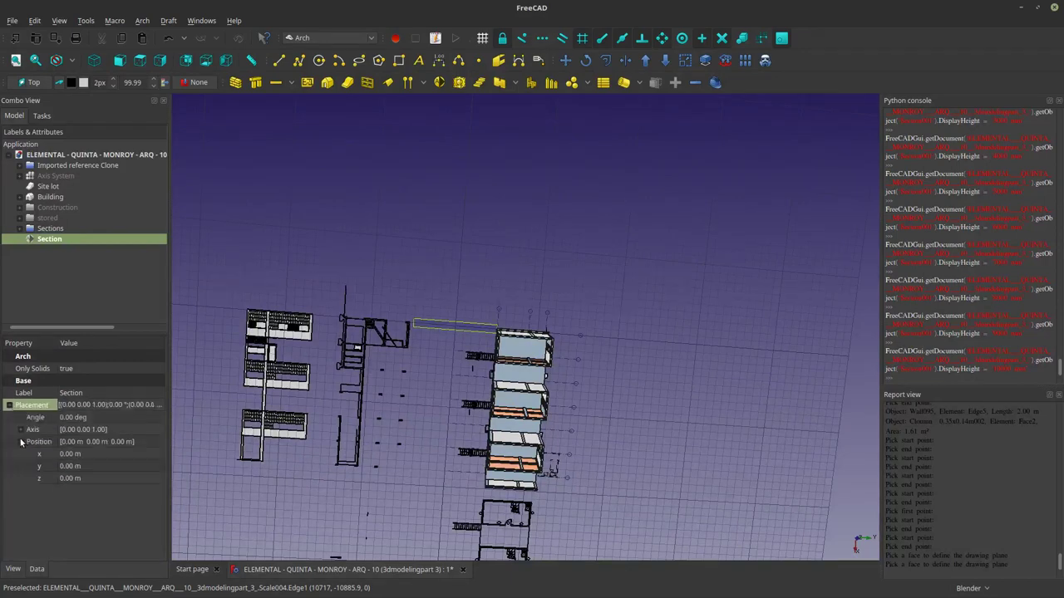
left_click(111, 470)
left_click(114, 467)
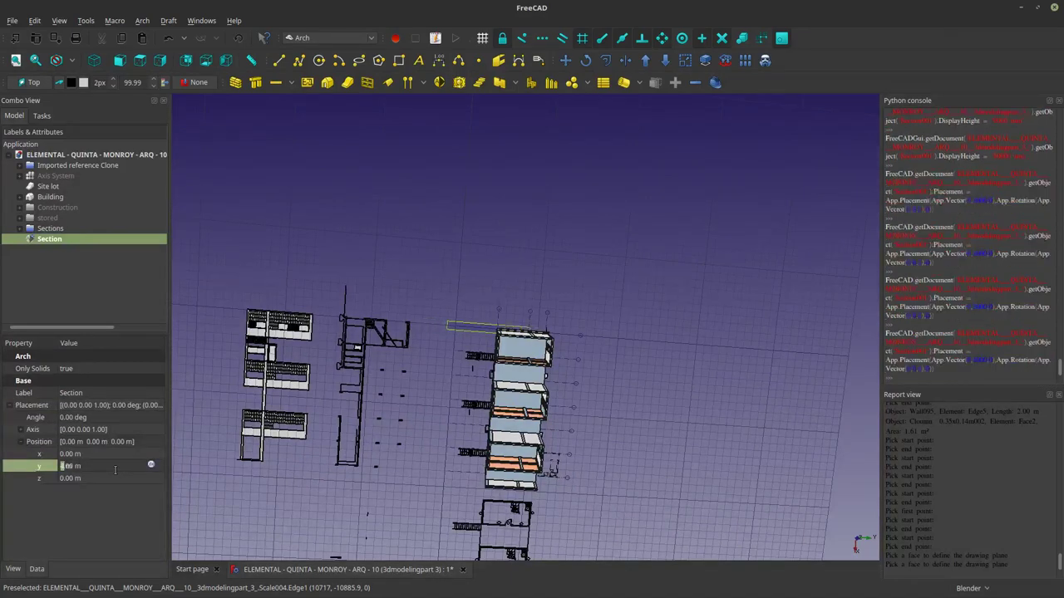
scroll(115, 470, "up", 4)
scroll(598, 368, "up", 2)
middle_click_drag(598, 369, 614, 340)
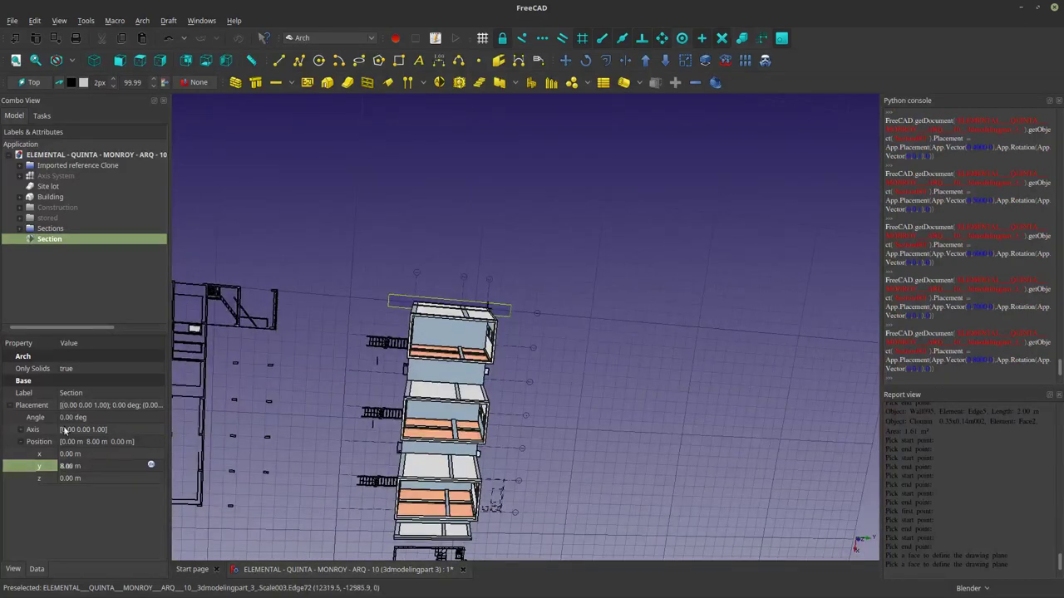
Set the section plane's display length to 20 m.
left_click(13, 568)
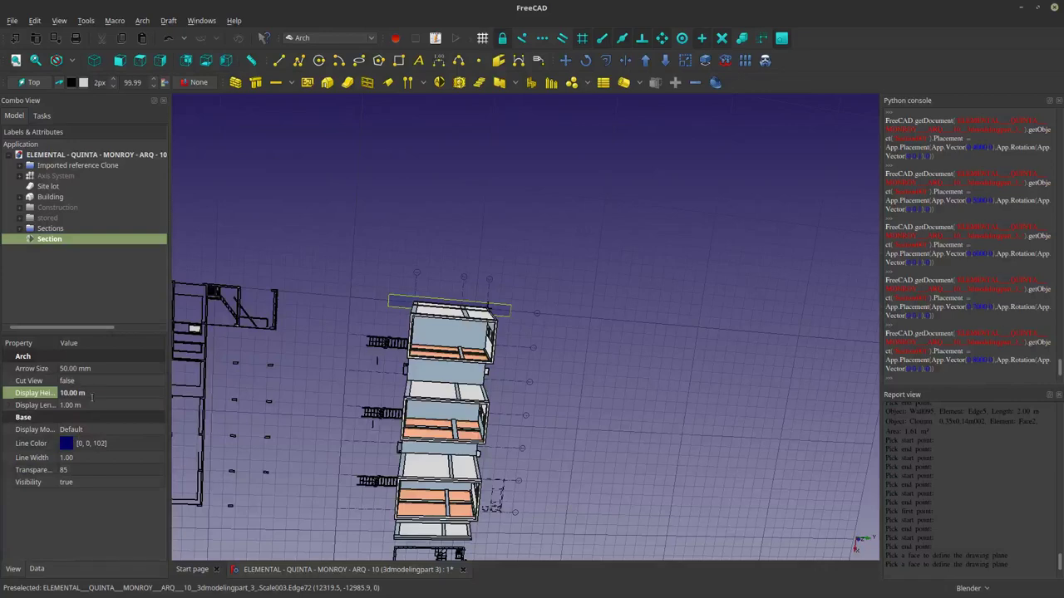
left_click(96, 407)
scroll(97, 406, "up", 6)
scroll(597, 274, "up", 3)
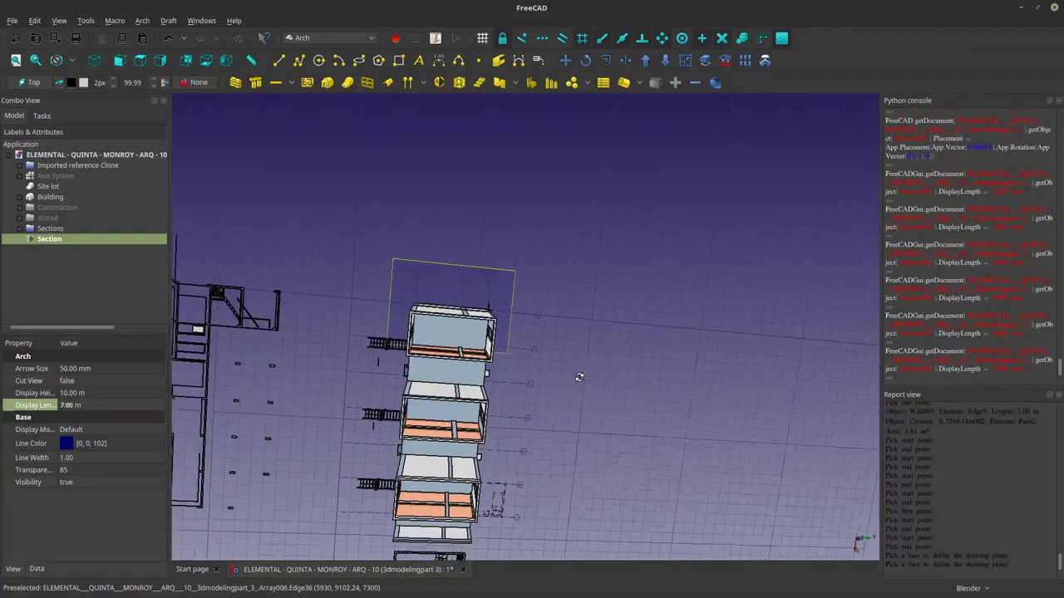
scroll(597, 274, "down", 3)
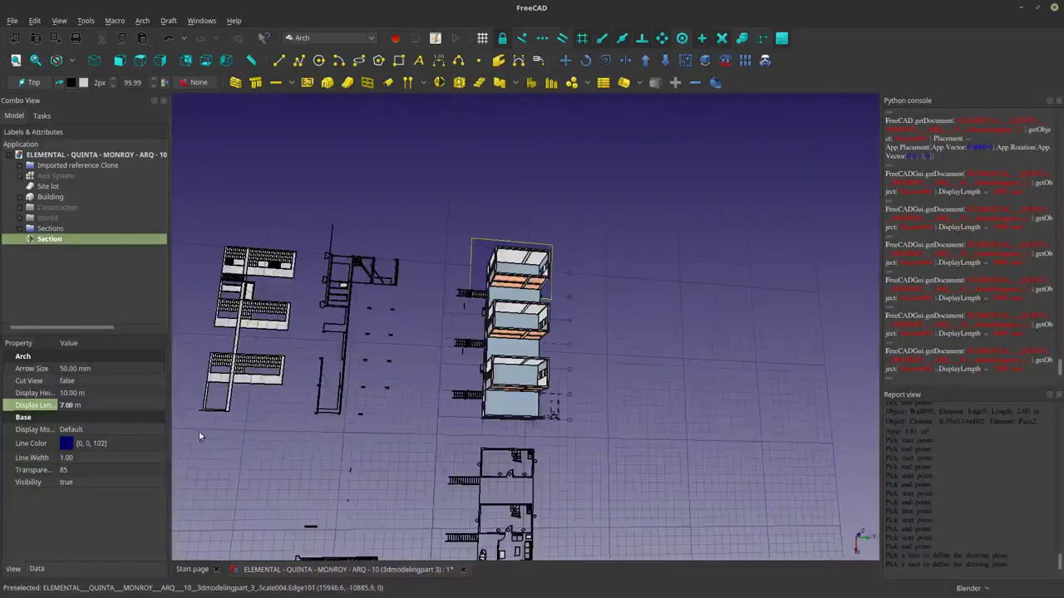
scroll(126, 407, "up", 10)
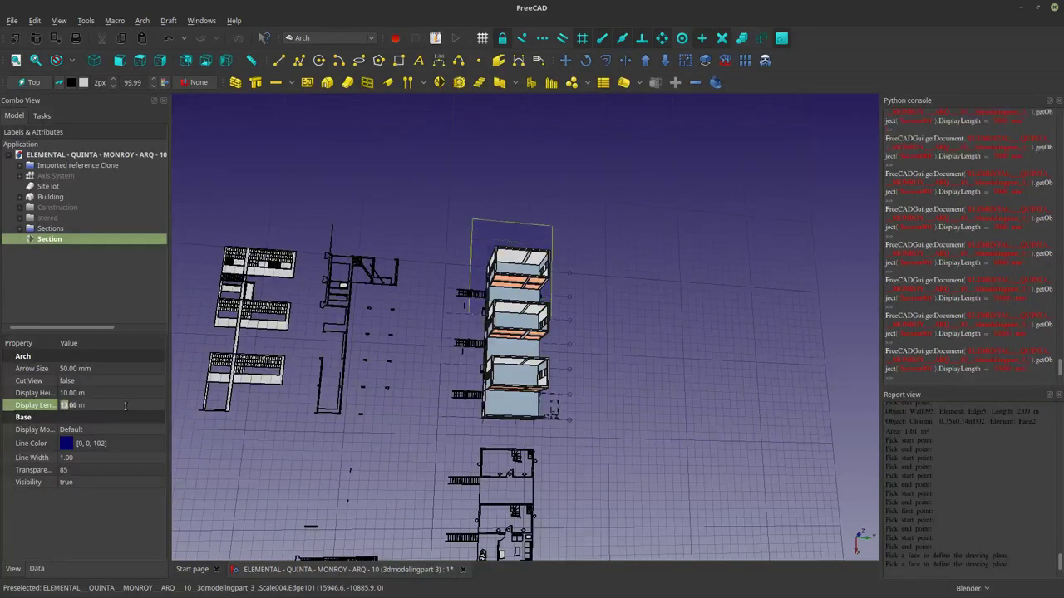
middle_click_drag(249, 357, 763, 322)
scroll(603, 385, "up", 4)
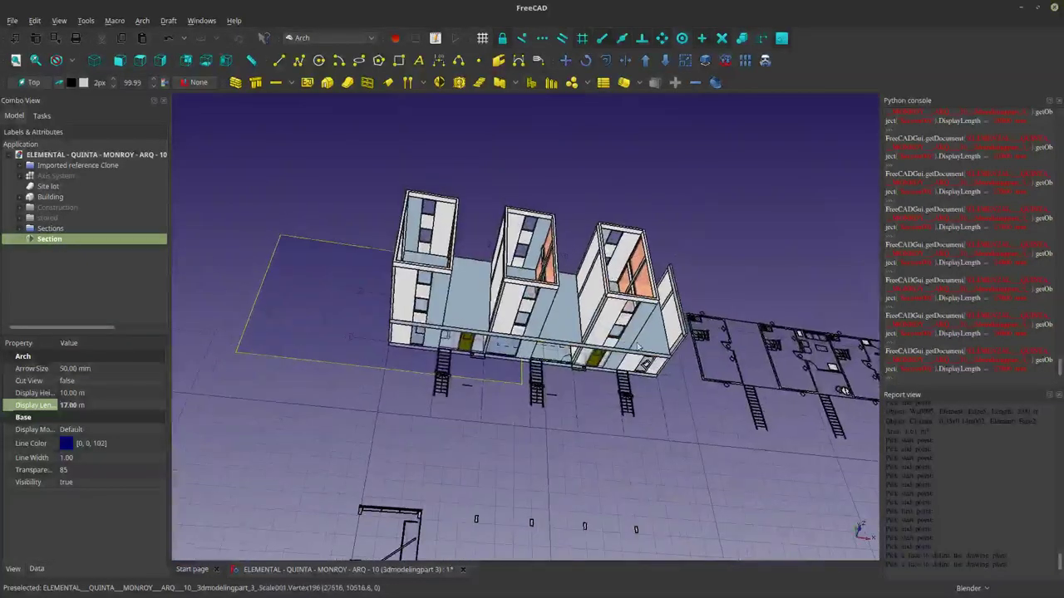
scroll(97, 405, "up", 3)
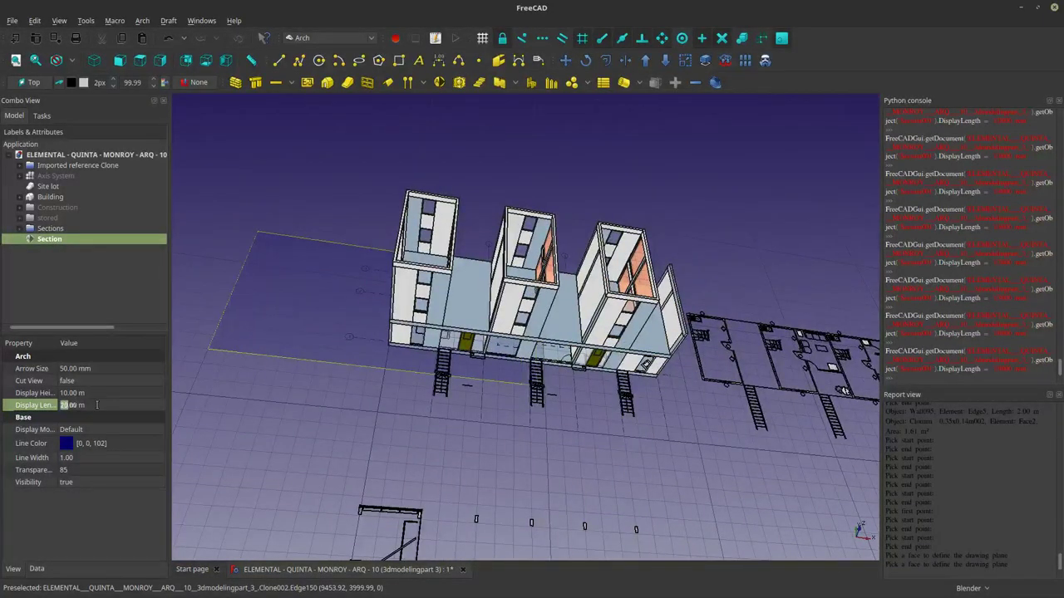
left_click(400, 433)
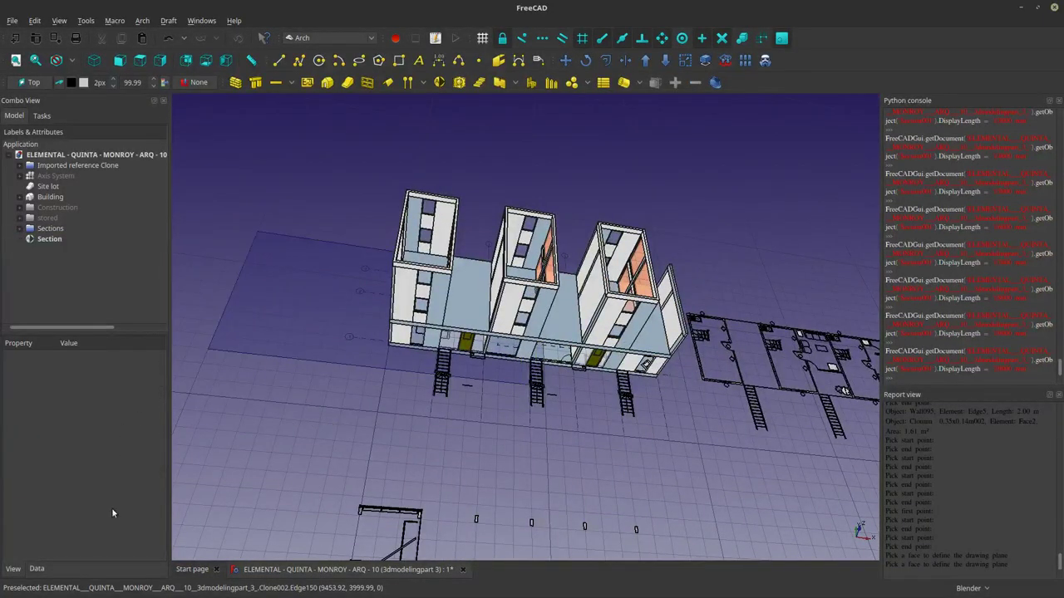
Set the section plane's x position to 9 m so that it spans the whole building.
left_click(38, 239)
left_click(37, 569)
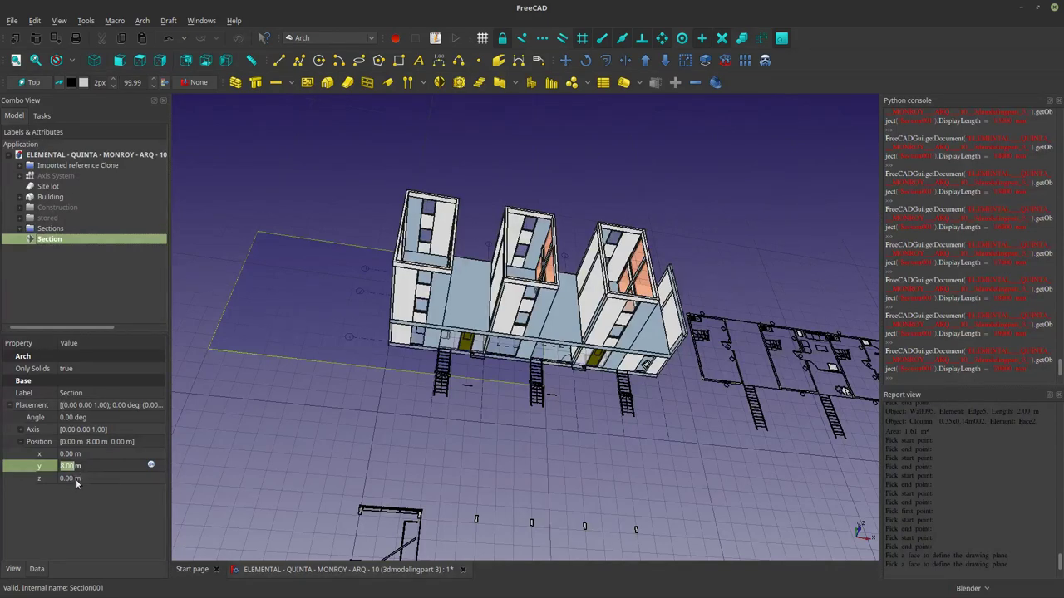
left_click(92, 455)
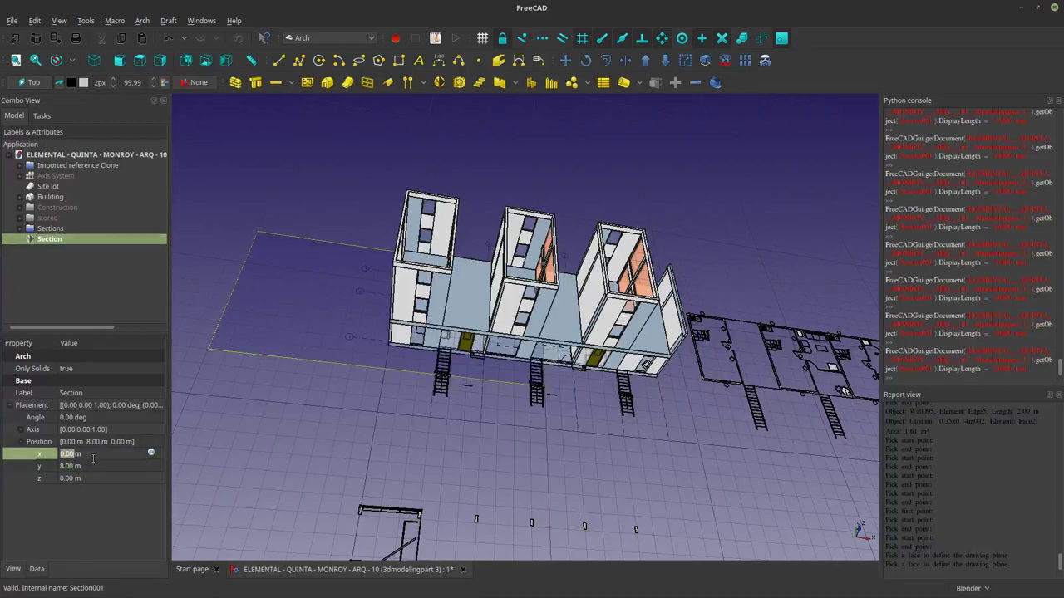
scroll(92, 457, "up", 6)
scroll(93, 457, "up", 4)
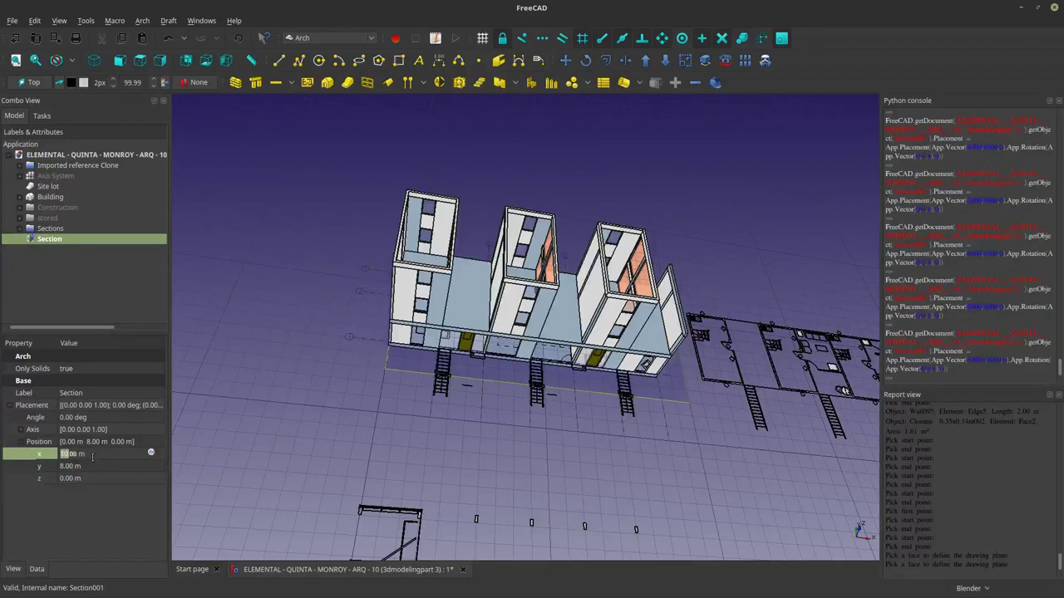
scroll(93, 457, "down", 1)
middle_click_drag(615, 474, 574, 437)
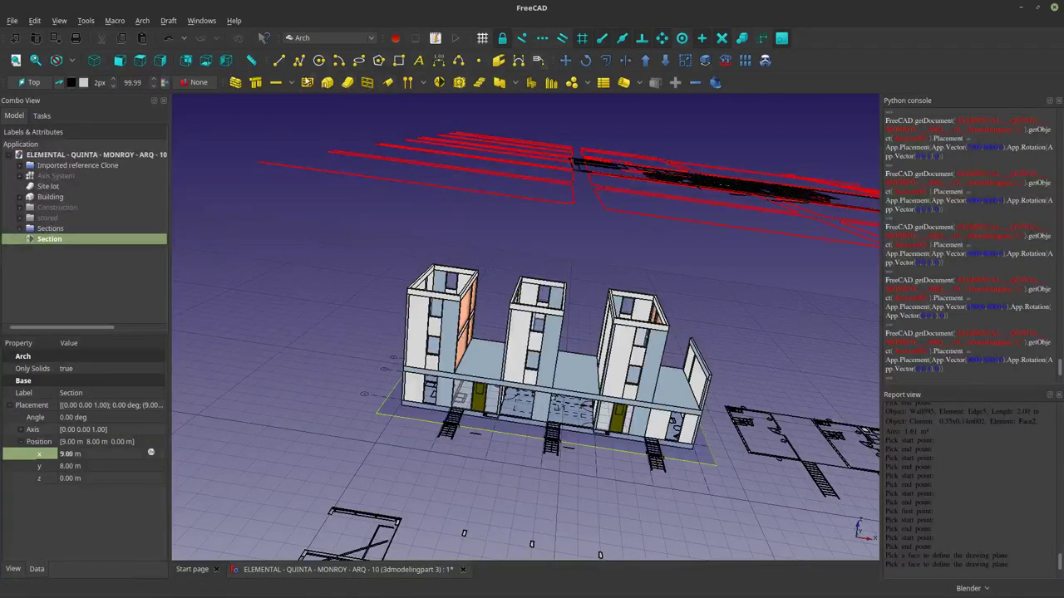
Raise the section plane to cut through the ground floor by setting its z position to 1.5 m.
left_click(117, 63)
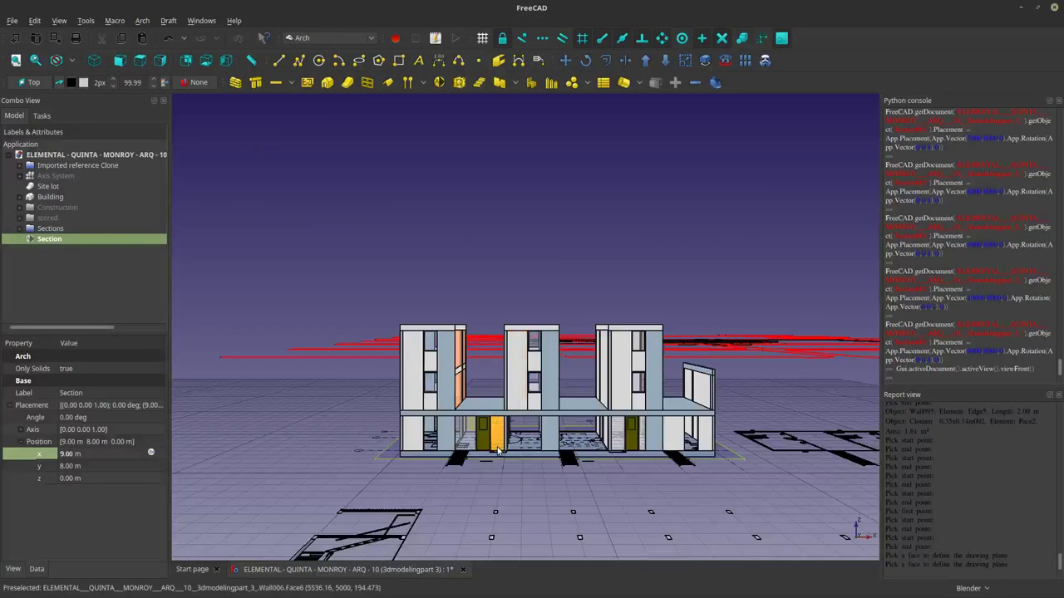
scroll(499, 440, "up", 2)
left_click(86, 478)
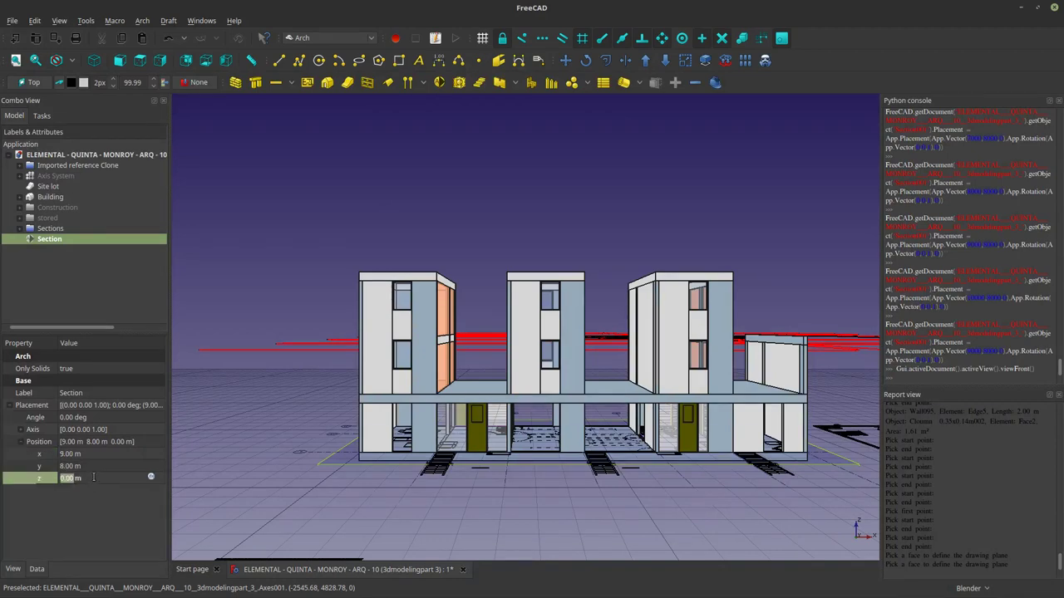
type("8")
type("2")
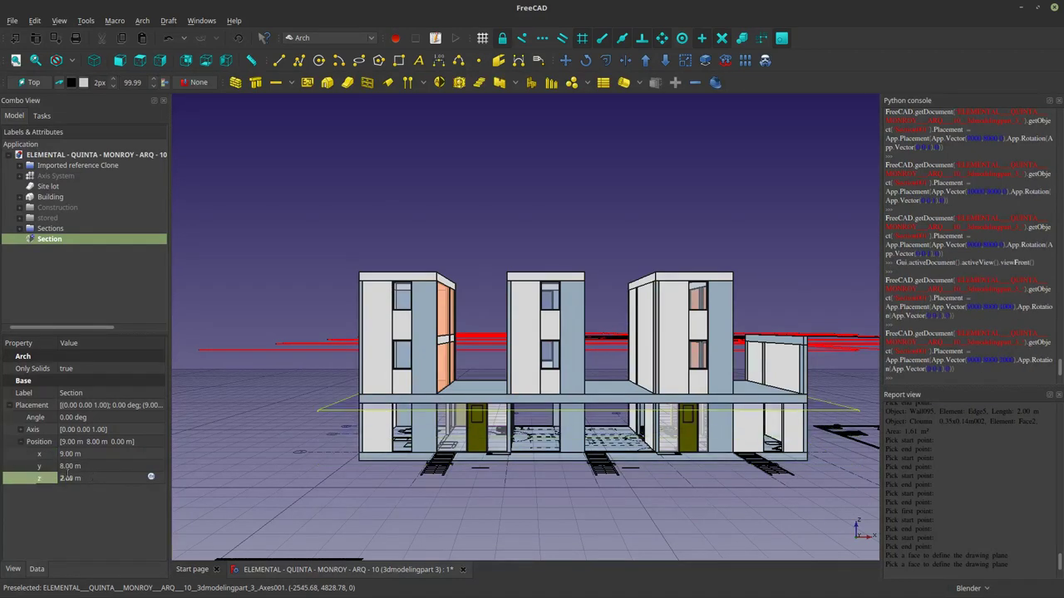
type("1.5")
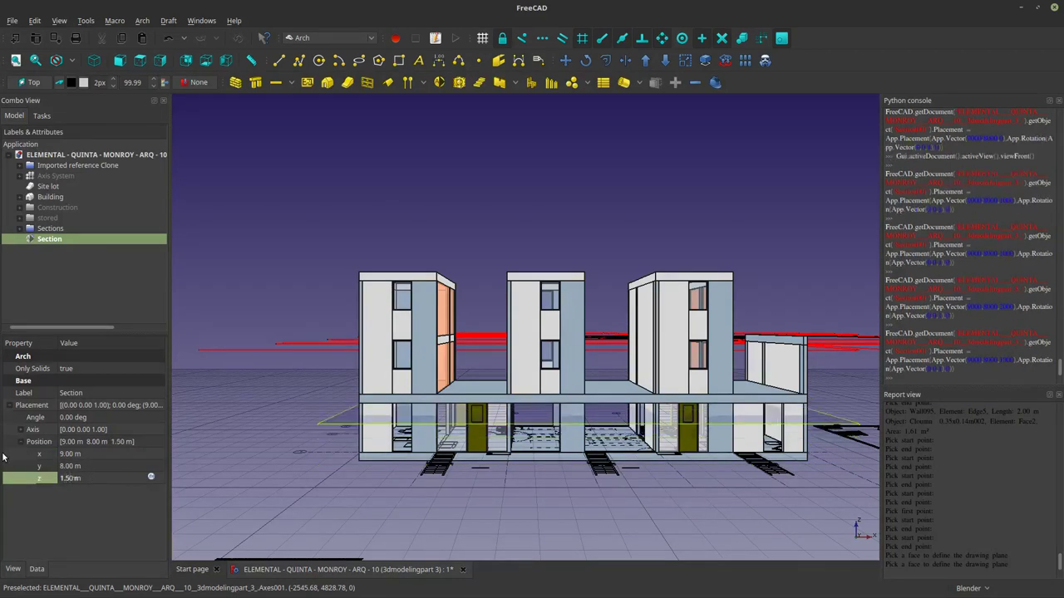
left_click(279, 465)
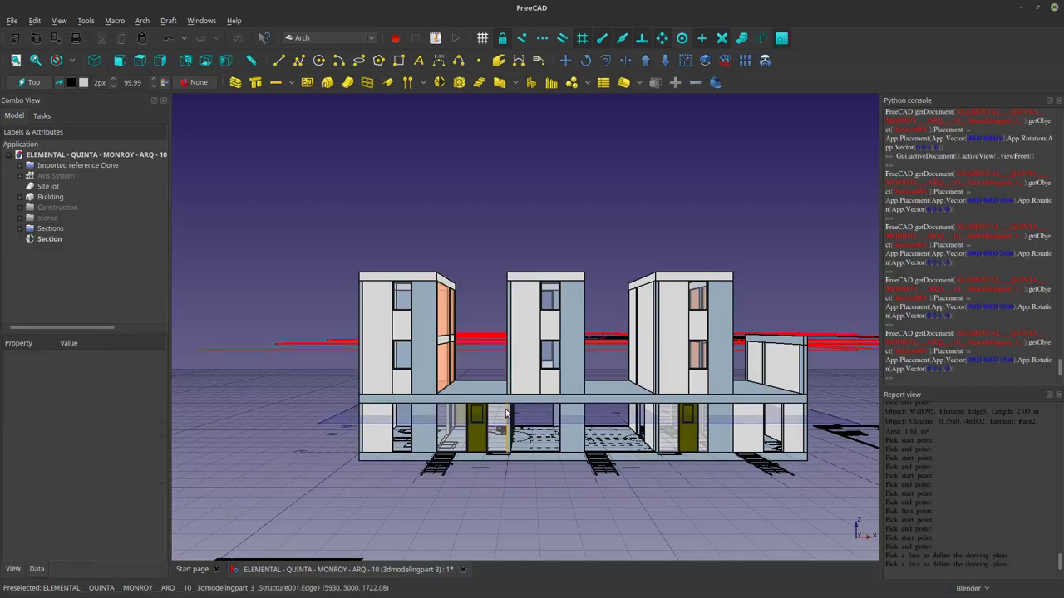
Set the section plane's arrow size to 0.10 m.
middle_click_drag(518, 427, 354, 380)
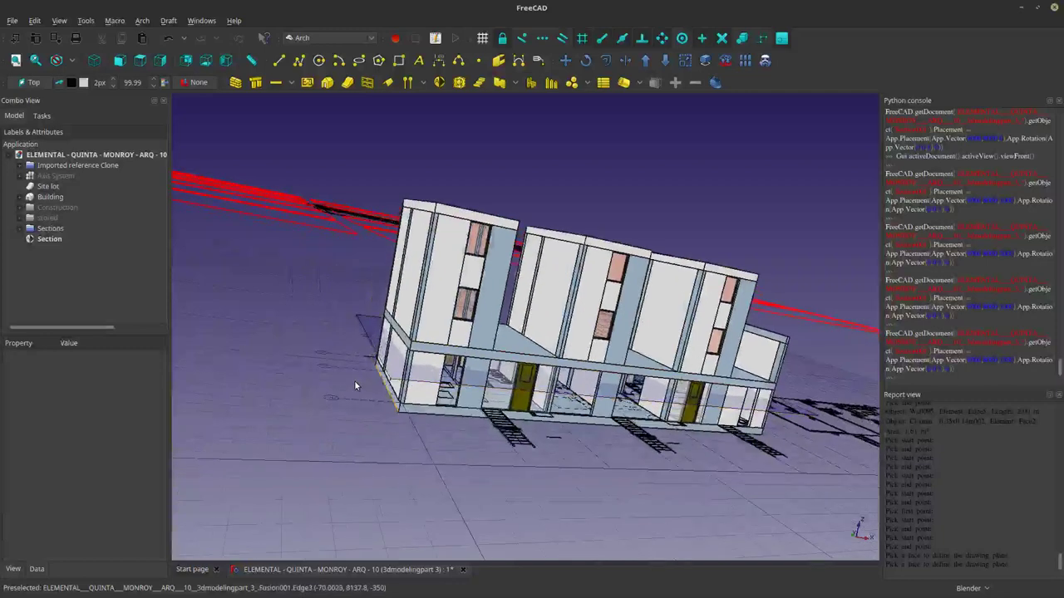
scroll(354, 380, "up", 3)
left_click(58, 242)
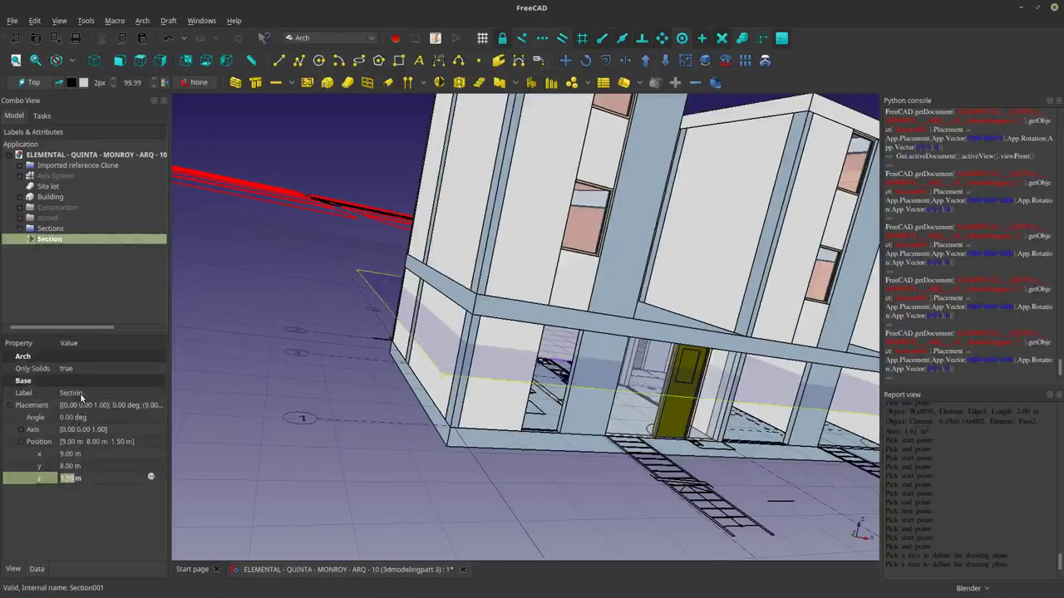
left_click(13, 569)
left_click(38, 571)
left_click(23, 574)
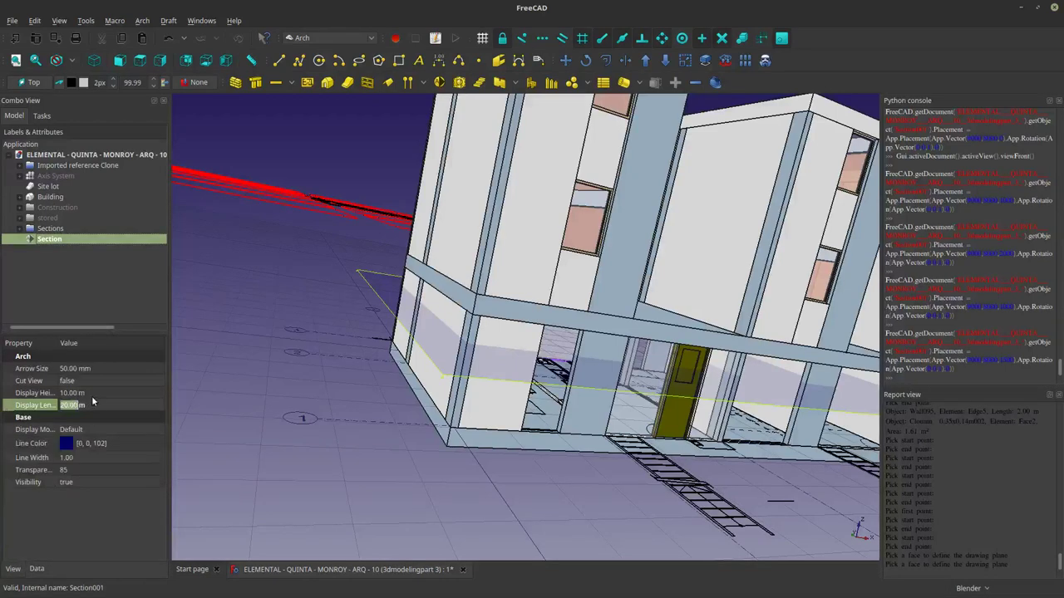
left_click(98, 369)
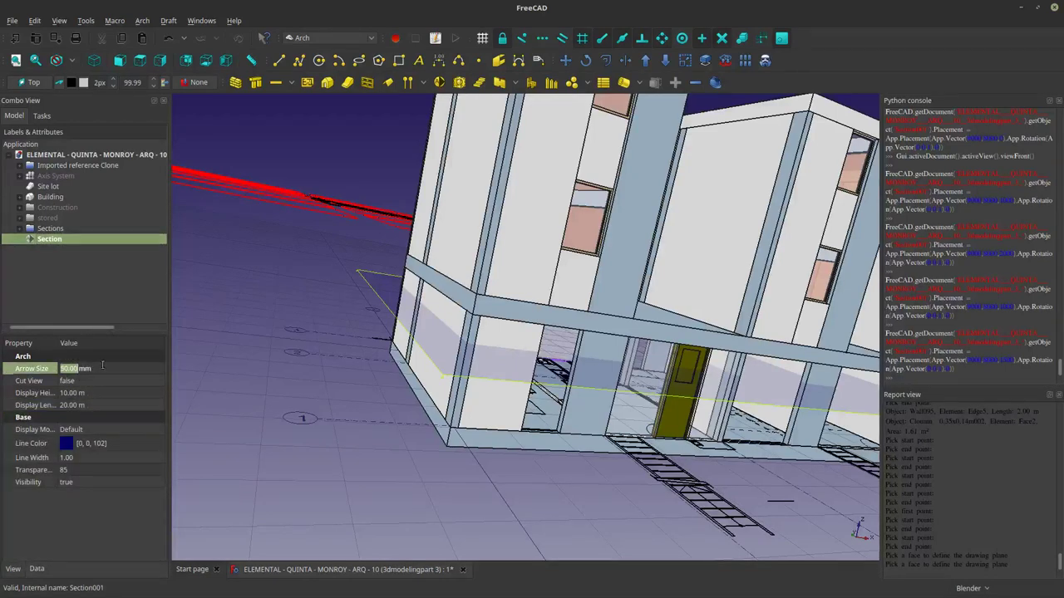
type("9")
type("10")
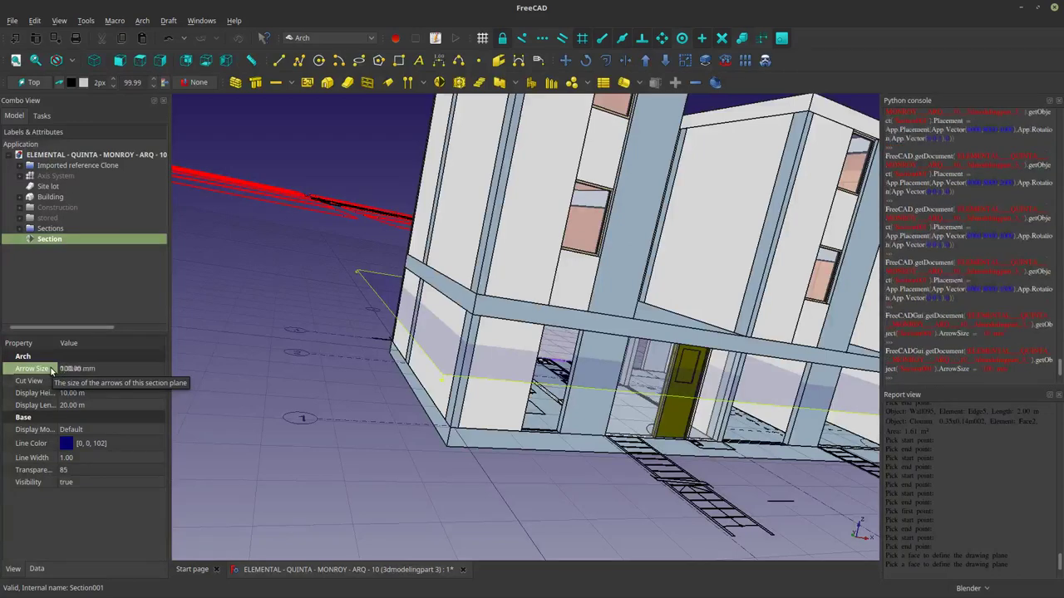
left_click(107, 382)
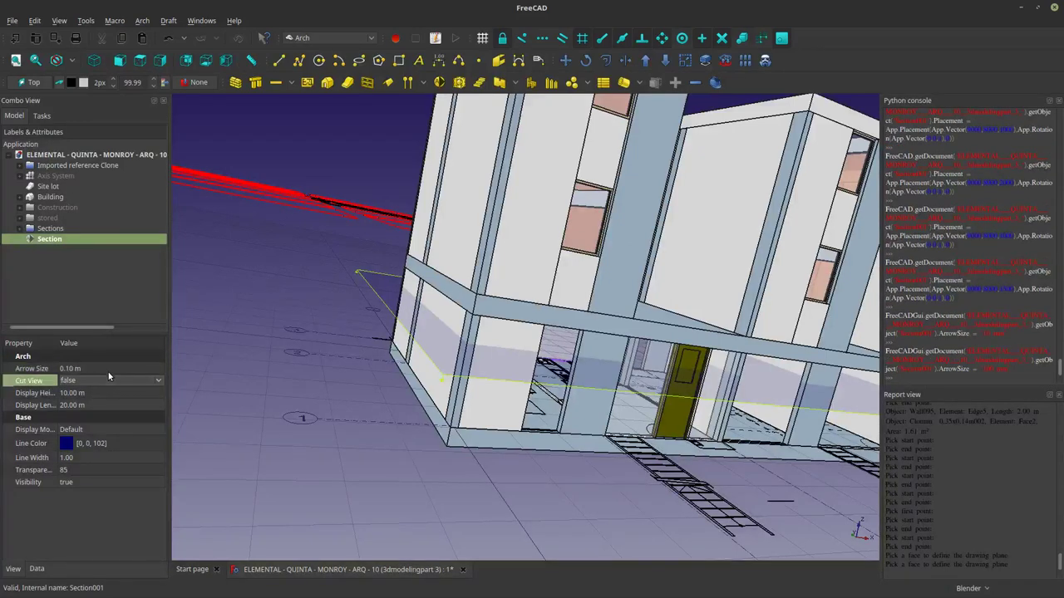
Enlarge the new section plane's direction arrows by setting its arrow size to 1.00 m.
left_click(109, 368)
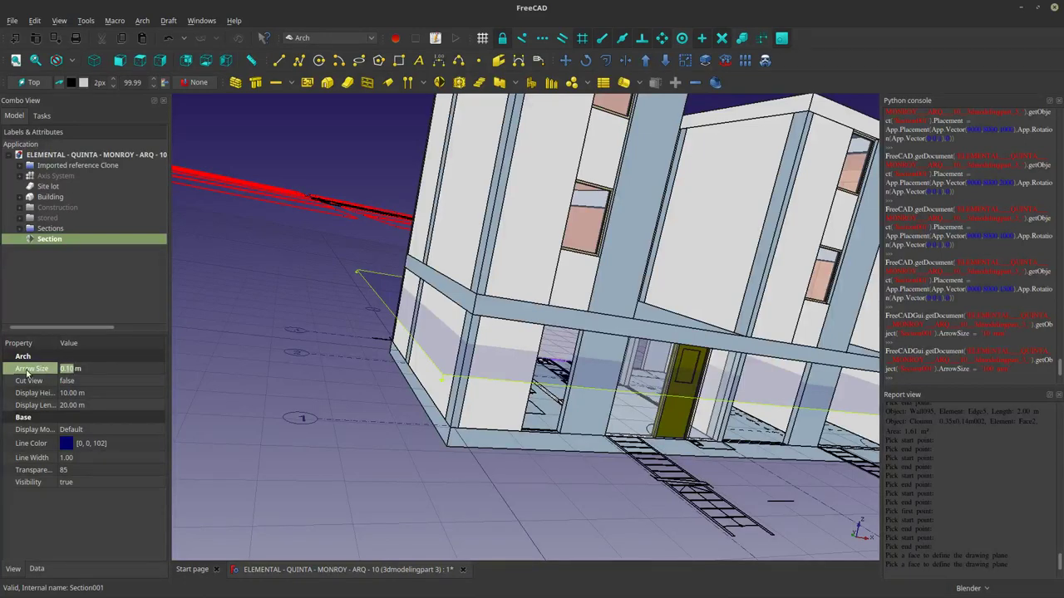
type("1.")
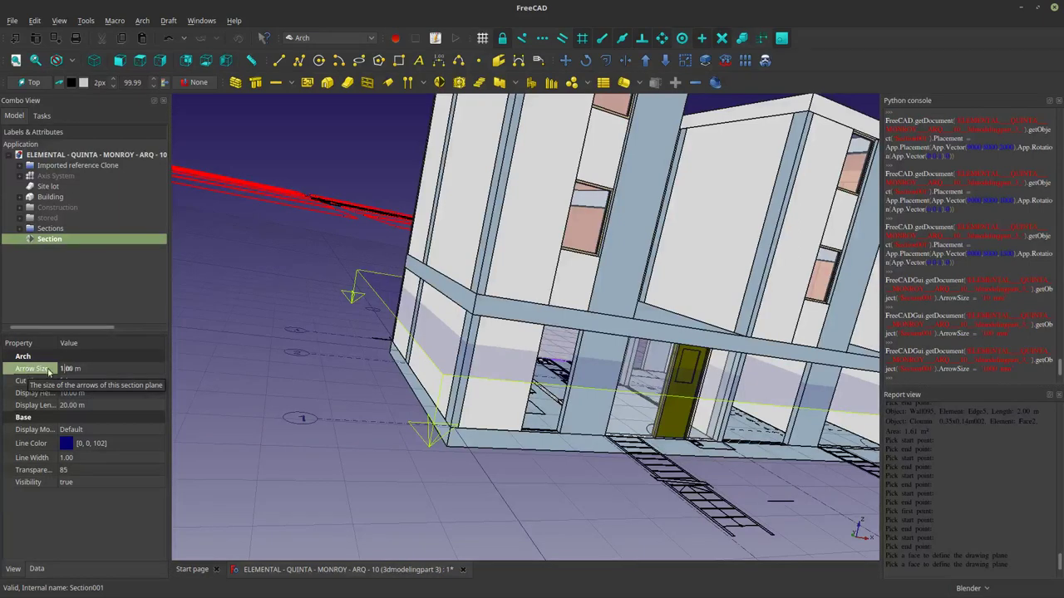
left_click(94, 381)
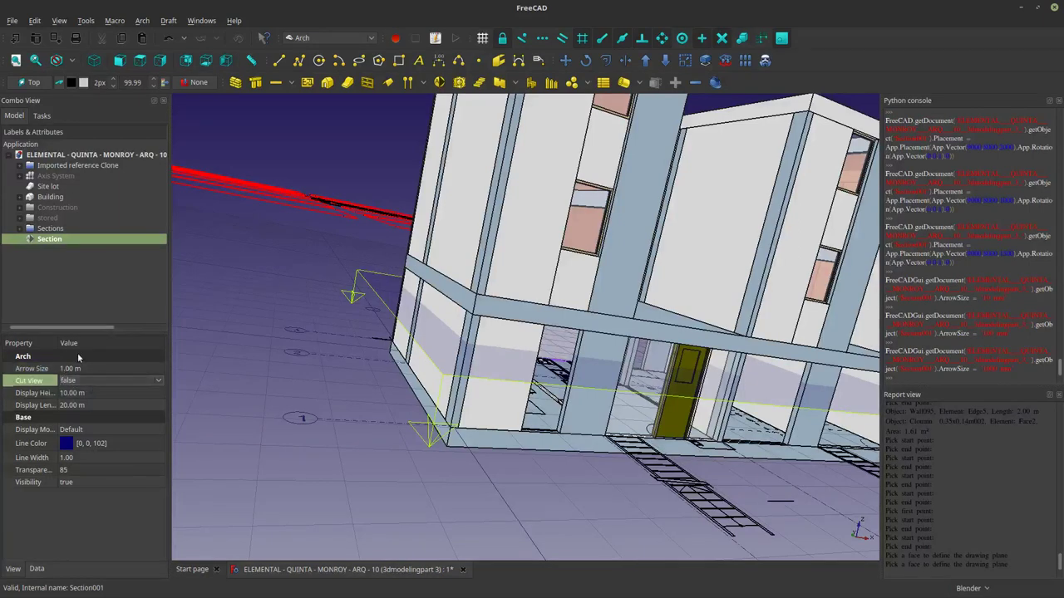
Expand the Sections group and make the Section - general modeling plane visible to compare it with the new plane.
double_click(51, 229)
left_click(58, 239)
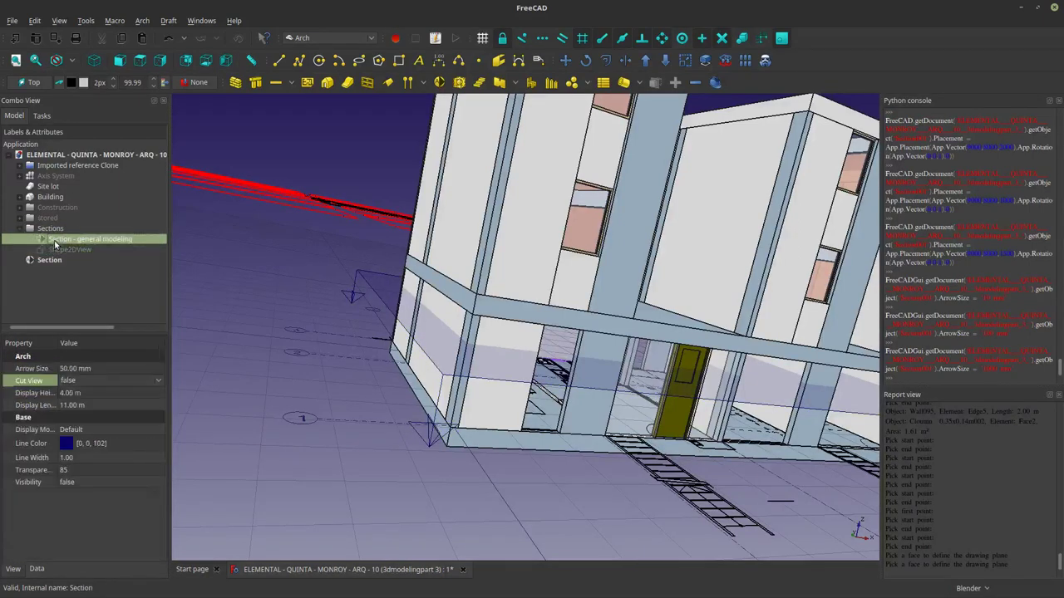
scroll(323, 352, "down", 5)
key("space")
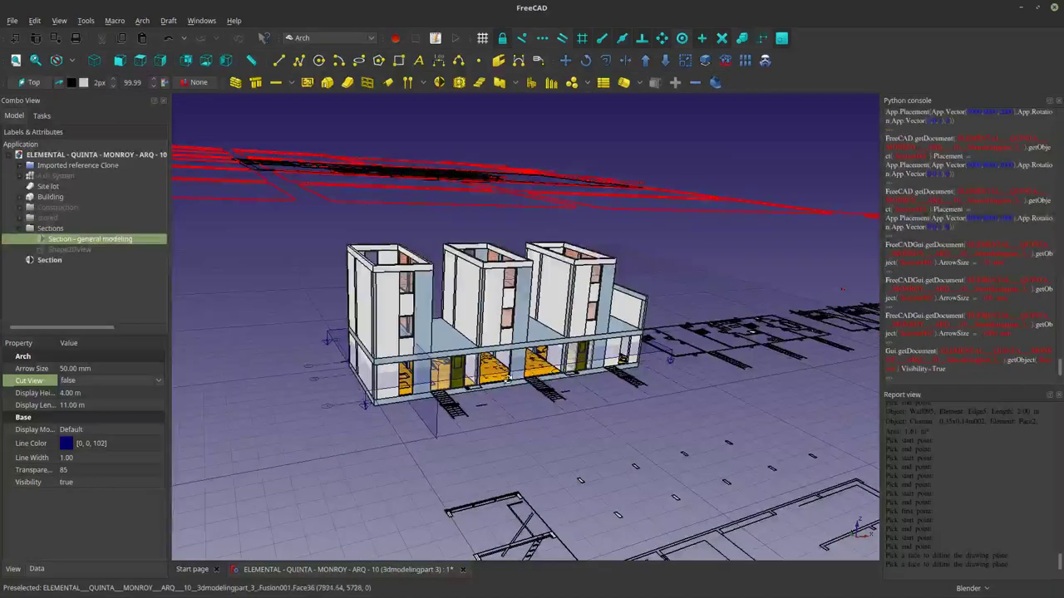
middle_click_drag(451, 392, 535, 384)
key("space")
key("space")
middle_click_drag(401, 337, 427, 367)
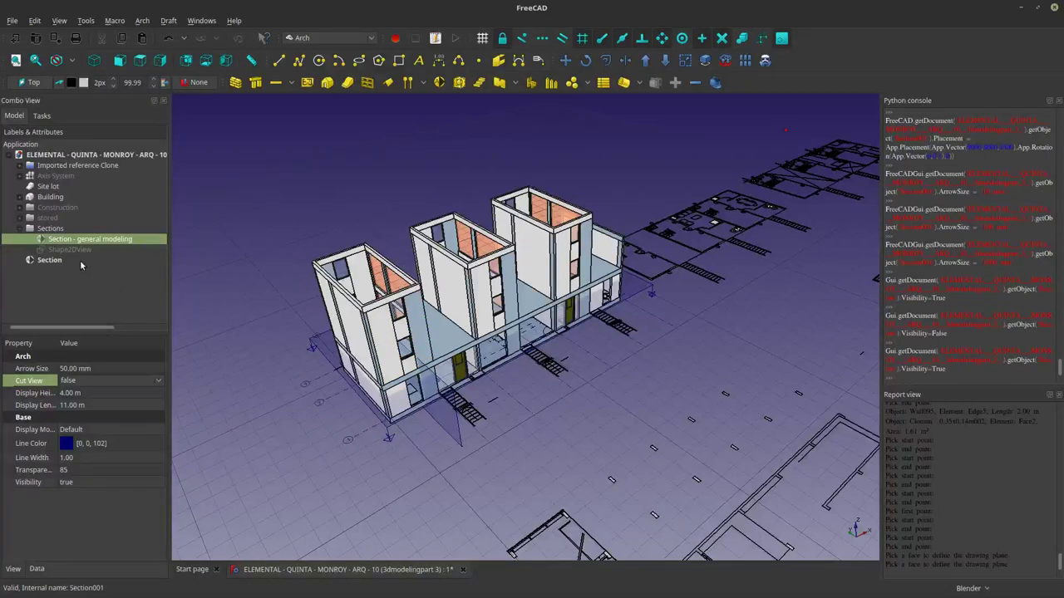
Rename the new horizontal section plane as Section Floor Plan Level 1.
left_click(45, 260)
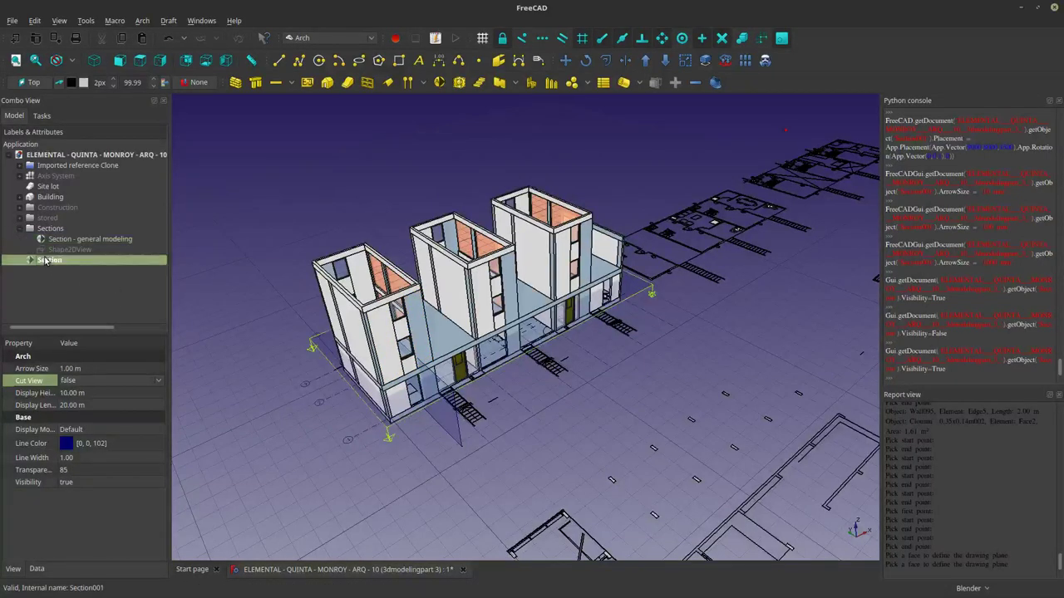
right_click(46, 257)
left_click(30, 295)
right_click(56, 265)
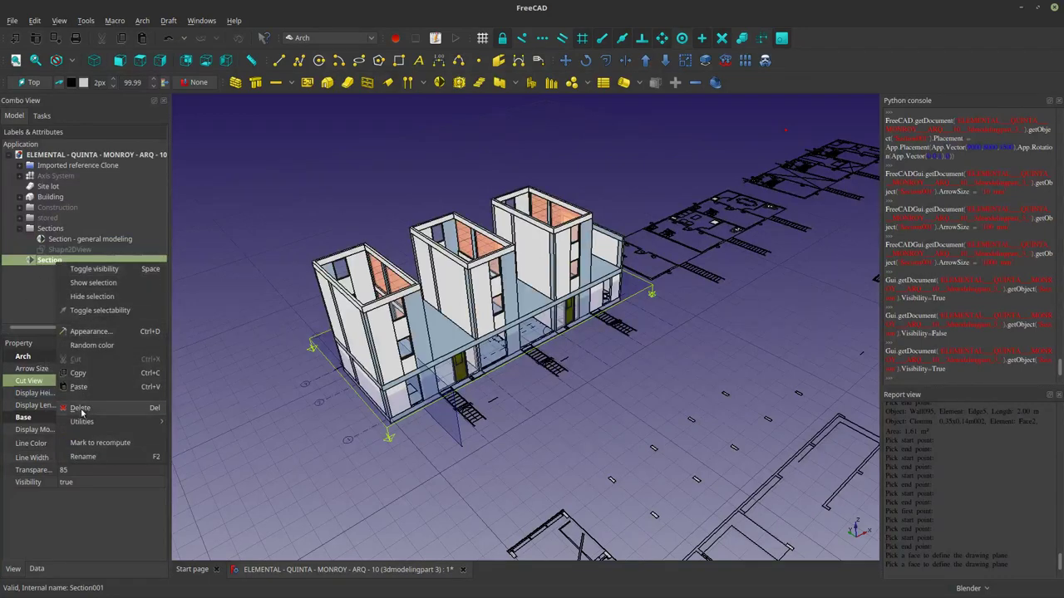
left_click(83, 457)
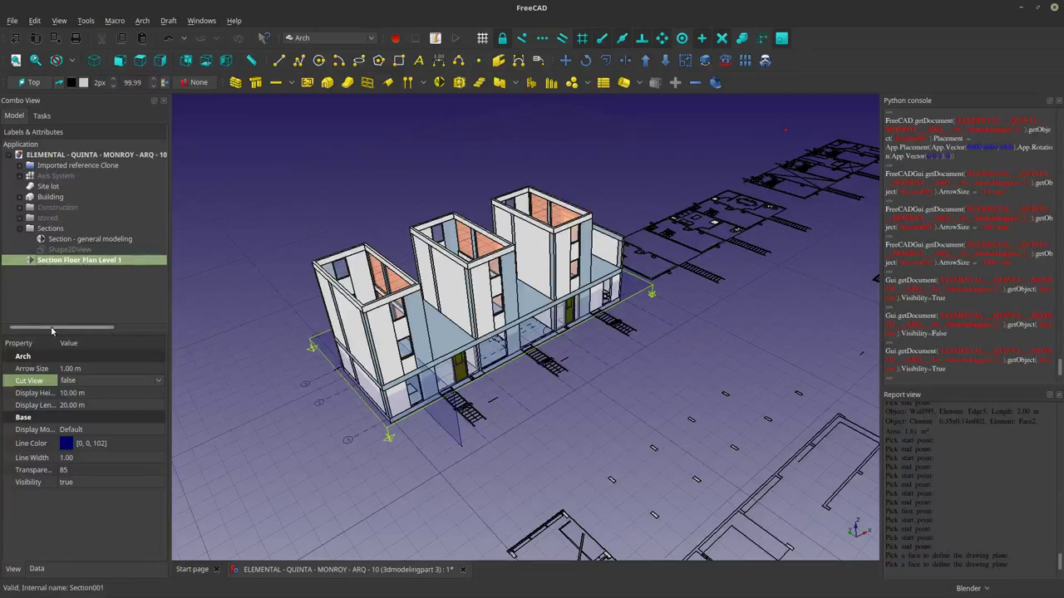
Duplicate the Section Floor Plan Level 1 plane by copying and pasting it within the model tree.
middle_click_drag(423, 381, 420, 353)
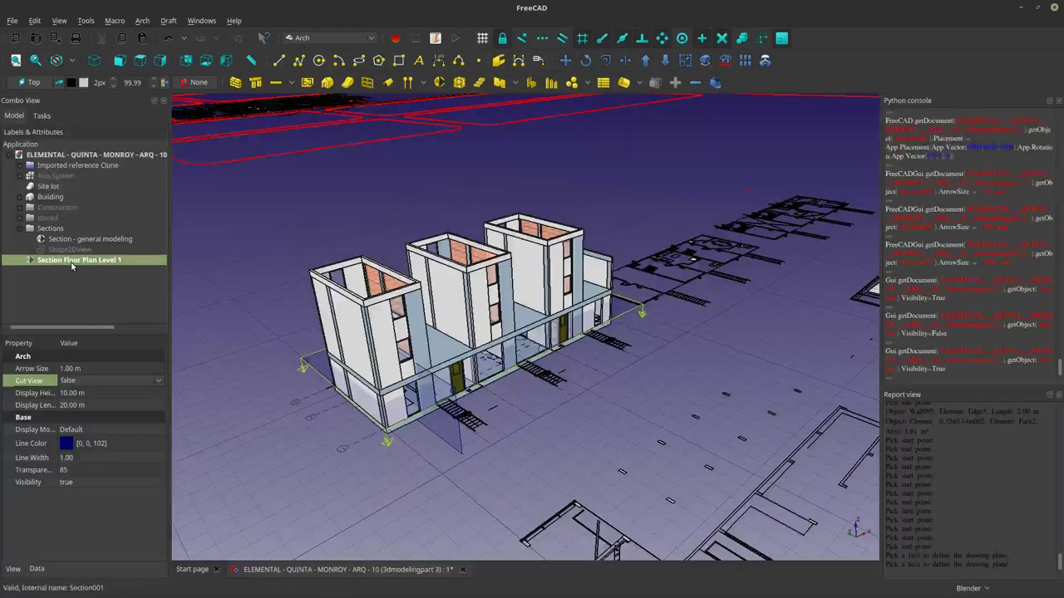
right_click(72, 263)
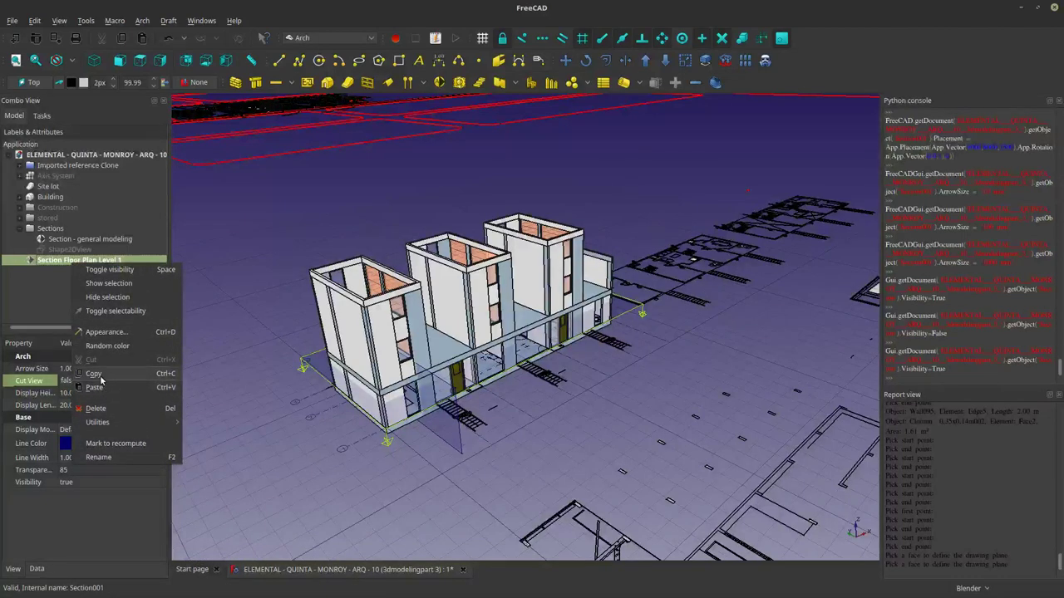
left_click(100, 379)
right_click(84, 297)
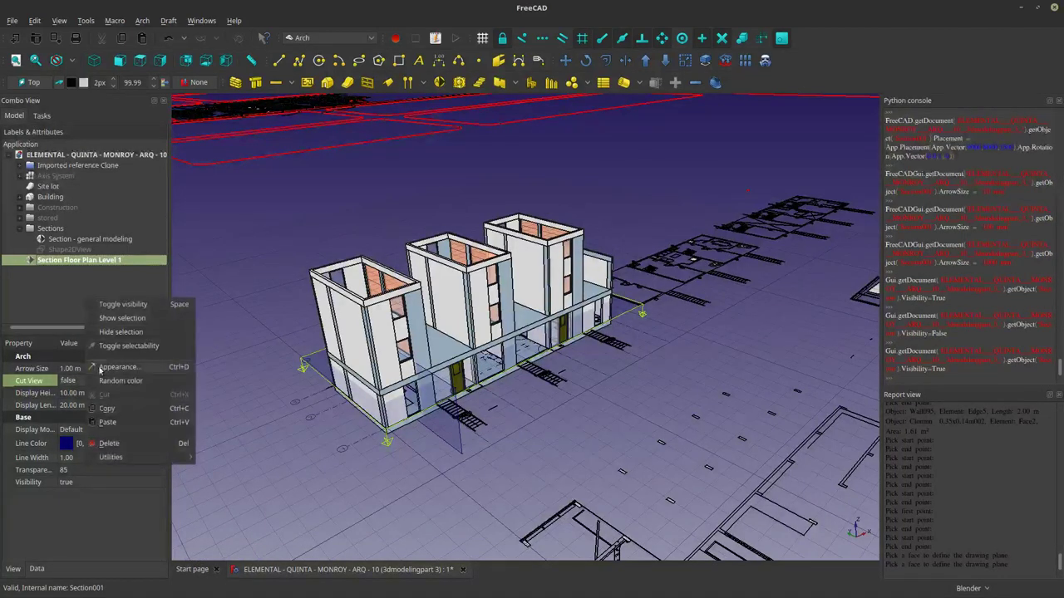
left_click(103, 422)
left_click(63, 282)
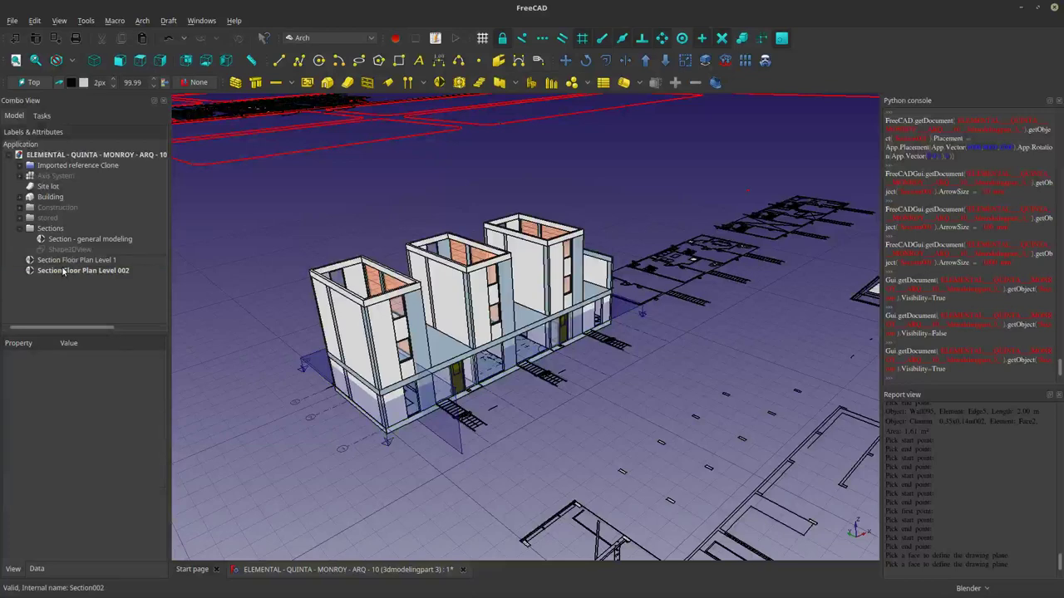
Hide the original Section Floor Plan Level 1 plane and toggle its copy off and back on, leaving the copy shown.
left_click(62, 263)
key("space")
left_click(70, 273)
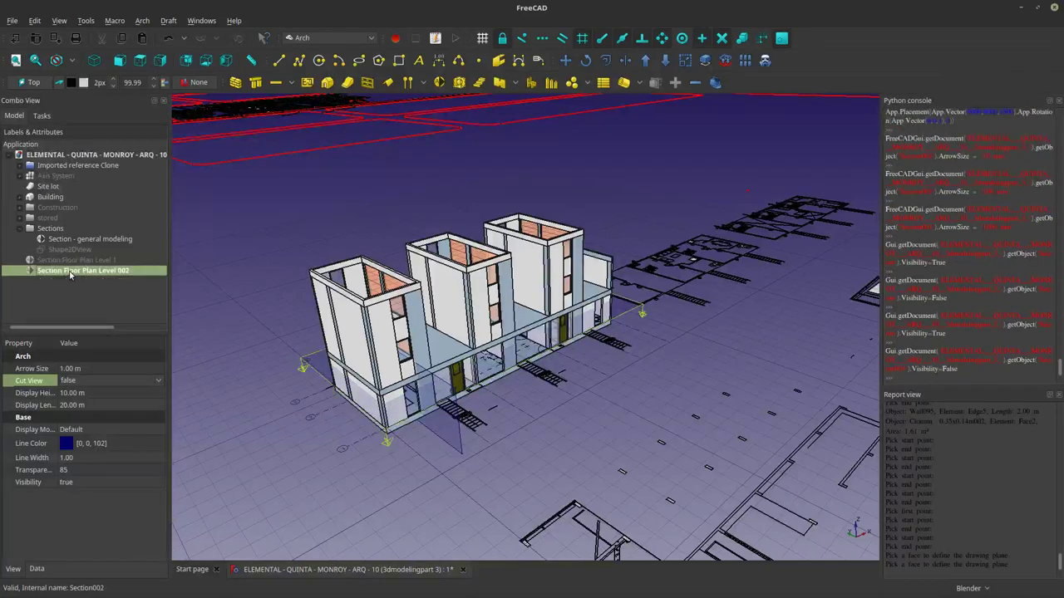
key("space")
key("space")
Rename the duplicated floor plan section plane for level 2.
right_click(71, 273)
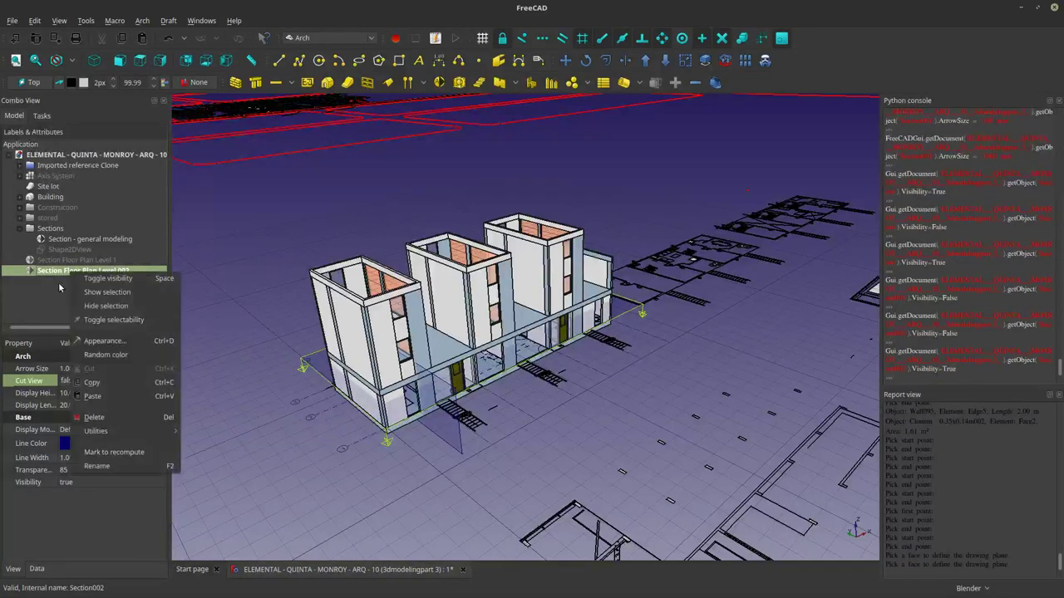
left_click(32, 300)
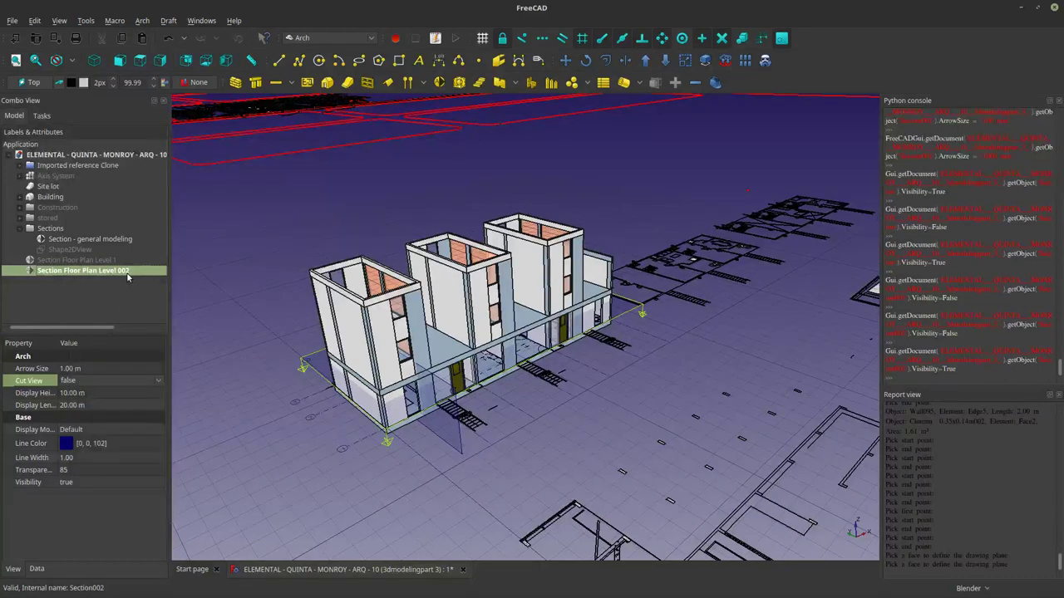
right_click(129, 273)
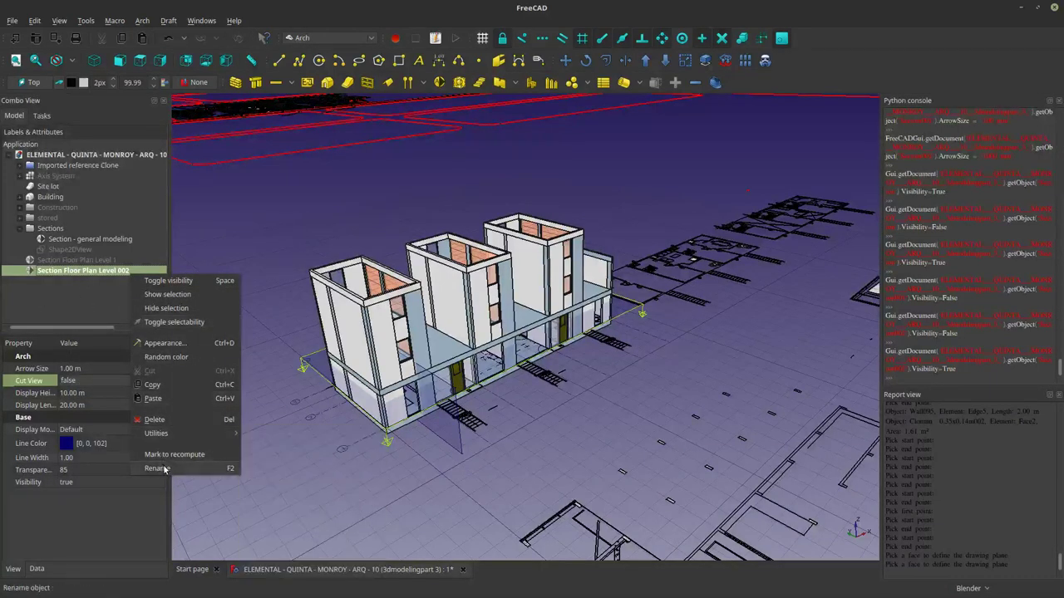
left_click(164, 467)
left_click(151, 270)
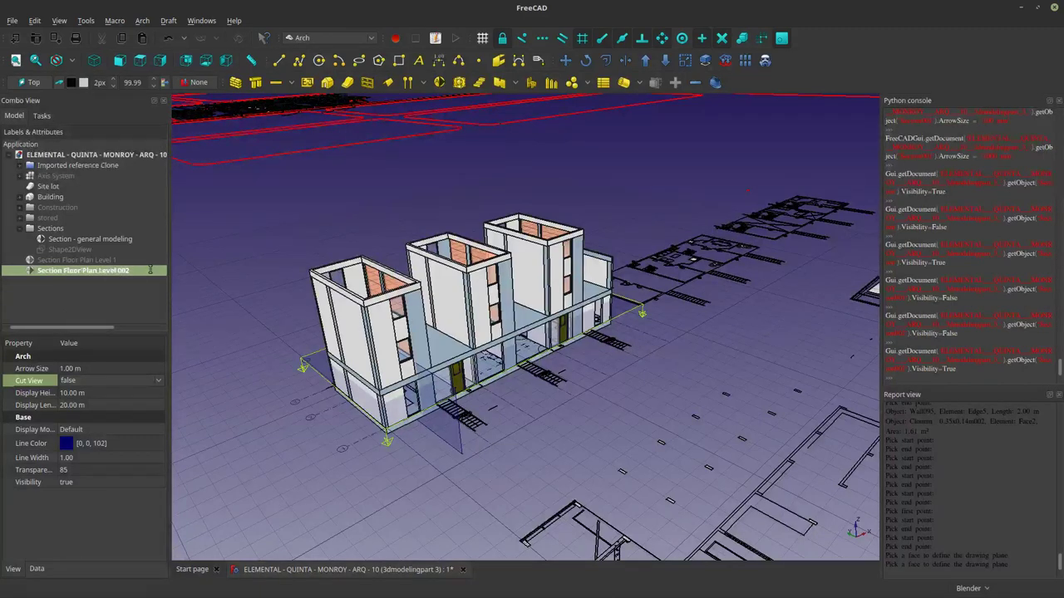
key("Return")
right_click(150, 271)
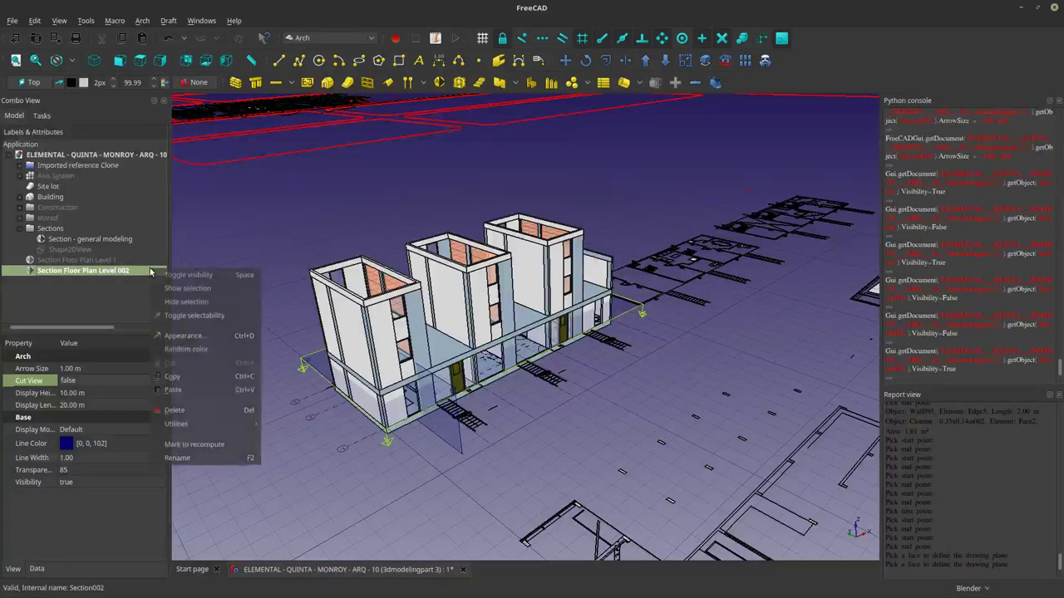
left_click(185, 458)
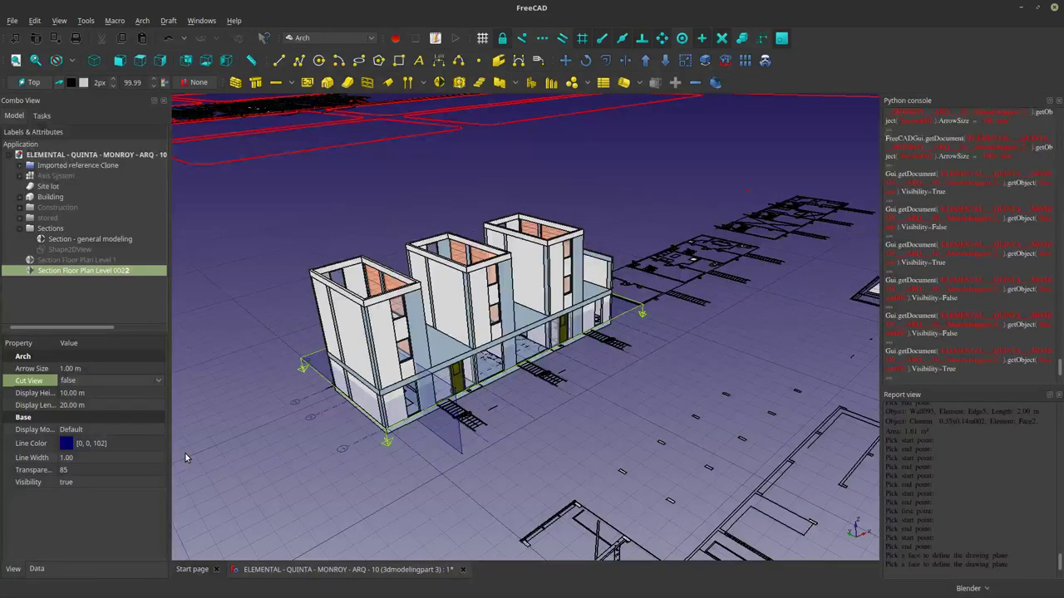
Rename the copied section plane as Section Floor Plan Level 002.
key("BackSpace")
key("Return")
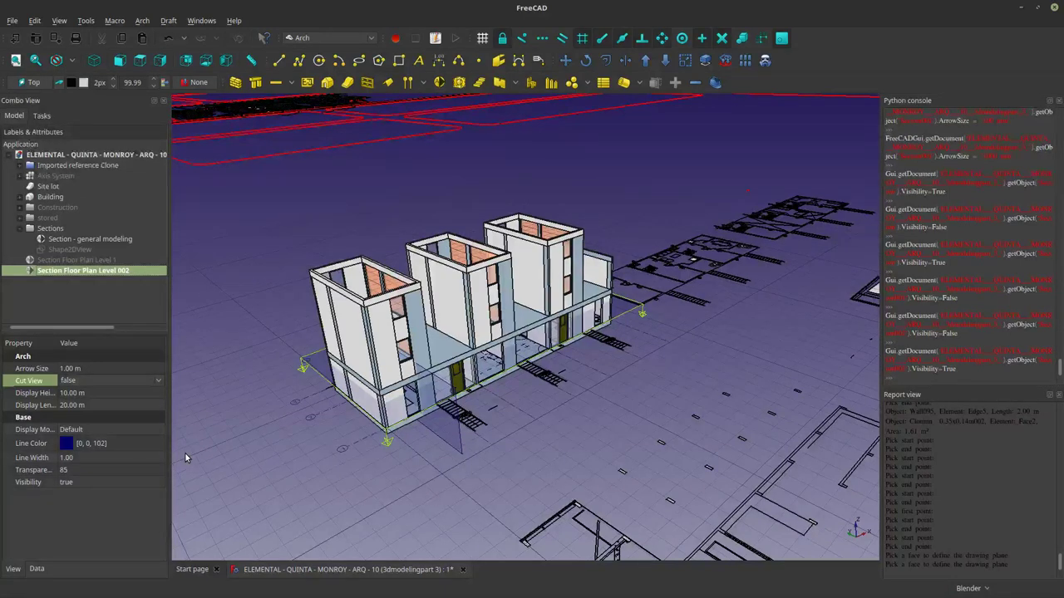
right_click(116, 277)
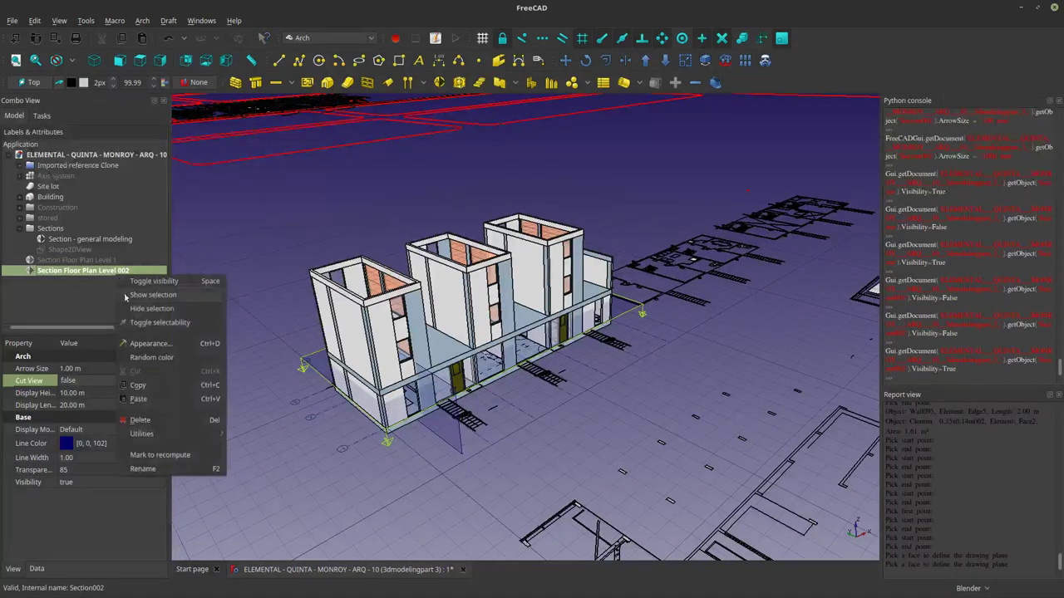
left_click(154, 458)
left_click(78, 296)
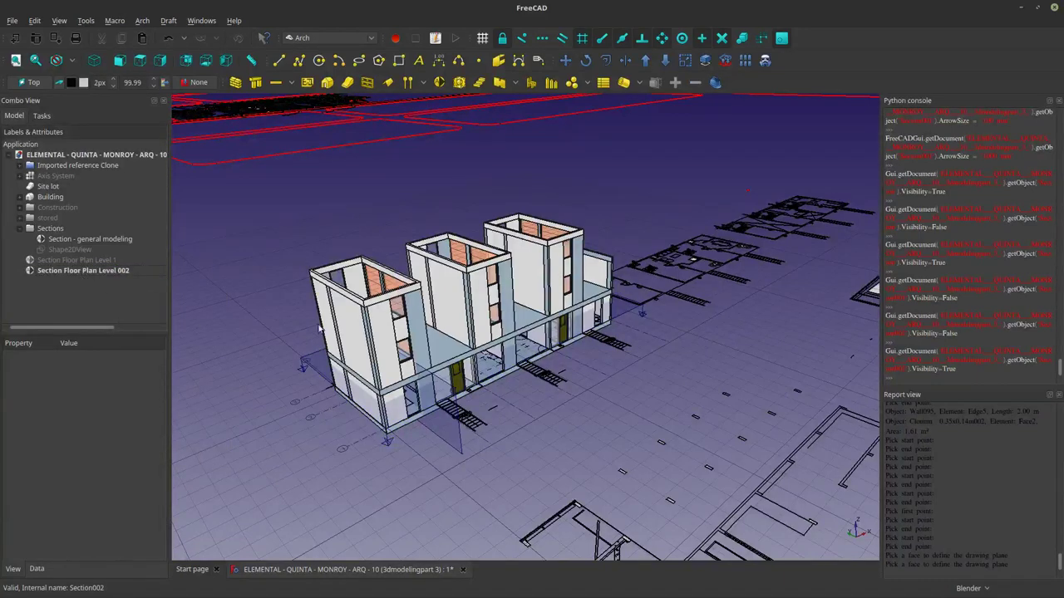
Set the z position of Section Floor Plan Level 002 to 4.50 m.
left_click(60, 276)
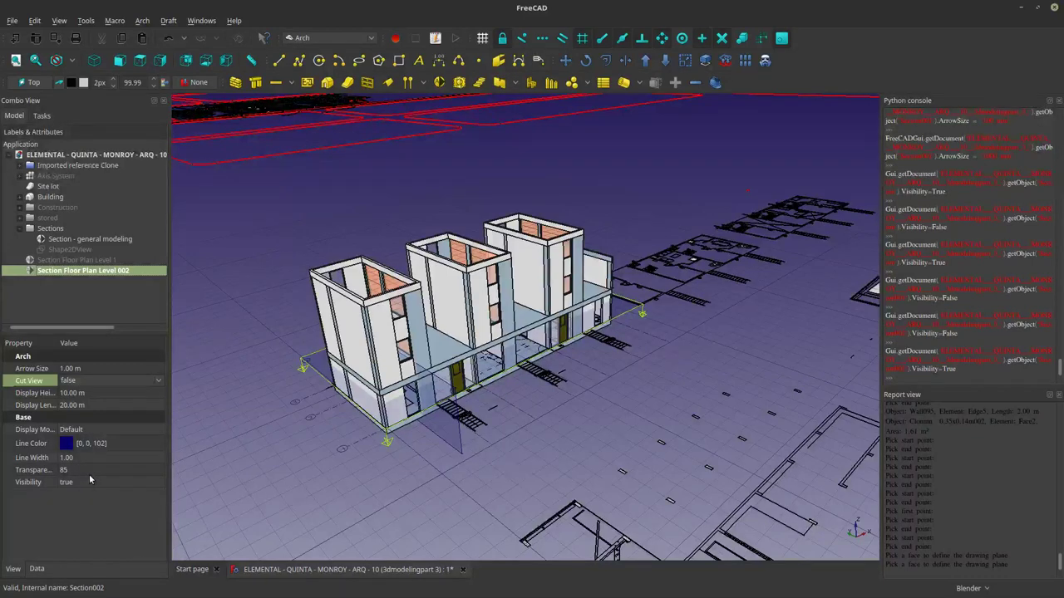
left_click(46, 570)
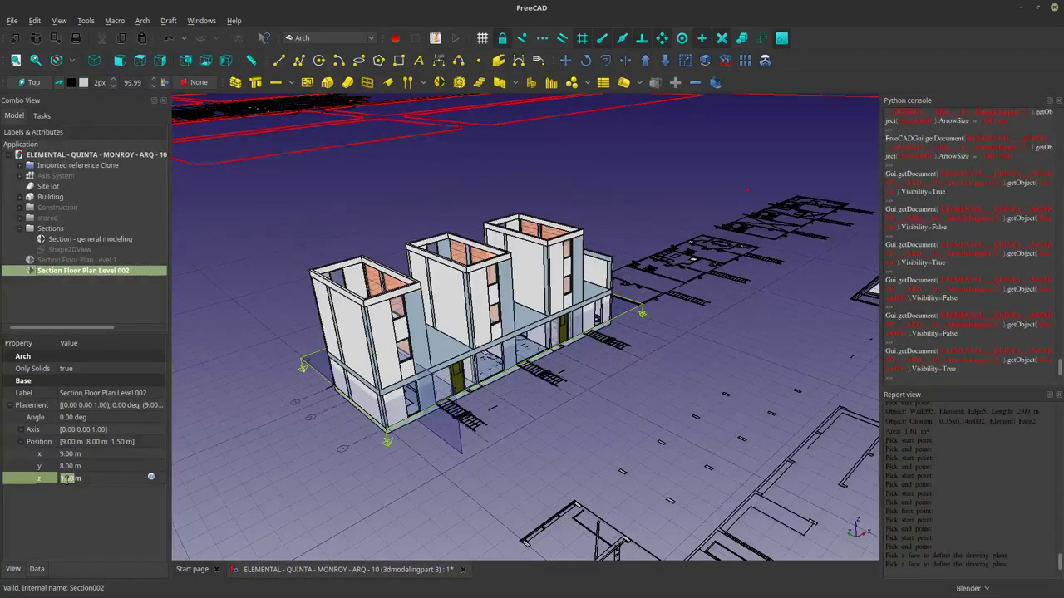
left_click_drag(67, 479, 59, 480)
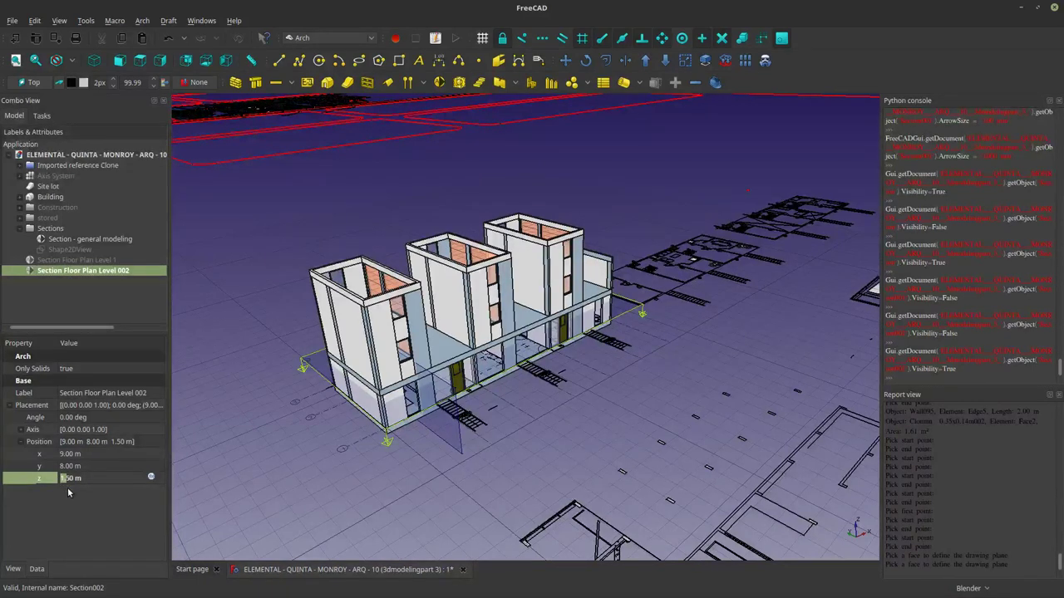
type("8")
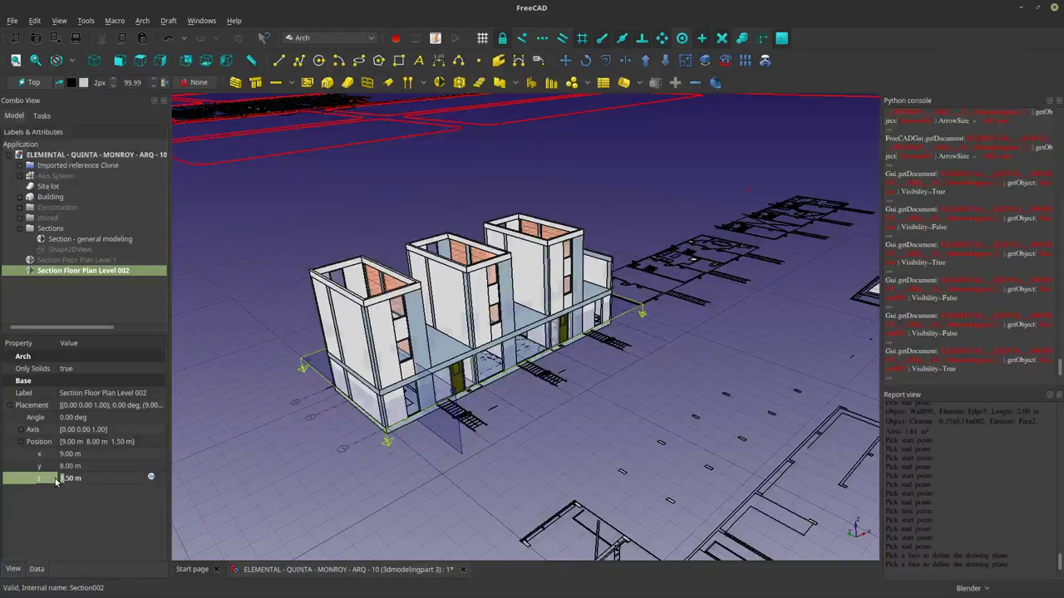
type("4")
left_click(289, 505)
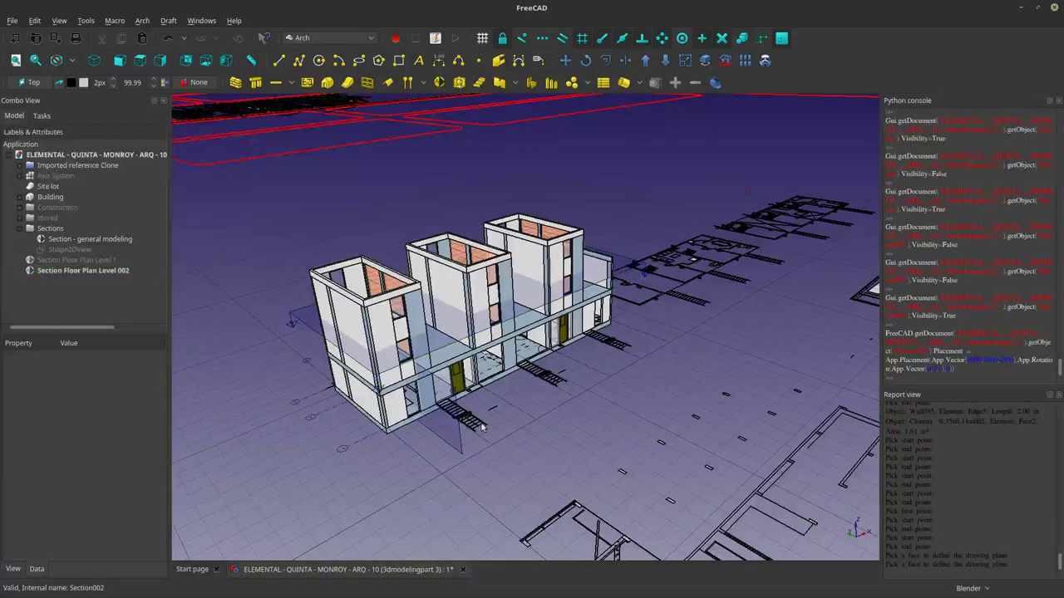
Show the Section Floor Plan Level 1 plane and duplicate it.
left_click(93, 261)
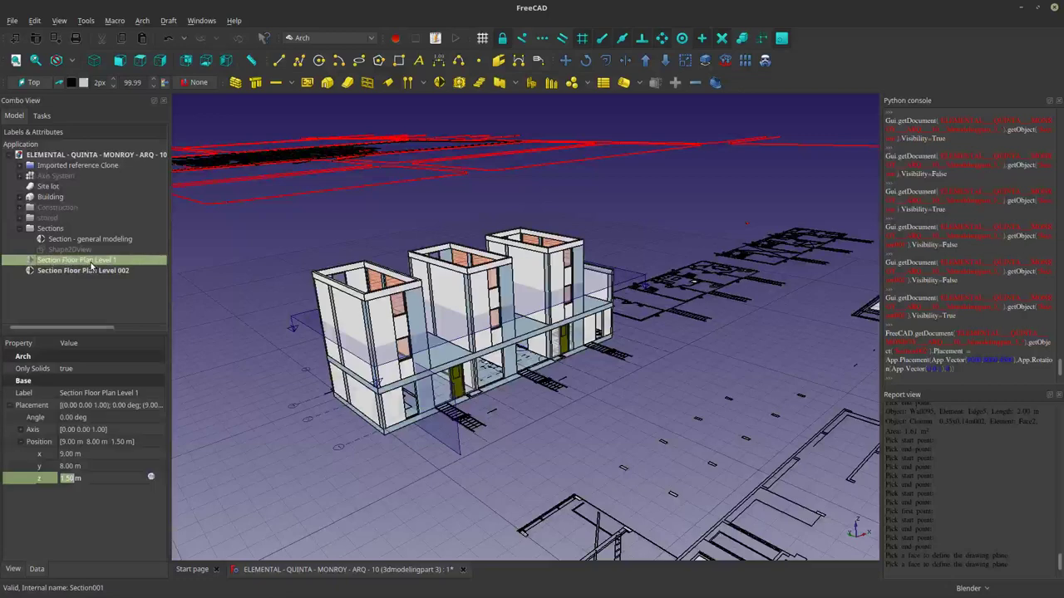
middle_click_drag(570, 401, 567, 379)
right_click(110, 263)
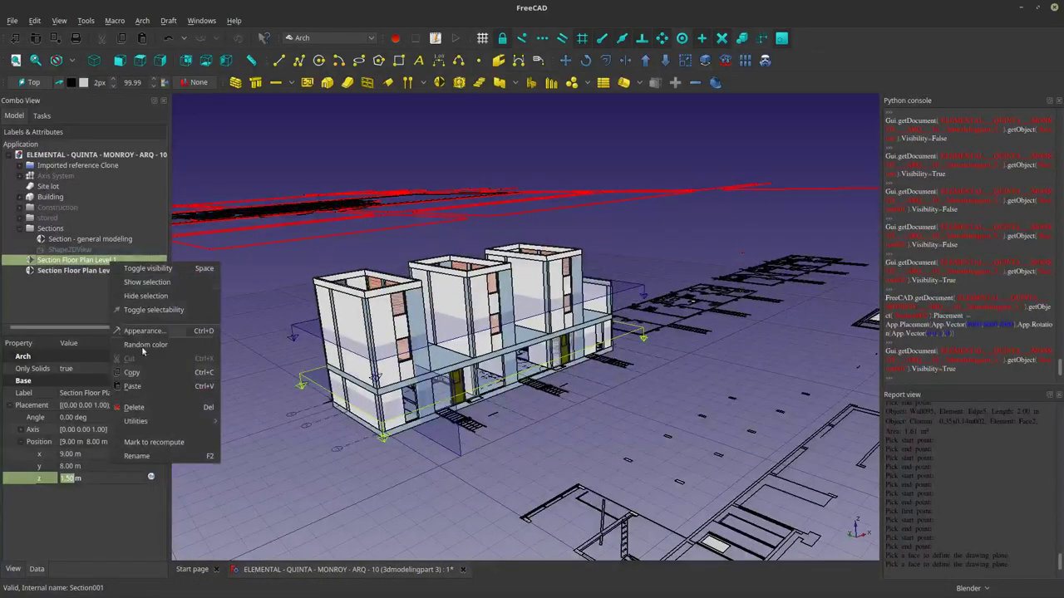
left_click(150, 385)
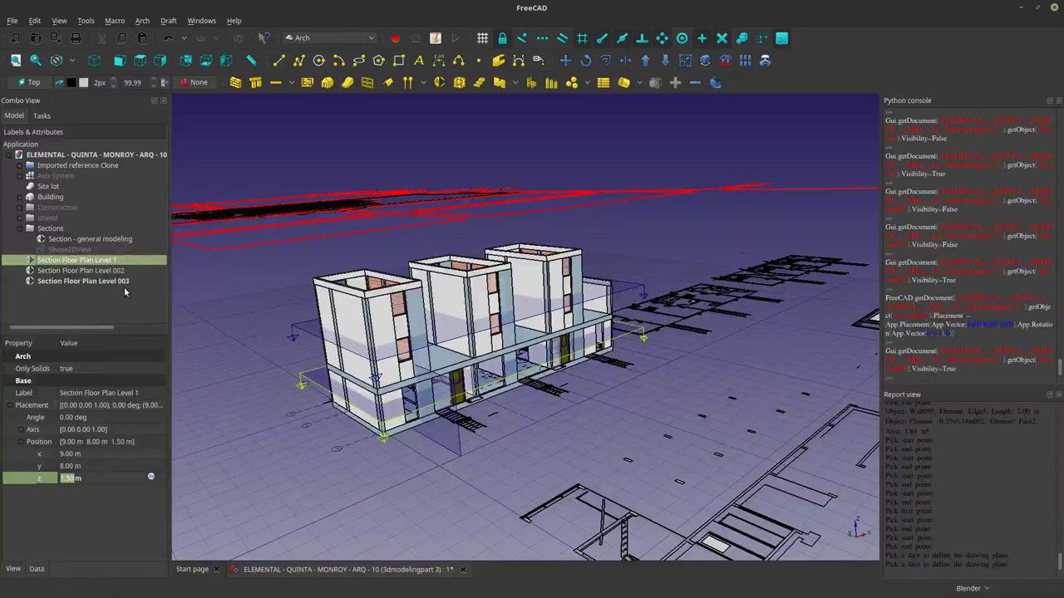
Lower Section Floor Plan Level 002 to a z position of 3.50 m and check its height against the window.
middle_click_drag(513, 379, 504, 374)
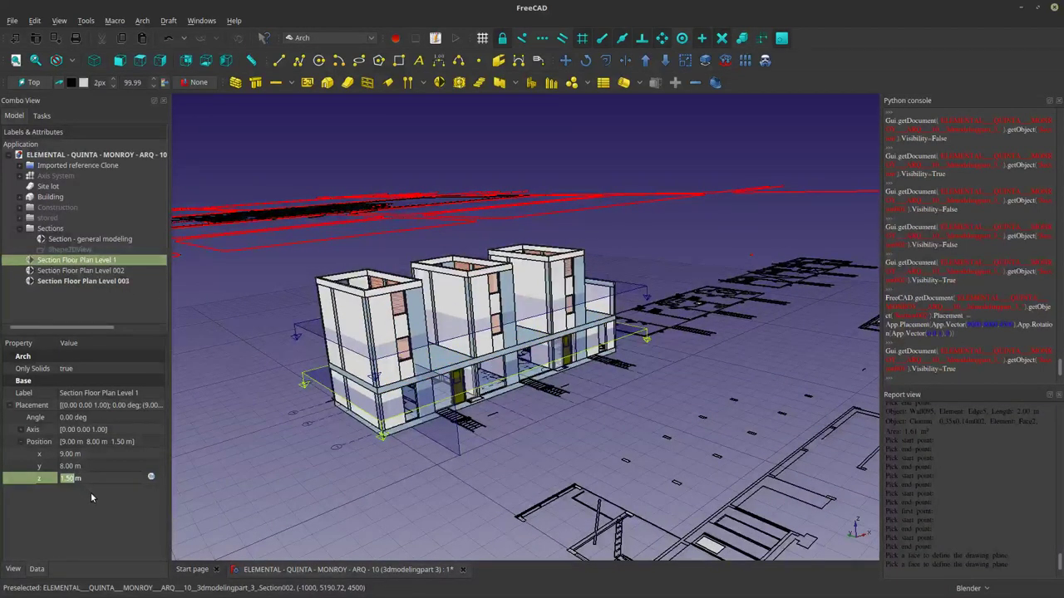
scroll(432, 315, "up", 10)
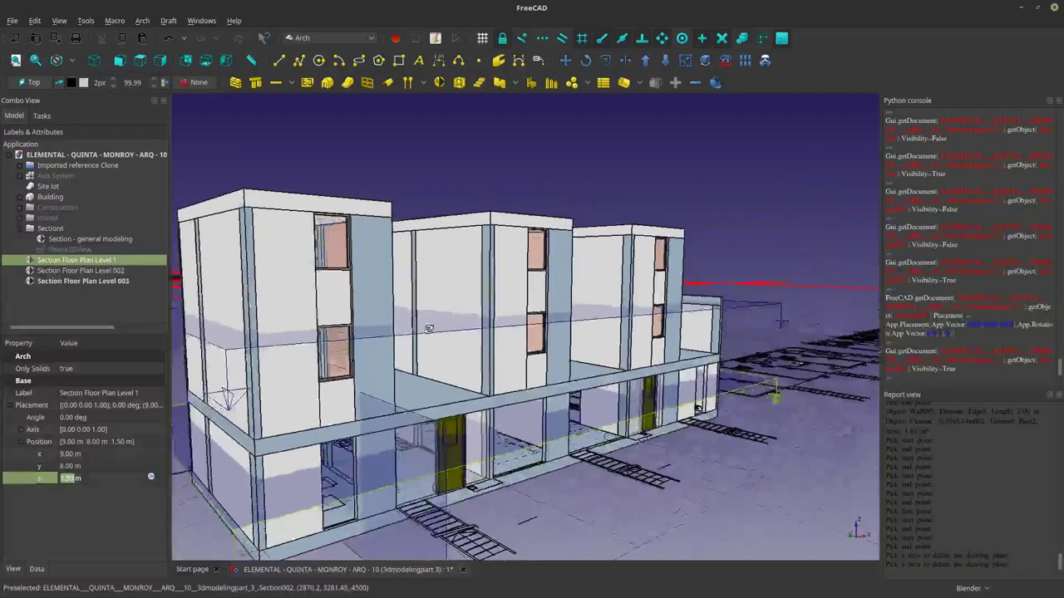
middle_click_drag(432, 316, 532, 369)
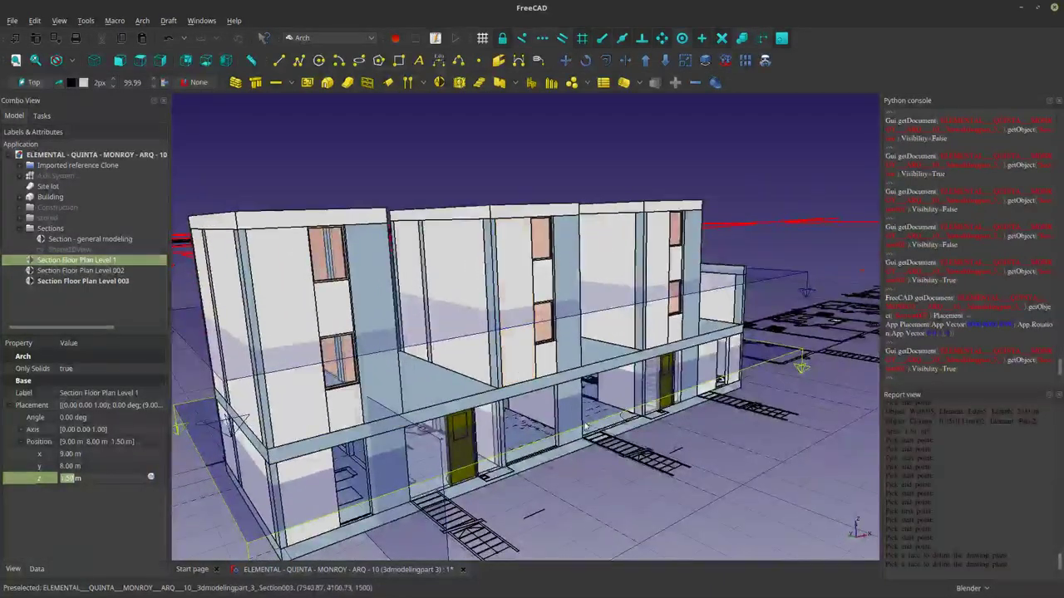
middle_click_drag(739, 402, 713, 384)
middle_click_drag(462, 413, 474, 378, "shift")
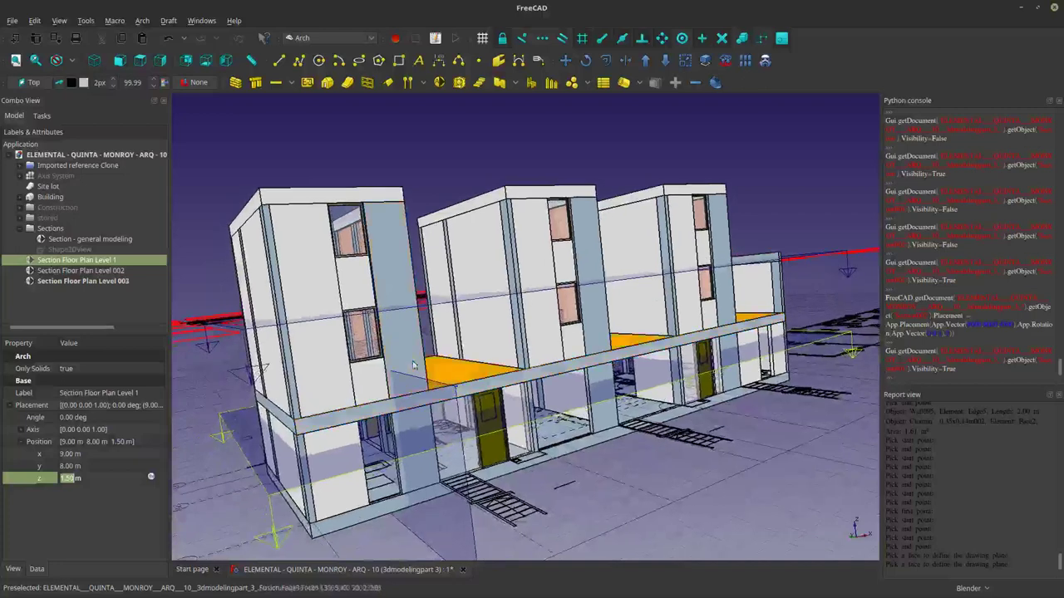
left_click(80, 270)
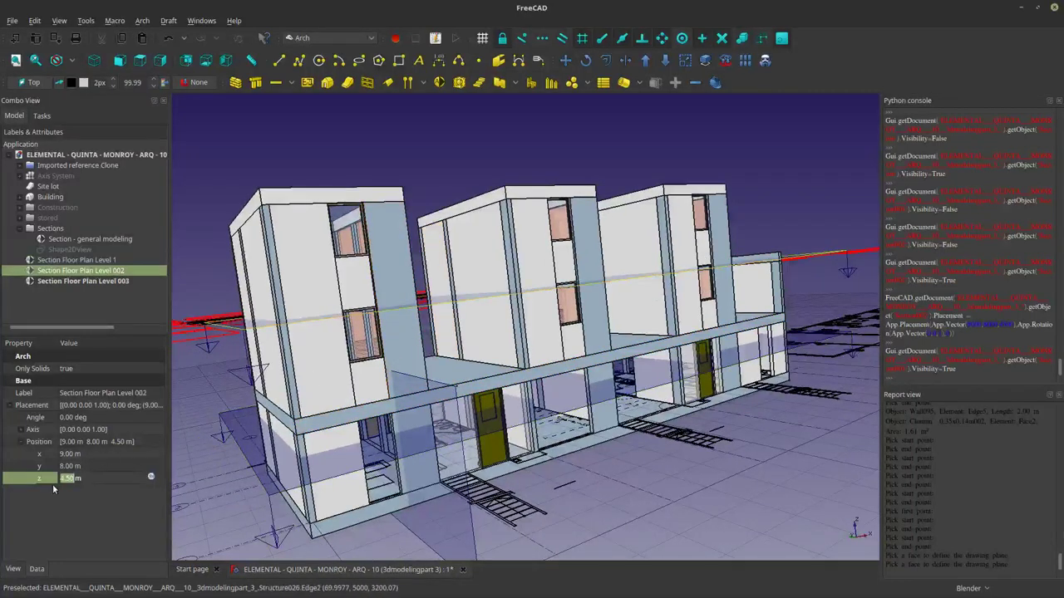
type("3")
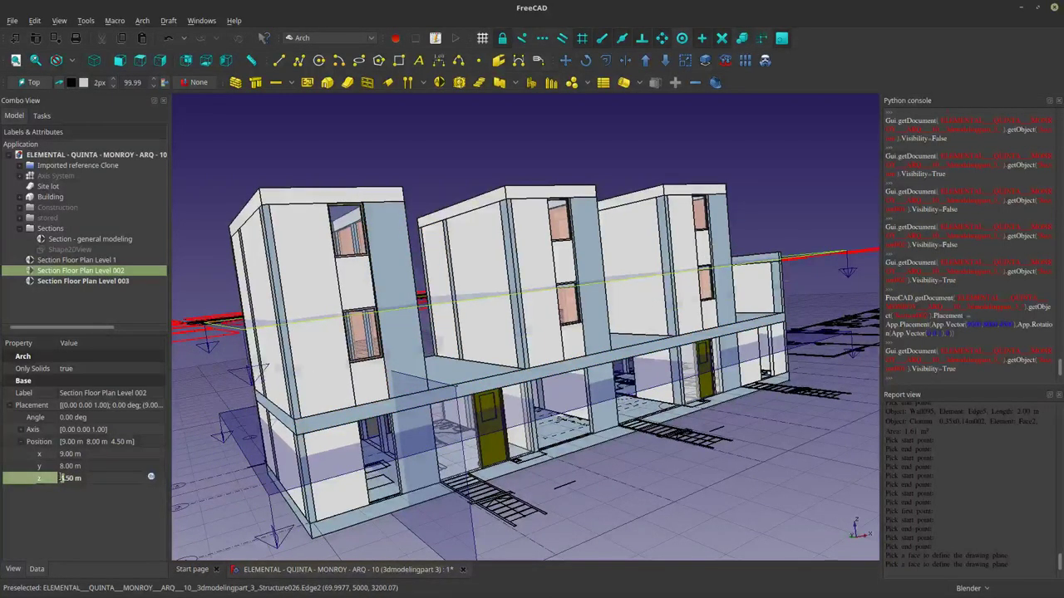
middle_click_drag(480, 384, 498, 356)
scroll(433, 361, "up", 10)
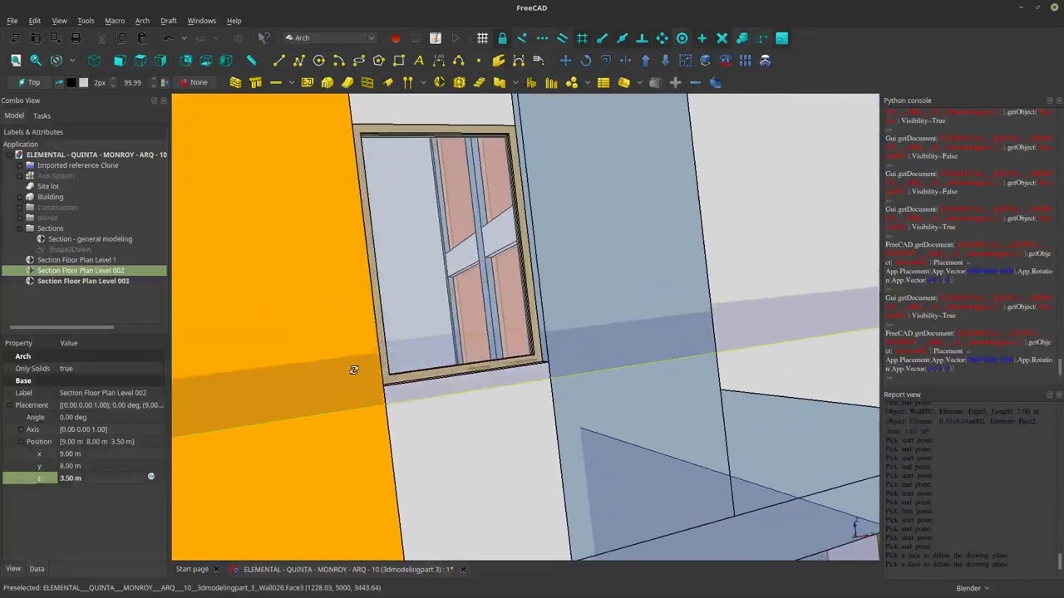
middle_click_drag(353, 370, 451, 360)
scroll(418, 375, "down", 9)
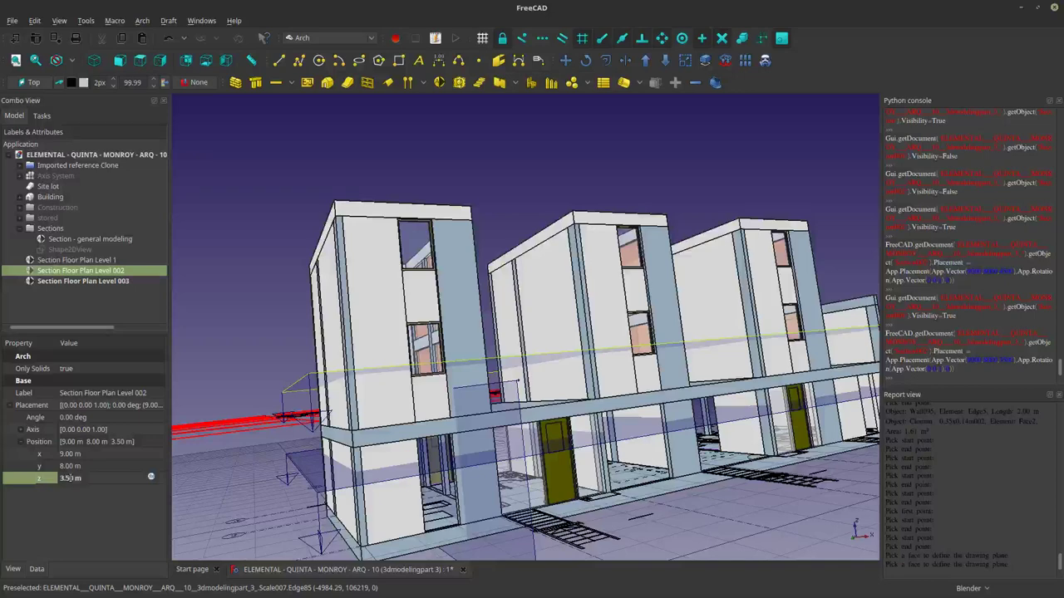
Set the z position of Section Floor Plan Level 002 to 4 m.
left_click_drag(70, 477, 37, 480)
type("40")
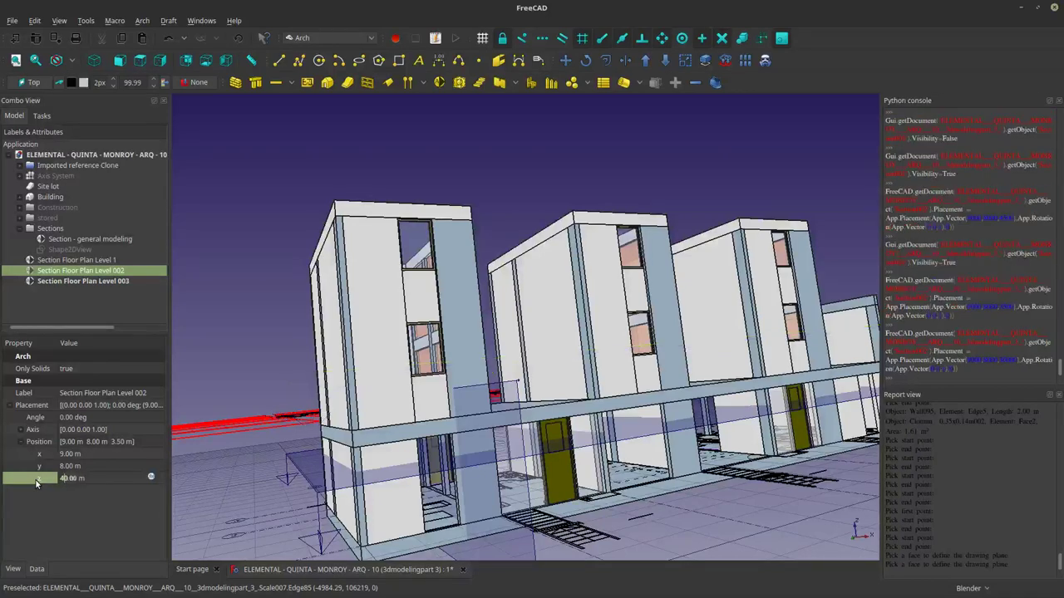
key("Return")
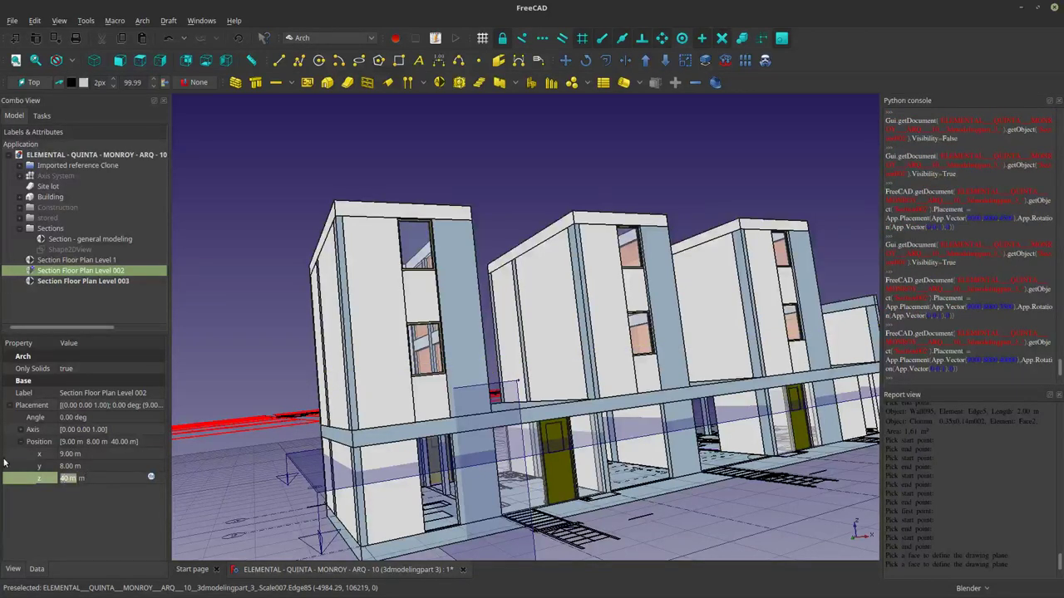
type("4")
middle_click_drag(457, 374, 476, 384)
scroll(460, 391, "down", 2)
Set the z position of Section Floor Plan Level 003 to 6 m.
left_click(95, 282)
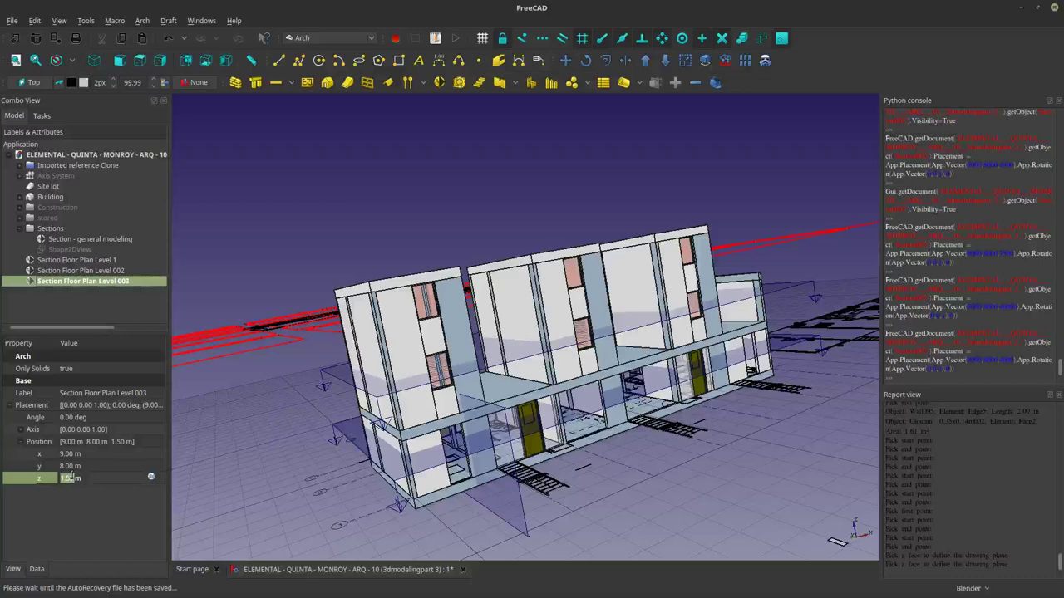
left_click_drag(70, 477, 63, 477)
double_click(70, 478)
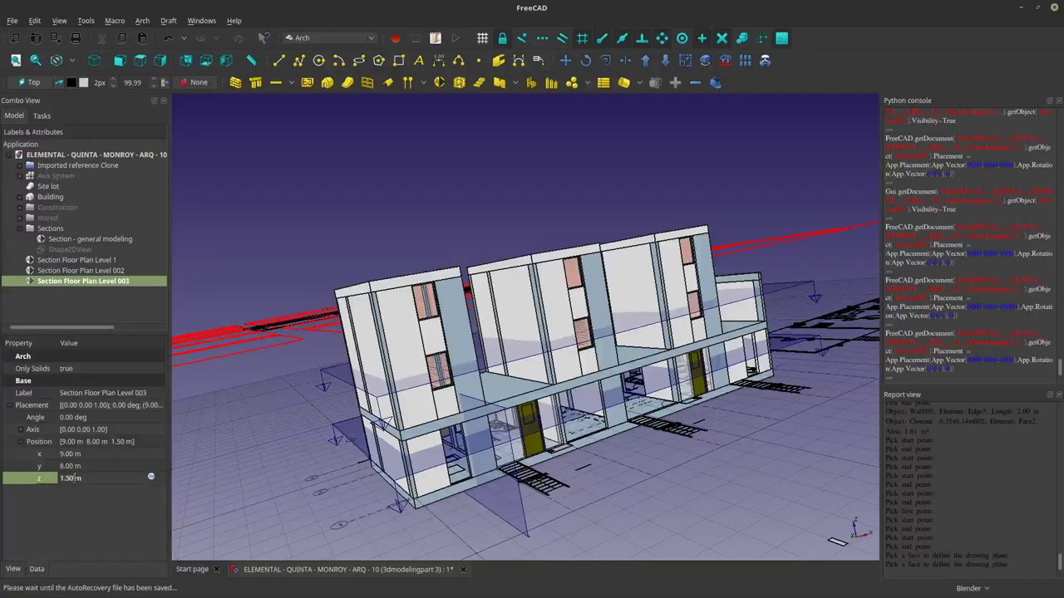
type("6")
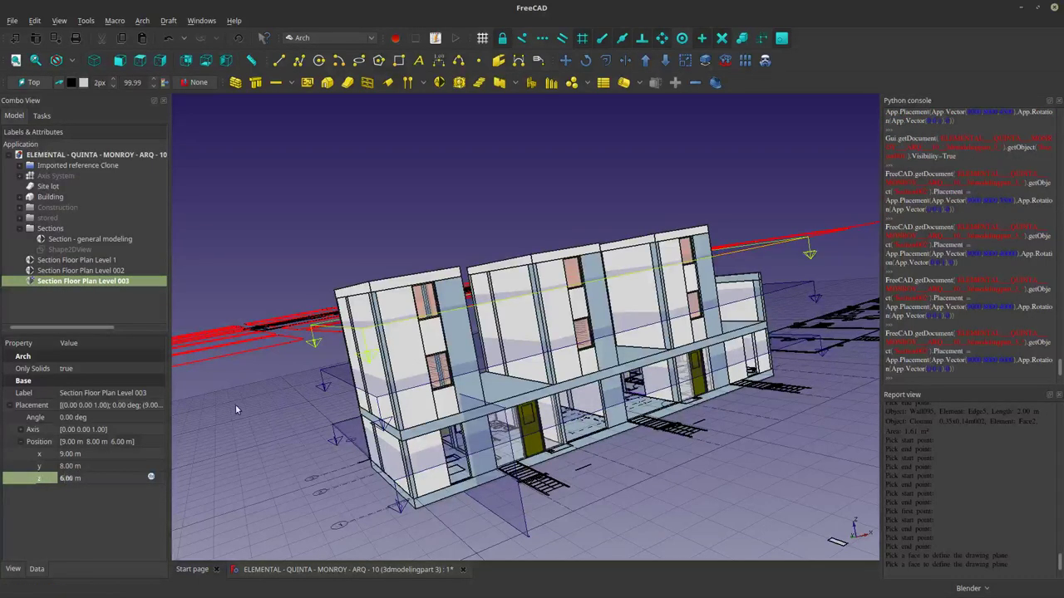
mouse_move(521, 323)
middle_mouse_down()
mouse_move(519, 378)
mouse_move(539, 325)
middle_mouse_up()
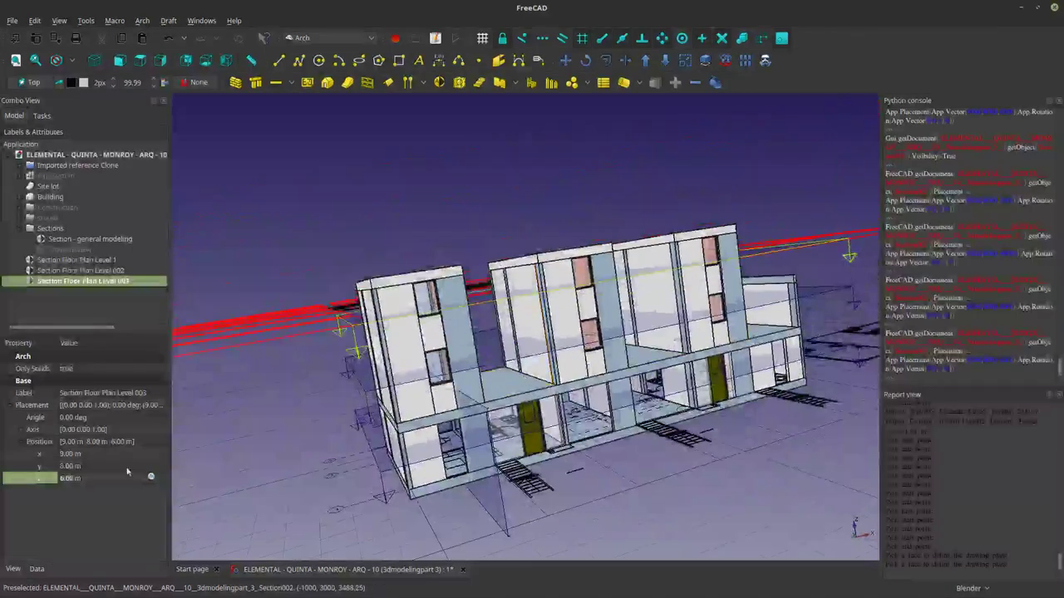
Raise Section Floor Plan Level 003 to a z position of 6.5 m and view the planes around the building.
double_click(75, 466)
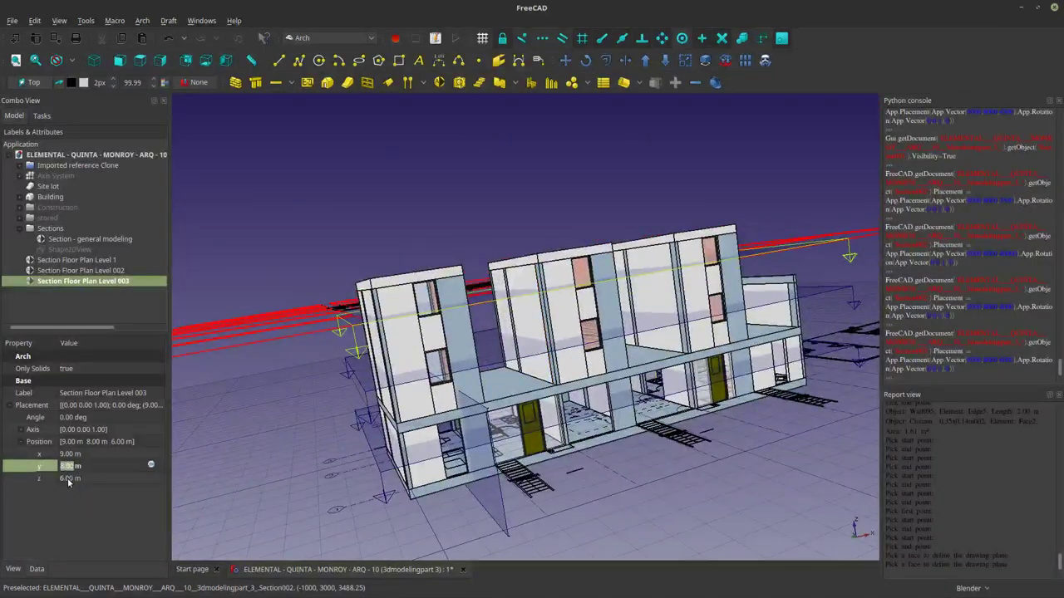
double_click(69, 478)
type("6.5")
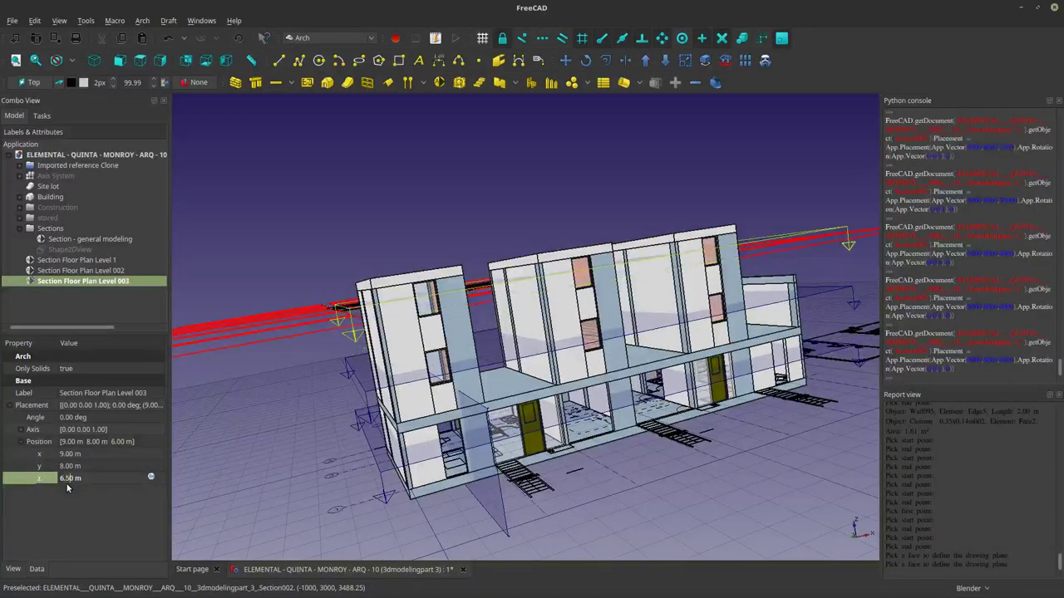
middle_click_drag(524, 402, 509, 440)
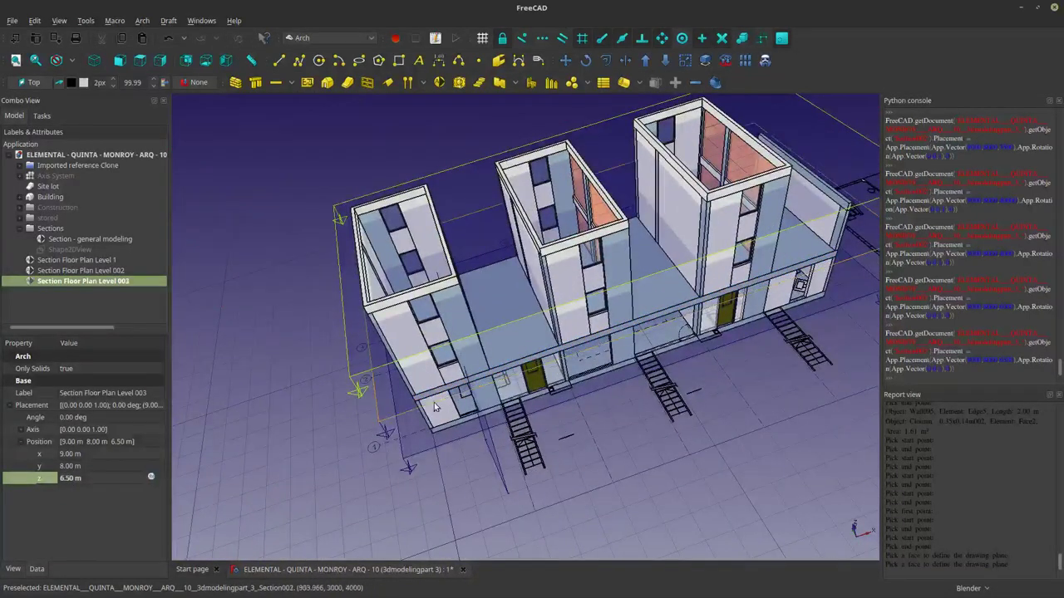
middle_click_drag(434, 402, 227, 311)
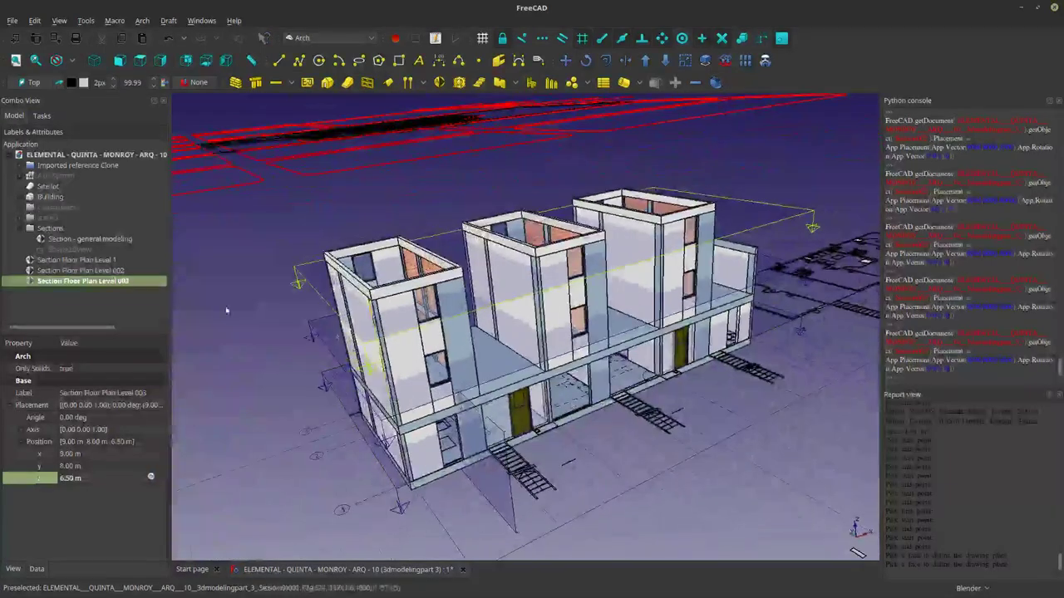
Hide the Section Floor Plan Level 002, Section Floor Plan Level 003 and Section - general modeling planes.
left_click(52, 198)
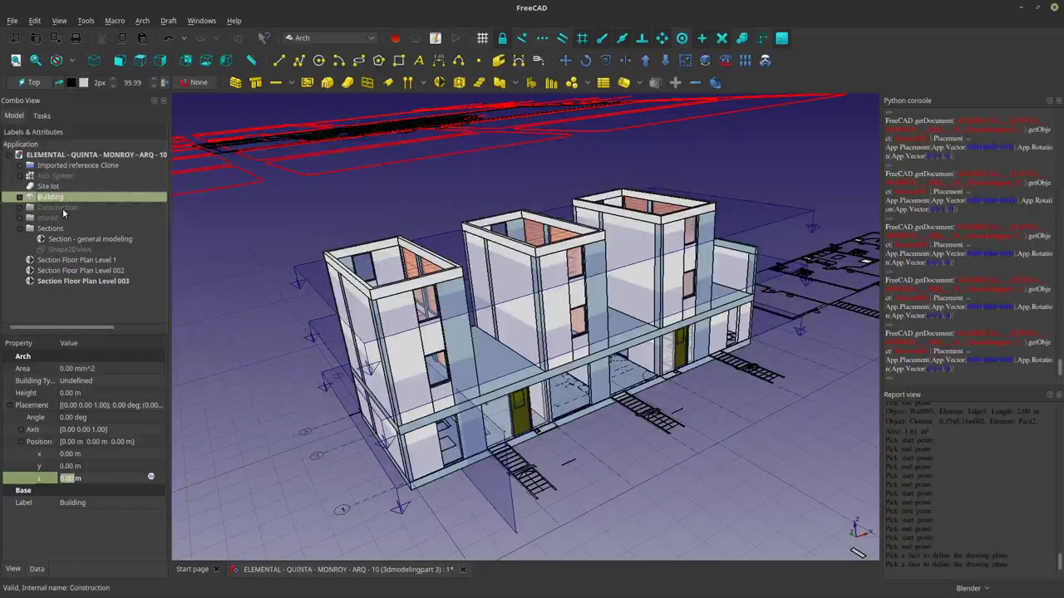
left_click(97, 271)
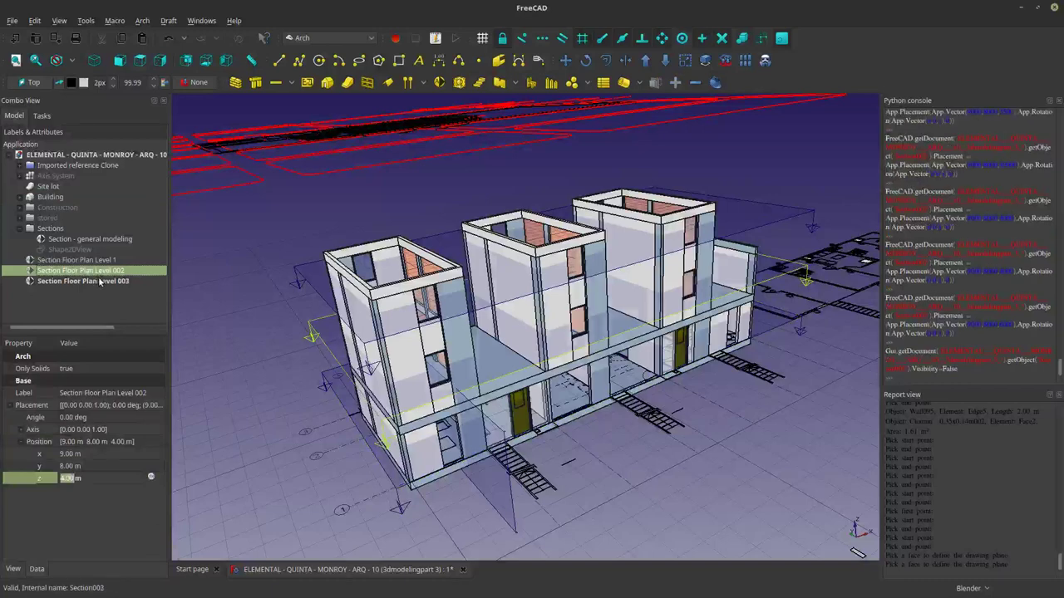
left_click(99, 282)
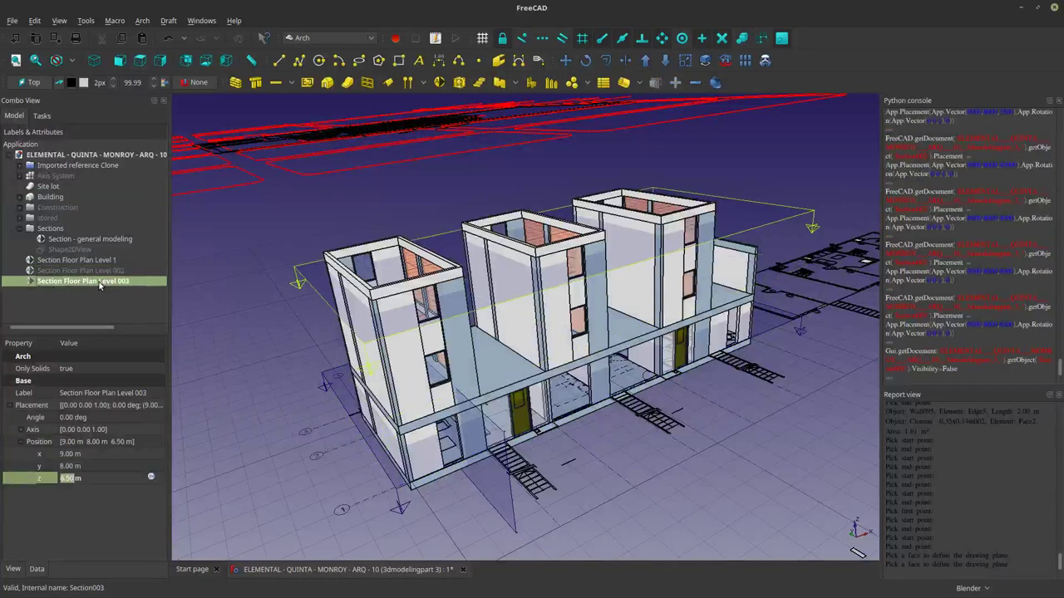
left_click(516, 524)
Move the three floor plan section planes into the Sections group.
left_click(21, 232)
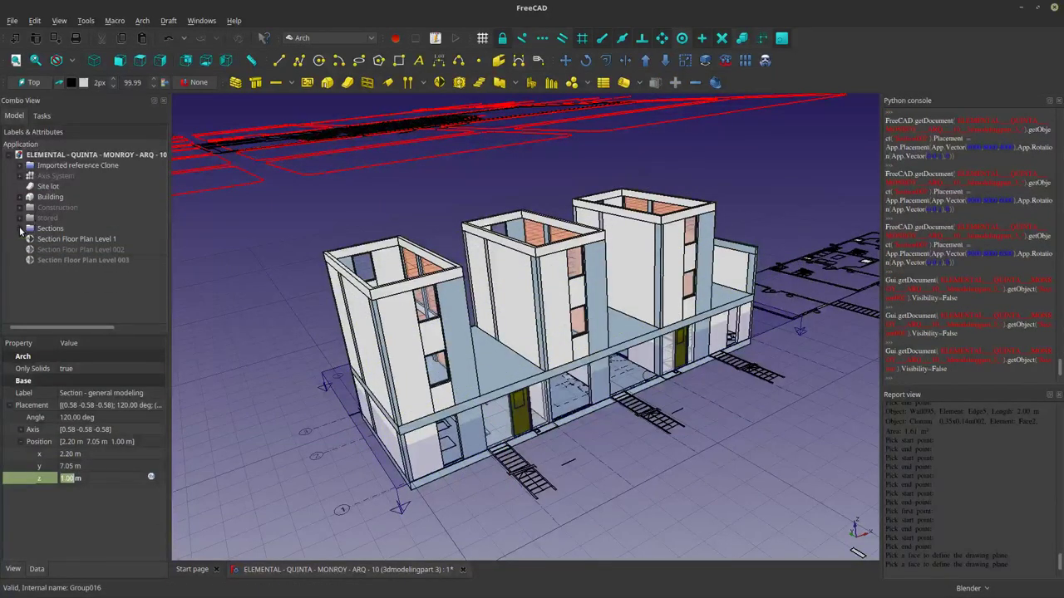
left_click_drag(56, 273, 51, 244)
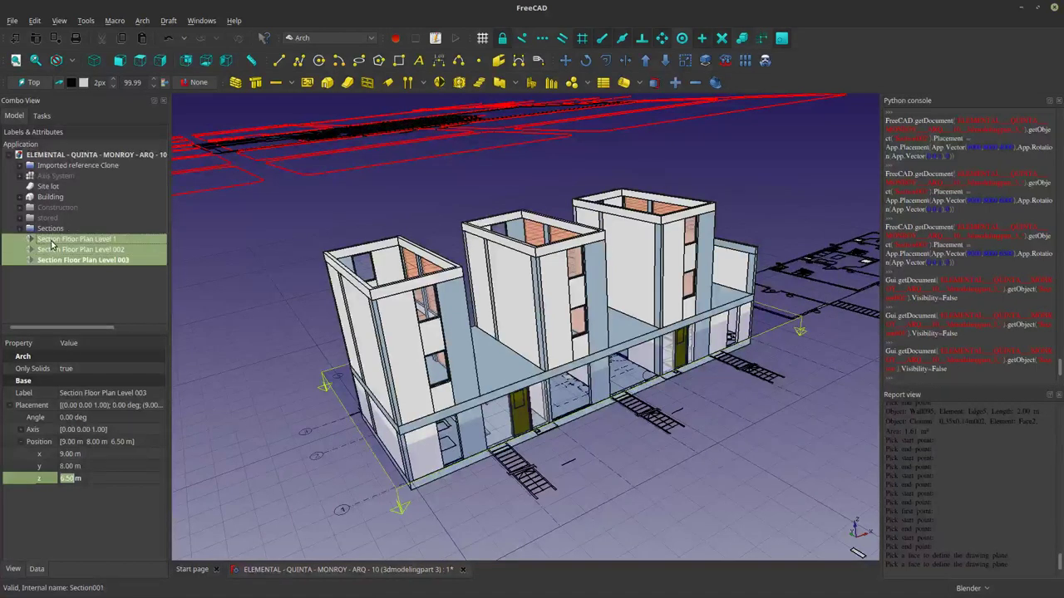
left_click(20, 229)
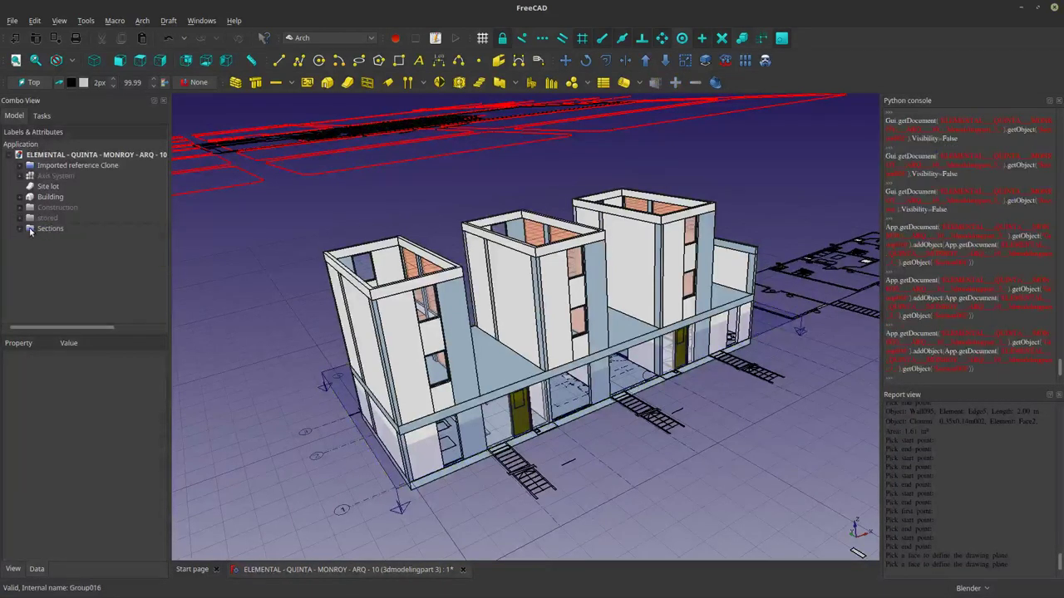
Add the Building to the Section Floor Plan Level 1 plane in the Sections group as a component.
left_click(19, 230)
left_click(60, 260)
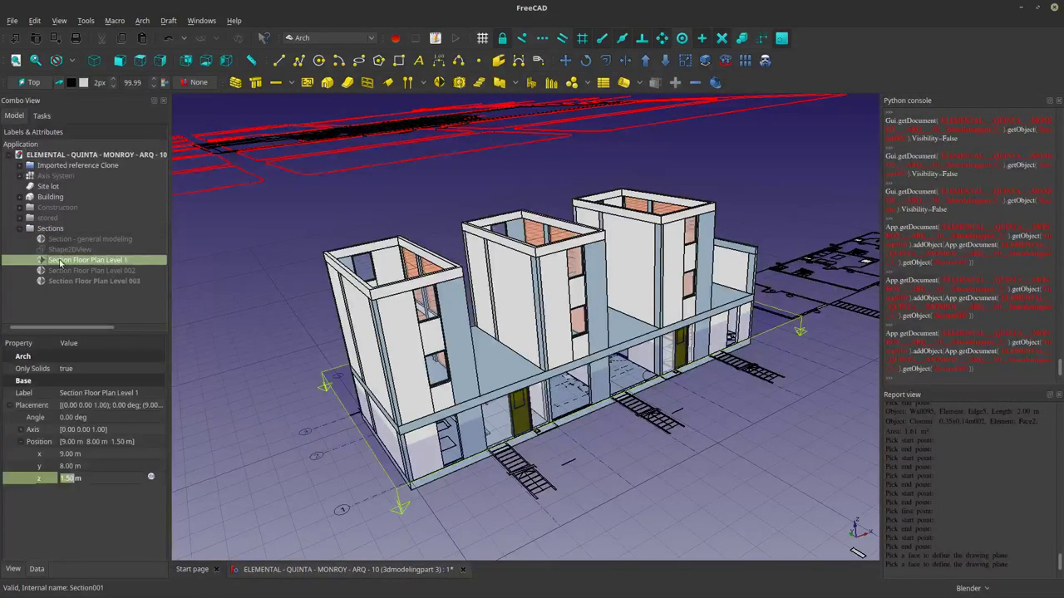
left_click(50, 198)
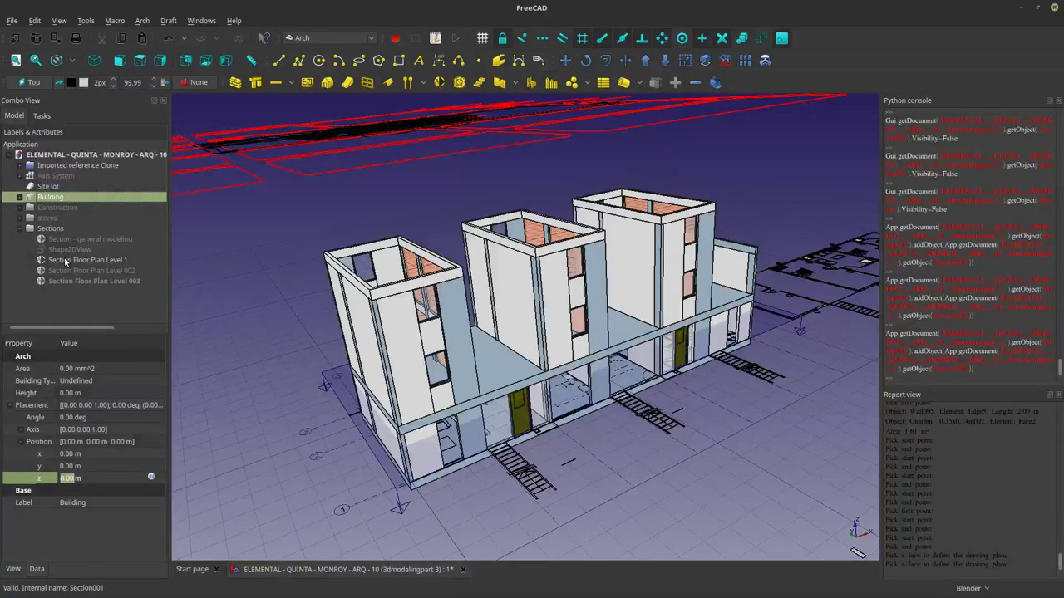
left_click(65, 261, "ctrl")
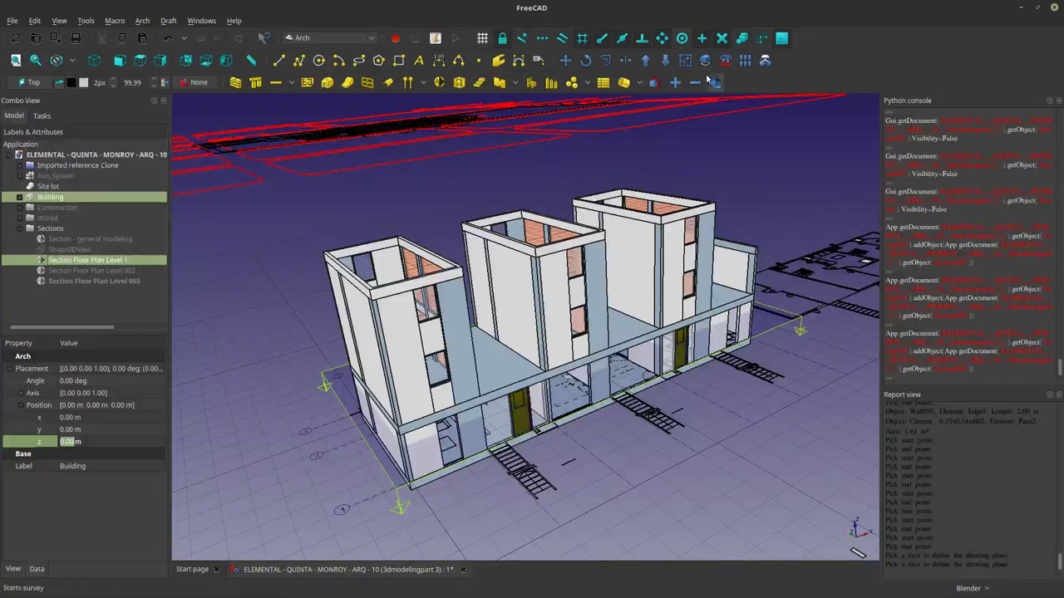
left_click(676, 82)
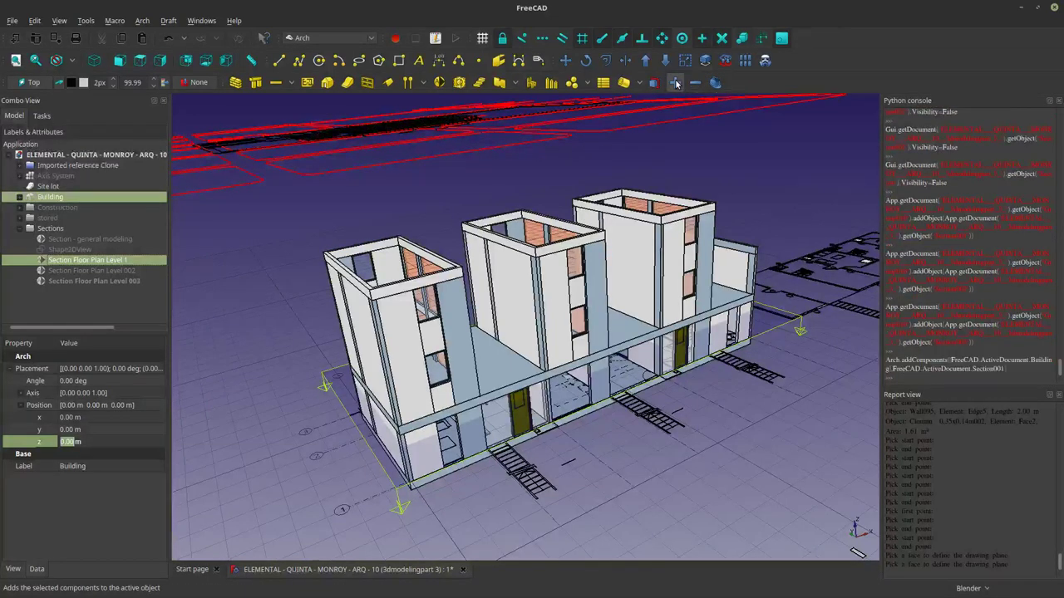
left_click(314, 291)
Turn on Cut View for the Section Floor Plan Level 1 plane and look over the cut building.
left_click(87, 260)
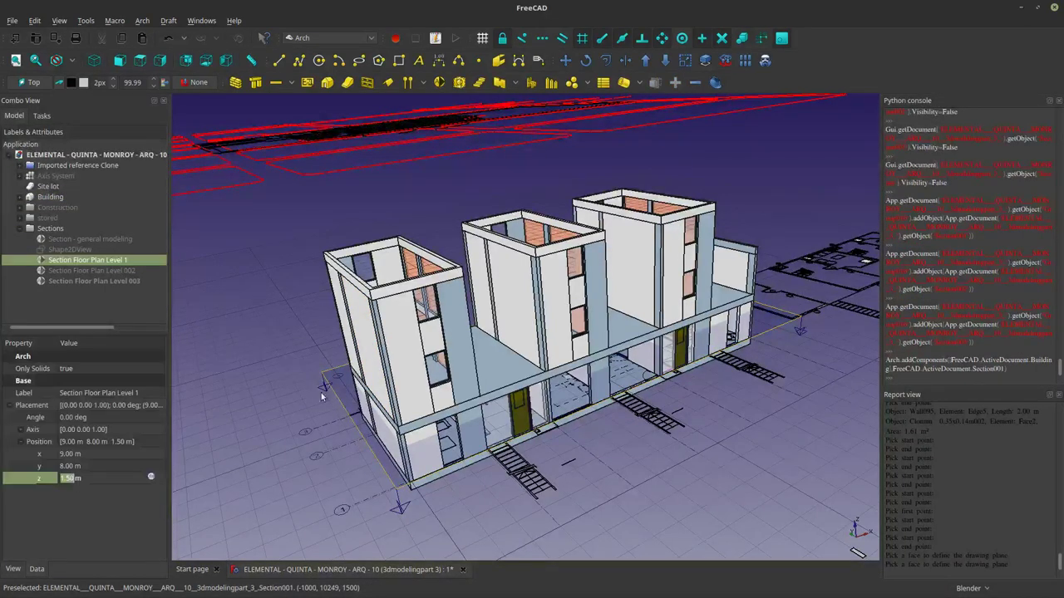
left_click(71, 478)
left_click(16, 572)
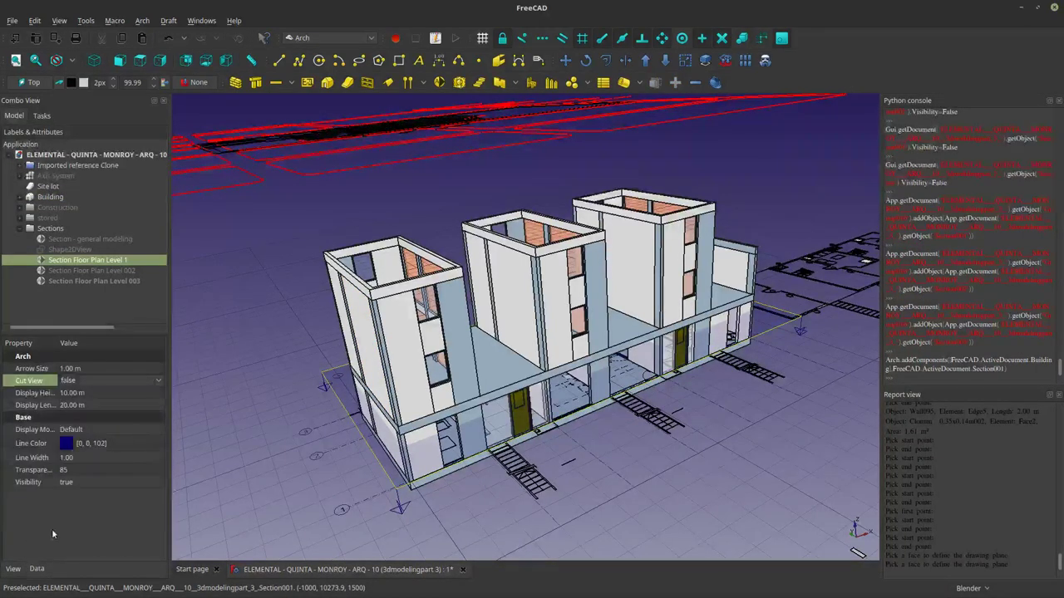
left_click(122, 378)
left_click(111, 388)
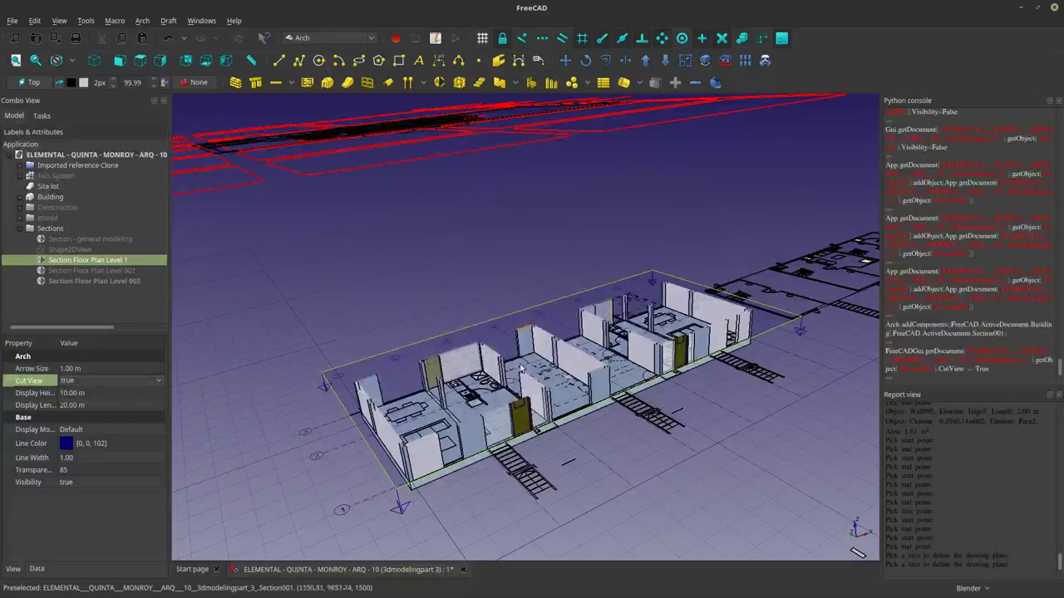
middle_click_drag(665, 357, 694, 425)
scroll(558, 284, "up", 1)
middle_click_drag(565, 289, 593, 337, "shift")
left_click(574, 402)
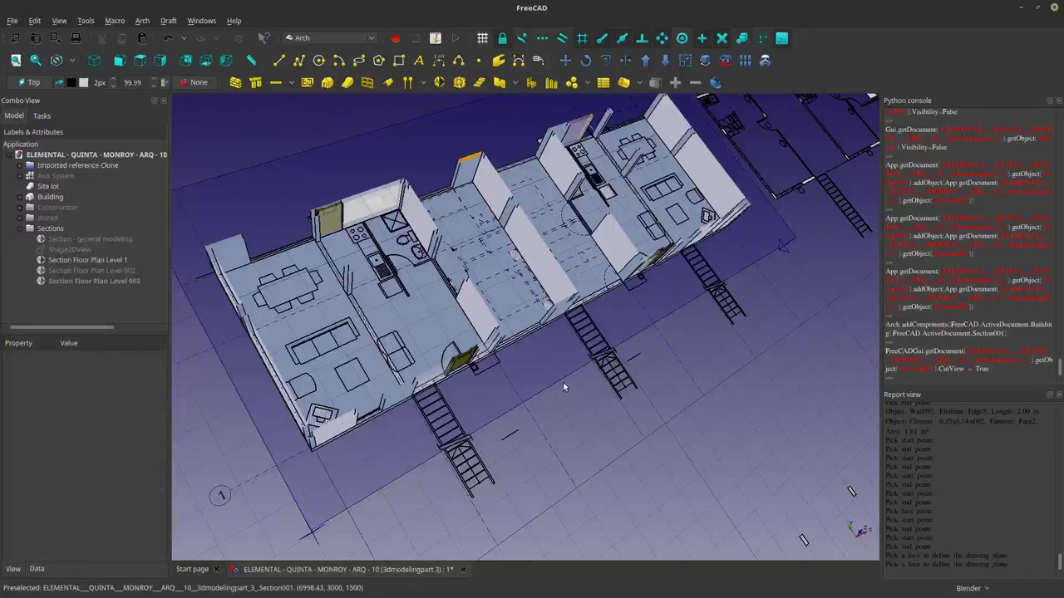
middle_click_drag(563, 386, 569, 401)
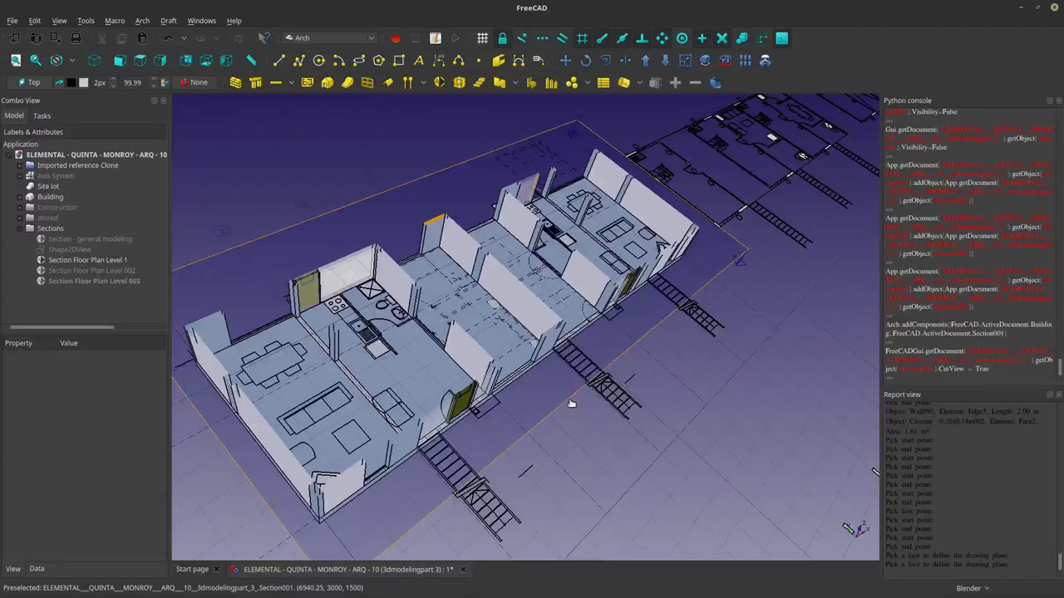
Create a Shape 2D view from the Section Floor Plan Level 1 plane.
left_click(571, 403)
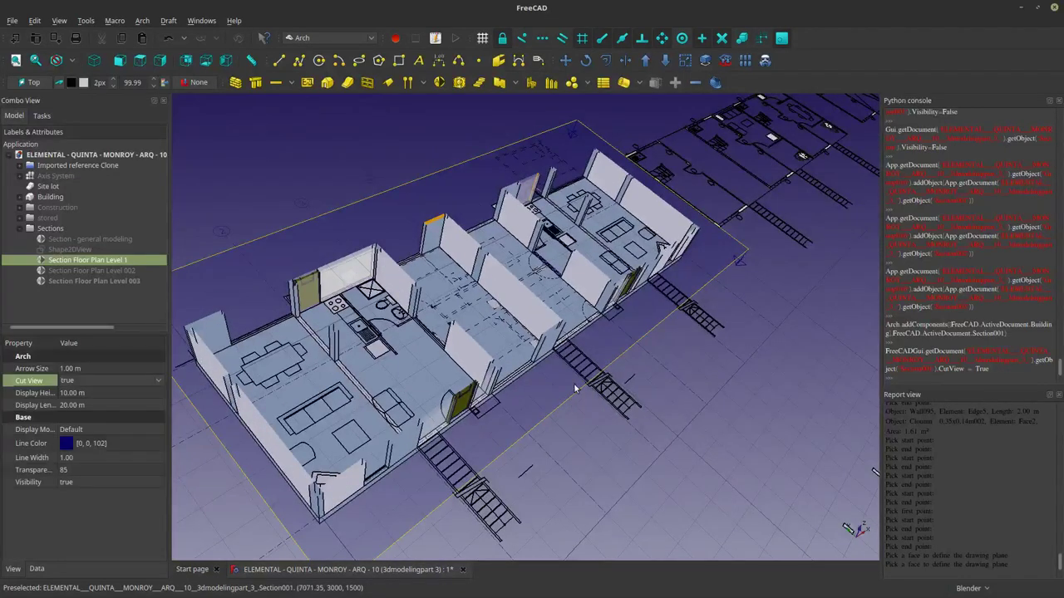
left_click(704, 61)
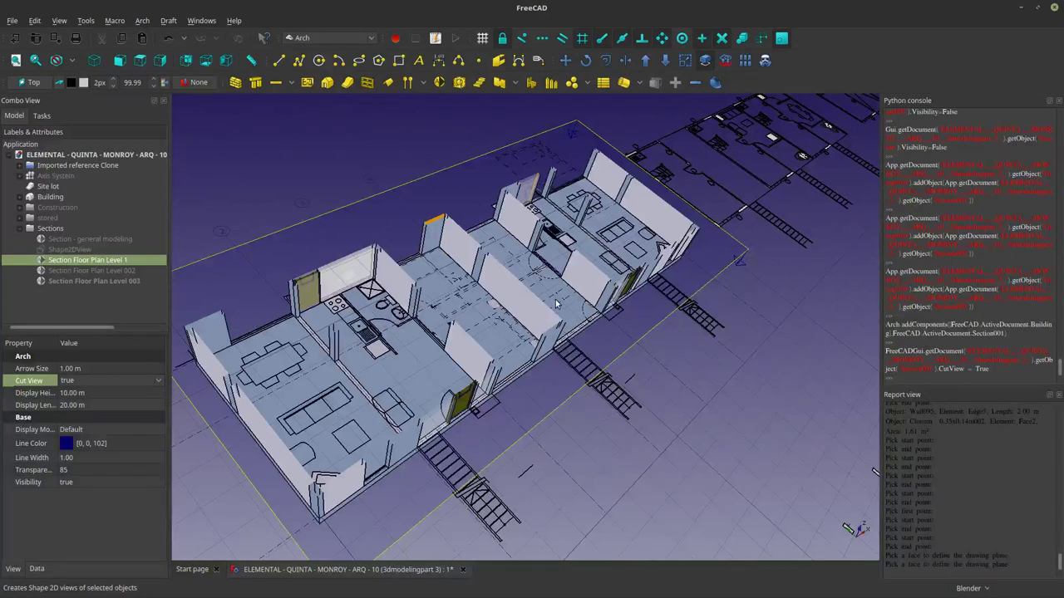
scroll(477, 279, "down", 2)
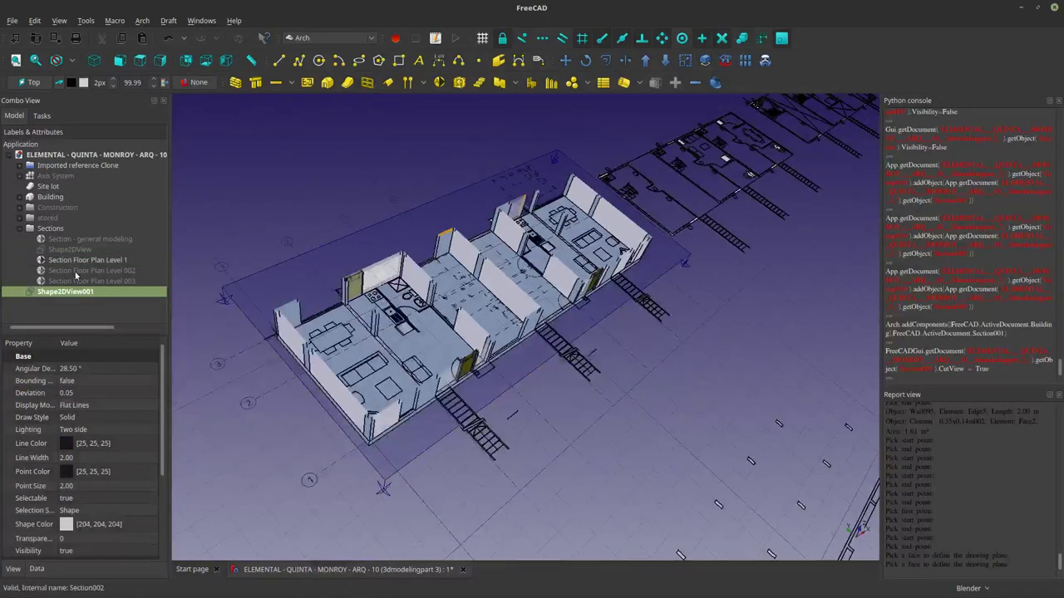
Set the projection mode of Shape2DView001 to Cutfaces.
left_click(71, 281)
left_click(68, 294)
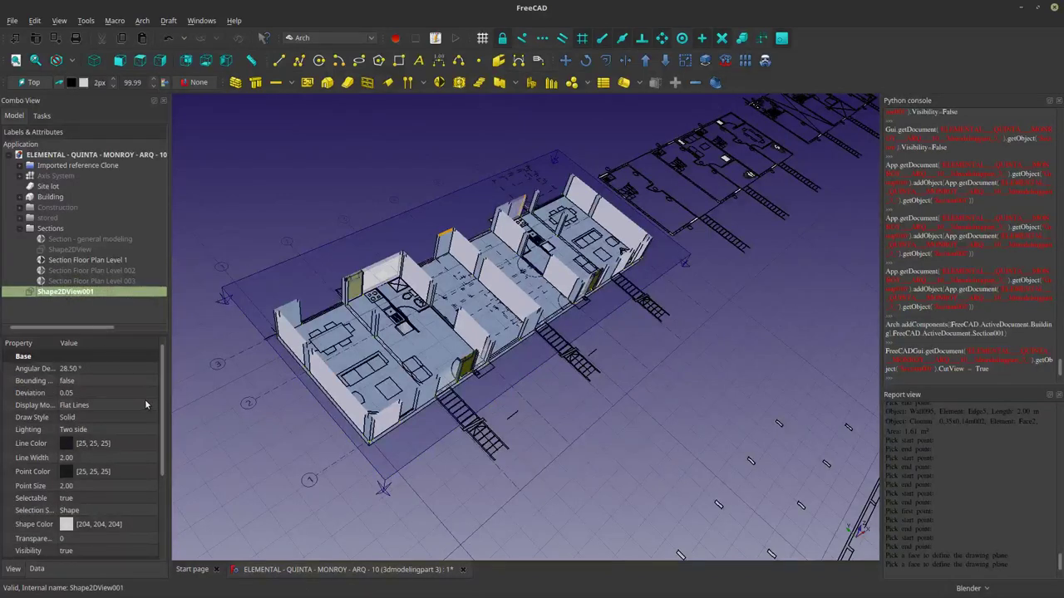
left_click(38, 569)
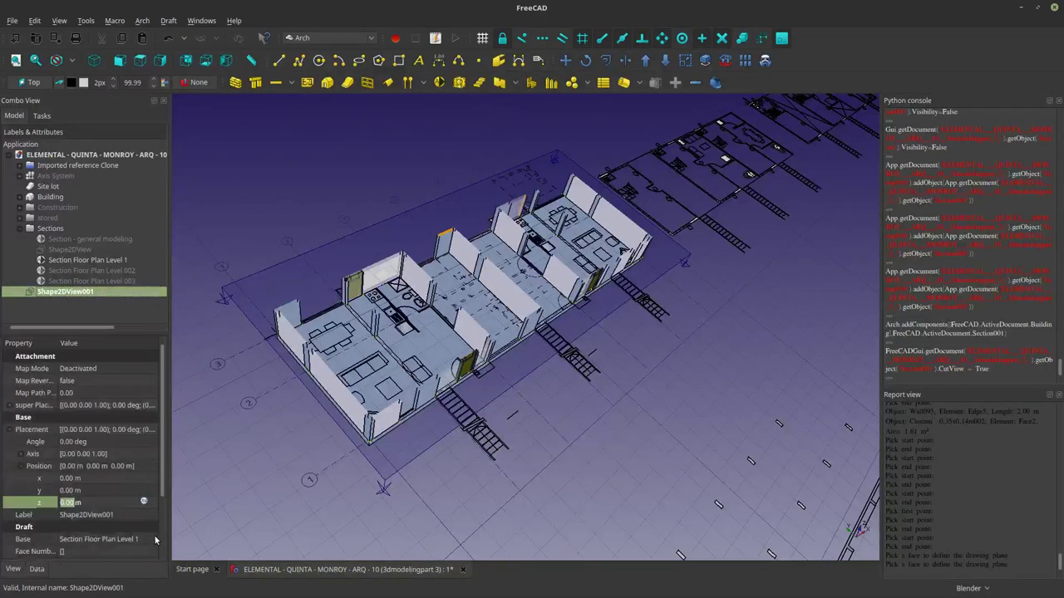
scroll(158, 532, "down", 2)
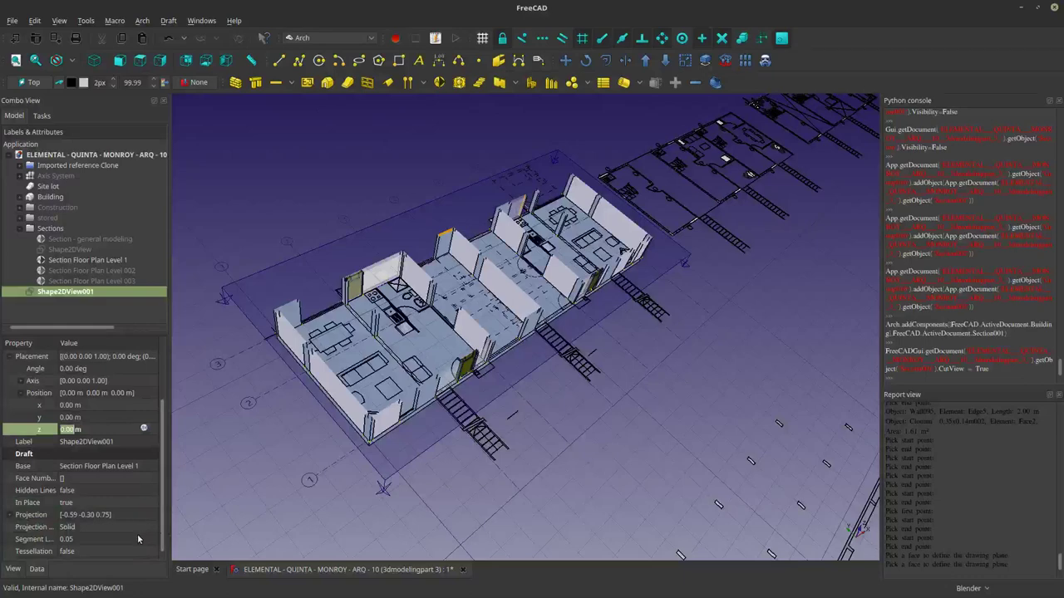
left_click(127, 555)
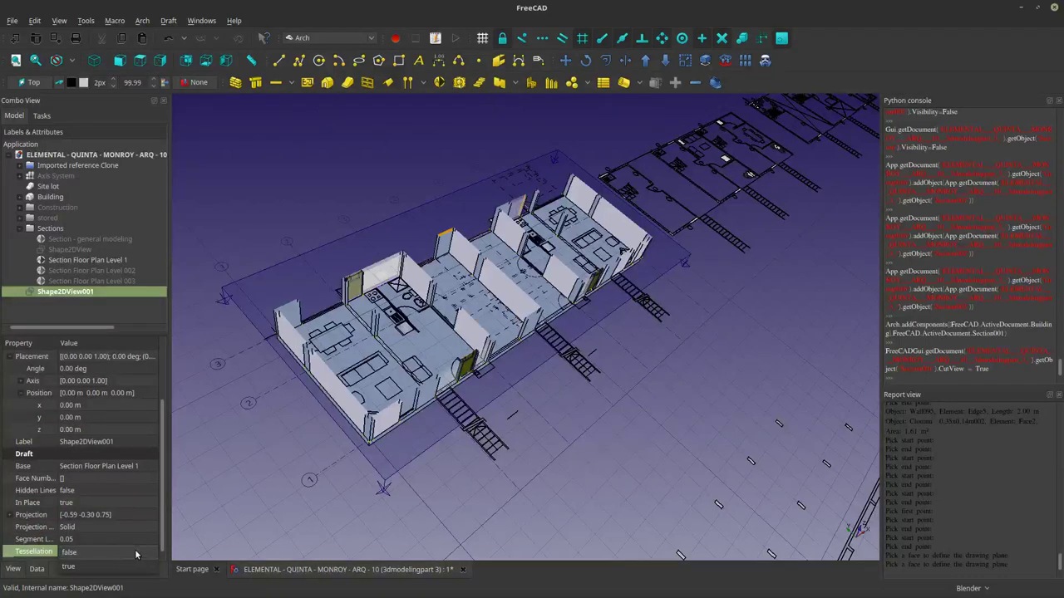
left_click(141, 549)
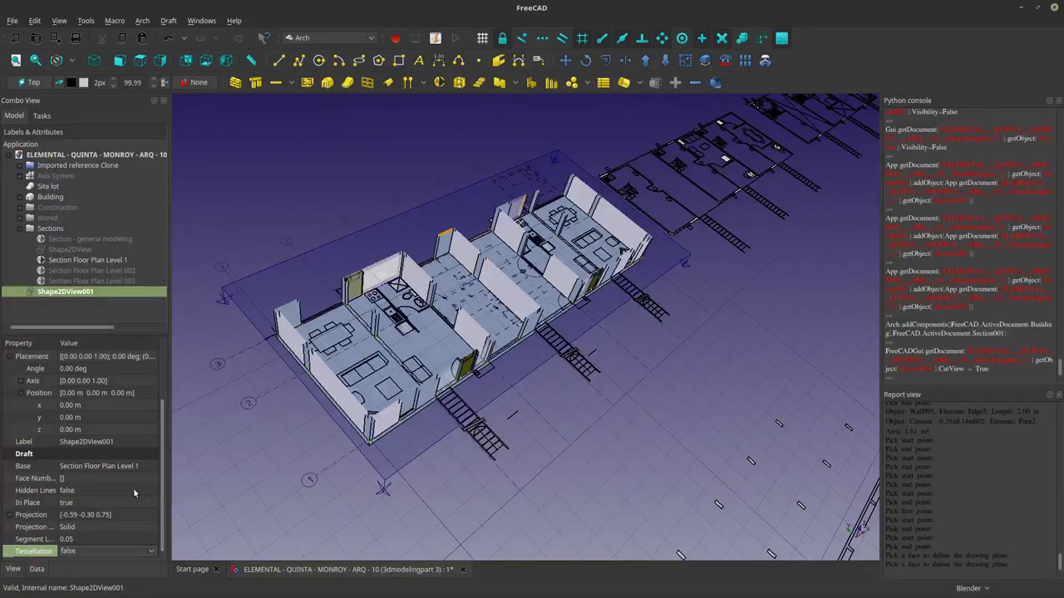
left_click(120, 529)
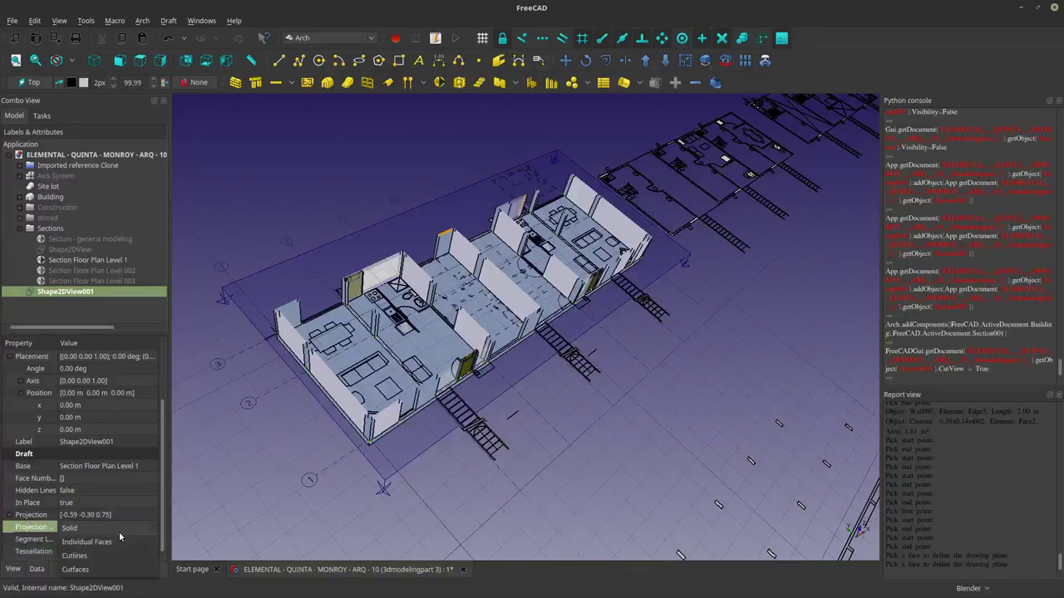
left_click(119, 568)
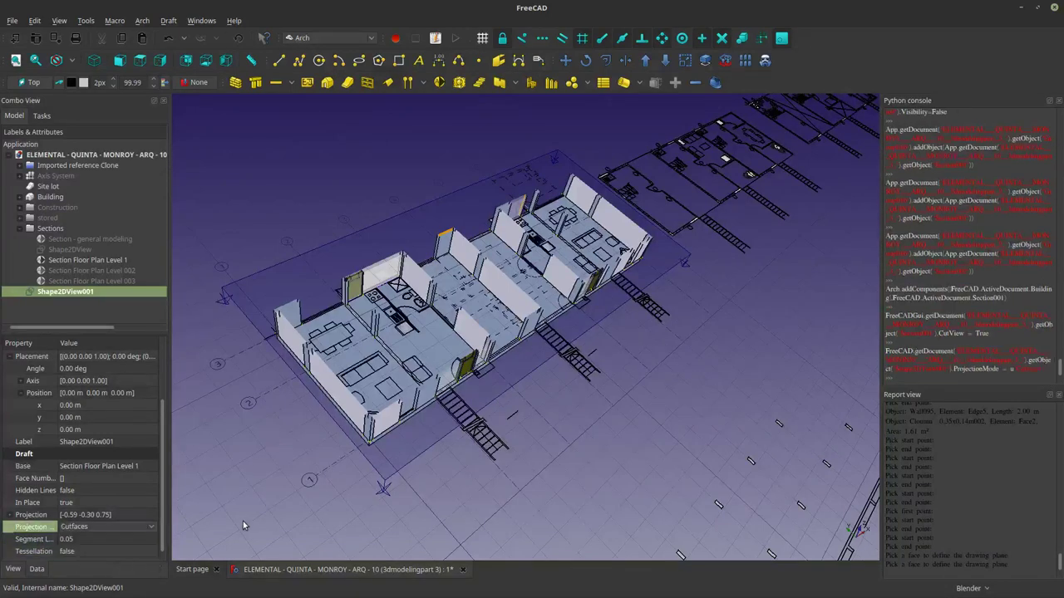
left_click(294, 390)
Examine the cut wall faces and the kitchen door area of the Level 1 floor plan up close.
scroll(296, 407, "up", 5)
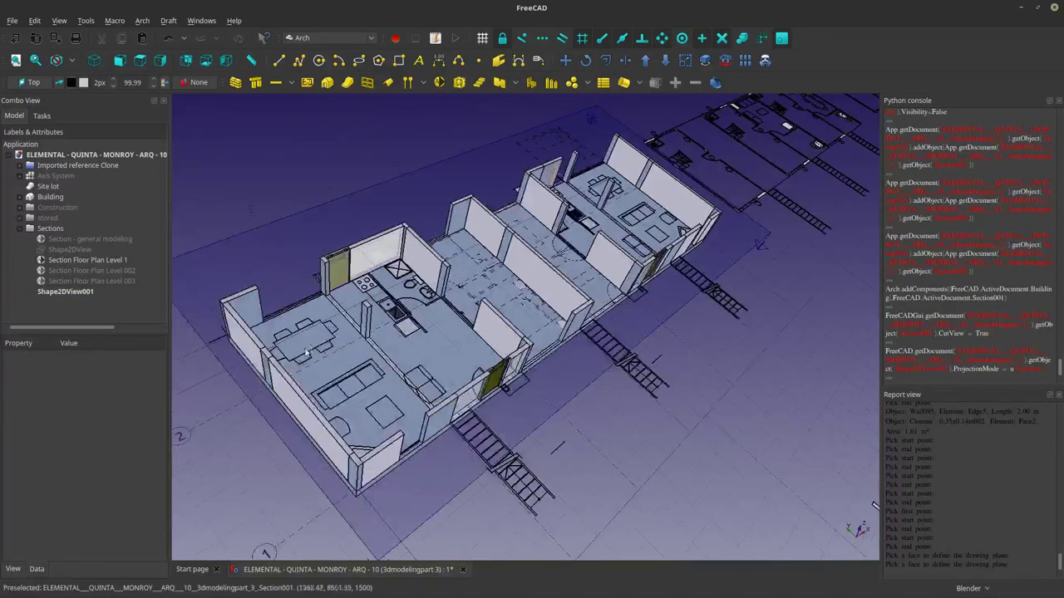
middle_click_drag(298, 429, 296, 432)
middle_click_drag(446, 382, 476, 379, "shift")
scroll(555, 187, "up", 3)
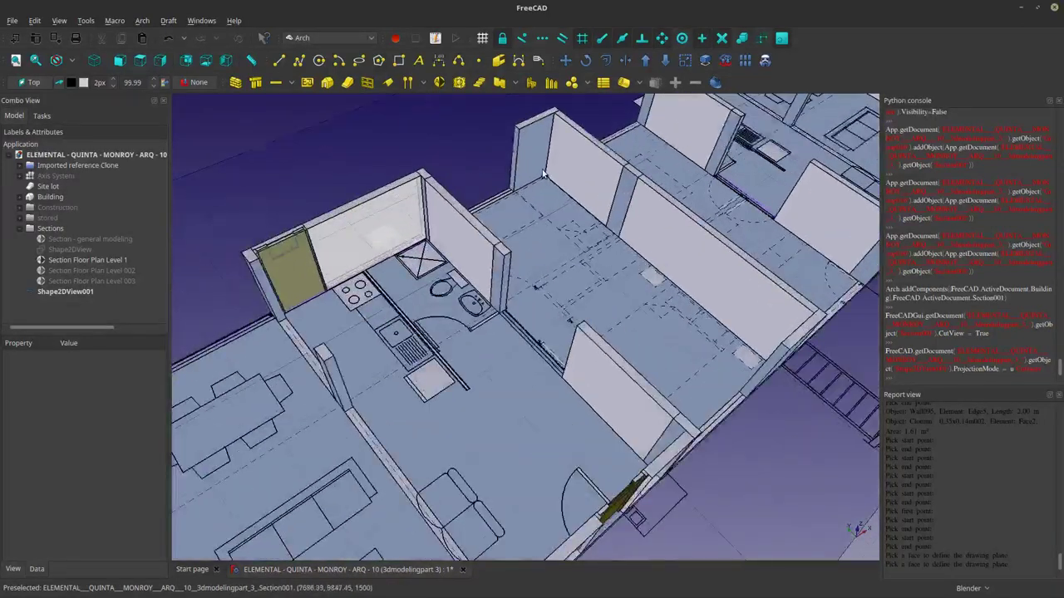
middle_click_drag(555, 187, 724, 248, "shift")
scroll(724, 248, "down", 1)
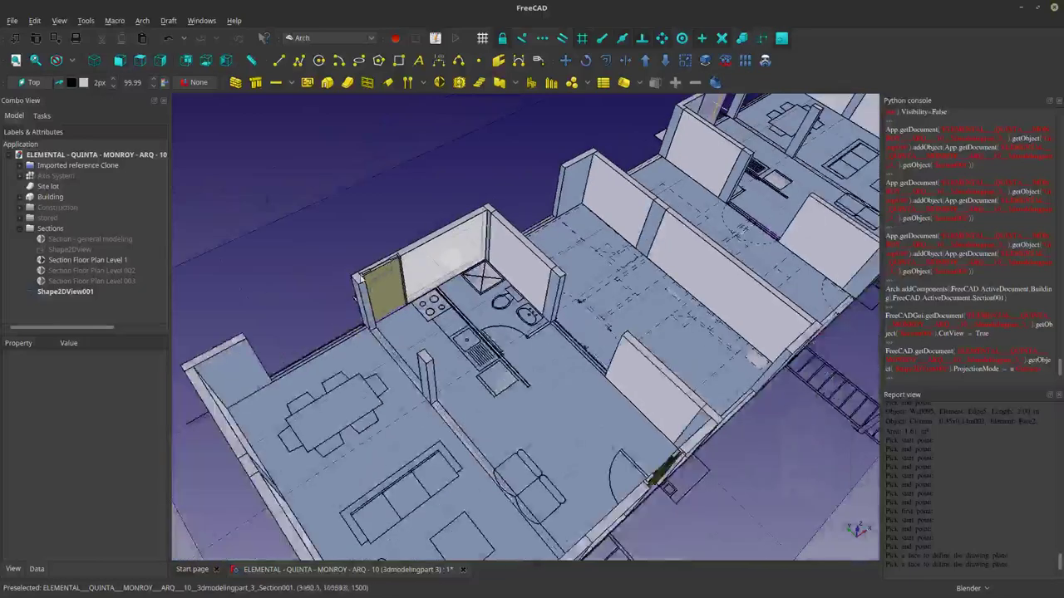
scroll(377, 269, "up", 5)
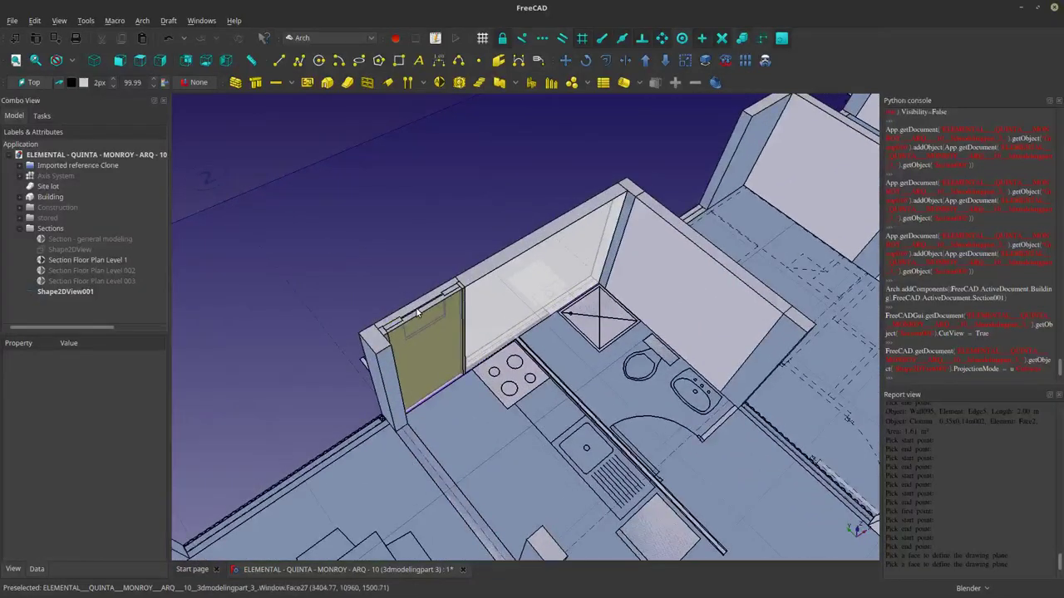
scroll(416, 309, "down", 5)
middle_click_drag(416, 308, 719, 479)
middle_click_drag(522, 469, 606, 268, "shift")
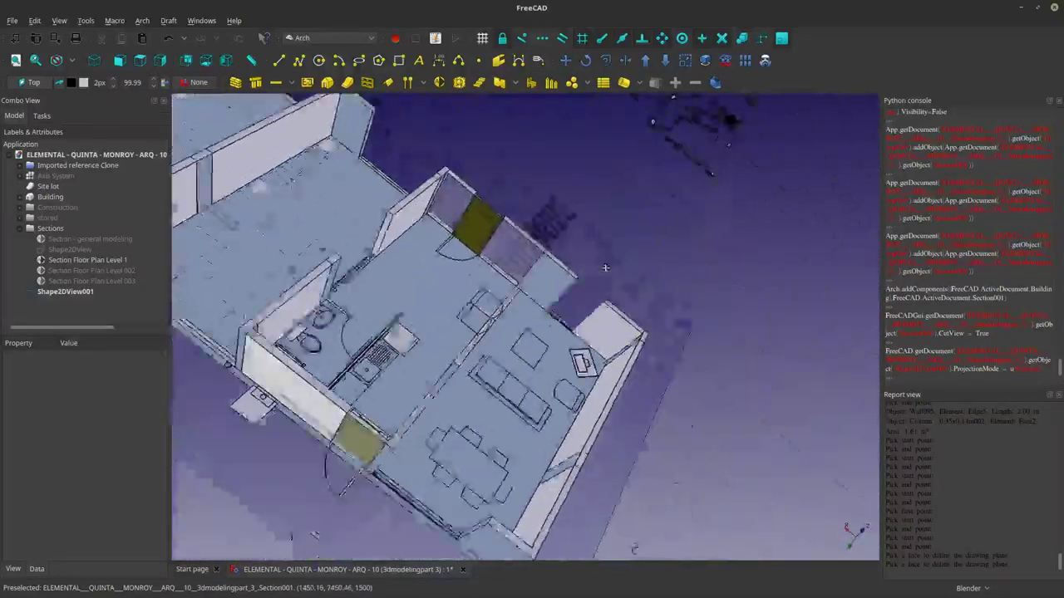
scroll(605, 267, "up", 6)
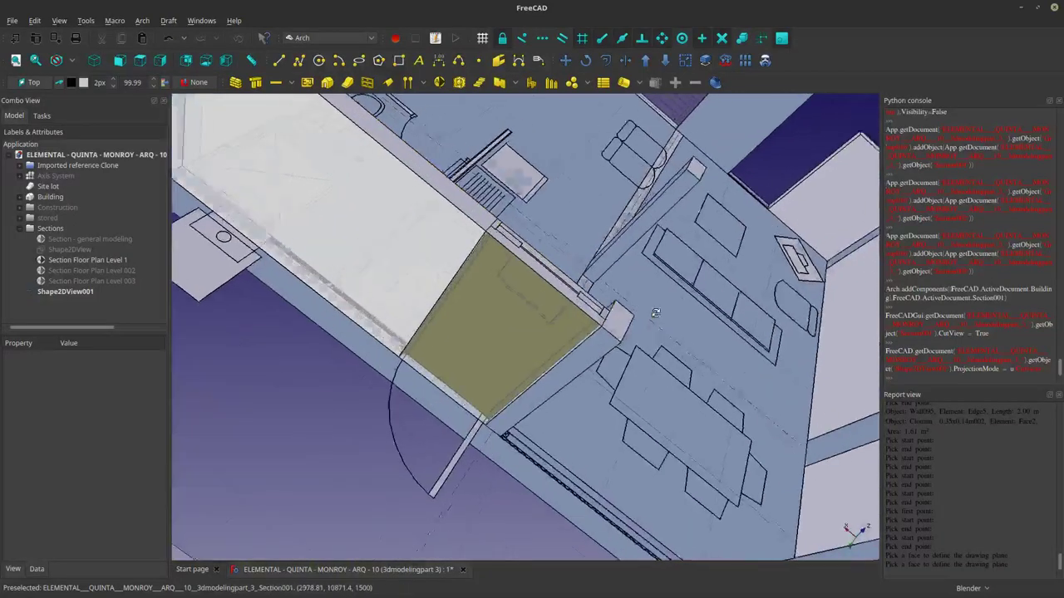
Hide the 2.86 m long wall covering the kitchen's exterior door and check the door from outside.
mouse_move(656, 312)
middle_mouse_down()
mouse_move(469, 348)
mouse_move(652, 325)
middle_mouse_up()
left_click(469, 348)
left_click(555, 432)
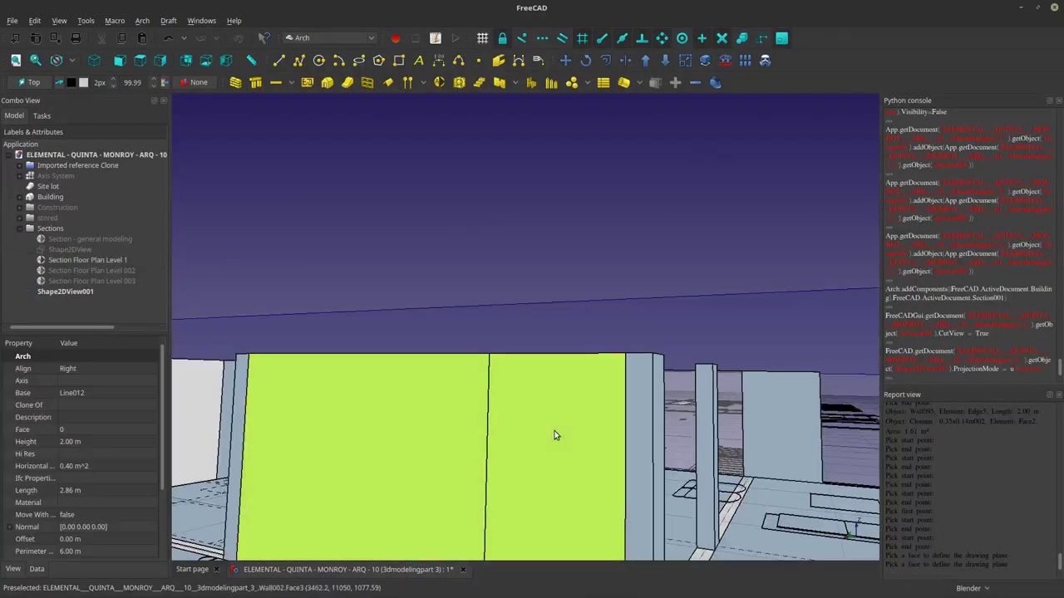
key("space")
mouse_move(554, 434)
middle_mouse_down()
mouse_move(551, 416)
mouse_move(542, 440)
middle_mouse_up()
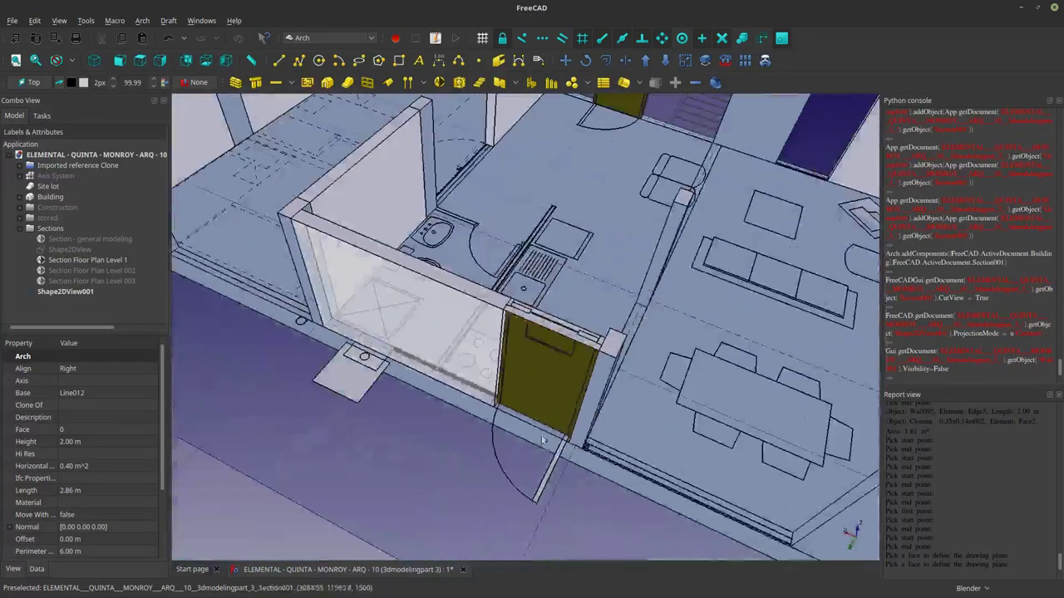
middle_click_drag(544, 288, 521, 314)
scroll(522, 313, "down", 5)
scroll(506, 351, "down", 2)
middle_click_drag(505, 351, 538, 356)
scroll(586, 316, "up", 3)
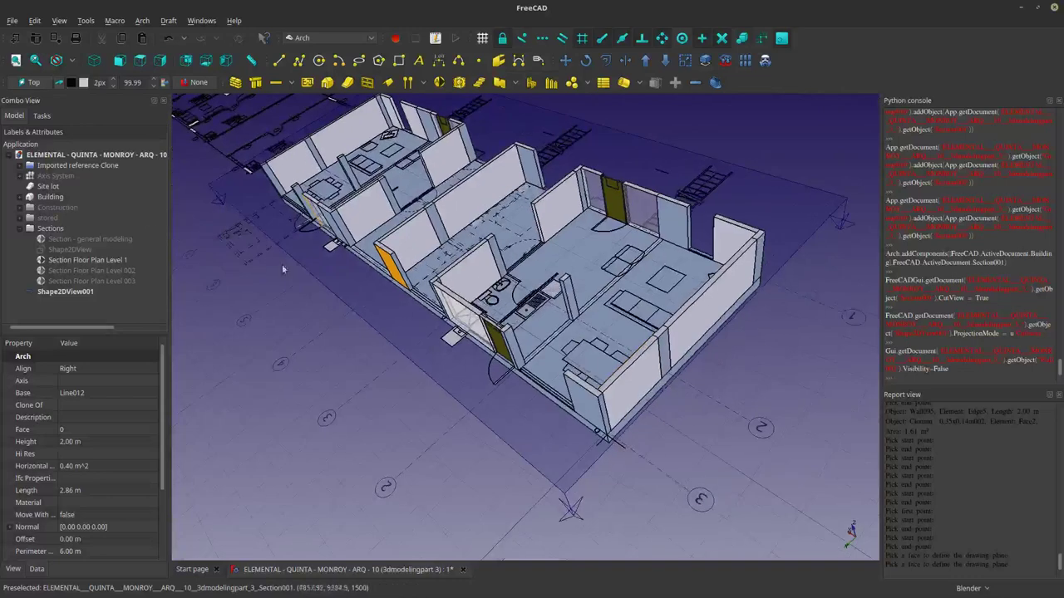
Set the shape color of Shape2DView001 to dark purple (RGB 85, 0, 127).
left_click(66, 291)
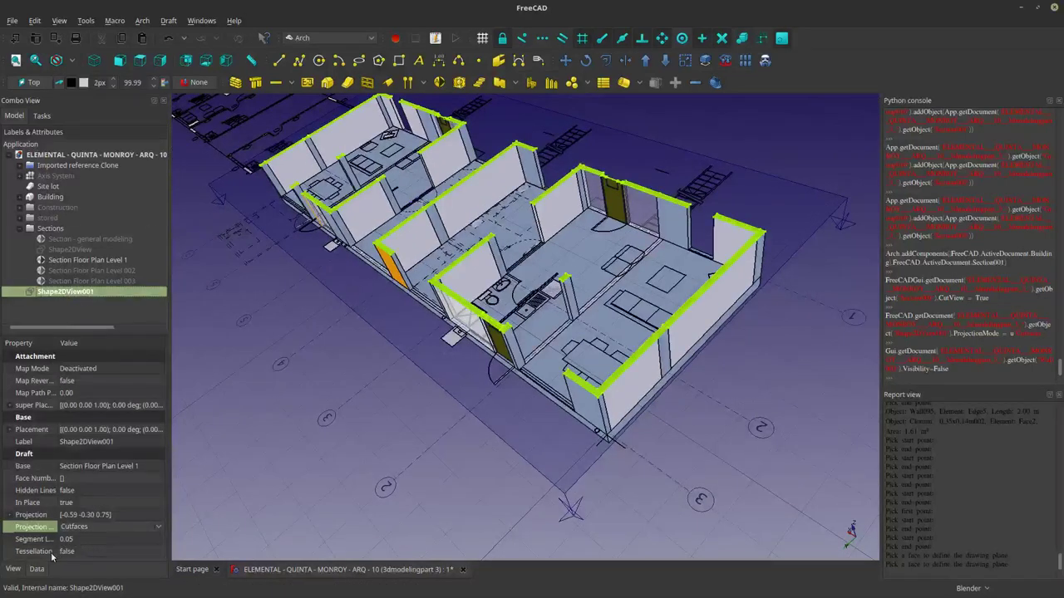
left_click(15, 571)
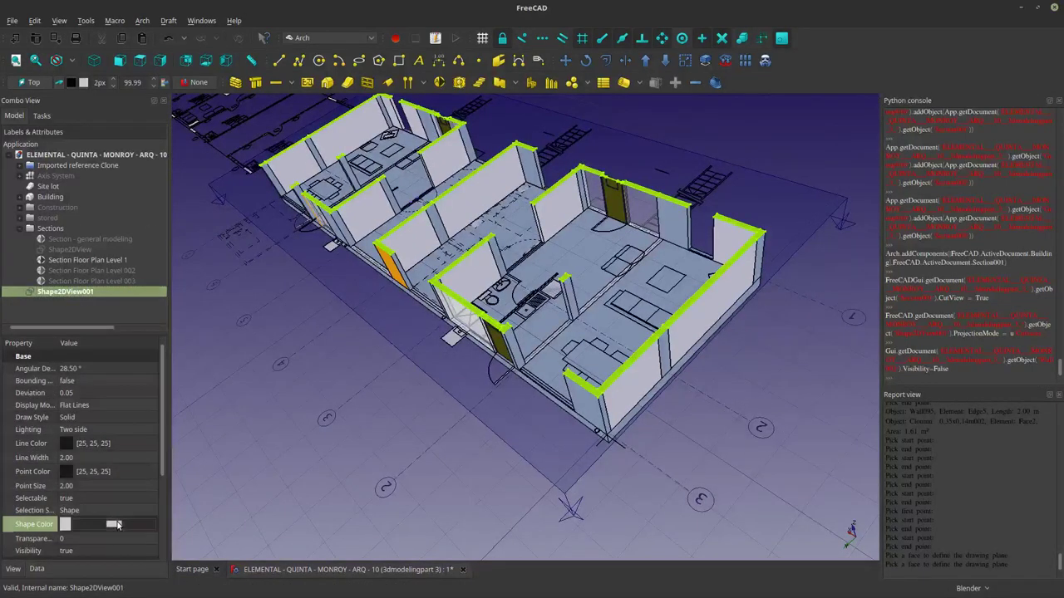
left_click(114, 525)
left_click(398, 231)
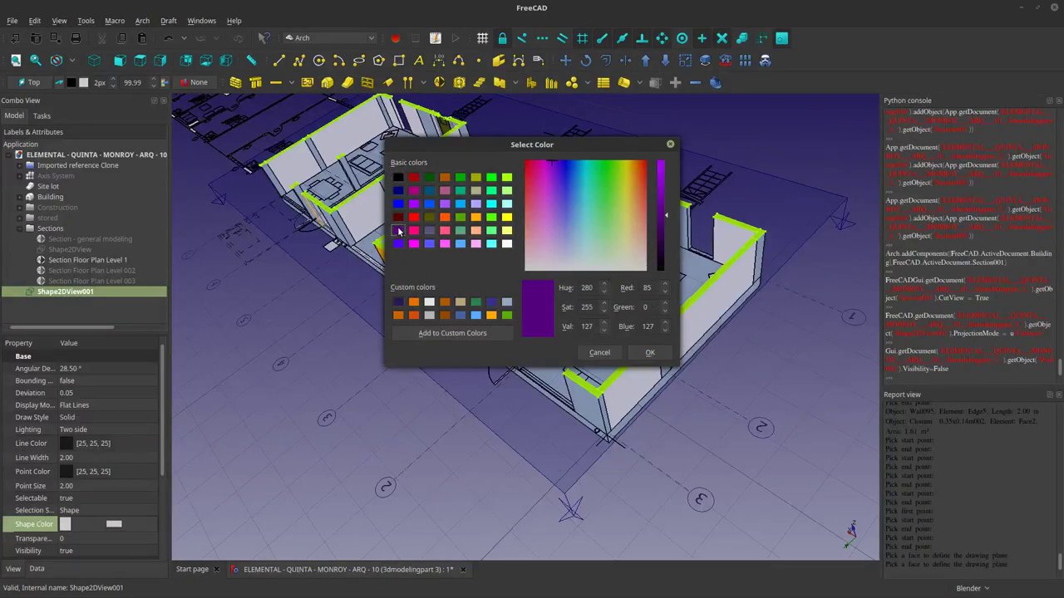
left_click(662, 357)
left_click(846, 435)
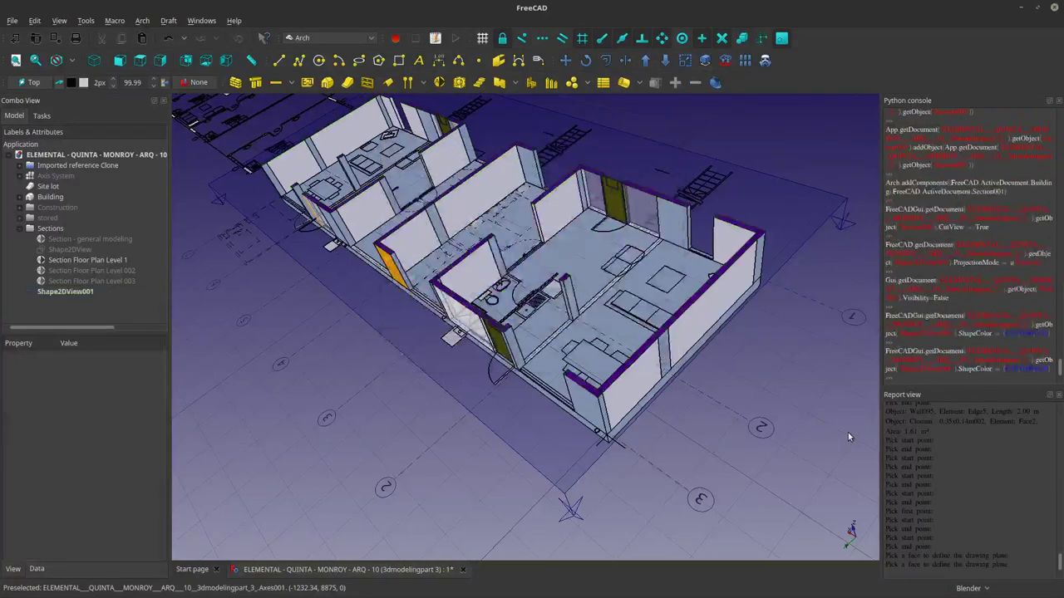
Open the z position in the placement of Section Floor Plan Level 1 for editing and inspect the cut faces around the kitchen door.
middle_click_drag(846, 435, 227, 294)
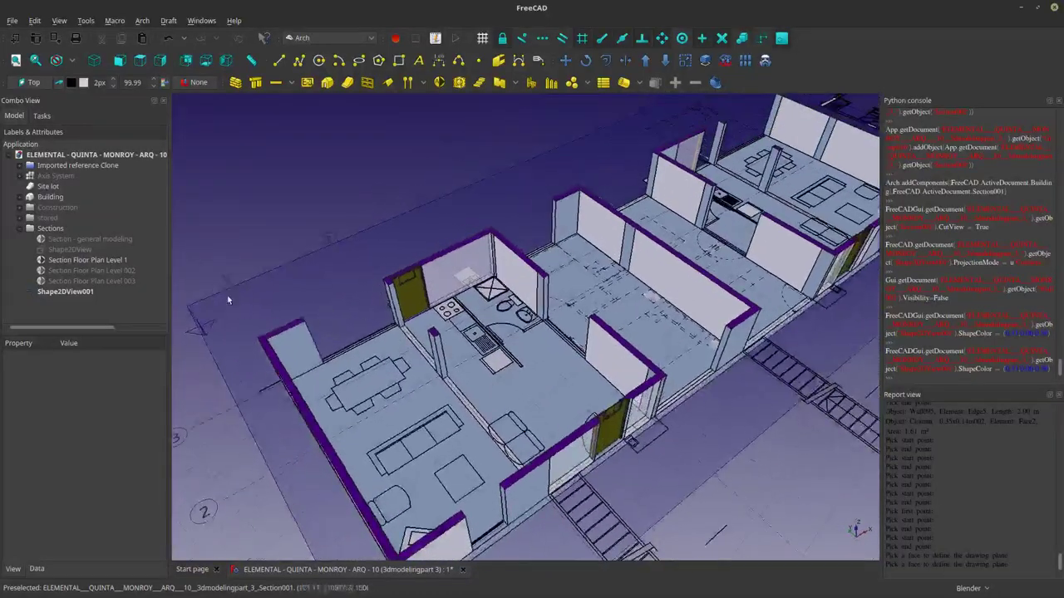
left_click(266, 280)
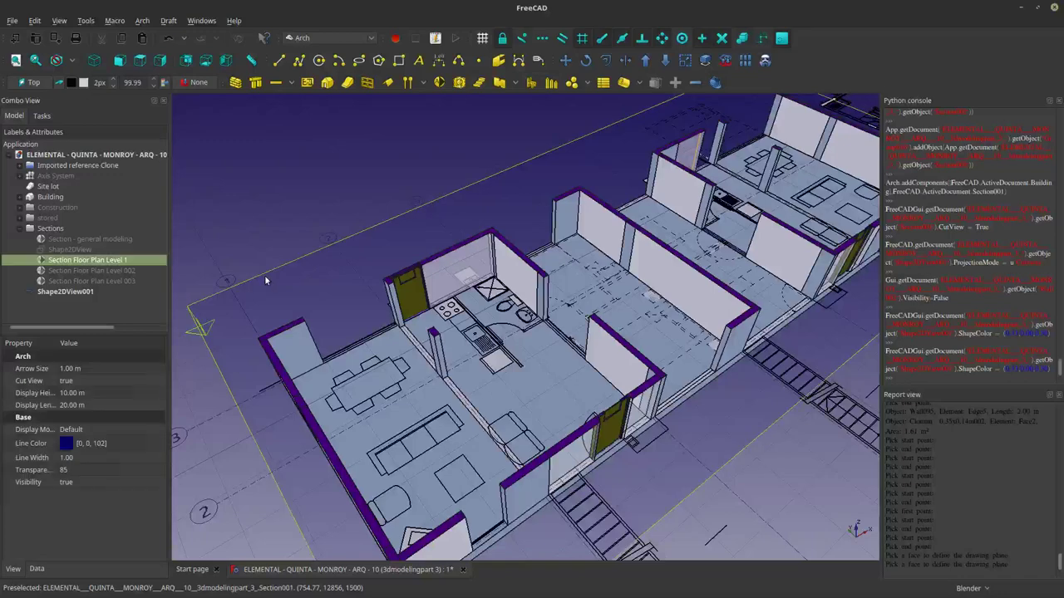
left_click(39, 571)
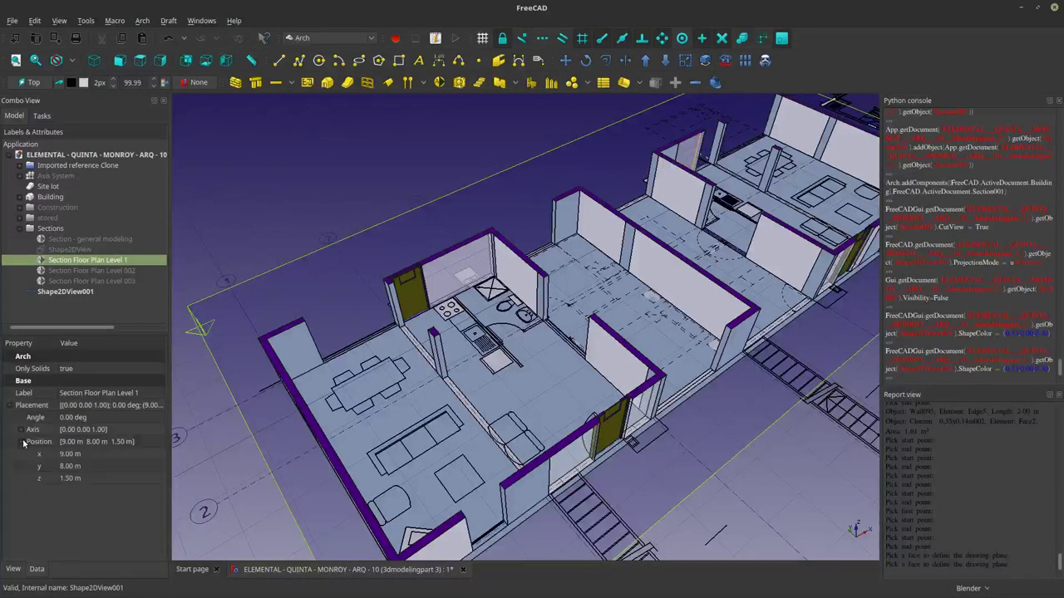
left_click(86, 479)
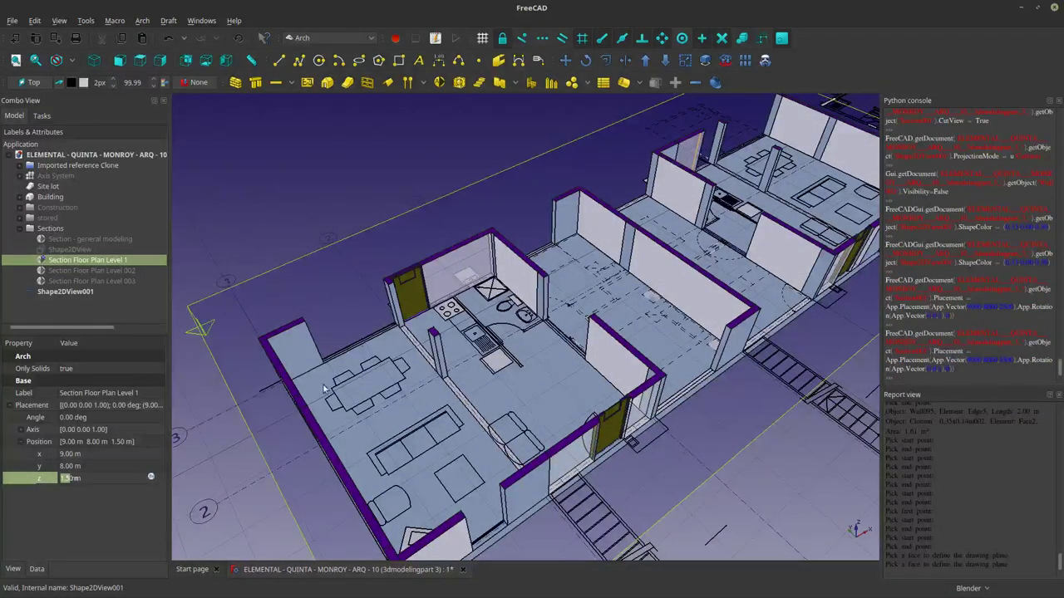
left_click(374, 320)
scroll(407, 271, "up", 12)
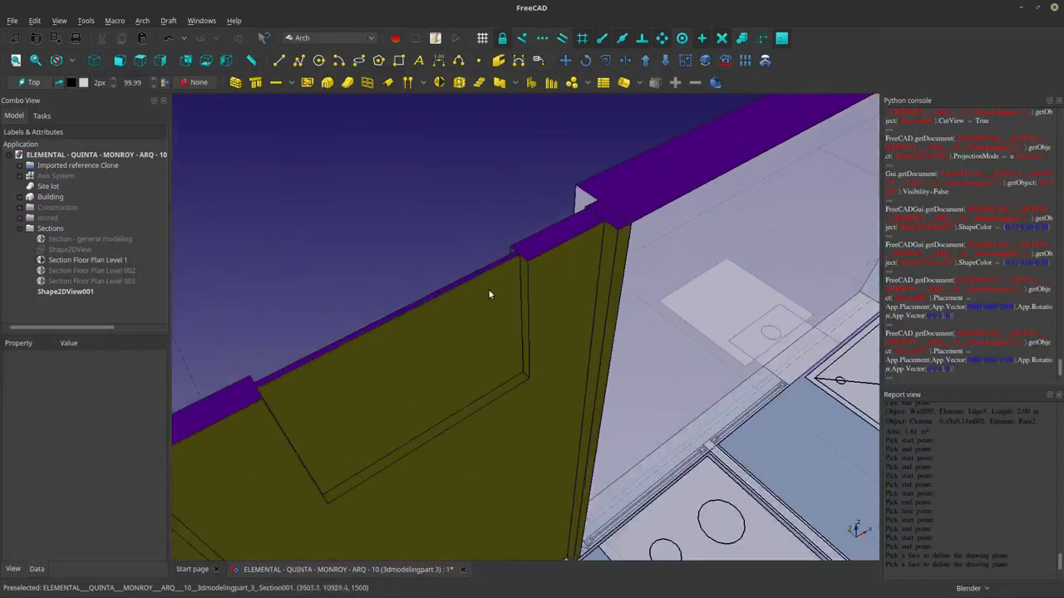
Hide the Section Floor Plan Level 1 plane so only the cut model and the 2D cut faces are displayed.
scroll(489, 290, "down", 10)
middle_click_drag(506, 311, 326, 191, "shift")
scroll(665, 291, "down", 5)
middle_click_drag(645, 308, 573, 324)
scroll(792, 285, "up", 2)
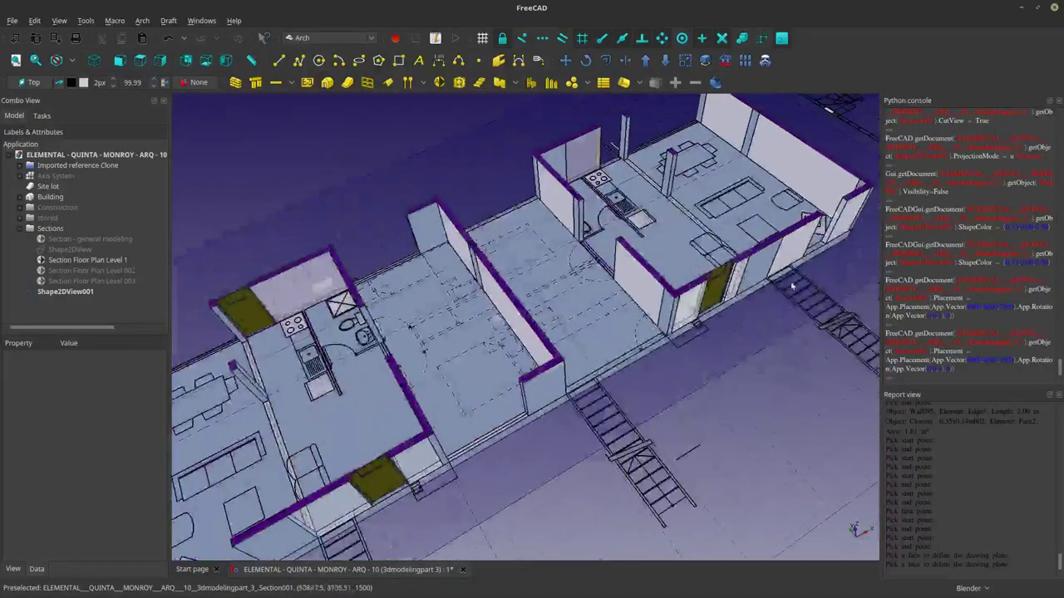
scroll(792, 287, "up", 5)
scroll(723, 343, "down", 5)
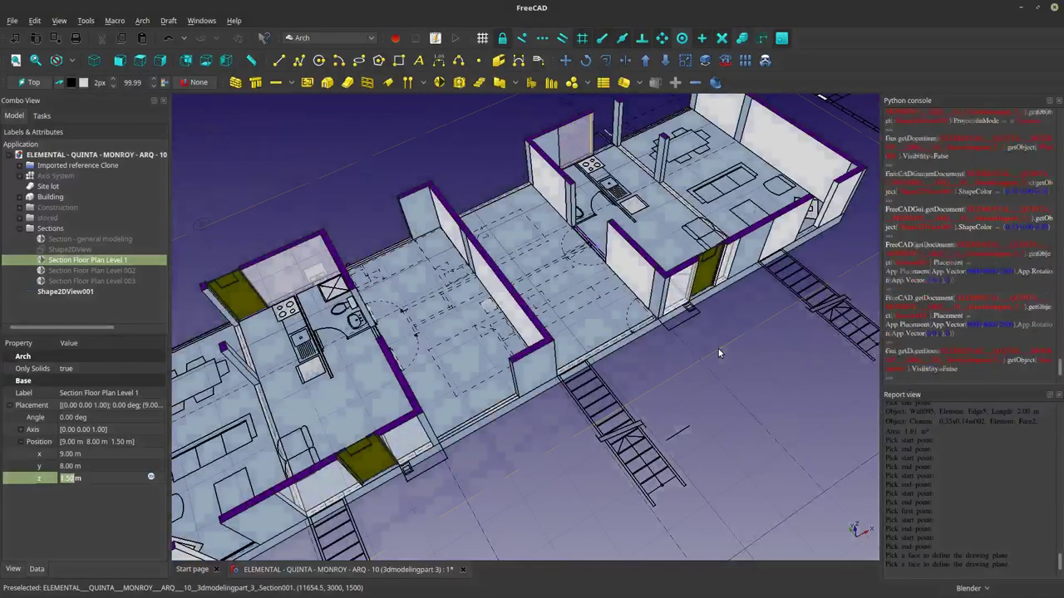
Hide the L1 Slab & Beam object that forms the floor beneath the kitchen and bathroom.
scroll(531, 374, "down", 6)
middle_click_drag(548, 398, 506, 425)
scroll(507, 424, "up", 5)
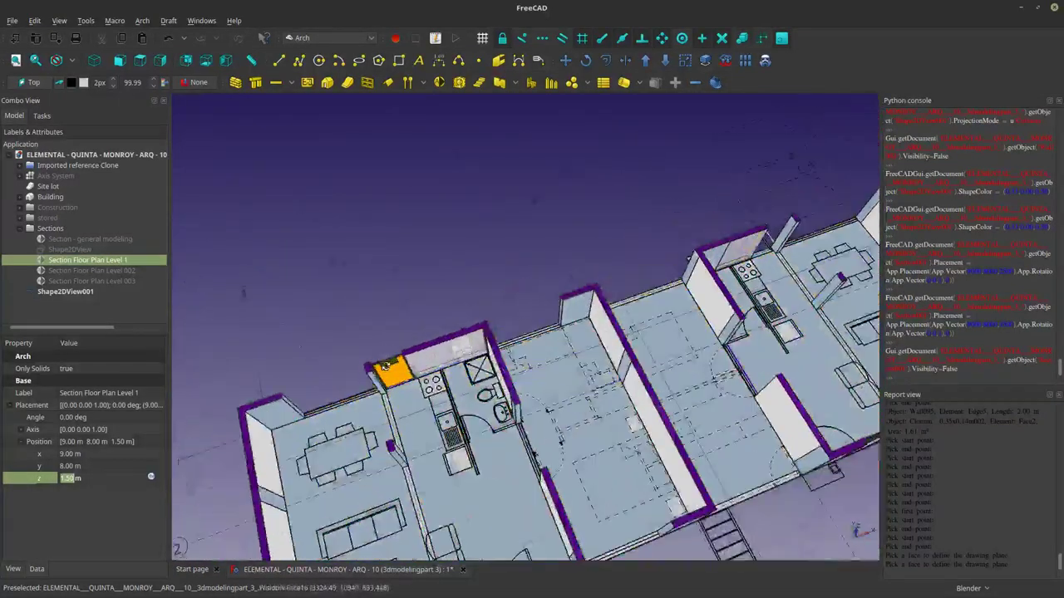
scroll(547, 411, "up", 8)
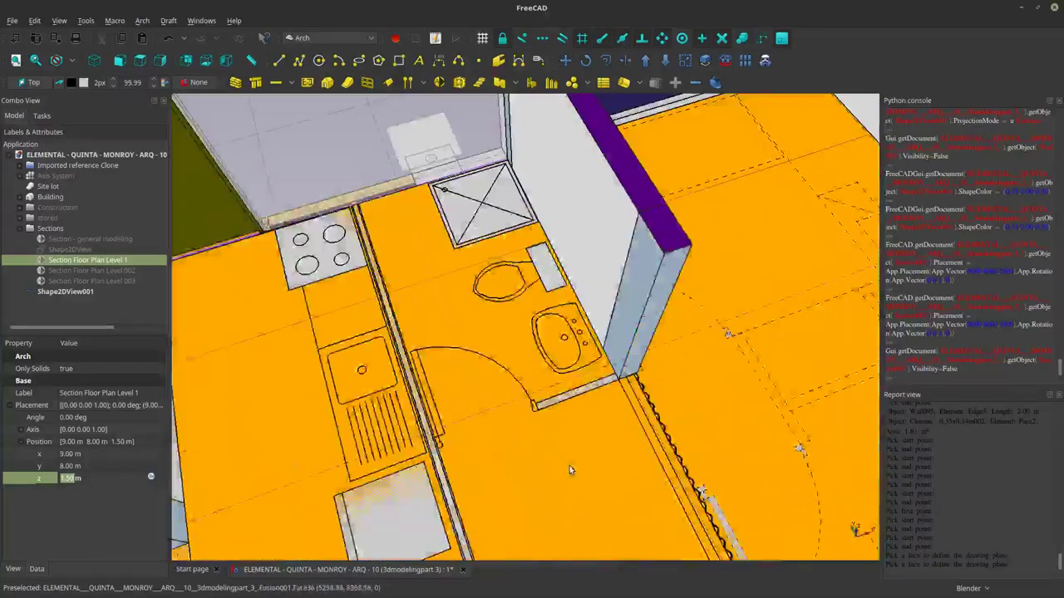
middle_click_drag(614, 467, 492, 487)
scroll(623, 449, "down", 5)
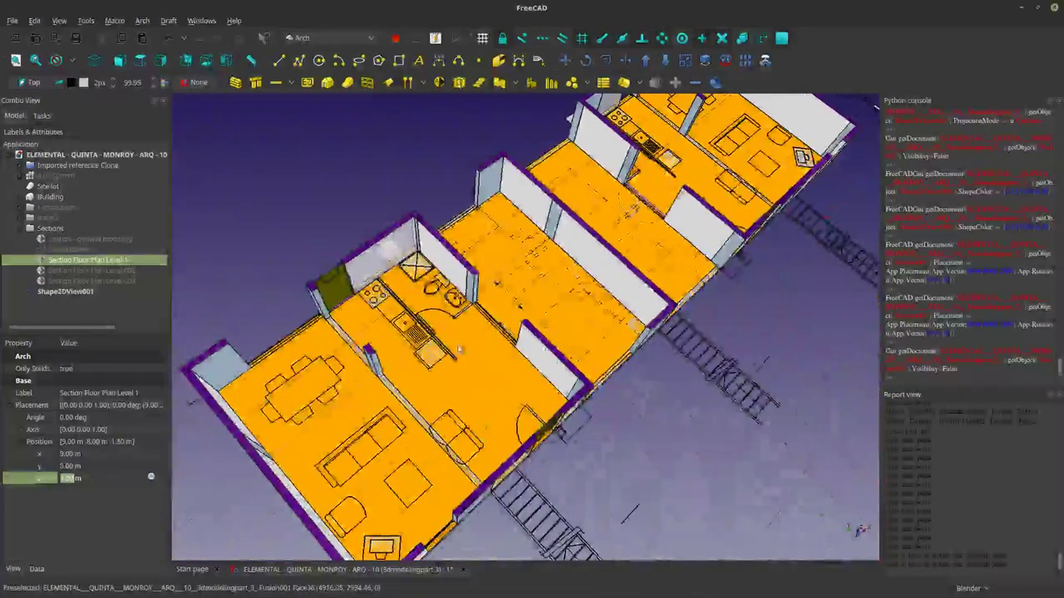
left_click(487, 382)
key("space")
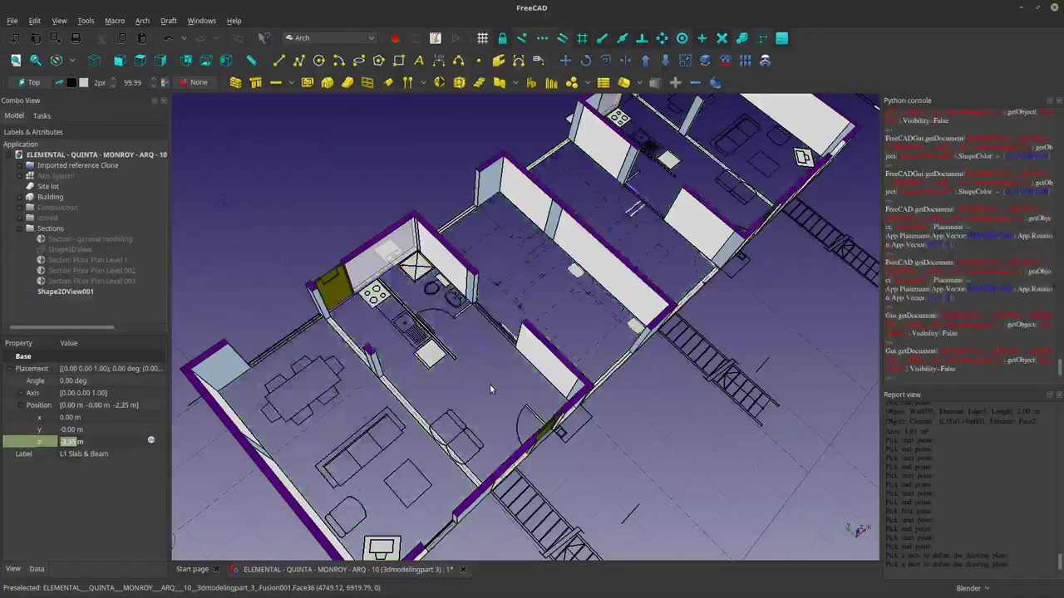
Set the Draft line color to magenta (RGB 255, 0, 255) and the line width to 4 px.
scroll(433, 328, "up", 3)
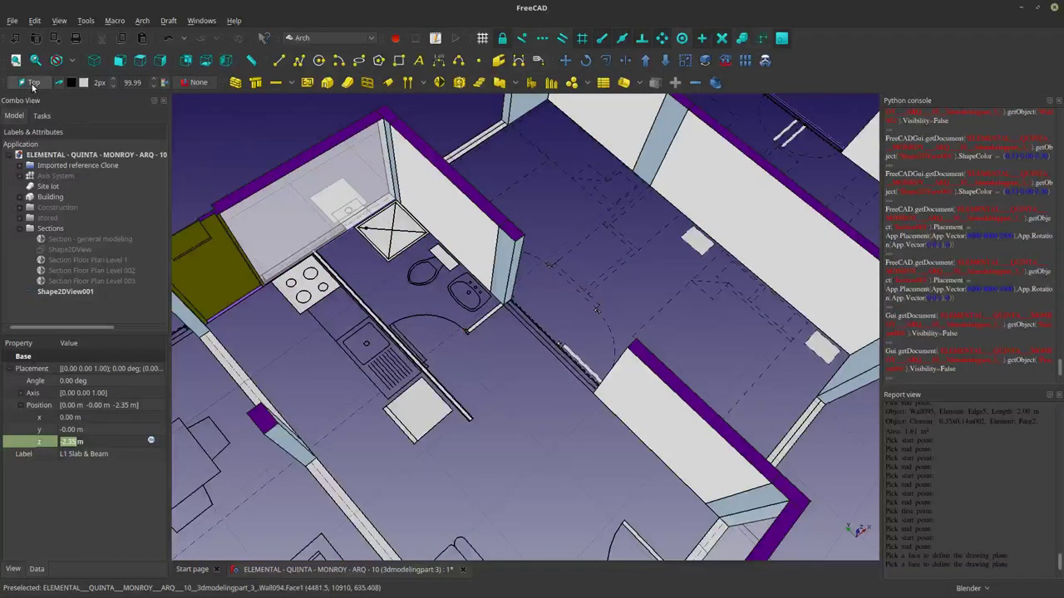
scroll(452, 301, "up", 3)
middle_click_drag(562, 344, 527, 346)
scroll(455, 388, "up", 2)
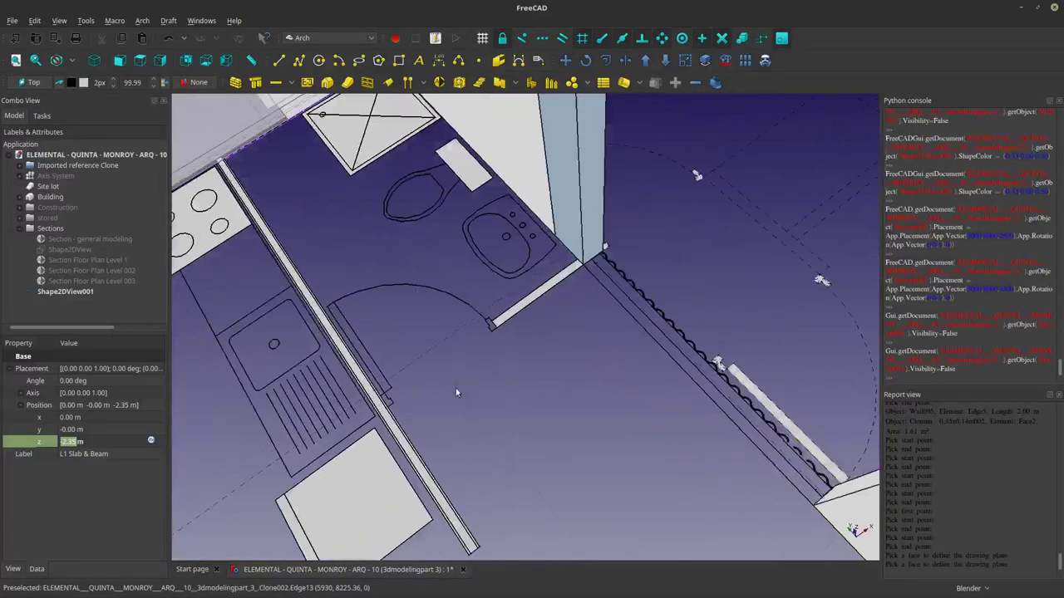
middle_click_drag(456, 393, 613, 308)
middle_click_drag(497, 346, 518, 322)
scroll(518, 322, "down", 1)
scroll(518, 321, "up", 1)
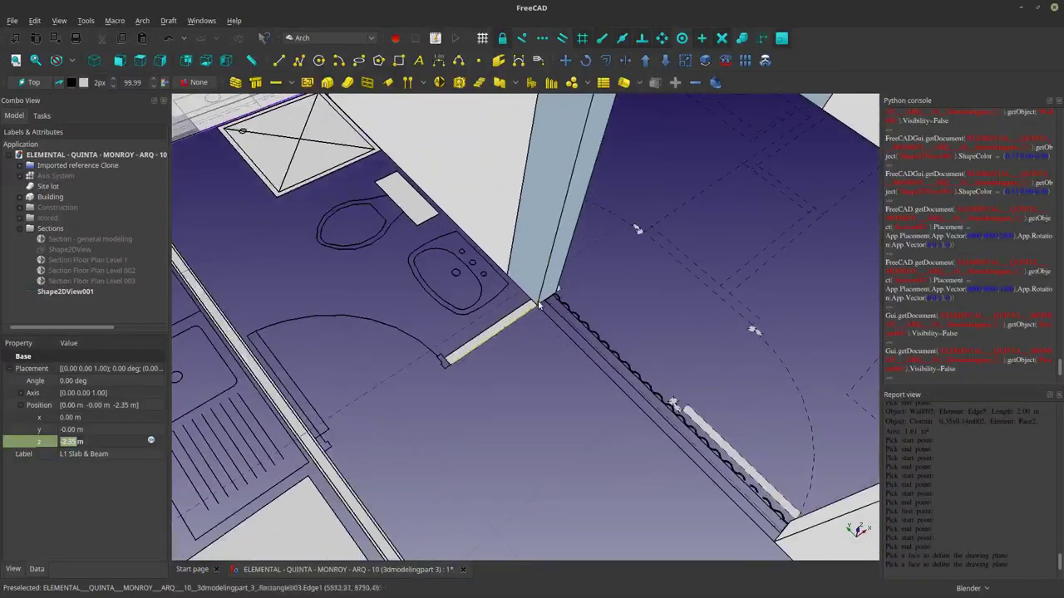
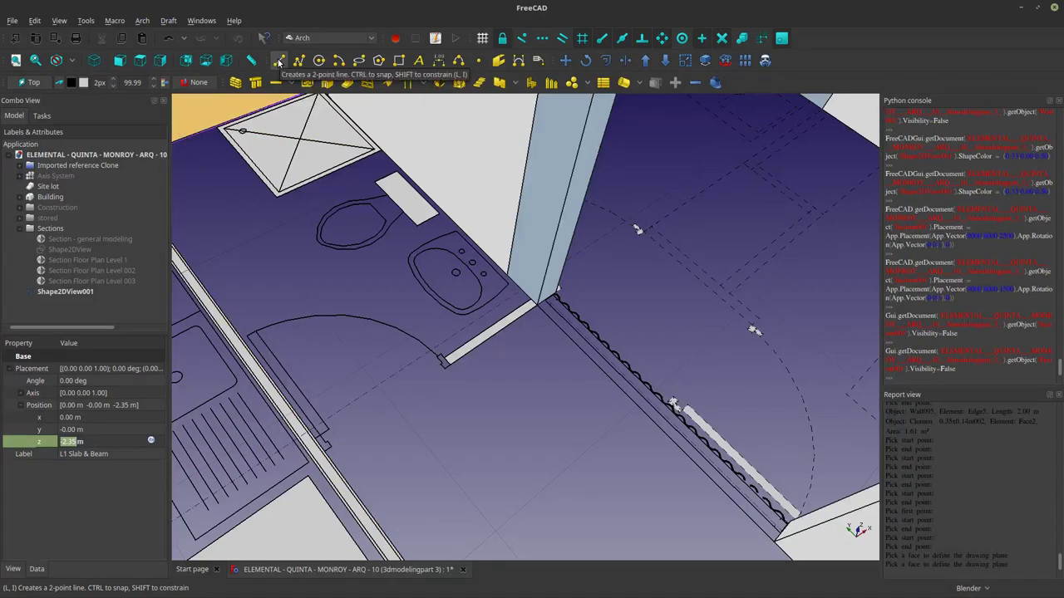
left_click(72, 81)
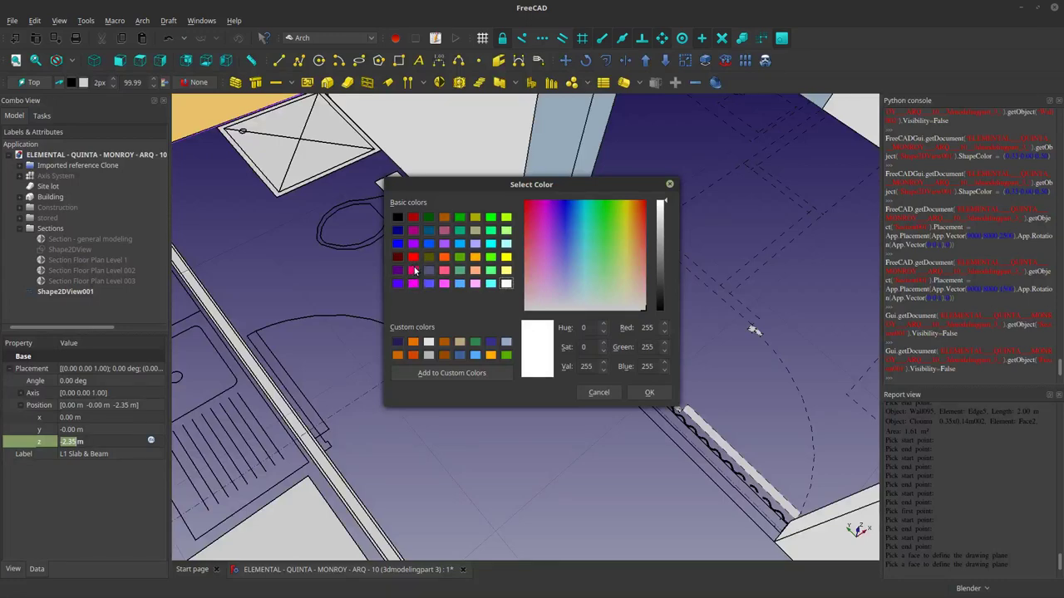
left_click(413, 284)
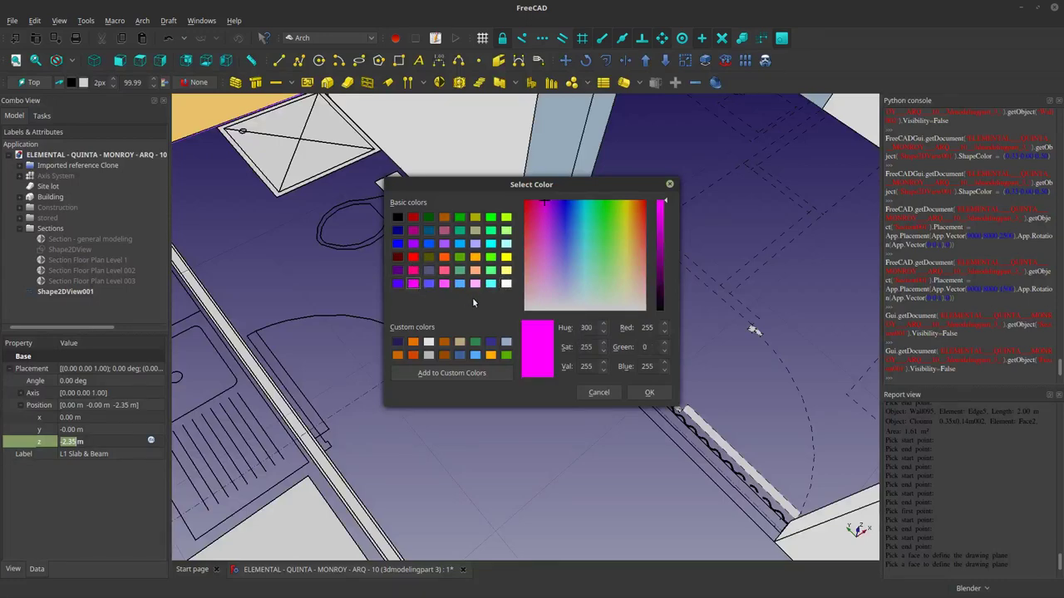
left_click(648, 393)
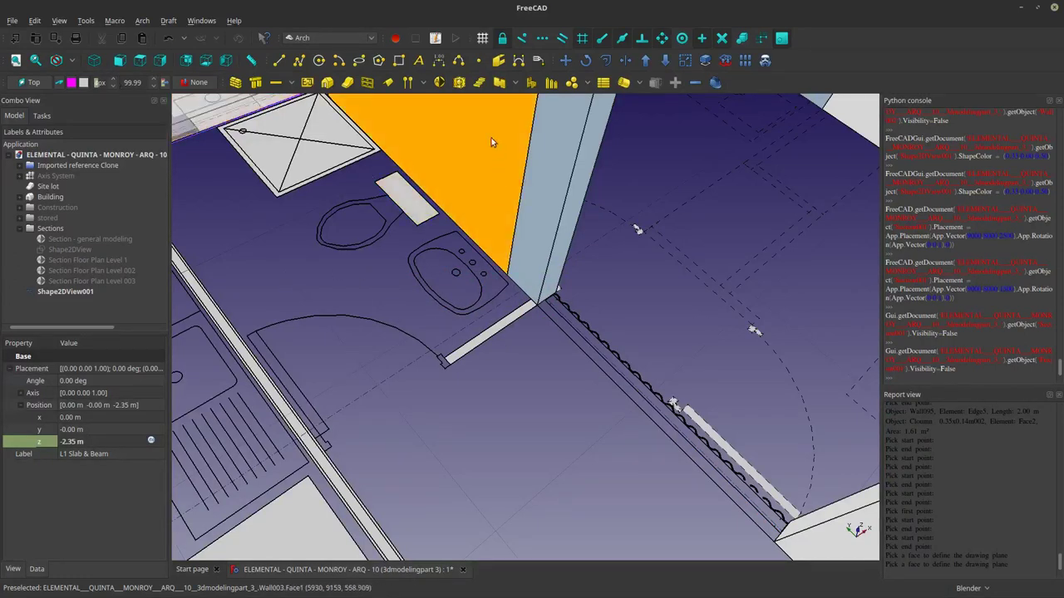
Draw a line along the bathroom's front wall, from the door jamb at the kitchen partition to the column corner.
left_click(280, 61)
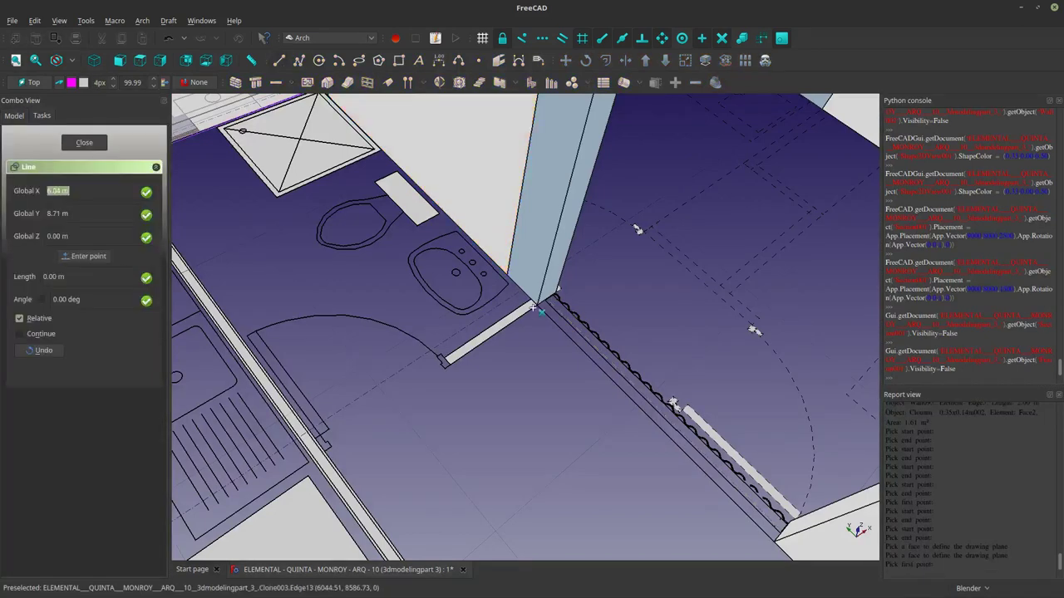
scroll(528, 298, "up", 3)
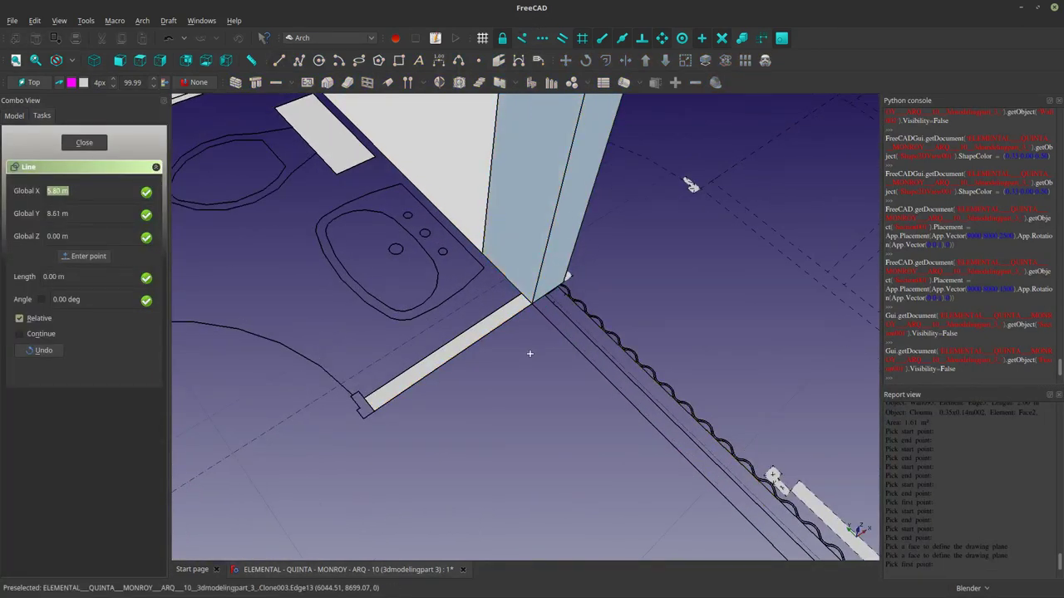
scroll(519, 362, "down", 4)
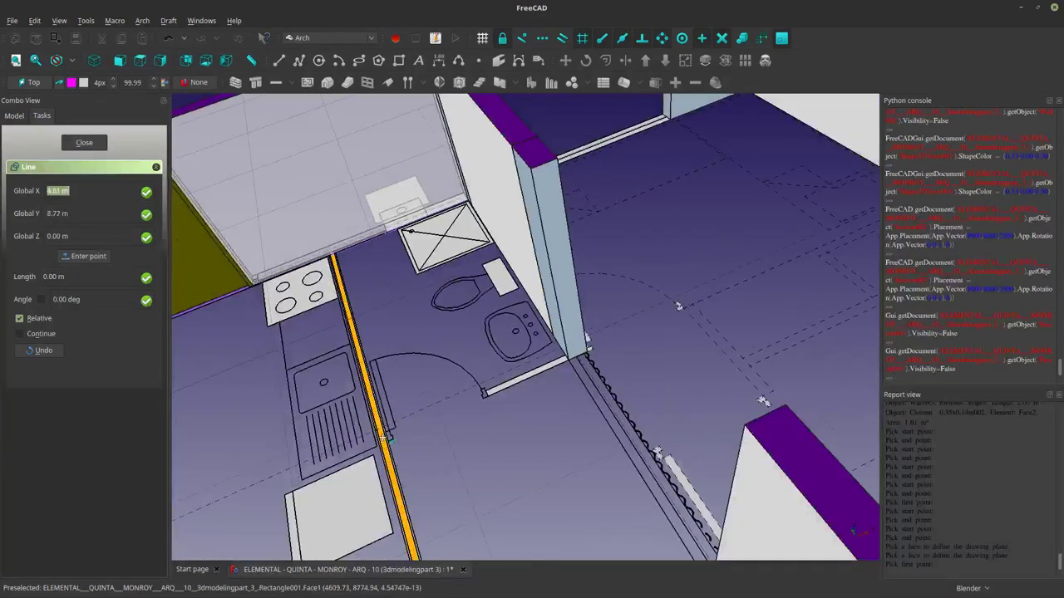
scroll(388, 440, "up", 4)
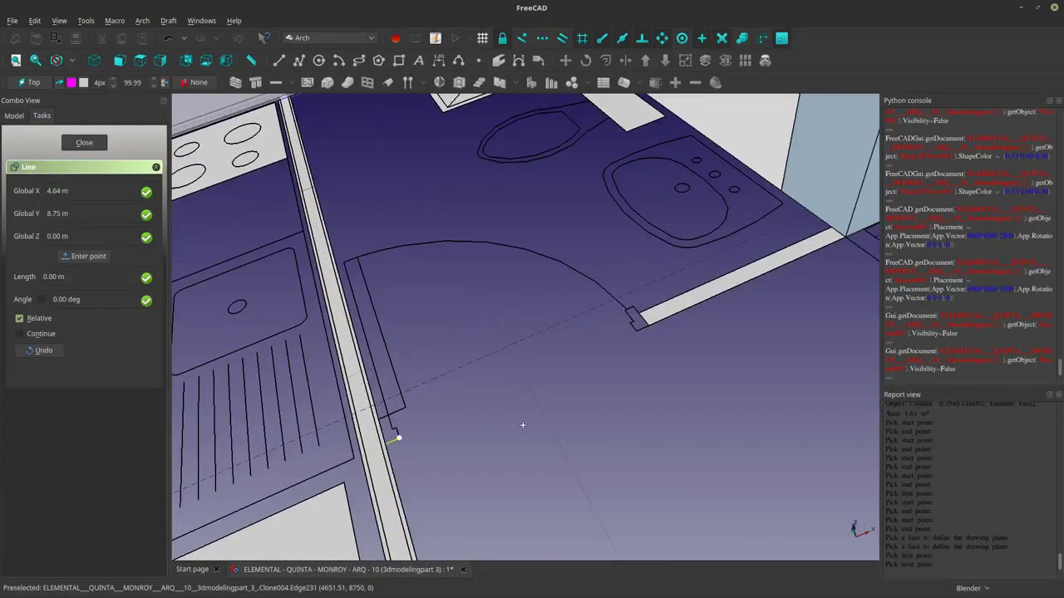
left_click(849, 228)
middle_click_drag(582, 316, 577, 372)
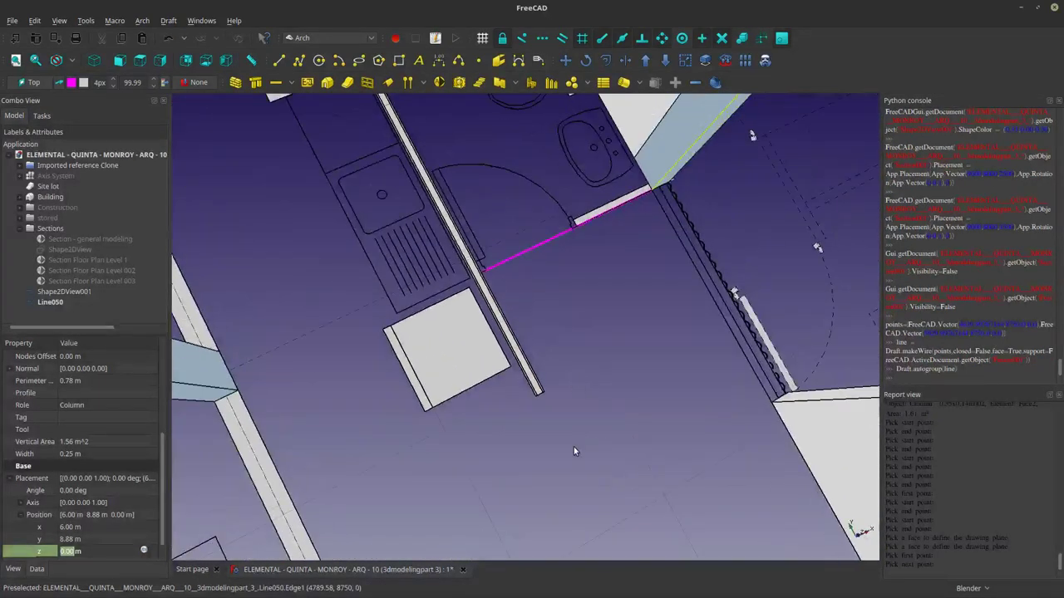
Examine the kitchen-bathroom partition and its junction with the exterior wall beside the stove.
middle_click_drag(573, 451, 617, 431)
middle_click_drag(264, 169, 531, 441, "shift")
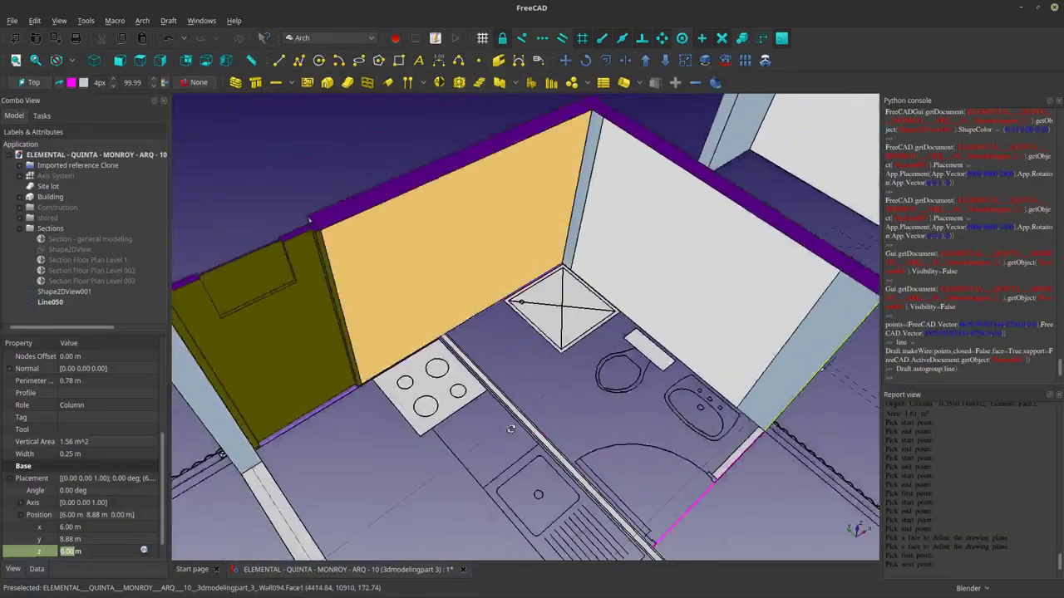
scroll(532, 419, "up", 7)
scroll(440, 279, "up", 2)
middle_click_drag(437, 272, 518, 404, "shift")
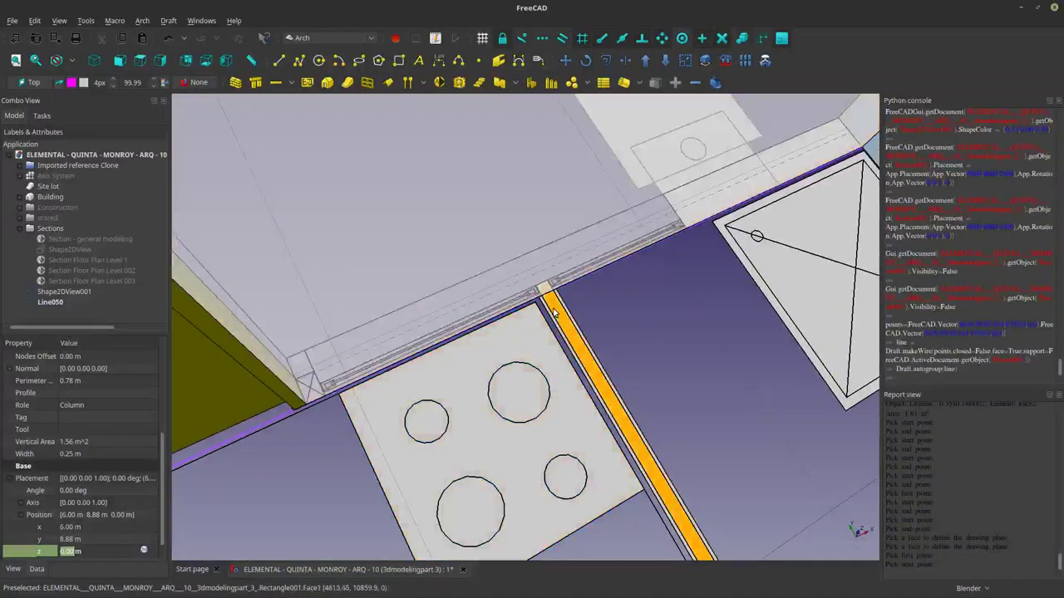
scroll(557, 300, "up", 1)
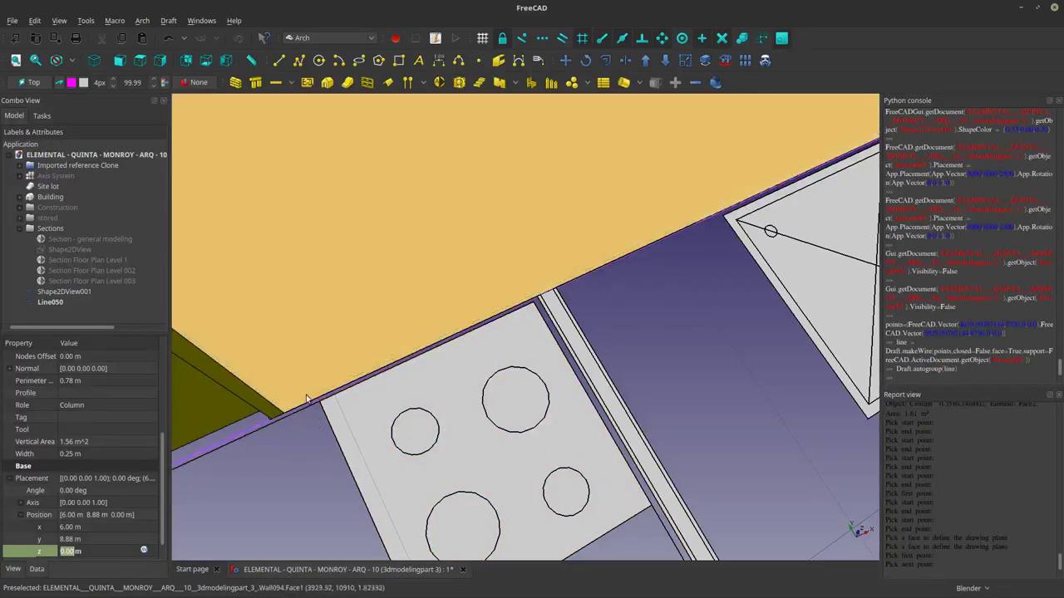
scroll(568, 312, "down", 3)
scroll(591, 387, "up", 2)
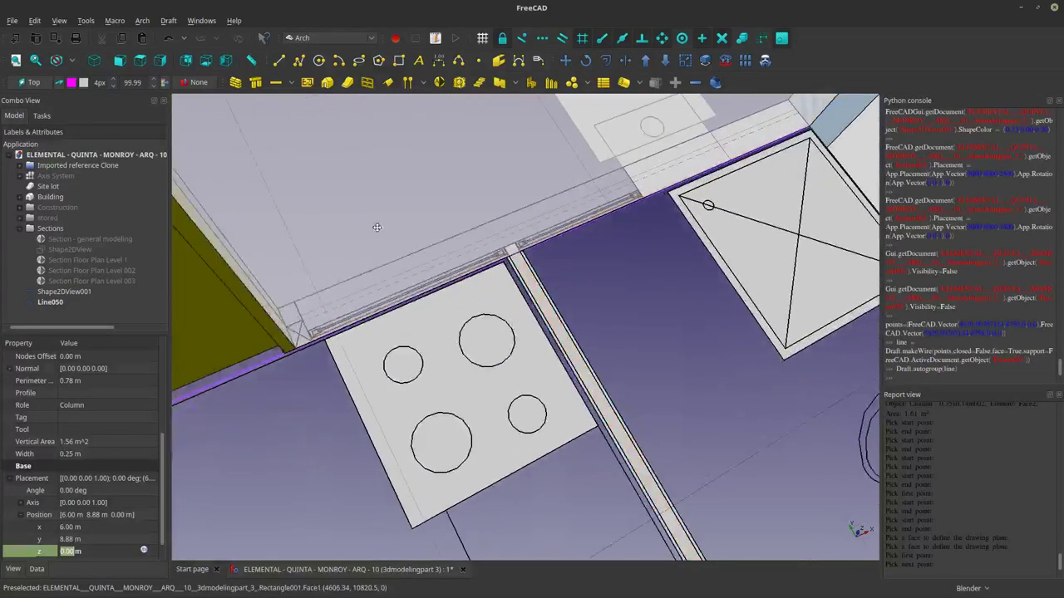
middle_click_drag(376, 226, 258, 258)
middle_click_drag(471, 304, 557, 390)
middle_click_drag(700, 443, 484, 314, "shift")
scroll(484, 315, "down", 1)
middle_click_drag(606, 434, 647, 422)
middle_click_drag(529, 322, 677, 351, "shift")
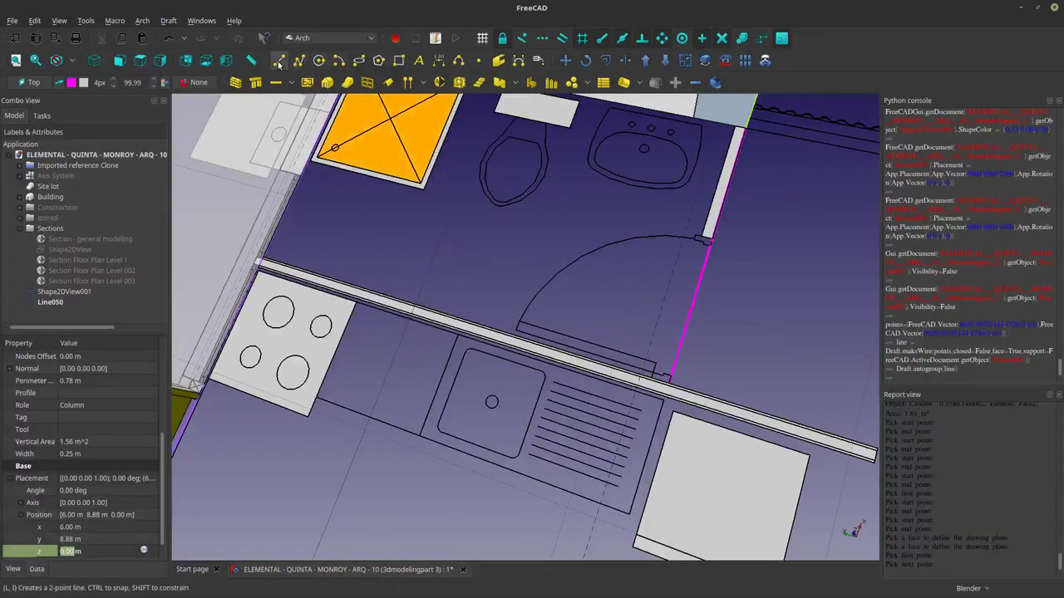
Draw a line about 2.97 m long along the kitchen-bathroom partition, from its free end to the exterior wall, constrained to the Y axis.
middle_click_drag(607, 312, 456, 272, "shift")
scroll(740, 436, "up", 4)
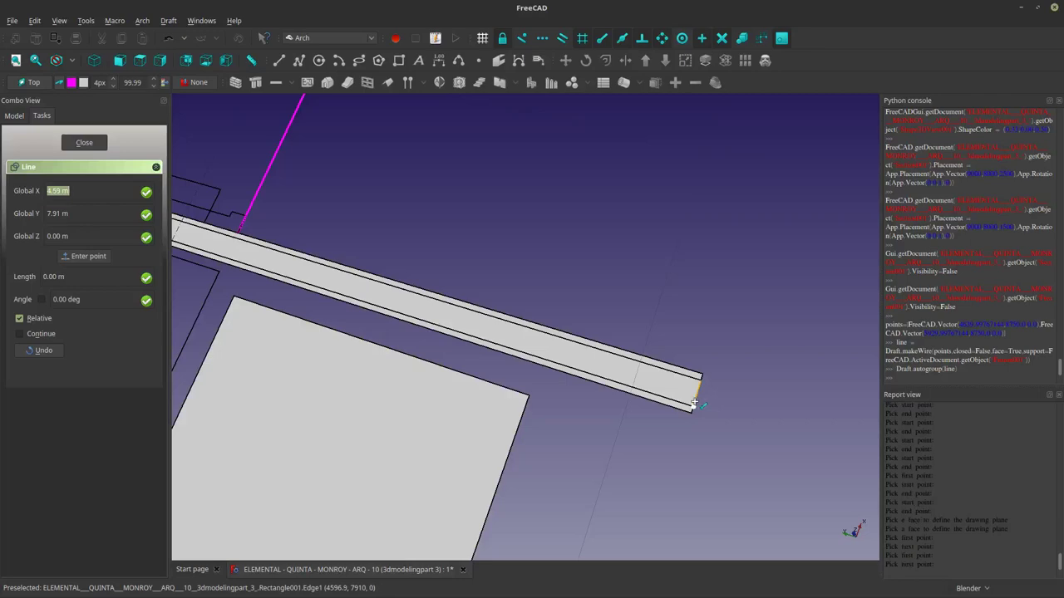
scroll(694, 403, "down", 3)
middle_click_drag(675, 395, 875, 461, "shift")
scroll(871, 459, "down", 1)
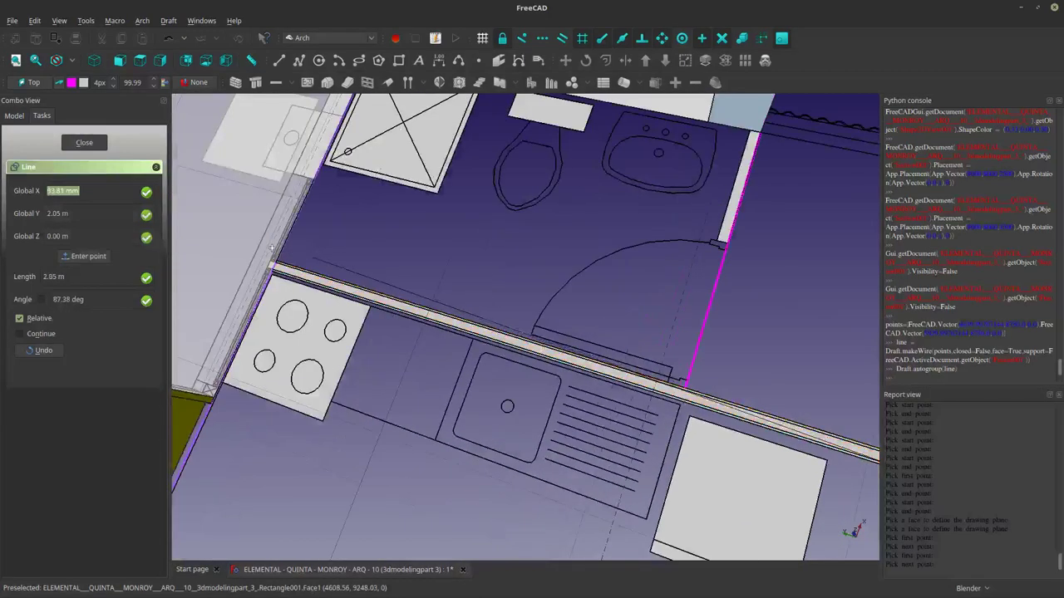
scroll(271, 247, "up", 3)
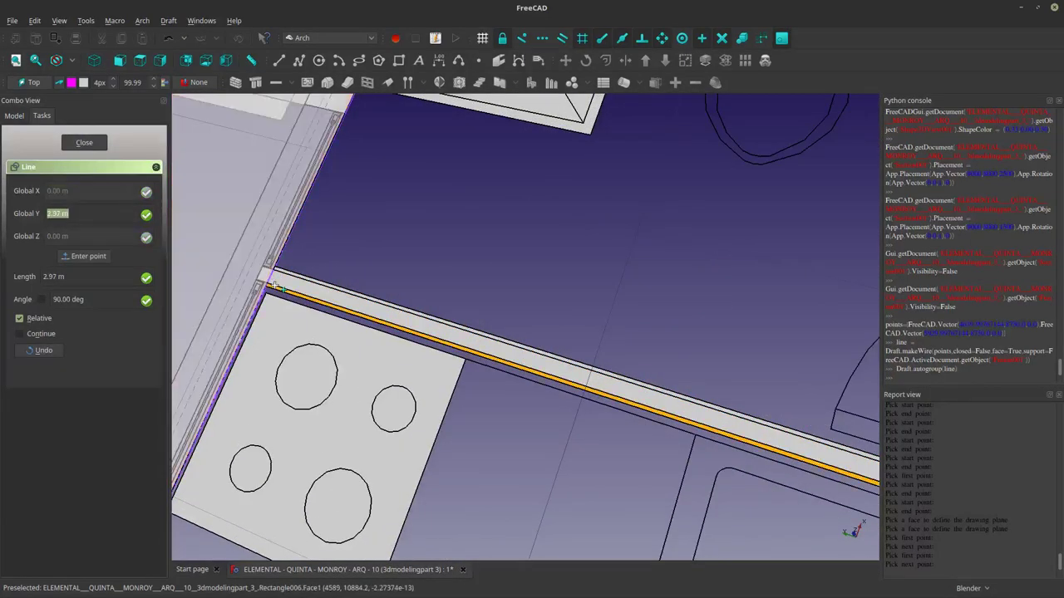
key("y")
left_click(276, 285)
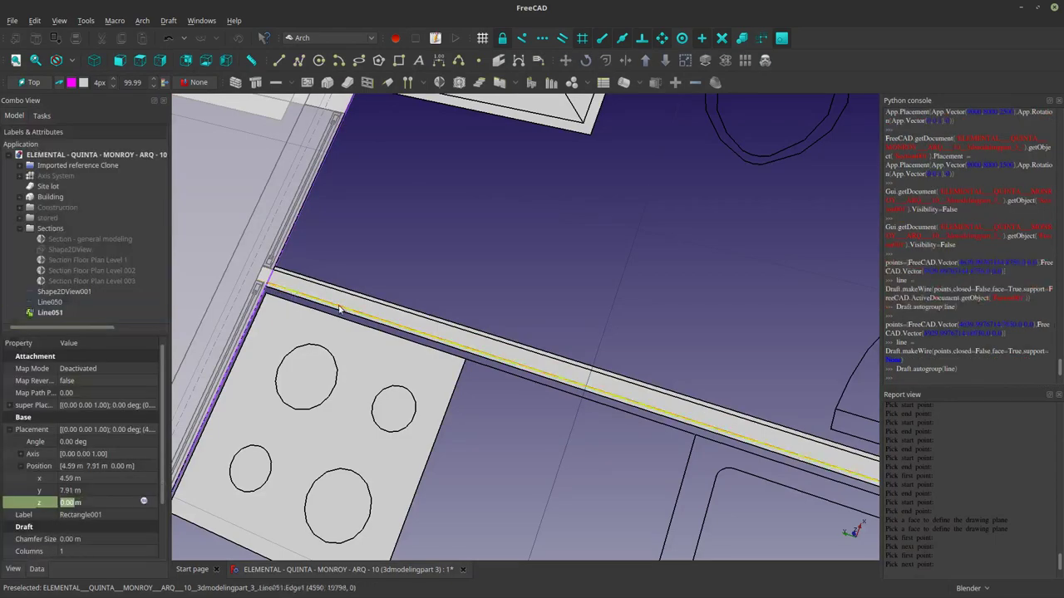
Draw a line about 1.34 m long along the neighbouring unit's bathroom front wall, from the column corner to the kitchen partition.
scroll(346, 299, "down", 4)
middle_click_drag(608, 385, 425, 174)
scroll(474, 250, "down", 5)
scroll(478, 258, "down", 3)
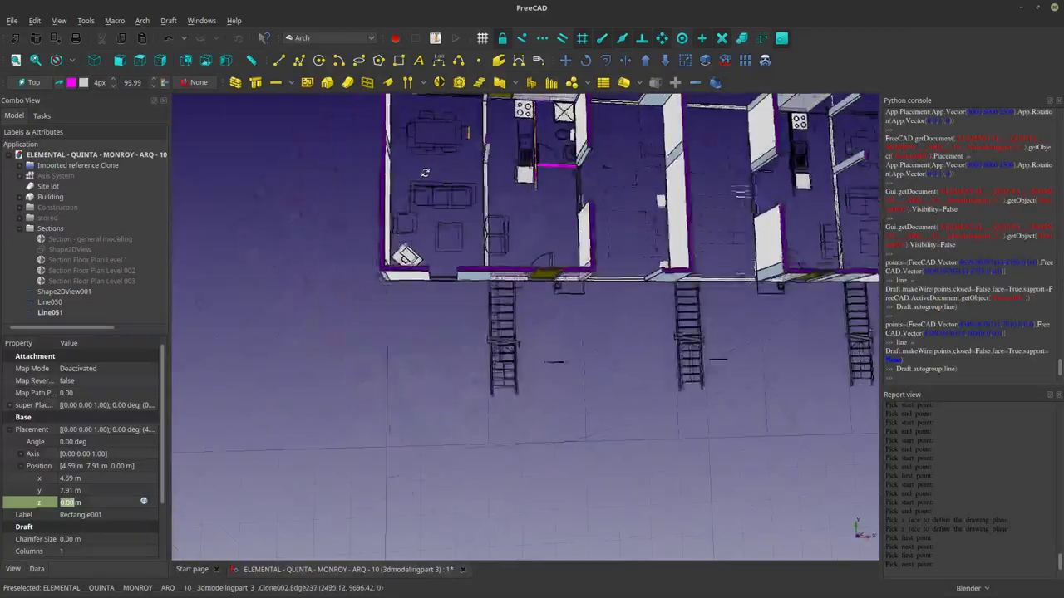
middle_click_drag(549, 179, 287, 342, "shift")
middle_click_drag(499, 408, 539, 382)
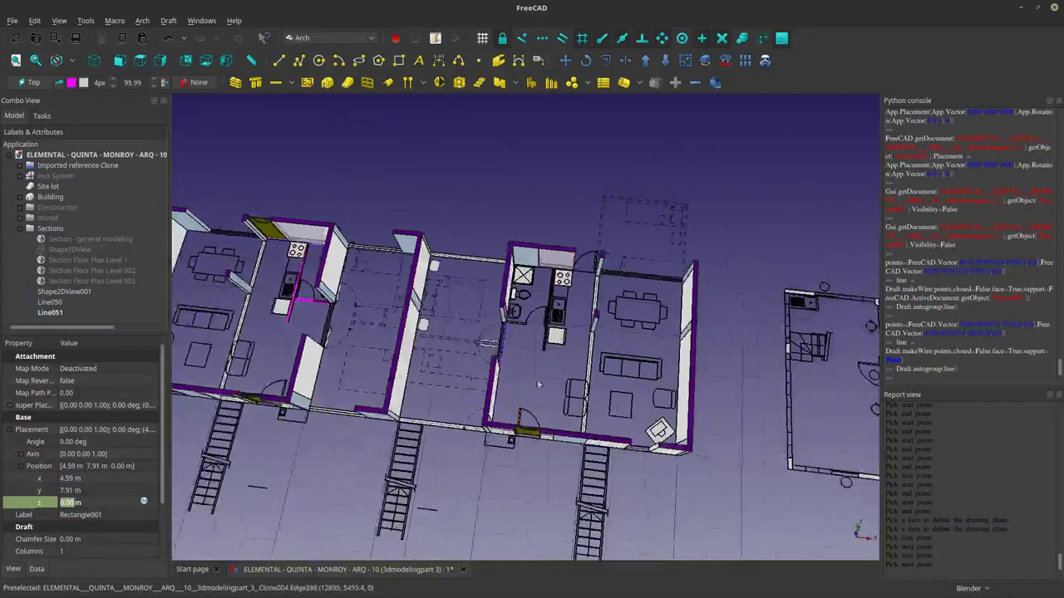
scroll(530, 313, "up", 4)
scroll(530, 313, "down", 4)
scroll(545, 380, "up", 5)
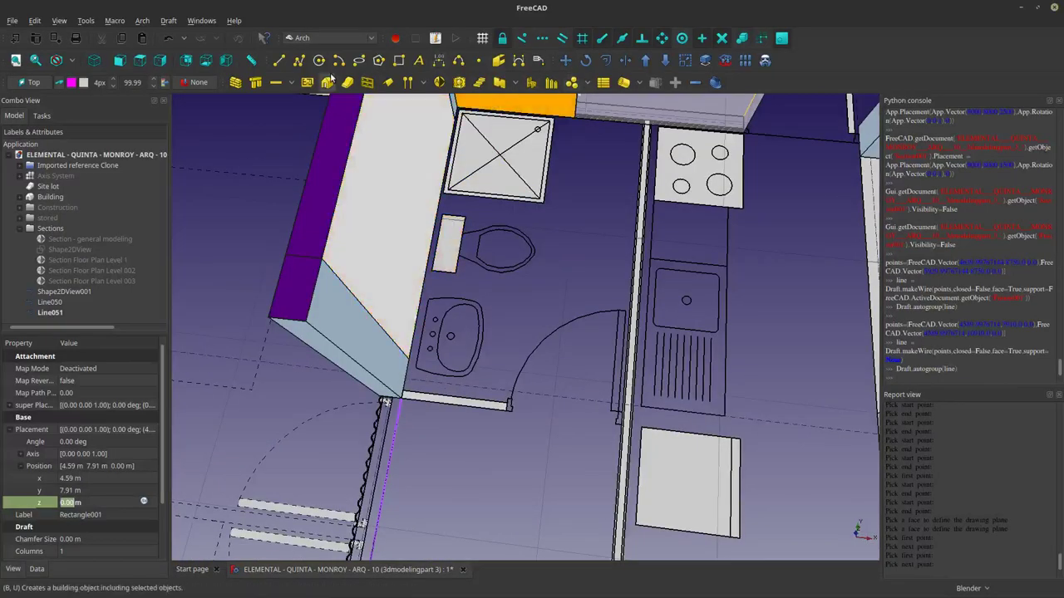
left_click(279, 60)
scroll(350, 324, "up", 4)
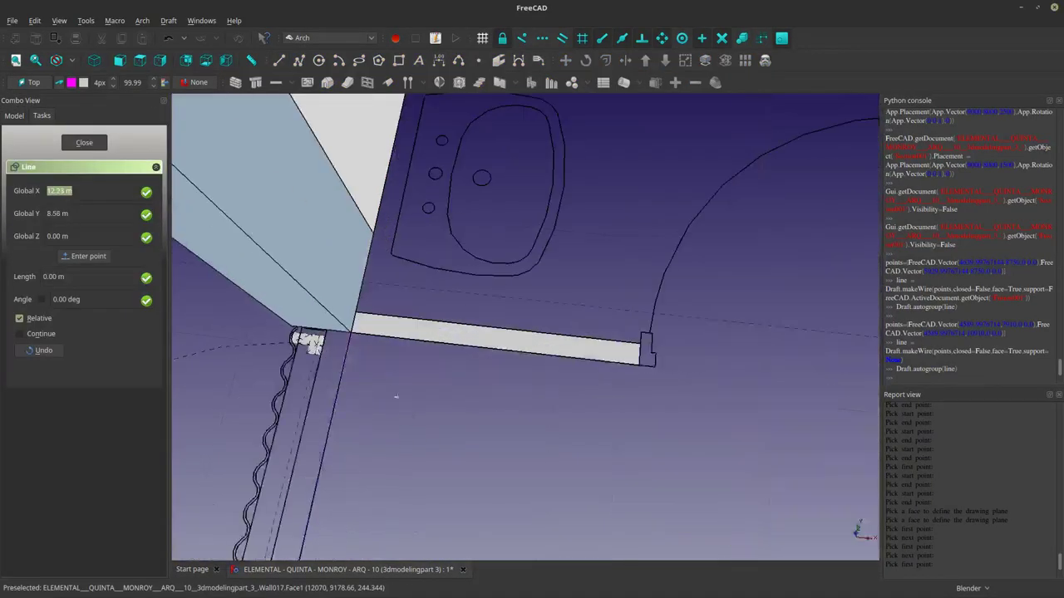
left_click(359, 334)
scroll(359, 334, "down", 5)
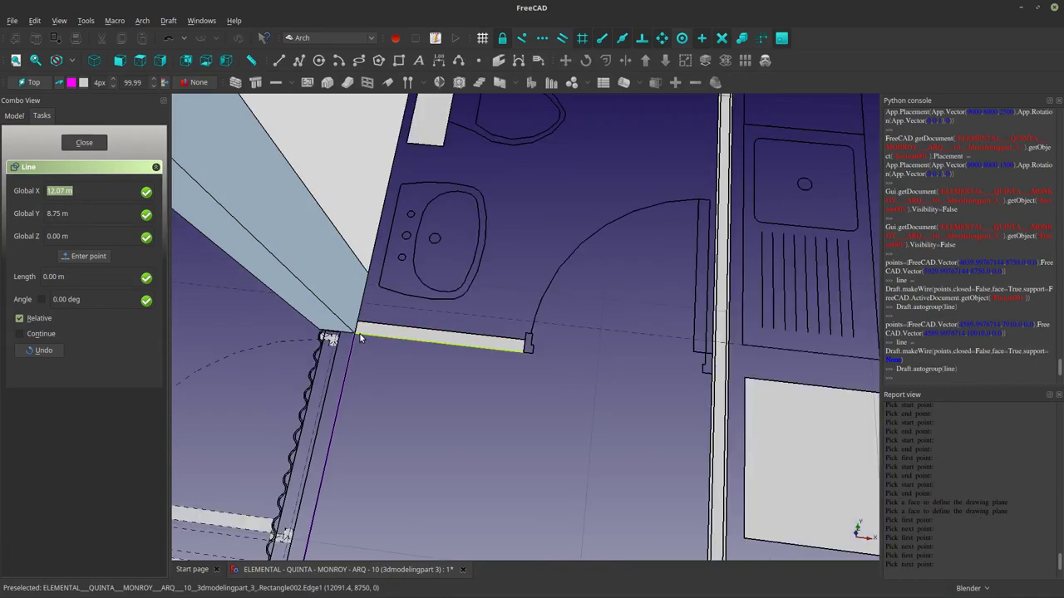
scroll(574, 357, "up", 5)
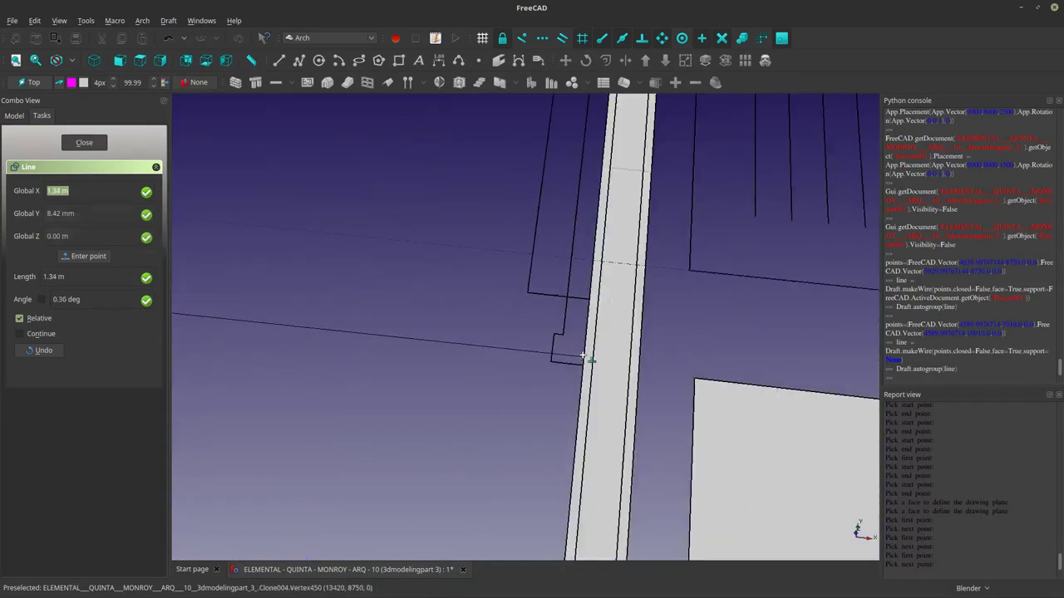
left_click(583, 359)
scroll(584, 359, "down", 3)
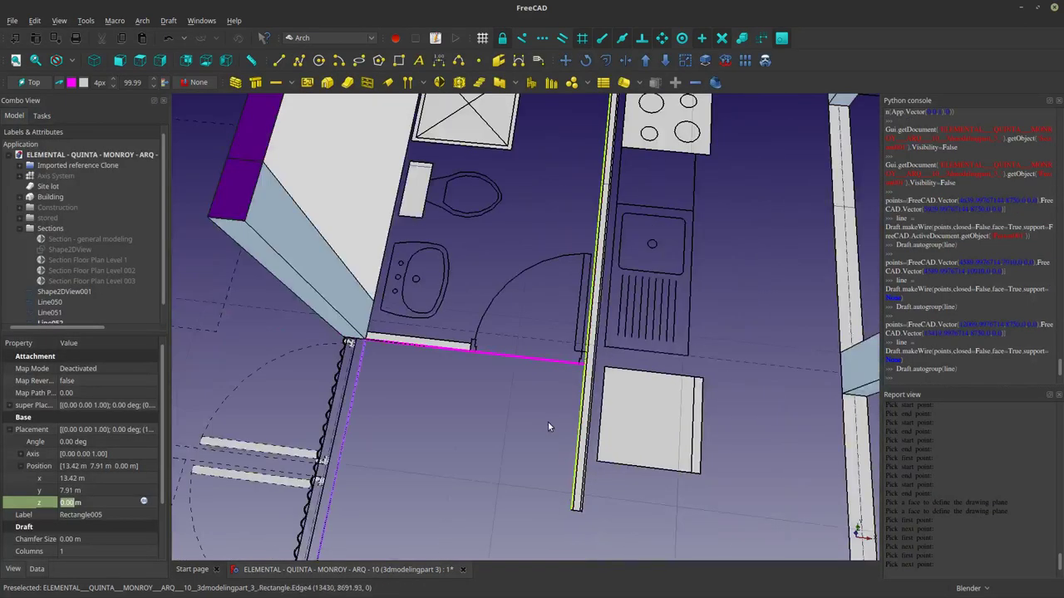
Draw a line about 2.95 m long along this unit's kitchen-bathroom partition, from its free end to the exterior wall.
middle_click_drag(569, 491, 571, 446)
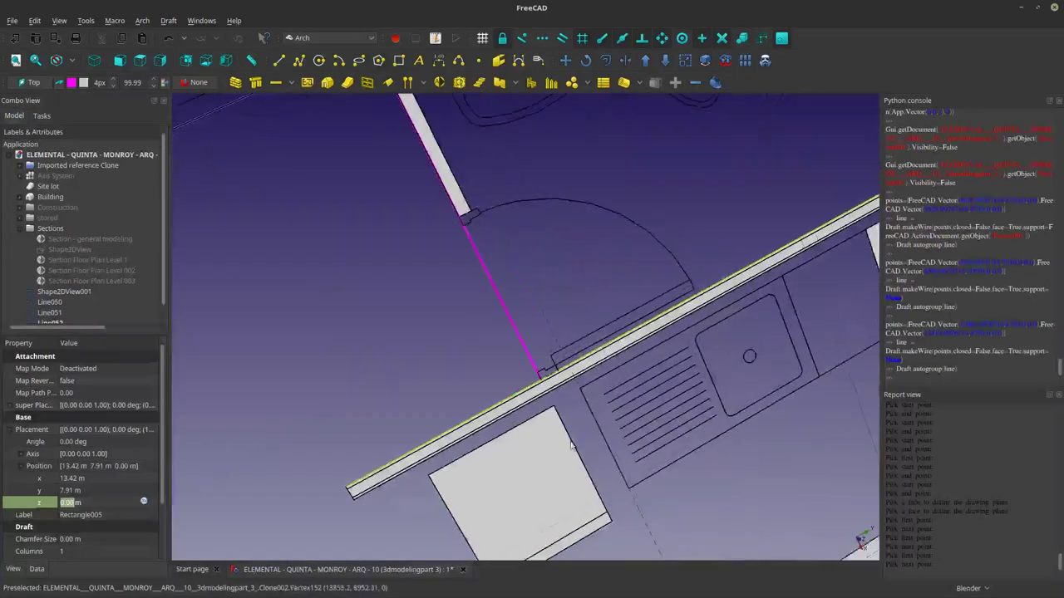
left_click(357, 337)
left_click(274, 63)
middle_click_drag(331, 282, 308, 315)
scroll(298, 328, "up", 8)
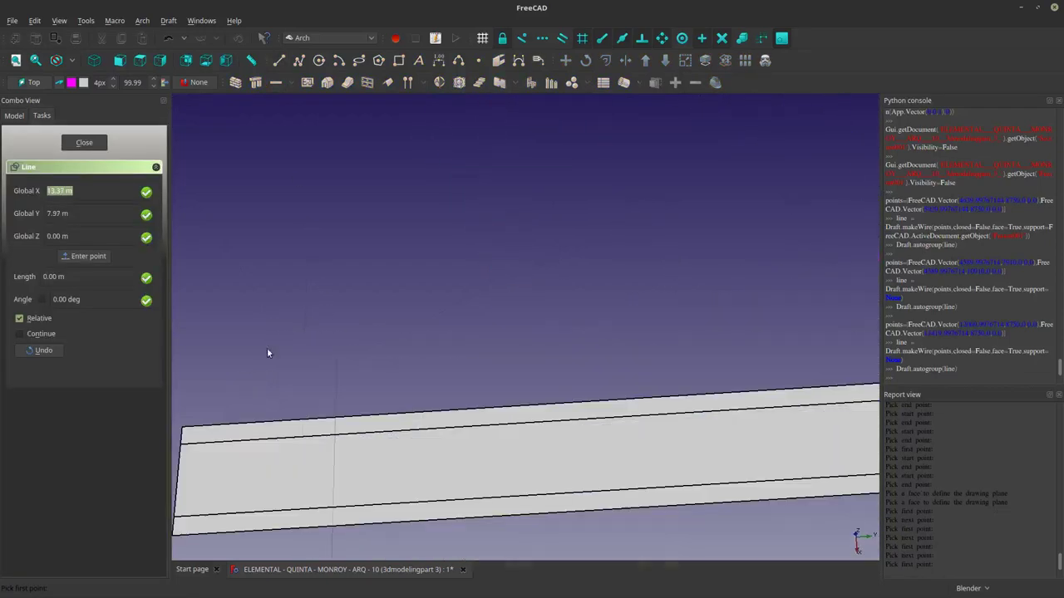
left_click(191, 445)
scroll(191, 445, "down", 5)
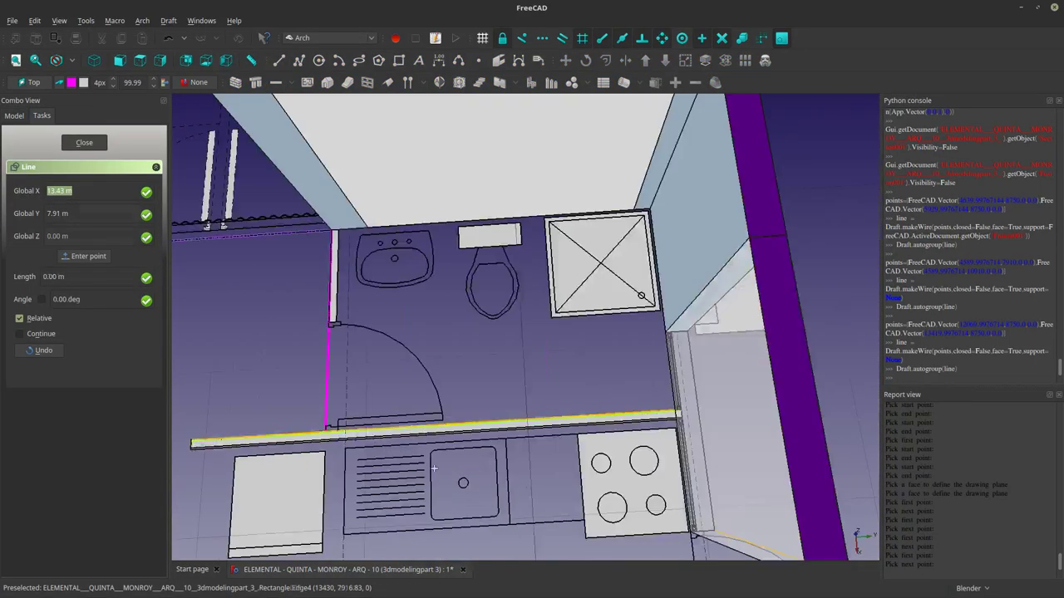
scroll(648, 403, "up", 4)
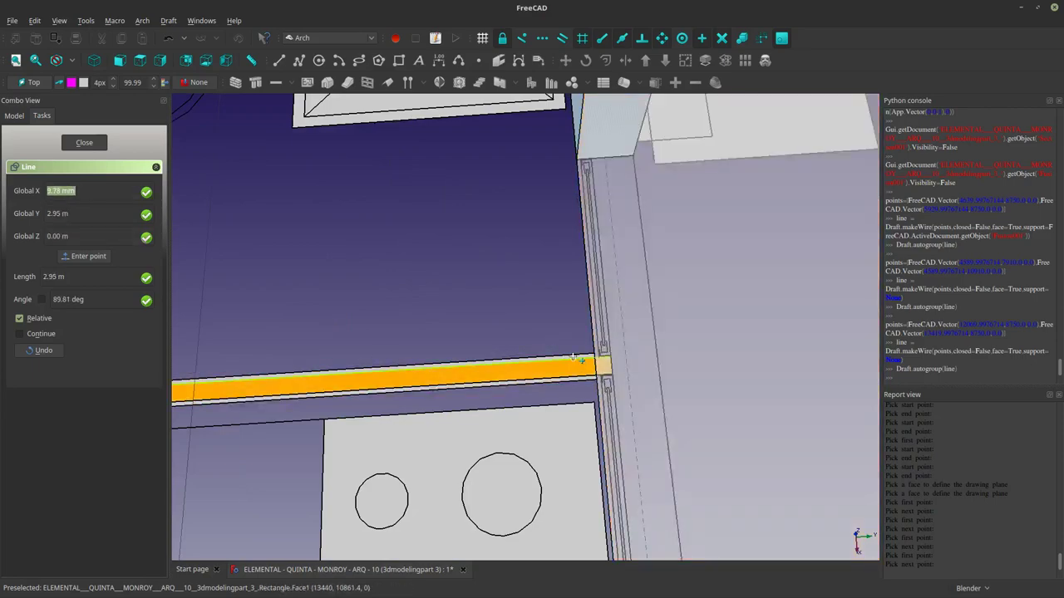
left_click(572, 360)
scroll(519, 424, "down", 3)
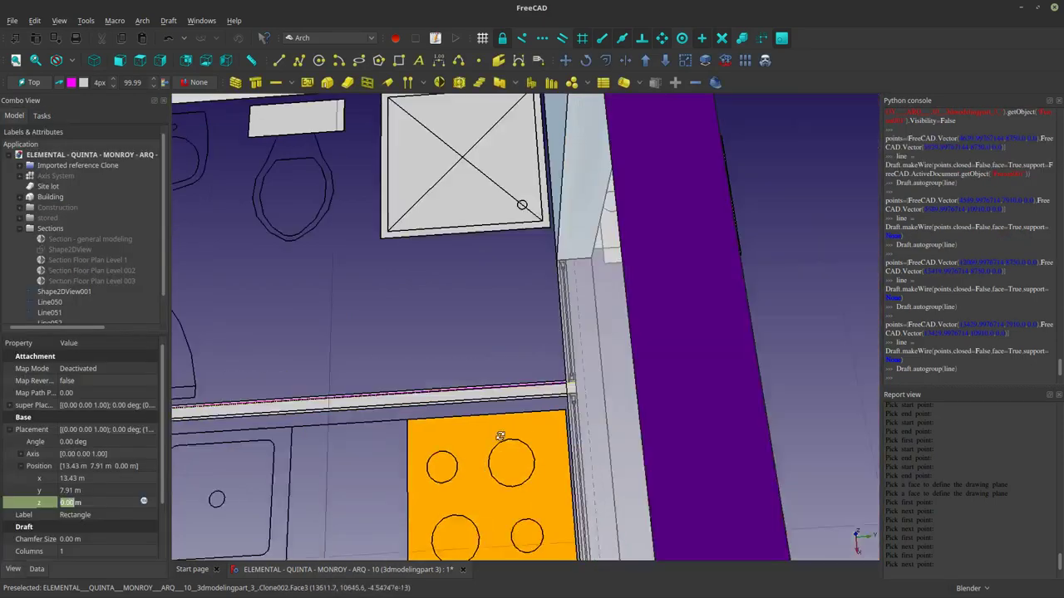
Examine the traced bathroom and kitchen partition lines in both house units in 3D.
middle_click_drag(501, 437, 623, 408)
scroll(623, 408, "down", 5)
middle_click_drag(611, 475, 629, 427)
scroll(628, 427, "up", 4)
middle_click_drag(349, 333, 498, 415, "shift")
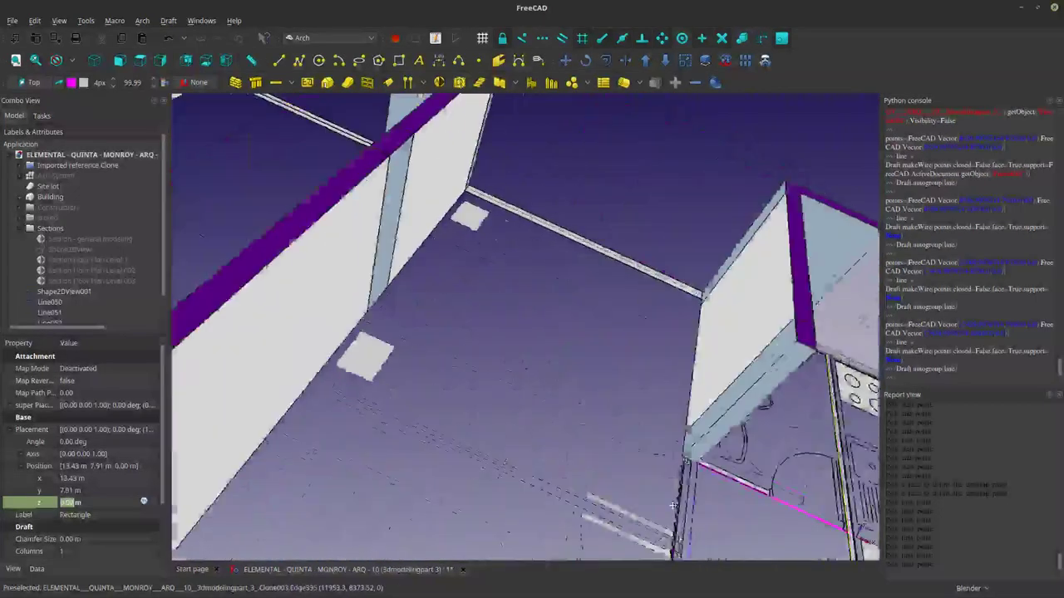
middle_click_drag(399, 466, 502, 414)
middle_click_drag(316, 374, 603, 426, "shift")
scroll(529, 379, "up", 5)
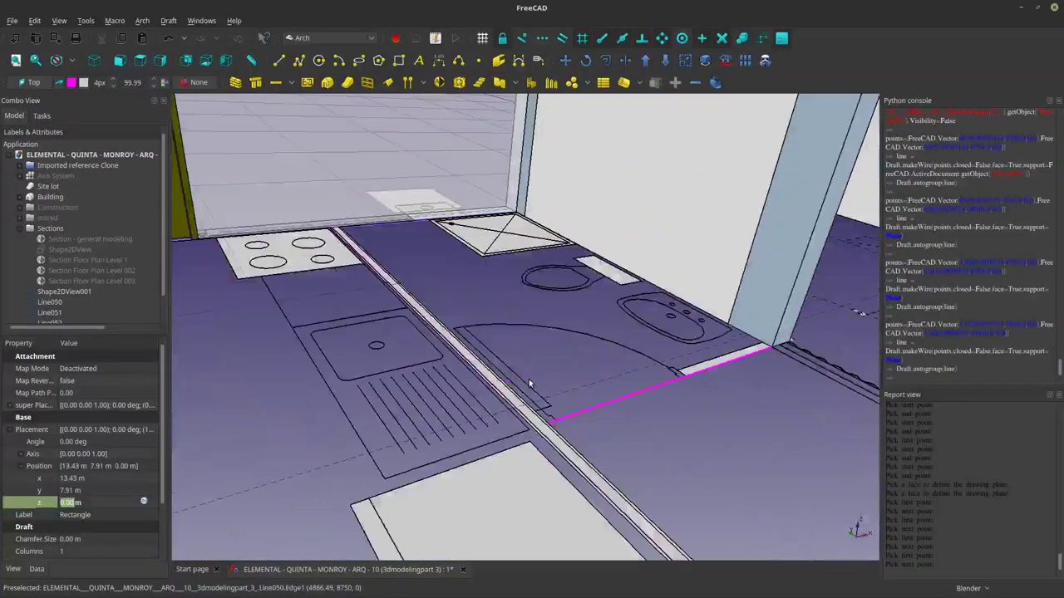
scroll(528, 378, "down", 10)
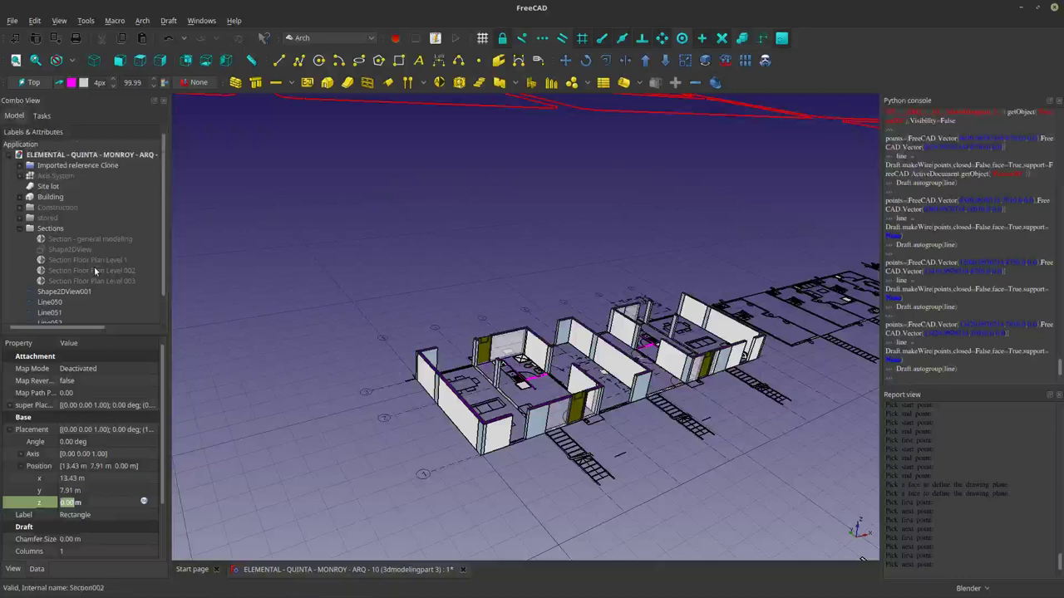
Turn off the Cut View of Section Floor Plan Level 1.
scroll(87, 277, "down", 1)
left_click(68, 241)
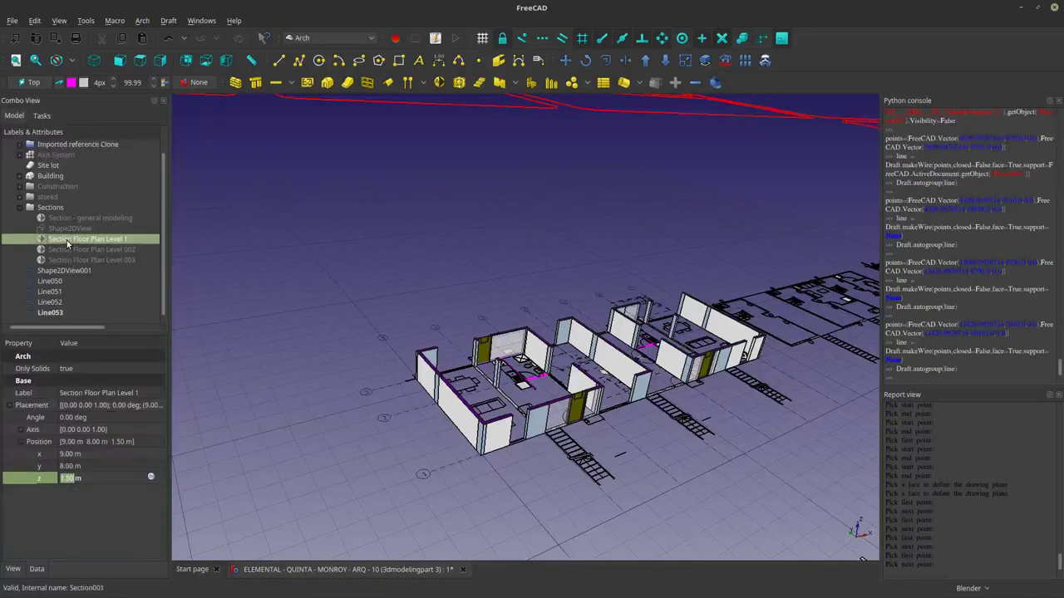
left_click(14, 572)
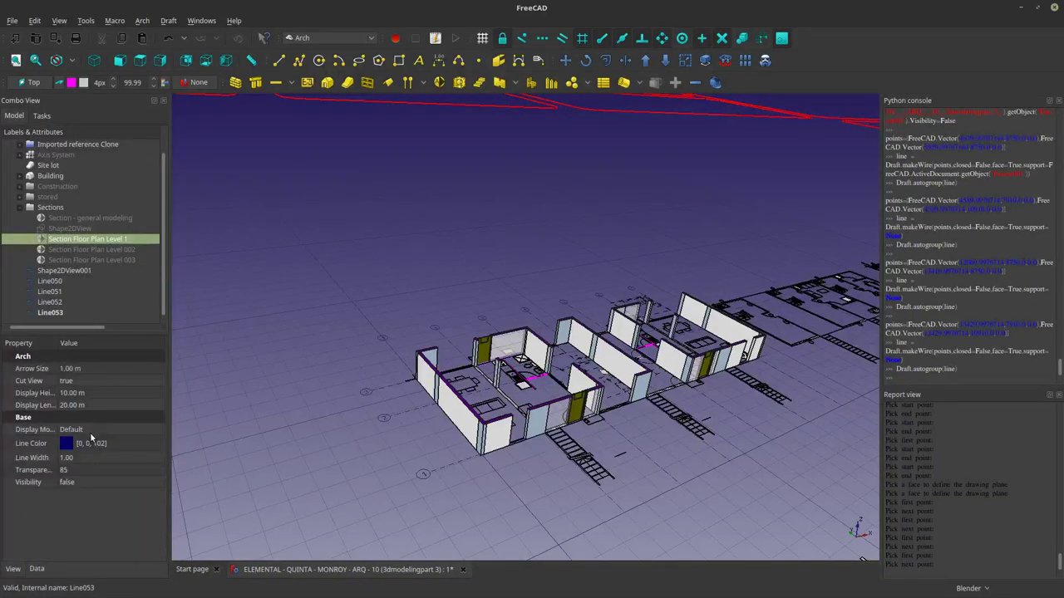
left_click(85, 385)
left_click(88, 372)
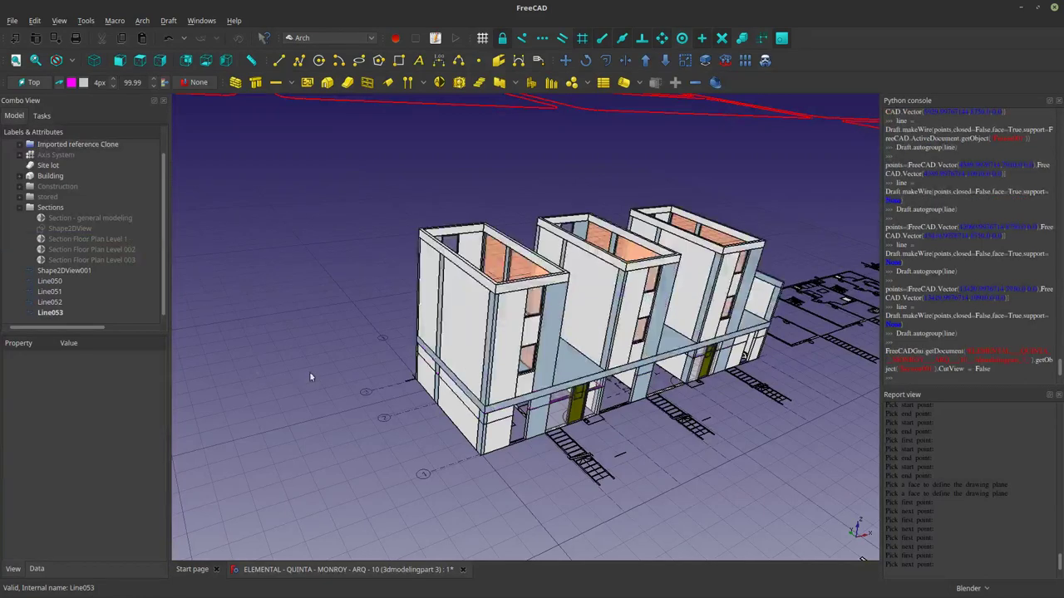
Show the Section - general modeling plane and check its position at the building's front facade.
left_click(62, 219)
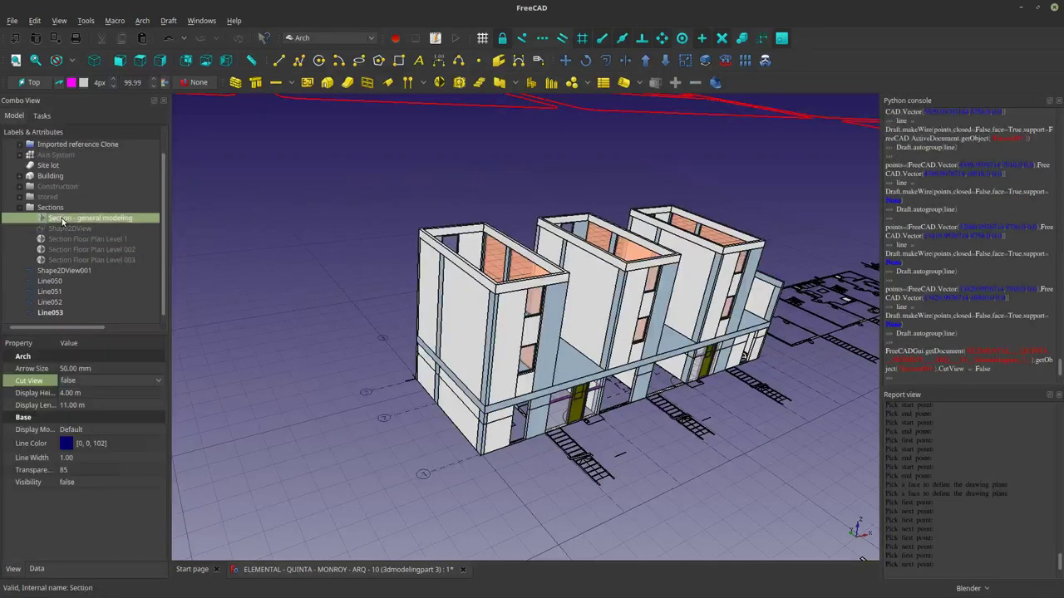
key("space")
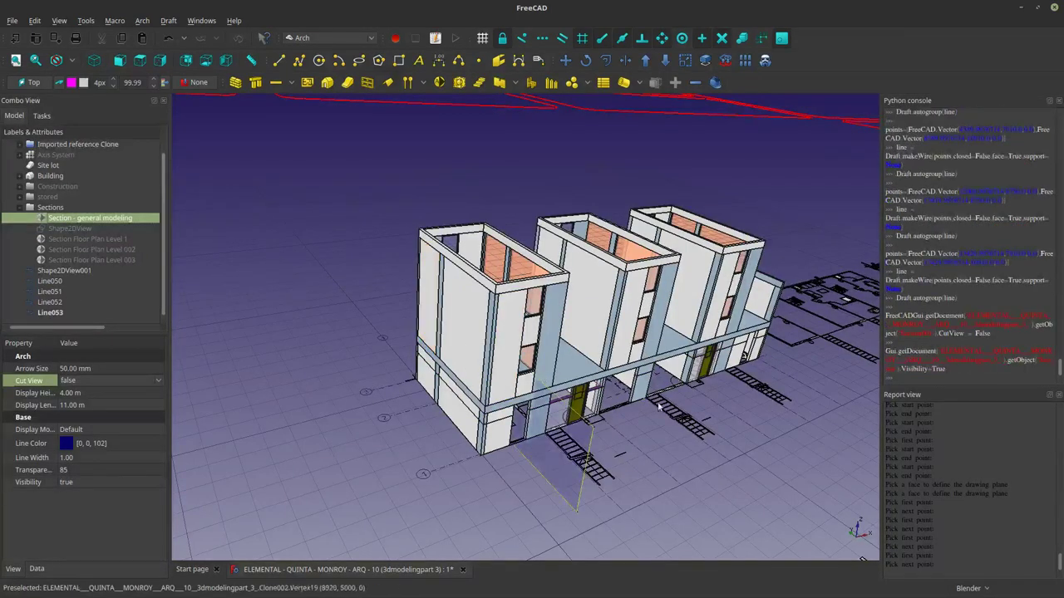
scroll(659, 402, "up", 3)
middle_click_drag(564, 447, 541, 424)
scroll(432, 330, "up", 3)
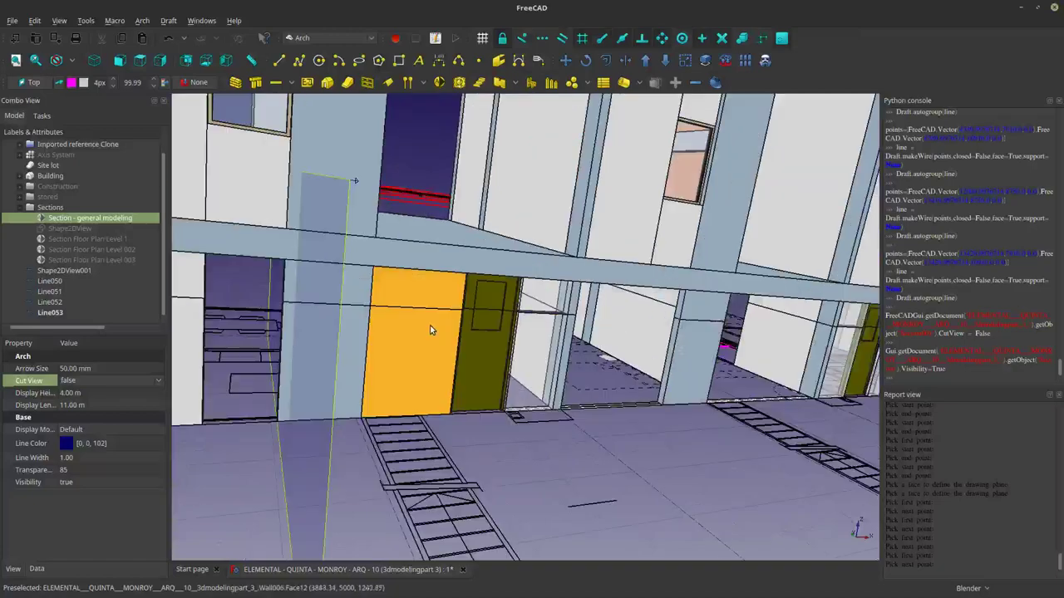
middle_click_drag(511, 347, 589, 405)
scroll(524, 389, "down", 3)
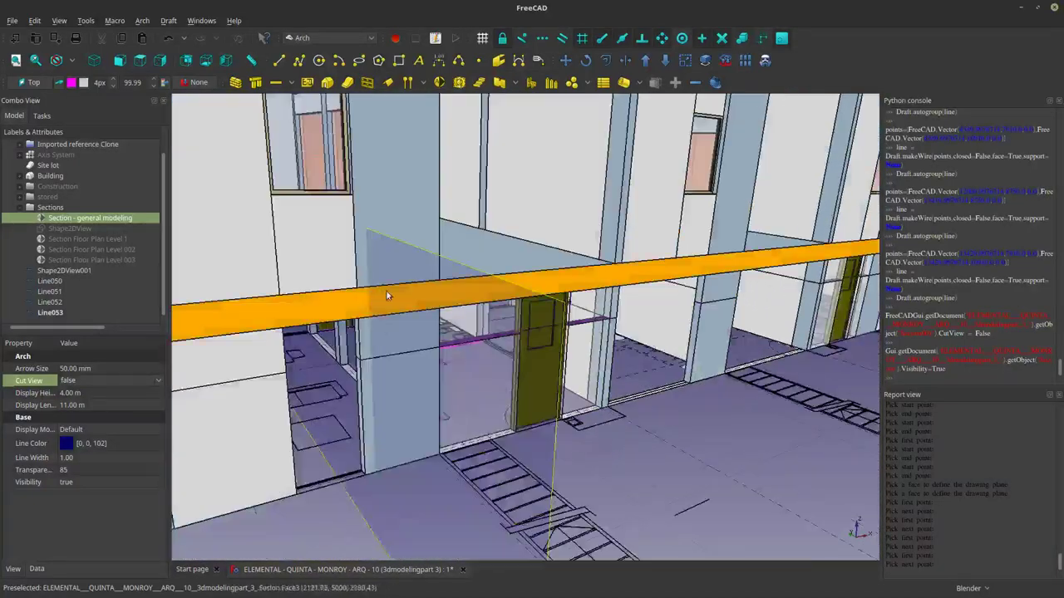
Align the working plane to the inner face of the bathroom's side wall.
scroll(387, 293, "up", 5)
middle_click_drag(403, 327, 469, 324, "shift")
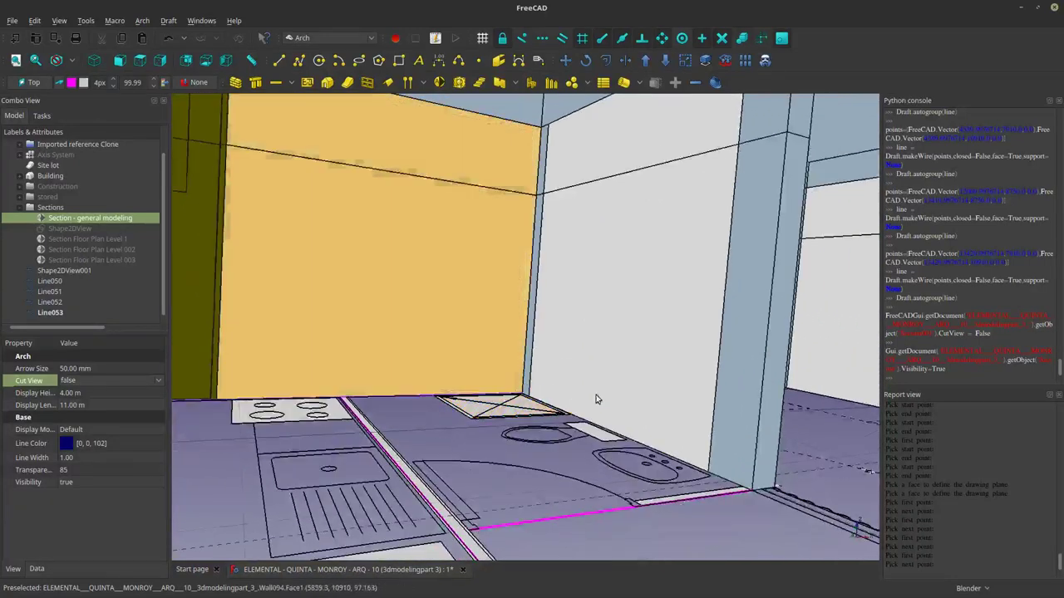
left_click(546, 143)
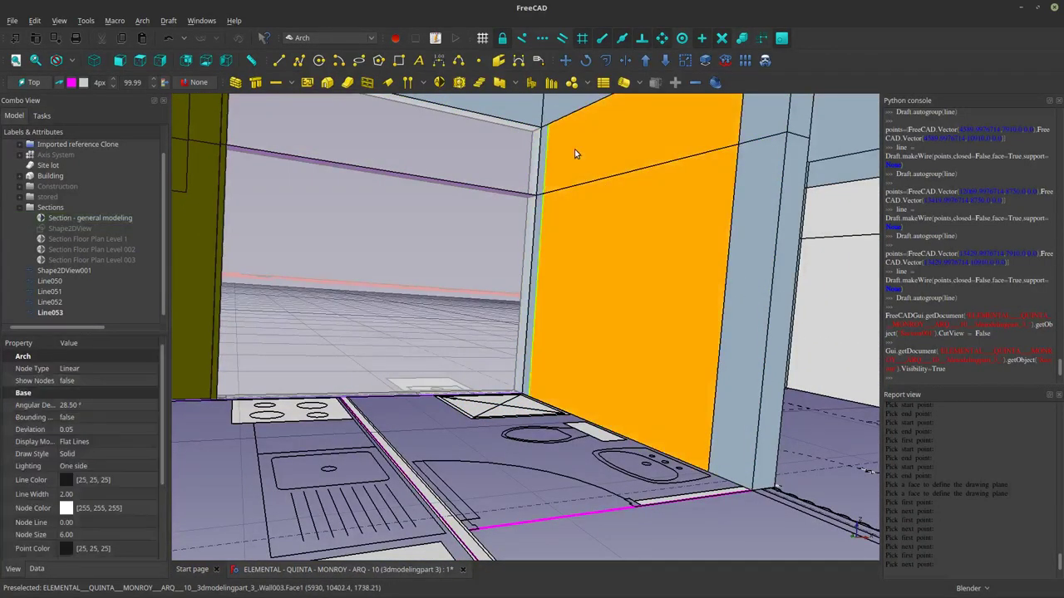
middle_click_drag(629, 247, 584, 322, "shift")
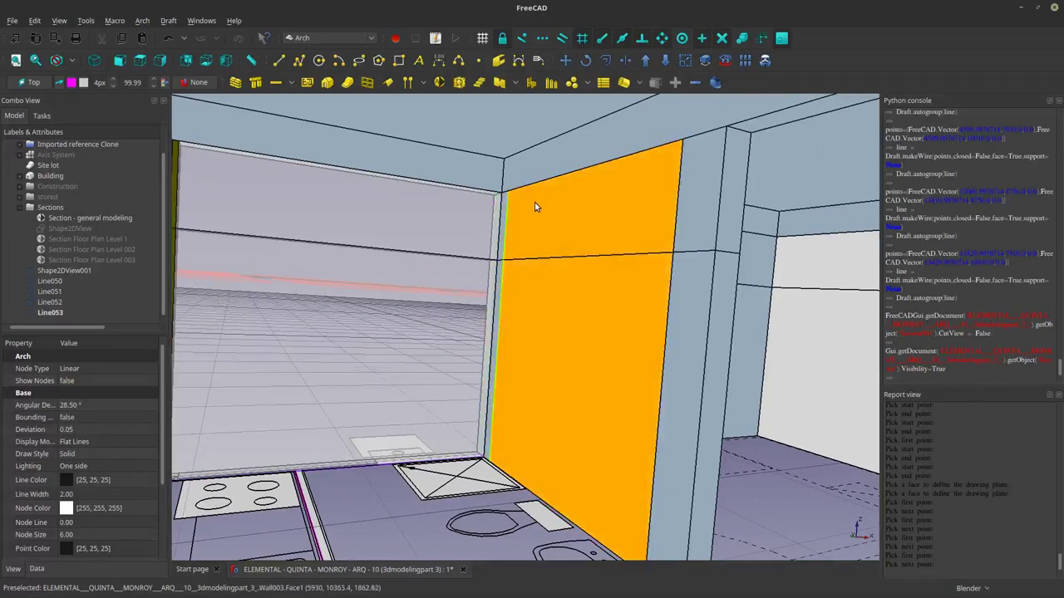
left_click(535, 202)
key("w")
key("p")
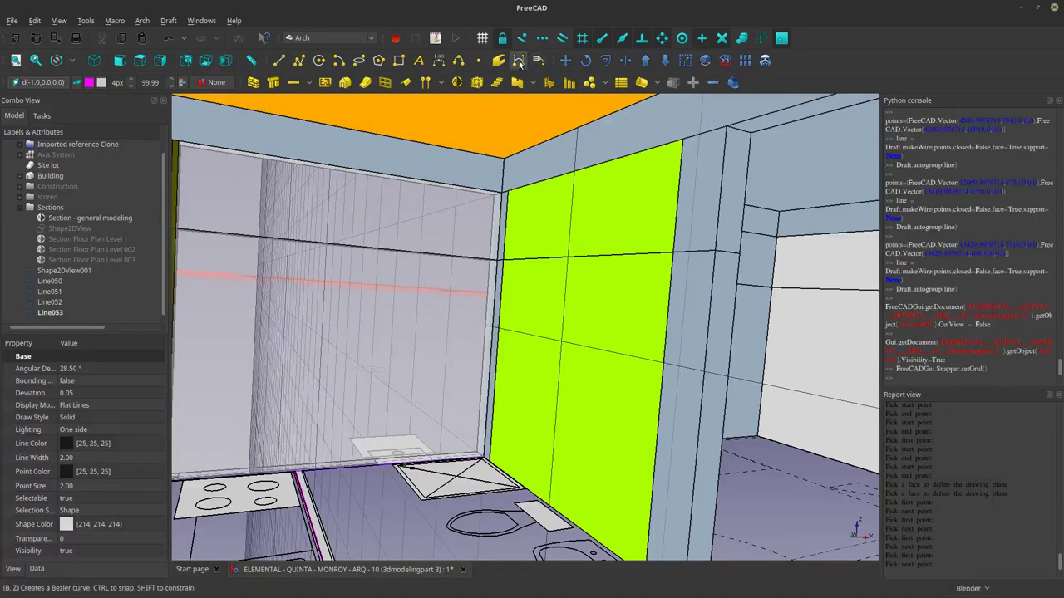
Dimension the bathroom's clear height from the ceiling corner to the floor, placing the dimension on the side wall.
left_click(440, 61)
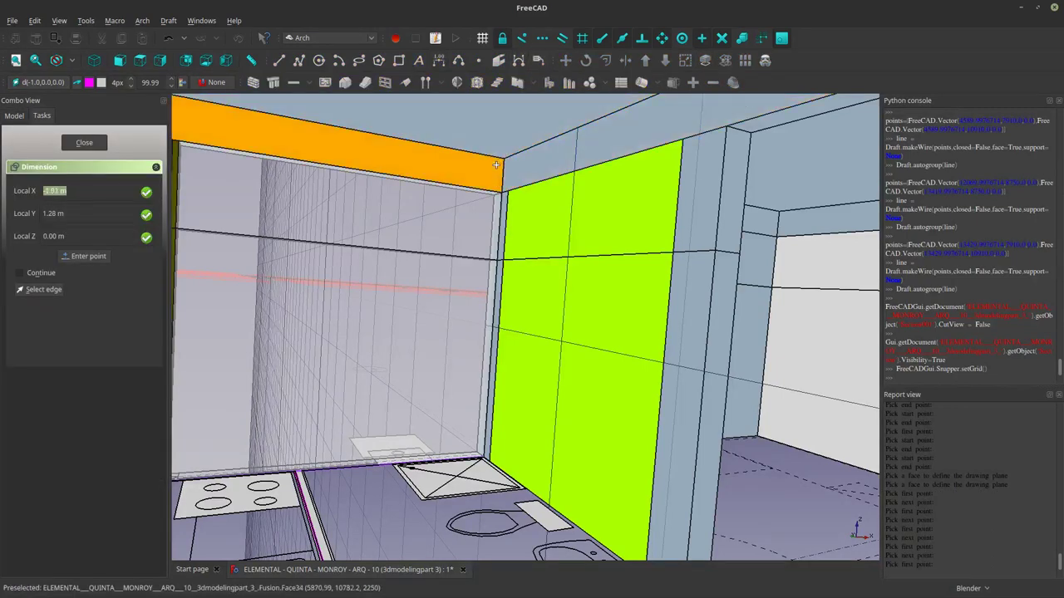
scroll(501, 160, "up", 3)
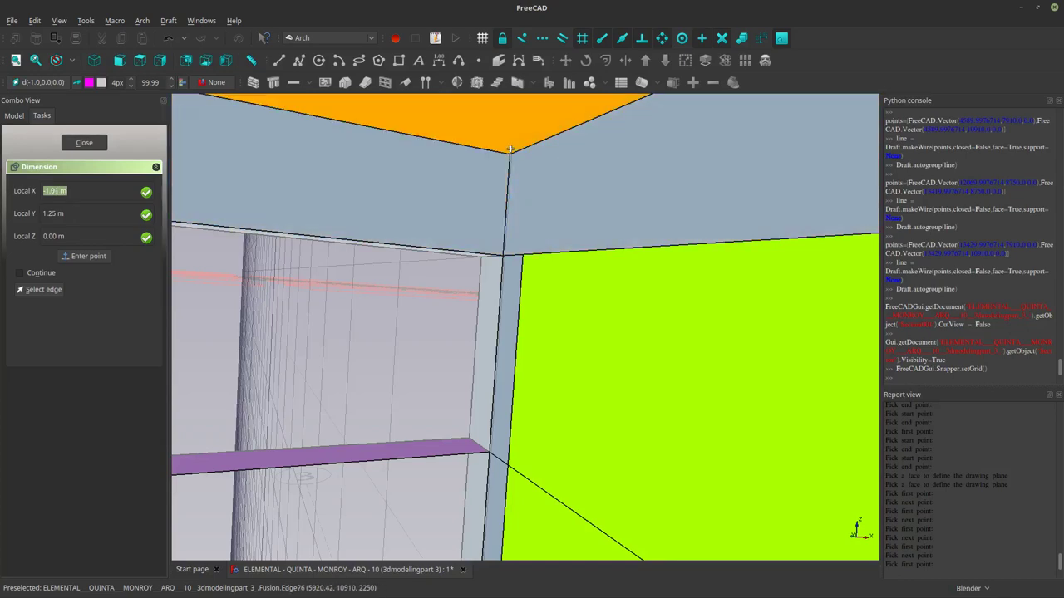
left_click(504, 154)
scroll(496, 169, "down", 3)
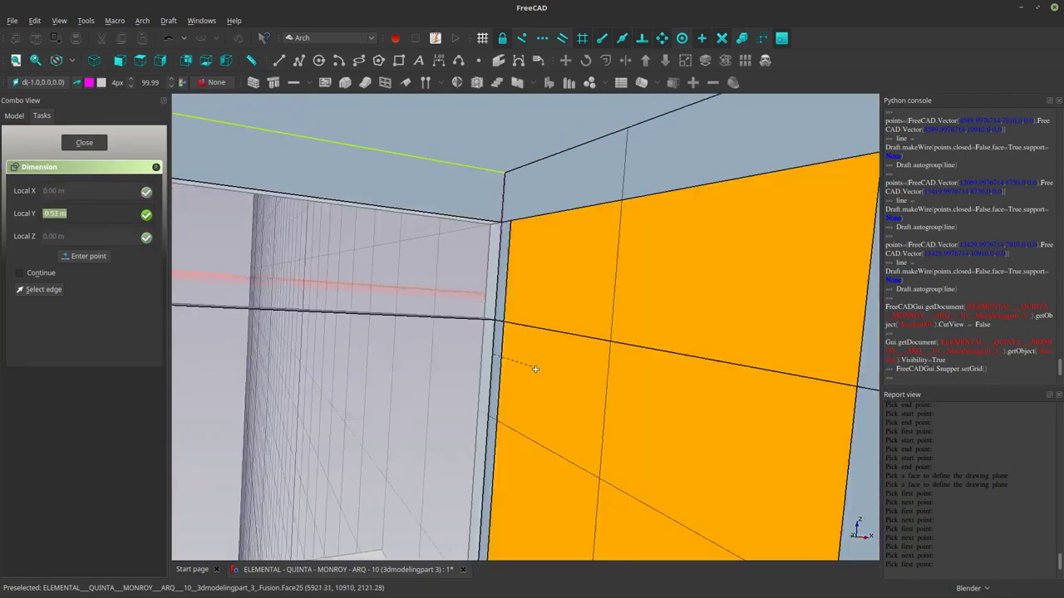
middle_click_drag(535, 368, 517, 73, "shift")
middle_click_drag(447, 348, 445, 434)
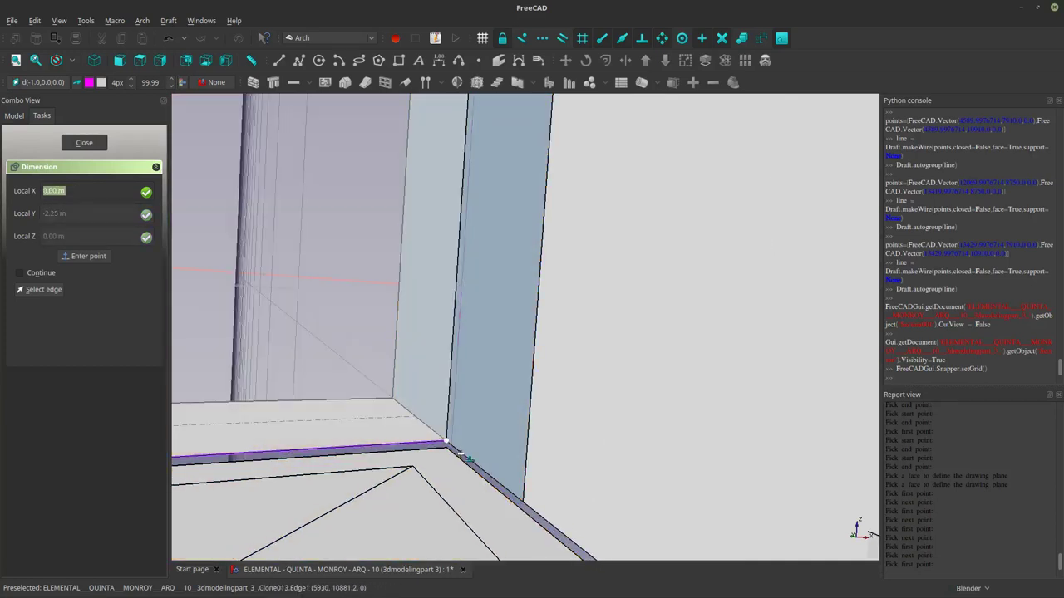
scroll(463, 453, "down", 10)
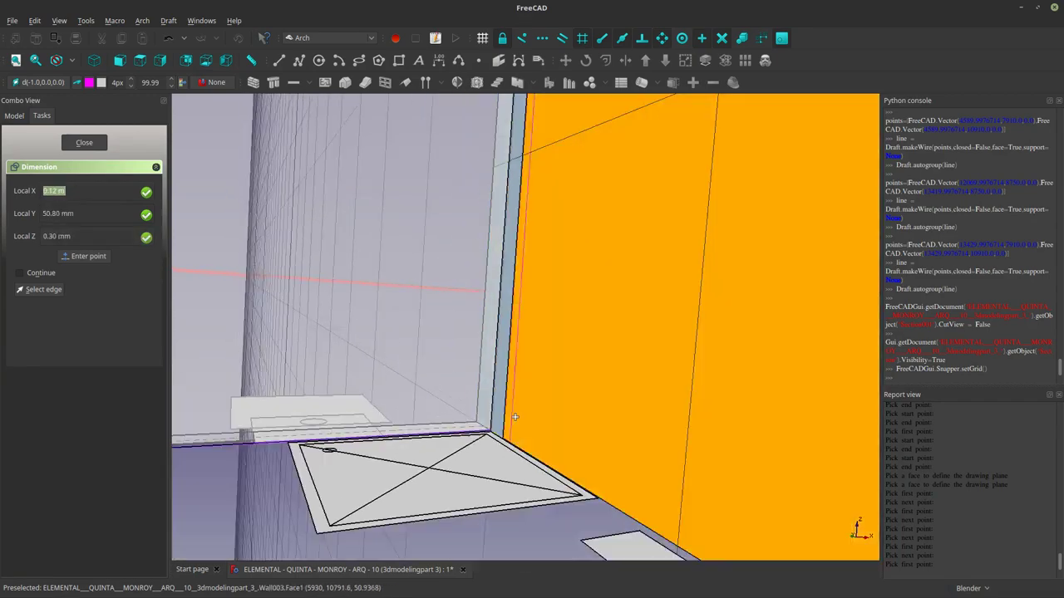
scroll(542, 399, "up", 10)
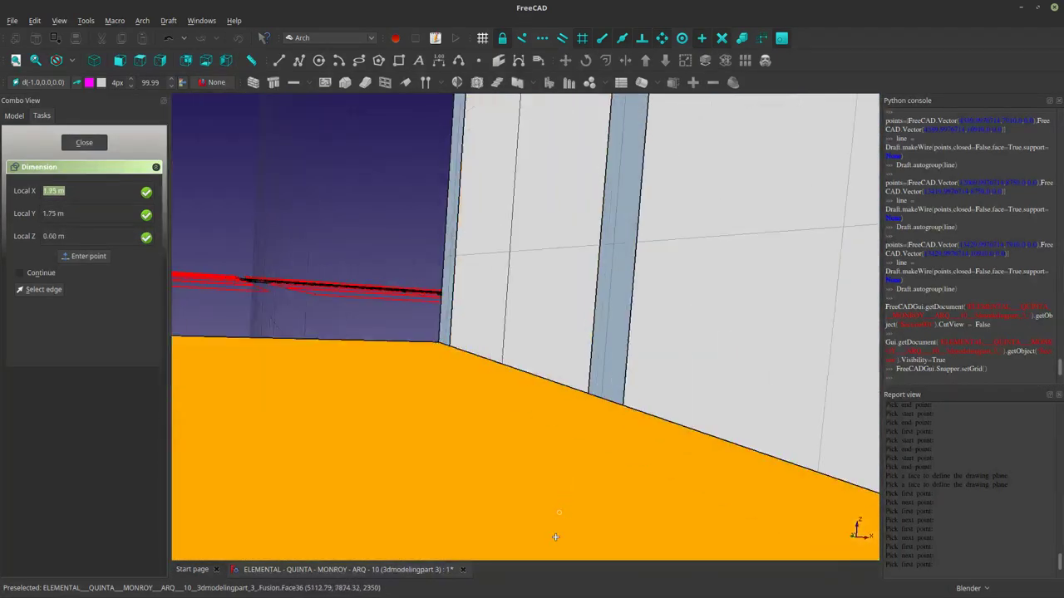
scroll(549, 390, "down", 8)
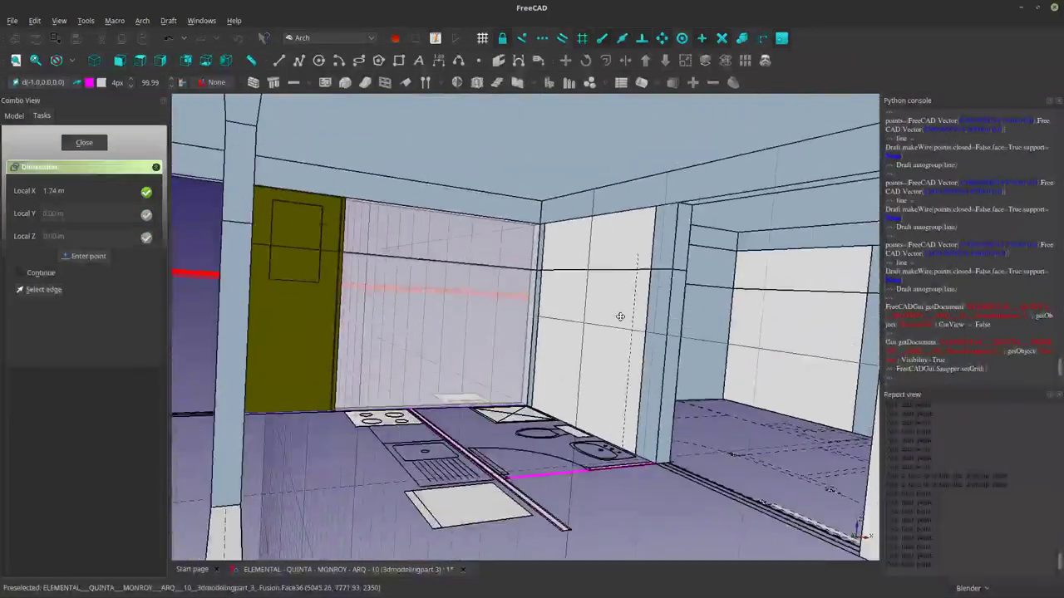
scroll(617, 332, "up", 4)
scroll(618, 329, "down", 2)
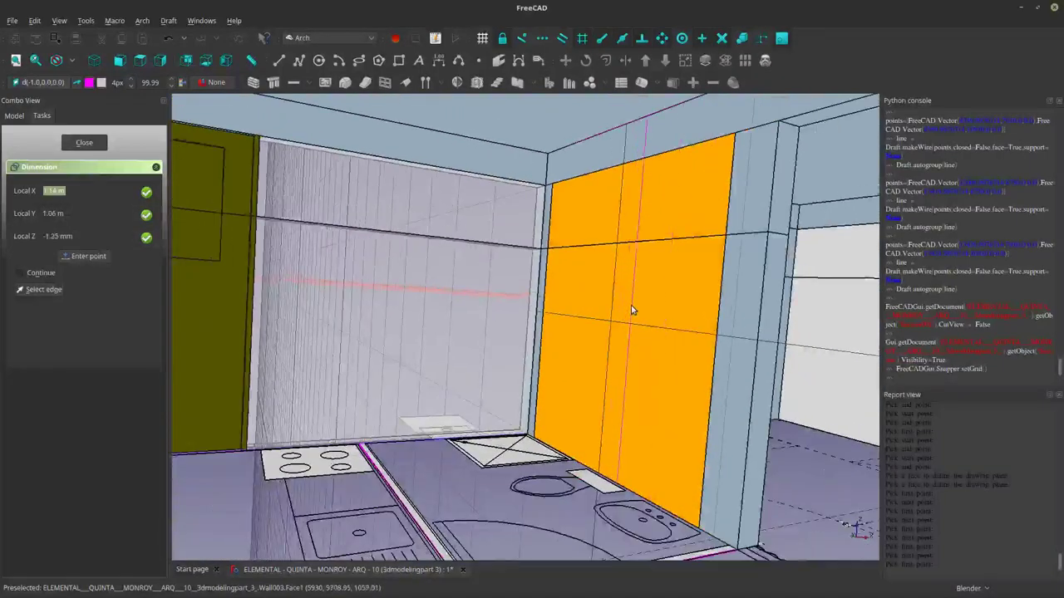
left_click(641, 323)
Create a wall from the baseline traced along the bathroom's door-side partition.
middle_click_drag(629, 392, 446, 479)
left_click(447, 475)
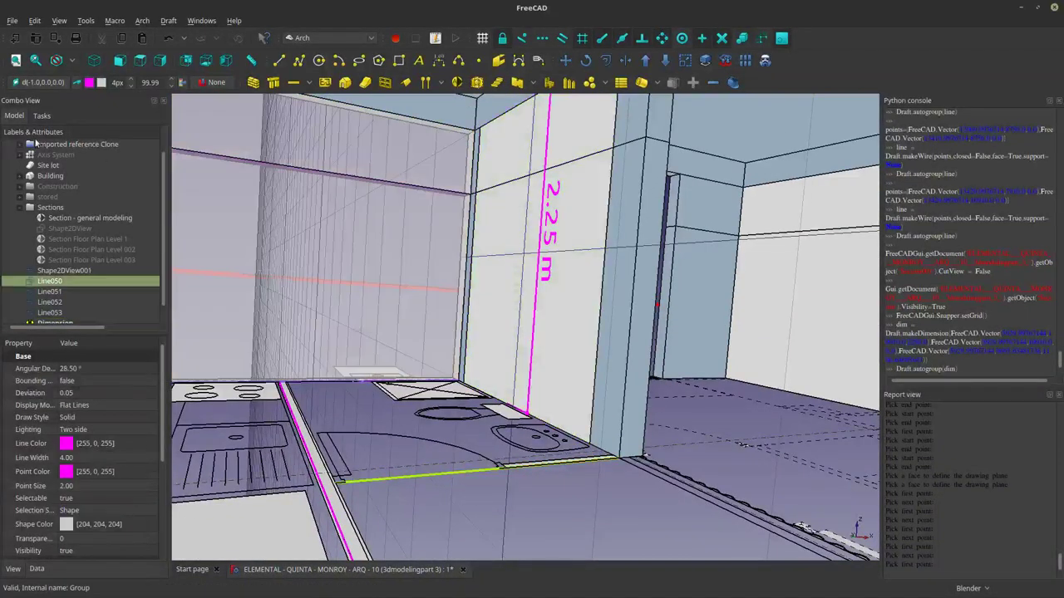
left_click(253, 82)
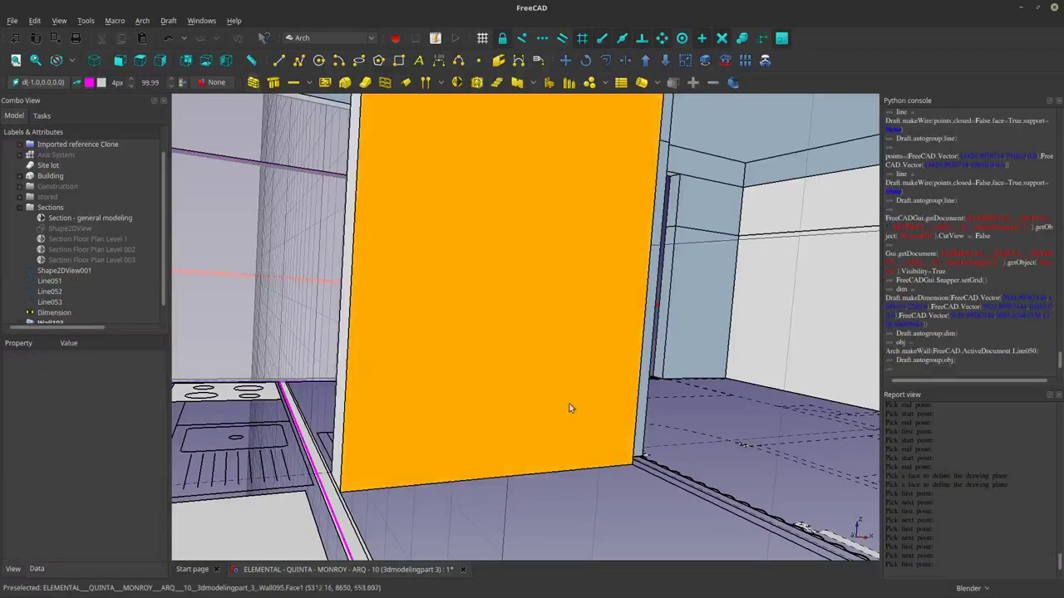
Set the new bathroom partition wall's height to 2.25 m.
scroll(622, 538, "down", 3)
middle_click_drag(622, 537, 569, 344)
left_click(547, 297)
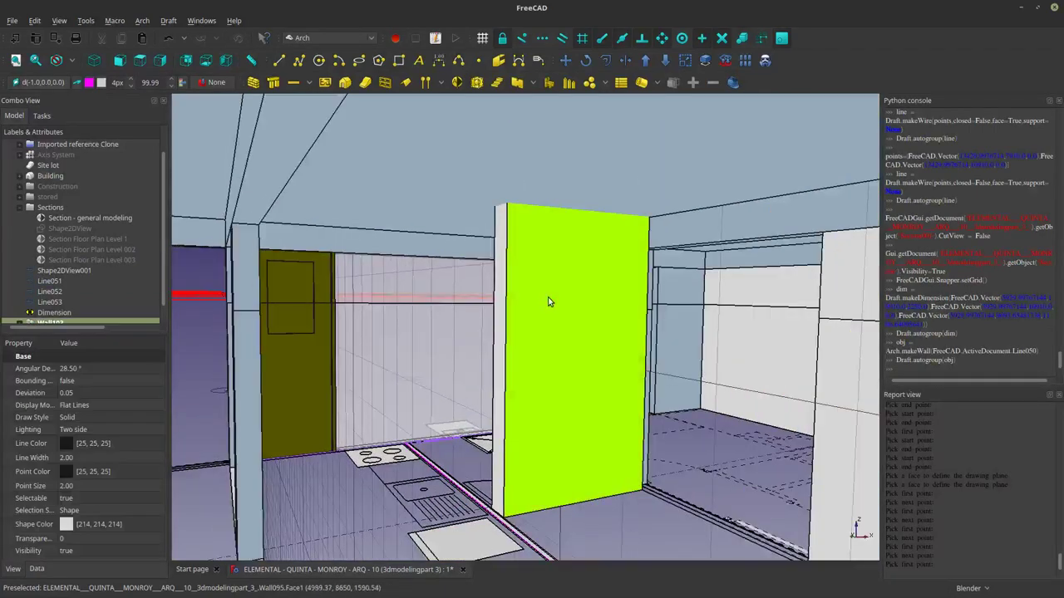
left_click(38, 569)
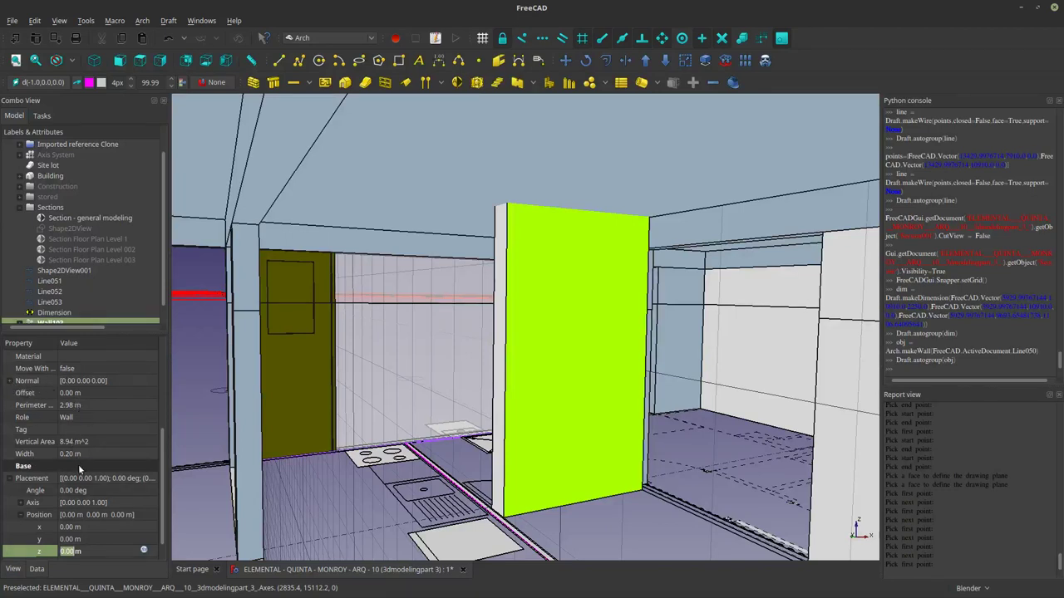
scroll(155, 420, "up", 2)
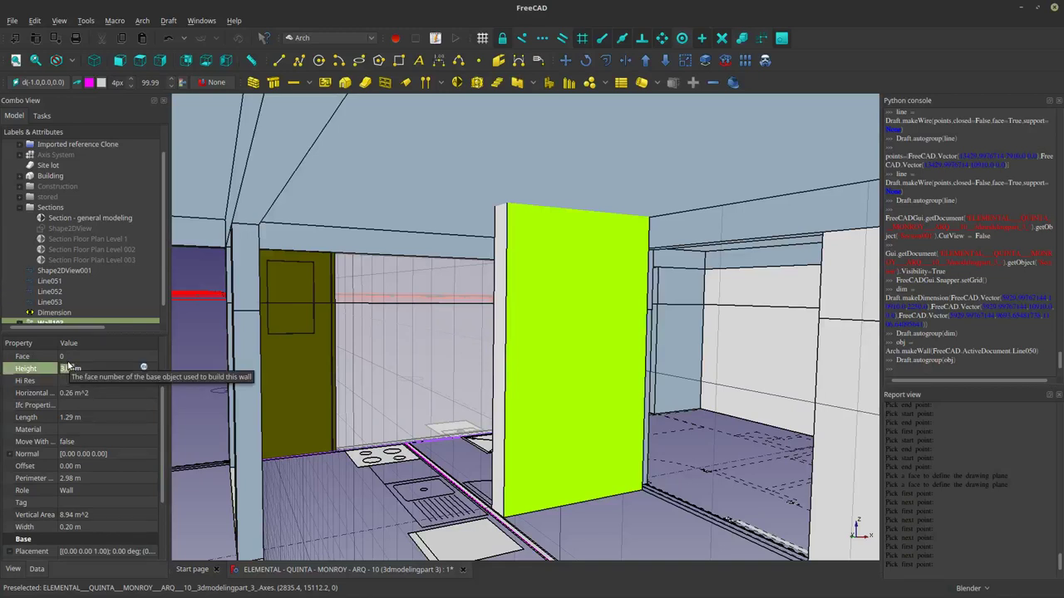
type("2.25")
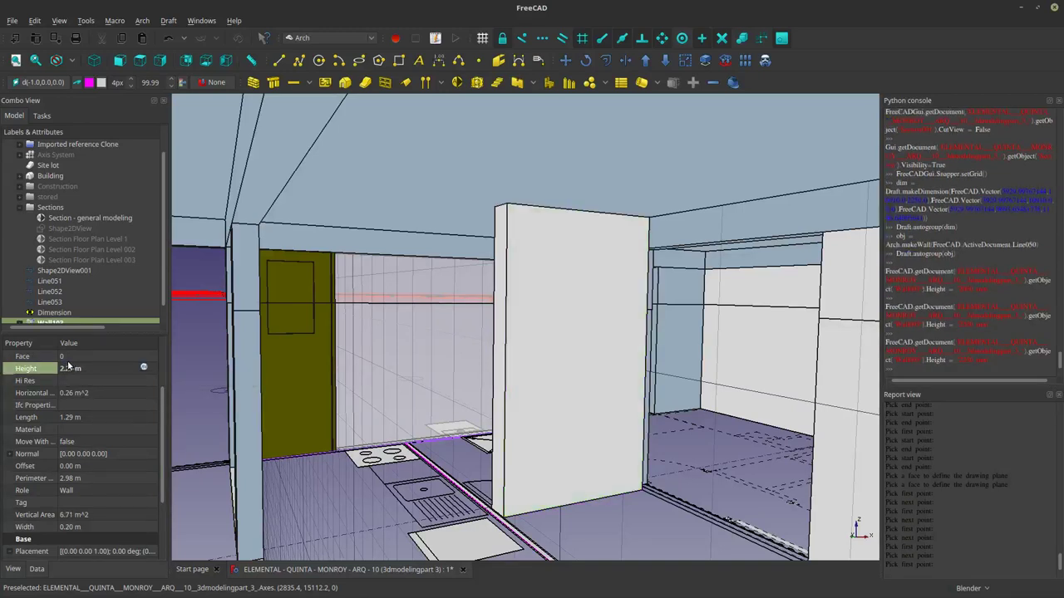
Hide the new partition wall to expose the floor plan drawing, and set the working plane to XY (top).
left_click(530, 364)
key("space")
scroll(590, 465, "up", 5)
scroll(540, 349, "down", 6)
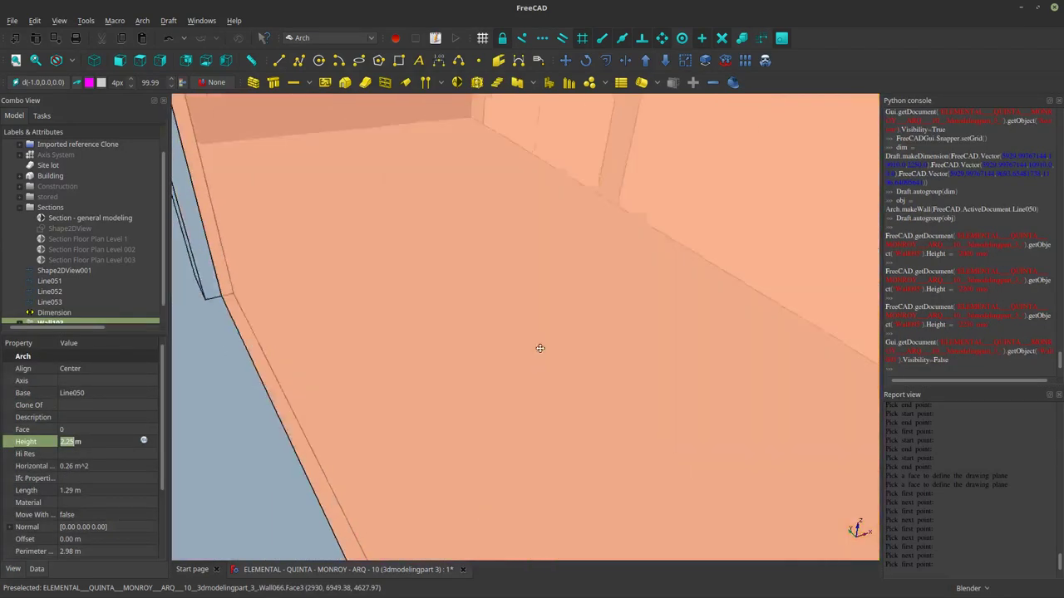
scroll(388, 391, "up", 2)
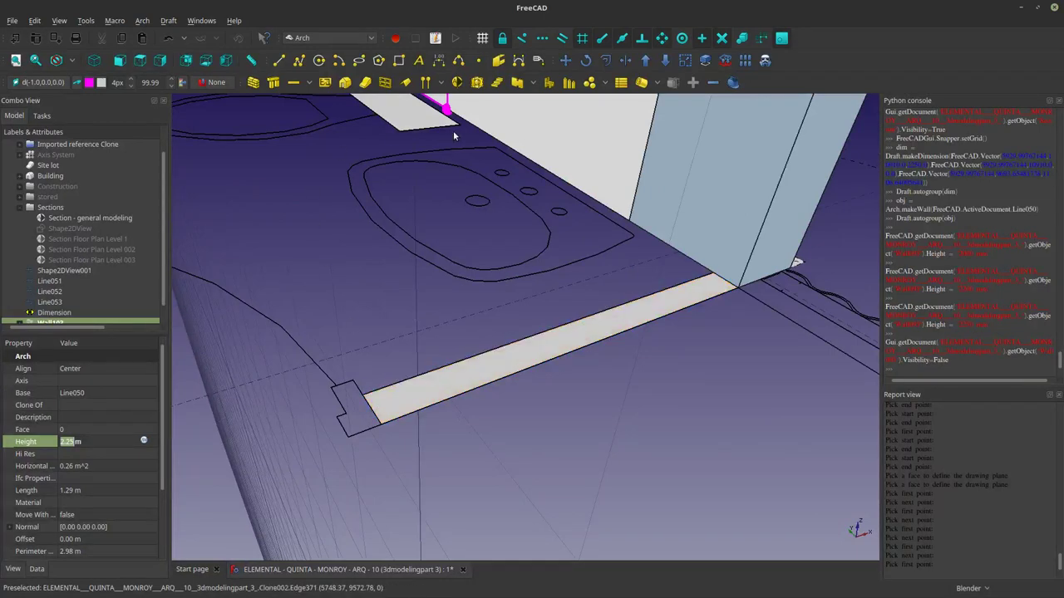
left_click(38, 82)
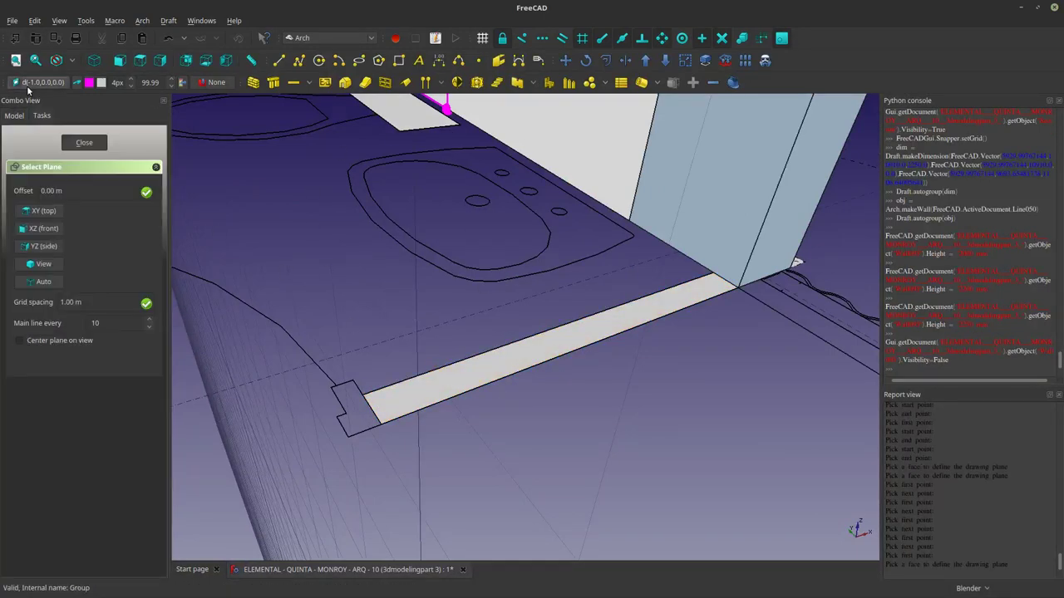
left_click(34, 210)
Dimension the thickness of the bathroom partition across its outline on the floor plan.
scroll(486, 311, "down", 3)
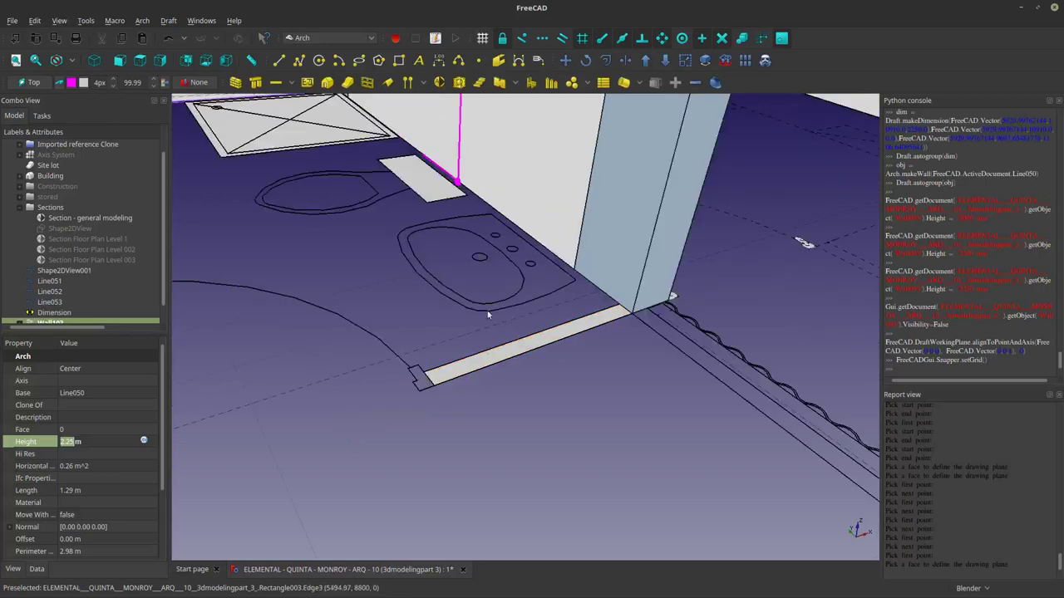
scroll(552, 391, "up", 3)
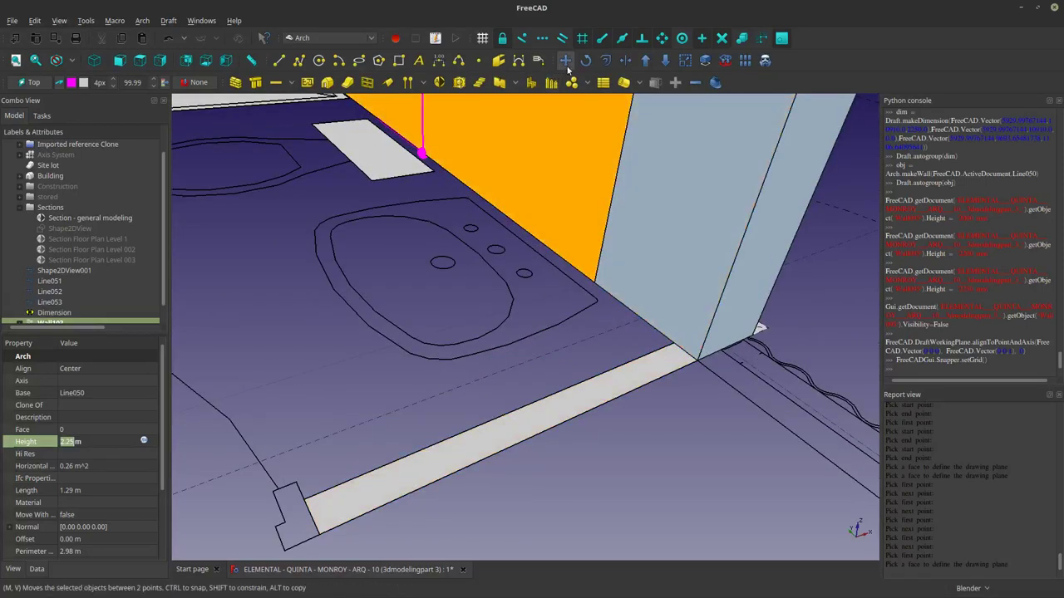
left_click(439, 60)
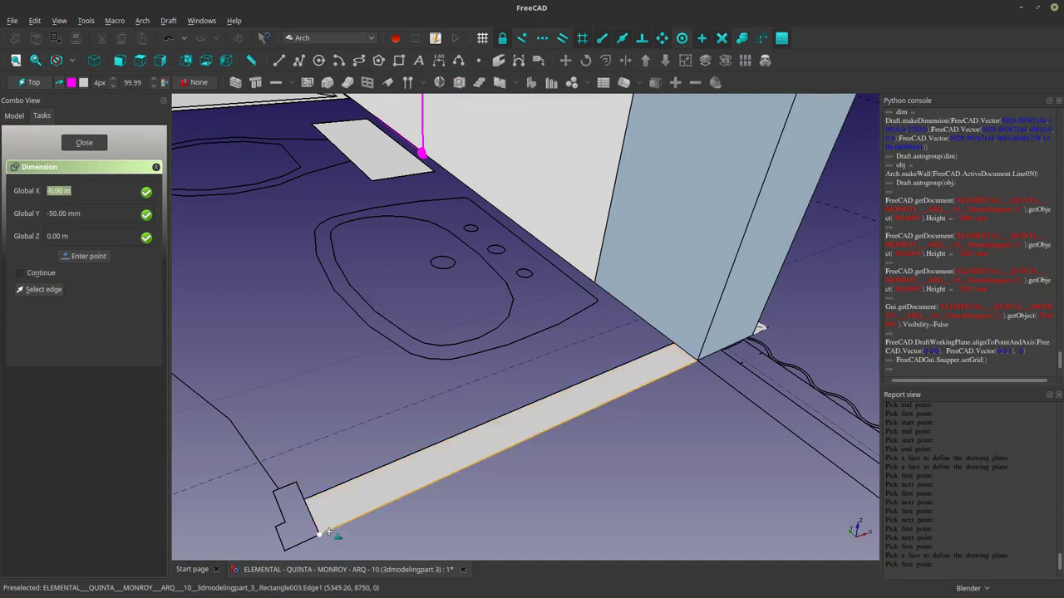
left_click(377, 506)
left_click(388, 487)
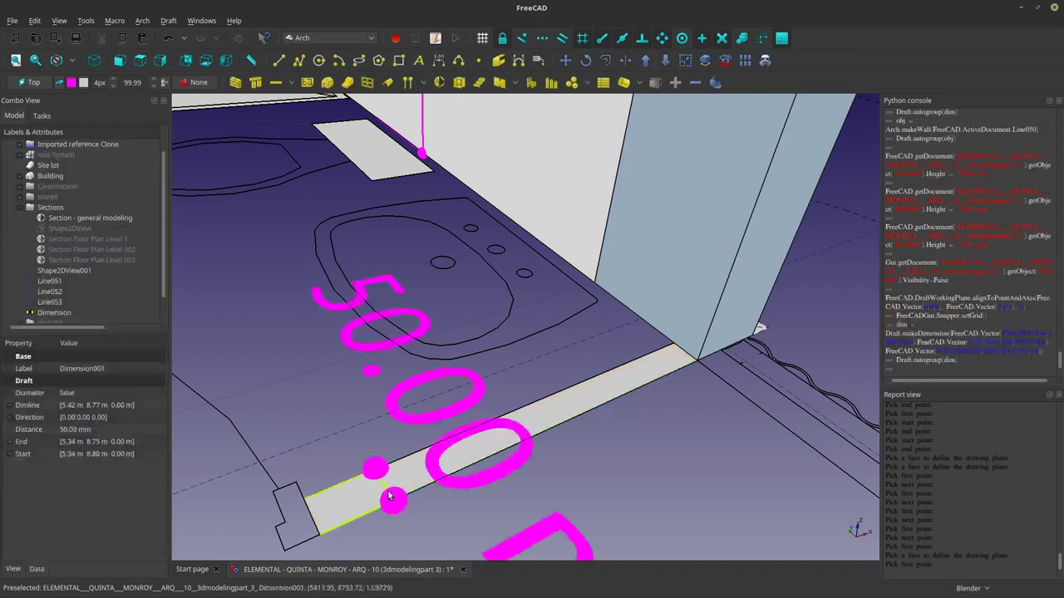
Delete the partition thickness dimension.
scroll(439, 450, "down", 5)
scroll(412, 432, "up", 2)
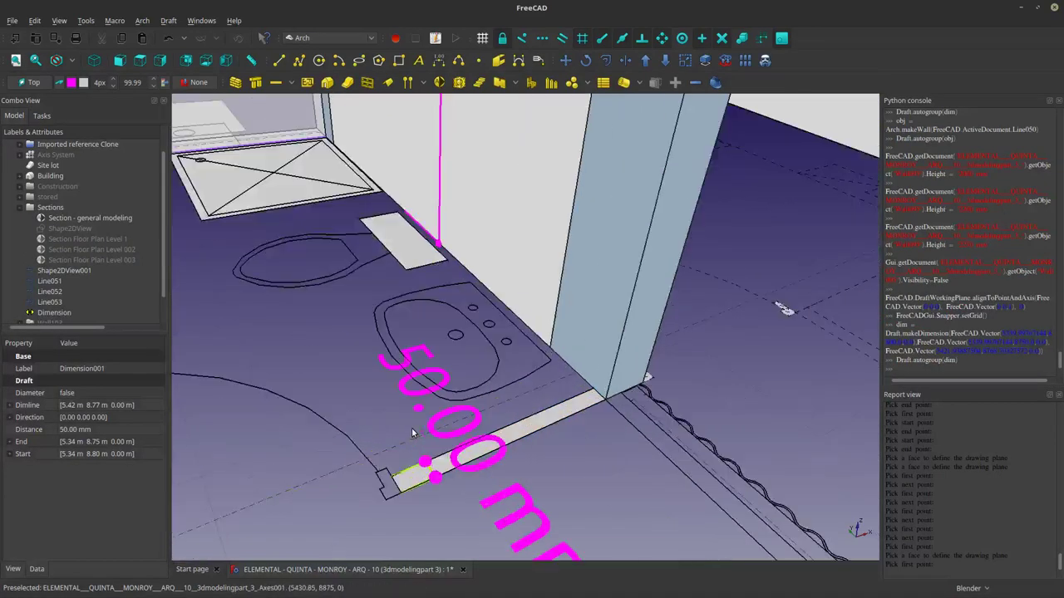
scroll(80, 303, "down", 1)
left_click(56, 304)
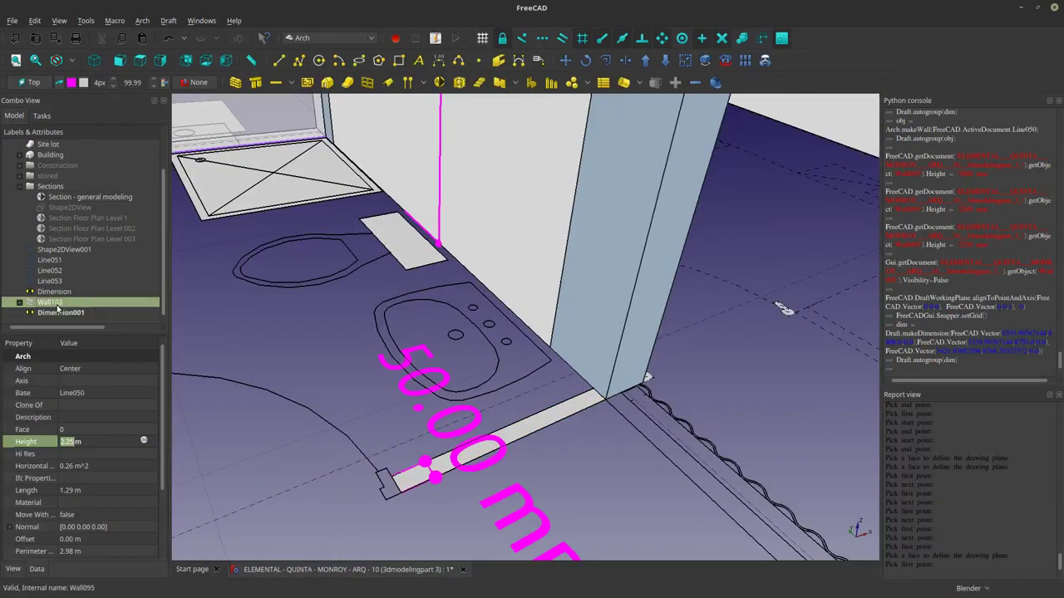
left_click(58, 313)
key("Delete")
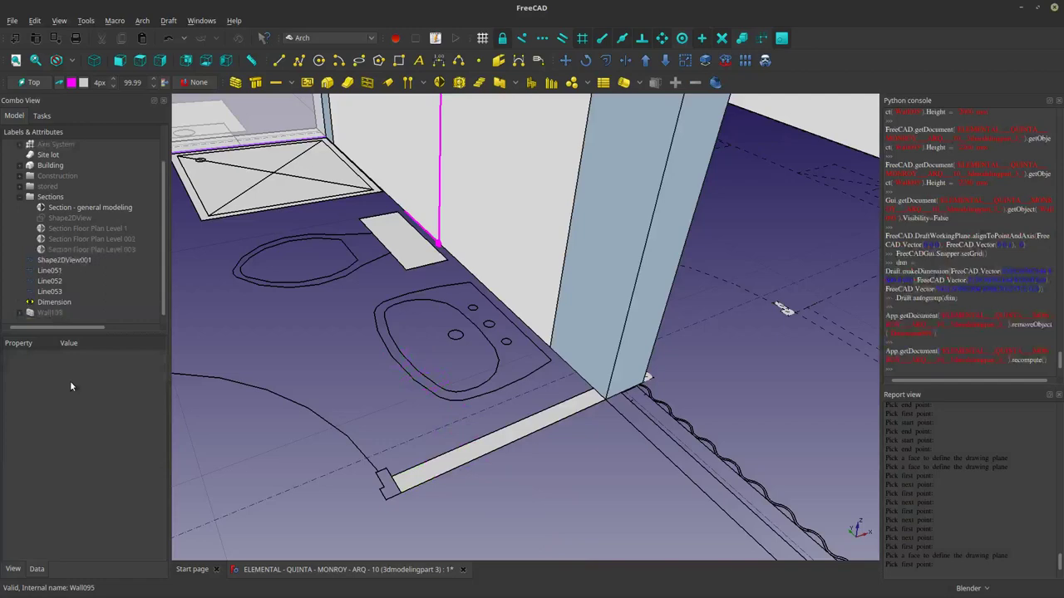
Show the bathroom partition wall again and set its width to 0.05 m.
left_click(58, 312)
key("space")
scroll(688, 382, "down", 3)
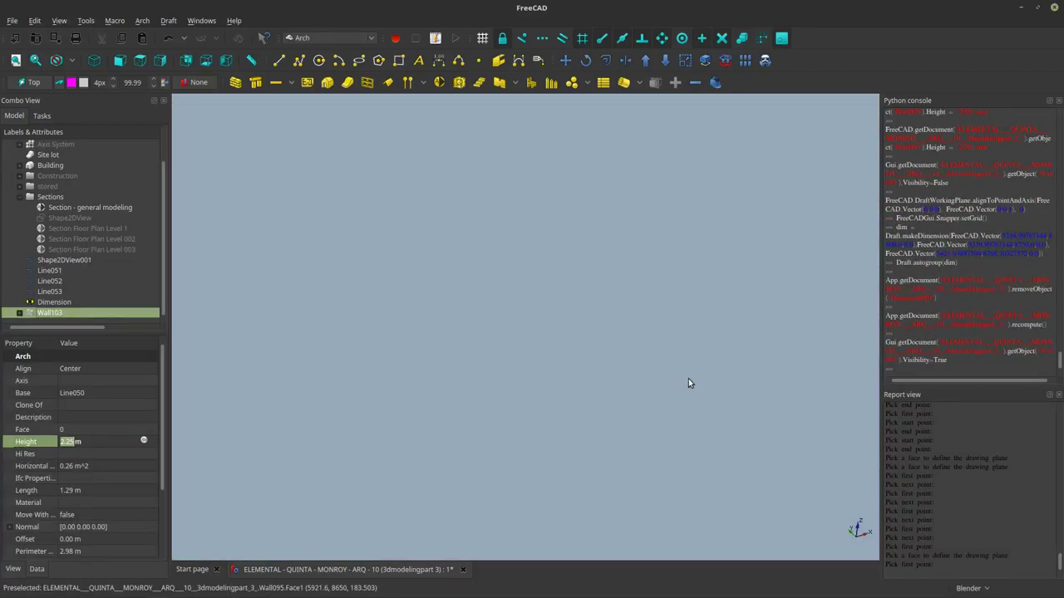
middle_click_drag(688, 382, 737, 441)
left_click(736, 441)
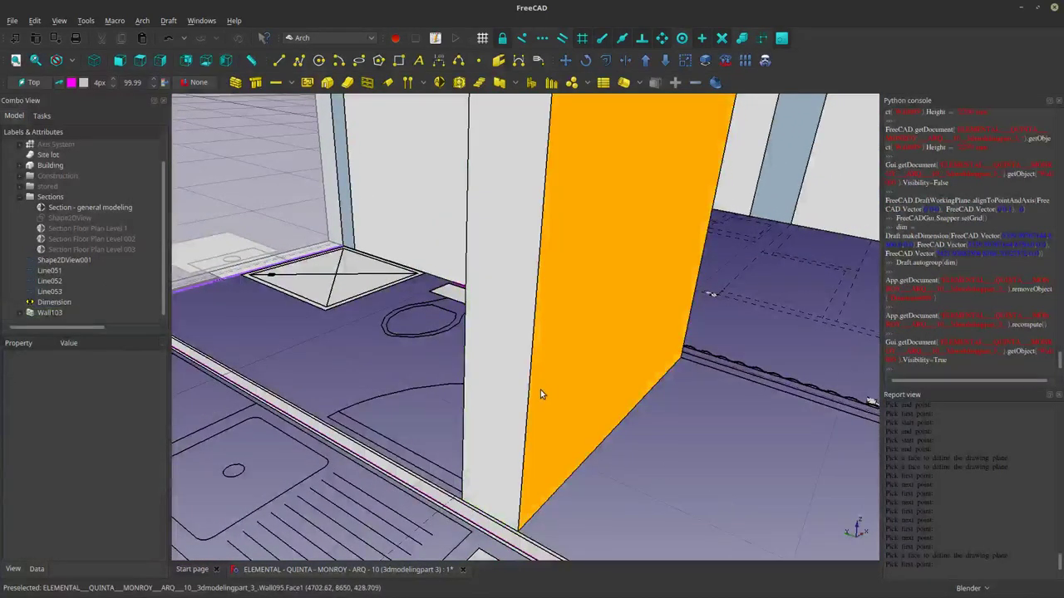
left_click(540, 389)
scroll(163, 508, "down", 3)
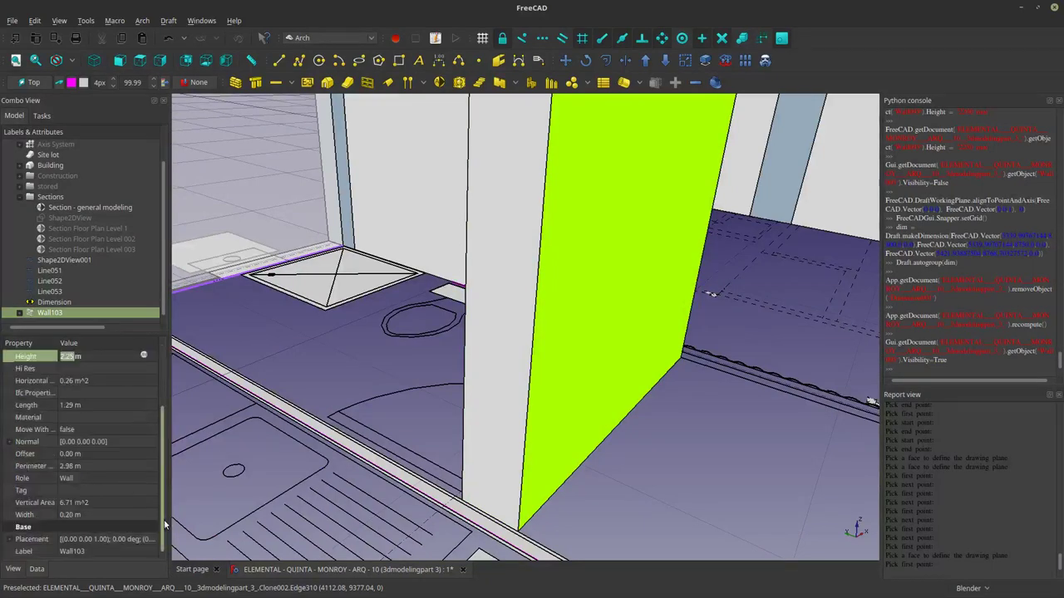
left_click(71, 516)
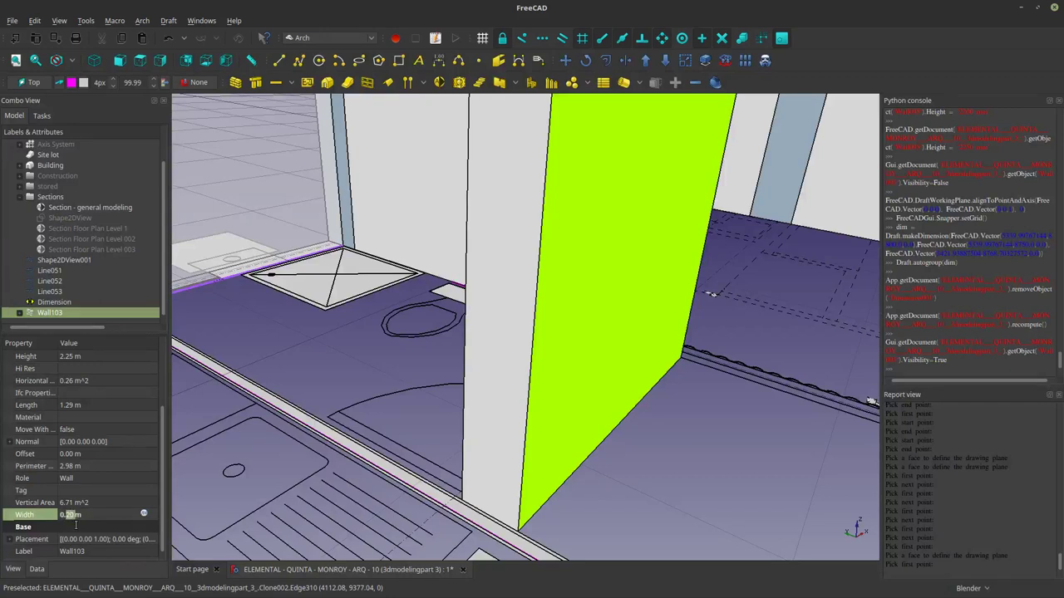
type("0.05")
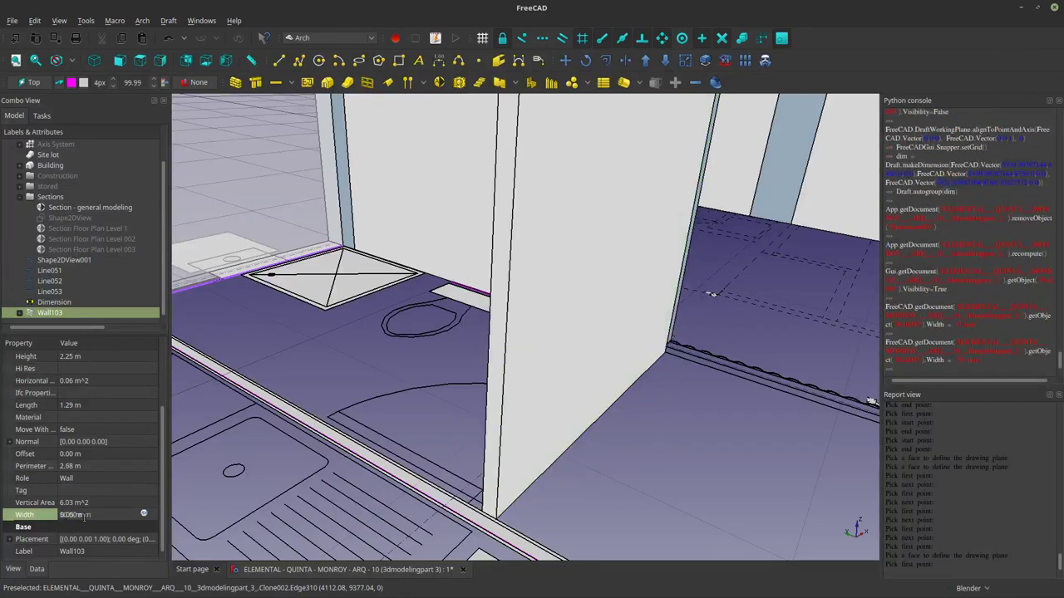
left_click(608, 479)
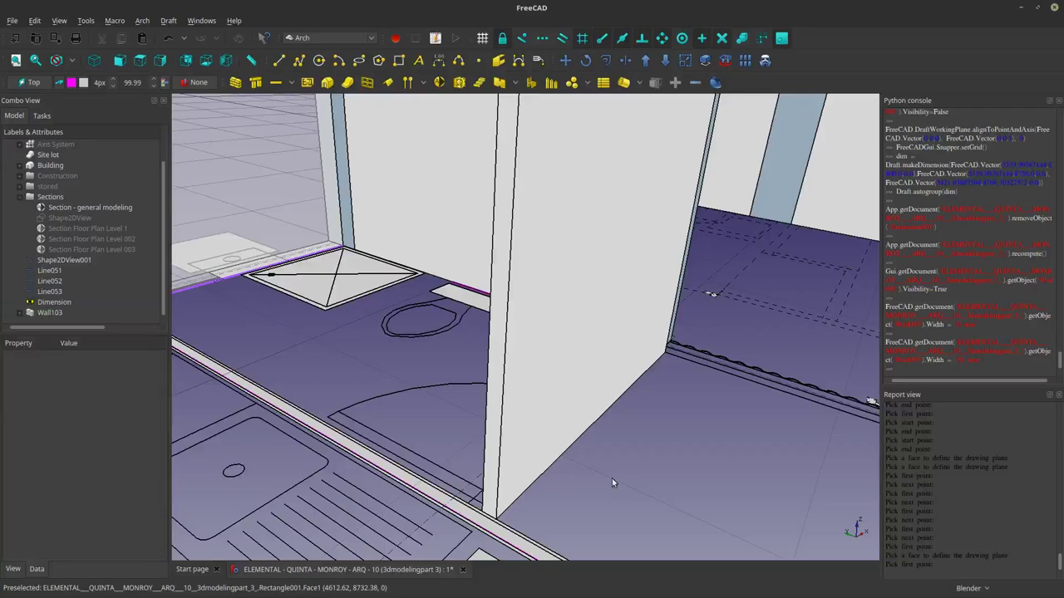
Hide the Section - general modeling plane.
middle_click_drag(612, 478, 679, 476)
middle_click_drag(612, 354, 631, 339)
scroll(635, 339, "down", 3)
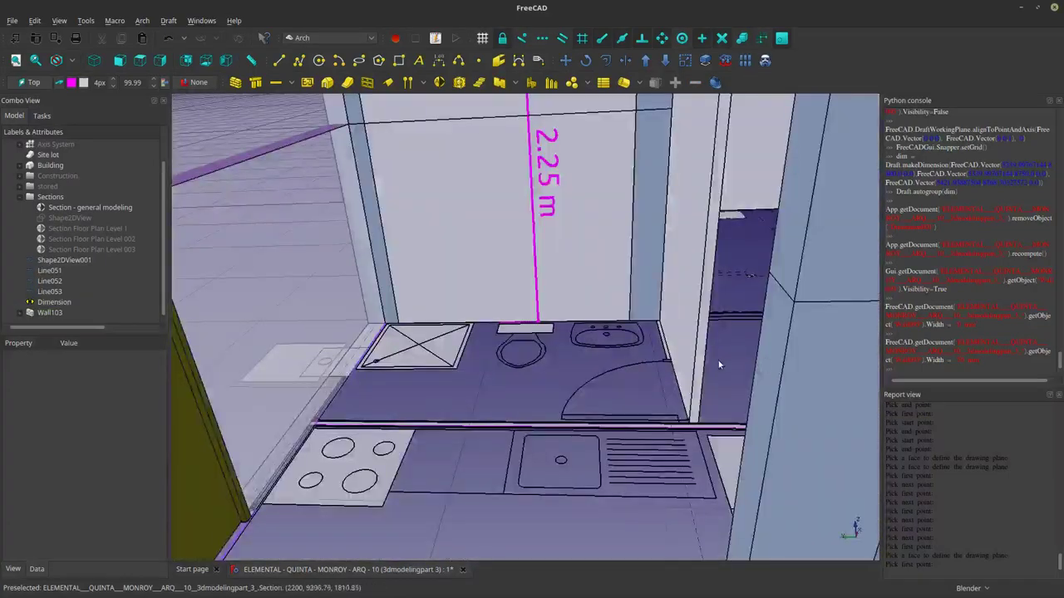
scroll(678, 335, "up", 3)
left_click(688, 343)
scroll(680, 343, "up", 6)
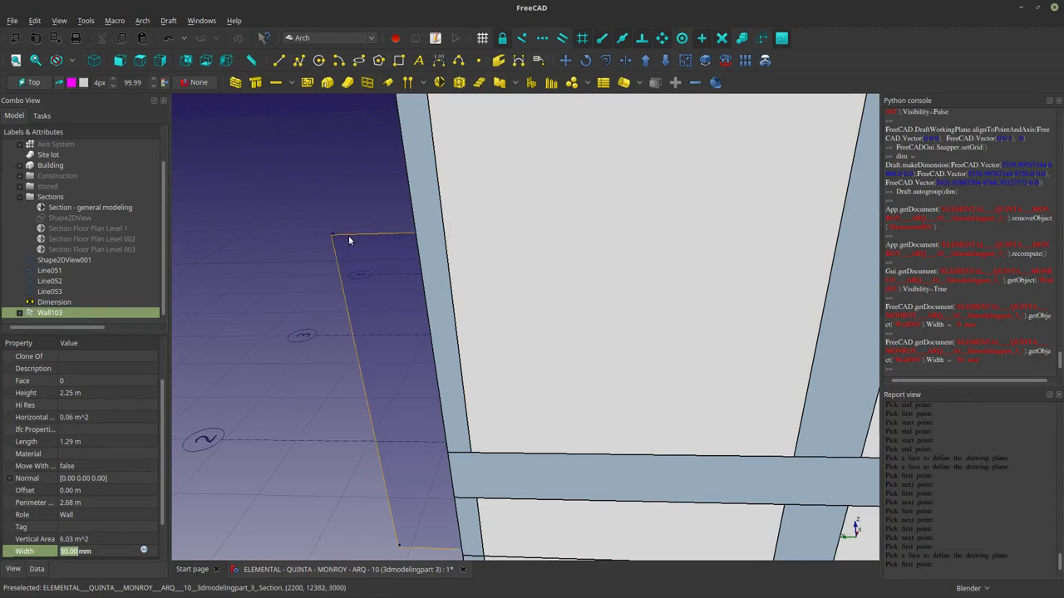
left_click(349, 240)
key("space")
scroll(711, 444, "down", 5)
scroll(698, 339, "up", 4)
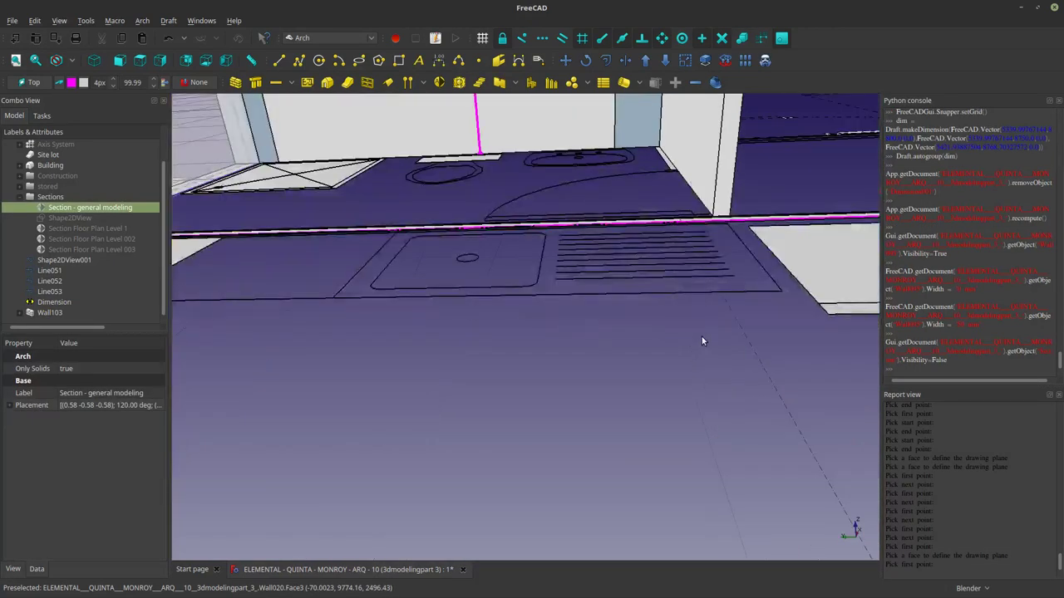
Set the bathroom partition wall's alignment to Right.
left_click(722, 116)
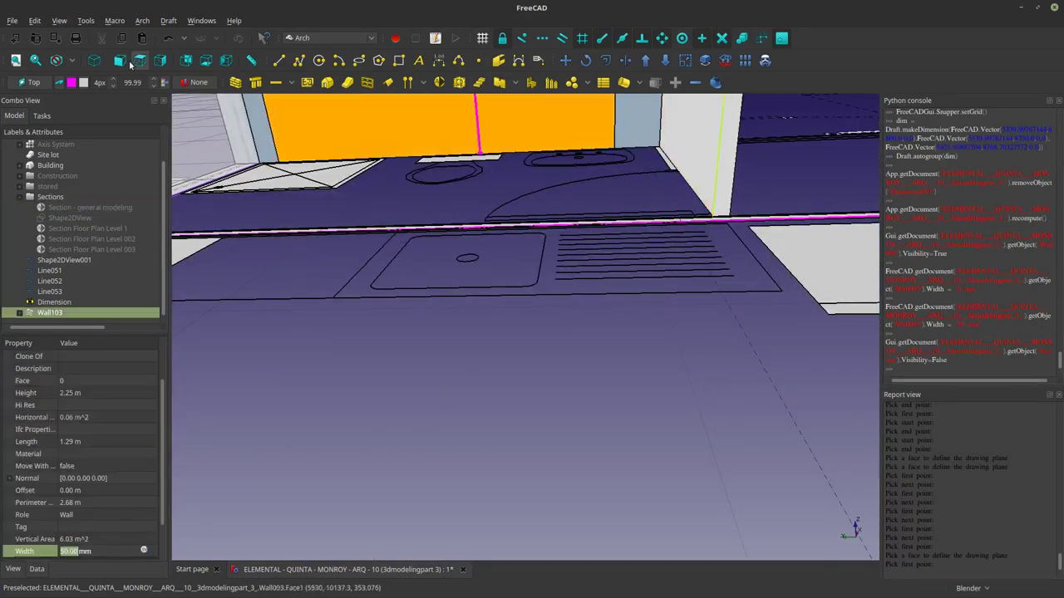
left_click(41, 63)
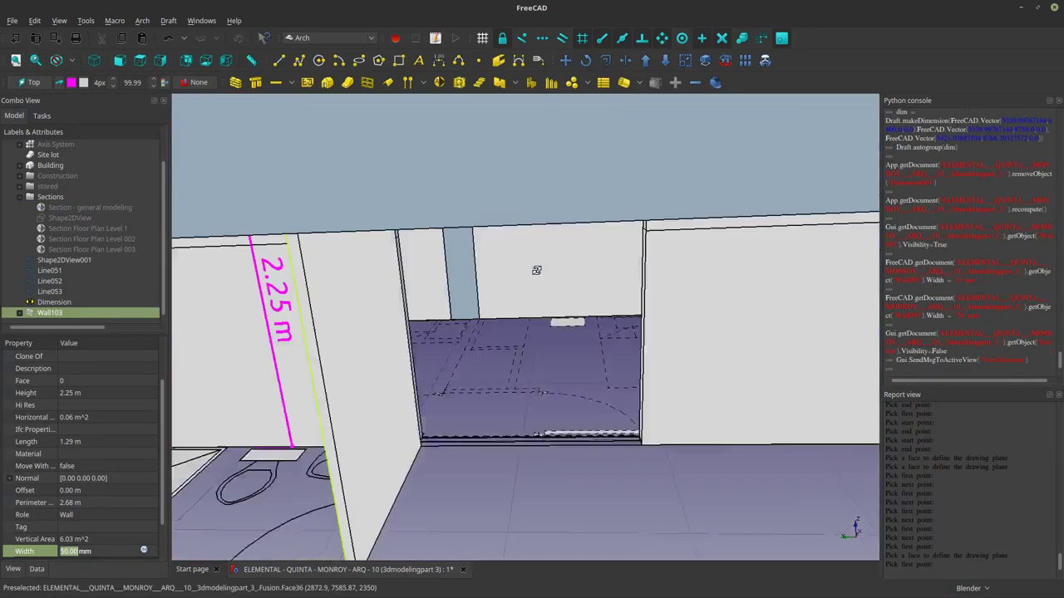
middle_click_drag(610, 271, 620, 375)
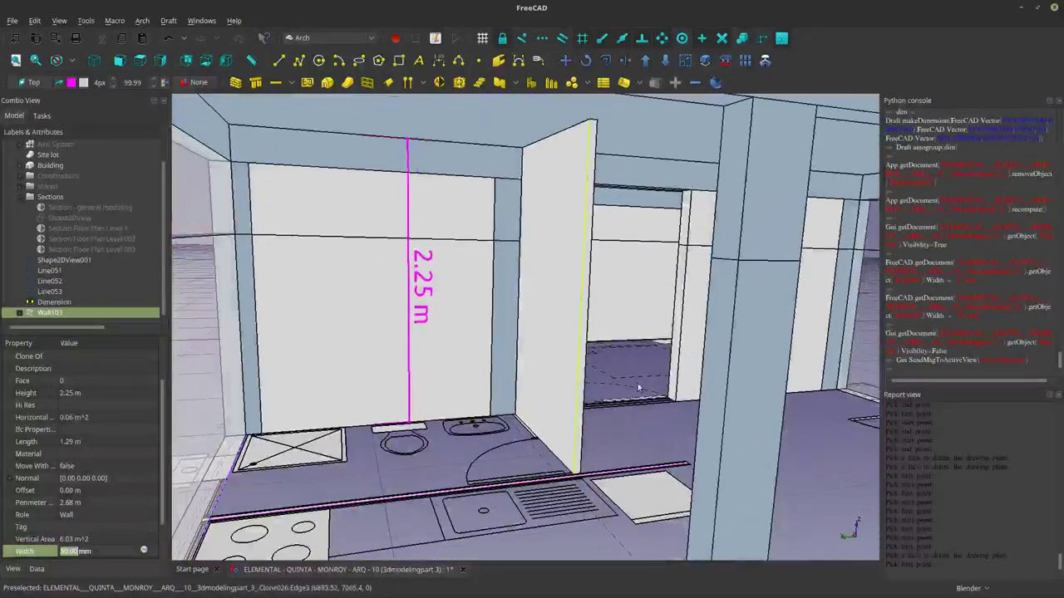
left_click(497, 365)
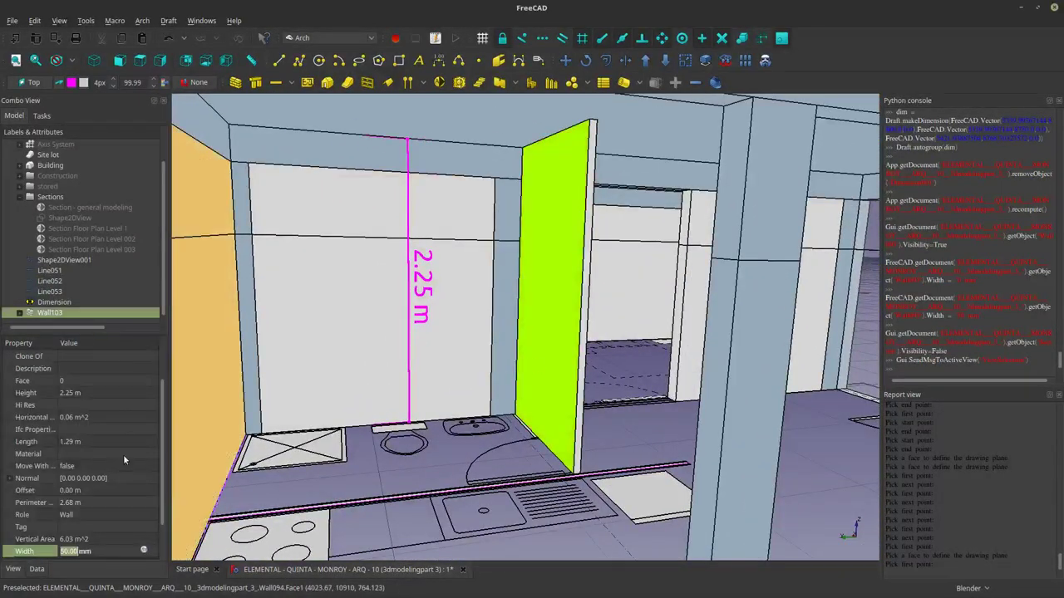
scroll(147, 354, "up", 2)
left_click(133, 366)
left_click(134, 365)
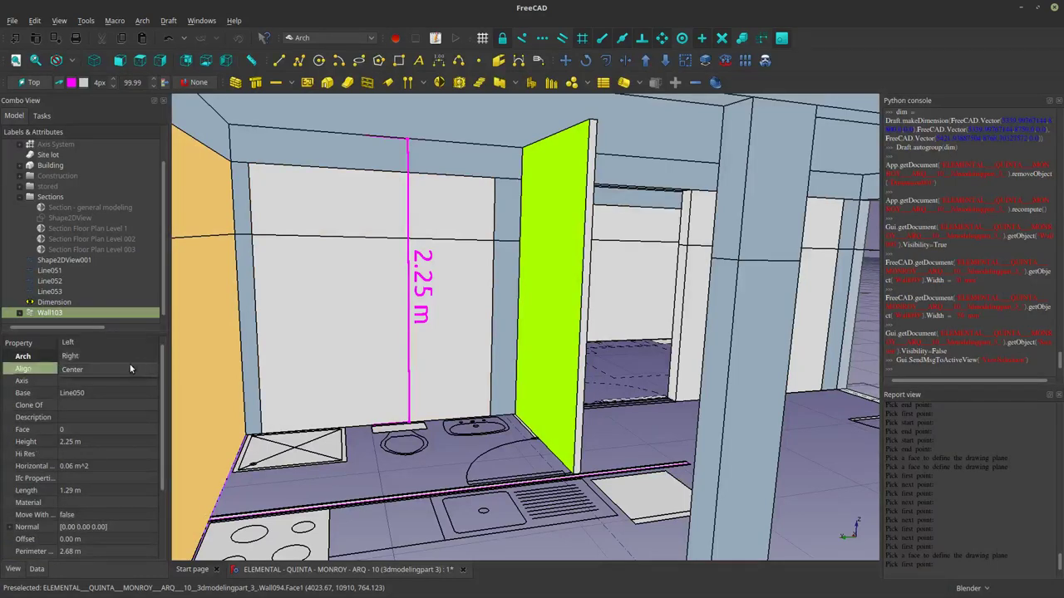
left_click(128, 356)
left_click(443, 465)
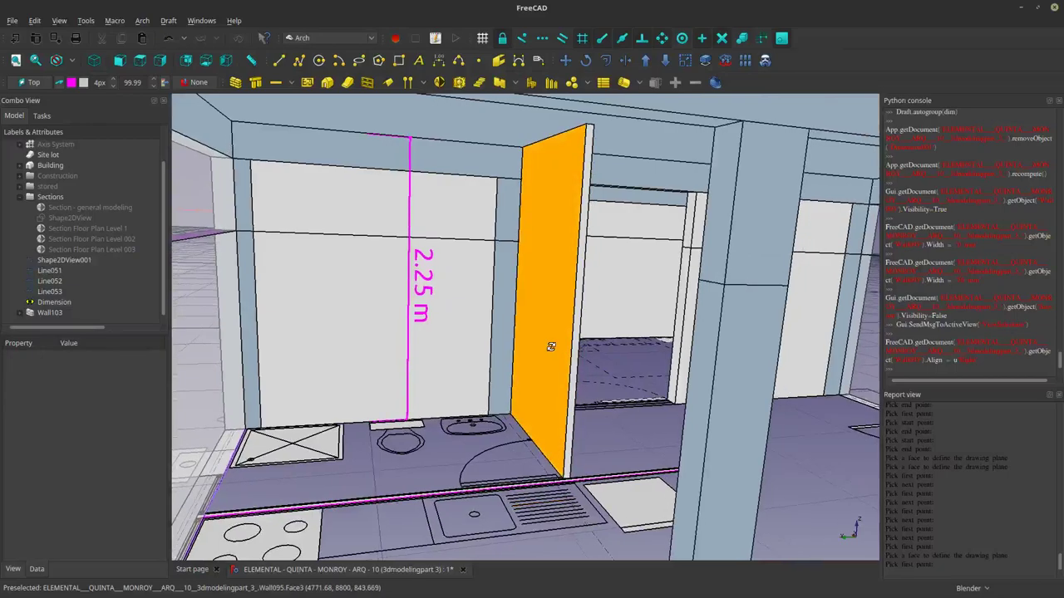
Examine the partition strip beside the kitchen counter and identify its traced baseline, Line051.
middle_click_drag(551, 347, 531, 336)
scroll(560, 477, "up", 3)
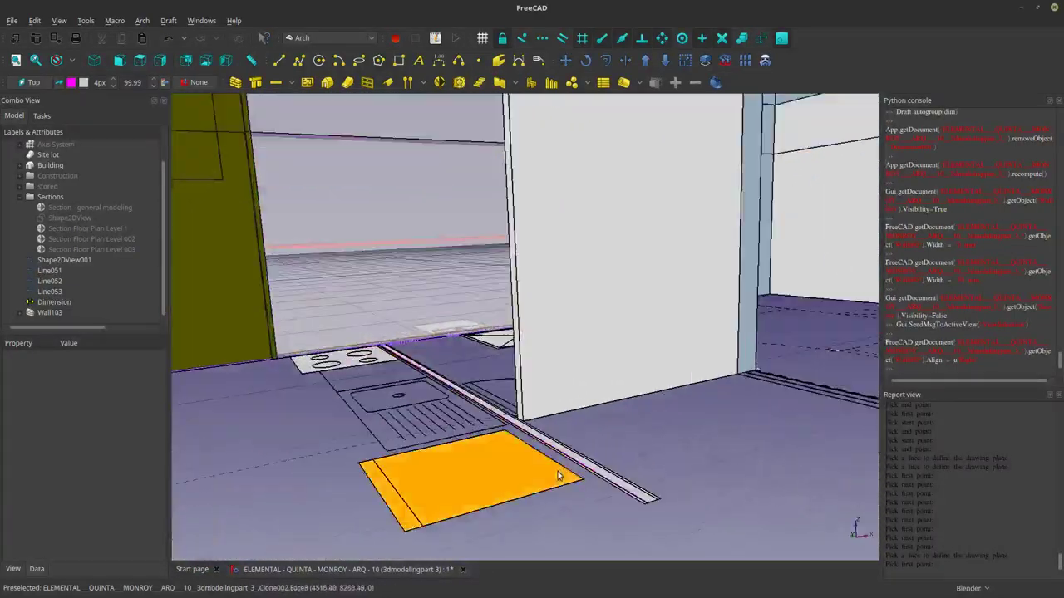
middle_click_drag(560, 477, 516, 427)
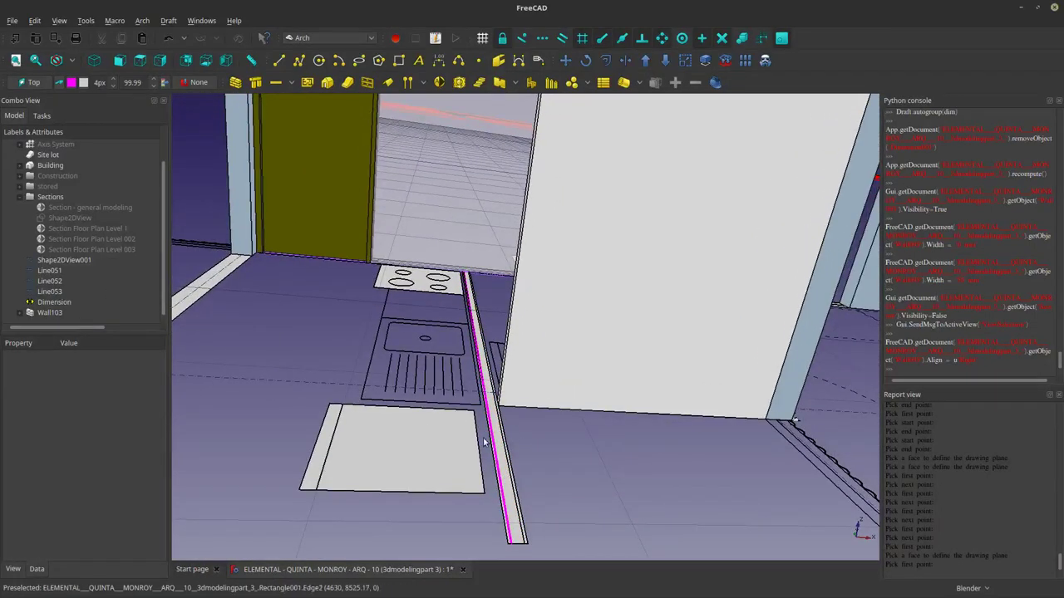
left_click(54, 291)
left_click(54, 282)
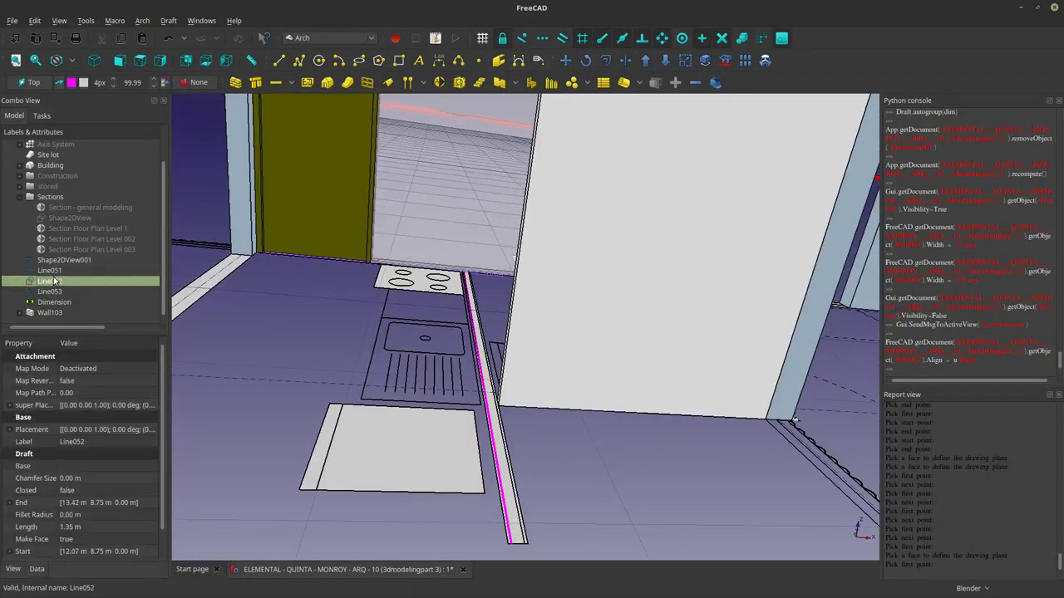
left_click(55, 272)
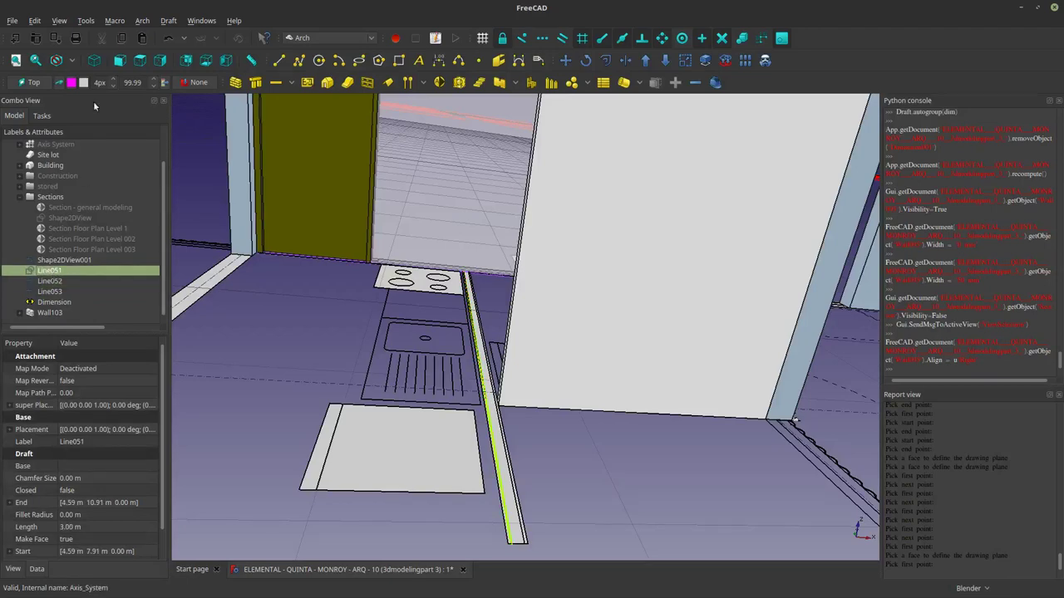
scroll(466, 477, "up", 5)
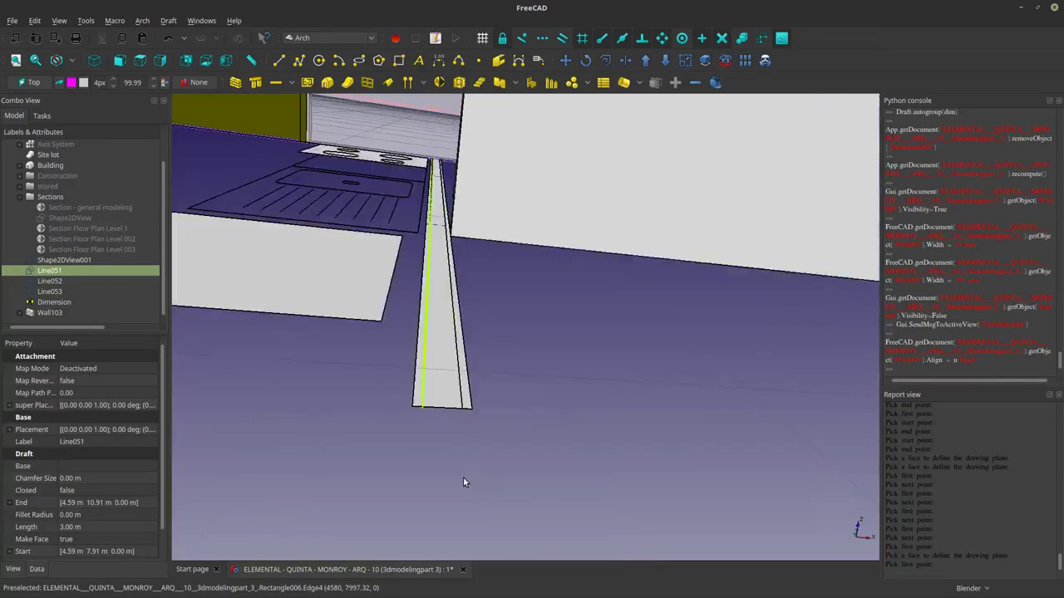
scroll(465, 478, "up", 2)
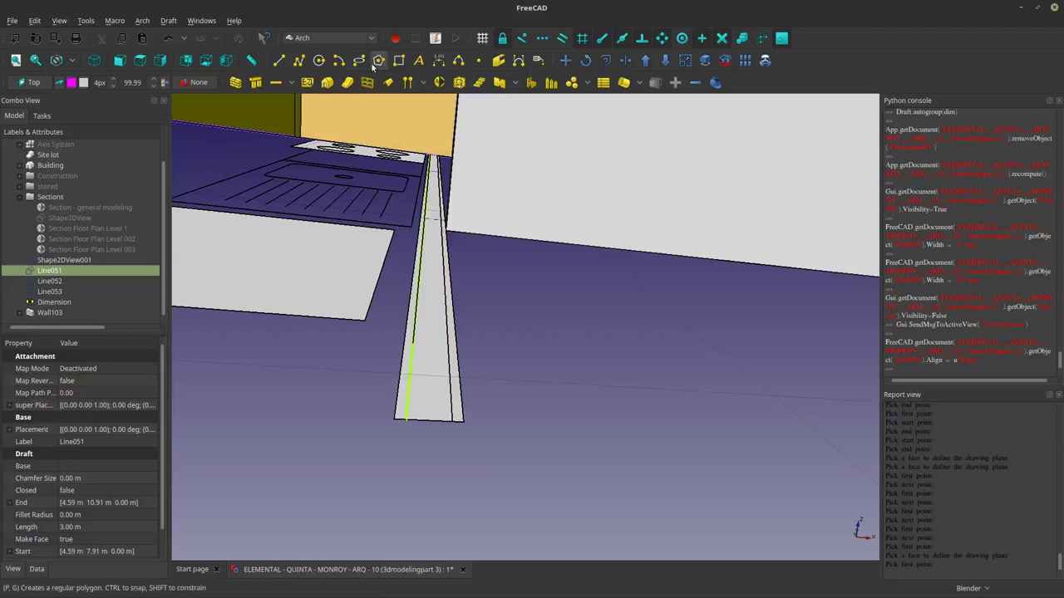
left_click(441, 61)
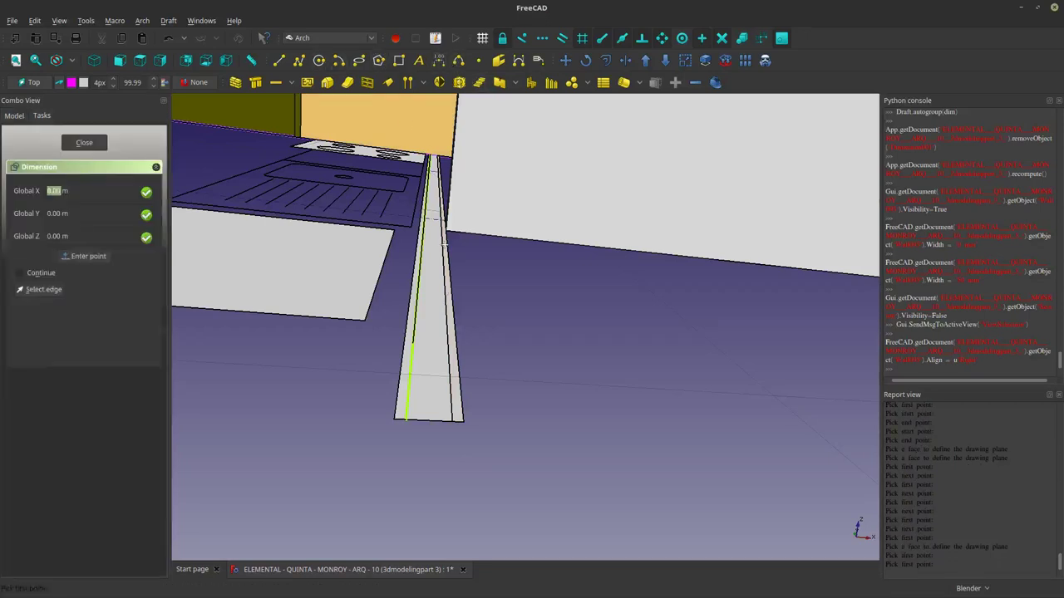
left_click(406, 420)
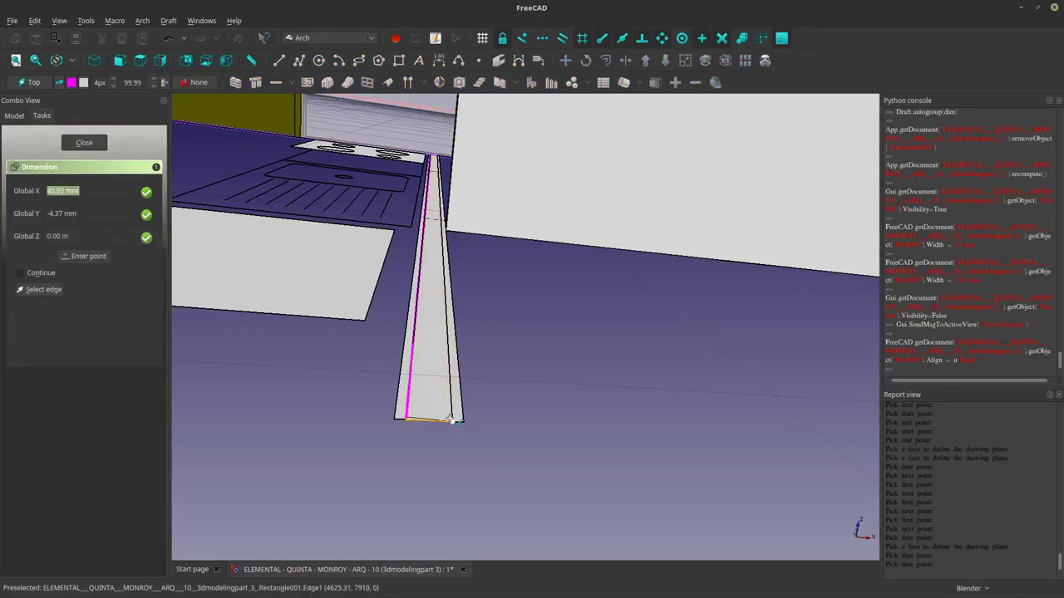
key("Escape")
left_click(453, 417)
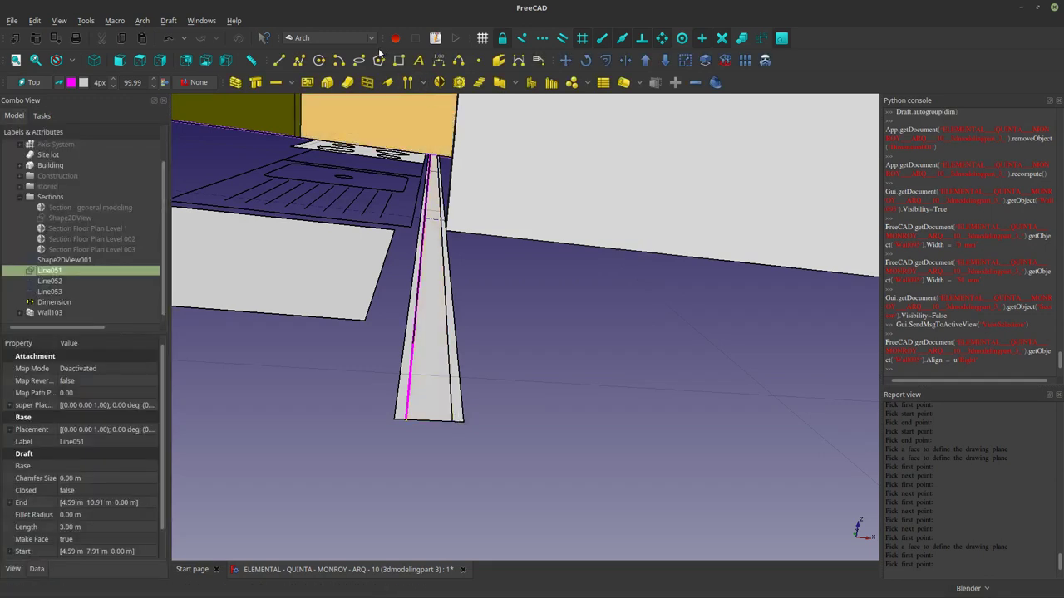
Measure the kitchen partition's thickness from Line051's end to the opposite inner line with a temporary dimension, and delete it.
left_click(439, 60)
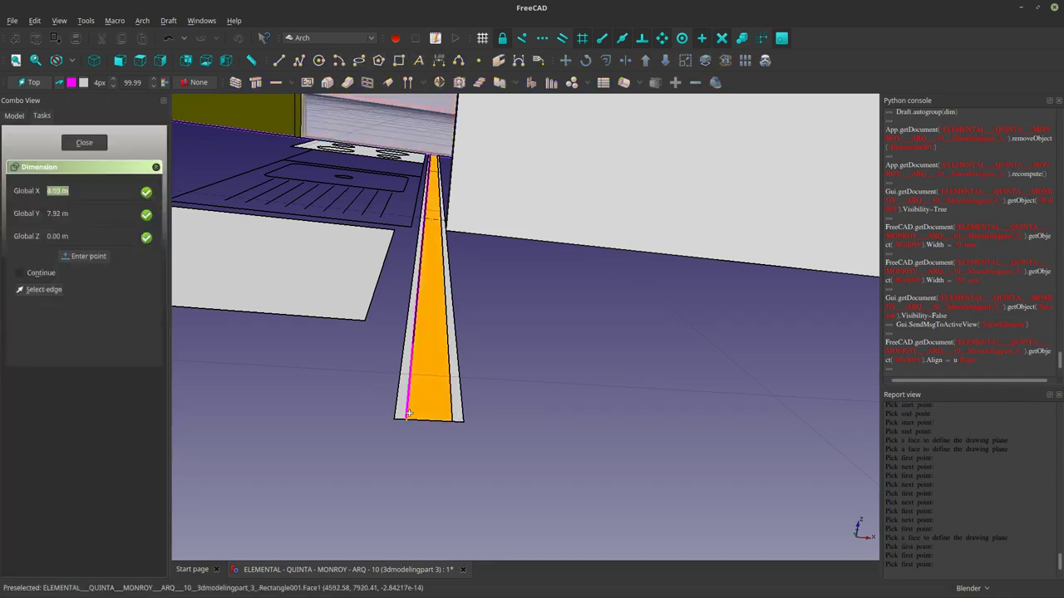
left_click(407, 418)
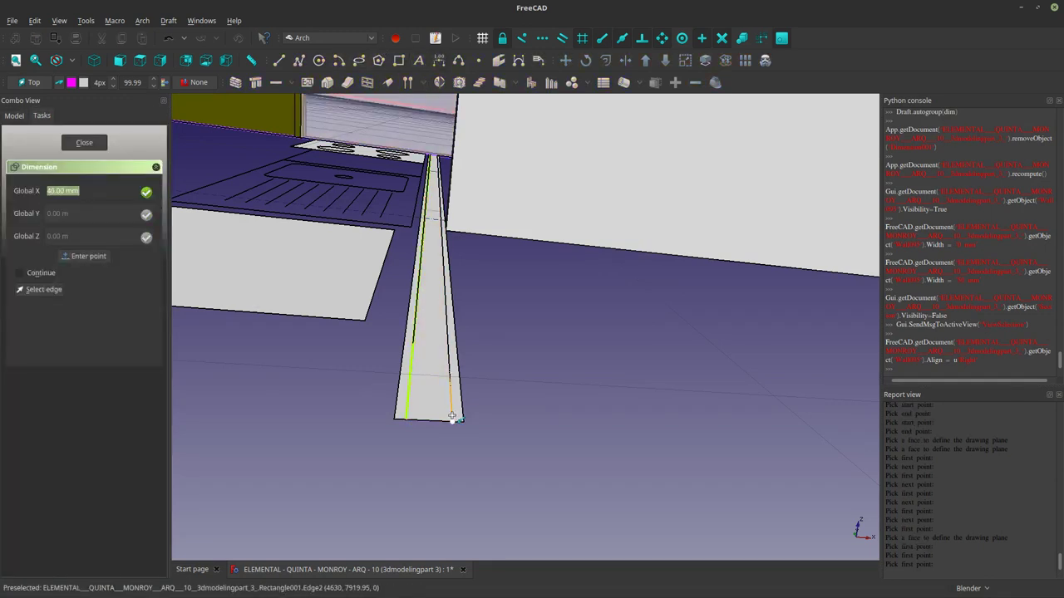
left_click(451, 417)
left_click(428, 467)
scroll(433, 466, "down", 2)
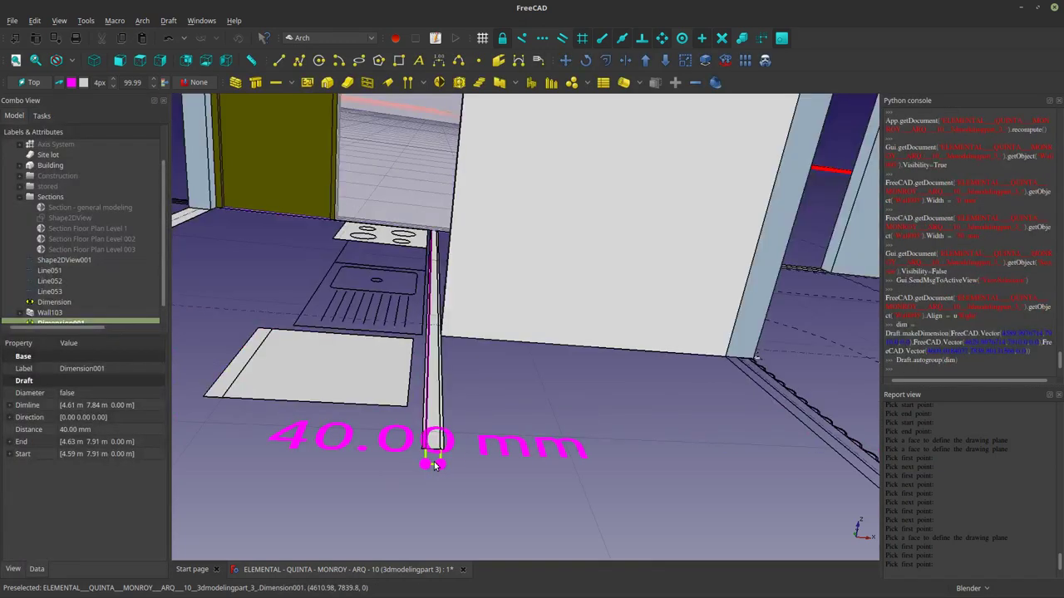
scroll(433, 465, "up", 2)
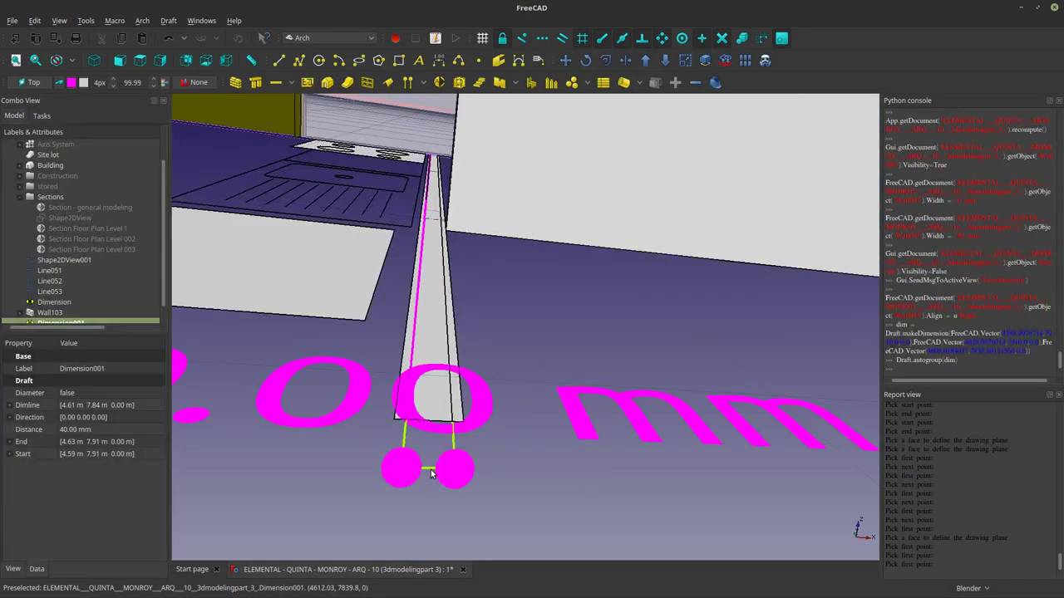
key("Delete")
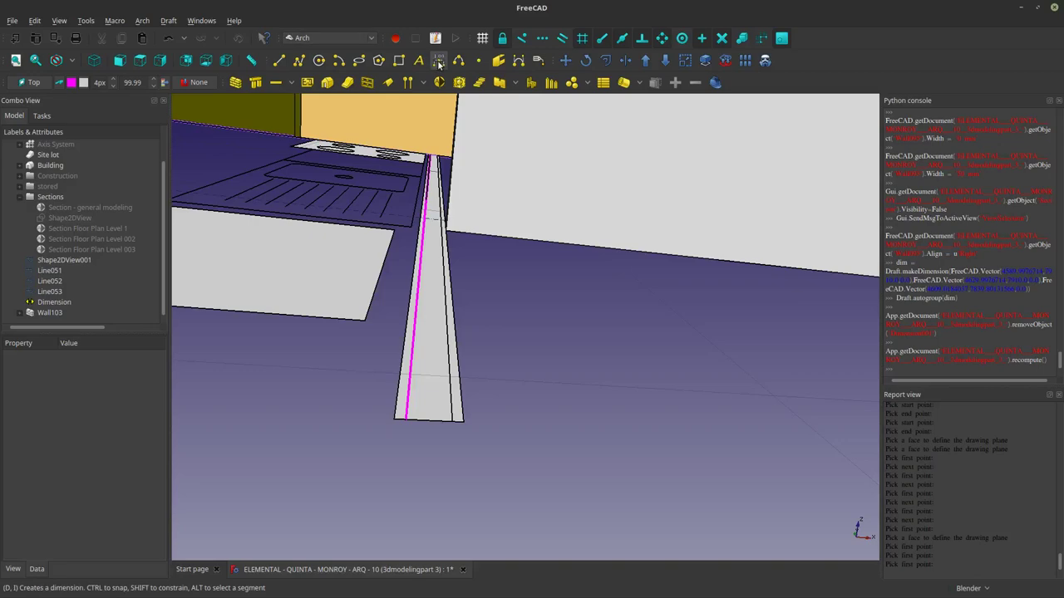
Measure the narrow strip between Line051 and the partition's outer edge on the kitchen side with a temporary dimension, and delete it.
left_click(438, 60)
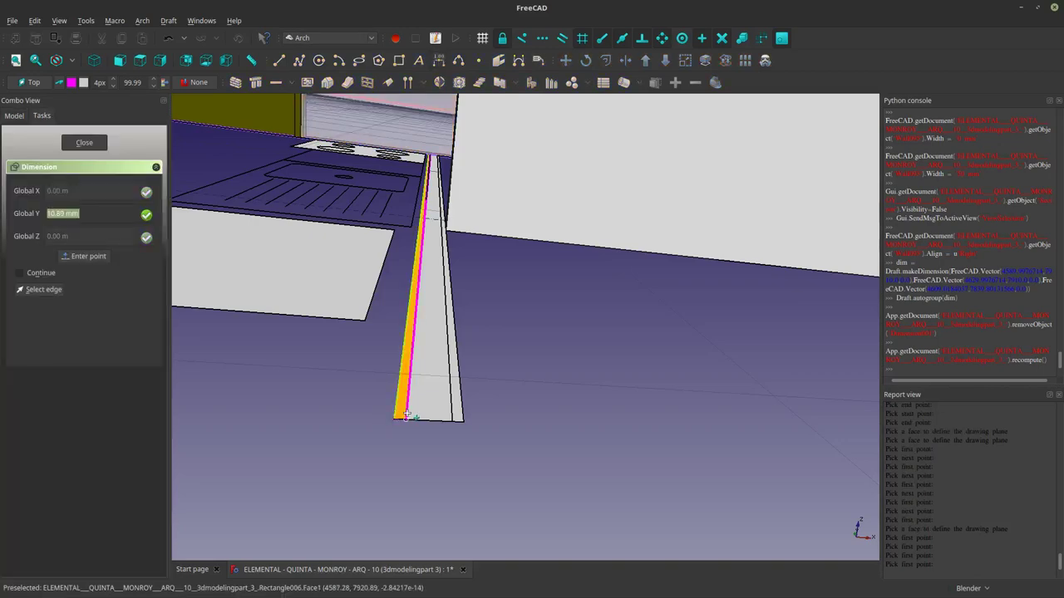
left_click(397, 416)
left_click(399, 463)
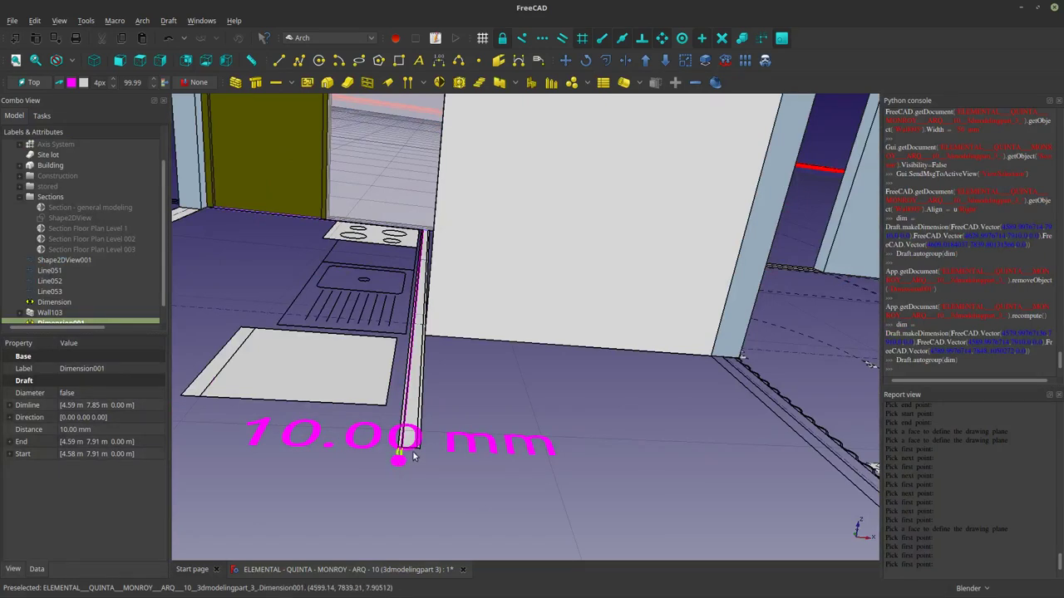
key("Delete")
Create an Arch wall from the kitchen partition baseline Line051.
left_click(50, 313)
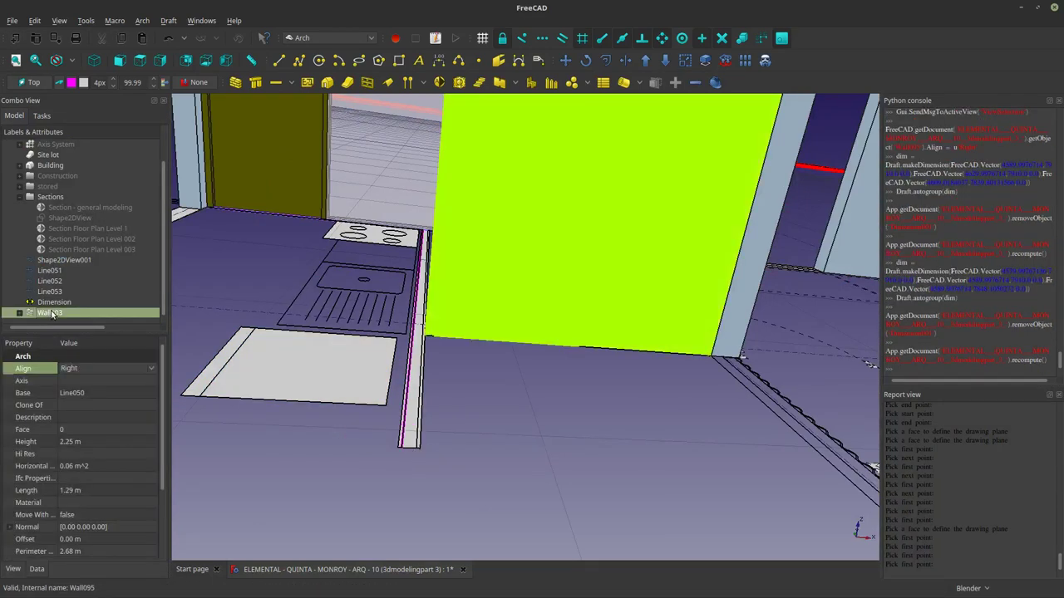
left_click(52, 273)
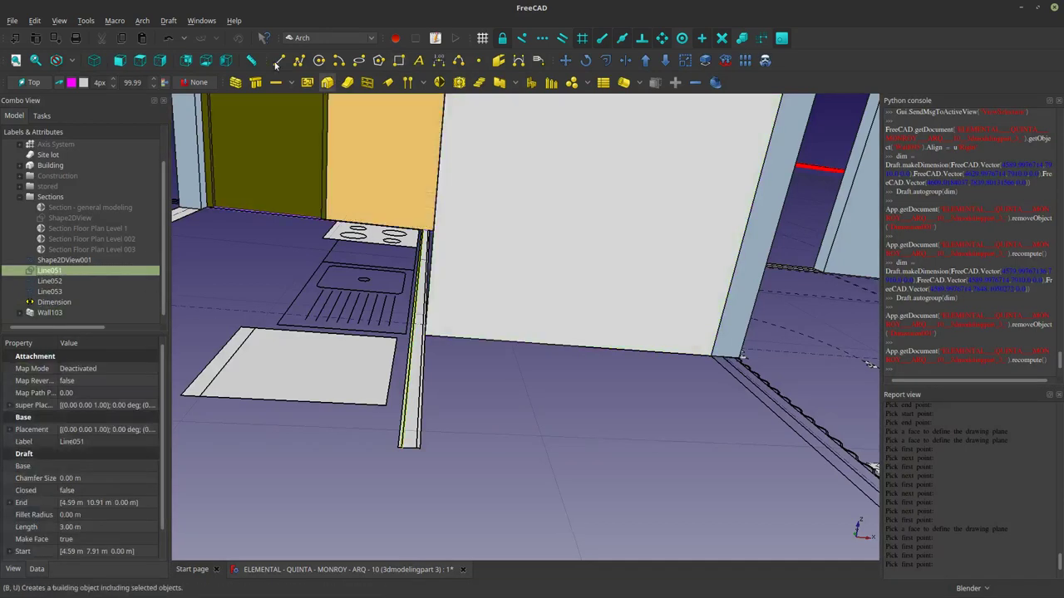
left_click(236, 82)
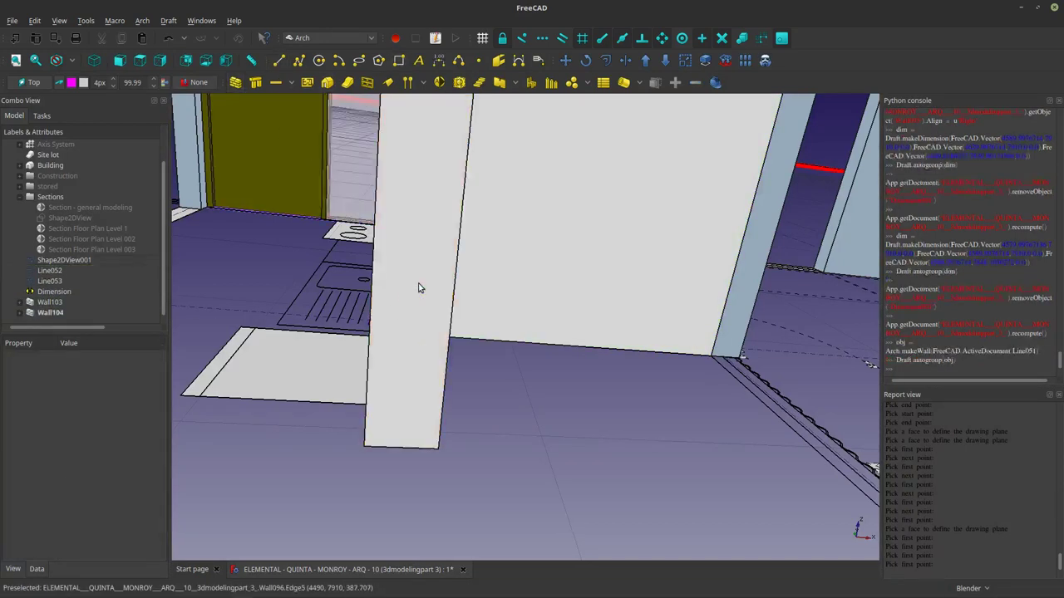
Set the new kitchen partition wall's height to 2.25 m, matching the bathroom partition.
left_click(485, 261)
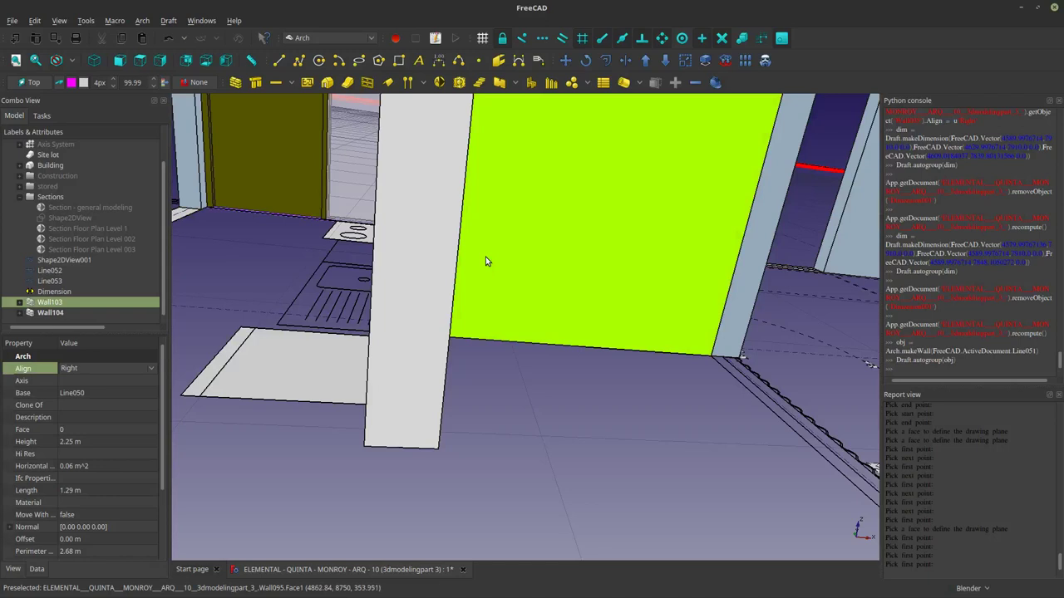
left_click(442, 264)
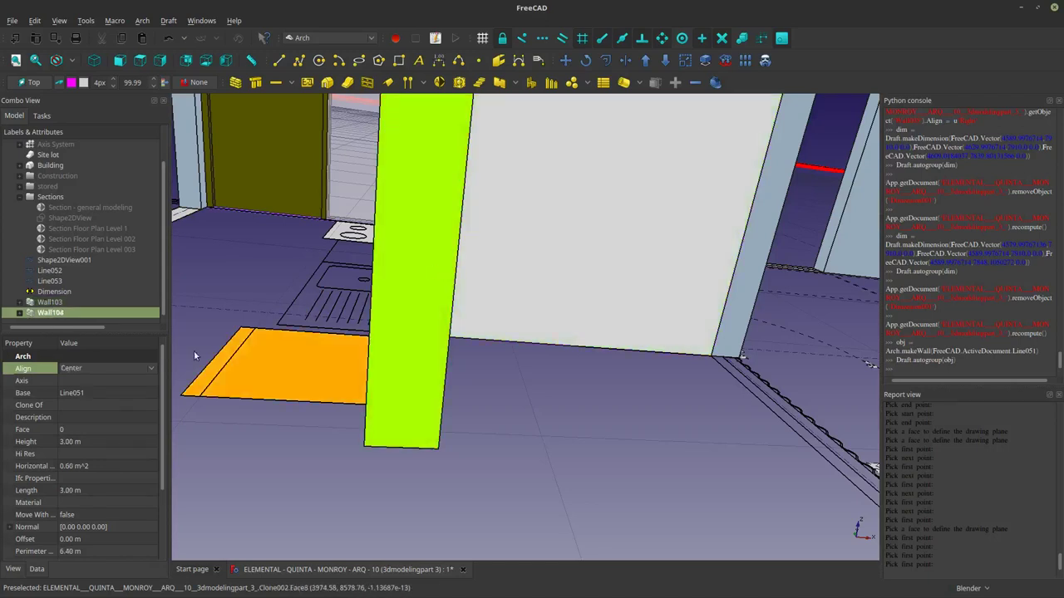
left_click(70, 451)
left_click(70, 442)
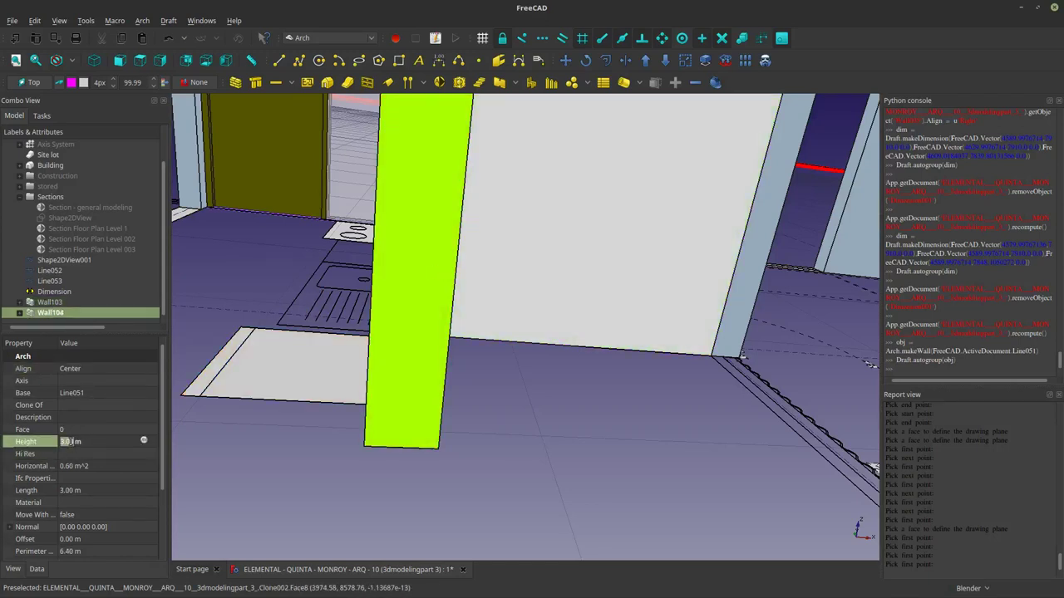
type("2.25")
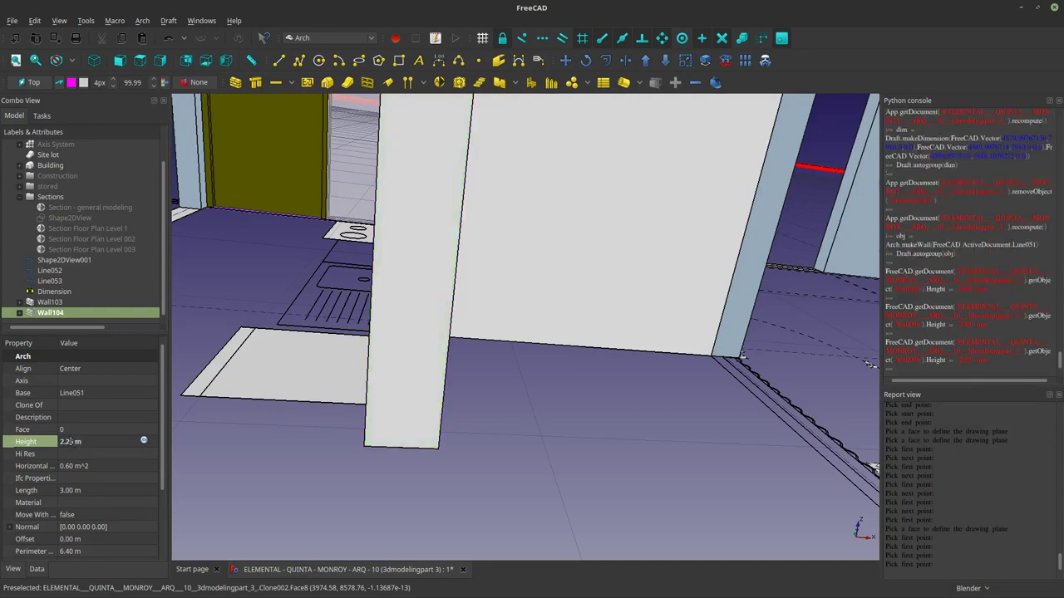
Set the kitchen partition wall's width to 40 mm.
scroll(389, 282, "down", 3)
middle_click_drag(410, 265, 545, 360)
scroll(463, 234, "down", 3)
scroll(544, 360, "down", 2)
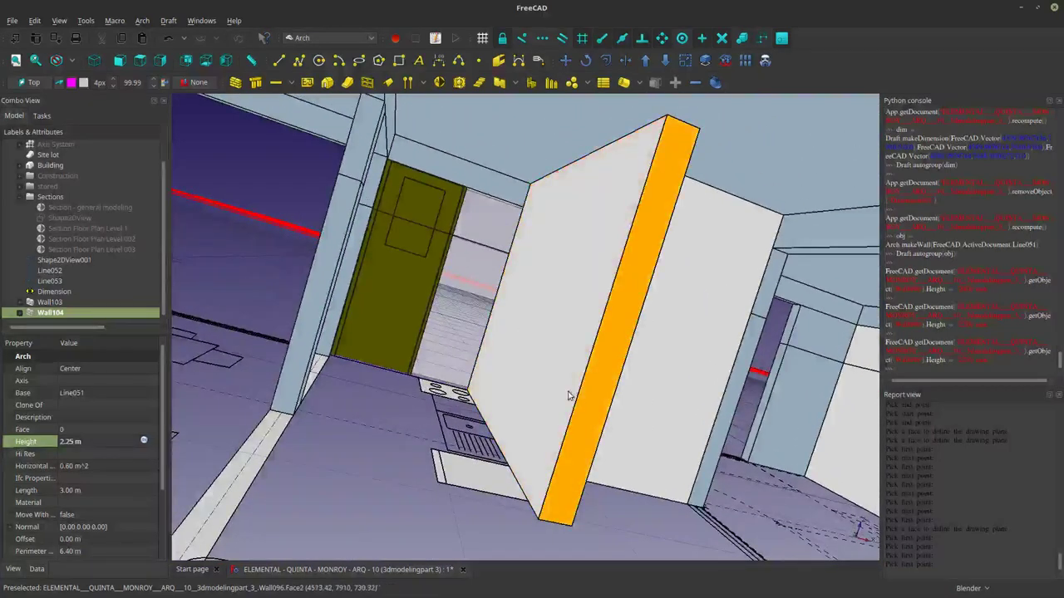
scroll(163, 532, "down", 3)
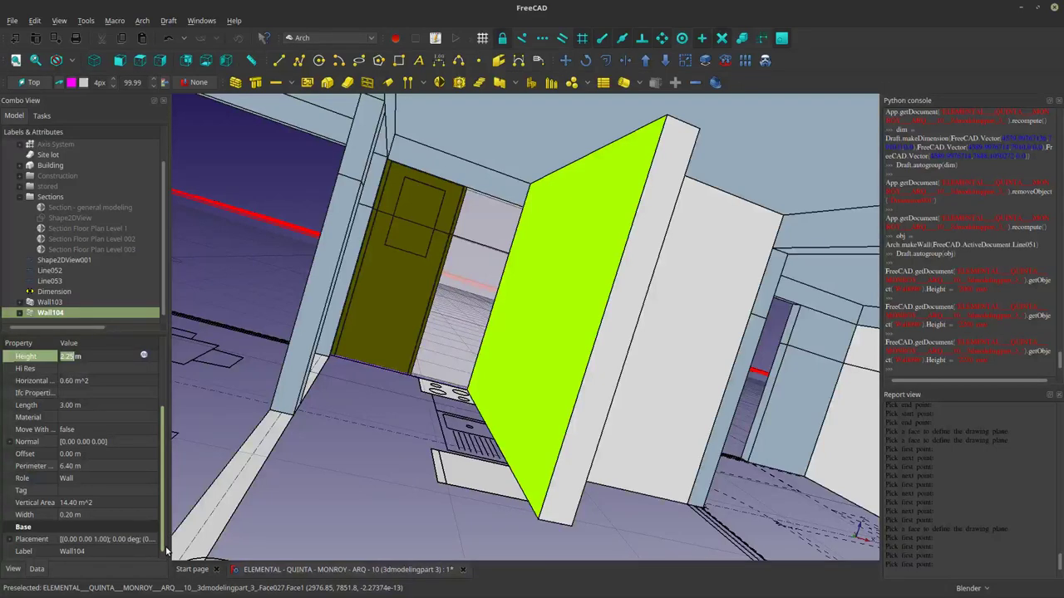
left_click(66, 515)
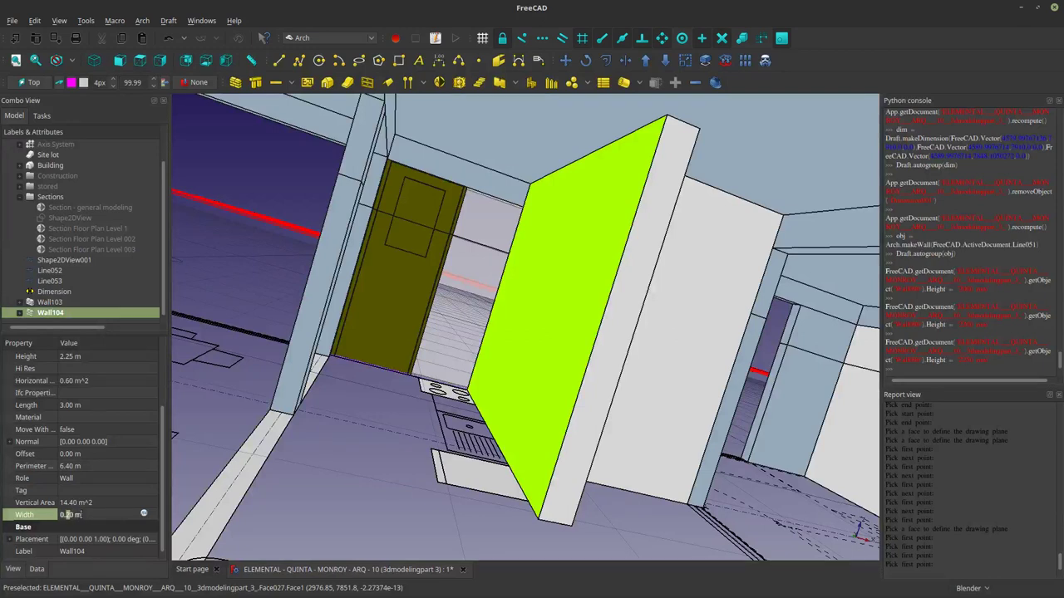
type("05")
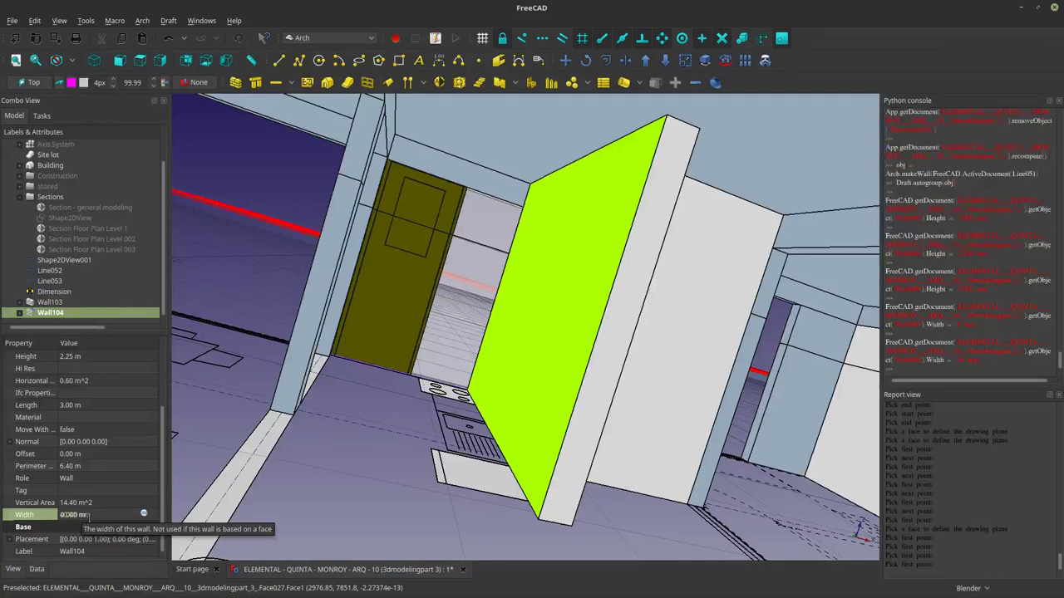
Try the Right alignment for the kitchen partition wall and check its base against the plan strip.
middle_click_drag(494, 368, 470, 311)
scroll(475, 391, "up", 3)
scroll(477, 420, "down", 2)
middle_click_drag(441, 472, 411, 419, "ctrl")
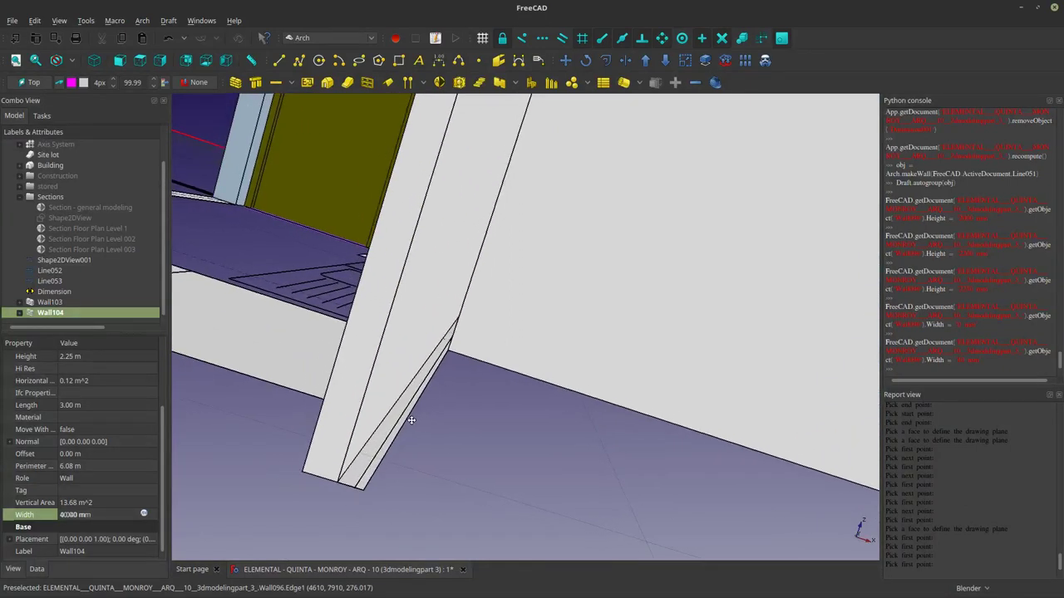
left_click(347, 415)
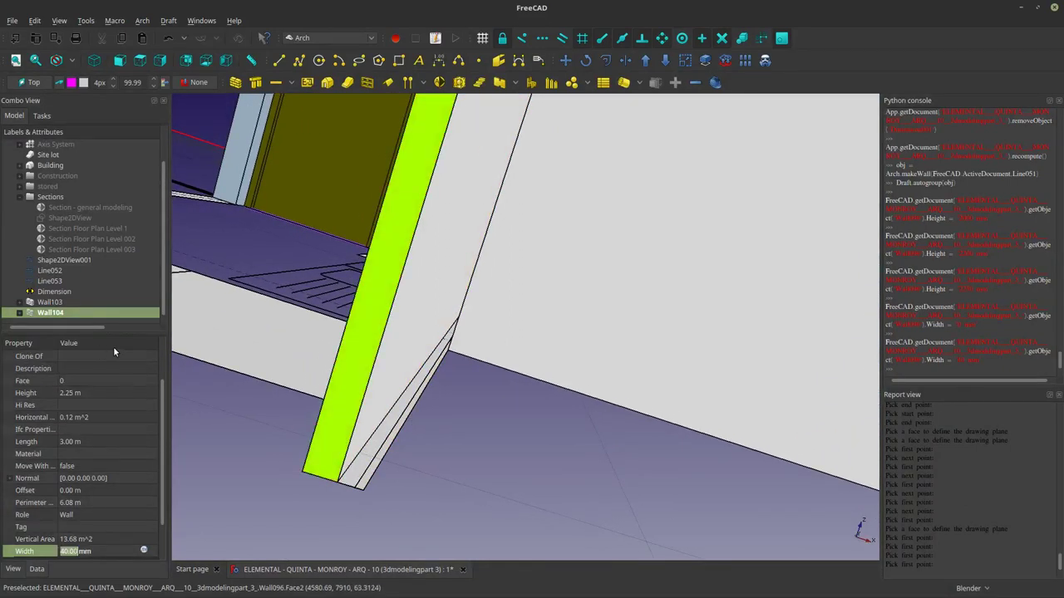
left_click(131, 357)
scroll(141, 363, "up", 2)
left_click(128, 368)
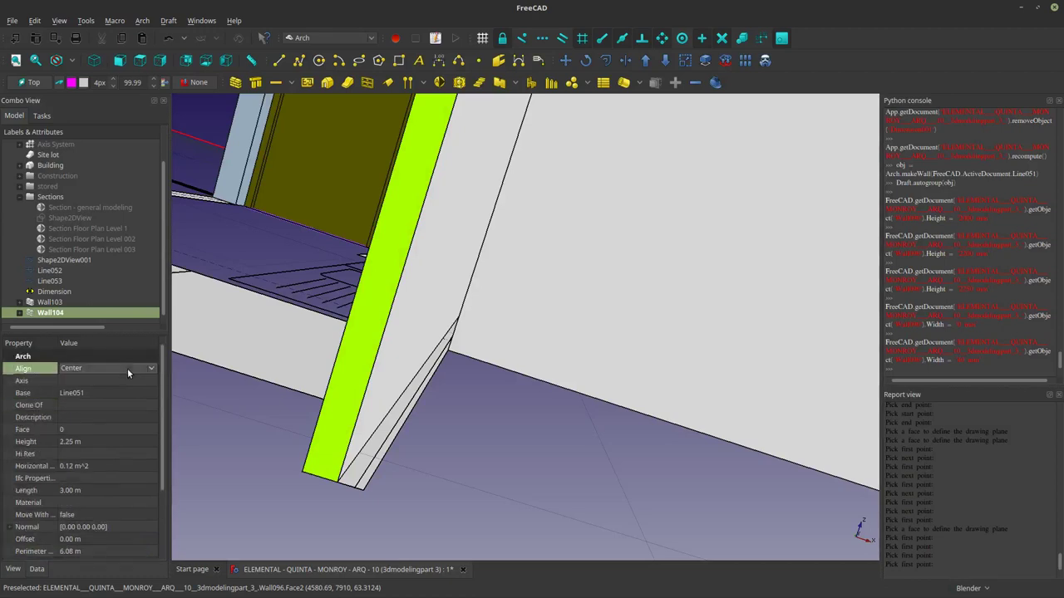
left_click(127, 368)
left_click(112, 359)
left_click(276, 487)
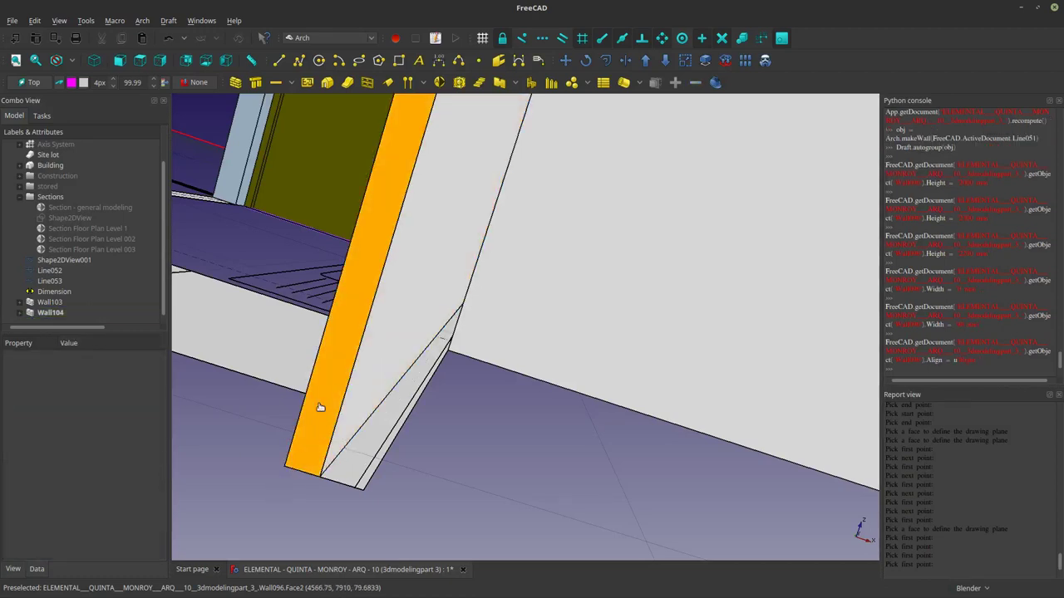
Set the kitchen partition wall's alignment to Left.
left_click(321, 408)
left_click(123, 367)
left_click(123, 368)
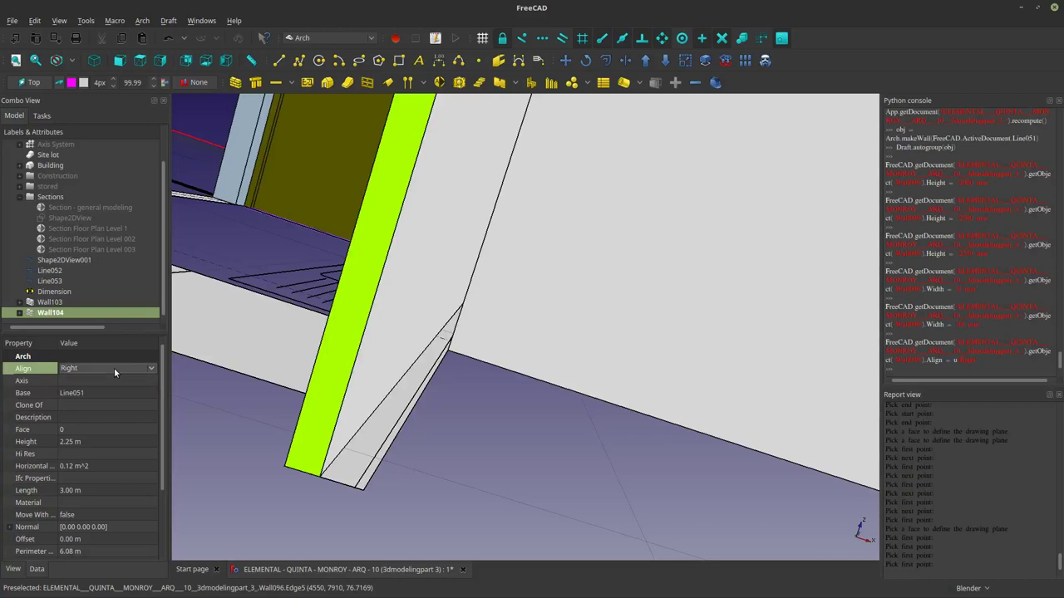
left_click(114, 367)
left_click(115, 356)
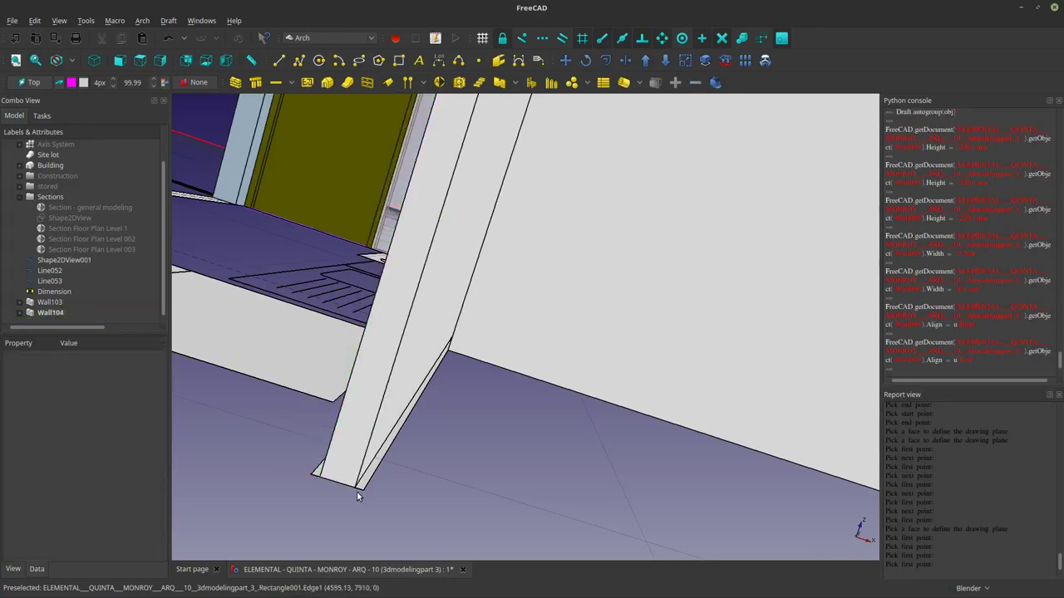
Create two more walls from the kitchen partition wall's baseline, Line051.
left_click(23, 314)
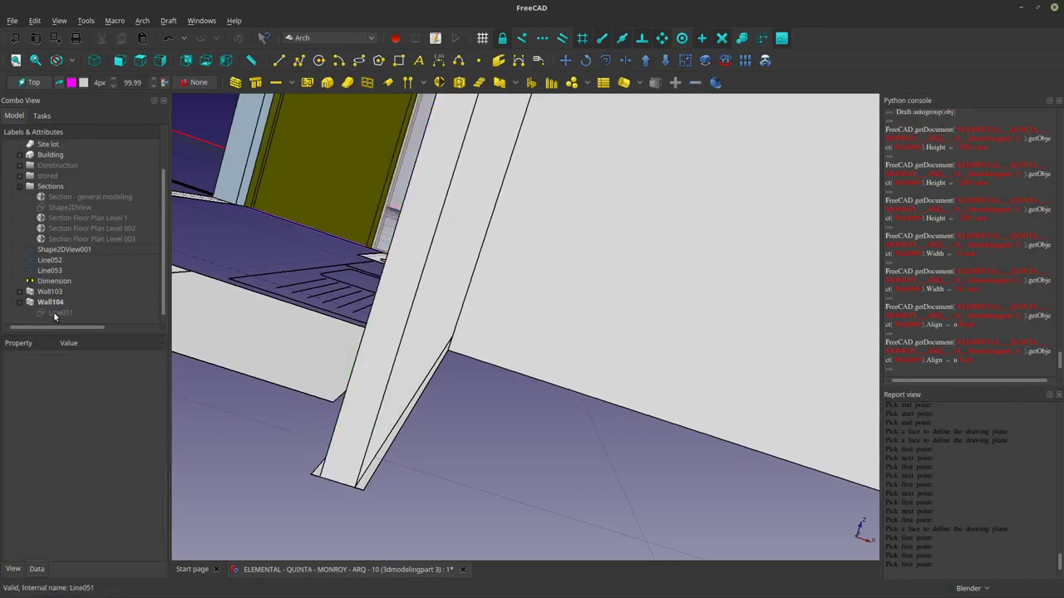
left_click(54, 313)
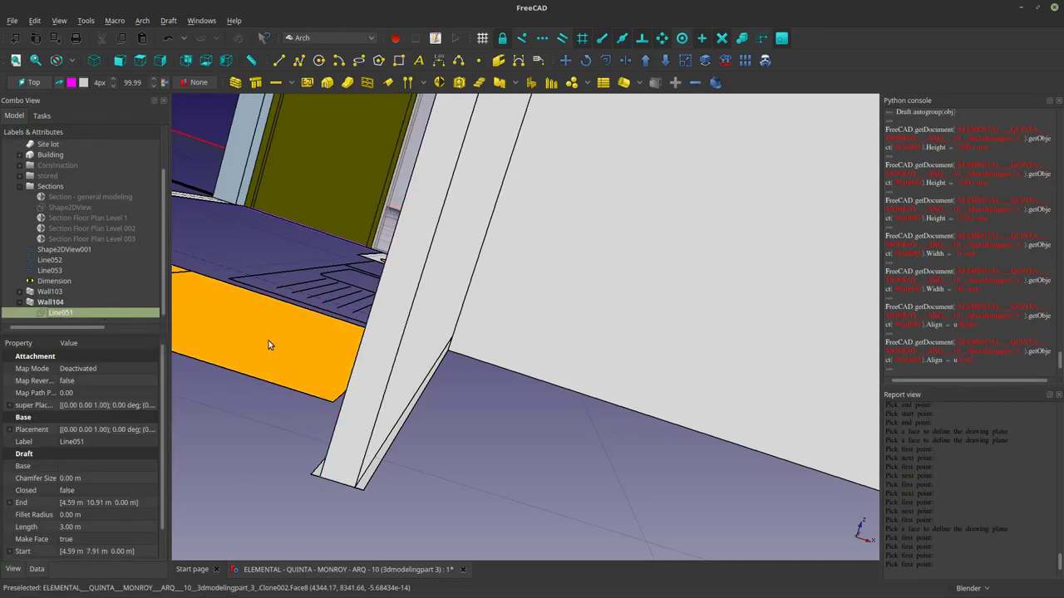
left_click(236, 84)
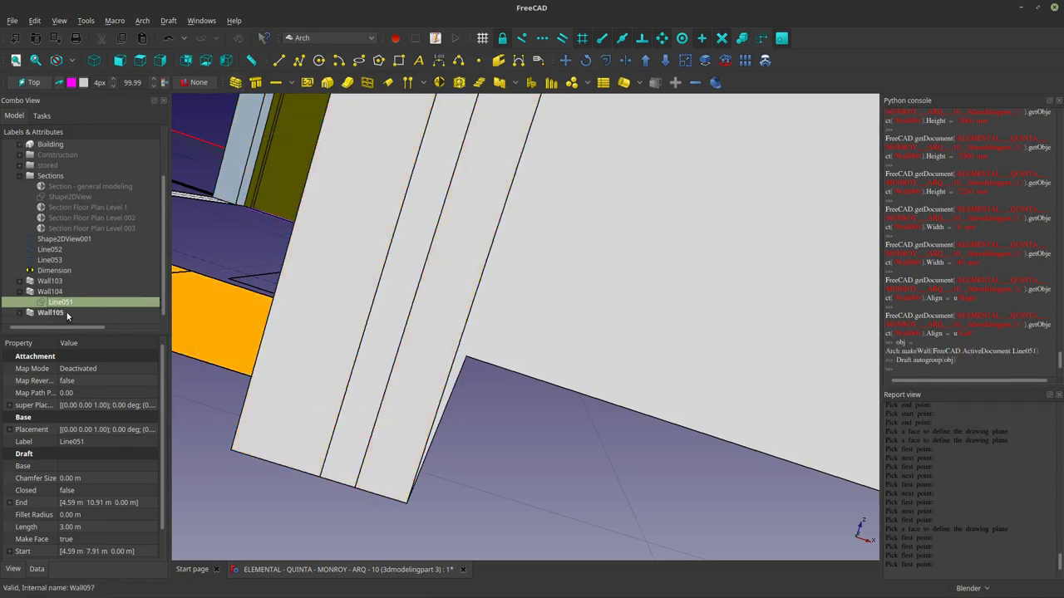
left_click(236, 83)
scroll(56, 274, "down", 1)
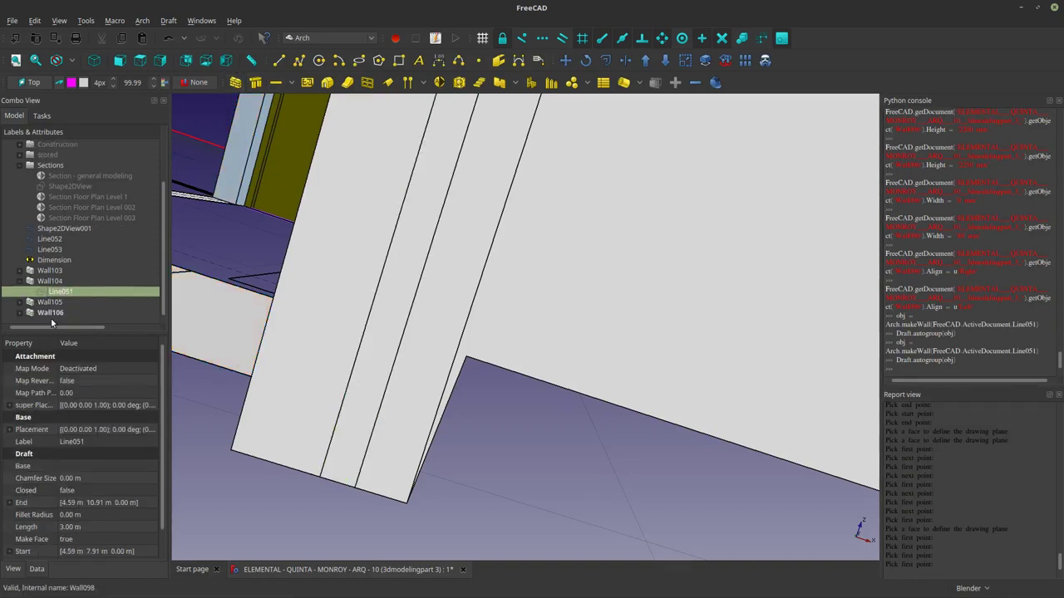
Set the height of both new walls, Wall105 and Wall106, to 2.25 m.
left_click(51, 315)
left_click(52, 304, "ctrl")
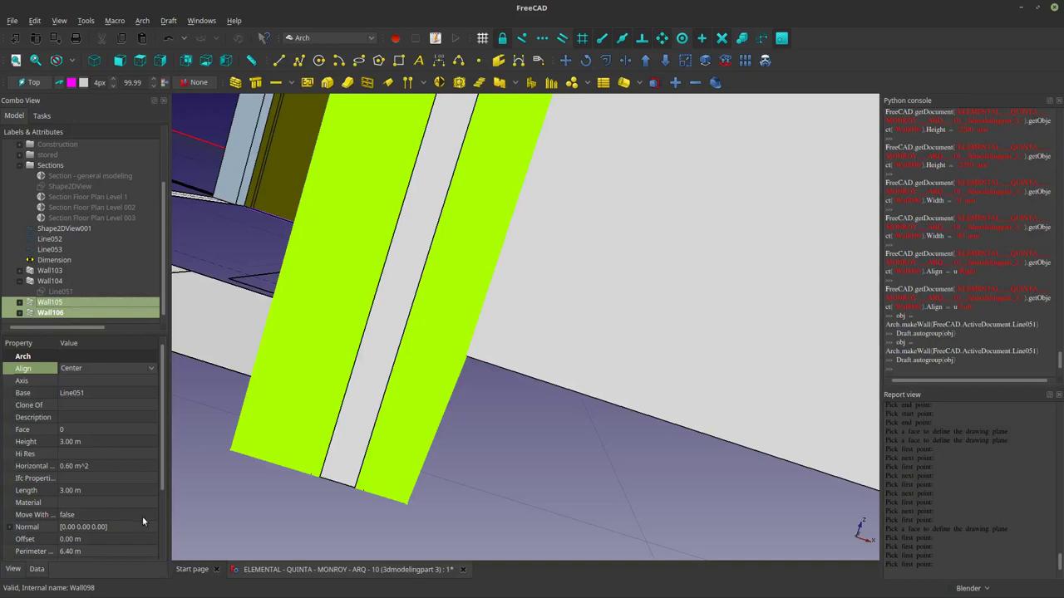
left_click(50, 282)
left_click(59, 312)
left_click(50, 303, "ctrl")
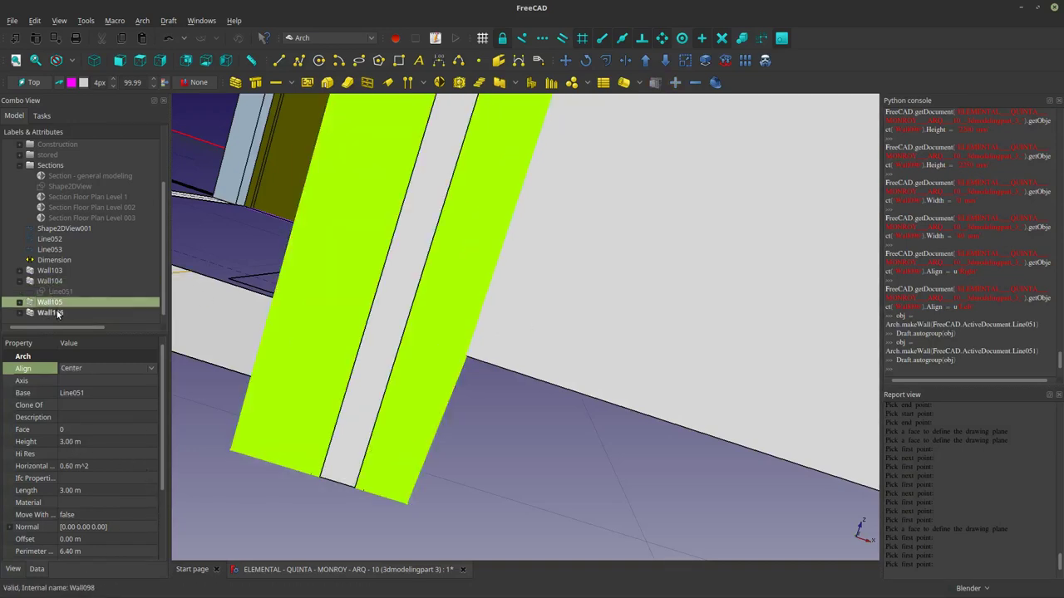
left_click(69, 444)
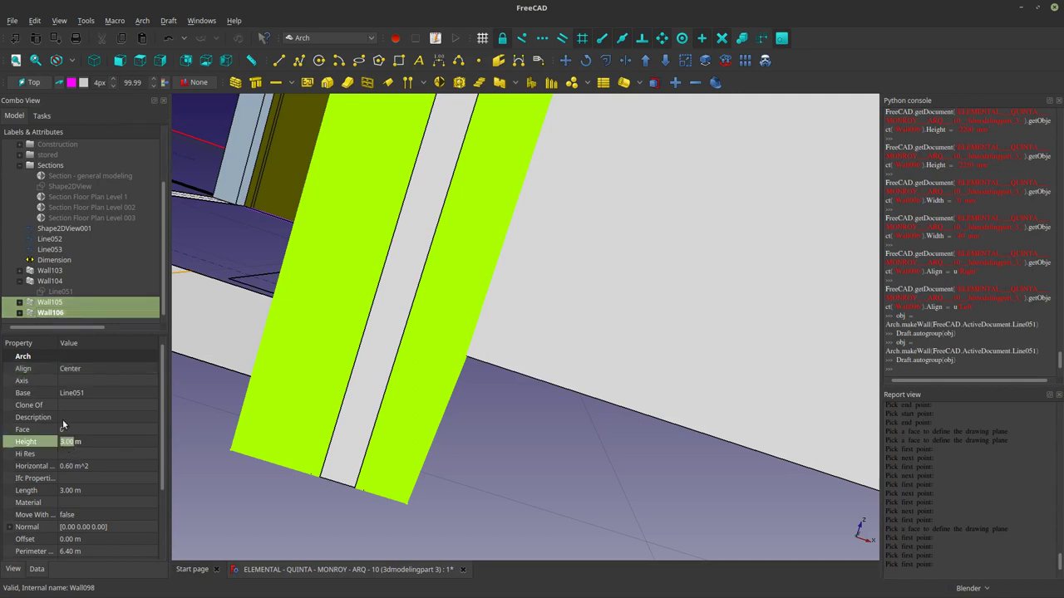
type("2.25")
key("Return")
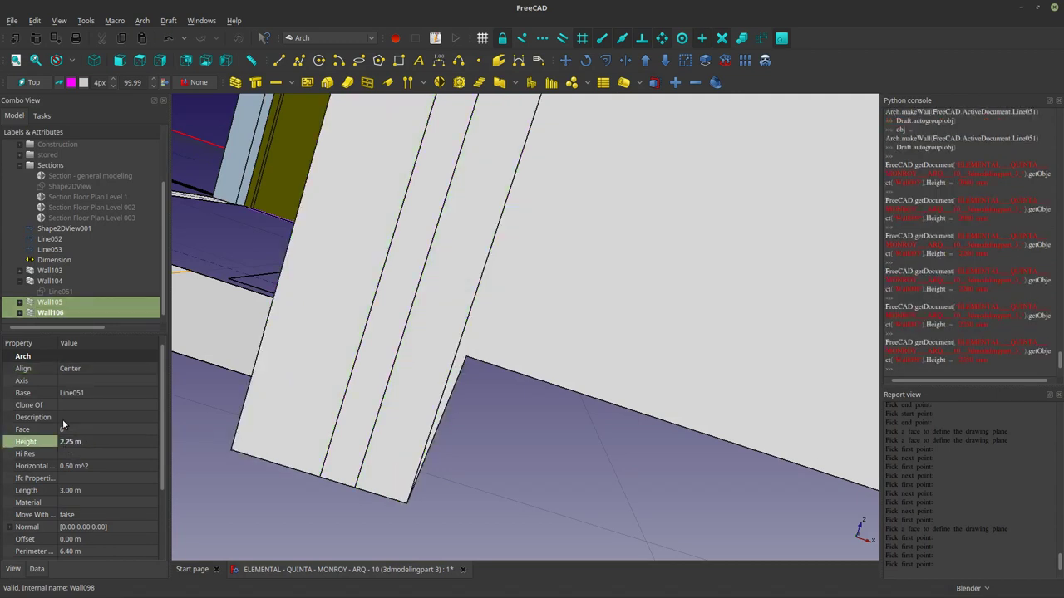
Set the width of both new walls on the kitchen partition baseline to 10 mm.
scroll(158, 522, "down", 2)
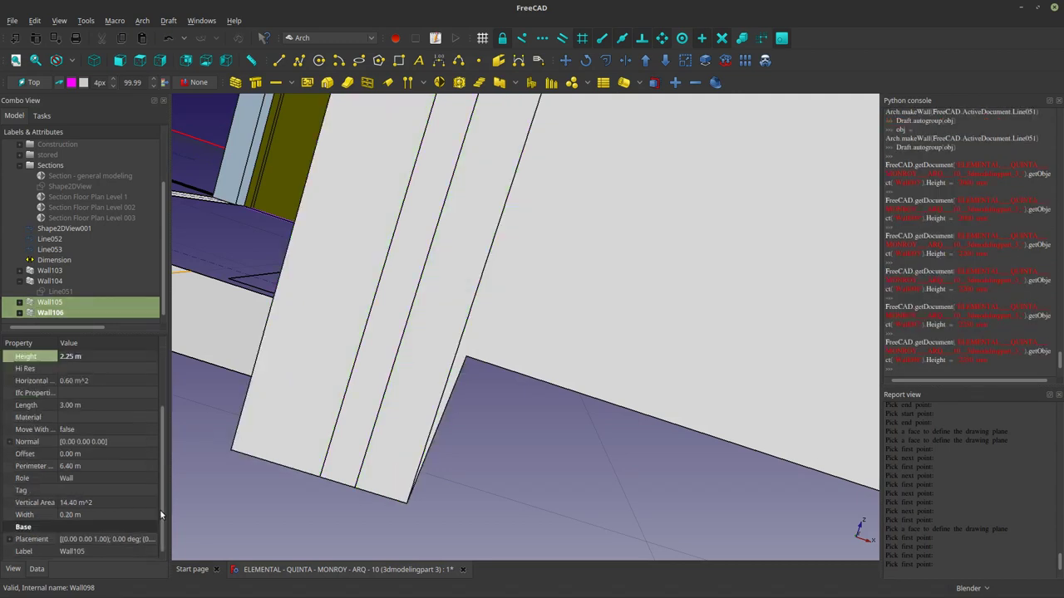
left_click(71, 515)
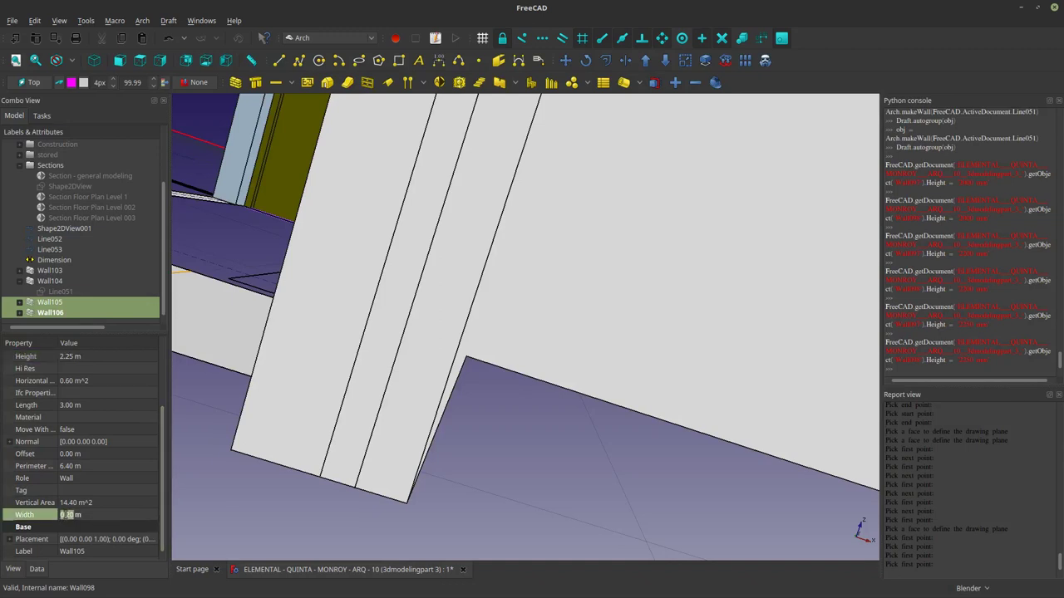
left_click(65, 515)
type("01")
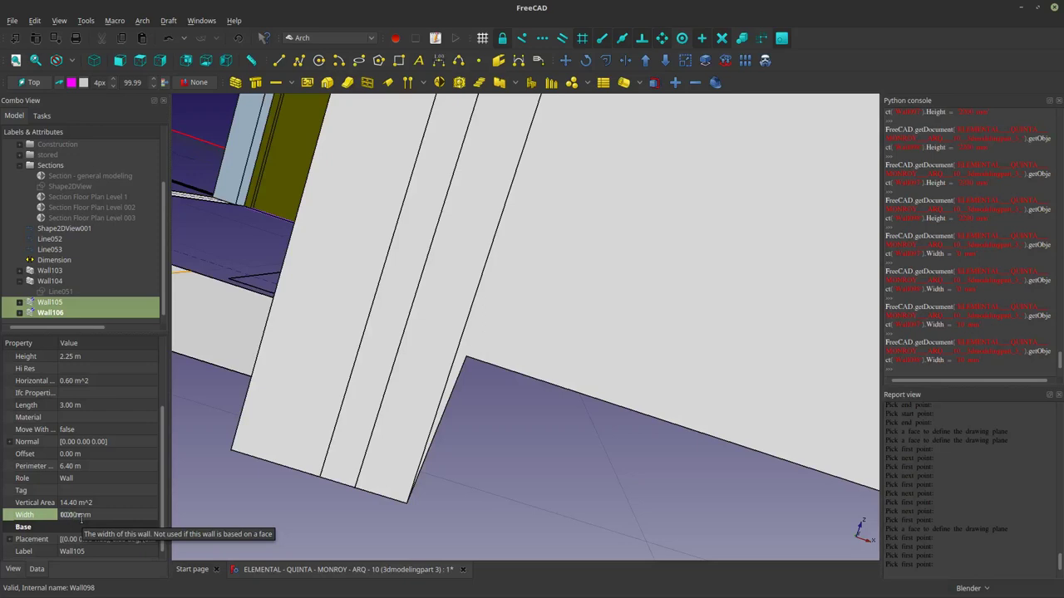
left_click(295, 501)
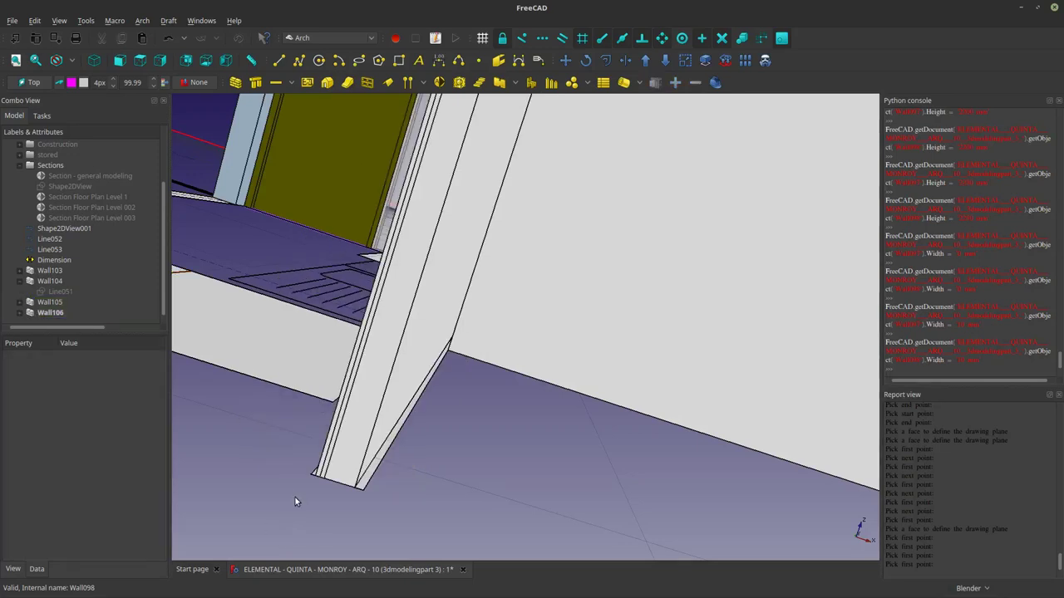
Set the alignment of Wall106 to Right so it lies on one side of the kitchen partition's baseline.
left_click(50, 312)
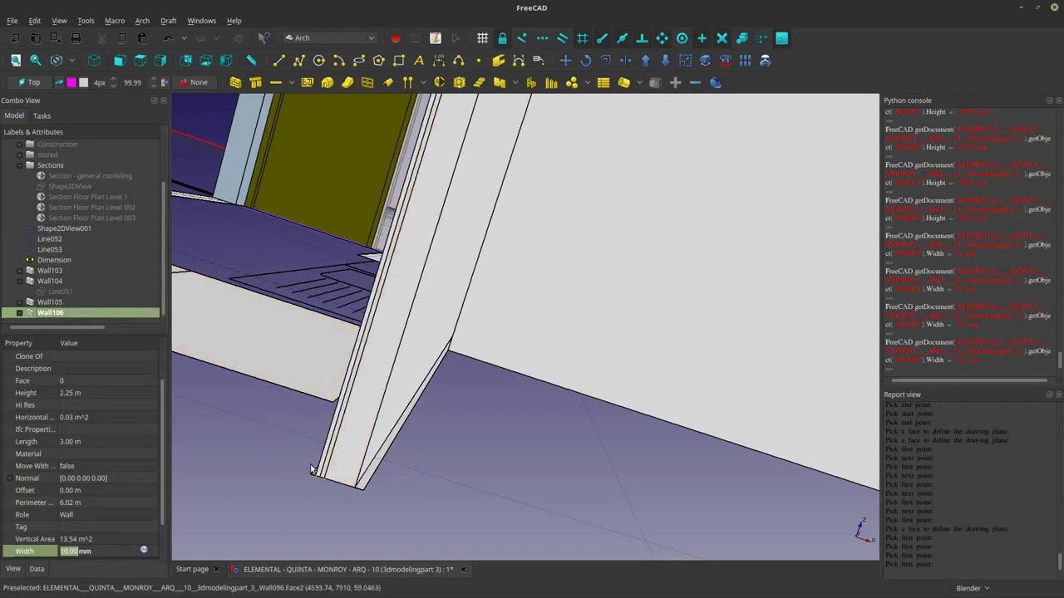
scroll(322, 475, "up", 1)
scroll(322, 475, "down", 1)
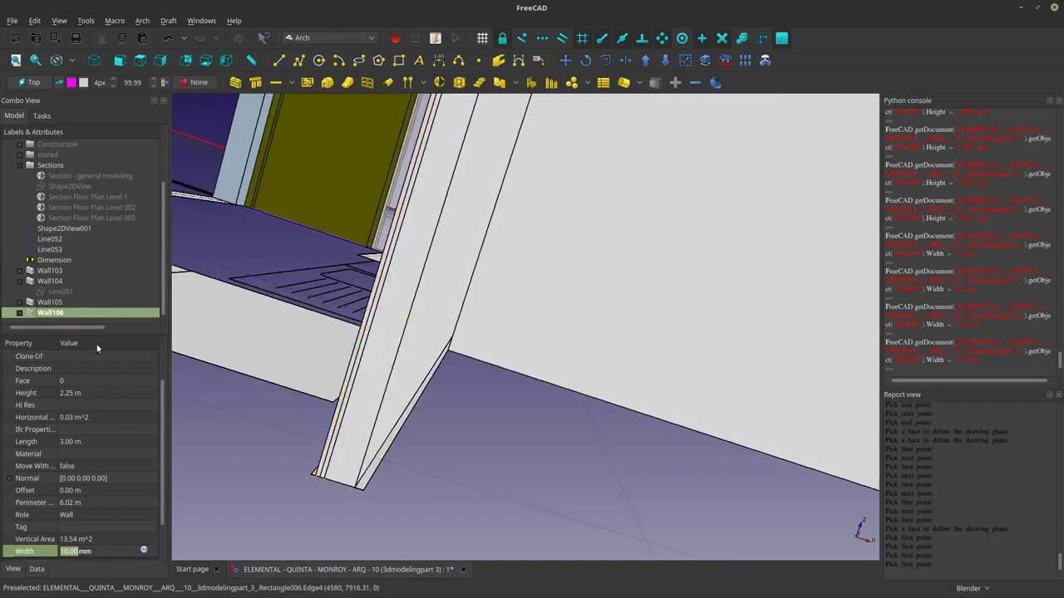
scroll(164, 363, "up", 2)
left_click(149, 372)
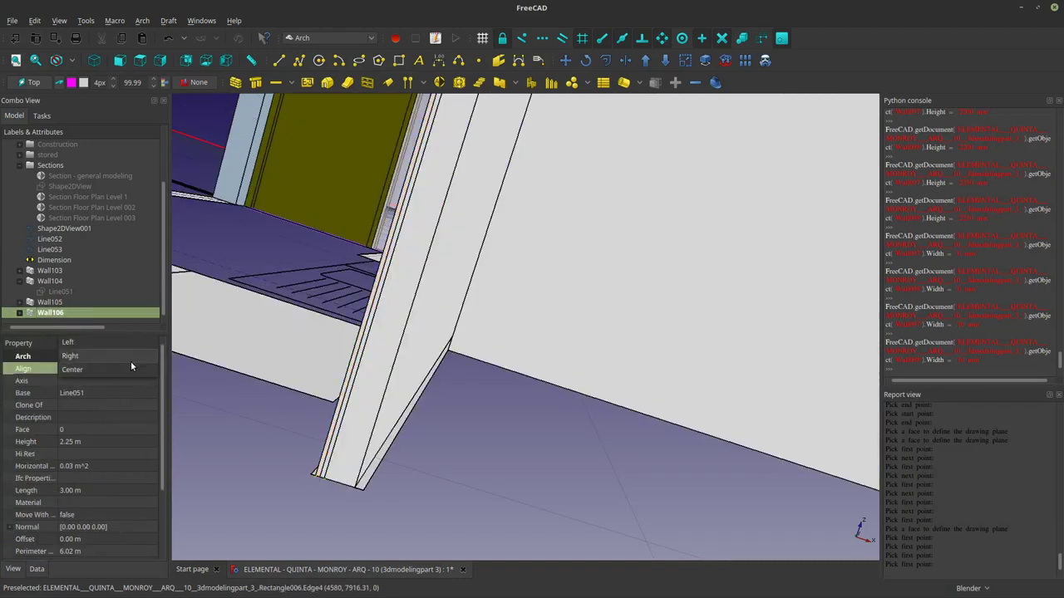
left_click(131, 361)
left_click(284, 462)
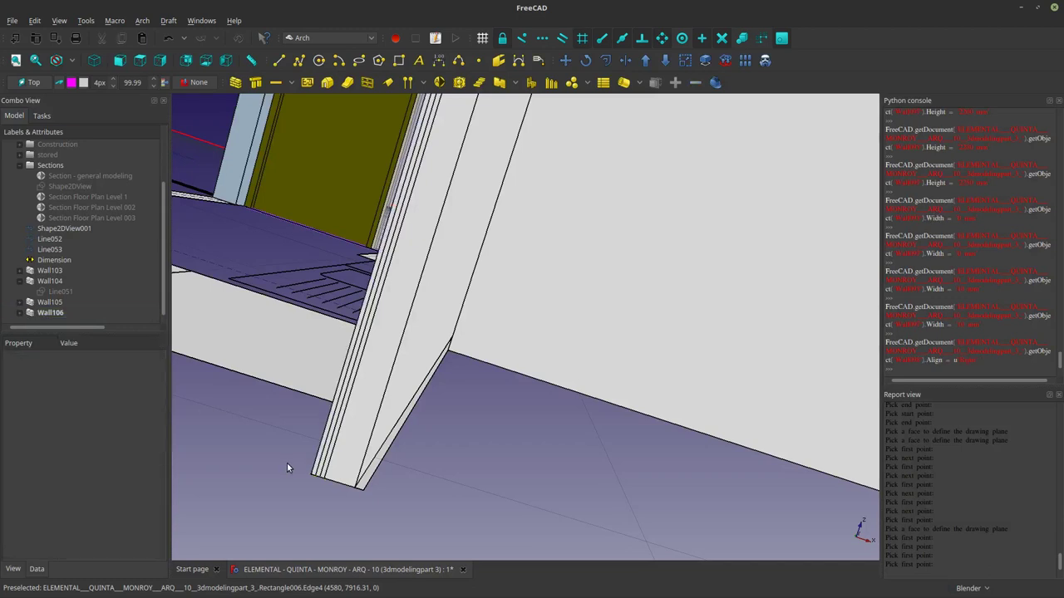
Identify Wall105 by toggling its visibility and set its alignment to Left.
left_click(48, 302)
key("space")
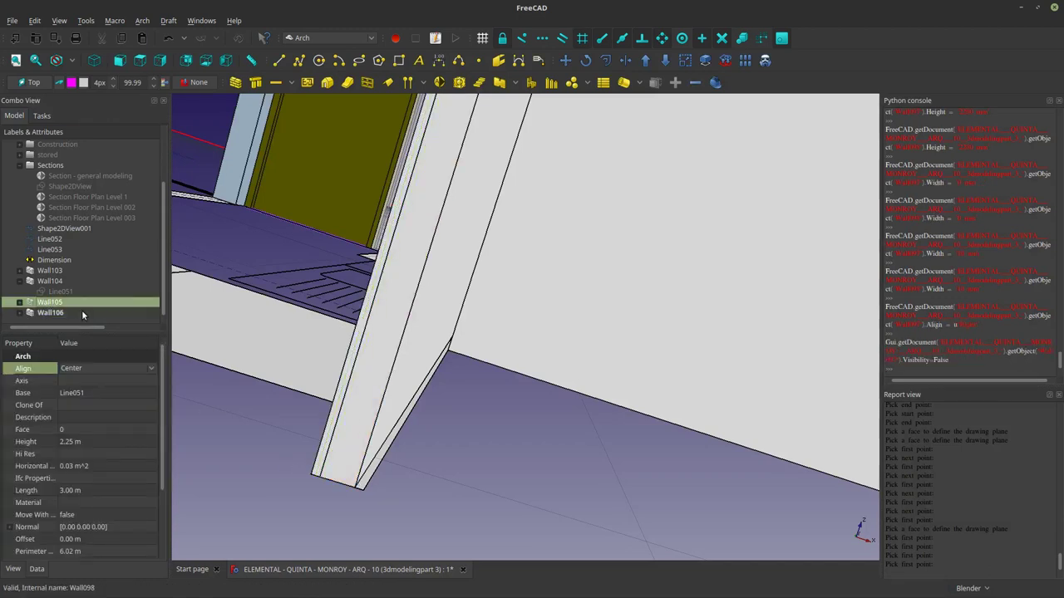
key("space")
left_click(48, 313)
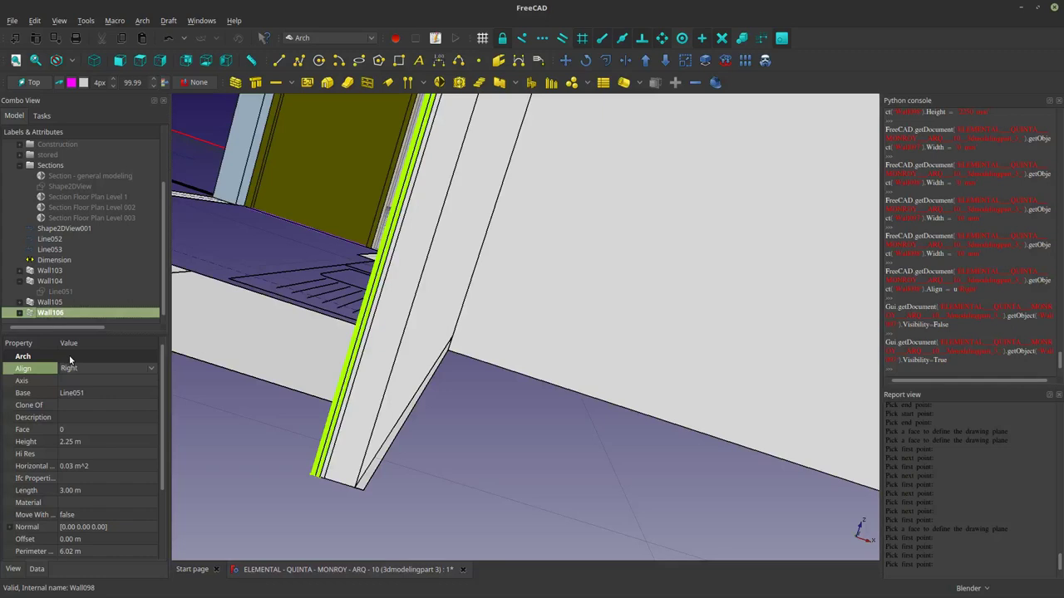
left_click(49, 301)
left_click(90, 369)
left_click(91, 369)
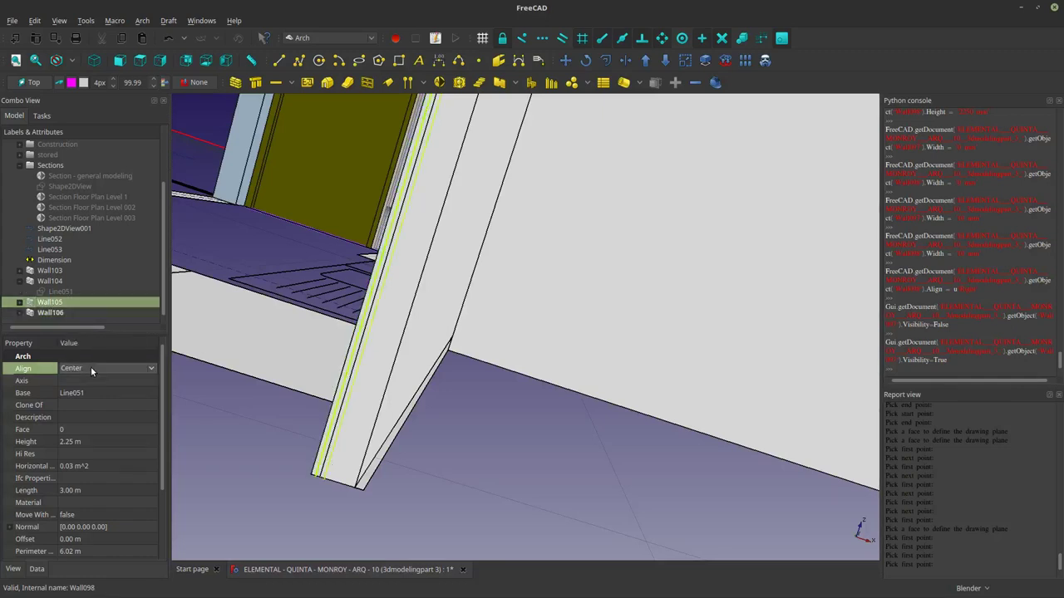
left_click(80, 358)
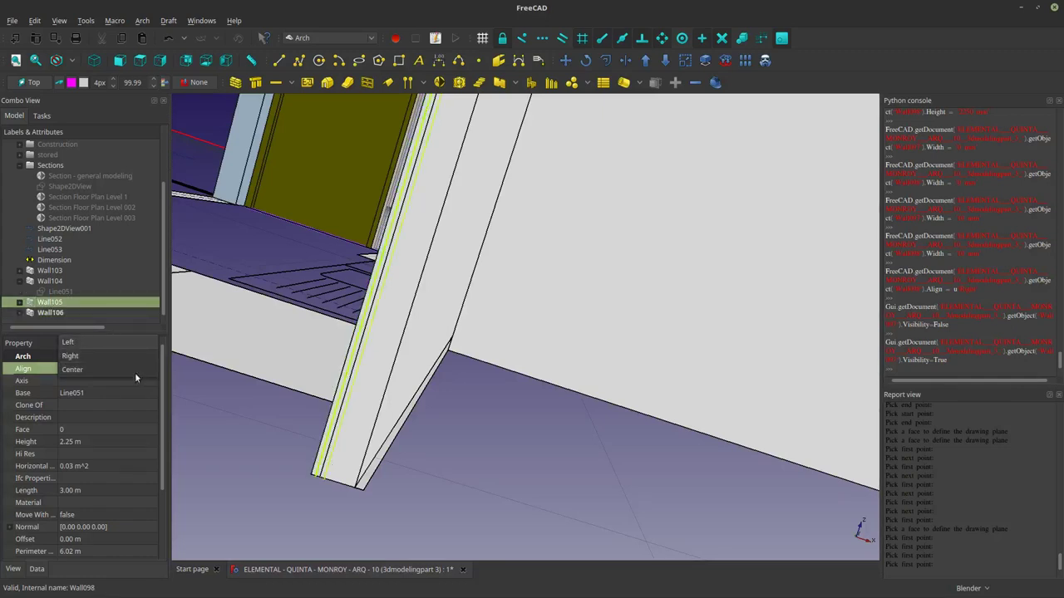
left_click(245, 437)
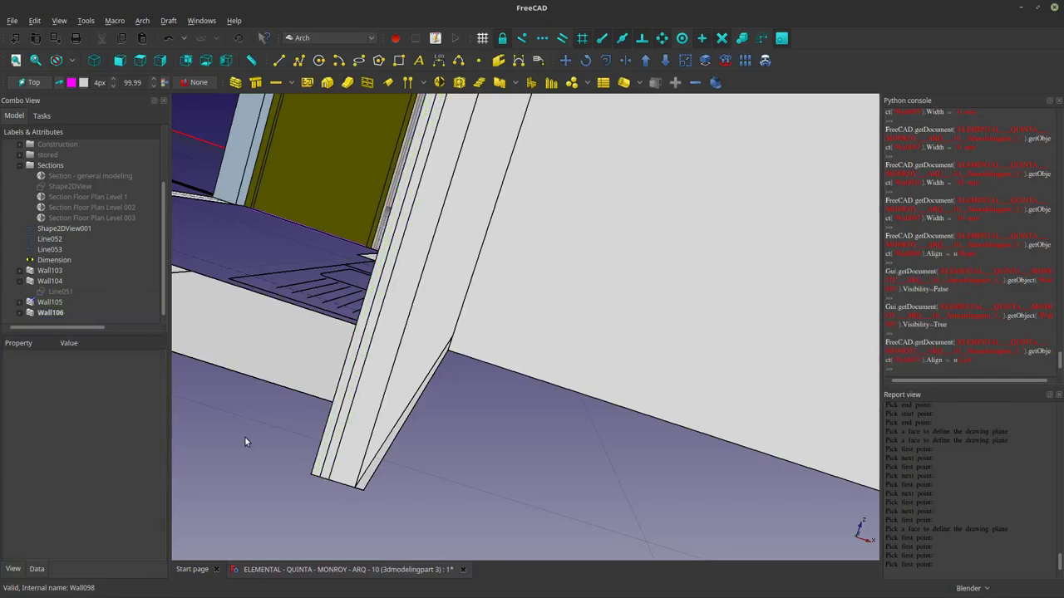
Offset Wall105 by 40 mm from the baseline, matching the kitchen partition wall's thickness.
left_click(44, 313)
left_click(50, 303)
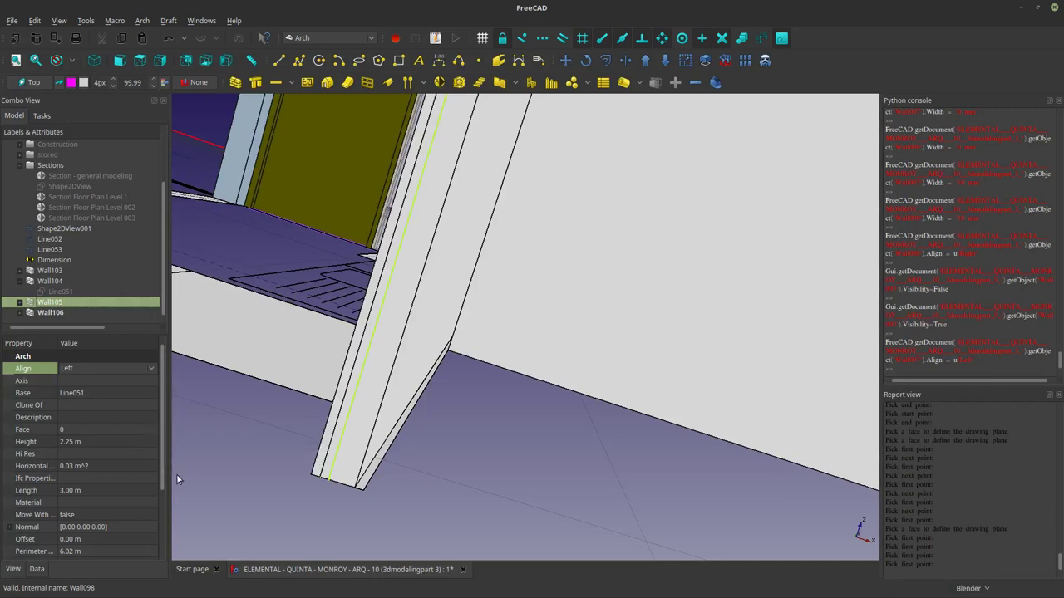
left_click(68, 539)
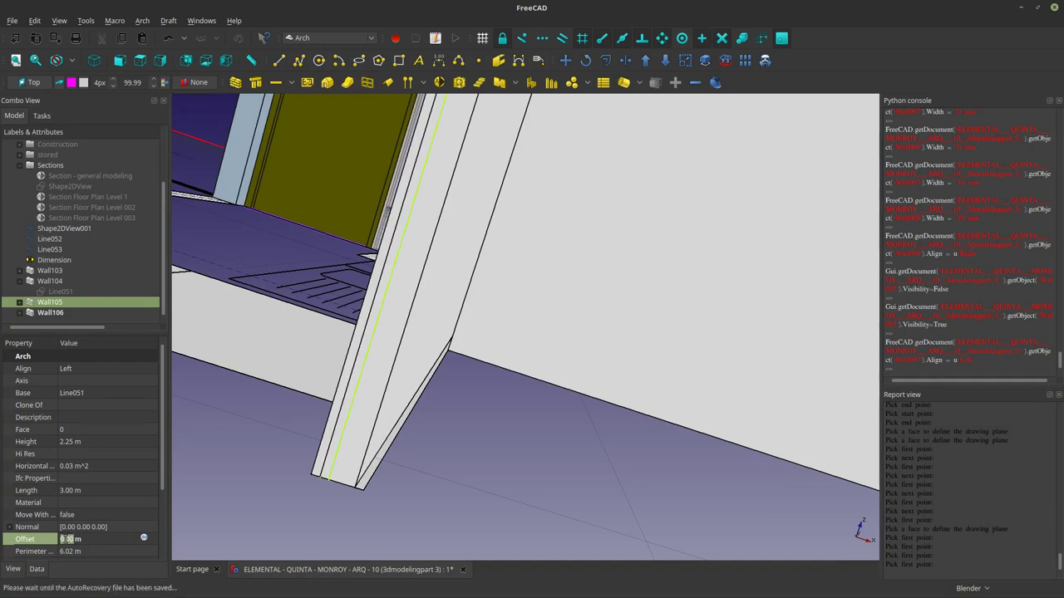
left_click(65, 538)
key("Return")
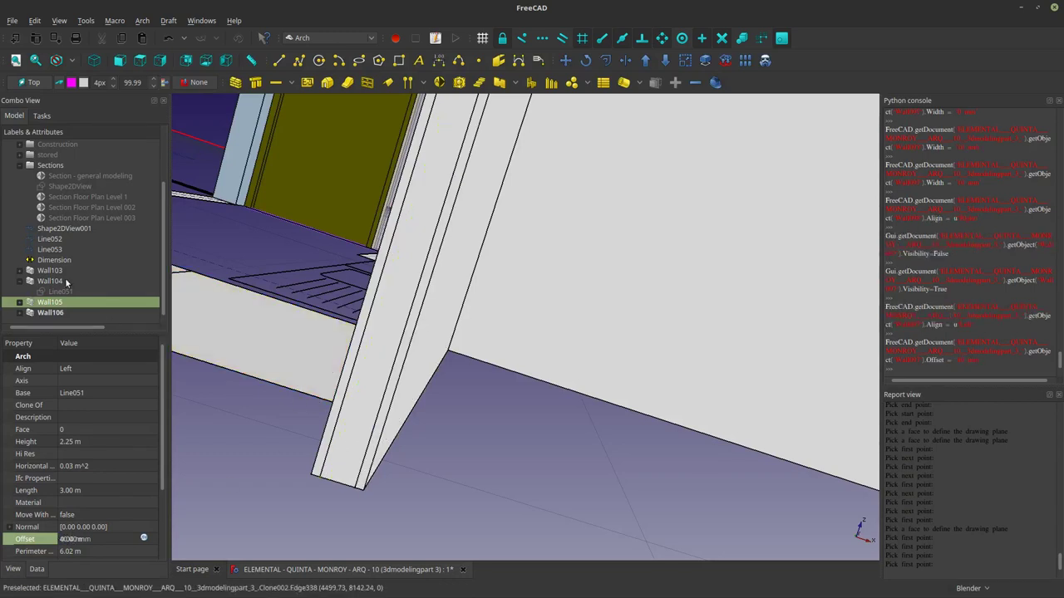
Set the shape color of both 10 mm walls, Wall105 and Wall106, to the basic khaki color (170, 170, 127).
left_click(52, 304)
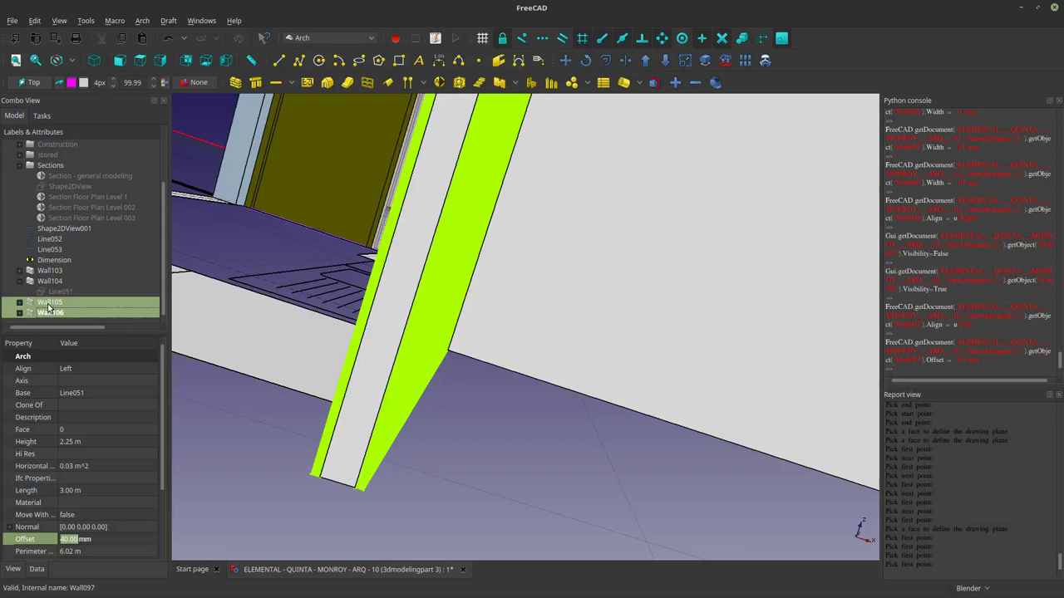
left_click(68, 304)
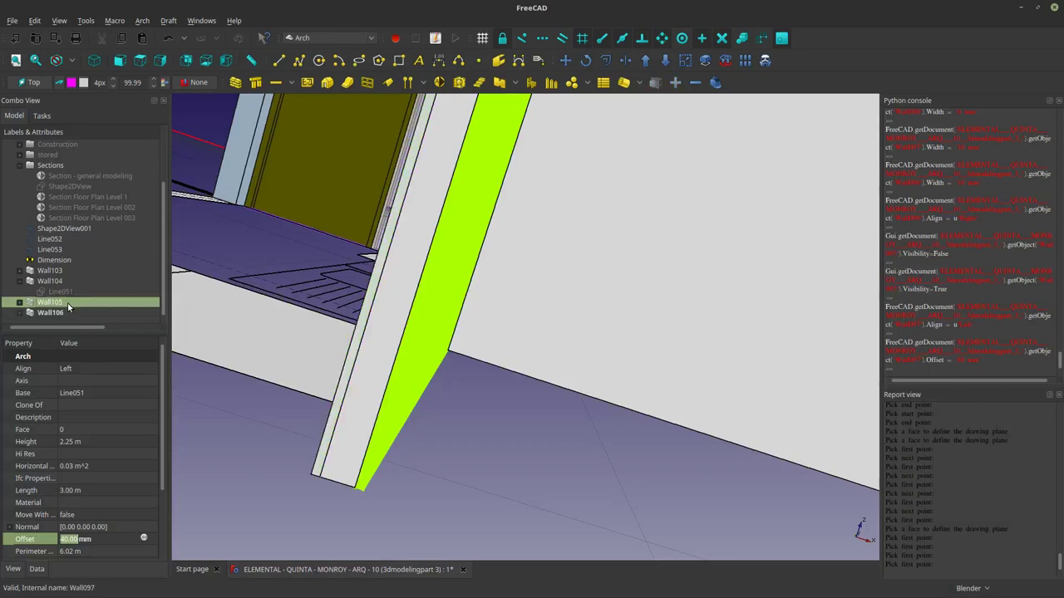
right_click(68, 305)
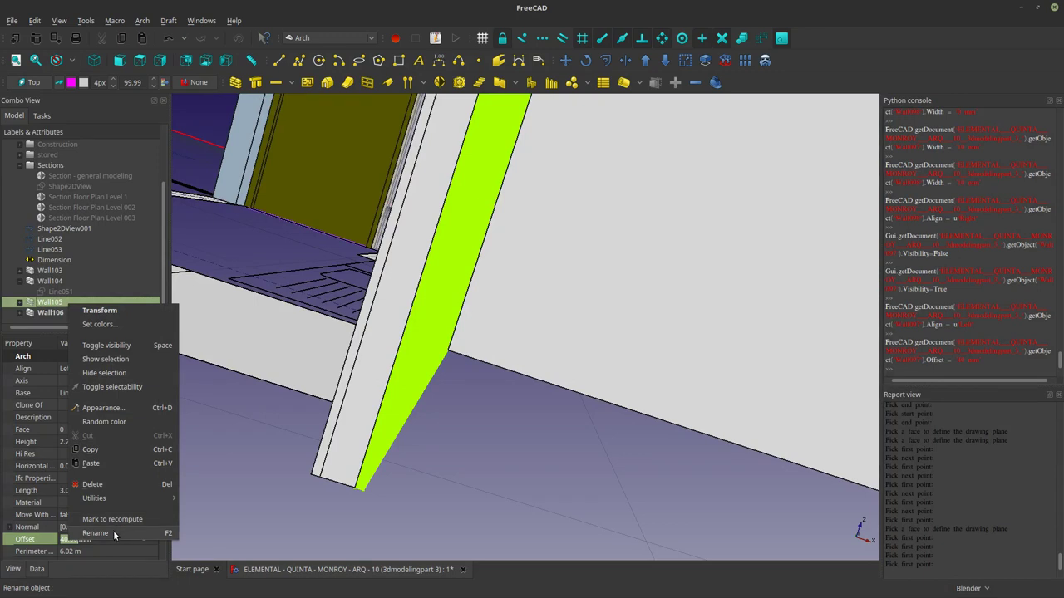
left_click(52, 314)
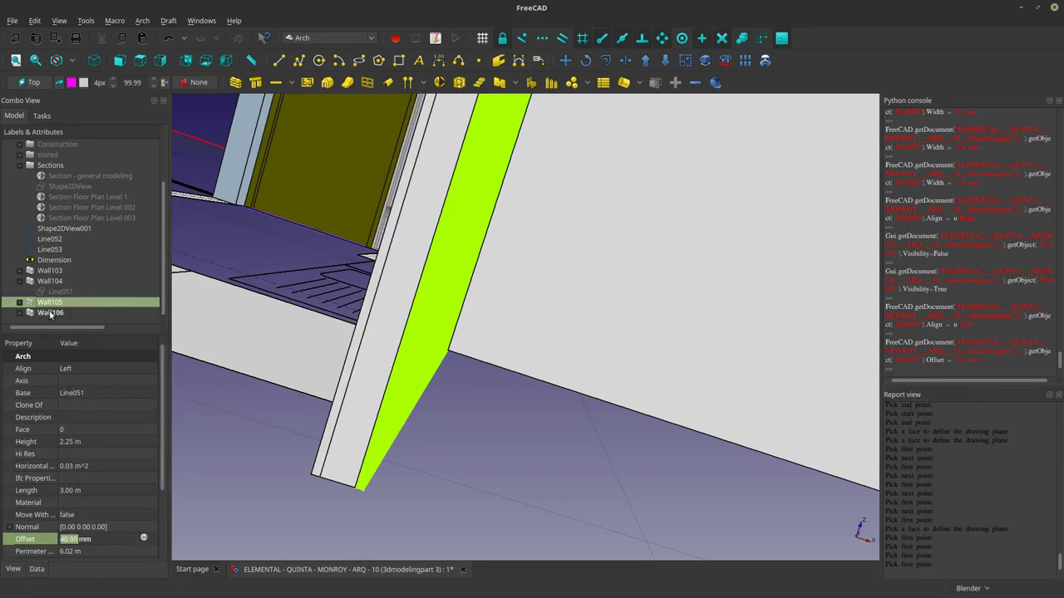
left_click(51, 312, "ctrl")
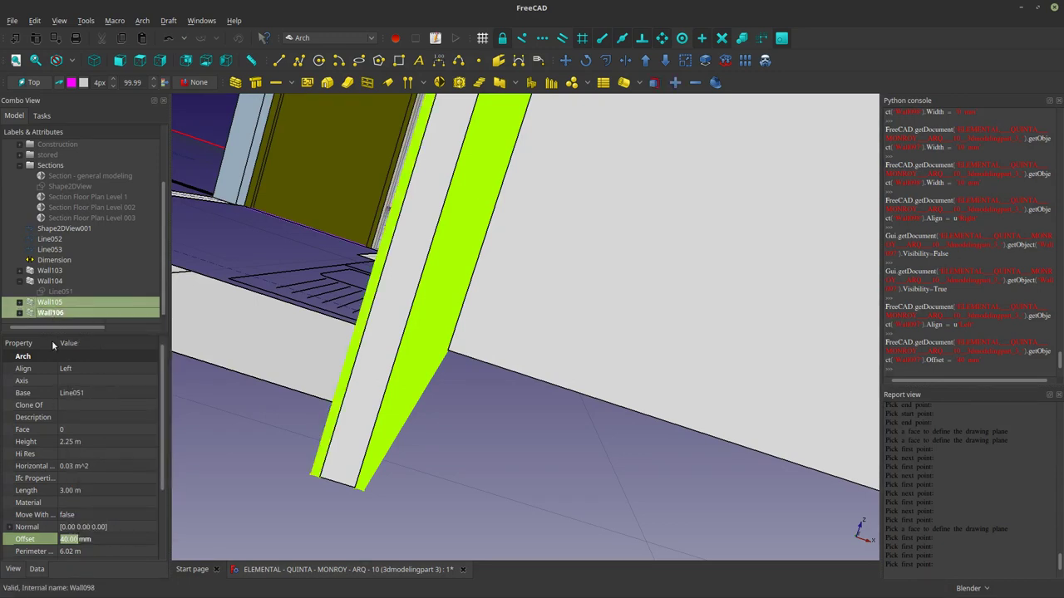
left_click(13, 570)
left_click(95, 525)
left_click(94, 527)
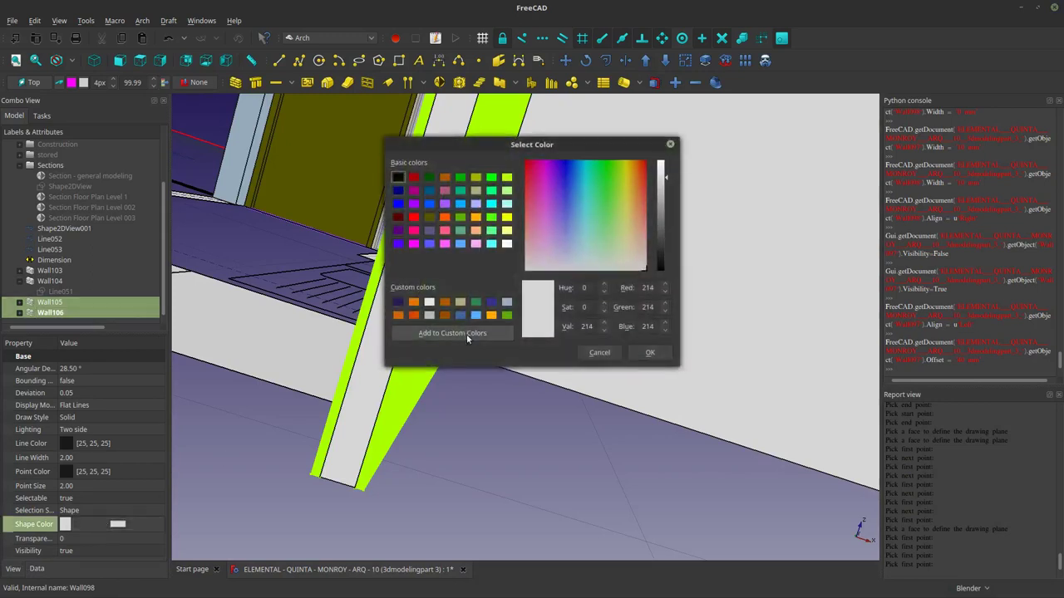
left_click(475, 191)
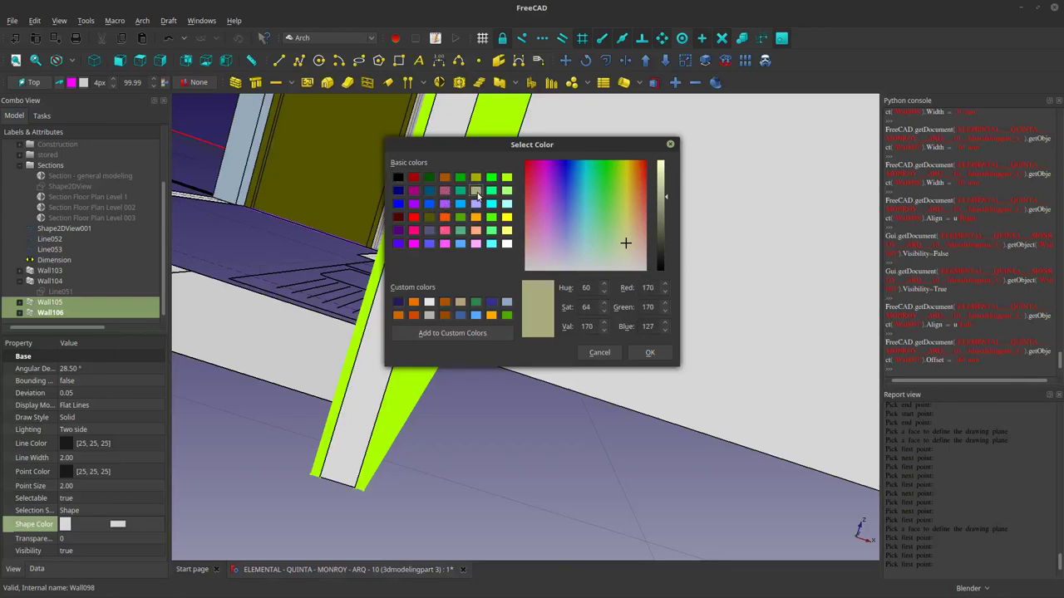
left_click(648, 353)
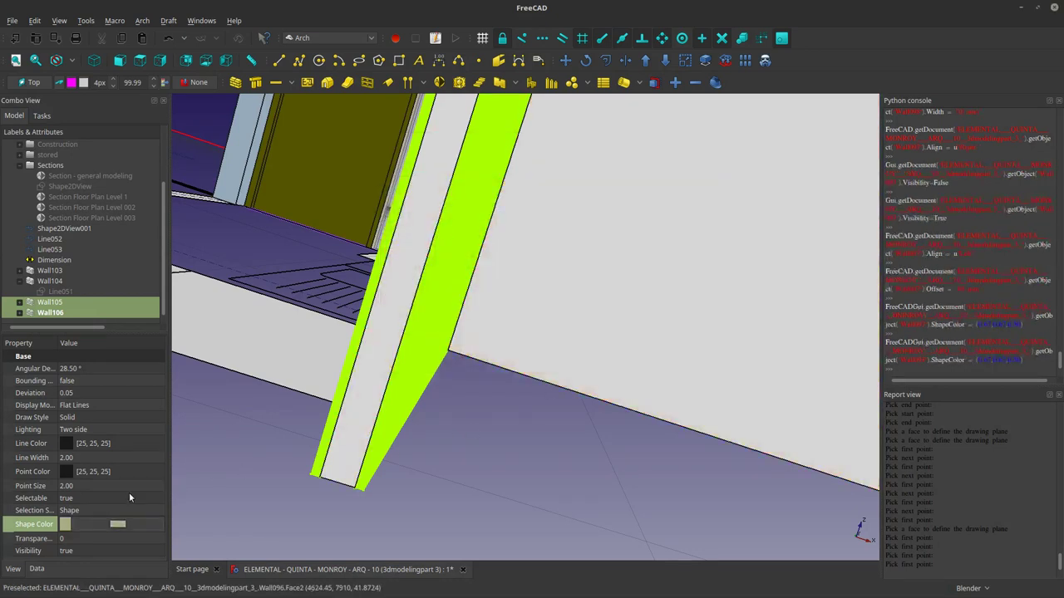
Set the transparency of both 10 mm walls to 50 and inspect the layered kitchen partition.
left_click(104, 539)
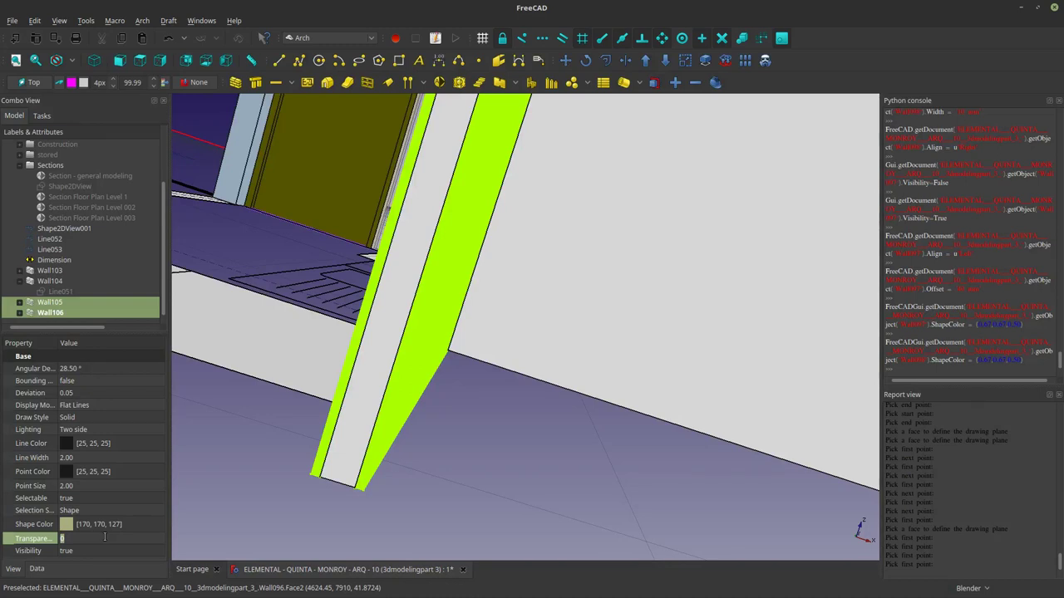
type("50")
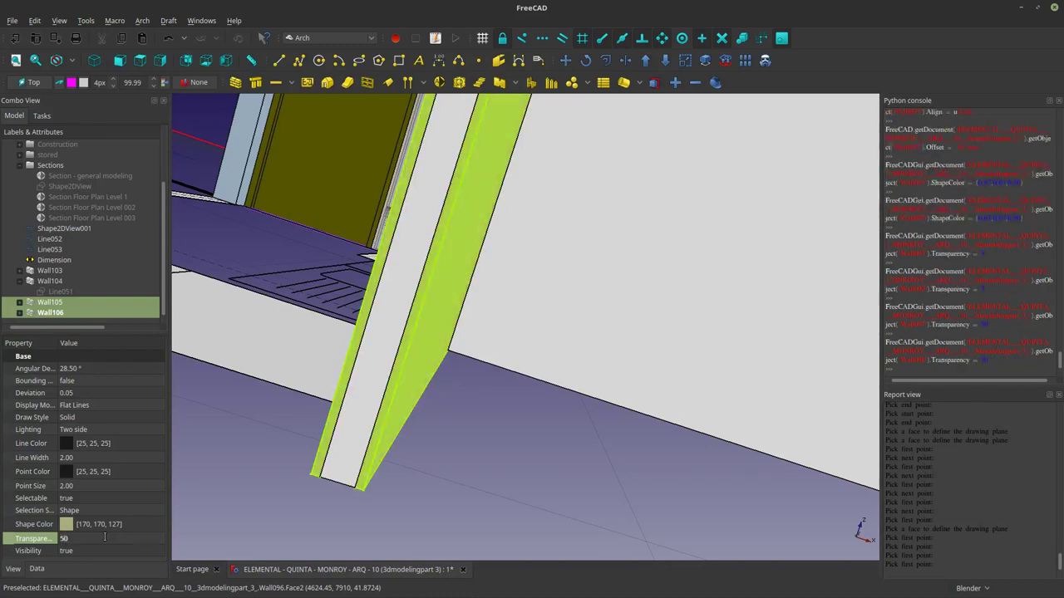
left_click(262, 466)
middle_click_drag(357, 445, 511, 342)
scroll(467, 408, "down", 3)
scroll(487, 314, "down", 3)
scroll(486, 318, "up", 3)
scroll(512, 321, "up", 2)
middle_click_drag(516, 479, 496, 448, "shift")
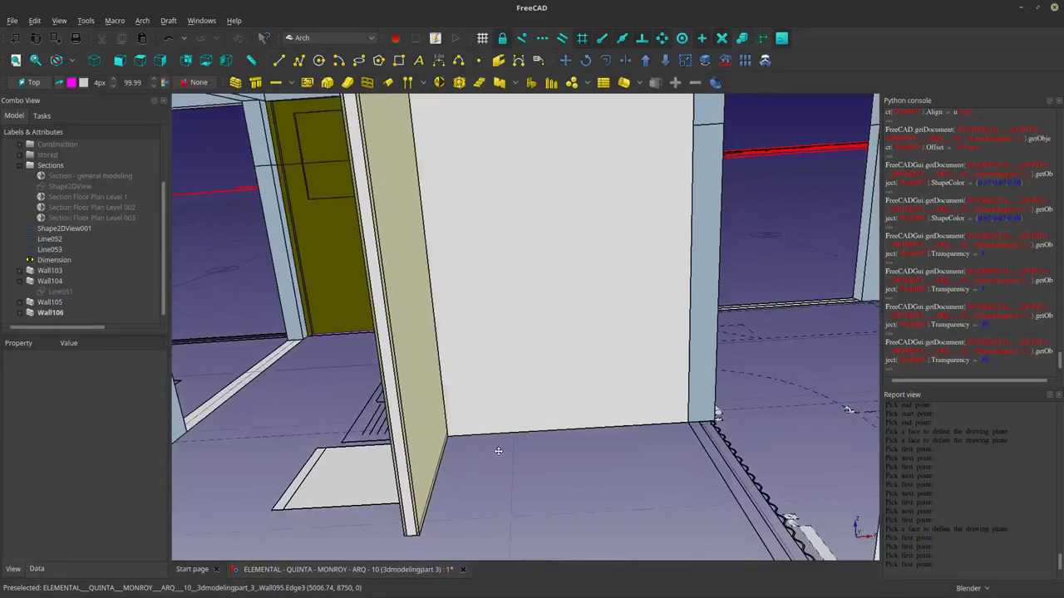
Enable the cut view of Section Floor Plan Level 1.
scroll(418, 488, "down", 3)
scroll(536, 383, "down", 8)
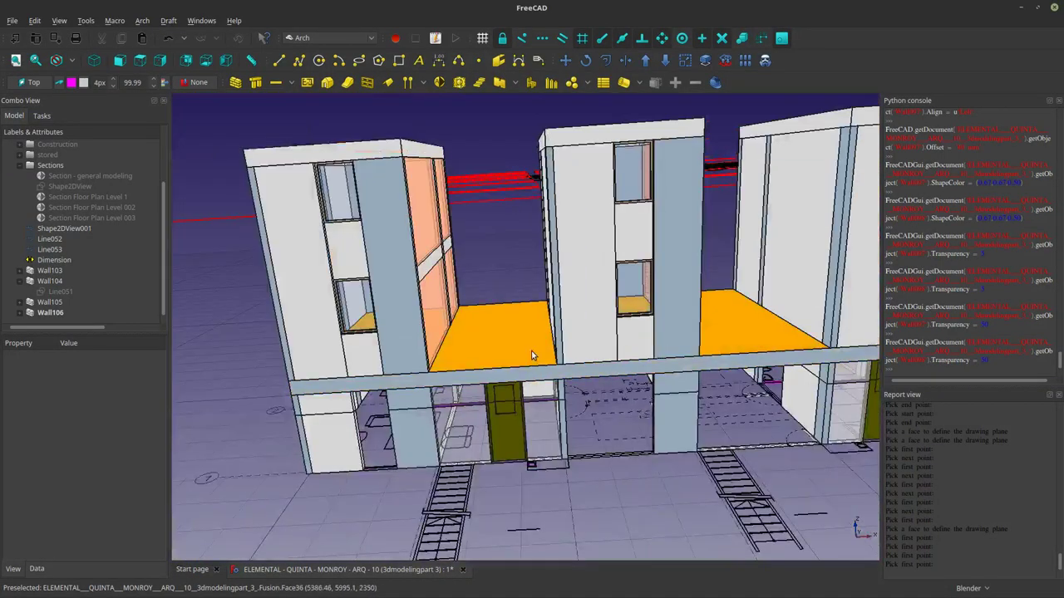
middle_click_drag(531, 352, 574, 357)
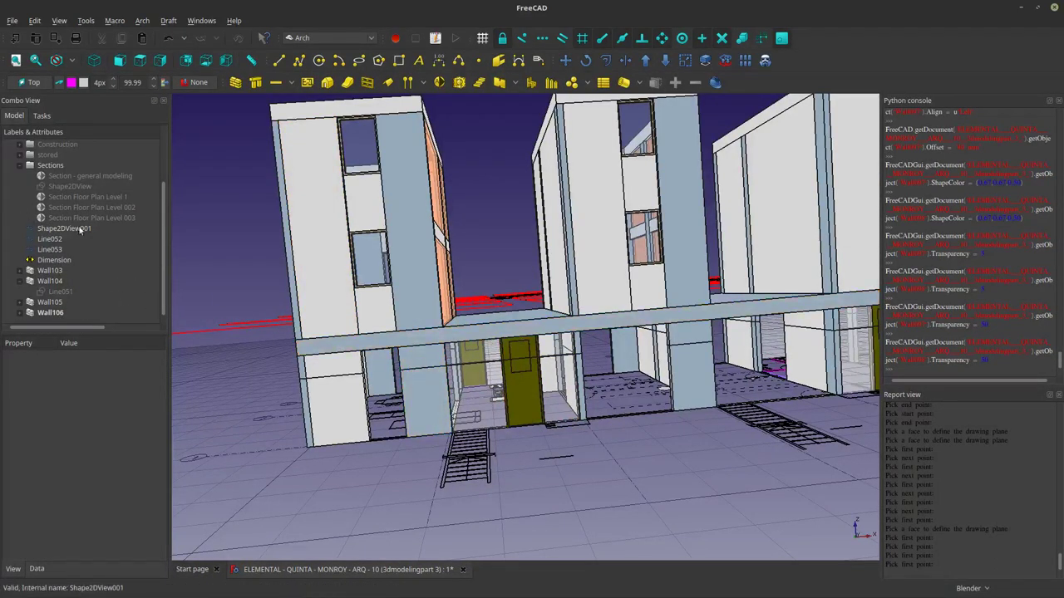
left_click(78, 200)
right_click(78, 199)
left_click(23, 573)
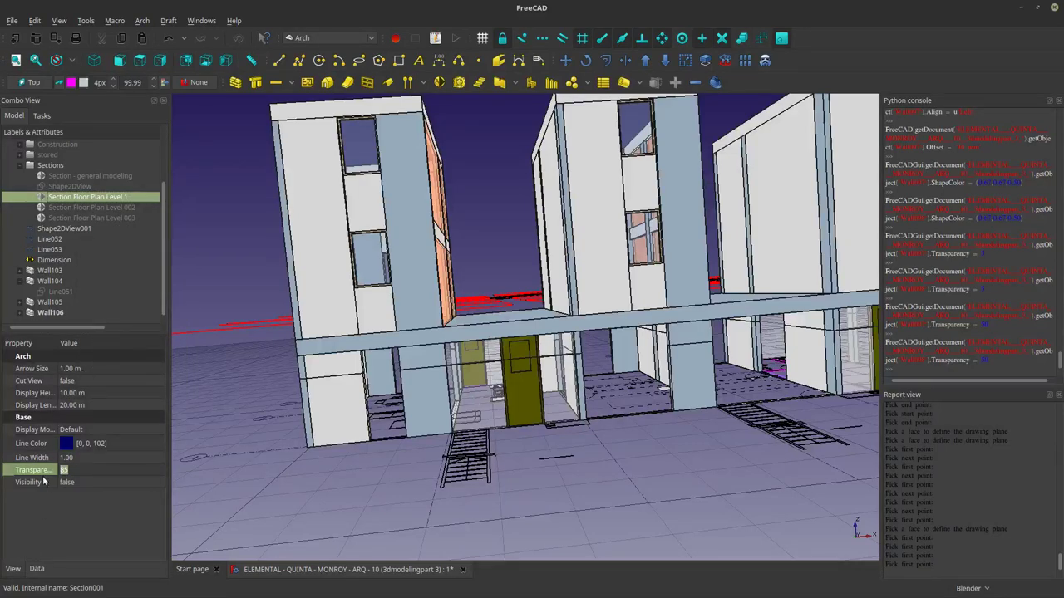
double_click(102, 381)
left_click(92, 402)
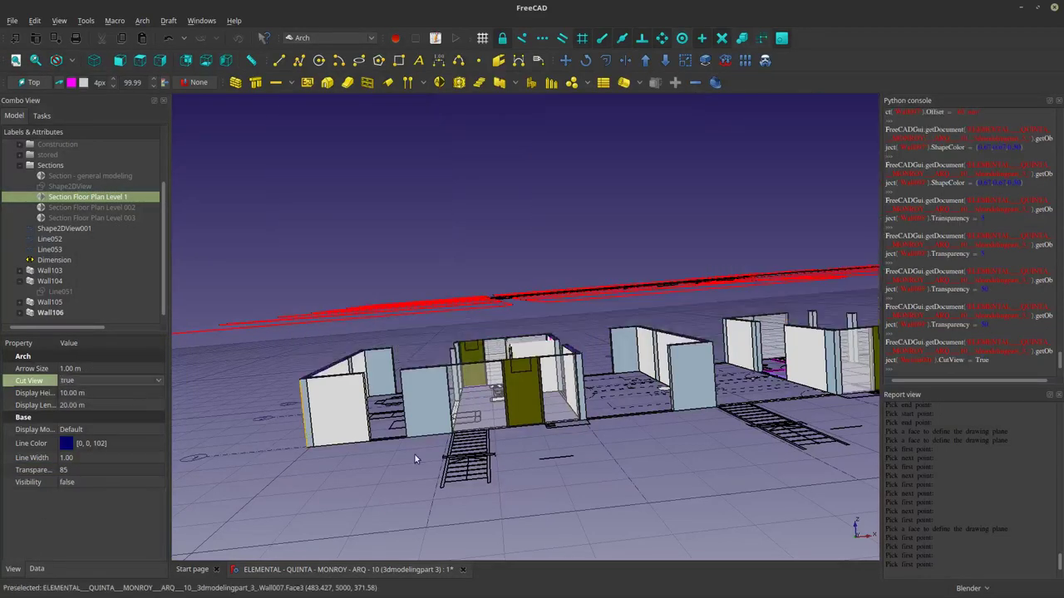
Select Wall103 through Wall106 and examine the finished partitions against the matching bathroom and kitchen of the other dwelling unit.
middle_click_drag(565, 428, 522, 332)
scroll(573, 441, "up", 3)
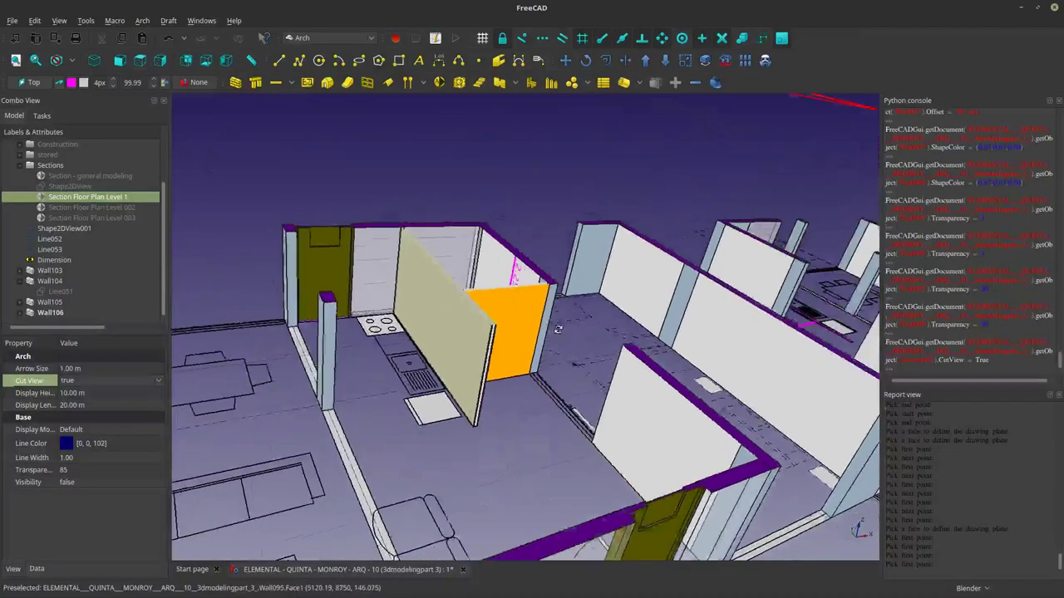
left_click(19, 281)
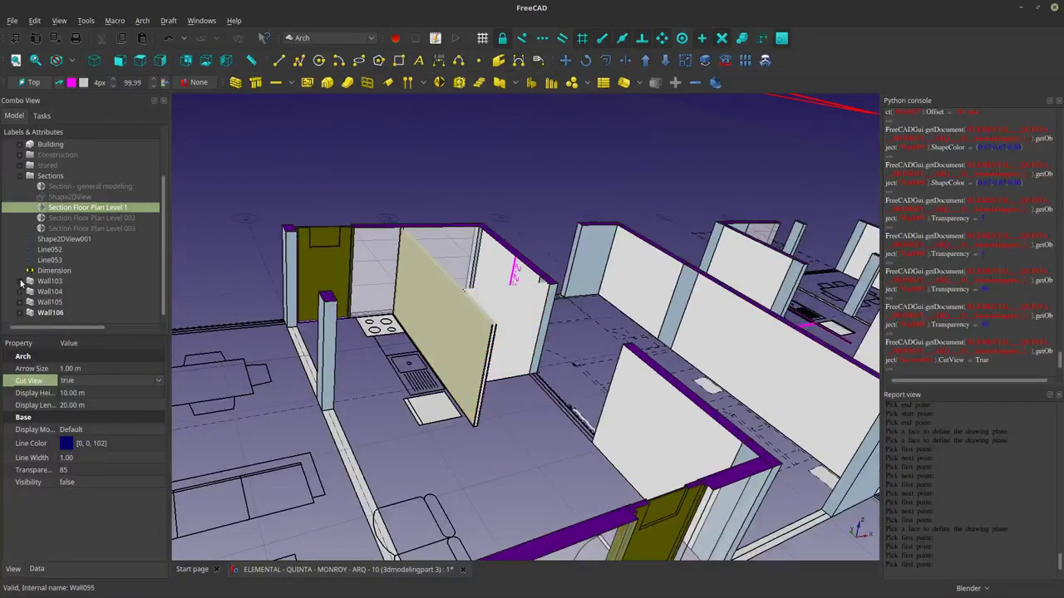
left_click_drag(46, 284, 161, 322)
scroll(781, 453, "down", 6)
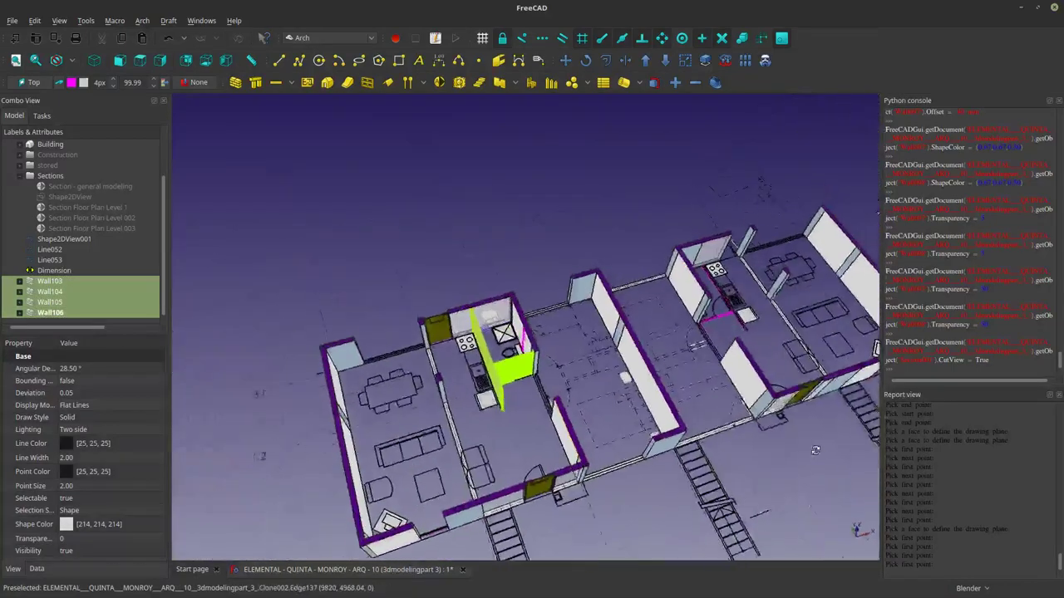
middle_click_drag(782, 453, 379, 354)
scroll(374, 349, "up", 6)
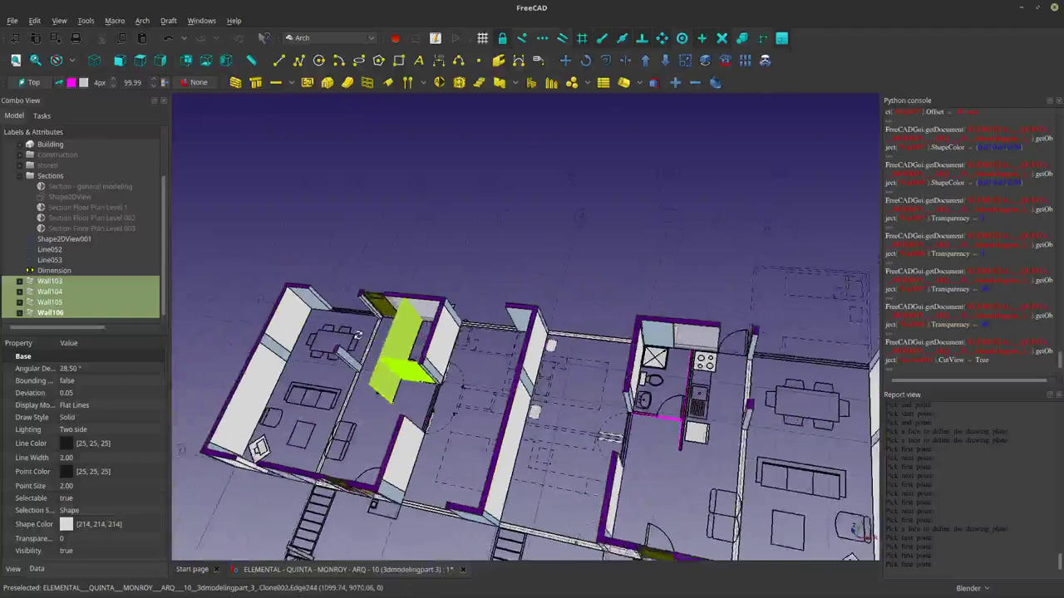
scroll(378, 374, "down", 3)
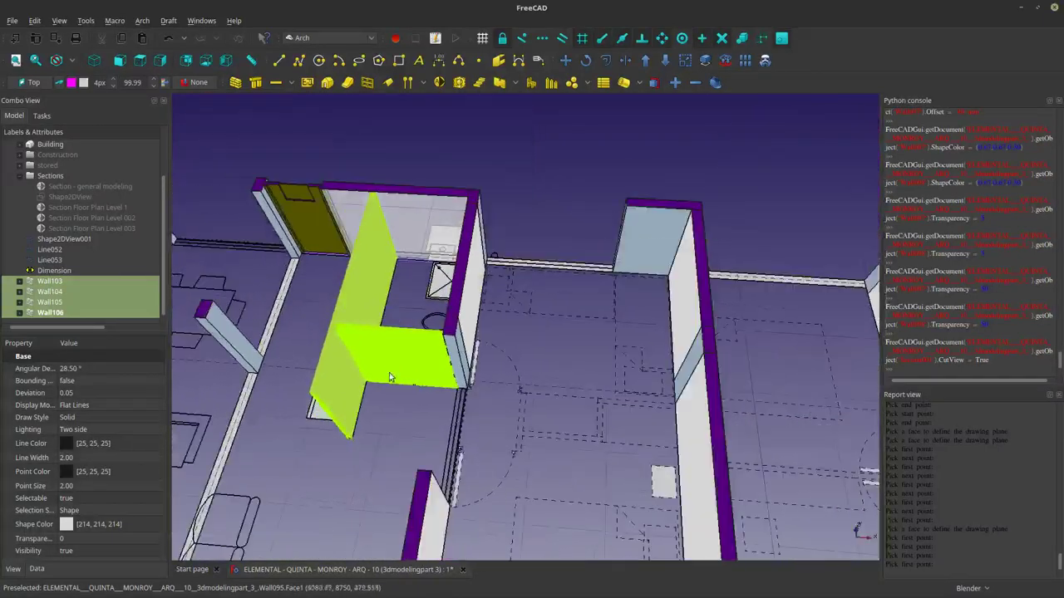
left_click(391, 417)
Create a wall from Line052, the baseline between the bathroom door side and the living area in the other dwelling unit.
scroll(373, 388, "up", 2)
middle_click_drag(373, 389, 392, 353)
scroll(392, 352, "down", 3)
scroll(534, 394, "down", 2)
middle_click_drag(838, 455, 527, 400, "shift")
scroll(607, 406, "up", 3)
scroll(527, 399, "up", 2)
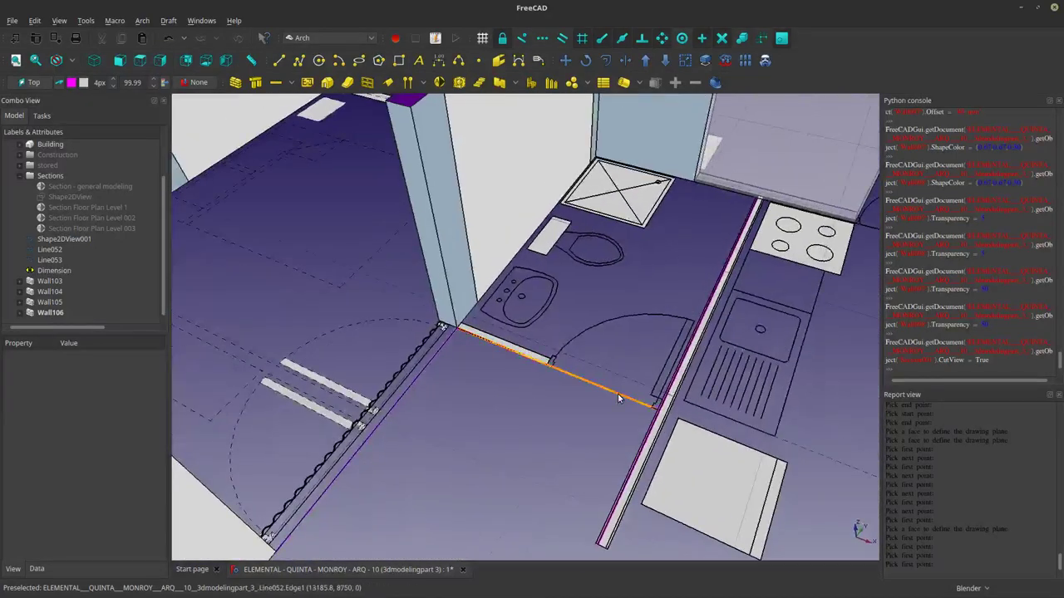
scroll(608, 401, "up", 2)
middle_click_drag(607, 405, 601, 373)
left_click(600, 371)
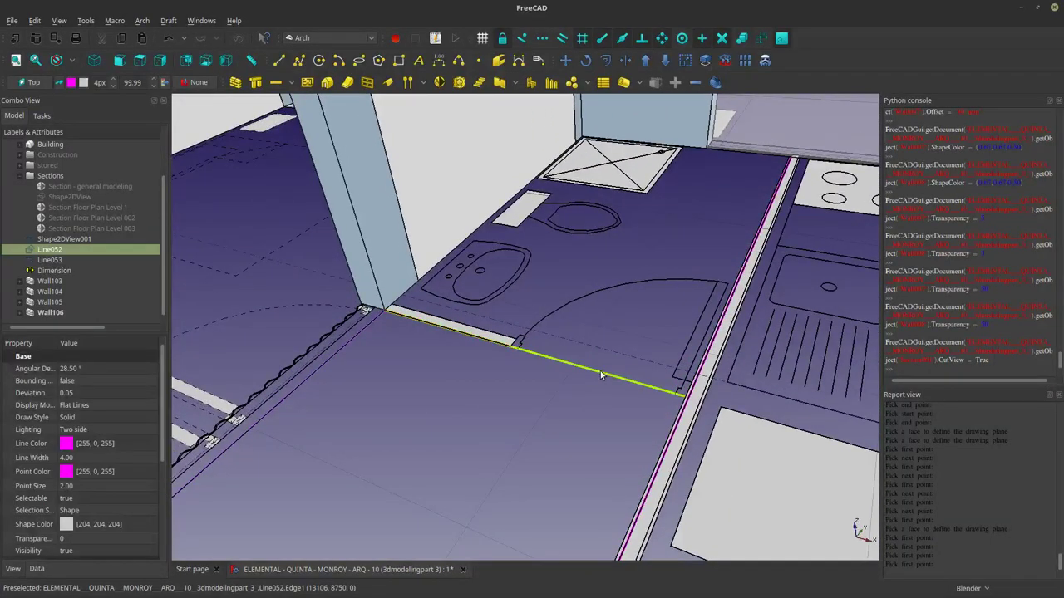
scroll(593, 371, "down", 4)
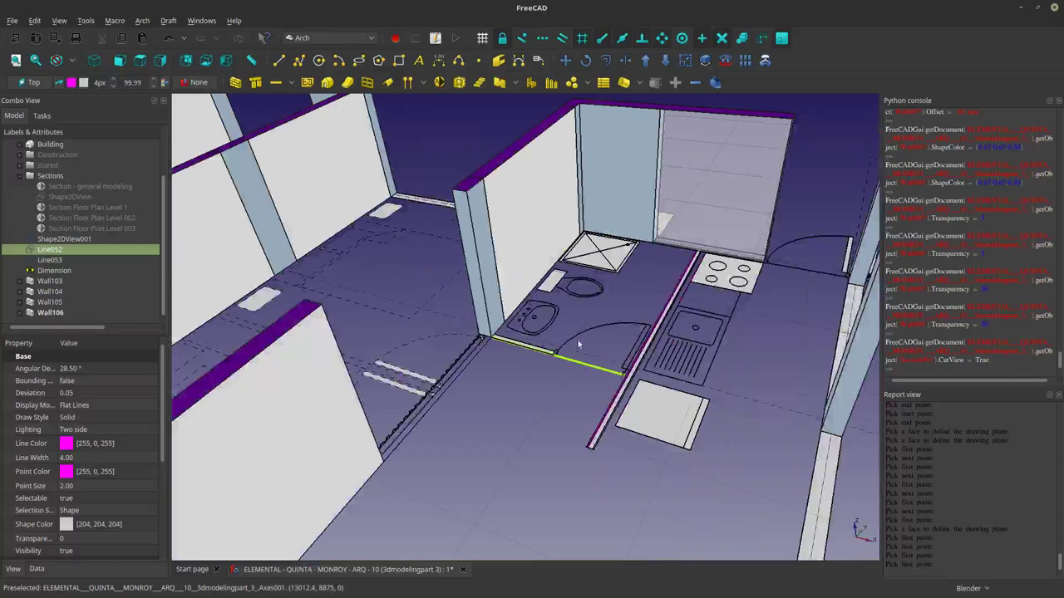
left_click(236, 83)
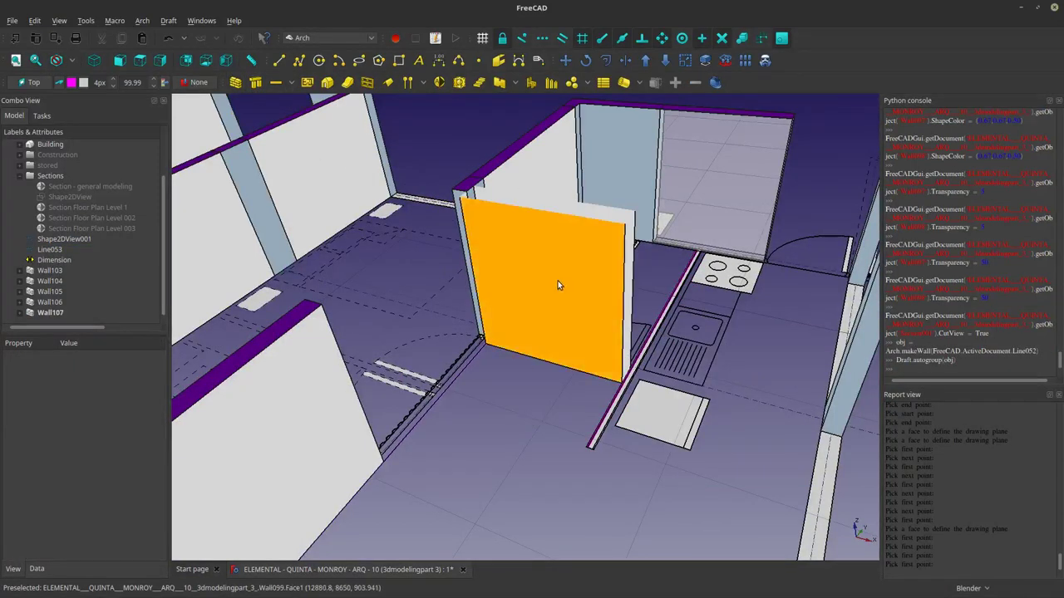
middle_click_drag(557, 284, 559, 304)
left_click(545, 312)
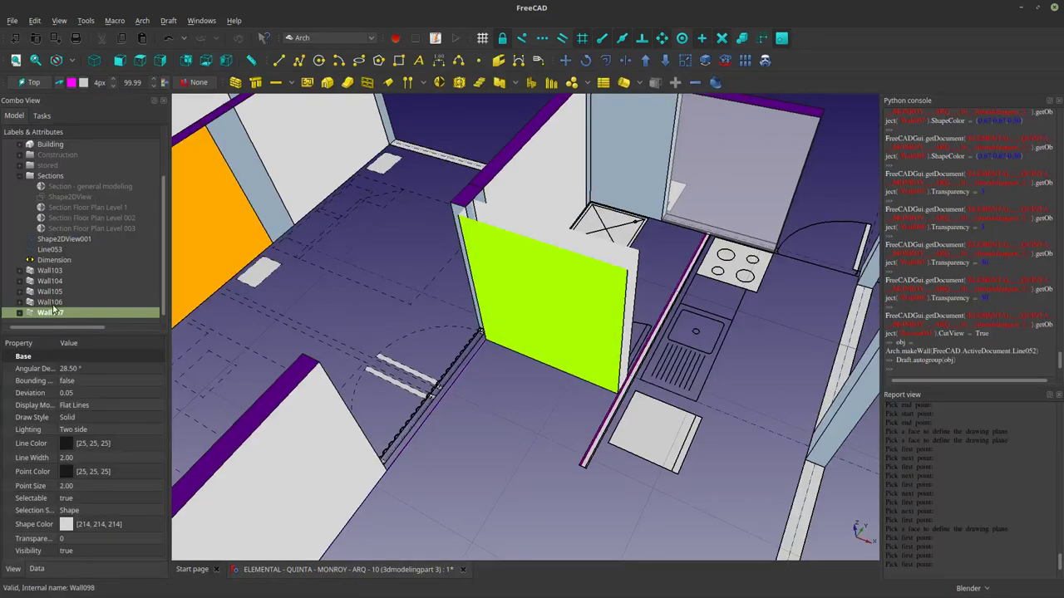
Create three overlapping walls from Line053, the baseline of the partition between bathroom and kitchen.
left_click(62, 249)
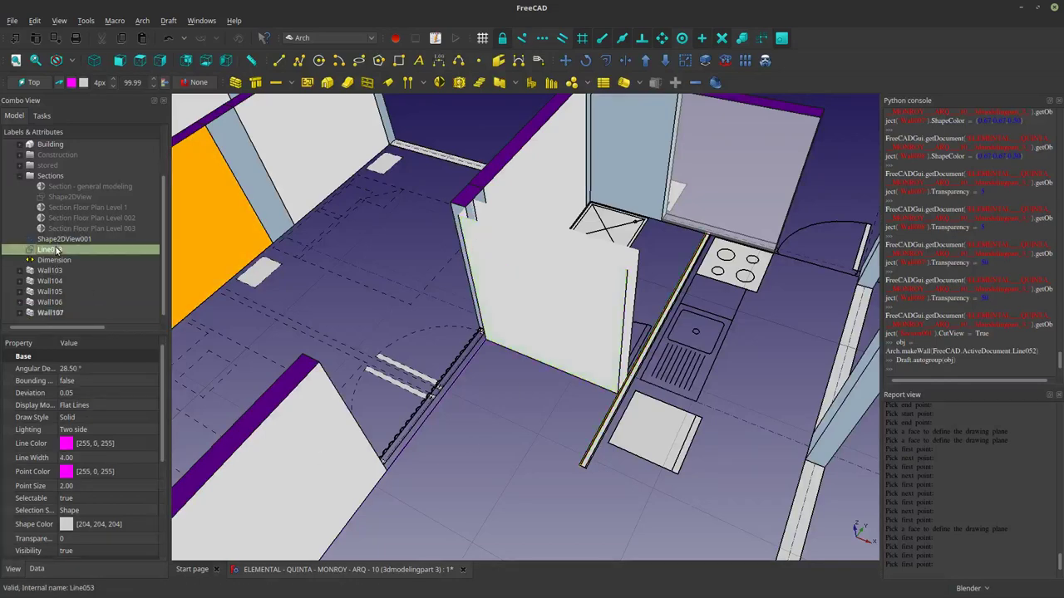
left_click(235, 83)
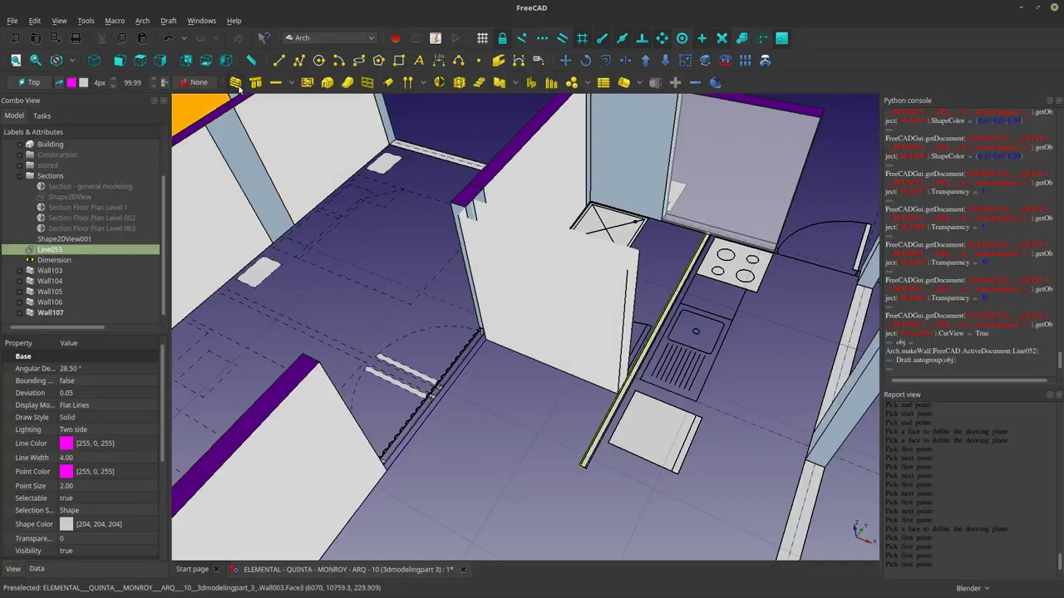
scroll(43, 311, "down", 1)
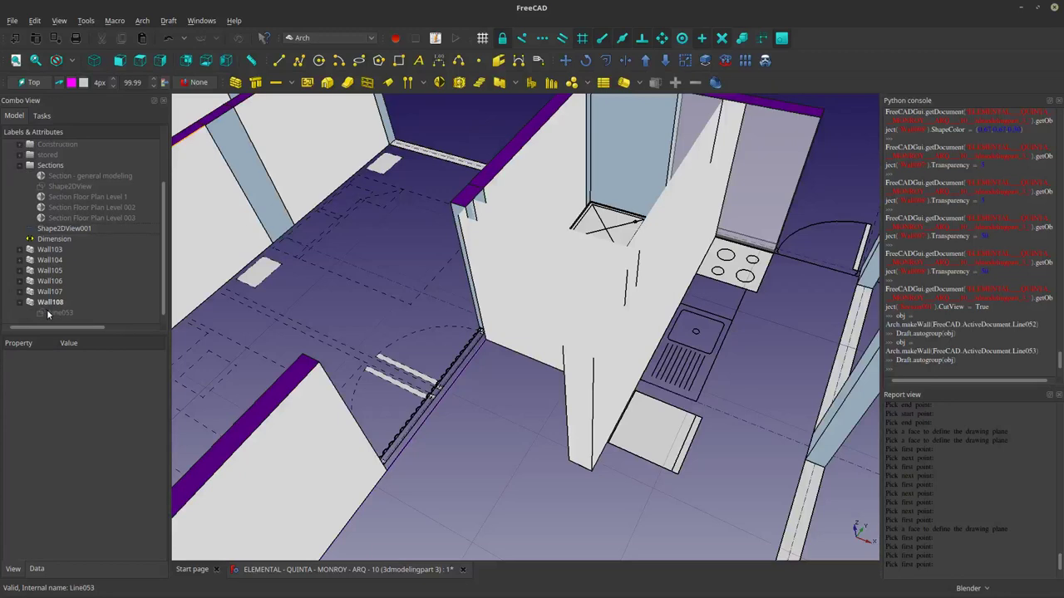
left_click(46, 309)
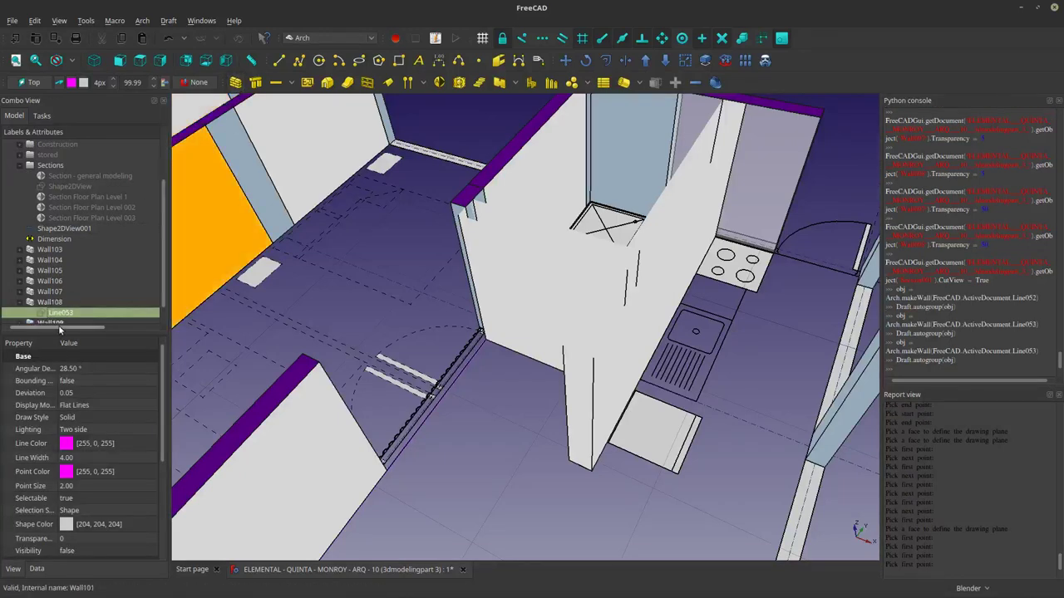
scroll(58, 325, "down", 1)
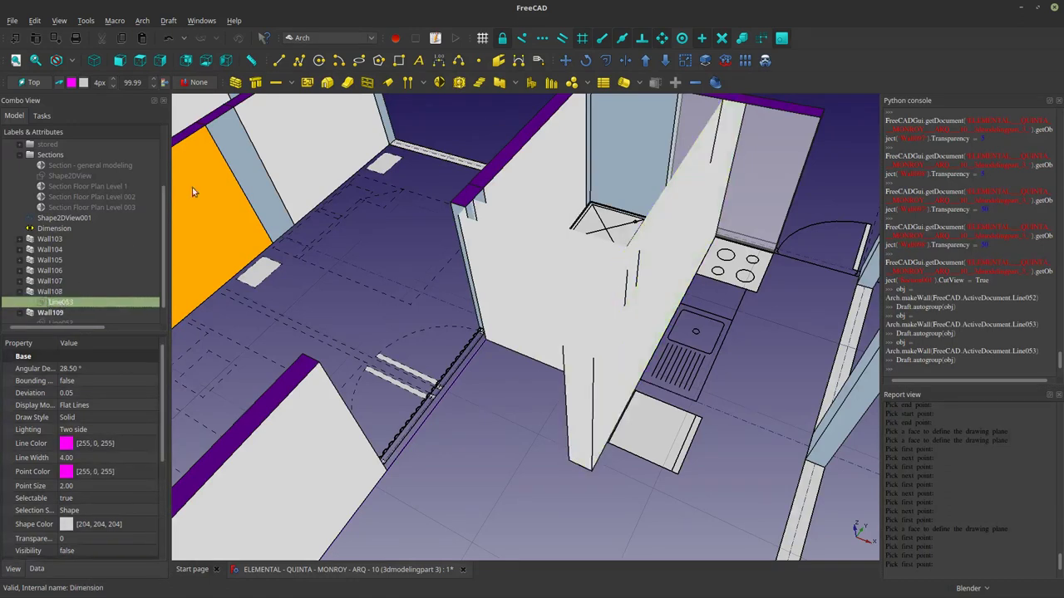
left_click(235, 83)
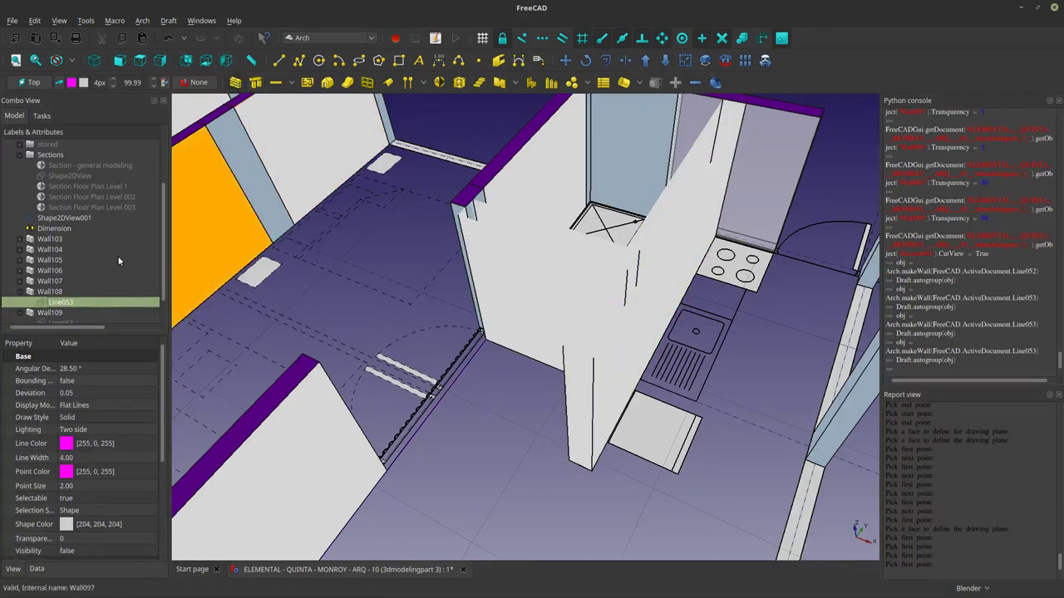
scroll(103, 286, "down", 2)
Compare the four new walls with the finished partitions and check Wall105's height as a reference.
left_click(516, 278)
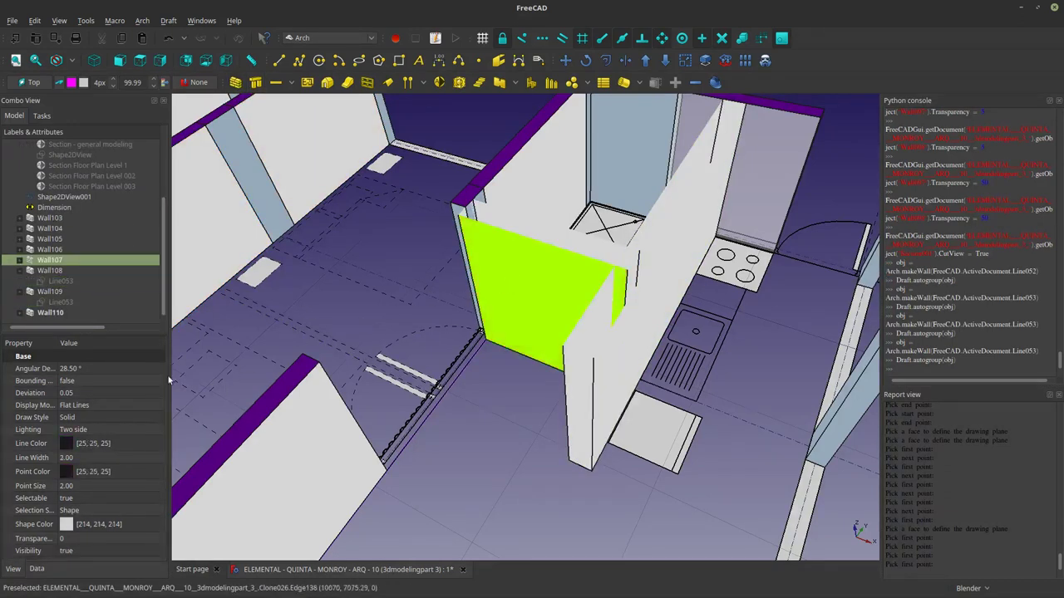
left_click(50, 271, "ctrl")
left_click(50, 291, "ctrl")
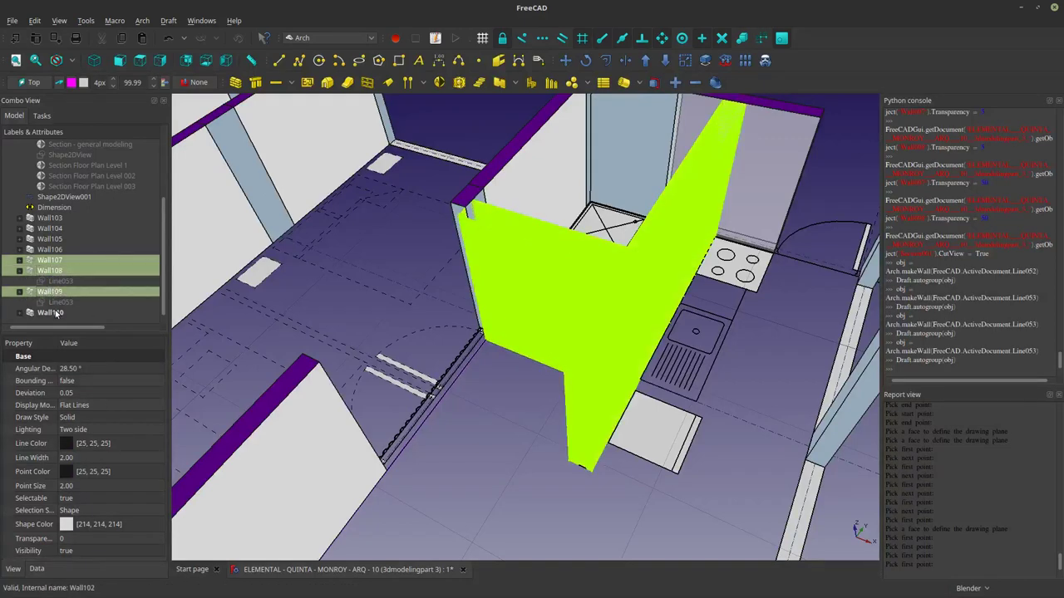
left_click(52, 312, "ctrl")
scroll(283, 364, "down", 5)
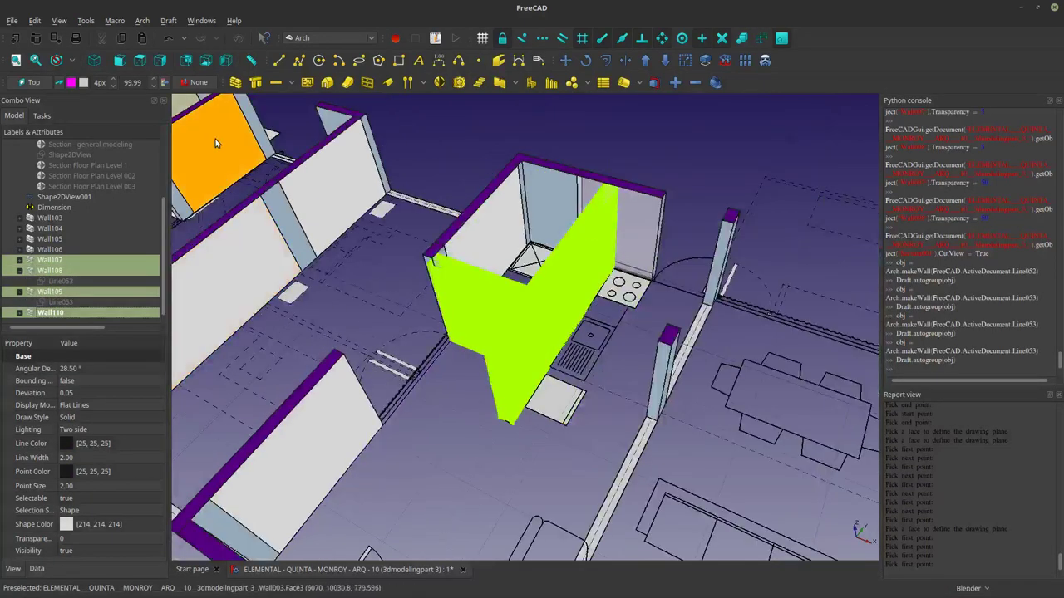
scroll(414, 218, "up", 4)
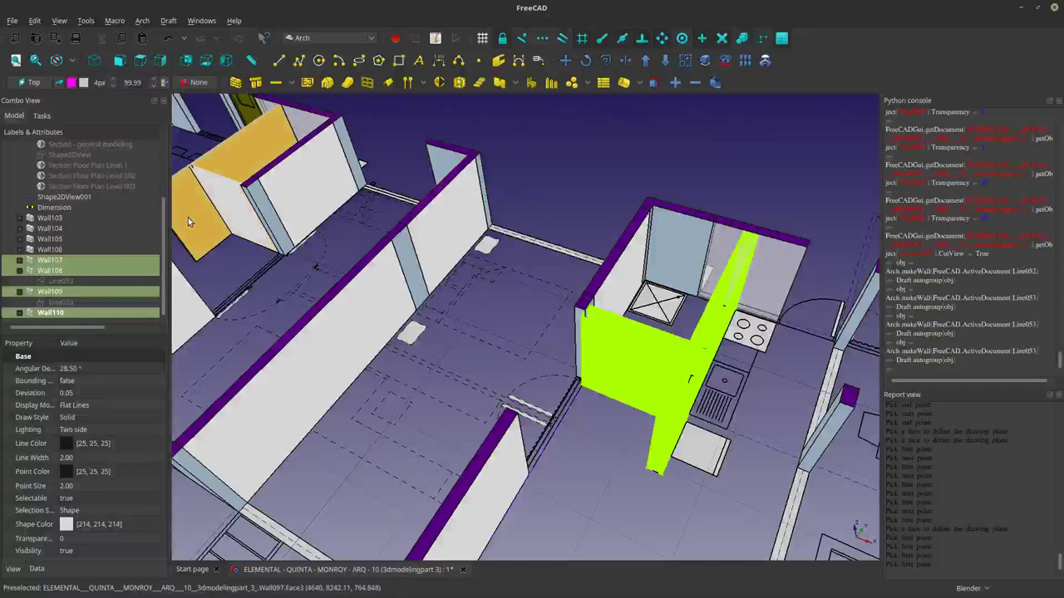
left_click(188, 217)
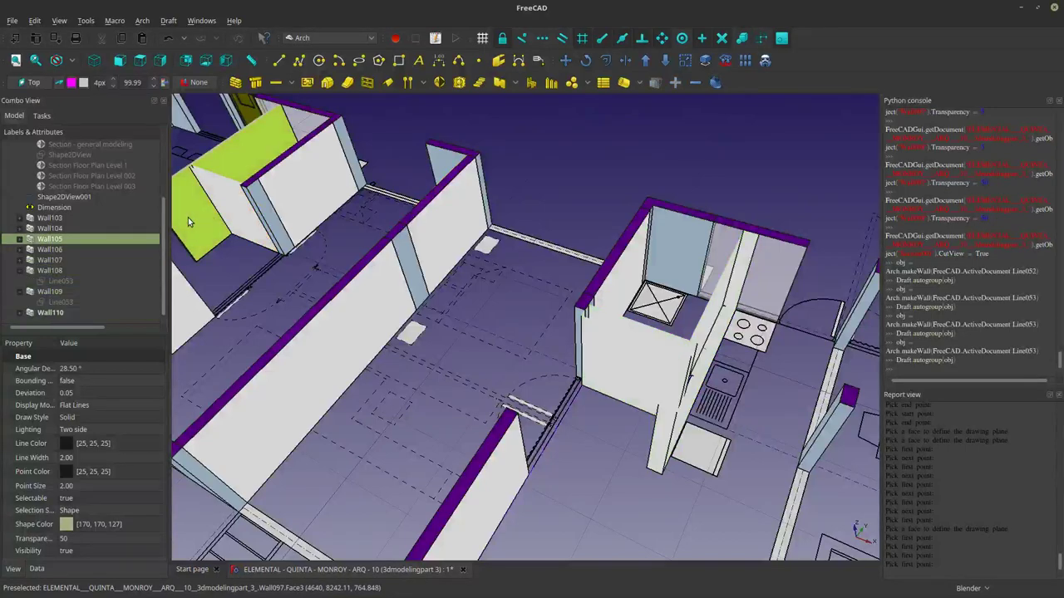
left_click(36, 568)
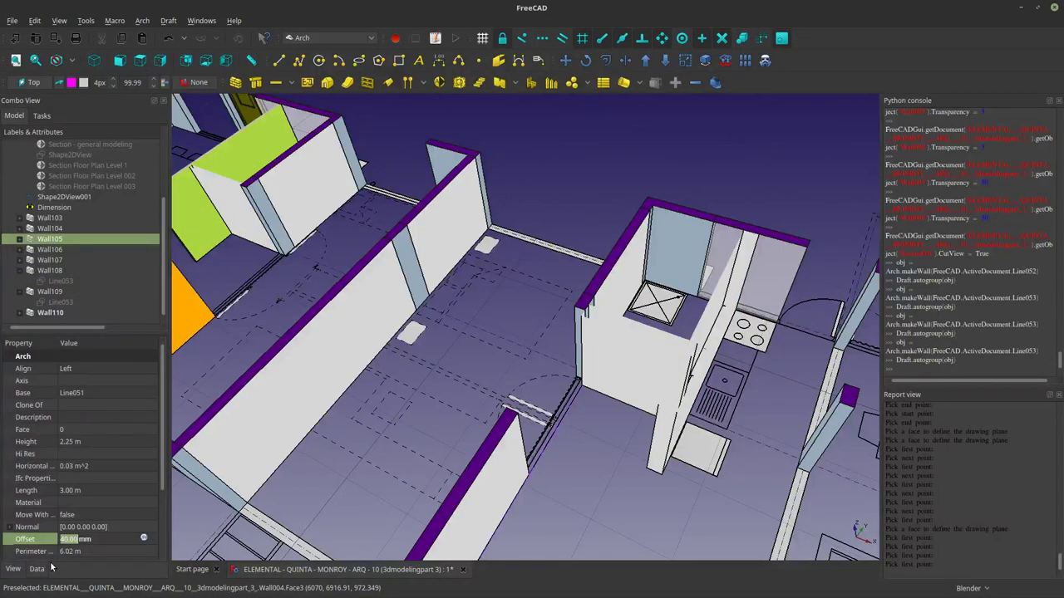
Set the height of the four new walls, Wall107 through Wall110, to 2.25 m.
left_click(45, 250)
left_click(47, 261)
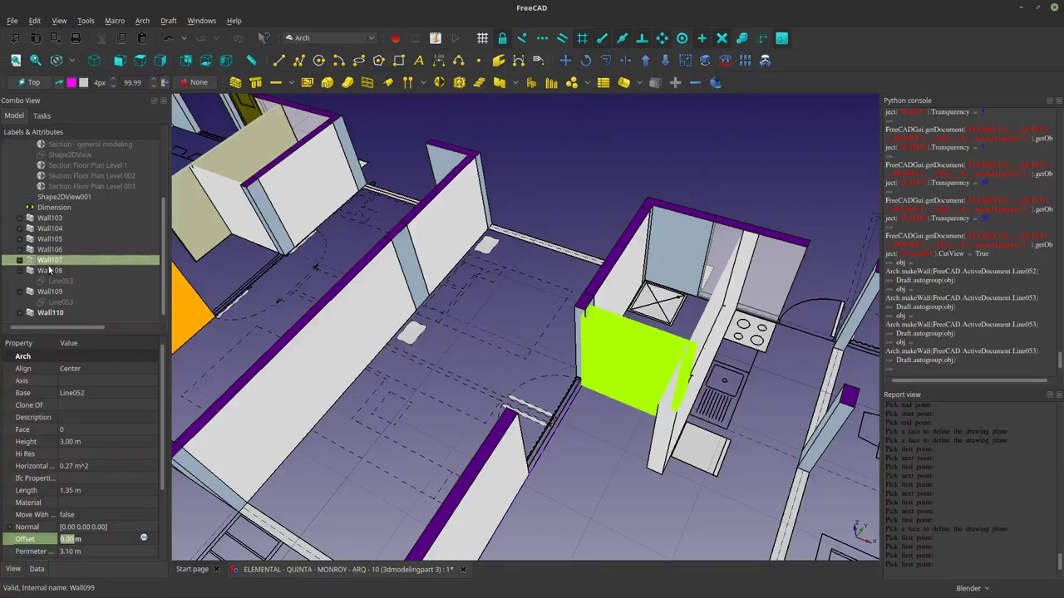
left_click(49, 271, "ctrl")
left_click(50, 292, "ctrl")
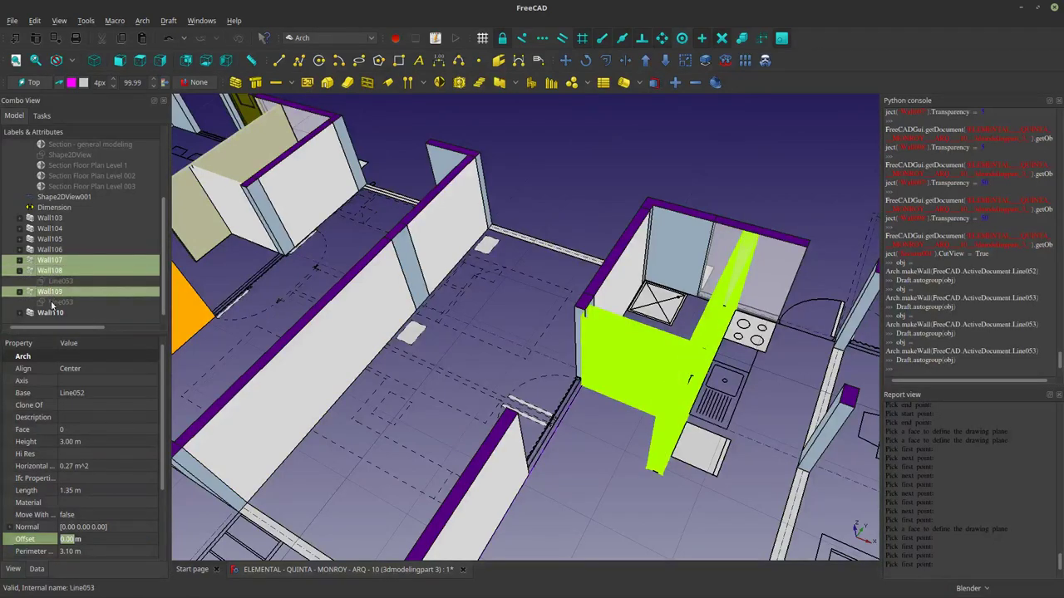
left_click(51, 313, "ctrl")
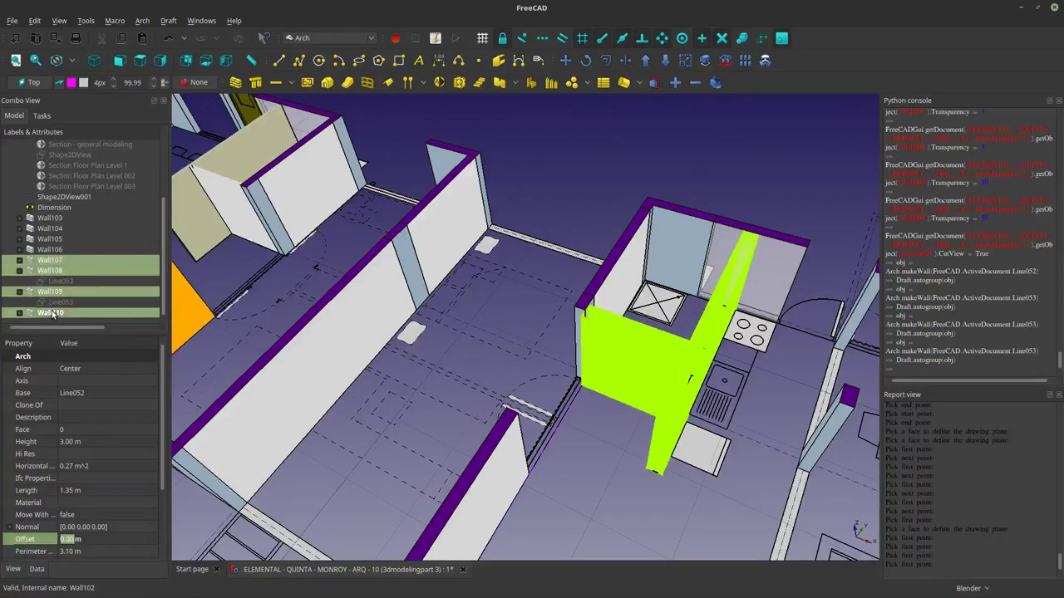
left_click(69, 442)
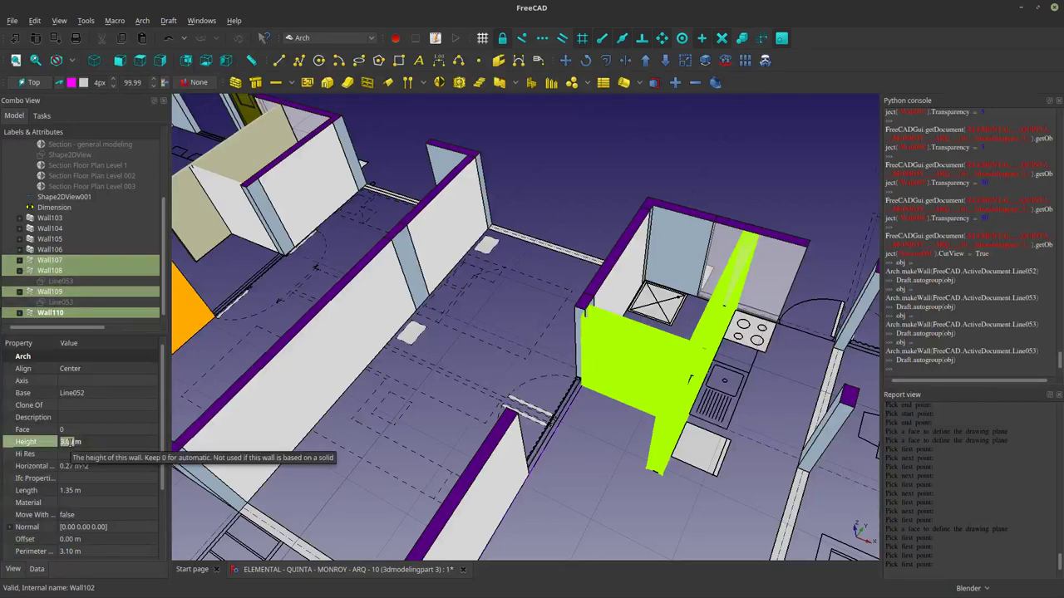
type("2.25")
key("Return")
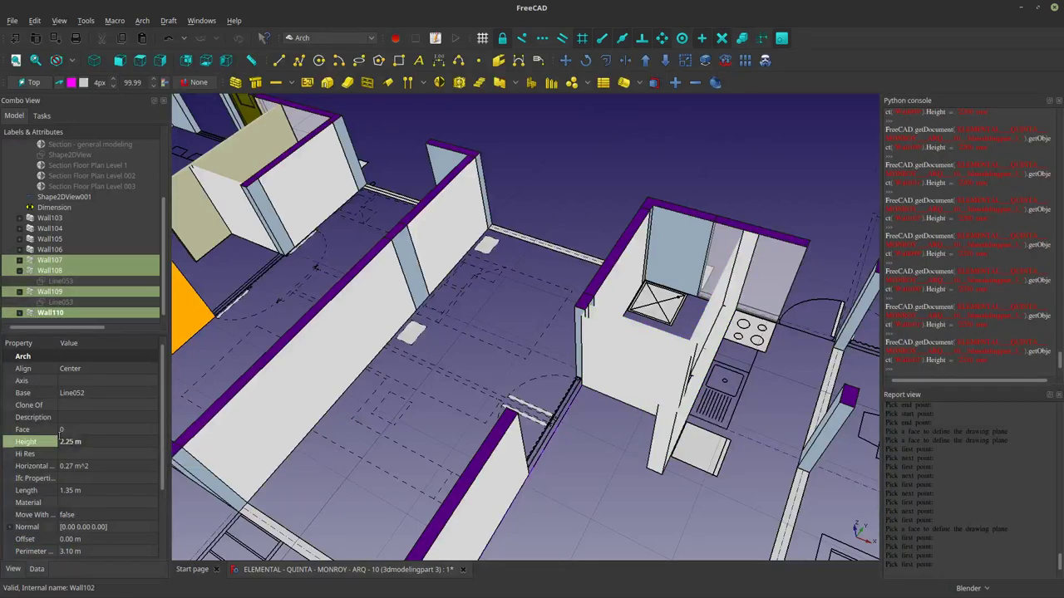
Set the width of Wall107, the bathroom's front partition, to 50 mm.
left_click(627, 370)
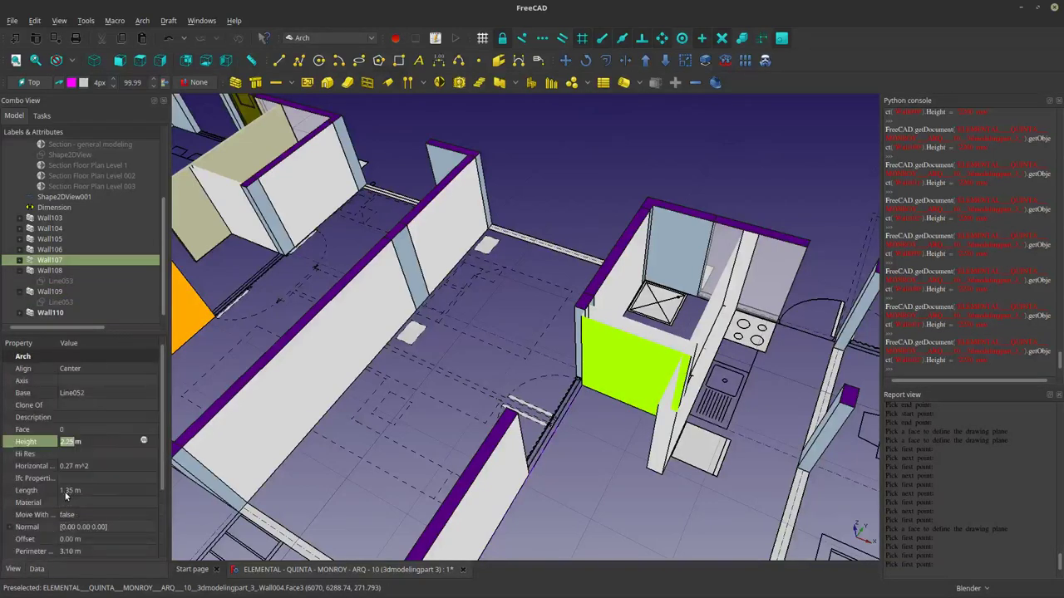
left_click(64, 552)
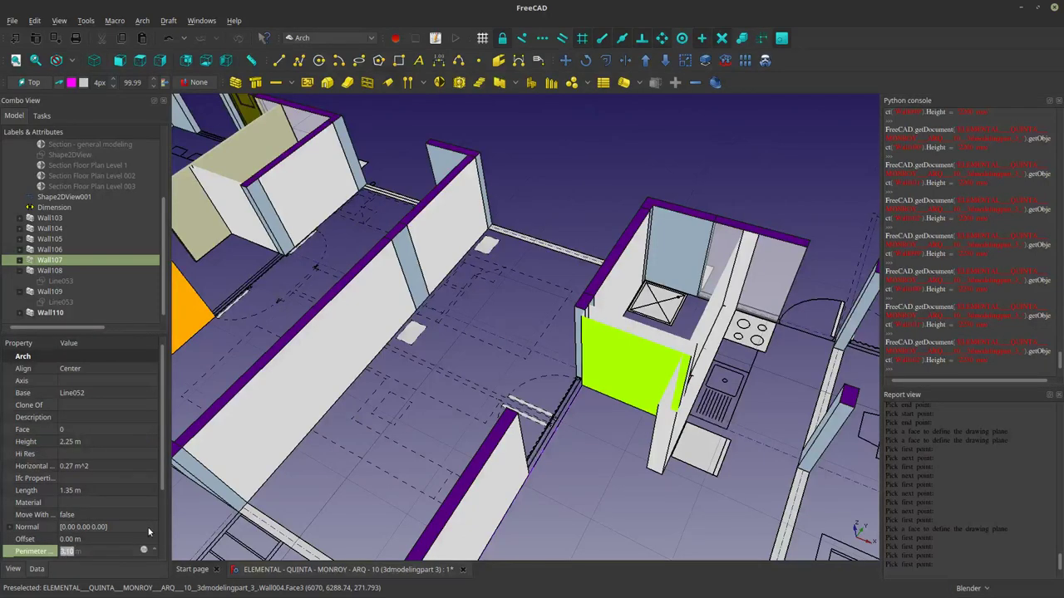
scroll(158, 527, "down", 3)
left_click(71, 514)
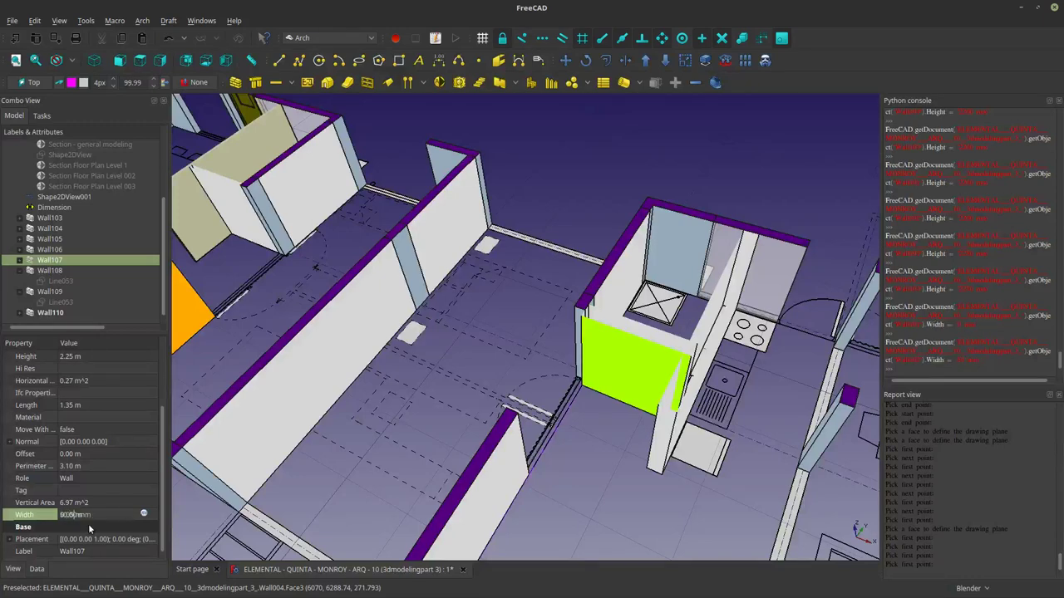
key("Return")
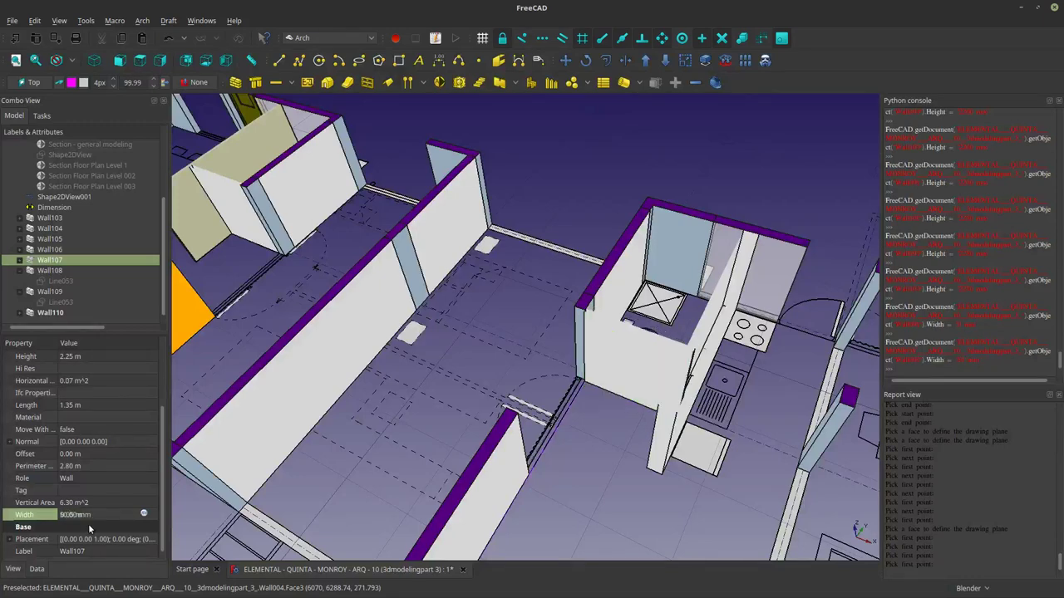
Set the width of Wall108, the core layer of the partition between bathroom and kitchen, to 40 mm.
left_click(616, 457)
left_click(665, 441)
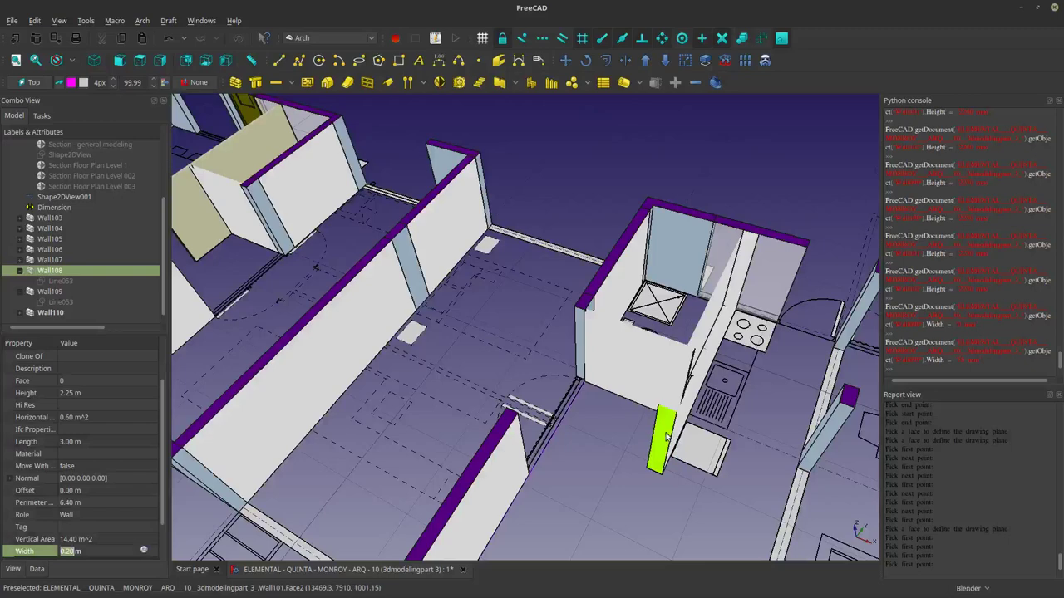
left_click(91, 291)
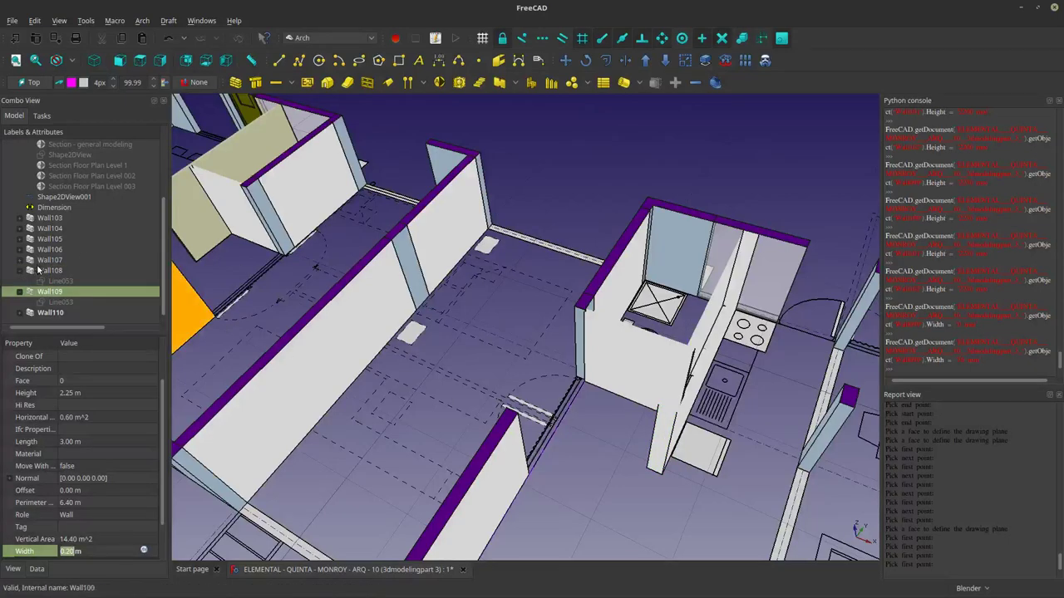
left_click(41, 271)
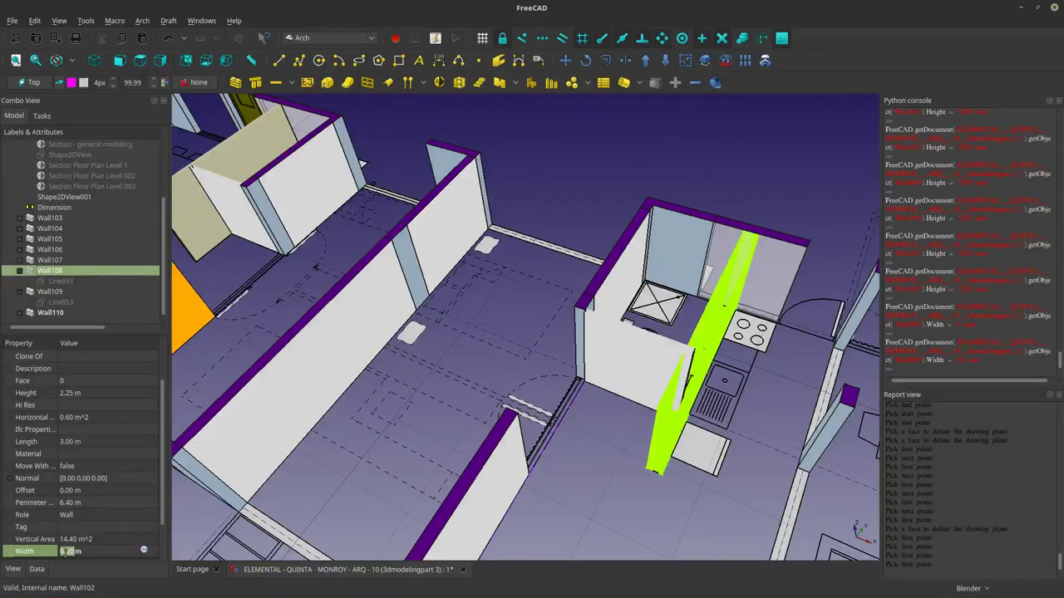
left_click(69, 553)
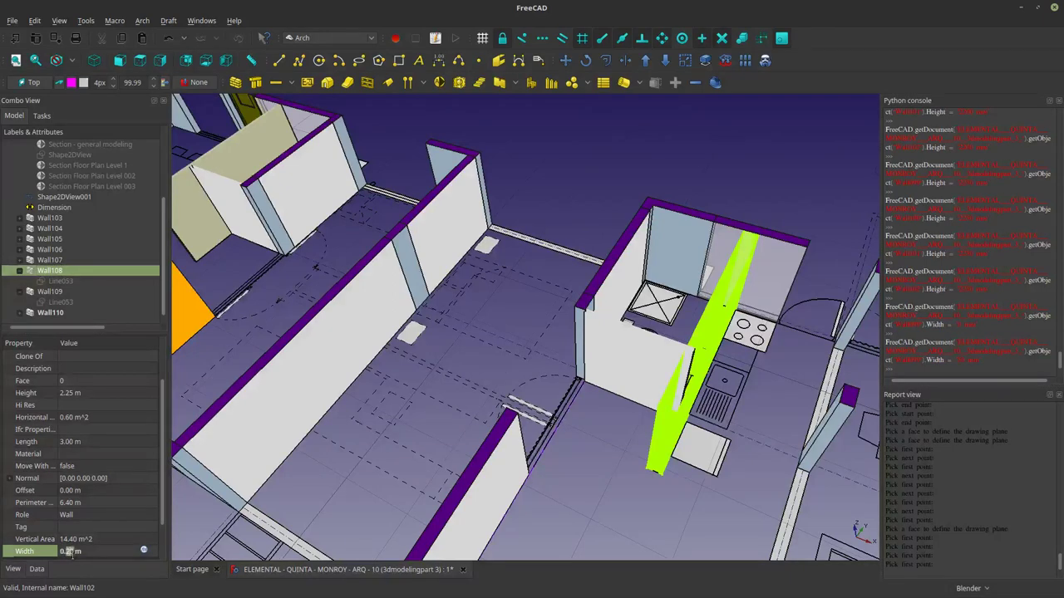
key("Return")
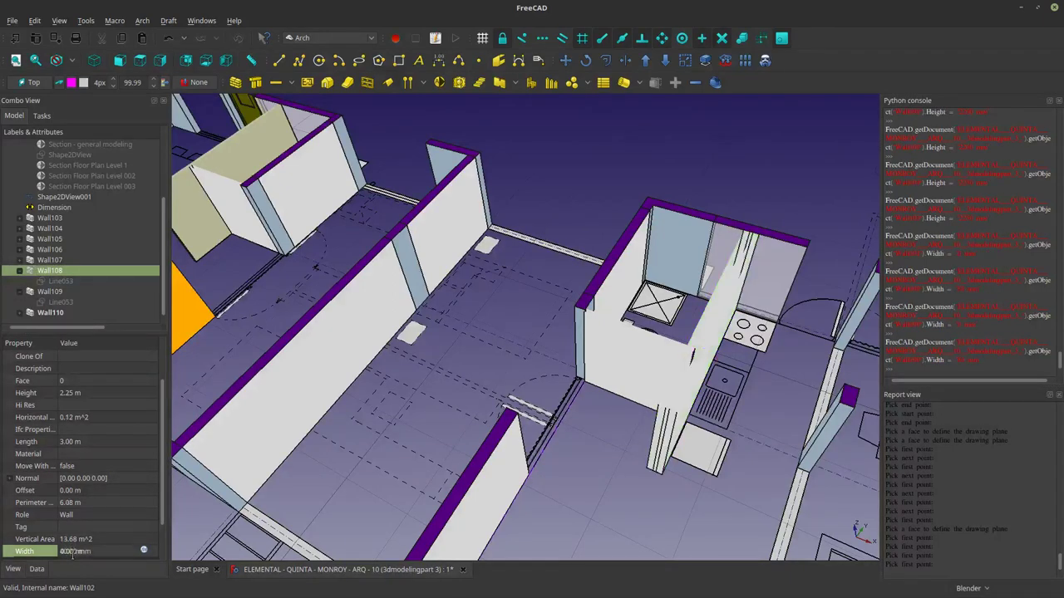
Set the width of Wall109 and Wall110, the finish layers of the bathroom-kitchen partition, to 10 mm each.
left_click(49, 291)
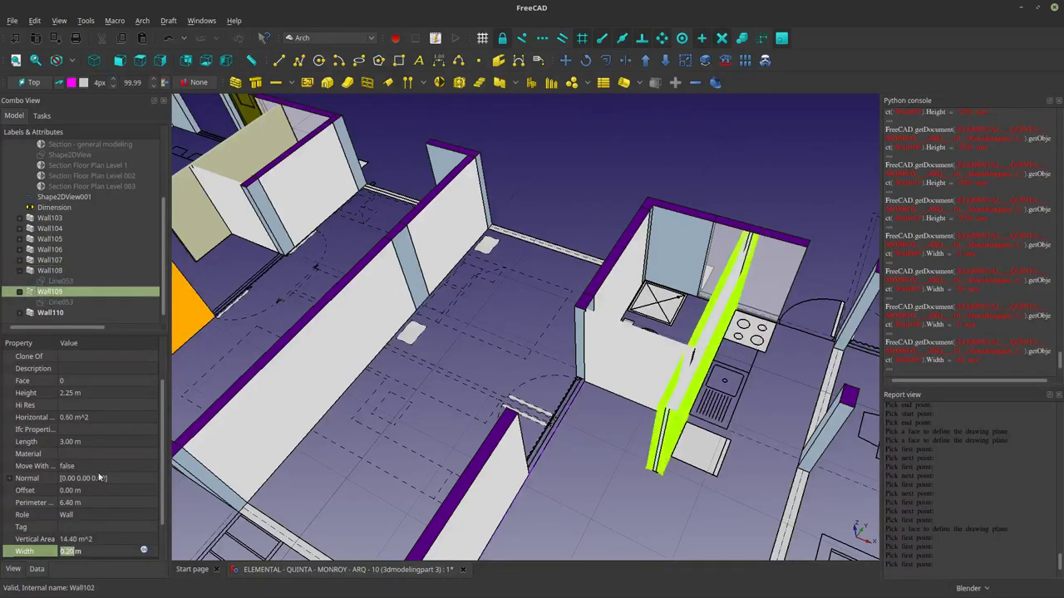
left_click(69, 552)
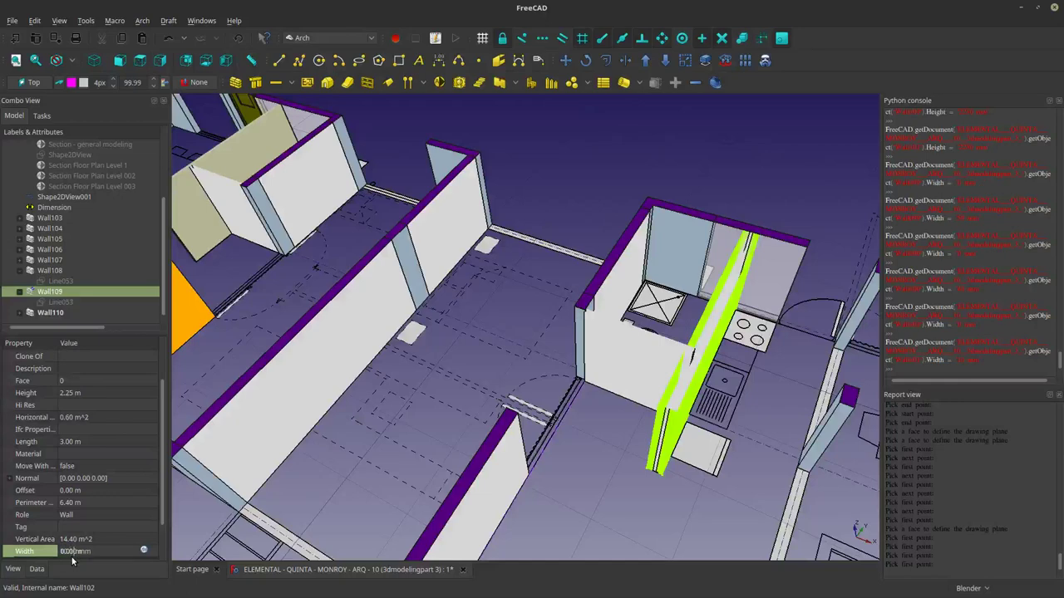
key("Return")
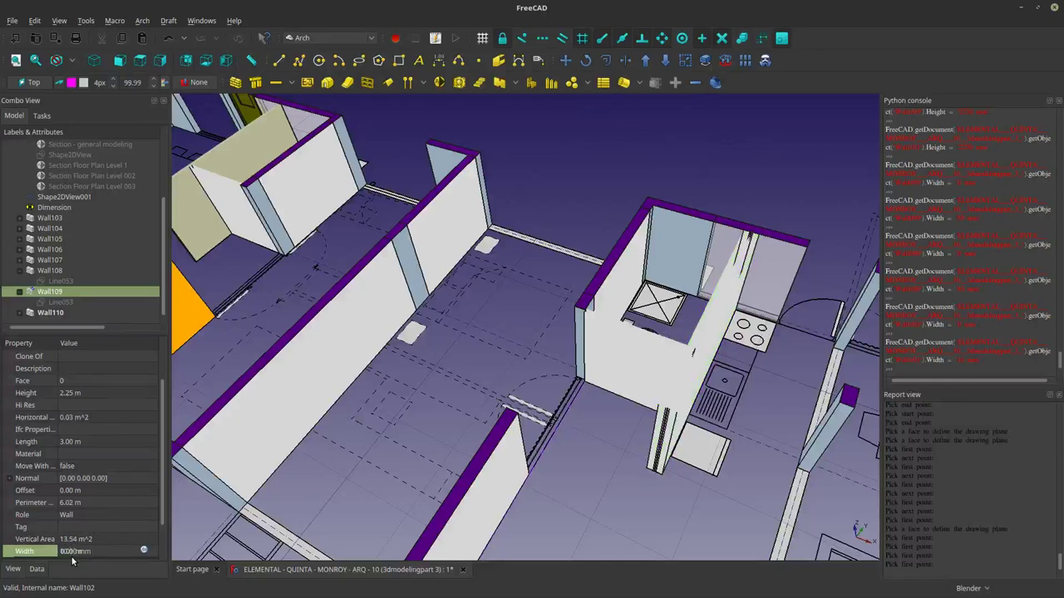
left_click(54, 318)
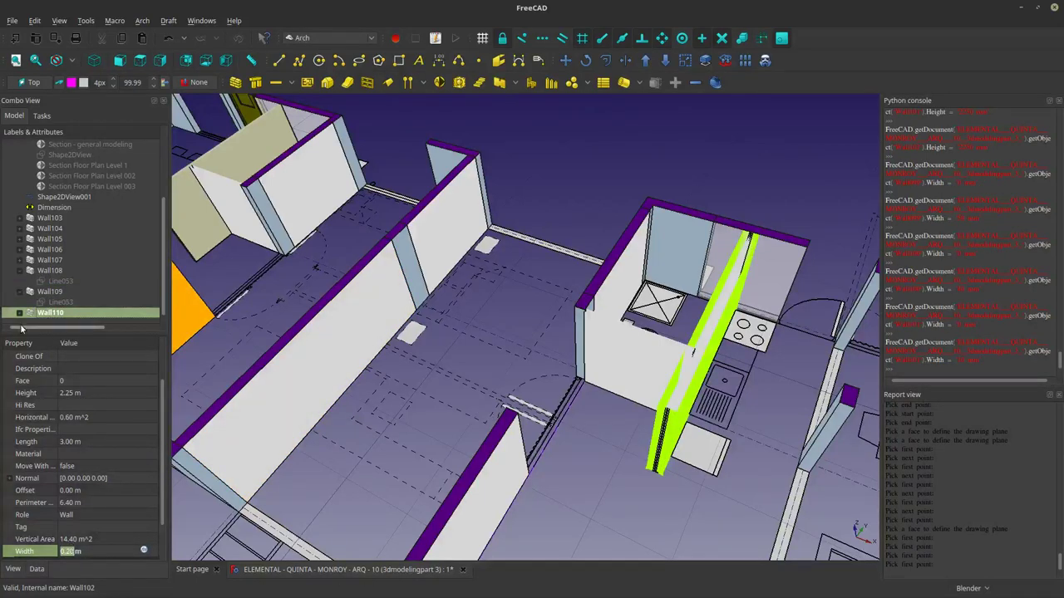
left_click(39, 295)
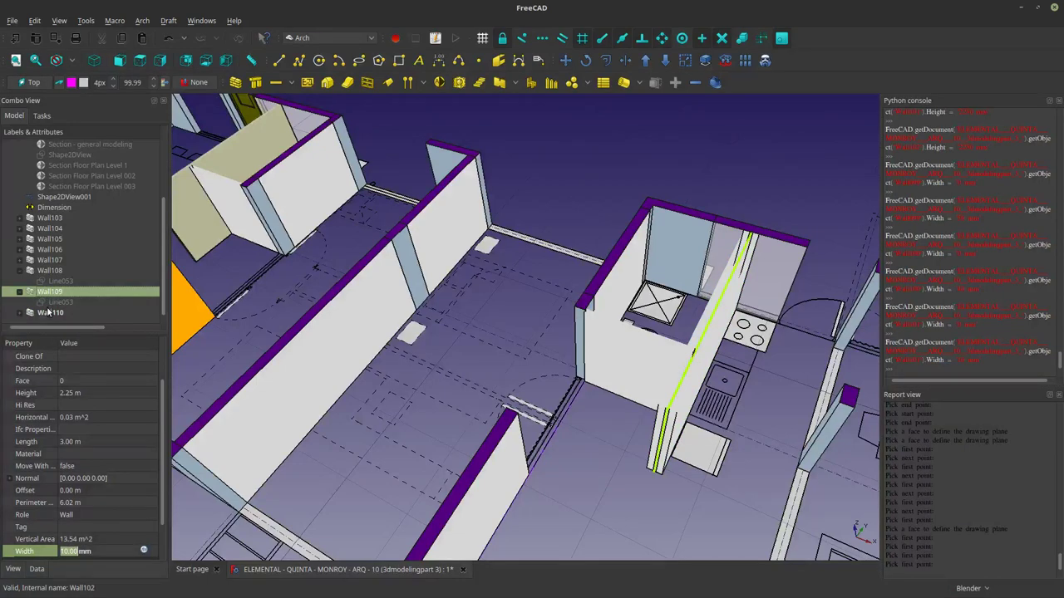
left_click(50, 312)
left_click(70, 551)
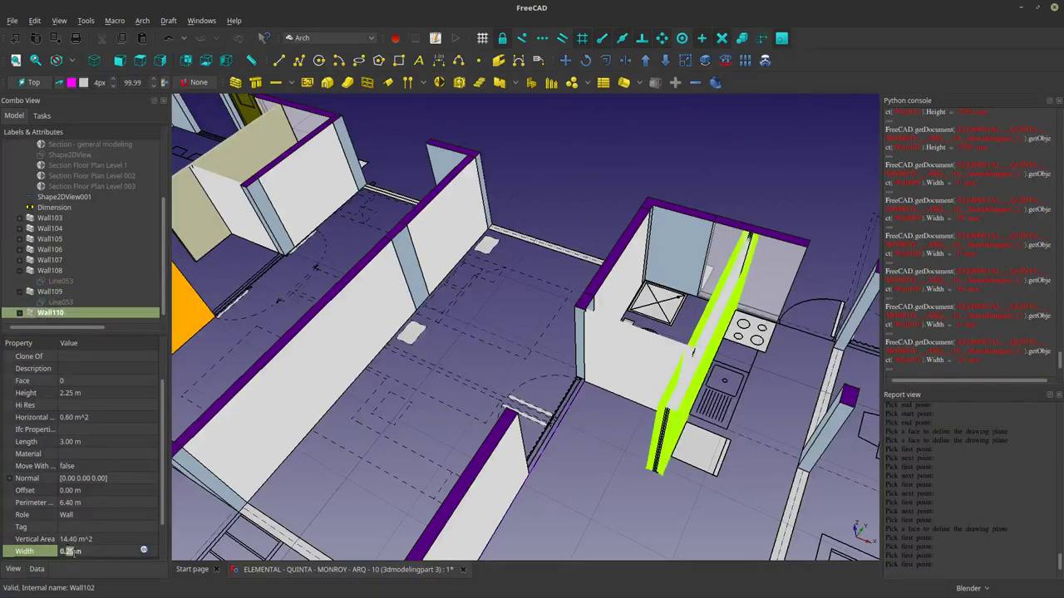
type("01")
key("Return")
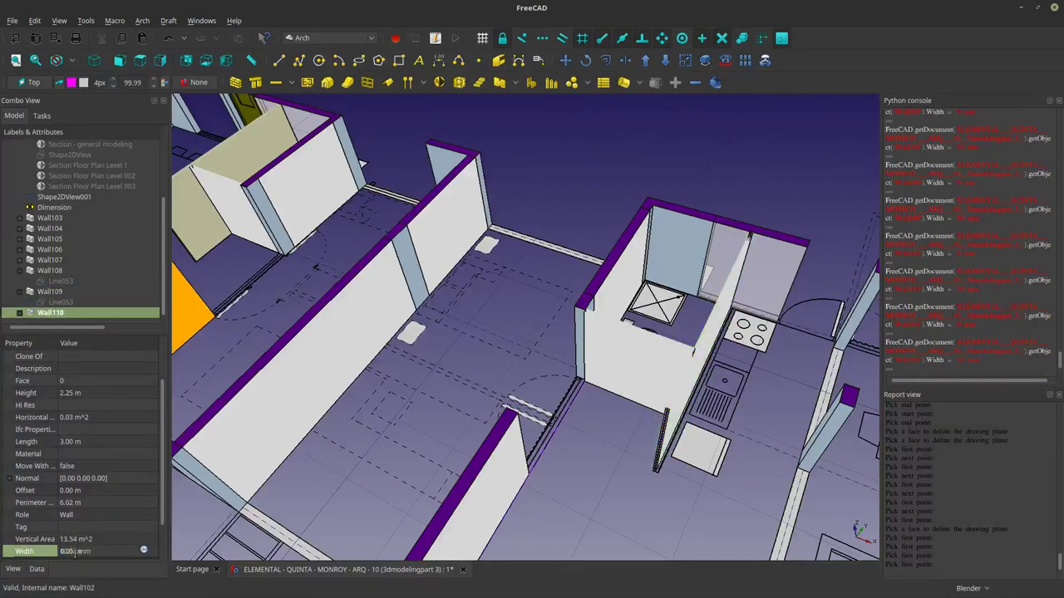
Set the alignment of Wall107, the bathroom's front partition, to Right.
scroll(736, 403, "up", 5)
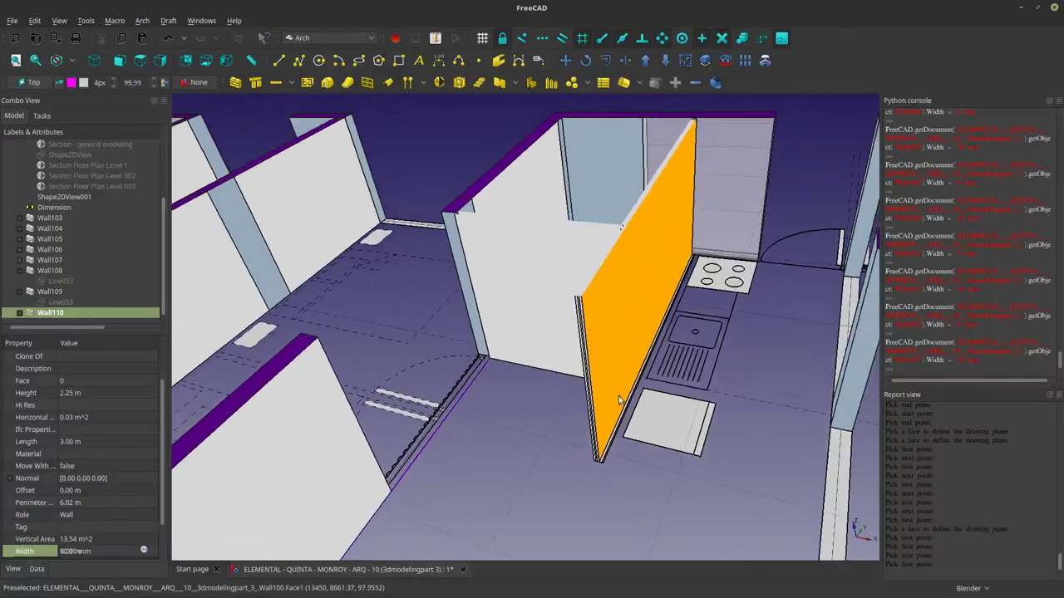
scroll(598, 451, "up", 4)
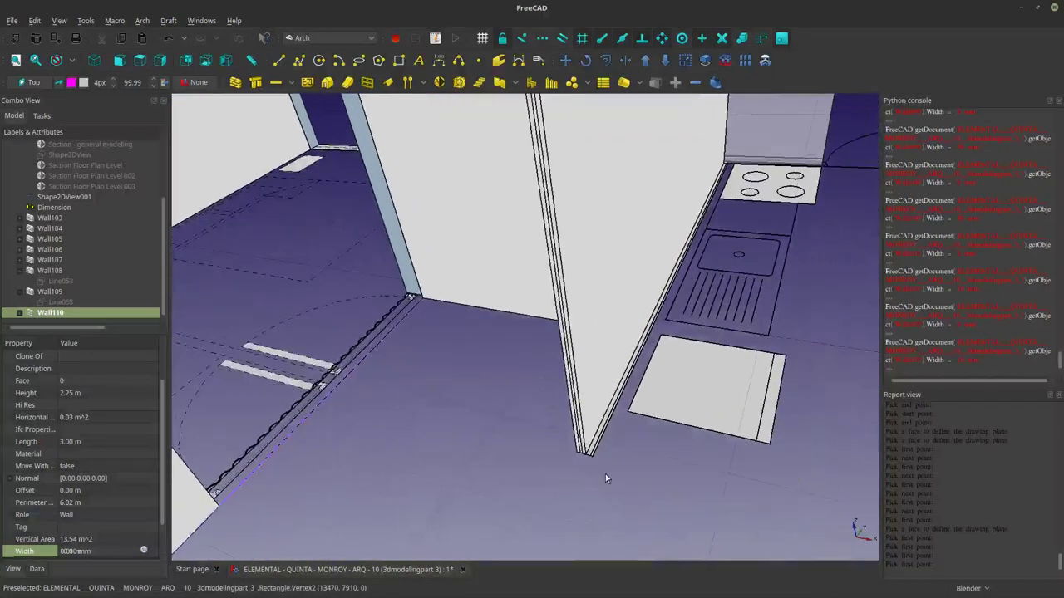
scroll(608, 459, "down", 5)
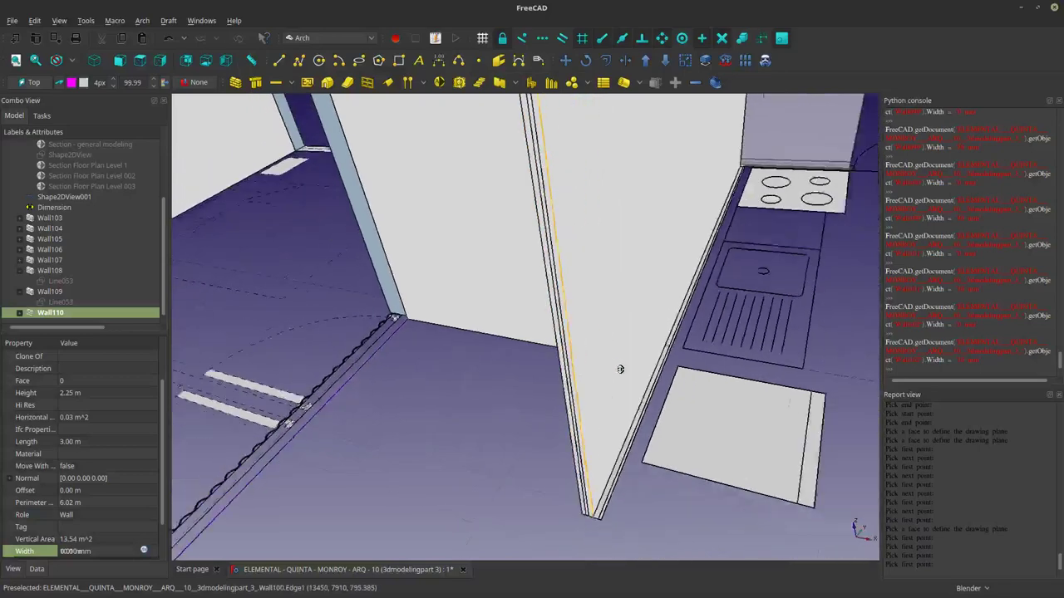
middle_click_drag(678, 308, 653, 474)
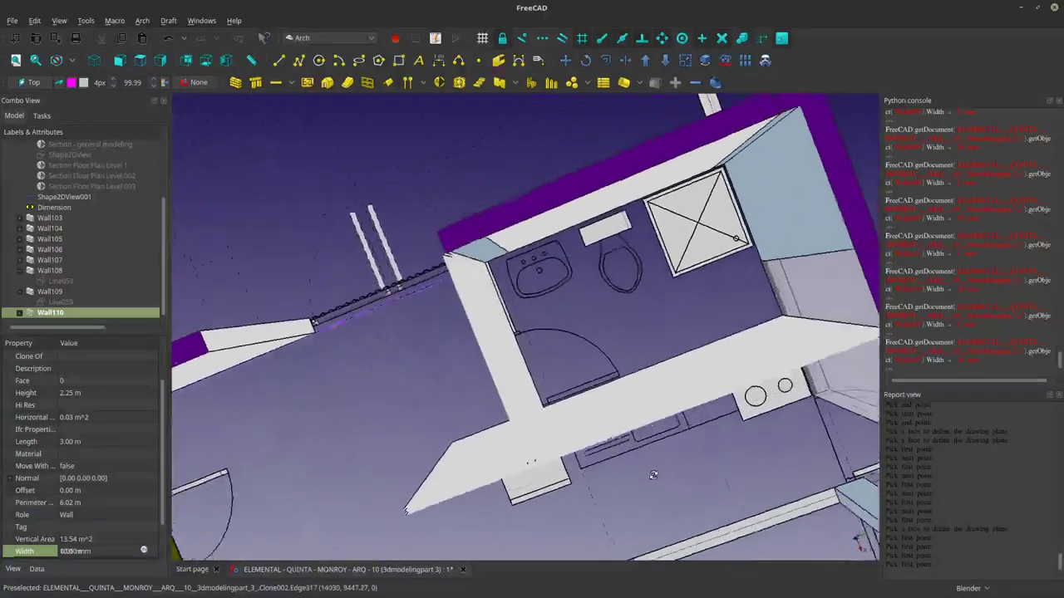
scroll(535, 355, "up", 2)
left_click(492, 340)
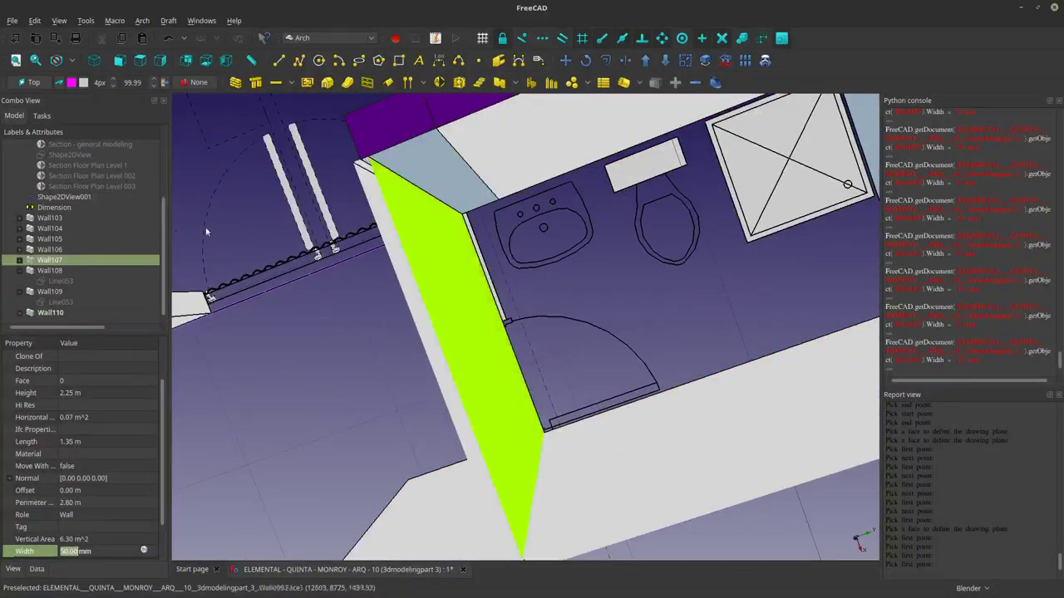
left_click(133, 355)
left_click(162, 359)
left_click(133, 367)
left_click(133, 368)
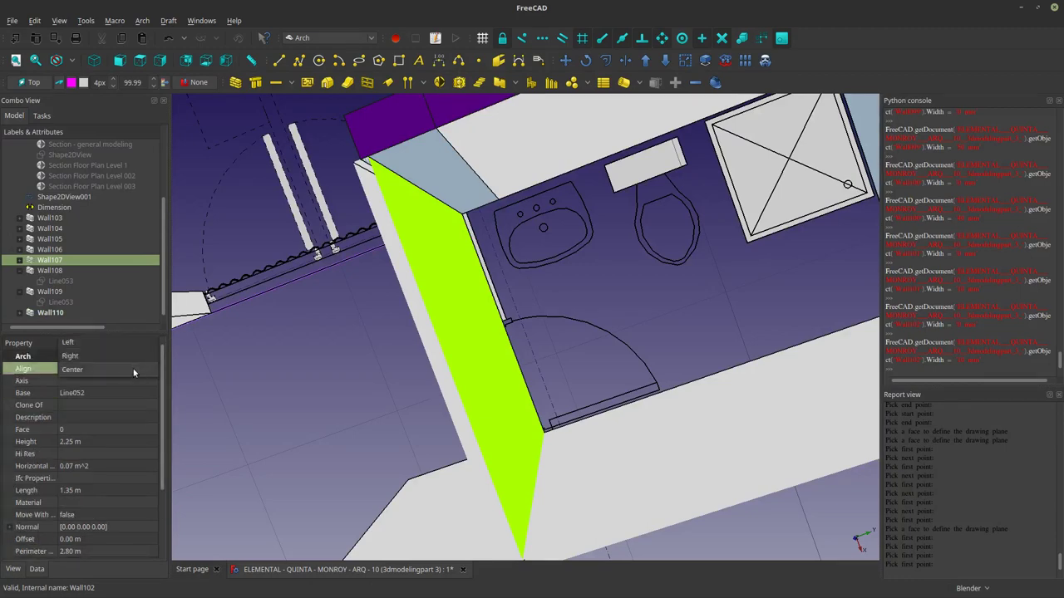
left_click(117, 355)
left_click(285, 389)
Hide Wall108 and Wall109 to isolate Wall110 on the bathroom-kitchen partition's baseline.
middle_click_drag(491, 378, 584, 434)
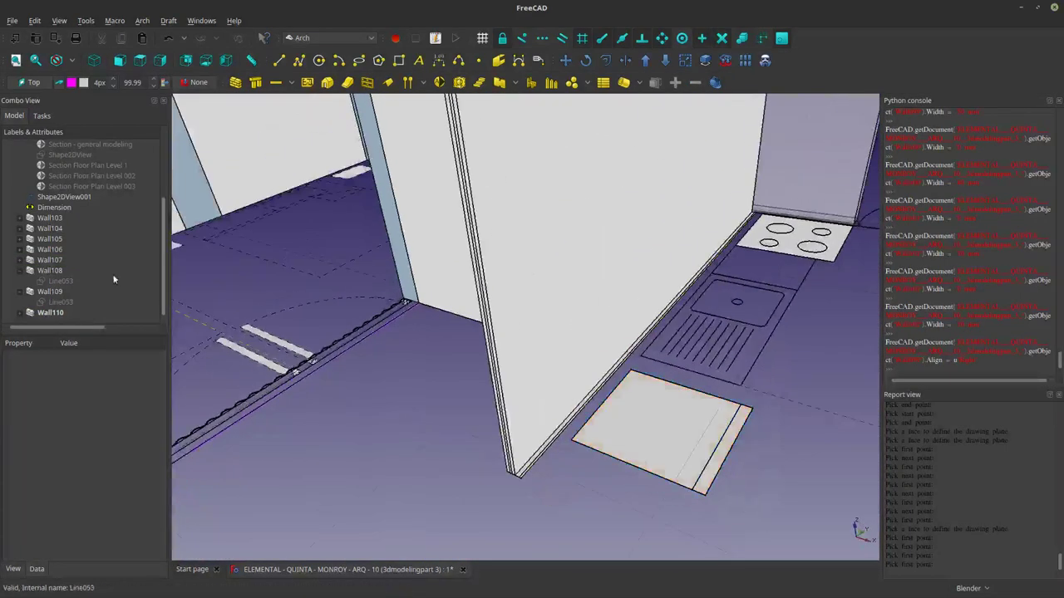
left_click(49, 272)
middle_click_drag(475, 427, 504, 419)
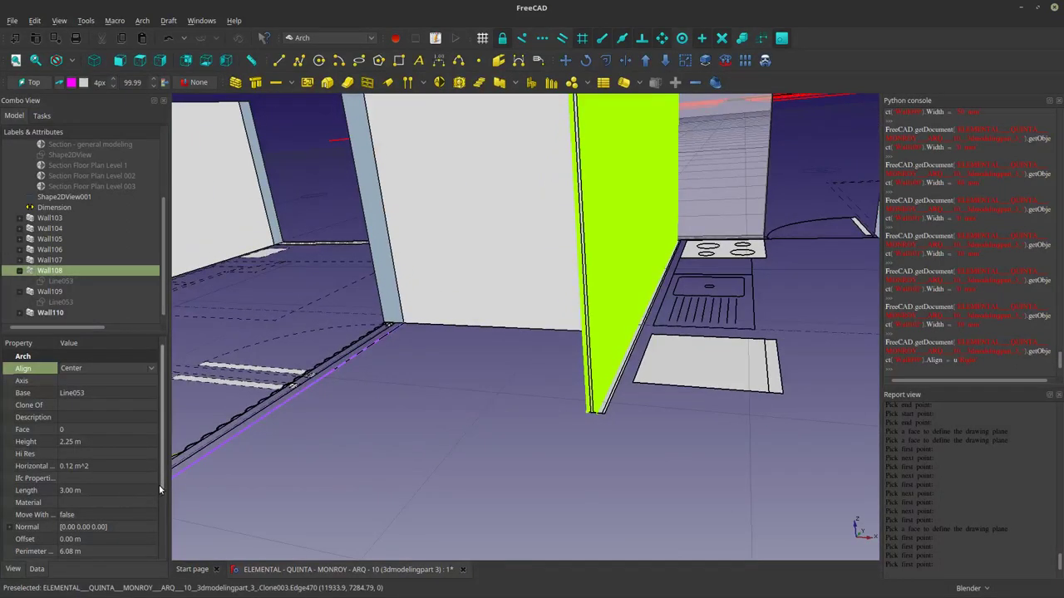
left_click_drag(162, 487, 165, 517)
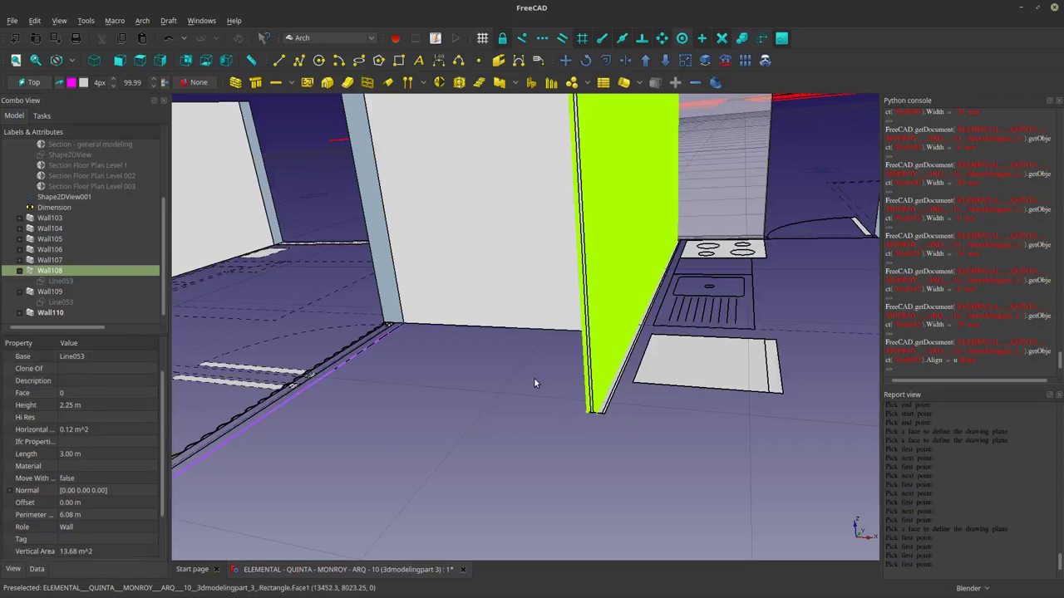
key("space")
left_click(41, 295)
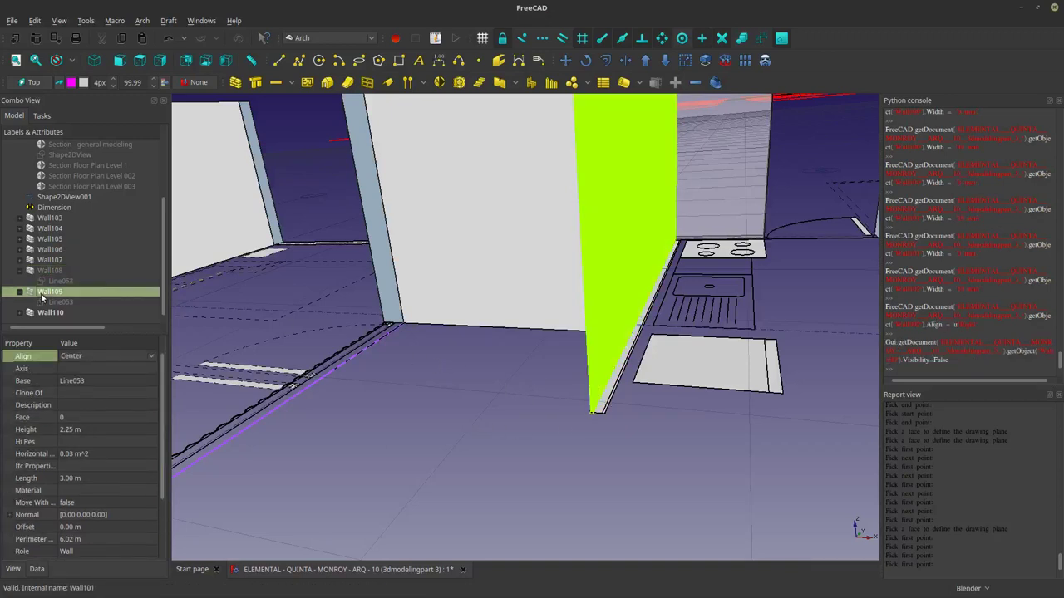
key("space")
left_click(49, 314)
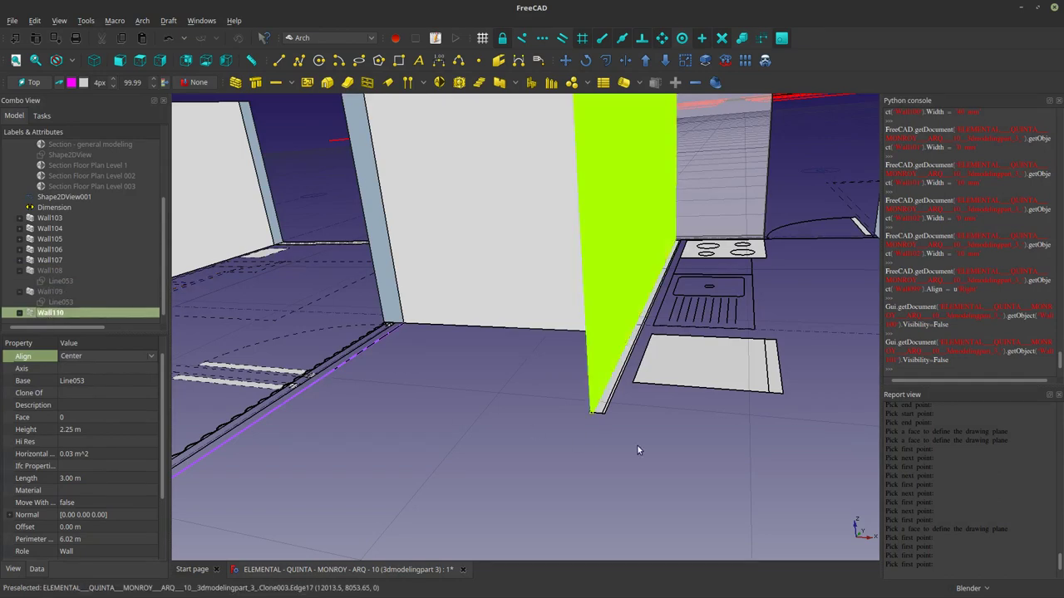
Set the alignment of Wall110, the first finish layer of the bathroom-kitchen partition, to Right.
scroll(623, 440, "up", 2)
scroll(627, 428, "up", 2)
scroll(627, 425, "up", 2)
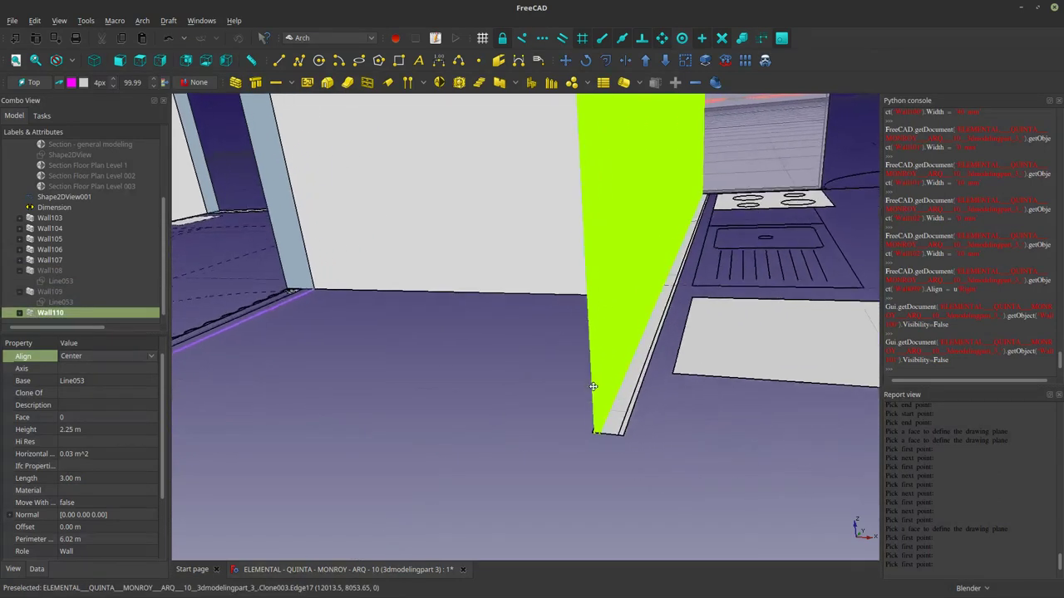
scroll(637, 472, "up", 2)
left_click(540, 446)
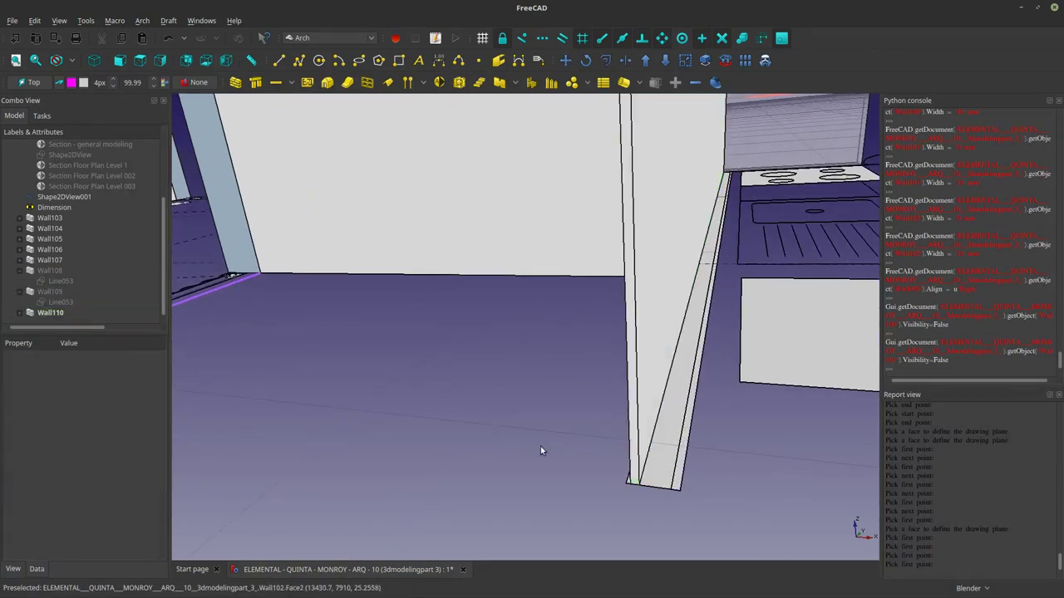
left_click(641, 401)
left_click(87, 368)
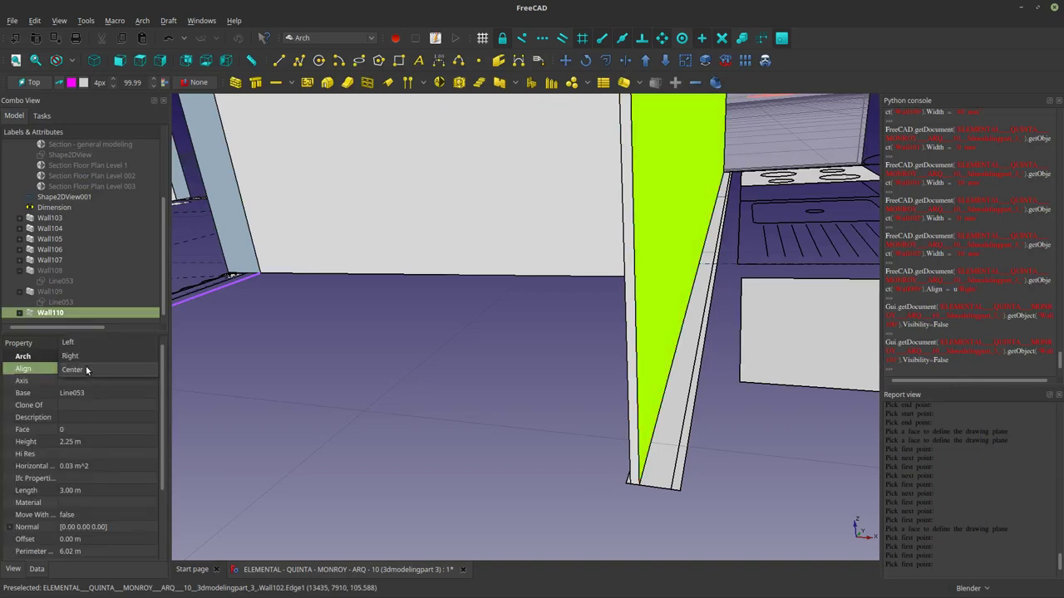
left_click(78, 357)
left_click(384, 397)
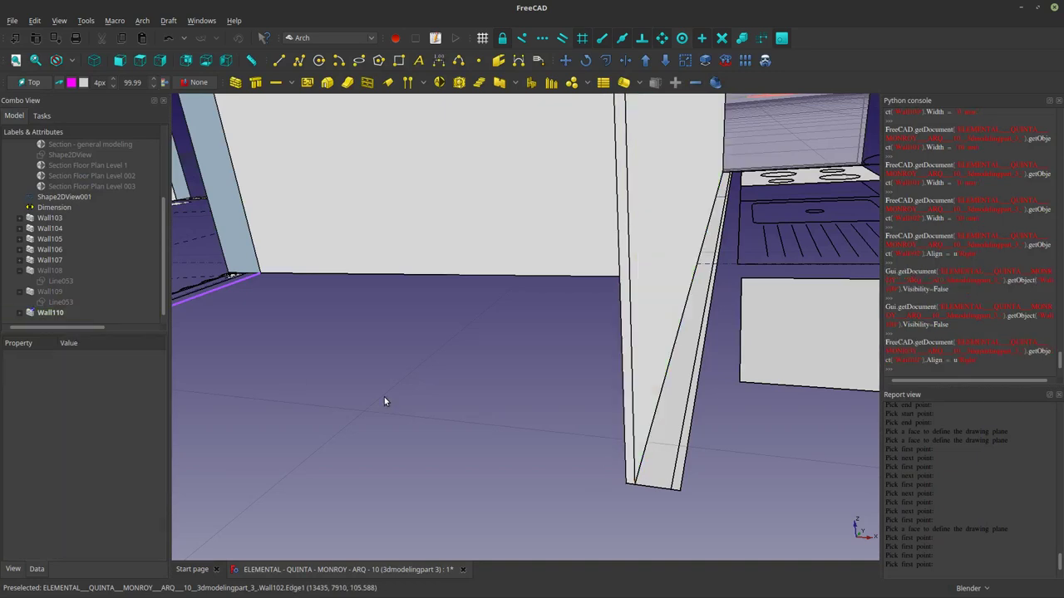
Hide Wall110 and show Wall109, the other finish layer of the bathroom-kitchen partition.
left_click(52, 311)
key("space")
left_click(50, 293)
key("space")
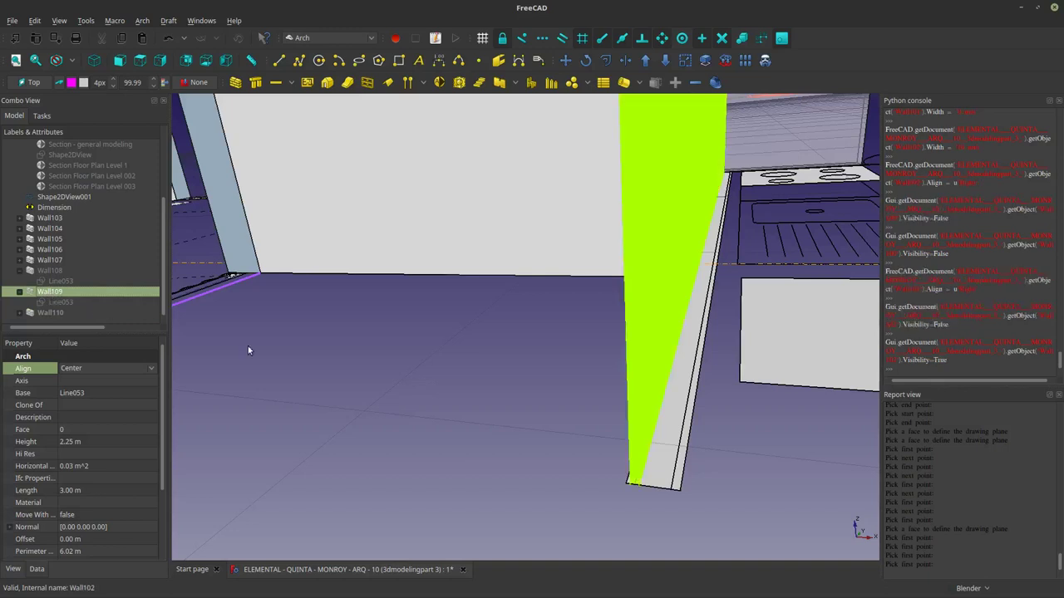
Set Wall109's alignment to Left and its offset from the baseline to 0.04 m.
left_click(97, 374)
left_click(97, 370)
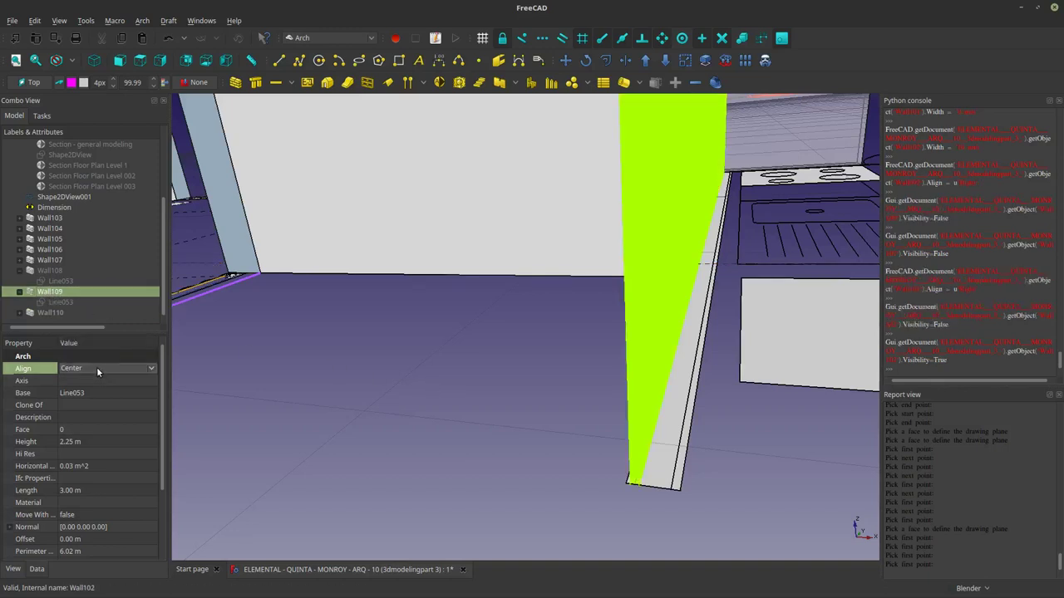
left_click(96, 367)
left_click(466, 457)
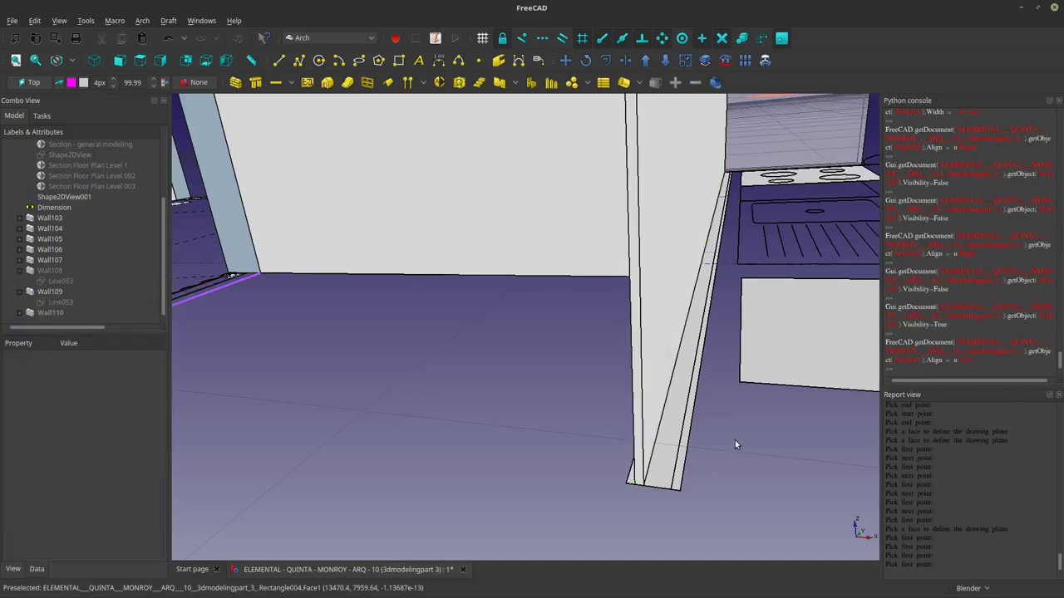
left_click(652, 399)
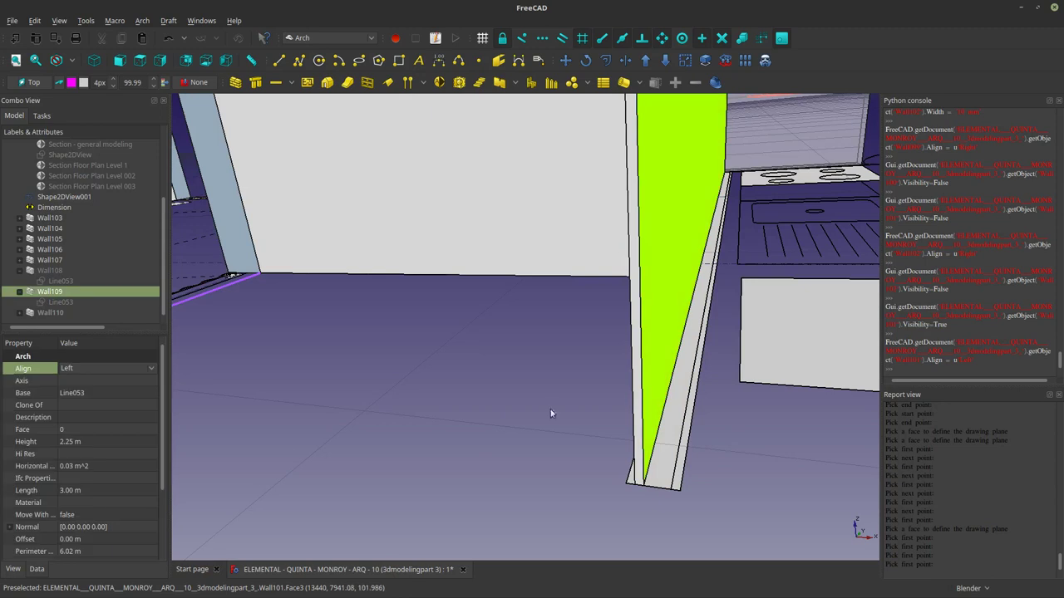
left_click(94, 539)
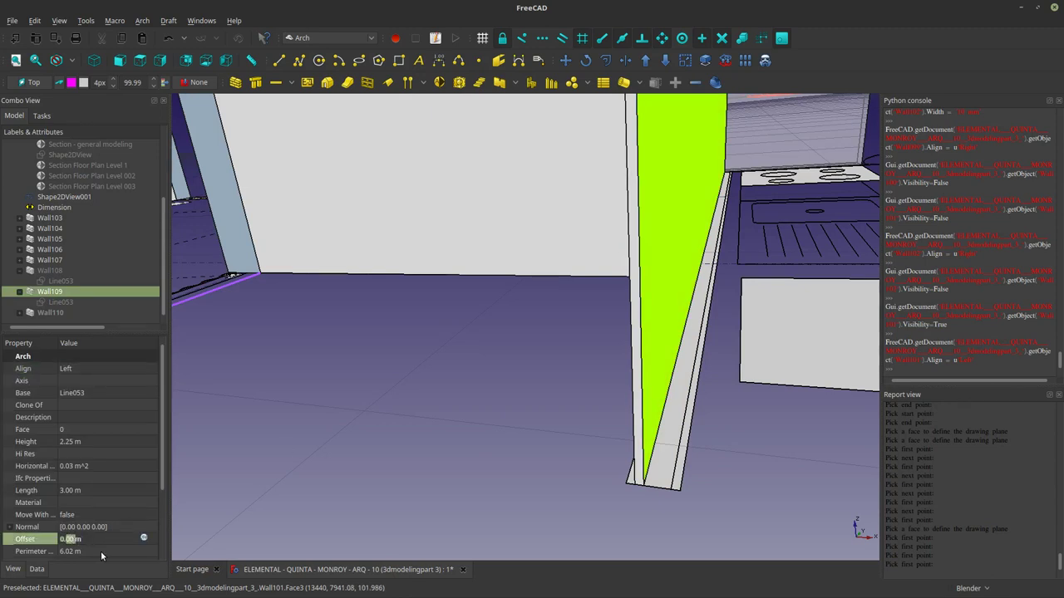
type("04")
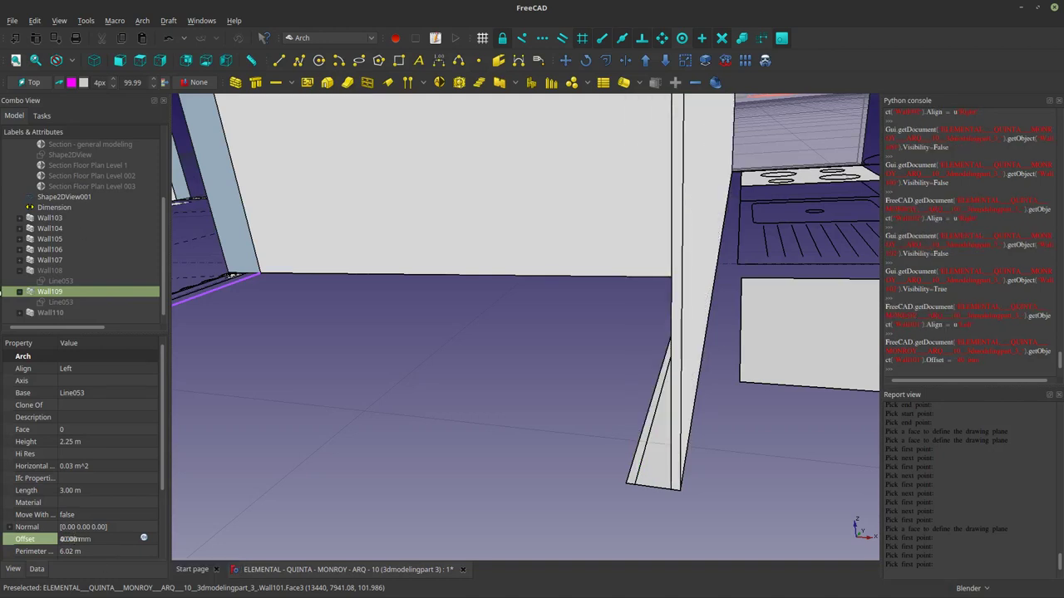
Show Wall108, the bathroom-kitchen partition's core layer, and set its alignment to Left.
left_click(49, 270)
key("space")
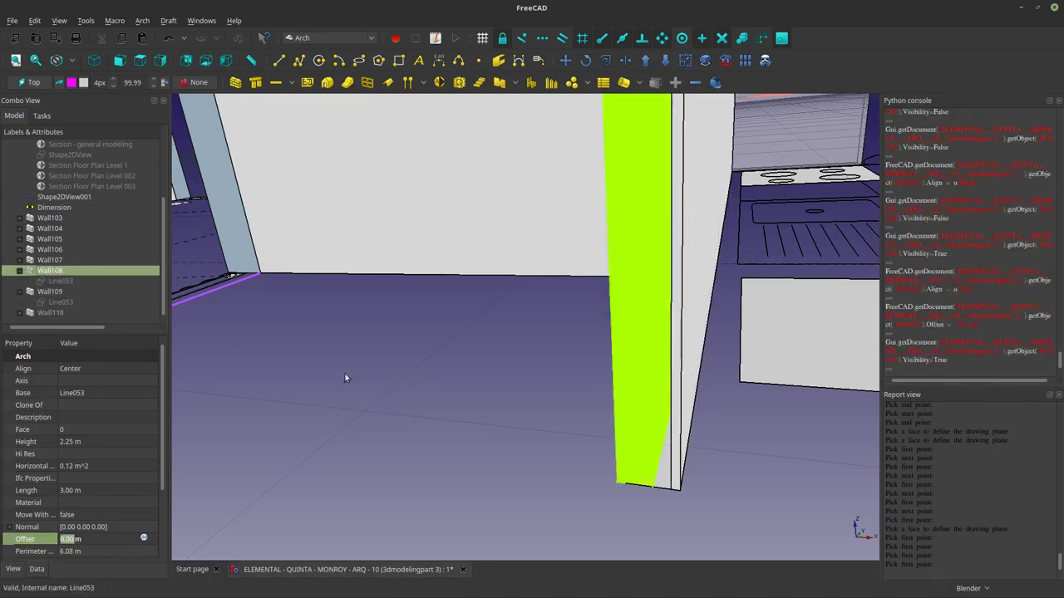
left_click(437, 459)
left_click(617, 428)
left_click(130, 369)
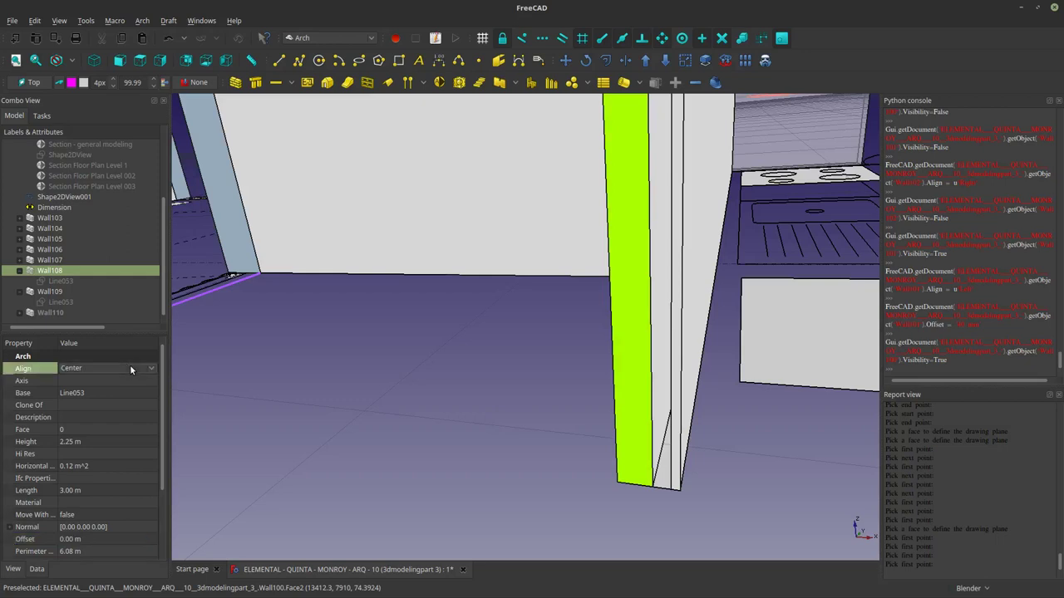
left_click(125, 363)
left_click(110, 344)
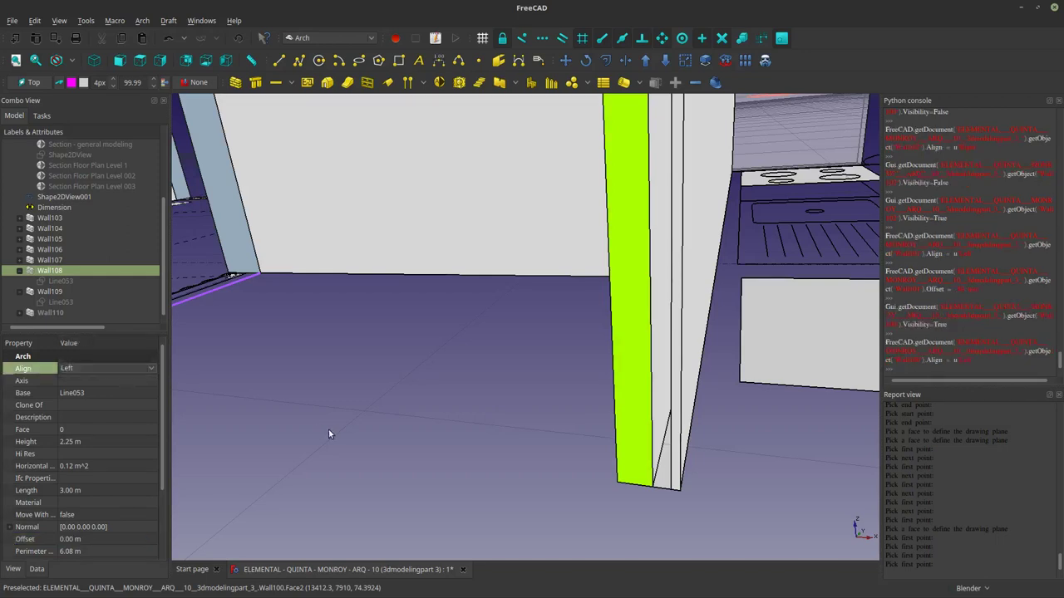
Show Wall110 alongside the other two layers and collapse the expanded wall entries in the model tree.
left_click(329, 434)
left_click(50, 313)
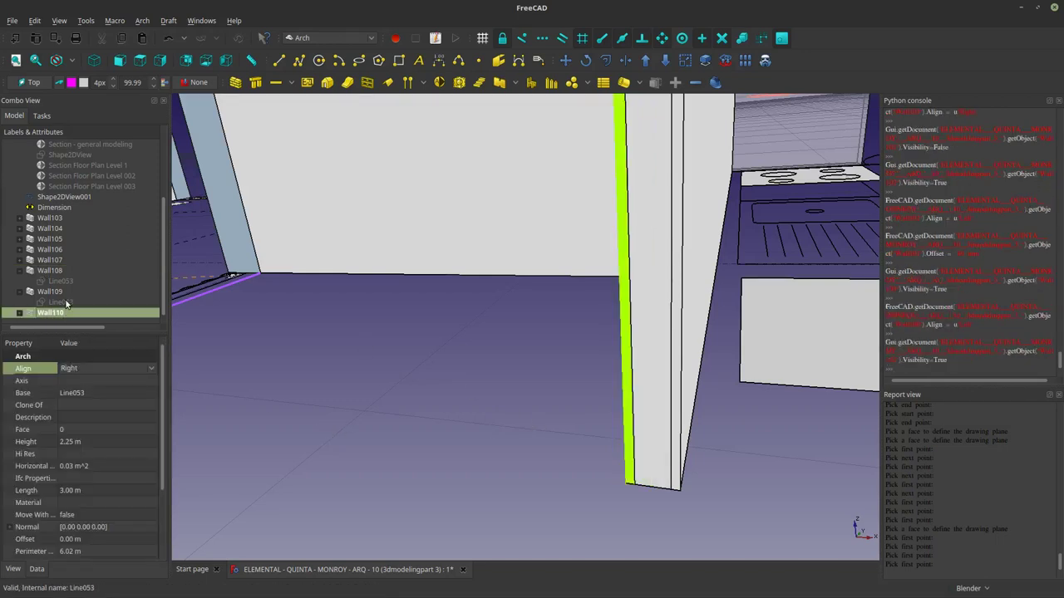
scroll(561, 455, "down", 5)
middle_click_drag(579, 477, 636, 536)
scroll(617, 522, "down", 3)
middle_click_drag(408, 444, 568, 401, "shift")
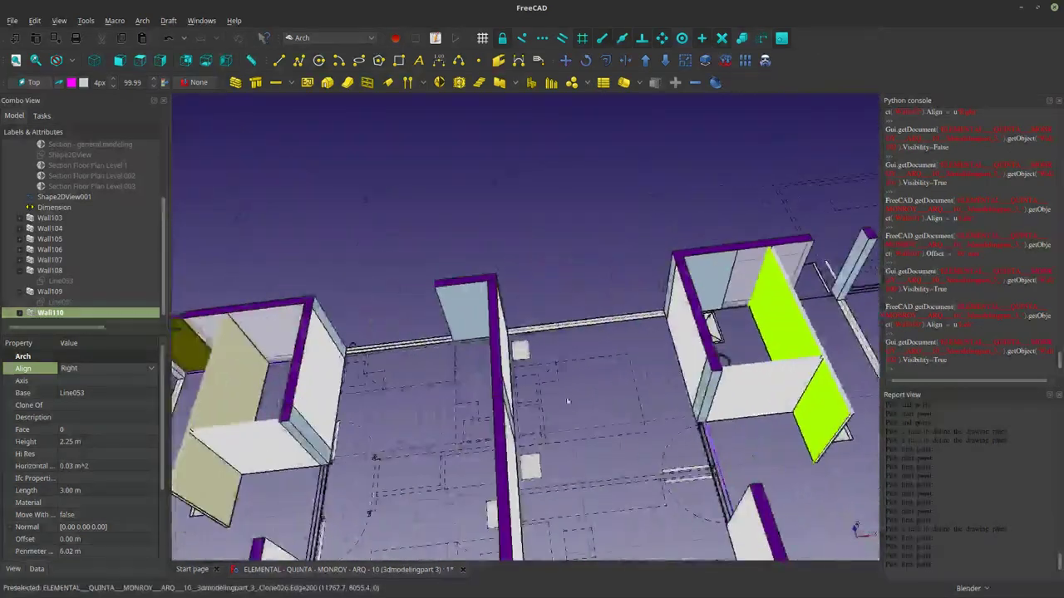
left_click(19, 292)
left_click(20, 282)
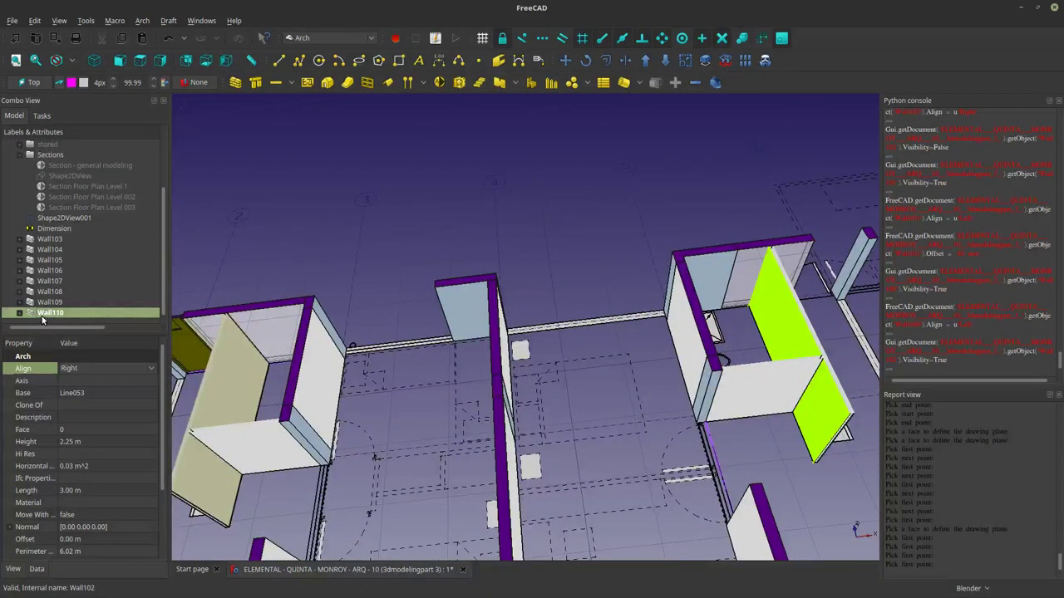
Select Wall103 through Wall110 and move them into the Walls L1 group of Floor Level 1.
middle_click_drag(722, 480, 683, 475)
scroll(683, 475, "down", 2)
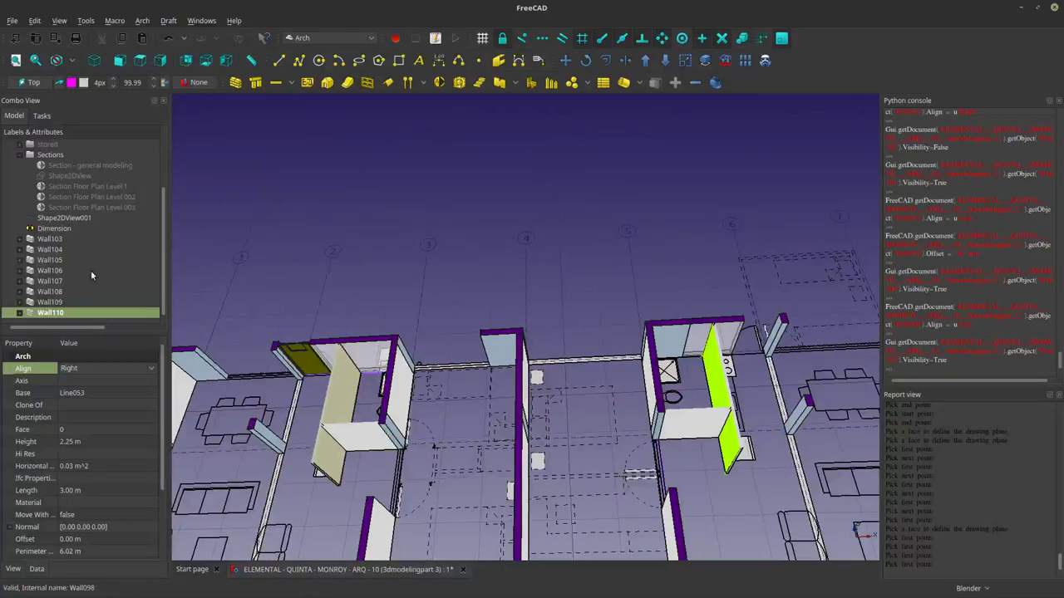
left_click(48, 303, "ctrl")
left_click(48, 292, "ctrl")
left_click(49, 282, "ctrl")
left_click_drag(48, 274, 46, 239, "shift")
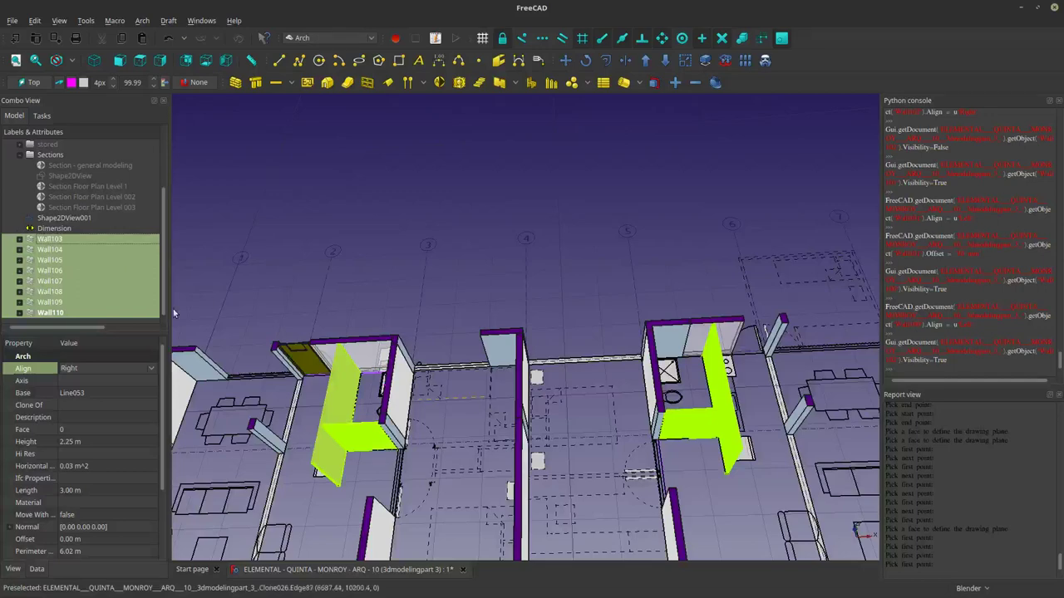
middle_click_drag(473, 313, 499, 358)
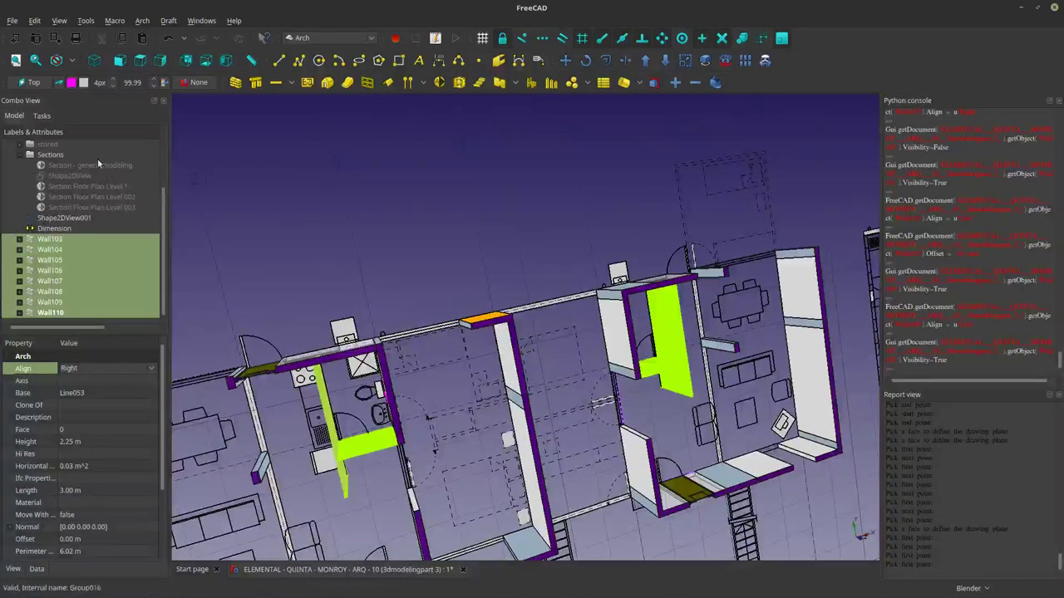
scroll(83, 184, "up", 3)
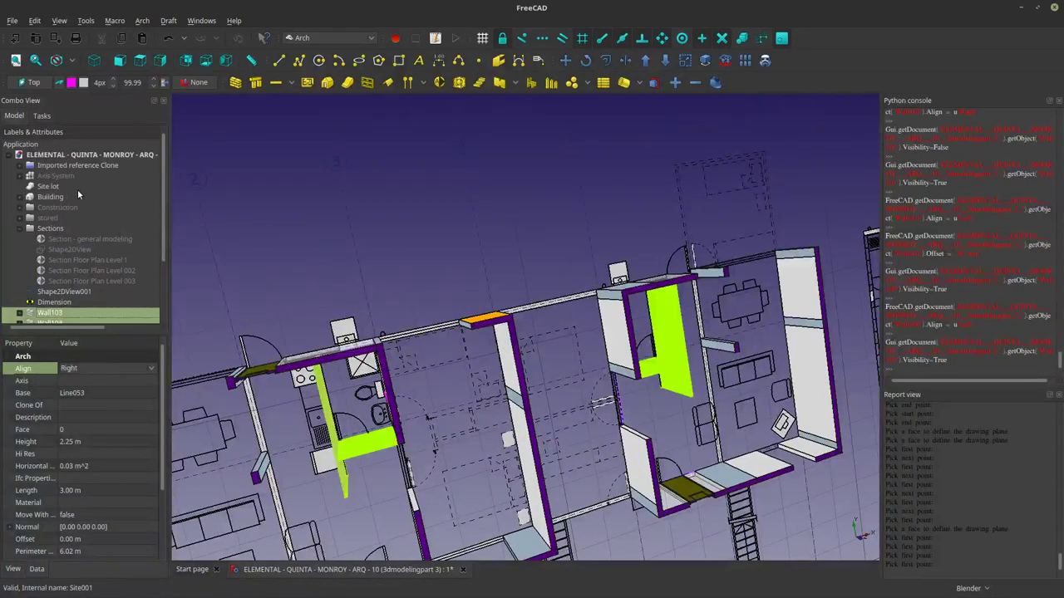
left_click(20, 197)
left_click(31, 207)
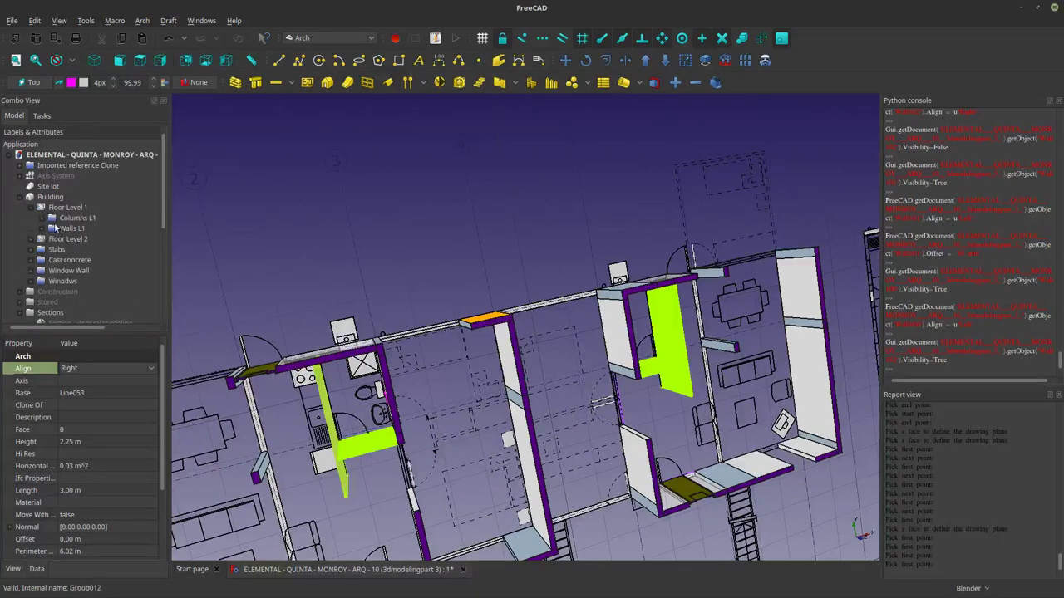
left_click(43, 229)
left_click(42, 229)
scroll(58, 246, "down", 4)
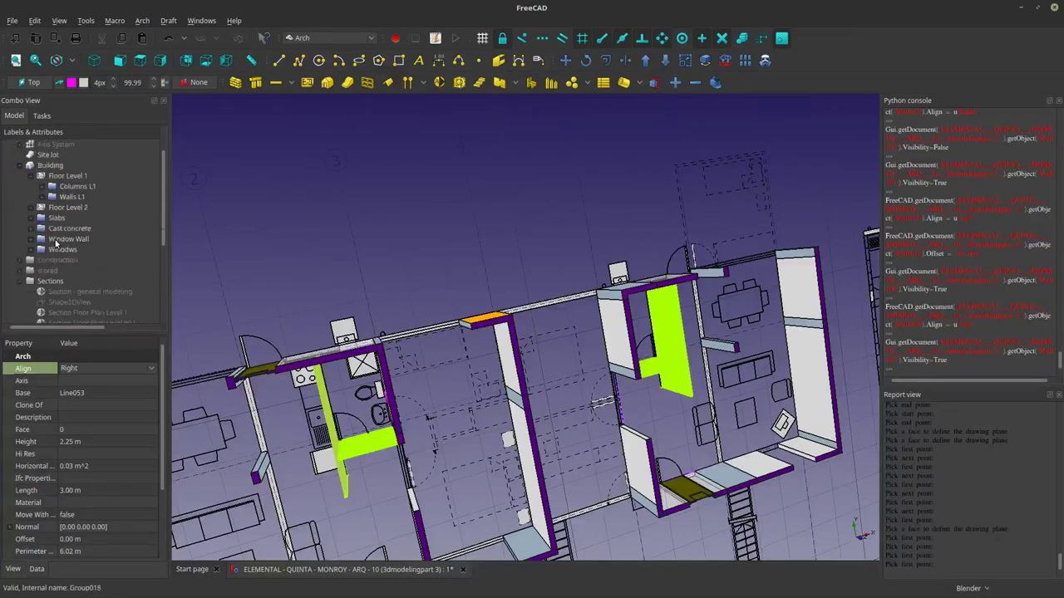
left_click_drag(51, 260, 68, 229)
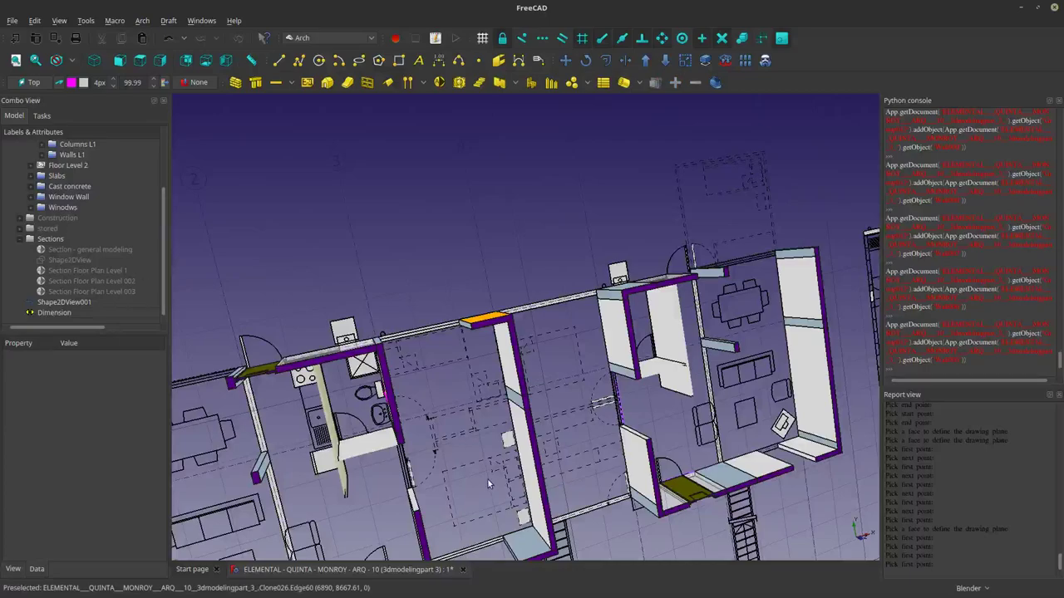
Set the z position of Section Floor Plan Level 1 to 1.50 m and recompute the document.
middle_click_drag(488, 479, 384, 375)
middle_click_drag(607, 505, 371, 369)
scroll(371, 369, "up", 5)
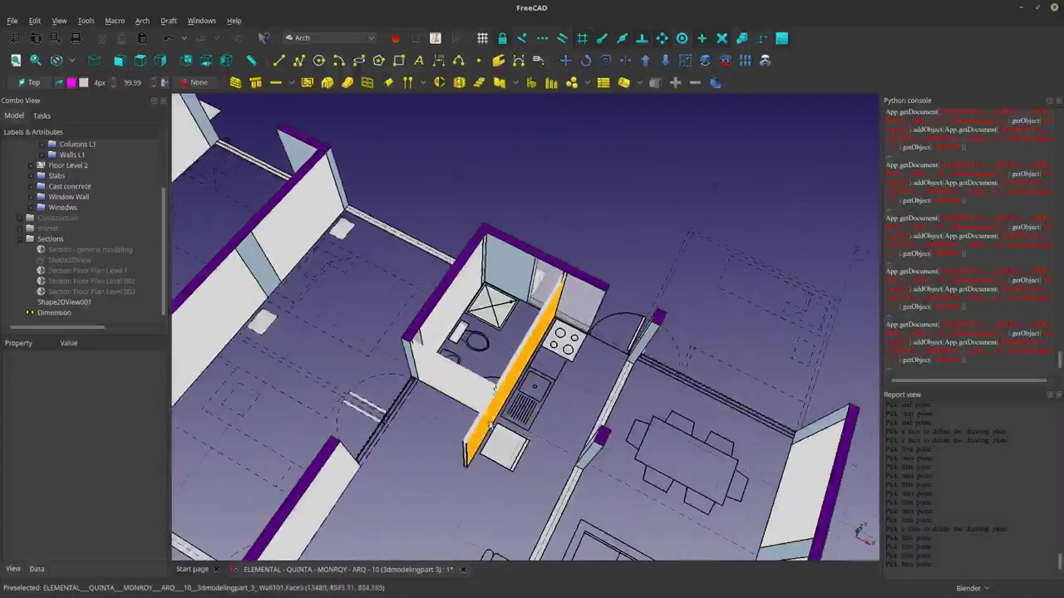
left_click(220, 335)
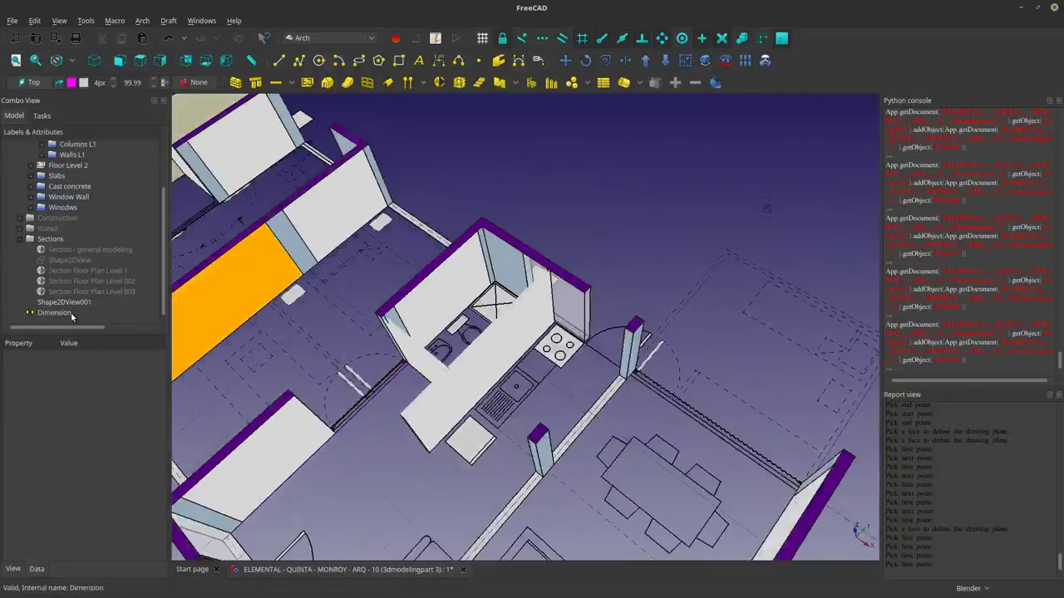
left_click(65, 271)
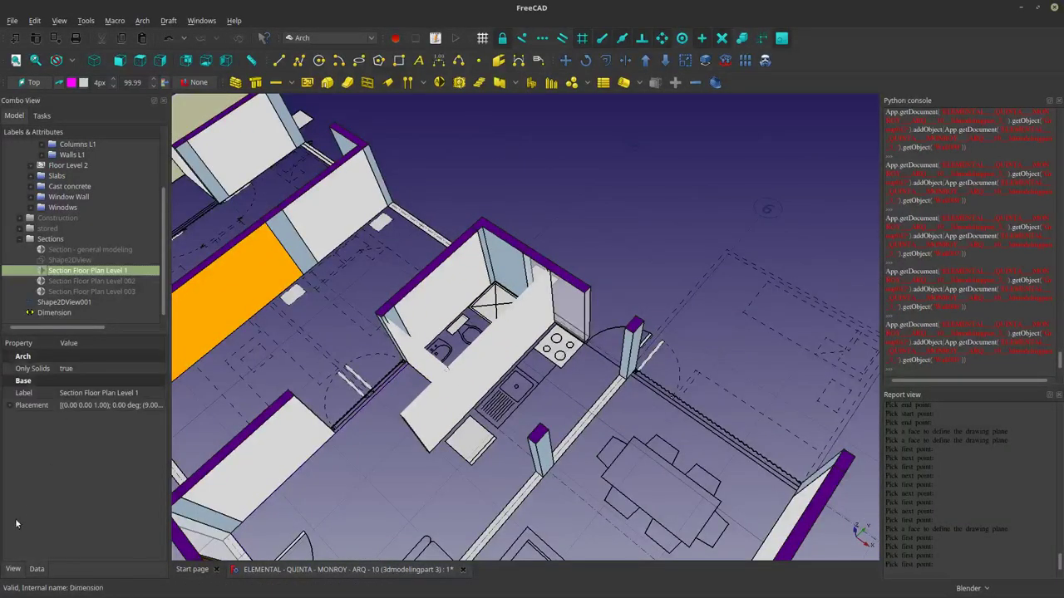
left_click(9, 405)
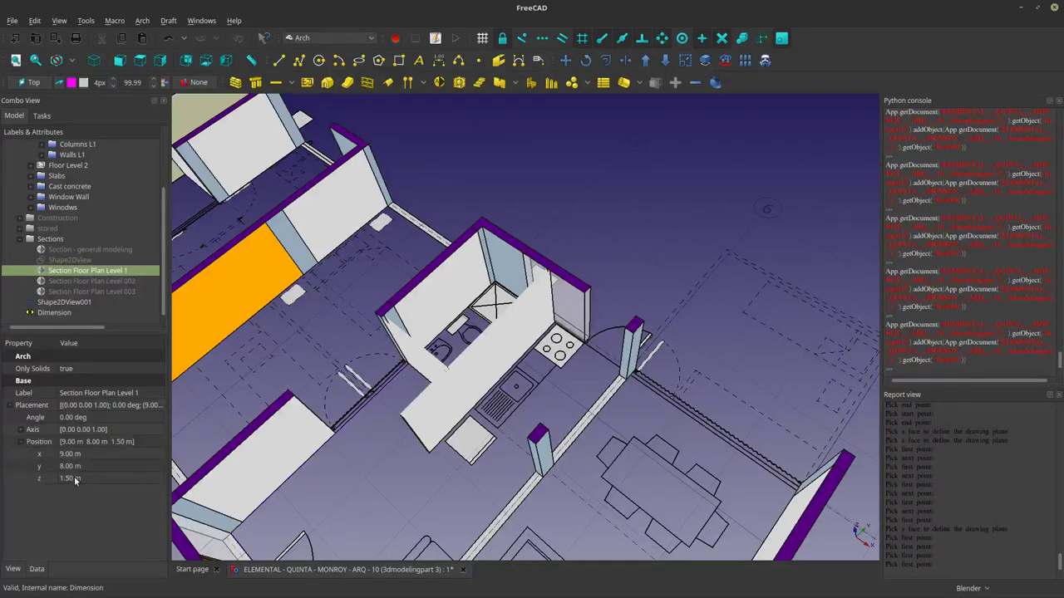
scroll(76, 477, "up", 1)
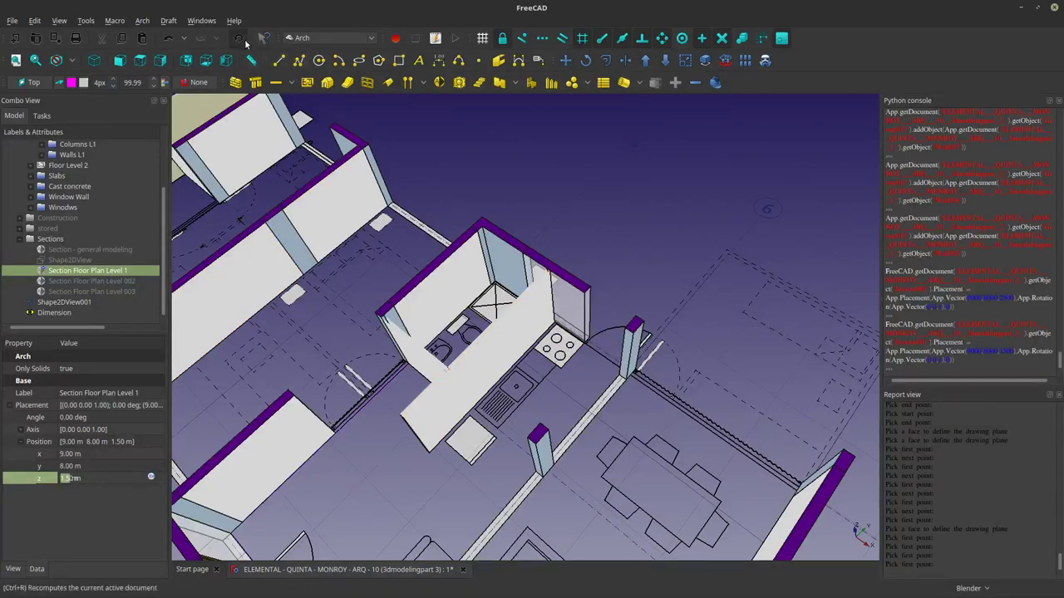
key("ctrl+r")
Examine the updated section cut along the bathroom and kitchen partitions from close up.
scroll(451, 366, "up", 8)
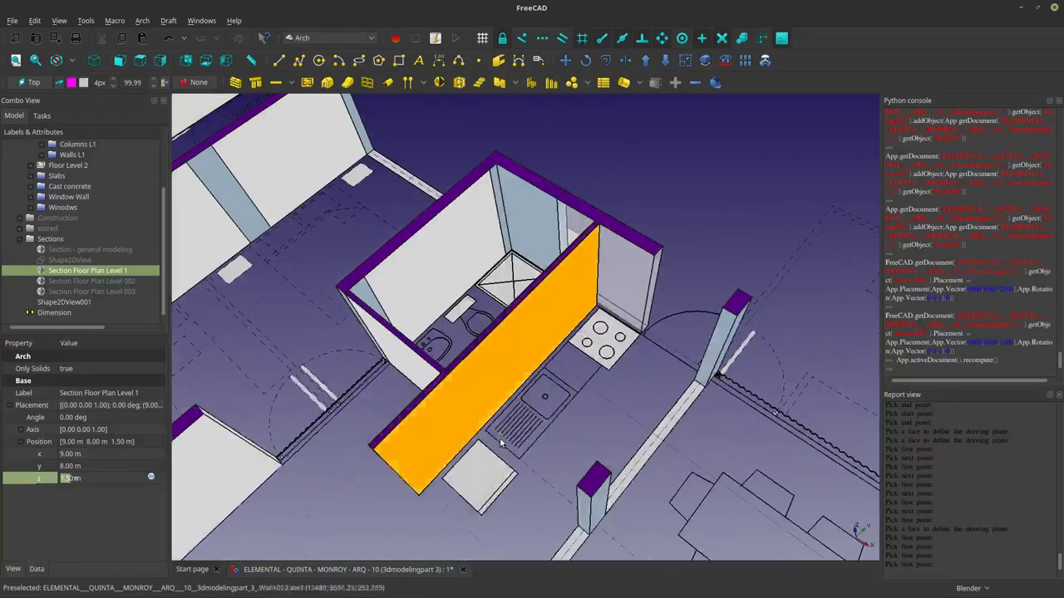
scroll(449, 493, "down", 5)
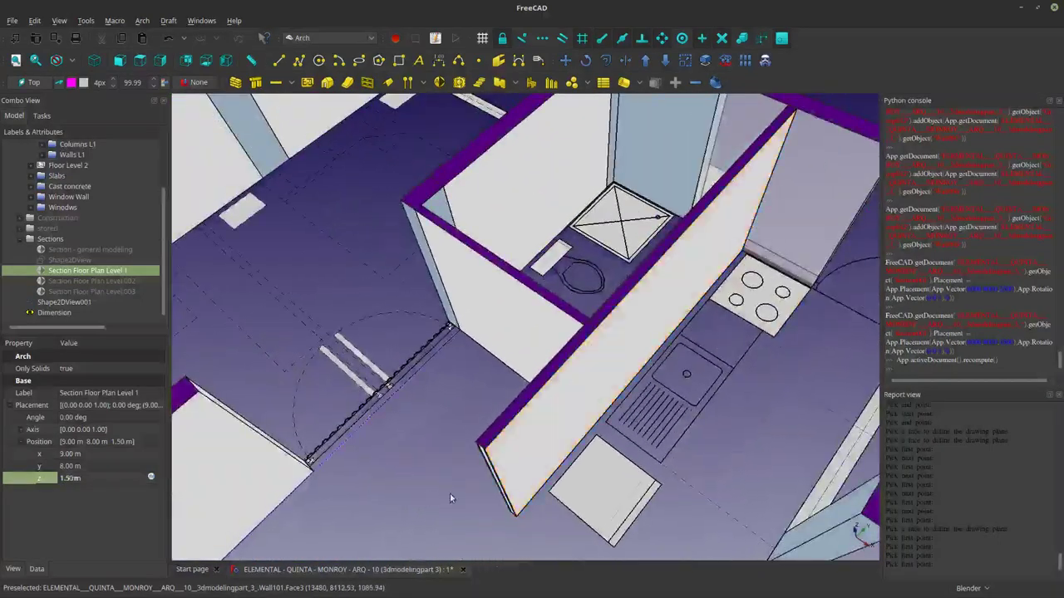
scroll(458, 455, "up", 8)
scroll(458, 455, "down", 5)
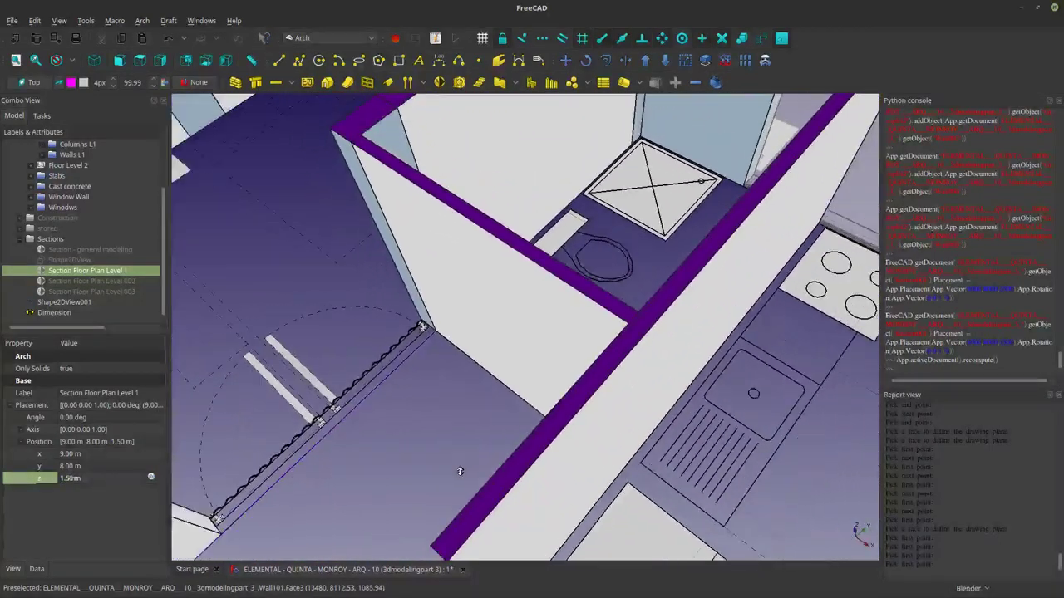
scroll(461, 469, "up", 5)
scroll(452, 481, "down", 1)
scroll(451, 483, "down", 8)
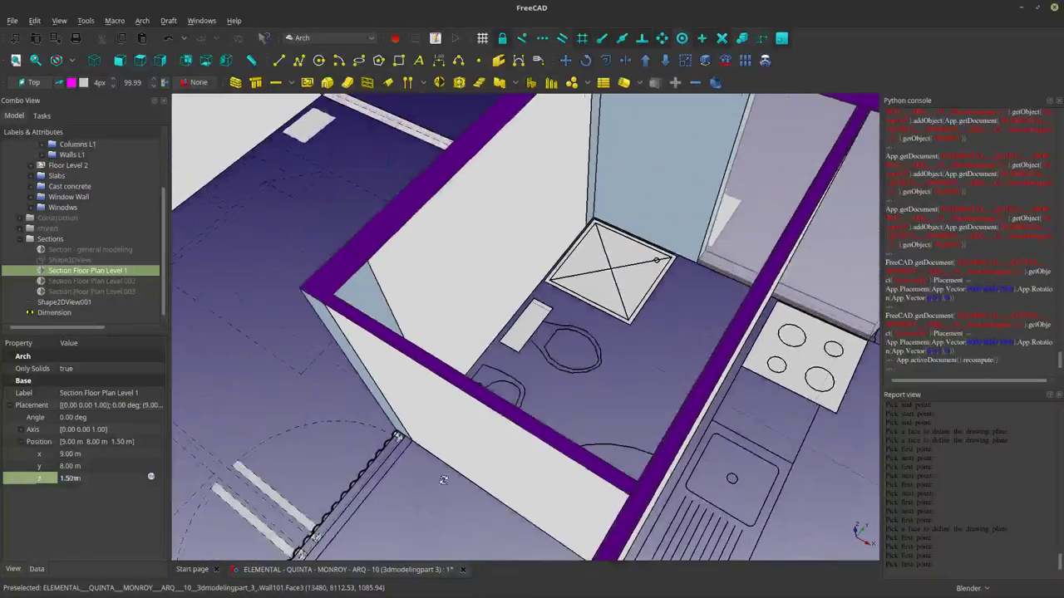
middle_click_drag(504, 508, 545, 540, "ctrl")
Hide Wall103, the bathroom's front partition in the other unit, to expose the door drawn on the floor plan.
middle_click_drag(341, 523, 536, 465, "shift")
scroll(532, 464, "up", 4)
middle_click_drag(456, 360, 407, 426)
scroll(463, 418, "up", 3)
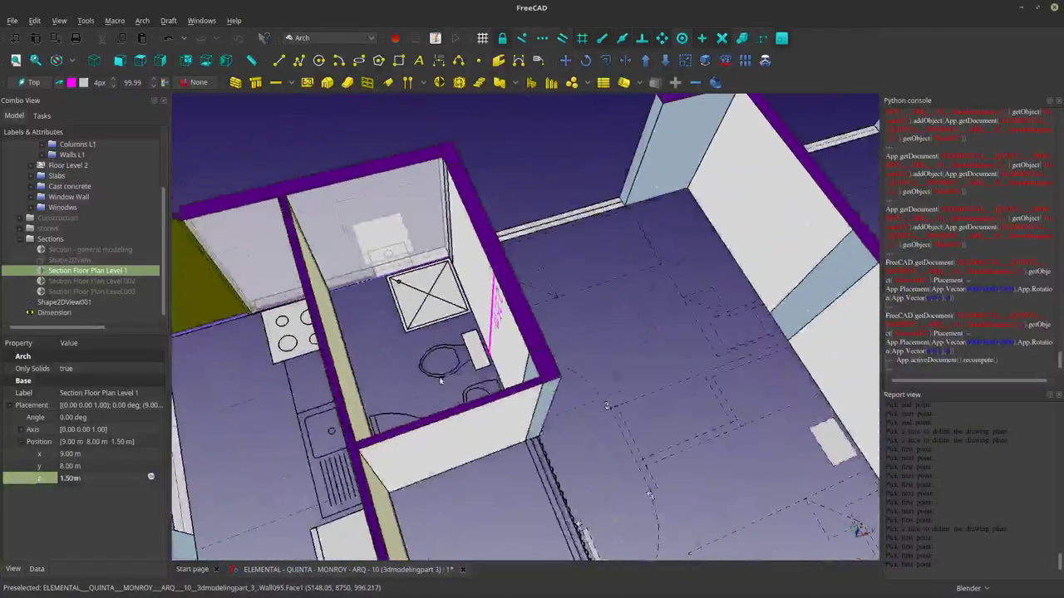
scroll(405, 427, "up", 2)
left_click(403, 428)
key("space")
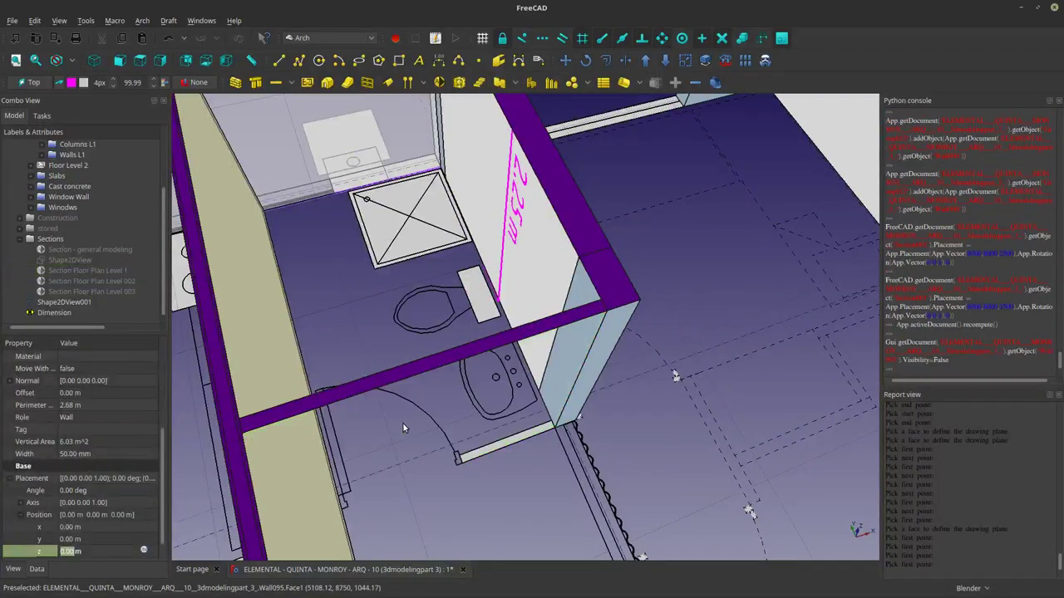
scroll(404, 483, "up", 6)
scroll(389, 497, "up", 1)
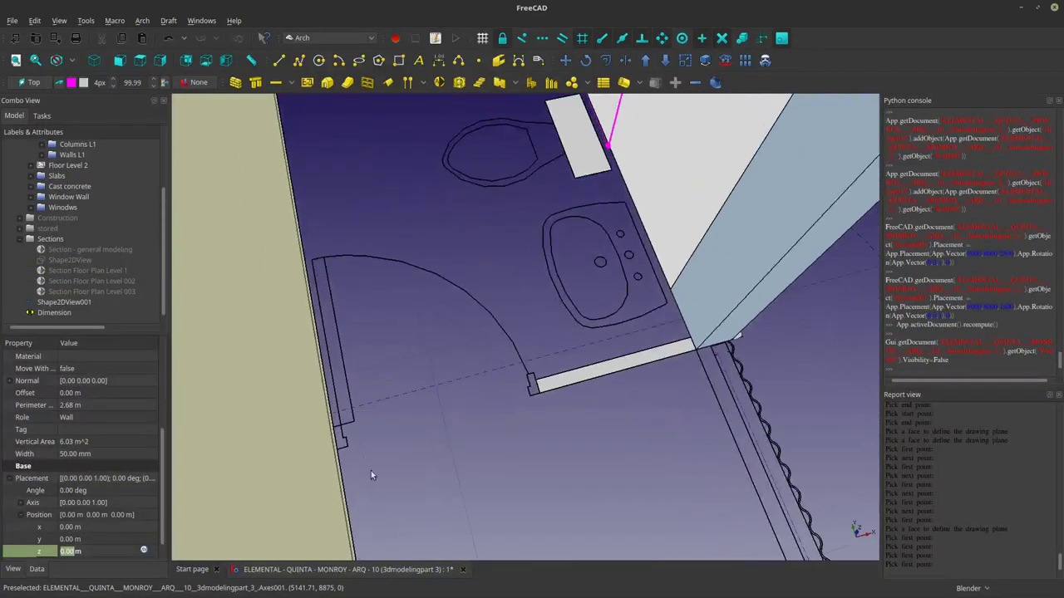
Add a dimension across the bathroom door opening drawn on the floor plan.
left_click(438, 60)
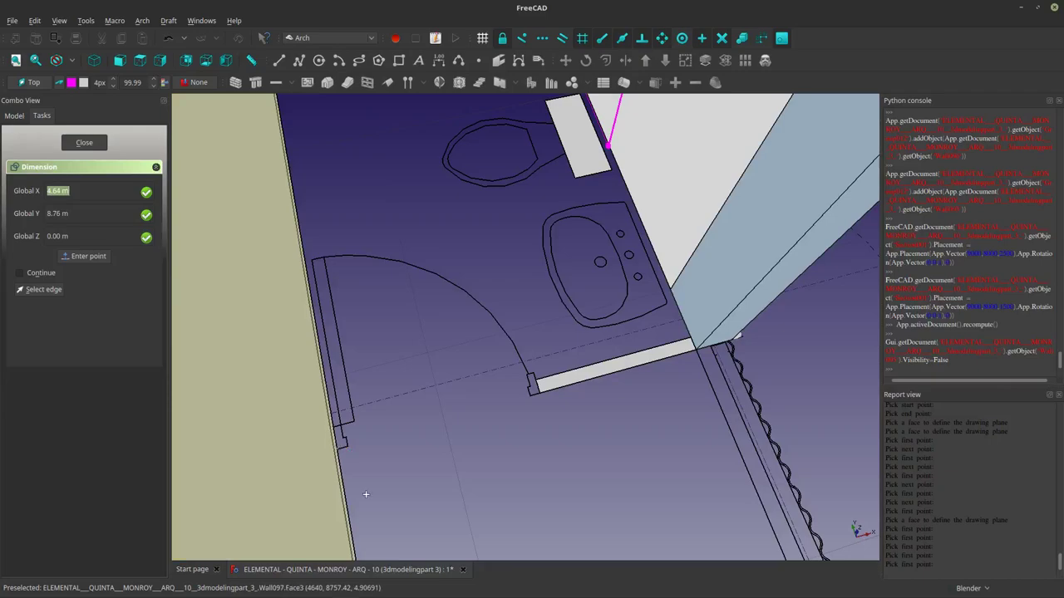
scroll(336, 445, "up", 2)
middle_click_drag(337, 446, 720, 131)
scroll(330, 460, "down", 2)
middle_click_drag(470, 385, 499, 266)
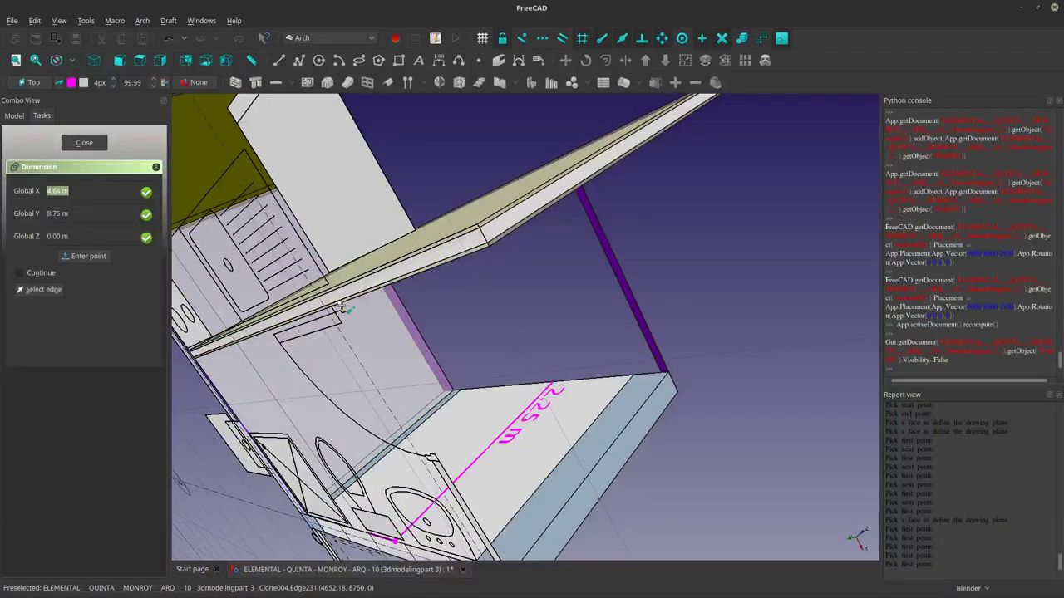
left_click(449, 451, "shift")
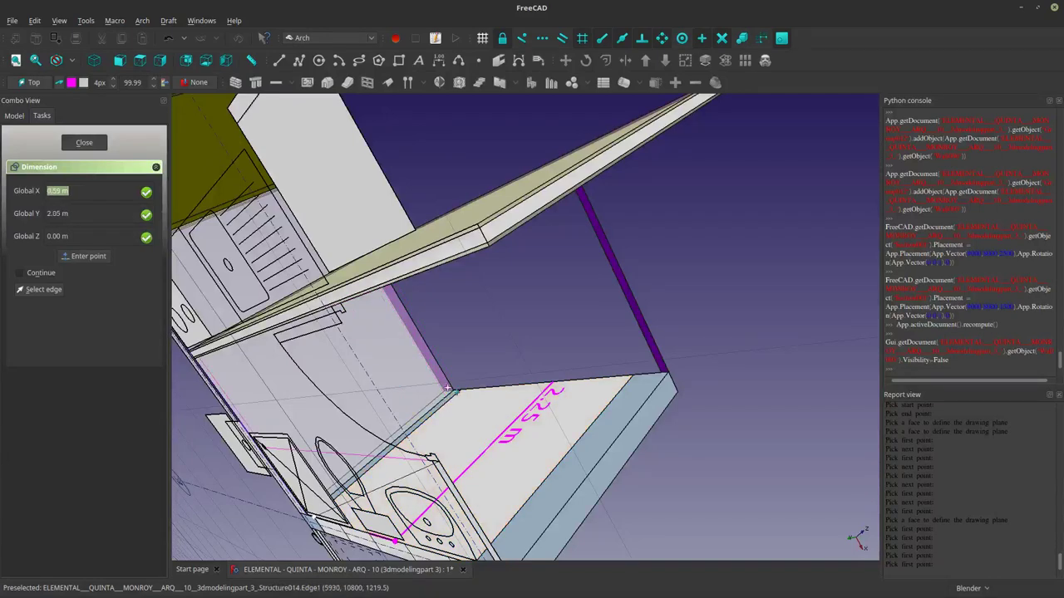
left_click(527, 336)
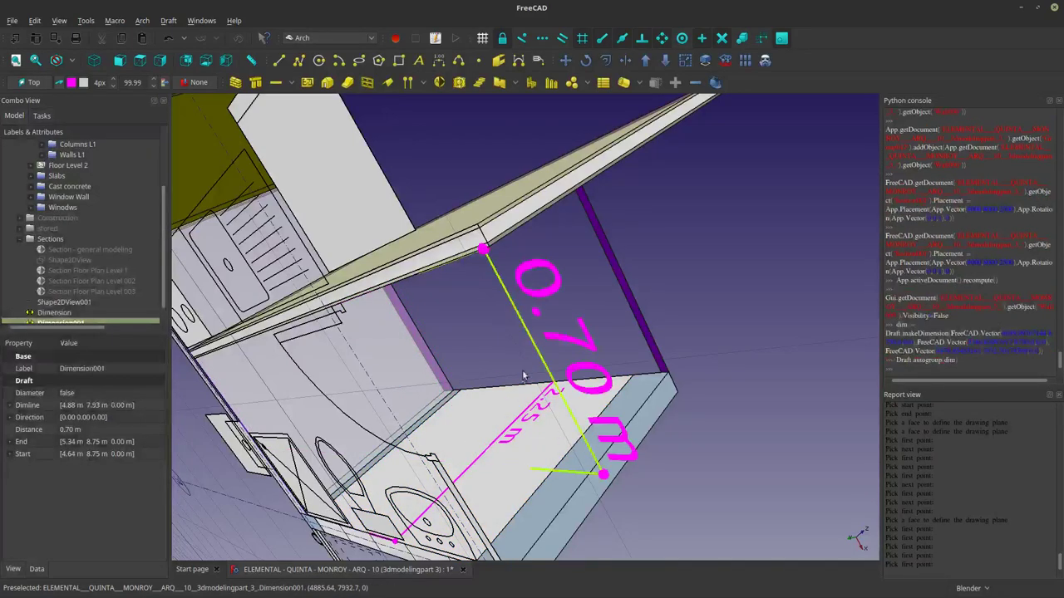
Locate the existing door beside the kitchen in the model tree and check its context commands.
middle_click_drag(523, 374, 379, 354)
scroll(432, 337, "down", 6)
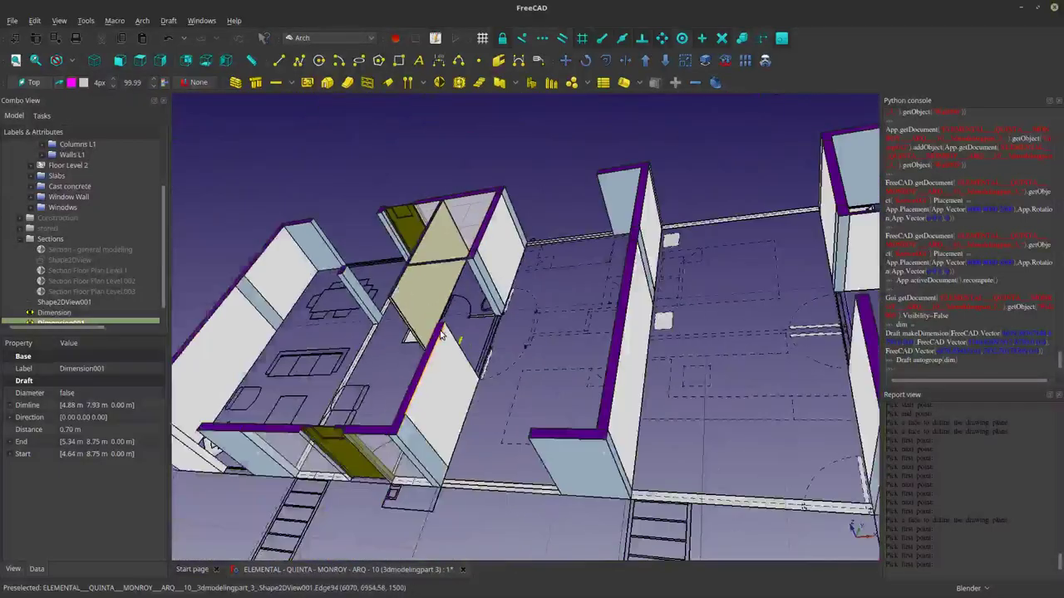
middle_click_drag(446, 340, 511, 309)
left_click(518, 290)
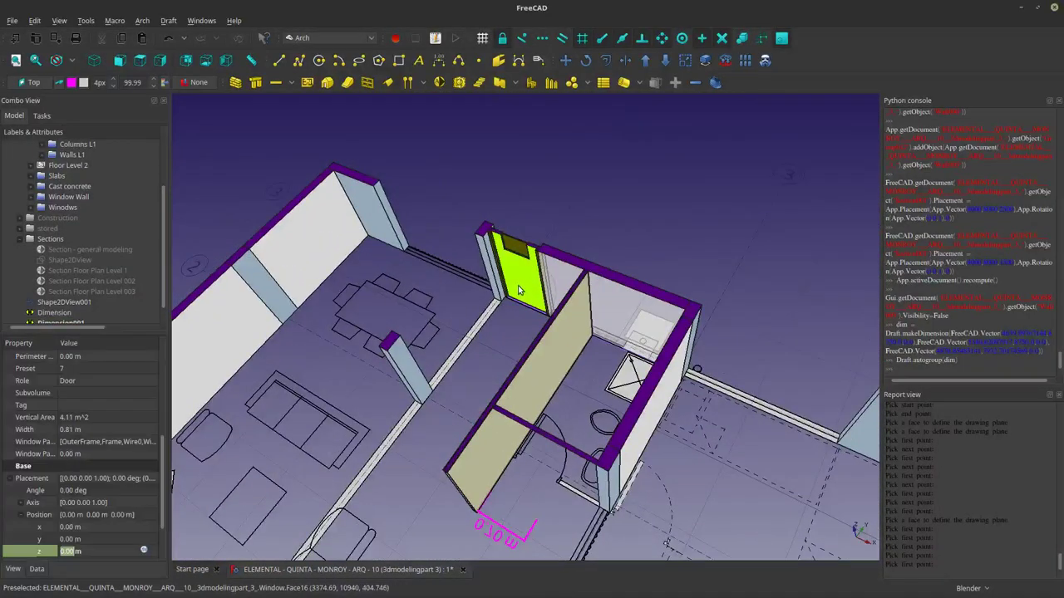
right_click(519, 290)
left_click(557, 432)
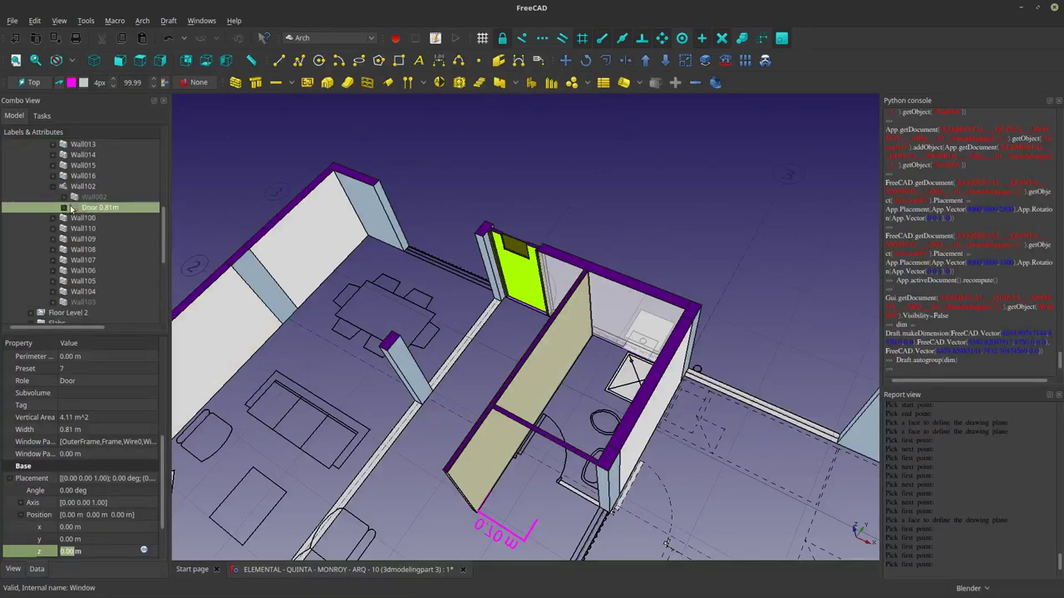
right_click(87, 211)
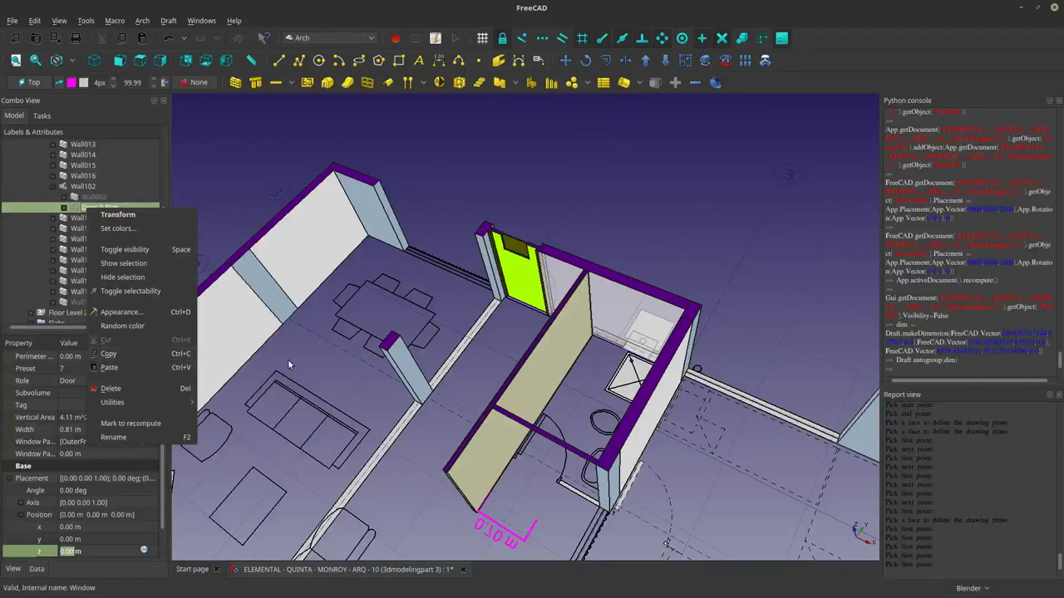
left_click(324, 370)
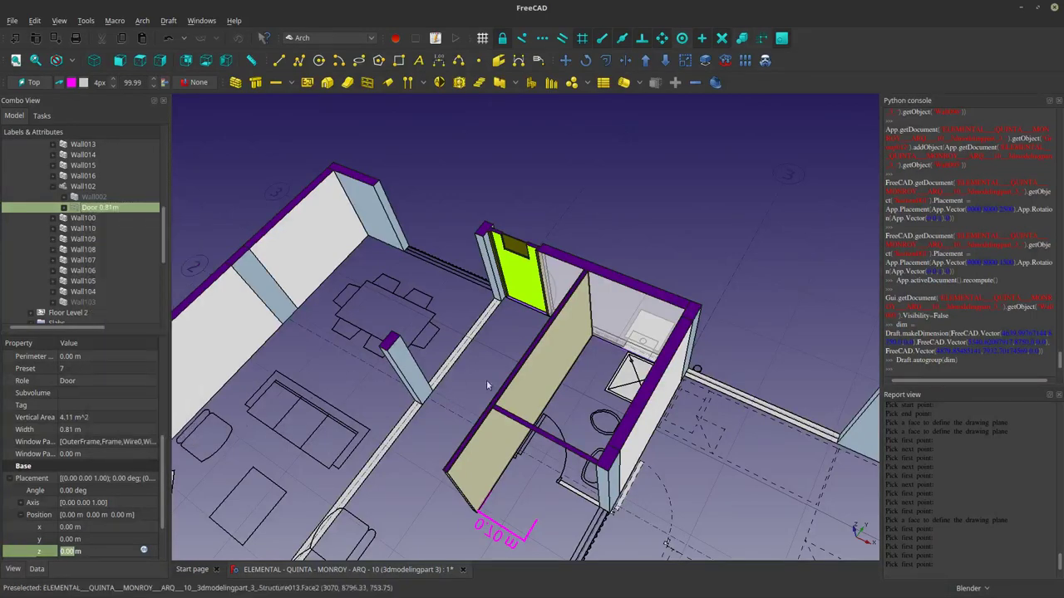
scroll(498, 399, "down", 5)
scroll(511, 415, "down", 5)
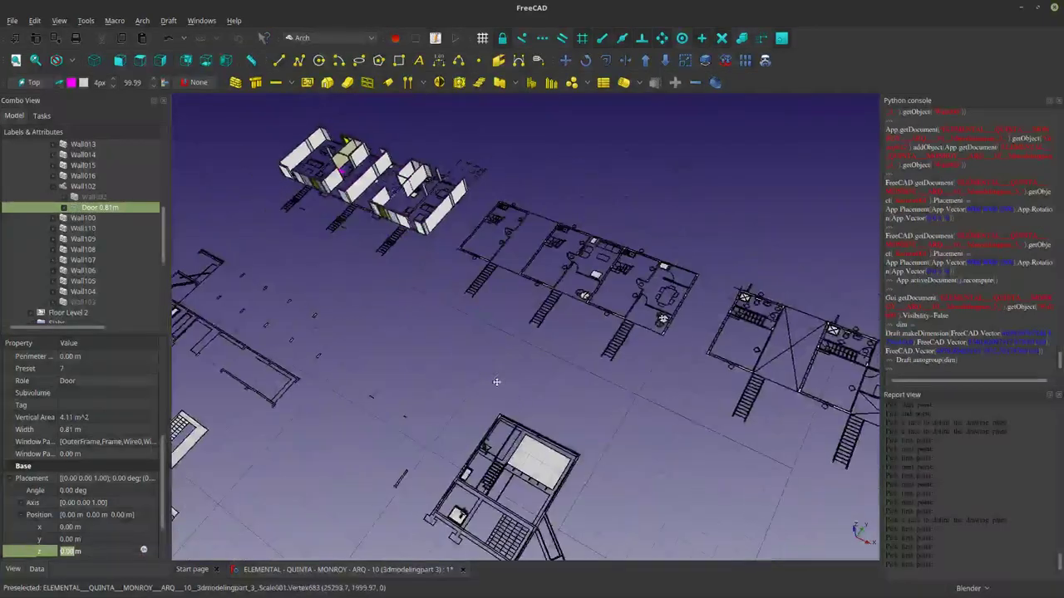
Examine the existing door beside the kitchen and the neighbouring bathroom partitions from close up.
scroll(482, 374, "down", 2)
middle_click_drag(465, 361, 477, 323, "shift")
scroll(555, 295, "down", 3)
scroll(555, 294, "down", 2)
scroll(498, 296, "up", 10)
scroll(477, 325, "up", 1)
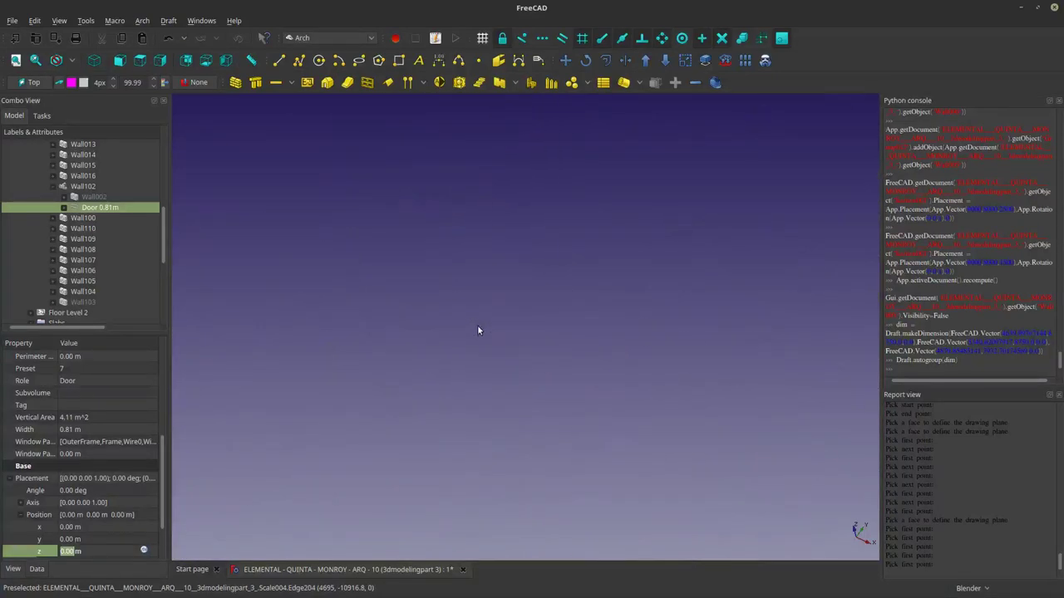
scroll(477, 325, "down", 1)
scroll(527, 301, "up", 6)
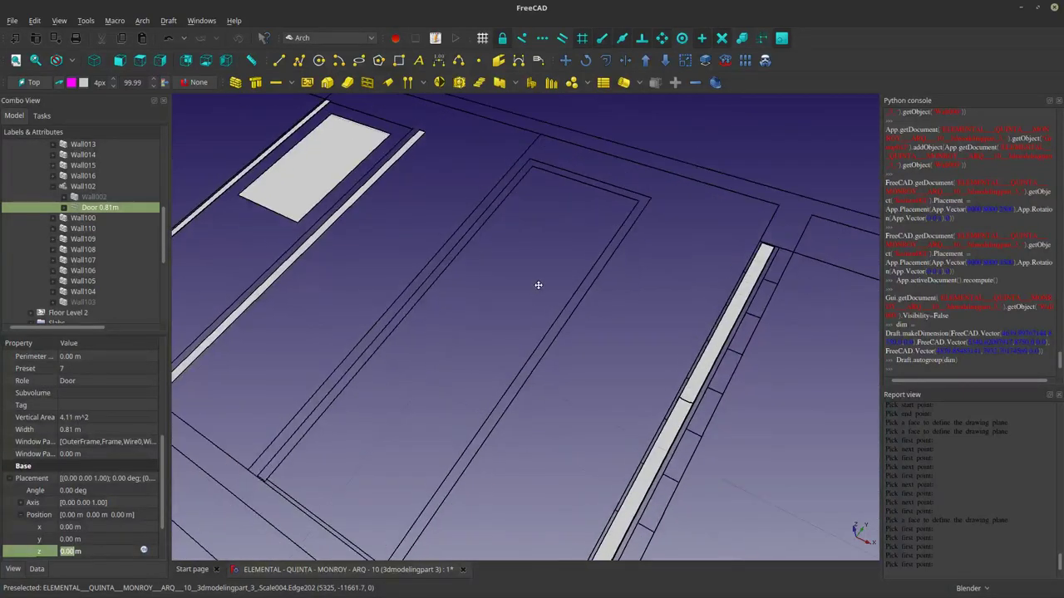
middle_click_drag(539, 284, 521, 305, "shift")
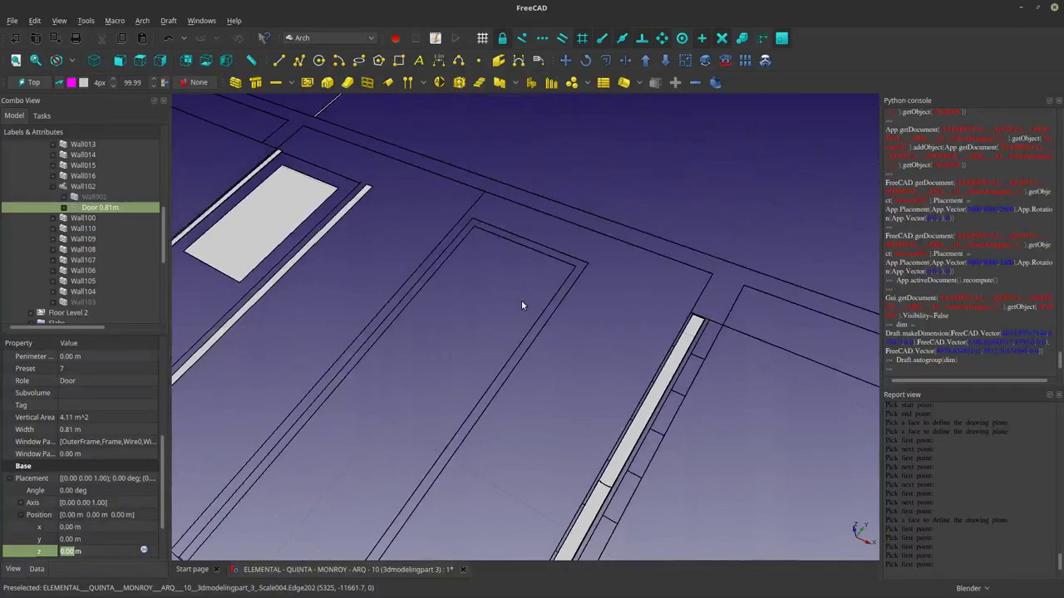
scroll(522, 306, "down", 4)
middle_click_drag(557, 248, 446, 416)
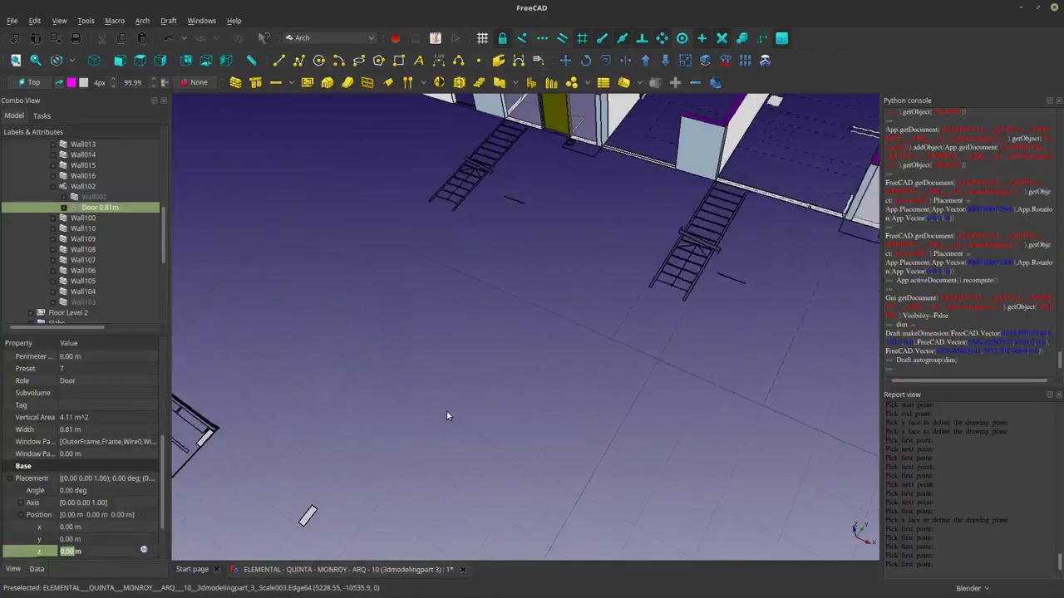
middle_click_drag(599, 277, 512, 508, "shift")
middle_click_drag(589, 383, 556, 462, "shift")
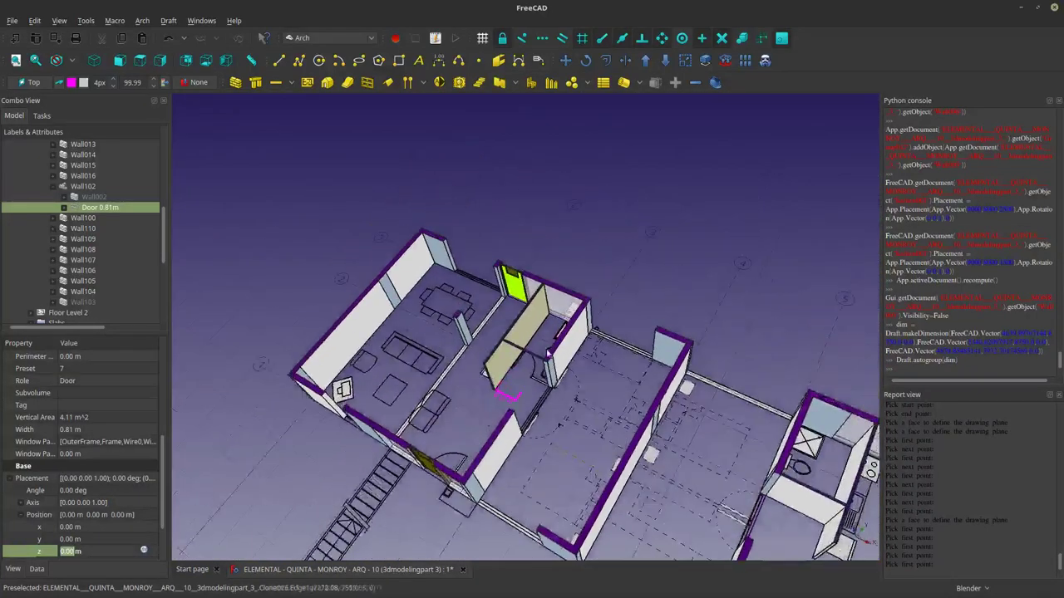
middle_click_drag(535, 303, 539, 292)
scroll(538, 293, "up", 5)
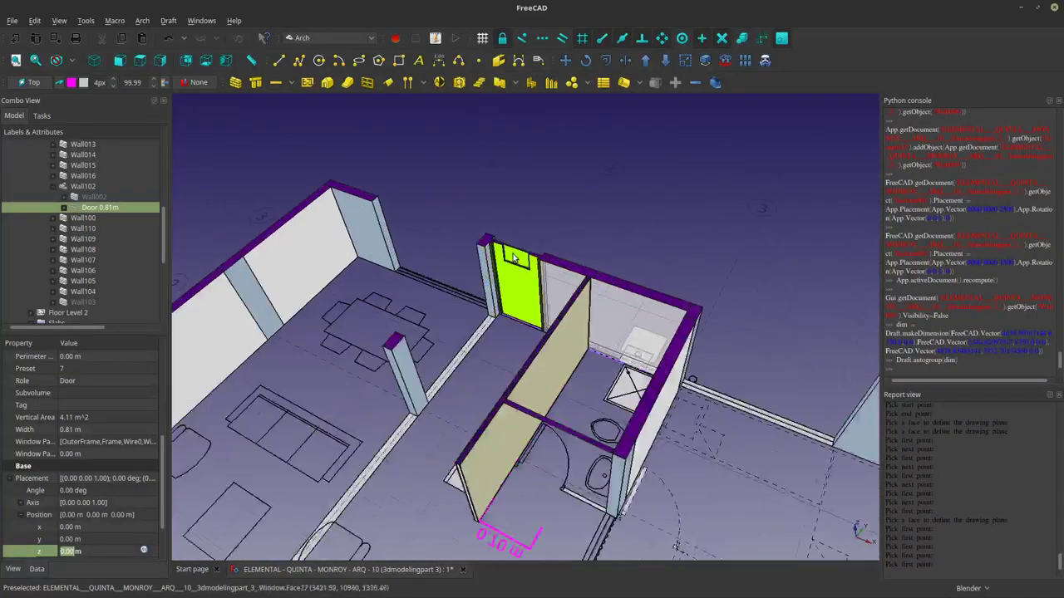
scroll(510, 290, "up", 5)
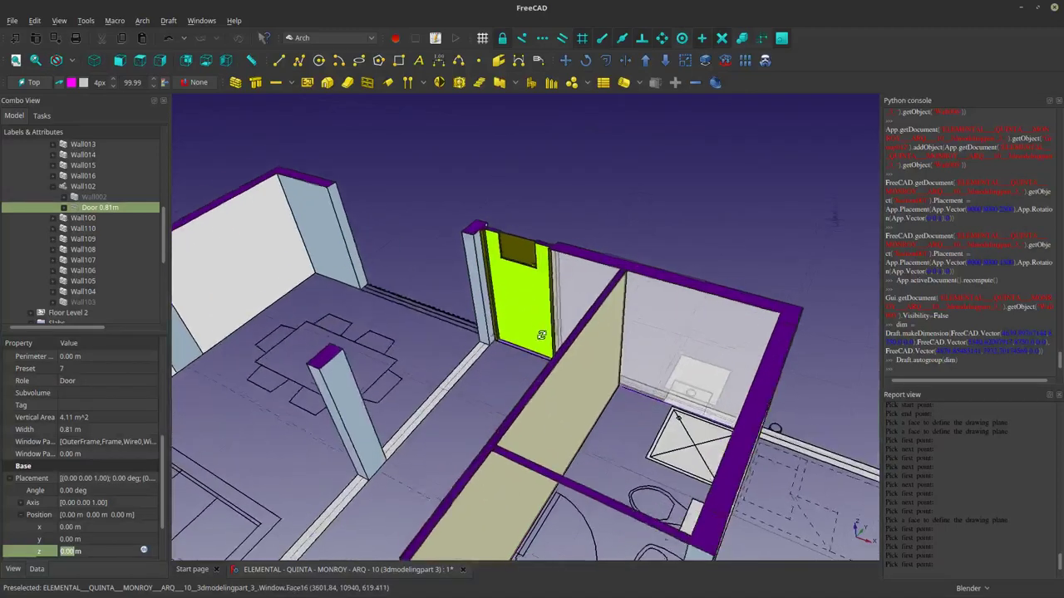
middle_click_drag(526, 355, 501, 294, "shift")
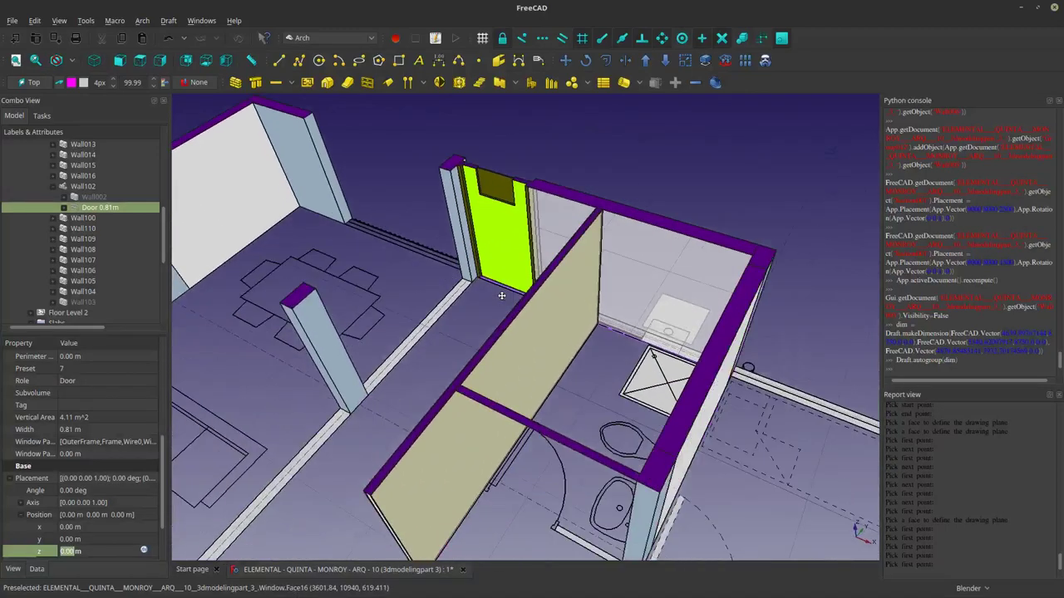
Copy the existing door beside the kitchen together with the unselected objects it depends on.
right_click(98, 208)
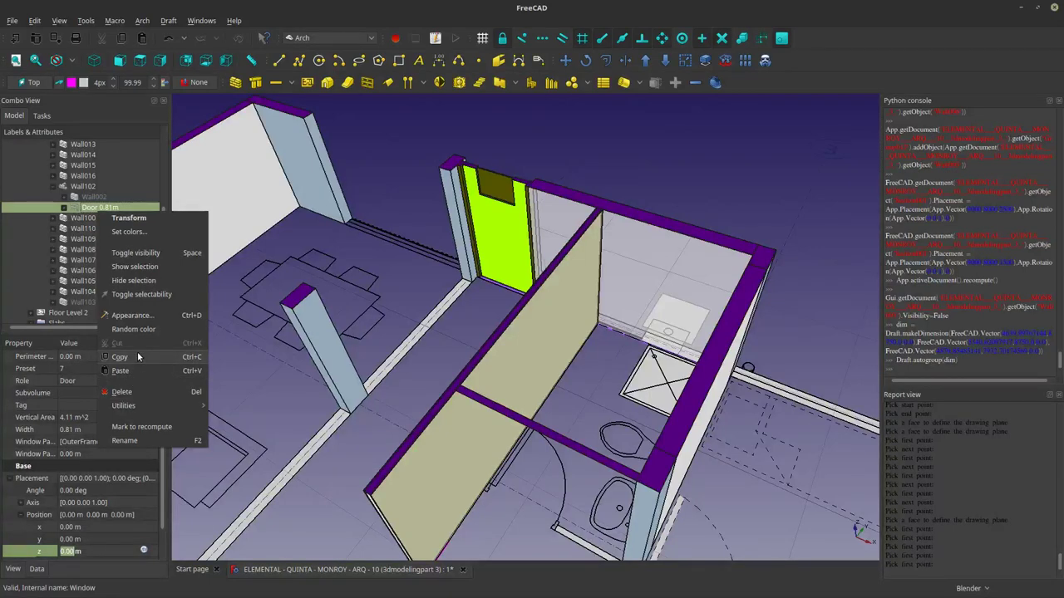
left_click(81, 304)
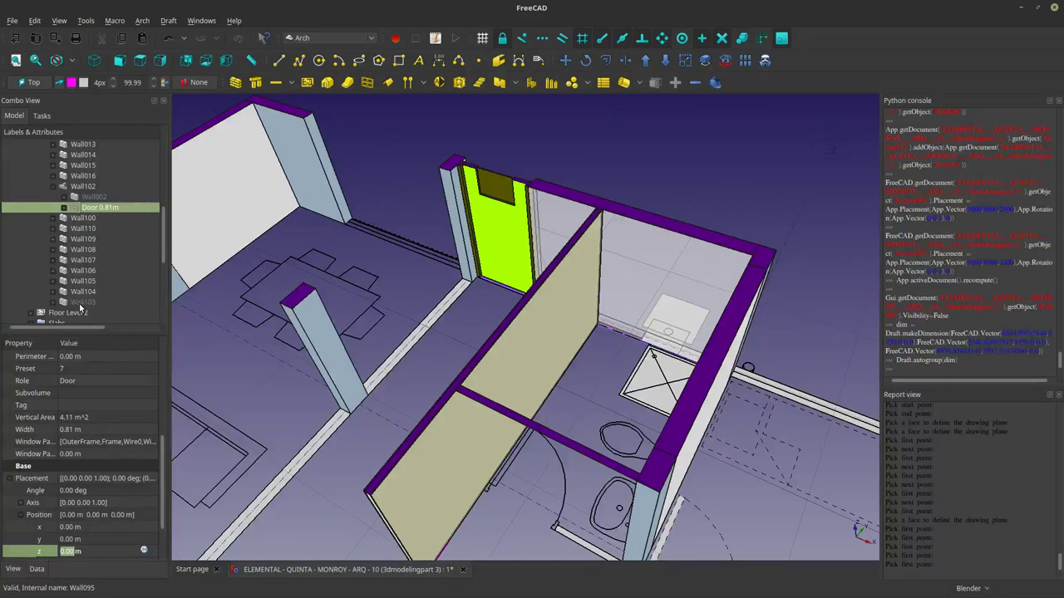
left_click(80, 304)
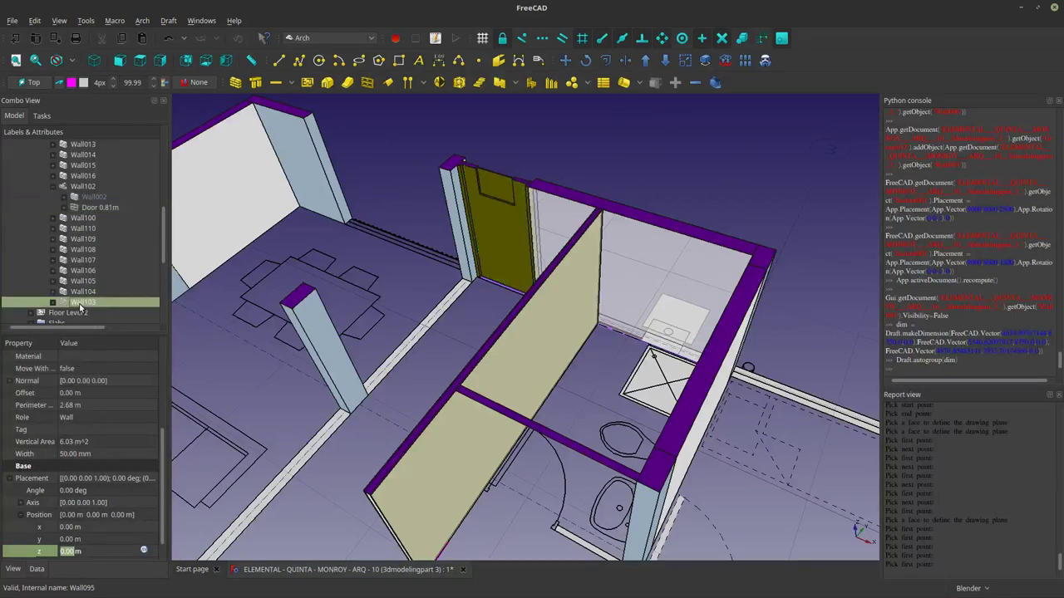
left_click(91, 207)
right_click(92, 207)
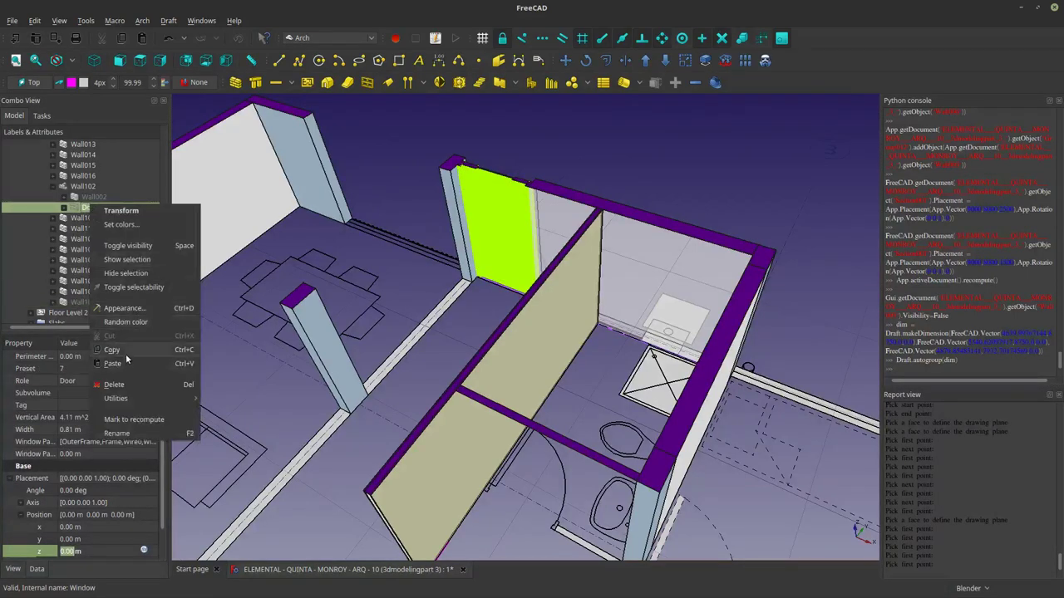
left_click(113, 350)
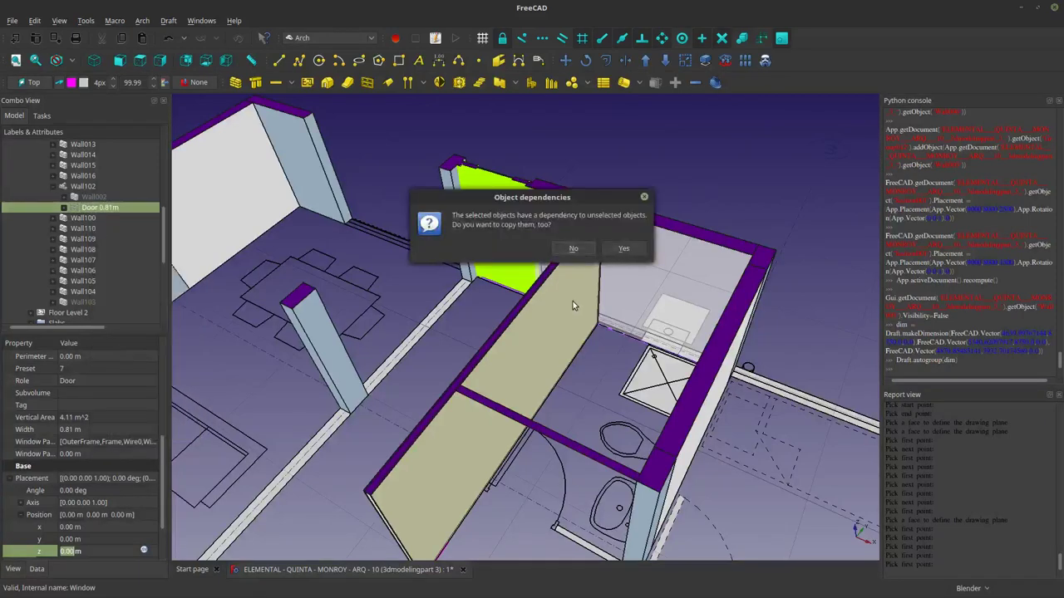
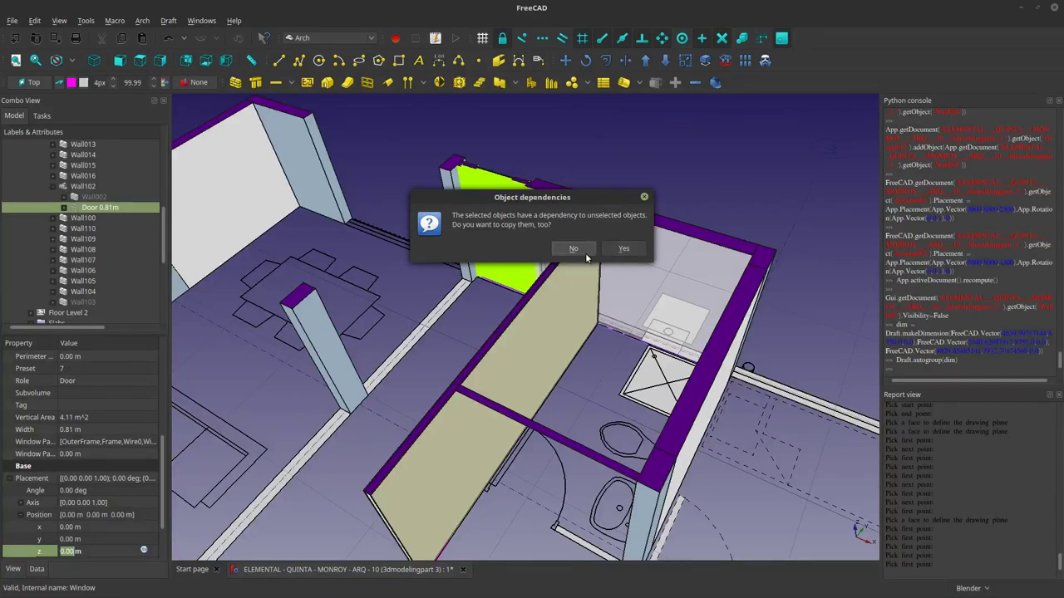
left_click(606, 250)
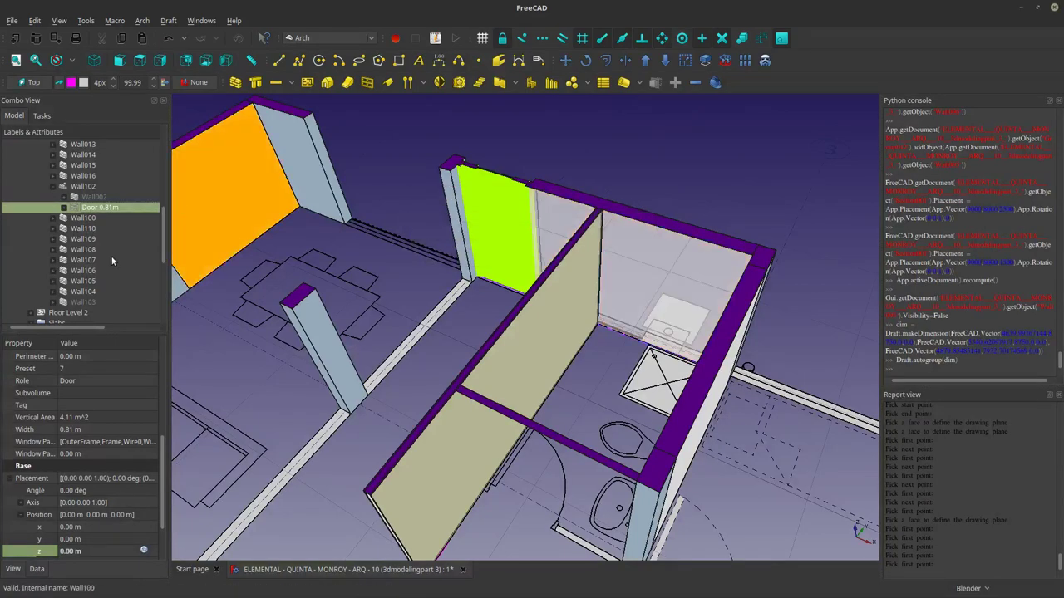
Paste the copied door as a new object in the document.
scroll(91, 258, "up", 3)
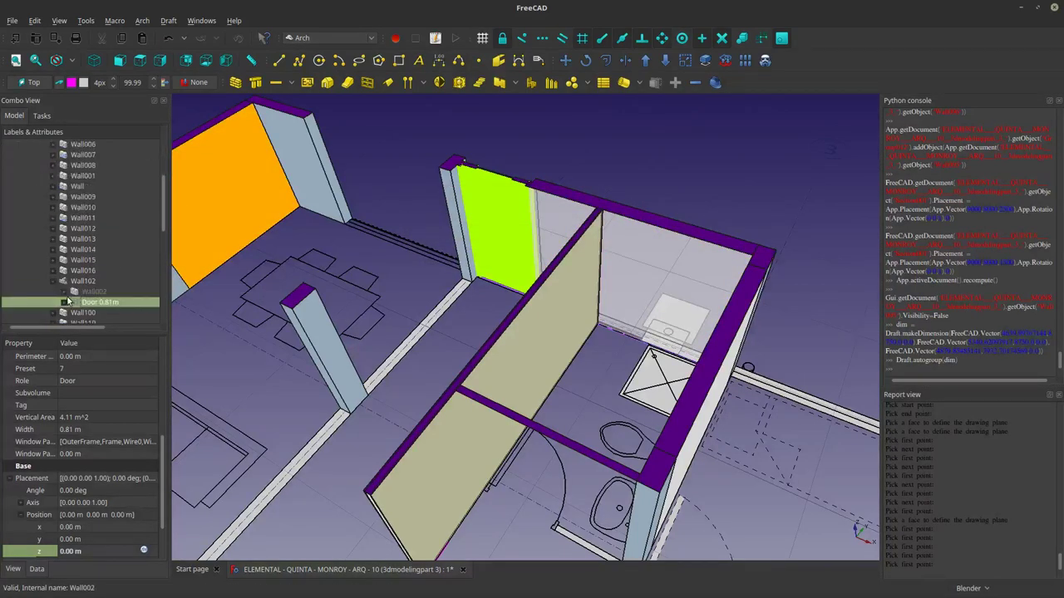
left_click(58, 282)
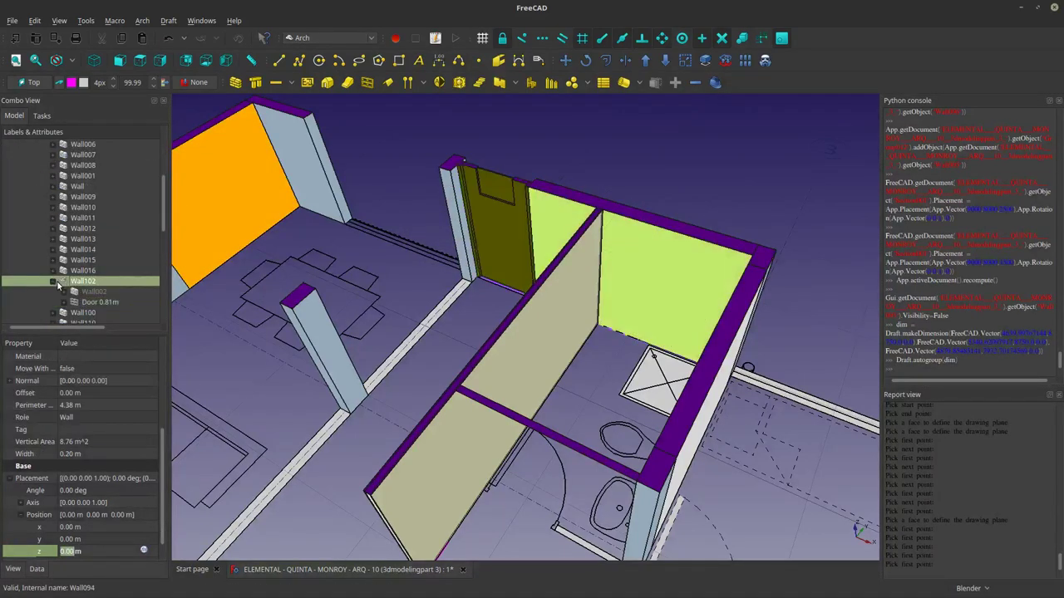
scroll(70, 283, "down", 5)
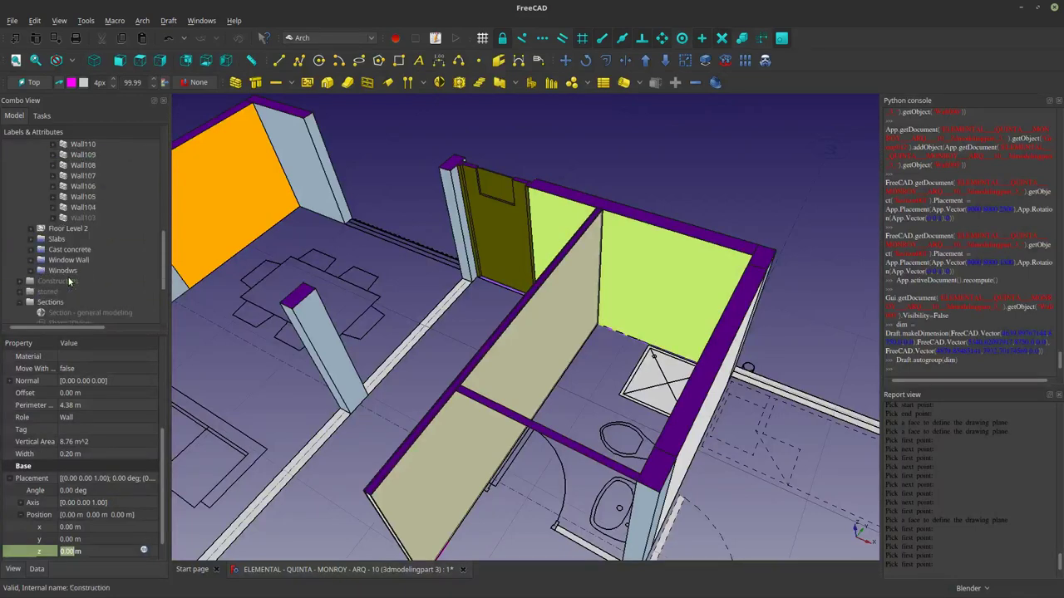
scroll(70, 282, "down", 2)
left_click(60, 314)
right_click(60, 313)
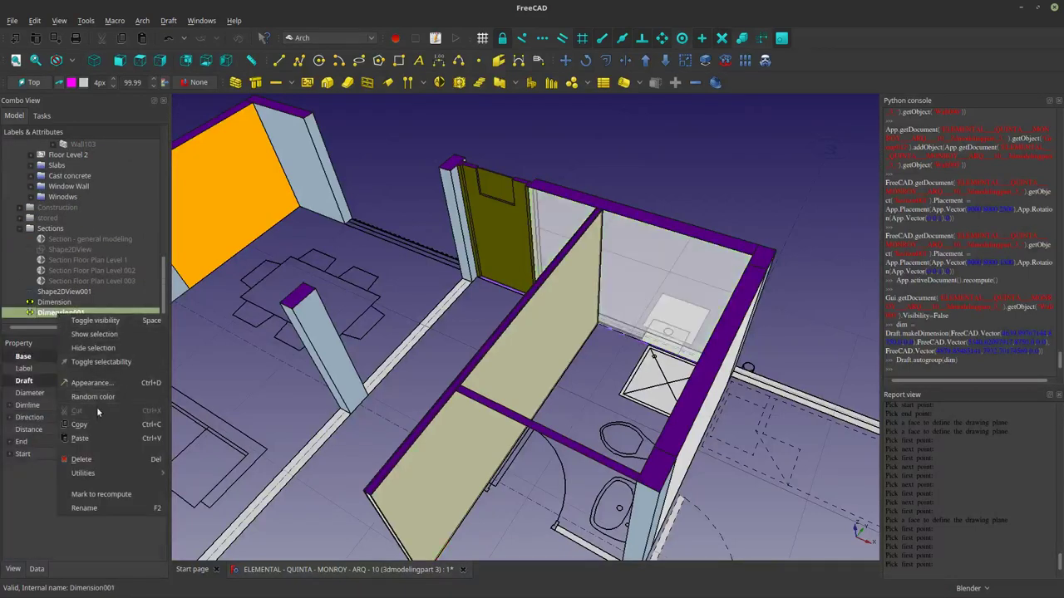
left_click(99, 439)
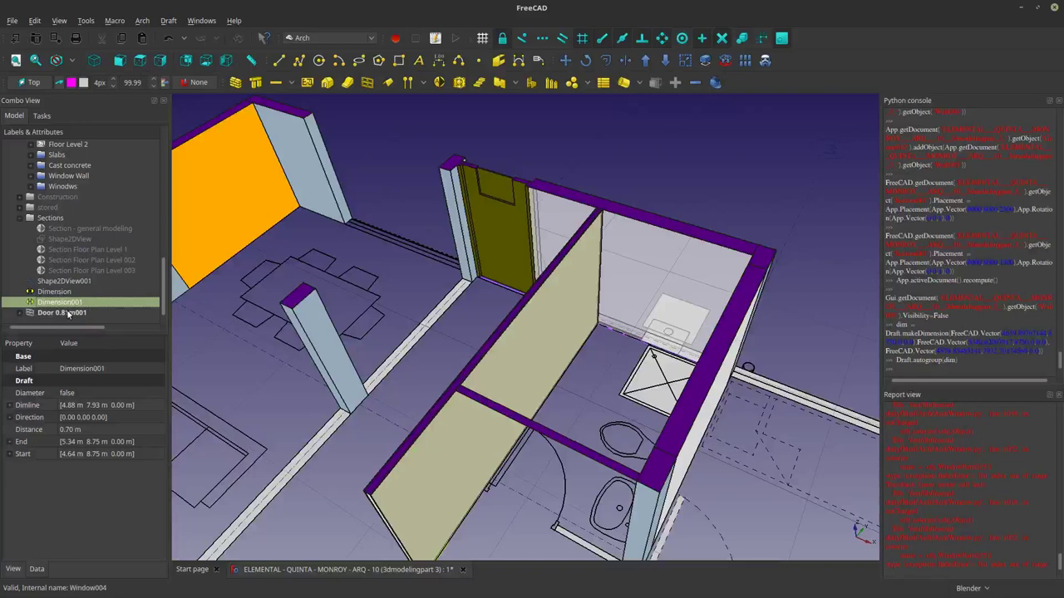
Make the sketch inside the pasted door visible.
left_click(69, 313)
left_click(20, 312)
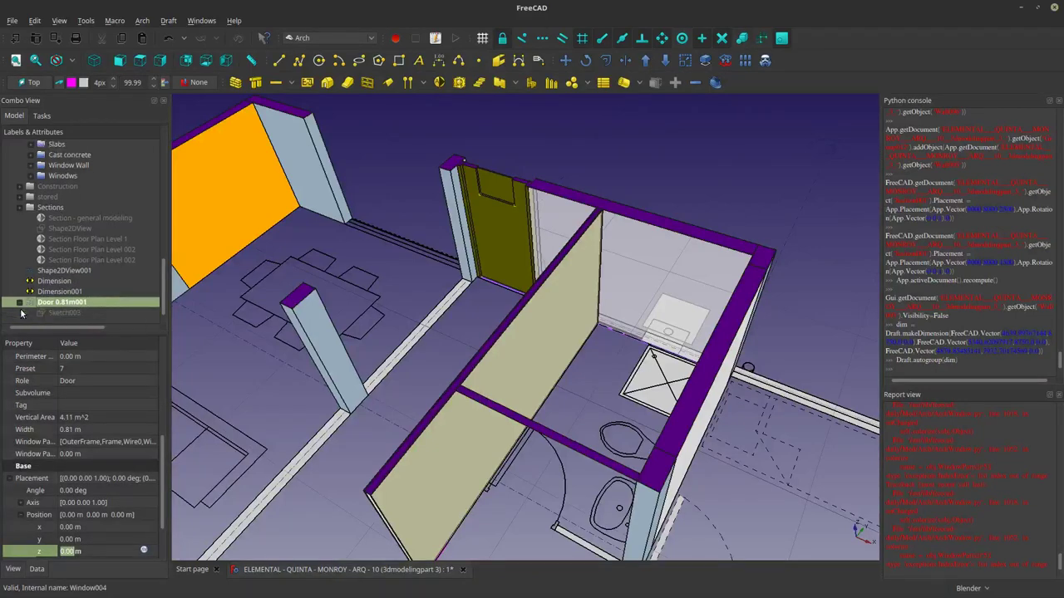
left_click(50, 313)
key("space")
middle_click_drag(332, 316, 367, 306)
scroll(457, 278, "up", 10)
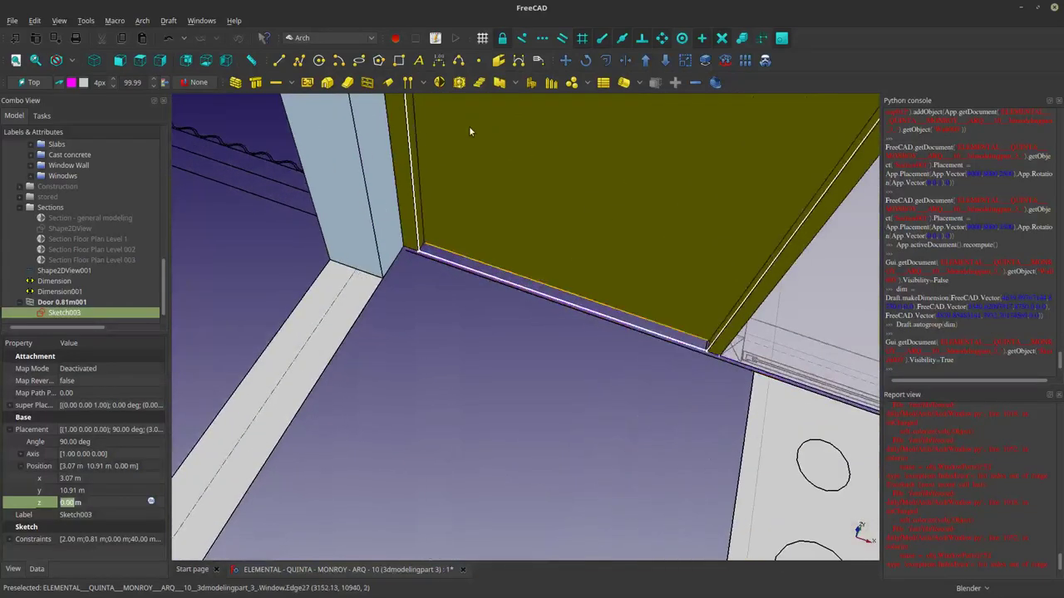
left_click(661, 36)
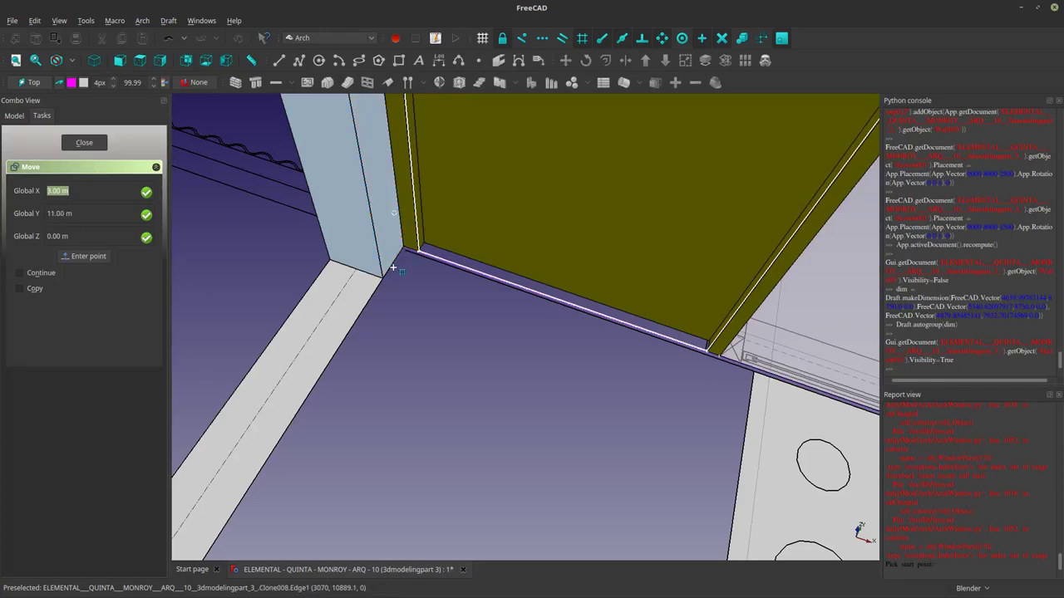
scroll(402, 287, "down", 2)
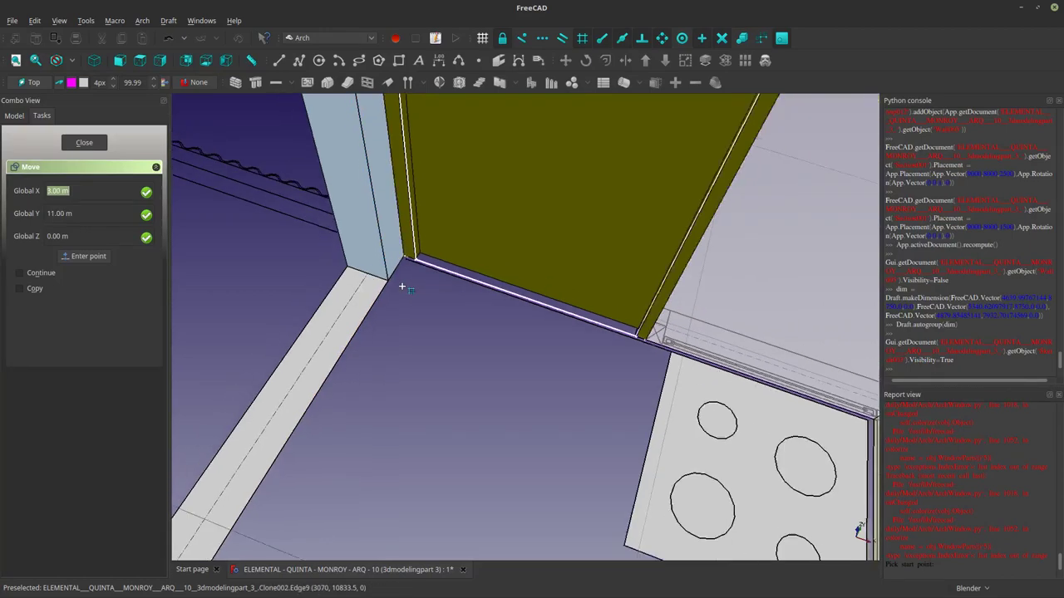
scroll(401, 287, "down", 2)
key("Escape")
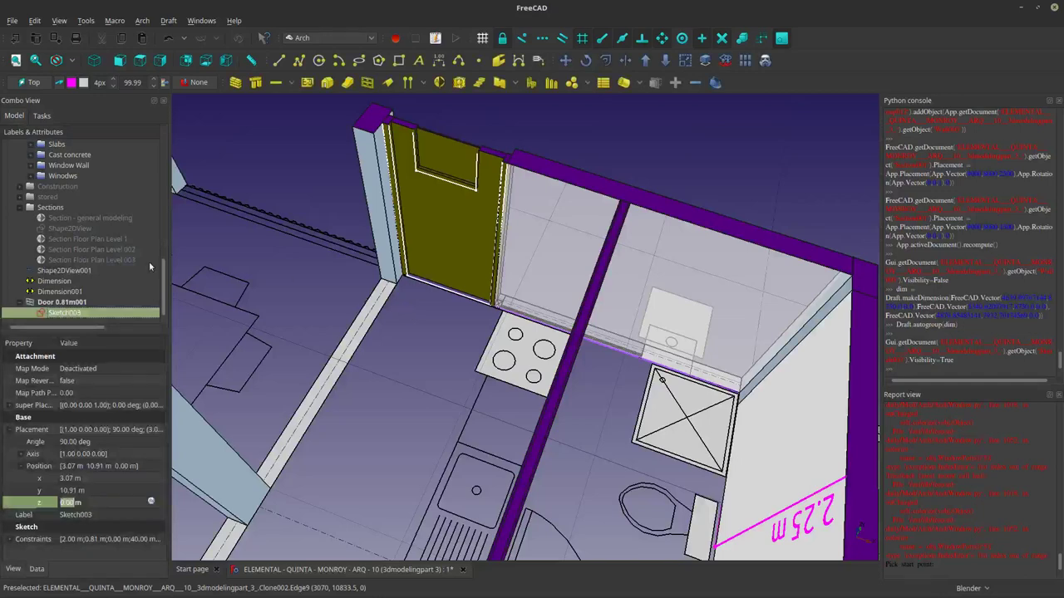
Move the pasted door's sketch from its lower jamb corner to the corner of the bathroom door opening drawn on the floor plan.
left_click(59, 312)
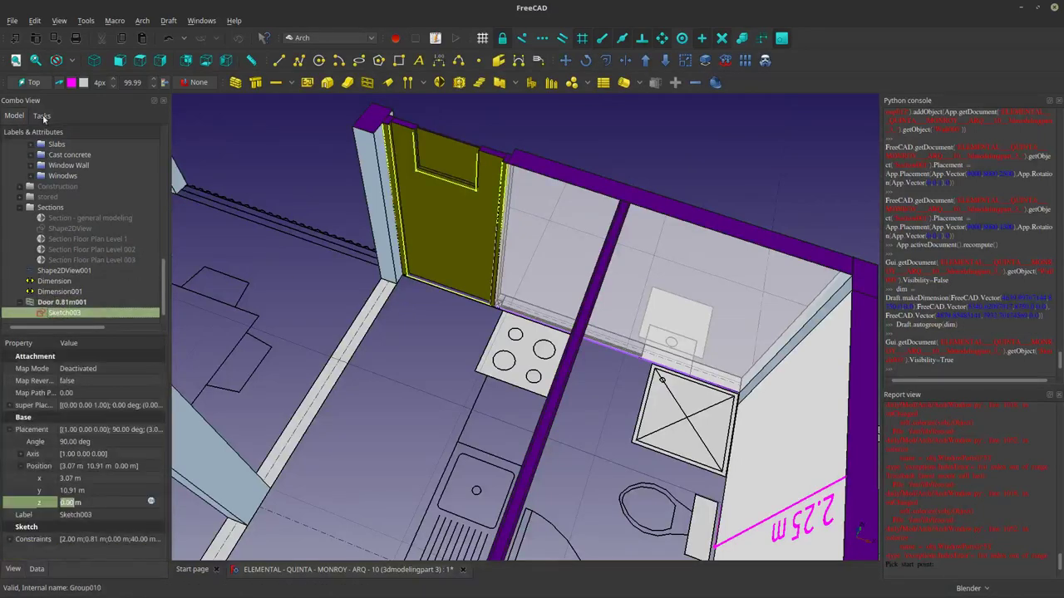
left_click(55, 60)
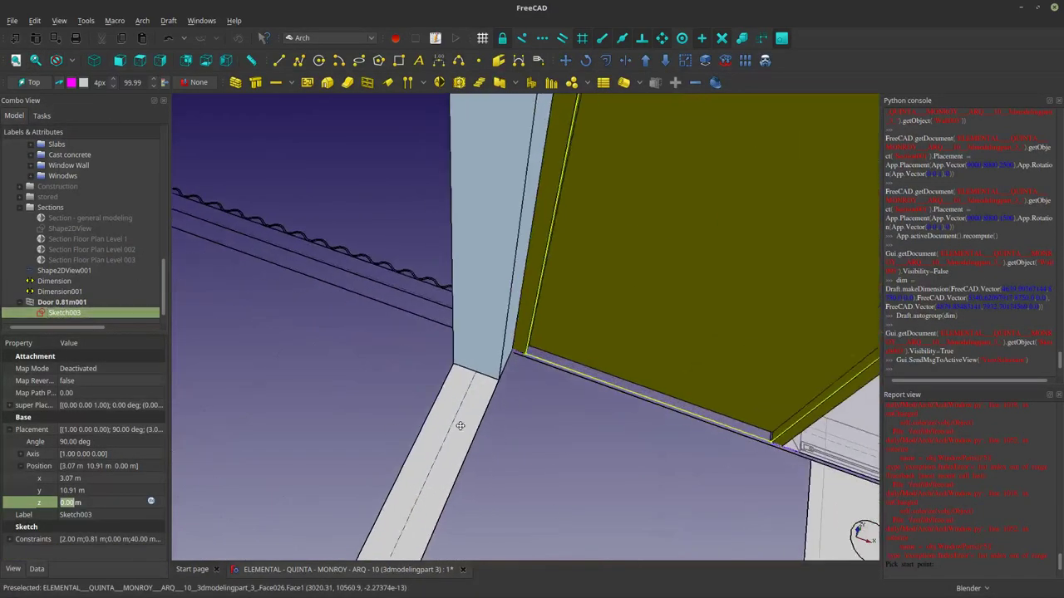
mouse_move(460, 425)
middle_mouse_down()
mouse_move(446, 249)
mouse_move(634, 271)
mouse_move(586, 249)
middle_mouse_up()
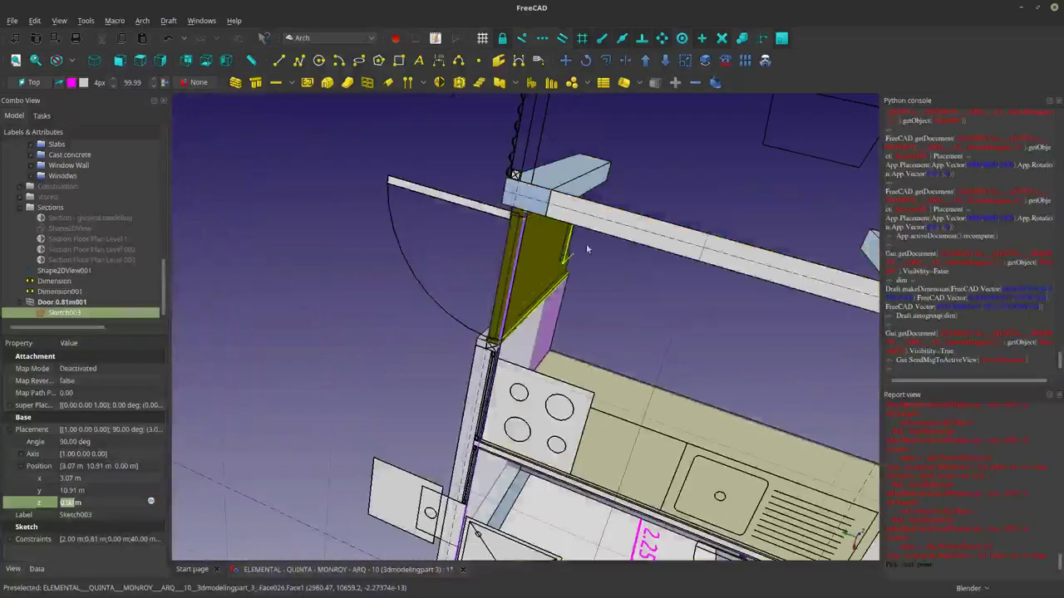
scroll(525, 202, "up", 10)
middle_click_drag(583, 322, 571, 301)
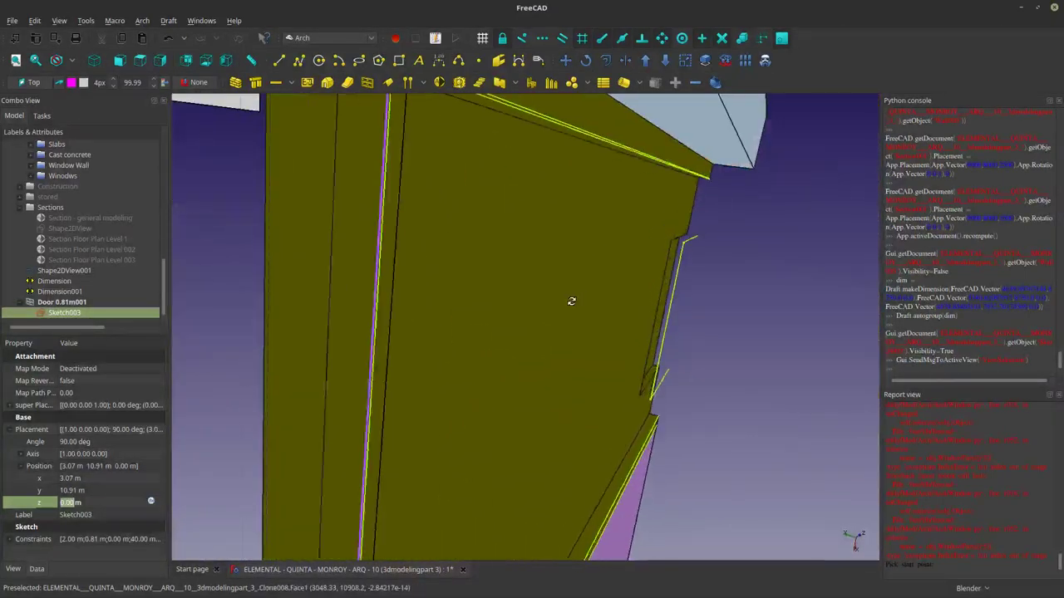
scroll(568, 304, "down", 5)
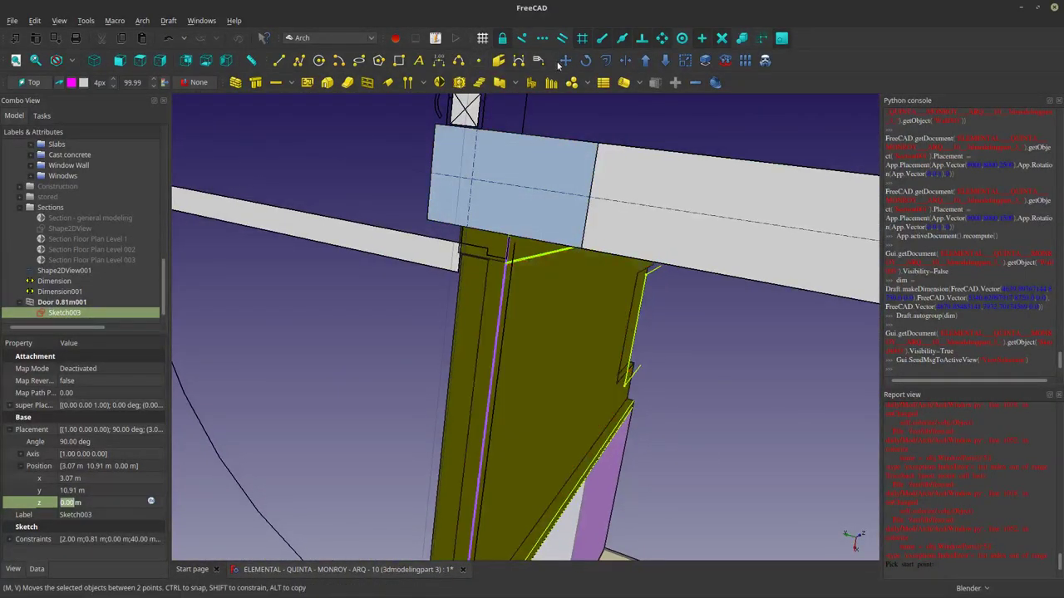
left_click(503, 241)
scroll(451, 180, "up", 5)
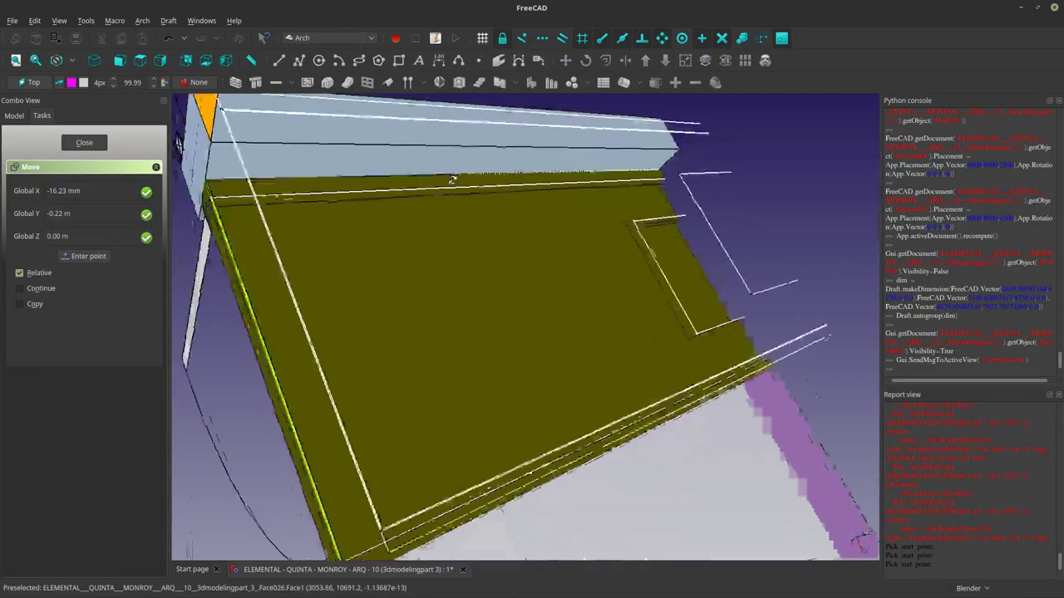
middle_click_drag(451, 180, 382, 224)
scroll(383, 223, "down", 5)
middle_click_drag(432, 250, 430, 465)
scroll(430, 465, "up", 5)
scroll(425, 463, "down", 2)
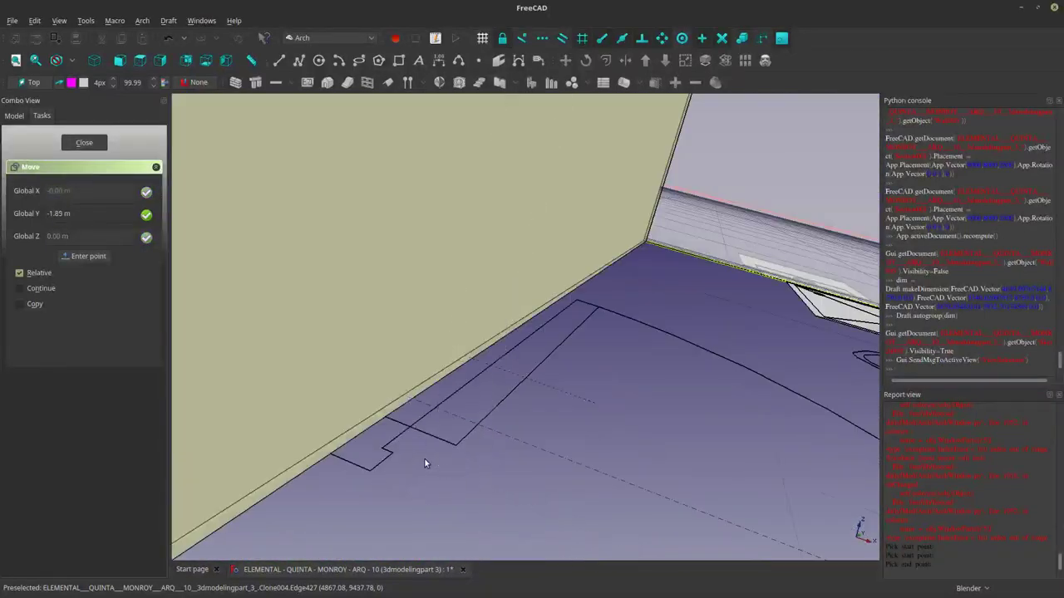
left_click(342, 456)
Open the sketch inside the pasted bathroom door for editing and switch the camera to orthographic view.
scroll(368, 475, "down", 3)
mouse_move(368, 475)
middle_mouse_down()
mouse_move(454, 456)
mouse_move(464, 438)
middle_mouse_up()
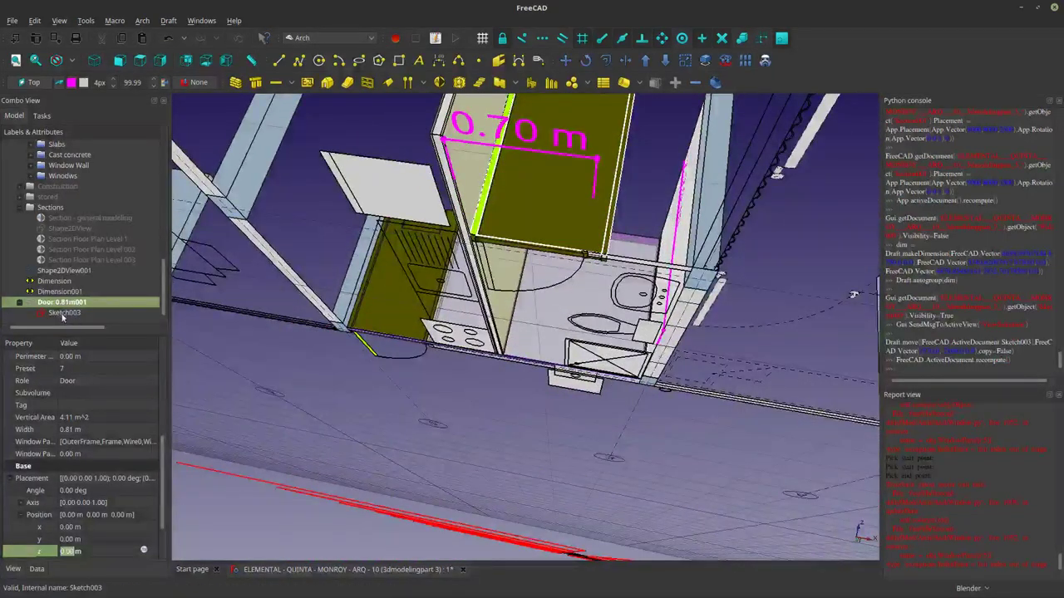
left_click(63, 314)
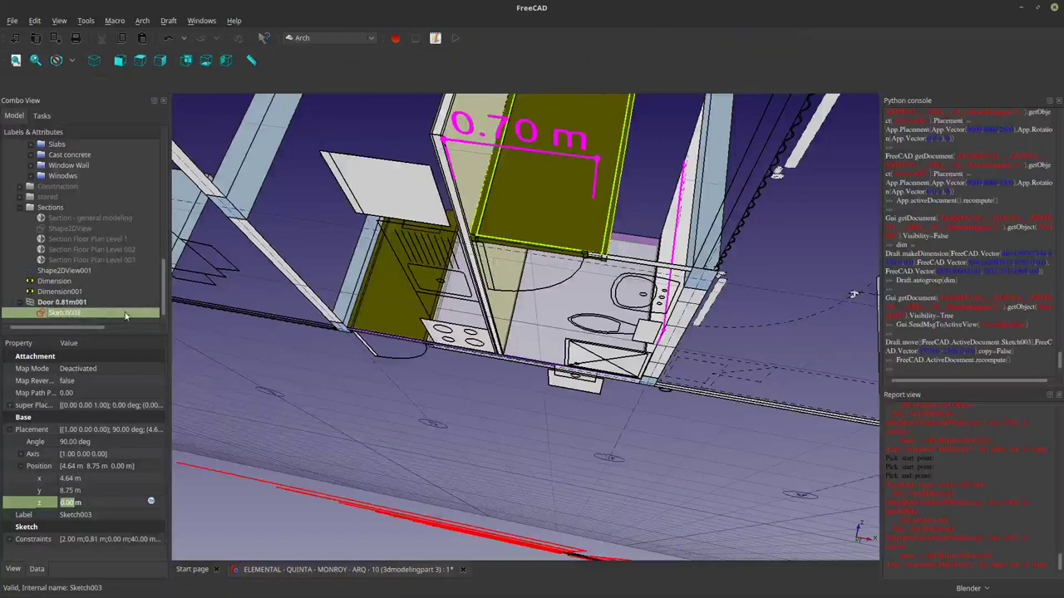
double_click(83, 313)
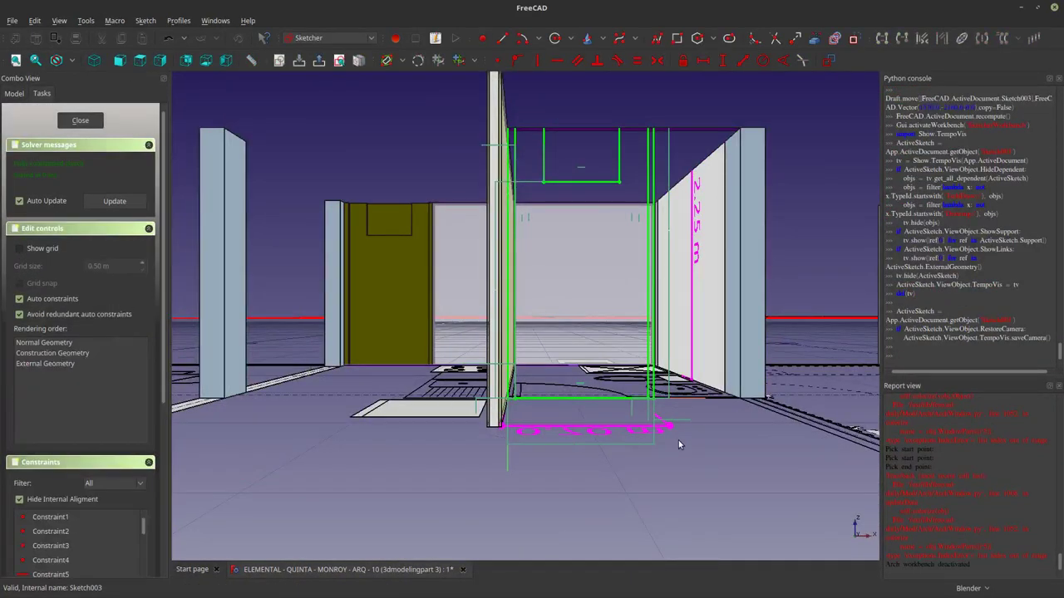
left_click(56, 22)
left_click(68, 49)
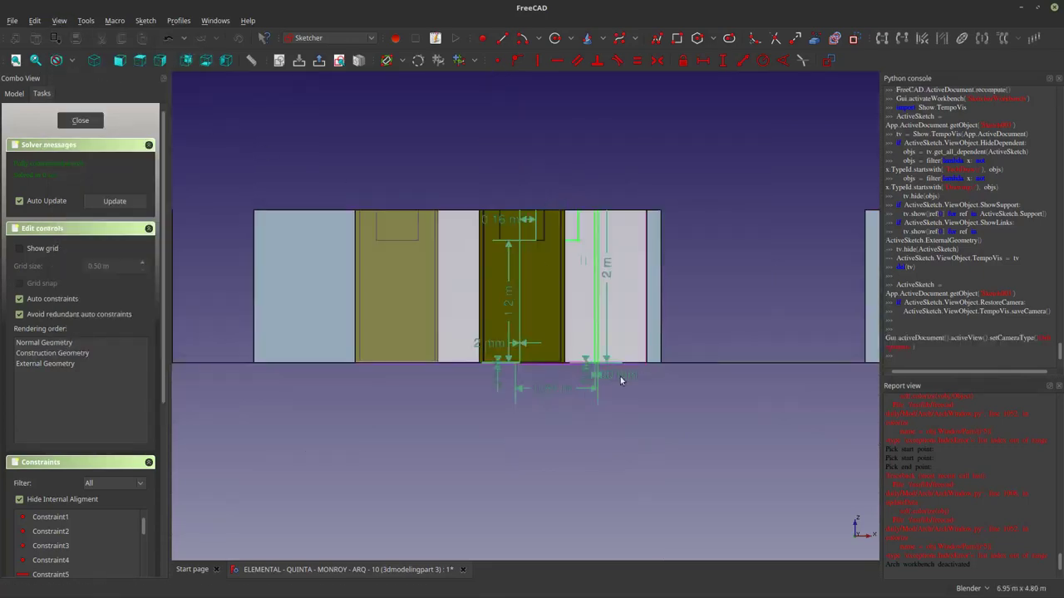
Set the door sketch's overall Width constraint to 0.70 m and finish editing the sketch.
scroll(563, 390, "up", 4)
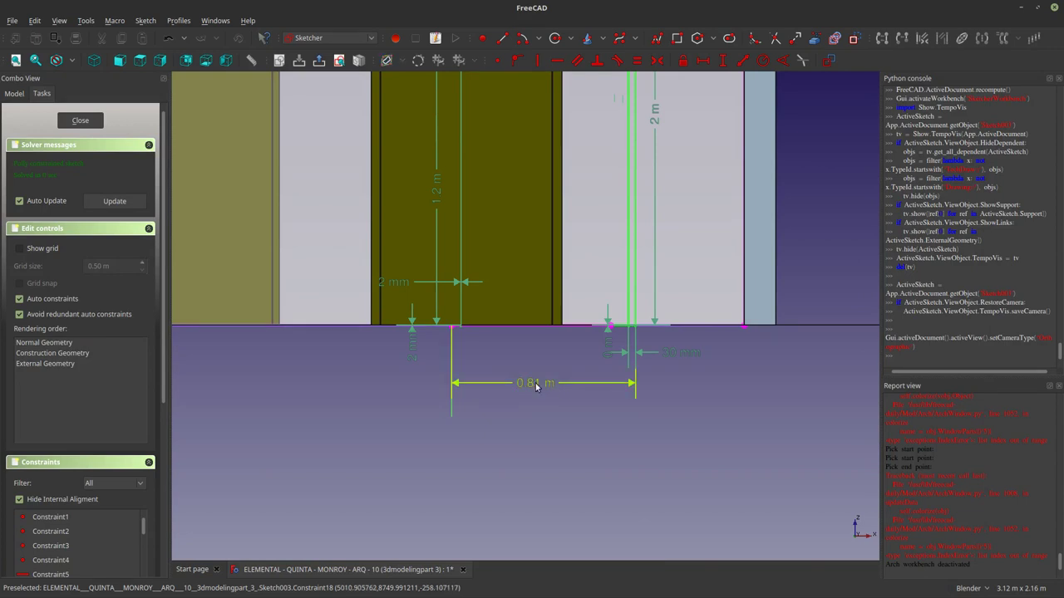
double_click(536, 385)
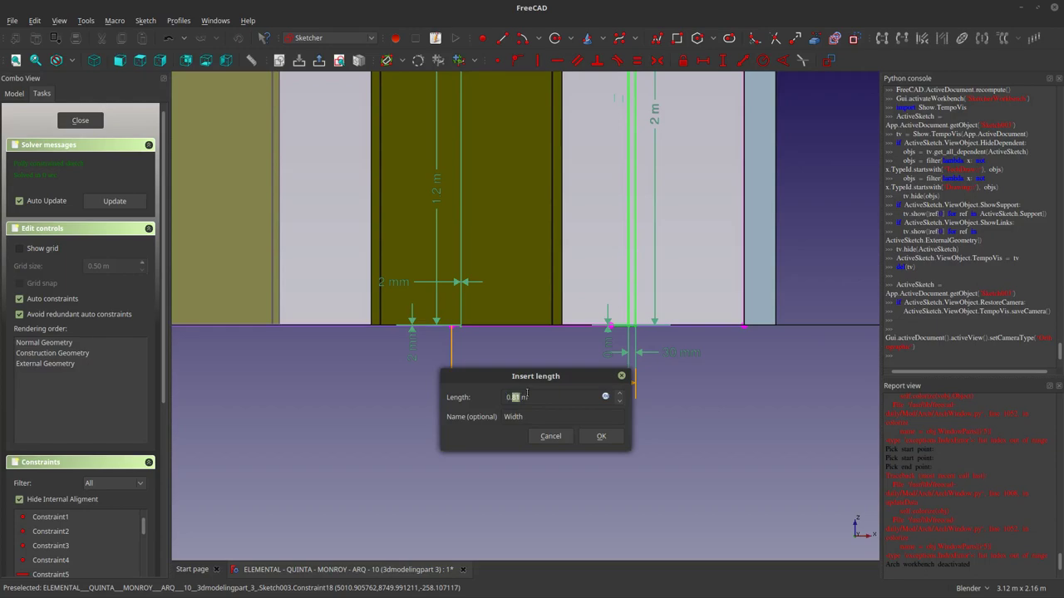
left_click(592, 441)
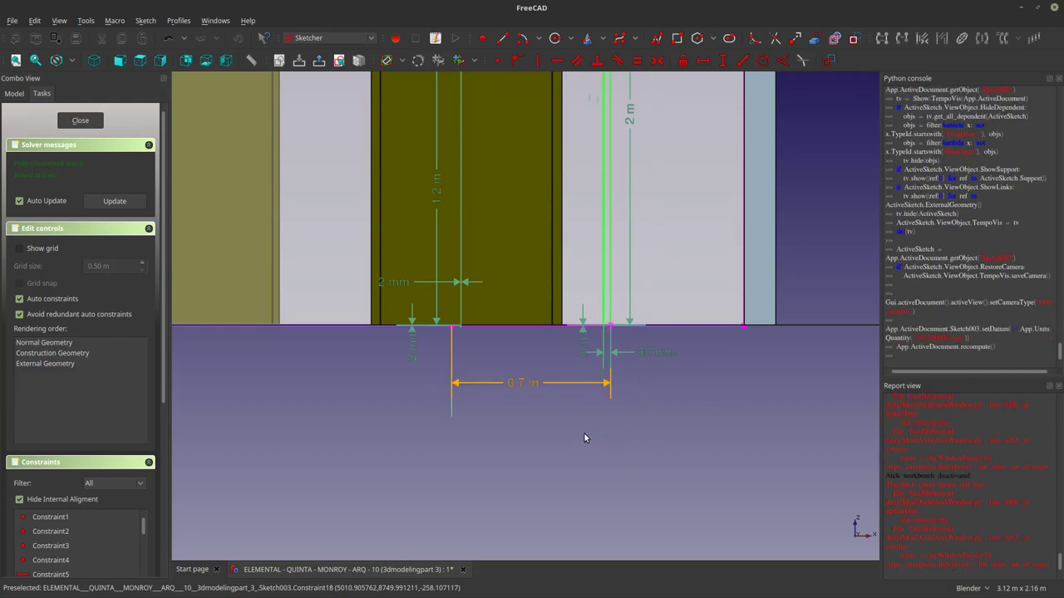
scroll(555, 426, "down", 4)
middle_click_drag(555, 427, 554, 428)
middle_click_drag(548, 453, 587, 434)
scroll(418, 487, "up", 2)
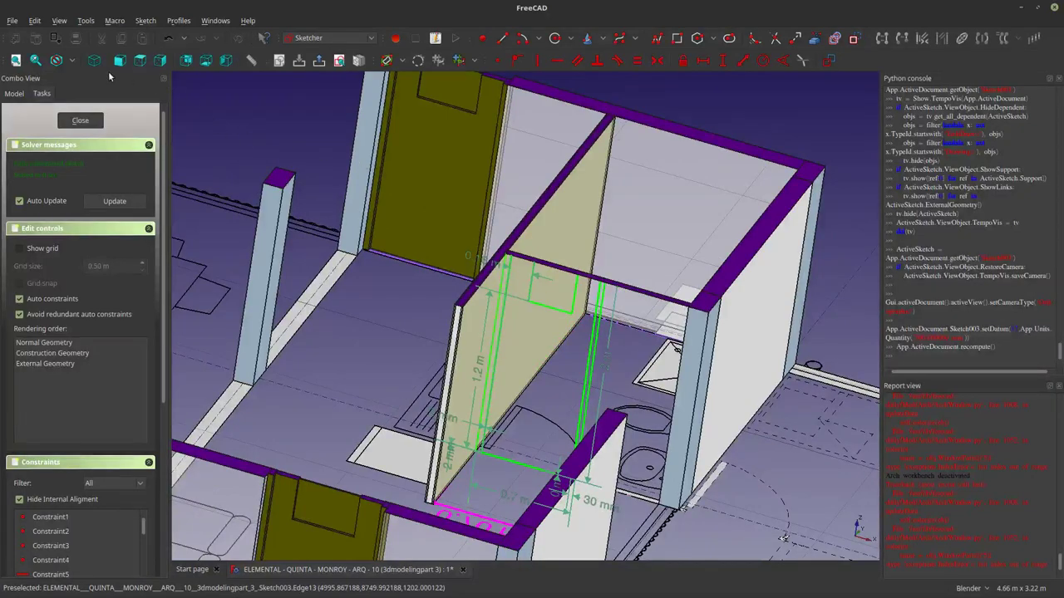
left_click(80, 120)
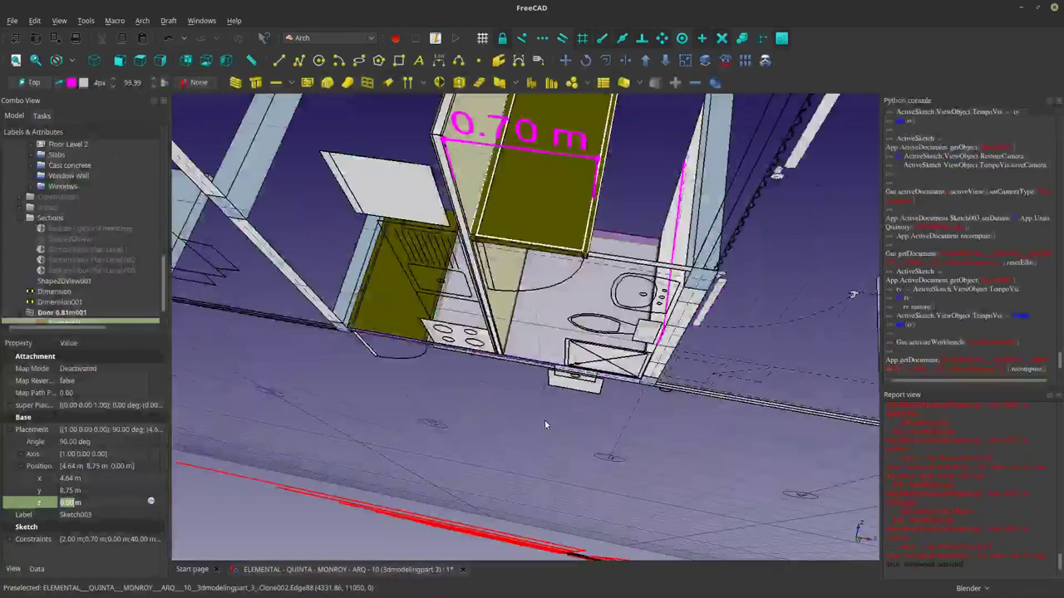
Toggle the pasted door's visibility and compare its lower jamb corner beside the partition wall with the floor plan drawing.
mouse_move(544, 420)
middle_mouse_down()
mouse_move(432, 453)
mouse_move(305, 446)
mouse_move(465, 457)
mouse_move(423, 398)
mouse_move(570, 423)
mouse_move(558, 457)
mouse_move(665, 415)
mouse_move(615, 470)
middle_mouse_up()
left_click(426, 395)
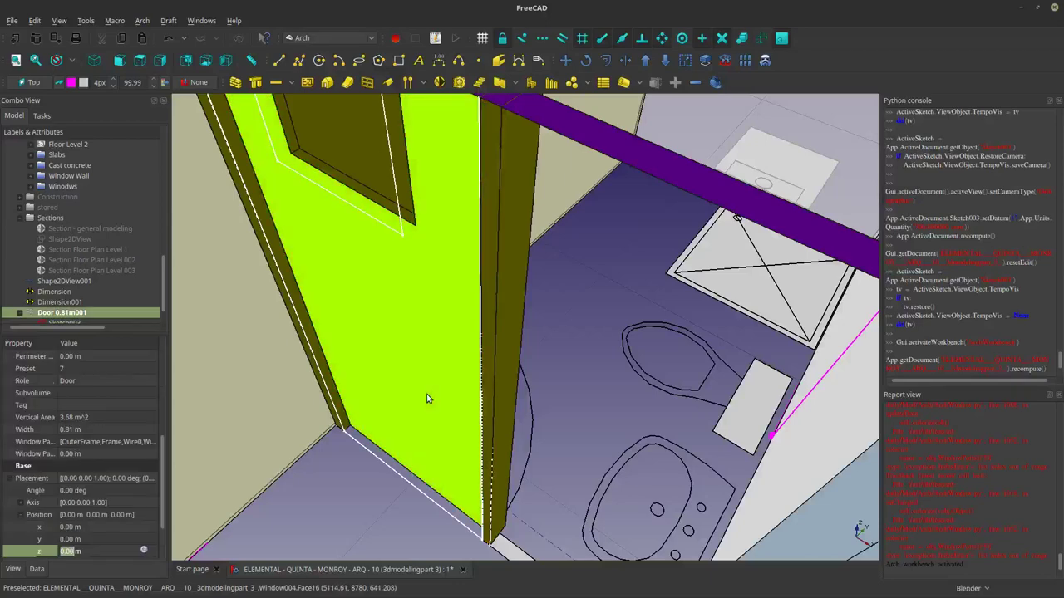
key("space")
key("space")
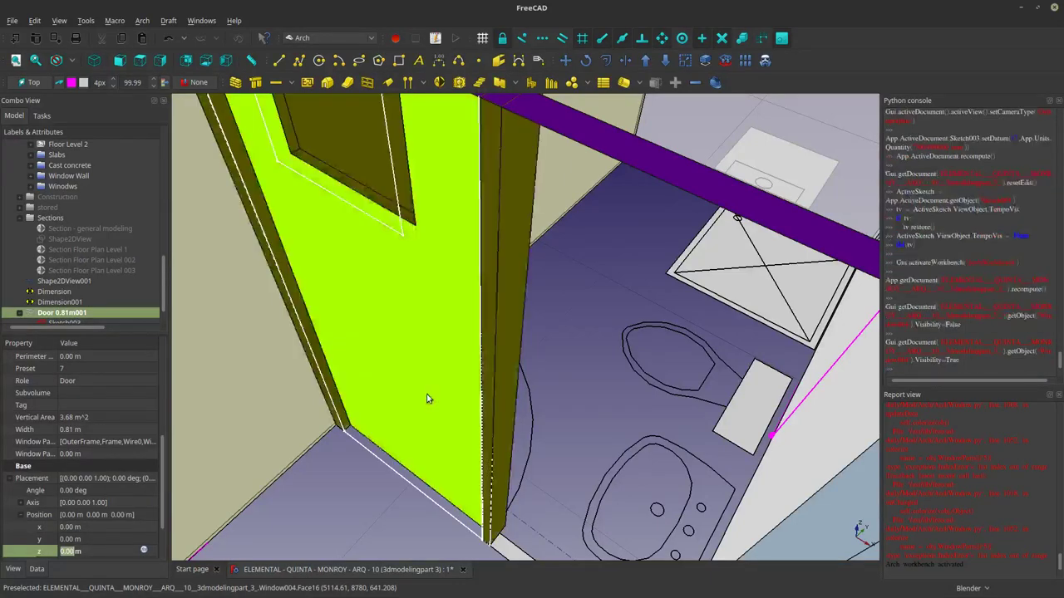
key("space")
key("space")
scroll(333, 445, "up", 3)
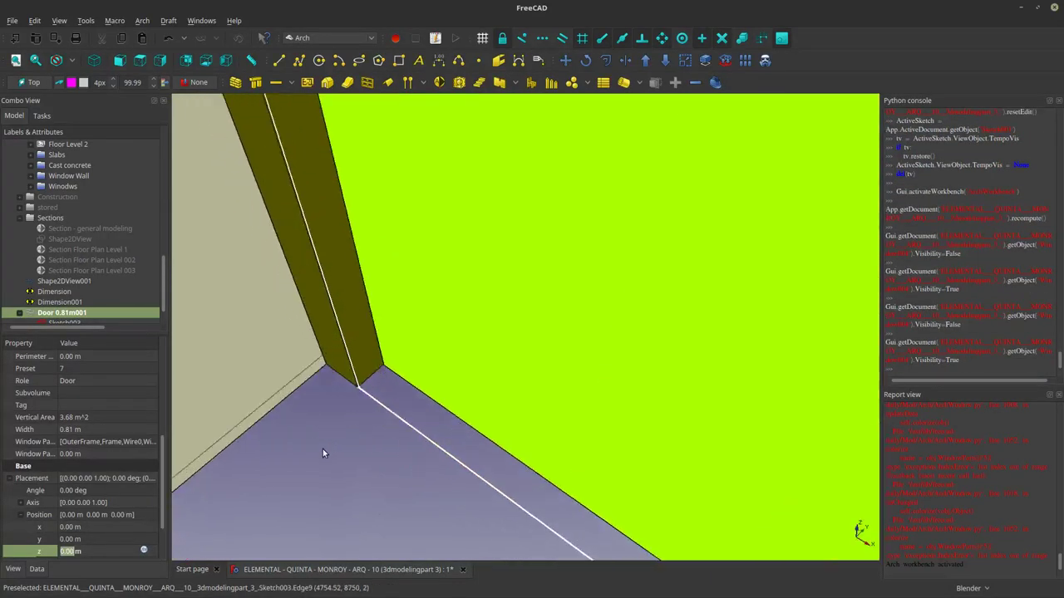
scroll(341, 432, "down", 1)
key("space")
scroll(359, 397, "up", 1)
key("space")
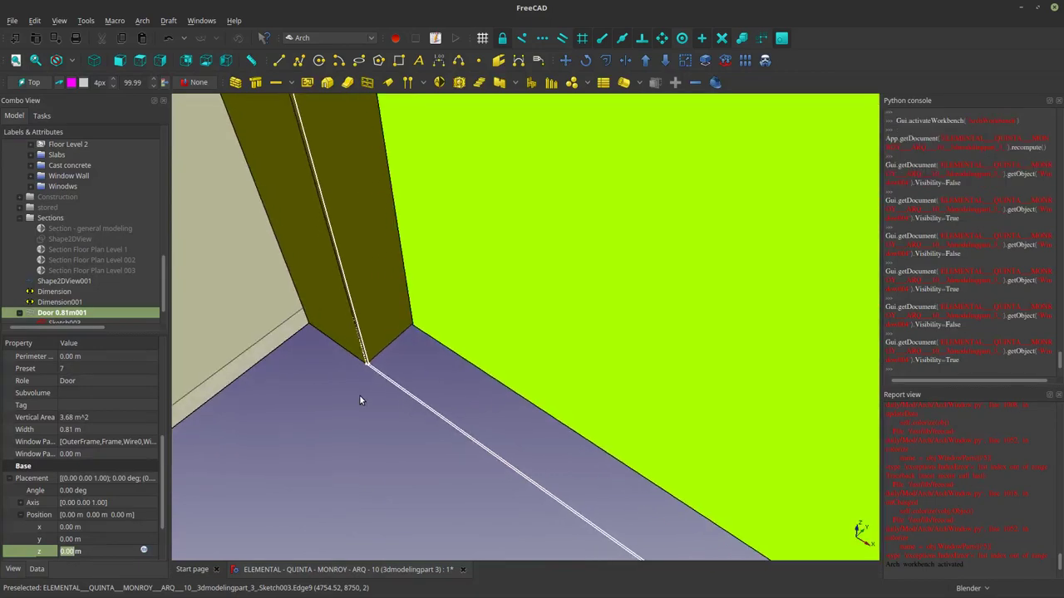
key("space")
scroll(359, 398, "down", 5)
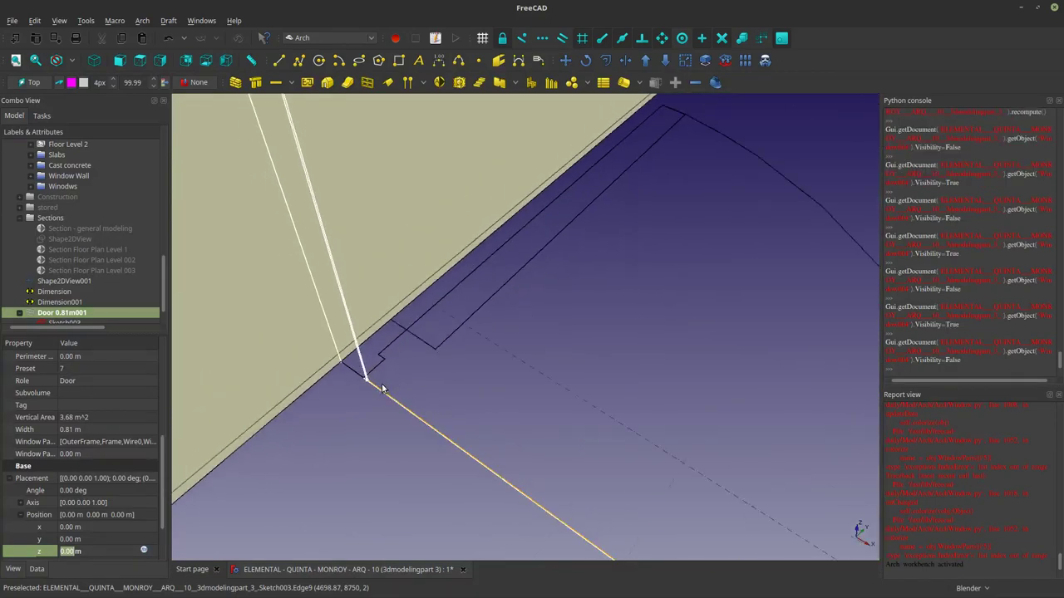
scroll(526, 472, "up", 2)
Check the pasted door's opposite jamb against the floor plan and examine the whole door within the bathroom opening.
scroll(526, 471, "up", 5)
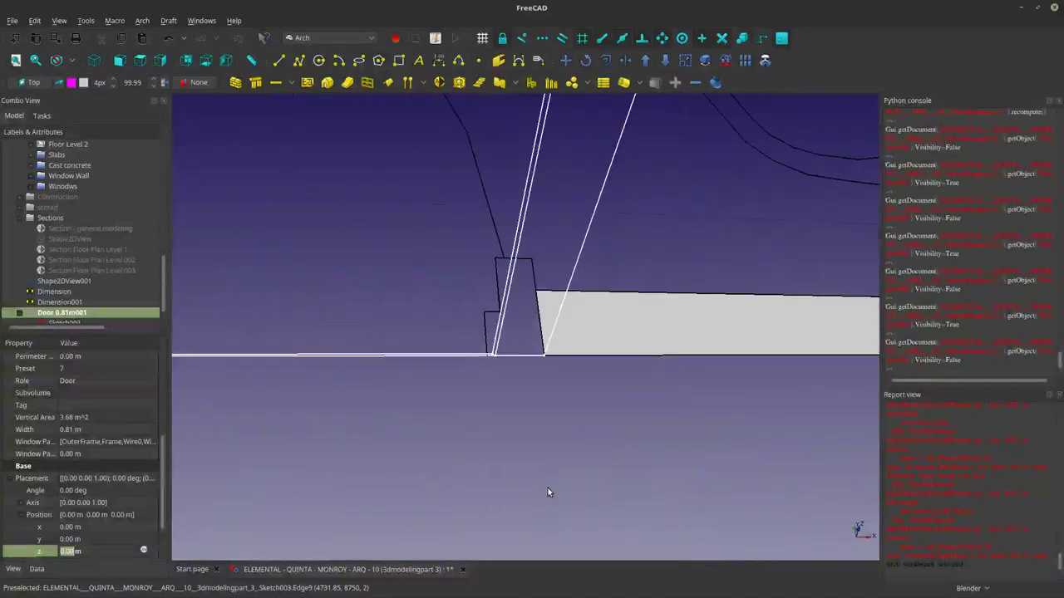
middle_click_drag(552, 389, 512, 371)
key("space")
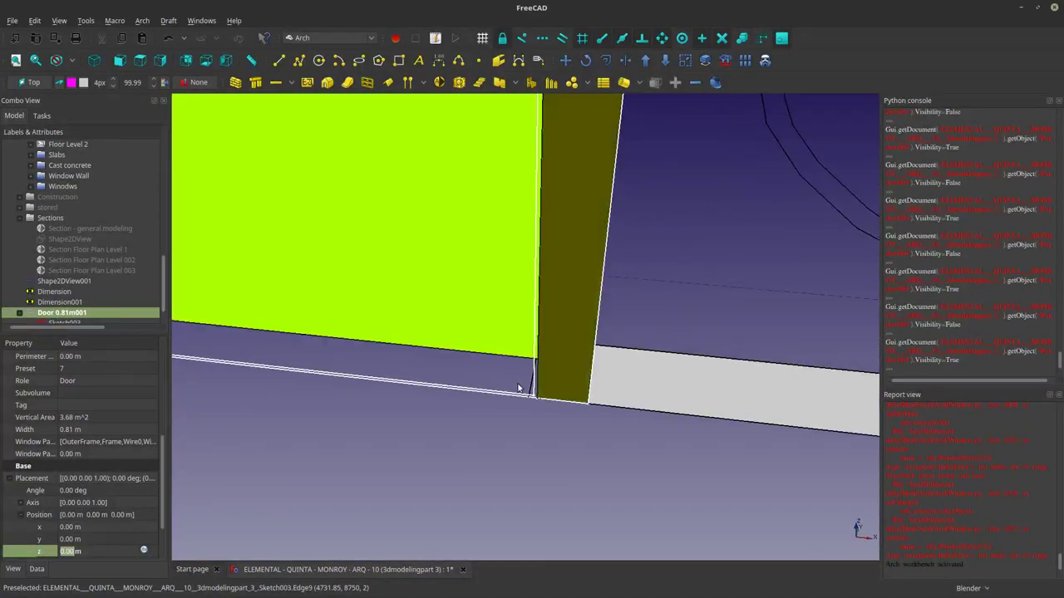
scroll(531, 403, "down", 1)
scroll(531, 403, "down", 2)
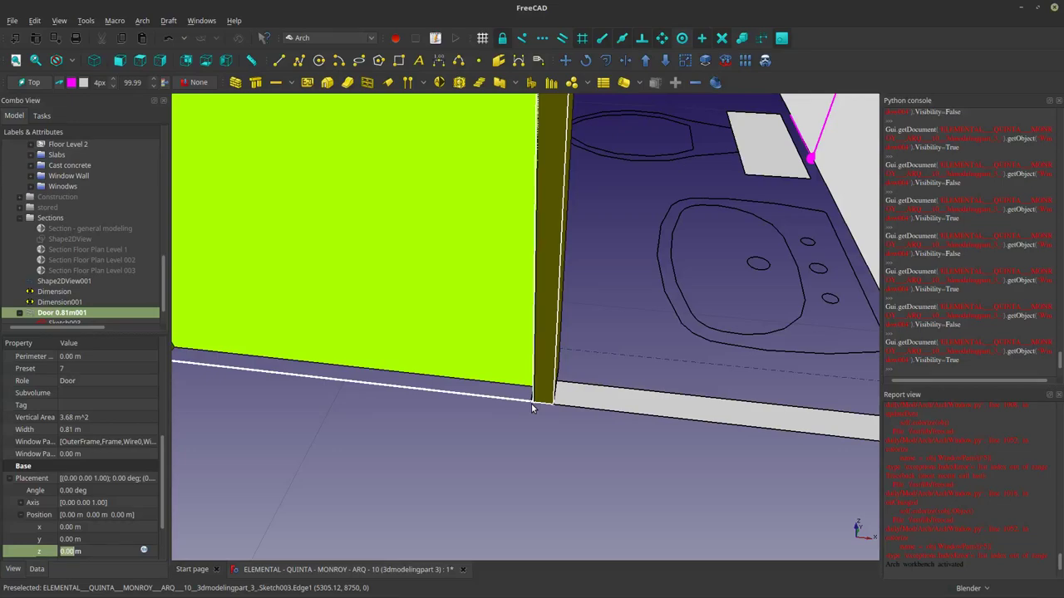
scroll(531, 403, "down", 6)
scroll(521, 295, "up", 3)
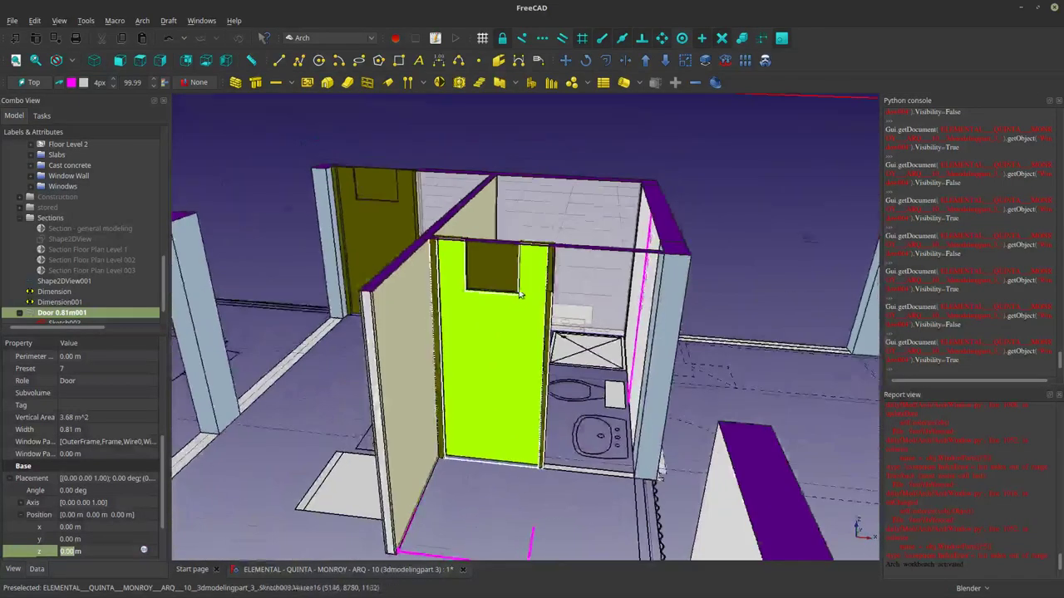
scroll(521, 295, "up", 2)
scroll(71, 318, "down", 1)
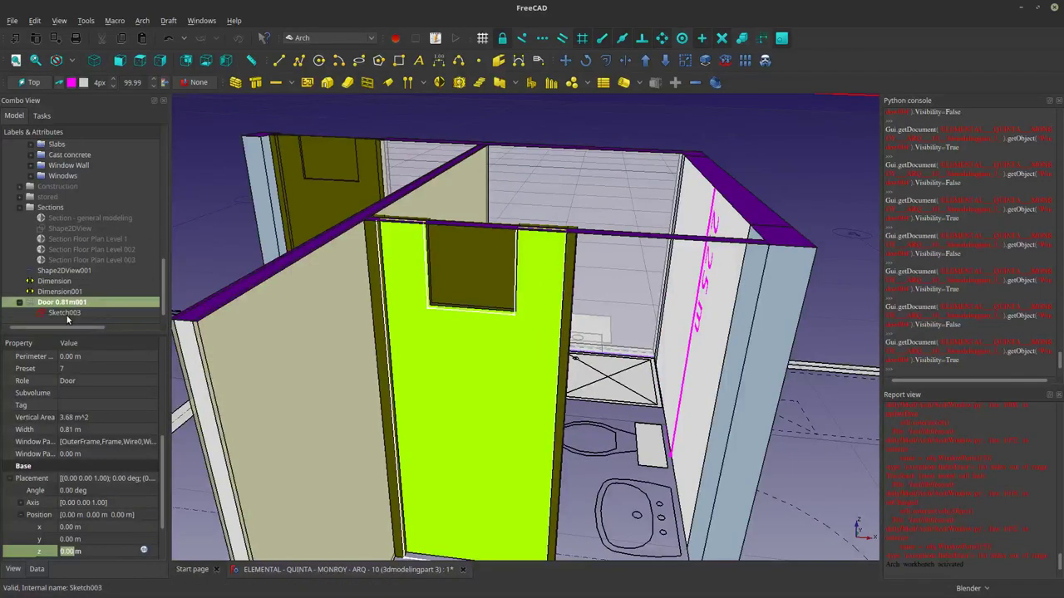
Reopen the pasted door's sketch, examine its window panel and dimensions in orthographic view, and close it without edits.
double_click(64, 314)
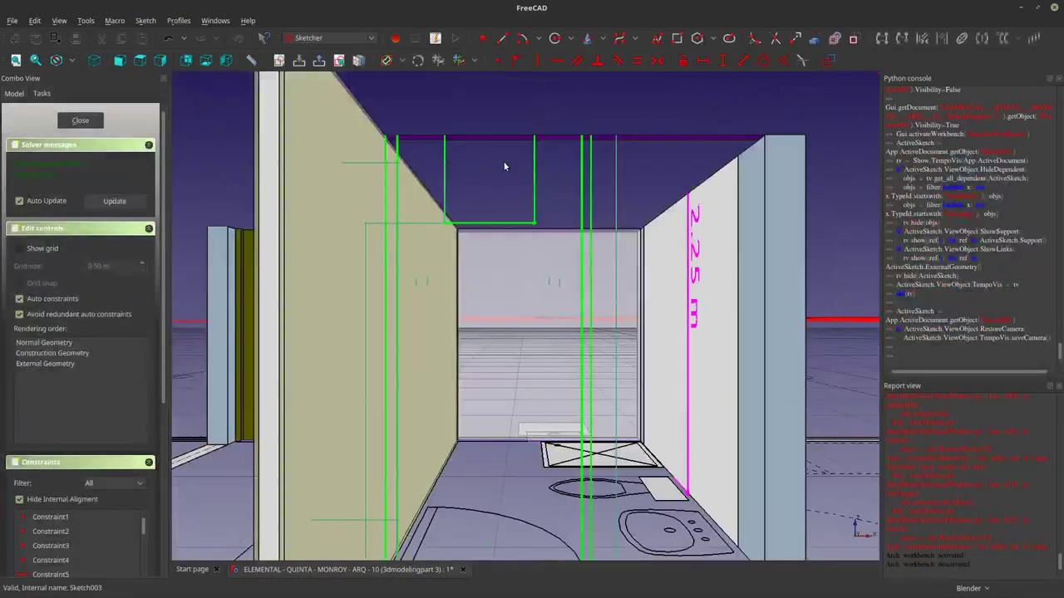
scroll(504, 167, "down", 3)
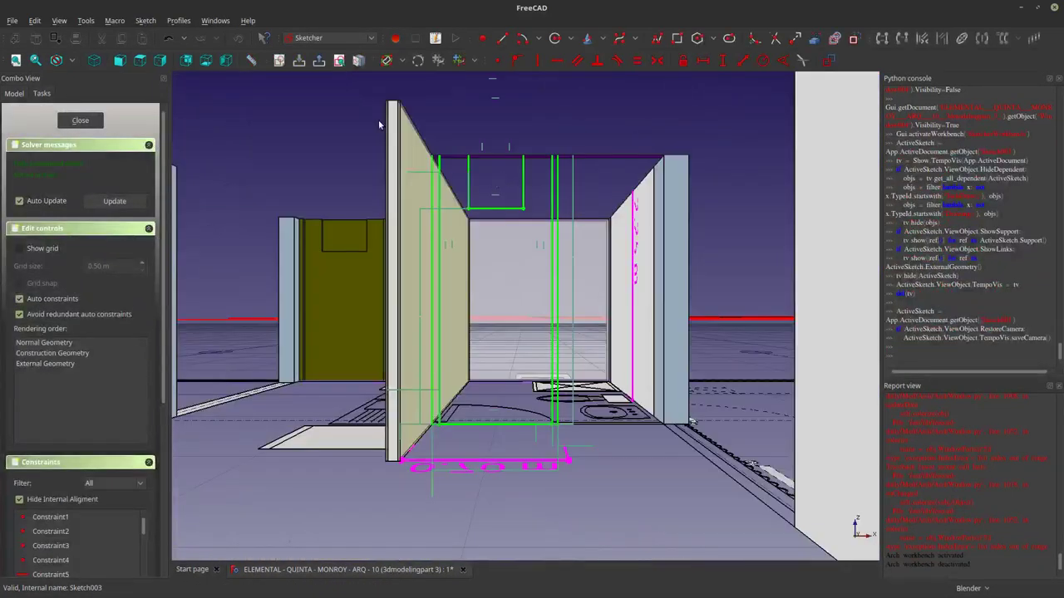
left_click(59, 20)
left_click(68, 42)
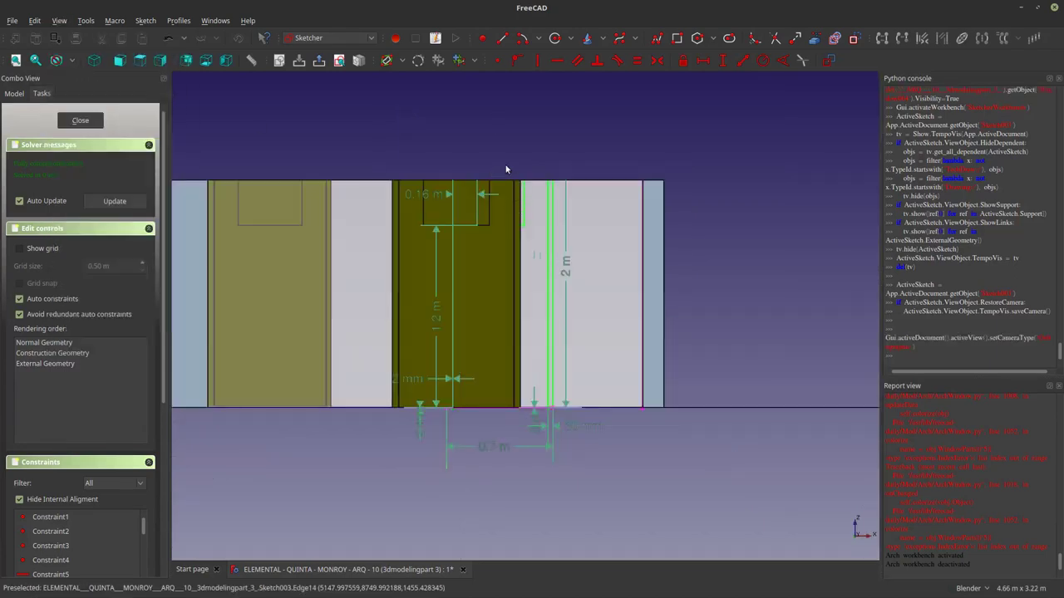
scroll(491, 216, "down", 3)
scroll(468, 271, "up", 1)
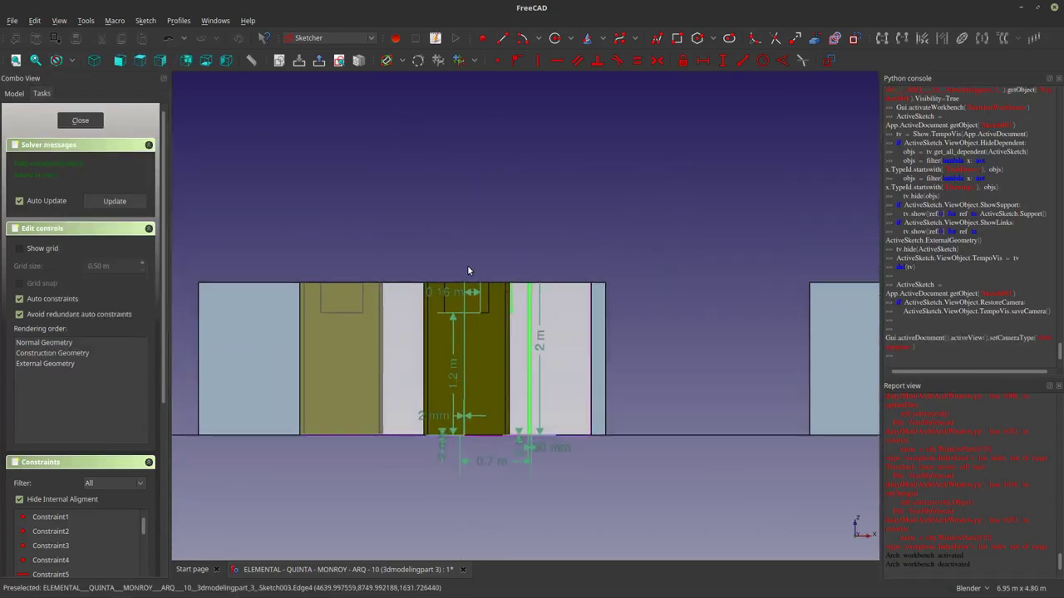
left_click(79, 120)
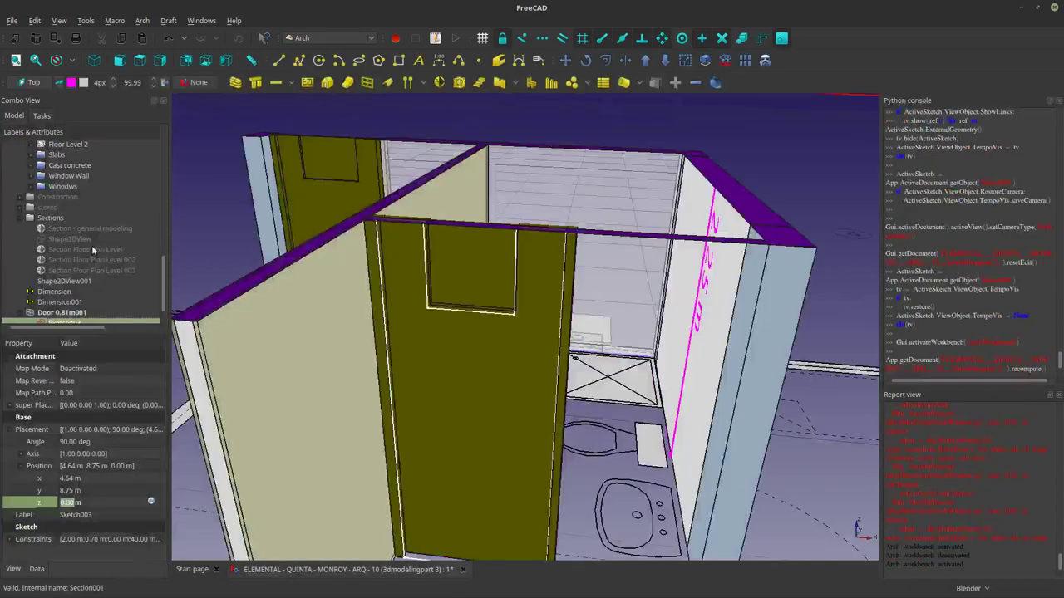
Select the Section Floor Plan Level 1 object in the Sections group.
left_click(91, 233)
left_click(92, 251)
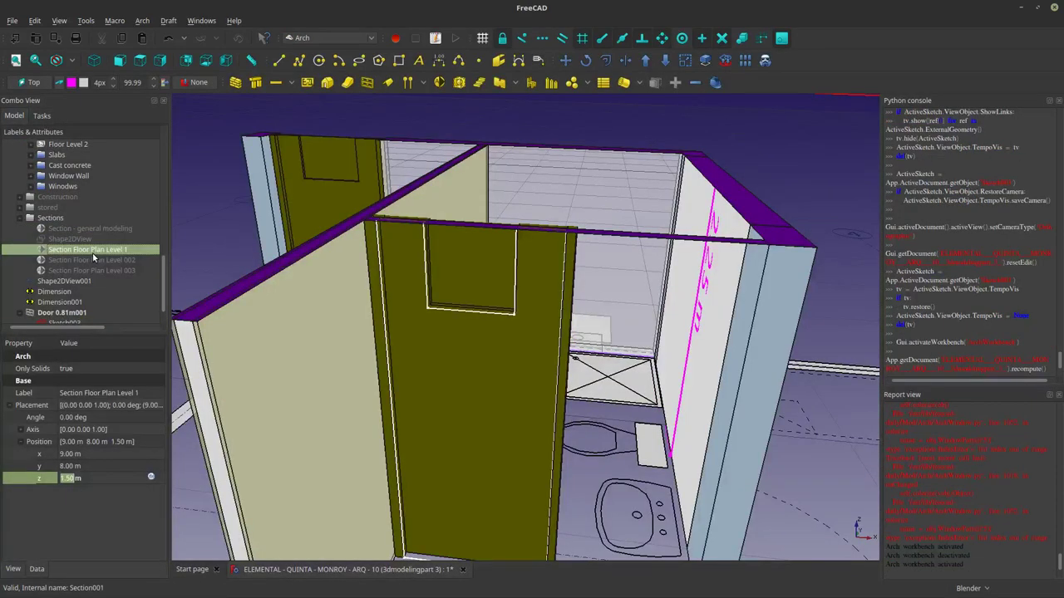
Turn off Cut View for the Section Floor Plan Level 1 section plane.
left_click(13, 569)
left_click(125, 382)
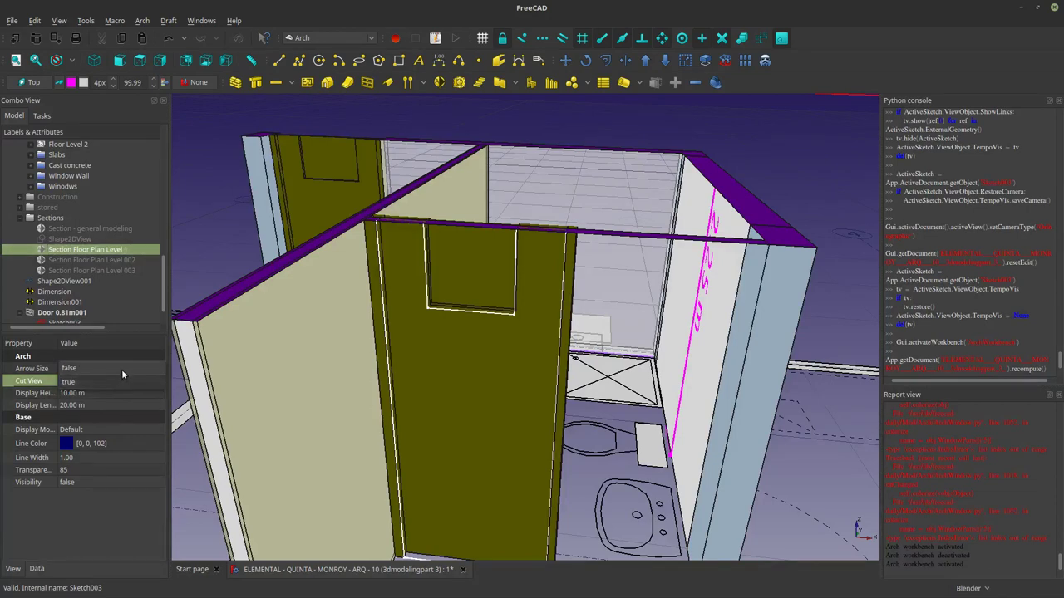
left_click(122, 369)
scroll(528, 266, "down", 3)
middle_click_drag(568, 254, 574, 235)
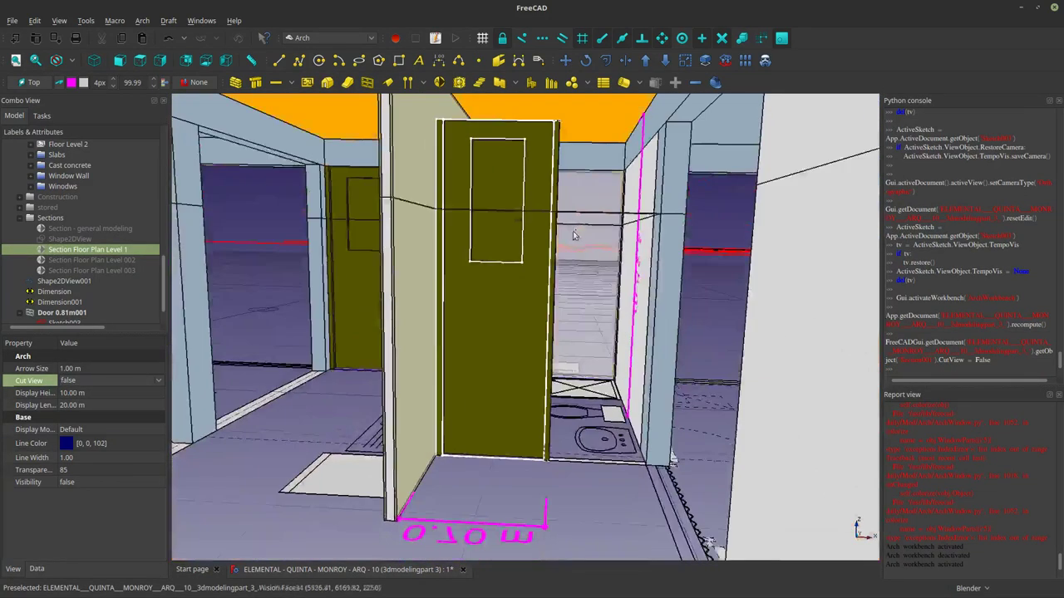
scroll(574, 235, "down", 3)
scroll(64, 316, "down", 1)
Open Sketch003 of Door 0.81m001 for editing and switch to the orthographic view.
double_click(63, 312)
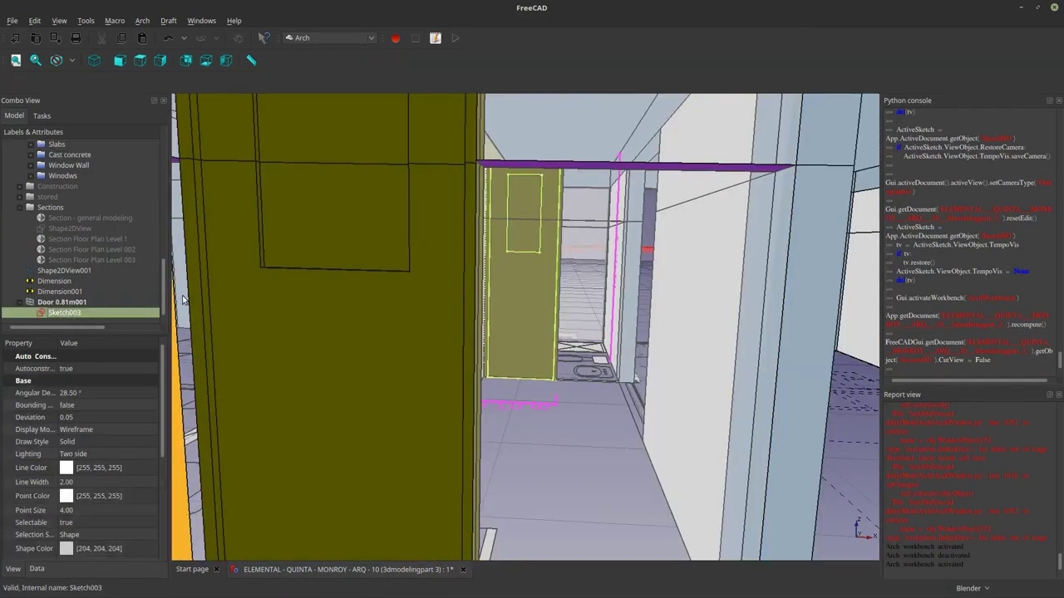
scroll(580, 229, "up", 5)
scroll(579, 230, "down", 2)
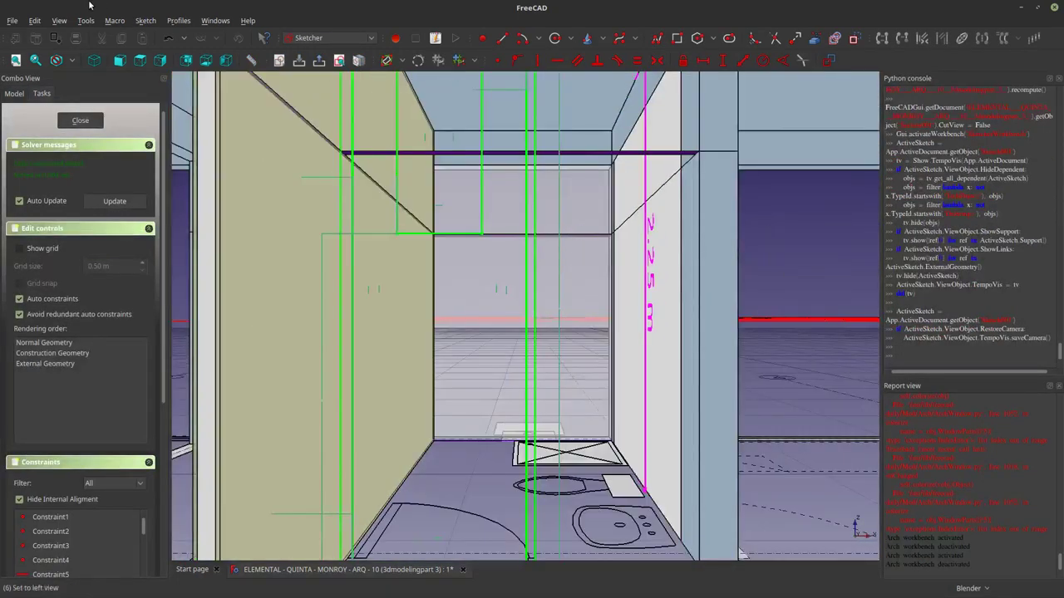
left_click(59, 20)
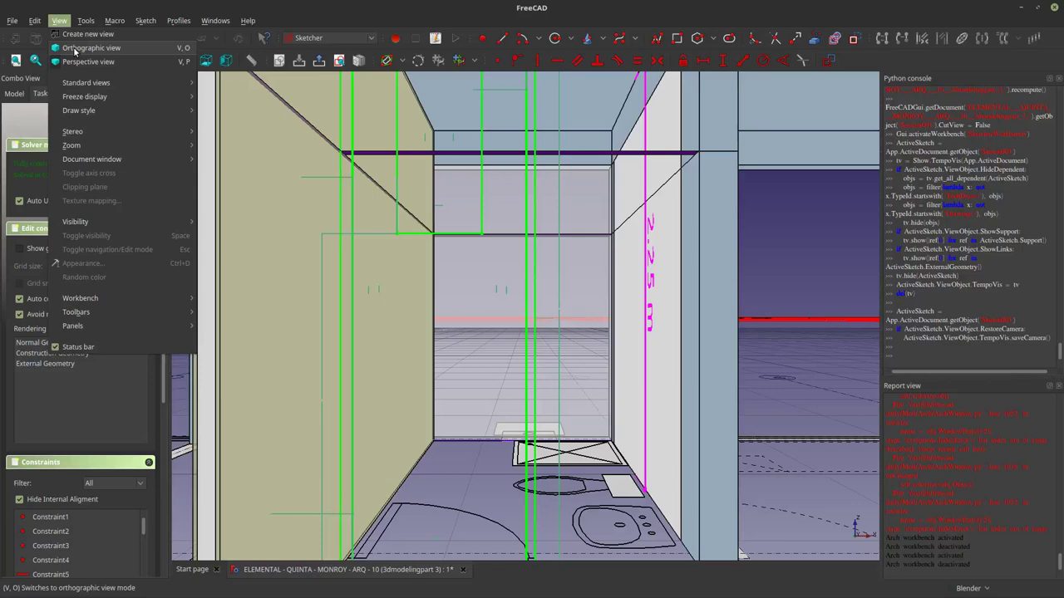
left_click(74, 48)
scroll(516, 143, "up", 4)
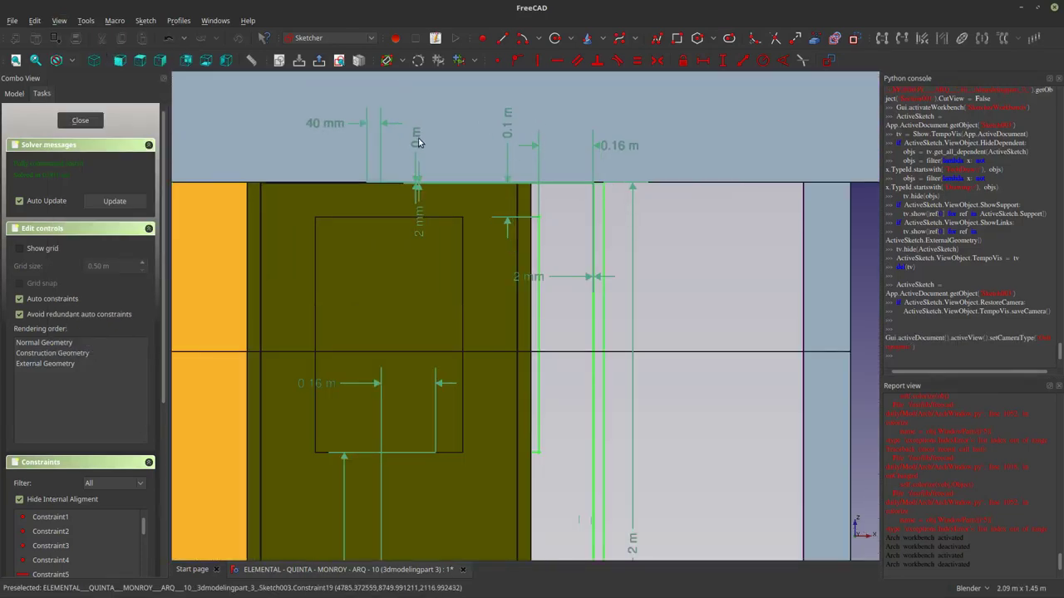
Move the 0 m dimension at the door's upper edge sideways, clear of the neighbouring 2 mm dimension.
left_click_drag(418, 143, 712, 219)
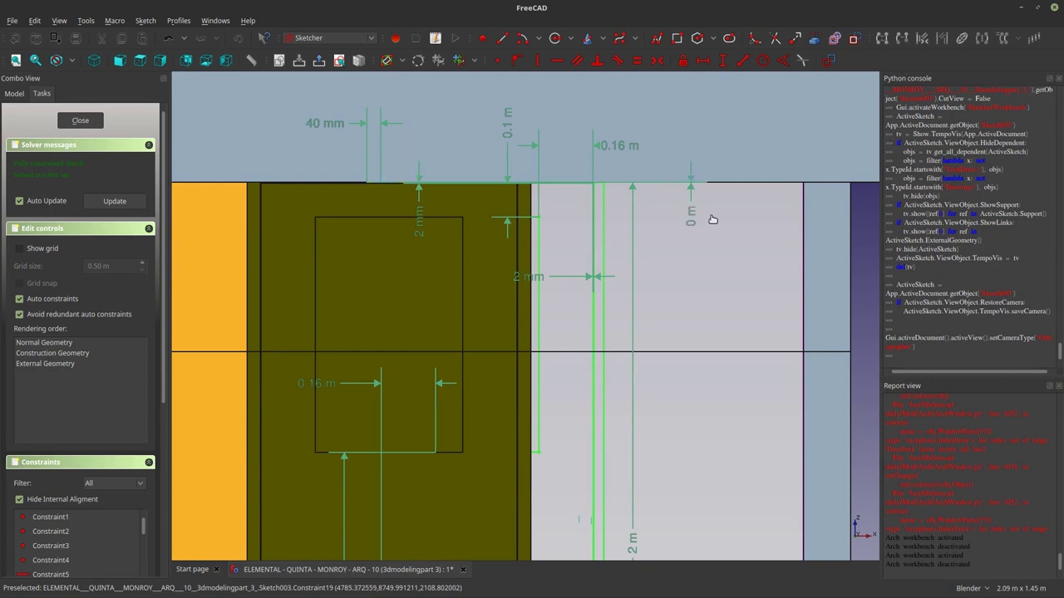
scroll(571, 231, "down", 4)
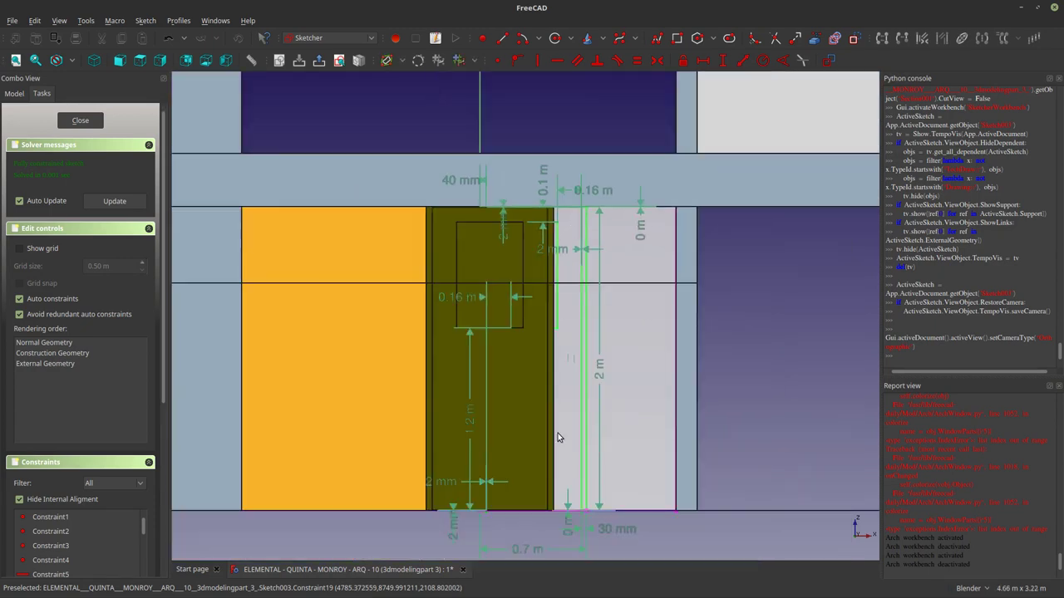
scroll(558, 433, "up", 2)
scroll(554, 505, "down", 2)
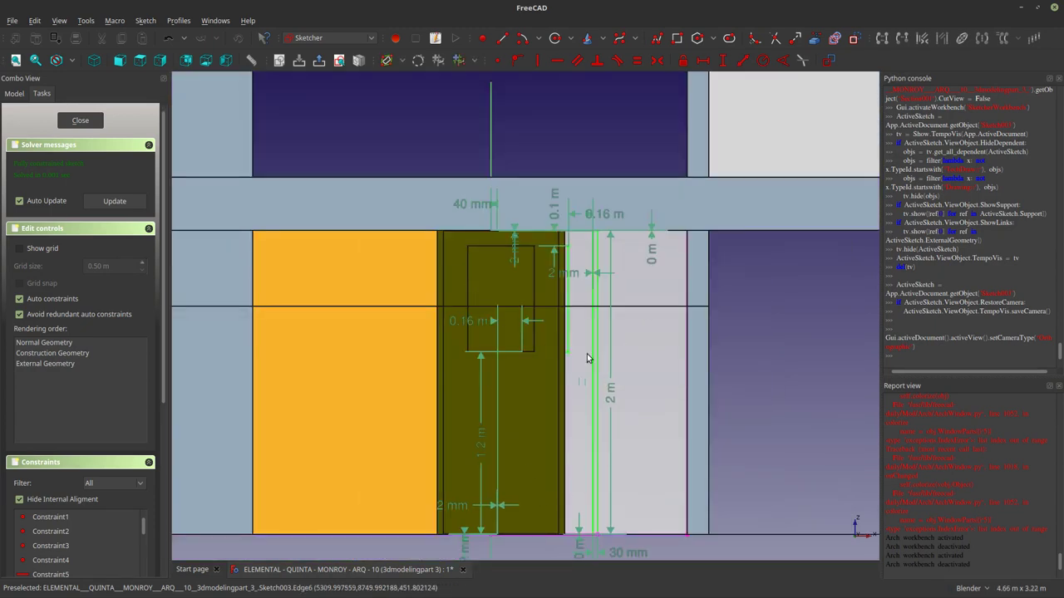
scroll(557, 431, "down", 2)
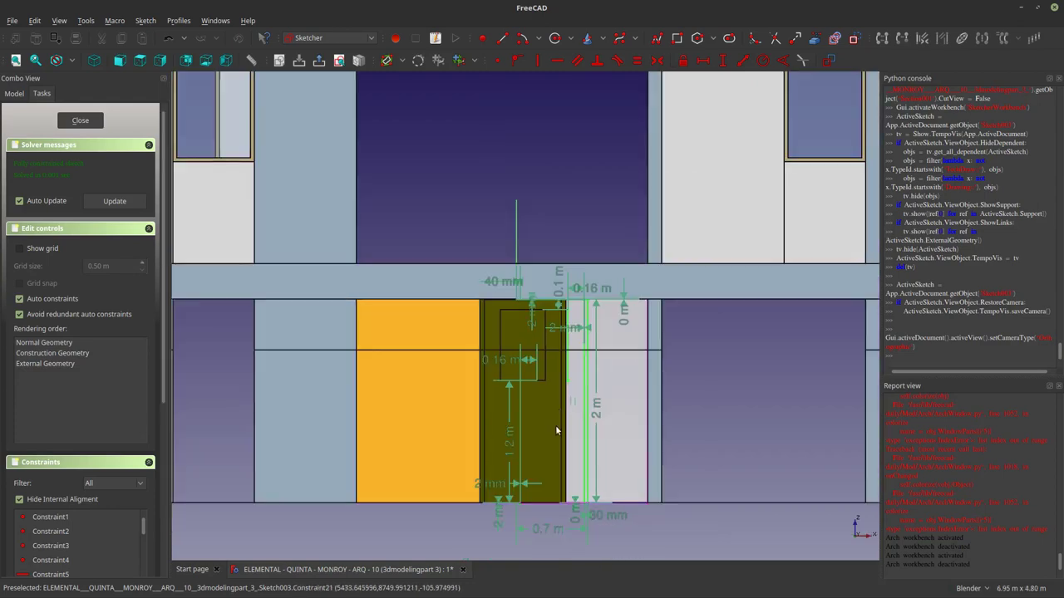
scroll(604, 541, "up", 2)
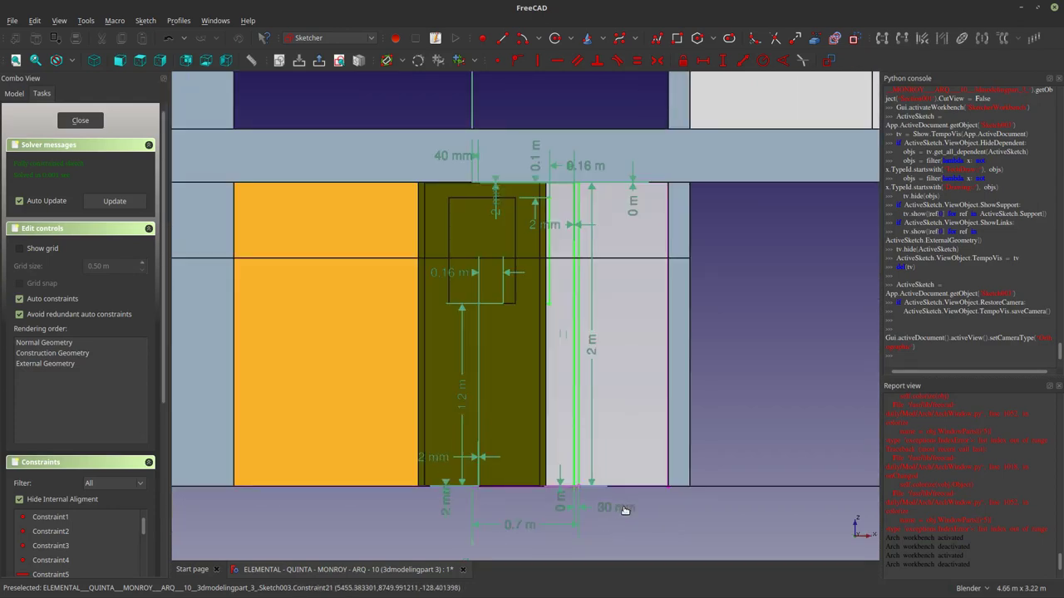
Set the 0 m vertical offset at the door's upper edge to 30 mm and finish the sketch.
double_click(634, 209)
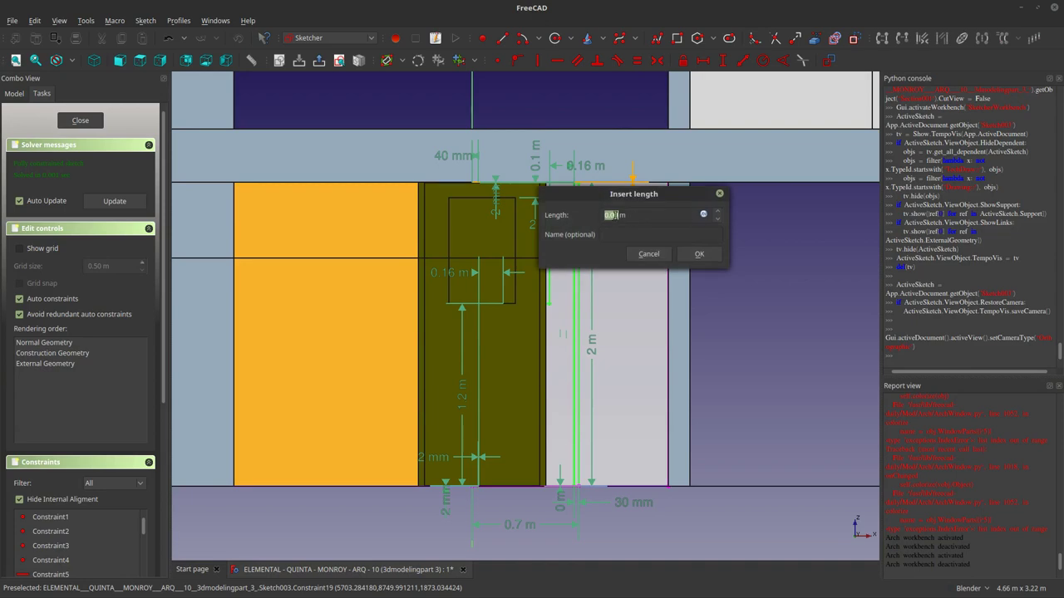
left_click_drag(632, 216, 580, 206)
type("30mm")
key("Return")
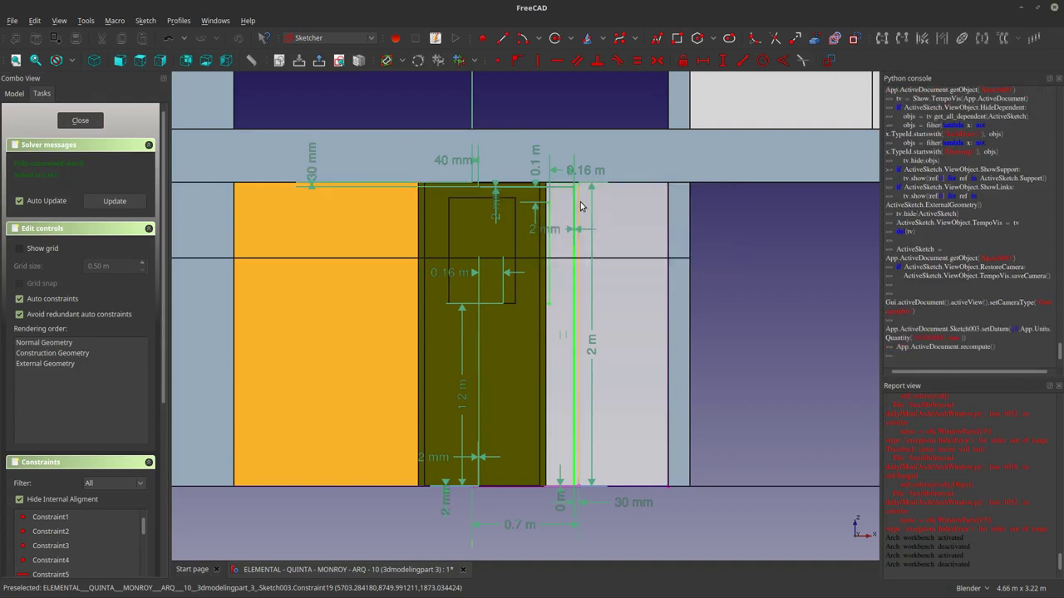
scroll(449, 184, "up", 4)
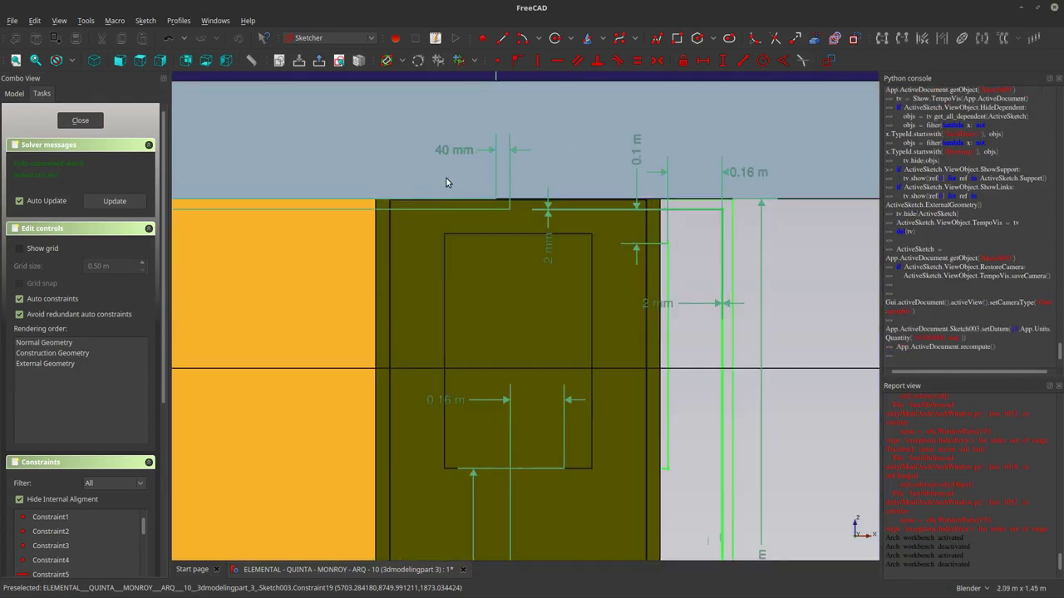
left_click(93, 121)
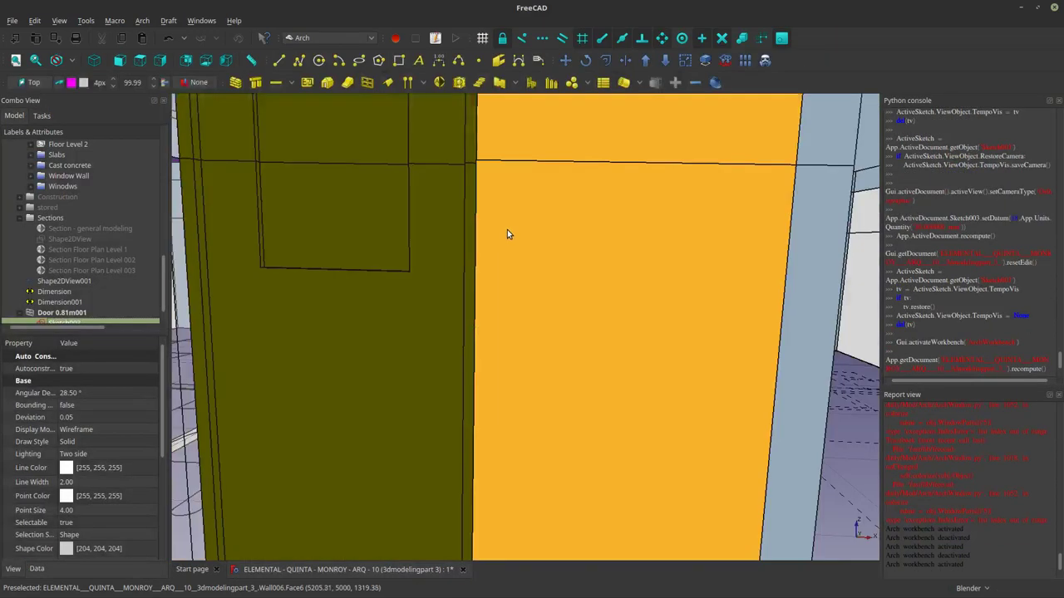
Hide Sketch003 under Door 0.81m001, leaving the door itself selected.
scroll(507, 230, "down", 8)
scroll(483, 208, "up", 8)
middle_click_drag(483, 207, 551, 216)
scroll(576, 229, "up", 4)
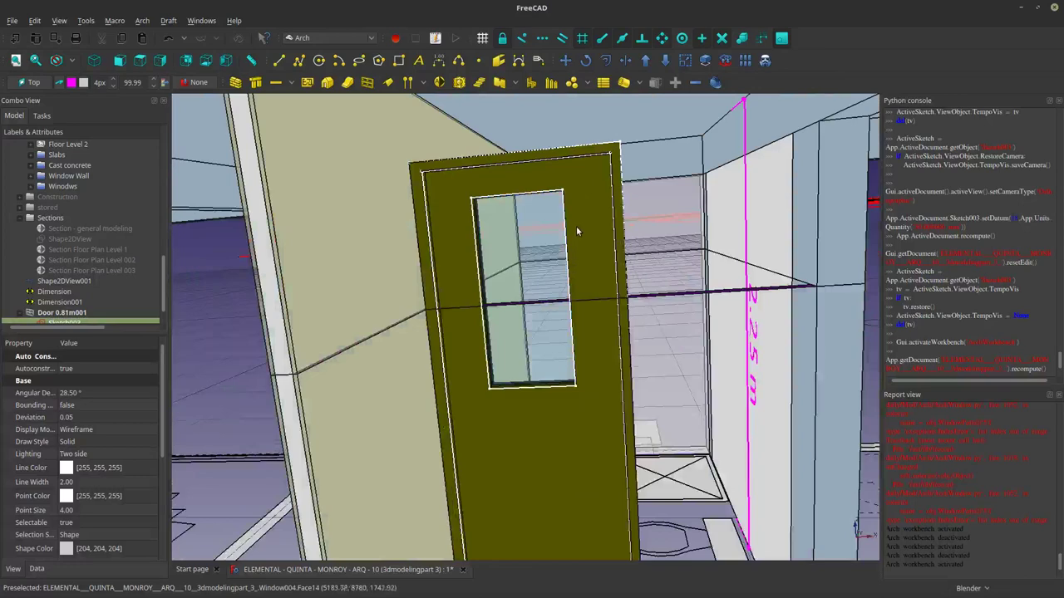
left_click(72, 313)
left_click(71, 314)
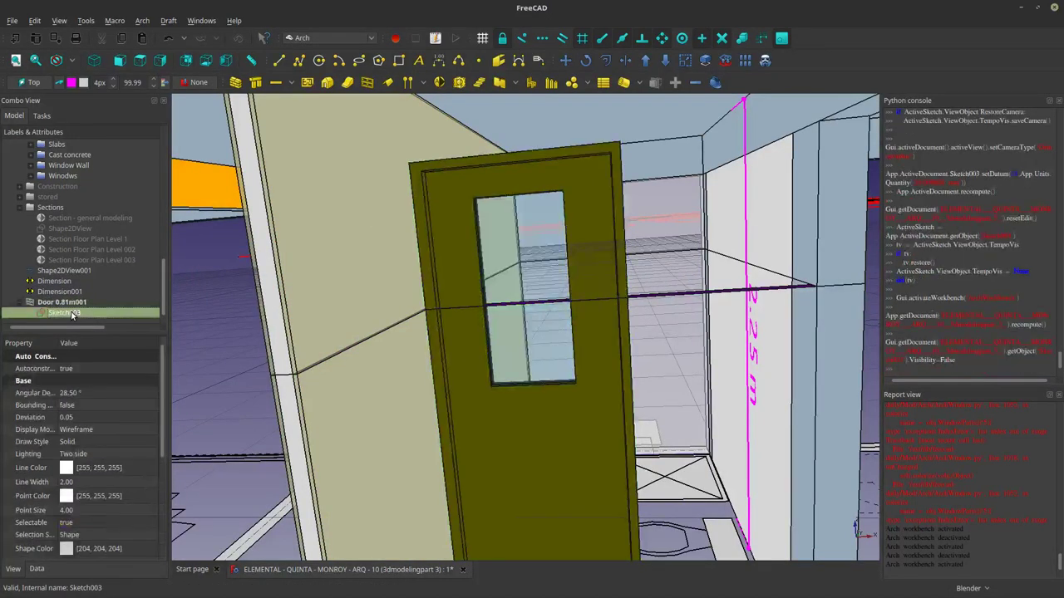
left_click(71, 303)
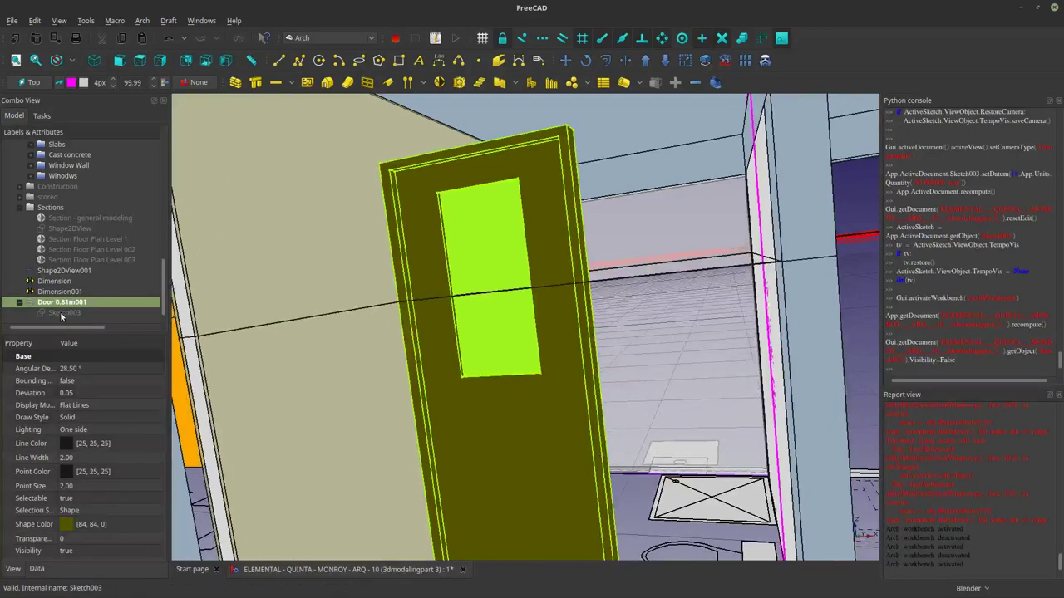
Delete the four edges of the inner glass rectangle from the door's Sketch003 and finish the sketch.
left_click(62, 313)
double_click(63, 314)
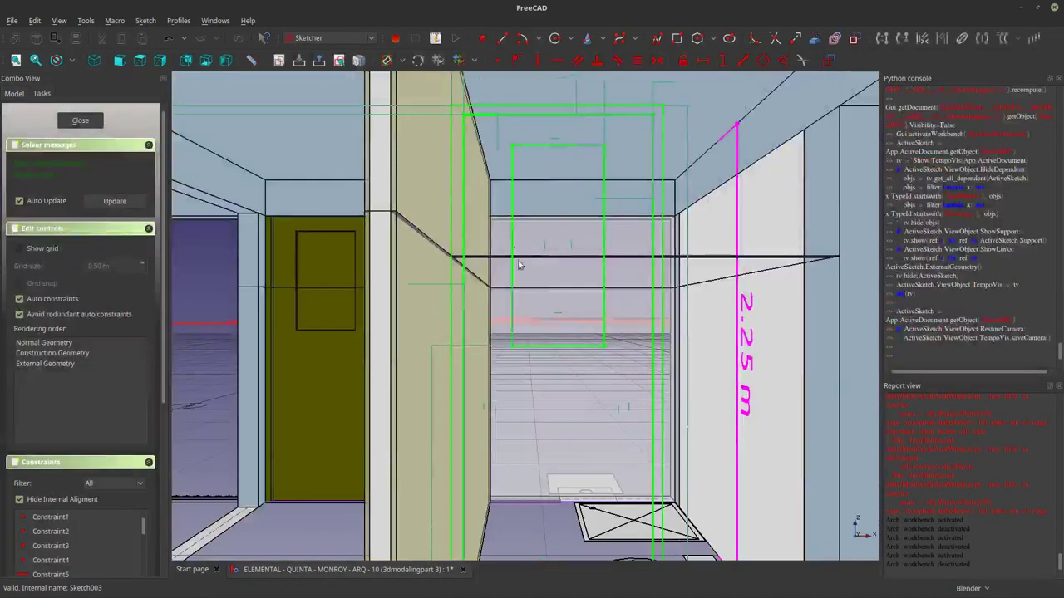
left_click(512, 246)
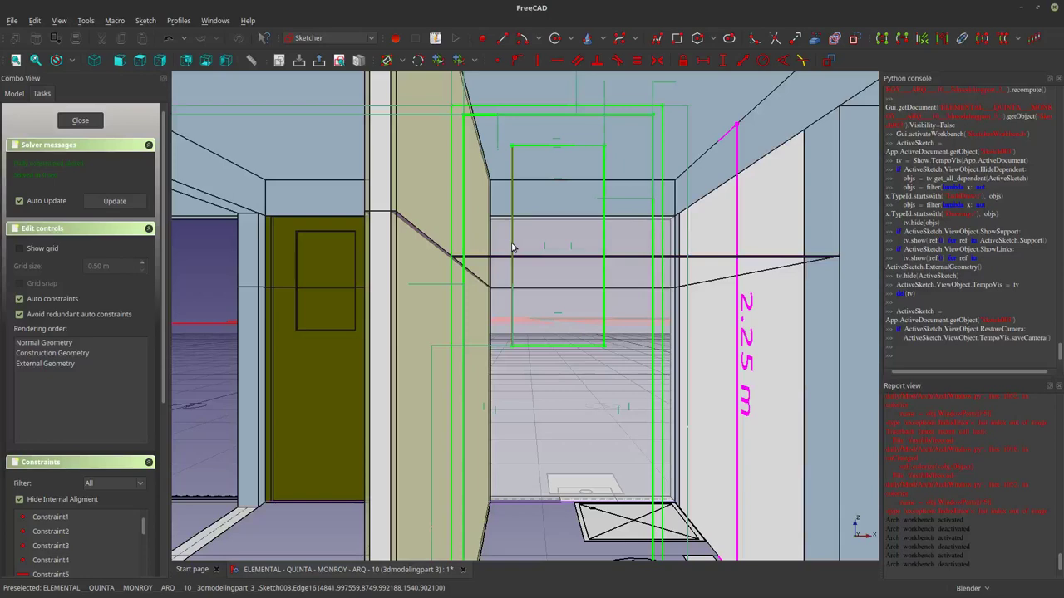
key("Delete")
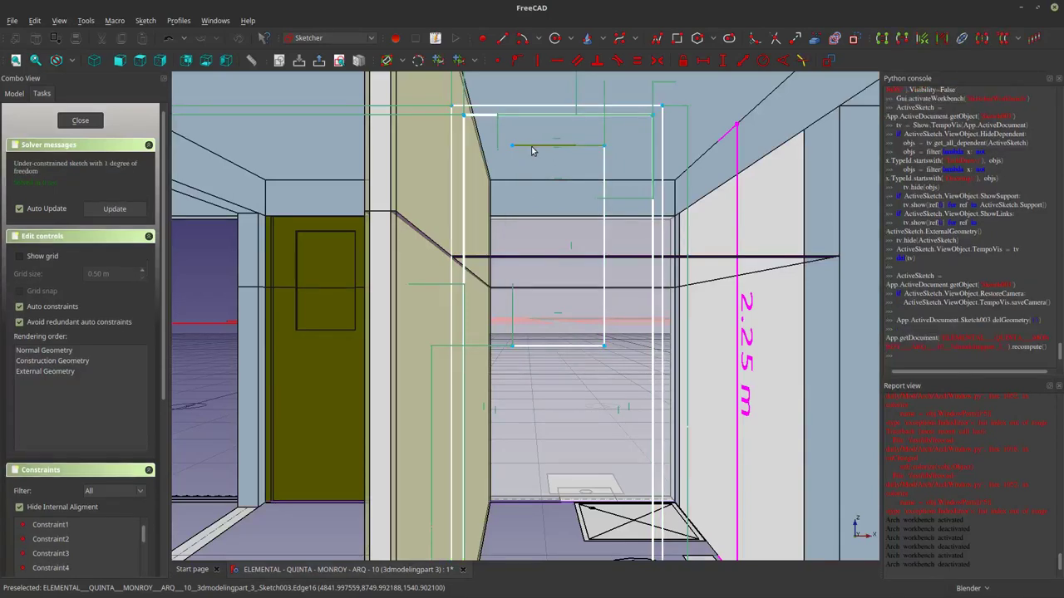
left_click(603, 162)
key("Delete")
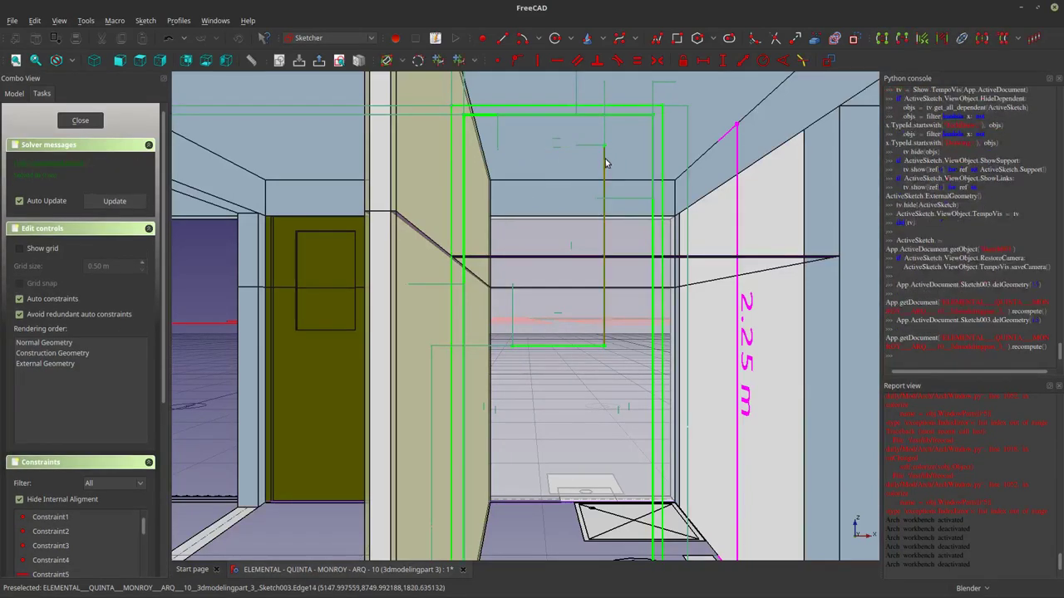
key("Delete")
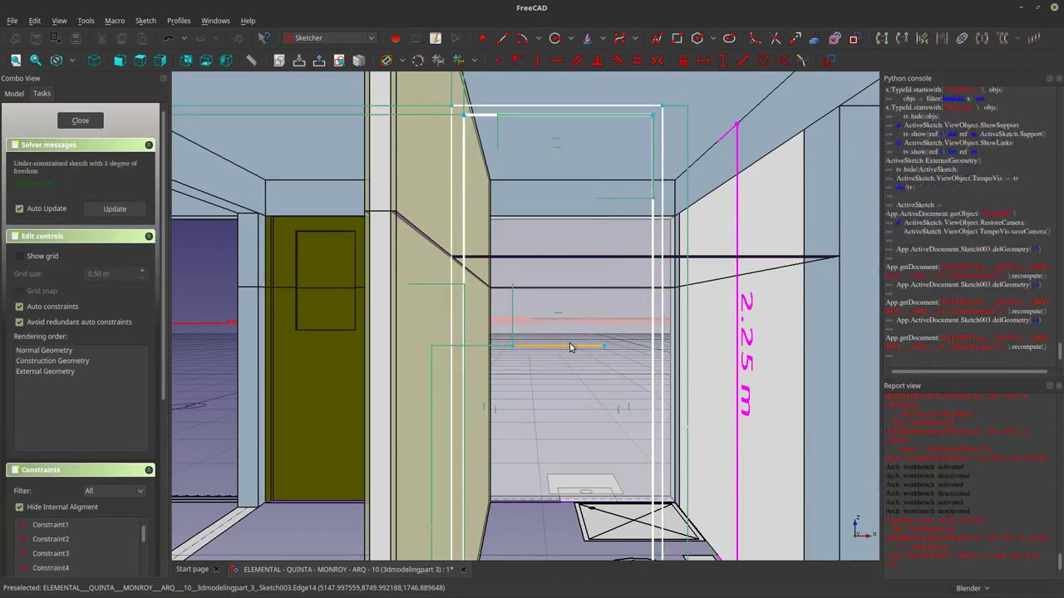
left_click(570, 347)
key("Delete")
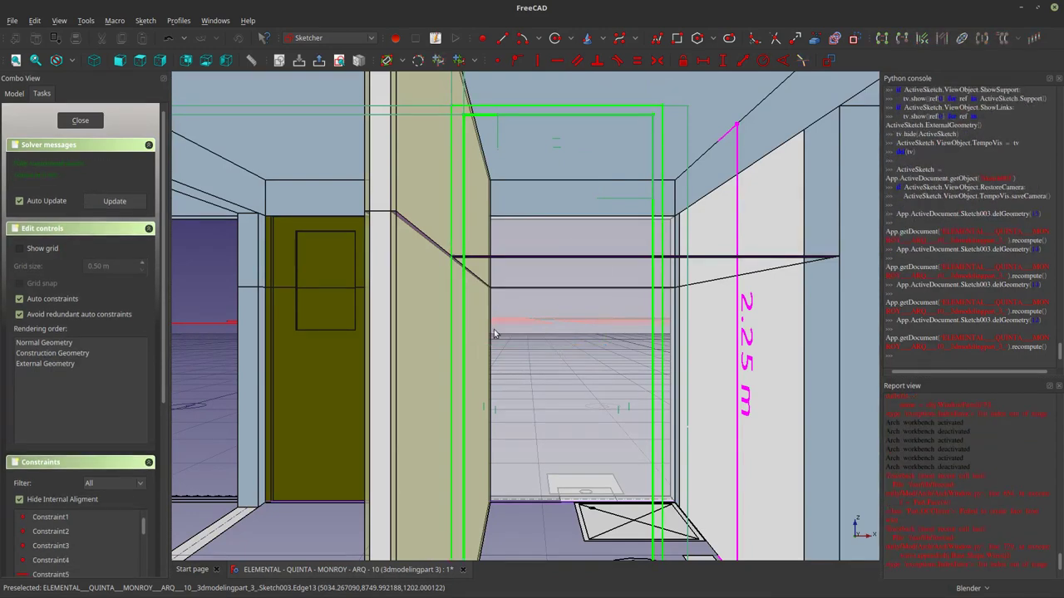
left_click(81, 122)
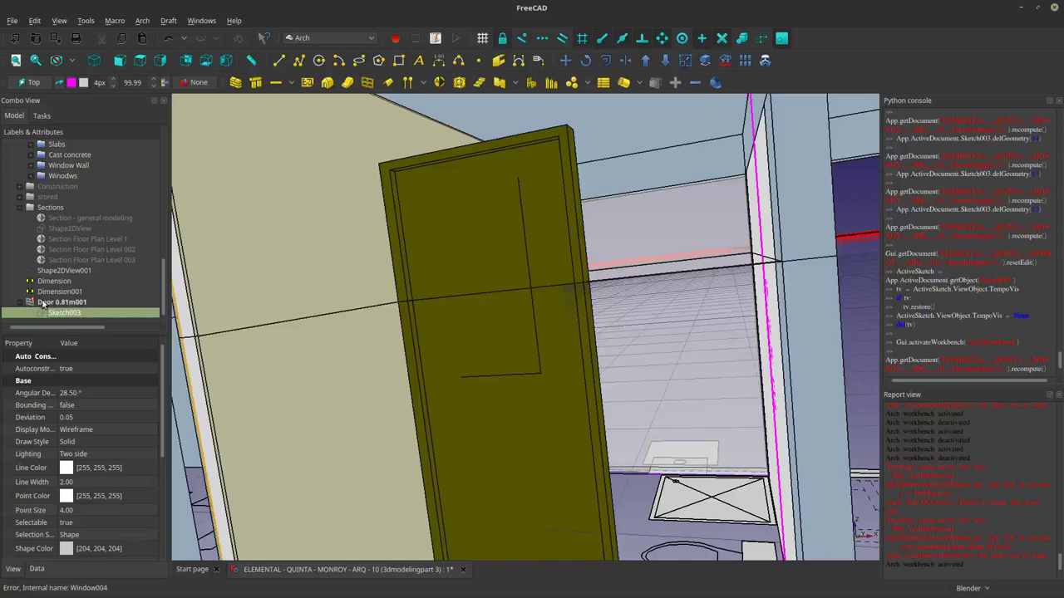
Open the window elements of Door 0.81m001 and examine which outlines Wire0, Wire1 and Wire2 represent.
double_click(44, 303)
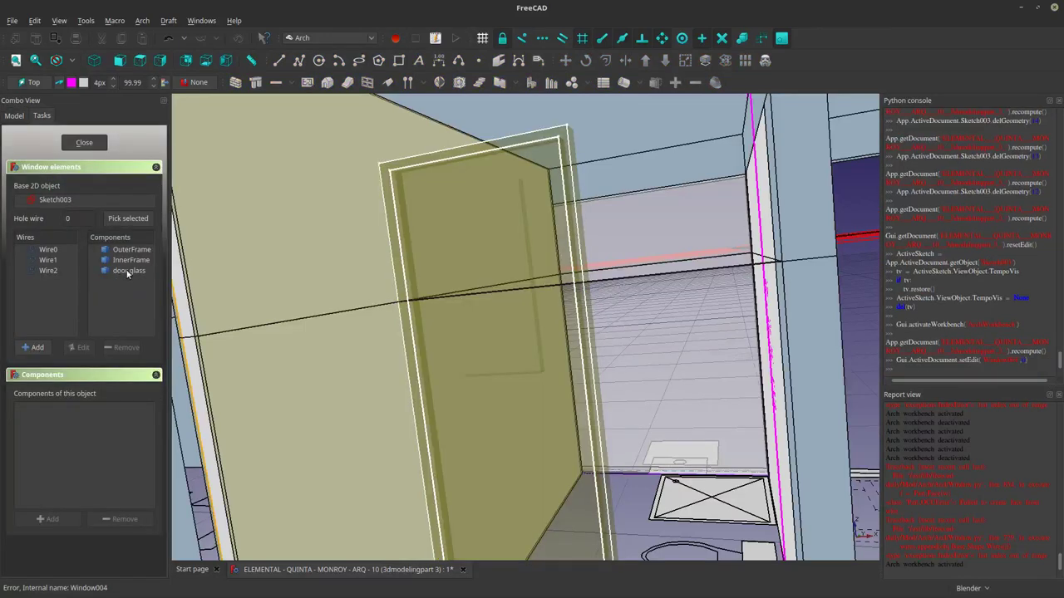
left_click(52, 271)
left_click(49, 261, "ctrl")
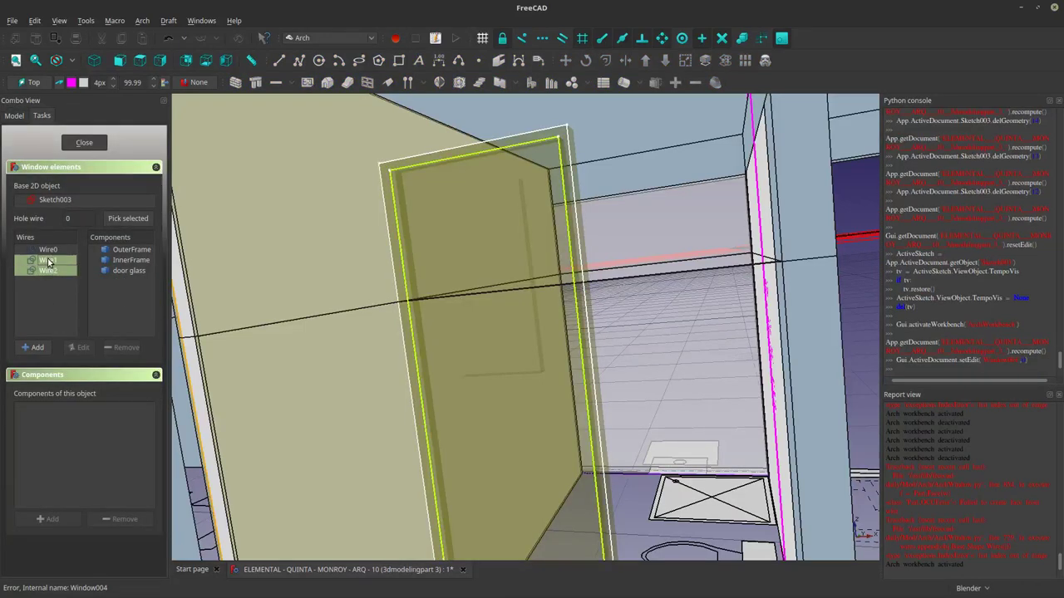
left_click(52, 250)
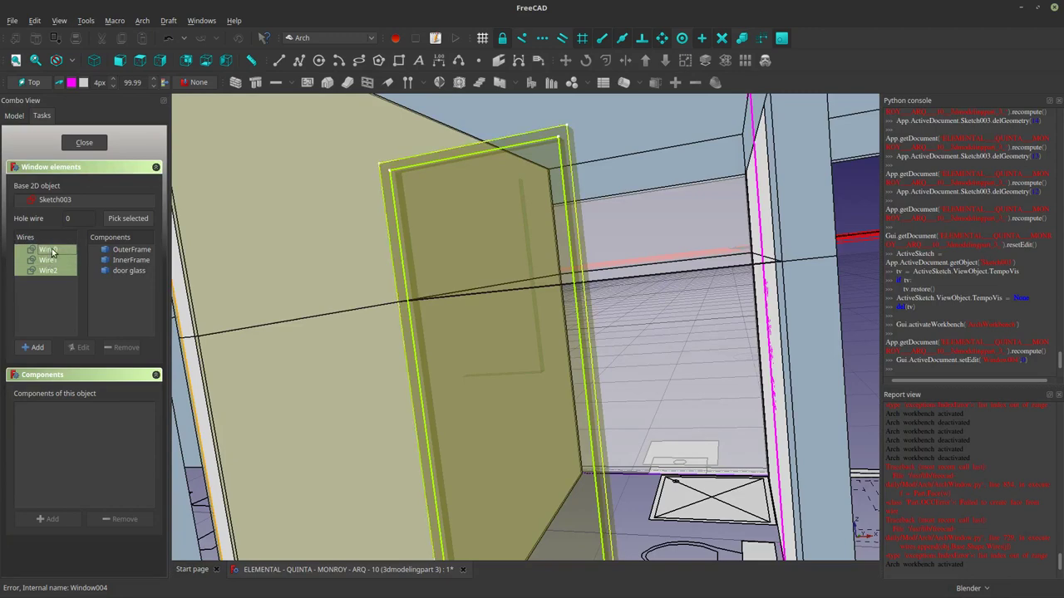
left_click(51, 250)
left_click(50, 259)
left_click(52, 272, "ctrl")
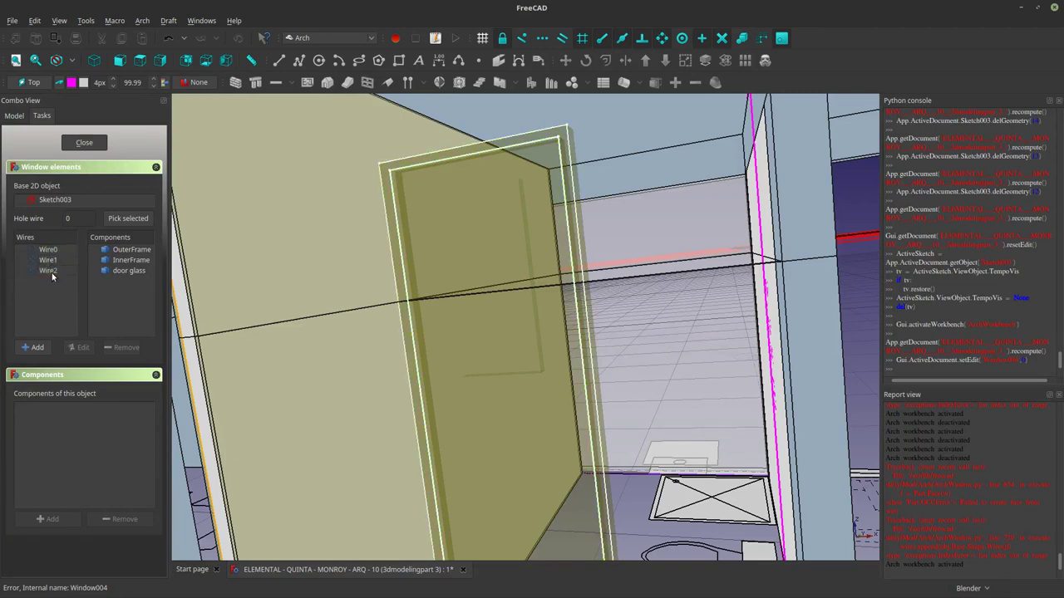
left_click(51, 272)
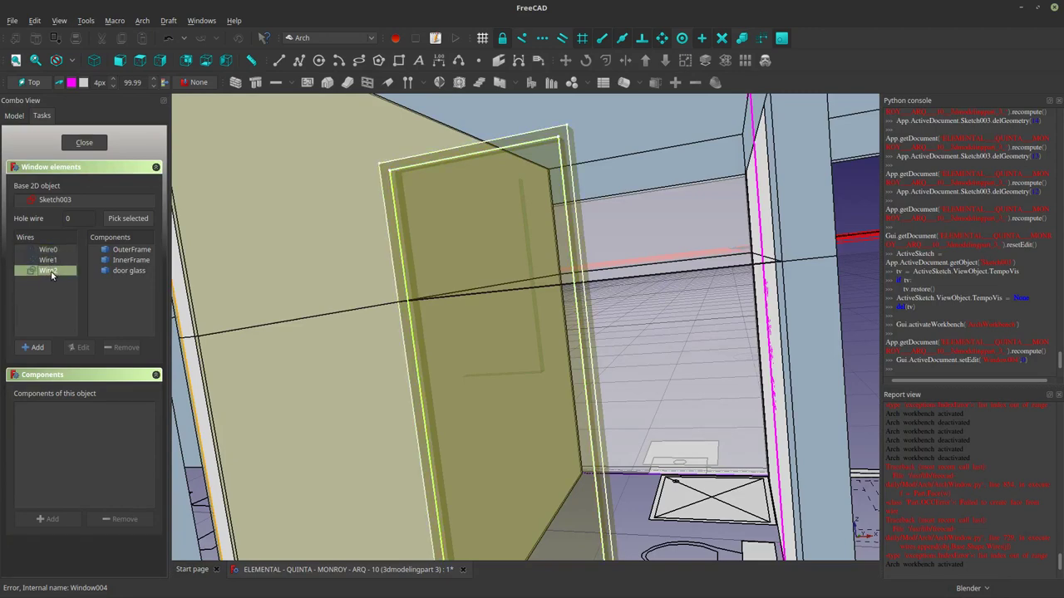
left_click(50, 272, "ctrl")
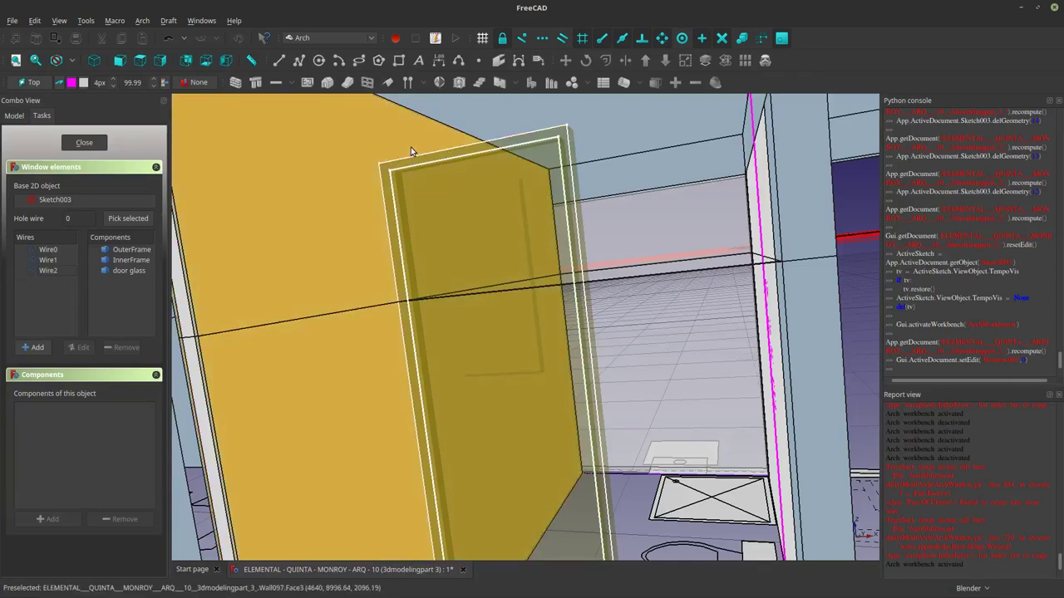
scroll(432, 170, "up", 6)
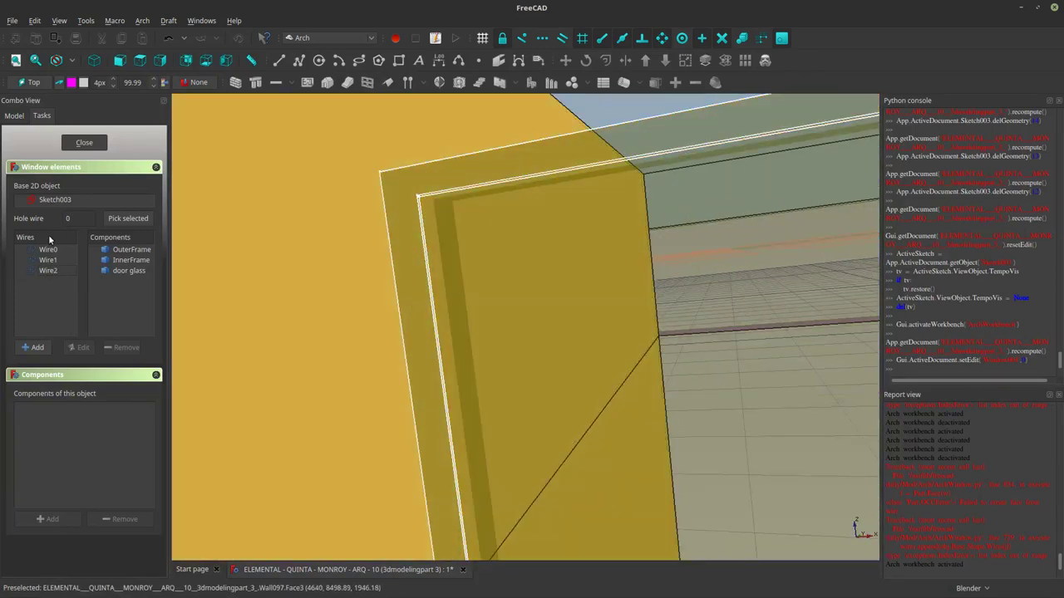
left_click(52, 272)
left_click(52, 271)
left_click(55, 262)
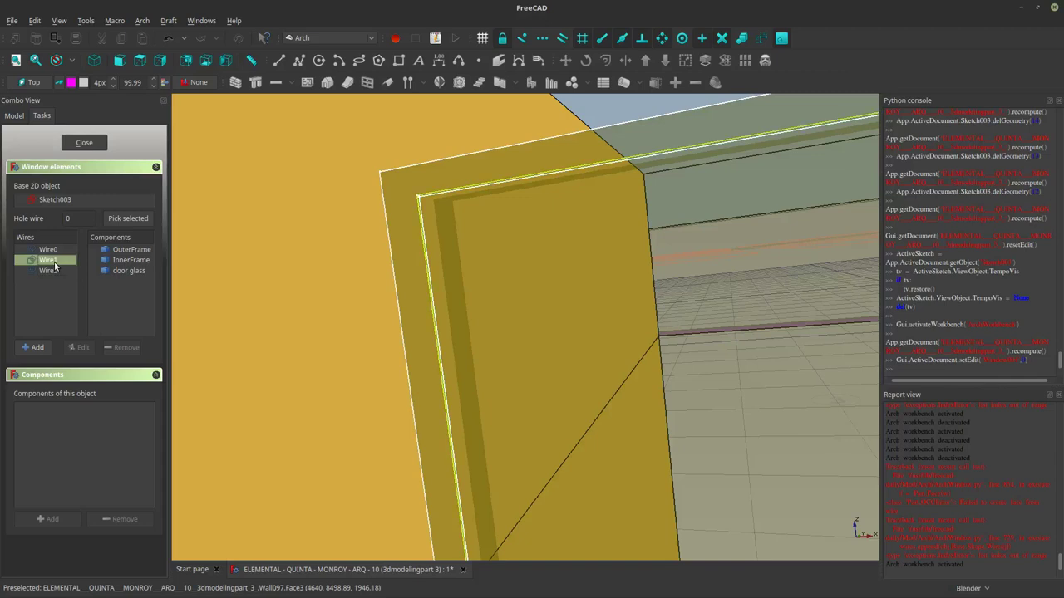
left_click(55, 262)
left_click(55, 249)
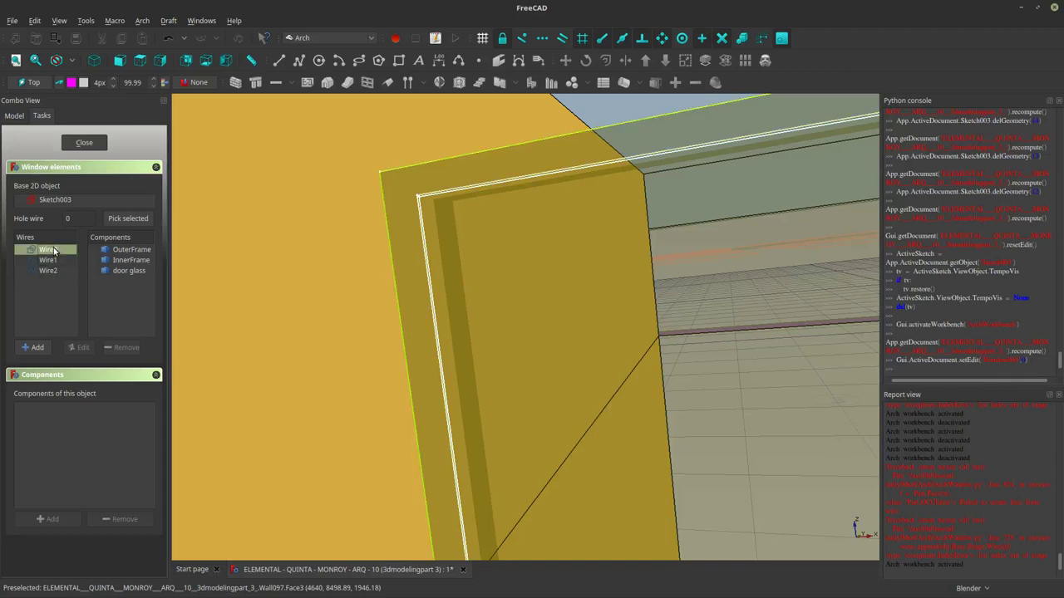
left_click(54, 250, "ctrl")
Remove the door glass component from the window elements of Door 0.81m001 and close the element editing.
left_click(125, 270)
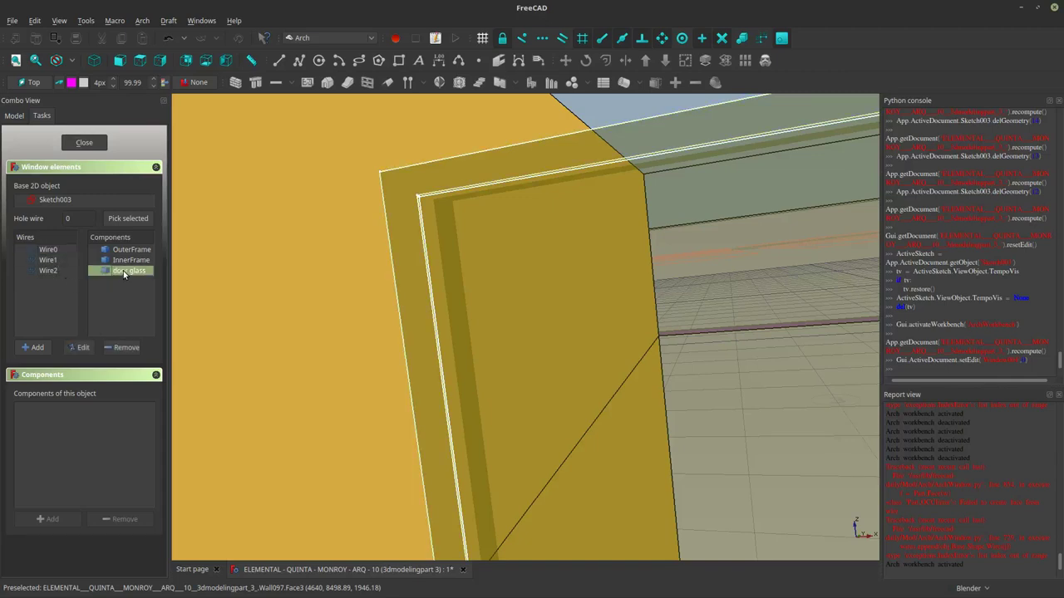
scroll(506, 342, "up", 3)
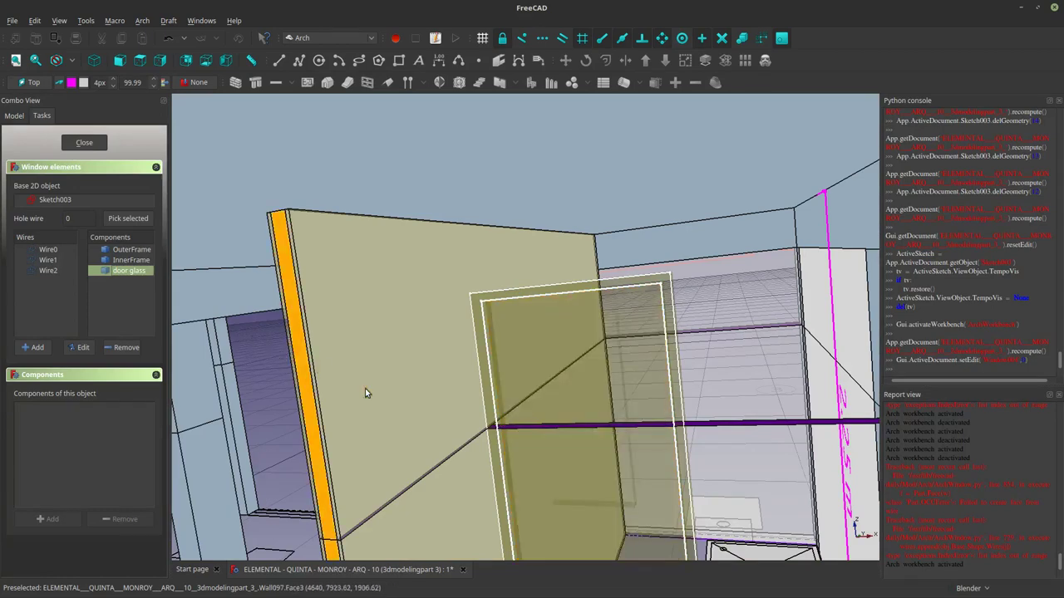
left_click(129, 349)
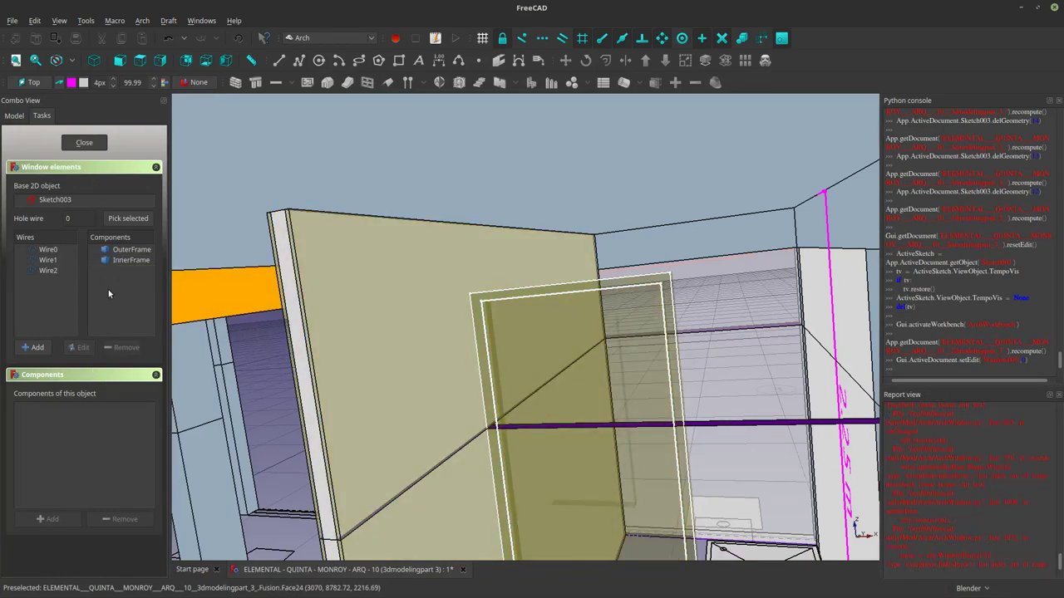
left_click(89, 143)
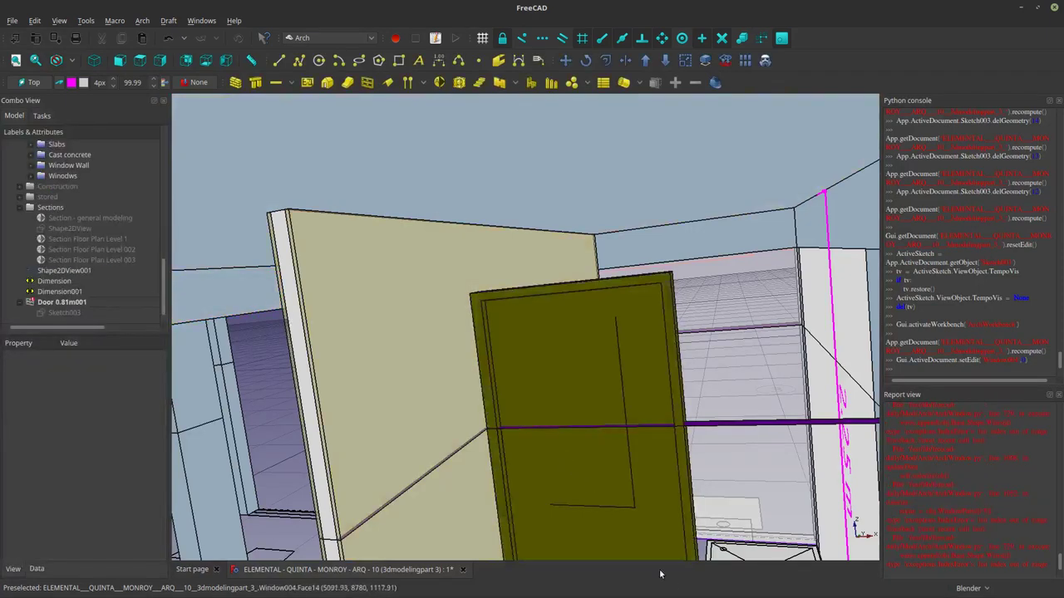
Reopen the window elements of Door 0.81m001 and update the OuterFrame component with its existing Wire0 and Wire1 outlines.
left_click(631, 466)
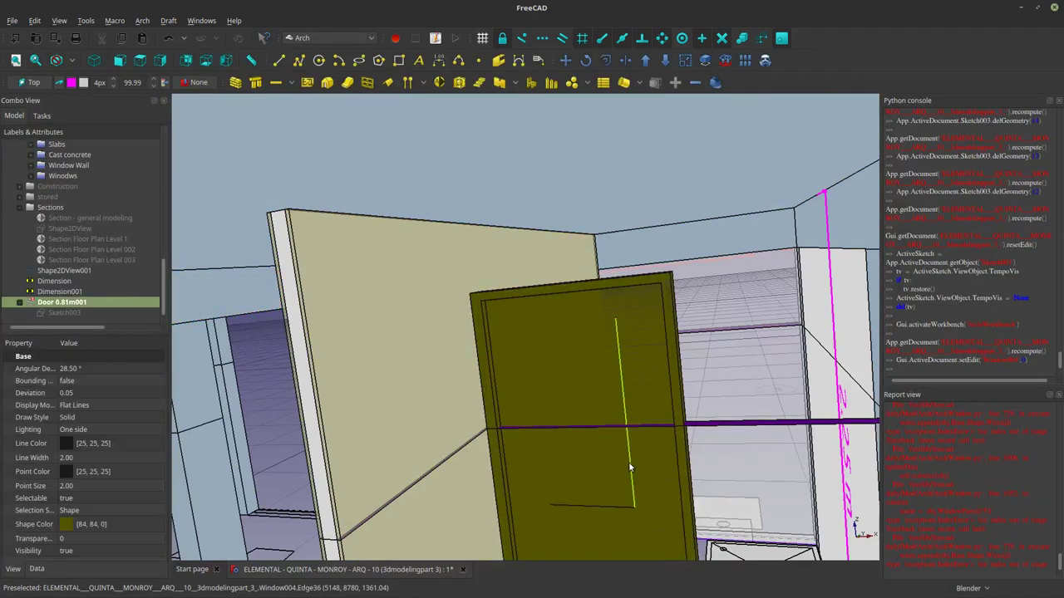
scroll(626, 340, "down", 3)
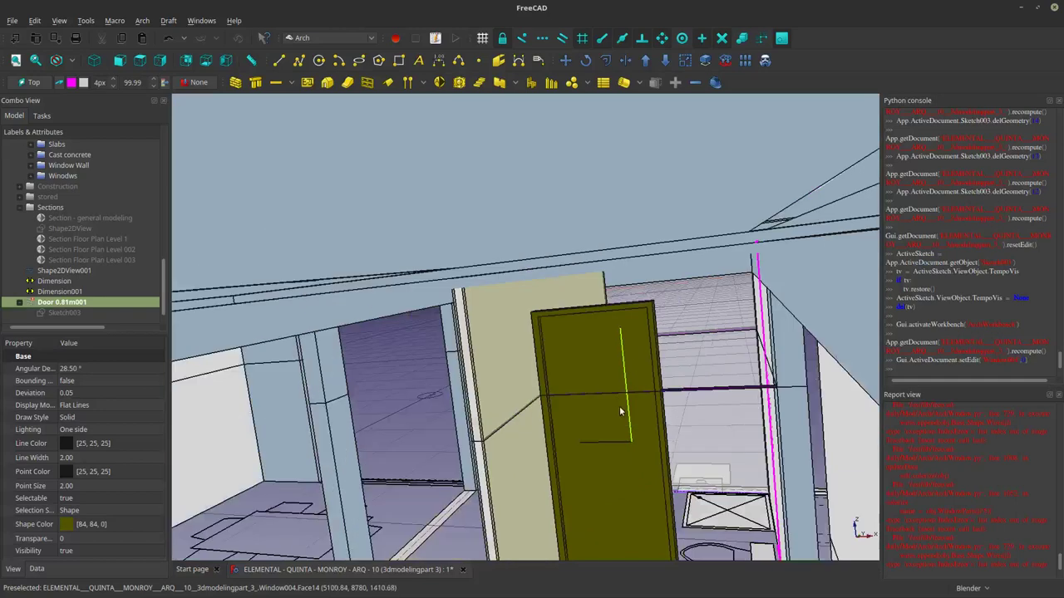
scroll(619, 406, "up", 3)
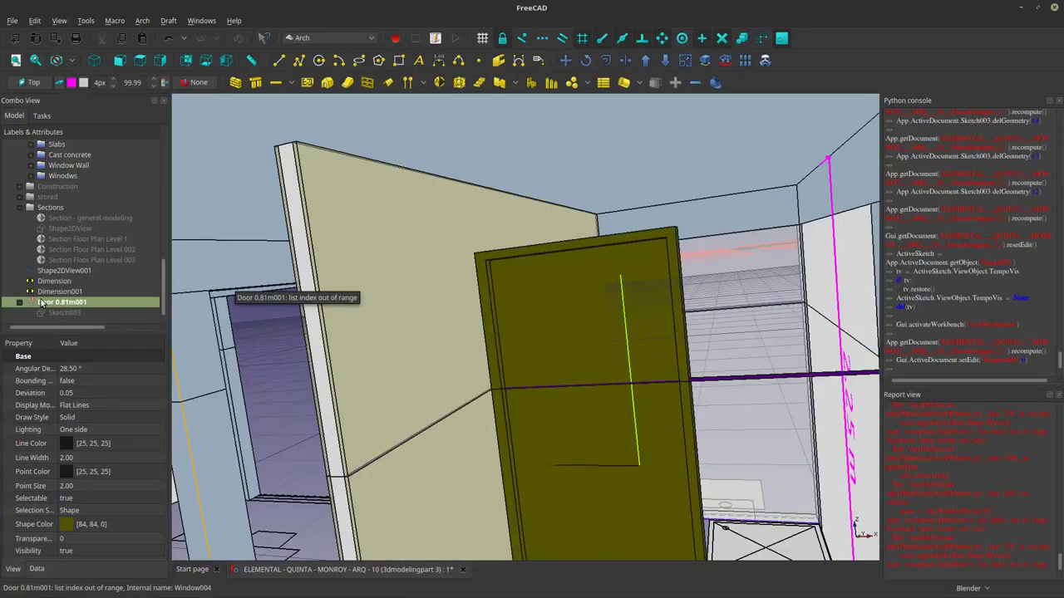
double_click(47, 303)
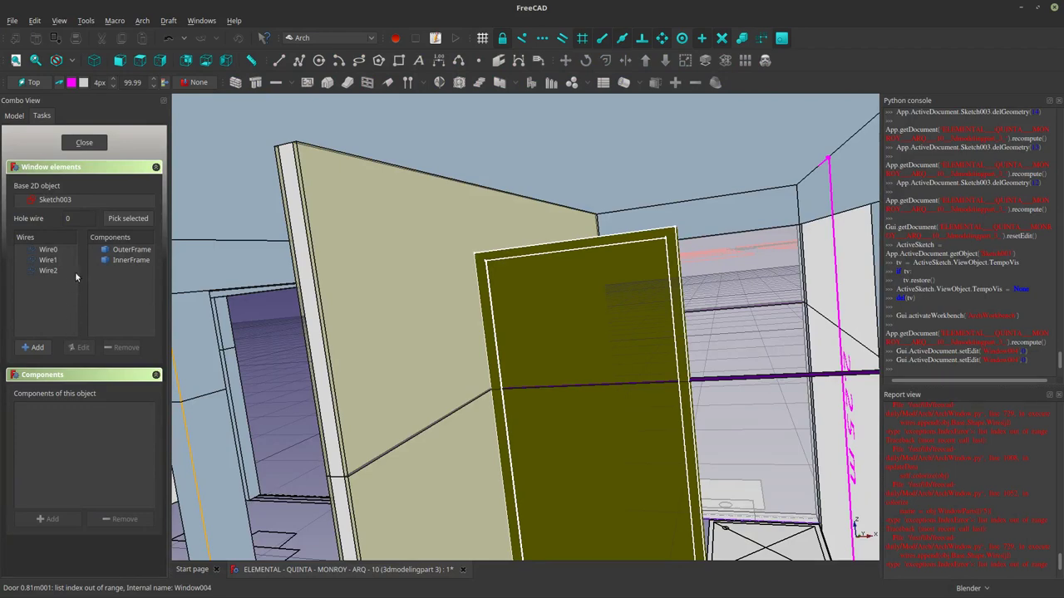
left_click(131, 260)
left_click(129, 249)
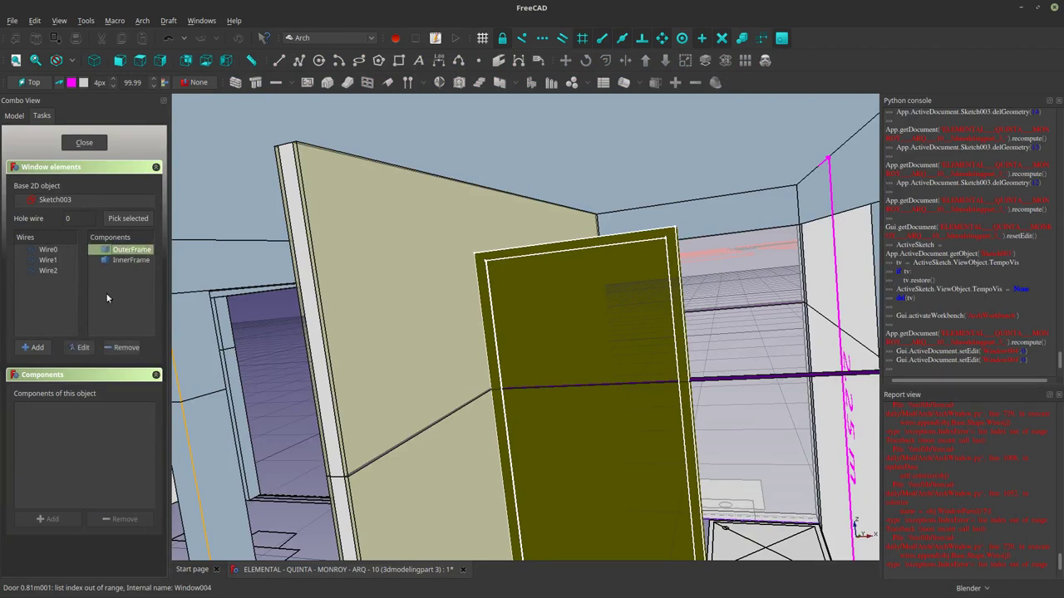
left_click(83, 348)
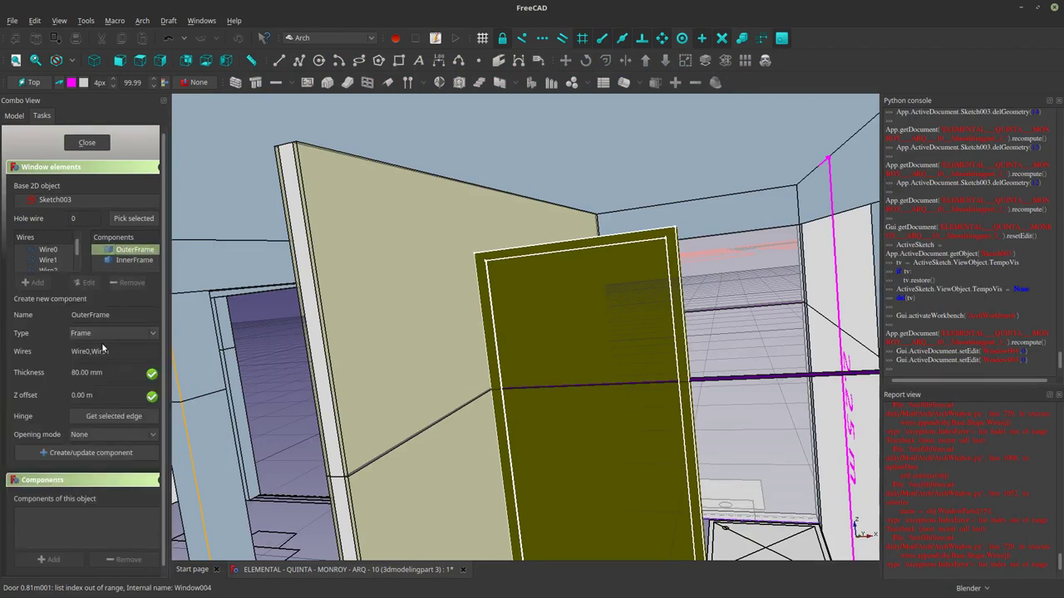
scroll(51, 241, "down", 1)
left_click(109, 452)
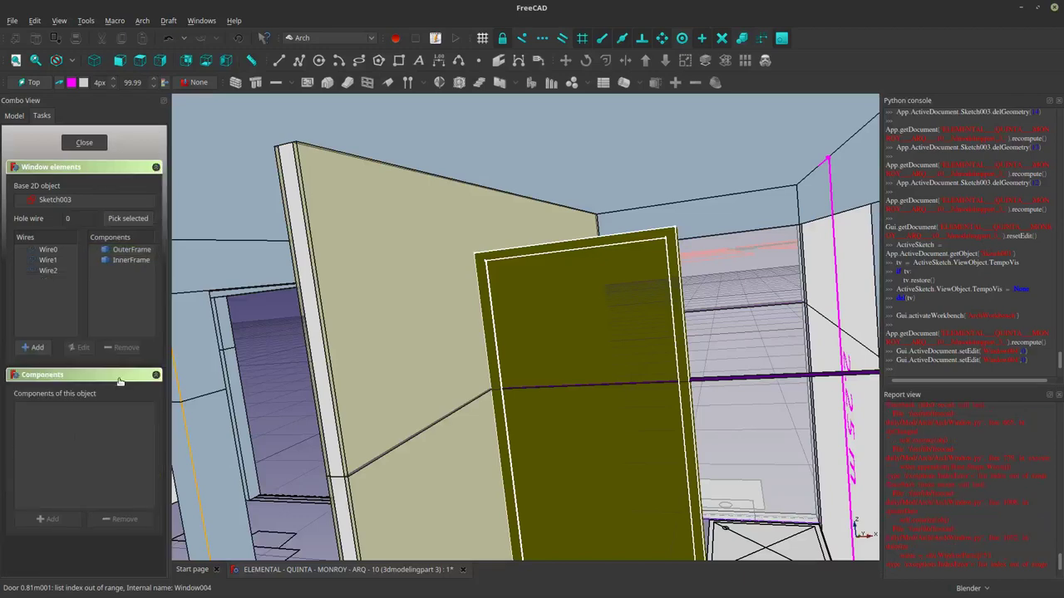
Base the door's InnerFrame component on Wire2 alone, update it and close the window elements.
left_click(120, 261)
left_click(83, 347)
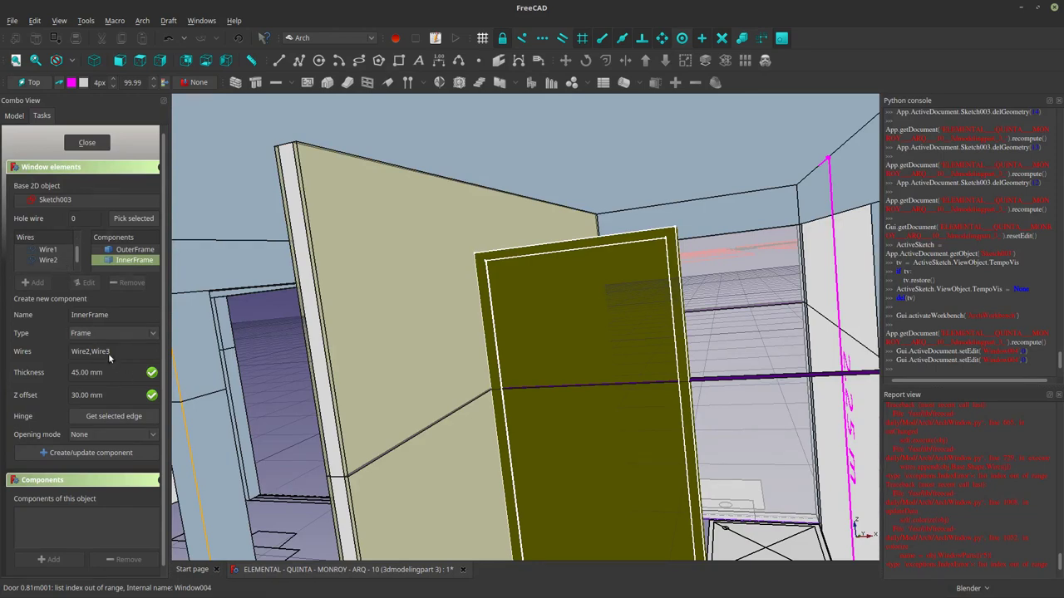
scroll(58, 261, "up", 1)
scroll(55, 262, "down", 1)
left_click(54, 262)
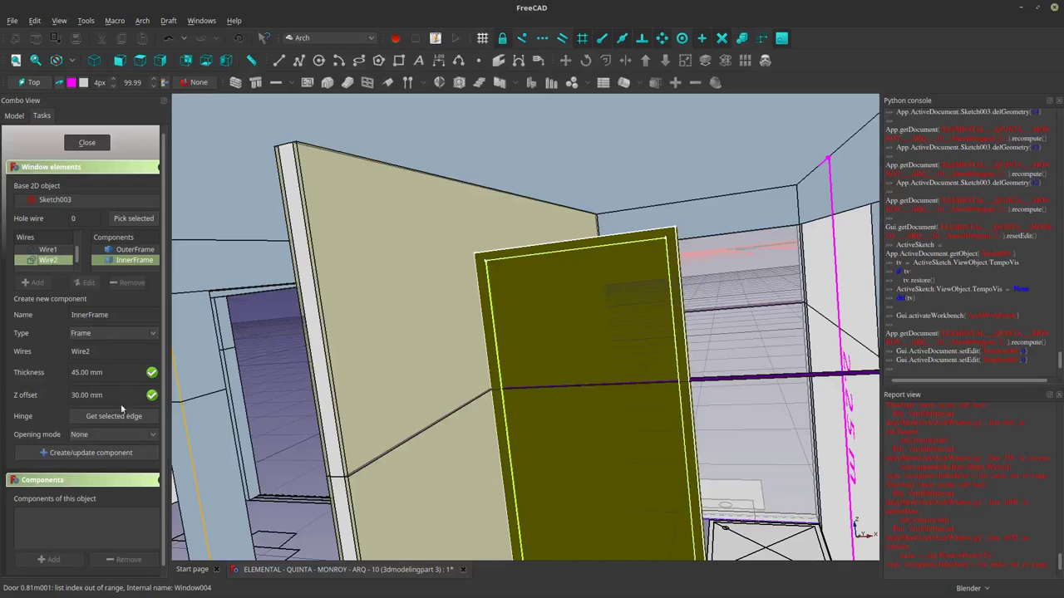
left_click(105, 454)
left_click(87, 142)
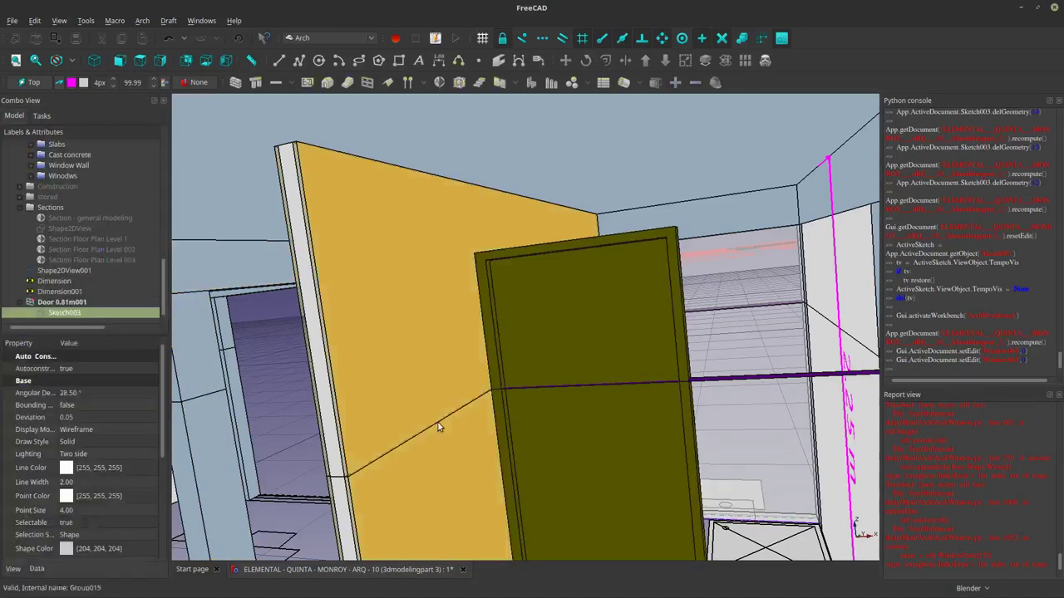
Show the hidden bathroom wall Wall103 around the copied door.
middle_click_drag(634, 416, 618, 222)
scroll(599, 253, "down", 10)
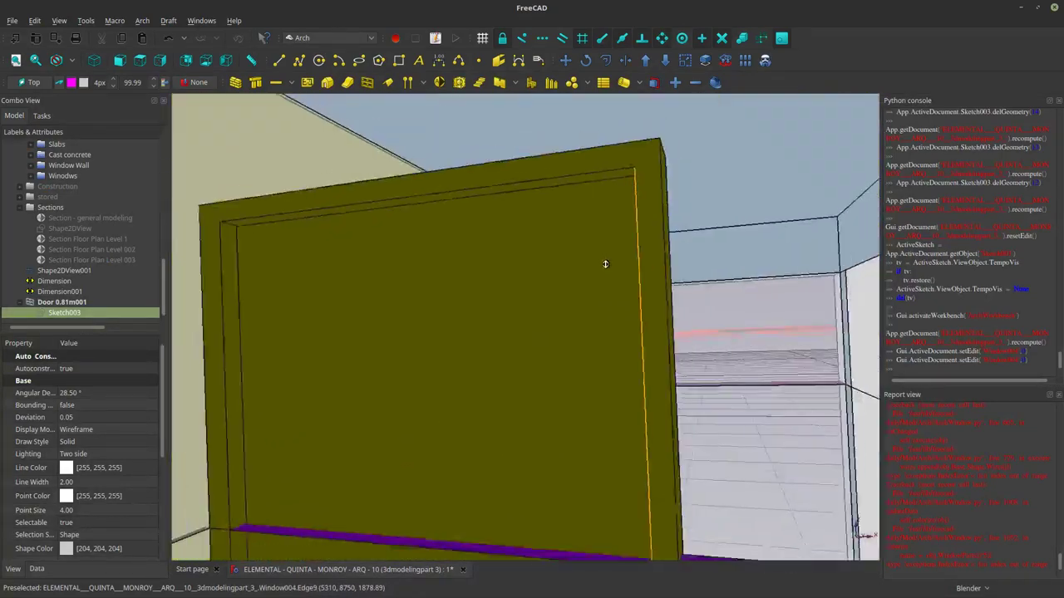
scroll(591, 324, "up", 8)
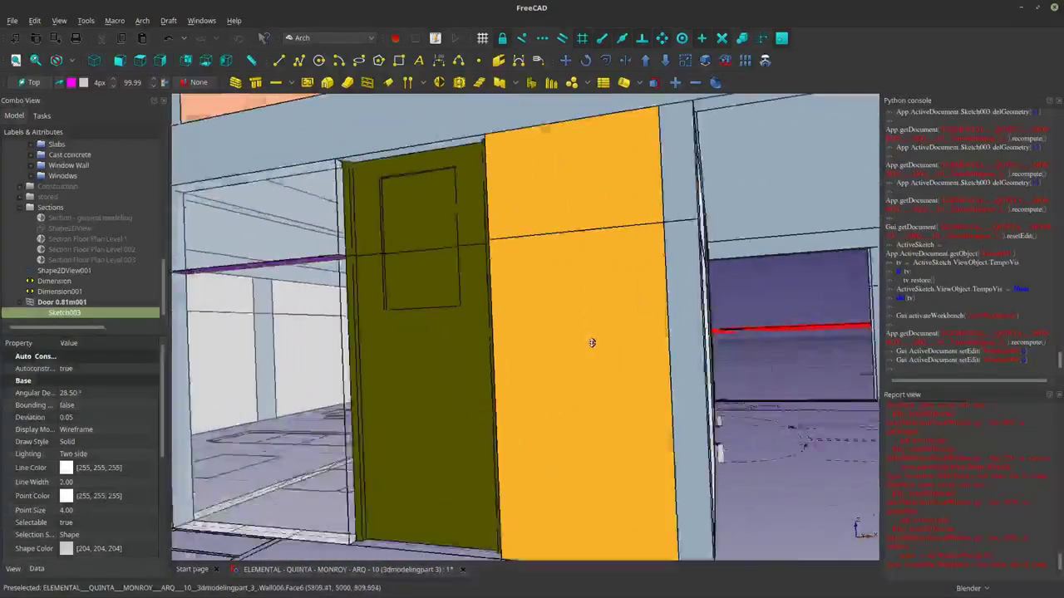
scroll(502, 305, "down", 3)
scroll(502, 309, "down", 5)
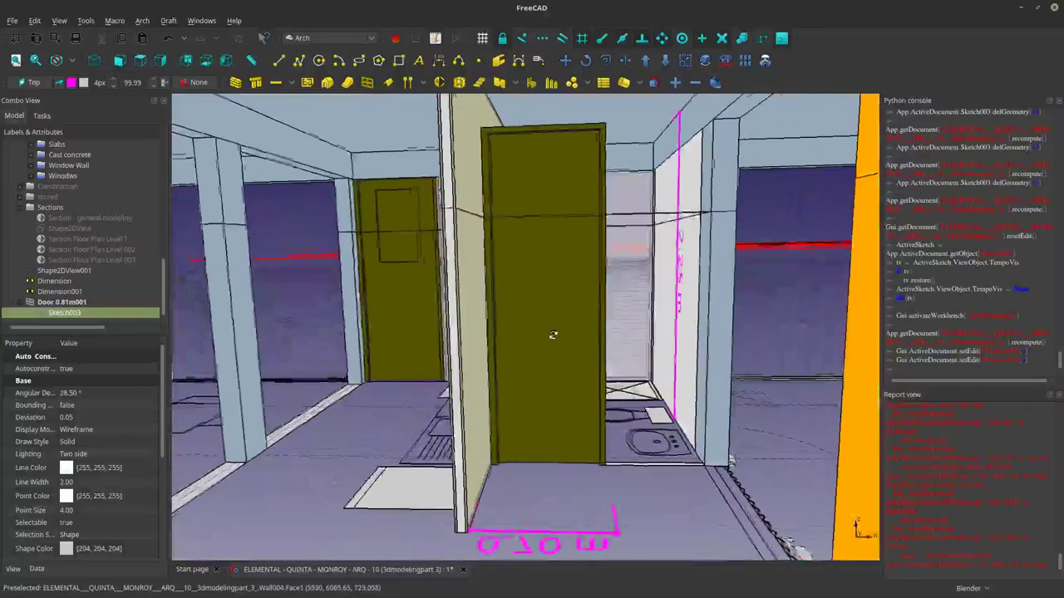
scroll(553, 334, "up", 4)
scroll(87, 245, "up", 3)
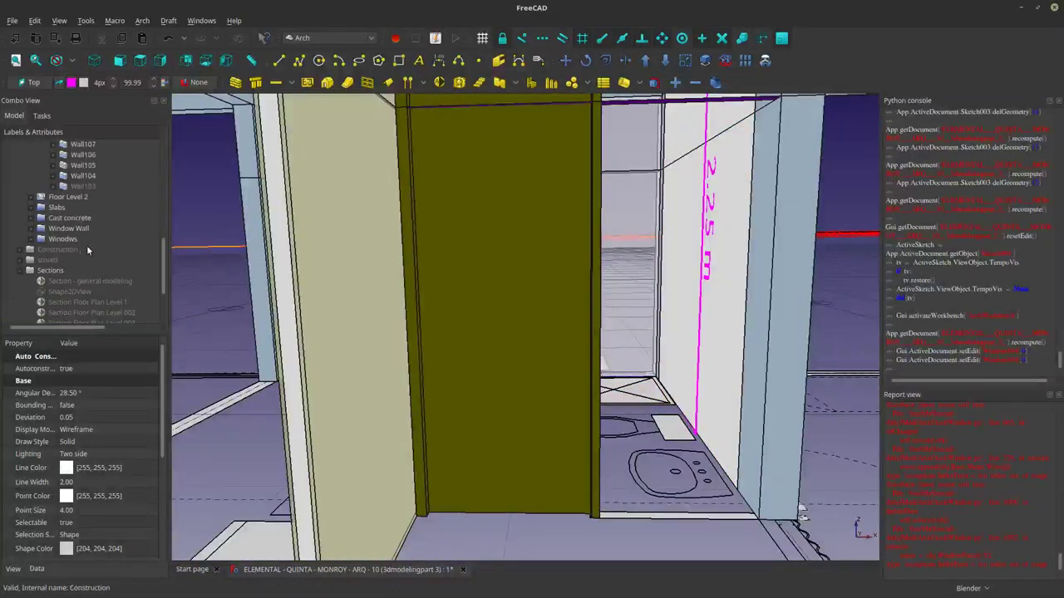
left_click(84, 219)
key("space")
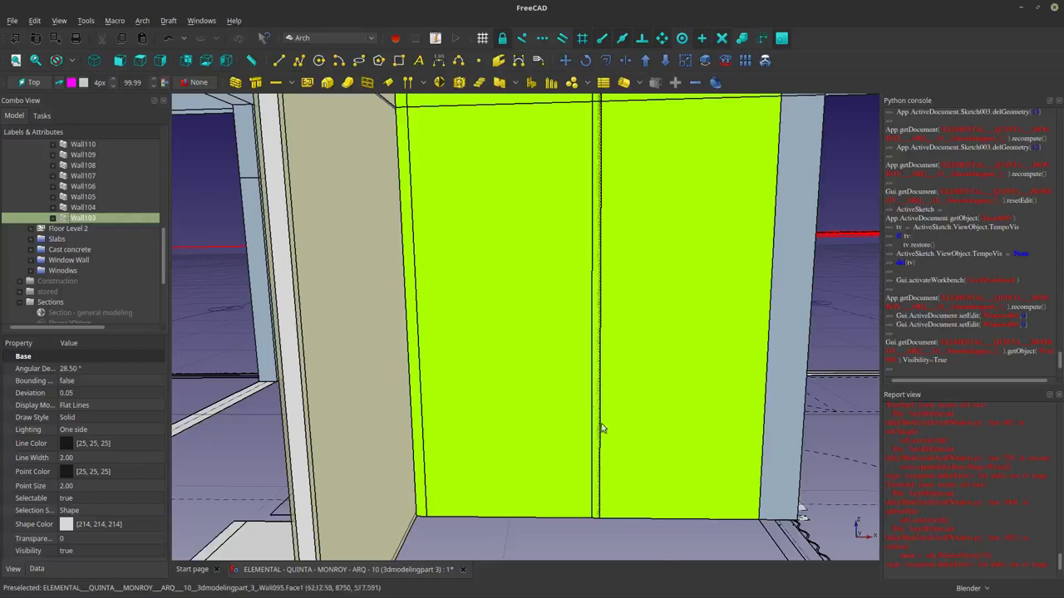
left_click(607, 542)
middle_click_drag(598, 469, 632, 339)
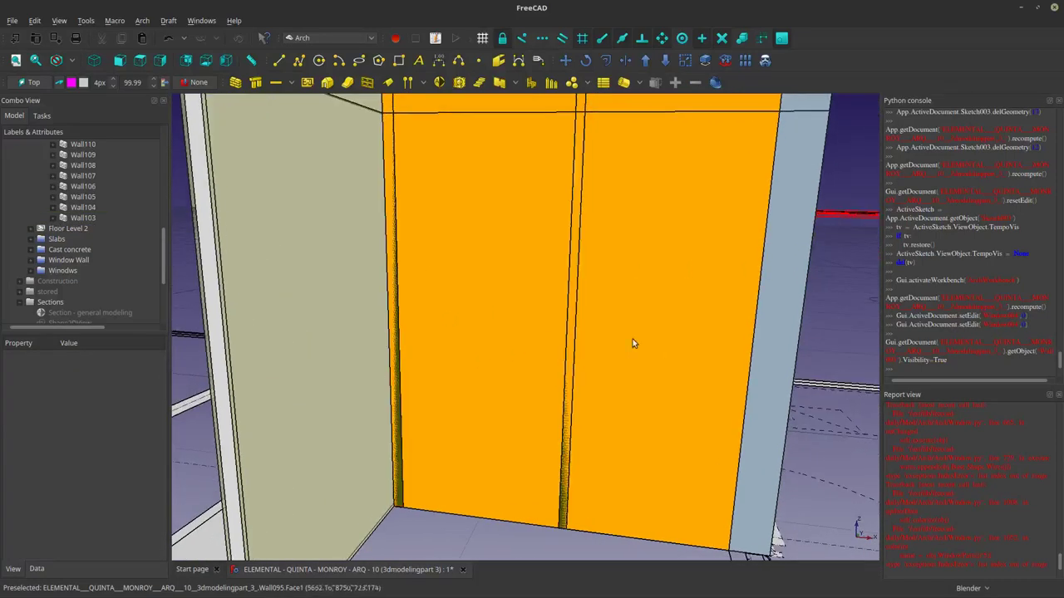
Add Door 0.81m001 to Wall103 as a component of the wall.
scroll(95, 246, "down", 3)
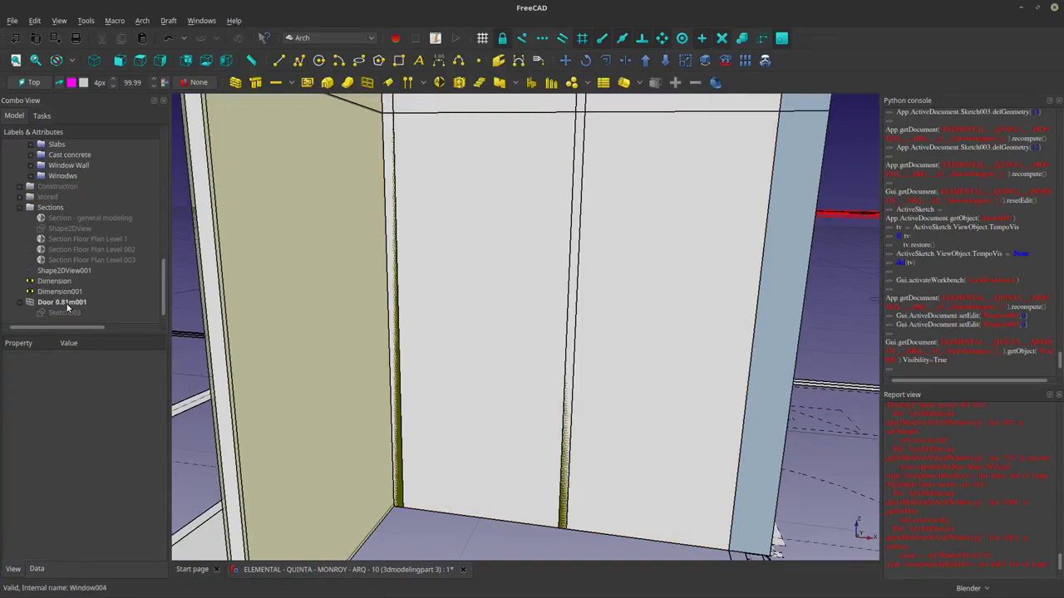
left_click(67, 304)
left_click(18, 304)
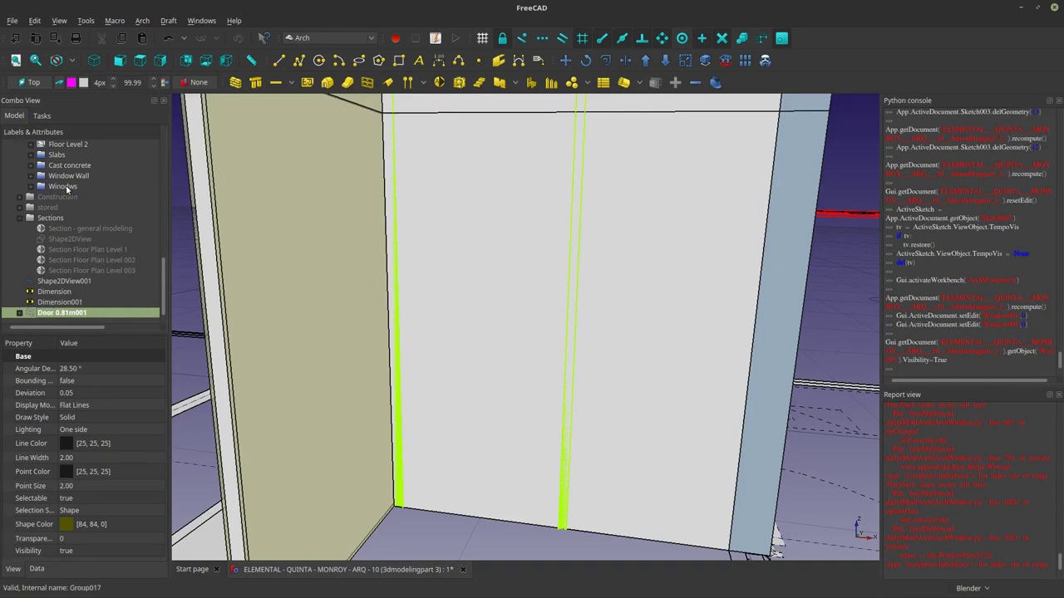
scroll(66, 188, "up", 3)
left_click(82, 229)
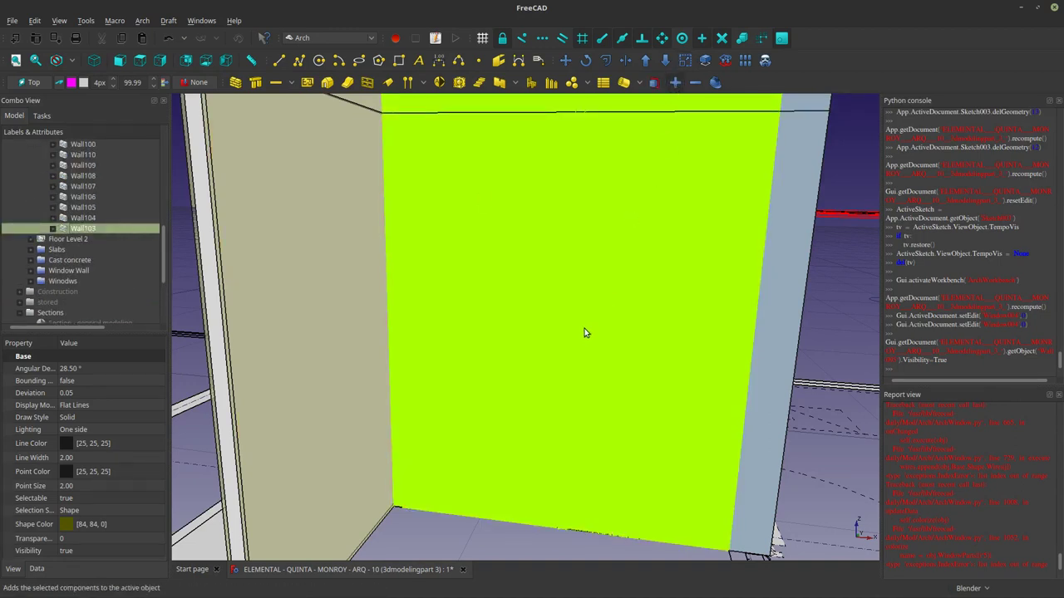
middle_click_drag(578, 332, 592, 279)
Examine the elements nested under Wall103 and how the door sits in the wall.
scroll(80, 252, "down", 3)
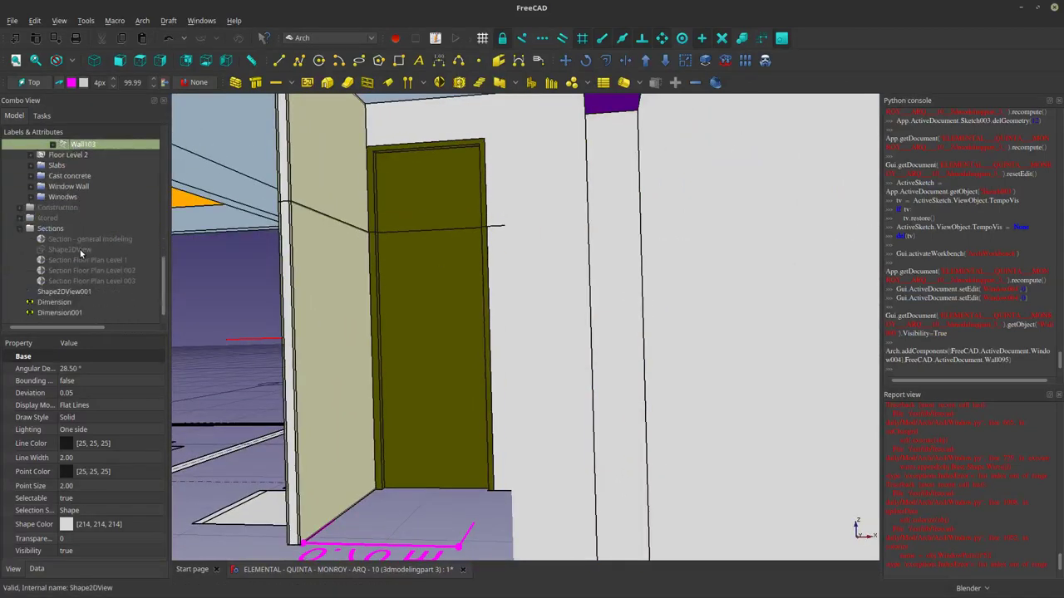
scroll(81, 252, "up", 3)
left_click(53, 239)
scroll(63, 239, "down", 1)
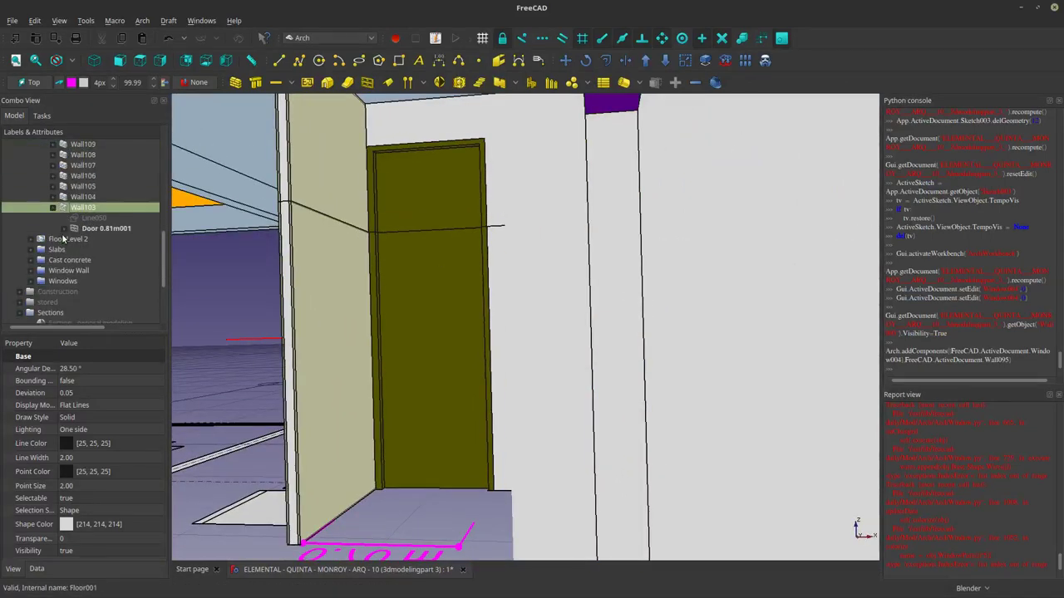
left_click(52, 208)
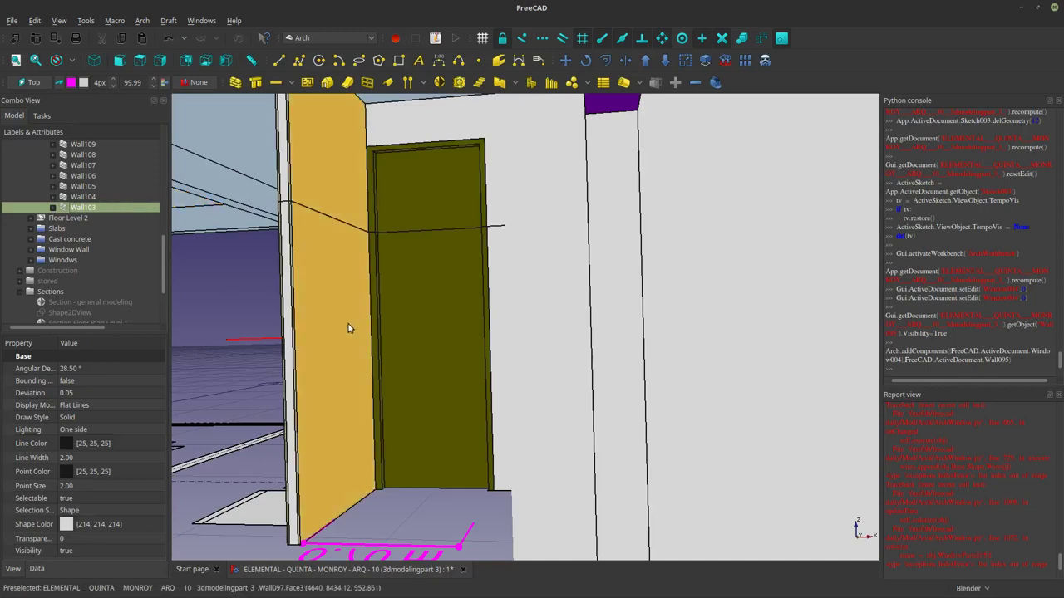
middle_click_drag(349, 328, 475, 343)
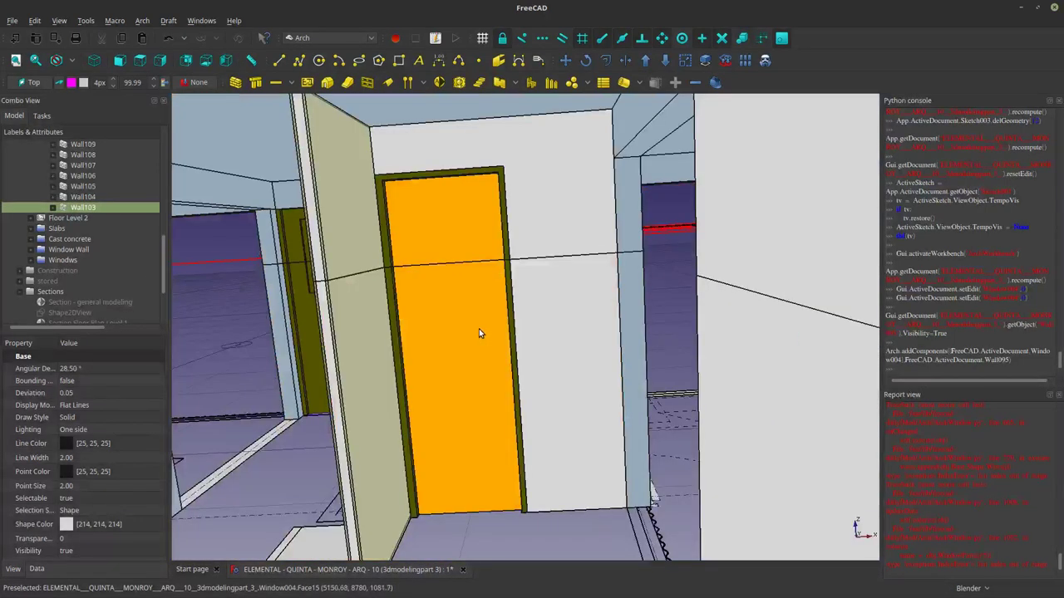
Turn on Cut View for Section Floor Plan Level 1 to slice the model open at that level.
middle_click_drag(424, 305, 321, 285)
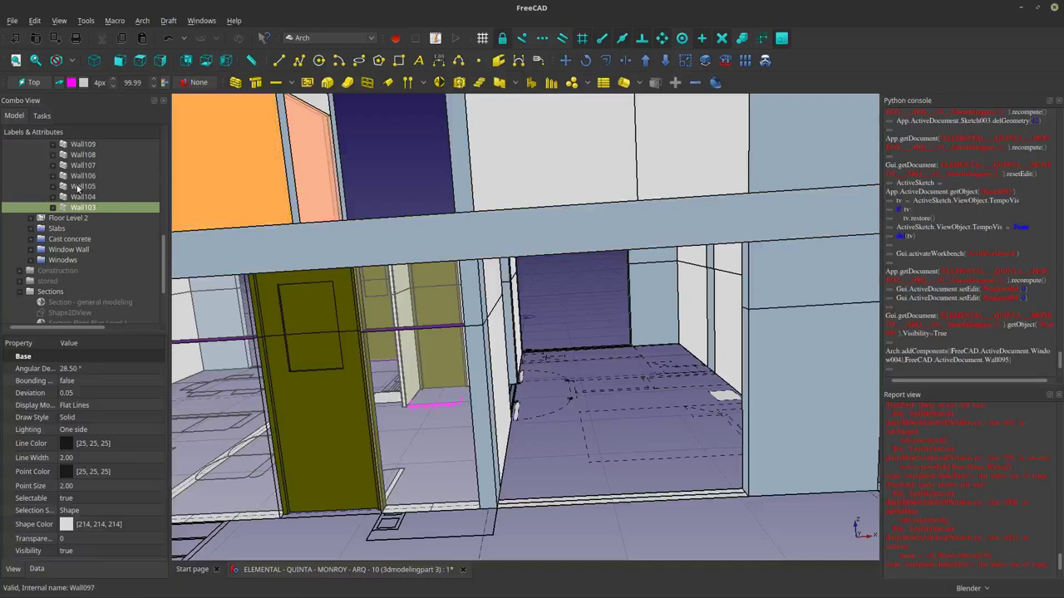
scroll(67, 295, "down", 2)
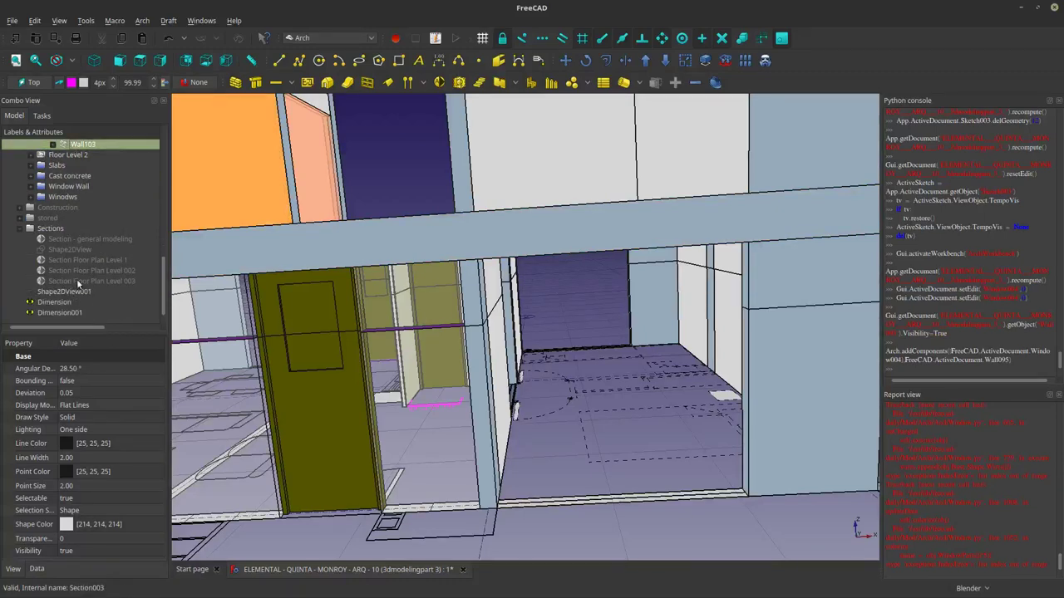
left_click(79, 260)
right_click(89, 259)
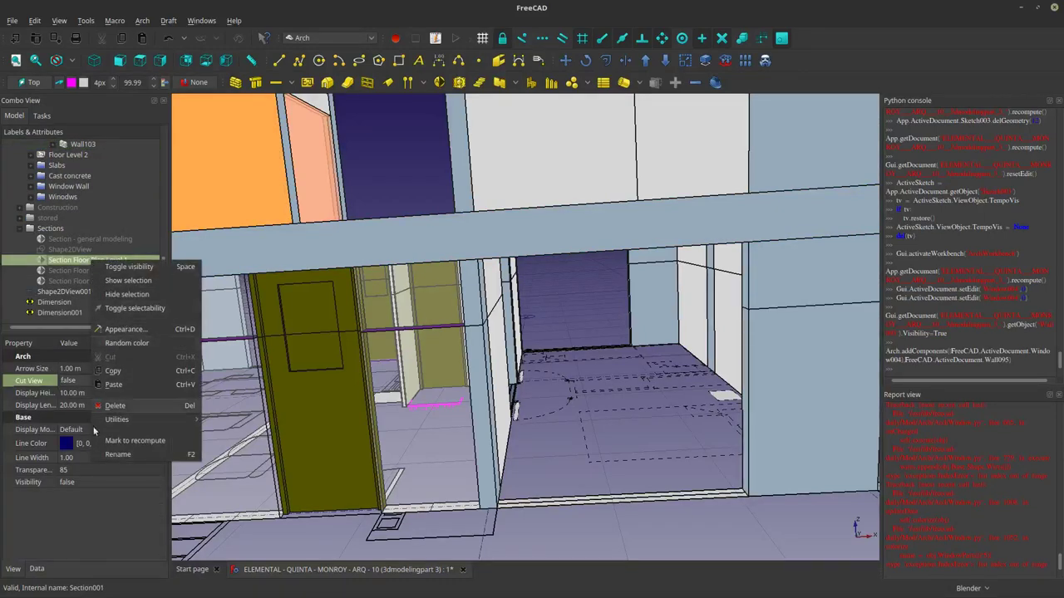
left_click(83, 521)
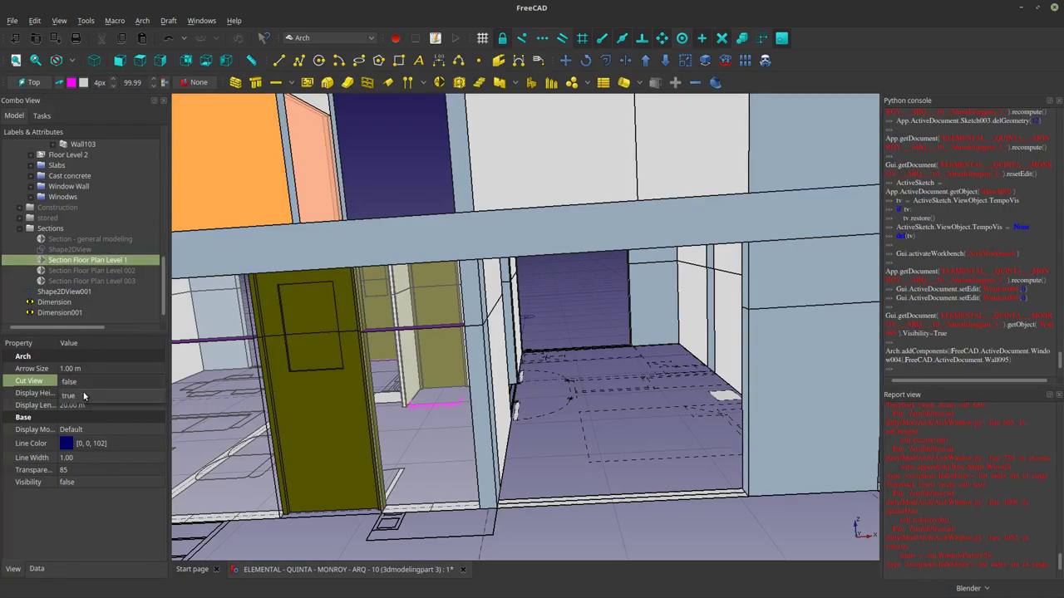
left_click(83, 396)
middle_click_drag(563, 392, 410, 363)
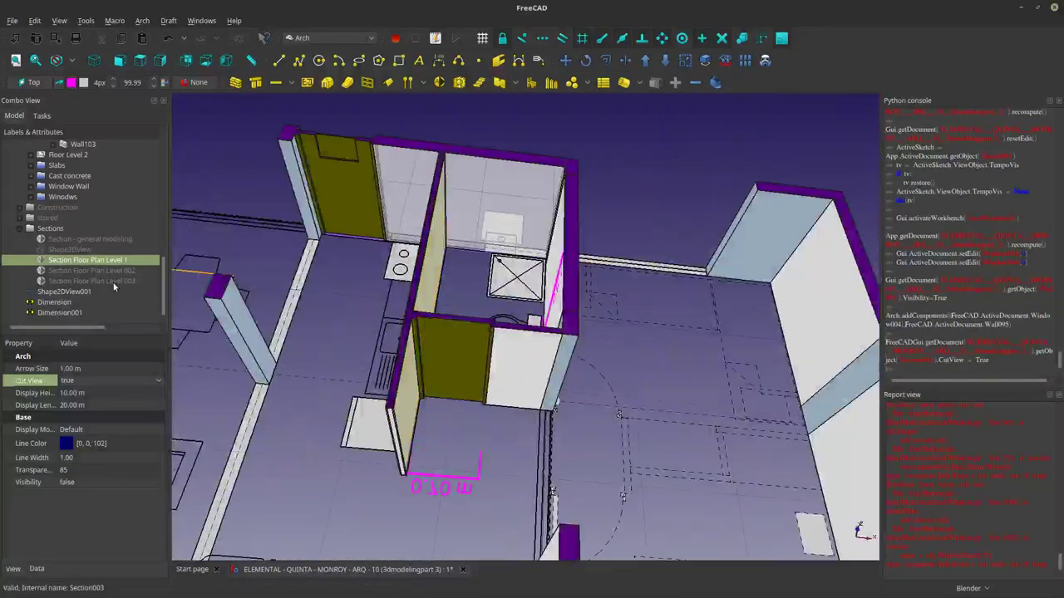
Clone the bathroom door Door 0.81m001 hosted in Wall103.
left_click(455, 403)
middle_click_drag(455, 403, 564, 133)
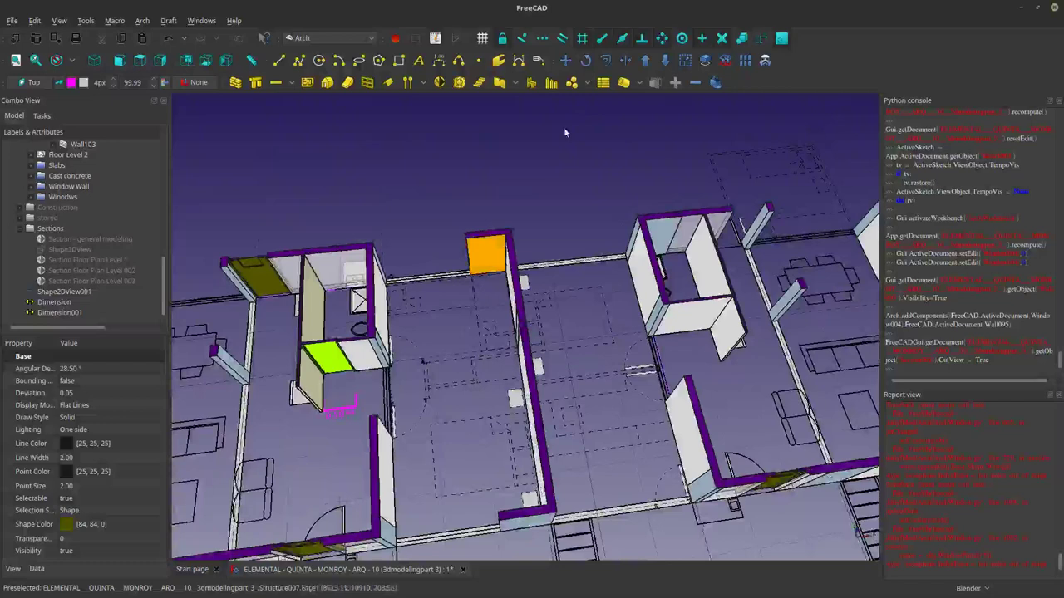
left_click(766, 63)
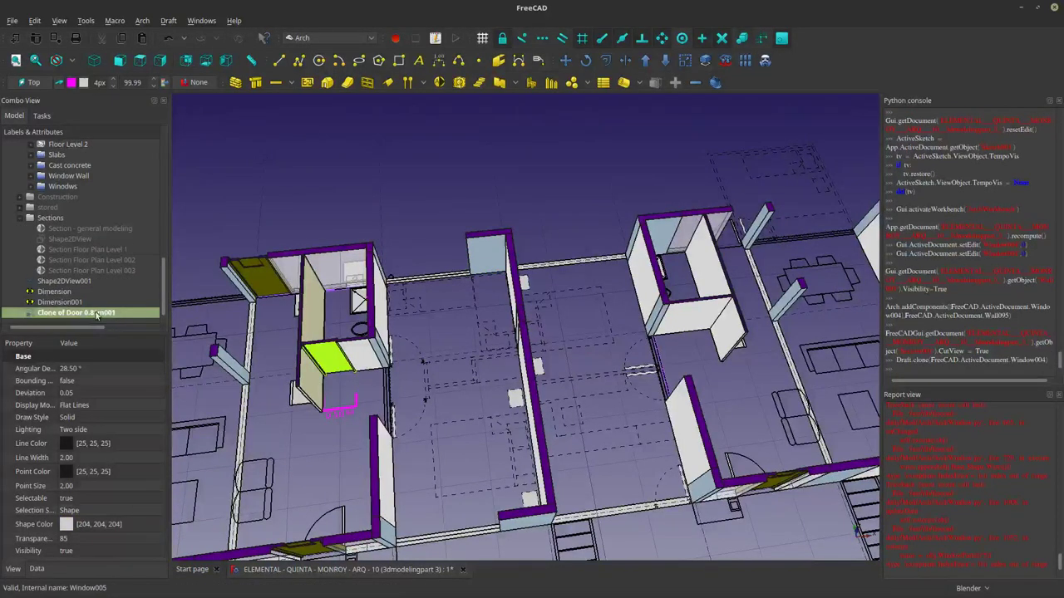
left_click(83, 303)
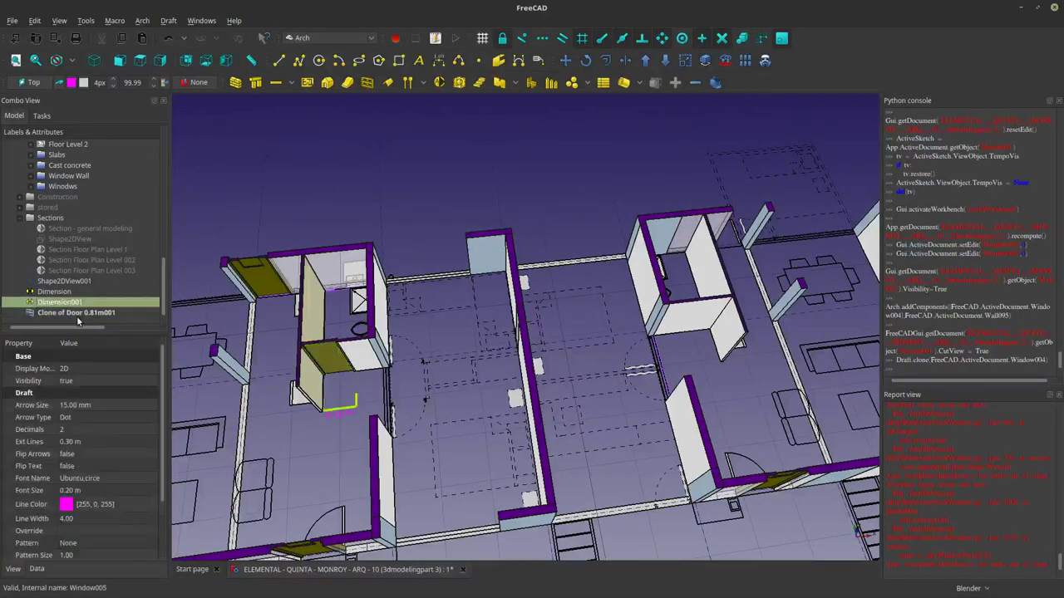
Move the clone of Door 0.81m001 8.08 m along X from its lower frame corner into the other house's bathroom wall.
left_click(79, 313)
middle_click_drag(691, 417, 758, 542)
scroll(723, 214, "up", 9)
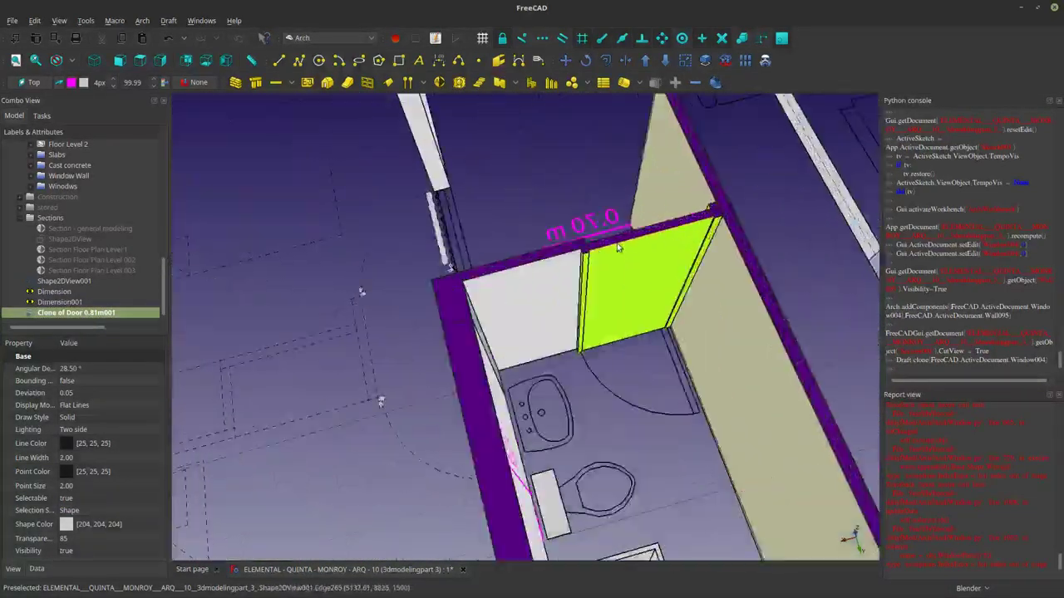
scroll(553, 259, "down", 4)
scroll(553, 259, "down", 5)
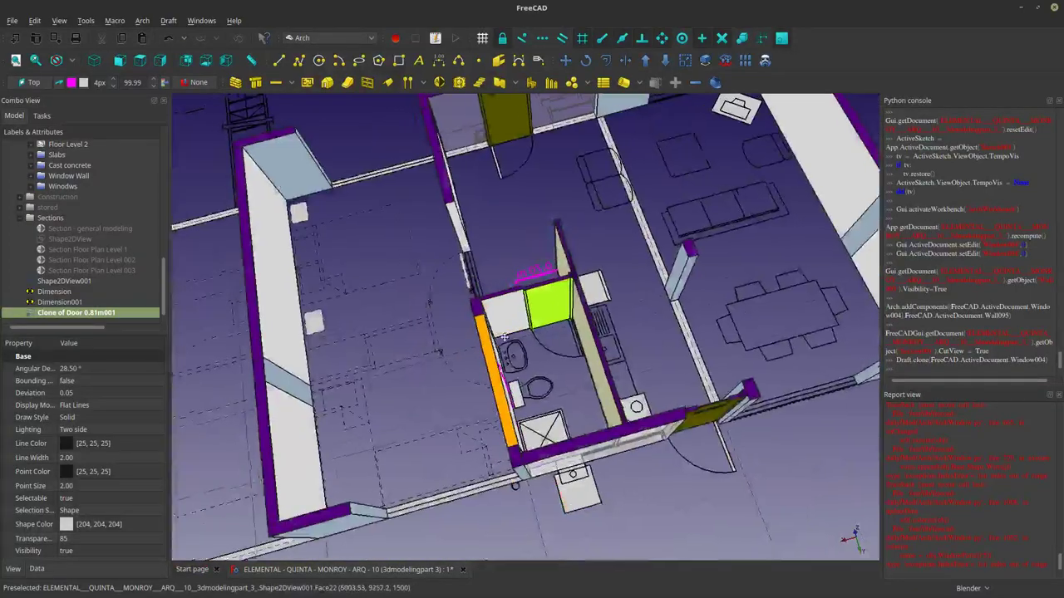
middle_click_drag(499, 344, 372, 416, "shift")
scroll(673, 427, "down", 4)
scroll(750, 313, "up", 3)
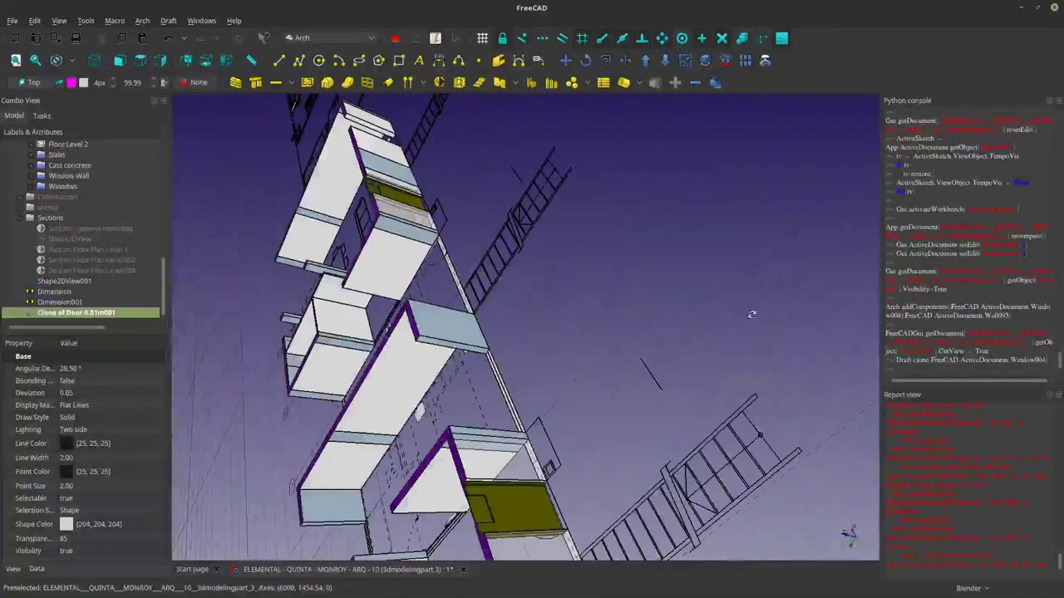
middle_click_drag(751, 313, 685, 432)
middle_click_drag(397, 374, 388, 474)
scroll(385, 398, "up", 8)
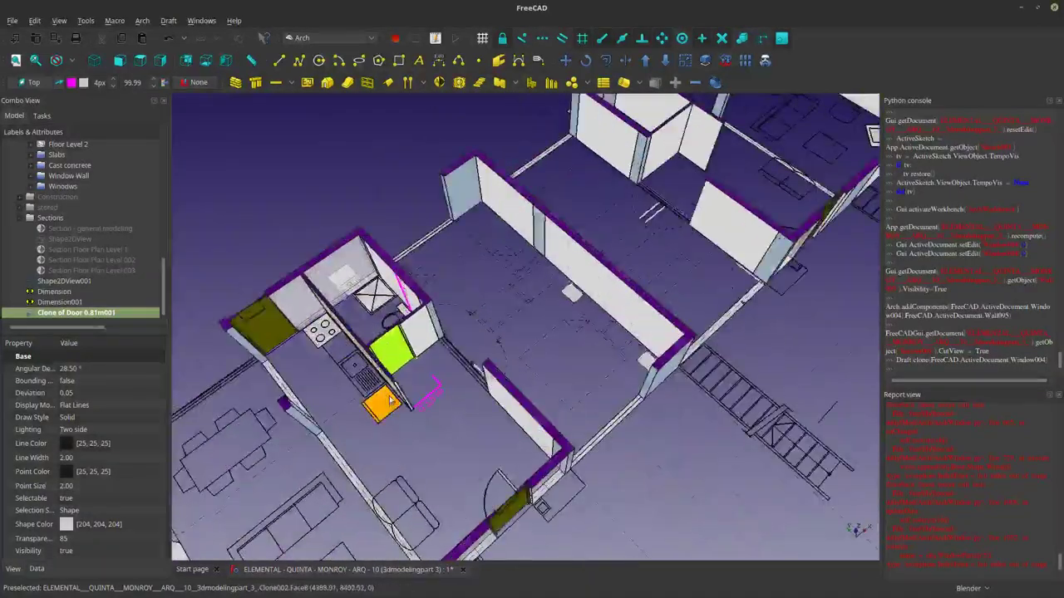
scroll(440, 304, "up", 3)
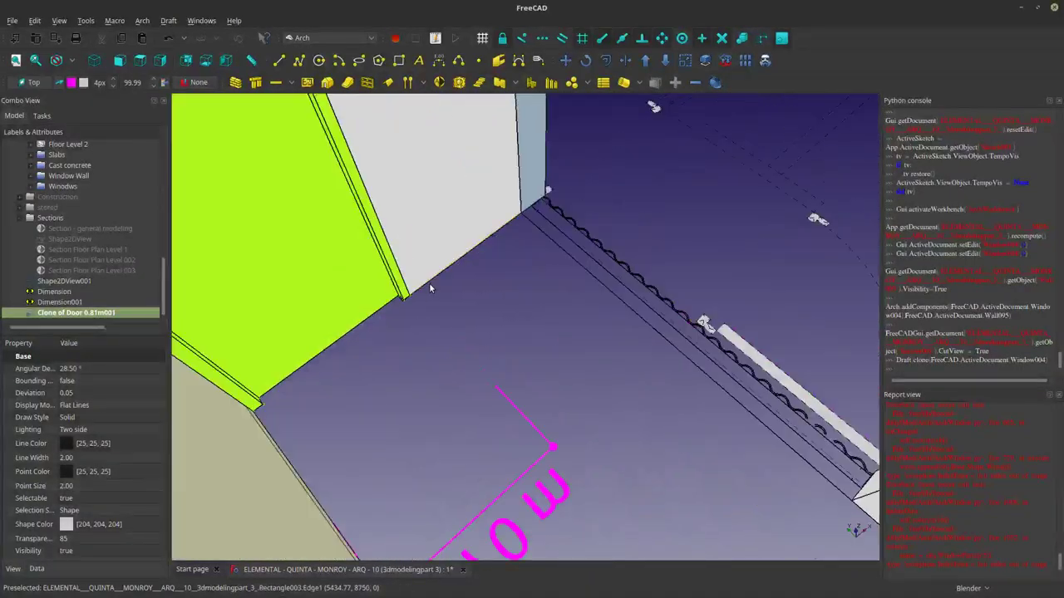
left_click(566, 62)
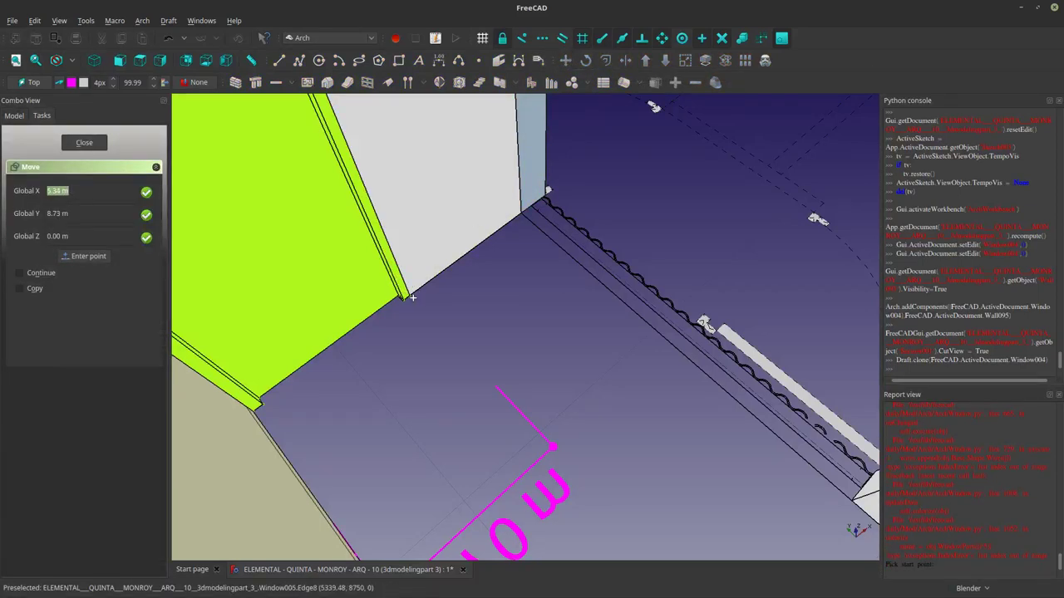
scroll(410, 295, "up", 5)
scroll(408, 295, "down", 3)
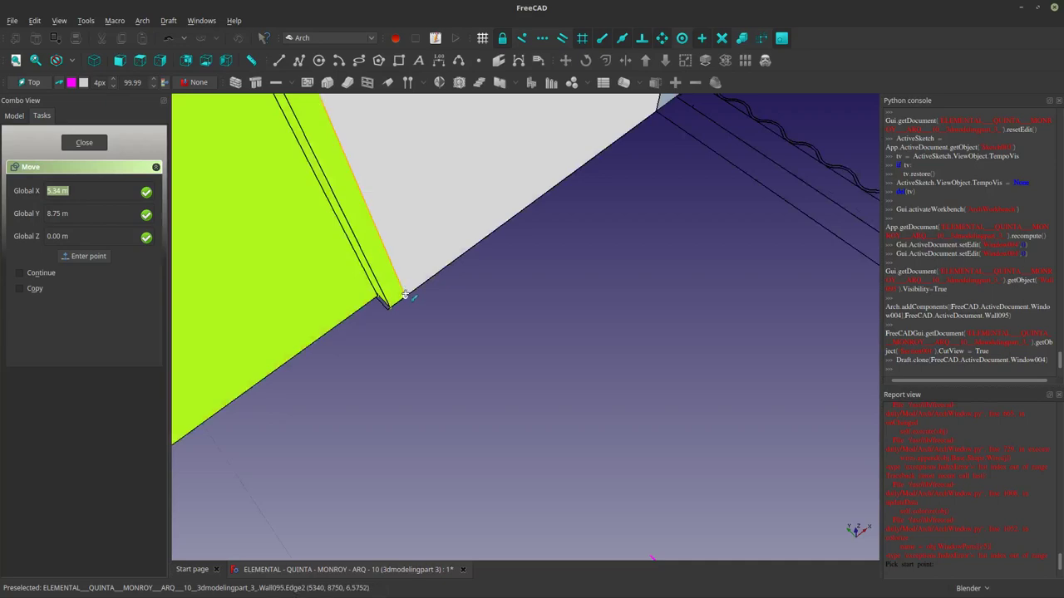
left_click(405, 295)
scroll(405, 295, "down", 8)
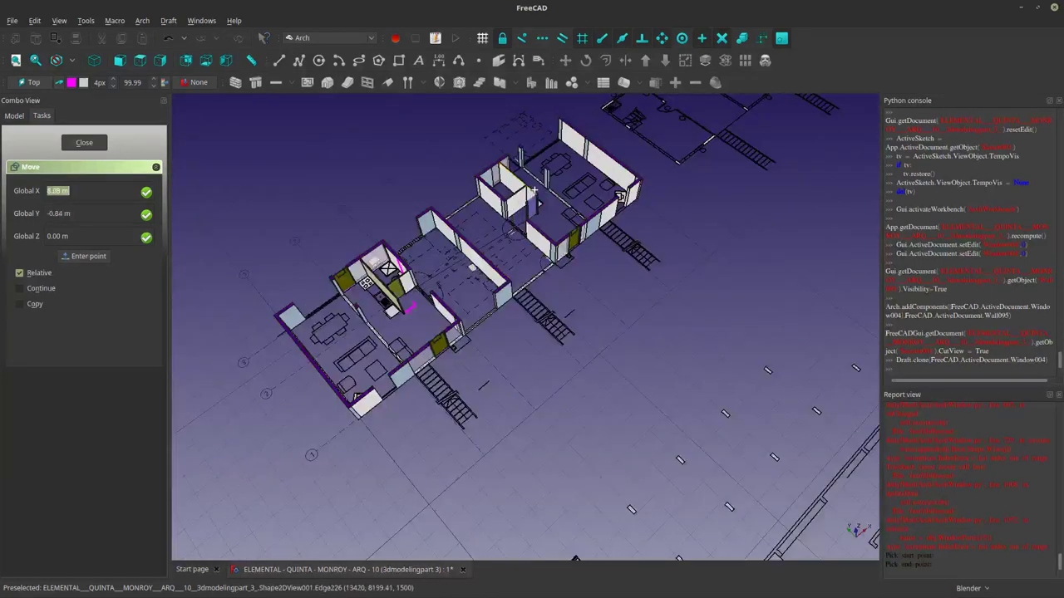
scroll(534, 191, "up", 8)
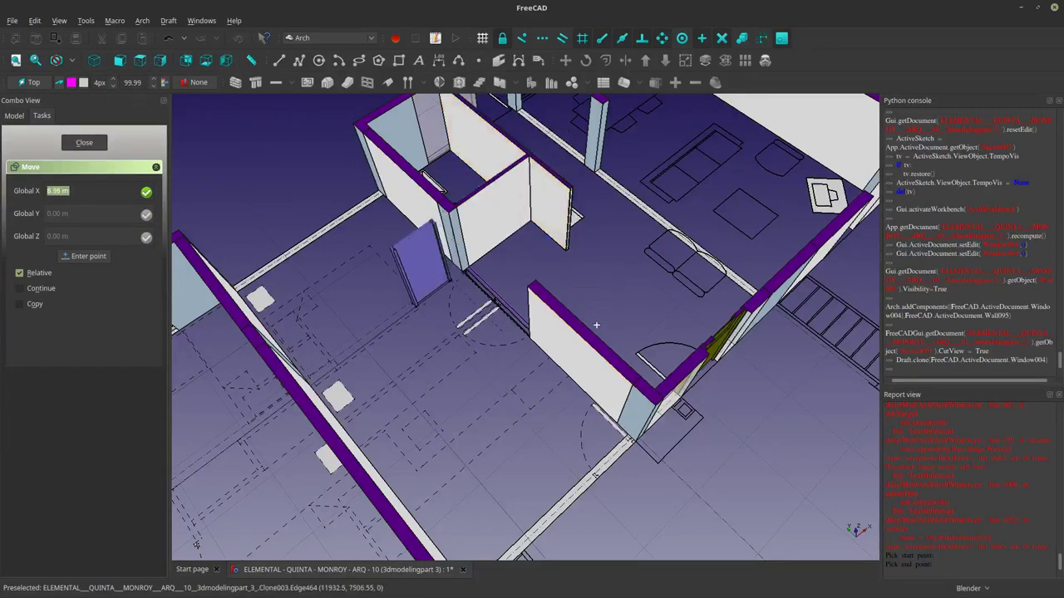
scroll(557, 187, "up", 8)
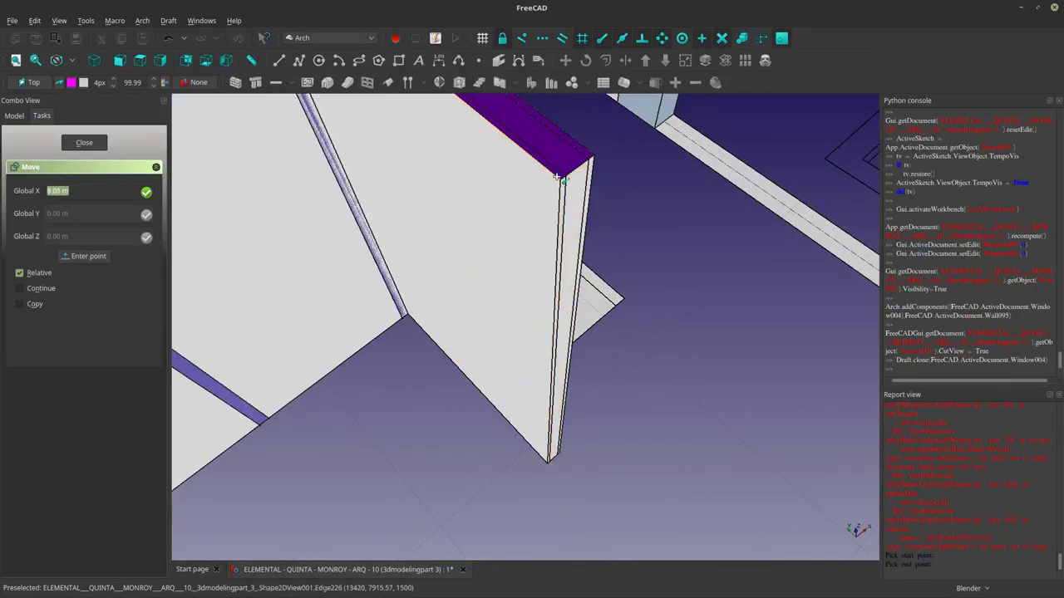
left_click(558, 177)
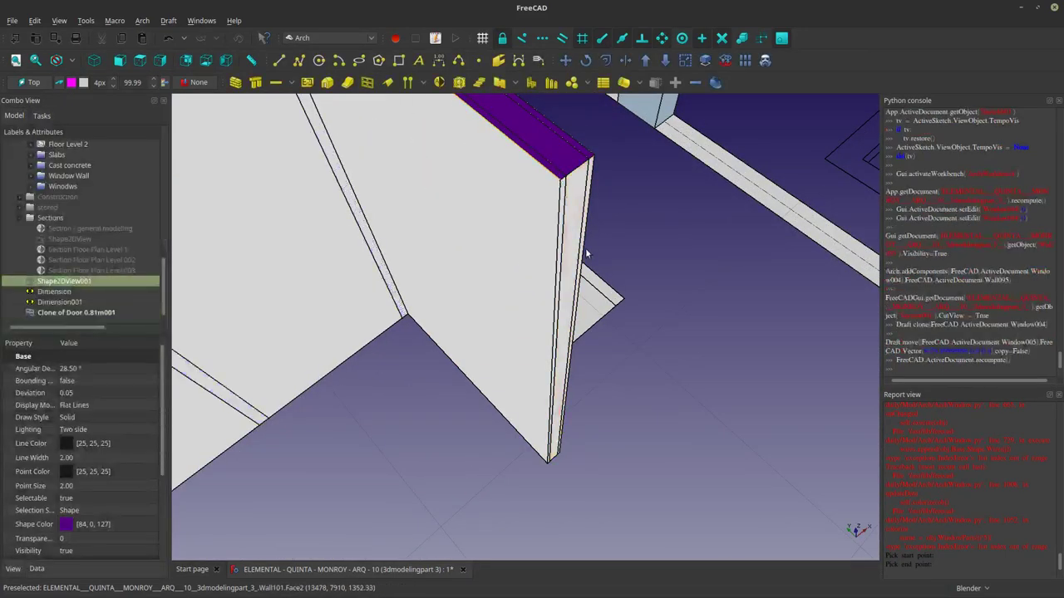
Add the cloned door to Wall099, the front wall of the other bathroom, as a component of that wall.
scroll(558, 177, "down", 8)
left_click(434, 254)
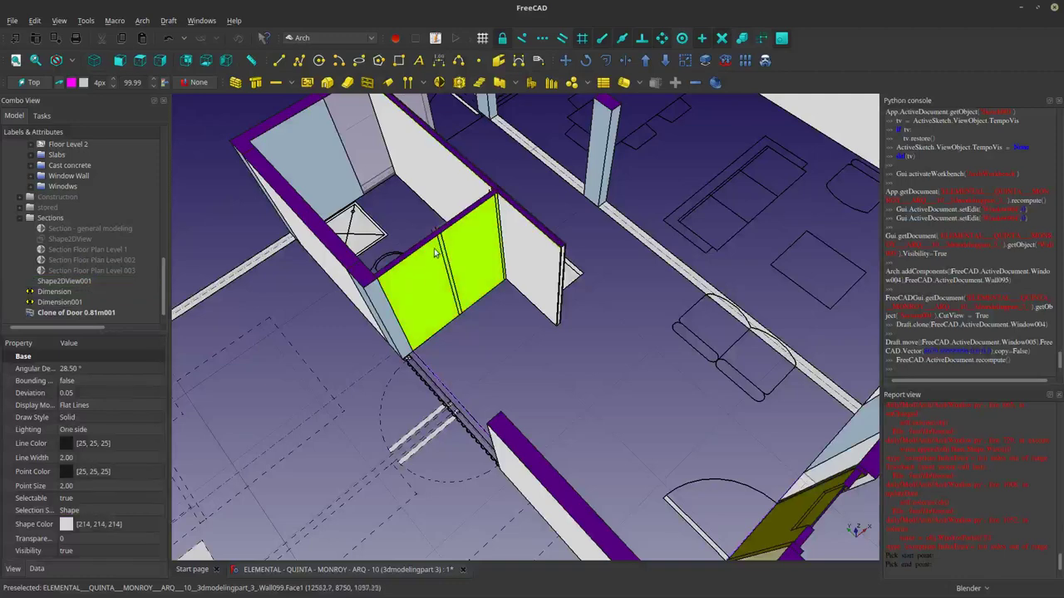
left_click(105, 322)
left_click(103, 314)
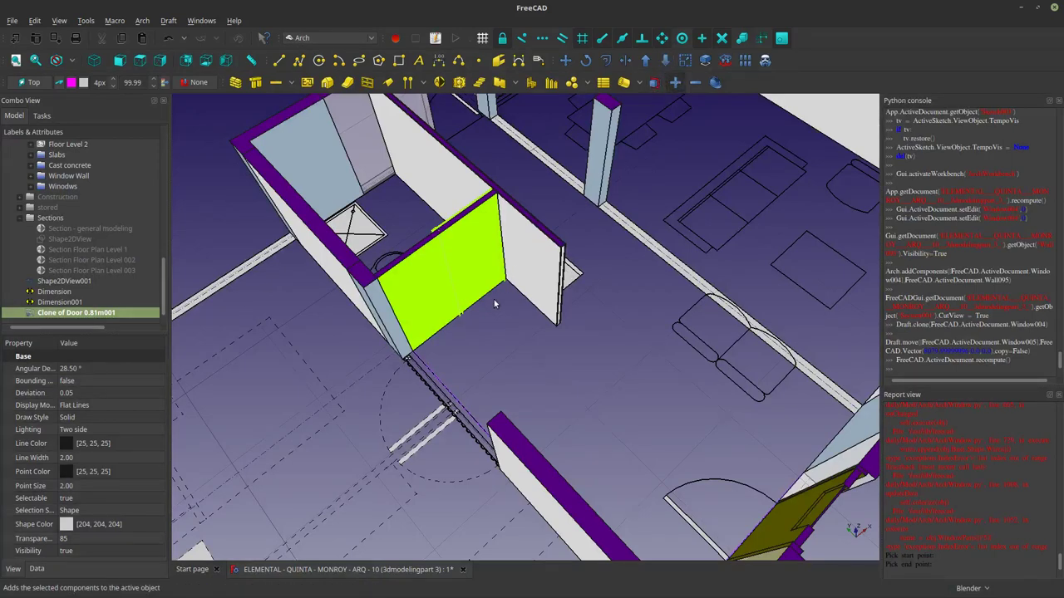
Set the cloned door's shape color to the same dark olive as the other doors.
scroll(491, 296, "down", 6)
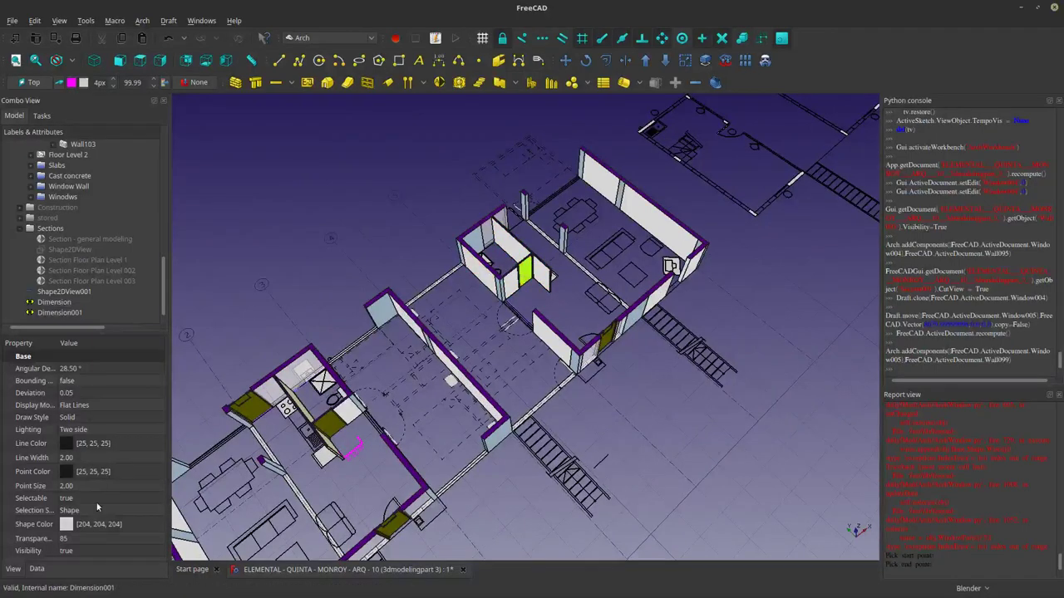
left_click(88, 524)
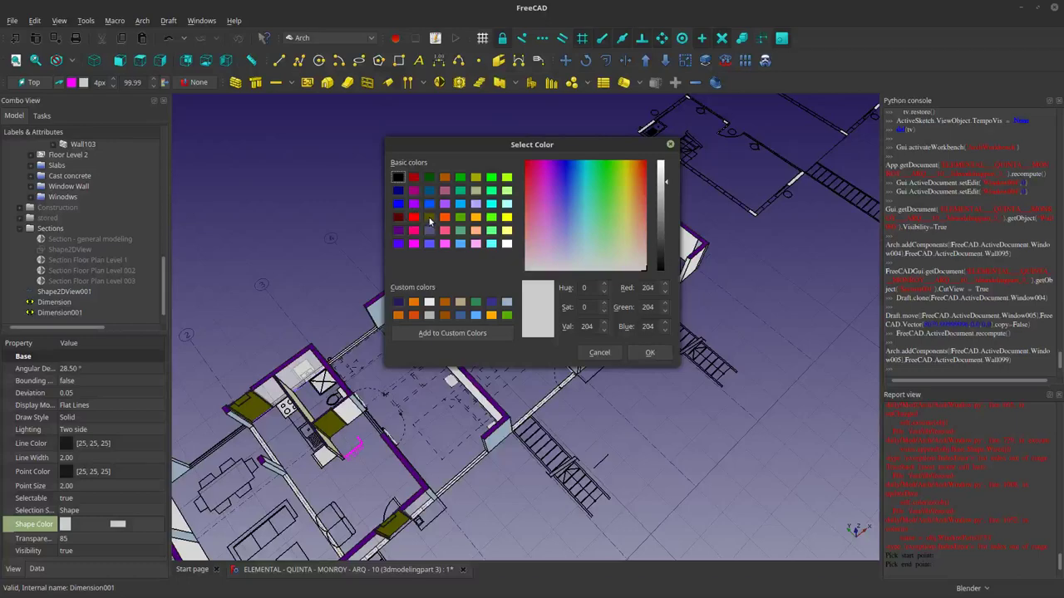
left_click(429, 218)
left_click(650, 354)
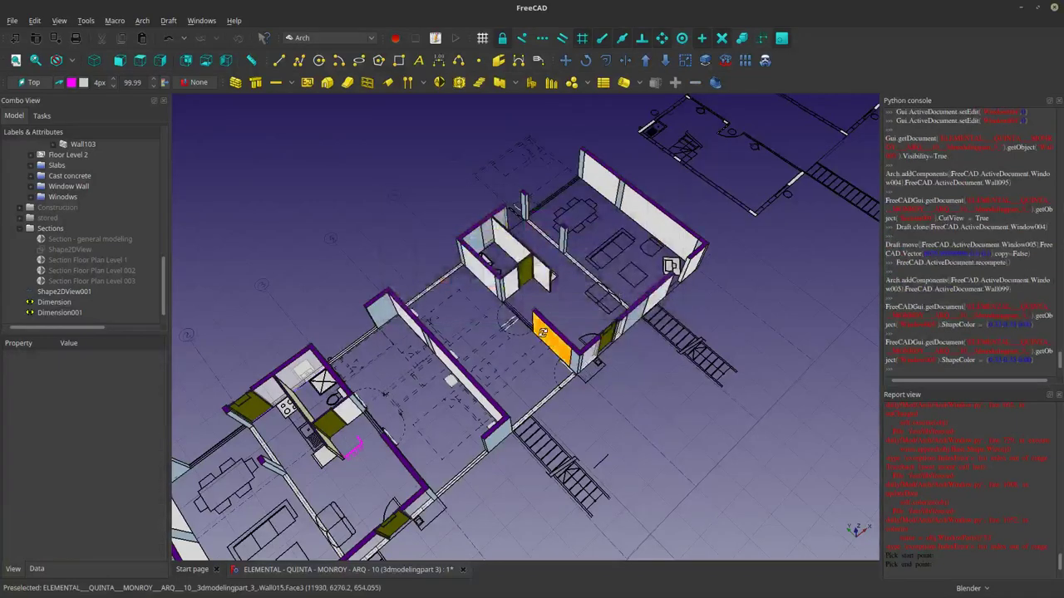
Examine the doors and bathroom walls of both houses in the cut model from several sides.
middle_click_drag(650, 354, 249, 293)
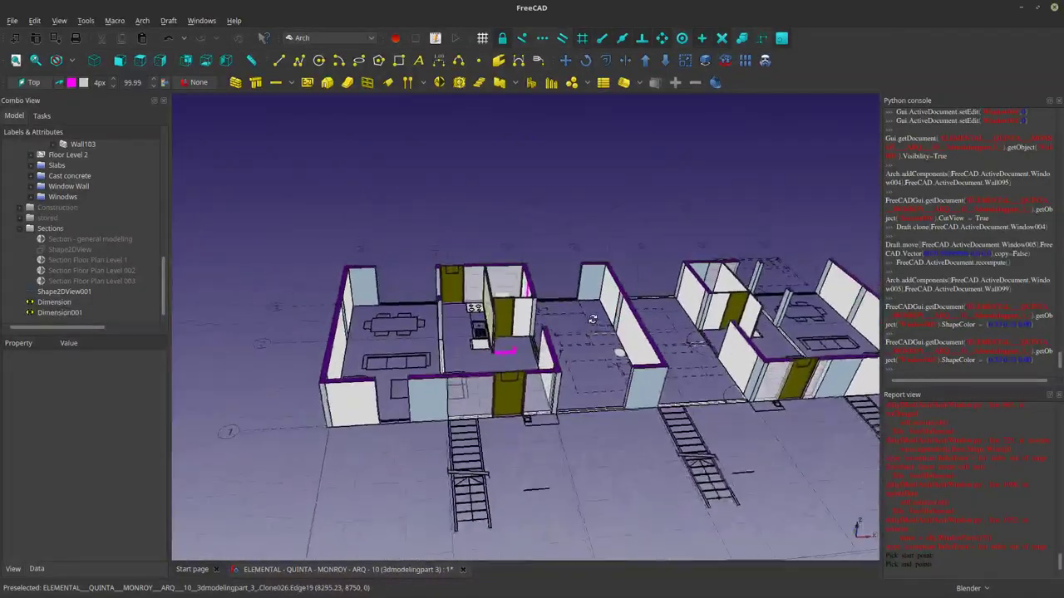
middle_click_drag(424, 403, 439, 514)
scroll(437, 490, "up", 5)
scroll(435, 408, "up", 3)
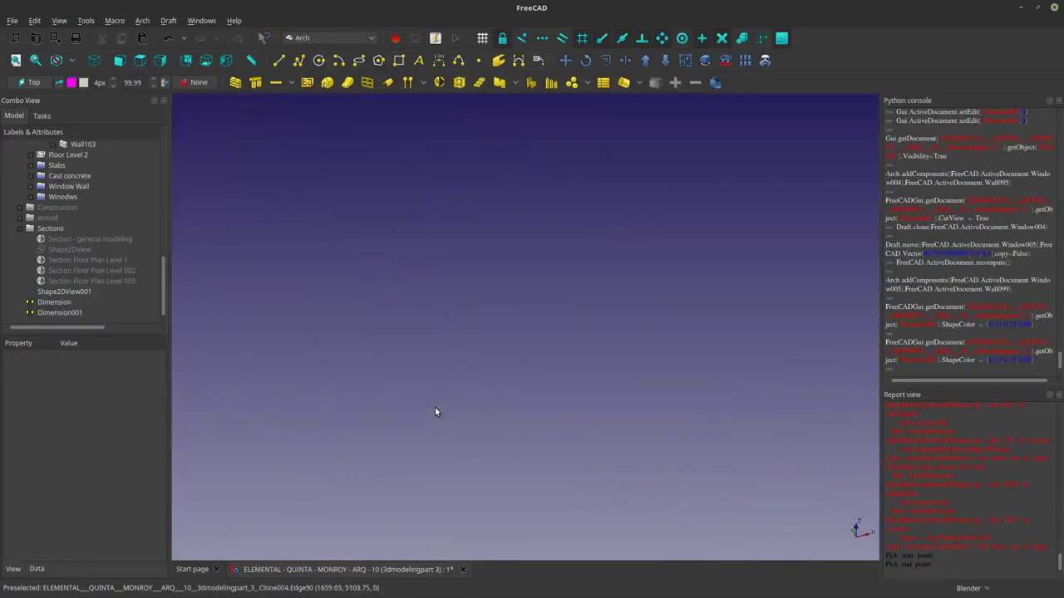
scroll(435, 408, "down", 6)
middle_click_drag(548, 387, 433, 470, "shift")
scroll(665, 391, "up", 5)
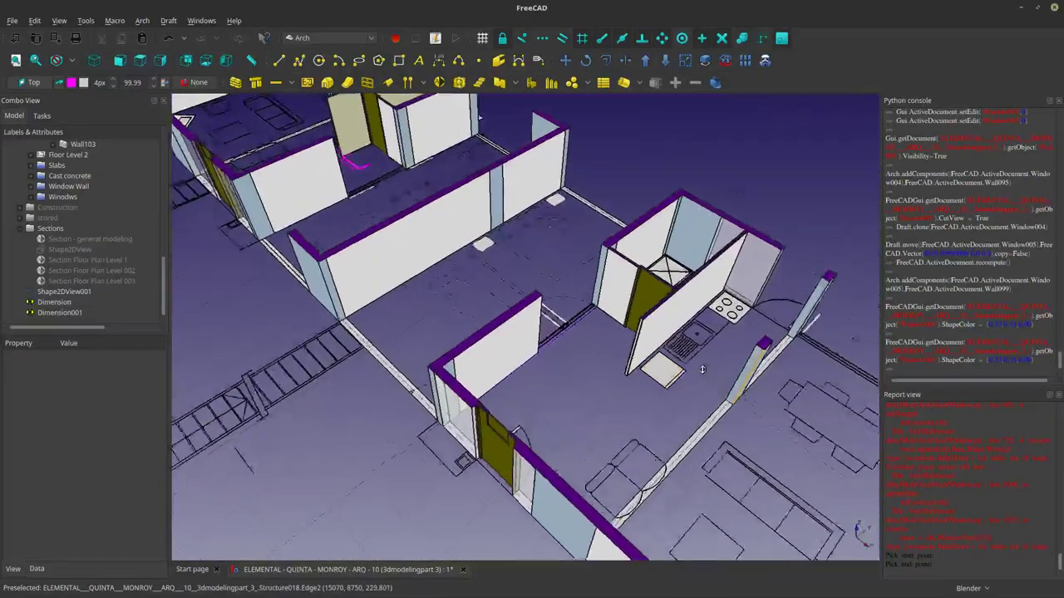
scroll(594, 413, "up", 4)
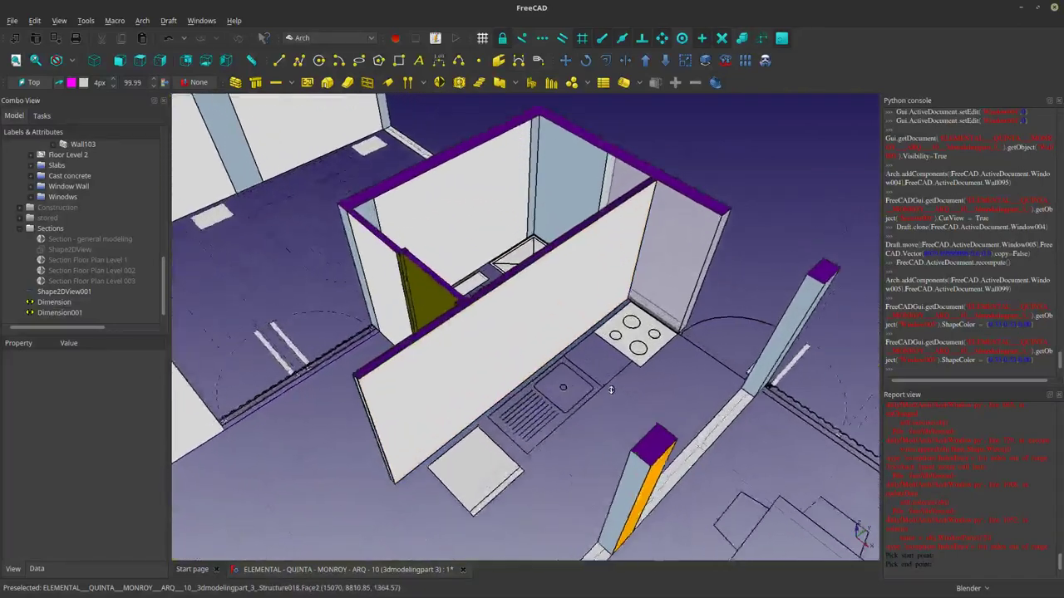
scroll(603, 419, "down", 6)
scroll(605, 422, "down", 2)
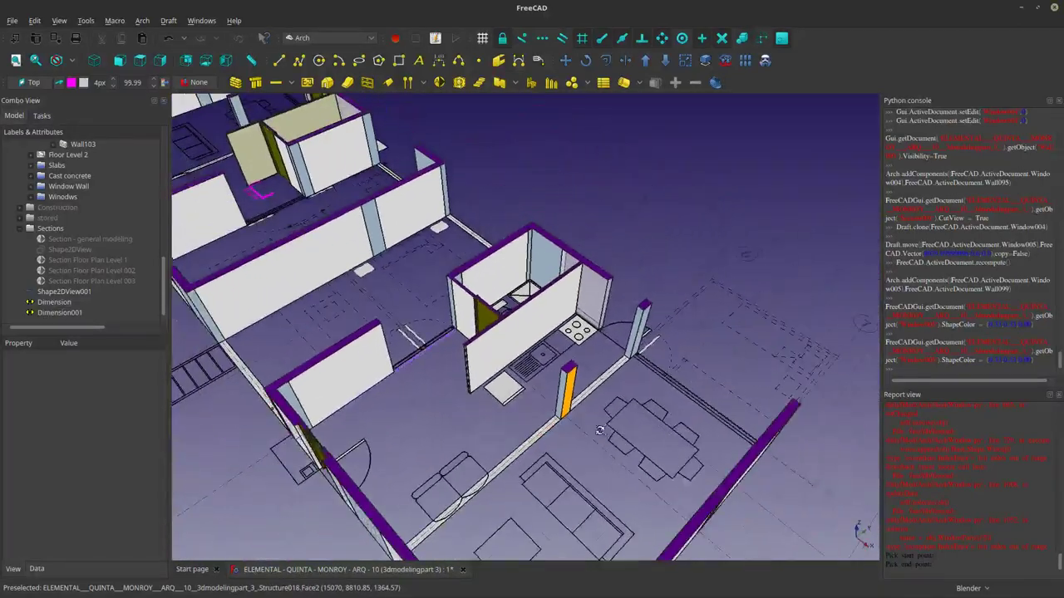
middle_click_drag(605, 424, 464, 494)
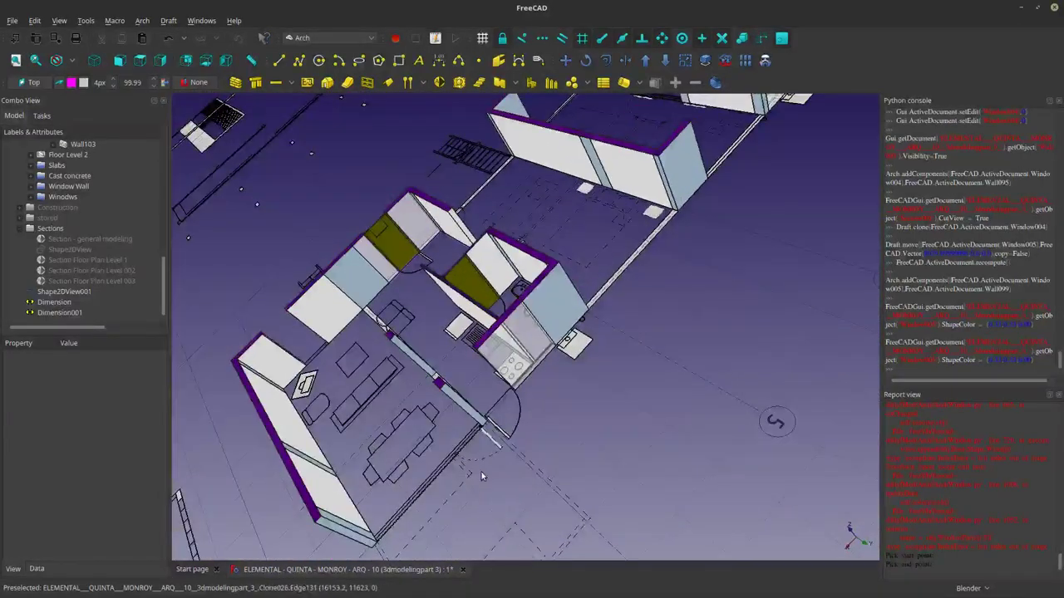
Turn Cut View off for Section Floor Plan Level 1 to inspect the uncut building, and turn it back on.
left_click(68, 252)
left_click(74, 261)
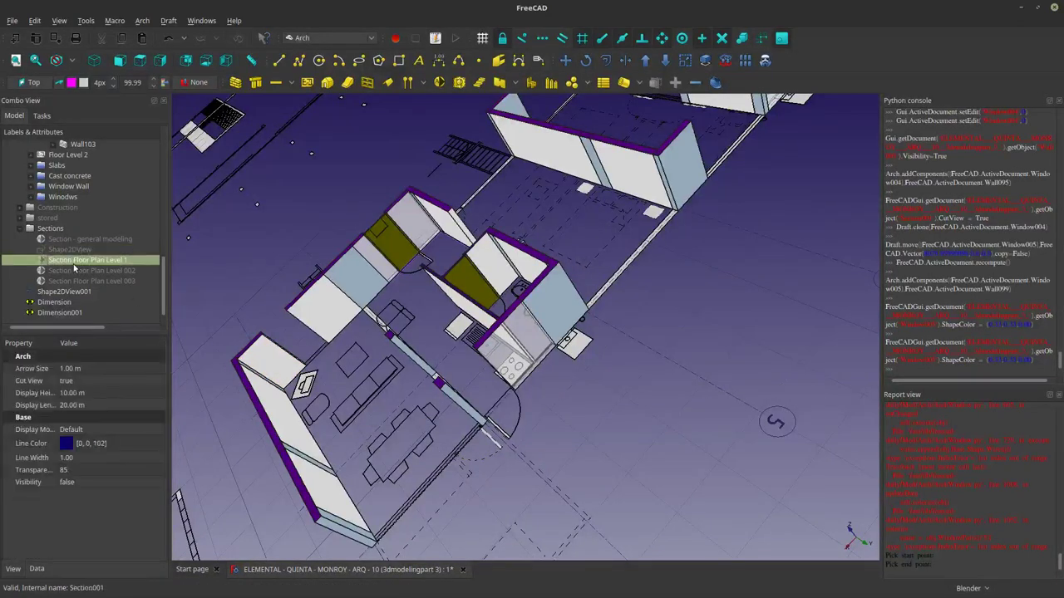
left_click(98, 381)
left_click(102, 367)
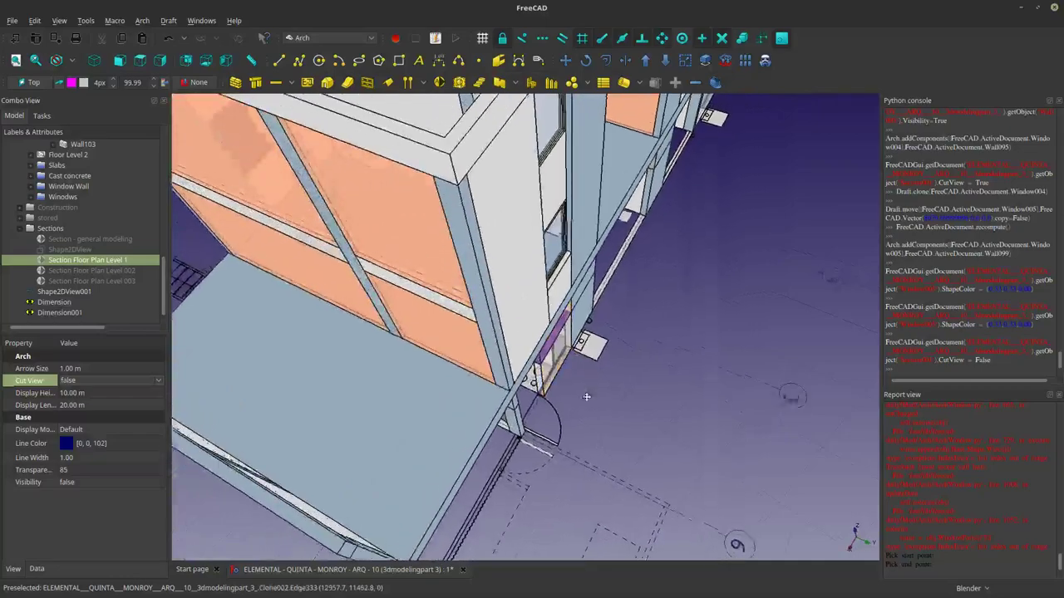
middle_click_drag(586, 397, 391, 363, "shift")
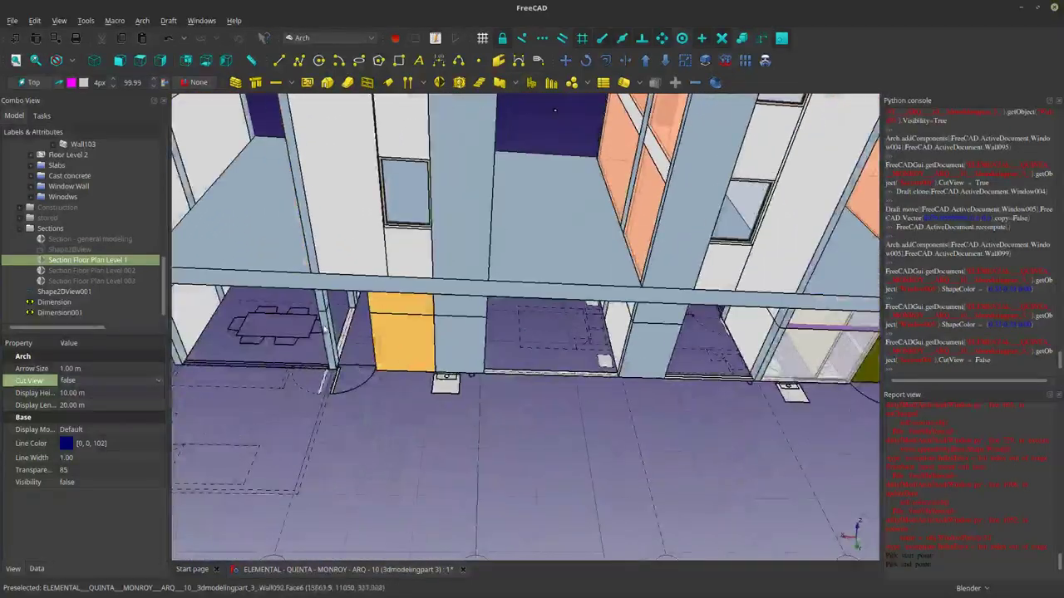
middle_click_drag(524, 380, 424, 292)
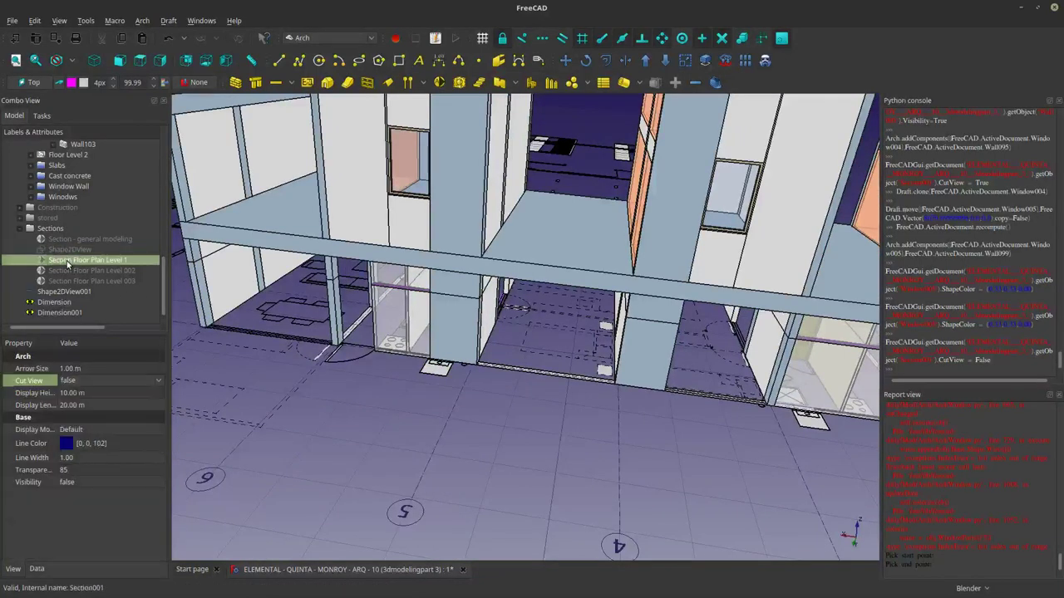
left_click(89, 378)
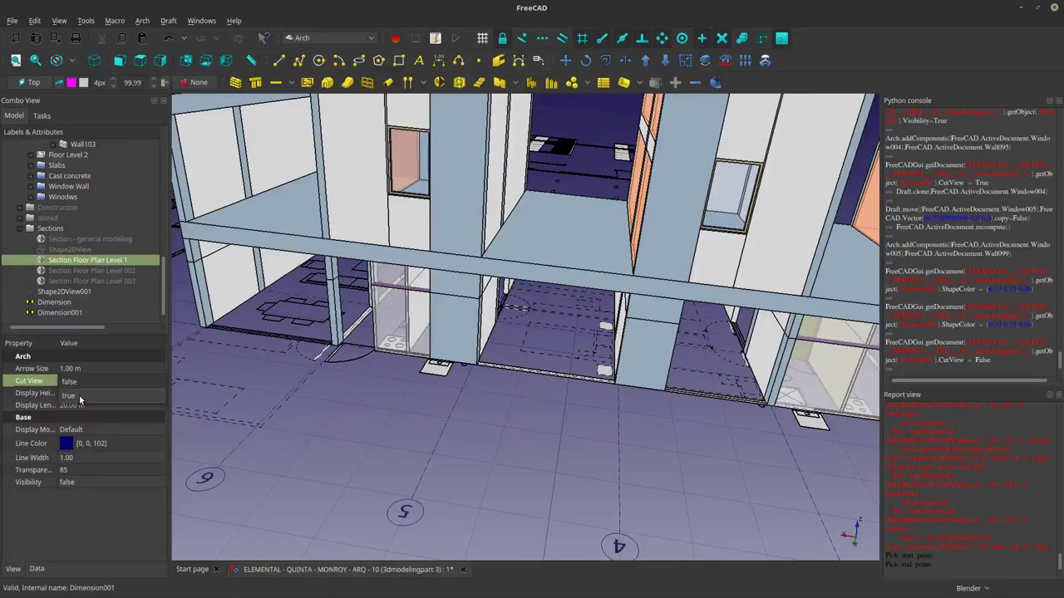
left_click(80, 396)
middle_click_drag(544, 413, 516, 456)
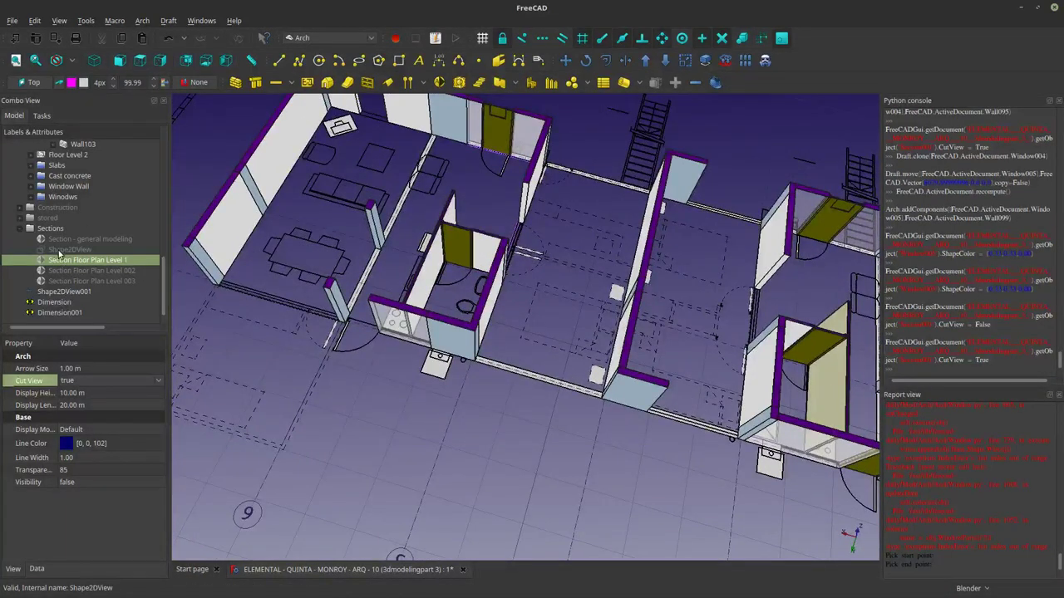
Try a z position of 2.5 m for Section Floor Plan Level 1, and restore it to 1.50 m.
left_click(37, 569)
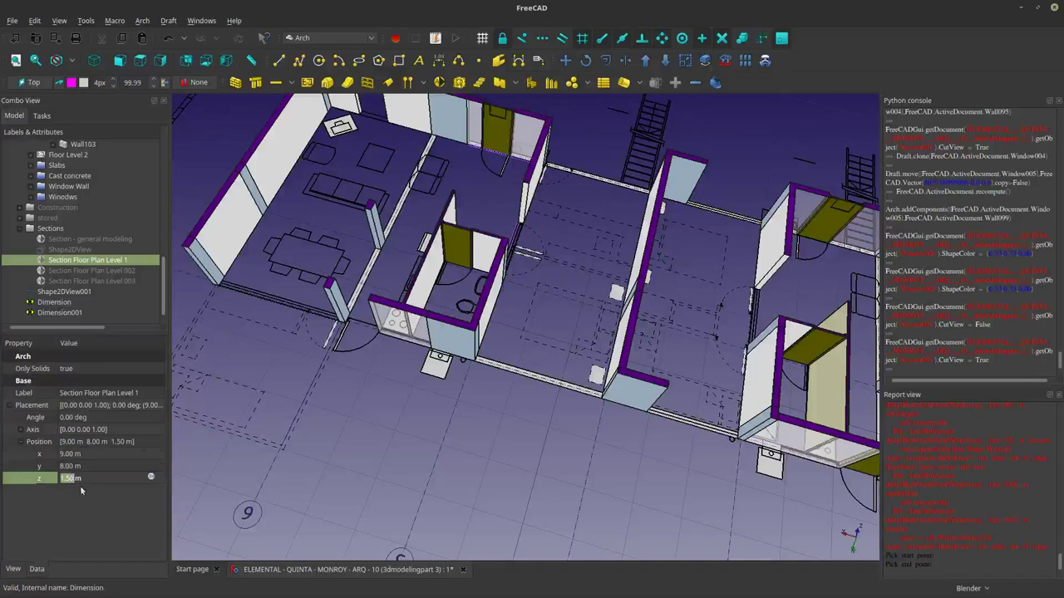
type("2.5")
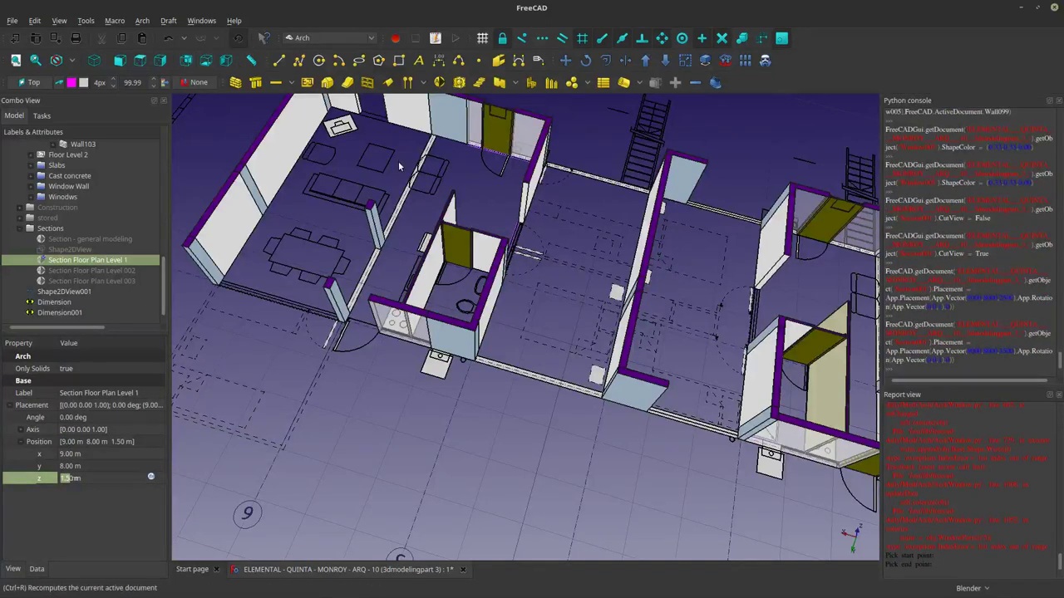
scroll(478, 254, "up", 5)
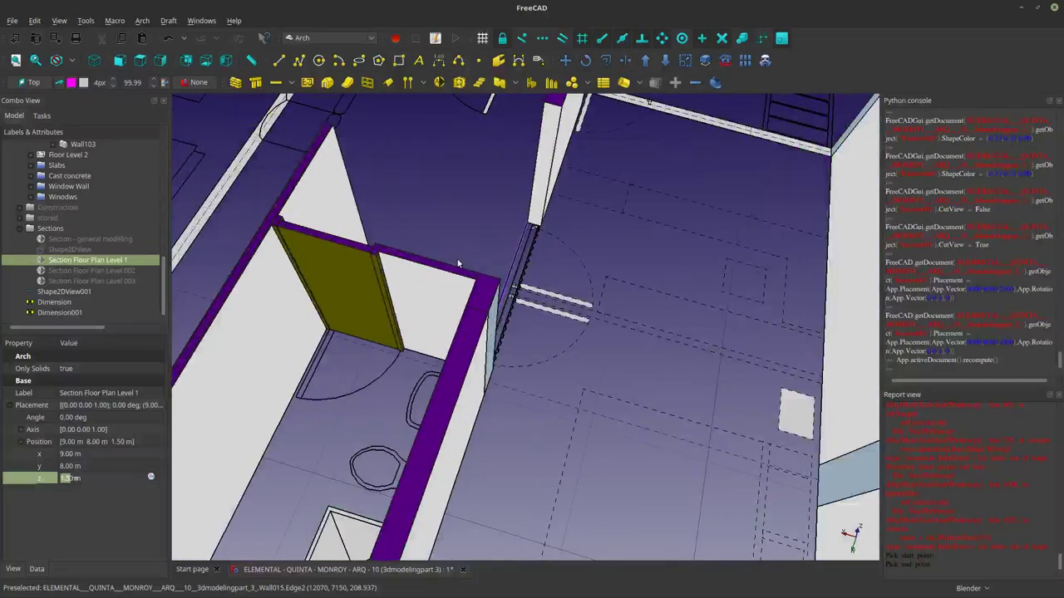
scroll(457, 264, "down", 10)
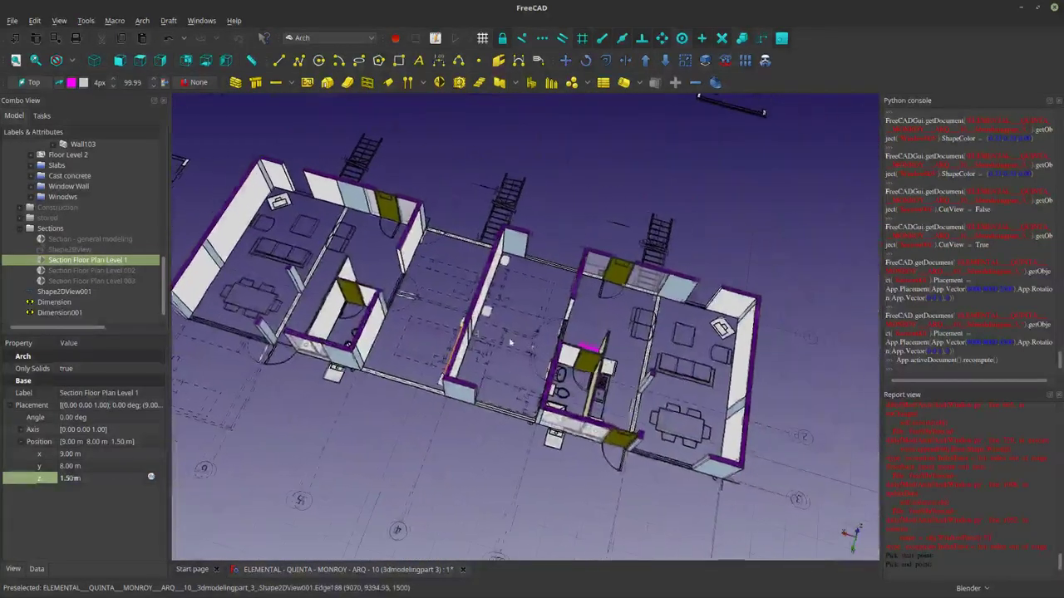
Hide and show Shape2DView001 again to examine which wall outlines it draws around the bathroom.
scroll(510, 341, "up", 6)
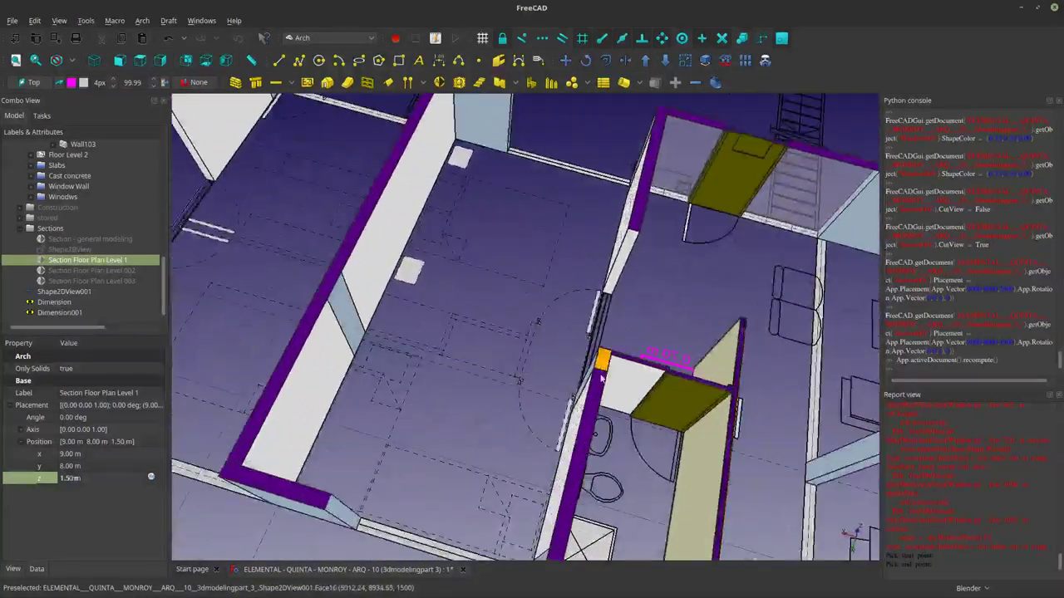
left_click(62, 292)
scroll(602, 410, "down", 2)
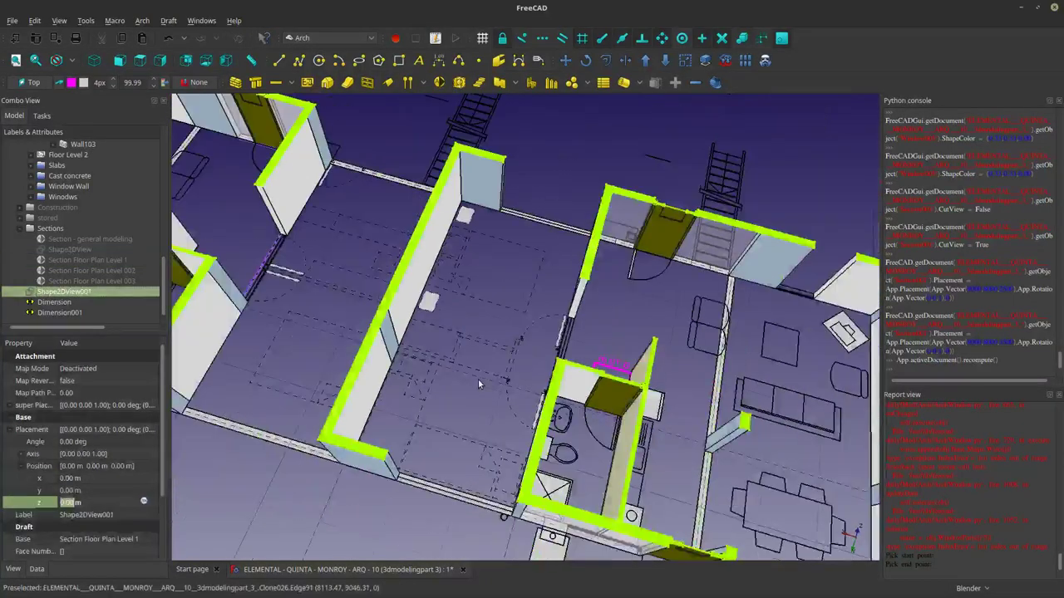
middle_click_drag(601, 410, 507, 431)
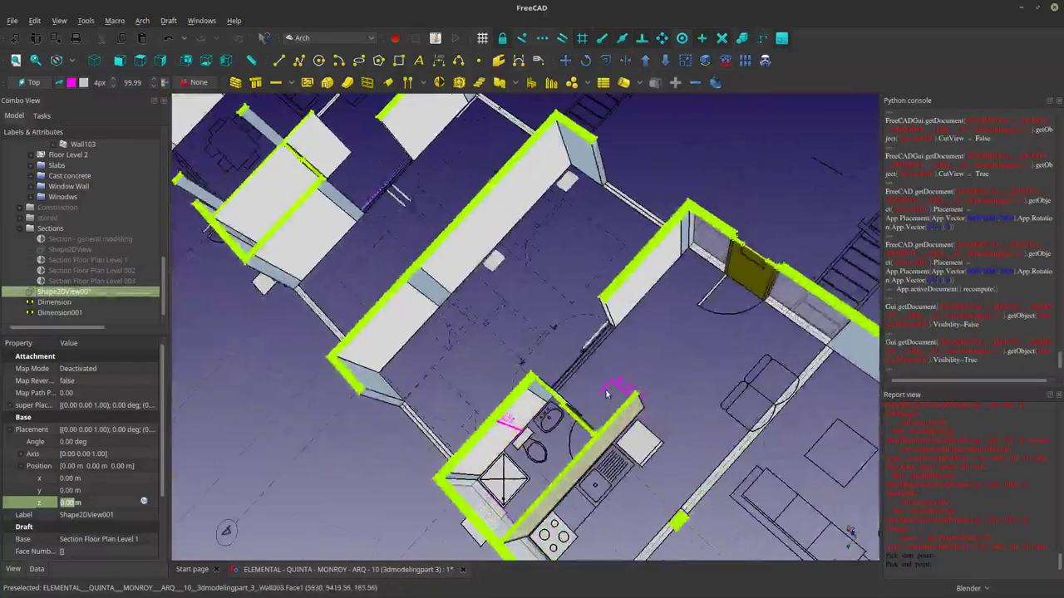
Examine the wavy-outlined partition between the column beside the bathroom and the neighbouring wall up close.
scroll(617, 382, "up", 5)
middle_click_drag(619, 384, 694, 389)
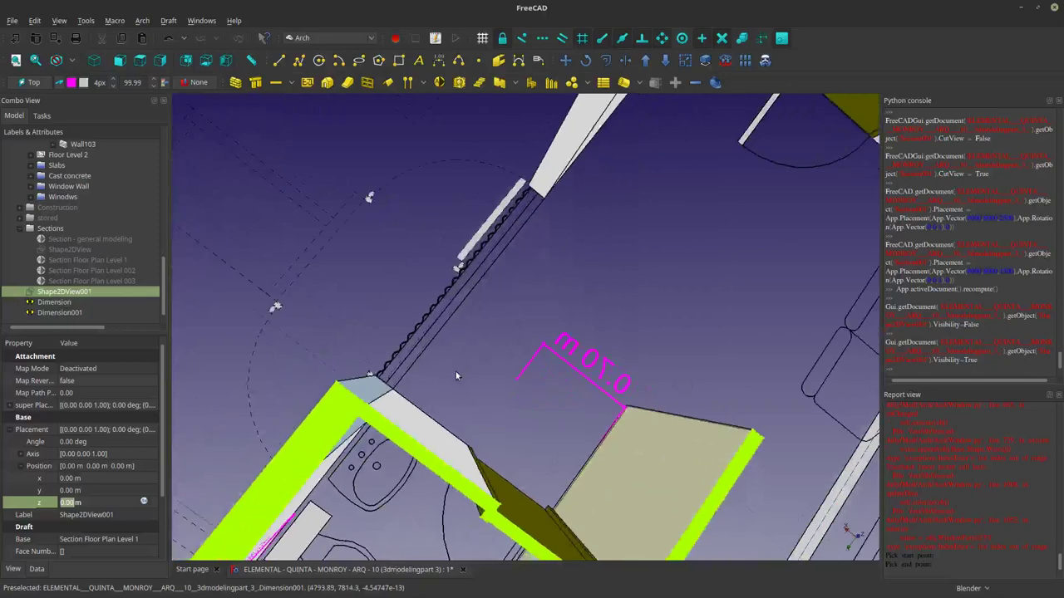
scroll(391, 391, "up", 7)
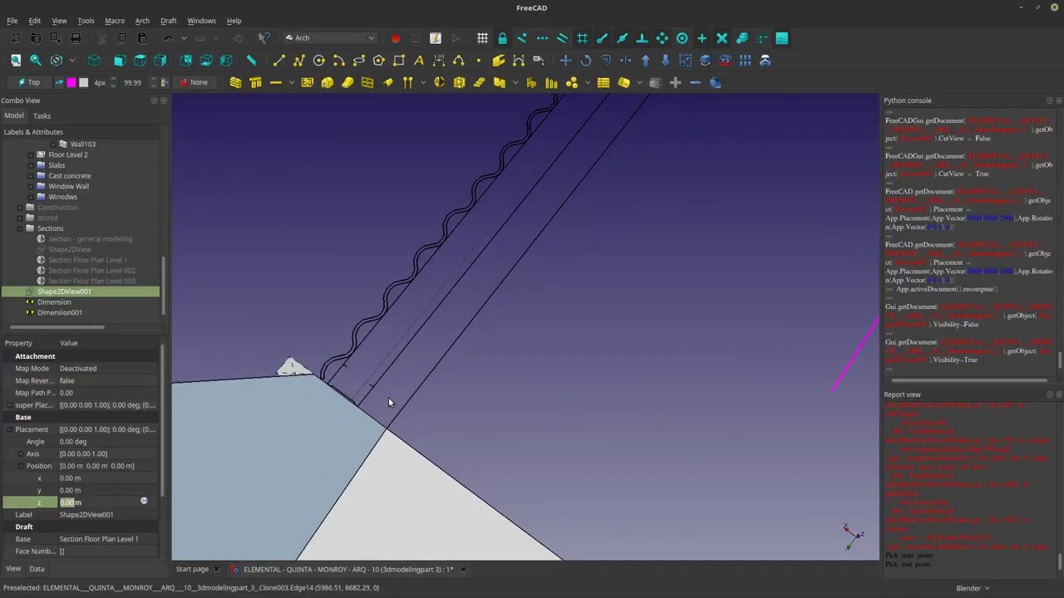
scroll(388, 402, "down", 2)
middle_click_drag(388, 402, 518, 404)
scroll(518, 404, "up", 4)
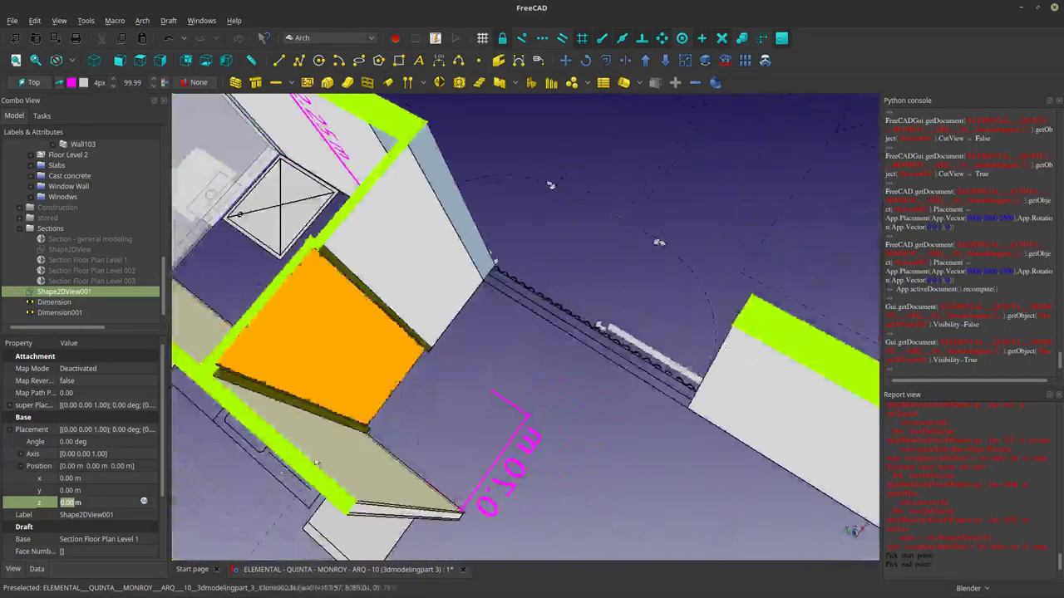
scroll(644, 468, "up", 6)
middle_click_drag(568, 341, 600, 391, "shift")
scroll(499, 427, "down", 2)
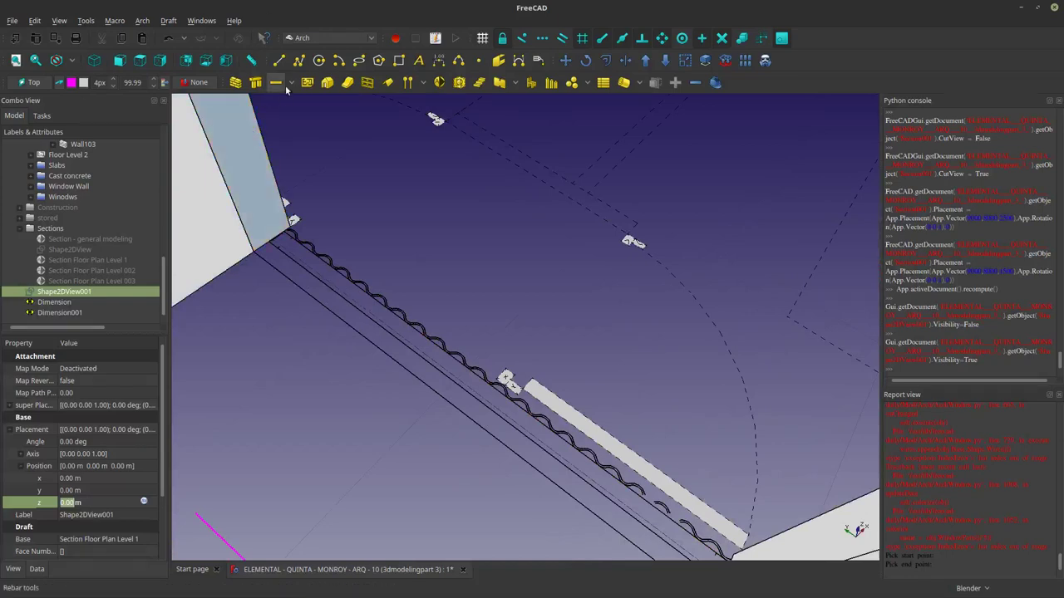
left_click(439, 60)
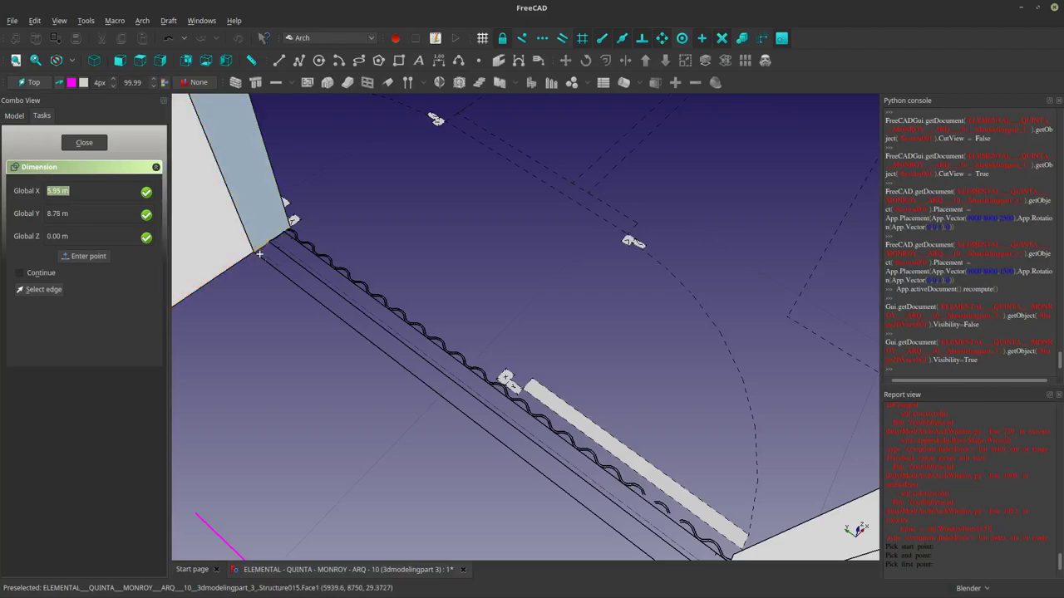
key("Escape")
Align the working plane to the flat plan face, Clone of Face008, at the column beside the bathroom.
scroll(435, 410, "down", 3)
middle_click_drag(436, 411, 600, 266)
scroll(601, 266, "down", 4)
middle_click_drag(409, 262, 443, 273, "shift")
scroll(444, 273, "up", 6)
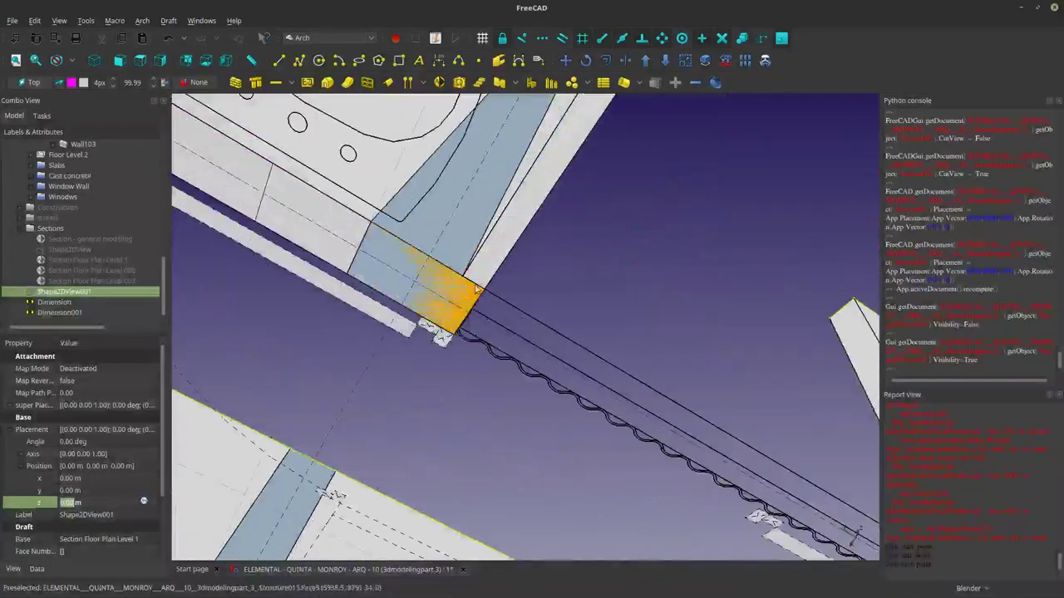
left_click(533, 221)
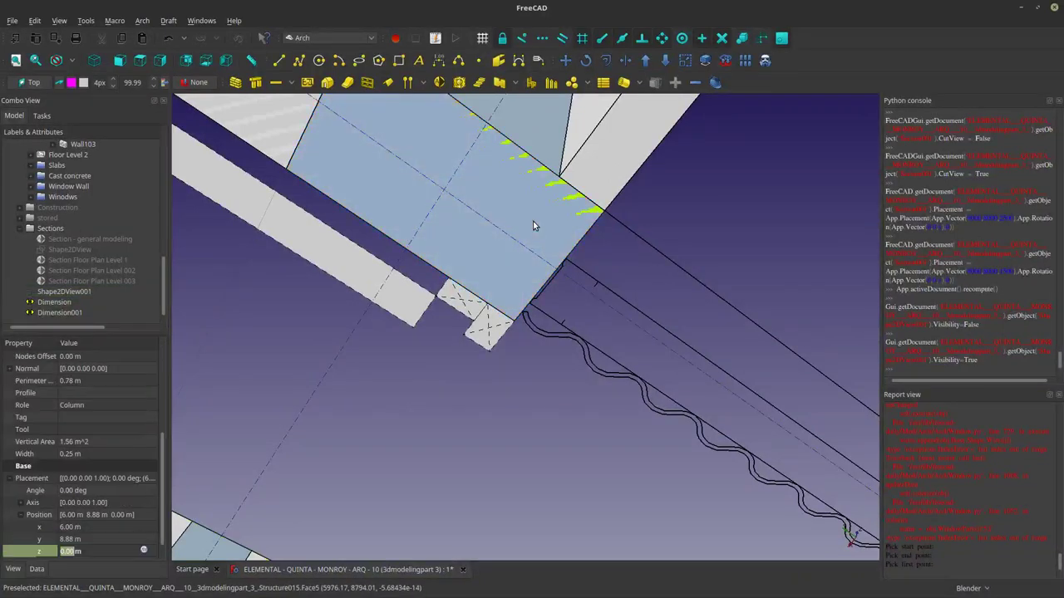
left_click(512, 253)
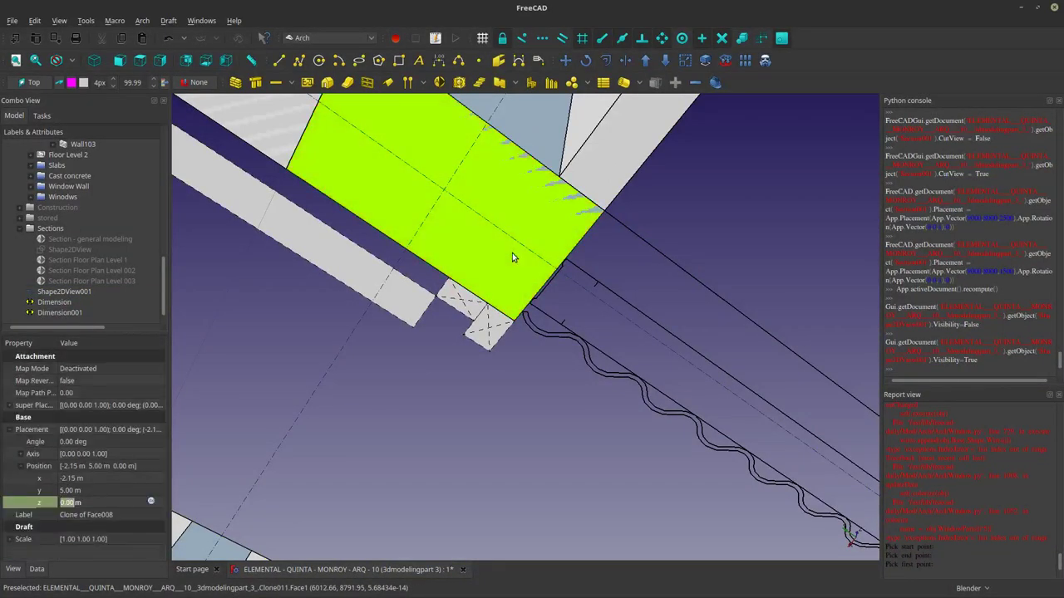
left_click(27, 82)
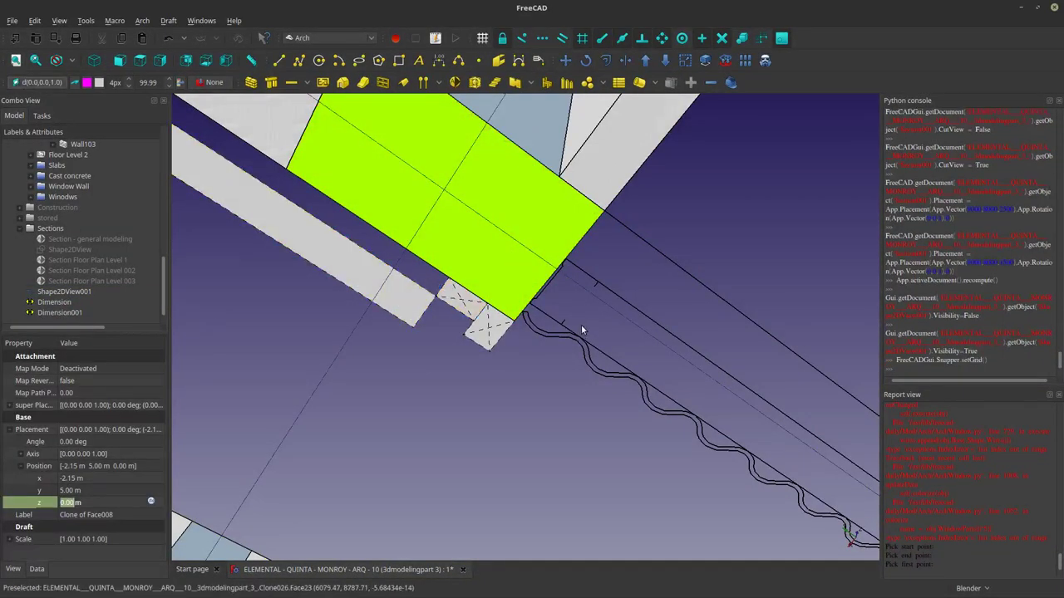
Measure the offset along the column's end from its outer corner to the partition's nearer line, and delete the dimension.
scroll(600, 312, "down", 5)
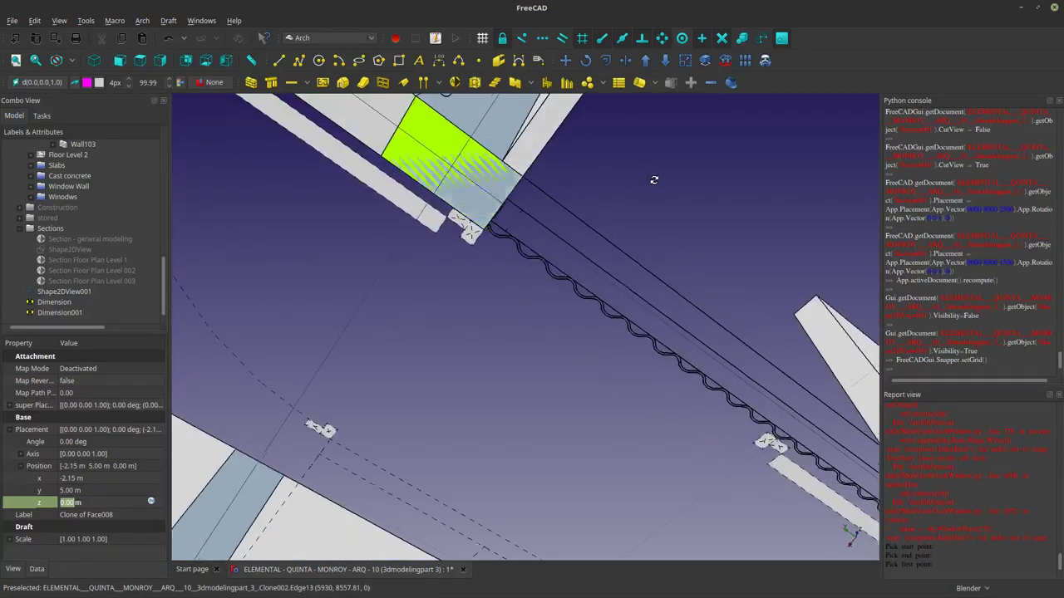
scroll(641, 195, "up", 6)
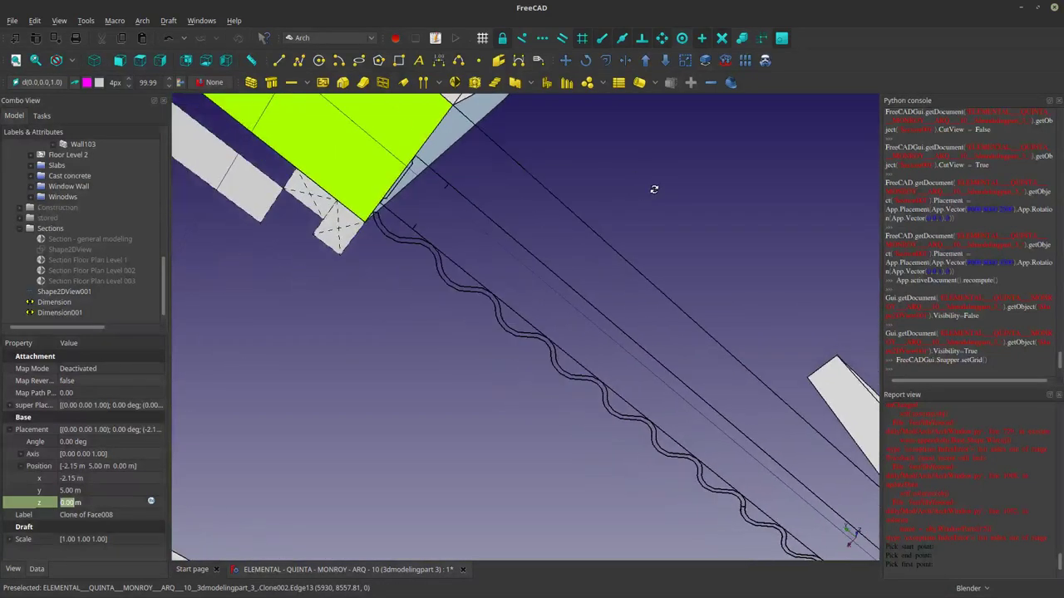
scroll(665, 219, "down", 6)
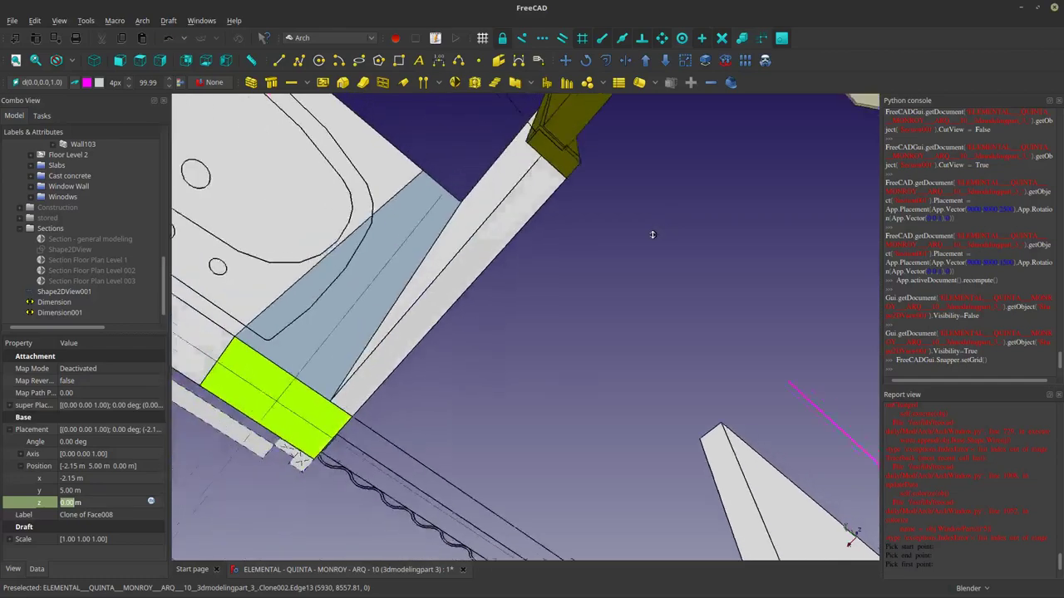
scroll(578, 313, "up", 5)
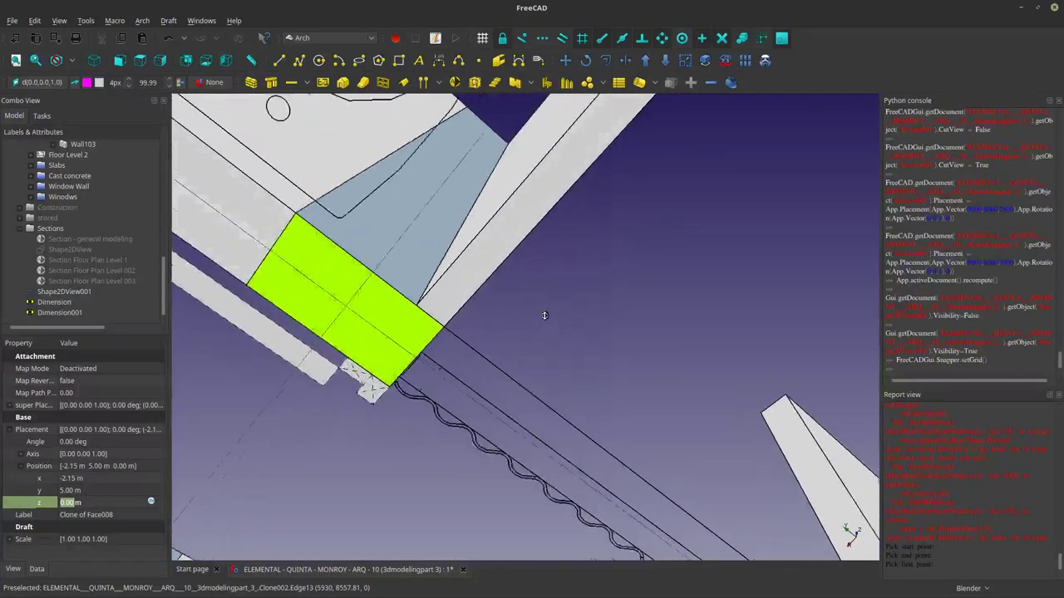
middle_click_drag(547, 310, 567, 256, "shift")
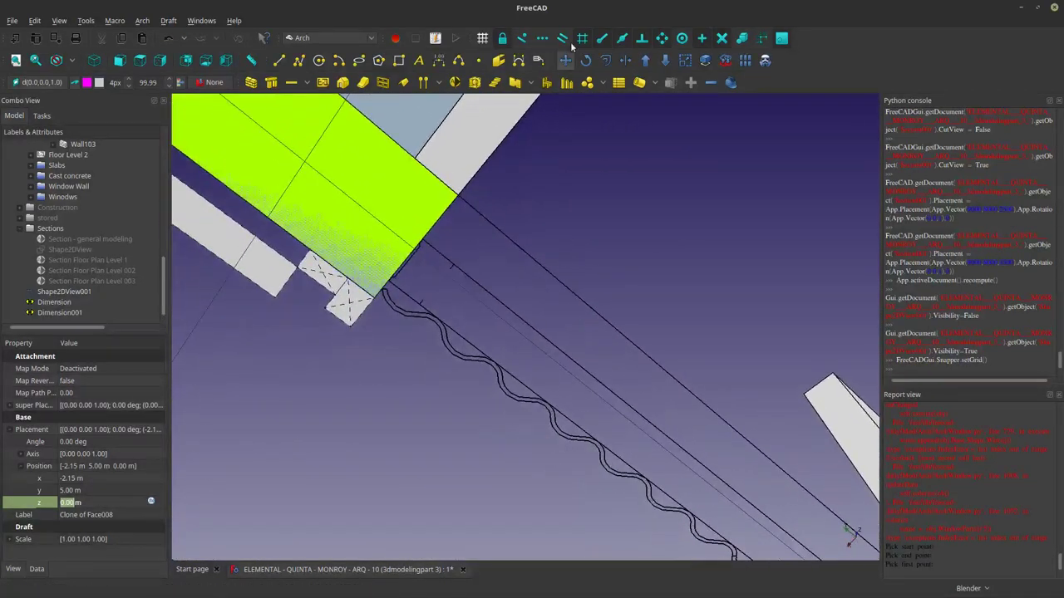
left_click(439, 60)
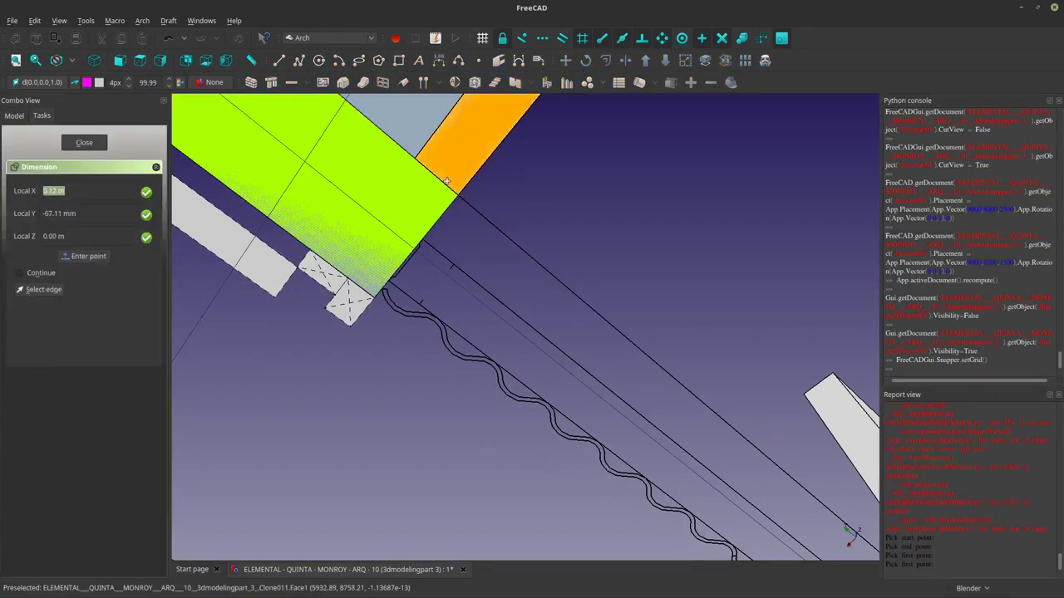
left_click(449, 187)
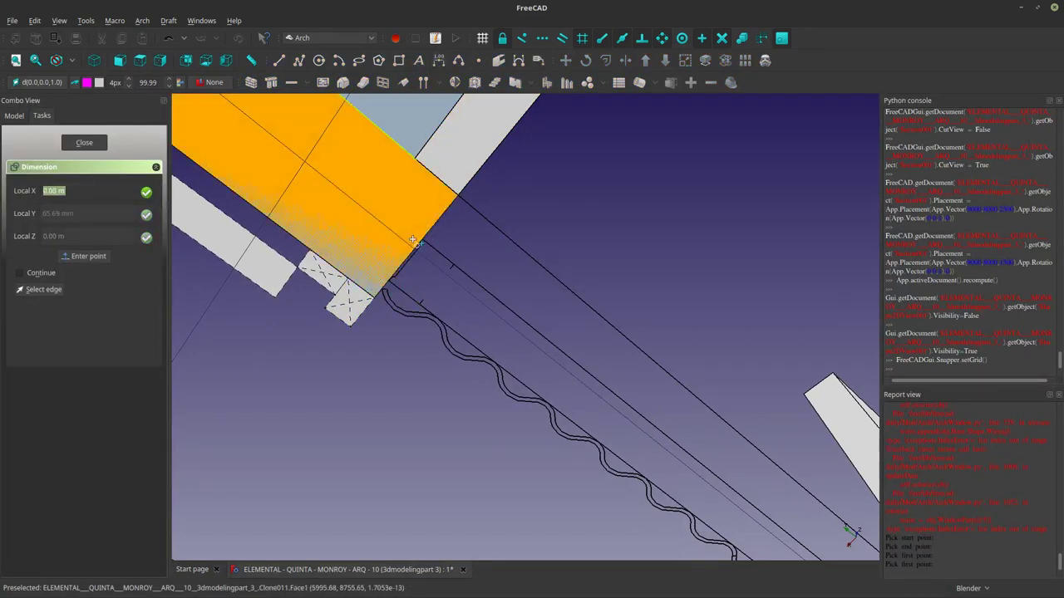
left_click(497, 273)
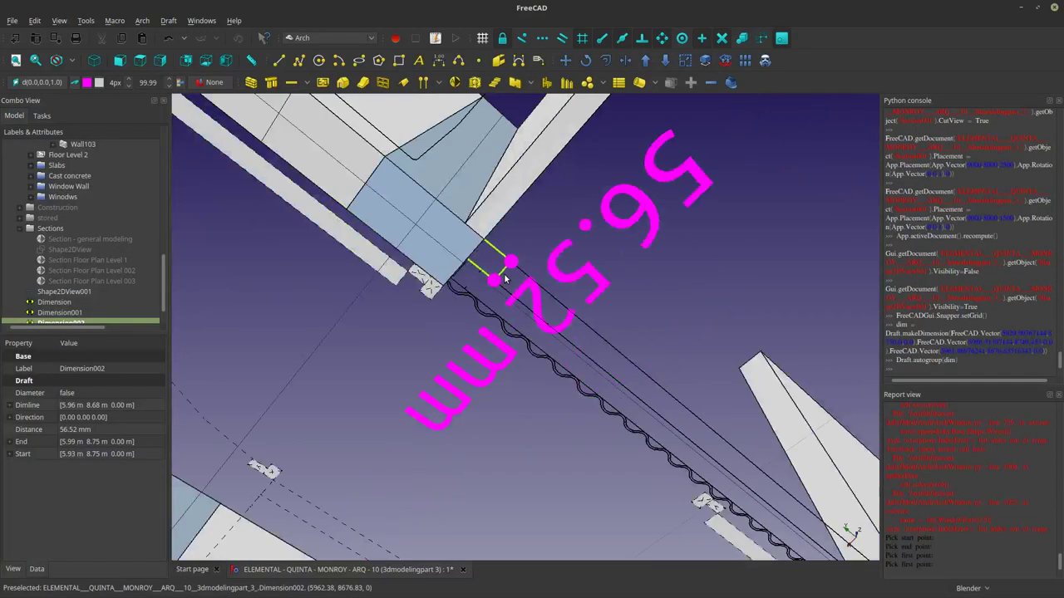
scroll(503, 280, "up", 2)
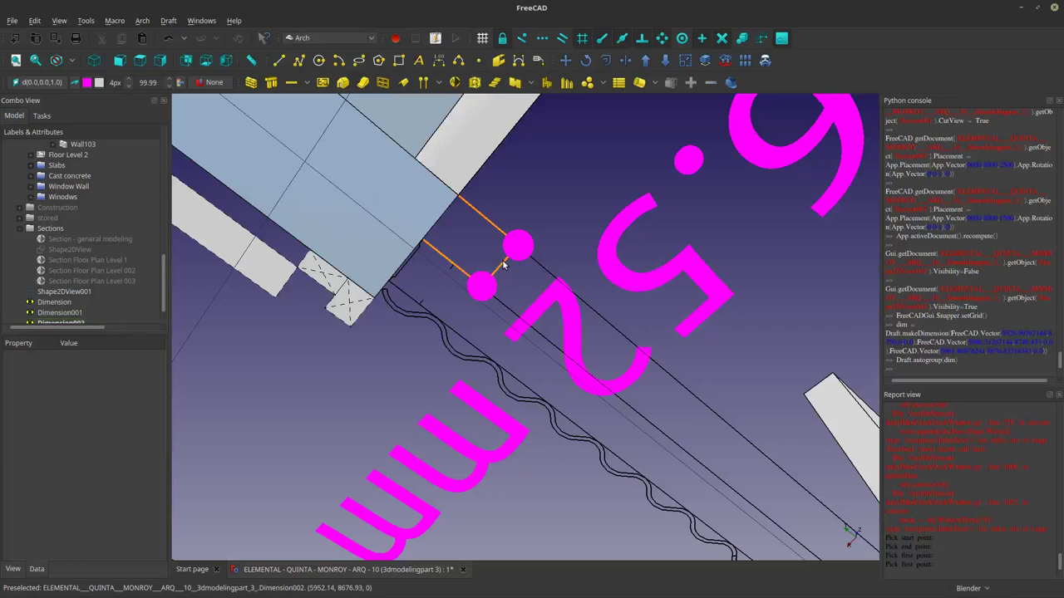
key("Delete")
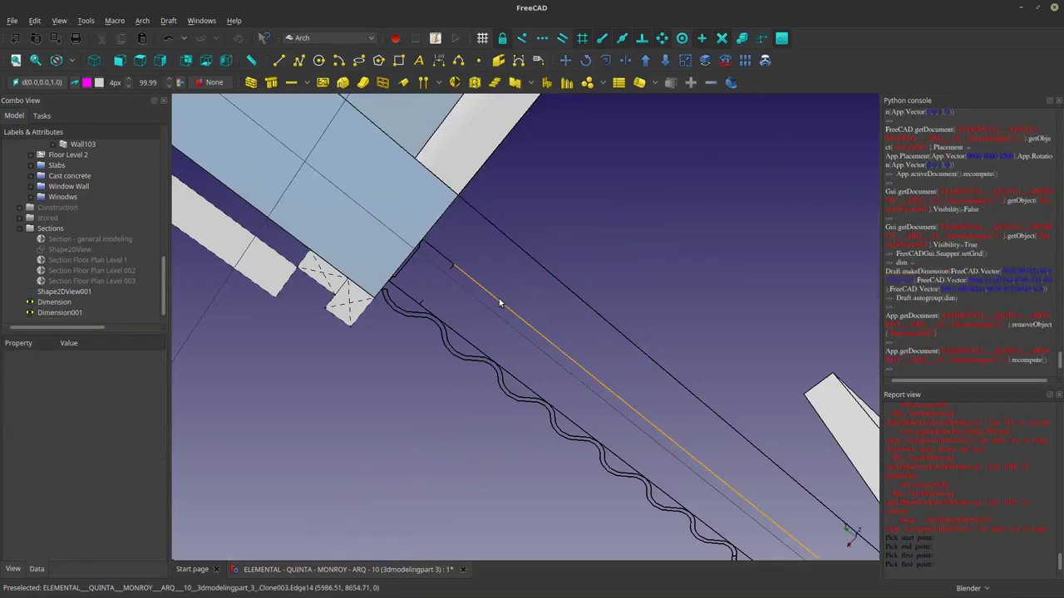
Examine how the far end of the wavy-outlined partition meets the wall's end.
middle_click_drag(500, 304, 465, 170, "shift")
scroll(542, 285, "down", 8)
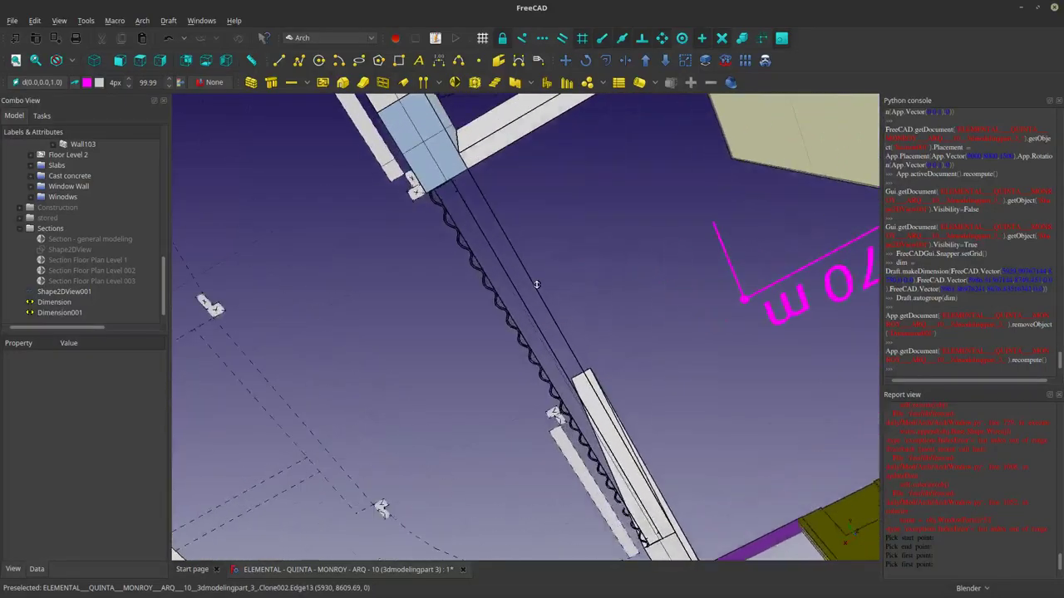
scroll(491, 242, "up", 8)
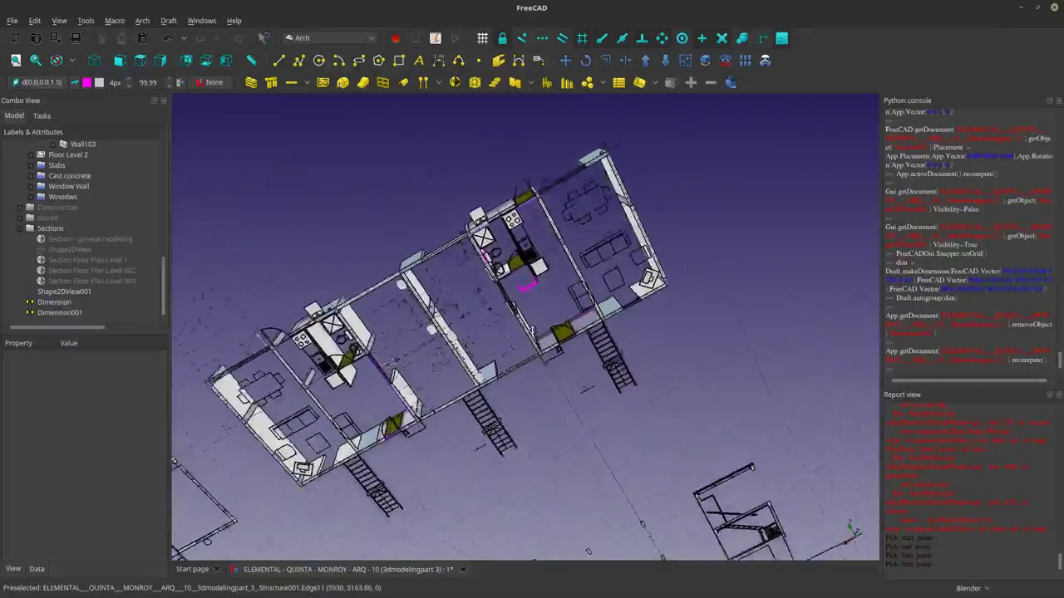
scroll(491, 243, "up", 5)
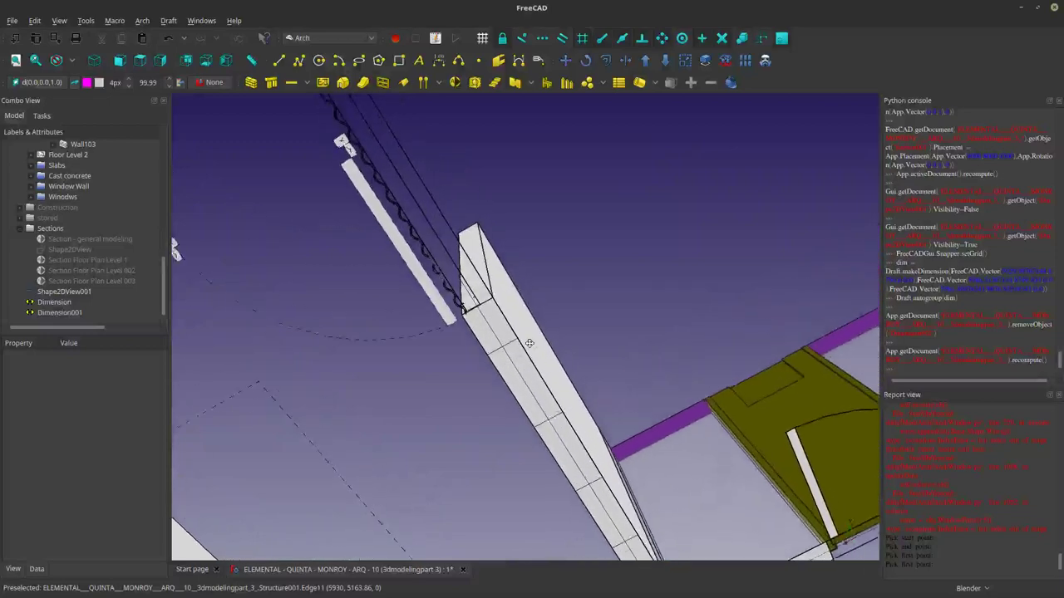
scroll(490, 327, "up", 5)
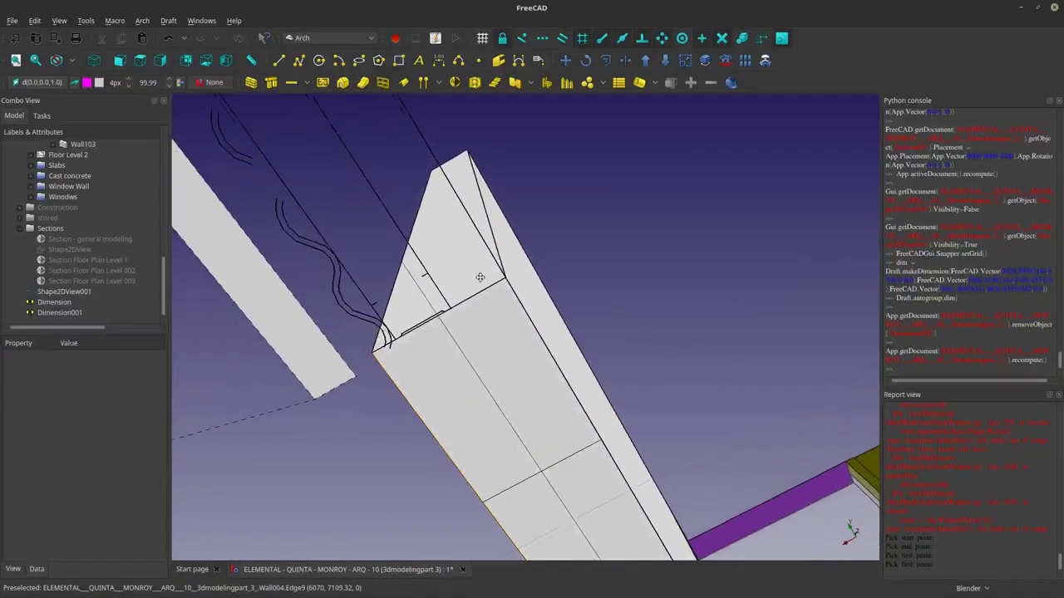
scroll(667, 325, "up", 3)
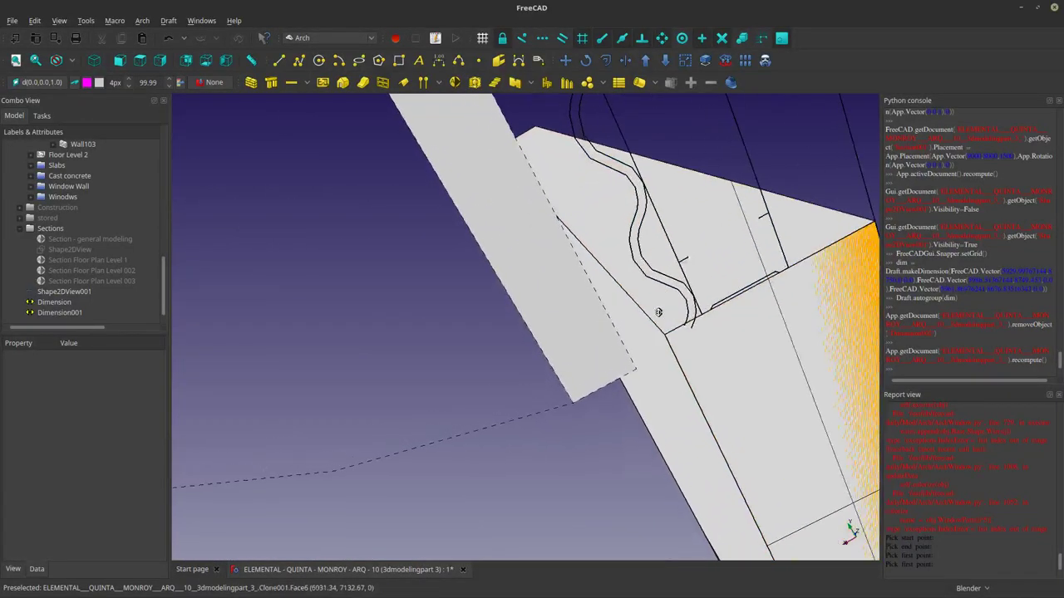
middle_click_drag(658, 313, 599, 335, "shift")
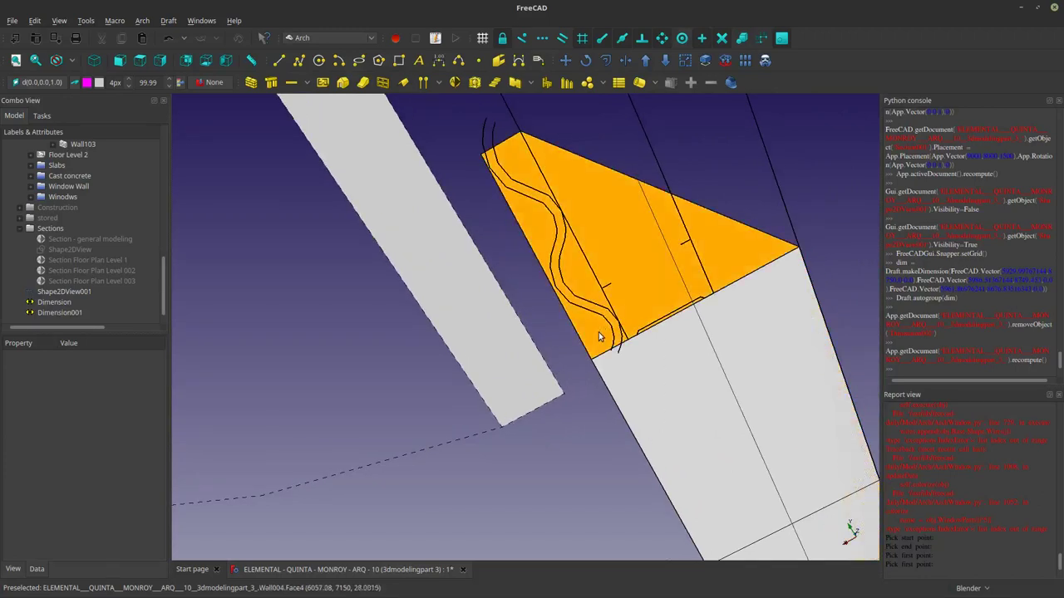
Show the model in bottom view with orthographic projection.
left_click(207, 65)
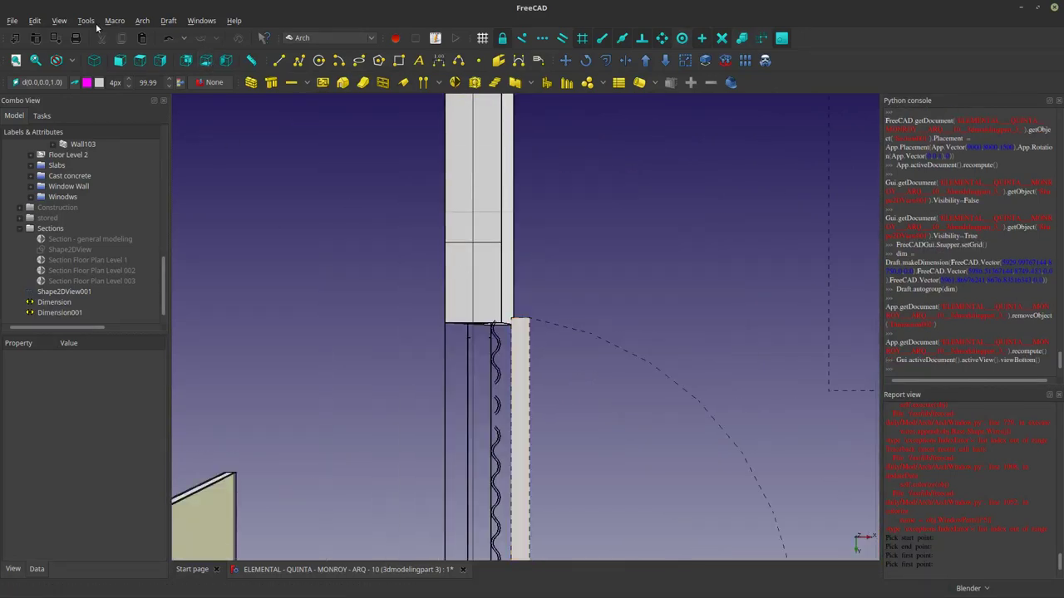
left_click(66, 23)
left_click(79, 46)
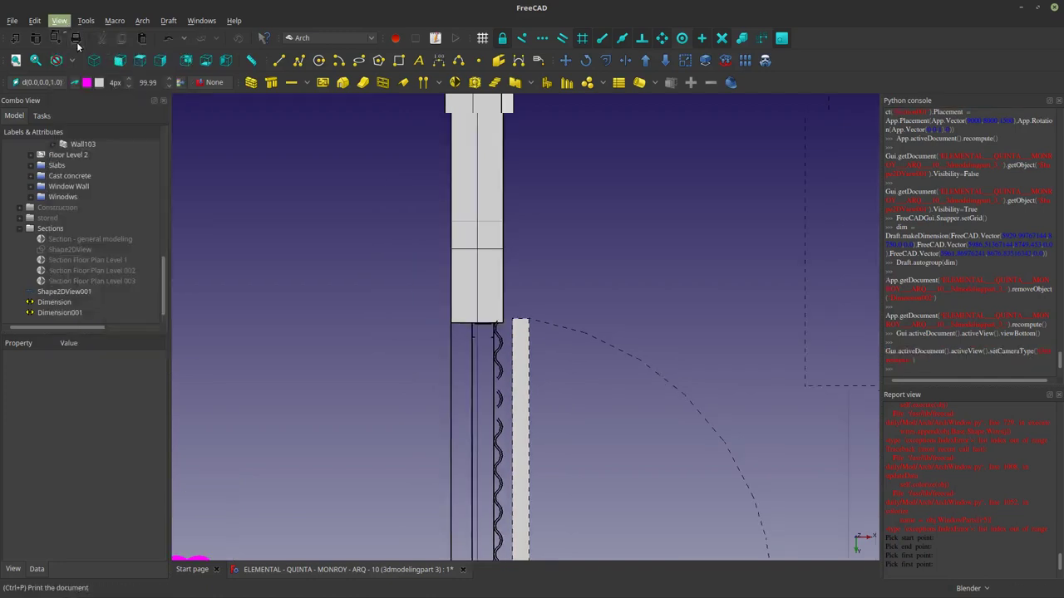
Try to dimension the offset from the wall's end corner to the partition line, and delete the dimension.
scroll(505, 297, "up", 5)
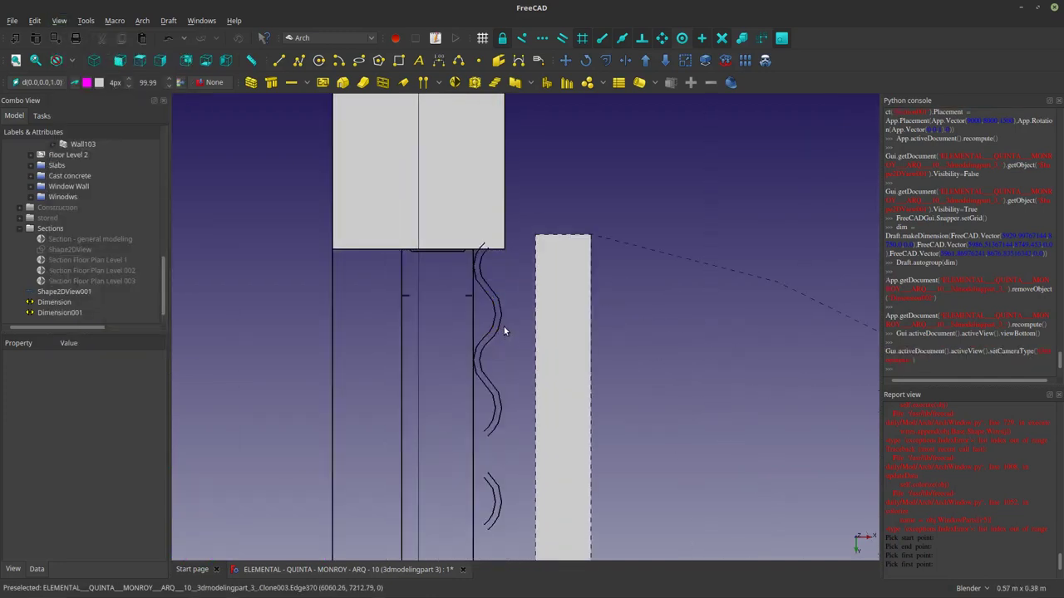
left_click(490, 210)
left_click(438, 60)
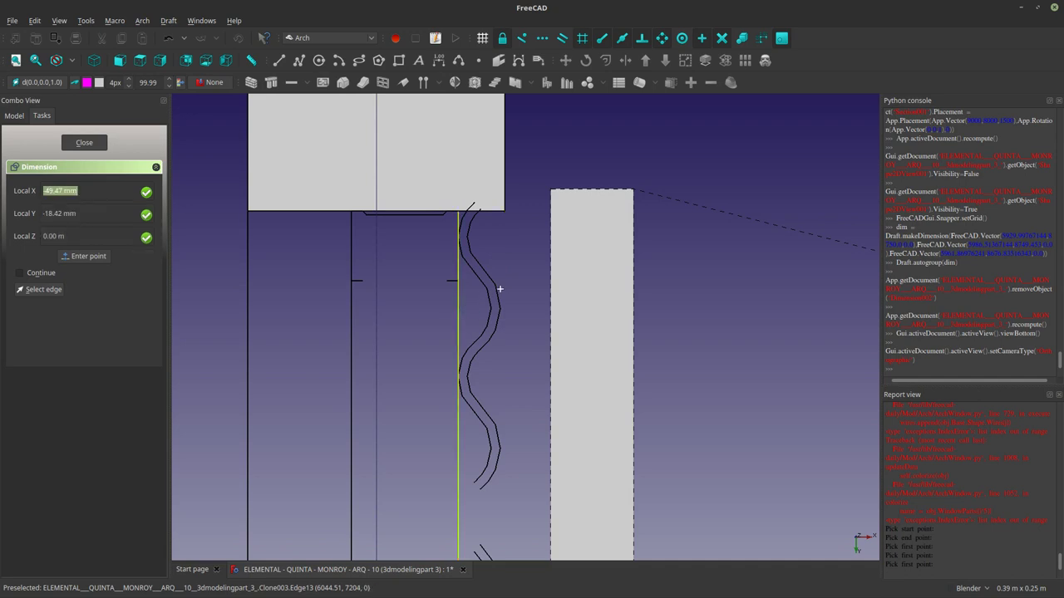
scroll(628, 375, "down", 5)
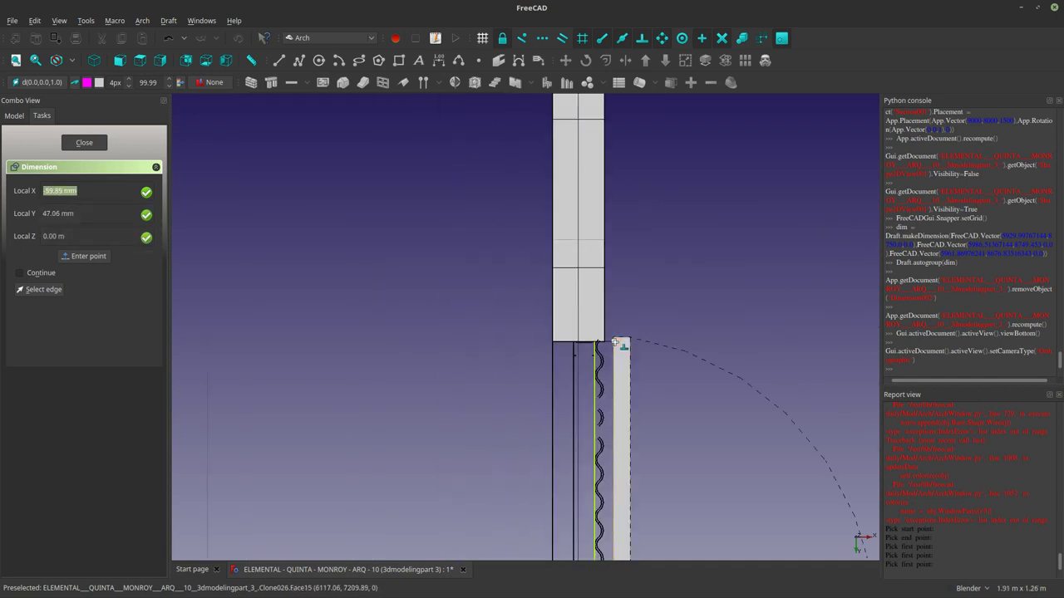
scroll(607, 337, "up", 3)
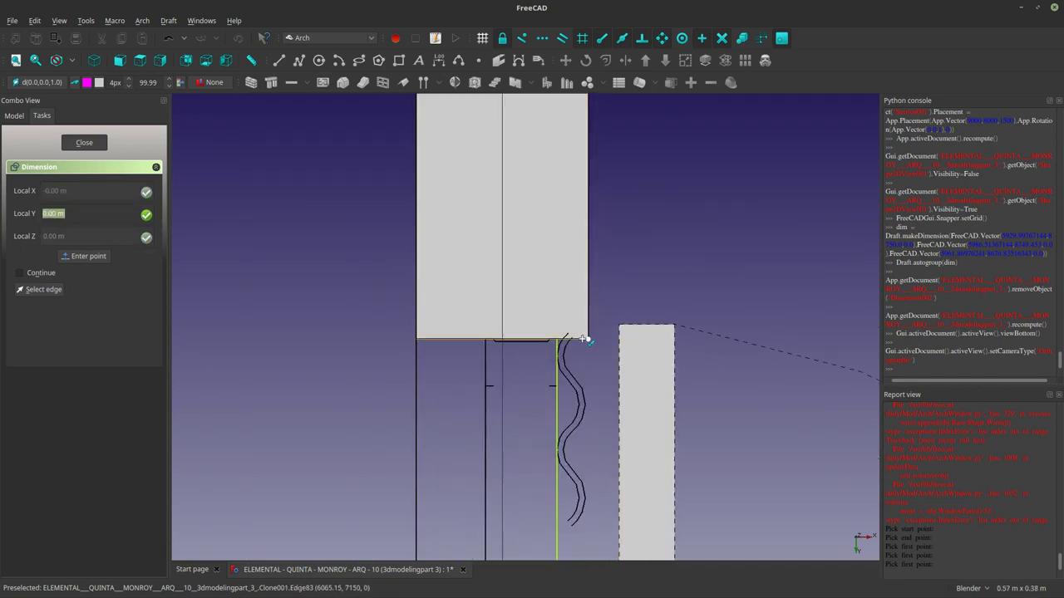
left_click(576, 339)
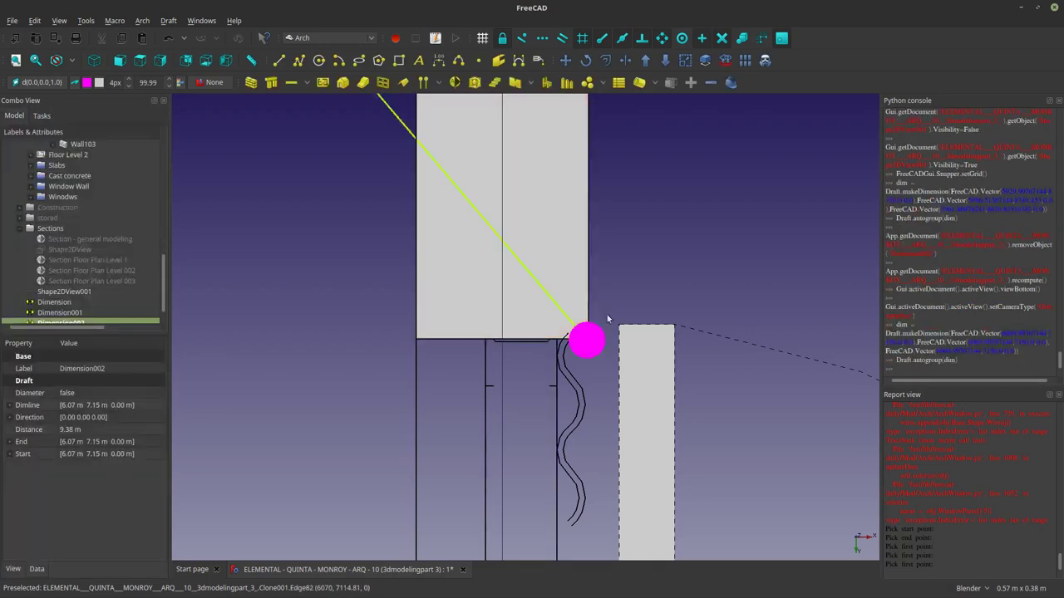
scroll(612, 353, "down", 12)
scroll(600, 349, "down", 2)
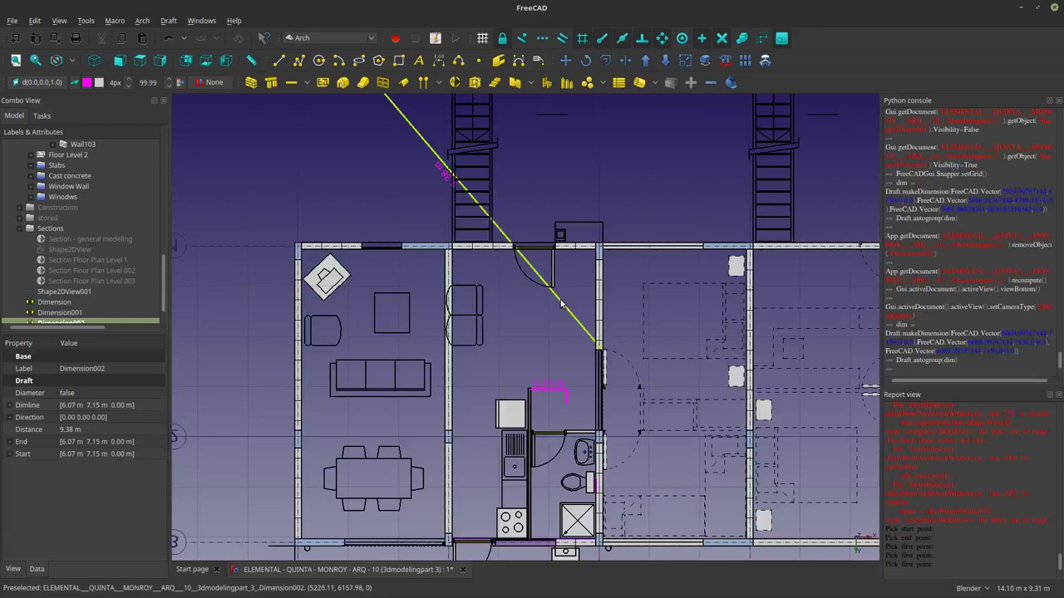
key("Delete")
Dimension the offset along the wall's end from its outer corner to the partition's nearer straight line, beside the wavy cladding.
scroll(619, 364, "up", 10)
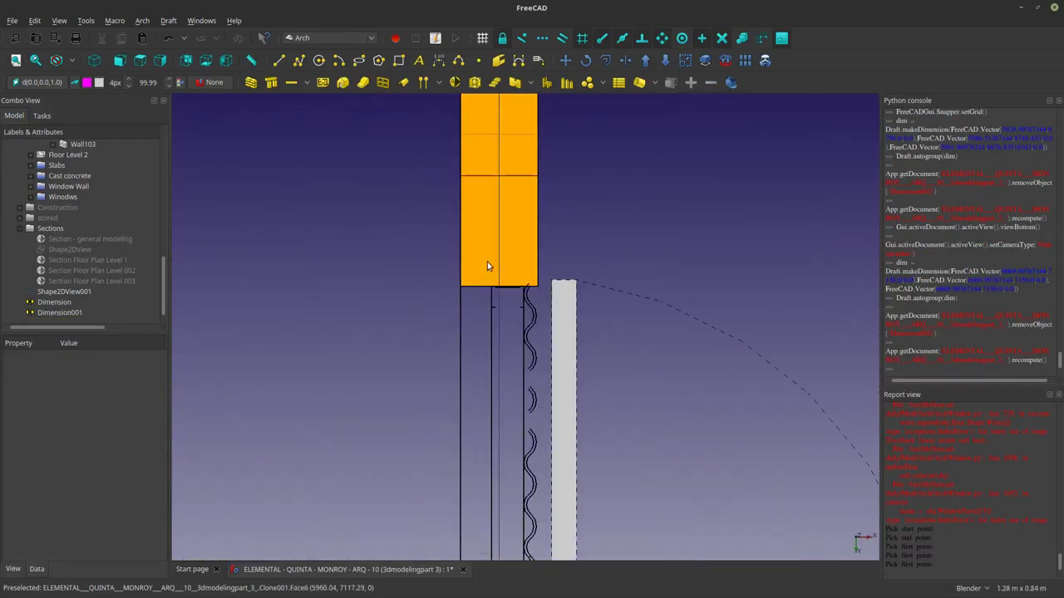
scroll(489, 264, "up", 5)
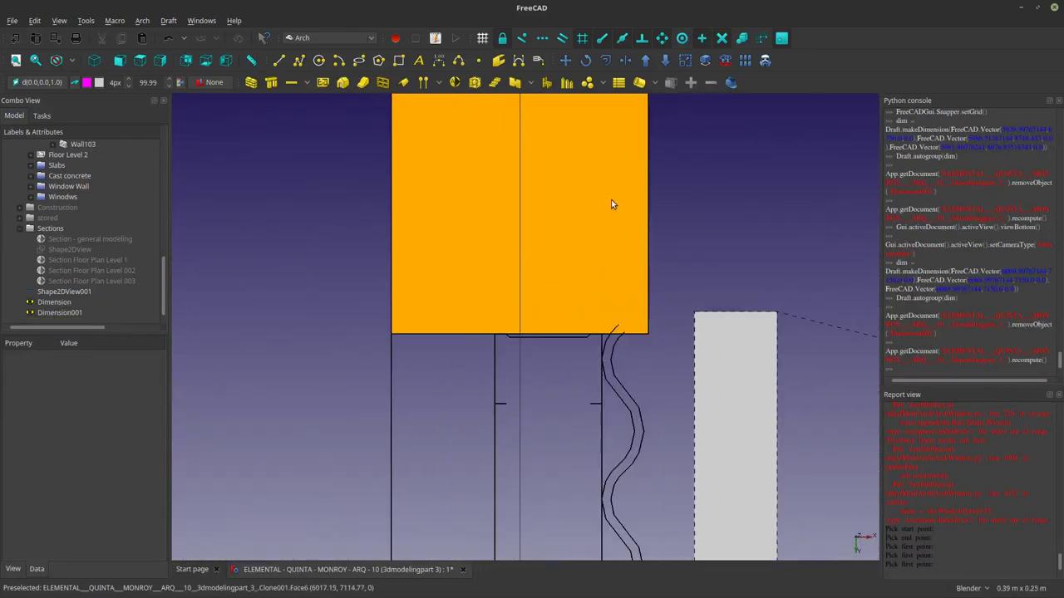
left_click(438, 62)
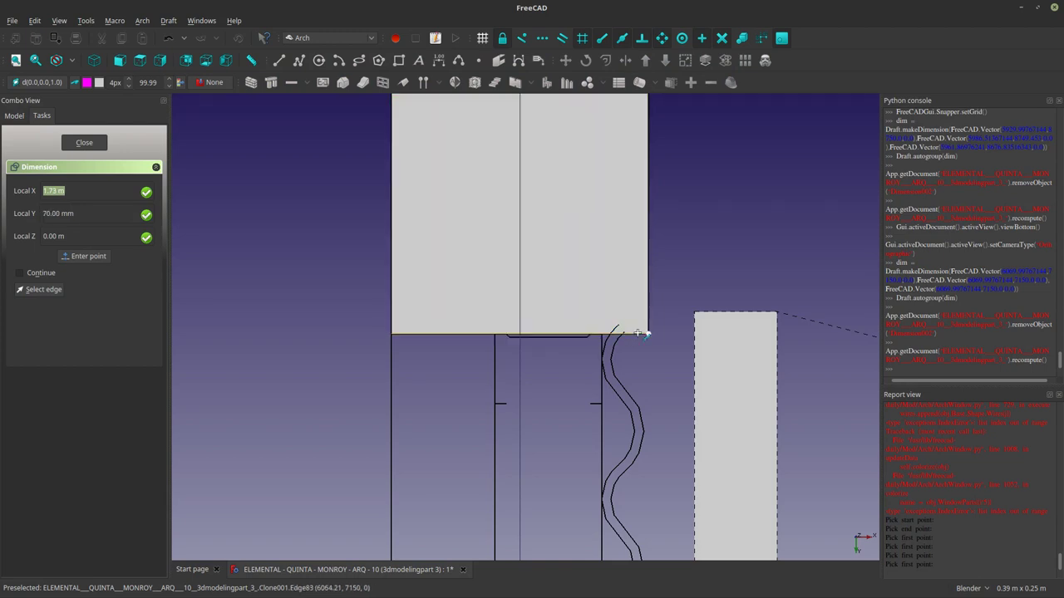
scroll(607, 342, "up", 5)
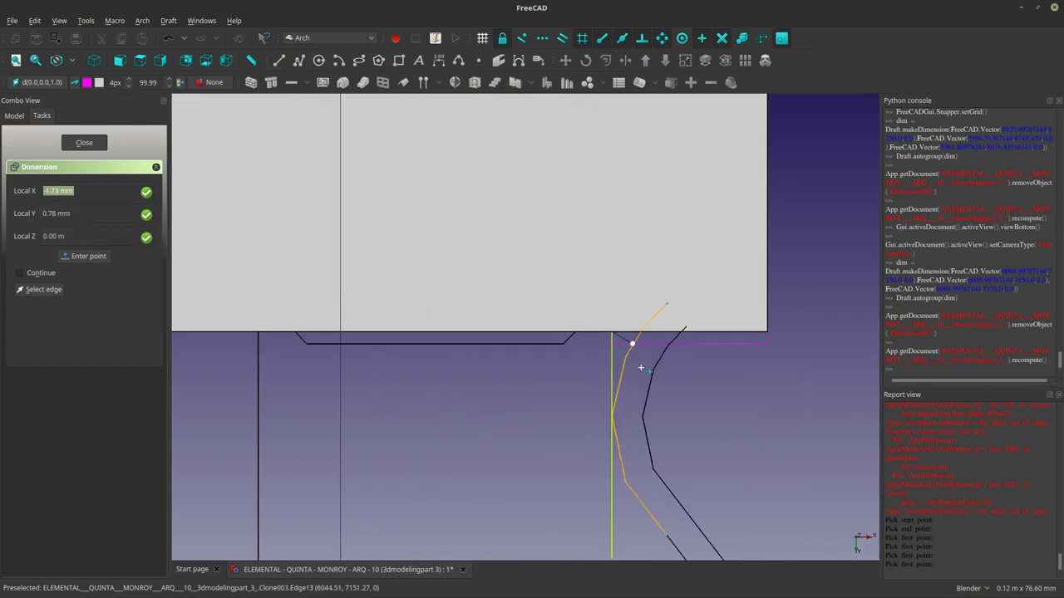
scroll(658, 384, "down", 7)
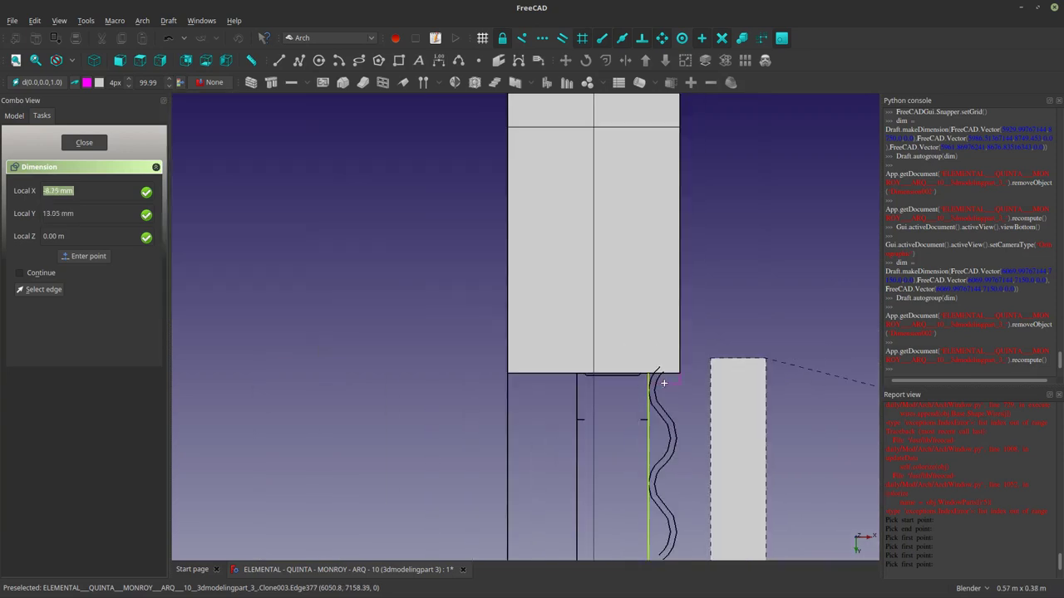
left_click(713, 263)
scroll(661, 329, "down", 4)
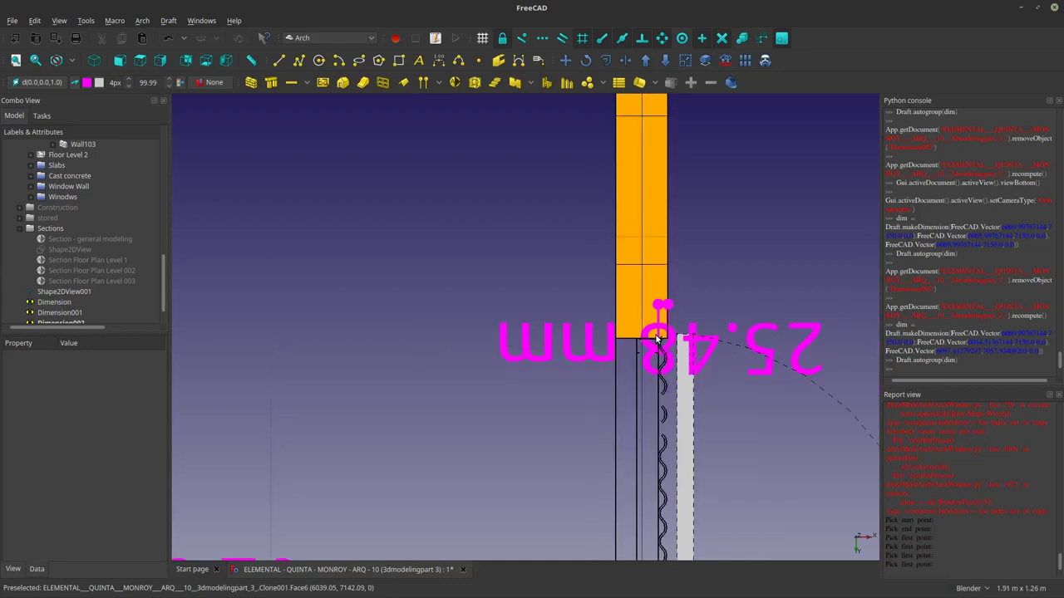
Dimension the partition's thickness between its two straight face lines at the wall's end, placing the dimension beside the partition's midpoint.
middle_click_drag(665, 357, 587, 251, "shift")
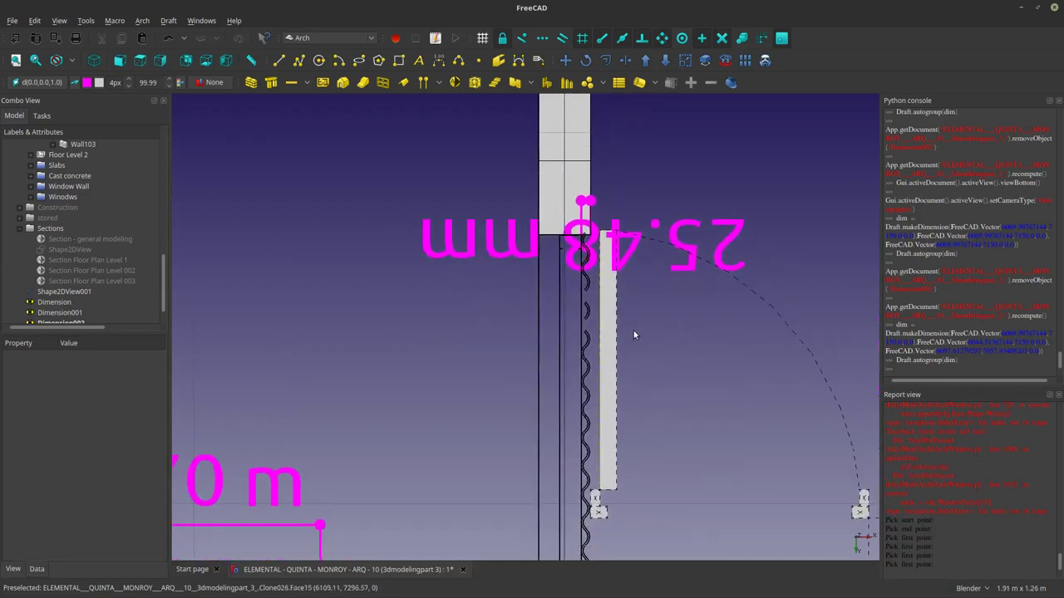
scroll(625, 462, "up", 2)
scroll(586, 475, "up", 2)
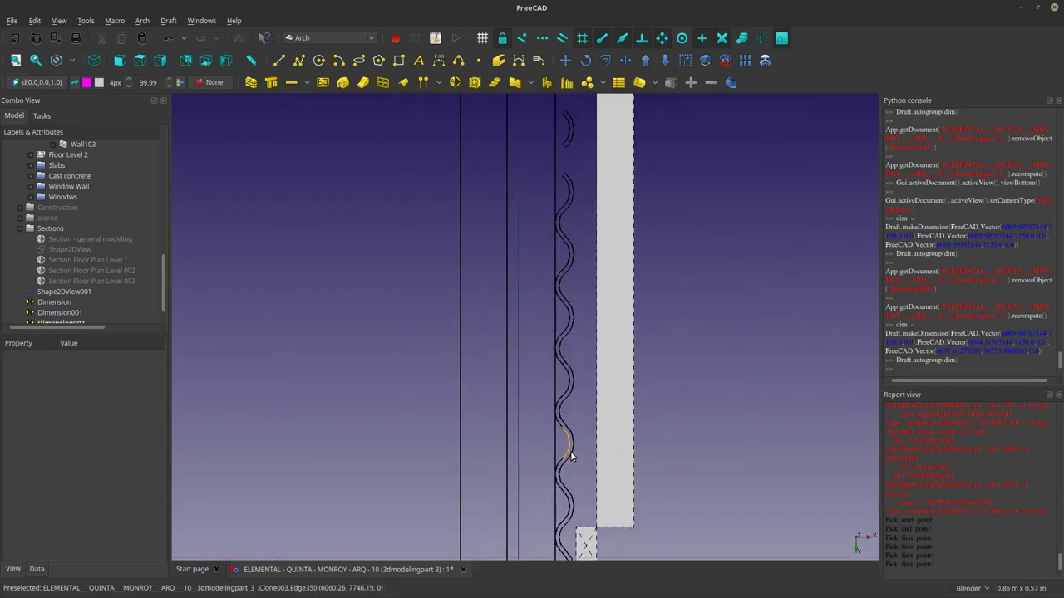
middle_click_drag(529, 308, 618, 459, "shift")
scroll(615, 266, "up", 6)
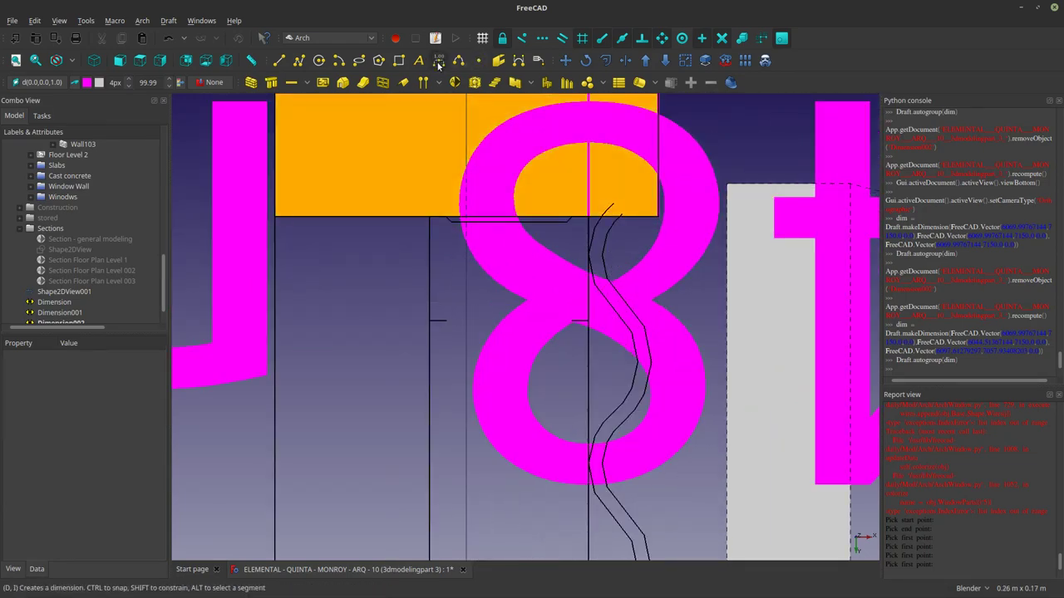
left_click(438, 62)
left_click(586, 234)
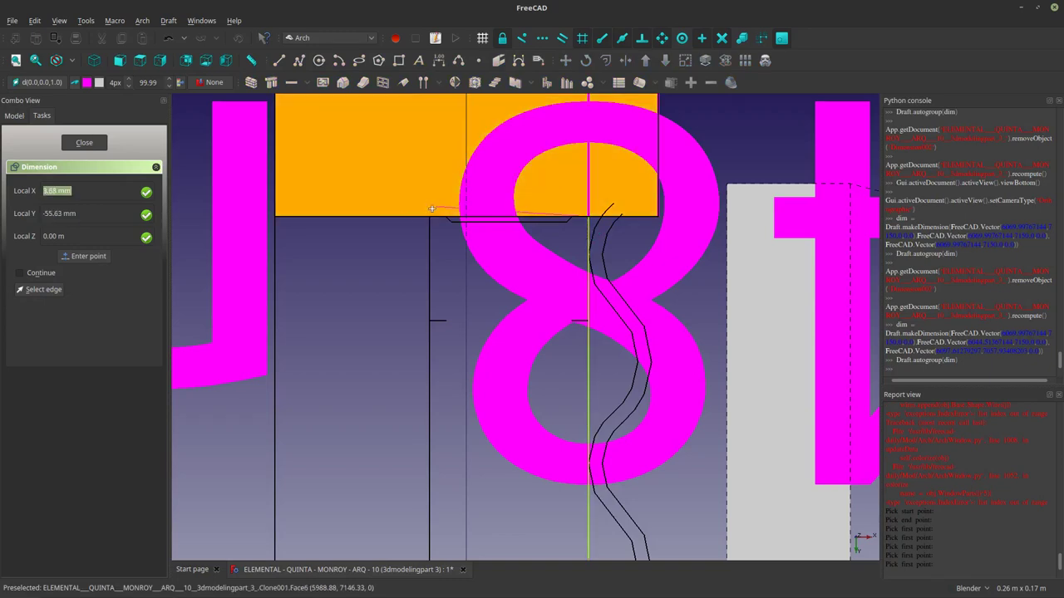
left_click(431, 240)
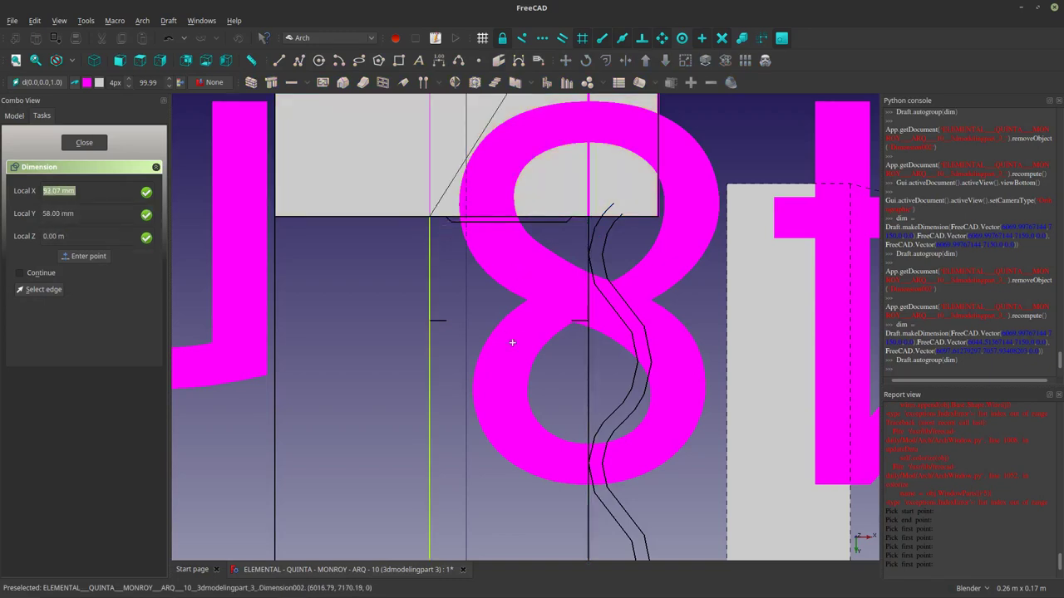
scroll(526, 407, "down", 10)
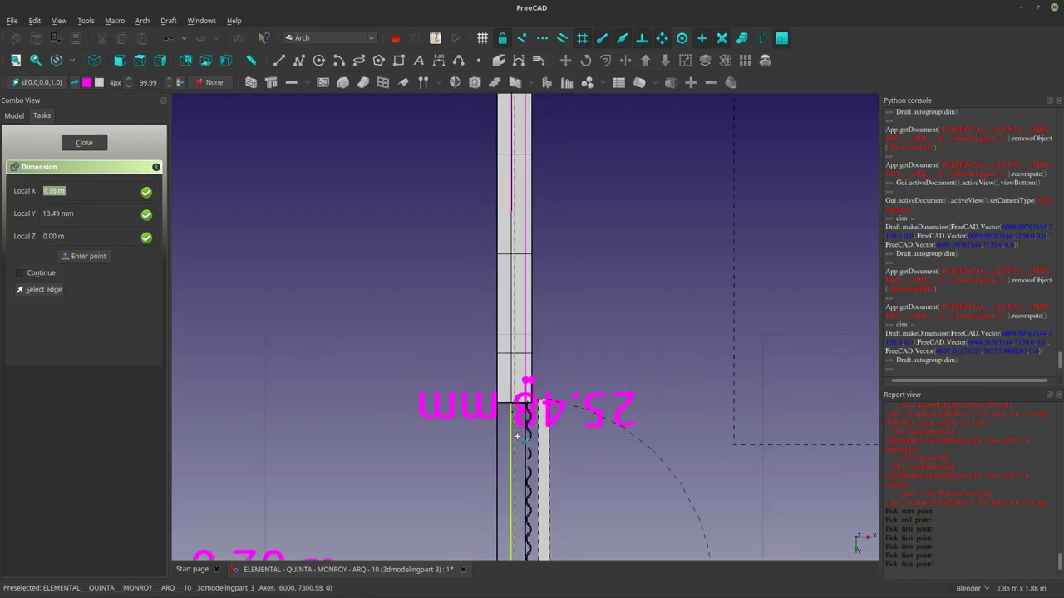
scroll(517, 362, "down", 3)
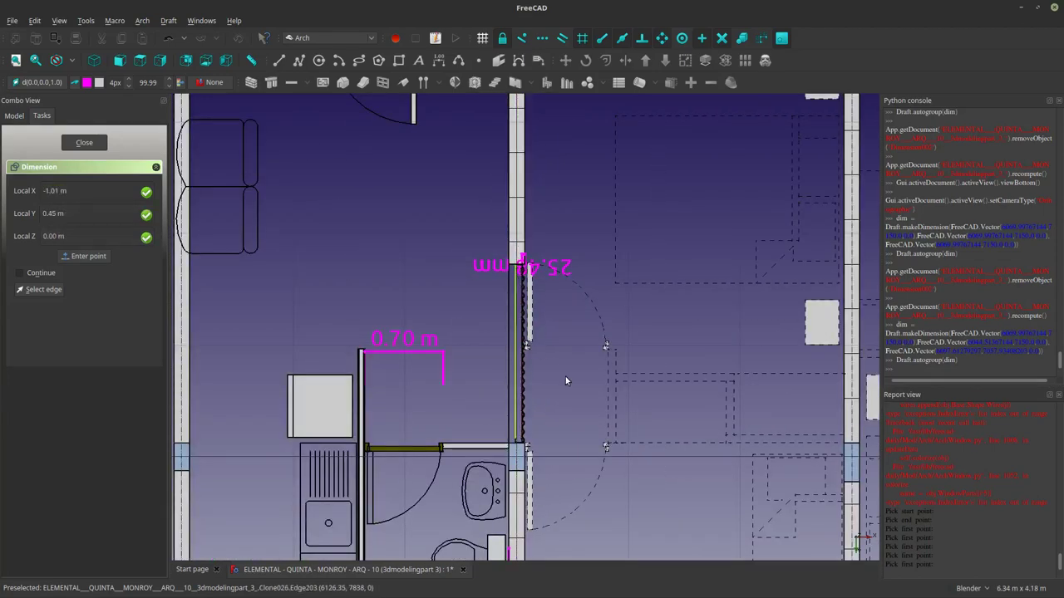
left_click(565, 381)
scroll(548, 381, "up", 6)
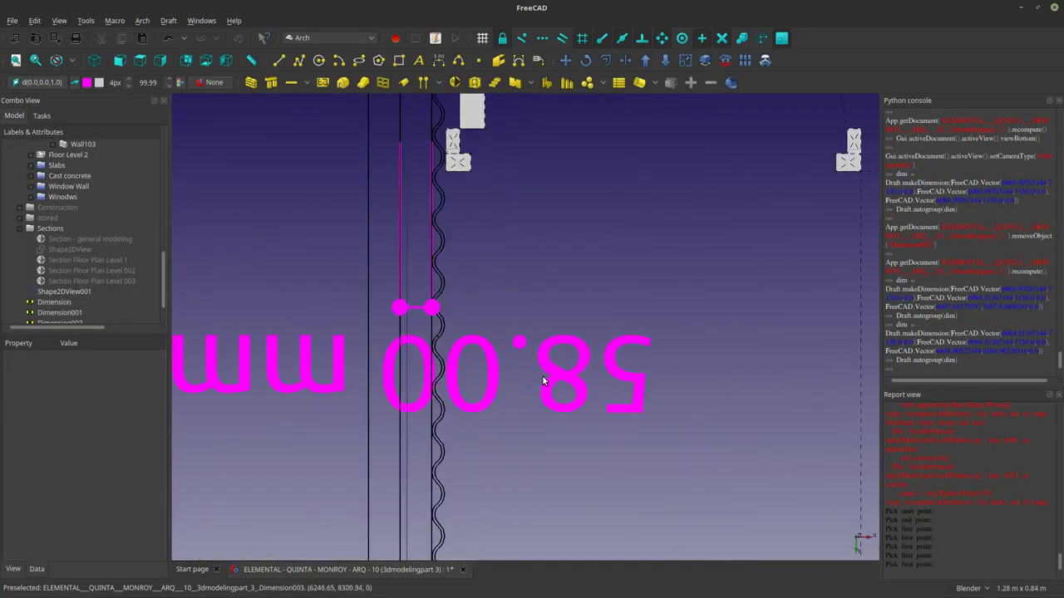
Examine how both ends of the wavy-clad partition meet the wall's end and the column beside the bathroom.
scroll(542, 381, "down", 2)
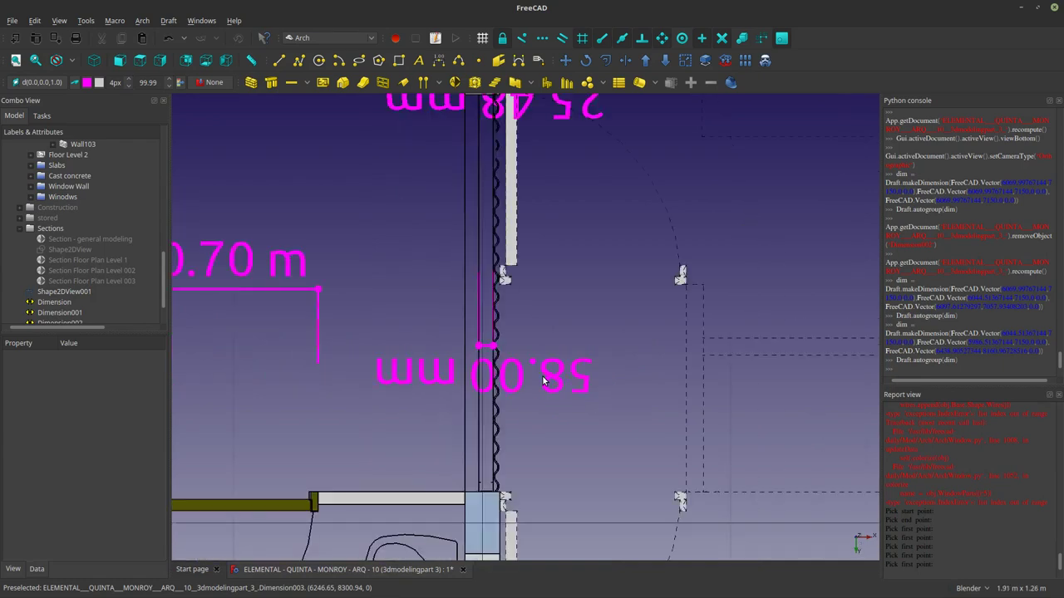
middle_click_drag(586, 227, 620, 336, "shift")
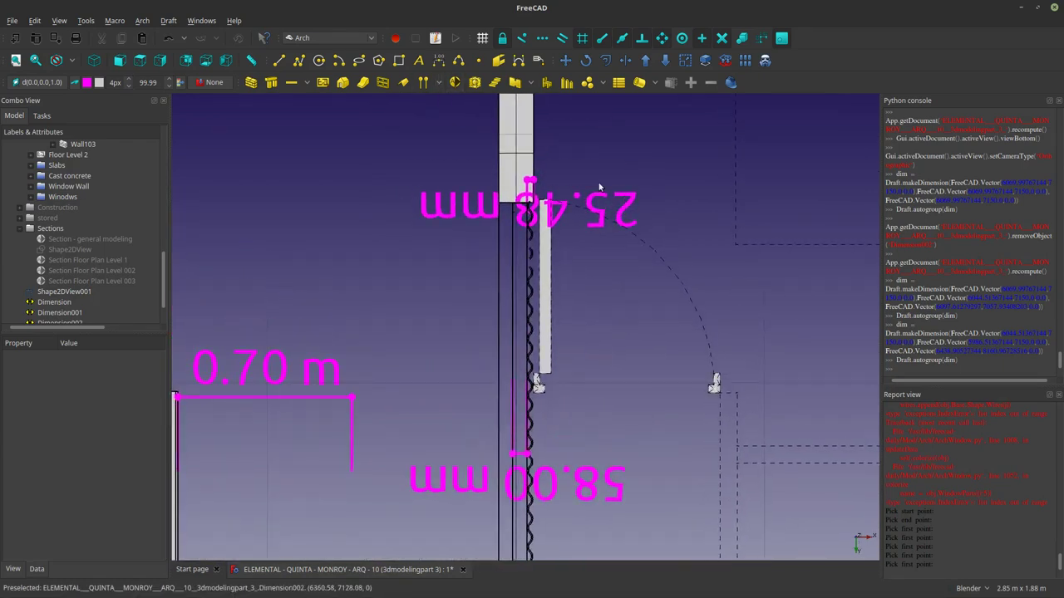
scroll(549, 204, "up", 6)
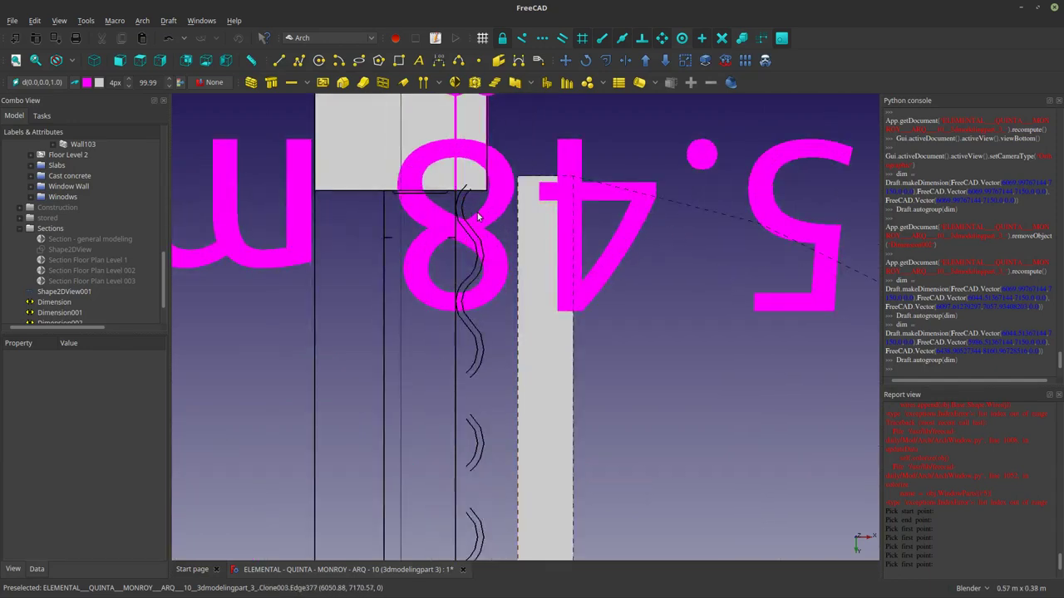
scroll(487, 228, "down", 2)
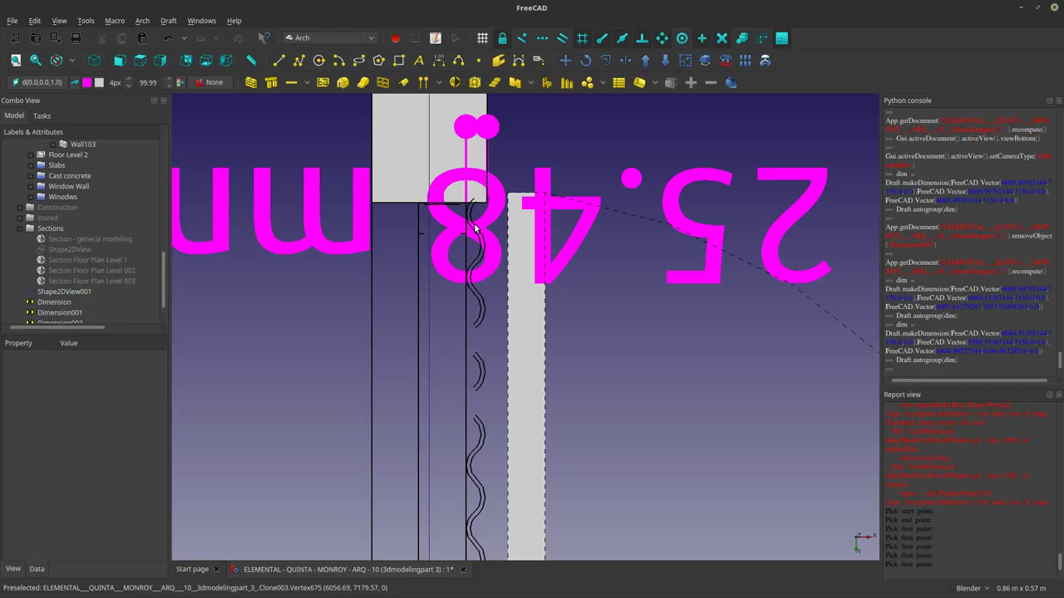
scroll(465, 227, "up", 2)
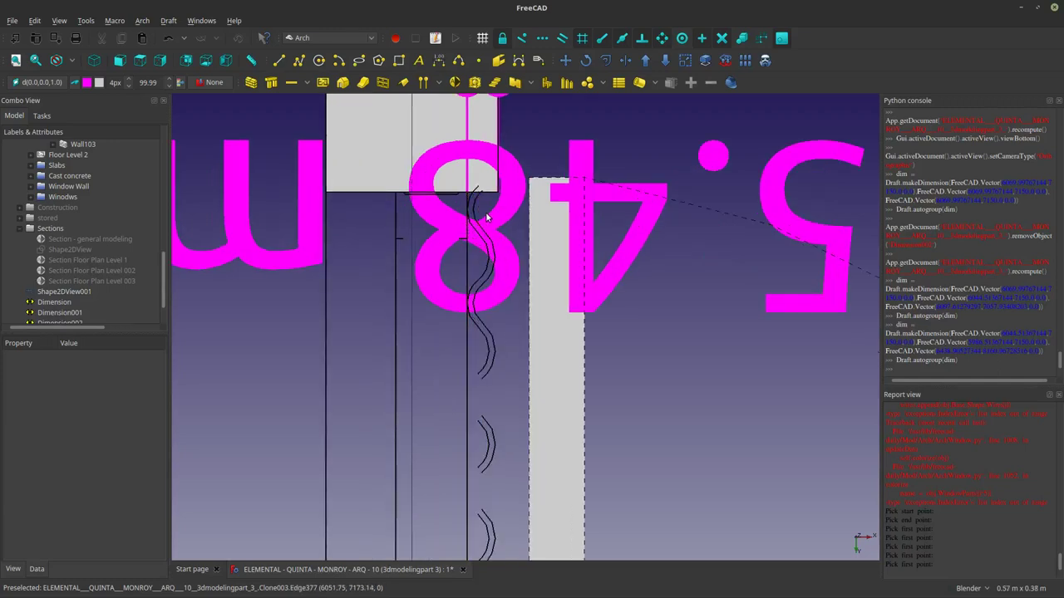
scroll(465, 227, "down", 10)
scroll(484, 475, "up", 14)
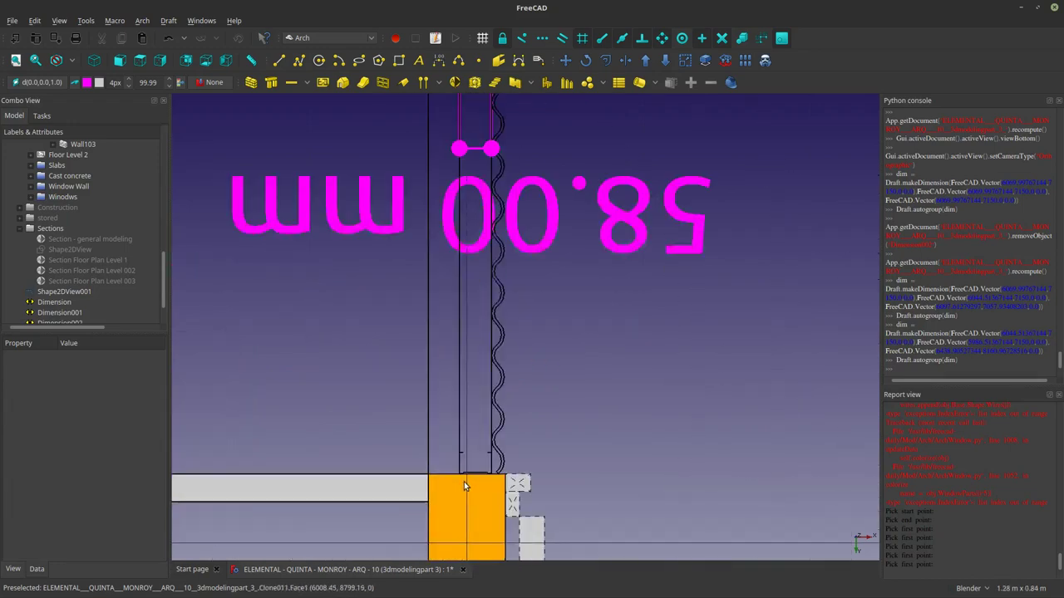
scroll(467, 473, "down", 14)
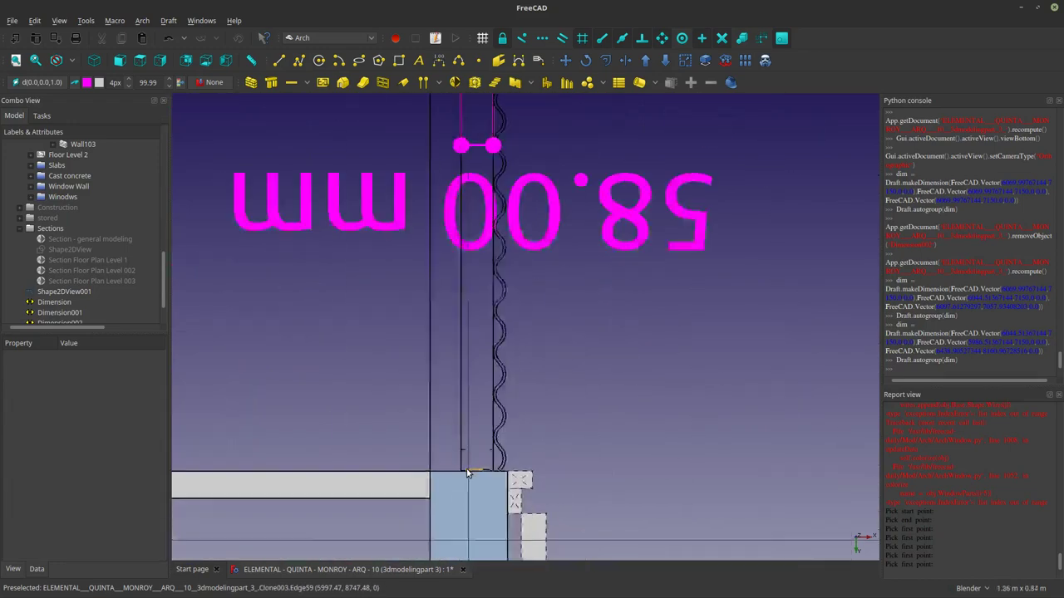
scroll(468, 197, "up", 6)
Draw a 1.60 m line along the partition's inner face from the wall's end to the column beside the bathroom.
scroll(444, 237, "up", 2)
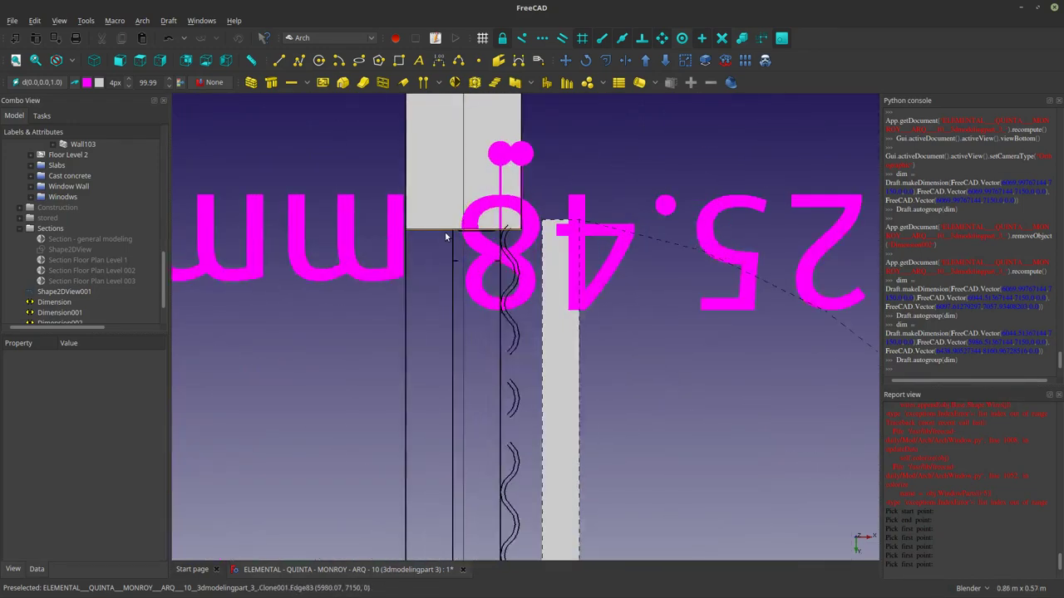
scroll(453, 232, "up", 6)
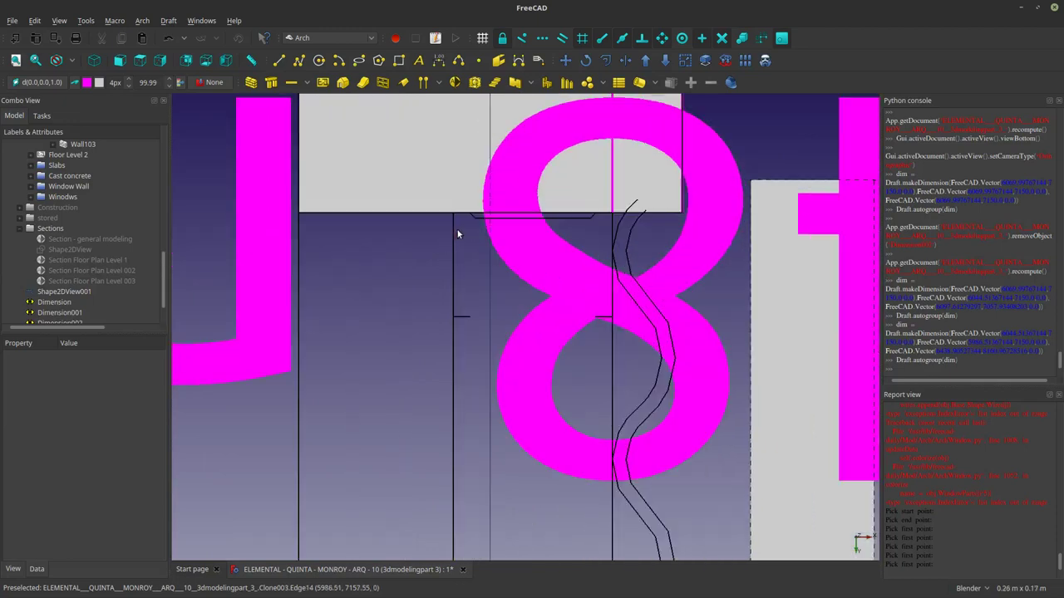
left_click(279, 60)
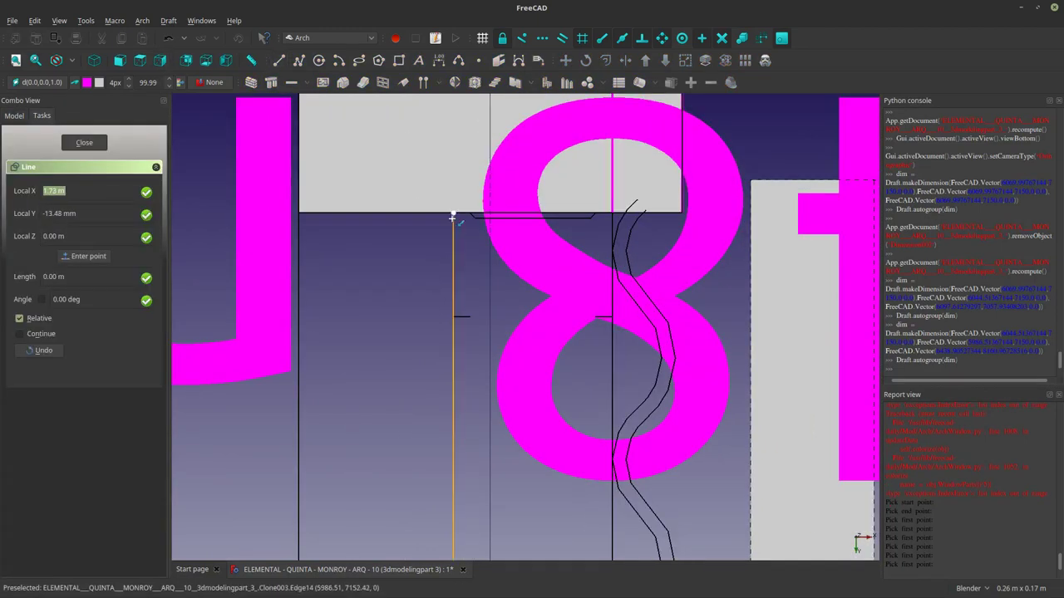
scroll(454, 218, "up", 6)
scroll(456, 218, "down", 10)
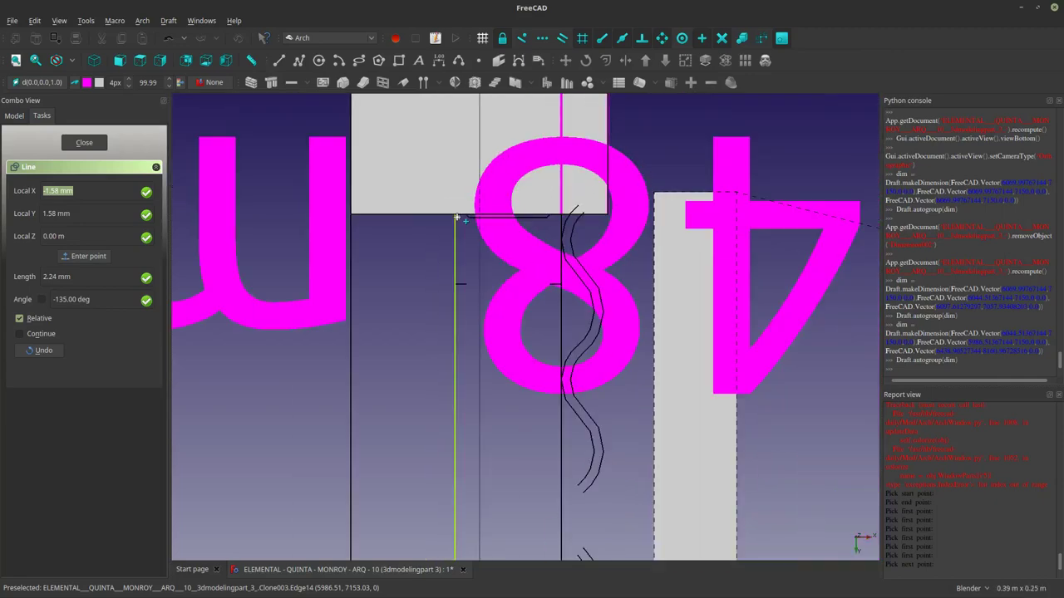
scroll(457, 217, "up", 15)
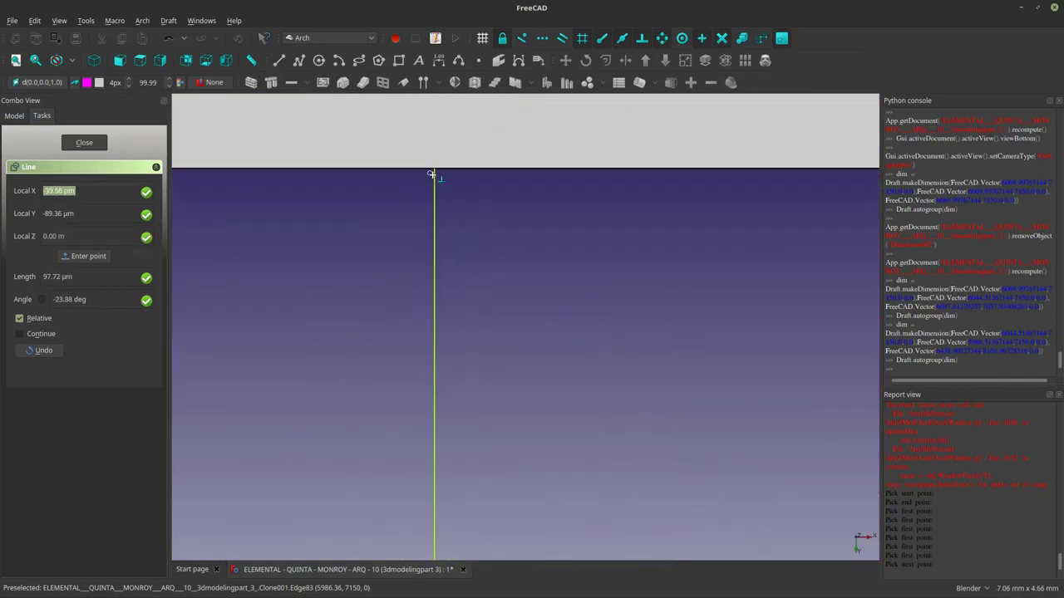
scroll(432, 175, "down", 8)
scroll(431, 175, "down", 15)
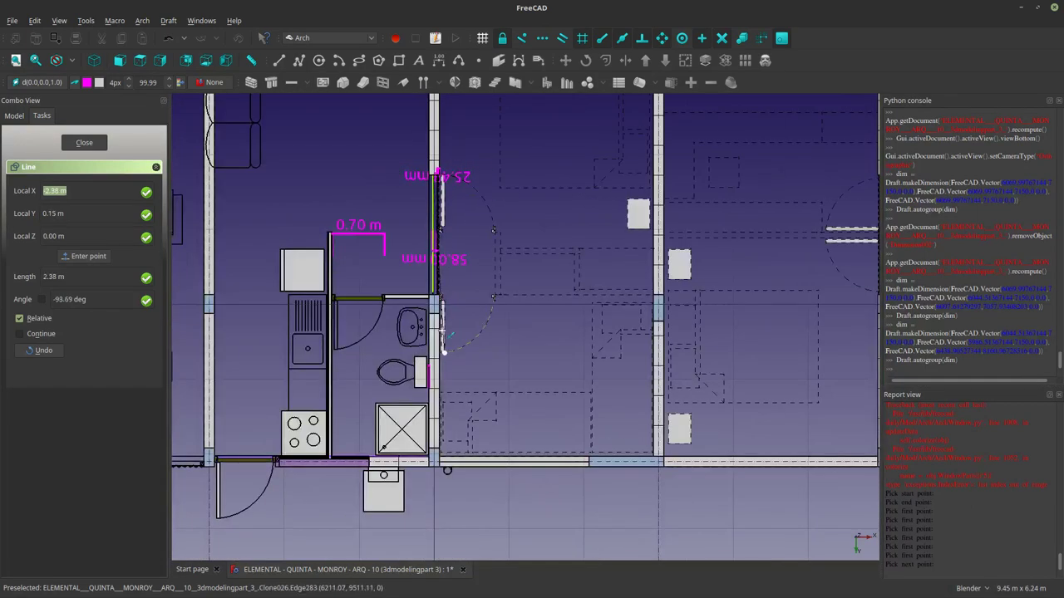
scroll(425, 292, "up", 1)
scroll(425, 292, "up", 12)
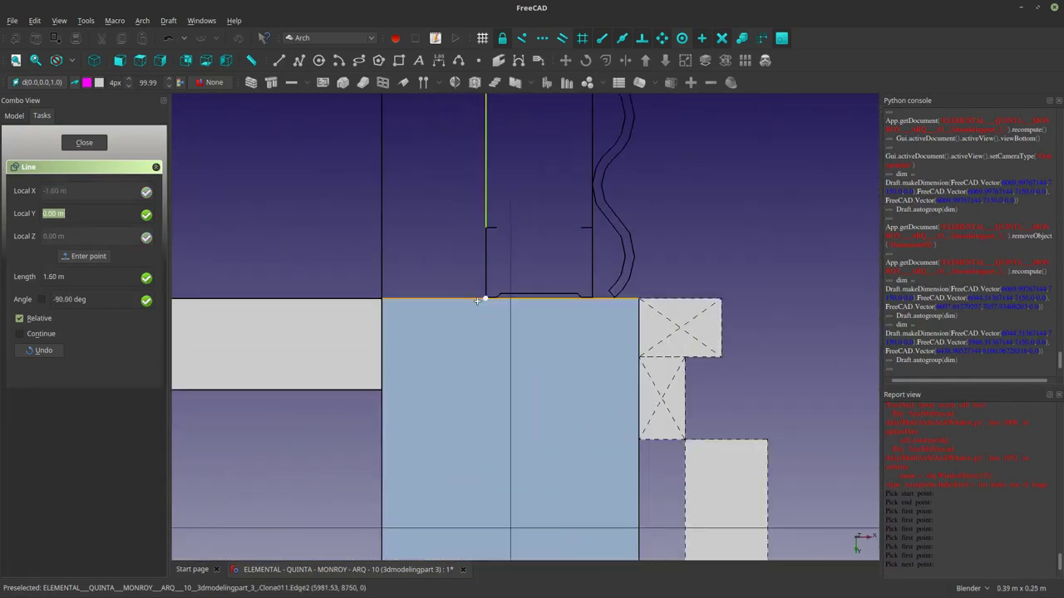
left_click(468, 302)
scroll(562, 338, "down", 15)
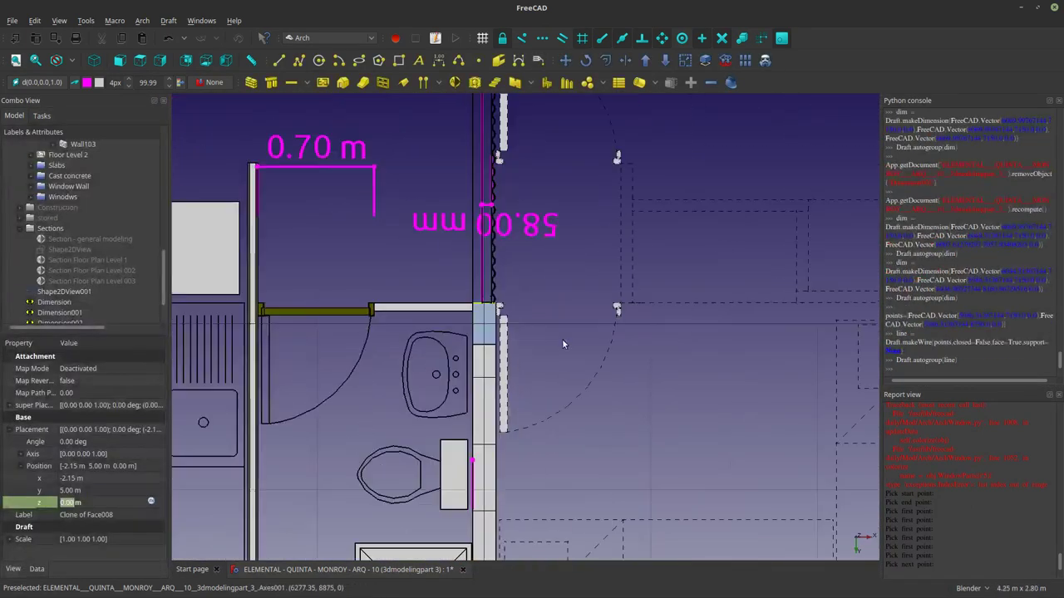
Draw a line about 1.60 m long along the matching partition's inner face in the mirrored house, from the wall's end to the bathroom column.
scroll(724, 295, "up", 7)
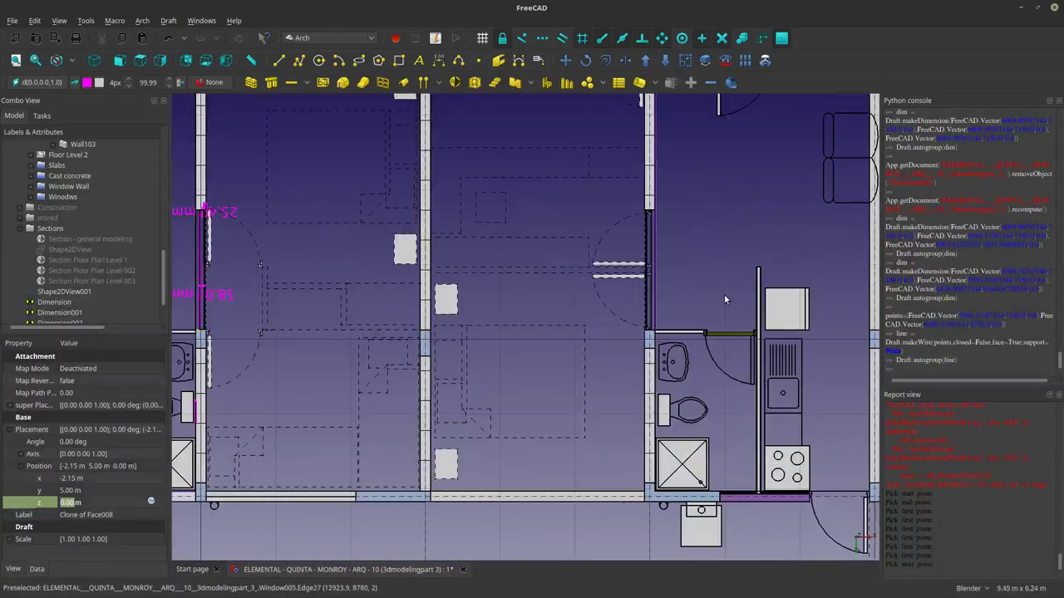
scroll(680, 300, "up", 2)
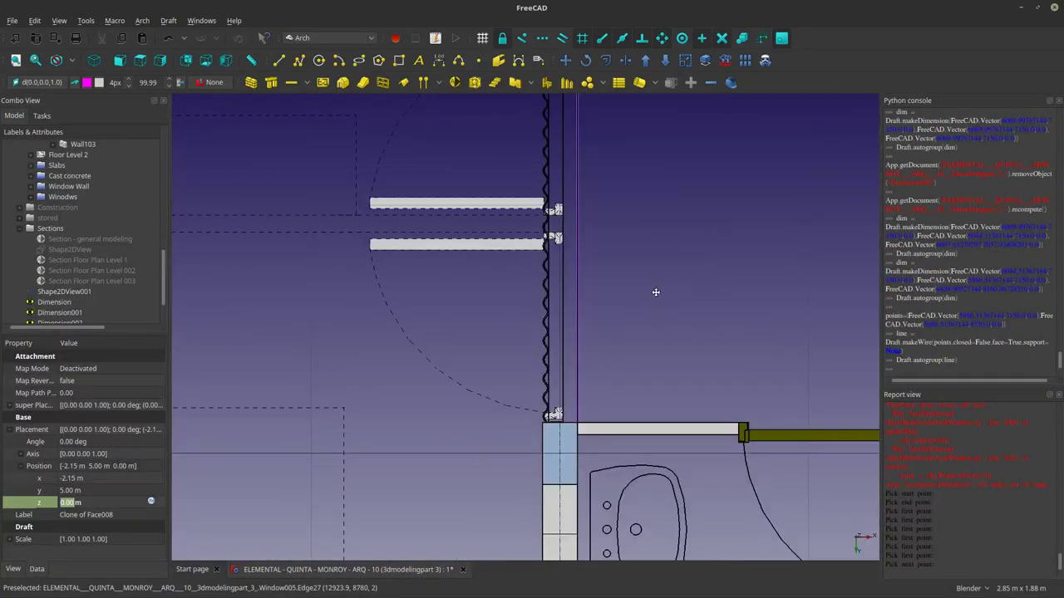
middle_click_drag(655, 292, 655, 428, "shift")
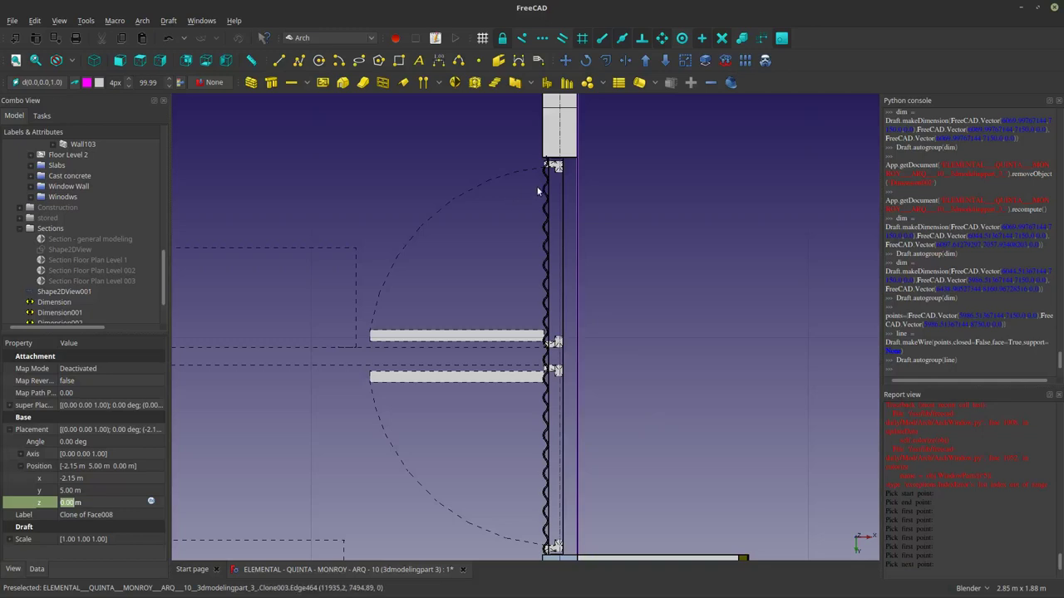
scroll(540, 187, "up", 8)
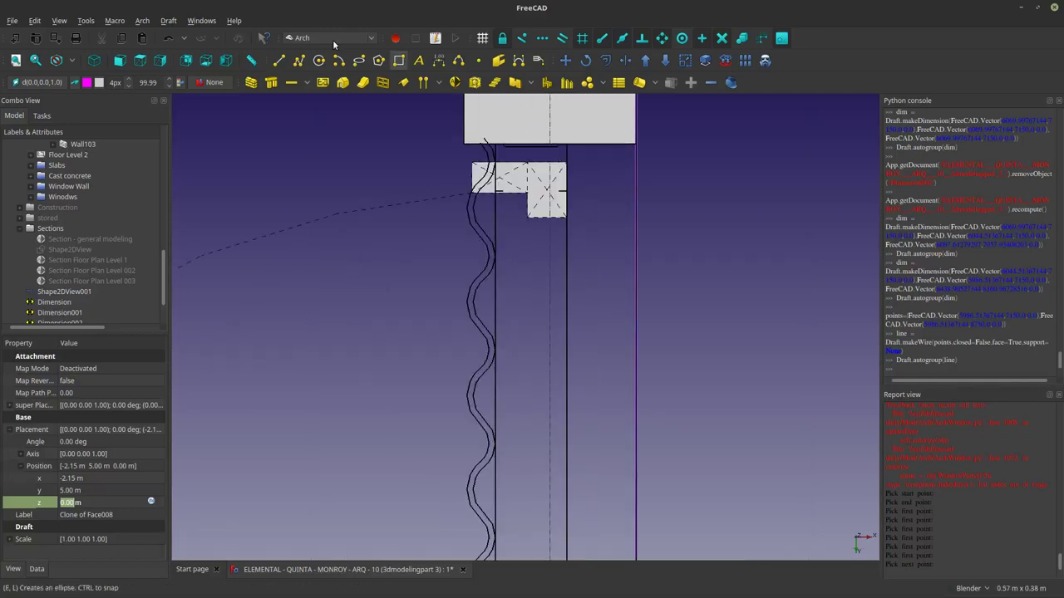
left_click(279, 60)
scroll(558, 133, "up", 6)
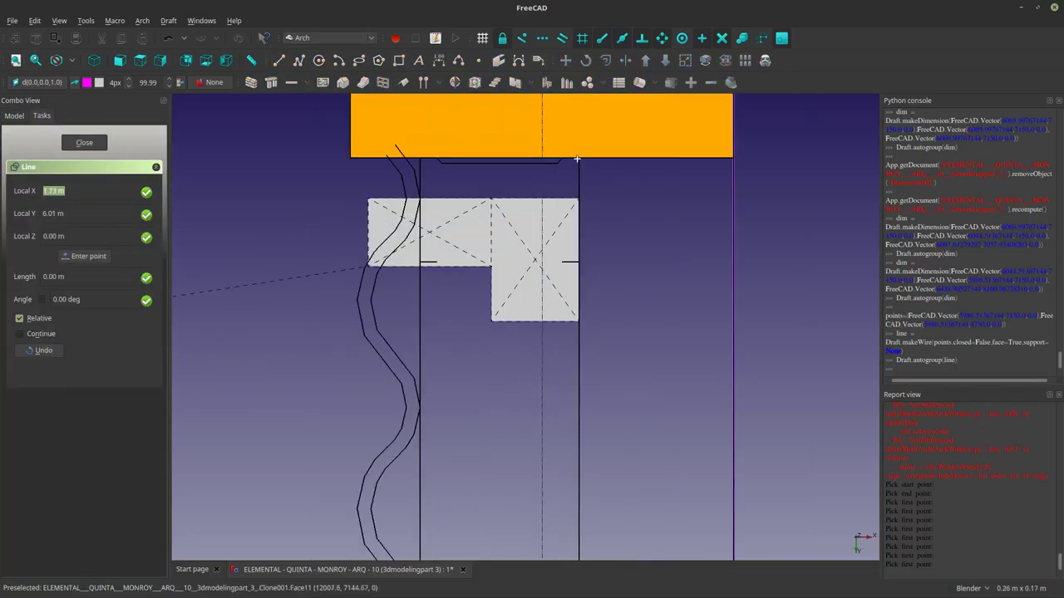
left_click(586, 170)
scroll(587, 173, "down", 15)
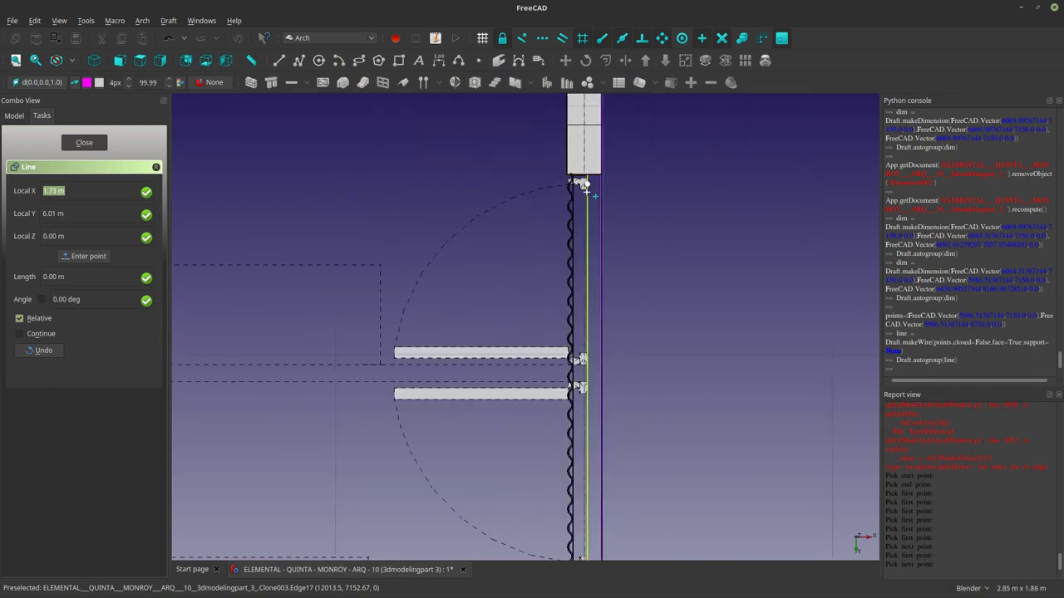
scroll(584, 455, "up", 10)
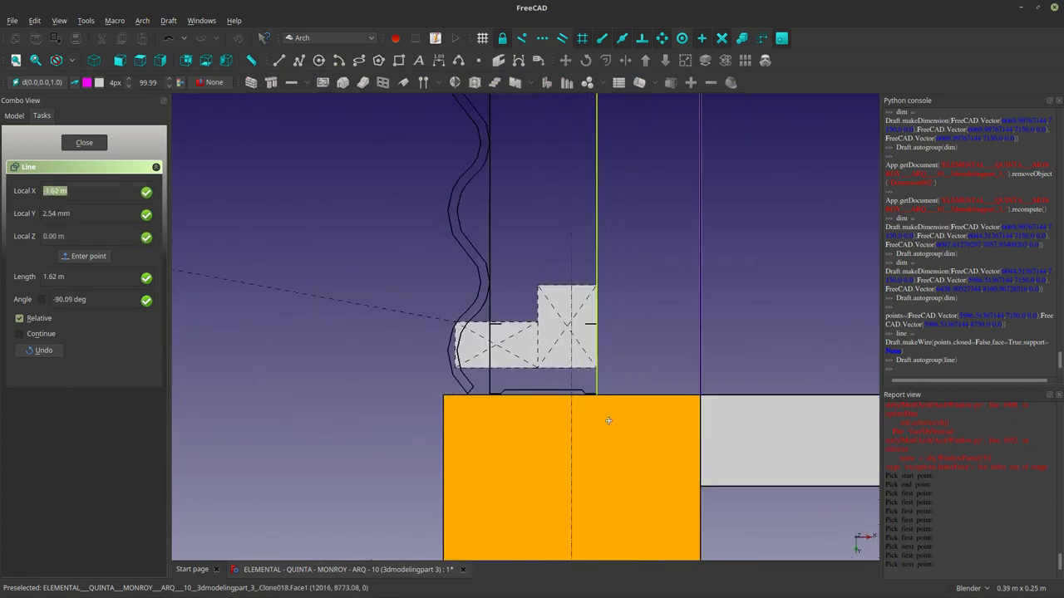
left_click(634, 391)
scroll(634, 395, "down", 10)
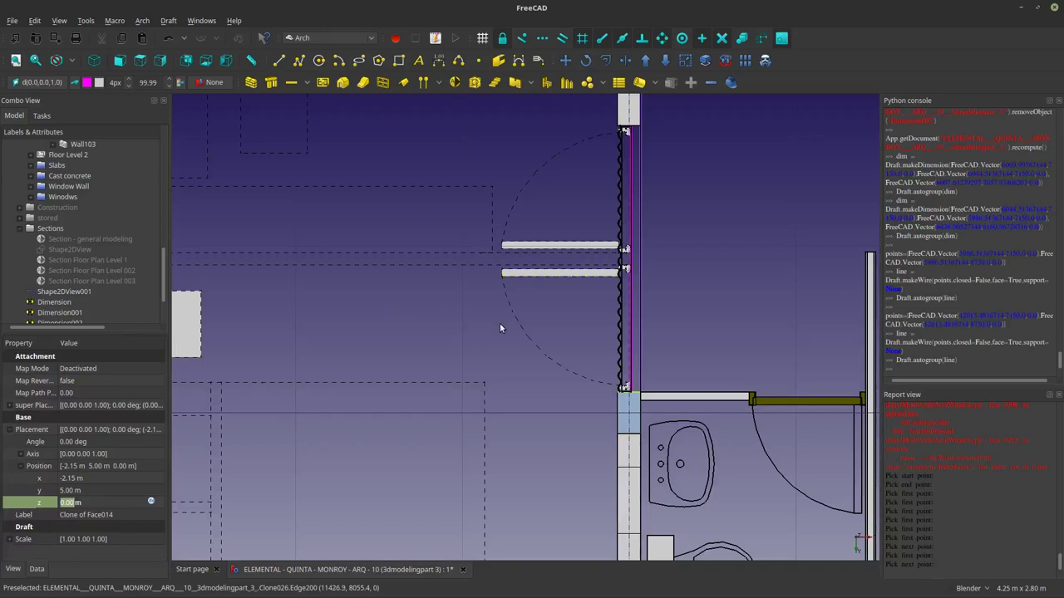
Examine the dimensioned partition beside the first house's bathroom and how its wavy cladding and straight faces meet the wall's end.
scroll(523, 219, "down", 5)
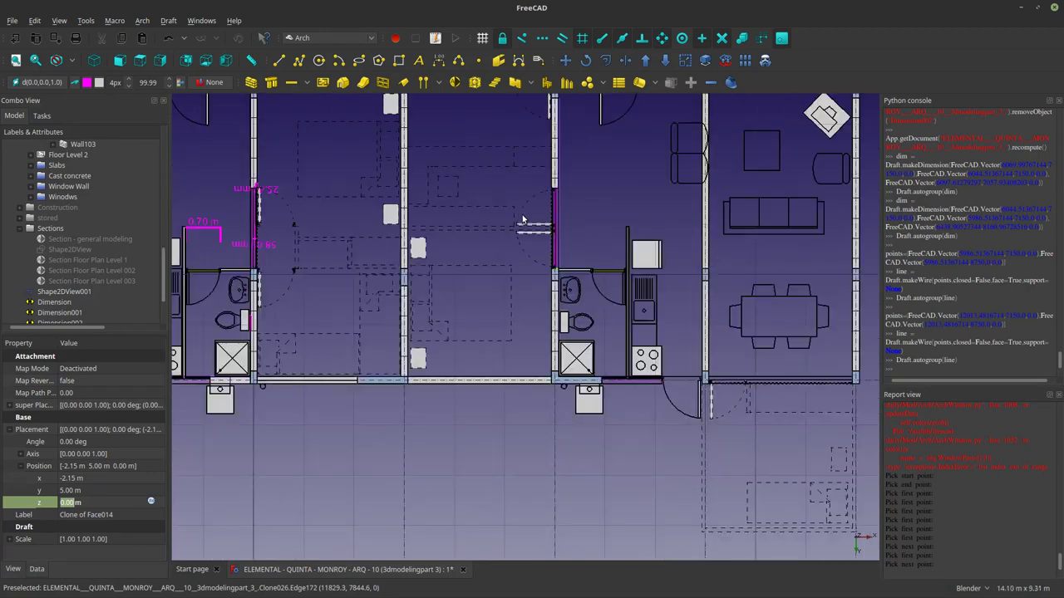
mouse_move(523, 219)
middle_mouse_down("shift")
mouse_move(421, 249)
mouse_move(689, 296)
middle_mouse_up("shift")
middle_click_drag(443, 291, 584, 289, "shift")
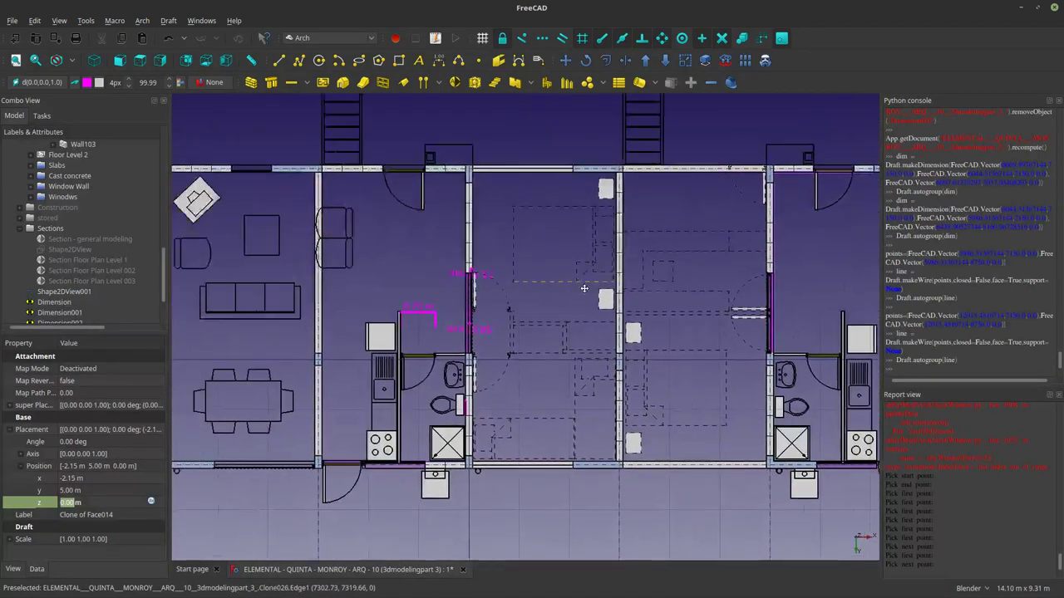
scroll(630, 295, "down", 2)
scroll(630, 295, "up", 10)
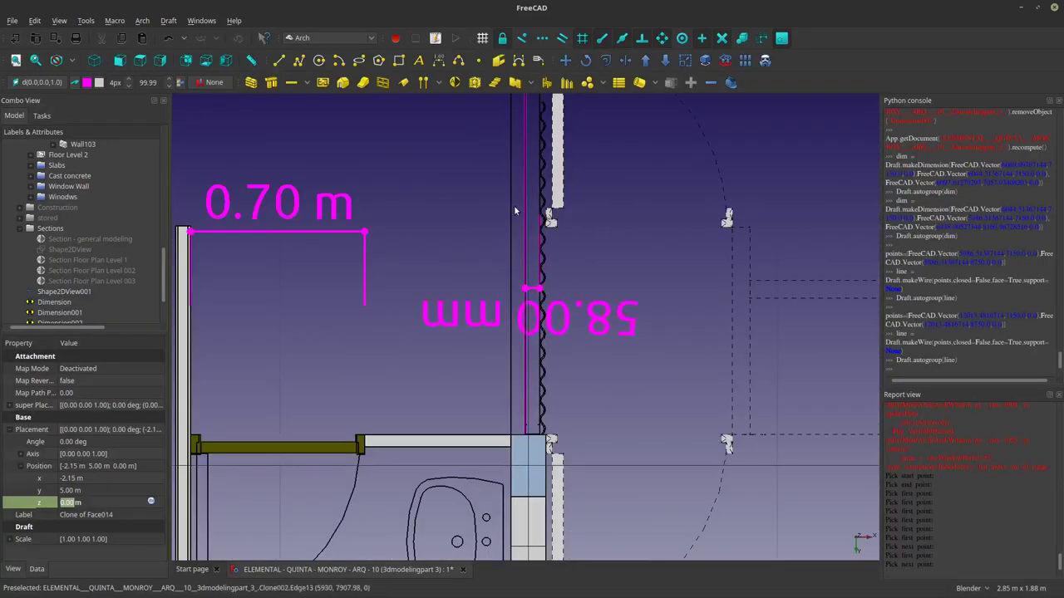
scroll(565, 249, "down", 4)
middle_click_drag(567, 218, 593, 297, "shift")
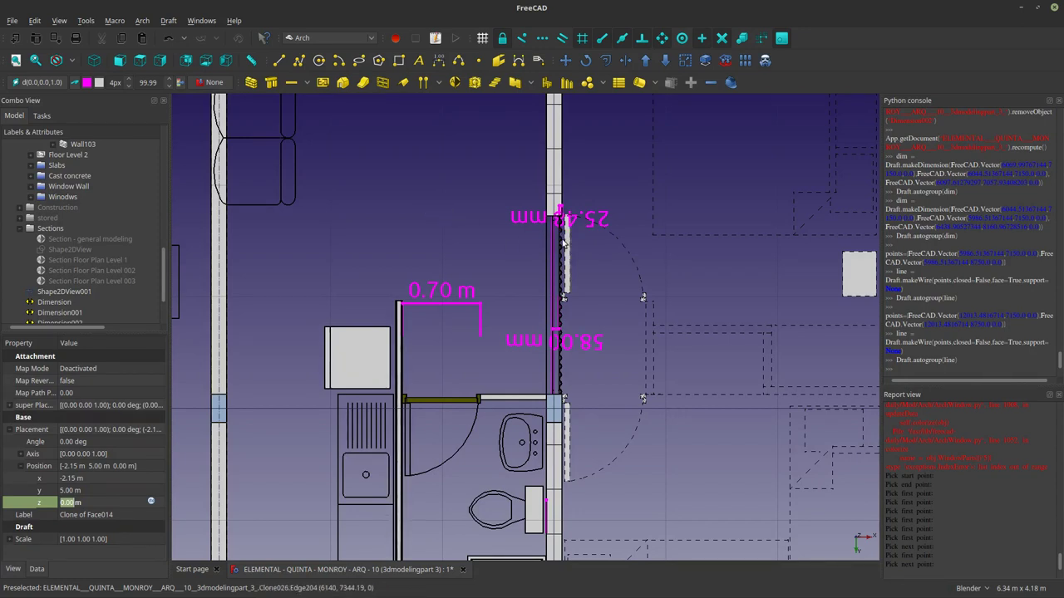
scroll(561, 243, "up", 5)
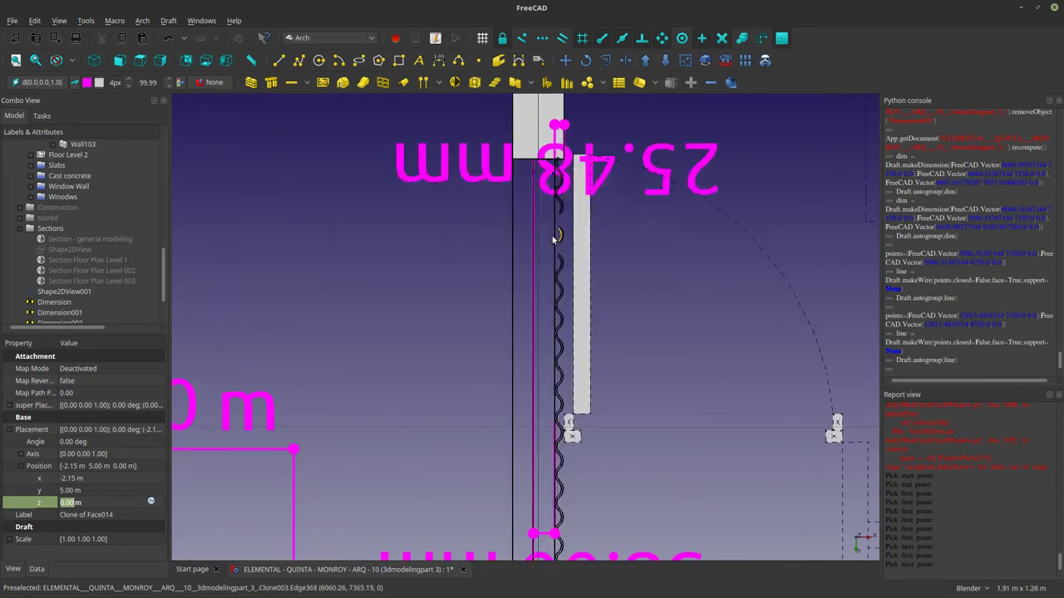
scroll(530, 183, "up", 5)
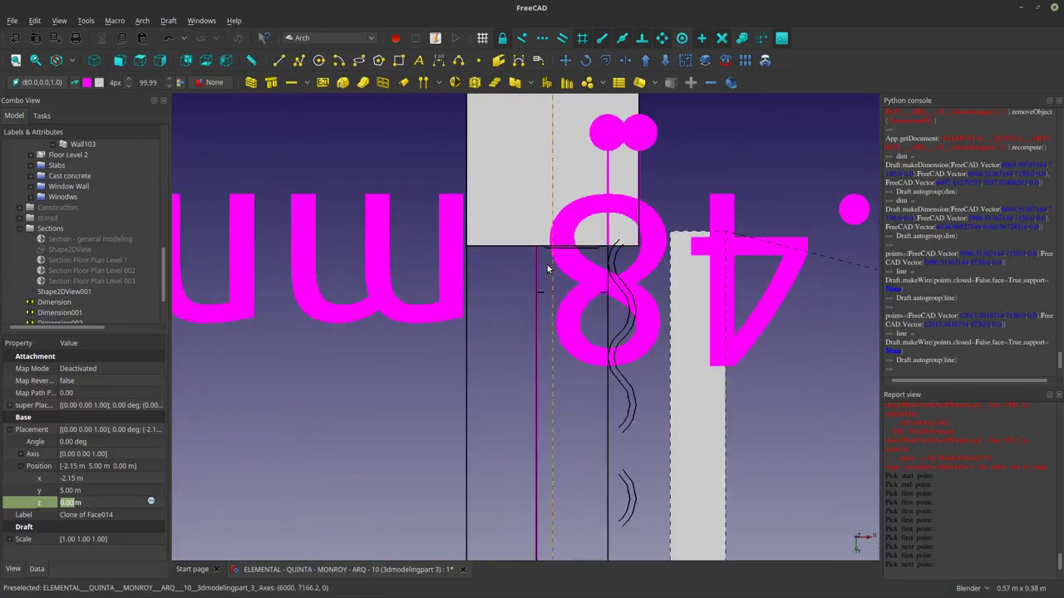
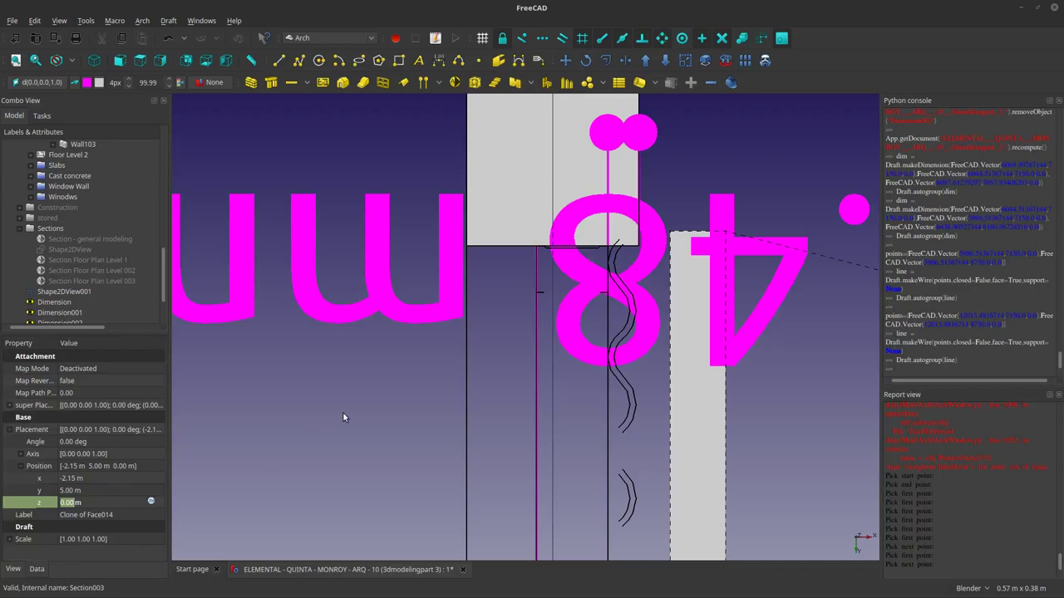
Draw a 2.00 m line along the inner face of the wavy-clad front partition by the first house's dining table, between its two columns.
scroll(362, 398, "down", 10)
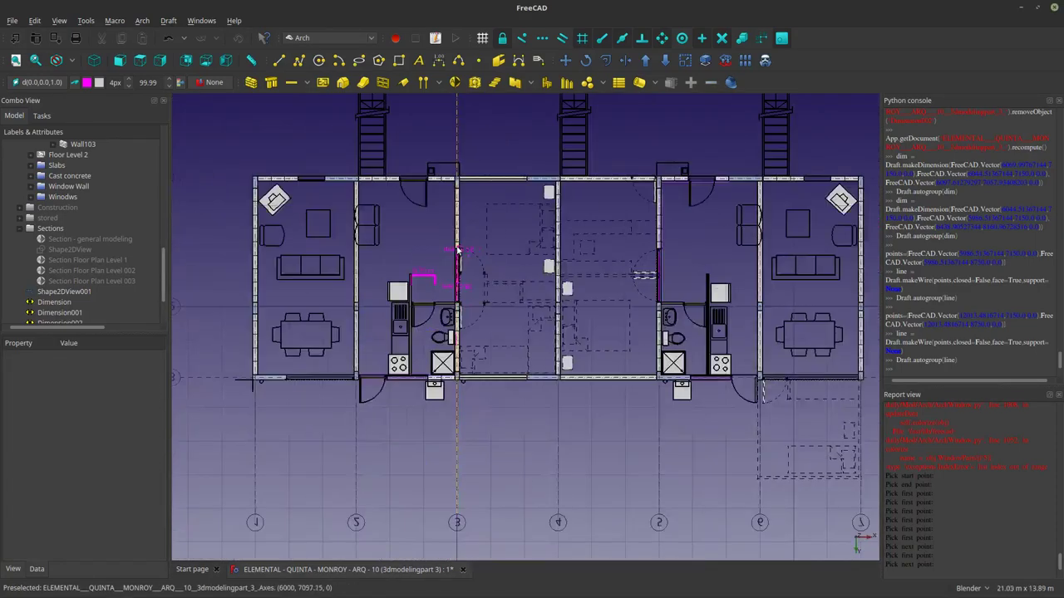
scroll(241, 366, "up", 4)
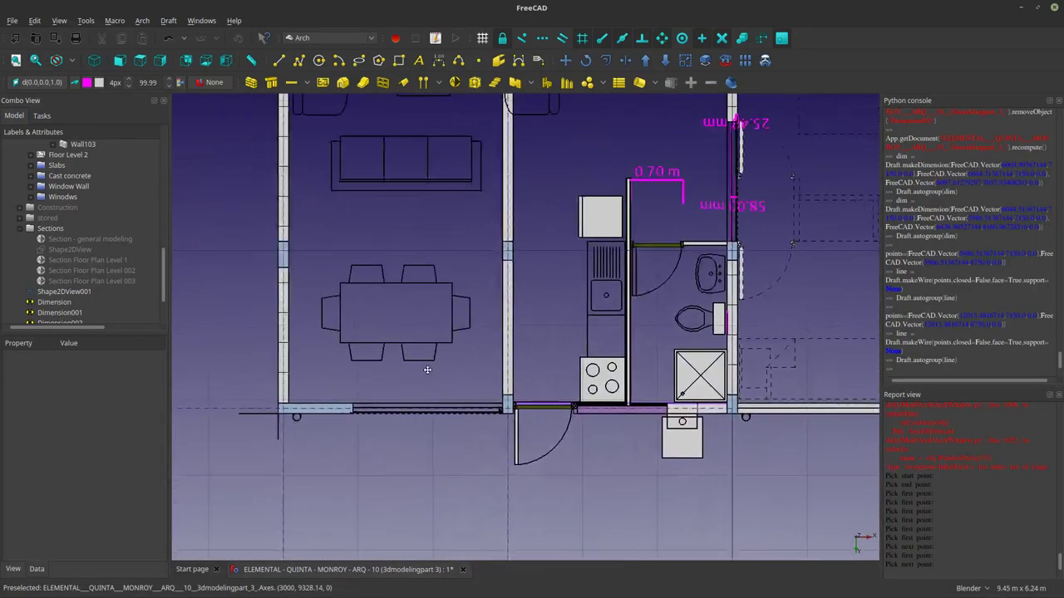
scroll(427, 369, "up", 6)
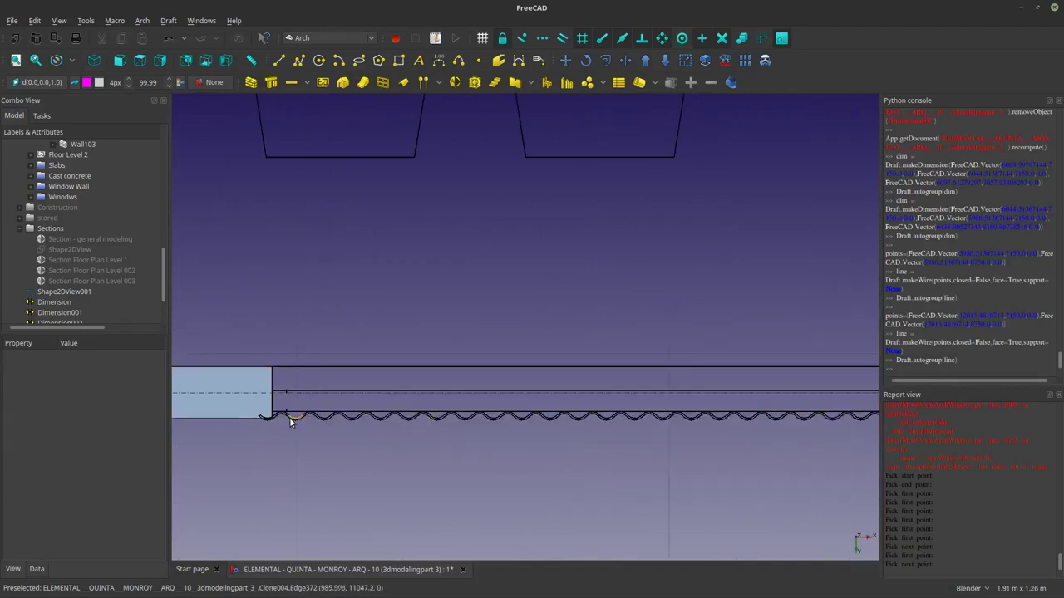
scroll(290, 422, "up", 5)
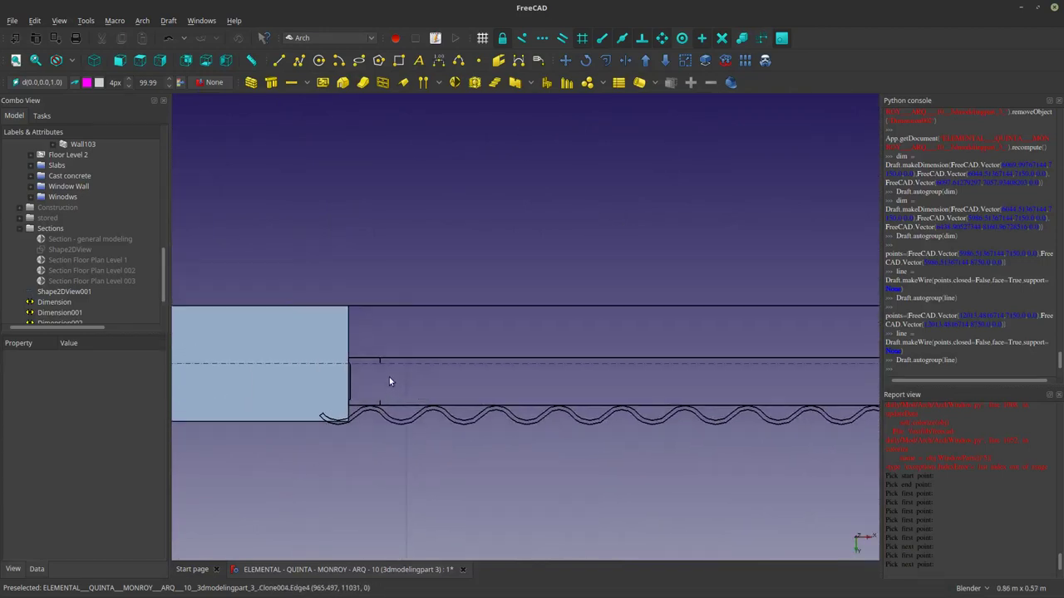
scroll(291, 416, "up", 3)
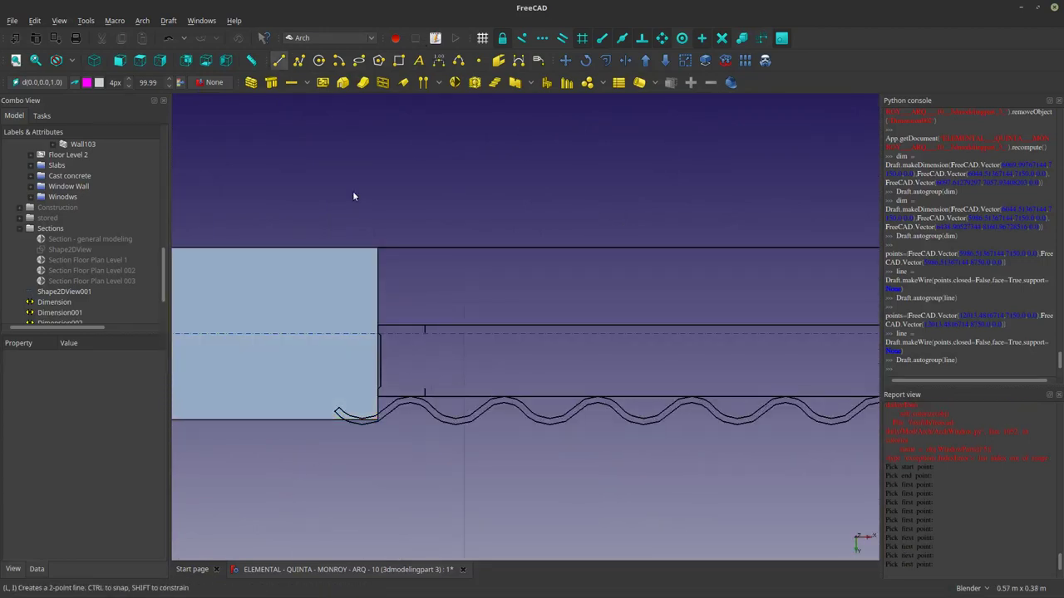
scroll(388, 337, "up", 4)
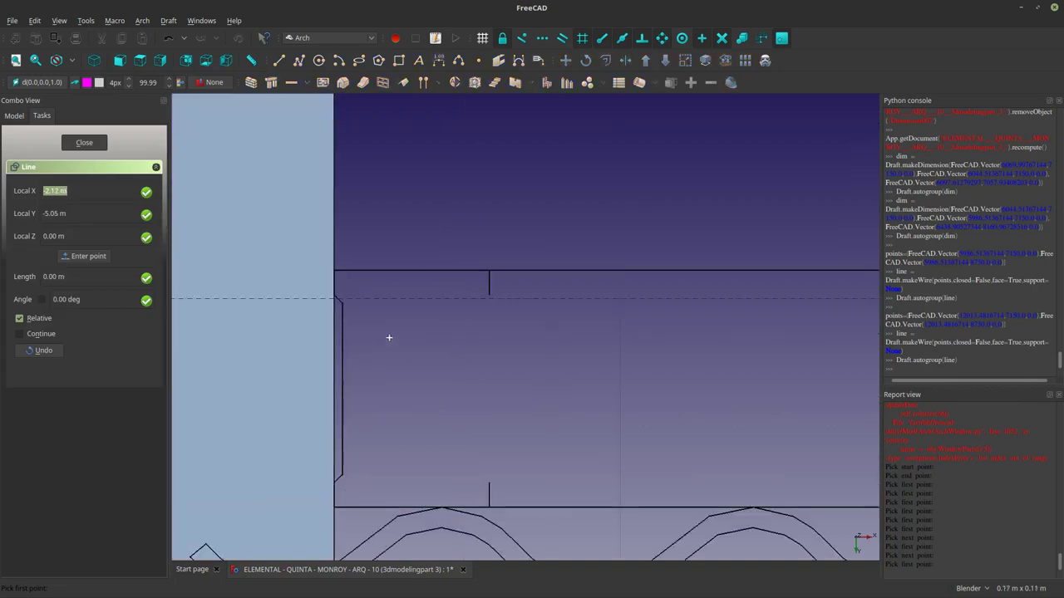
left_click(341, 269)
scroll(332, 278, "down", 12)
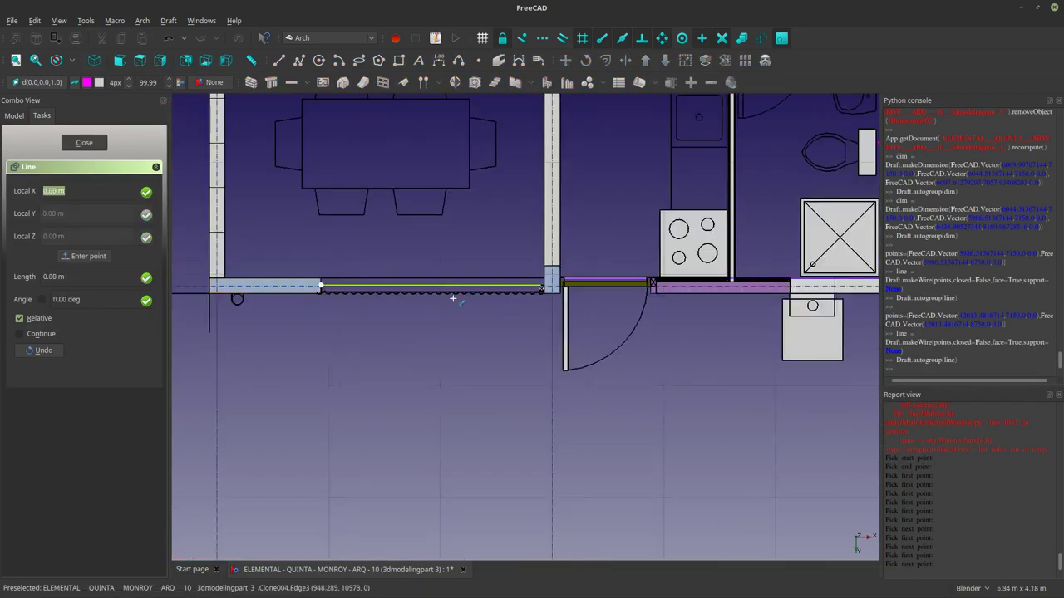
scroll(544, 285, "up", 12)
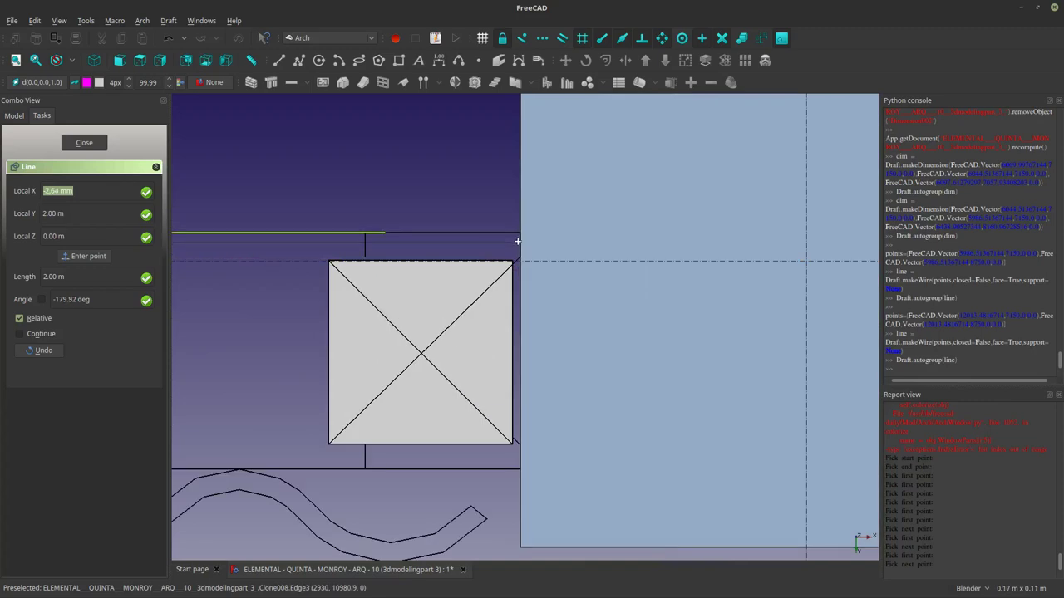
left_click(517, 241)
scroll(515, 285, "down", 10)
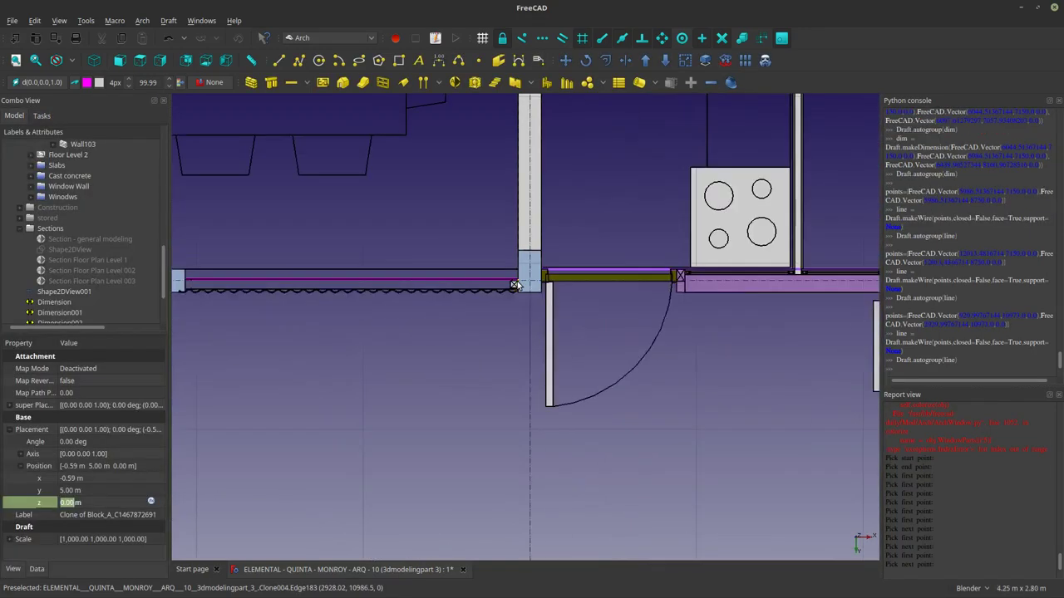
Draw a 2.86 m line along the inner face of the wavy-clad front partition by the mirrored house's dining table, spanning from column to column.
scroll(515, 285, "down", 5)
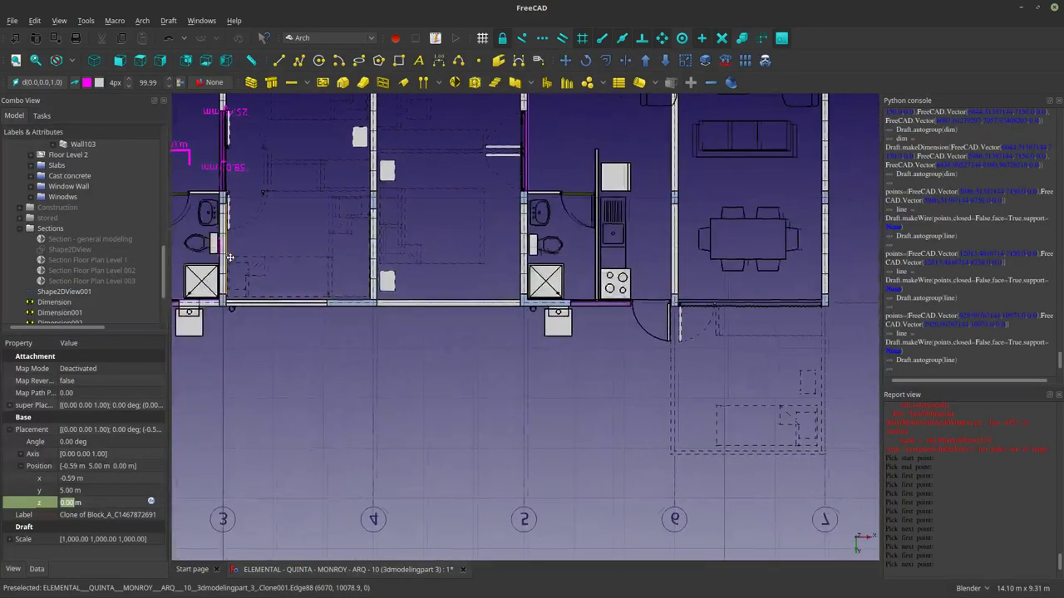
scroll(403, 312, "up", 6)
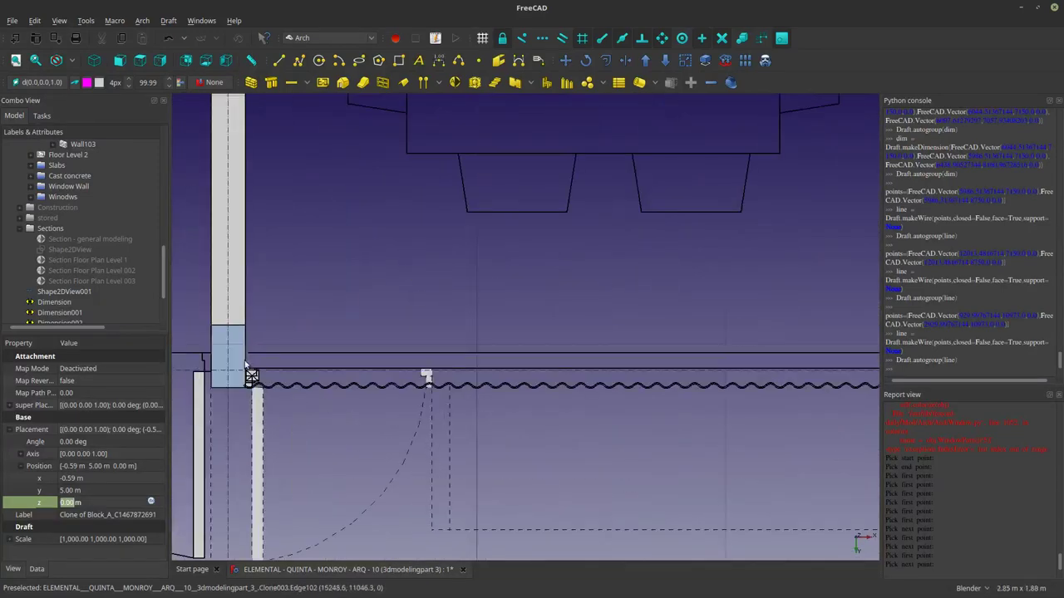
scroll(232, 364, "up", 6)
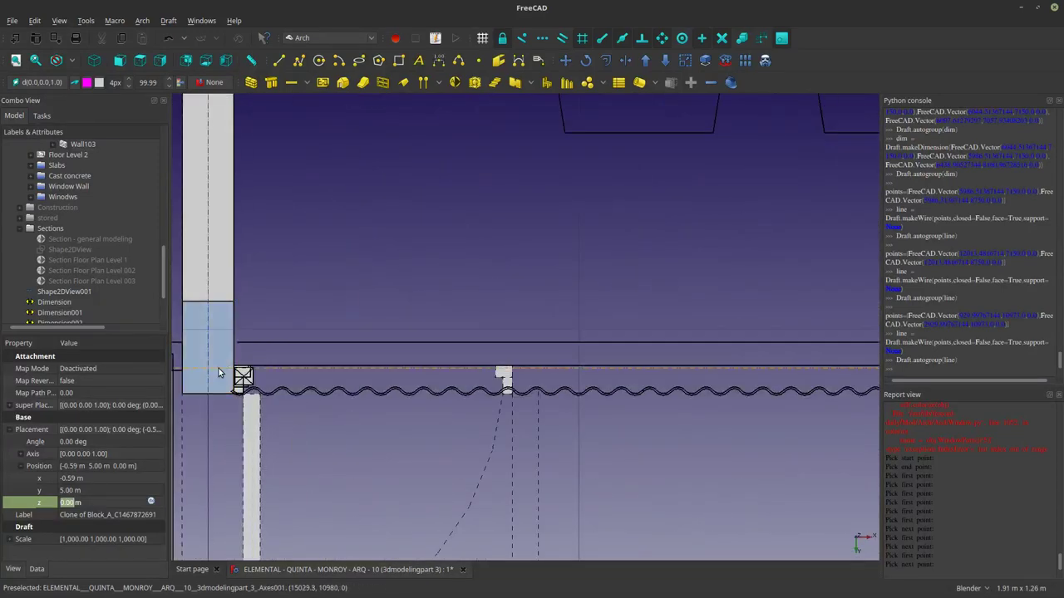
left_click(281, 62)
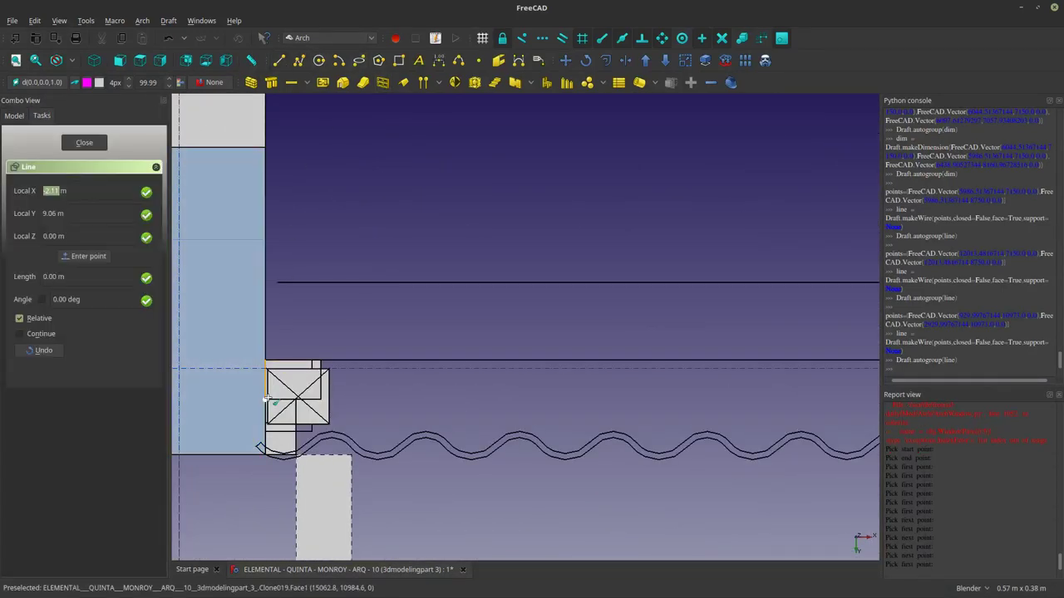
left_click(264, 356)
scroll(264, 356, "down", 8)
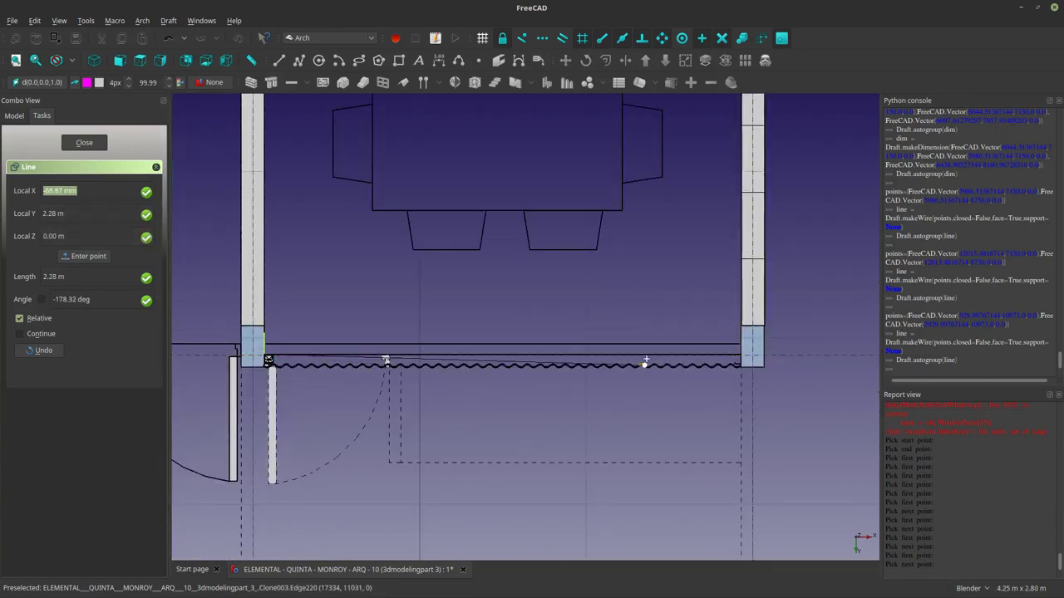
scroll(731, 356, "up", 7)
scroll(756, 384, "down", 7)
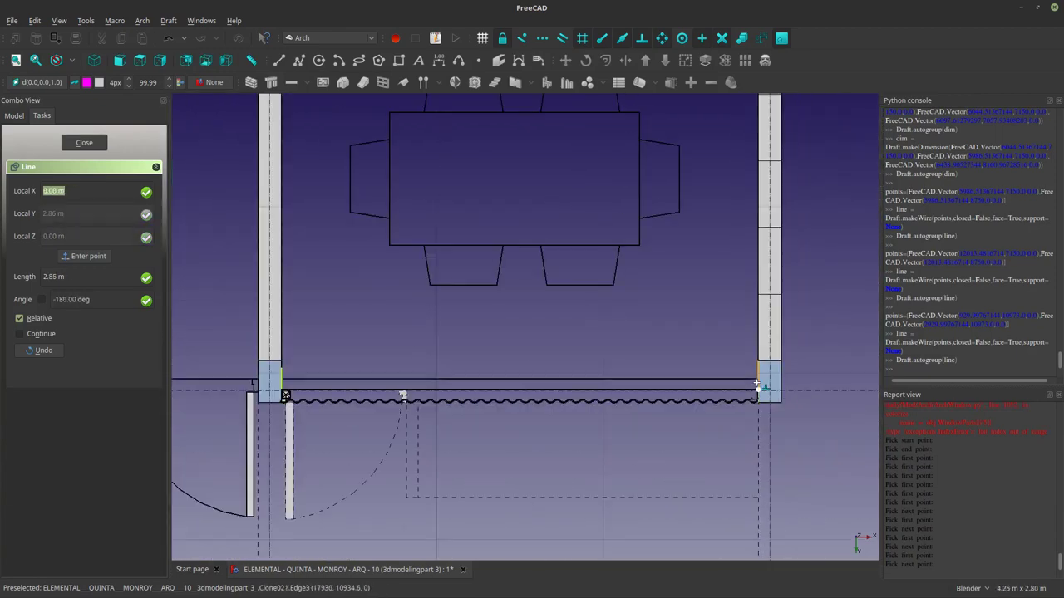
scroll(756, 384, "up", 9)
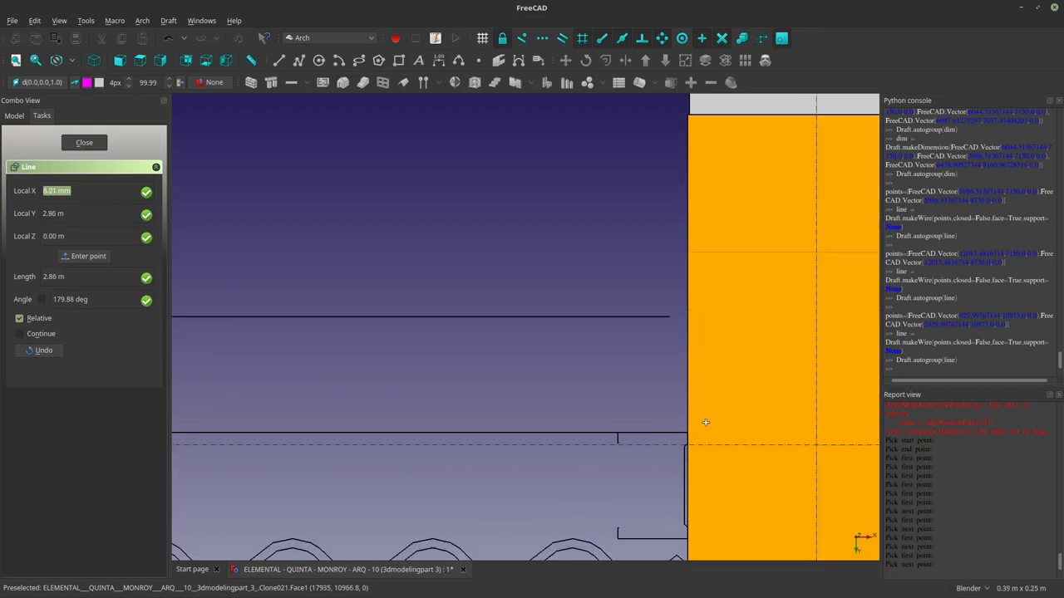
left_click(686, 423)
scroll(698, 413, "down", 15)
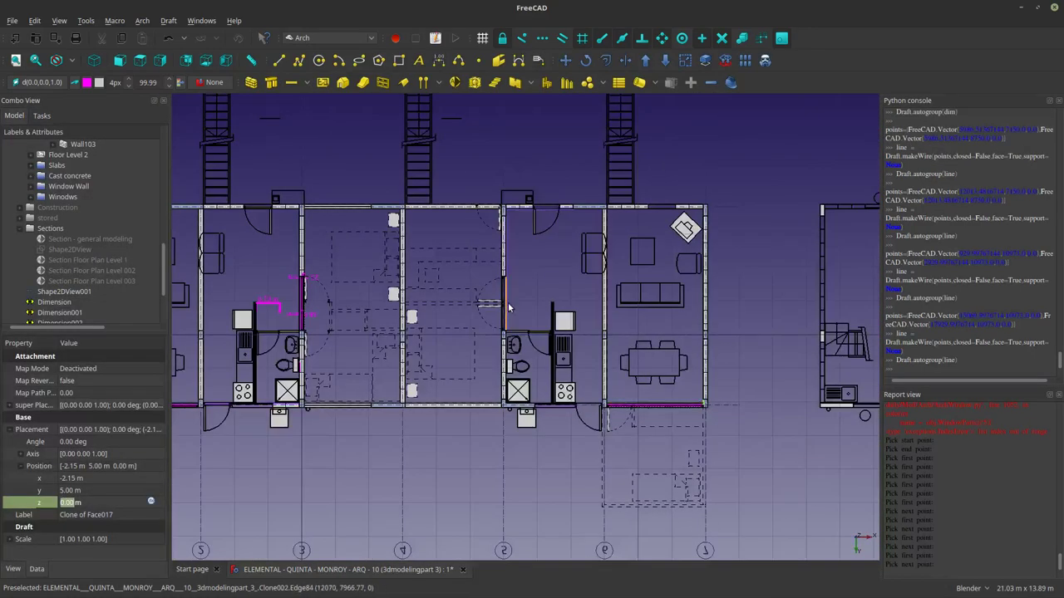
Examine the first house in 3D, checking its front walls, columns, kitchen and bathroom around the drawn partition lines.
middle_click_drag(502, 362, 674, 425, "shift")
middle_click_drag(622, 448, 574, 379)
scroll(451, 457, "up", 6)
middle_click_drag(448, 431, 467, 467)
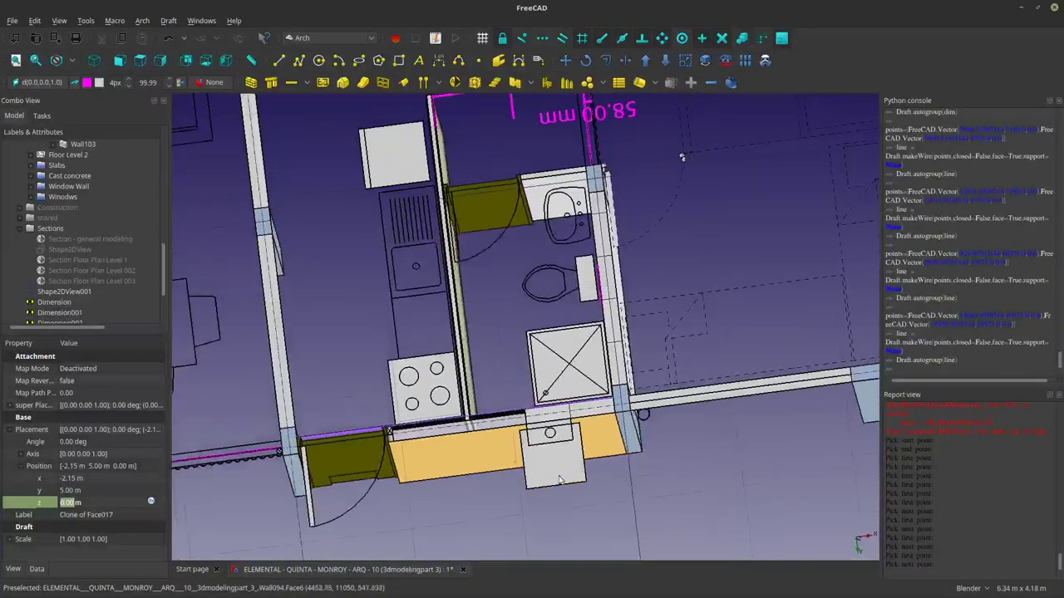
middle_click_drag(684, 443, 711, 463)
scroll(707, 462, "down", 6)
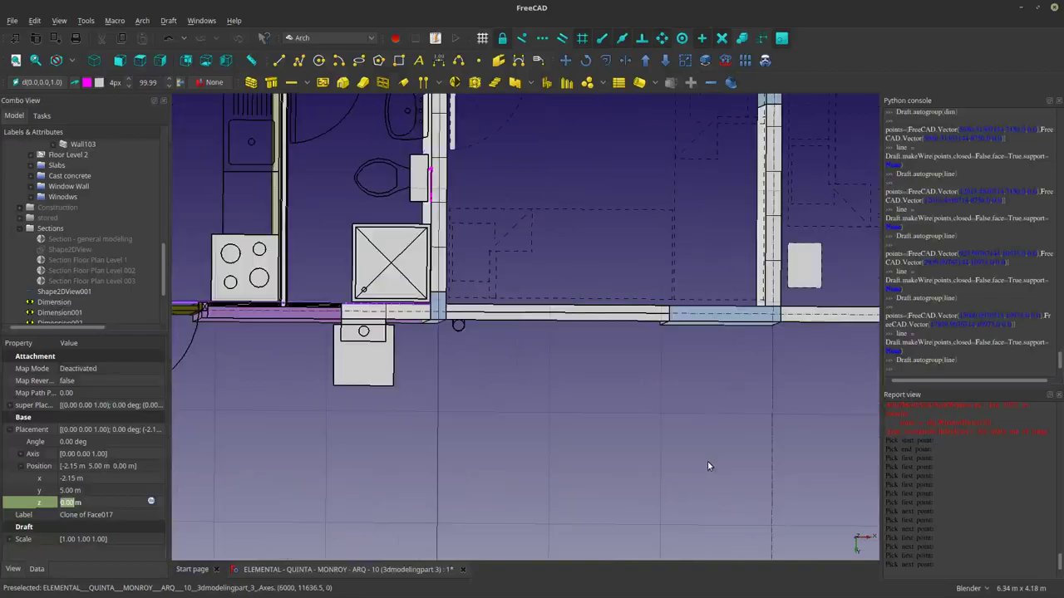
middle_click_drag(606, 437, 456, 457)
scroll(456, 458, "up", 2)
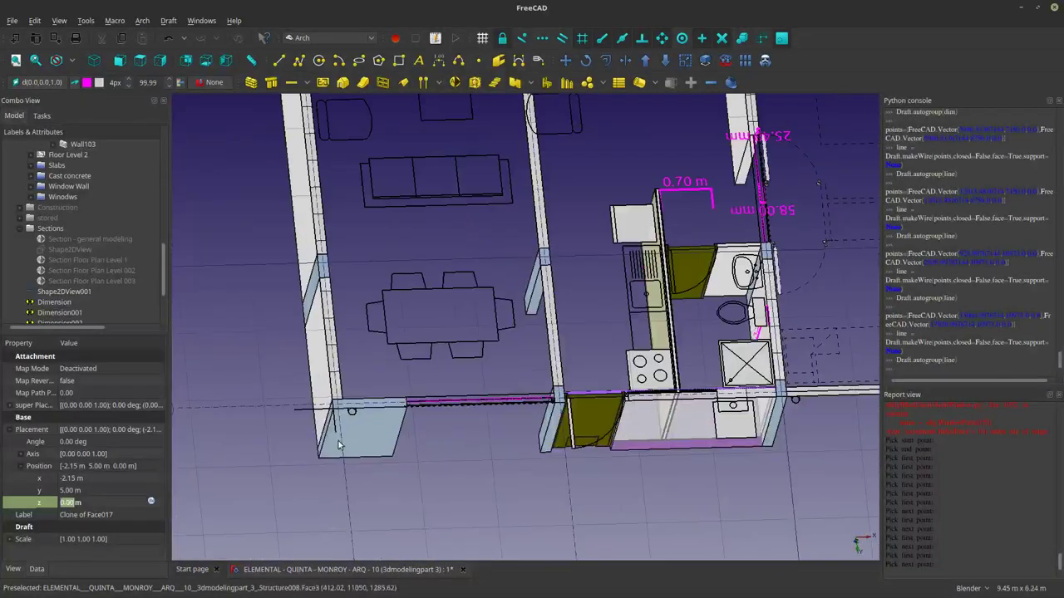
Create walls from the four partition baselines, the two beside the bathrooms and the two at the front by the dining tables.
middle_click_drag(644, 465, 517, 153)
scroll(482, 258, "up", 2)
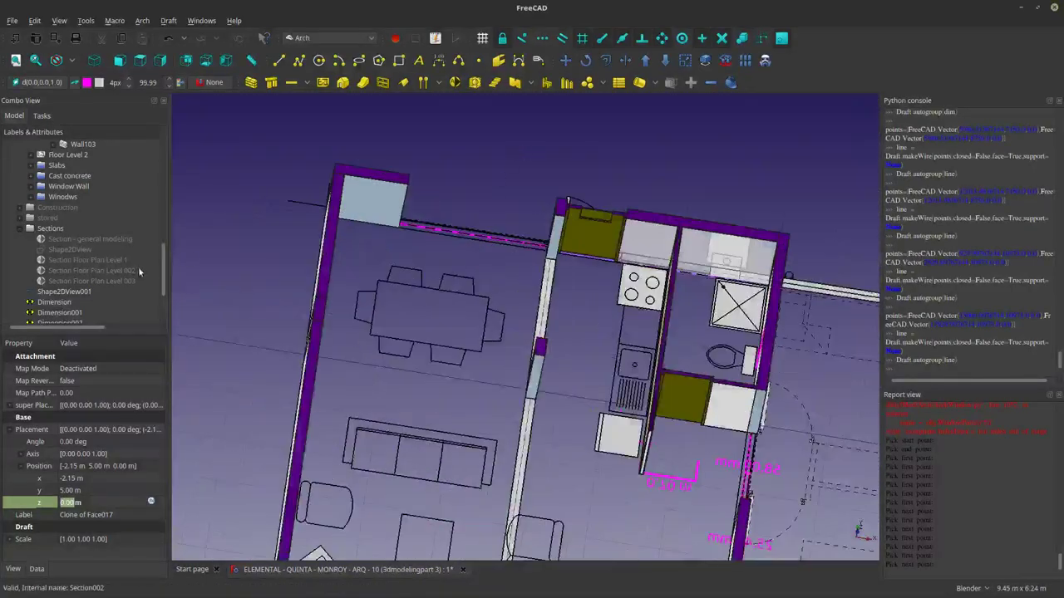
scroll(105, 279, "down", 2)
left_click(48, 281)
middle_click_drag(324, 349, 359, 299)
scroll(451, 307, "up", 6)
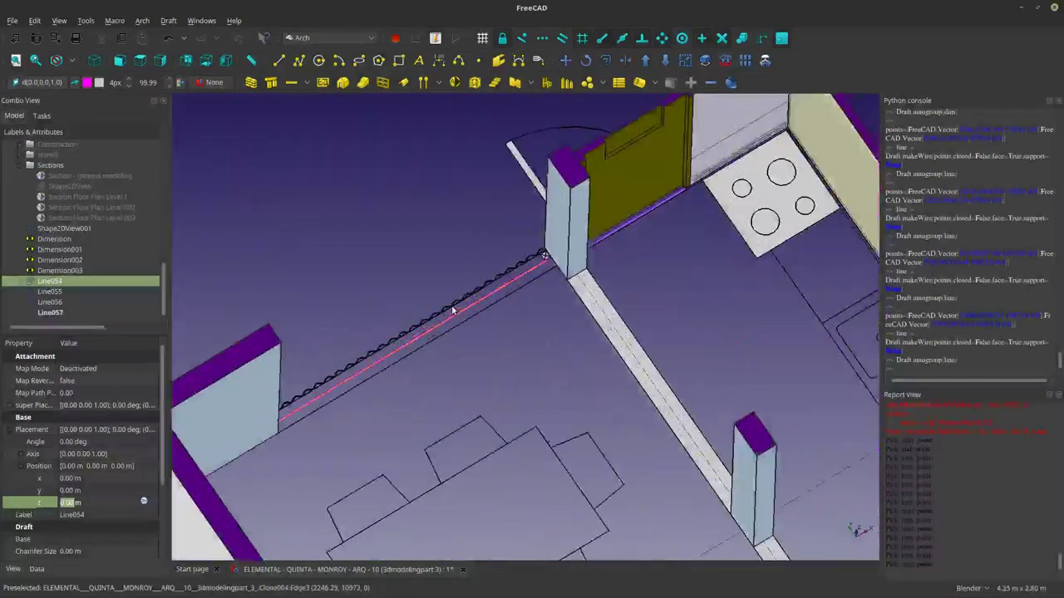
scroll(474, 303, "down", 2)
scroll(438, 312, "down", 4)
scroll(328, 314, "up", 2)
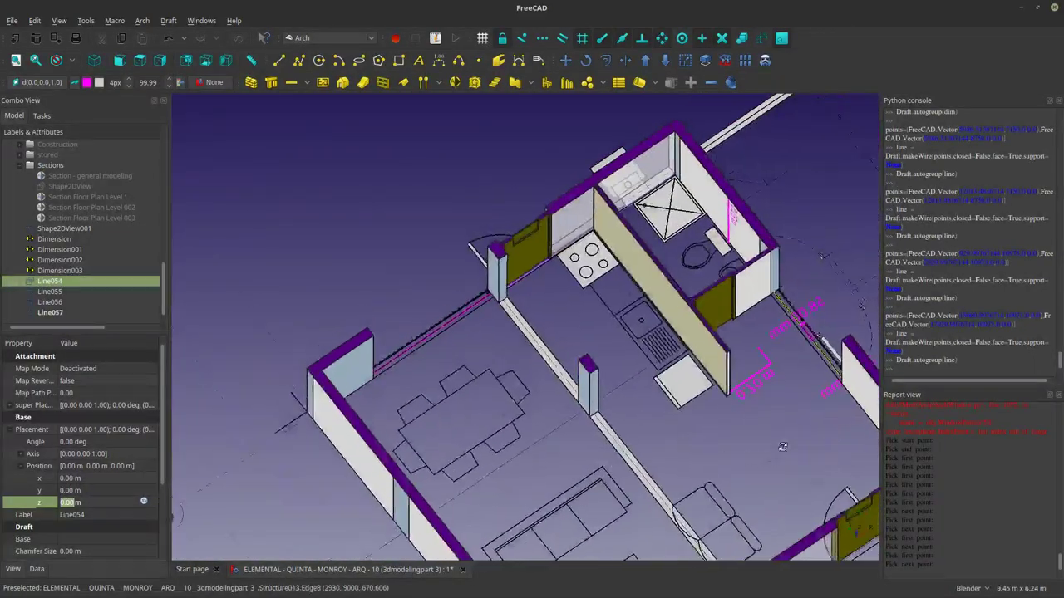
left_click(53, 291, "ctrl")
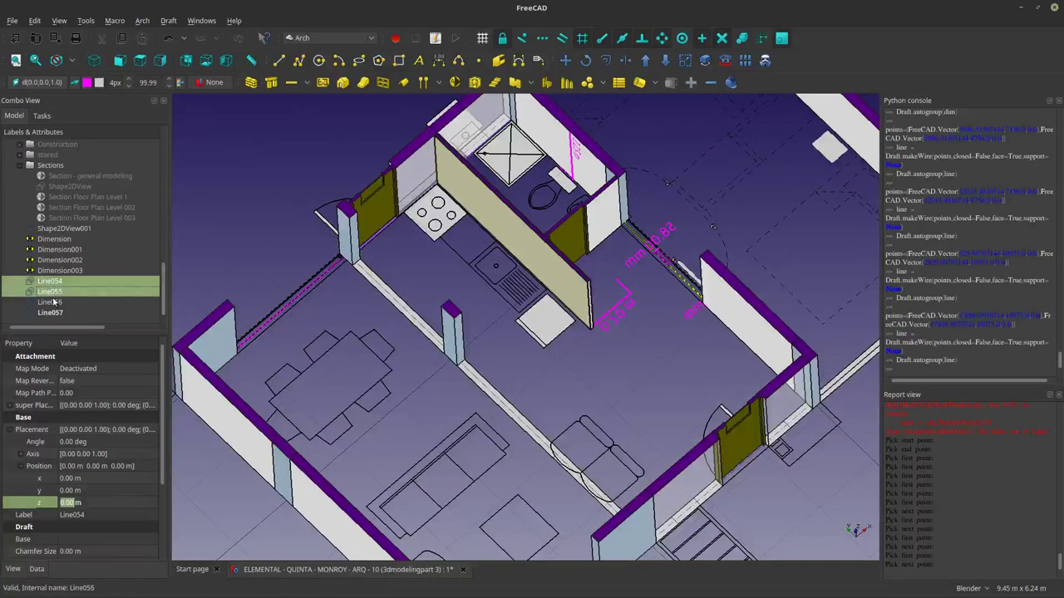
left_click(53, 303, "ctrl")
left_click(53, 313, "ctrl")
scroll(305, 291, "down", 3)
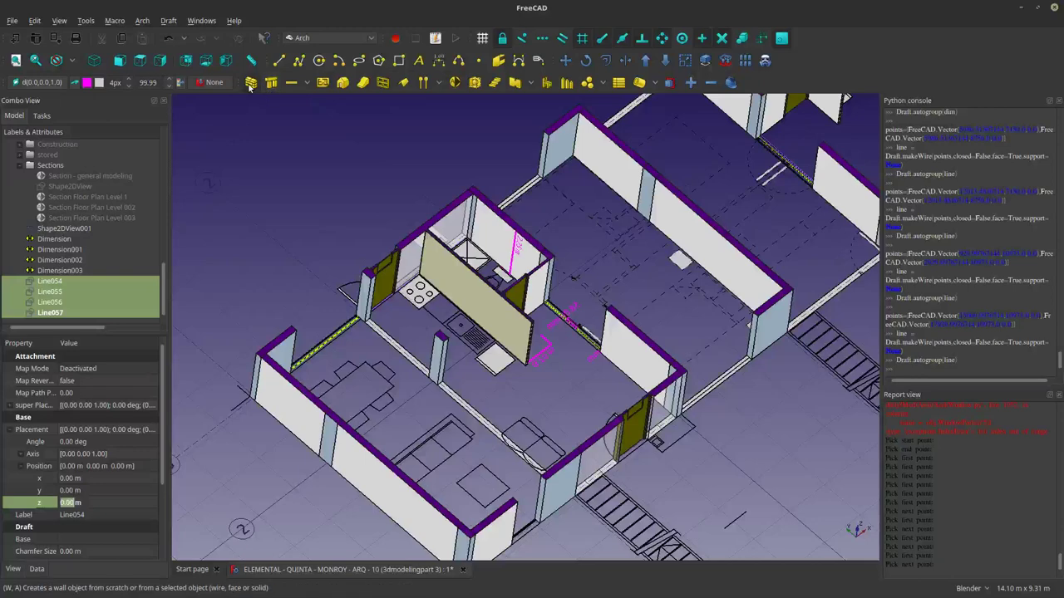
key("w")
key("a")
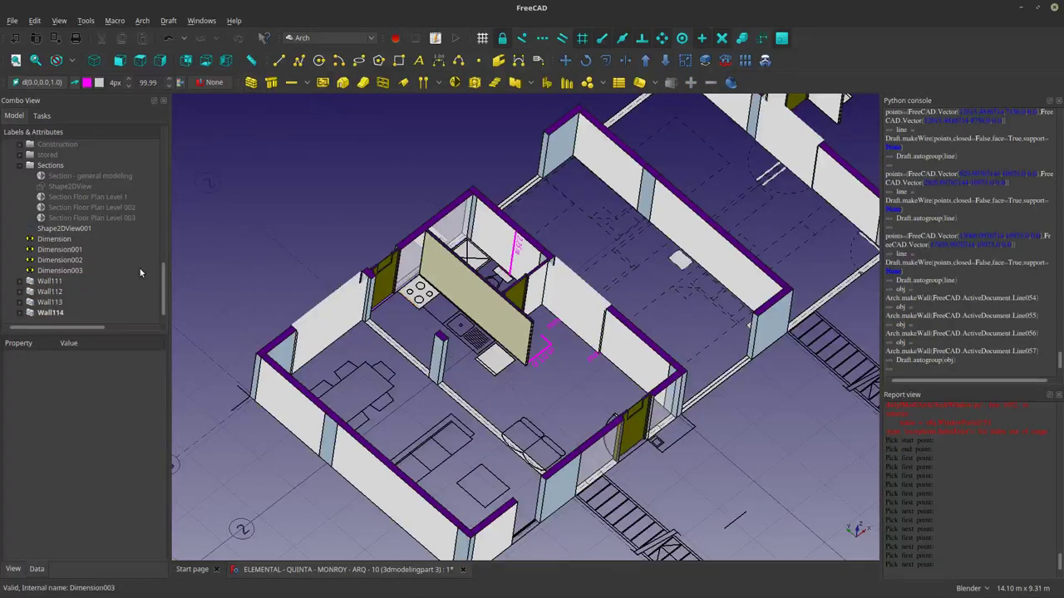
Turn off the cut view of the Section Floor Plan Level 1 section plane.
left_click(82, 197)
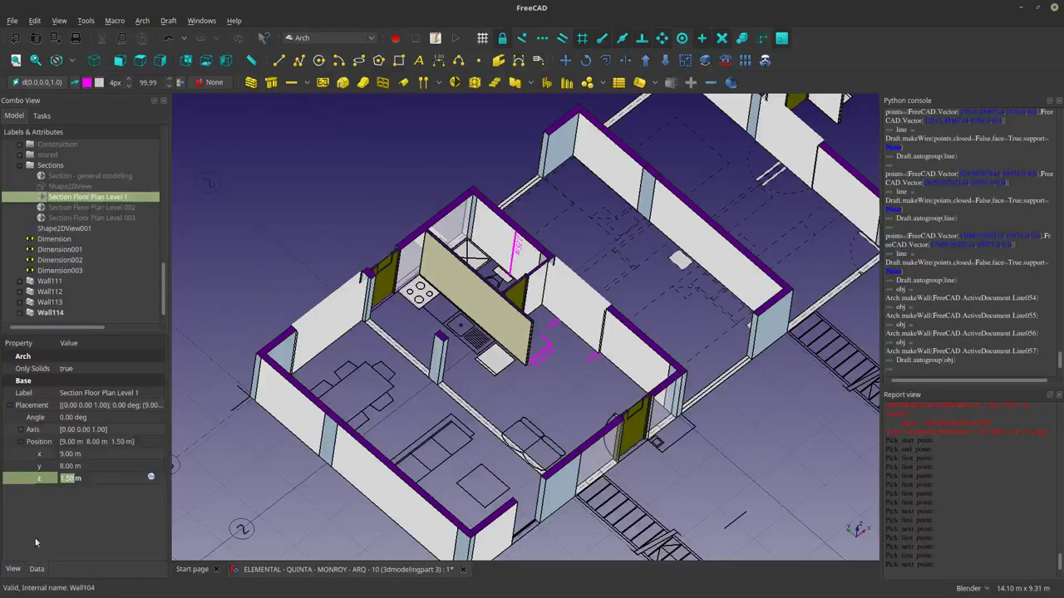
left_click(14, 570)
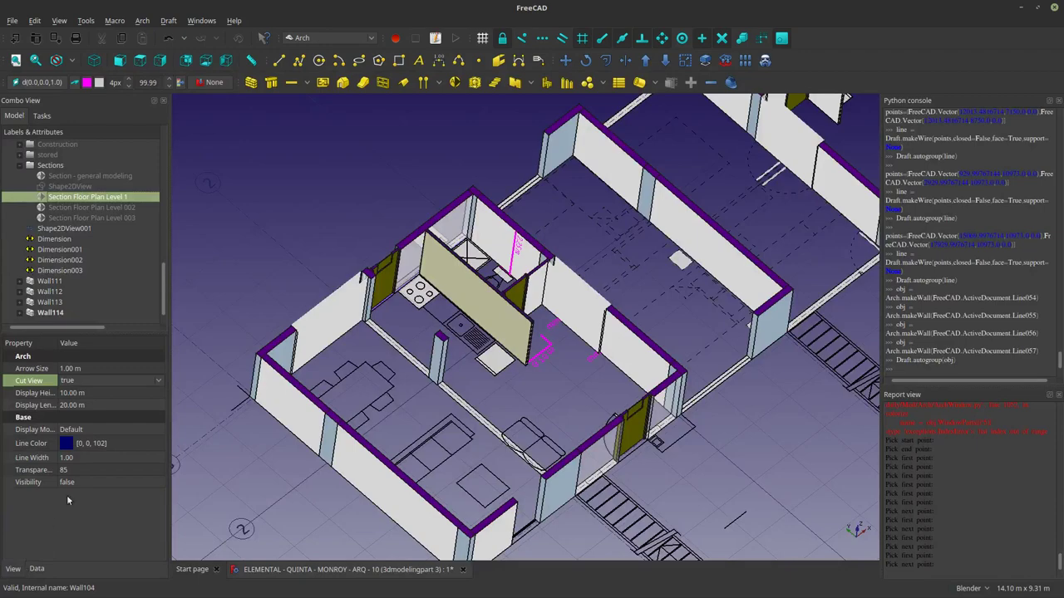
left_click(95, 381)
left_click(95, 381)
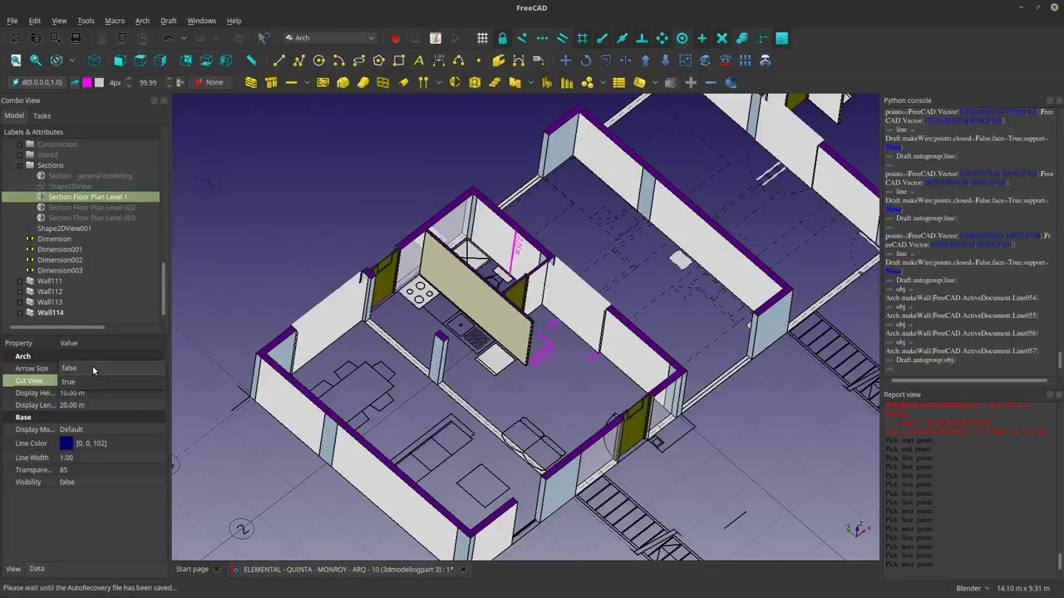
left_click(92, 366)
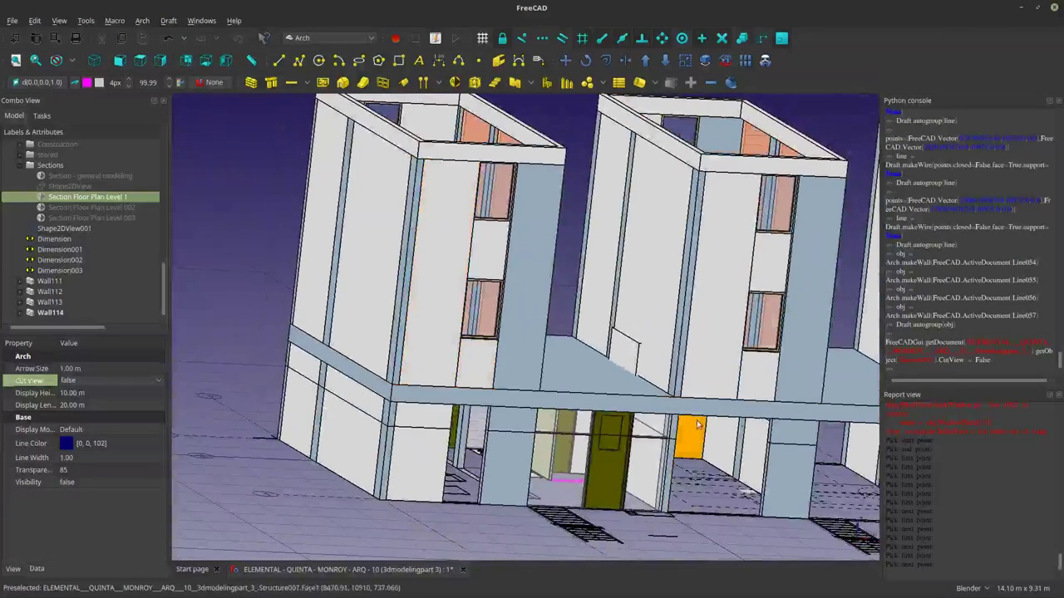
Switch the 3D view to perspective projection and bring the new front wall and the adjoining structure into view.
middle_click_drag(689, 434, 503, 334)
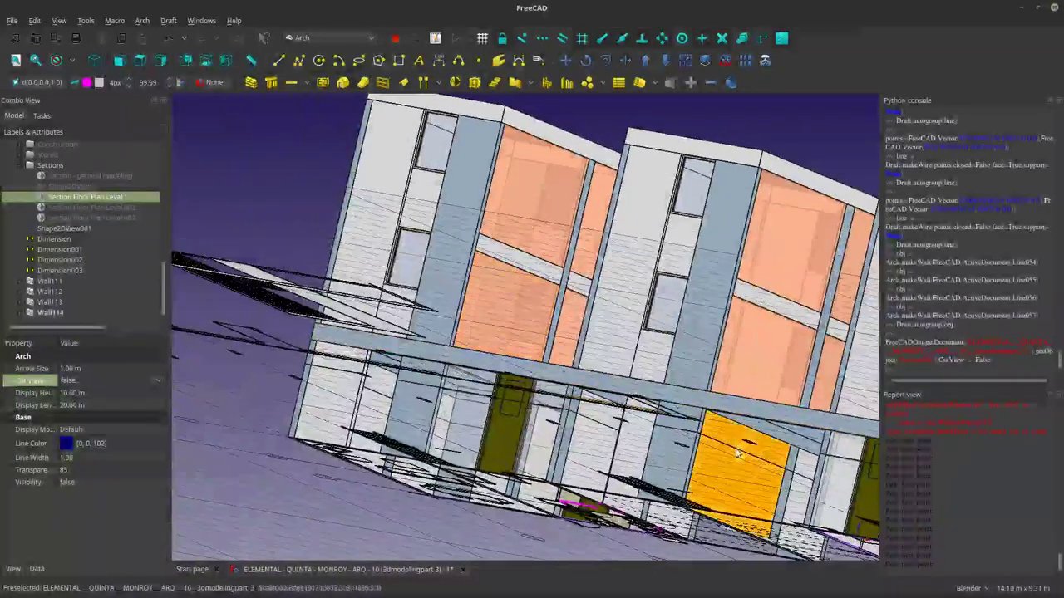
middle_click_drag(736, 446, 730, 427)
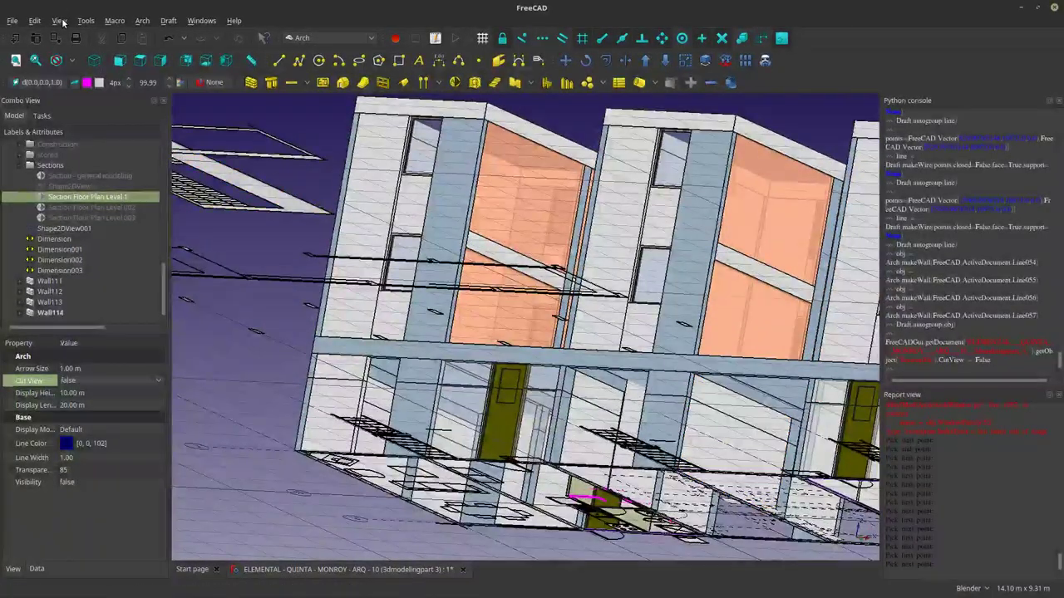
left_click(62, 22)
left_click(77, 60)
middle_click_drag(590, 366, 681, 299)
scroll(509, 303, "up", 3)
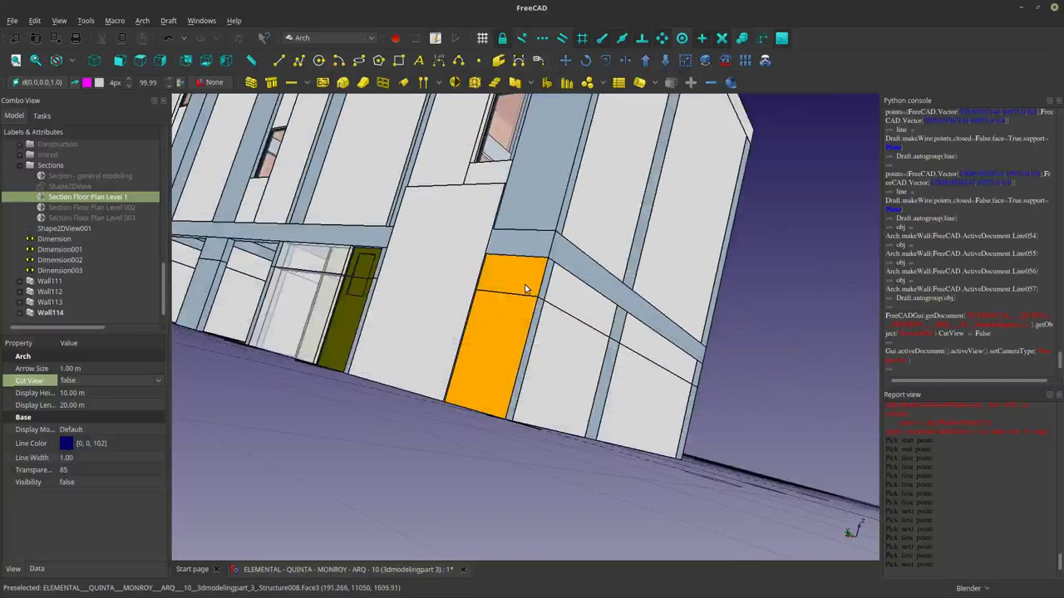
Check the height of the concrete structural panel beside the new front partition wall in its properties.
left_click(526, 288)
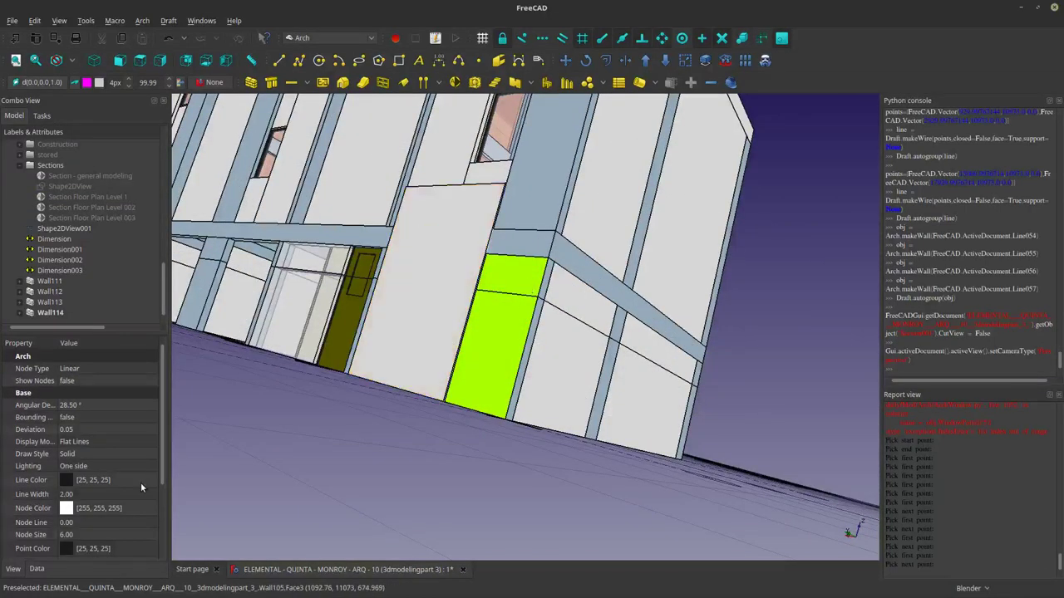
left_click(43, 570)
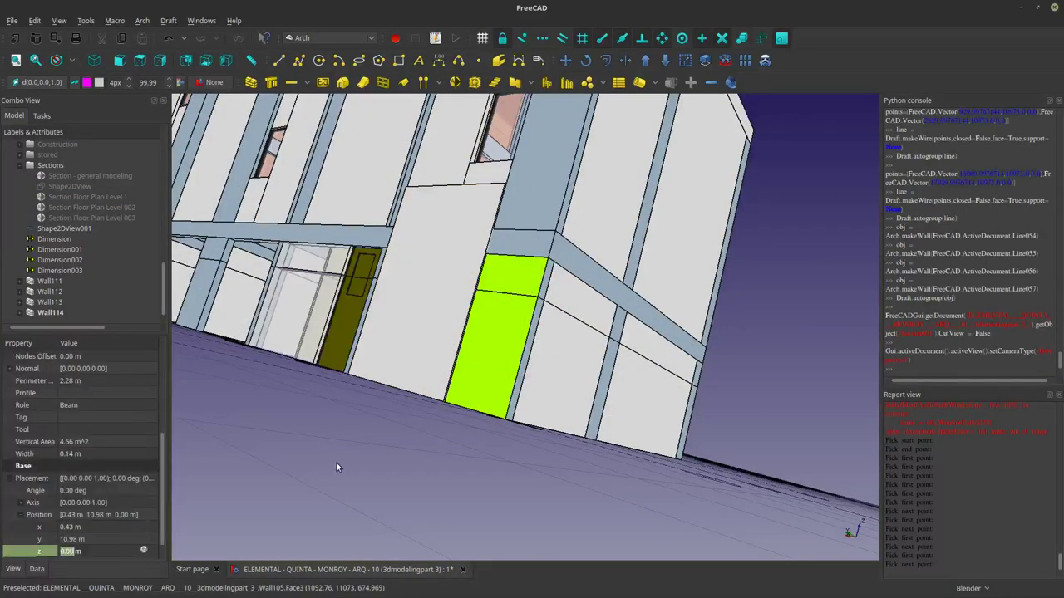
scroll(141, 444, "up", 3)
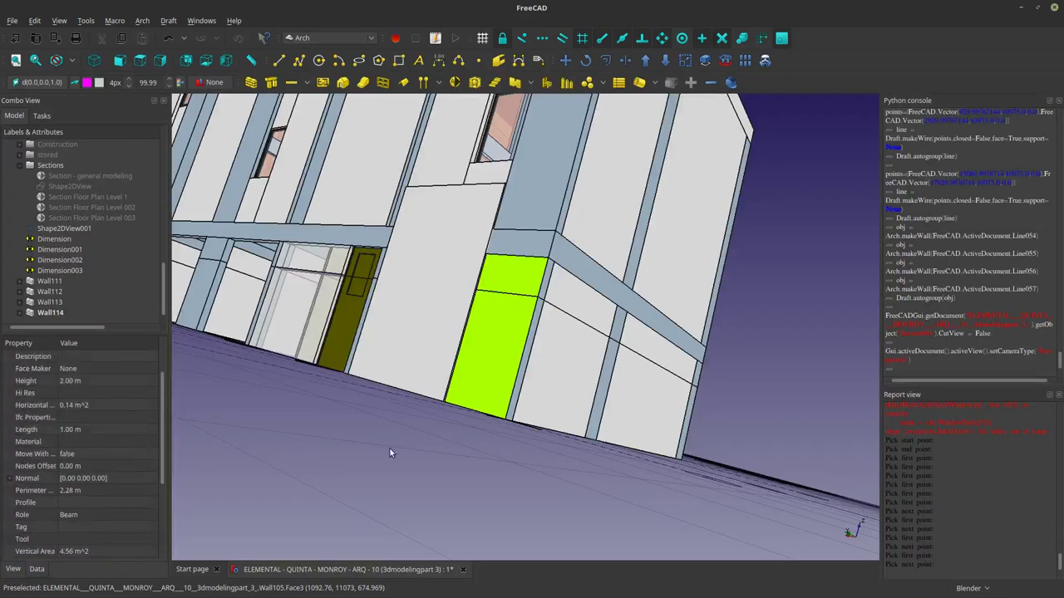
middle_click_drag(389, 453, 591, 307)
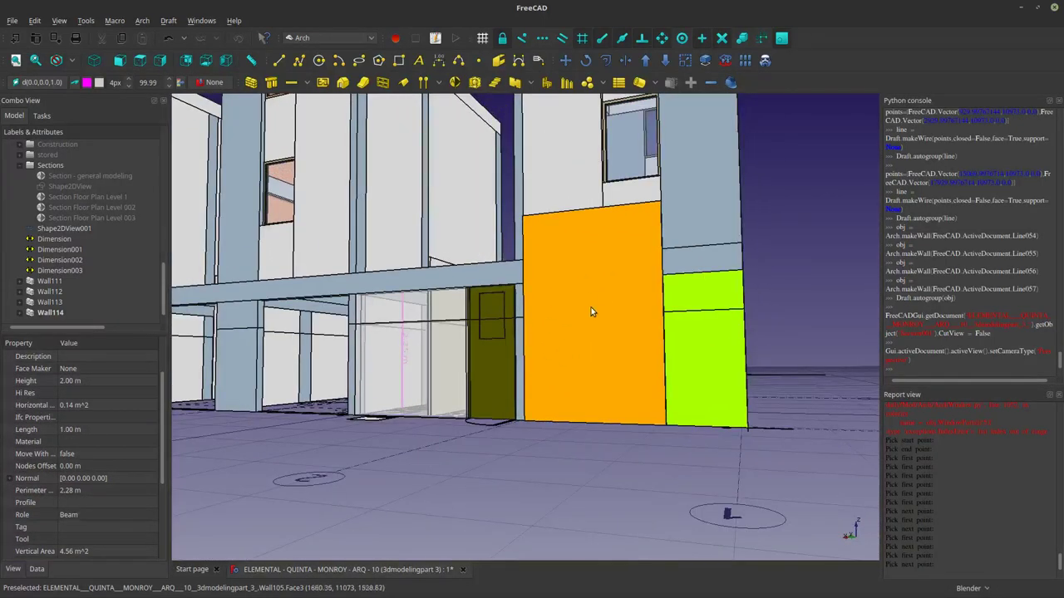
Set the height of all four new partition walls to 2.00 m.
left_click(558, 263)
left_click(55, 283)
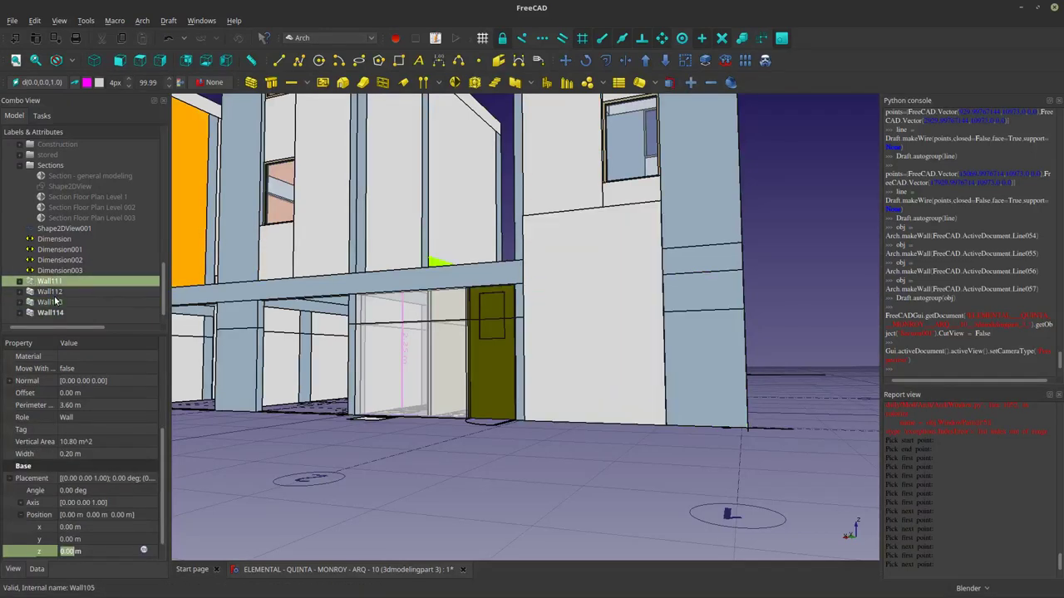
left_click(54, 293, "ctrl")
left_click(54, 303, "ctrl")
left_click(55, 313, "ctrl")
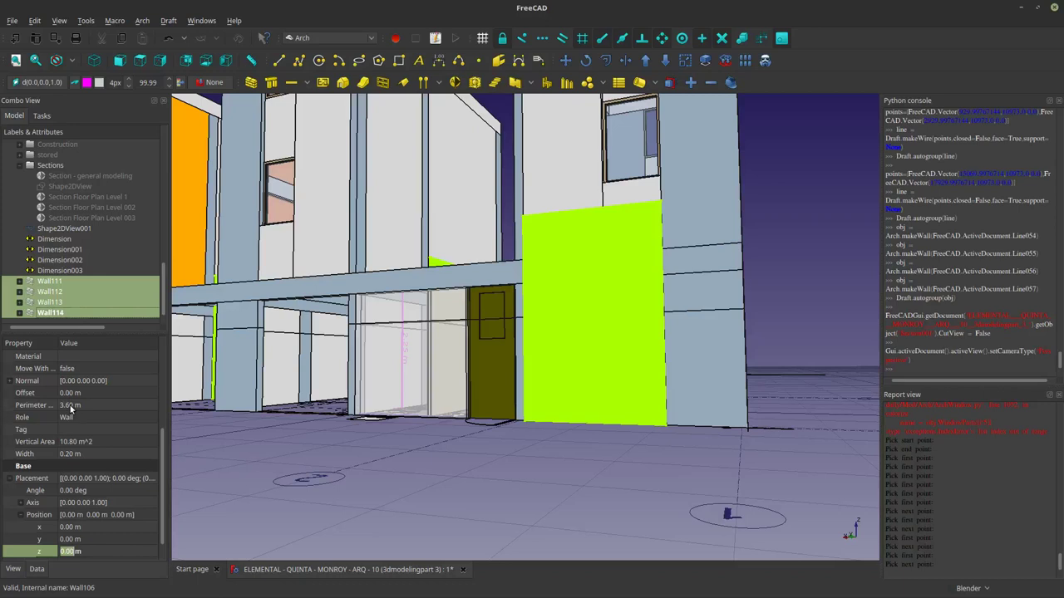
scroll(57, 401, "up", 4)
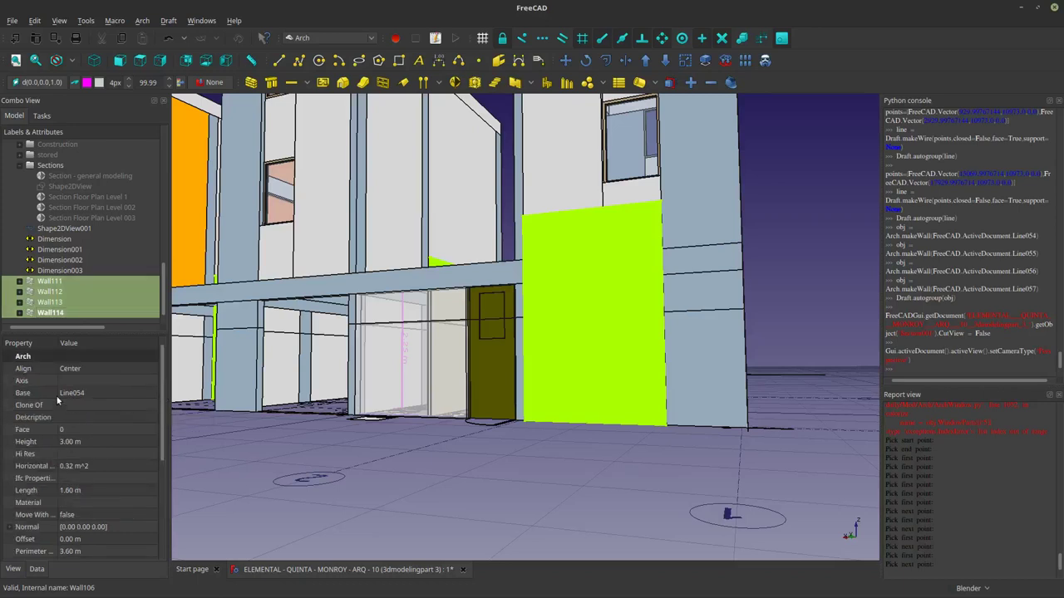
left_click(68, 442)
type("2.60")
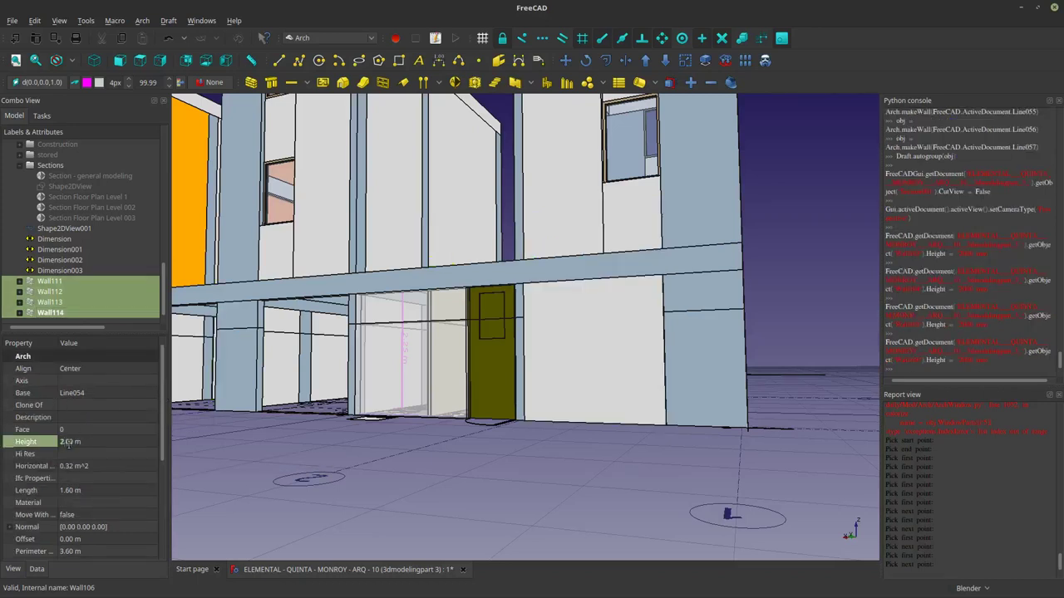
key("Return")
Set the width of the four new partition walls to 60 mm.
middle_click_drag(558, 333, 497, 206)
scroll(470, 146, "up", 7)
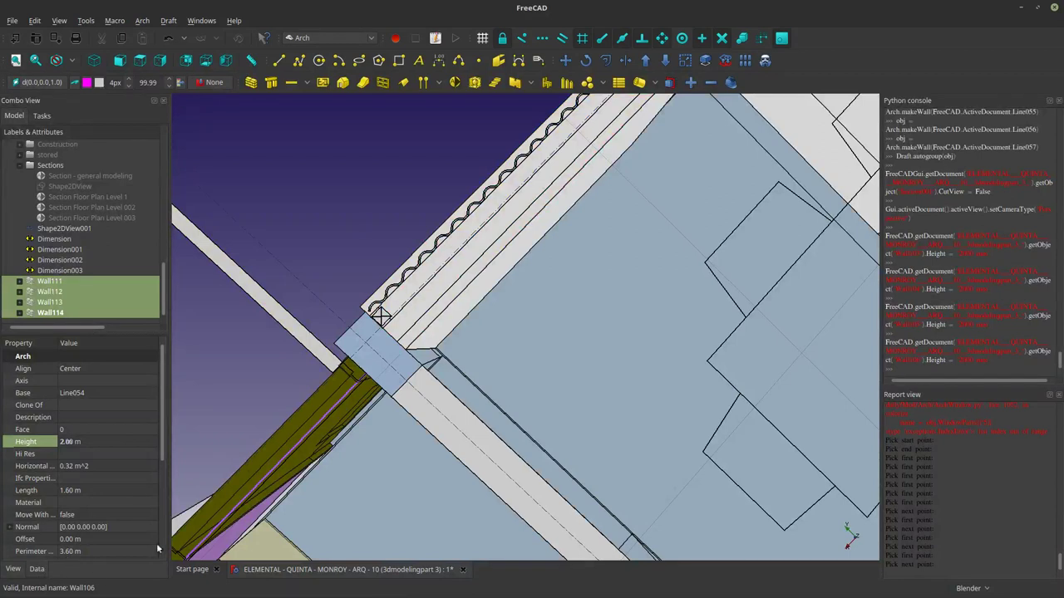
scroll(162, 536, "down", 5)
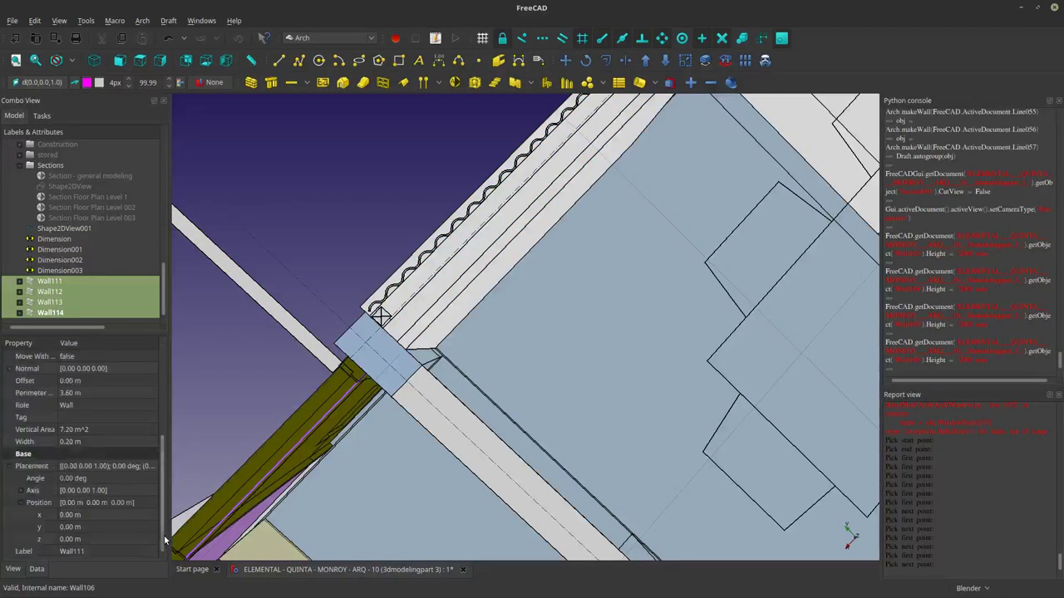
left_click(73, 443)
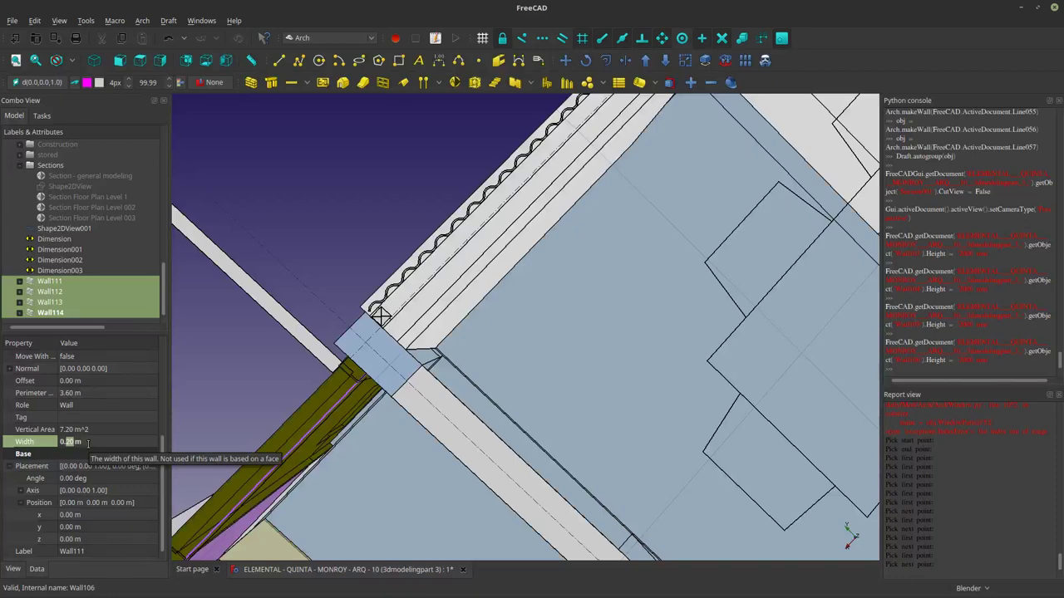
type("08")
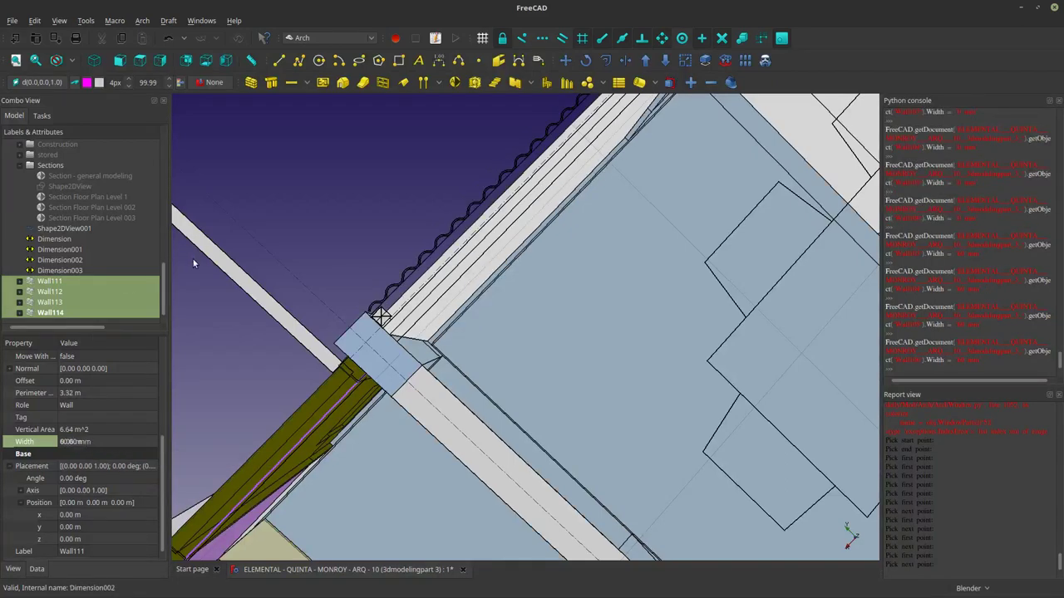
Set an orthographic view from the bottom and inspect the wavy-clad front partition by the first house's dining table.
scroll(313, 279, "down", 10)
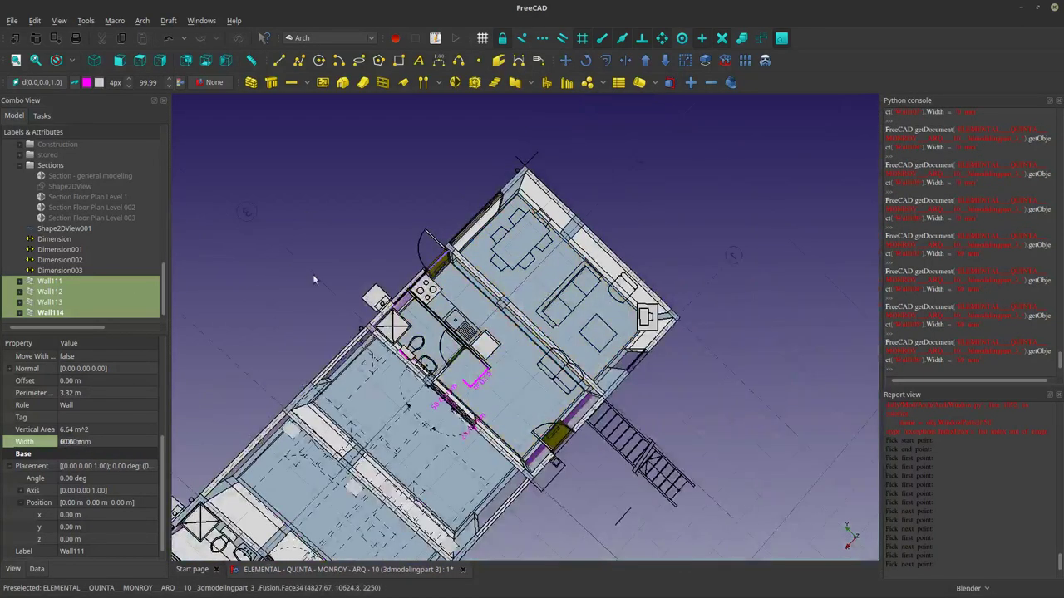
middle_click_drag(313, 279, 391, 222)
scroll(608, 265, "up", 4)
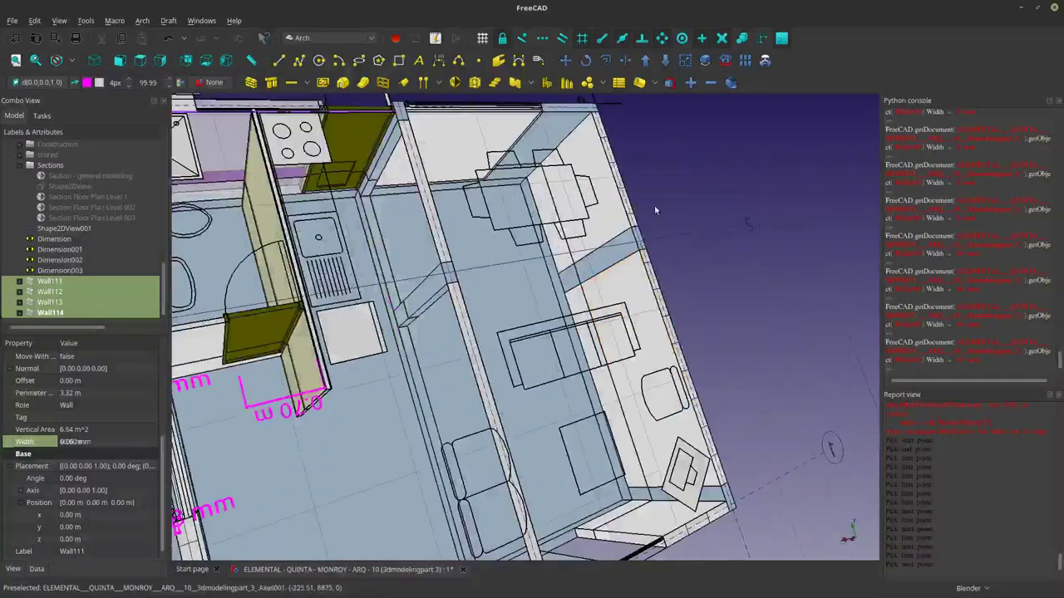
scroll(654, 210, "down", 3)
left_click(206, 62)
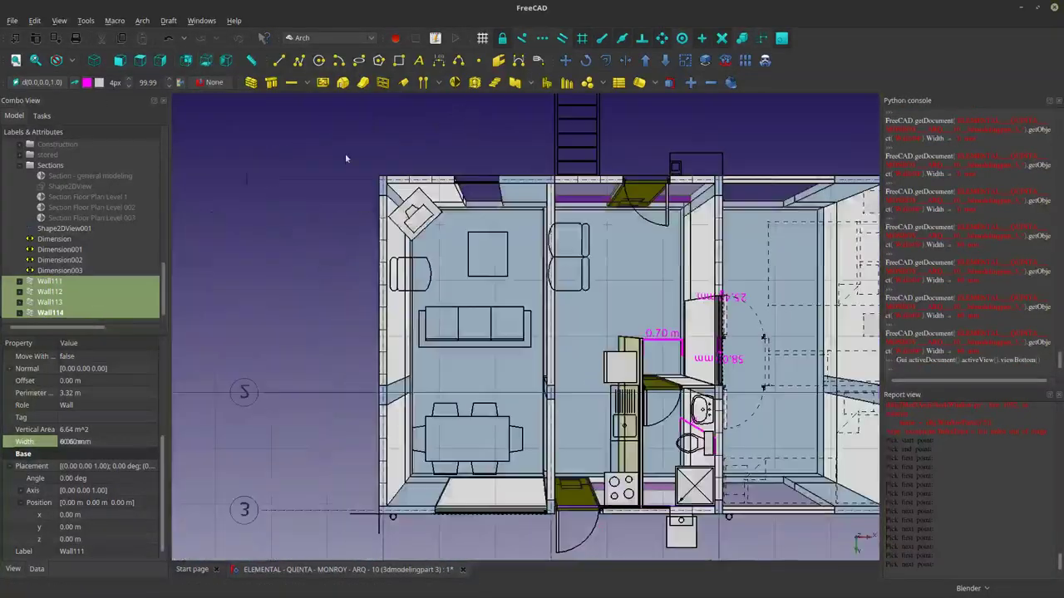
left_click(87, 21)
mouse_move(59, 19)
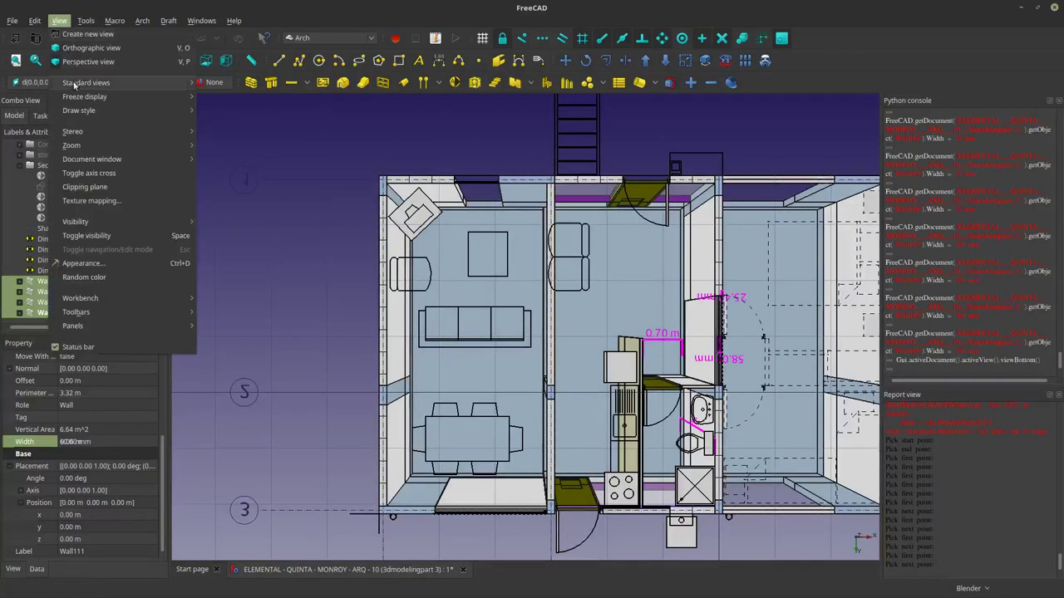
left_click(71, 51)
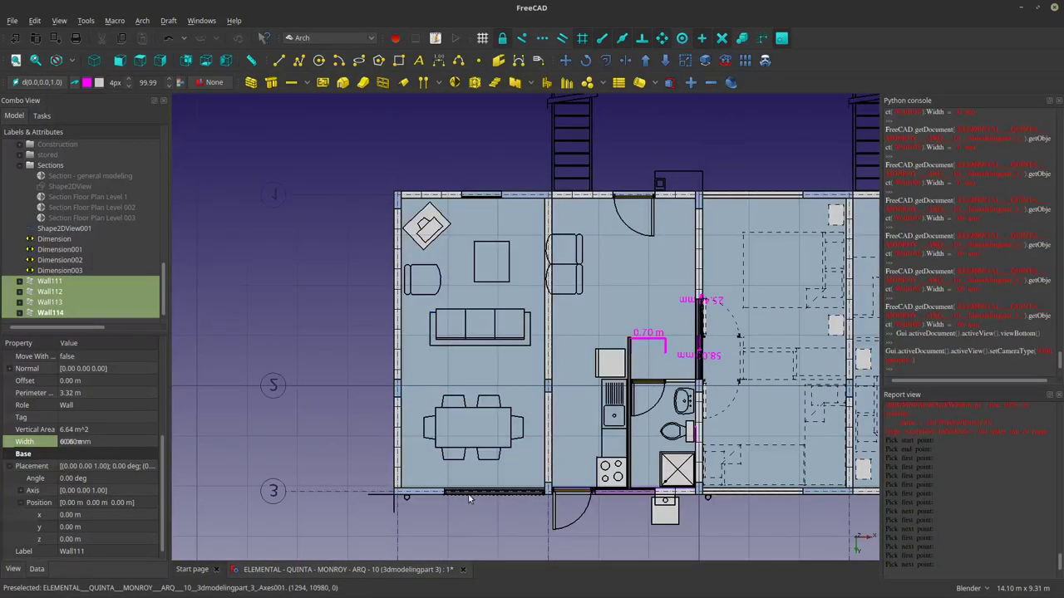
scroll(463, 378, "up", 5)
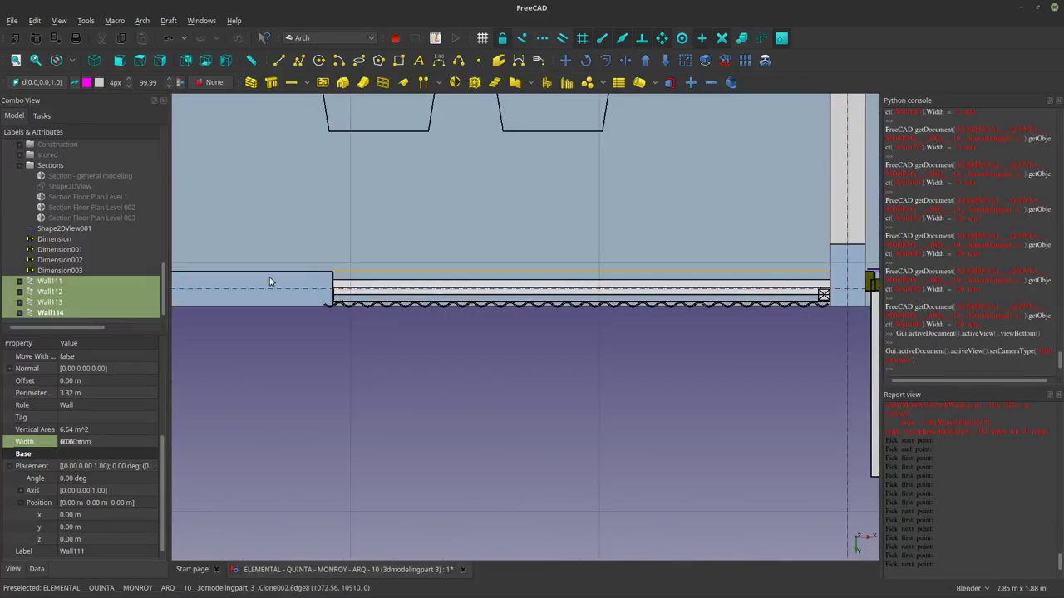
Set the alignment of the first house's 2.00 m front partition wall by the dining table to Right.
left_click(72, 282)
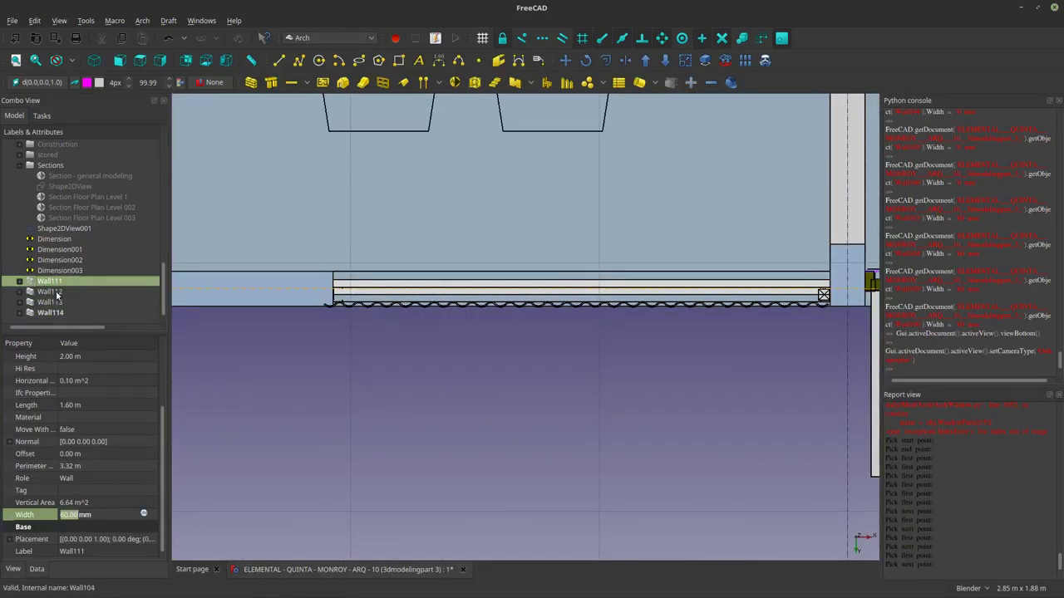
left_click(55, 293)
left_click(50, 302)
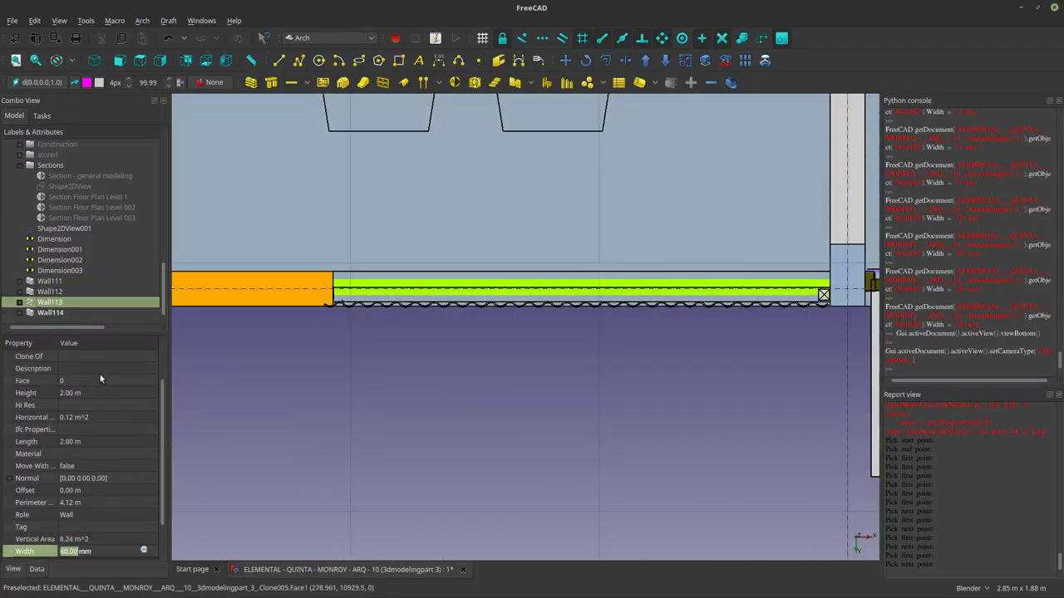
scroll(158, 364, "up", 2)
left_click(132, 368)
left_click(129, 367)
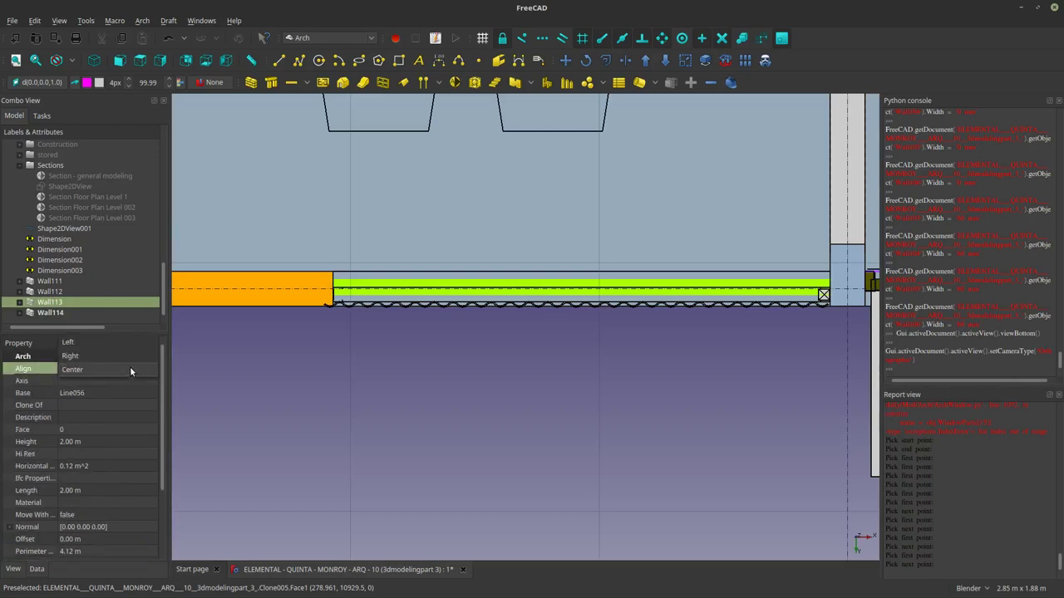
left_click(123, 360)
left_click(301, 387)
scroll(336, 309, "up", 5)
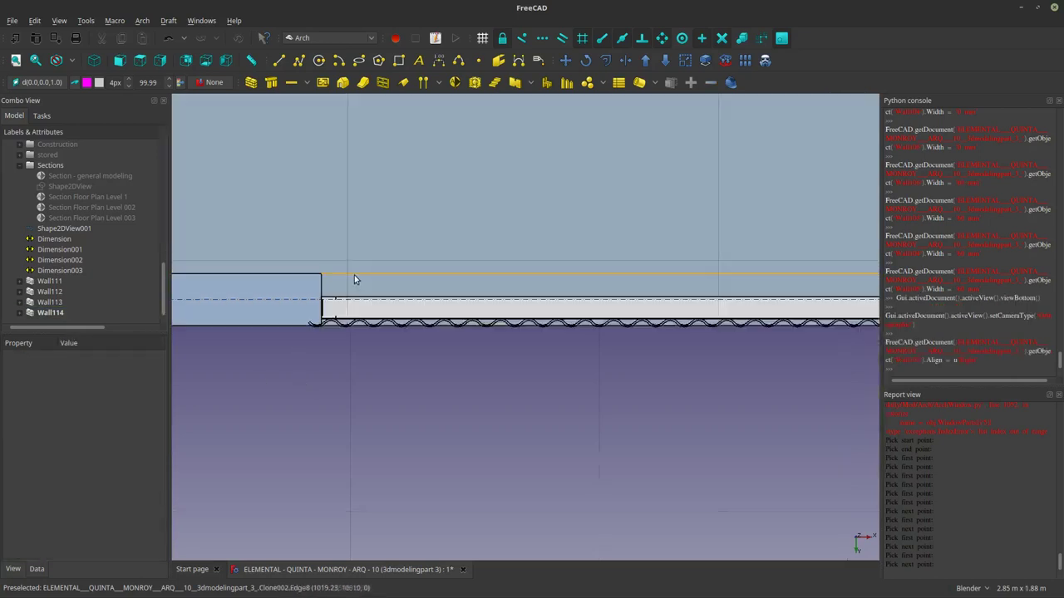
Try the Left alignment on the 2.86 m wavy-clad front partition wall between axes 6 and 7.
scroll(248, 371, "down", 10)
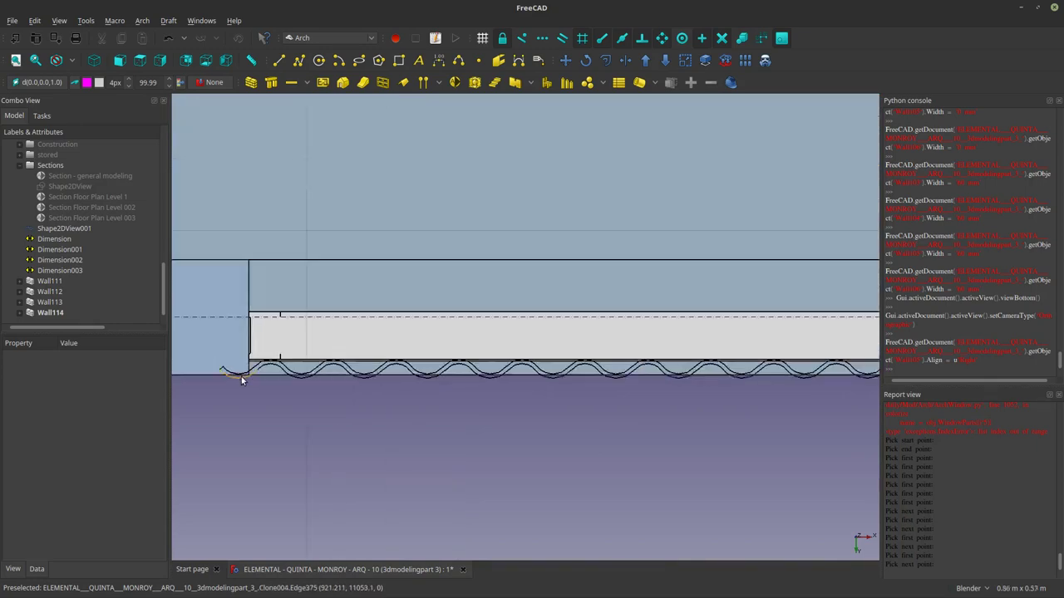
scroll(487, 391, "down", 2)
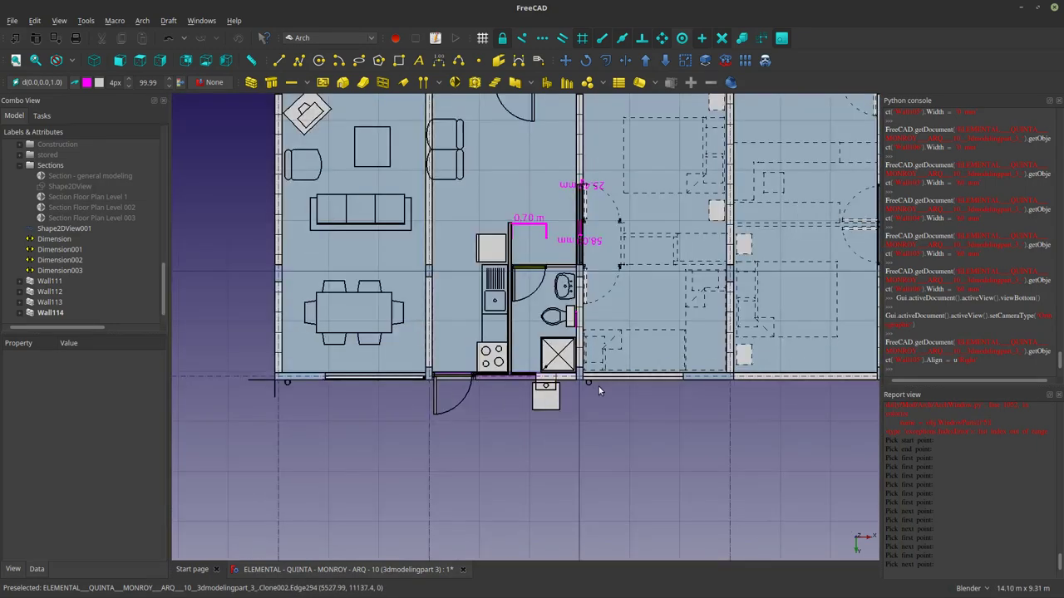
middle_click_drag(794, 387, 443, 370, "shift")
middle_click_drag(640, 369, 466, 367, "shift")
scroll(681, 379, "up", 6)
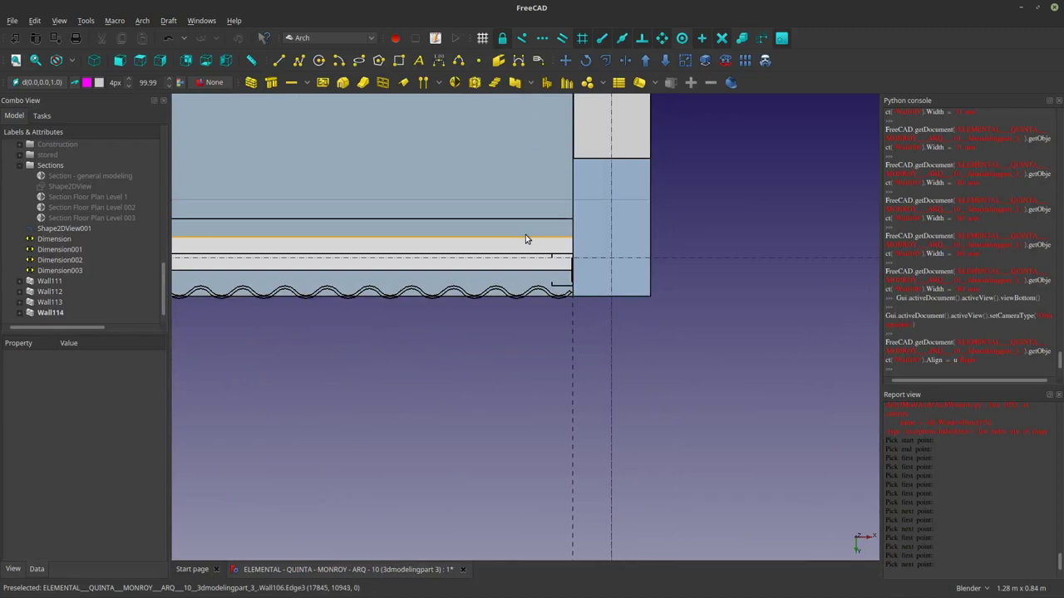
left_click(70, 280)
left_click(48, 292)
left_click(47, 303)
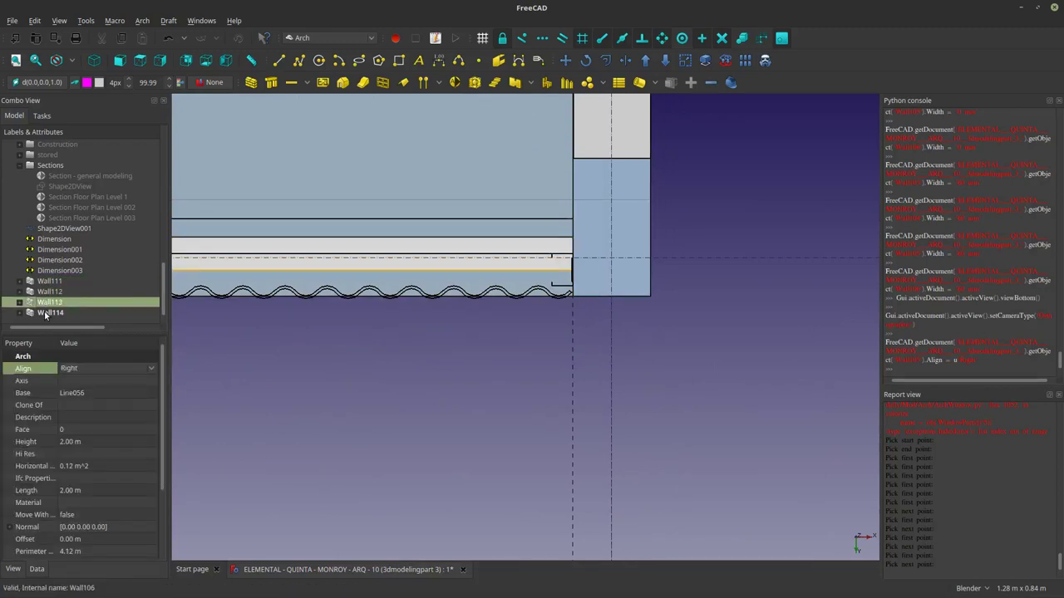
left_click(46, 314)
left_click(66, 368)
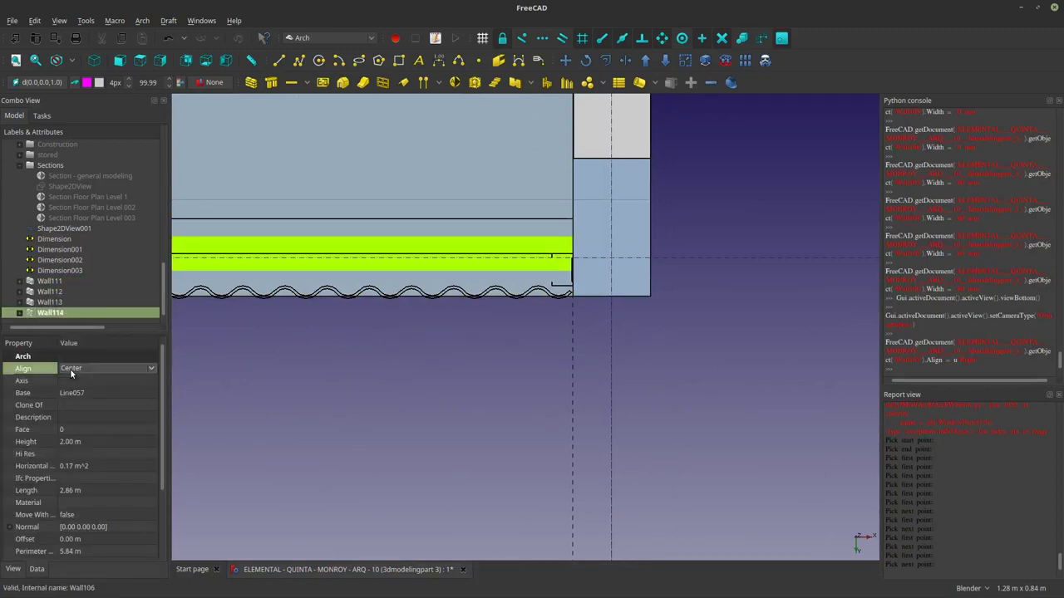
left_click(69, 356)
left_click(282, 393)
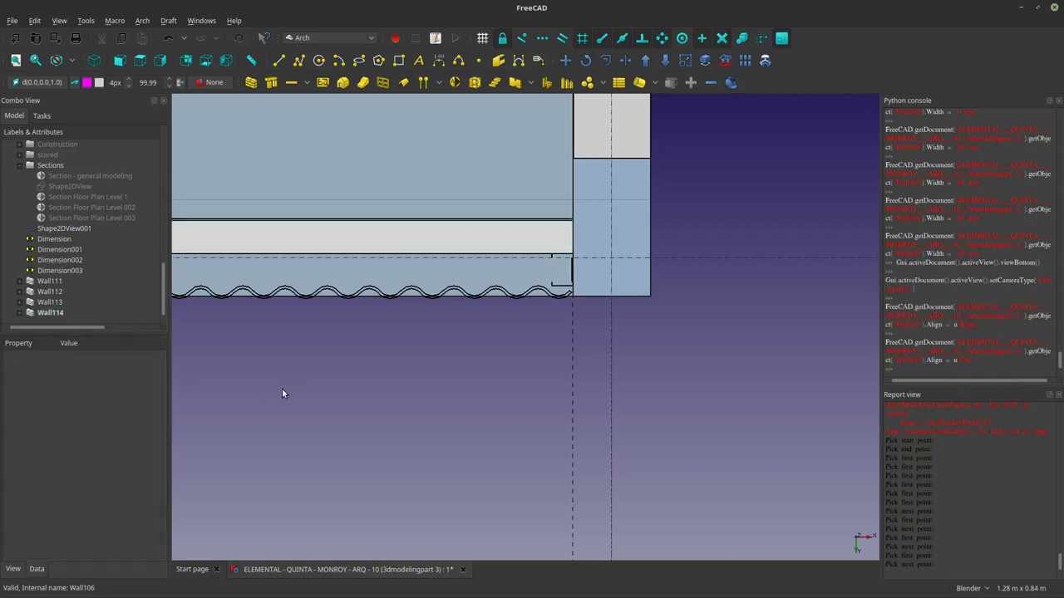
Set the alignment of the 2.86 m front partition wall between axes 6 and 7 to Right.
left_click(45, 313)
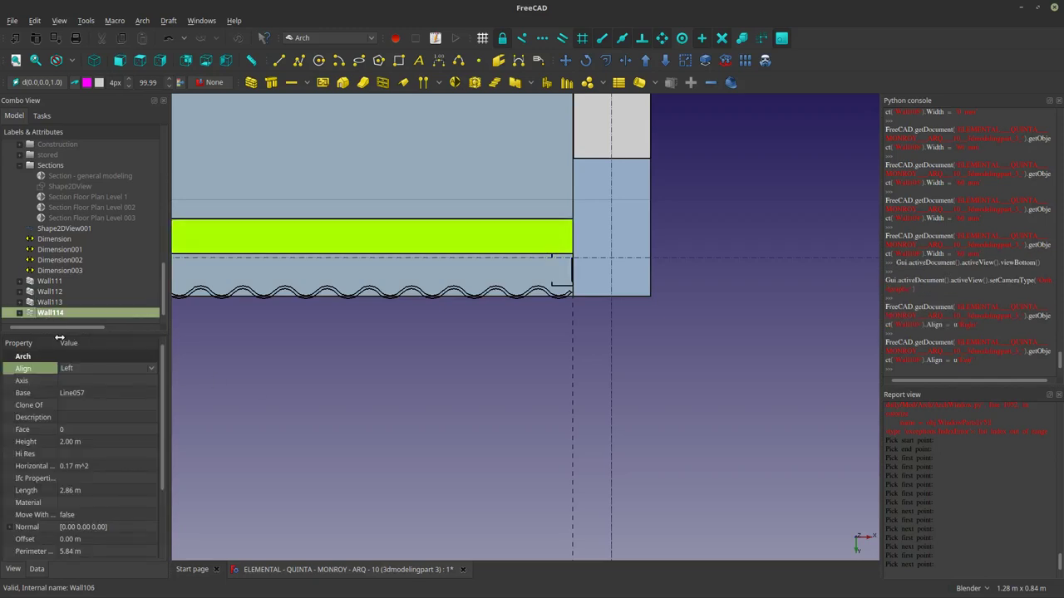
left_click(72, 368)
left_click(70, 383)
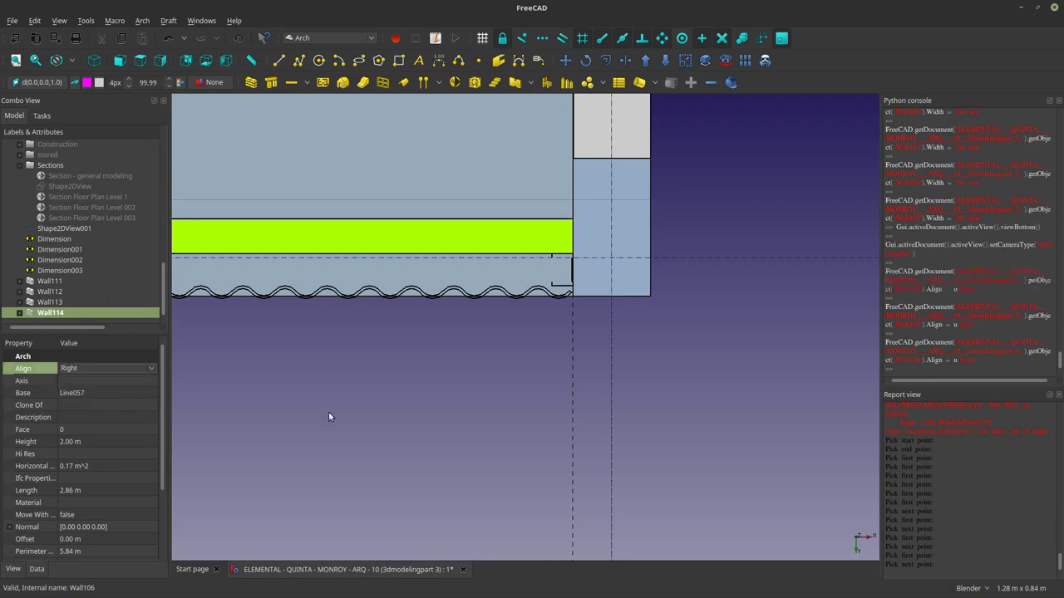
left_click(562, 391)
Try the Left alignment on the 1.60 m wavy-clad partition wall at axis 5.
scroll(586, 379, "down", 5)
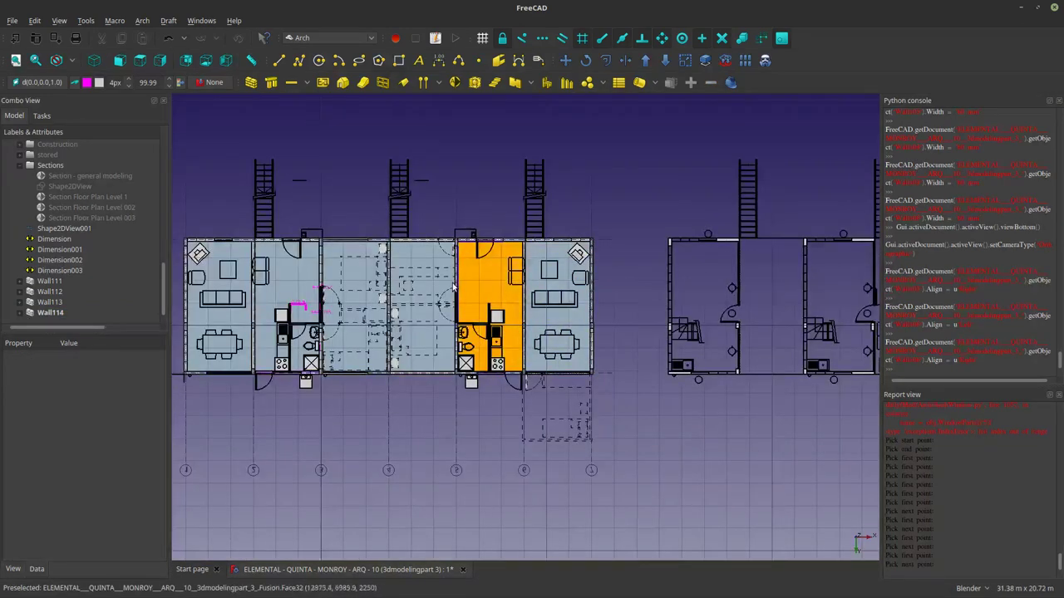
scroll(453, 256, "up", 10)
scroll(442, 272, "down", 5)
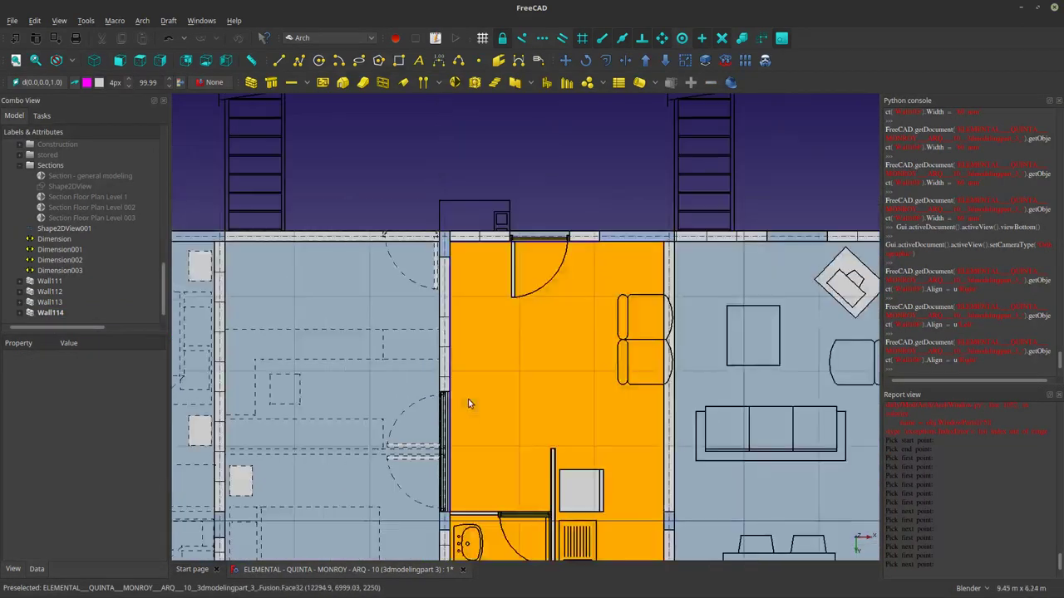
scroll(468, 359, "up", 5)
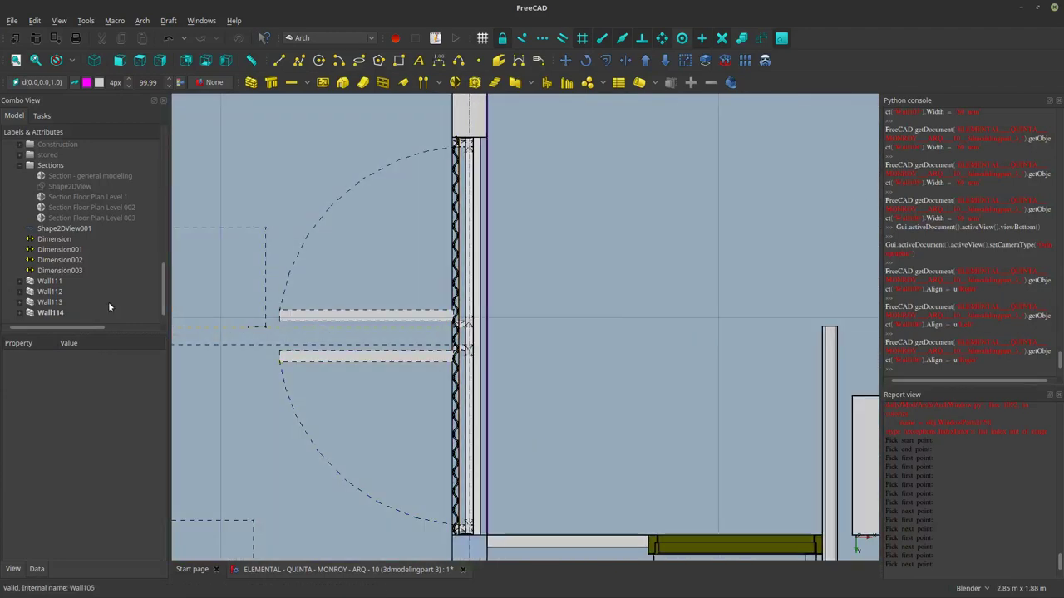
left_click(44, 303)
left_click(52, 292)
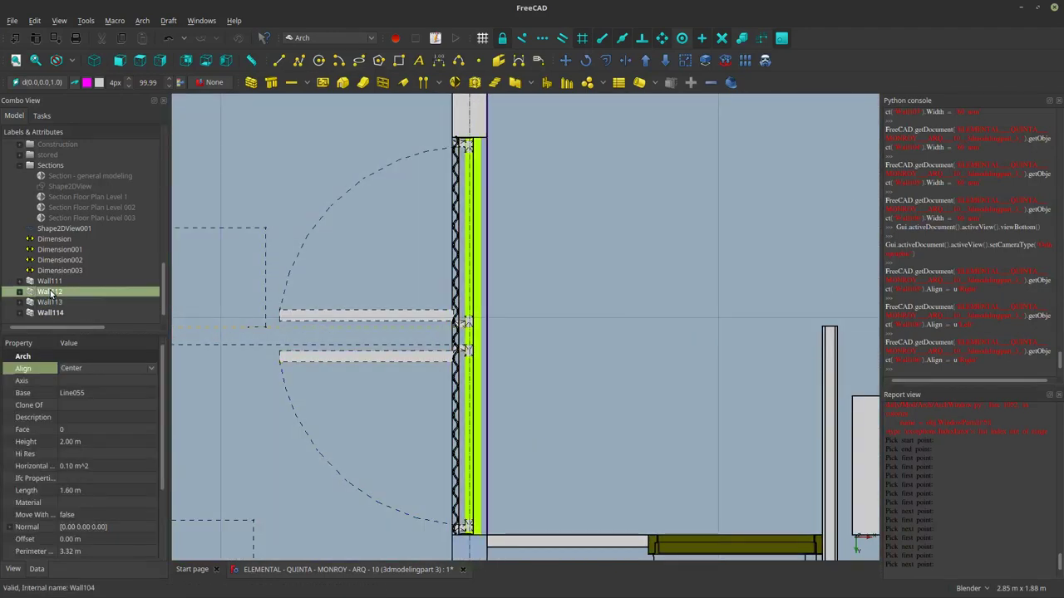
left_click(88, 369)
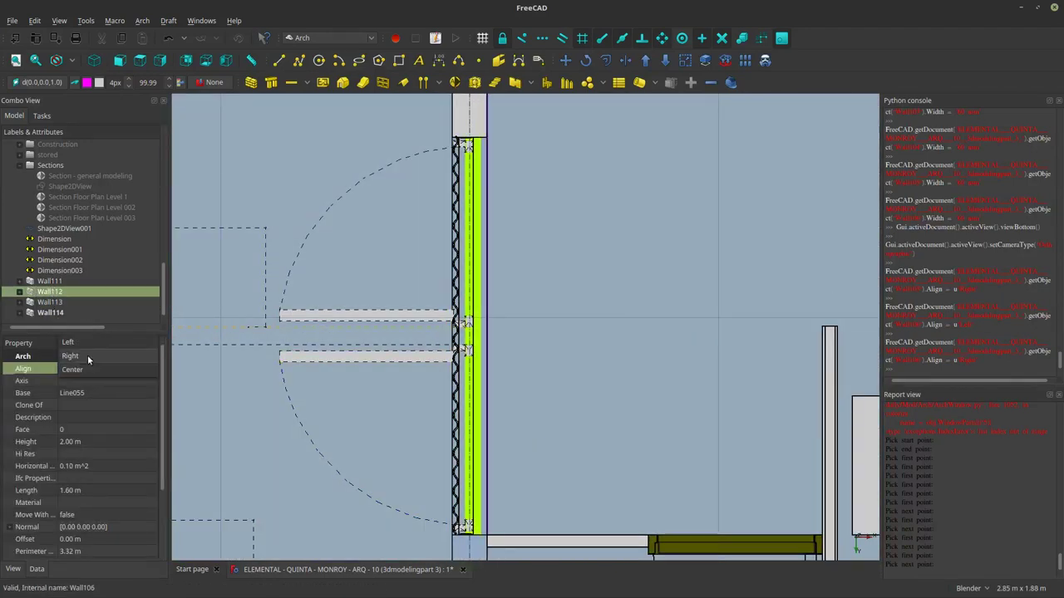
left_click(87, 340)
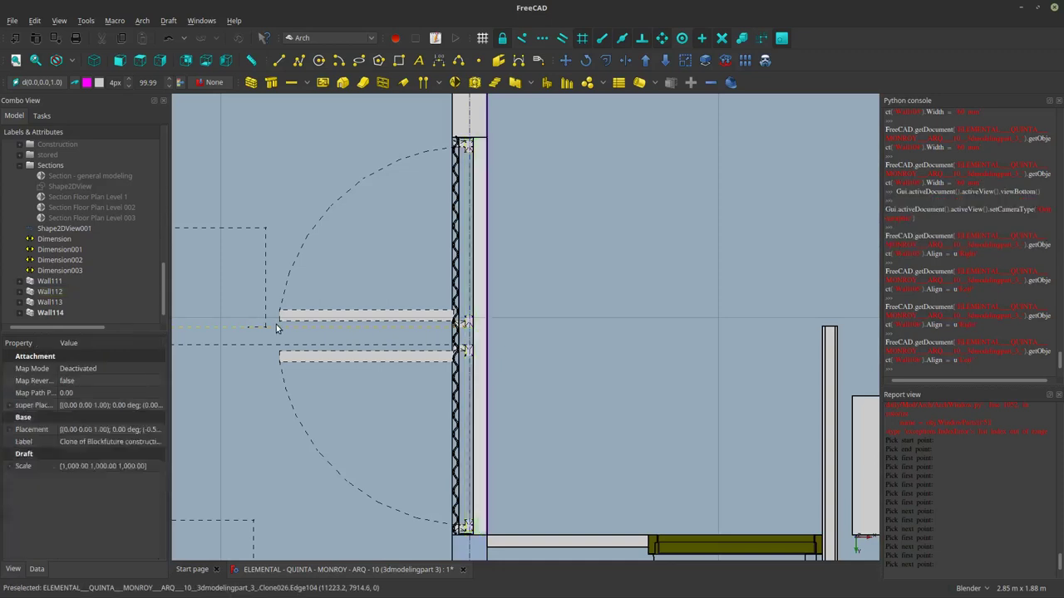
Set the alignment of the 1.60 m partition wall at axis 5 to Right.
left_click(50, 313)
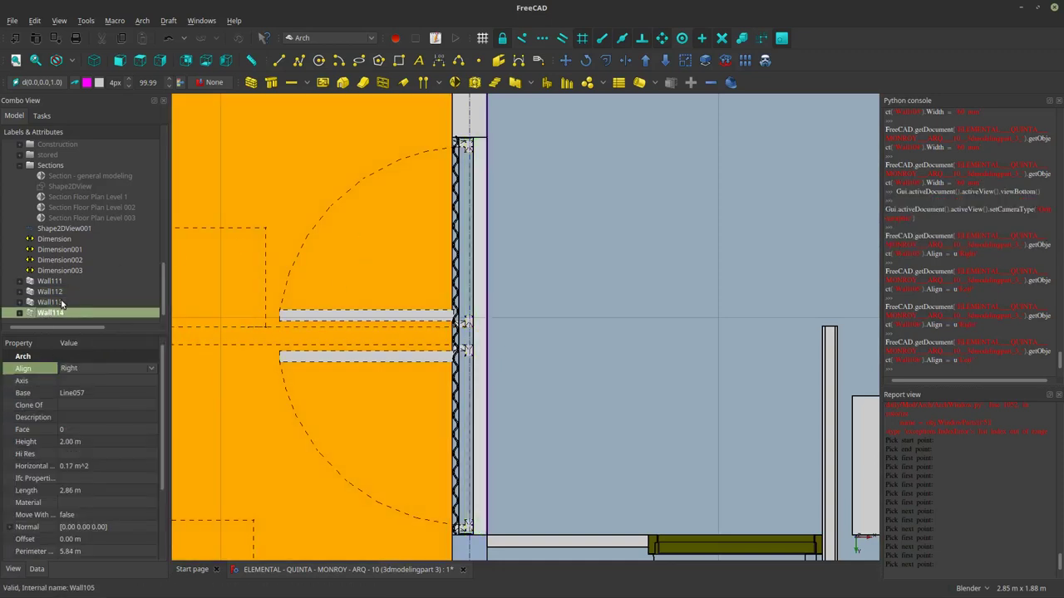
left_click(57, 292)
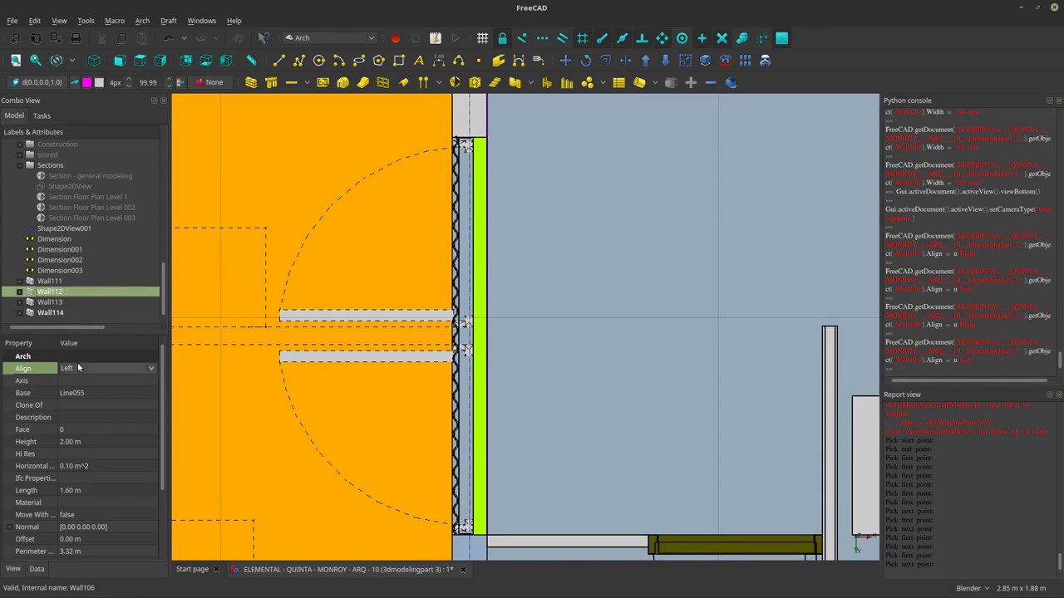
left_click(228, 383)
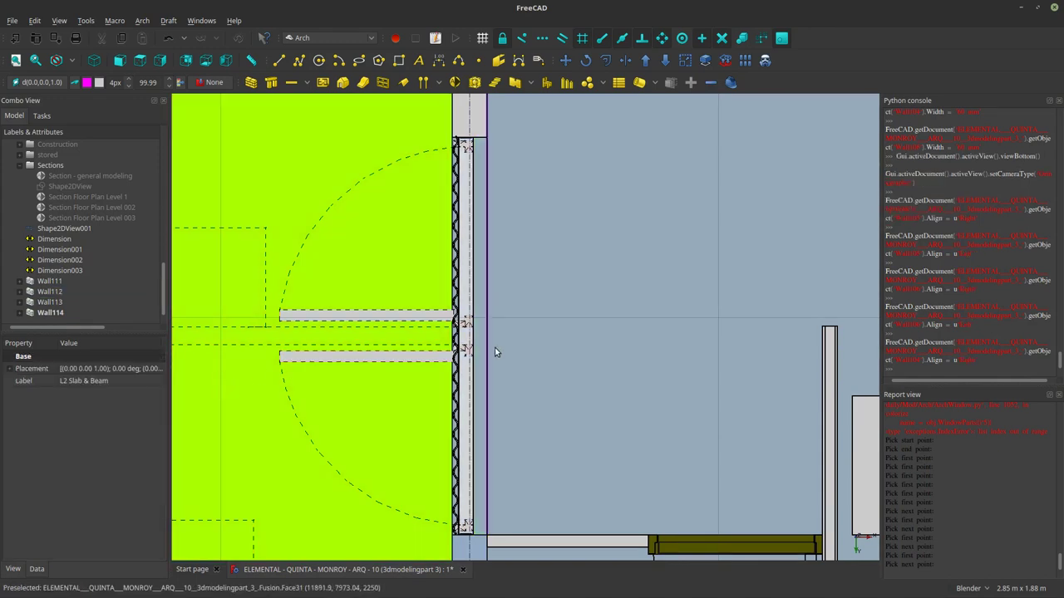
Try the Right alignment on the 1.60 m wavy-clad partition wall at axis 3.
scroll(505, 350, "down", 6)
scroll(316, 342, "up", 6)
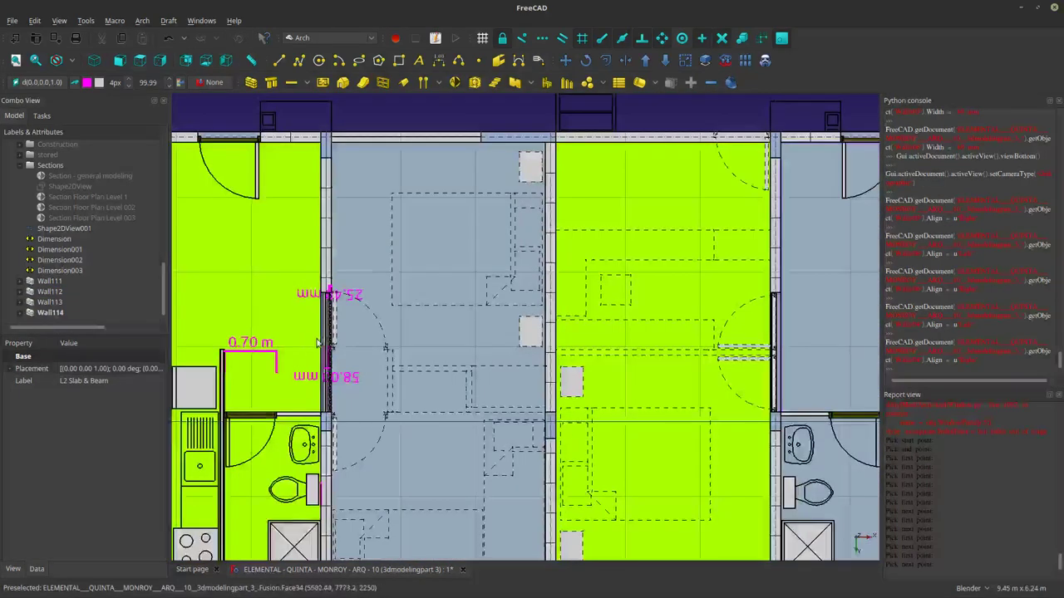
scroll(317, 342, "up", 2)
left_click(46, 282)
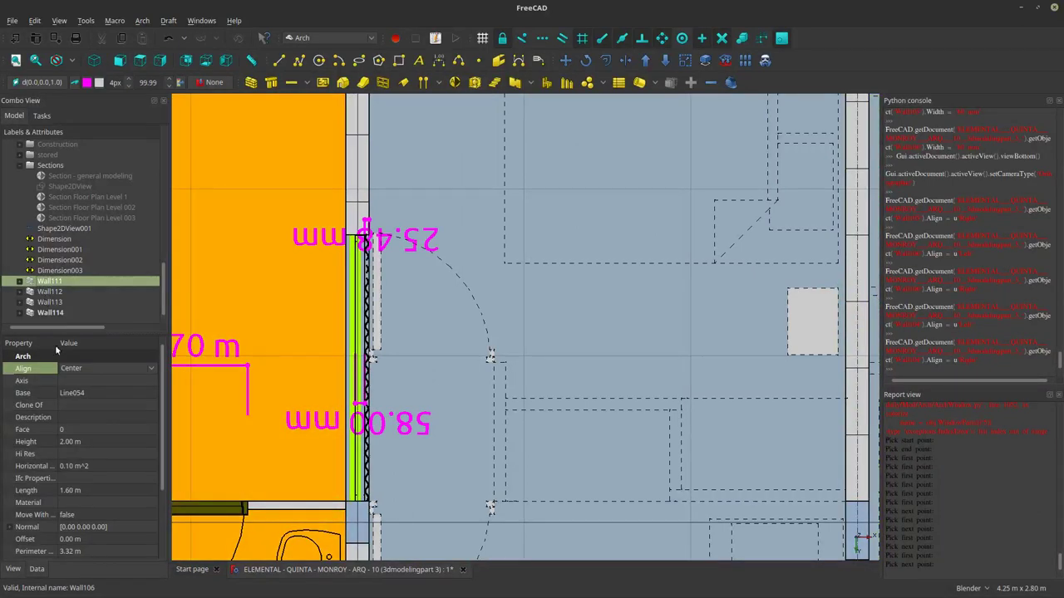
left_click(60, 359)
left_click(70, 375)
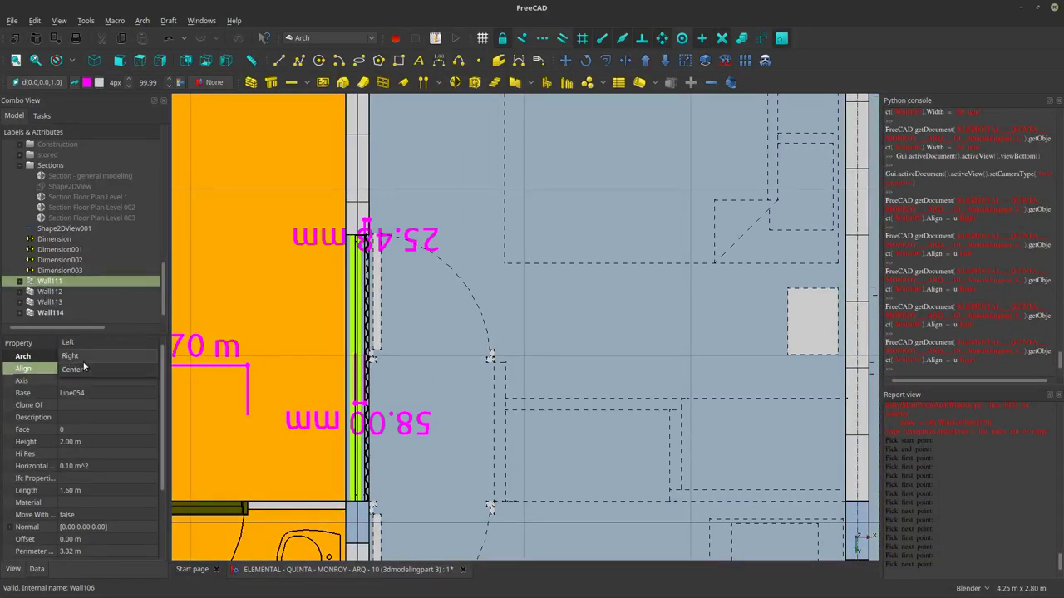
left_click(83, 367)
left_click(226, 370)
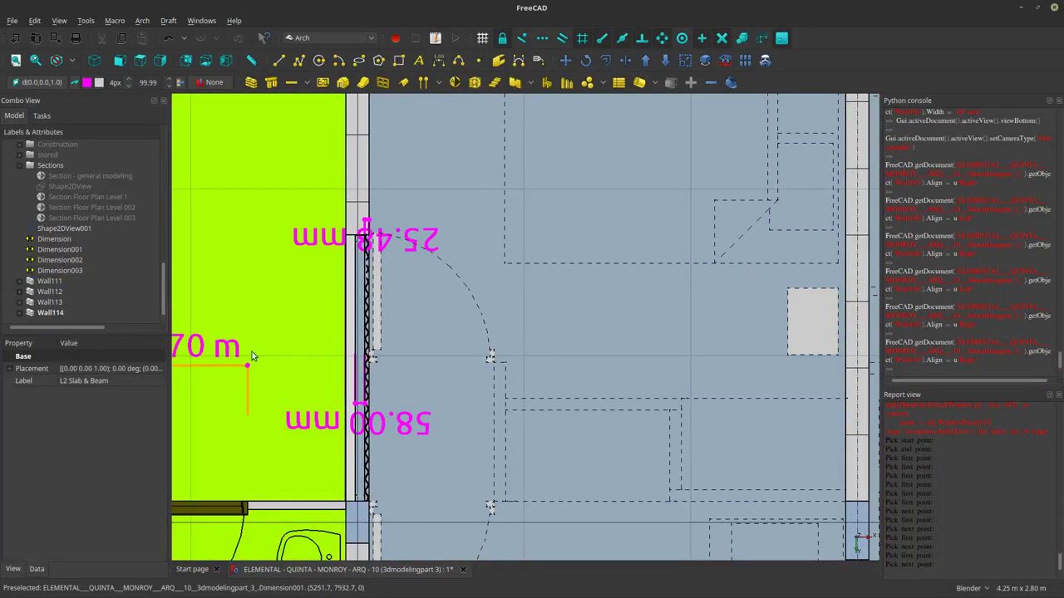
Set the alignment of the 1.60 m partition wall at axis 3 to Left and check its end against the wavy cladding.
scroll(339, 249, "up", 3)
left_click(340, 249)
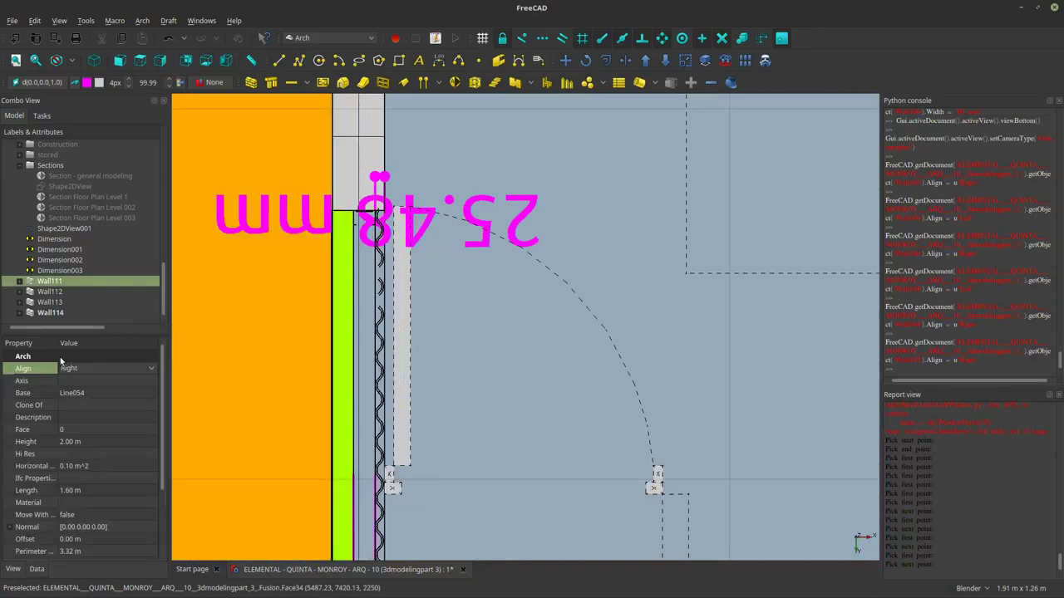
left_click(73, 368)
left_click(76, 360)
left_click(318, 319)
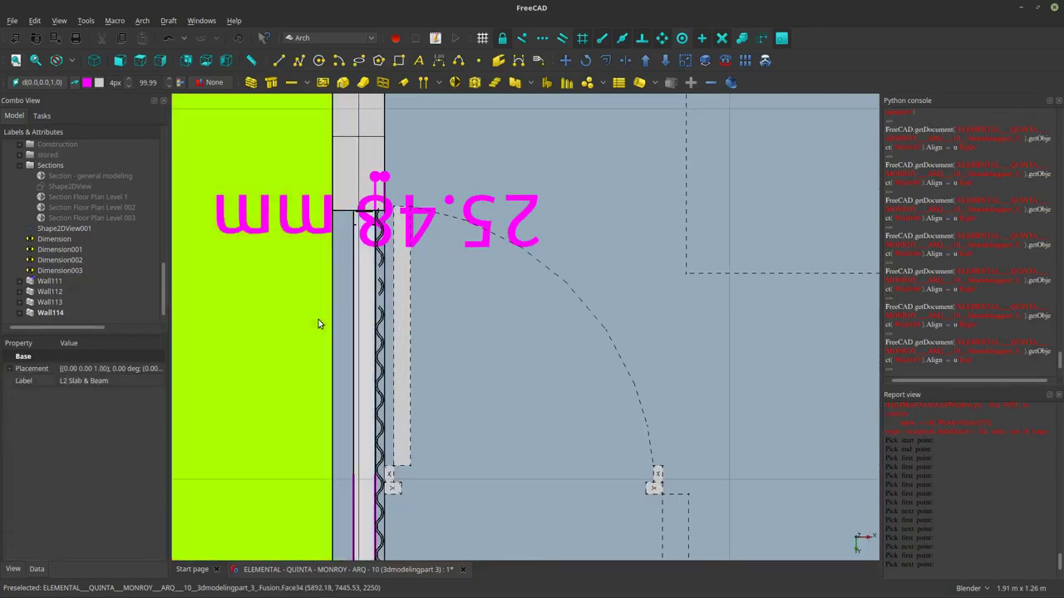
scroll(343, 198, "up", 5)
scroll(343, 198, "up", 2)
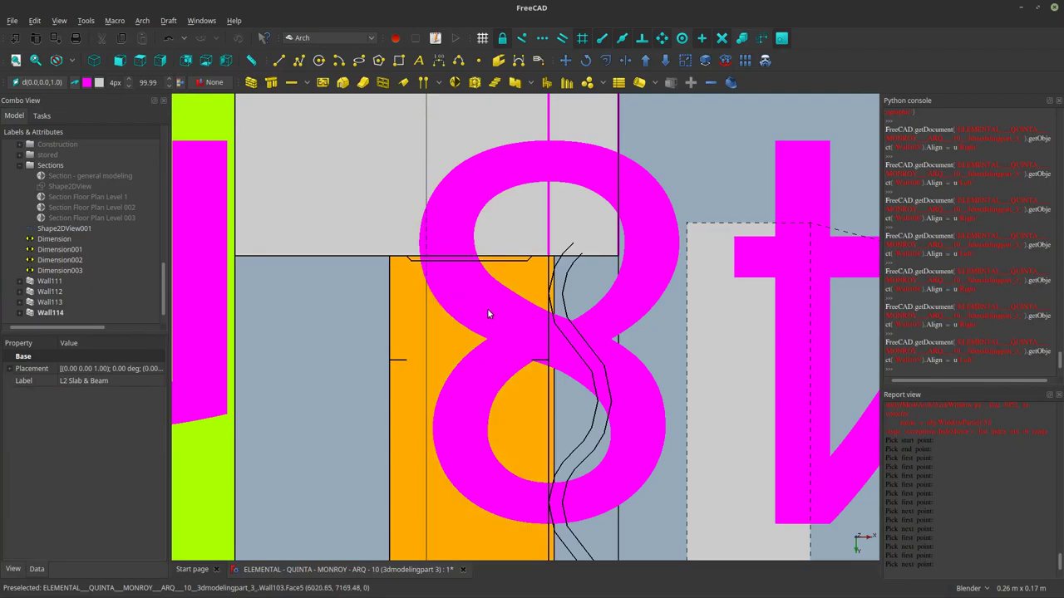
Inspect the aligned partition walls in 3D, checking how they sit within the houses' ground floor.
scroll(487, 309, "down", 8)
scroll(523, 310, "down", 5)
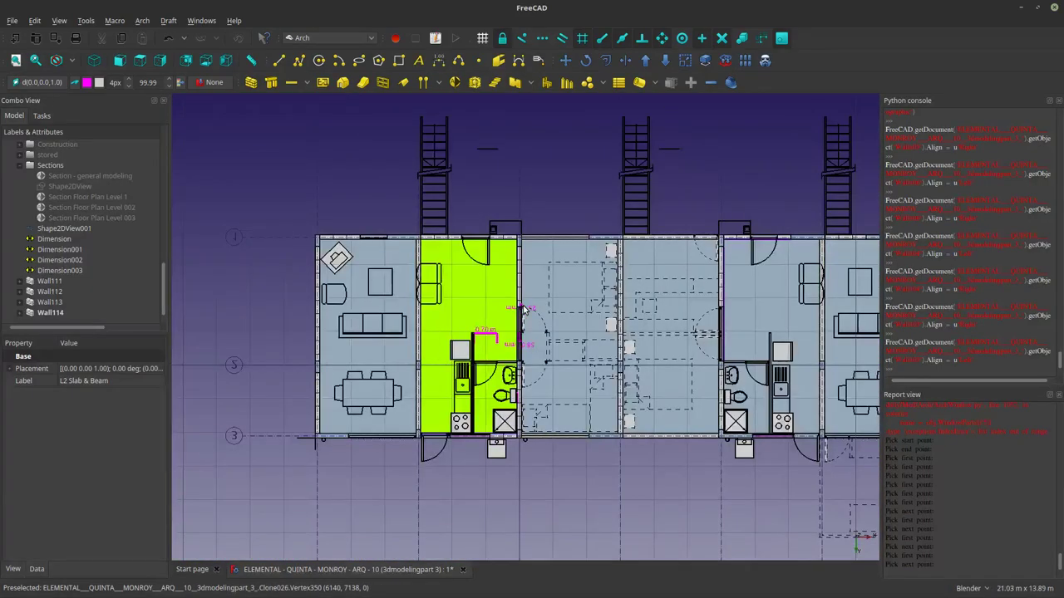
middle_click_drag(534, 323, 347, 194)
scroll(524, 396, "up", 2)
scroll(523, 392, "up", 2)
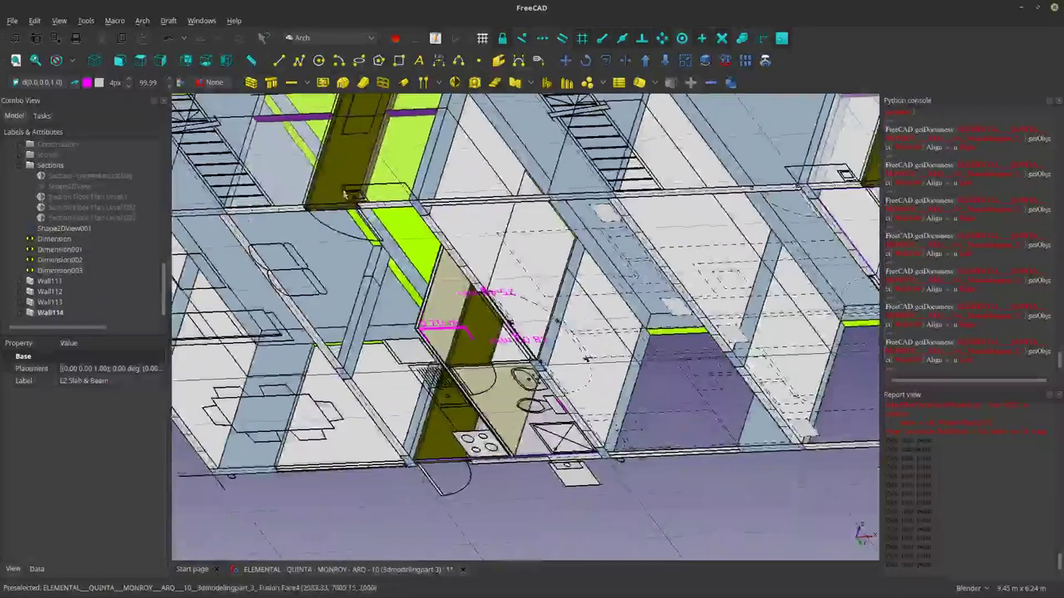
middle_click_drag(399, 274, 241, 261)
scroll(507, 192, "up", 4)
scroll(504, 192, "up", 6)
scroll(474, 209, "down", 4)
scroll(353, 194, "down", 4)
Set the transparency of all four new partition walls to 50.
left_click(50, 312)
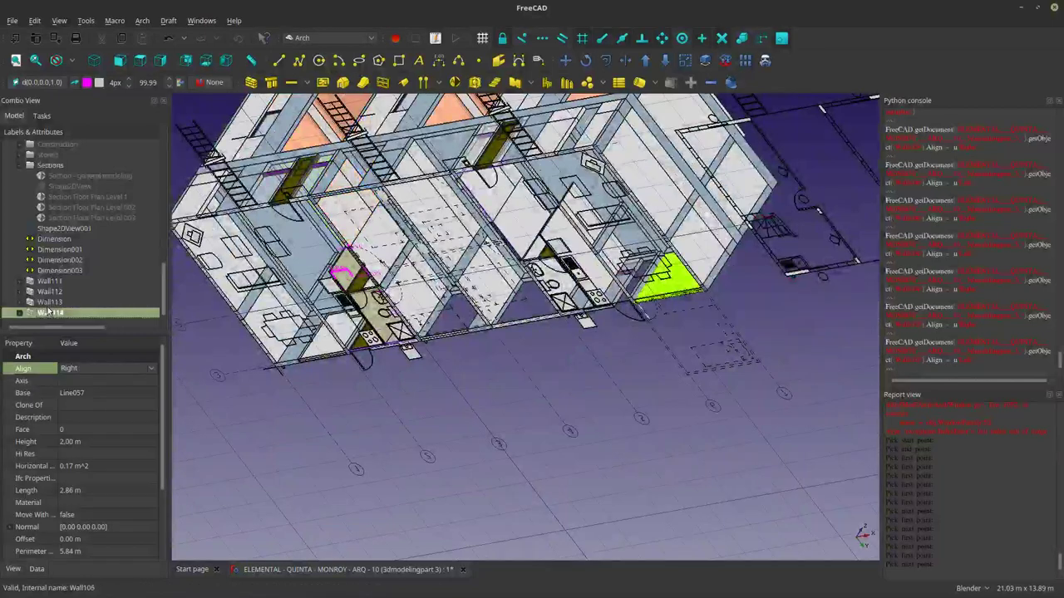
left_click(49, 302, "ctrl")
left_click(48, 281, "ctrl")
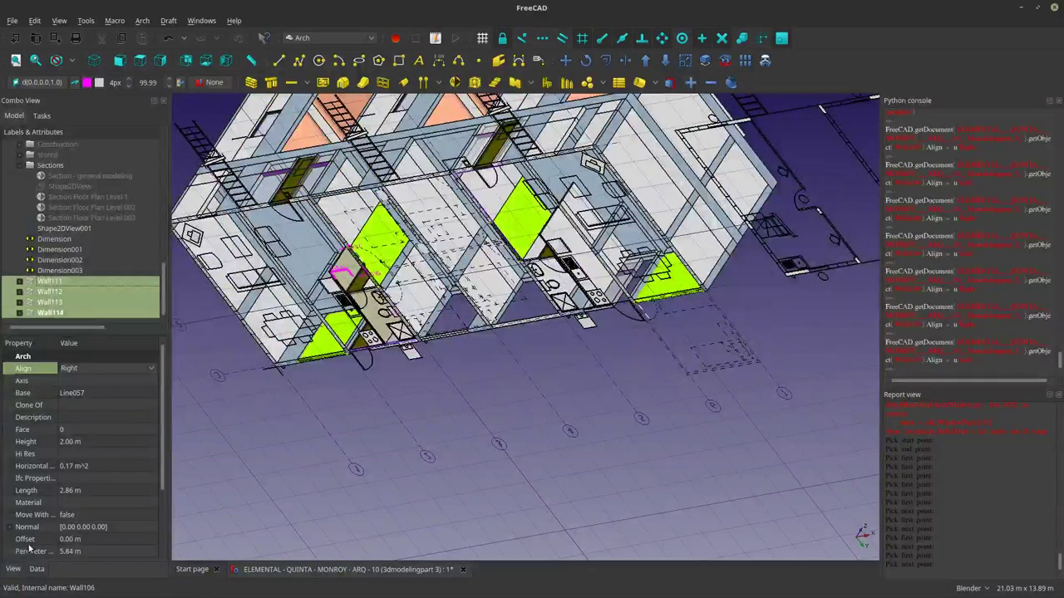
left_click(13, 569)
left_click(89, 539)
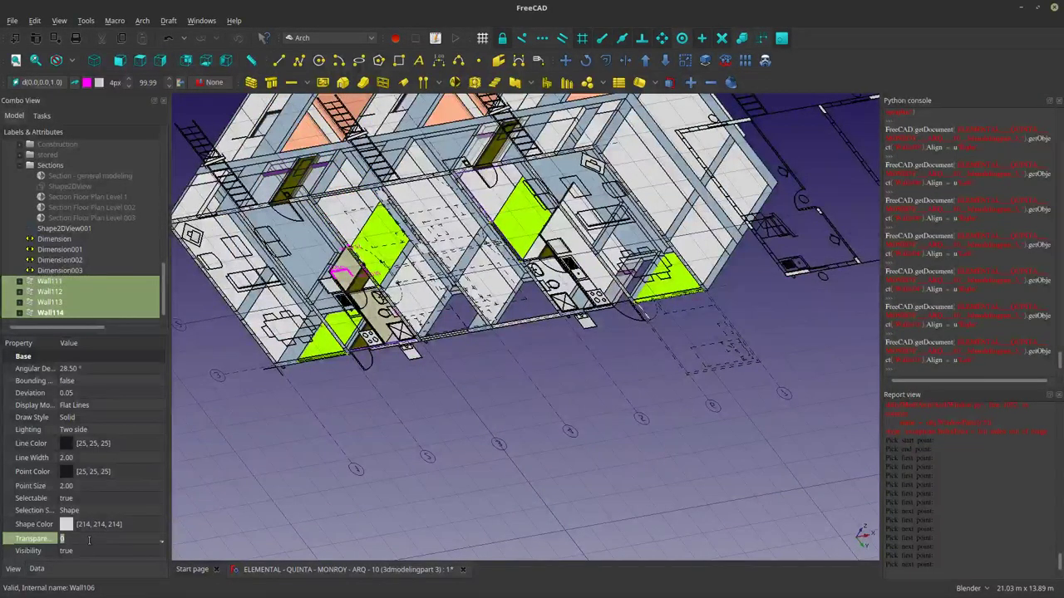
type("50")
Change the shape colour of the four partition walls to the light orange basic colour.
left_click(99, 524)
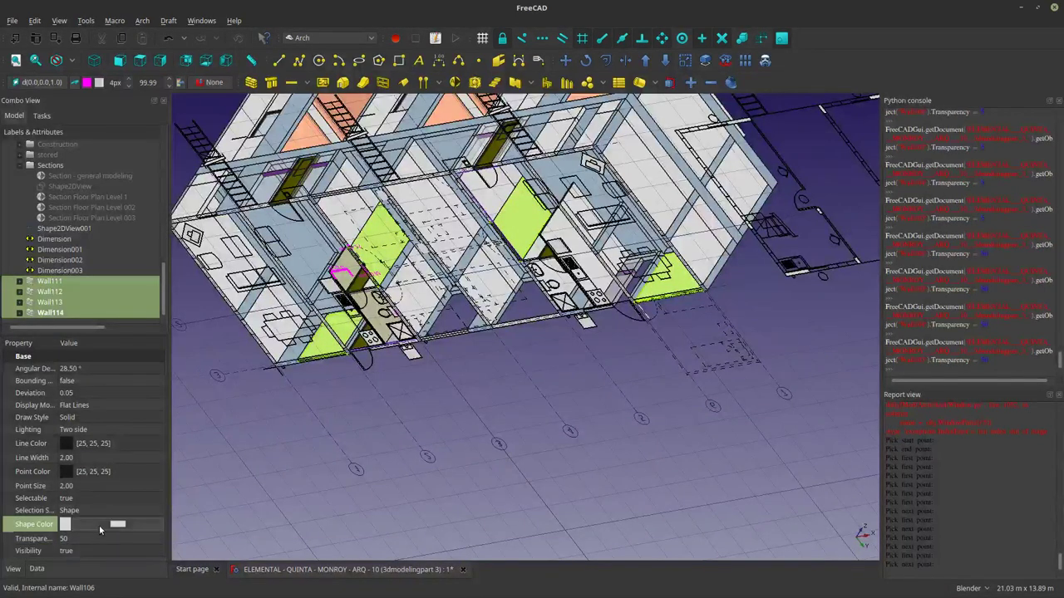
left_click(99, 524)
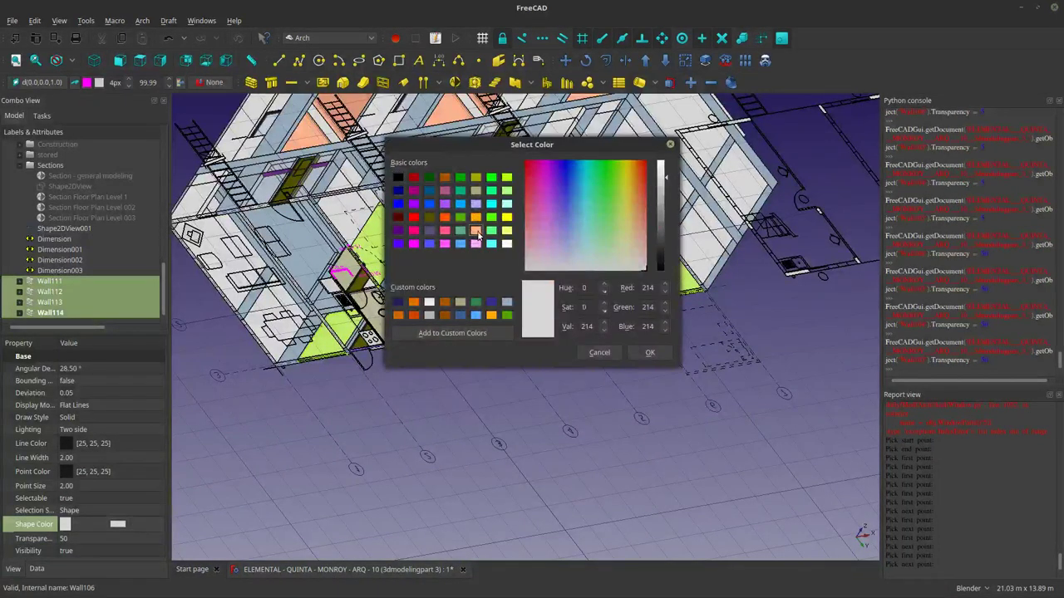
left_click(476, 232)
left_click(661, 357)
left_click(545, 390)
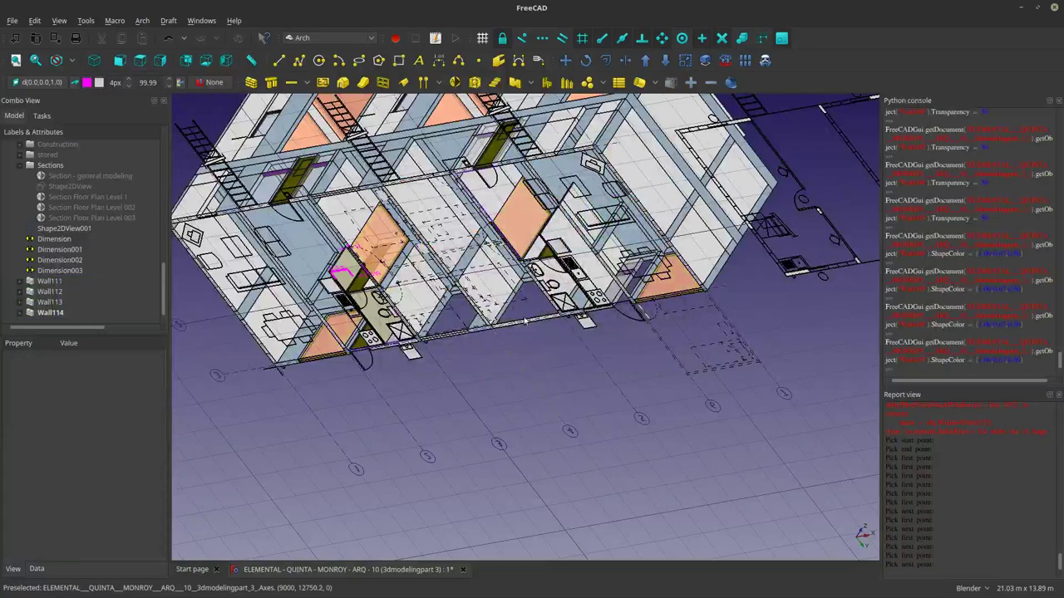
Examine the four recoloured partition walls from several 3D viewpoints, including close up and from the opposite facade.
middle_click_drag(631, 200, 645, 289)
scroll(632, 256, "up", 6)
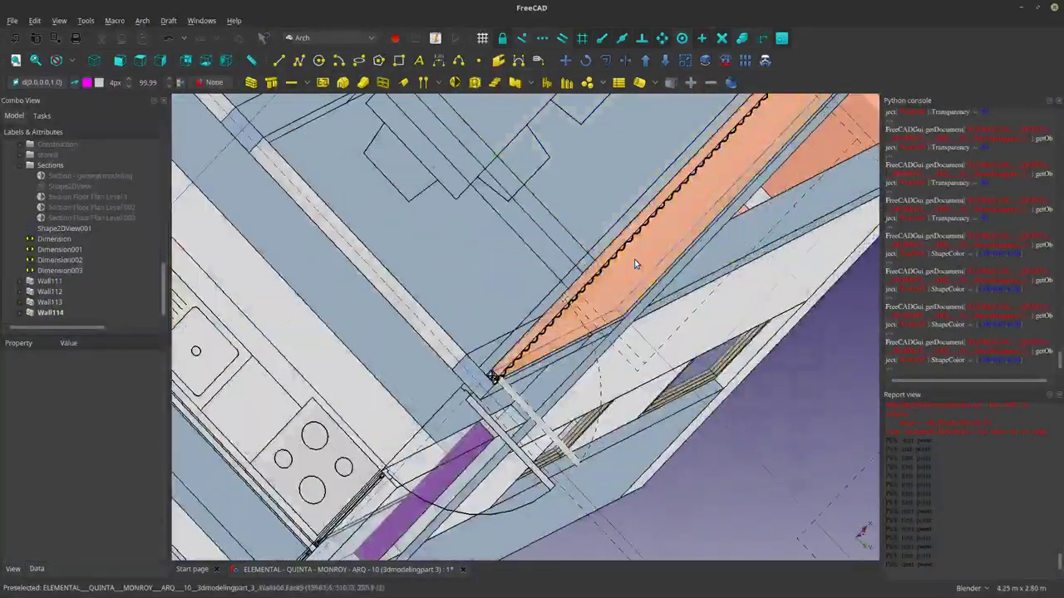
scroll(632, 258, "down", 5)
middle_click_drag(527, 291, 601, 273)
scroll(540, 262, "down", 2)
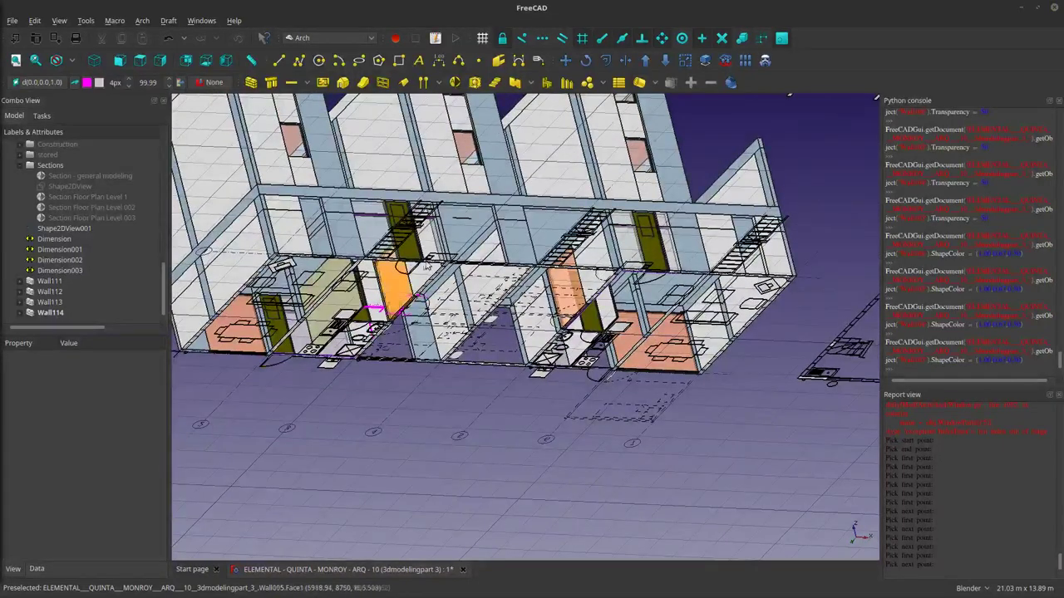
middle_click_drag(426, 265, 410, 281)
middle_click_drag(658, 278, 456, 304)
scroll(304, 358, "up", 4)
scroll(448, 404, "up", 4)
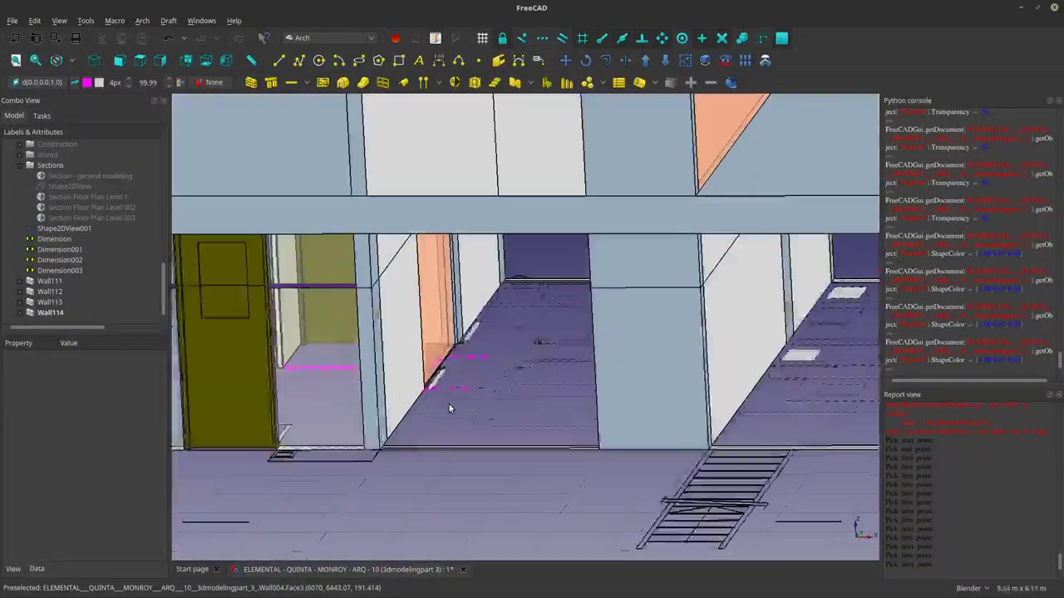
Inspect the ground-floor partitions and street facade in 3D, together with the floor plan drawings beside the model.
middle_click_drag(451, 399, 440, 323, "shift")
scroll(529, 321, "down", 2)
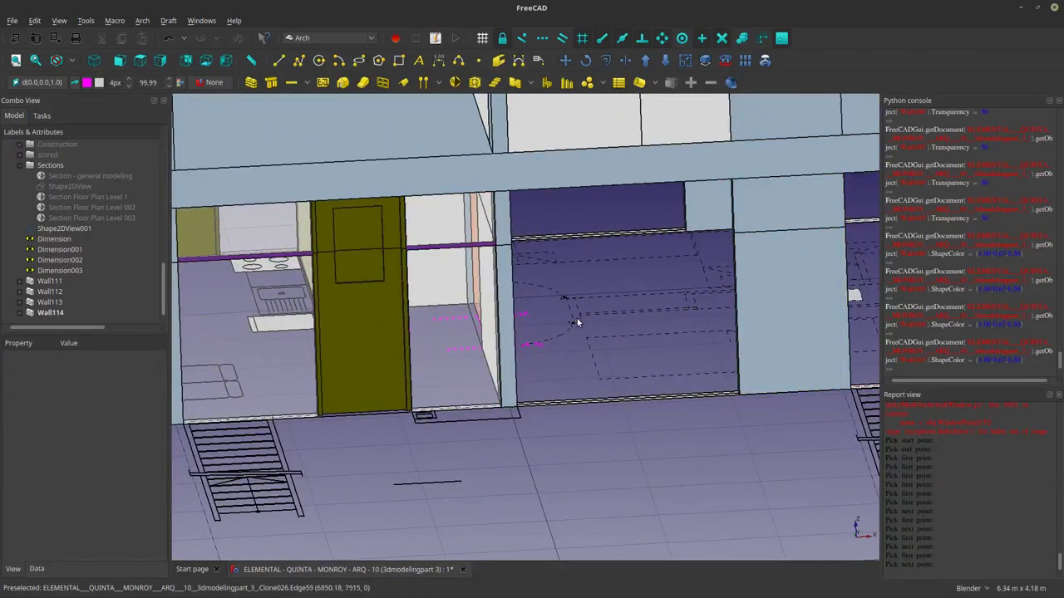
middle_click_drag(577, 319, 664, 350)
scroll(663, 350, "down", 2)
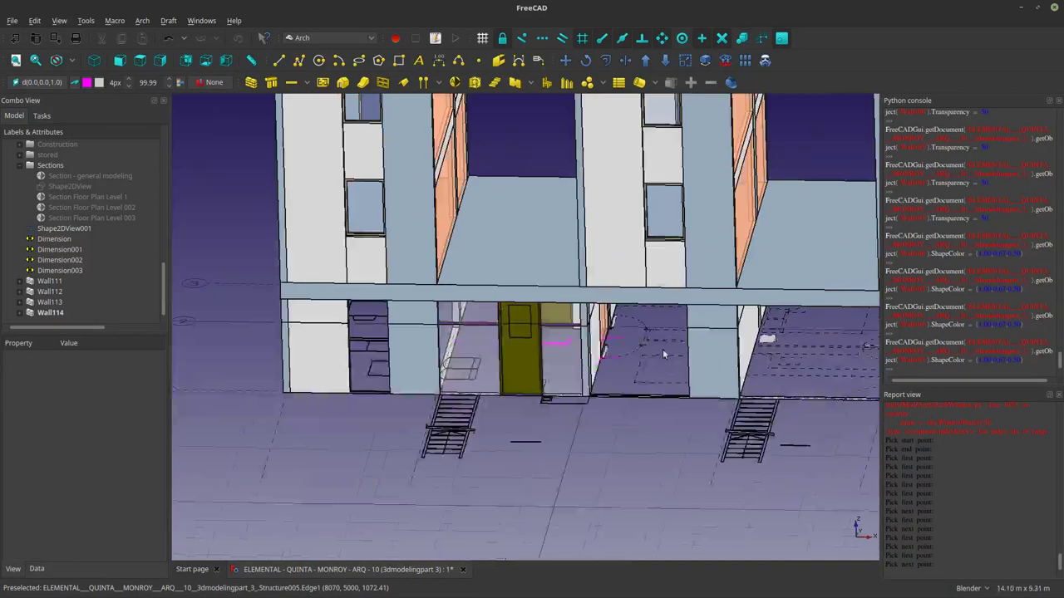
scroll(628, 388, "up", 2)
scroll(620, 365, "down", 2)
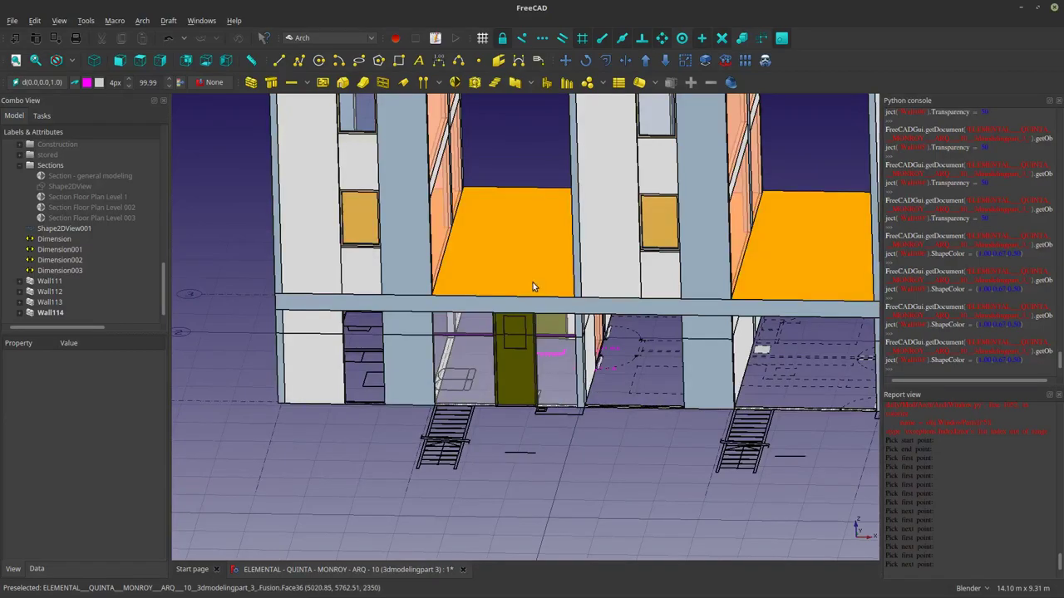
middle_click_drag(533, 286, 274, 309)
scroll(465, 354, "down", 6)
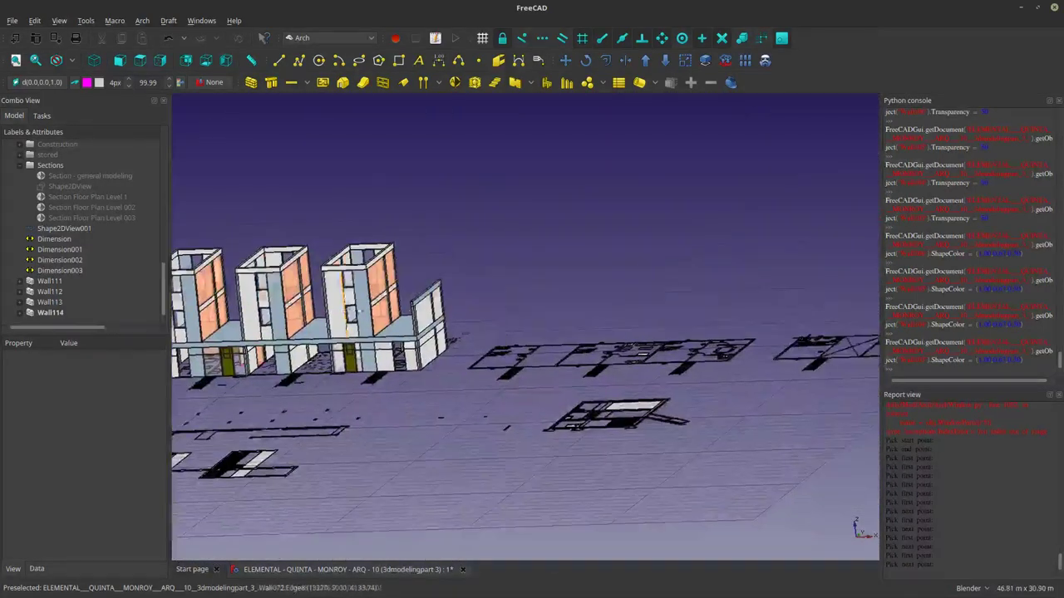
middle_click_drag(452, 336, 525, 451)
scroll(526, 452, "up", 2)
scroll(525, 451, "up", 4)
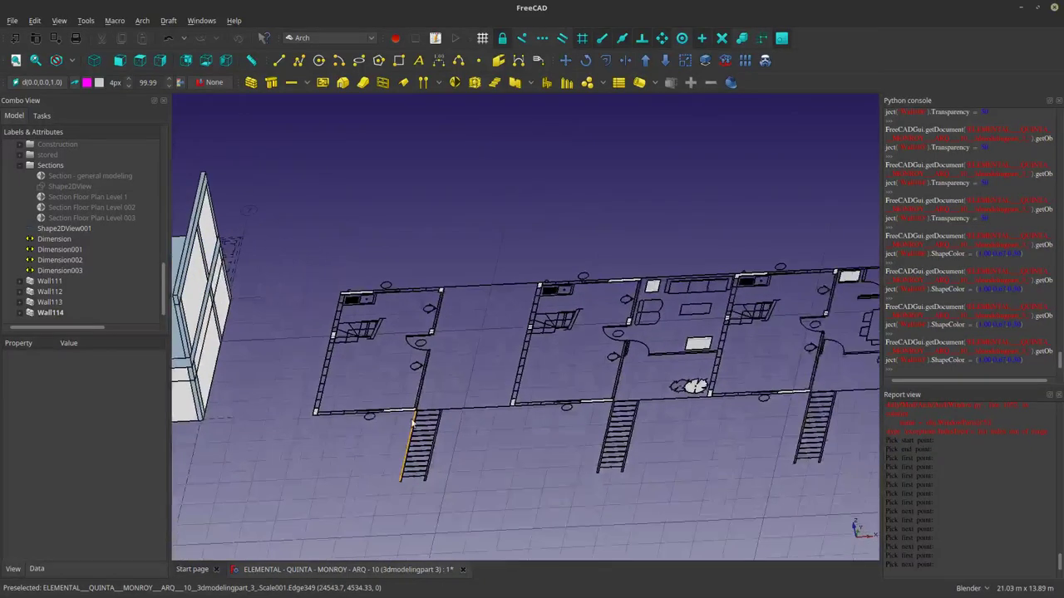
Examine the wavy cladding along the house partitions in the reference floor plans from the top view.
left_click(146, 64)
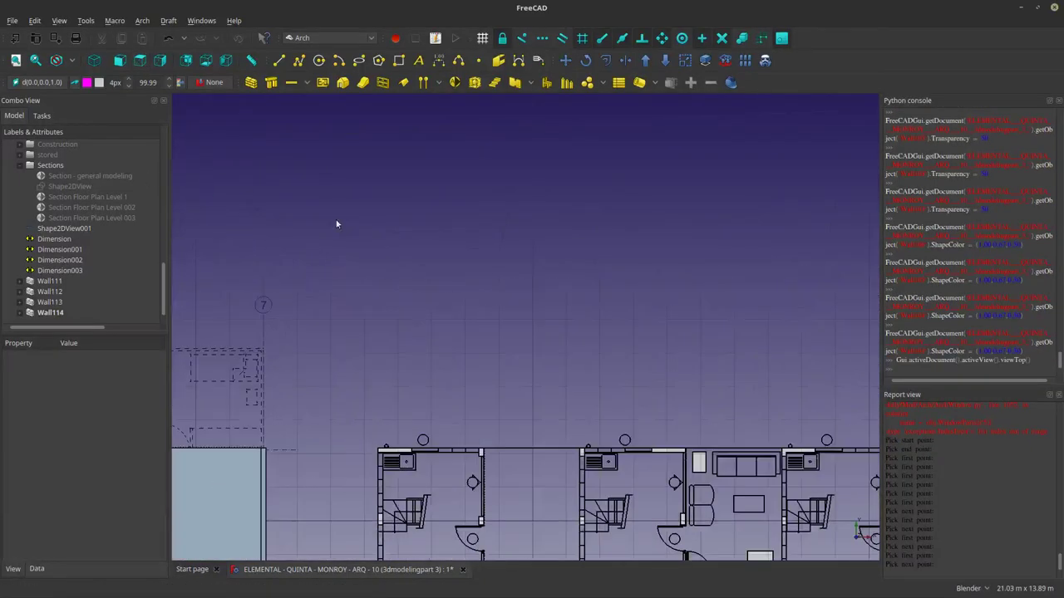
left_click(464, 451)
scroll(464, 448, "down", 6)
key("space")
key("space")
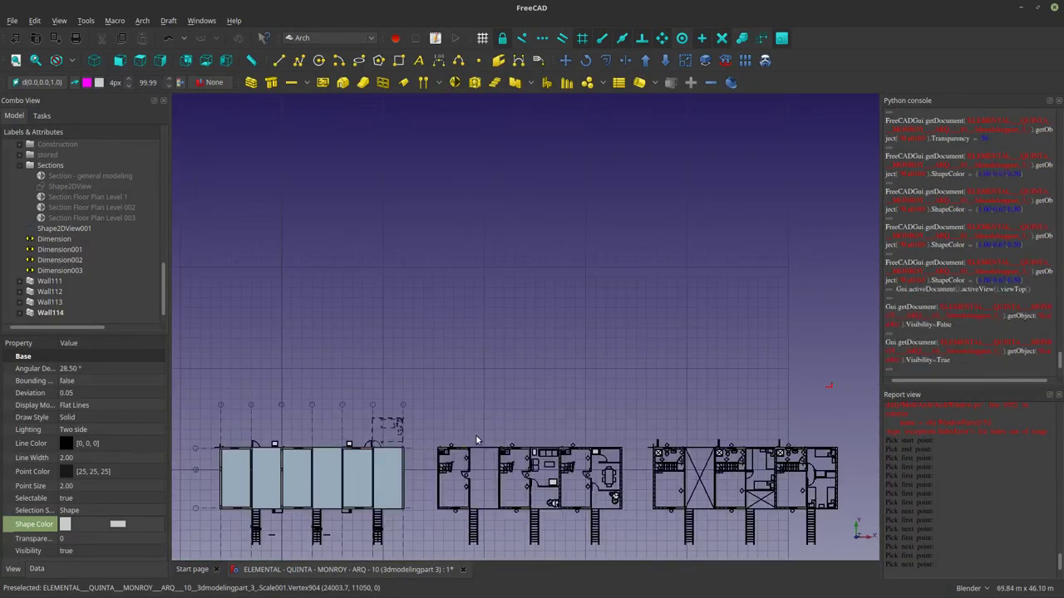
middle_click_drag(502, 455, 419, 209, "shift")
scroll(419, 210, "up", 6)
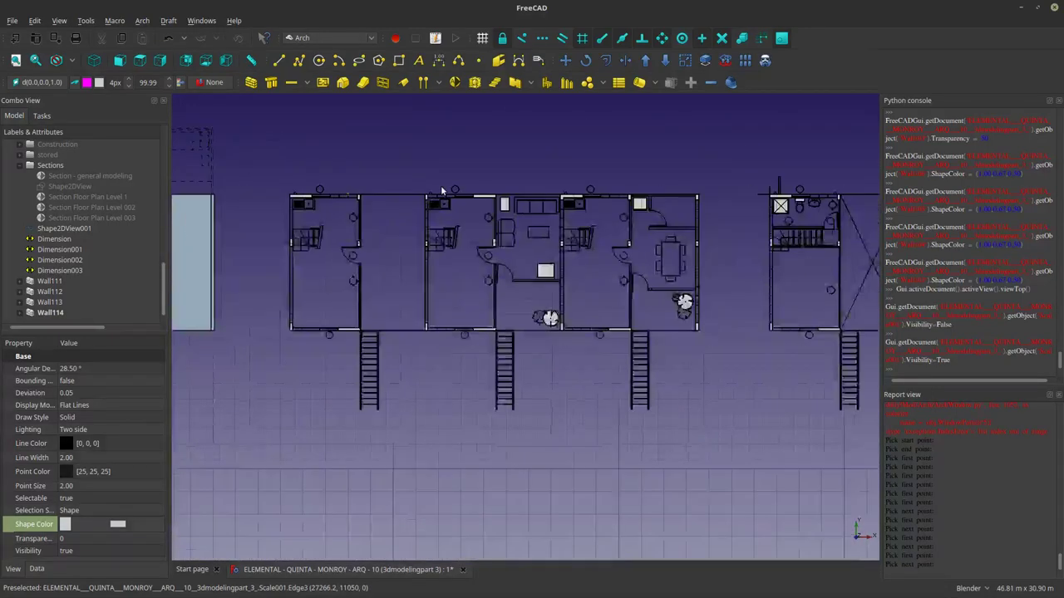
middle_click_drag(476, 247, 364, 275, "shift")
scroll(606, 323, "up", 4)
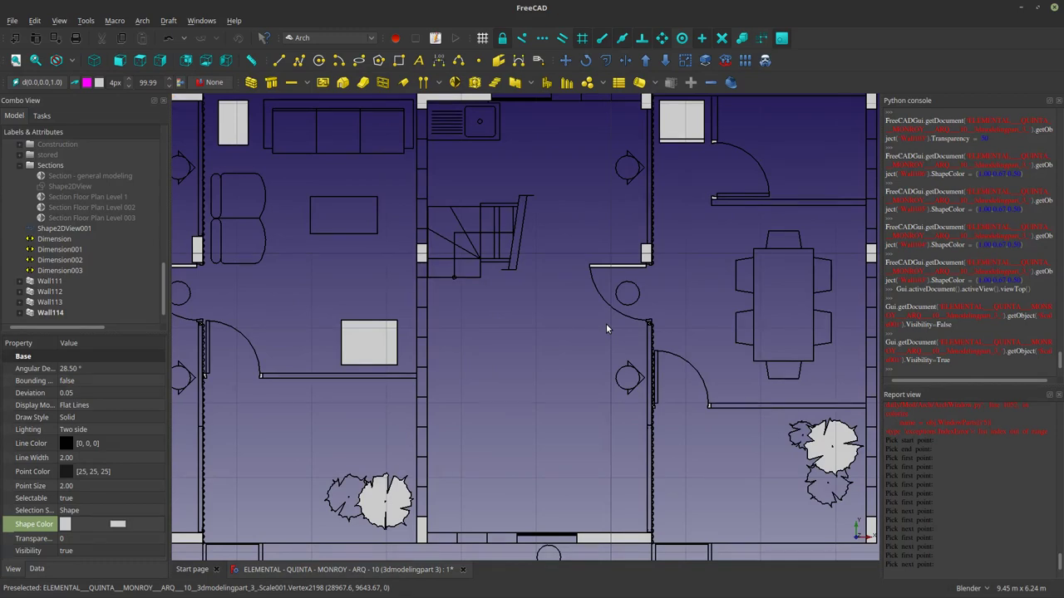
scroll(657, 439, "up", 6)
scroll(621, 413, "up", 1)
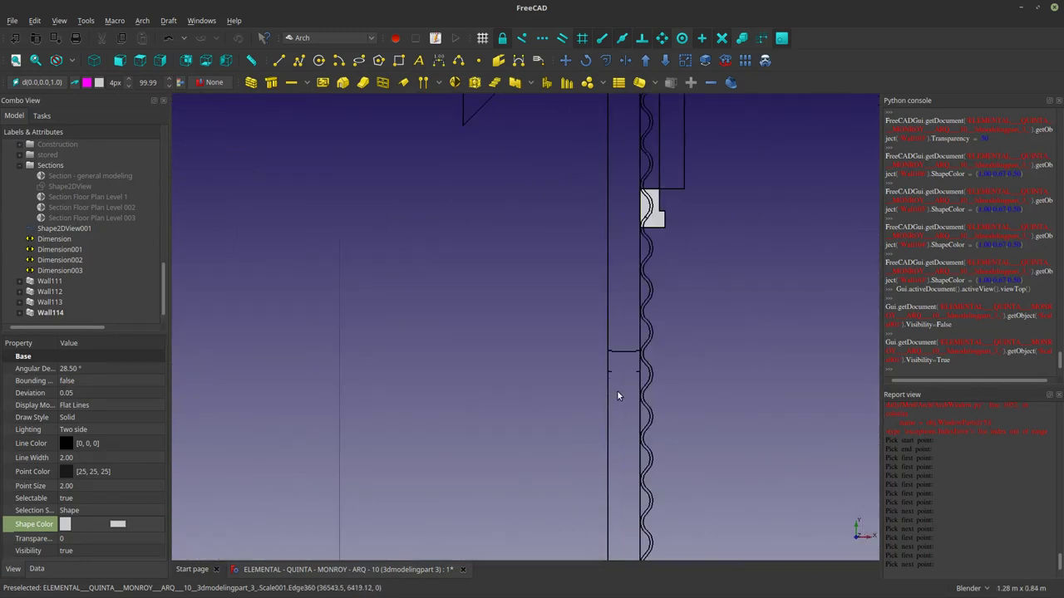
Hide Shape2DView001 and move it into the Sections group.
scroll(615, 399, "down", 8)
scroll(596, 369, "up", 2)
middle_click_drag(596, 370, 619, 378)
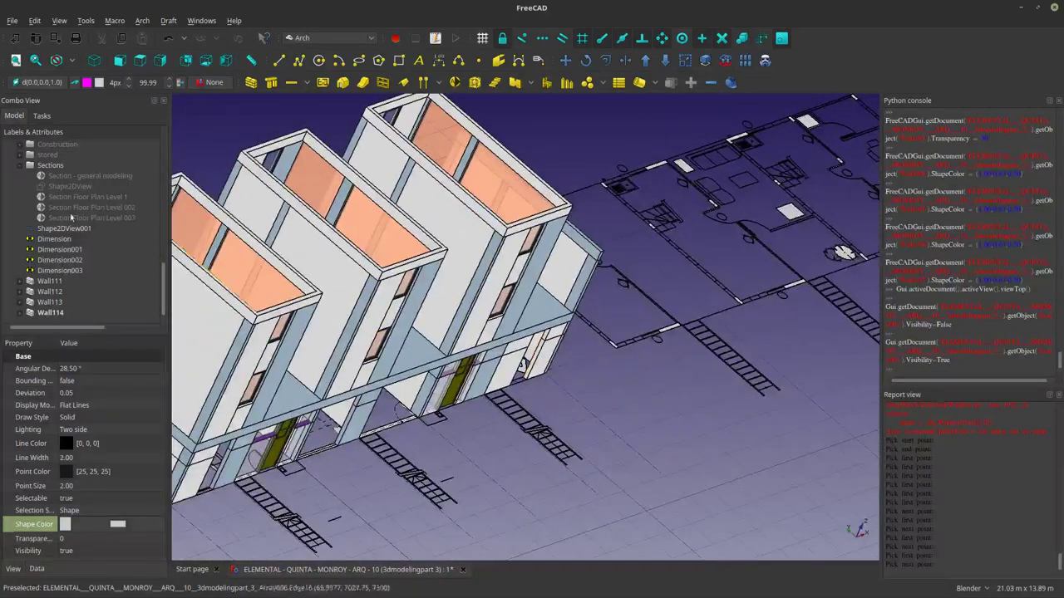
scroll(474, 417, "up", 5)
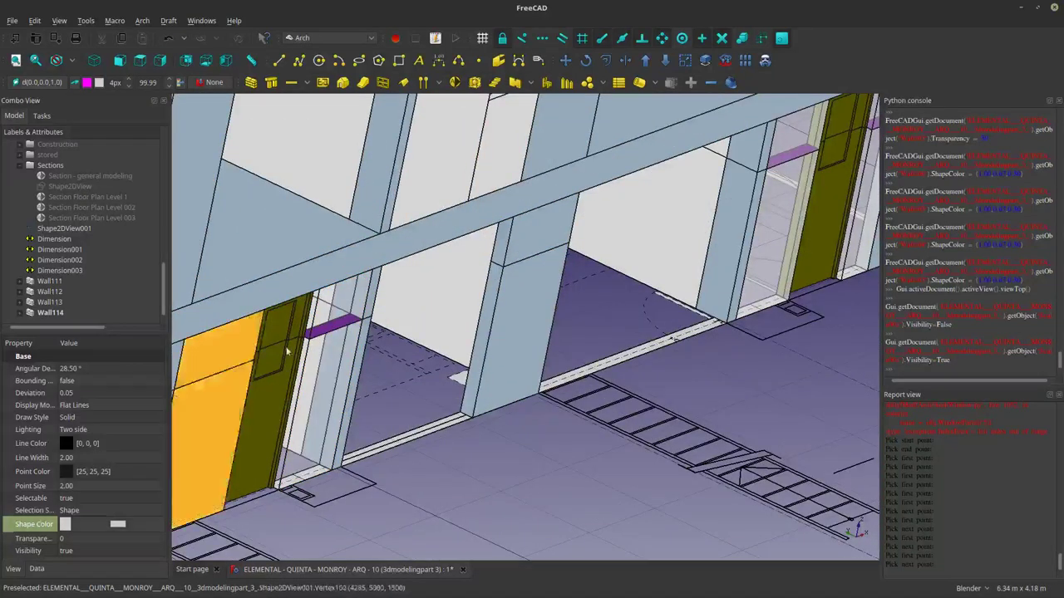
left_click(276, 344)
key("space")
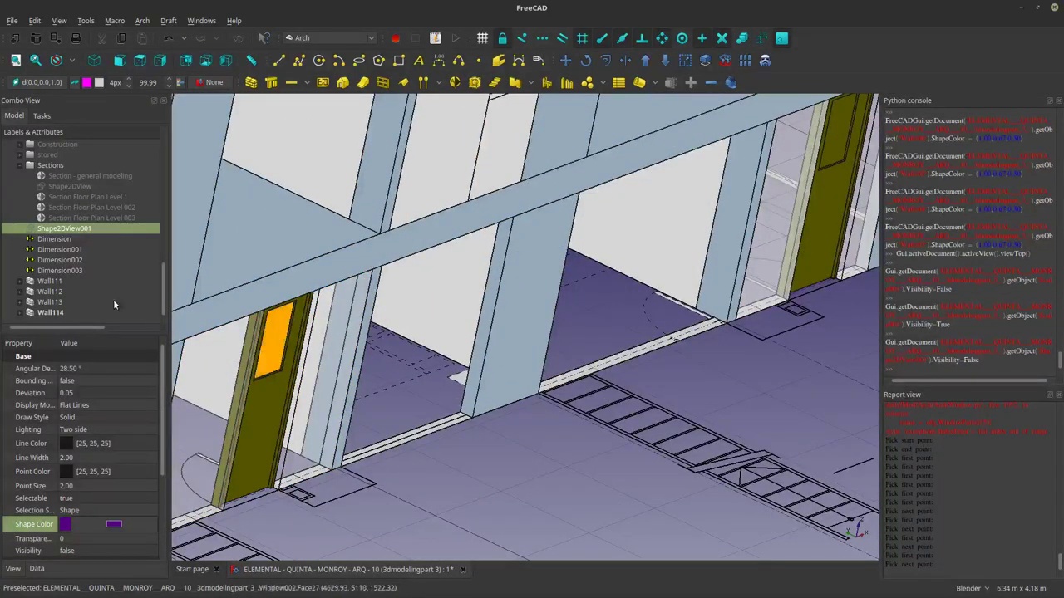
left_click_drag(45, 228, 47, 165)
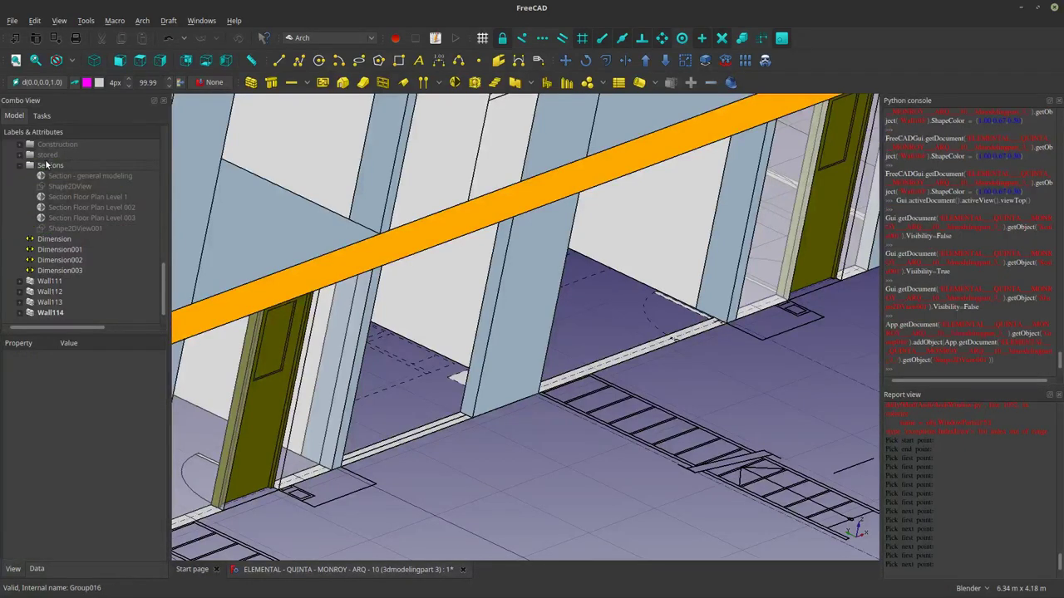
Show the Section Floor Plan Level 002 section plane in the model.
left_click(74, 205)
key("space")
scroll(502, 428, "down", 6)
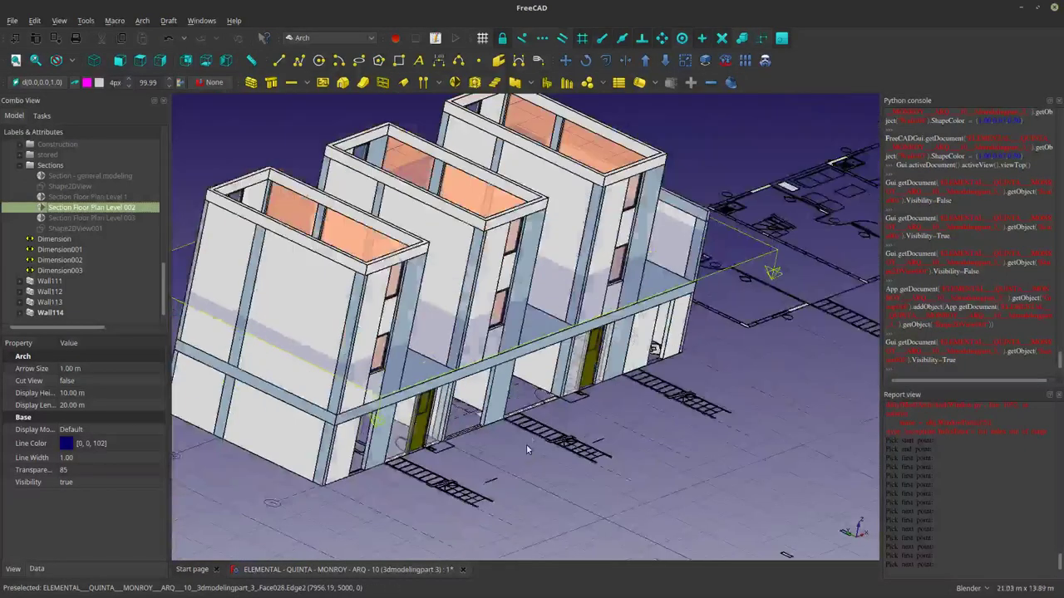
scroll(702, 343, "up", 3)
scroll(74, 210, "up", 3)
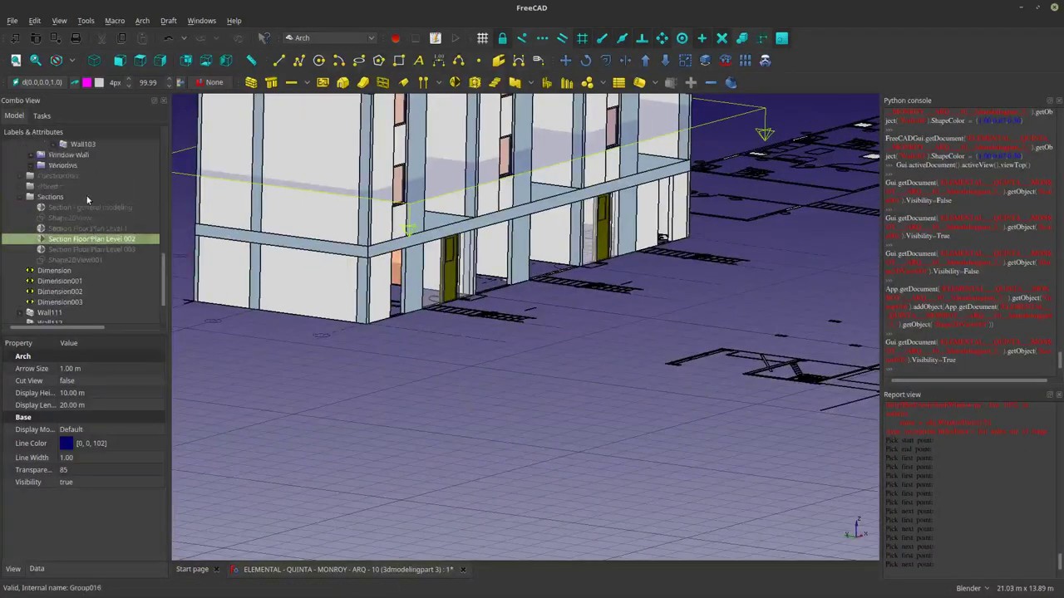
Collapse the Building branch of the model tree and add the Building to the Section Floor Plan Level 002 plane as a component.
scroll(74, 211, "up", 10)
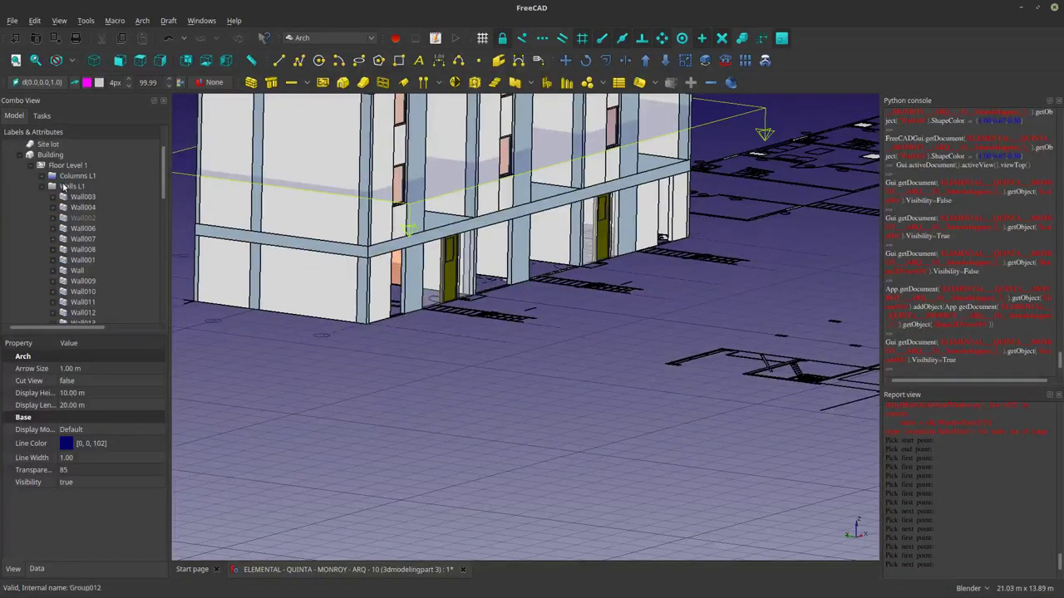
left_click(42, 187)
left_click(29, 166)
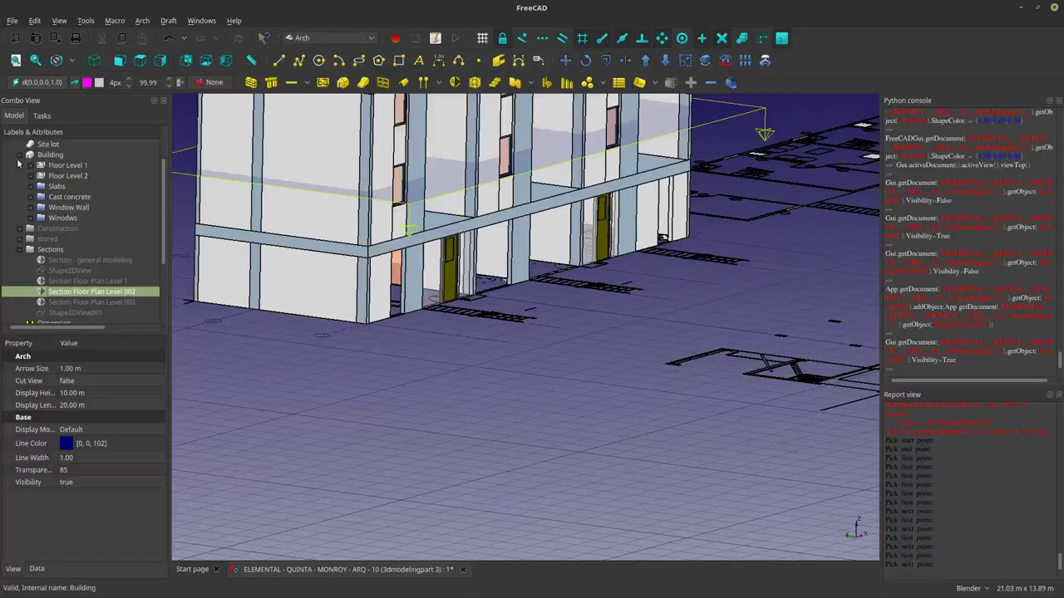
left_click(18, 158)
left_click(48, 155)
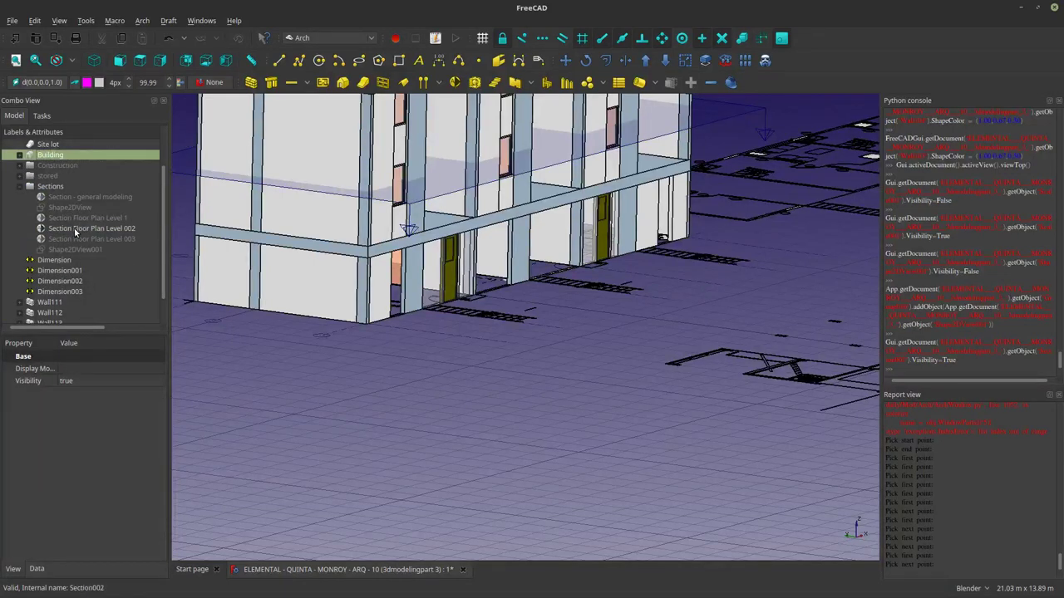
left_click(75, 231, "ctrl")
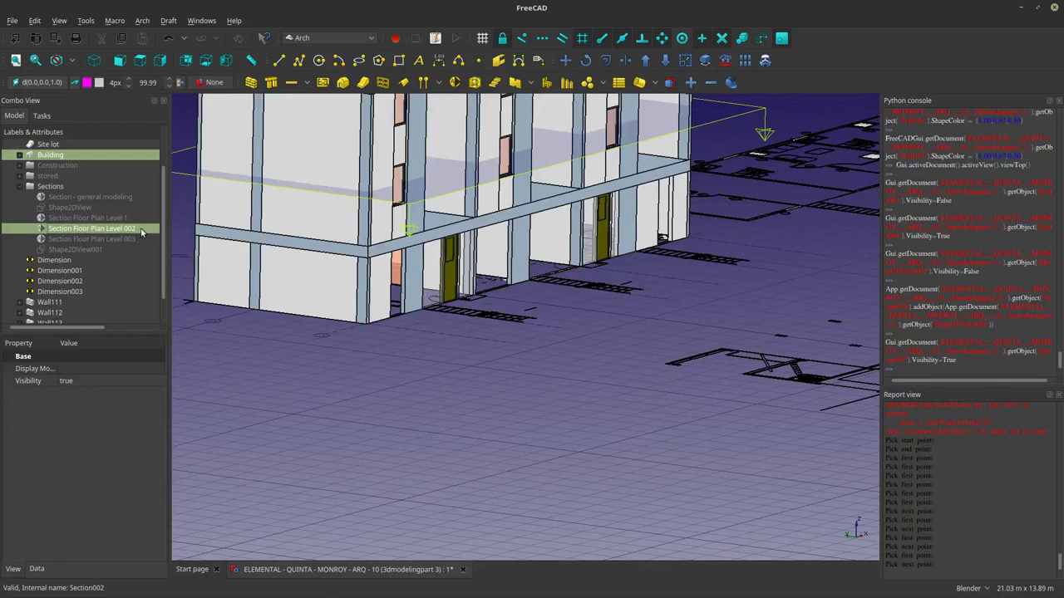
left_click(689, 84)
middle_click_drag(644, 301, 592, 399)
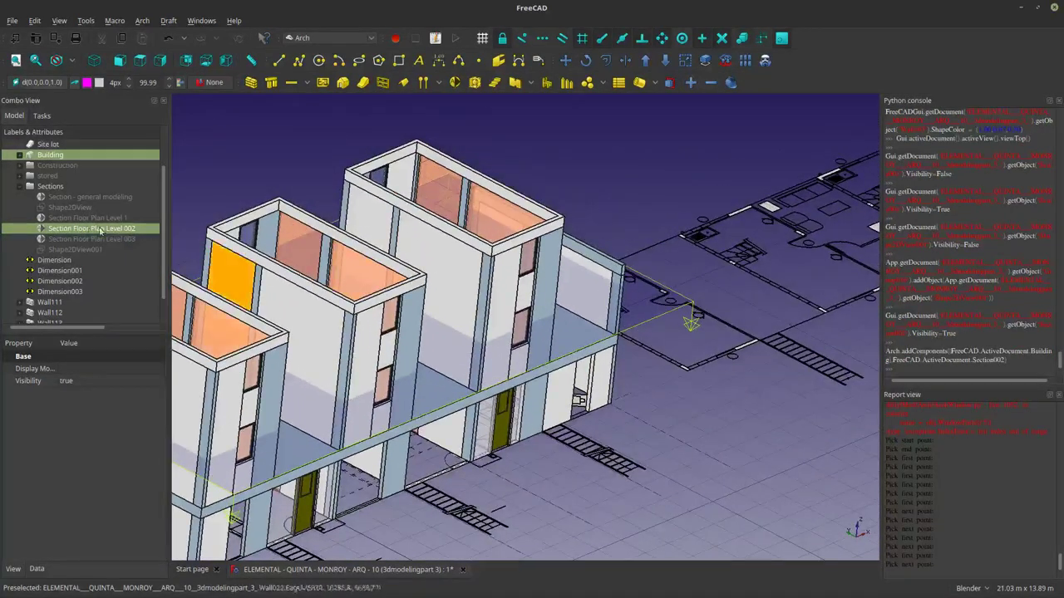
Generate three 2D shape views from the Section Floor Plan Level 002 section plane.
left_click(68, 226)
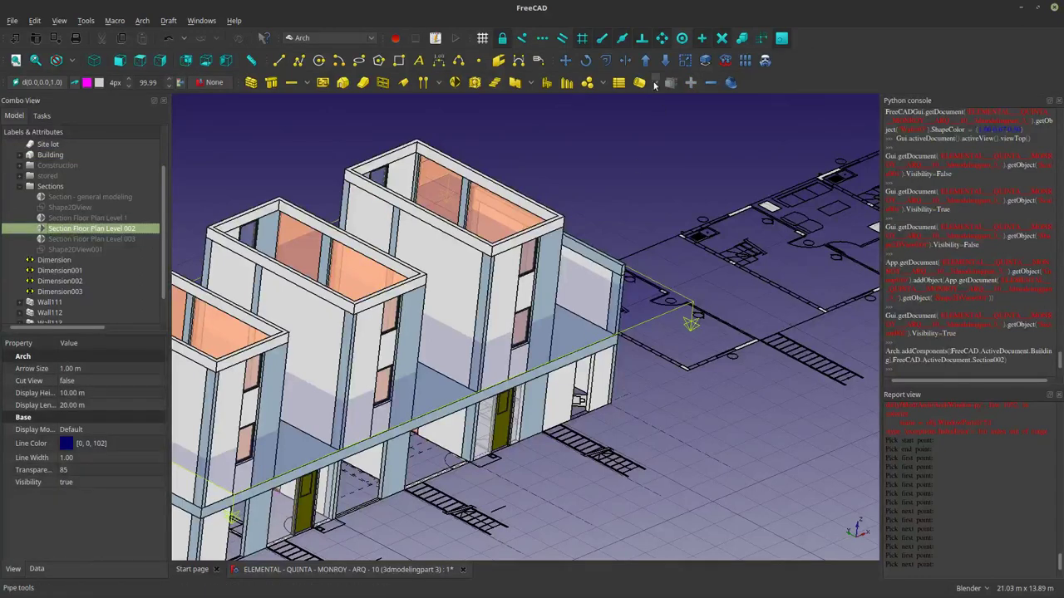
left_click(704, 65)
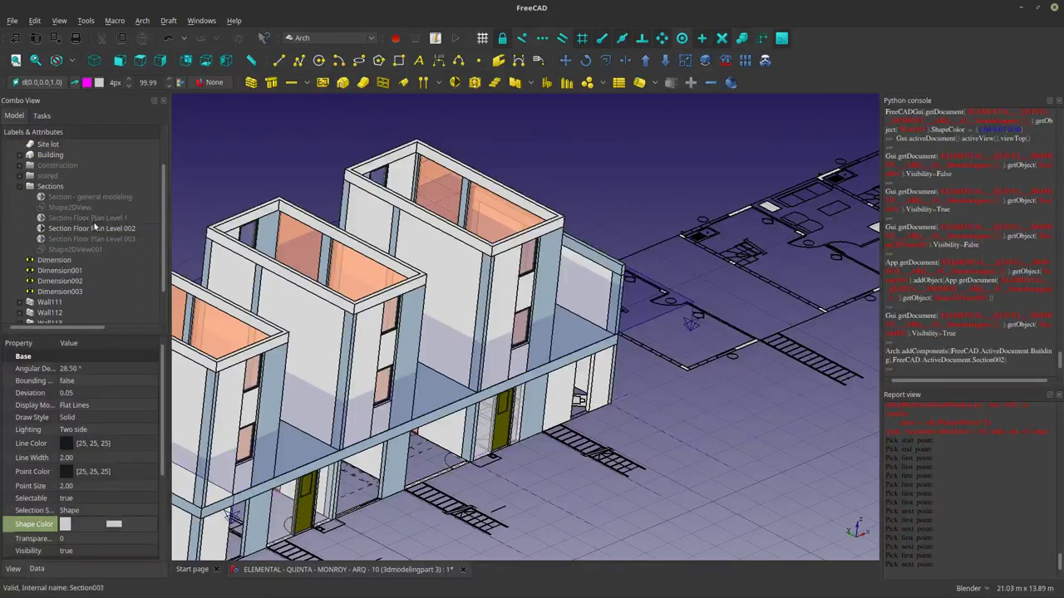
scroll(97, 223, "down", 1)
scroll(97, 222, "up", 3)
left_click(88, 270)
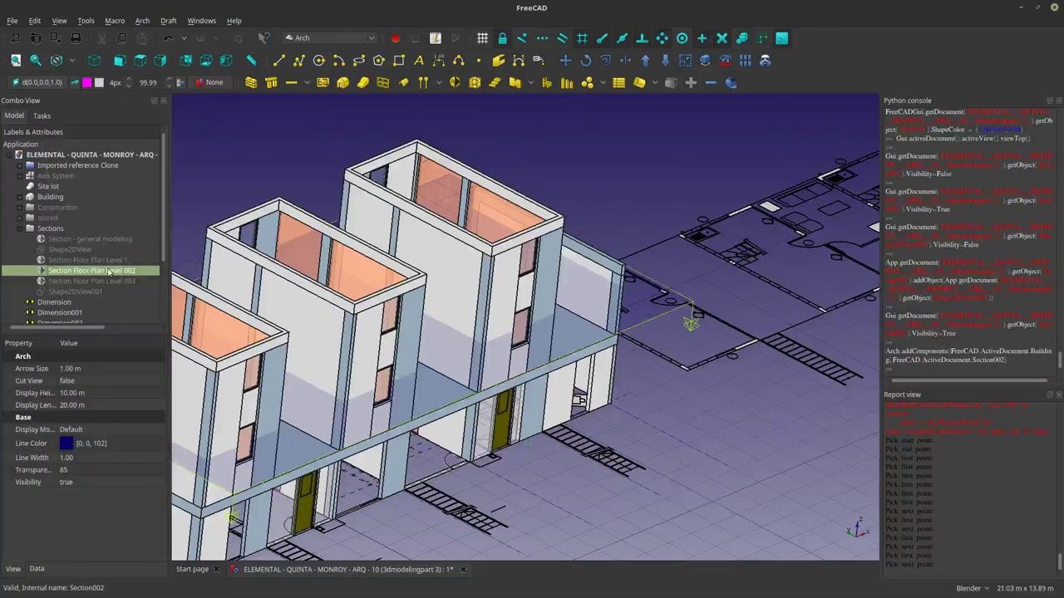
left_click(439, 340)
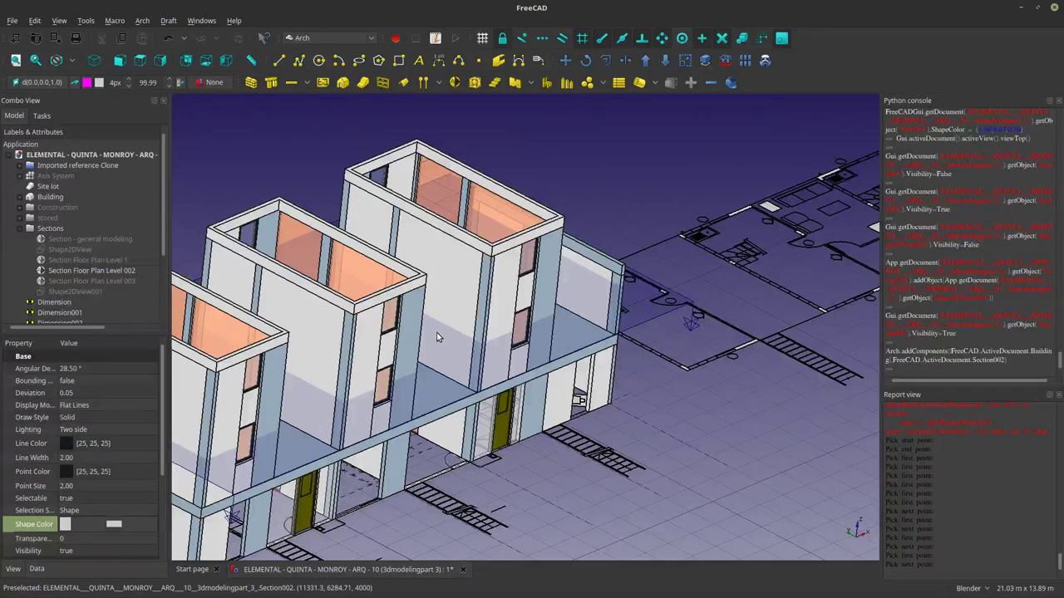
scroll(75, 291, "down", 3)
left_click(66, 313)
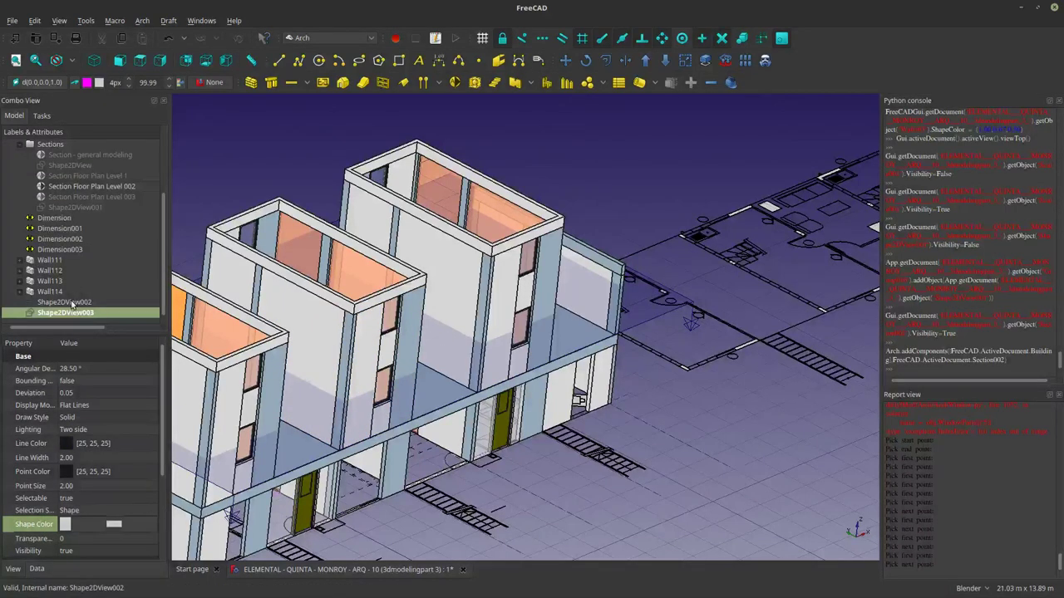
scroll(71, 278, "up", 2)
left_click(78, 250)
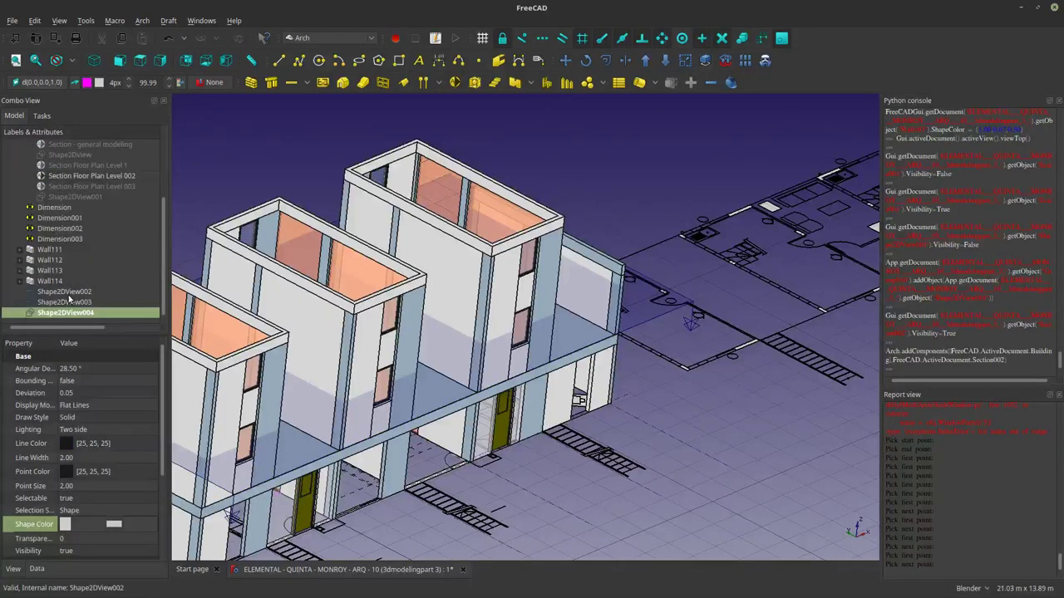
Set the projection mode of Shape2DView002 to Cutfaces.
left_click(70, 295)
left_click(68, 303, "ctrl")
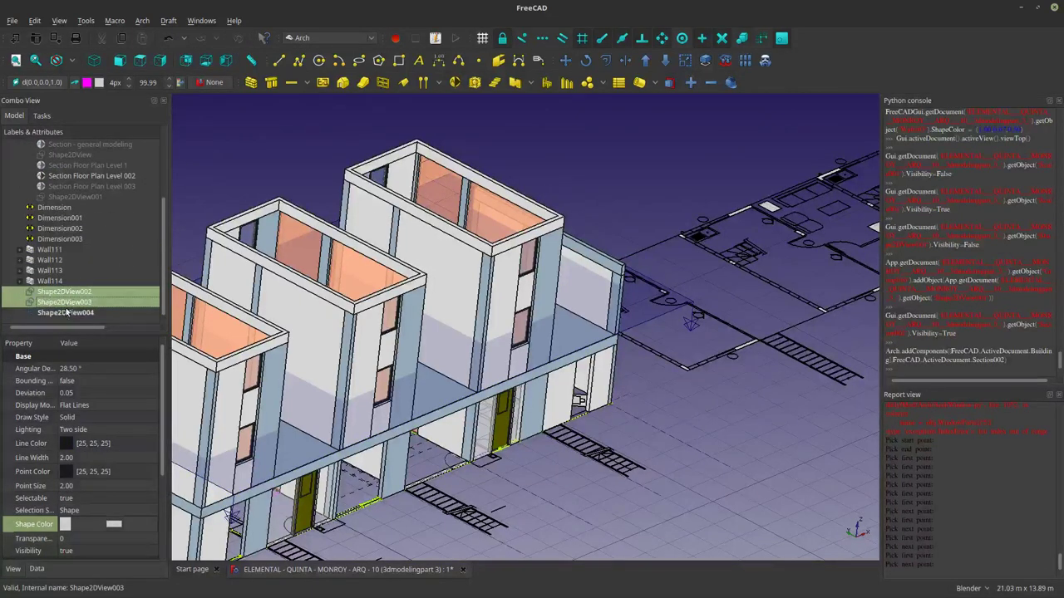
left_click(64, 319)
left_click(71, 292)
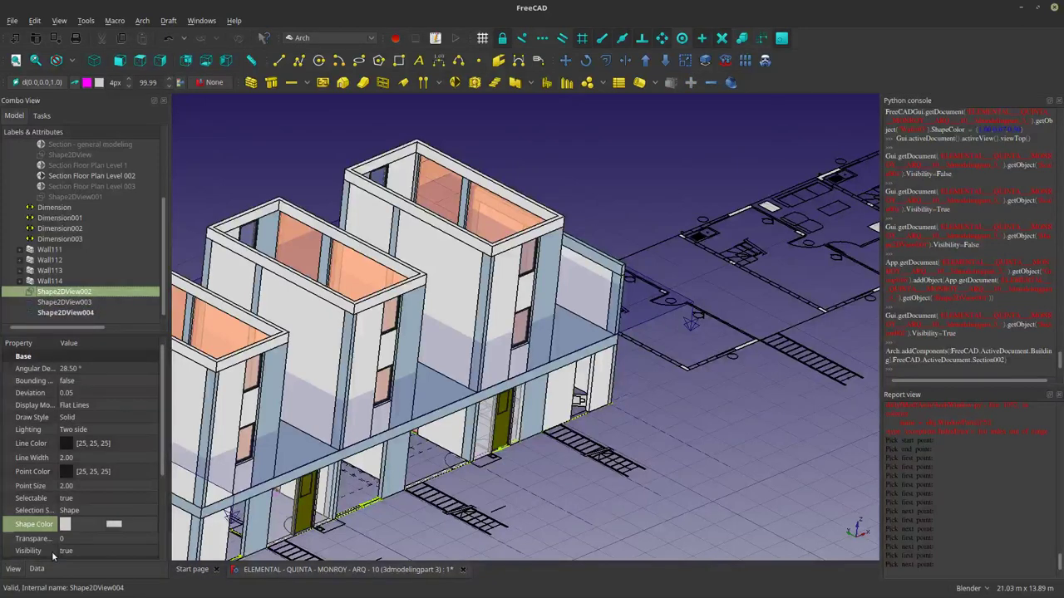
left_click(45, 568)
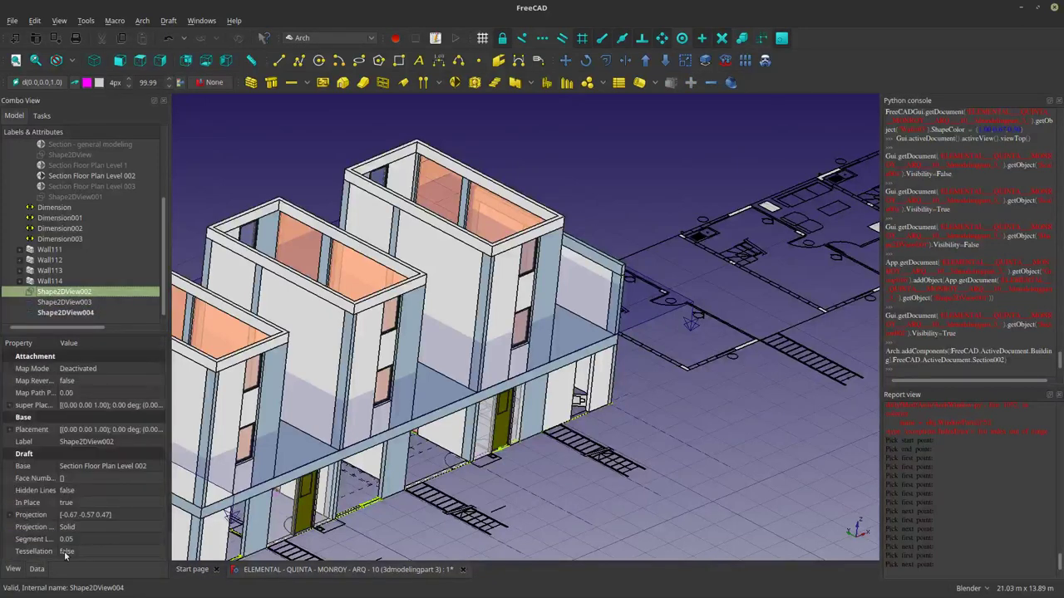
left_click(130, 527)
left_click(130, 527)
left_click(135, 561)
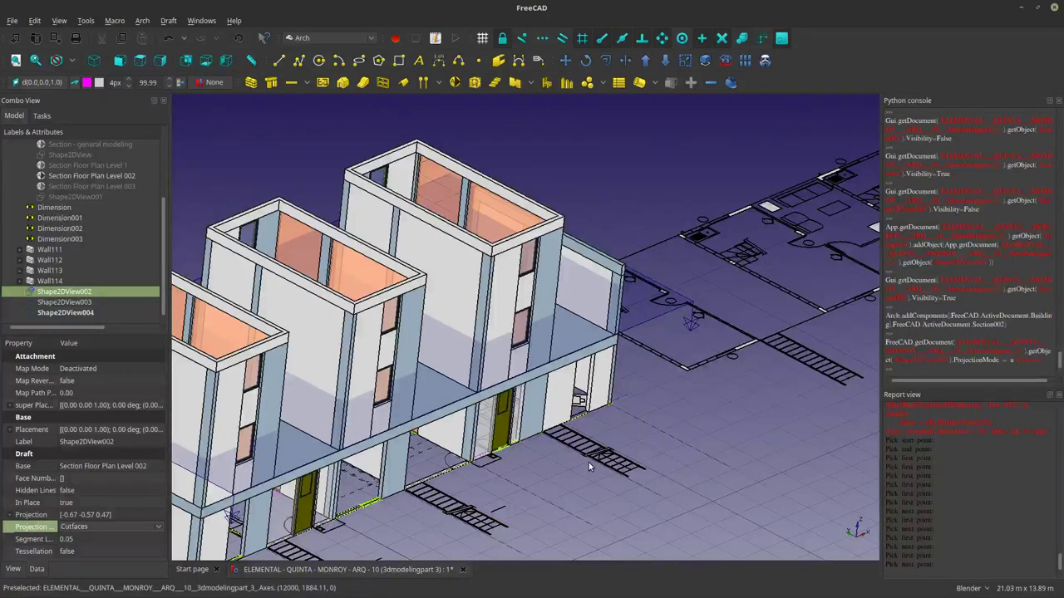
left_click(516, 354)
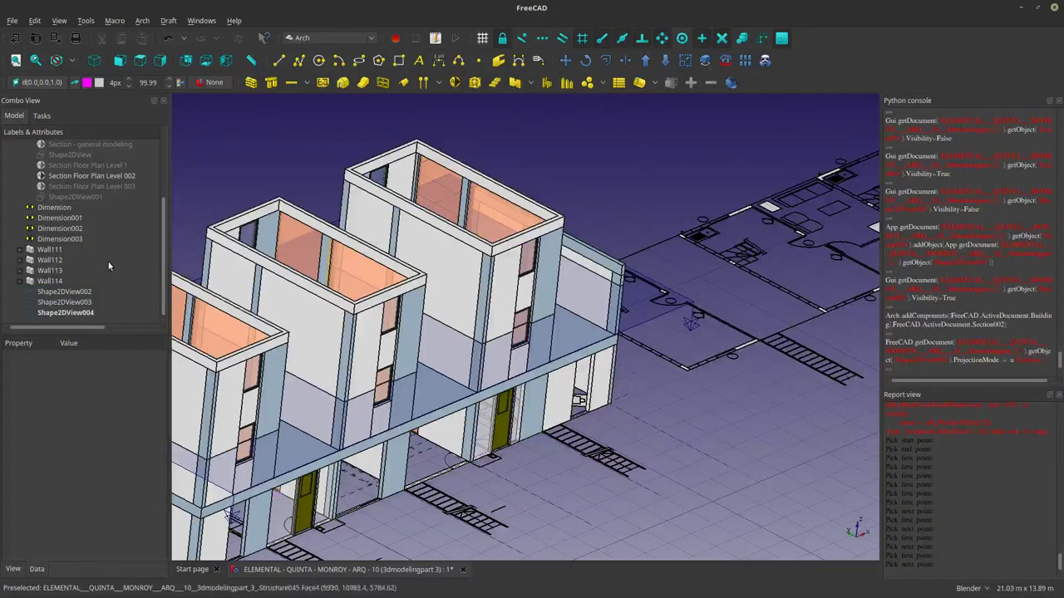
Turn on Cut View for the Section Floor Plan Level 002 section plane.
left_click(666, 317)
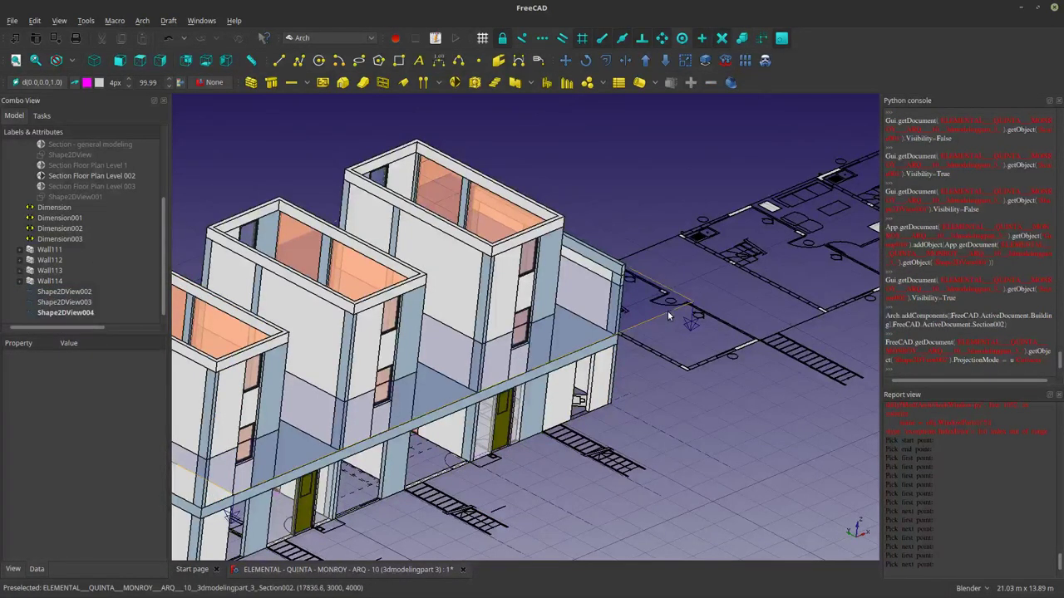
left_click(13, 572)
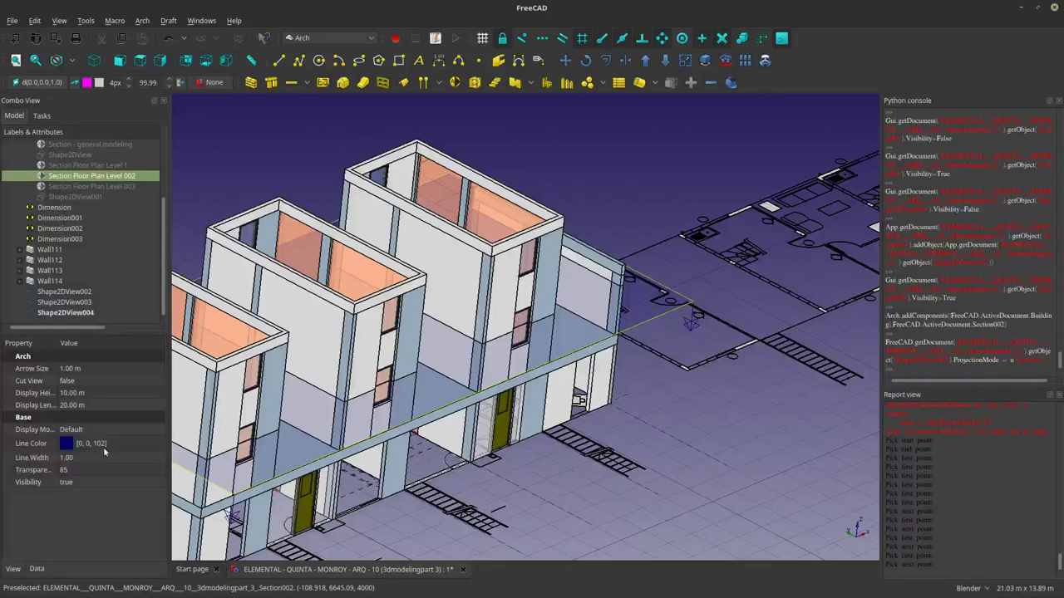
left_click(111, 381)
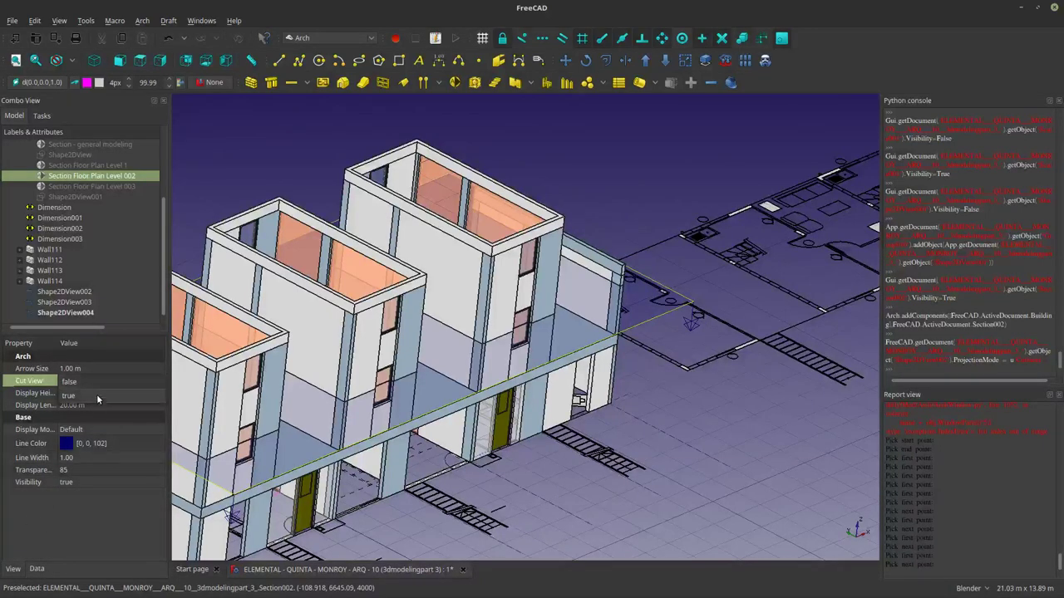
left_click(96, 395)
scroll(607, 457, "down", 5)
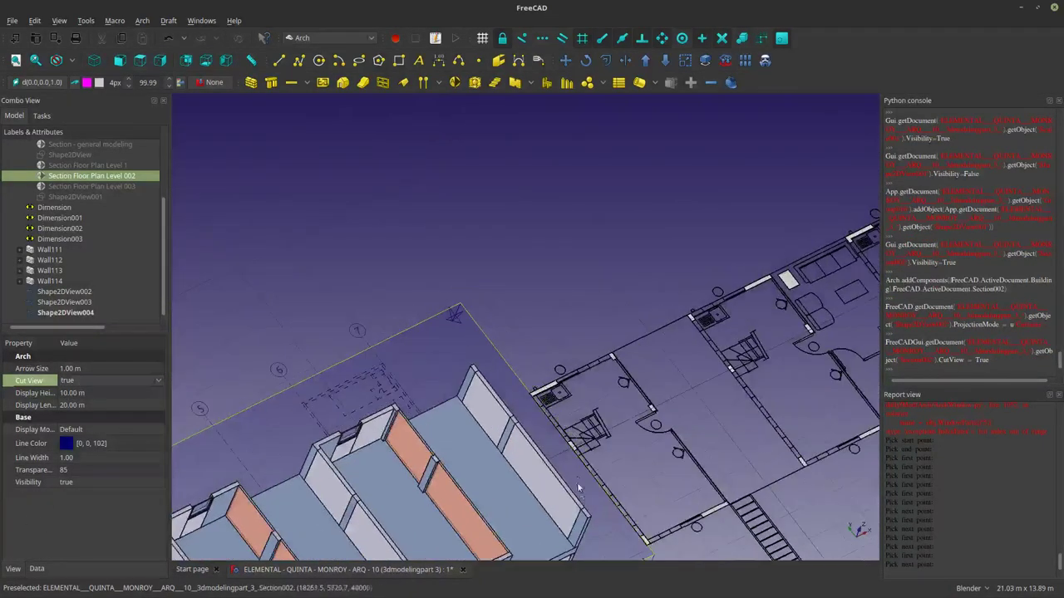
Fit the view to the section plane and switch the 3D view to perspective projection.
left_click(35, 60)
scroll(617, 322, "up", 4)
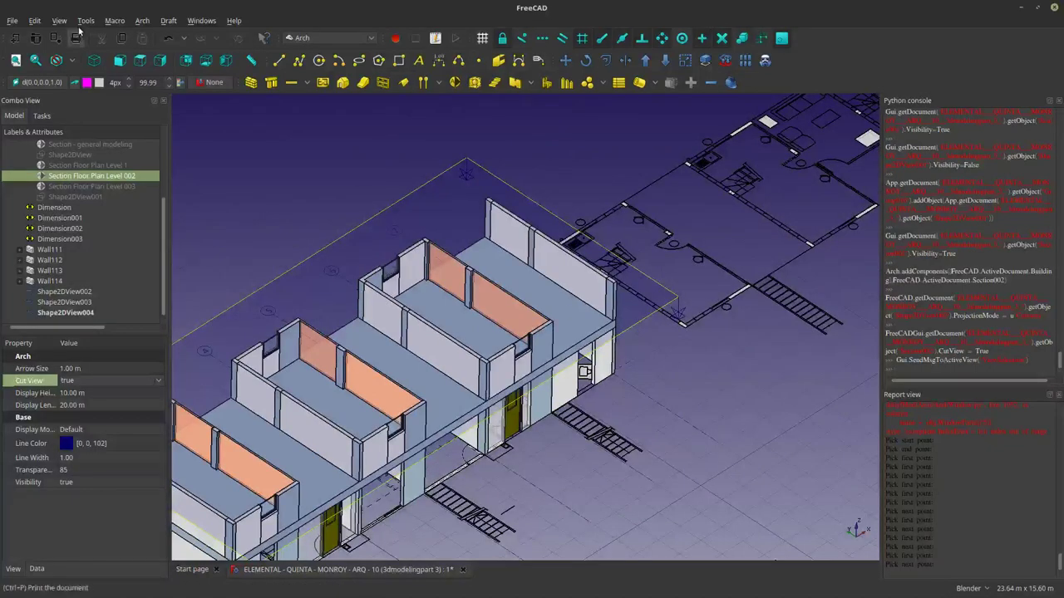
left_click(59, 21)
left_click(96, 62)
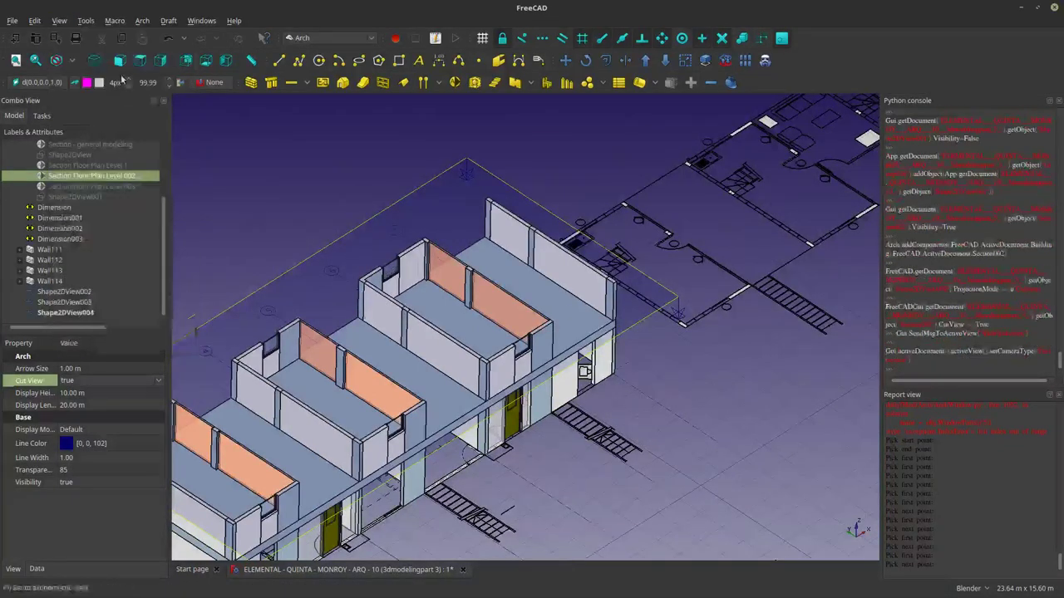
middle_click_drag(482, 343, 491, 299, "shift")
Set the shape colour of Shape2DView002 to purple (85, 0, 127).
left_click(52, 292)
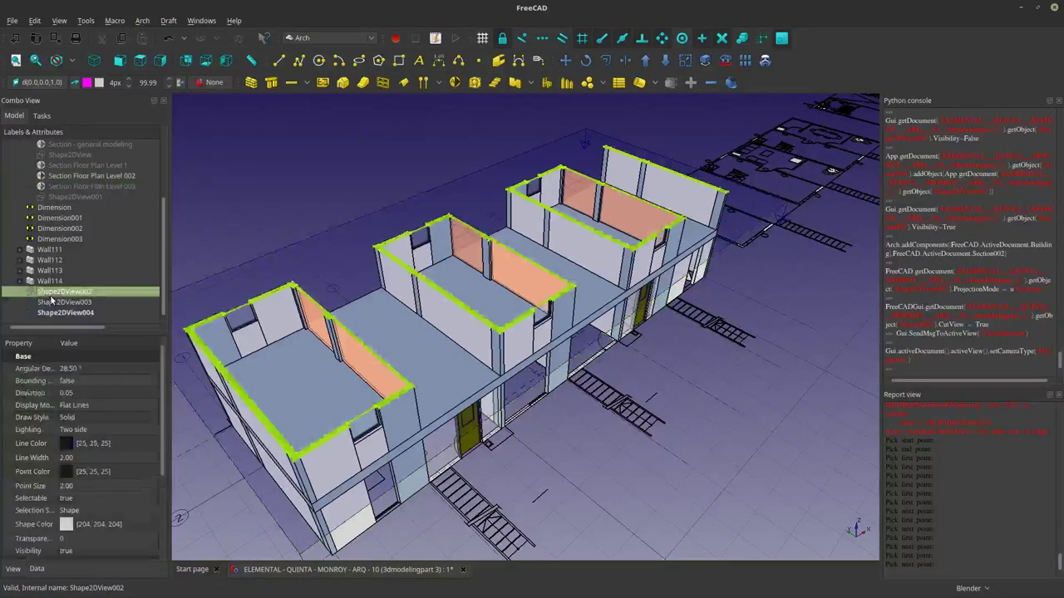
left_click(33, 524)
left_click(91, 524)
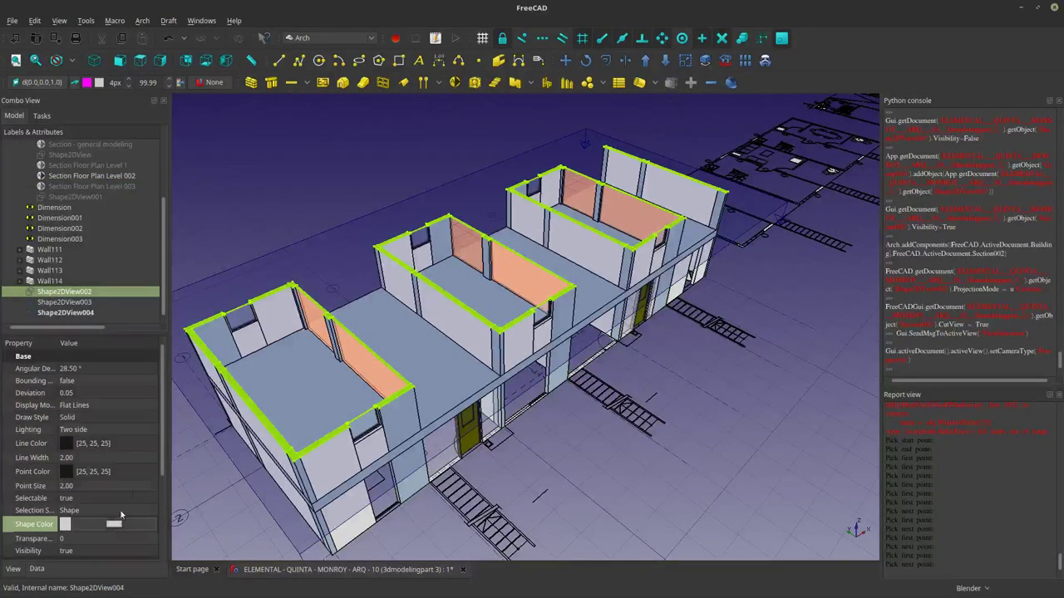
left_click(92, 524)
left_click(398, 232)
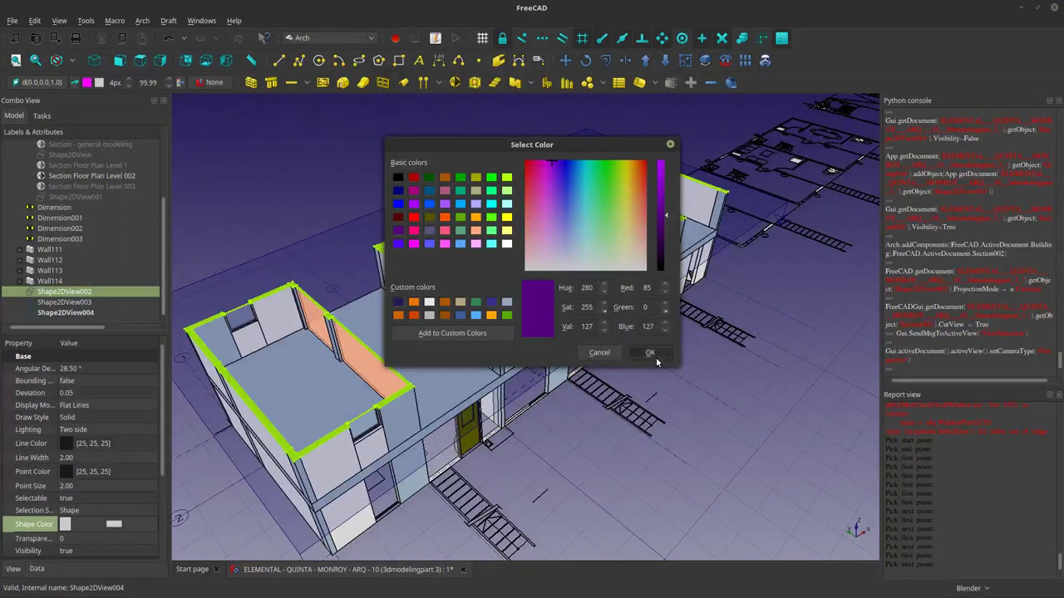
left_click(650, 352)
left_click(732, 418)
Hide the Section Floor Plan Level 002 section plane in the model.
middle_click_drag(731, 418, 520, 449)
left_click(643, 374)
key("space")
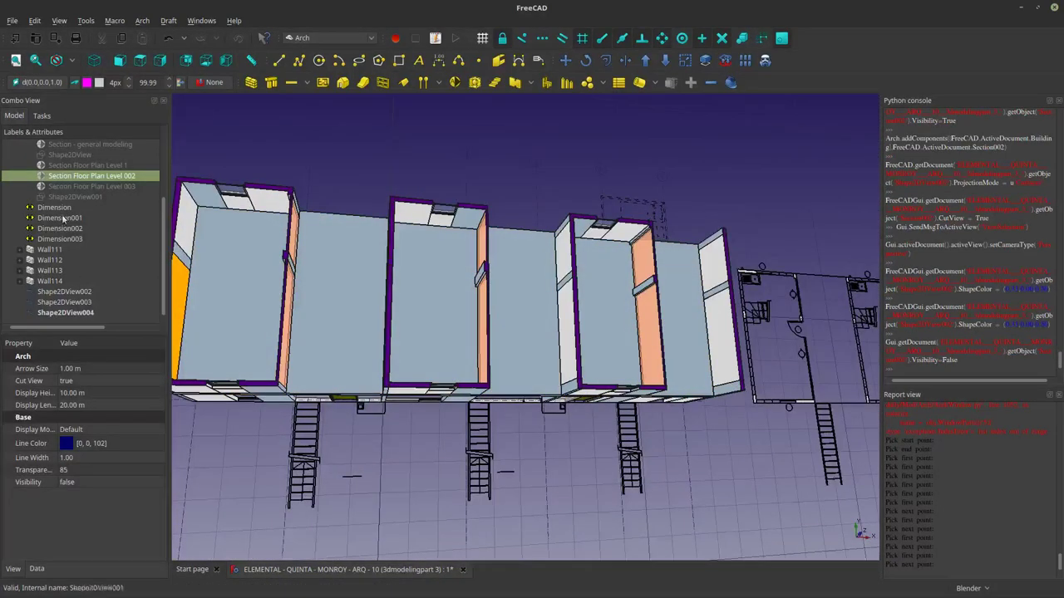
Set the working plane to Top and switch the 3D view to an orthographic top view.
left_click(63, 303)
left_click(64, 313, "ctrl")
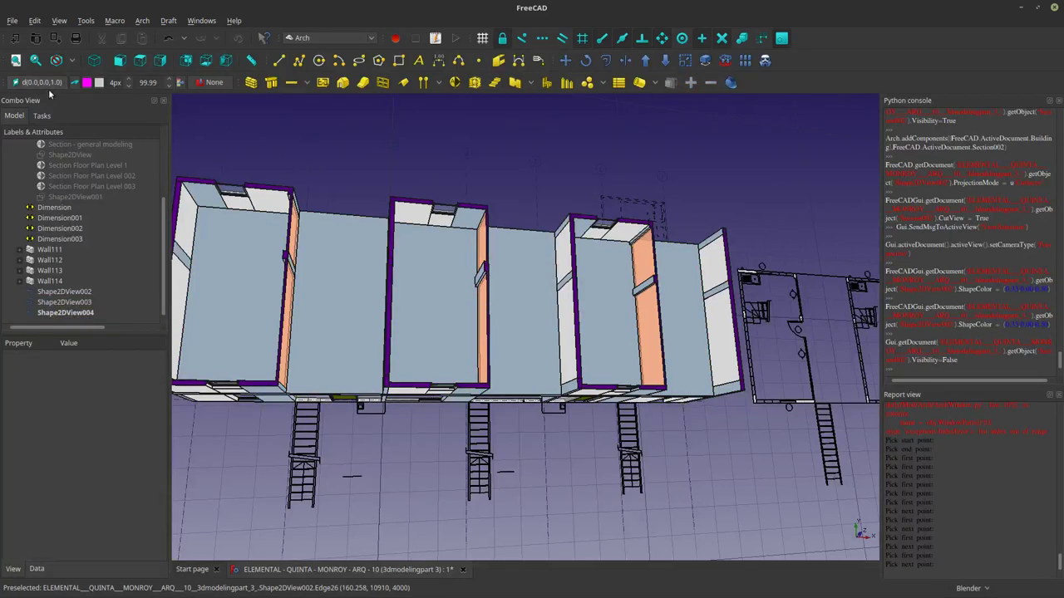
left_click(42, 83)
left_click(44, 210)
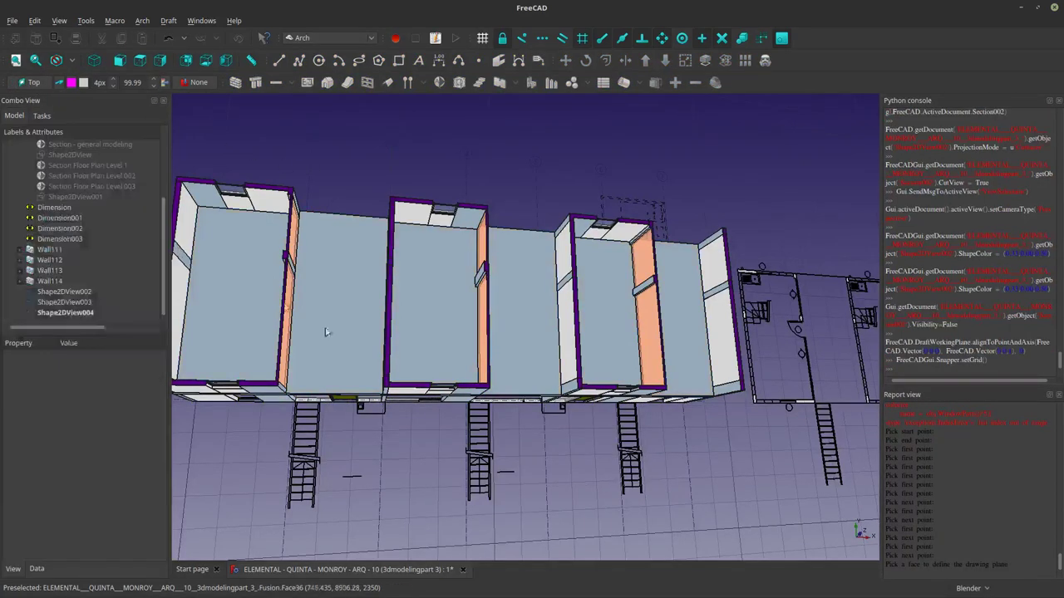
scroll(221, 327, "down", 5)
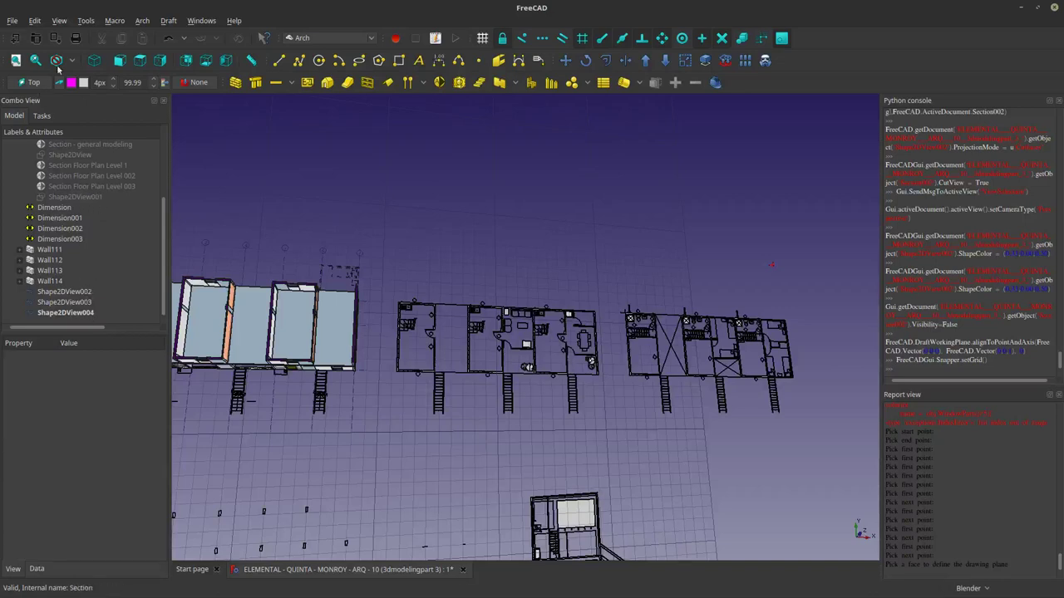
left_click(140, 59)
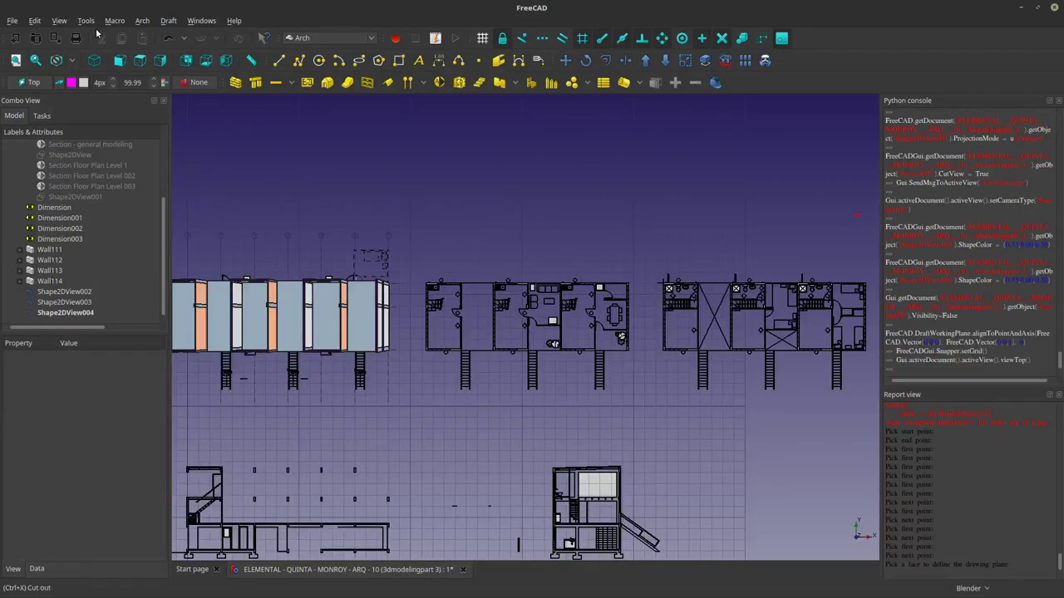
left_click(59, 20)
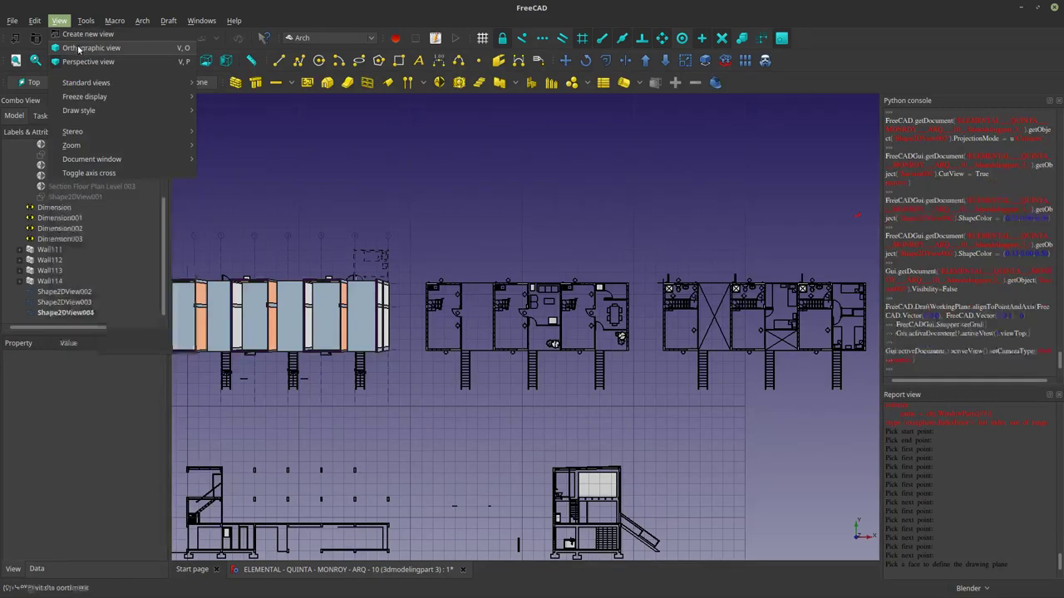
left_click(79, 47)
middle_click_drag(335, 273, 398, 302, "shift")
Draw a vertical line about 2 m long upward from the upper-left corner of the 2D floor plan next to the model.
left_click(85, 304)
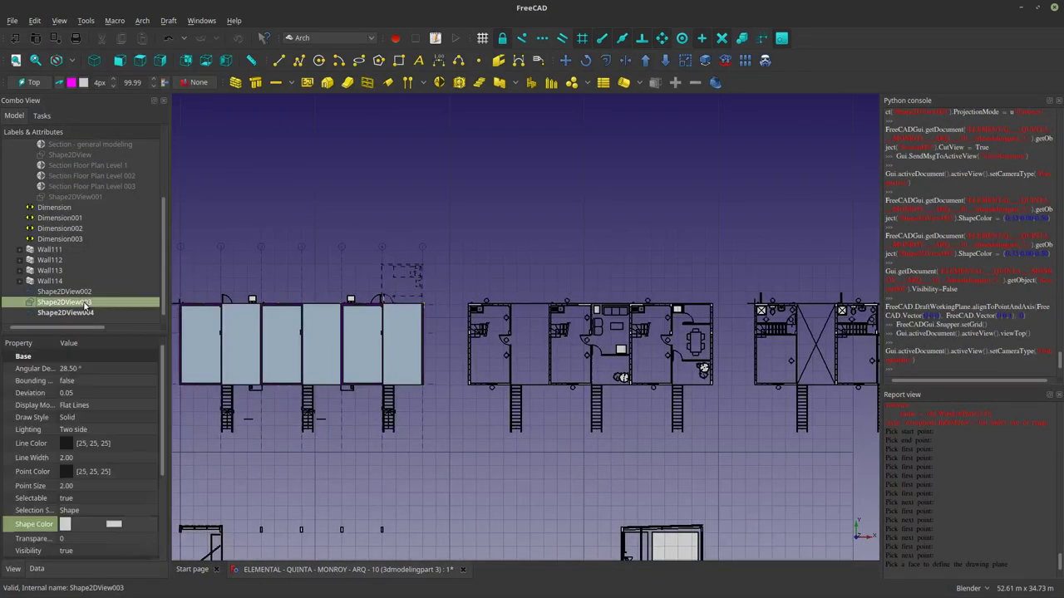
left_click(84, 314, "ctrl")
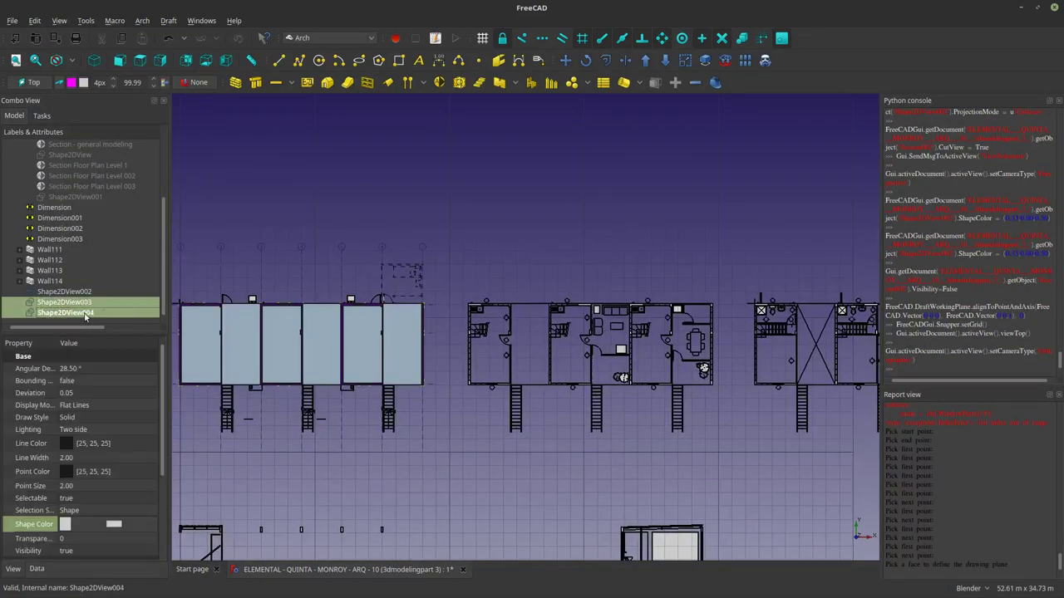
left_click(278, 60)
scroll(450, 275, "up", 5)
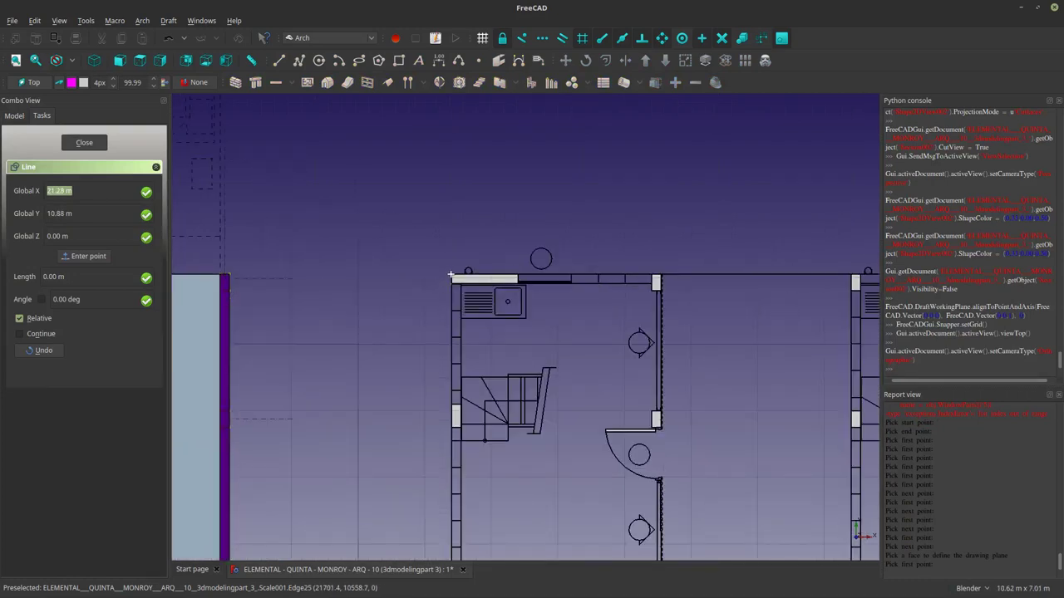
left_click(453, 275)
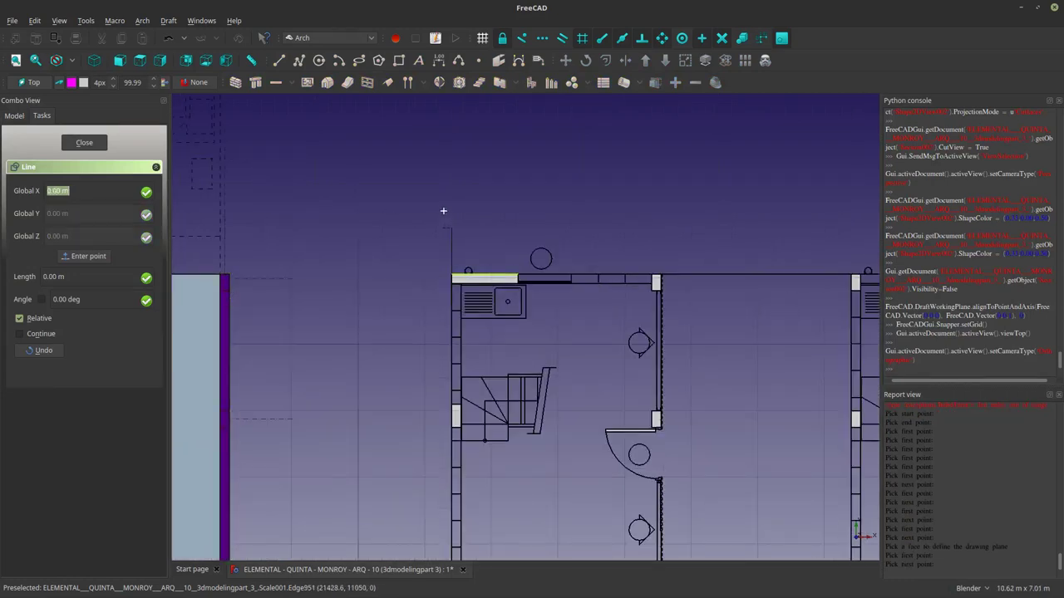
left_click(461, 139)
scroll(489, 157, "down", 6)
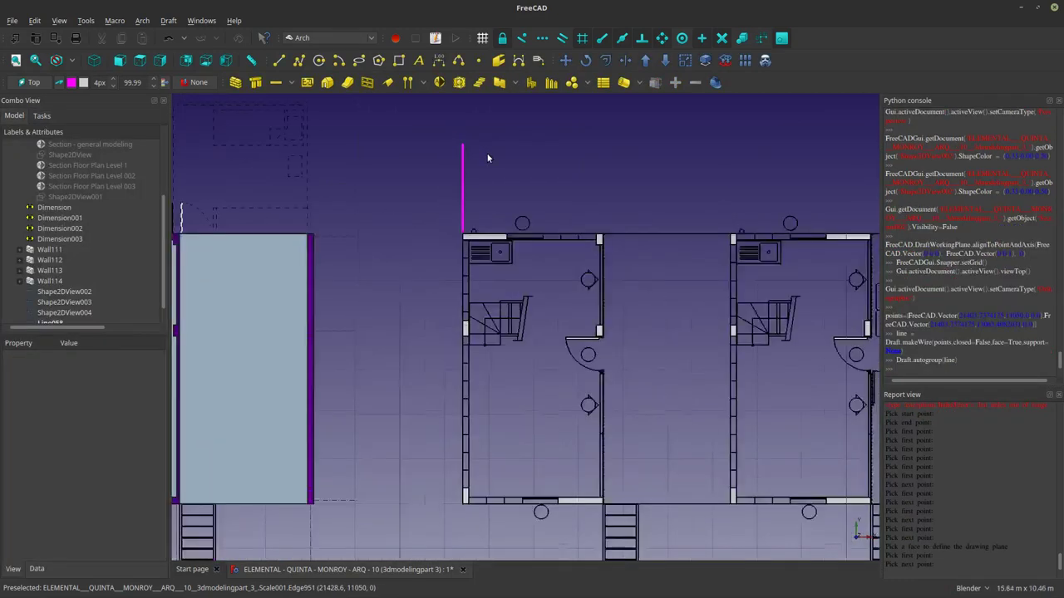
Move Shape2DView003 and Shape2DView004 together to the empty area above the neighbouring 2D floor plan, and save the document.
middle_click_drag(489, 244, 570, 252, "shift")
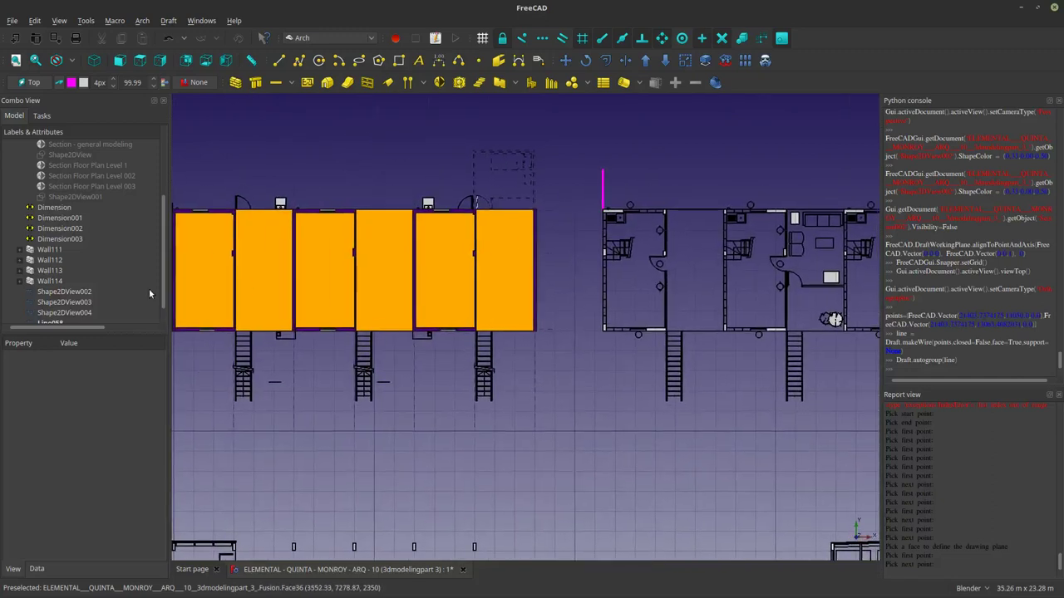
scroll(81, 313, "down", 1)
left_click(79, 303)
left_click(79, 292, "ctrl")
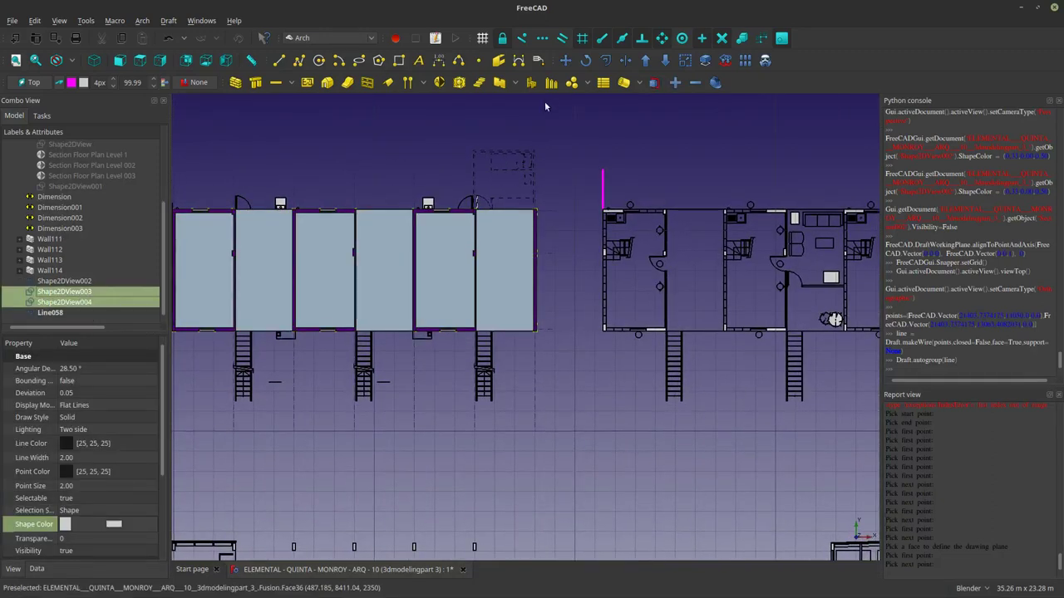
left_click(565, 60)
scroll(449, 374, "down", 2)
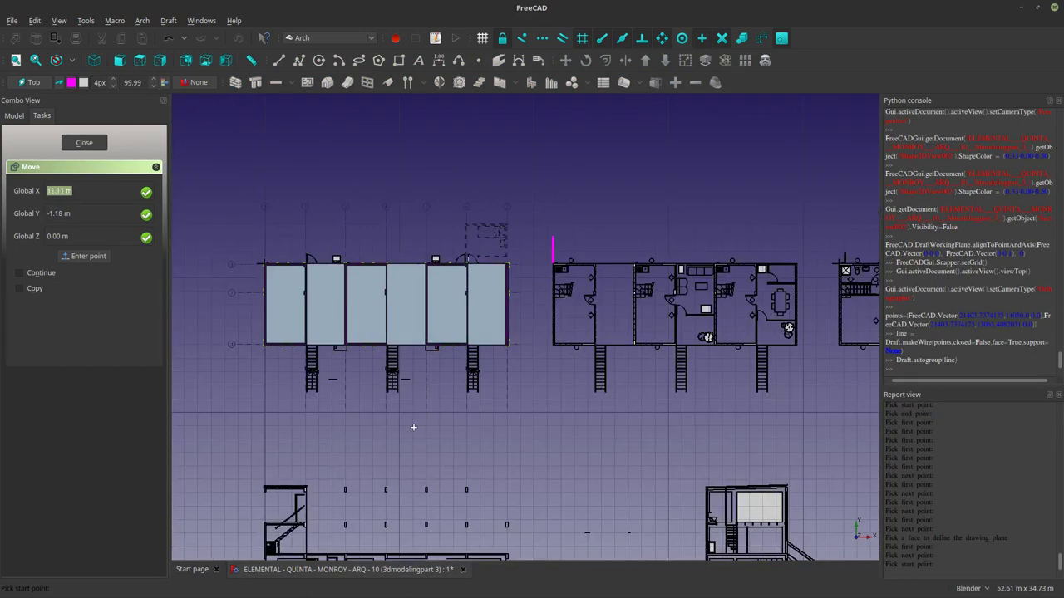
left_click(413, 425)
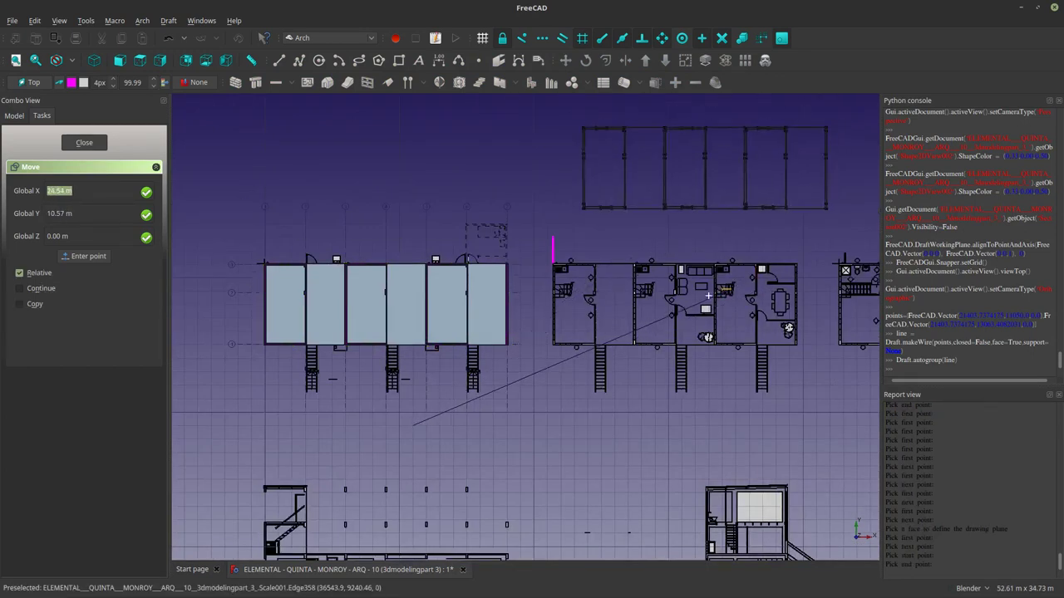
left_click(603, 232)
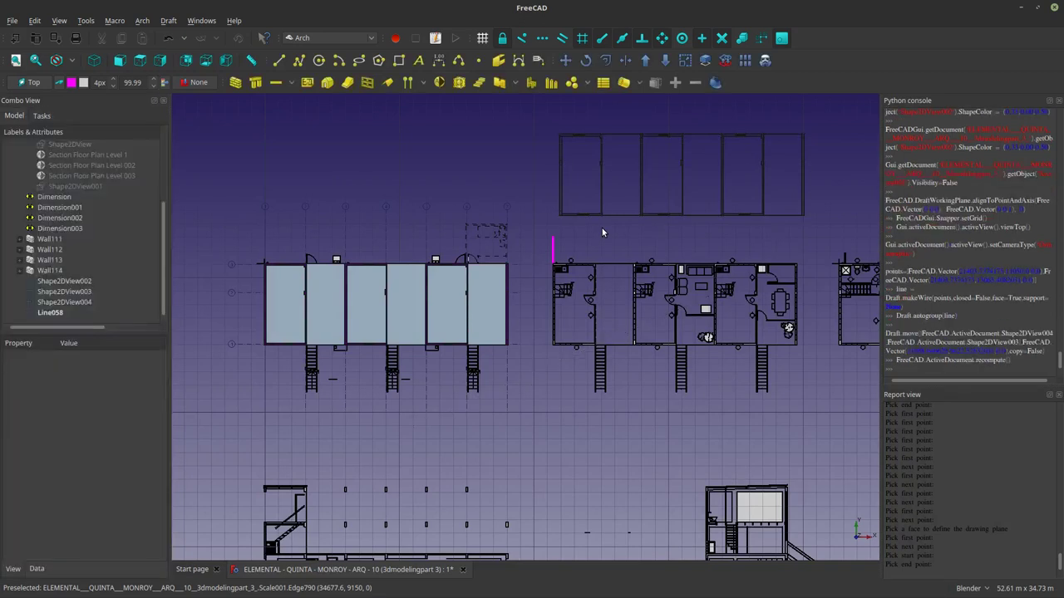
left_click(11, 20)
left_click(27, 101)
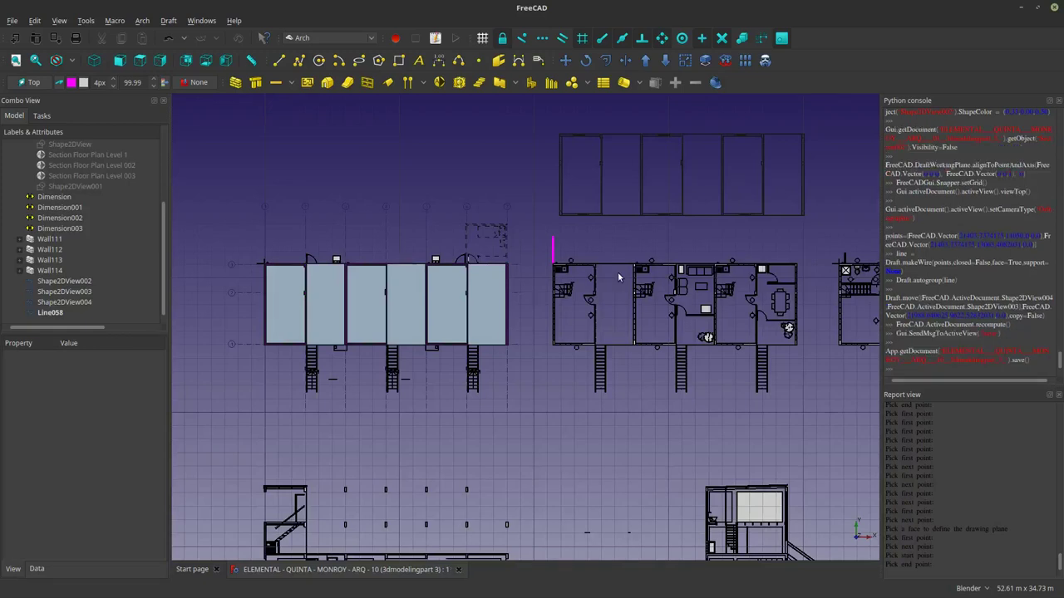
scroll(565, 216, "up", 8)
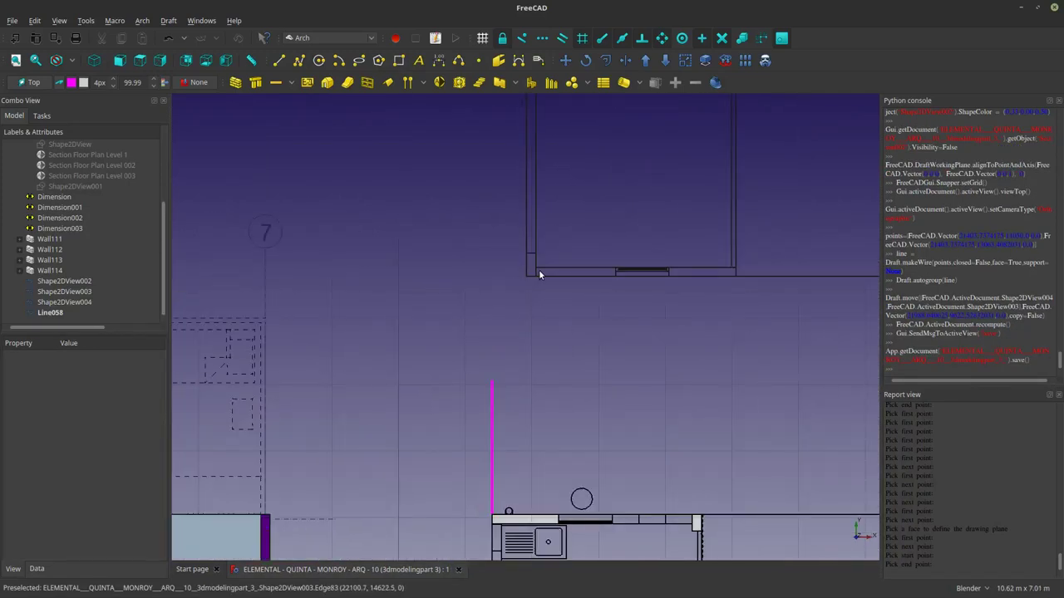
left_click(540, 275)
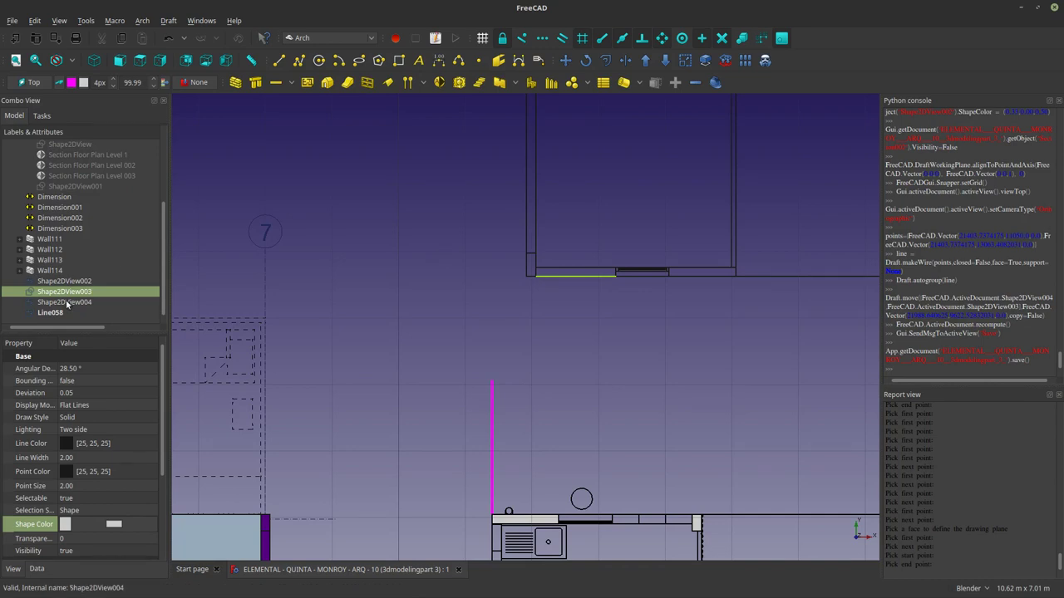
left_click(67, 302, "ctrl")
left_click(565, 60)
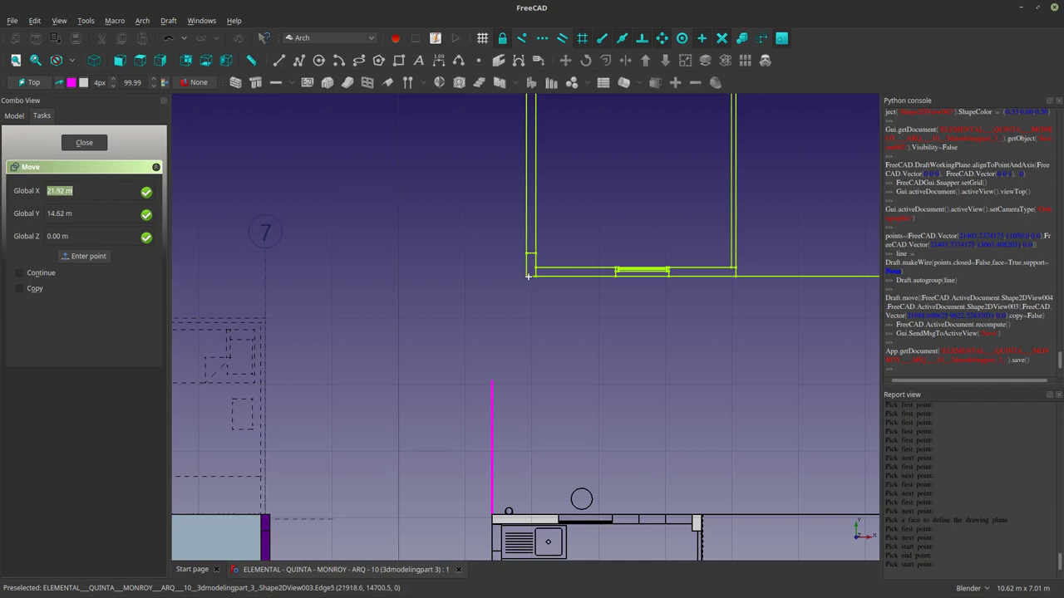
key("Escape")
left_click(484, 299)
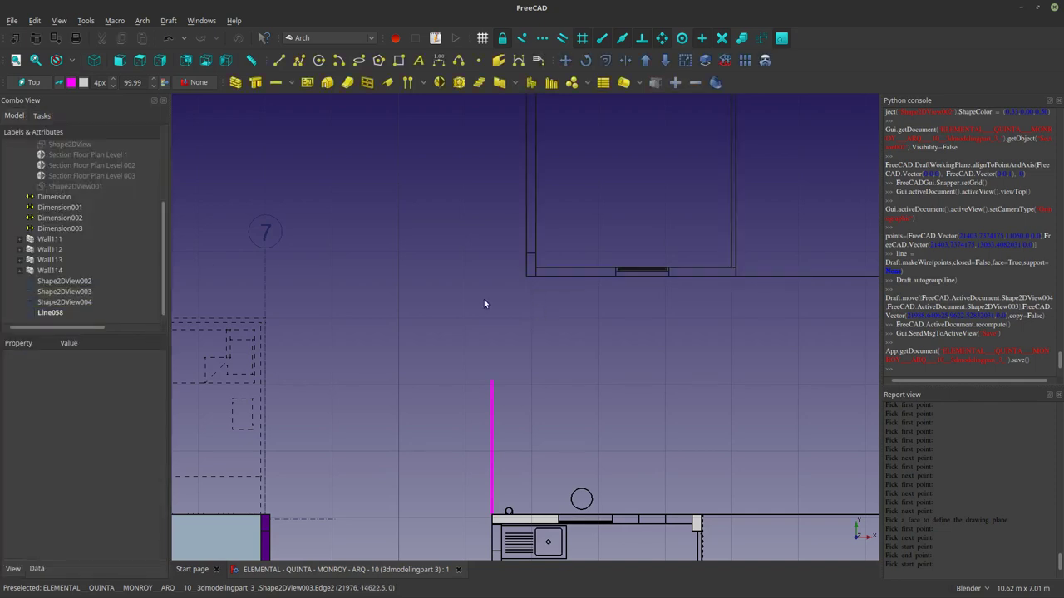
left_click(51, 303)
left_click(56, 293, "ctrl")
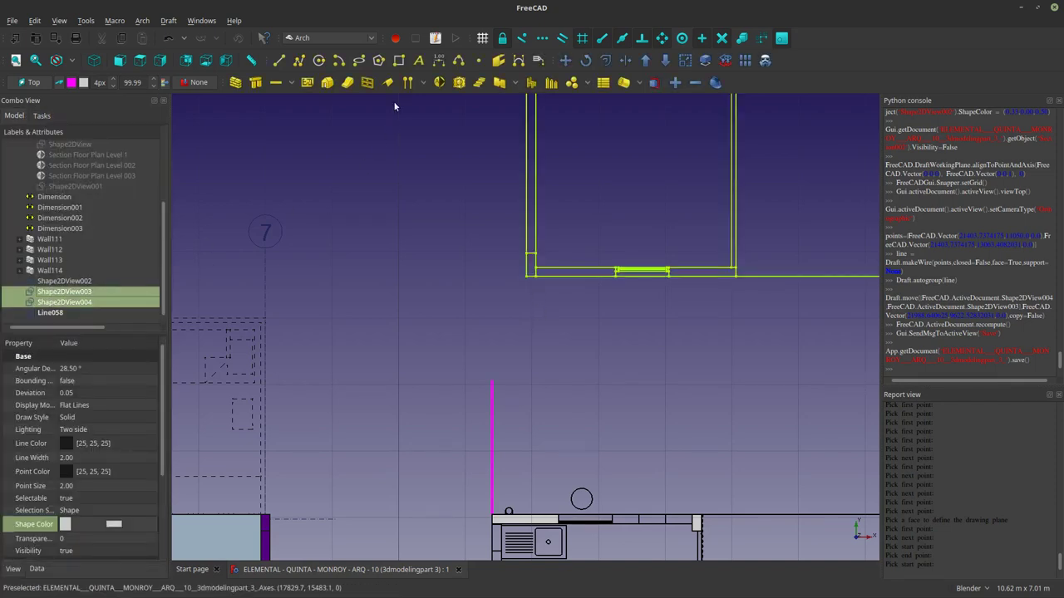
left_click(564, 83)
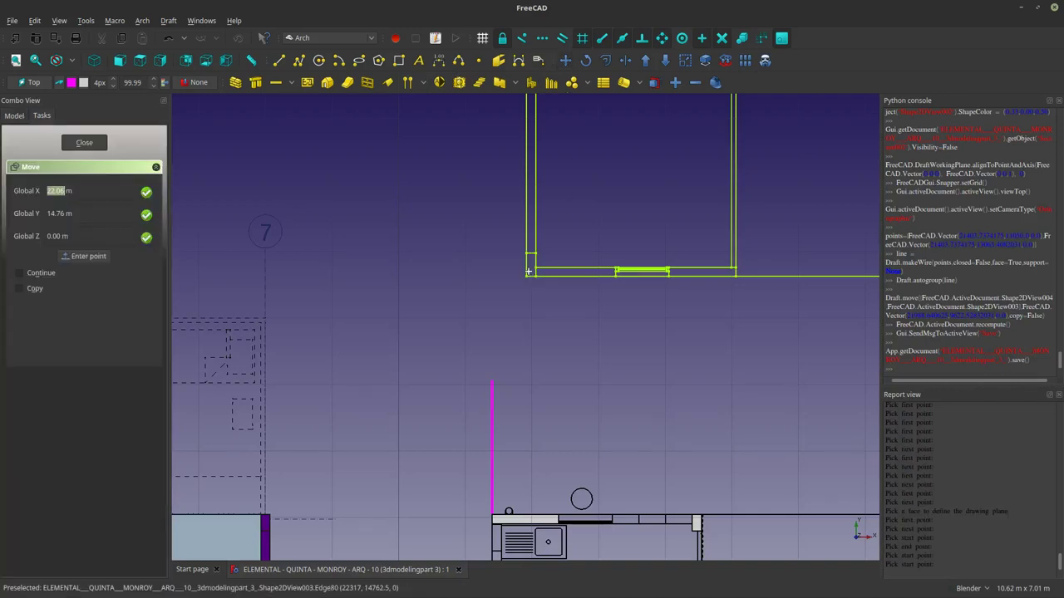
scroll(529, 271, "down", 2)
scroll(540, 266, "down", 2)
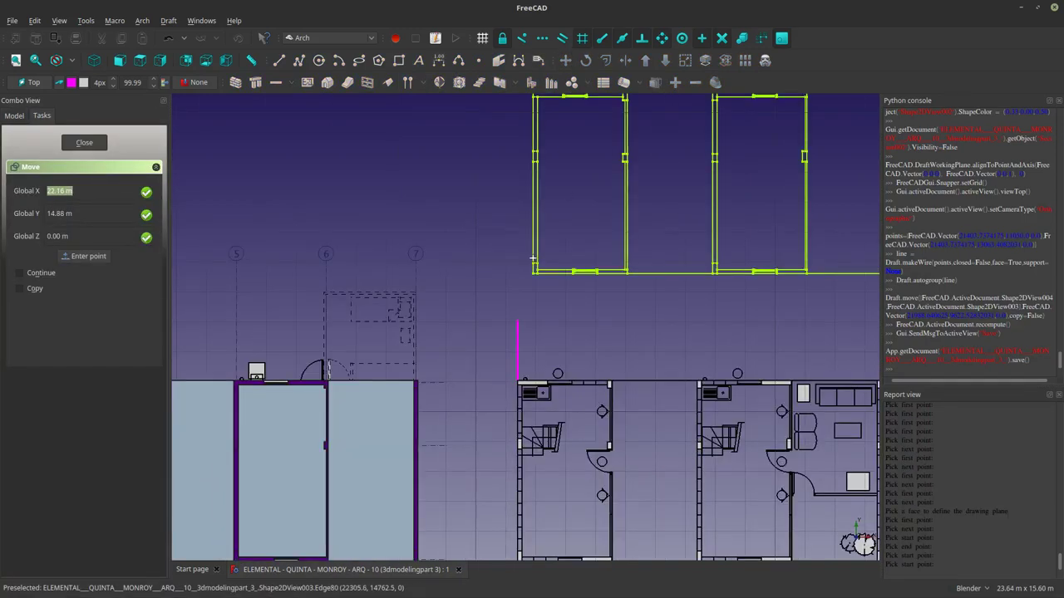
scroll(533, 260, "down", 2)
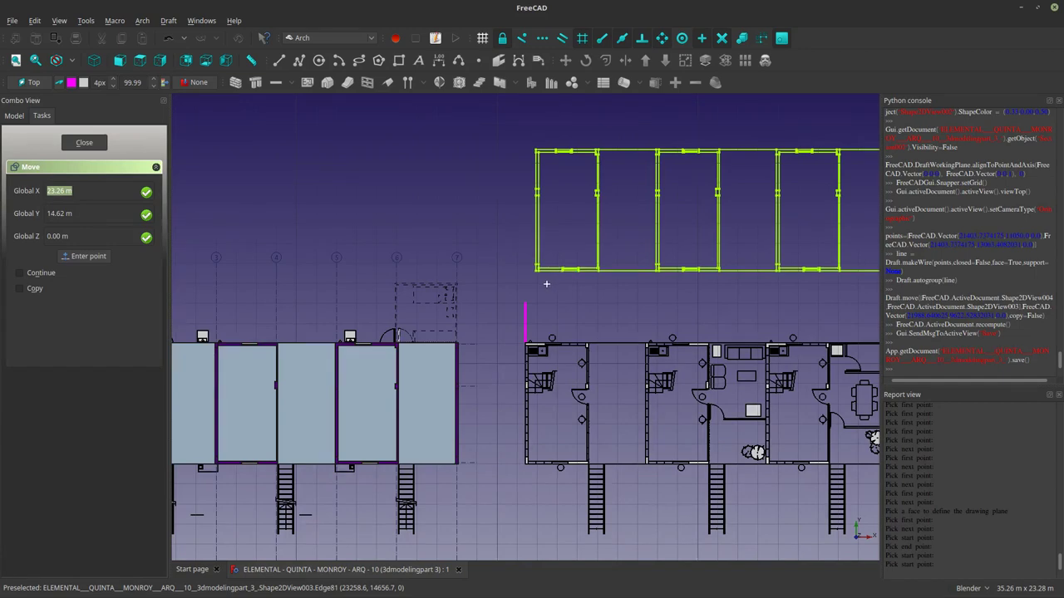
scroll(532, 264, "up", 2)
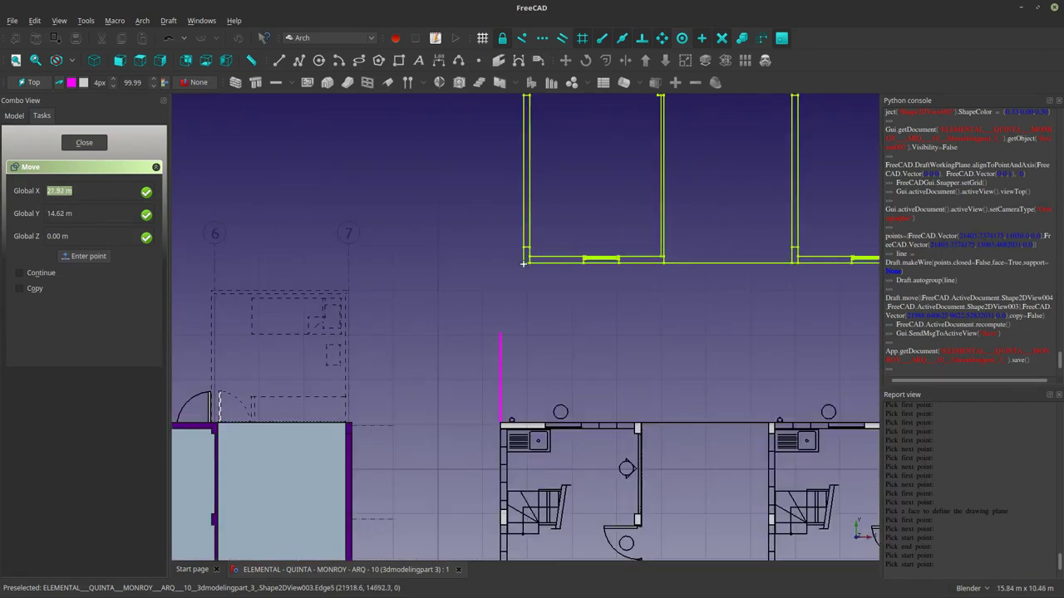
scroll(524, 264, "up", 2)
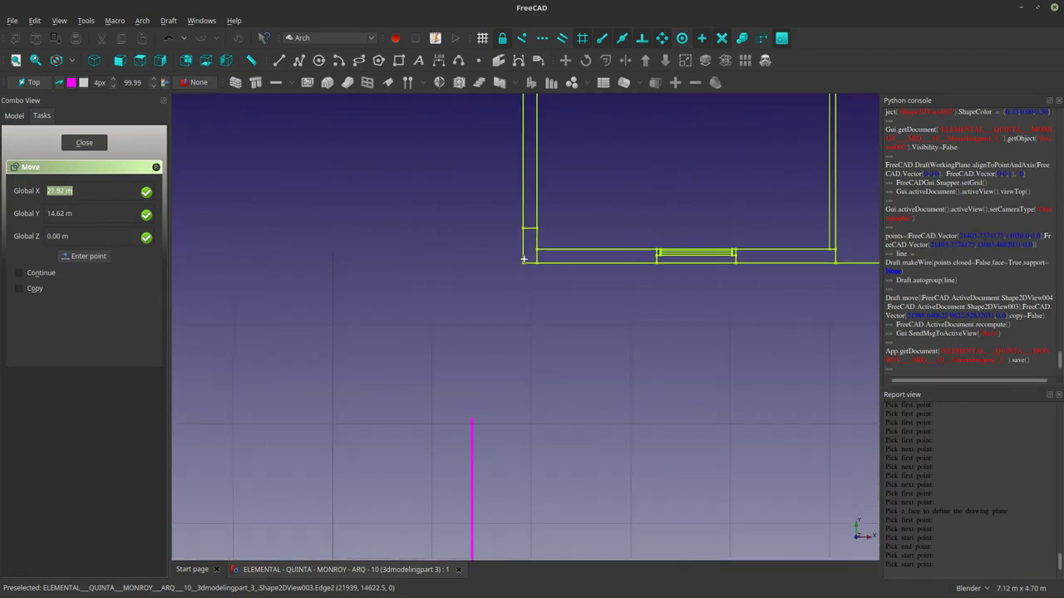
left_click(524, 259)
left_click(385, 303)
Move Shape2DView003 and Shape2DView004 together about -0.55 m in X and -0.34 m in Y, closer to the vertical guide line.
left_click(64, 292)
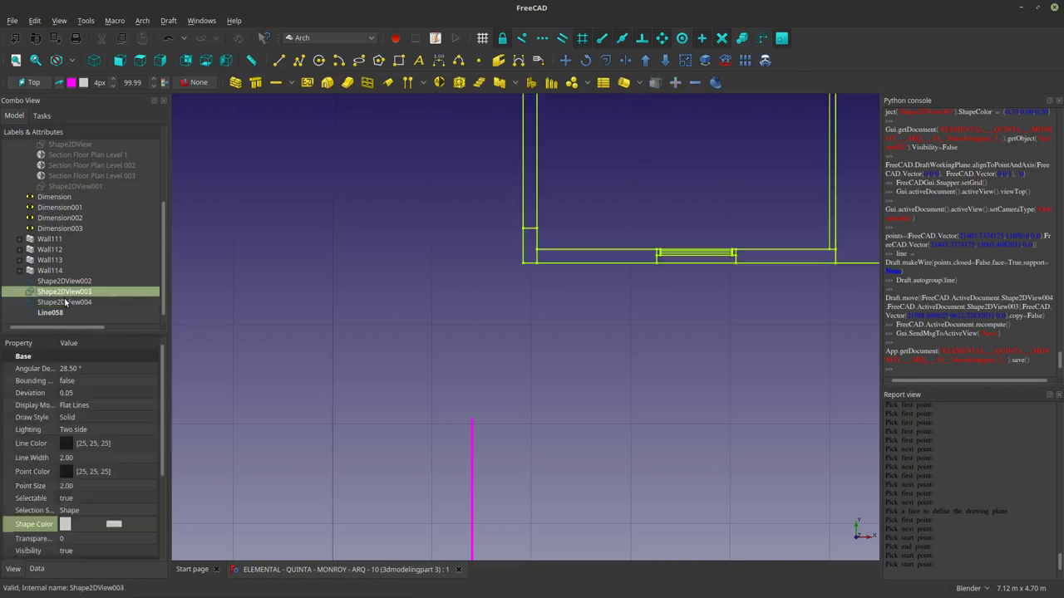
left_click(566, 60)
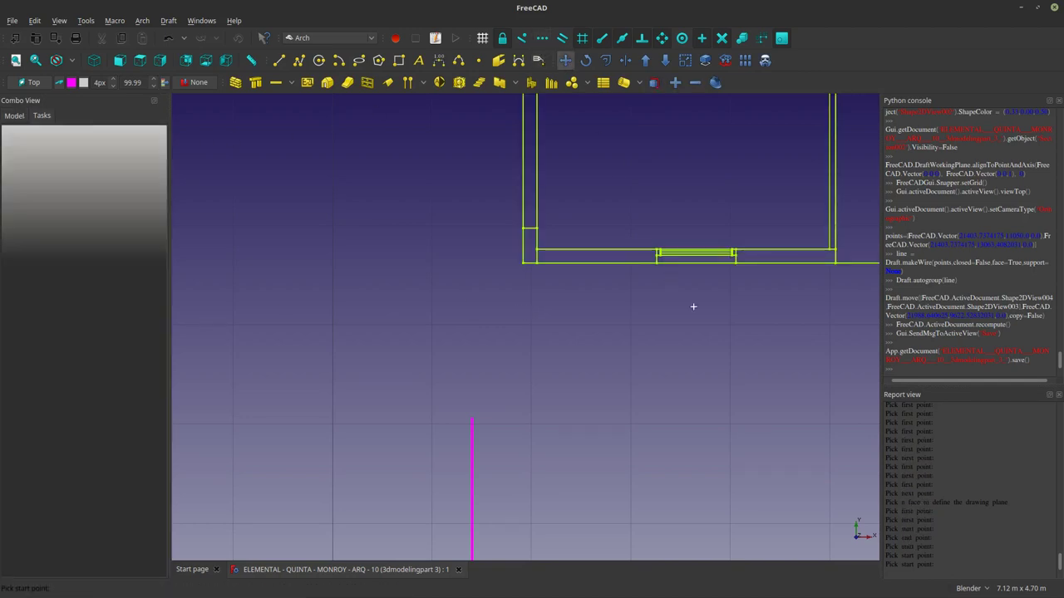
left_click(728, 361)
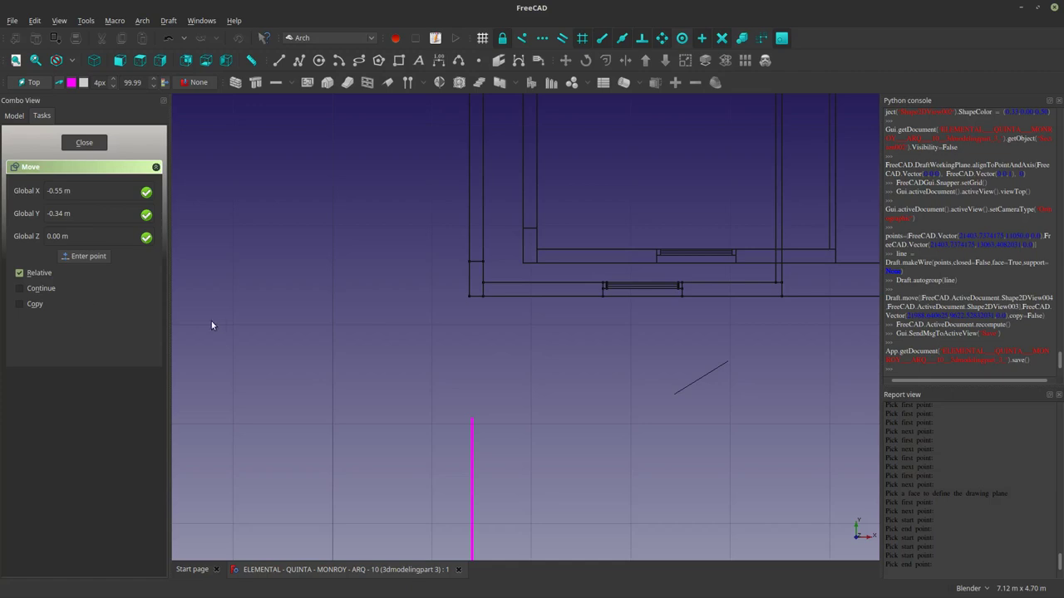
key("Return")
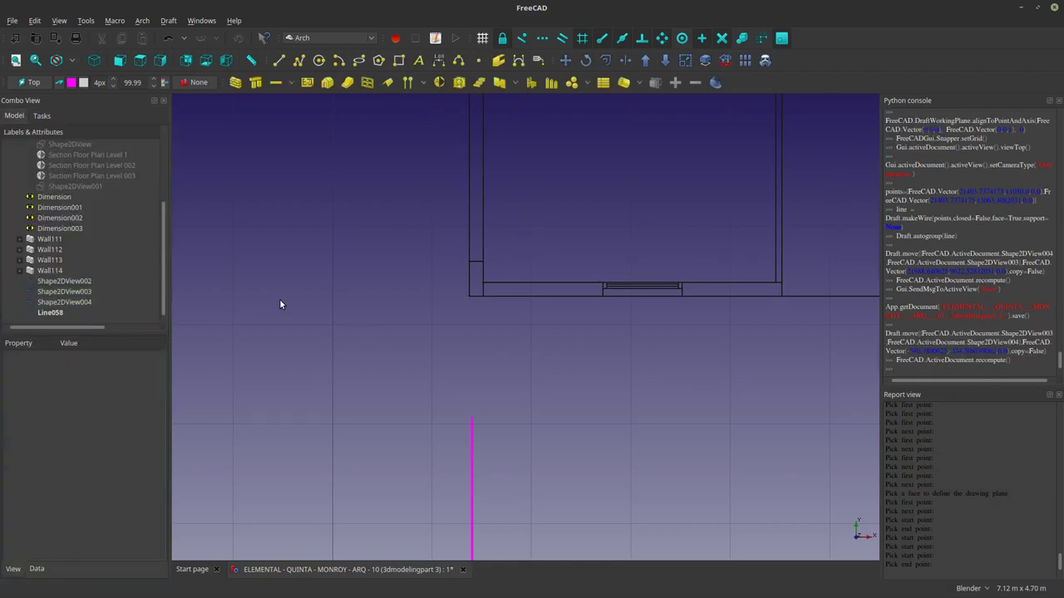
Move Shape2DView003 and Shape2DView004 together from their lower-left corner to the upper end of the vertical guide line, working in top view.
left_click(67, 302)
left_click(68, 292, "ctrl")
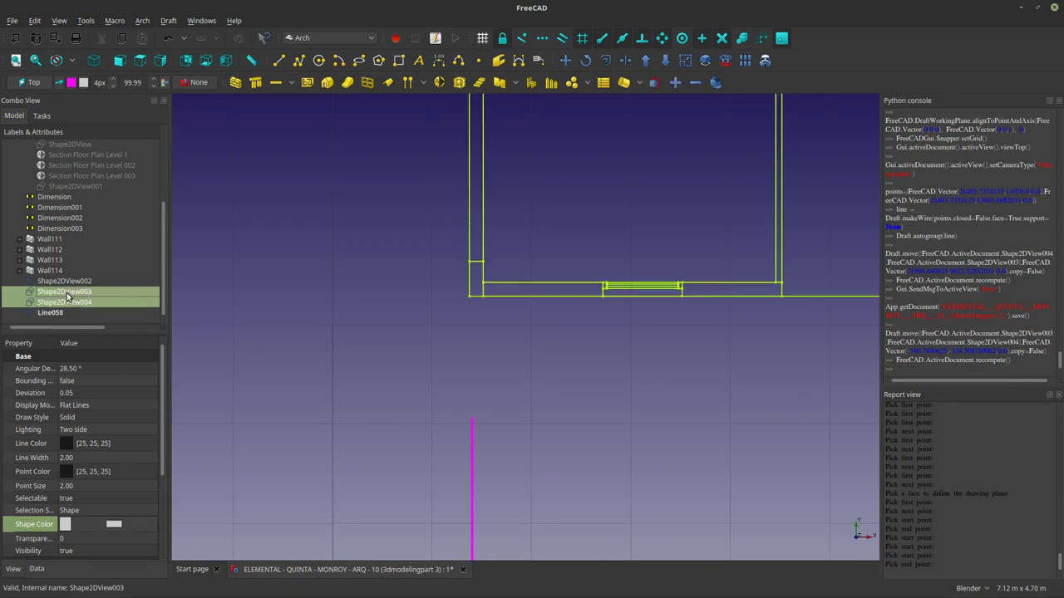
scroll(481, 385, "down", 2)
middle_click_drag(480, 385, 577, 344)
scroll(577, 344, "down", 8)
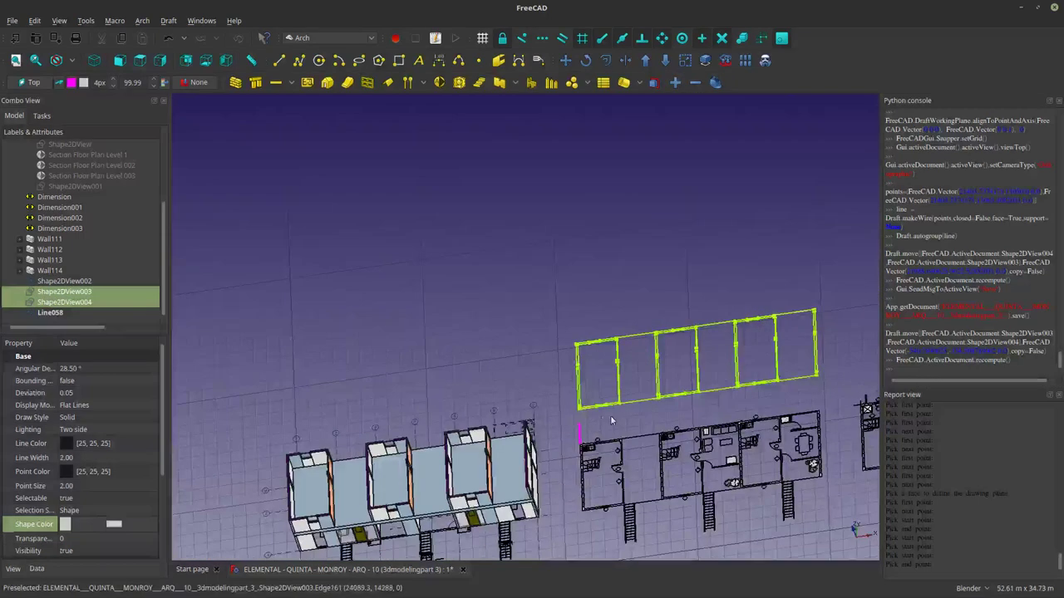
middle_click_drag(610, 417, 540, 351, "shift")
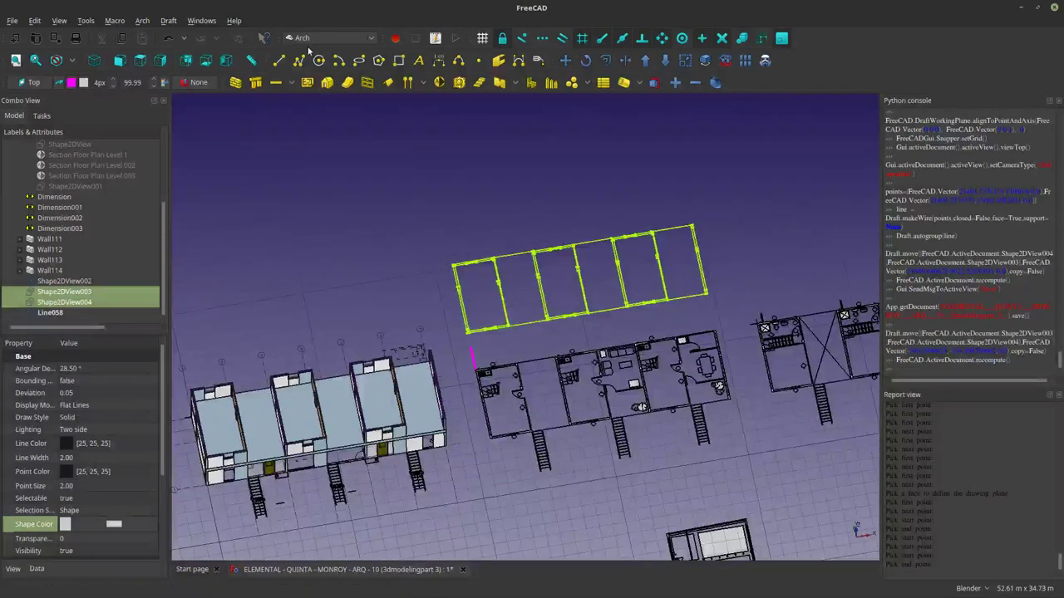
left_click(139, 60)
scroll(506, 287, "up", 6)
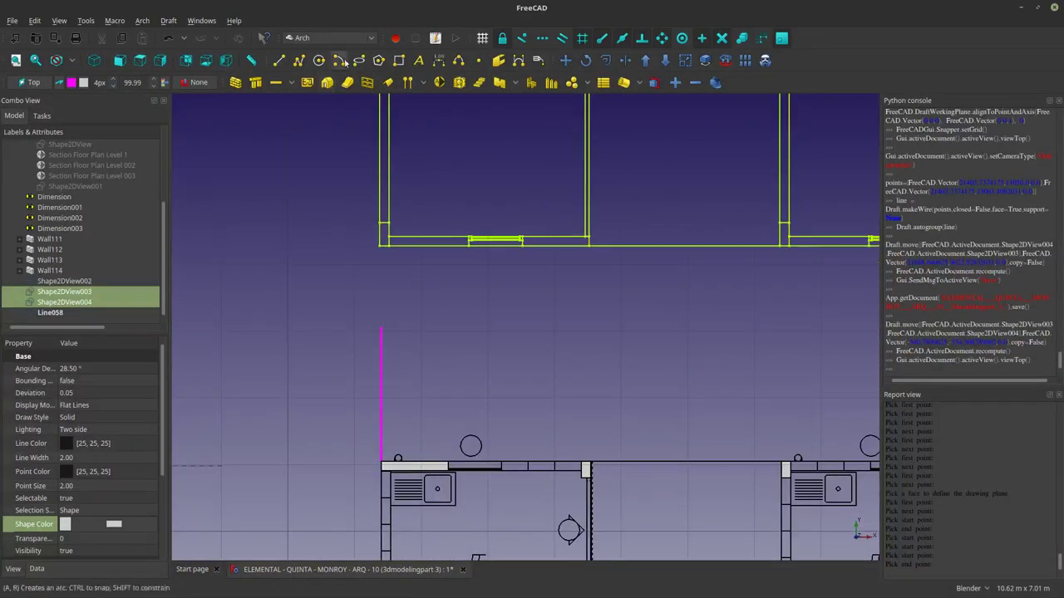
left_click(565, 60)
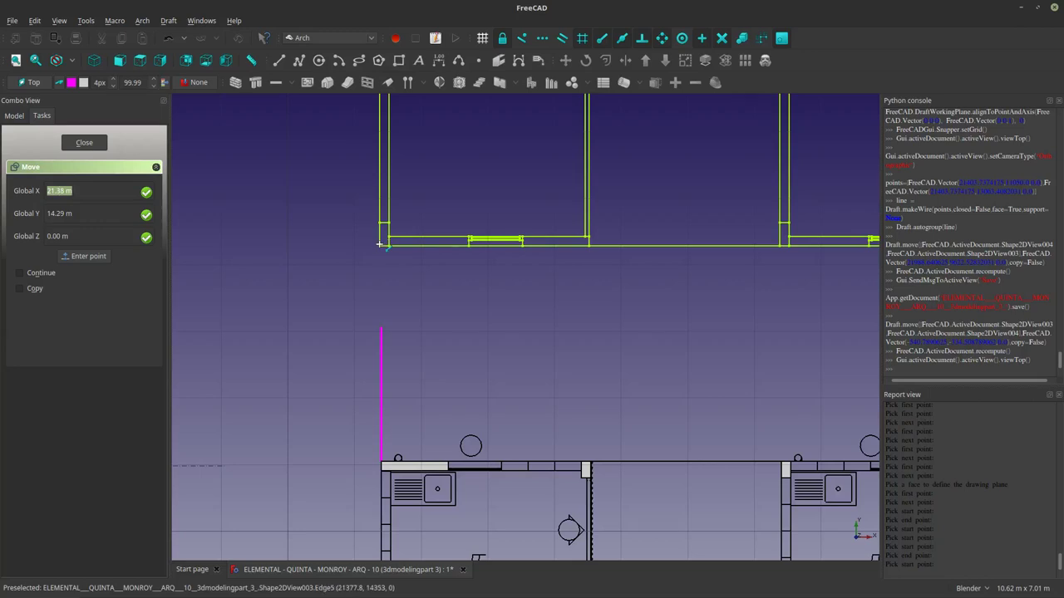
left_click(381, 245)
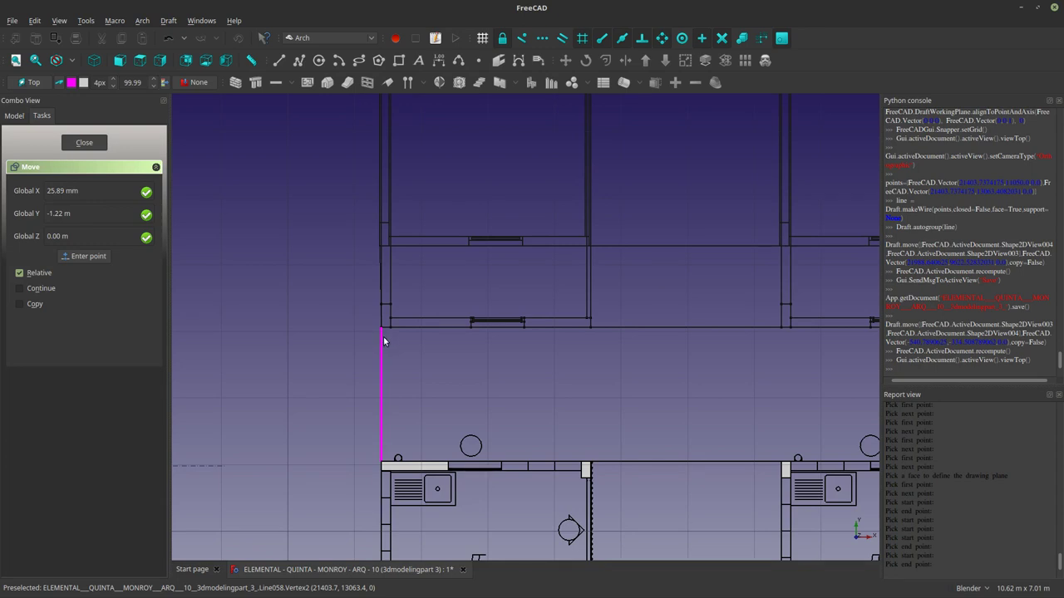
left_click(384, 340)
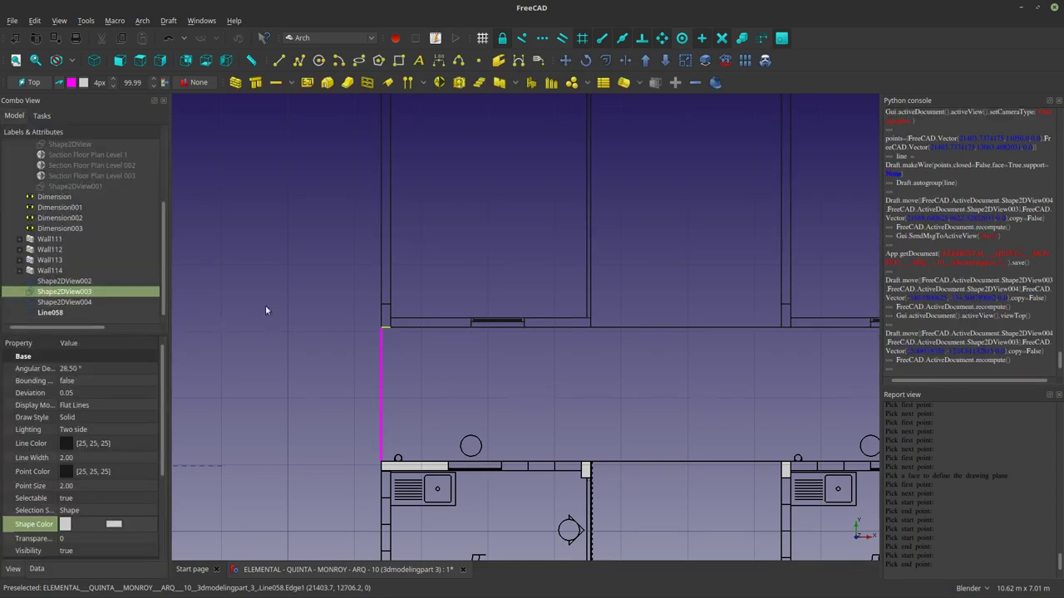
Compare the aligned 2D shape views with the reference floor plan below, checking the overall alignment and the window details in the upper walls.
scroll(454, 324, "down", 5)
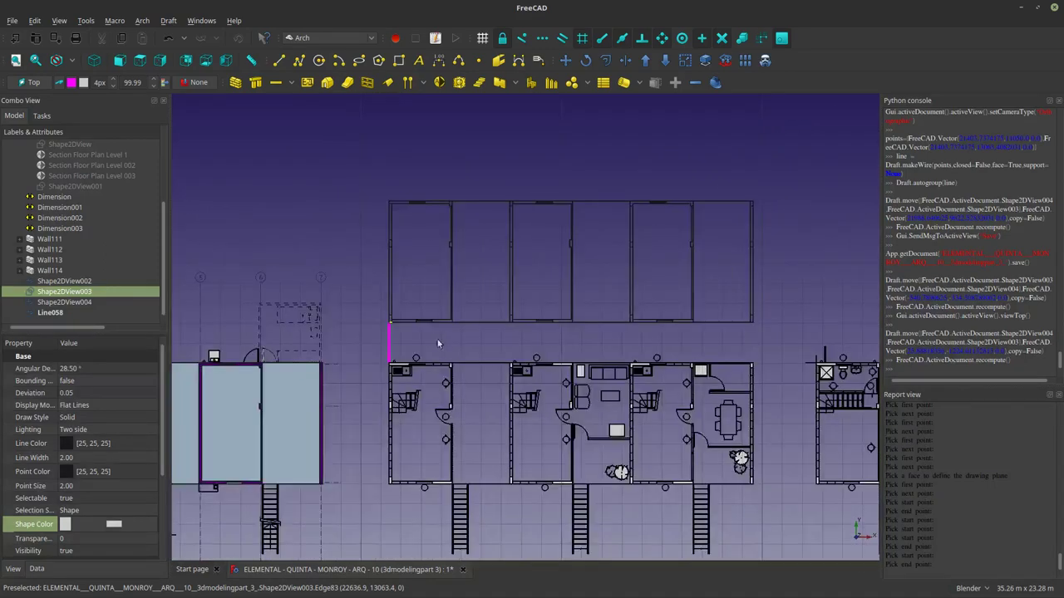
middle_click_drag(471, 435, 440, 381, "shift")
scroll(413, 192, "up", 2)
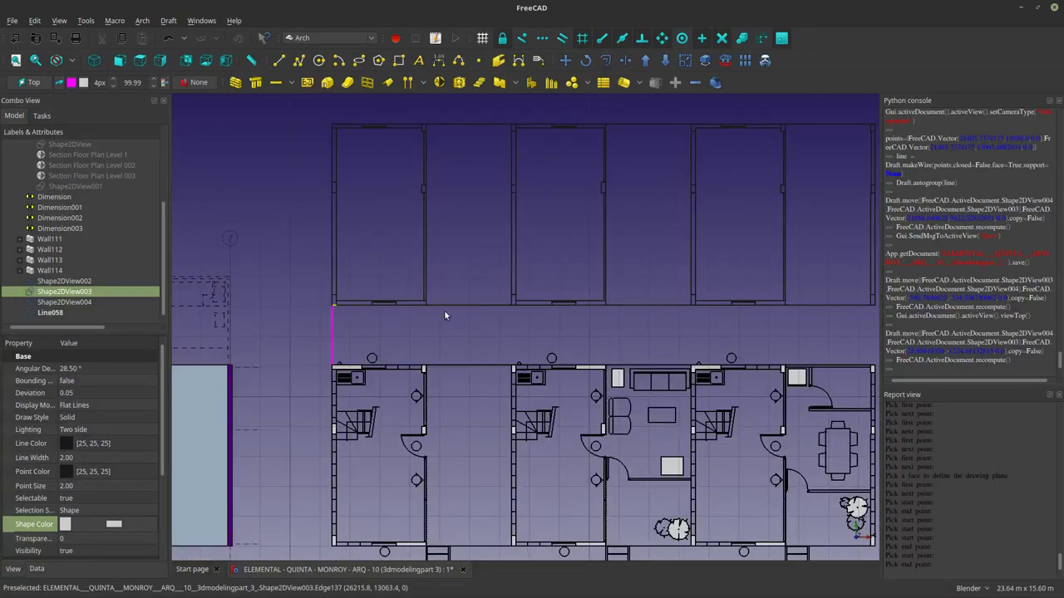
scroll(370, 401, "down", 2)
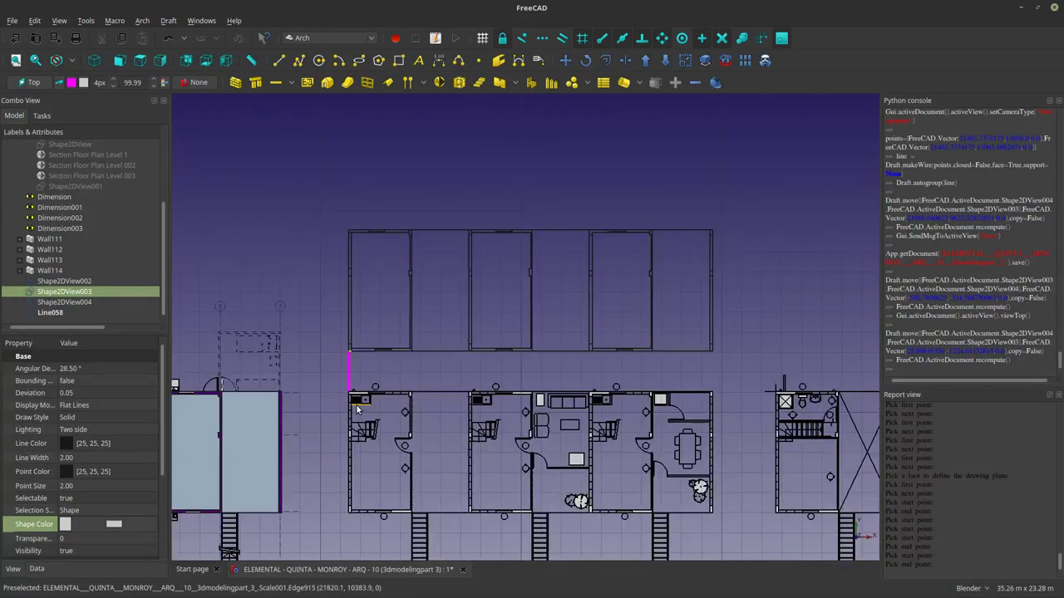
scroll(358, 408, "up", 2)
scroll(385, 393, "up", 10)
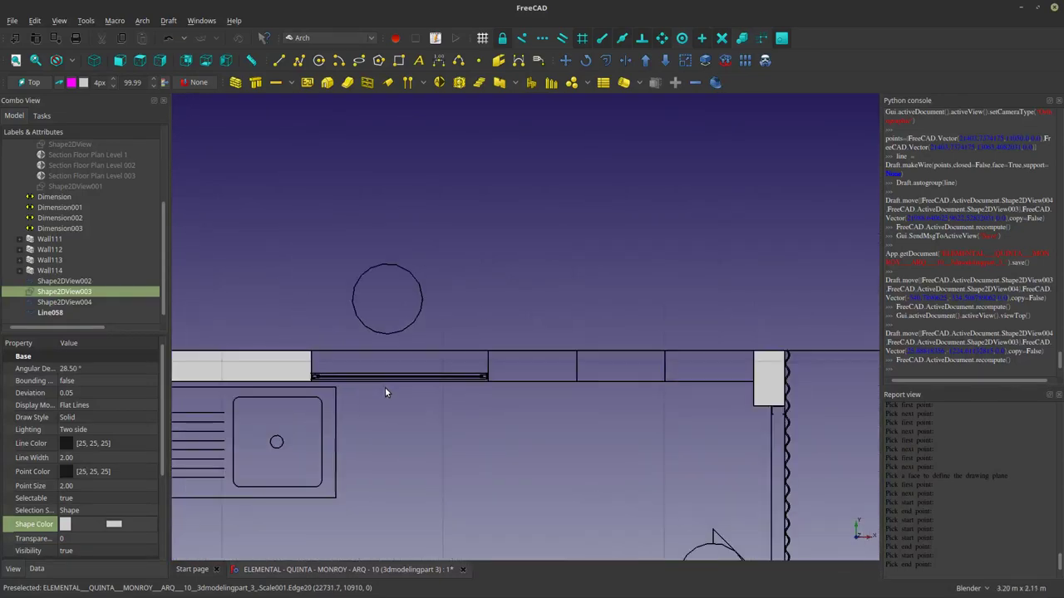
scroll(477, 397, "down", 8)
scroll(487, 297, "up", 12)
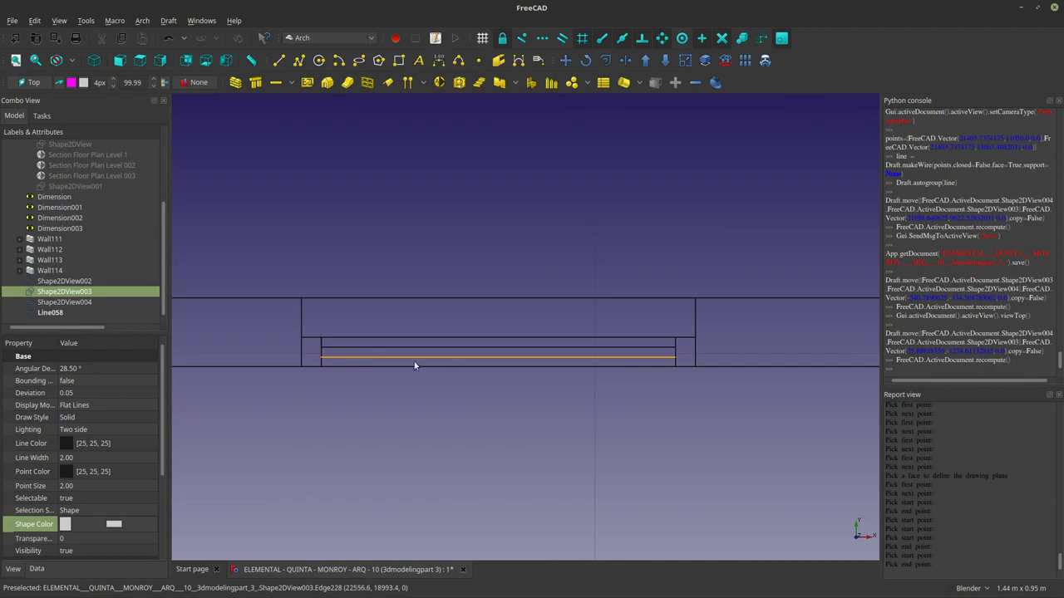
scroll(631, 355, "down", 8)
scroll(630, 350, "down", 6)
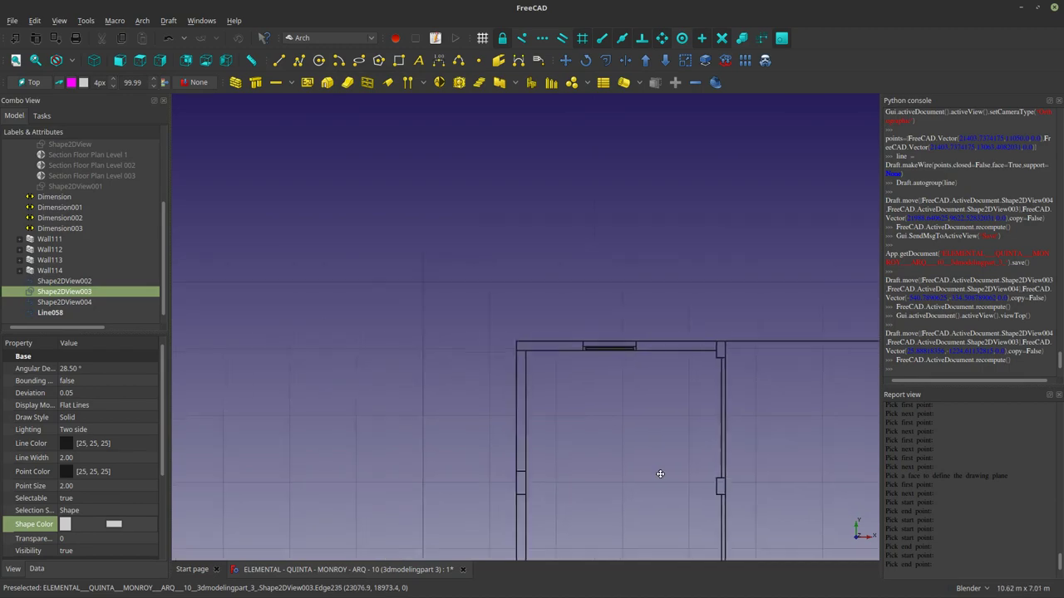
Examine the posts, door opening and corrugated partition wall of the first house in the reference floor plan.
scroll(598, 406, "up", 5)
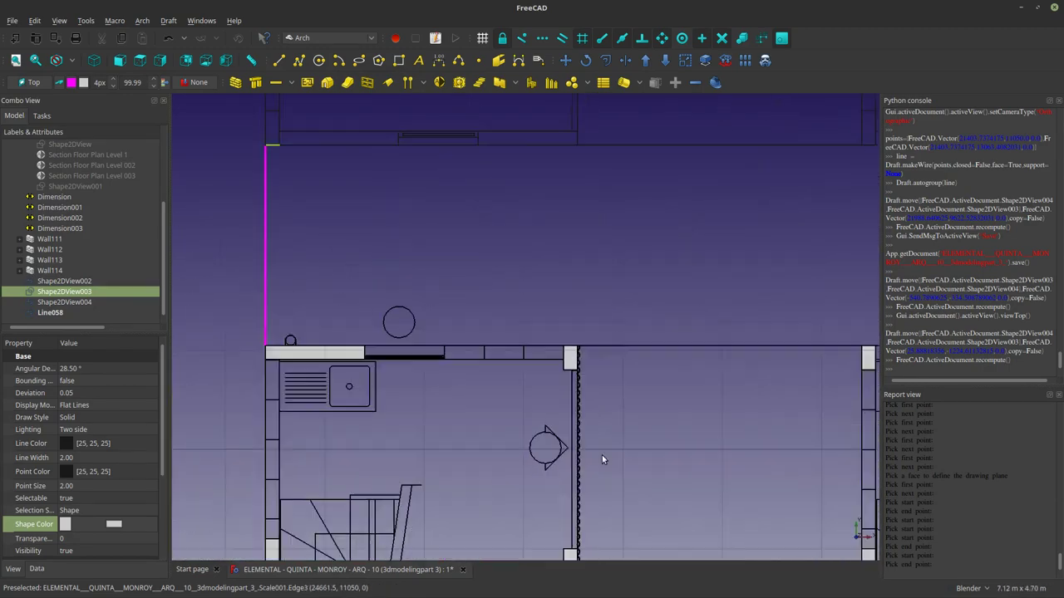
scroll(601, 454, "down", 5)
scroll(595, 468, "up", 2)
scroll(593, 496, "up", 10)
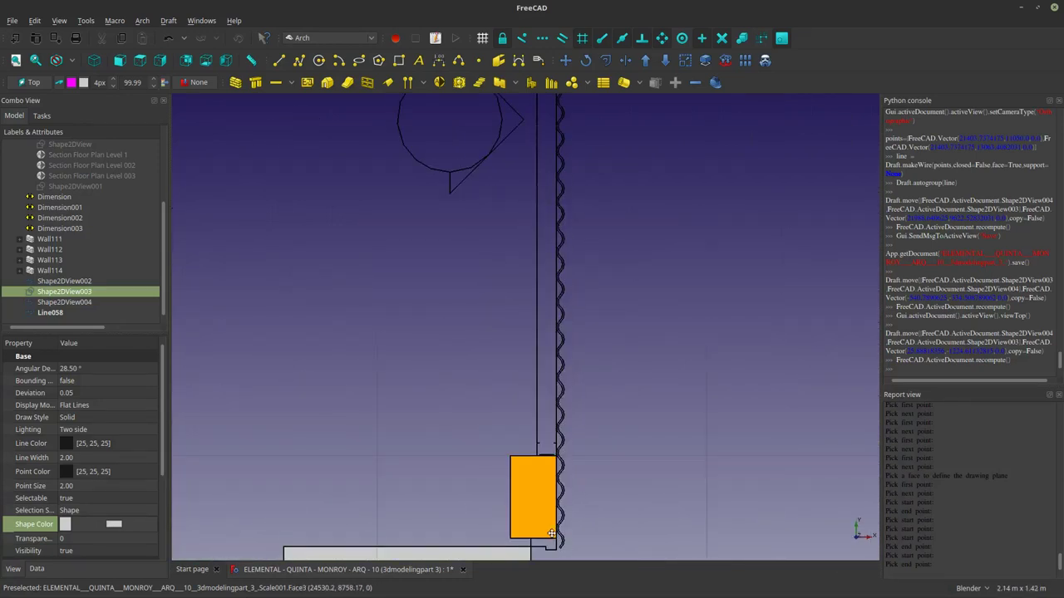
scroll(551, 533, "down", 8)
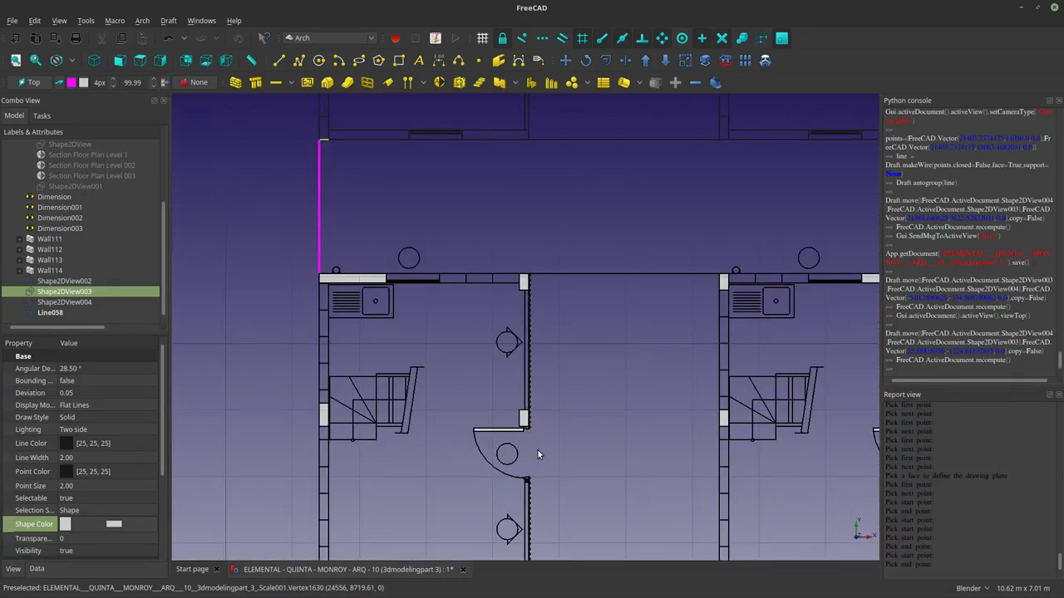
middle_click_drag(537, 454, 531, 340, "shift")
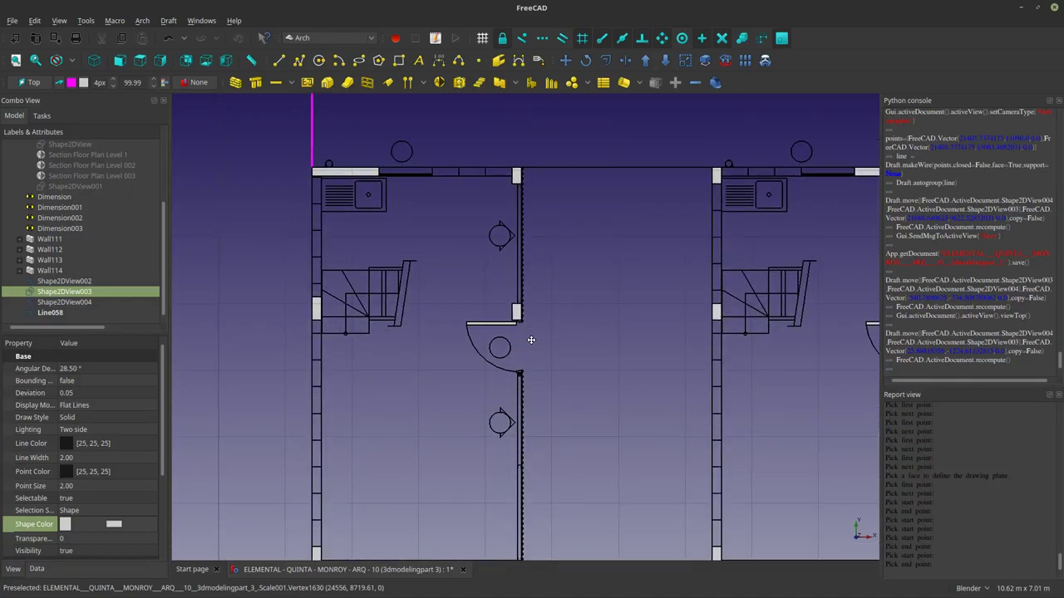
scroll(529, 341, "up", 14)
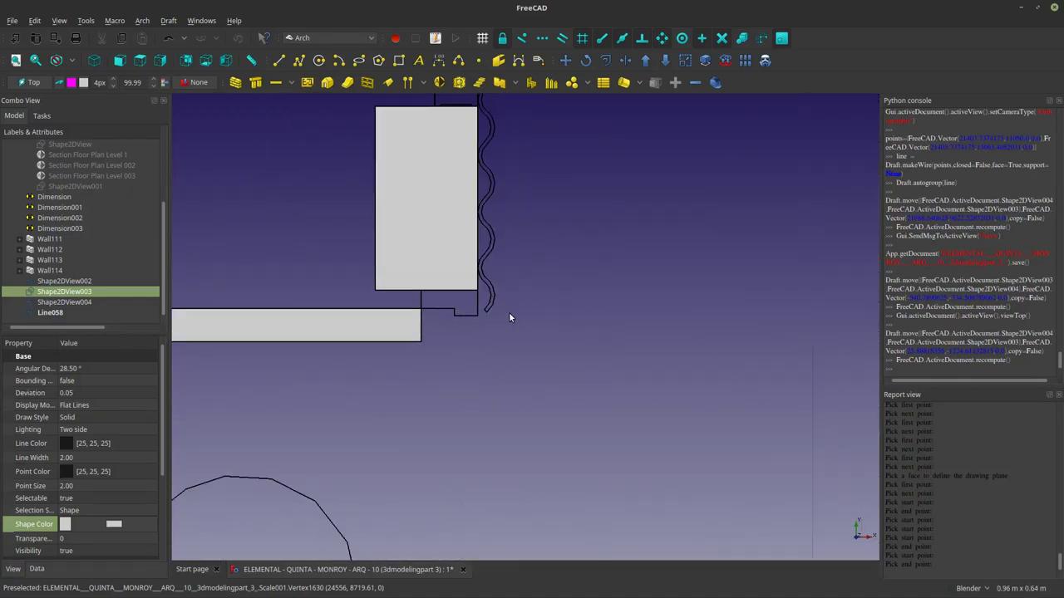
scroll(499, 314, "down", 6)
scroll(497, 365, "up", 4)
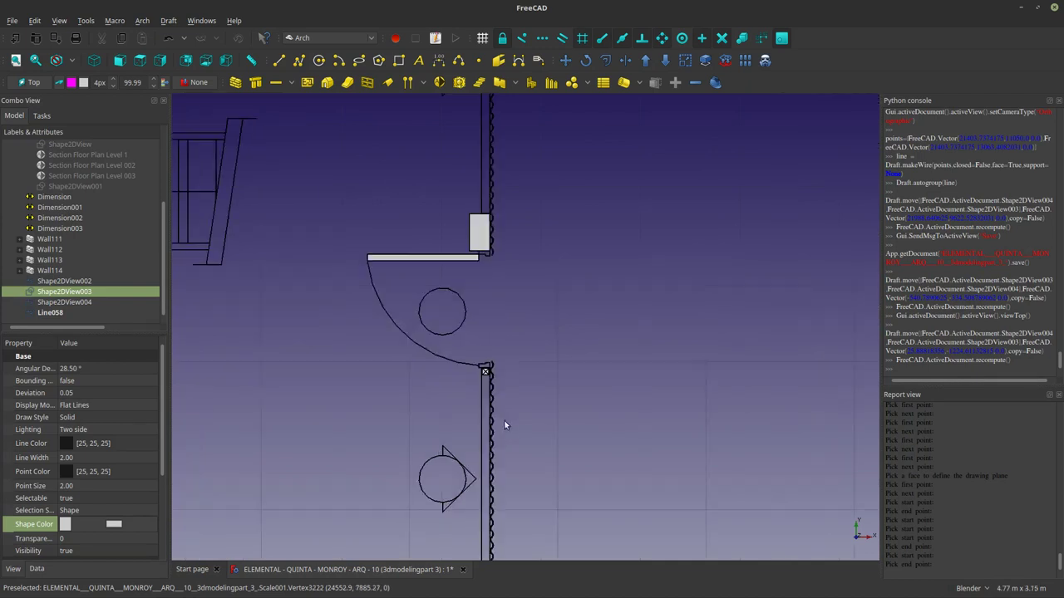
scroll(470, 315, "up", 6)
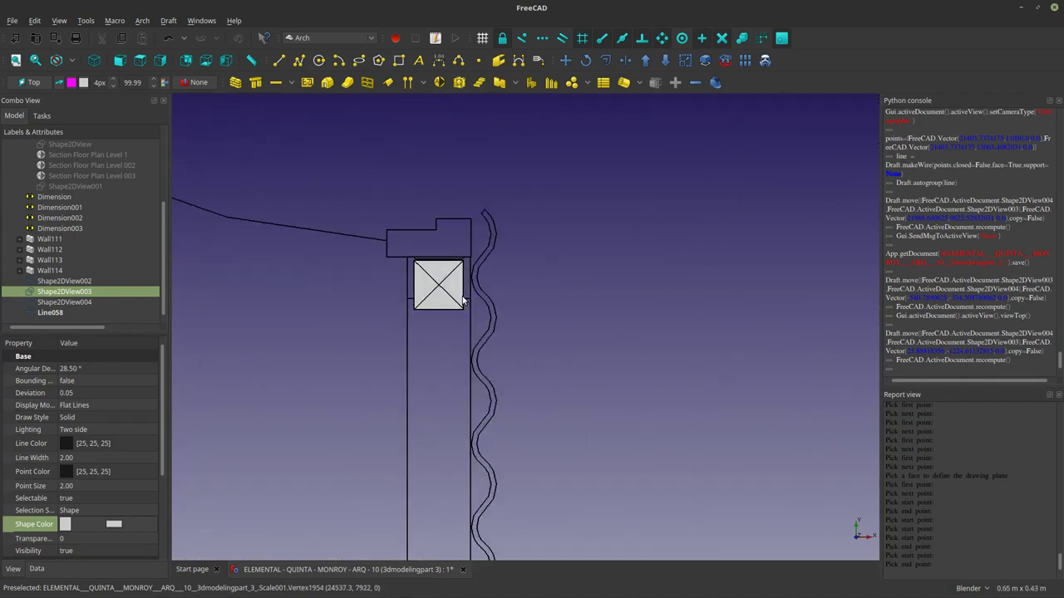
scroll(462, 296, "down", 18)
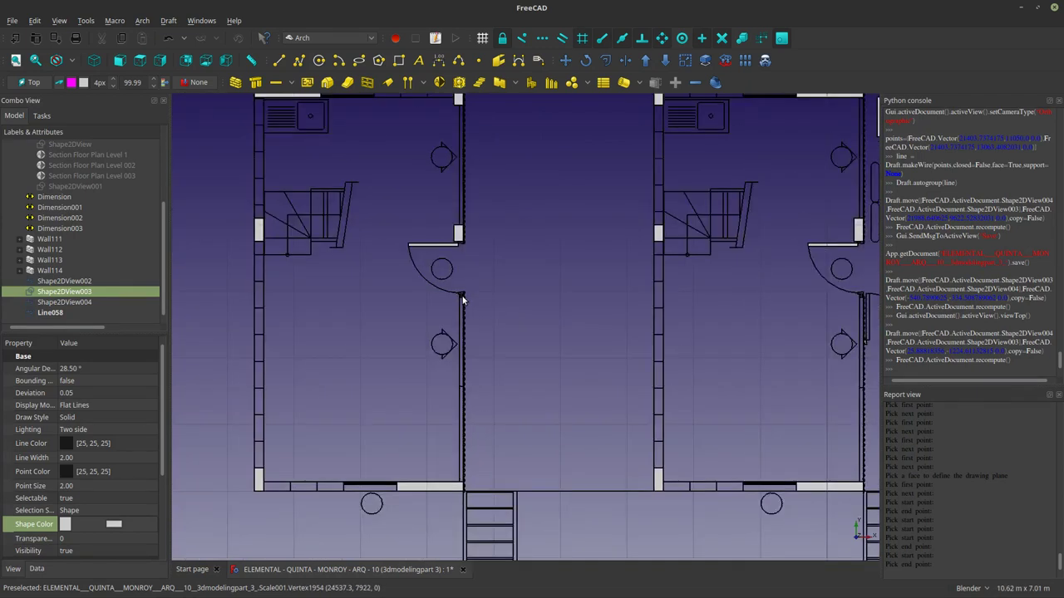
middle_click_drag(468, 288, 495, 396, "shift")
scroll(515, 510, "down", 2)
scroll(437, 429, "up", 14)
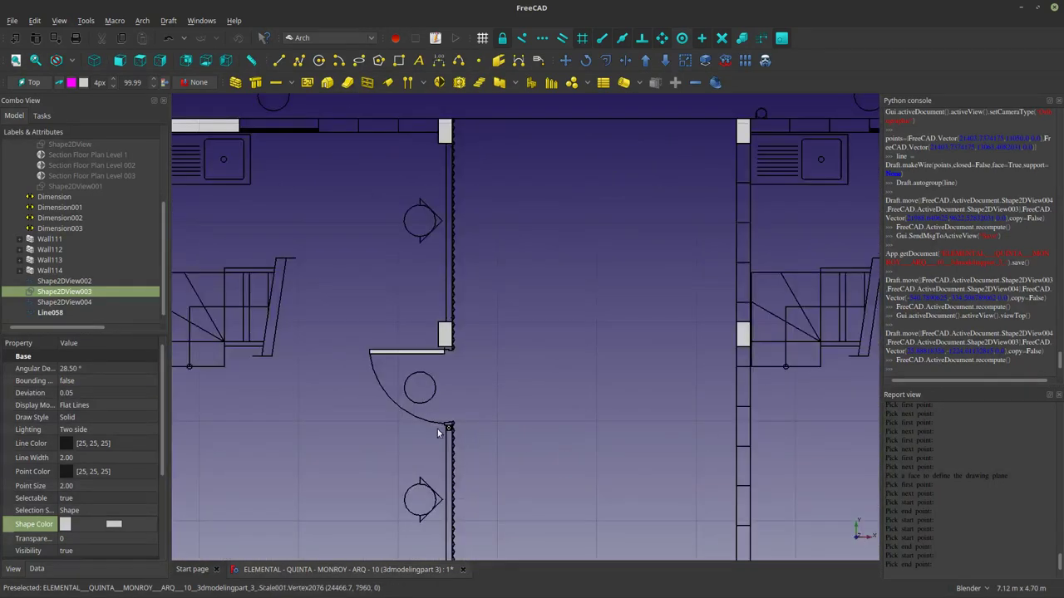
scroll(437, 428, "down", 4)
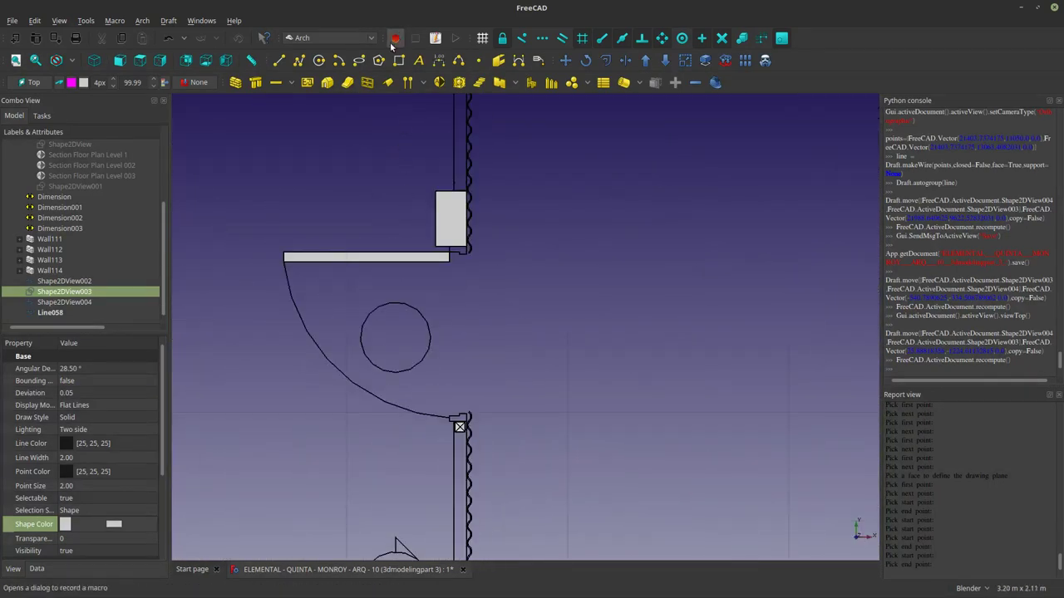
Try to dimension the first house's door opening from the lower edge of the post above it, and select the resulting dimension.
left_click(439, 60)
scroll(454, 235, "up", 4)
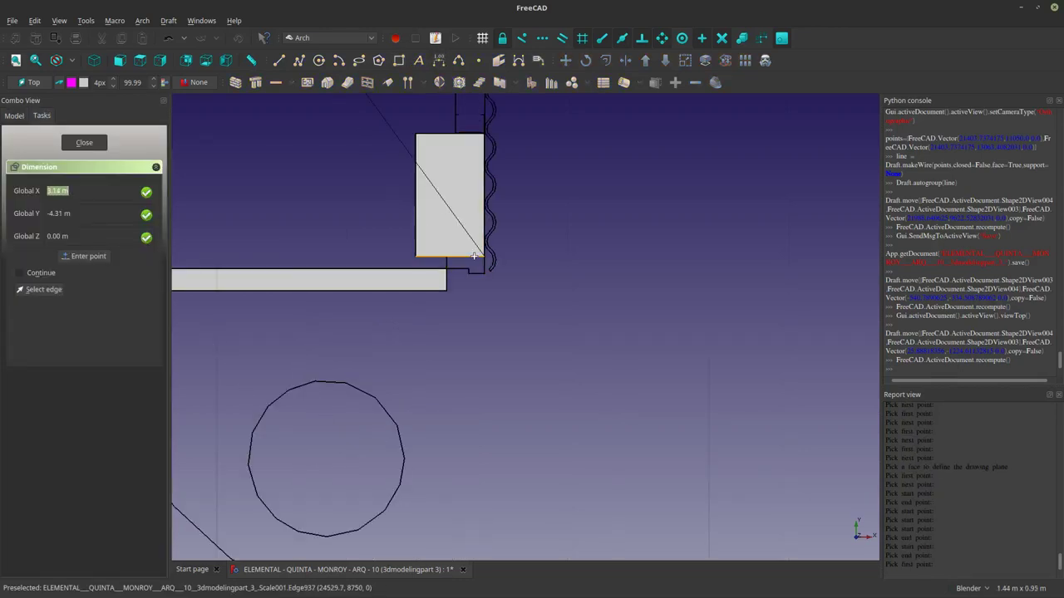
left_click(473, 257)
scroll(488, 300, "down", 8)
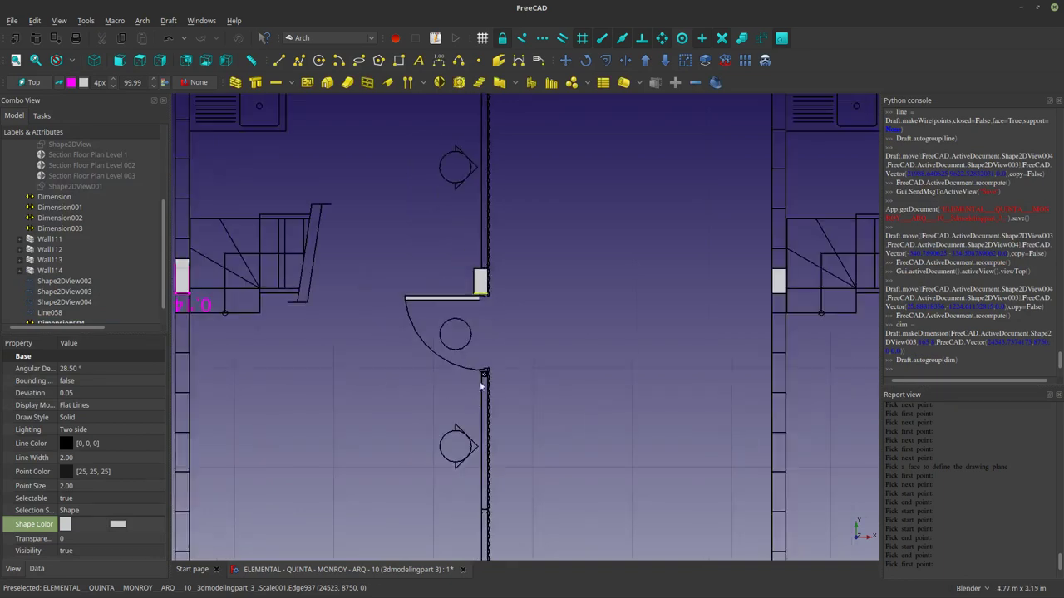
scroll(491, 373, "up", 6)
scroll(478, 382, "down", 8)
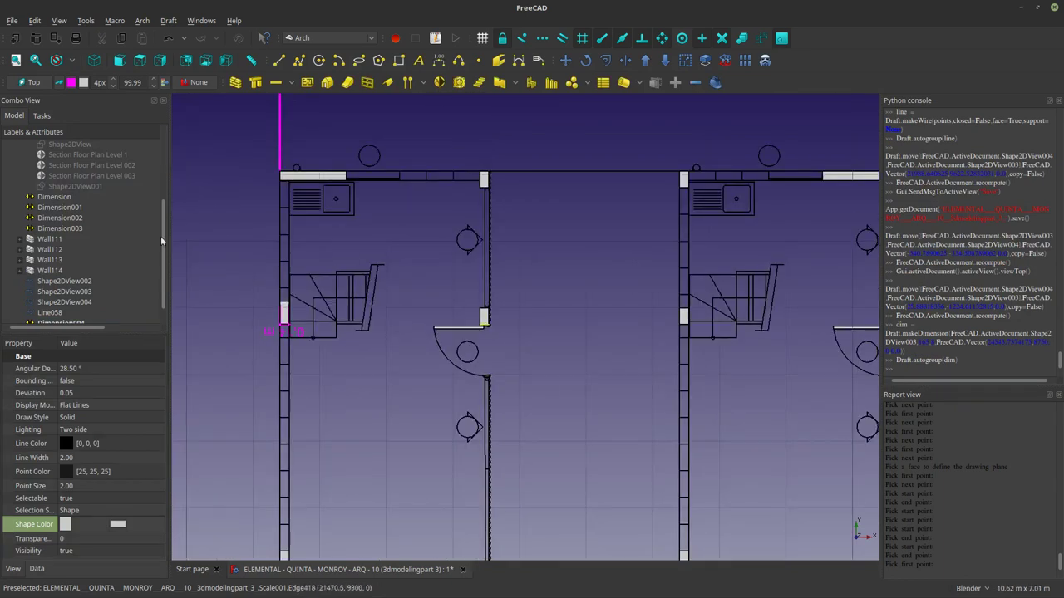
scroll(104, 265, "down", 1)
left_click(66, 314)
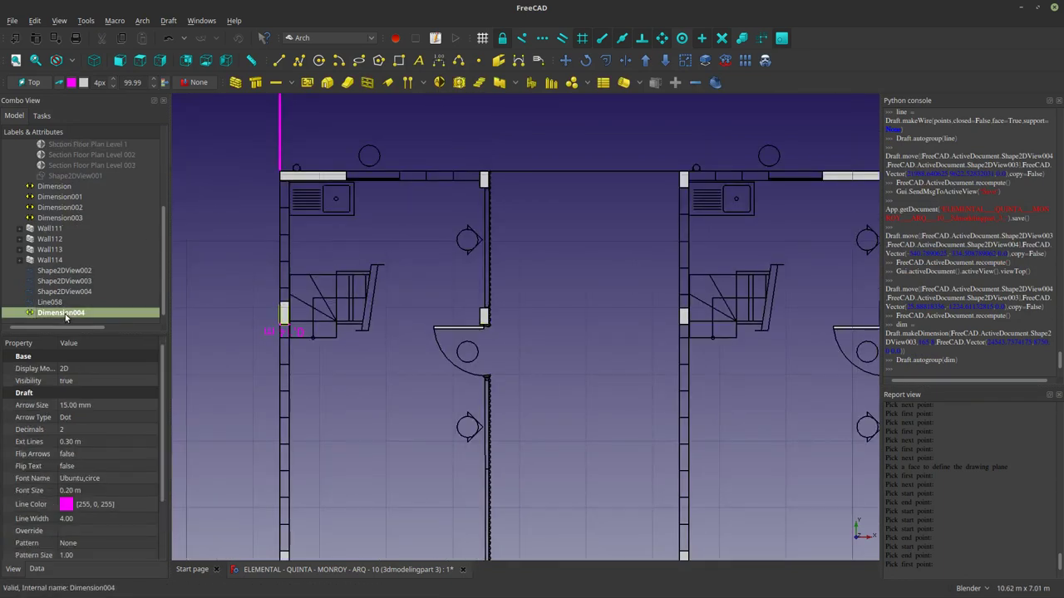
Dimension the first house's door opening vertically from the post's lower corner to the lower door frame, placing the dimension outside the partition.
left_click(438, 60)
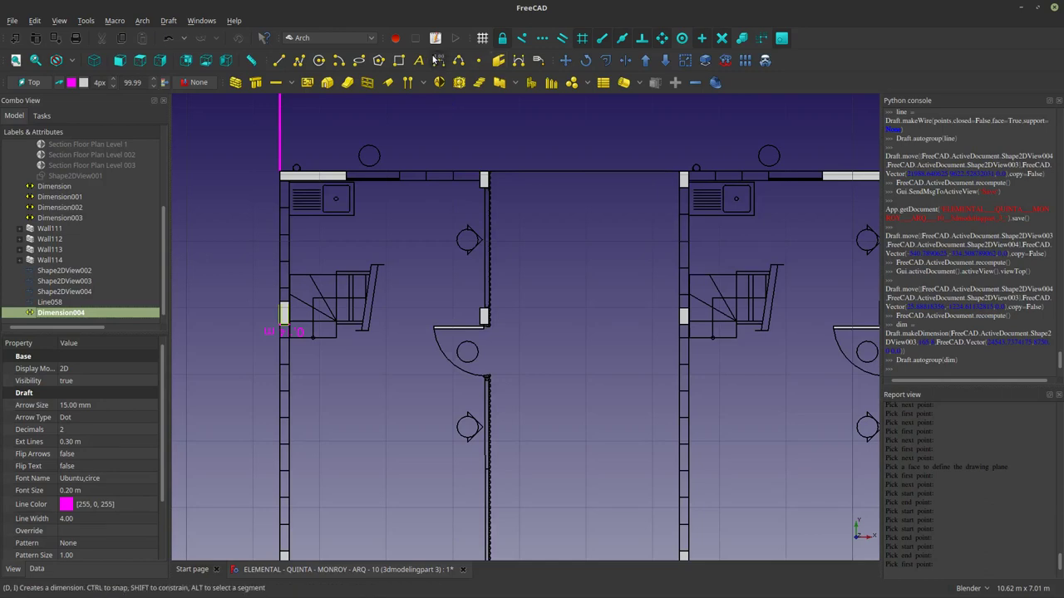
scroll(472, 352, "up", 6)
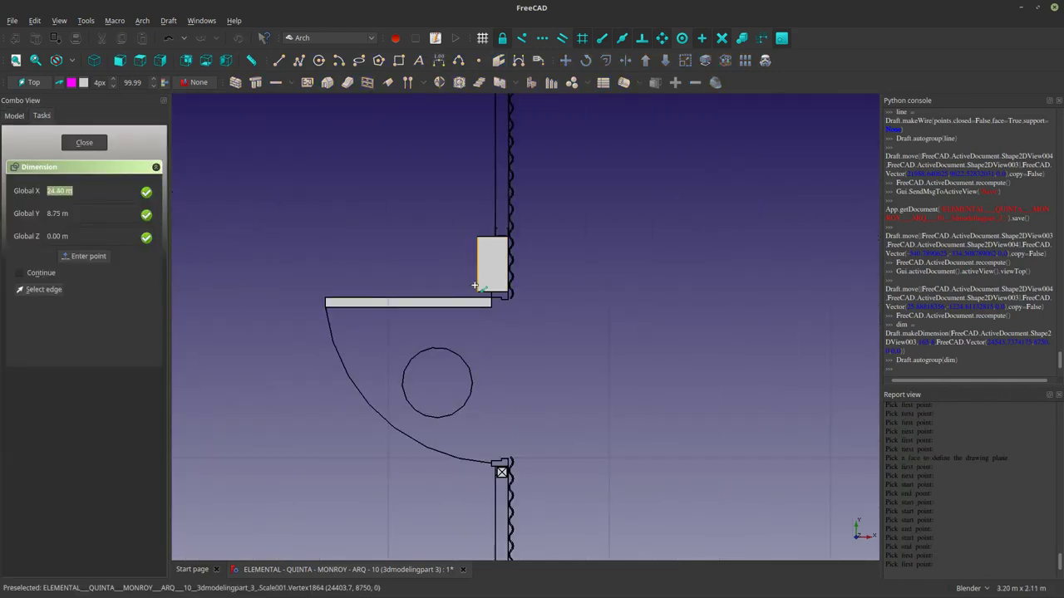
left_click(479, 294)
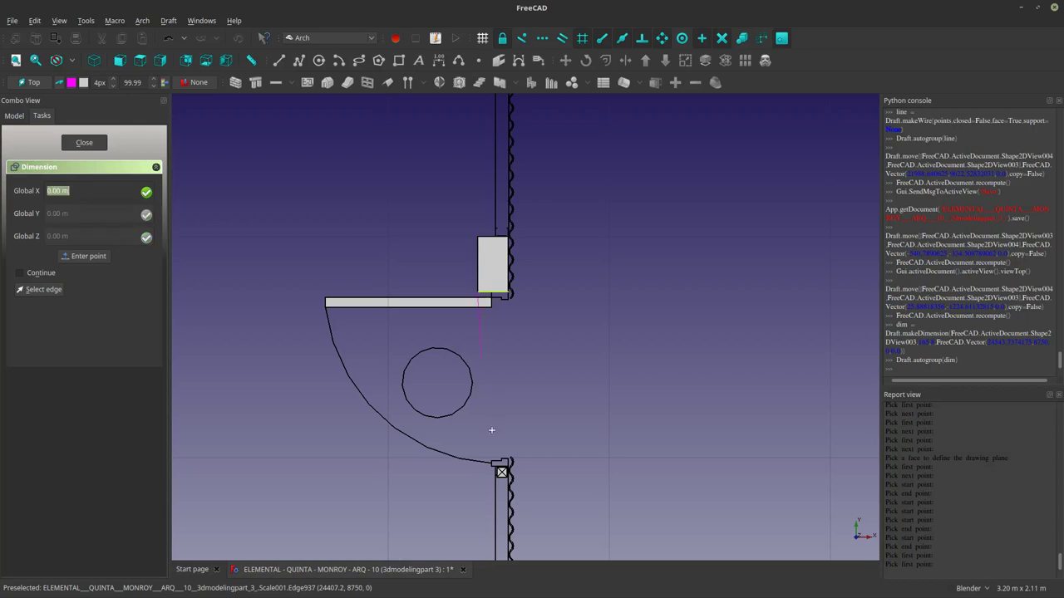
left_click(484, 462)
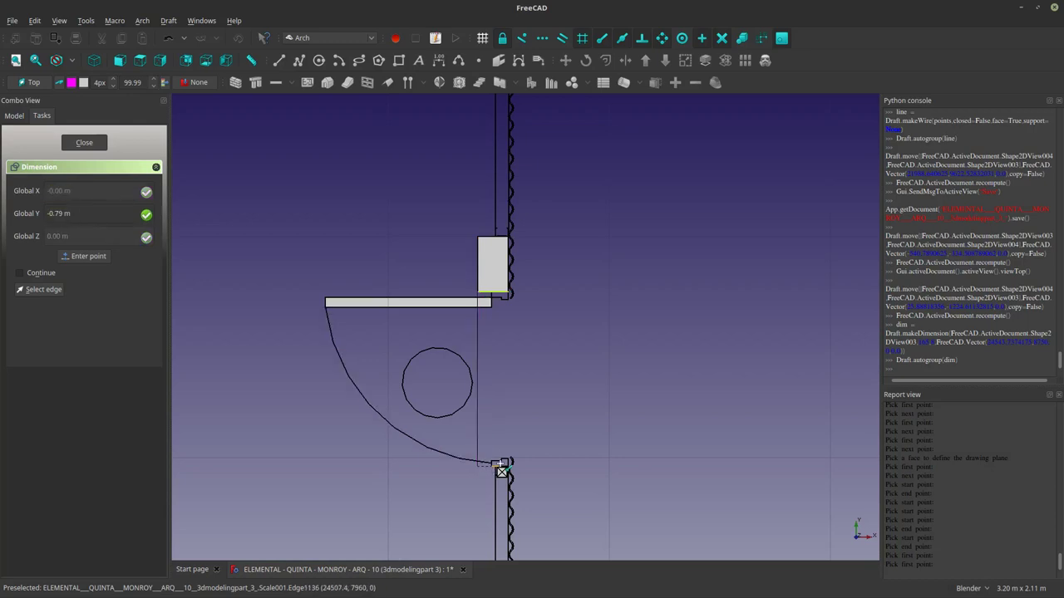
left_click(576, 378)
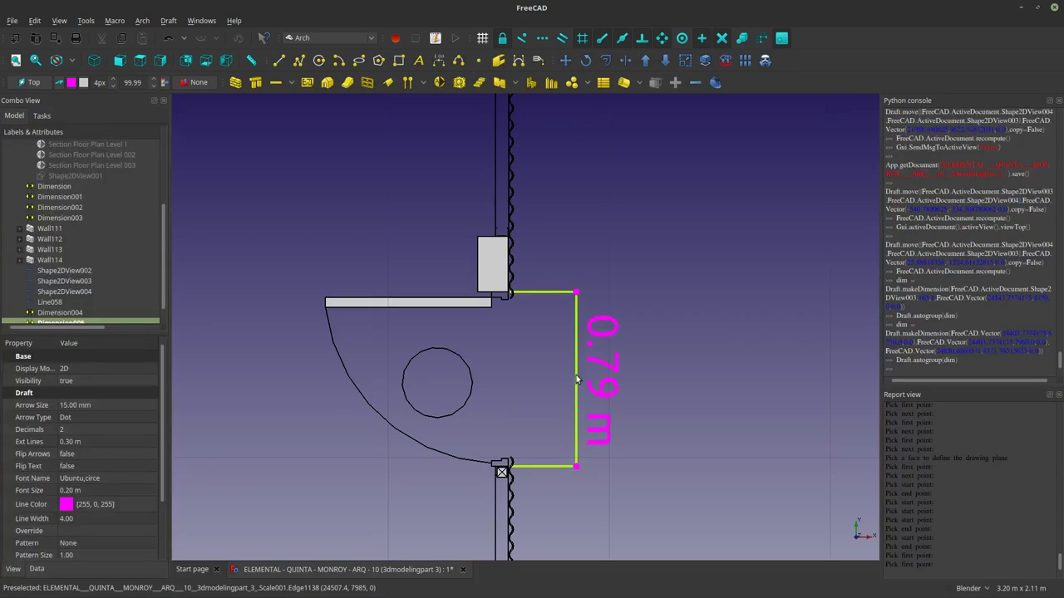
scroll(575, 383, "down", 2)
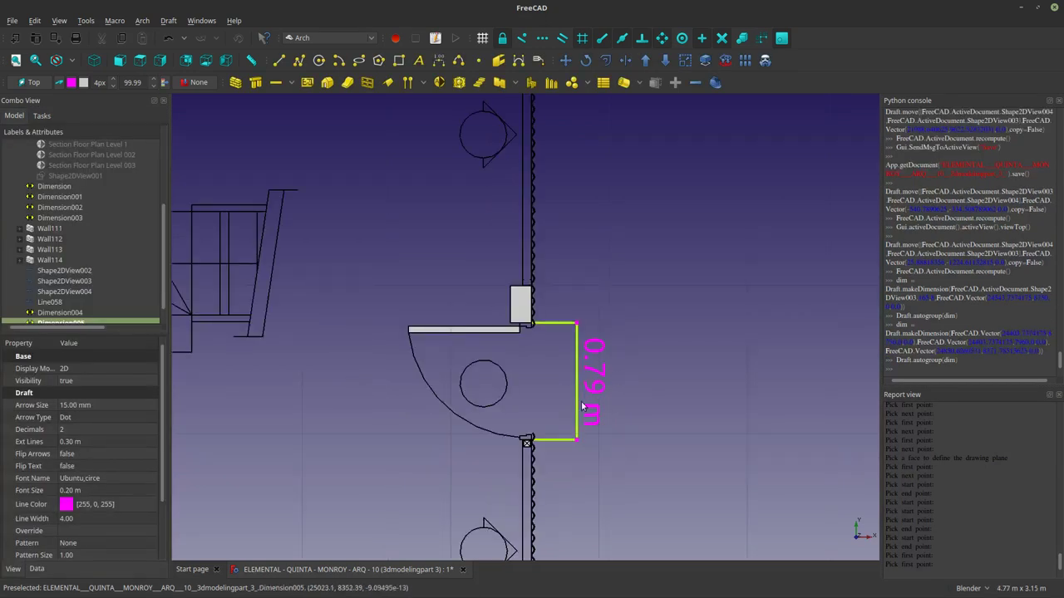
scroll(582, 407, "up", 5)
scroll(480, 447, "down", 2)
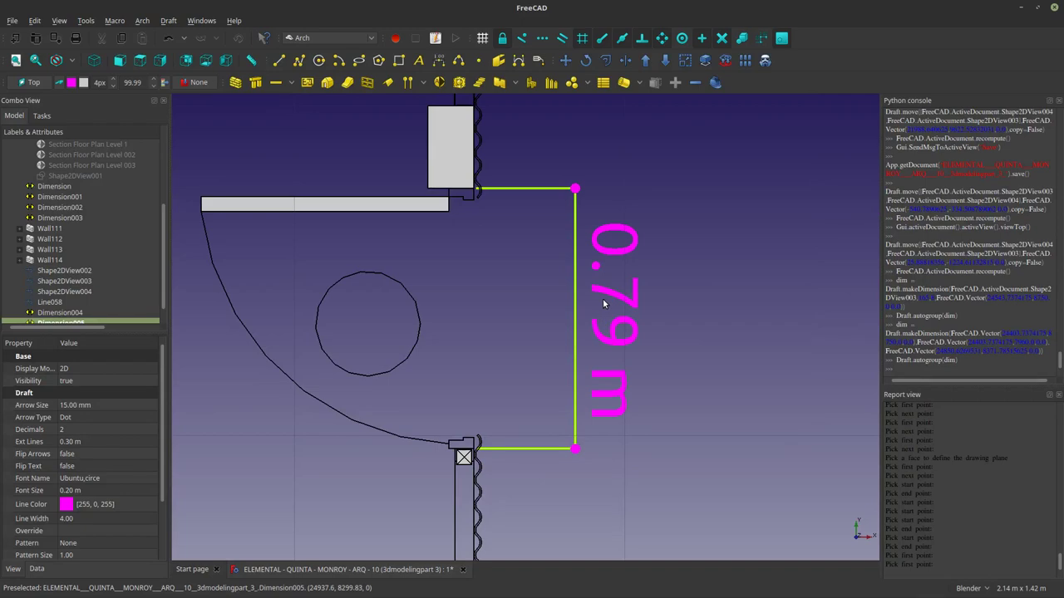
Dimension the second house's door opening vertically from the post's lower corner to the underside of the lower door frame.
scroll(604, 304, "down", 8)
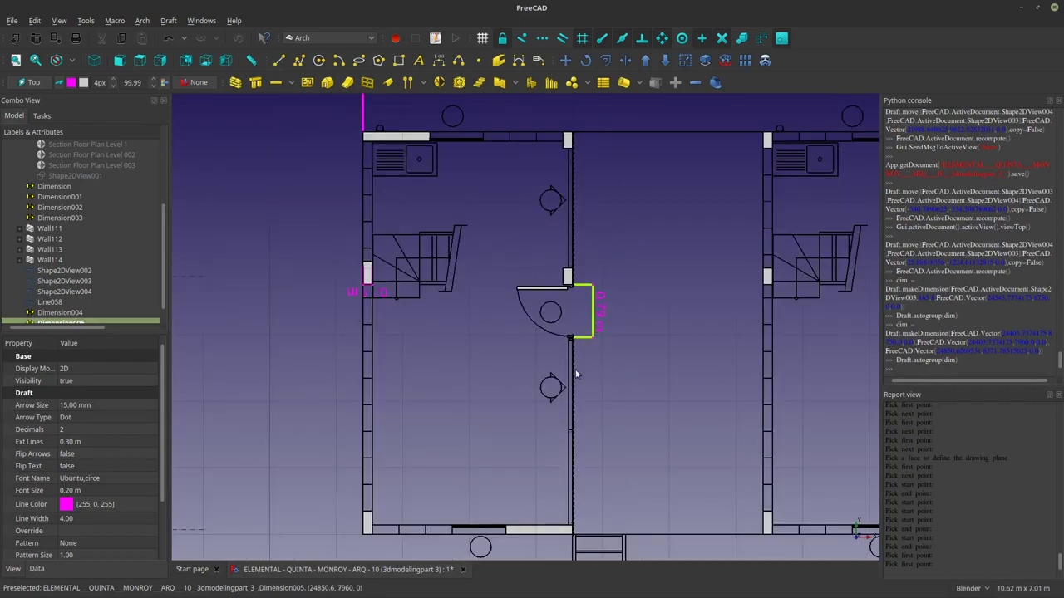
scroll(576, 374, "down", 5)
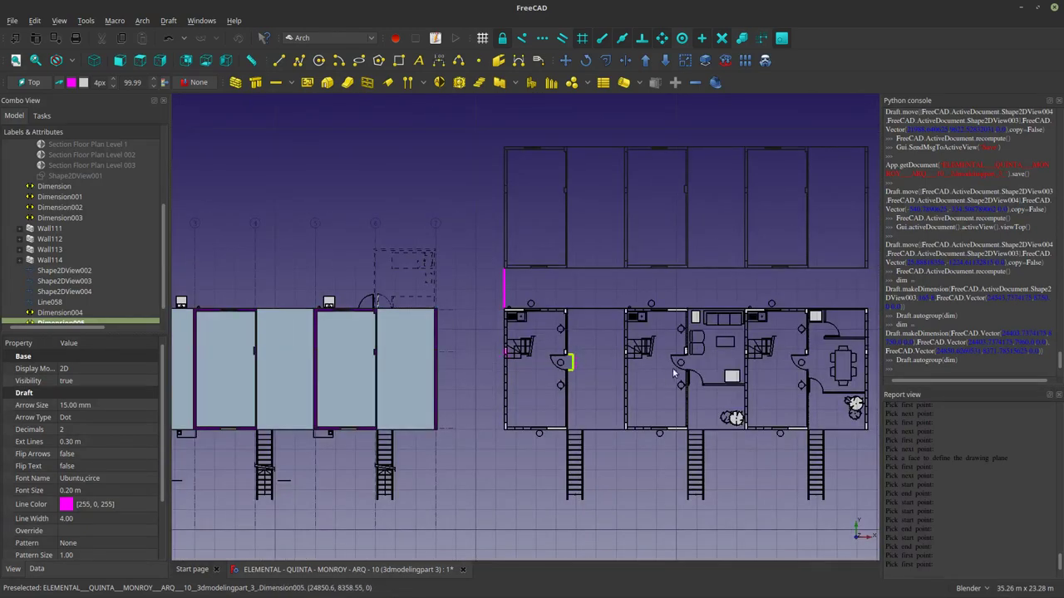
scroll(672, 367, "up", 5)
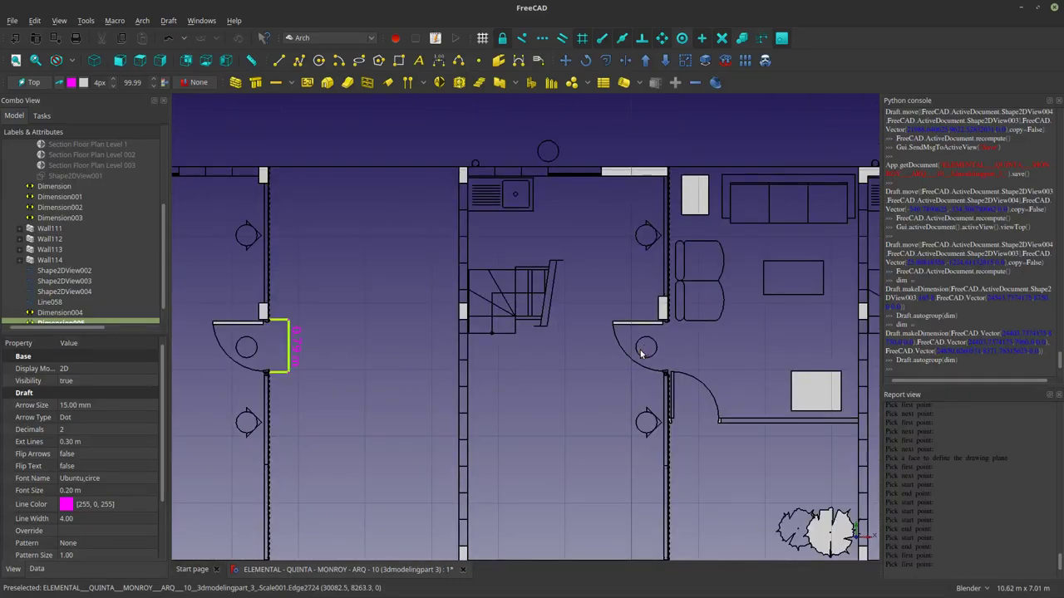
scroll(672, 335, "up", 8)
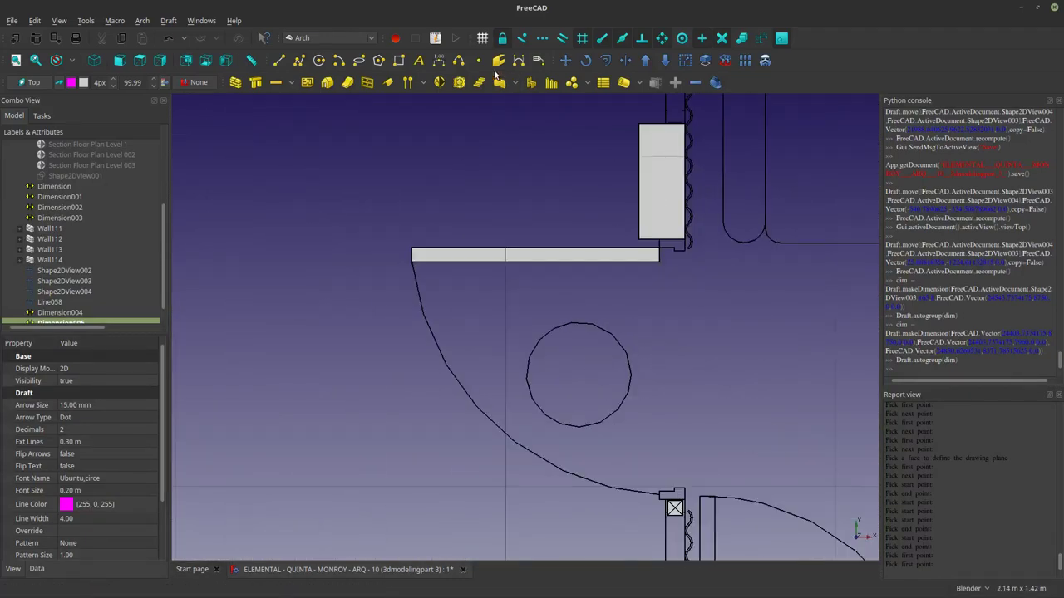
left_click(438, 60)
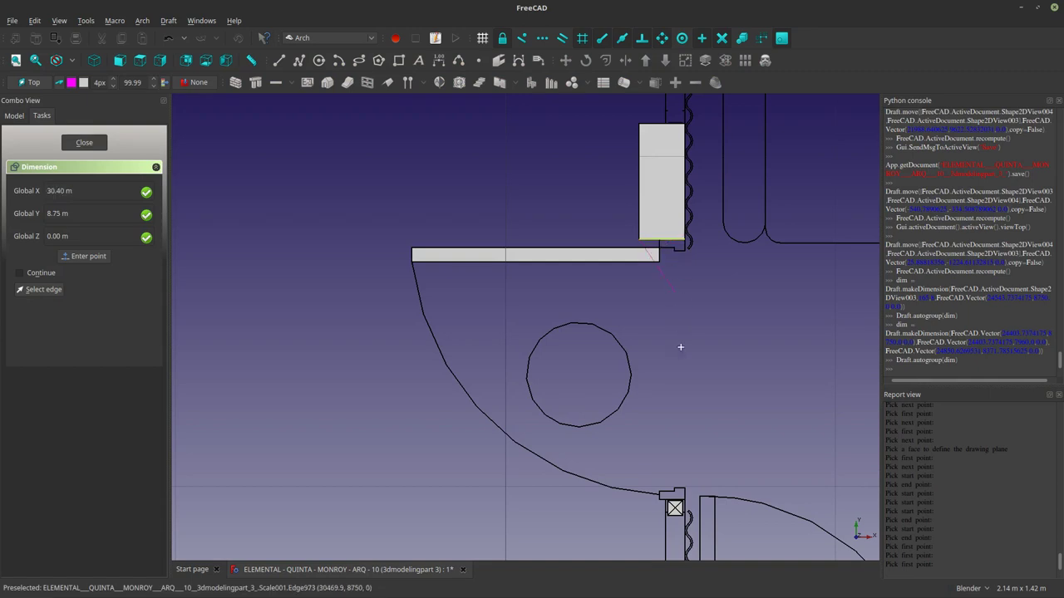
key("y")
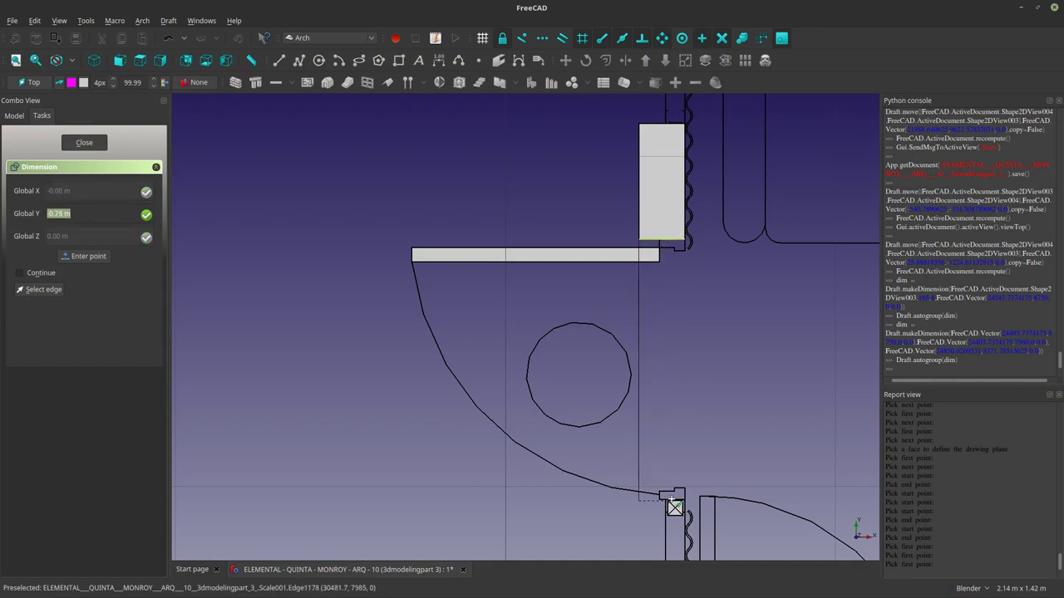
scroll(675, 507, "up", 5)
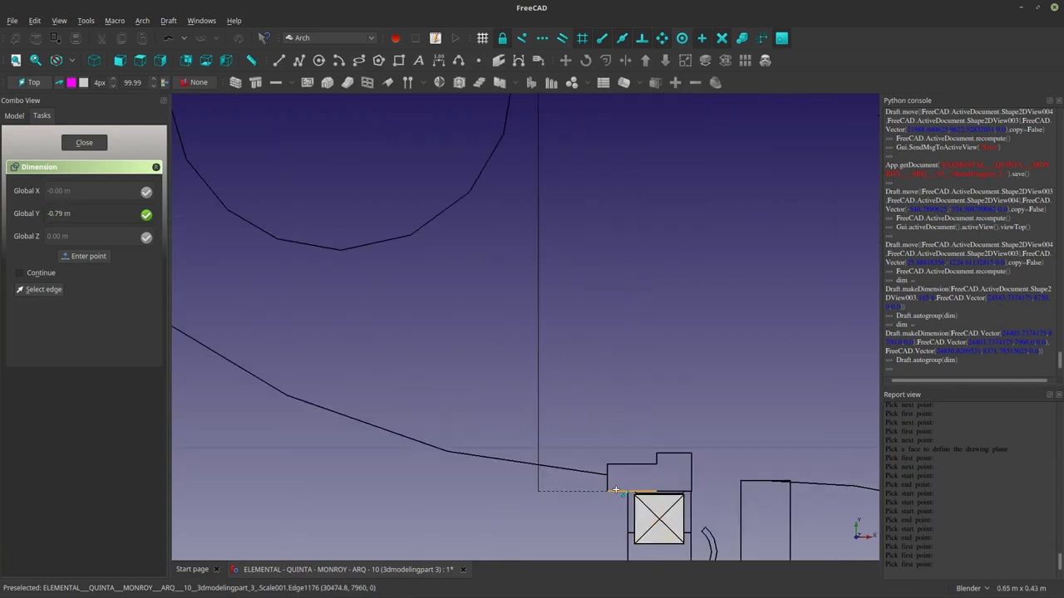
key("y")
scroll(606, 440, "down", 5)
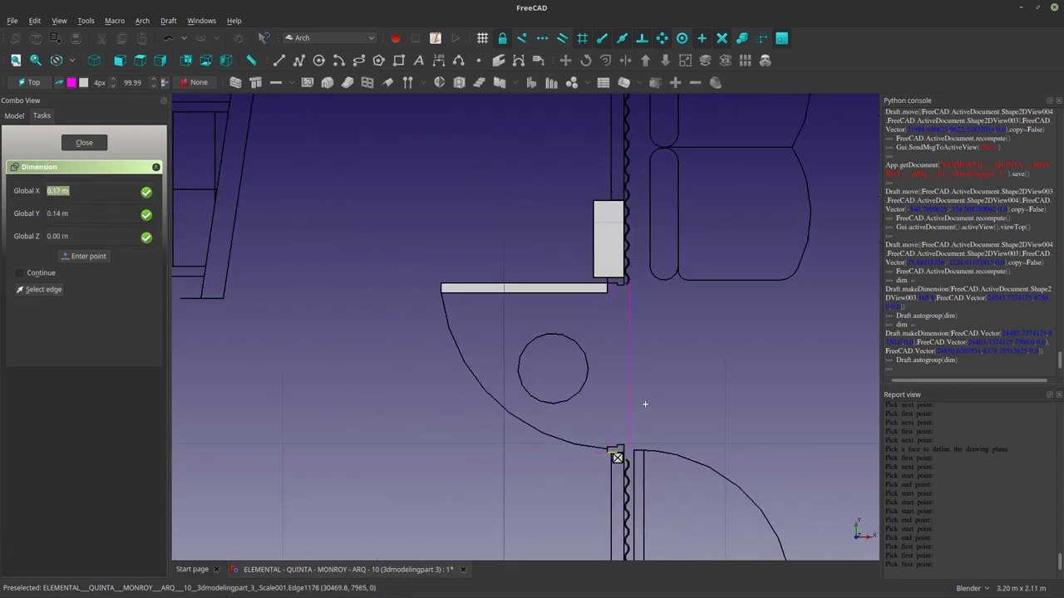
left_click(694, 392)
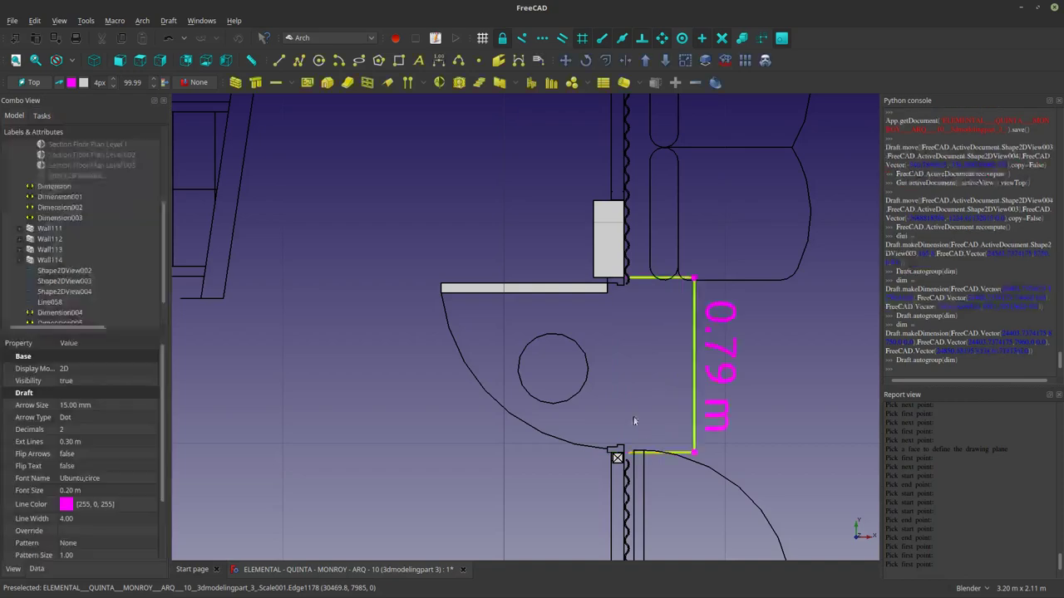
Dimension the third house's door opening vertically, starting from the lower corner of the post above the door.
scroll(619, 424, "down", 4)
scroll(659, 403, "down", 3)
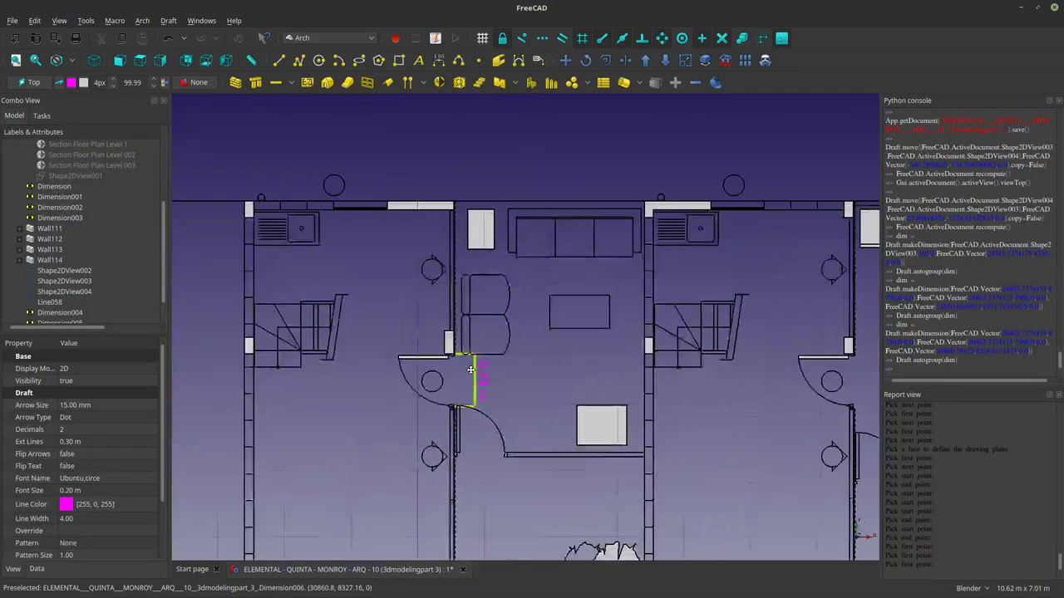
scroll(610, 384, "up", 2)
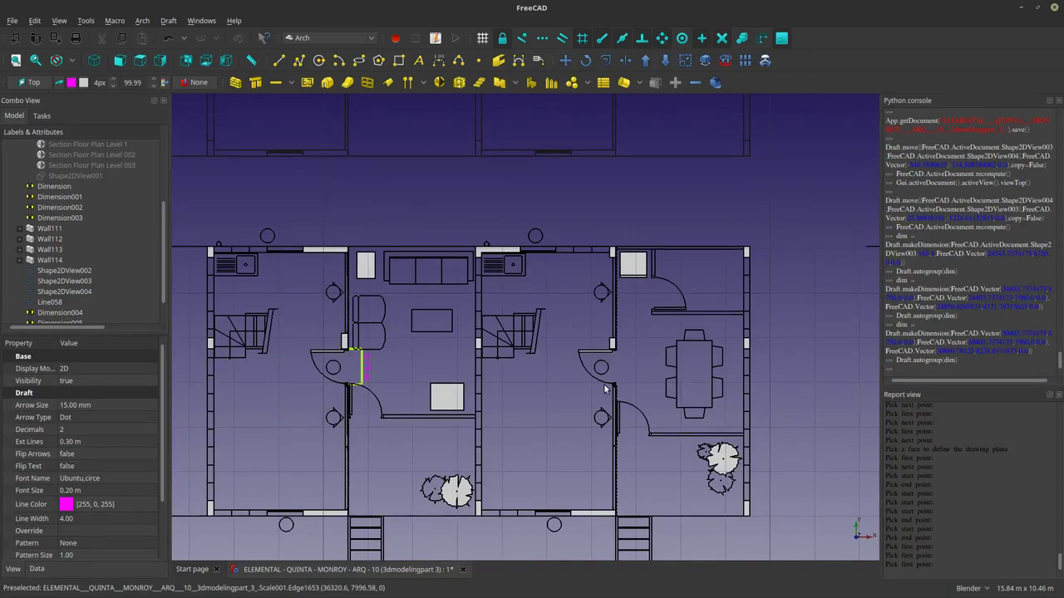
scroll(615, 366, "up", 5)
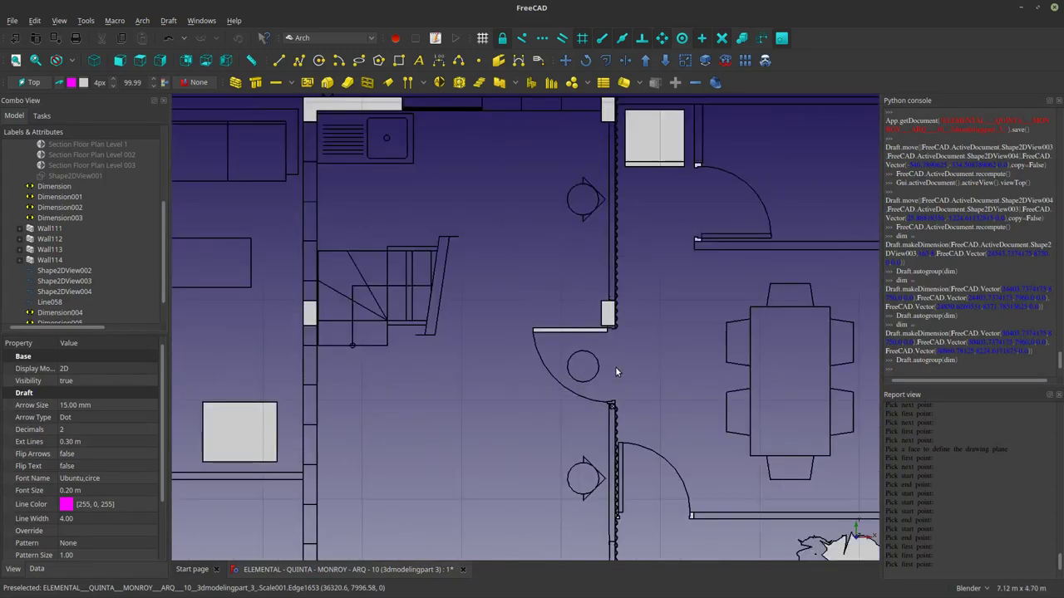
left_click(438, 63)
scroll(615, 264, "up", 4)
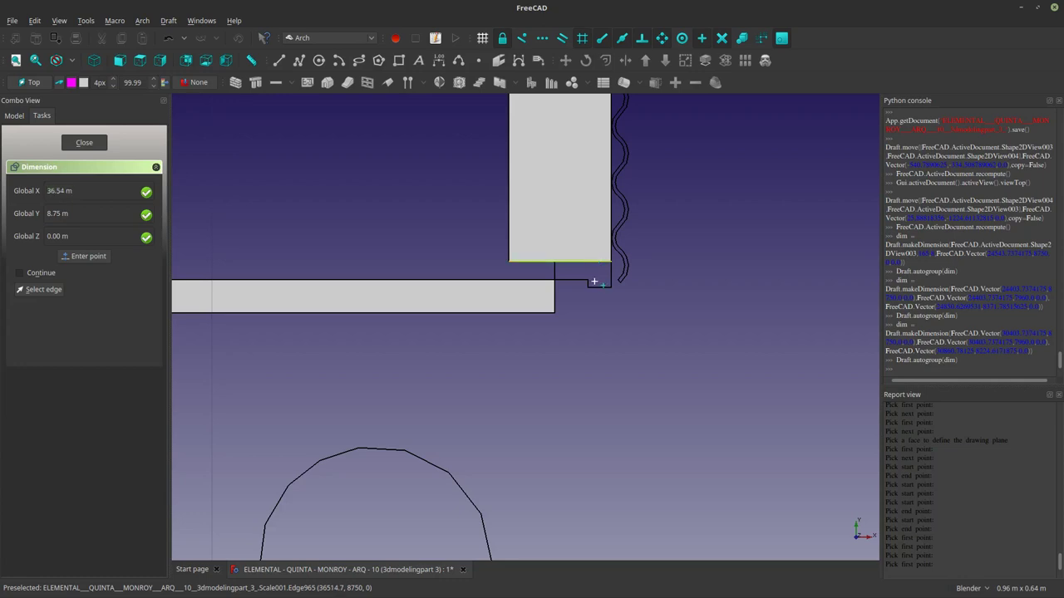
scroll(601, 320, "down", 4)
scroll(613, 441, "up", 2)
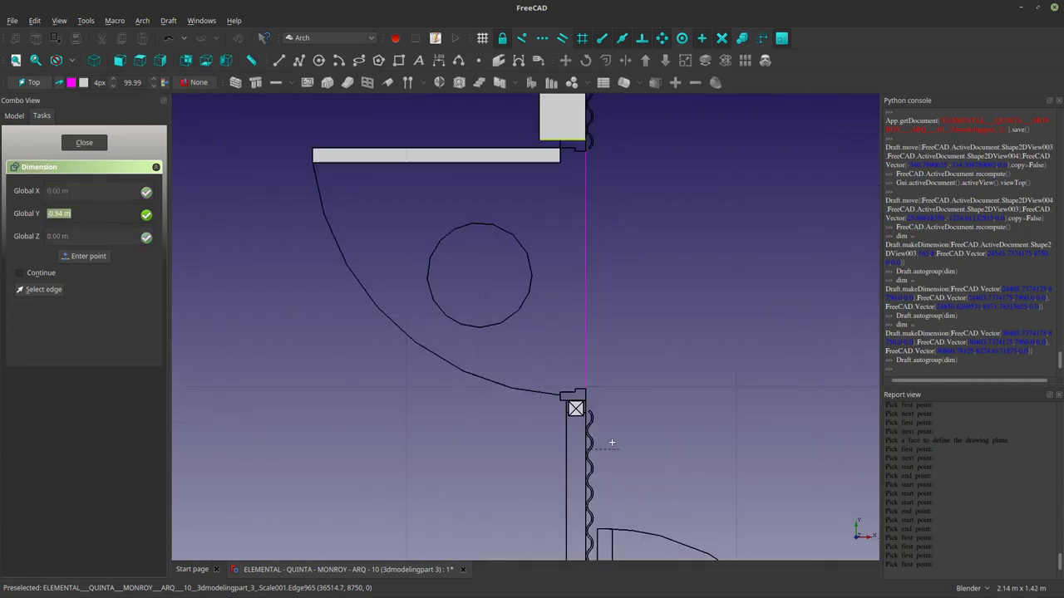
Finish the vertical dimension across the entrance door opening in the corrugated wall, placing its line on the dining-room side.
scroll(576, 406, "up", 7)
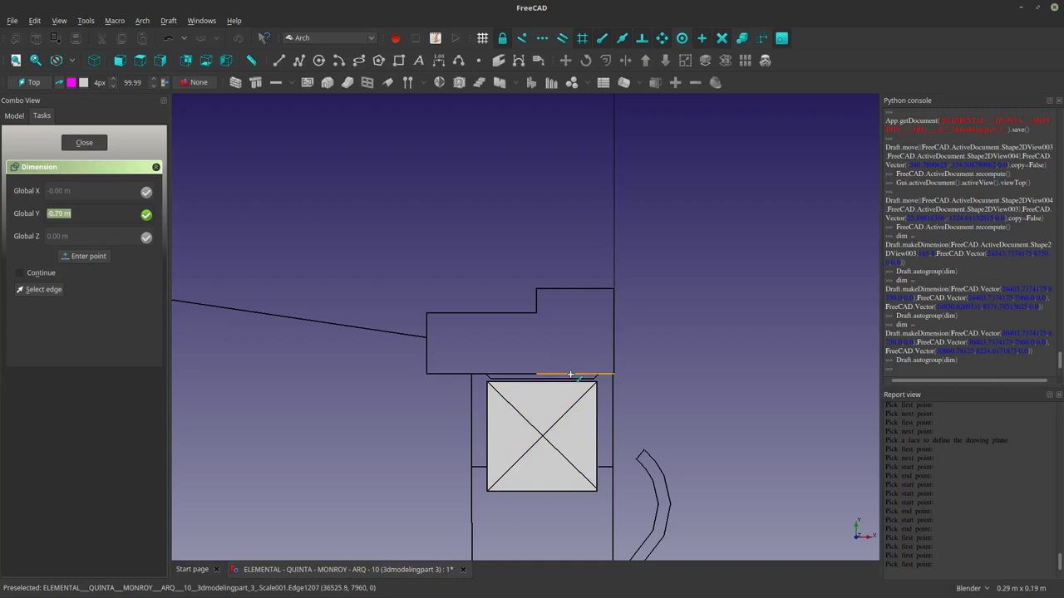
left_click(570, 375)
scroll(573, 366, "down", 10)
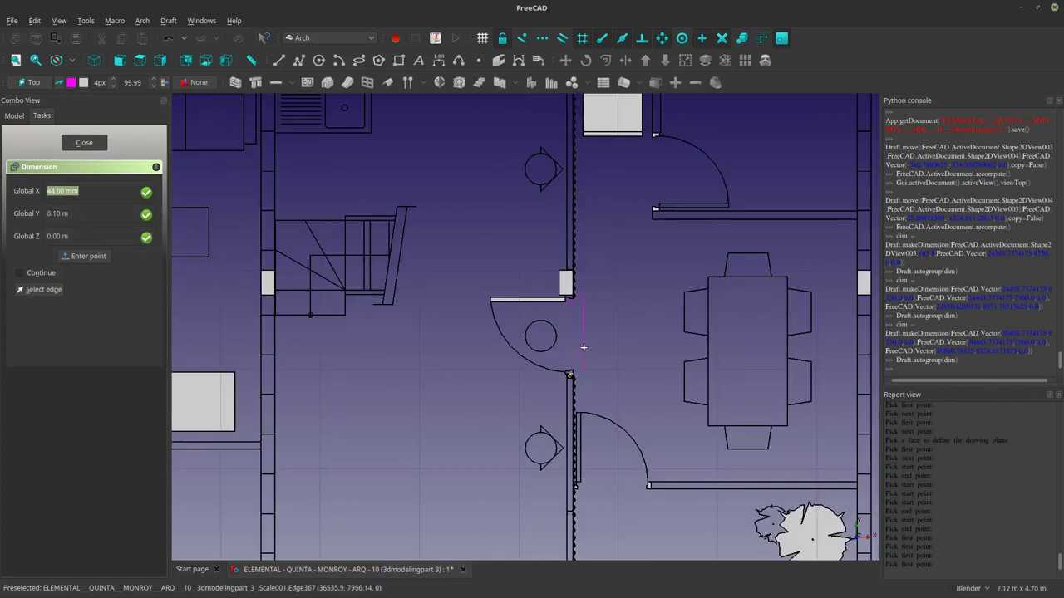
left_click(606, 328)
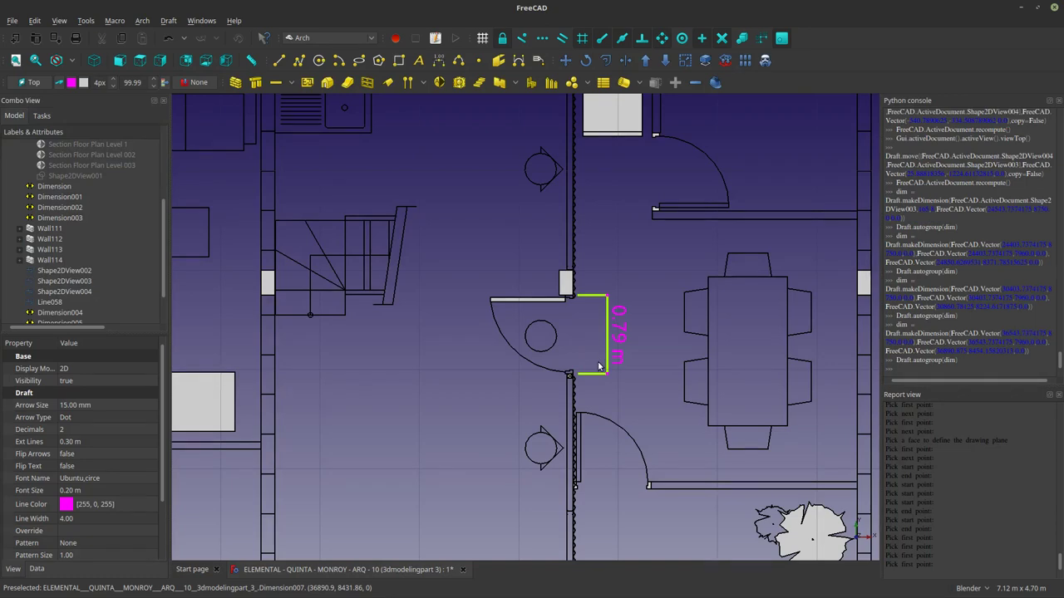
Dimension the door opening beneath the dining table horizontally, from the corrugated wall line to the outer edge of the far jamb, with the line below the opening.
scroll(598, 367, "down", 5)
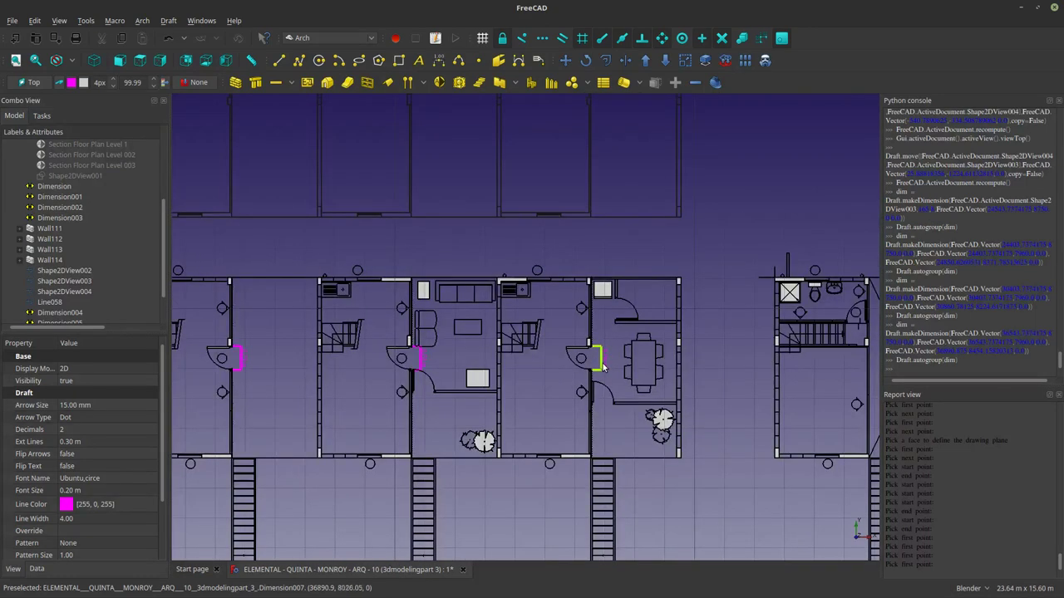
scroll(605, 407, "up", 3)
scroll(606, 406, "up", 8)
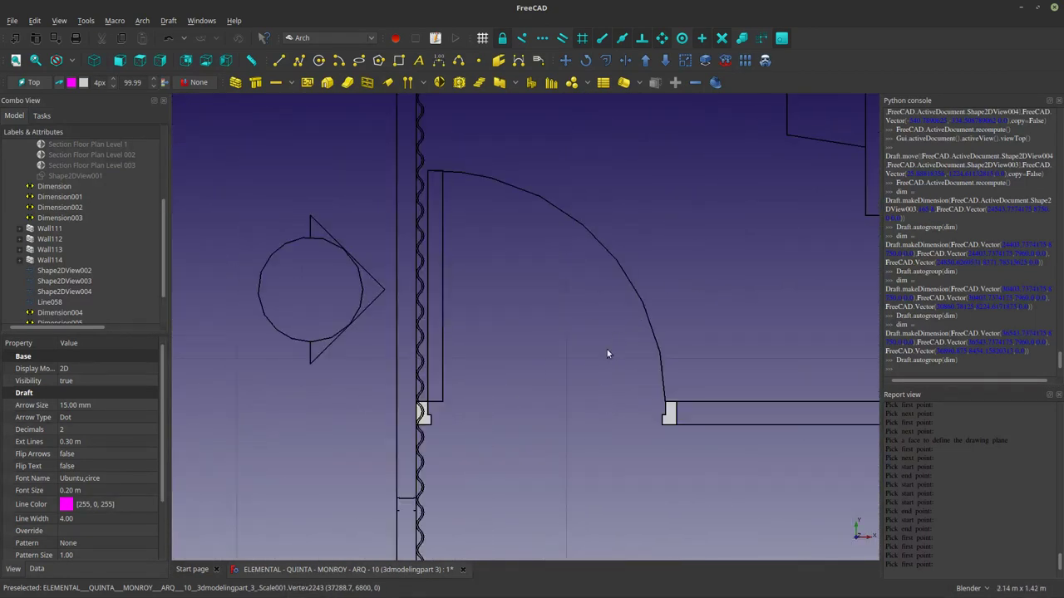
scroll(388, 424, "up", 9)
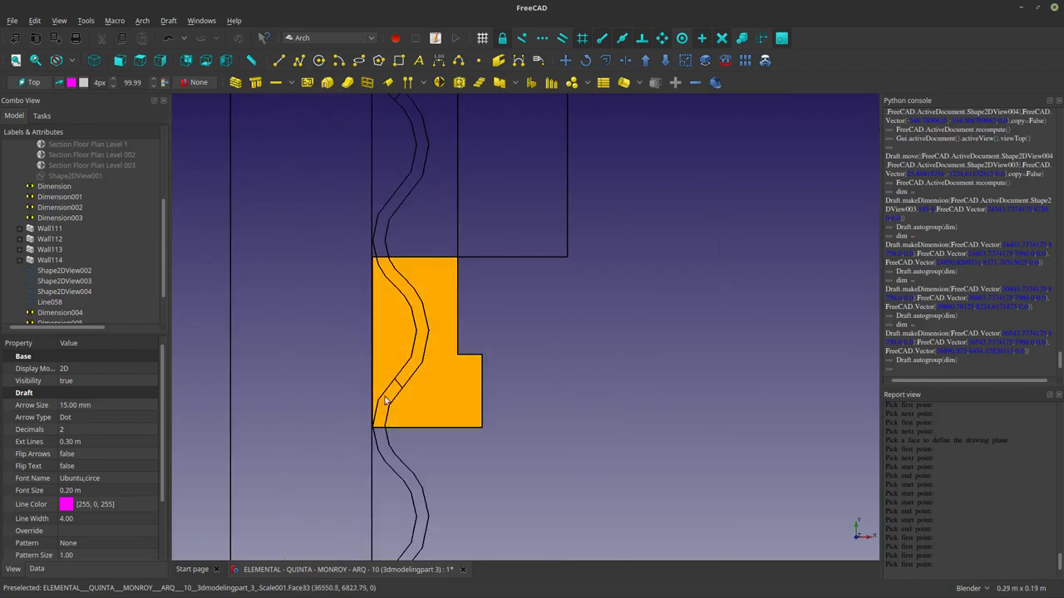
scroll(386, 418, "up", 5)
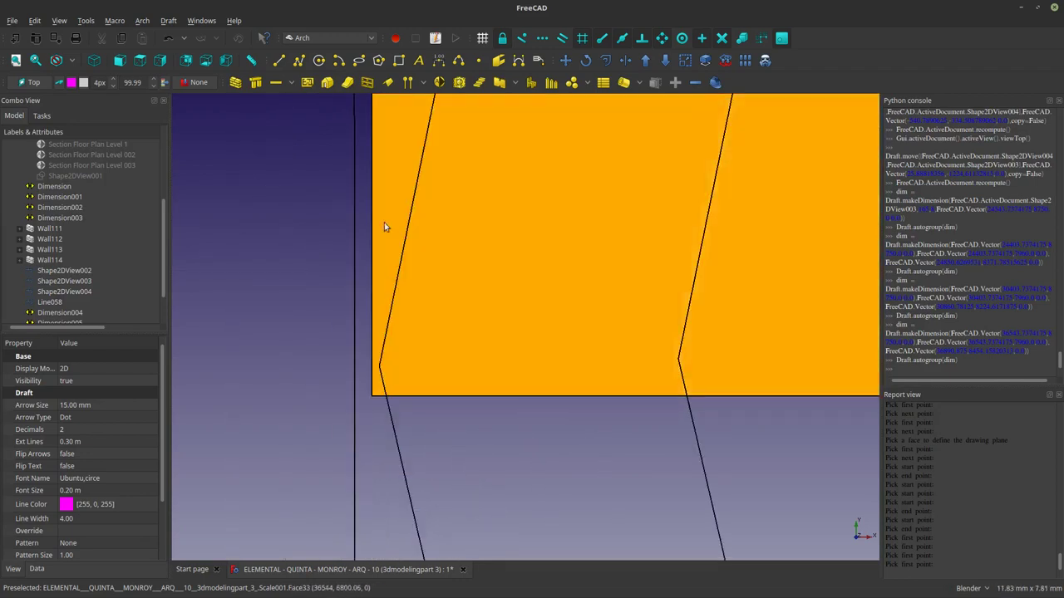
left_click(444, 66)
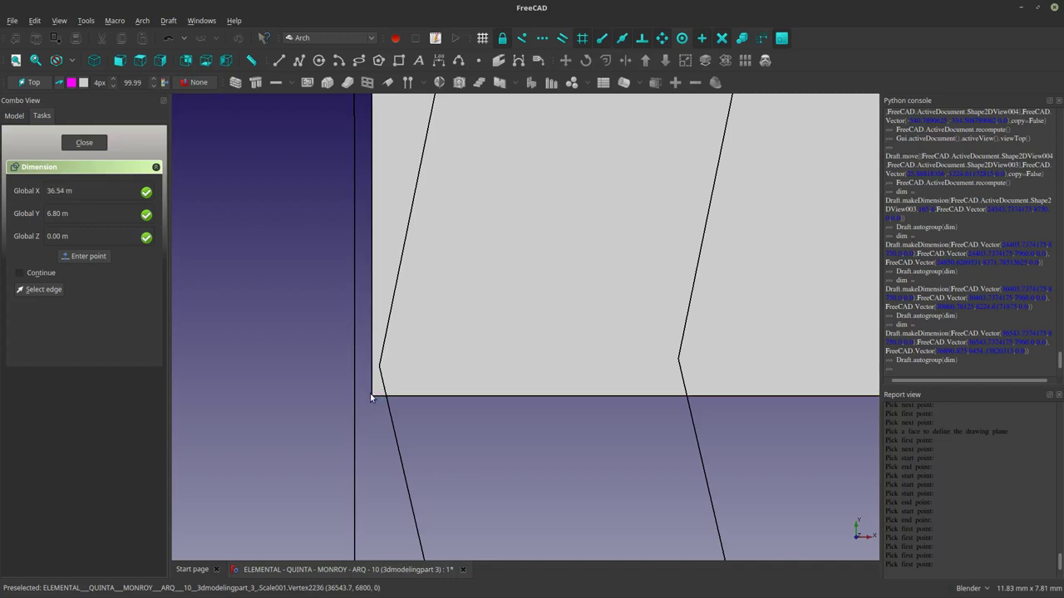
left_click(369, 413)
scroll(370, 413, "down", 10)
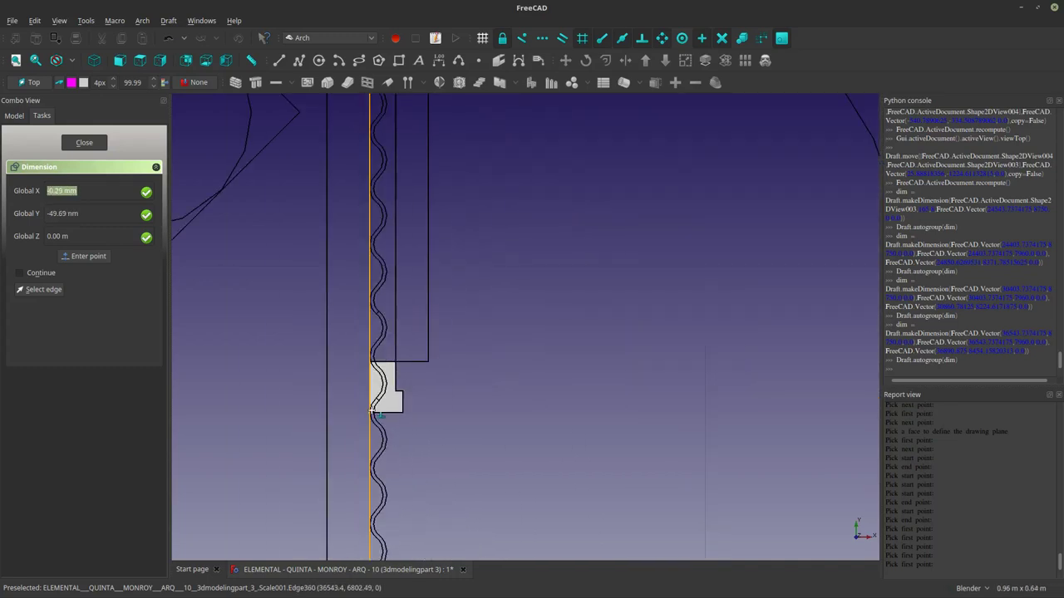
left_click(735, 409)
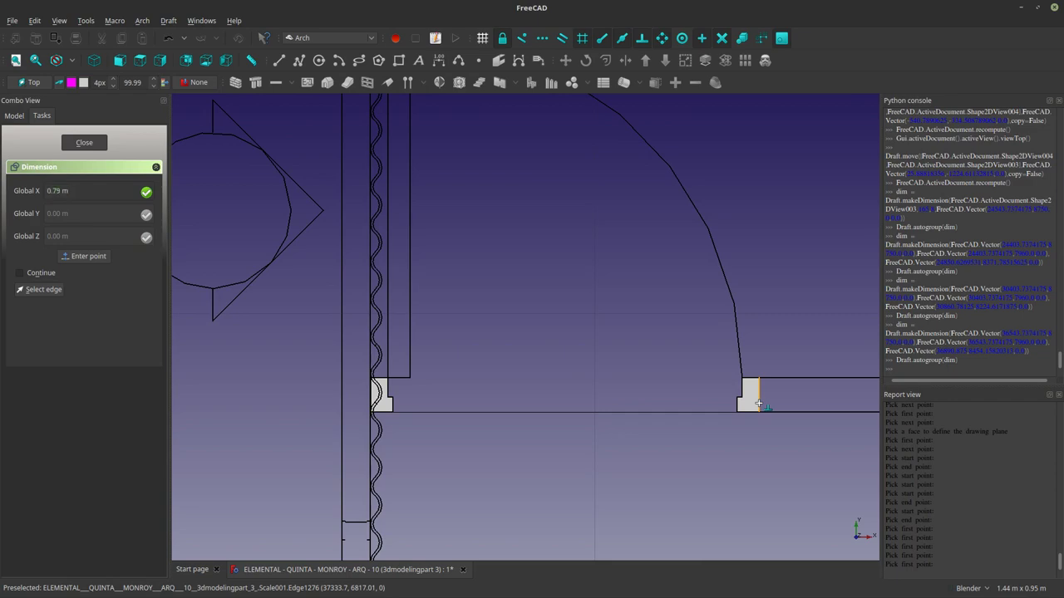
left_click(758, 404)
left_click(676, 487)
scroll(614, 428, "down", 1)
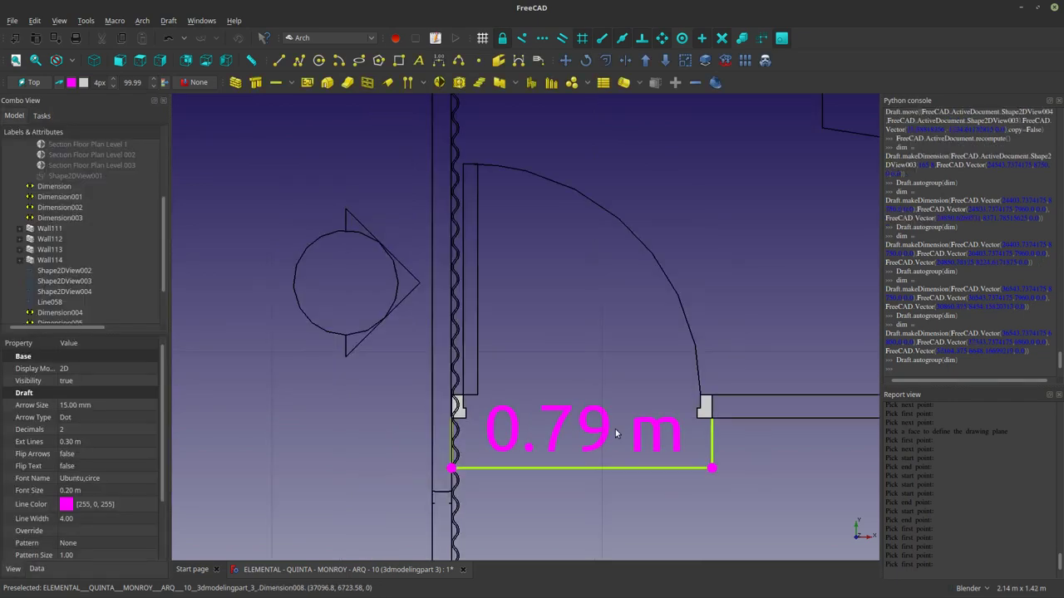
Dimension the same door opening in the reverse direction, from the far jamb to the corrugated wall line, with the line above the opening.
scroll(615, 429, "down", 1)
scroll(493, 422, "up", 3)
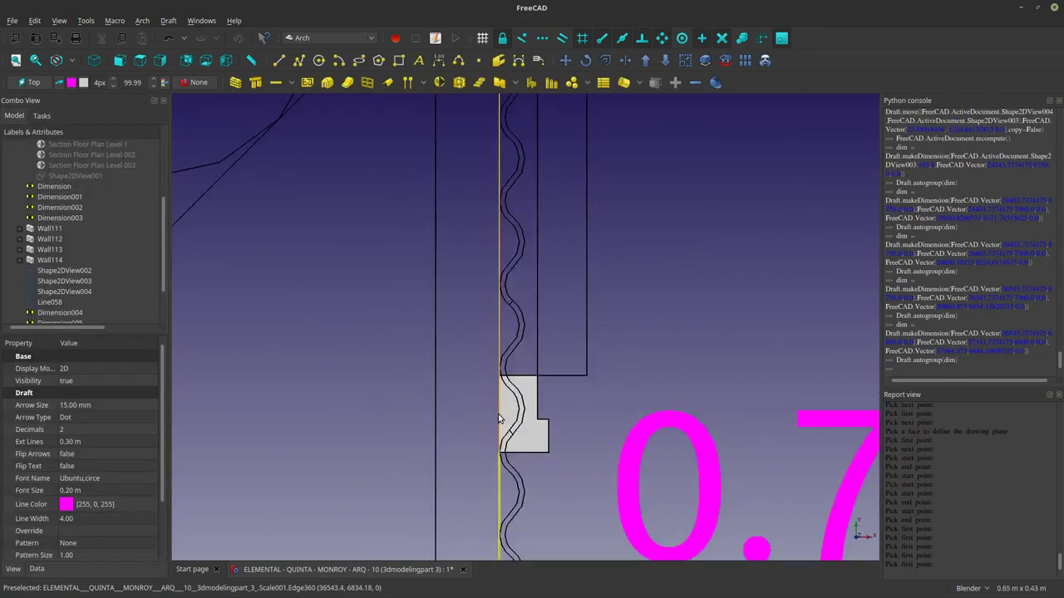
scroll(493, 422, "down", 2)
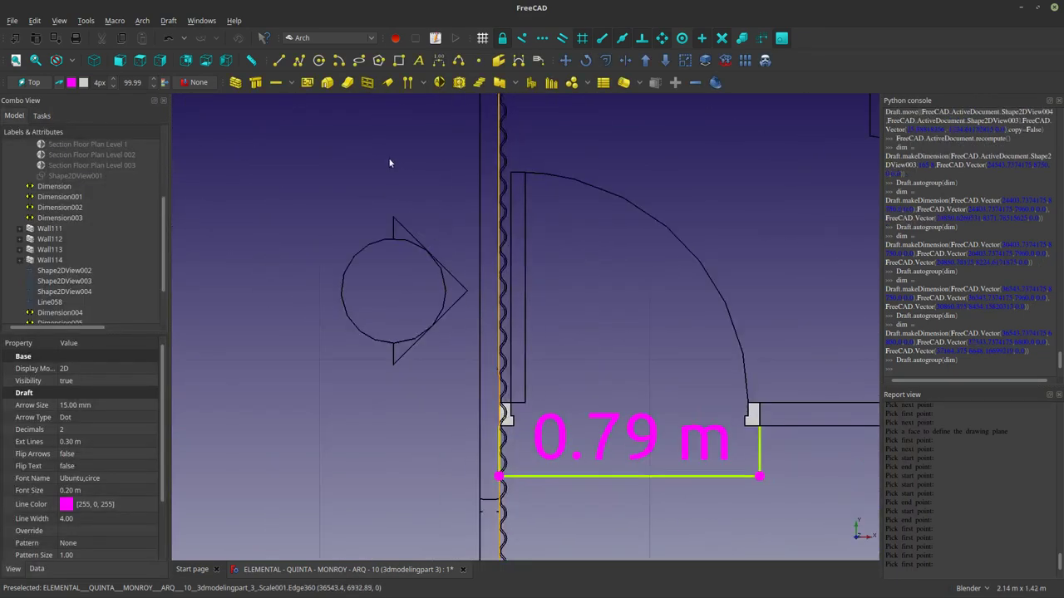
left_click(438, 60)
scroll(762, 421, "up", 2)
scroll(762, 421, "up", 5)
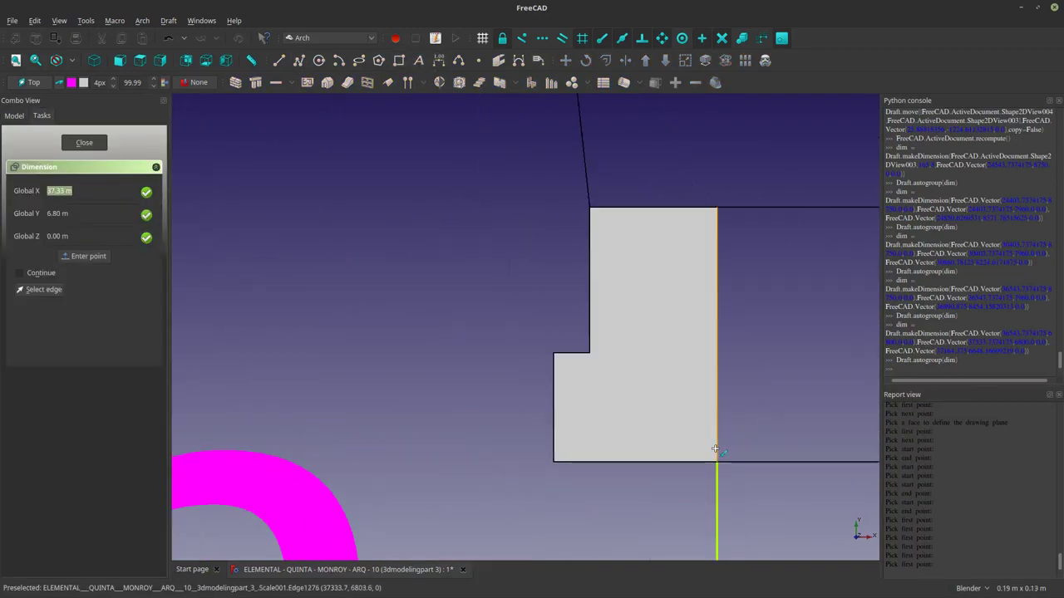
left_click(716, 443)
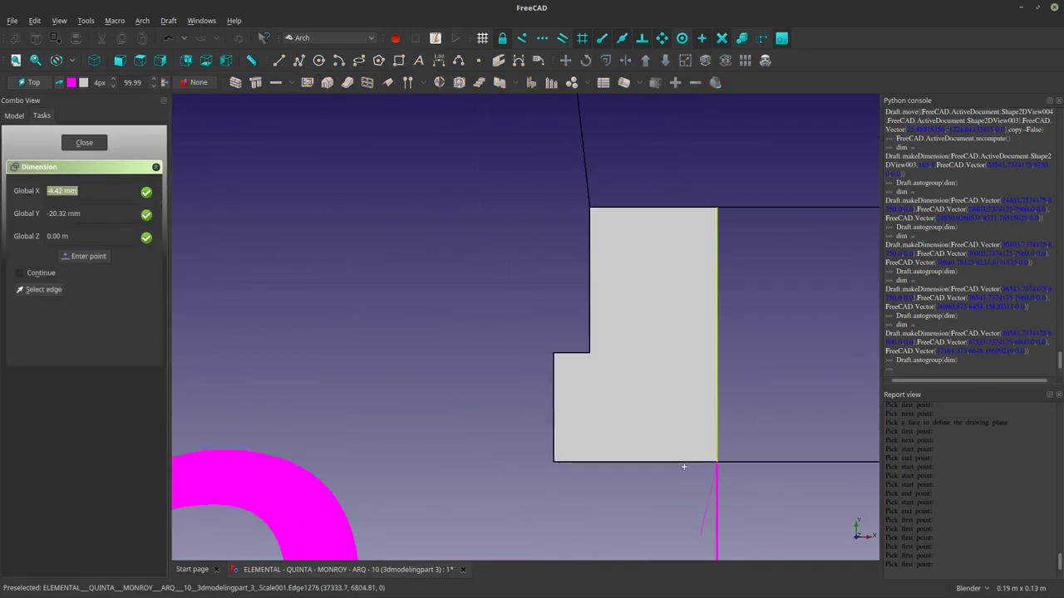
scroll(682, 457, "down", 1)
scroll(679, 446, "down", 4)
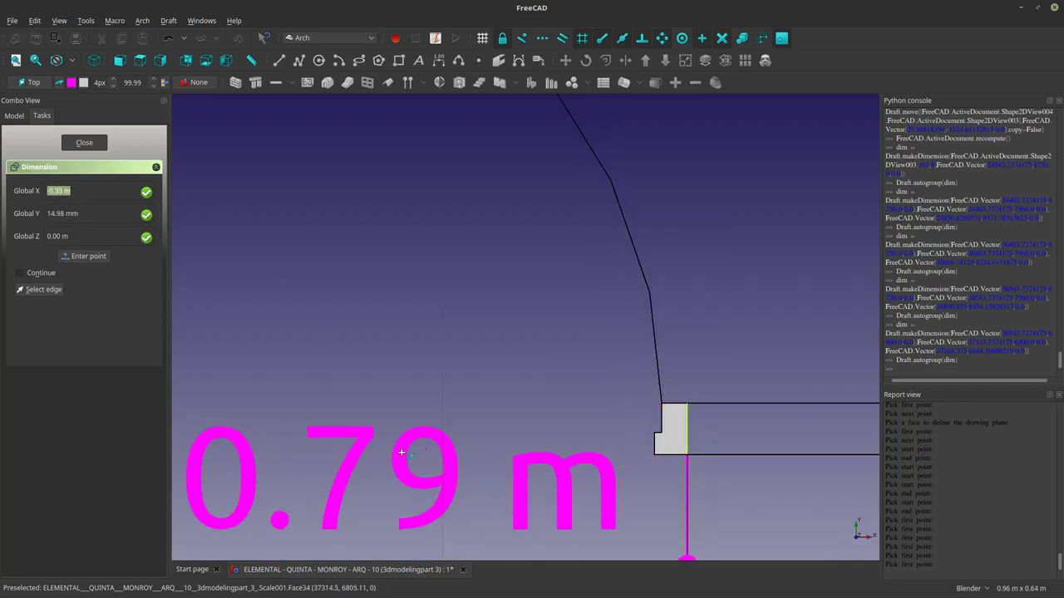
scroll(401, 453, "down", 2)
scroll(212, 453, "up", 1)
scroll(396, 461, "down", 1)
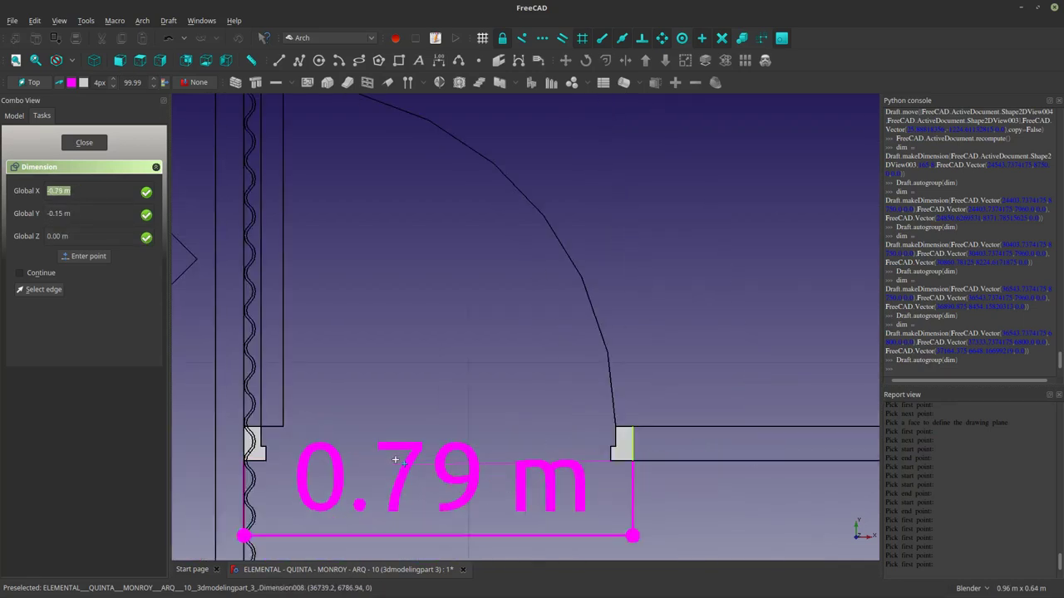
middle_click_drag(402, 453, 643, 376, "shift")
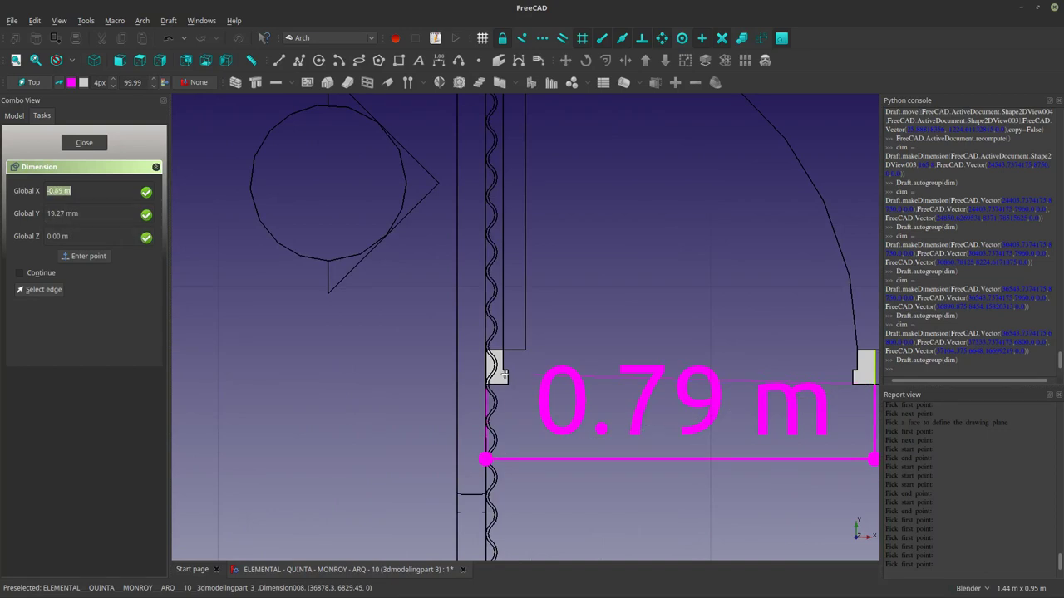
scroll(503, 375, "up", 5)
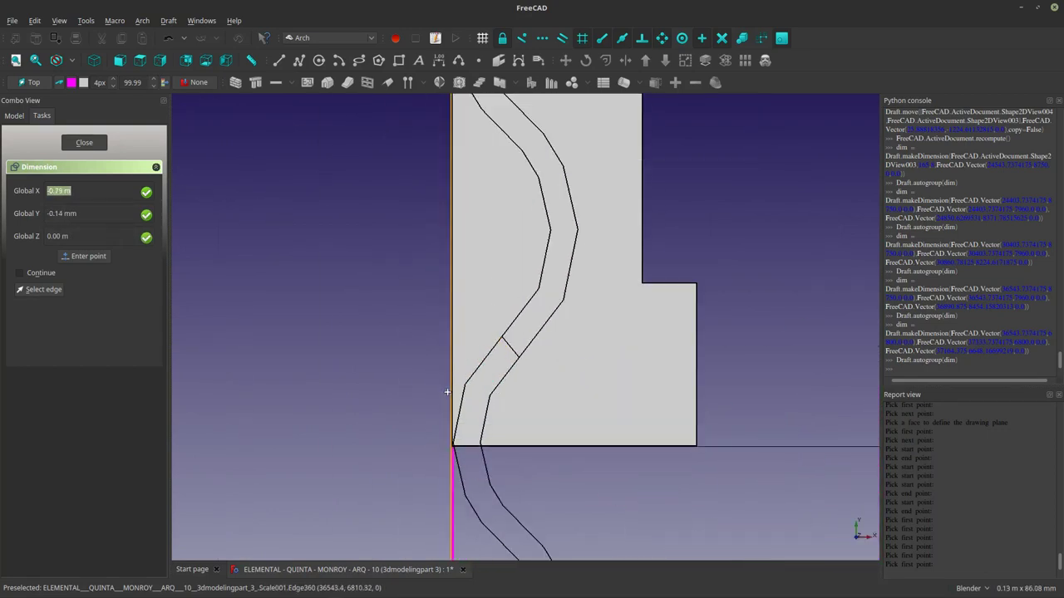
scroll(447, 392, "up", 2)
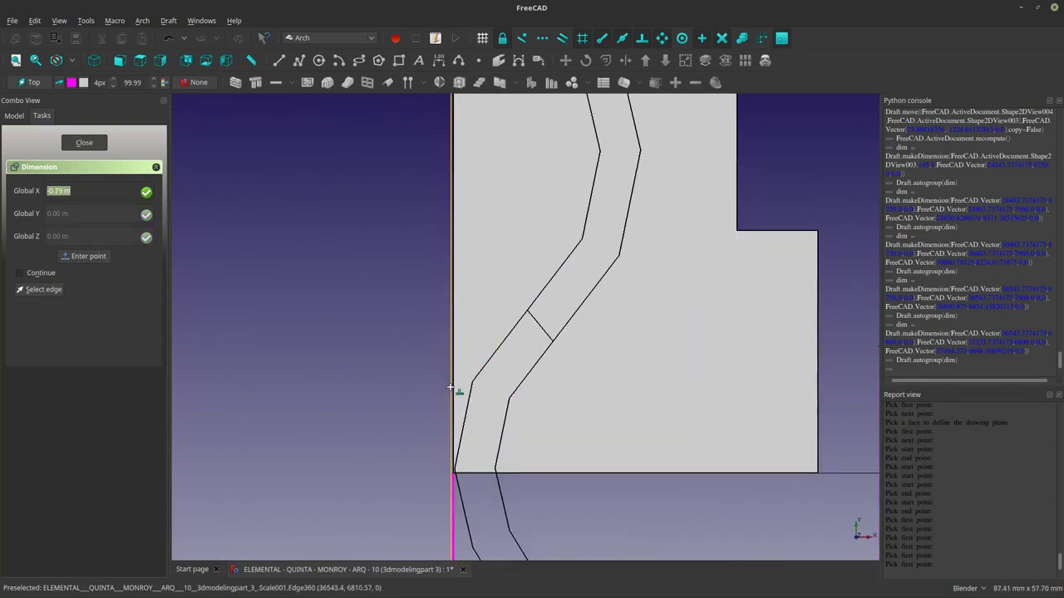
left_click(450, 388)
scroll(450, 388, "down", 3)
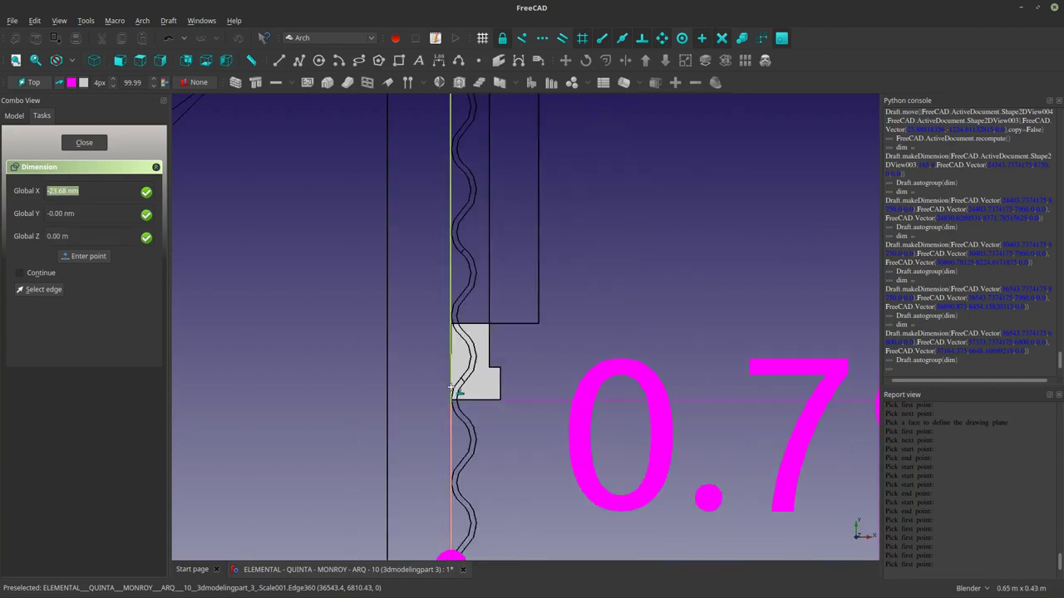
scroll(635, 255, "down", 2)
left_click(651, 237)
scroll(651, 238, "down", 4)
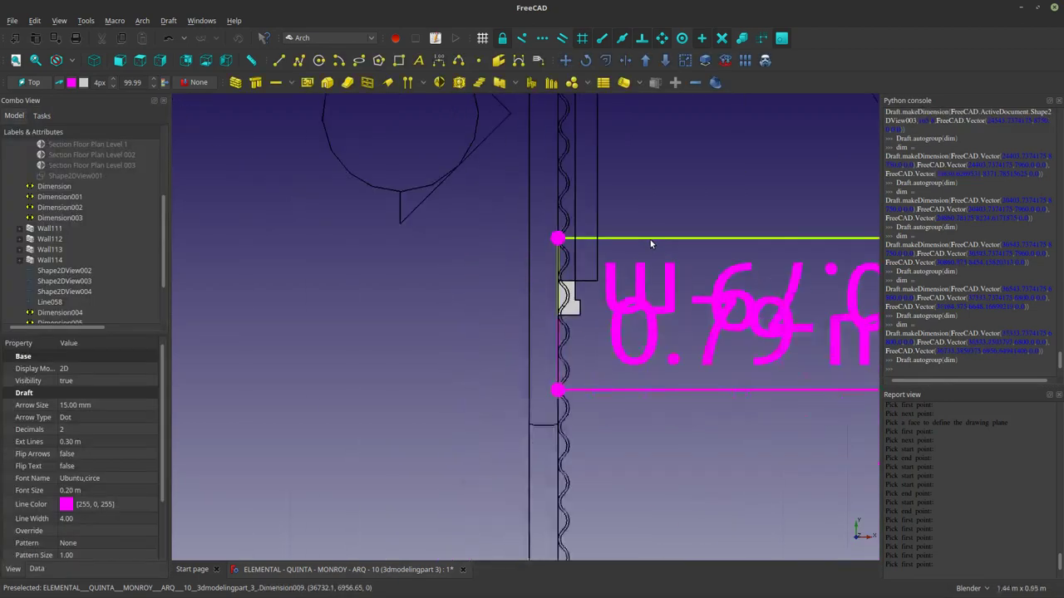
Delete the duplicate reversed dimension above the door opening.
middle_click_drag(725, 238, 631, 340)
left_click(638, 316)
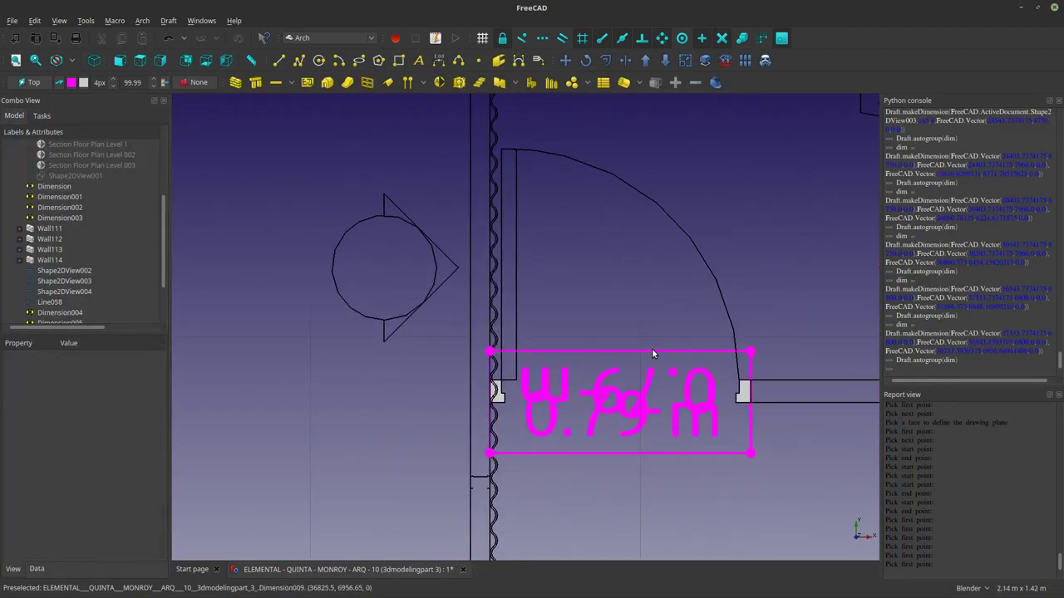
left_click(652, 351)
key("Delete")
scroll(653, 351, "down", 10)
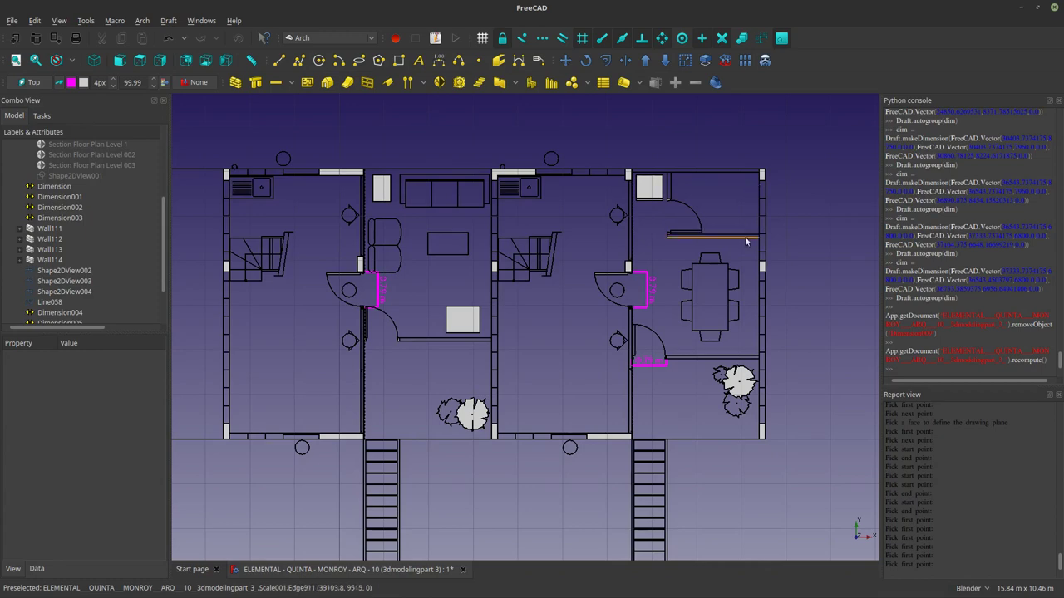
scroll(745, 236, "up", 6)
scroll(720, 326, "up", 2)
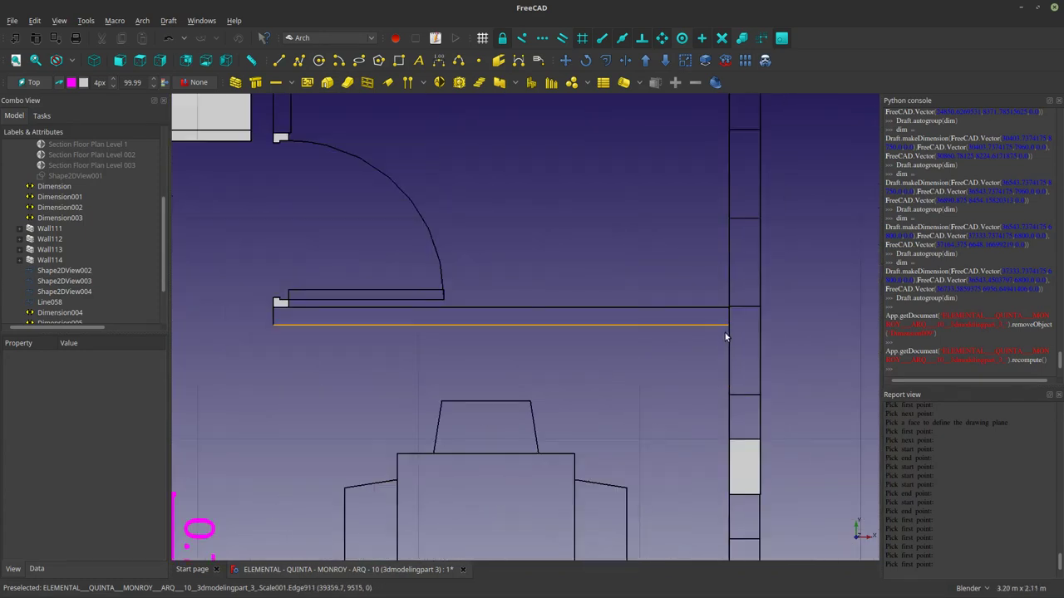
scroll(725, 333, "down", 2)
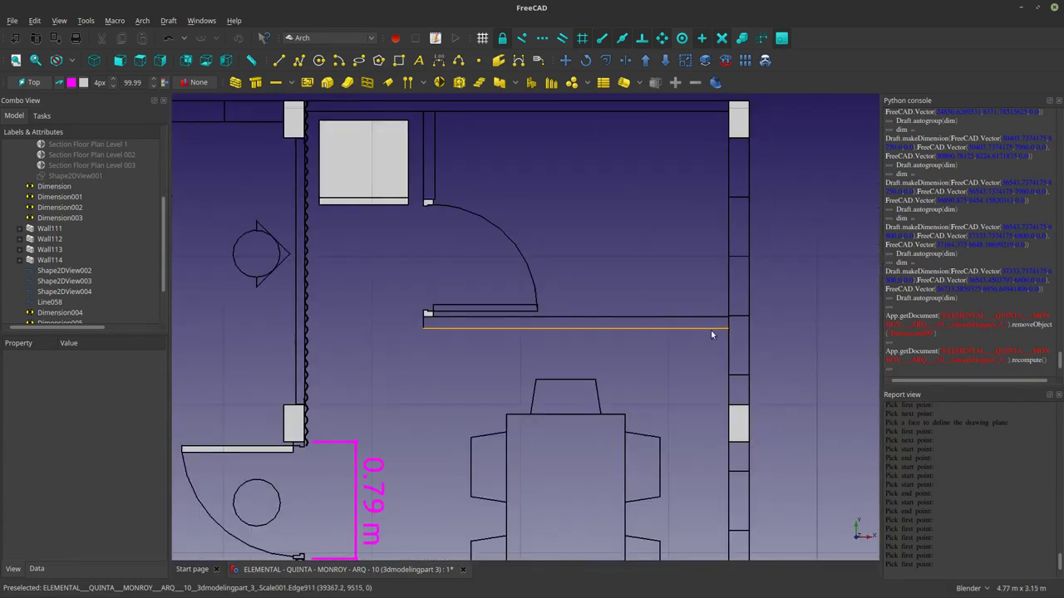
scroll(420, 269, "up", 2)
middle_click_drag(539, 219, 513, 317, "shift")
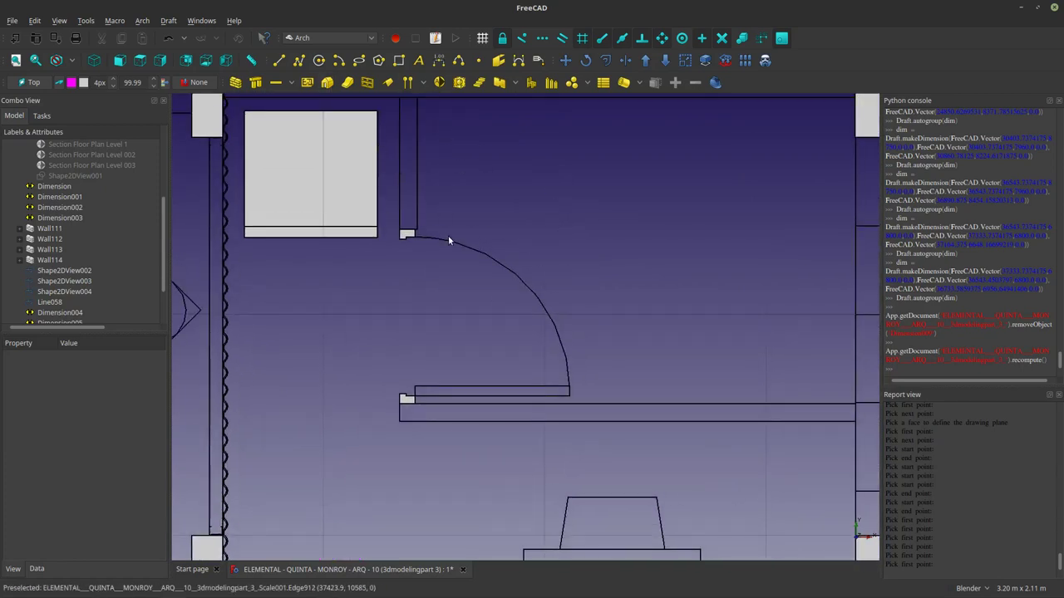
left_click(299, 60)
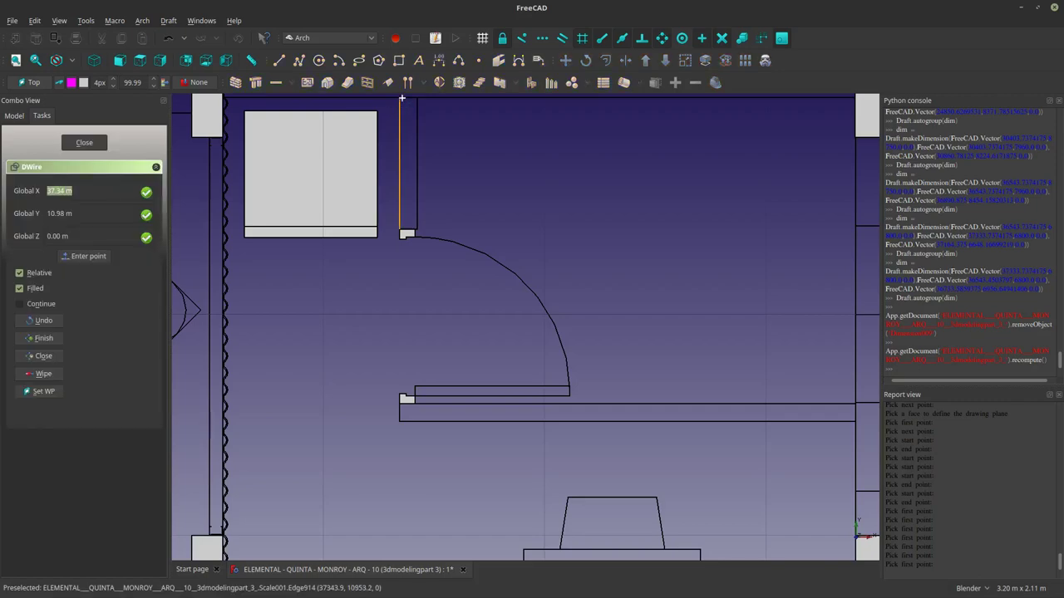
key("Escape")
Save the document with the added door dimensions.
scroll(550, 280, "down", 5)
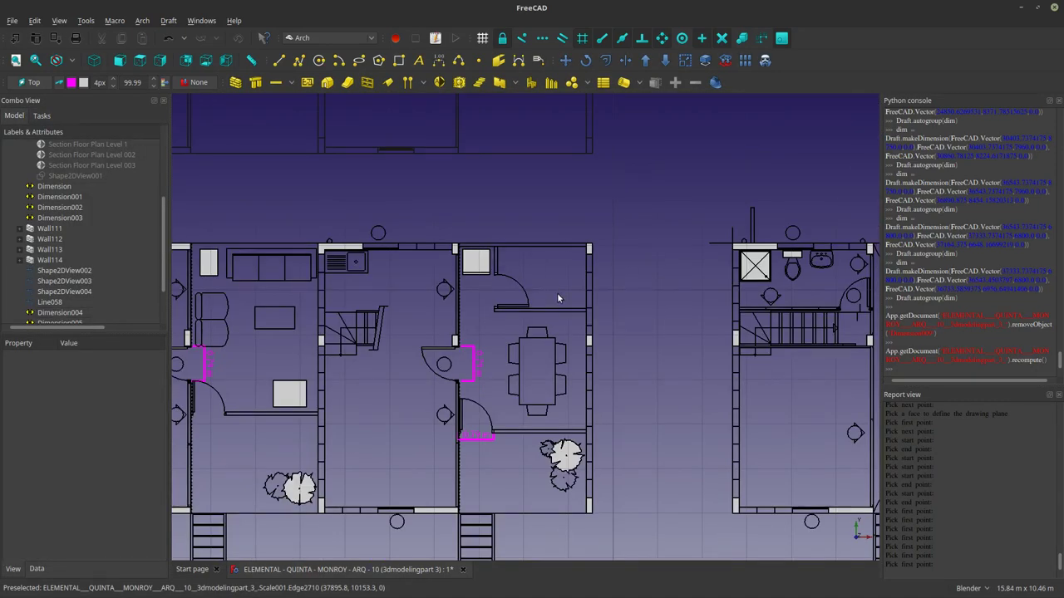
scroll(558, 301, "down", 5)
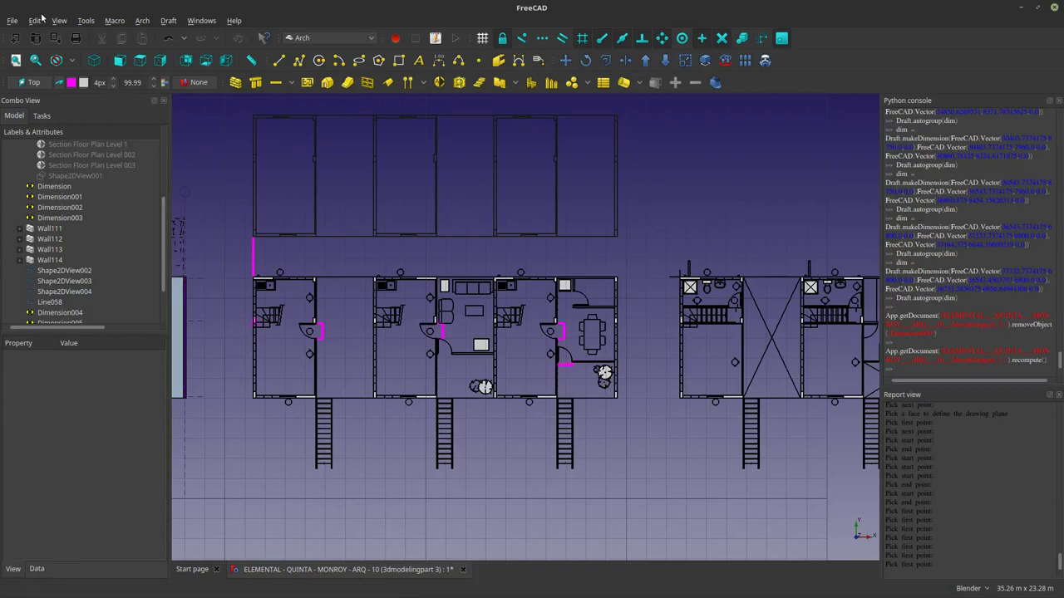
left_click(15, 20)
left_click(534, 320)
scroll(549, 326, "down", 2)
middle_click_drag(520, 318, 495, 374)
scroll(416, 366, "up", 5)
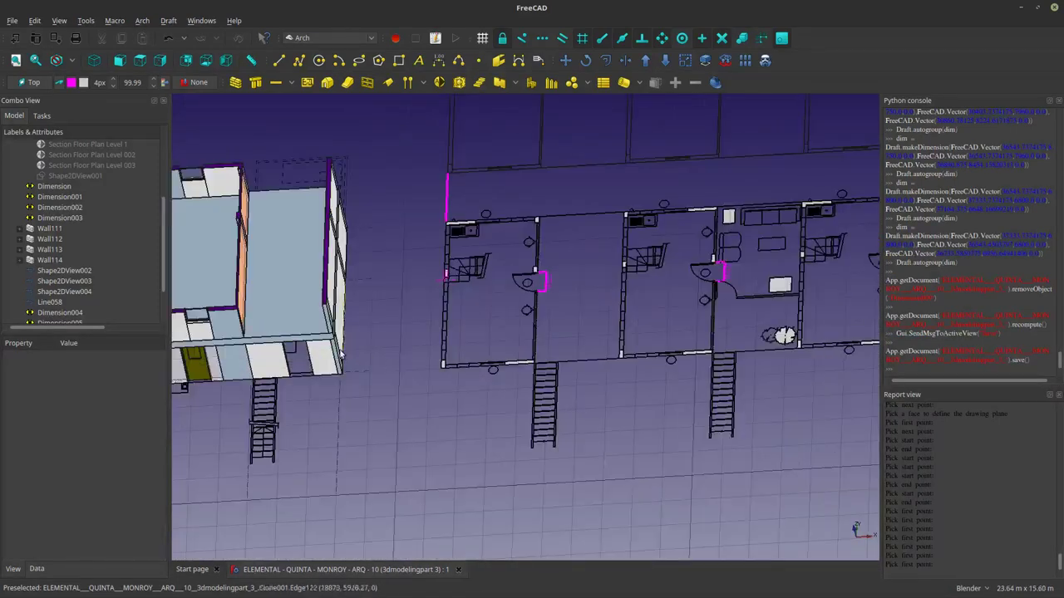
scroll(289, 303, "down", 2)
left_click(388, 297)
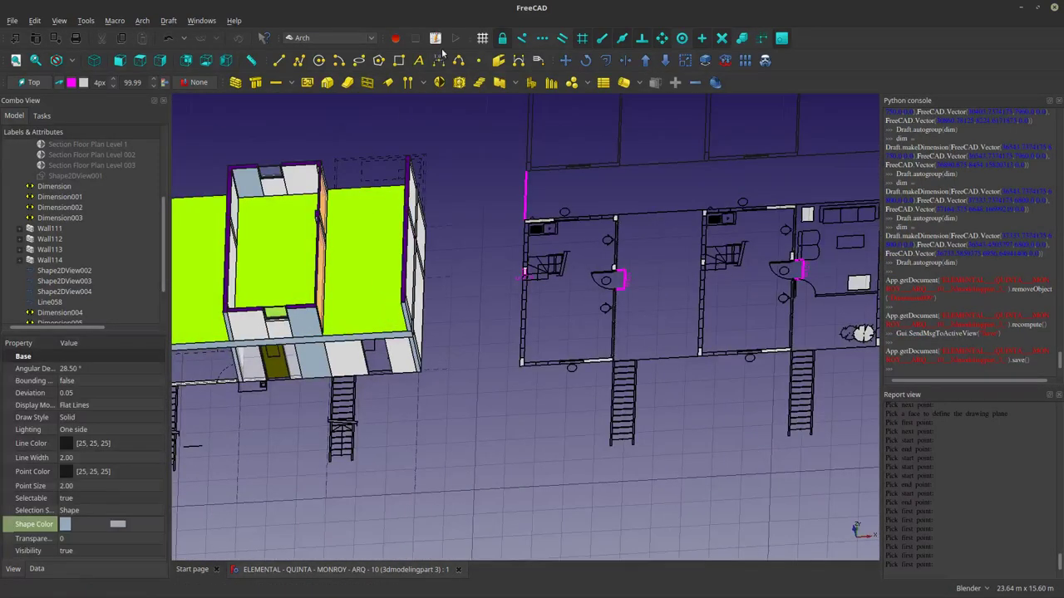
left_click(279, 59)
scroll(407, 332, "up", 4)
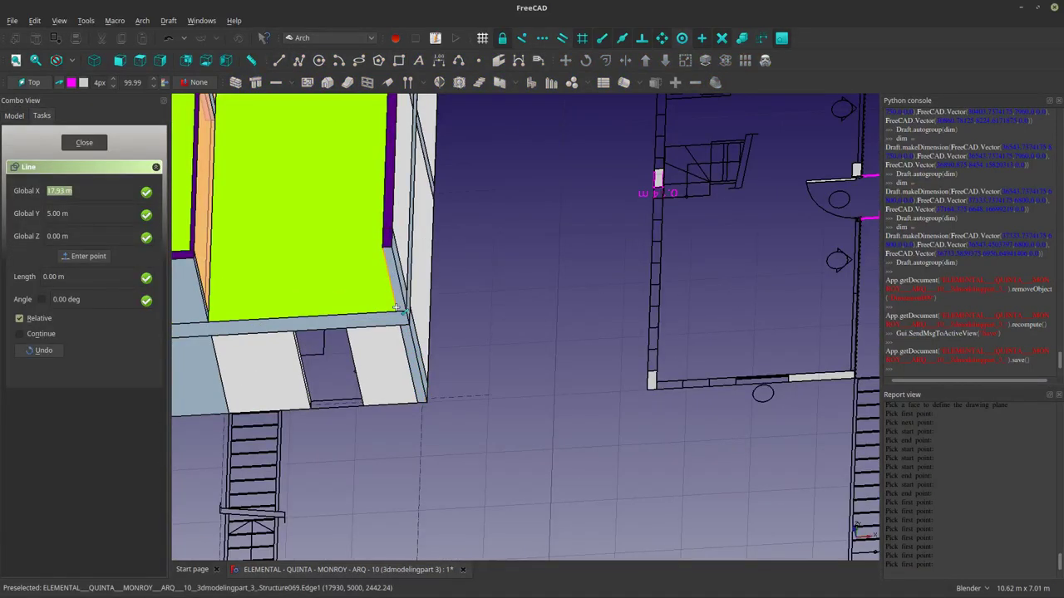
key("Escape")
scroll(374, 349, "down", 6)
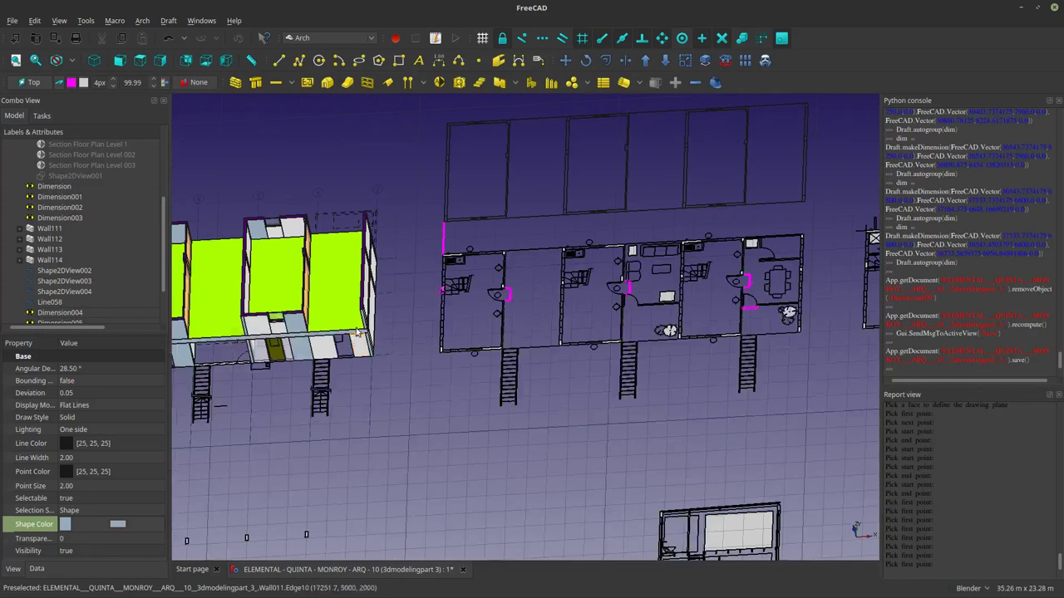
left_click(416, 308)
left_click(502, 350)
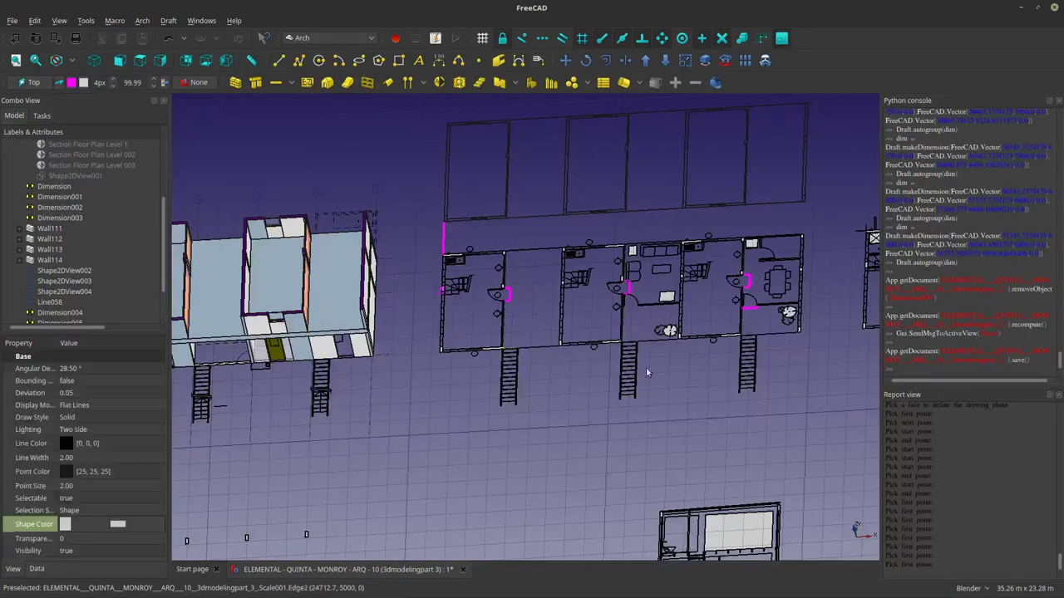
Locate the Scale001 floor plan object in the model tree from its end wall corner, and create a pasted copy of it.
scroll(556, 350, "up", 2)
scroll(556, 350, "up", 8)
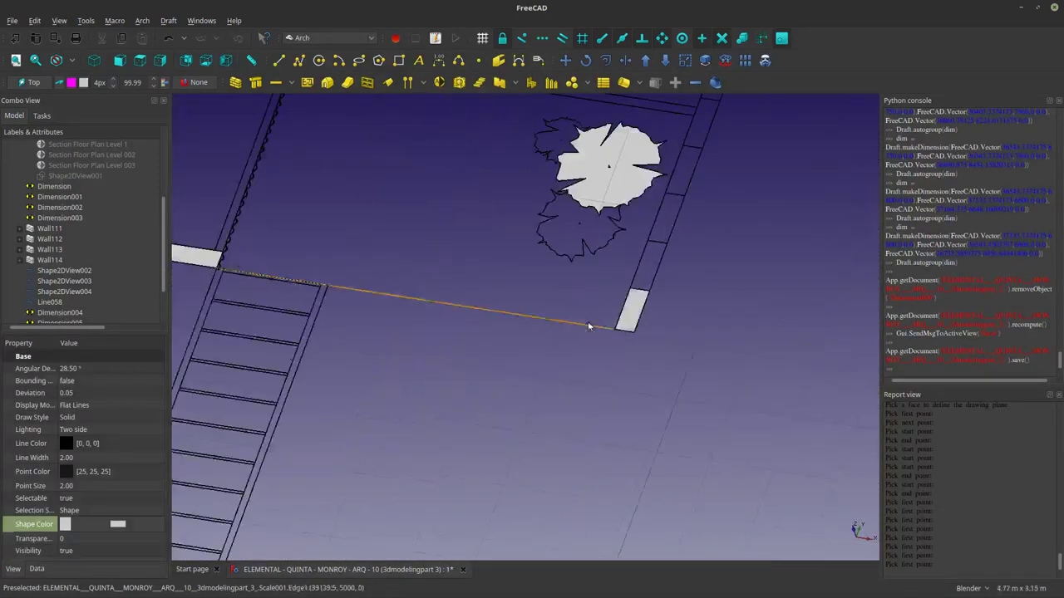
left_click(630, 310)
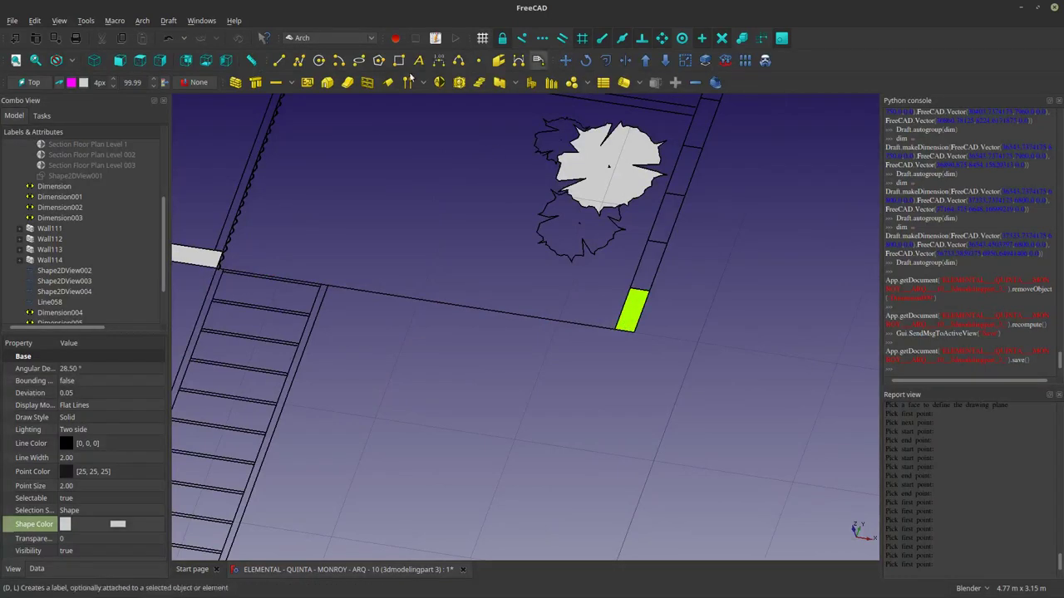
right_click(572, 285)
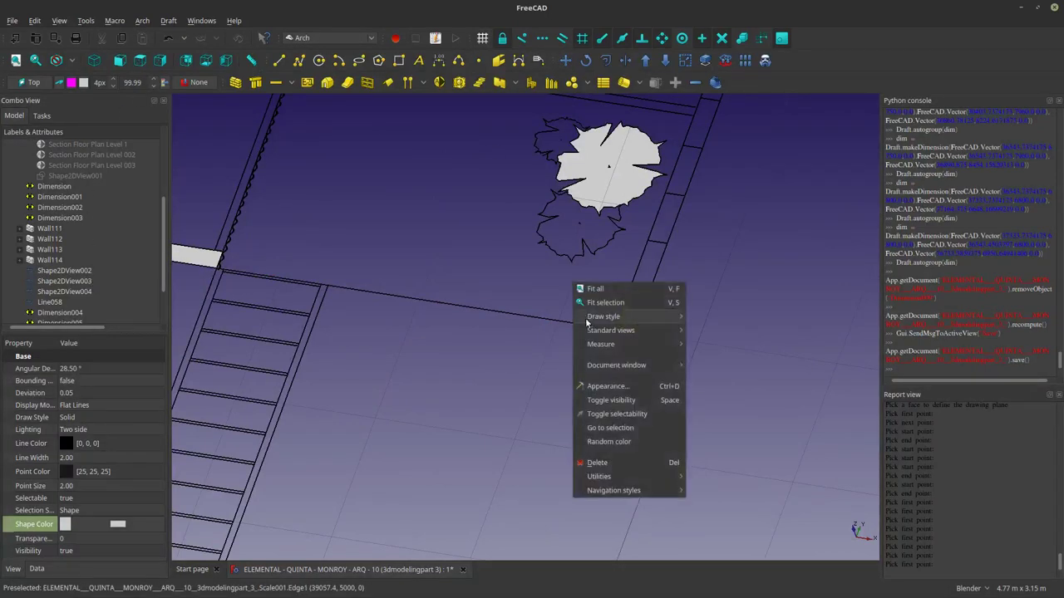
left_click(620, 427)
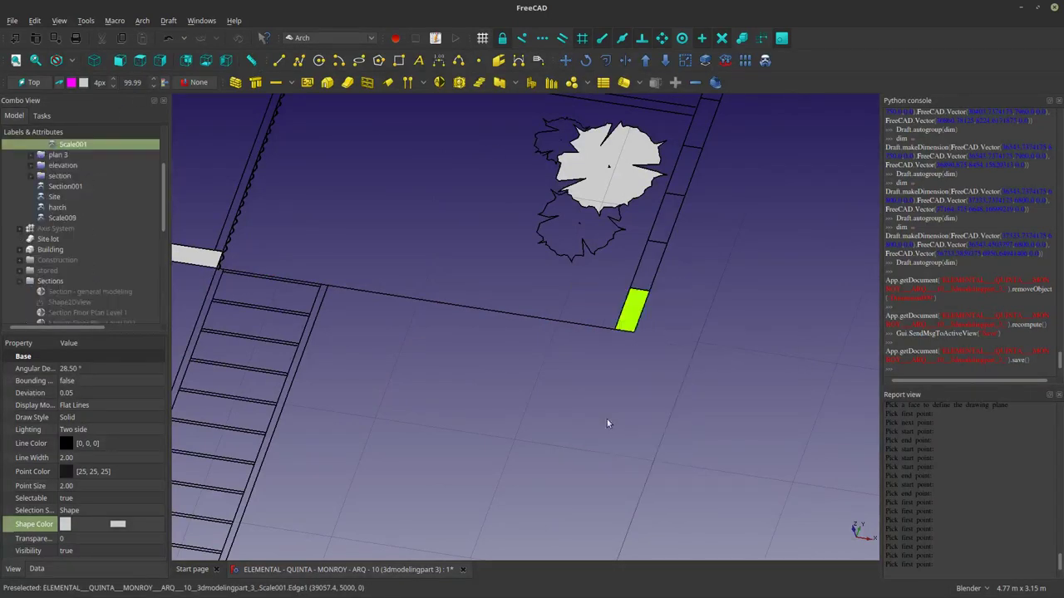
right_click(98, 147)
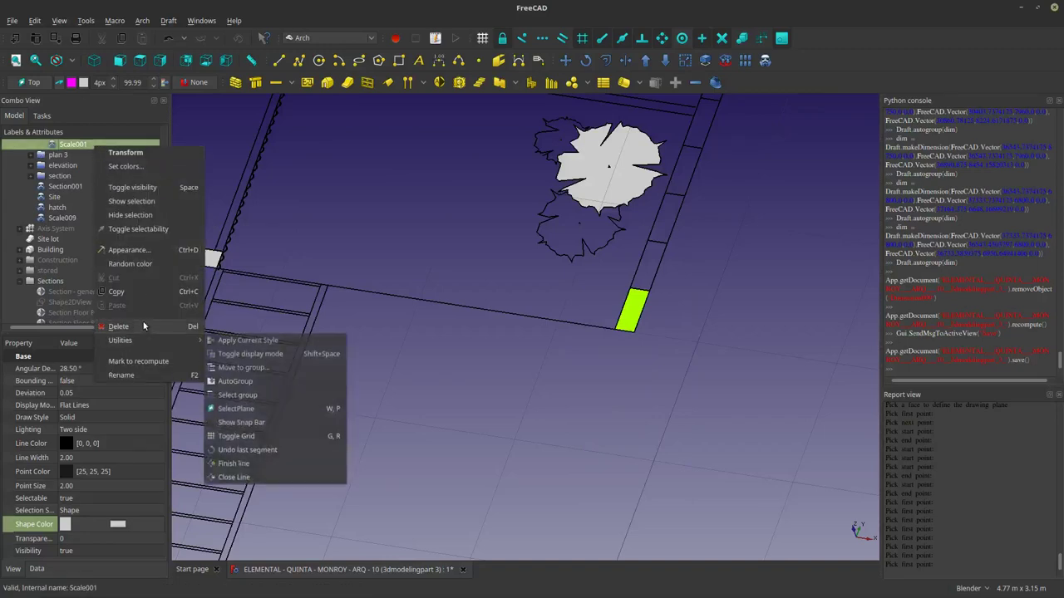
left_click(130, 291)
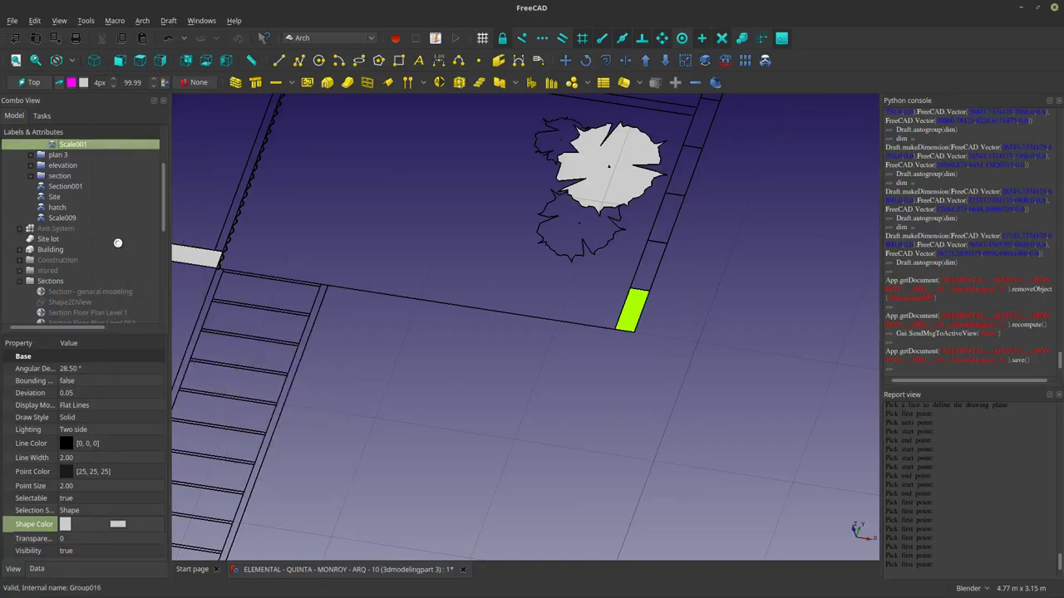
right_click(82, 147)
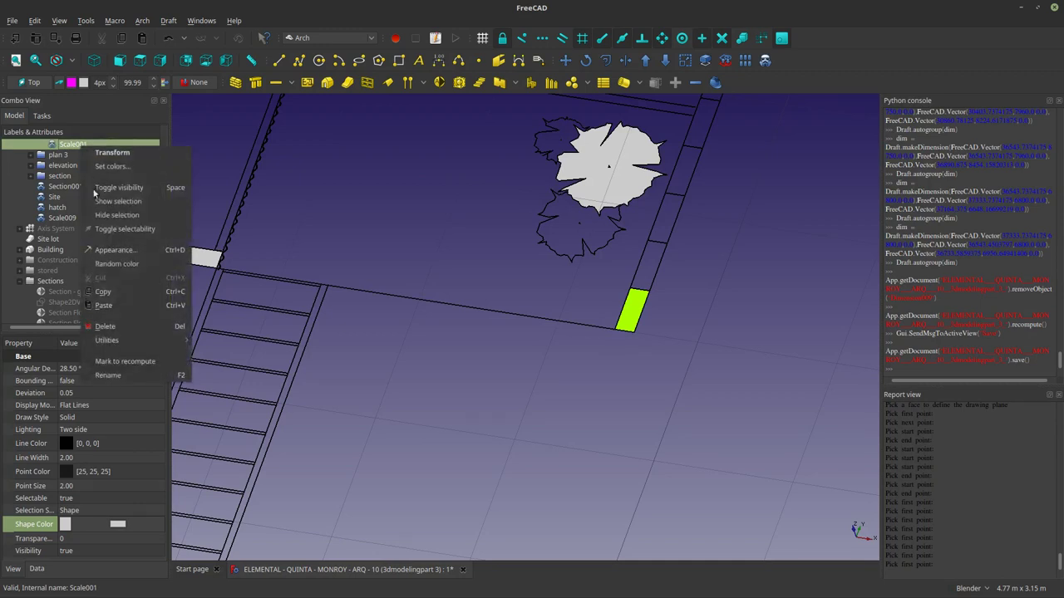
left_click(103, 305)
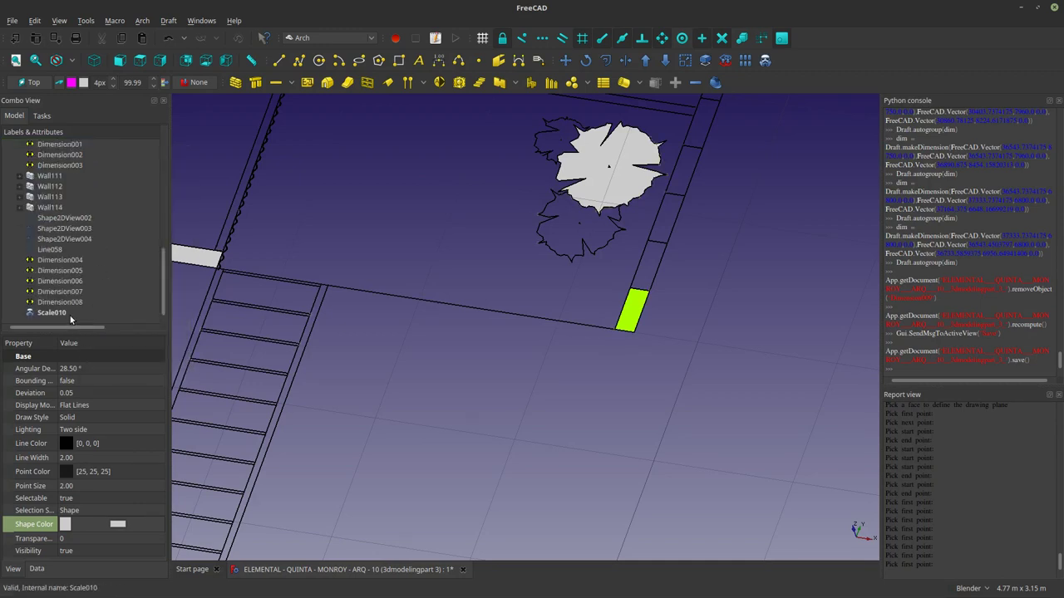
left_click(118, 313)
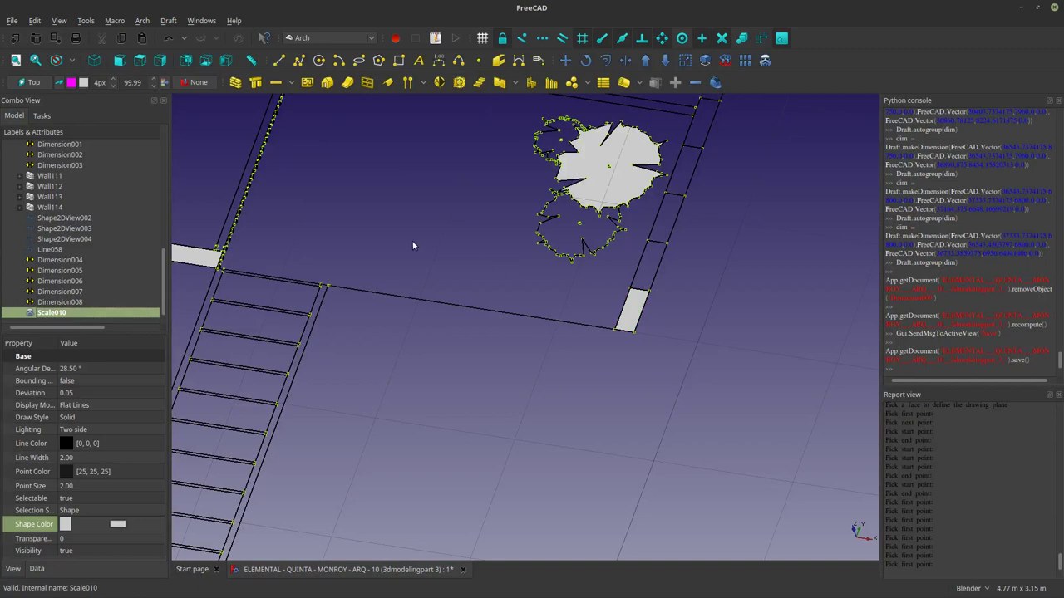
left_click(565, 60)
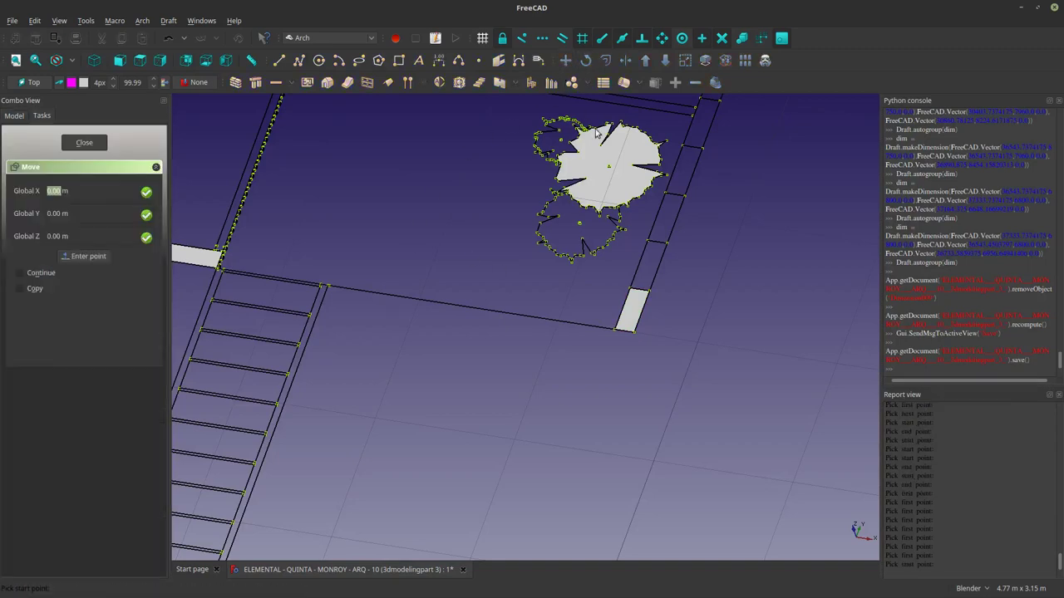
left_click(636, 332)
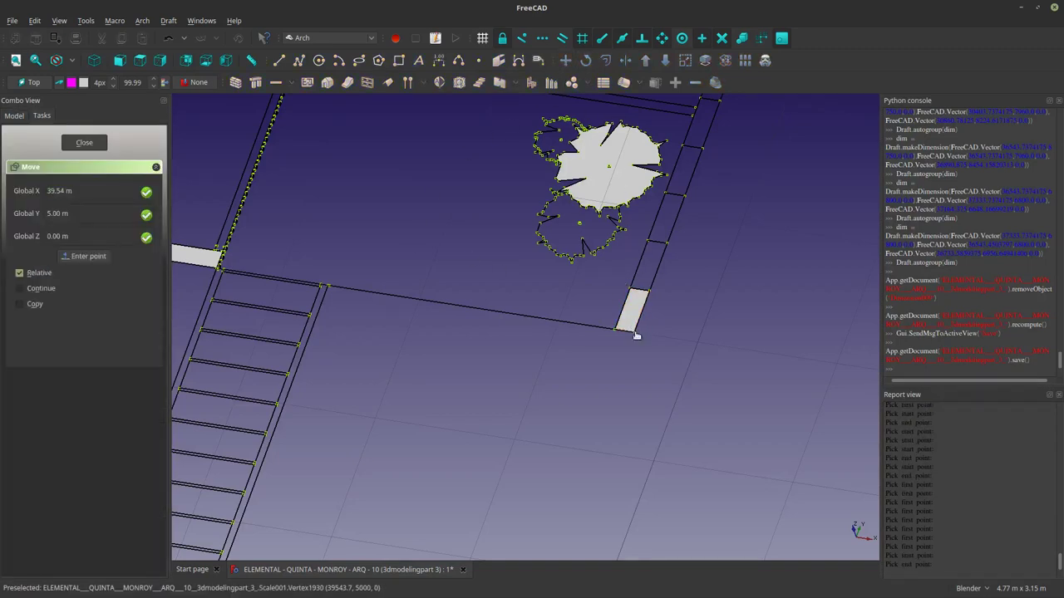
scroll(686, 351, "down", 10)
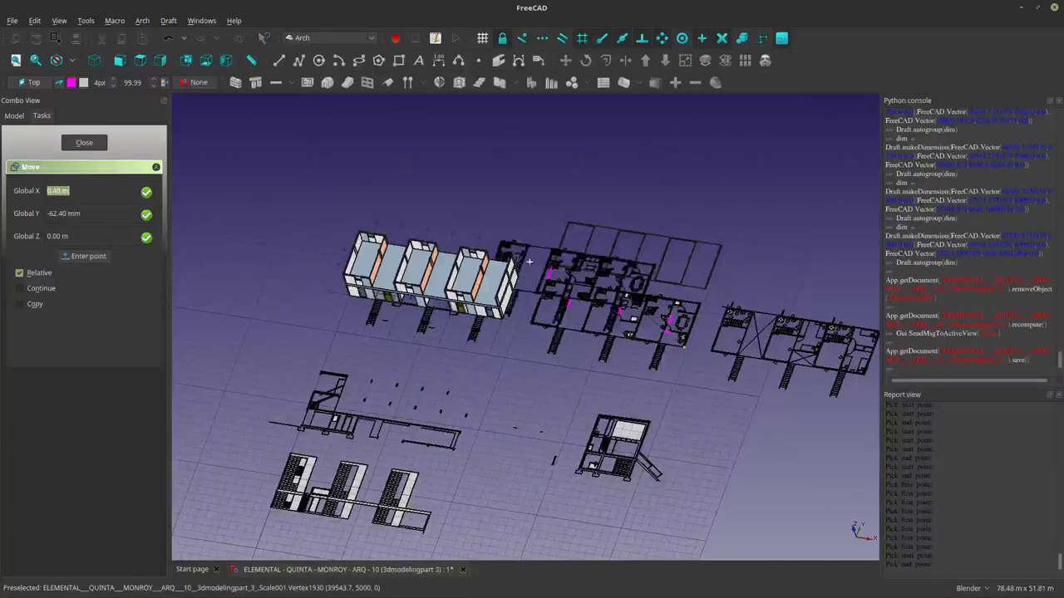
scroll(485, 288, "up", 12)
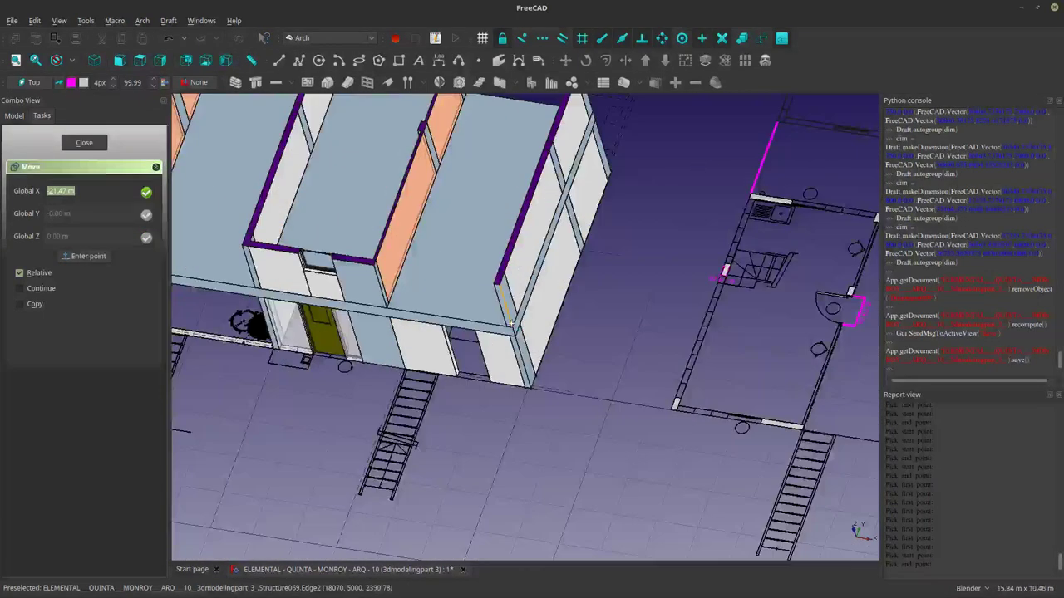
Set the drawing working plane to Auto.
left_click(33, 82)
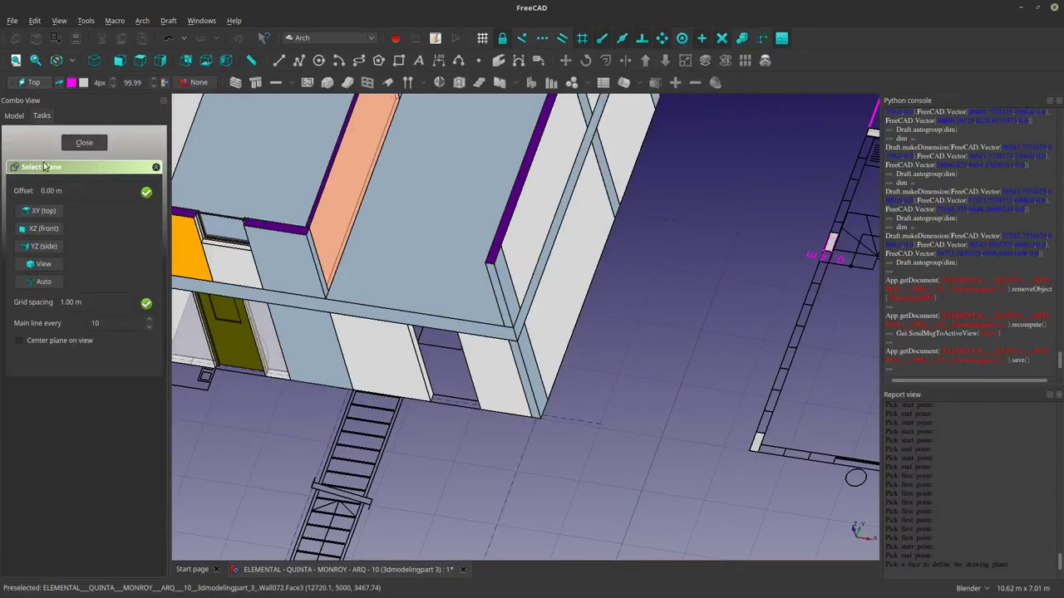
left_click(48, 285)
scroll(501, 330, "down", 5)
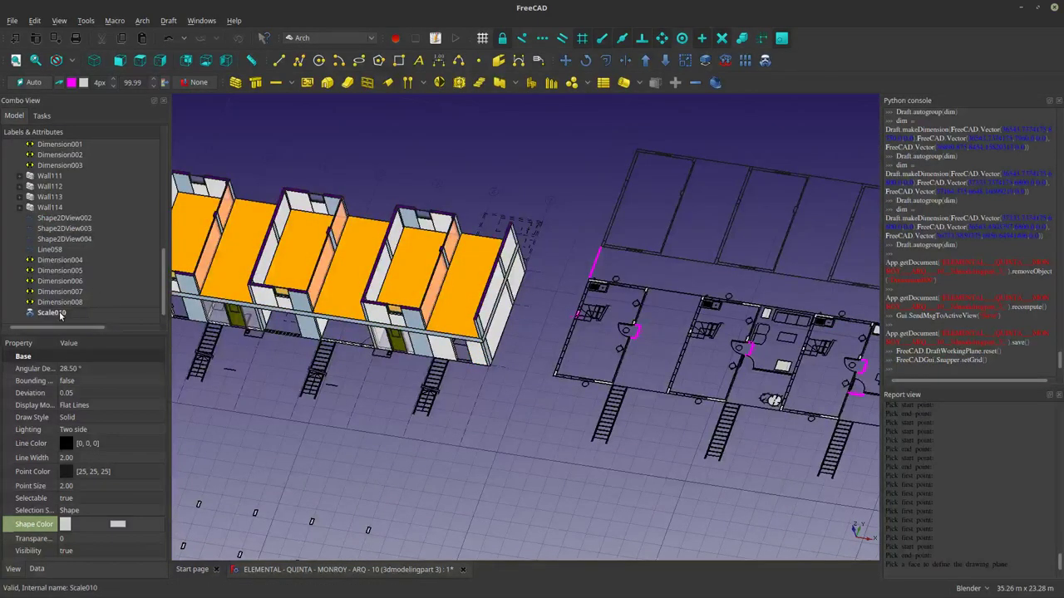
Try to move the Scale010 plan copy from its outer front corner to the beam corner at the end of the 3D building.
left_click(60, 314)
middle_click_drag(539, 402, 240, 317, "shift")
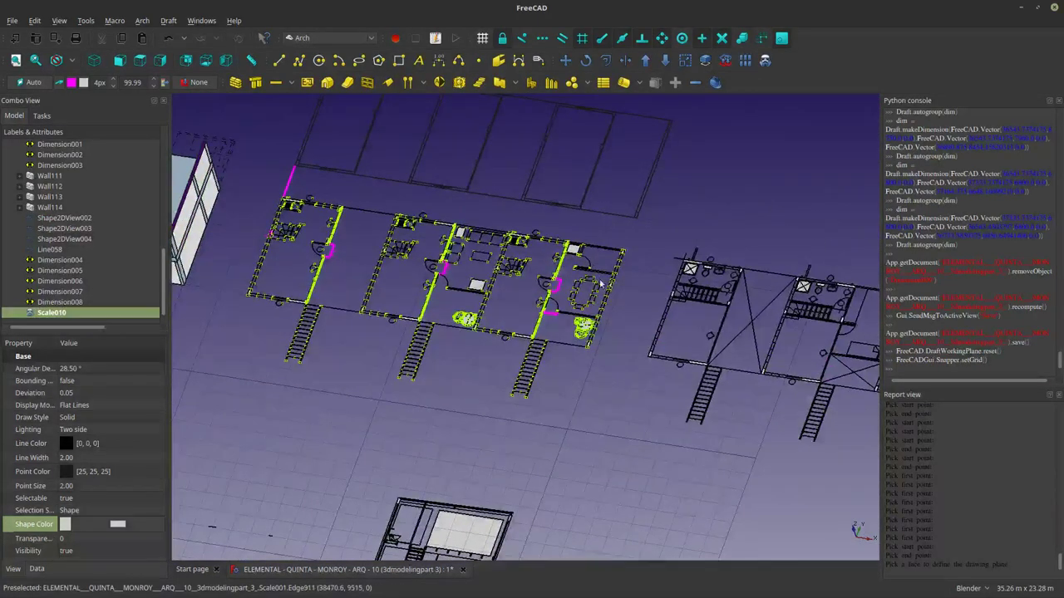
scroll(600, 284, "up", 10)
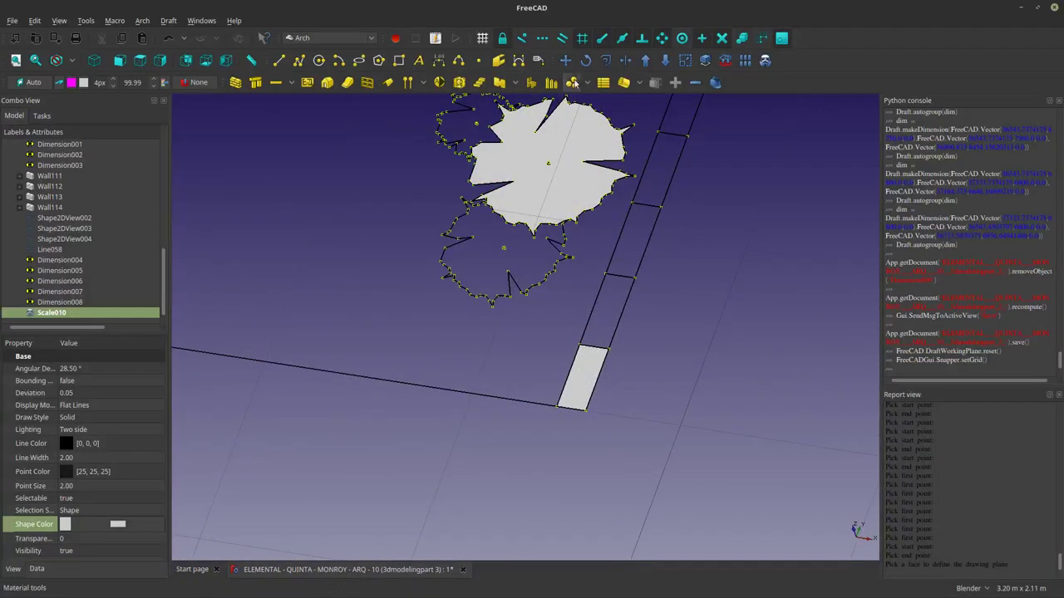
left_click(565, 60)
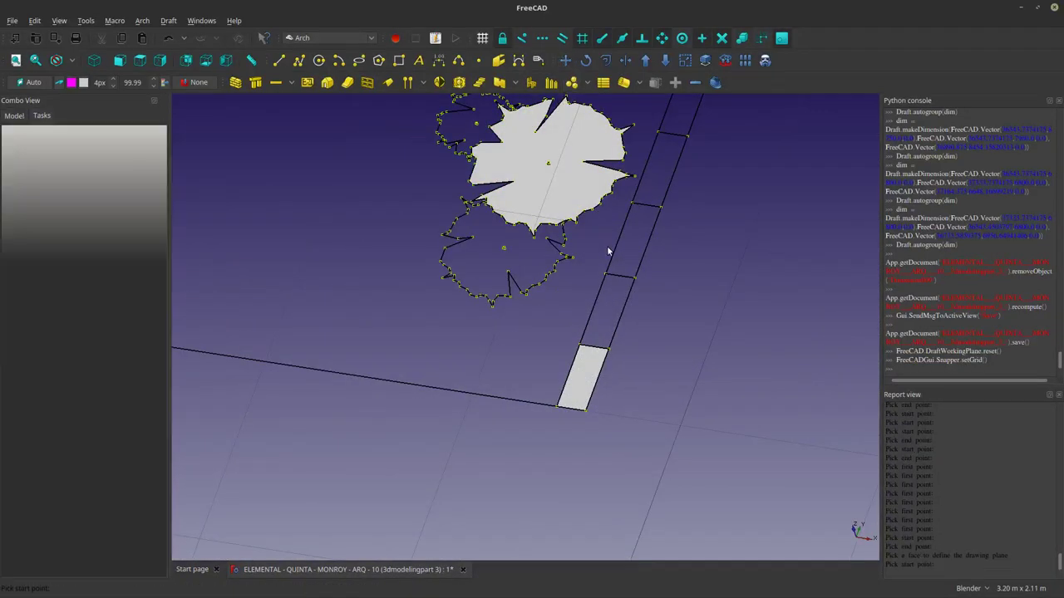
left_click(584, 408)
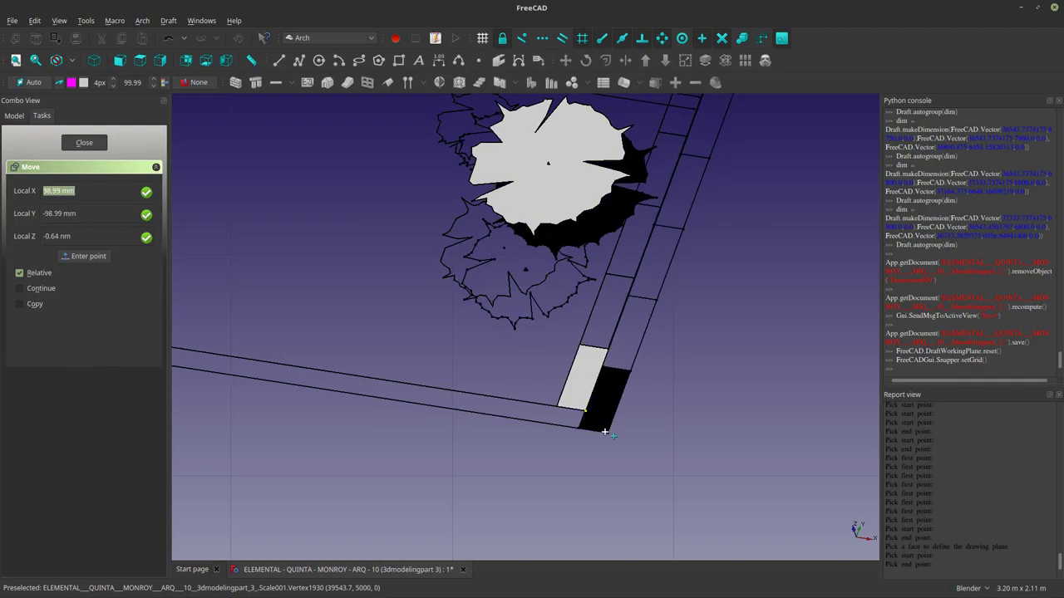
scroll(474, 285, "down", 6)
scroll(473, 285, "down", 2)
middle_click_drag(358, 238, 814, 292, "shift")
scroll(460, 375, "up", 6)
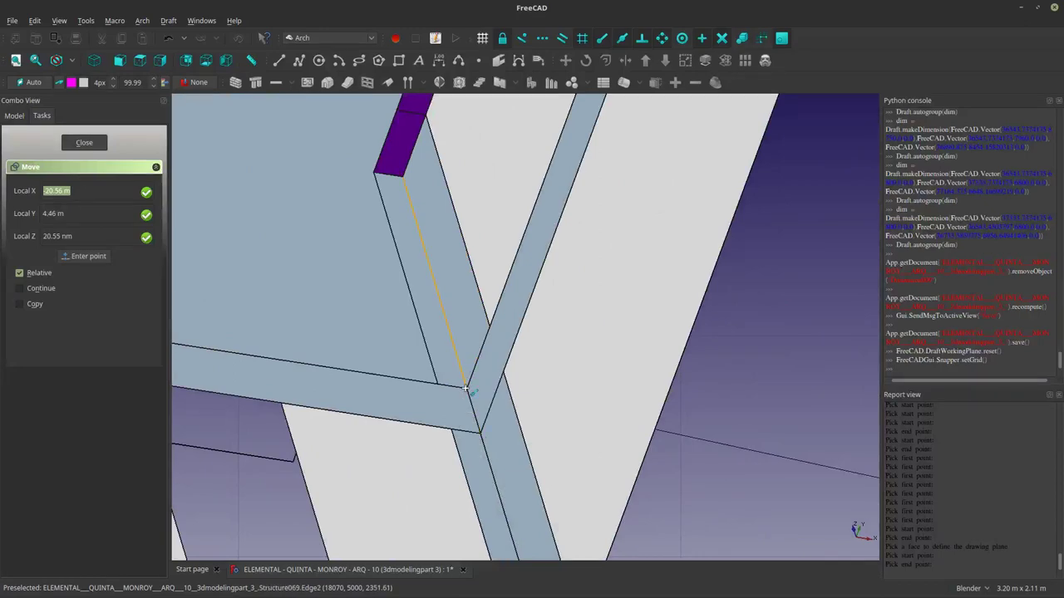
left_click(478, 407)
scroll(480, 409, "down", 10)
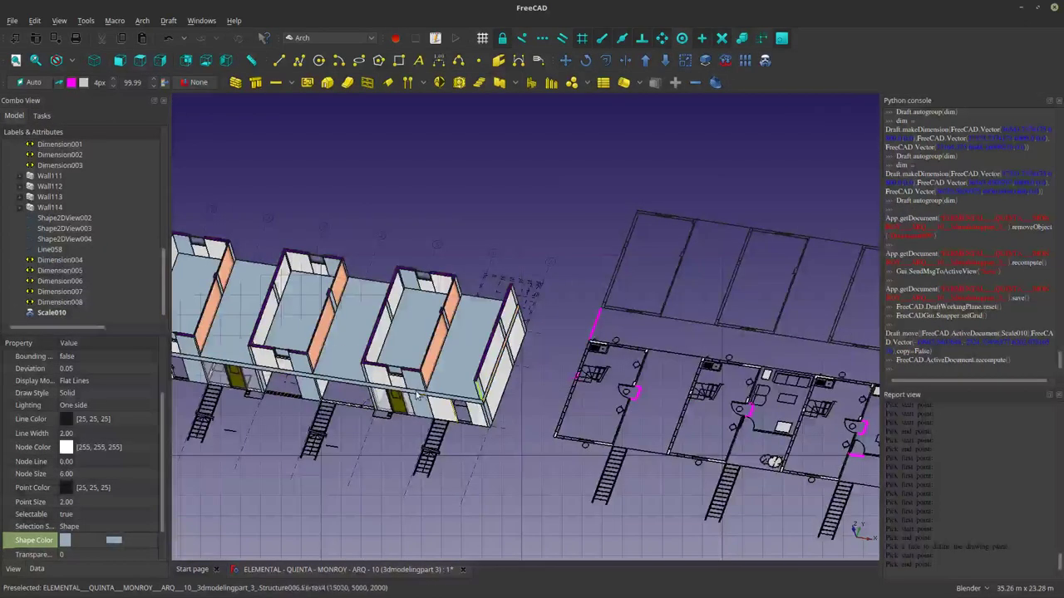
Select the Scale010 plan copy and fit the view to it to check its position at the 3D building.
scroll(585, 359, "up", 2)
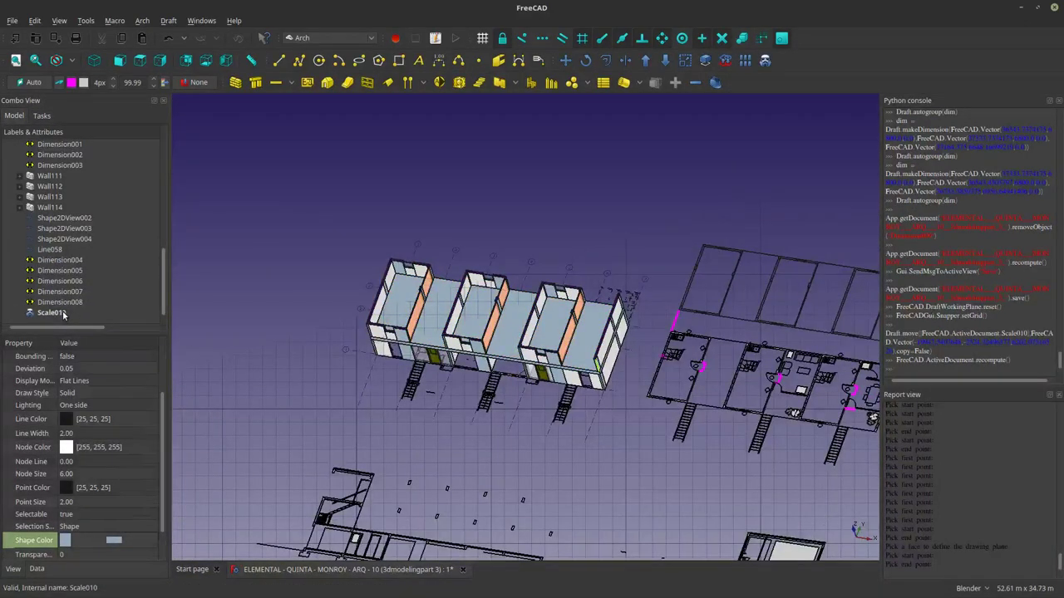
left_click(63, 313)
scroll(630, 312, "up", 6)
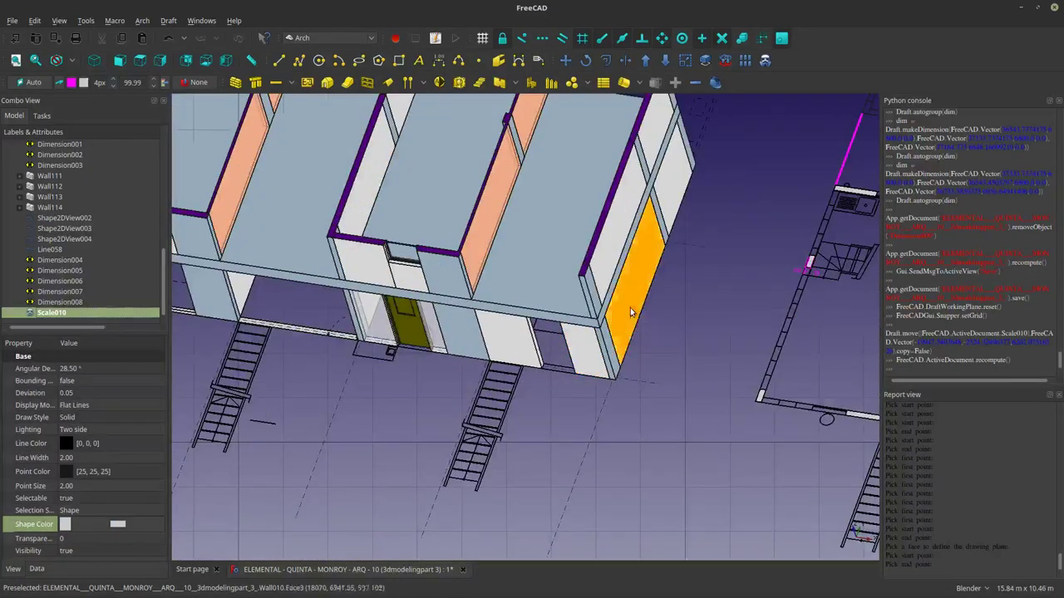
scroll(630, 312, "up", 4)
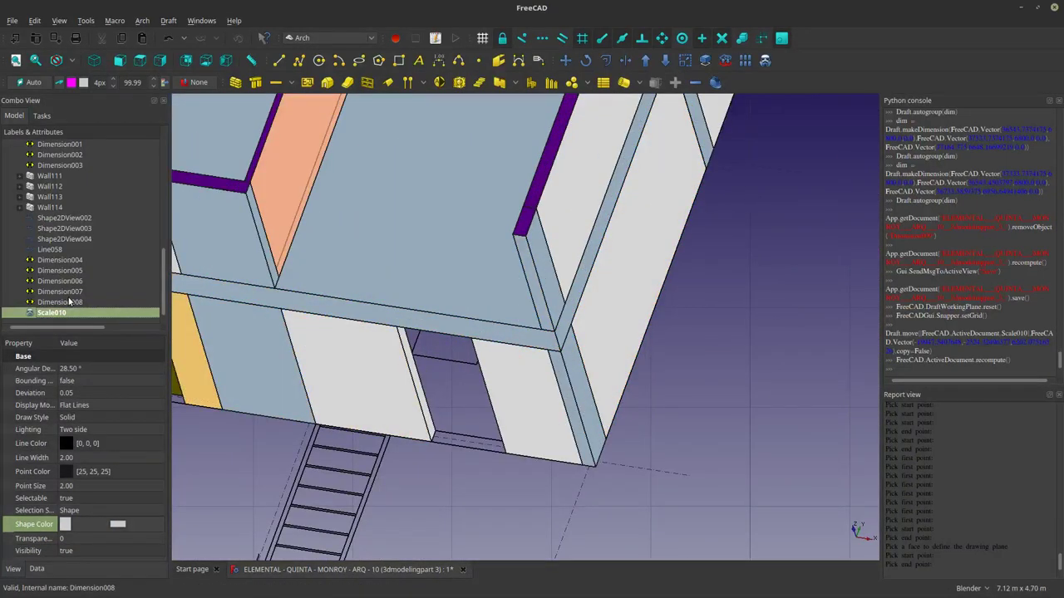
left_click(70, 302)
left_click(58, 314)
scroll(499, 359, "down", 8)
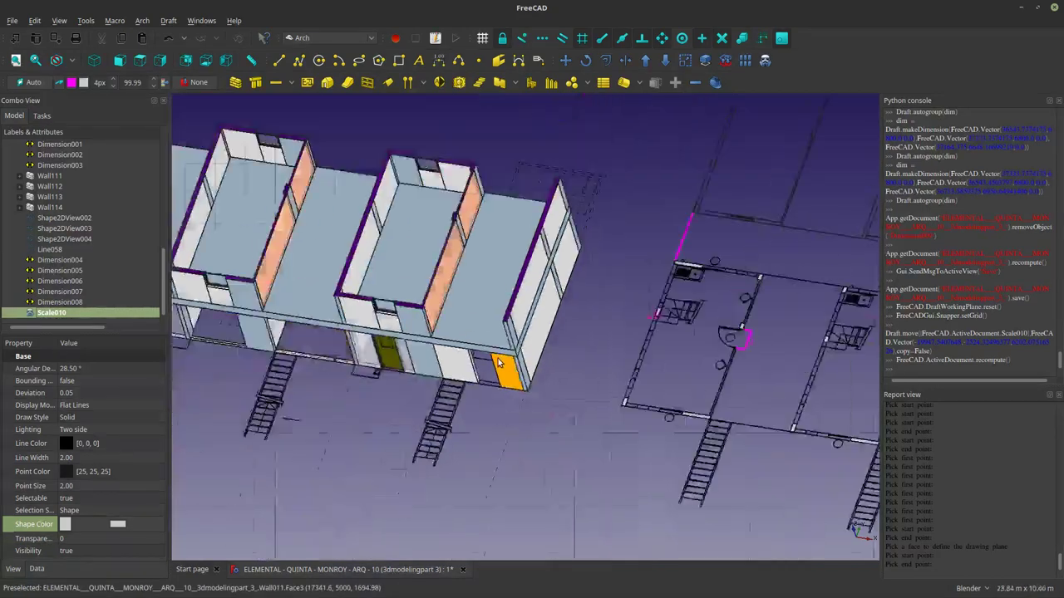
left_click(36, 60)
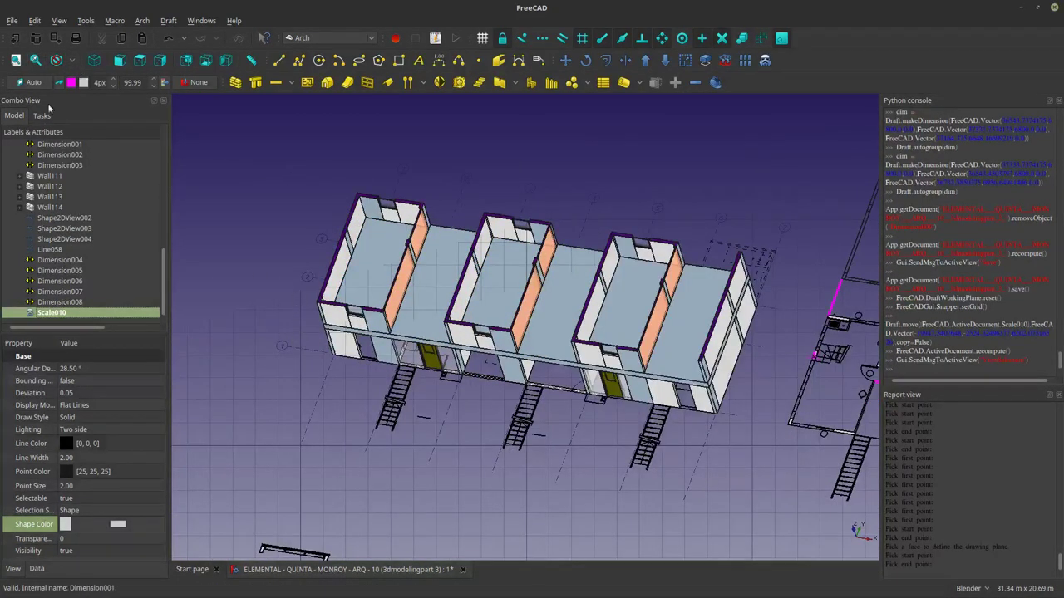
Display the model in wireframe and inspect where the plan copy sits relative to the 3D building.
left_click(73, 60)
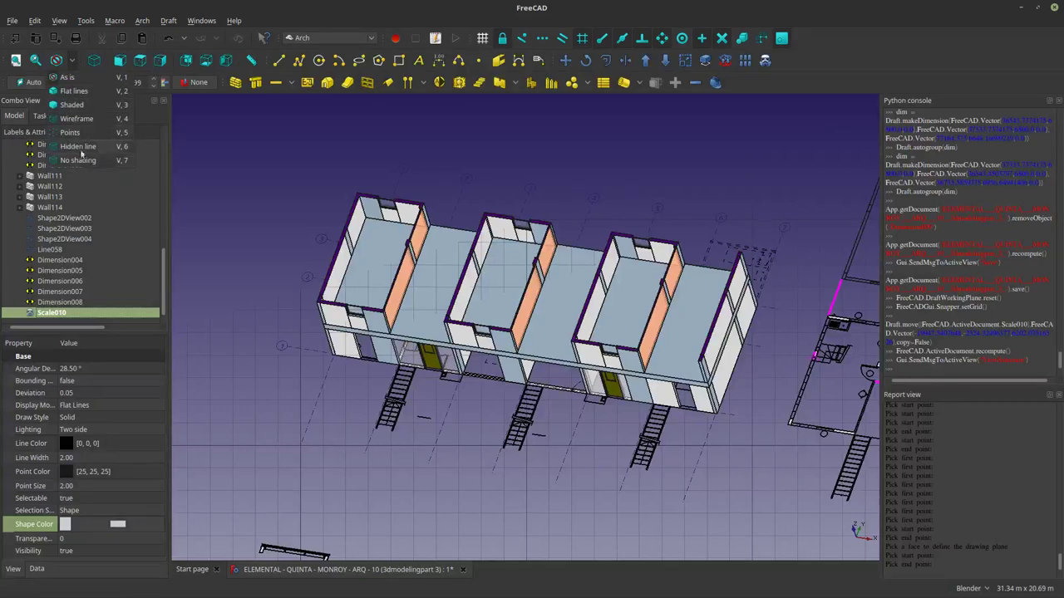
left_click(77, 119)
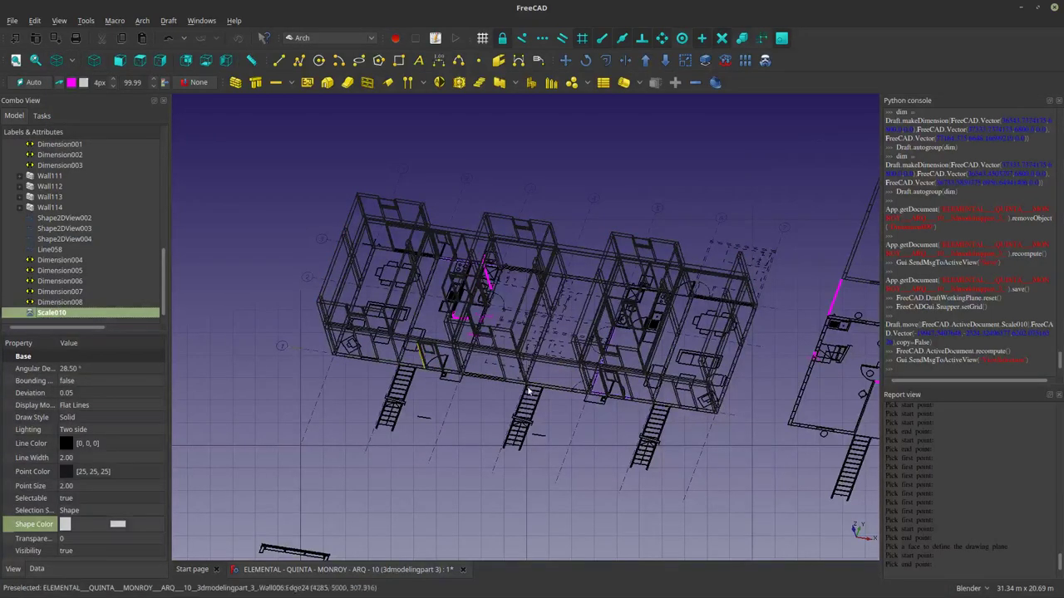
scroll(547, 396, "down", 5)
scroll(547, 397, "up", 4)
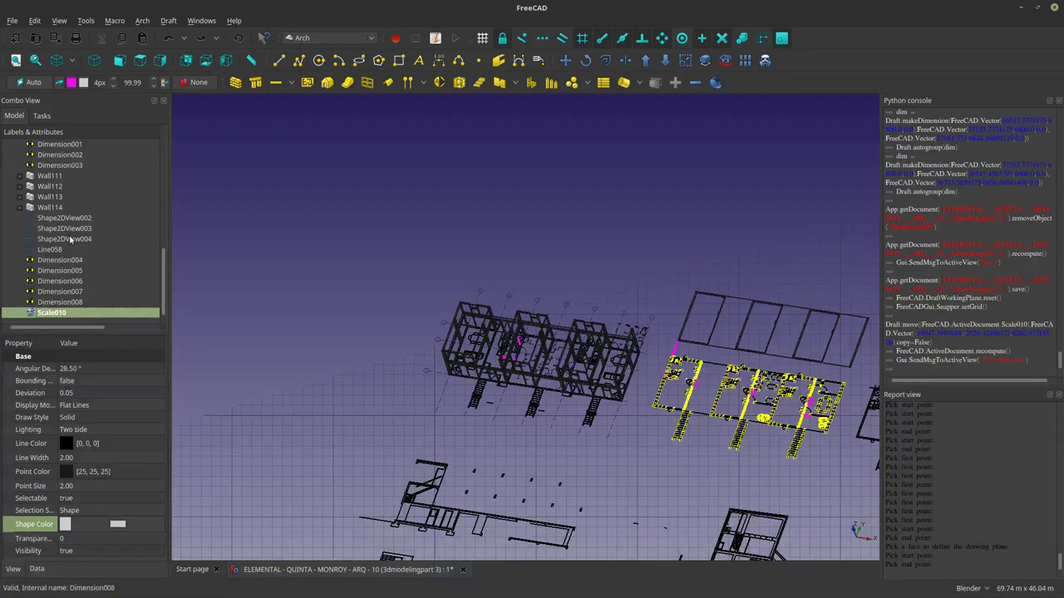
Set the drawing working plane to XY (top).
left_click(32, 82)
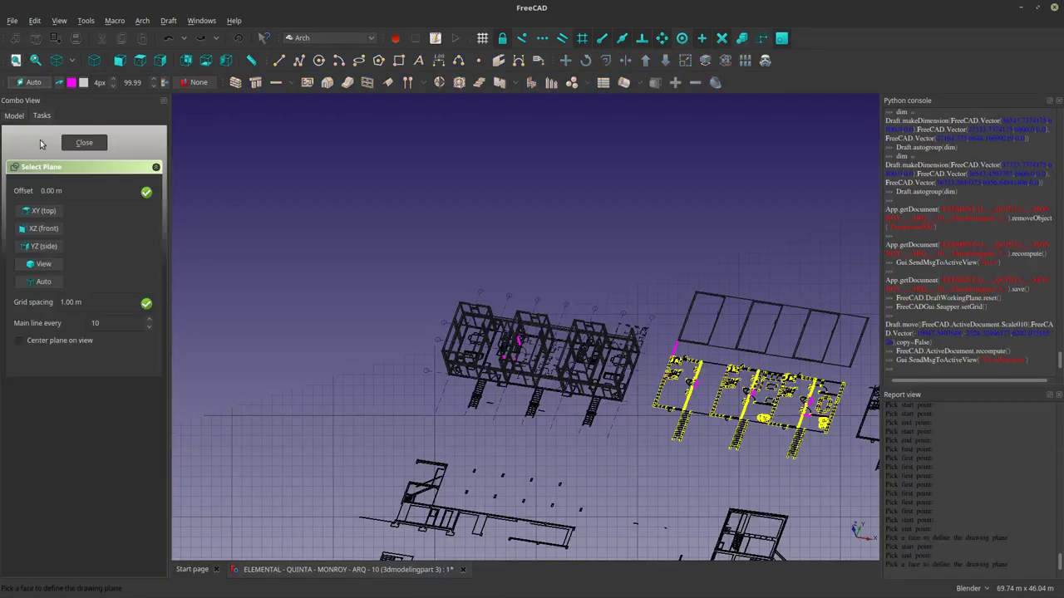
left_click(38, 213)
scroll(579, 398, "up", 5)
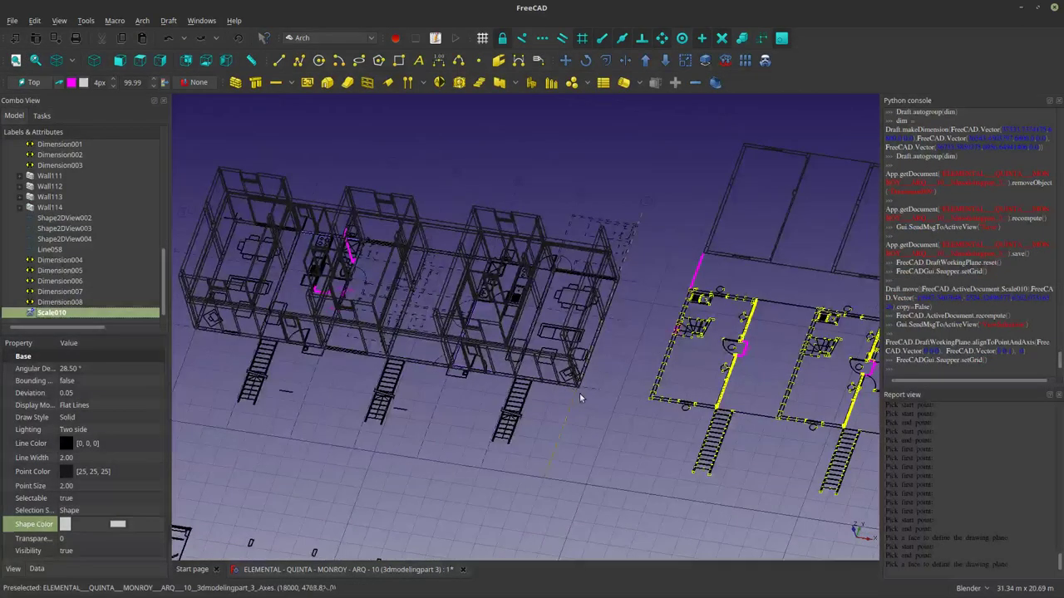
Deselect the plan copy and switch the model display from wireframe to the No shading draw style.
left_click(579, 397)
left_click(56, 314)
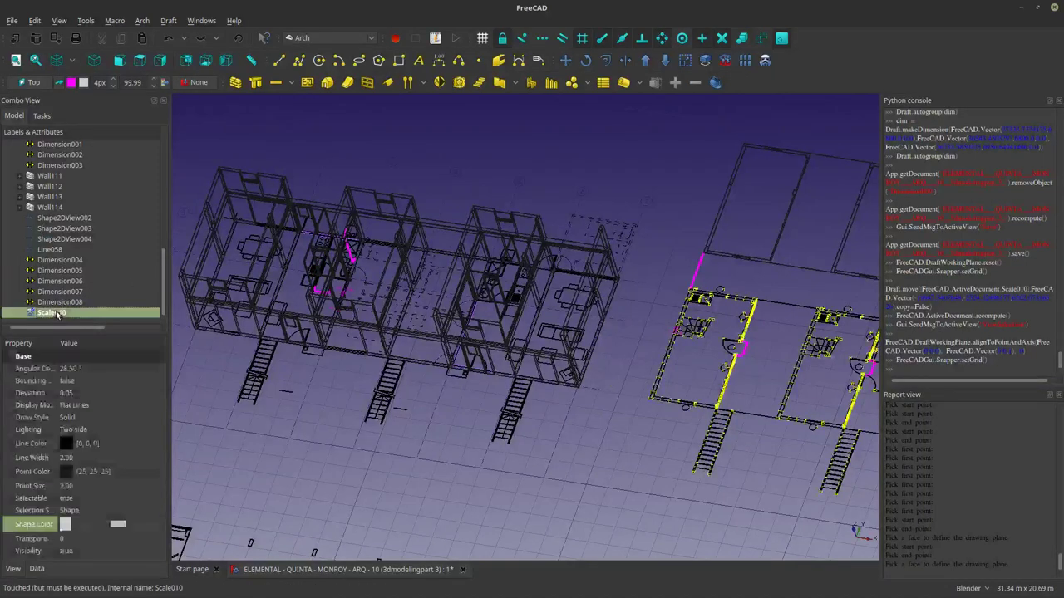
left_click(83, 303)
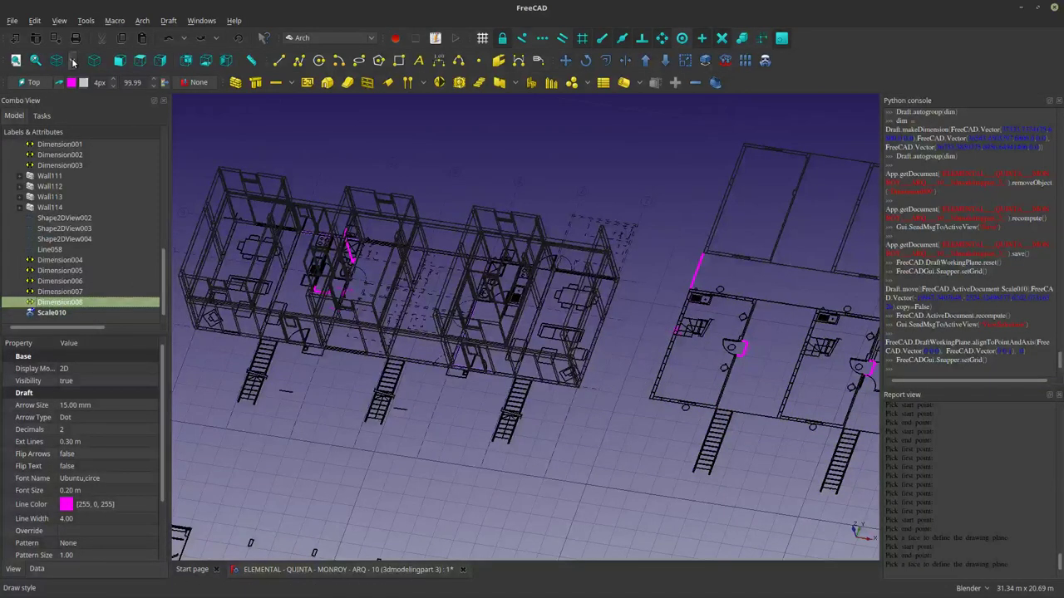
left_click(73, 58)
left_click(87, 166)
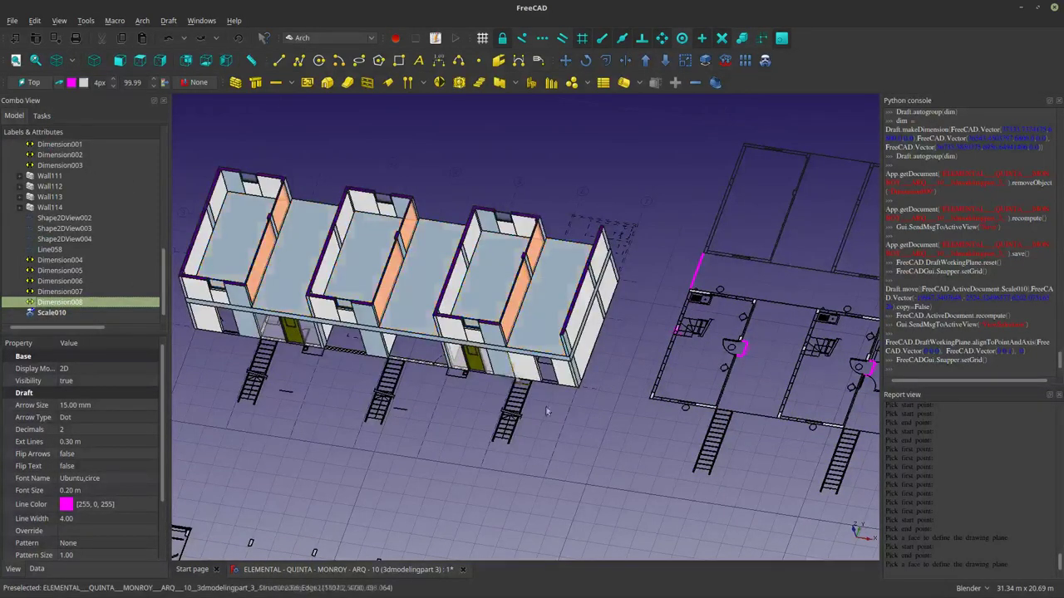
Set the drawing working plane to the front face of the ground-floor wall panel beside the end unit's outer corner.
scroll(594, 416, "up", 5)
left_click(507, 295)
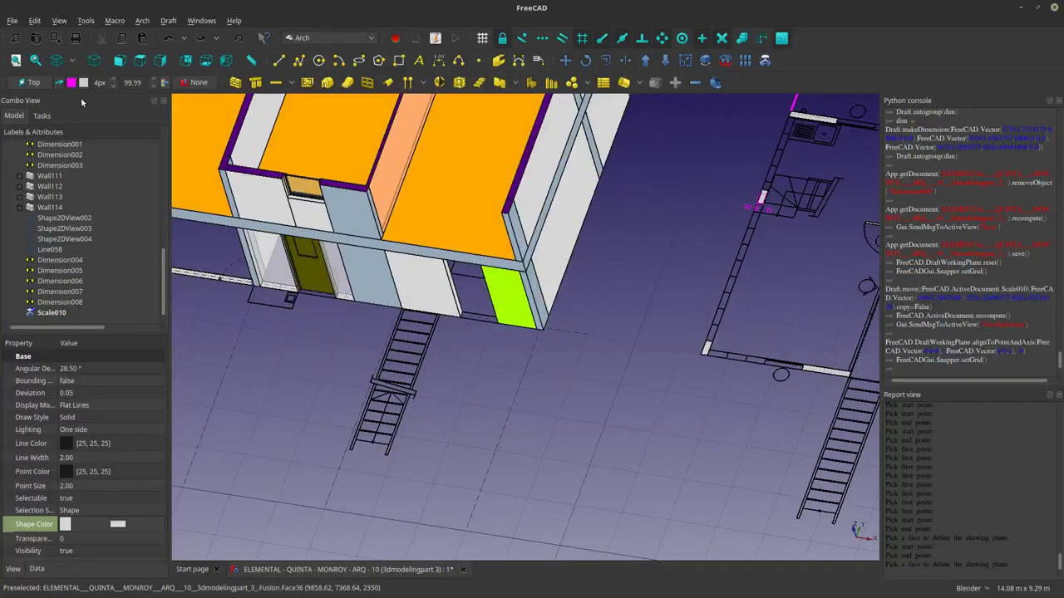
left_click(36, 82)
scroll(363, 264, "down", 2)
scroll(362, 268, "down", 5)
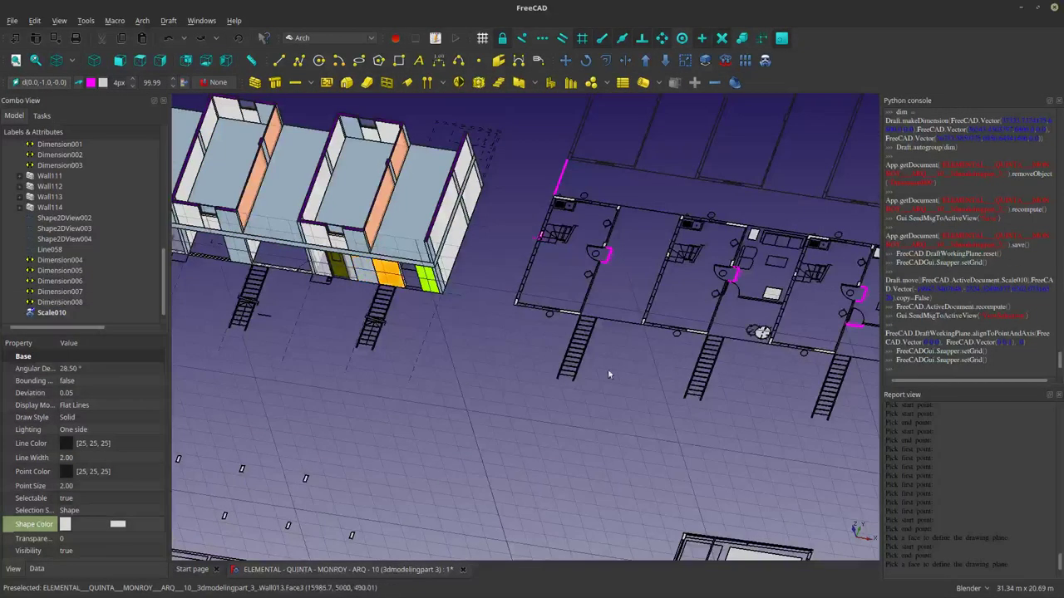
Start moving the Scale010 plan copy, using the outer front corner of its end wall as the base point.
middle_click_drag(650, 373, 477, 297)
scroll(515, 341, "up", 2)
left_click(50, 312)
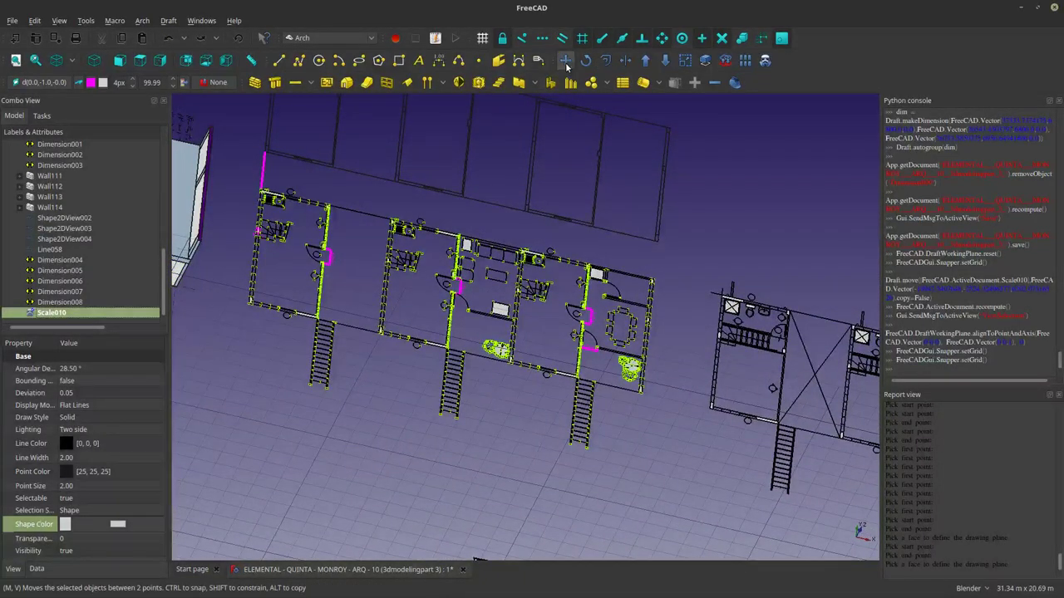
left_click(565, 62)
middle_click_drag(656, 363, 696, 424, "shift")
middle_click_drag(751, 506, 644, 408, "shift")
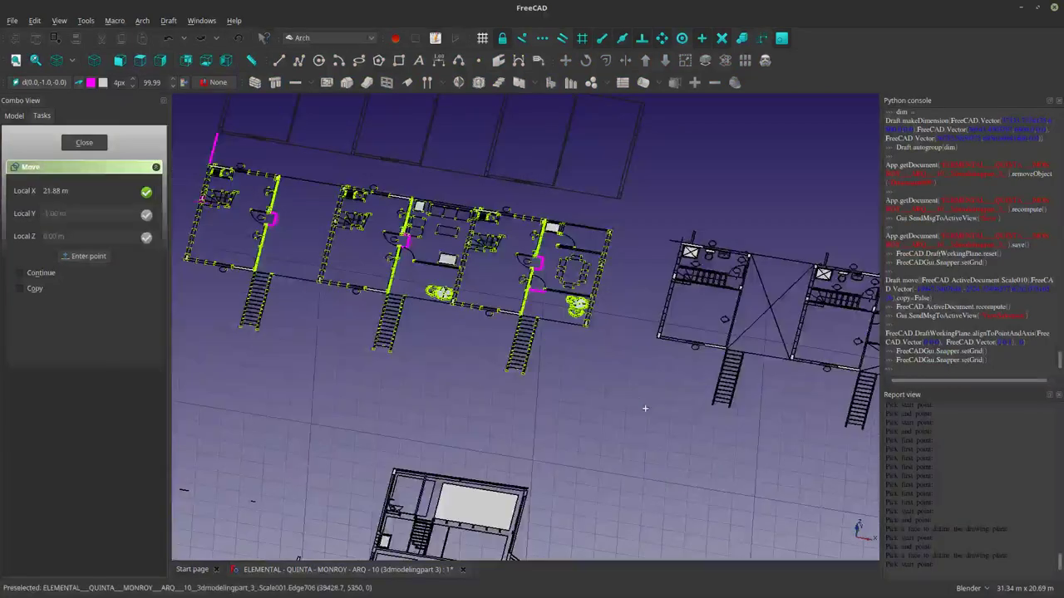
scroll(646, 415, "up", 2)
scroll(579, 318, "up", 4)
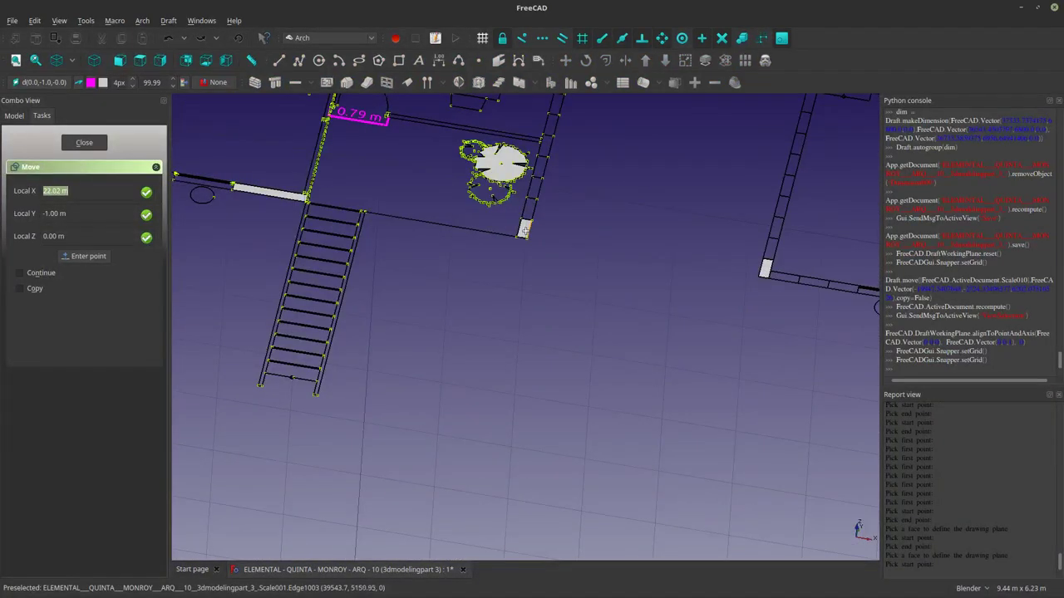
scroll(523, 235, "up", 3)
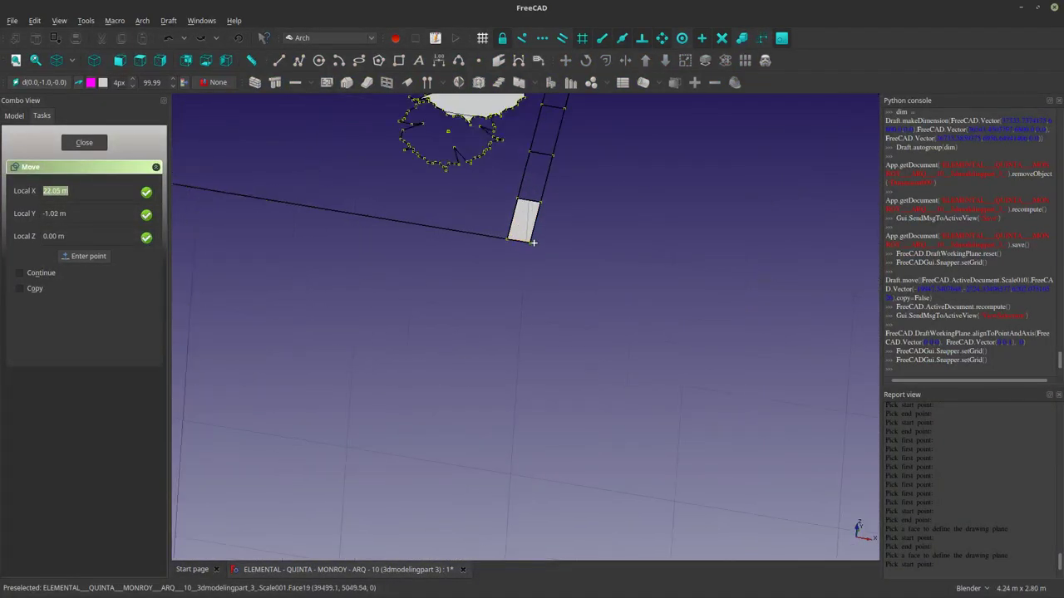
left_click(529, 243)
Place the plan copy's base point on the building's upper floor slab, at the outer front corner of the end wall.
scroll(583, 325, "down", 4)
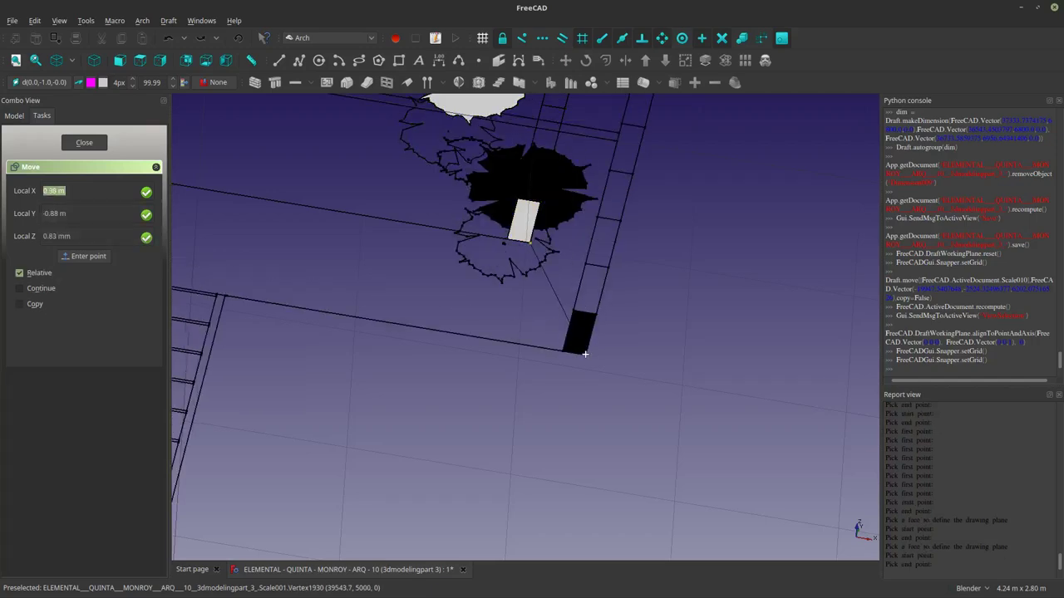
scroll(597, 347, "down", 5)
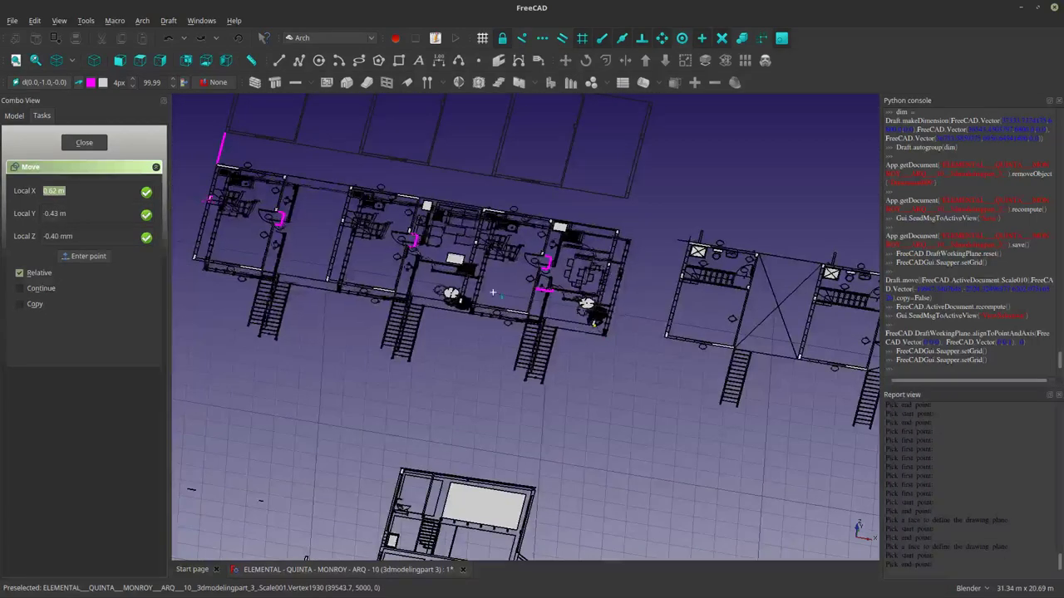
middle_click_drag(384, 258, 741, 465, "shift")
middle_click_drag(512, 462, 494, 449)
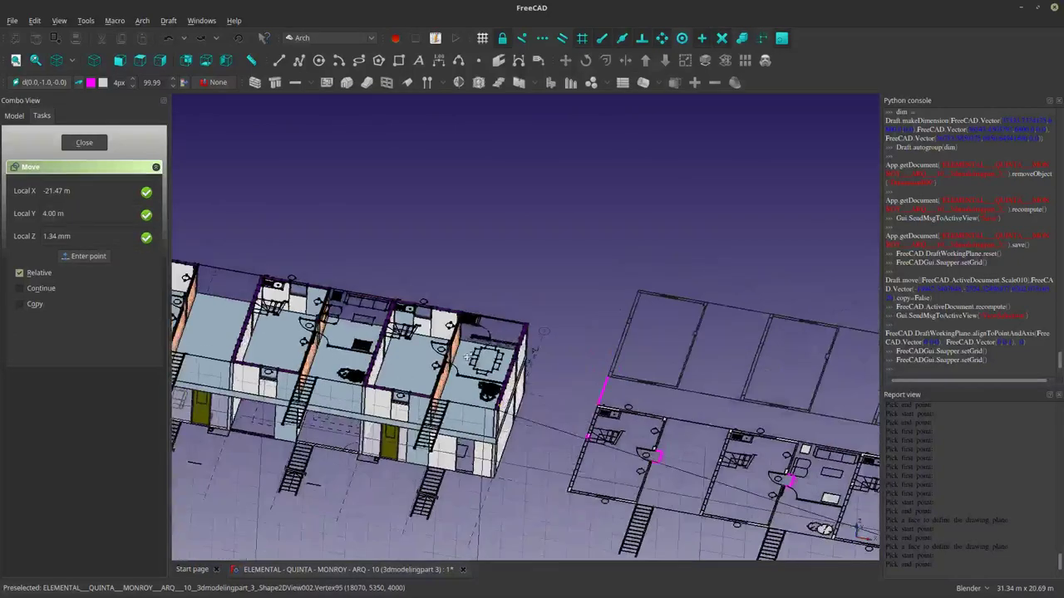
scroll(492, 450, "up", 8)
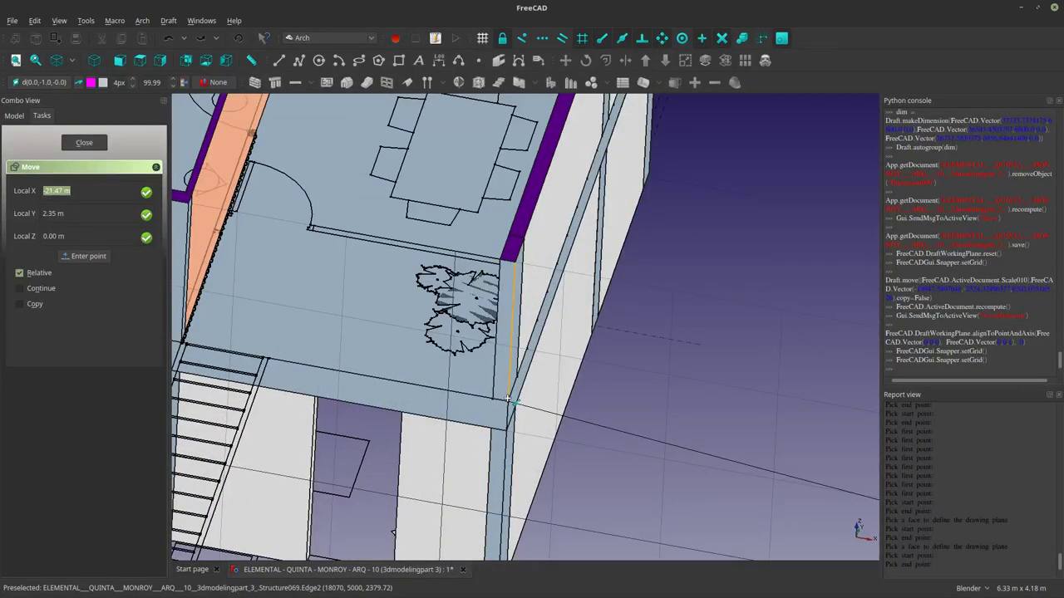
left_click(507, 399)
Examine in perspective and top view how the placed plan copy lines up with the upper-floor slab and walls.
scroll(507, 397, "down", 6)
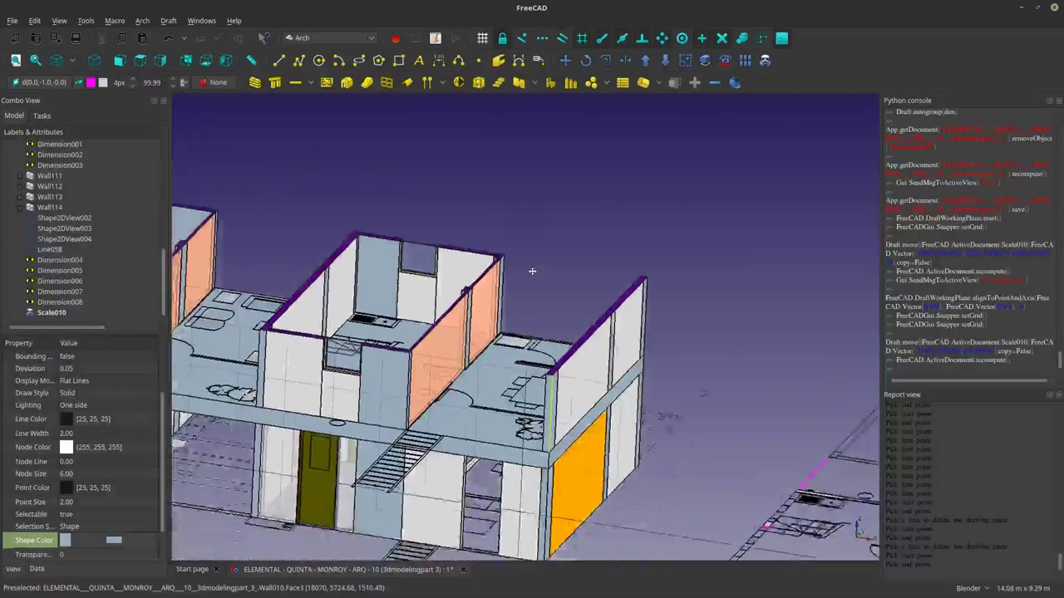
scroll(570, 384, "up", 5)
scroll(573, 378, "down", 10)
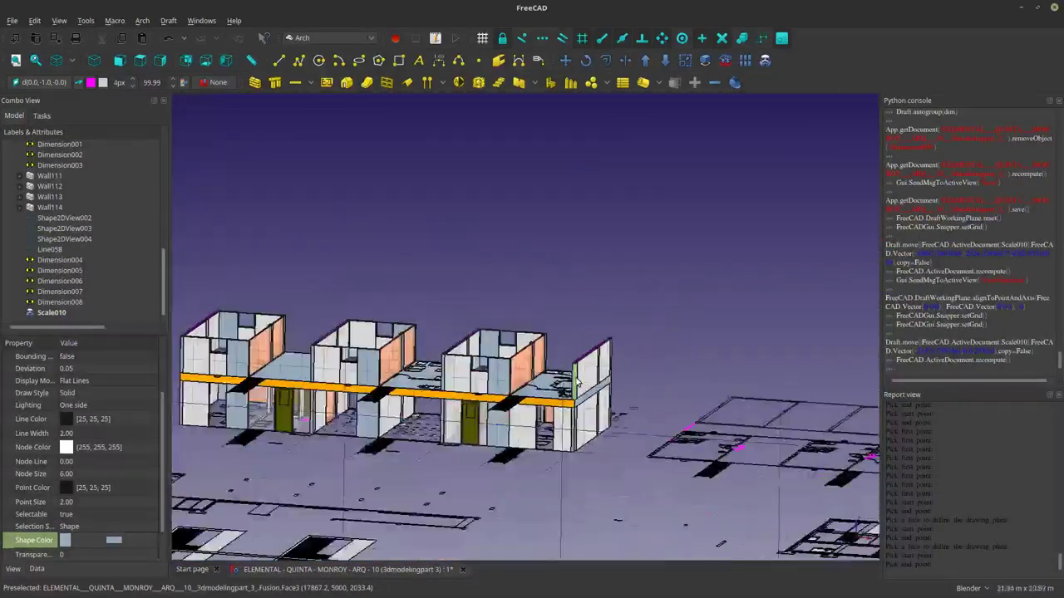
middle_click_drag(577, 383, 595, 349, "shift")
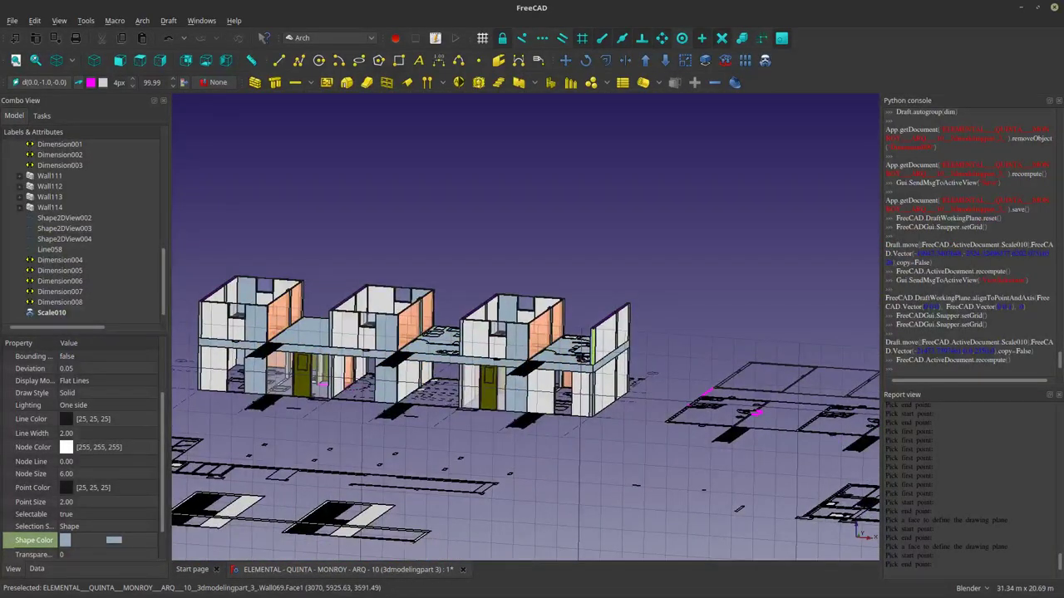
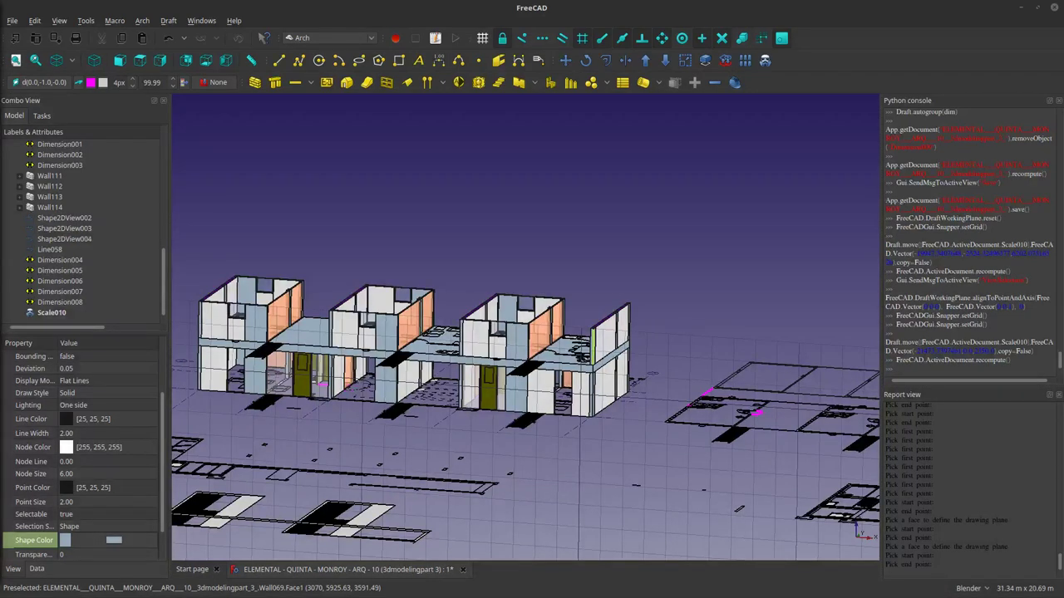
scroll(632, 265, "up", 6)
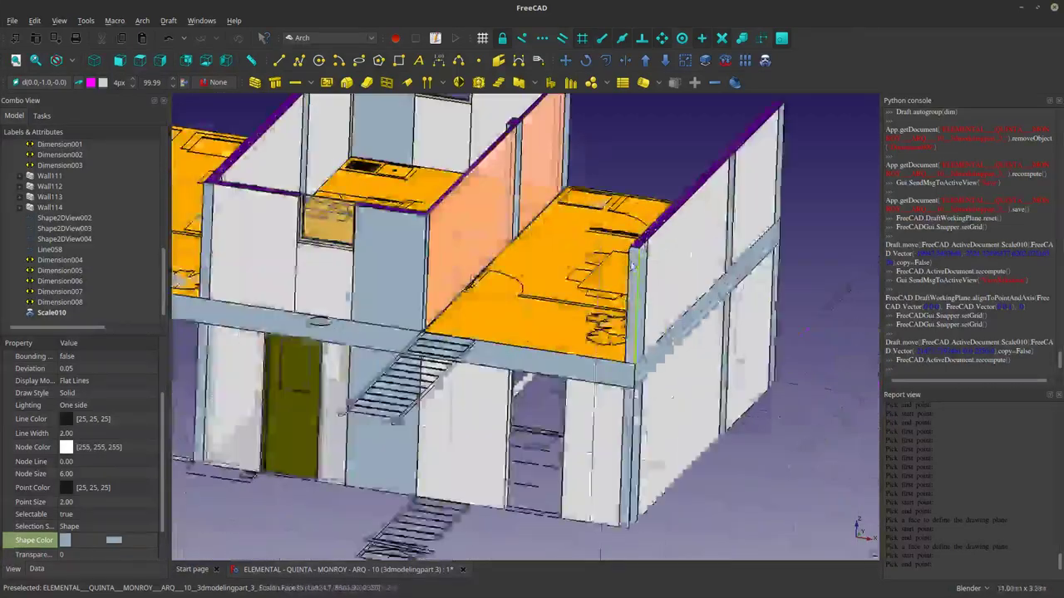
scroll(631, 264, "up", 5)
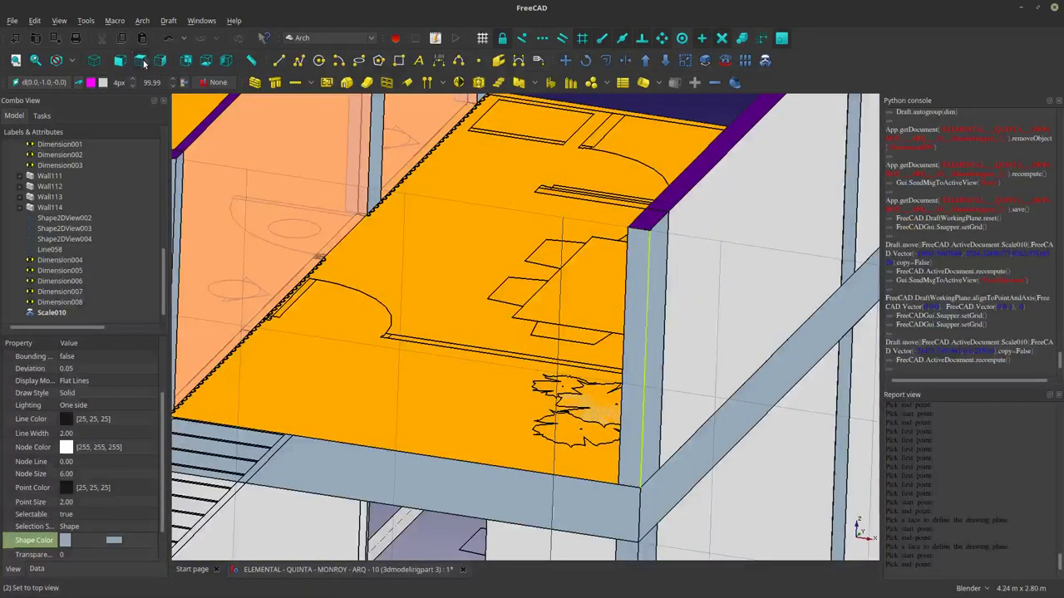
left_click(143, 64)
scroll(525, 377, "up", 3)
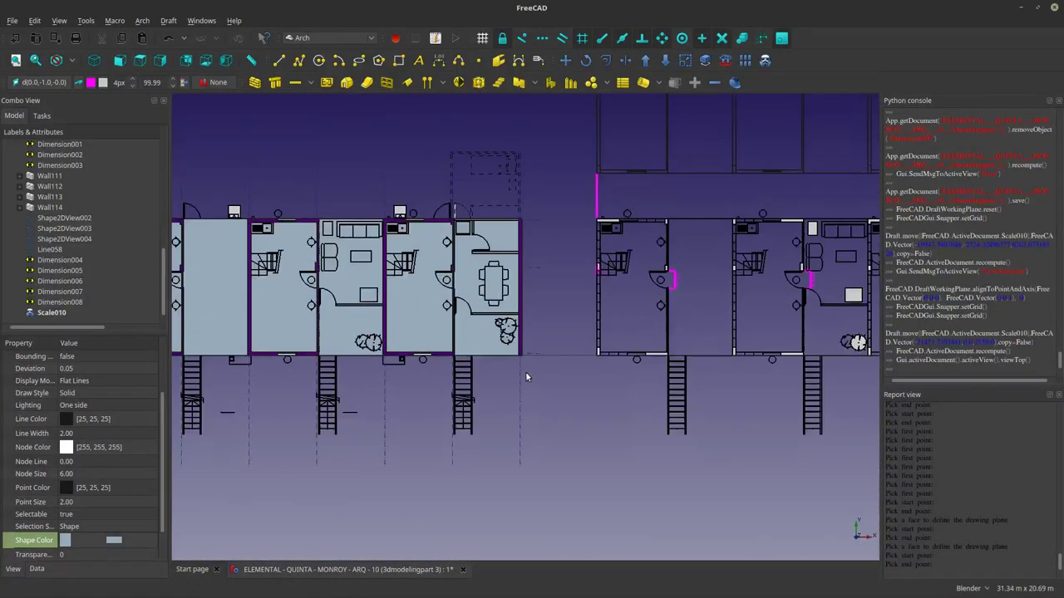
scroll(525, 377, "up", 5)
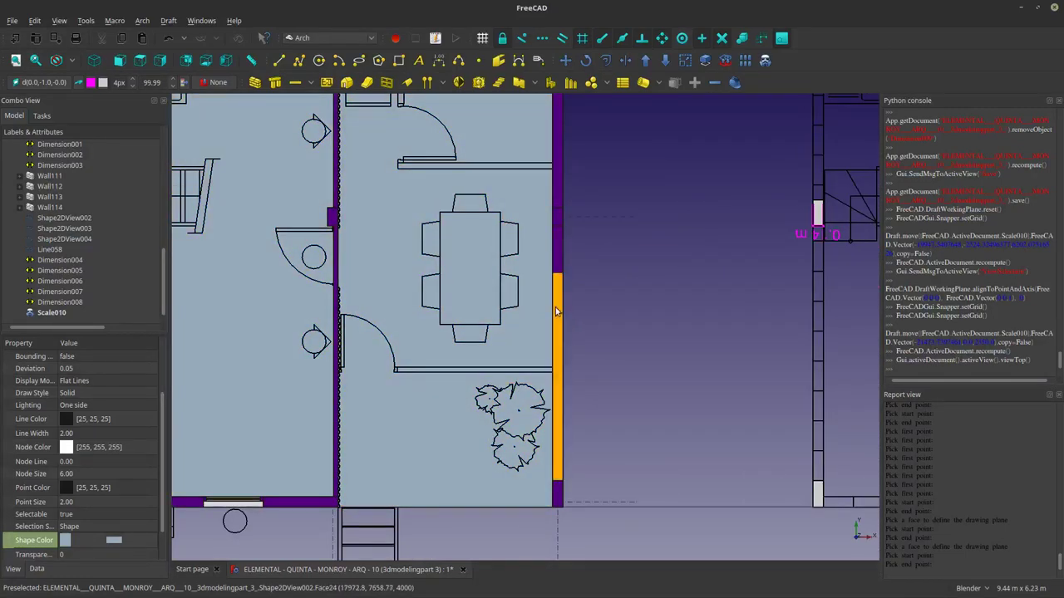
scroll(484, 251, "down", 4)
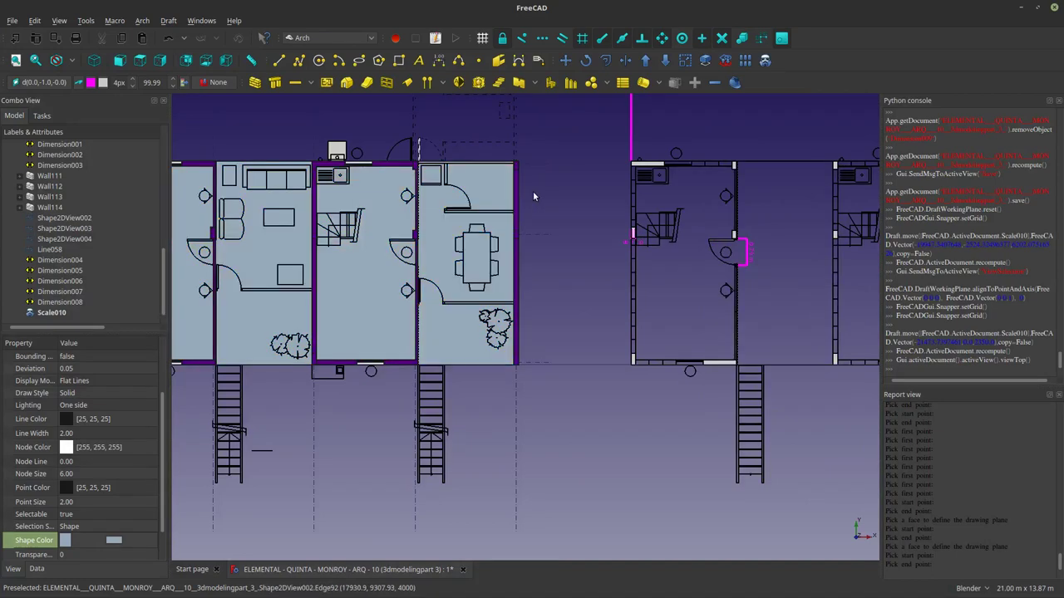
Hide the upper floor slab in the 3D building.
left_click(436, 239)
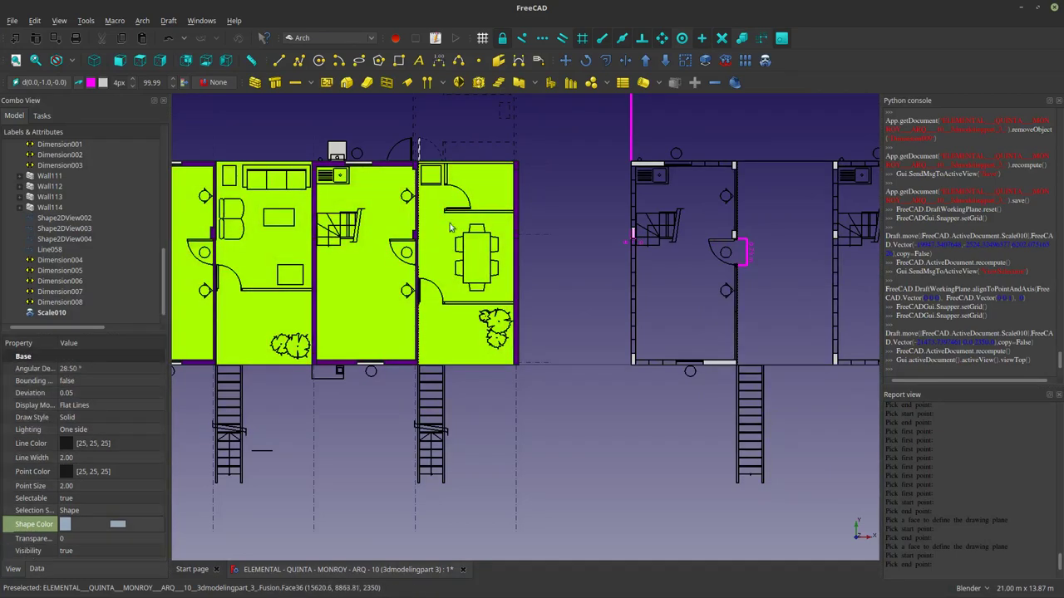
scroll(543, 236, "down", 2)
key("space")
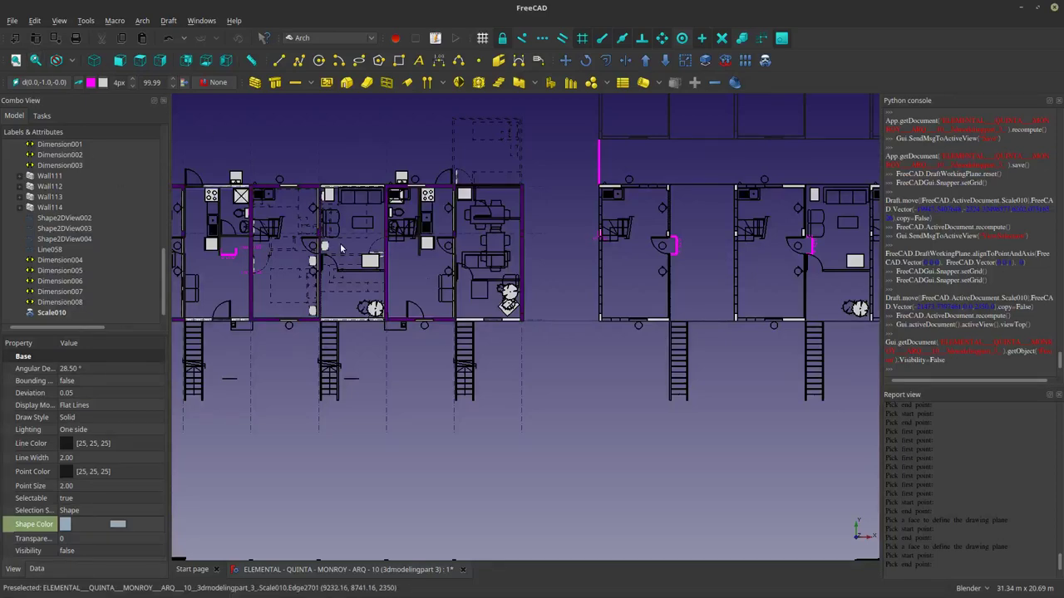
middle_click_drag(346, 247, 136, 181)
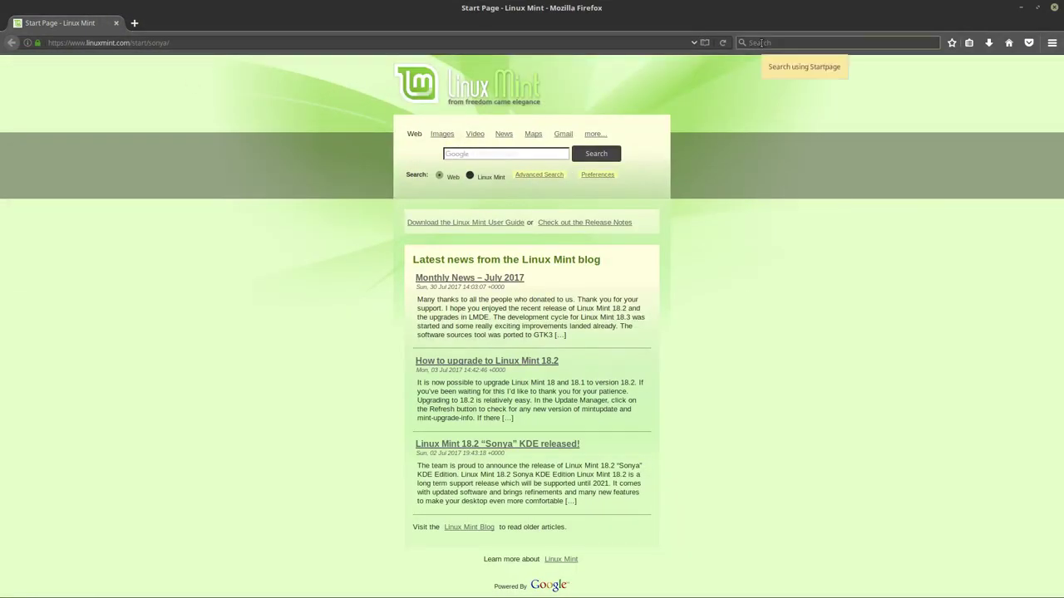
Switch to Firefox and search the web for "freecad yorik development news".
left_click(760, 42)
type("free")
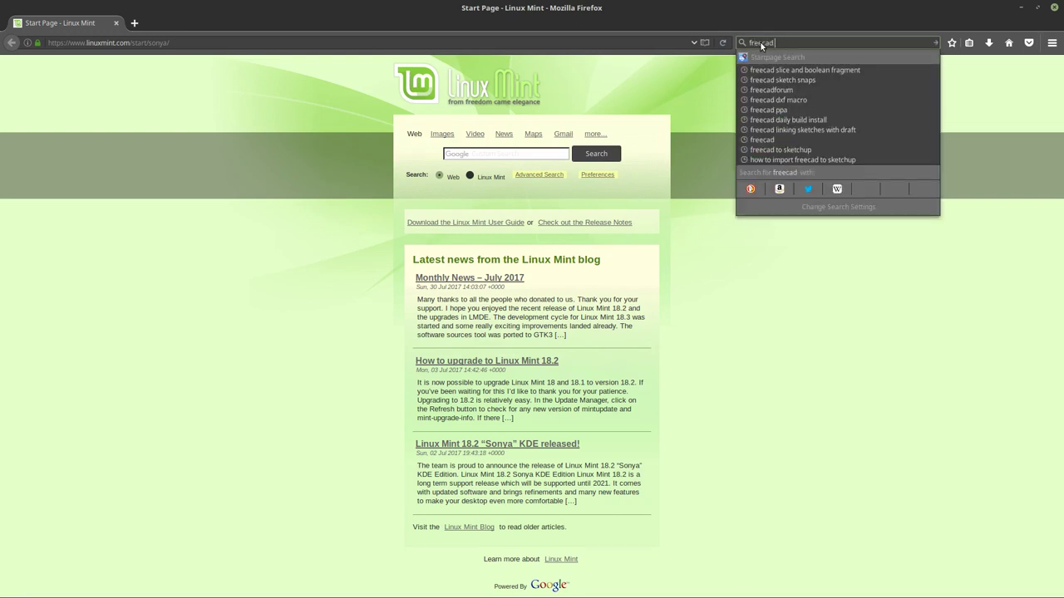
type("cad yorik")
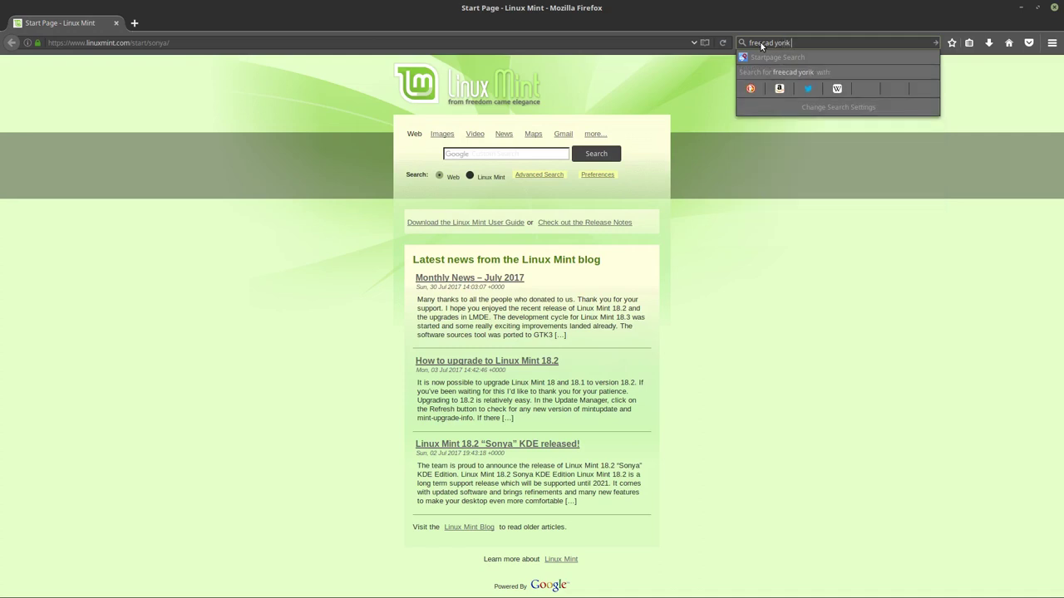
type(" development news")
key("Return")
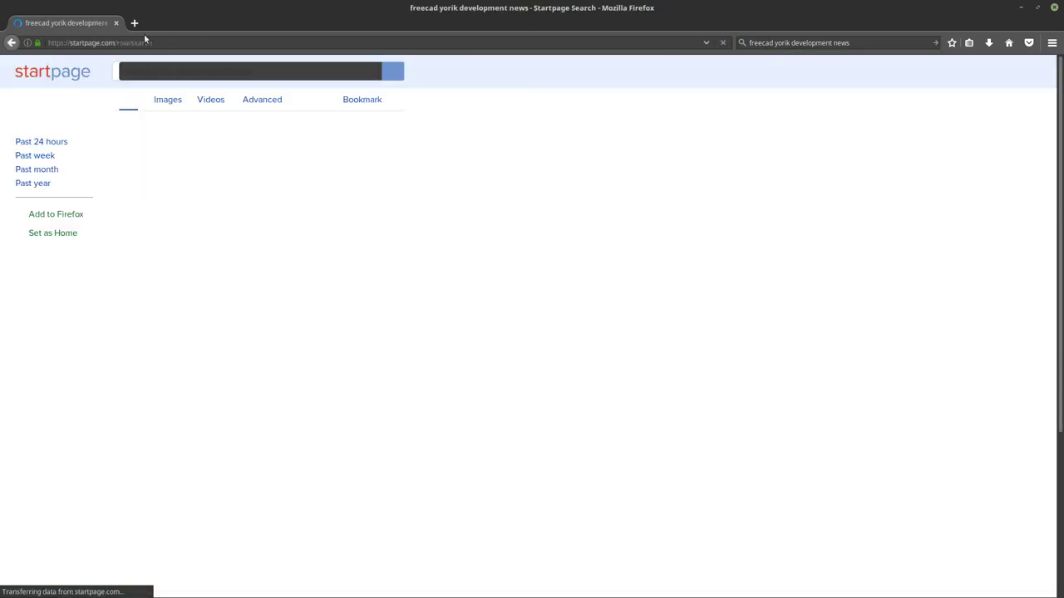
Open the yorik.uncreated.net guestblog in a new tab and look through its posts for FreeCAD development news.
left_click(134, 23)
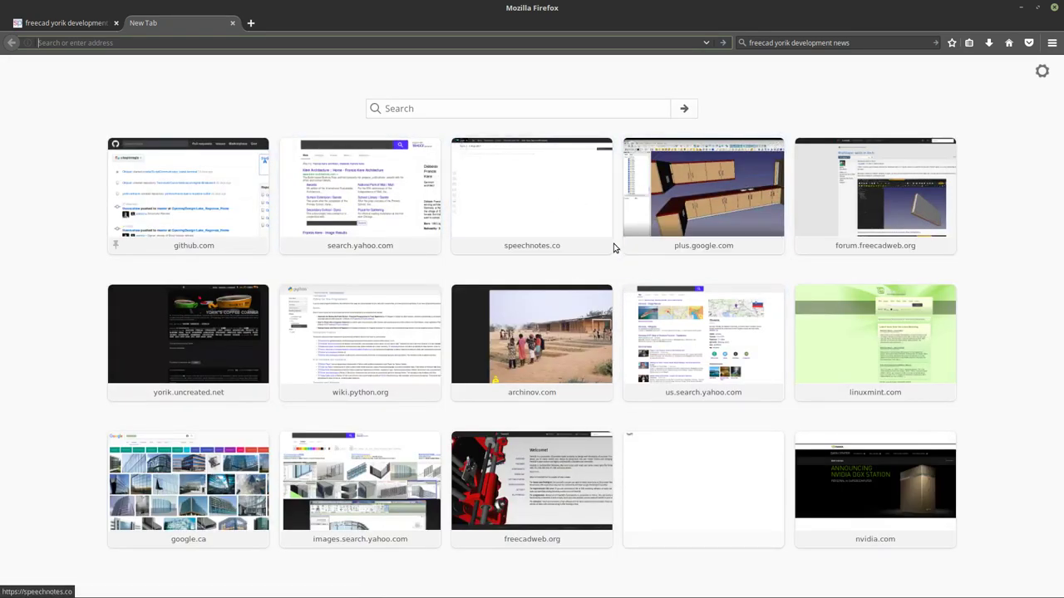
left_click(229, 355)
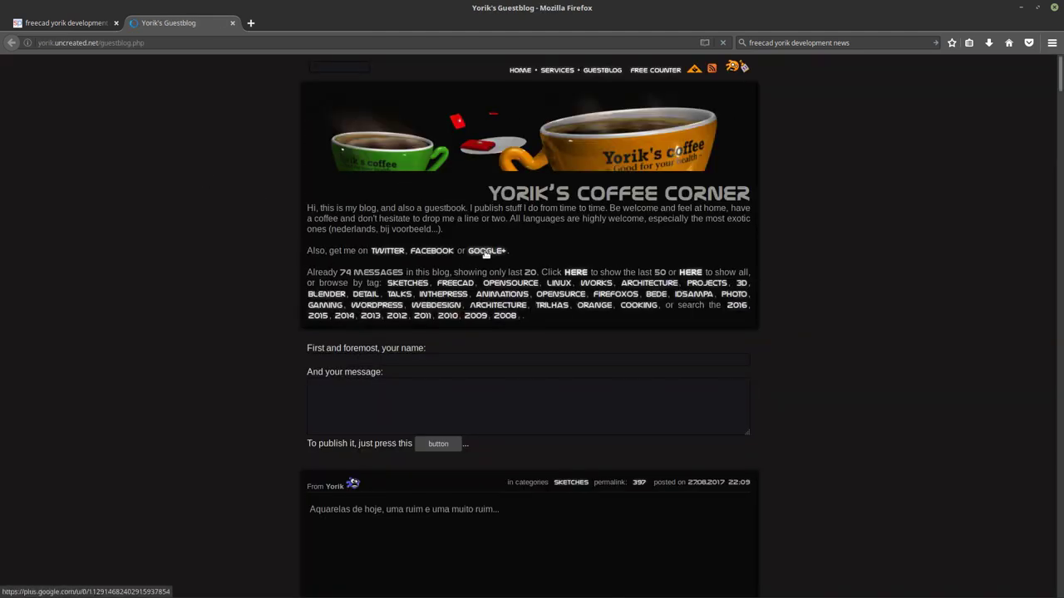
scroll(485, 252, "down", 4)
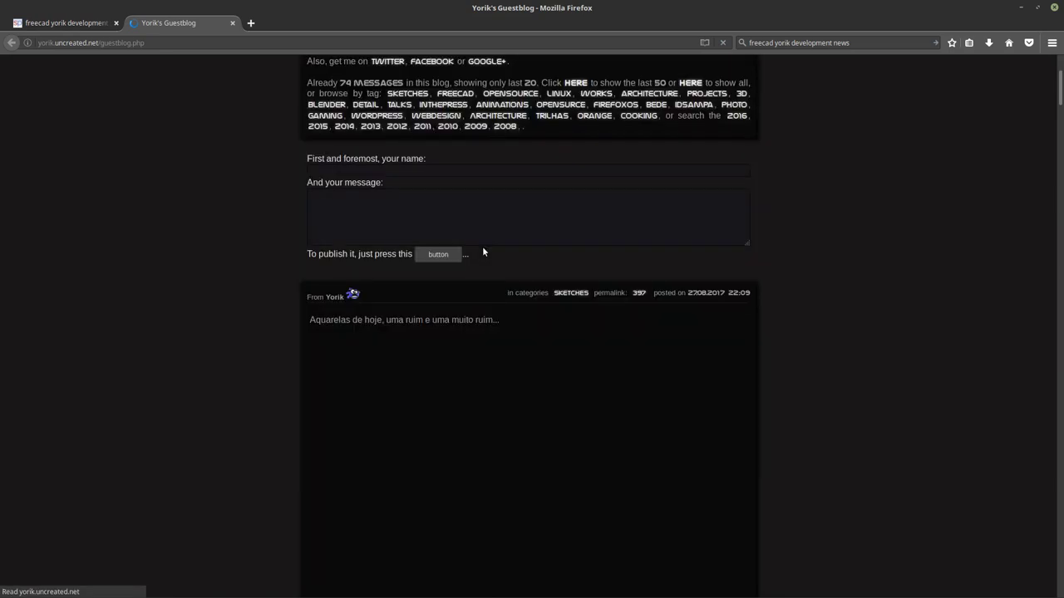
scroll(482, 294, "down", 6)
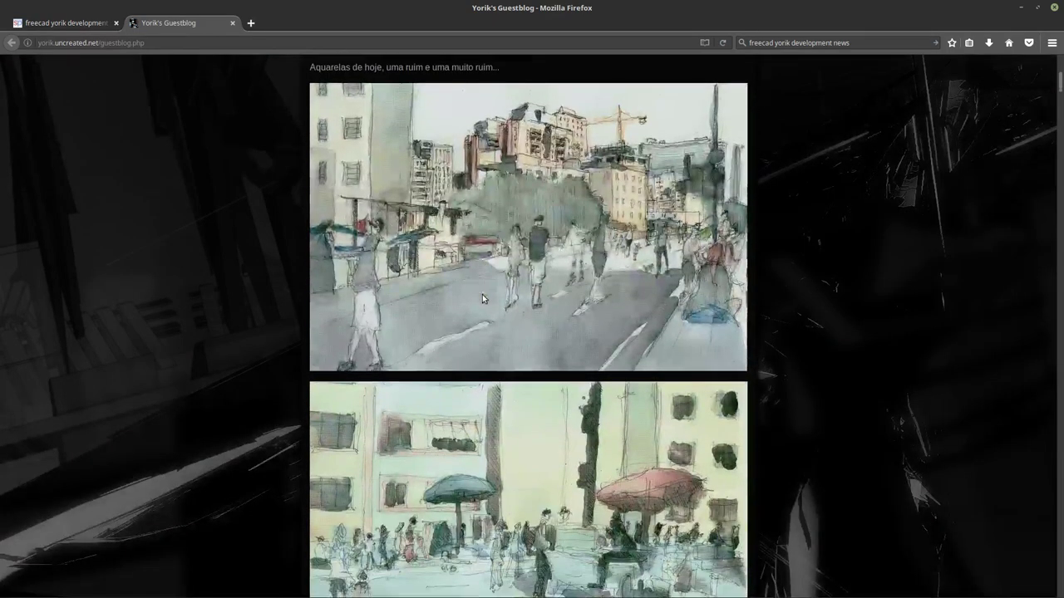
scroll(482, 297, "down", 5)
scroll(480, 301, "up", 4)
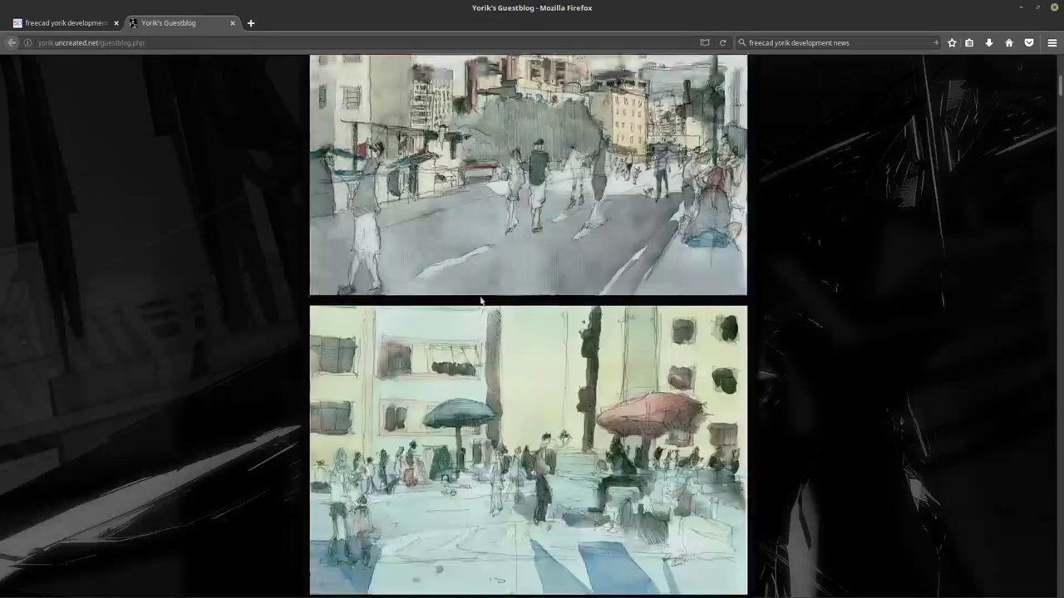
scroll(480, 301, "up", 5)
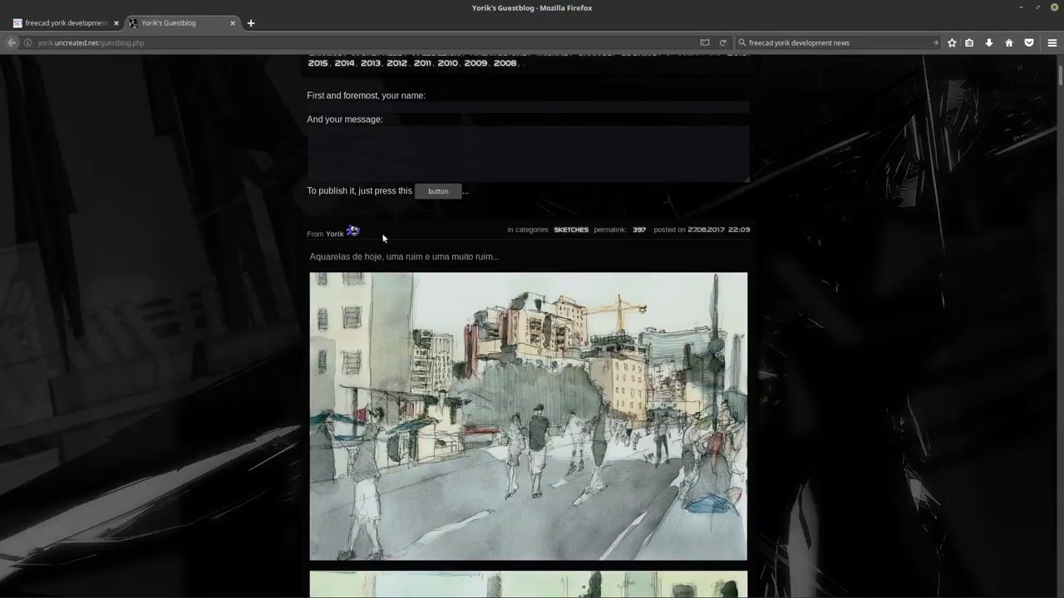
scroll(630, 314, "down", 20)
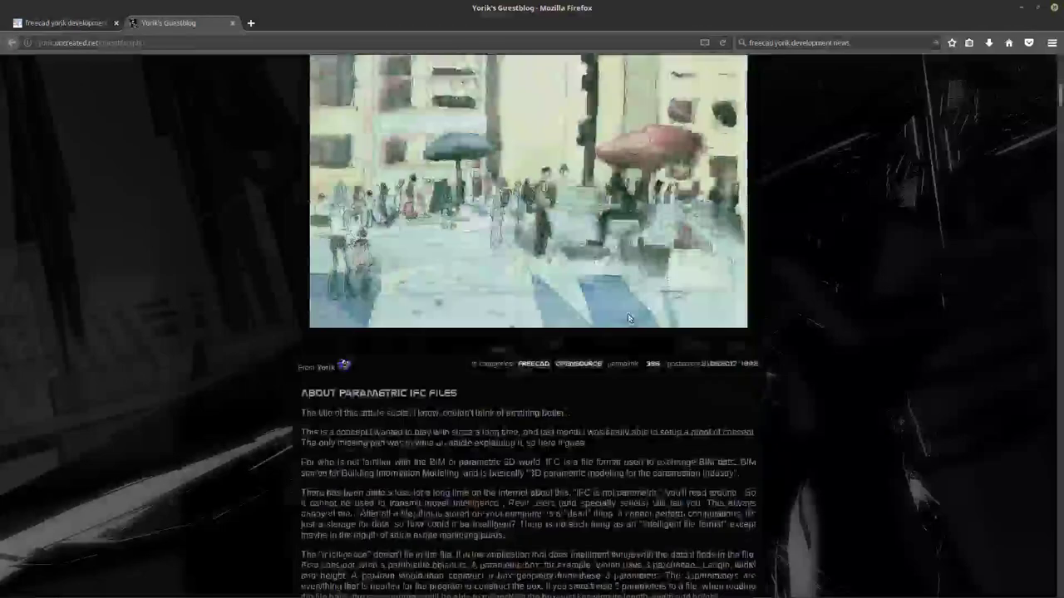
scroll(629, 312, "down", 20)
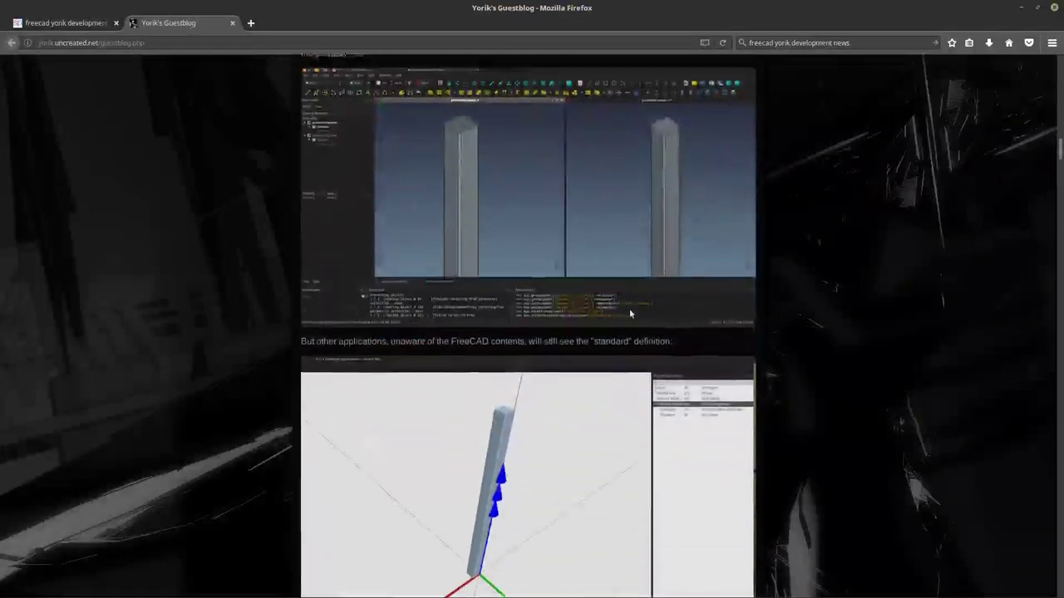
scroll(630, 312, "down", 20)
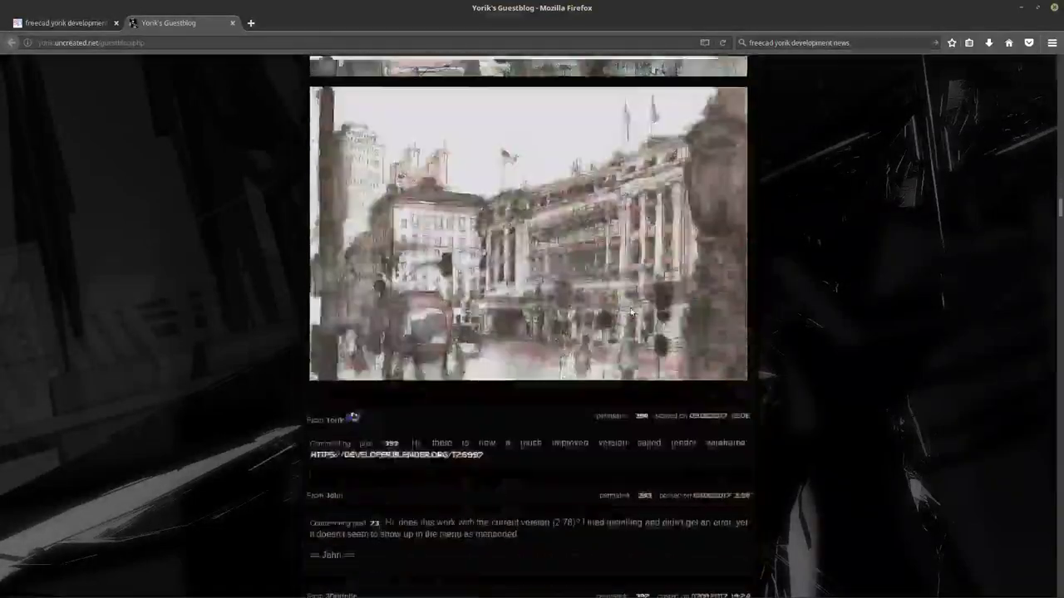
scroll(630, 311, "up", 3)
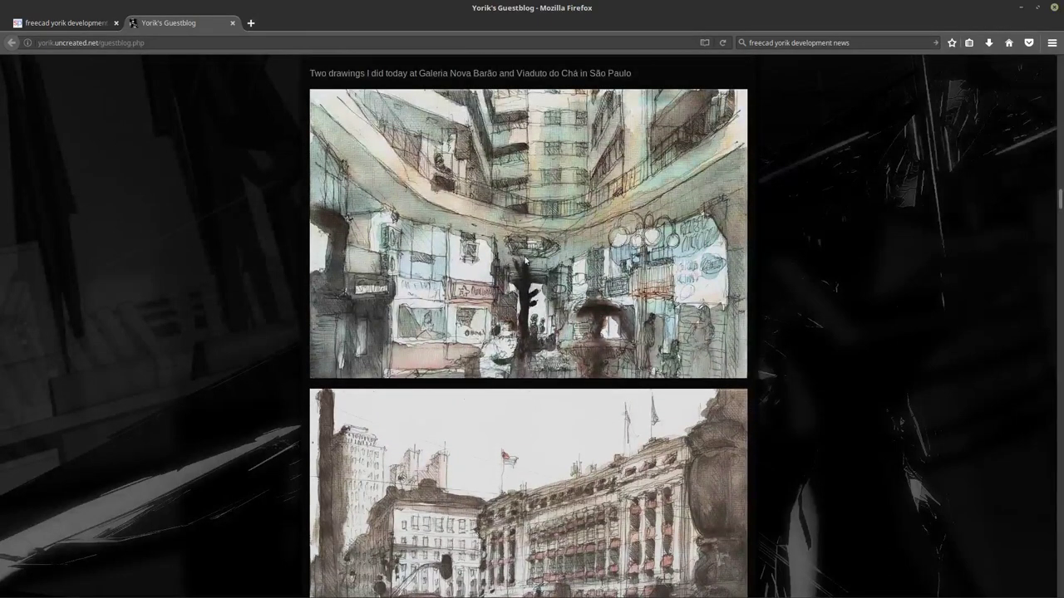
Enlarge the blog page to 140% and look past the São Paulo drawings for the FreeCAD development report.
scroll(580, 311, "up", 2, "ctrl")
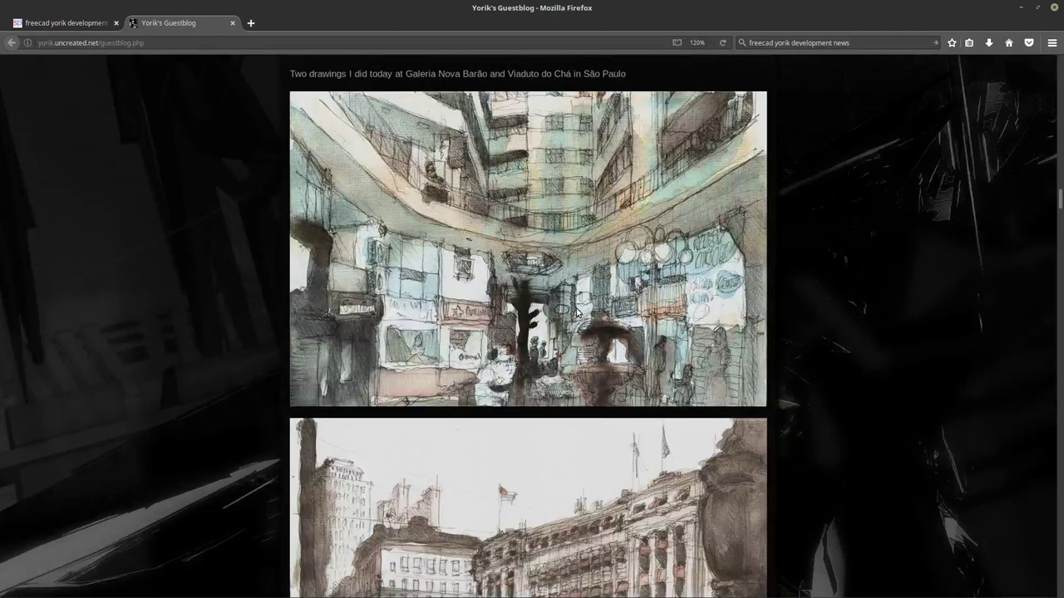
scroll(579, 312, "up", 2, "ctrl")
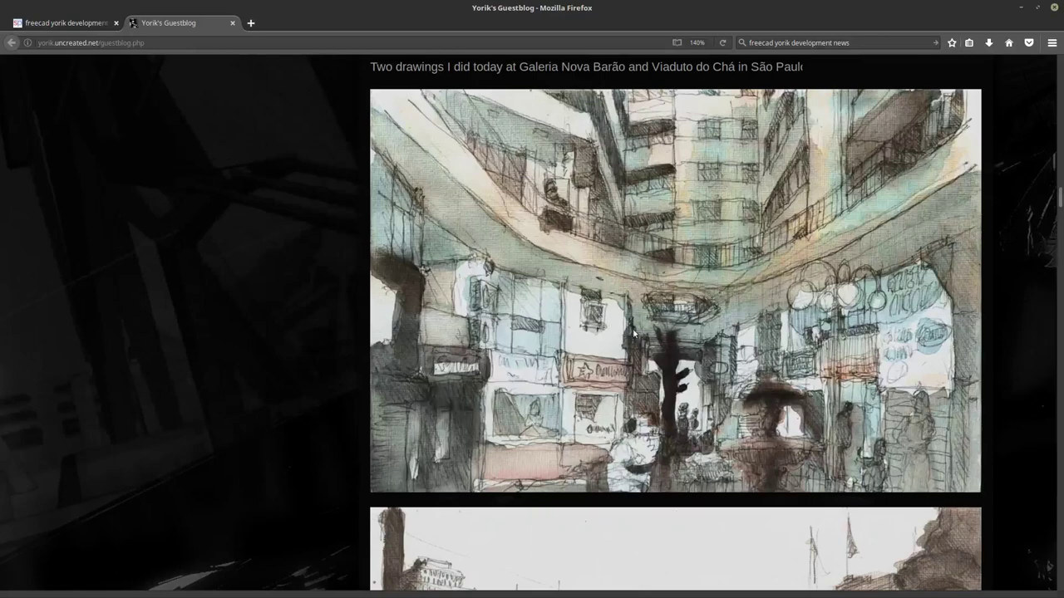
scroll(664, 339, "up", 1)
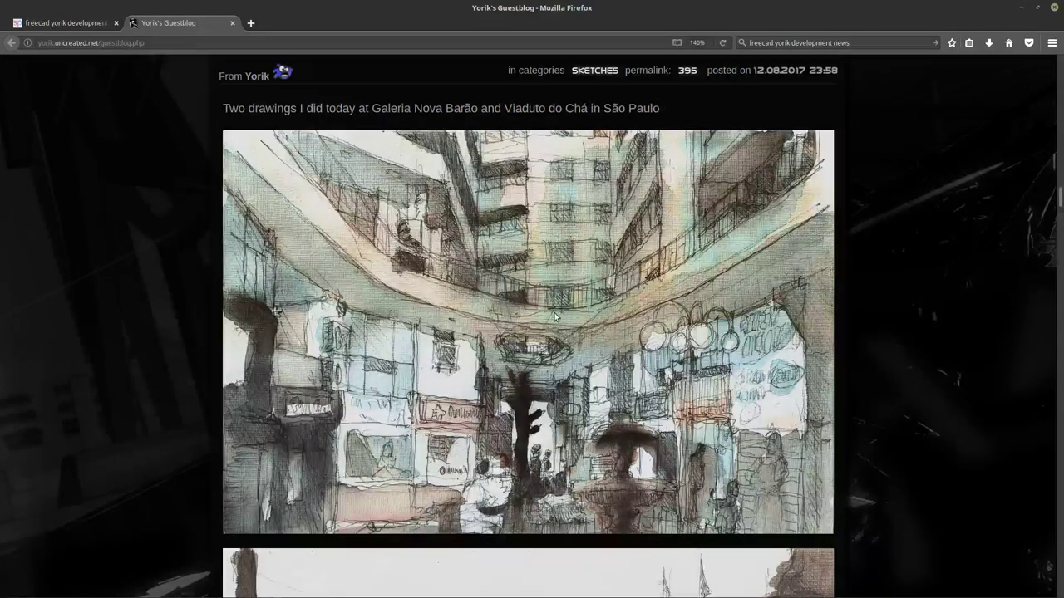
scroll(556, 303, "down", 5)
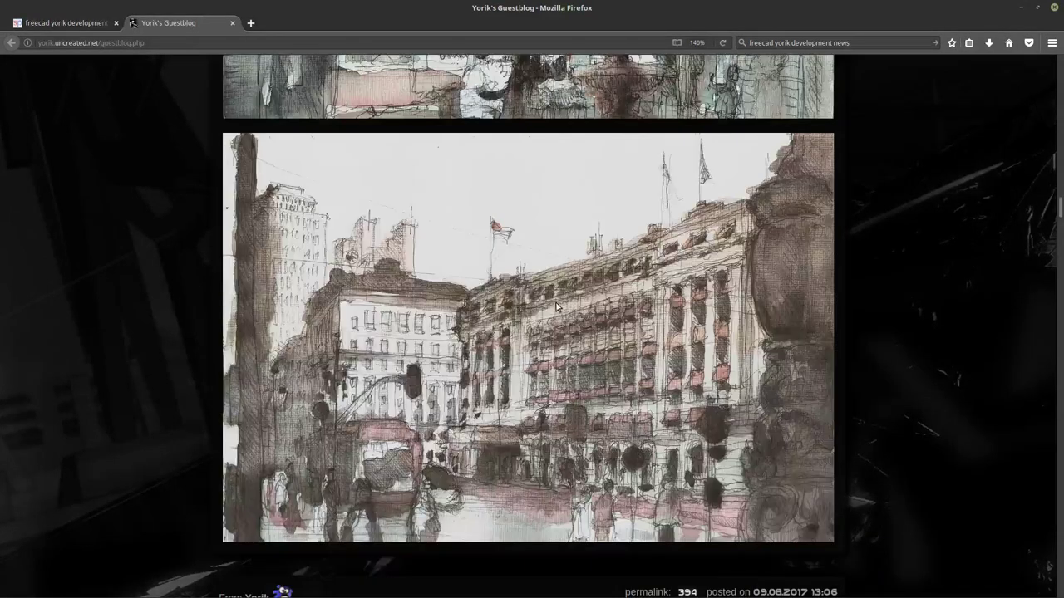
scroll(556, 302, "down", 10)
scroll(557, 305, "up", 15)
scroll(556, 305, "down", 10)
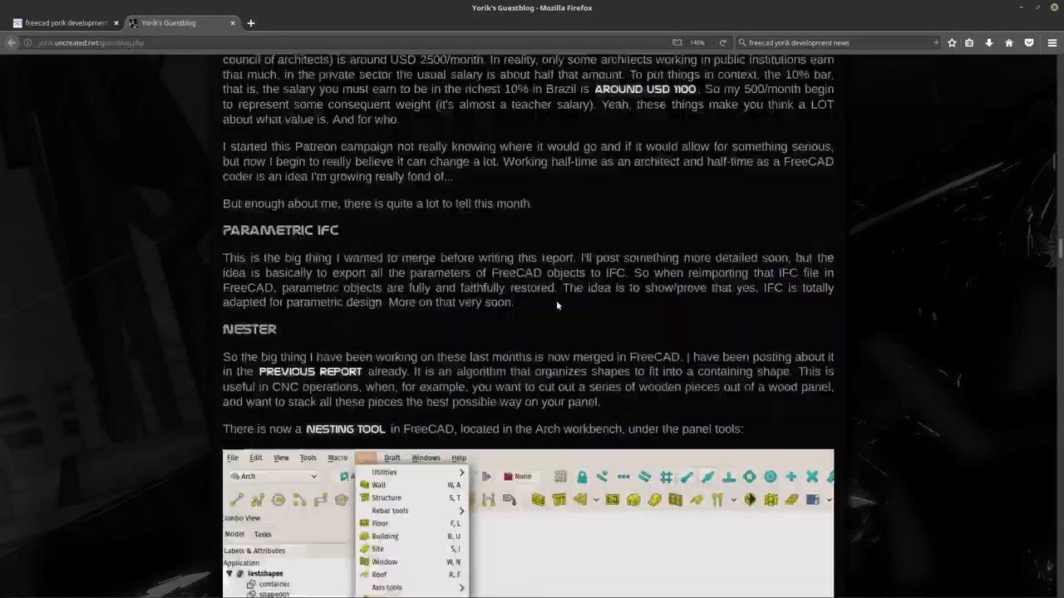
Look through the report's nesting, axis and working plane sections, reducing the page zoom to 120%.
scroll(557, 305, "up", 2)
scroll(557, 305, "down", 10)
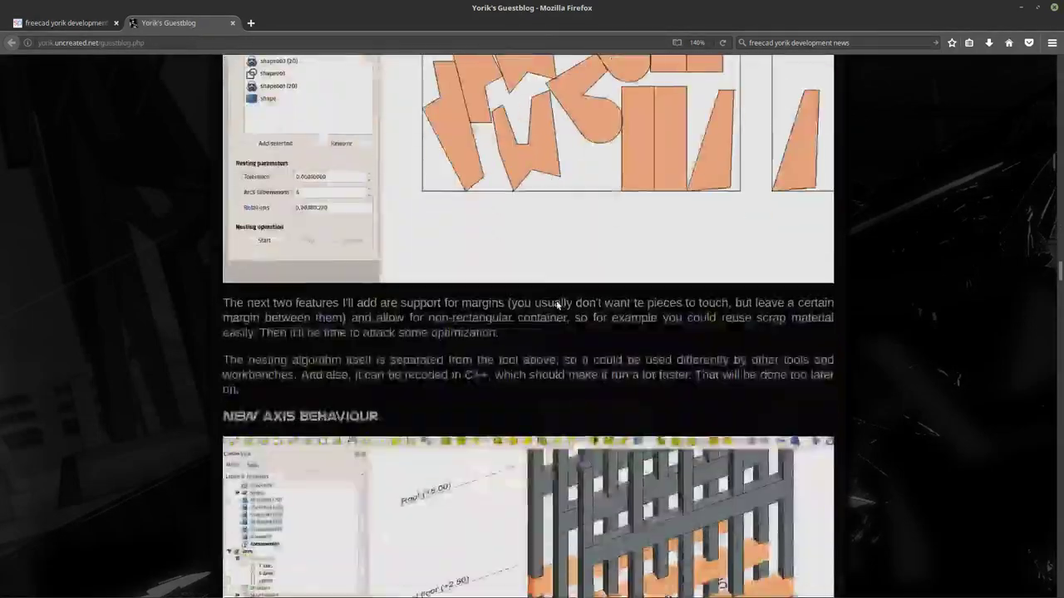
scroll(556, 305, "down", 10)
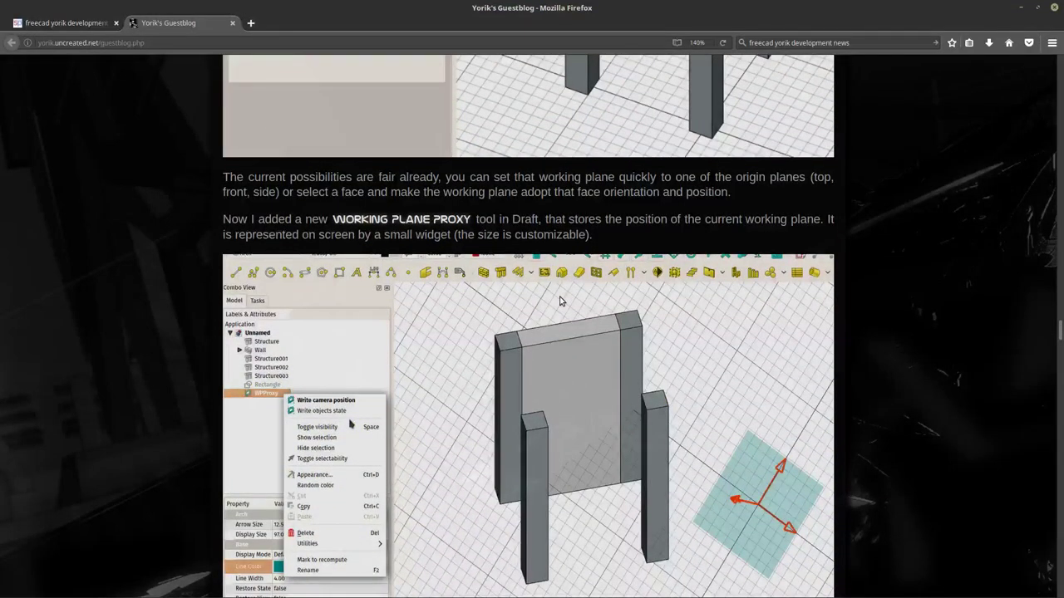
scroll(559, 301, "up", 10)
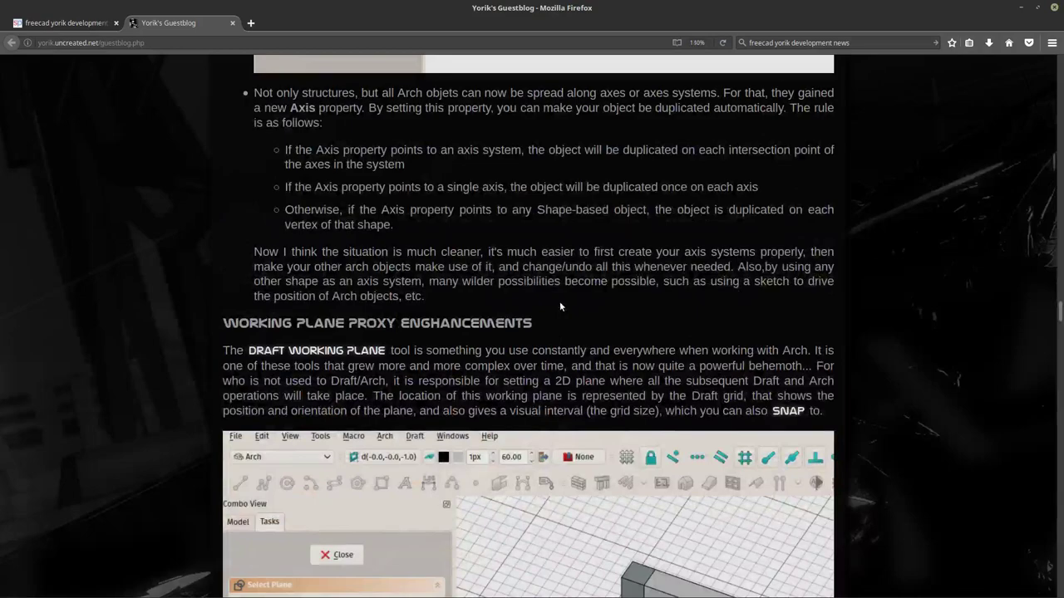
scroll(559, 301, "down", 1, "ctrl")
scroll(559, 304, "up", 8)
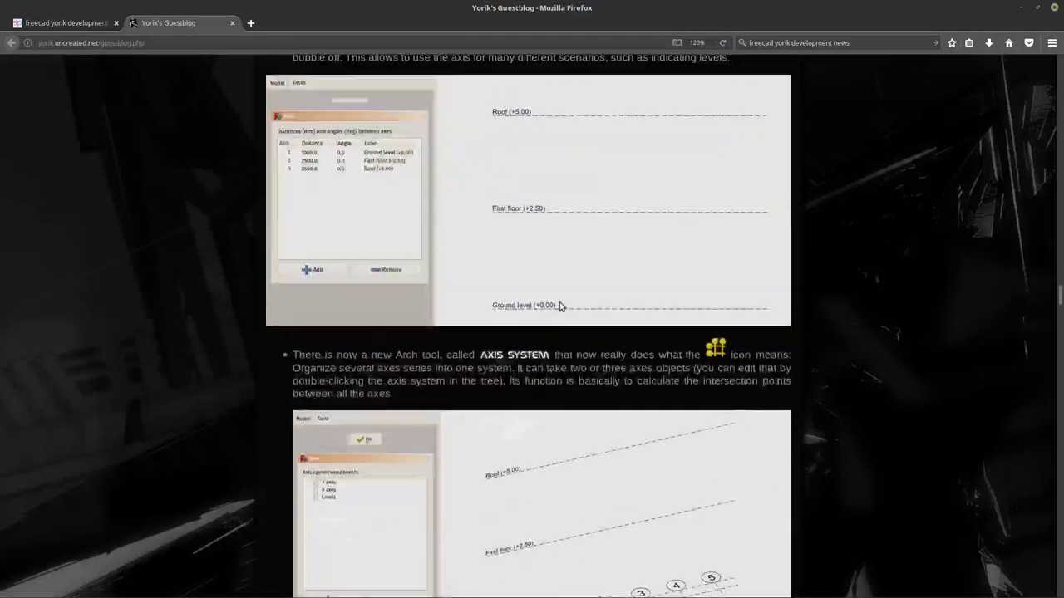
scroll(560, 306, "down", 5)
scroll(559, 306, "down", 15)
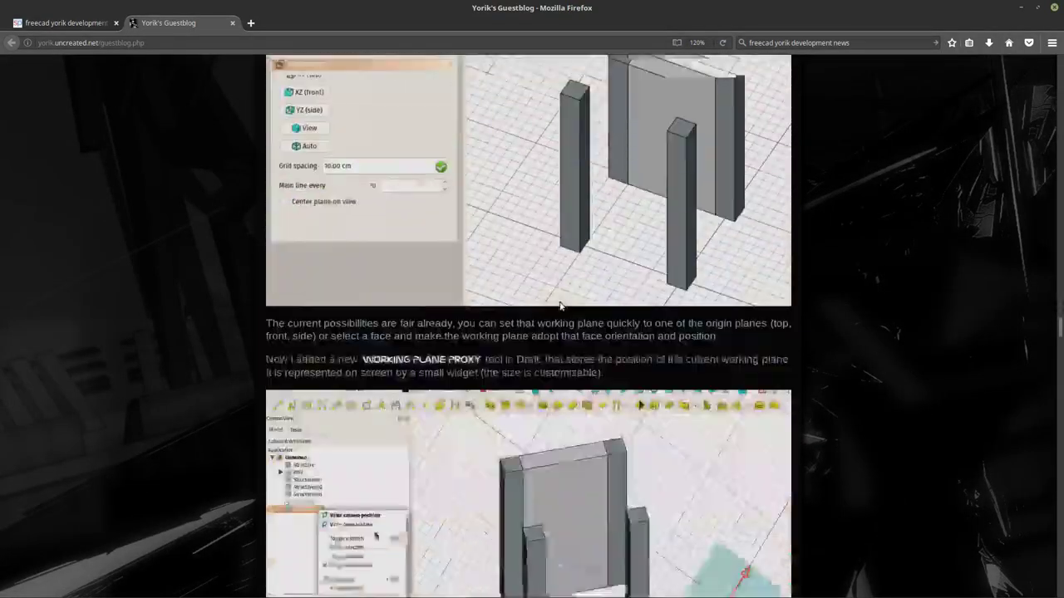
Skim the report's rebar, cabinet design and Arch space sections and the older sketches, returning to the rebar section.
scroll(559, 306, "down", 15)
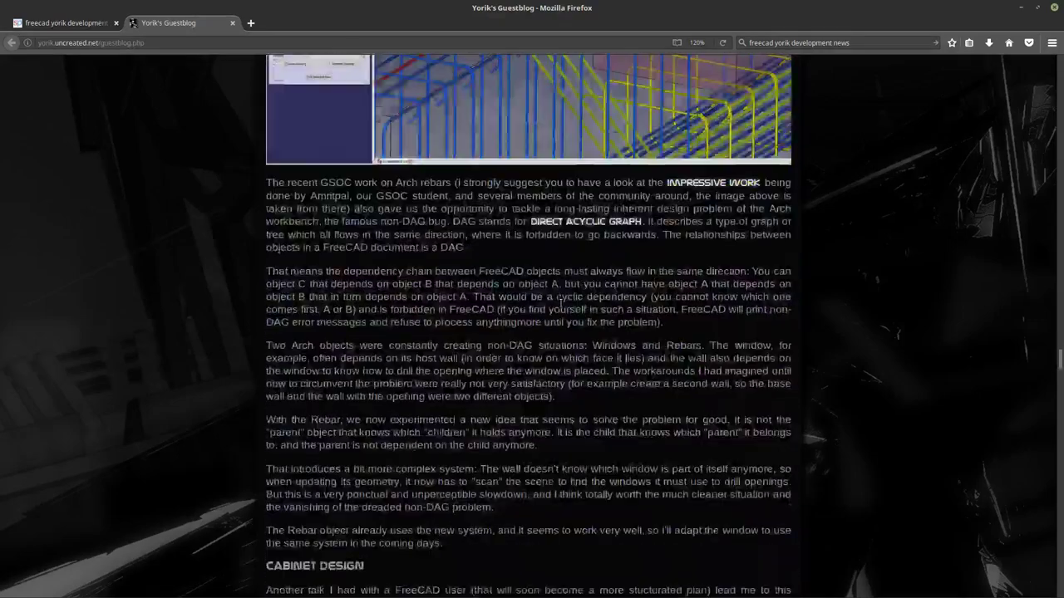
scroll(561, 304, "down", 20)
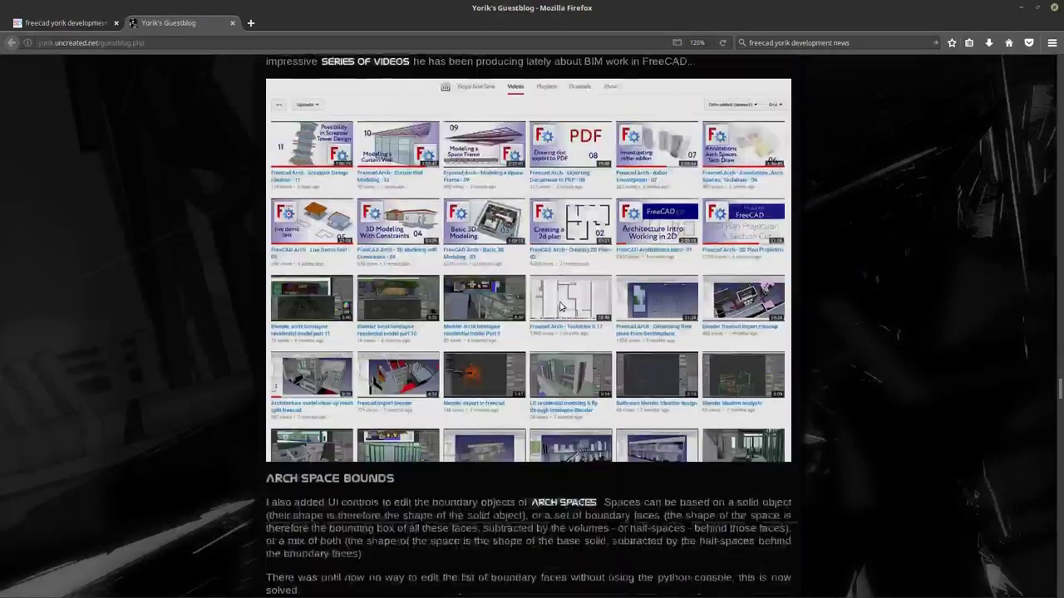
scroll(559, 306, "up", 3)
scroll(559, 306, "down", 13)
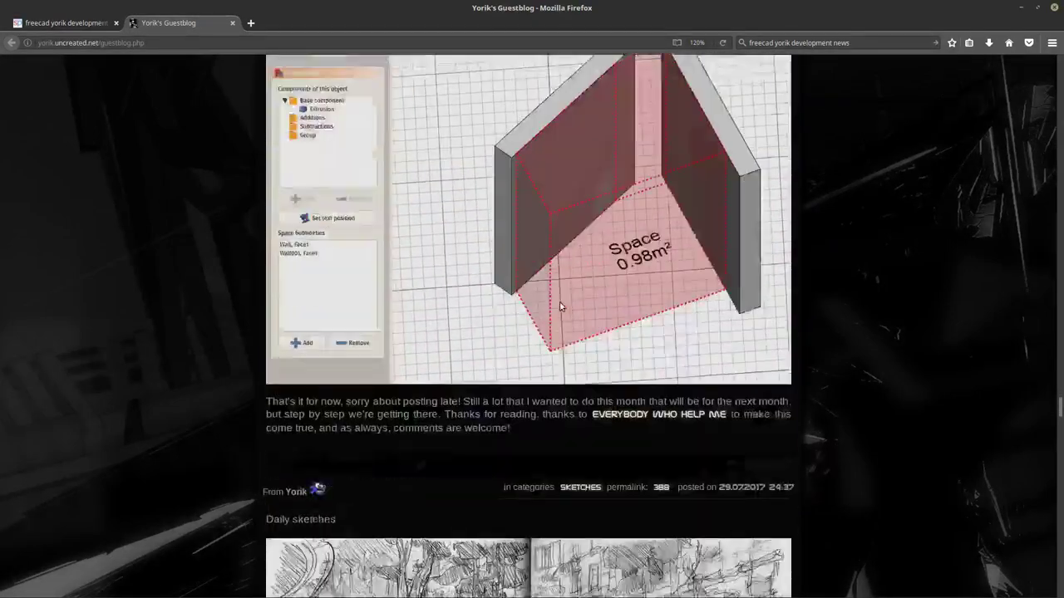
scroll(560, 306, "down", 7)
scroll(559, 306, "up", 9)
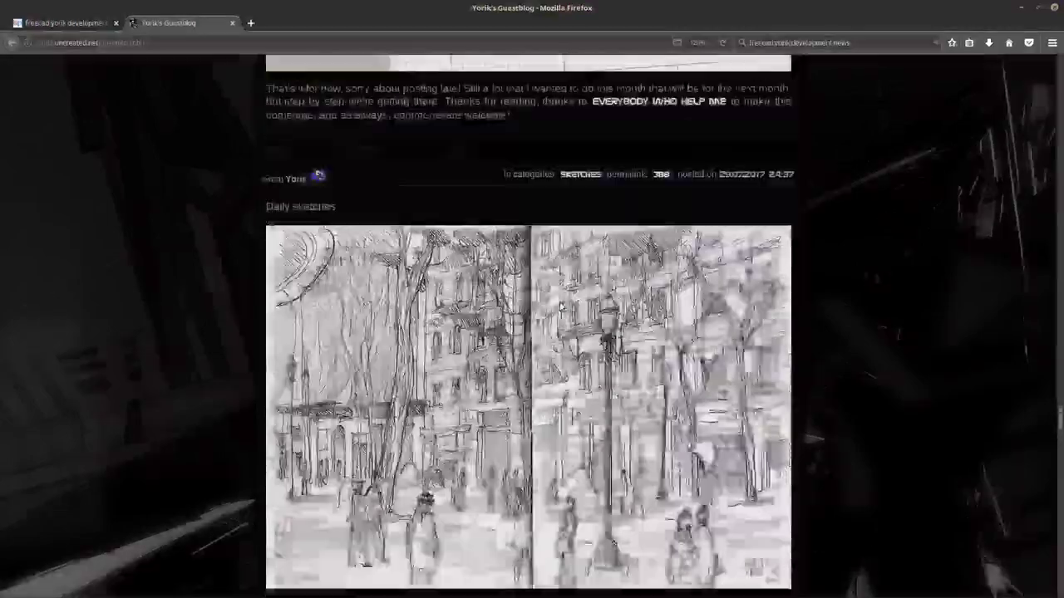
scroll(560, 307, "down", 15)
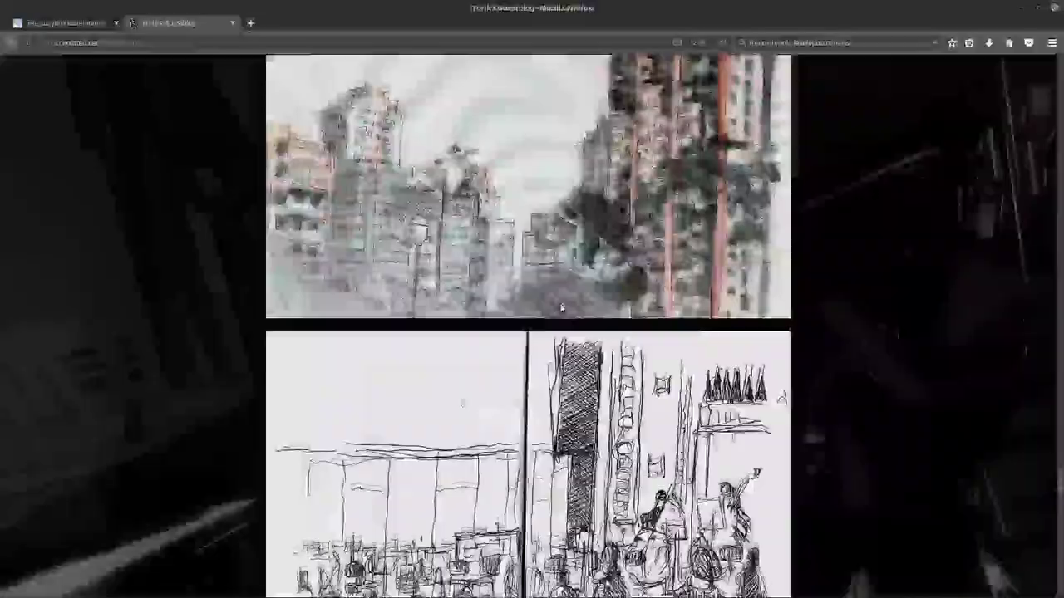
scroll(561, 308, "down", 10)
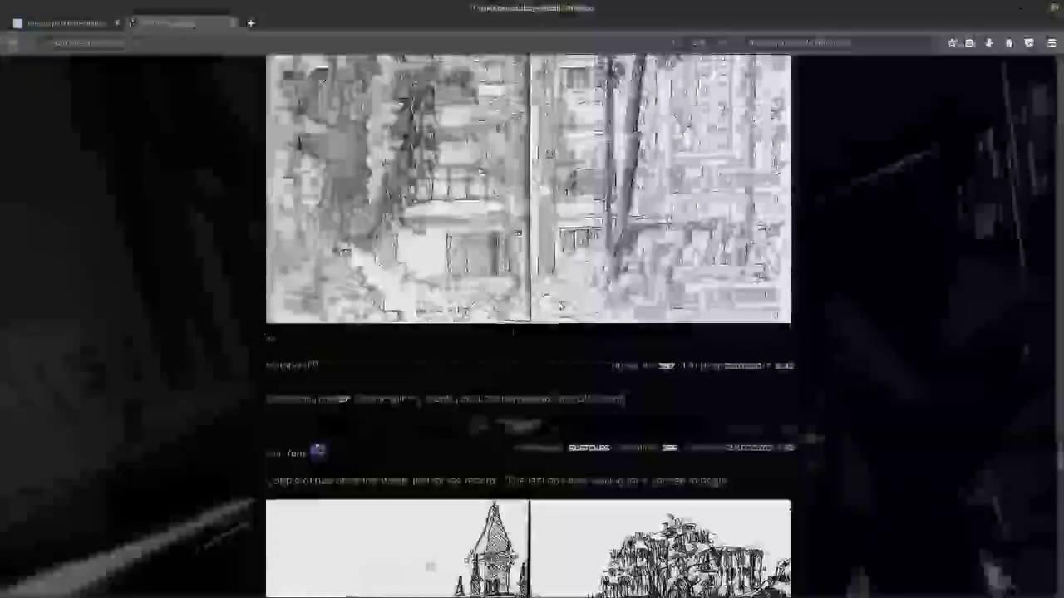
scroll(561, 307, "up", 15)
scroll(558, 304, "up", 15)
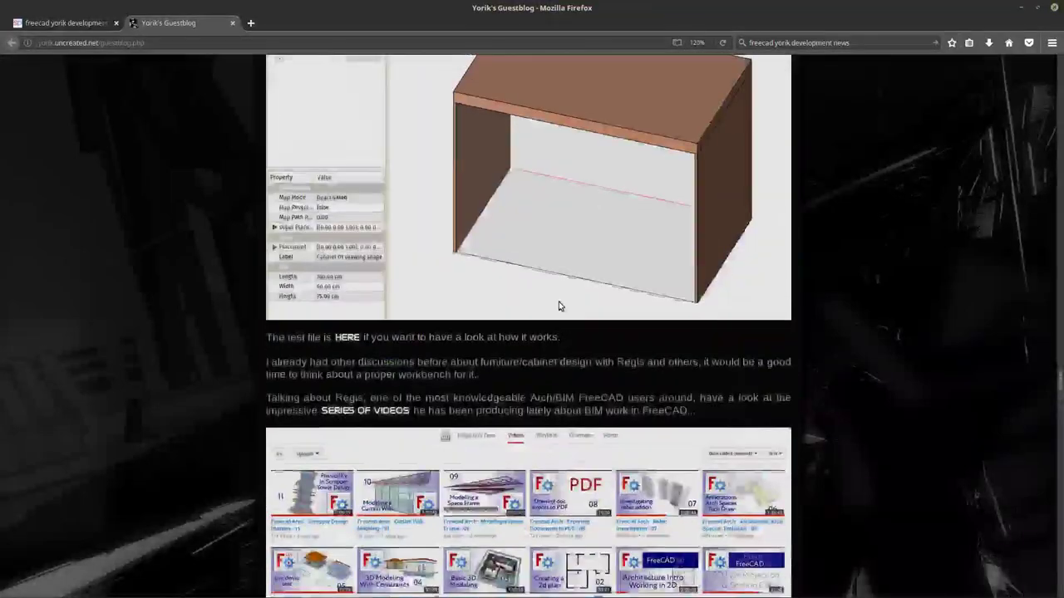
scroll(560, 304, "up", 10)
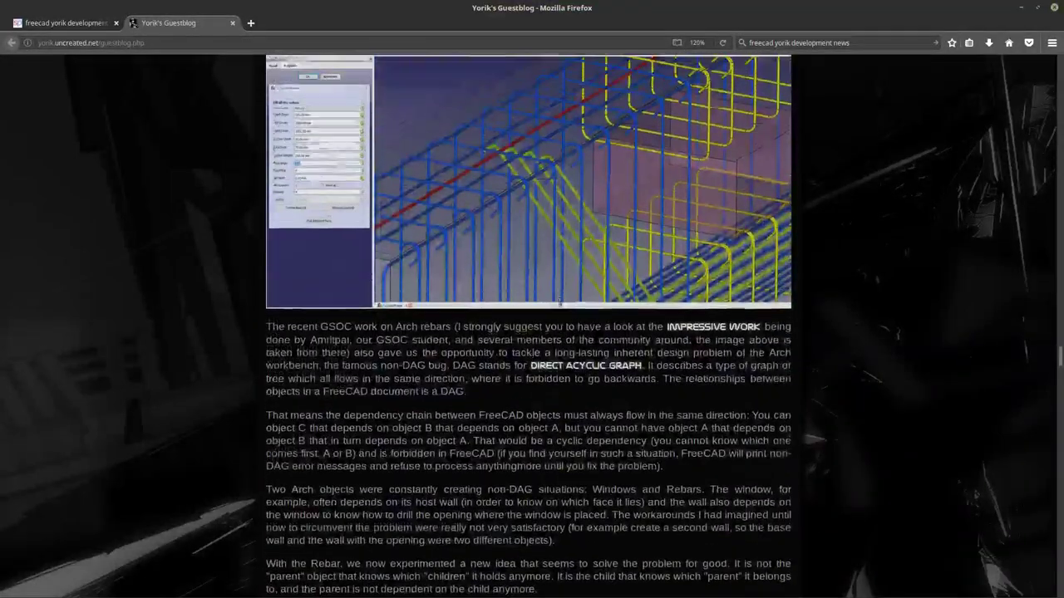
Read the Working Plane Proxy section, including its Restore View and Restore State properties.
scroll(559, 302, "up", 2)
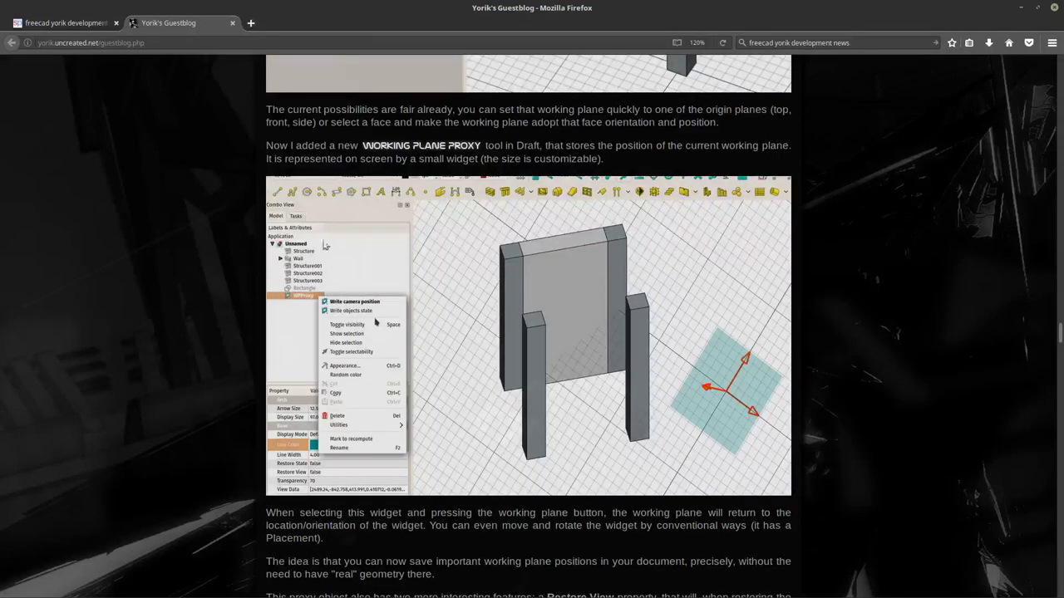
scroll(345, 292, "down", 3)
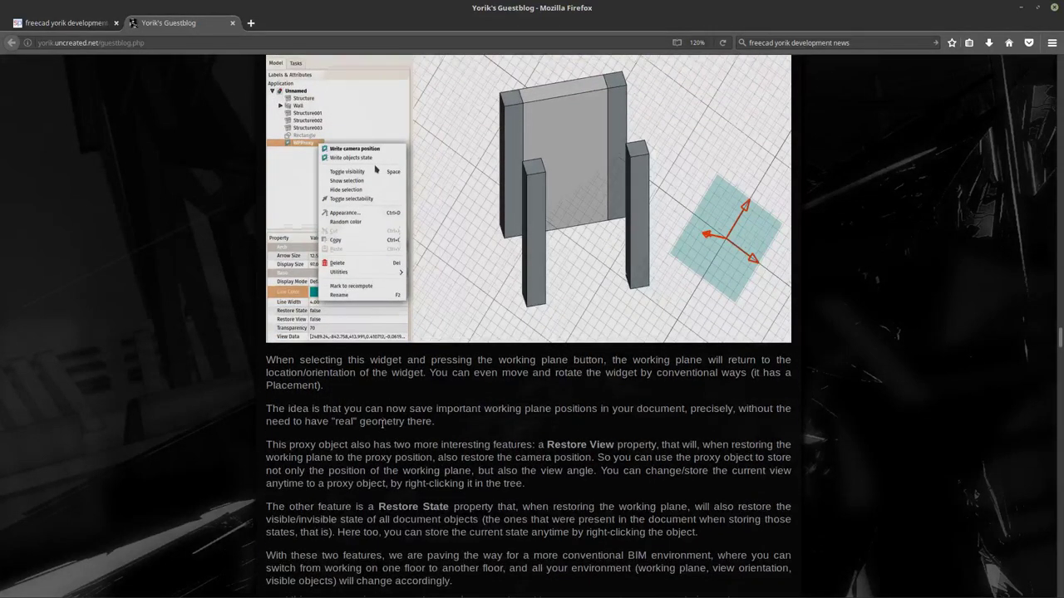
scroll(371, 434, "down", 2)
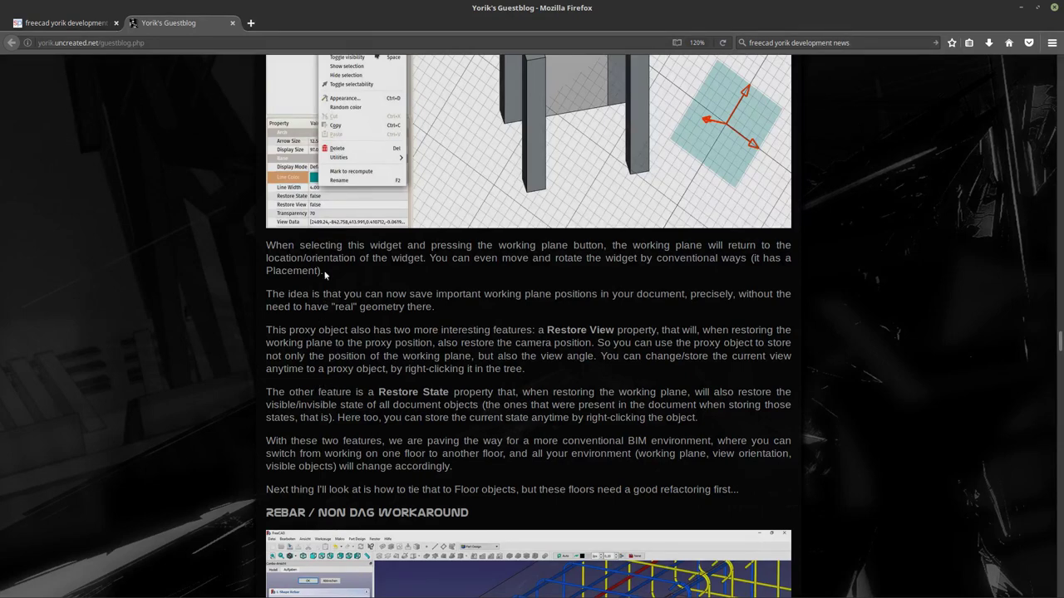
scroll(320, 274, "up", 4)
scroll(346, 297, "up", 3)
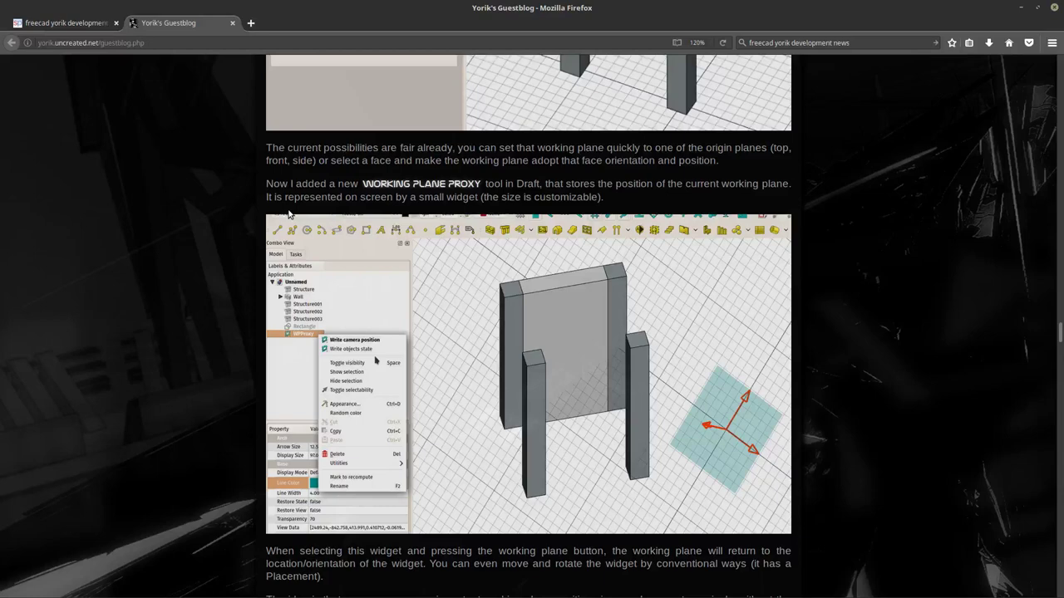
scroll(289, 214, "down", 3)
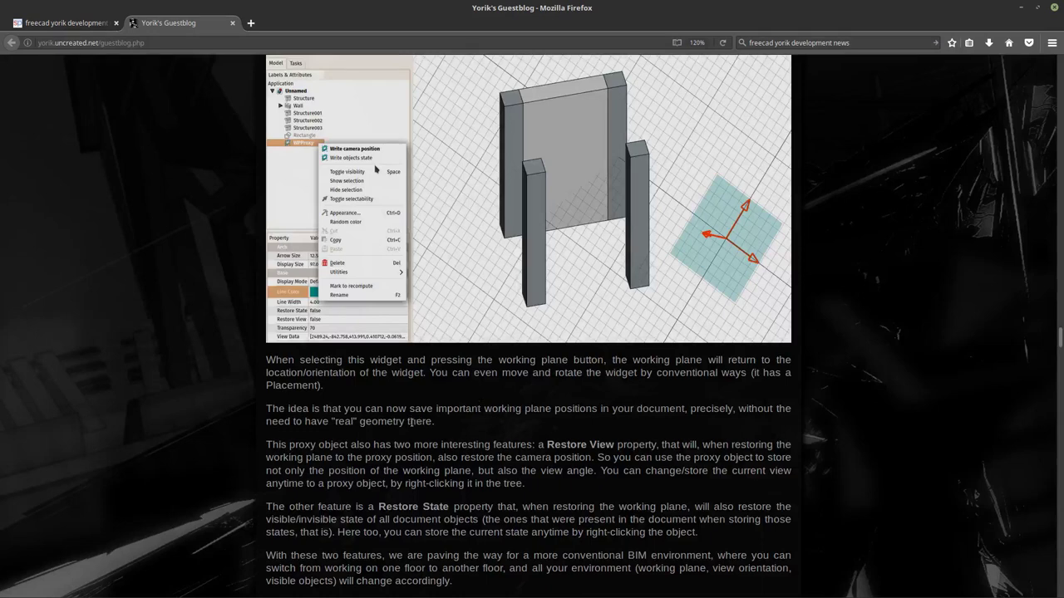
scroll(410, 422, "down", 2)
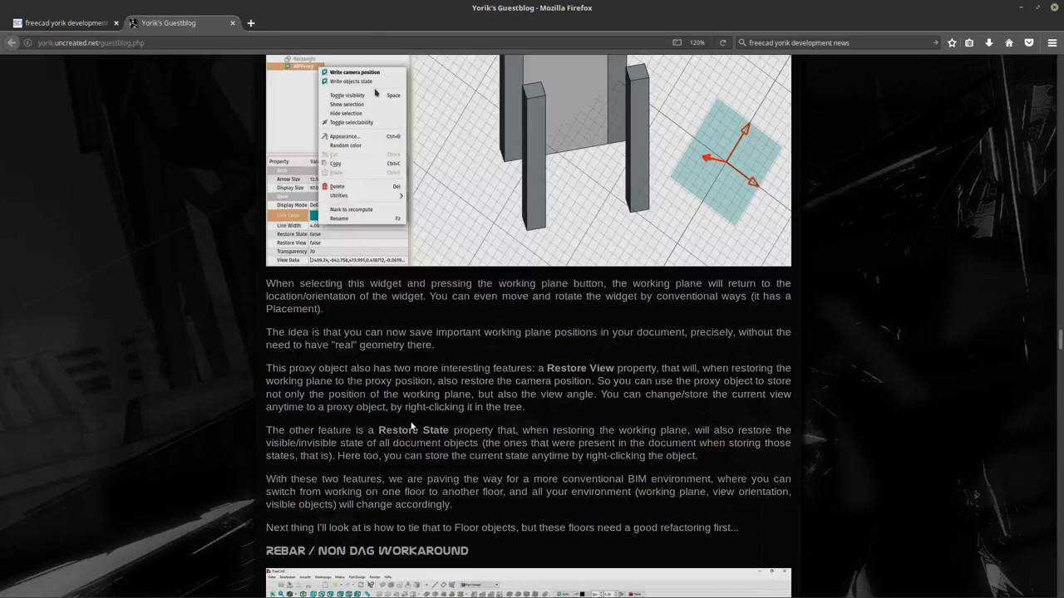
scroll(302, 404, "down", 1)
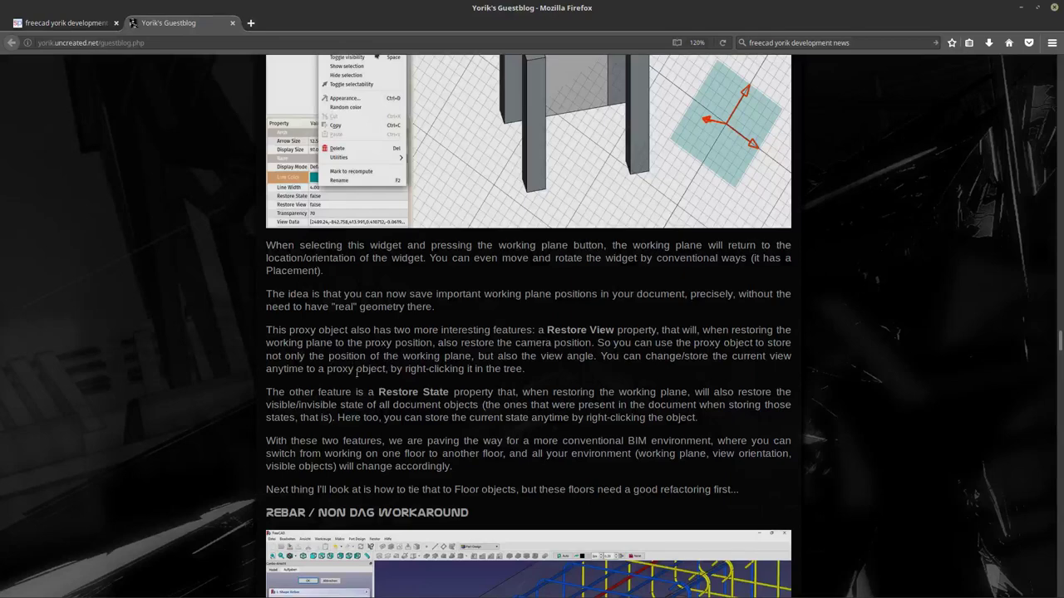
scroll(346, 381, "down", 1)
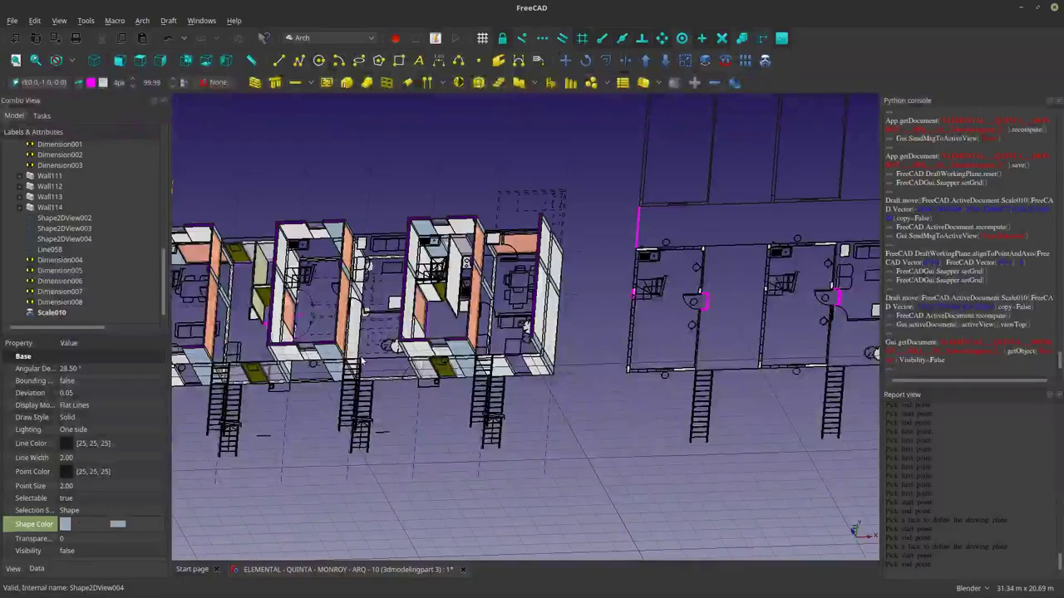
Switch to FreeCAD, view the building in perspective, and check the context commands of the 3D view and Dimension008 for working plane options.
scroll(559, 355, "up", 5)
middle_click_drag(559, 355, 542, 253)
scroll(548, 295, "down", 2)
middle_click_drag(427, 432, 574, 446, "shift")
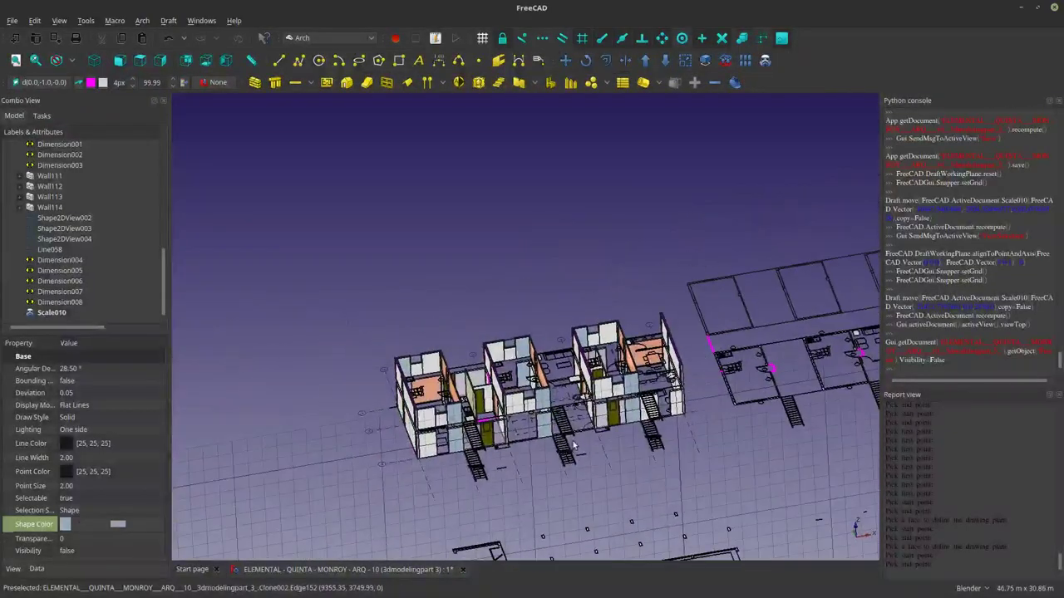
right_click(324, 343)
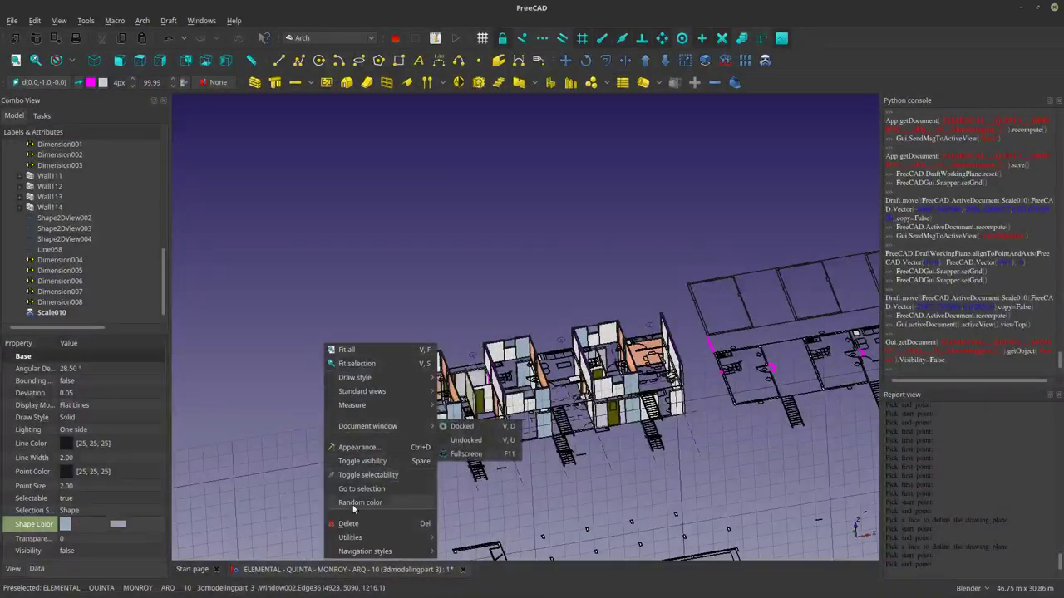
mouse_move(357, 553)
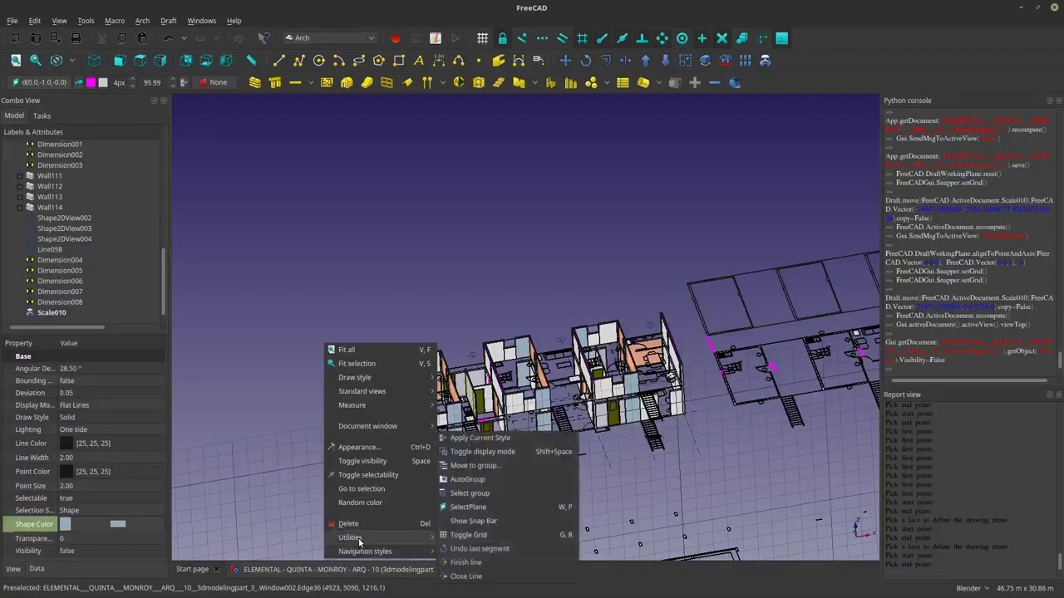
left_click(103, 305)
right_click(103, 304)
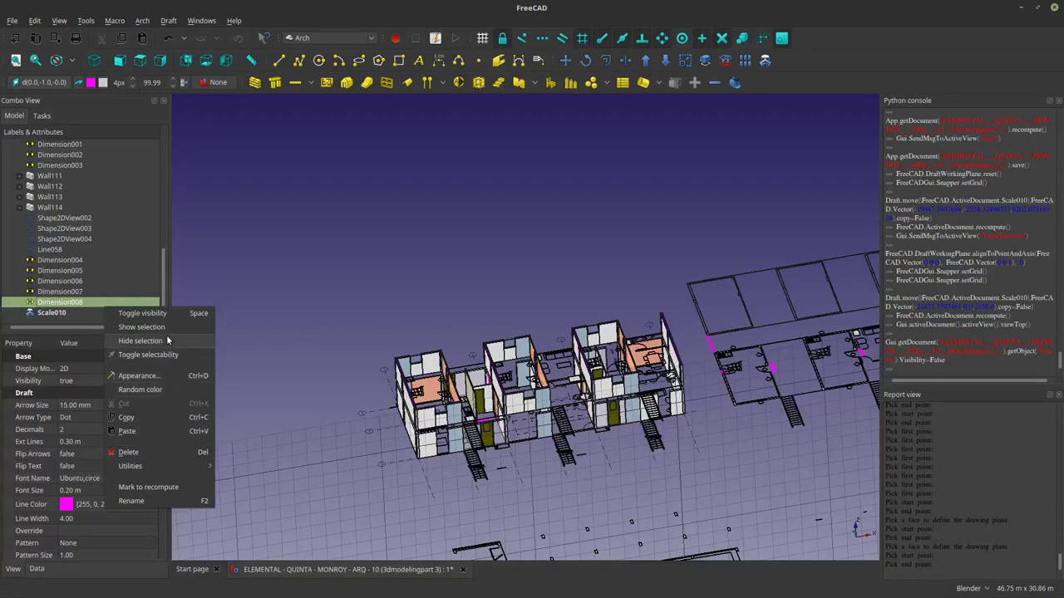
mouse_move(183, 470)
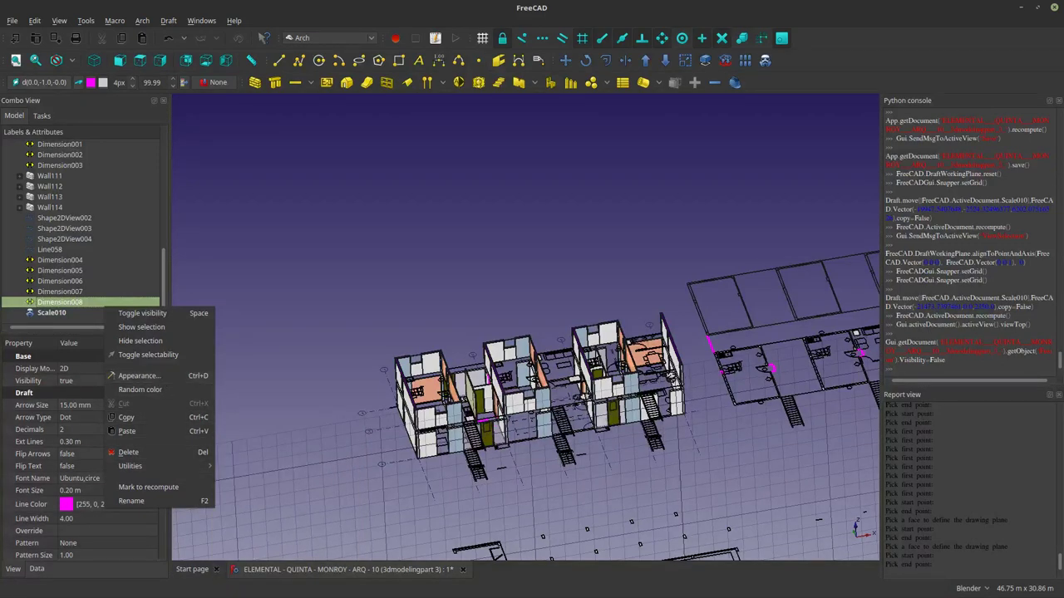
key("Escape")
Switch back to Firefox and review the blog's Working Plane Proxy description.
key("alt+Tab")
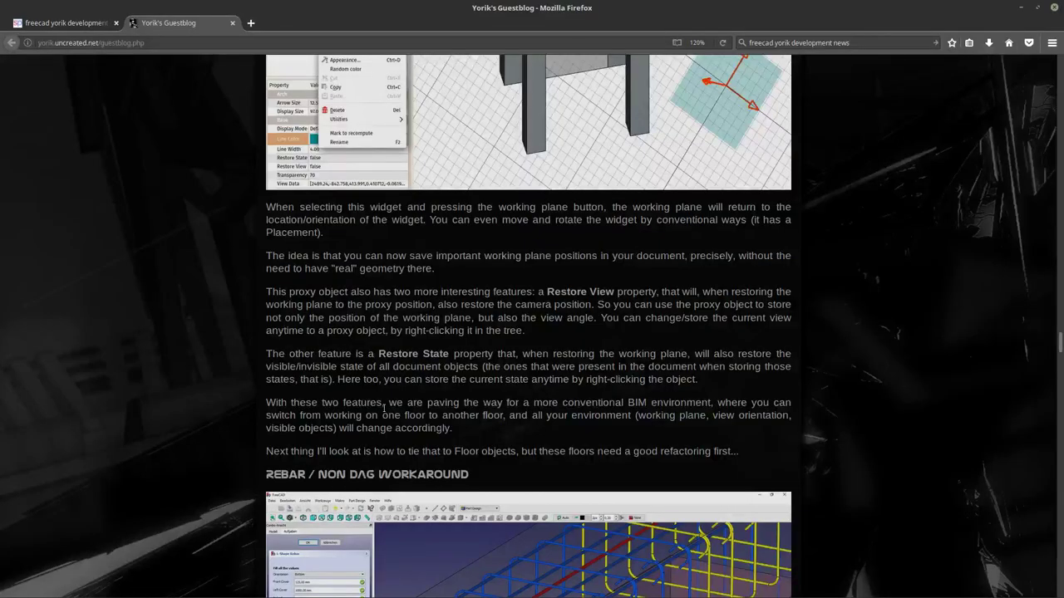
scroll(385, 408, "up", 3)
scroll(384, 407, "up", 2)
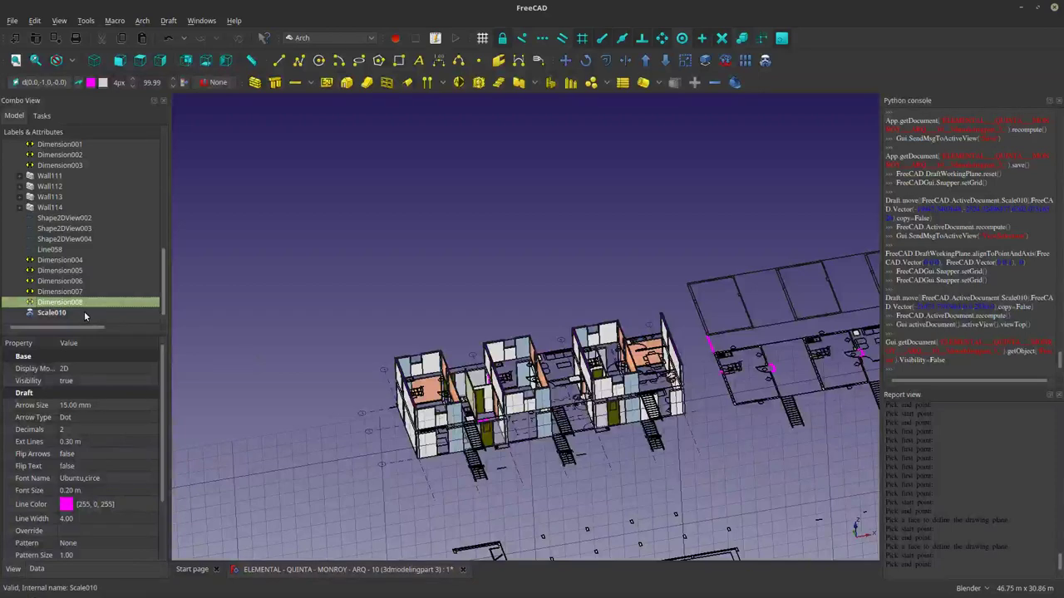
Check Scale010's context commands and the Draft and Arch tool lists for the working plane proxy tool.
right_click(85, 316)
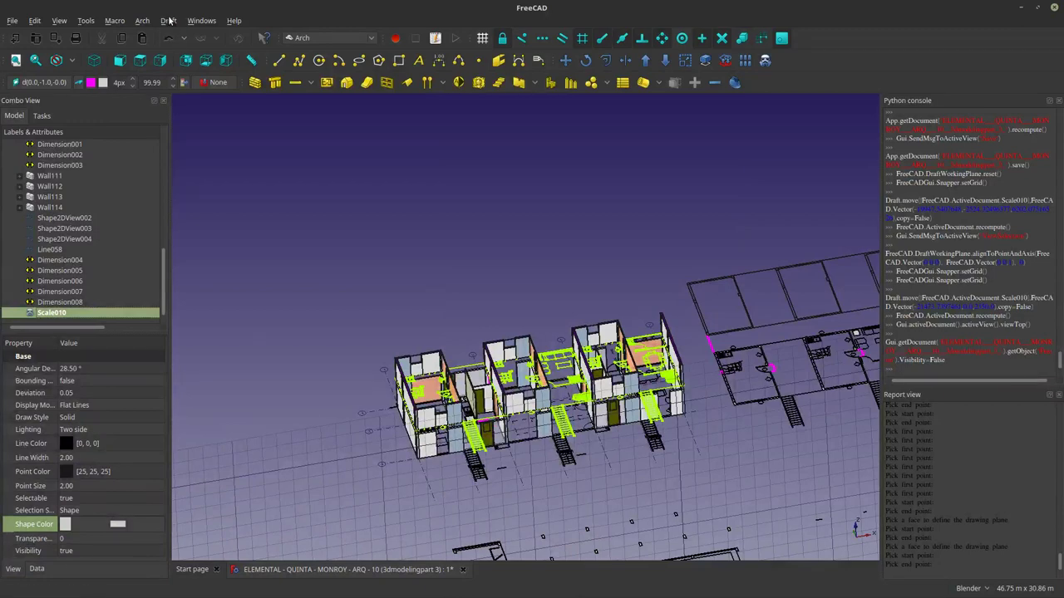
left_click(169, 20)
mouse_move(142, 20)
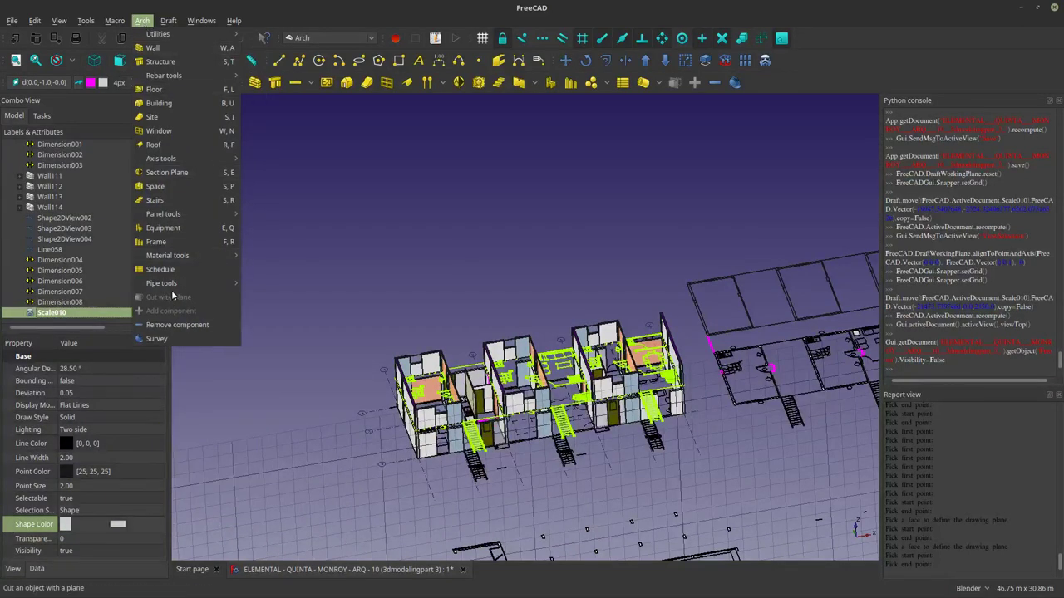
mouse_move(176, 38)
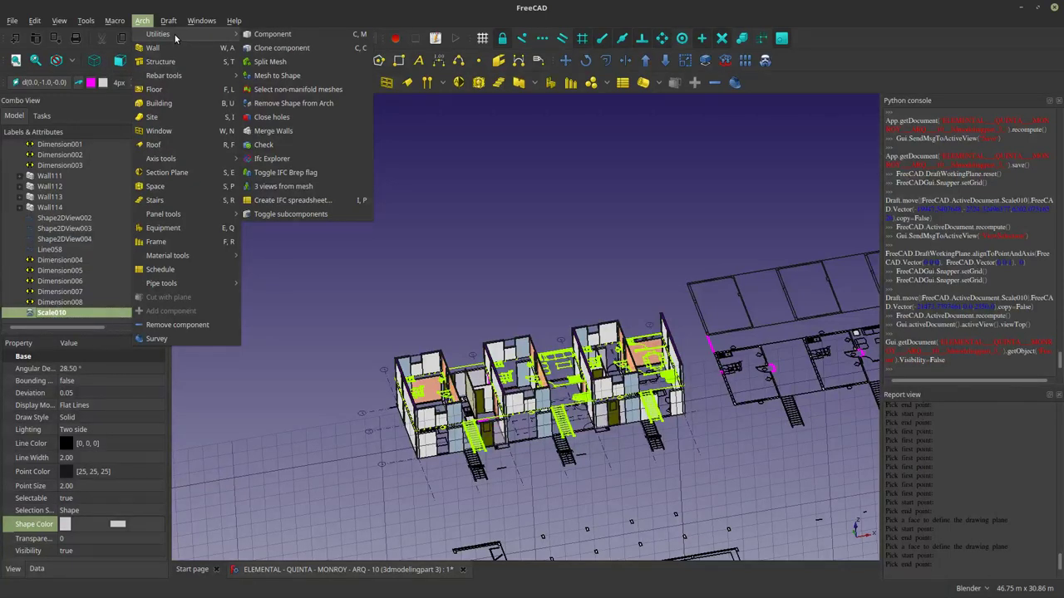
left_click(433, 490)
Clear the selection of the upper wall face and set the working plane to Top.
scroll(86, 287, "up", 11)
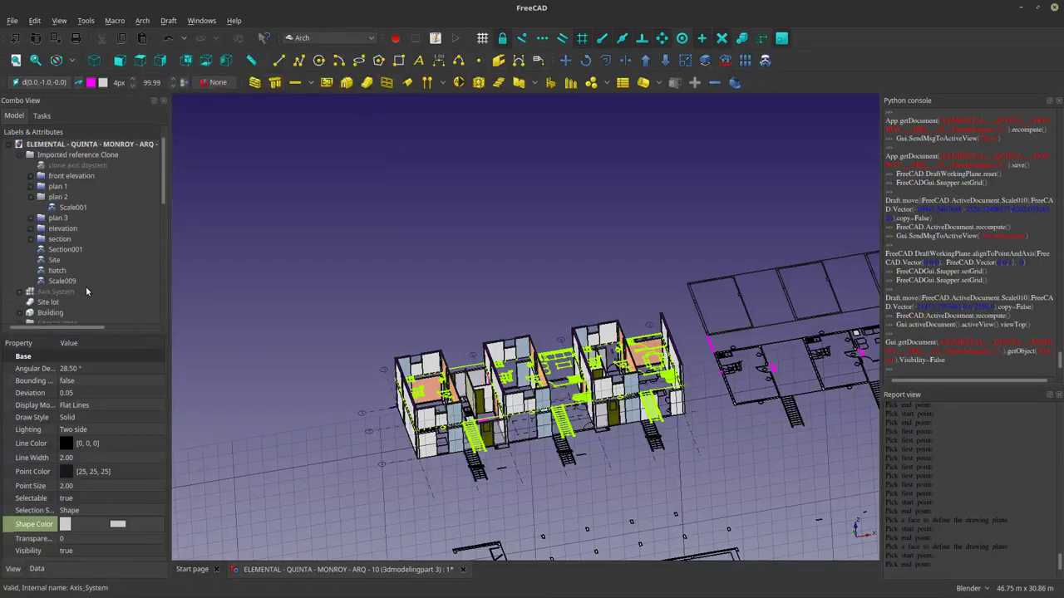
left_click(431, 363)
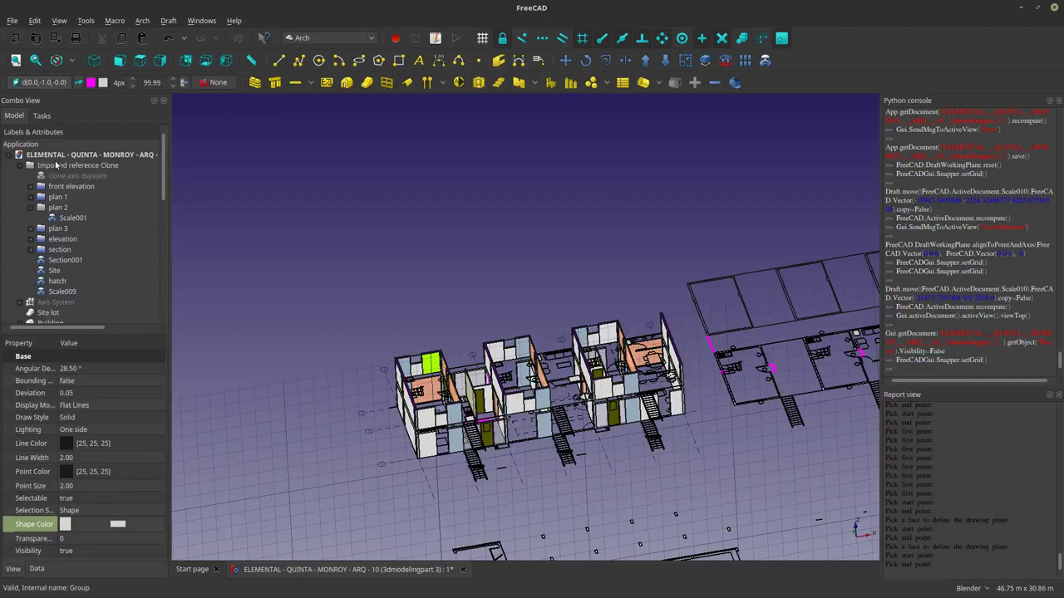
left_click(407, 208)
scroll(491, 434, "up", 10)
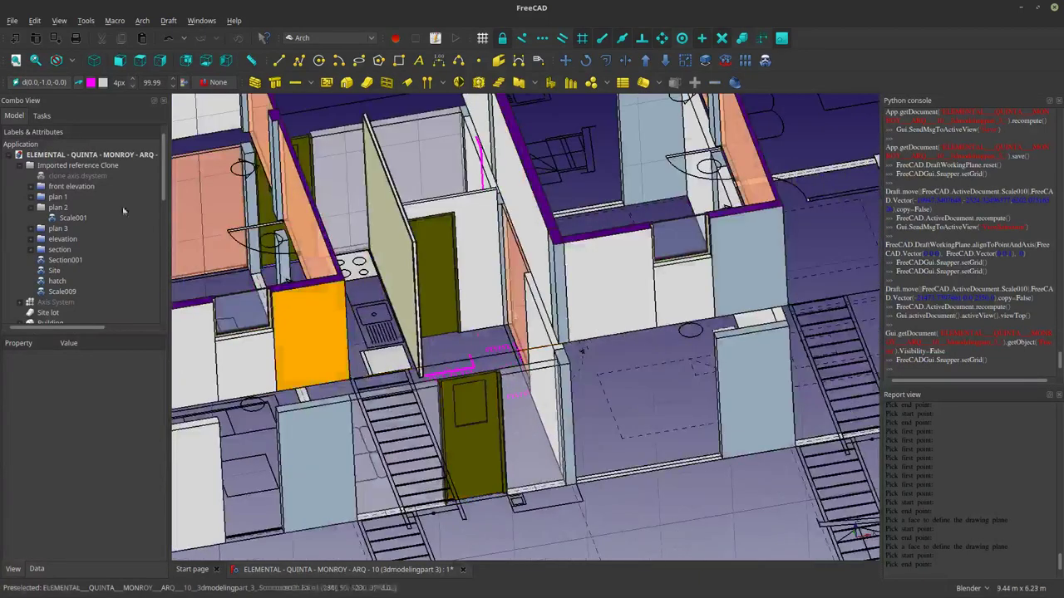
left_click(38, 83)
left_click(43, 211)
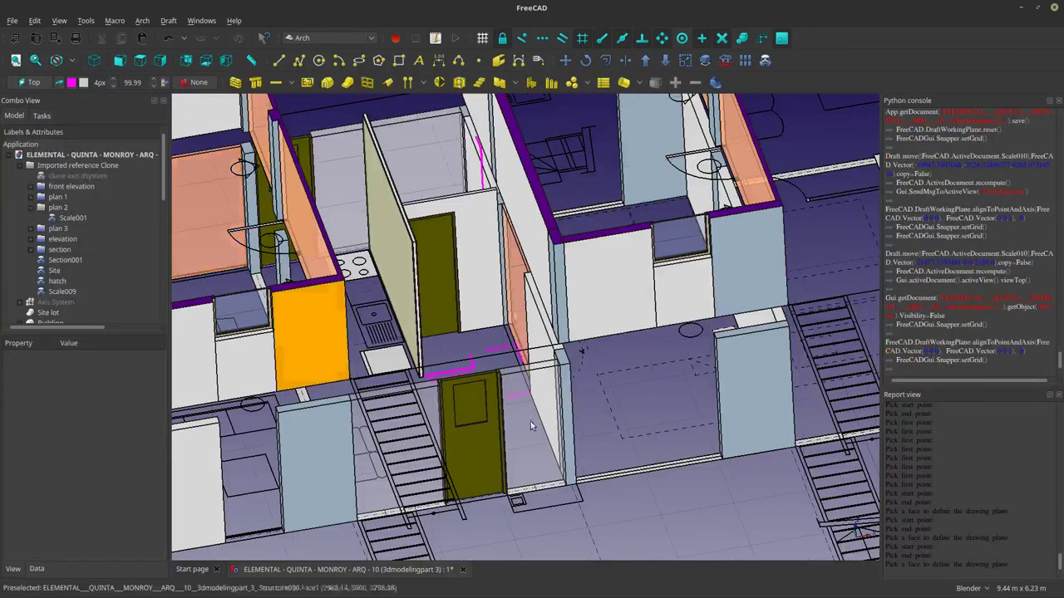
Set Cut View to false on Section Floor Plan Level 002 so the building is no longer cut.
scroll(582, 351, "down", 5)
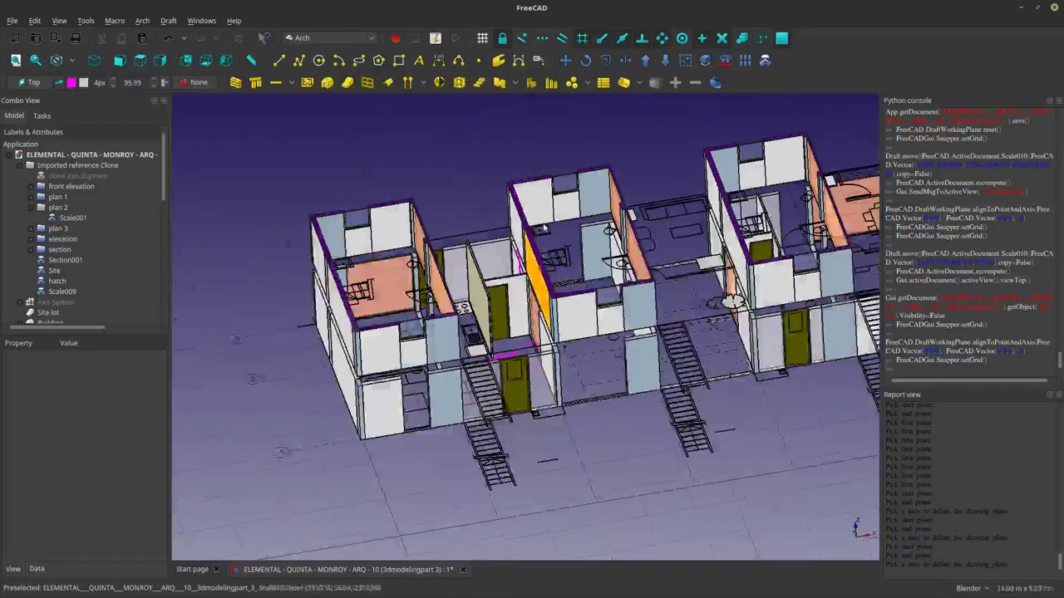
scroll(529, 262, "up", 5)
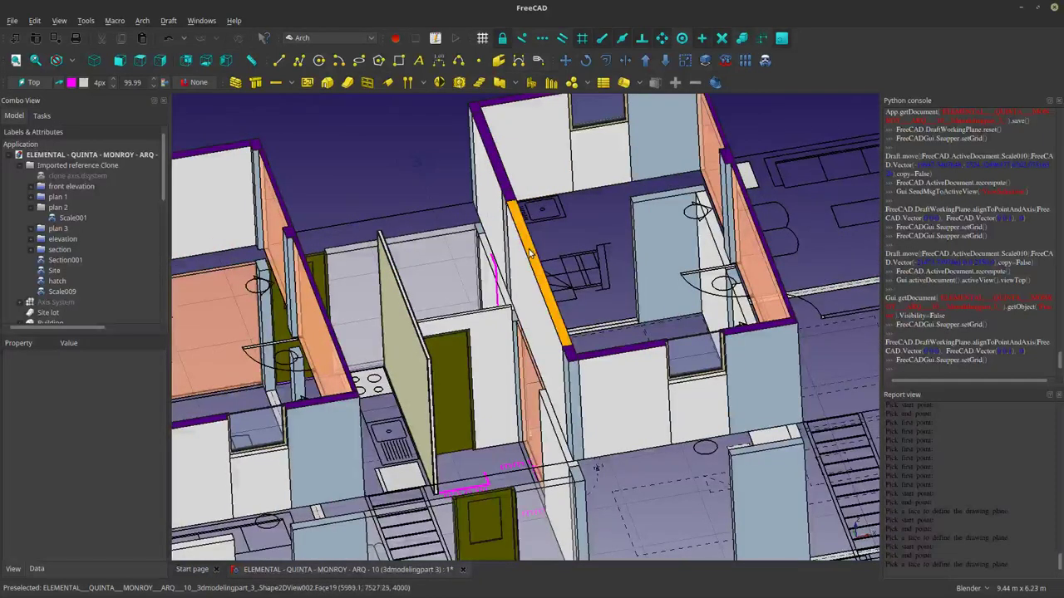
left_click(530, 253)
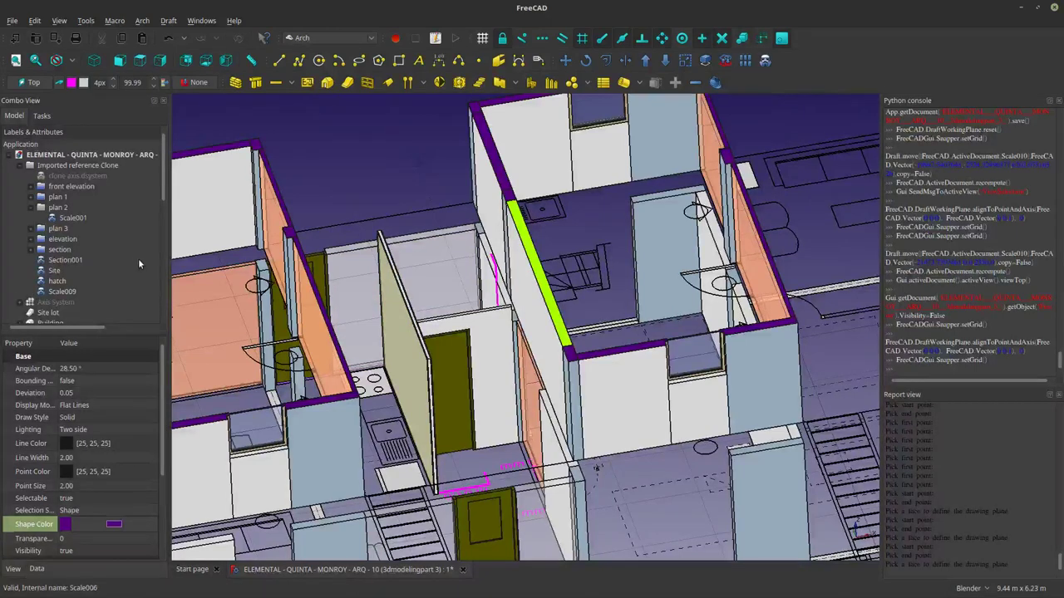
scroll(101, 279, "down", 5)
left_click(110, 230)
left_click(108, 240)
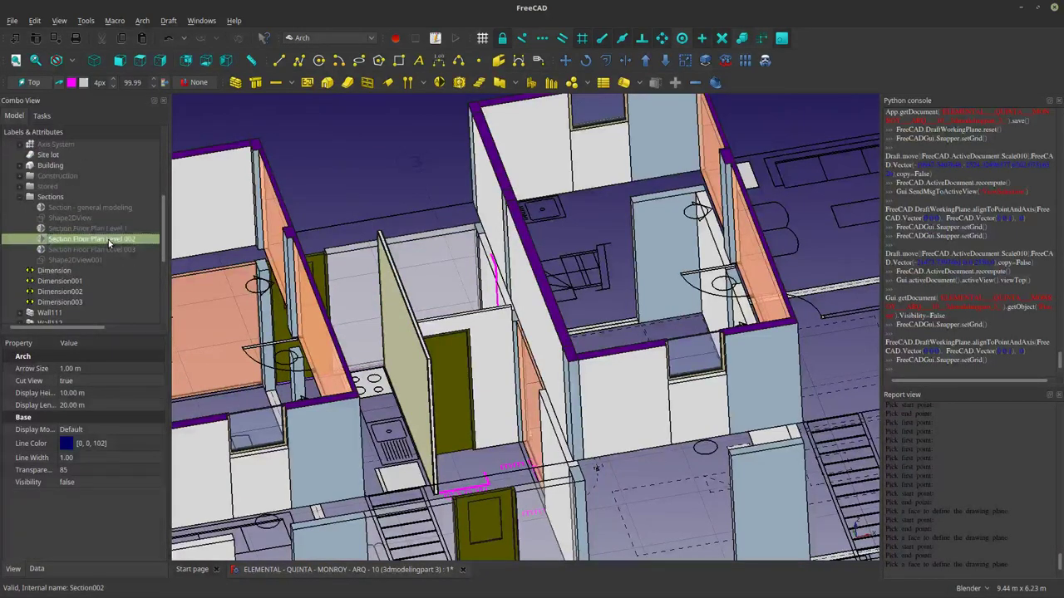
right_click(108, 239)
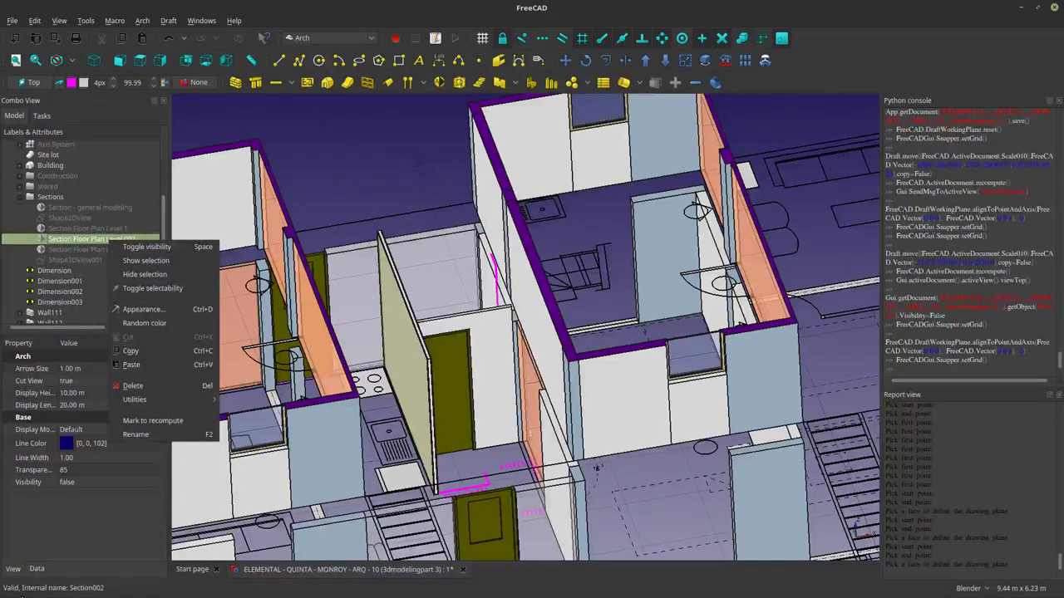
left_click(71, 385)
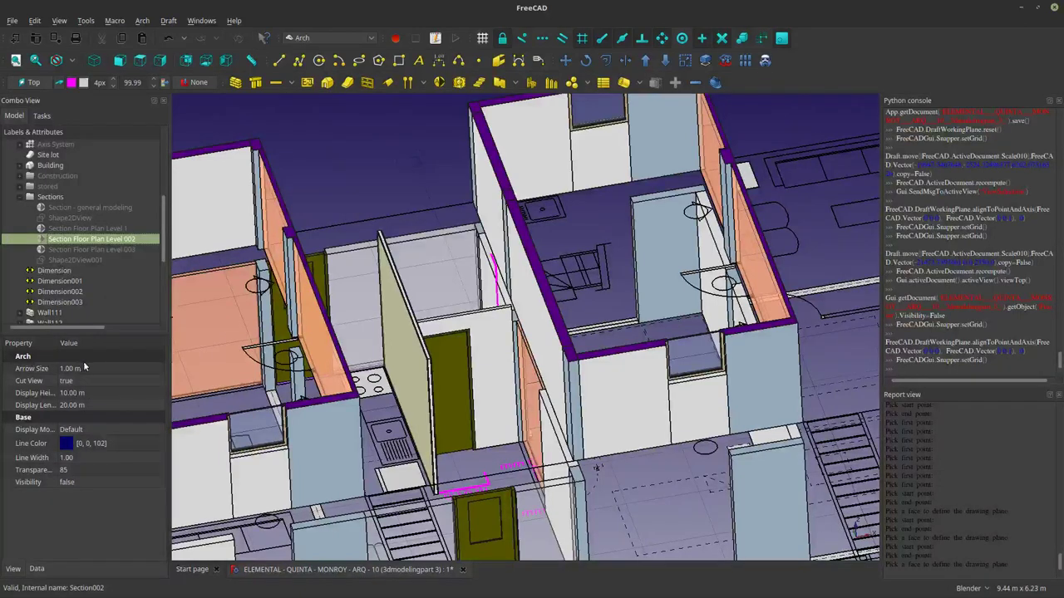
left_click(98, 382)
left_click(99, 382)
left_click(98, 370)
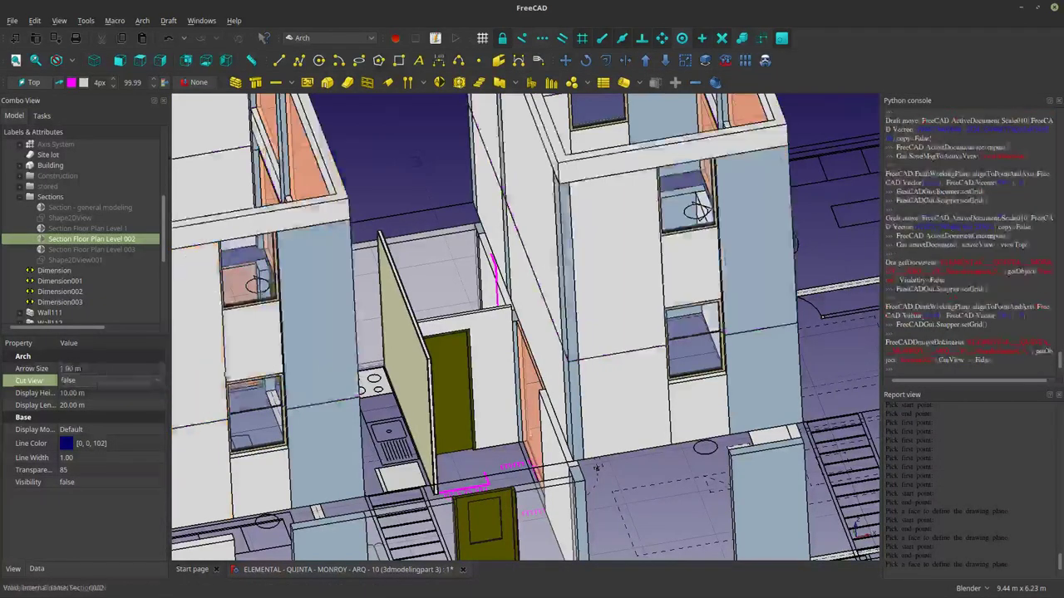
Hide the Building group and show it again to display all its parts.
scroll(386, 422, "down", 8)
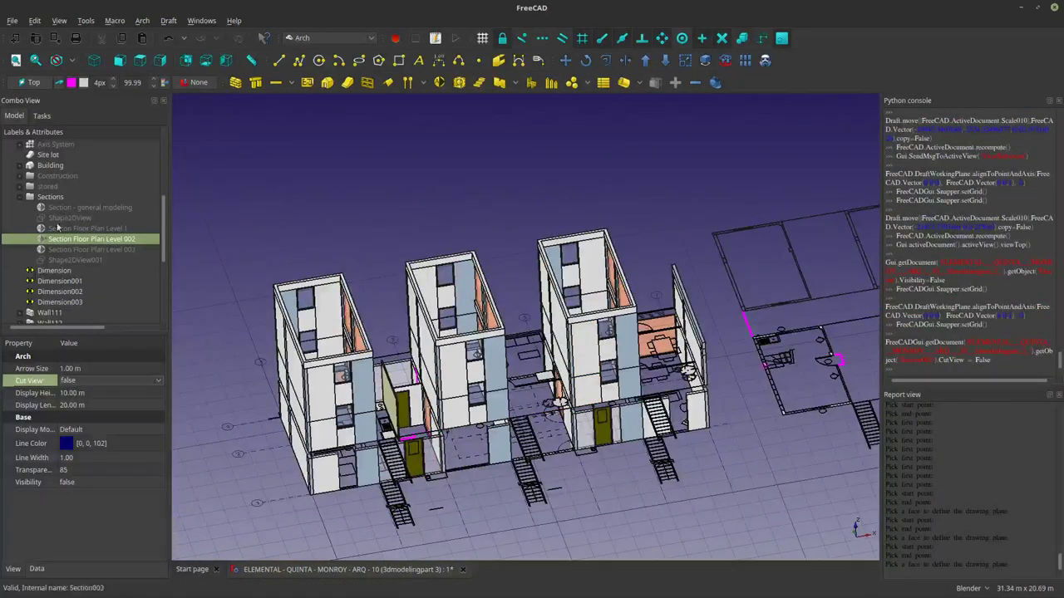
left_click(49, 165)
key("space")
key("space")
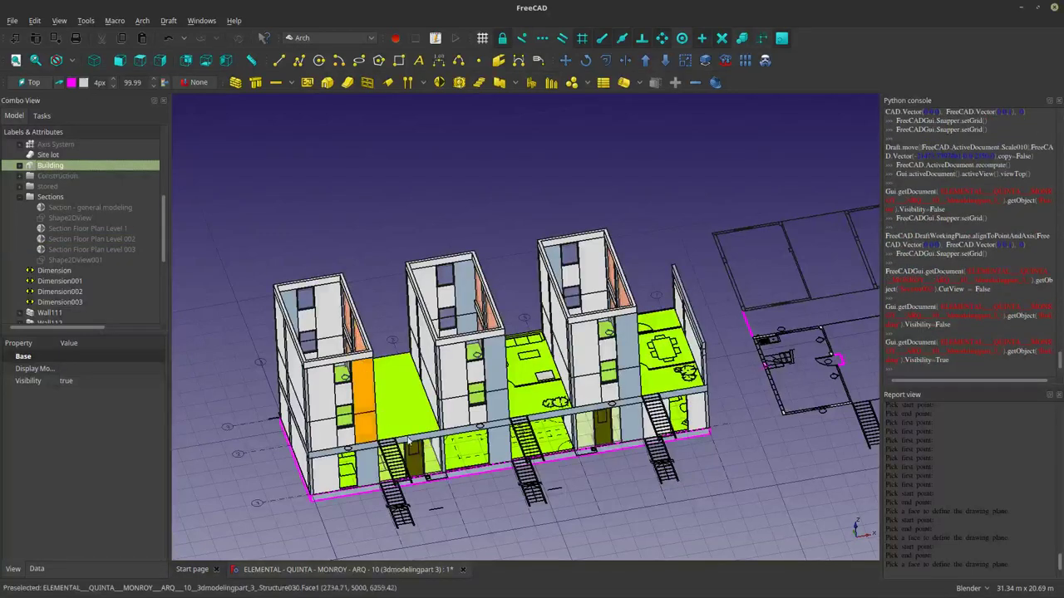
Align the working plane to the top face of the upper-level slab between the towers.
left_click(499, 536)
left_click(415, 398)
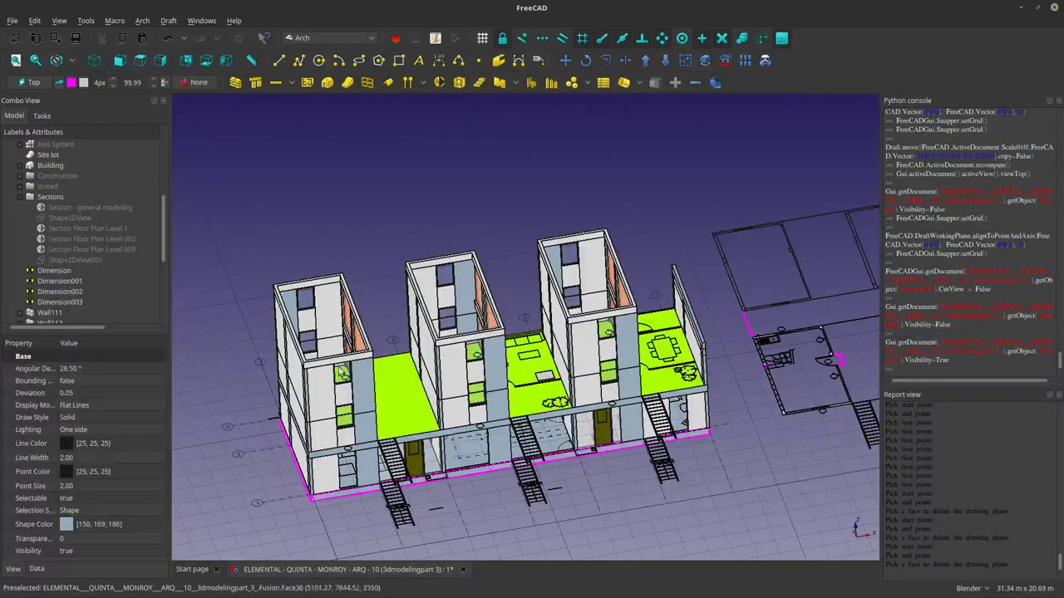
left_click(27, 83)
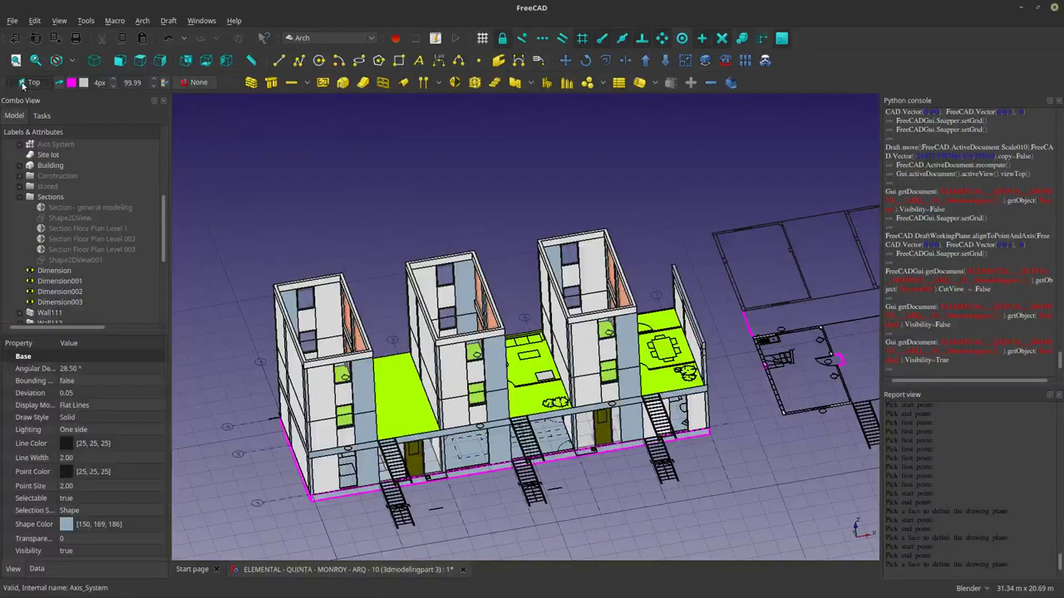
left_click(445, 196)
scroll(465, 369, "up", 5)
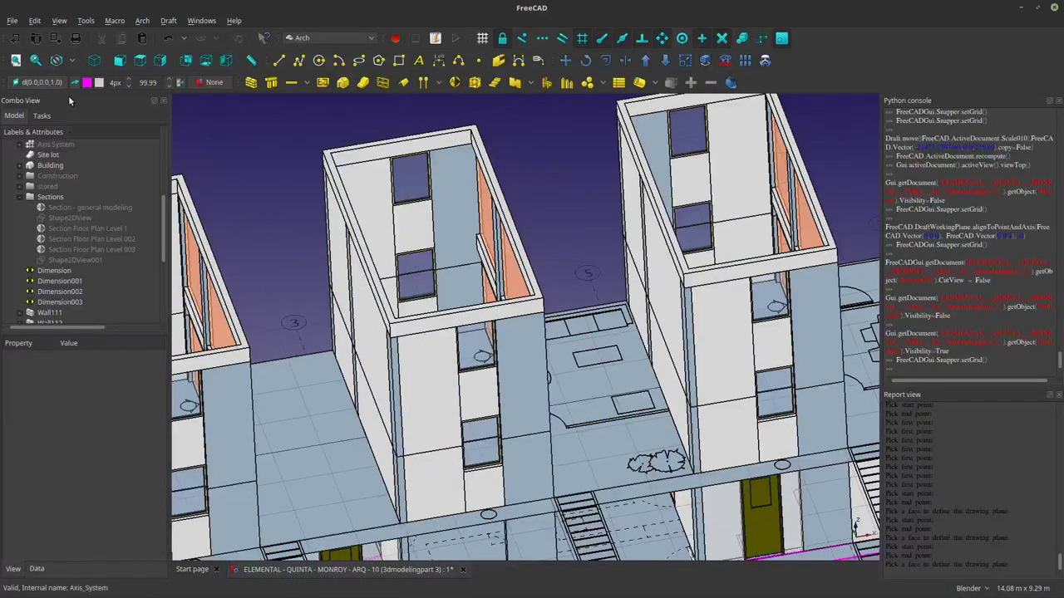
Create a working plane proxy from the current slab-aligned working plane.
scroll(57, 259, "down", 4)
left_click(63, 313)
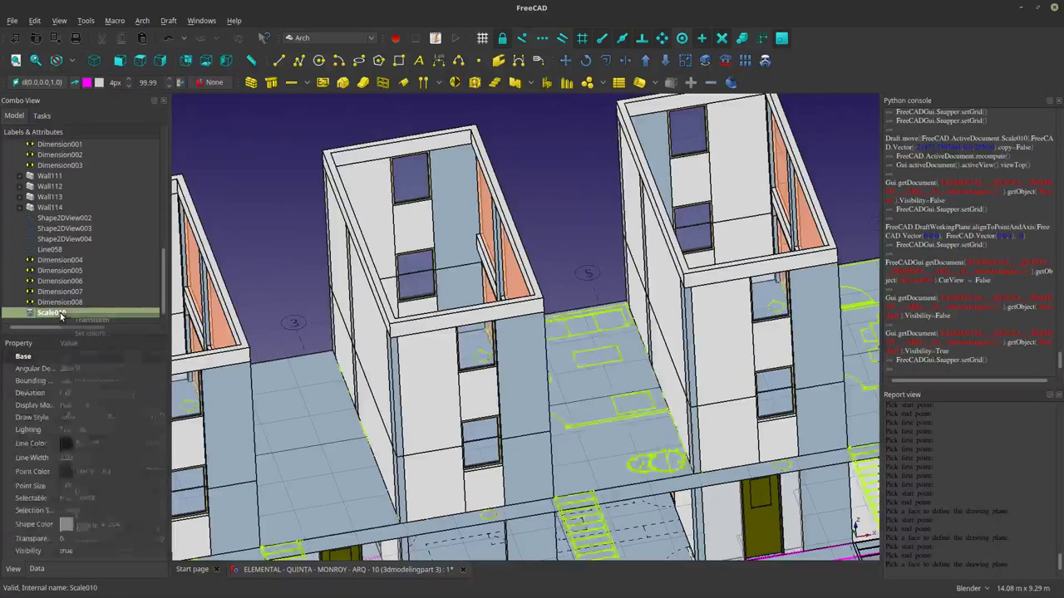
right_click(72, 316)
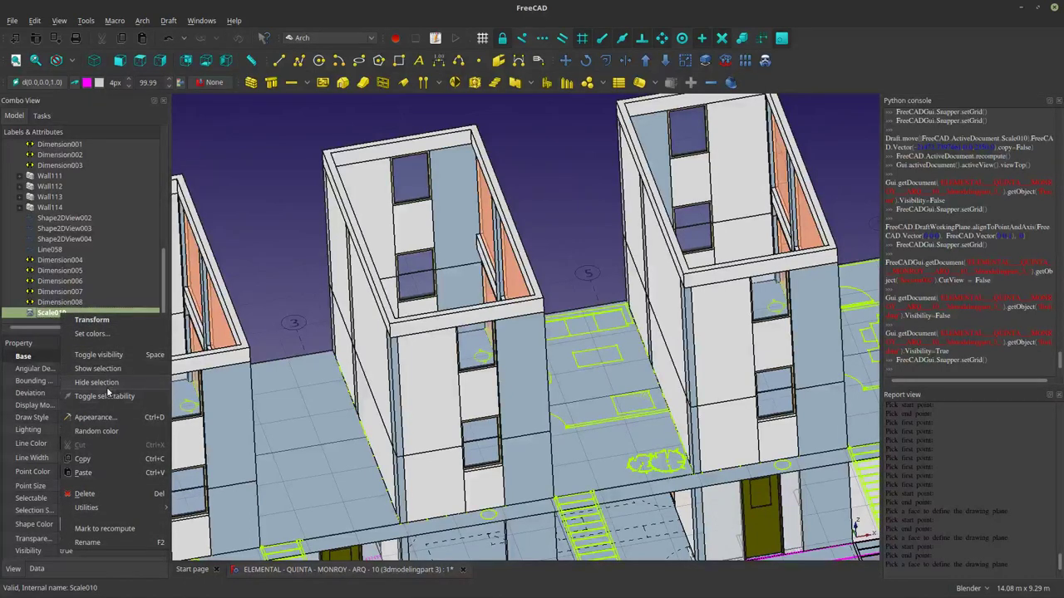
left_click(101, 459)
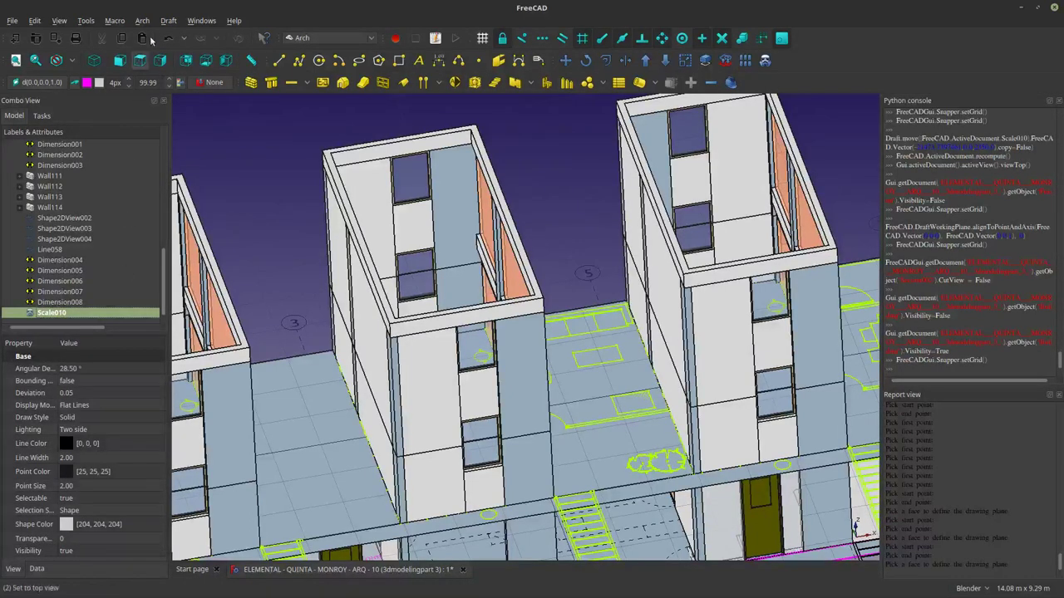
left_click(142, 20)
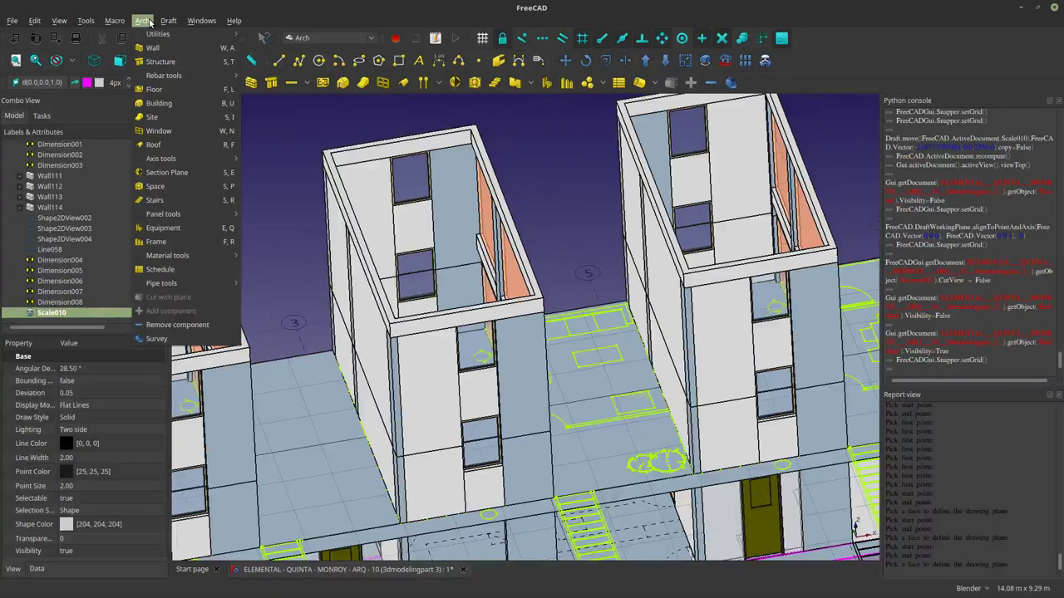
mouse_move(171, 22)
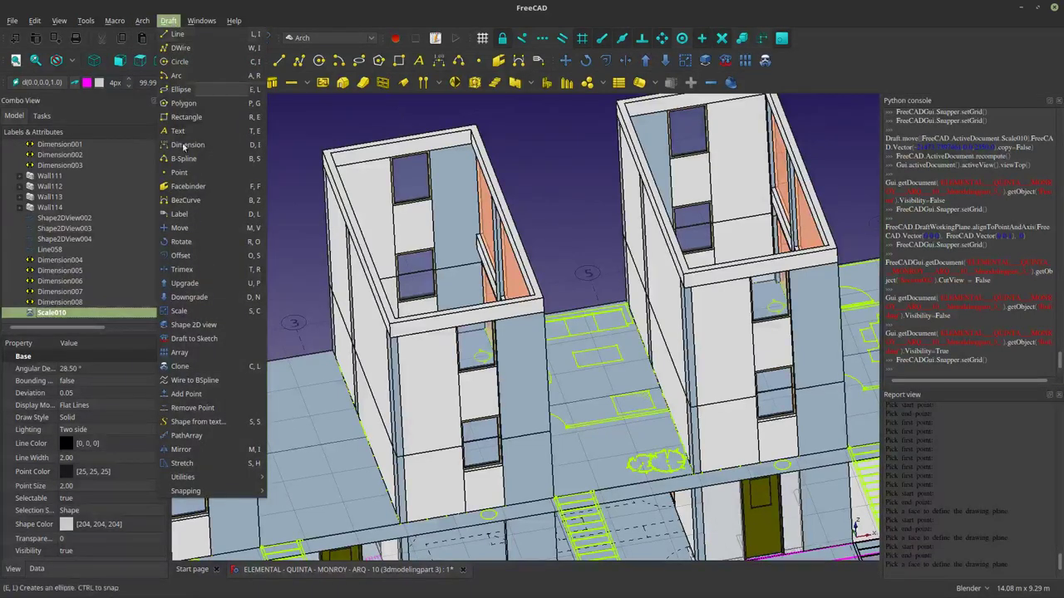
mouse_move(207, 492)
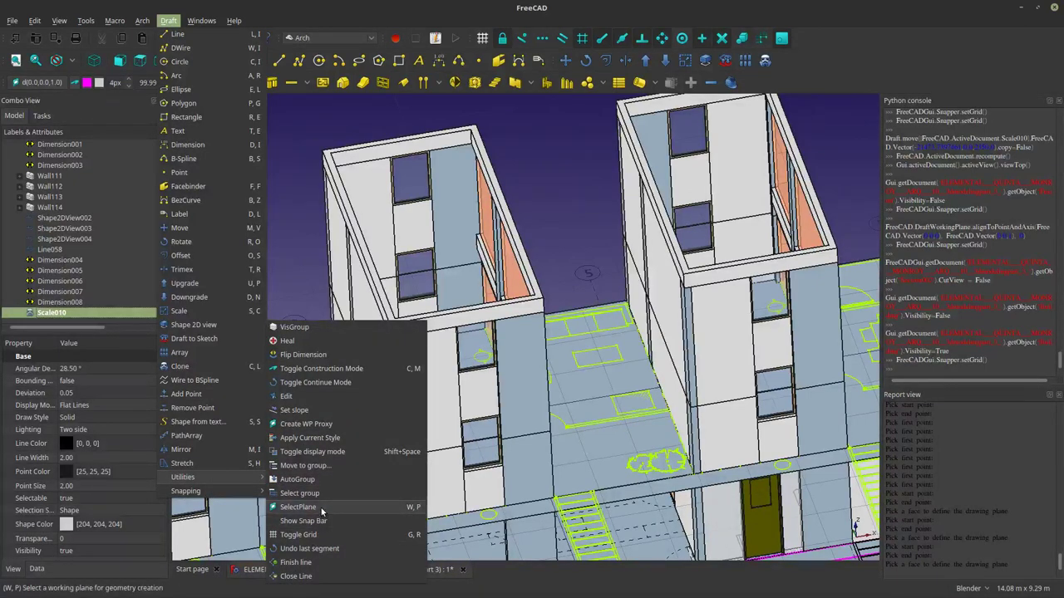
left_click(310, 427)
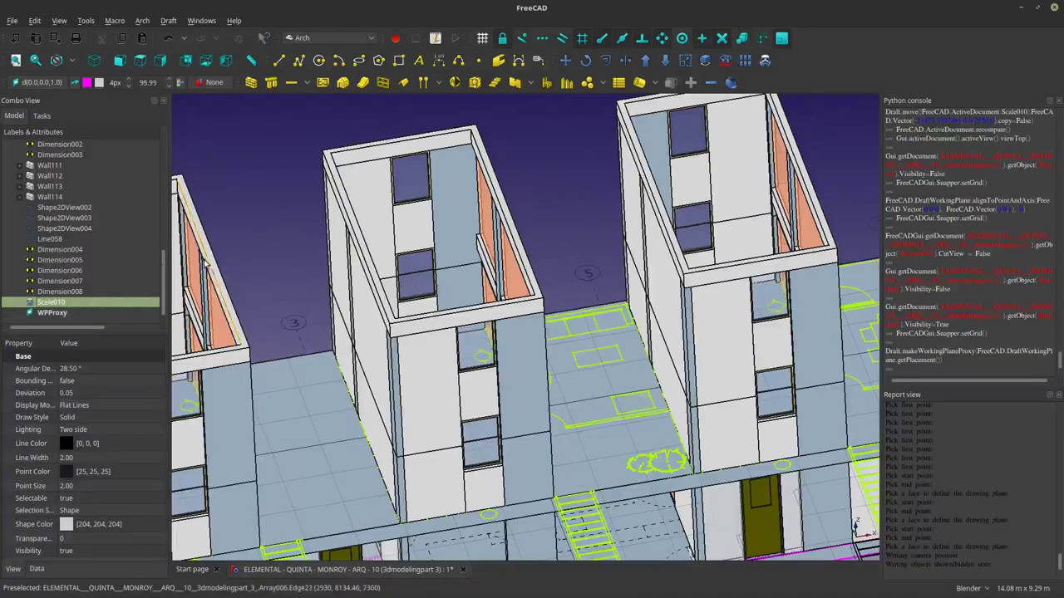
Set the Display Size of the WPProxy object to 6.10 m.
left_click(51, 312)
scroll(493, 316, "down", 5)
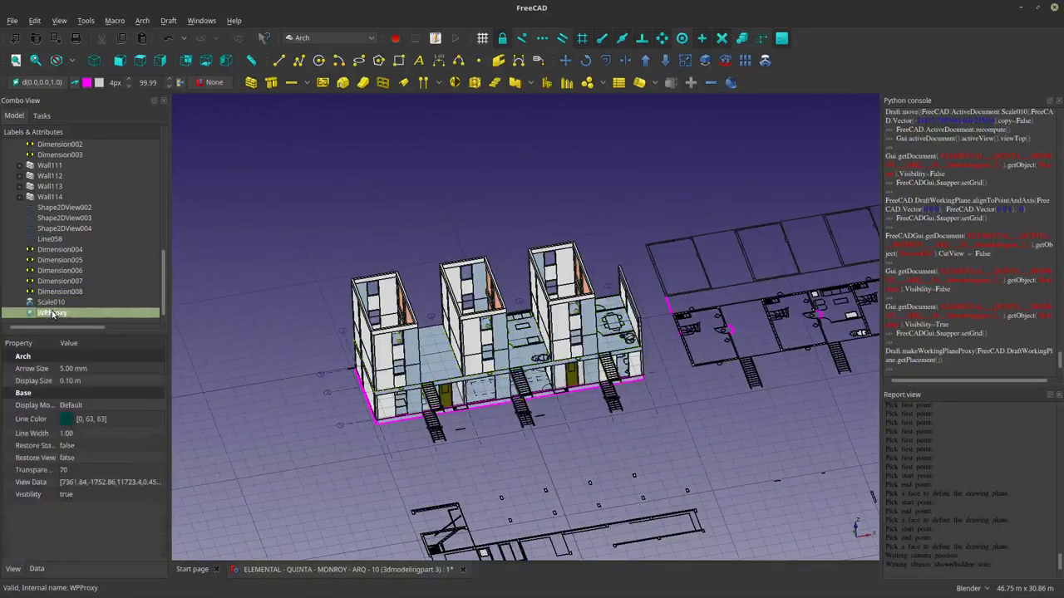
left_click(75, 382)
scroll(76, 381, "up", 8)
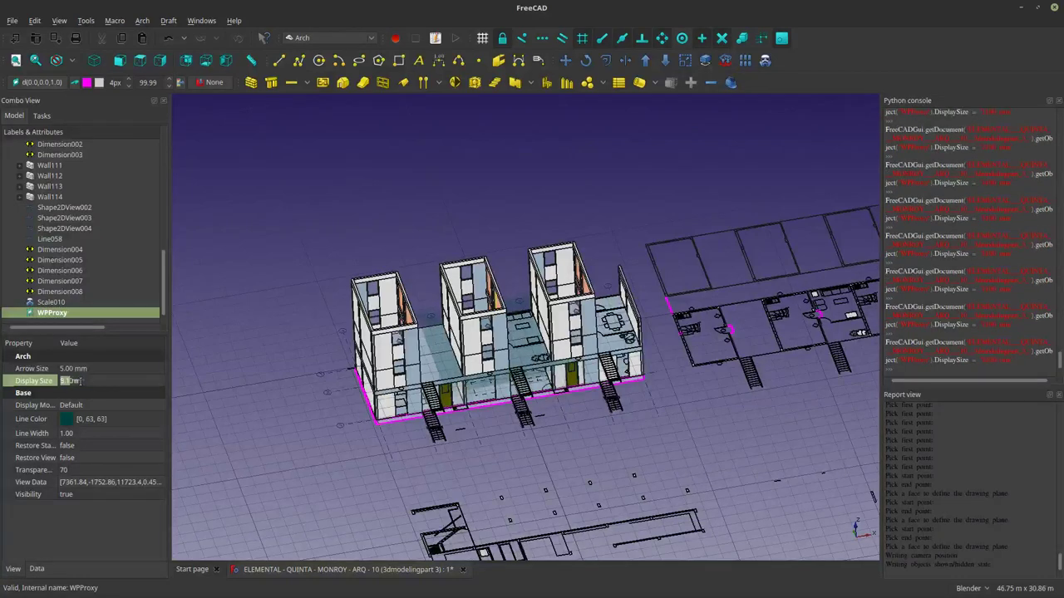
scroll(79, 381, "up", 10)
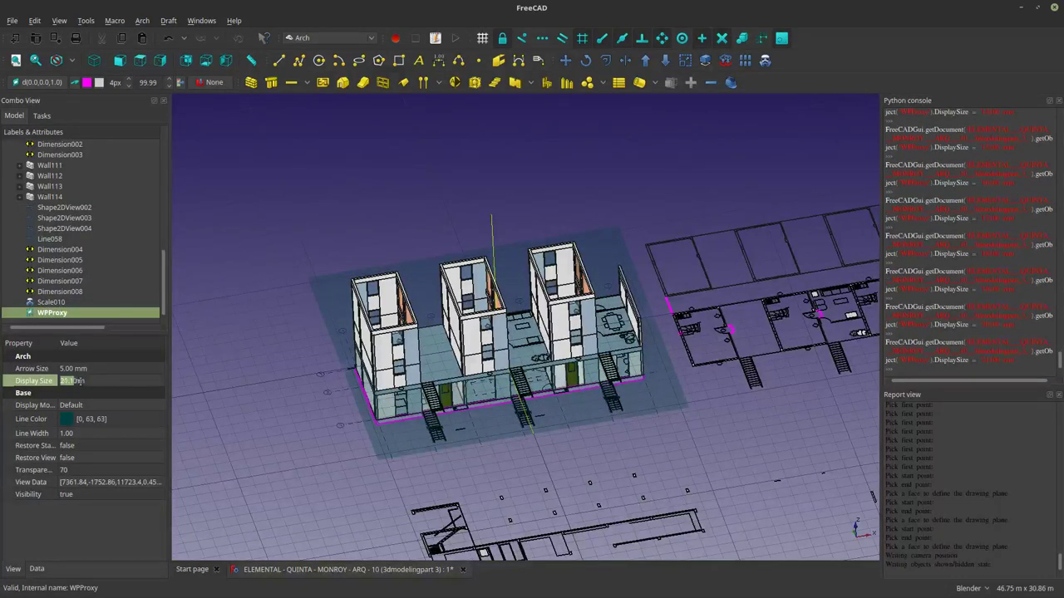
scroll(76, 381, "down", 12)
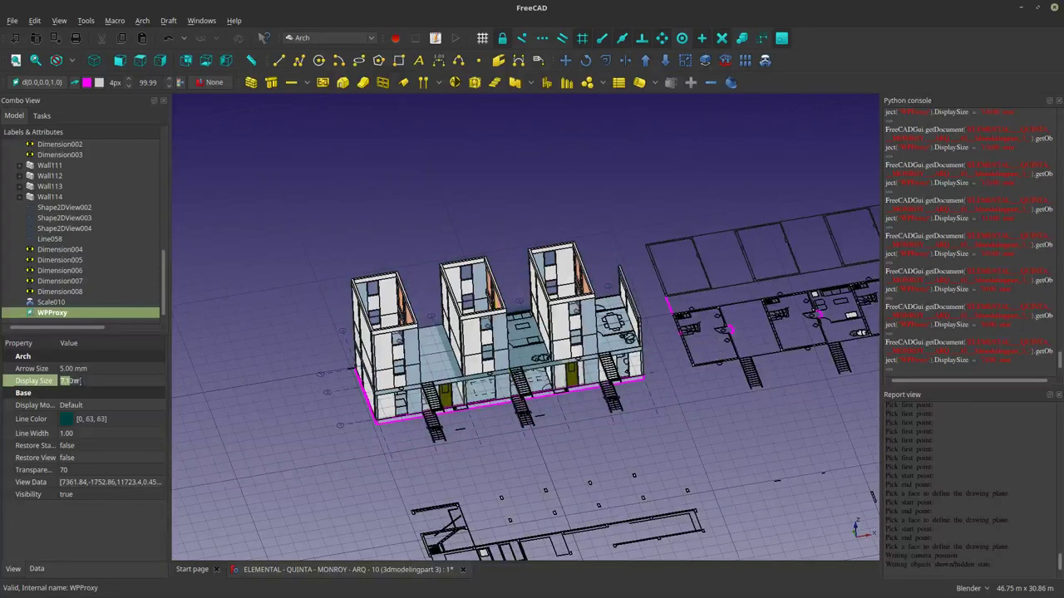
scroll(77, 380, "down", 2)
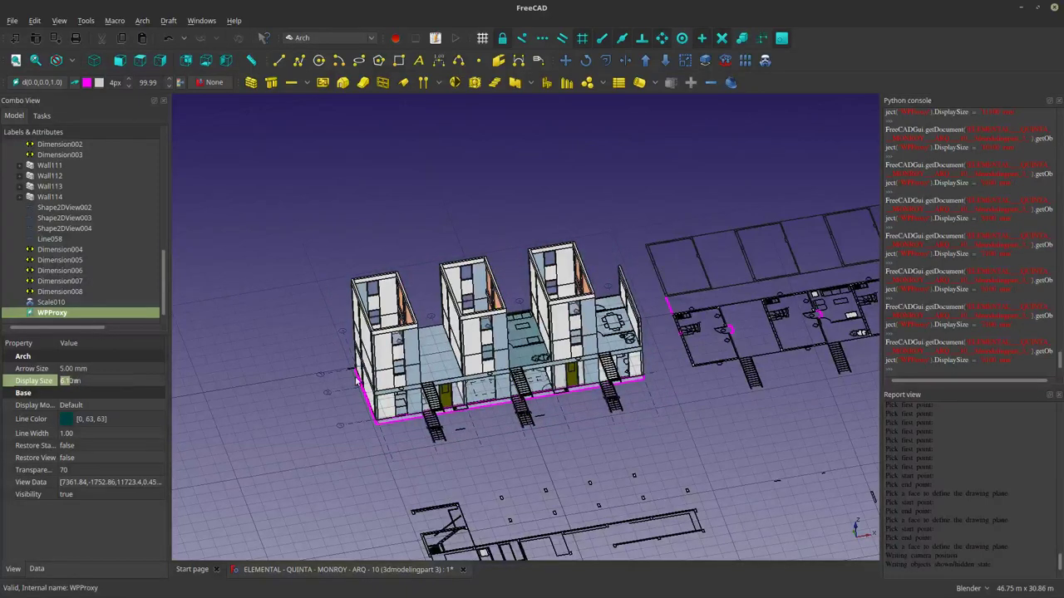
scroll(520, 360, "up", 4)
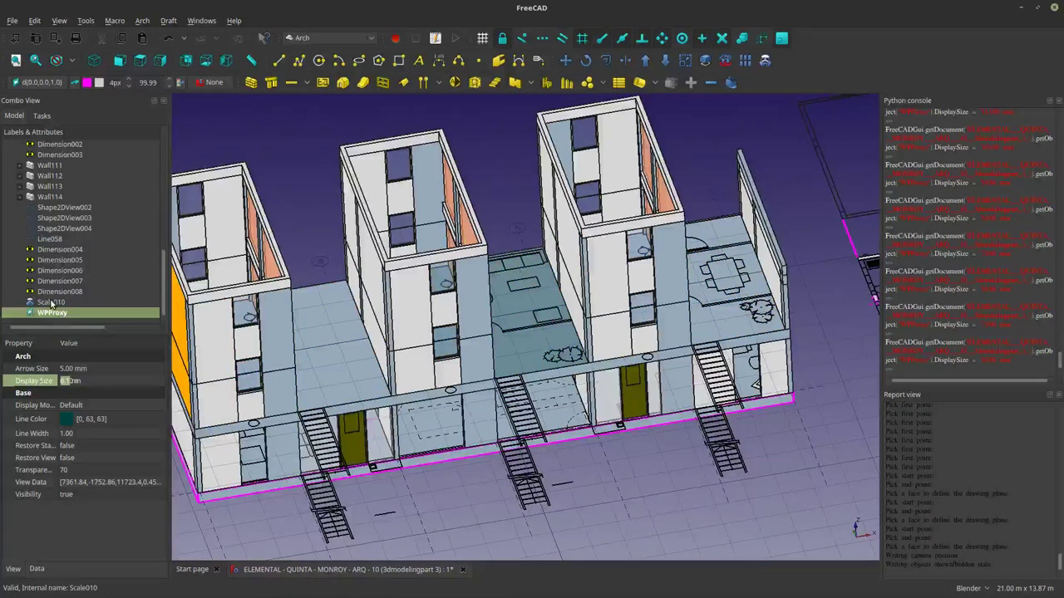
Set the WPProxy's Display Size to 11.10 m and its Arrow Size to 10.10 m.
left_click(75, 369)
scroll(93, 367, "up", 7)
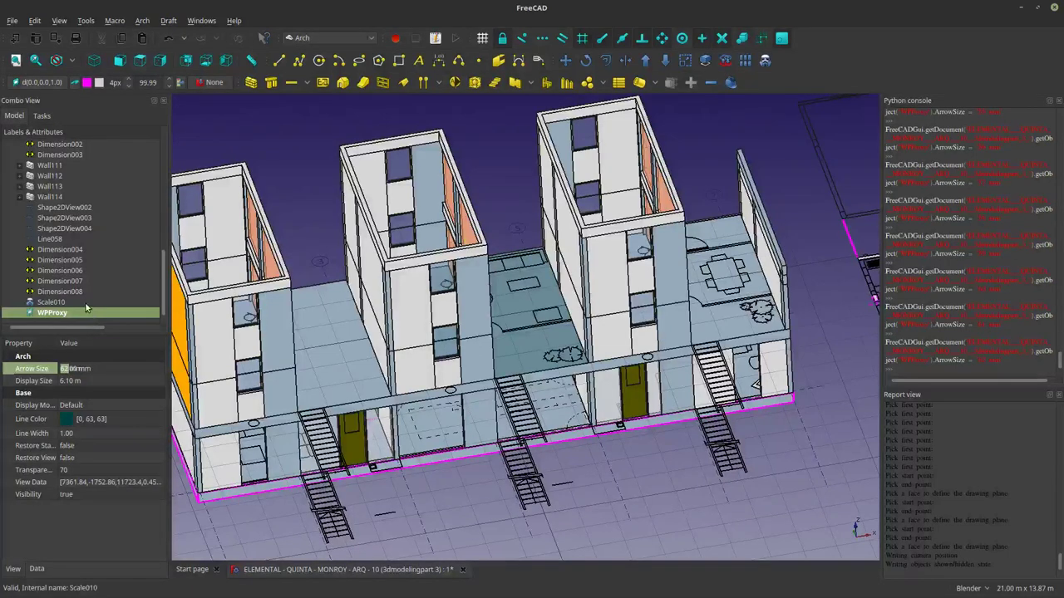
left_click(102, 381)
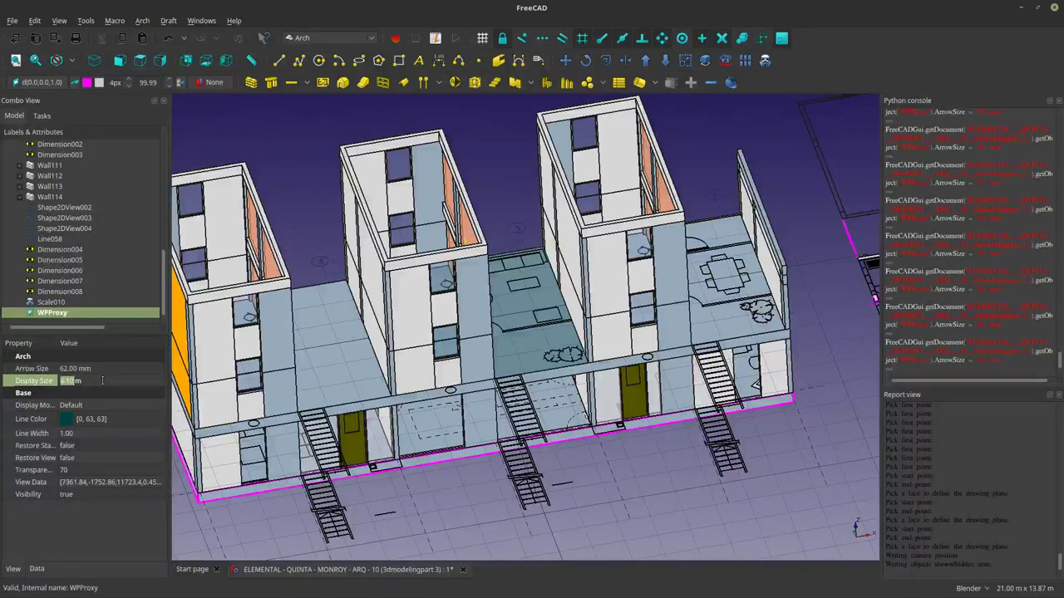
scroll(102, 380, "up", 5)
left_click(102, 370)
scroll(102, 371, "down", 5)
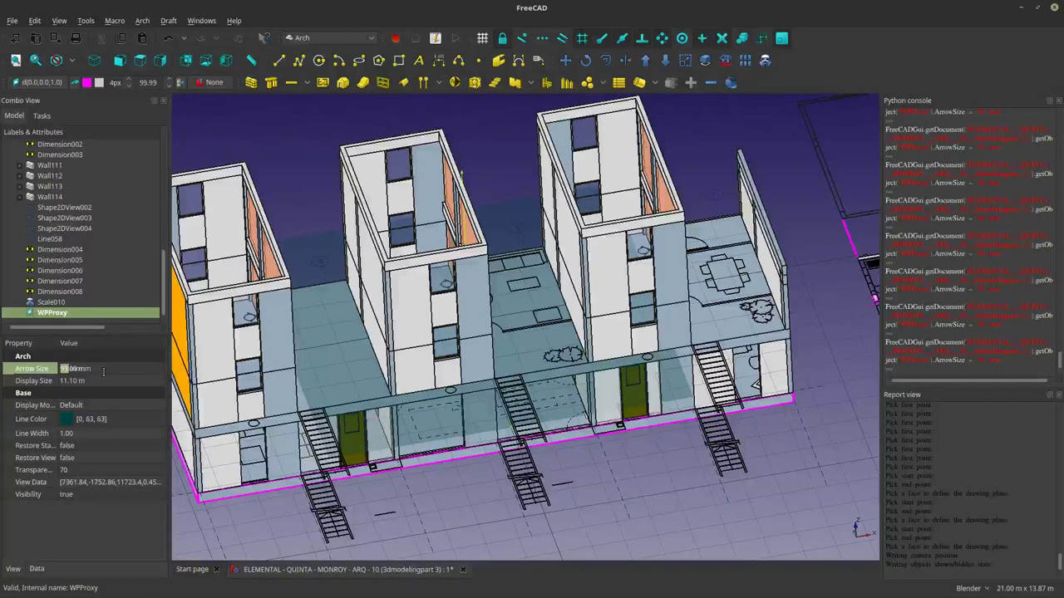
scroll(103, 371, "up", 5)
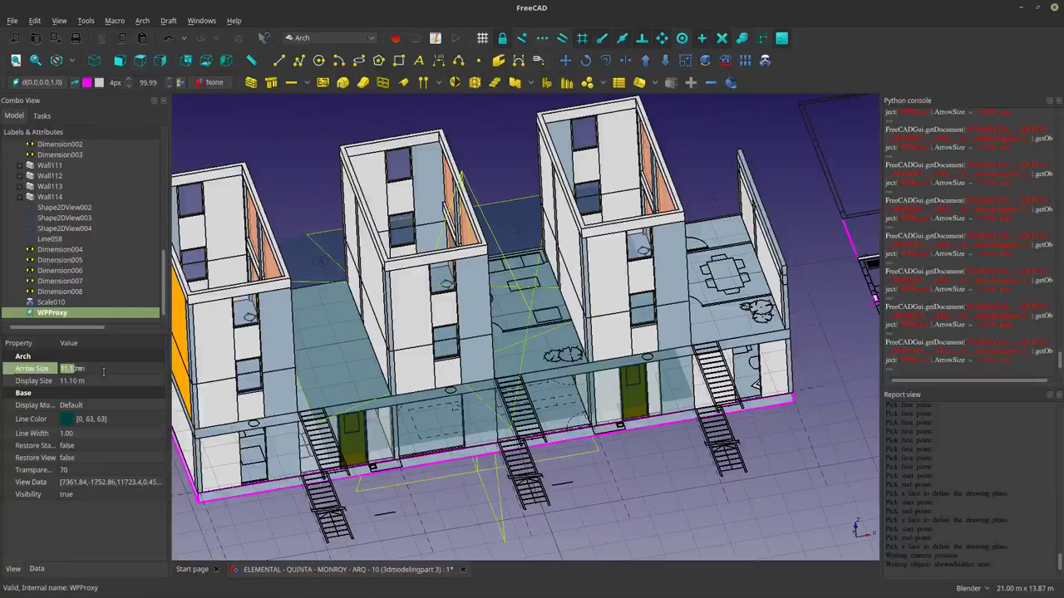
scroll(103, 371, "up", 2)
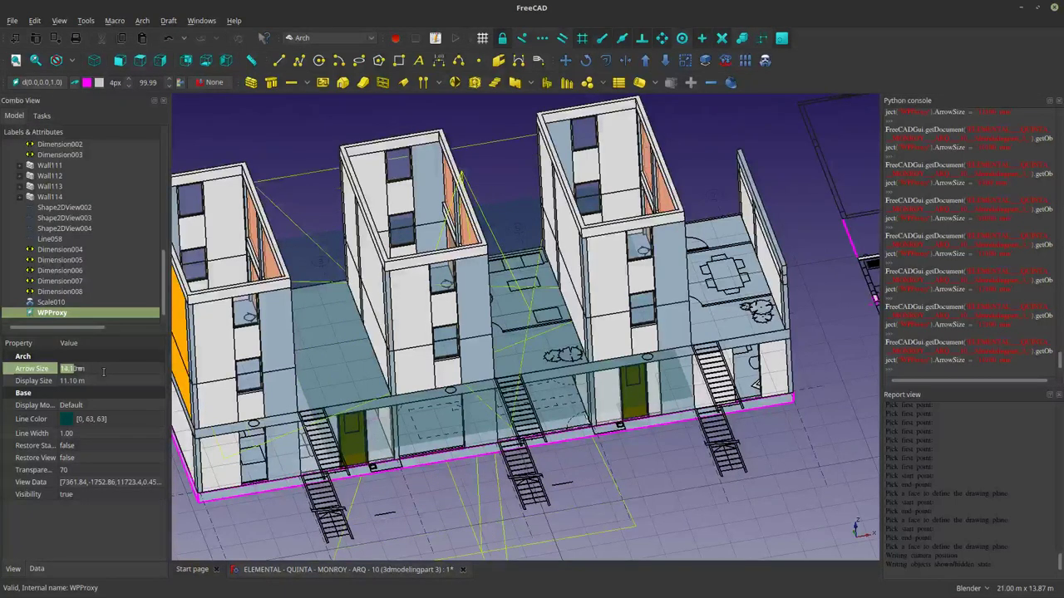
scroll(103, 371, "down", 5)
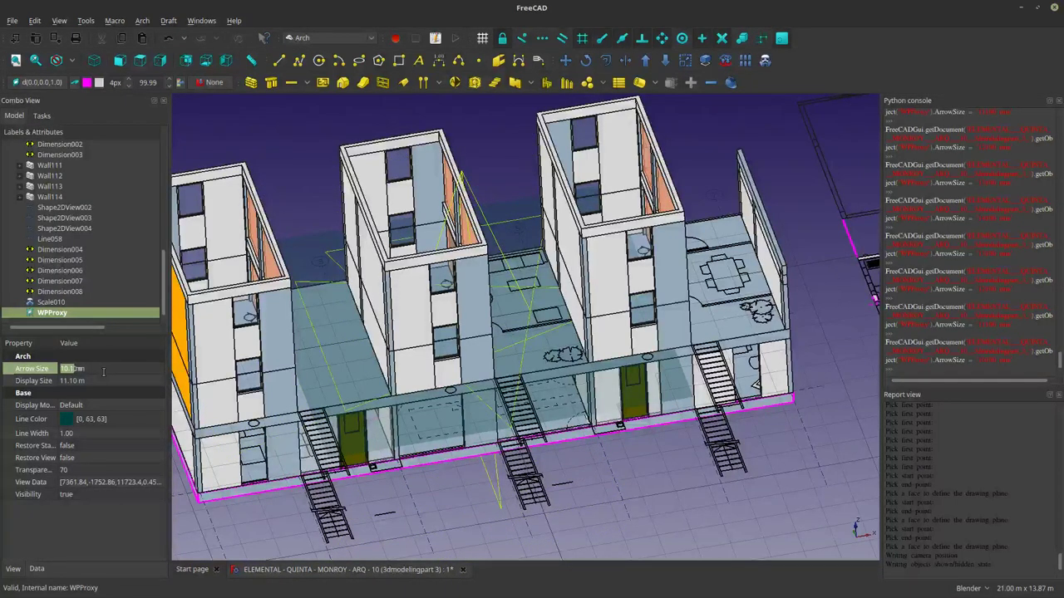
Enlarge the working plane proxy's Display Size to 50.10 m.
left_click(103, 380)
scroll(103, 380, "up", 5)
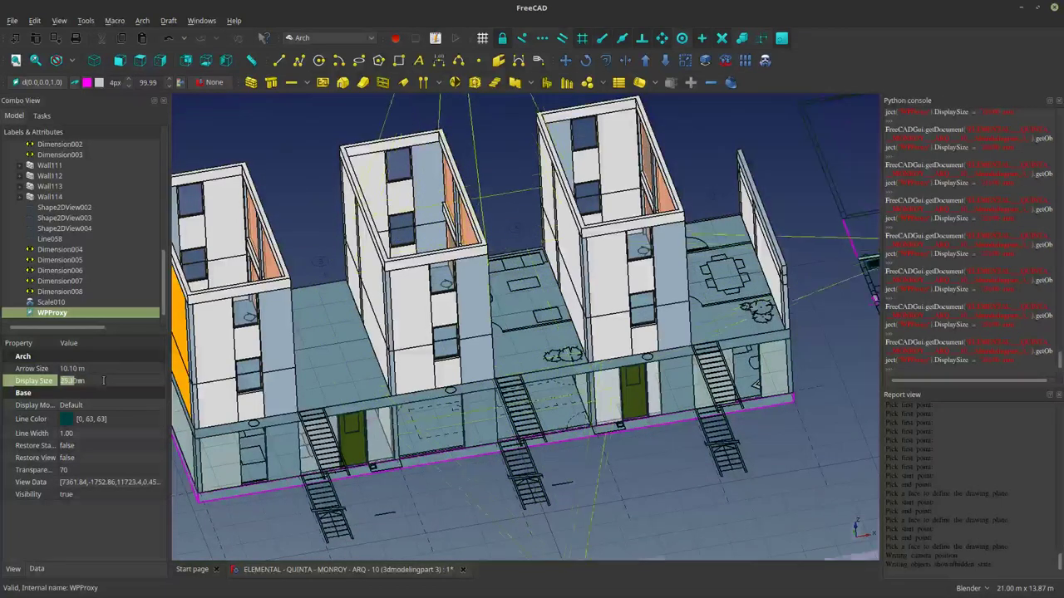
scroll(233, 406, "down", 5)
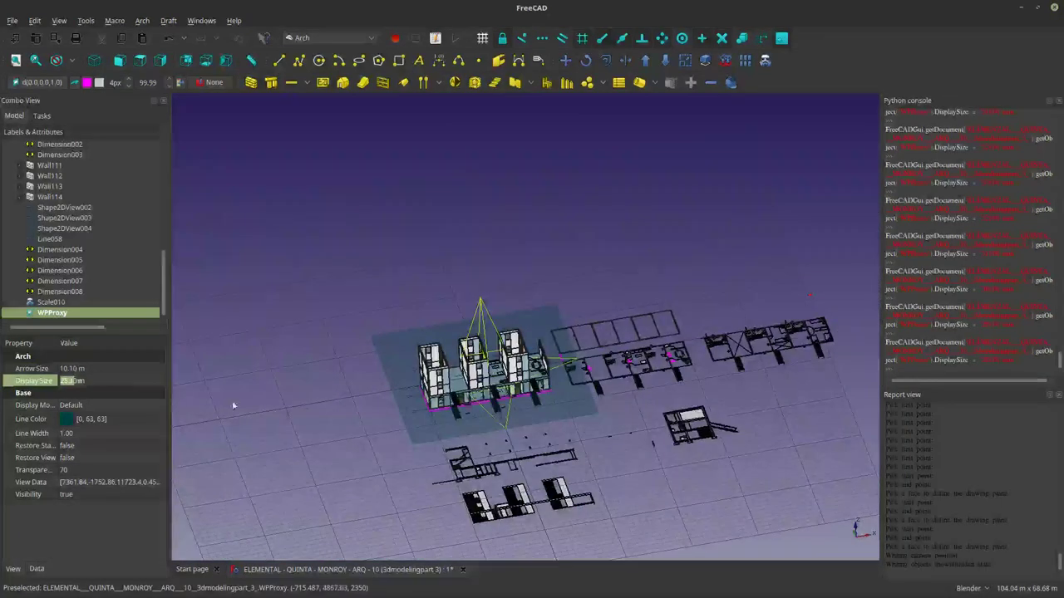
scroll(94, 381, "up", 6)
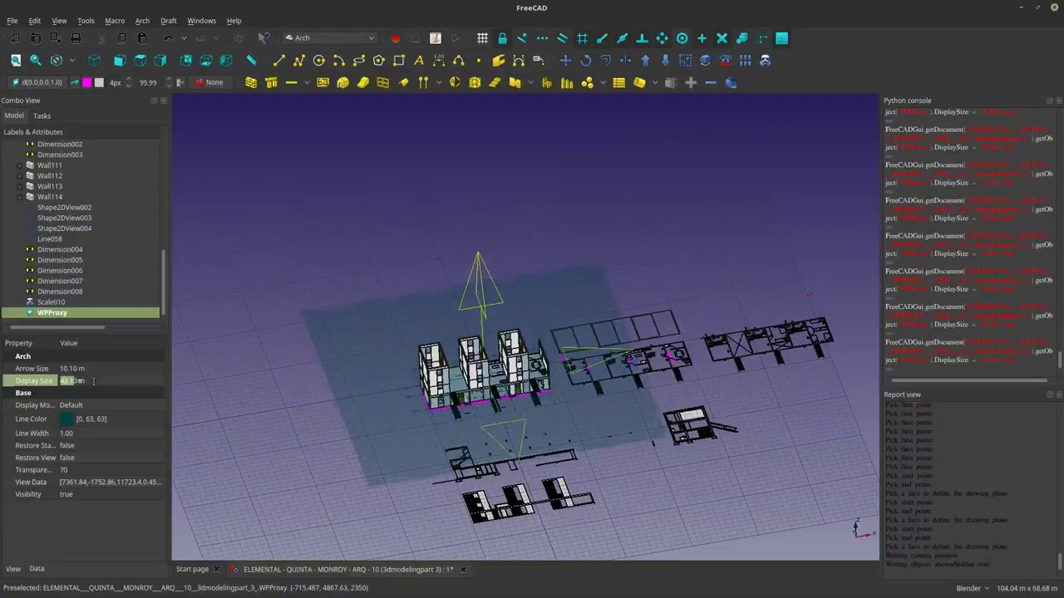
scroll(94, 380, "up", 3)
Set the working plane proxy's Arrow Size to 4.10 m and its Display Size to 19.10 m.
left_click(96, 368)
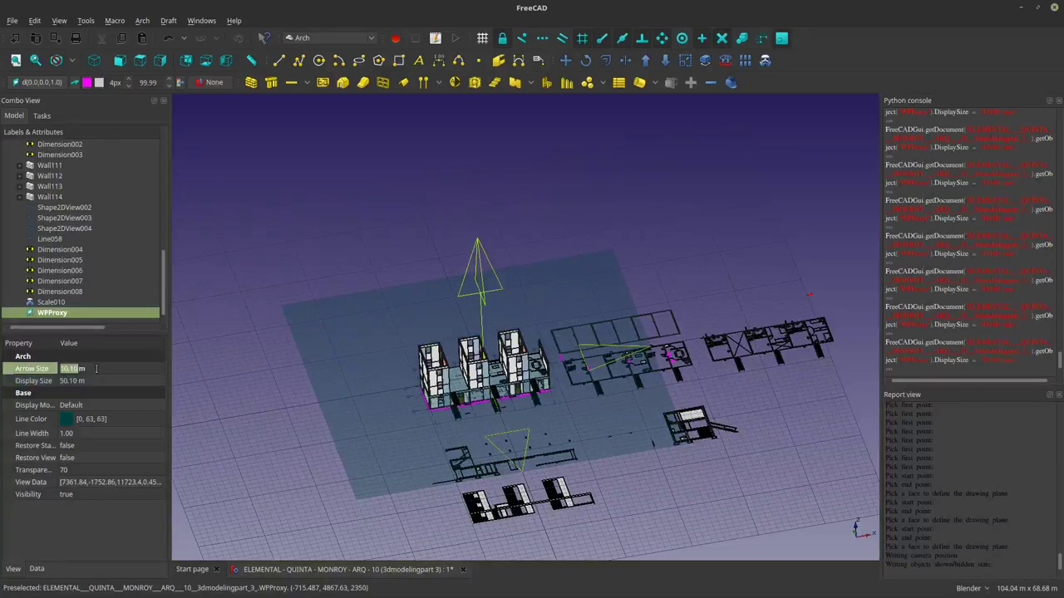
scroll(96, 369, "down", 5)
scroll(96, 368, "down", 1)
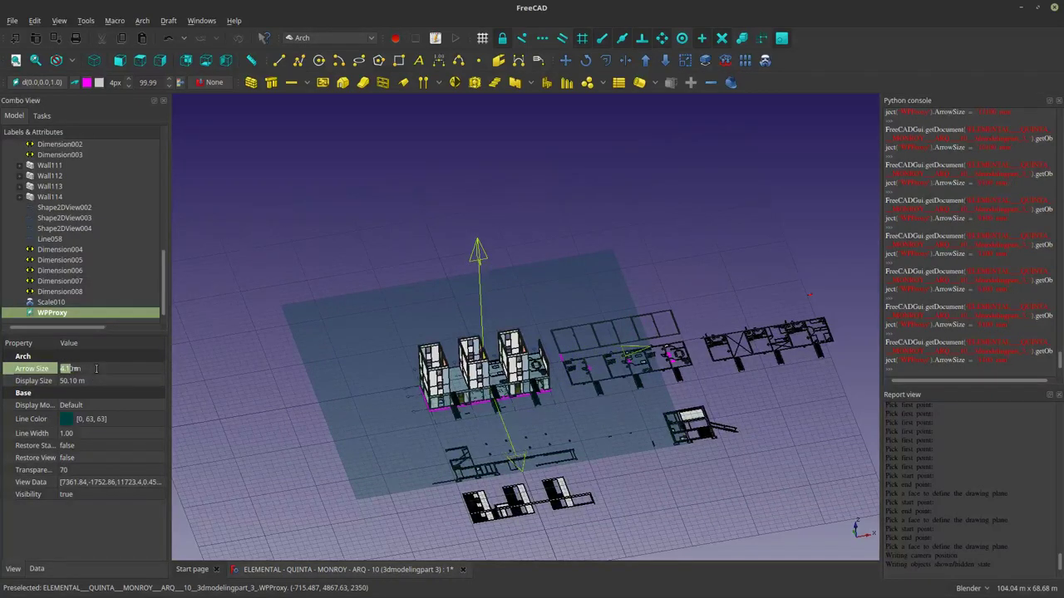
left_click(98, 379)
scroll(98, 380, "down", 11)
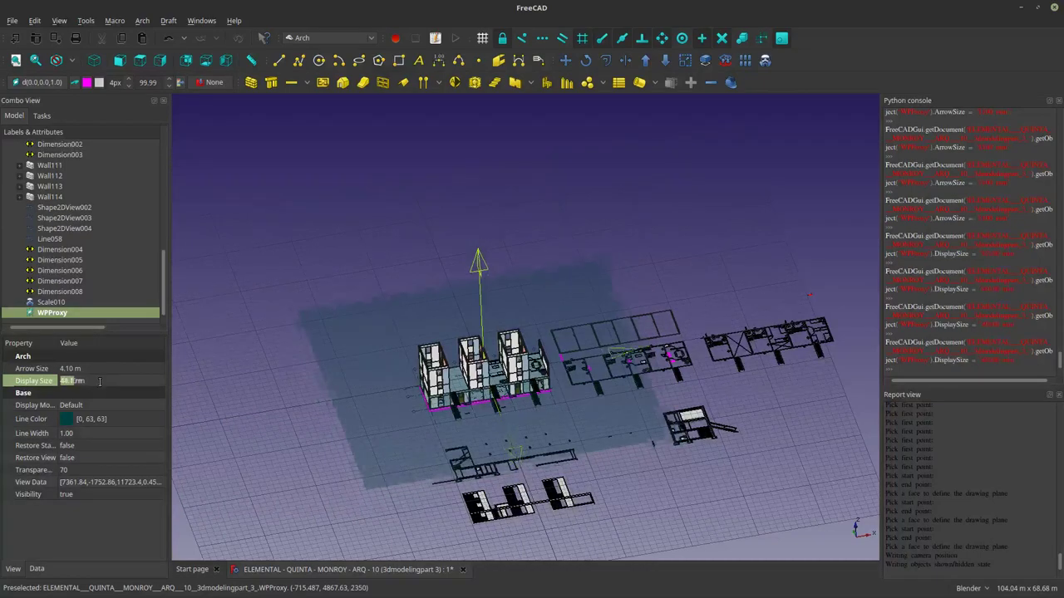
scroll(99, 381, "down", 10)
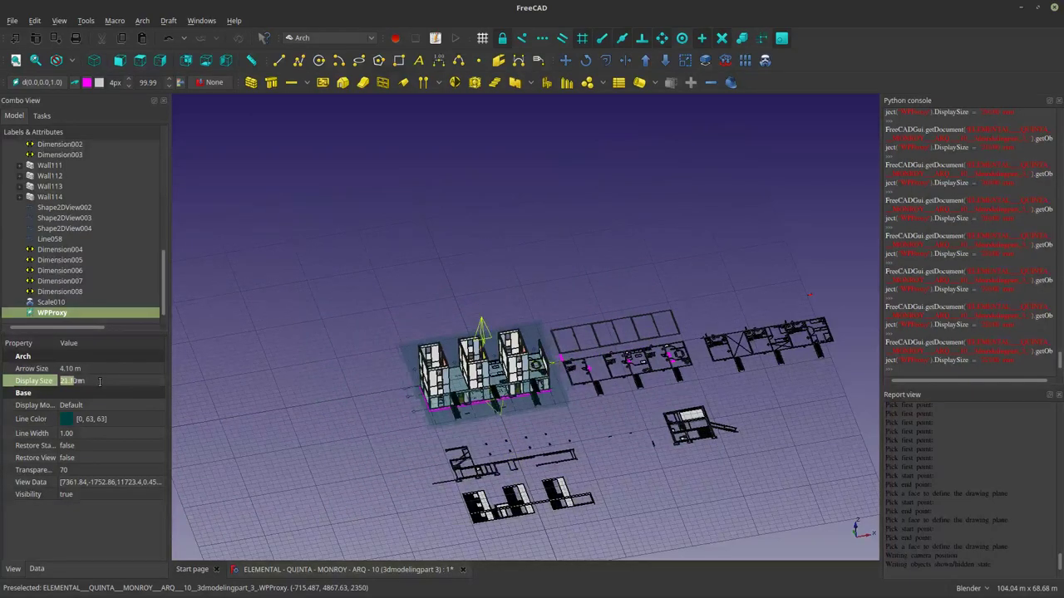
scroll(472, 397, "up", 10)
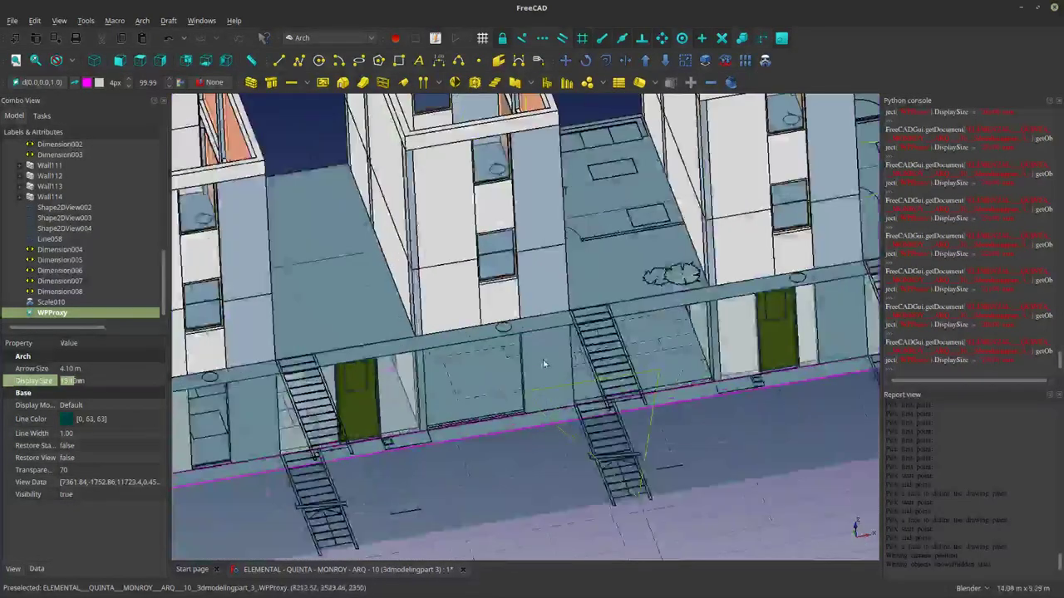
scroll(544, 363, "down", 2)
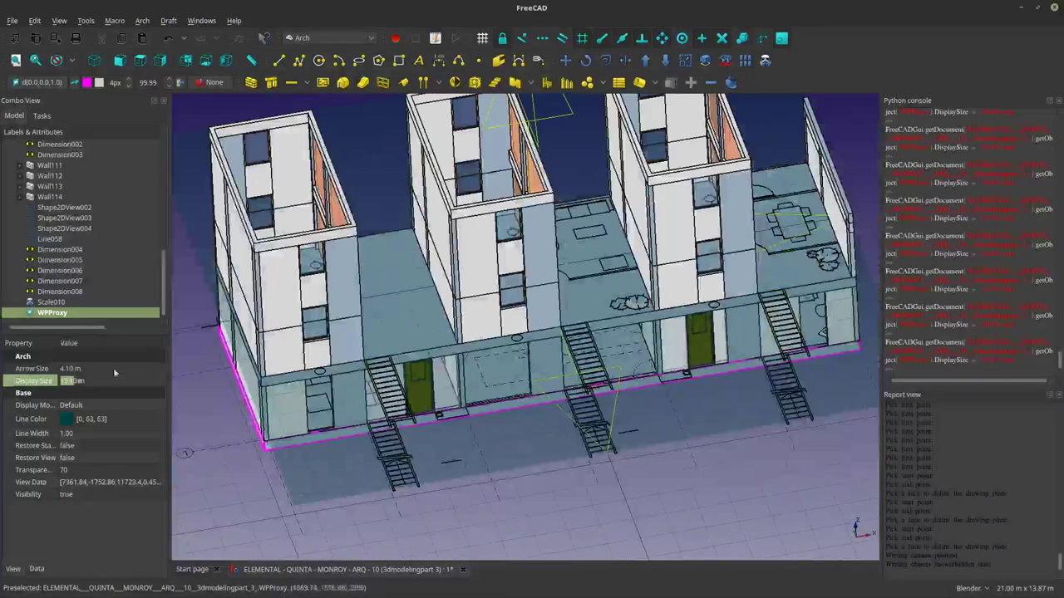
Rename the WPProxy object as "WPProxy plan level 2".
right_click(73, 313)
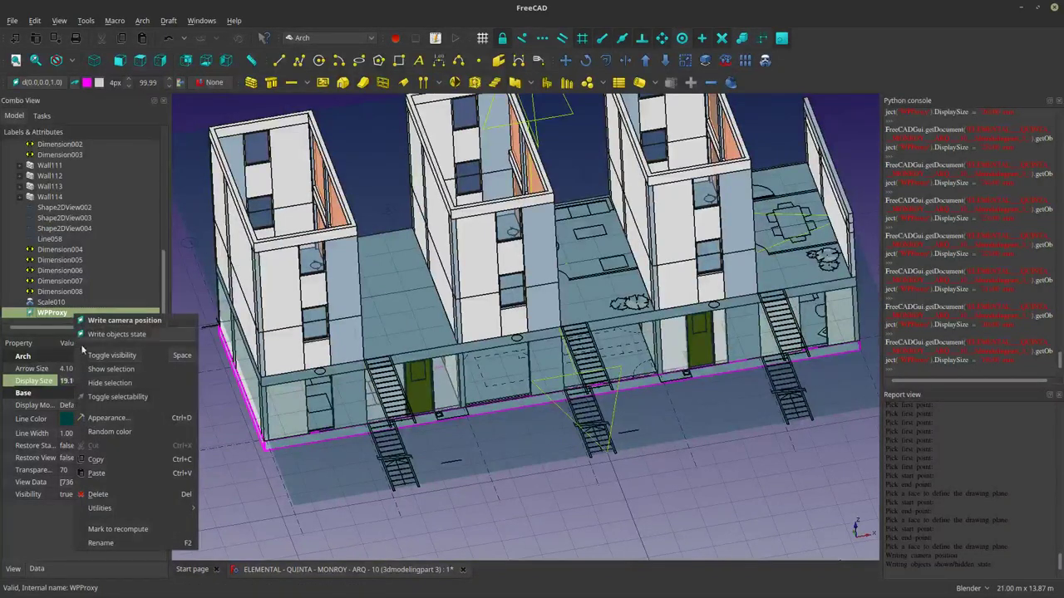
left_click(113, 543)
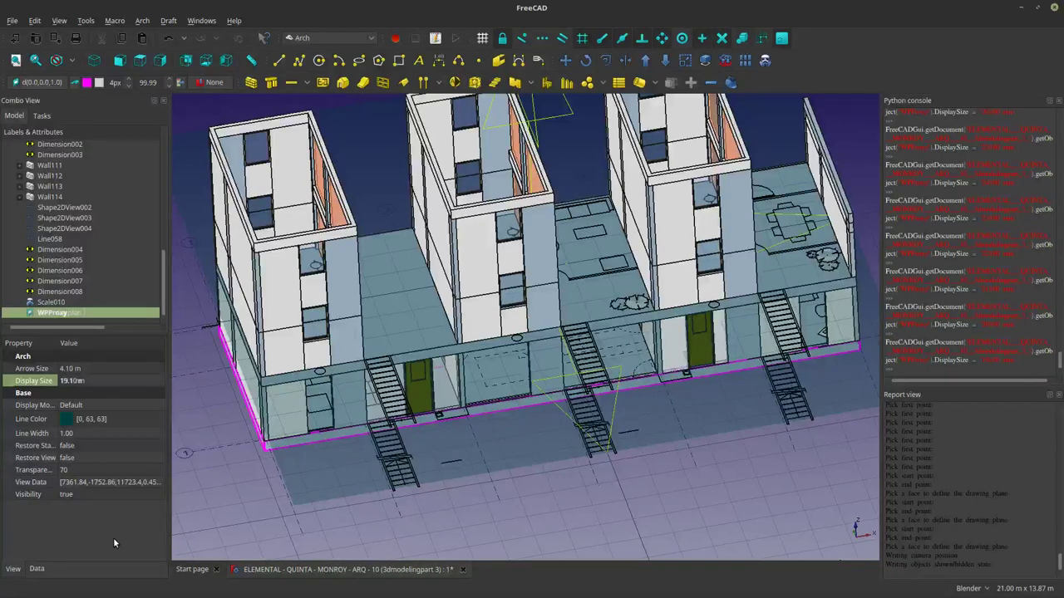
type("plan level 2")
key("Return")
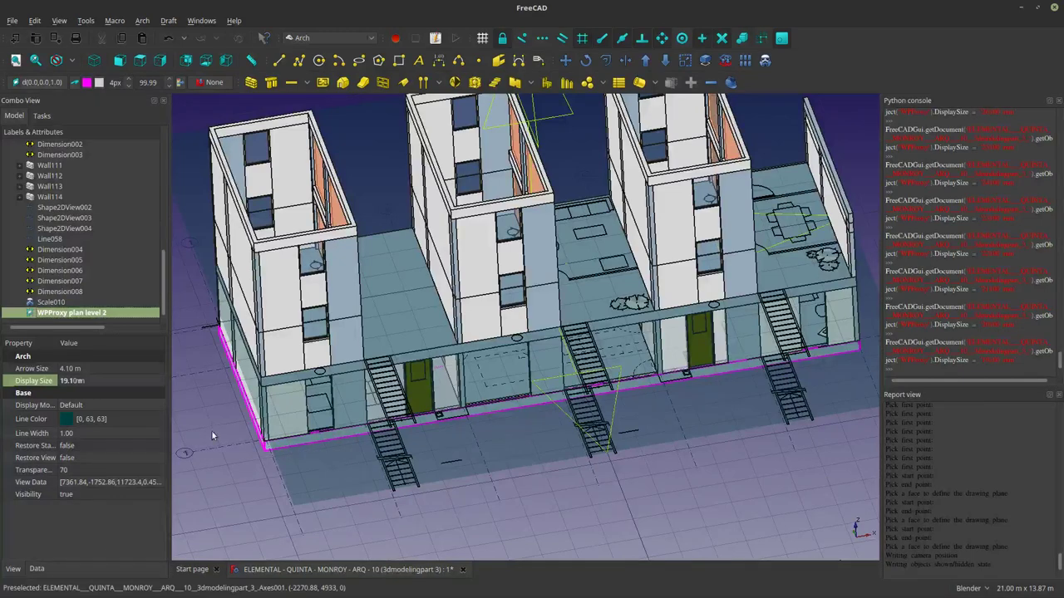
middle_click_drag(522, 440, 586, 341)
right_click(110, 315)
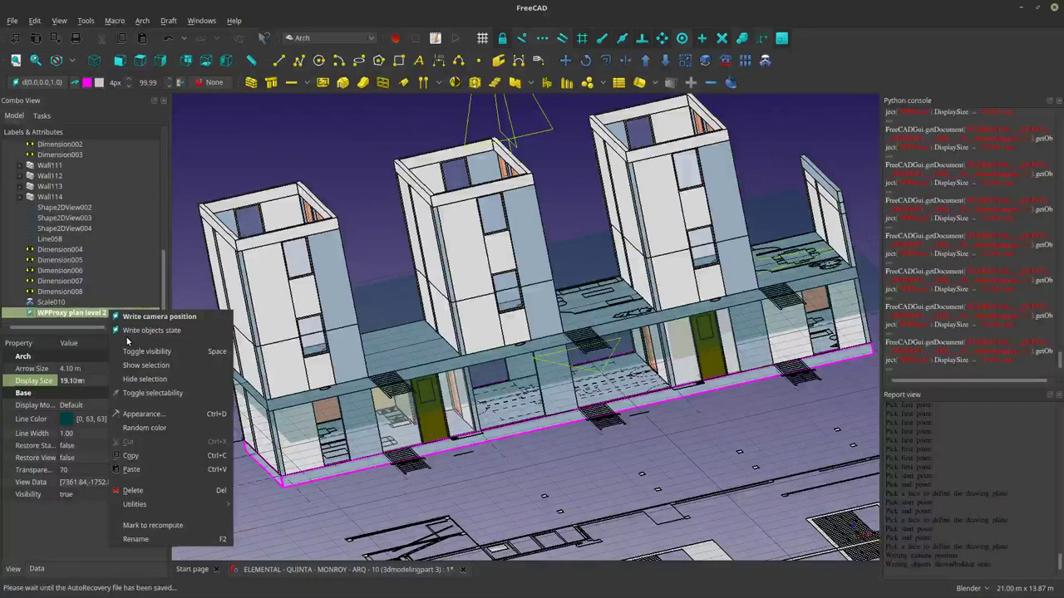
left_click(422, 416)
Hide the ground slab with the magenta outline beneath the building.
middle_click_drag(432, 449, 462, 412)
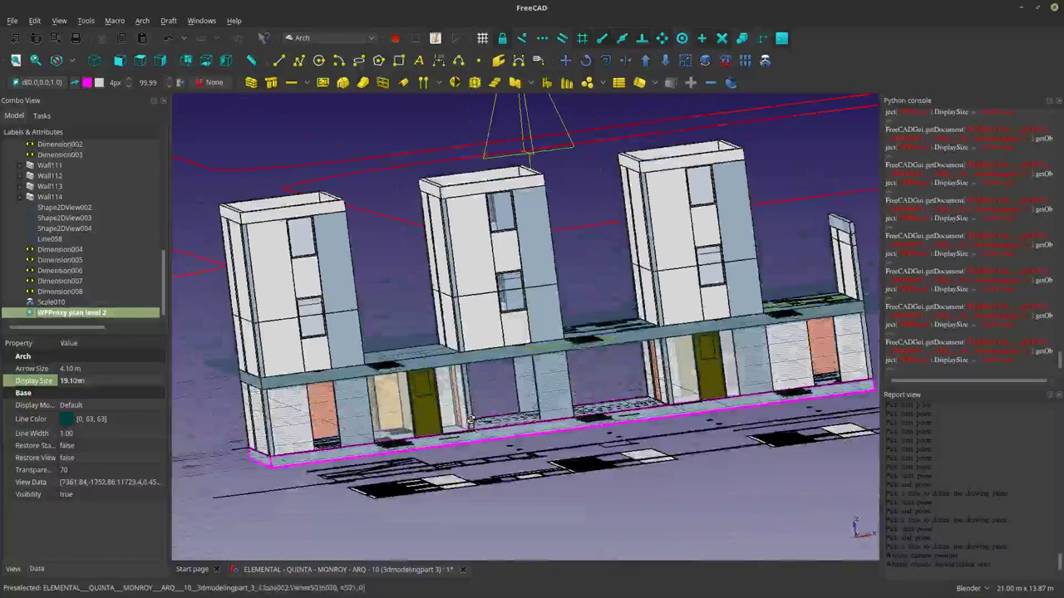
scroll(374, 428, "up", 5)
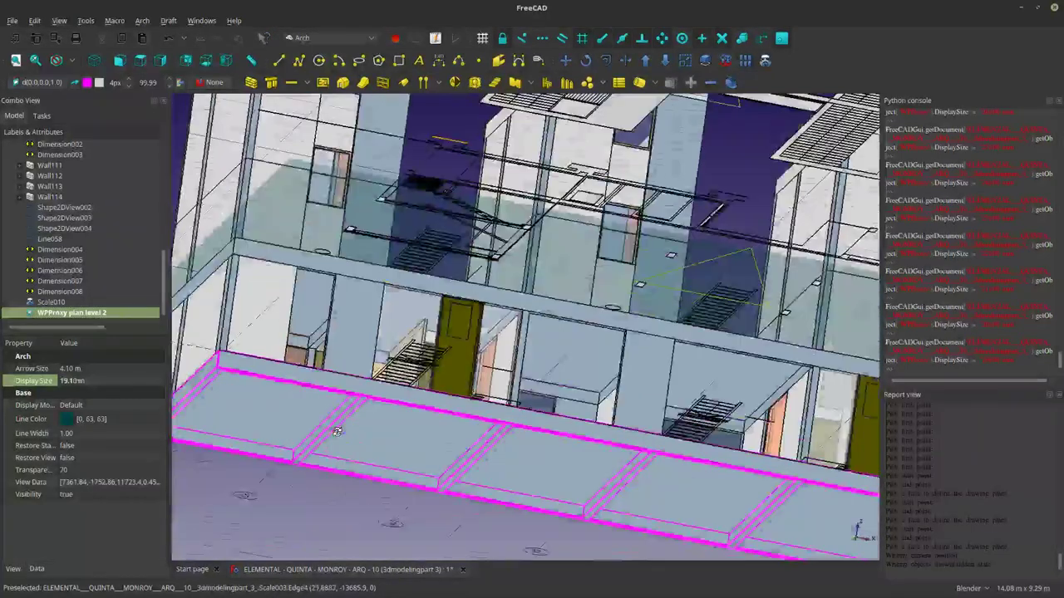
left_click(373, 428)
key("space")
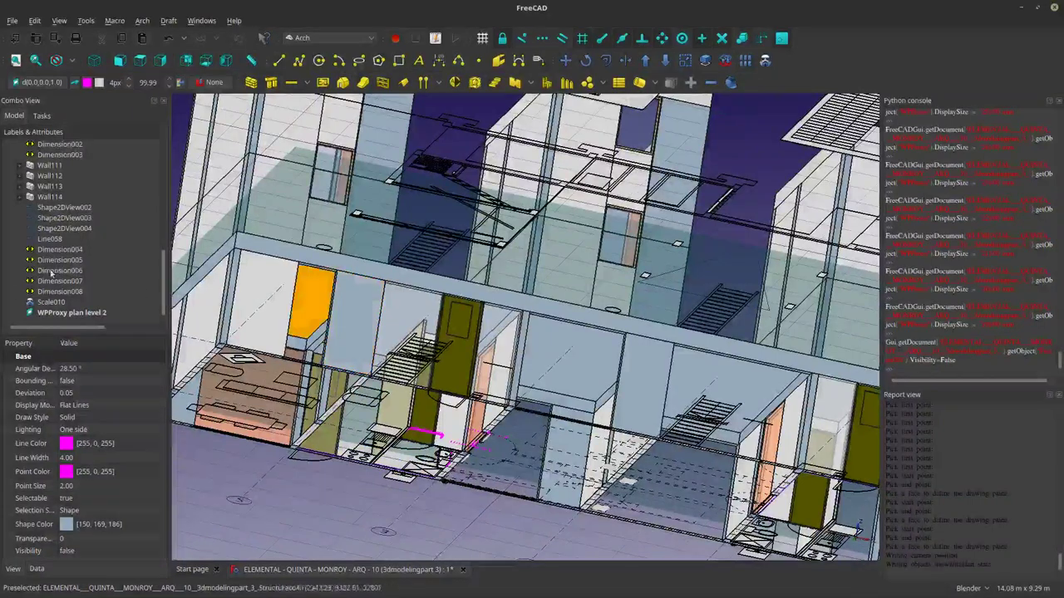
Hide the Floor Level 1 group of the Building.
scroll(33, 237, "up", 10)
left_click(29, 238)
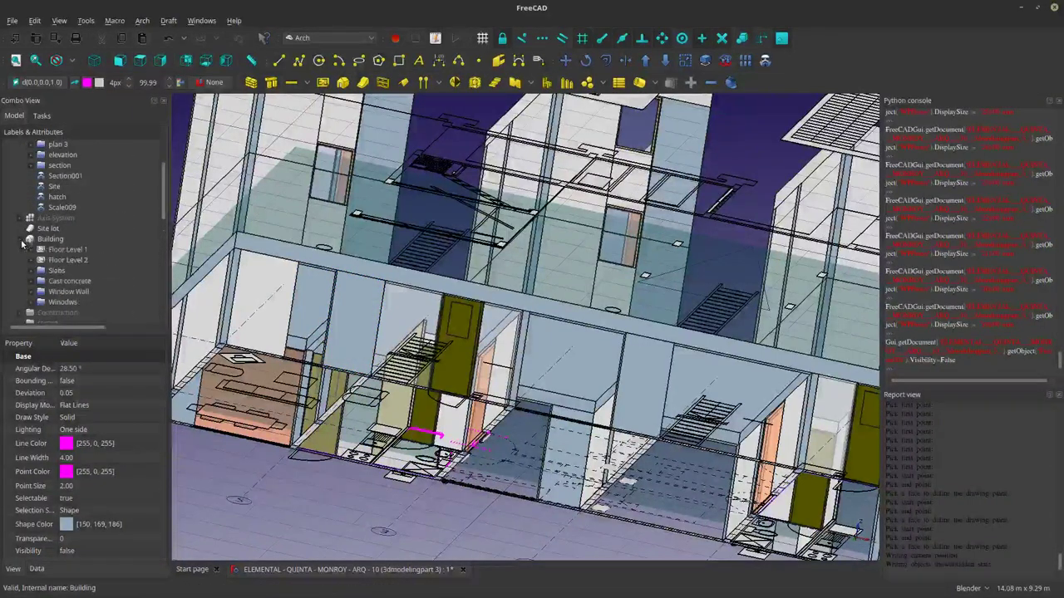
left_click(53, 251)
key("space")
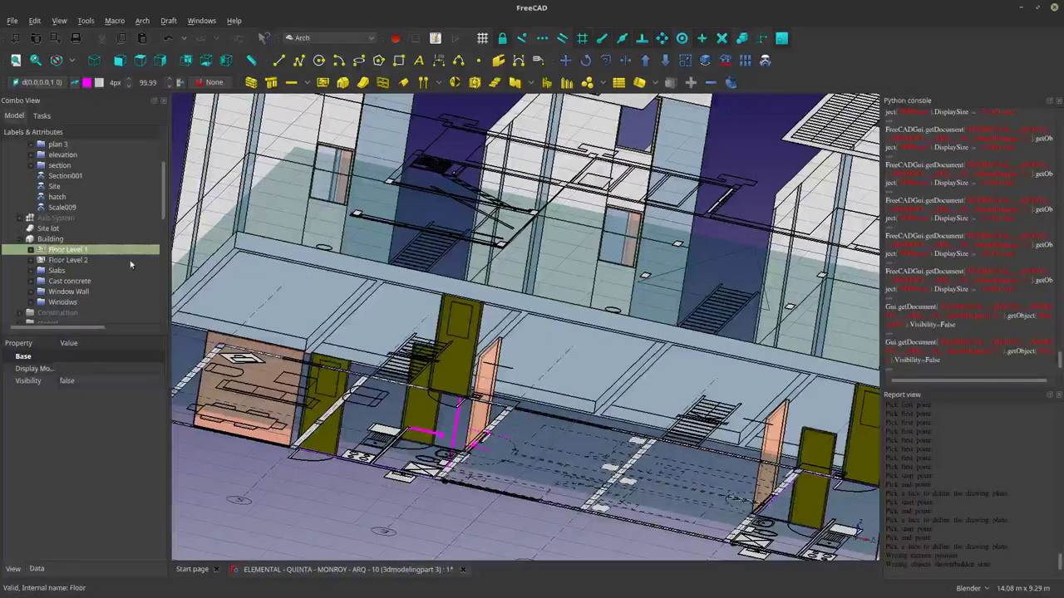
Hide the dashed furniture linework and the wall hatching of the ground-level plan between the doors.
middle_click_drag(371, 298, 341, 359)
middle_click_drag(589, 361, 559, 372)
scroll(571, 374, "up", 5)
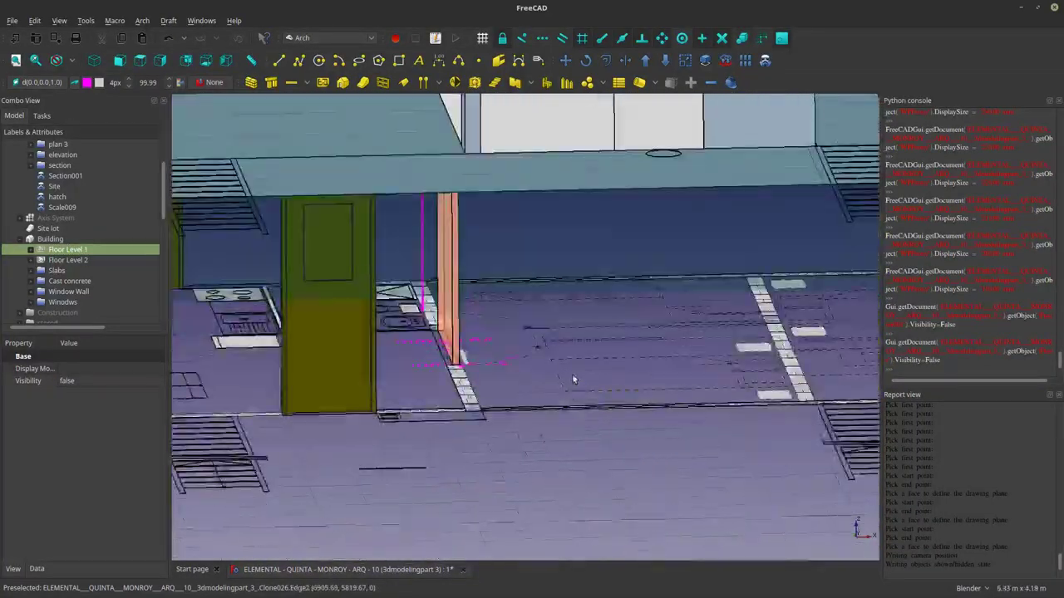
left_click(566, 346)
scroll(485, 371, "down", 6)
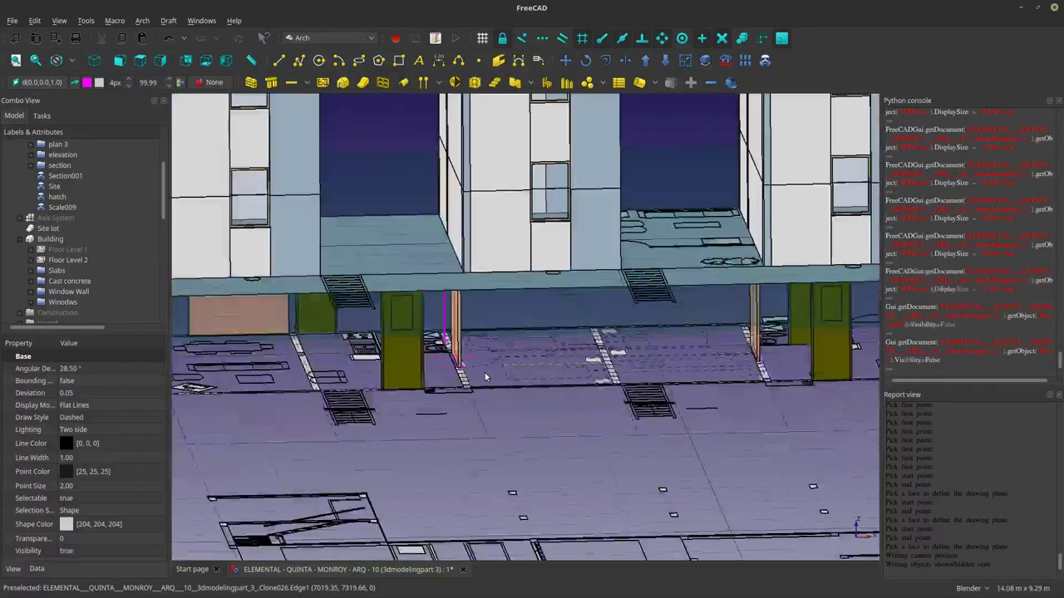
key("space")
left_click(605, 360)
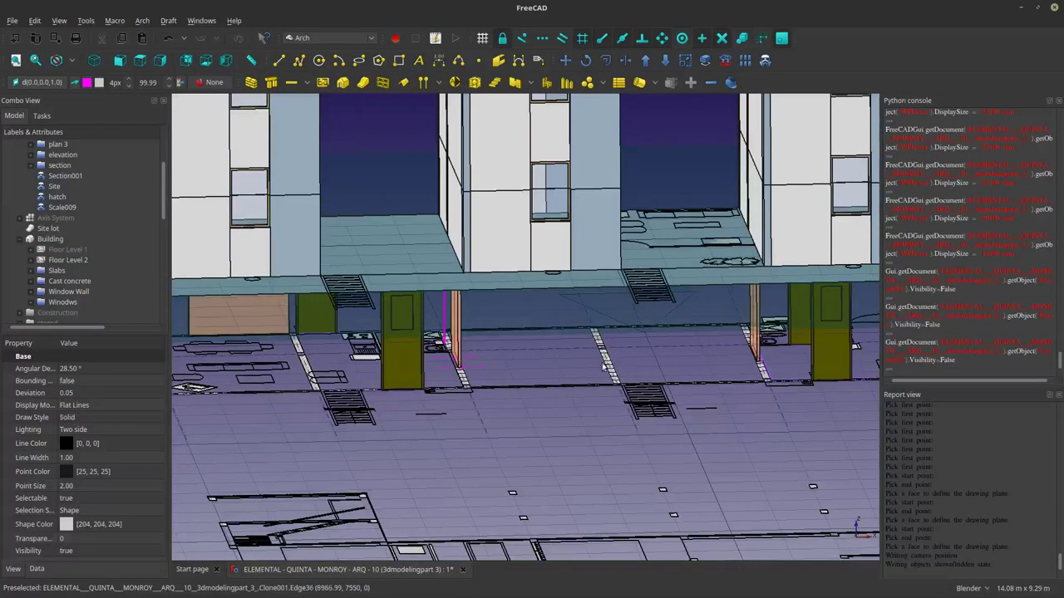
key("space")
Hide the ground-level stair linework and the plan outlines around it.
left_click(640, 405)
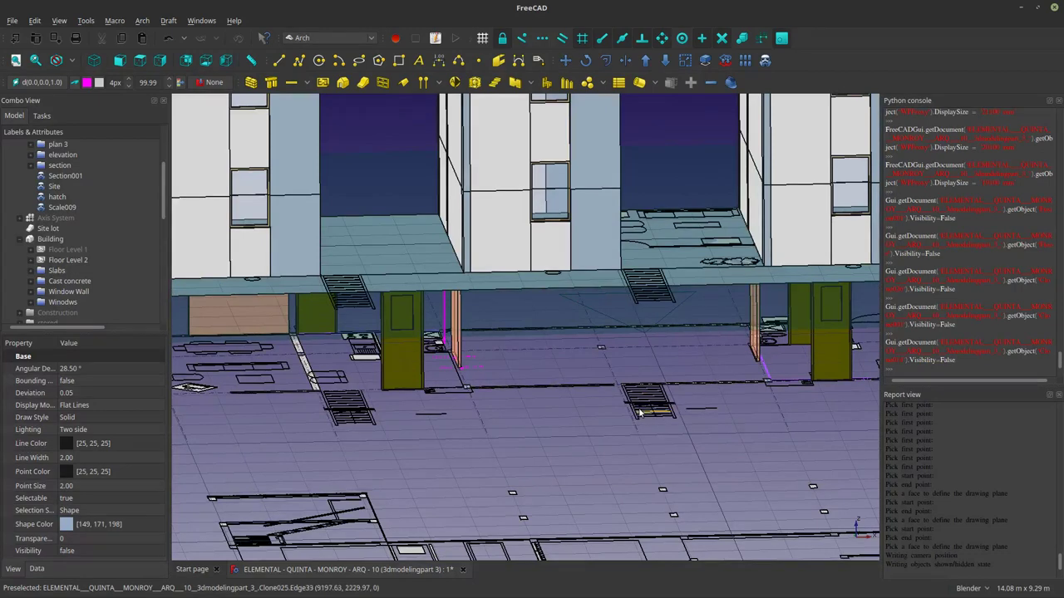
key("space")
left_click(640, 399)
key("space")
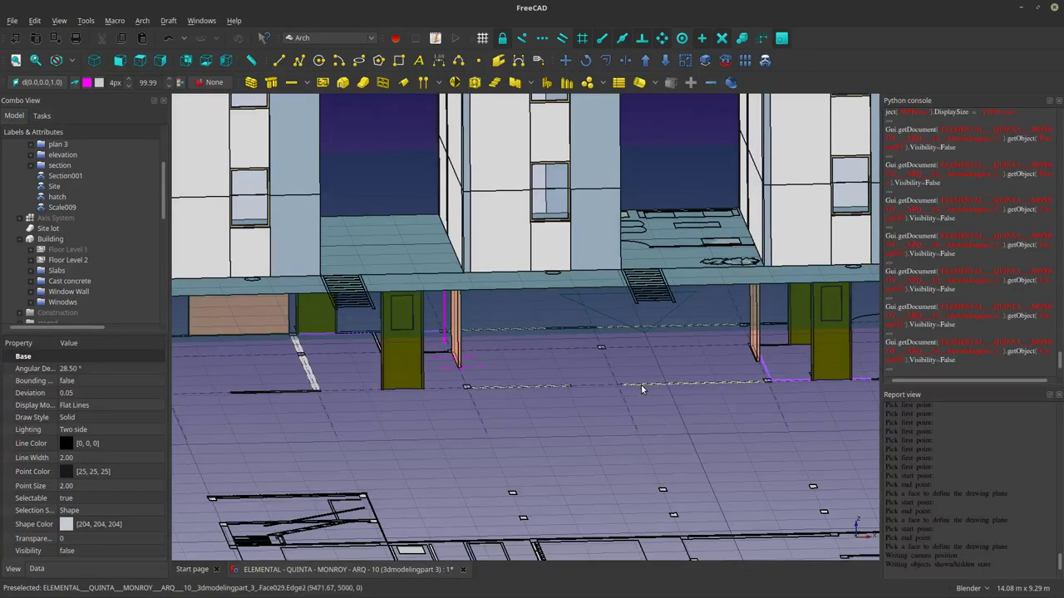
Hide the two dashed wireframe strips along the front axis of the ground-level plan.
left_click(641, 388)
scroll(573, 390, "up", 5)
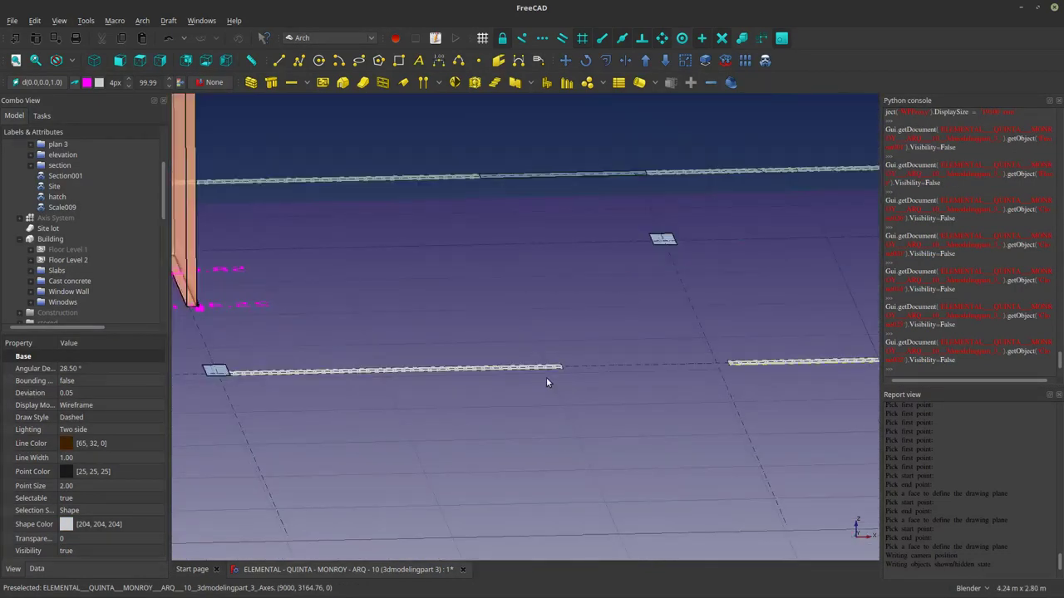
key("space")
left_click(532, 368)
key("space")
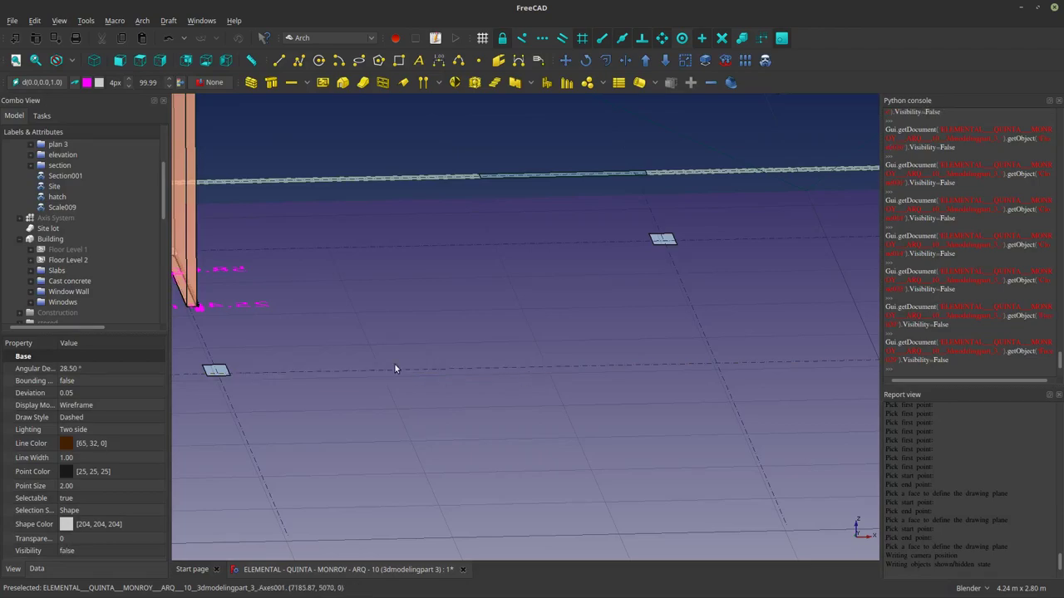
Hide the end ground-floor orange panel and the green door next to it beneath the slab.
scroll(393, 364, "down", 10)
scroll(393, 365, "up", 2)
middle_click_drag(314, 354, 450, 346)
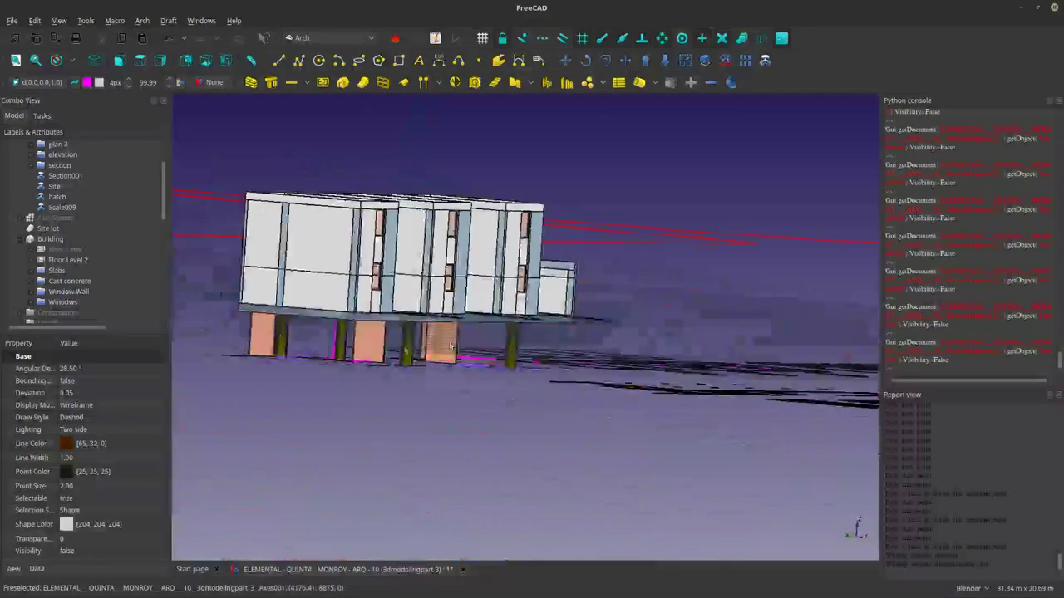
scroll(288, 332, "up", 6)
left_click(185, 319)
key("space")
left_click(259, 325)
key("space")
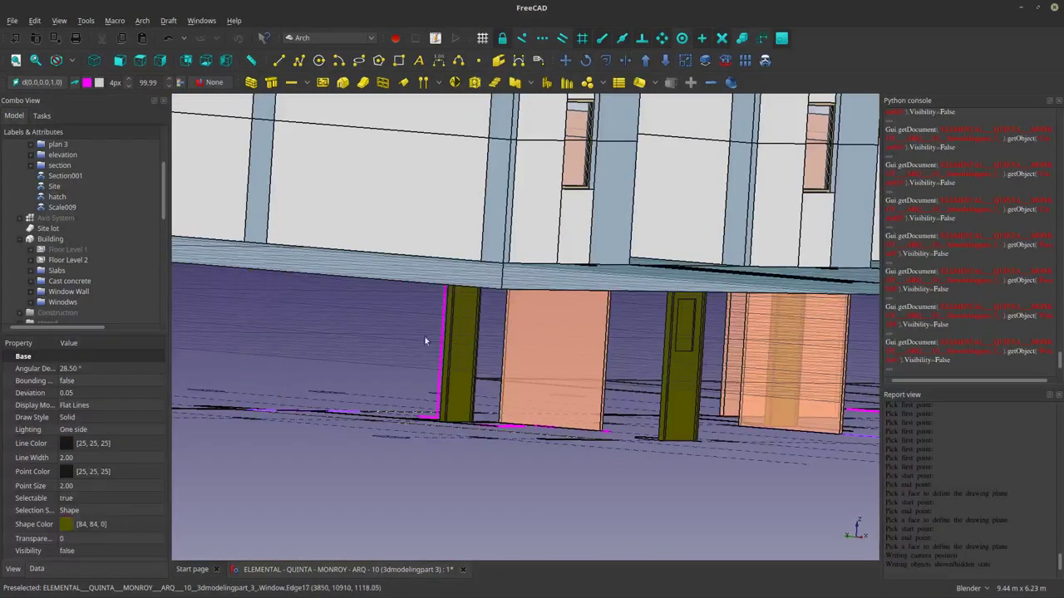
Hide the next two green doors and the orange panel between them beneath the slab.
left_click(459, 325)
key("space")
left_click(552, 336)
key("space")
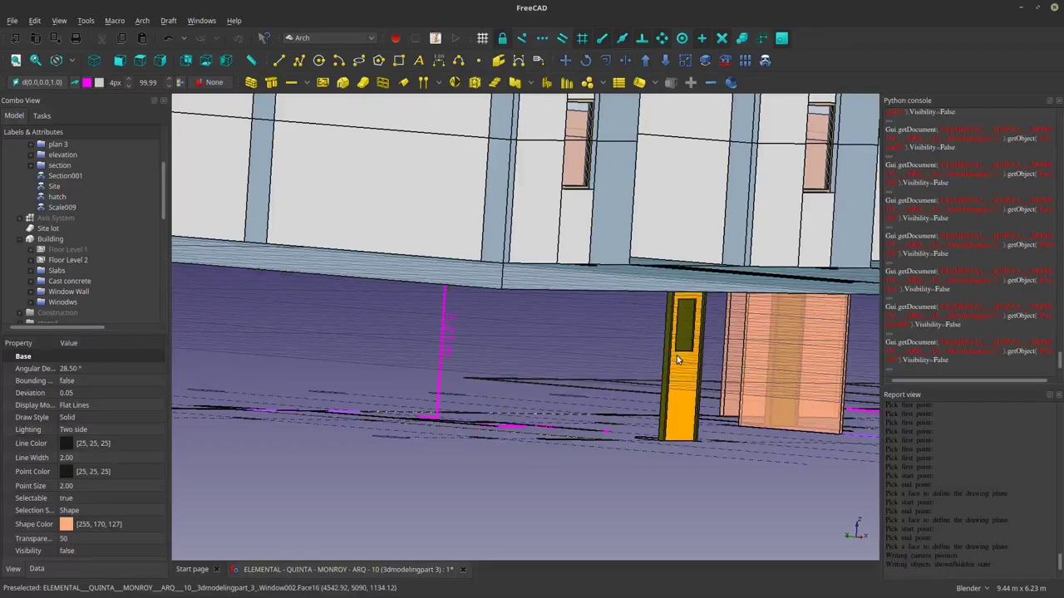
left_click(677, 359)
key("space")
scroll(612, 363, "down", 2)
middle_click_drag(613, 363, 610, 335)
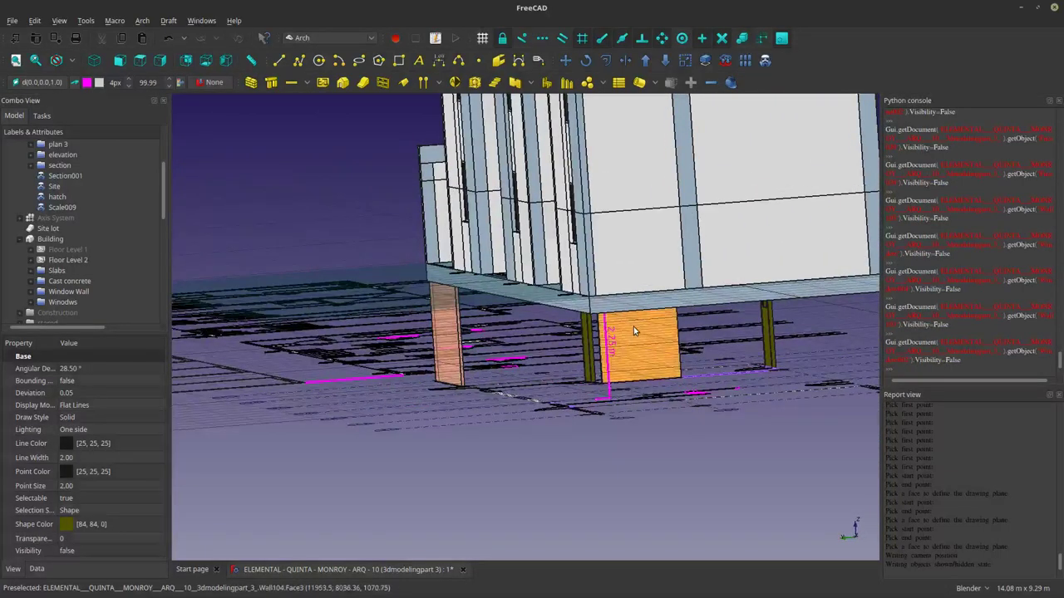
Hide the two remaining ground-floor wall panels beneath the corner of the slab.
left_click(634, 330)
key("space")
left_click(447, 328)
middle_click_drag(449, 327, 664, 319)
key("space")
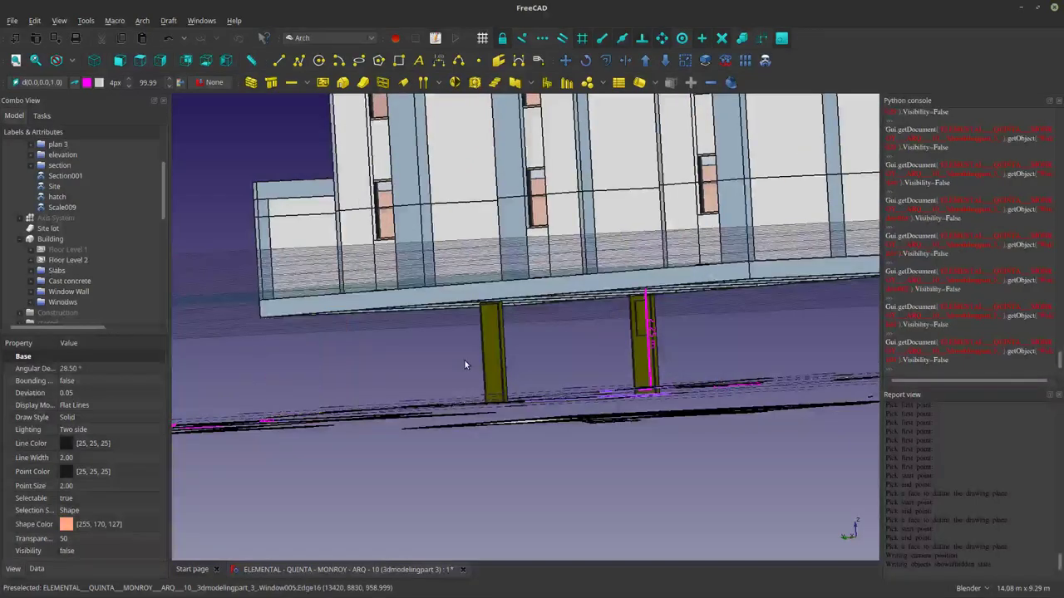
Hide the last two green ground-floor doors beneath the slab.
left_click(482, 357)
key("space")
left_click(645, 344)
key("space")
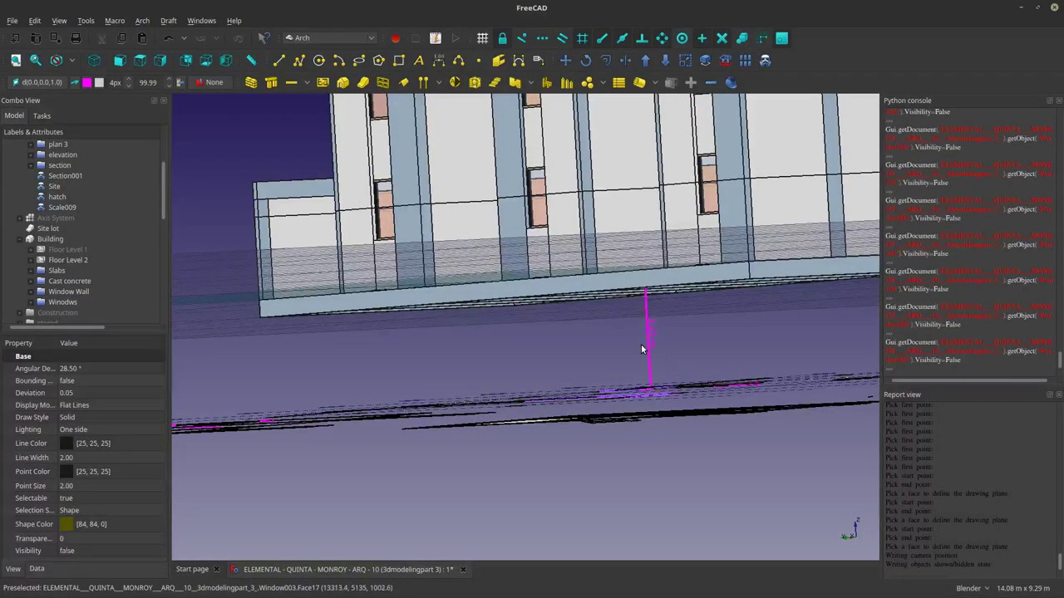
Set Cut View to true for Section Floor Plan Level 002.
scroll(642, 349, "down", 4)
middle_click_drag(818, 333, 632, 323)
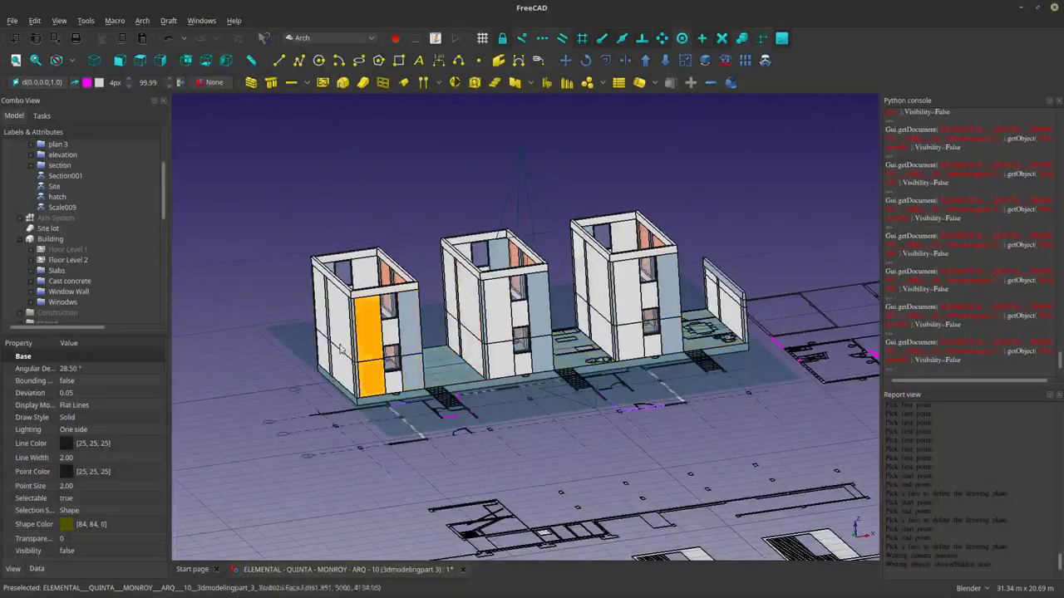
scroll(341, 349, "up", 2)
scroll(70, 250, "down", 4)
left_click(75, 239)
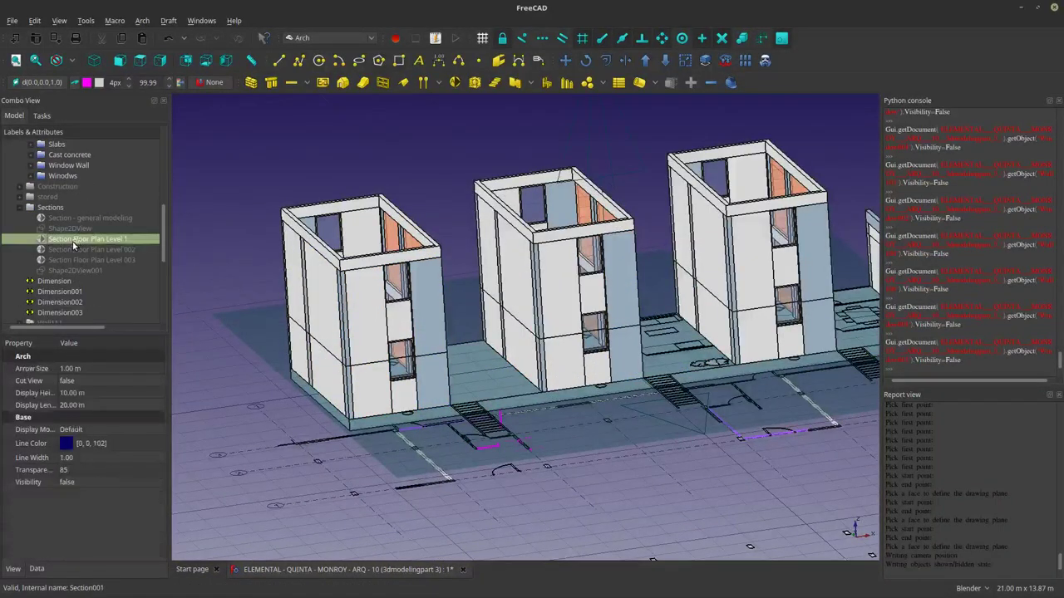
left_click(73, 251)
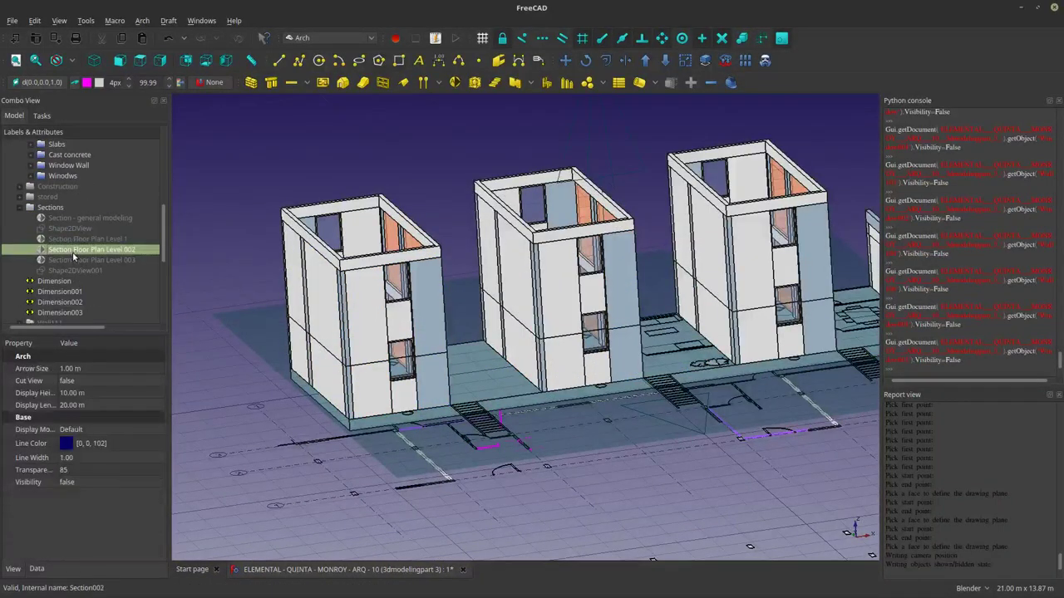
left_click(36, 572)
left_click(15, 570)
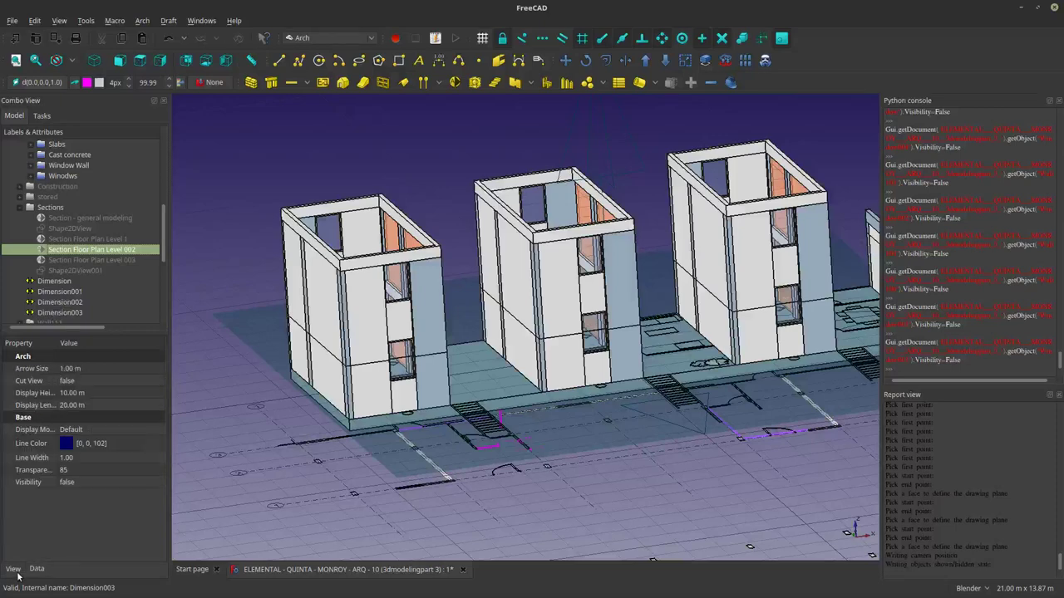
left_click(98, 388)
left_click(98, 380)
left_click(98, 380)
left_click(92, 401)
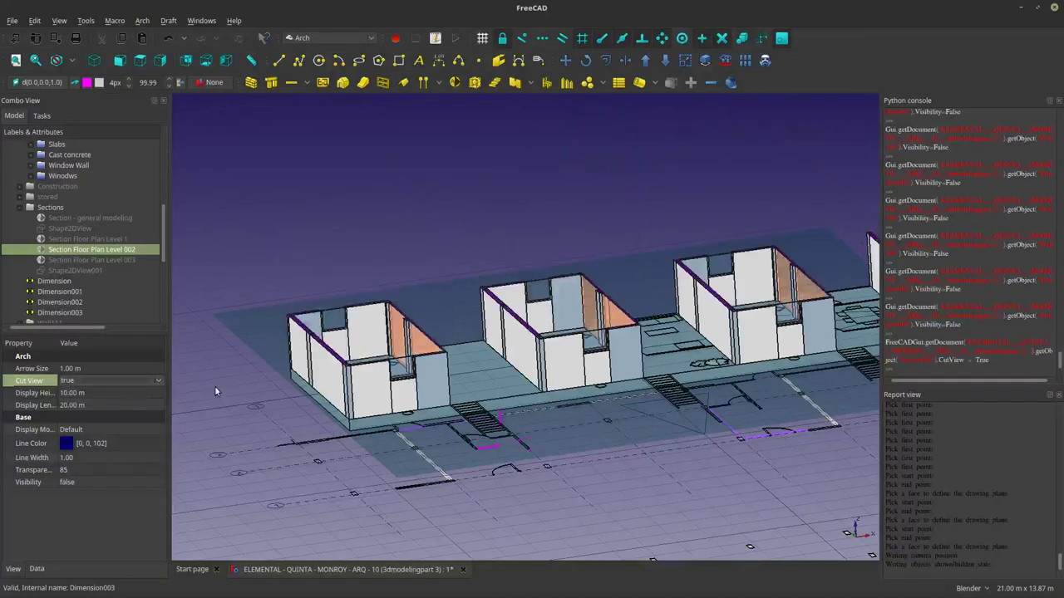
Write the current objects state to WPProxy plan level 2.
middle_click_drag(520, 337, 584, 424)
left_click(454, 197)
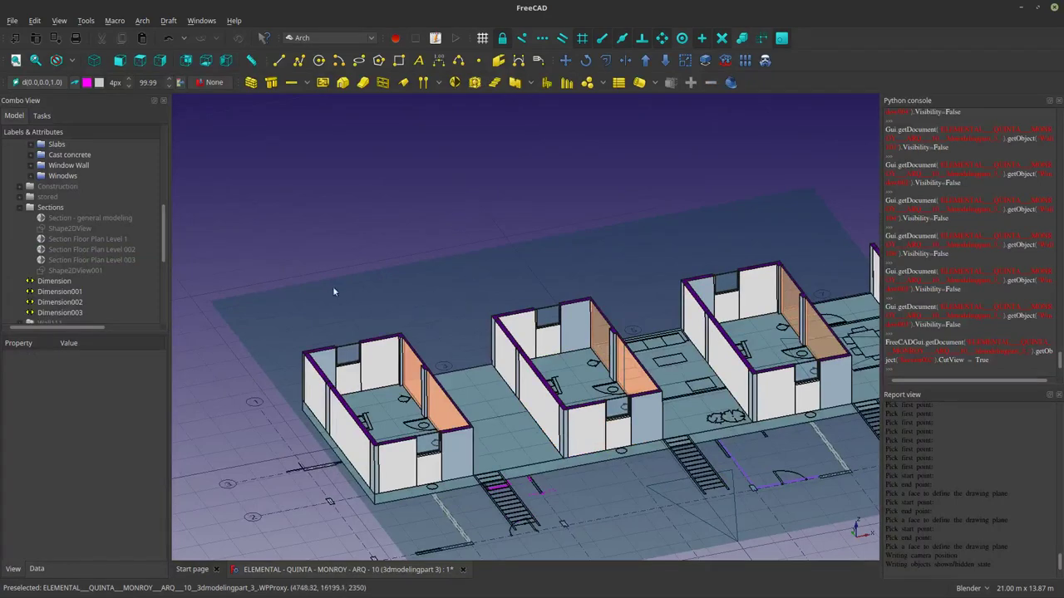
scroll(79, 301, "down", 5)
left_click(71, 312)
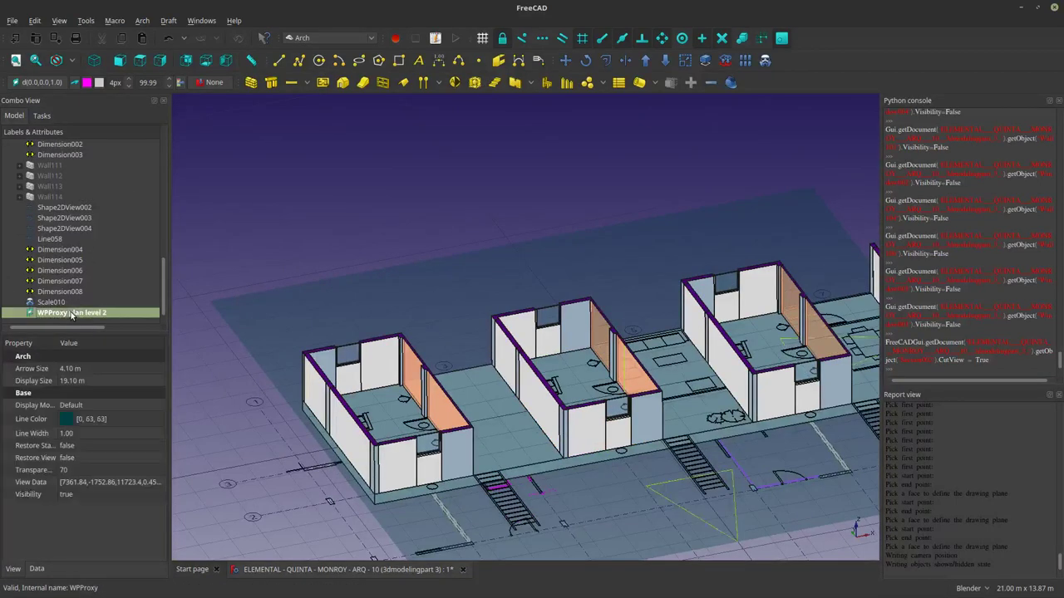
right_click(72, 313)
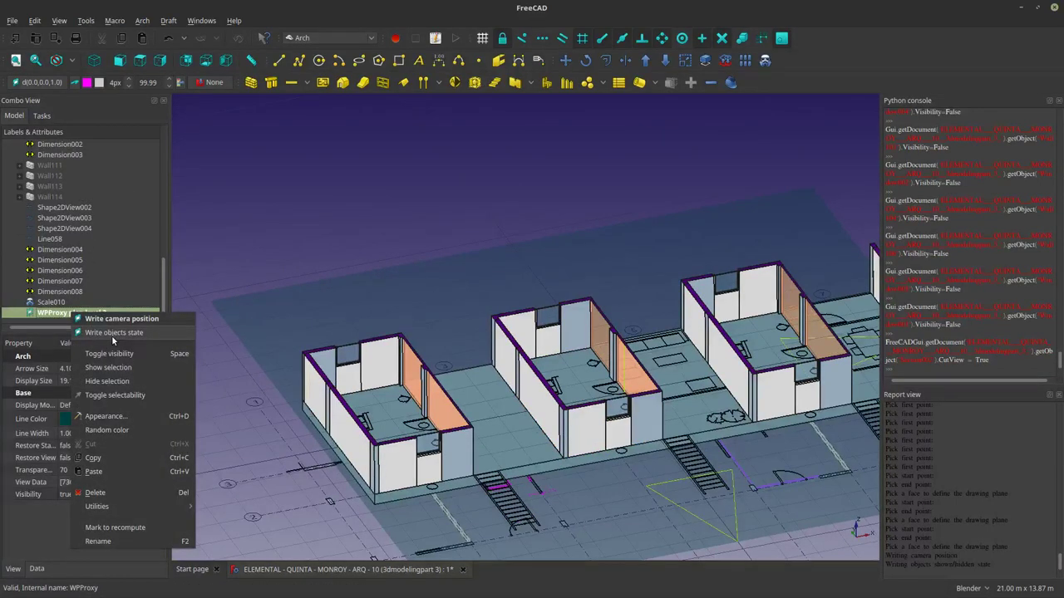
left_click(112, 334)
scroll(412, 179, "down", 4)
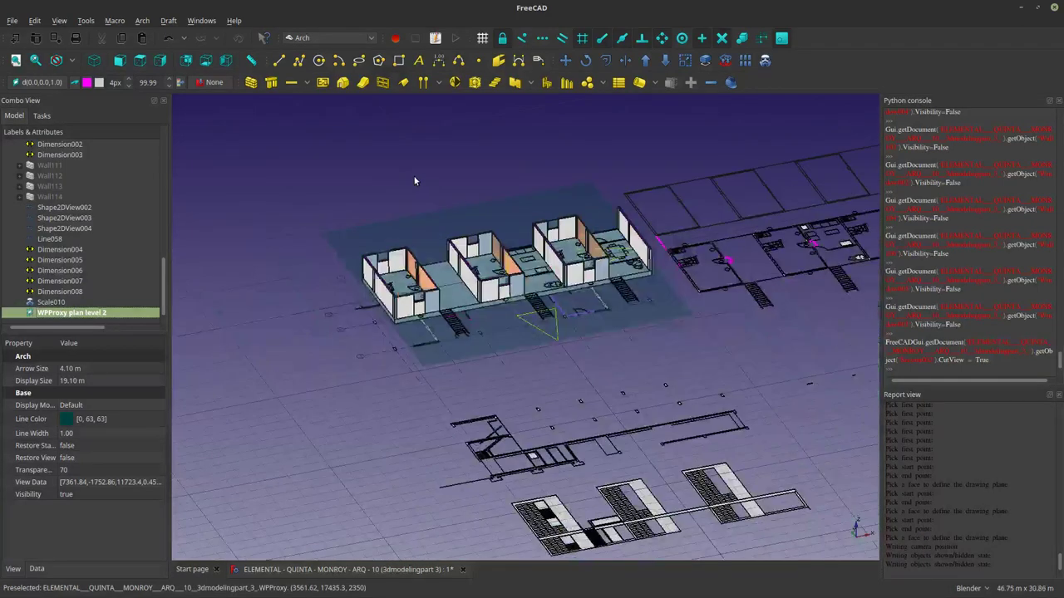
left_click(671, 375)
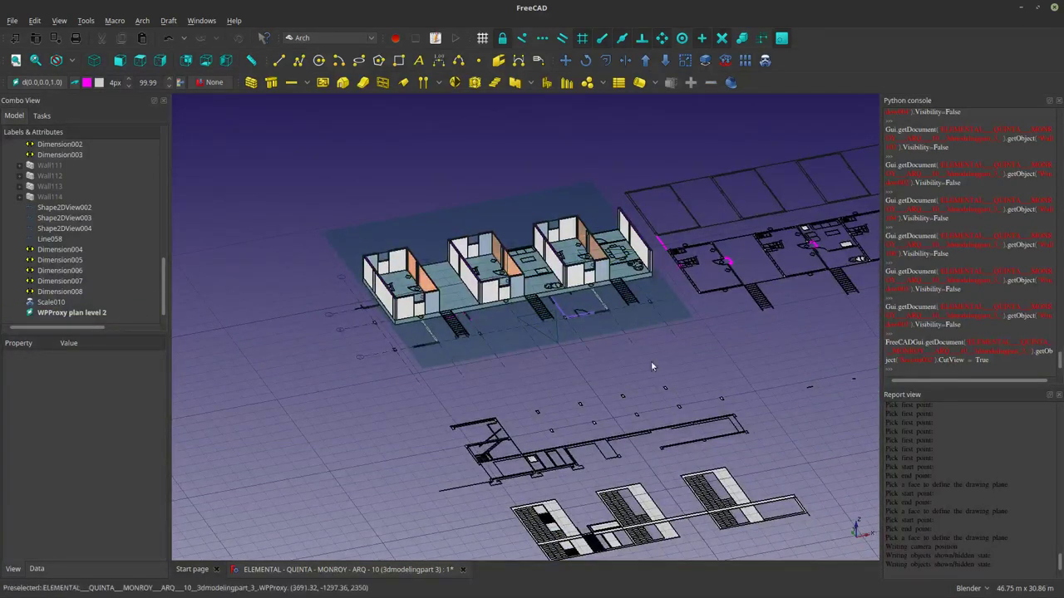
Toggle the Building group off and on to show all of its ground-floor elements again.
middle_click_drag(651, 363, 587, 389)
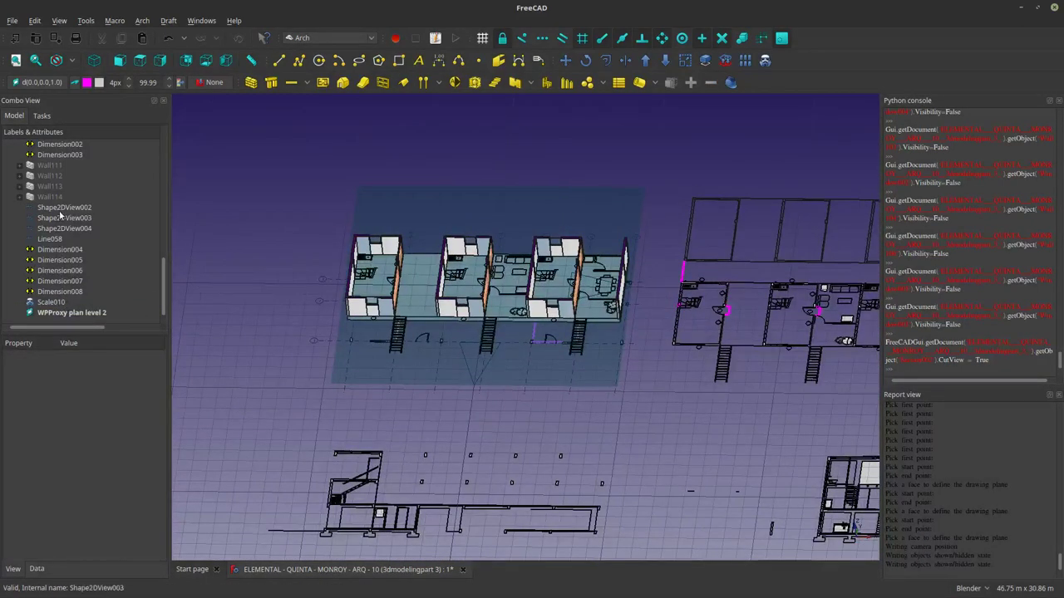
scroll(60, 215, "up", 5)
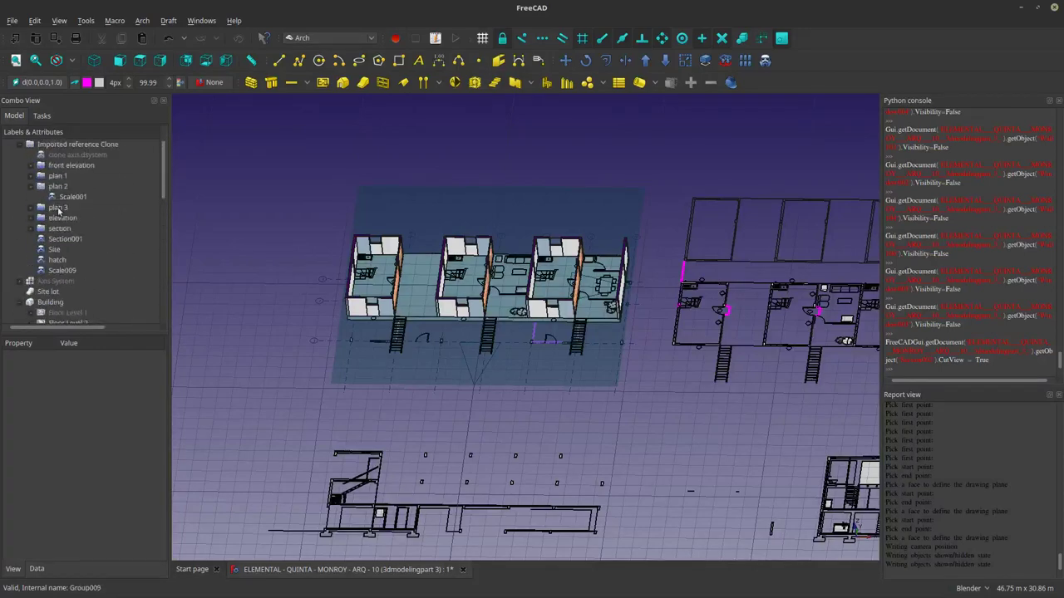
scroll(59, 205, "up", 1)
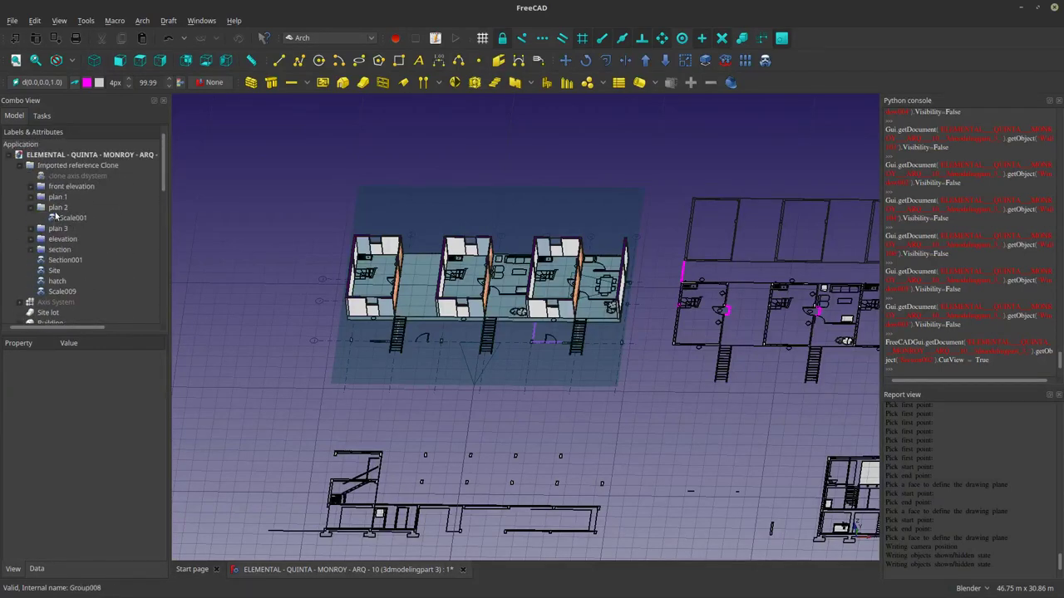
scroll(61, 286, "down", 1)
key("space")
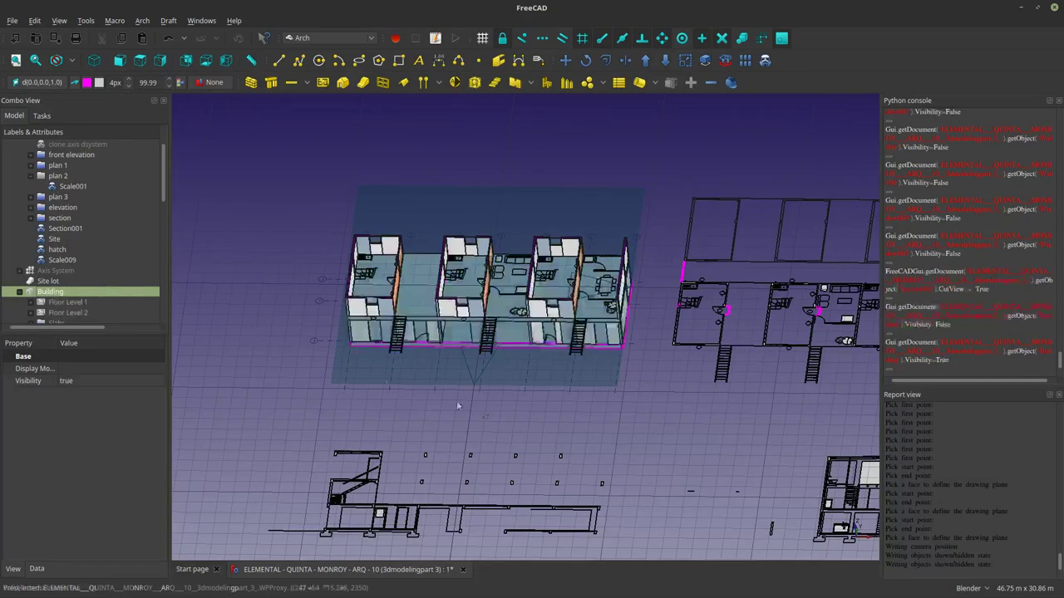
middle_click_drag(555, 395, 697, 401)
left_click(697, 401)
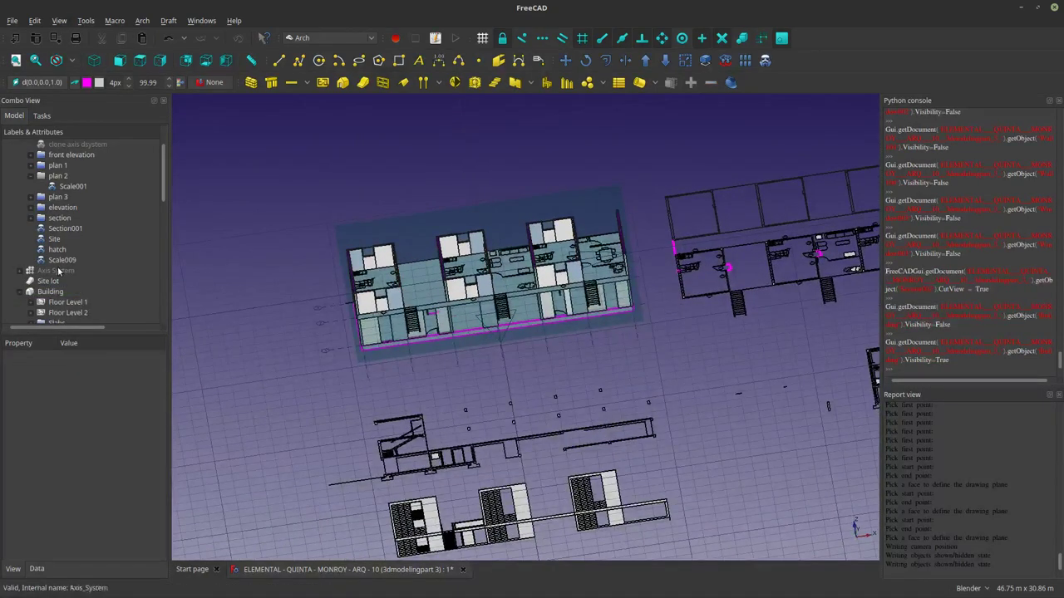
Review the commands of WPProxy plan level 2 and switch to Firefox to read the Working Plane Proxy article.
scroll(75, 299, "down", 10)
left_click(68, 312)
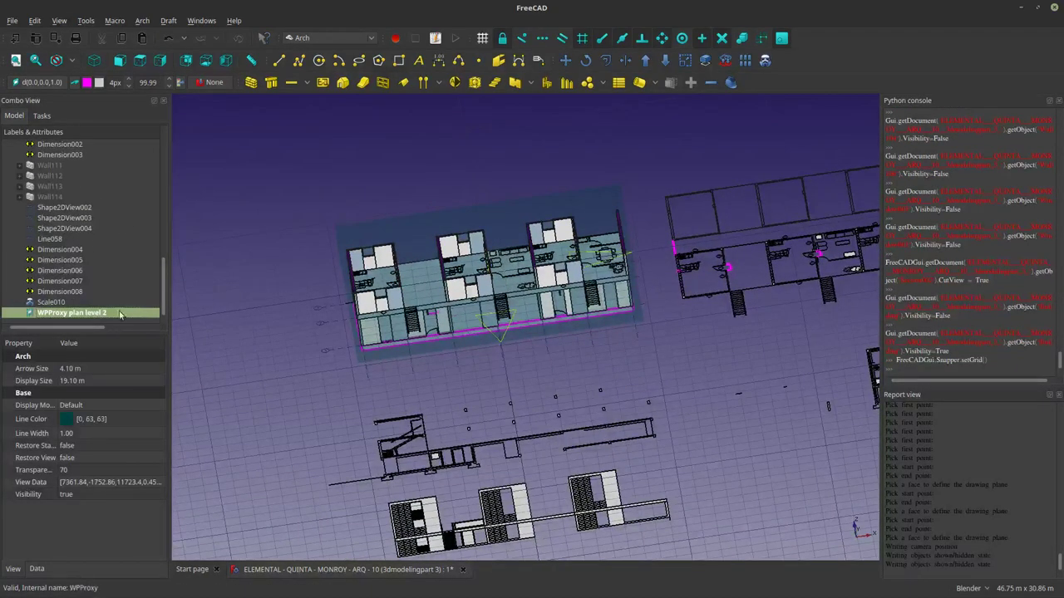
right_click(80, 314)
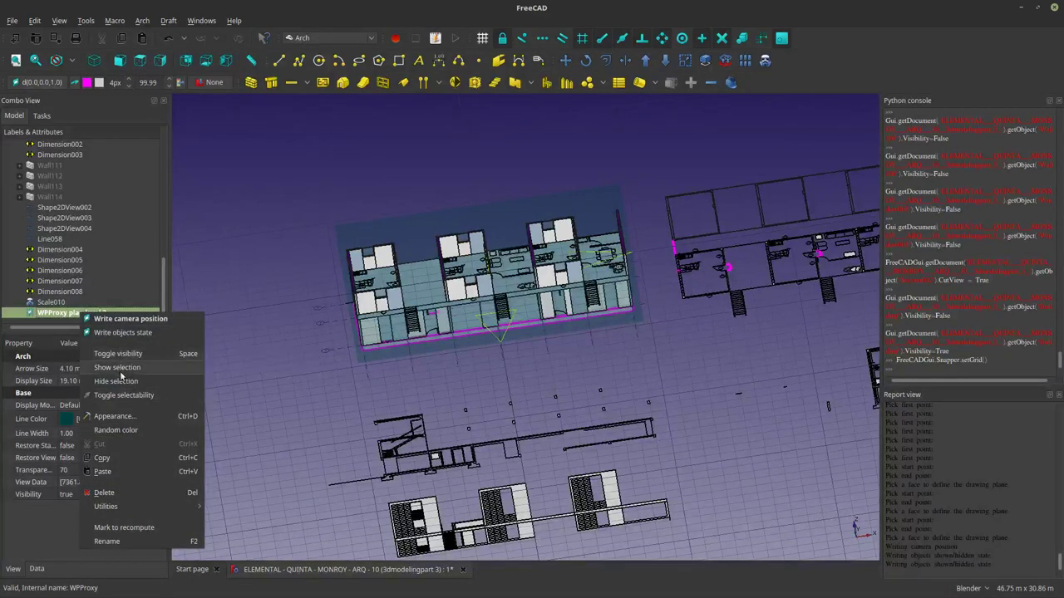
left_click(195, 453)
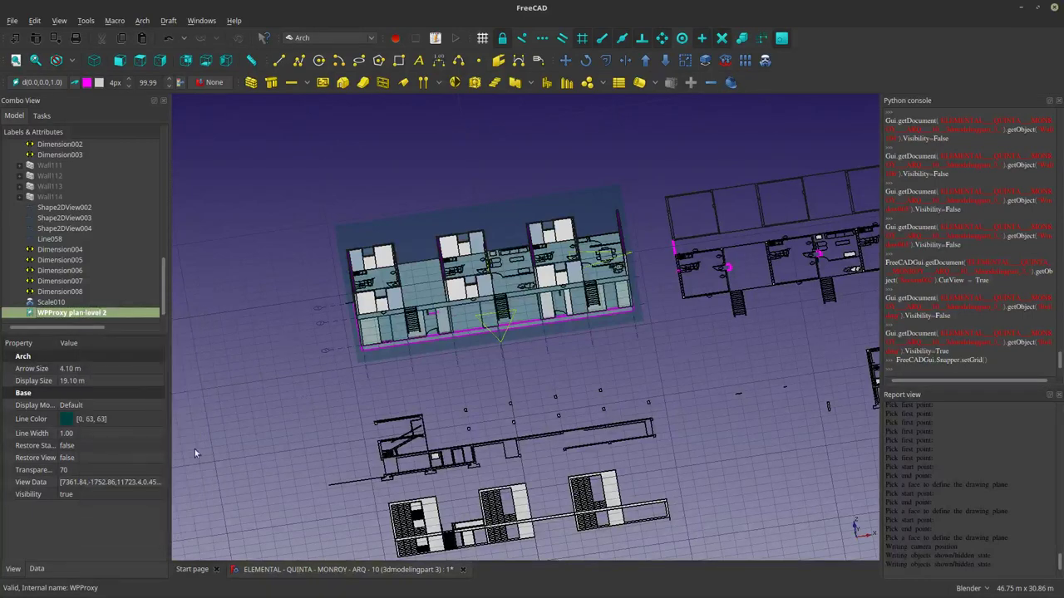
key("alt+Tab")
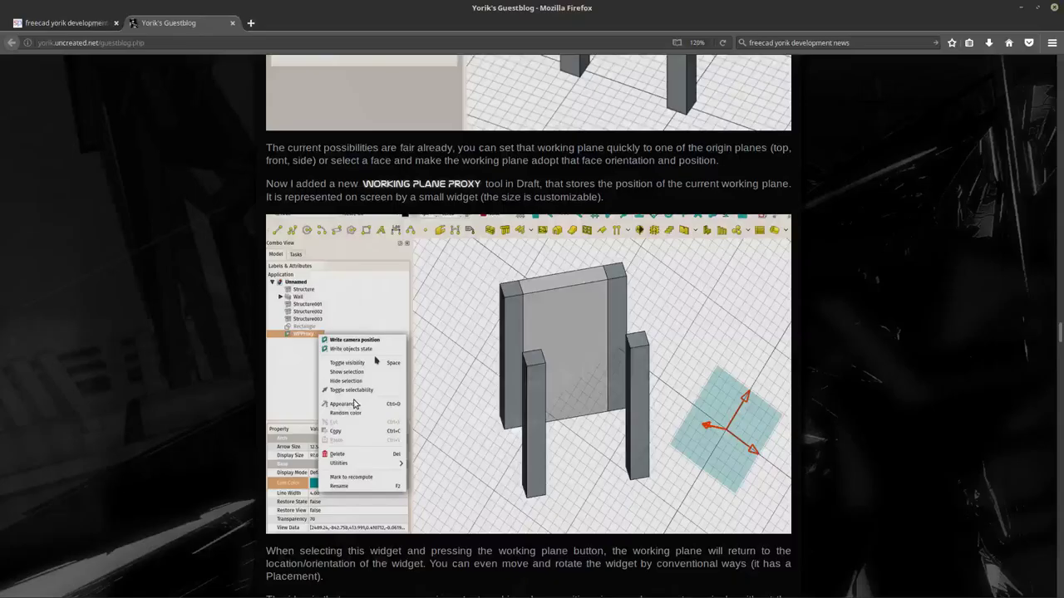
scroll(427, 297, "down", 5)
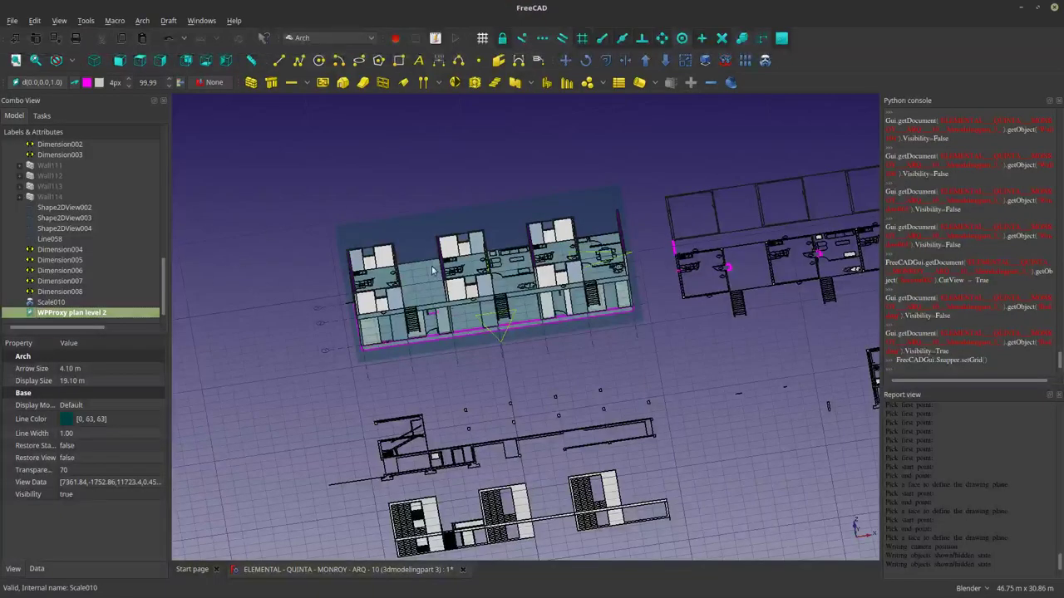
Orbit to a closer oblique view of the building and write that camera position to WPProxy plan level 2.
middle_click_drag(498, 399, 550, 357)
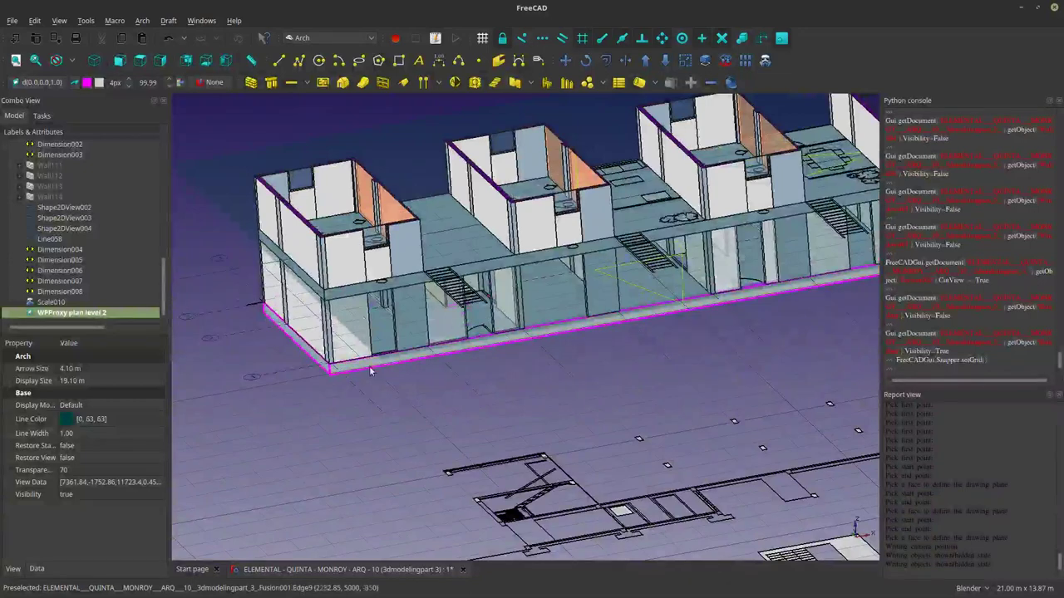
right_click(91, 313)
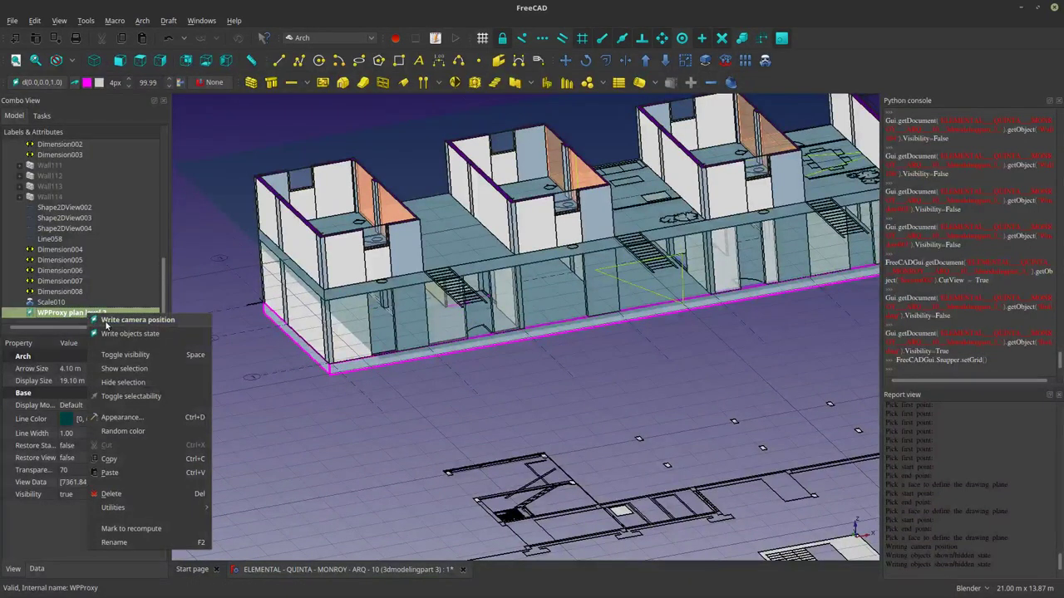
left_click(107, 321)
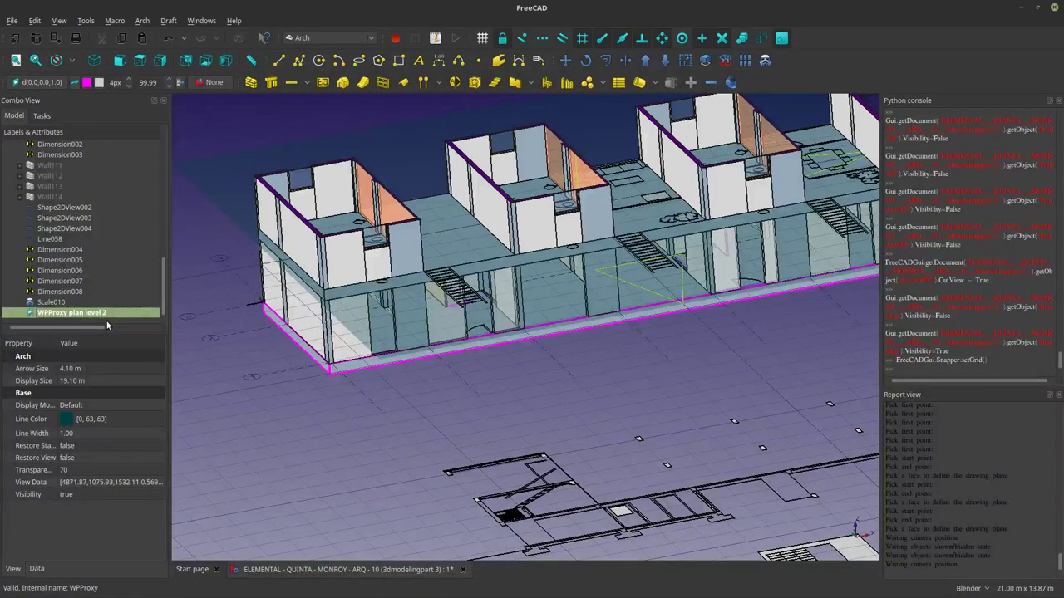
Toggle the visibility of WPProxy plan level 2, leaving it hidden.
scroll(344, 333, "down", 5)
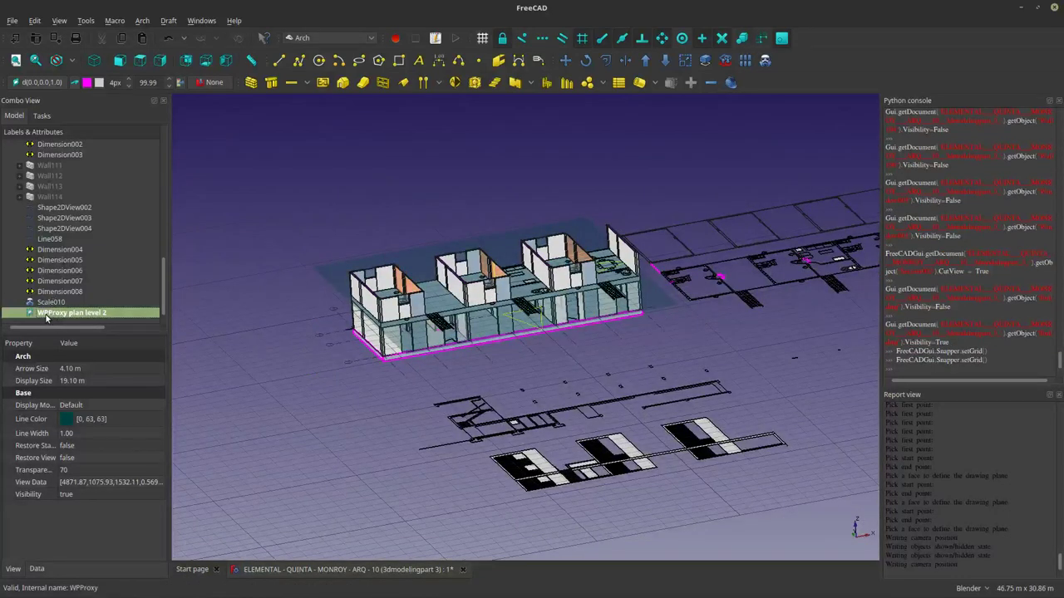
right_click(45, 316)
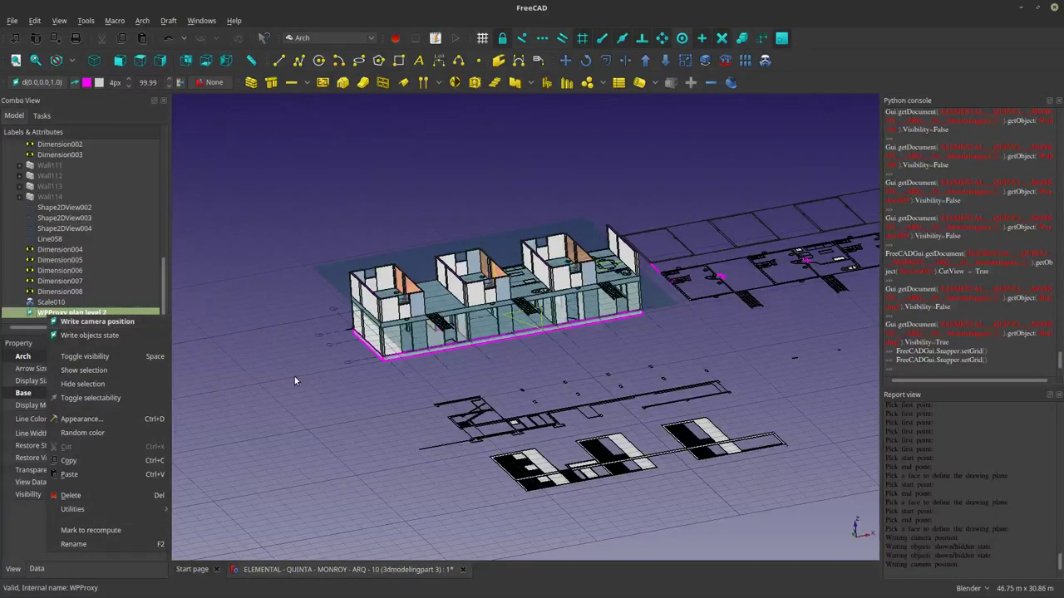
left_click(150, 356)
middle_click_drag(482, 363, 514, 389)
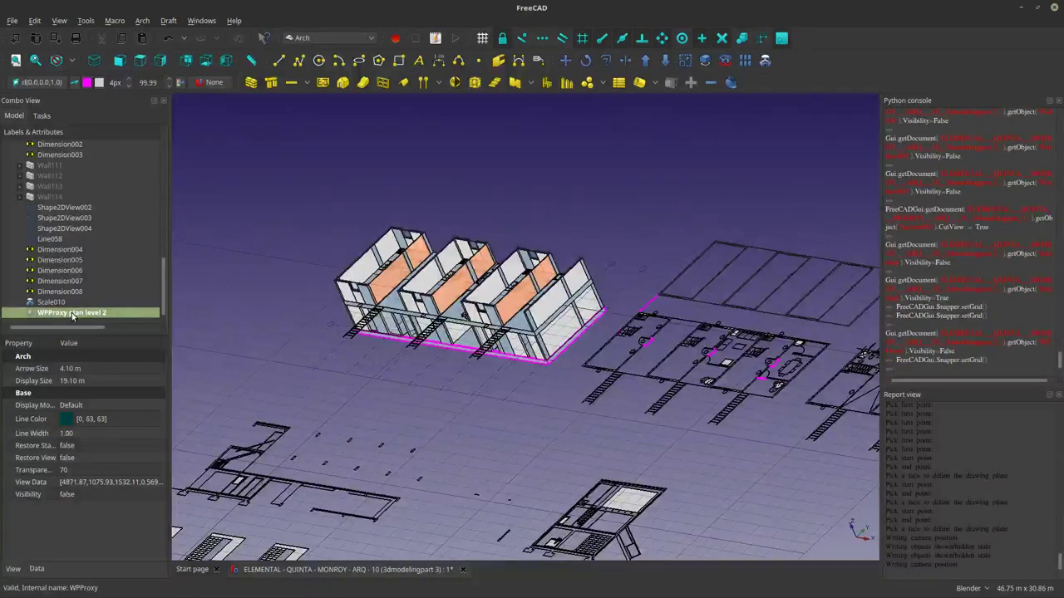
key("space")
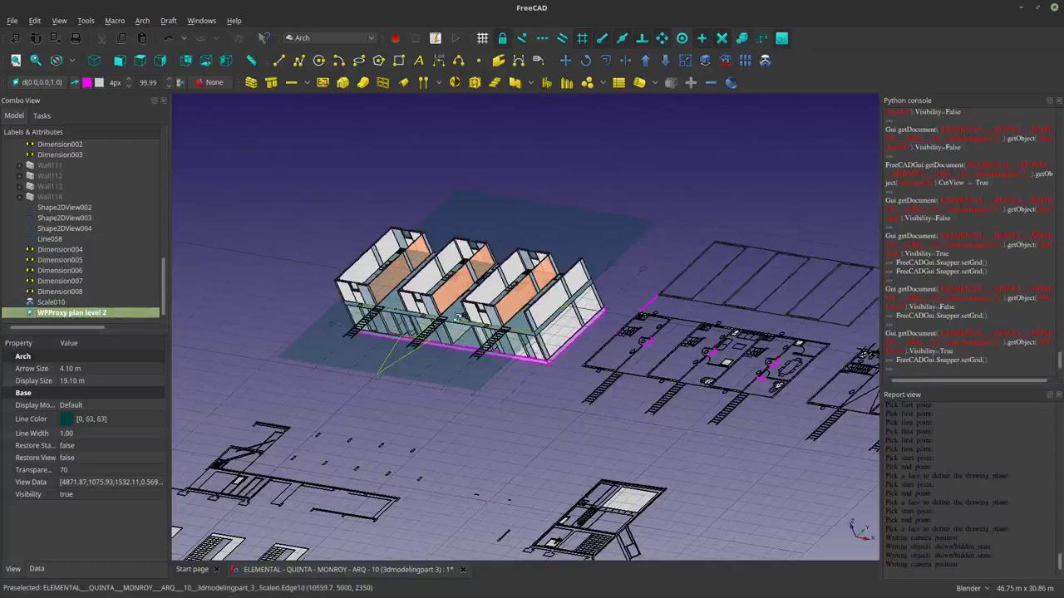
middle_click_drag(458, 318, 506, 304)
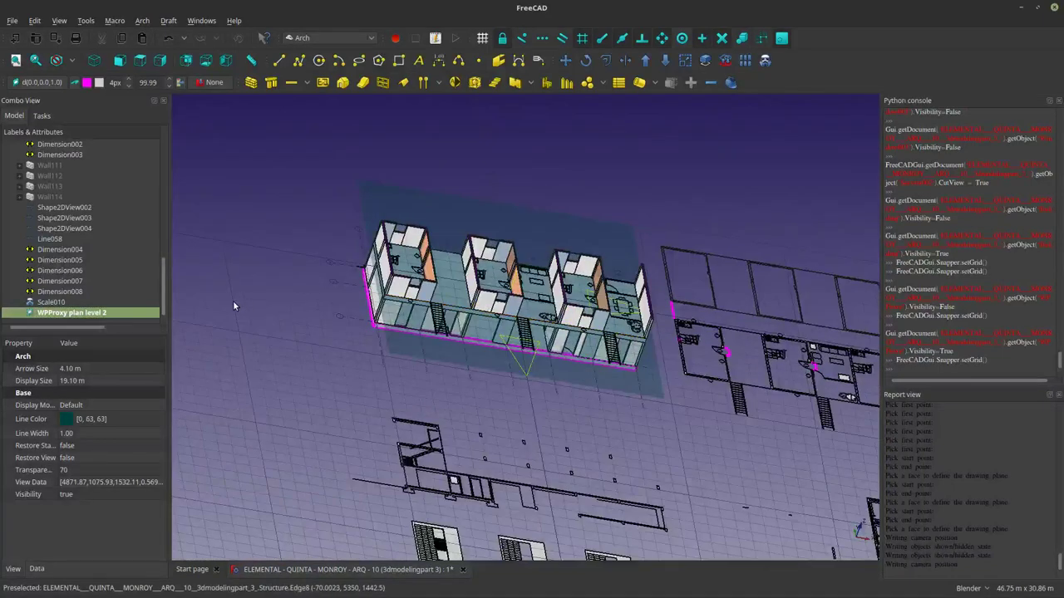
key("space")
Find the level 2 floor slab, L2 Slab & Beam, in the model tree and make it unselectable.
middle_click_drag(510, 336, 511, 389)
scroll(438, 312, "up", 5)
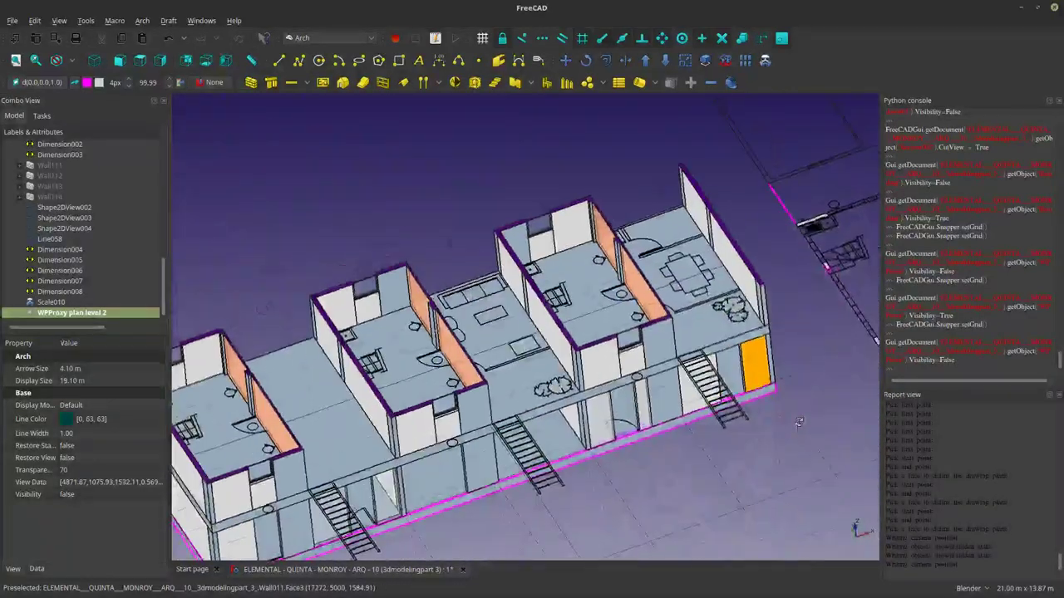
left_click(510, 389)
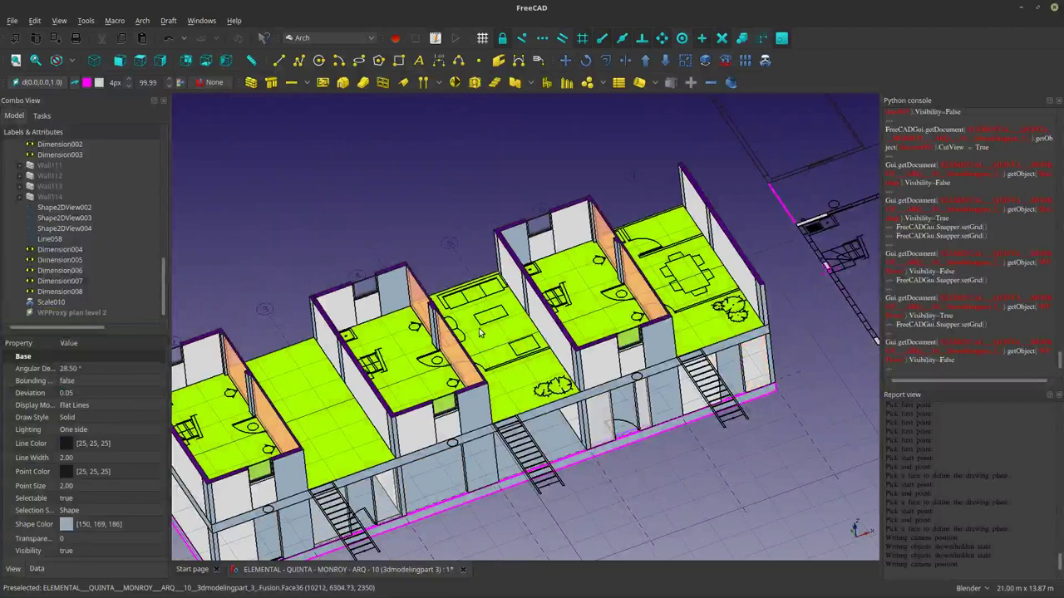
right_click(413, 178)
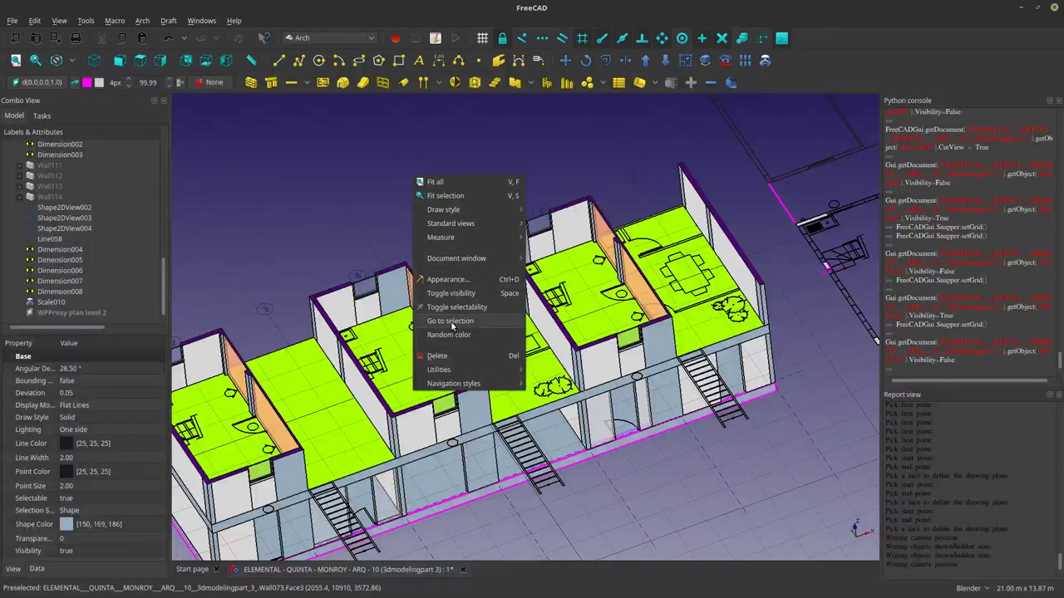
left_click(450, 321)
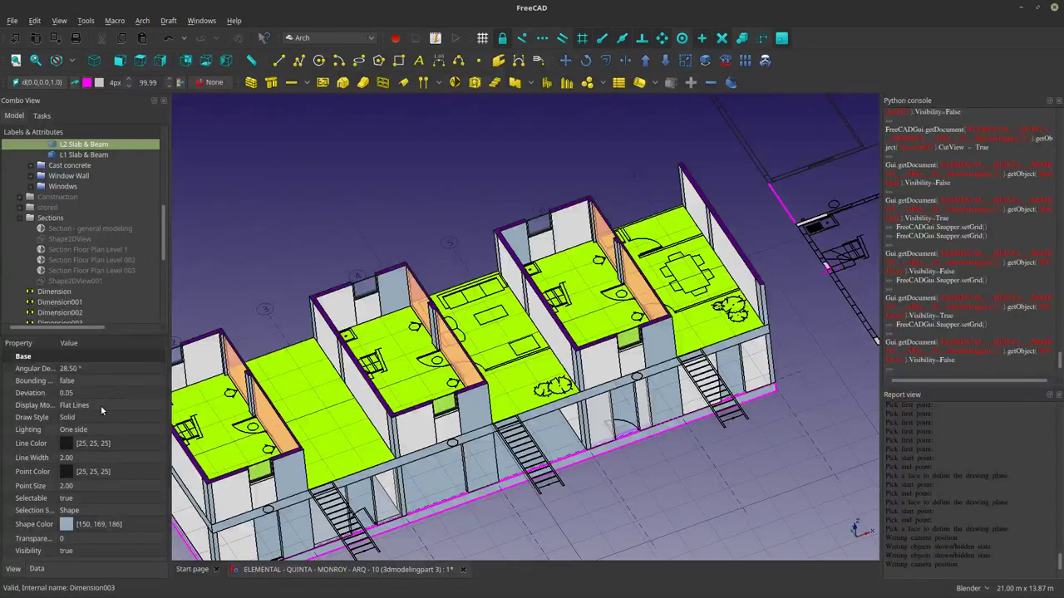
right_click(85, 148)
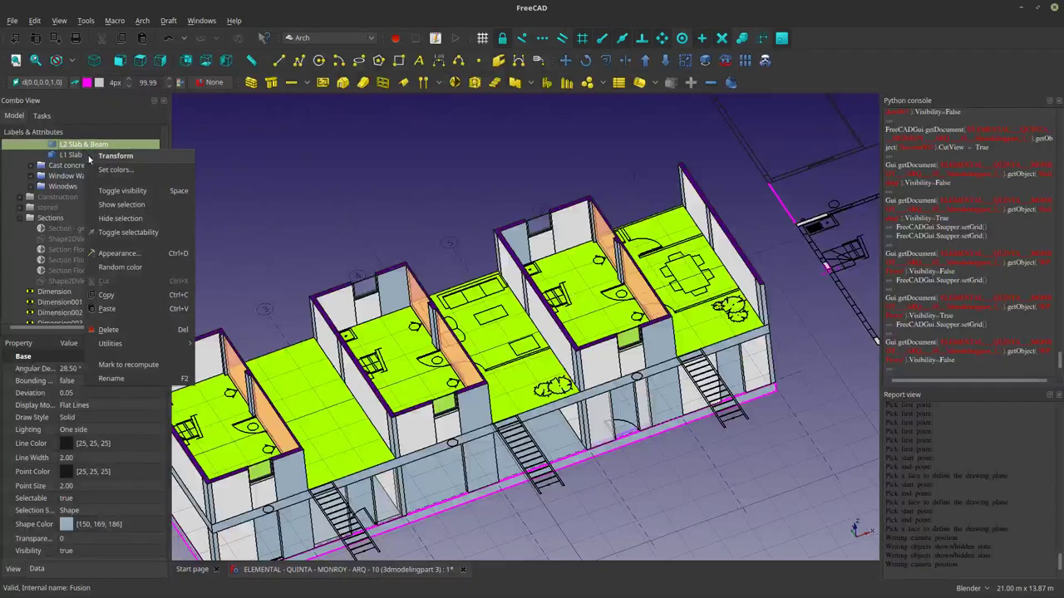
left_click(126, 233)
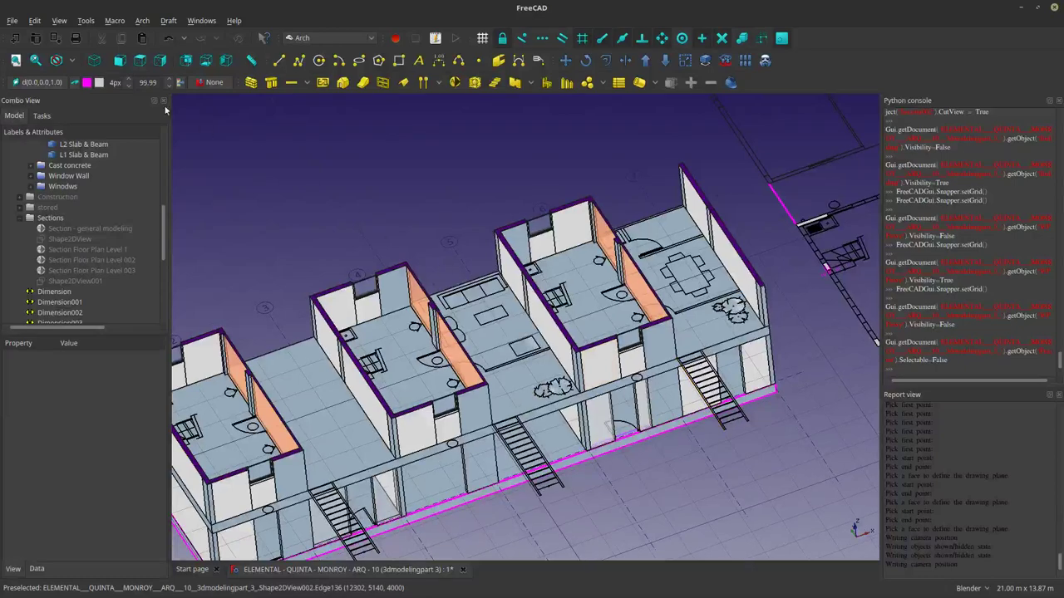
Examine the partitions and furniture of the level 2 floor plan in top view, comparing the end units.
left_click(149, 66)
scroll(491, 464, "up", 3)
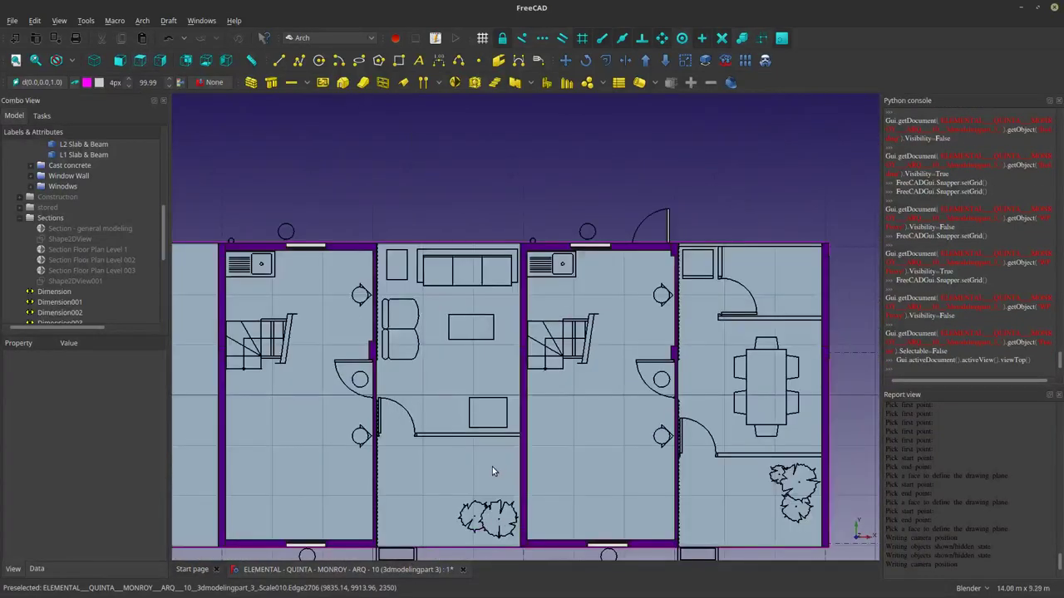
scroll(466, 434, "down", 2)
scroll(612, 416, "up", 4)
scroll(499, 366, "down", 4)
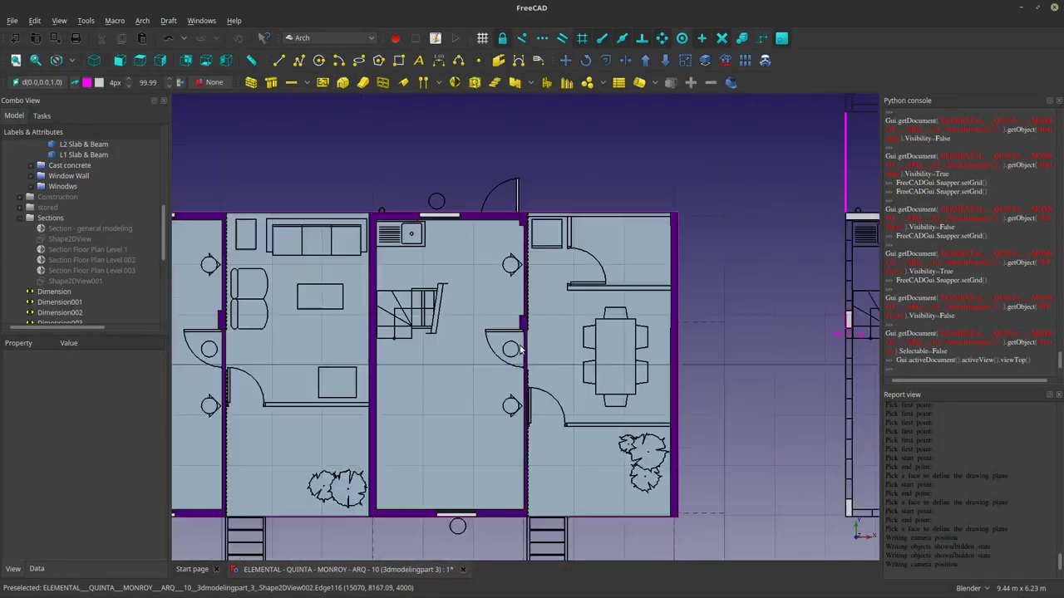
scroll(484, 368, "up", 2)
scroll(292, 364, "down", 2)
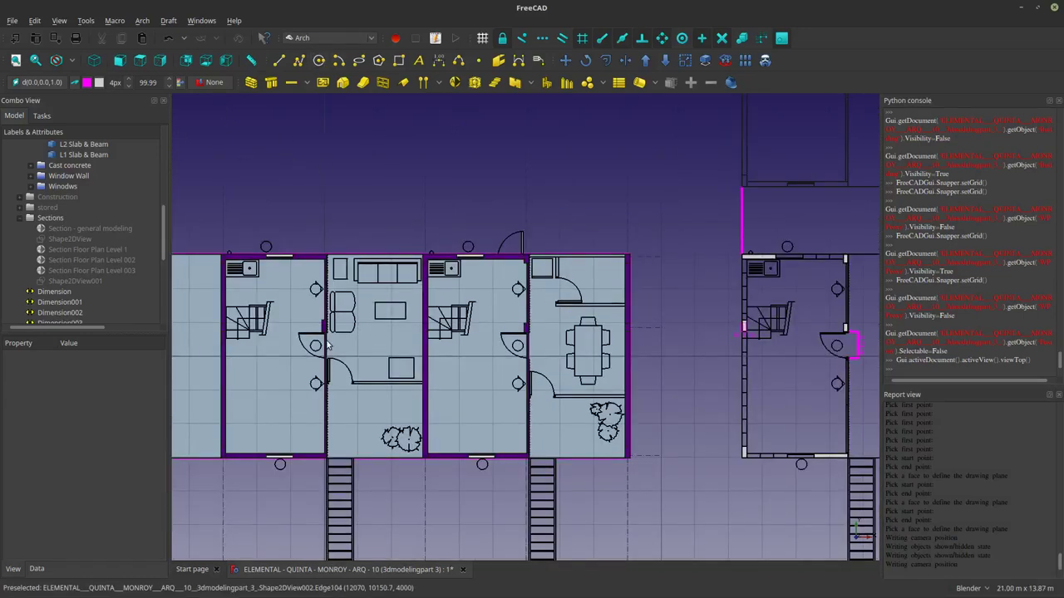
scroll(349, 370, "up", 4)
scroll(349, 370, "down", 4)
scroll(662, 363, "up", 2)
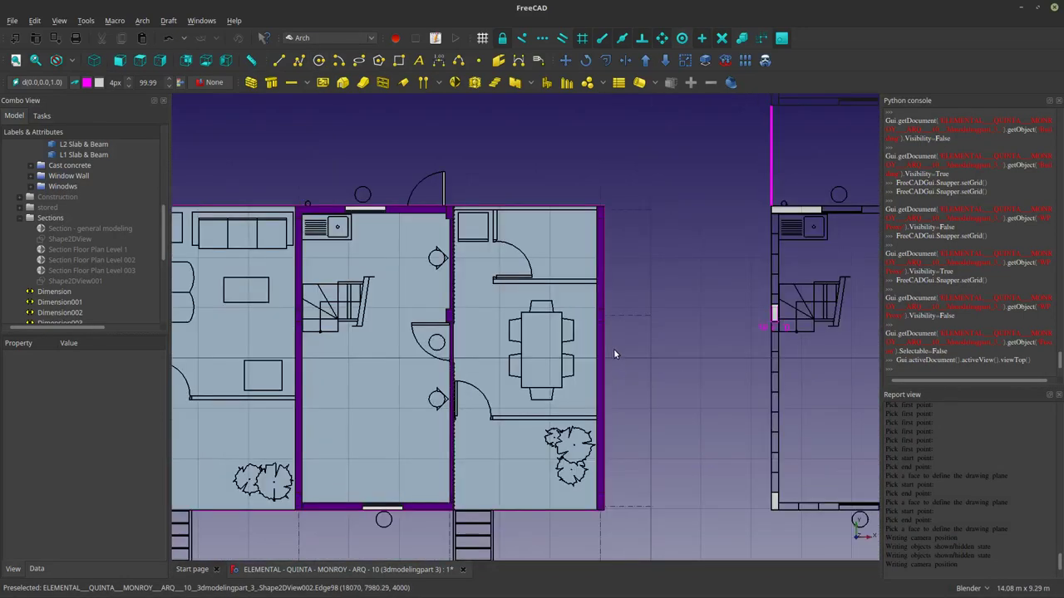
left_click(298, 61)
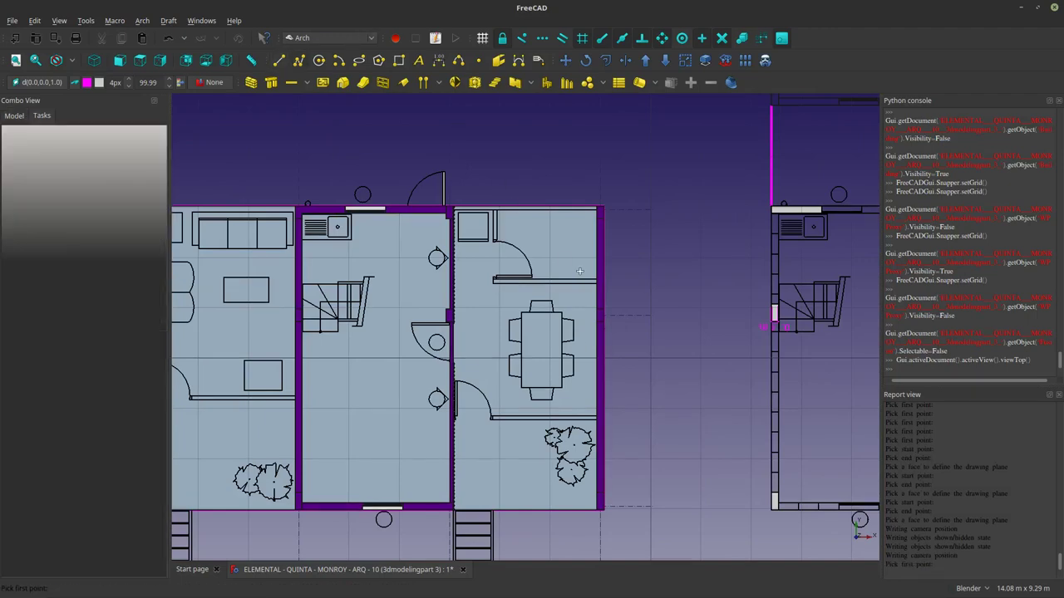
scroll(595, 284, "up", 4)
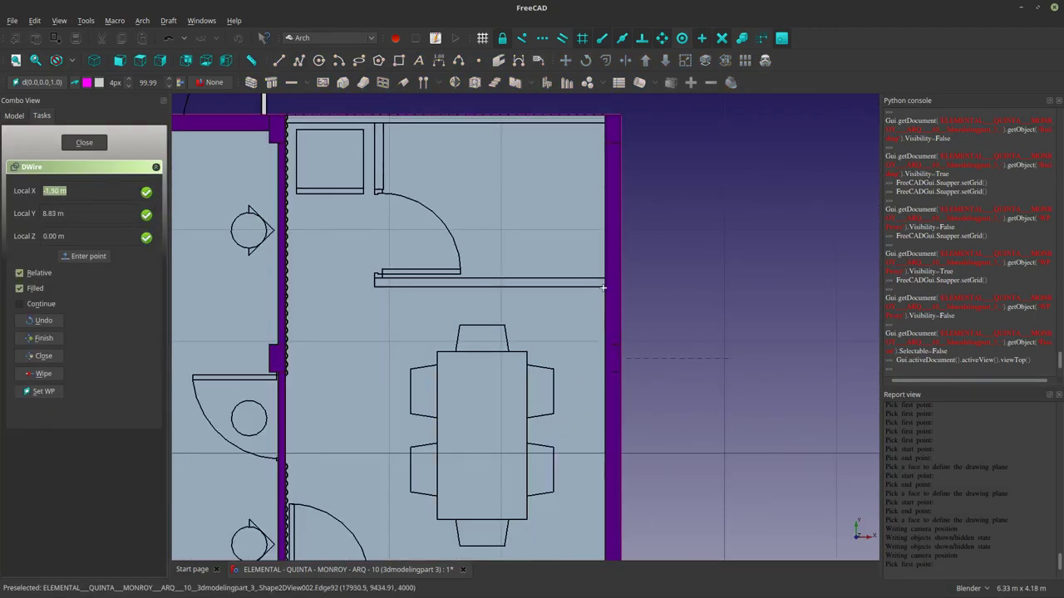
middle_click_drag(599, 287, 649, 272)
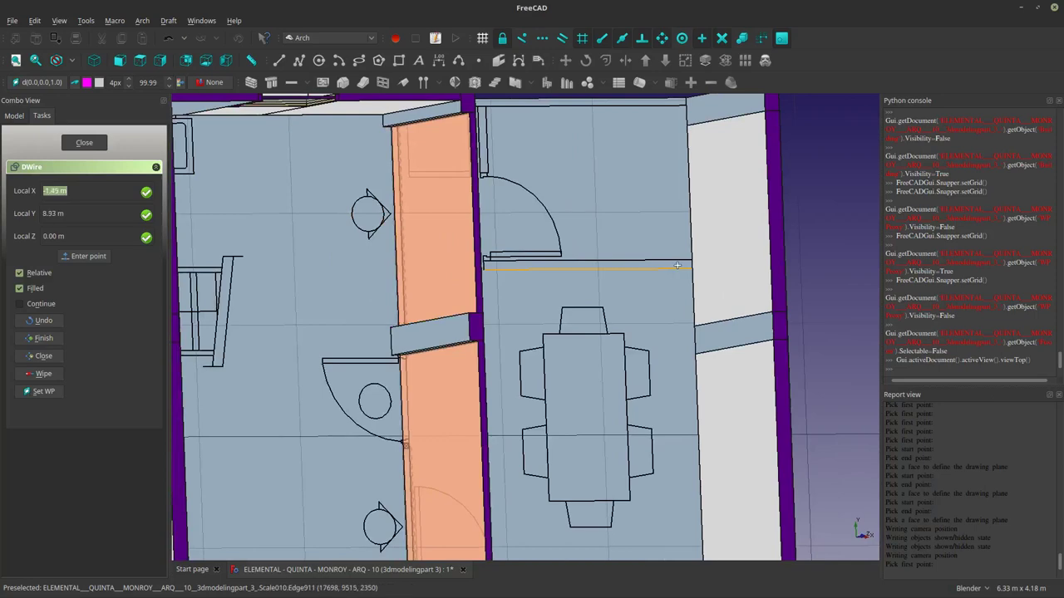
scroll(692, 266, "up", 4)
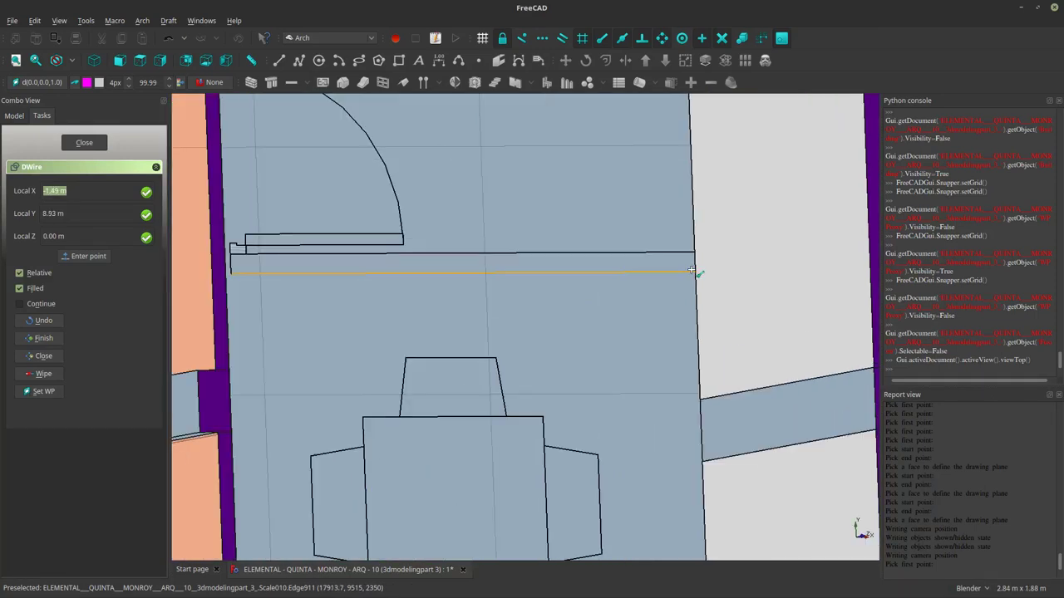
left_click(692, 270)
key("Escape")
scroll(524, 266, "down", 8)
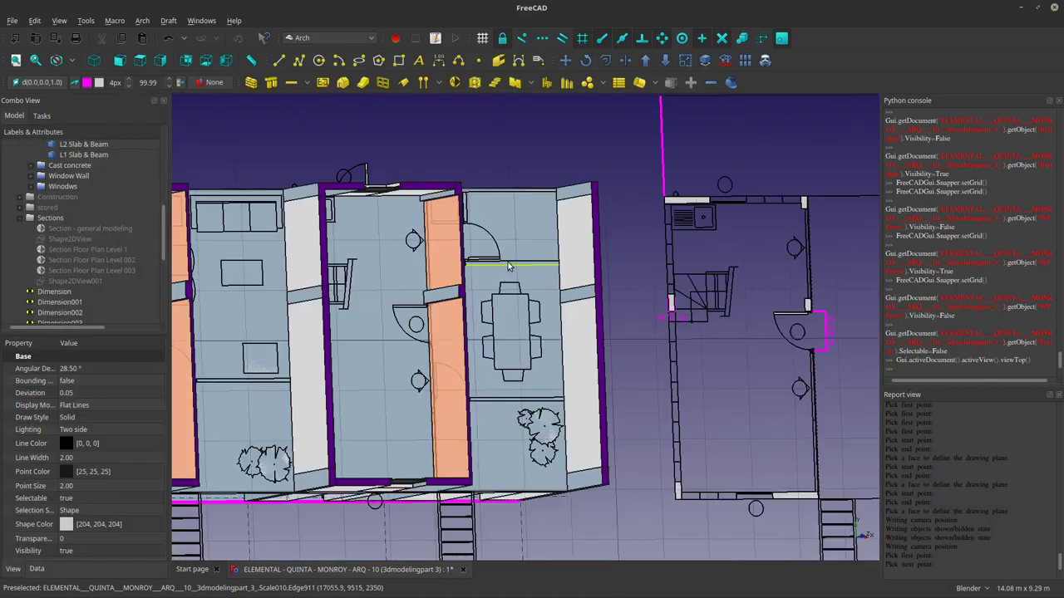
Save the Quinta Monroy model, close FreeCAD and switch to a freshly started FreeCAD session.
scroll(510, 265, "down", 2)
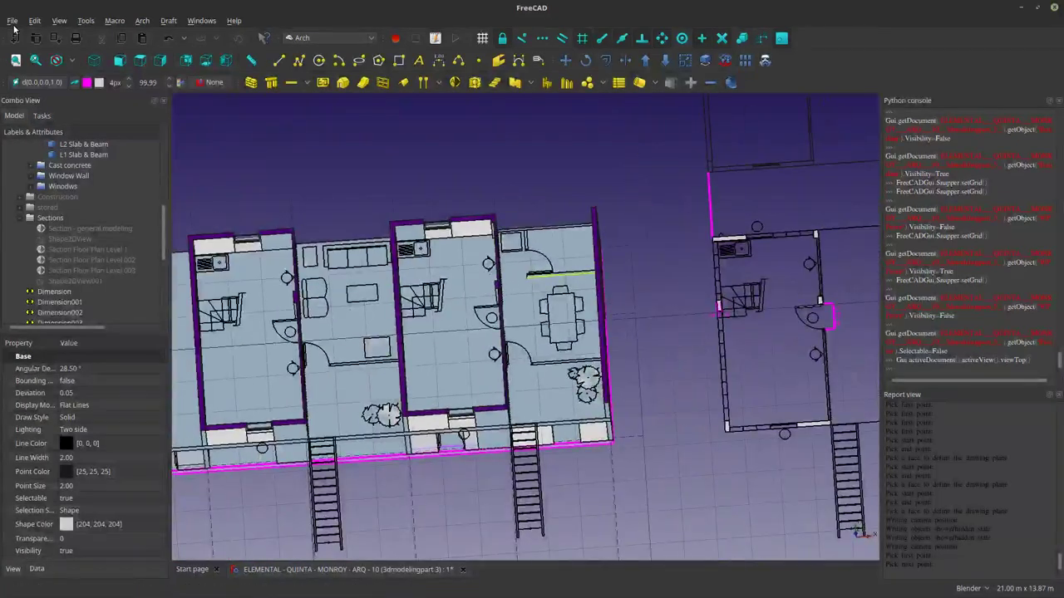
left_click(12, 21)
left_click(35, 106)
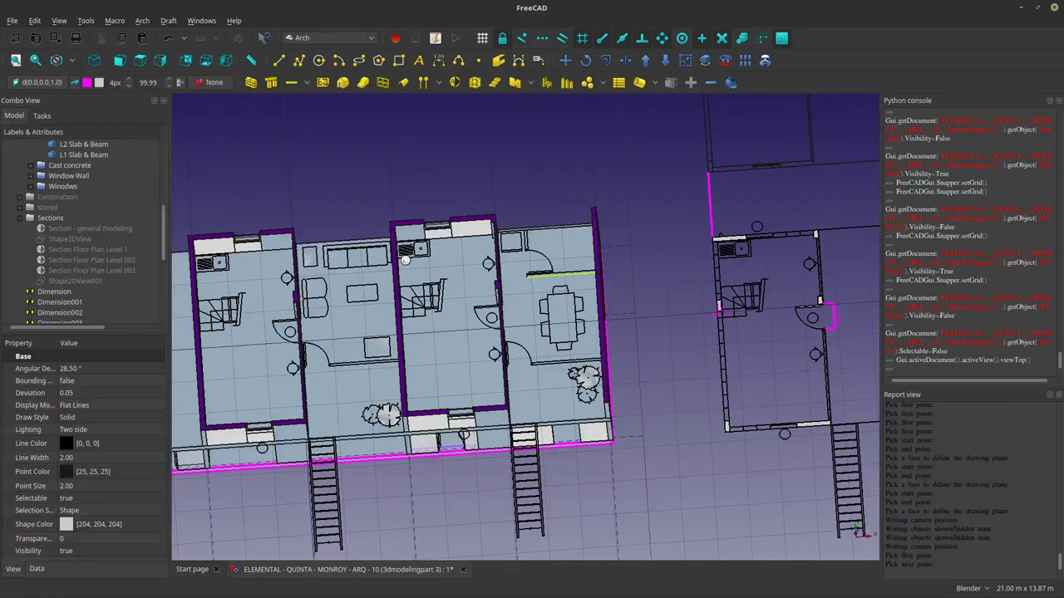
key("ctrl+s")
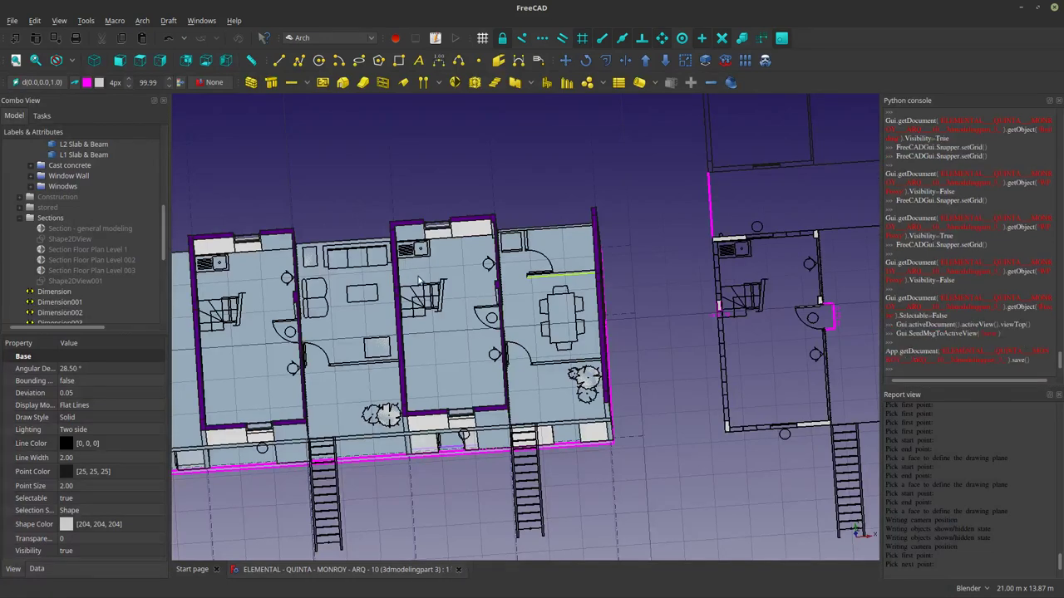
left_click(1054, 8)
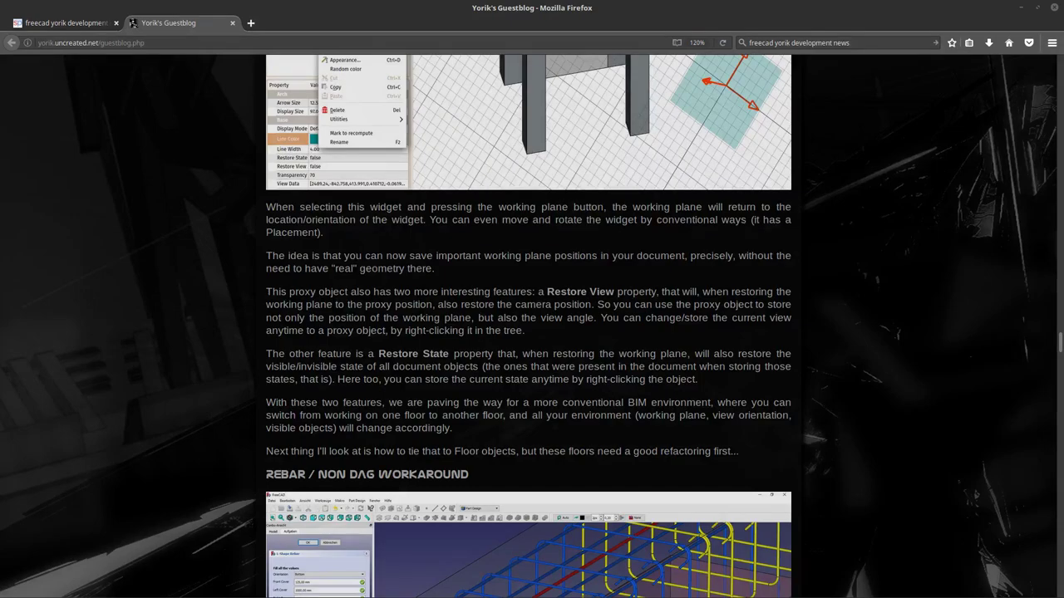
key("alt+Tab")
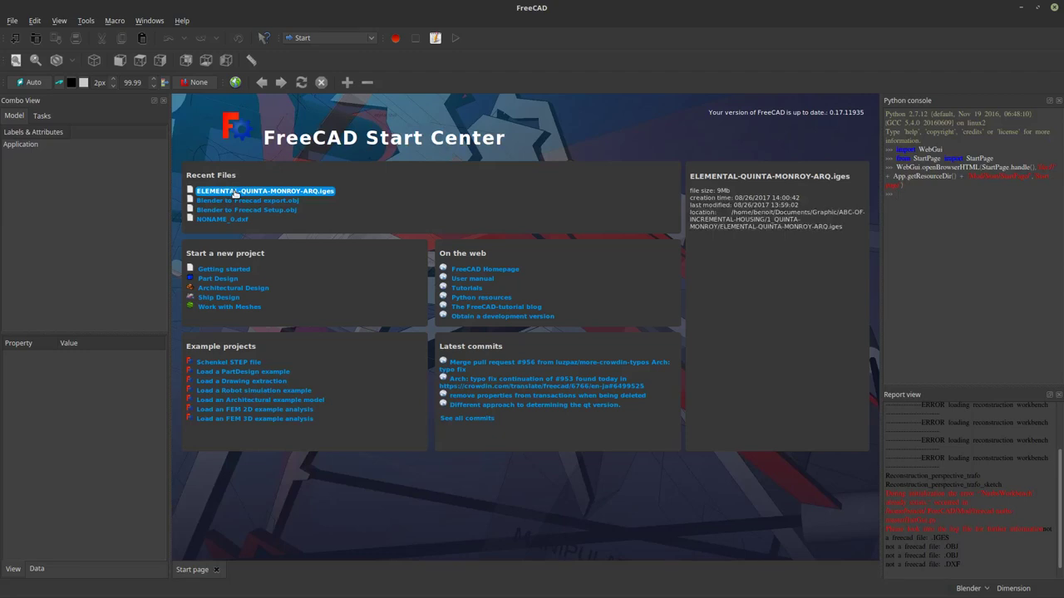
Reopen the ELEMENTAL - QUINTA - MONROY - ARQ - 10 (3dmodelingpart 3) model and close the unnamed document with the IGES import.
left_click(235, 193)
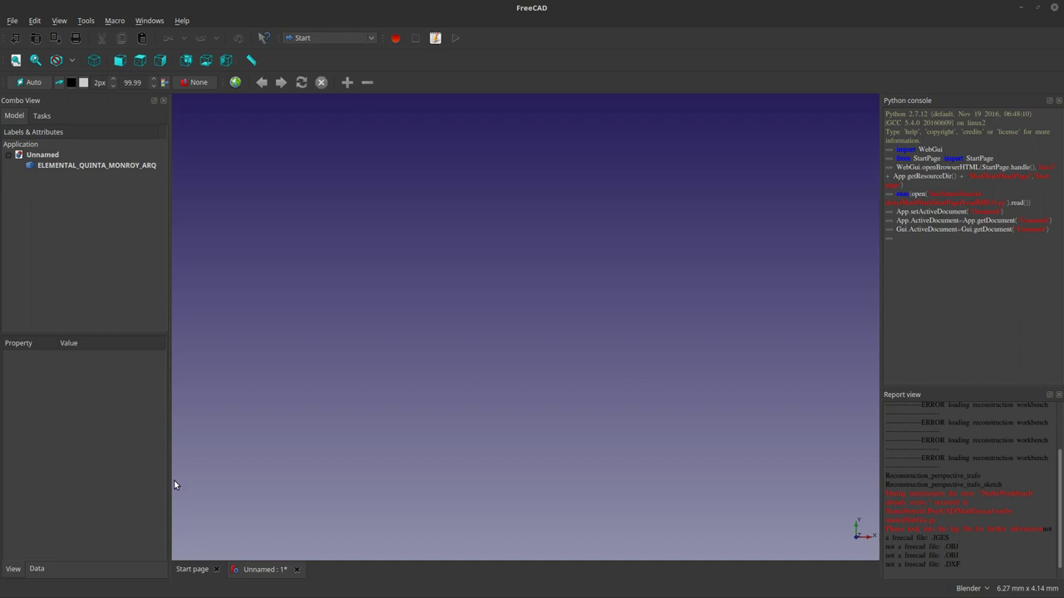
key("ctrl+n")
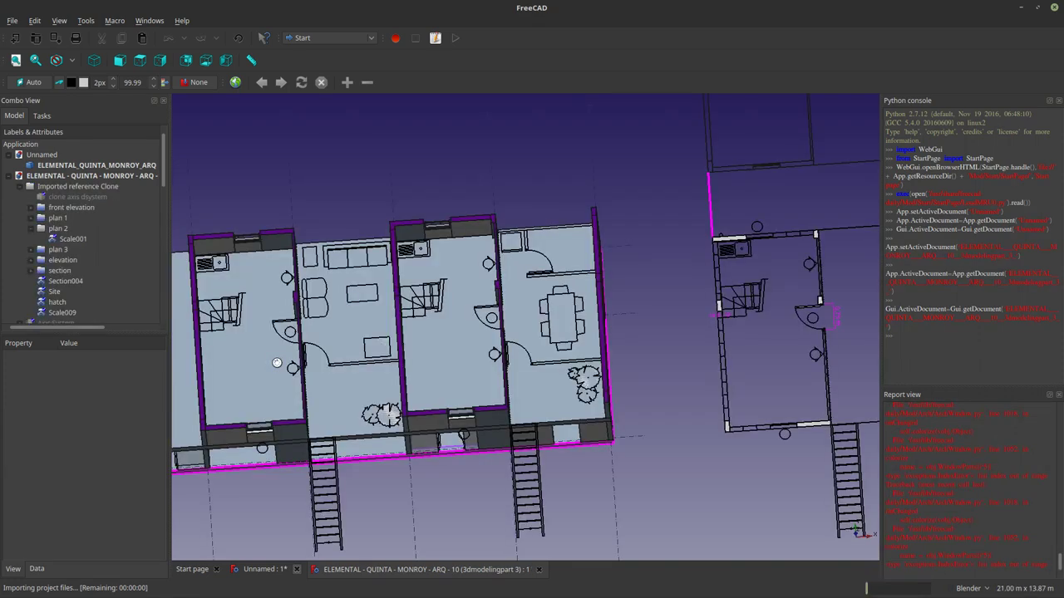
left_click(296, 569)
left_click(536, 258)
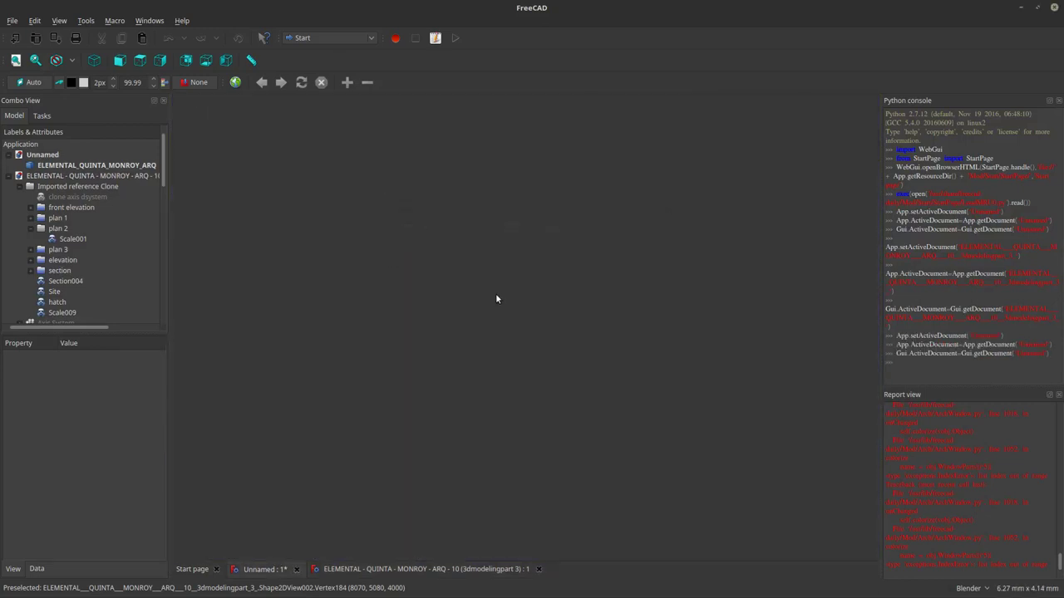
Activate the Arch workbench for the reopened building model.
middle_click_drag(522, 388, 601, 365, "shift")
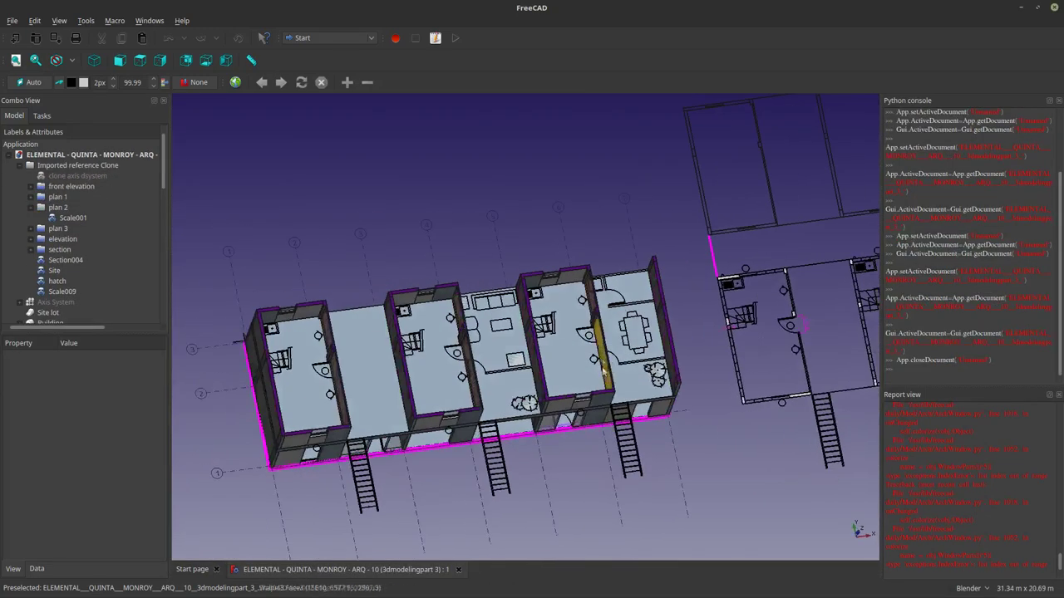
scroll(647, 307, "up", 4)
left_click(331, 37)
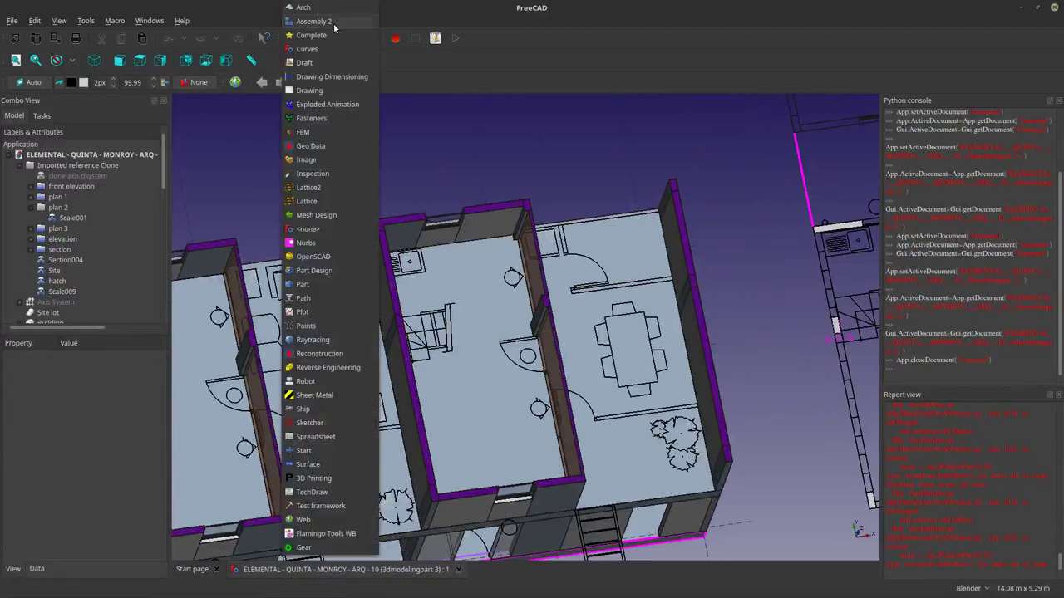
left_click(331, 10)
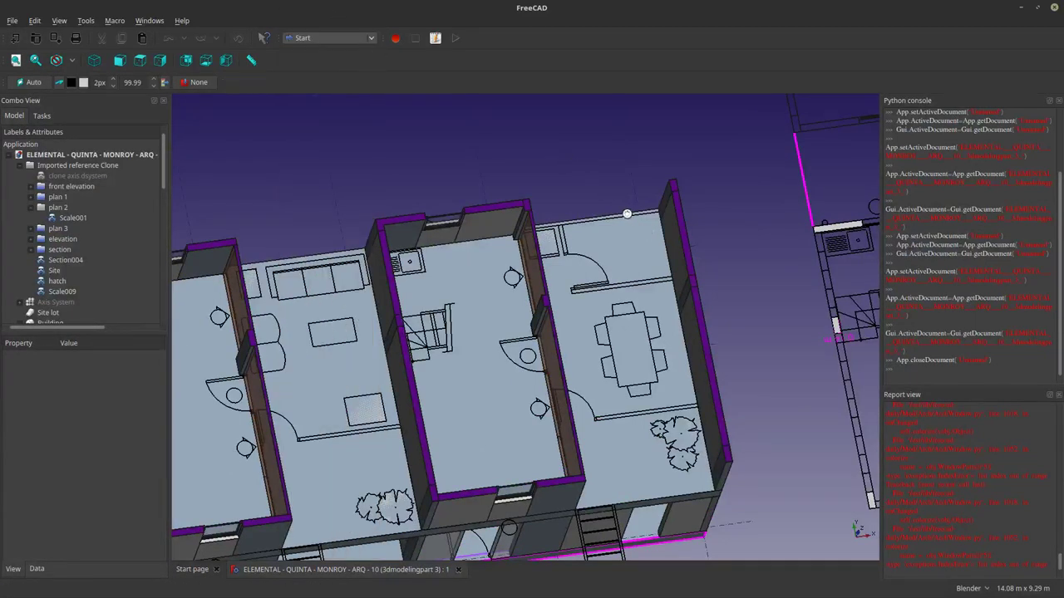
left_click(296, 63)
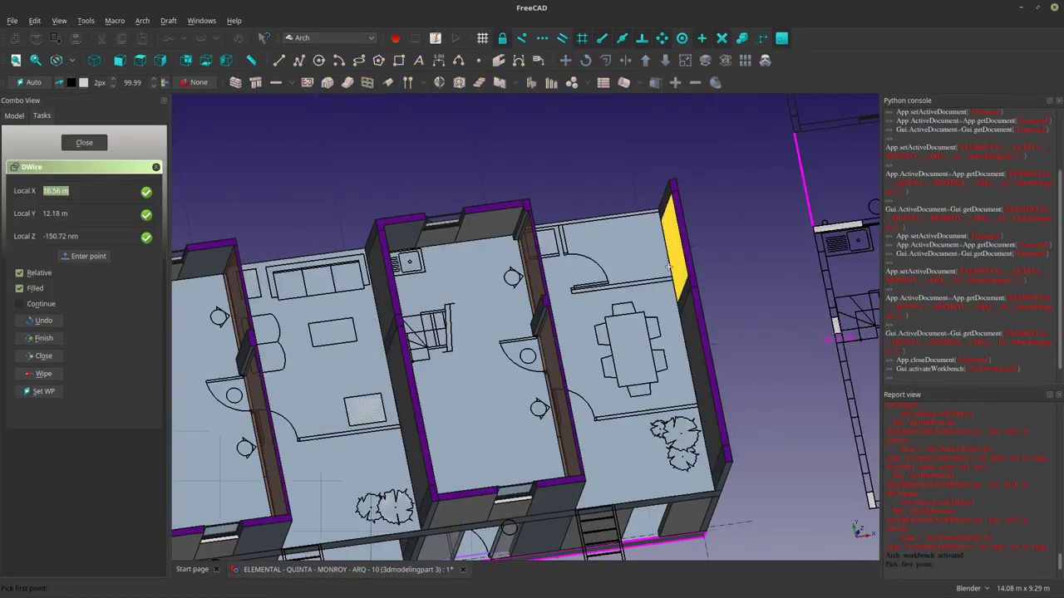
scroll(668, 283, "up", 2)
scroll(668, 283, "up", 3)
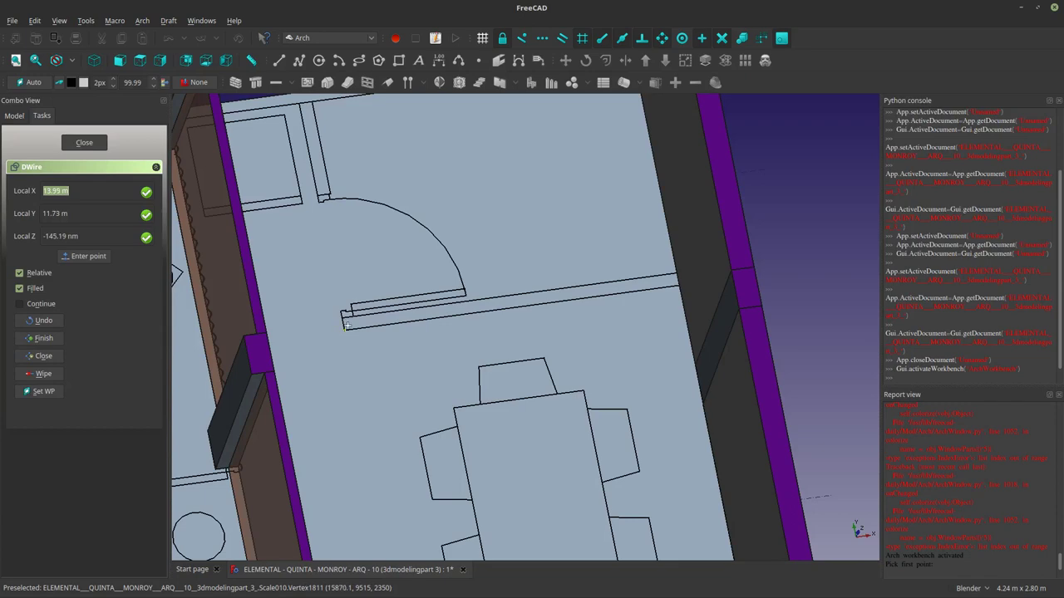
scroll(349, 319, "down", 8)
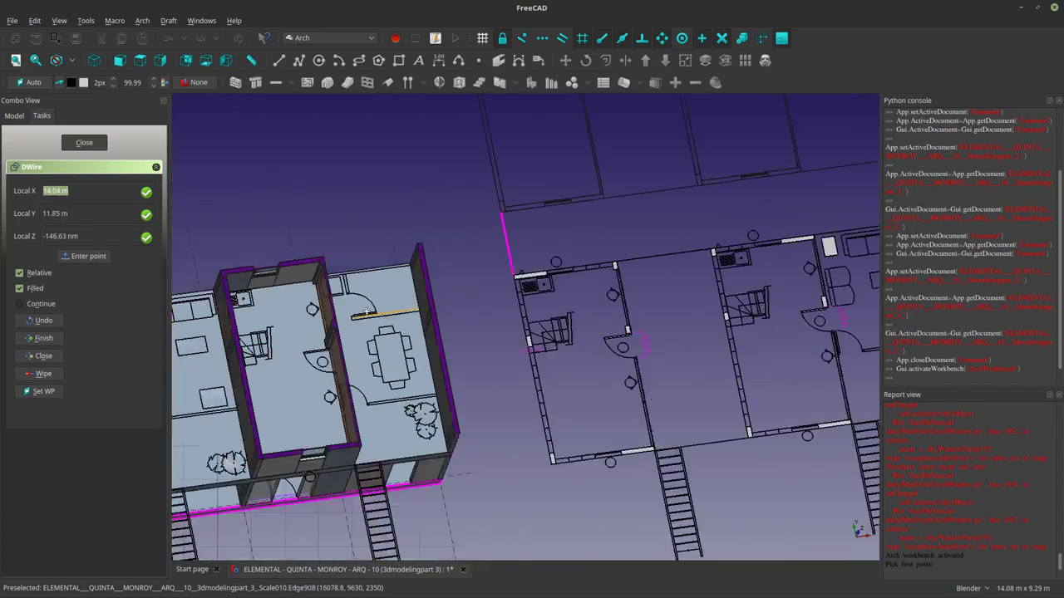
scroll(504, 399, "down", 2)
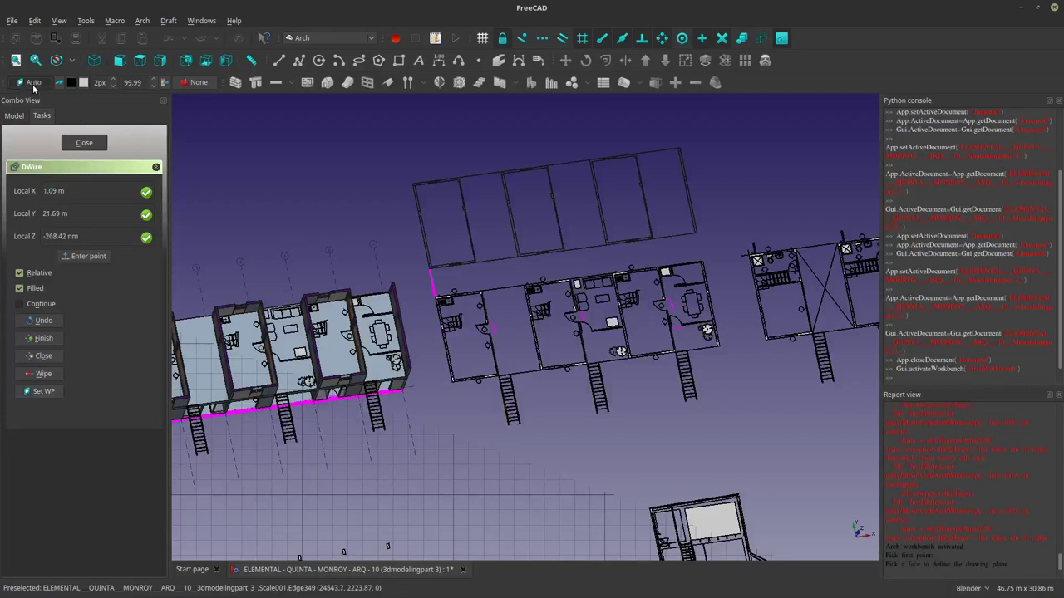
left_click(43, 391)
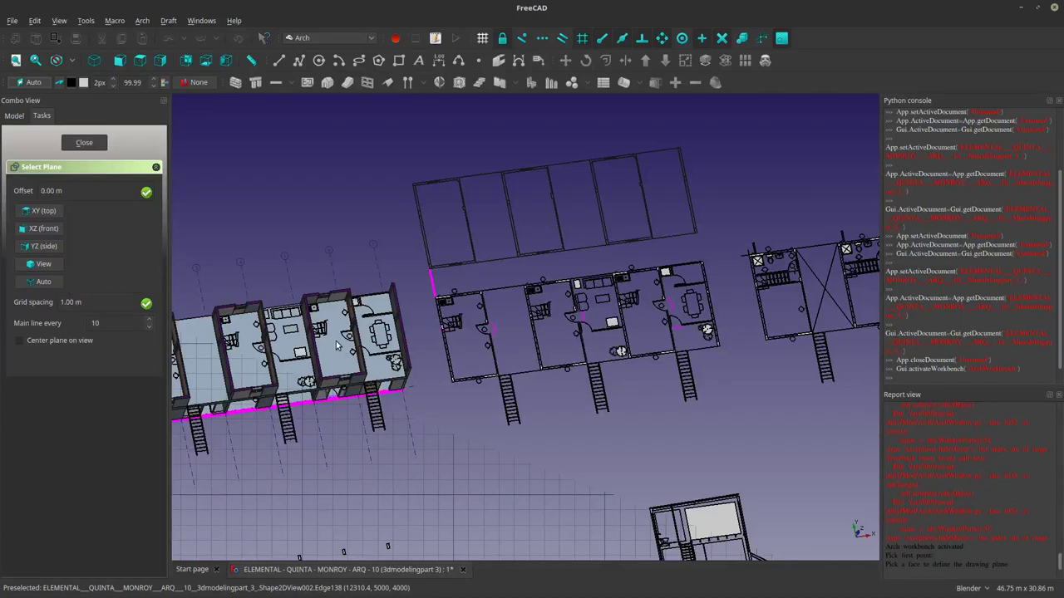
left_click(89, 143)
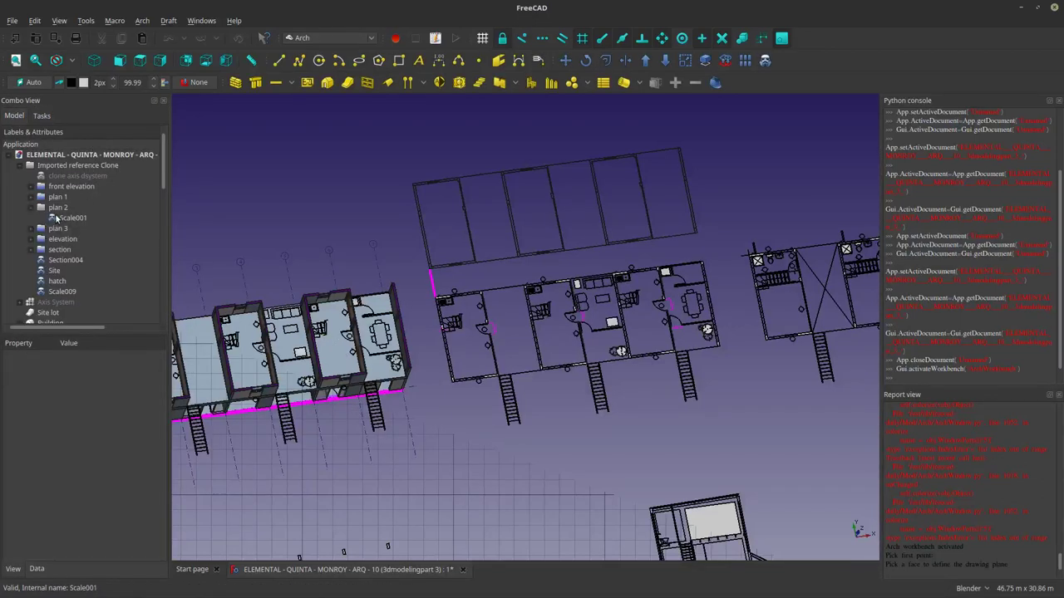
Examine the contents of the building's Cast concrete group and check what it includes by toggling its visibility.
scroll(56, 256, "down", 4)
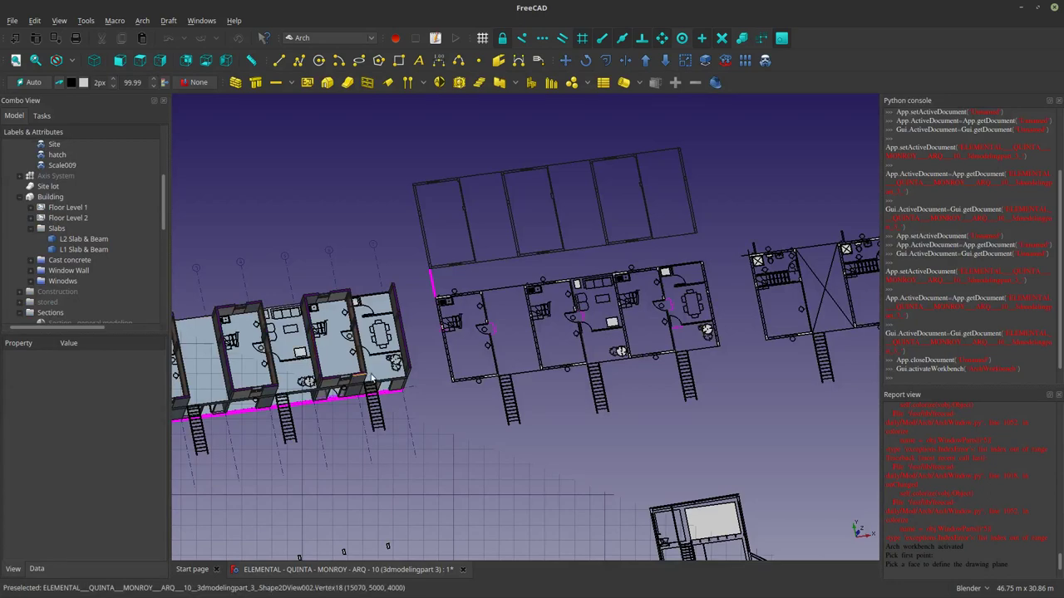
scroll(715, 411, "down", 5)
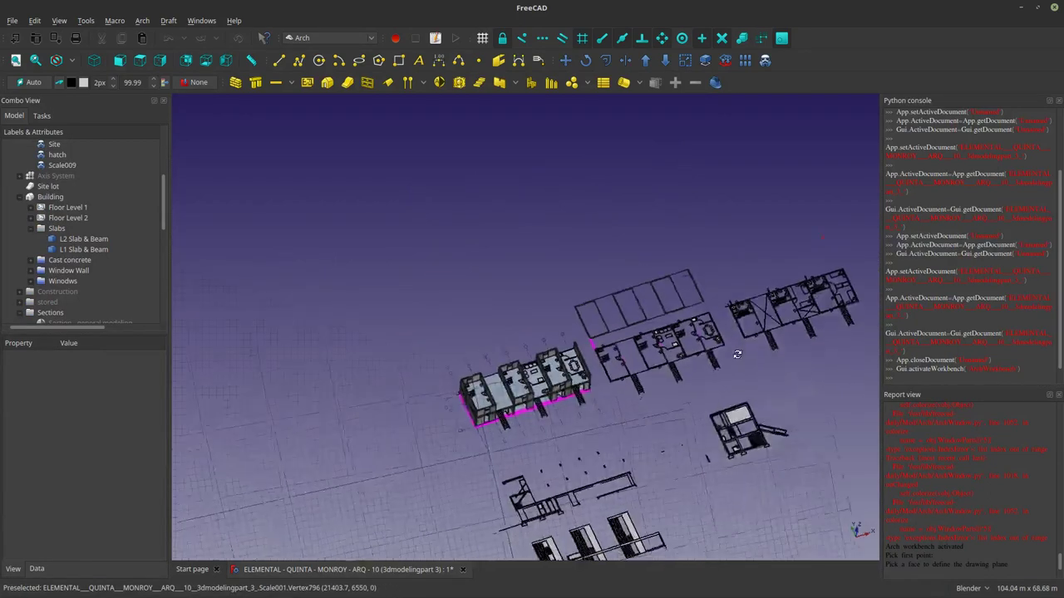
scroll(430, 392, "up", 5)
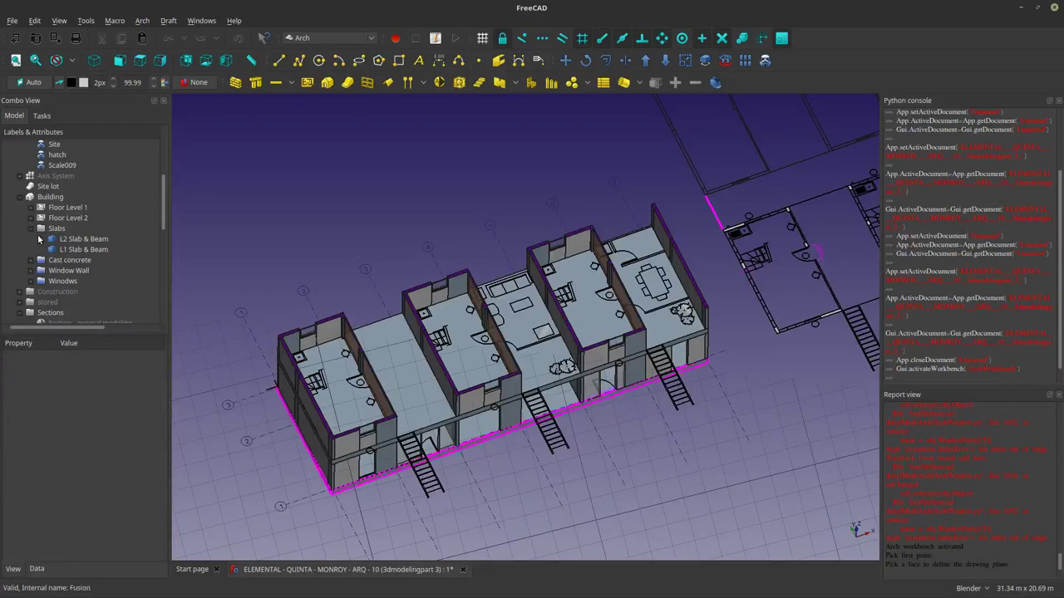
left_click(31, 261)
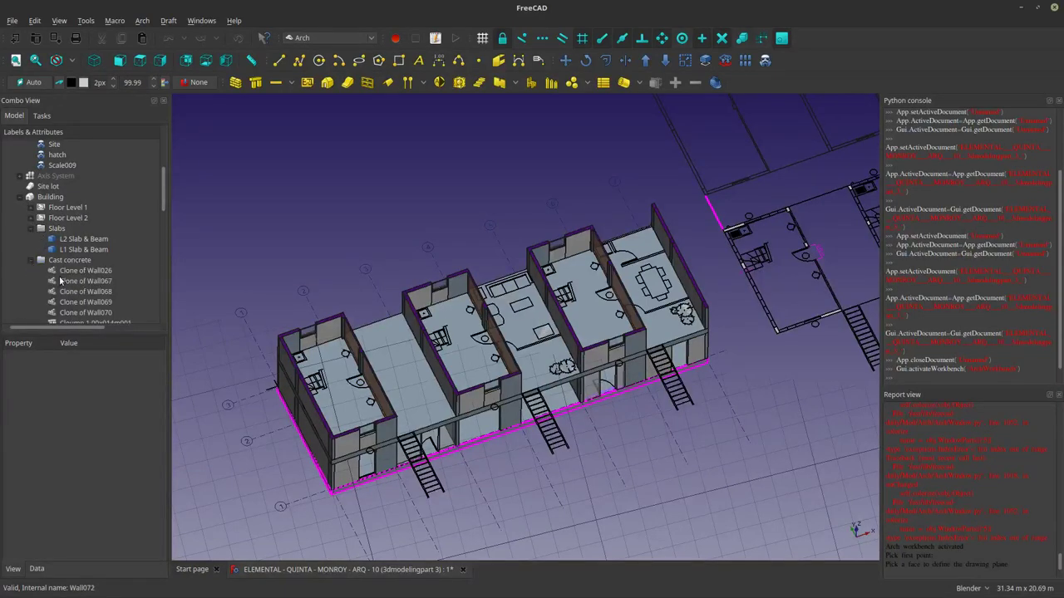
scroll(63, 274, "down", 3)
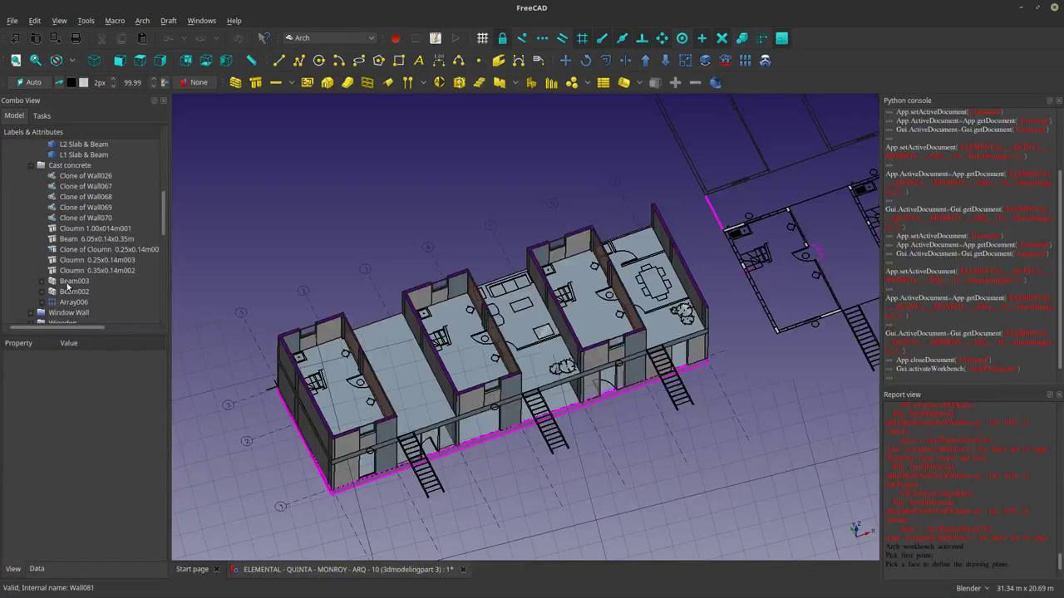
scroll(65, 286, "down", 1)
scroll(67, 253, "up", 2)
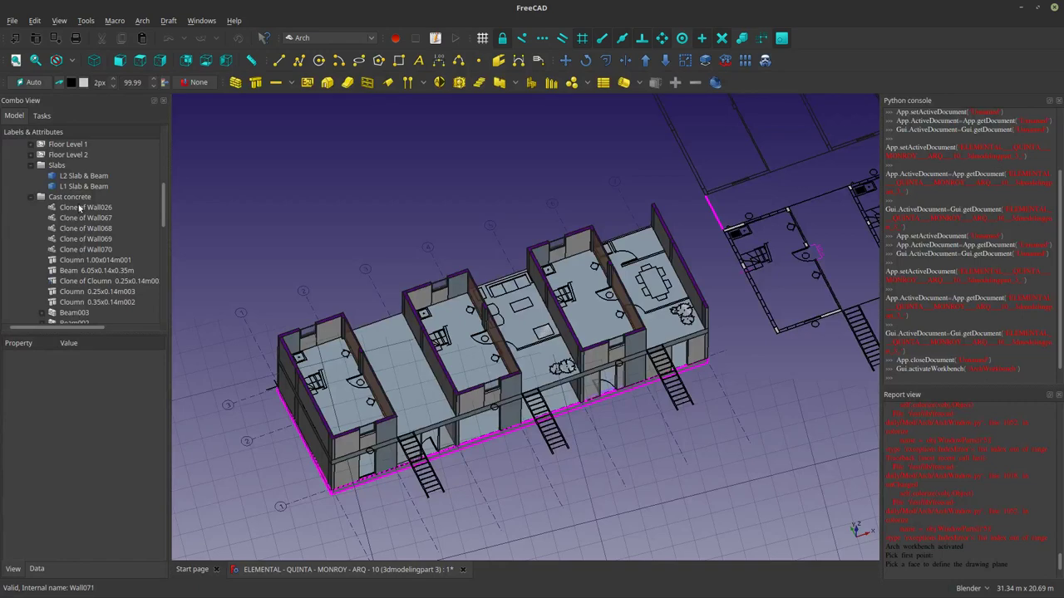
left_click(78, 201)
key("space")
key("space")
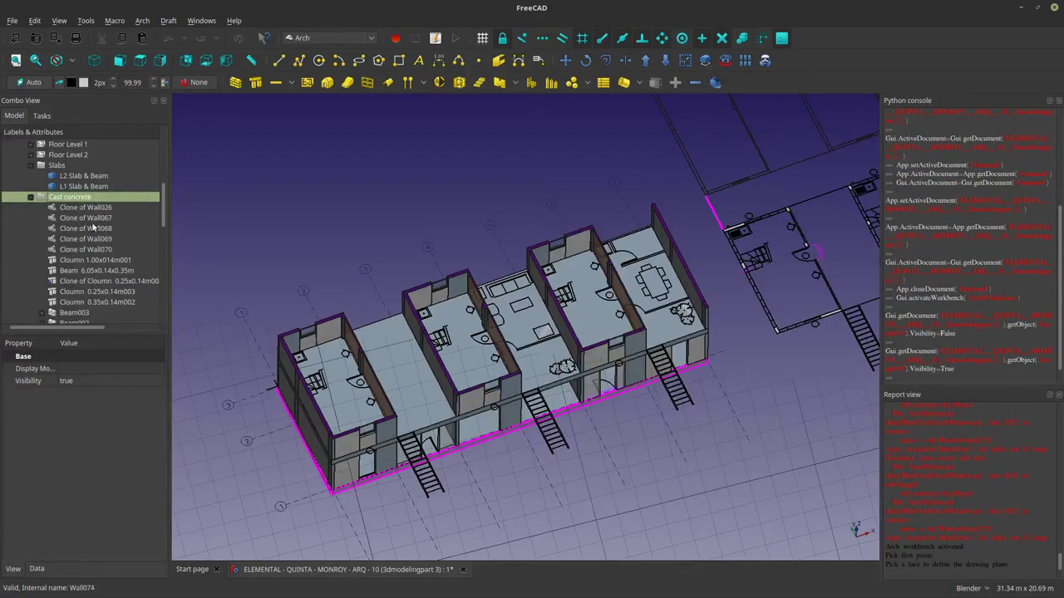
Make the L2 Slab & Beam selectable and set the working plane on the slab's top face.
left_click(39, 166)
left_click(31, 167)
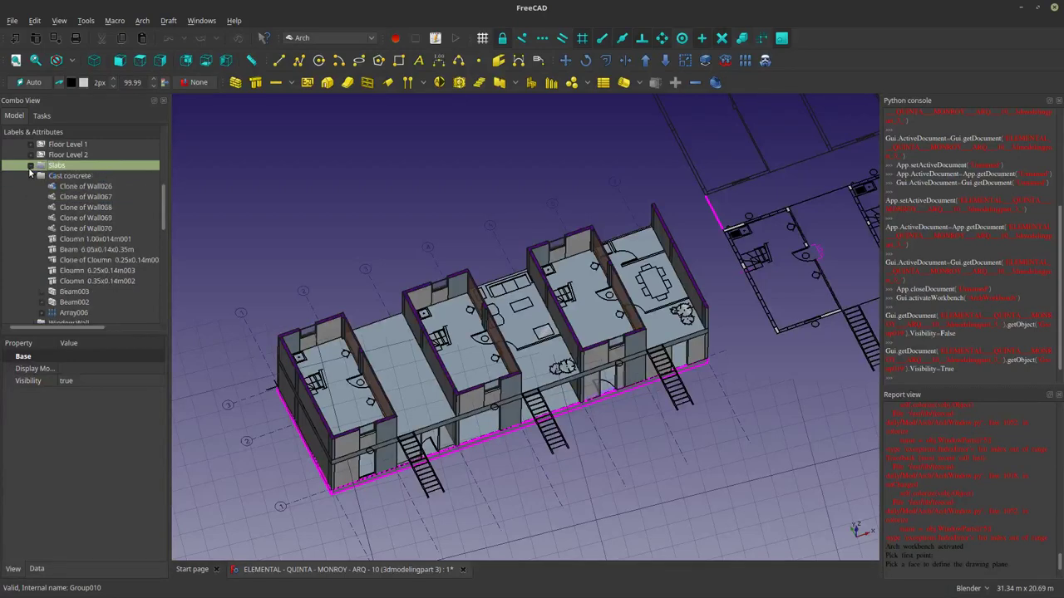
left_click(32, 175)
left_click(32, 166)
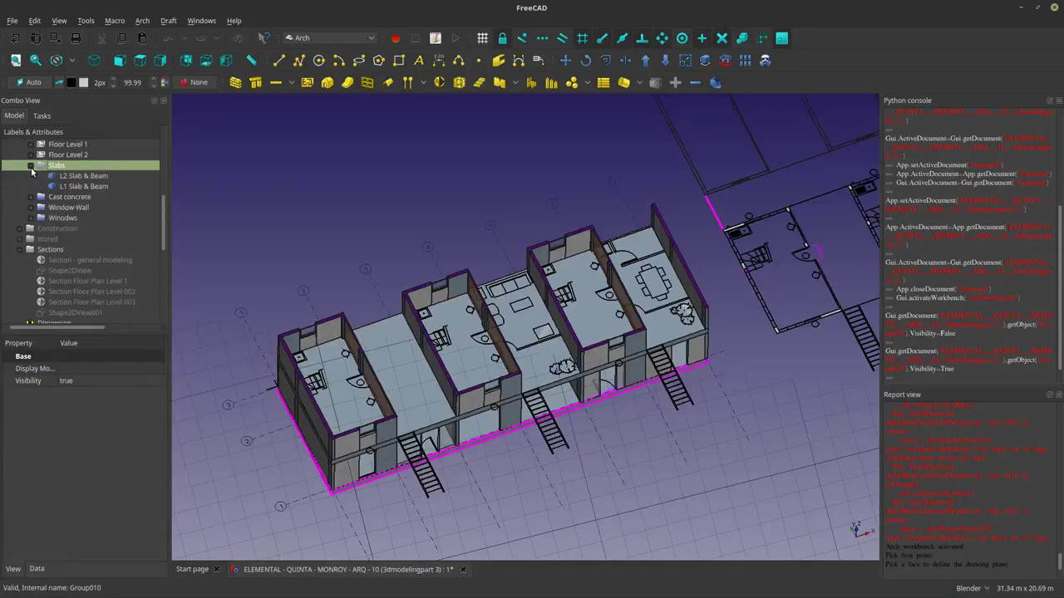
left_click(83, 186)
left_click(82, 176)
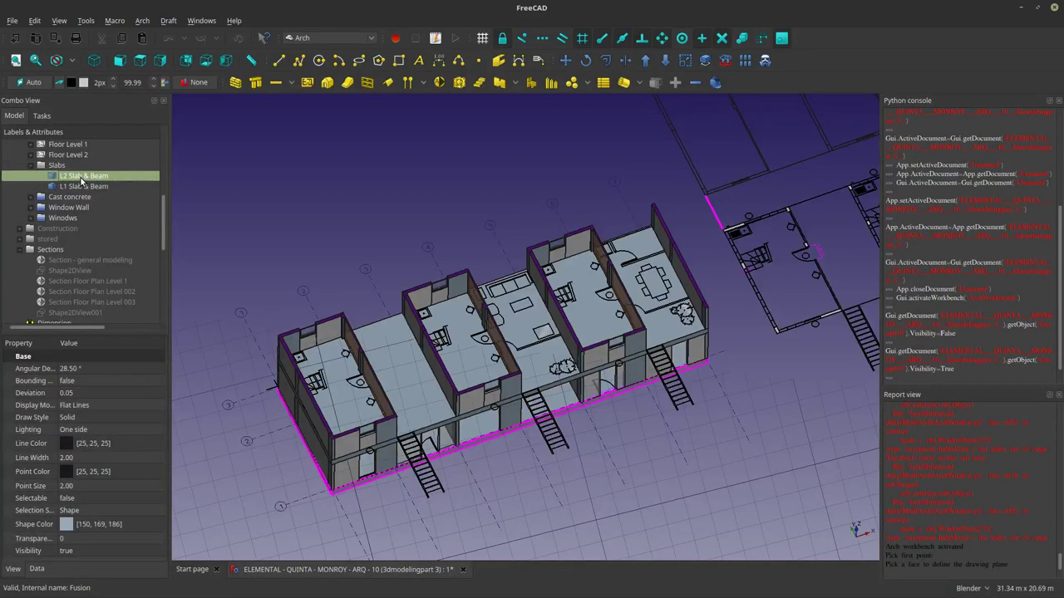
right_click(82, 178)
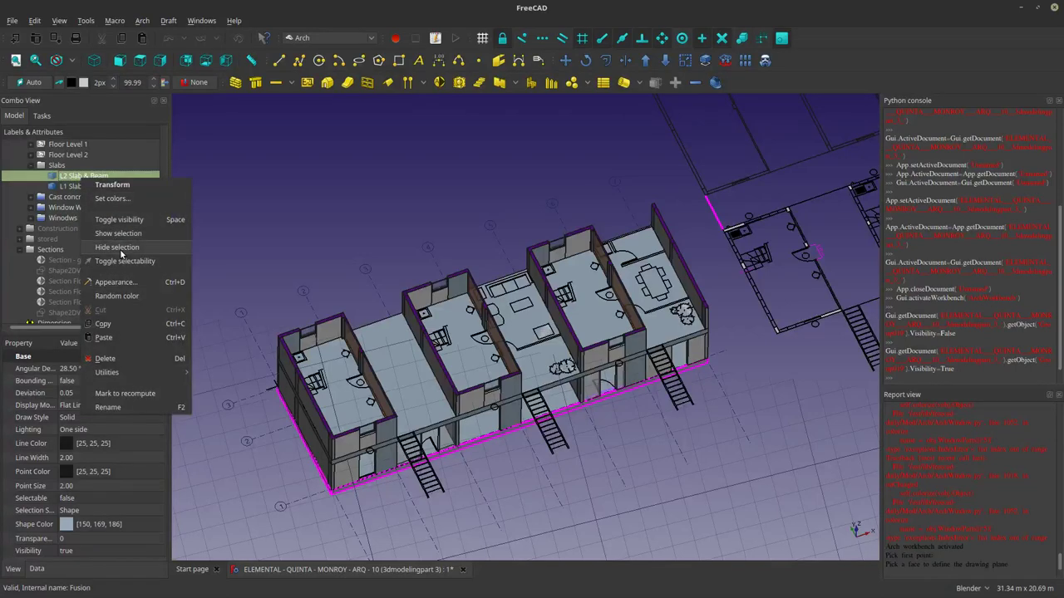
left_click(121, 261)
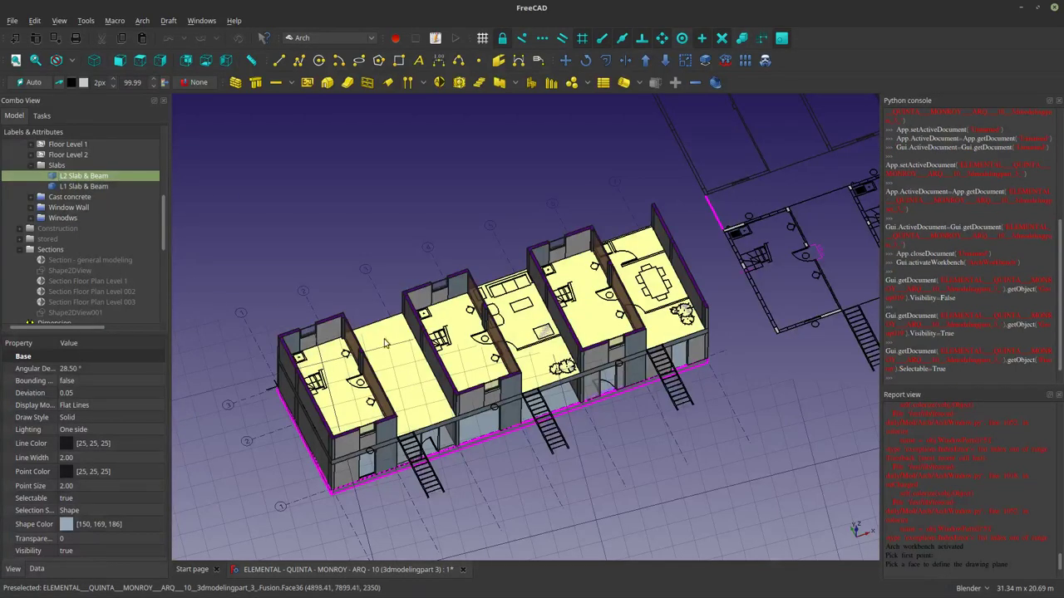
left_click(33, 83)
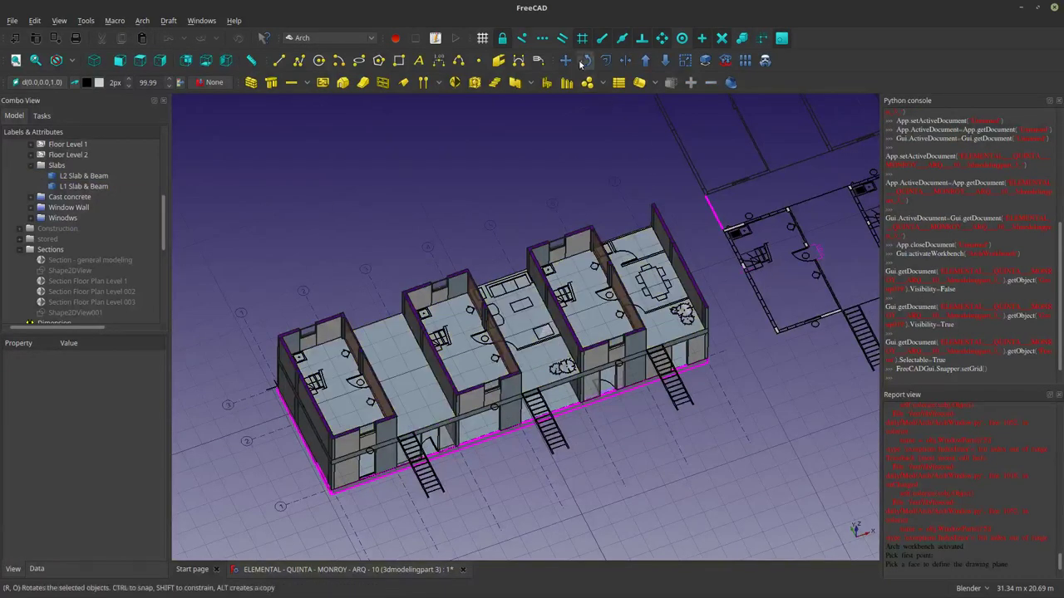
left_click(298, 60)
scroll(499, 323, "down", 5)
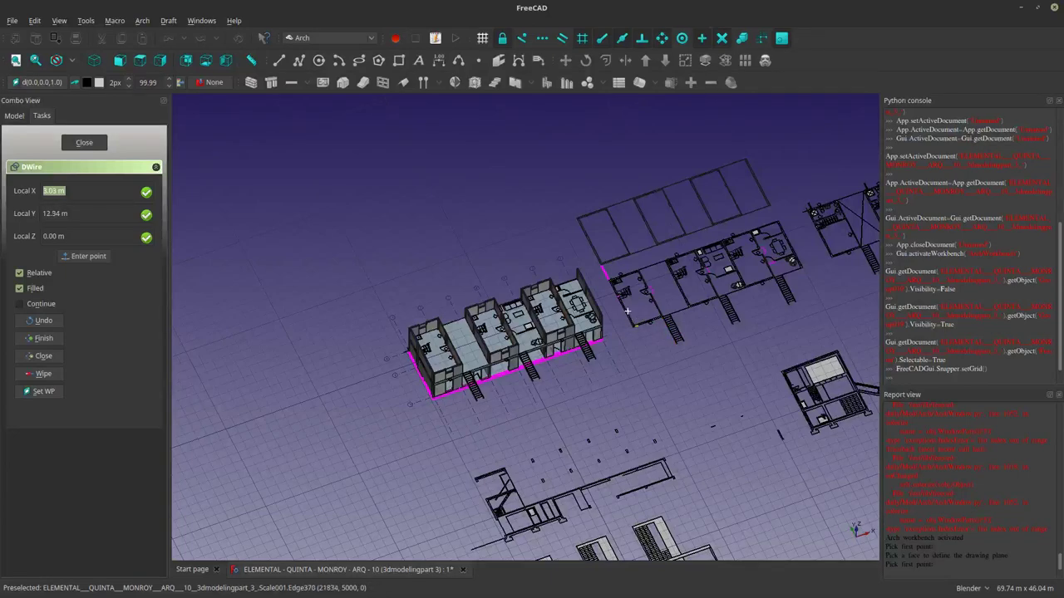
key("Escape")
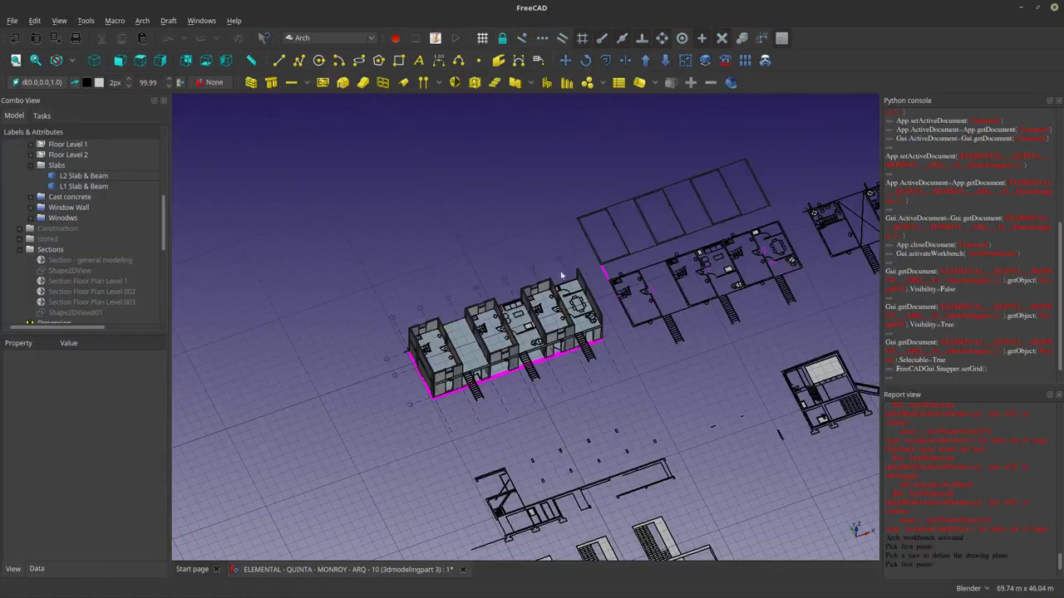
left_click(298, 60)
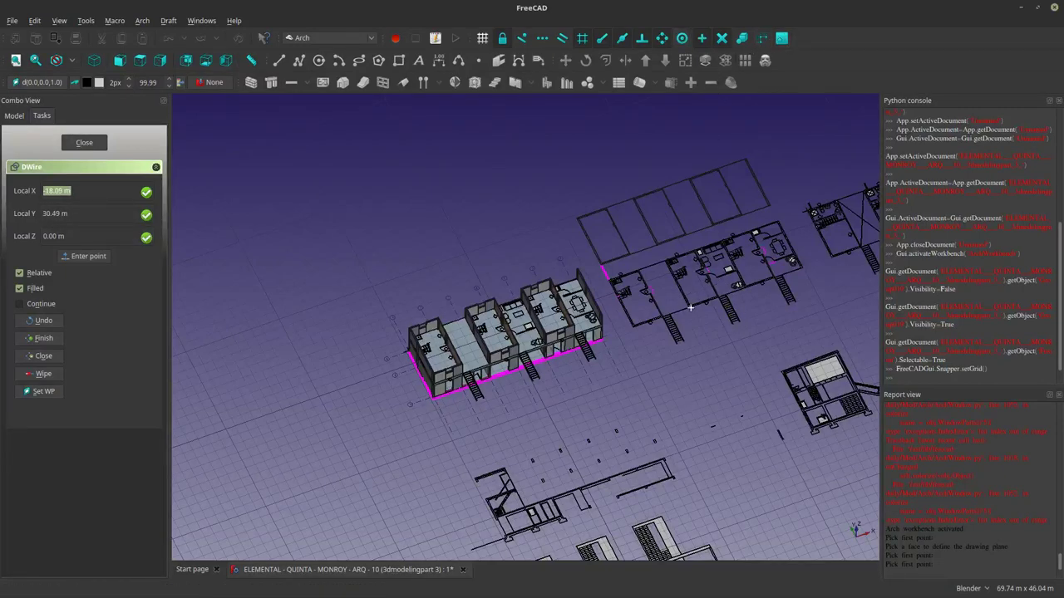
scroll(673, 327, "up", 5)
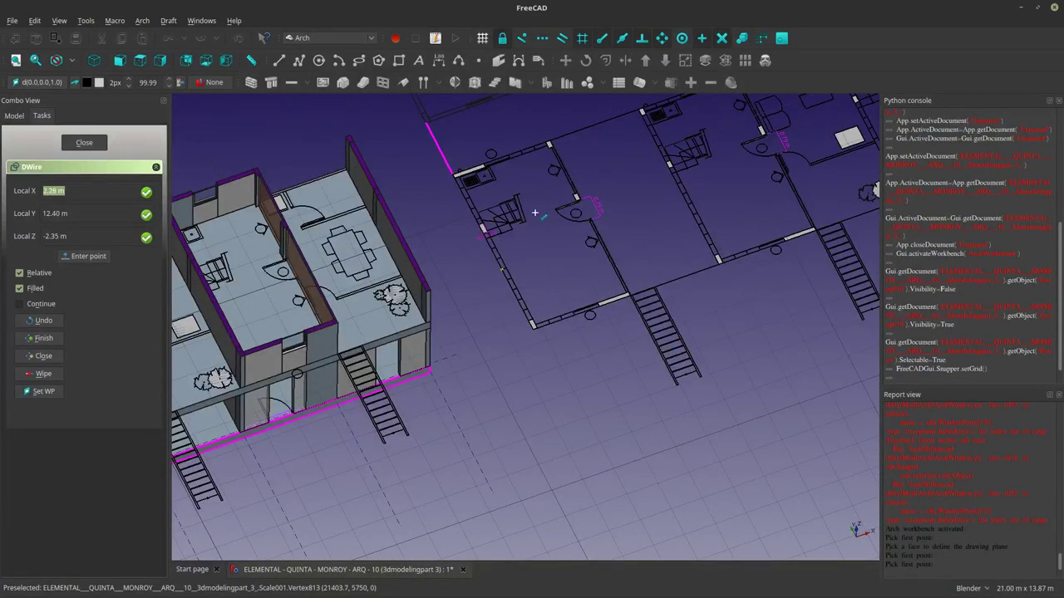
scroll(402, 243, "up", 5)
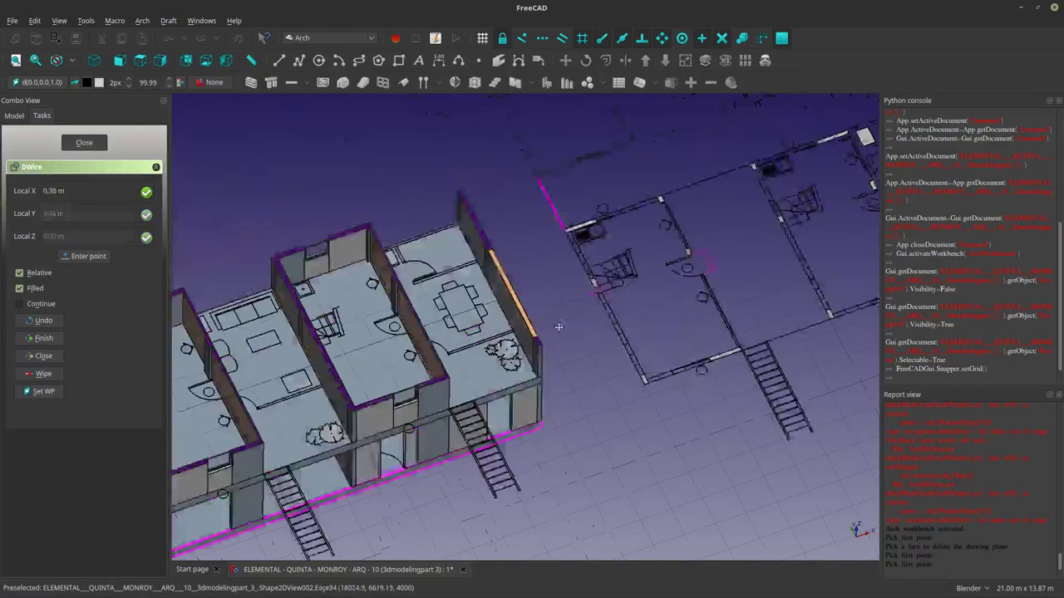
scroll(553, 318, "up", 2)
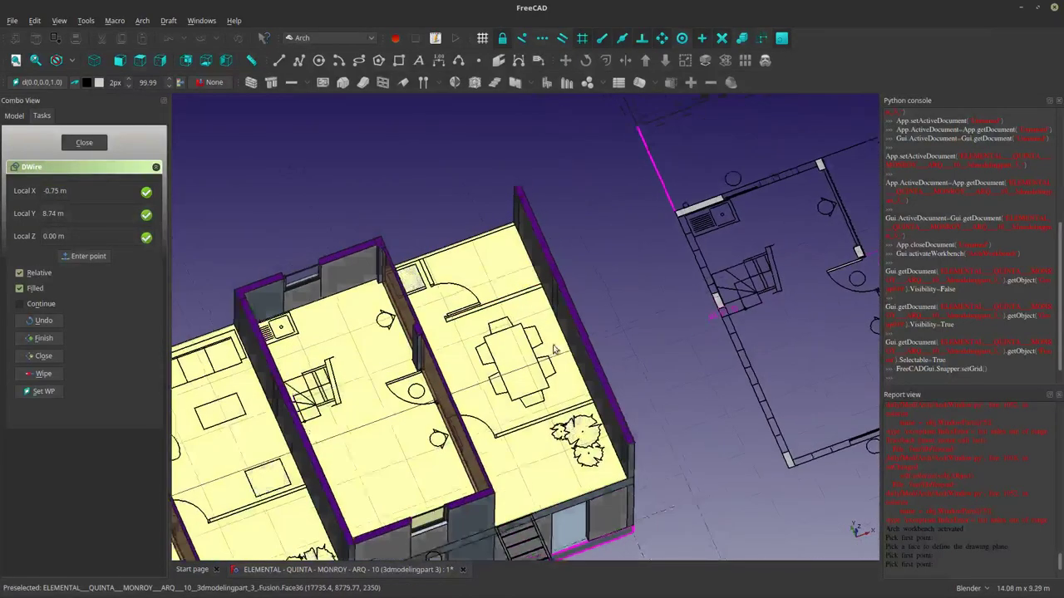
scroll(499, 270, "up", 3)
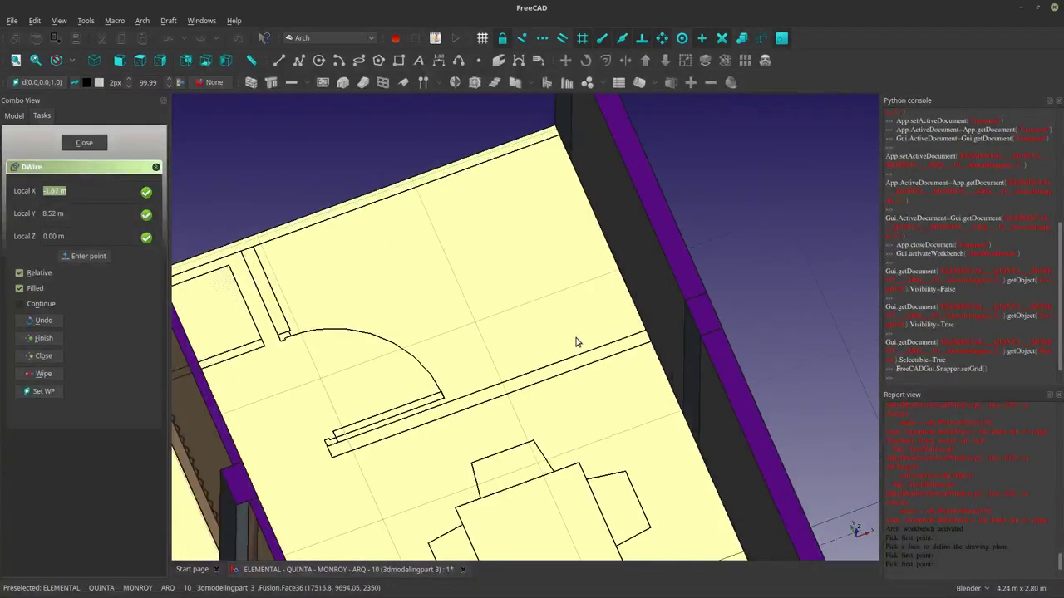
Switch the 3D view to perspective at the end unit's bathroom and cancel the running wire.
left_click(59, 21)
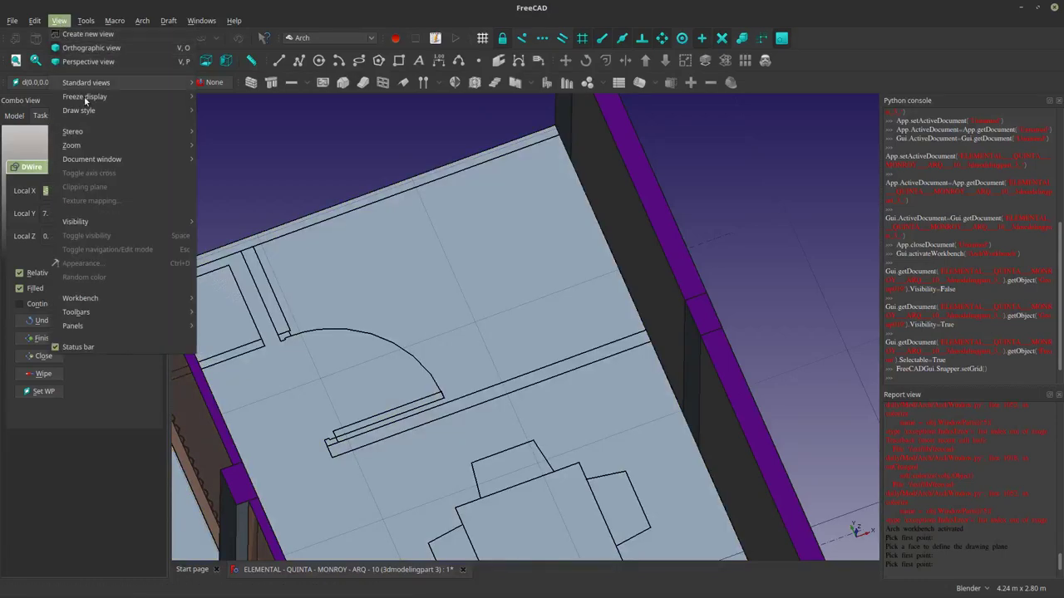
left_click(87, 62)
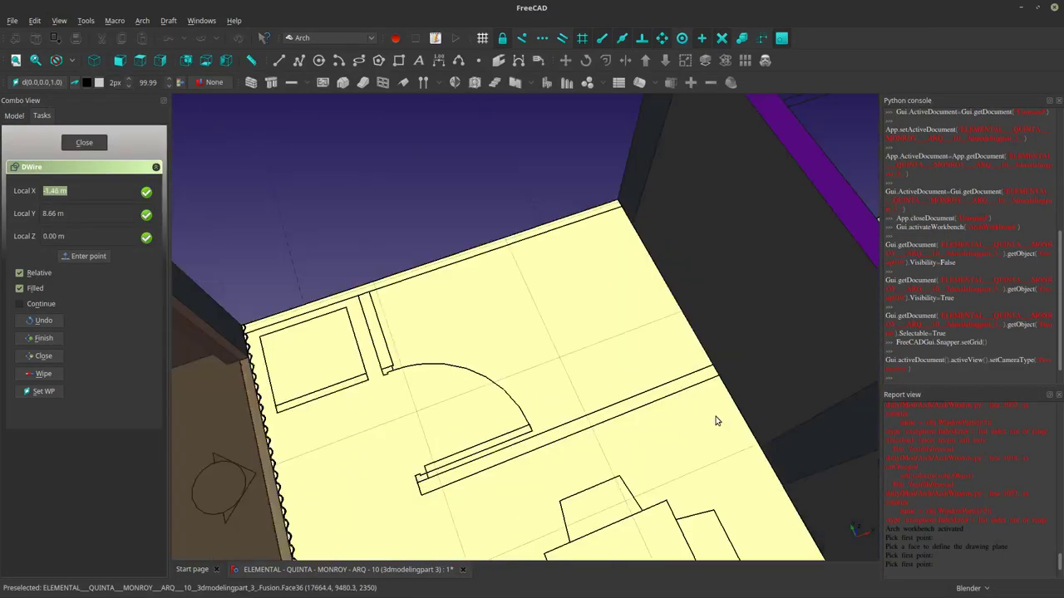
scroll(716, 420, "down", 3)
middle_click_drag(712, 432, 721, 395)
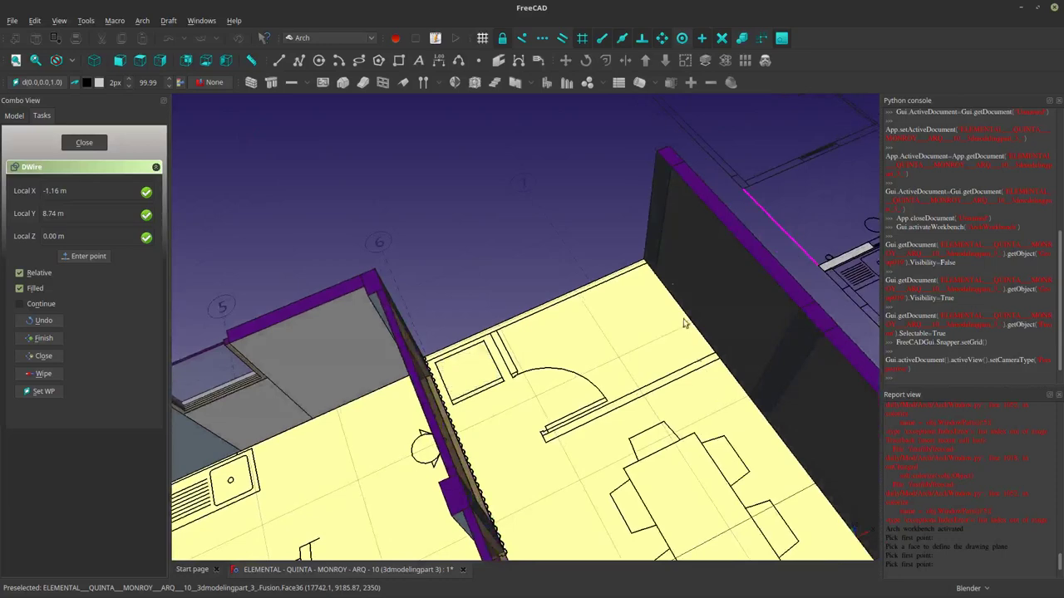
left_click(578, 359)
key("Escape")
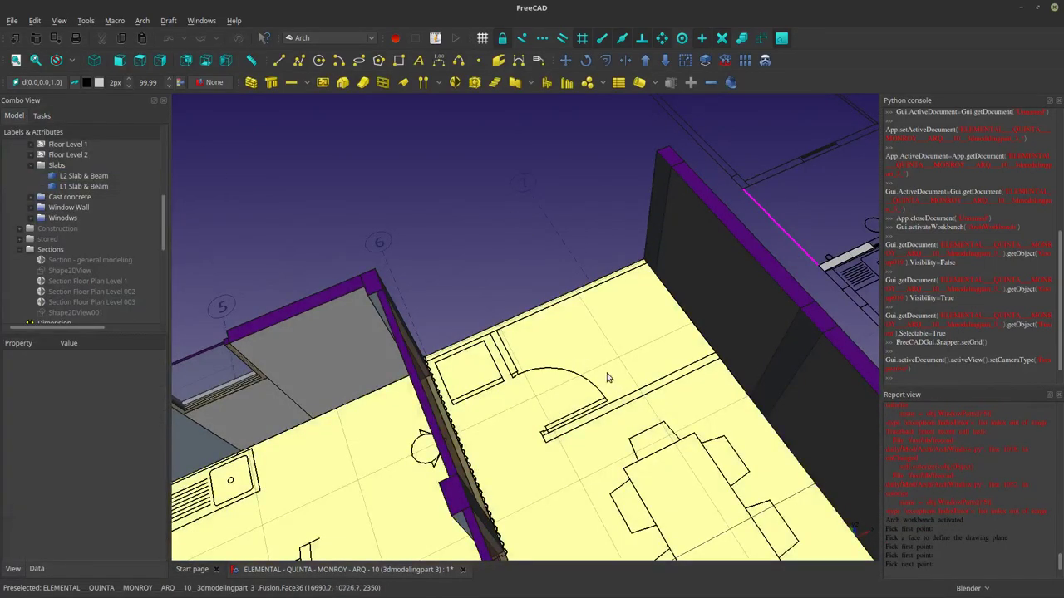
Make the L2 Slab & Beam unselectable again and clear the selection.
right_click(614, 351)
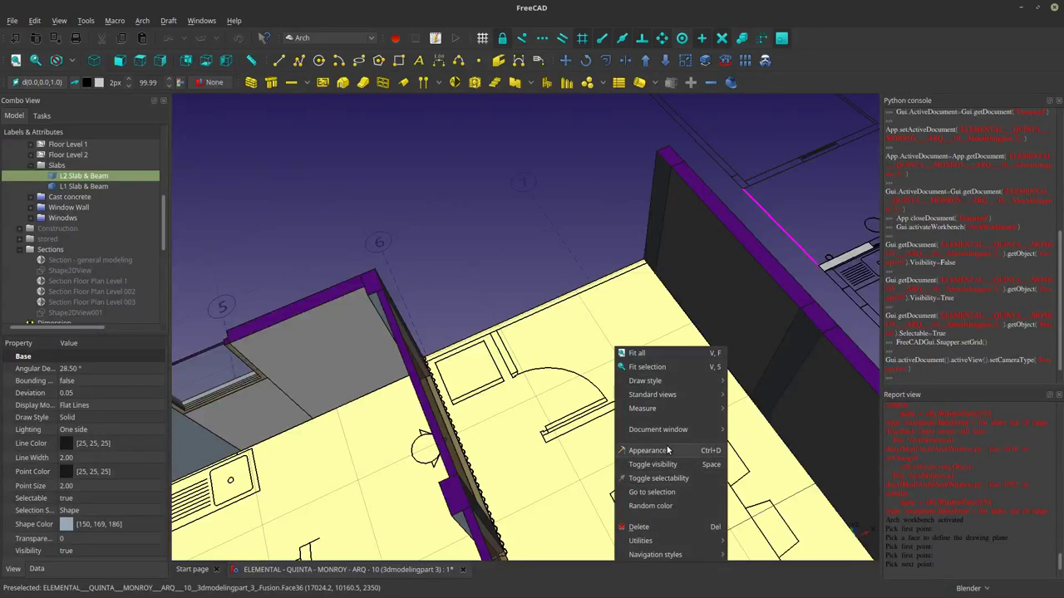
left_click(660, 477)
left_click(534, 245)
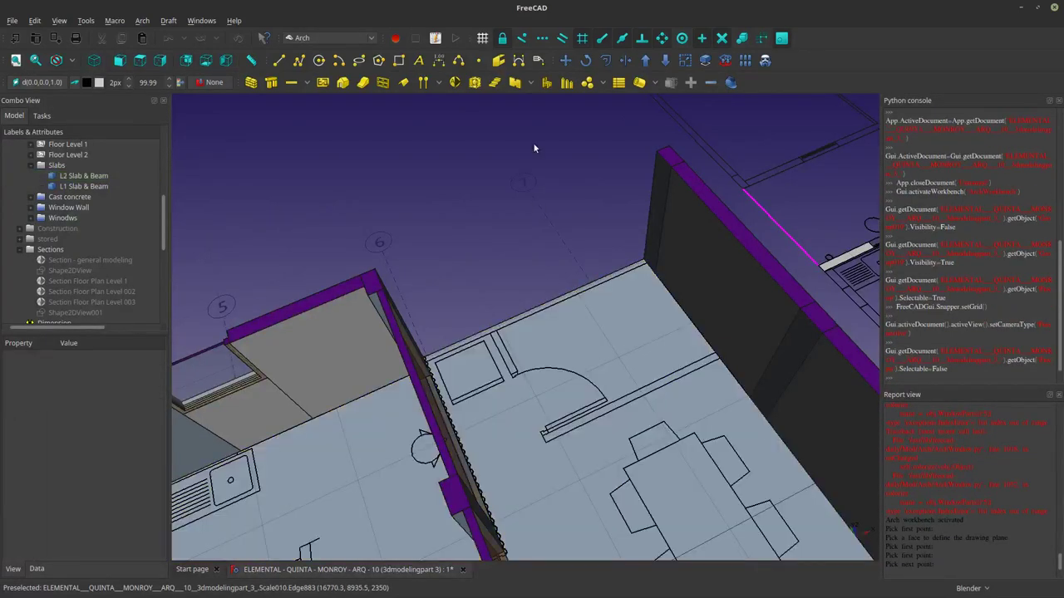
Start a wire at the end wall and run its first segment about 2.06 m along the partition's dining-side edge to the doorway end.
left_click(299, 60)
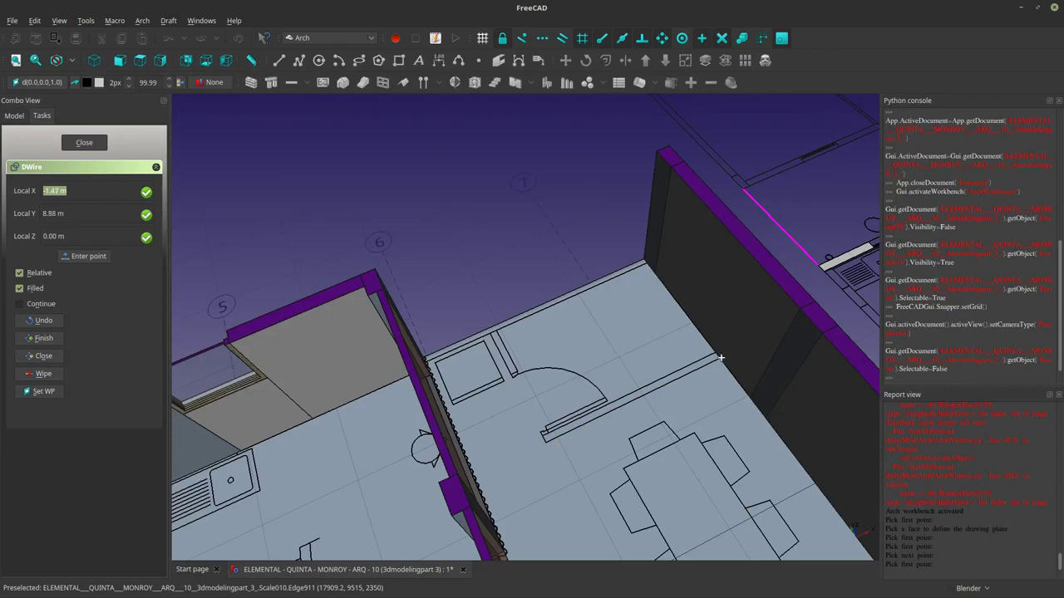
scroll(715, 359, "up", 2)
left_click(715, 356)
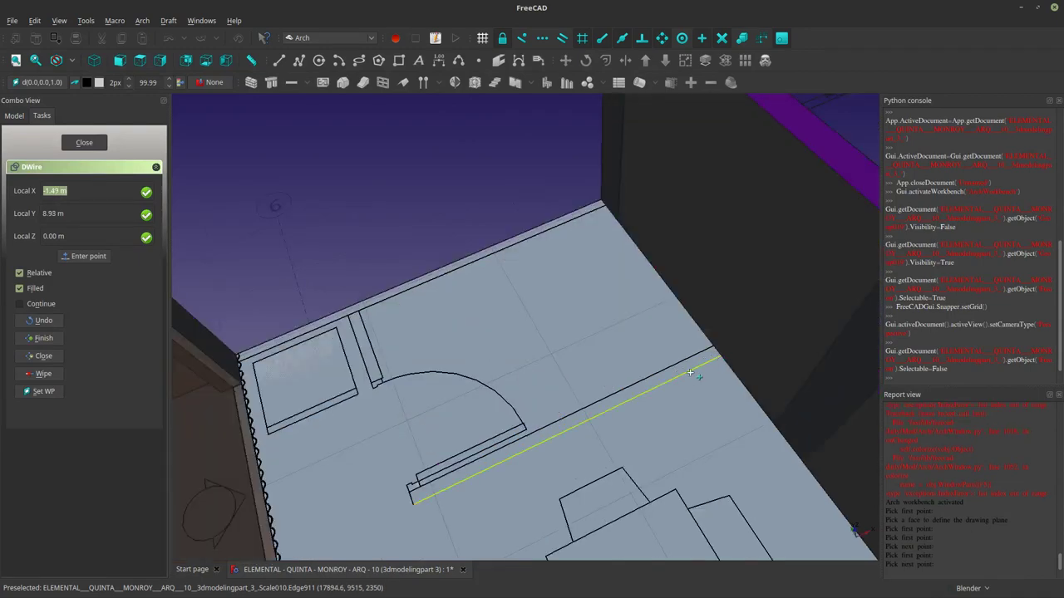
scroll(656, 443, "down", 5)
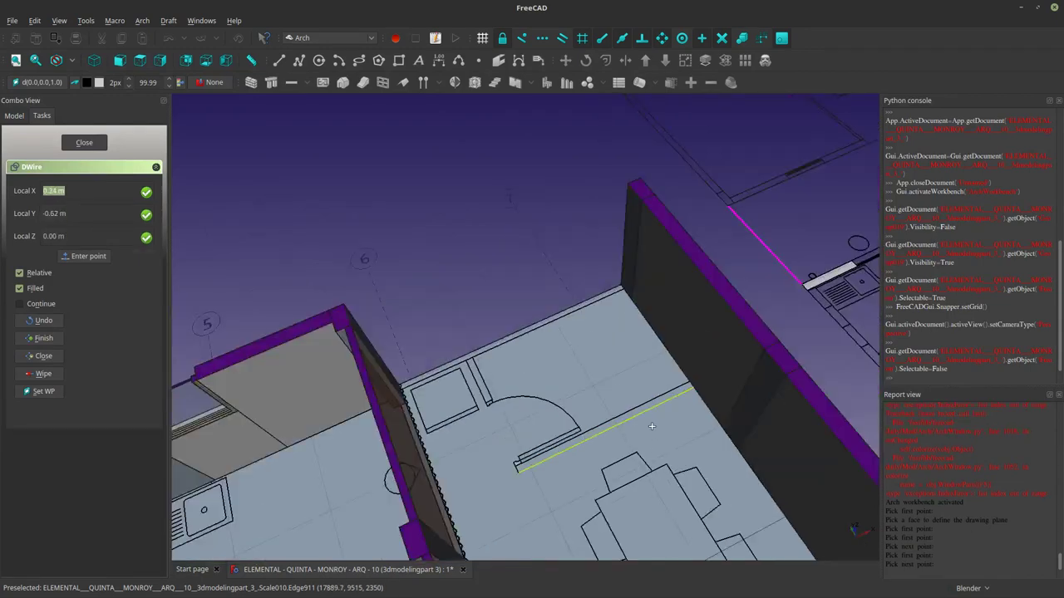
scroll(589, 463, "up", 6)
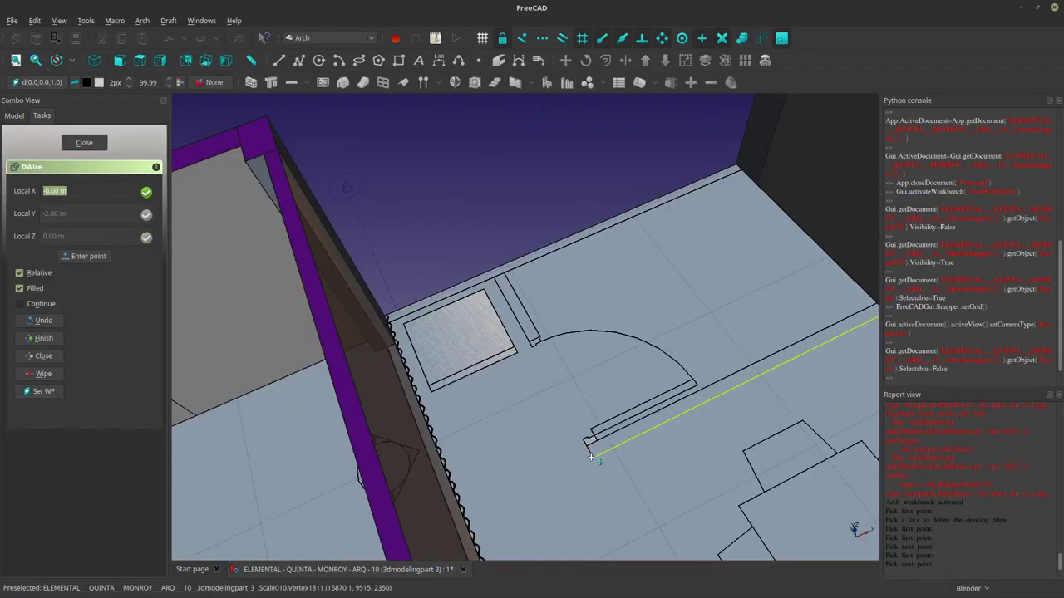
left_click(593, 456)
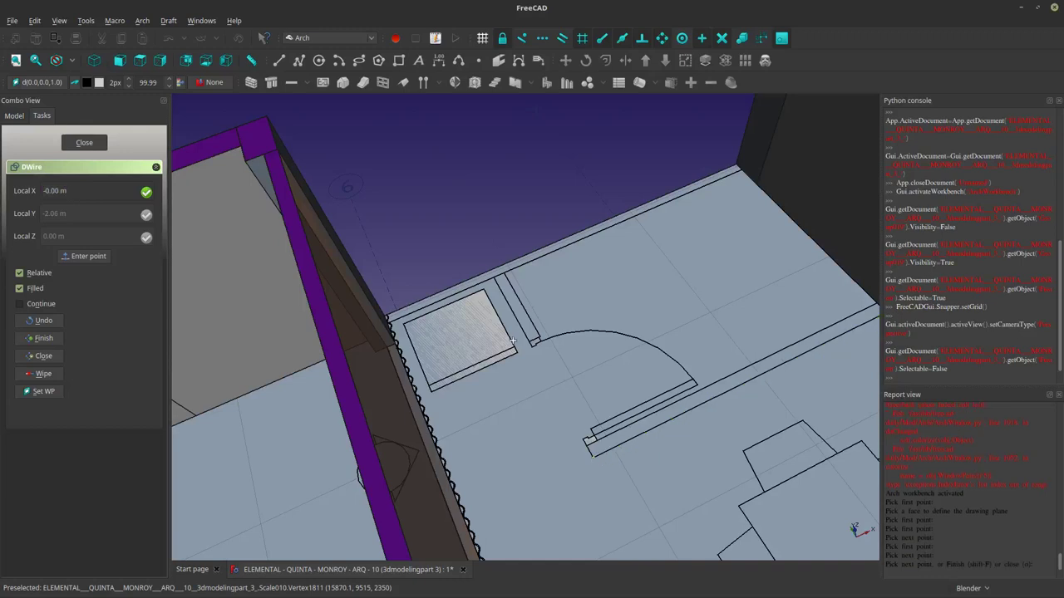
Extend the wire to the corner where the short bathroom partition's door-side edge meets the rear wall, and finish it as an open wire.
scroll(486, 262, "up", 4)
left_click(478, 236)
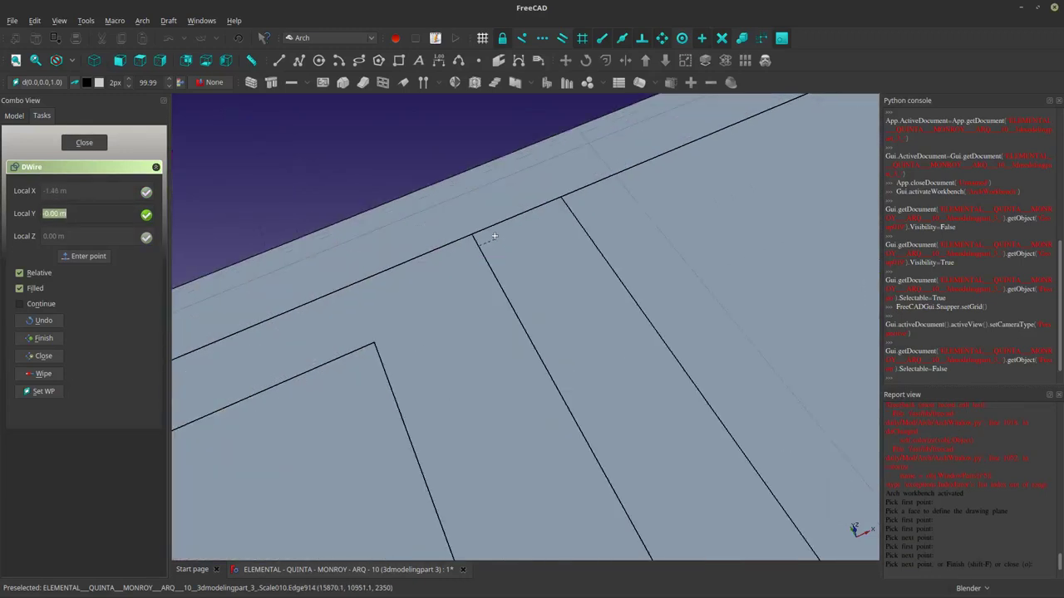
left_click(562, 198)
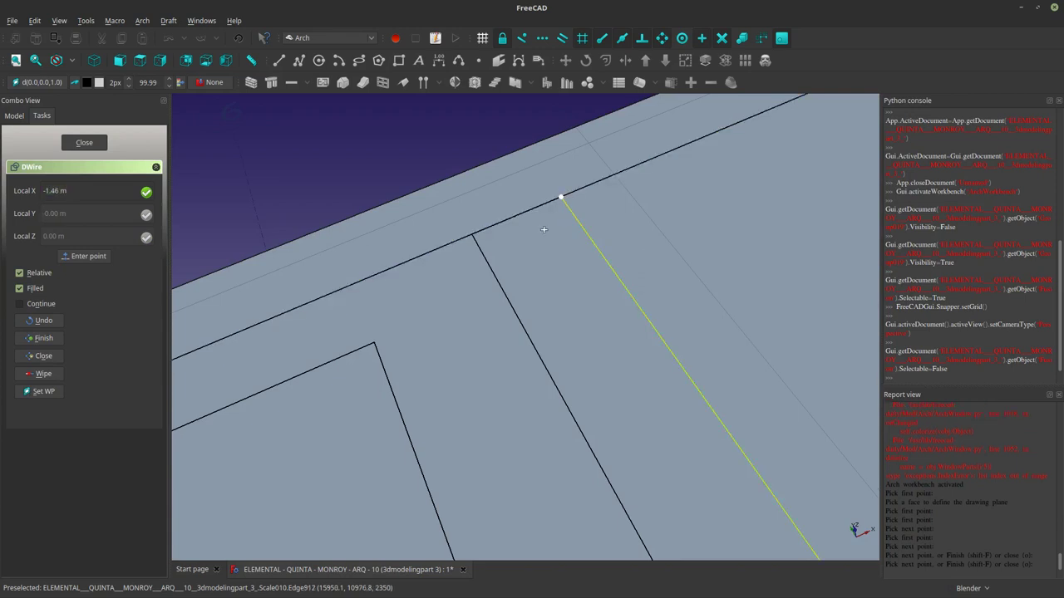
scroll(691, 269, "down", 4)
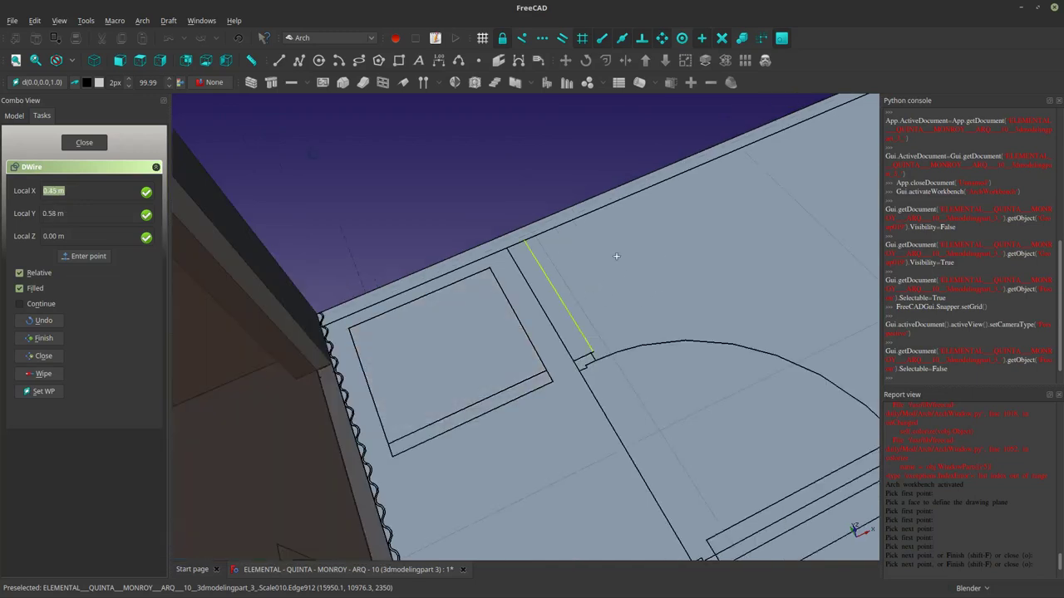
left_click(39, 339)
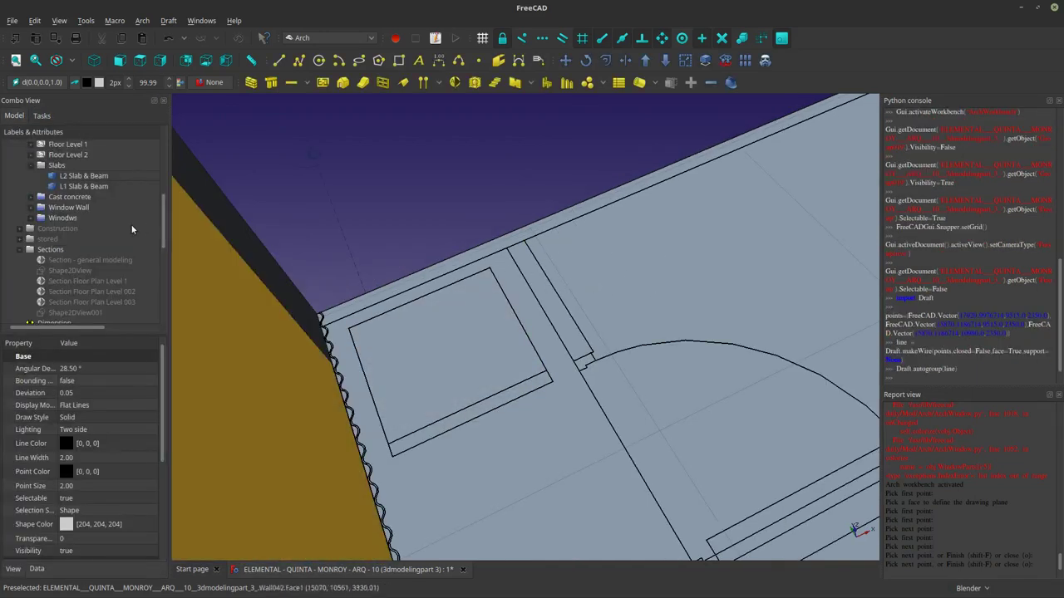
Give the new bathroom partition wire a pink (255, 0, 127) line colour and a 4 px line width, and clear the selection.
scroll(99, 250, "down", 5)
left_click(60, 310)
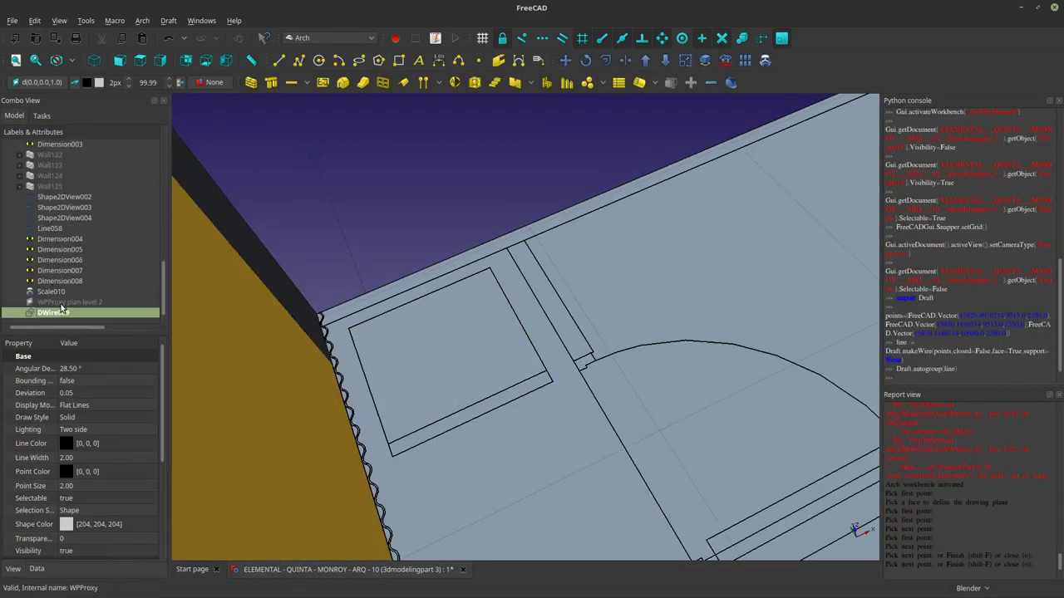
middle_click_drag(352, 213, 499, 291)
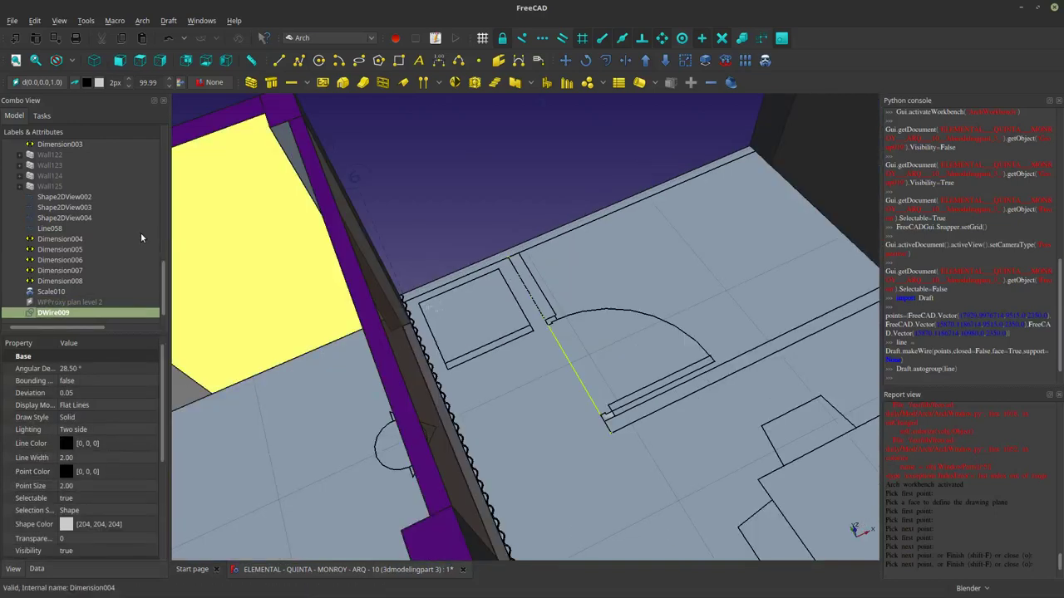
left_click(88, 84)
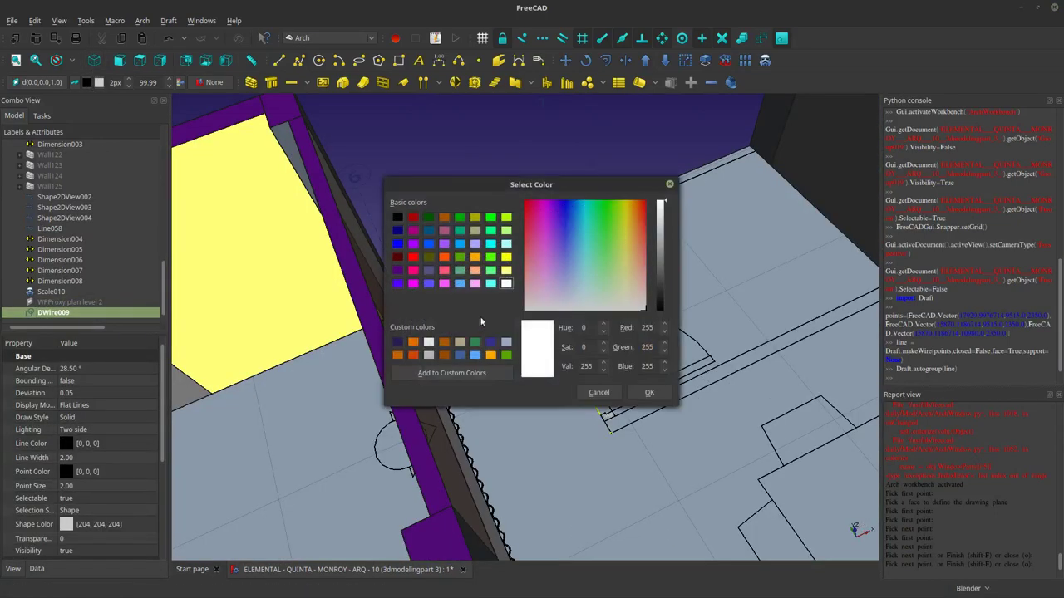
left_click(413, 271)
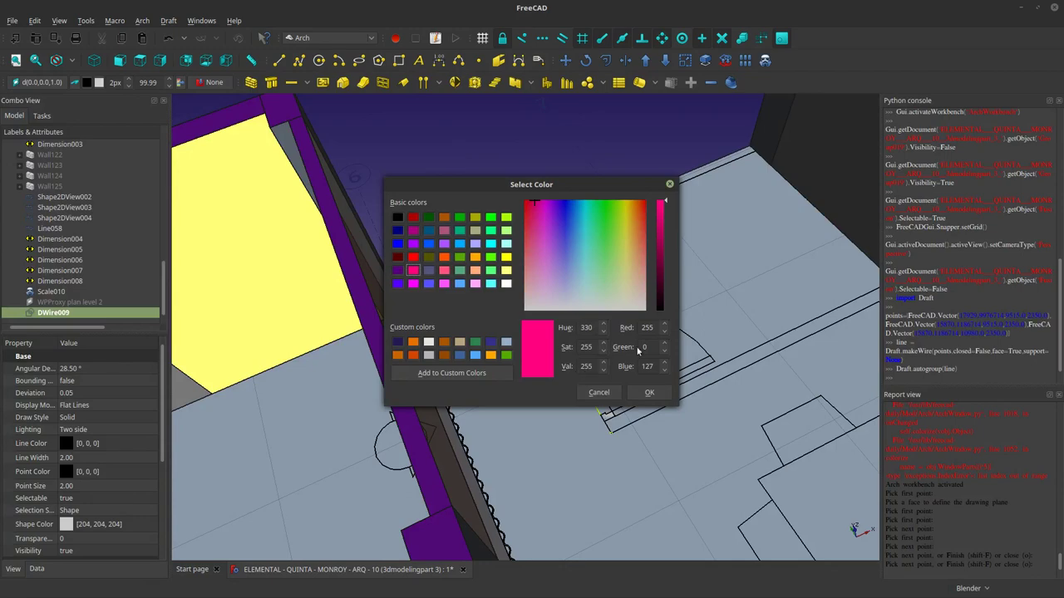
left_click(648, 392)
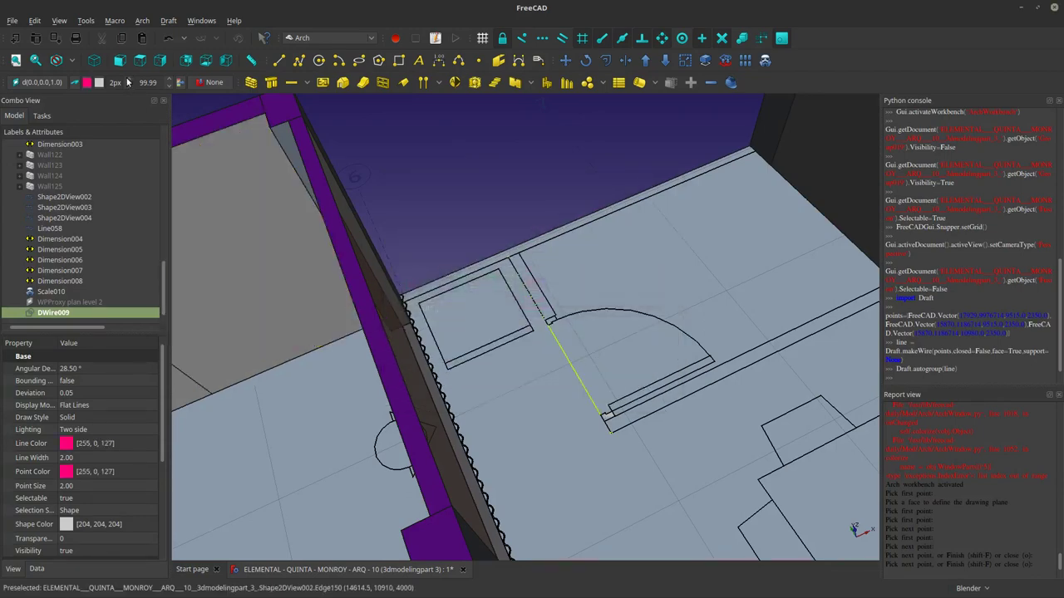
left_click(467, 187)
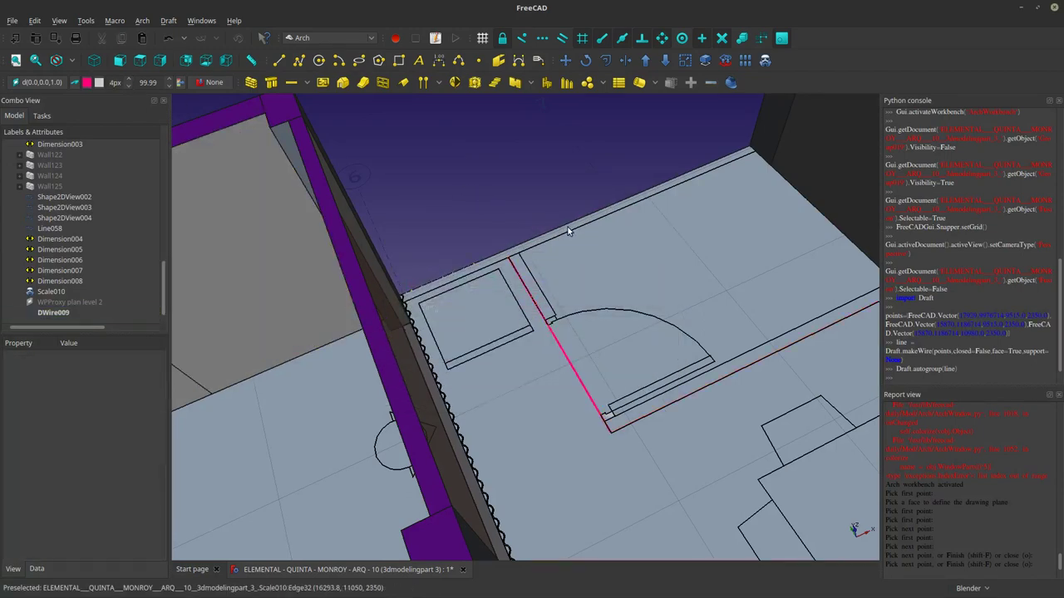
scroll(557, 199, "down", 5)
scroll(714, 405, "up", 5)
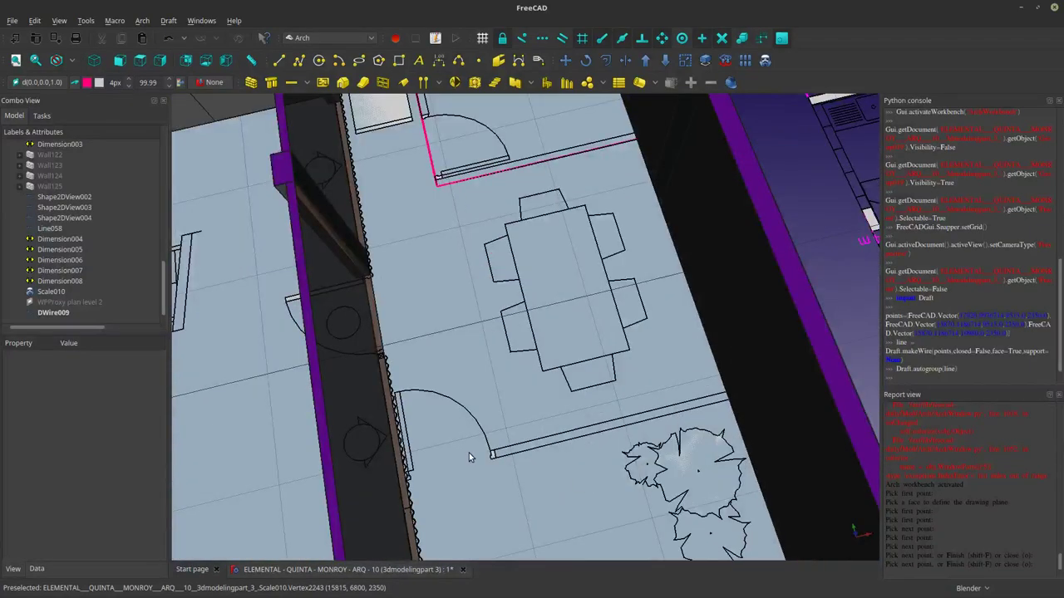
middle_click_drag(469, 454, 573, 434)
scroll(498, 401, "down", 3)
scroll(591, 459, "up", 3)
scroll(613, 439, "up", 3)
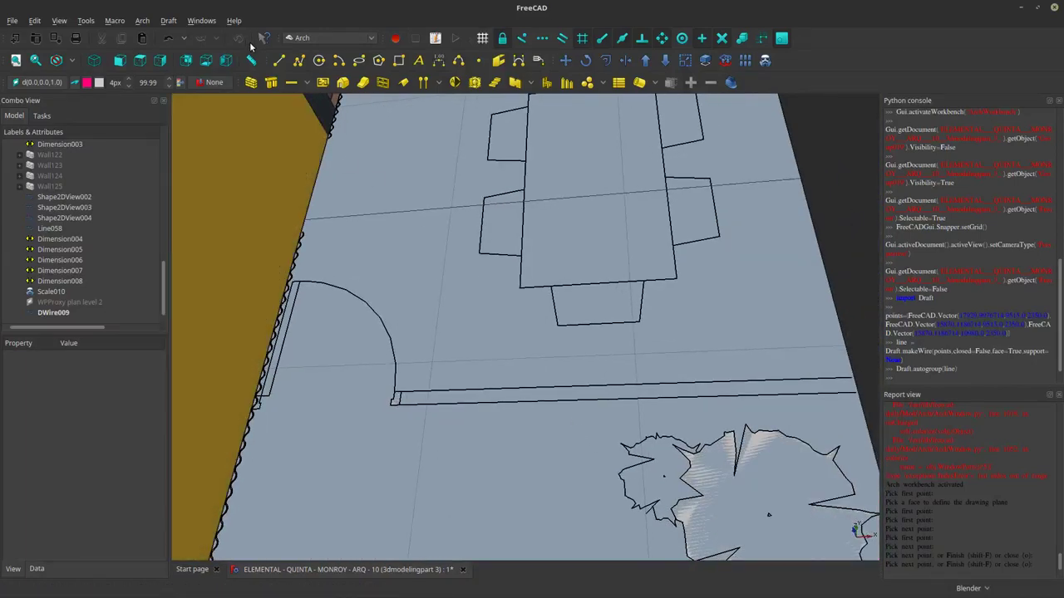
left_click(279, 60)
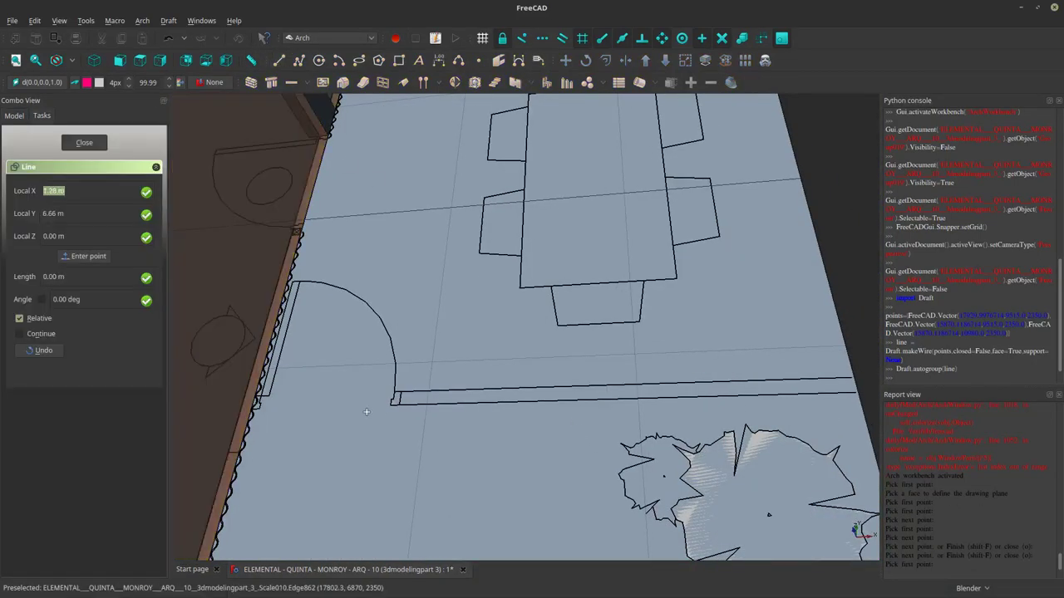
scroll(407, 408, "up", 5)
scroll(412, 370, "down", 4)
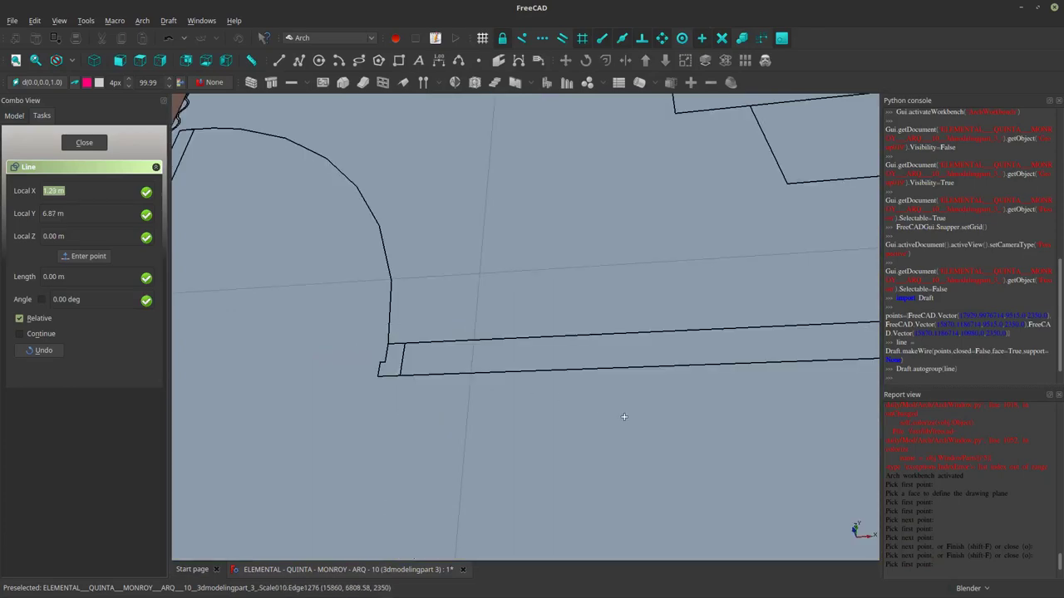
scroll(619, 428, "down", 3)
key("2")
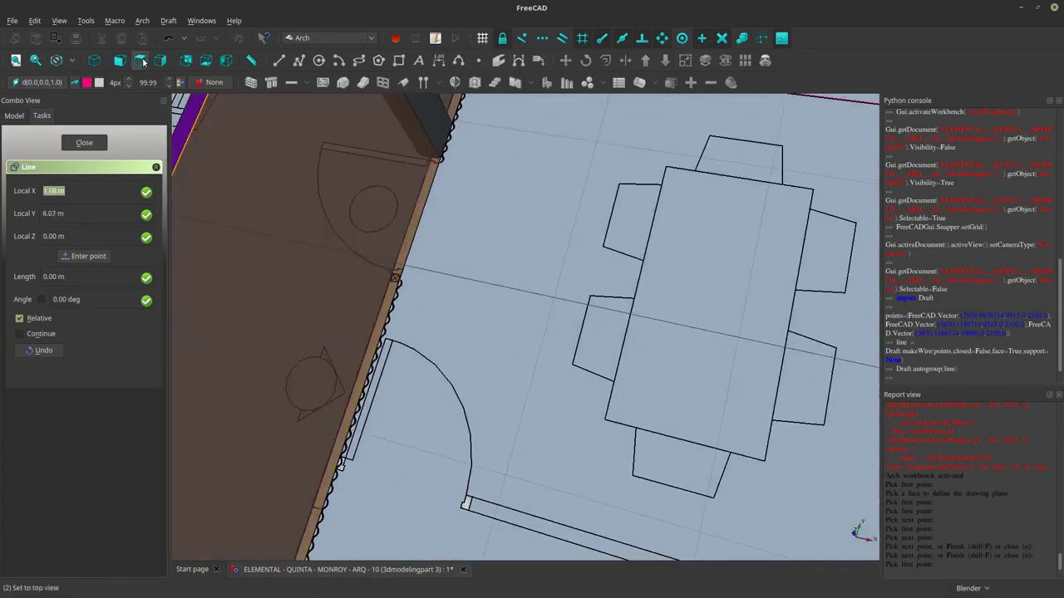
scroll(406, 273, "up", 2)
middle_click_drag(679, 498, 579, 313, "shift")
scroll(407, 249, "up", 5)
mouse_move(451, 275)
middle_mouse_down("shift")
mouse_move(573, 337)
mouse_move(460, 276)
middle_mouse_up("shift")
scroll(616, 420, "up", 5)
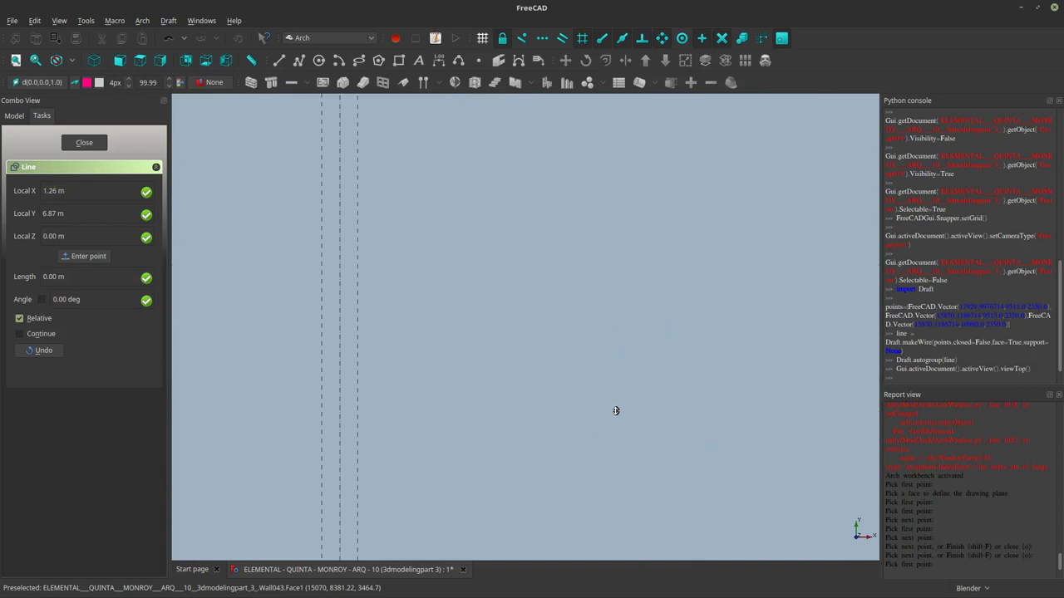
scroll(618, 427, "down", 4)
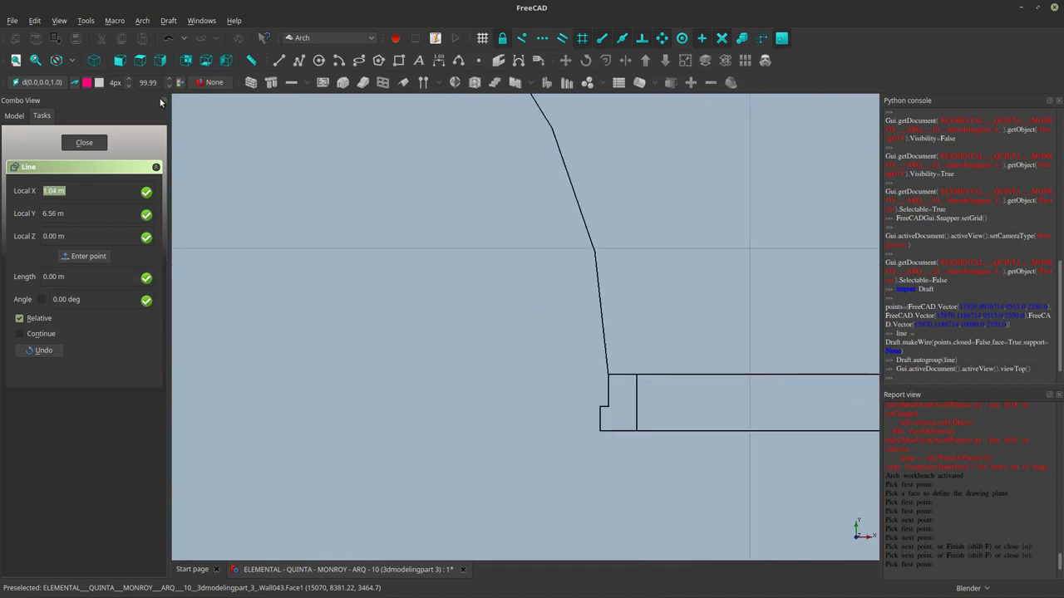
left_click(59, 20)
left_click(74, 47)
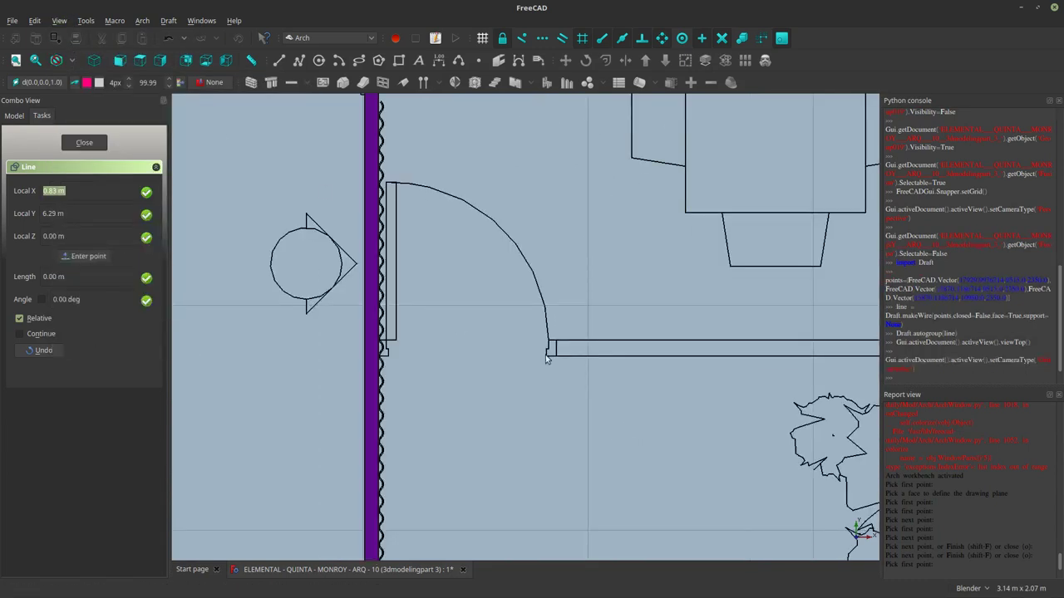
scroll(596, 349, "up", 4)
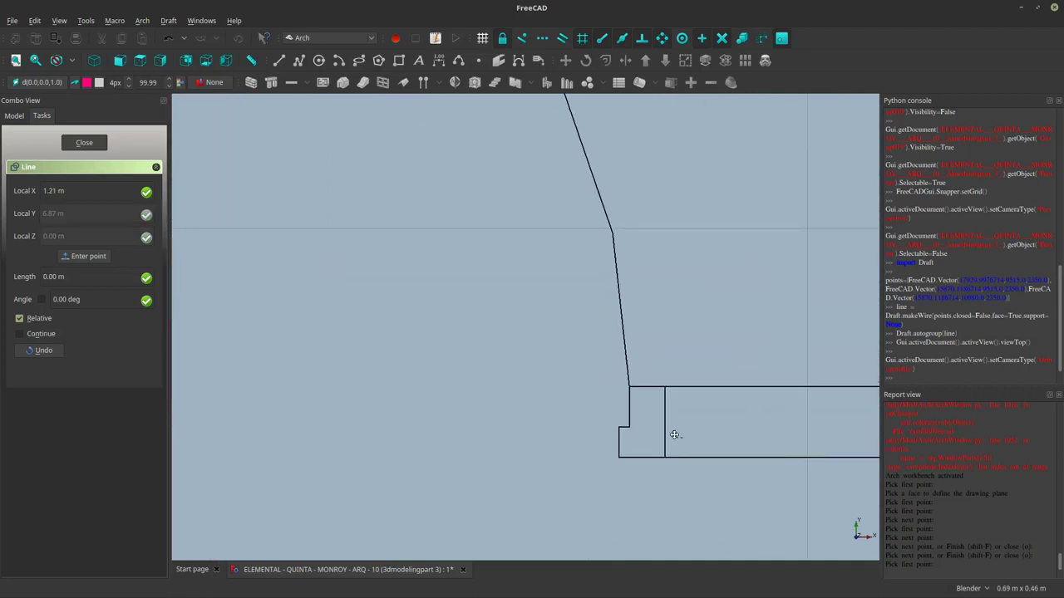
scroll(602, 407, "up", 3)
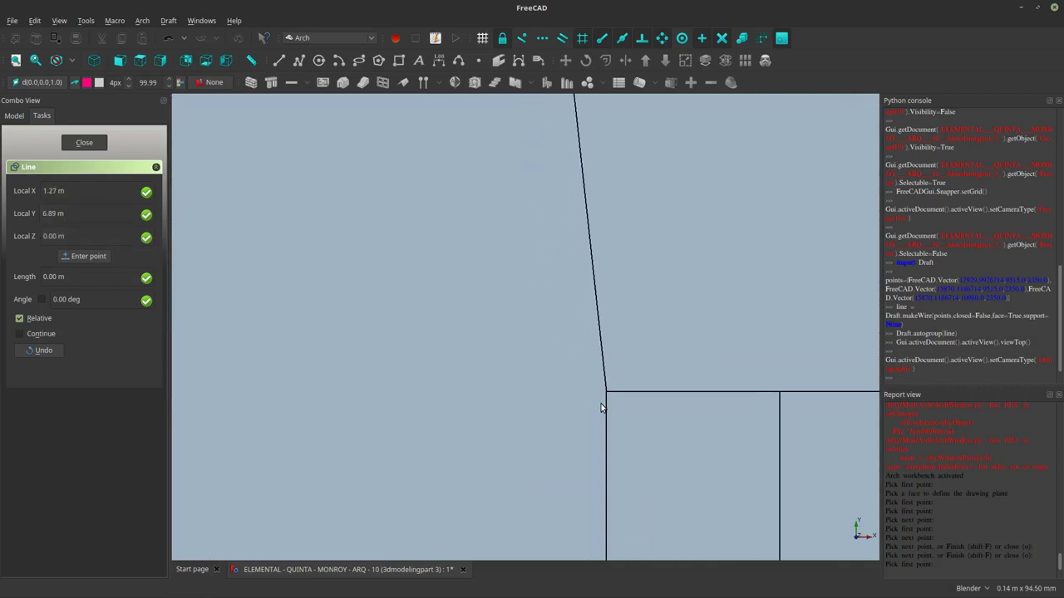
middle_click_drag(602, 407, 394, 119, "shift")
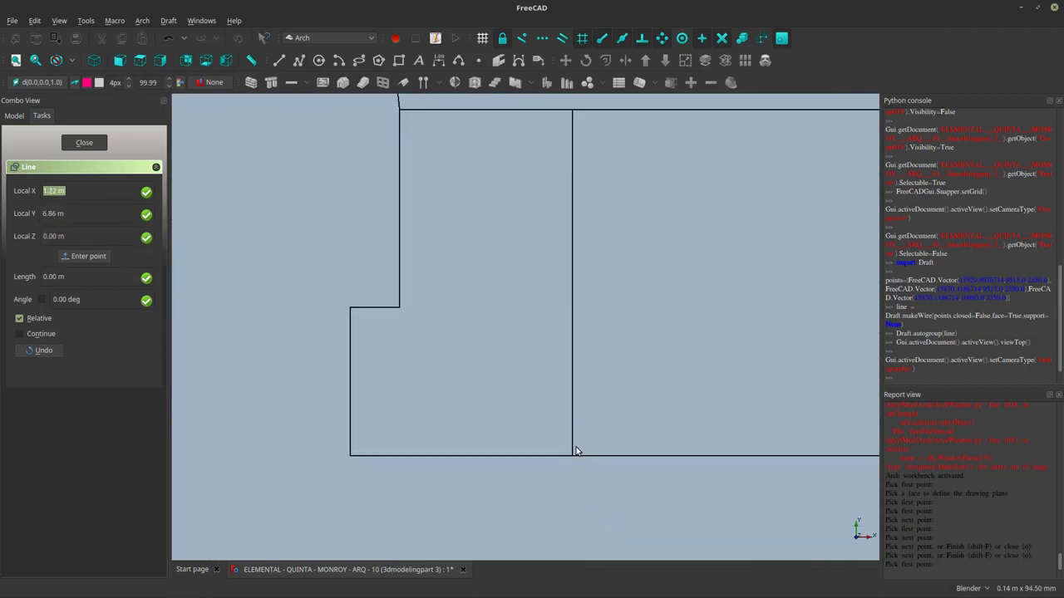
key("Escape")
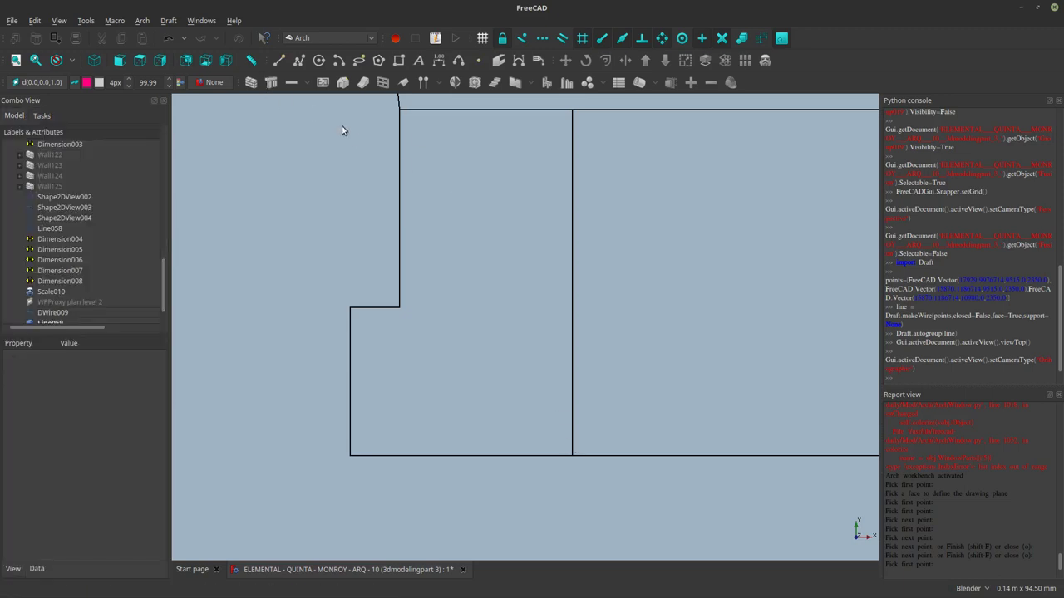
left_click(280, 59)
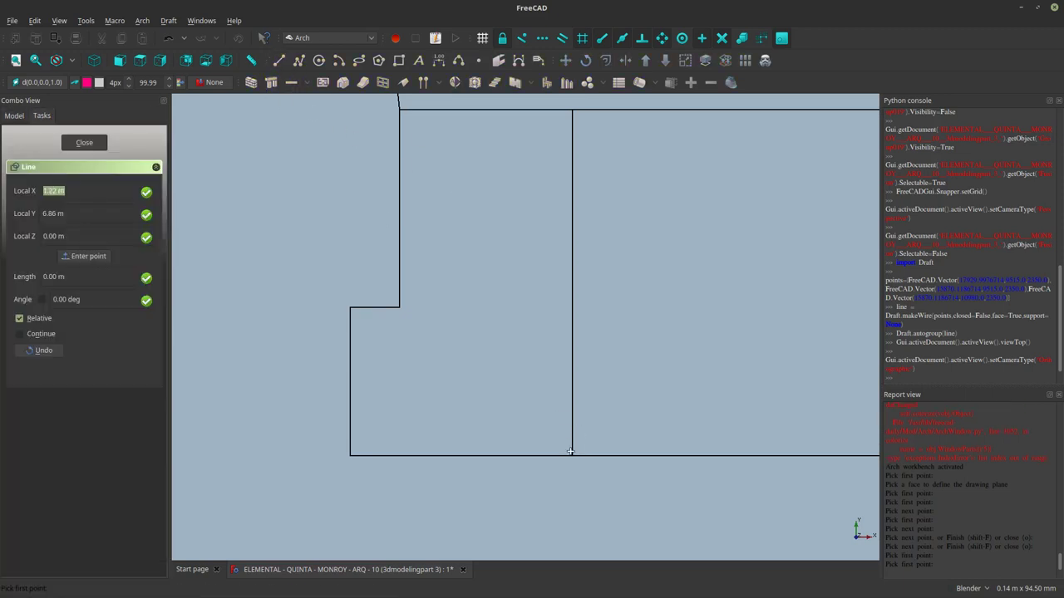
scroll(573, 442, "down", 5)
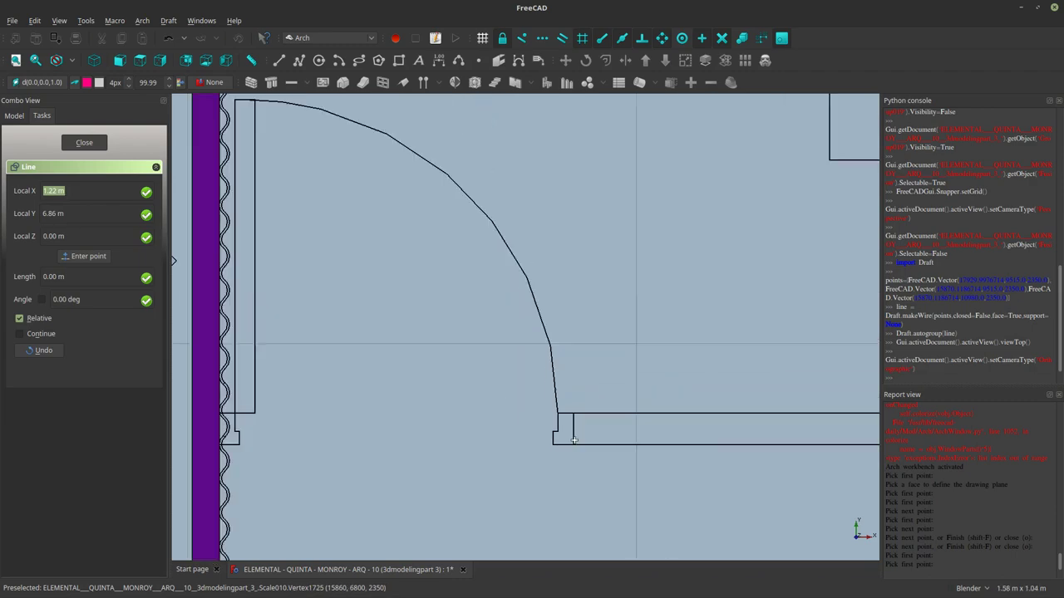
scroll(567, 429, "up", 2)
middle_click_drag(566, 428, 536, 358)
key("Escape")
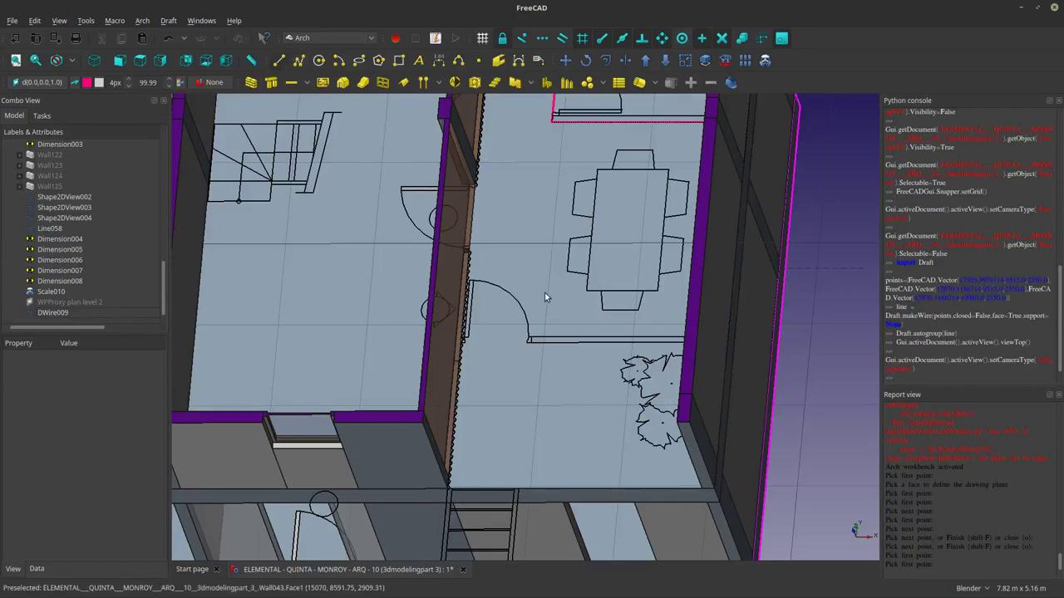
Switch the 3D view back to perspective over the end unit's dining area and front partition.
middle_click_drag(617, 397, 663, 447)
scroll(609, 388, "up", 2)
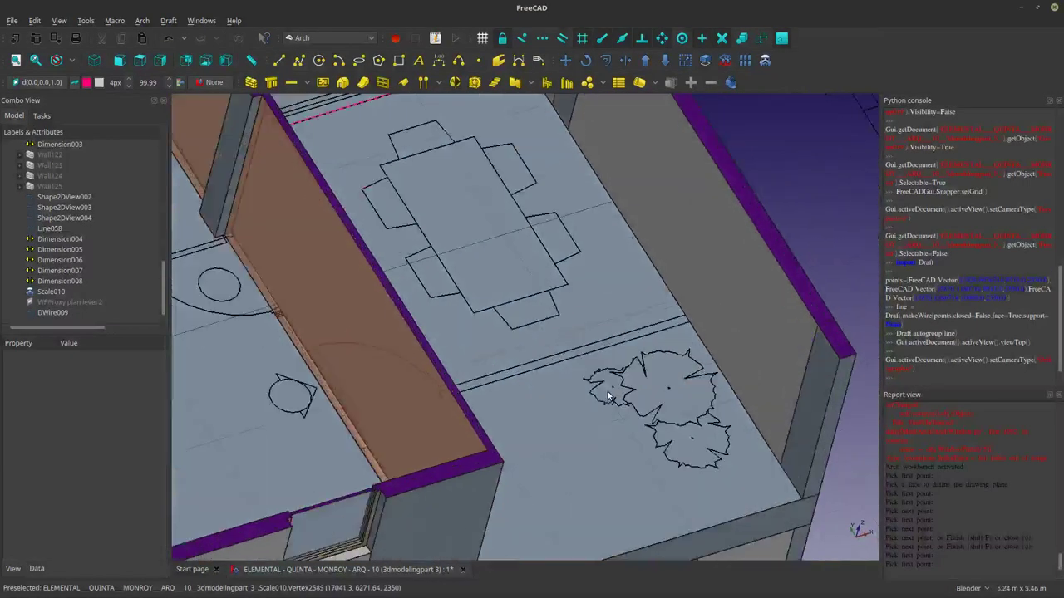
scroll(607, 391, "down", 4)
middle_click_drag(607, 390, 580, 426)
left_click(39, 22)
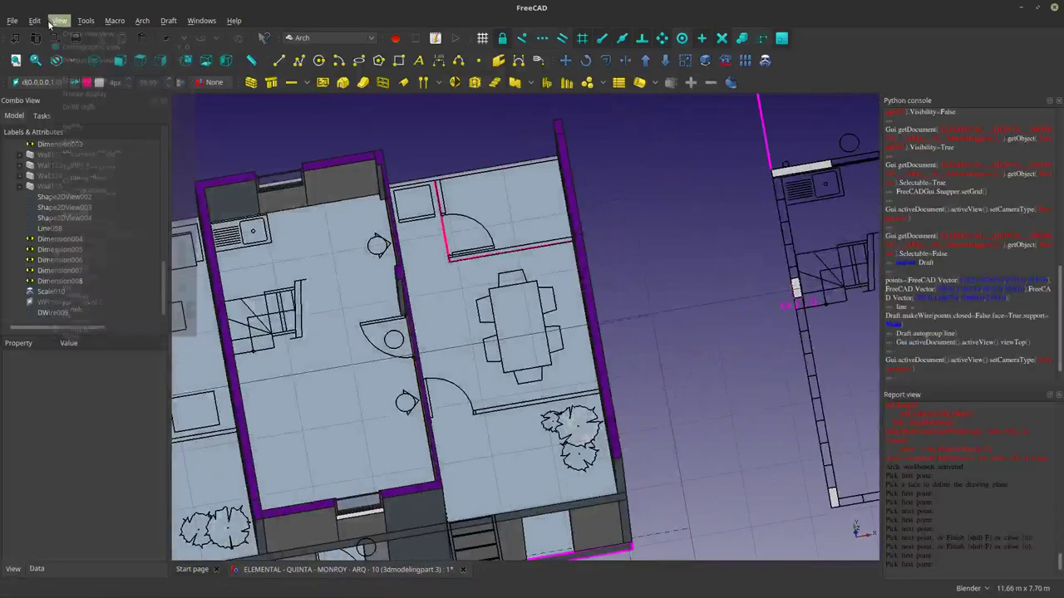
left_click(59, 23)
left_click(59, 21)
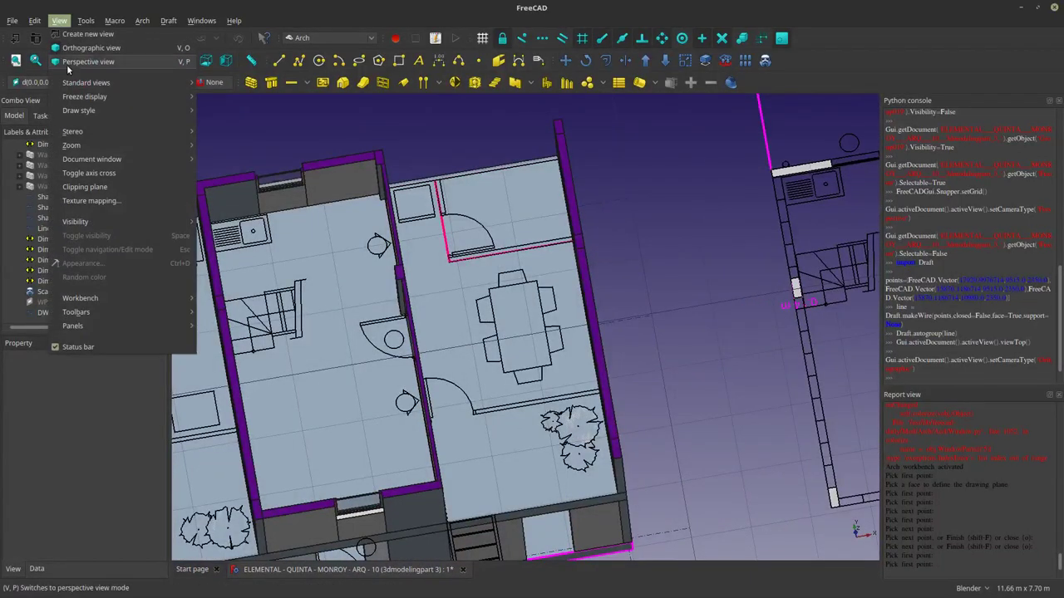
left_click(83, 56)
Draw a line along the front partition's planting-side edge, from the end of the door frame to the end wall.
scroll(498, 447, "up", 5)
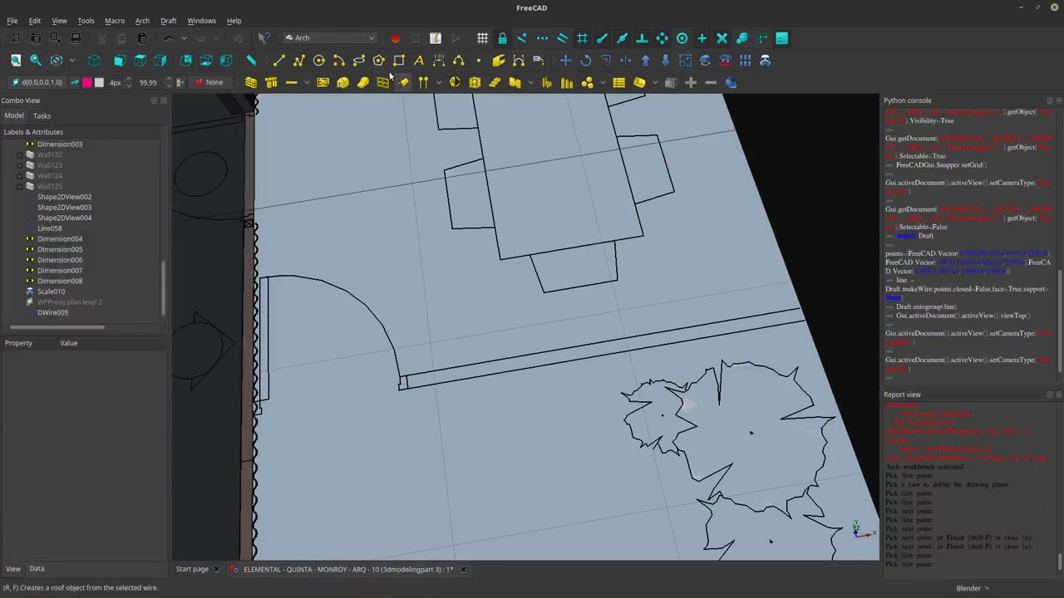
left_click(278, 60)
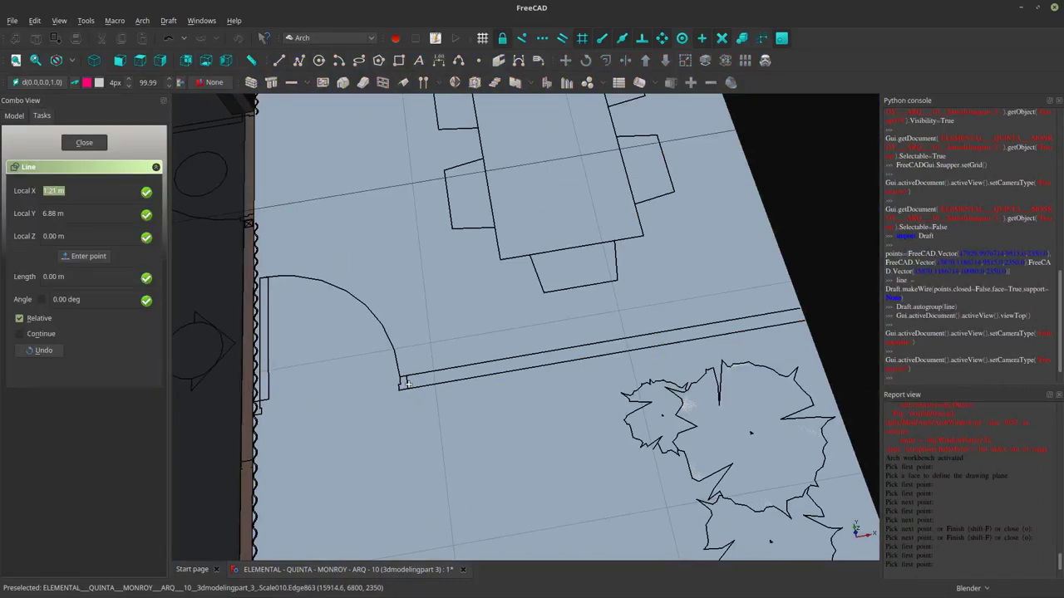
left_click(407, 385)
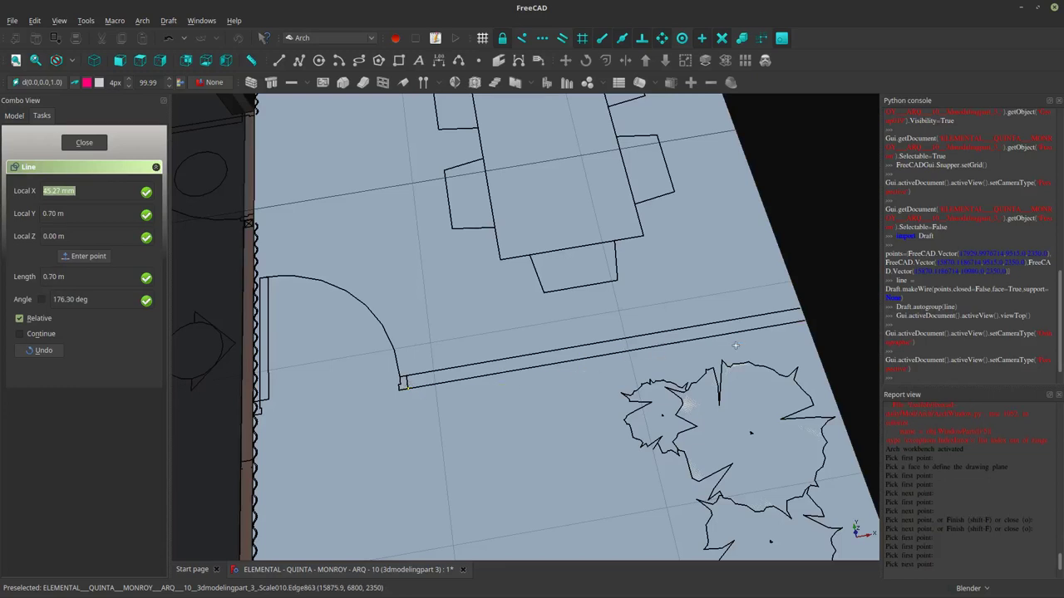
scroll(801, 311, "down", 2)
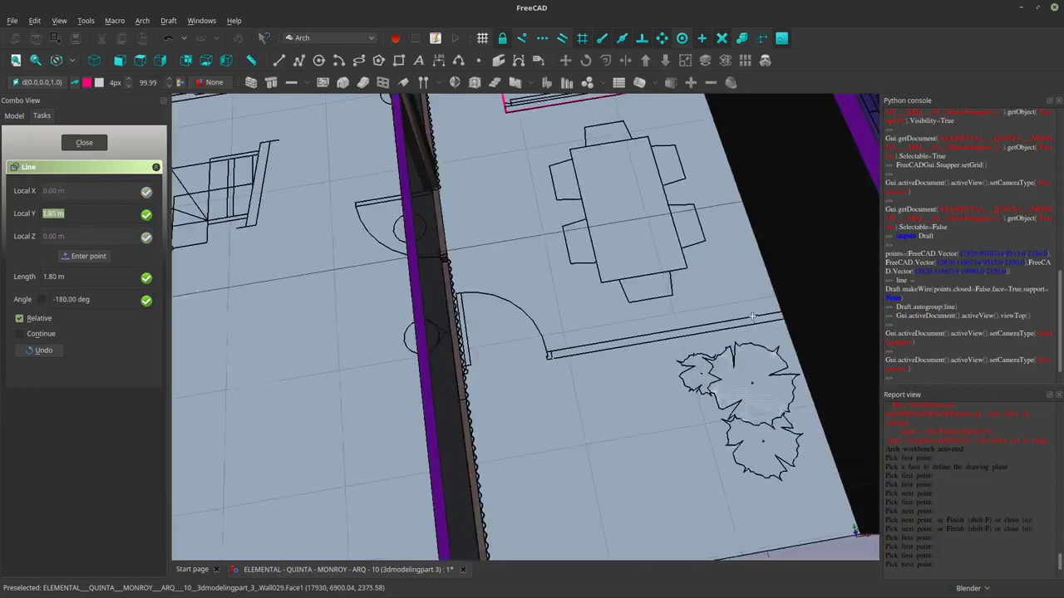
key("Return")
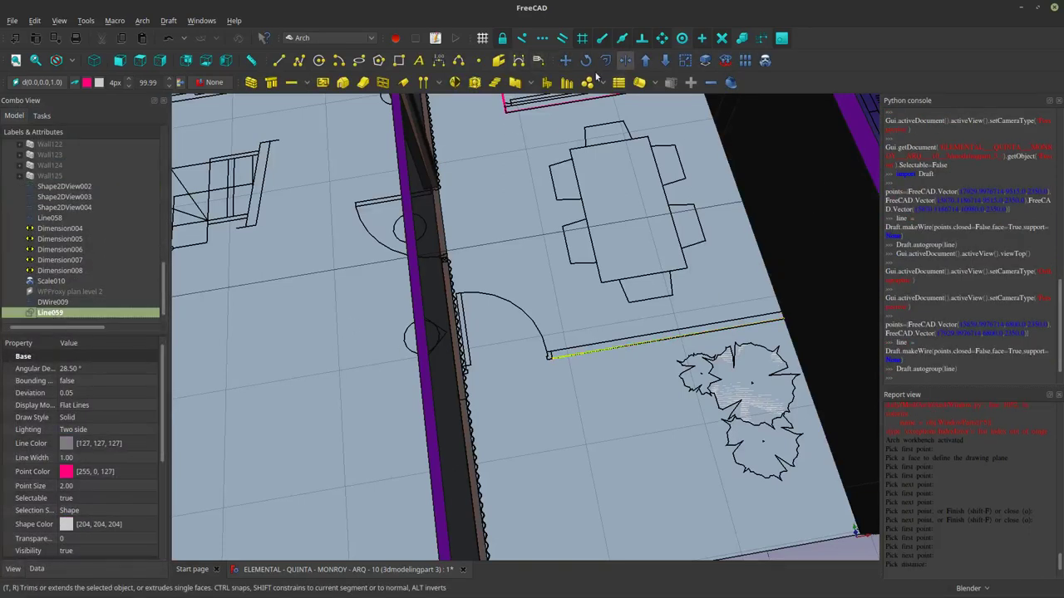
Extend the front partition line across the doorway to the opposite party wall with Trimex.
left_click(625, 60)
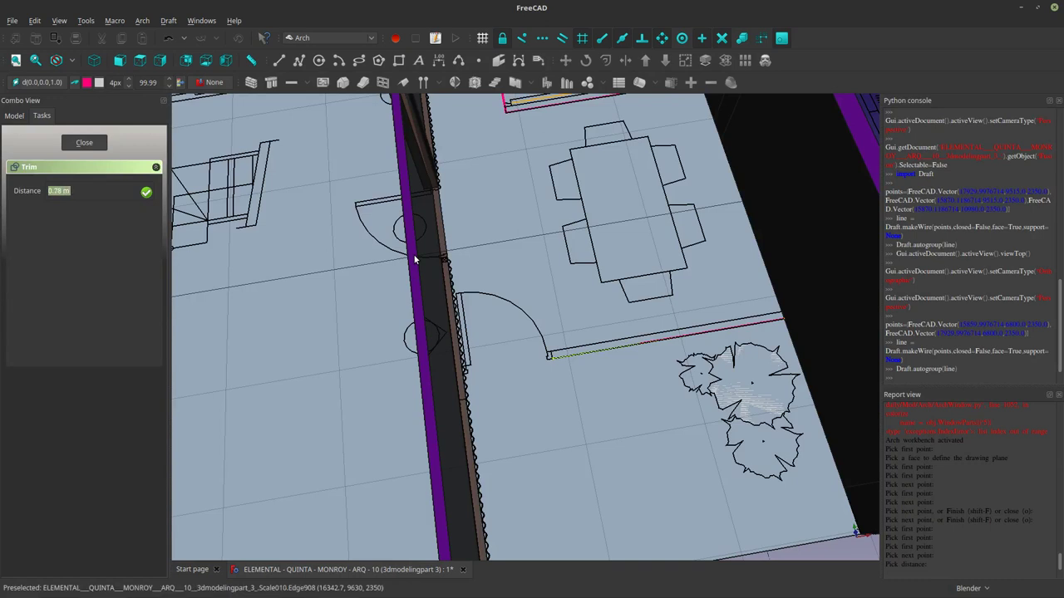
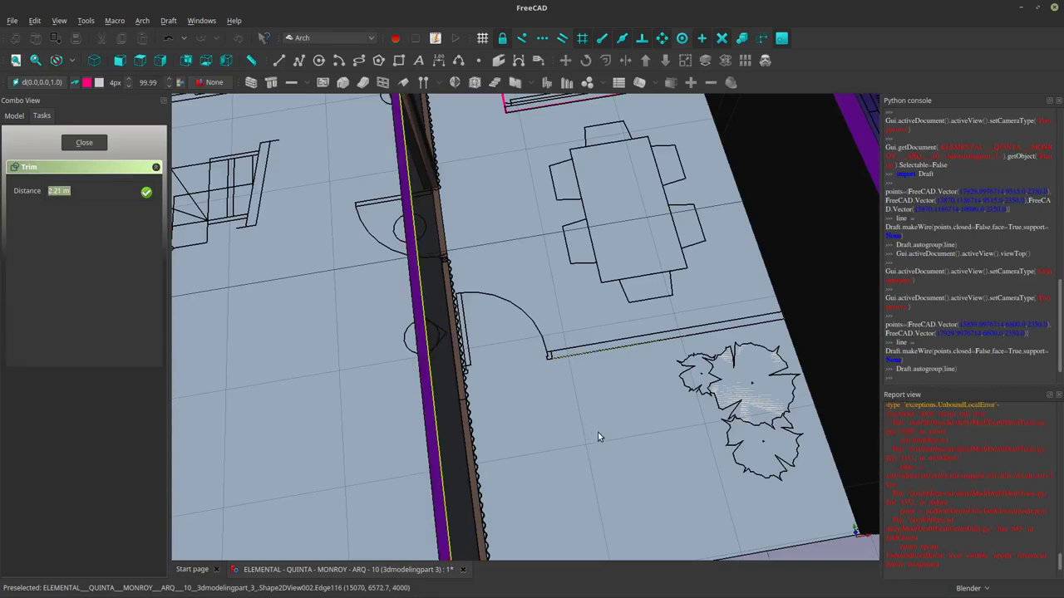
key("Escape")
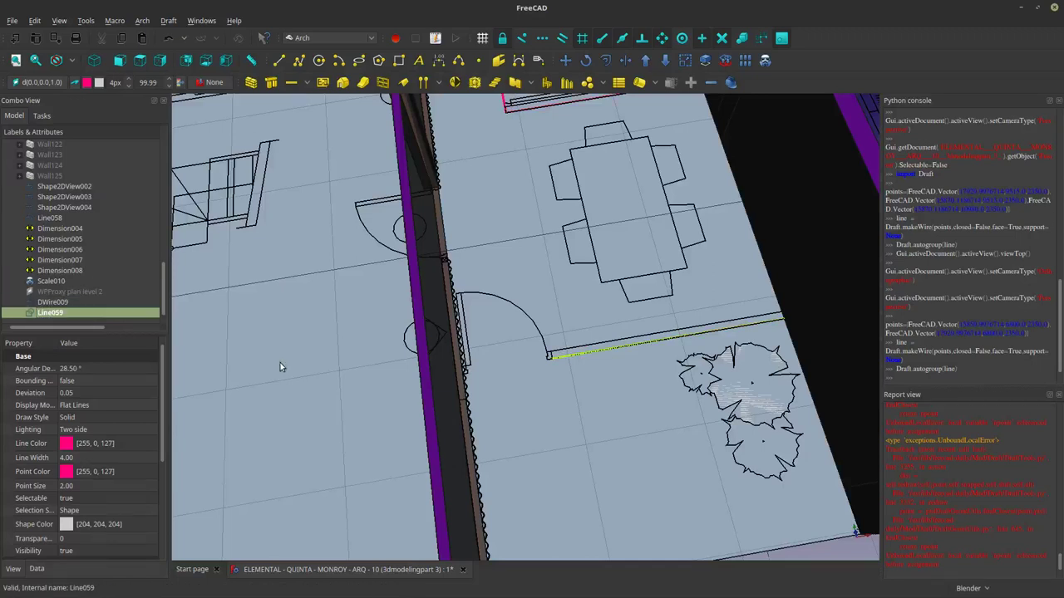
left_click(625, 60)
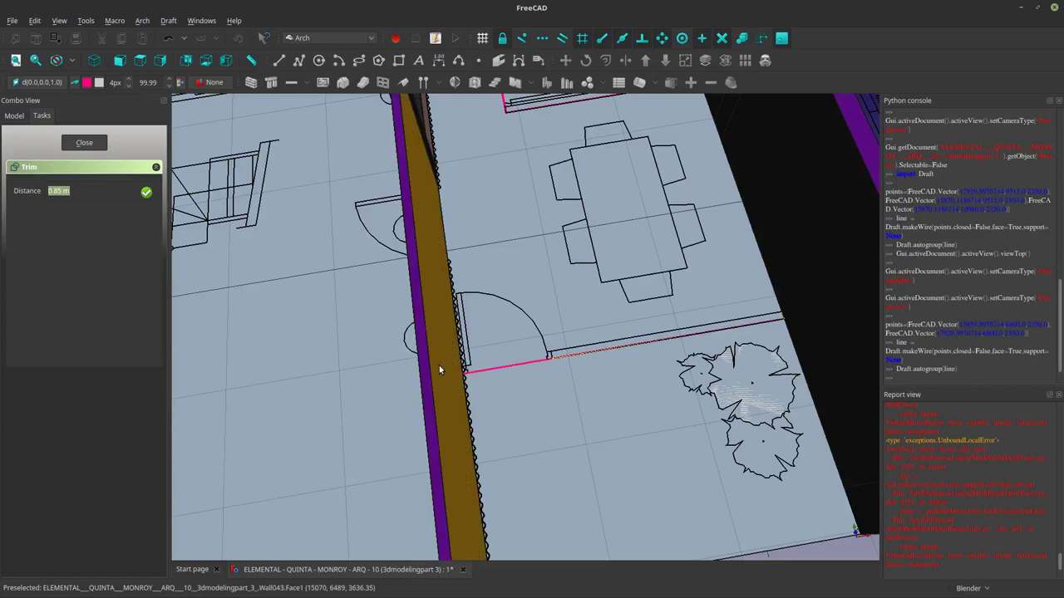
left_click(439, 365)
Draw a straight line along the planting-side edge of the neighbouring living-room unit's front partition, spanning from one party wall across the doorway to the other.
scroll(565, 414, "down", 4)
scroll(670, 446, "down", 3)
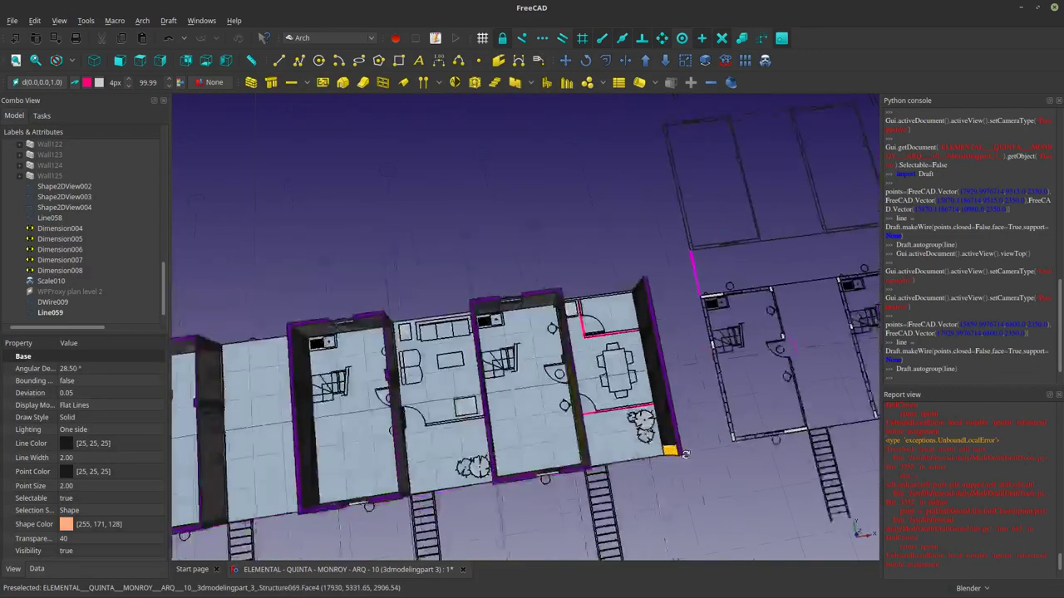
middle_click_drag(670, 445, 639, 461)
scroll(431, 443, "up", 8)
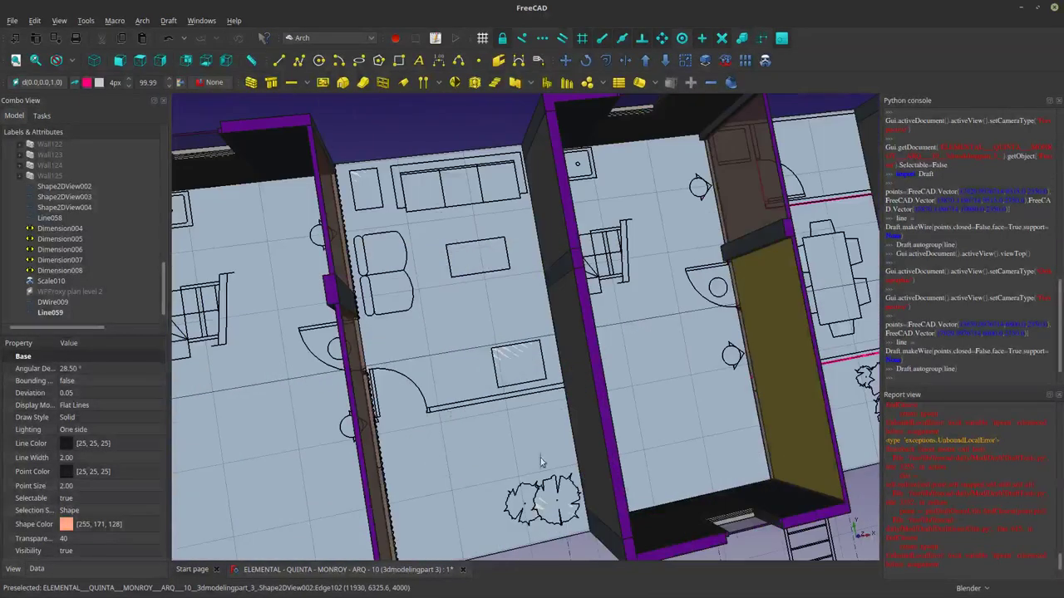
scroll(478, 409, "up", 3)
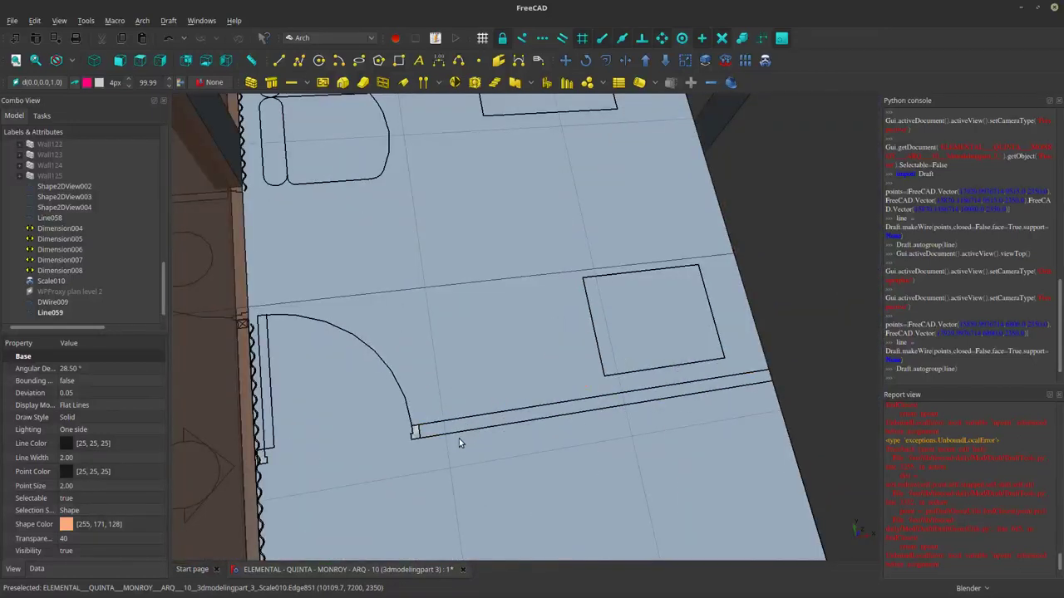
scroll(459, 438, "down", 3)
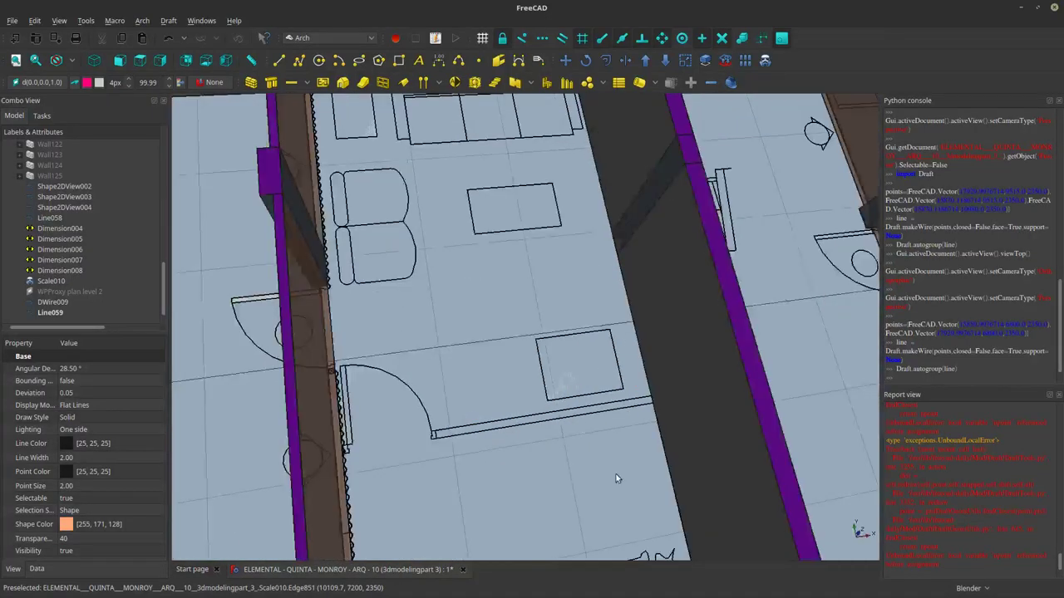
left_click(280, 62)
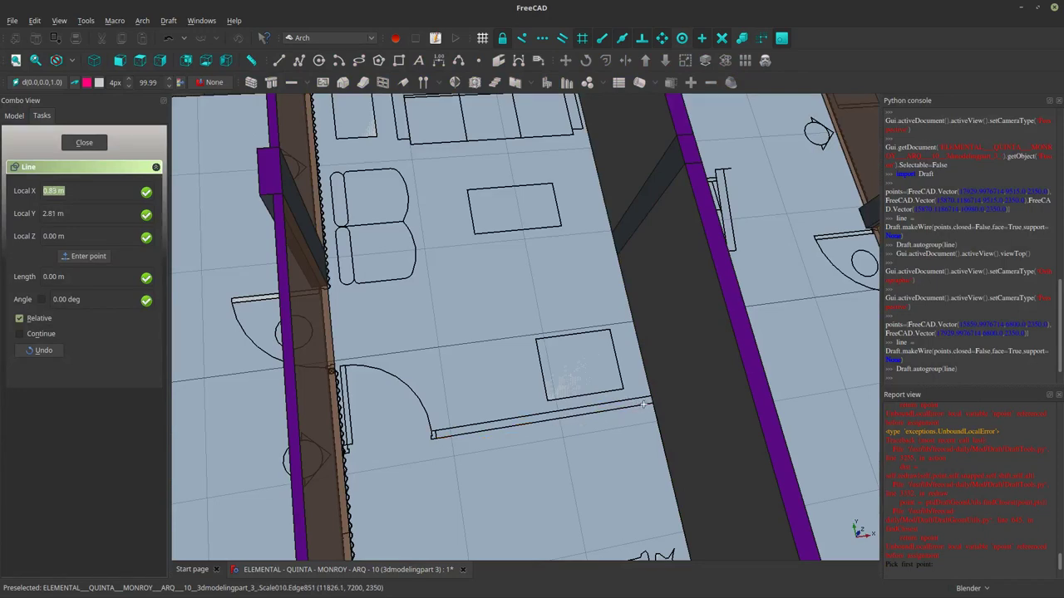
left_click(647, 404)
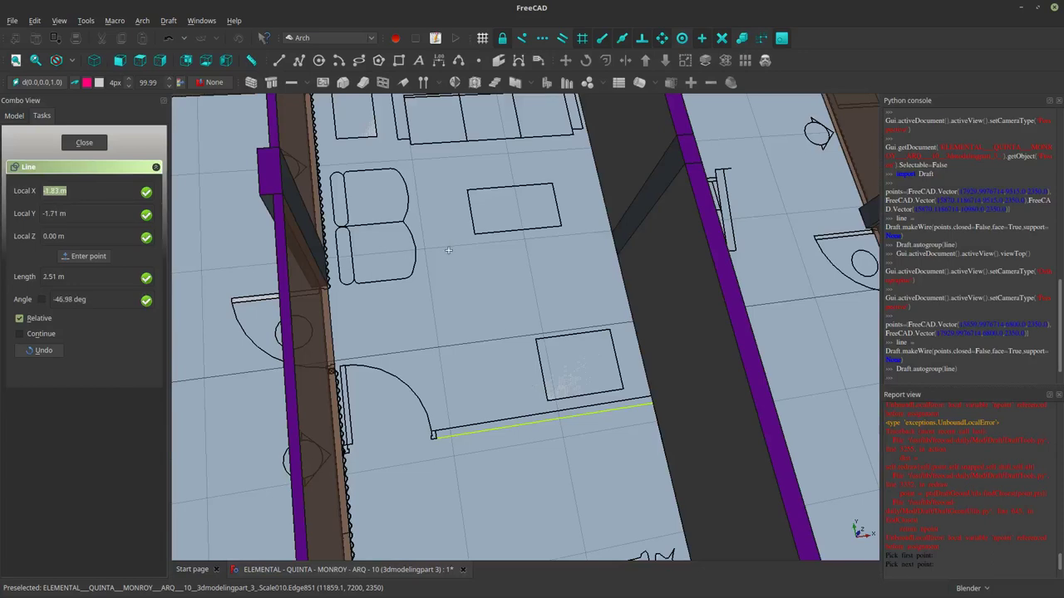
scroll(448, 250, "down", 2)
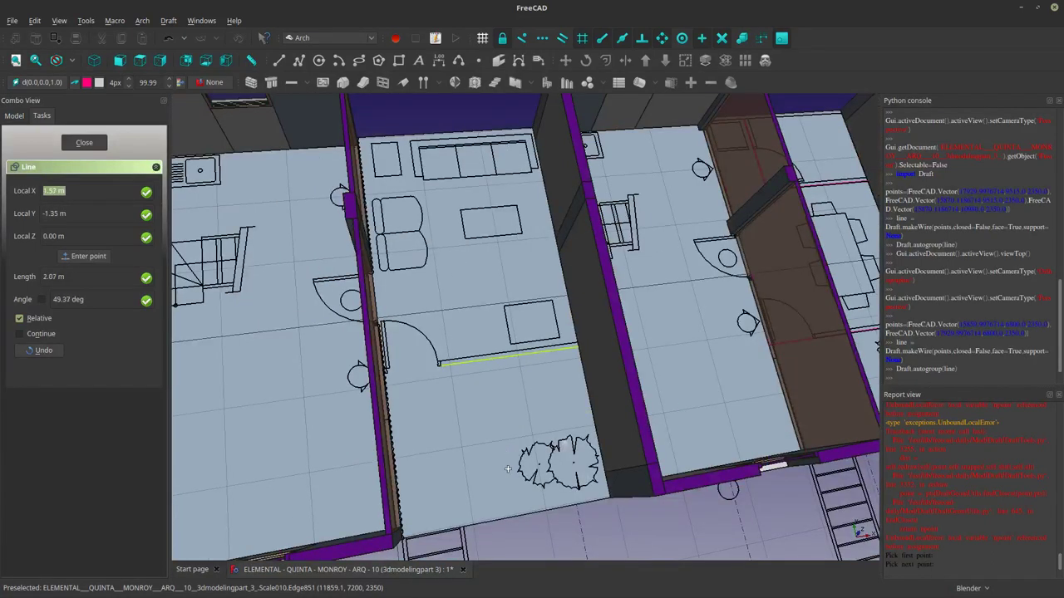
key("y")
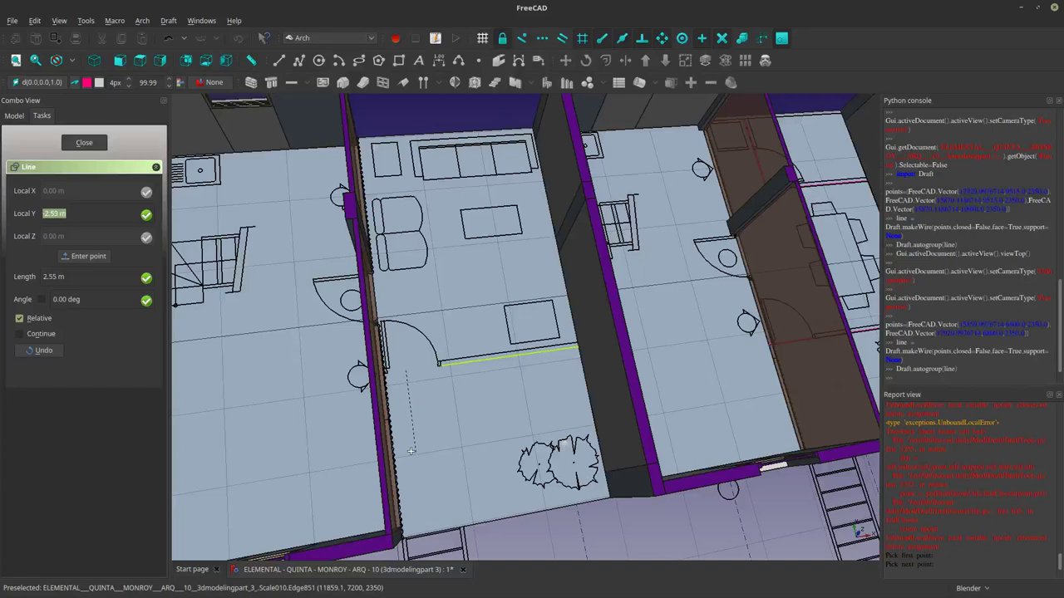
left_click(395, 522)
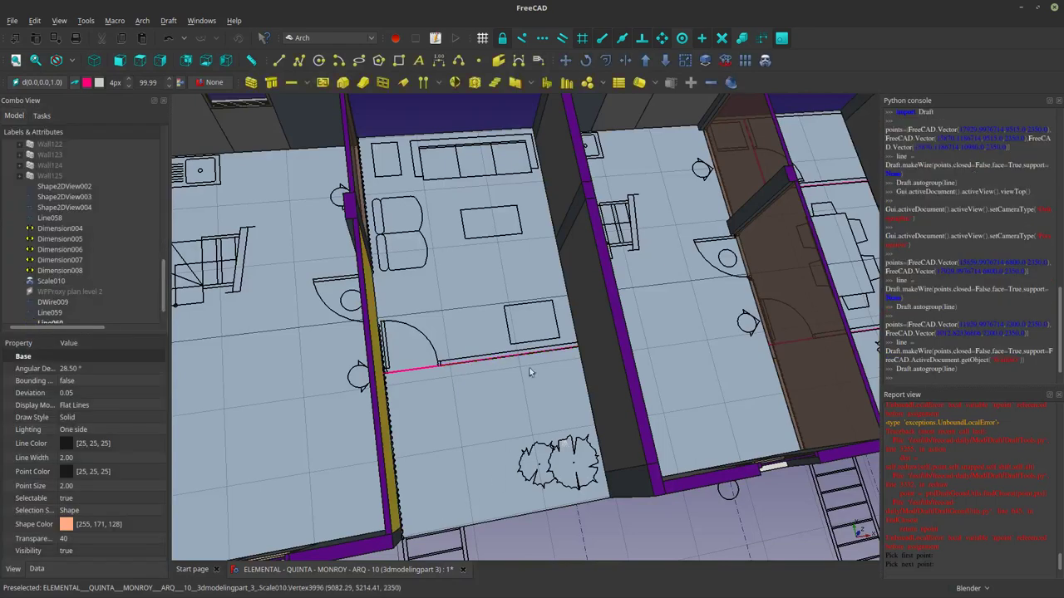
Dimension the thickness of the end unit's bathroom partition on the dining side, between the pink wire and the wall's inner edge beside the door.
scroll(588, 353, "up", 5)
scroll(564, 374, "down", 10)
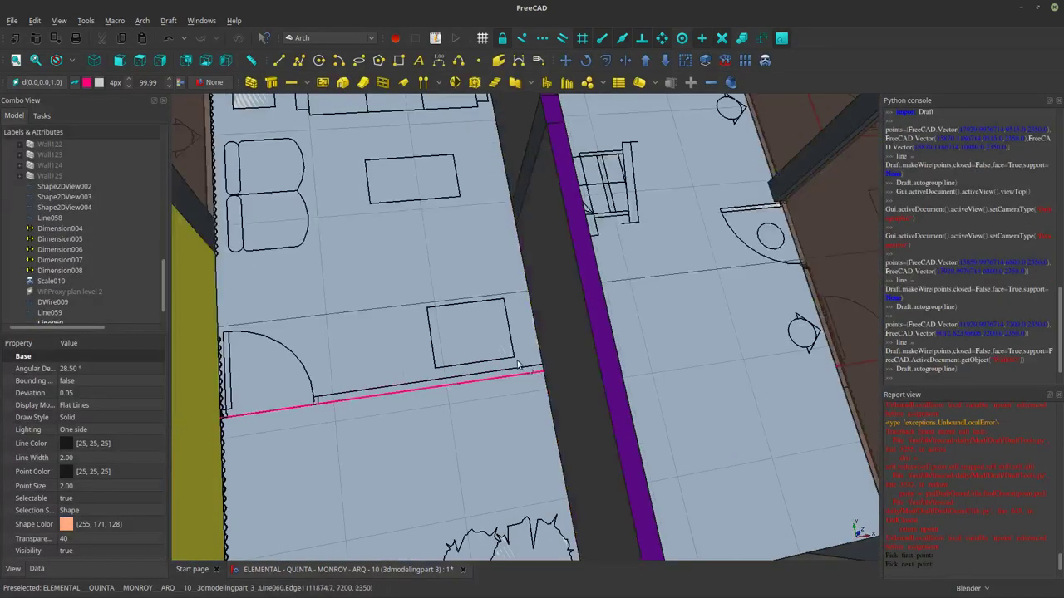
scroll(533, 358, "down", 6)
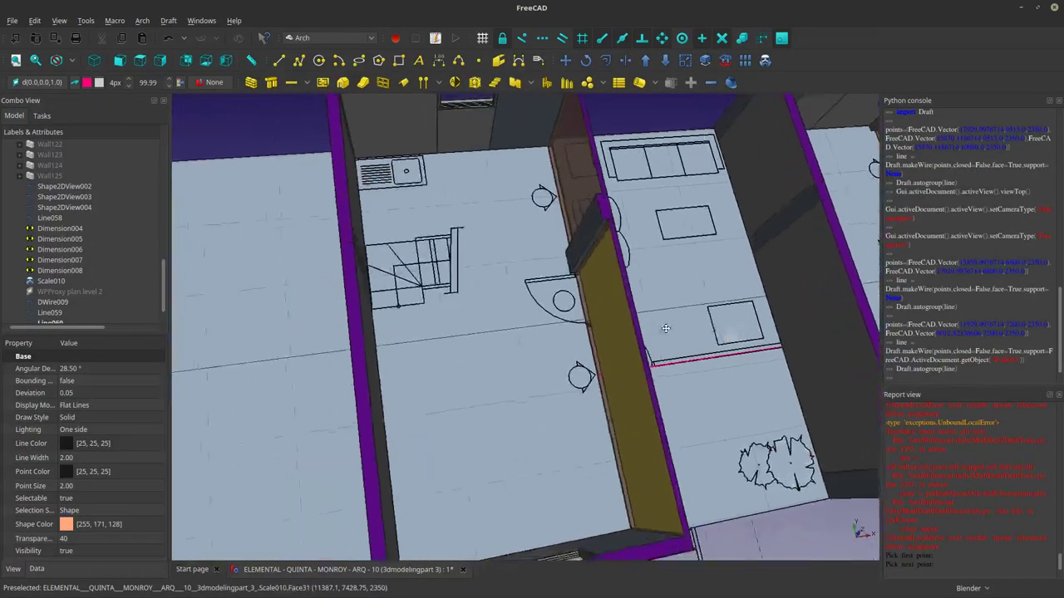
mouse_move(467, 372)
middle_mouse_down()
mouse_move(439, 428)
mouse_move(480, 387)
middle_mouse_up()
scroll(480, 388, "up", 5)
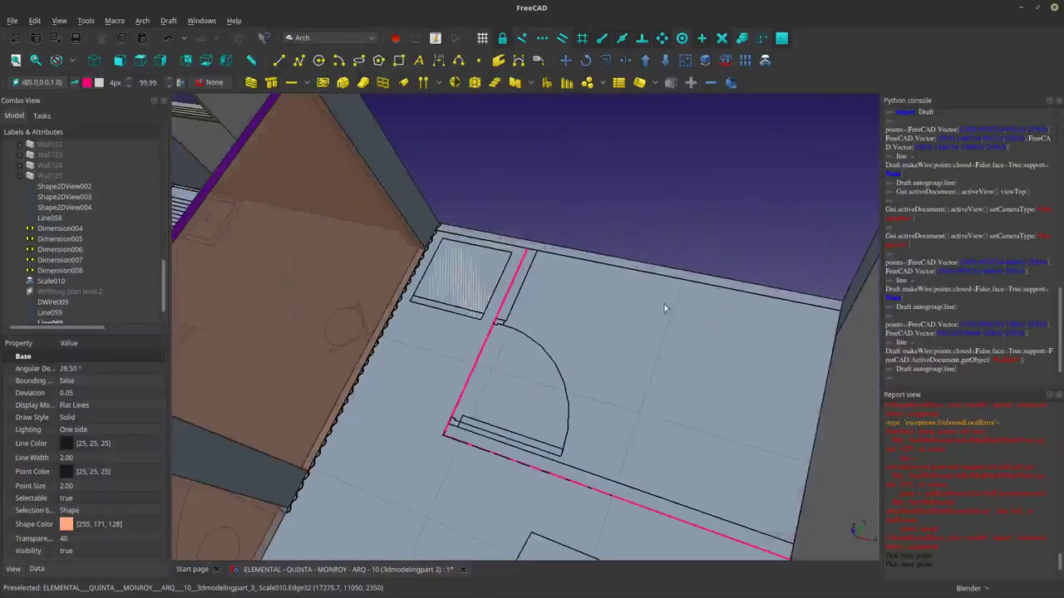
scroll(451, 449, "up", 3)
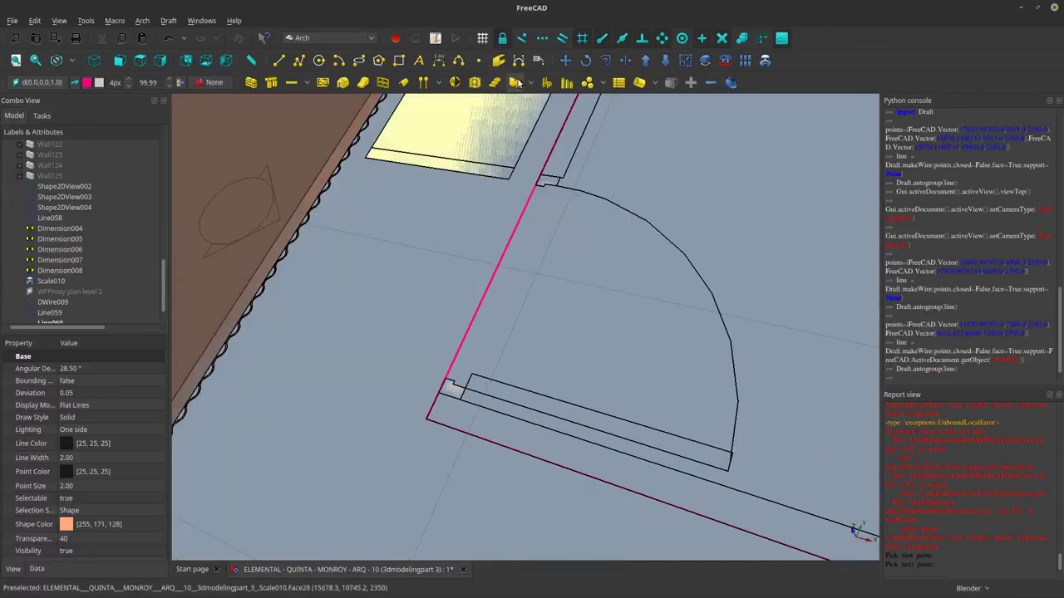
left_click(439, 63)
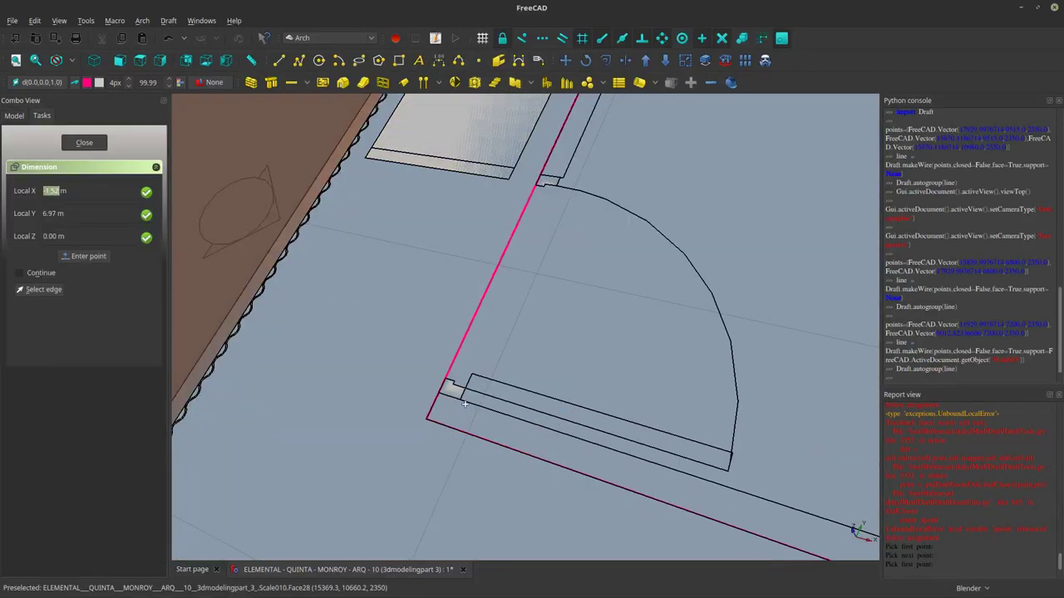
left_click(452, 398)
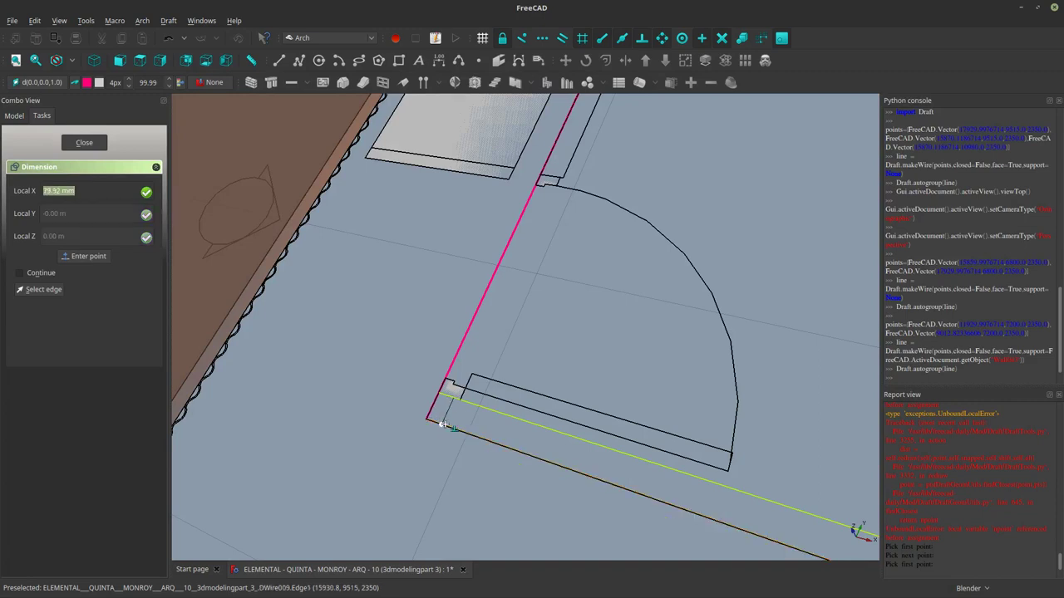
left_click(408, 396)
scroll(494, 374, "down", 3)
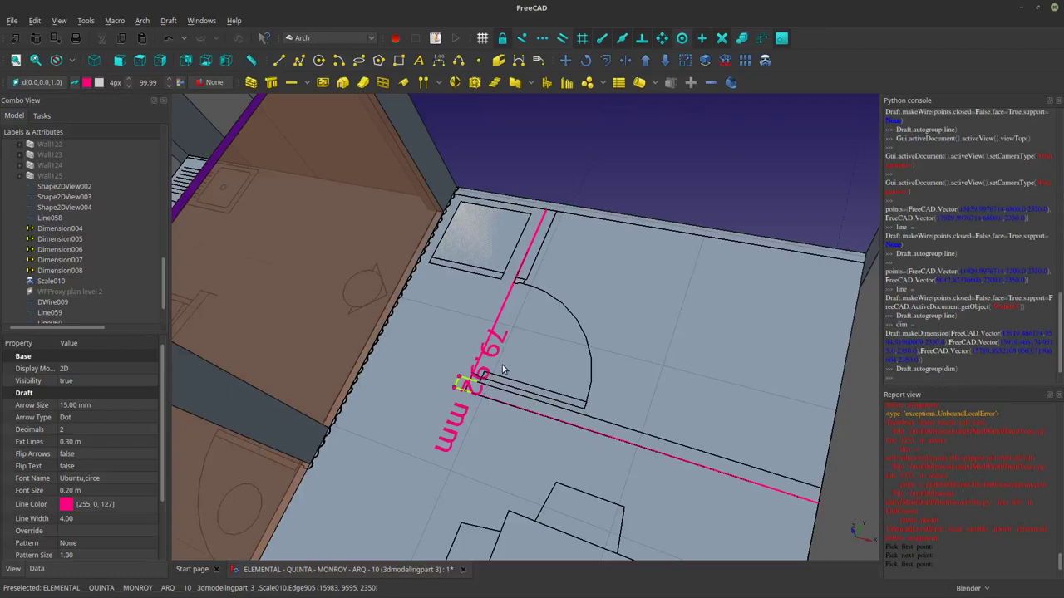
Dimension the thickness of the bathroom's side partition at the door jamb, between the pink wire and the parallel wall edge.
scroll(505, 350, "down", 5)
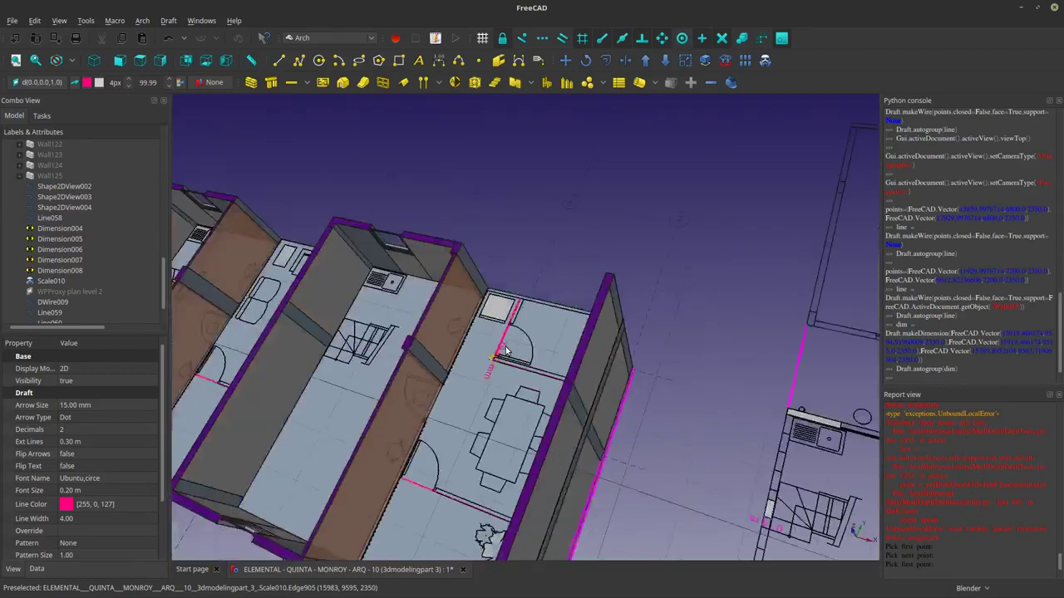
scroll(506, 345, "up", 10)
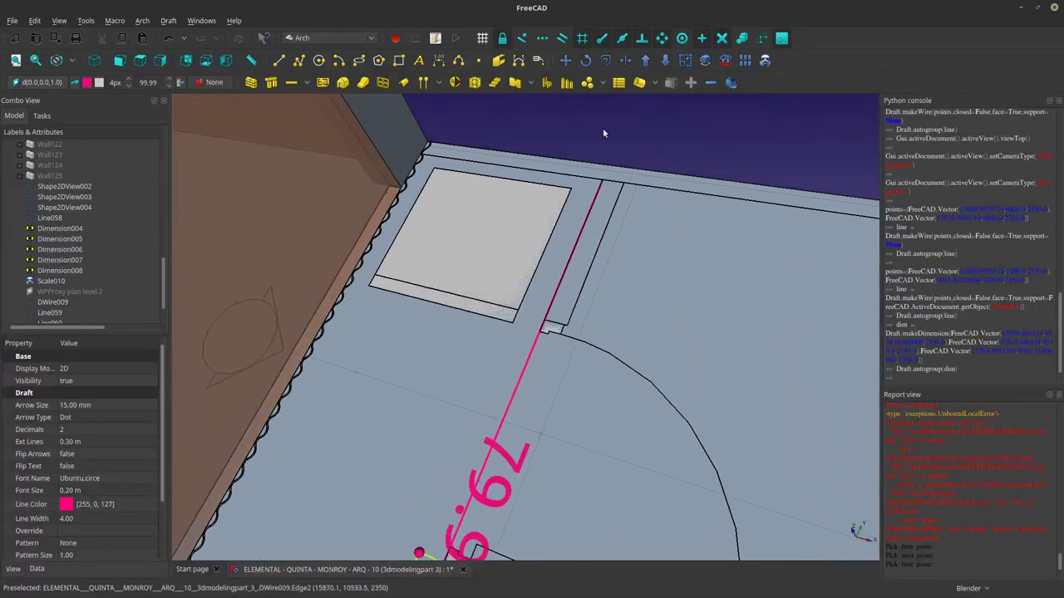
left_click(298, 63)
key("Escape")
left_click(439, 62)
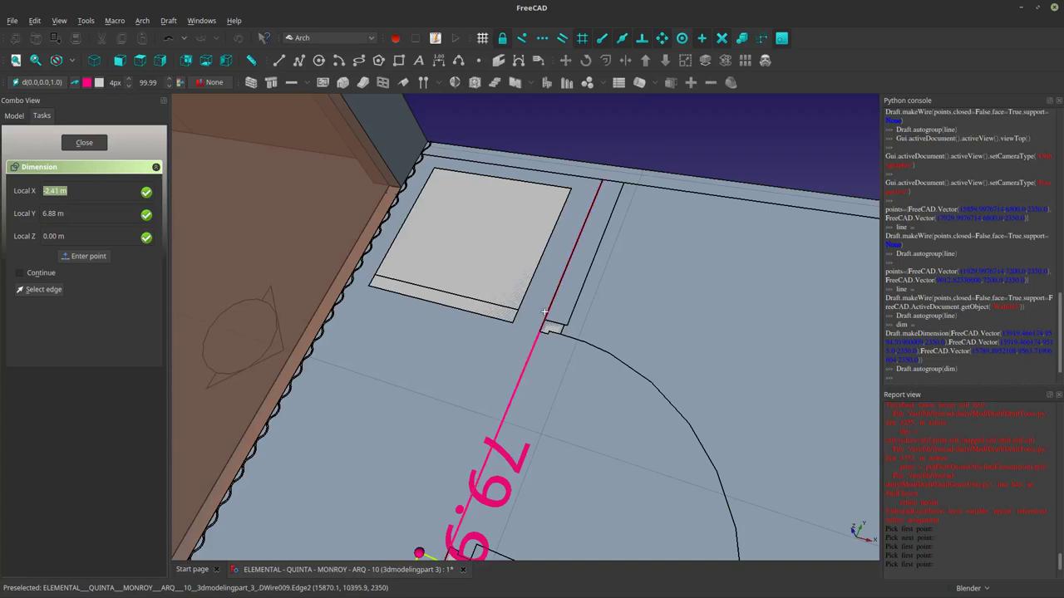
scroll(549, 315, "up", 5)
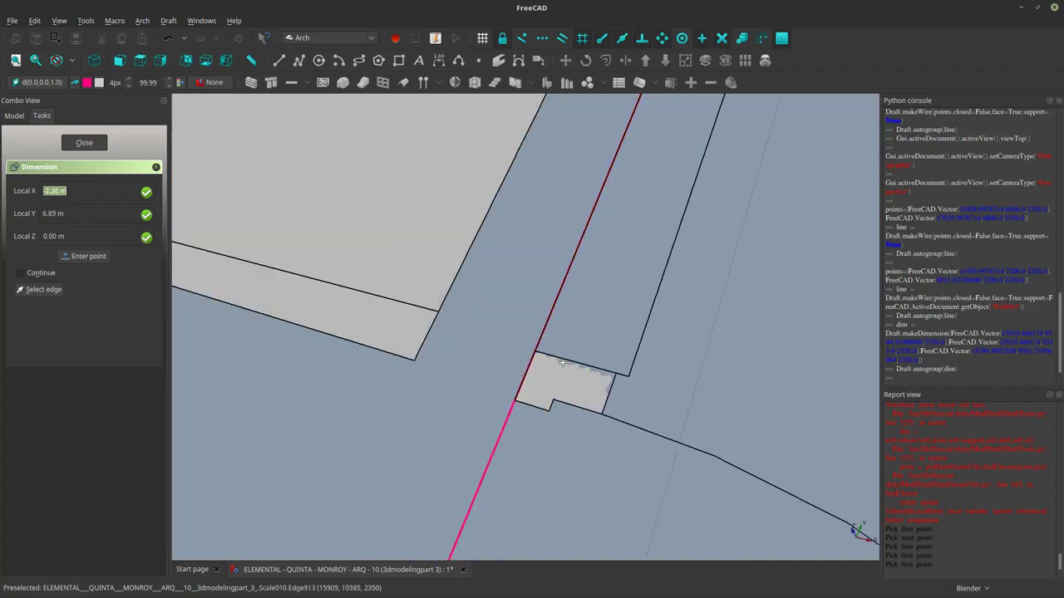
left_click(556, 356)
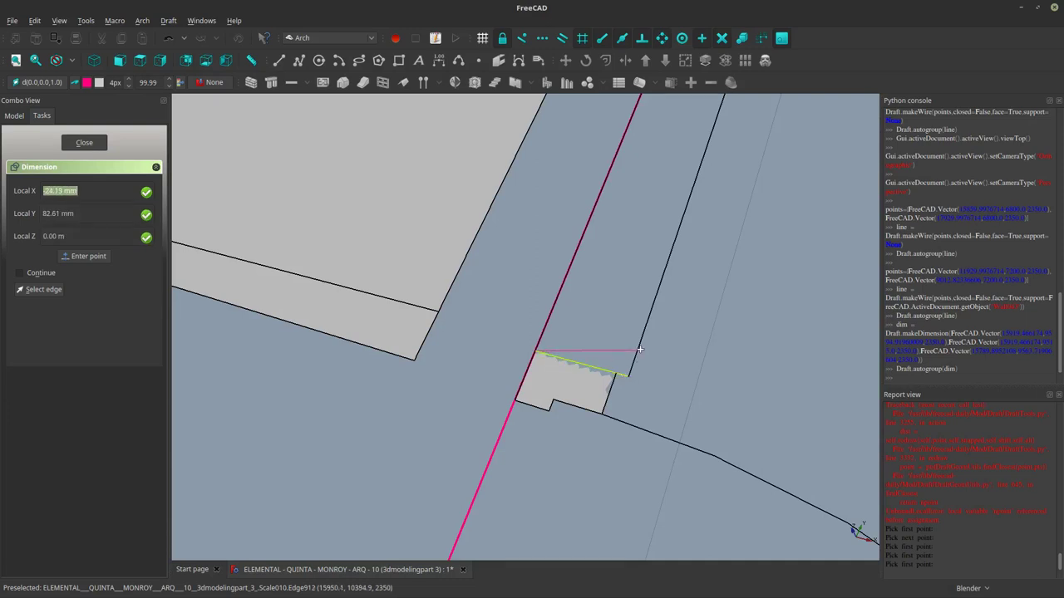
left_click(633, 353)
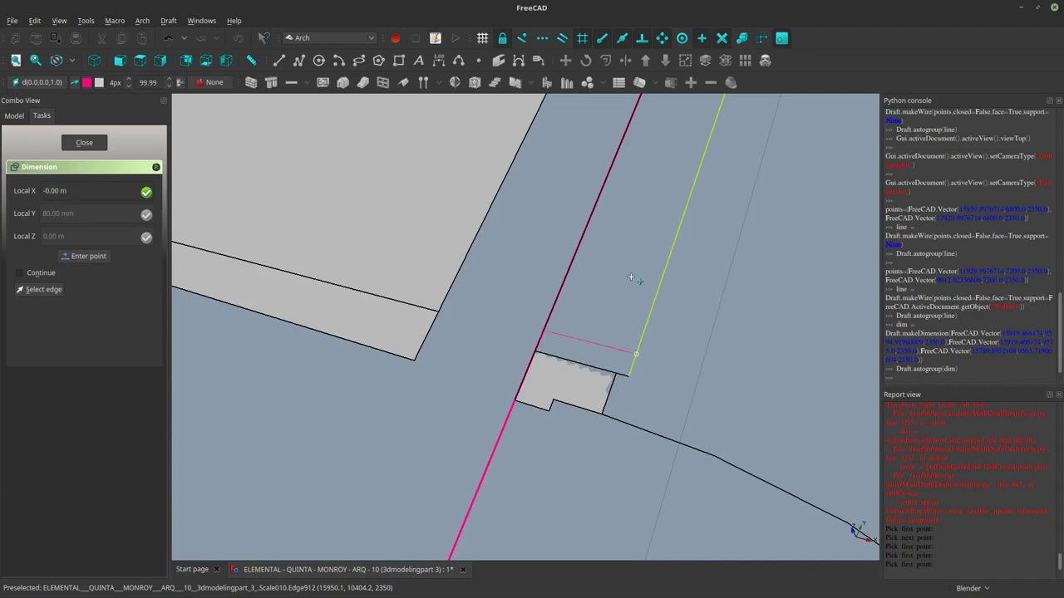
left_click(640, 223)
scroll(633, 281, "down", 5)
scroll(638, 291, "down", 7)
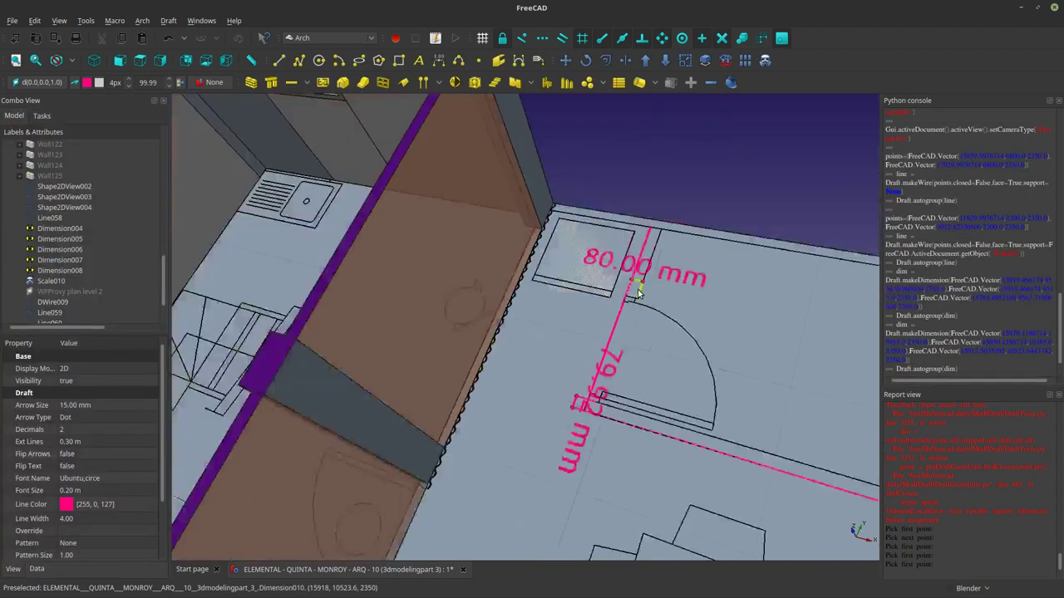
Dimension the thickness of the dining area's front partition at the end of the door frame.
middle_click_drag(642, 360, 657, 250, "shift")
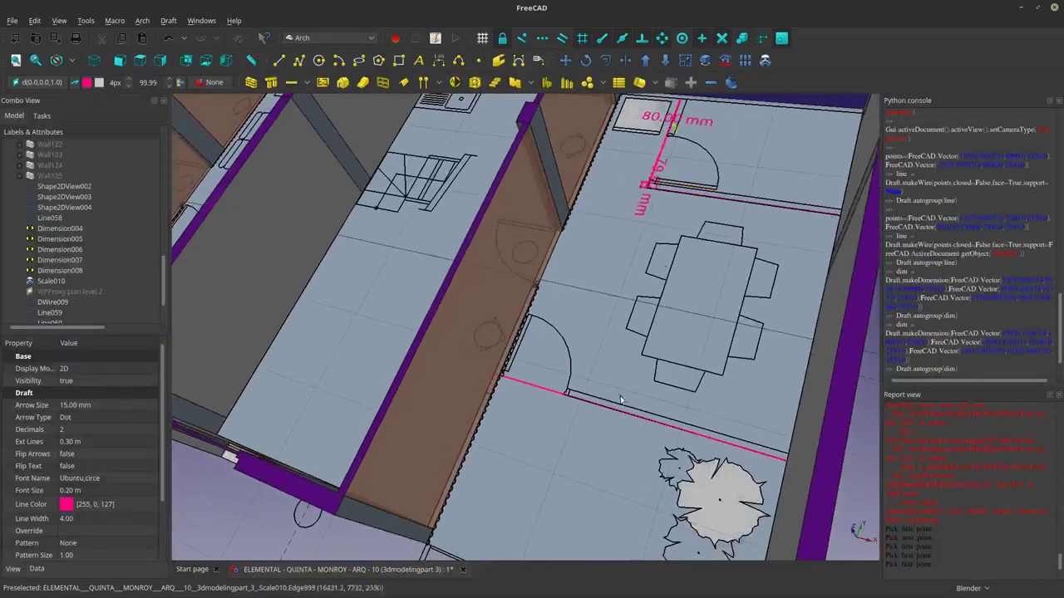
scroll(607, 415, "up", 5)
middle_click_drag(610, 396, 542, 337, "shift")
left_click(439, 61)
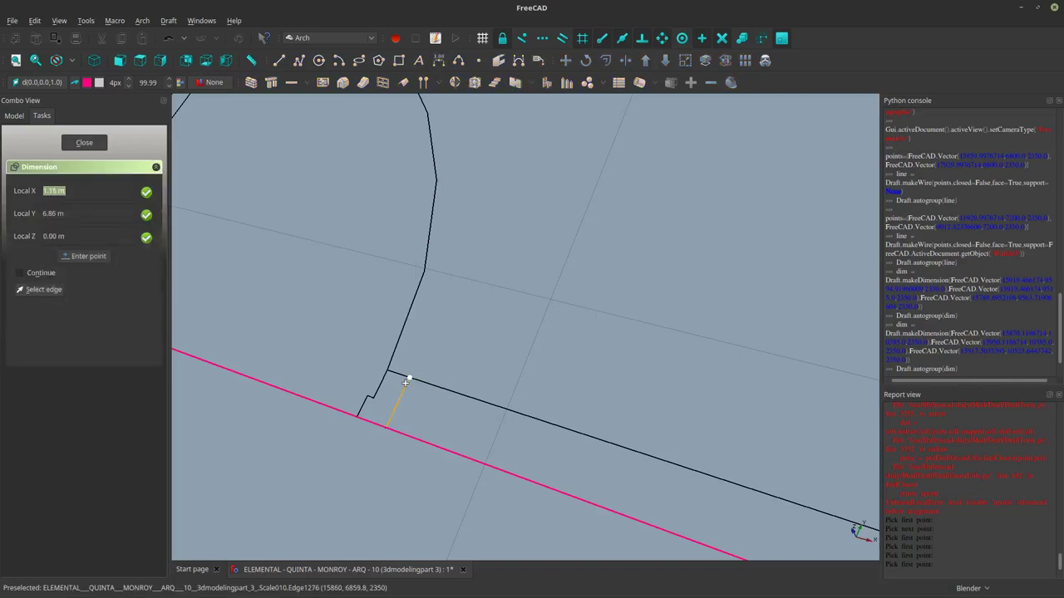
left_click(394, 406)
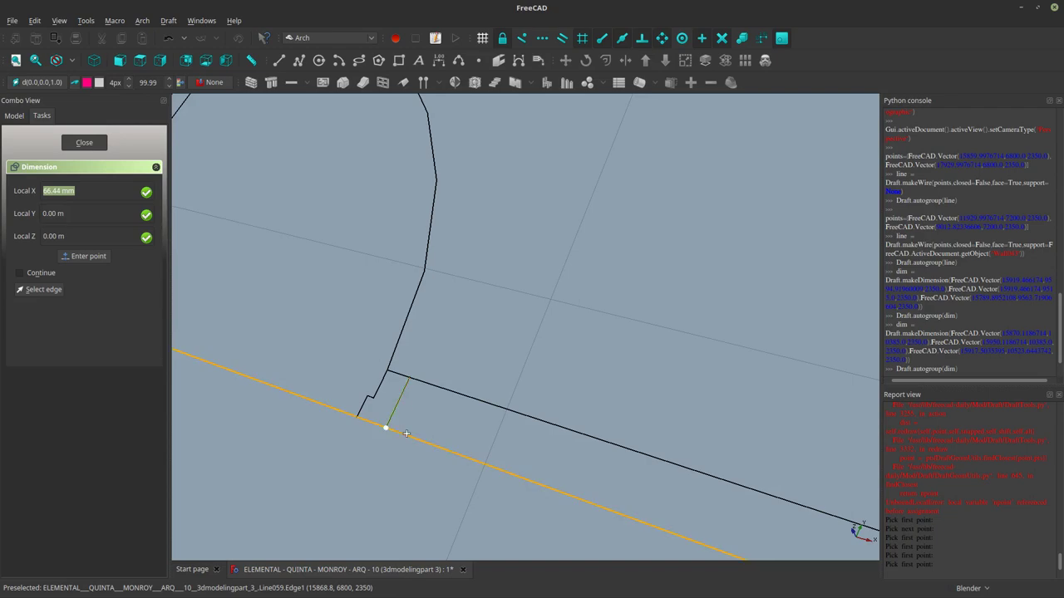
left_click(406, 434)
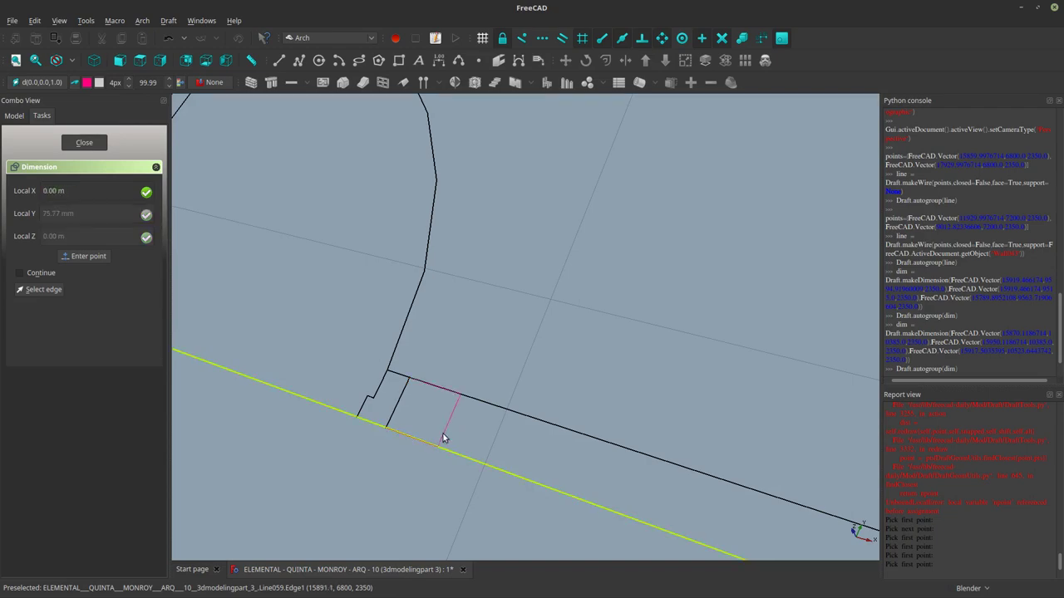
left_click(441, 435)
scroll(536, 422, "down", 5)
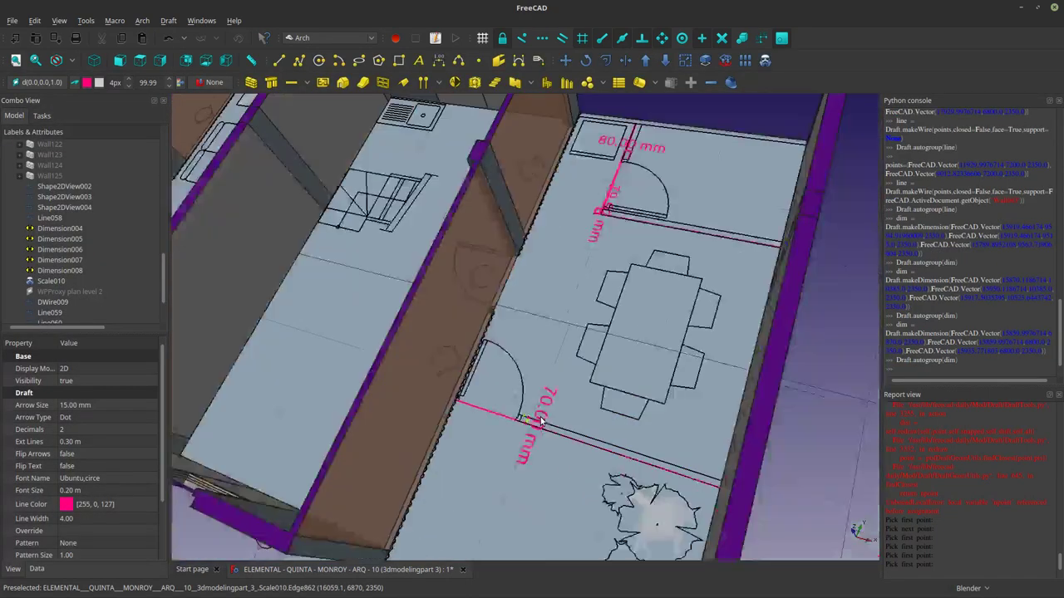
Dimension the thickness of the neighbouring living-room unit's front partition at the end of the door frame.
middle_click_drag(541, 422, 679, 456)
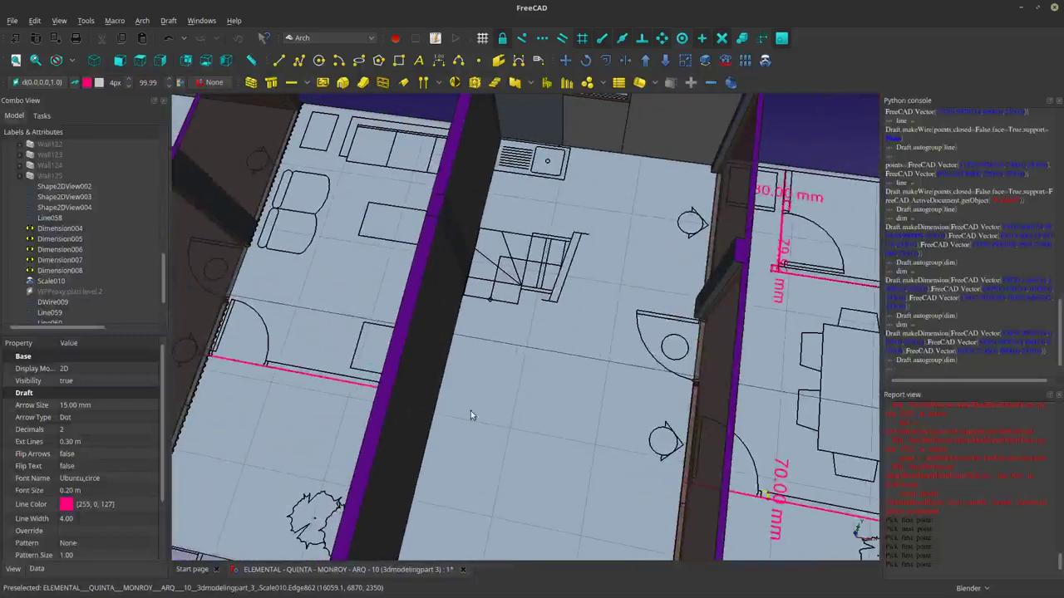
middle_click_drag(470, 415, 443, 382)
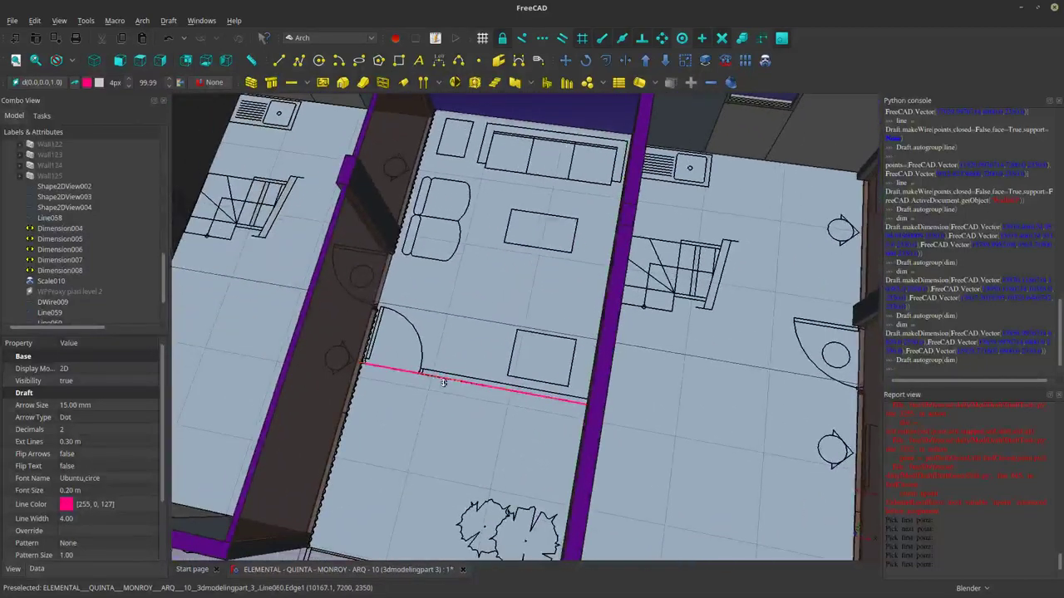
scroll(443, 382, "up", 6)
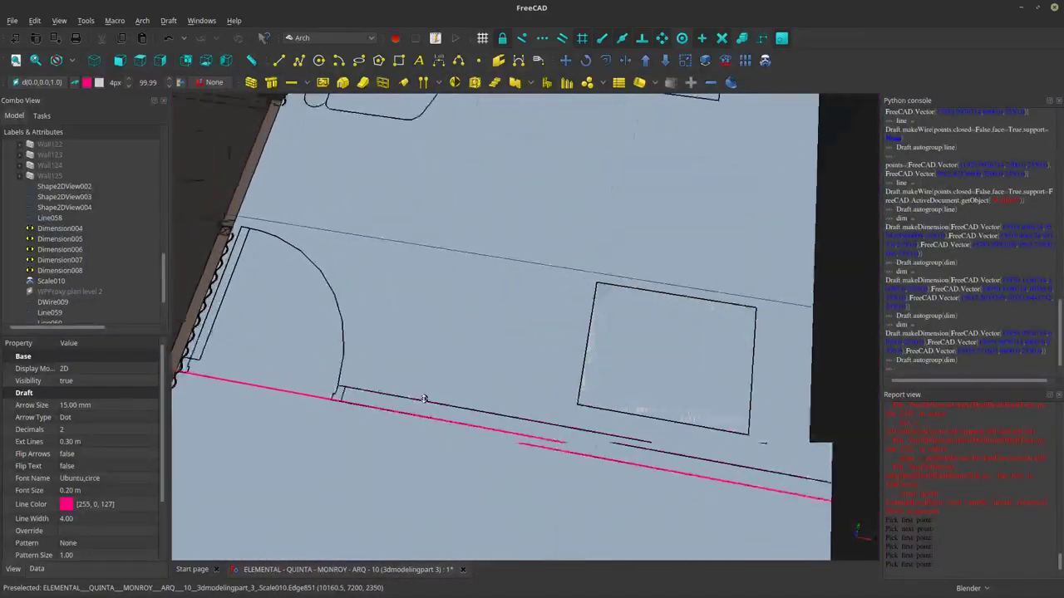
scroll(424, 397, "up", 3)
scroll(470, 363, "down", 2)
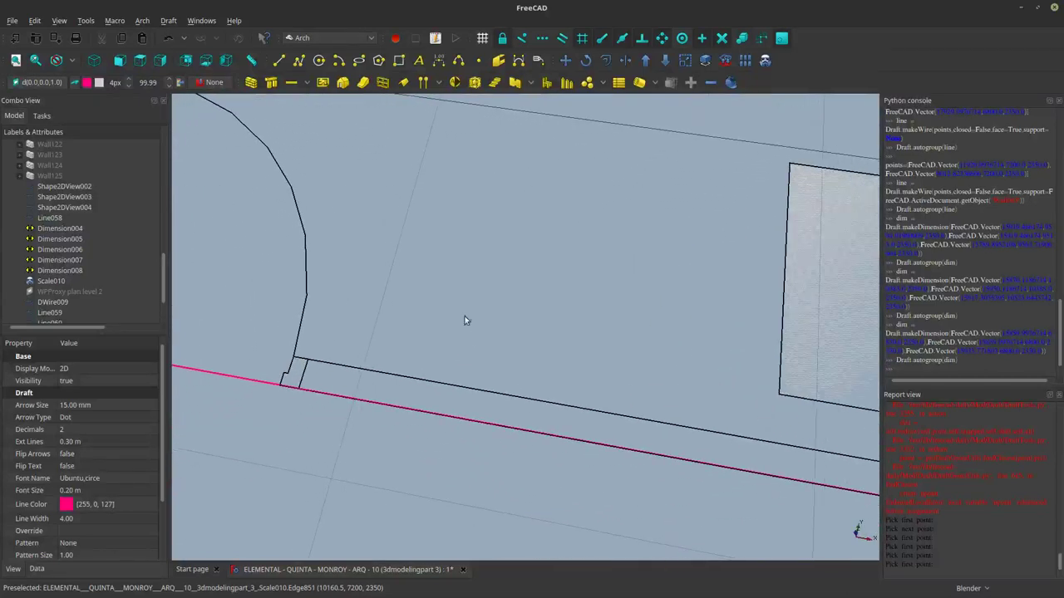
left_click(439, 66)
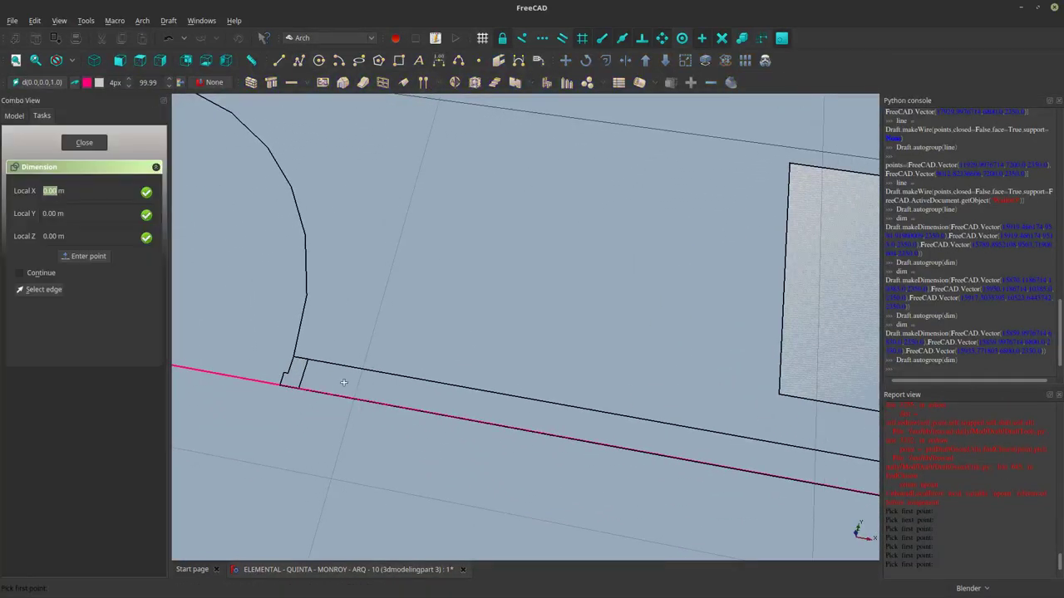
left_click(301, 379)
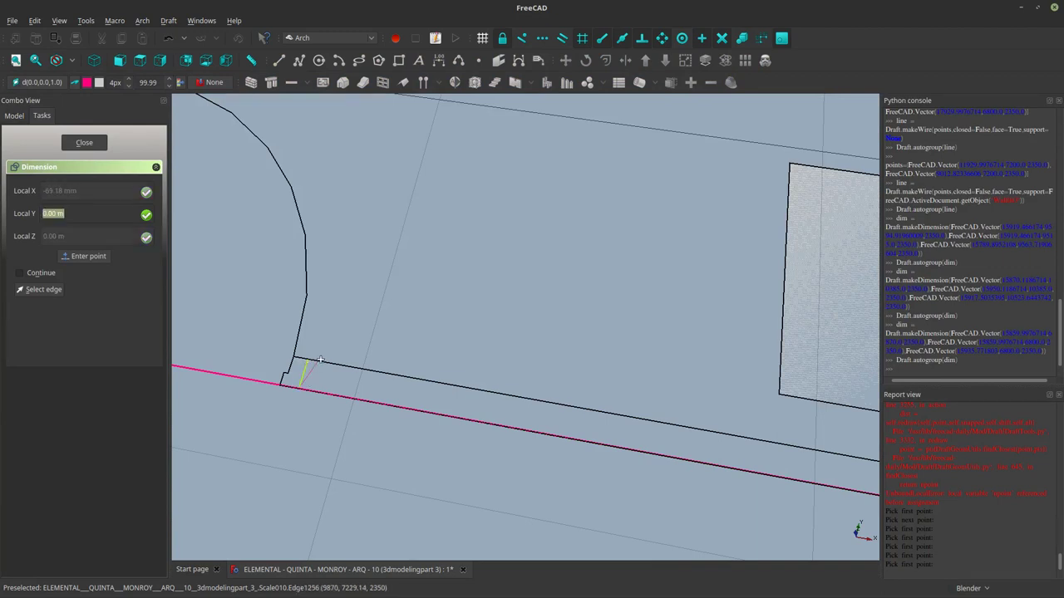
left_click(328, 360)
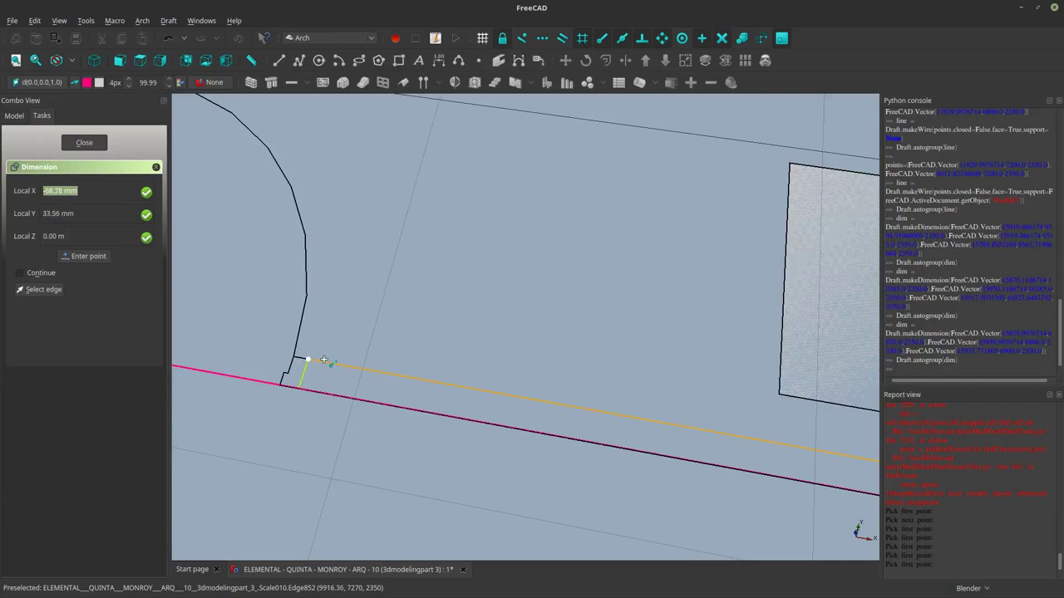
left_click(392, 350)
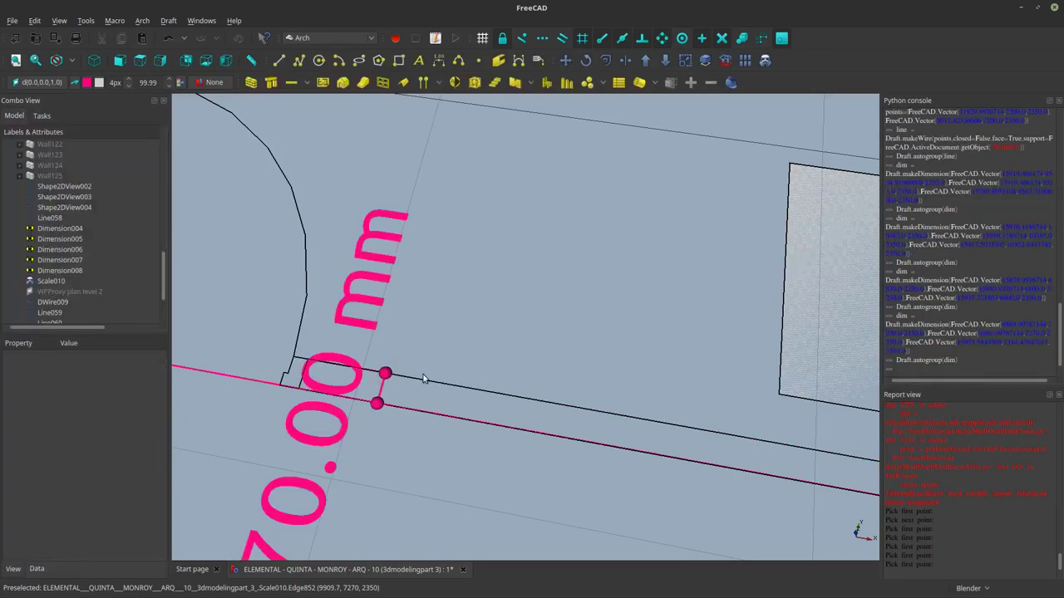
Create Arch walls from the two straight front-partition baselines of the living-room and dining units.
scroll(432, 379, "down", 5)
scroll(432, 379, "down", 5)
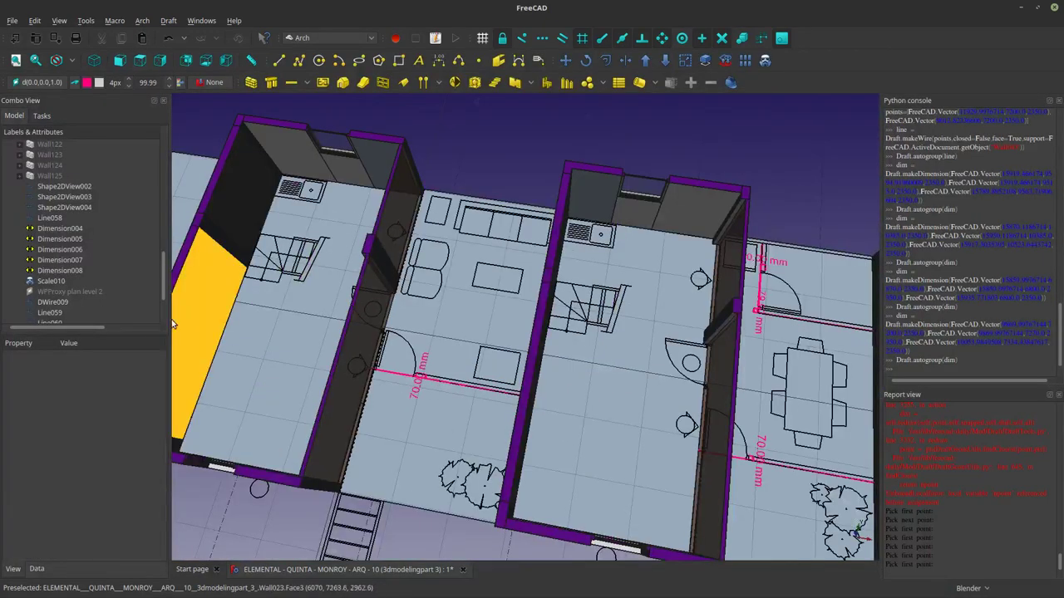
scroll(114, 327, "left", 3)
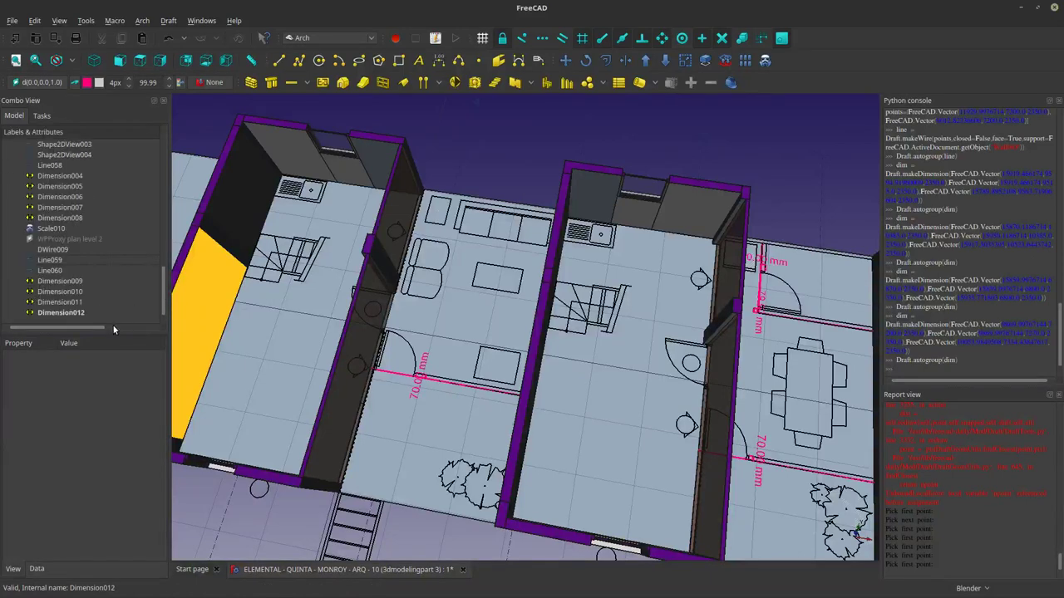
left_click(50, 271)
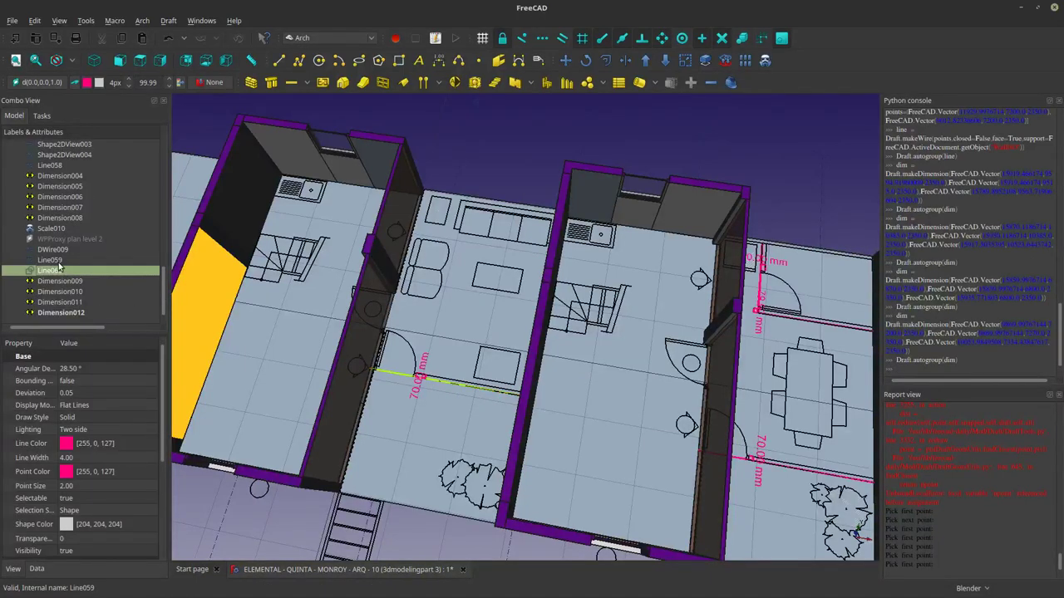
left_click(60, 260, "ctrl")
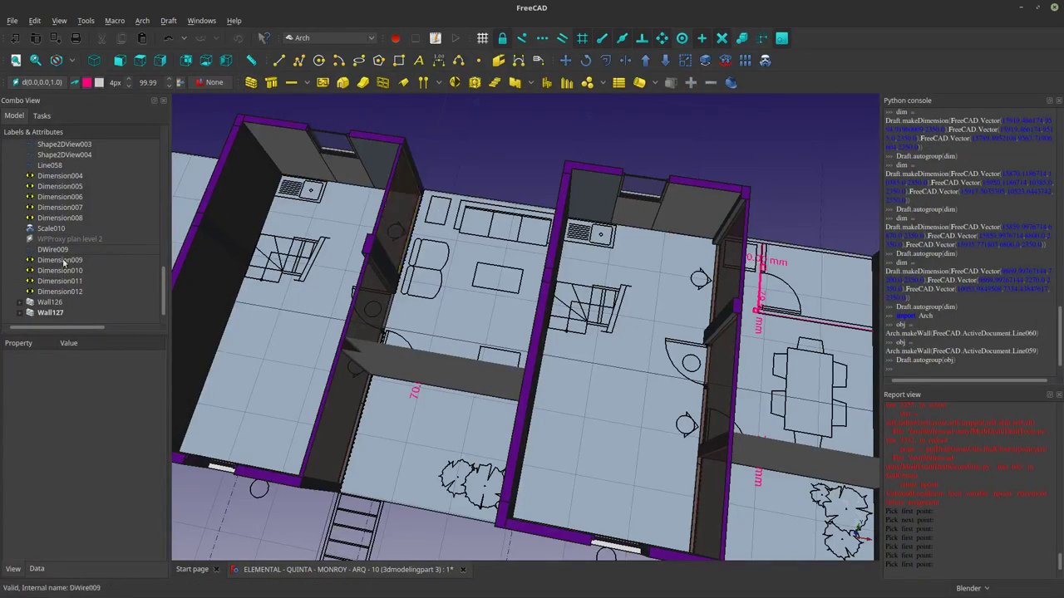
Create an Arch wall from the end unit's bathroom partition wire.
left_click(55, 249)
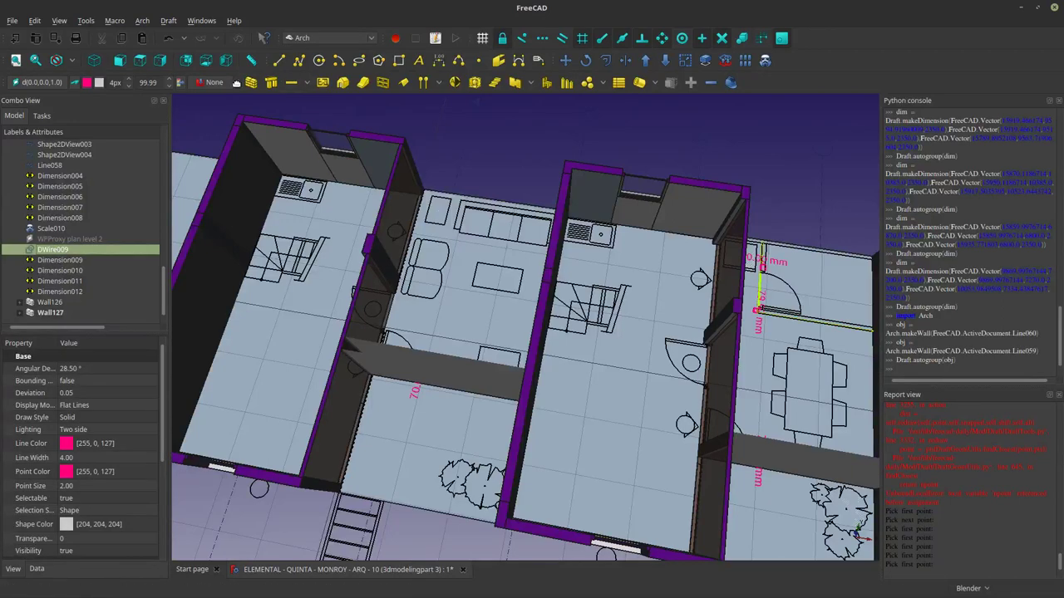
left_click(251, 82)
middle_click_drag(724, 439, 613, 333)
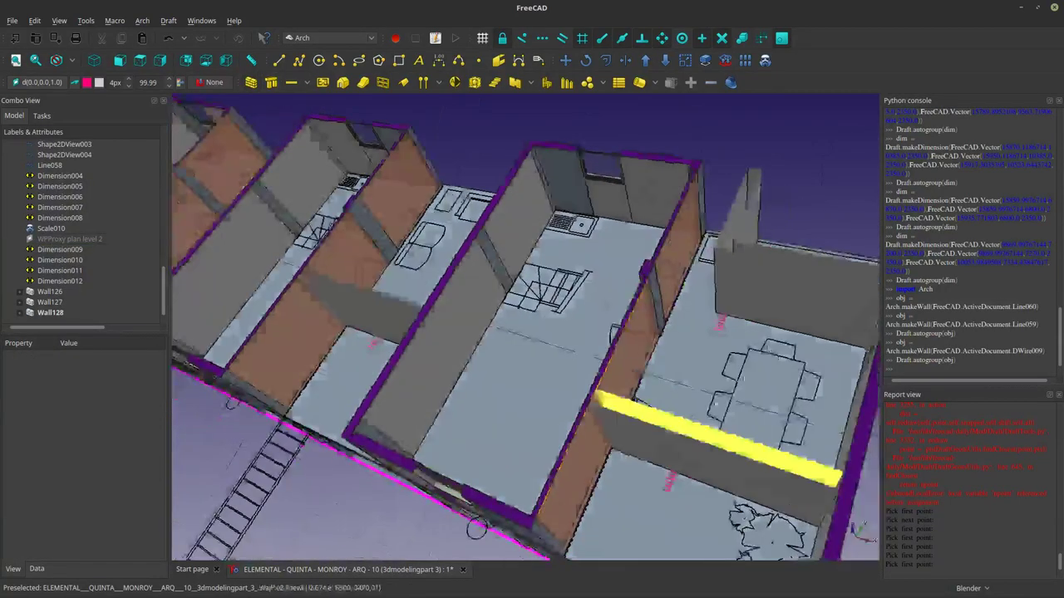
Set the width of the new bathroom wall to 0.08 m.
left_click(50, 312)
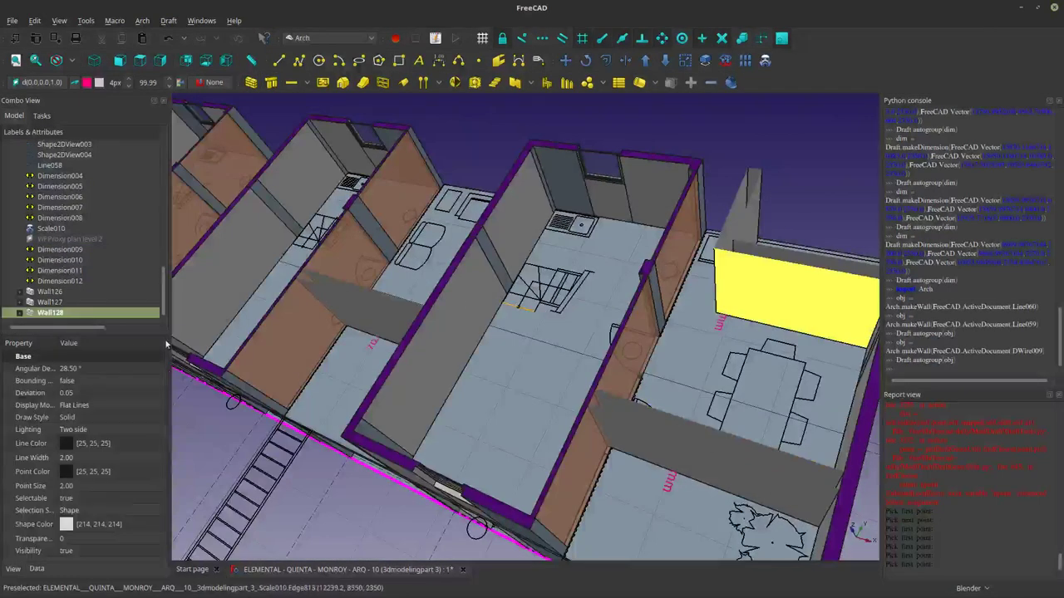
left_click(37, 568)
scroll(160, 495, "down", 2)
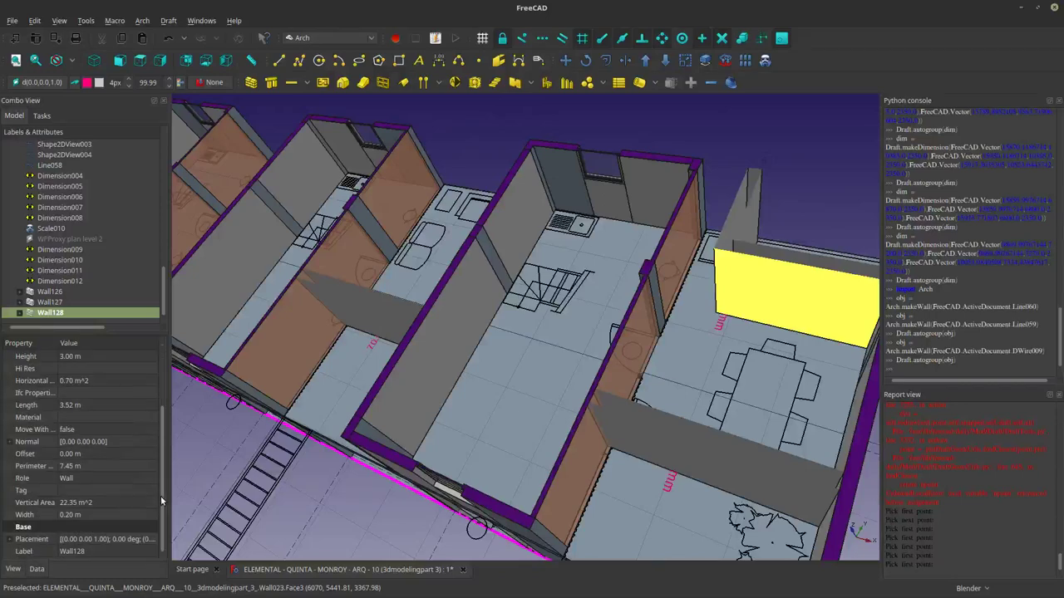
left_click(71, 514)
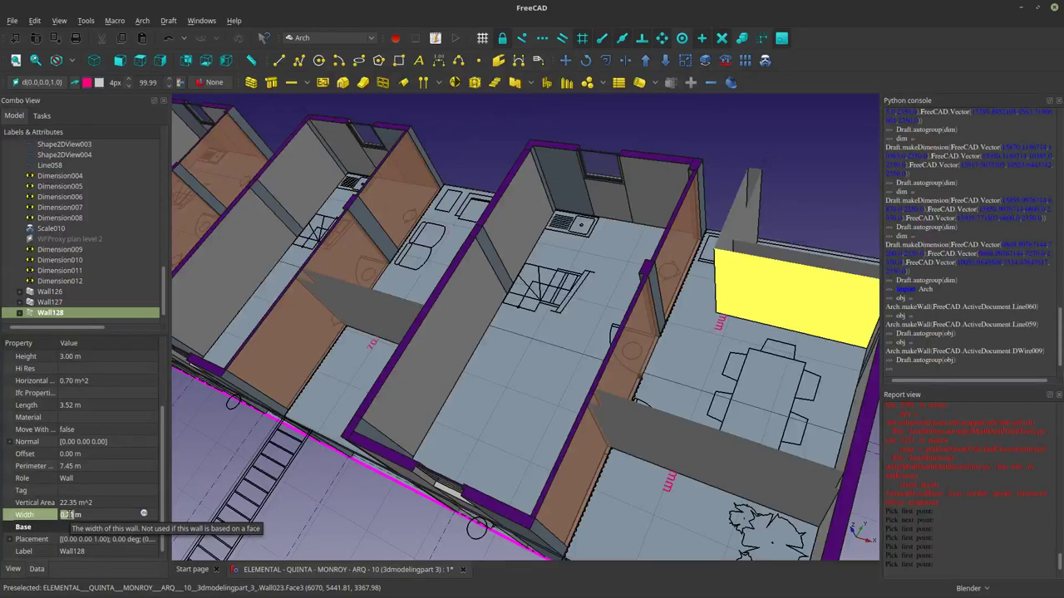
left_click_drag(66, 516, 85, 519)
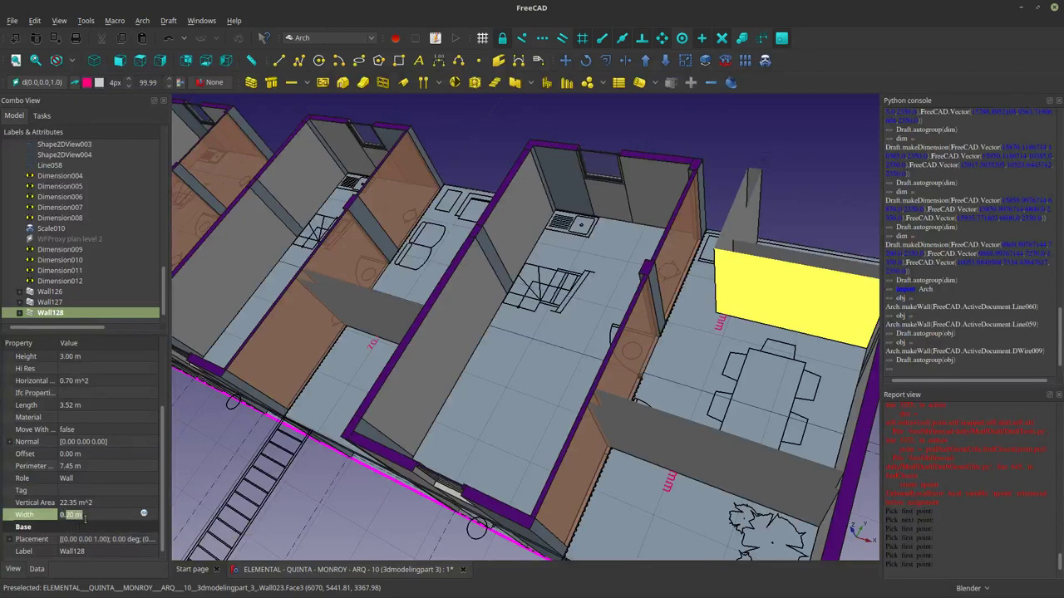
type("08")
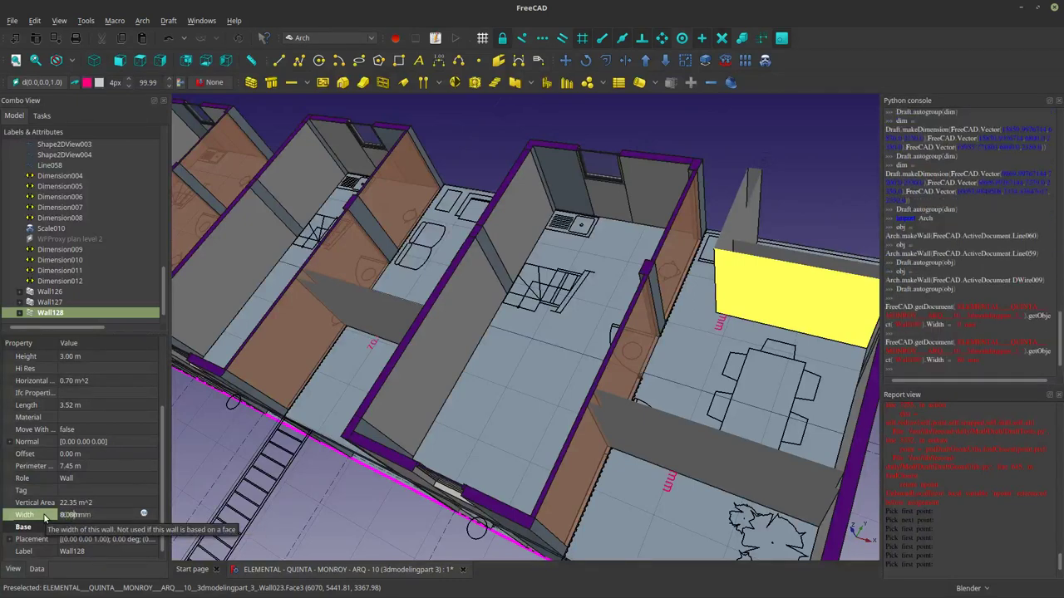
Set the bathroom wall's alignment to Left so it sits on the plan's partition lines, trying Right first.
middle_click_drag(624, 374, 541, 420)
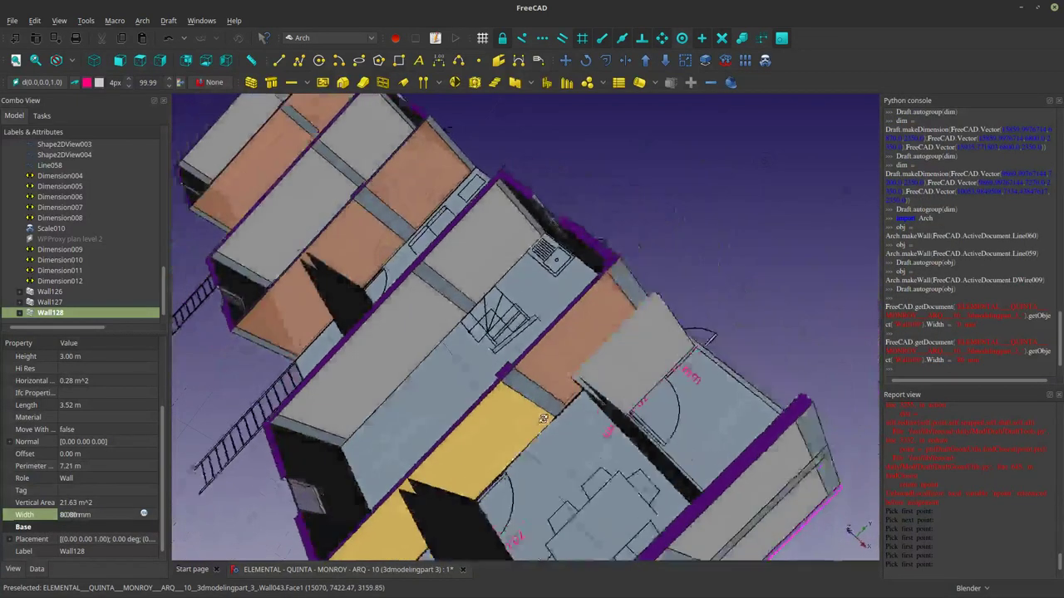
scroll(607, 374, "up", 4)
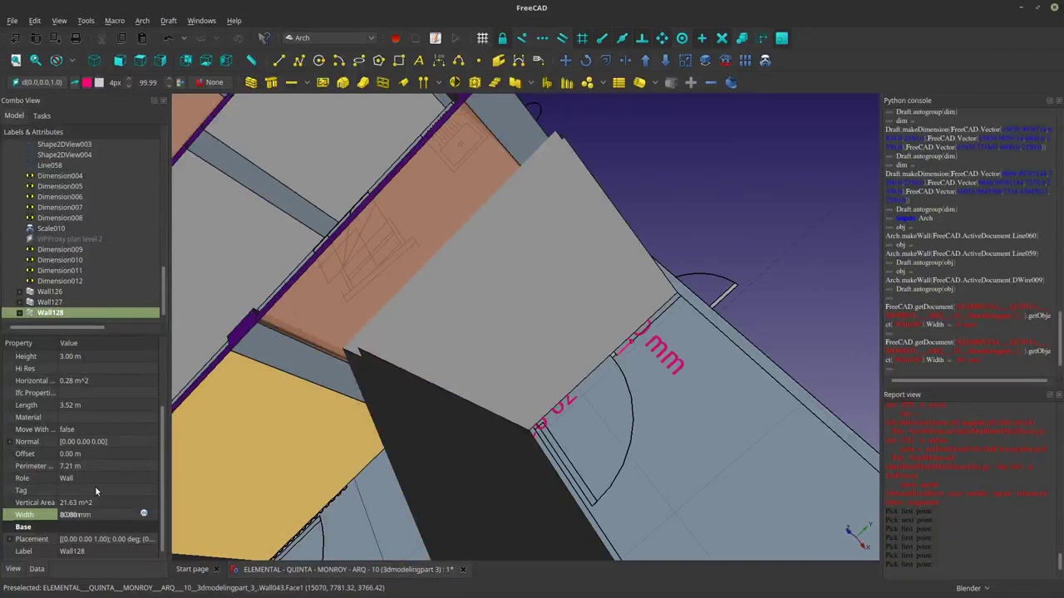
scroll(153, 345, "up", 3)
left_click(138, 367)
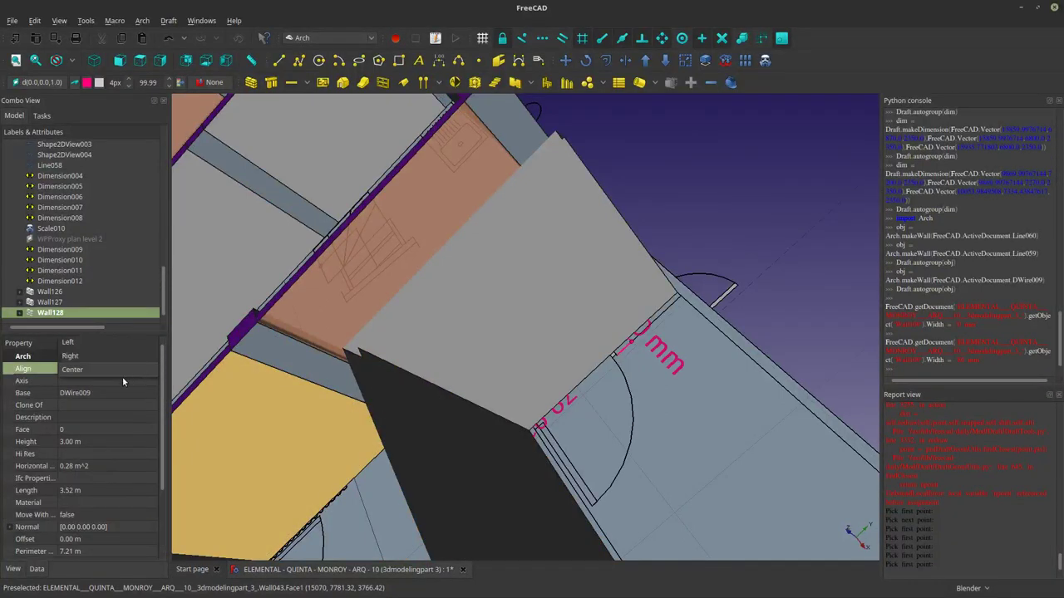
left_click(110, 357)
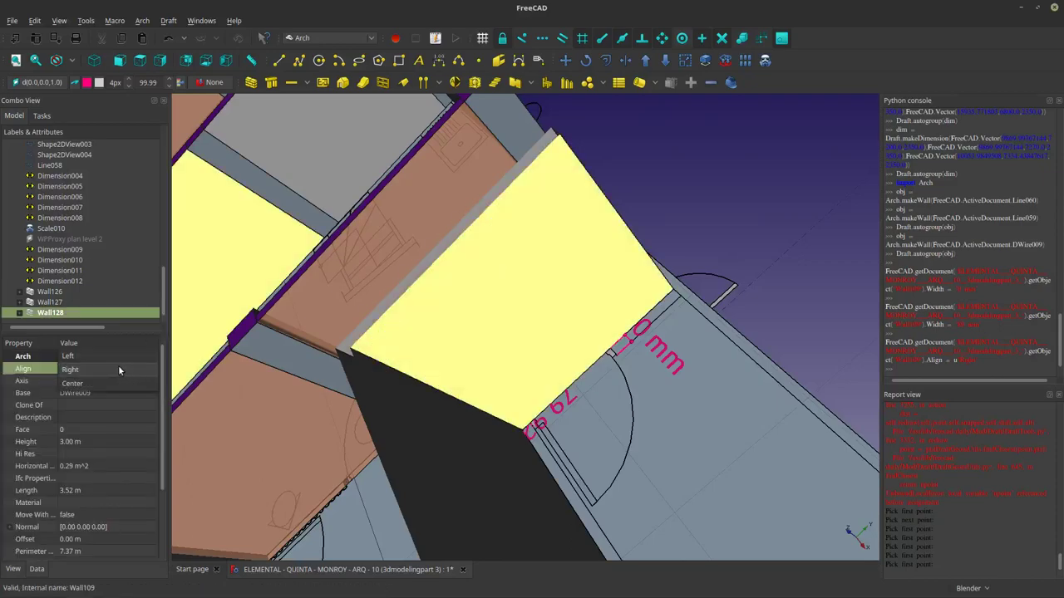
left_click(111, 357)
left_click(754, 197)
Set the width of both front partition walls, in the dining and living-room units, to 0.07 m.
scroll(750, 287, "down", 5)
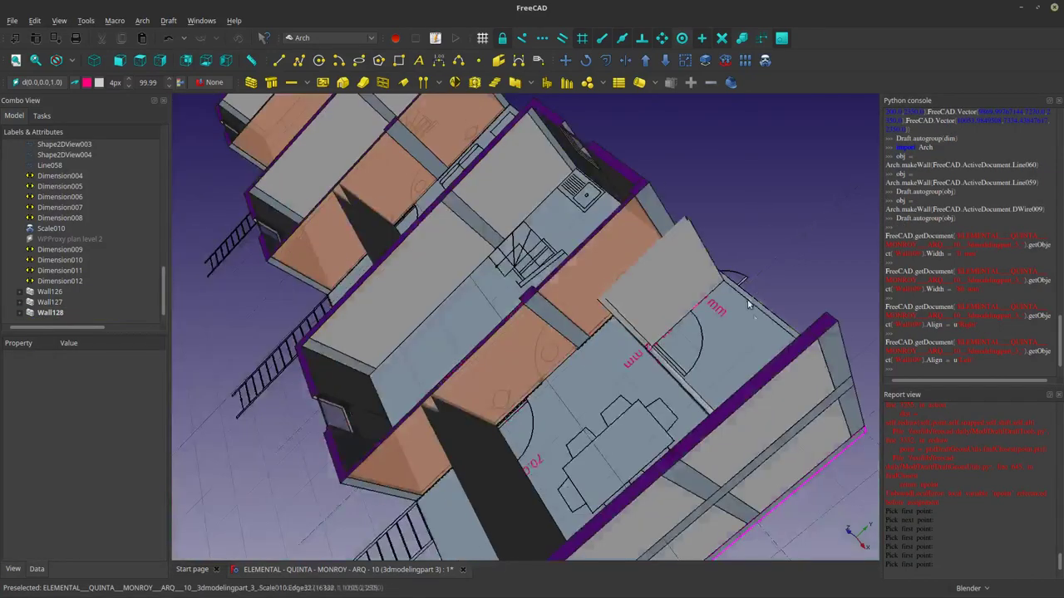
middle_click_drag(747, 390, 740, 453)
scroll(740, 453, "up", 2)
scroll(521, 436, "up", 3)
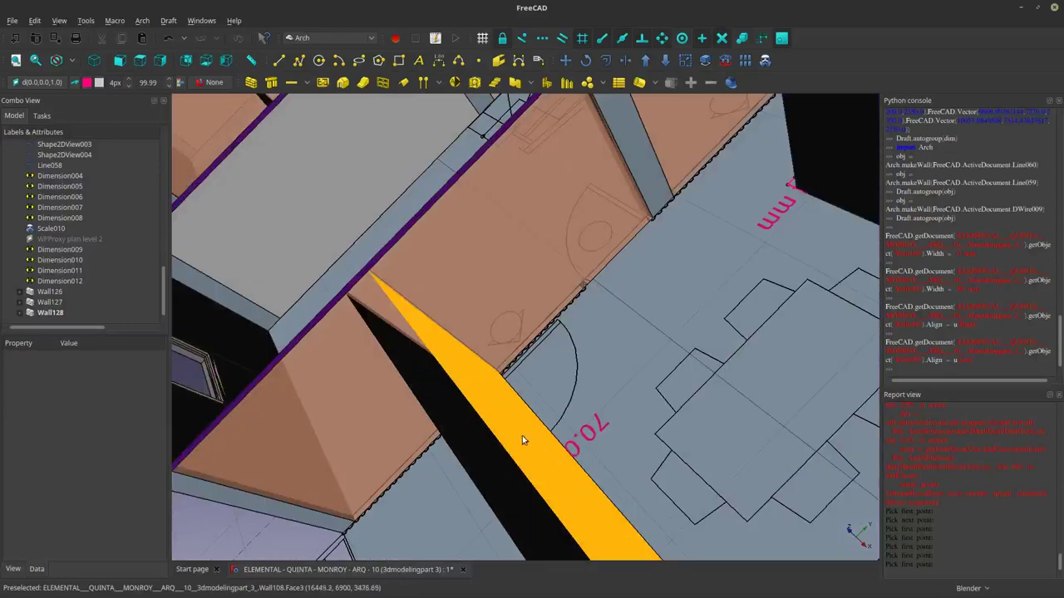
left_click(512, 408)
scroll(515, 406, "down", 5)
middle_click_drag(515, 406, 439, 304)
left_click(440, 300, "ctrl")
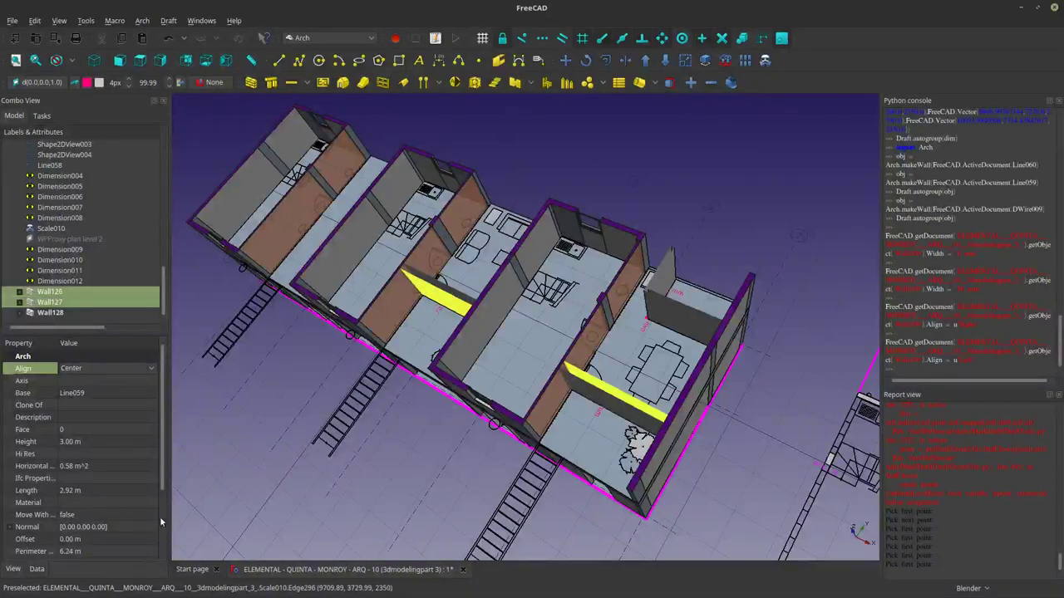
scroll(161, 522, "down", 2)
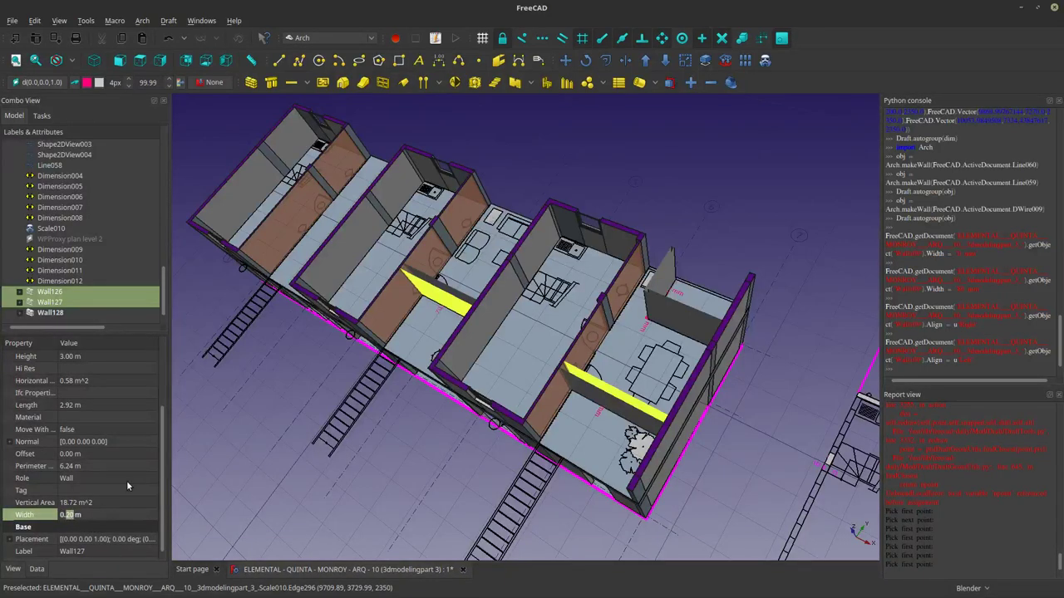
type("0.07")
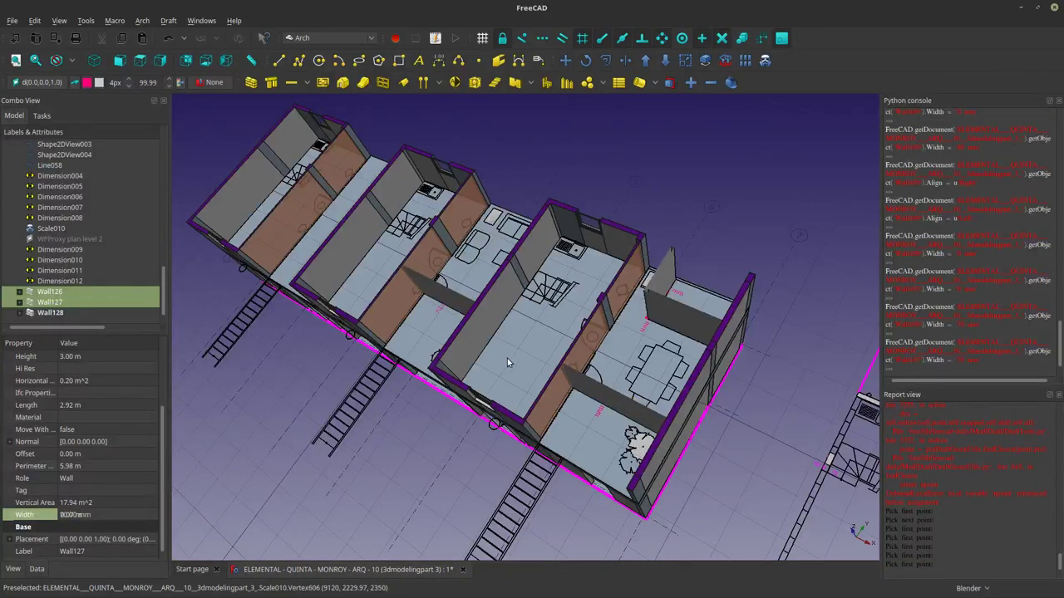
scroll(506, 358, "up", 10)
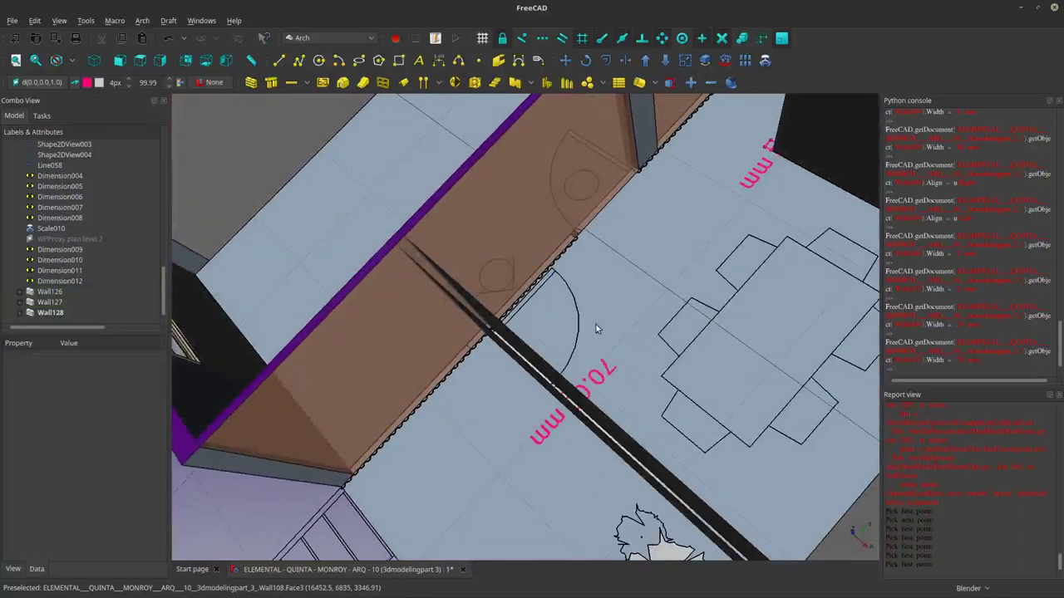
Change the Align property of partition wall Wall127 from its centered setting.
scroll(595, 328, "down", 5)
scroll(518, 404, "up", 5)
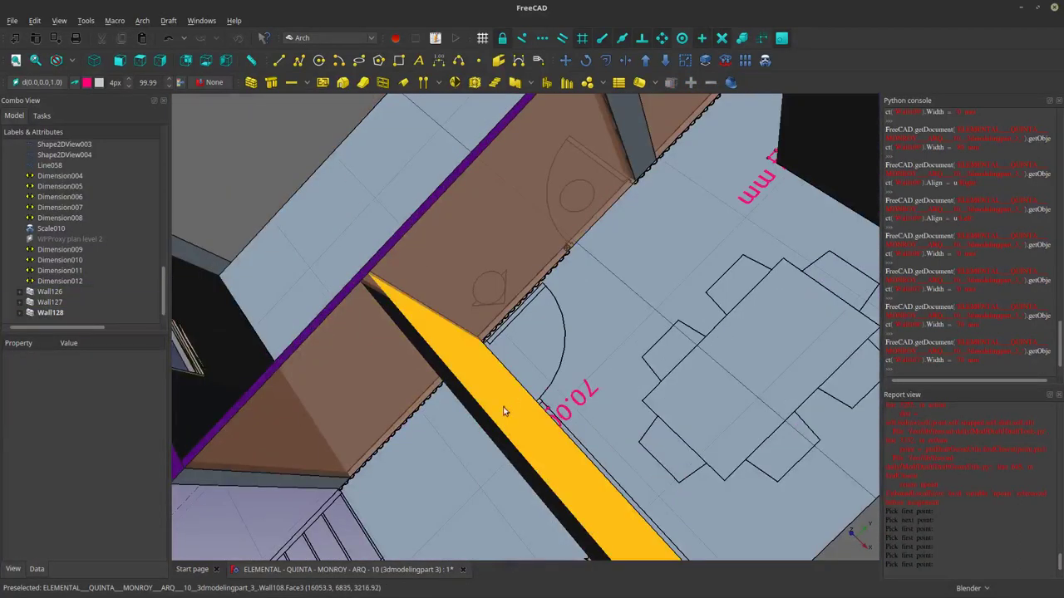
left_click(502, 411)
scroll(161, 367, "up", 2)
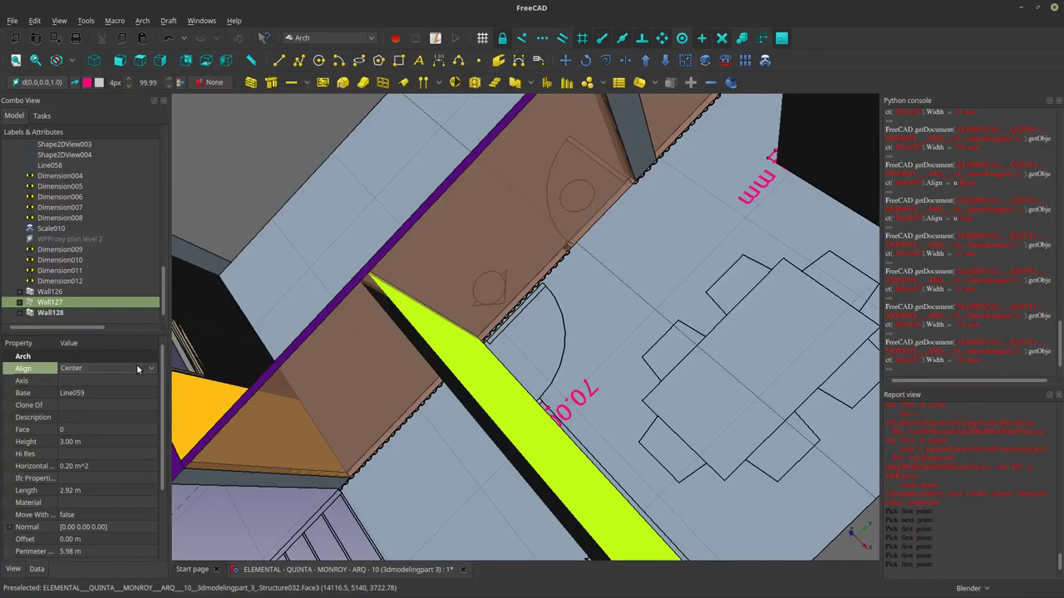
left_click(98, 358)
left_click(358, 451)
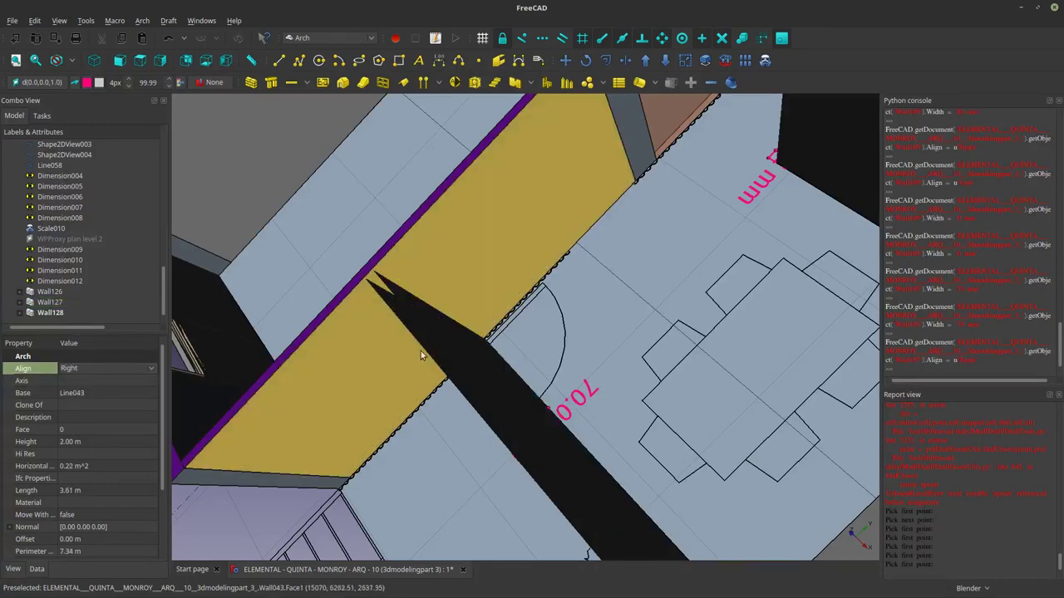
Set the Align property of partition wall Wall126 to Left.
scroll(421, 351, "down", 5)
middle_click_drag(358, 224, 392, 261)
scroll(382, 266, "up", 6)
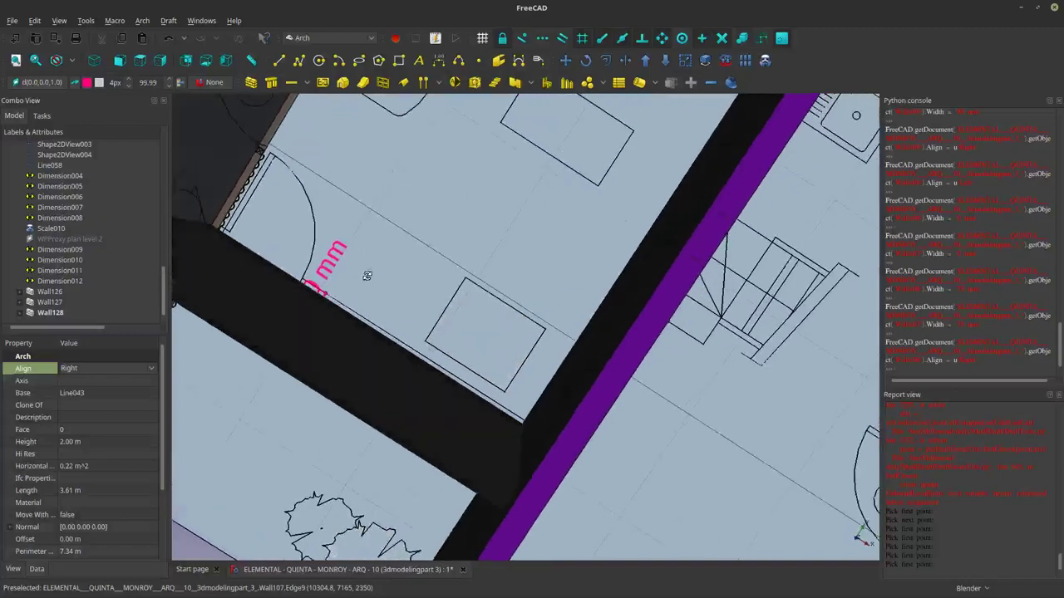
left_click(330, 353)
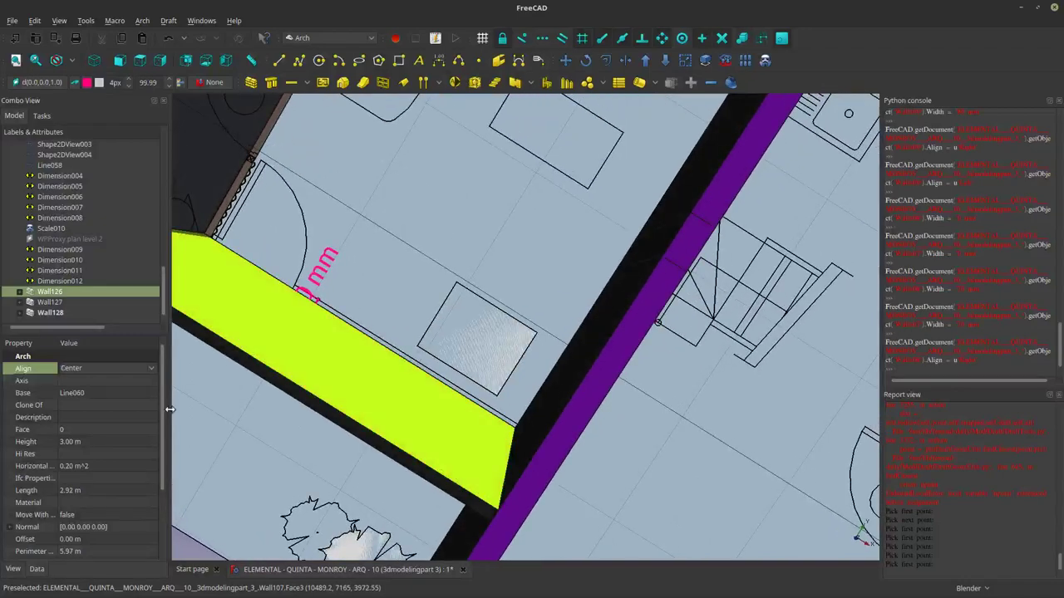
left_click(135, 343)
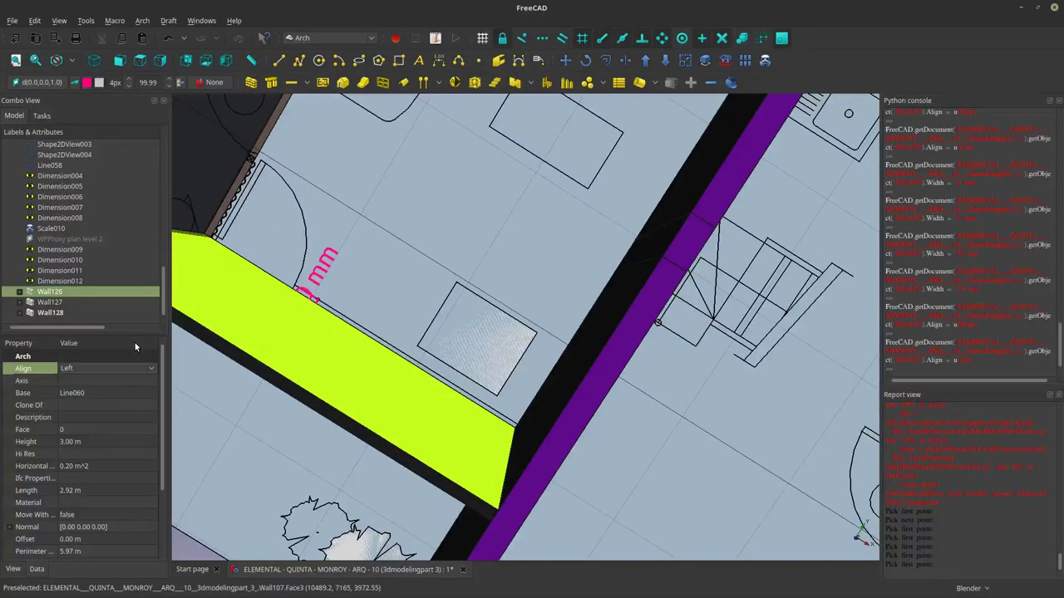
left_click(408, 260)
Turn off Cut View for the Section Floor Plan Level 002 section plane.
scroll(319, 342, "down", 5)
middle_click_drag(573, 416, 647, 376)
scroll(585, 437, "down", 3)
scroll(612, 373, "up", 4)
scroll(648, 372, "down", 5)
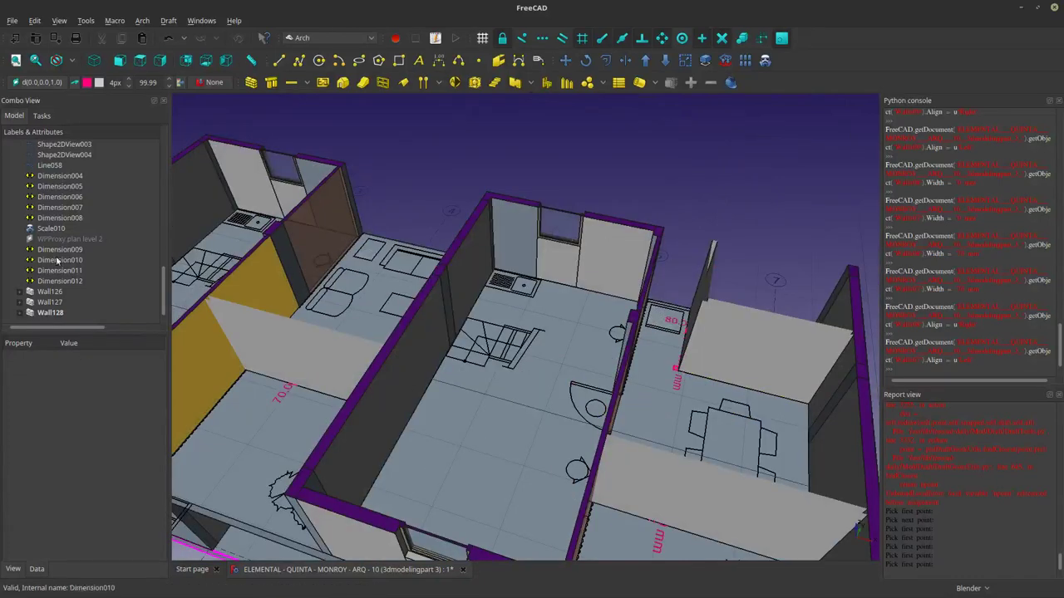
scroll(69, 245, "up", 5)
scroll(75, 233, "up", 1)
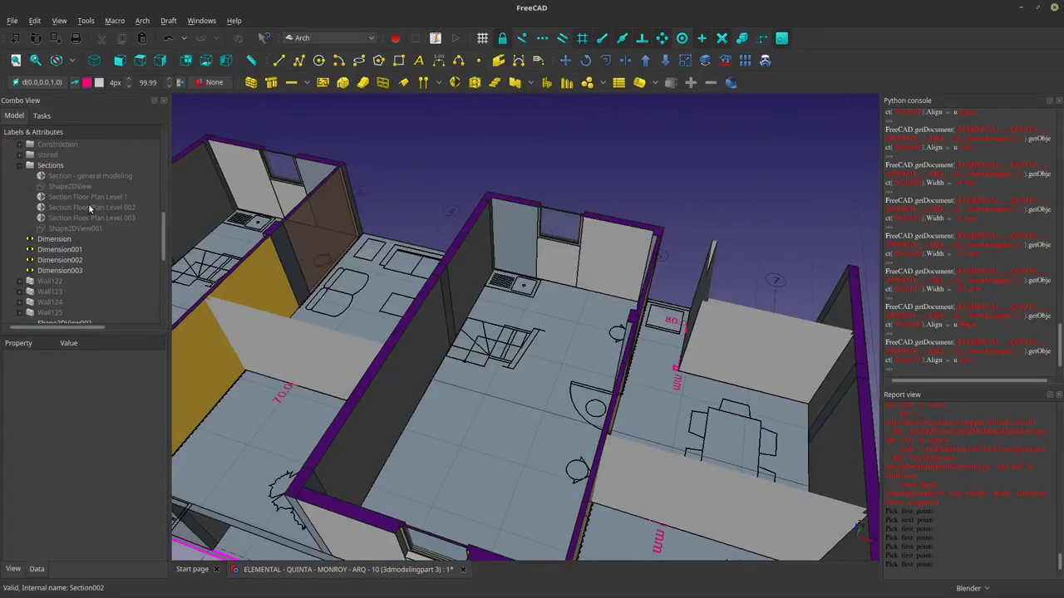
scroll(79, 225, "down", 3)
scroll(71, 239, "up", 5)
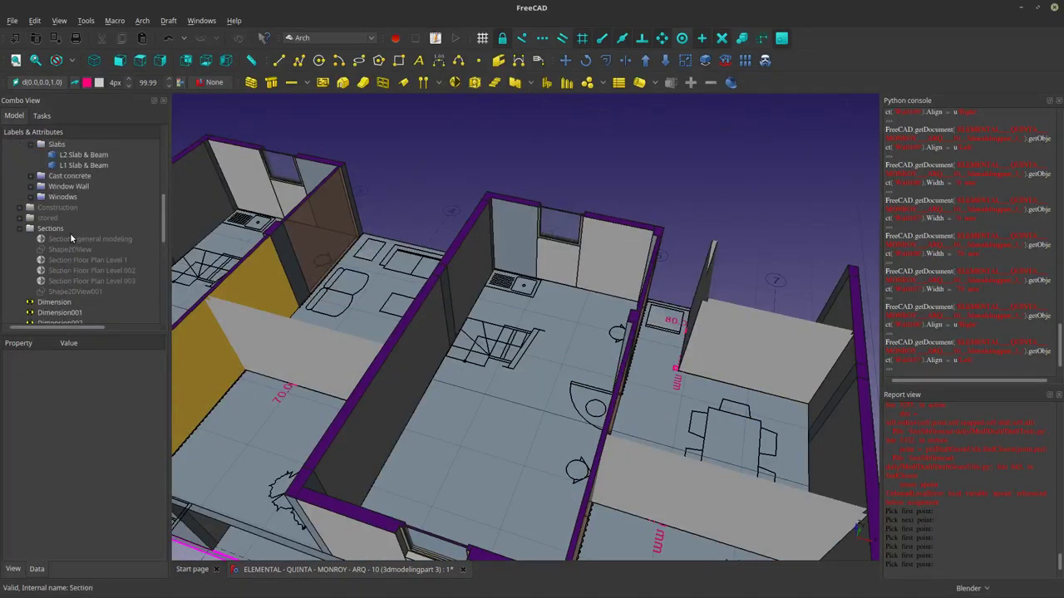
left_click(78, 268)
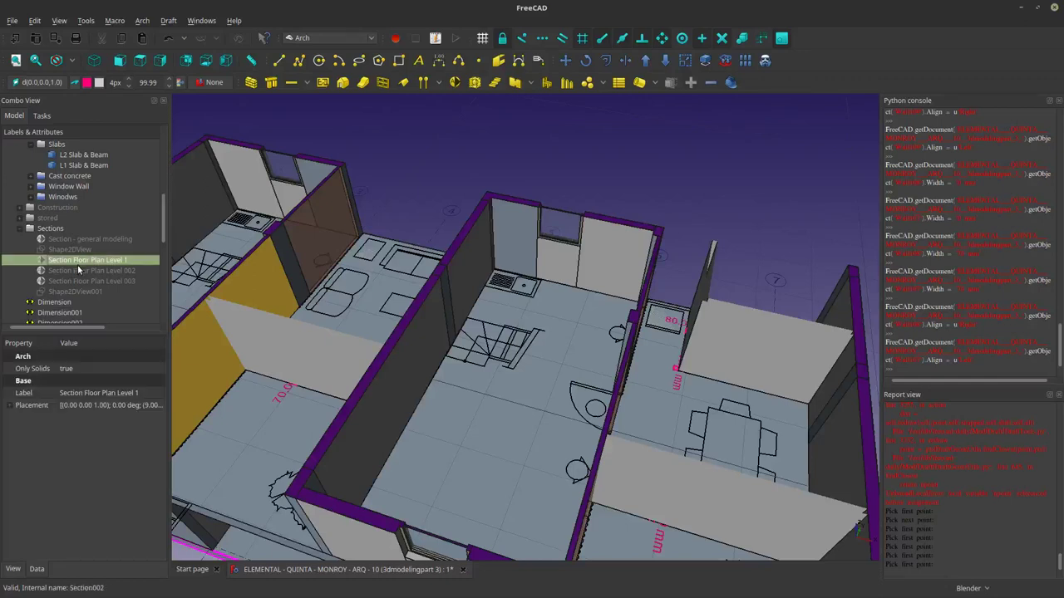
left_click(12, 570)
scroll(502, 397, "down", 5)
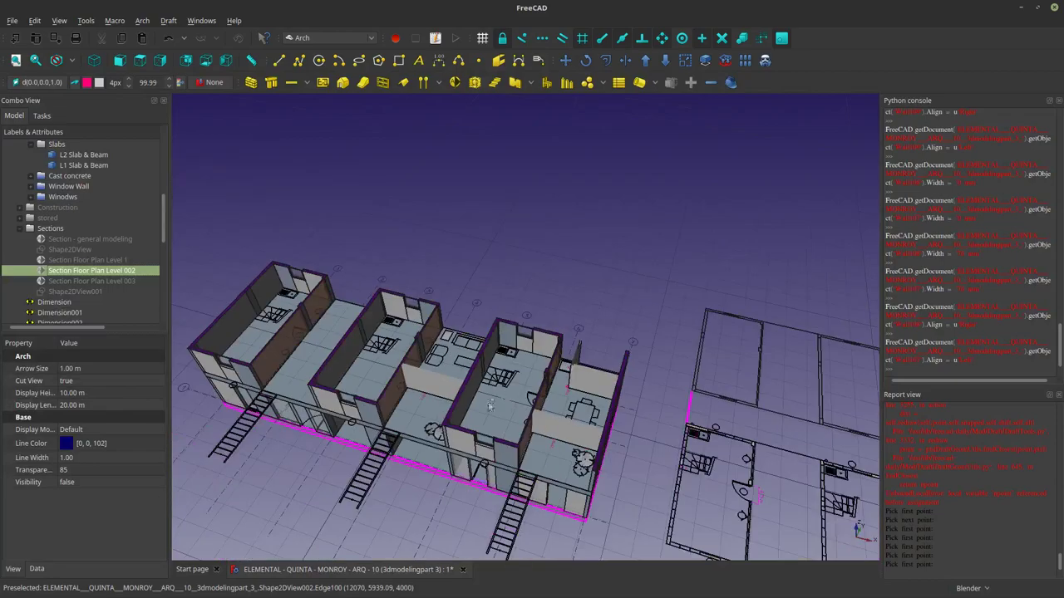
middle_click_drag(502, 397, 430, 335)
scroll(476, 361, "down", 3)
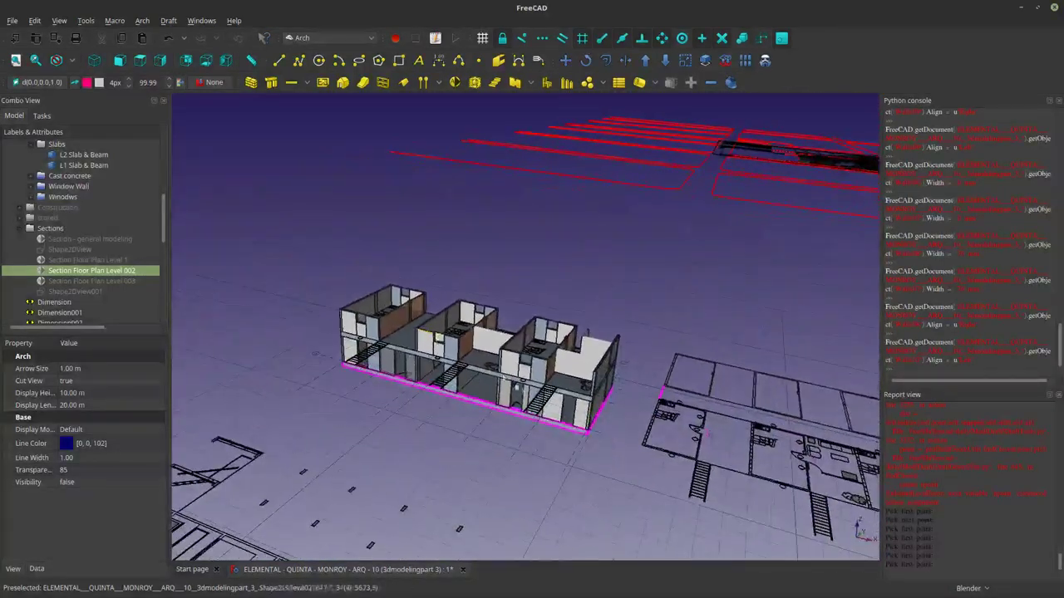
middle_click_drag(534, 401, 536, 397, "ctrl")
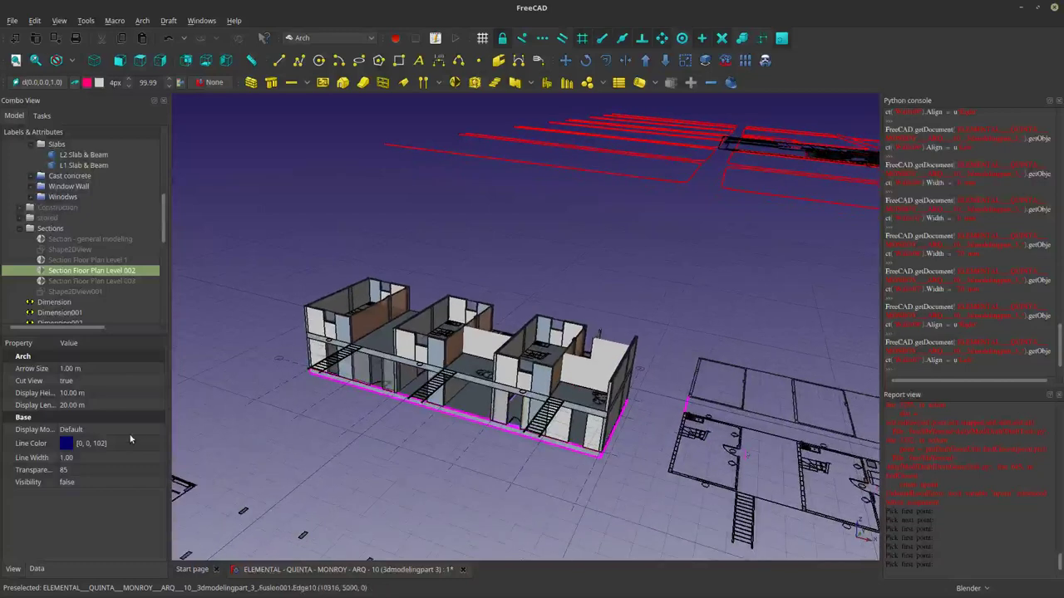
left_click(121, 374)
left_click(116, 376)
left_click(116, 369)
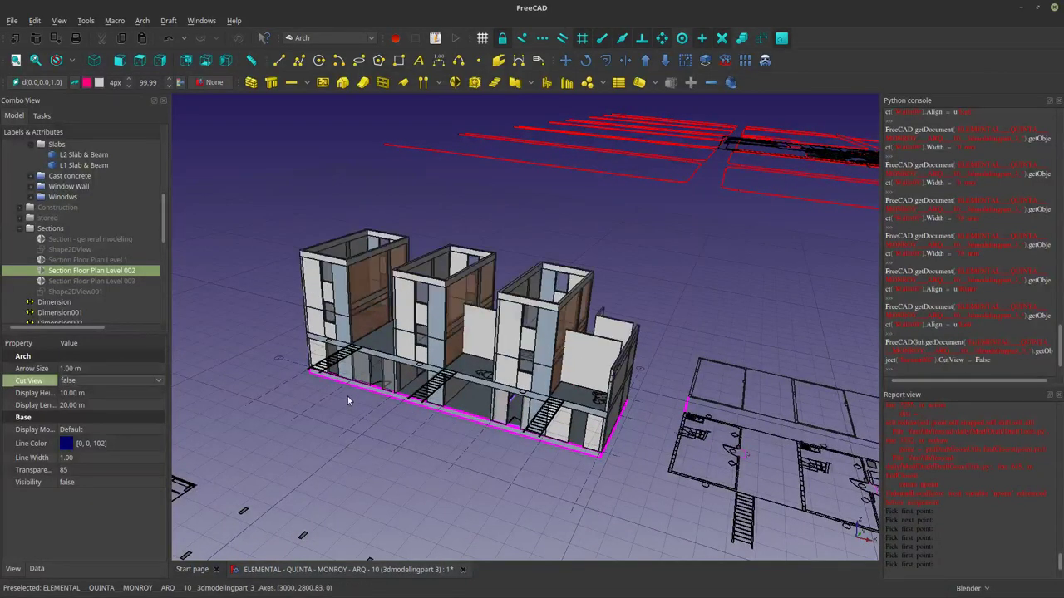
left_click(225, 470)
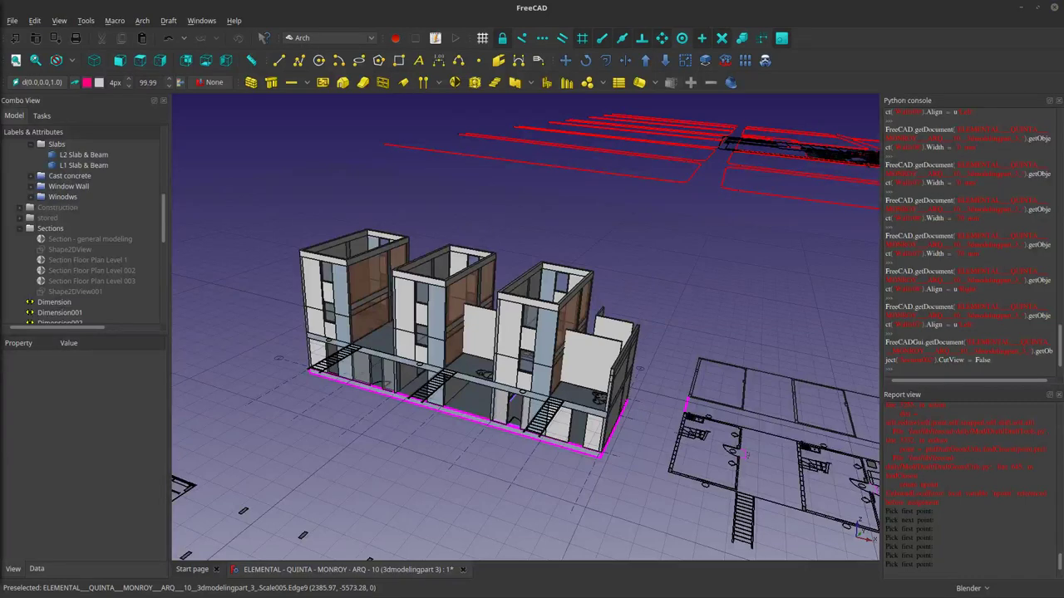
left_click(351, 420)
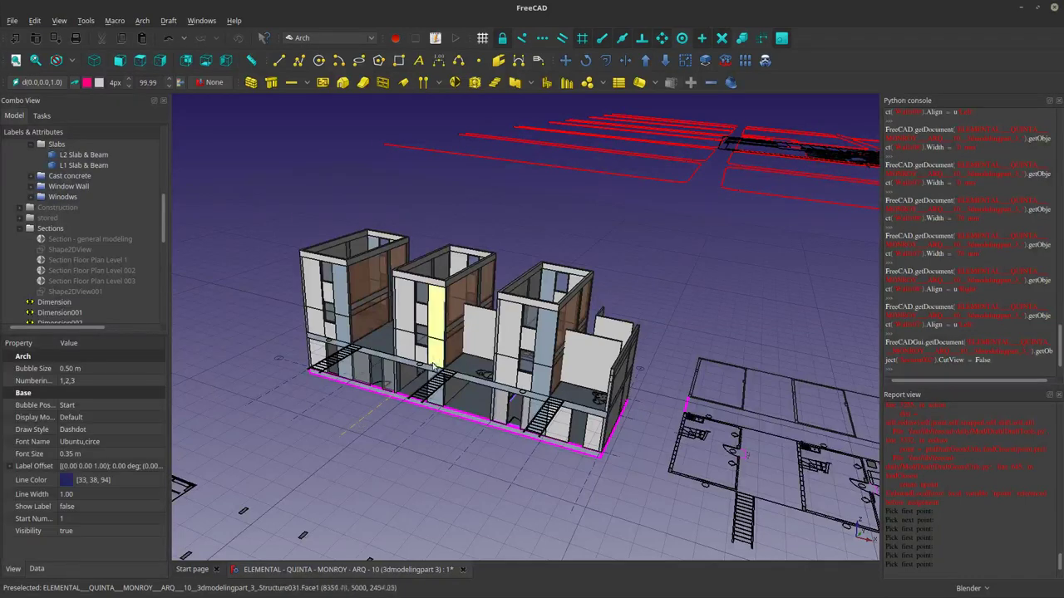
Examine the uncut building model and the cross-section drawing with stairs placed near the floor plans.
middle_click_drag(440, 351, 441, 379)
scroll(66, 288, "down", 6)
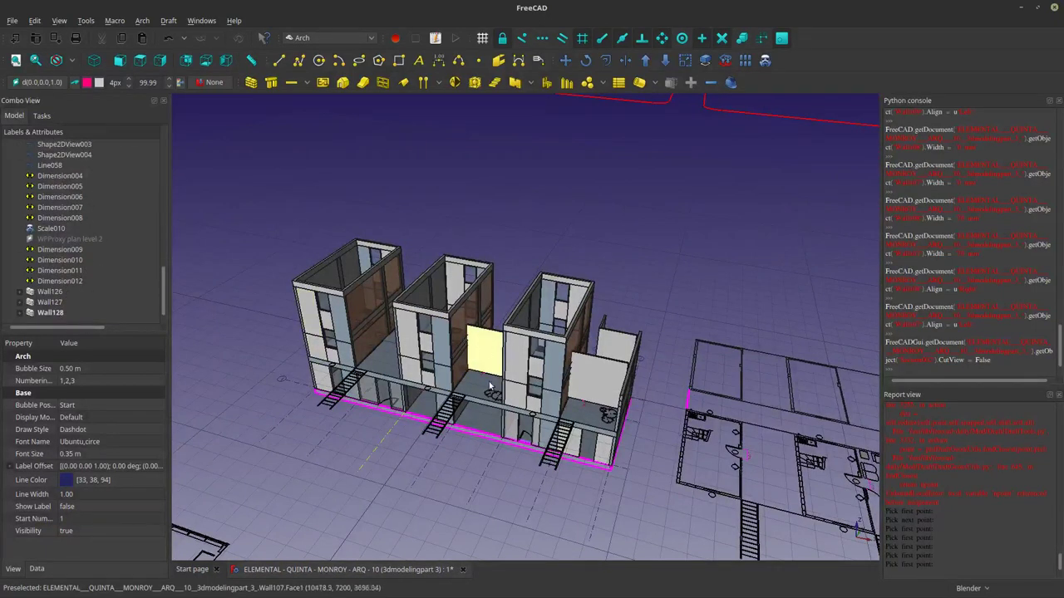
middle_click_drag(597, 427, 532, 383)
scroll(532, 382, "up", 3)
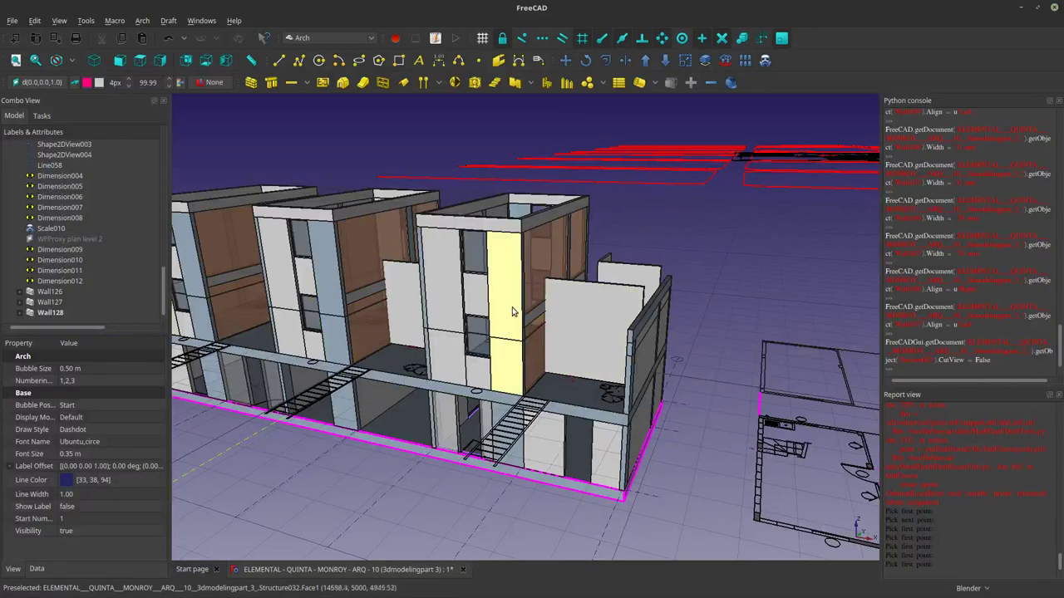
scroll(512, 312, "up", 5)
scroll(531, 298, "down", 10)
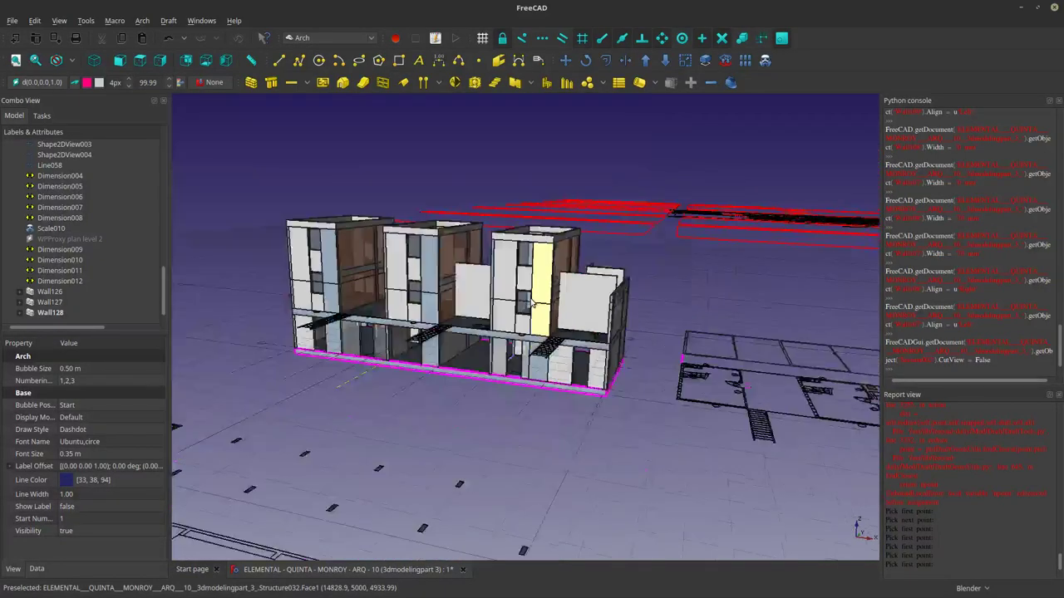
scroll(597, 408, "up", 10)
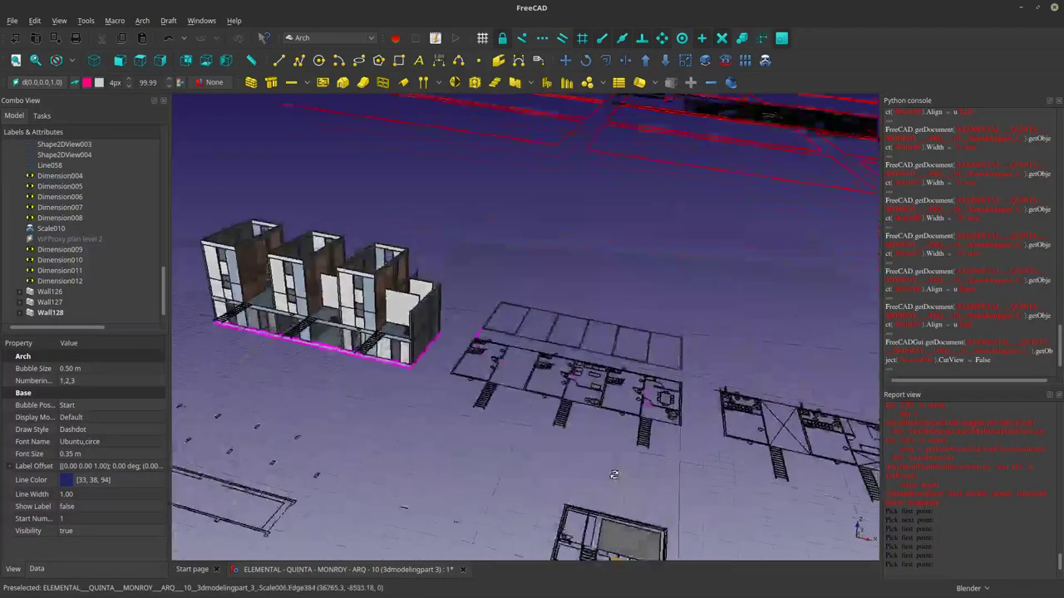
scroll(446, 292, "down", 2)
scroll(439, 307, "down", 5)
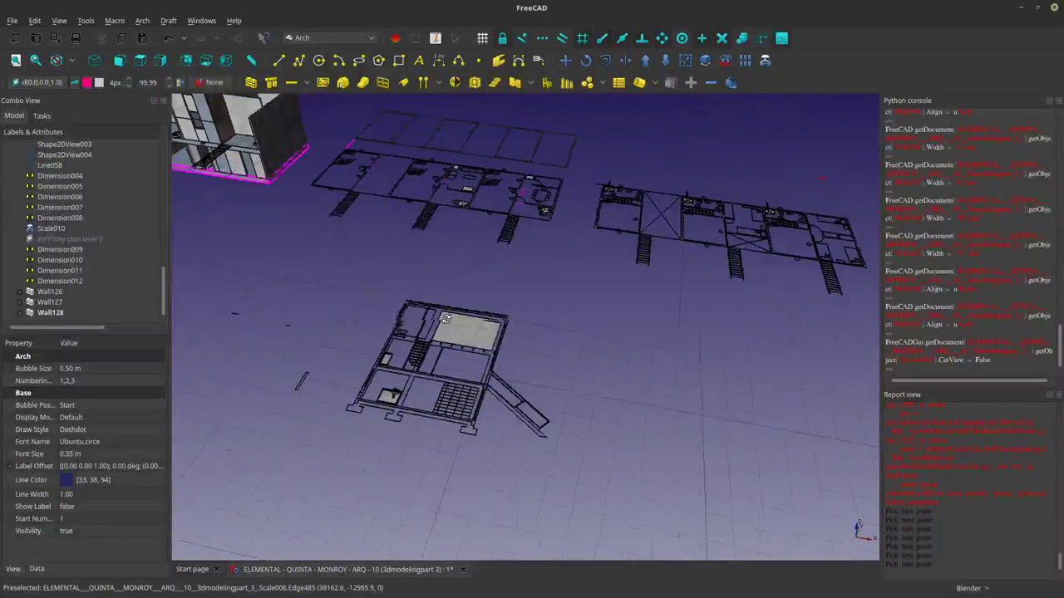
scroll(444, 435, "up", 6)
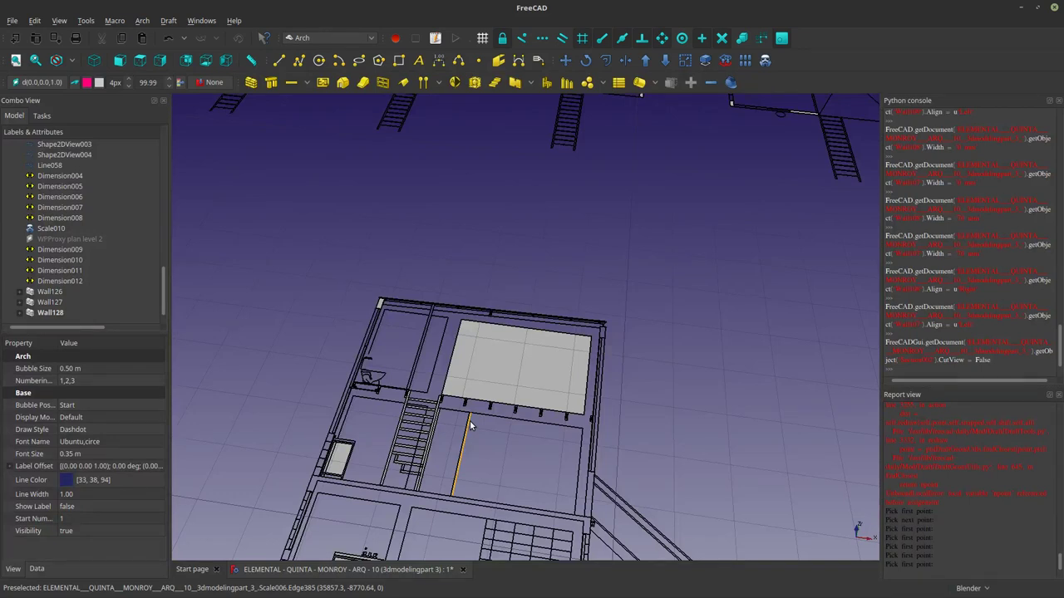
scroll(471, 423, "down", 4)
scroll(378, 305, "up", 6)
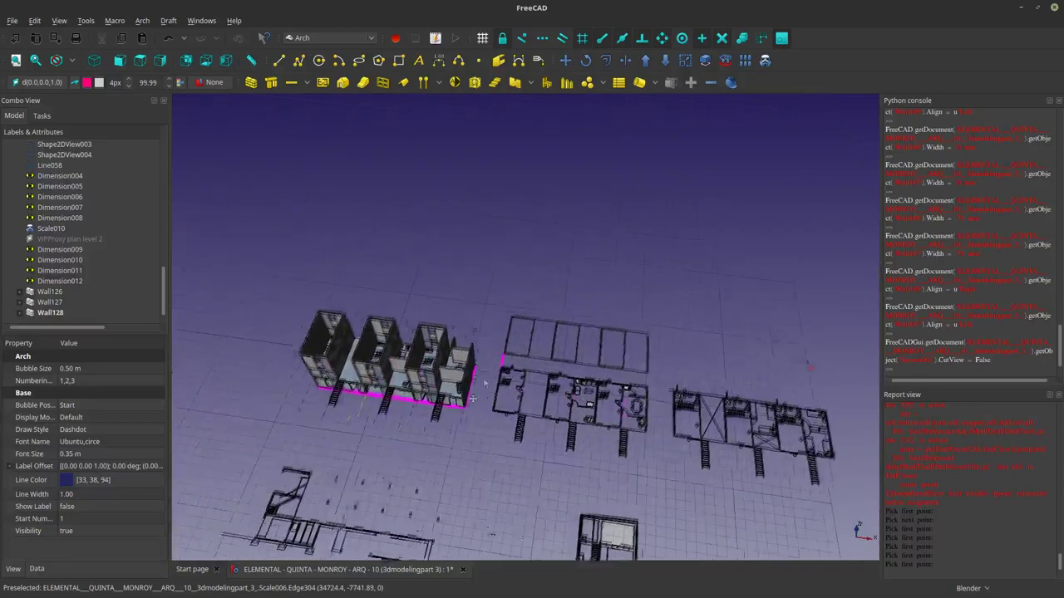
Examine the floor plan drawings laid out beside the building, including the plan with the bathrooms.
scroll(335, 338, "up", 4)
middle_click_drag(356, 338, 323, 288)
scroll(353, 319, "down", 4)
middle_click_drag(299, 152, 329, 209, "shift")
scroll(413, 324, "down", 3)
scroll(329, 208, "up", 2)
middle_click_drag(526, 309, 568, 371)
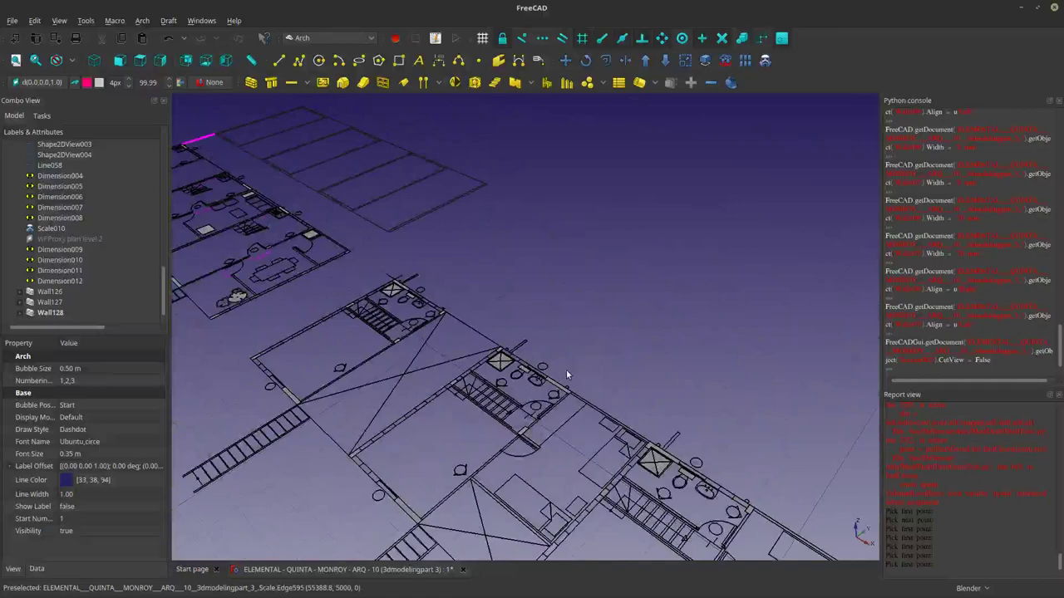
scroll(566, 369, "down", 6)
middle_click_drag(330, 347, 499, 392, "shift")
scroll(497, 376, "up", 8)
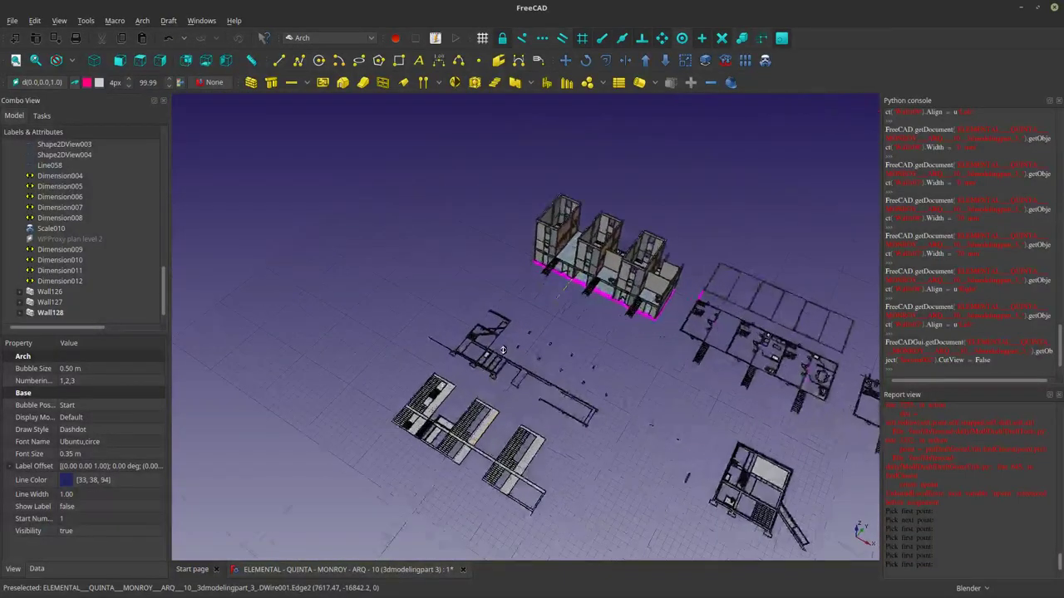
Examine the stair, column and wall details in the drawing in front of the building.
middle_click_drag(504, 308, 505, 304, "ctrl")
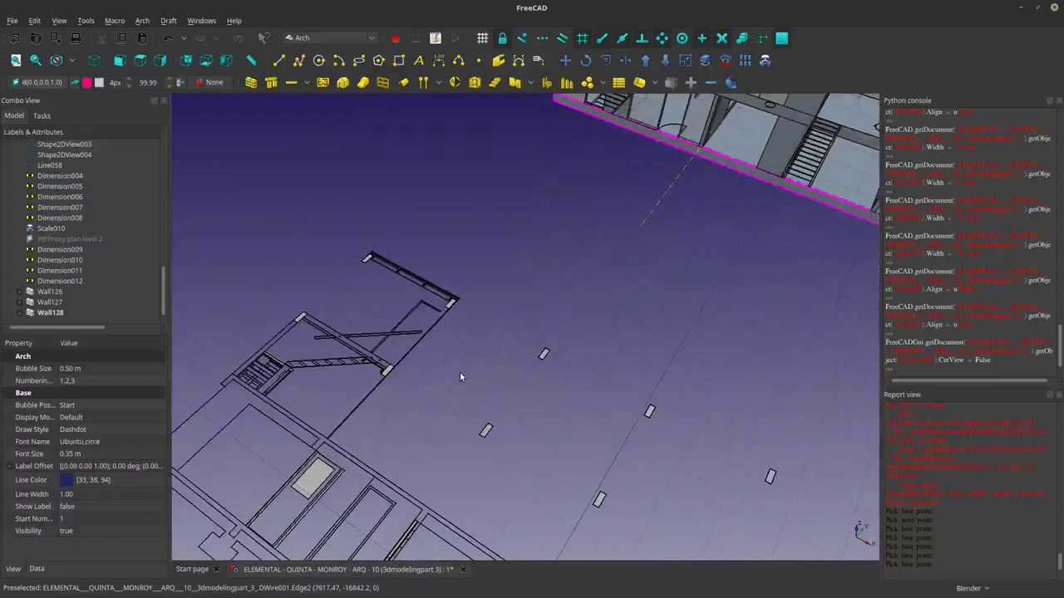
middle_click_drag(460, 374, 669, 370, "shift")
middle_click_drag(586, 403, 561, 344, "ctrl")
scroll(561, 344, "down", 6)
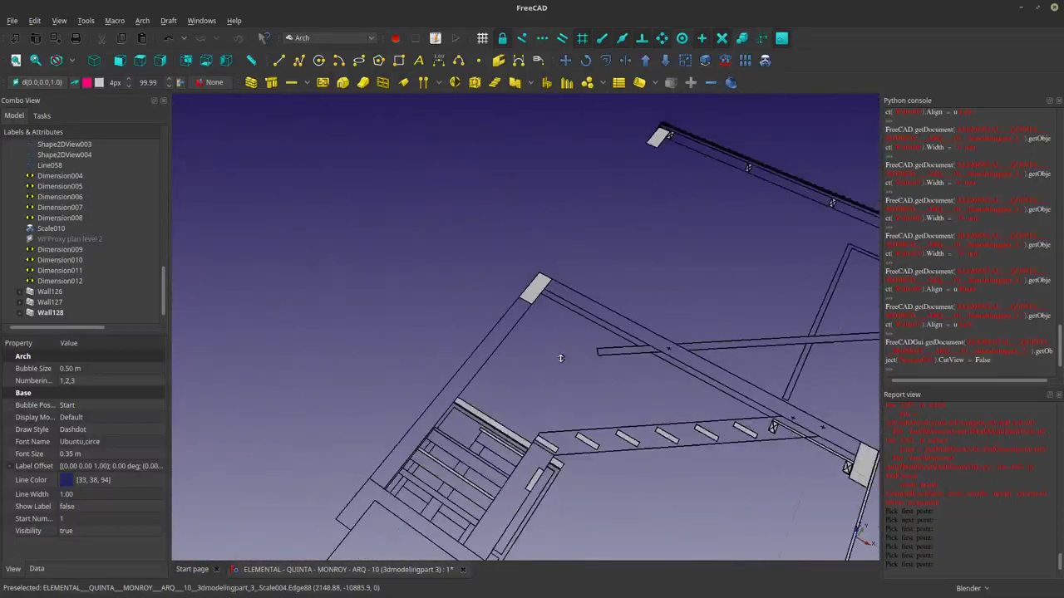
scroll(562, 370, "up", 6)
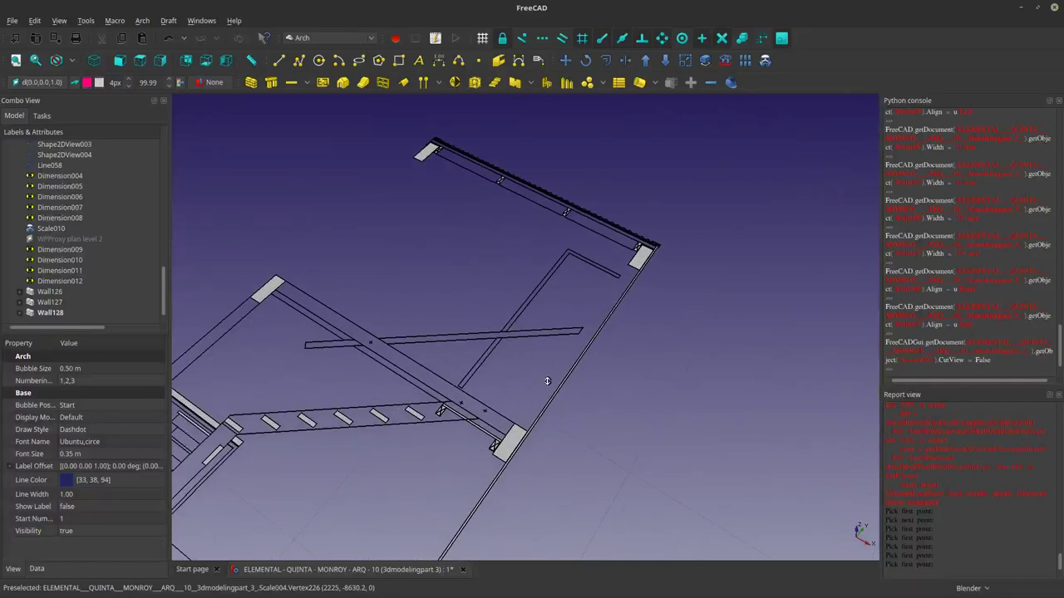
scroll(547, 380, "down", 4)
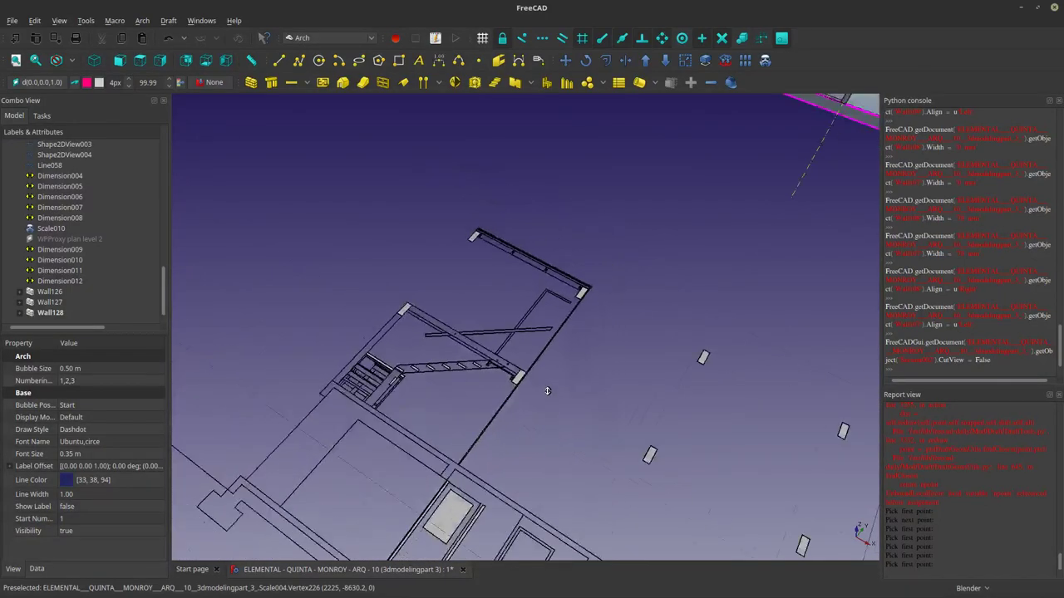
scroll(545, 384, "up", 3)
scroll(545, 383, "up", 2)
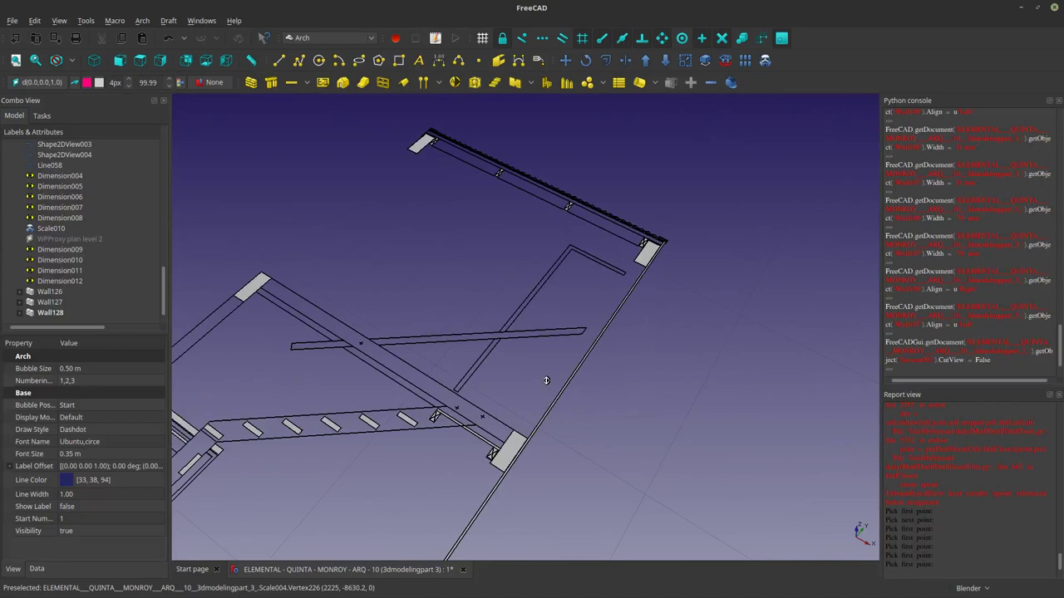
scroll(547, 381, "down", 4)
scroll(419, 282, "down", 5)
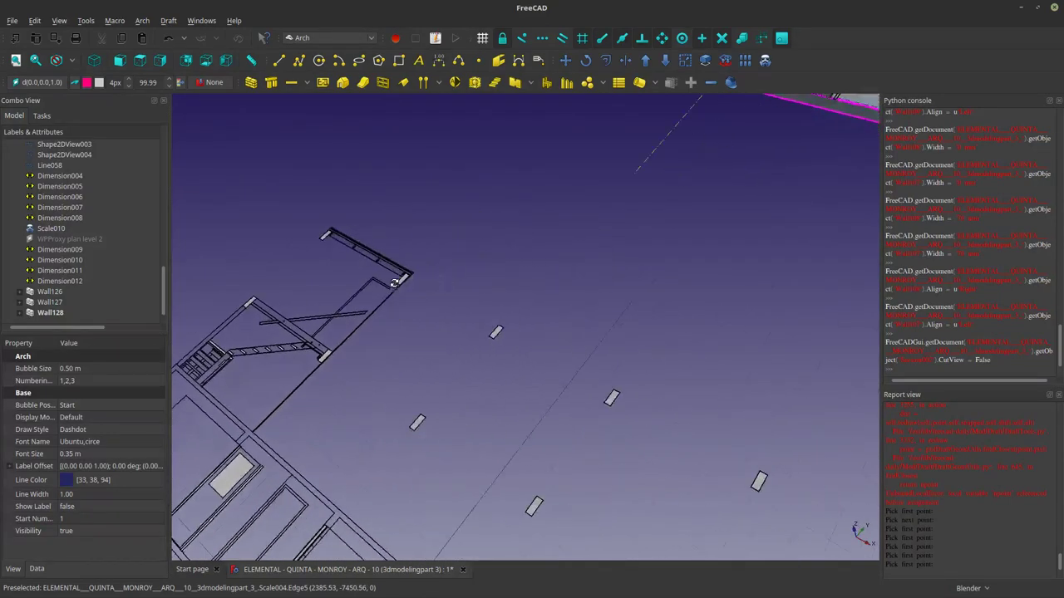
Show the data properties of Wall043, the side wall beside the partition at the end of the building.
scroll(492, 341, "up", 3)
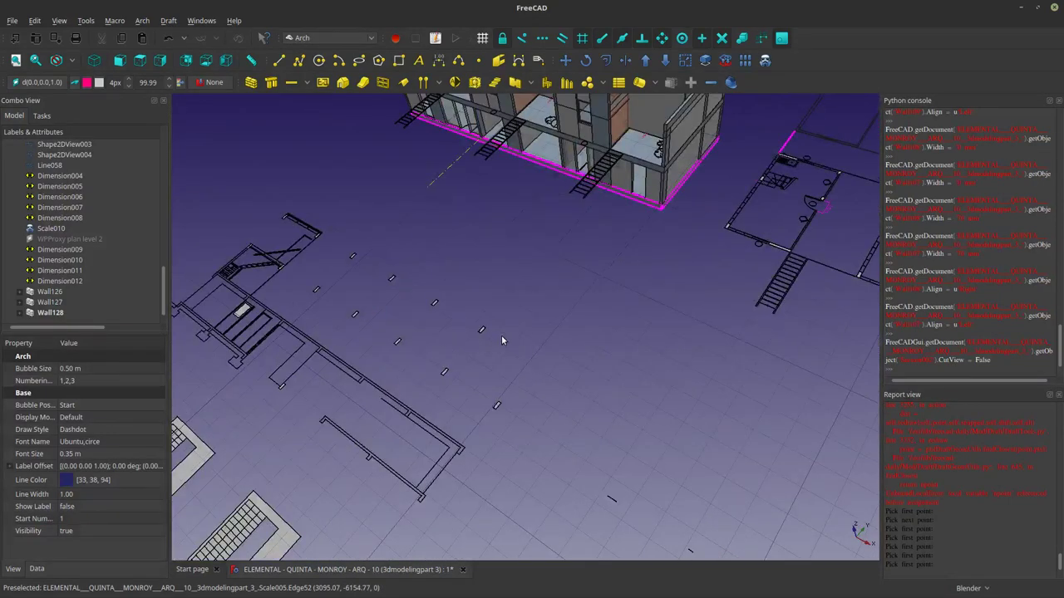
middle_click_drag(499, 355, 568, 266)
scroll(568, 266, "up", 6)
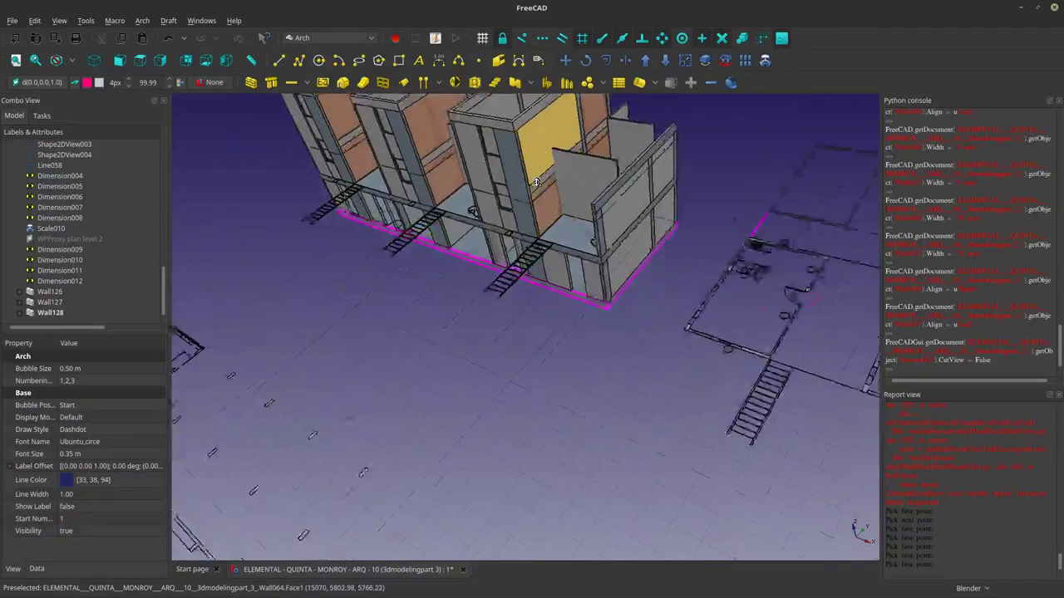
scroll(527, 231, "up", 3)
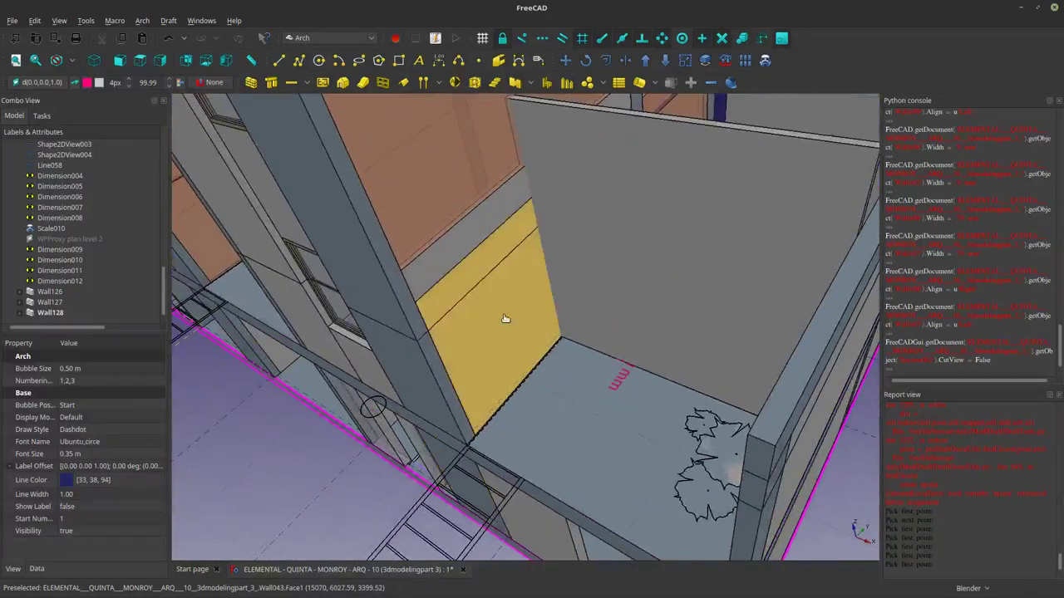
left_click(36, 569)
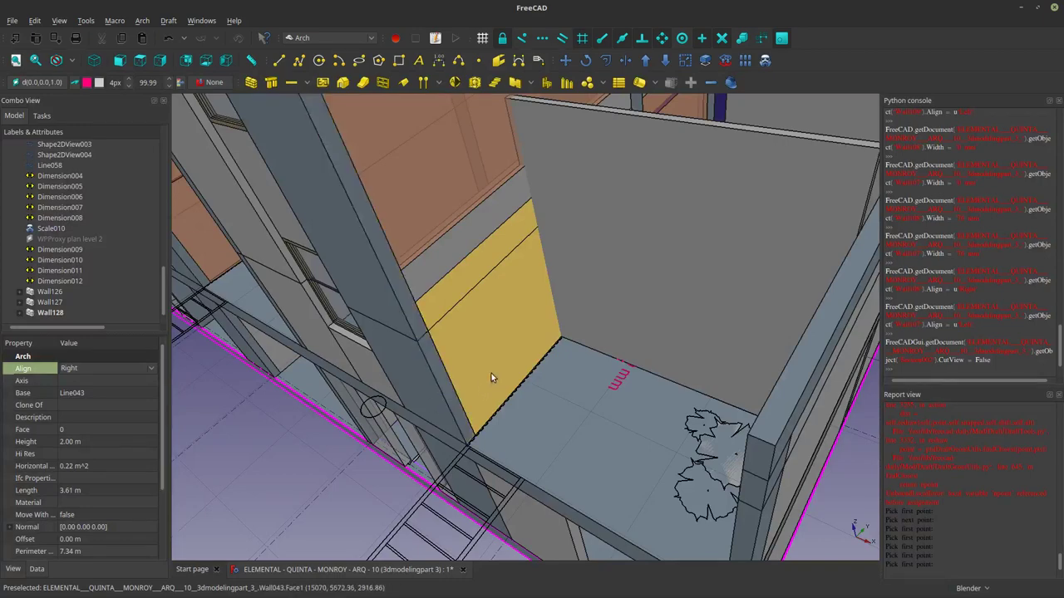
Set the height of the three partition walls Wall126, Wall127 and Wall128 to 2 m.
scroll(491, 373, "down", 10)
middle_click_drag(589, 388, 613, 290)
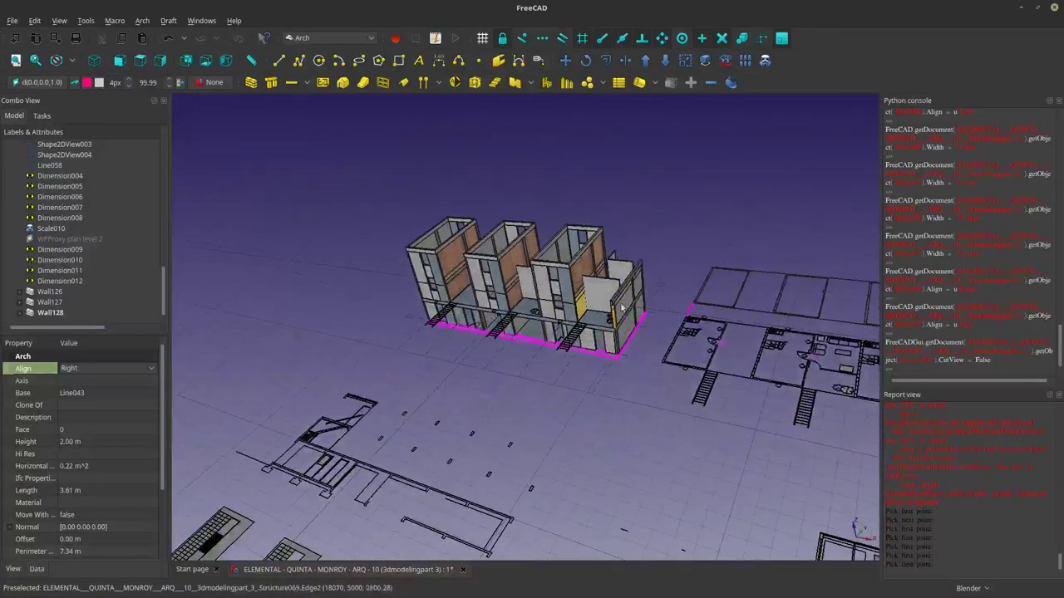
left_click(50, 312)
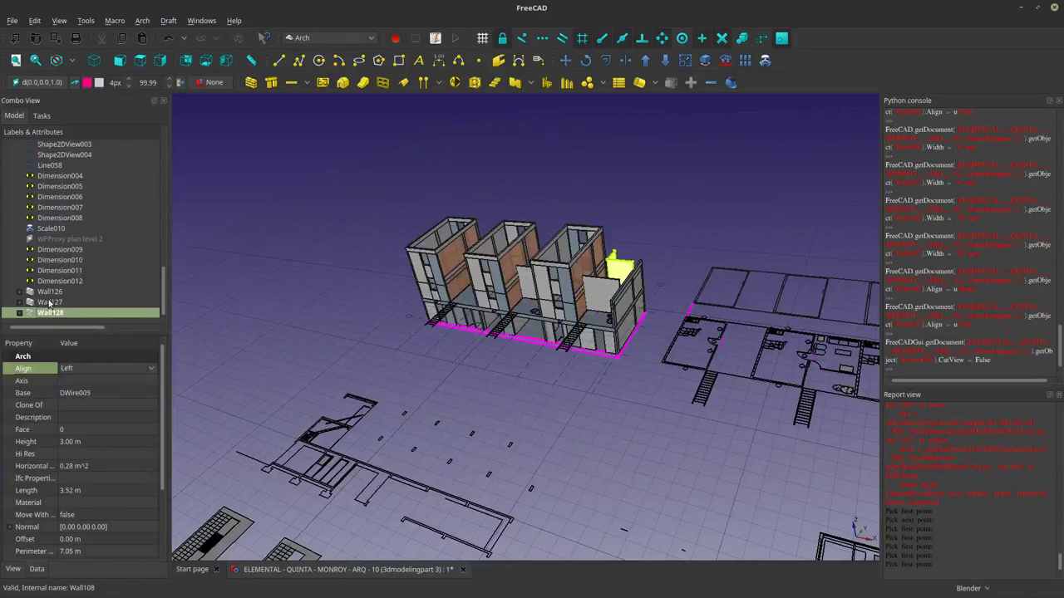
left_click(50, 301, "ctrl")
left_click(50, 292, "ctrl")
left_click(76, 442)
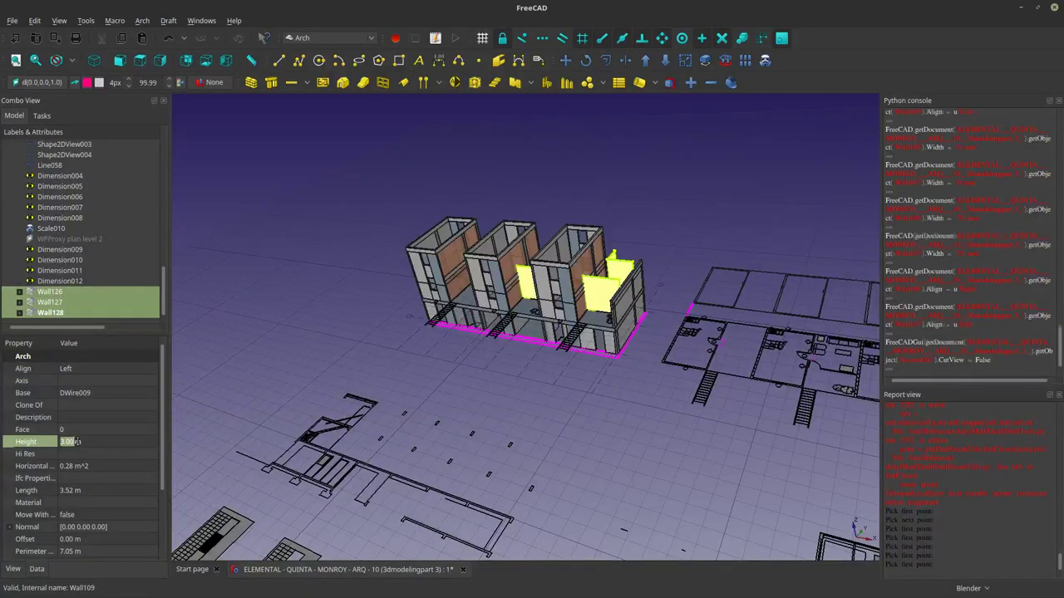
type("2")
left_click(258, 380)
scroll(616, 270, "up", 4)
scroll(601, 288, "up", 8)
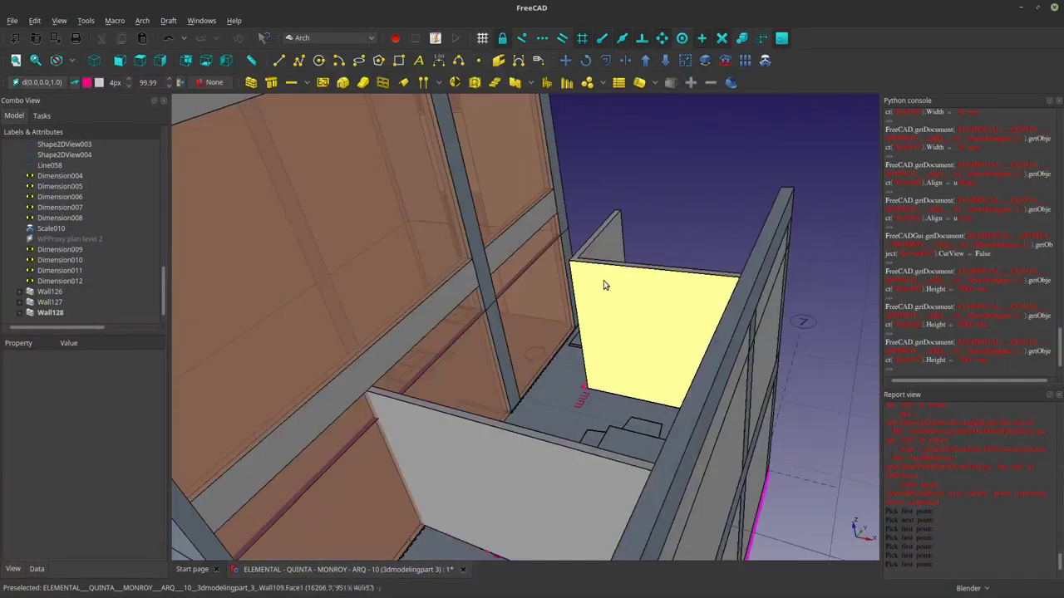
scroll(612, 275, "down", 10)
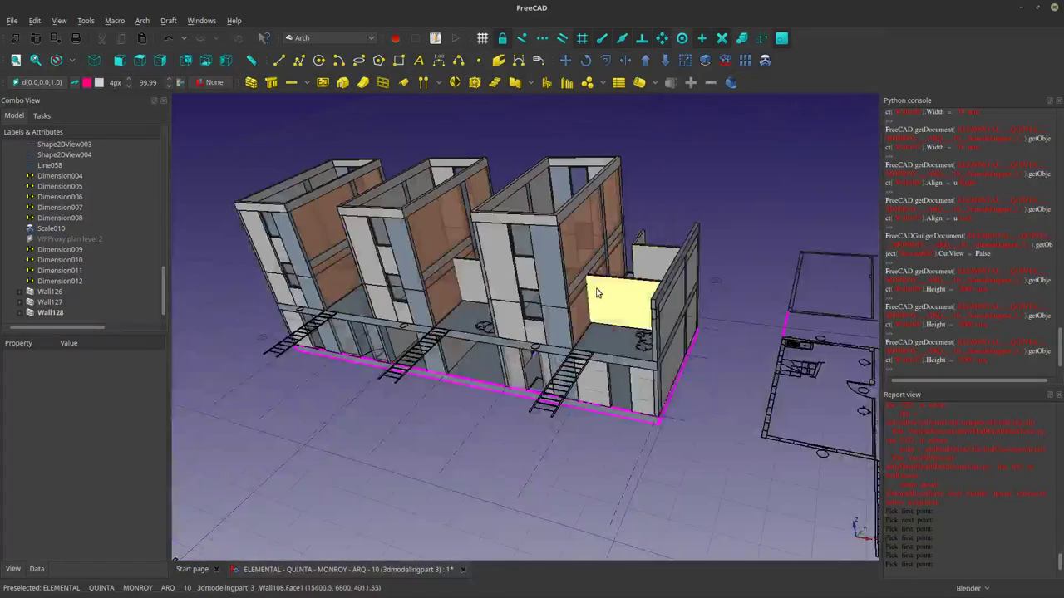
Hide the partition Wall127 in the end unit and show its base line Line059.
scroll(482, 305, "up", 3)
middle_click_drag(481, 304, 581, 293, "shift")
scroll(423, 331, "up", 6)
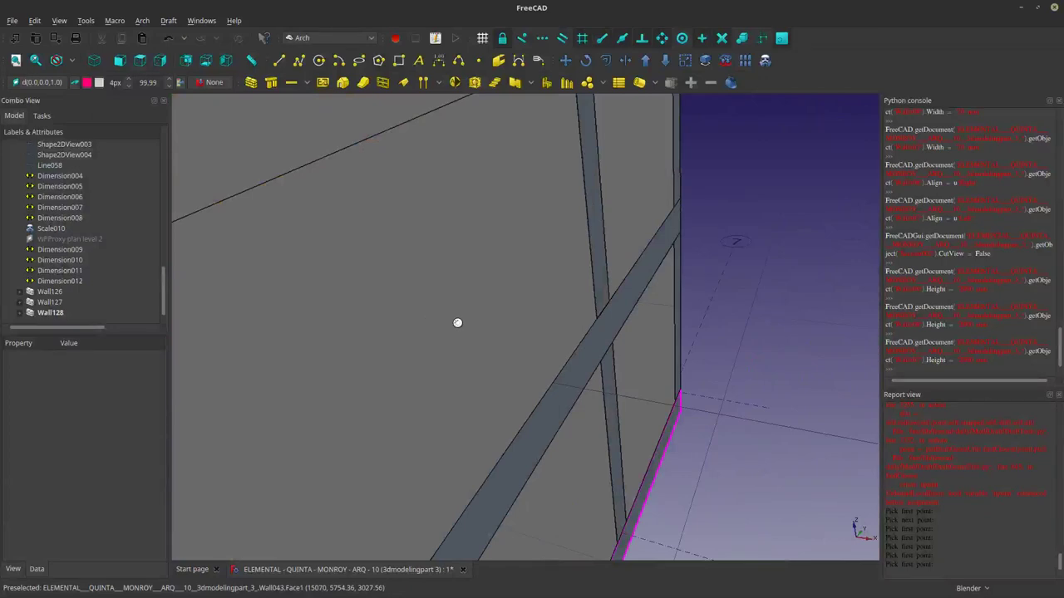
scroll(453, 336, "up", 3)
middle_click_drag(453, 338, 462, 340)
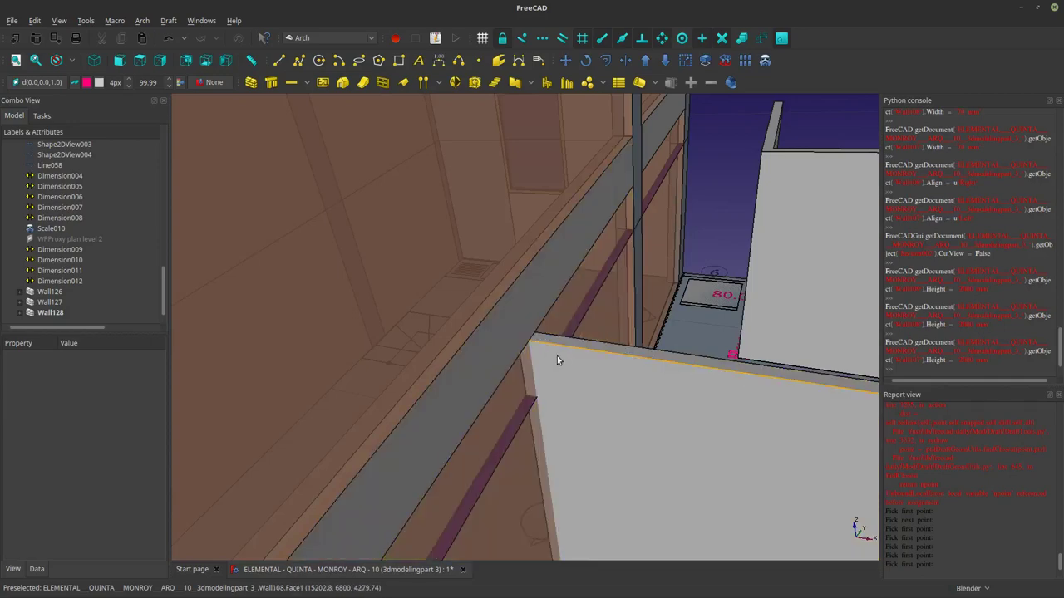
middle_click_drag(557, 356, 552, 334, "shift")
left_click(550, 428)
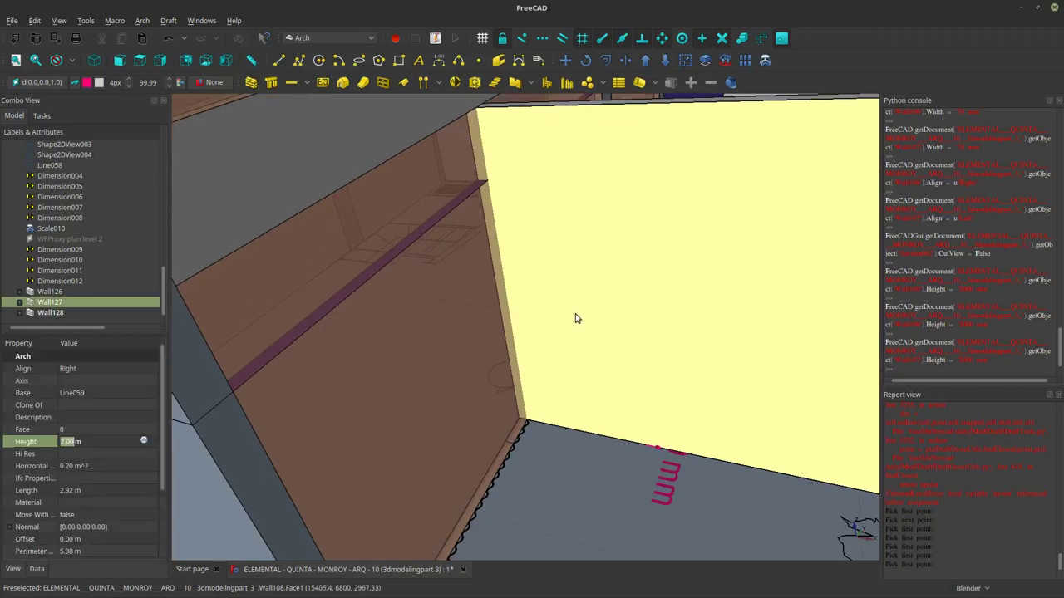
left_click(18, 302)
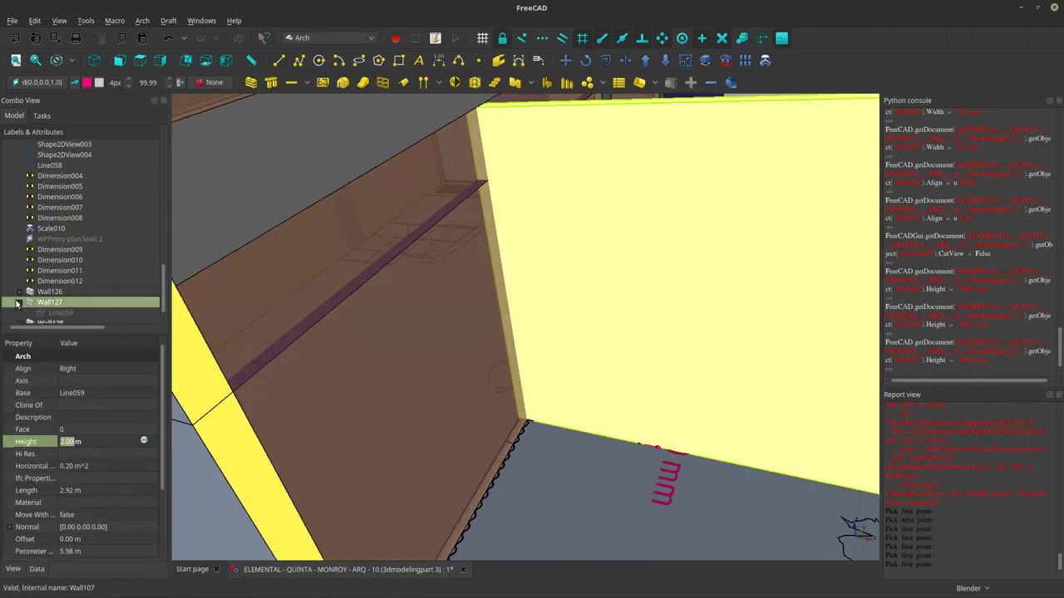
left_click(41, 314)
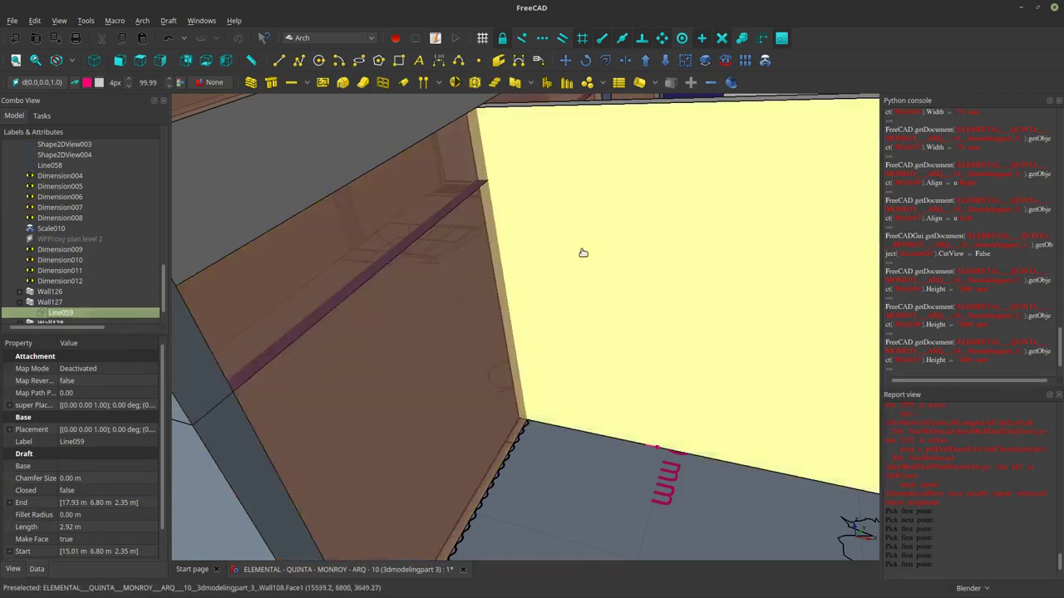
left_click(583, 253)
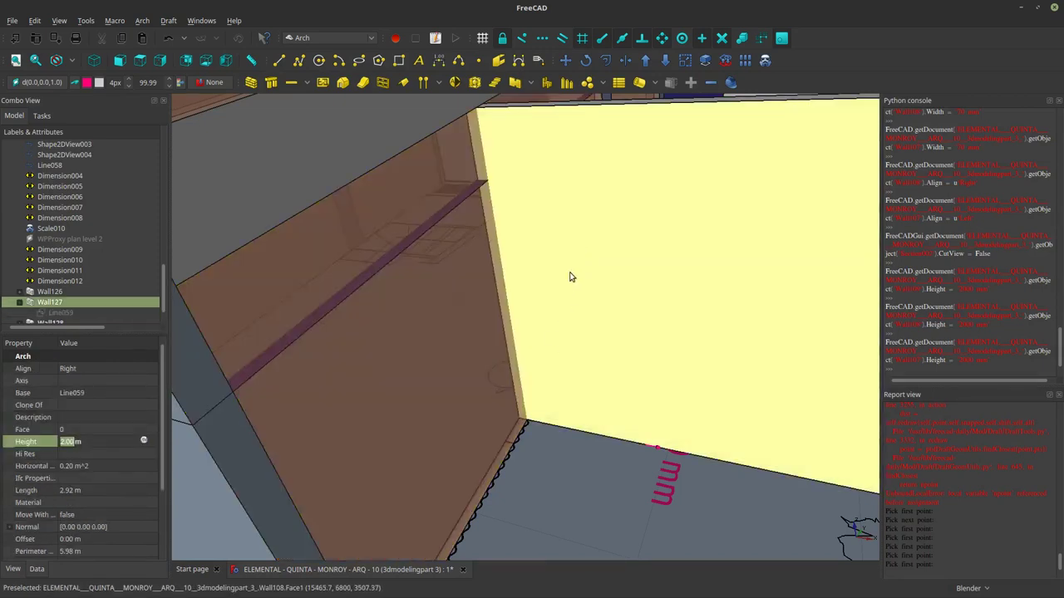
key("space")
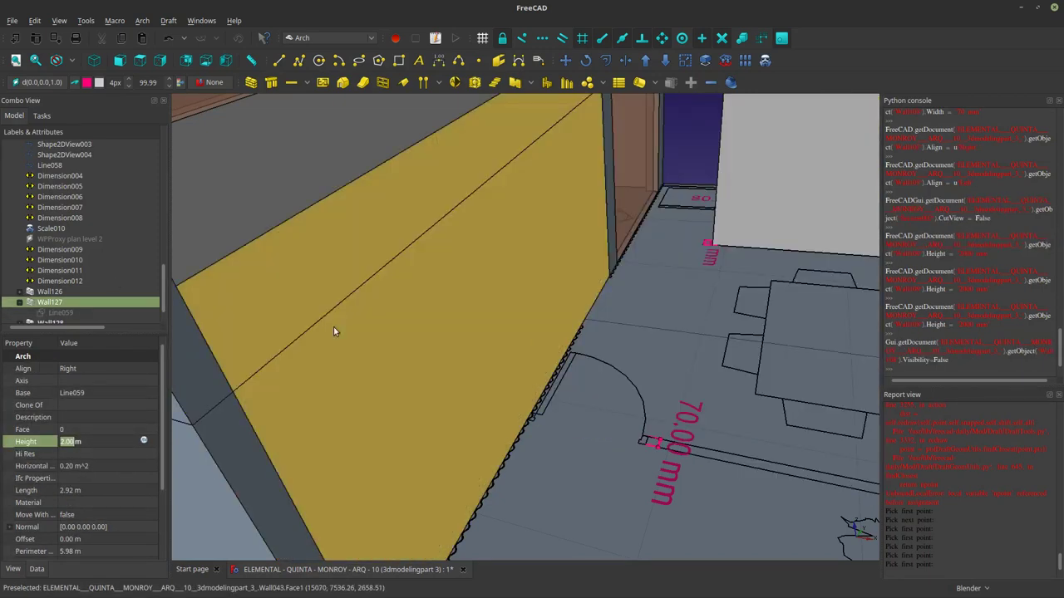
left_click(60, 313)
key("space")
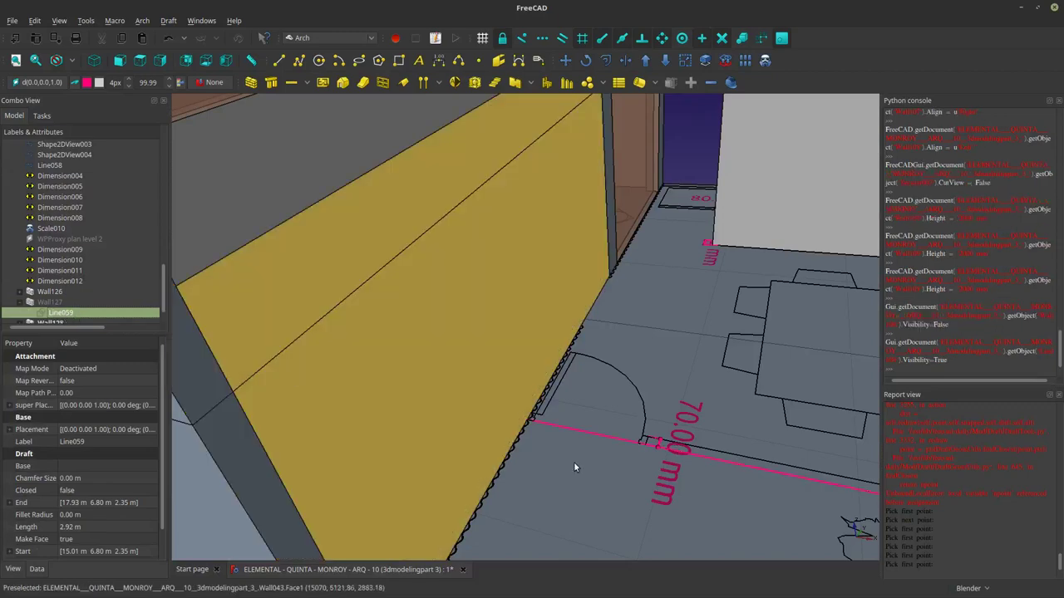
Trim the start of Line059 back to the face of the adjoining side wall Wall043.
middle_click_drag(547, 438, 541, 435, "shift")
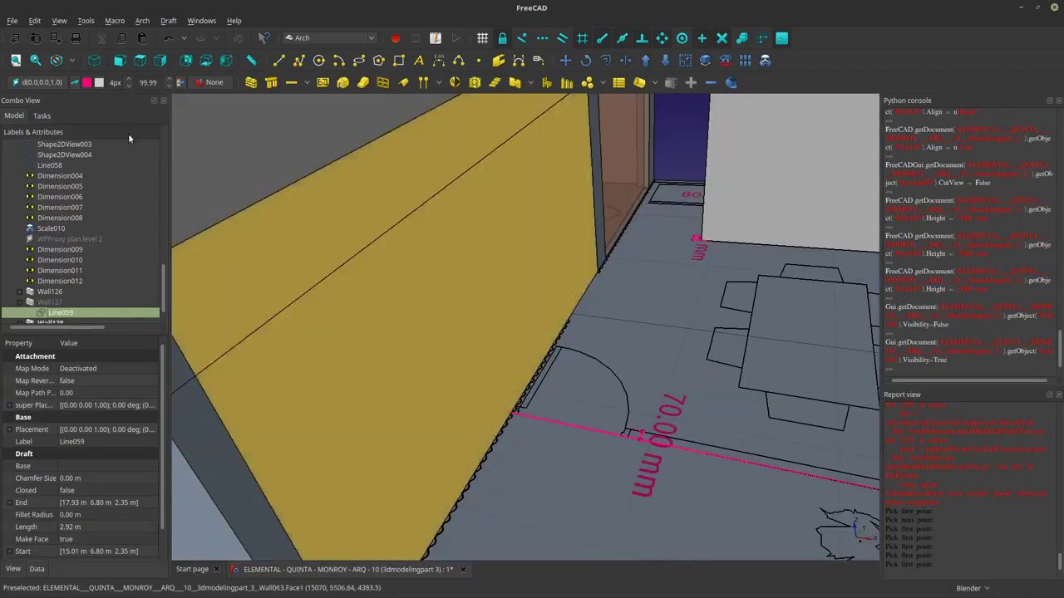
left_click(36, 60)
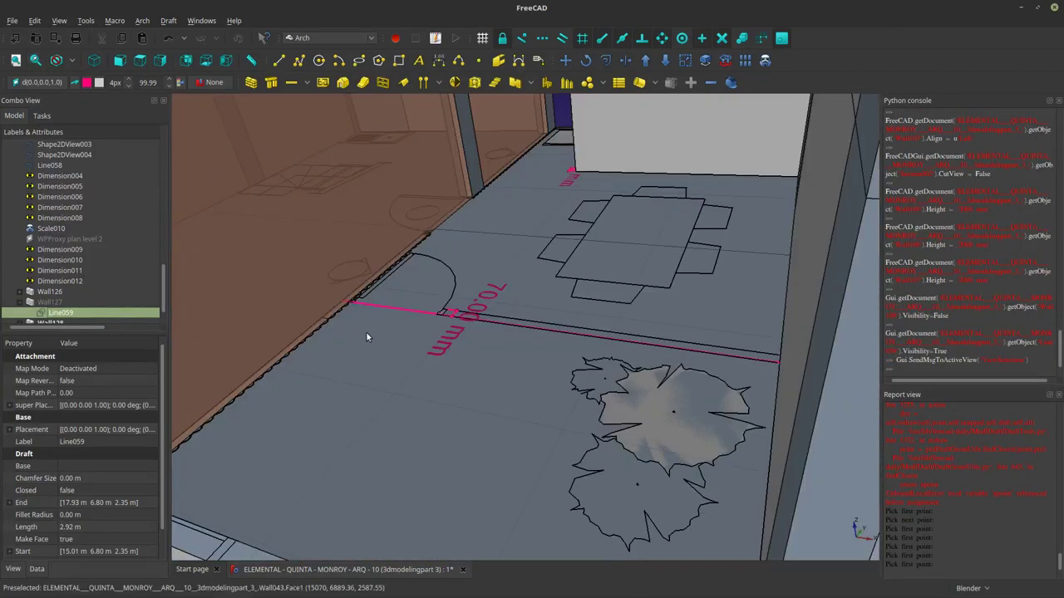
scroll(367, 337, "up", 2)
middle_click_drag(370, 320, 495, 347)
middle_click_drag(524, 406, 438, 383)
middle_click_drag(387, 247, 505, 265, "shift")
scroll(505, 266, "up", 4)
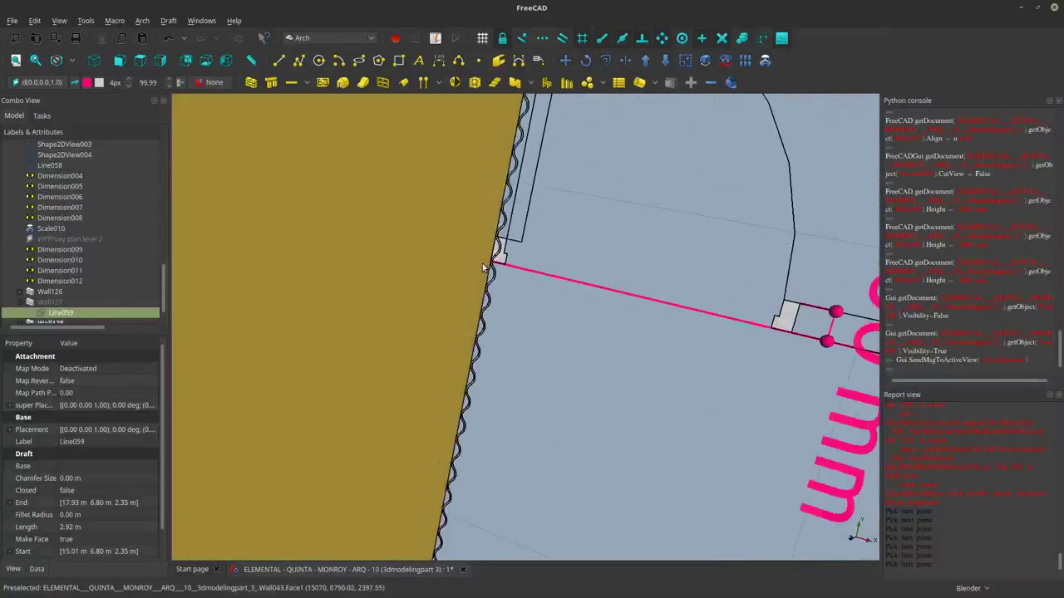
scroll(483, 267, "up", 3)
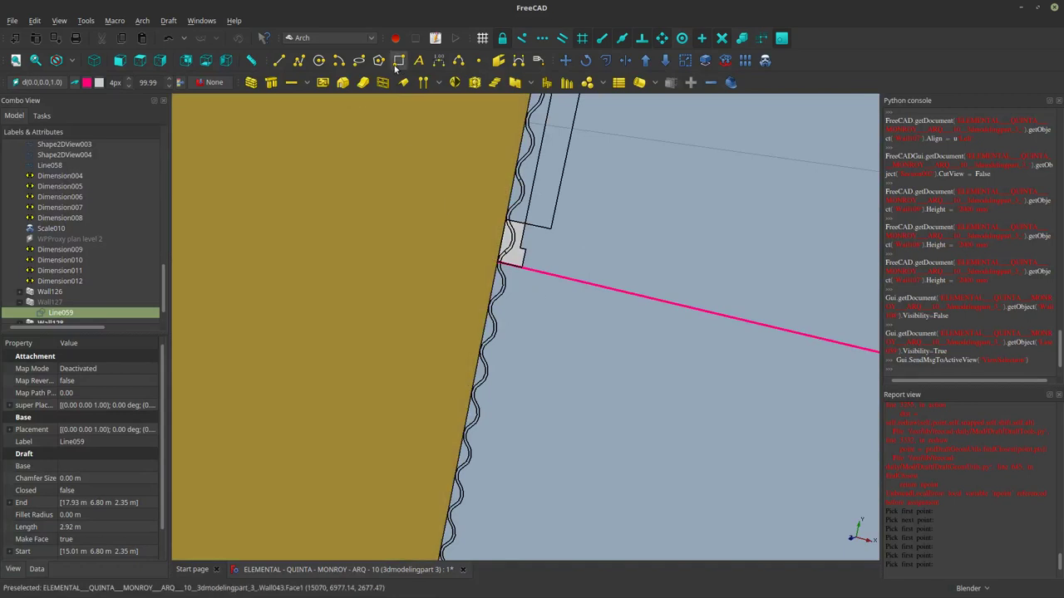
left_click(625, 60)
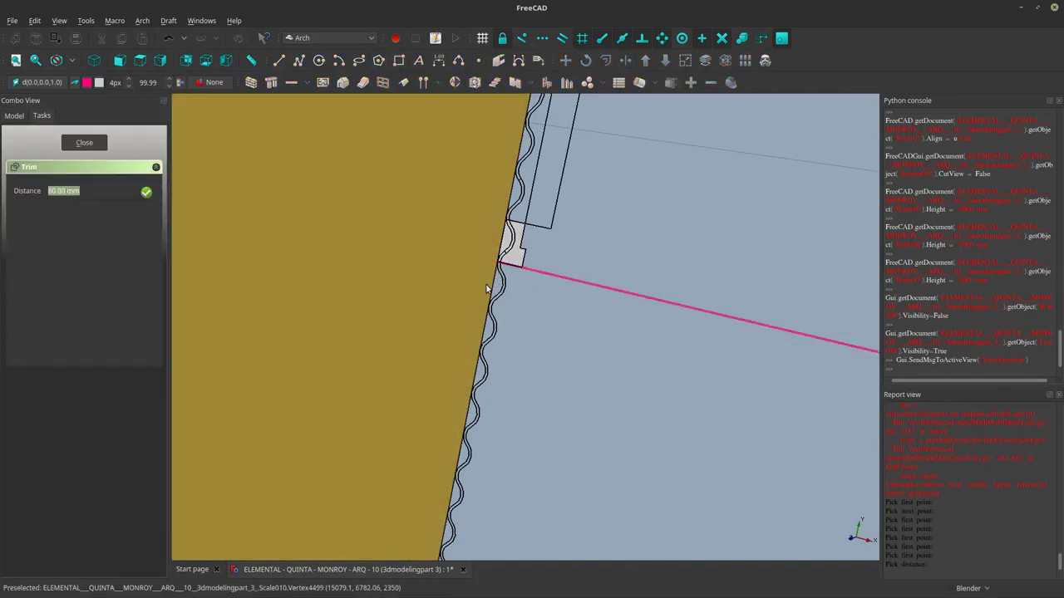
key("Escape")
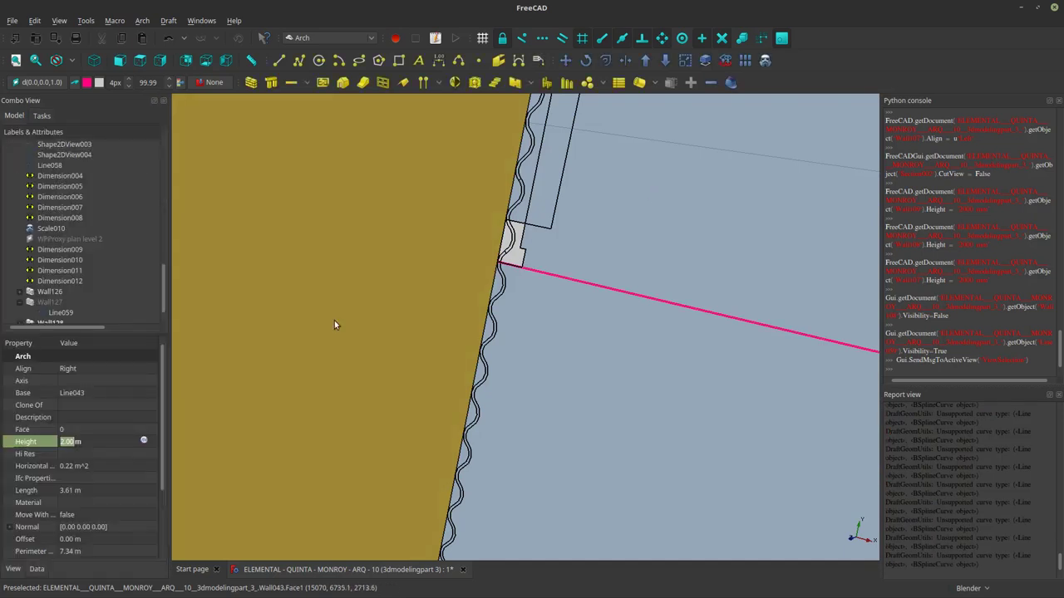
left_click(731, 430)
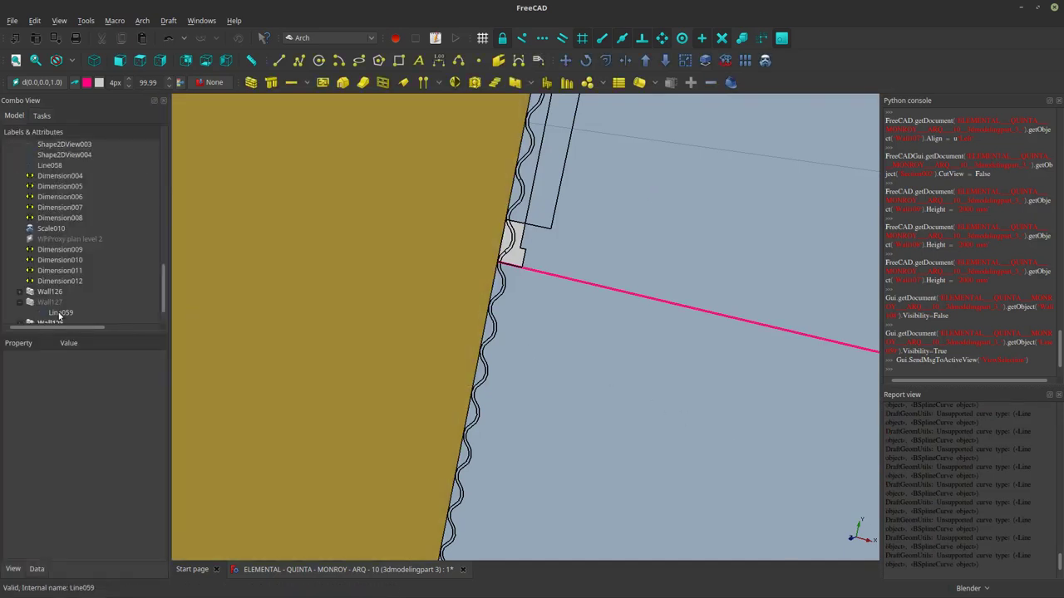
Show Wall127 again and hide its base line Line059.
left_click(53, 305)
key("space")
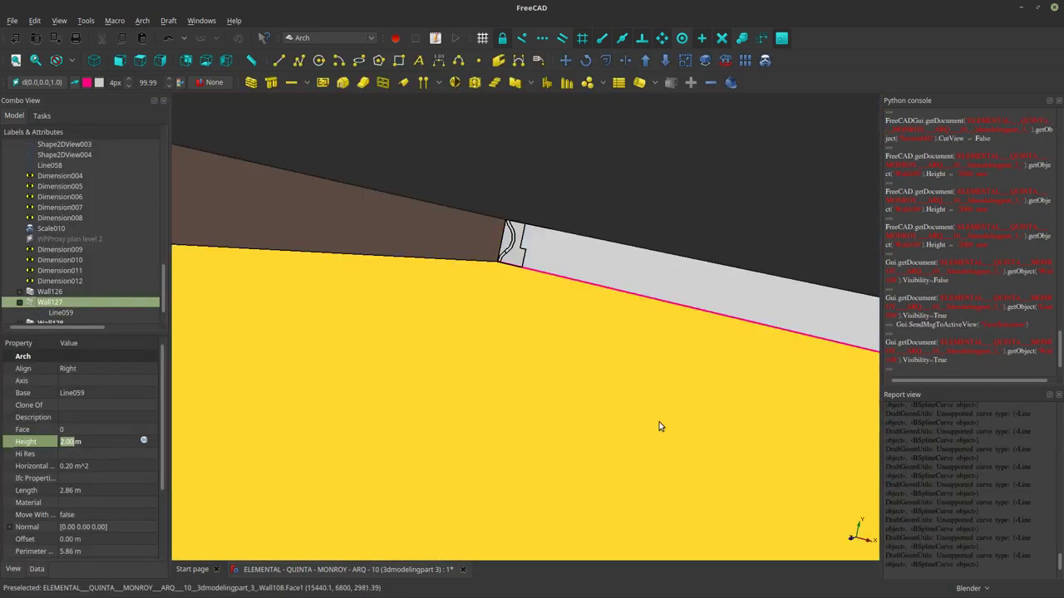
scroll(635, 418, "down", 2)
left_click(66, 311)
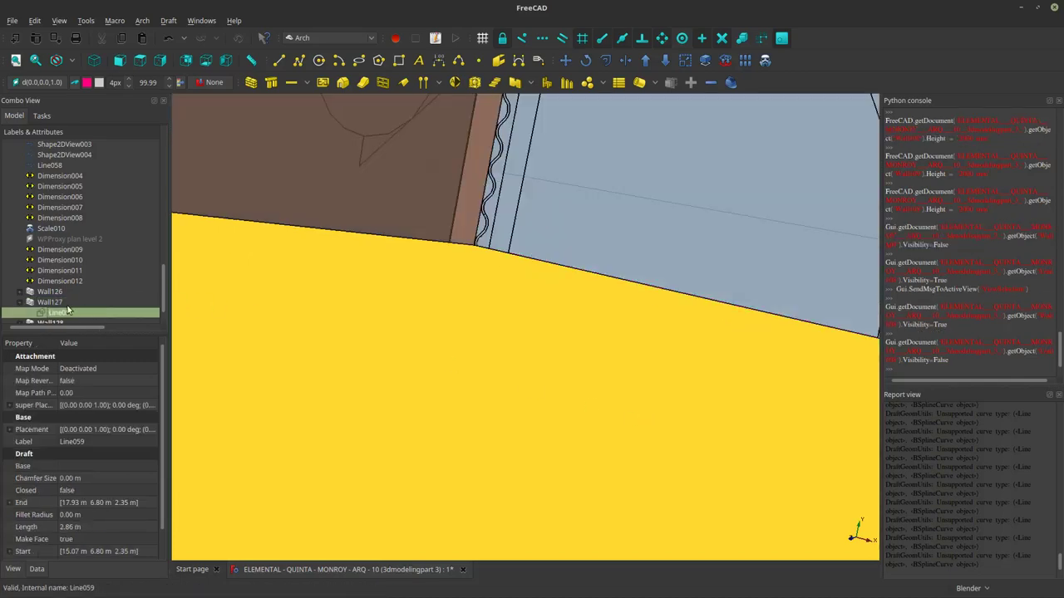
Examine the end unit of the building and the second-level floor plan with the dining table and partitions.
middle_click_drag(619, 389, 326, 361)
scroll(499, 277, "down", 10)
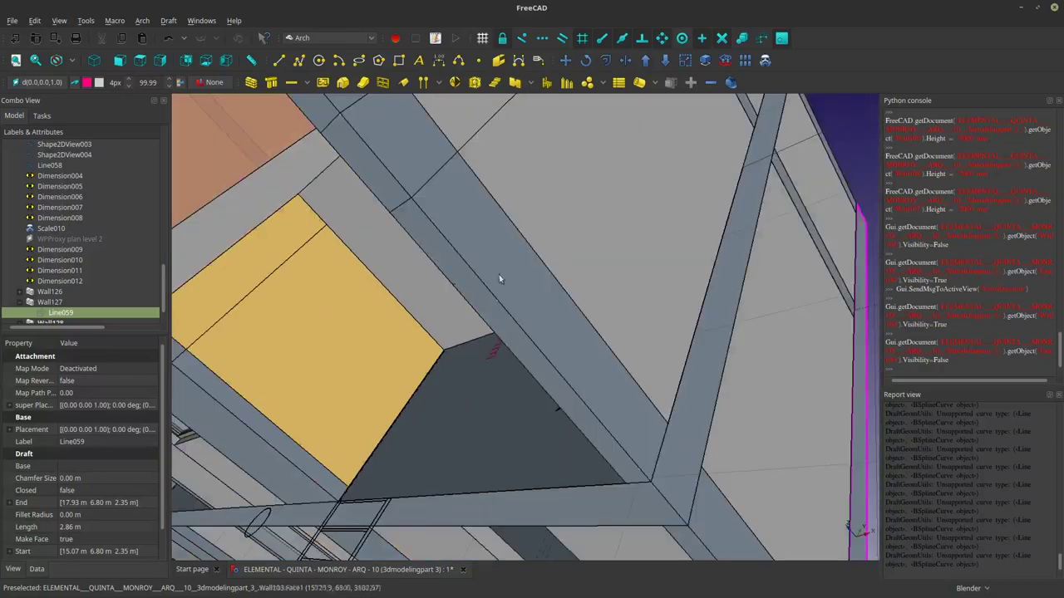
middle_click_drag(524, 266, 532, 349)
scroll(582, 396, "up", 3)
scroll(509, 337, "up", 6)
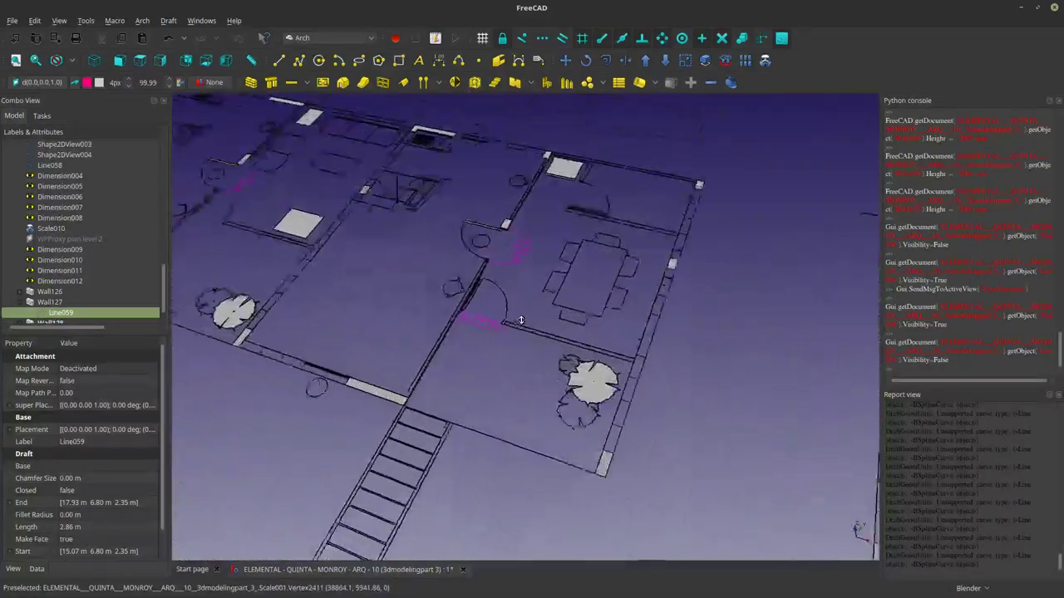
scroll(524, 333, "down", 5)
scroll(527, 329, "down", 3)
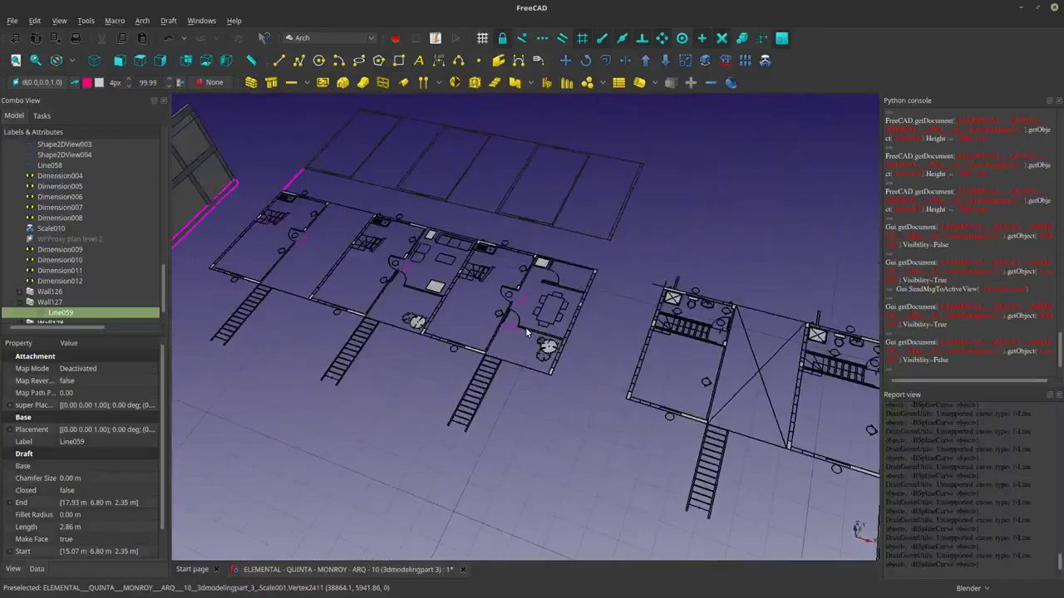
middle_click_drag(425, 351, 441, 351)
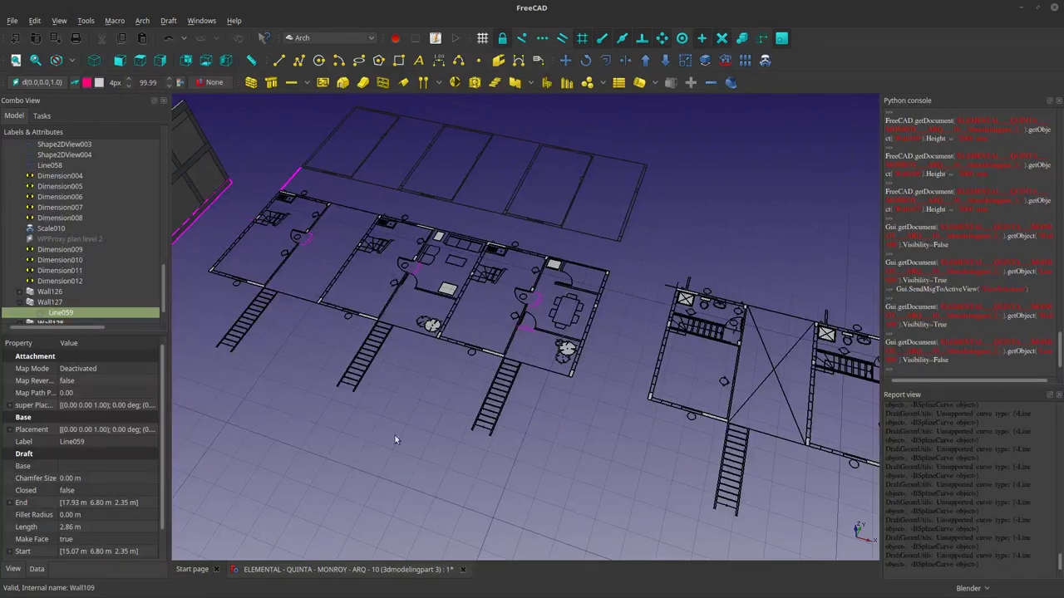
Examine the third-level floor plan with the bathrooms, stairs and bedrooms beside the second-level plan.
scroll(521, 297, "down", 3)
middle_click_drag(529, 301, 562, 324)
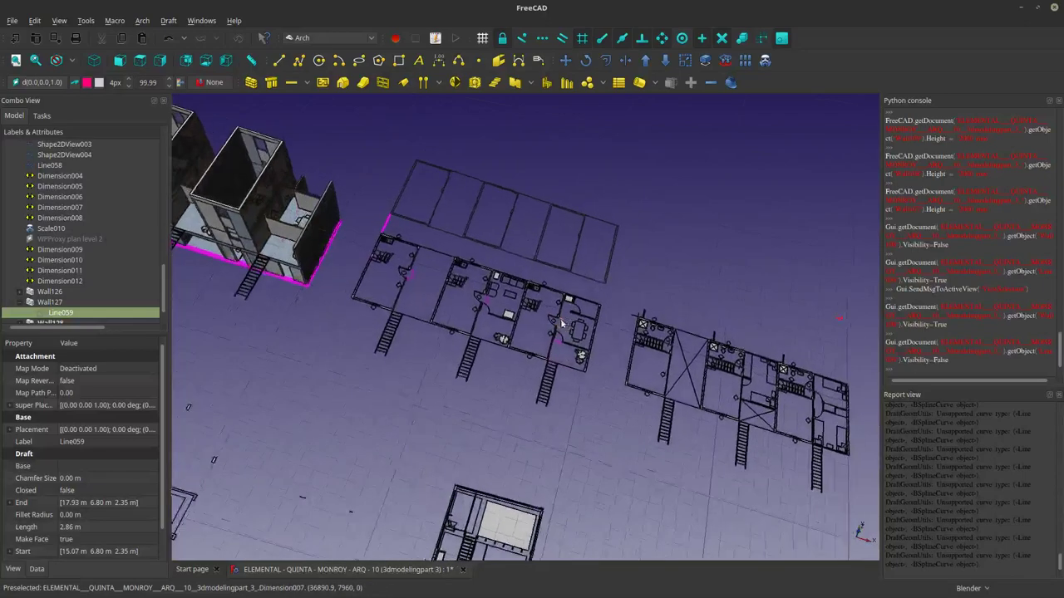
scroll(562, 324, "down", 3)
middle_click_drag(677, 321, 517, 379)
scroll(721, 448, "up", 4)
scroll(517, 379, "up", 5)
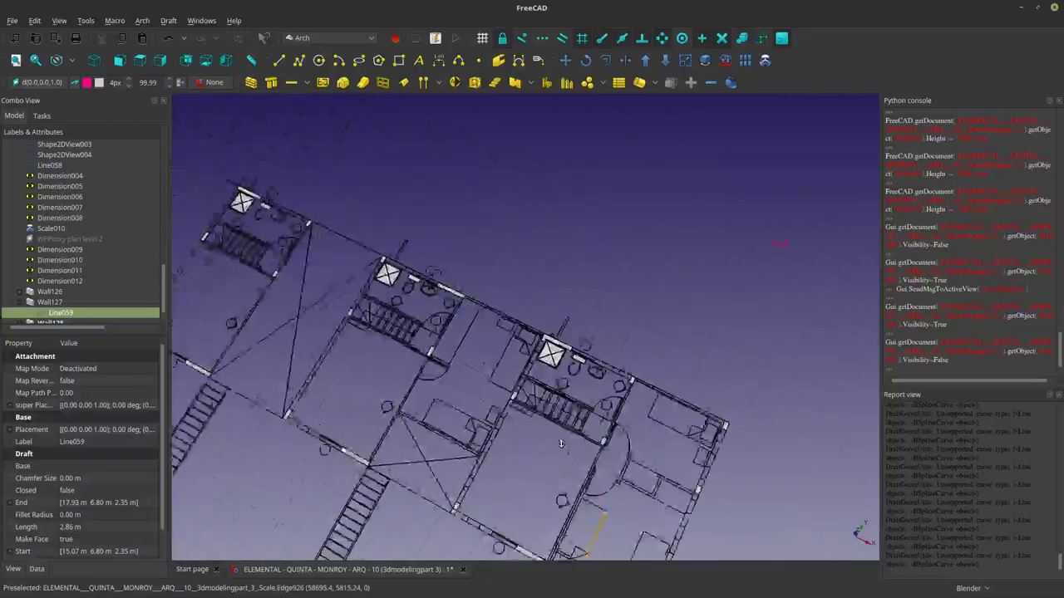
middle_click_drag(569, 413, 579, 399)
scroll(579, 399, "down", 5)
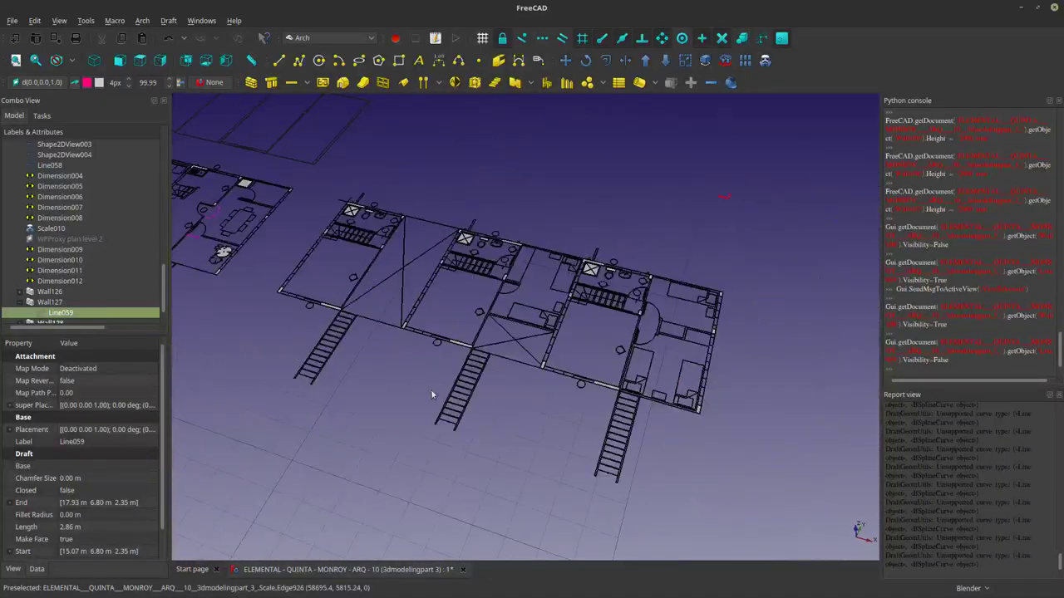
middle_click_drag(420, 374, 443, 406, "shift")
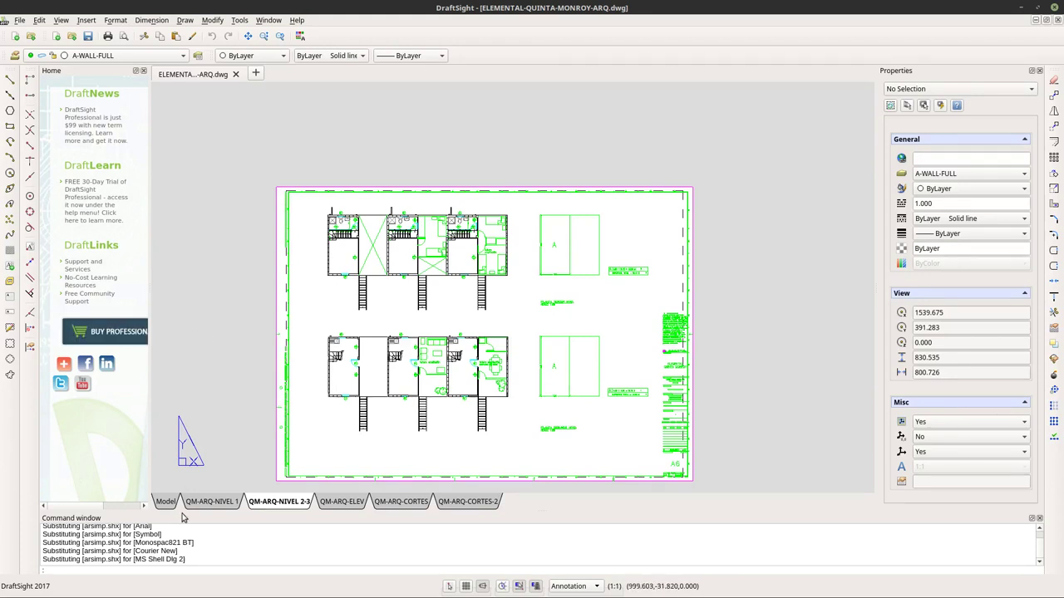
View the model space and the QM-ARQ-NIVEL 2-3 sheet, examining the dashed future-extension partitions in the second-level plan.
left_click(165, 501)
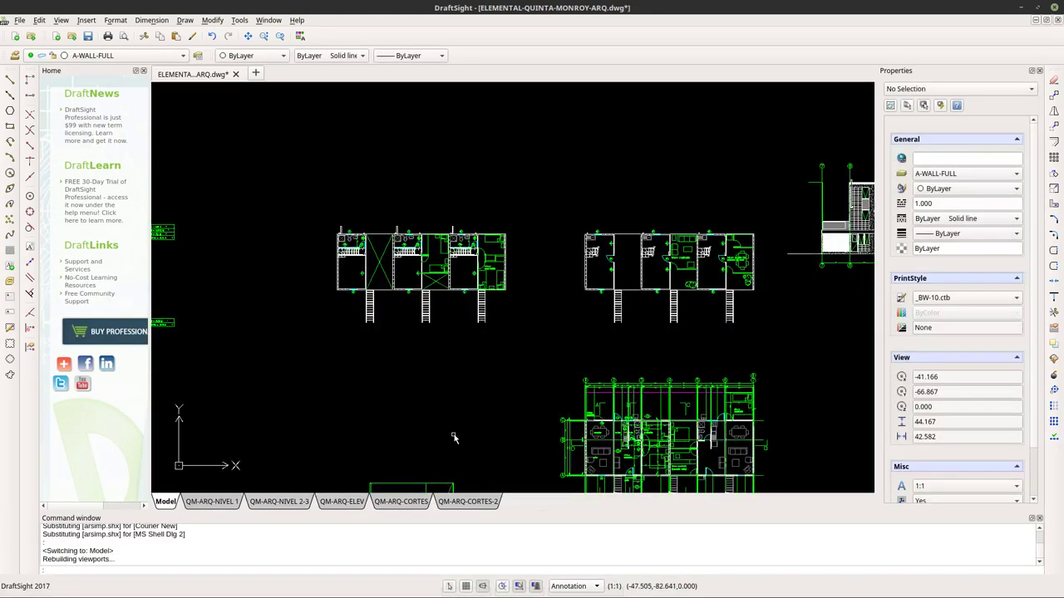
left_click(302, 505)
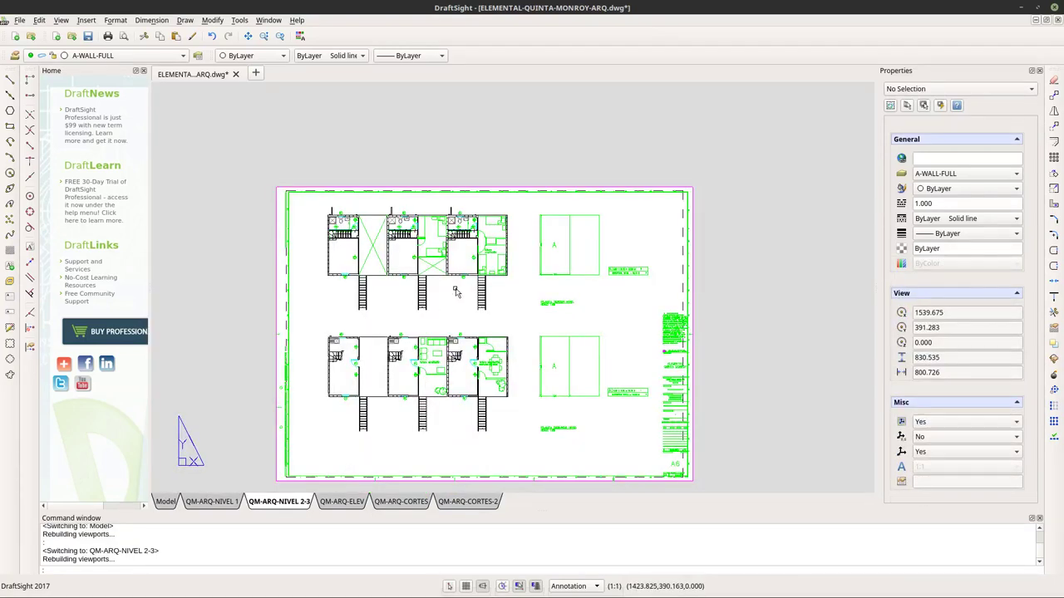
scroll(479, 405, "up", 8)
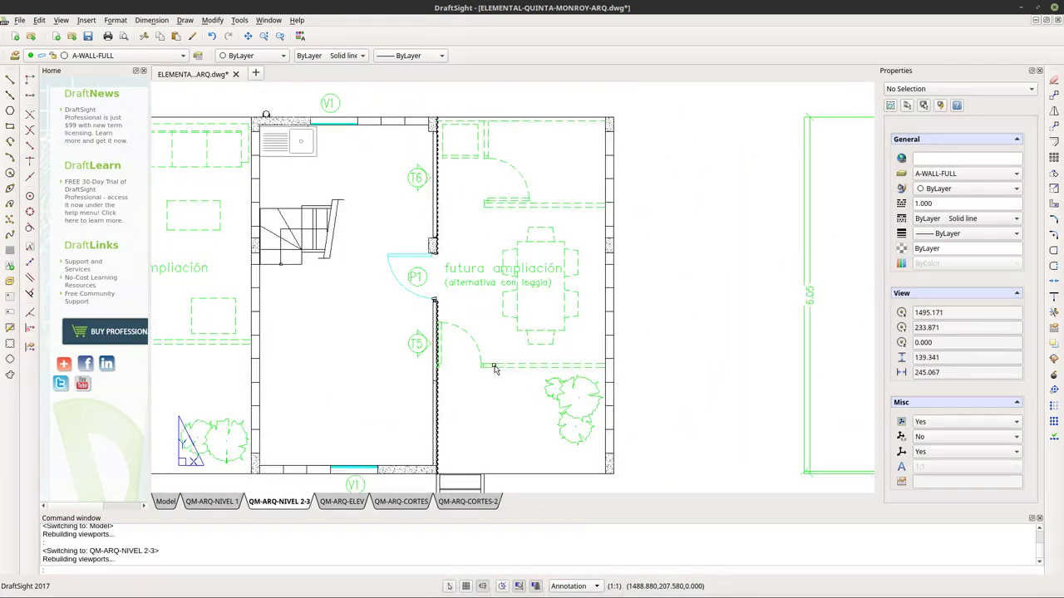
scroll(494, 370, "down", 4)
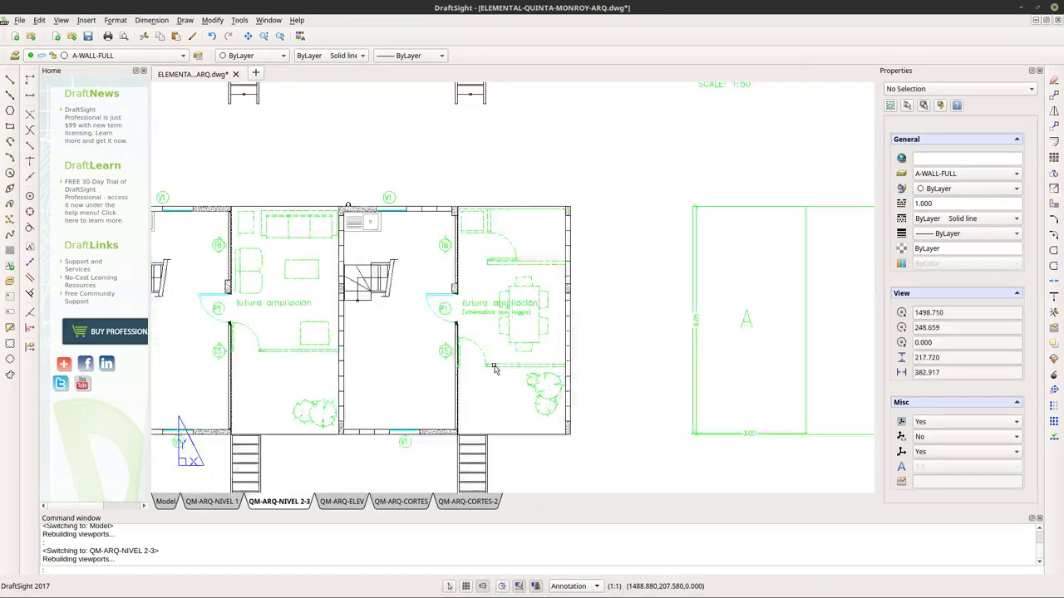
mouse_move(525, 286)
middle_mouse_down()
mouse_move(536, 413)
mouse_move(529, 343)
middle_mouse_up()
scroll(528, 343, "up", 1)
scroll(529, 344, "down", 1)
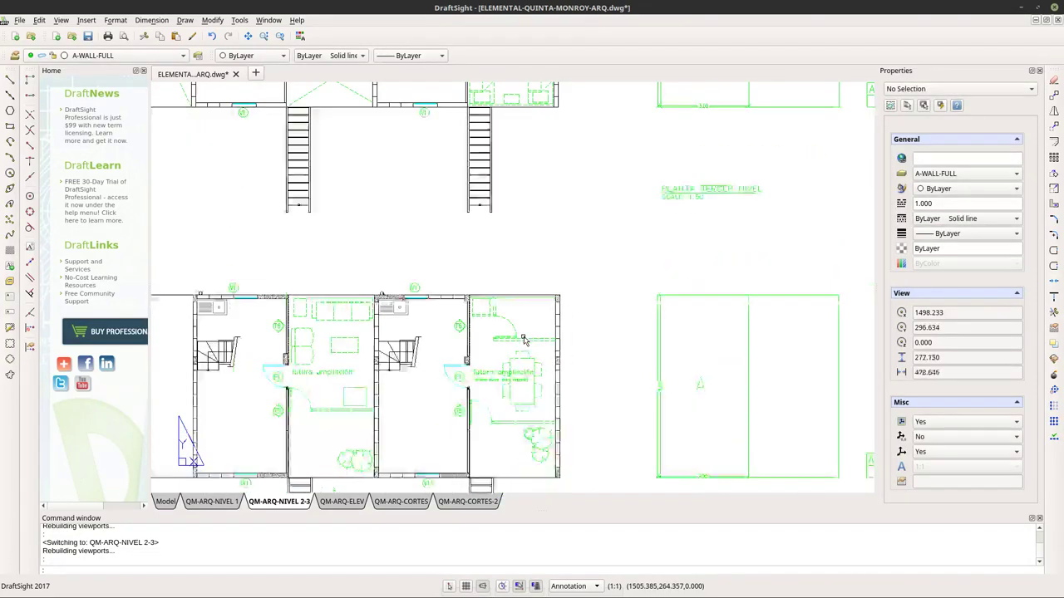
Check the future-extension partitions in the second-level drawing, switch back to FreeCAD, and examine the matching walls in the end unit.
scroll(453, 407, "up", 1)
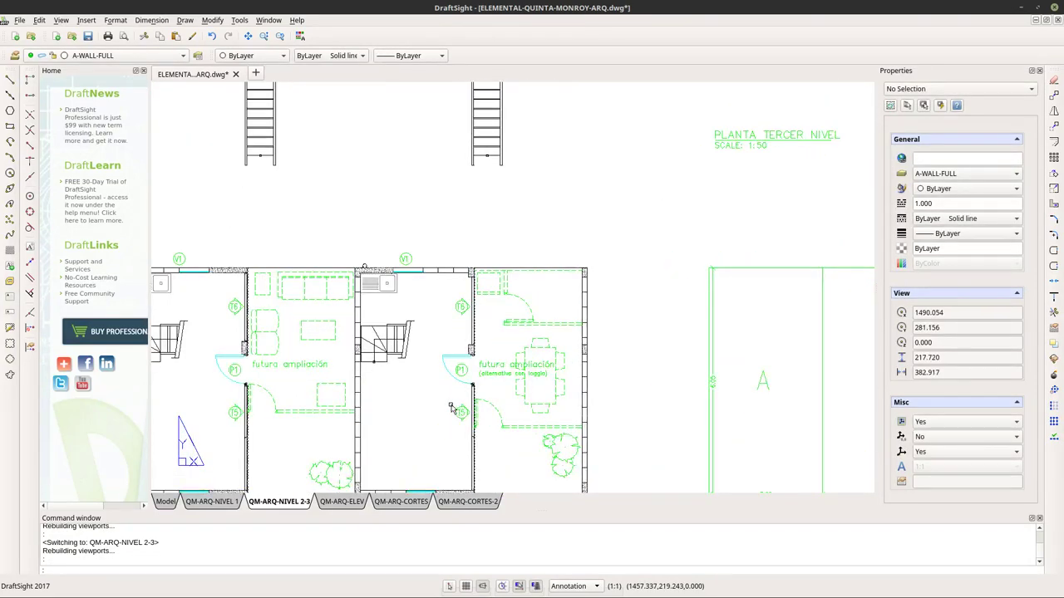
scroll(453, 407, "down", 2)
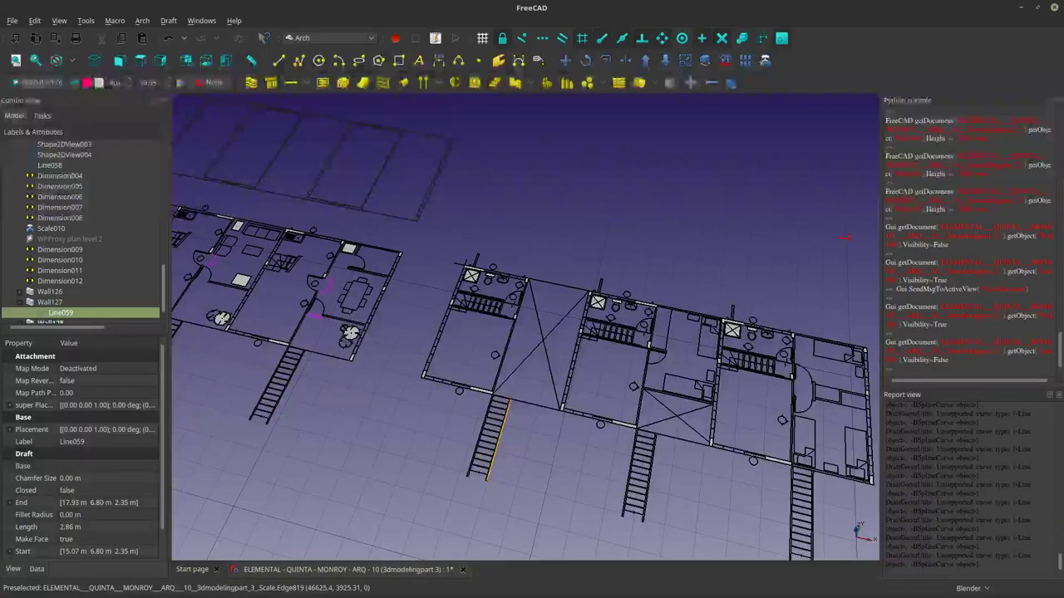
scroll(364, 402, "down", 3)
middle_click_drag(364, 402, 559, 359)
scroll(490, 331, "up", 8)
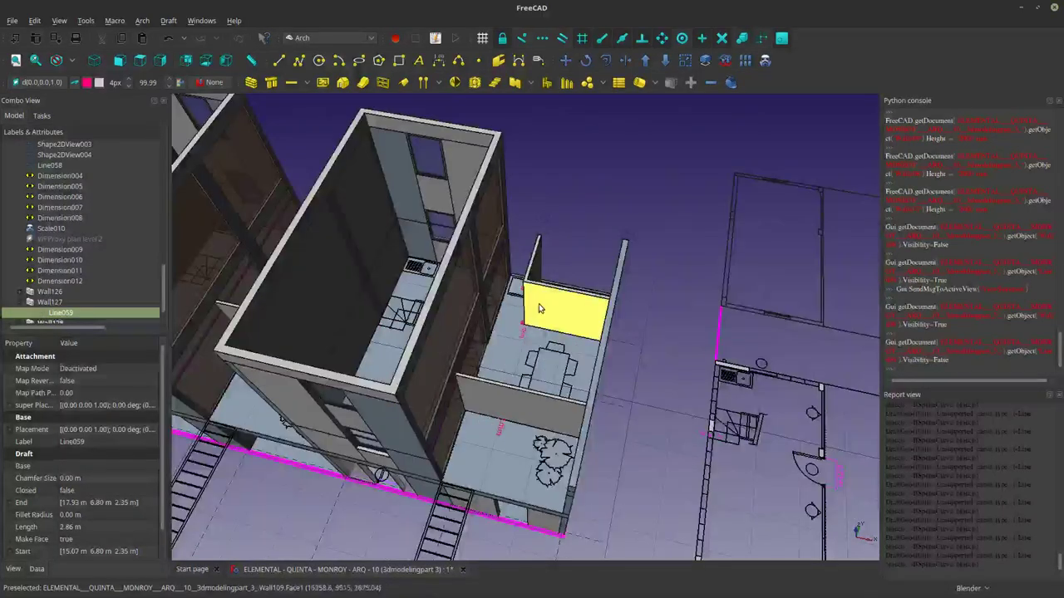
left_click(539, 308)
middle_click_drag(519, 378, 552, 329)
scroll(31, 298, "down", 1)
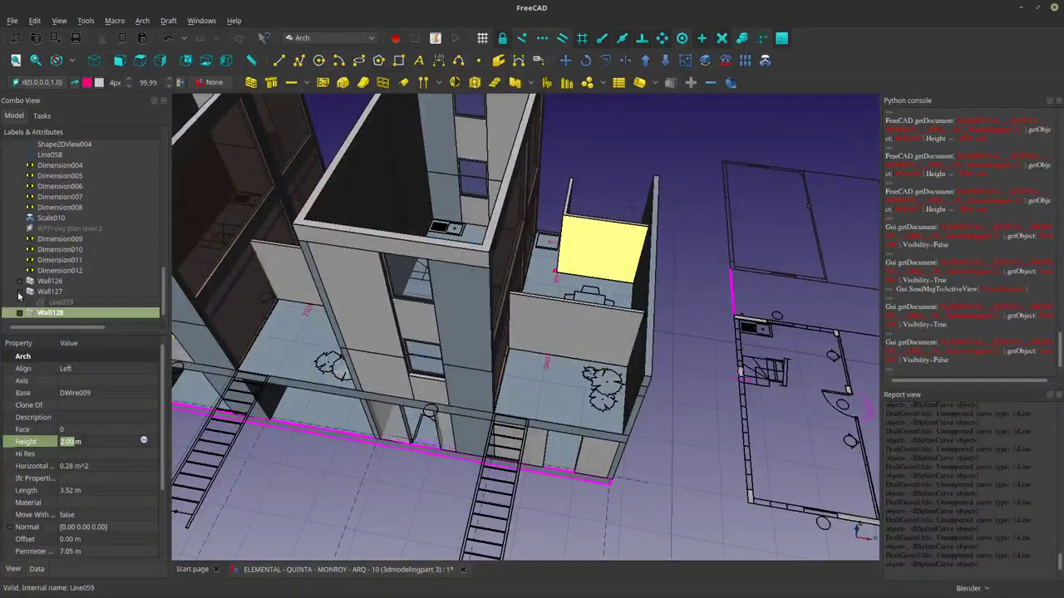
Create a new group in the ELEMENTAL - QUINTA - MONROY document and name it fUTURE.
scroll(46, 160, "up", 15)
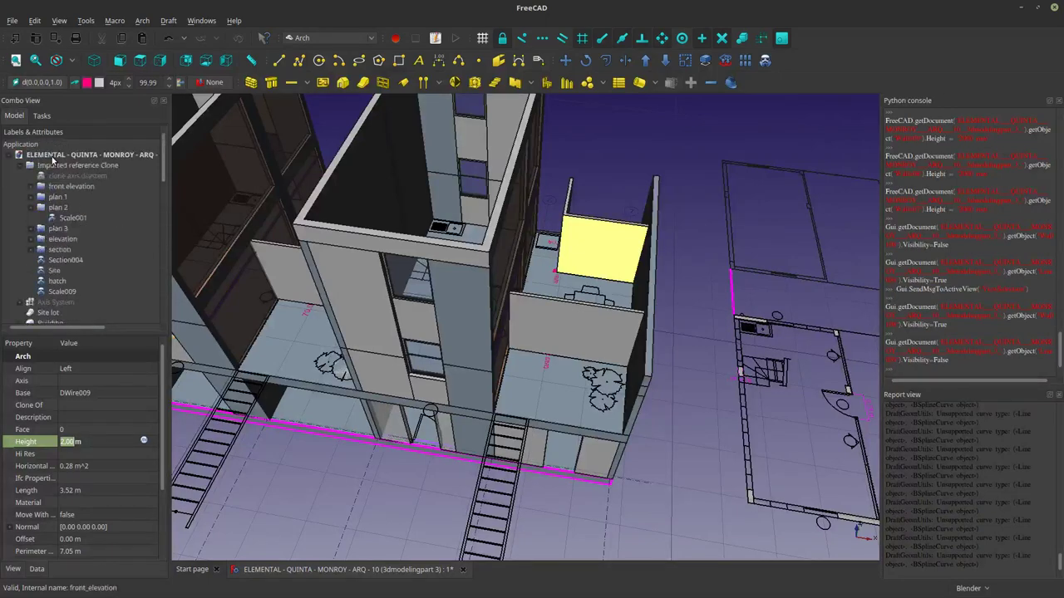
right_click(71, 158)
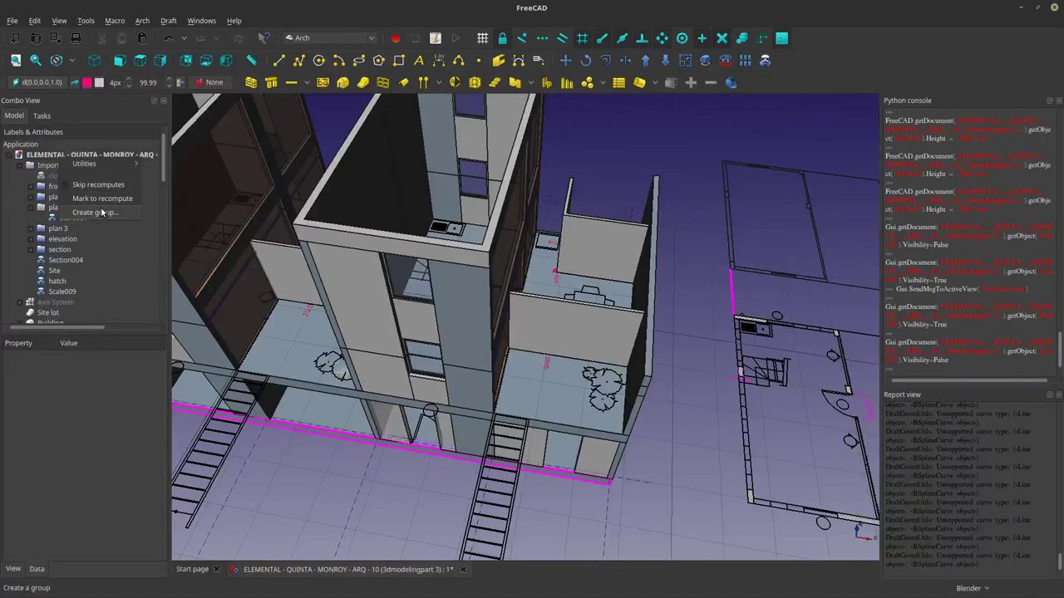
left_click(99, 212)
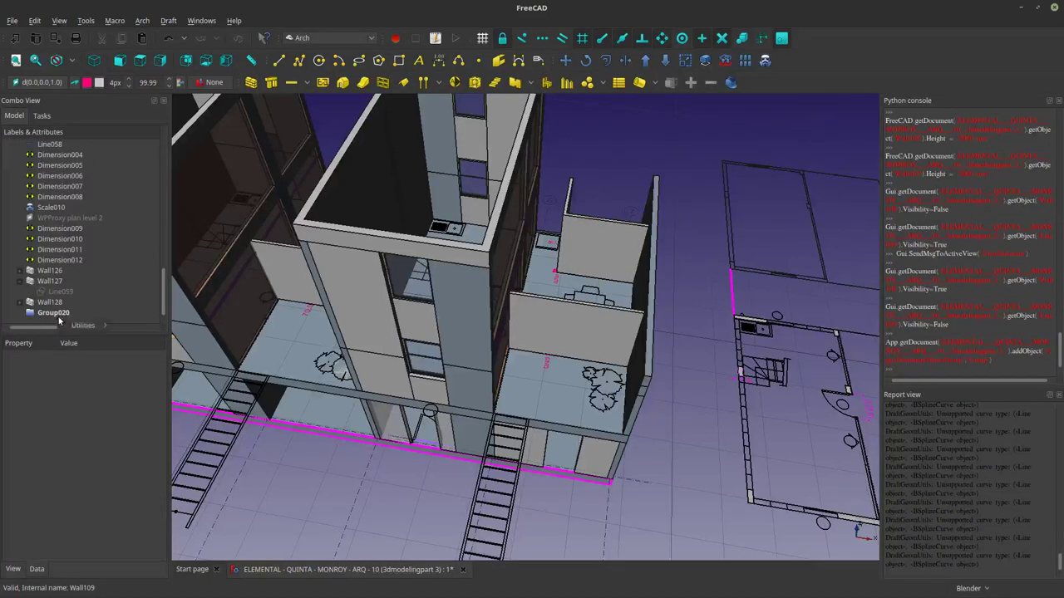
right_click(50, 316)
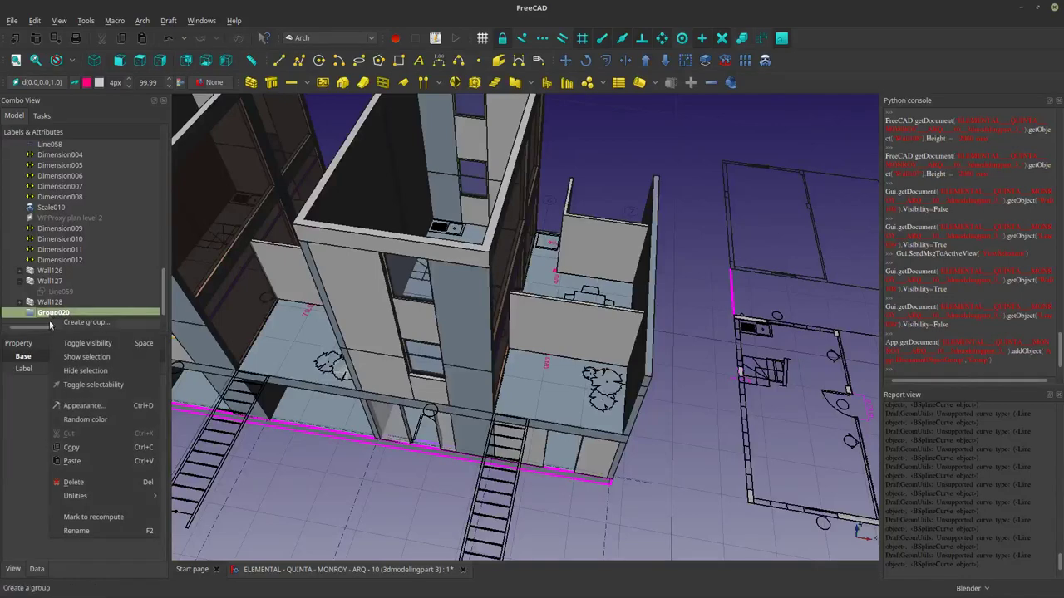
left_click(89, 535)
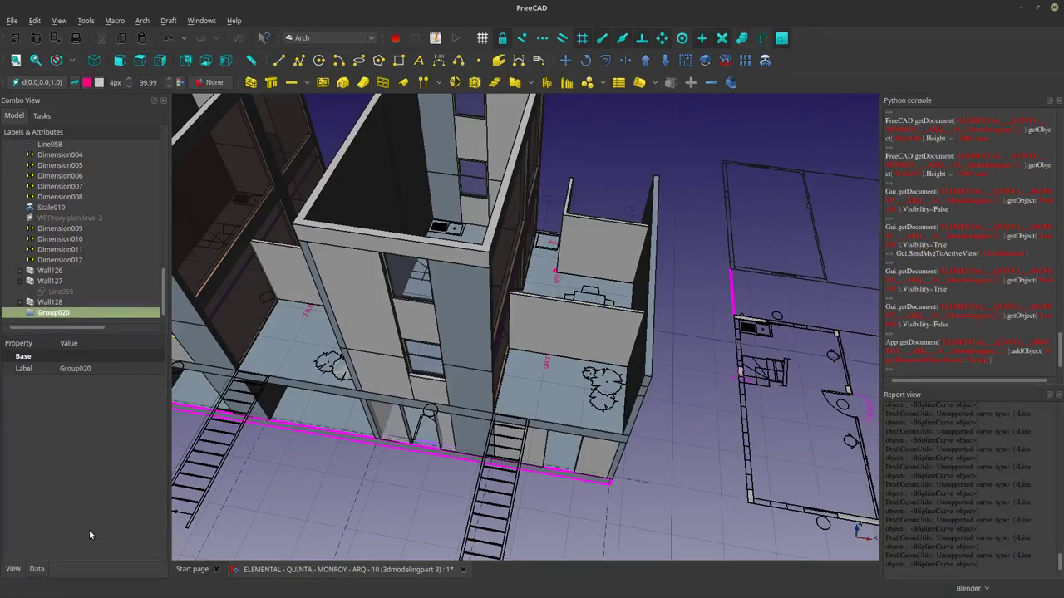
type("FUTURE")
key("Return")
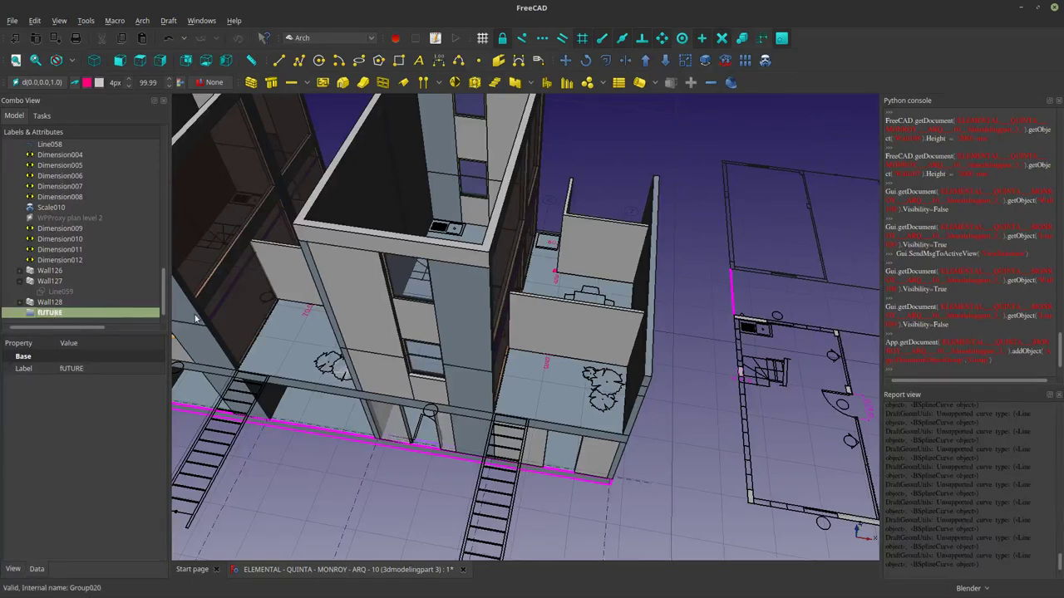
Move the end unit's partition walls Wall127 and Wall128 into the fUTURE group.
left_click(581, 335)
left_click(593, 241, "ctrl")
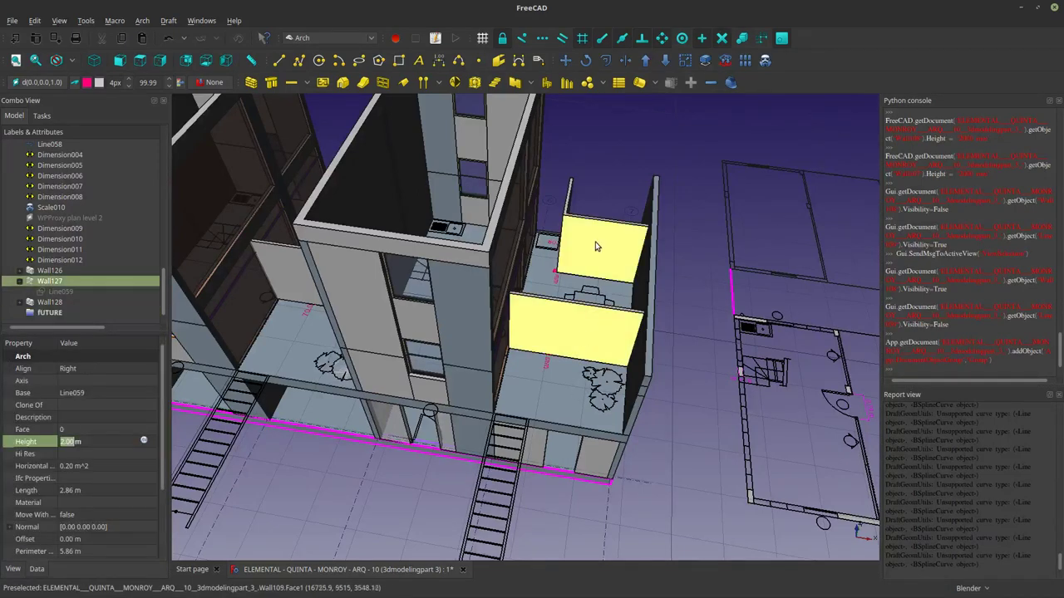
left_click(20, 283)
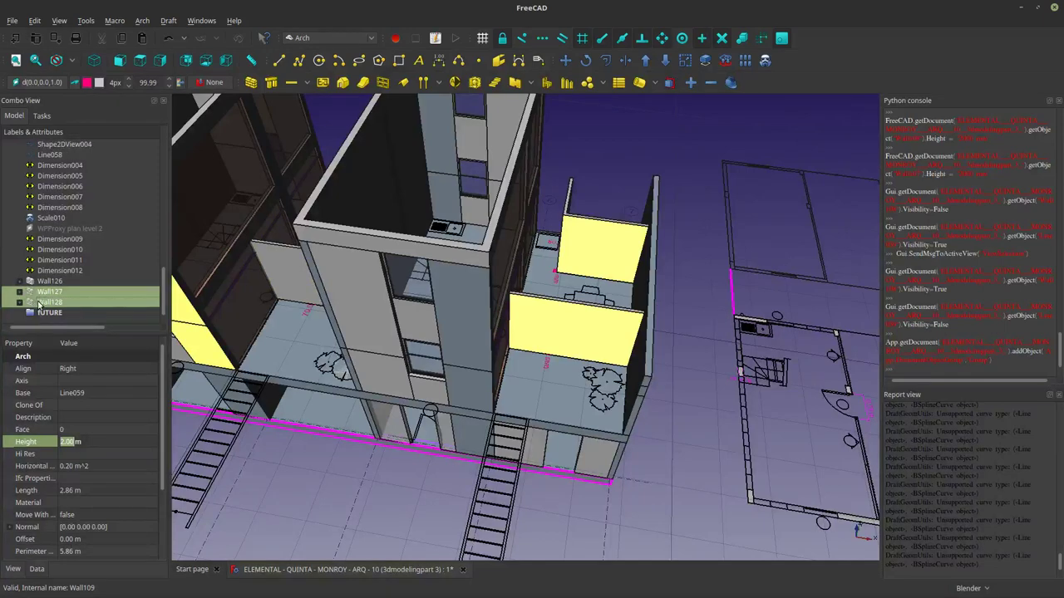
left_click_drag(39, 305, 42, 312)
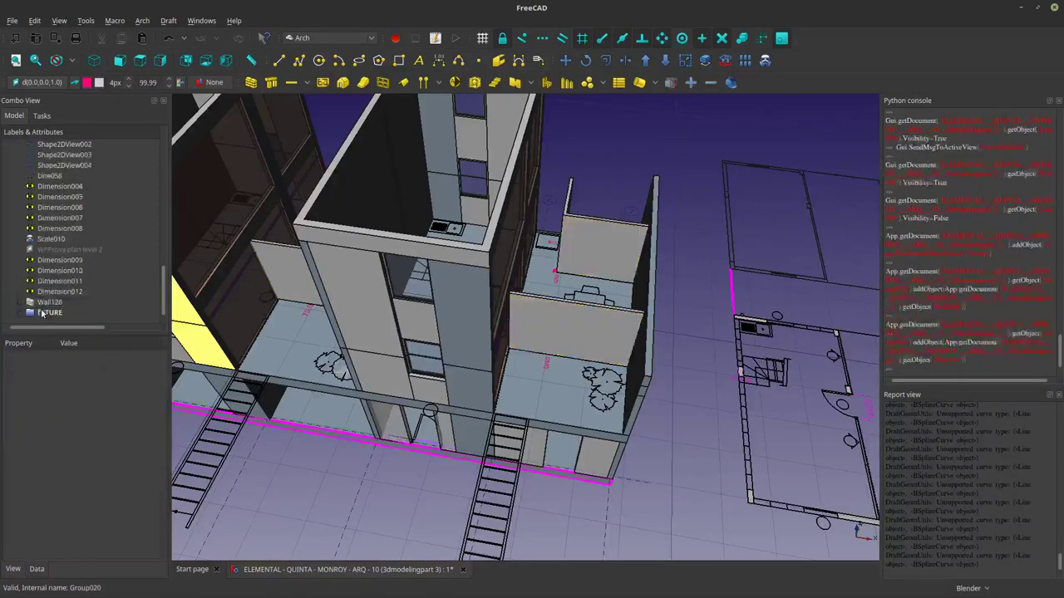
Toggle the fUTURE group's visibility and leave it hidden.
key("space")
key("space")
key("space")
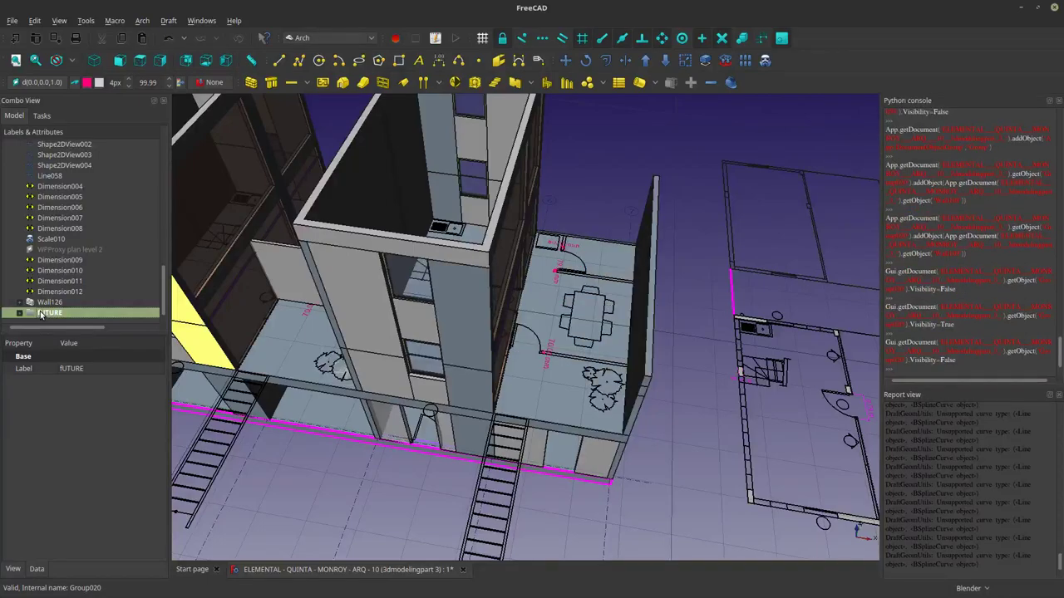
Hide the Wall126 partition in the middle unit with the sofas.
middle_click_drag(465, 349, 655, 461)
scroll(307, 417, "up", 6)
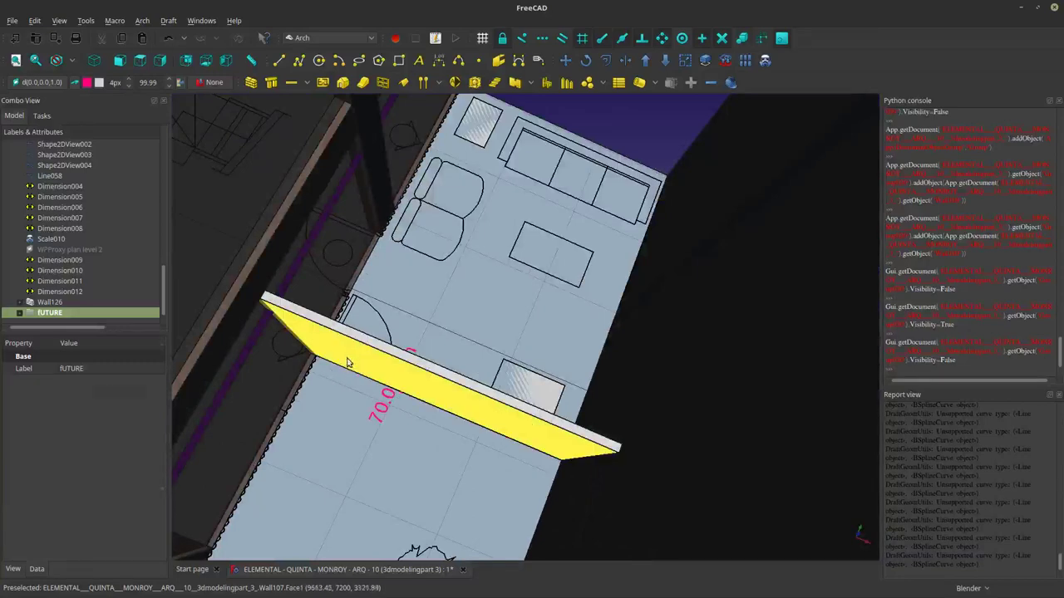
left_click(347, 363)
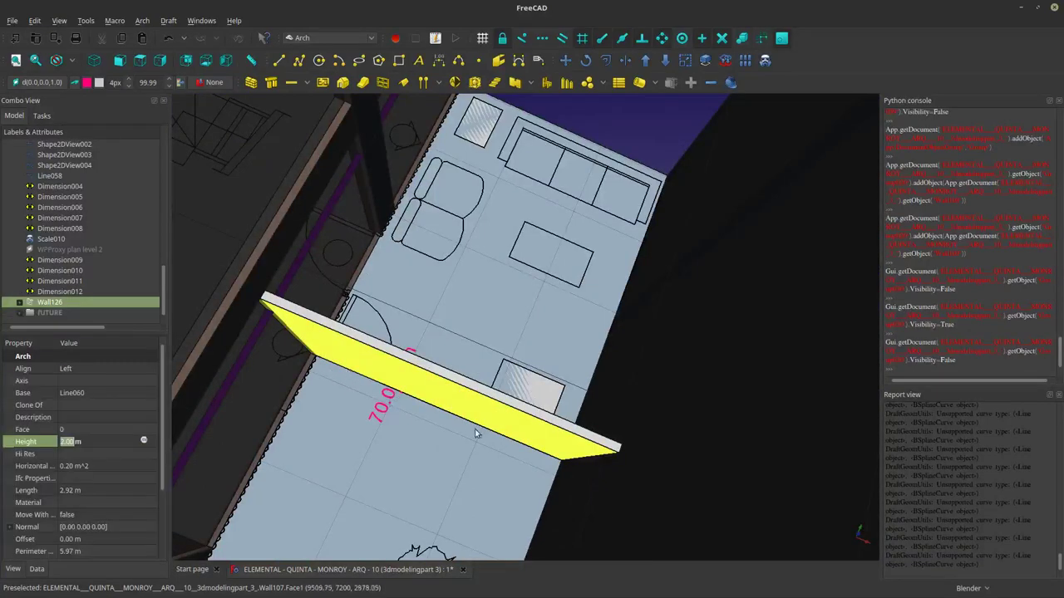
key("space")
key("space")
key("space")
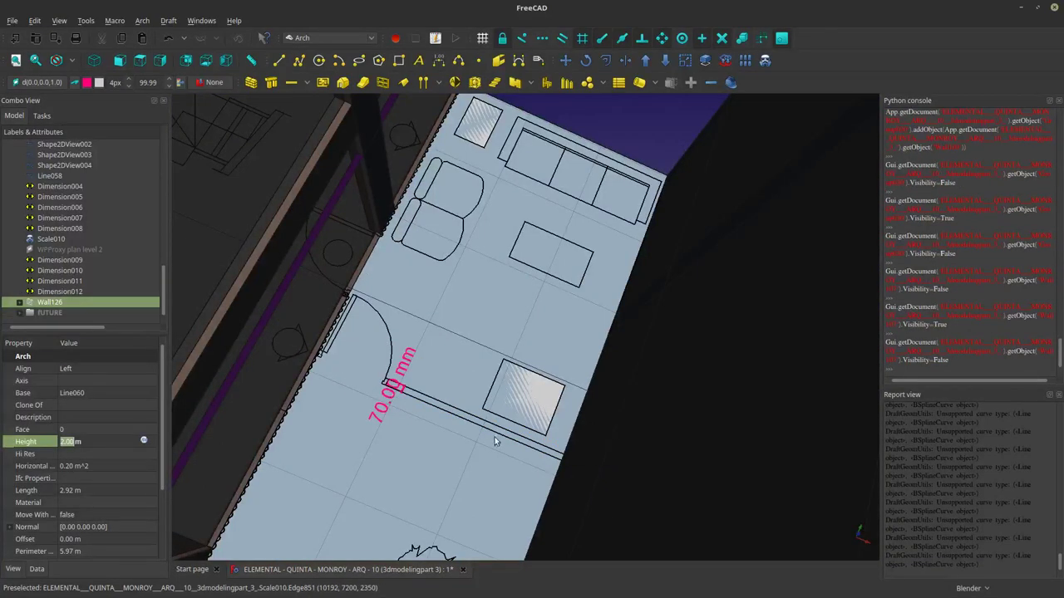
Compare Wall126 with the plan beneath it, examining the door swing and jambs at its end with the wall hidden.
middle_click_drag(782, 490, 582, 448)
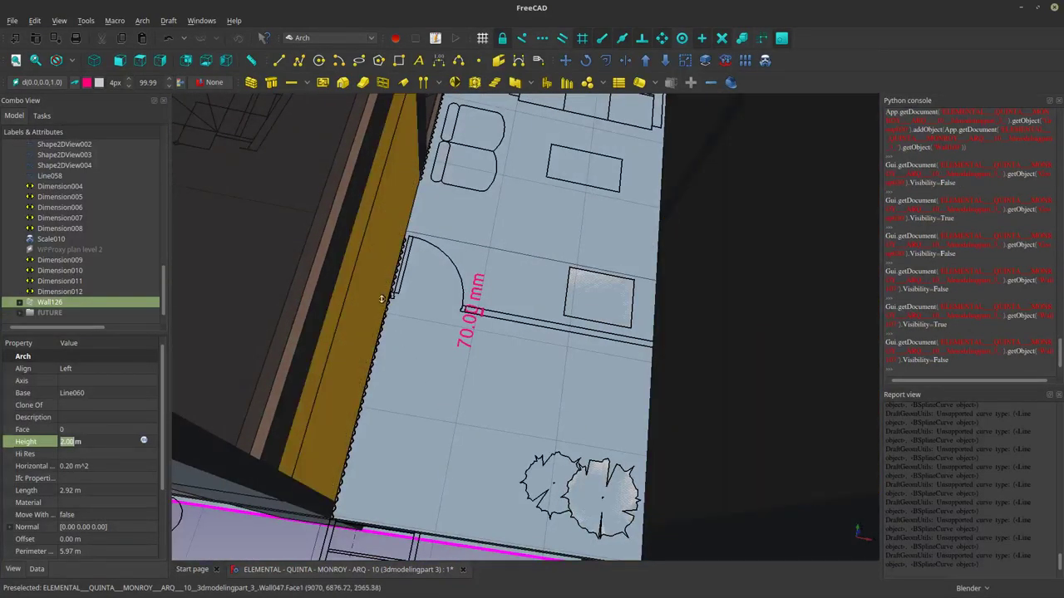
scroll(374, 295, "up", 5)
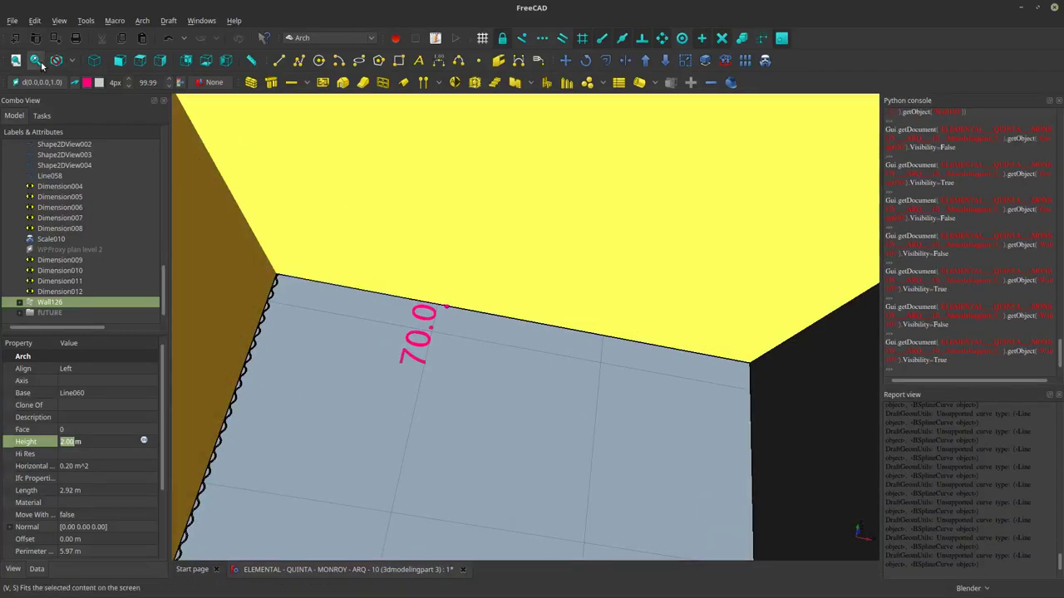
left_click(40, 61)
key("space")
scroll(386, 346, "up", 3)
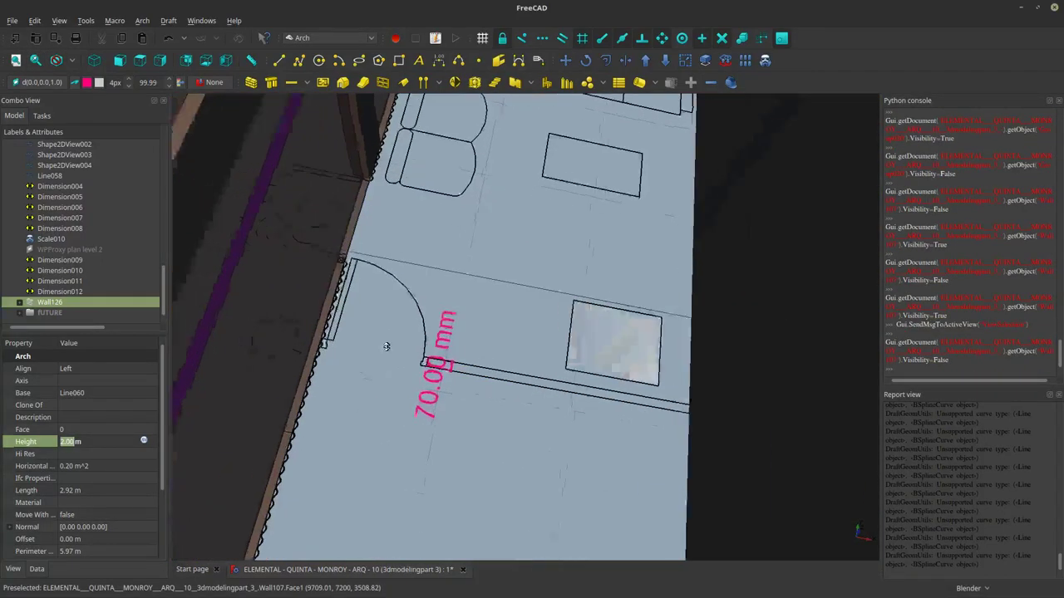
middle_click_drag(385, 347, 671, 296, "ctrl")
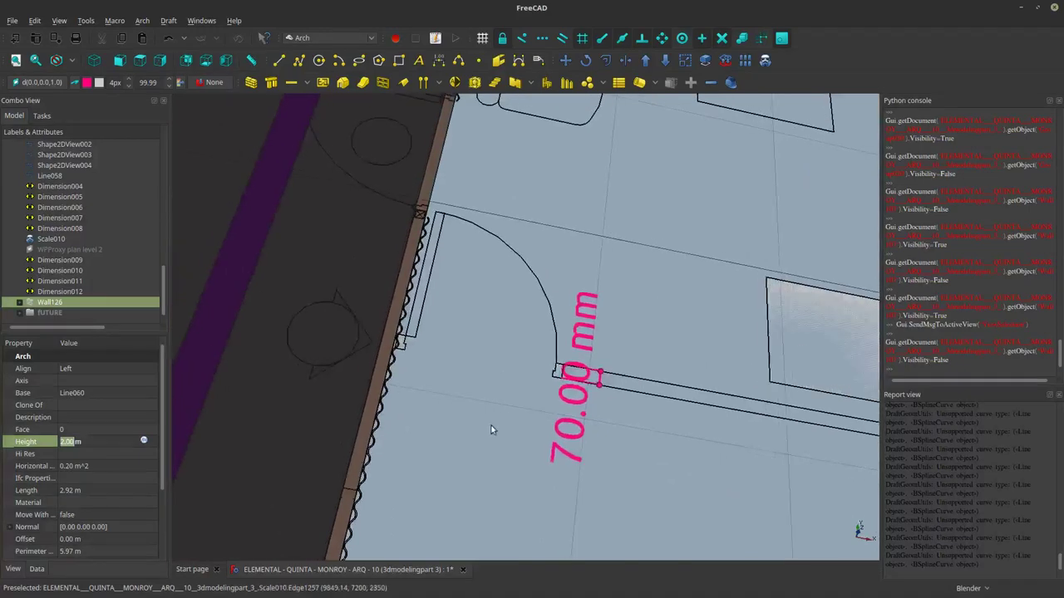
scroll(490, 430, "up", 4)
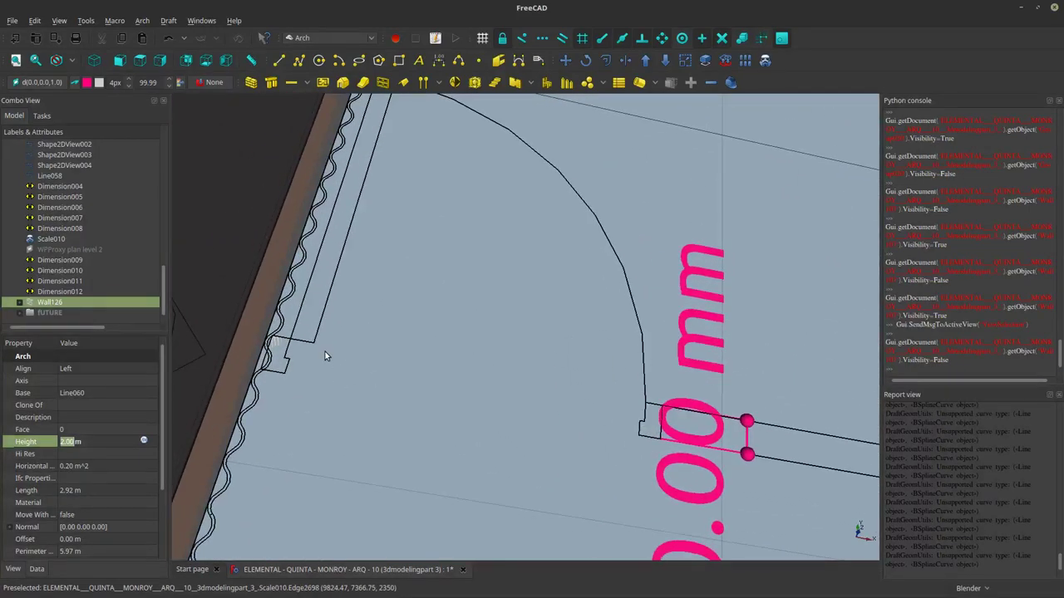
Examine the door openings and their dimensions in the second-level plan beside the building.
scroll(436, 362, "down", 10)
middle_click_drag(456, 373, 531, 380)
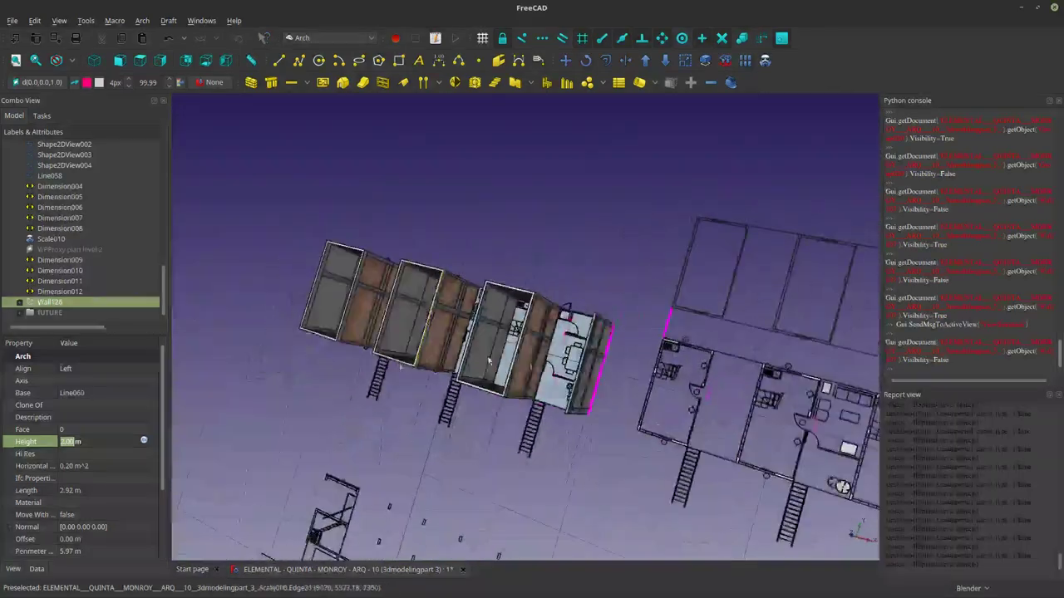
scroll(532, 380, "up", 4)
scroll(574, 366, "down", 4)
scroll(748, 402, "up", 8)
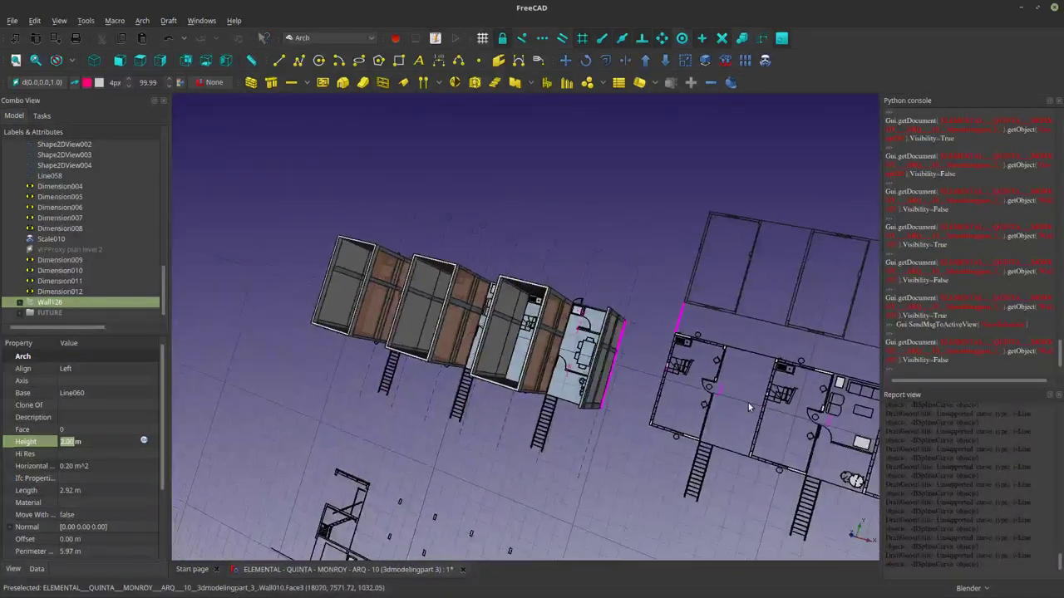
scroll(662, 449, "up", 3)
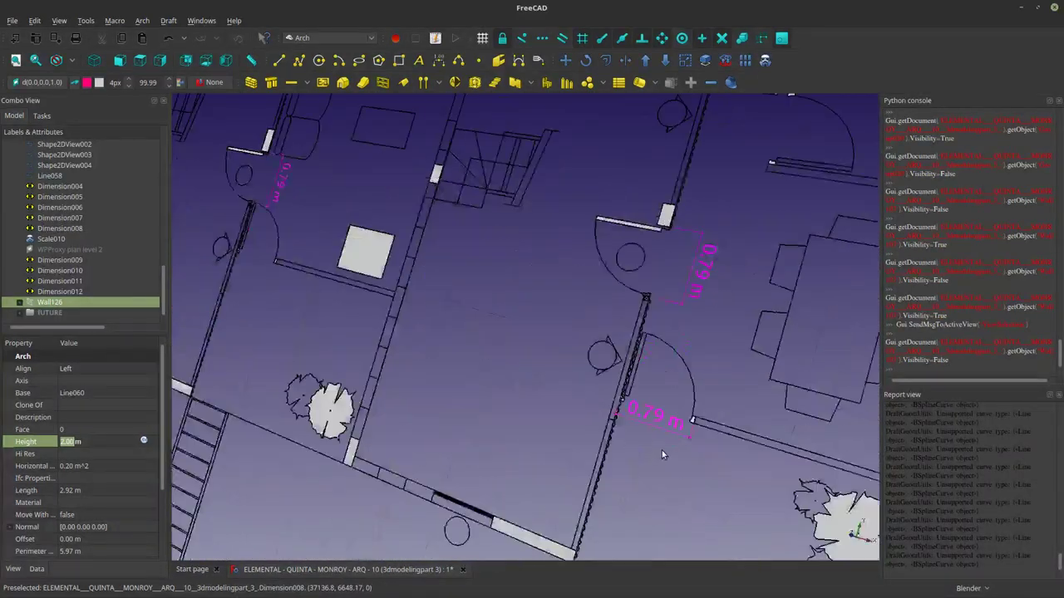
scroll(665, 443, "down", 3)
scroll(696, 423, "down", 4)
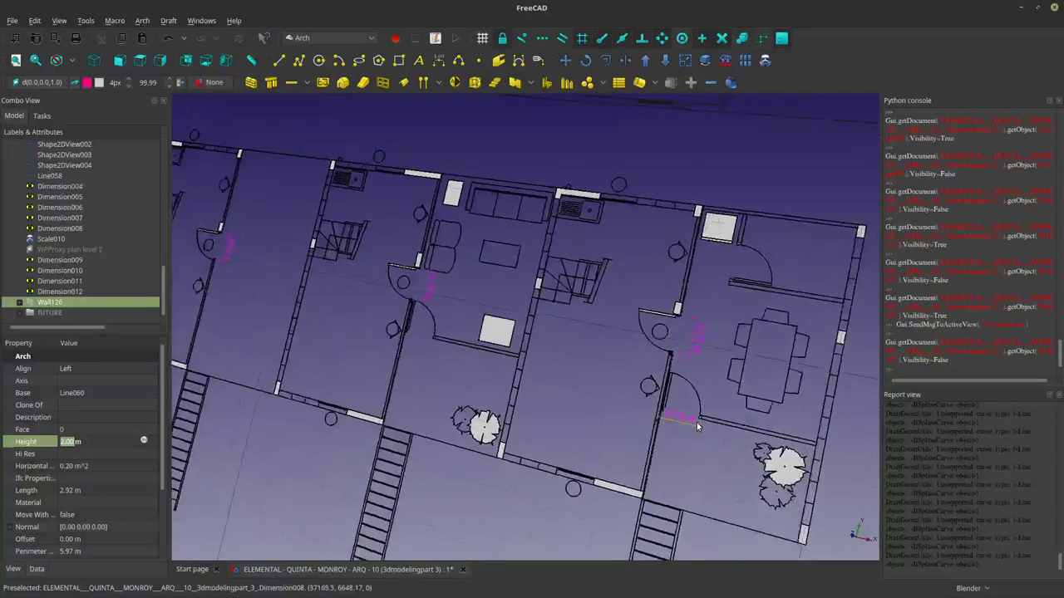
Toggle the Building object's visibility off and on to check which elements belong to it.
middle_click_drag(357, 328, 570, 306, "shift")
scroll(391, 398, "up", 4)
scroll(363, 413, "down", 5)
scroll(72, 248, "up", 8)
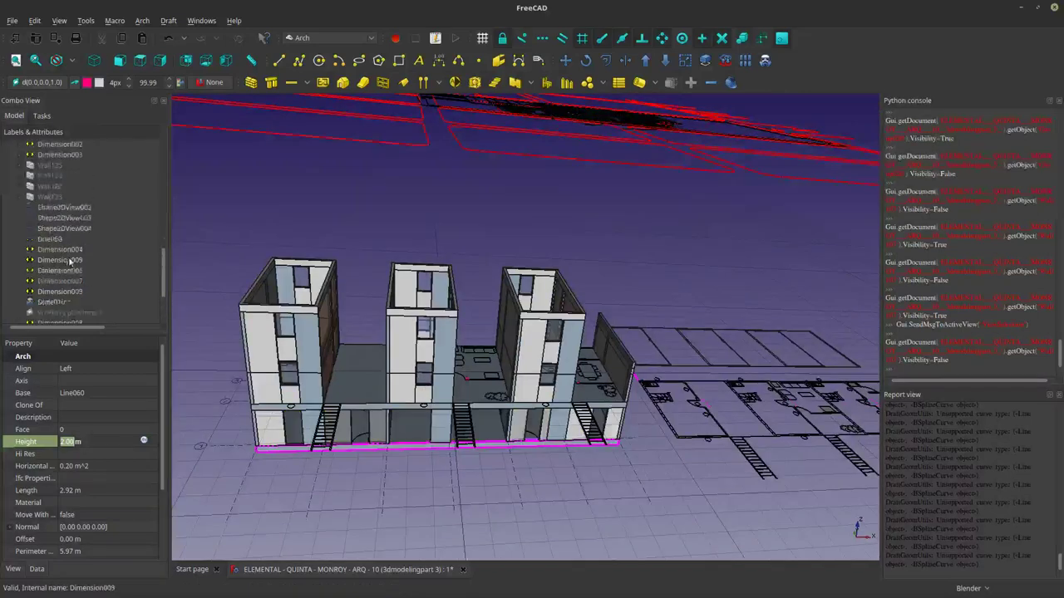
scroll(59, 228, "up", 1)
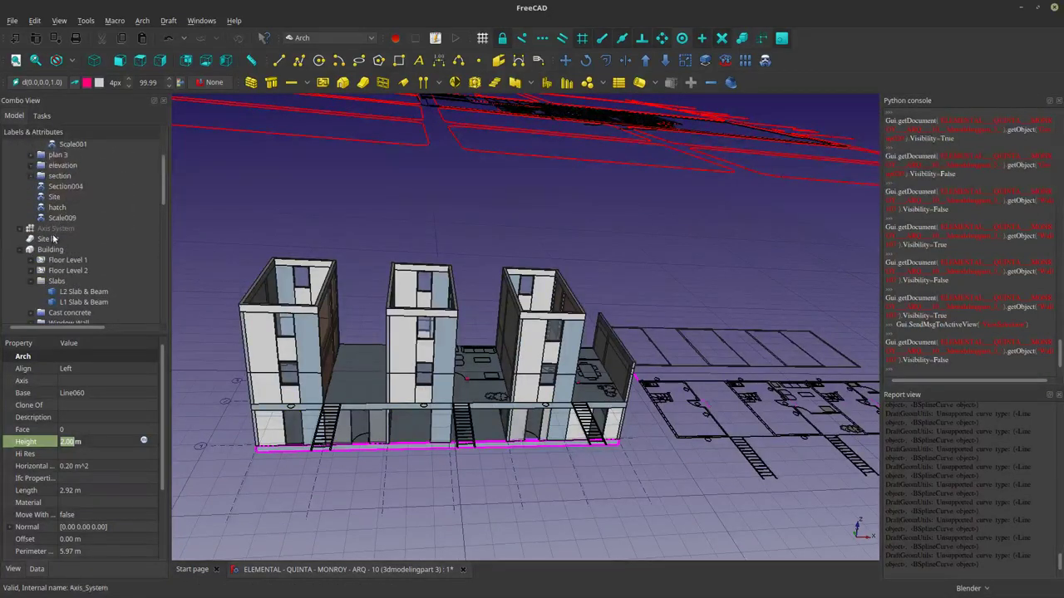
left_click(50, 248)
key("space")
key("space")
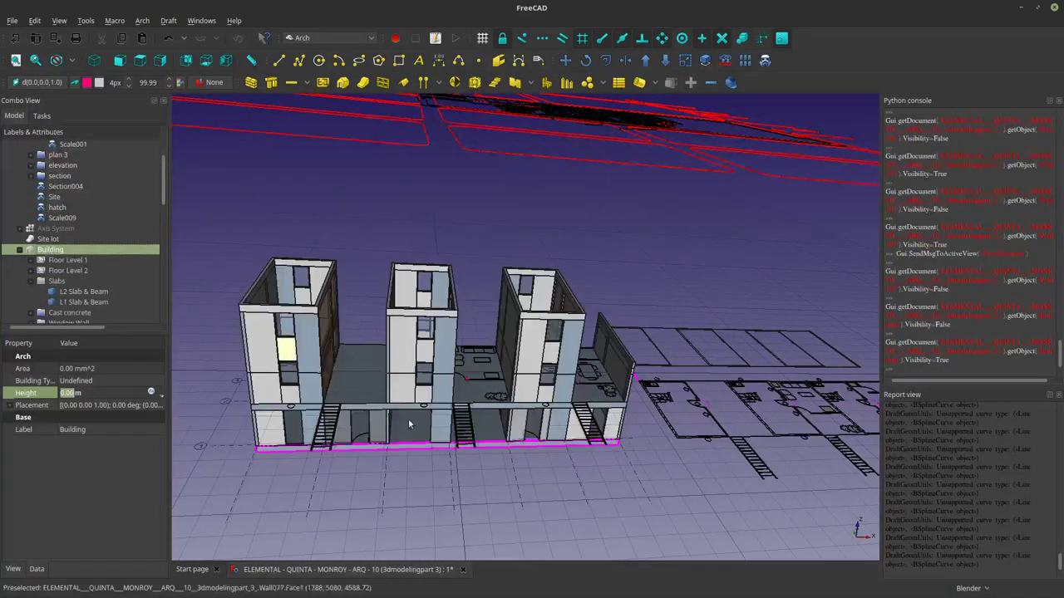
key("space")
key("space")
middle_click_drag(404, 427, 561, 443)
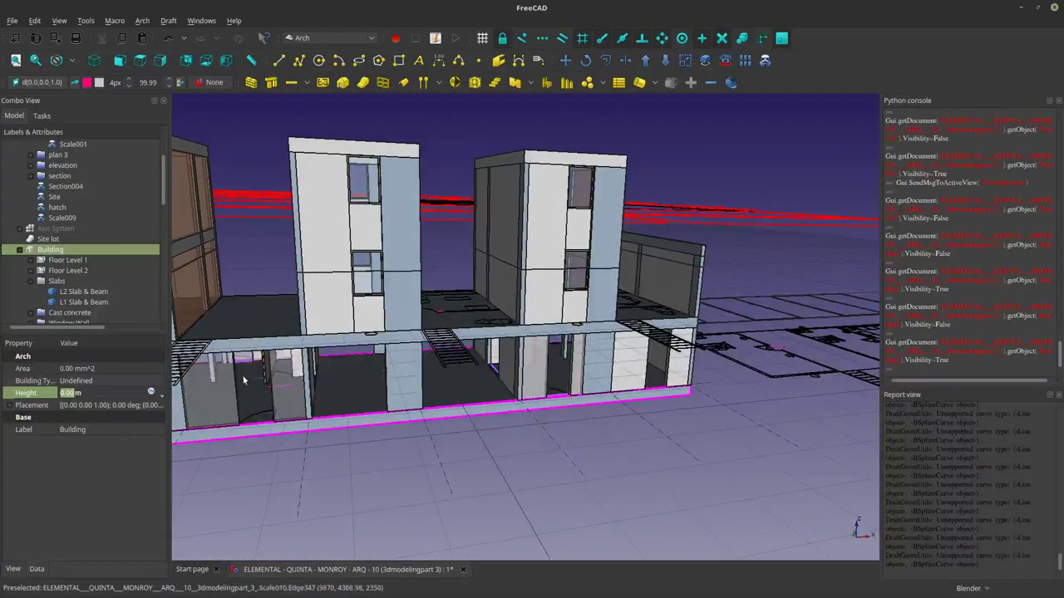
Select the ground-floor front wall Wall006 and locate it in the model tree.
left_click(218, 387)
mouse_move(392, 425)
middle_mouse_down()
mouse_move(427, 427)
mouse_move(386, 412)
middle_mouse_up()
right_click(384, 408)
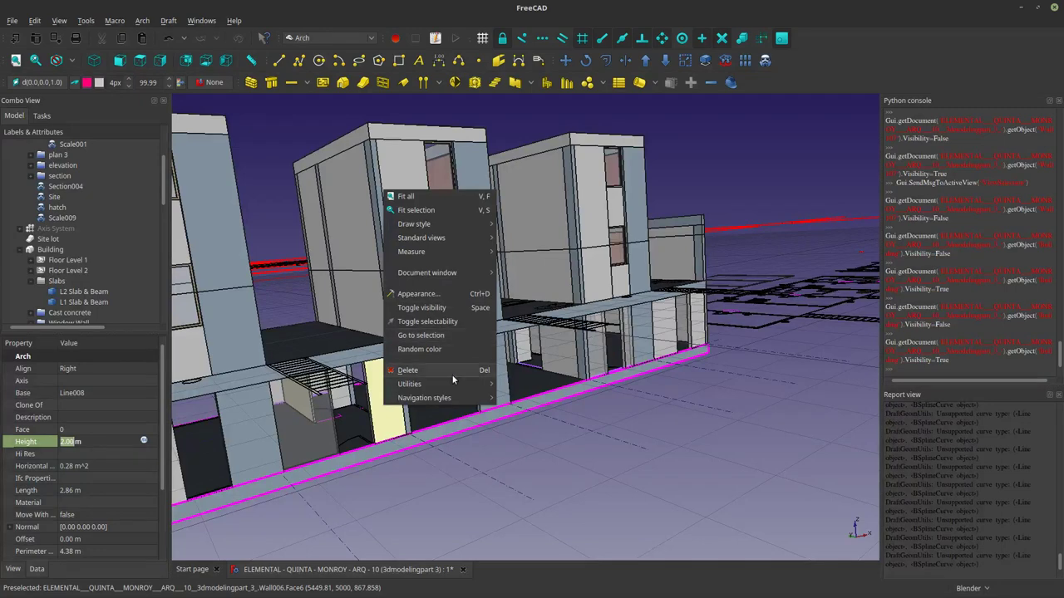
left_click(440, 335)
scroll(90, 178, "up", 1)
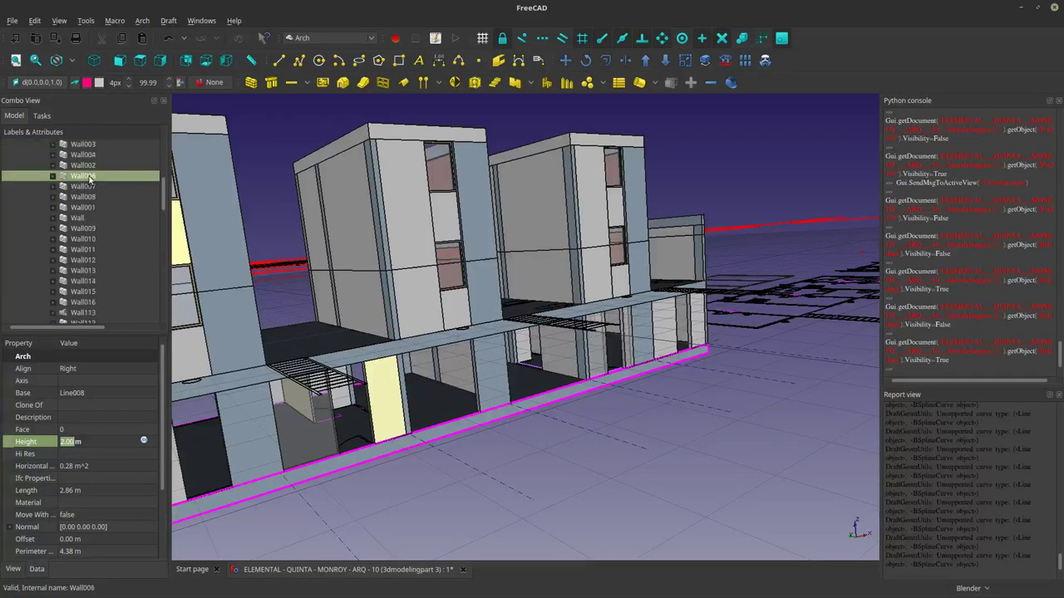
Copy the 0.84 m door of the ground-floor wall Wall006 together with its dependent objects.
left_click(76, 194)
key("space")
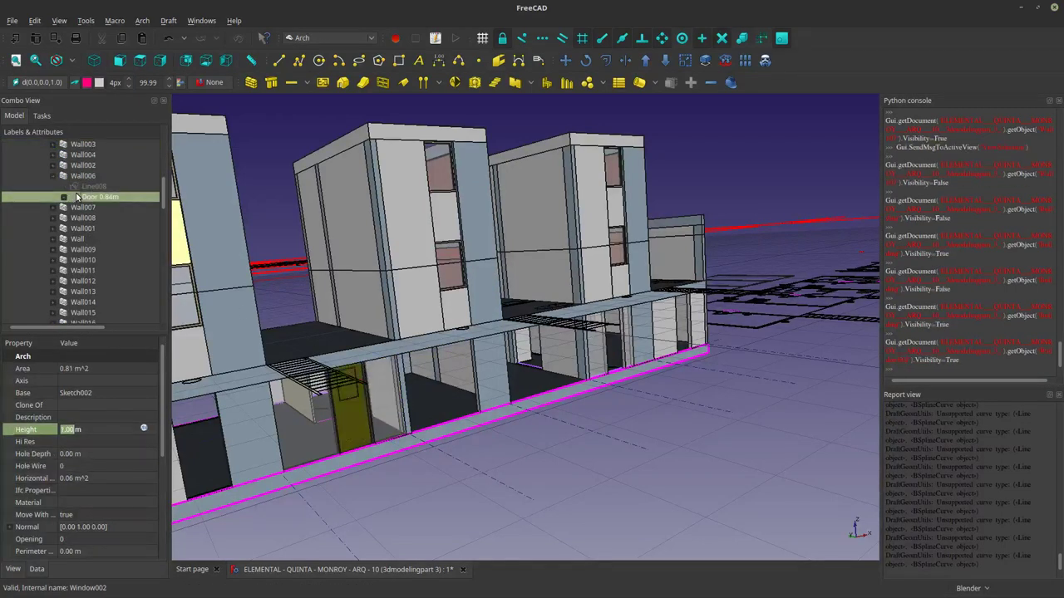
scroll(376, 430, "up", 5)
left_click(76, 189)
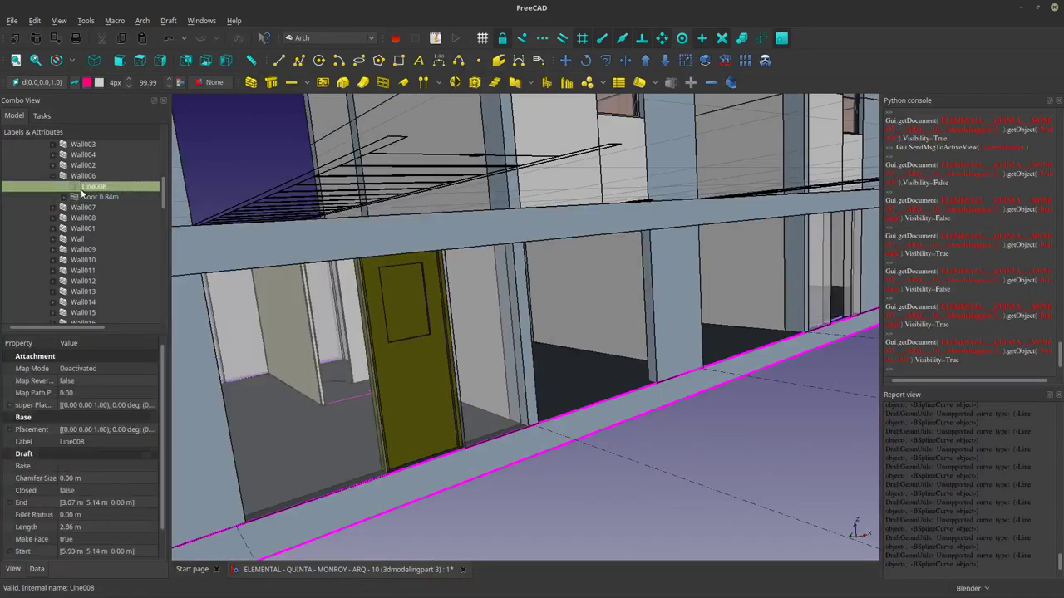
left_click(87, 198)
right_click(89, 198)
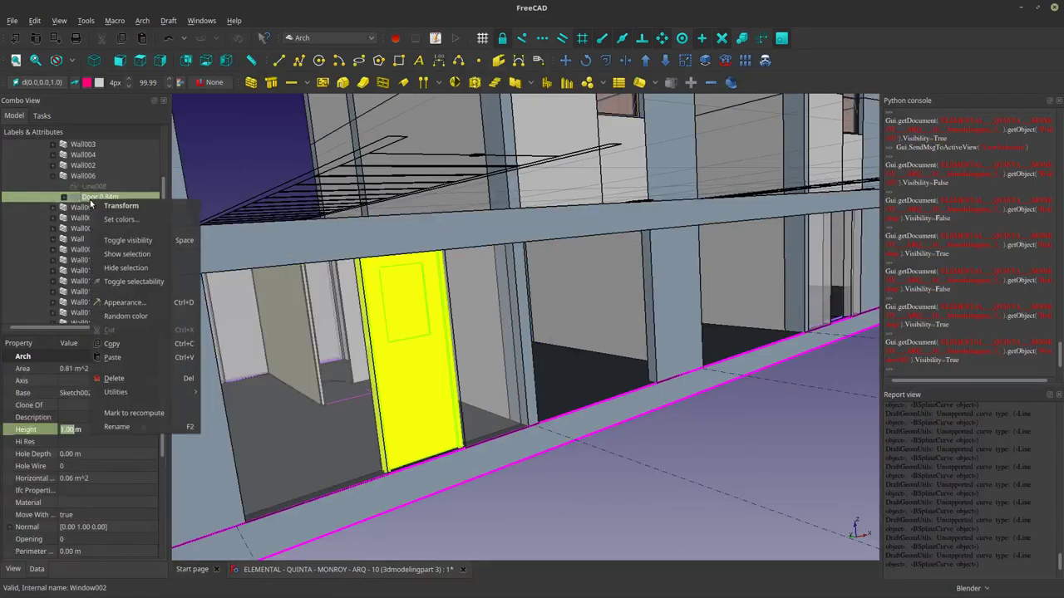
left_click(124, 345)
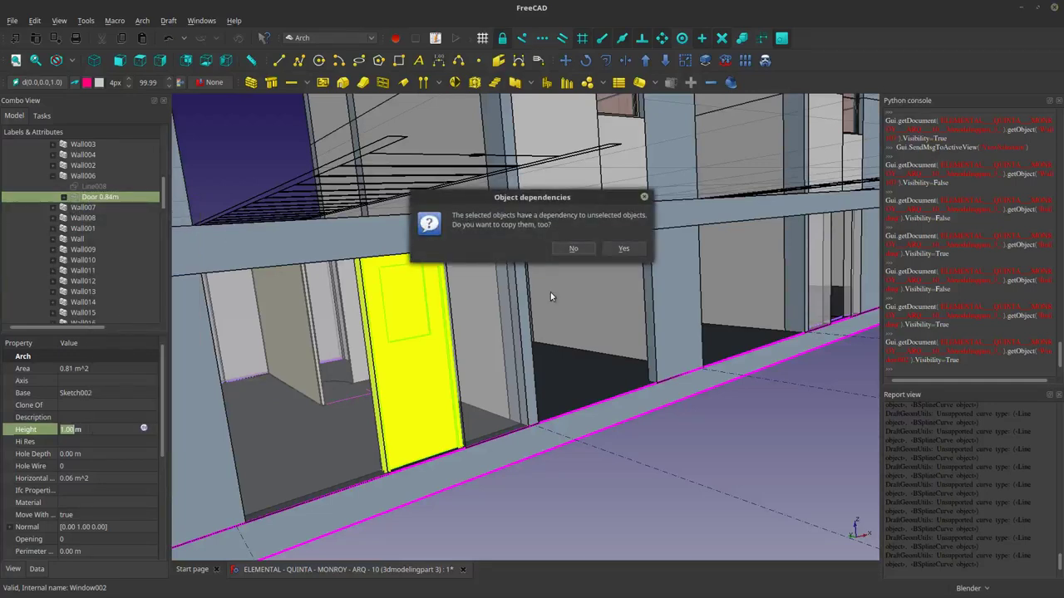
left_click(622, 249)
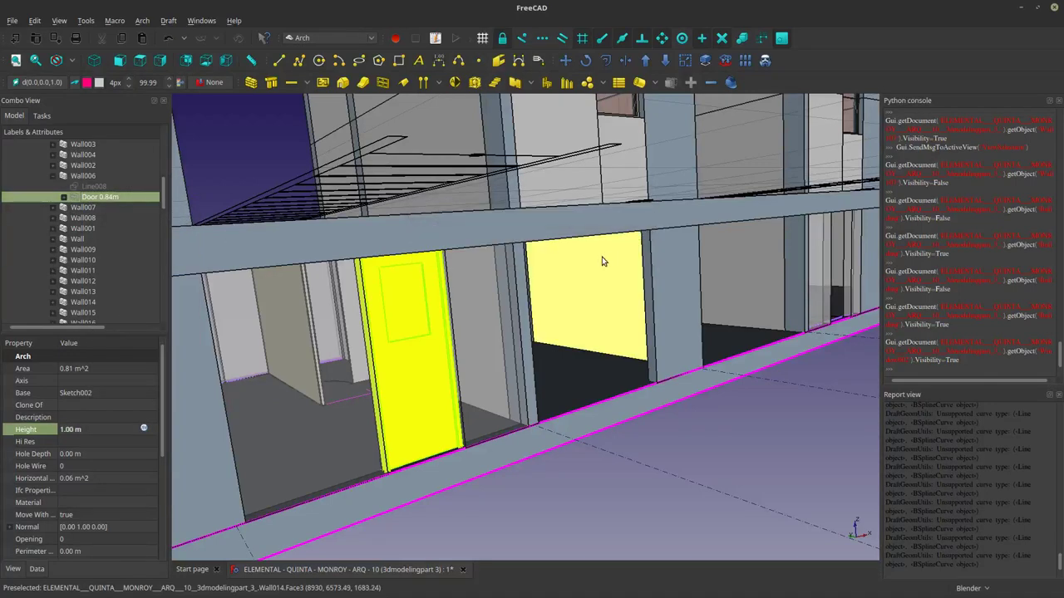
Collapse the Wall006, Floor Level 1 and Building branches in the model tree and paste the copied door into the document.
left_click(53, 176)
scroll(53, 179, "up", 4)
left_click(40, 260)
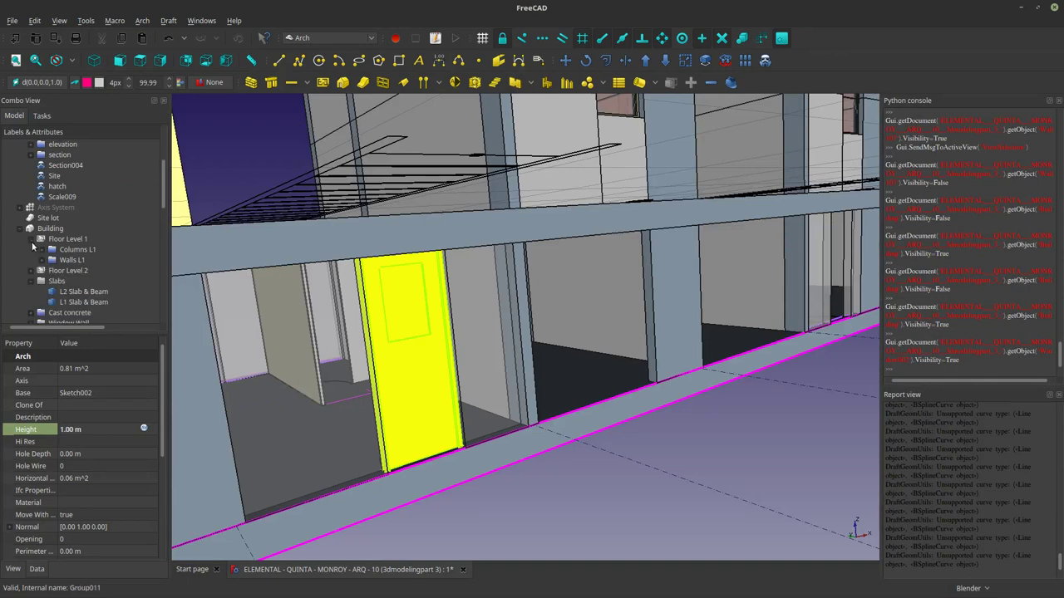
left_click(30, 239)
left_click(21, 229)
scroll(71, 270, "down", 5)
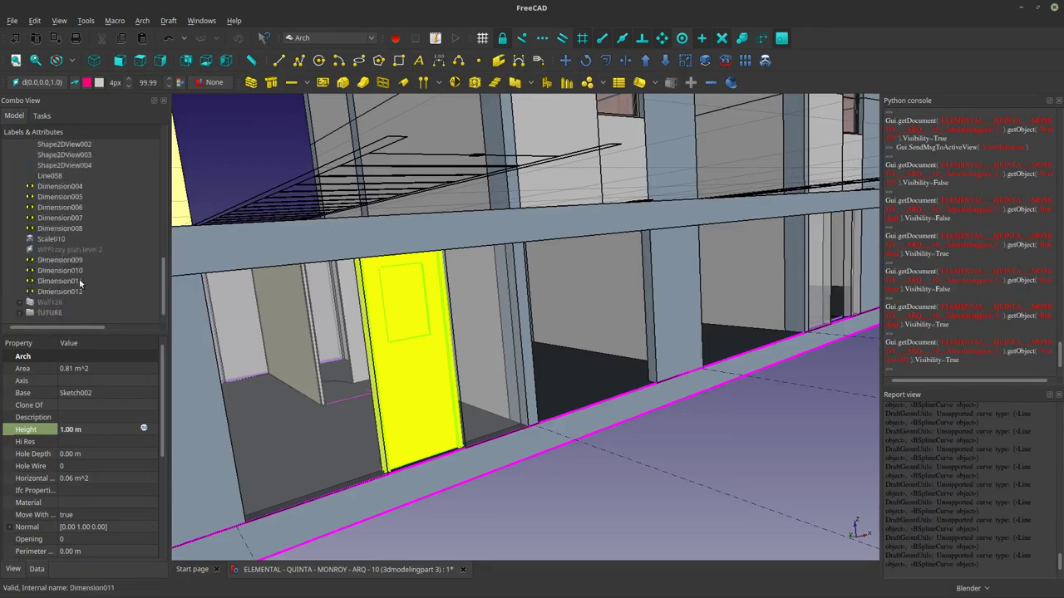
right_click(72, 291)
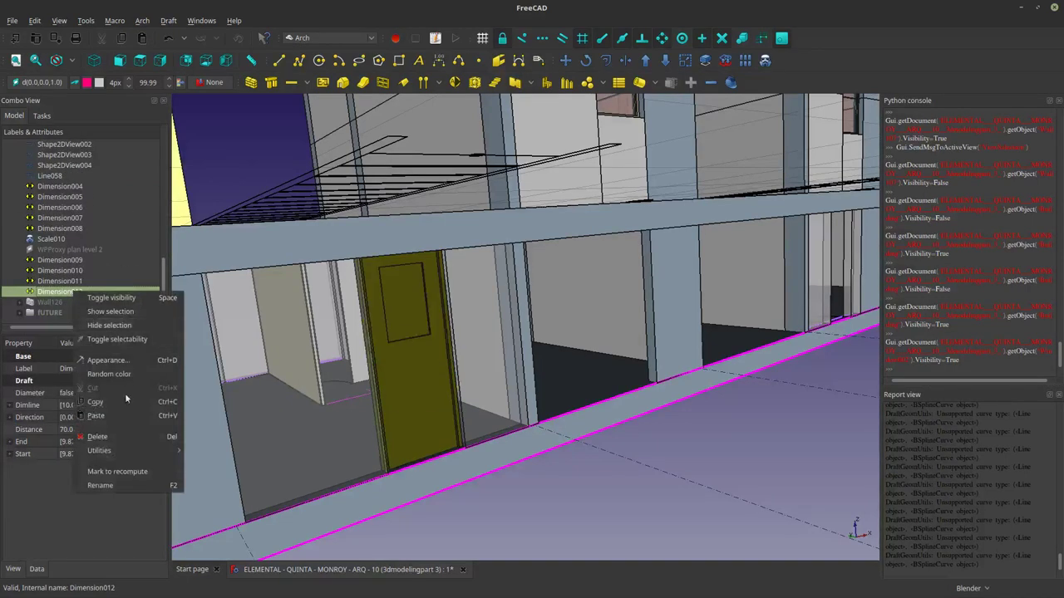
left_click(118, 416)
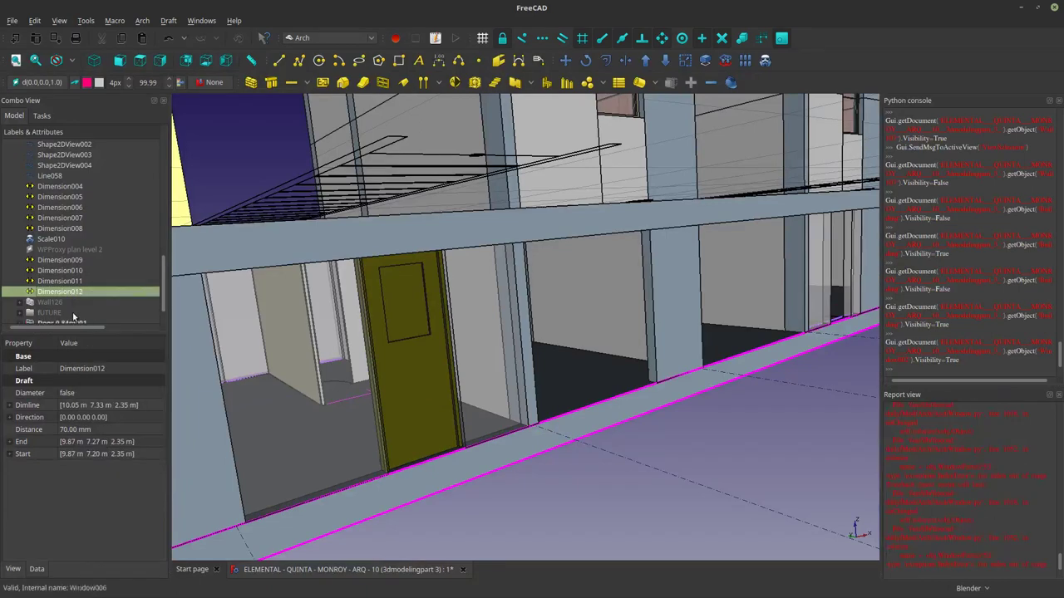
Hide the pasted Door 0.84m001 and show its base sketch, Sketch004, at the ground-floor doorway.
left_click(63, 314)
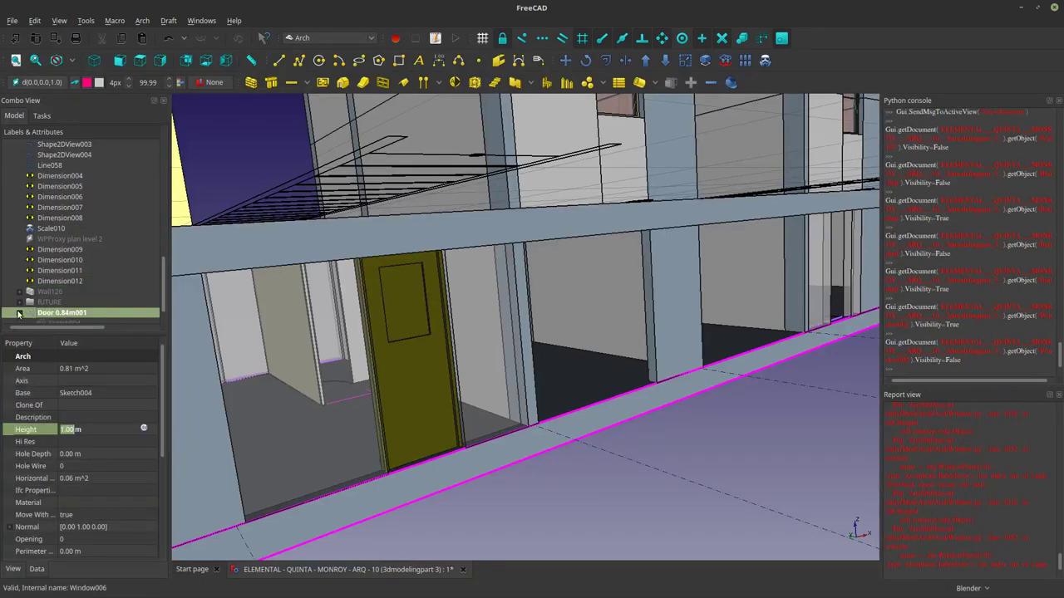
left_click(19, 313)
left_click(58, 313)
scroll(457, 344, "down", 5)
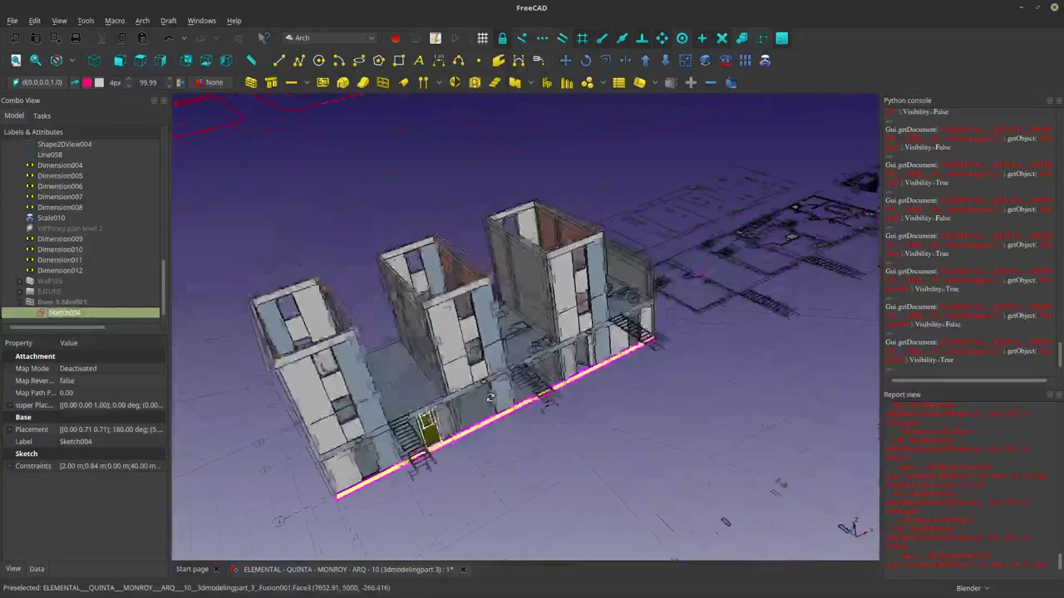
middle_click_drag(422, 461, 397, 406)
scroll(404, 377, "up", 7)
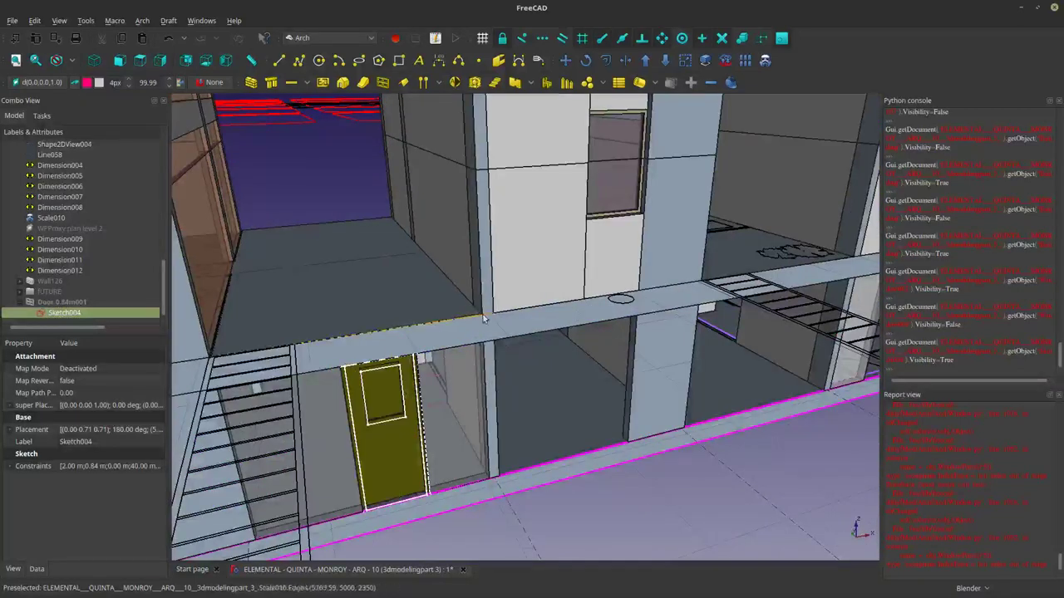
Switch to an orthographic front view framing the ground-floor door and the slab above it.
left_click(505, 258)
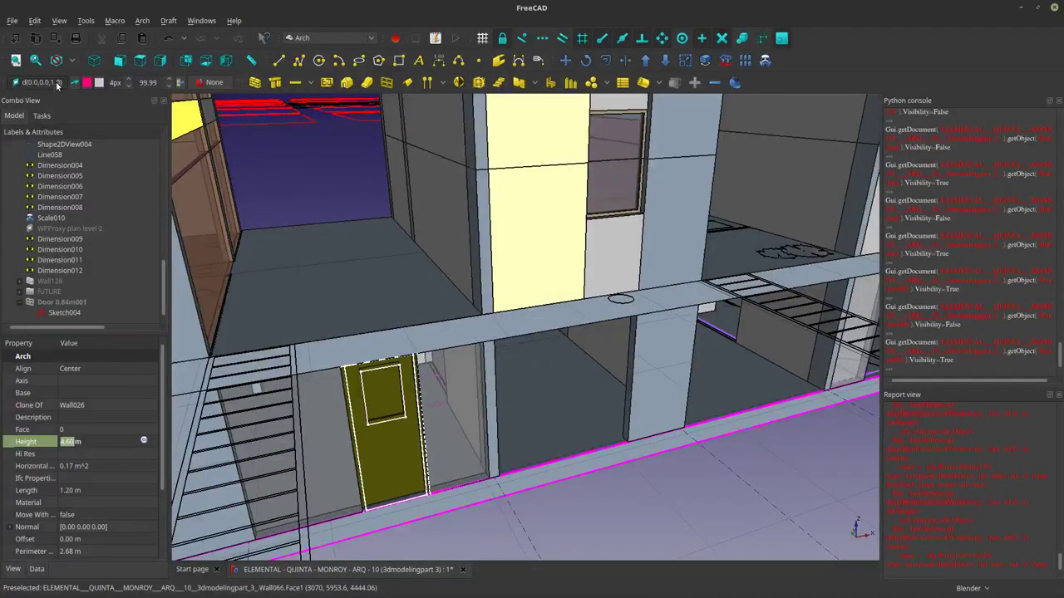
left_click(121, 61)
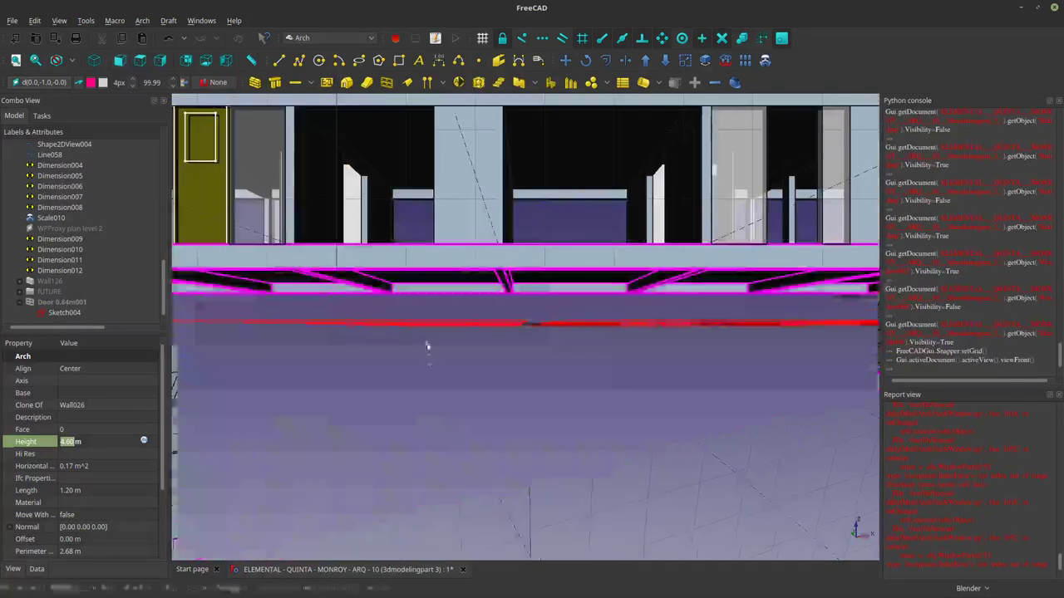
left_click(59, 20)
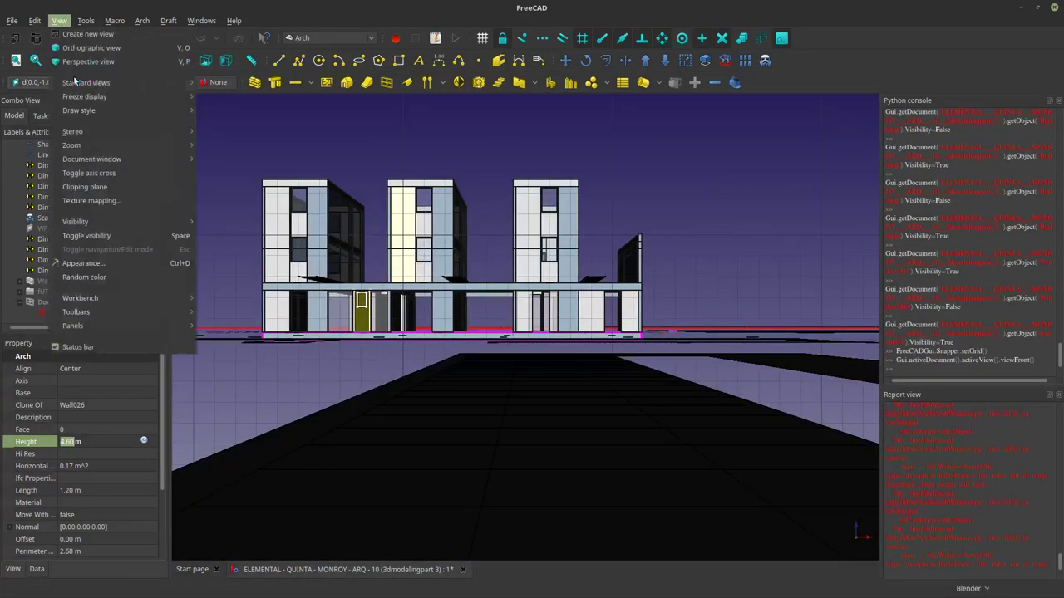
left_click(84, 44)
scroll(394, 332, "up", 8)
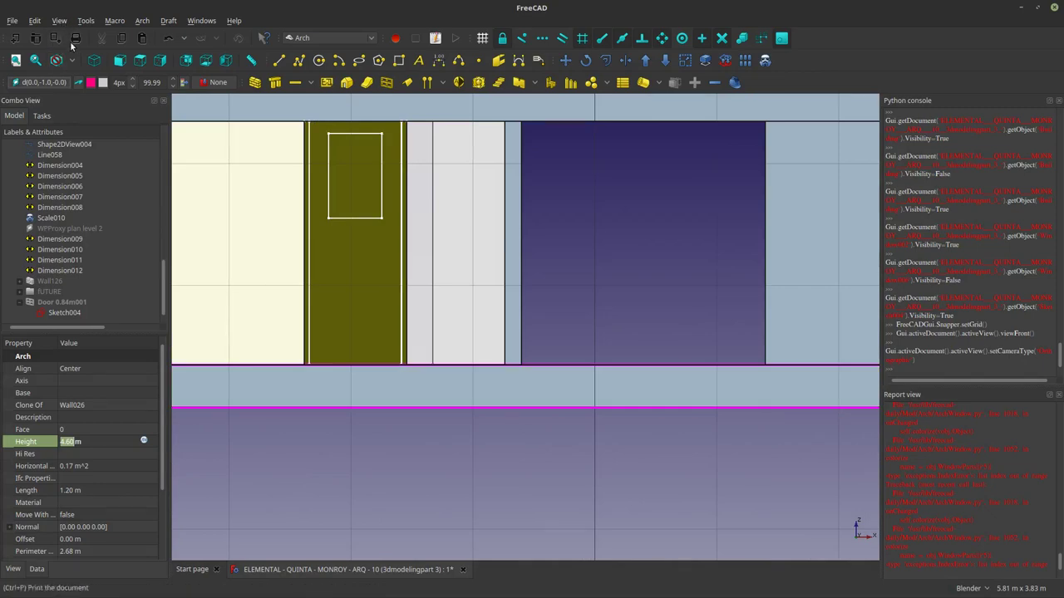
middle_click_drag(484, 373, 496, 425, "shift")
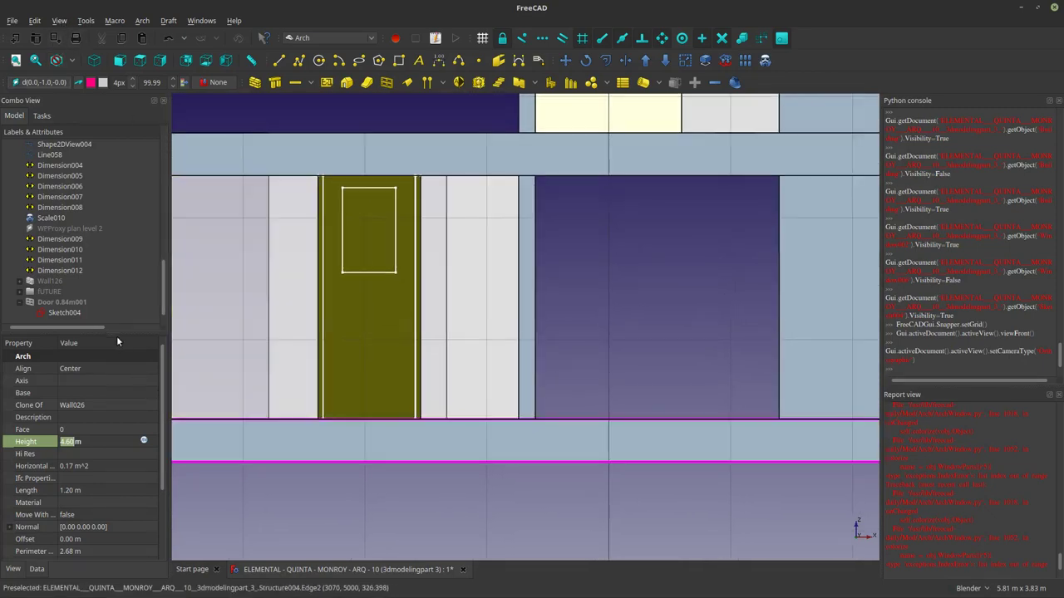
Move Sketch004 from the ground-floor doorway up to the second-level slab, placing its lower corner at the column's outer edge above the stairs.
left_click(65, 312)
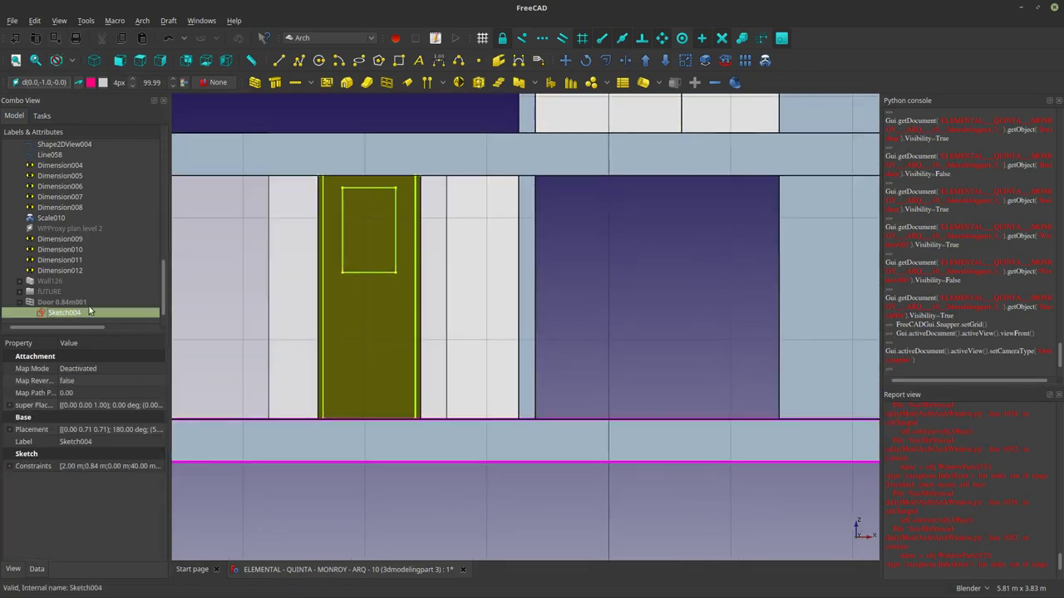
left_click(565, 61)
scroll(422, 419, "up", 3)
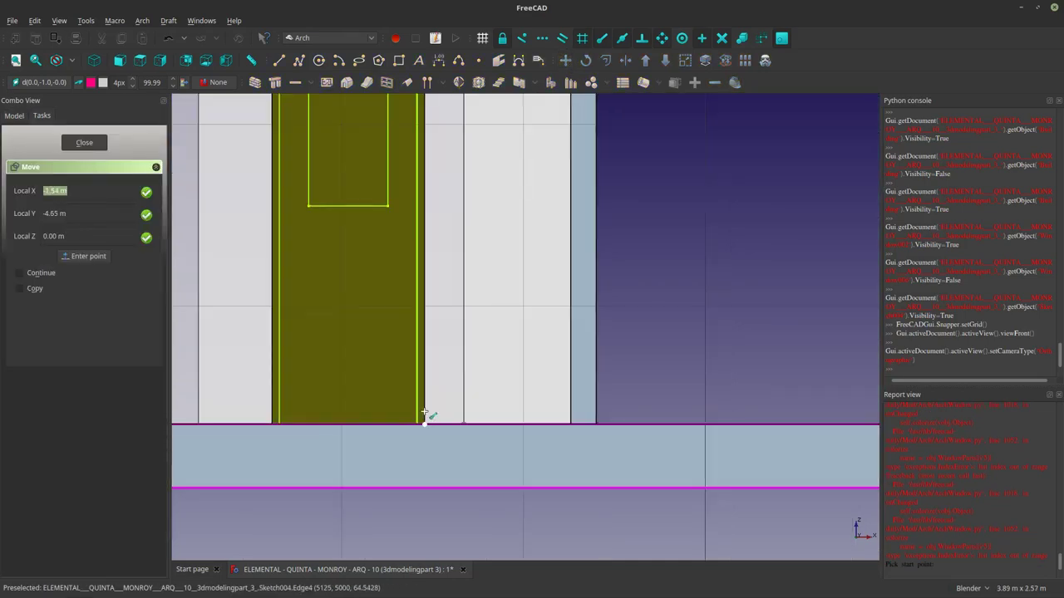
scroll(425, 413, "down", 8)
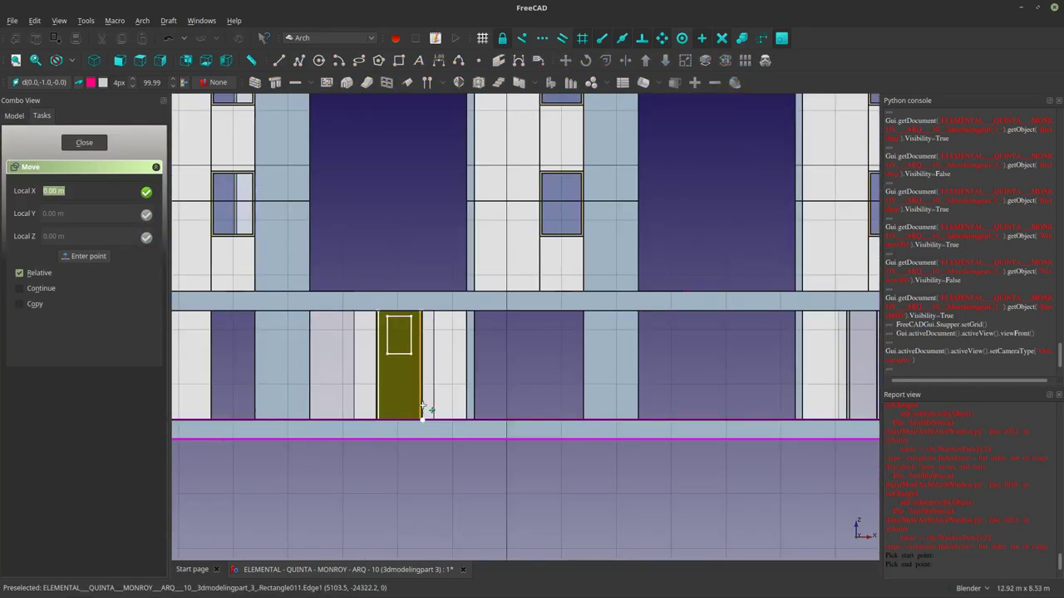
left_click(637, 283)
mouse_move(665, 270)
middle_mouse_down()
mouse_move(660, 302)
mouse_move(494, 373)
mouse_move(367, 480)
mouse_move(407, 416)
middle_mouse_up()
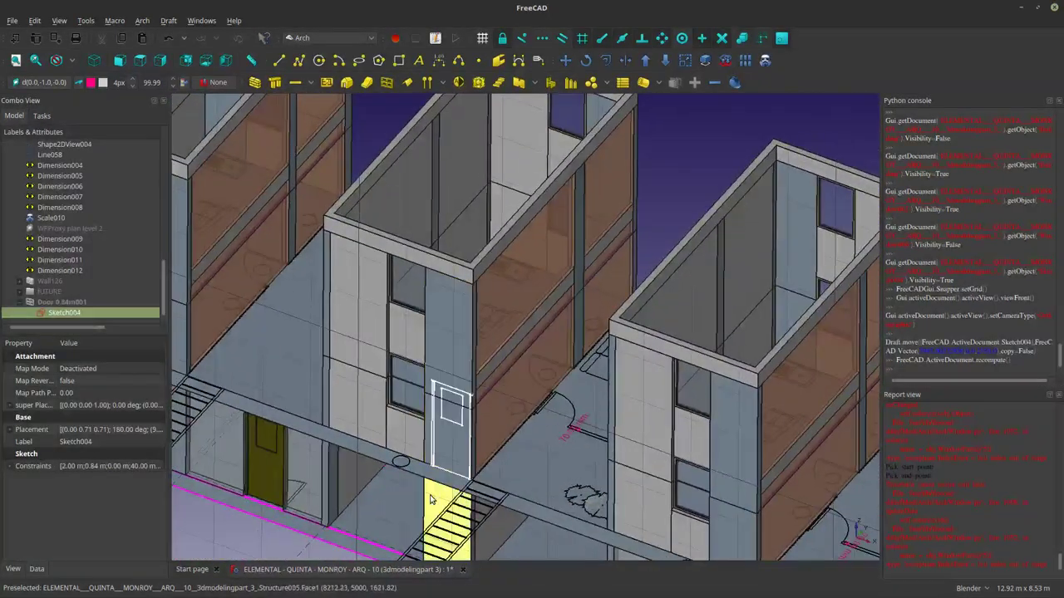
Make L2 Slab & Beam in the Building's Slabs group selectable and set a horizontal working plane.
left_click(487, 453)
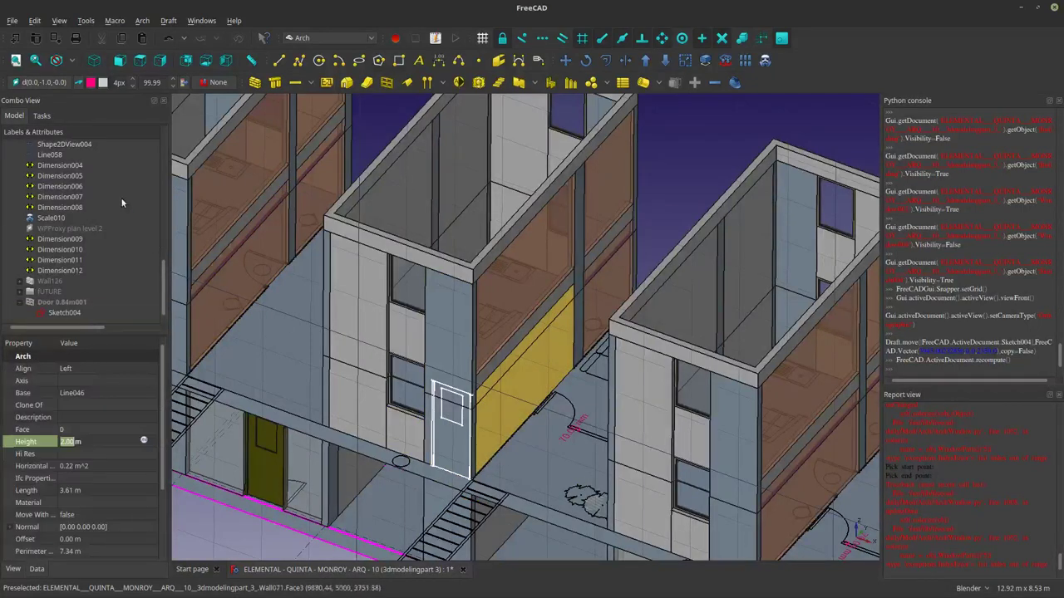
scroll(73, 250, "up", 3)
scroll(56, 254, "up", 5)
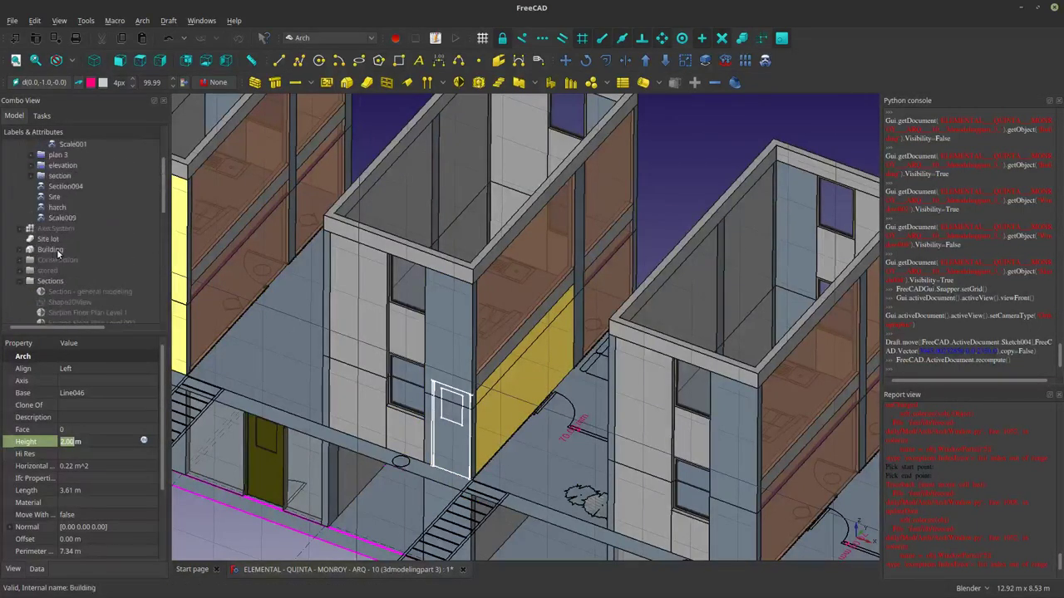
left_click(19, 250)
scroll(38, 261, "down", 2)
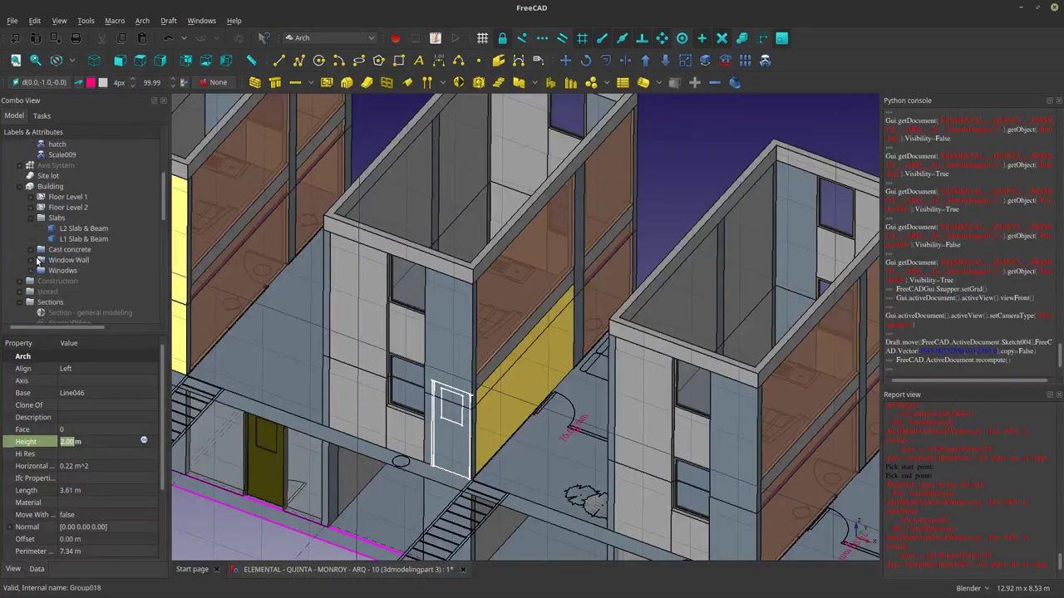
left_click(83, 229)
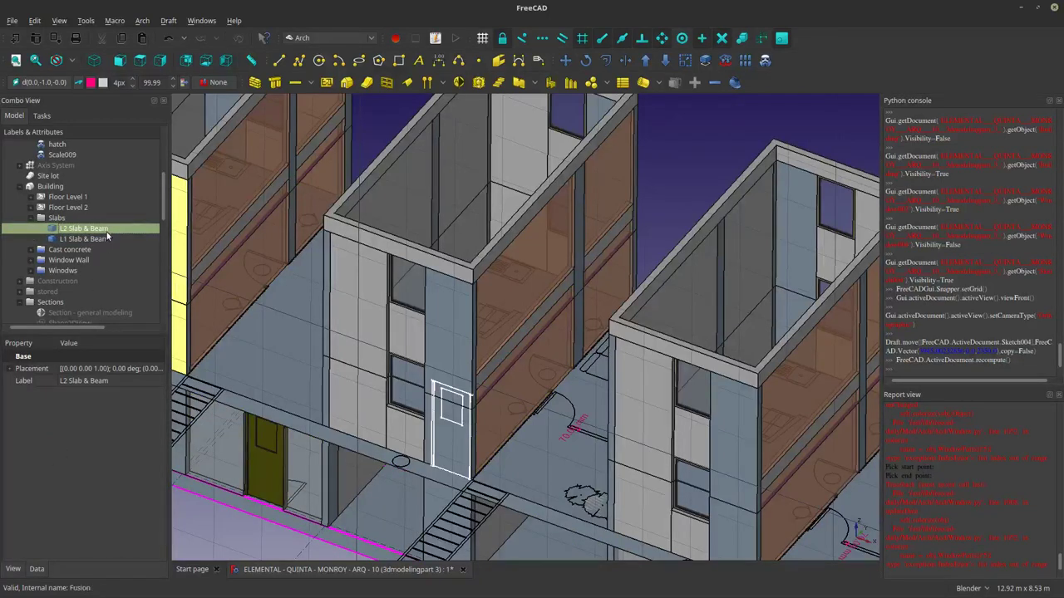
double_click(105, 231)
left_click(83, 142)
right_click(103, 230)
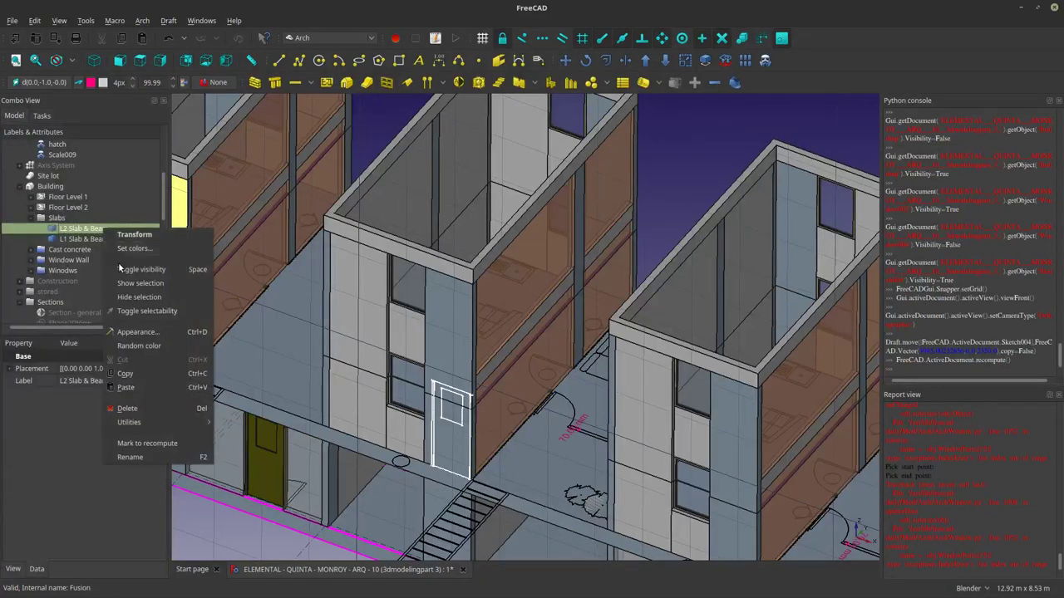
left_click(137, 310)
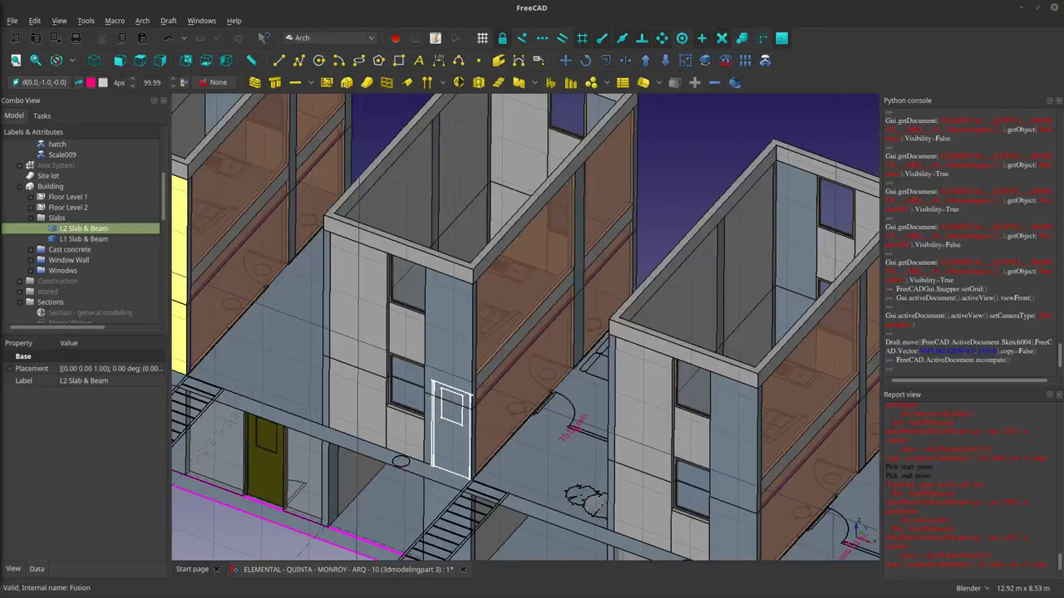
right_click(109, 234)
left_click(152, 312)
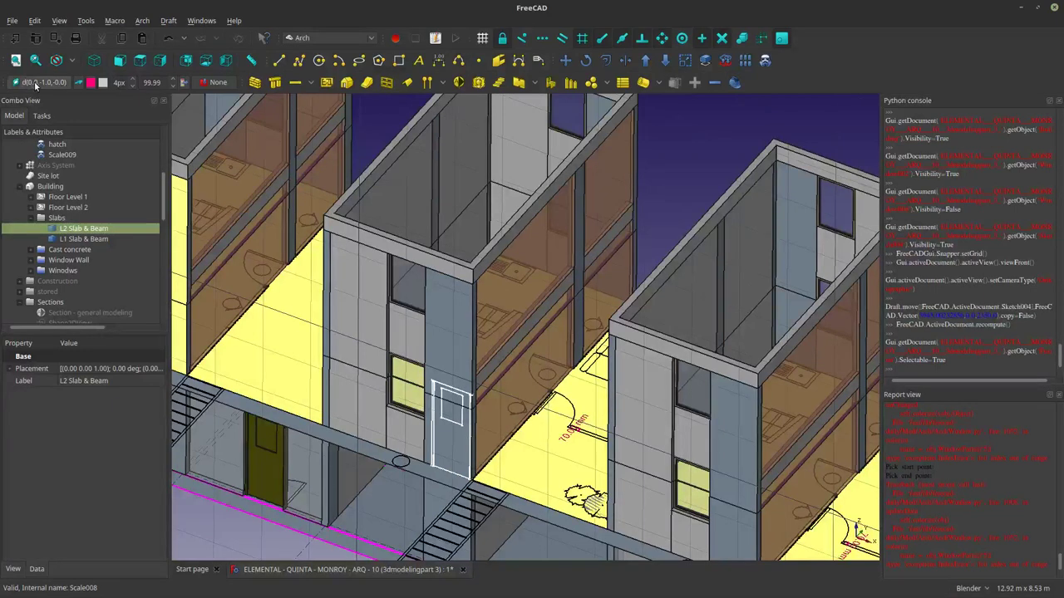
Turn off selectability for L2 Slab & Beam.
scroll(517, 504, "up", 6)
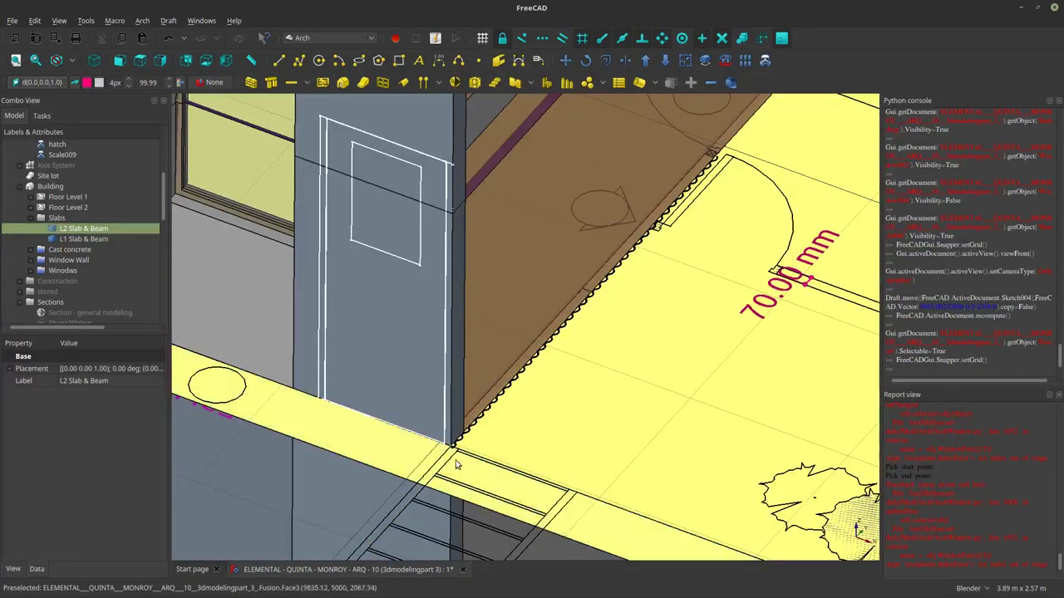
right_click(104, 230)
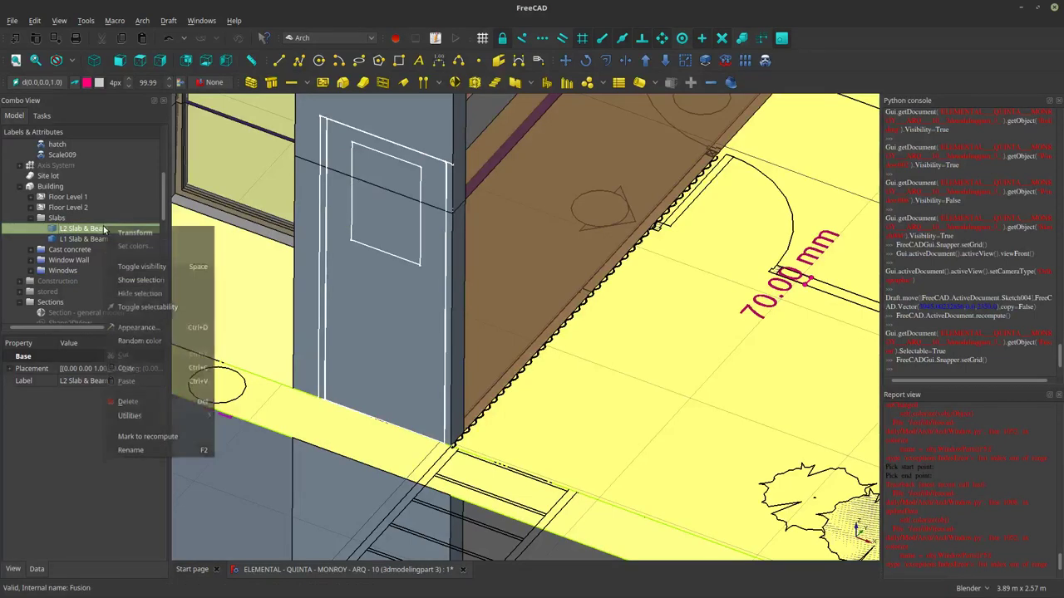
left_click(149, 309)
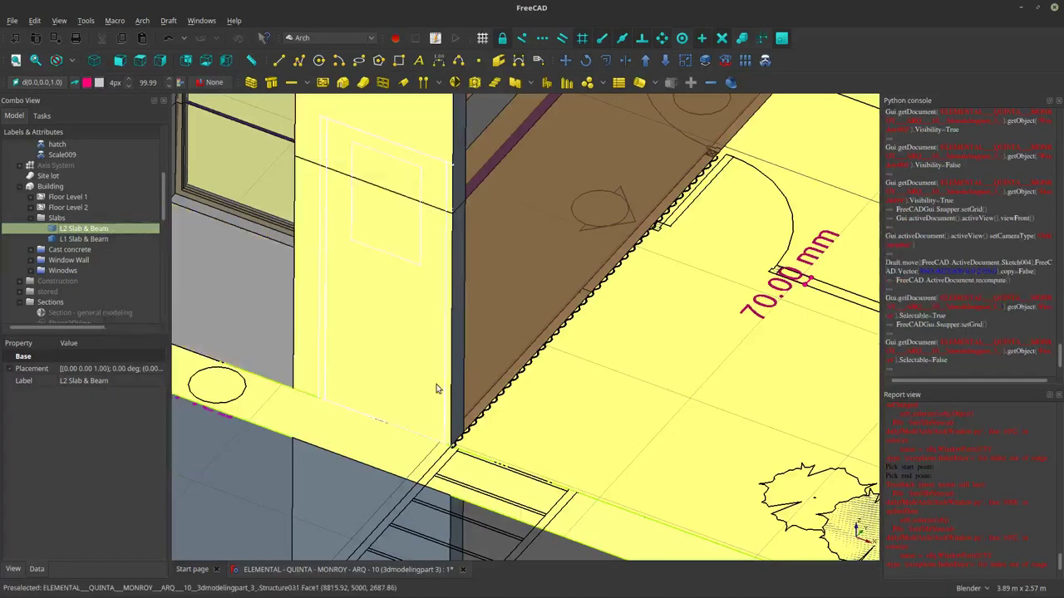
Rotate Sketch004 by 90 degrees about its lower corner at the column's outer edge.
scroll(74, 305, "down", 5)
left_click(65, 313)
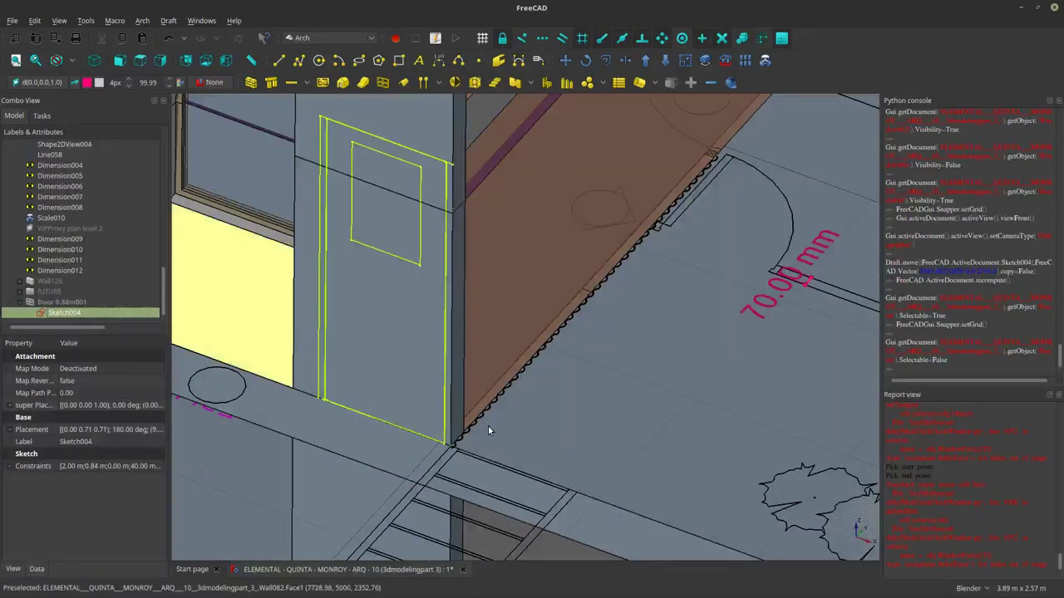
left_click(585, 60)
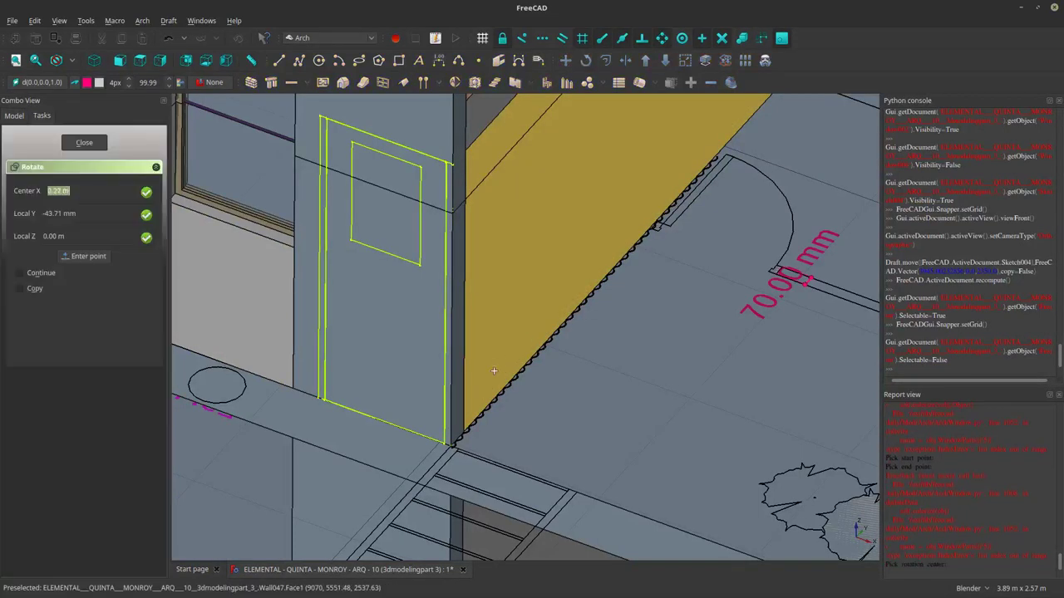
left_click(452, 414)
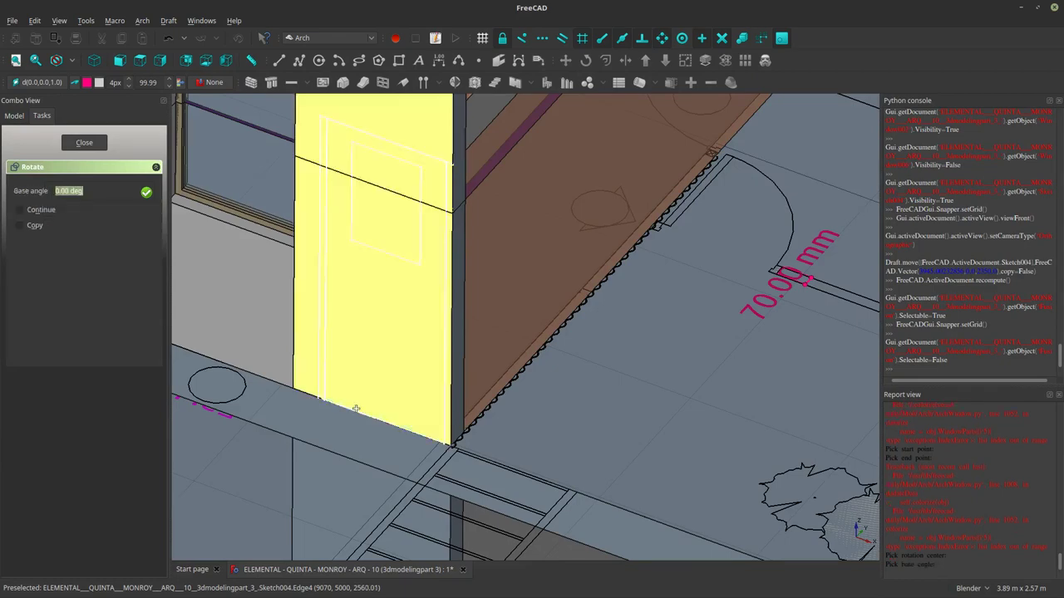
left_click(316, 380)
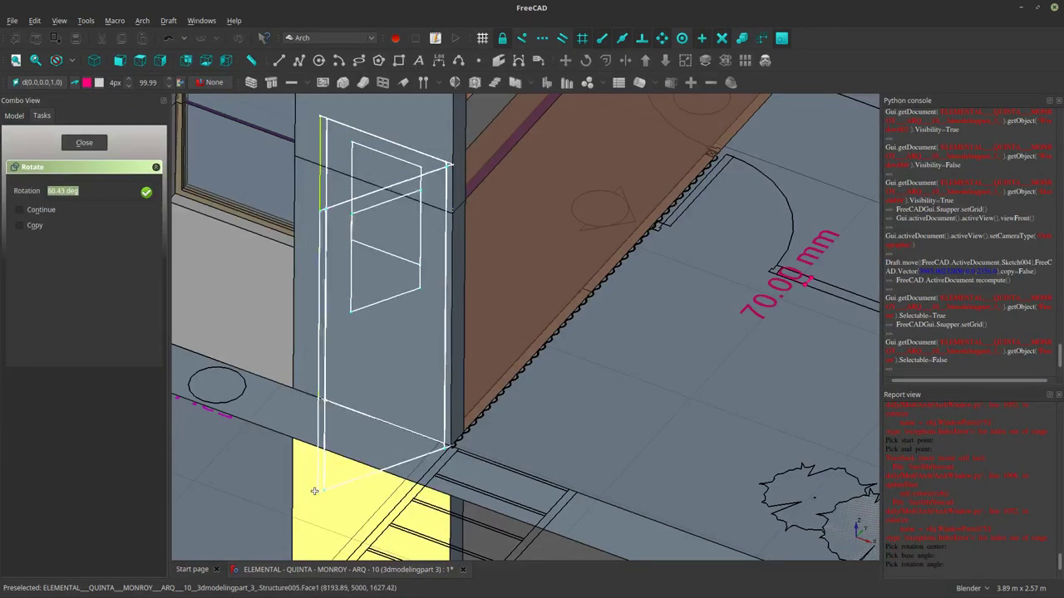
scroll(310, 495, "down", 5)
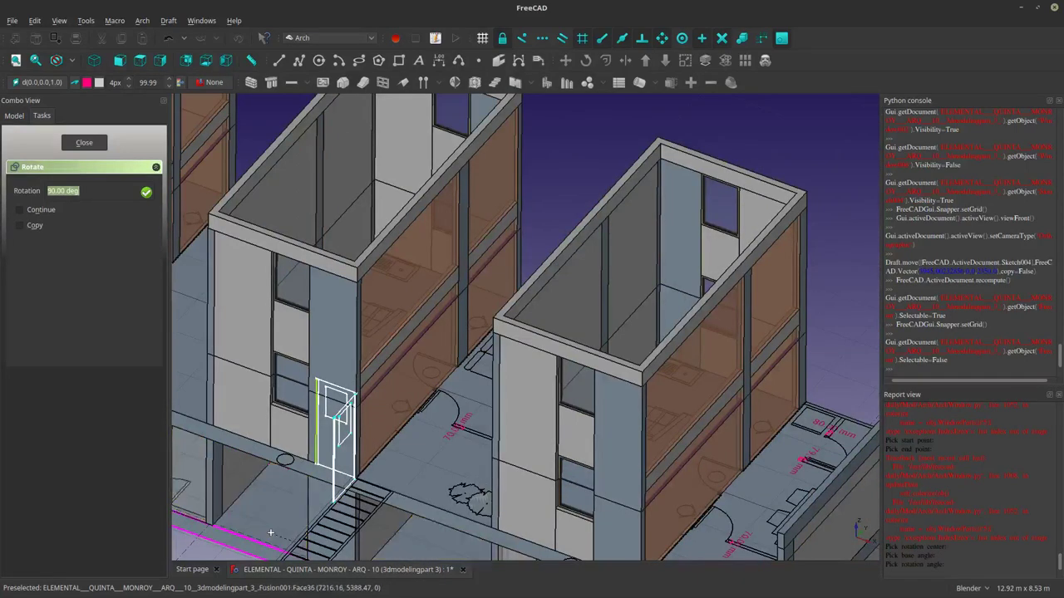
key("Return")
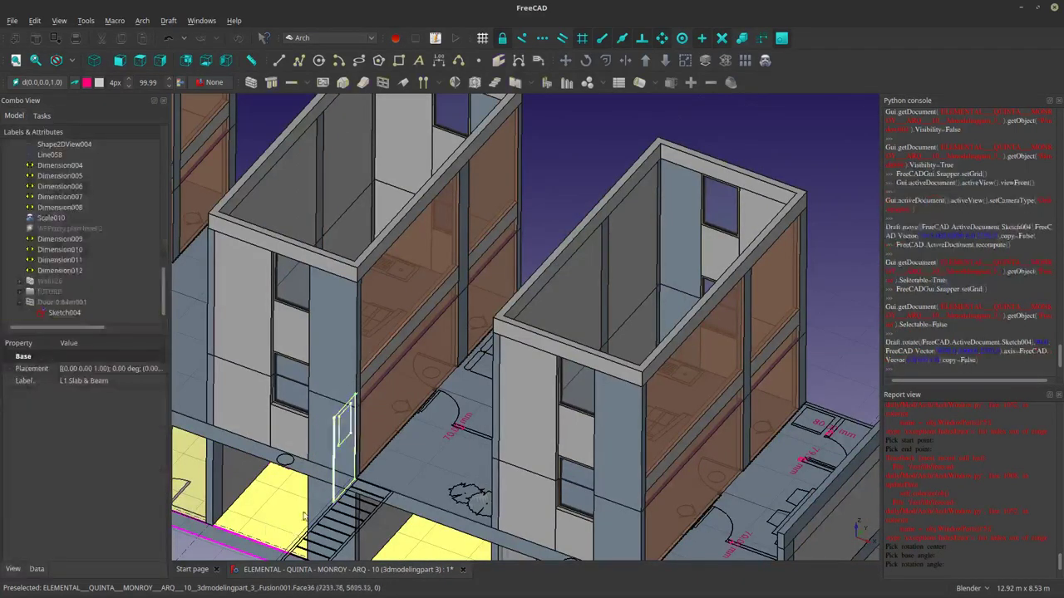
Toggle the visibility of Door 0.84m001 to check it against the rotated sketch, and undo the rotation of Sketch004.
left_click(67, 302)
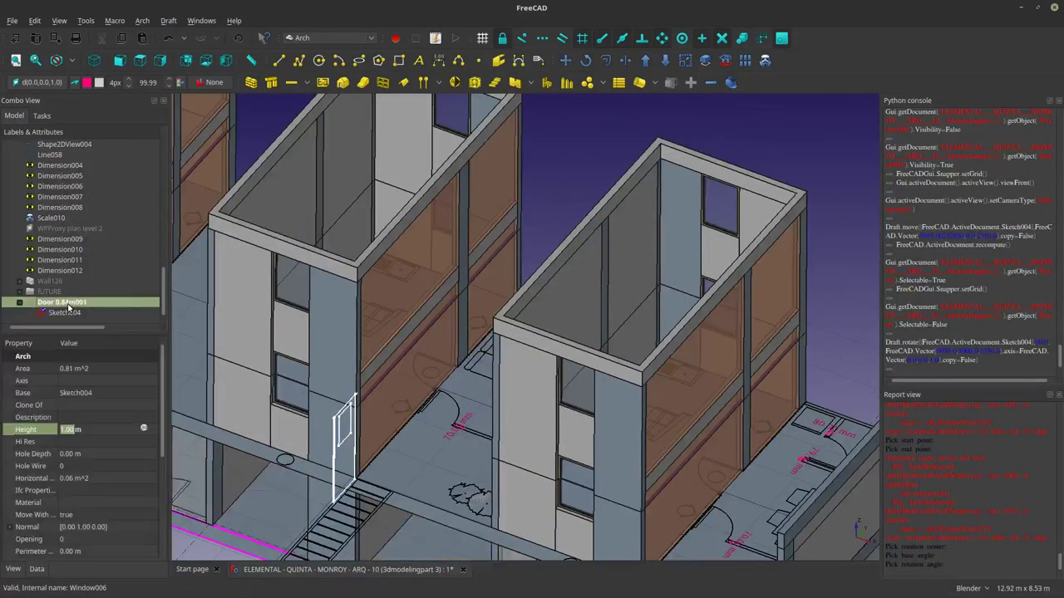
key("space")
key("space")
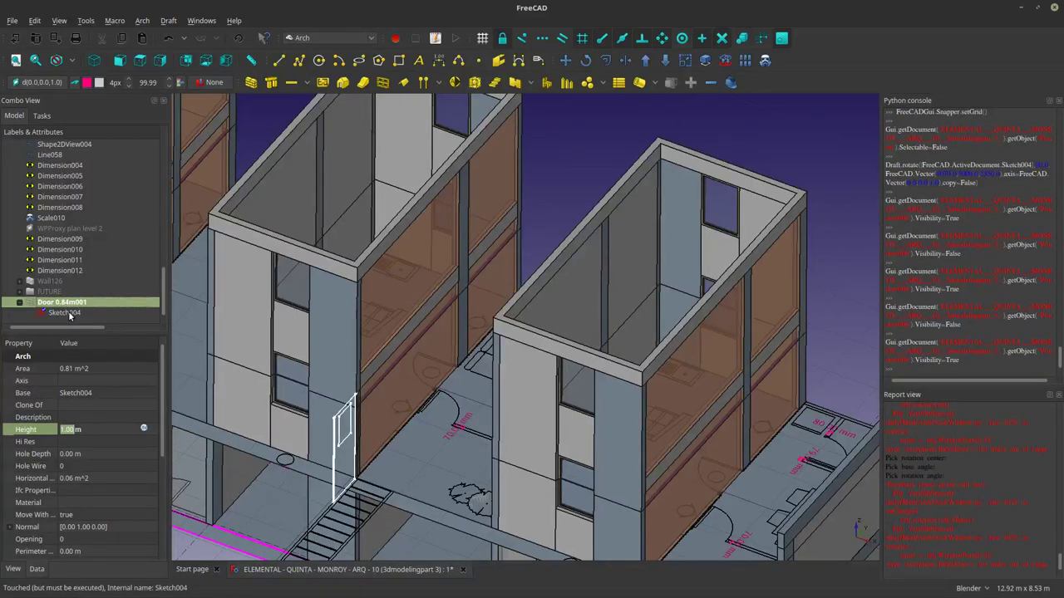
scroll(333, 472, "up", 4)
key("space")
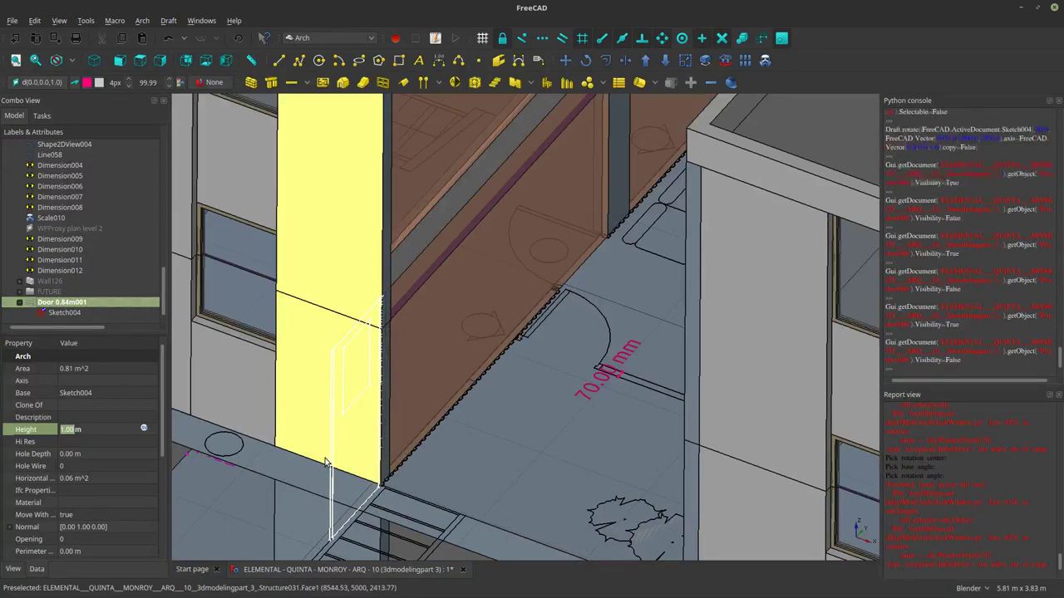
key("space")
key("space")
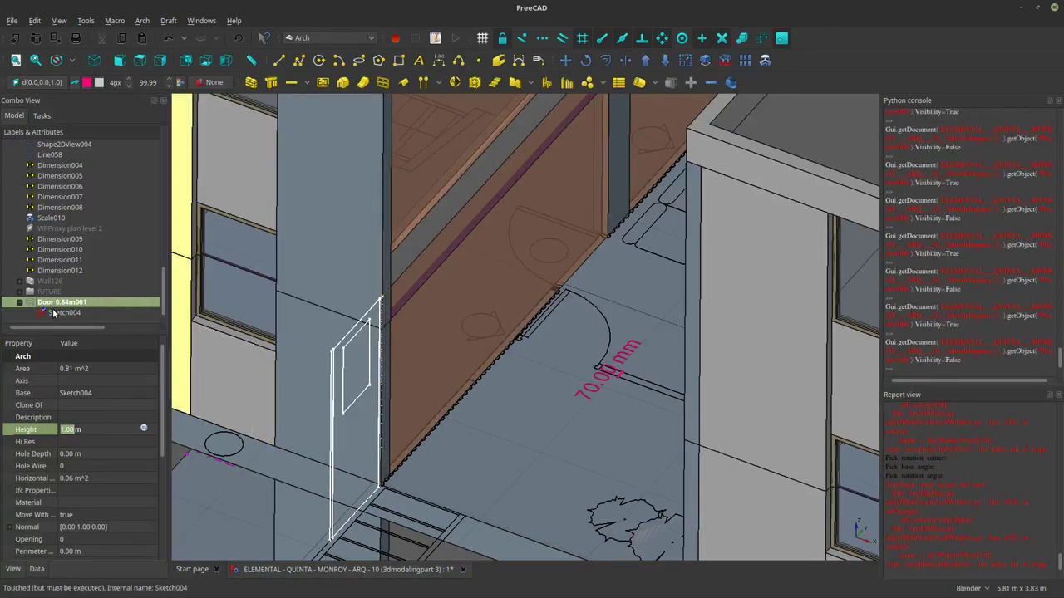
left_click(51, 311)
left_click(52, 304)
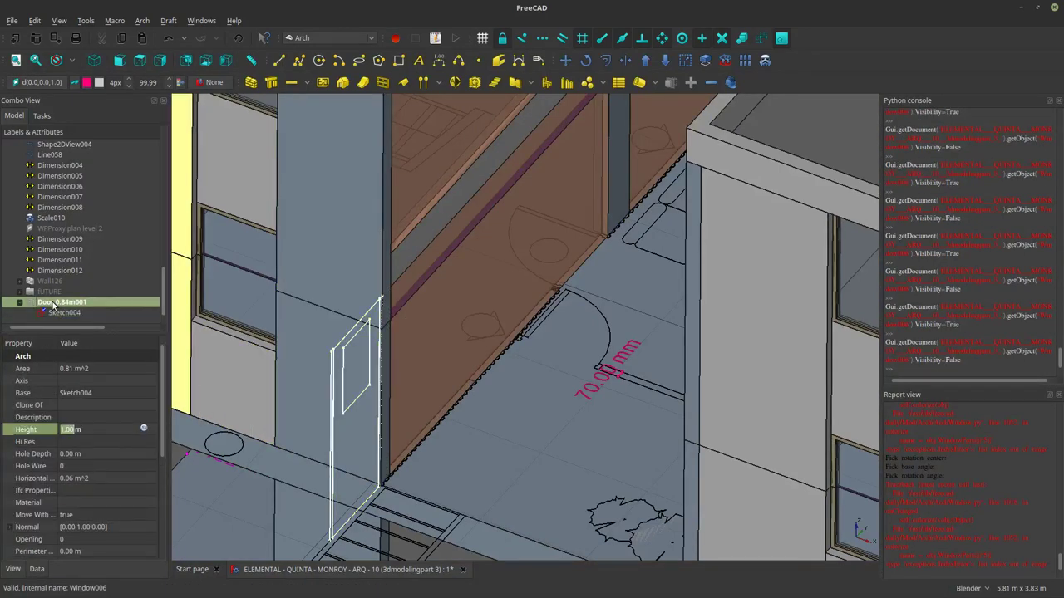
key("ctrl+z")
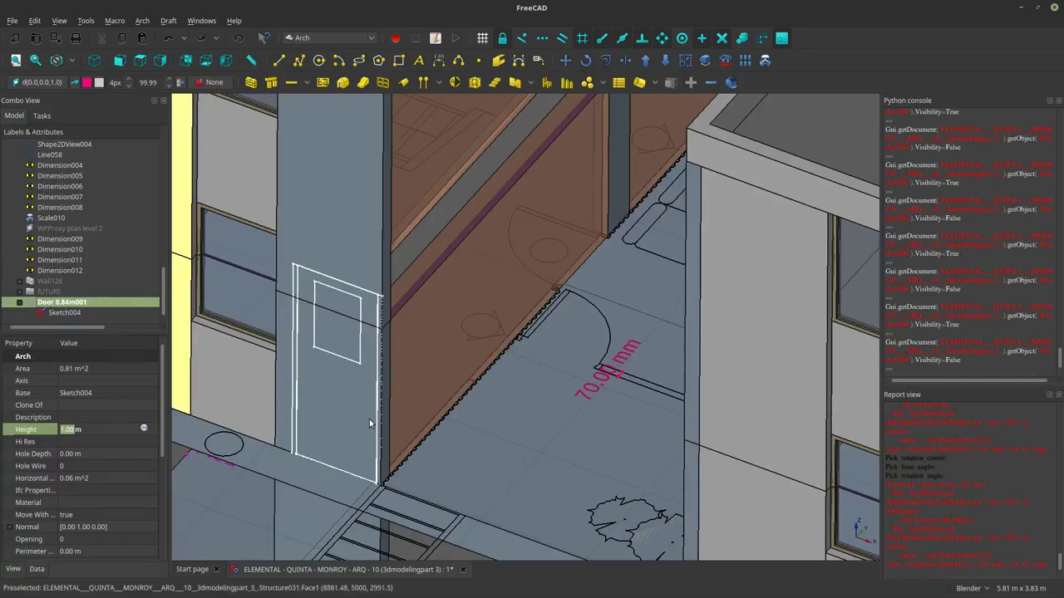
Recompute the document and make Door 0.84m001 visible.
left_click(239, 37)
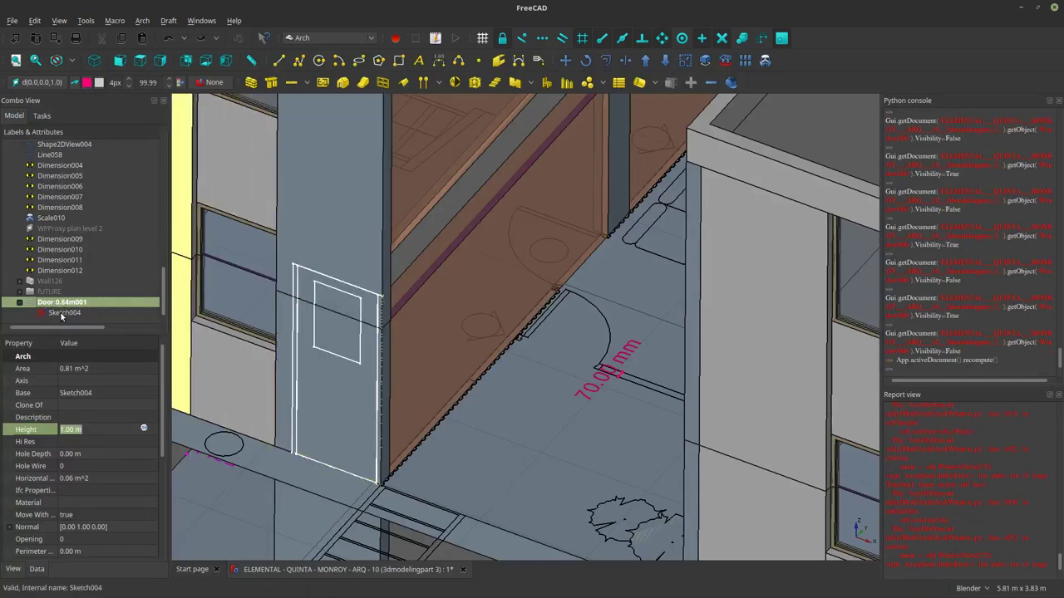
key("space")
scroll(378, 378, "up", 3)
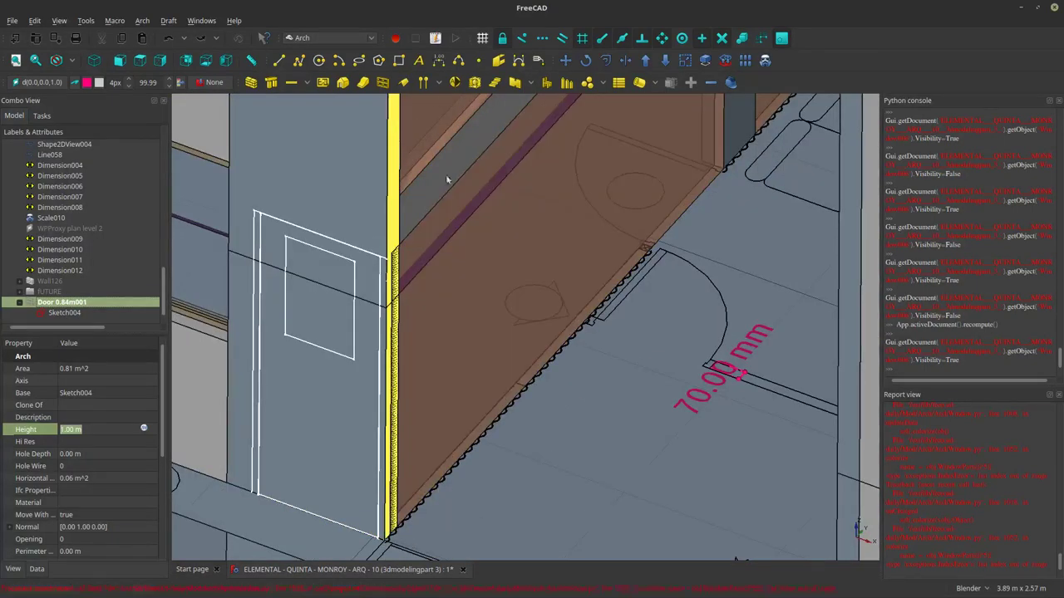
middle_click_drag(404, 377, 384, 278, "shift")
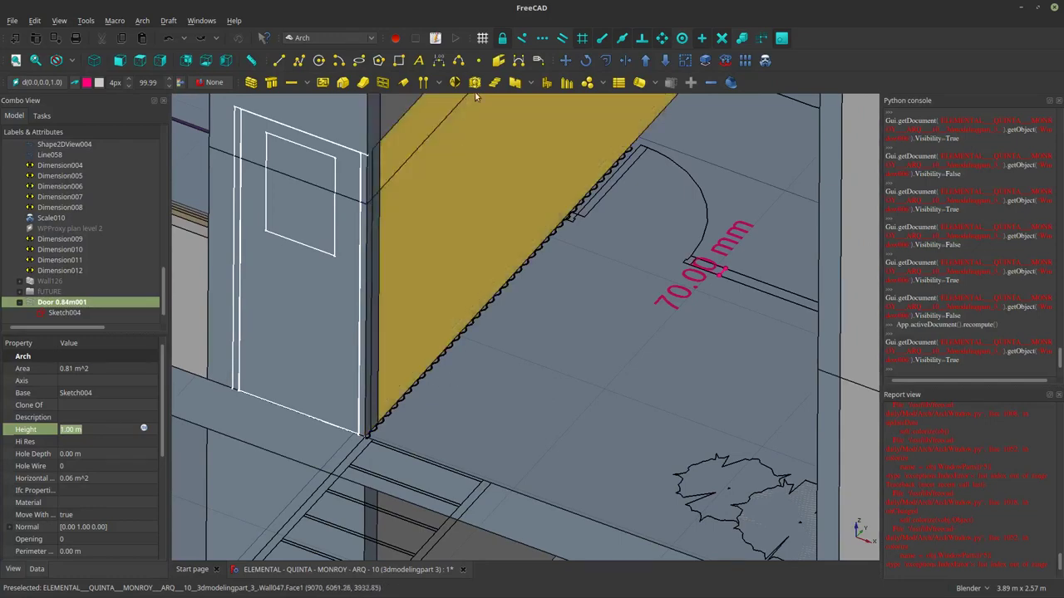
Move Sketch004 in the X direction from the column onto the open slab beyond the stairs, to about X 10.54 m.
left_click(565, 63)
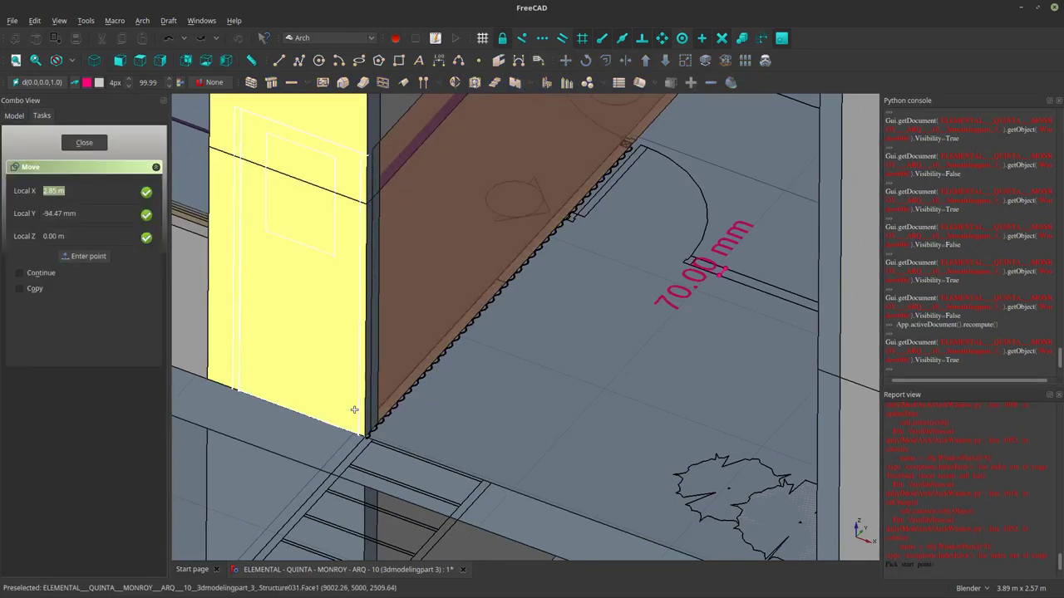
key("Escape")
left_click(46, 313)
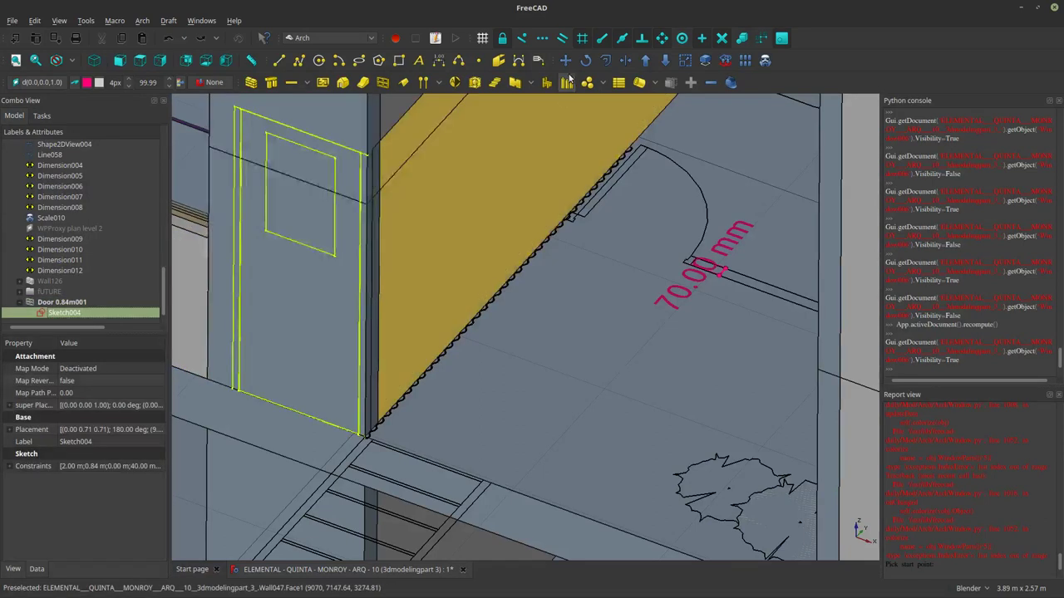
left_click(565, 61)
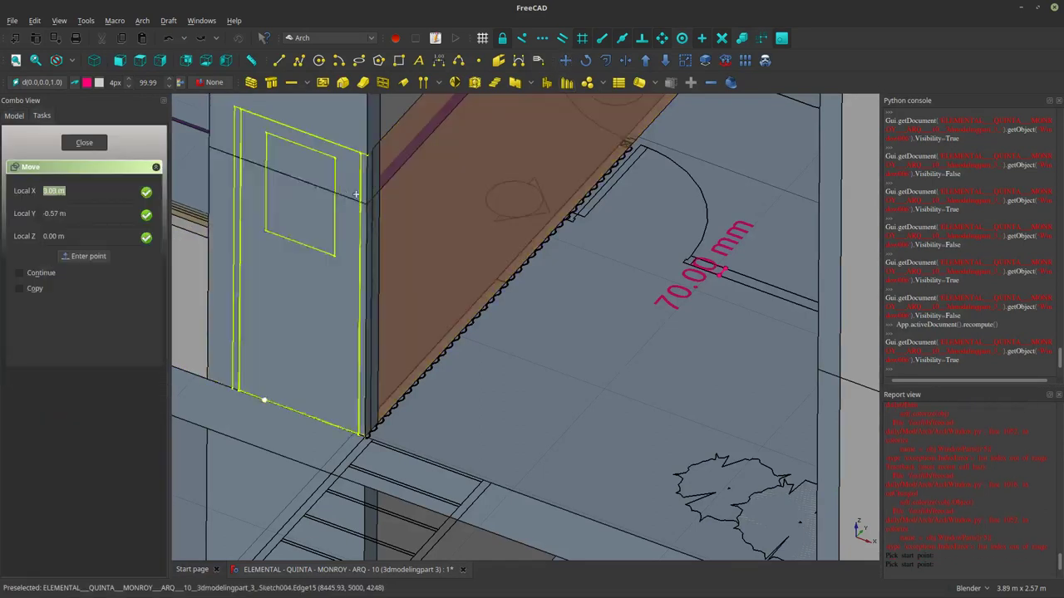
left_click(365, 154)
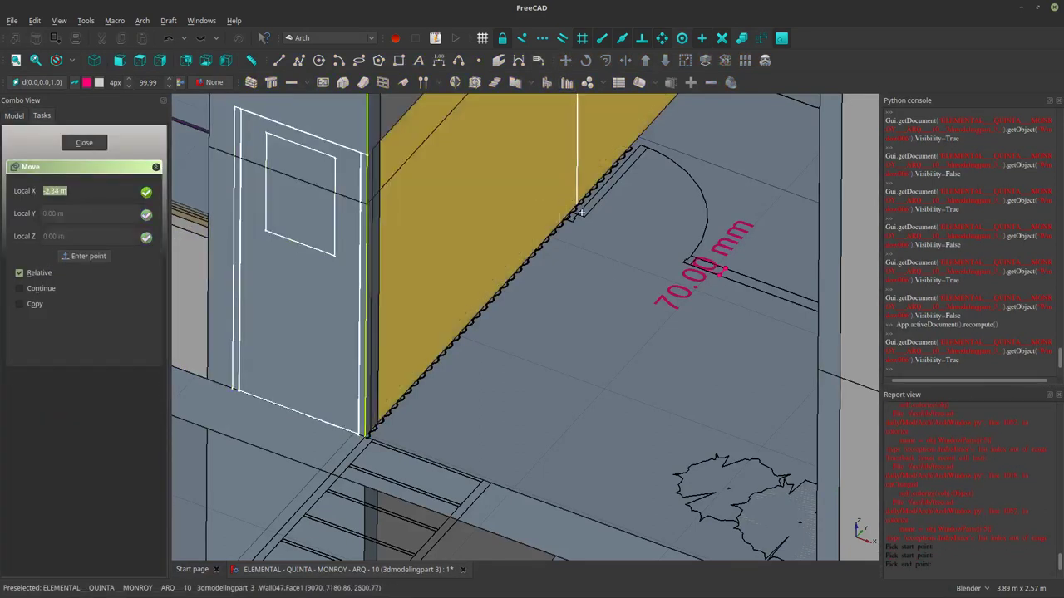
left_click(675, 433)
mouse_move(609, 412)
middle_mouse_down("shift")
mouse_move(517, 461)
mouse_move(484, 364)
middle_mouse_up("shift")
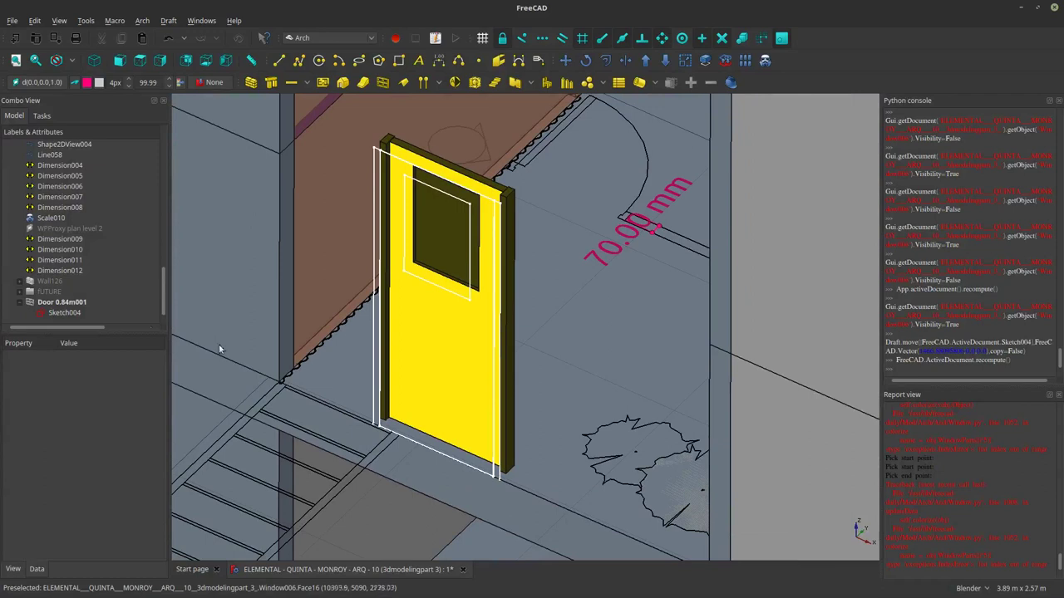
Try to rotate Sketch004 about its lower corner farthest from the stairs.
left_click(65, 312)
left_click(586, 60)
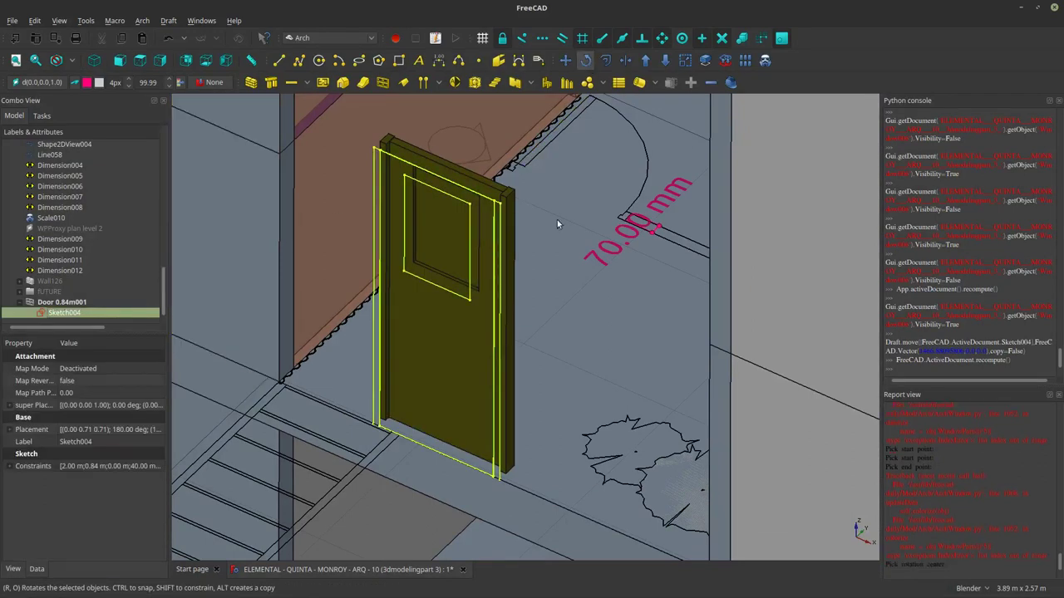
left_click(499, 475)
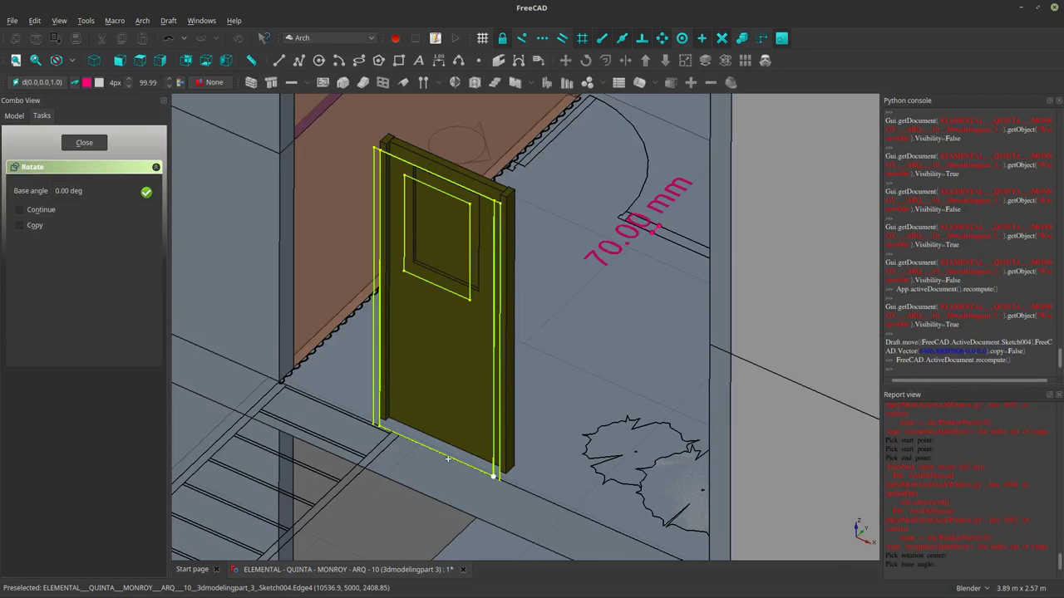
left_click(375, 414)
left_click(395, 472)
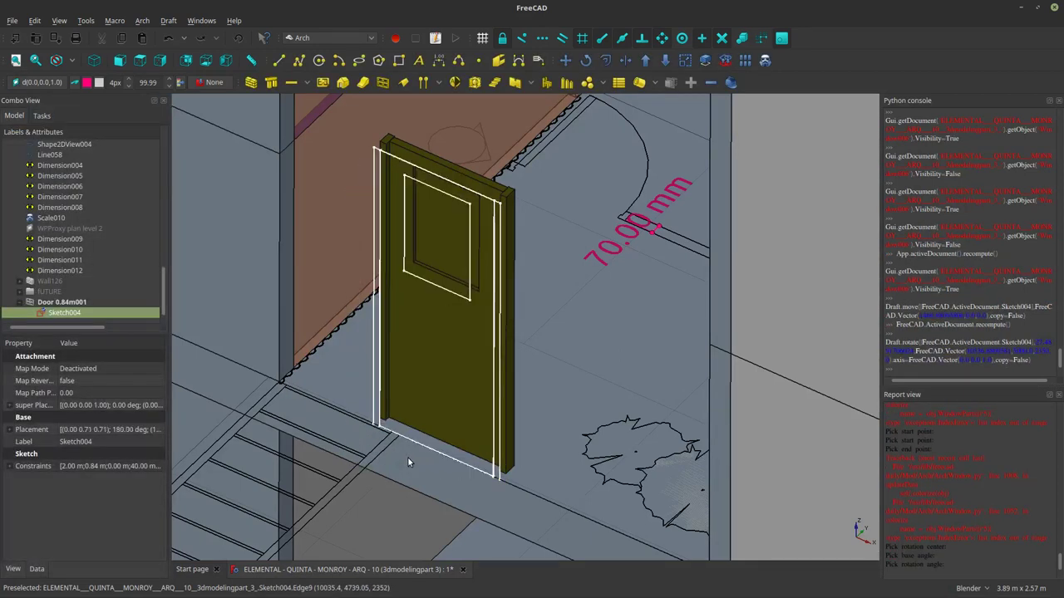
Set the Y position in the placement of Door 0.84m001 to 0 so the door aligns with its base sketch.
left_click(65, 303)
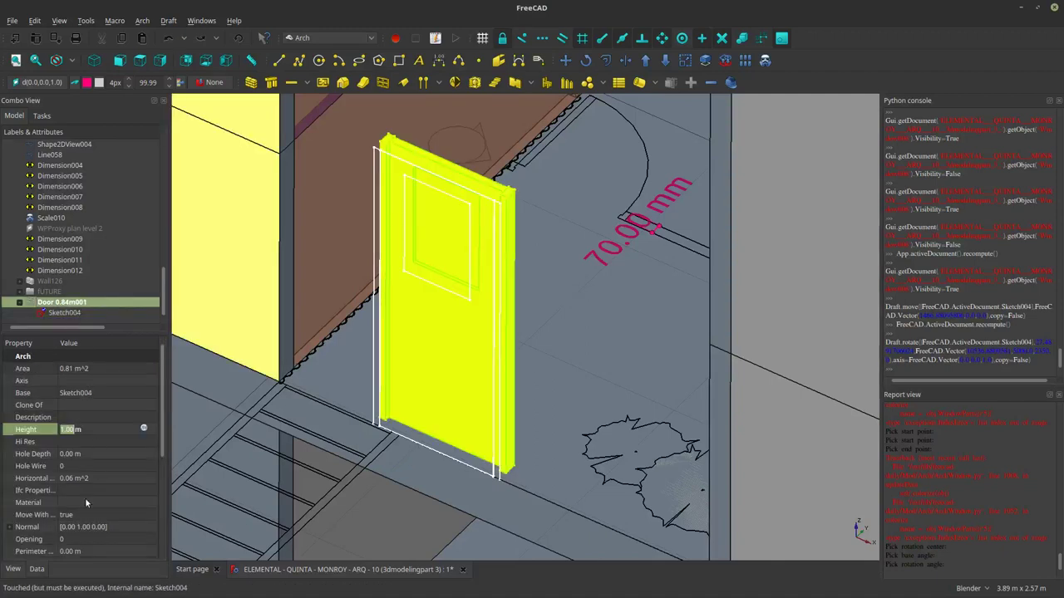
scroll(162, 527, "down", 5)
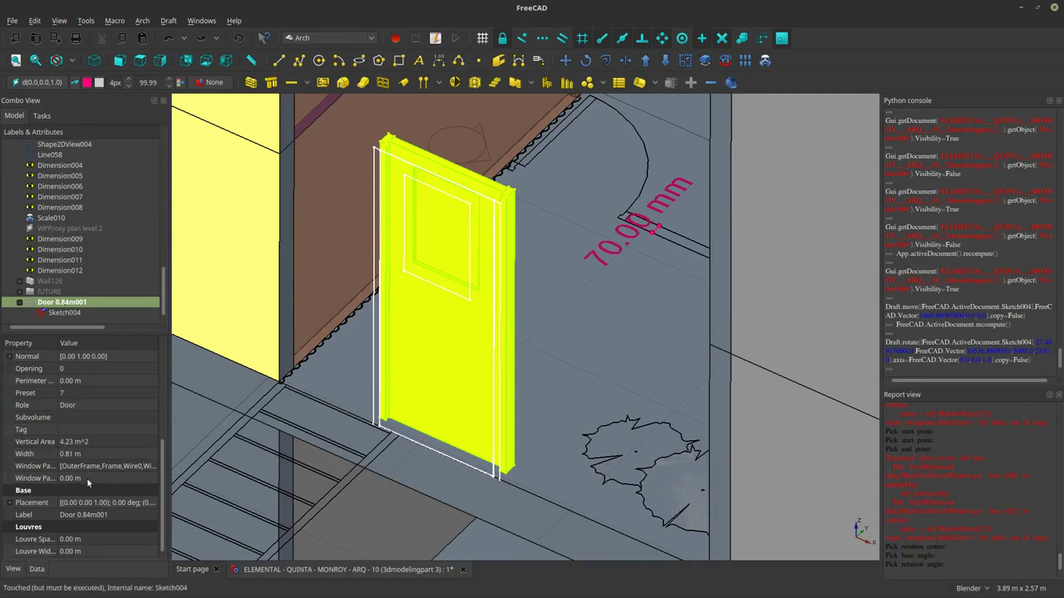
left_click(10, 503)
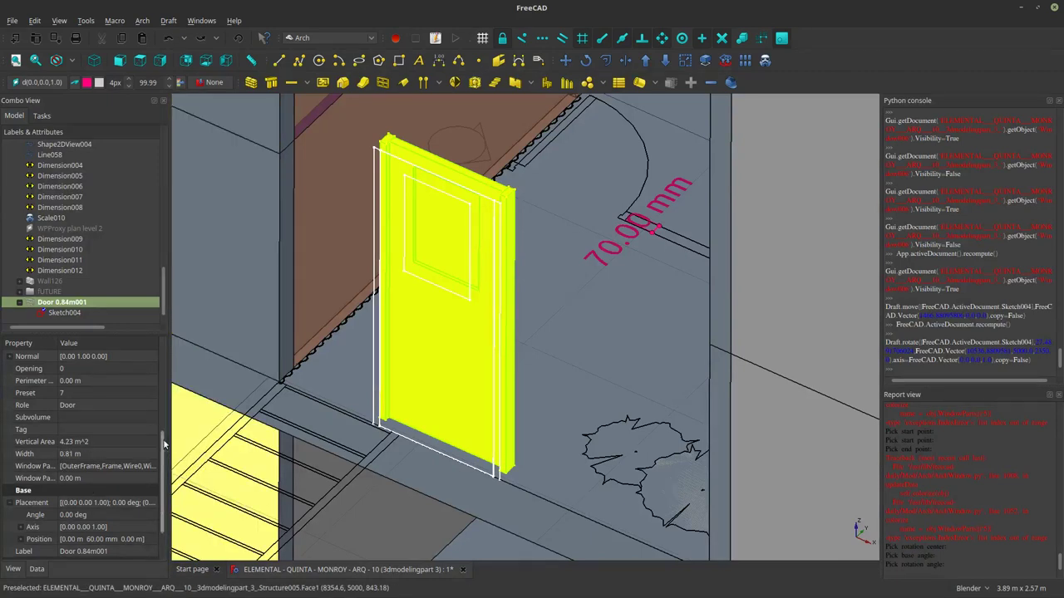
mouse_move(163, 443)
left_mouse_down()
mouse_move(155, 351)
mouse_move(167, 544)
left_mouse_up()
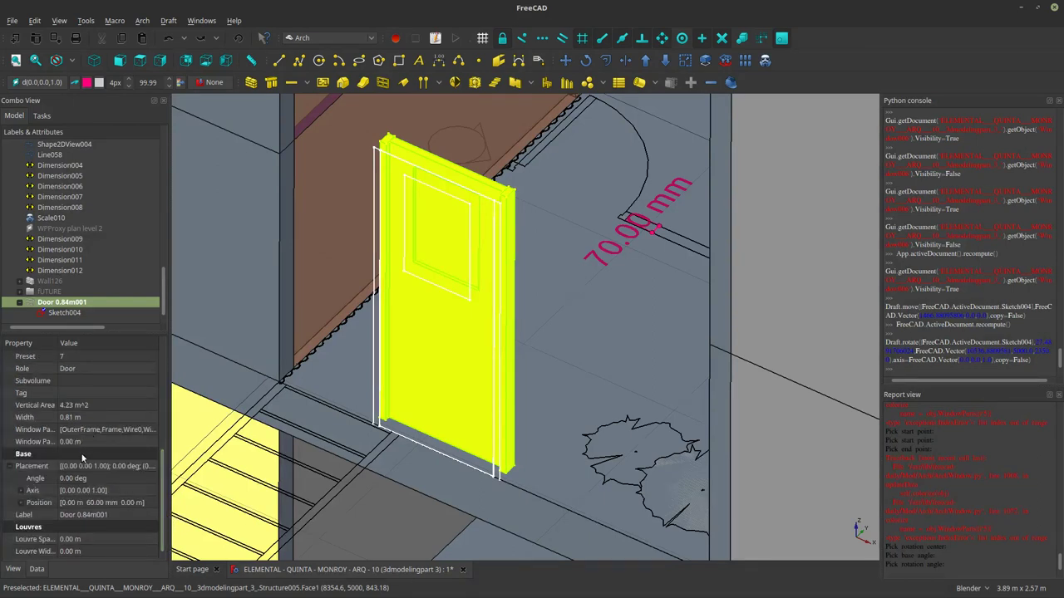
left_click(64, 314)
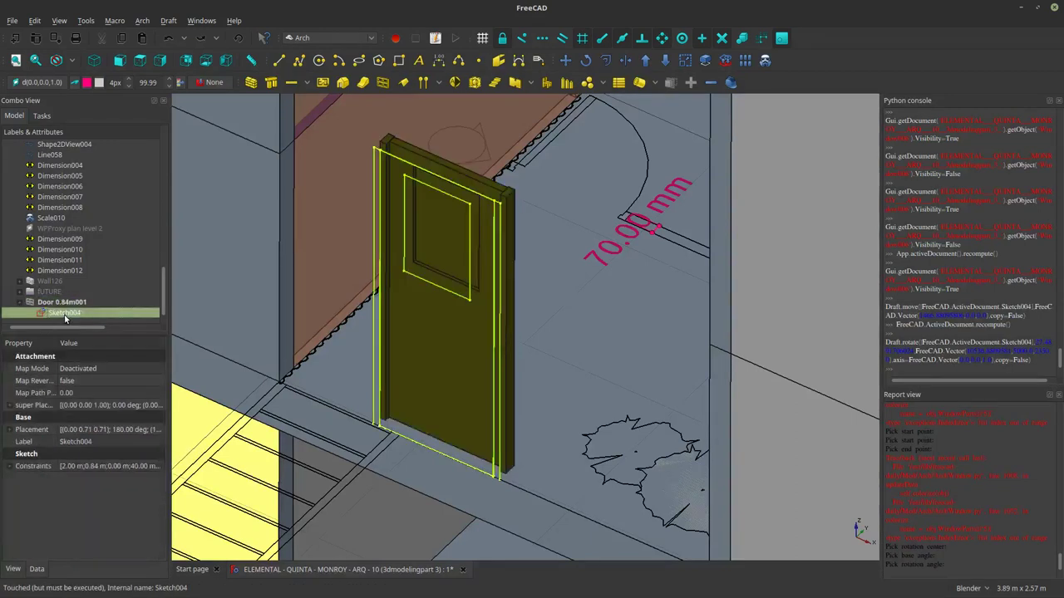
left_click(61, 301)
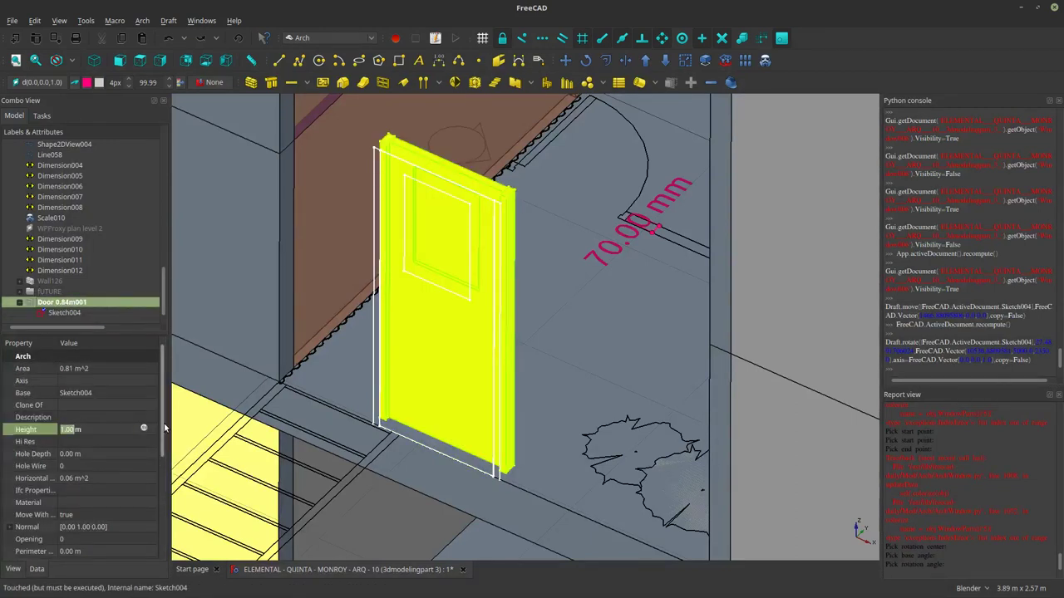
left_click_drag(166, 431, 162, 570)
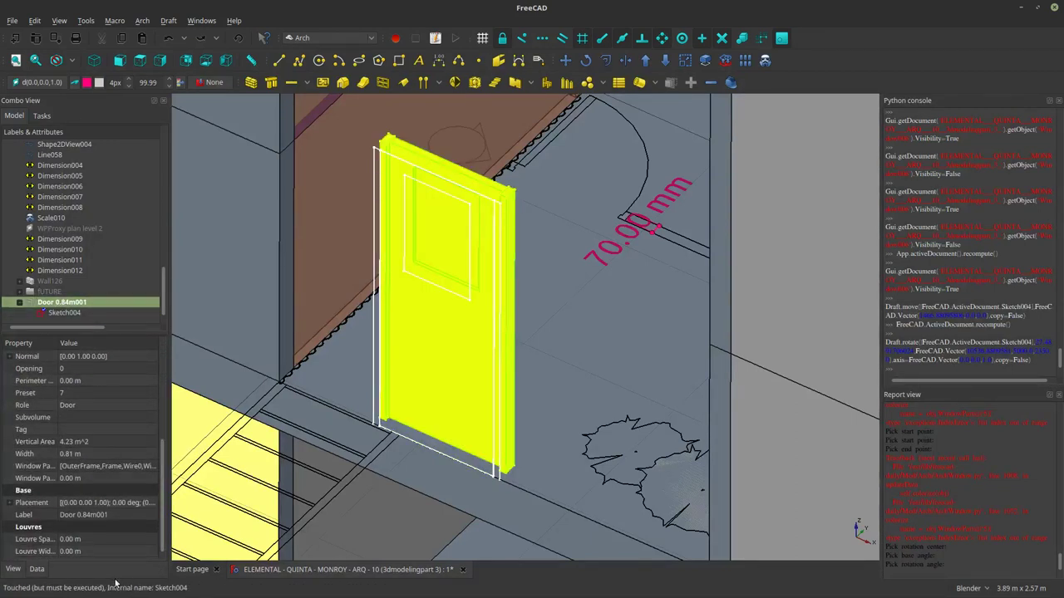
left_click(10, 502)
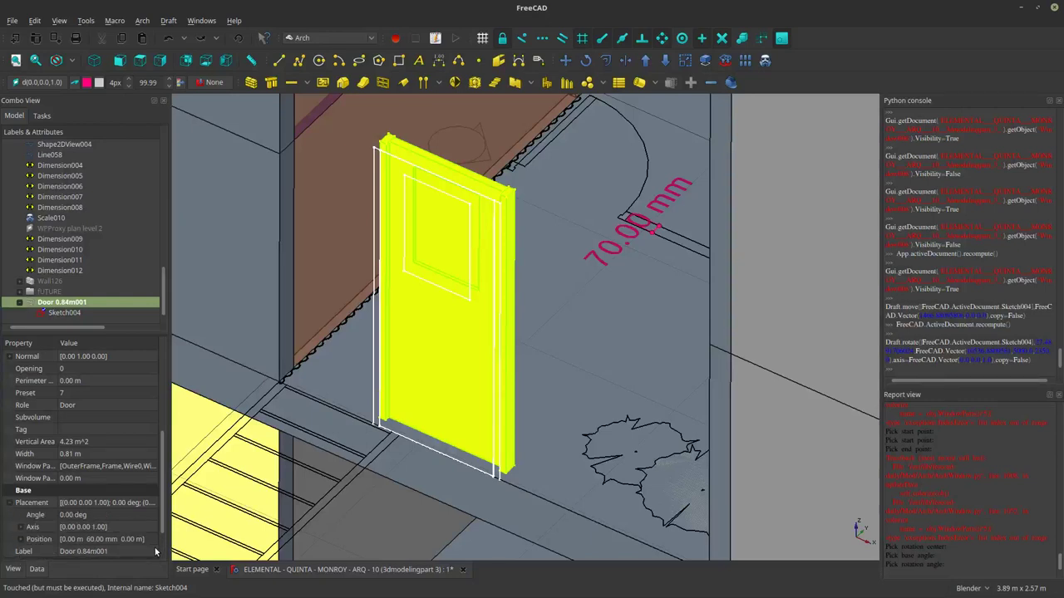
left_click(21, 539)
left_click_drag(162, 515, 166, 555)
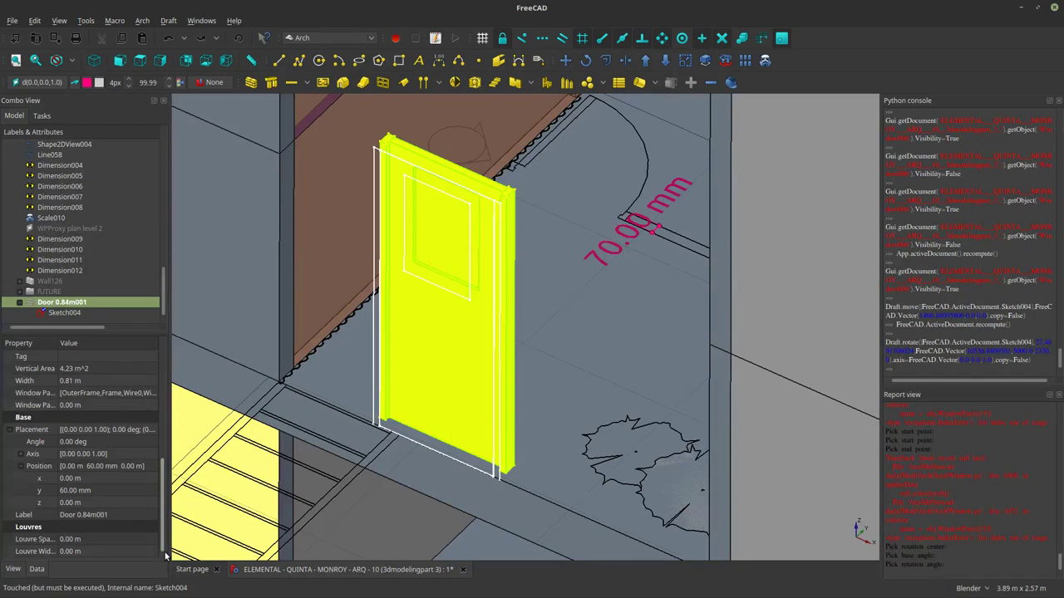
left_click(76, 491)
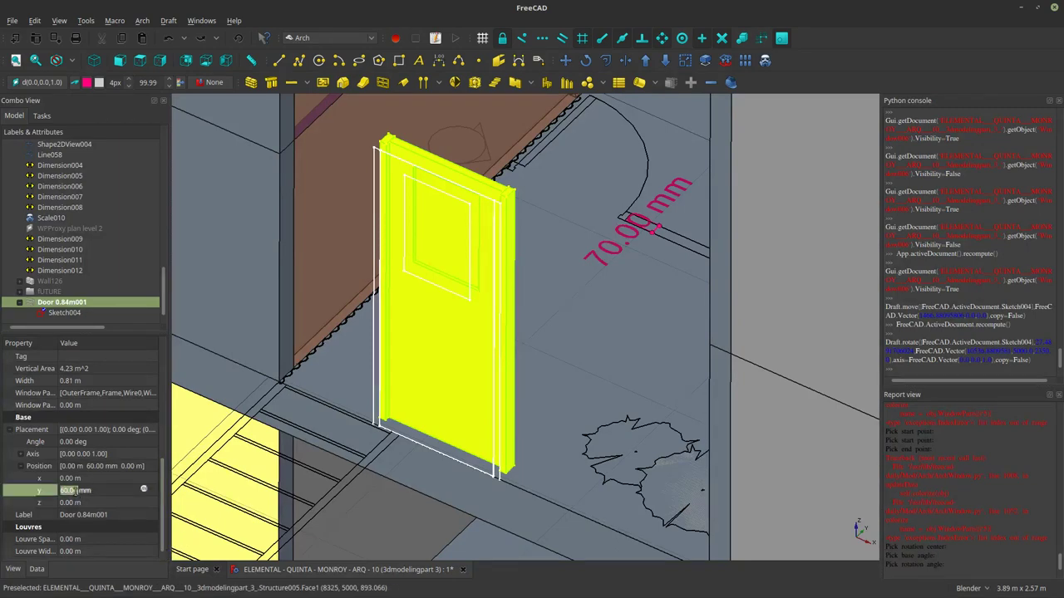
type("0")
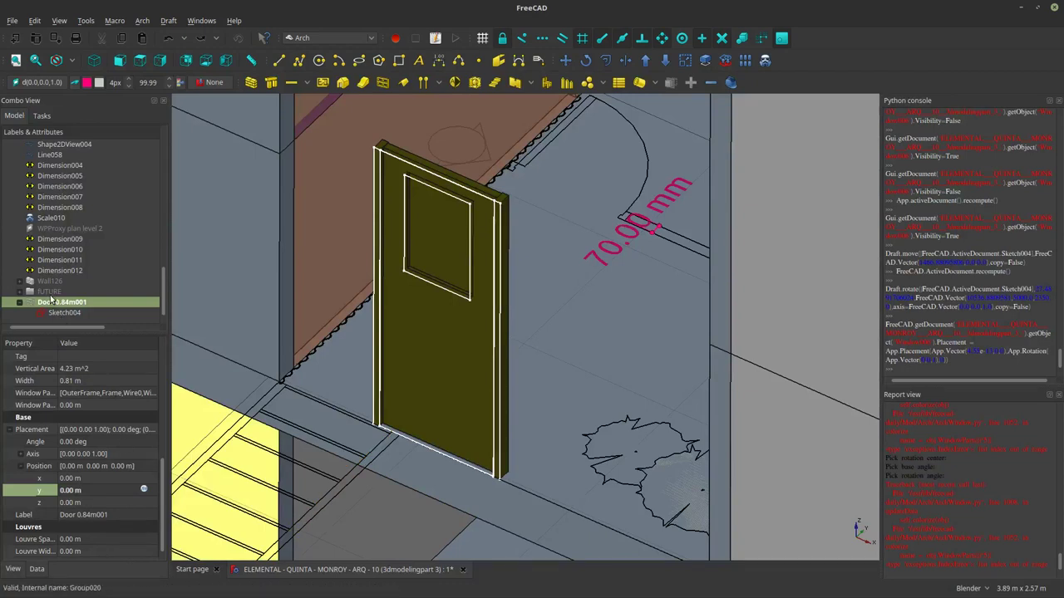
Try again to rotate Sketch004 about its lower corner farthest from the stairs, taking the base angle from the opposite jamb.
left_click(50, 295)
left_click(60, 321)
left_click(67, 313)
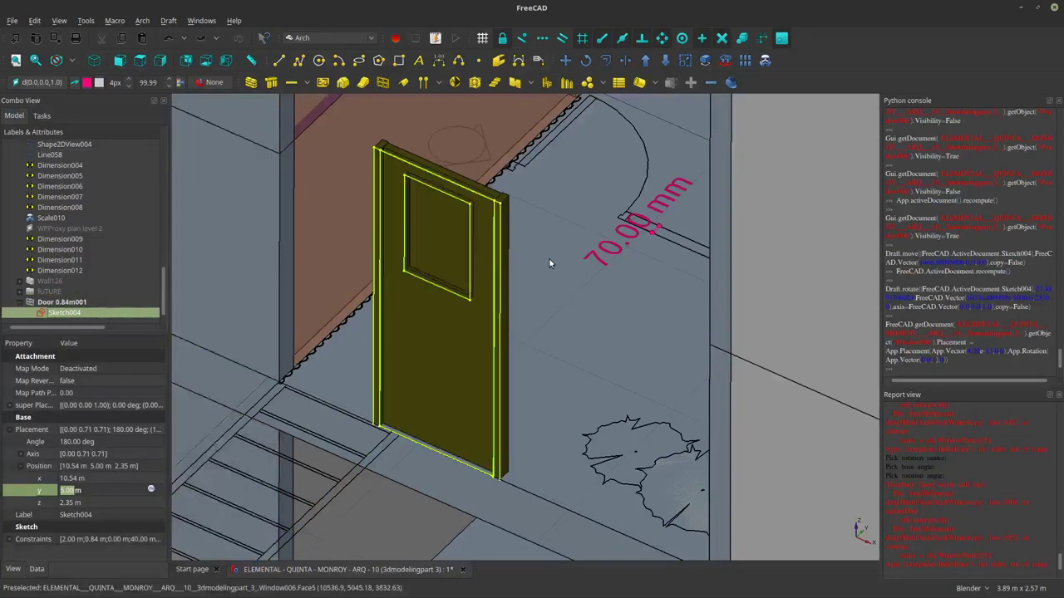
left_click(585, 63)
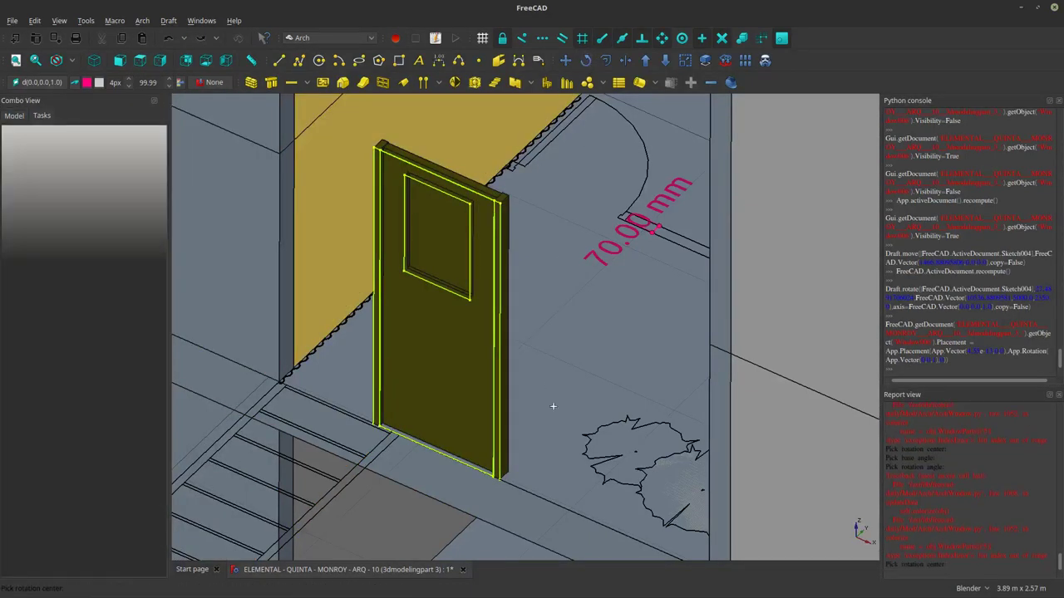
left_click(501, 479)
left_click(378, 409)
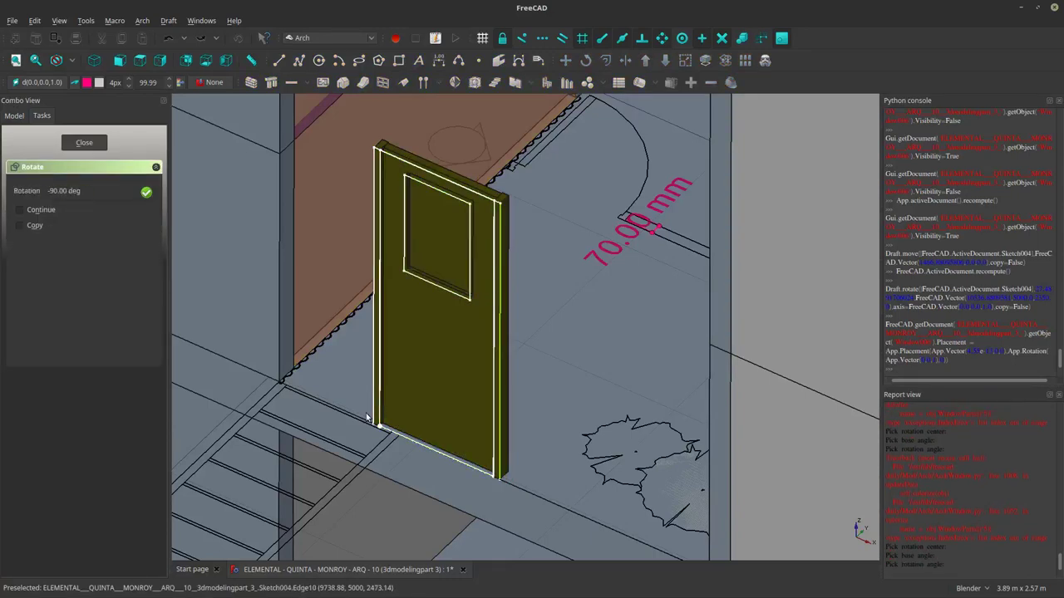
left_click(374, 470)
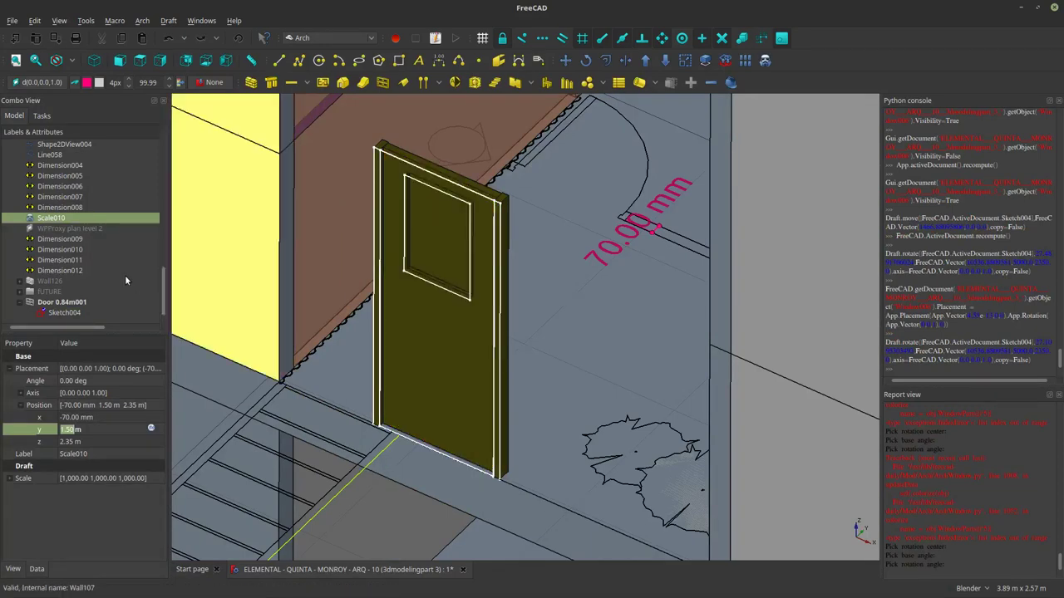
Delete Door 0.84m001 together with its base sketch Sketch004.
left_click(62, 312)
left_click(64, 304)
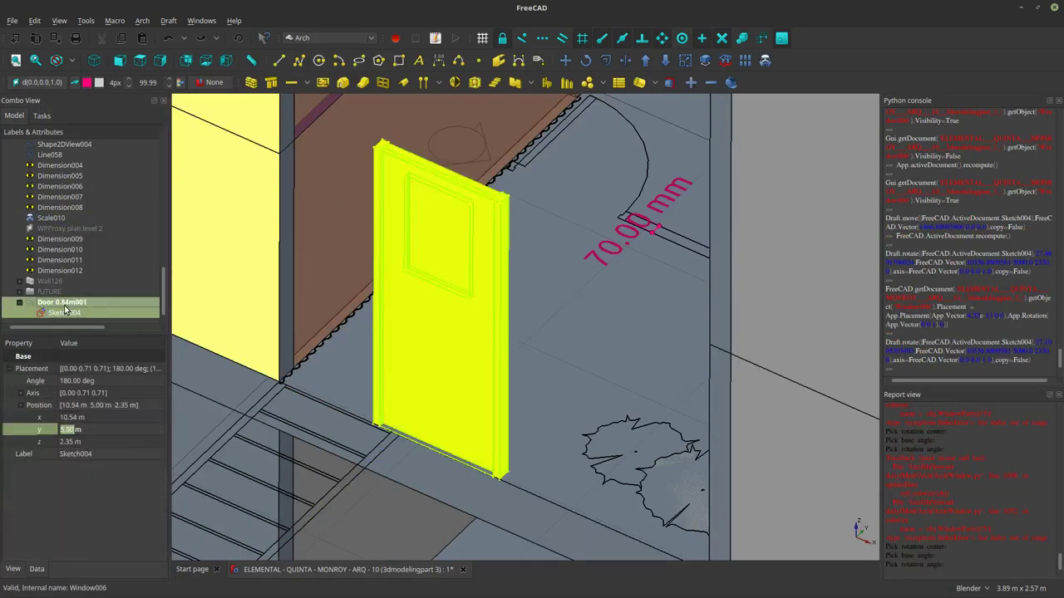
left_click(20, 304)
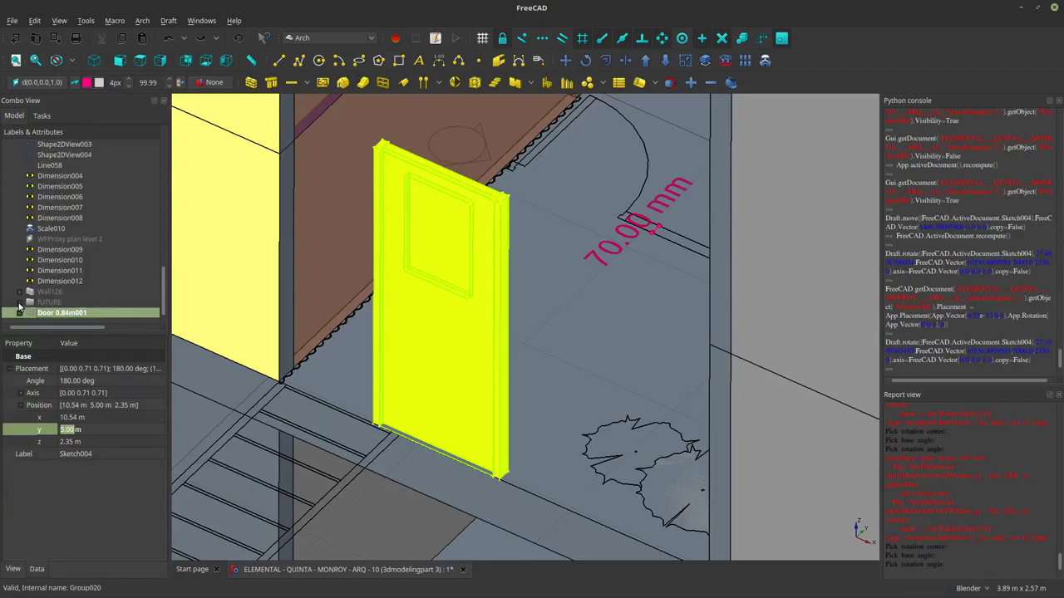
key("Delete")
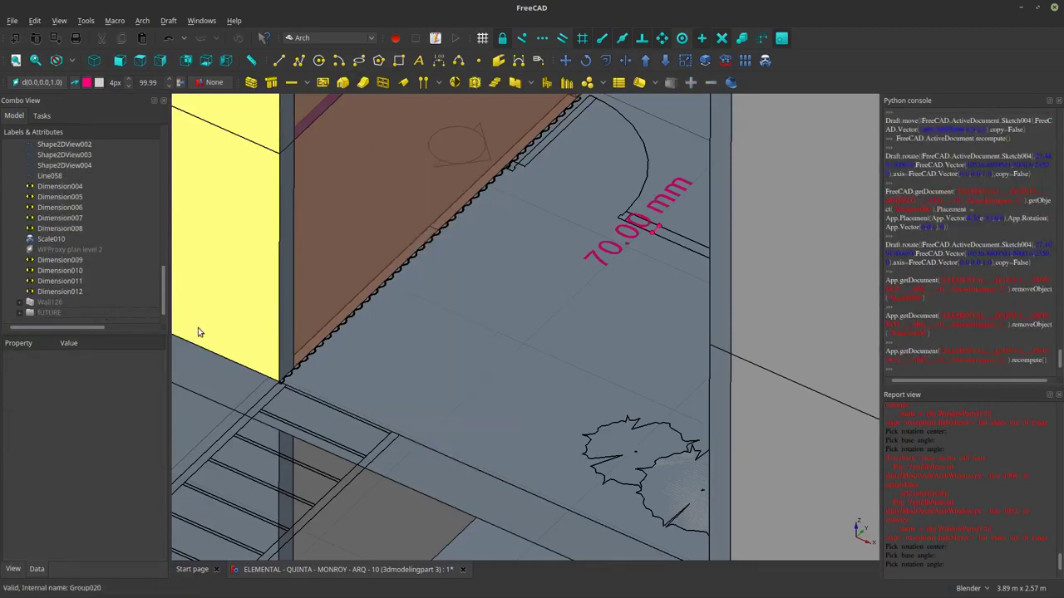
Hide Wall002, the ground-level facade wall panel in front of the door near axis 2.
scroll(636, 391, "down", 4)
scroll(636, 391, "down", 3)
middle_click_drag(635, 391, 746, 363)
scroll(420, 280, "up", 2)
middle_click_drag(420, 280, 552, 316)
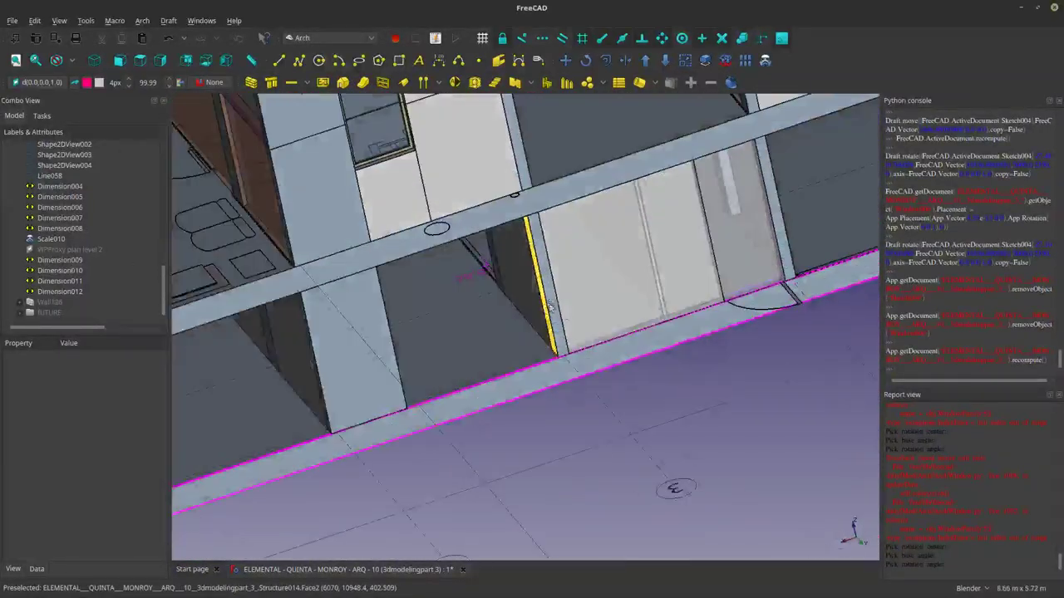
scroll(570, 309, "down", 2)
left_click(684, 269)
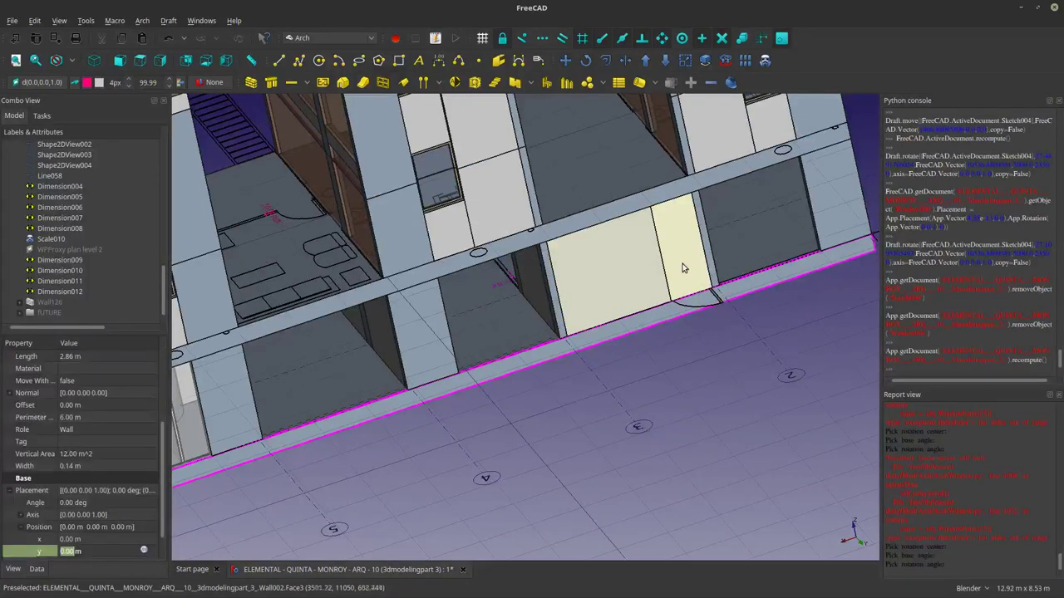
key("space")
Locate the neighbouring facade Wall113 in the model tree and make its Door 0.81m visible.
right_click(633, 280)
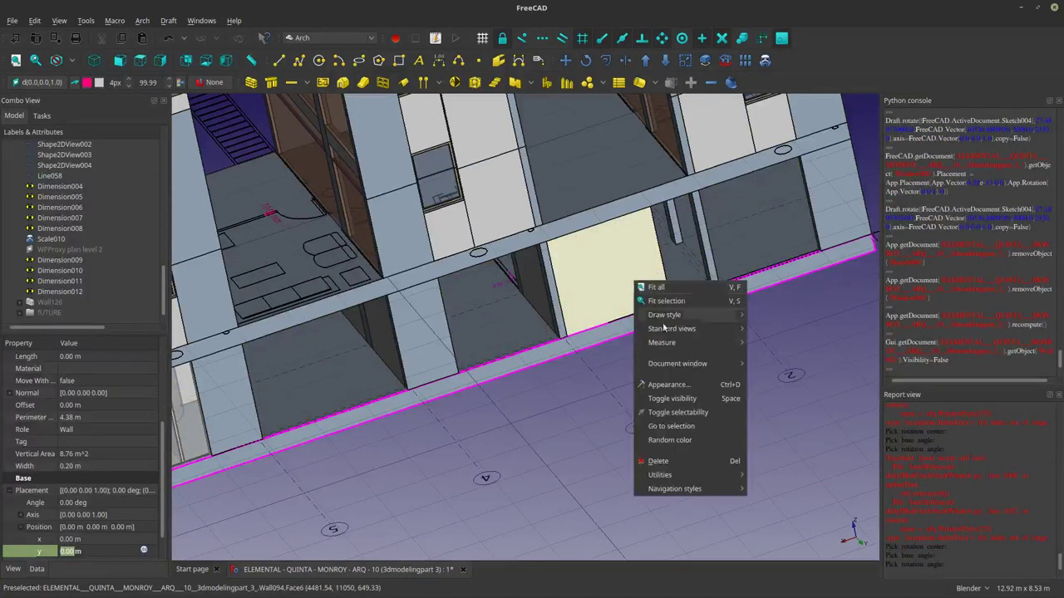
left_click(670, 426)
left_click(52, 145)
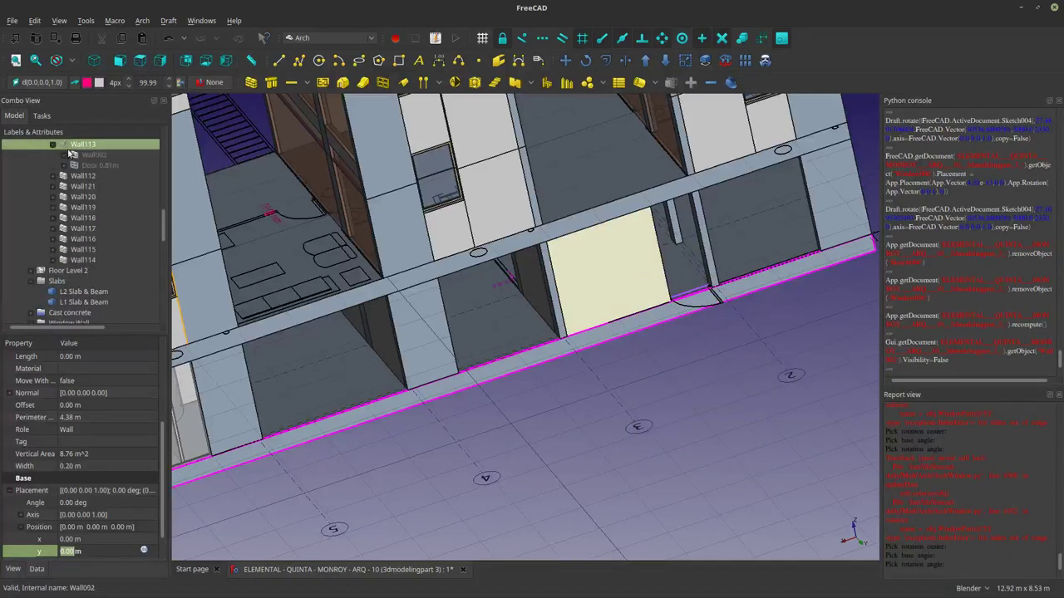
left_click(89, 166)
key("space")
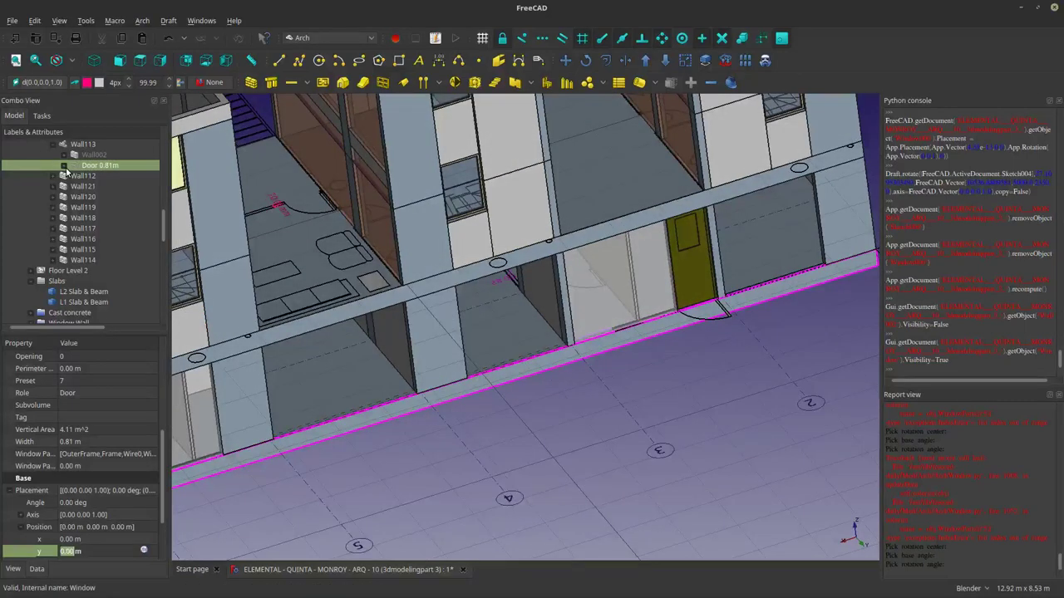
Find the base sketch of Door 0.81m and align the working plane to the front face of the level 2 facade wall.
left_click(65, 166)
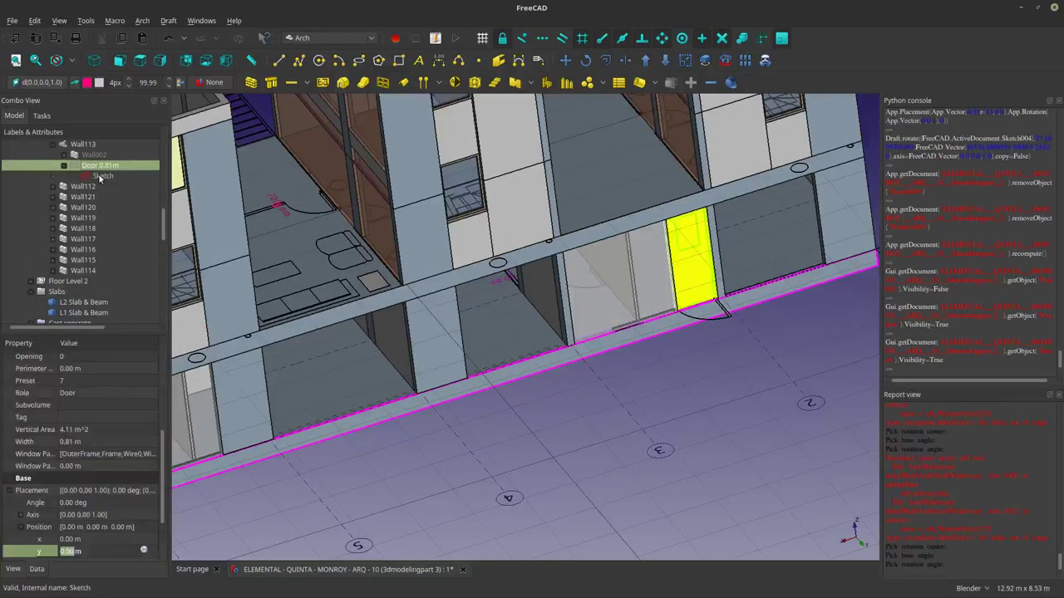
left_click(100, 176)
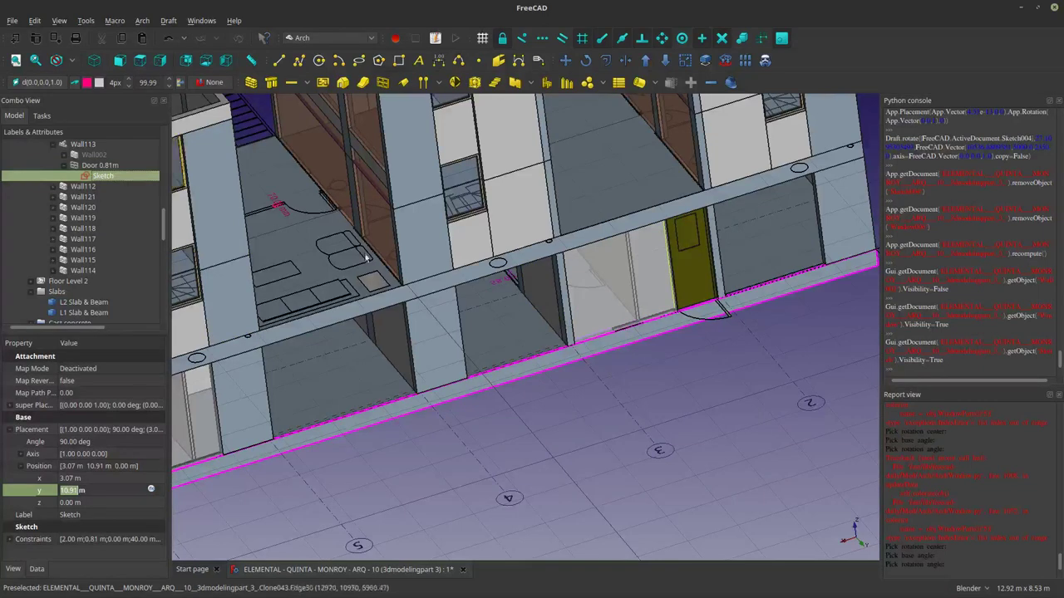
mouse_move(634, 341)
middle_mouse_down()
mouse_move(614, 353)
mouse_move(617, 343)
middle_mouse_up()
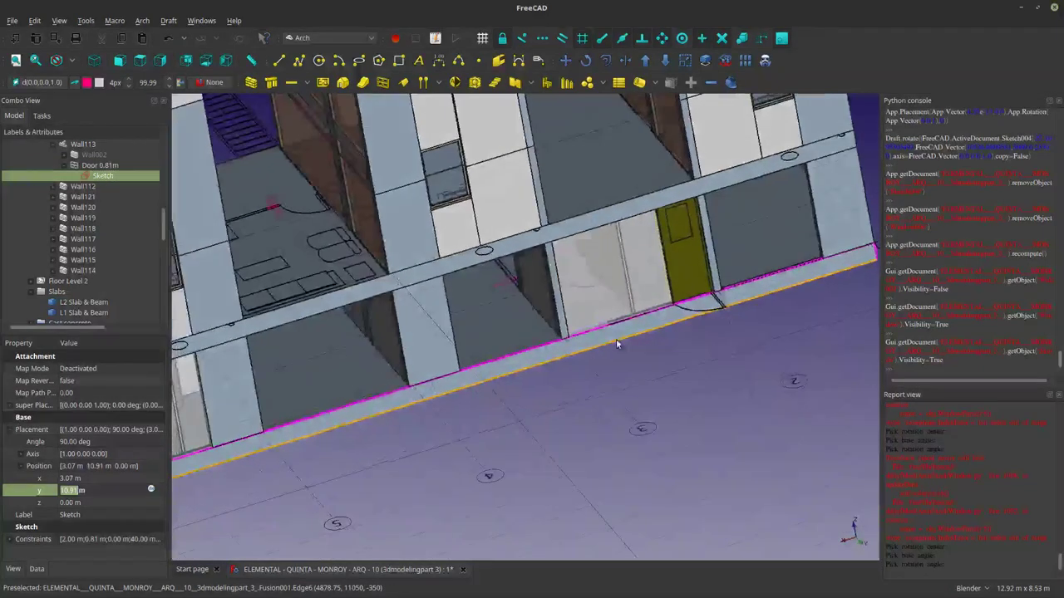
left_click(504, 196)
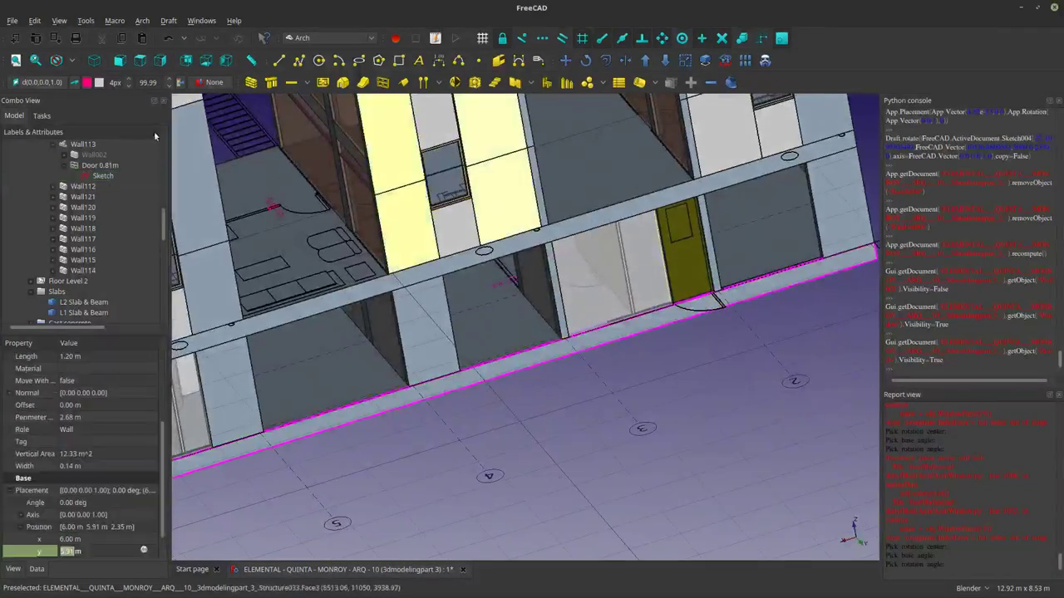
left_click(30, 81)
Try to move the base sketch of Door 0.81m up to the level 2 slab, about -6.77 m in X and 2.98 m in Y.
left_click(99, 176)
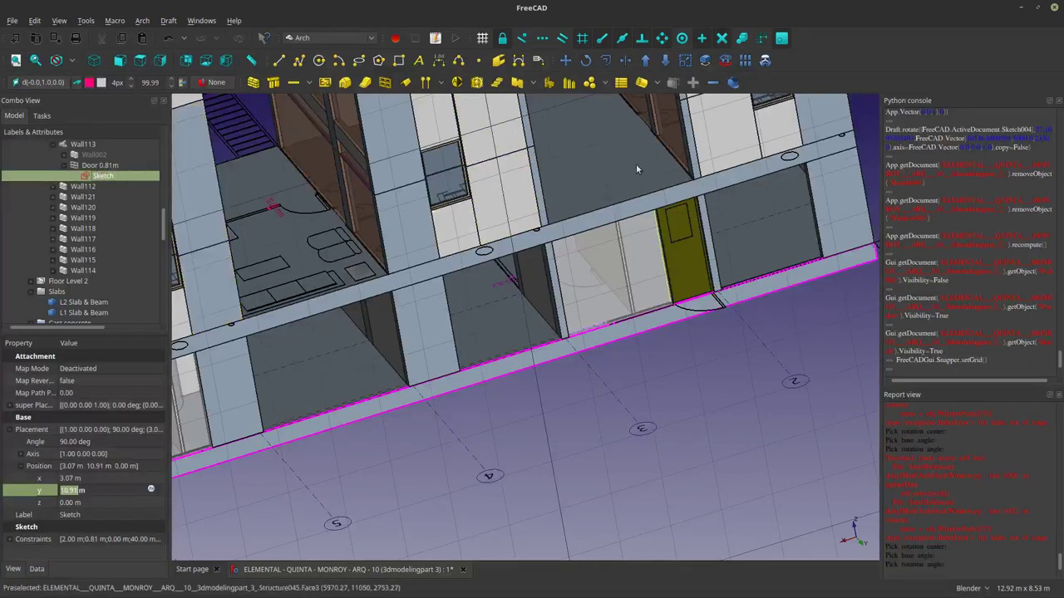
left_click(564, 64)
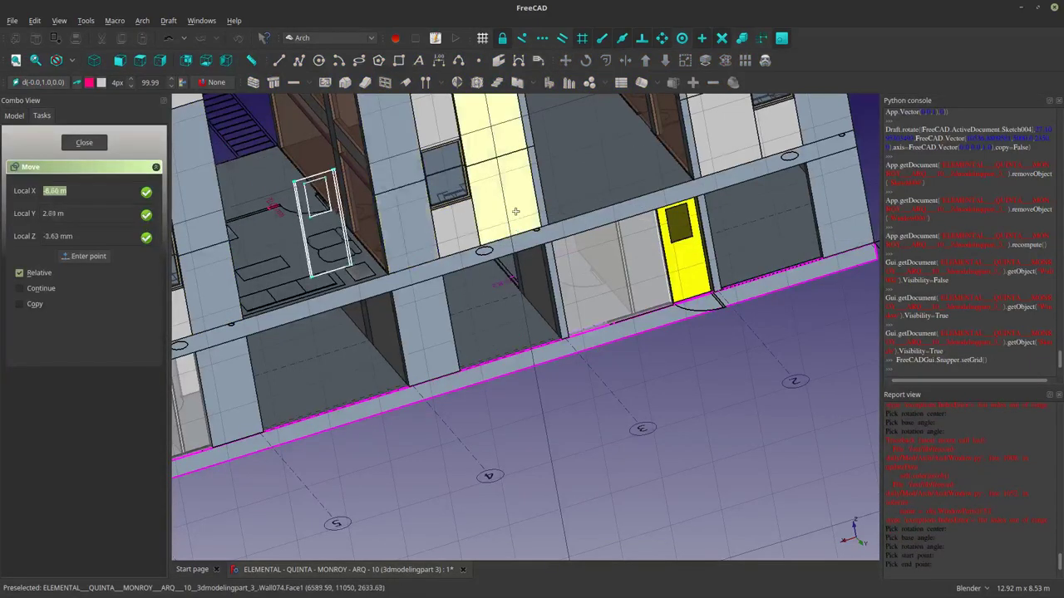
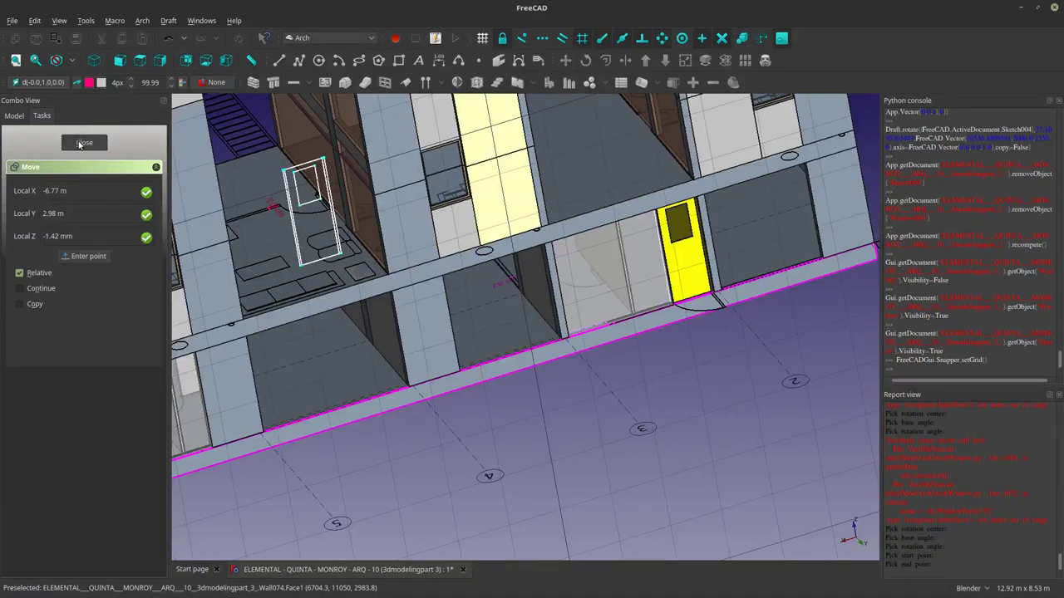
left_click(314, 196)
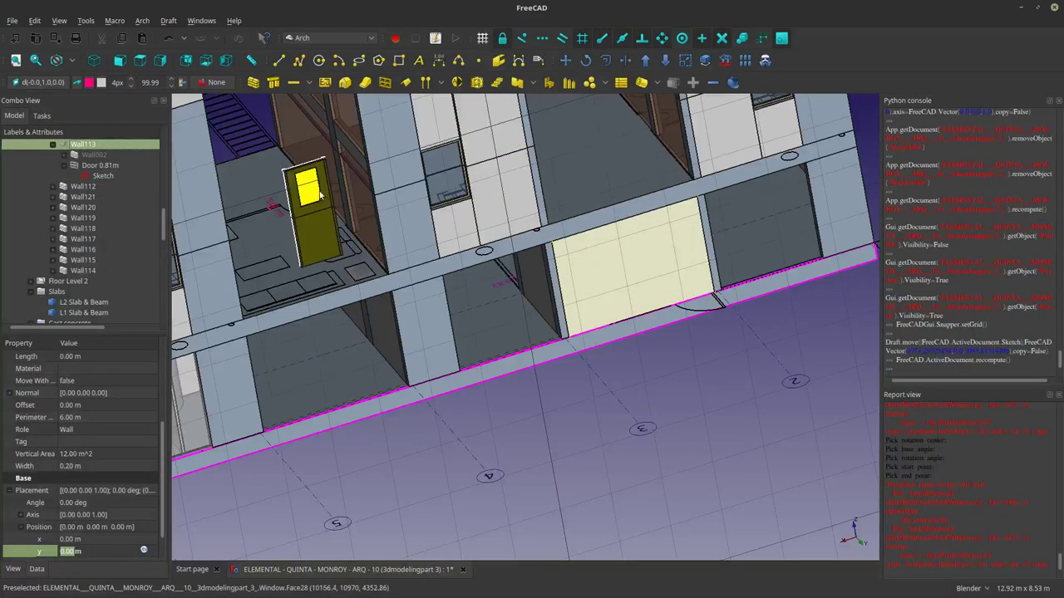
scroll(95, 276, "down", 10)
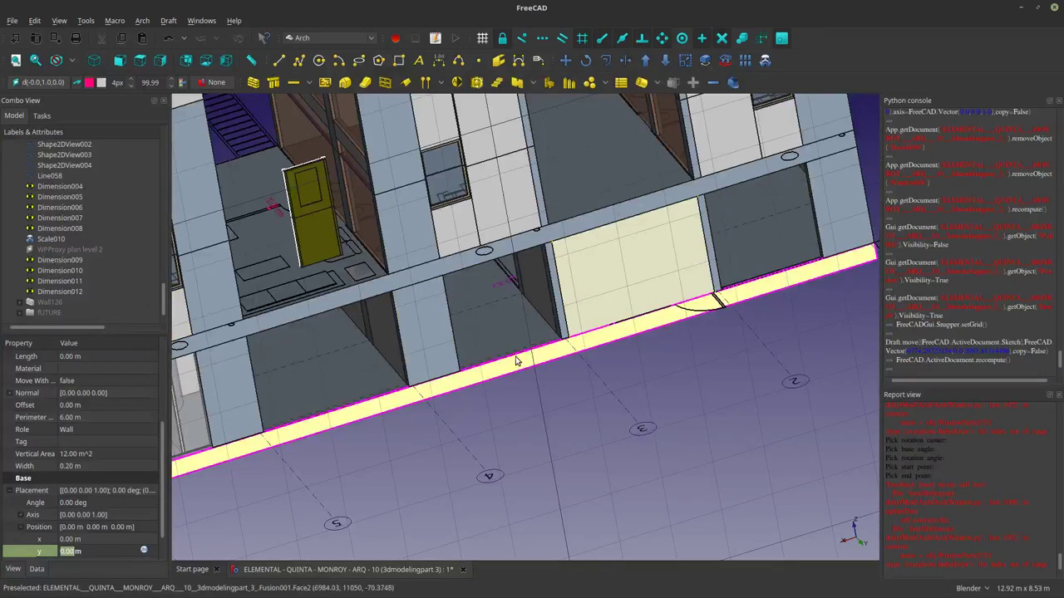
key("ctrl+z")
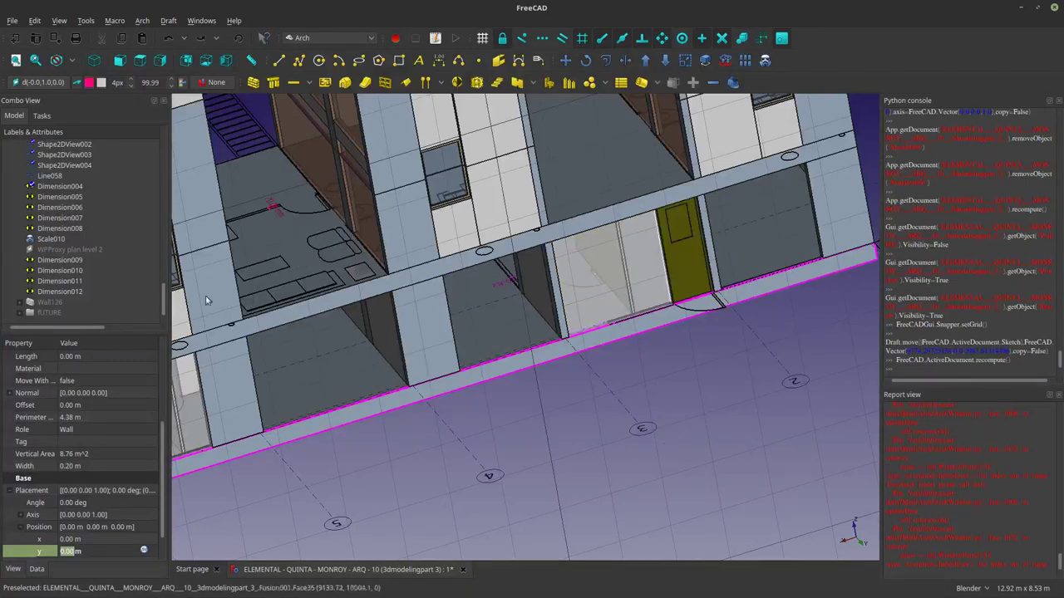
Recompute the document and copy Door 0.81m from Wall113, including its dependent objects.
left_click(691, 271)
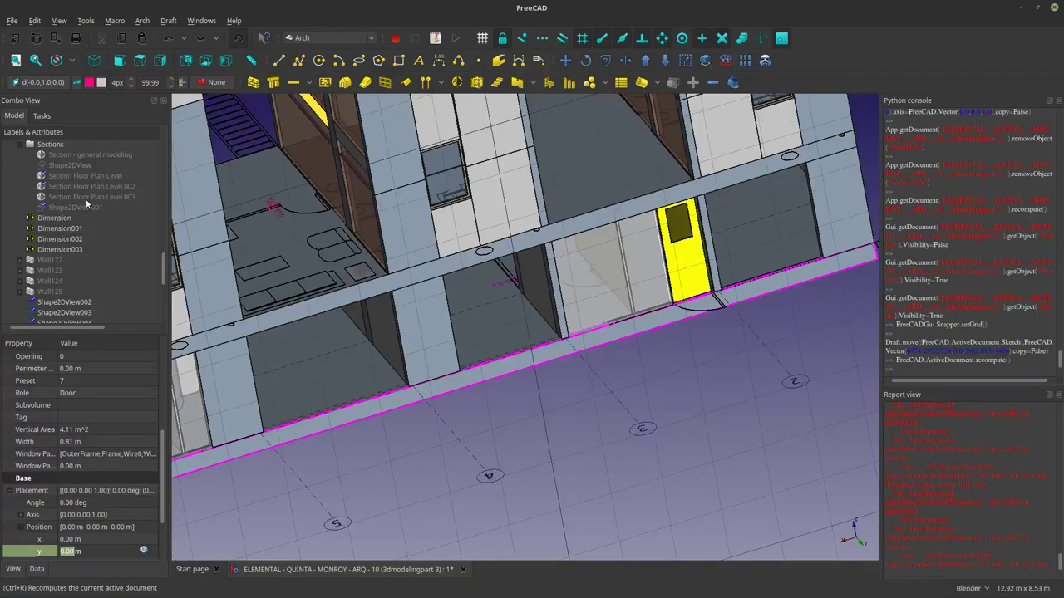
scroll(84, 205, "down", 5)
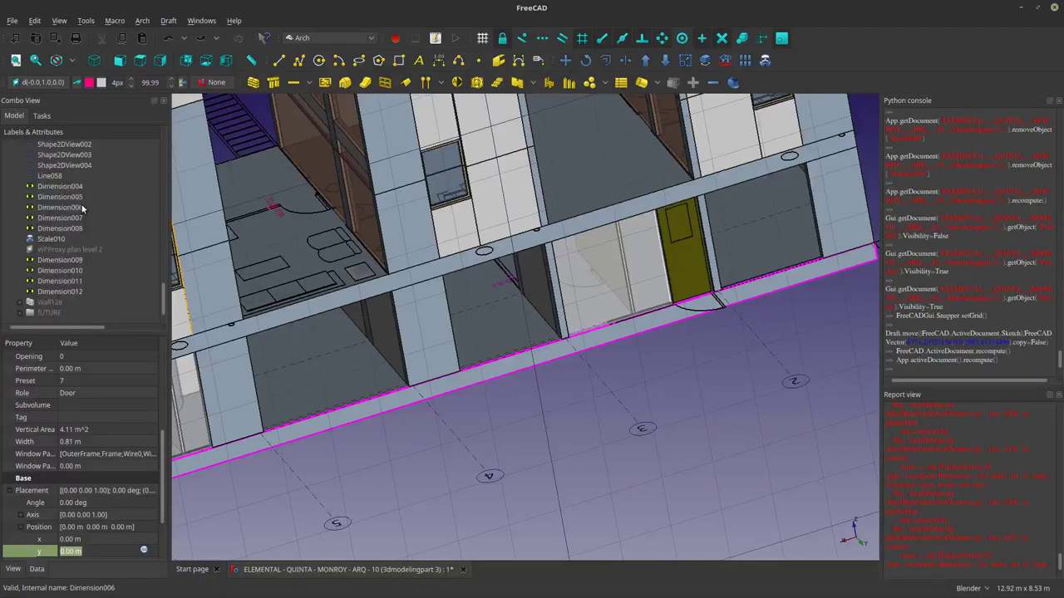
right_click(686, 275)
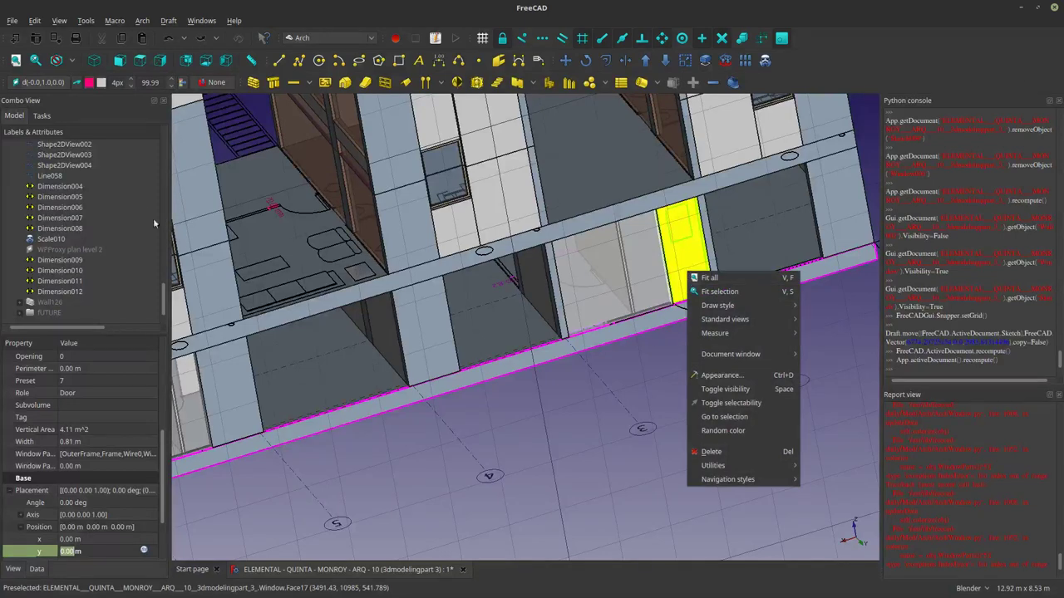
left_click(725, 416)
right_click(114, 144)
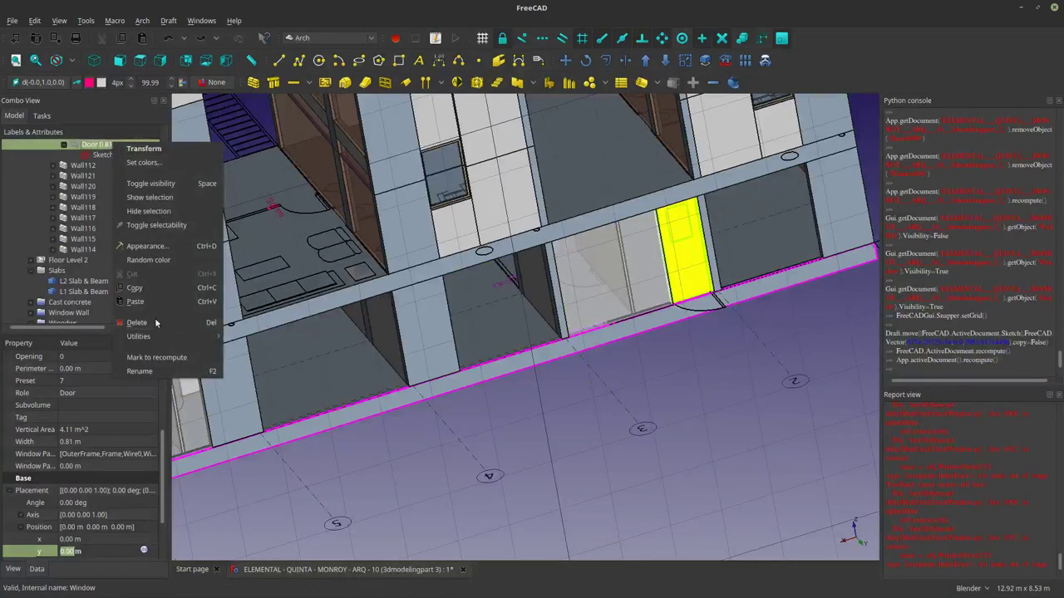
left_click(159, 290)
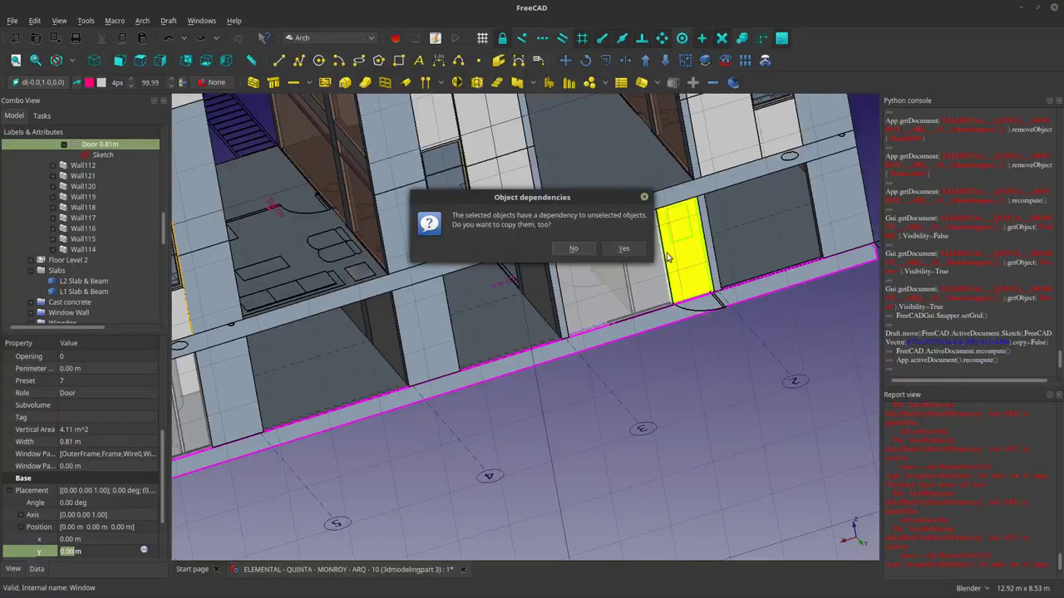
left_click(623, 248)
Paste the copied 0.81 m door and its base sketch into the document.
scroll(52, 299, "down", 5)
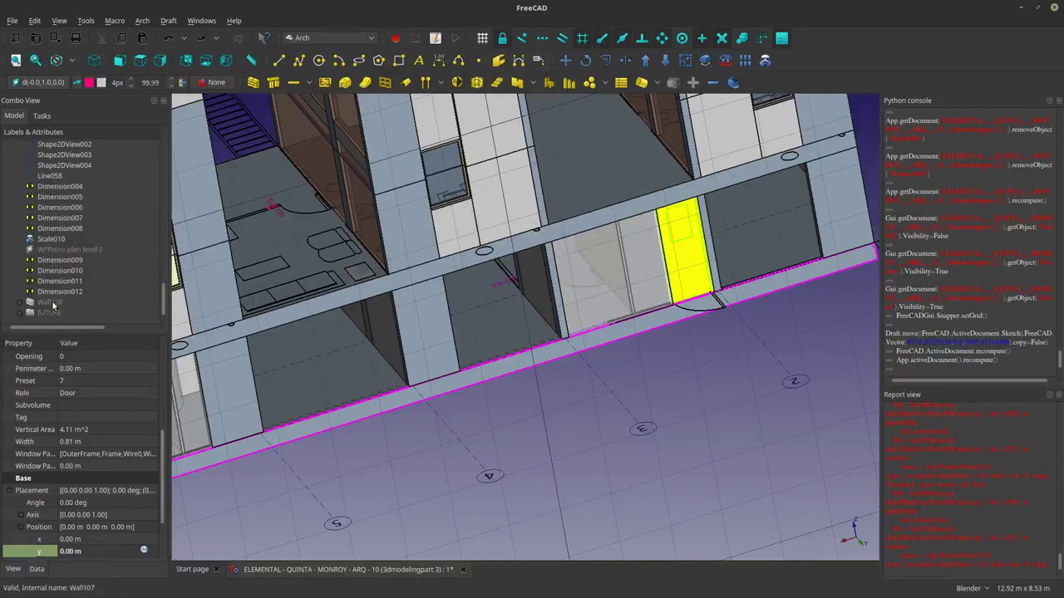
left_click(73, 291)
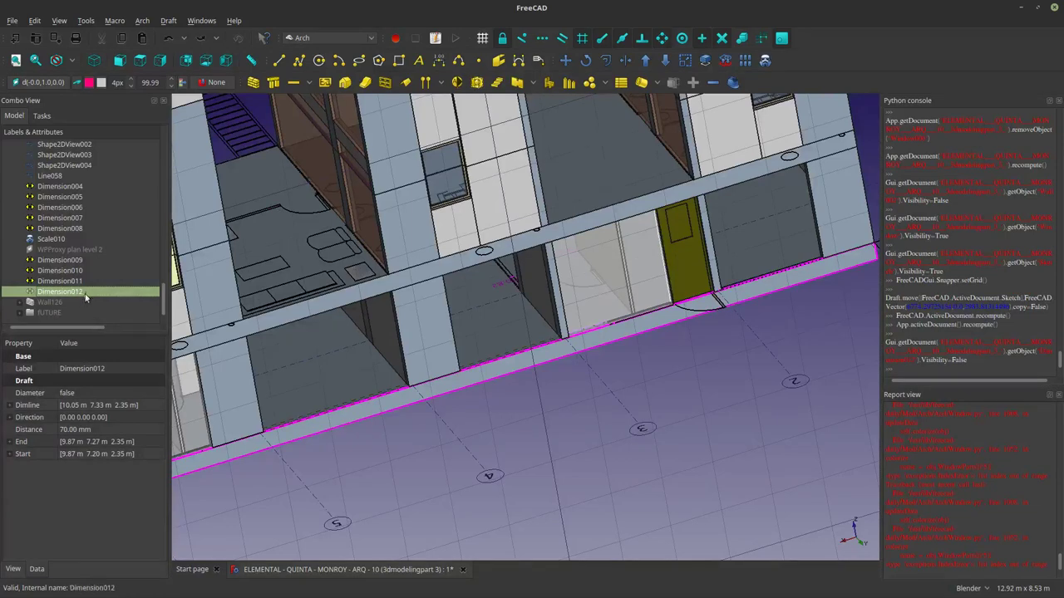
key("space")
right_click(84, 292)
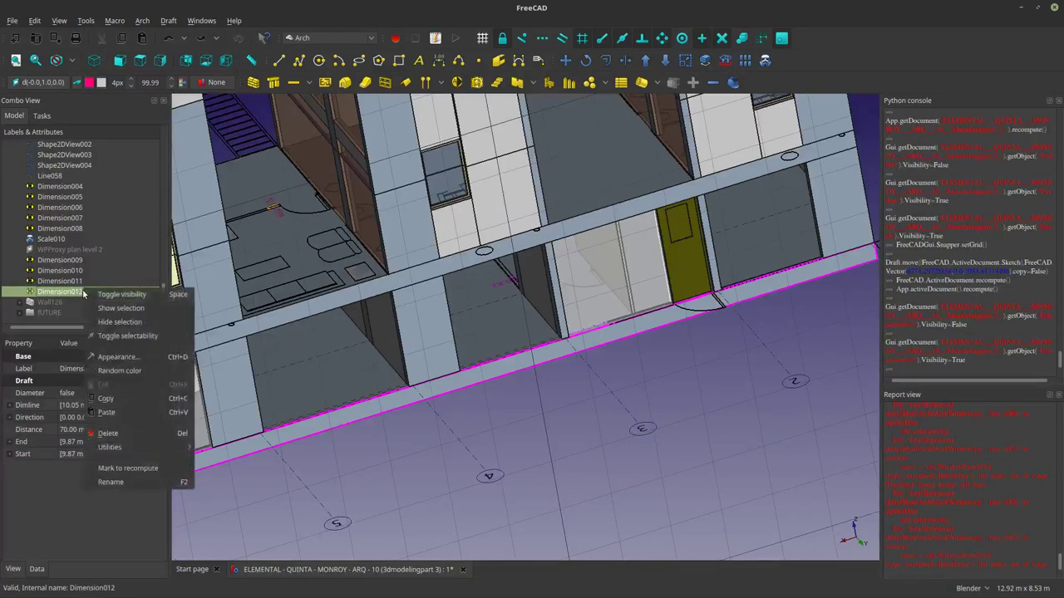
left_click(121, 413)
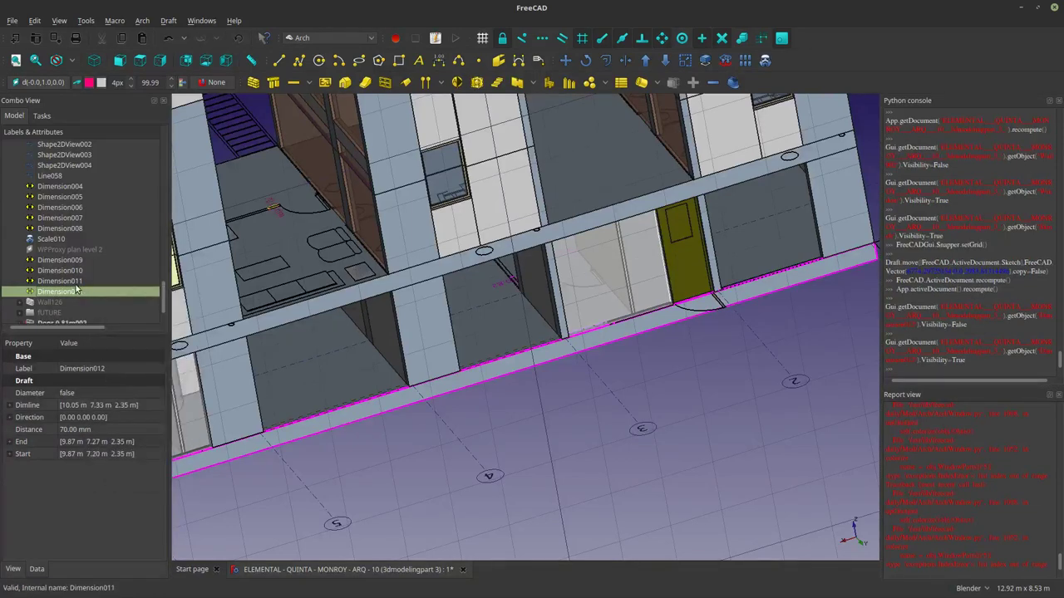
Move the base sketch of Door 0.81m002 from the ground-level door into the level 2 opening, about 6.68 m in X and 3.51 m up.
left_click(21, 314)
left_click(59, 315)
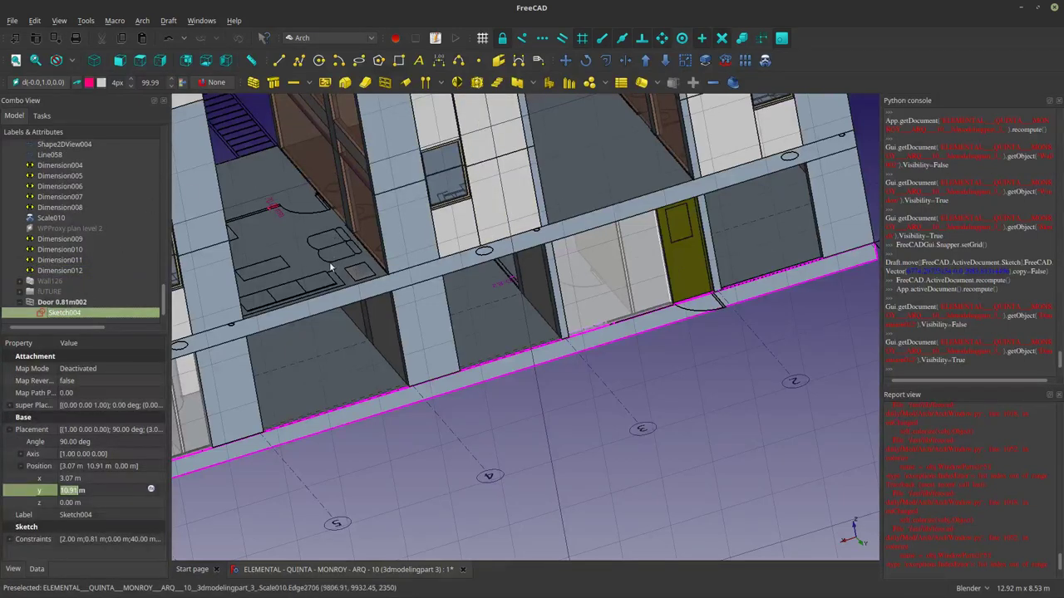
left_click(75, 304)
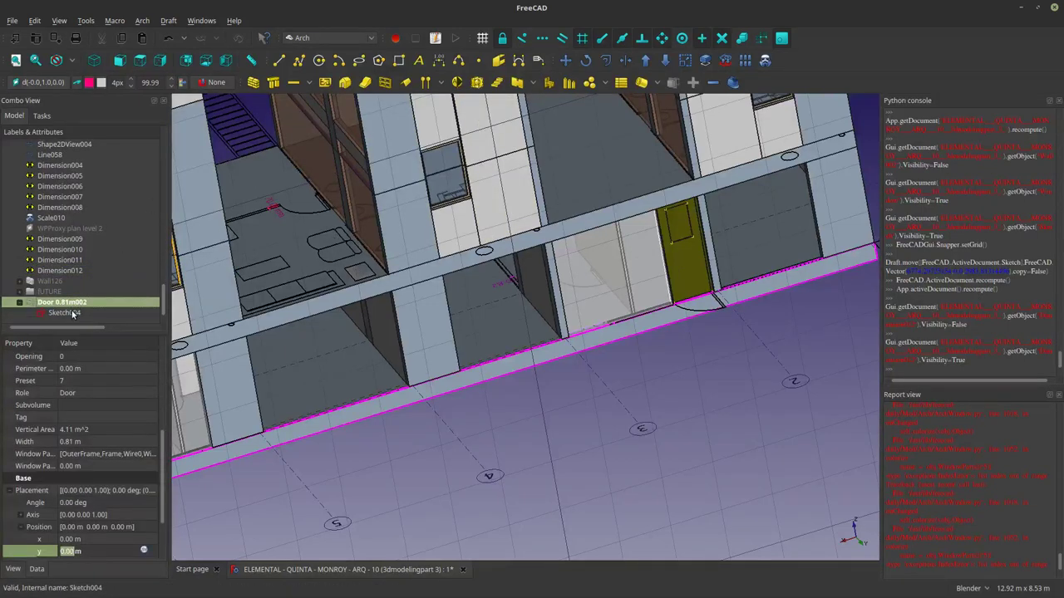
left_click(65, 313)
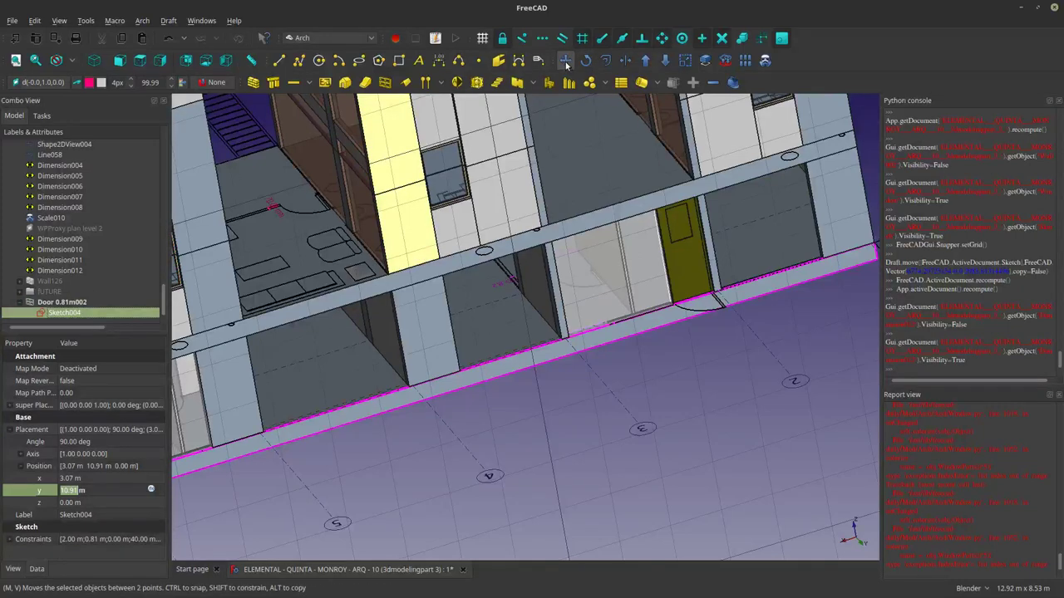
left_click(565, 62)
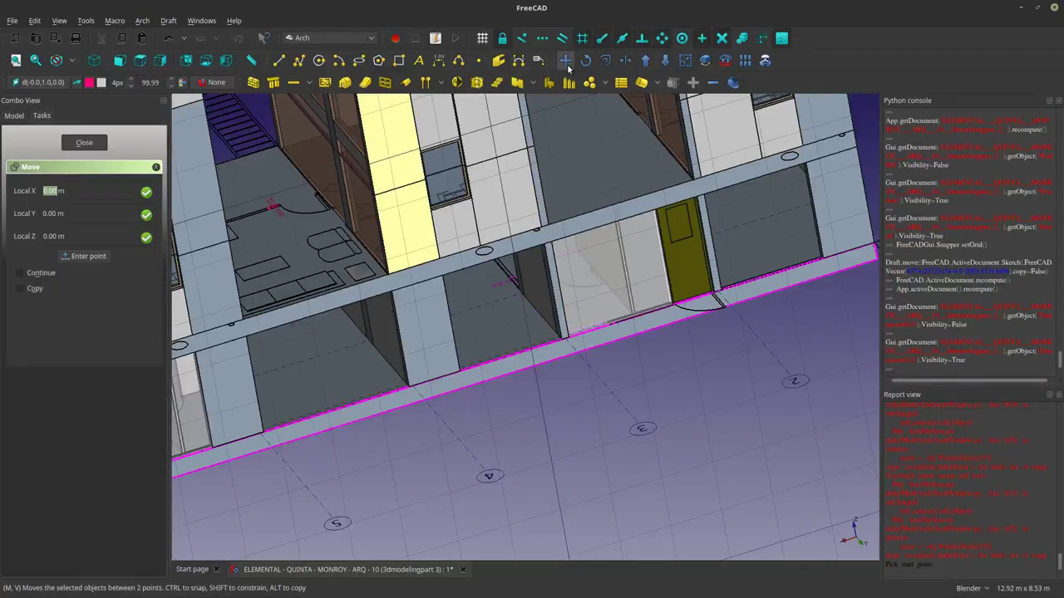
left_click(698, 288)
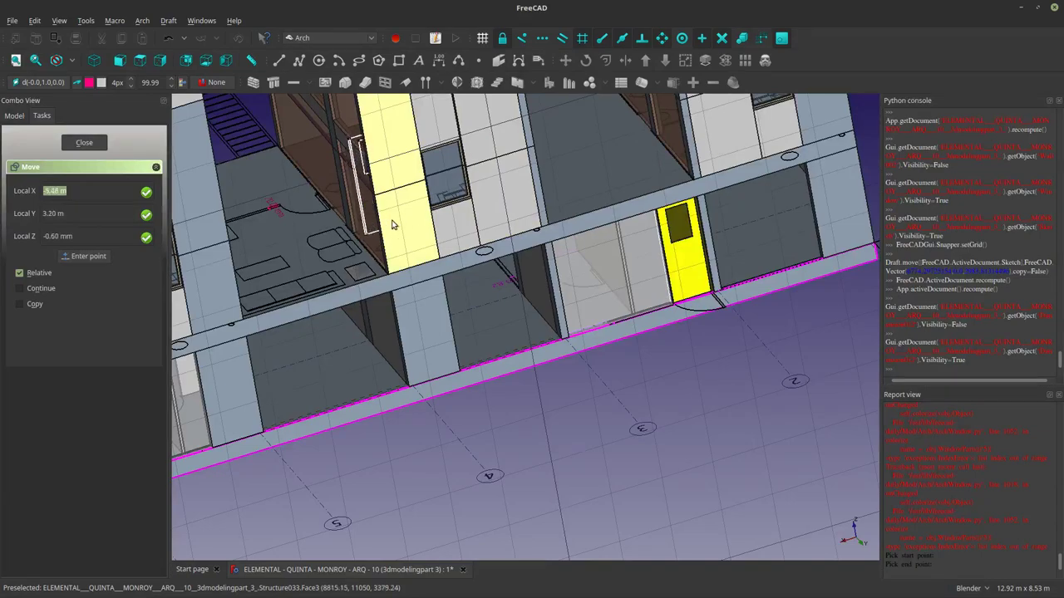
left_click(330, 230)
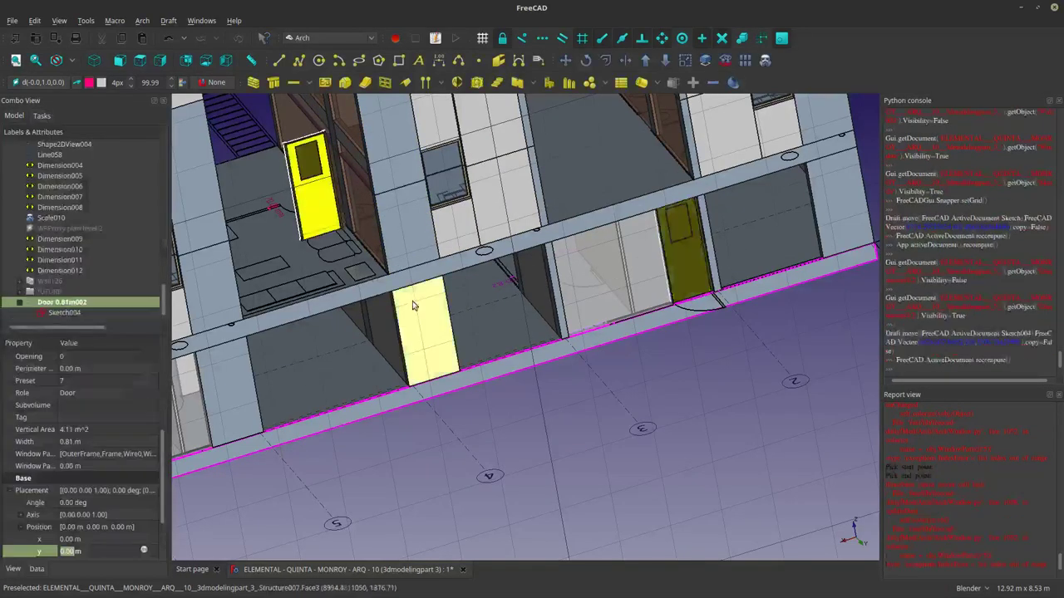
Hide Door 0.81m002 in the rear view and try to move the door object about 1.16 m down to the level 2 slab.
middle_click_drag(413, 305, 437, 303)
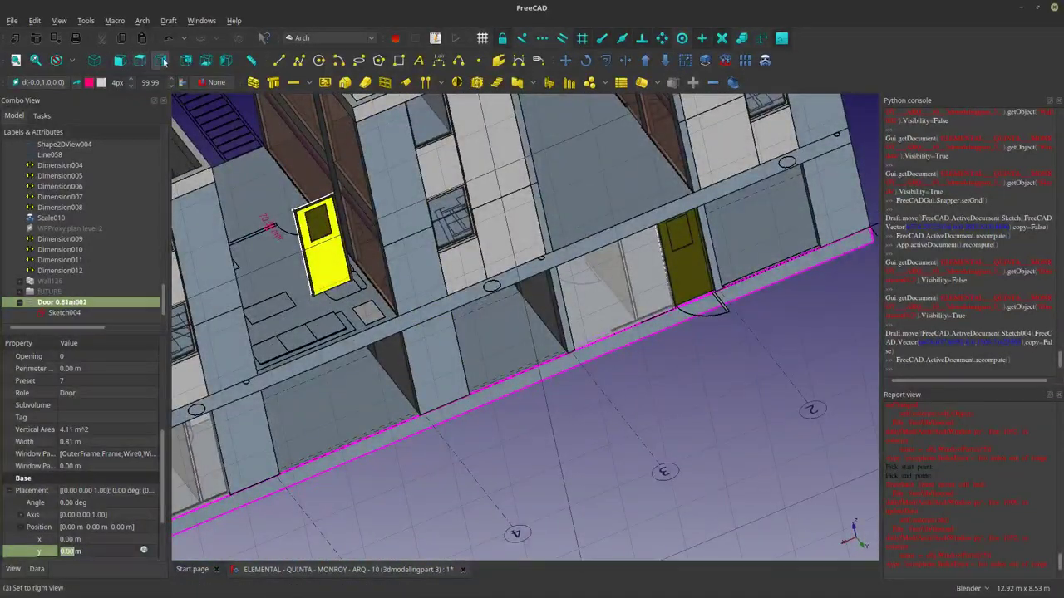
left_click(163, 61)
left_click(184, 60)
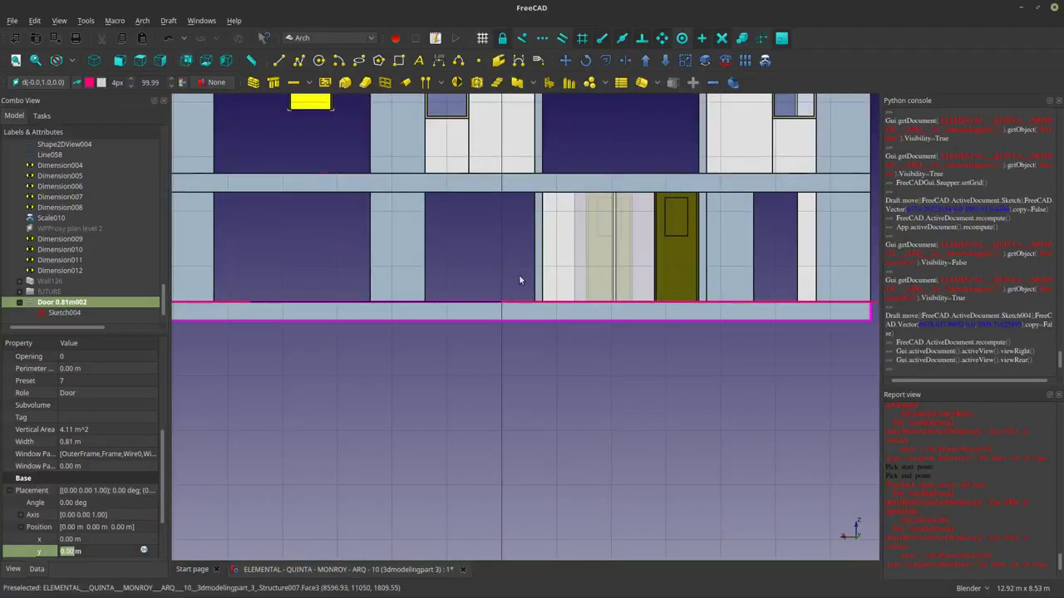
middle_click_drag(520, 280, 625, 389, "shift")
key("space")
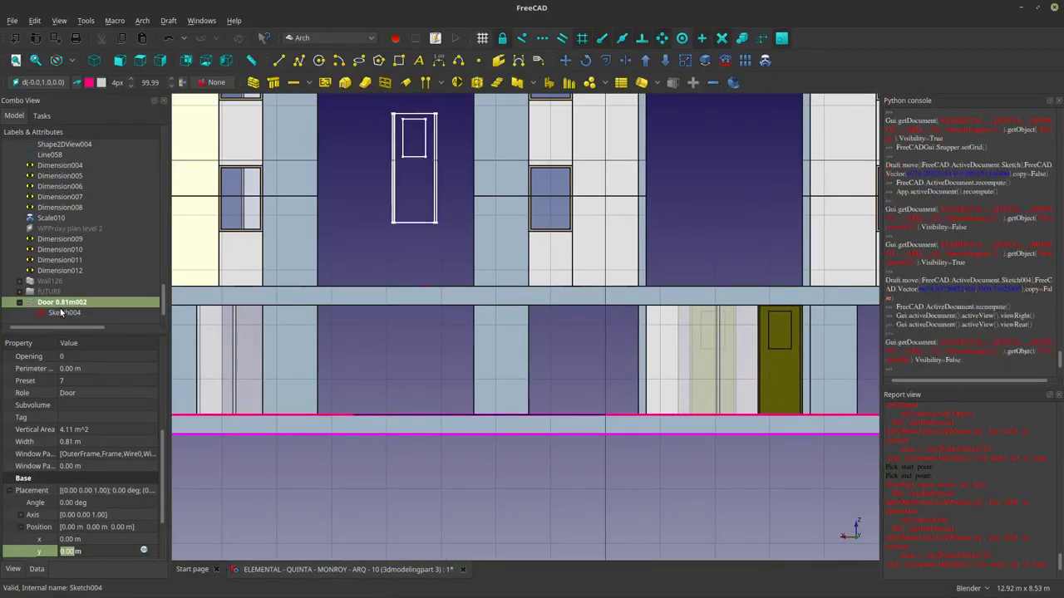
left_click(566, 60)
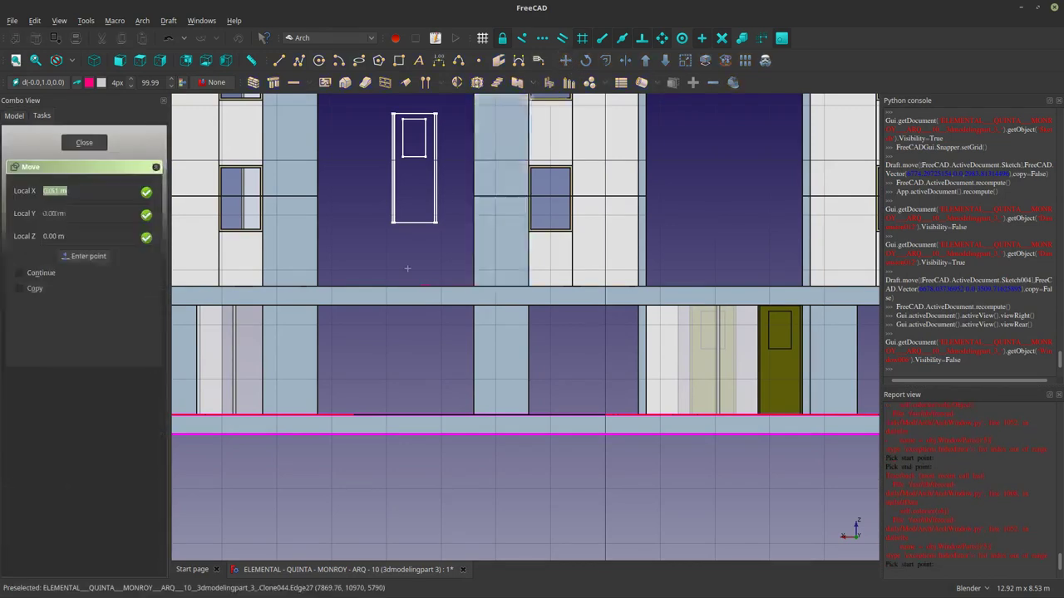
scroll(435, 222, "up", 2)
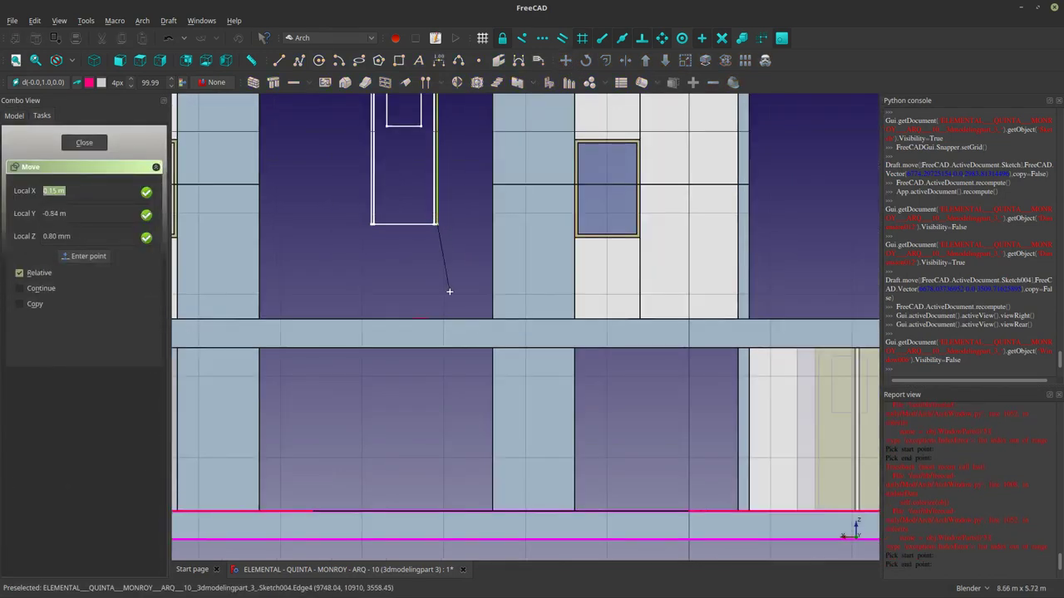
left_click(576, 316)
Try to move the door's base sketch down to the level 2 slab and show the door again.
left_click(61, 313)
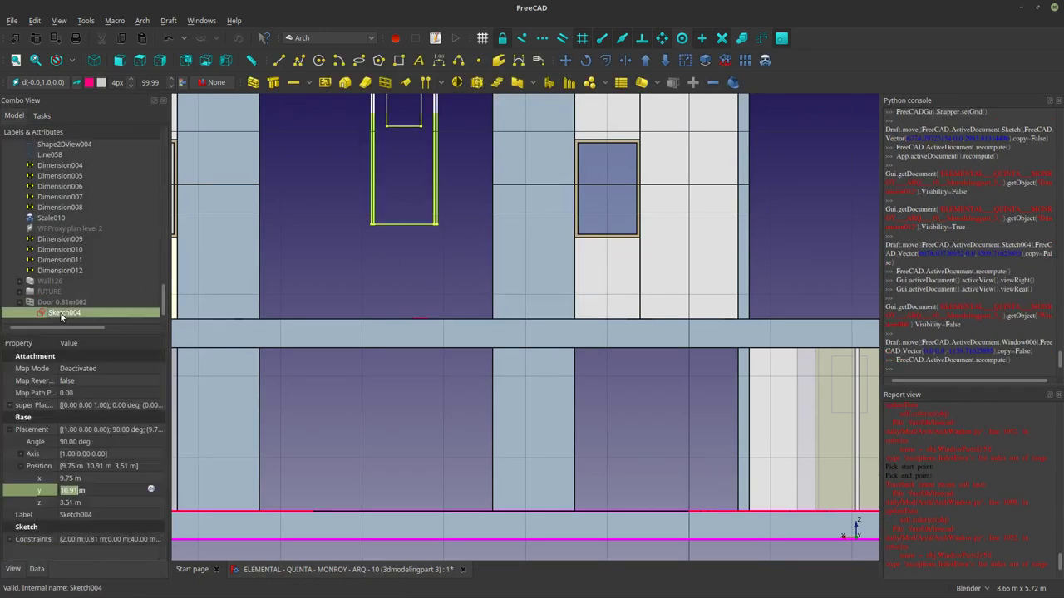
left_click(438, 215)
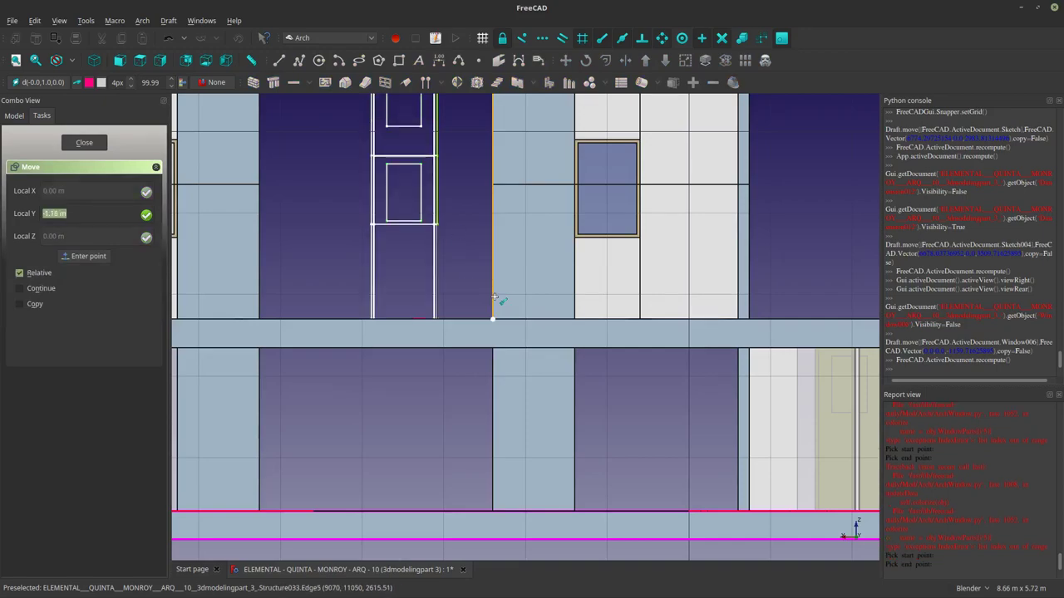
left_click(494, 297)
scroll(468, 226, "down", 5)
middle_click_drag(468, 225, 522, 402)
scroll(523, 405, "up", 4)
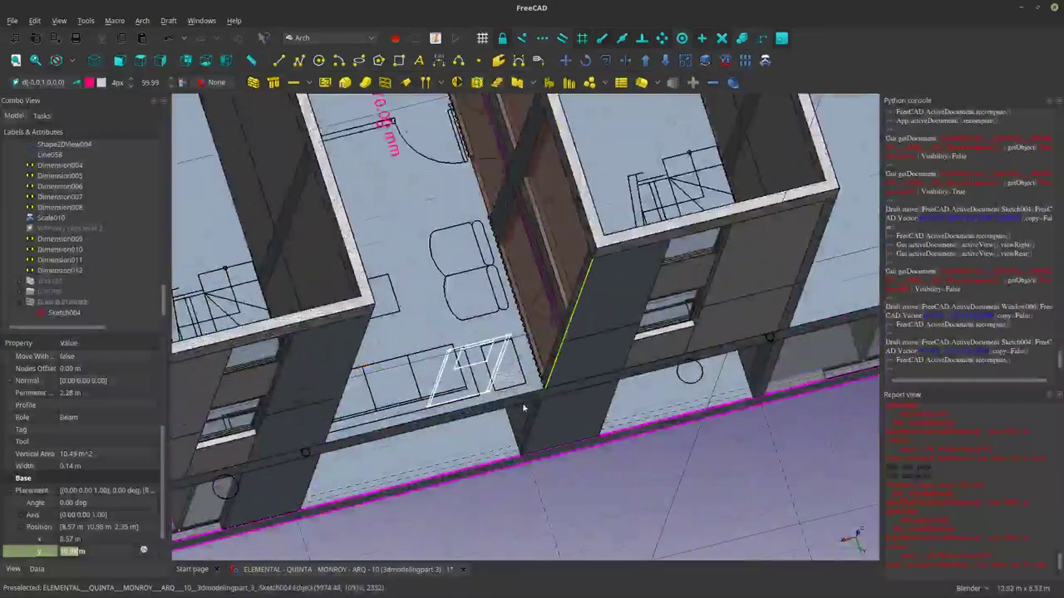
left_click(66, 303)
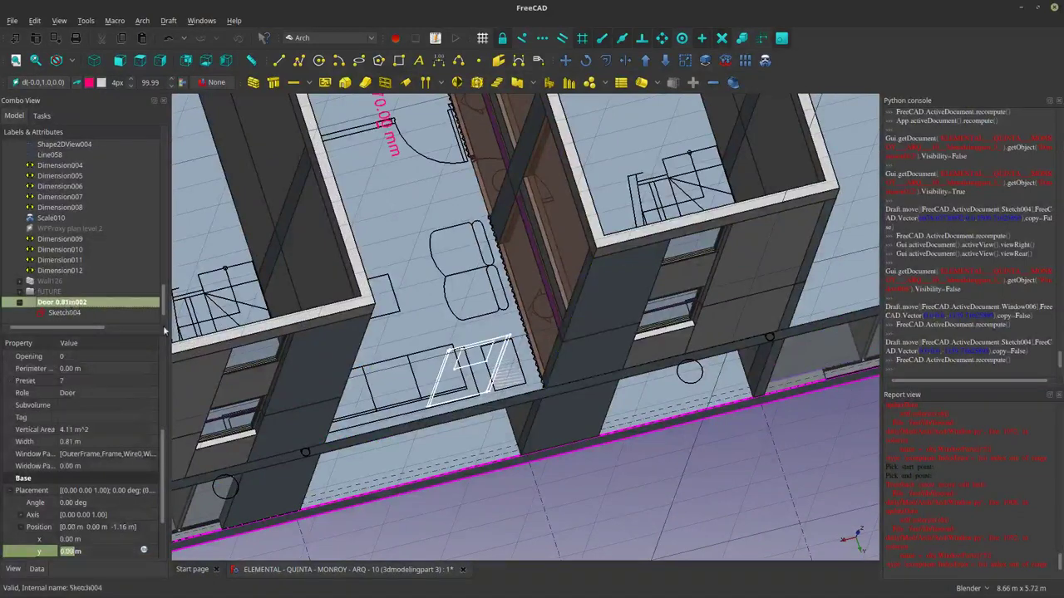
key("space")
scroll(476, 355, "up", 4)
middle_click_drag(476, 356, 408, 351)
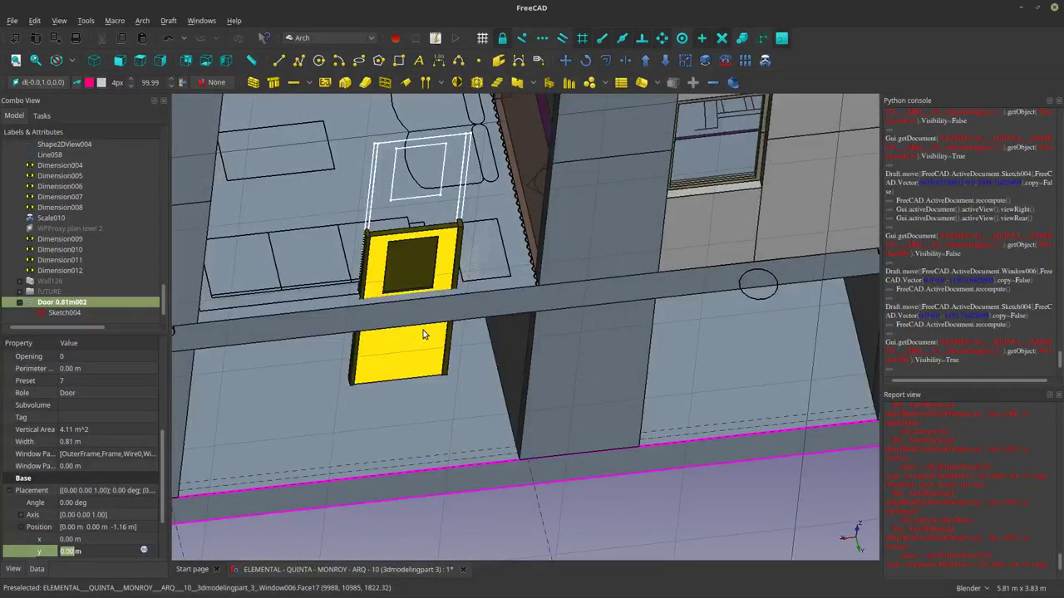
Undo the last downward moves of Door 0.81m002 and its base sketch.
key("ctrl+z")
key("ctrl+z")
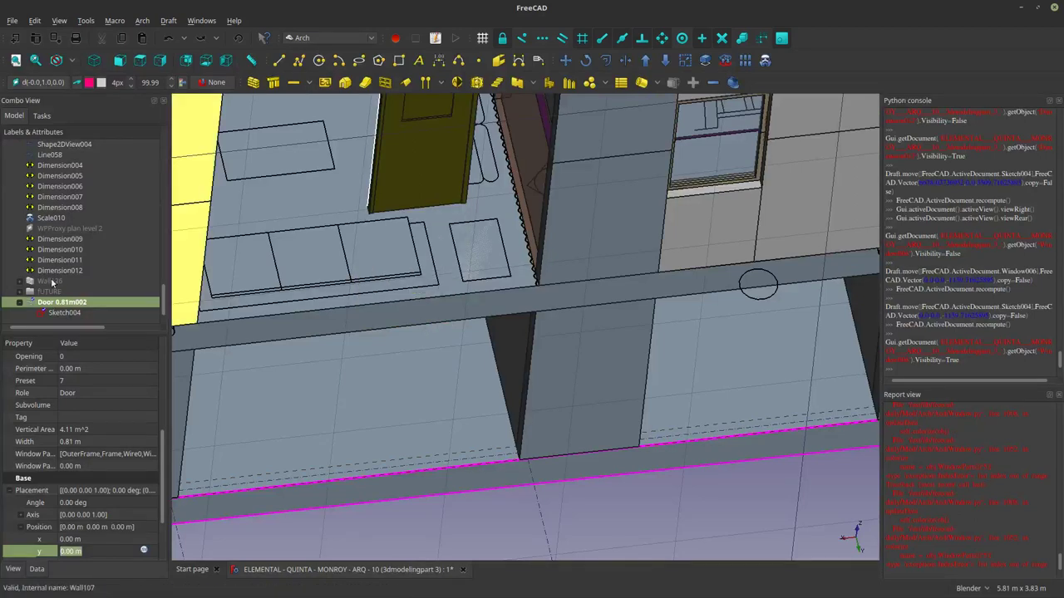
left_click(60, 312)
middle_click_drag(605, 241, 590, 214)
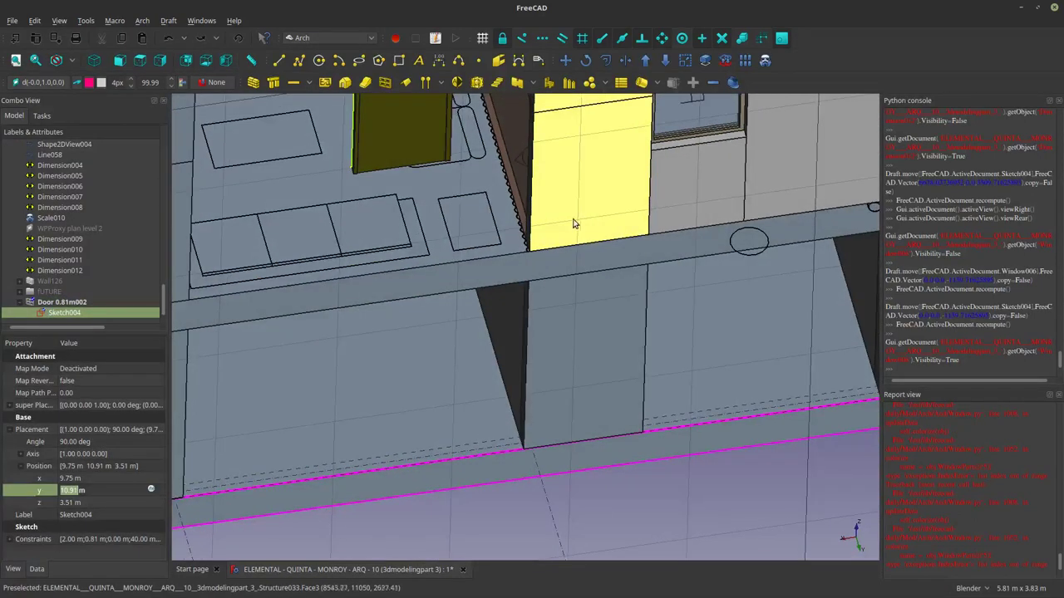
middle_click(562, 224)
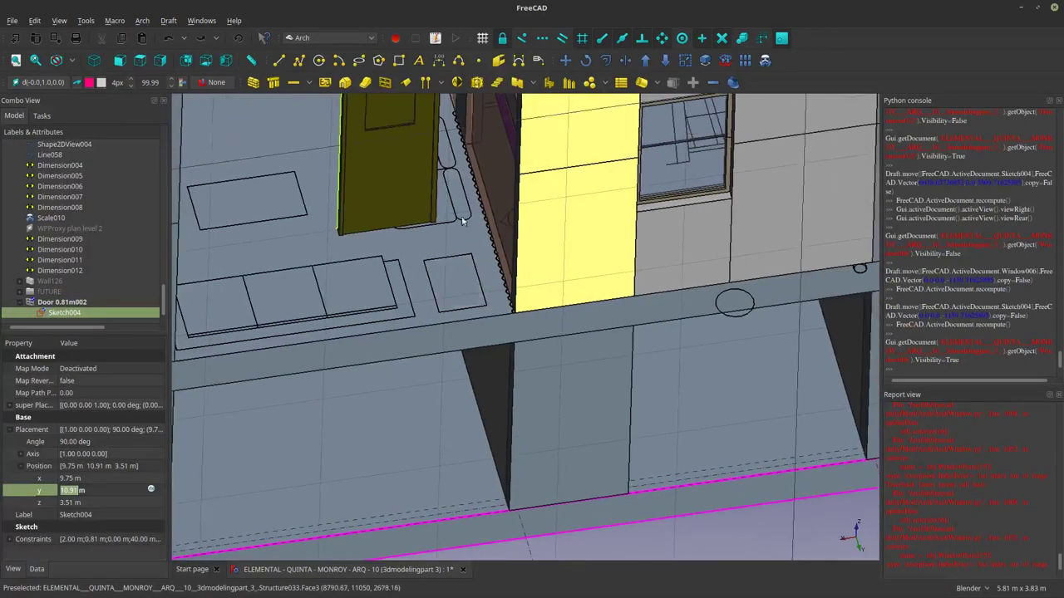
Hide Door 0.81m002 and move only its base sketch about 1.16 m straight down onto the level 2 slab's top edge.
left_click(56, 302)
key("space")
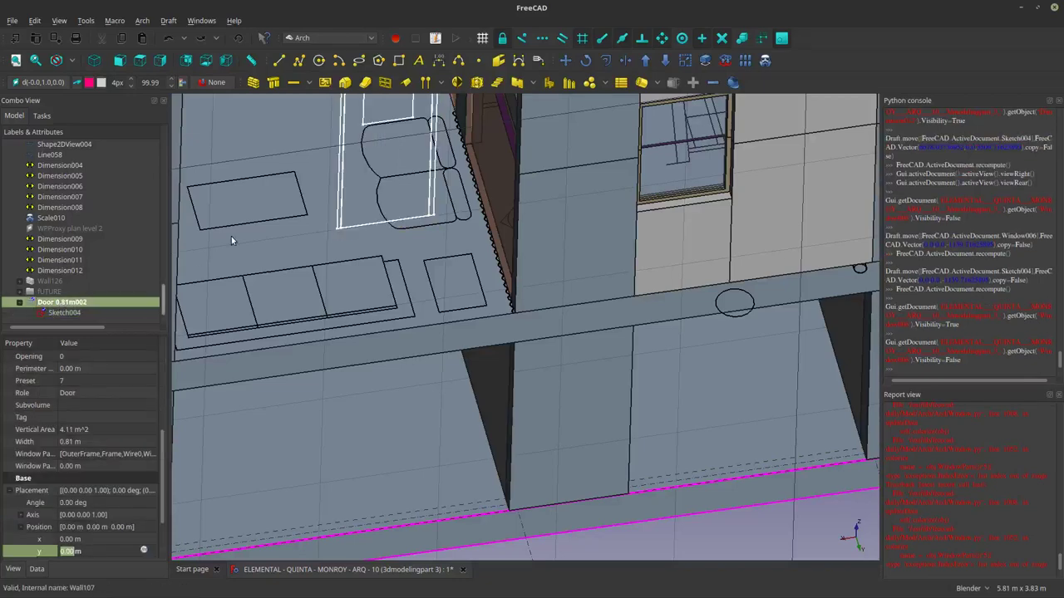
left_click(46, 313)
left_click(185, 63)
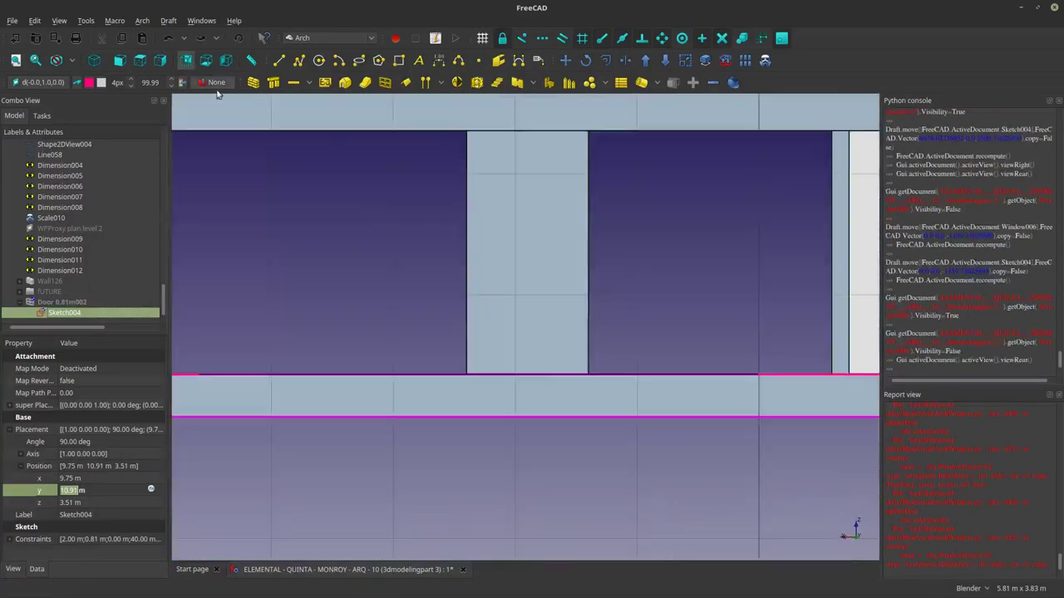
scroll(464, 255, "up", 2)
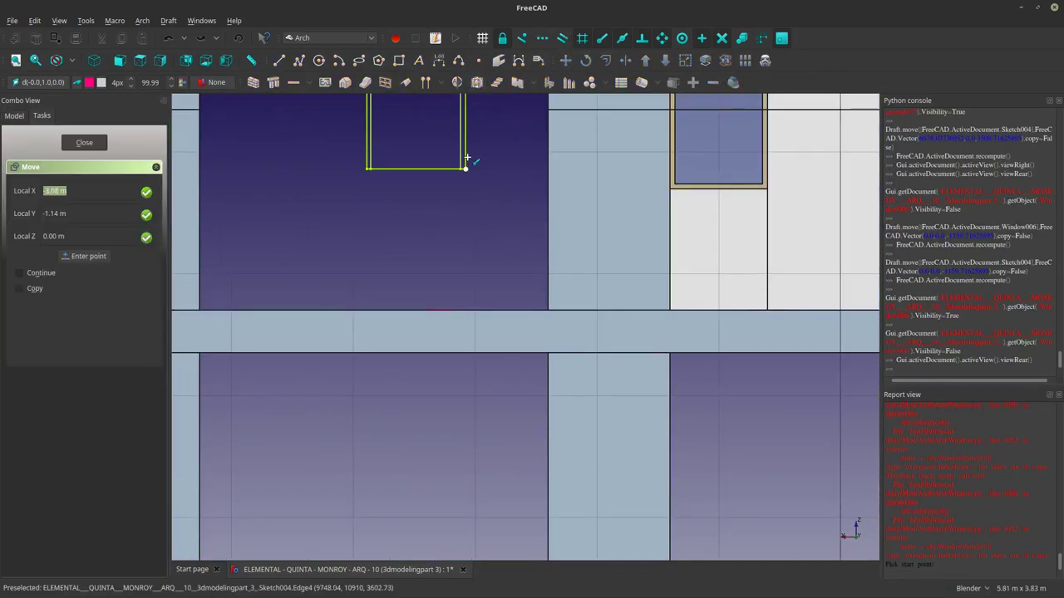
left_click(467, 158)
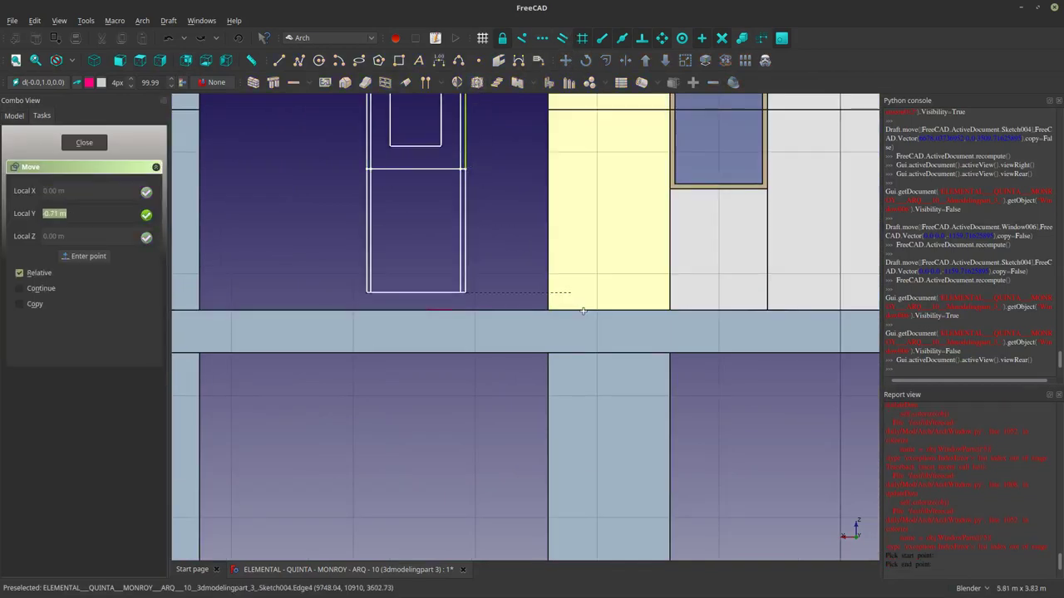
left_click(671, 302)
scroll(528, 238, "down", 4)
middle_click_drag(529, 238, 555, 312)
middle_click_drag(684, 421, 731, 399)
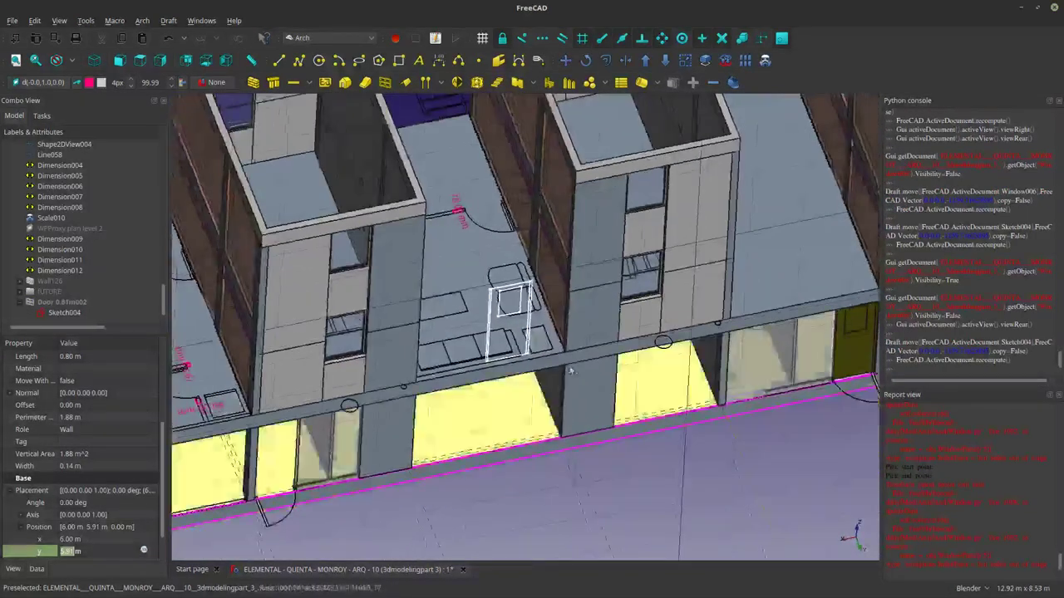
Show Door 0.81m002 again and check how it sits on the level 2 slab.
scroll(565, 366, "up", 5)
middle_click_drag(430, 292, 481, 365)
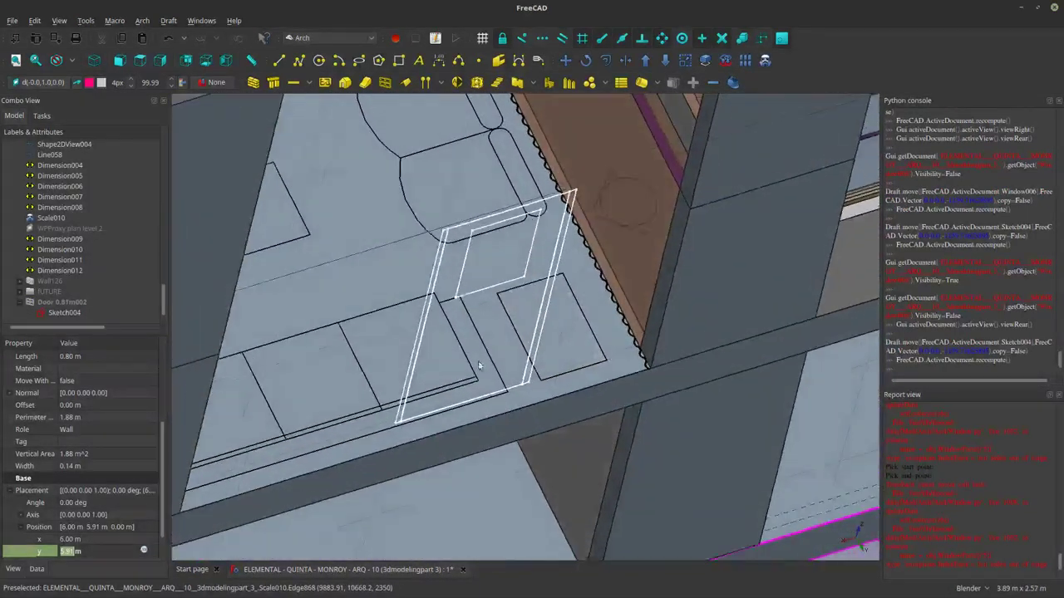
scroll(481, 365, "down", 2)
left_click(65, 304)
key("space")
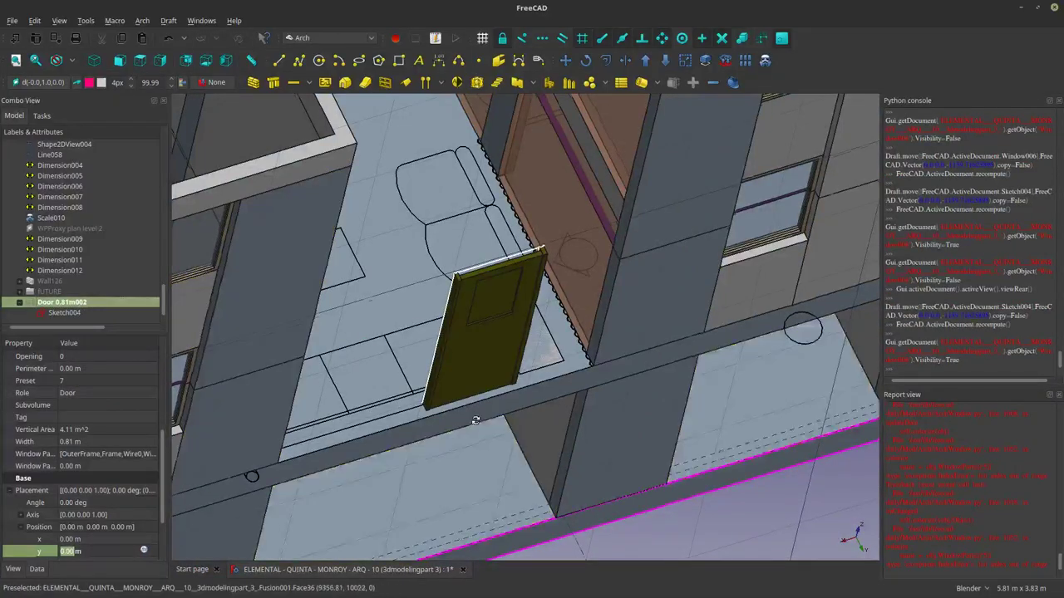
mouse_move(476, 420)
middle_mouse_down()
mouse_move(470, 452)
mouse_move(811, 435)
mouse_move(582, 399)
mouse_move(618, 392)
middle_mouse_up()
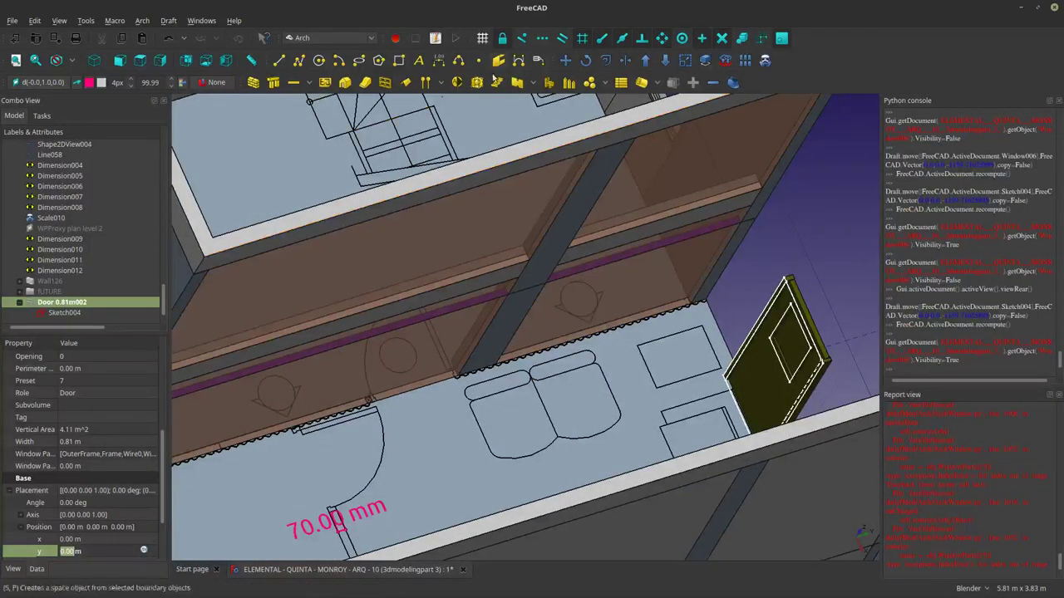
left_click(567, 62)
scroll(611, 395, "up", 8)
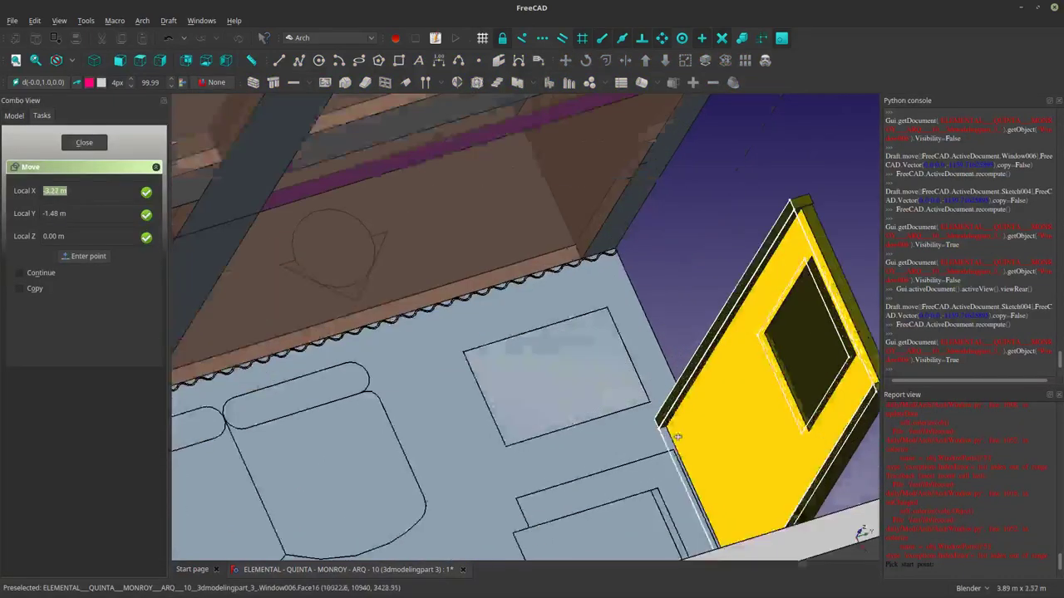
scroll(608, 394, "down", 4)
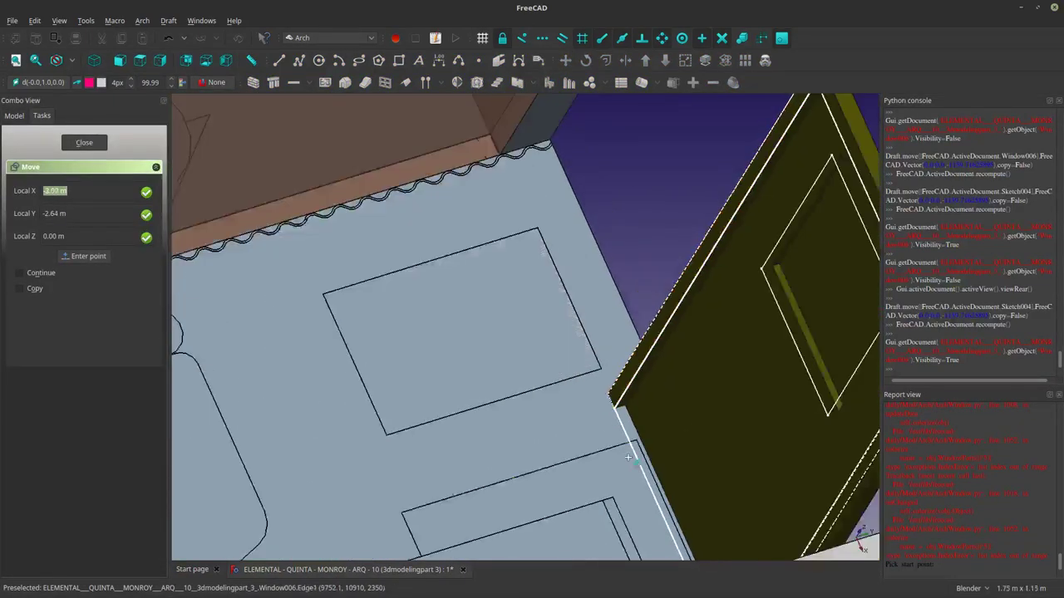
middle_click_drag(711, 505, 499, 354)
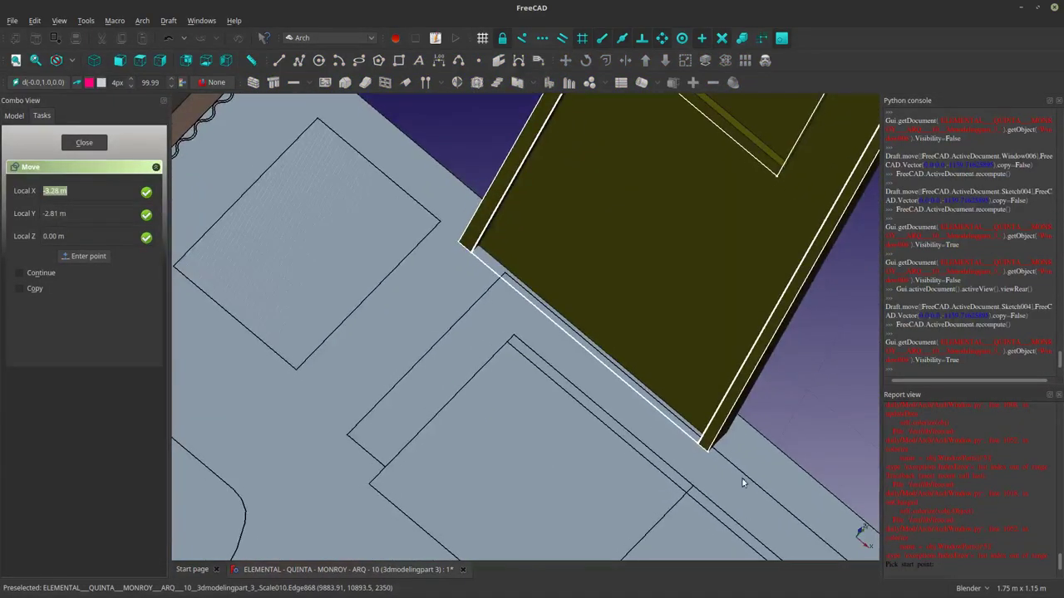
scroll(703, 434, "up", 4)
scroll(686, 443, "down", 8)
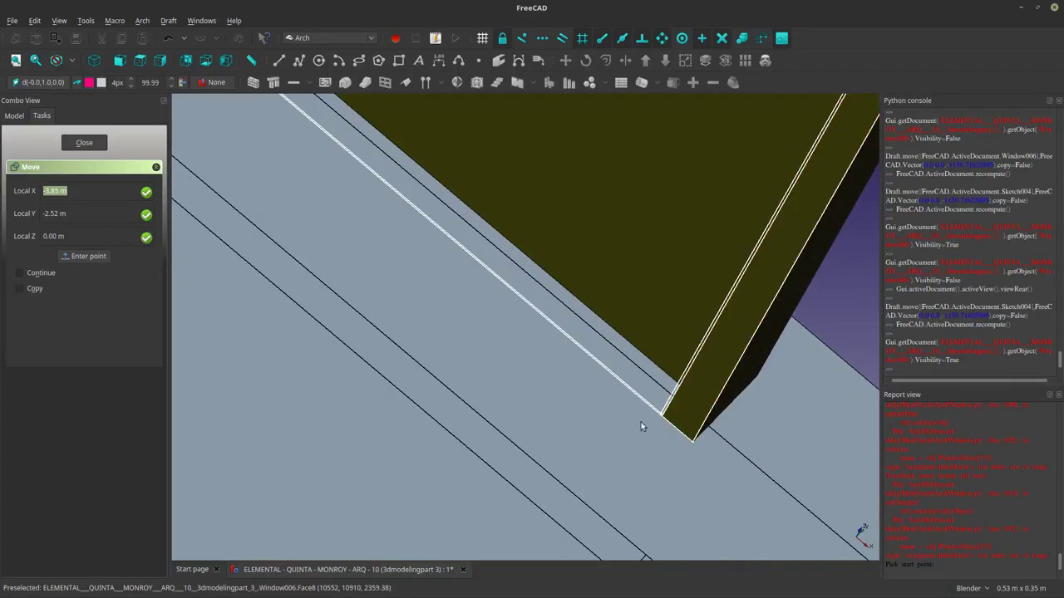
key("Escape")
left_click(634, 284)
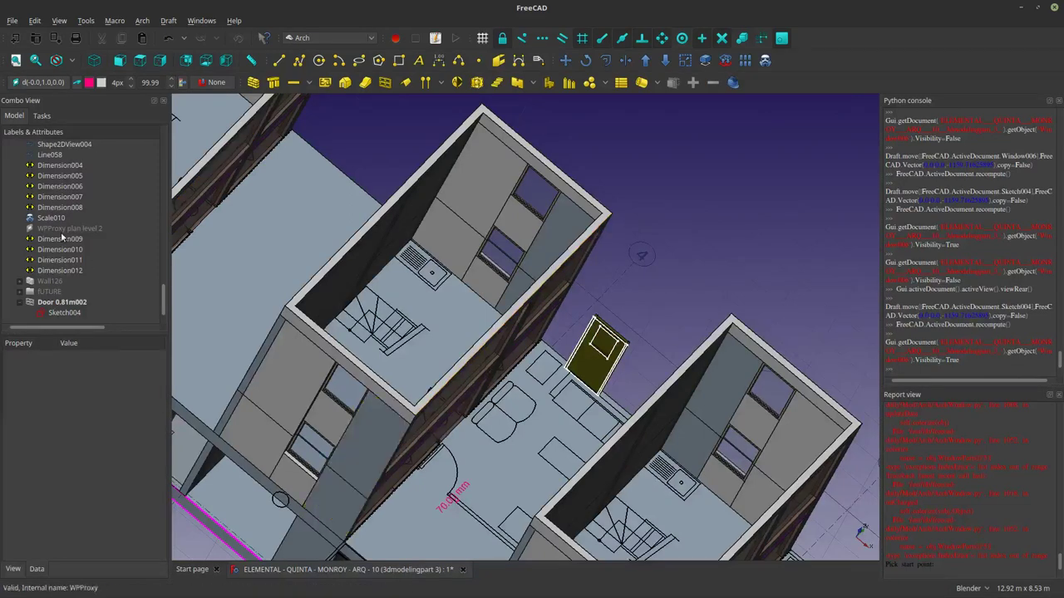
Make the L2 Slab & Beam object in the Slabs group selectable in the 3D view.
scroll(61, 199, "up", 10)
scroll(62, 200, "up", 1)
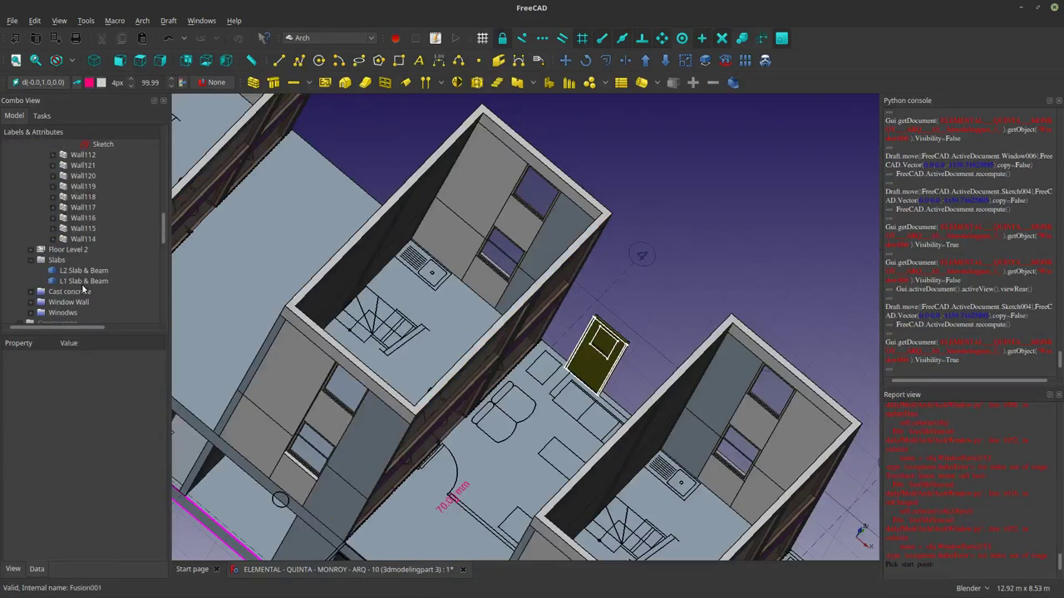
right_click(91, 275)
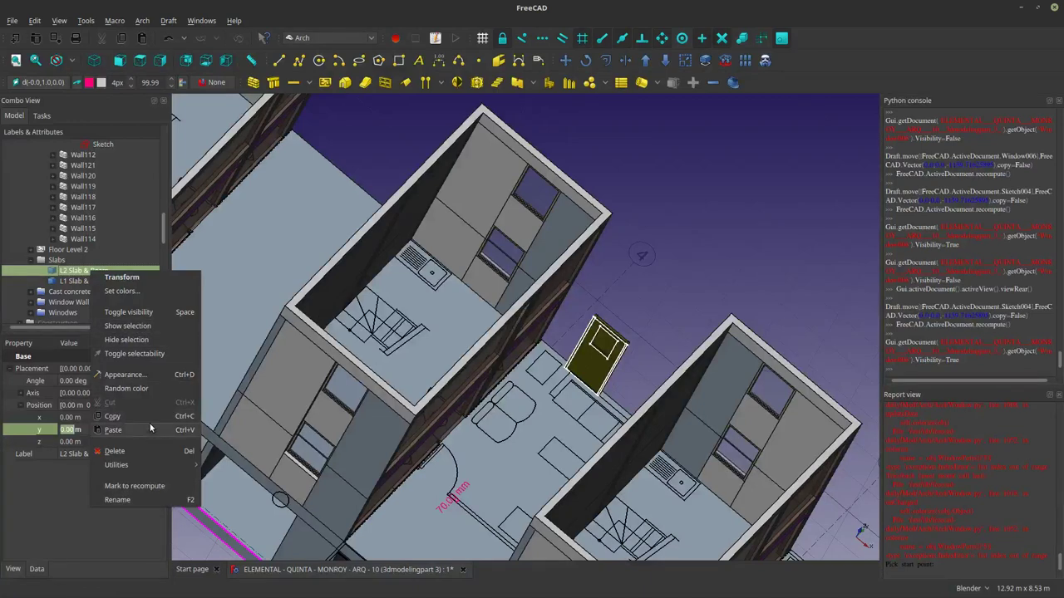
left_click(151, 355)
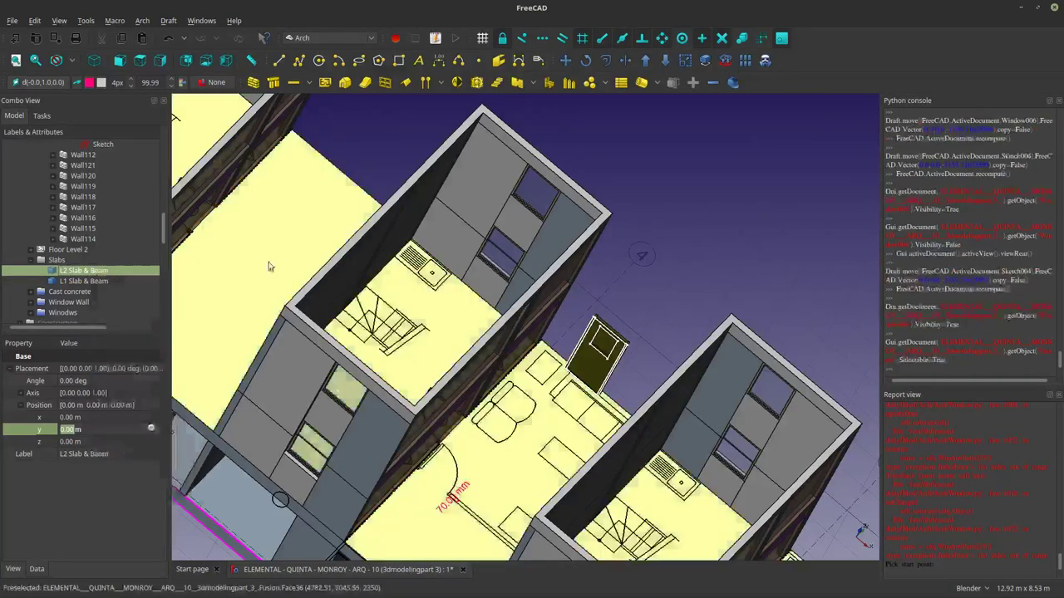
Make the L2 Slab & Beam object in the Slabs group non-selectable in the 3D view.
left_click(39, 87)
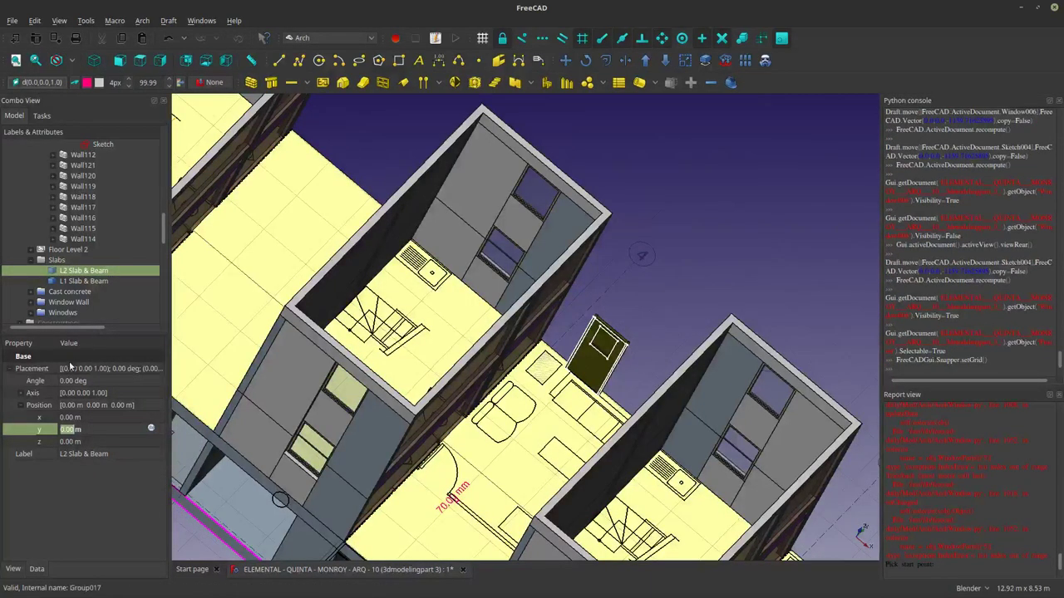
right_click(78, 275)
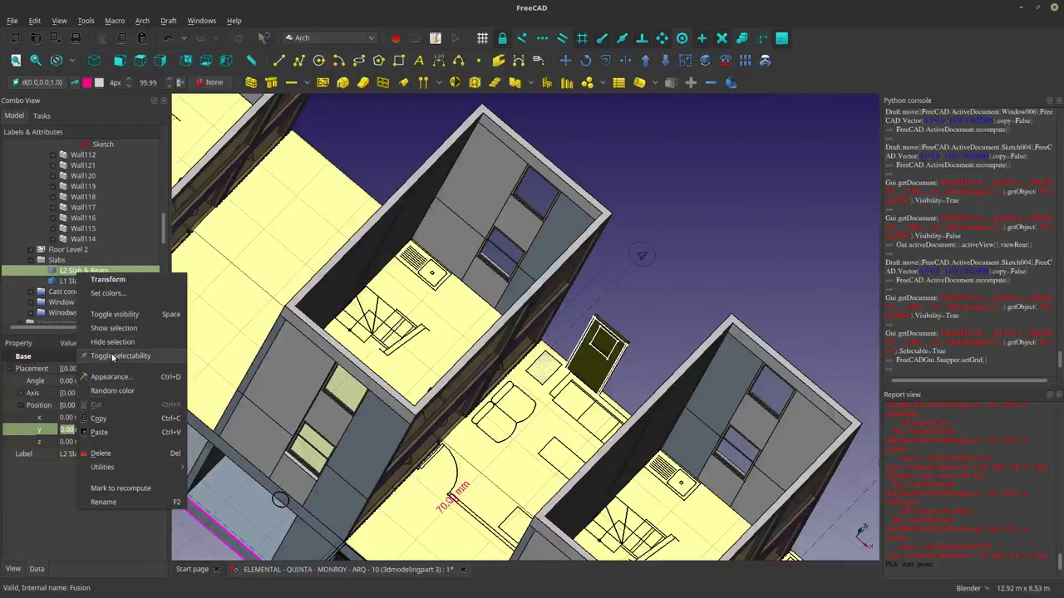
left_click(111, 355)
left_click(711, 277)
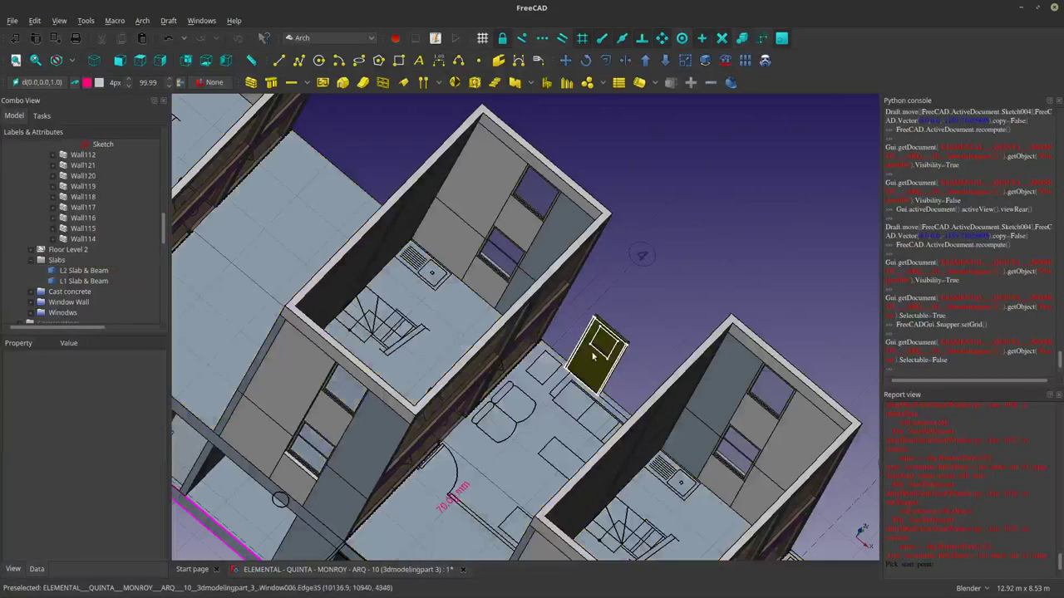
Hide the base sketch of the ground-level Door 0.81m in Wall113, keeping the door itself shown.
scroll(571, 398, "up", 5)
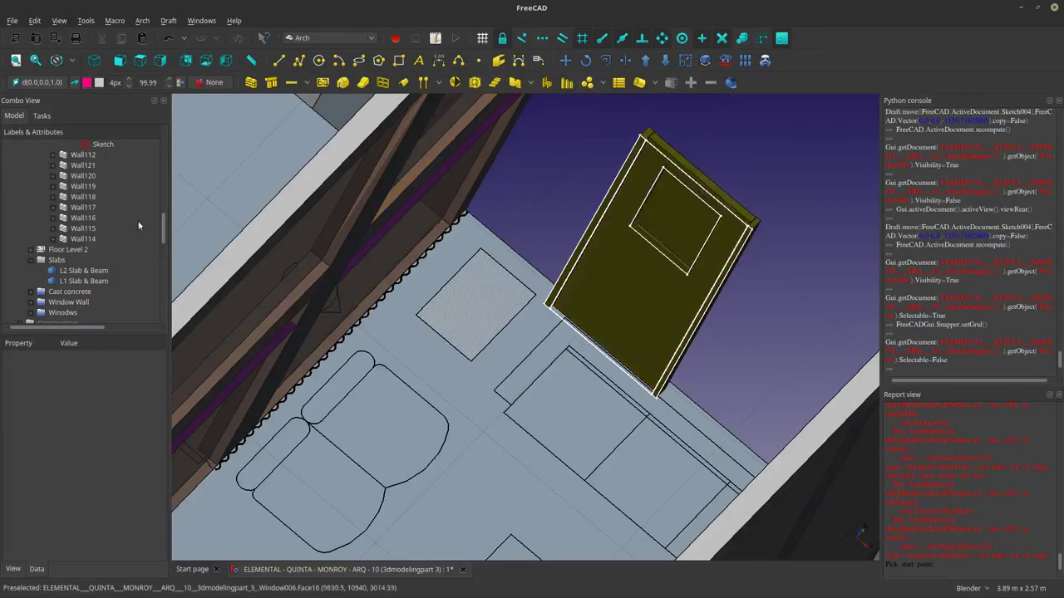
scroll(59, 276, "down", 5)
left_click(64, 318)
scroll(80, 256, "up", 5)
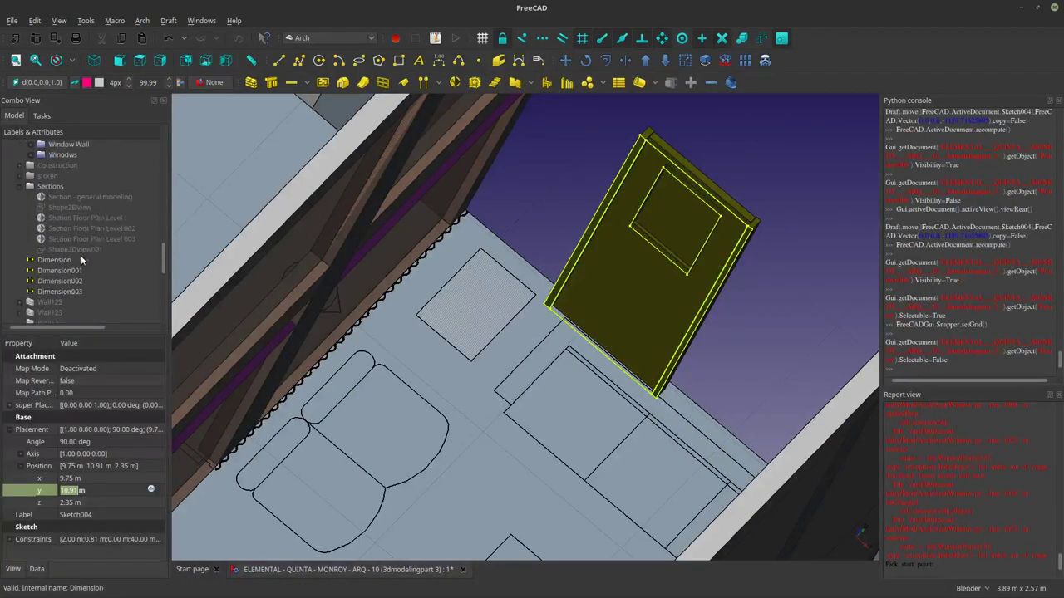
scroll(90, 222, "up", 1)
left_click(106, 249)
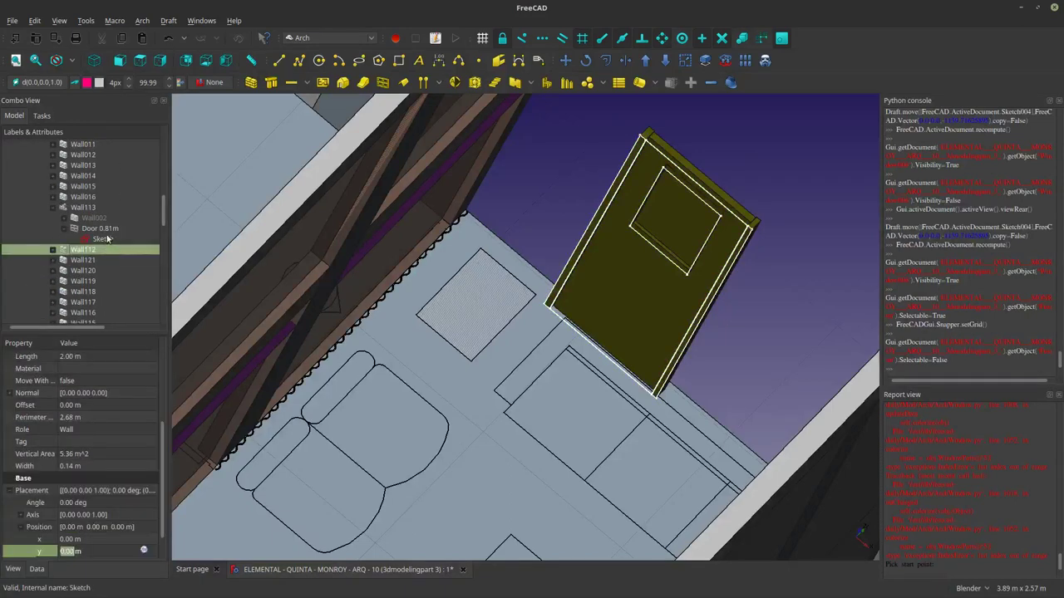
left_click(107, 239)
key("space")
left_click(106, 229)
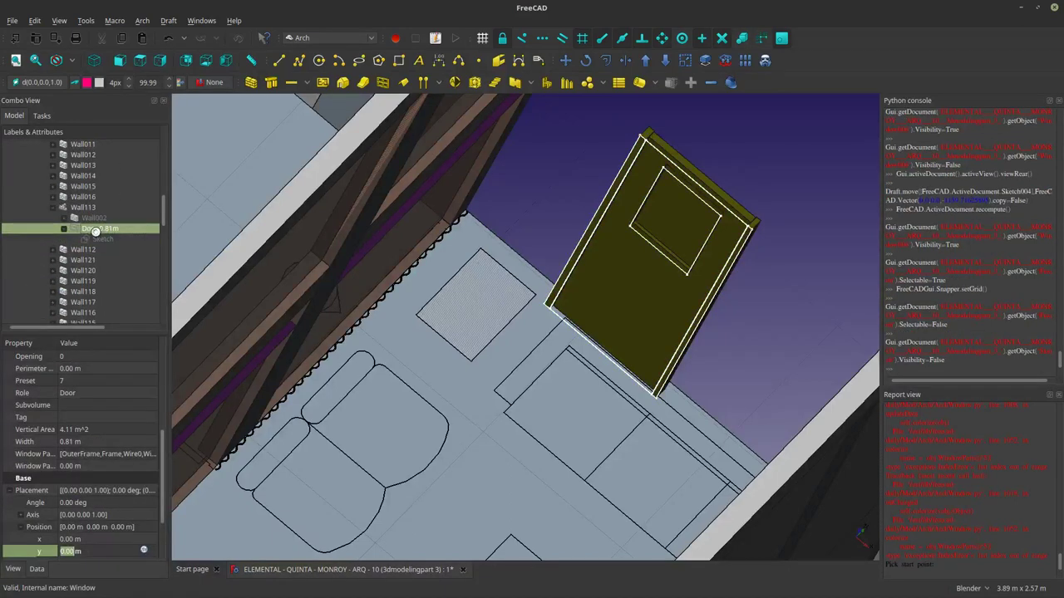
key("space")
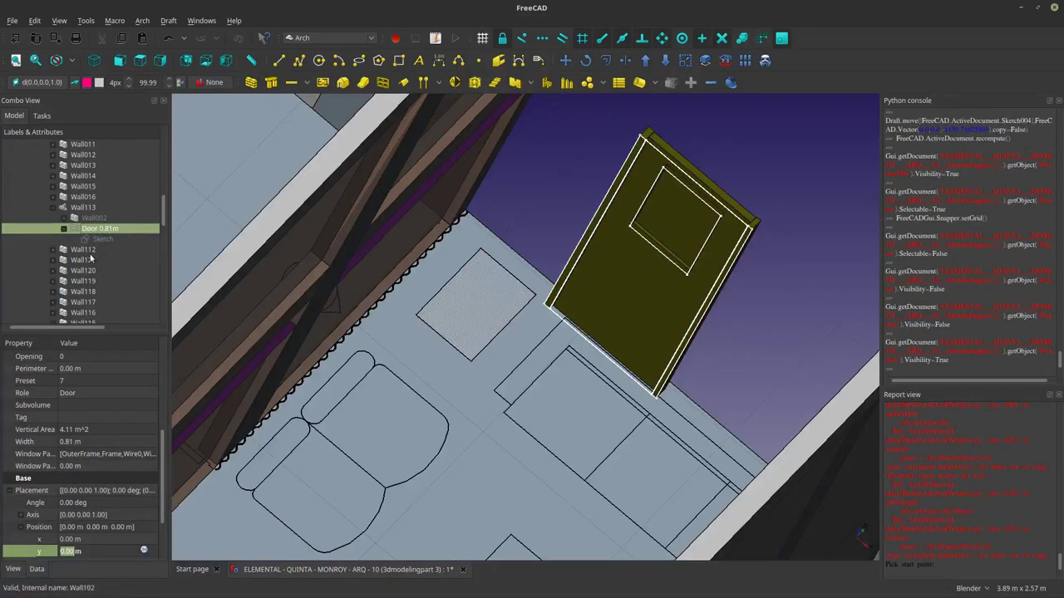
left_click(53, 207)
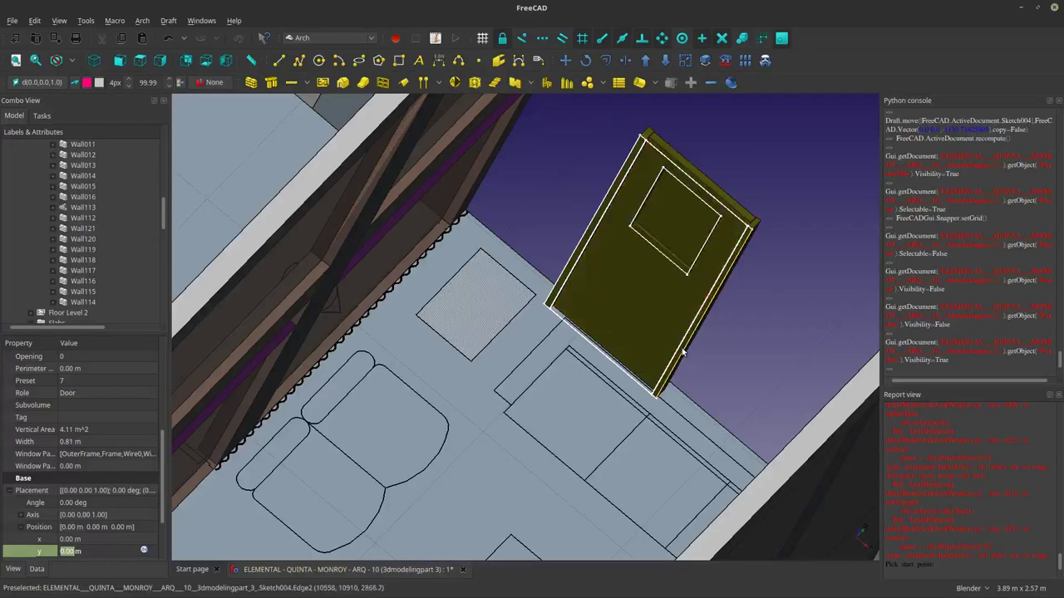
Move Door 0.81m002's base sketch horizontally by its lower corner to the wall corner beside the column on the level 2 slab.
left_click(653, 344)
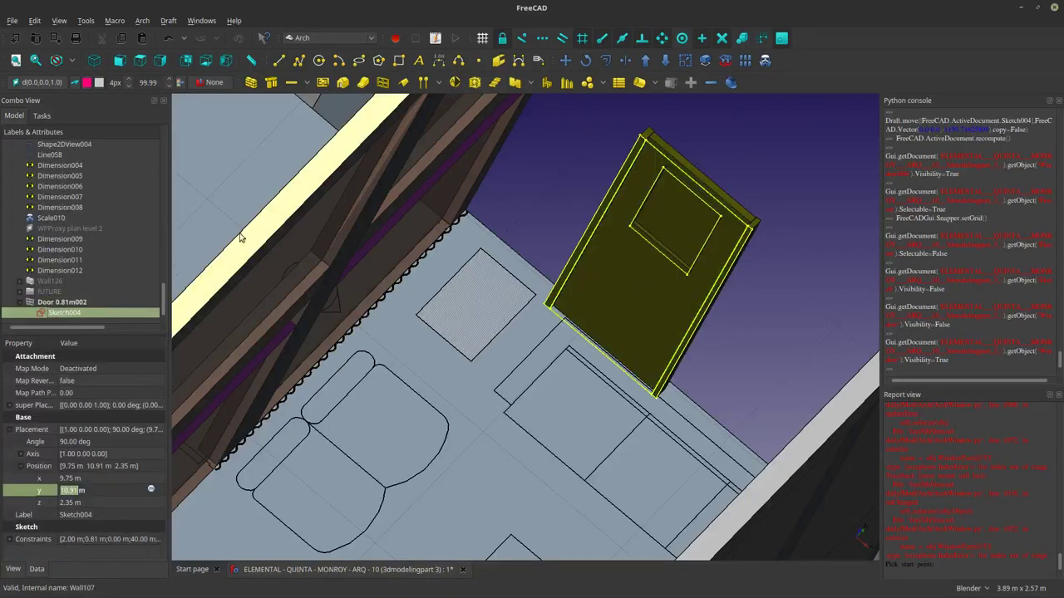
left_click(566, 60)
scroll(640, 422, "up", 3)
scroll(640, 422, "up", 4)
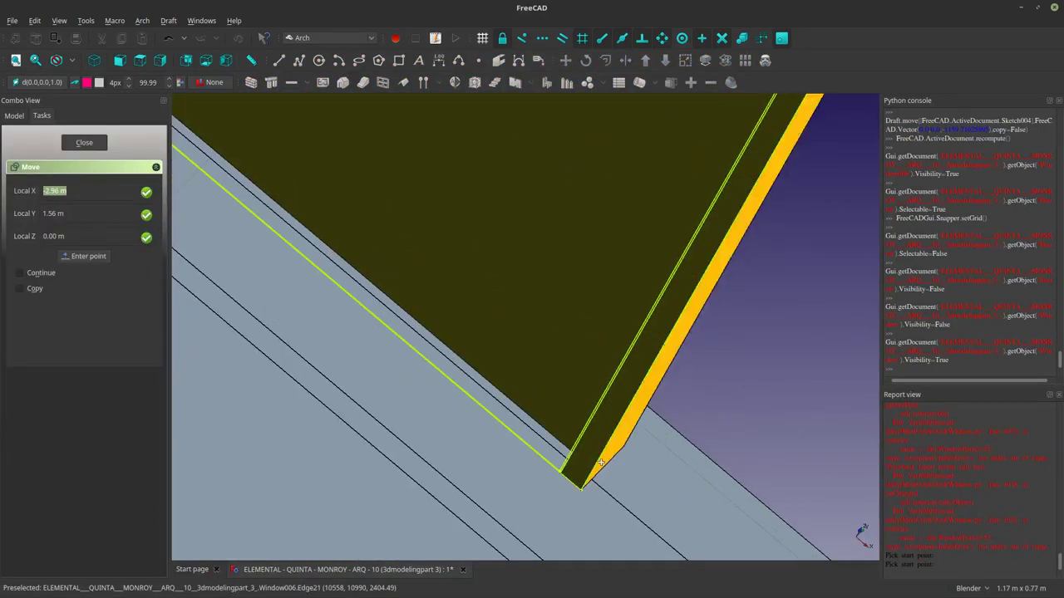
left_click(599, 459)
scroll(616, 441, "down", 1)
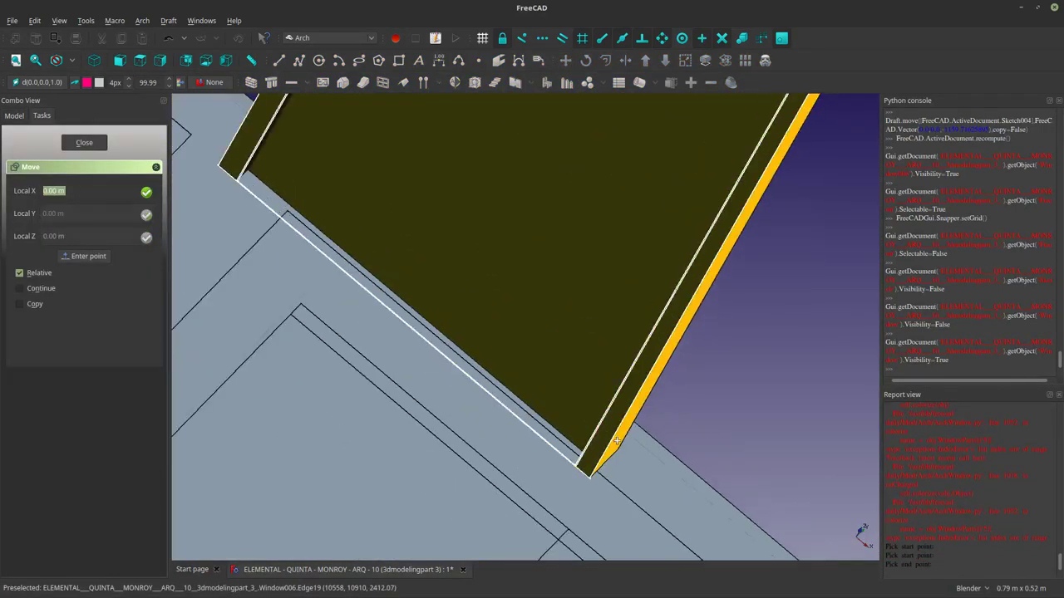
scroll(620, 435, "down", 4)
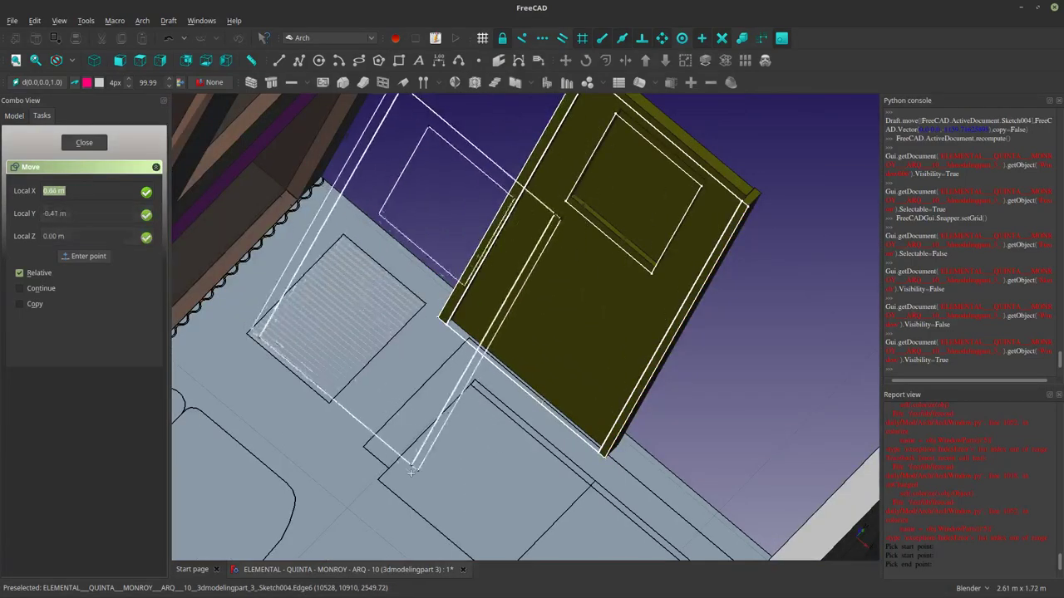
middle_click_drag(444, 455, 607, 314, "shift")
scroll(595, 318, "down", 4)
middle_click_drag(532, 361, 473, 356)
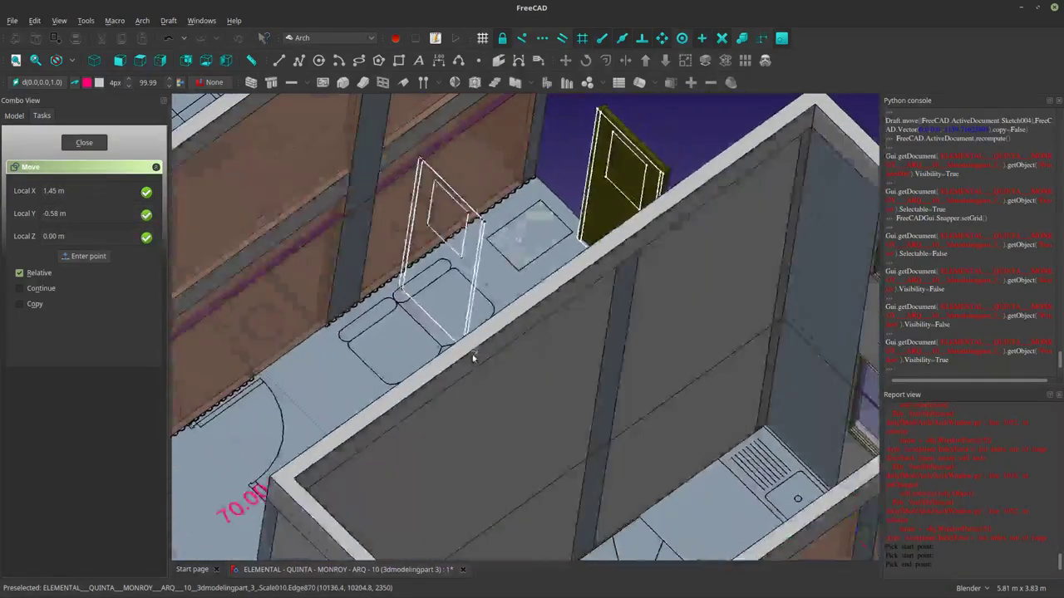
middle_click_drag(361, 352, 421, 356, "shift")
scroll(384, 331, "up", 6)
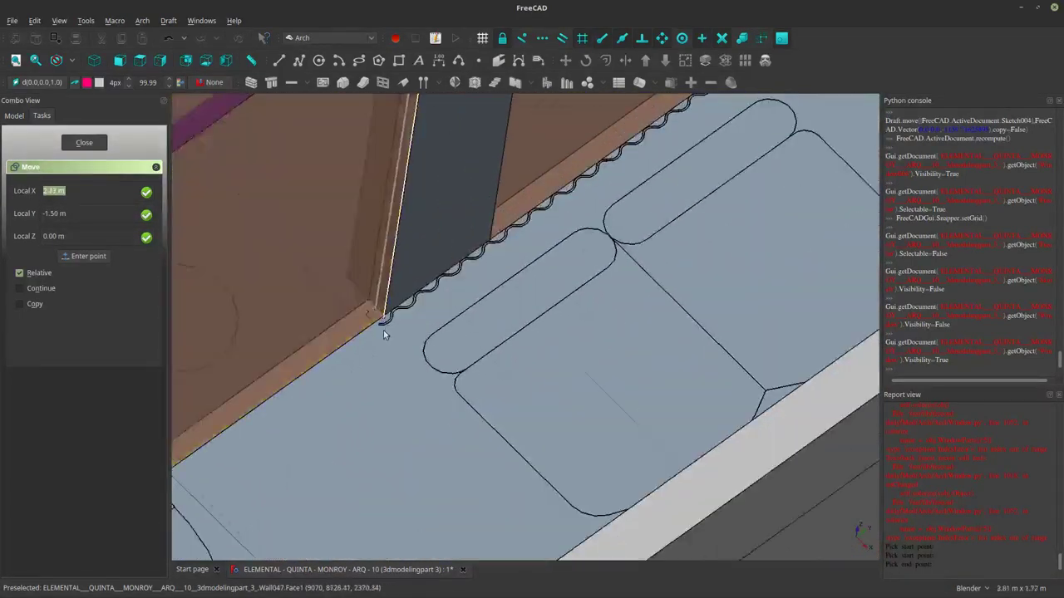
scroll(384, 331, "down", 2)
scroll(383, 324, "up", 5)
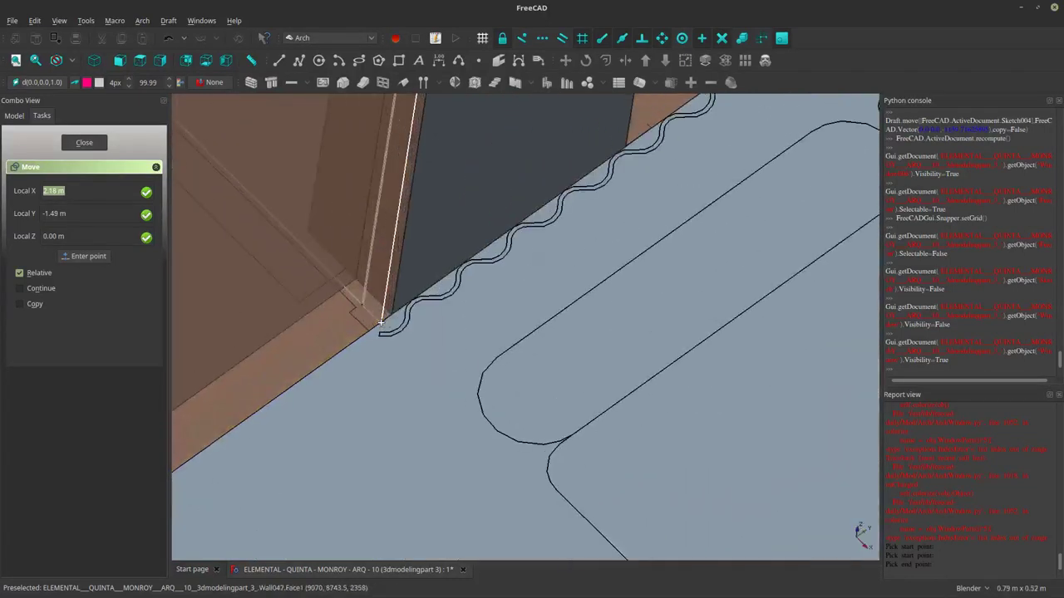
scroll(391, 310, "up", 3)
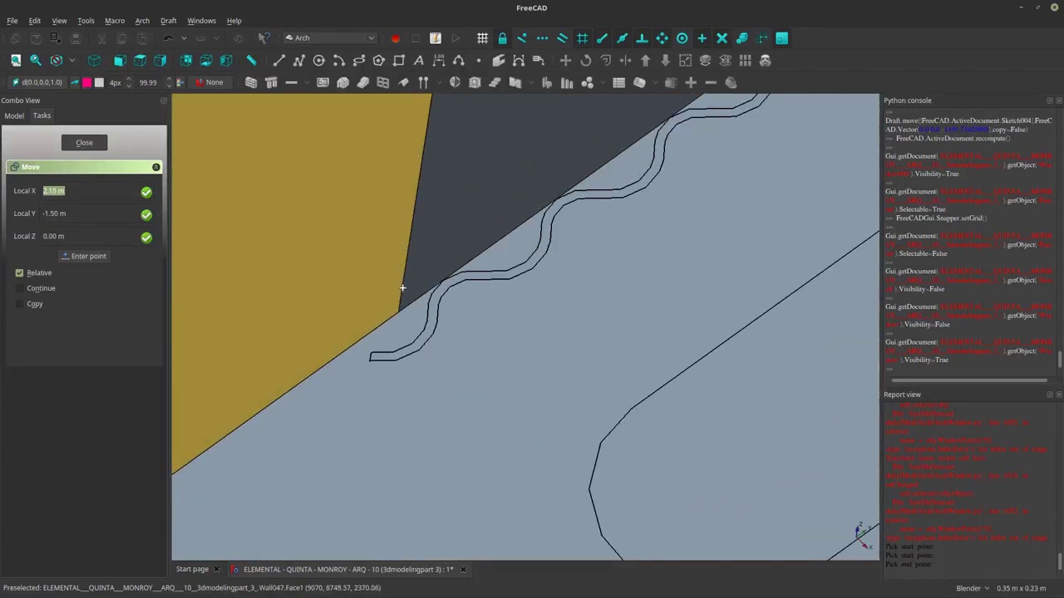
left_click(403, 291)
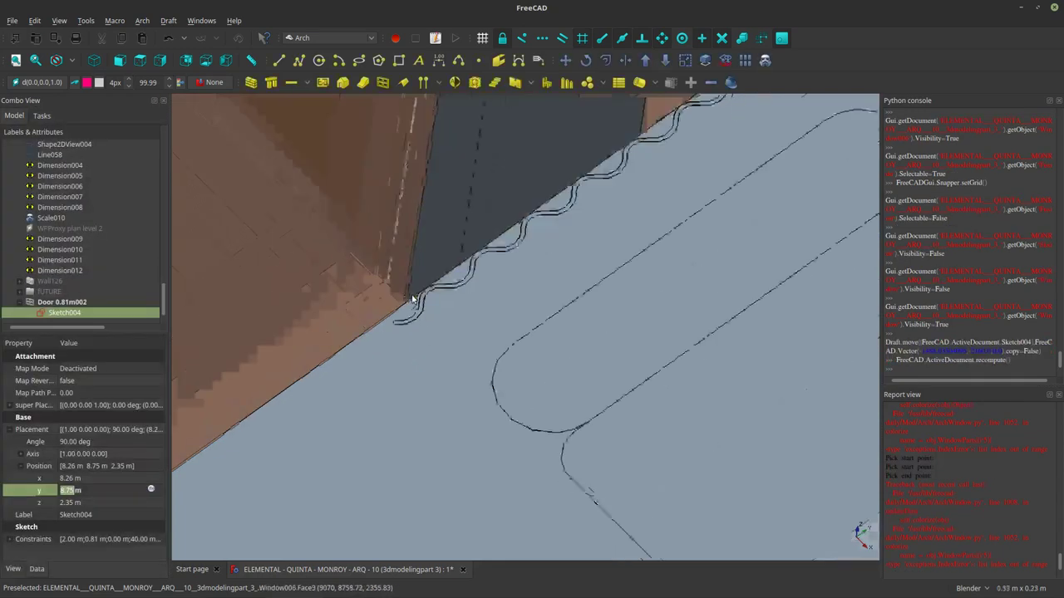
Try to rotate Door 0.81m002's base sketch 90° about its lower corner at the wall, lining it up with the wall.
scroll(440, 330, "down", 6)
scroll(440, 330, "down", 5)
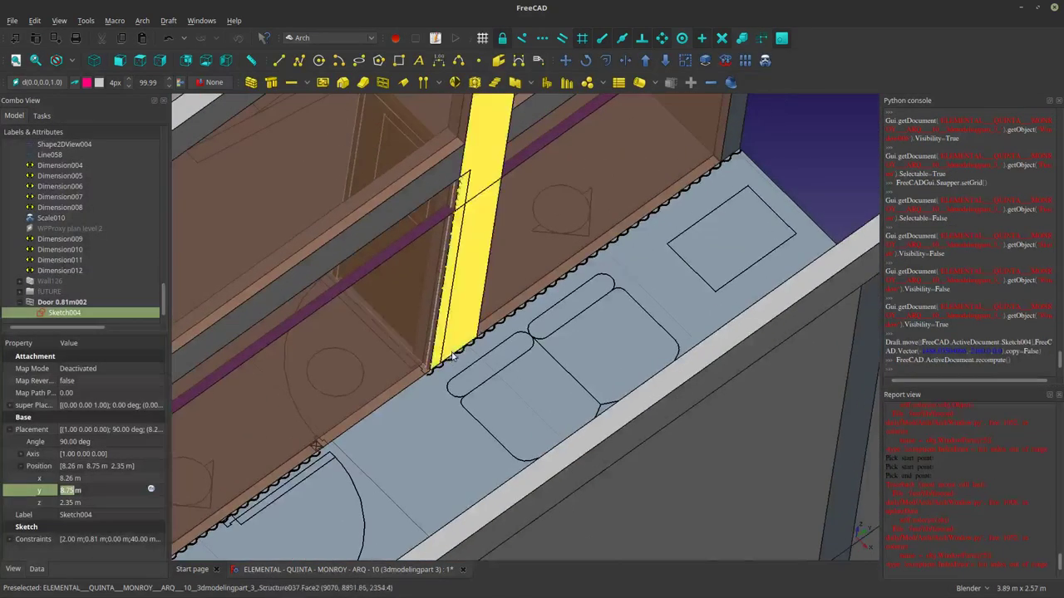
scroll(342, 334, "up", 3)
scroll(342, 334, "up", 3)
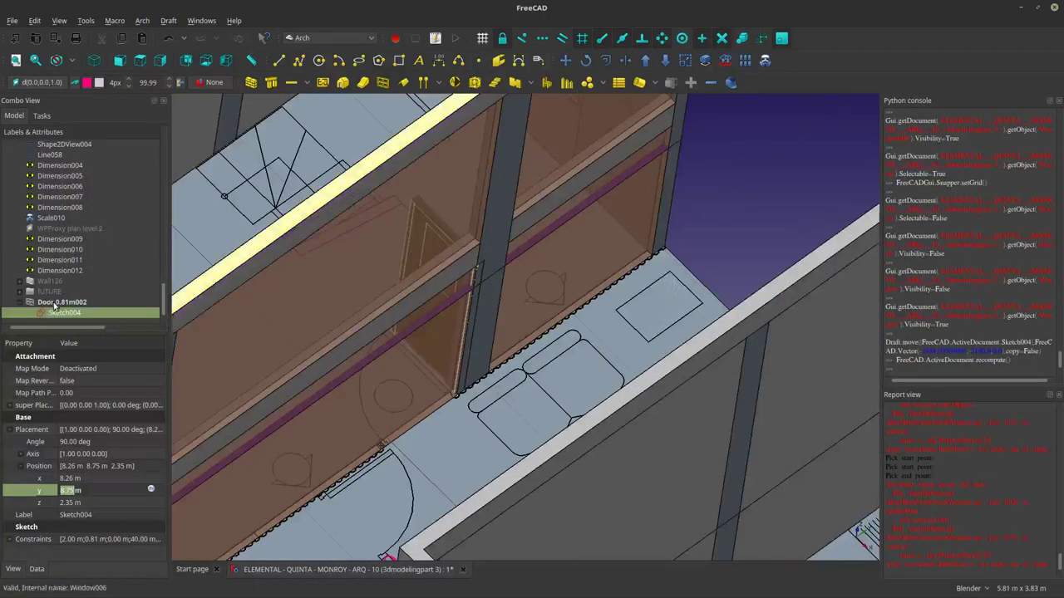
middle_click_drag(524, 434, 542, 468)
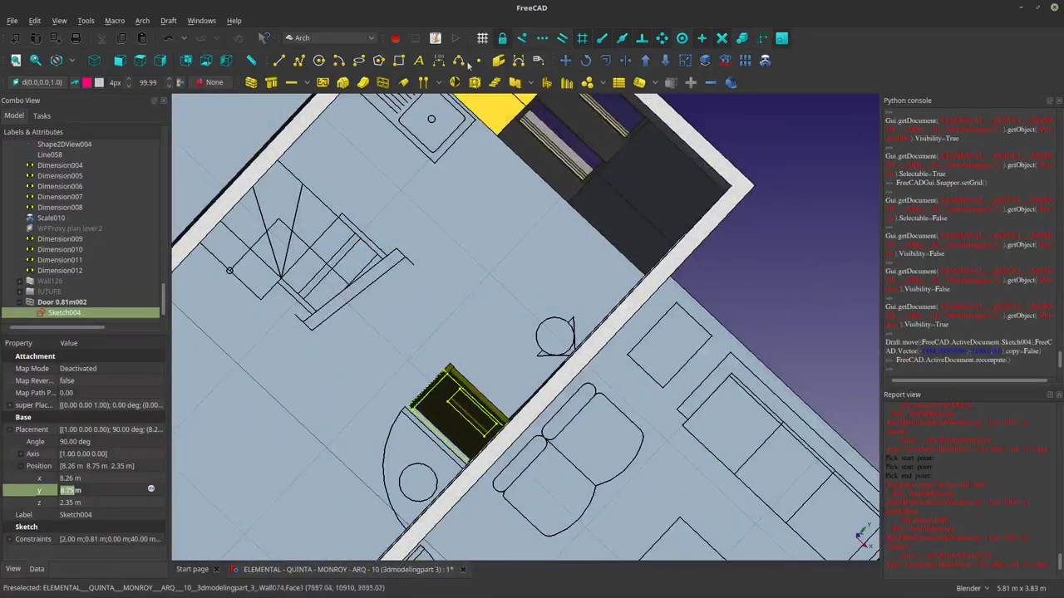
left_click(585, 60)
scroll(508, 379, "up", 5)
scroll(508, 379, "up", 8)
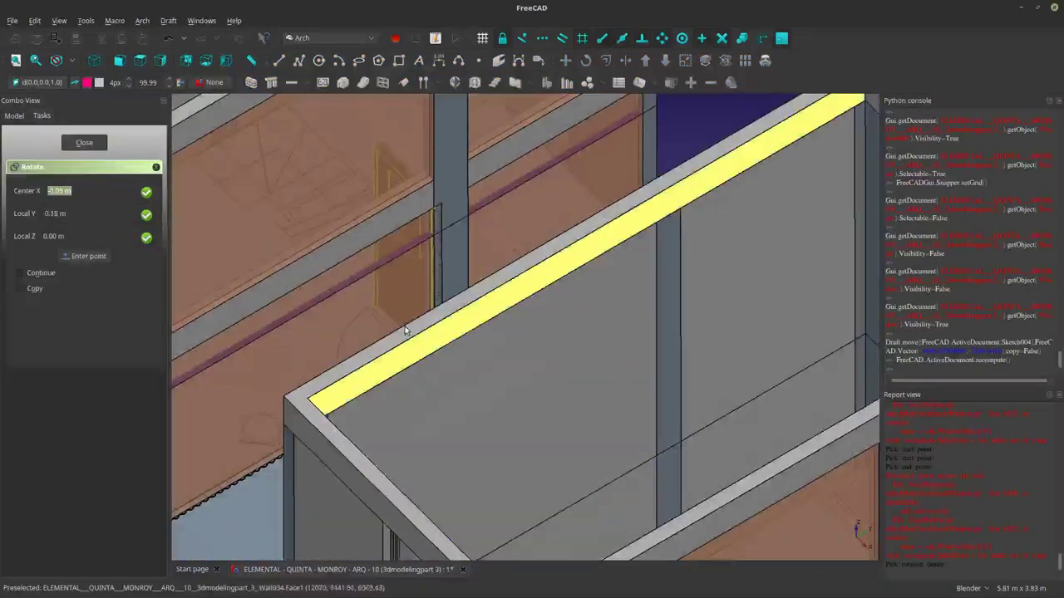
scroll(556, 441, "up", 6)
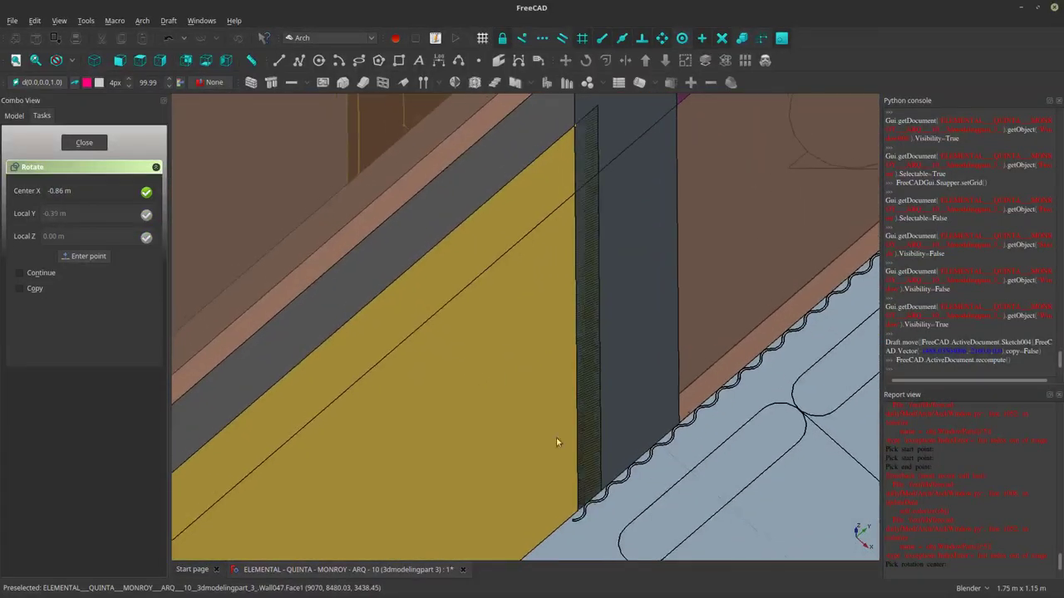
scroll(557, 491, "down", 2)
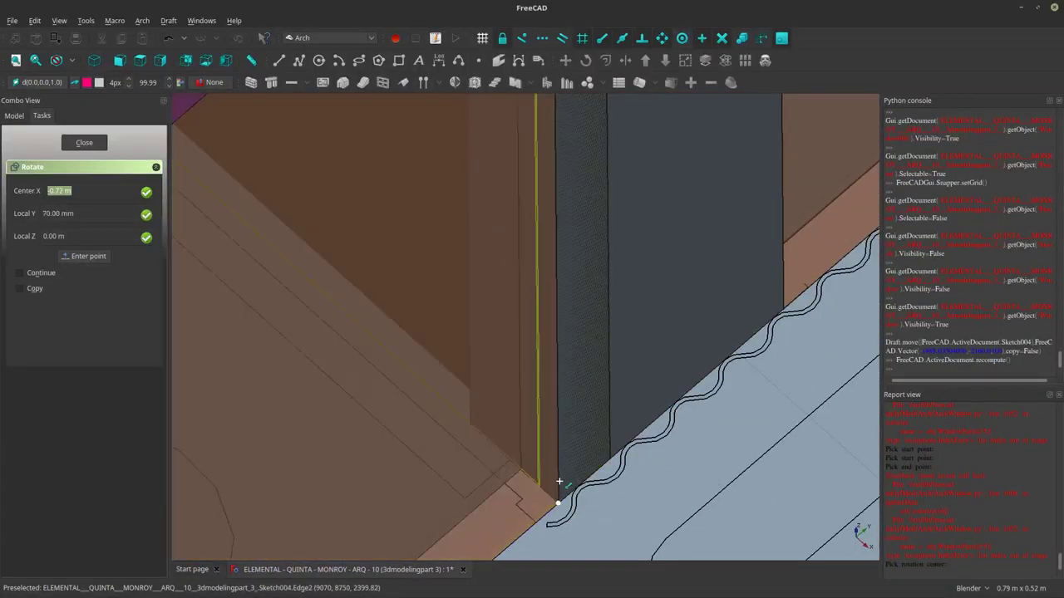
left_click(558, 488)
scroll(532, 457, "down", 5)
middle_click_drag(511, 433, 537, 455)
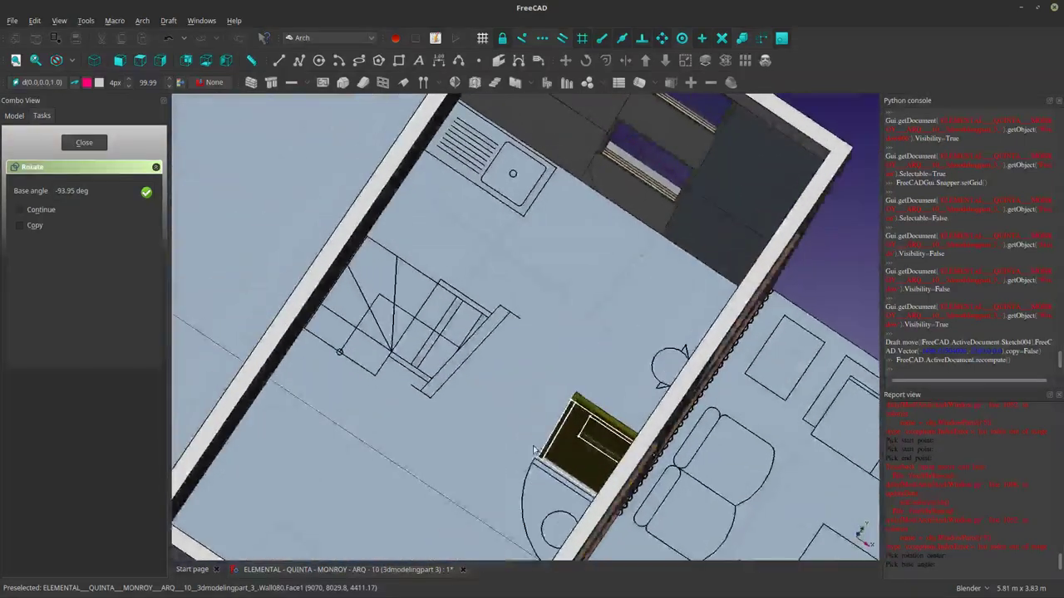
scroll(533, 450, "up", 2)
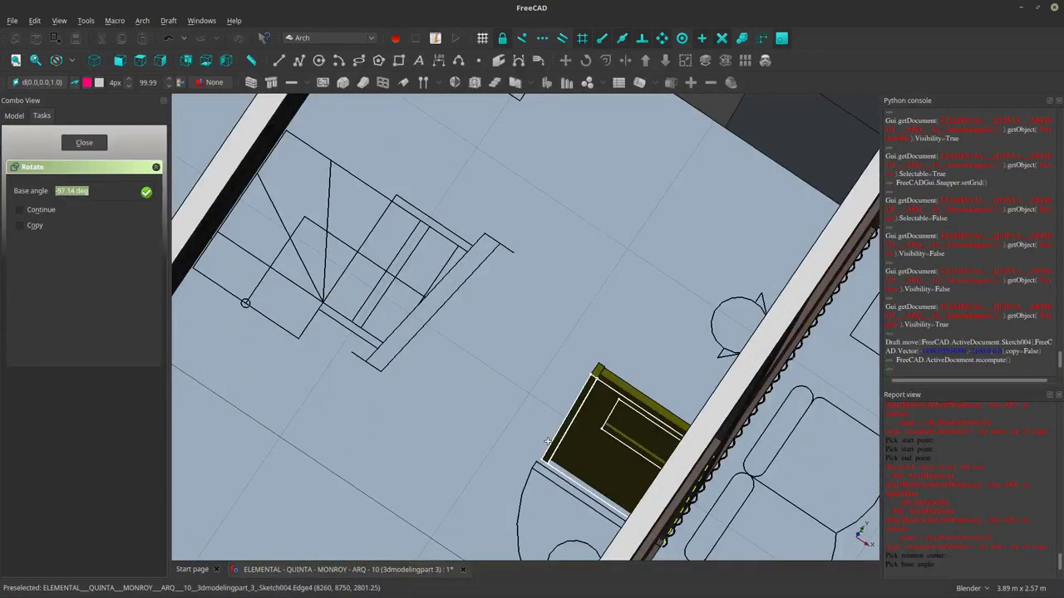
middle_click_drag(512, 475, 335, 257, "shift")
scroll(335, 257, "up", 4)
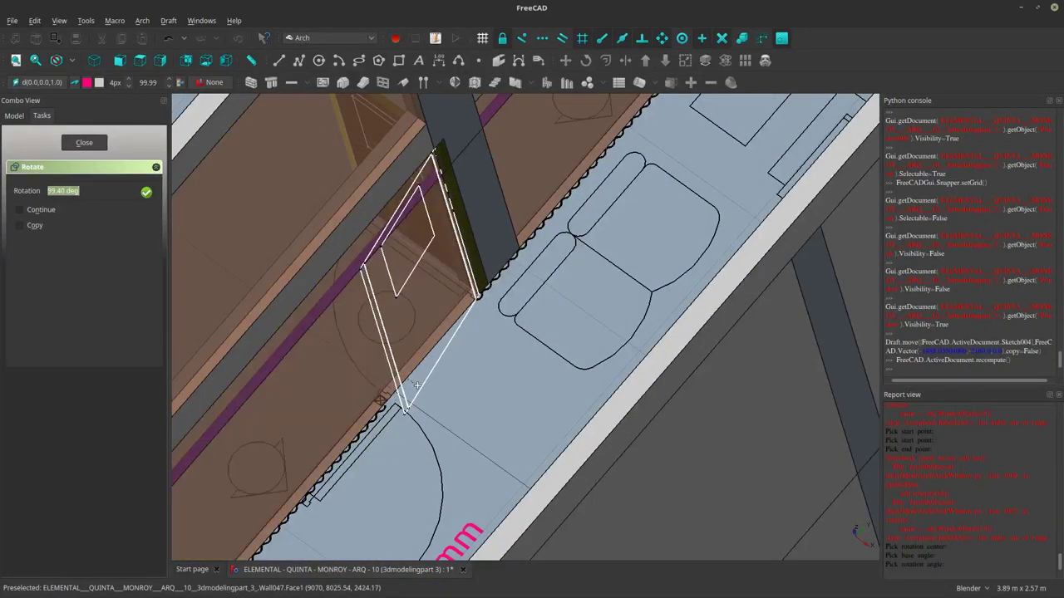
scroll(416, 385, "down", 3)
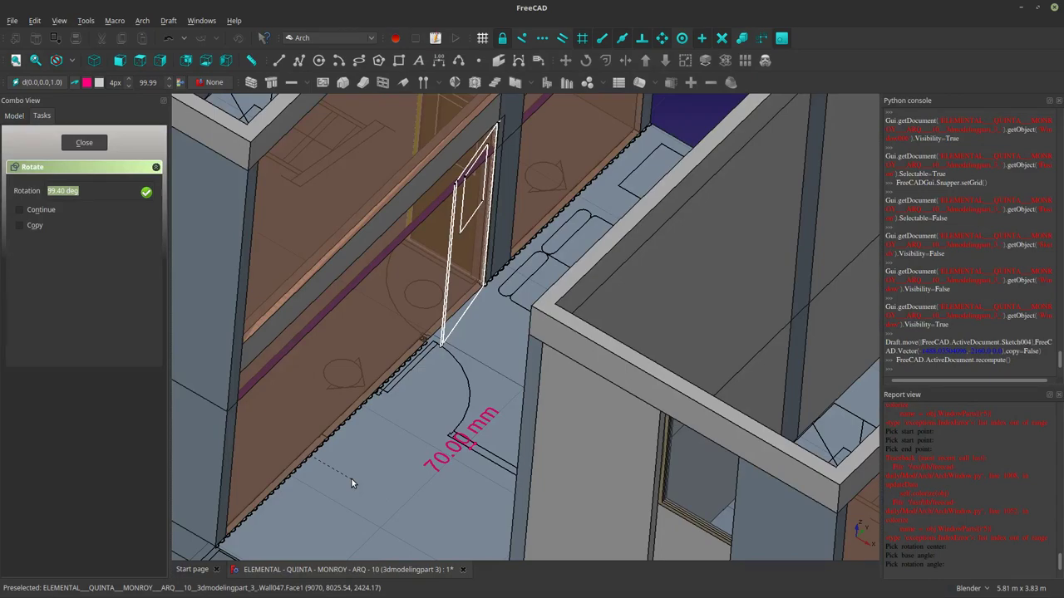
key("Return")
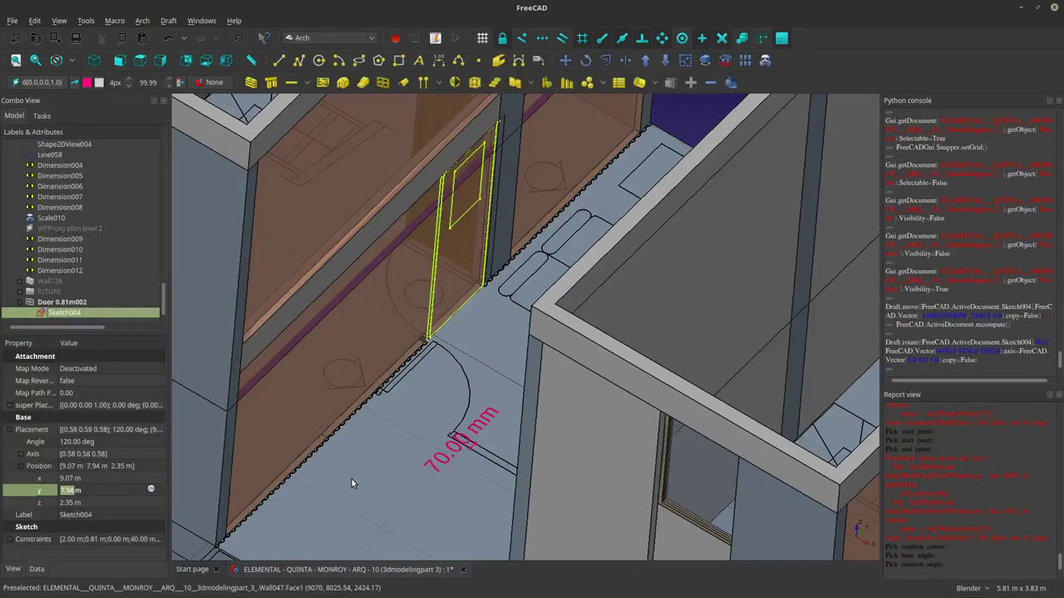
Compare the rotated base sketch with the door body and undo the sketch's rotation.
middle_click_drag(406, 433, 503, 357)
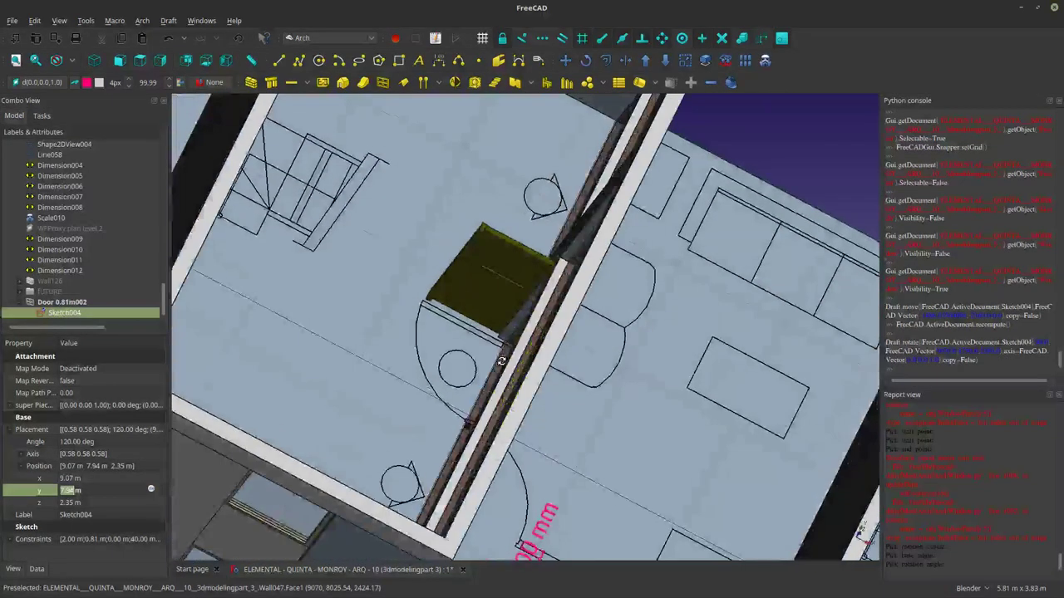
scroll(507, 353, "up", 4)
middle_click_drag(495, 304, 530, 323)
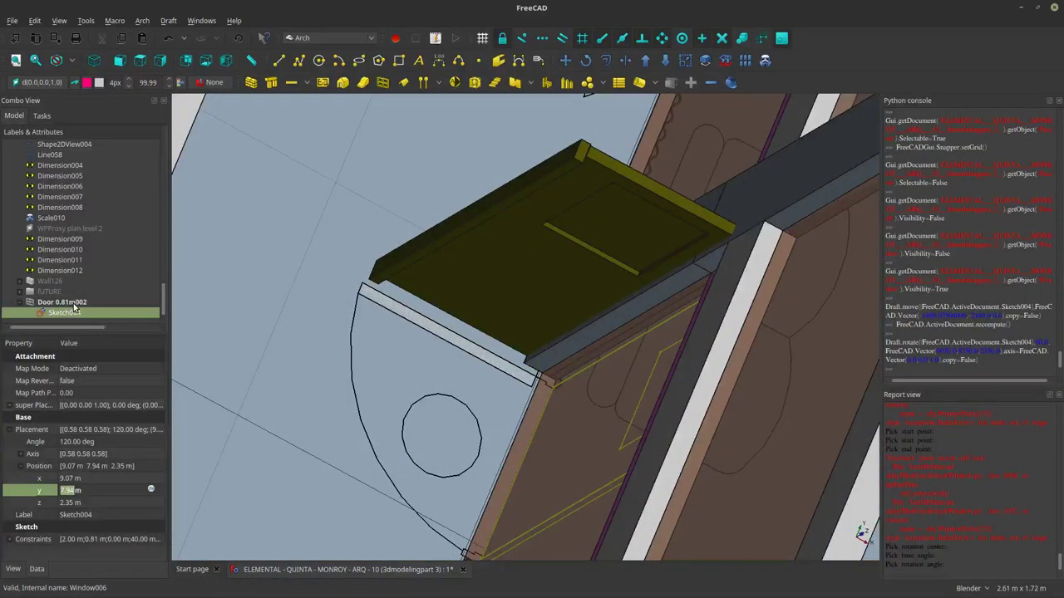
key("ctrl+z")
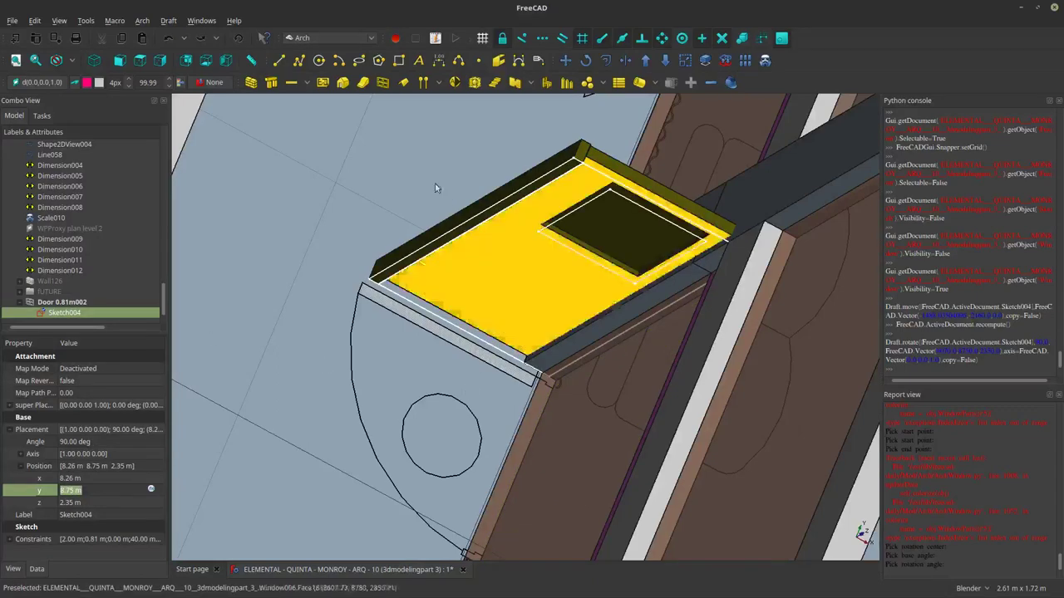
middle_click_drag(434, 188, 402, 180)
middle_click_drag(786, 218, 708, 257)
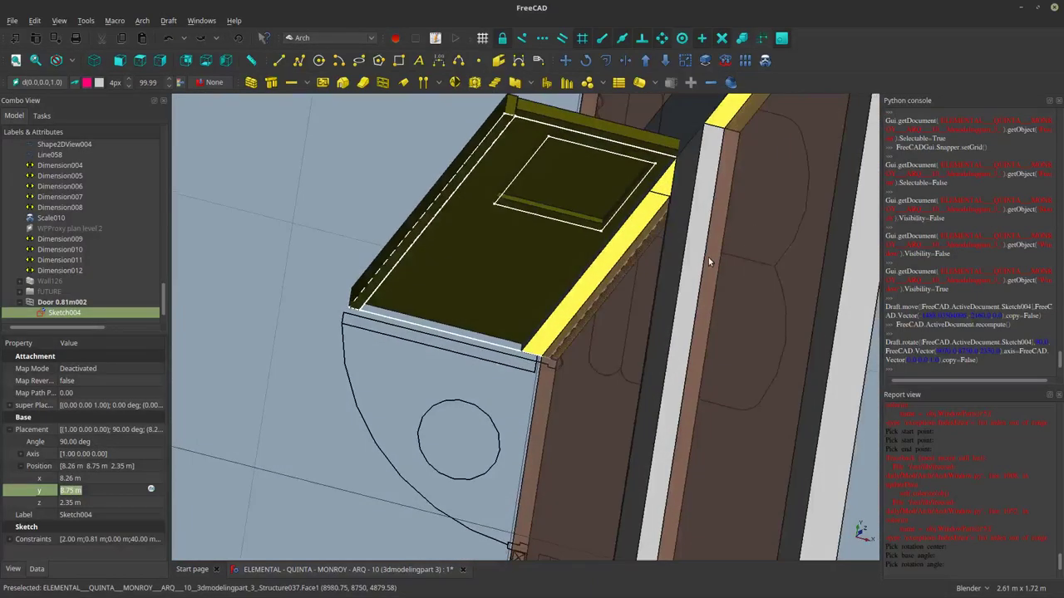
Try to rotate Door 0.81m002's base sketch about its lower corner farthest from the wall, and undo that rotation.
scroll(363, 312, "up", 2)
left_click(64, 301)
left_click(64, 313)
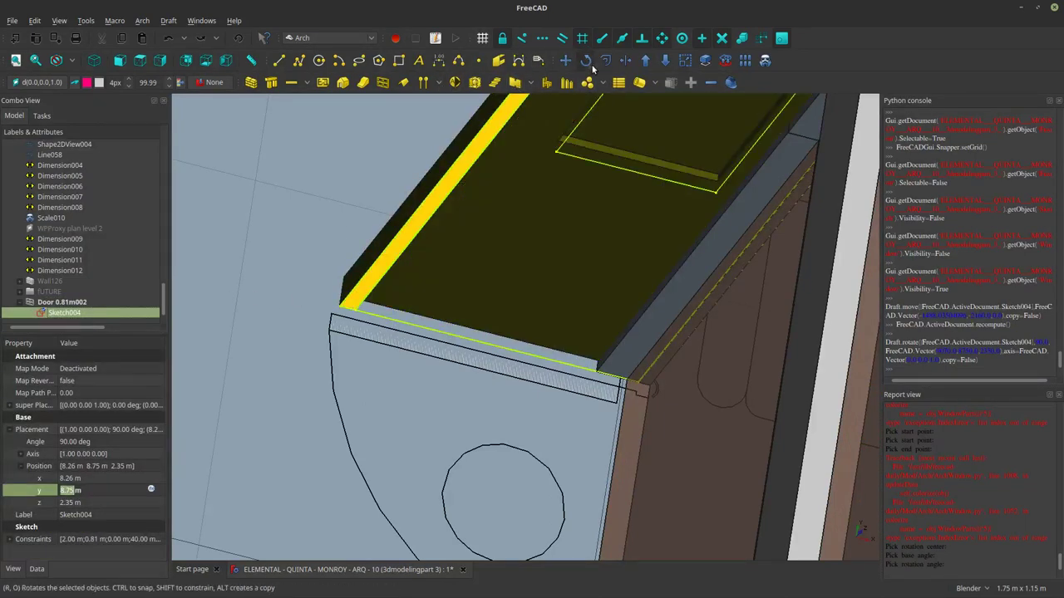
left_click(591, 66)
left_click(352, 304)
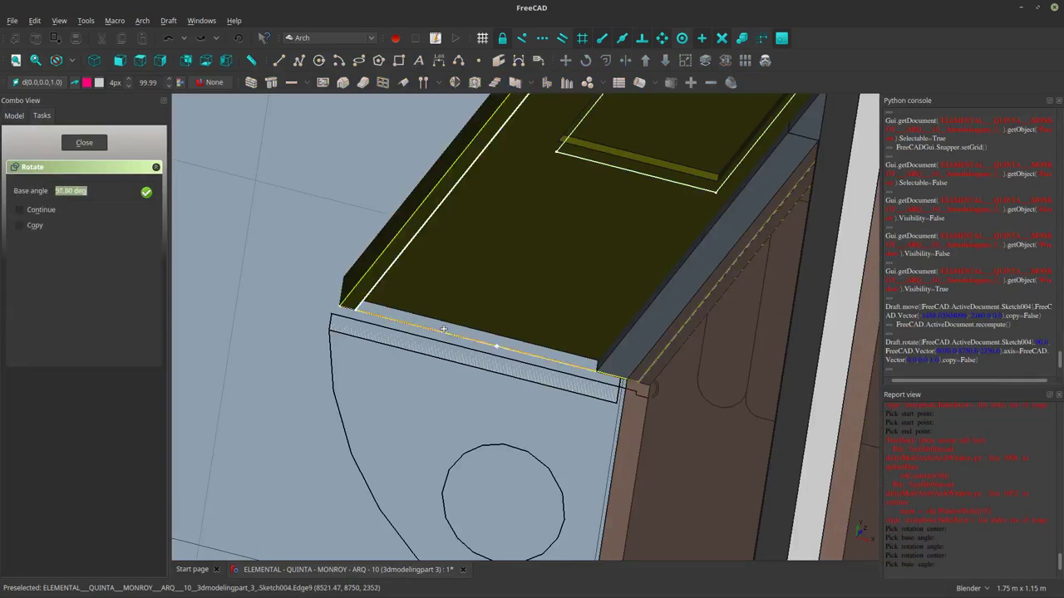
left_click(454, 337)
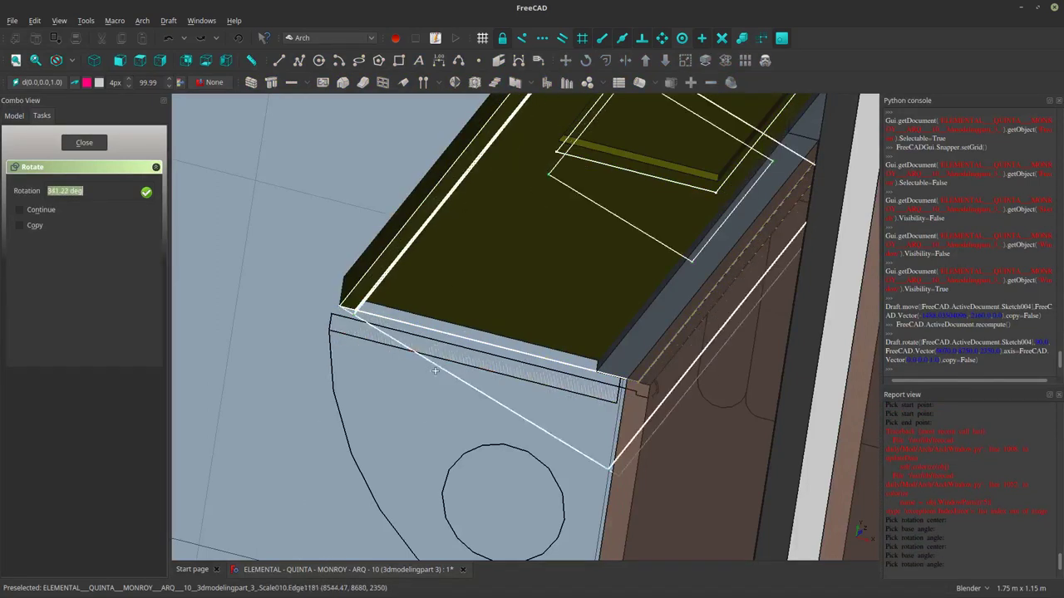
left_click(436, 371)
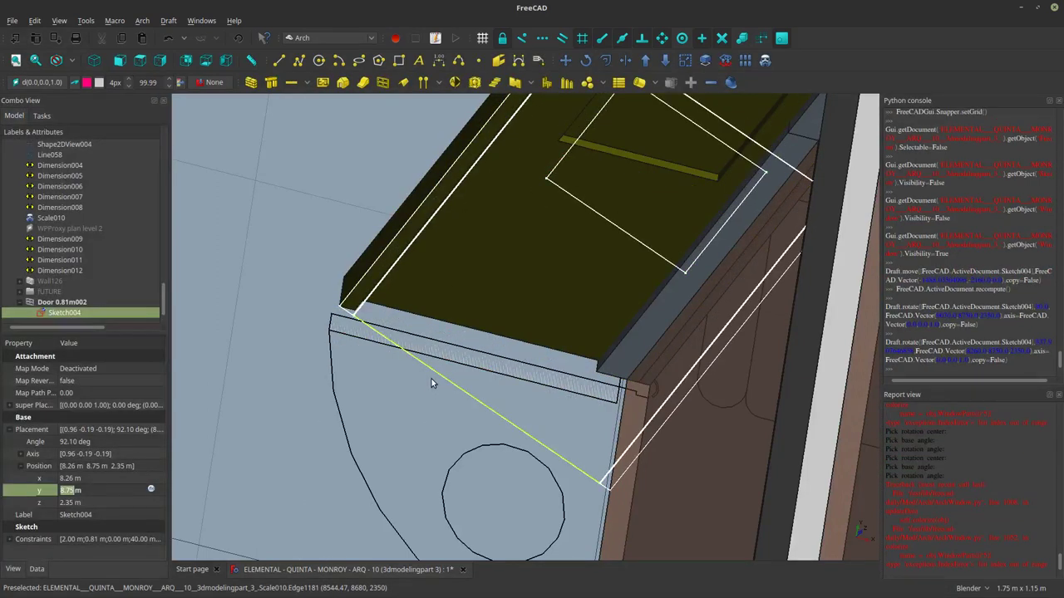
key("ctrl+z")
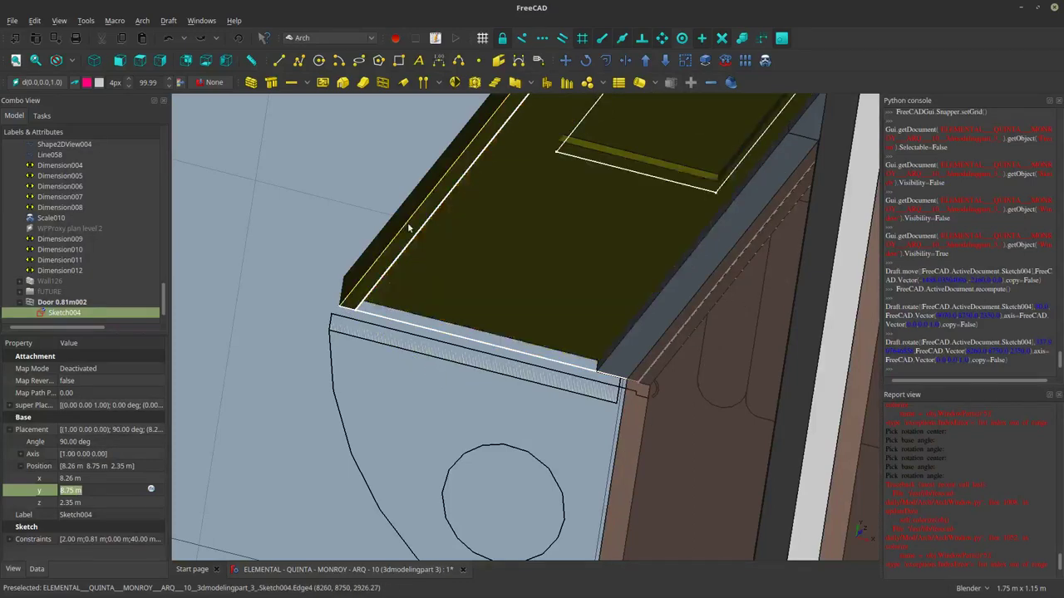
Rotate Door 0.81m002 together with its base sketch 90° about the lower corner beside the column, lining them up with the wall.
scroll(418, 258, "down", 2)
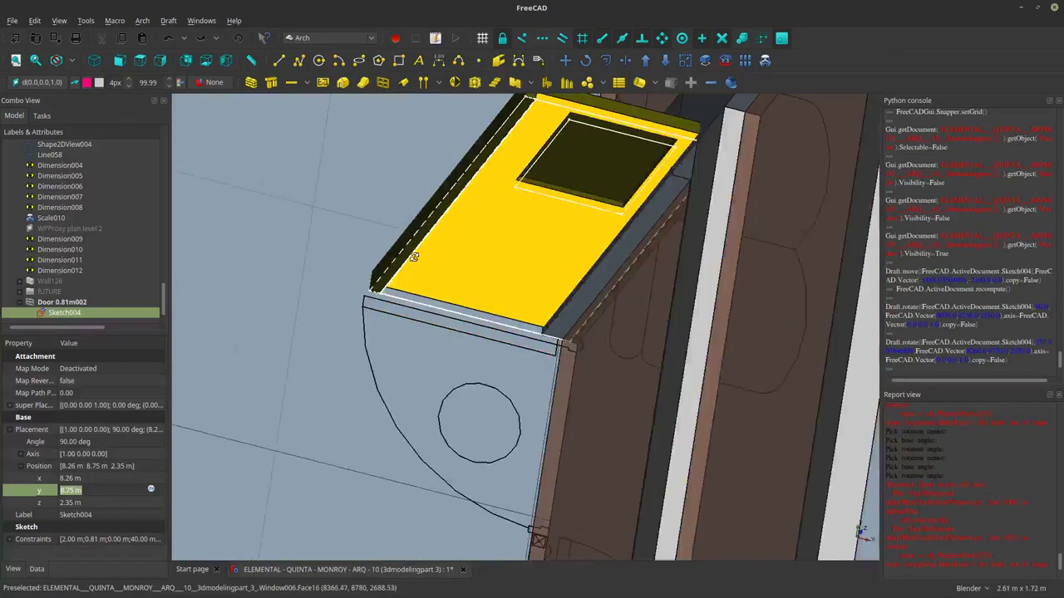
mouse_move(413, 257)
middle_mouse_down()
mouse_move(404, 277)
mouse_move(604, 293)
mouse_move(523, 286)
mouse_move(591, 444)
mouse_move(489, 286)
mouse_move(570, 374)
mouse_move(603, 379)
middle_mouse_up()
scroll(529, 283, "down", 2)
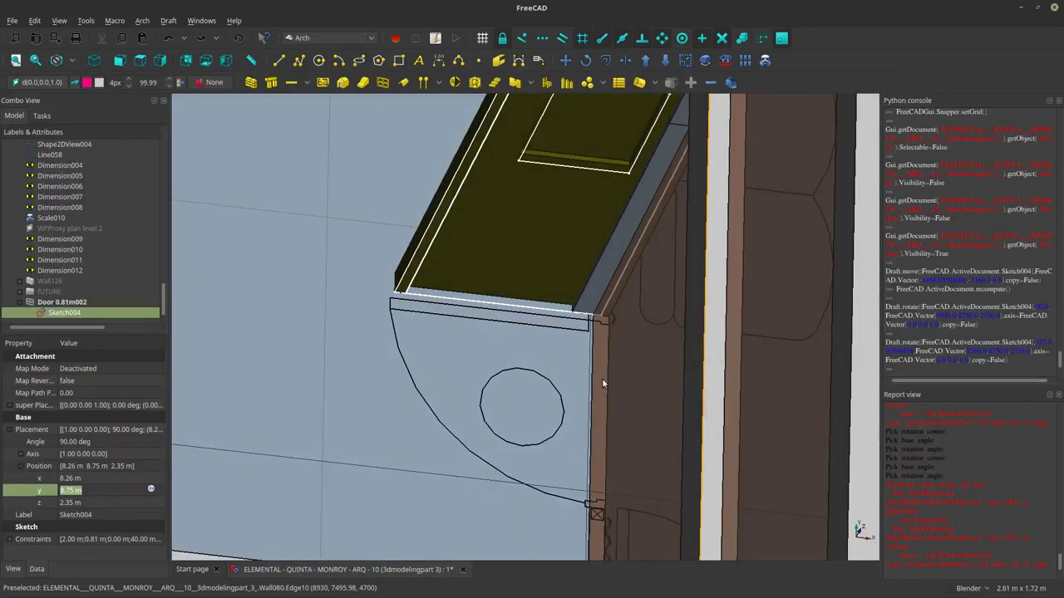
scroll(596, 367, "down", 2)
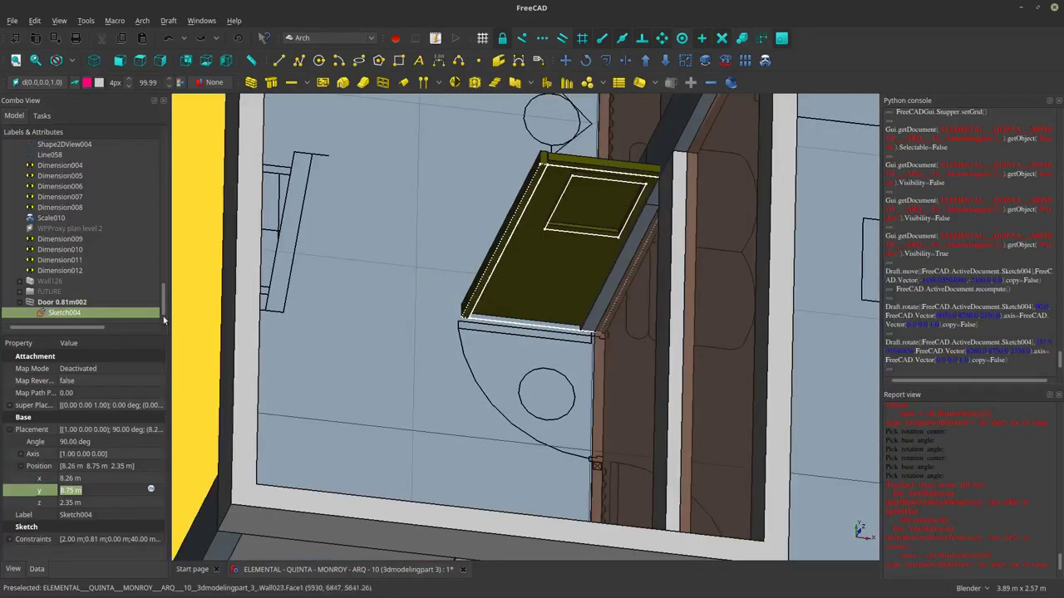
left_click(75, 303, "ctrl")
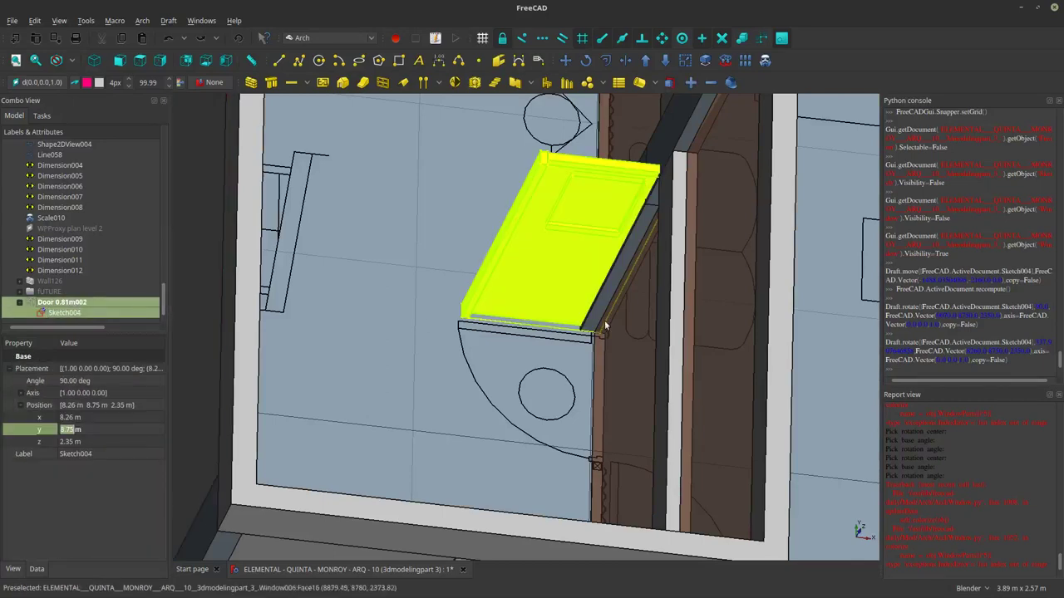
scroll(539, 339, "up", 2)
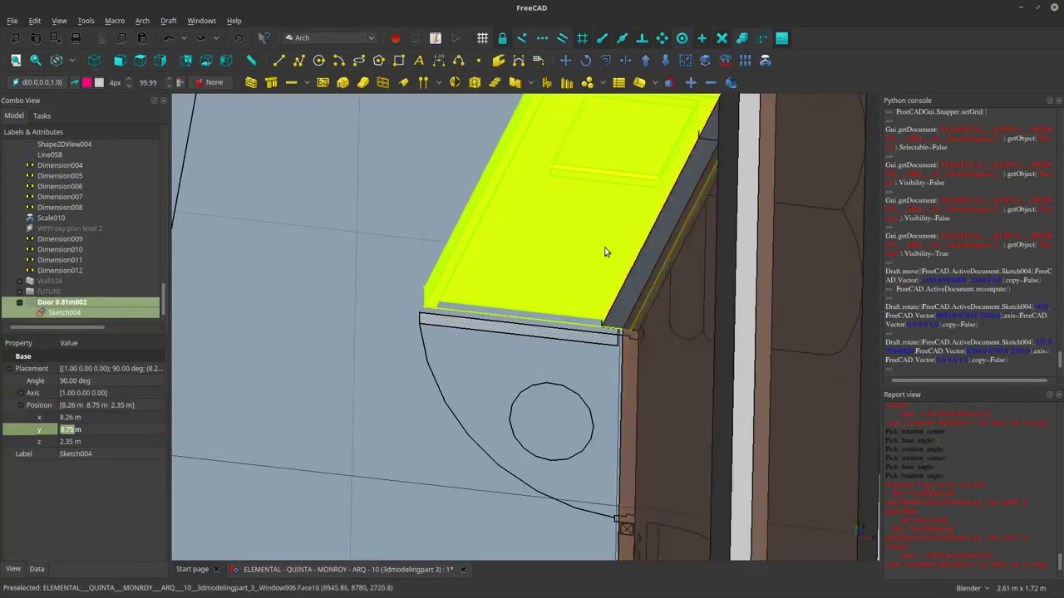
middle_click_drag(706, 294, 439, 356)
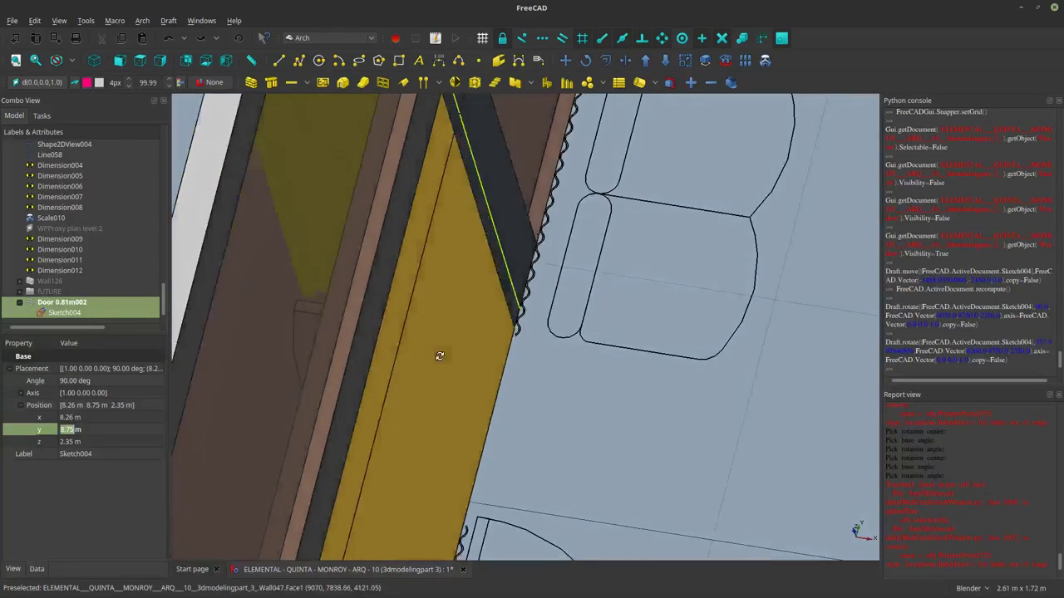
scroll(471, 311, "up", 2)
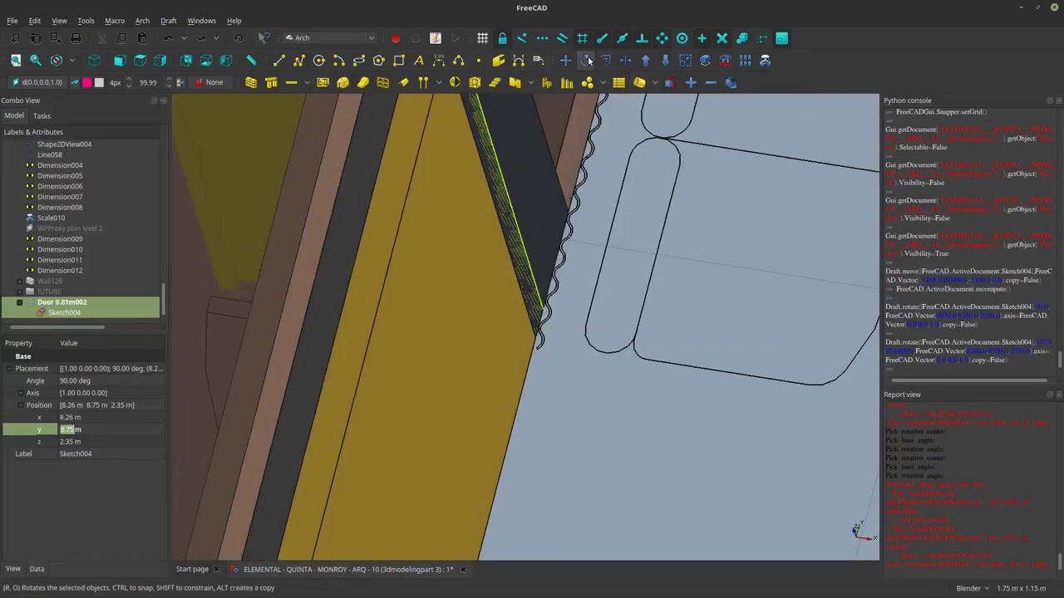
left_click(585, 60)
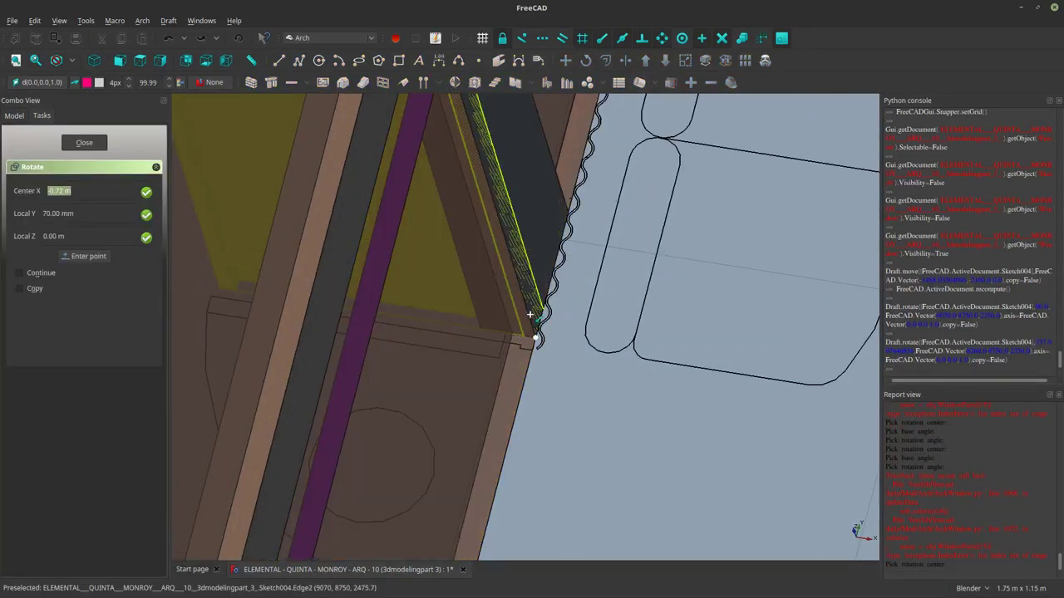
left_click(531, 318)
scroll(536, 321, "down", 2)
middle_click_drag(540, 322, 665, 353)
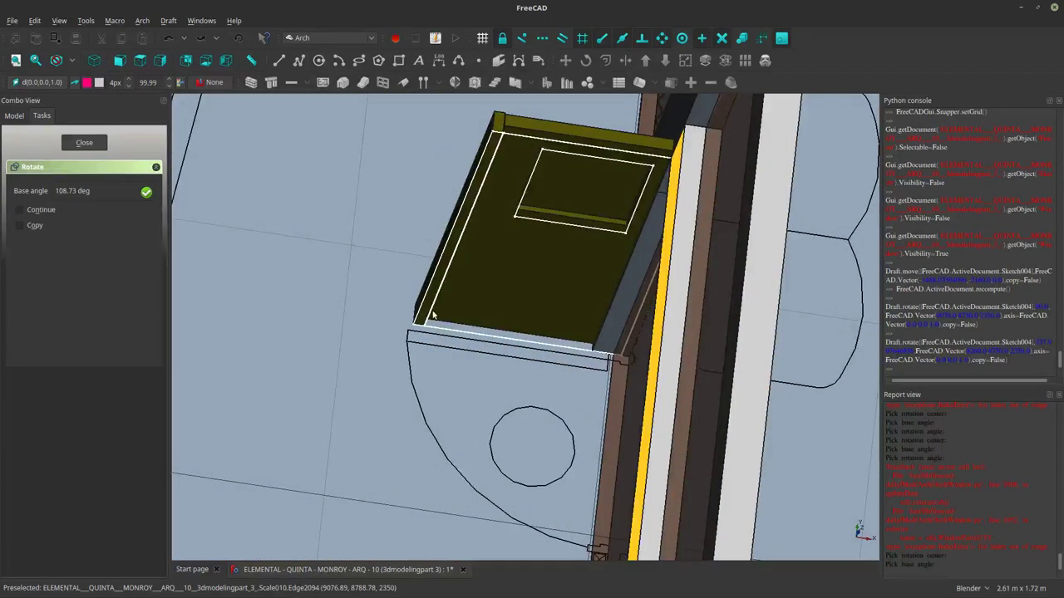
left_click(472, 332)
middle_click_drag(493, 440, 411, 399)
scroll(437, 420, "down", 3)
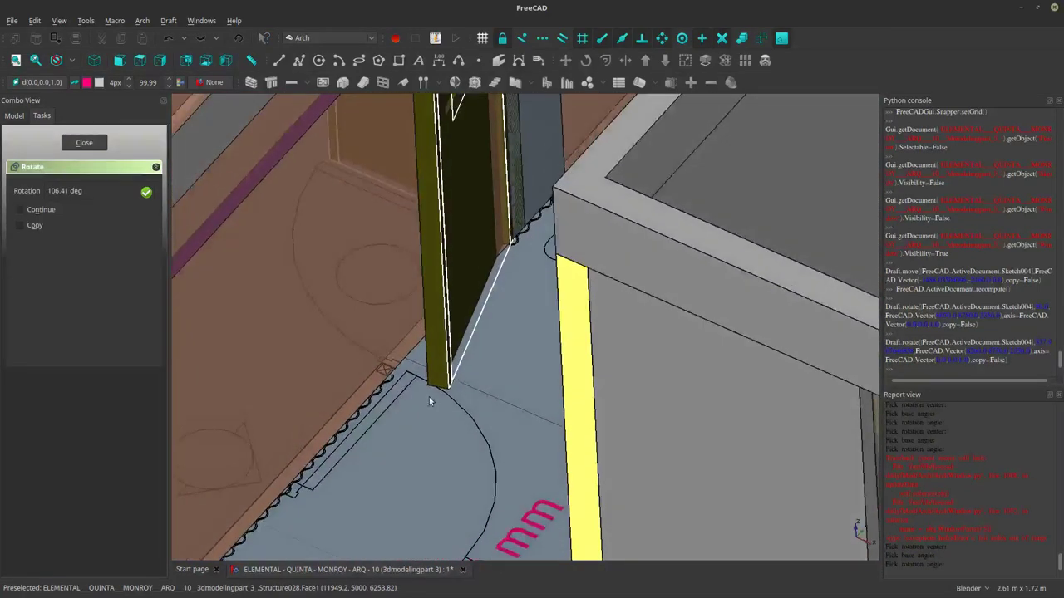
left_click(404, 359)
Hide Door 0.81m002's base sketch, keeping the door itself shown.
scroll(460, 373, "up", 5)
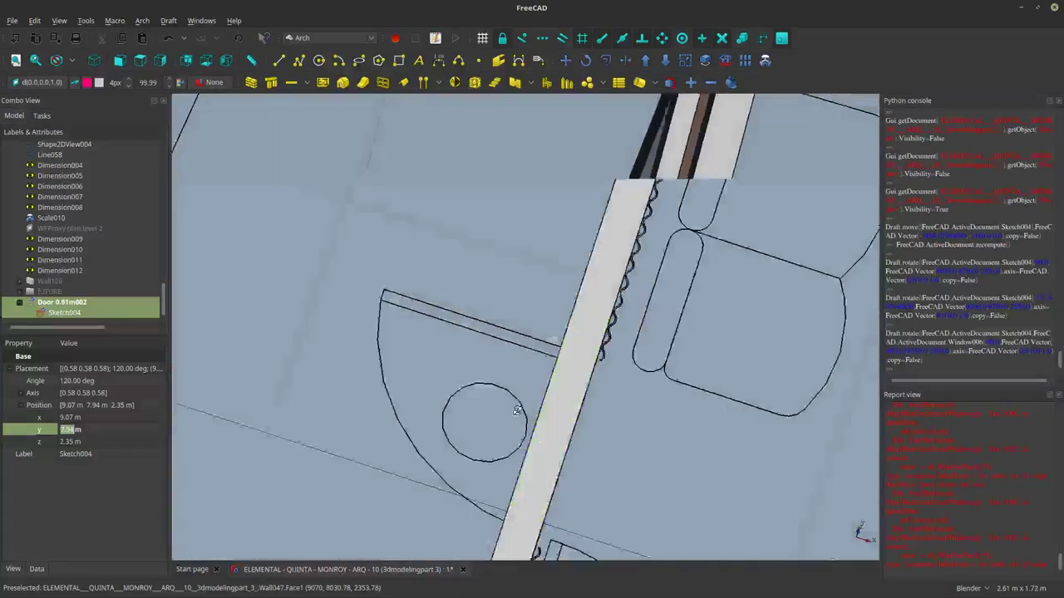
middle_click_drag(517, 411, 337, 383)
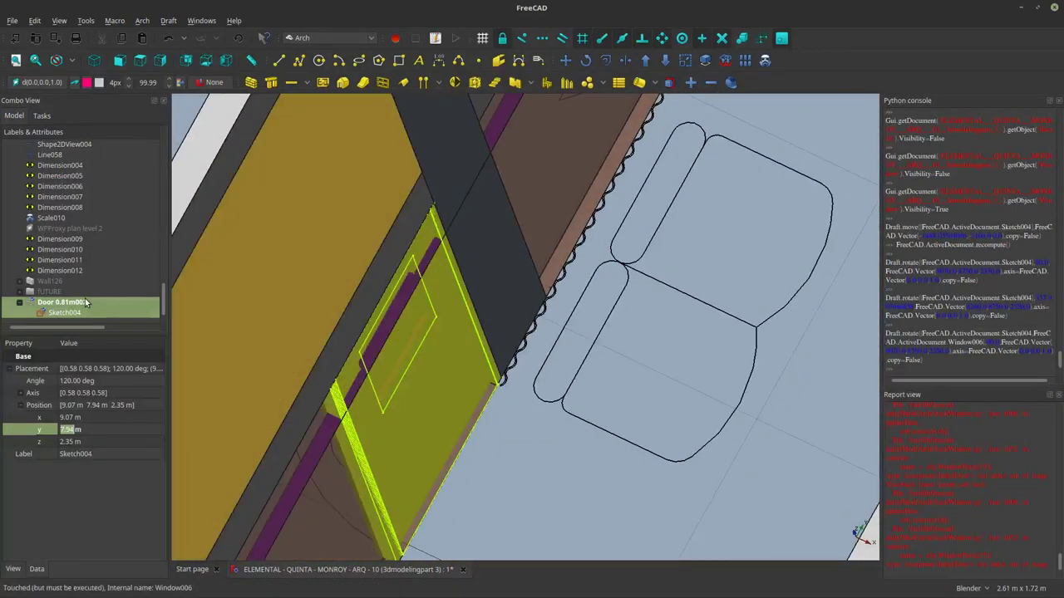
left_click(79, 314)
key("space")
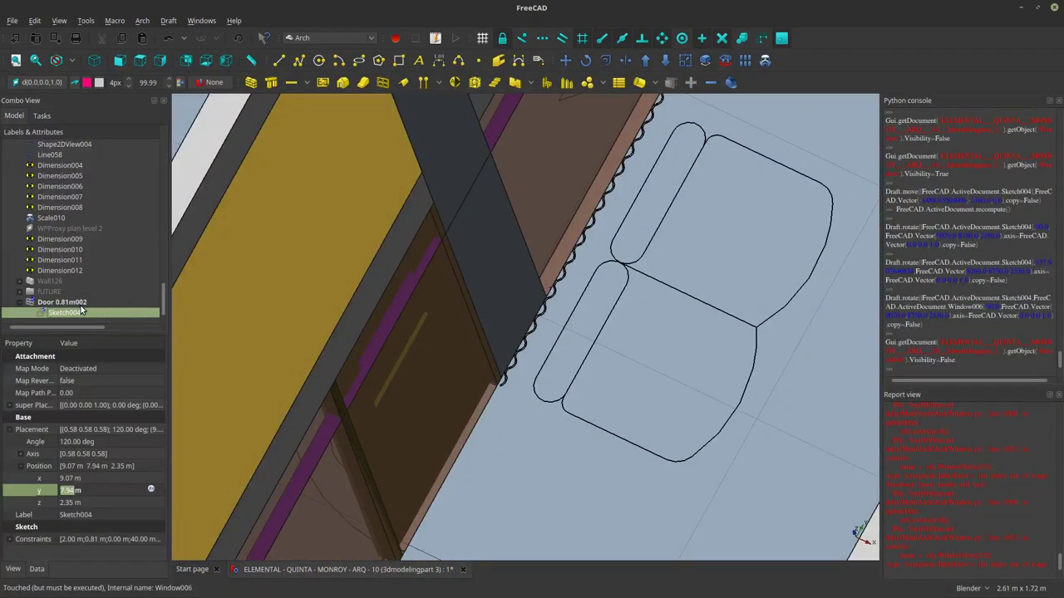
Add Door 0.81m002 as a component to Wall047, the wall beside the column, and recompute the document.
left_click(81, 301)
scroll(402, 423, "down", 5)
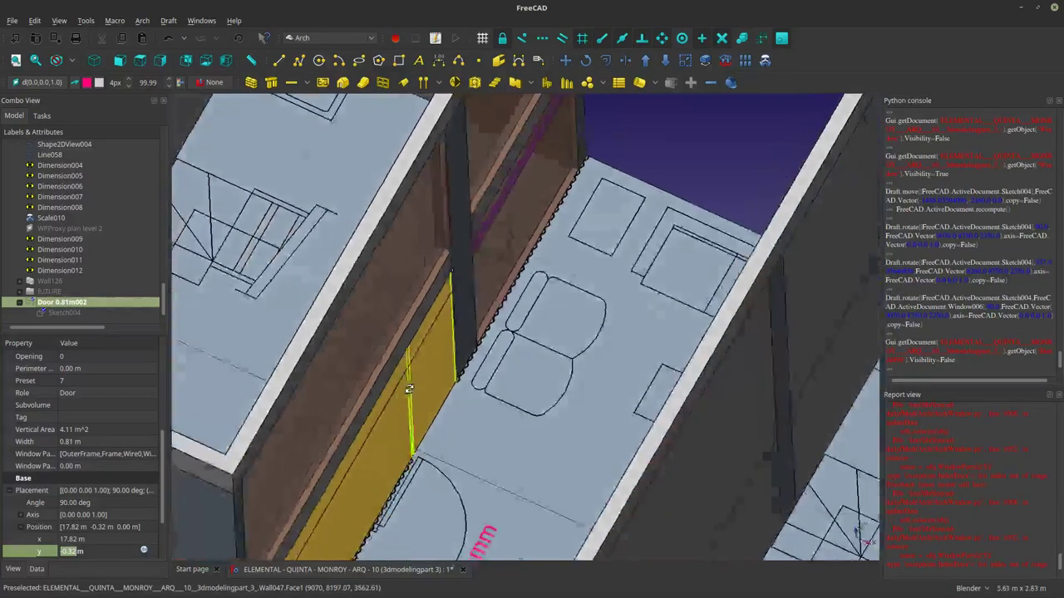
scroll(356, 432, "up", 3)
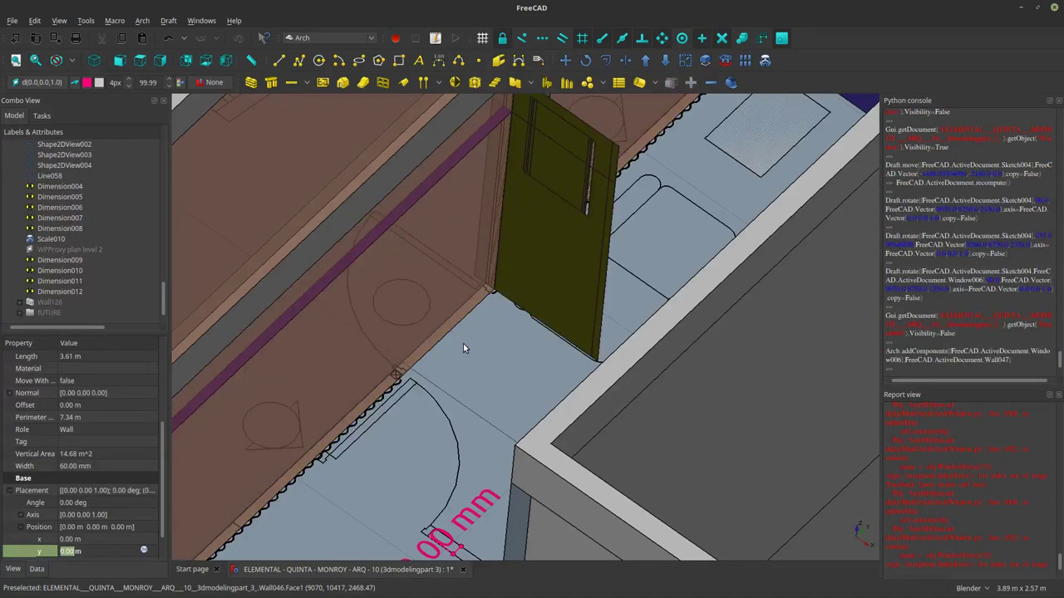
mouse_move(471, 335)
middle_mouse_down()
mouse_move(438, 379)
mouse_move(455, 352)
mouse_move(486, 337)
middle_mouse_up()
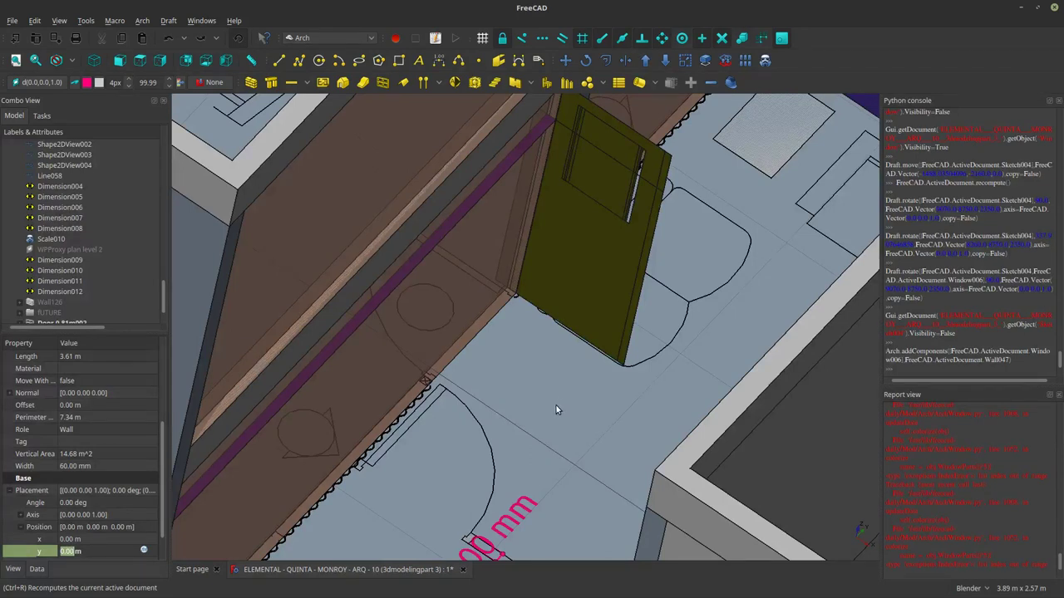
key("ctrl+r")
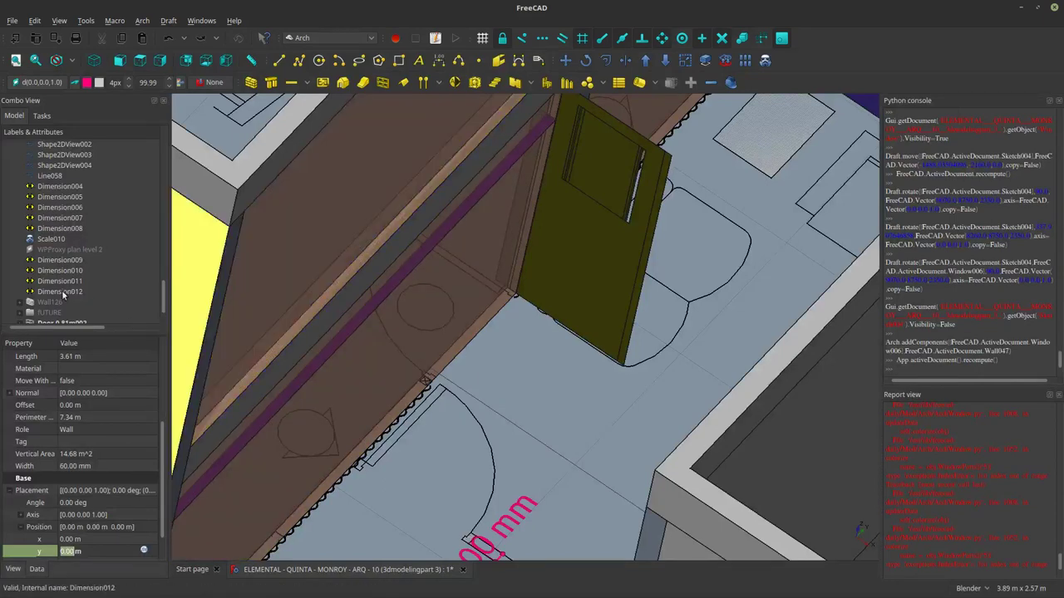
Delete Door 0.81m002 along with its base sketch from the model.
left_click(57, 314)
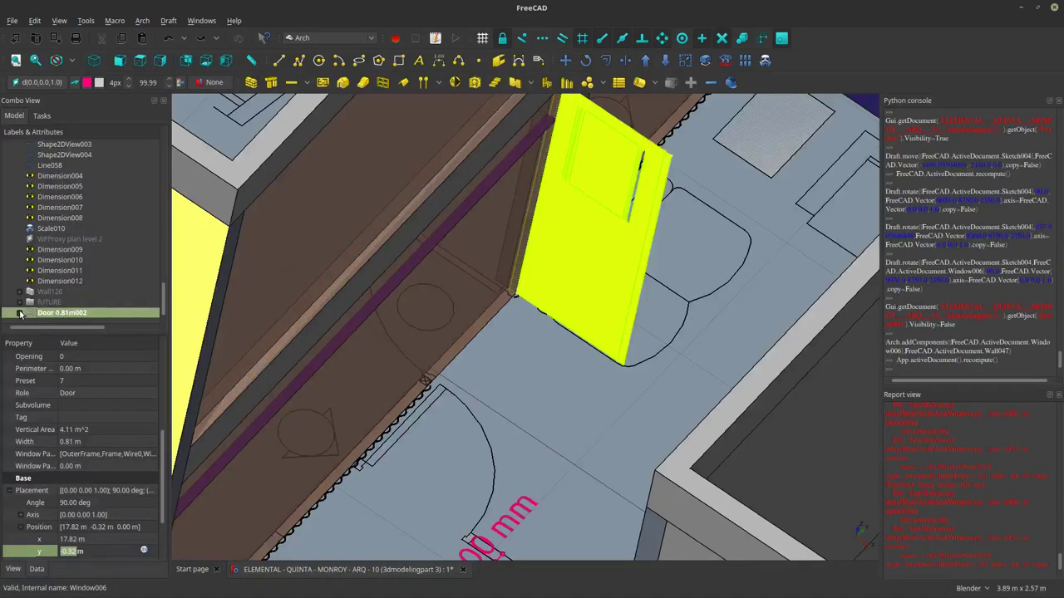
left_click(20, 312)
left_click(55, 313)
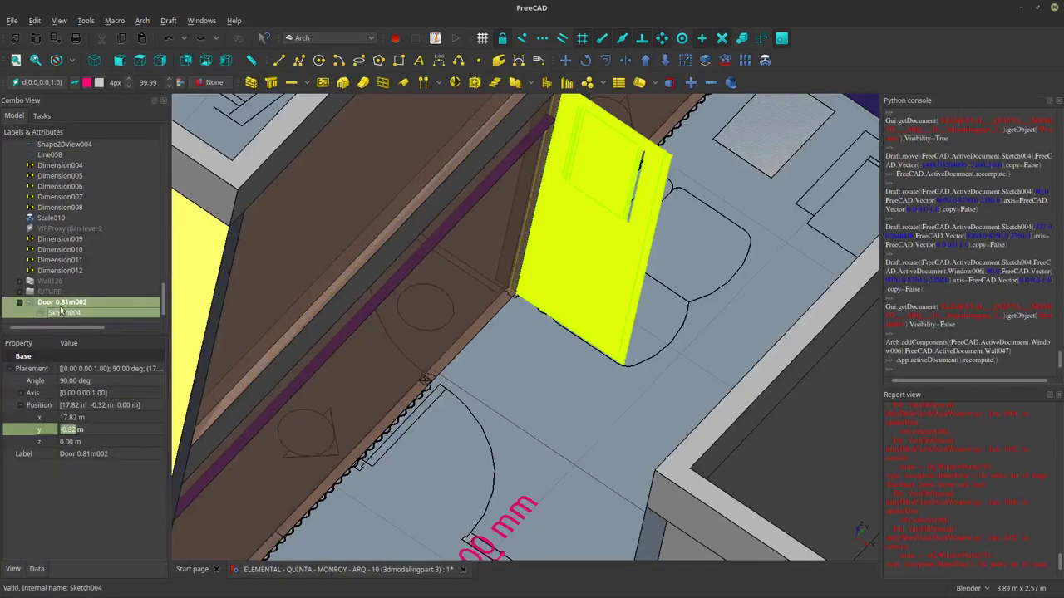
key("Delete")
Switch to the DraftSight floor plans to compare the second-level door positions with the 3D model, and return to FreeCAD.
scroll(520, 367, "down", 5)
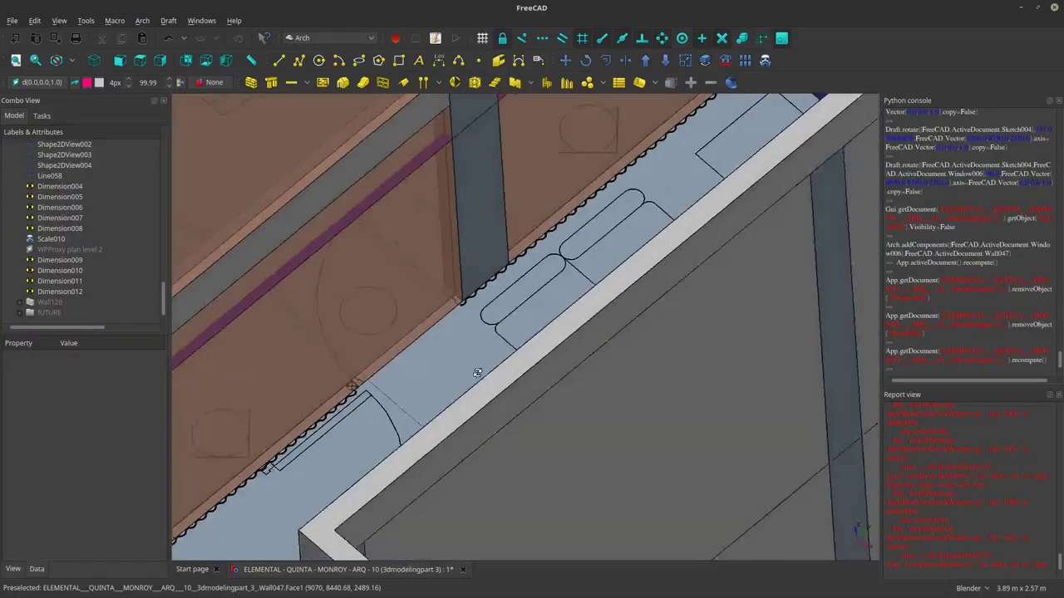
middle_click_drag(486, 362, 447, 363)
scroll(447, 362, "down", 4)
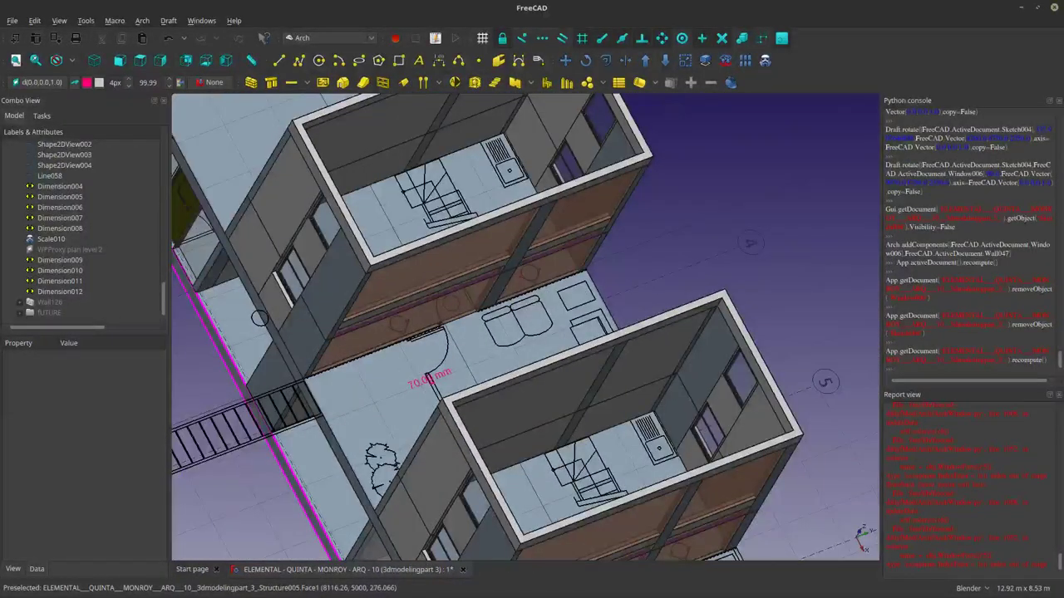
key("alt+Tab")
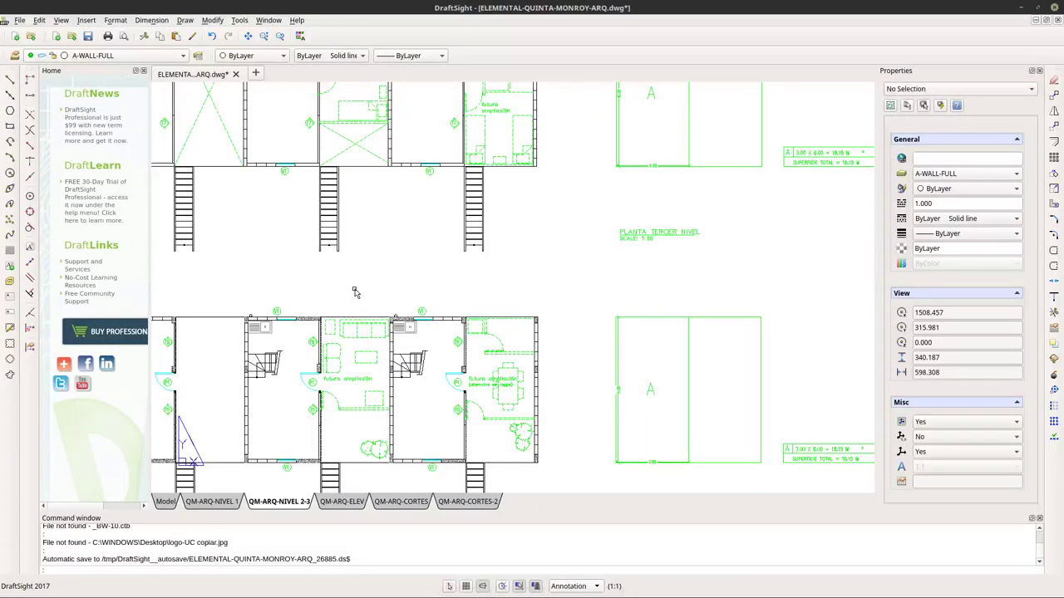
key("alt+Tab")
scroll(316, 357, "up", 4)
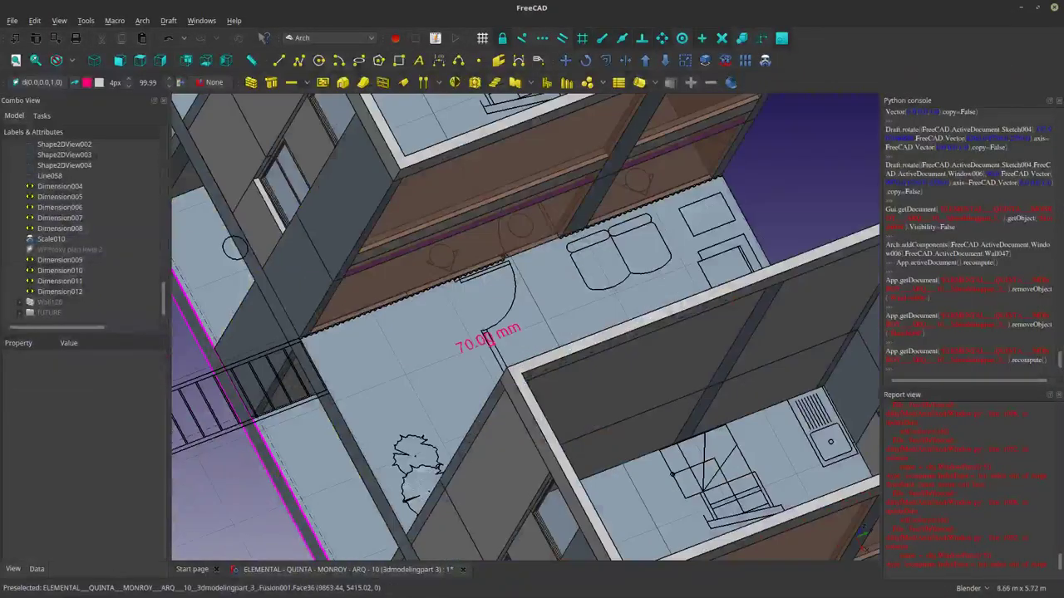
key("alt+Tab")
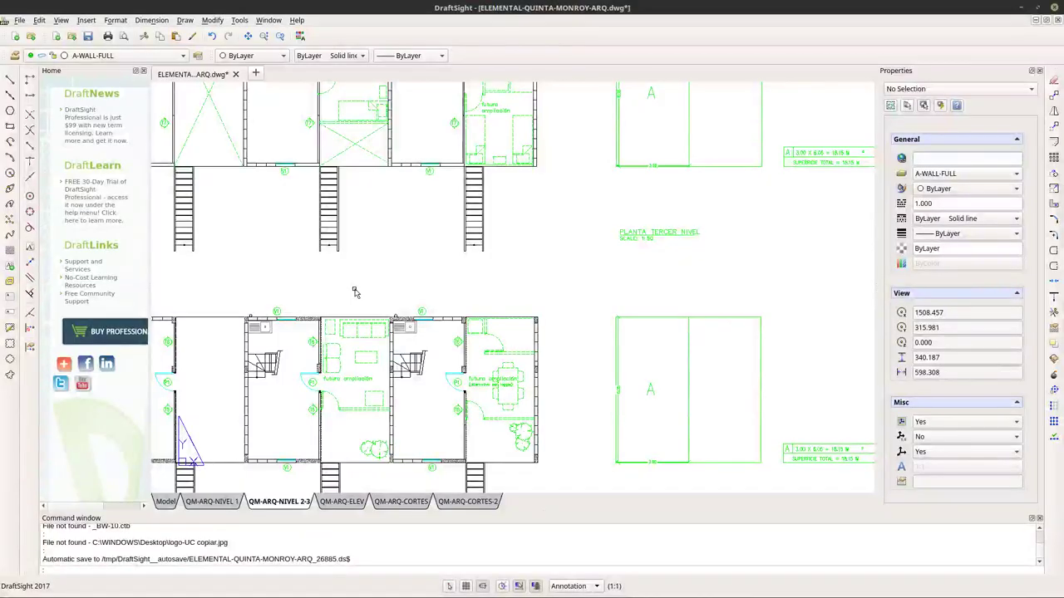
key("alt+Tab")
middle_click_drag(355, 291, 337, 302)
scroll(490, 356, "down", 2)
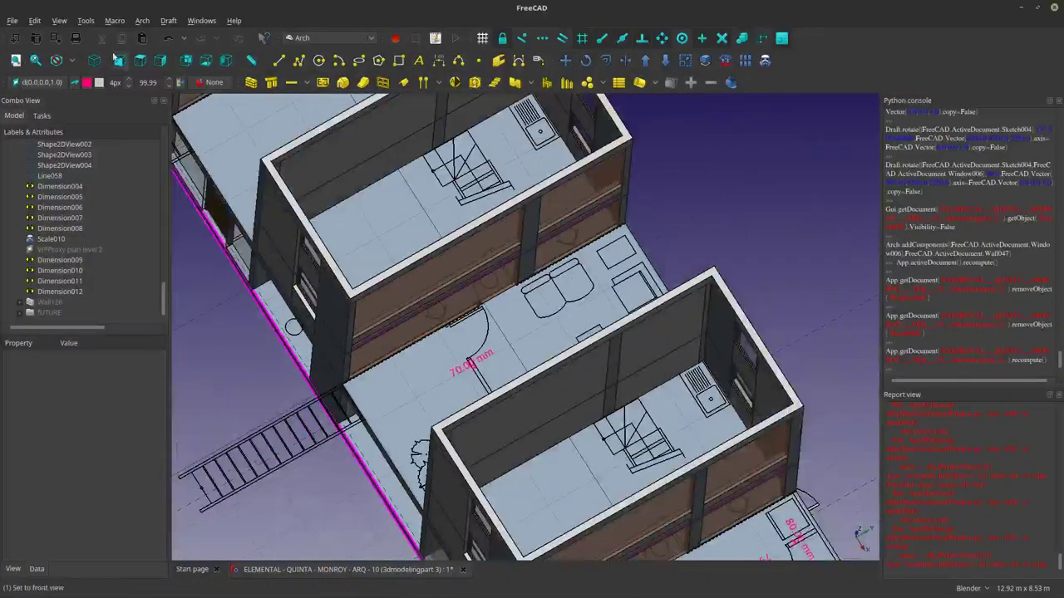
Switch the 3D view to perspective projection.
left_click(59, 22)
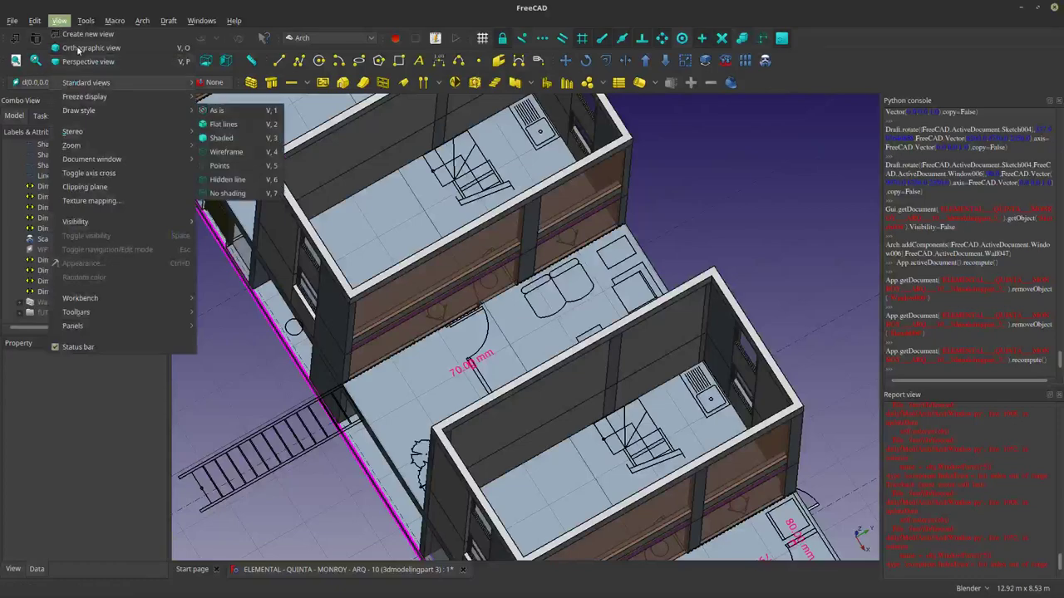
left_click(83, 61)
scroll(522, 311, "up", 3)
middle_click_drag(467, 299, 601, 351)
scroll(463, 273, "down", 3)
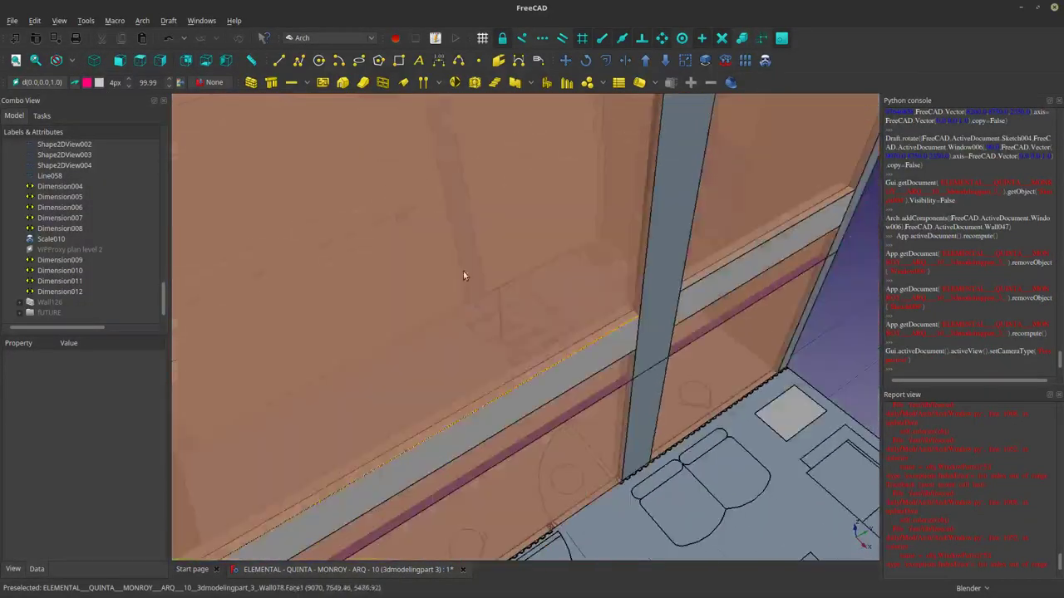
Align the working plane to the second-level face of Wall047 beside the column.
middle_click_drag(463, 273, 458, 242)
scroll(465, 262, "up", 3)
scroll(470, 274, "down", 3)
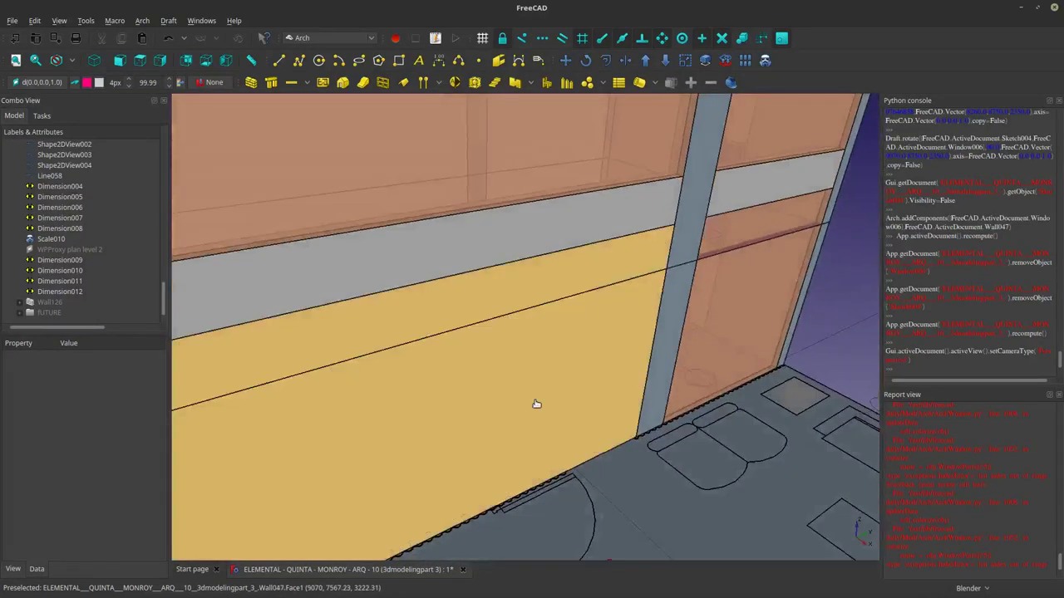
left_click(534, 404)
left_click(48, 81)
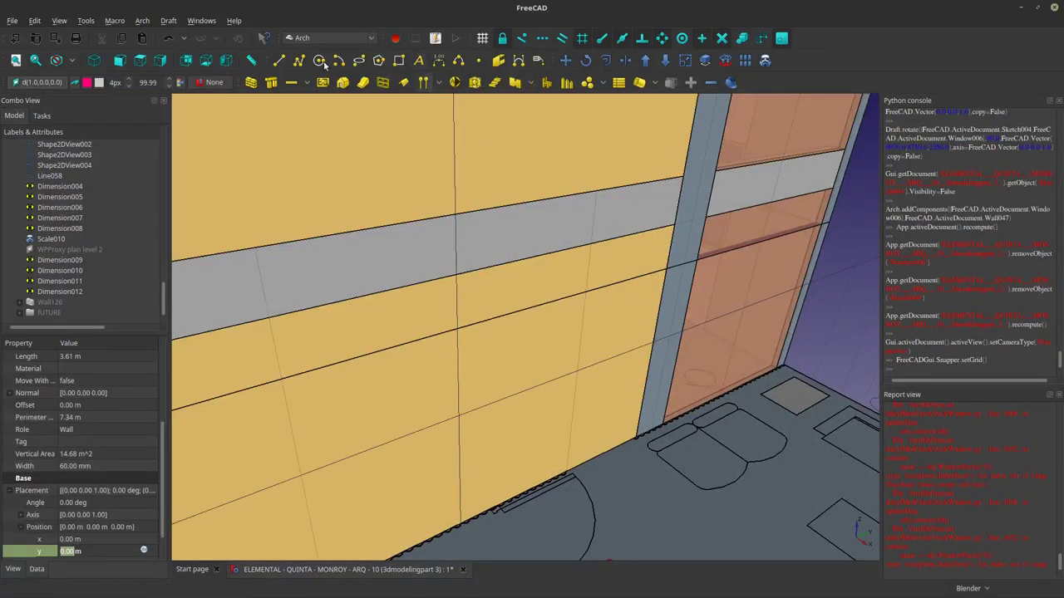
Insert a Simple door preset, 1.00 m wide and 1.00 m high, on the face of Wall047.
left_click(383, 82)
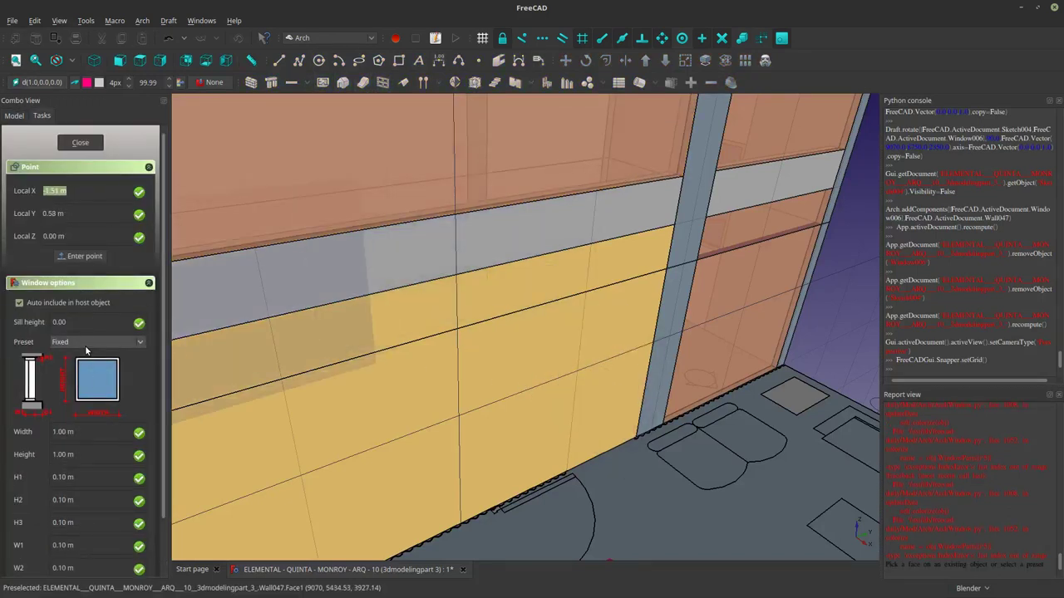
left_click(86, 350)
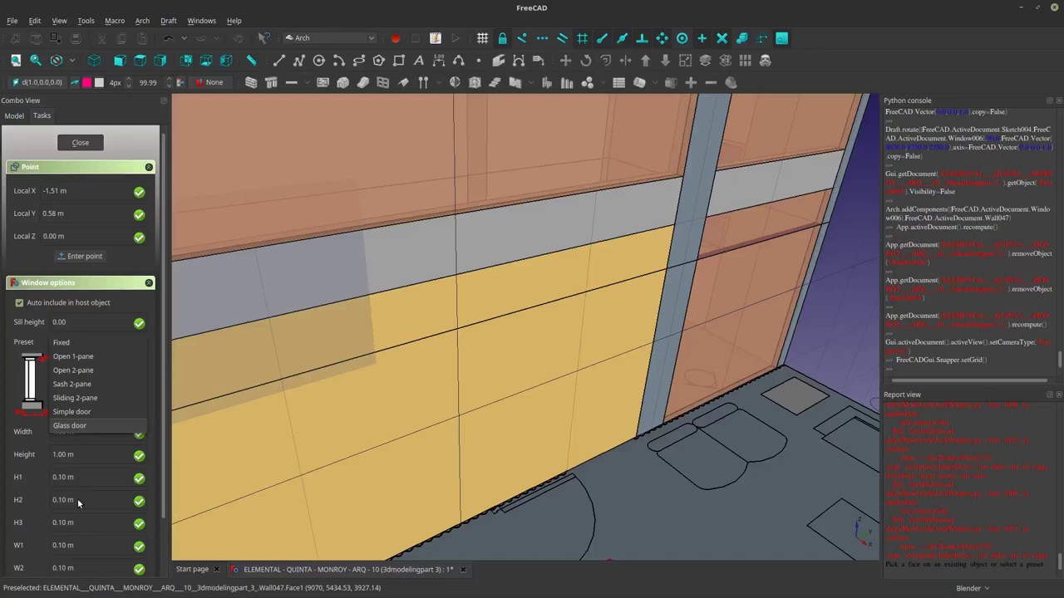
left_click(75, 411)
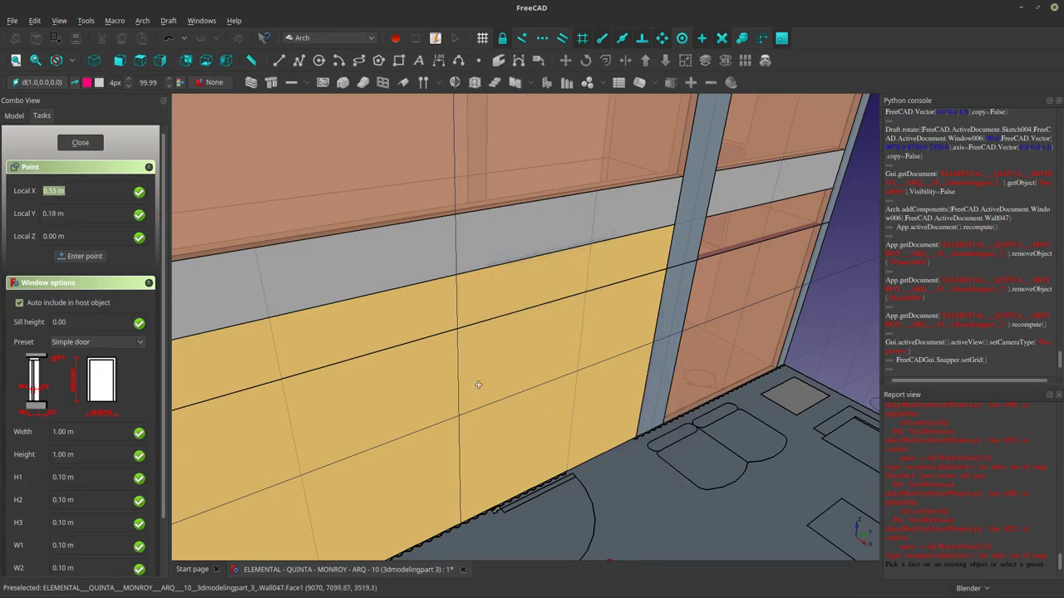
left_click(551, 403)
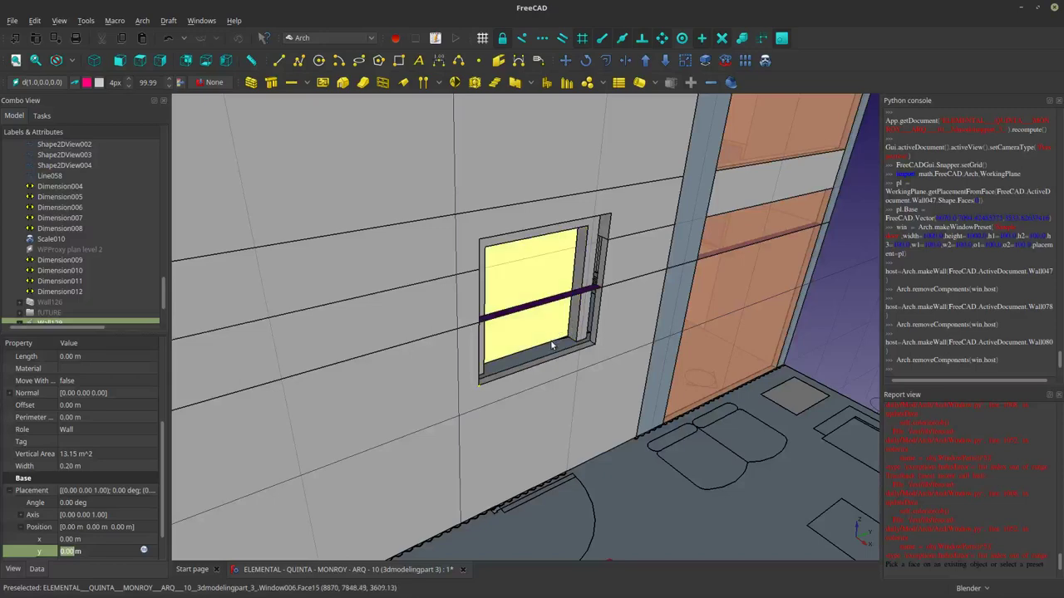
Inspect the new host walls Wall129 to Wall131, and the door and base sketch nested under Wall129.
scroll(520, 332, "down", 2)
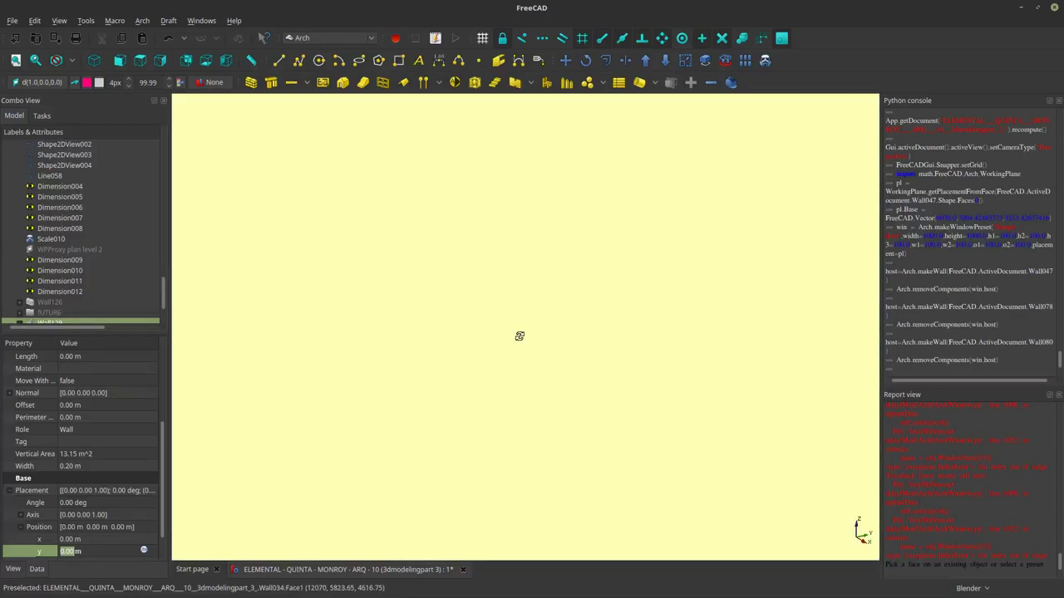
middle_click_drag(519, 335, 256, 330)
scroll(66, 312, "down", 1)
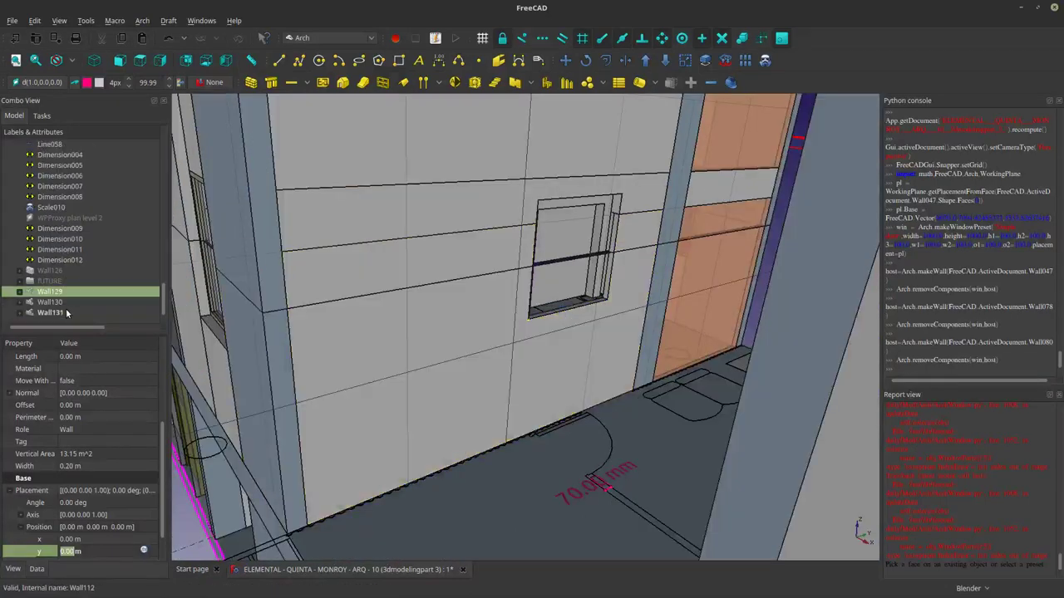
left_click(50, 312)
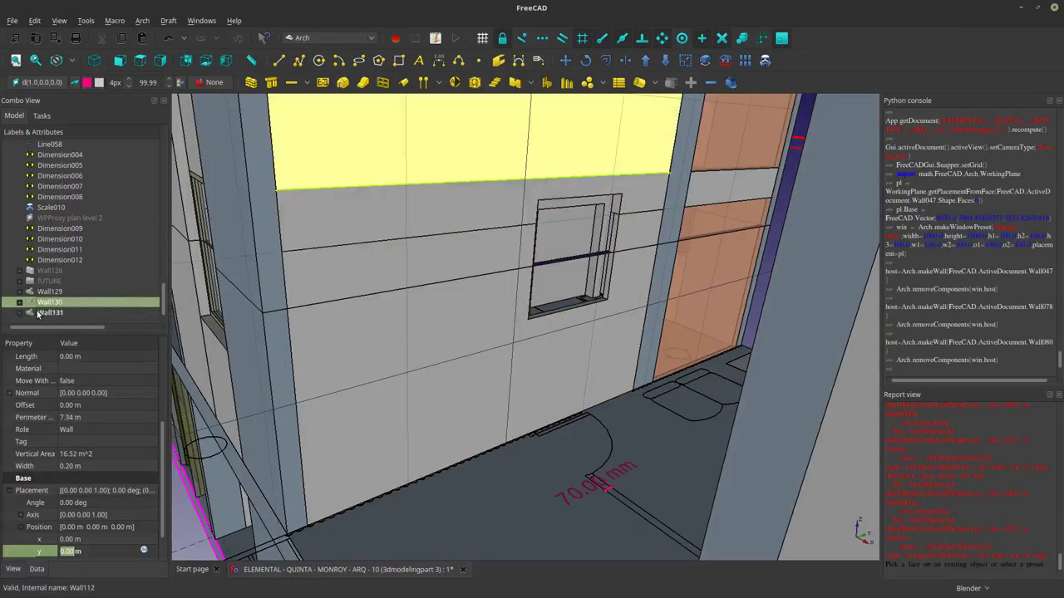
left_click(397, 334)
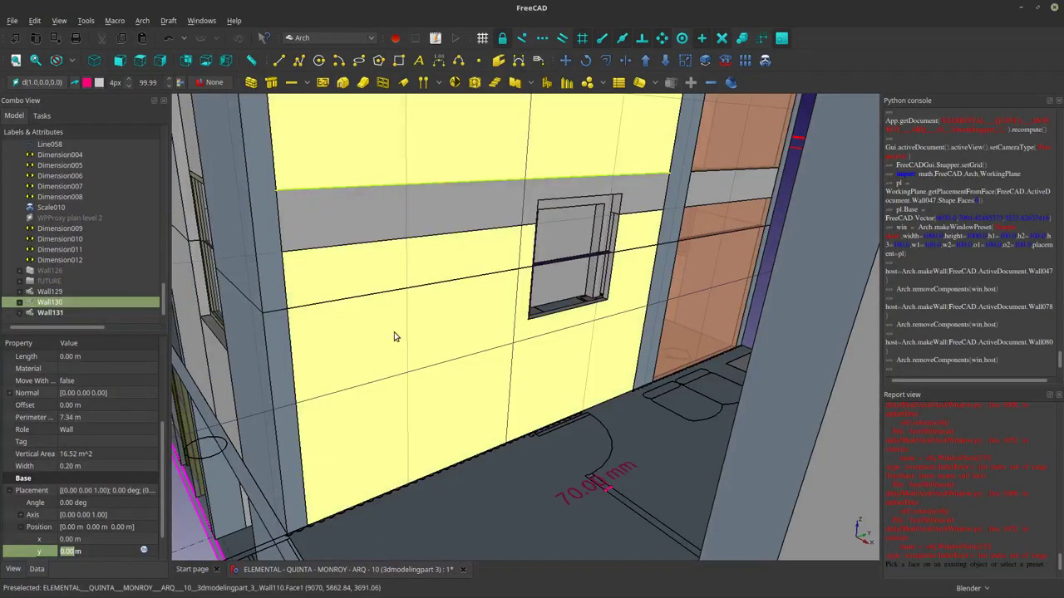
left_click(20, 292)
left_click(40, 294)
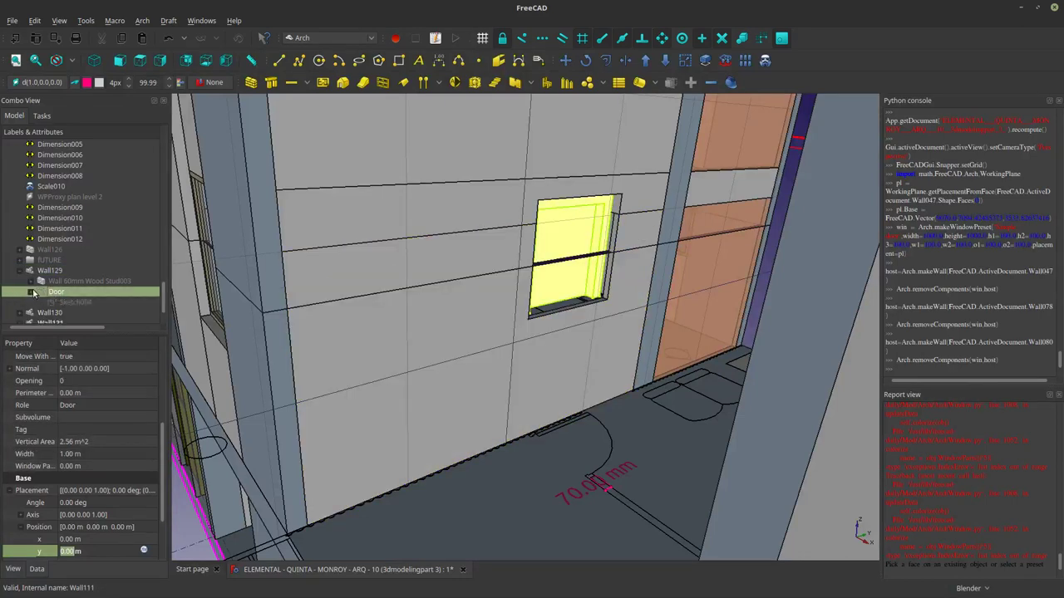
left_click(59, 304)
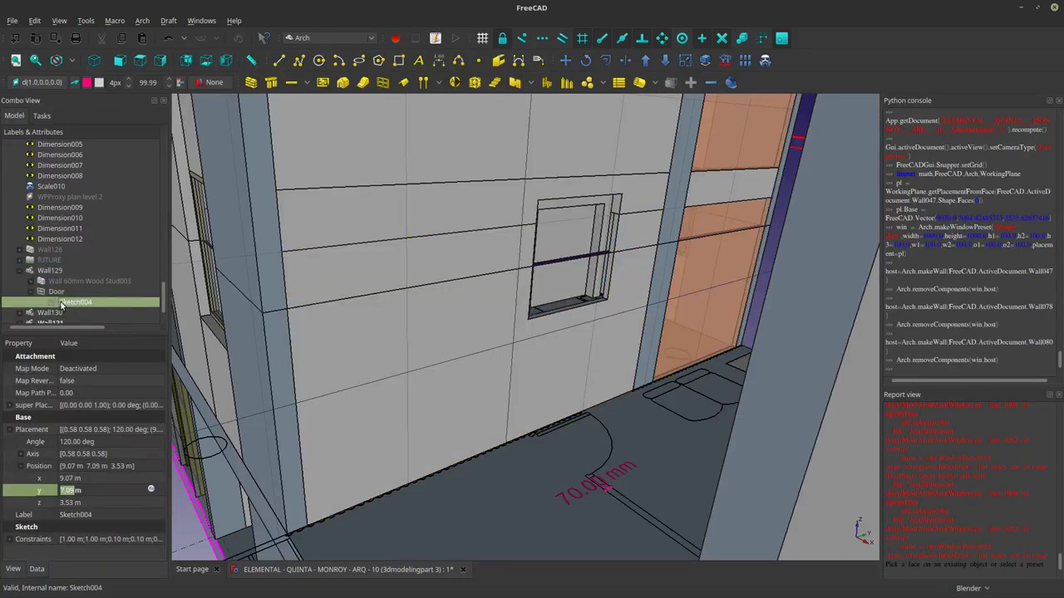
left_click(62, 292)
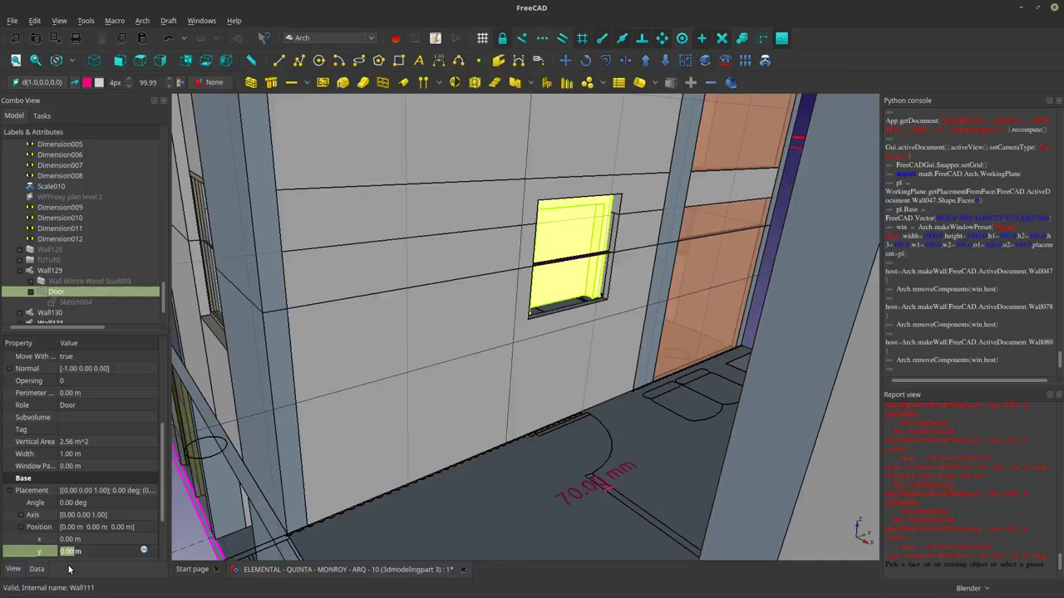
Examine the size and placement properties of the existing ground-floor door, Door 0.84m.
middle_click_drag(214, 373, 310, 336, "shift")
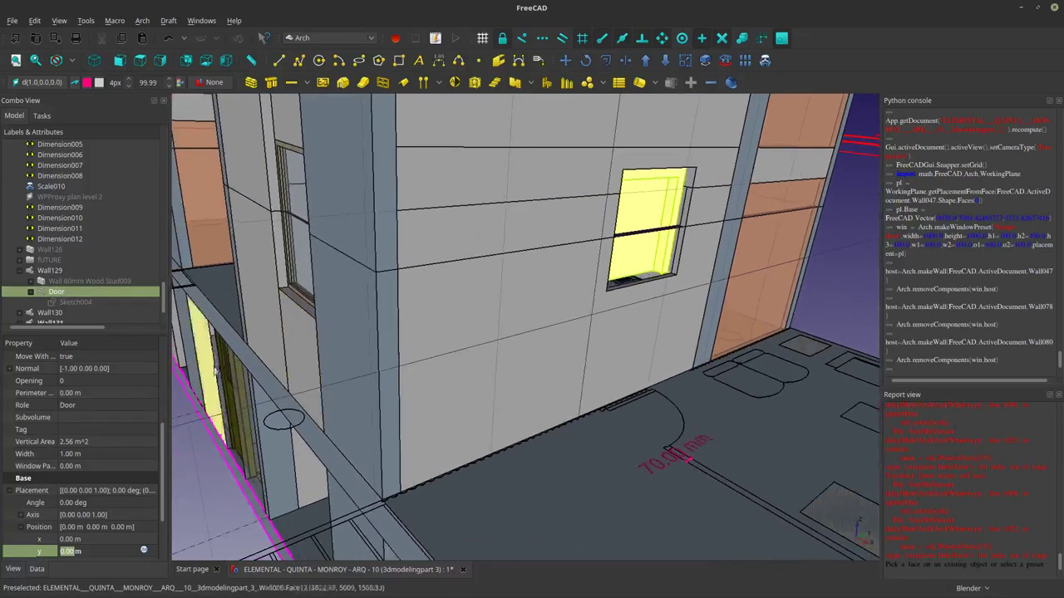
left_click(231, 419)
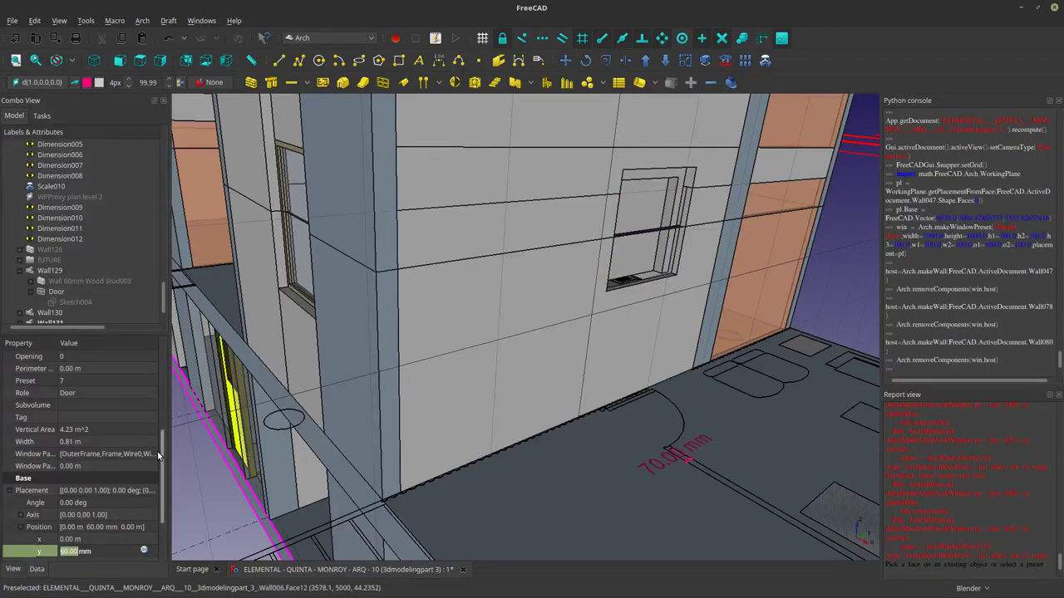
left_click_drag(160, 452, 172, 363)
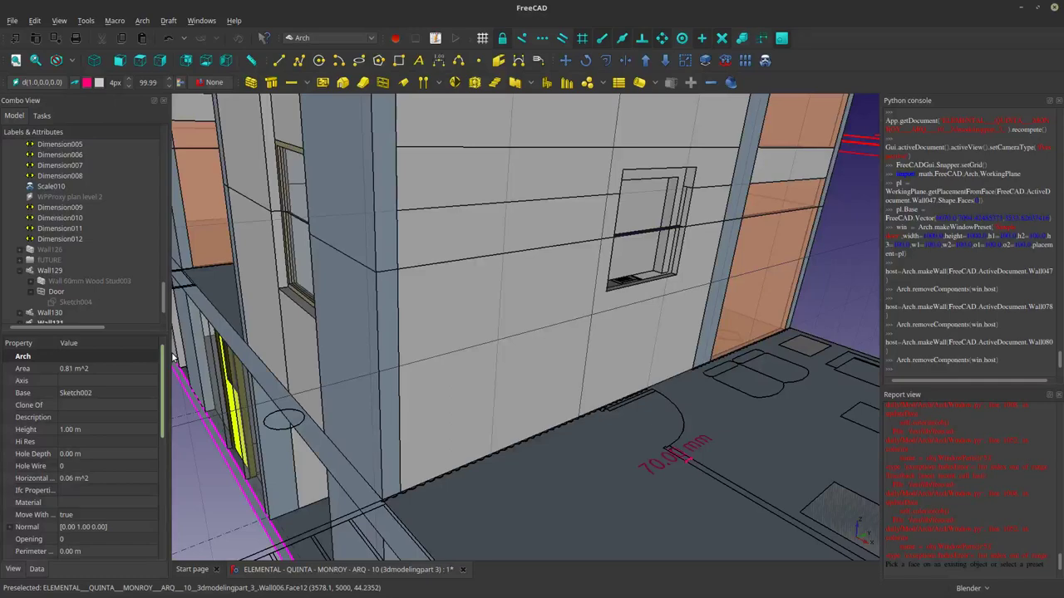
middle_click_drag(341, 403, 521, 339)
scroll(406, 392, "down", 3)
scroll(405, 395, "up", 2)
left_click(281, 520)
left_click(261, 420)
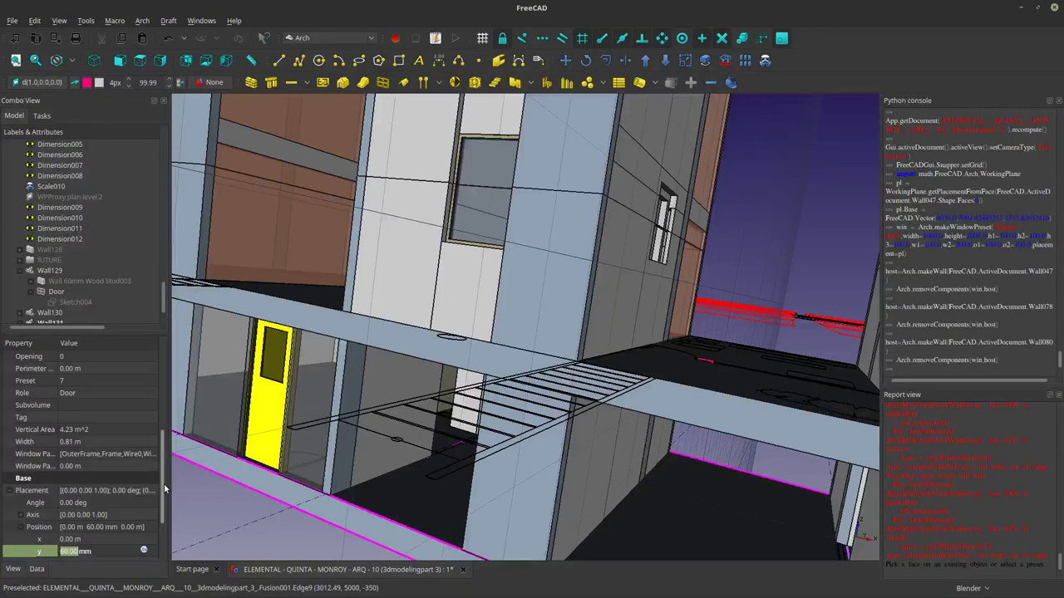
left_click_drag(163, 490, 161, 517)
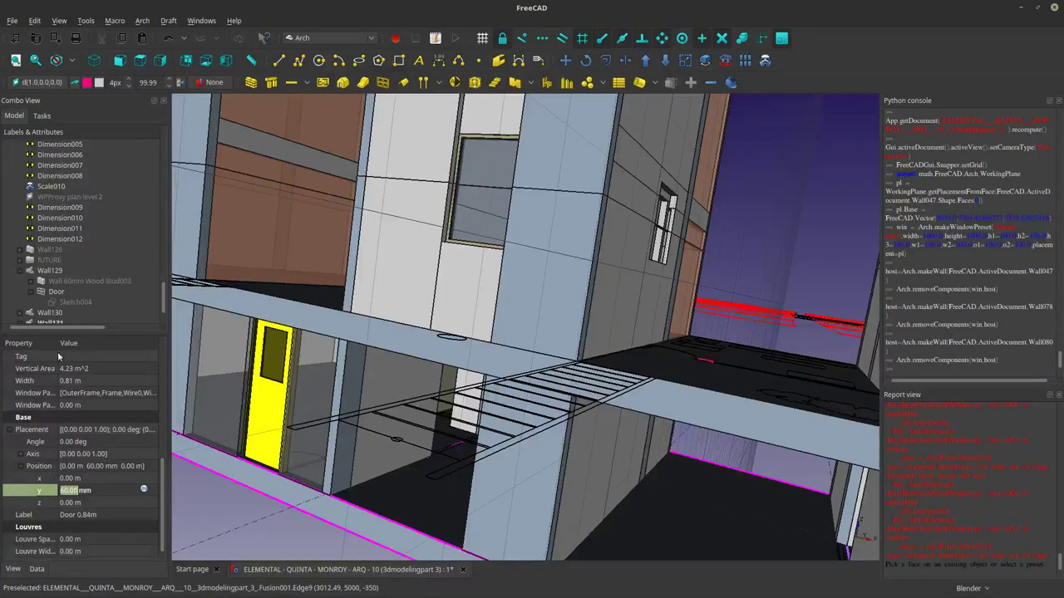
Examine the size and placement properties of the ground-floor door on the opposite facade.
scroll(64, 282, "up", 5)
scroll(555, 446, "down", 4)
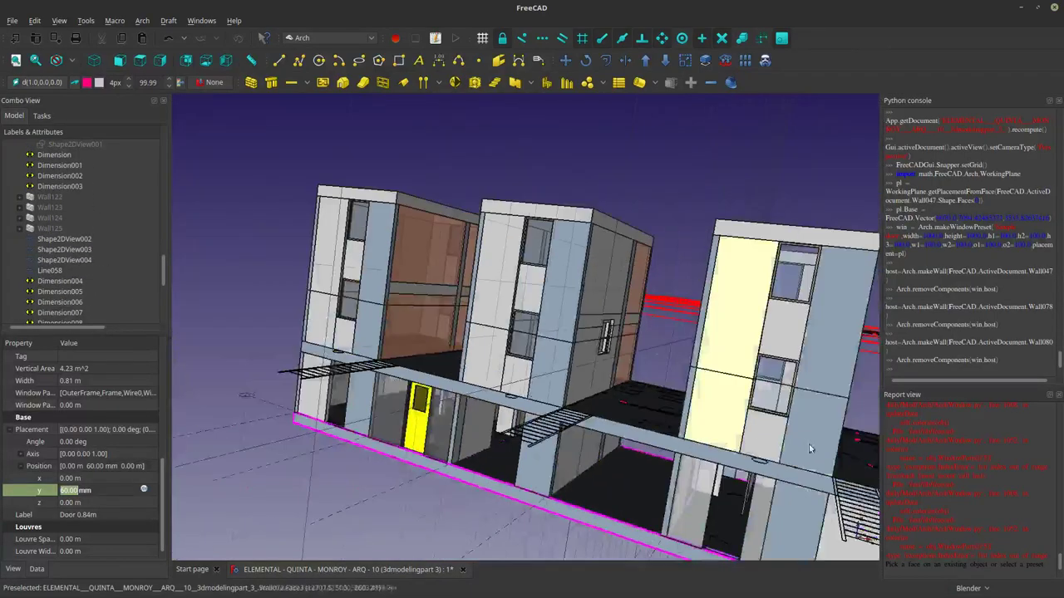
middle_click_drag(809, 449, 433, 357)
scroll(438, 362, "down", 5)
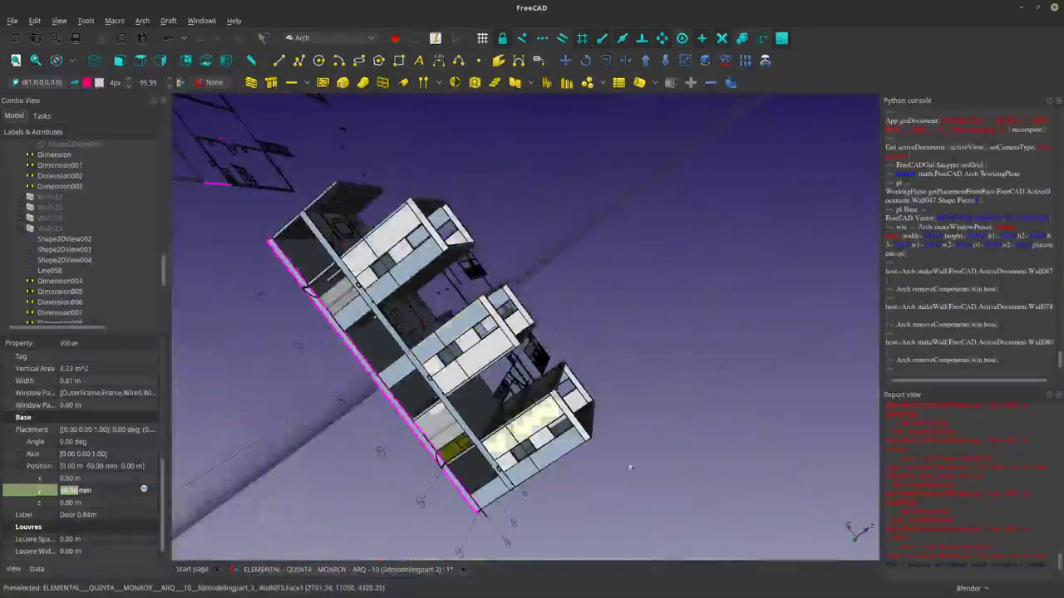
middle_click_drag(629, 468, 654, 392)
scroll(507, 397, "up", 5)
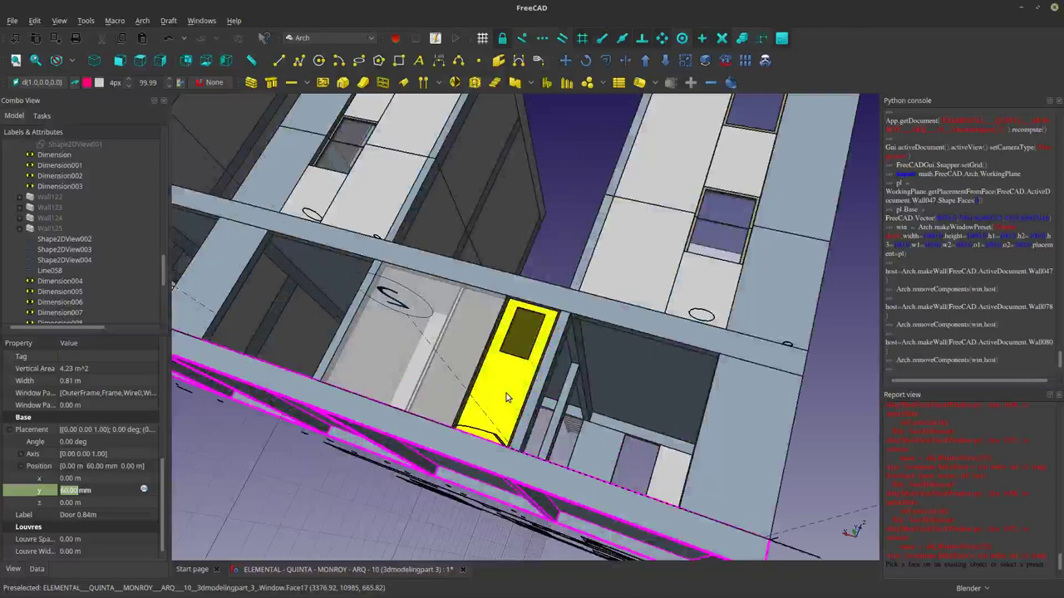
left_click(506, 397)
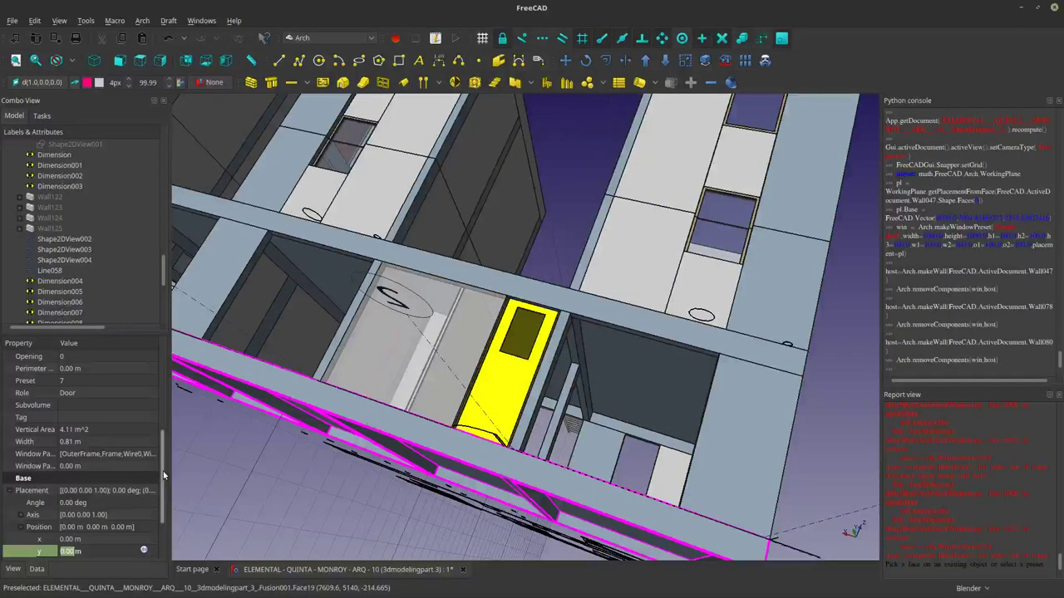
mouse_move(165, 440)
left_mouse_down()
mouse_move(169, 380)
mouse_move(143, 457)
left_mouse_up()
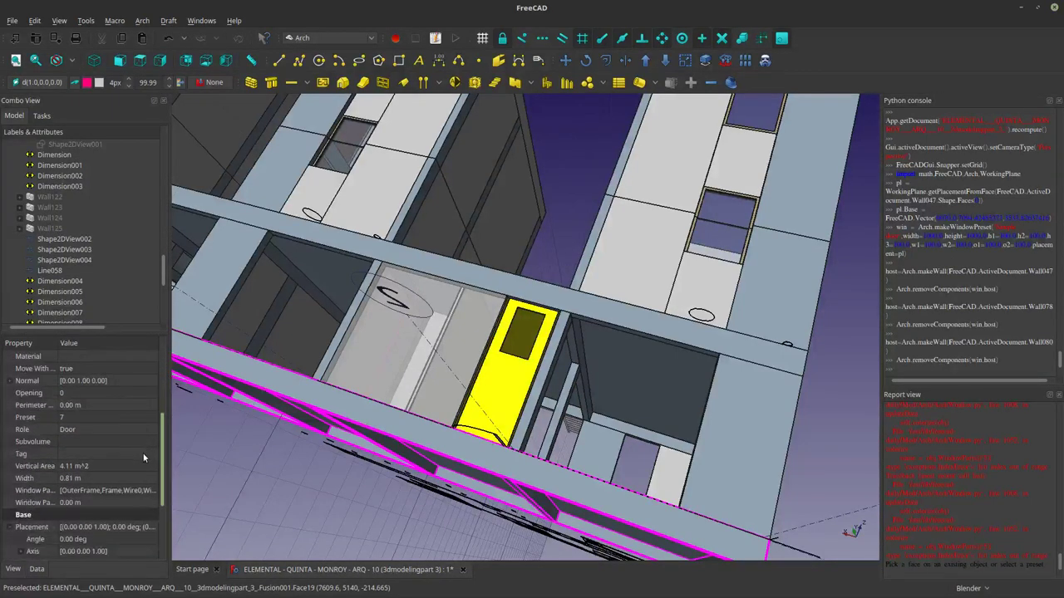
scroll(144, 446, "up", 2)
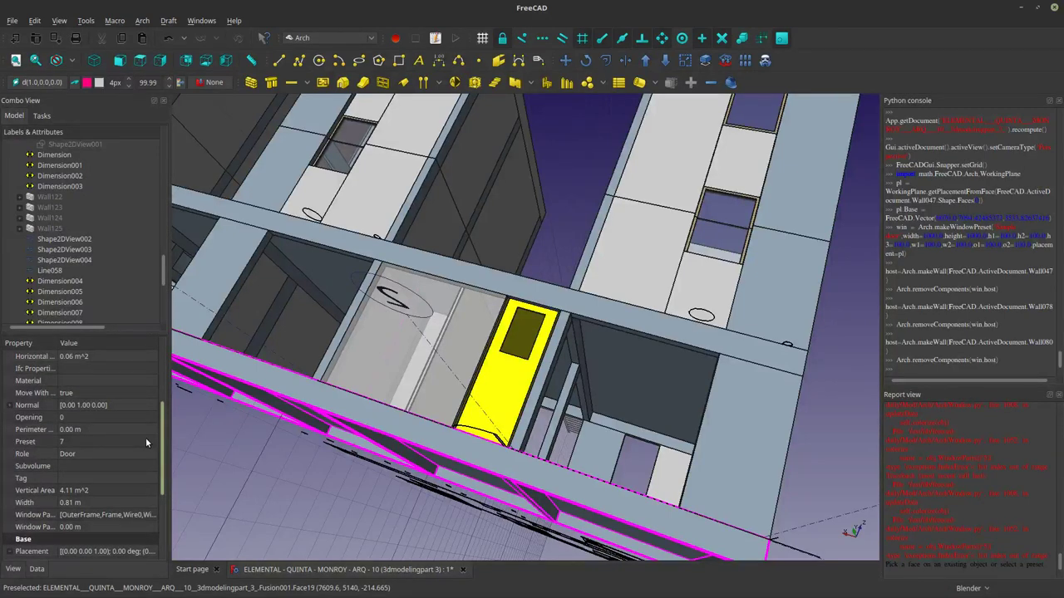
Set the height of the new second-level door under Wall129 to 2 m.
middle_click_drag(327, 397, 462, 506)
scroll(491, 432, "down", 3)
middle_click_drag(491, 432, 537, 358)
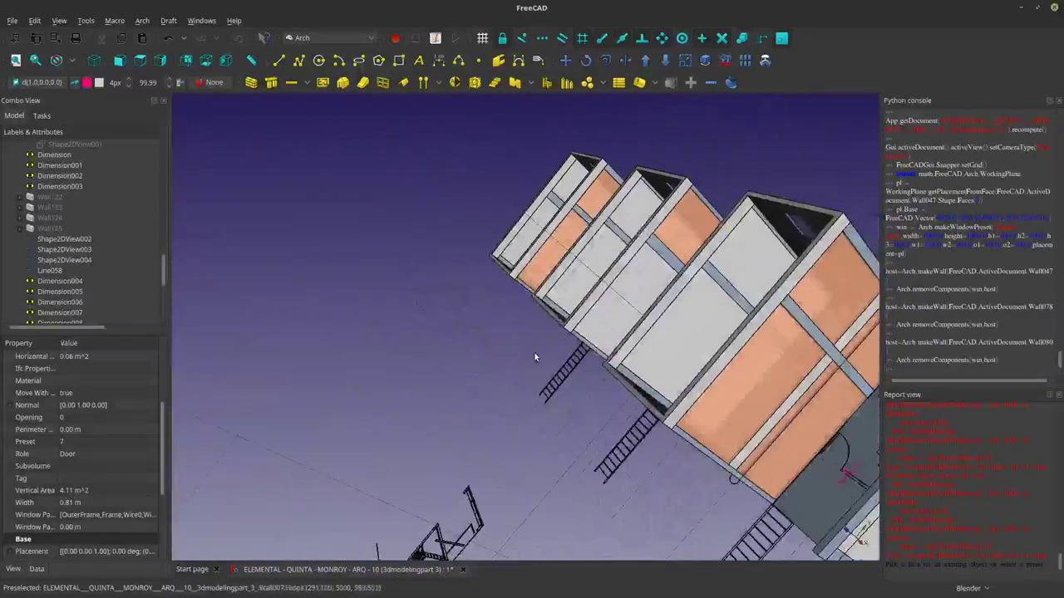
middle_click_drag(664, 283, 706, 349)
scroll(706, 349, "up", 4)
scroll(479, 244, "up", 2)
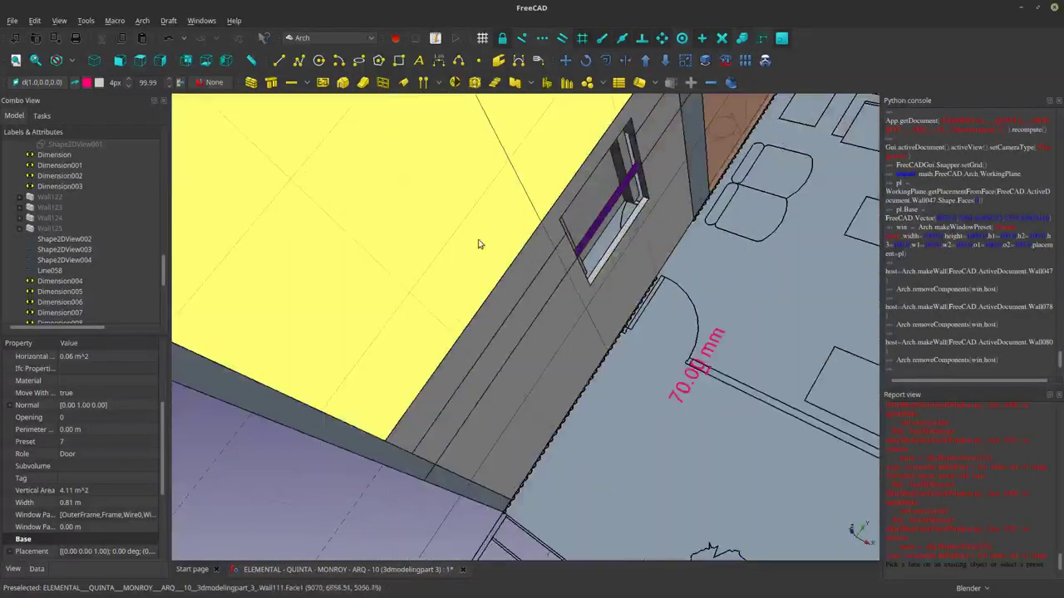
middle_click_drag(445, 262, 640, 215)
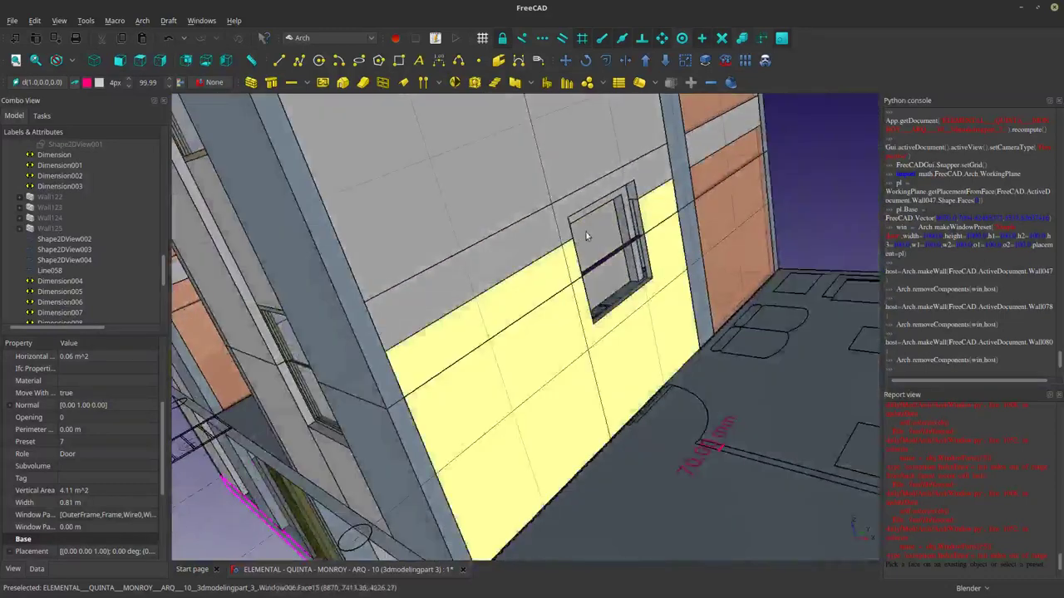
left_click(590, 232)
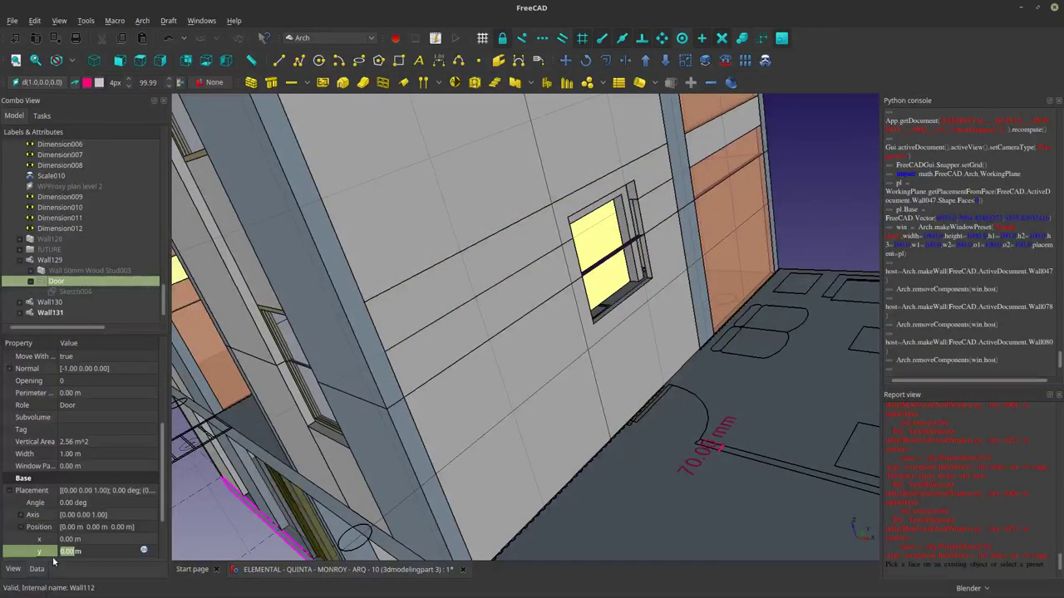
scroll(137, 449, "up", 4)
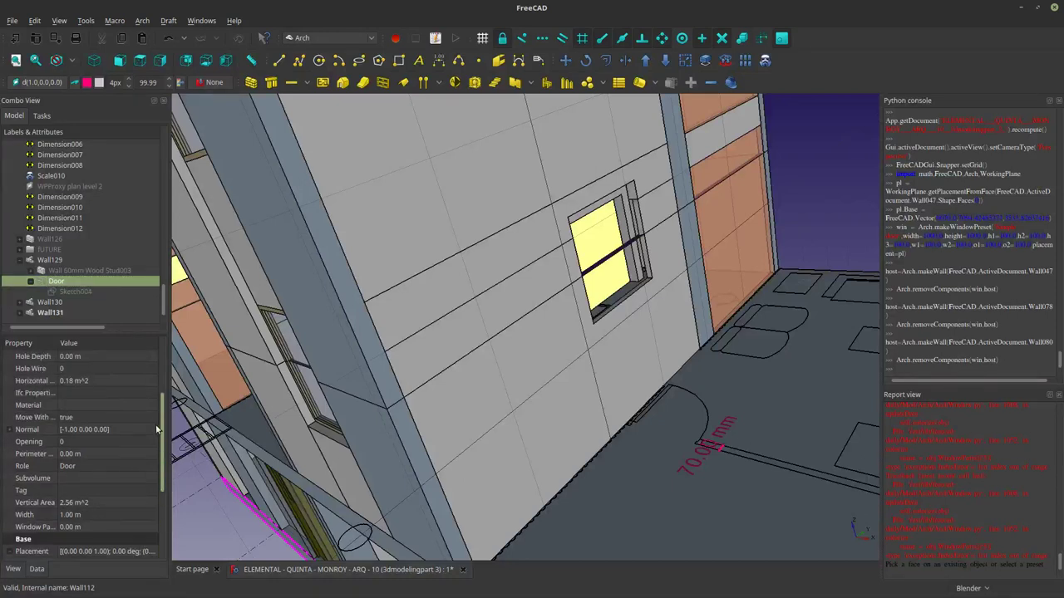
left_click(102, 417)
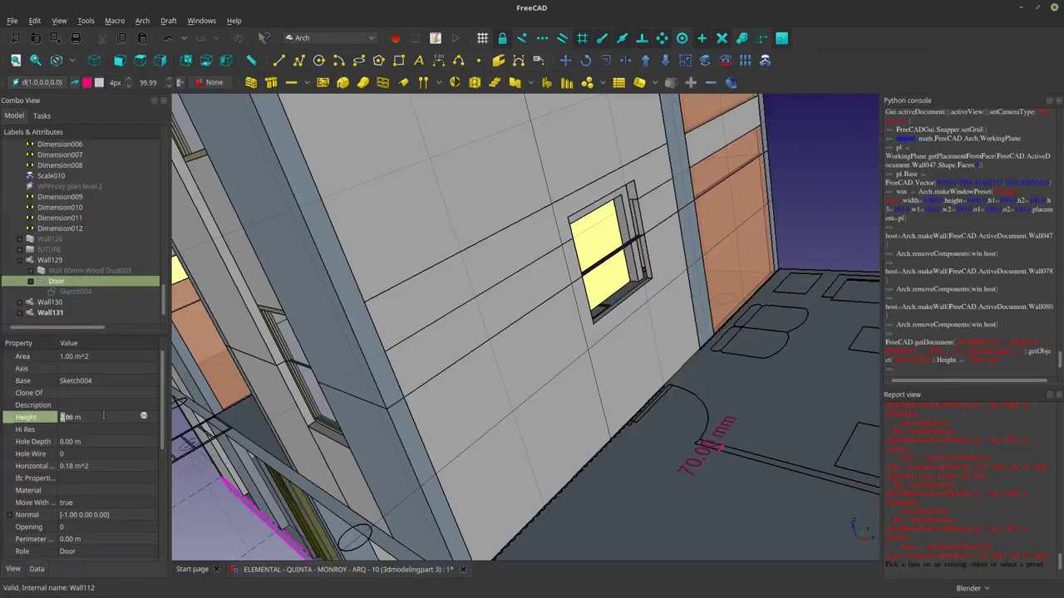
left_click(131, 368)
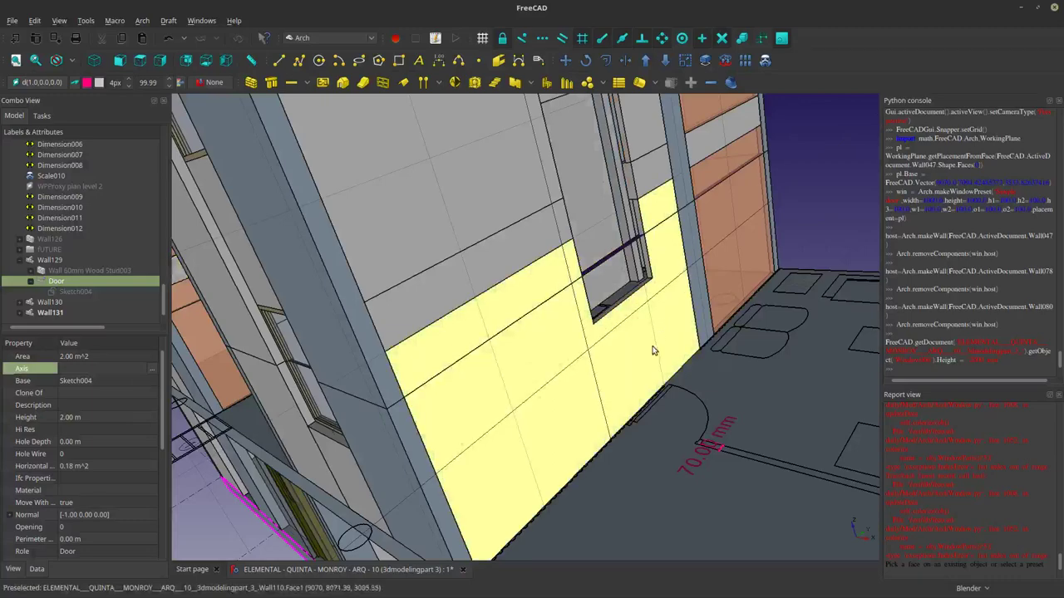
Show the new door's base sketch Sketch004 and move it by its lower corner to the wall's lower corner beside the column.
middle_click_drag(653, 352, 573, 357)
left_click(78, 290)
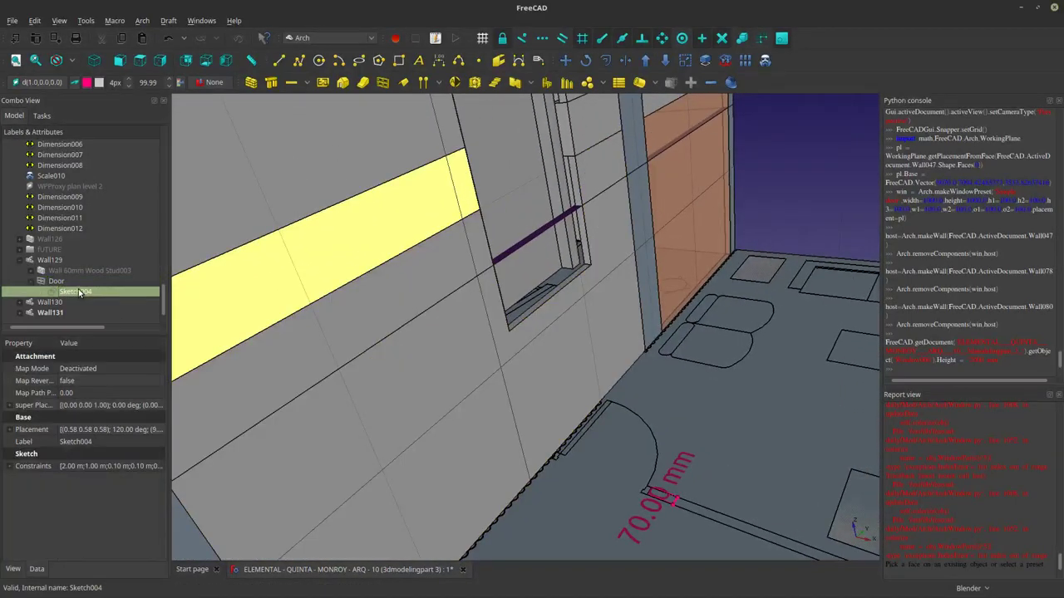
key("space")
mouse_move(471, 349)
middle_mouse_down()
mouse_move(529, 397)
mouse_move(549, 387)
middle_mouse_up()
scroll(722, 325, "up", 5)
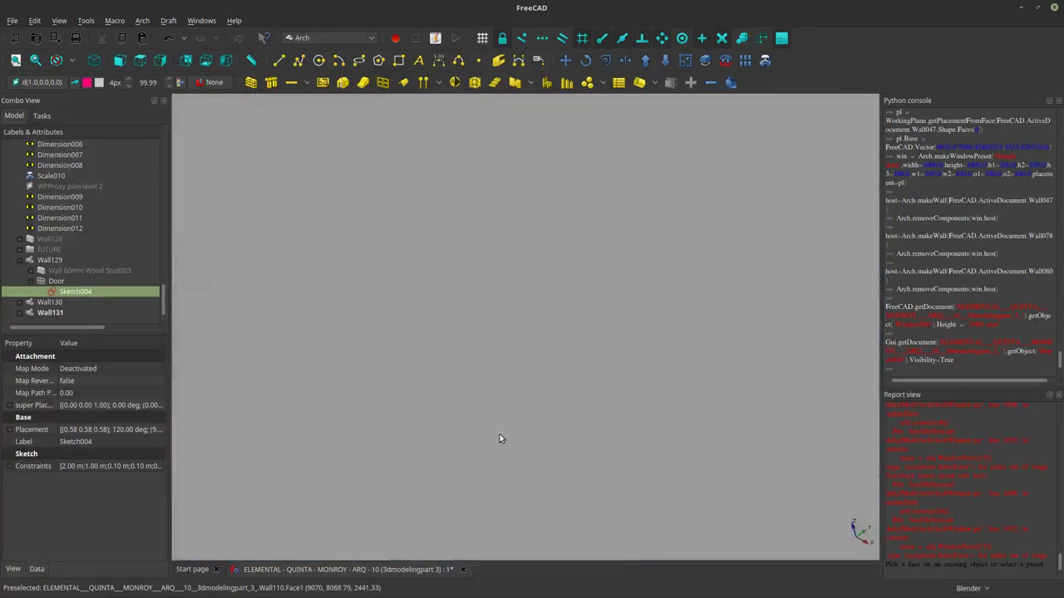
scroll(497, 419, "down", 3)
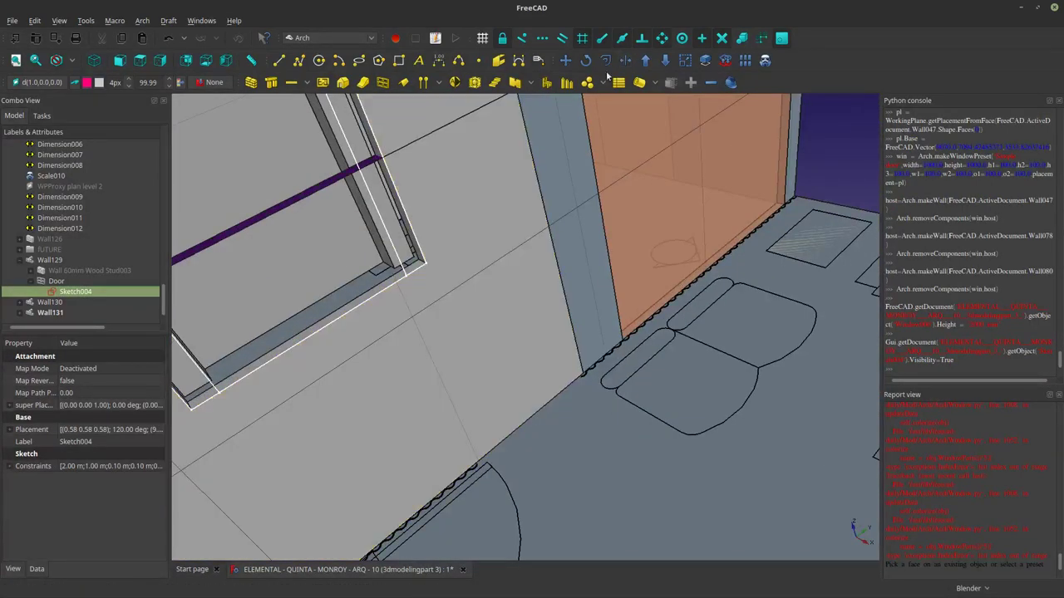
left_click(568, 61)
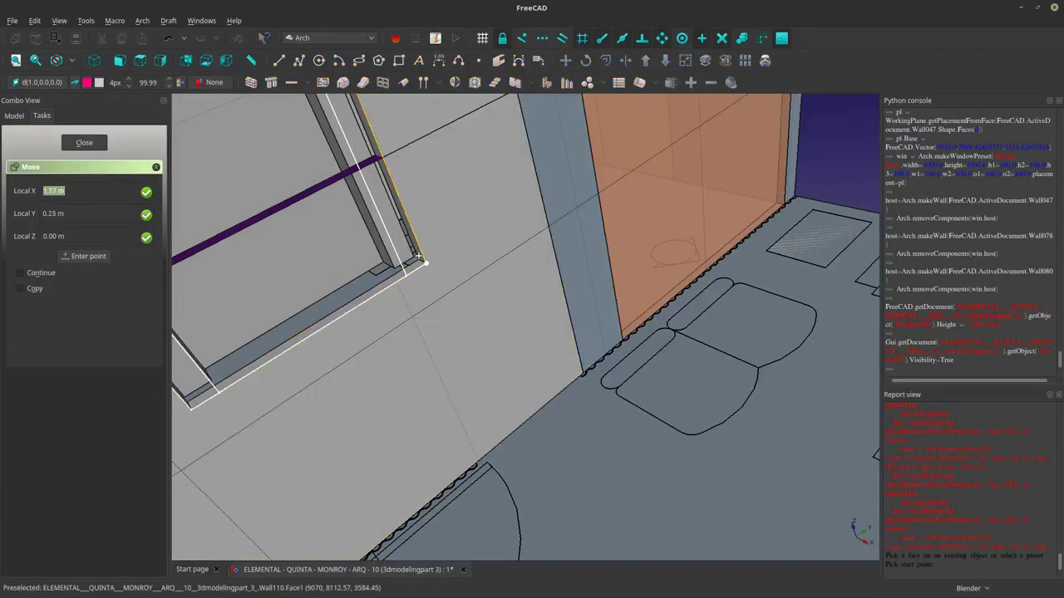
left_click(424, 248)
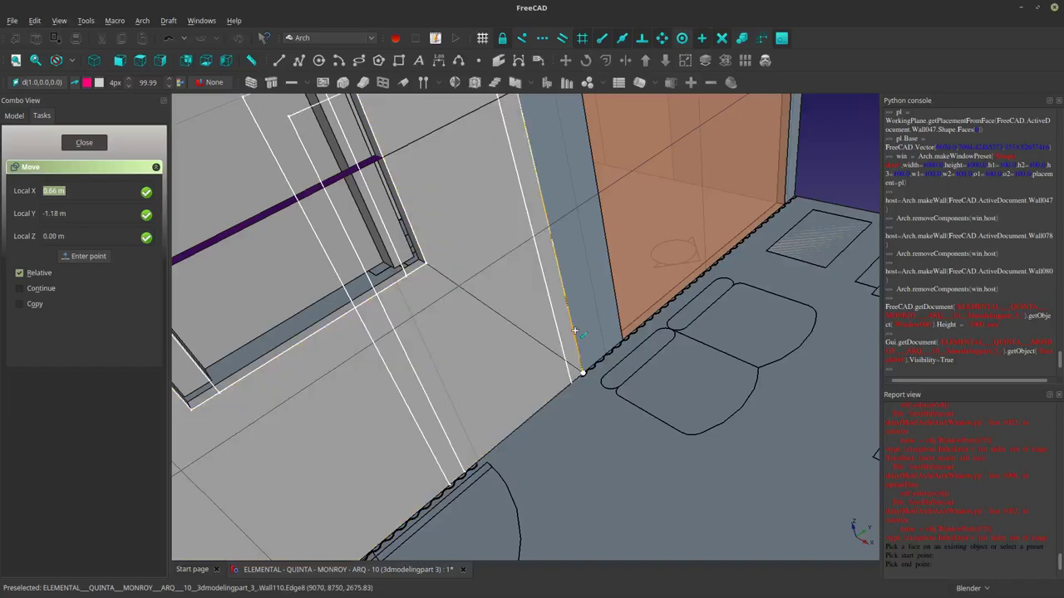
left_click(592, 366)
scroll(599, 374, "up", 5)
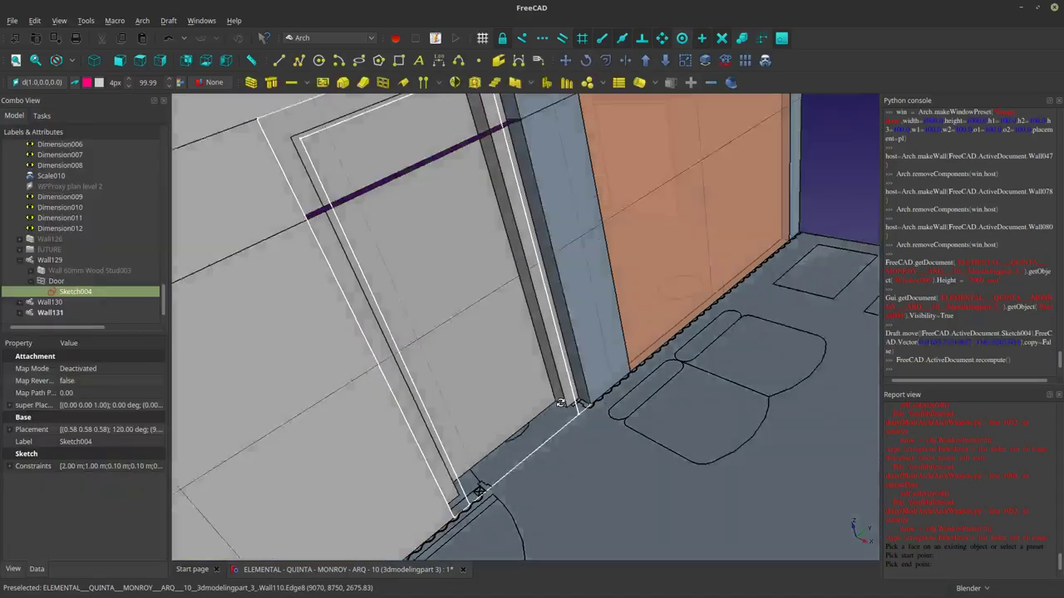
middle_click_drag(609, 380, 580, 277, "shift")
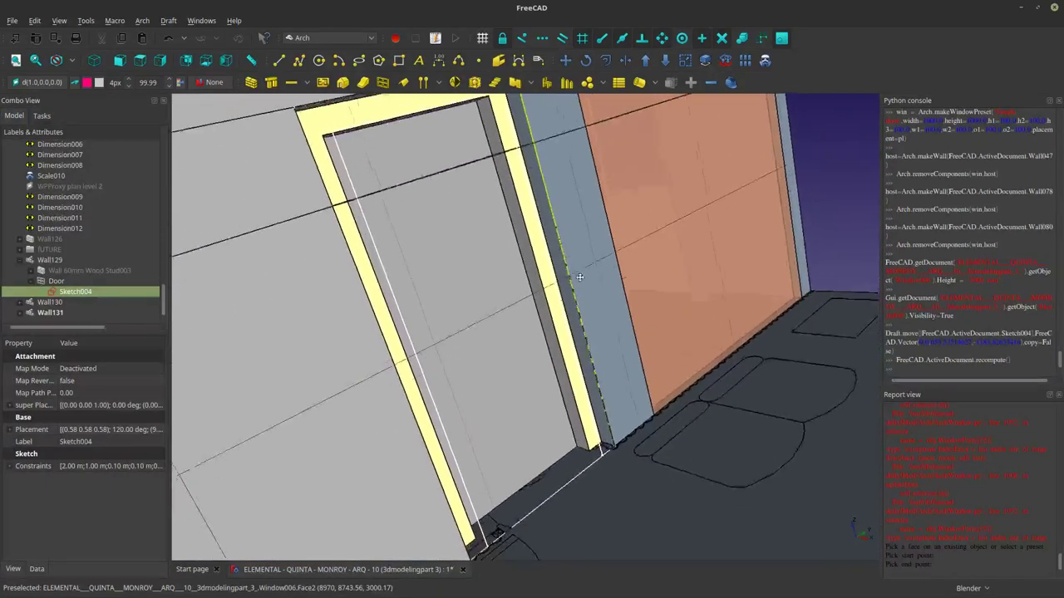
scroll(592, 324, "down", 2)
middle_click_drag(604, 354, 619, 390)
middle_click_drag(300, 337, 374, 382)
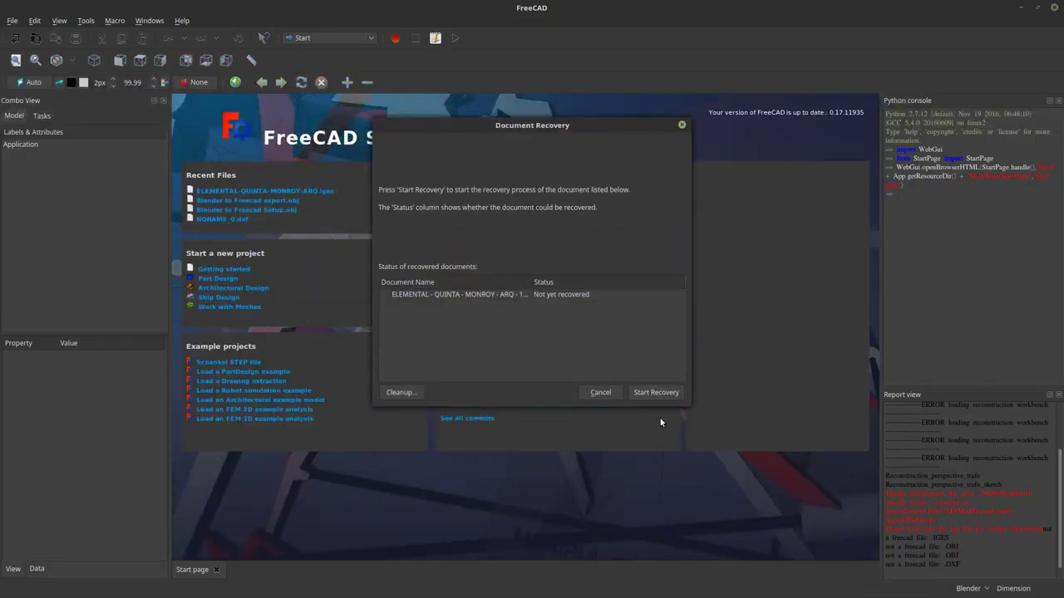
Recover the unsaved housing document and delete the misplaced second-level door together with its leftover base sketch.
left_click(657, 392)
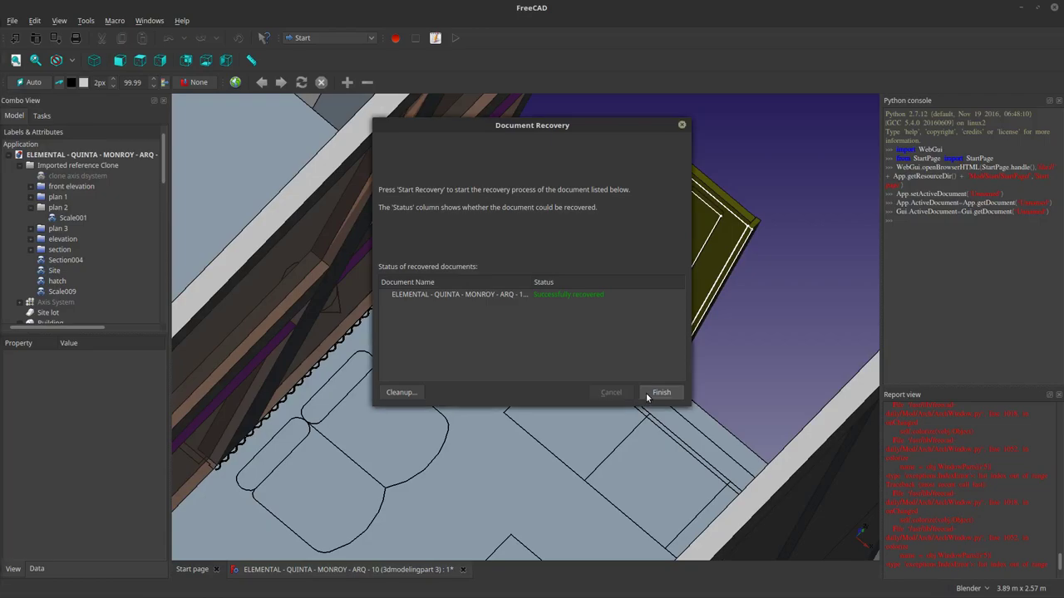
left_click(660, 392)
middle_click_drag(641, 421, 654, 218)
left_click(654, 217)
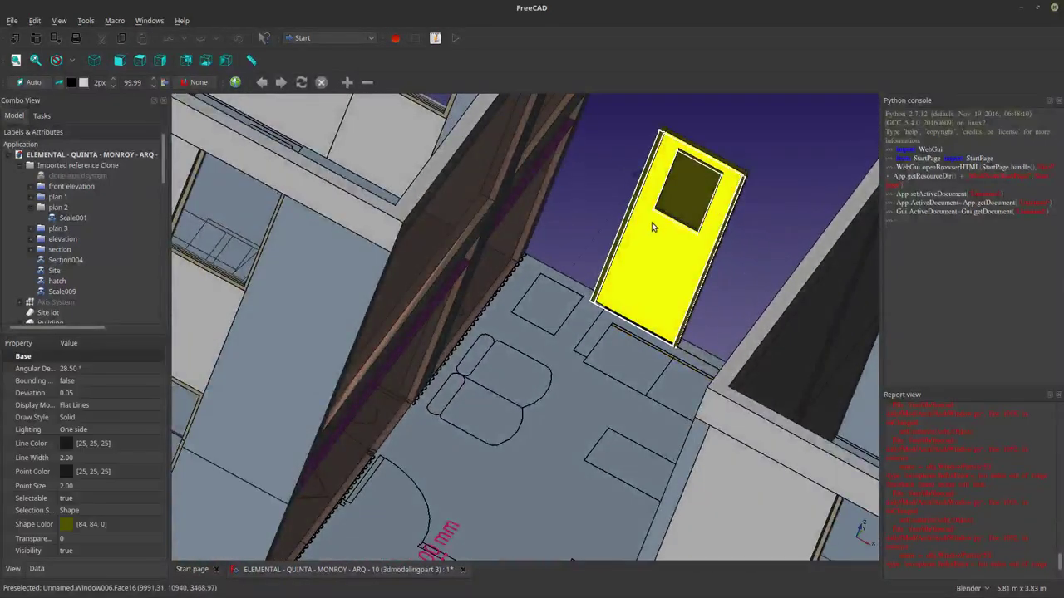
key("Delete")
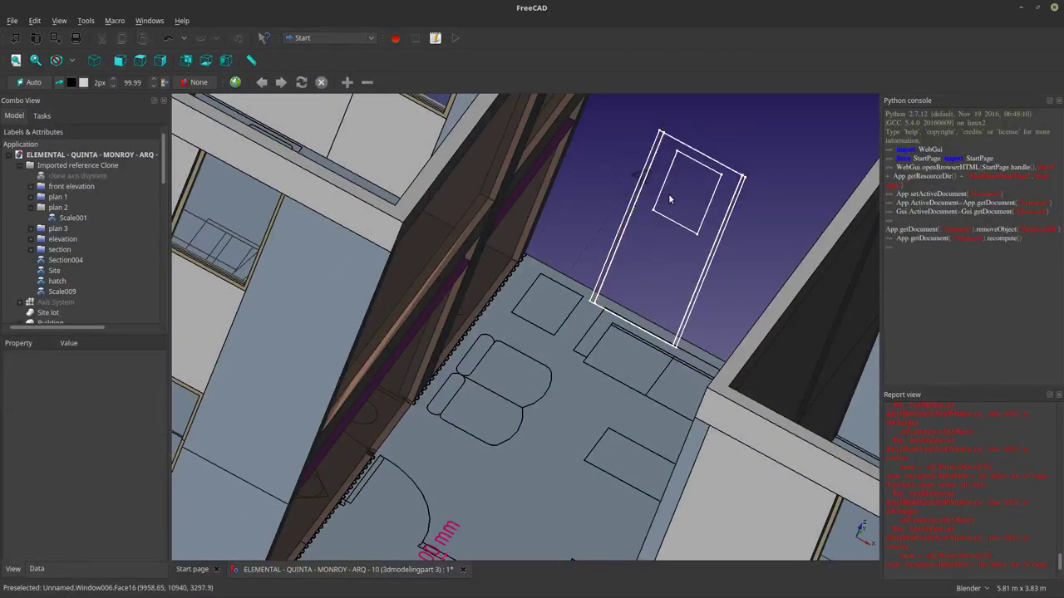
left_click(665, 219)
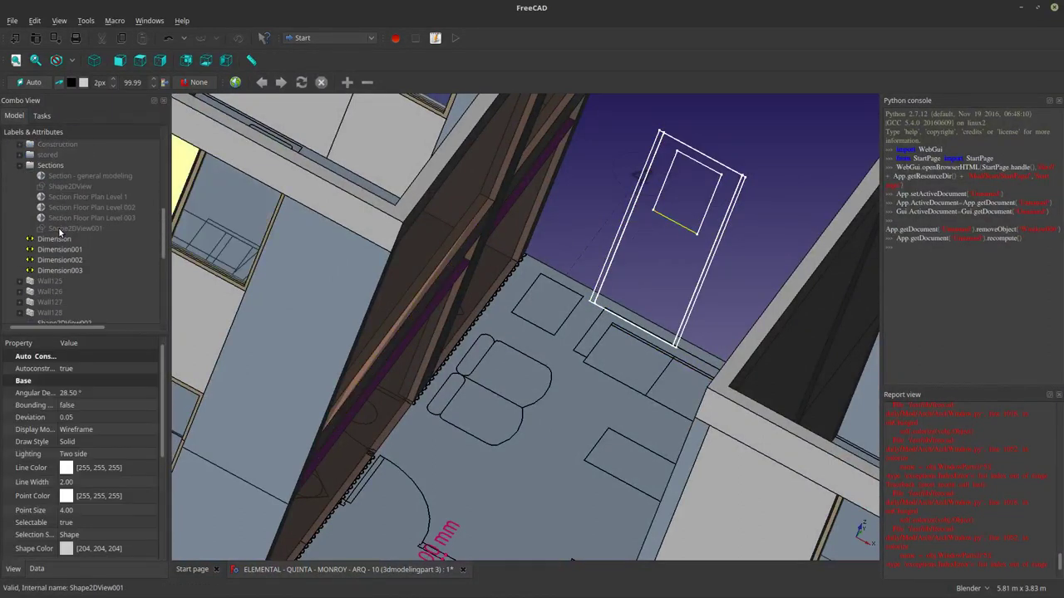
key("Delete")
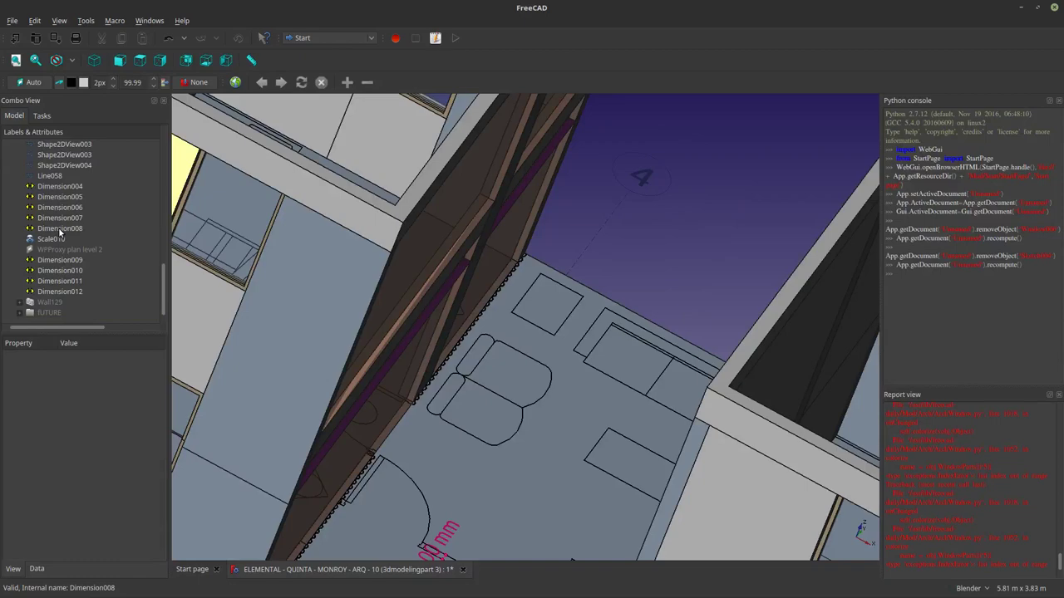
Select the second-level wall panel Wall047 beside the terrace and activate the Arch workbench.
scroll(432, 365, "down", 5)
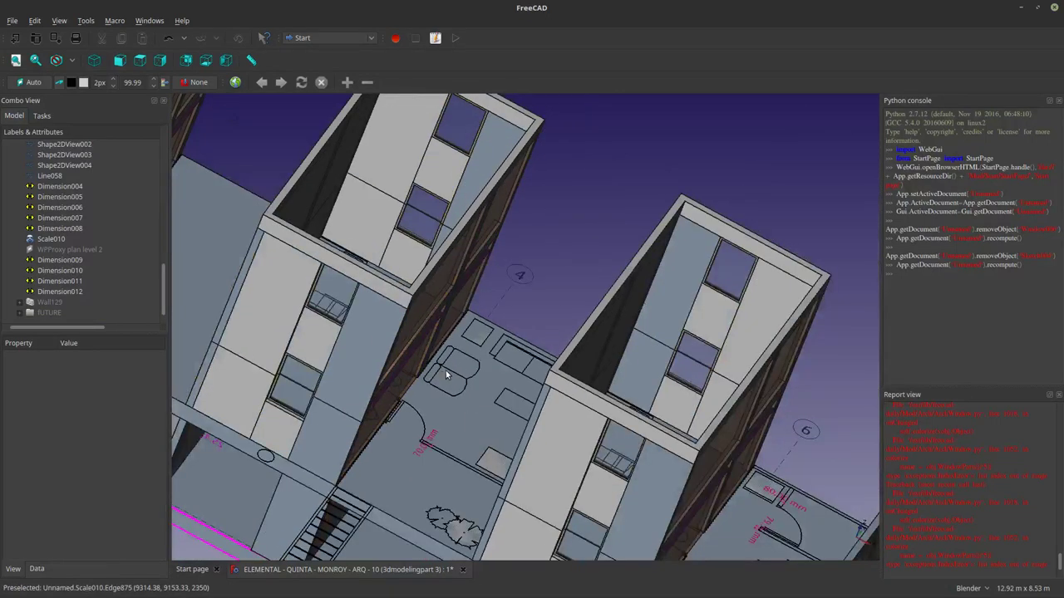
middle_click_drag(453, 378, 381, 368)
middle_click_drag(463, 353, 374, 262)
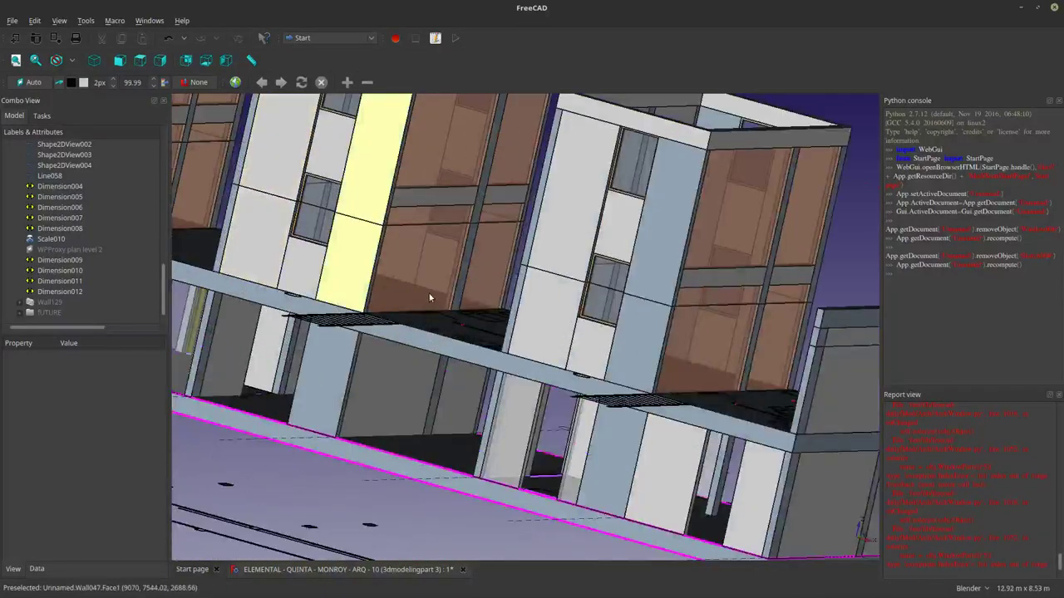
left_click(425, 265)
middle_click_drag(436, 297, 453, 349)
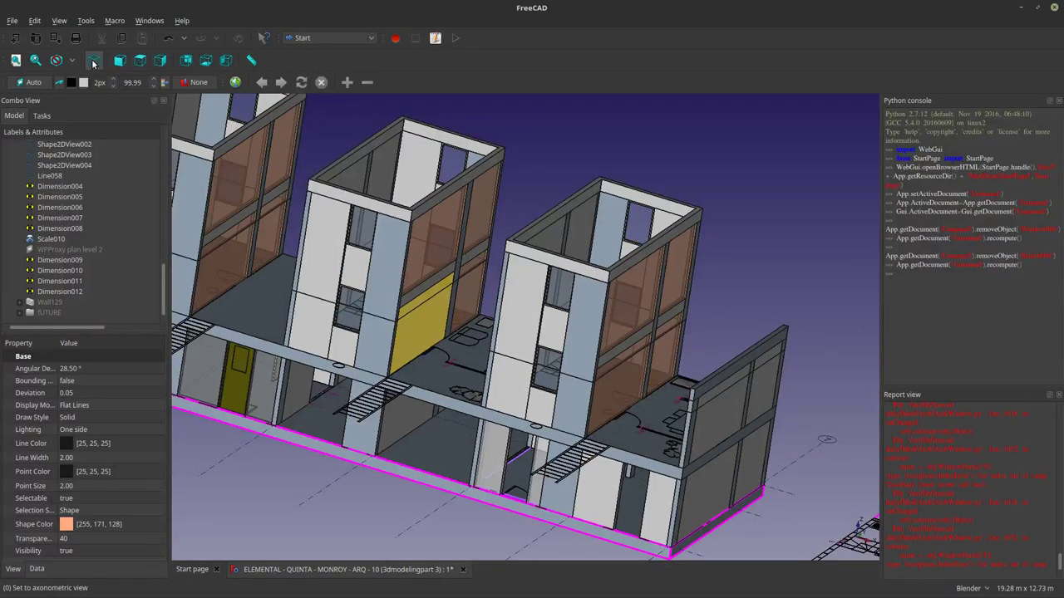
left_click(344, 39)
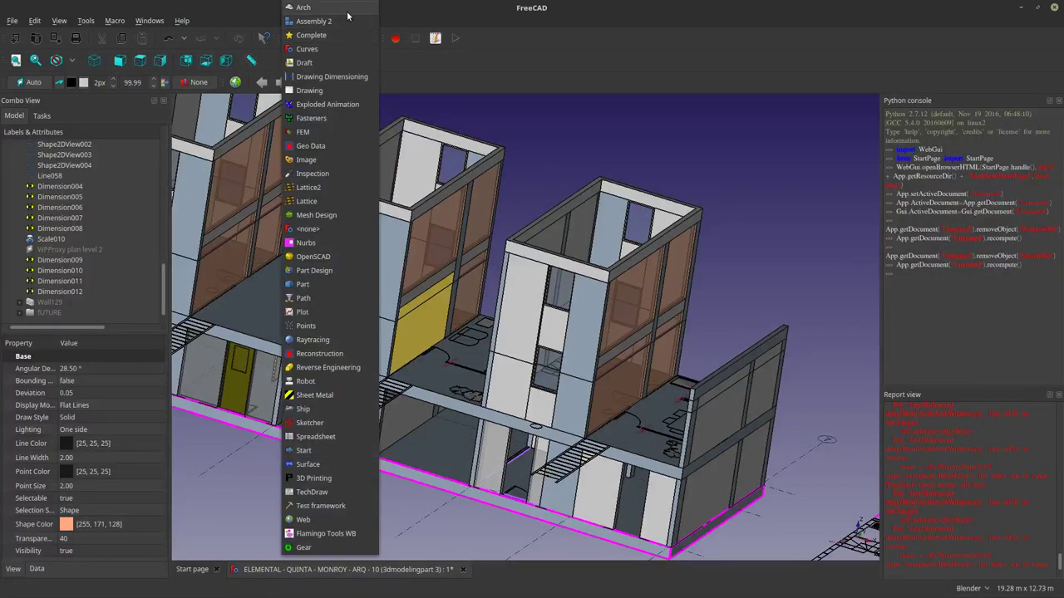
left_click(348, 10)
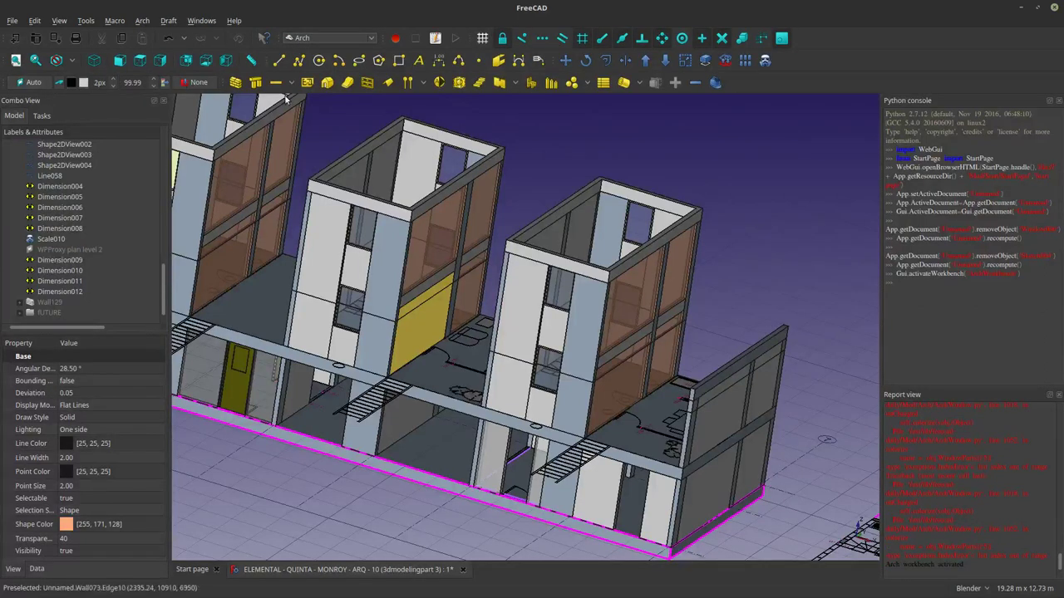
left_click(441, 85)
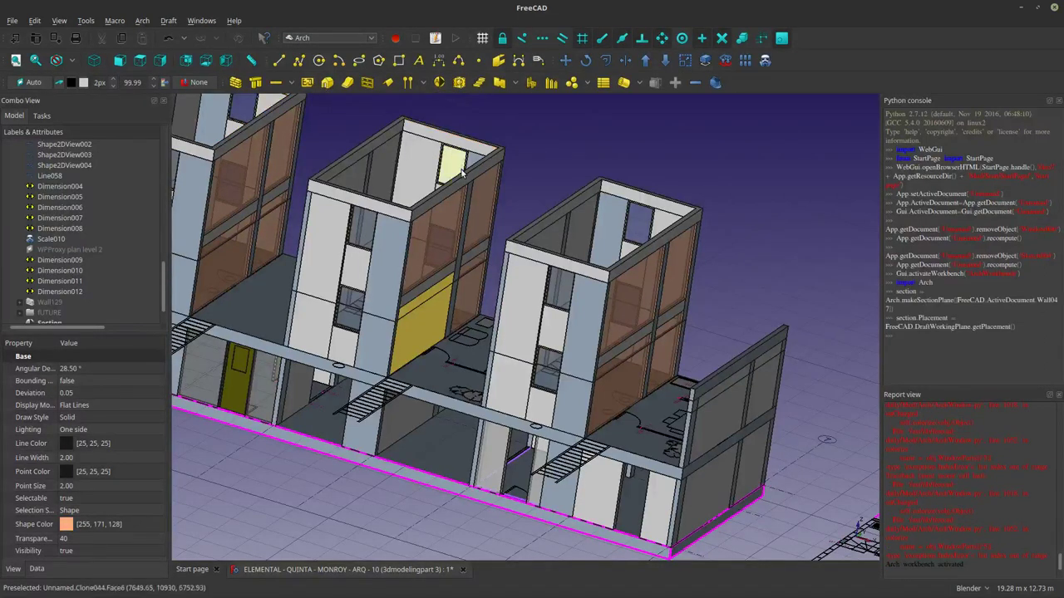
left_click(45, 314)
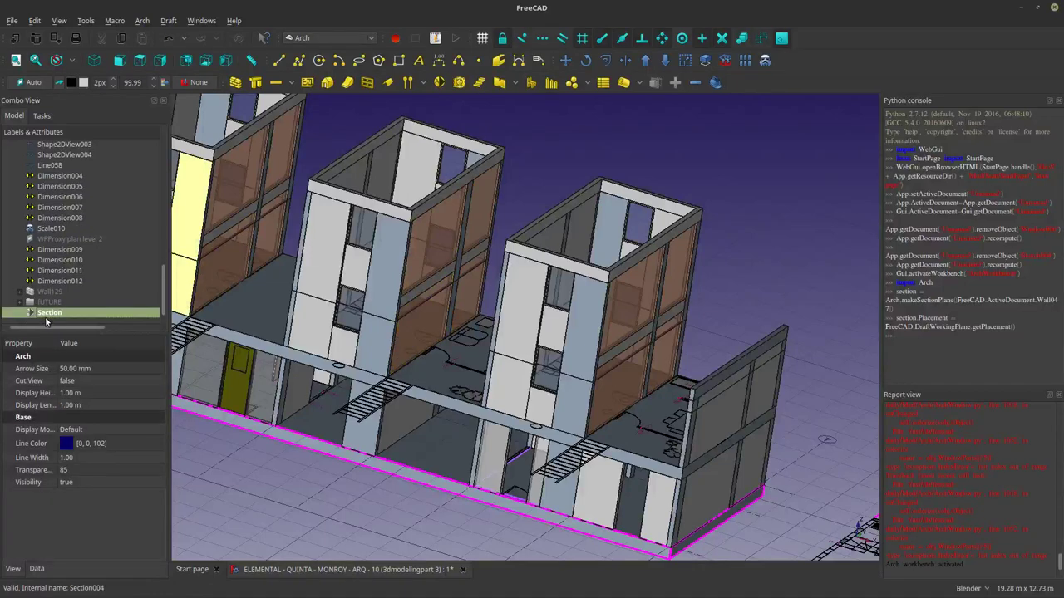
key("Delete")
Align the working plane to the face of Wall047 and create a section plane on that face.
left_click(430, 330)
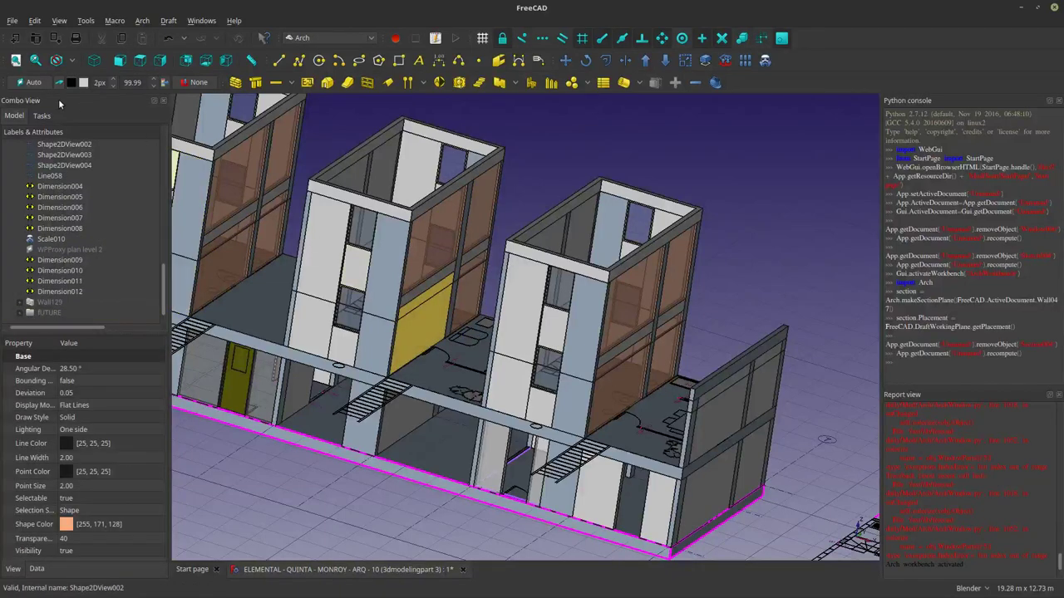
left_click(37, 85)
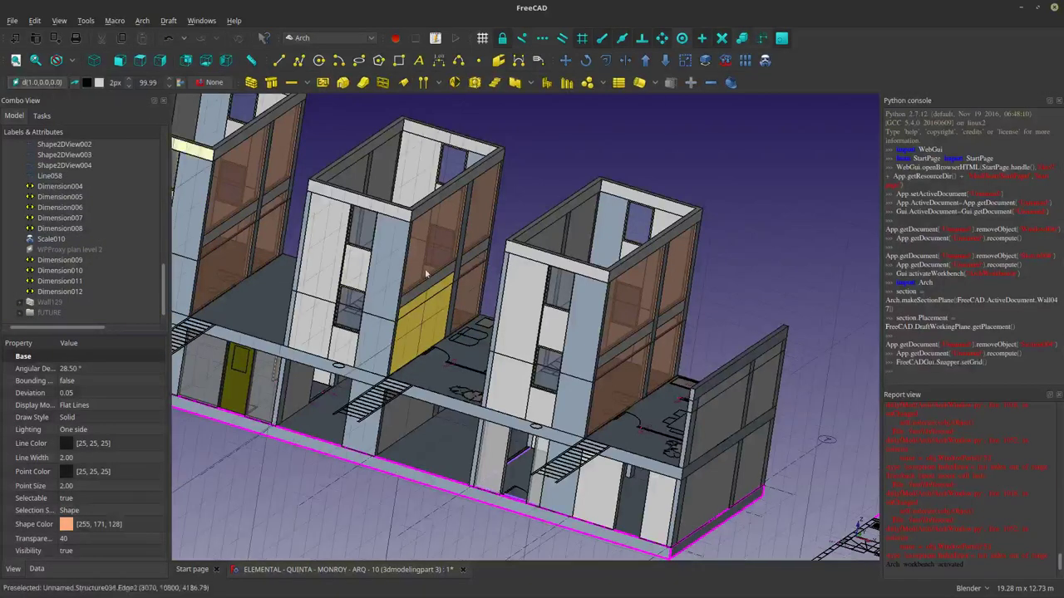
left_click(455, 82)
scroll(418, 332, "up", 3)
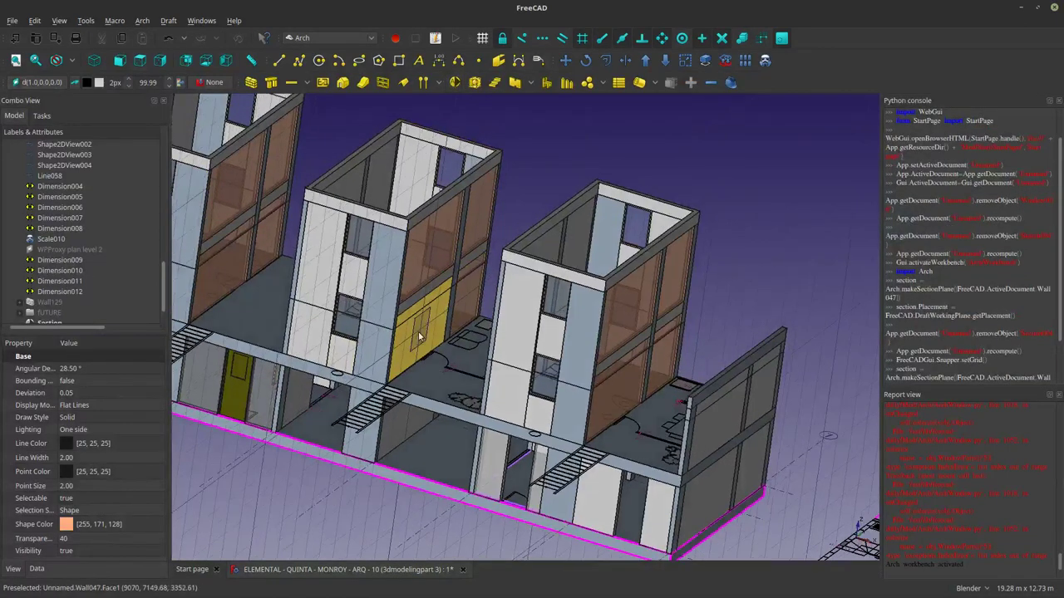
scroll(408, 339, "up", 2)
scroll(422, 355, "up", 2)
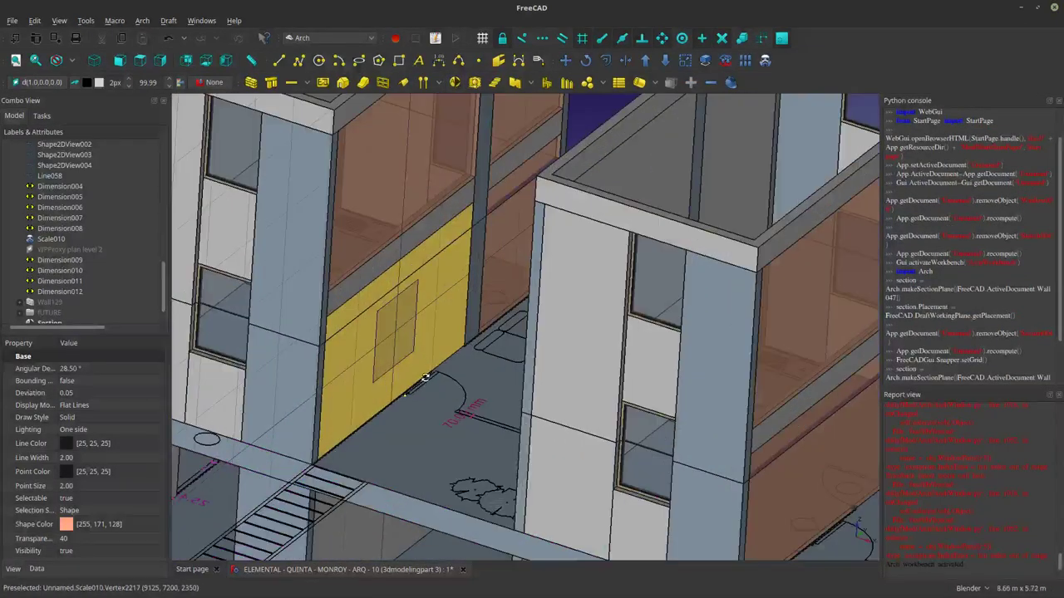
scroll(425, 359, "down", 3)
scroll(425, 356, "down", 2)
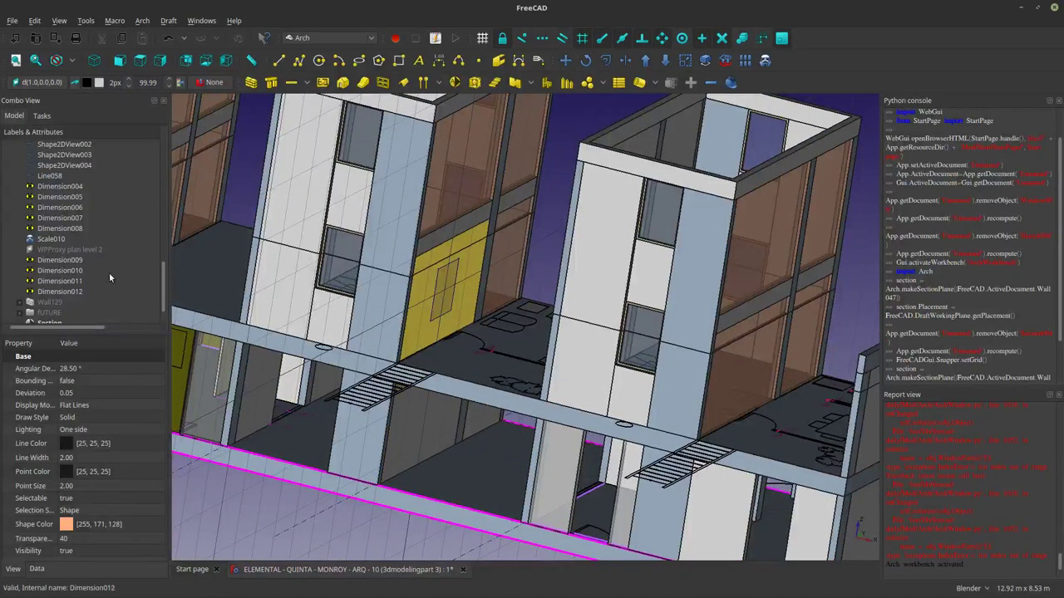
Add the Building to the new section plane as a component.
scroll(88, 268, "up", 5)
scroll(88, 268, "down", 5)
scroll(87, 265, "up", 8)
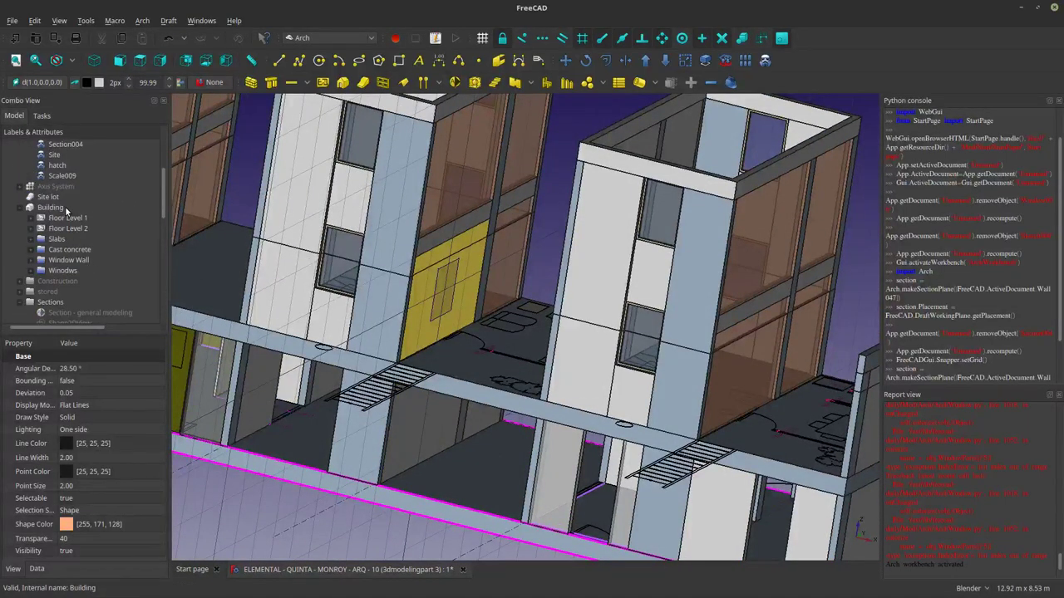
left_click(57, 209)
scroll(56, 210, "down", 2)
scroll(57, 211, "down", 10)
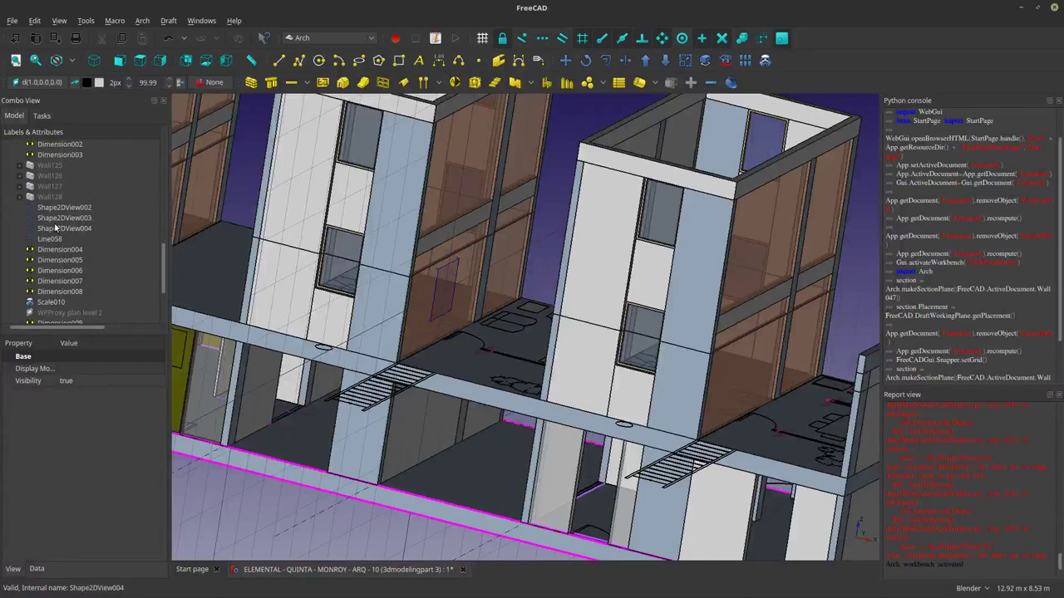
scroll(54, 275, "down", 2)
left_click(50, 313)
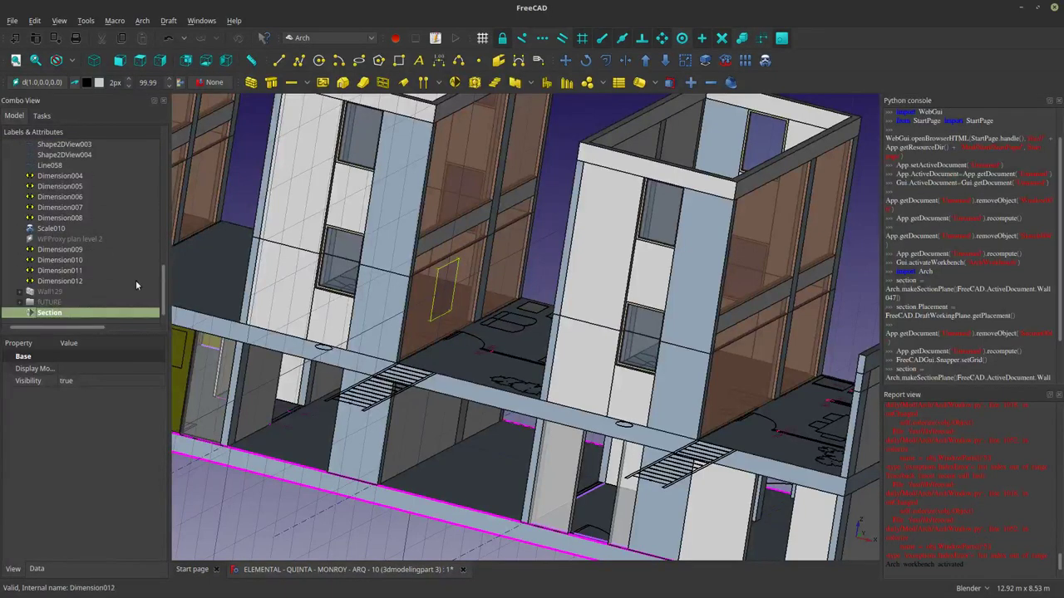
left_click(692, 88)
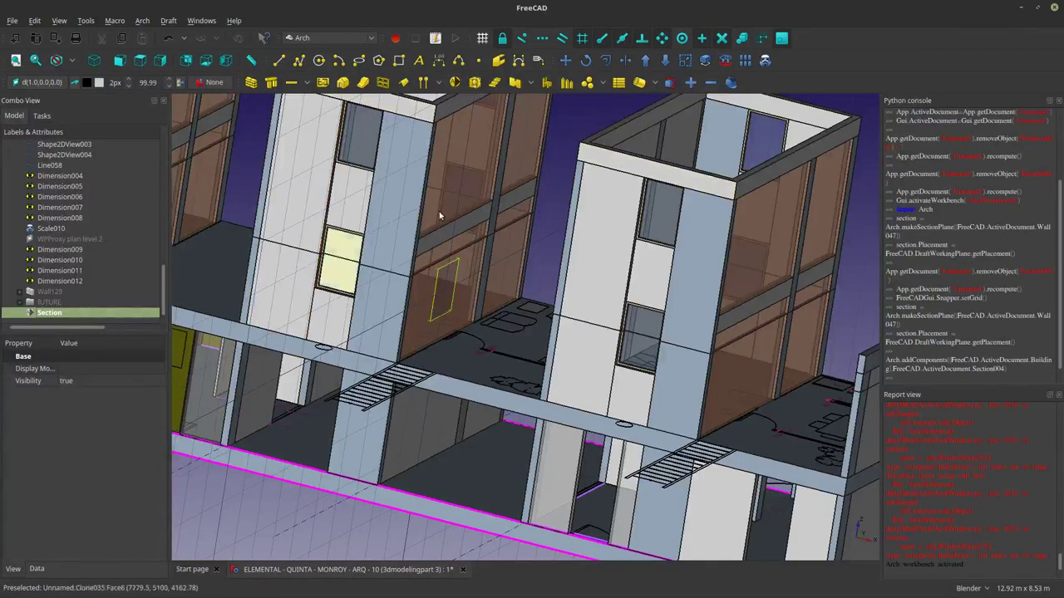
Try tilting the section plane by varying the x component of its placement axis.
left_click(57, 313)
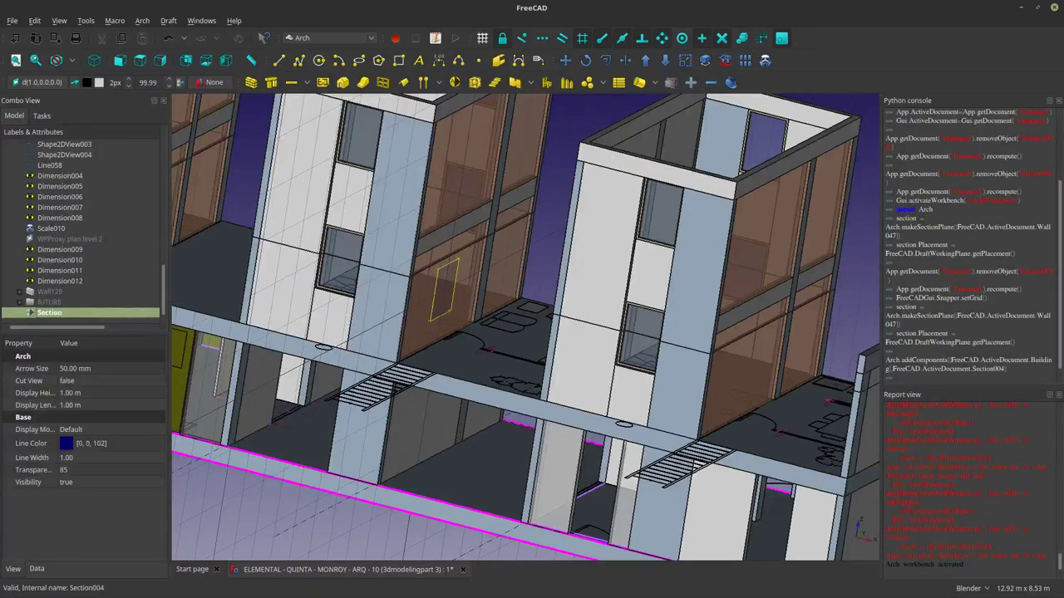
left_click(36, 570)
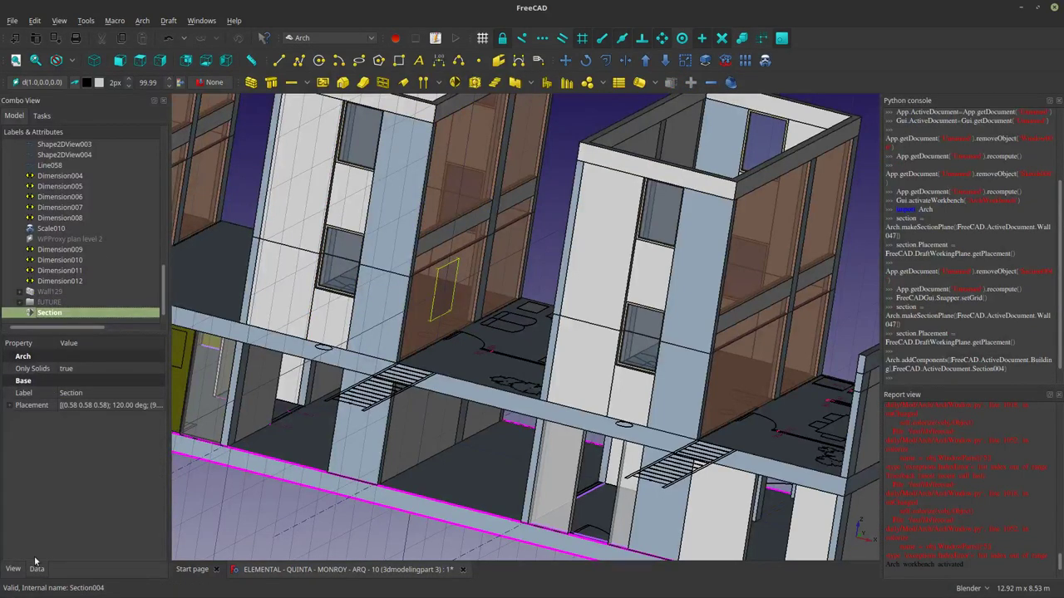
left_click(10, 406)
left_click(9, 405)
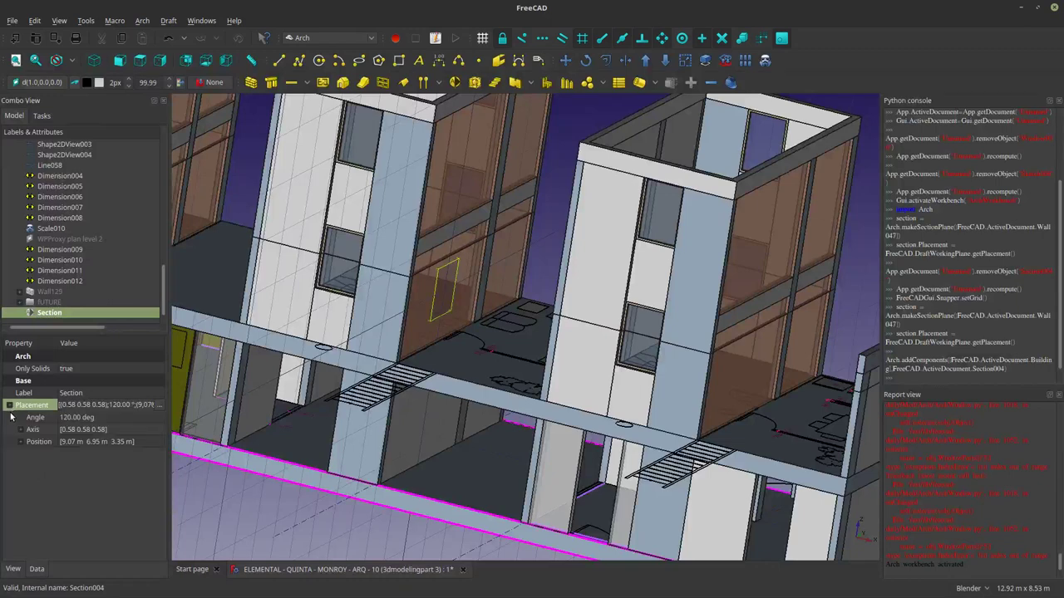
left_click(20, 431)
left_click(78, 442)
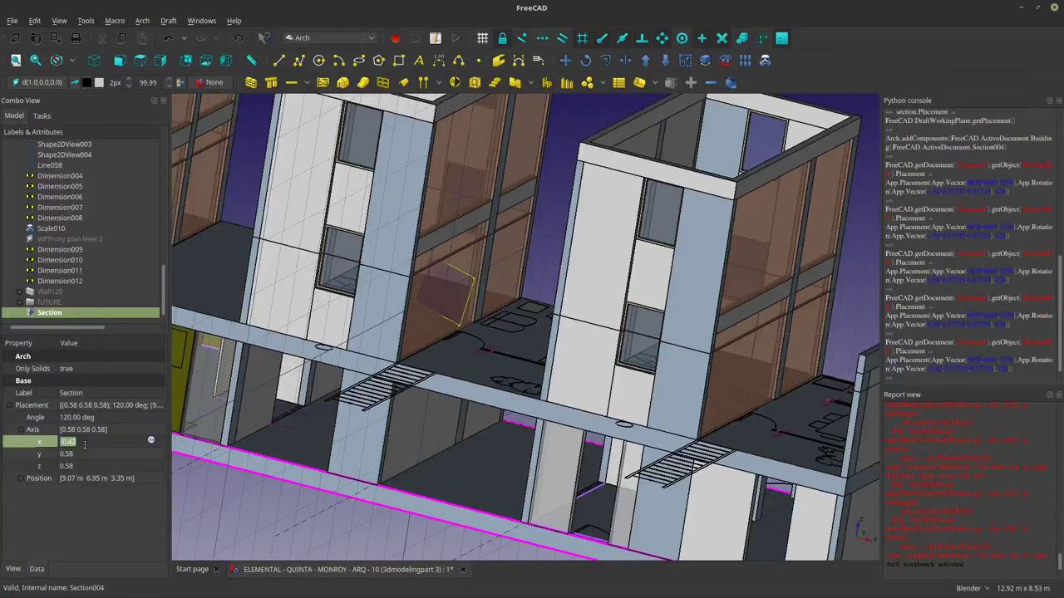
scroll(84, 445, "up", 1)
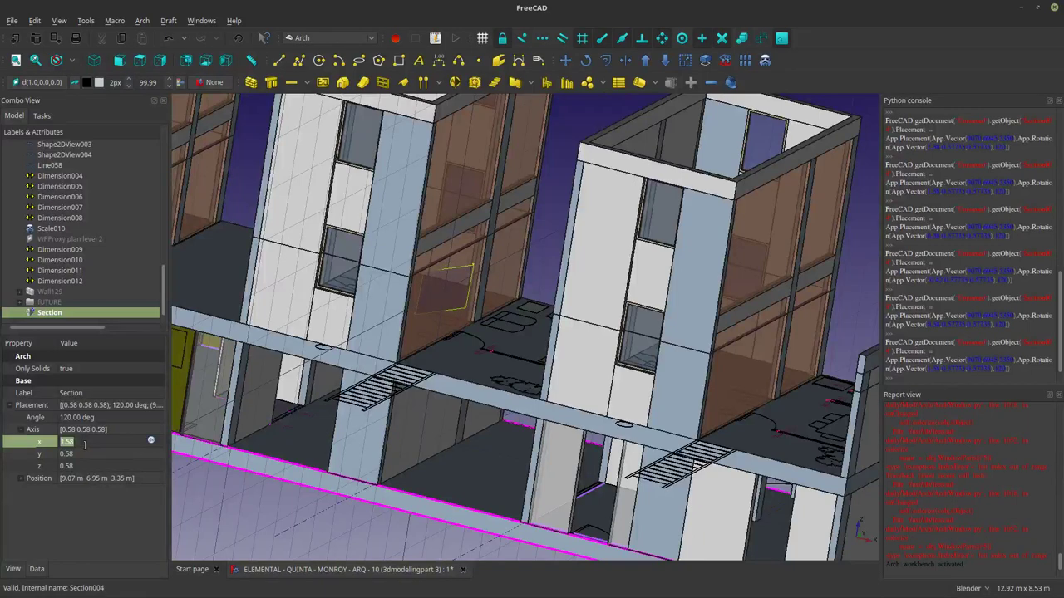
scroll(84, 444, "up", 1)
Move the section plane outward from the wall by setting its x position to 10.07 m.
left_click(23, 479)
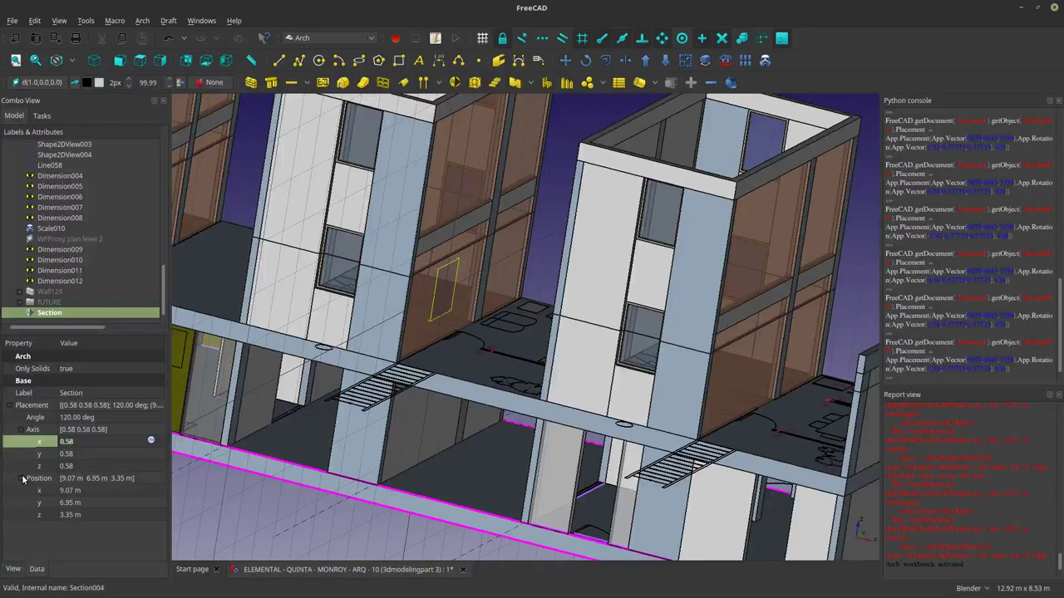
left_click(99, 492)
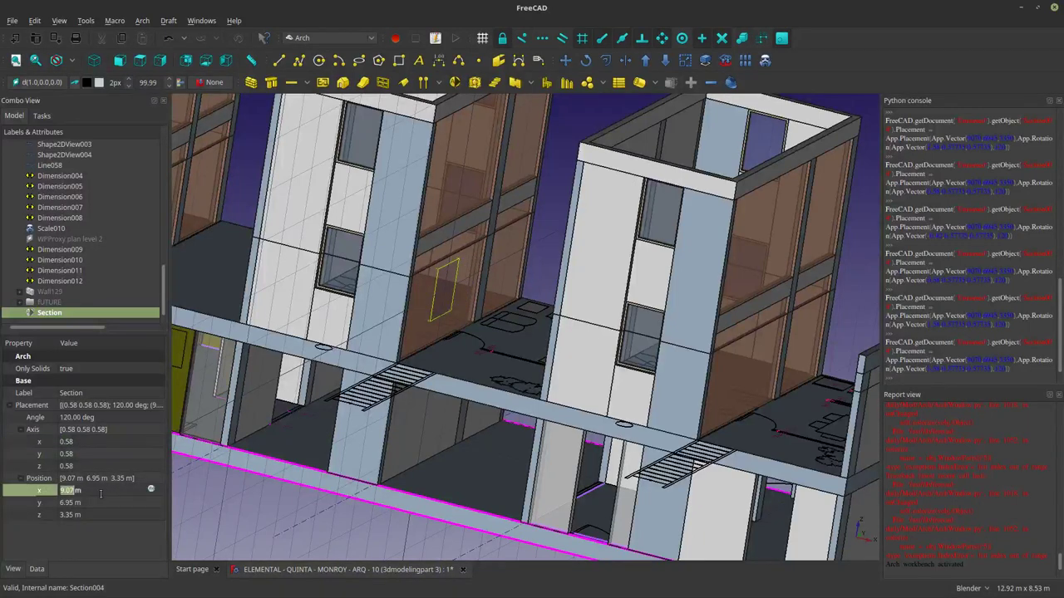
scroll(99, 492, "up", 1)
middle_click_drag(329, 322, 320, 374)
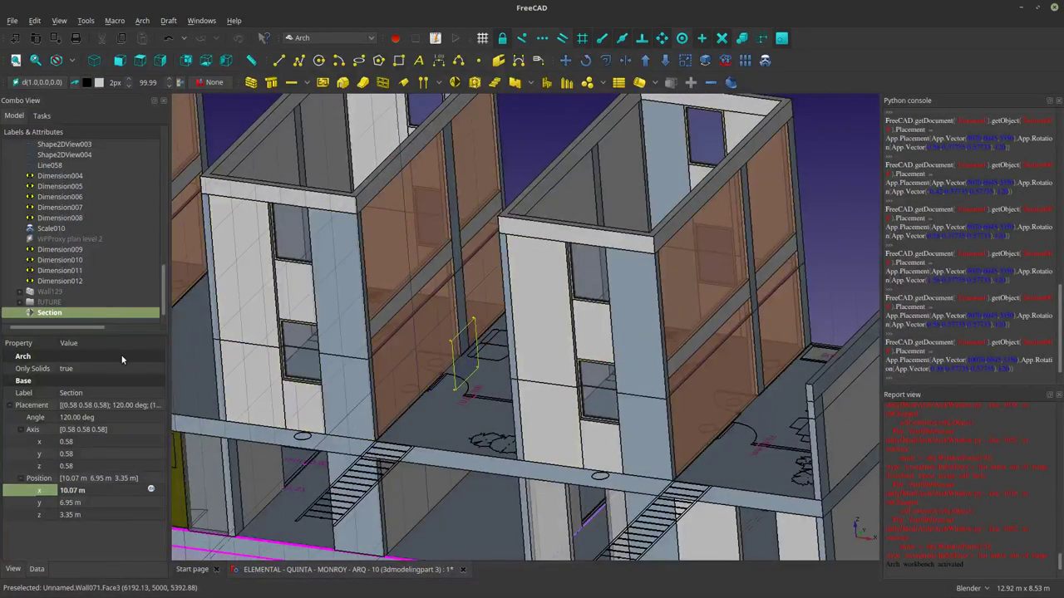
Turn on the cut view for the section plane.
left_click(63, 304)
left_click(52, 314)
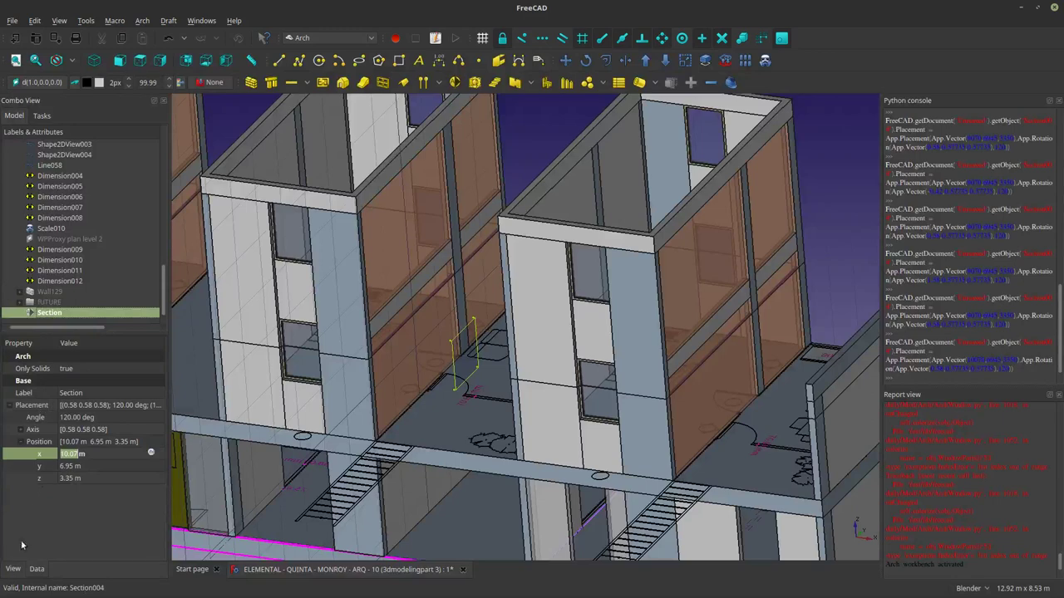
left_click(13, 570)
left_click(117, 380)
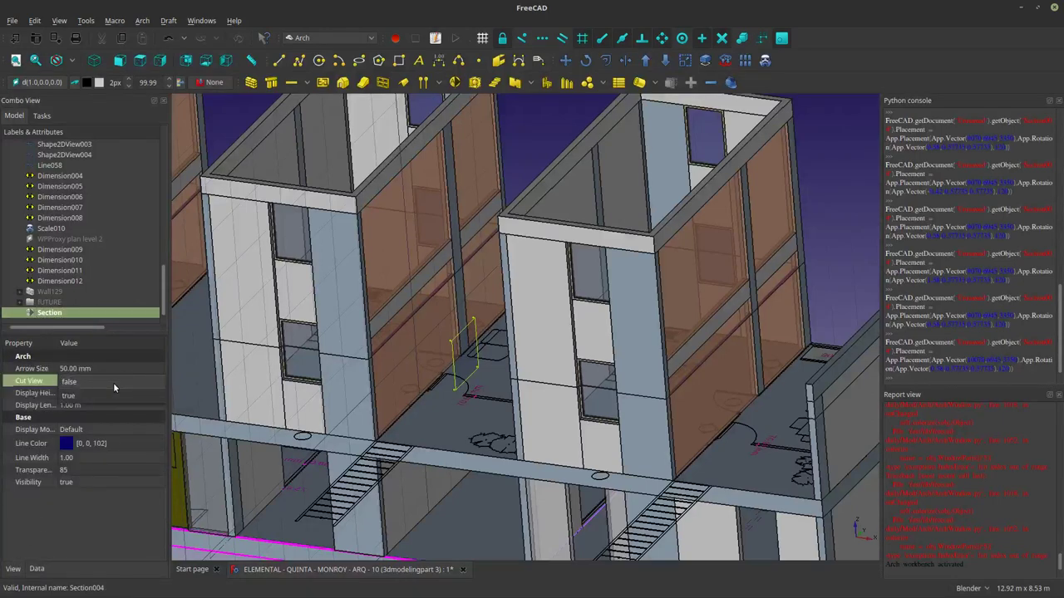
left_click(113, 383)
left_click(113, 394)
Create a Shape 2D view of the section plane and set its projection mode to Cutfaces.
middle_click_drag(713, 458, 536, 235)
scroll(537, 236, "down", 2)
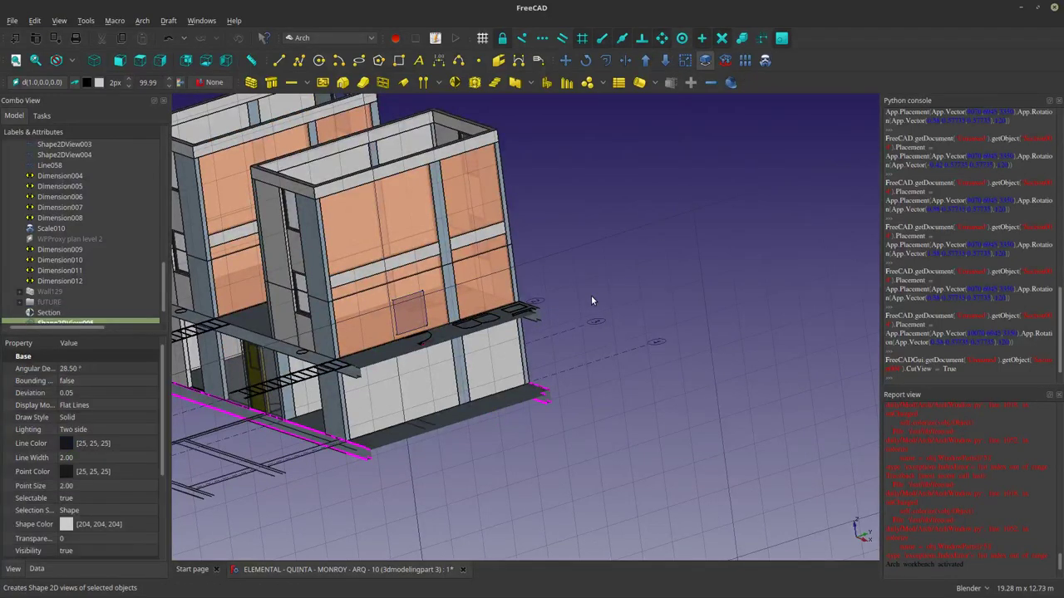
left_click(60, 314)
left_click(60, 321)
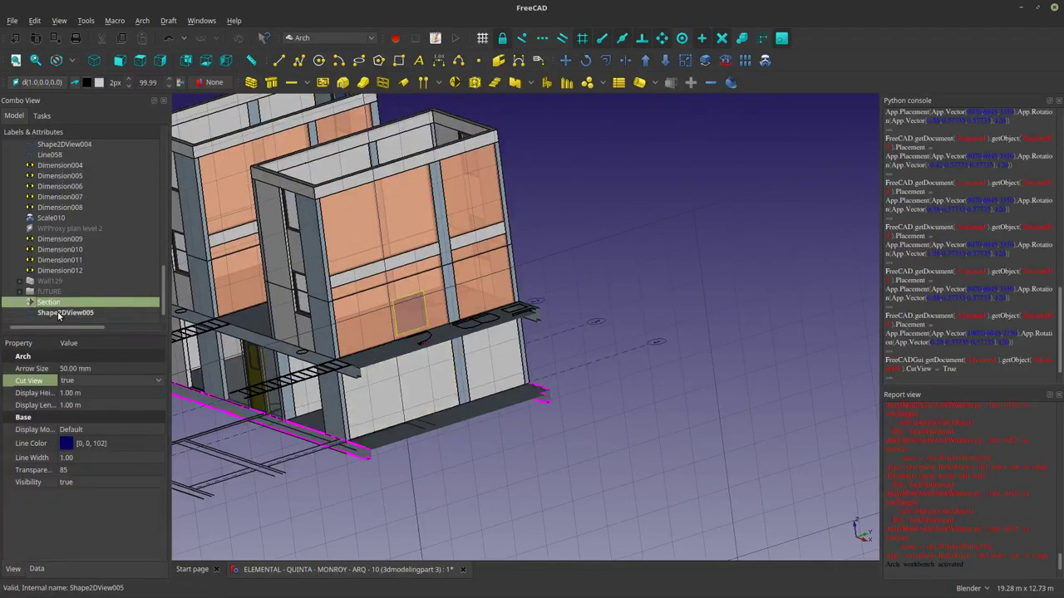
left_click(41, 571)
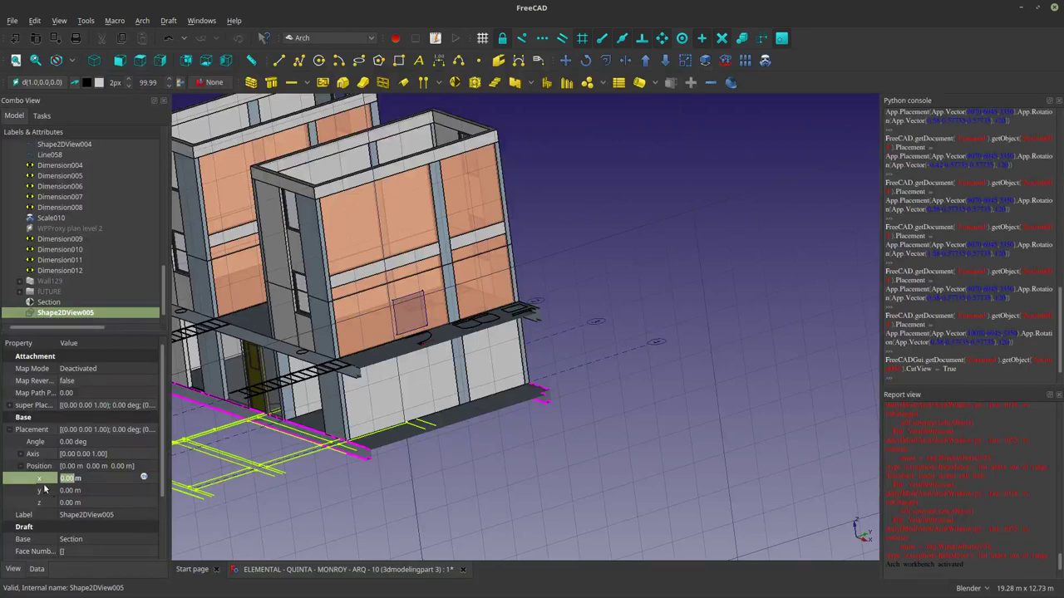
left_click(10, 430)
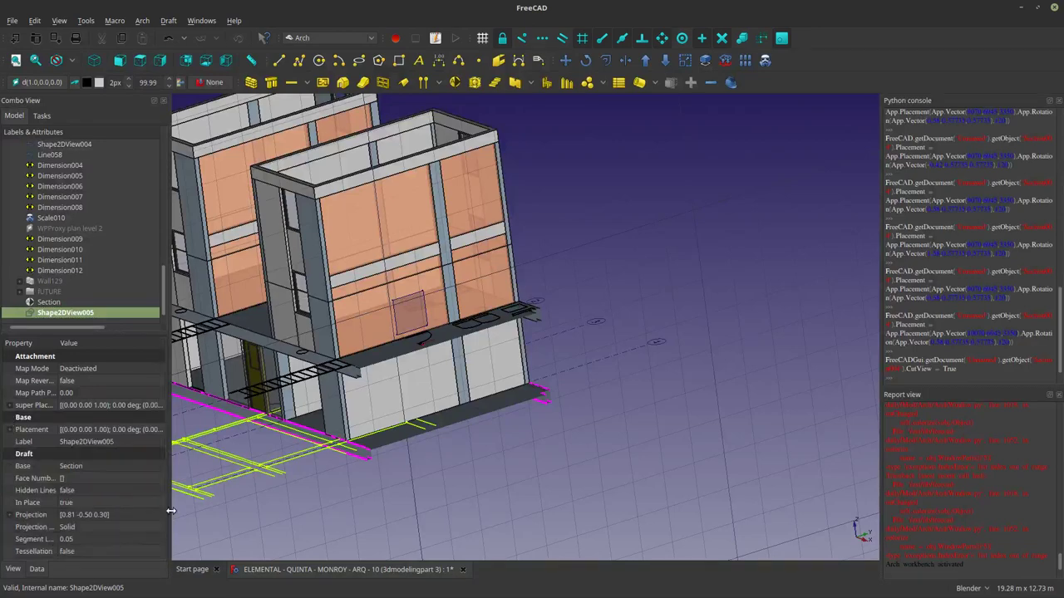
left_click(119, 527)
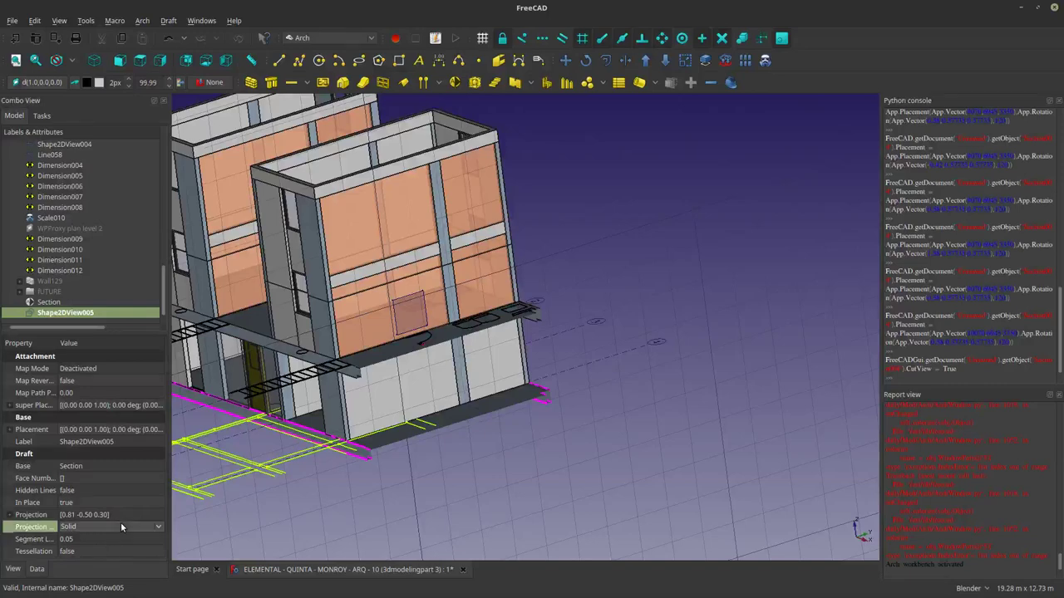
left_click(121, 525)
left_click(114, 573)
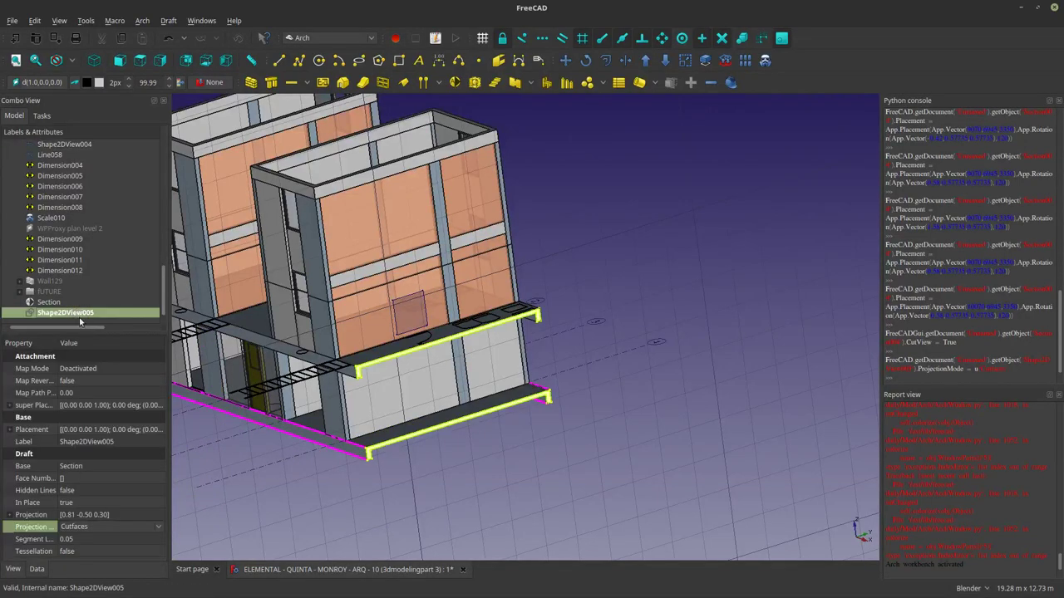
Set the shape colour of the section's 2D view to dark purple (red 85, green 0, blue 127).
left_click(14, 569)
left_click(95, 525)
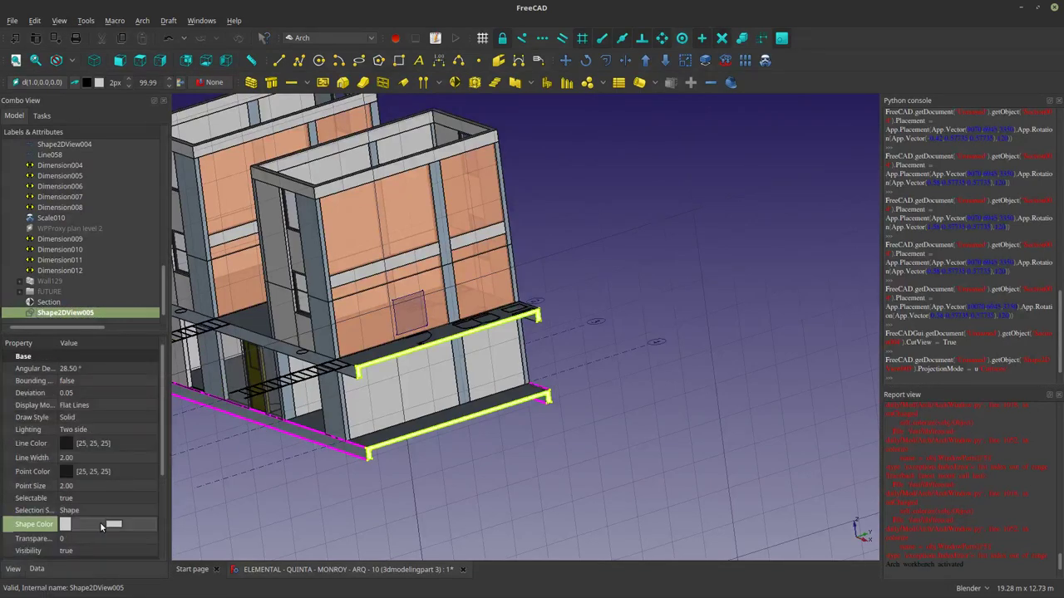
left_click(113, 524)
left_click(413, 230)
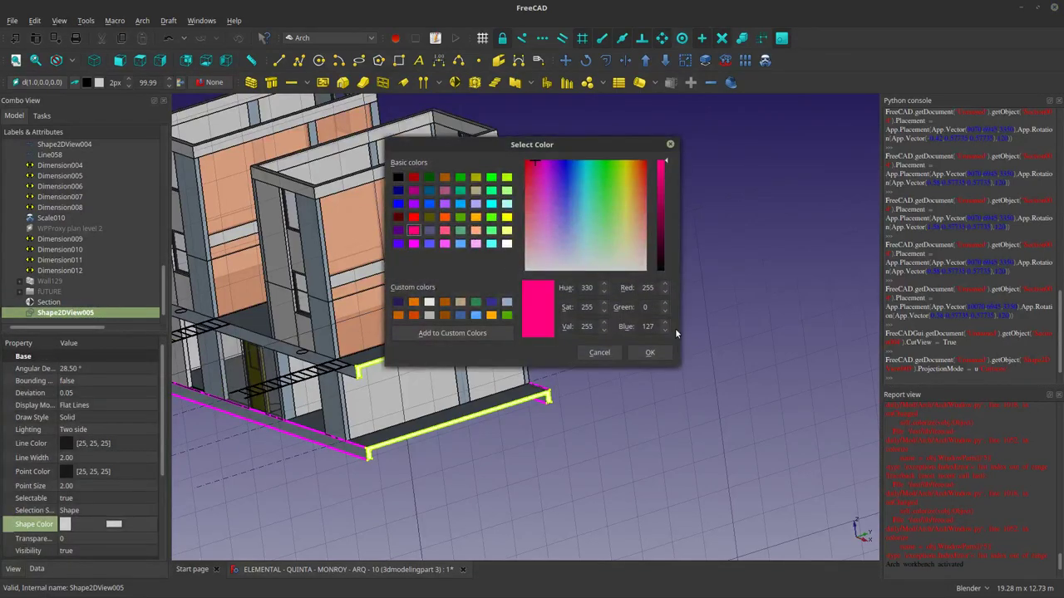
left_click(397, 230)
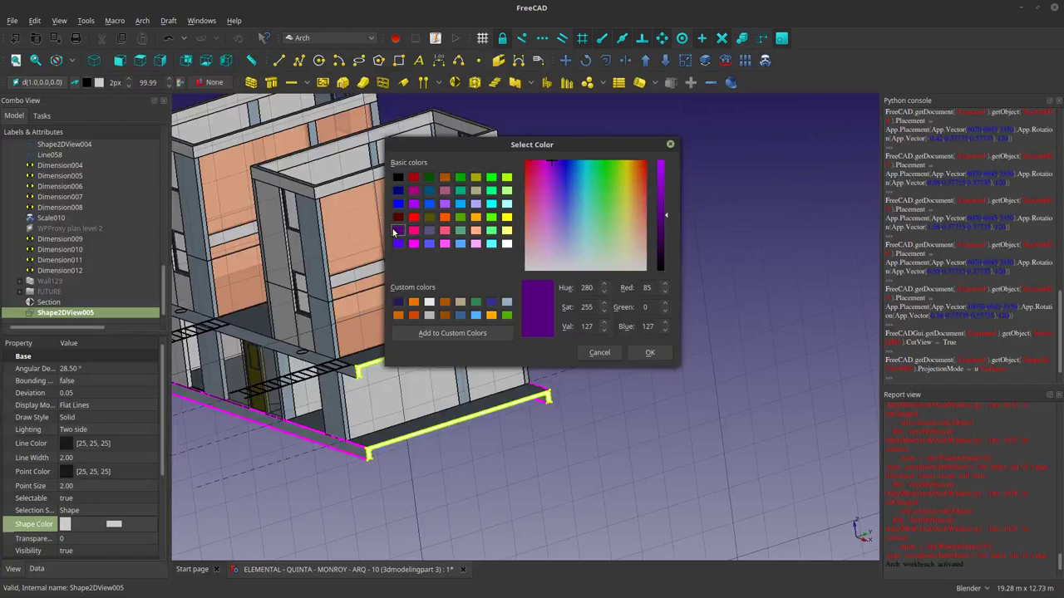
left_click(651, 353)
left_click(565, 366)
Hide the section plane in front of the second-level wall panels.
scroll(490, 356, "up", 5)
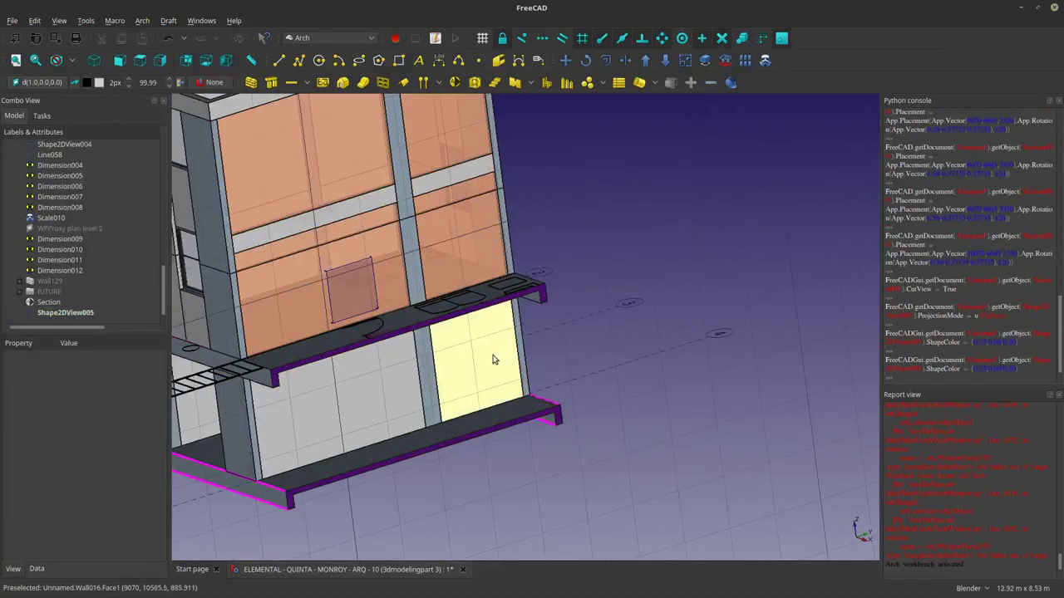
middle_click_drag(489, 355, 674, 396, "shift")
scroll(674, 397, "down", 2)
middle_click_drag(570, 423, 498, 405)
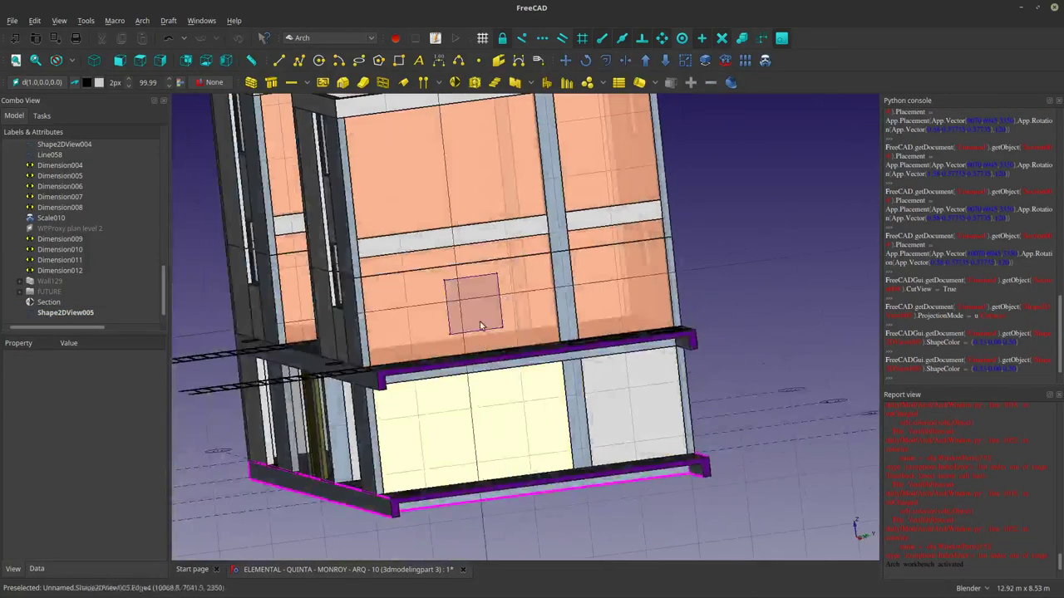
scroll(485, 318, "up", 2)
middle_click_drag(484, 320, 450, 356)
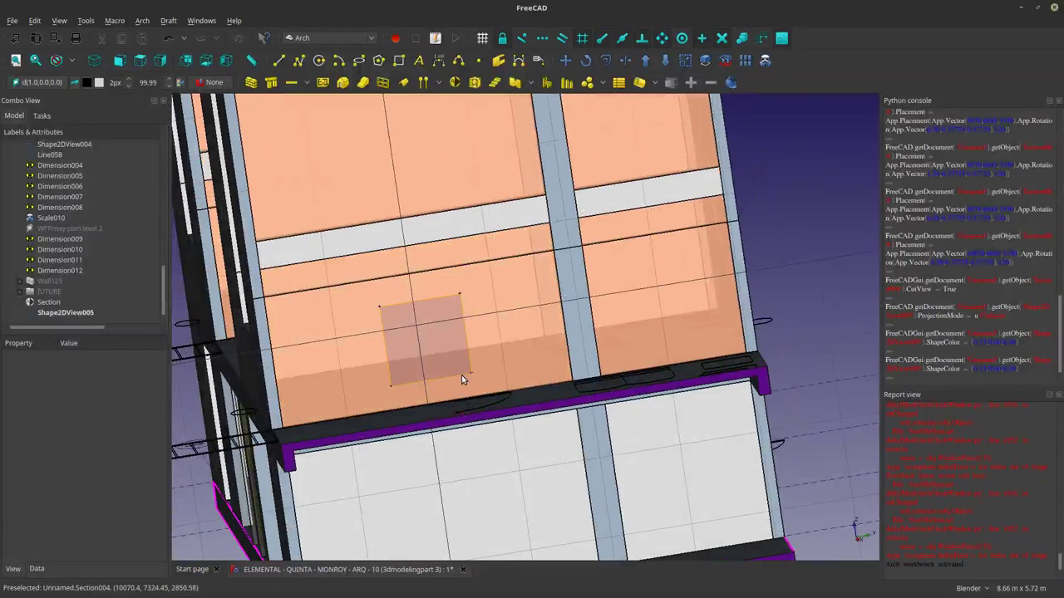
left_click(462, 378)
key("space")
Start a window on wall panel Wall047 with the Simple door preset, height 2, and H1, H2 and H3 of 0.03 m.
middle_click_drag(532, 349, 612, 399)
left_click(501, 383)
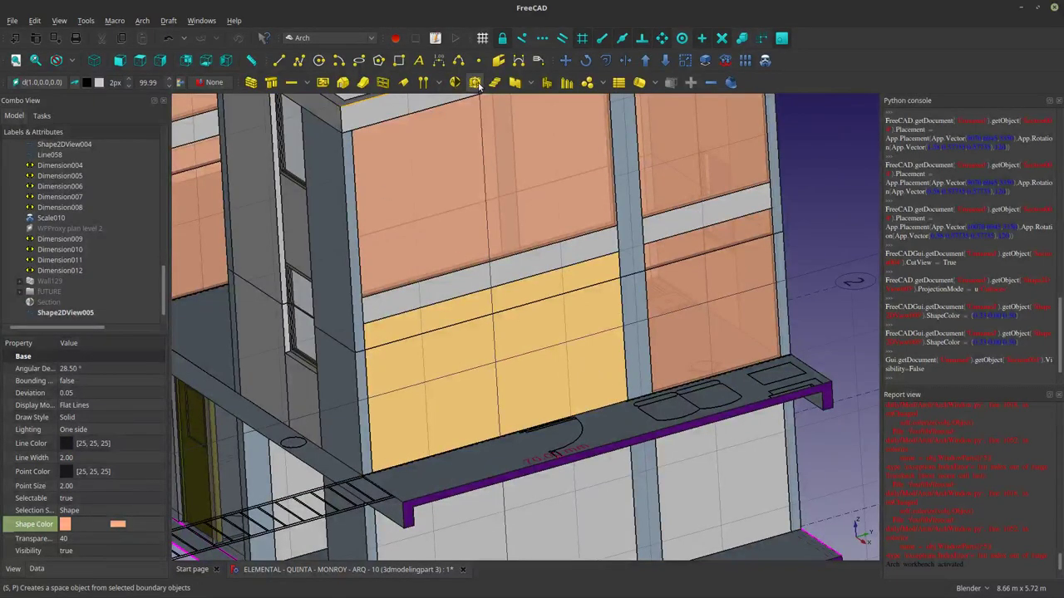
left_click(381, 85)
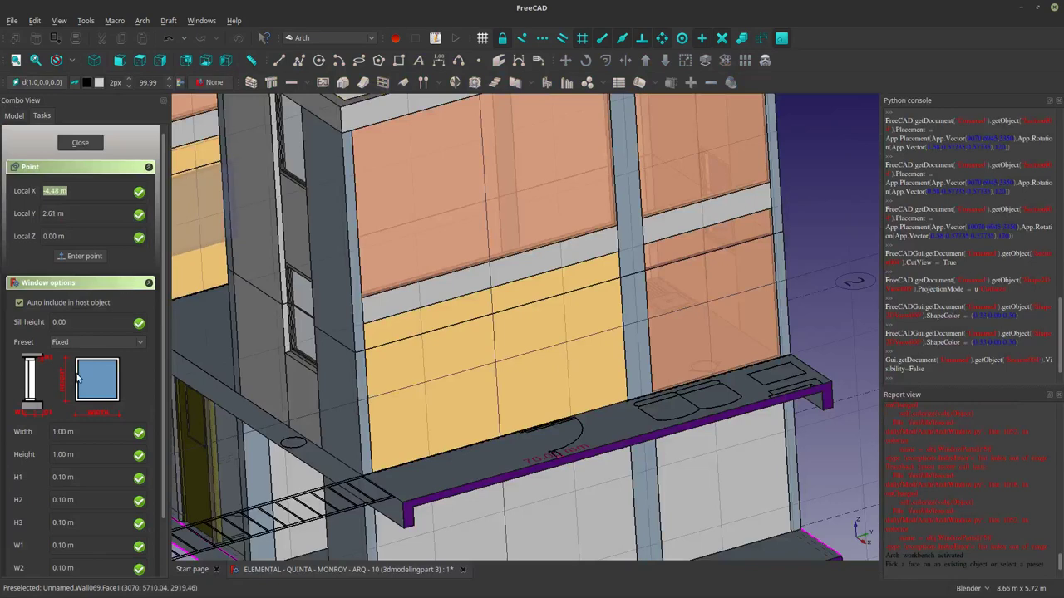
left_click(91, 343)
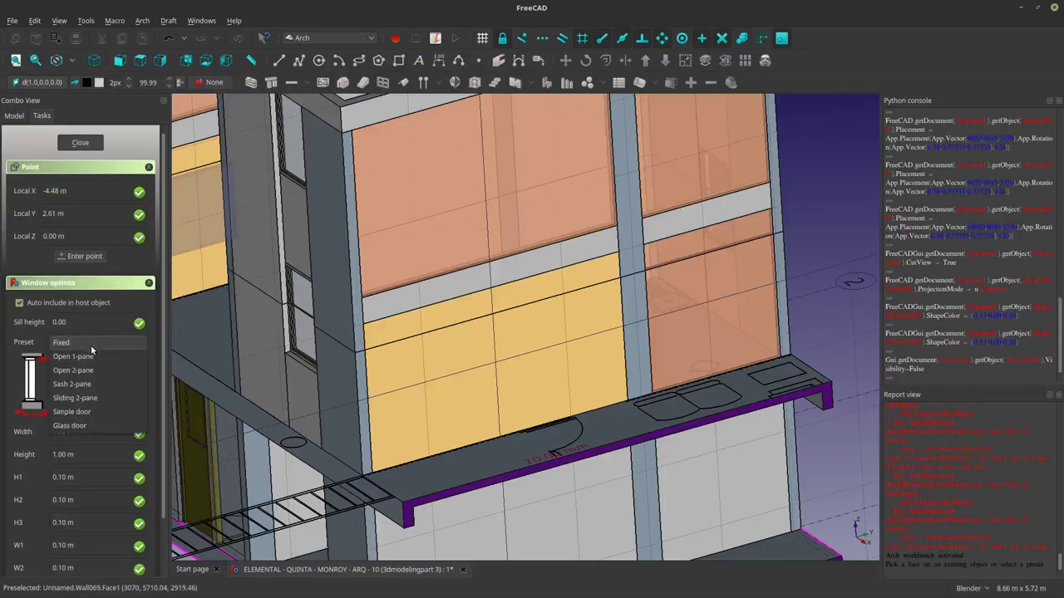
left_click(80, 413)
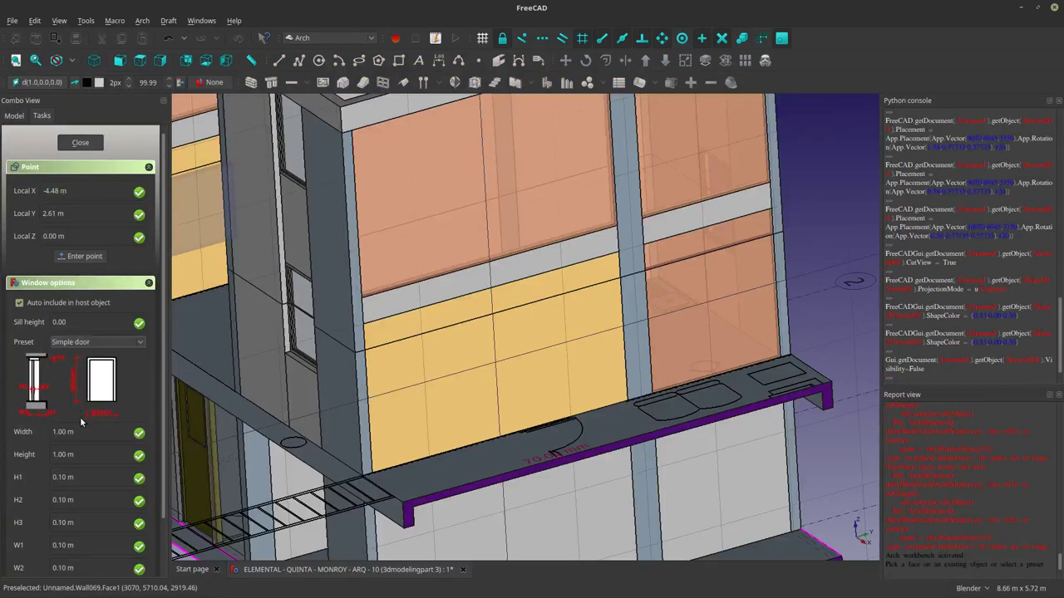
left_click_drag(79, 454, 21, 444)
type("2")
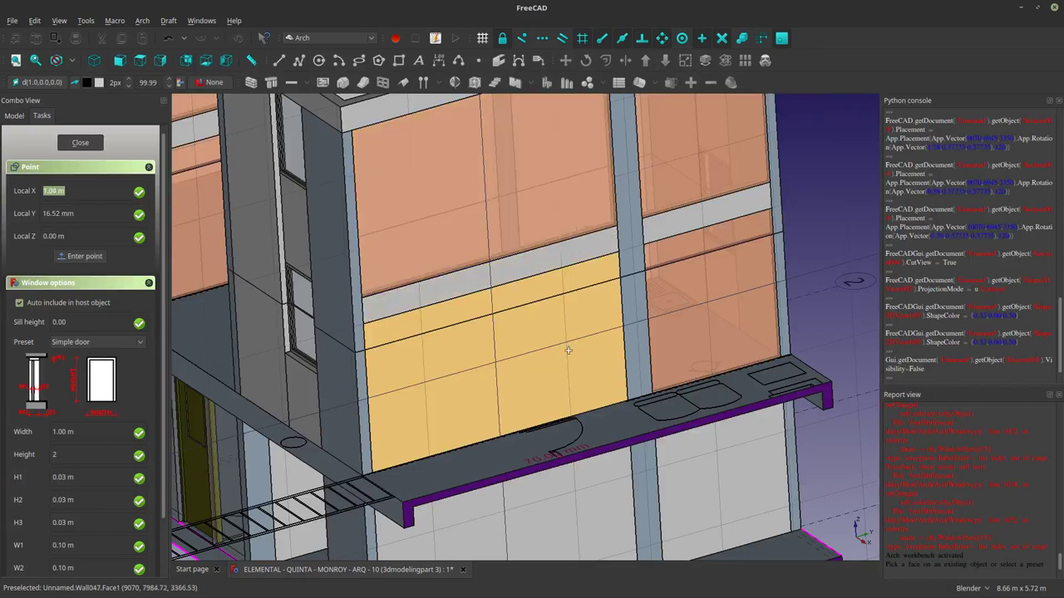
Correct the door height to 2m and place the door on Wall047 above the door swing drawn on the floor plan.
middle_click_drag(565, 366, 627, 370)
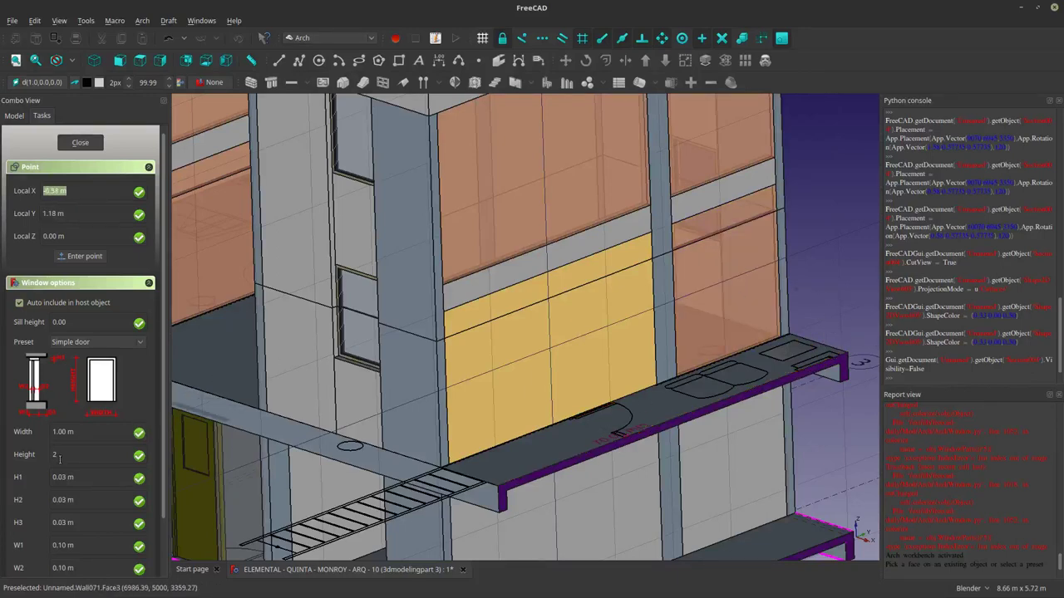
left_click_drag(59, 457, 42, 454)
type("M")
key("BackSpace")
type("m")
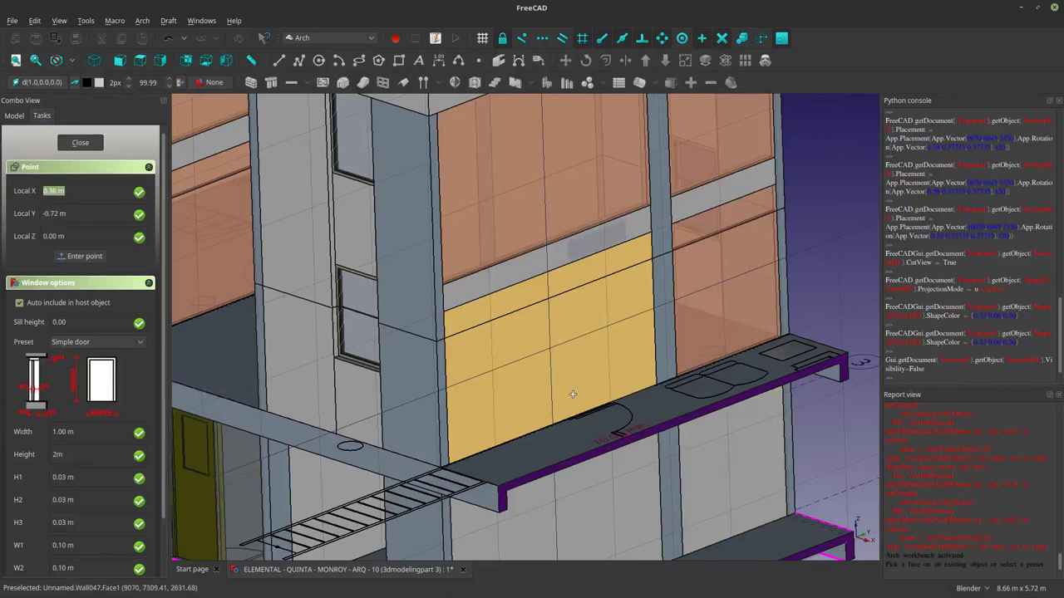
left_click(618, 388)
Select the new door under Wall132 in the model tree and save the document.
scroll(606, 390, "up", 5)
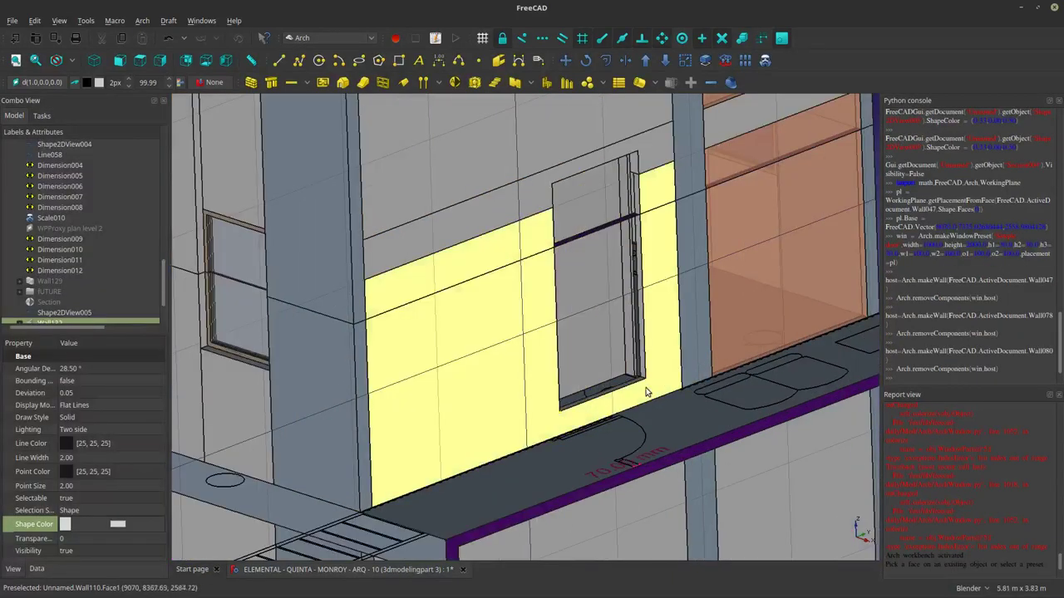
scroll(57, 310, "down", 1)
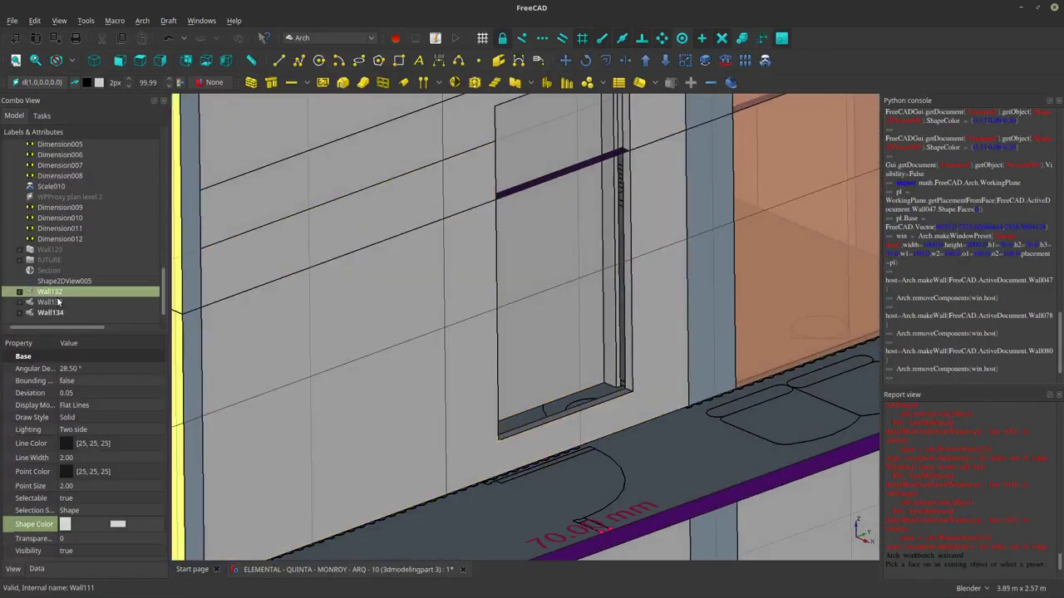
left_click(20, 293)
left_click(54, 312)
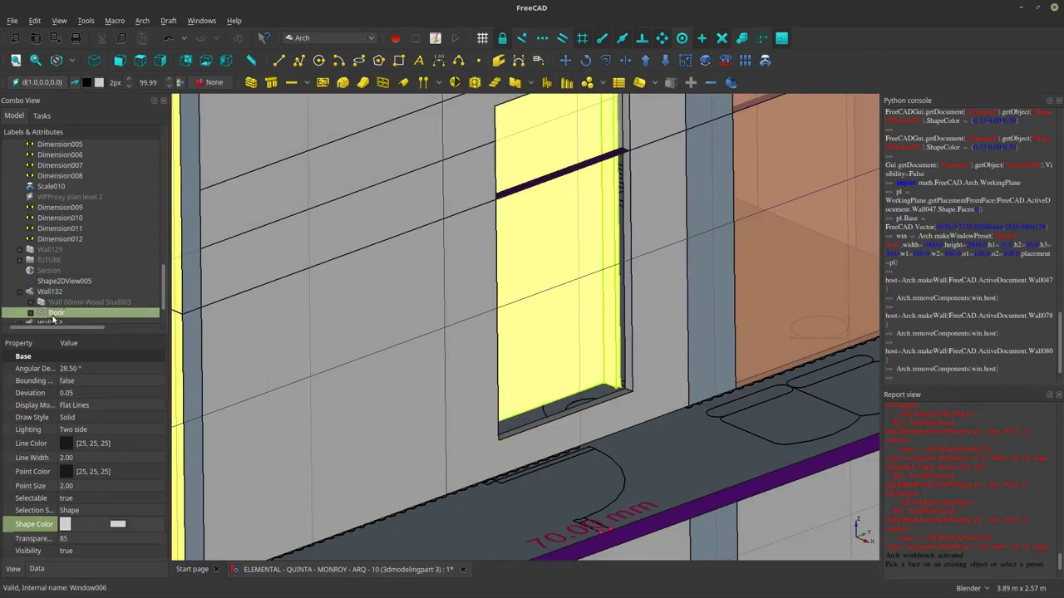
left_click(35, 60)
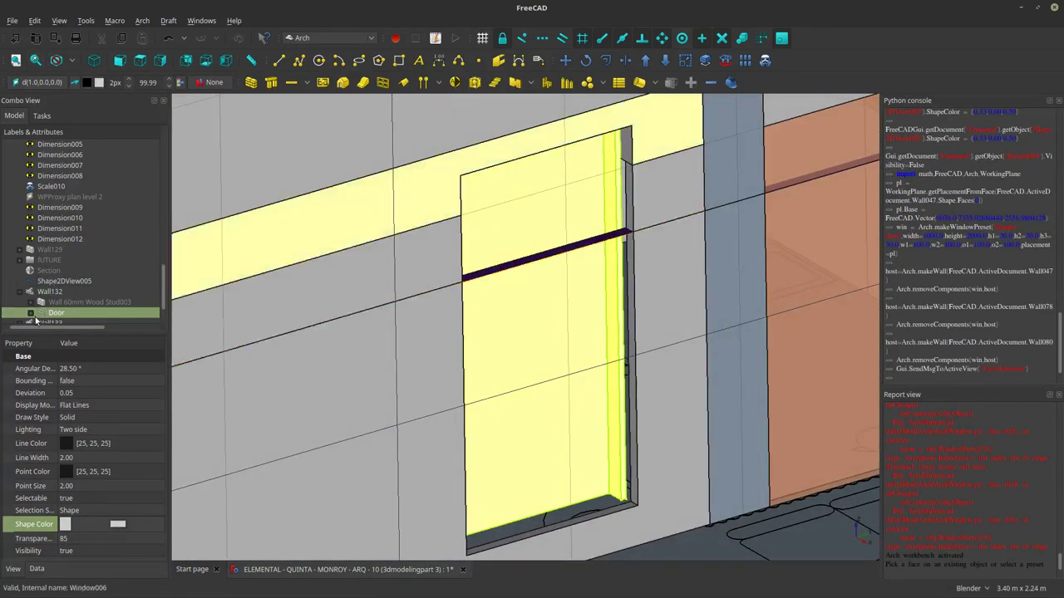
left_click(13, 23)
left_click(40, 106)
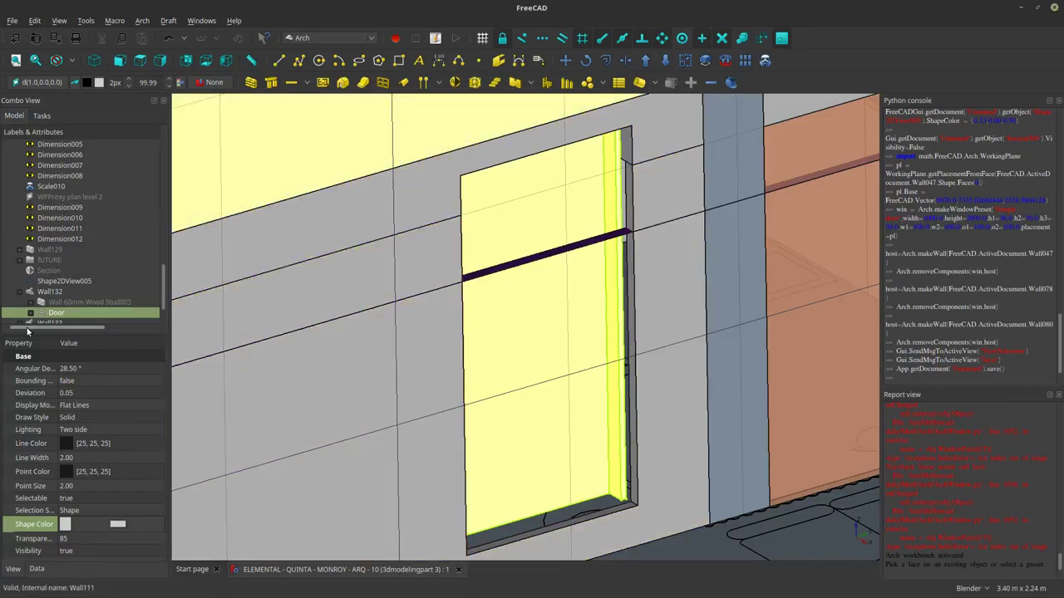
Expand the Door under Wall132 and make its base sketch Sketch004 visible.
scroll(30, 327, "down", 3)
left_click_drag(116, 327, 71, 326)
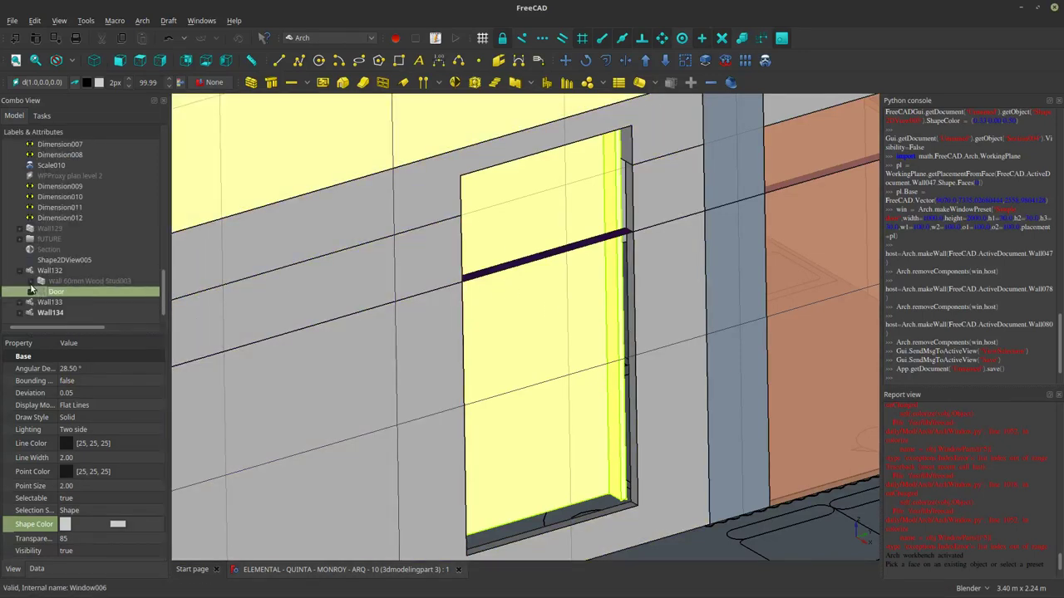
left_click(30, 292)
left_click(58, 304)
key("space")
scroll(526, 395, "up", 5)
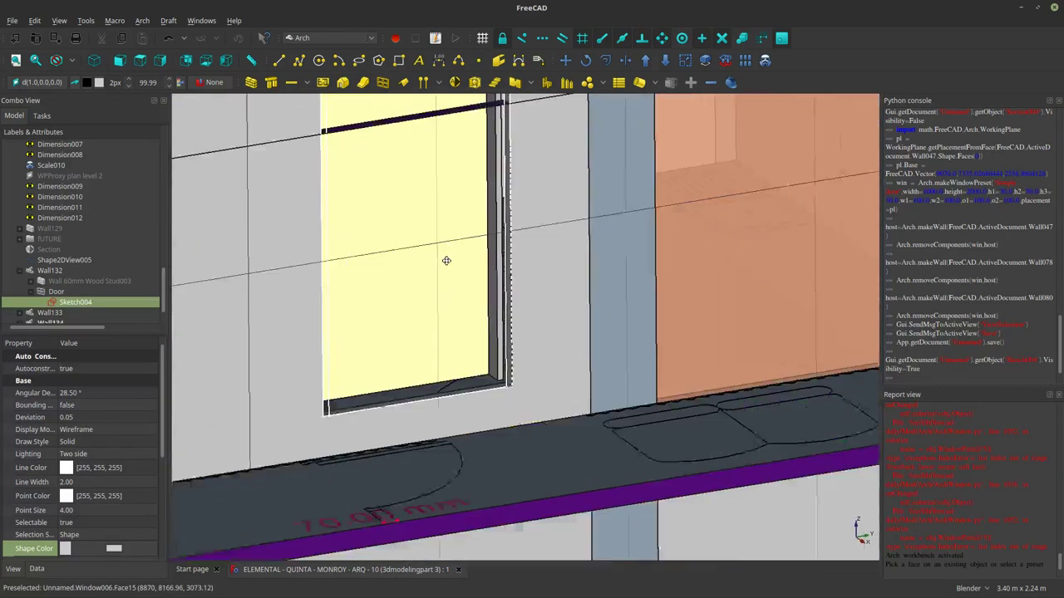
middle_click_drag(447, 261, 429, 243, "shift")
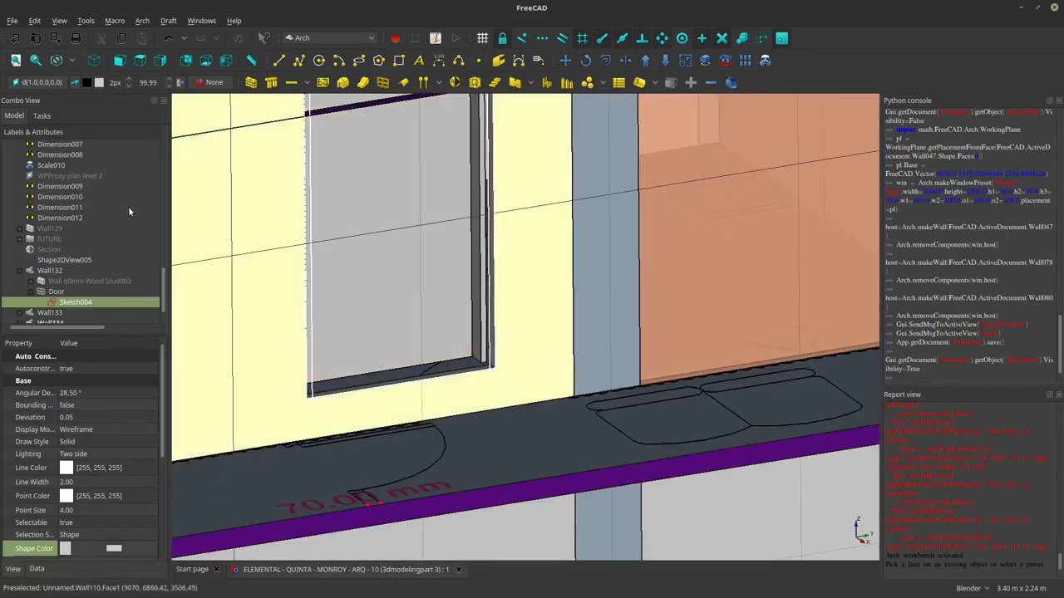
Move Sketch004 from its lower corner nearest the blue column to the base corner of that column.
left_click(76, 292)
left_click(76, 301)
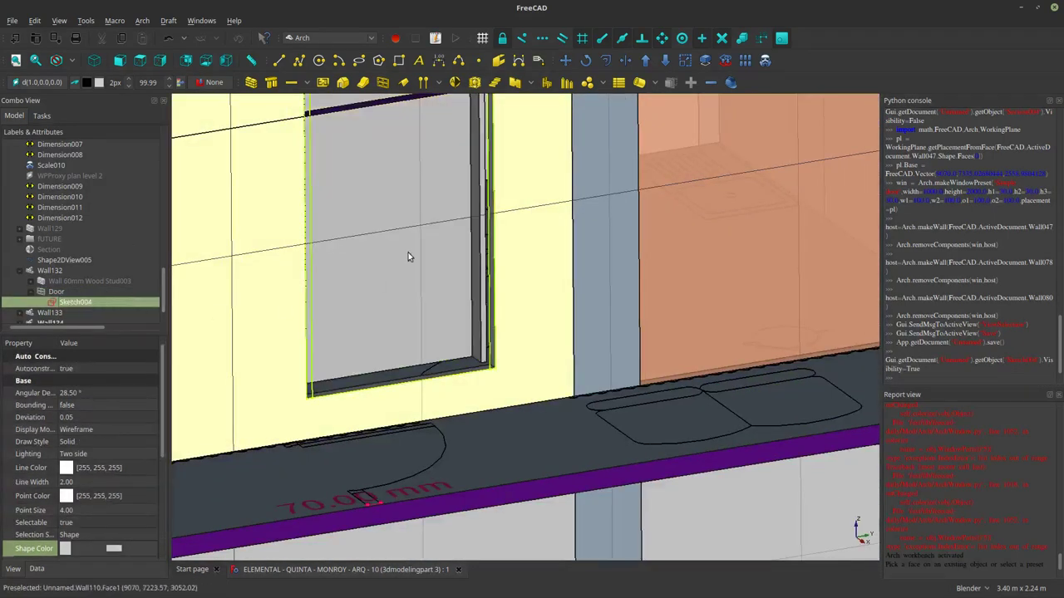
left_click(565, 60)
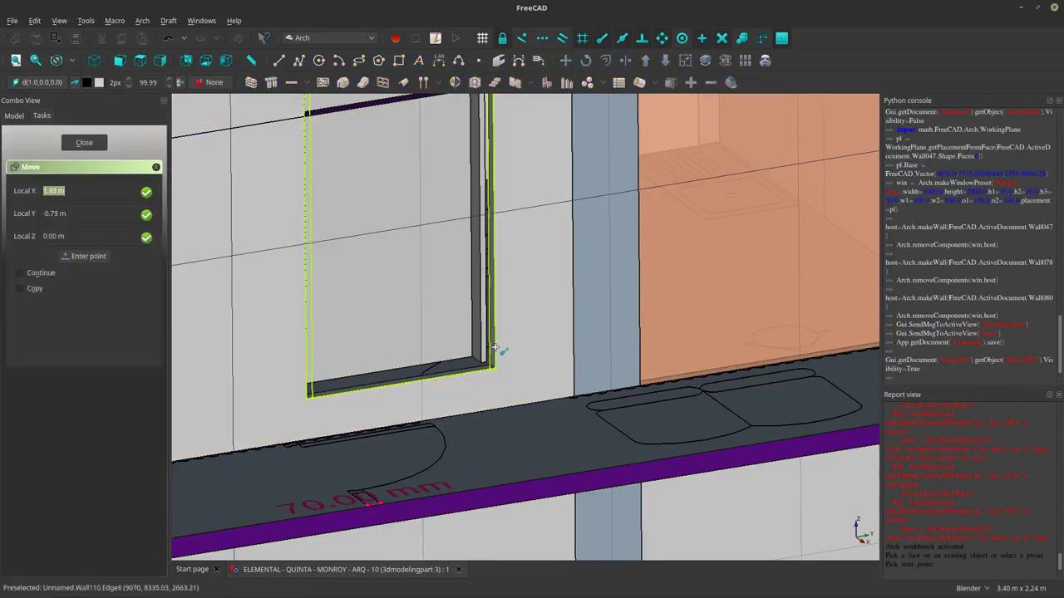
scroll(494, 364, "up", 2)
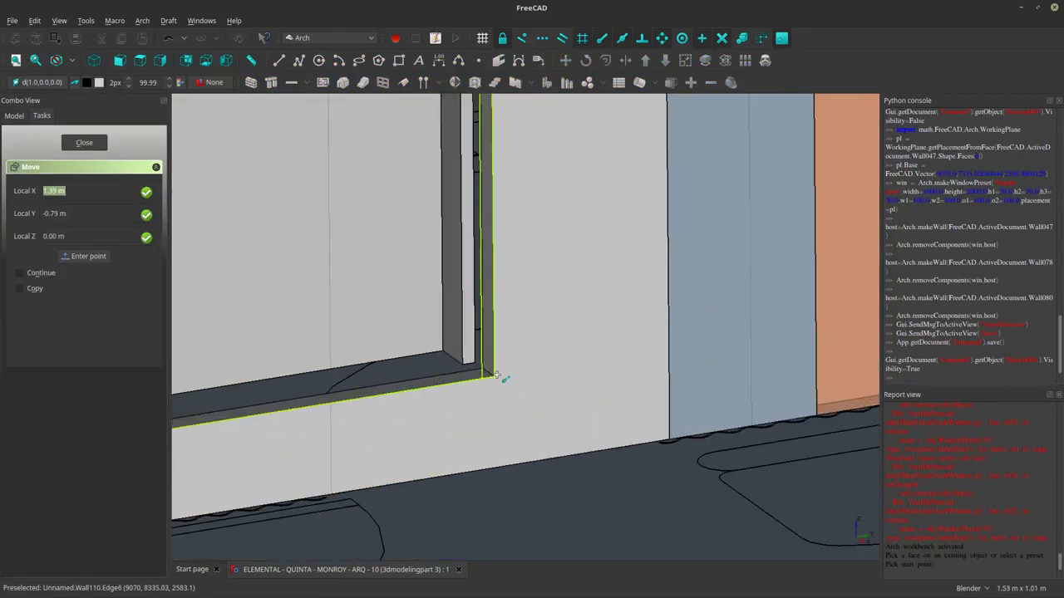
middle_click_drag(499, 368, 453, 282)
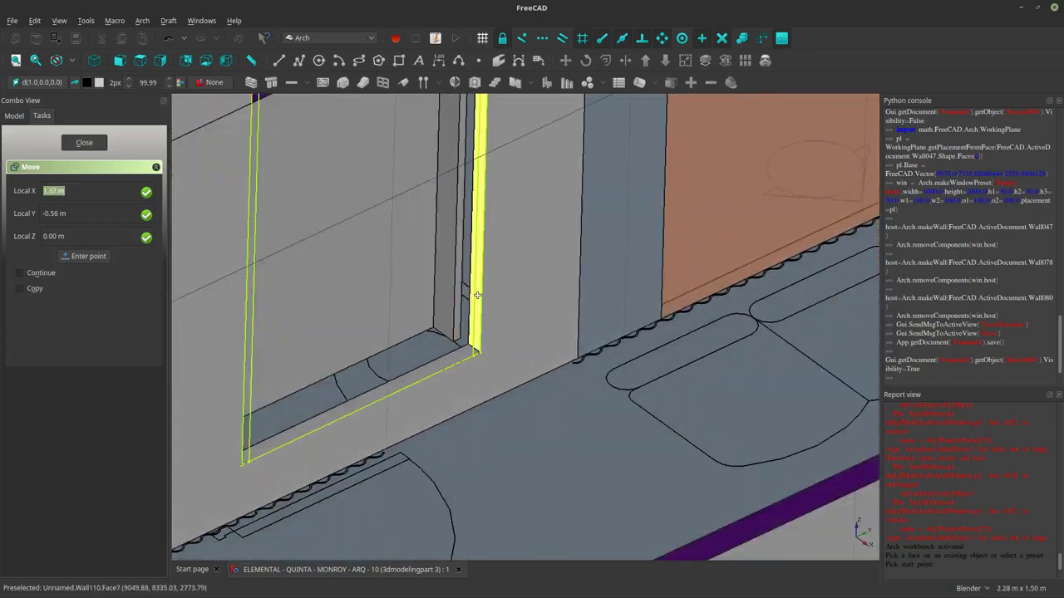
left_click(480, 348)
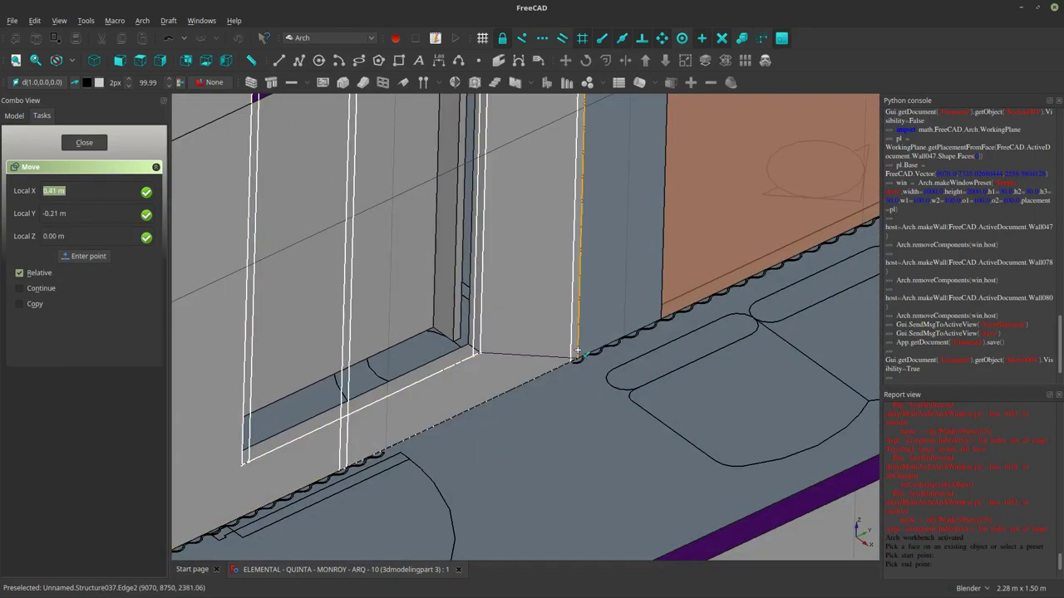
left_click(577, 350)
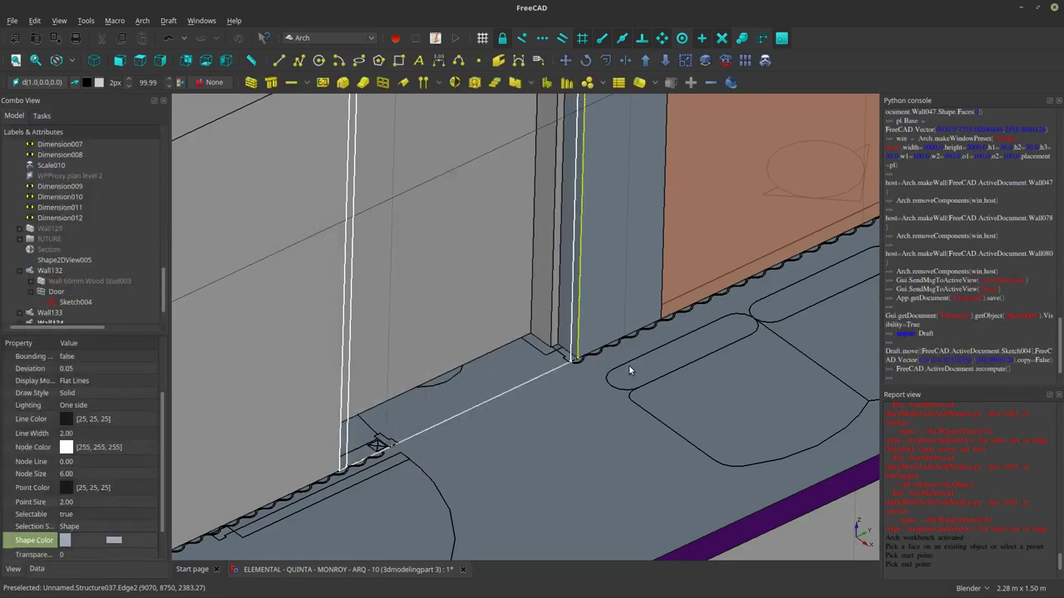
Set the width of the Door in Wall132 to 0.80 m.
middle_click_drag(628, 365, 548, 392)
scroll(442, 391, "down", 2)
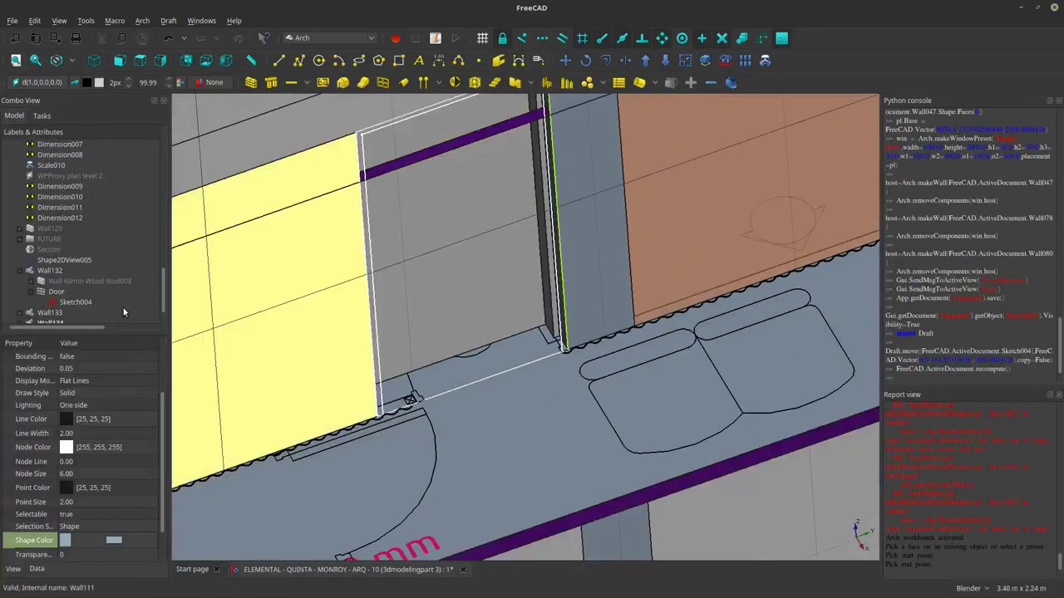
left_click(87, 304)
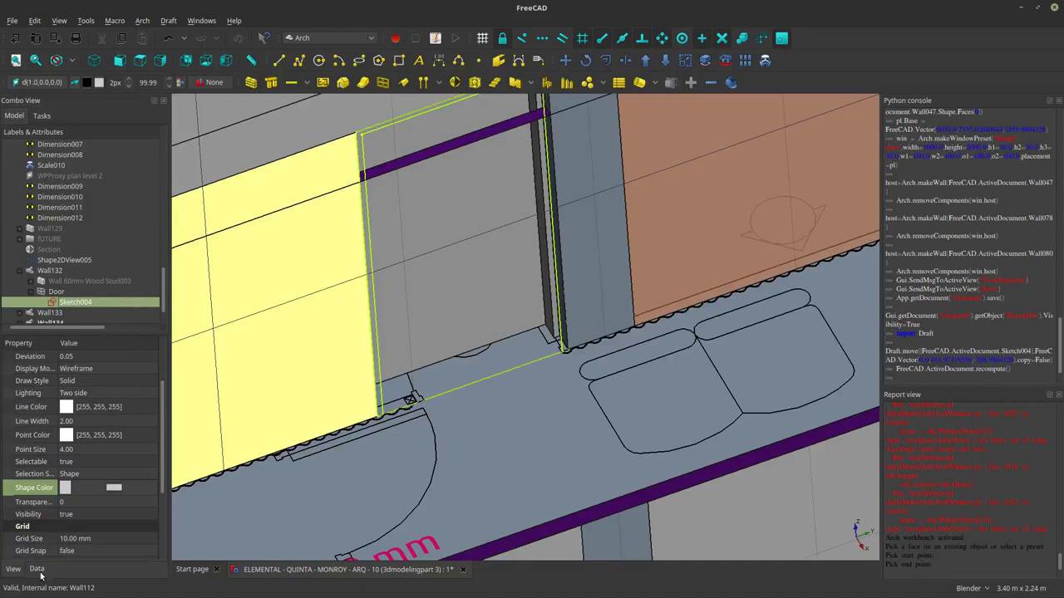
left_click(37, 569)
left_click(55, 292)
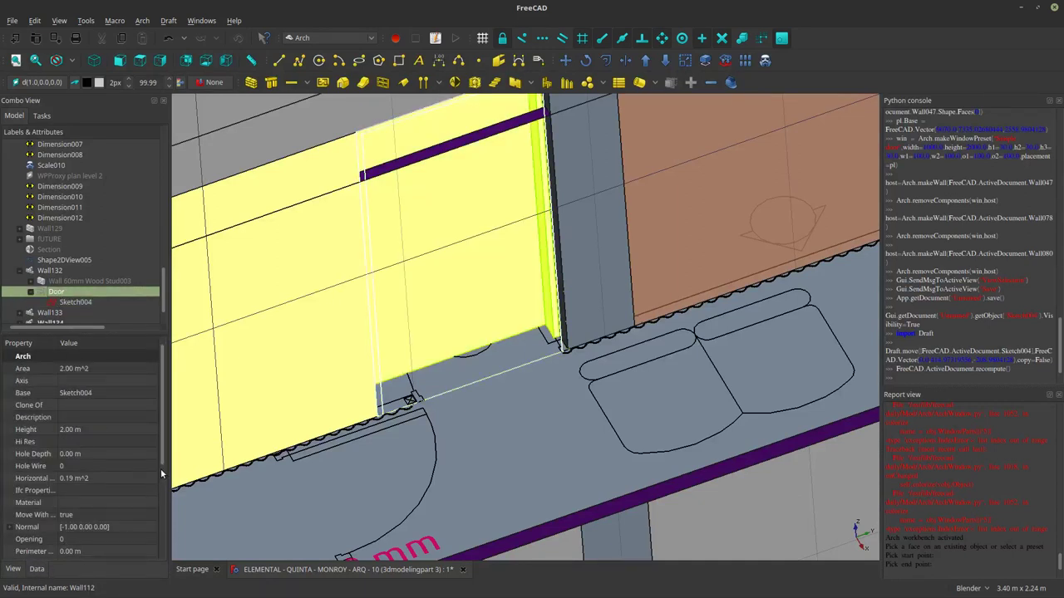
scroll(158, 465, "down", 4)
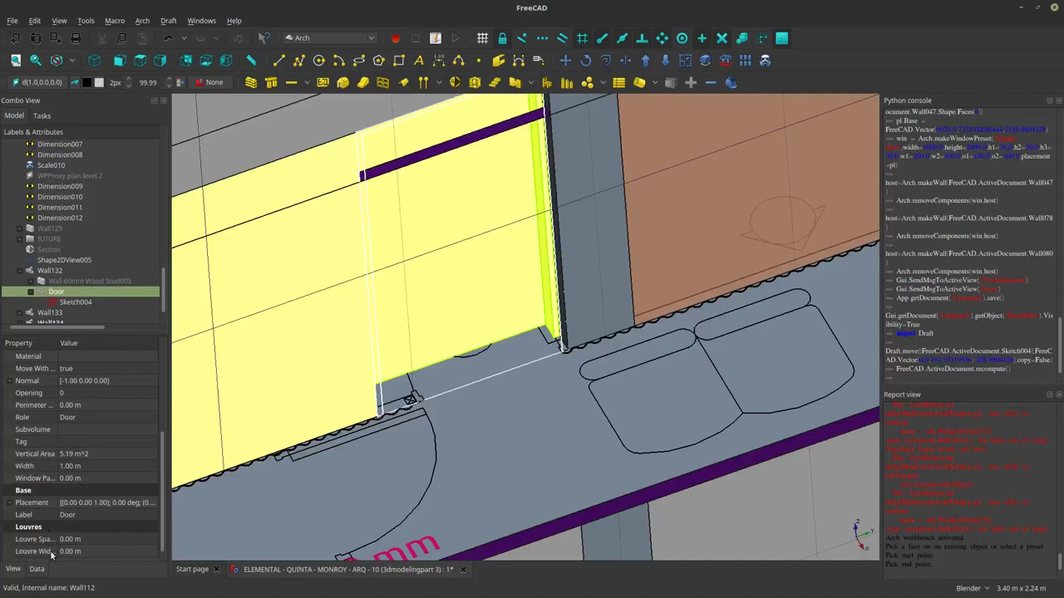
left_click(69, 466)
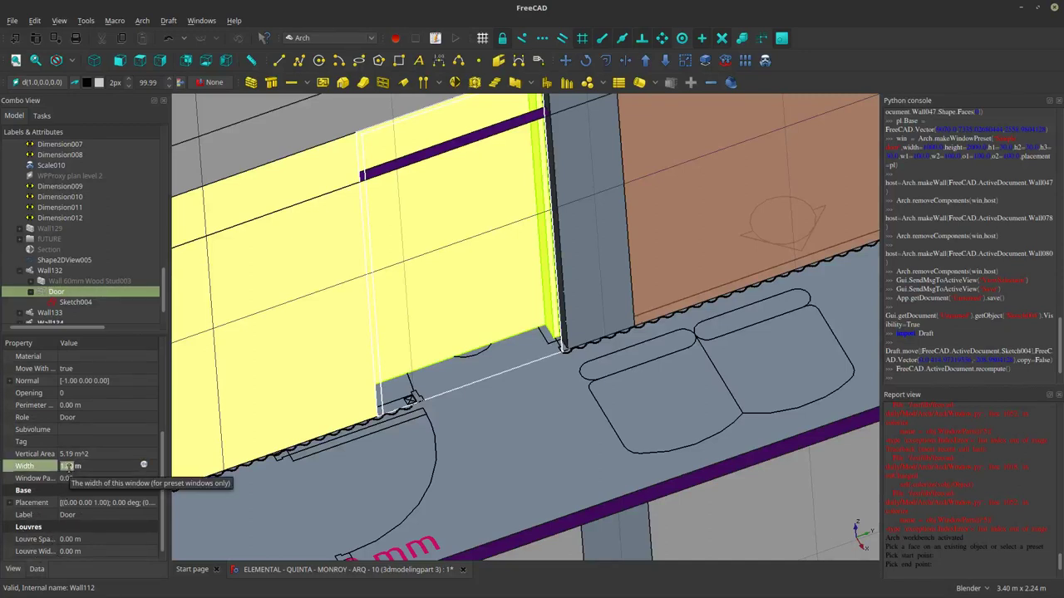
type("0.9")
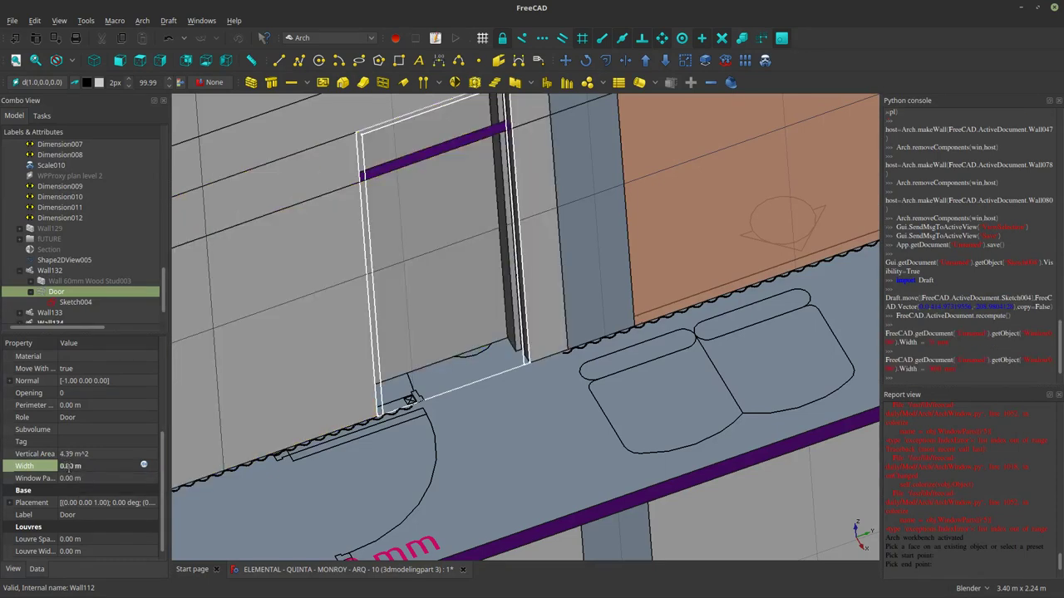
Move Sketch004 0.20 m along the local X axis so its lower corner meets the blue column's edge.
scroll(491, 421, "up", 4)
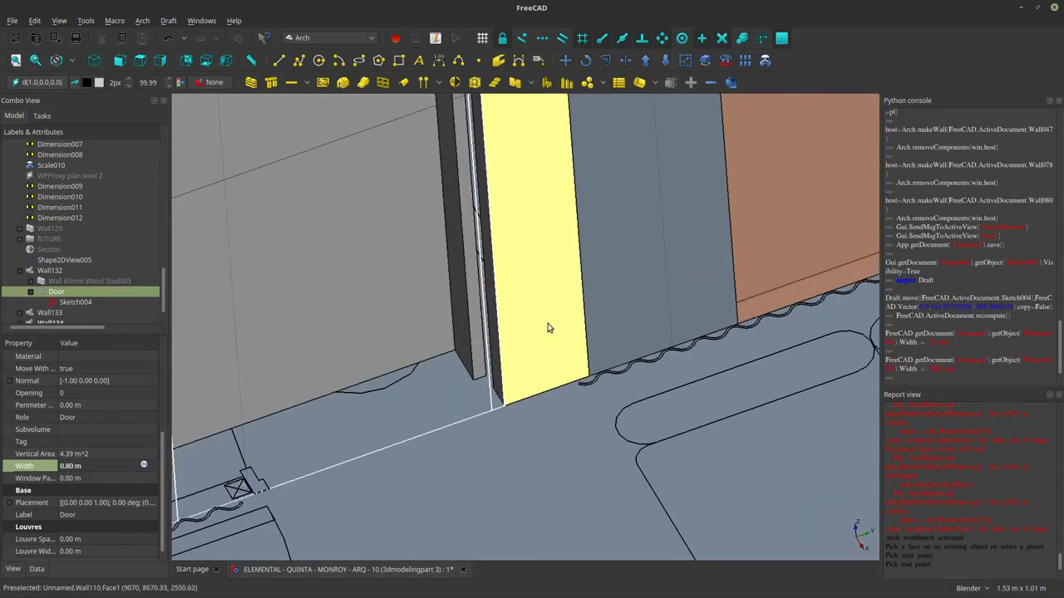
left_click(75, 301)
left_click(566, 83)
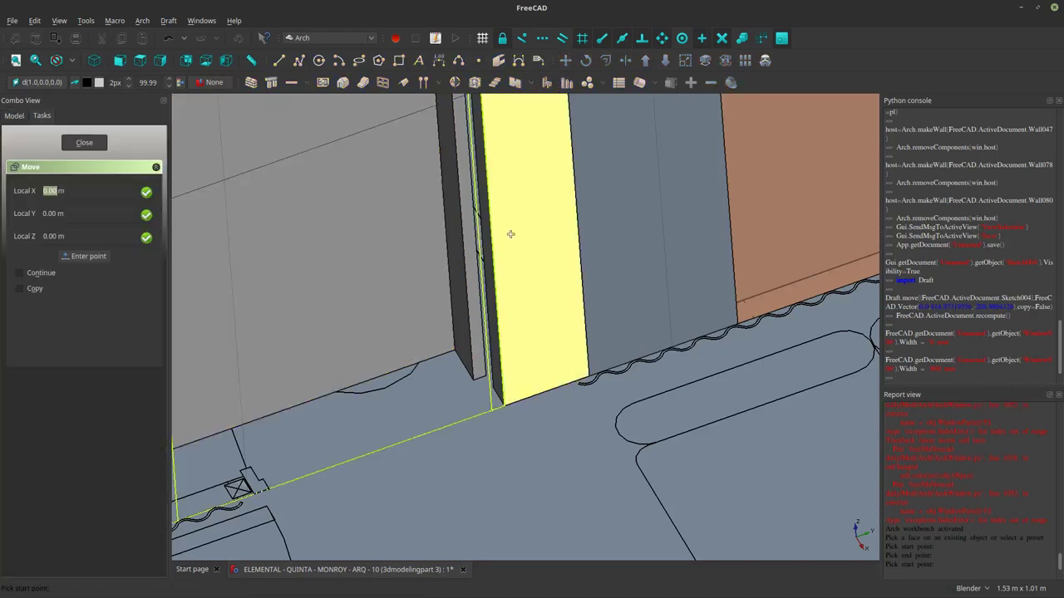
left_click(504, 398)
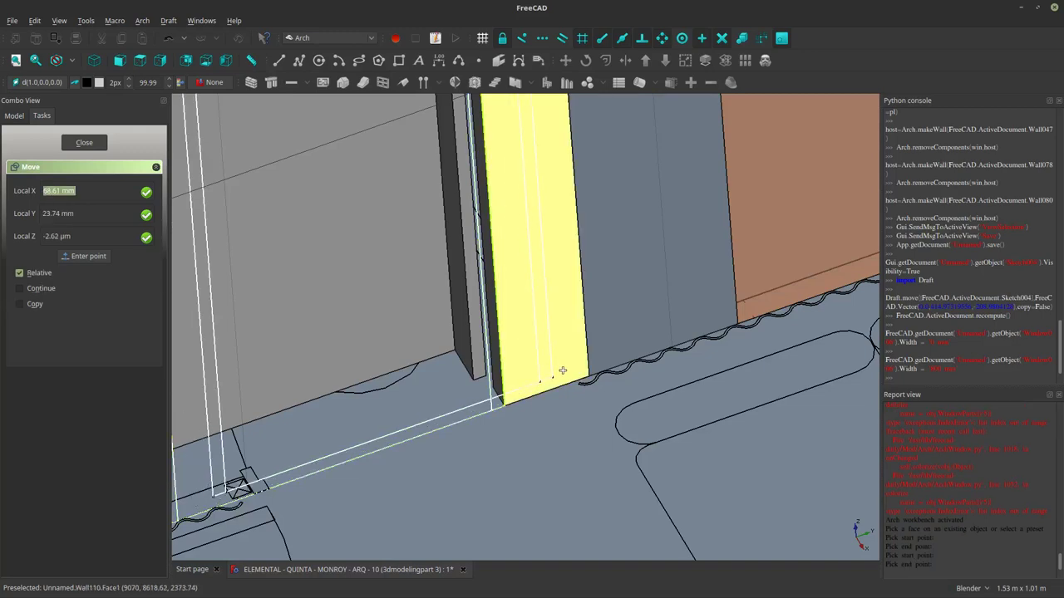
key("y")
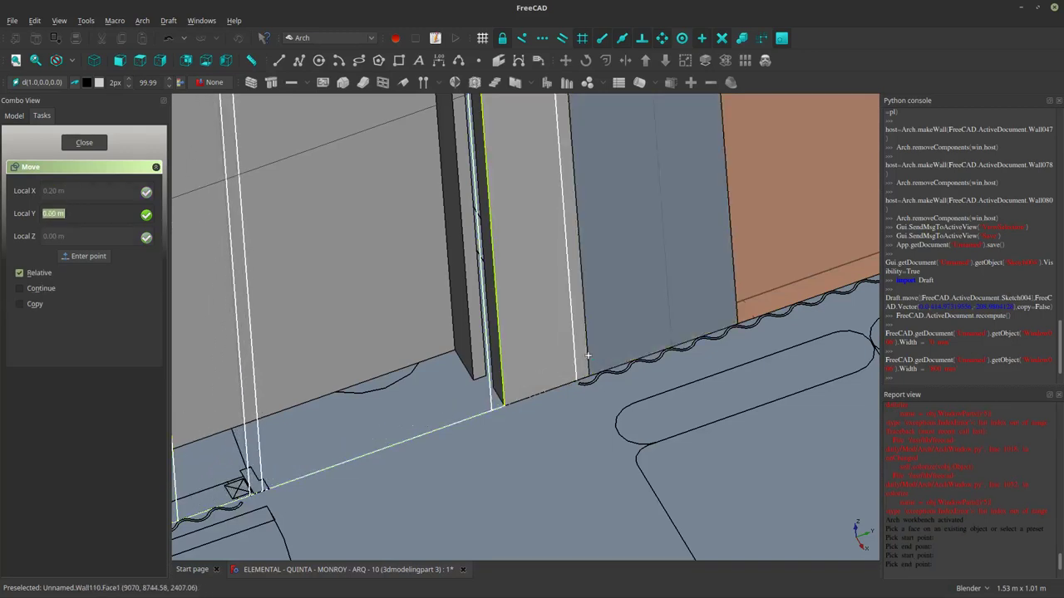
left_click(590, 359)
left_click(589, 359)
Examine how the door opening's edge away from the column lines up with the door frame in the floor plan.
middle_click_drag(551, 358, 527, 394)
scroll(402, 429, "up", 10)
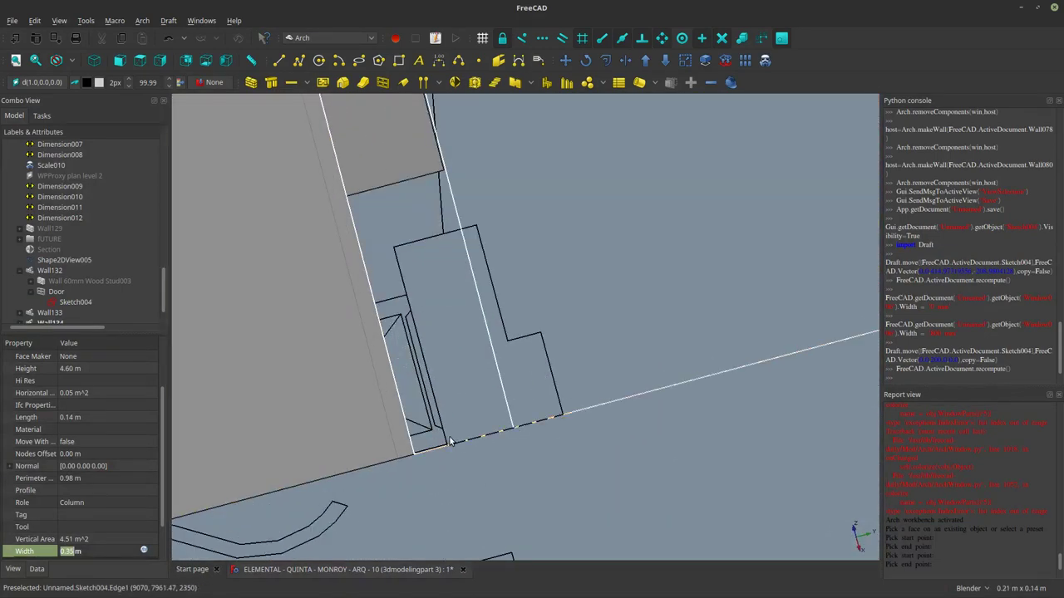
scroll(453, 442, "down", 3)
scroll(451, 442, "down", 2)
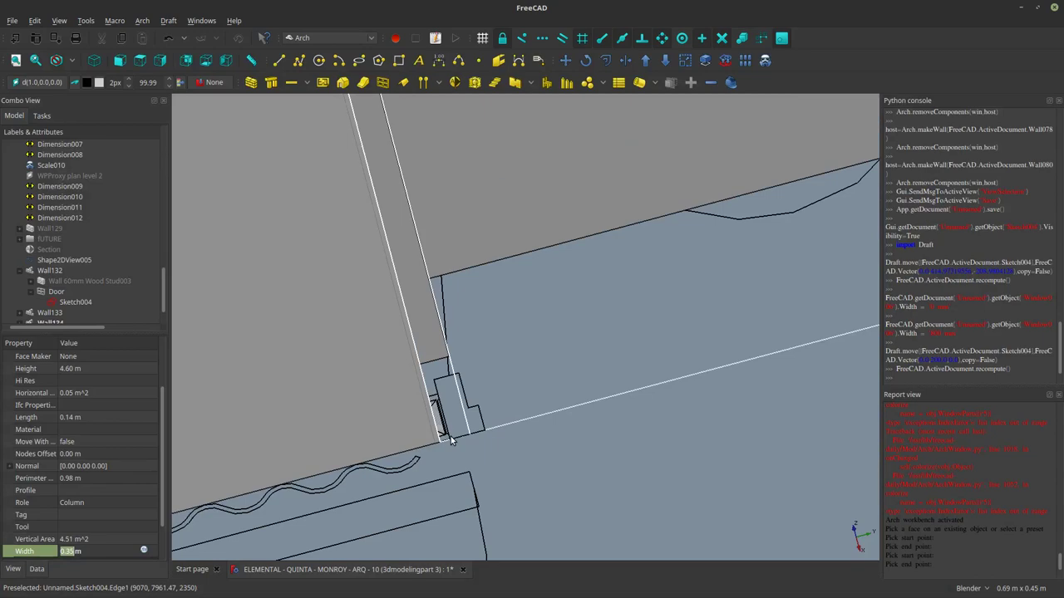
scroll(452, 441, "down", 10)
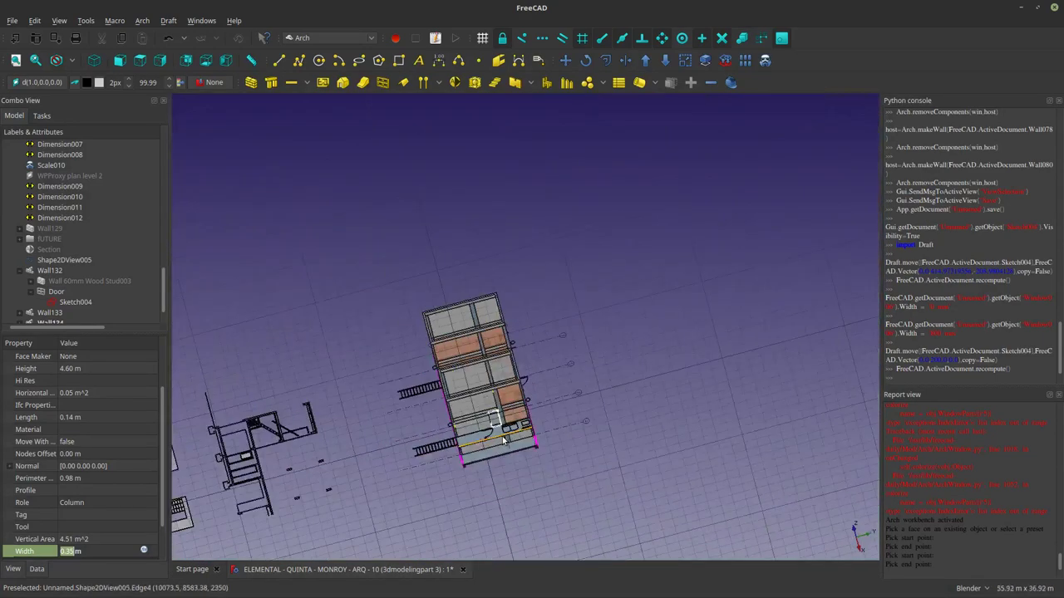
scroll(499, 437, "up", 5)
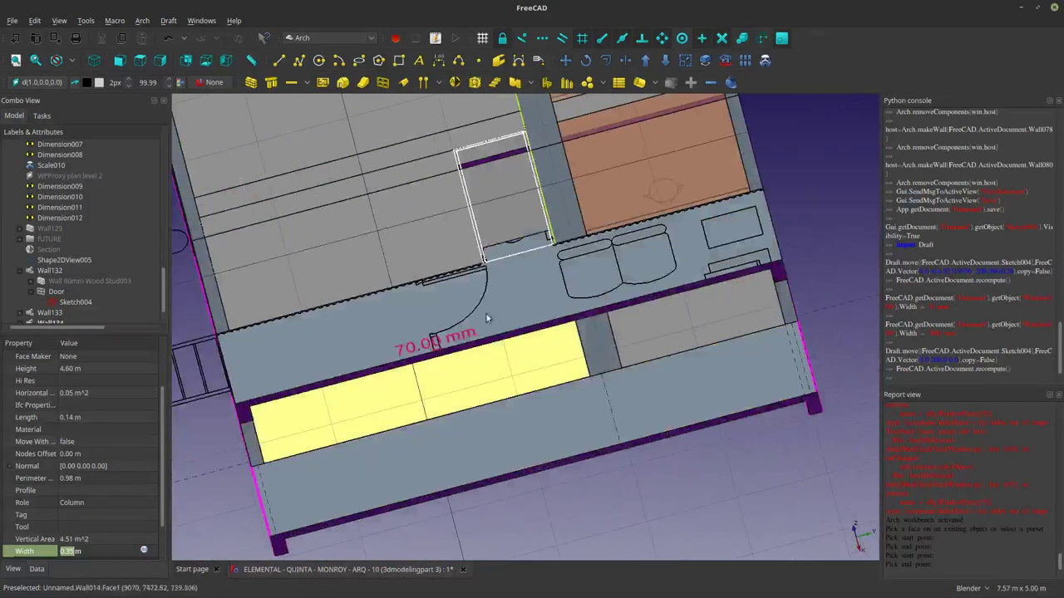
scroll(486, 318, "up", 4)
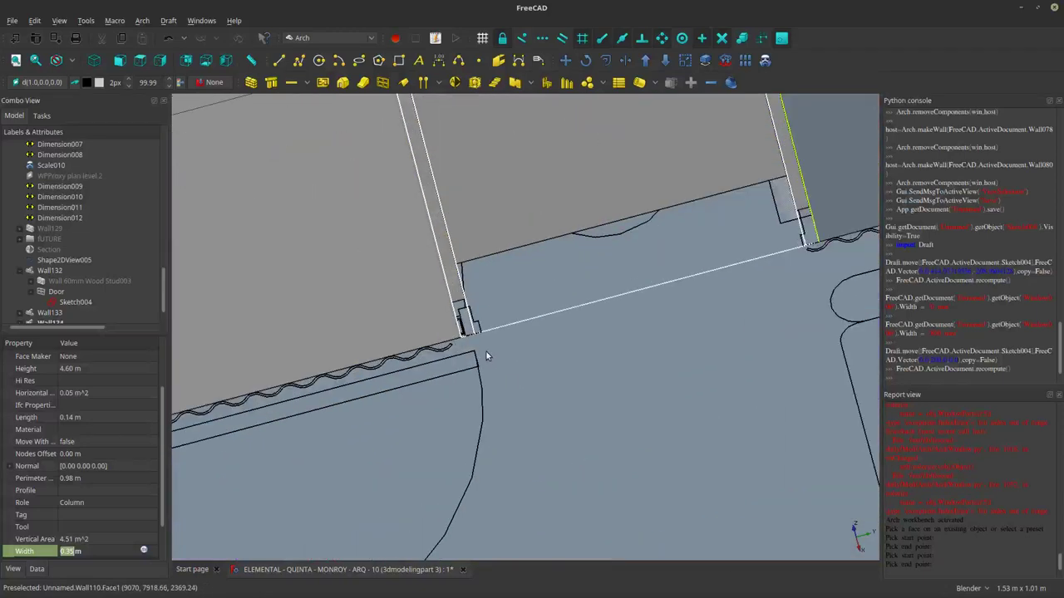
scroll(486, 351, "up", 6)
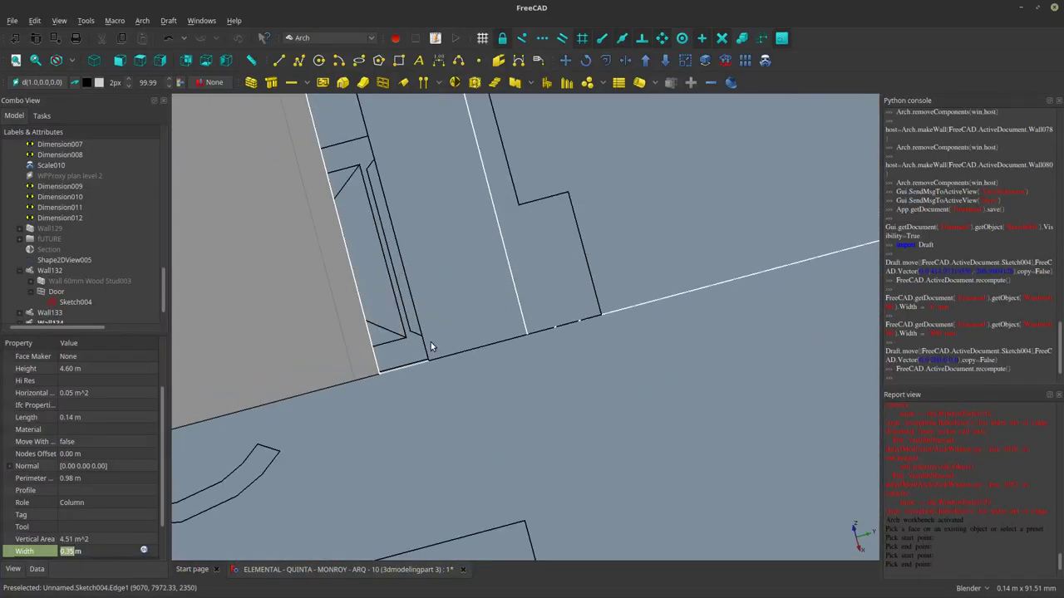
scroll(430, 342, "down", 2)
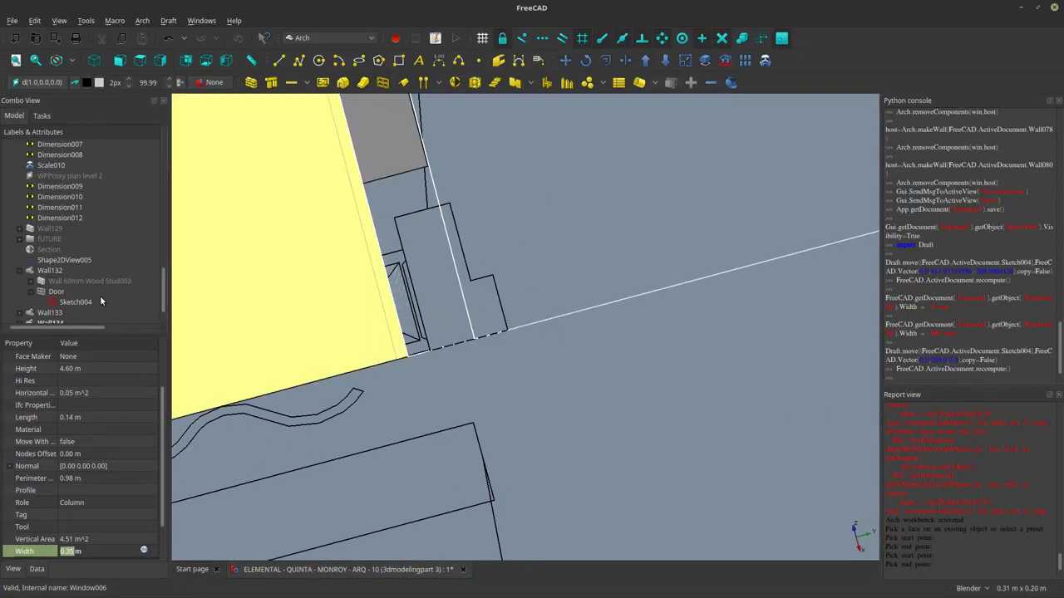
Set the width of the Door in Wall132 to 0.79 m.
left_click(83, 302)
left_click(57, 293)
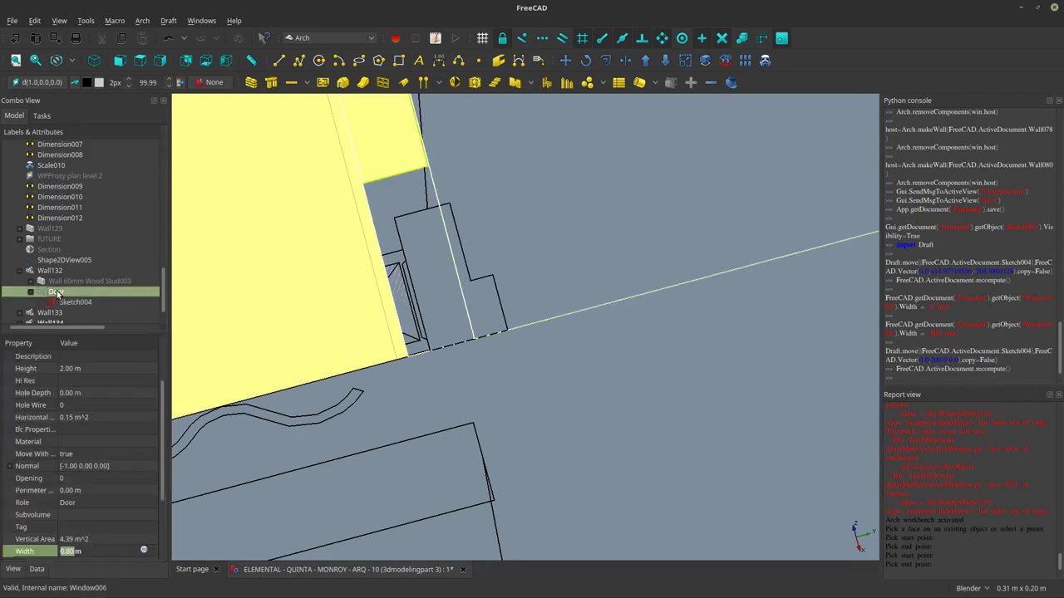
left_click(68, 552)
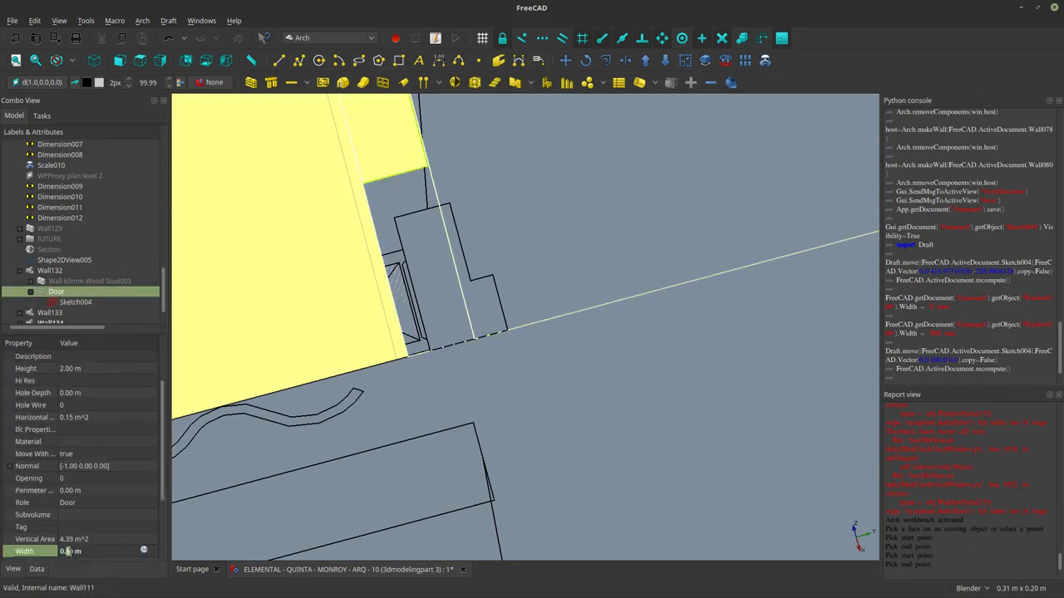
key("Return")
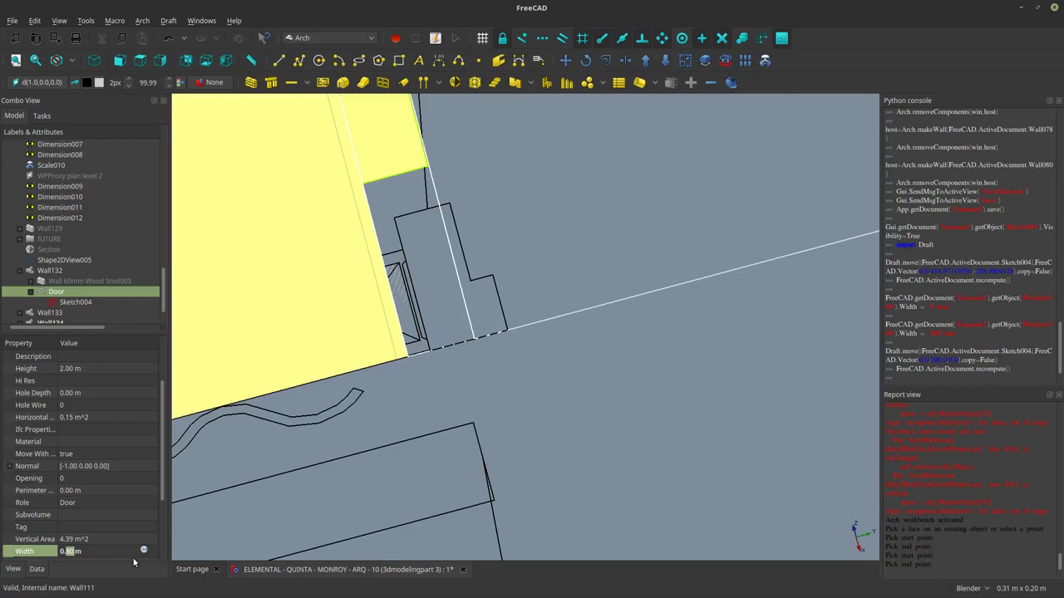
type("79")
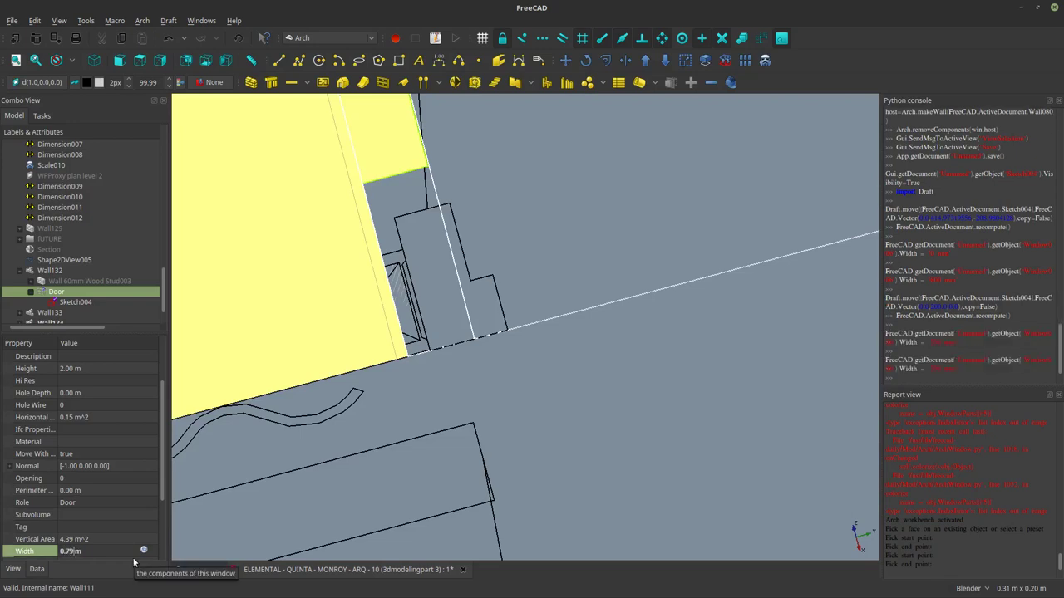
Move Sketch004 10 mm along the local X axis, from its lower corner to the adjoining column's corner.
scroll(475, 355, "down", 10)
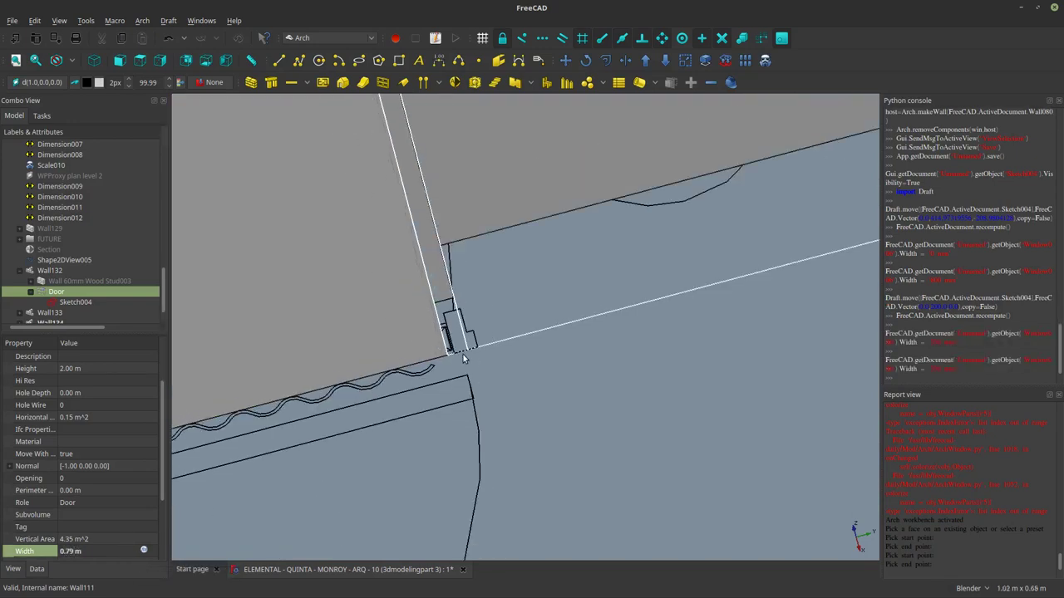
scroll(676, 325, "up", 5)
scroll(532, 217, "up", 3)
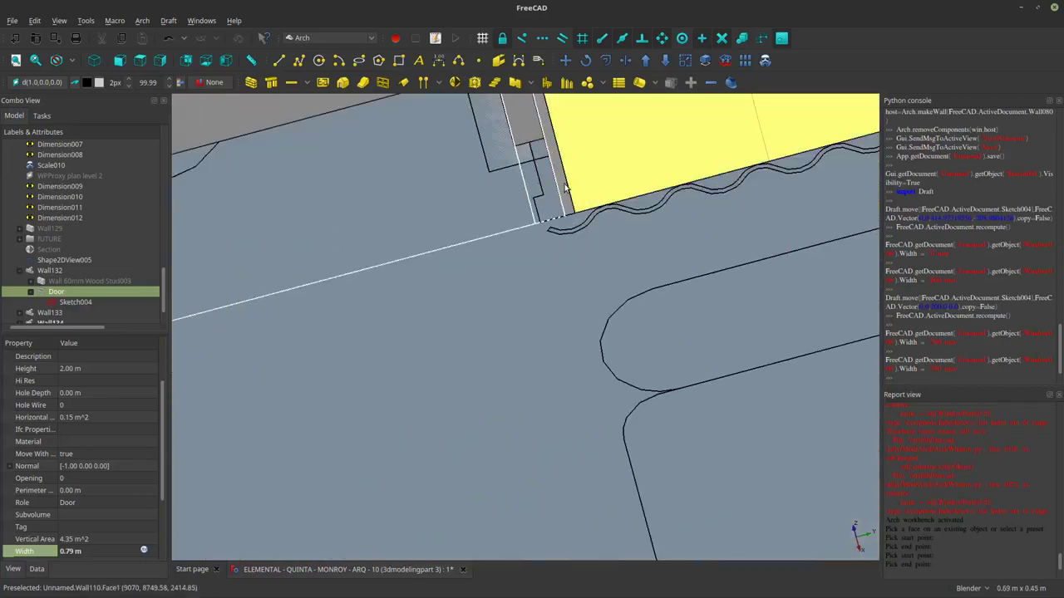
left_click(81, 302)
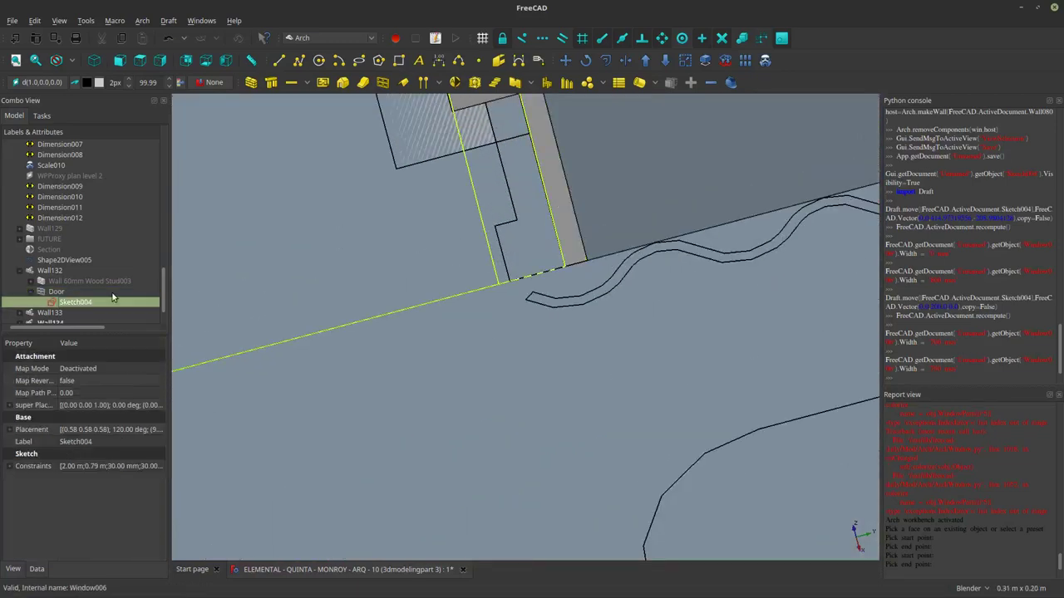
key("m")
key("v")
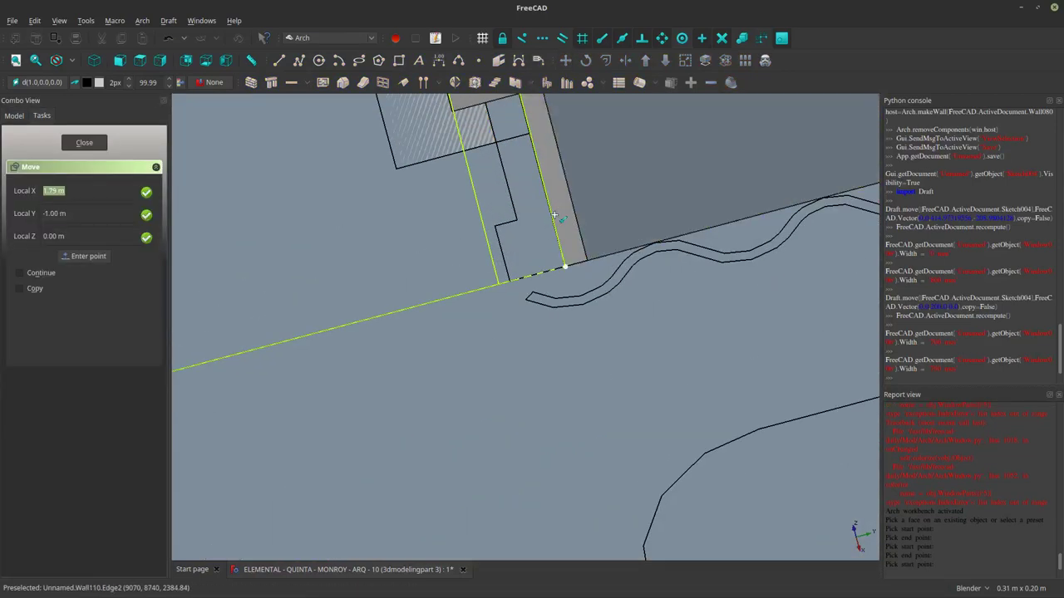
left_click(554, 215)
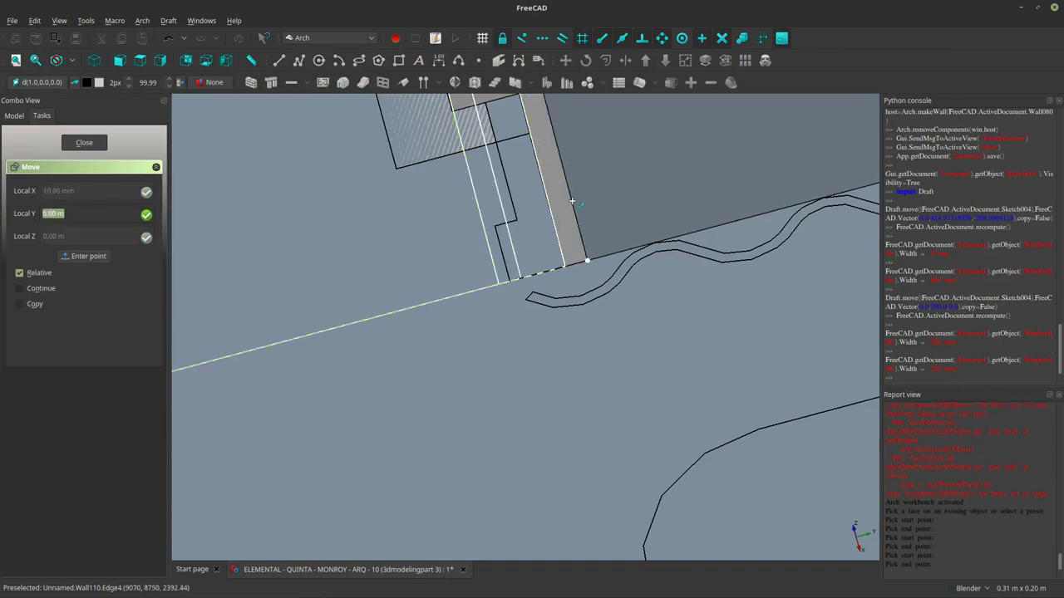
left_click(613, 254)
Check the shifted door against the frame lines in the floor plan and hide Sketch004.
scroll(386, 310, "up", 5)
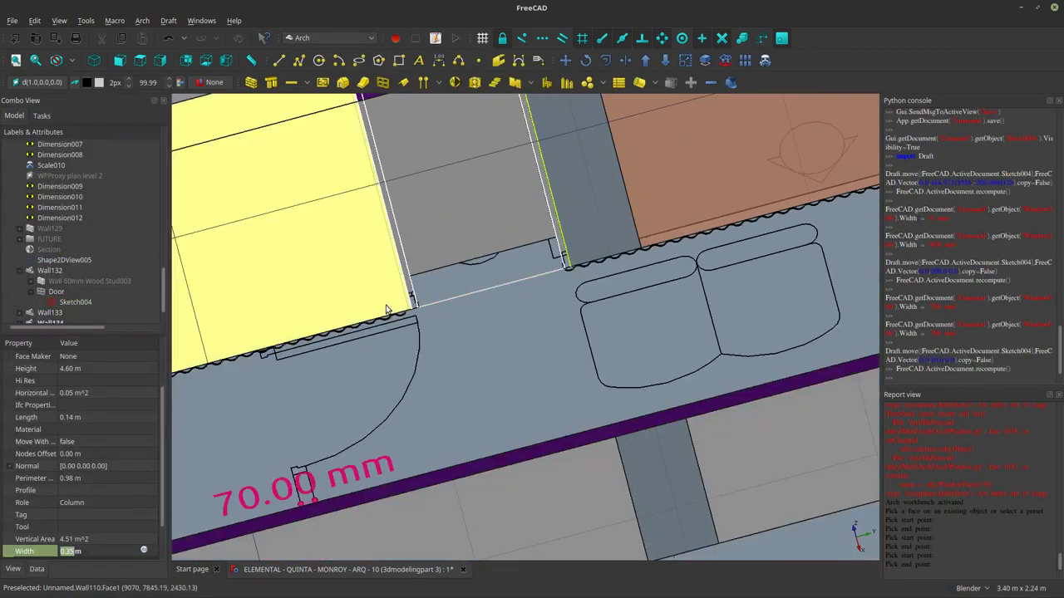
scroll(386, 310, "up", 5)
scroll(407, 343, "up", 6)
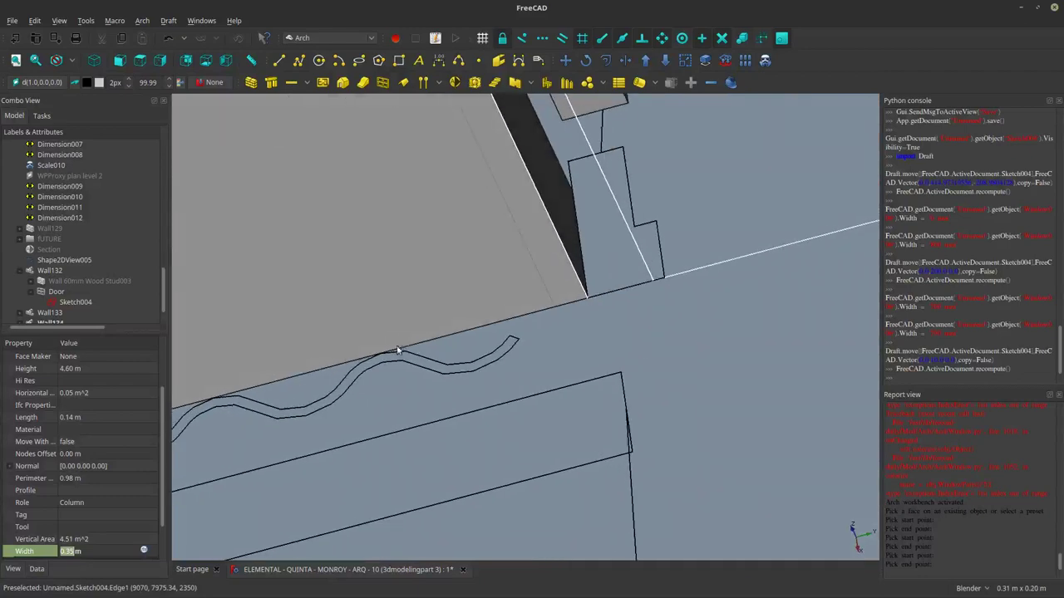
scroll(630, 298, "down", 3)
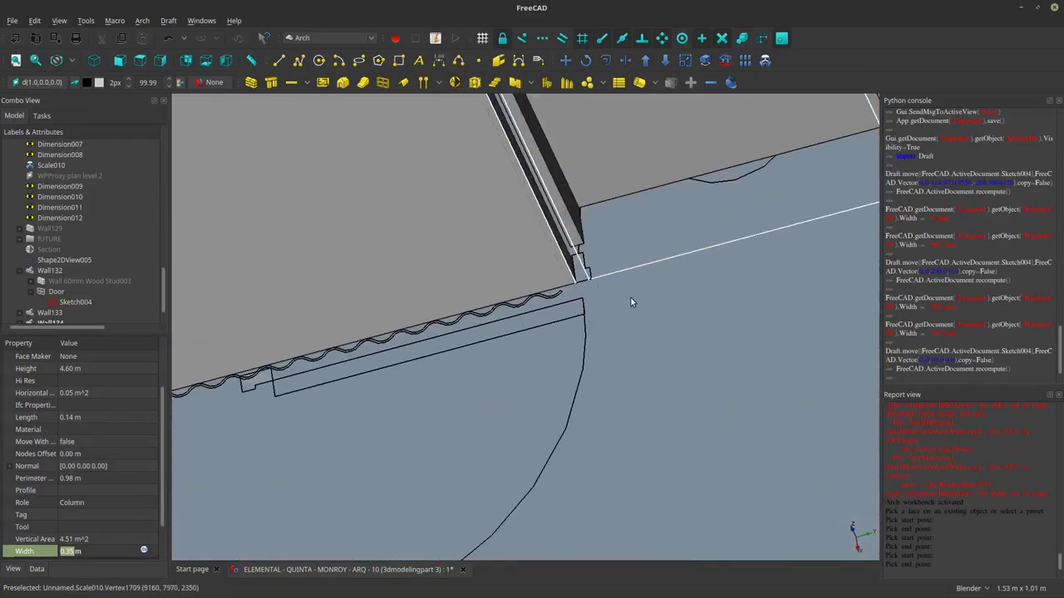
left_click(72, 303)
Edit the Door in Wall132 and set the Z offset of its OuterFrame component to 0.
left_click(51, 292)
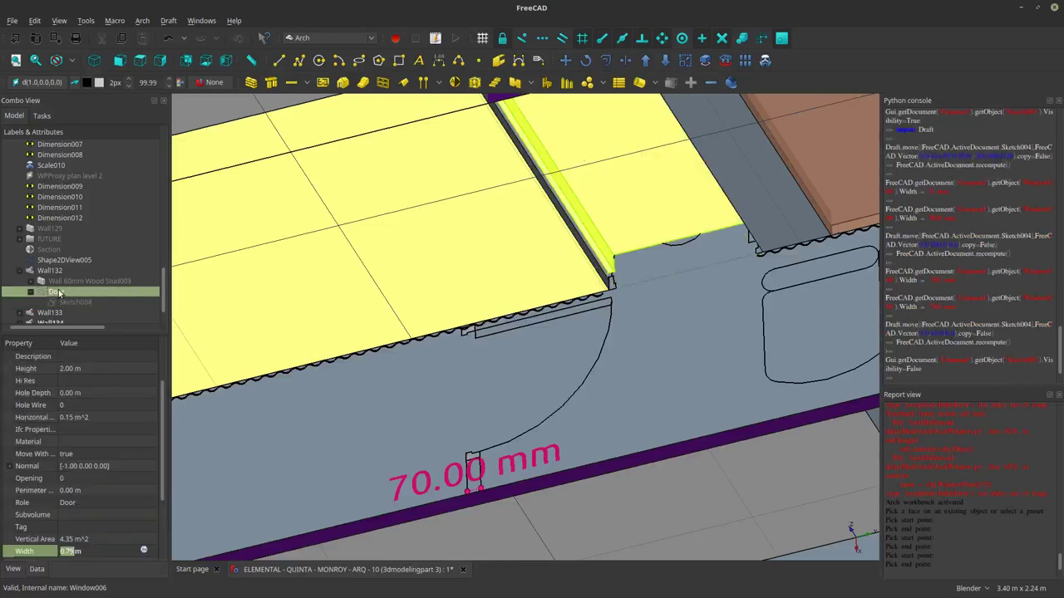
double_click(59, 293)
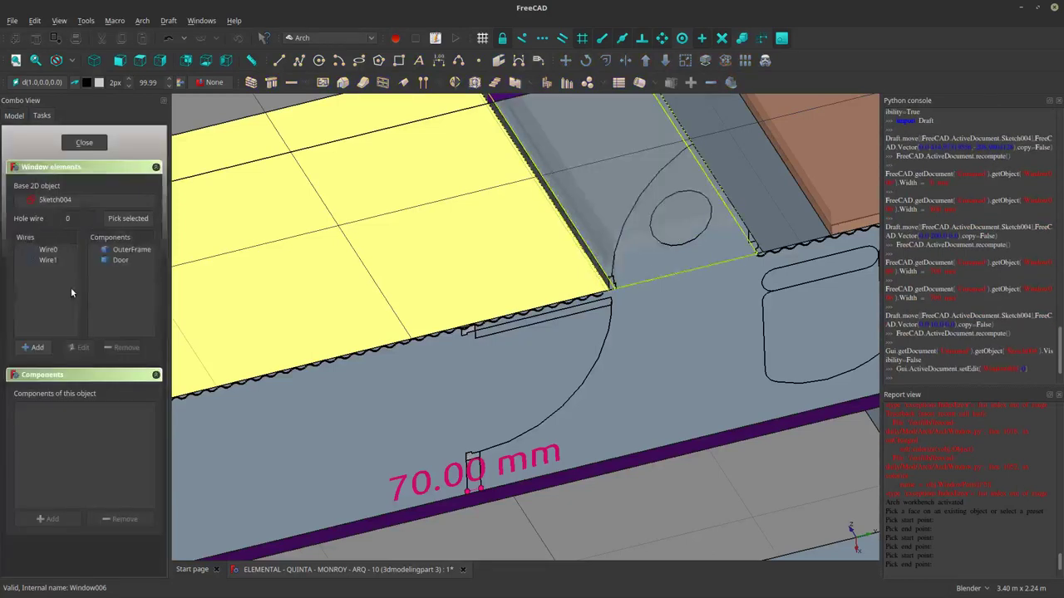
left_click(125, 261)
left_click(130, 250)
left_click(83, 348)
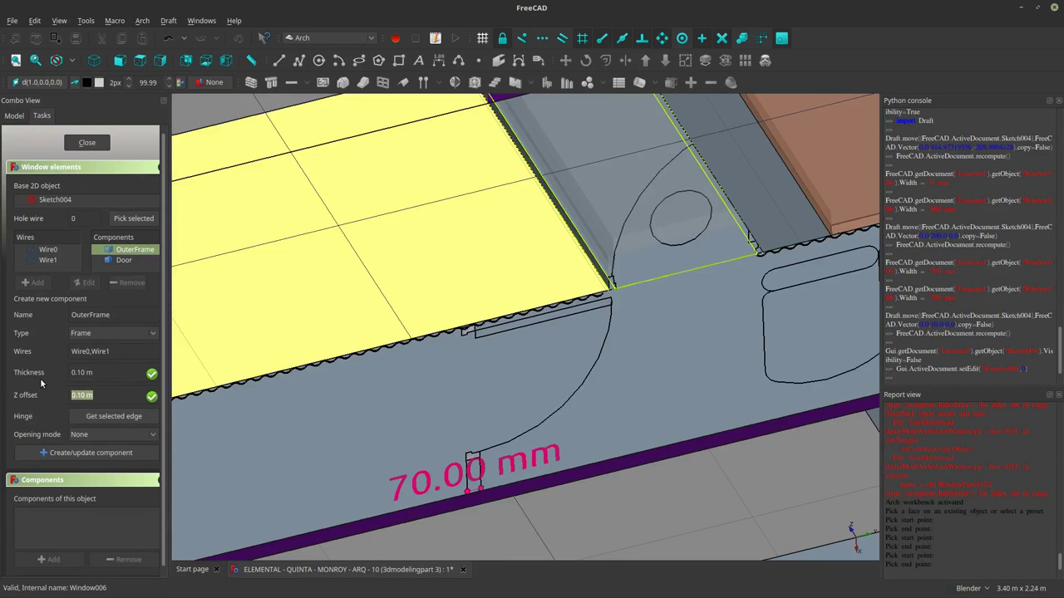
type("0")
left_click(90, 453)
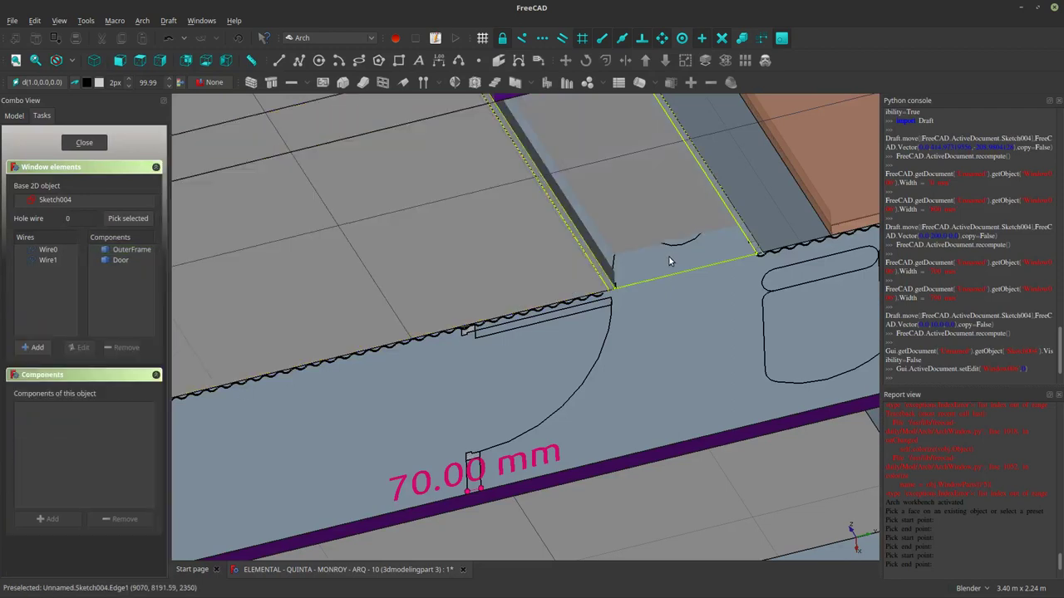
Set the Z offset of the Door panel component to 0.02 m.
scroll(608, 298, "up", 8)
middle_click_drag(532, 310, 517, 323)
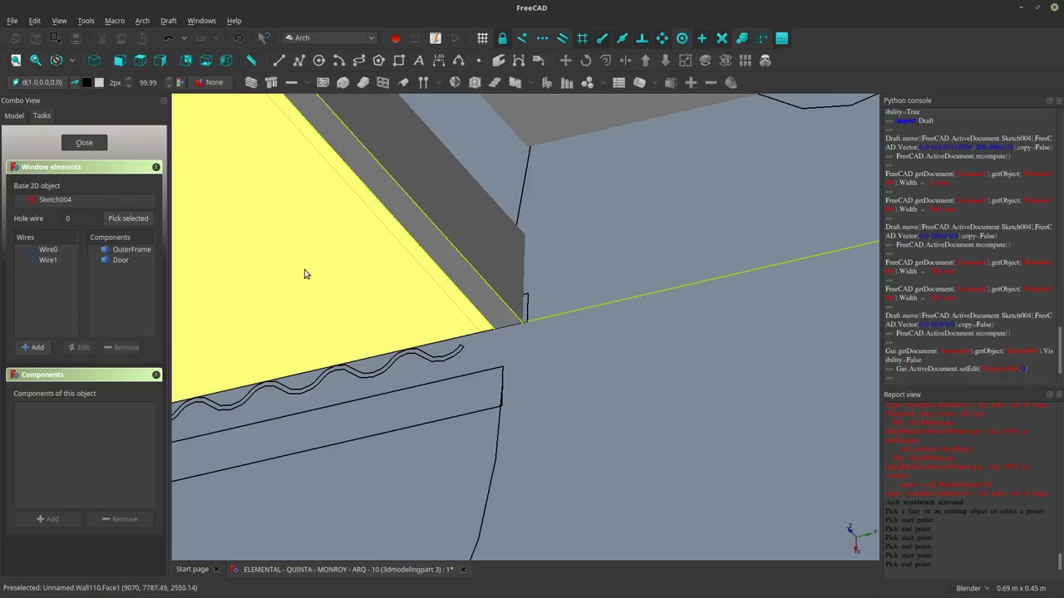
left_click(124, 261)
left_click(83, 347)
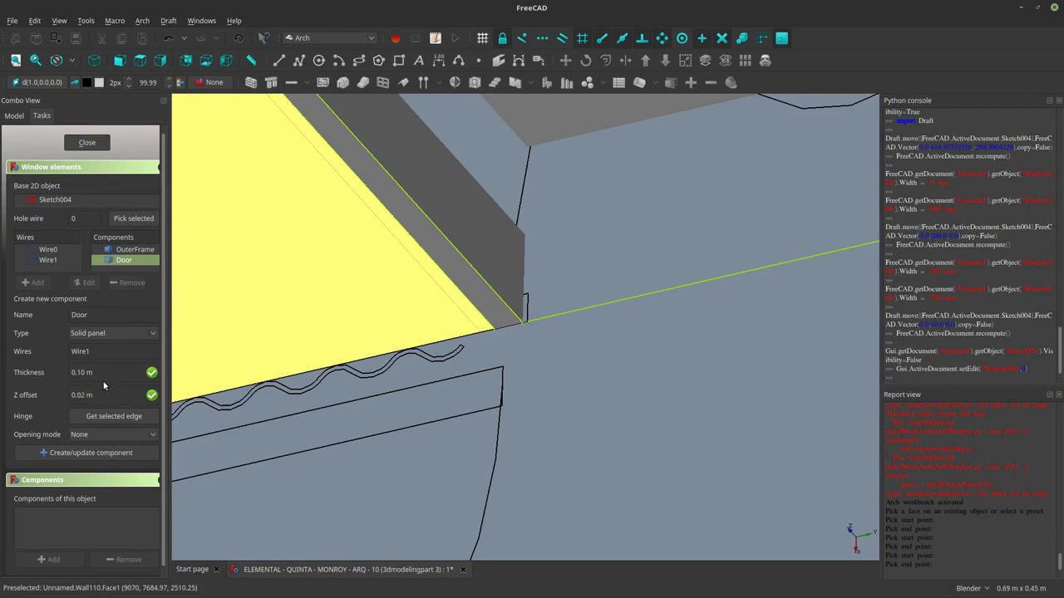
left_click(111, 453)
Set the thickness of the Door panel component to 50 mm.
scroll(497, 336, "down", 6)
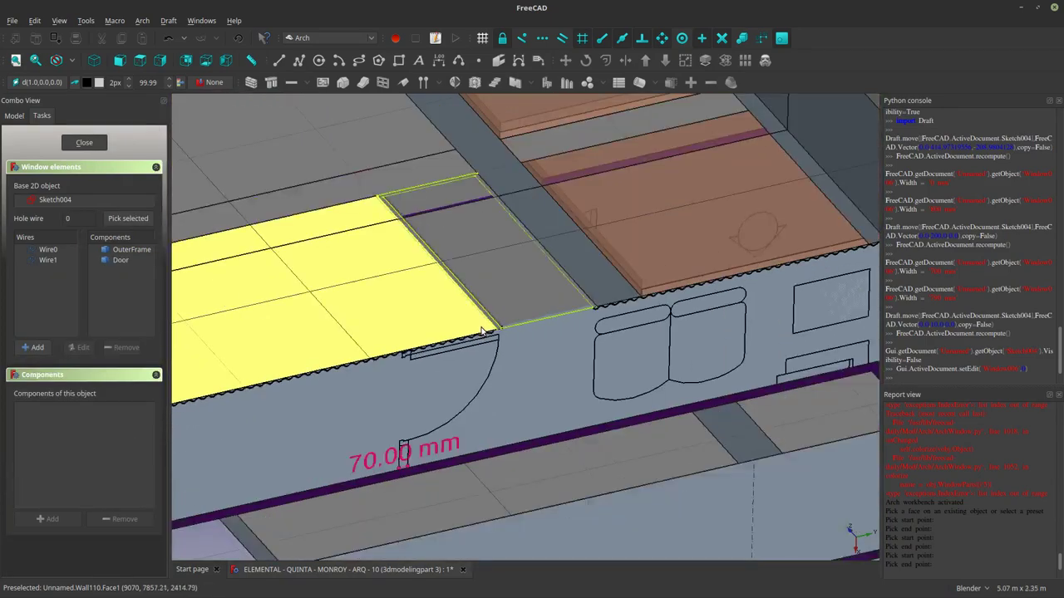
middle_click_drag(489, 334, 456, 333)
left_click(116, 259)
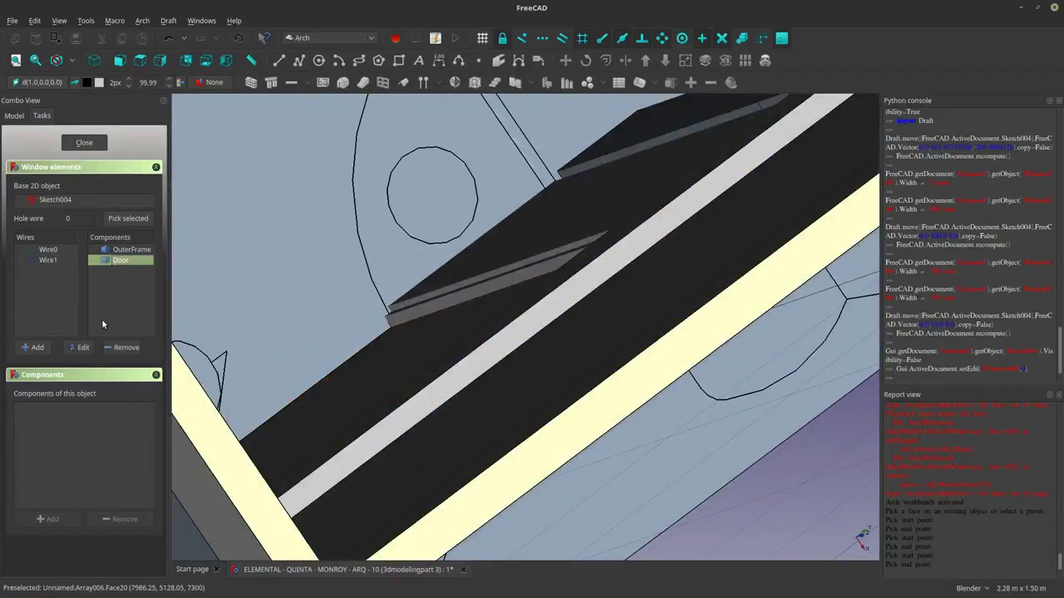
left_click(79, 348)
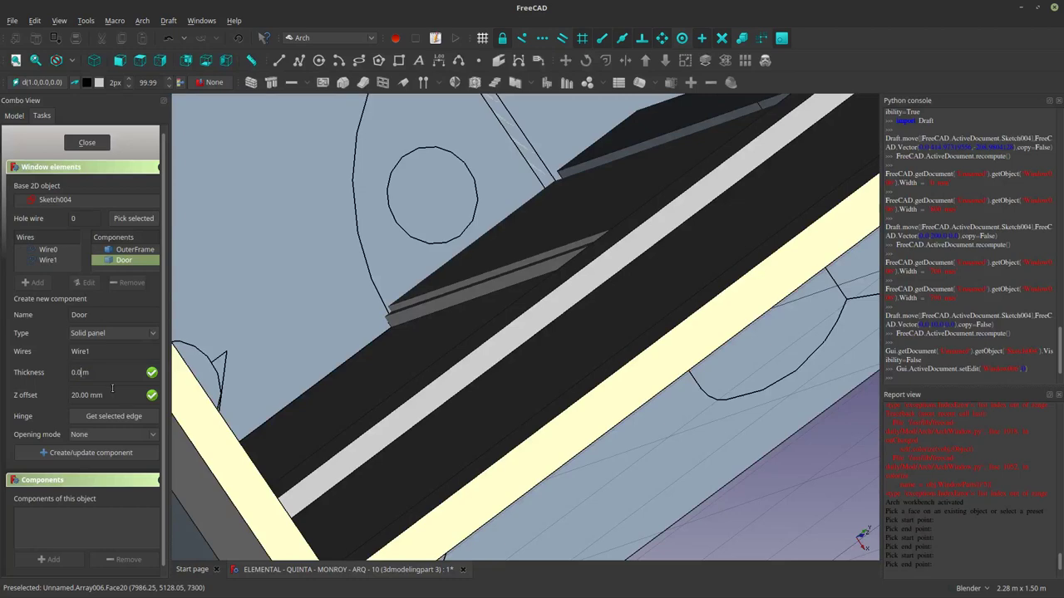
left_click(91, 452)
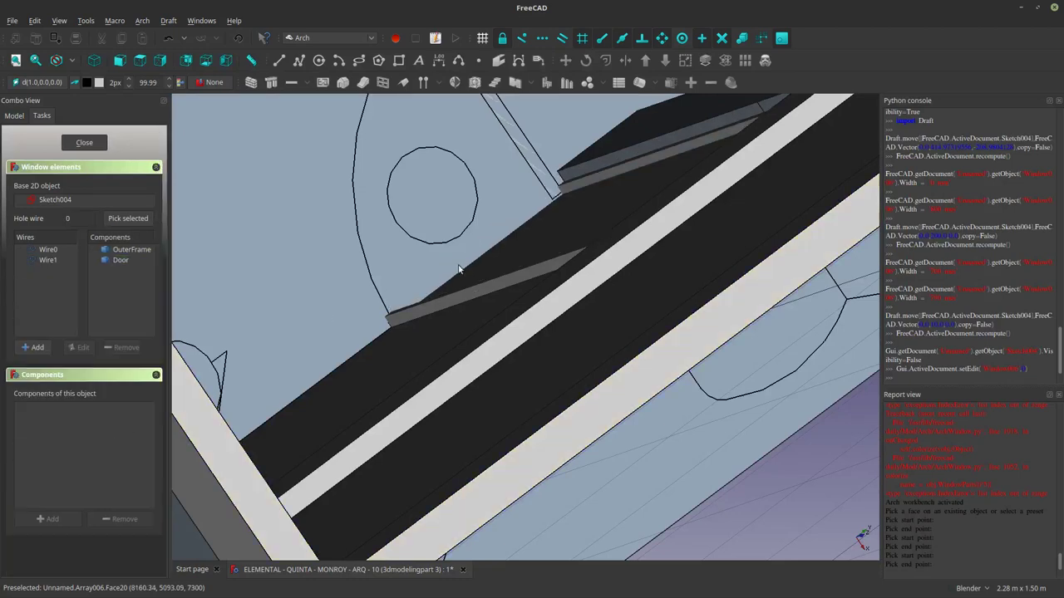
Inspect the frame's depth at the wall opening and set the OuterFrame component's thickness to 0.08 m.
scroll(506, 233, "up", 3)
scroll(471, 201, "down", 5)
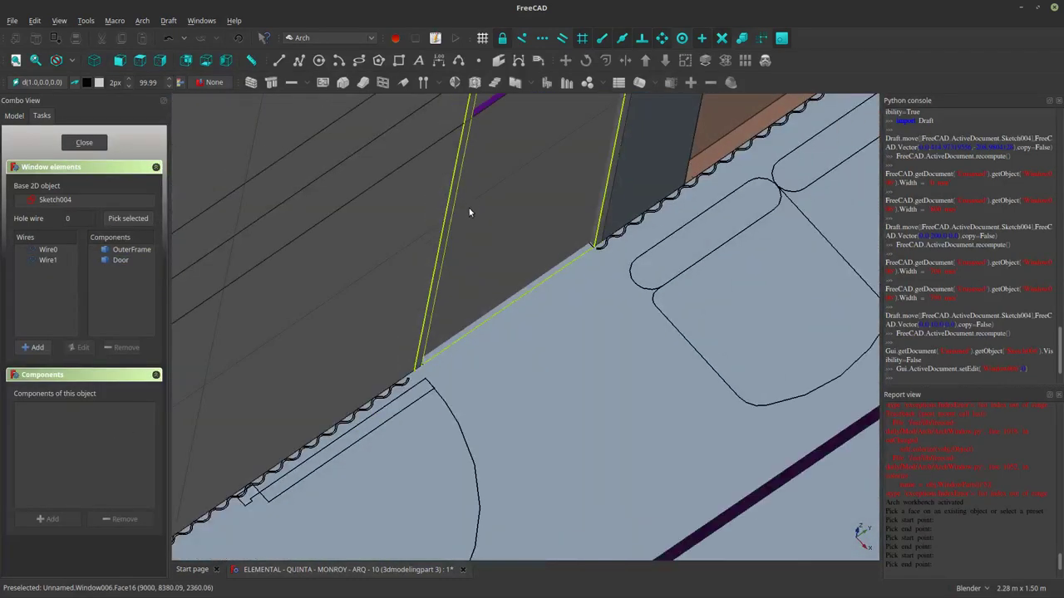
scroll(477, 250, "up", 6)
middle_click_drag(498, 339, 529, 415)
scroll(544, 386, "down", 4)
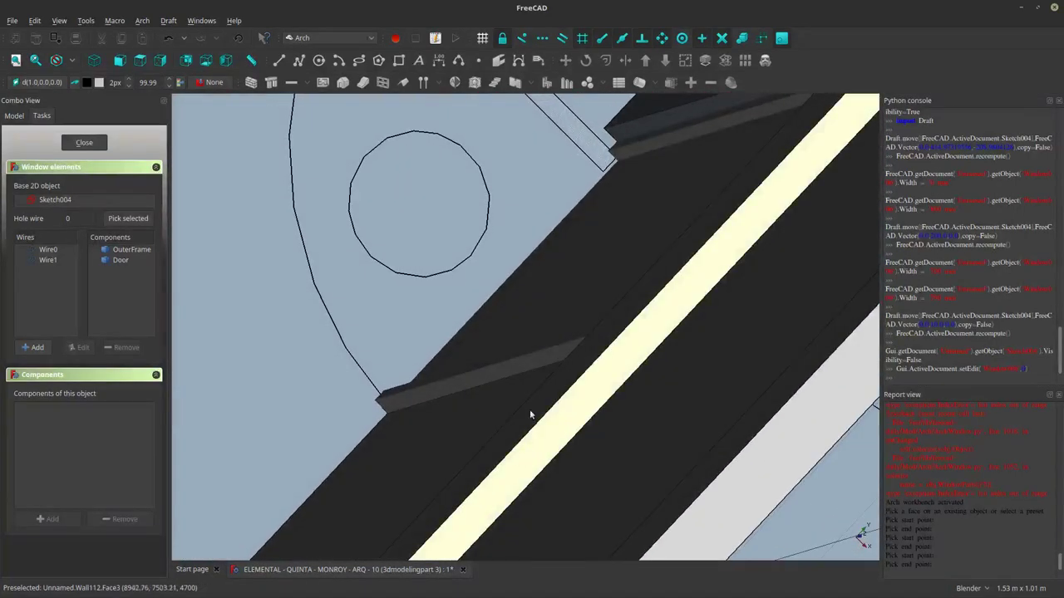
left_click(116, 250)
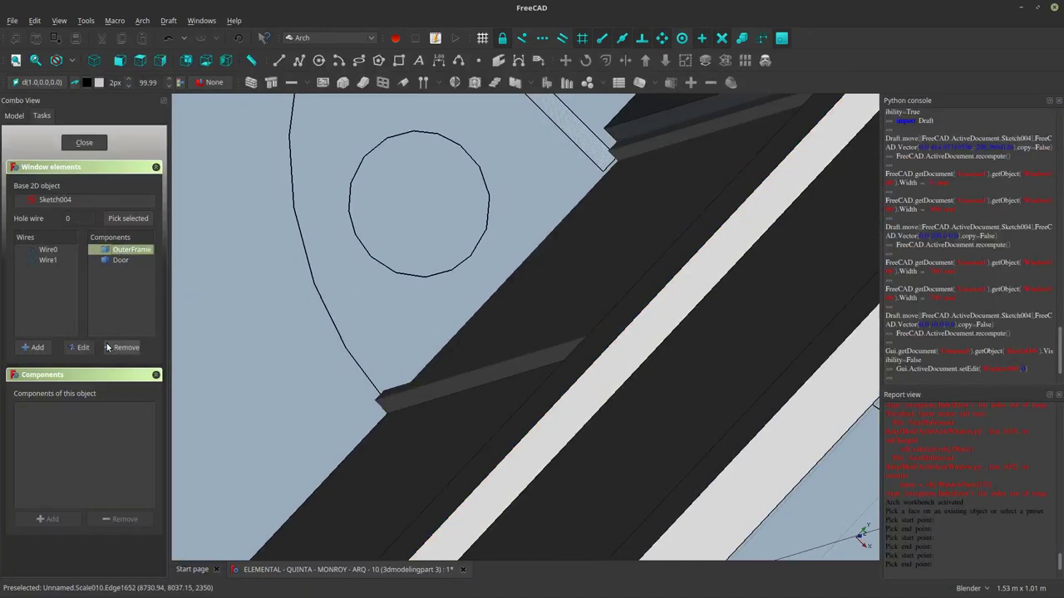
left_click(80, 347)
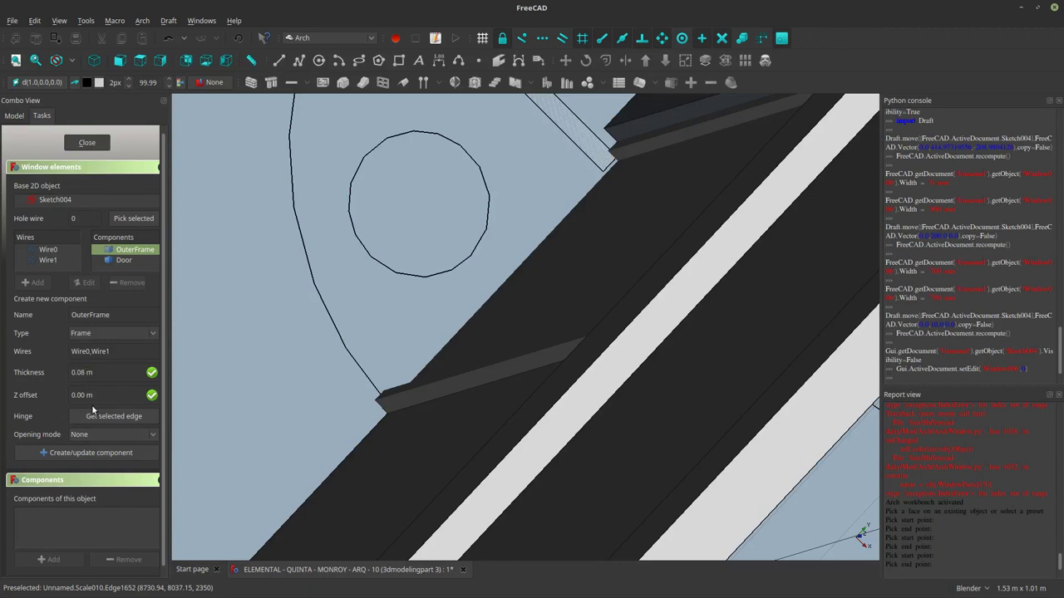
left_click(98, 453)
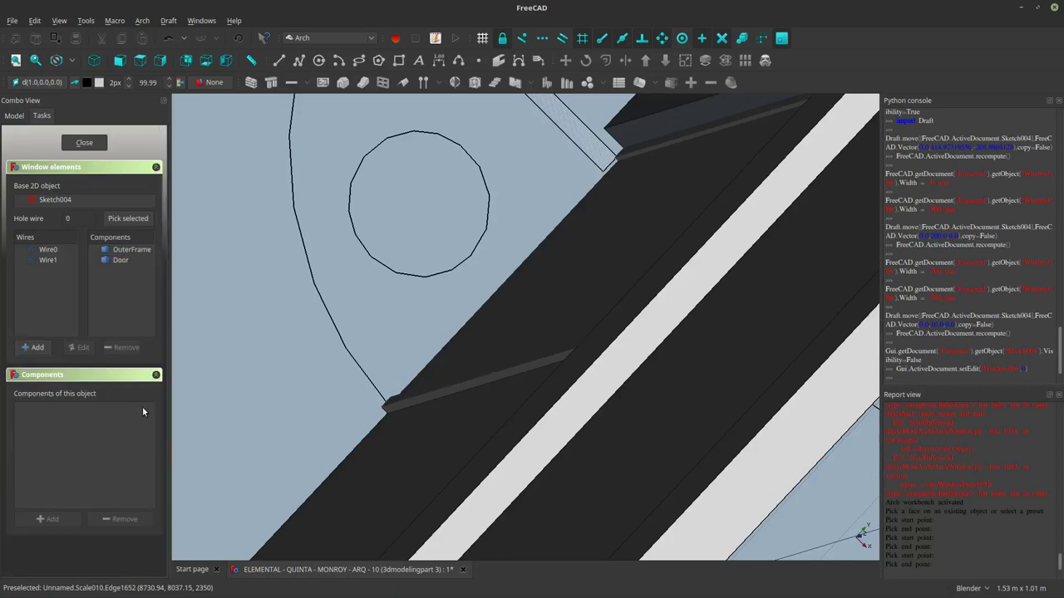
Check the Door panel component's thickness and Z offset against the floor plan, and finish editing the door.
scroll(538, 156, "up", 6)
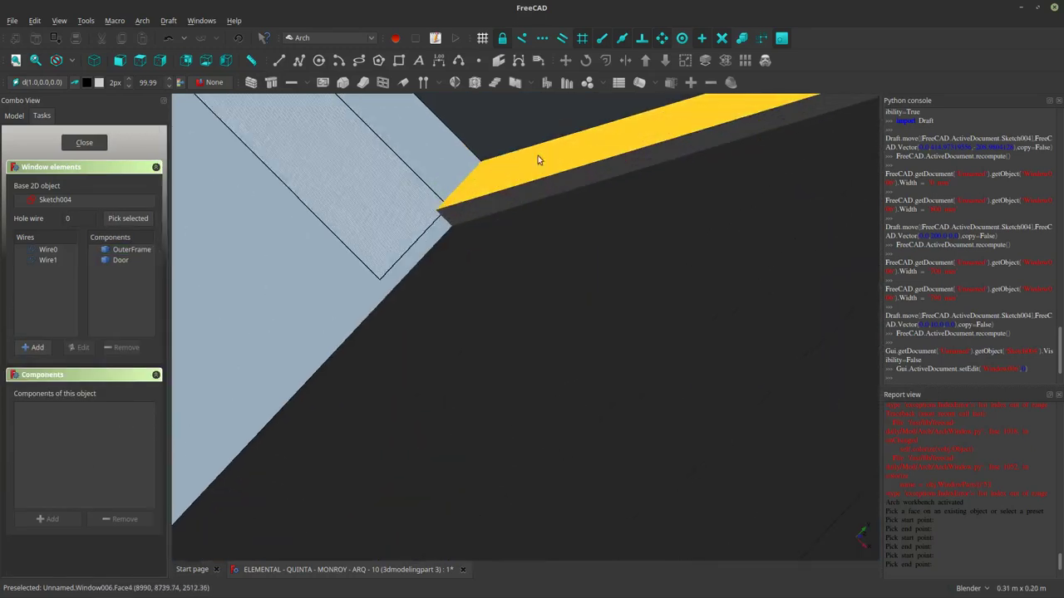
scroll(457, 211, "up", 2)
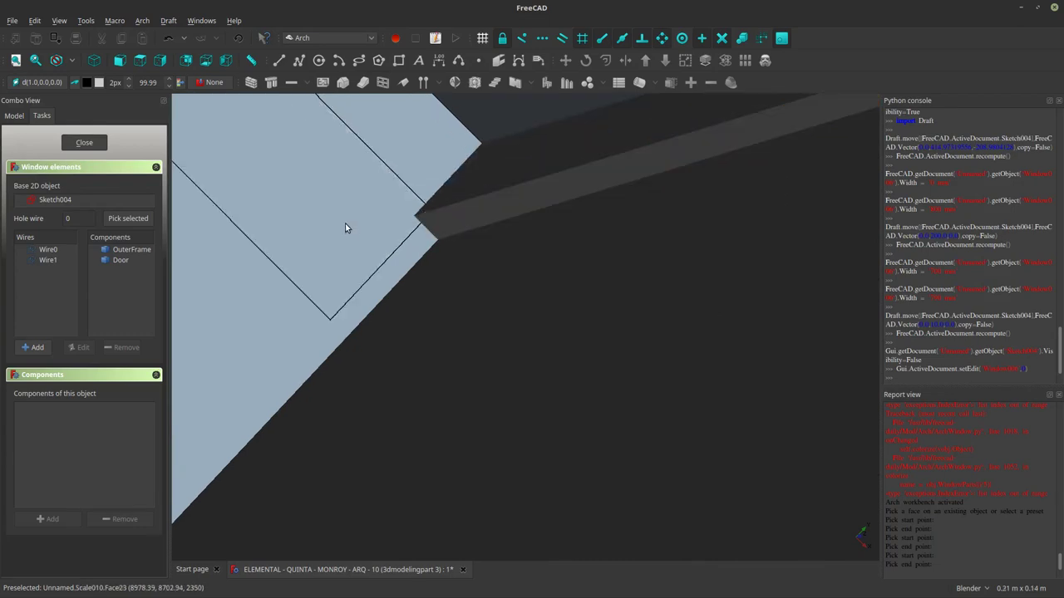
left_click(120, 260)
left_click(80, 347)
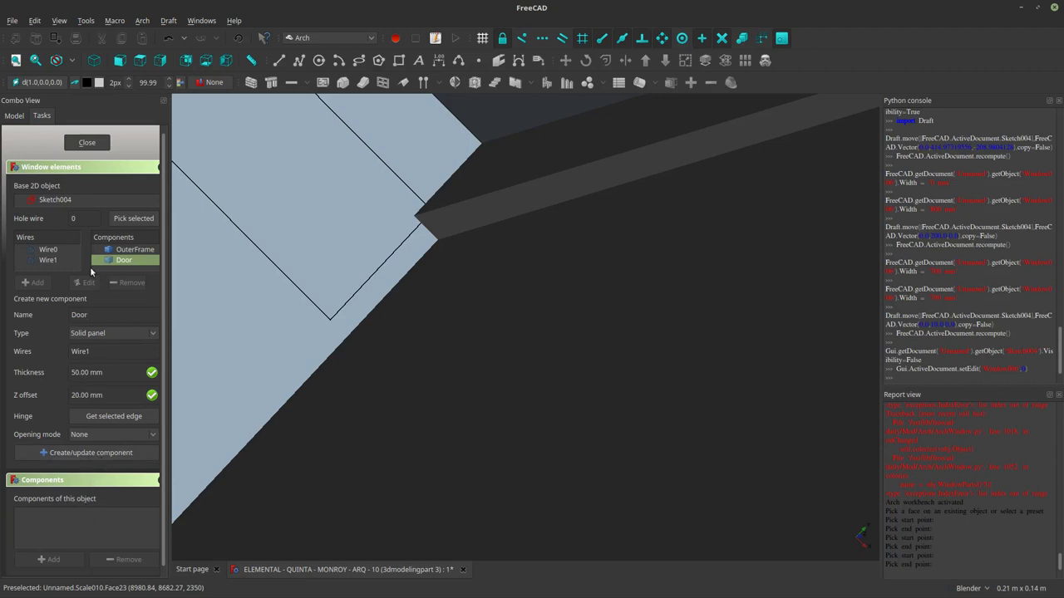
left_click(88, 148)
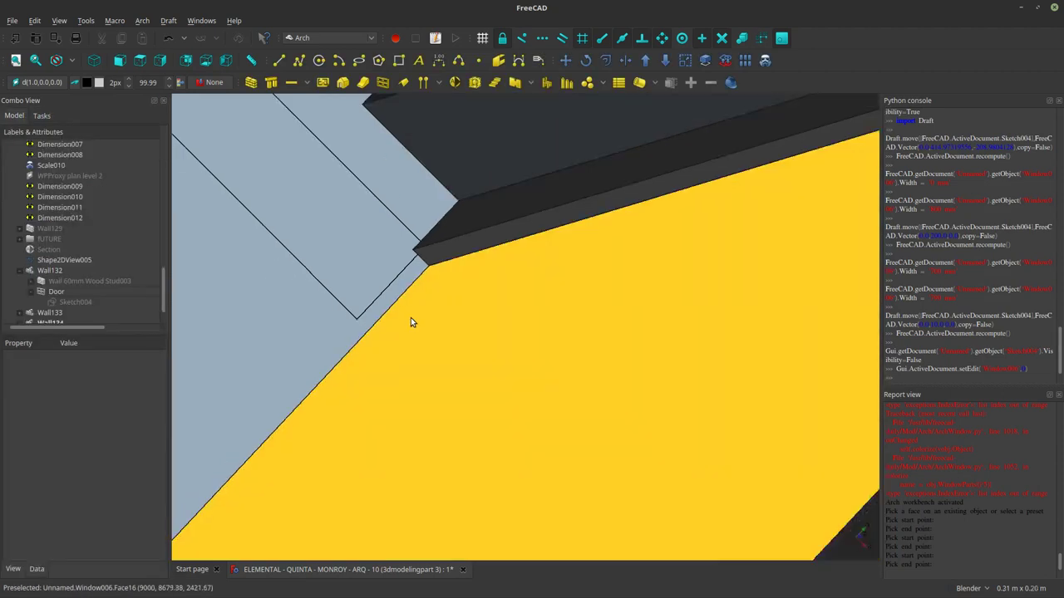
Change the shape color of the Door in Wall132 to dark olive (Red 85, Green 85, Blue 0).
scroll(410, 318, "down", 8)
middle_click_drag(410, 318, 595, 403)
scroll(374, 320, "down", 2)
scroll(334, 318, "down", 4)
scroll(595, 403, "down", 3)
scroll(90, 283, "down", 1)
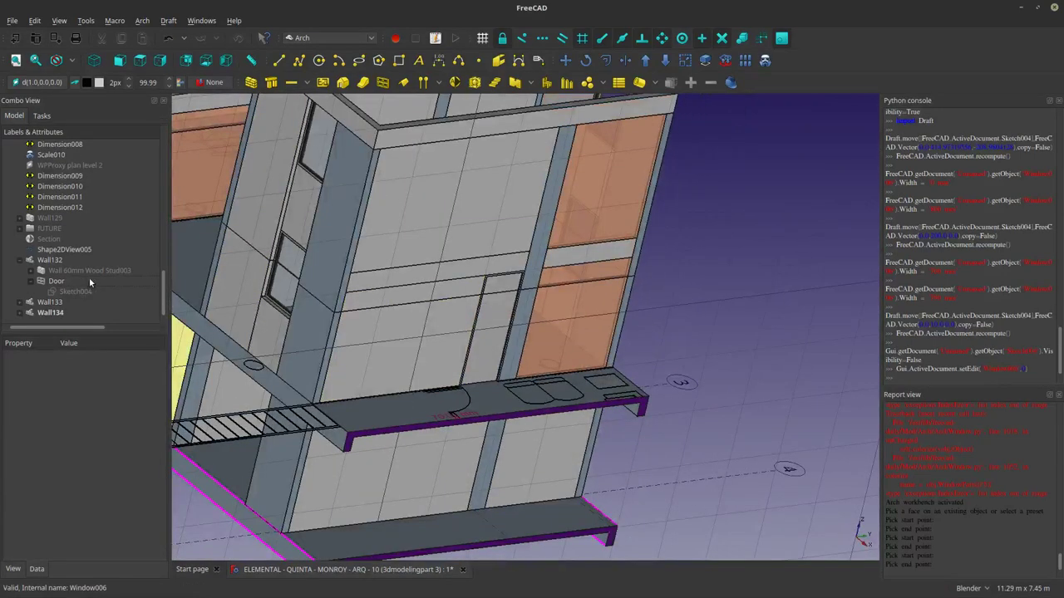
left_click(30, 282)
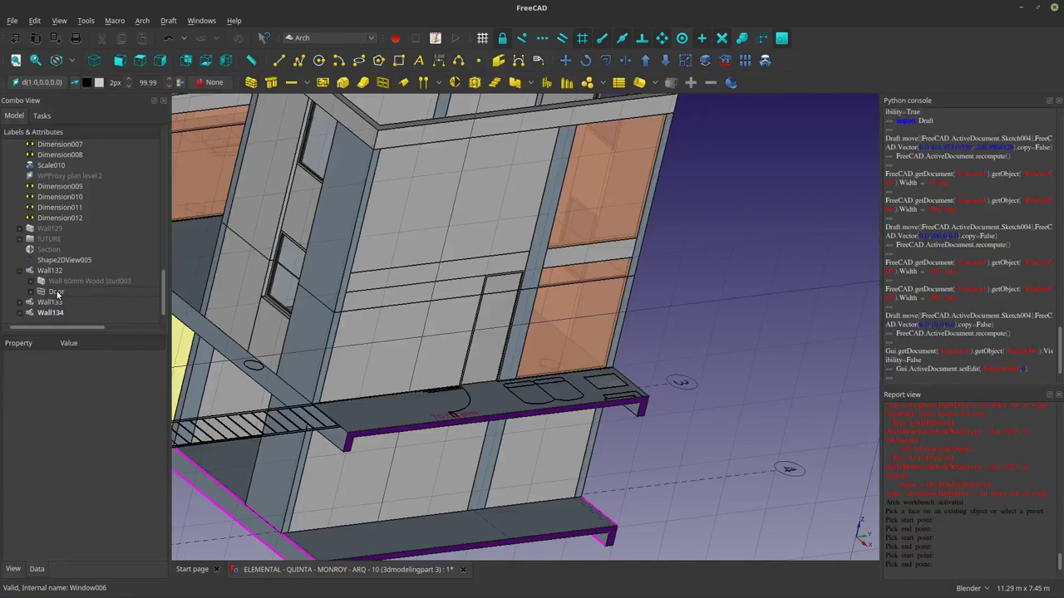
left_click(57, 294)
middle_click_drag(398, 323, 173, 343)
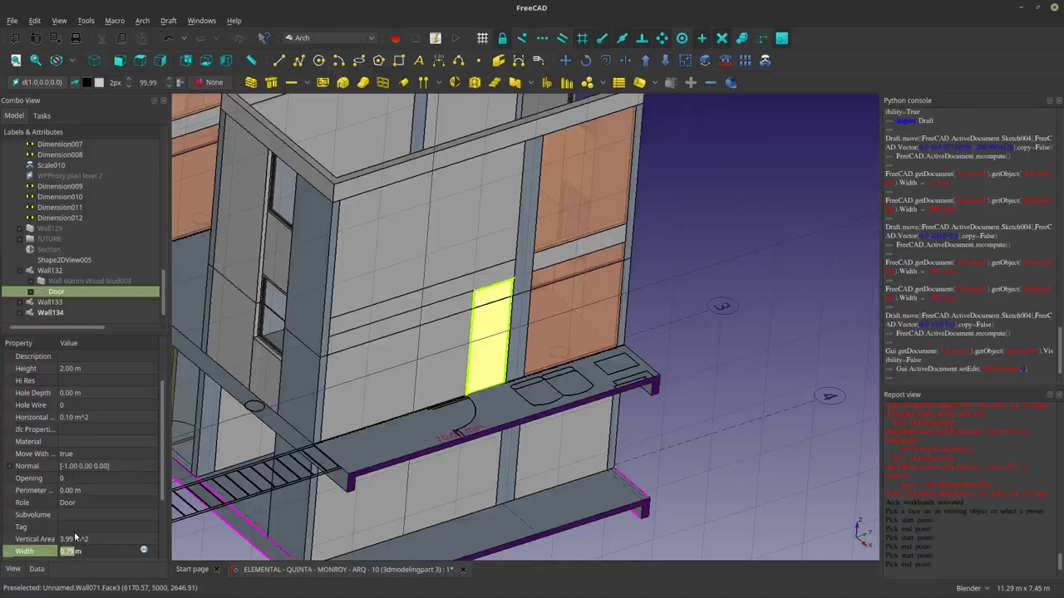
left_click(15, 570)
left_click(80, 524)
left_click(118, 525)
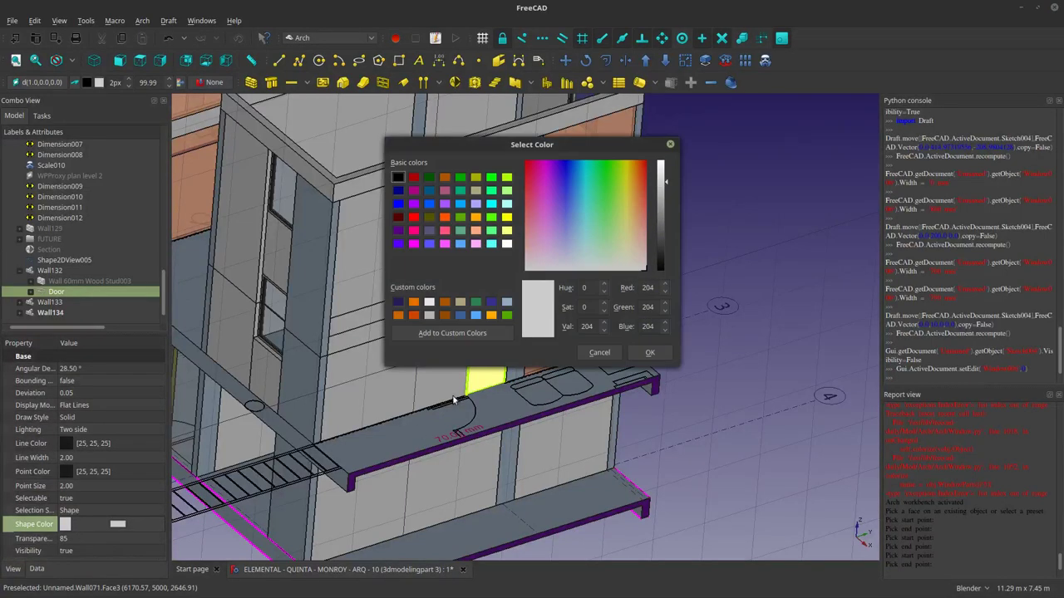
left_click(429, 217)
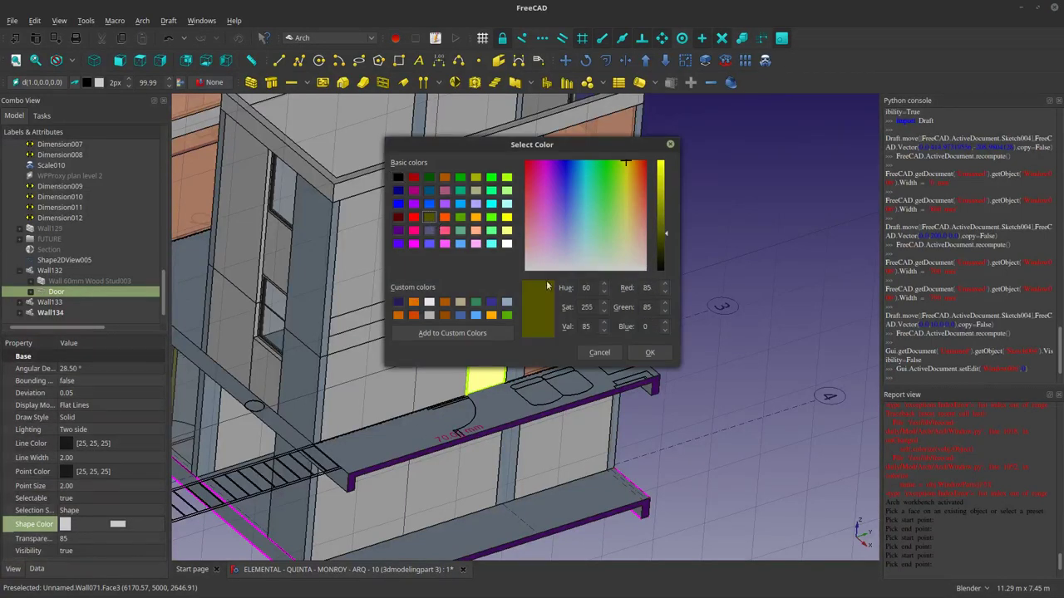
left_click(650, 353)
Examine the recolored door in the facade and compare it with the other doors across the whole building.
scroll(679, 359, "down", 5)
scroll(534, 355, "up", 6)
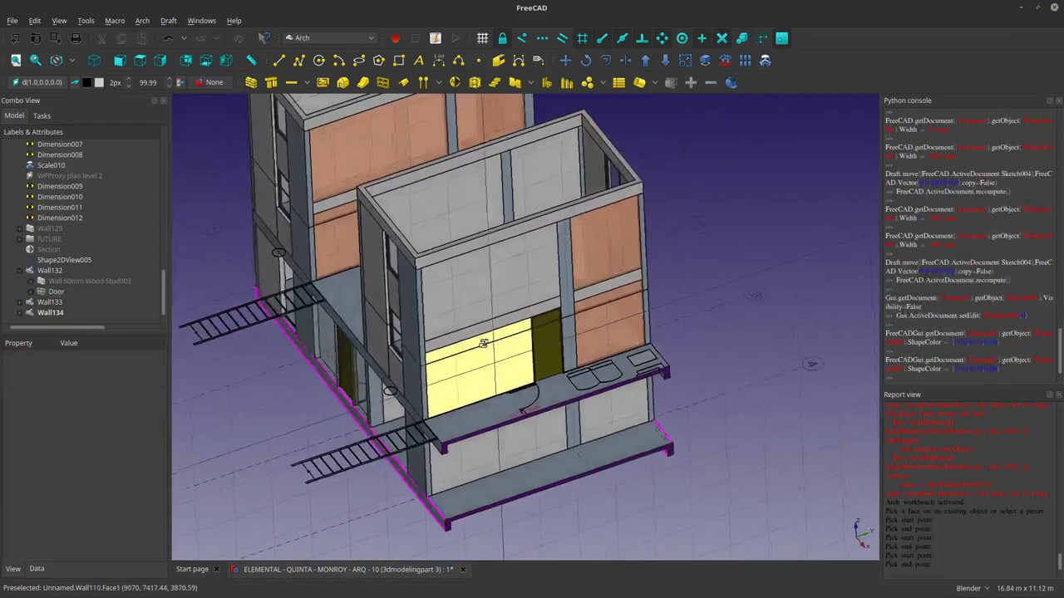
scroll(534, 355, "up", 2)
middle_click_drag(534, 355, 588, 337)
scroll(587, 341, "down", 2)
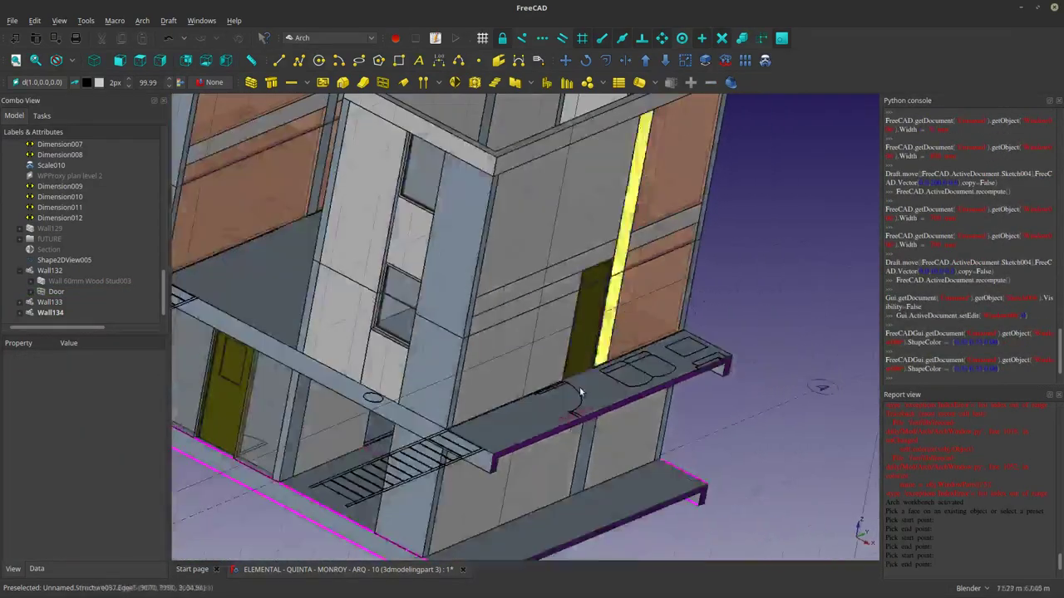
scroll(420, 240, "up", 2)
middle_click_drag(414, 236, 481, 281)
scroll(408, 249, "down", 6)
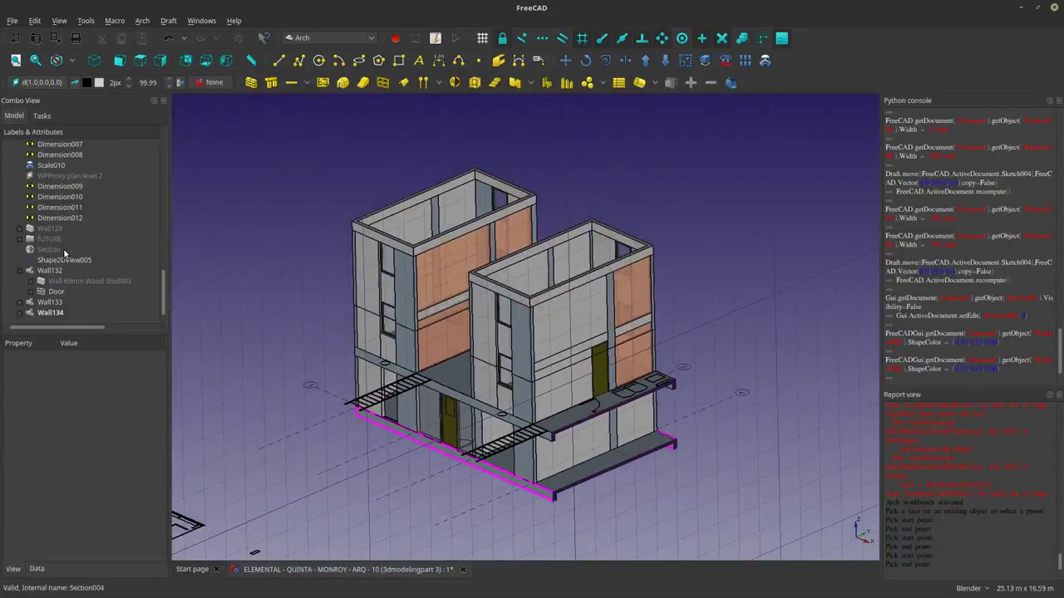
Turn off the Cut View of the Section object so the whole row of buildings is shown.
left_click(64, 250)
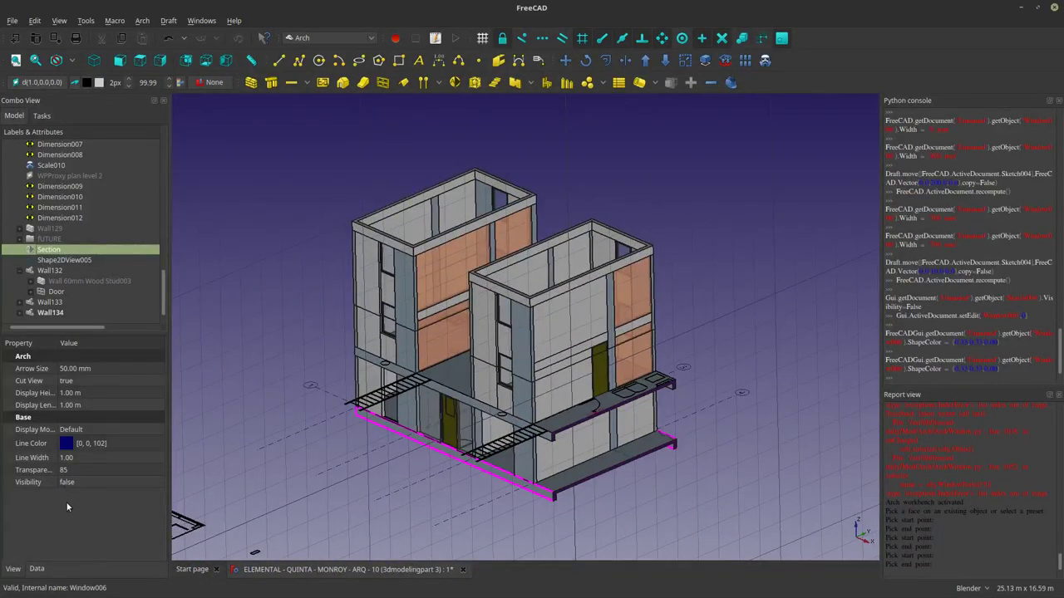
left_click(102, 374)
left_click(102, 375)
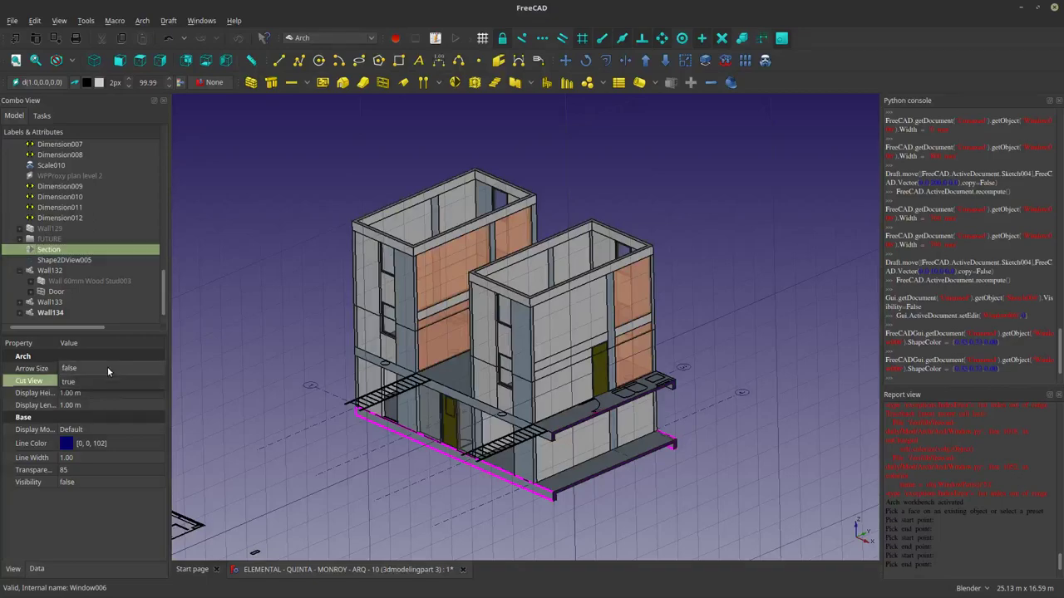
left_click(120, 364)
left_click(294, 388)
middle_click_drag(294, 387, 335, 328)
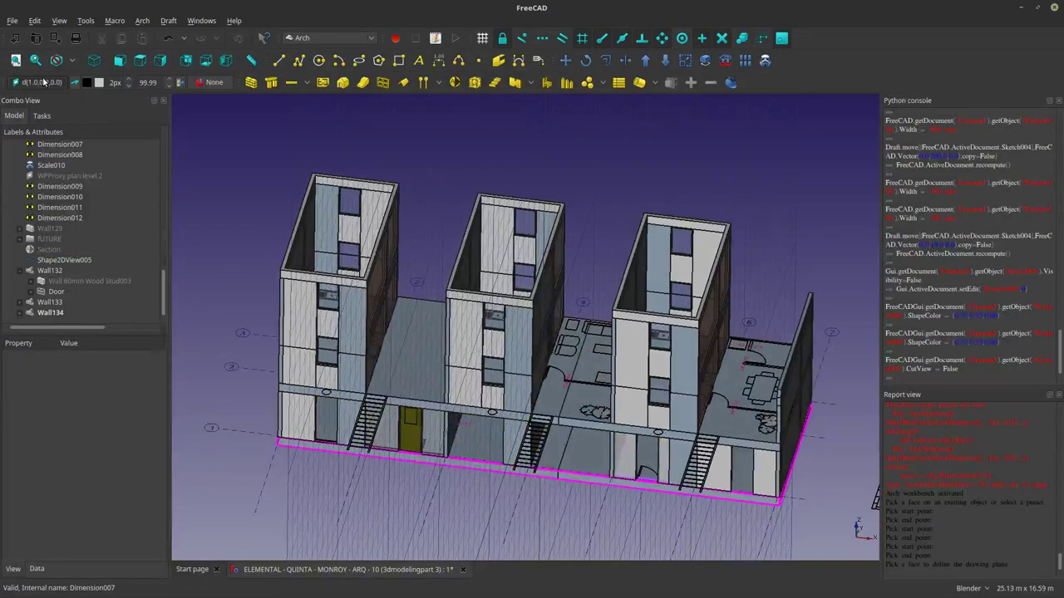
Set the working plane to Top and save the document.
left_click(41, 83)
left_click(43, 211)
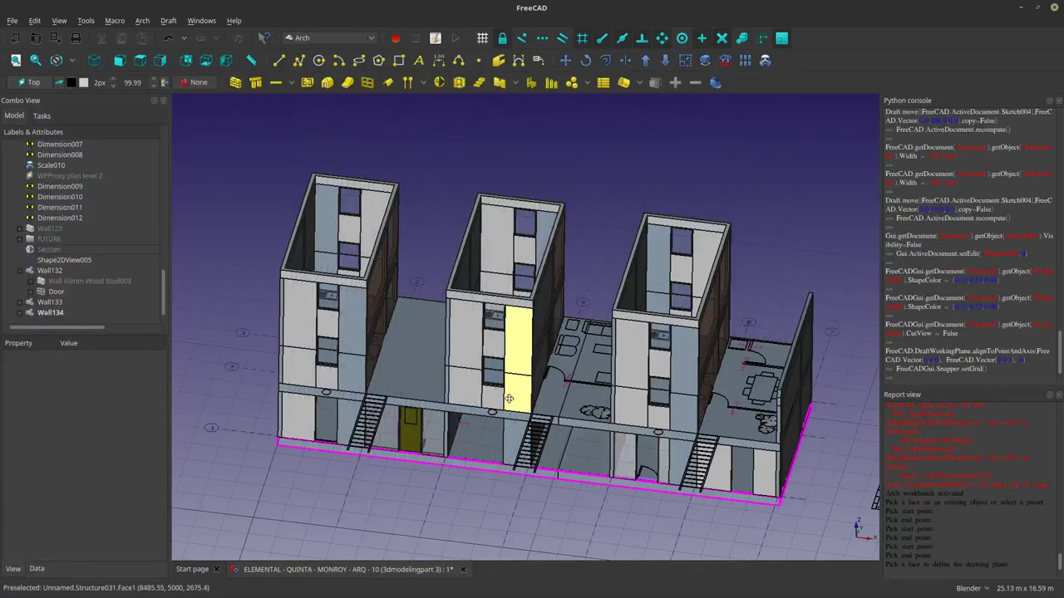
middle_click_drag(503, 361, 385, 301)
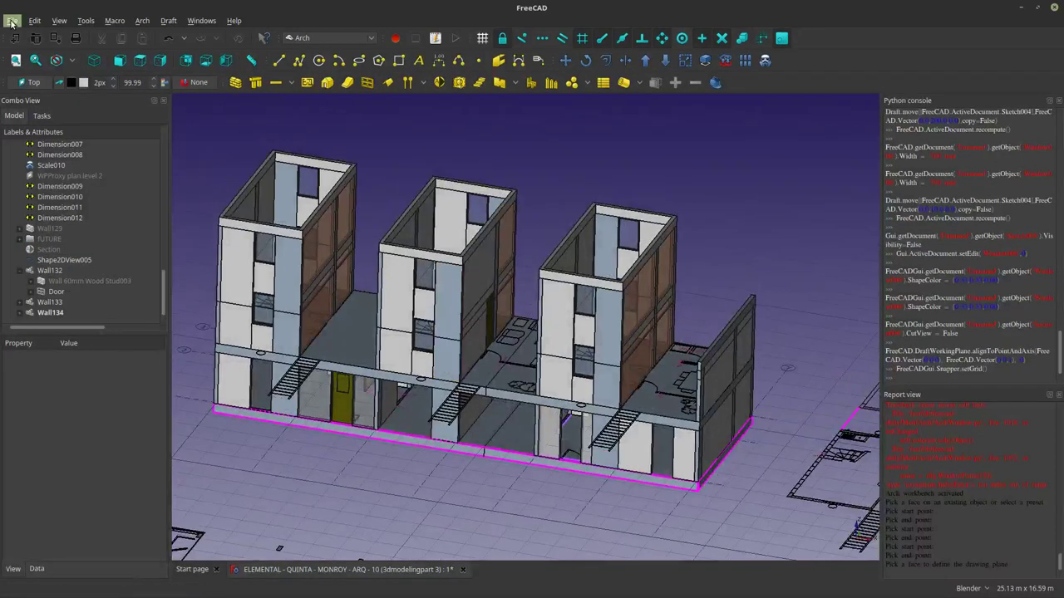
left_click(13, 20)
left_click(24, 104)
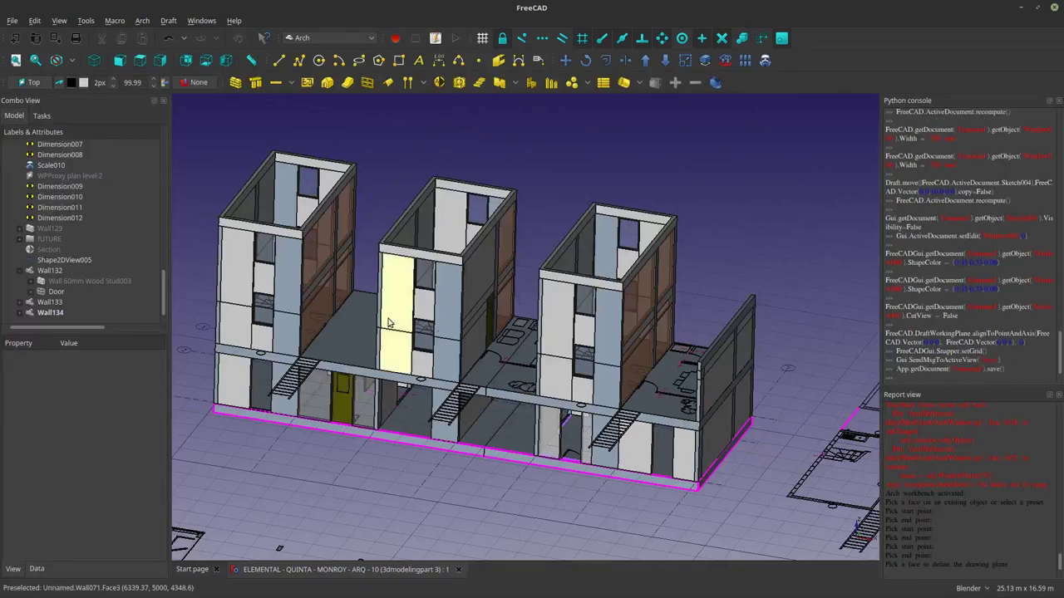
Make the L2 Slab & Beam in the Slabs group selectable and align the working plane to its top face.
scroll(482, 342, "up", 5)
scroll(482, 342, "down", 6)
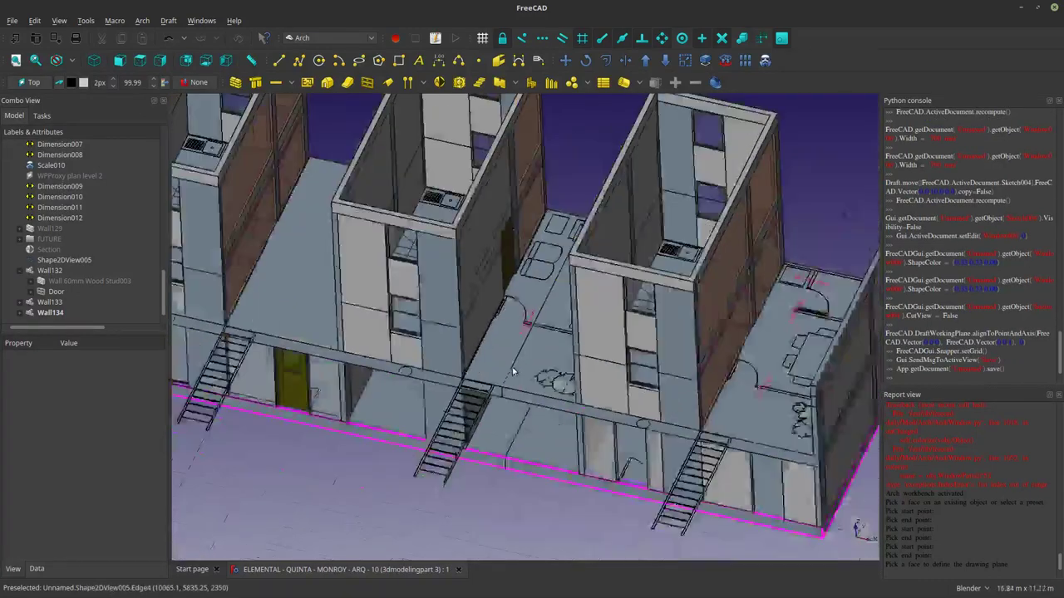
mouse_move(482, 342)
middle_mouse_down()
mouse_move(504, 276)
mouse_move(498, 332)
middle_mouse_up()
scroll(59, 217, "up", 5)
scroll(60, 217, "up", 3)
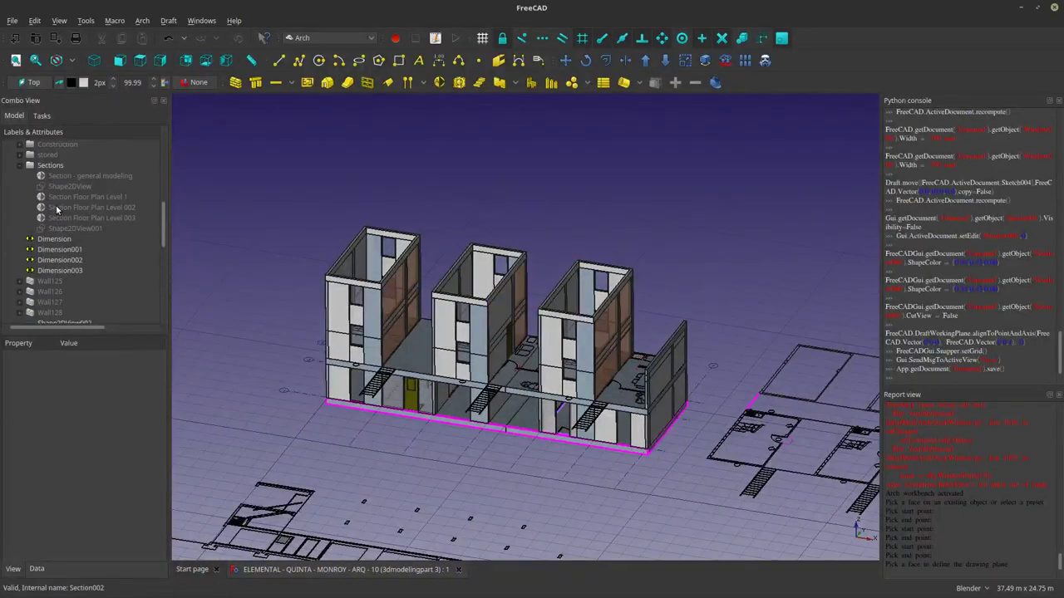
scroll(58, 229, "up", 2)
scroll(59, 220, "up", 2)
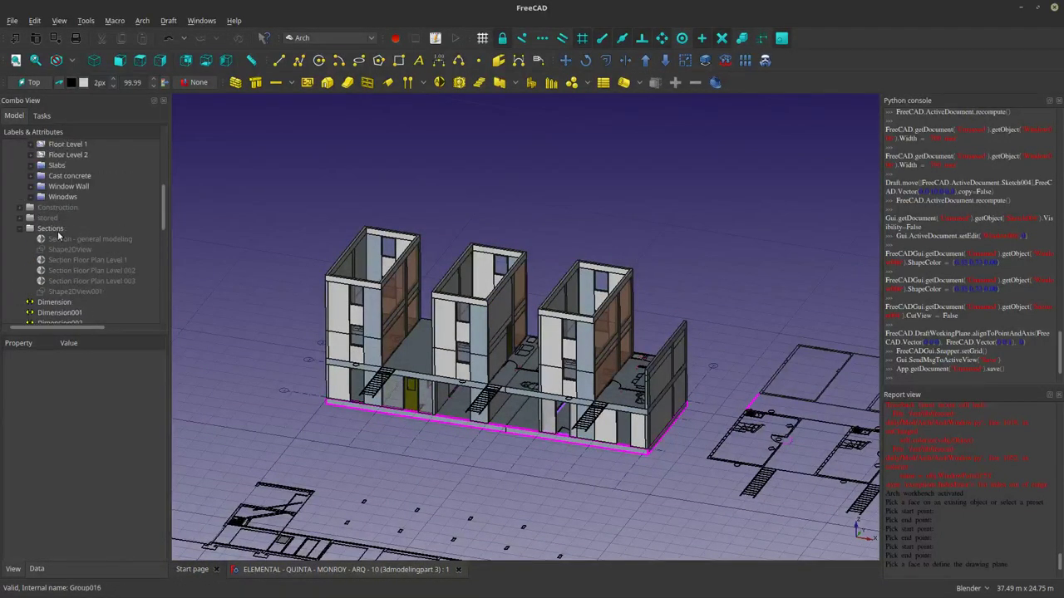
scroll(57, 213, "up", 2)
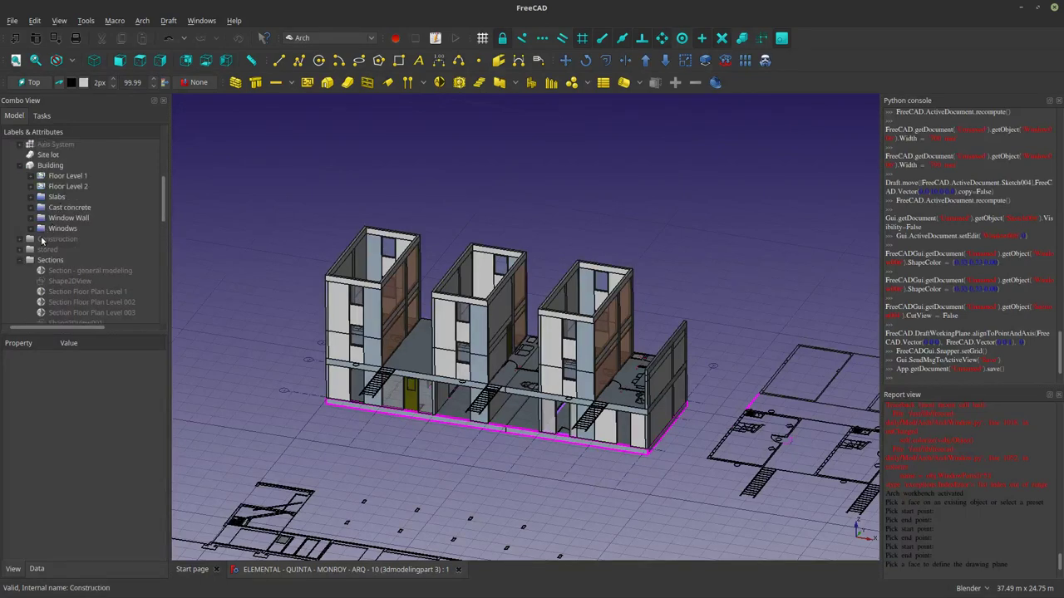
left_click(30, 197)
left_click(84, 209)
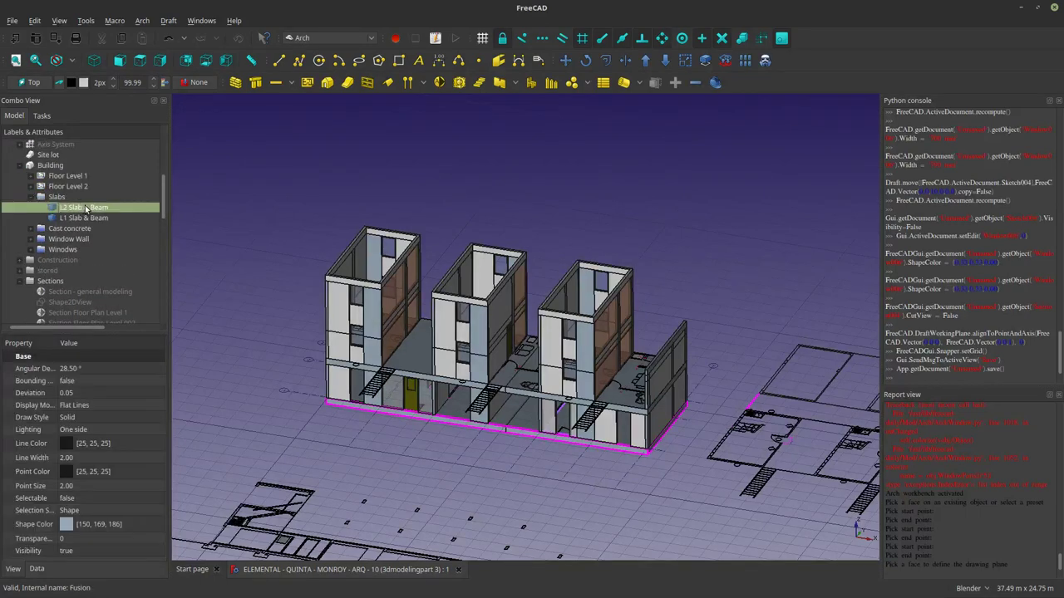
right_click(85, 207)
left_click(145, 289)
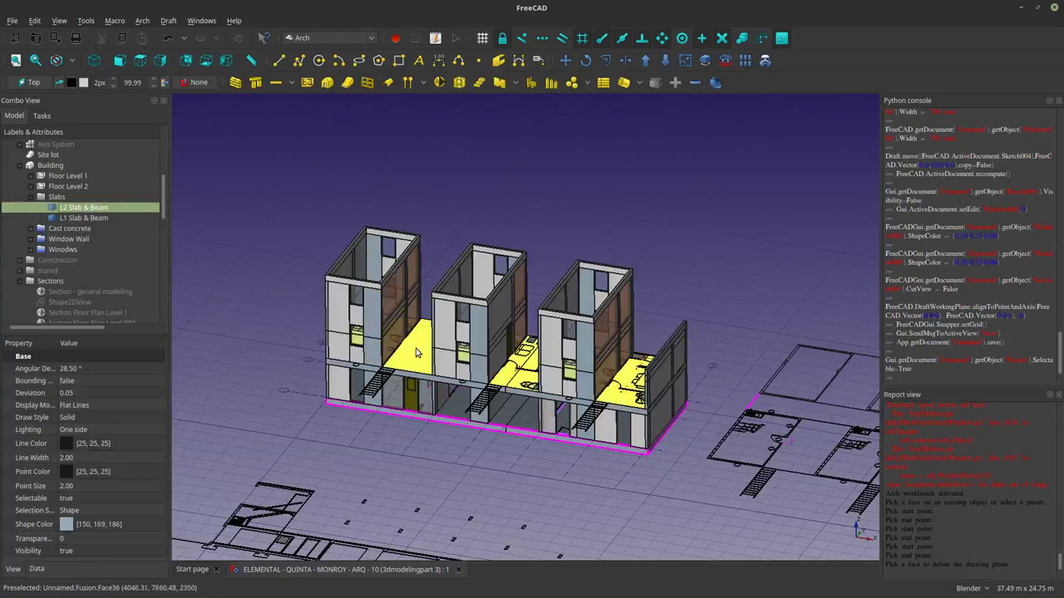
left_click(43, 86)
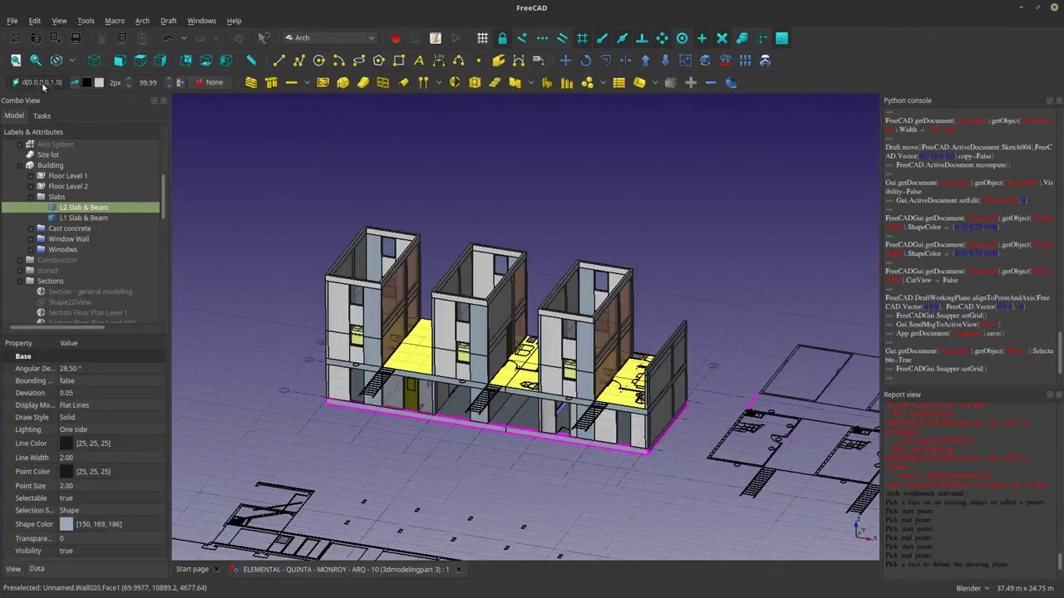
left_click(246, 310)
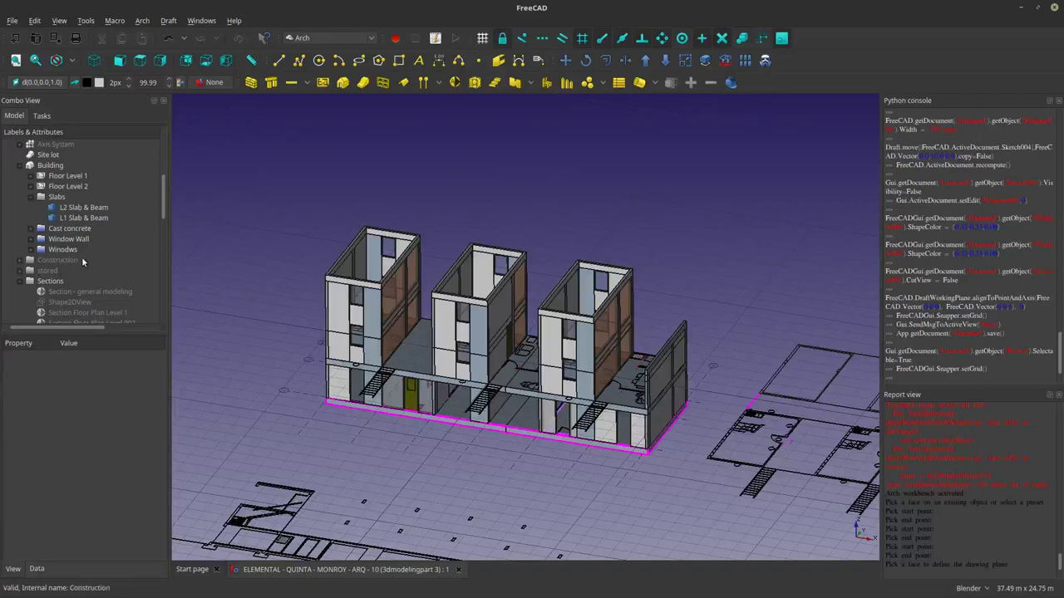
Examine the upper-level door, its walls and the floor plan lines across the neighboring housing units.
scroll(442, 348, "up", 8)
scroll(302, 306, "down", 4)
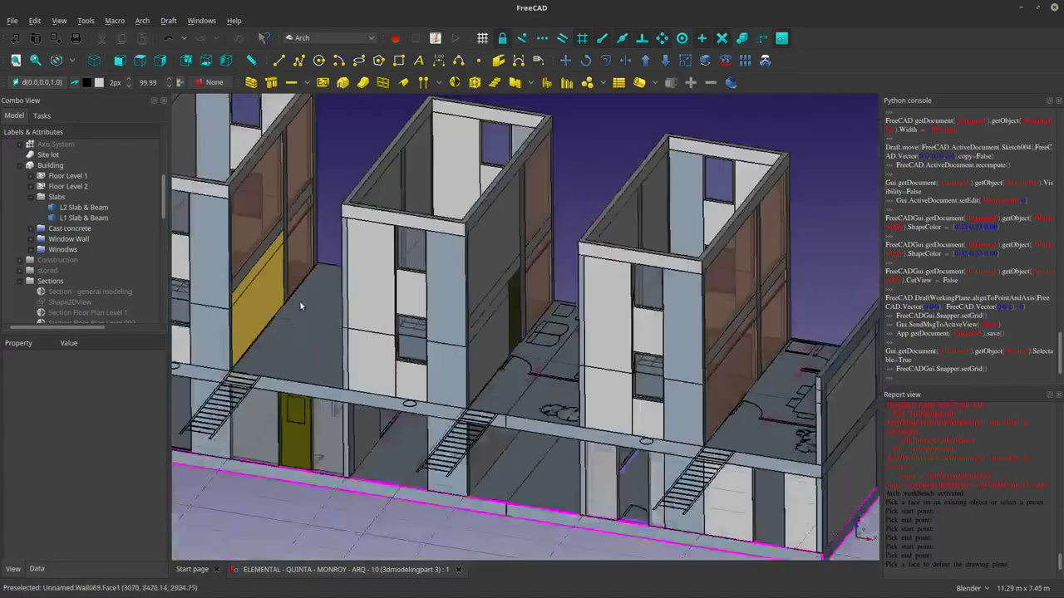
scroll(299, 306, "down", 3)
scroll(560, 344, "up", 3)
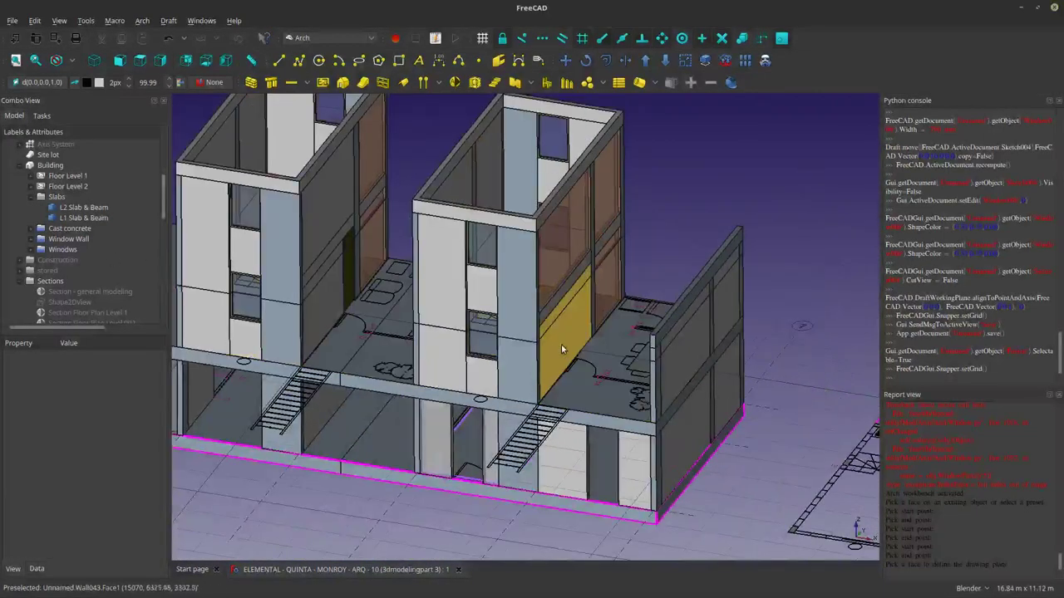
middle_click_drag(561, 349, 698, 373, "shift")
scroll(499, 320, "up", 2)
mouse_move(501, 323)
middle_mouse_down()
mouse_move(482, 341)
mouse_move(497, 331)
middle_mouse_up()
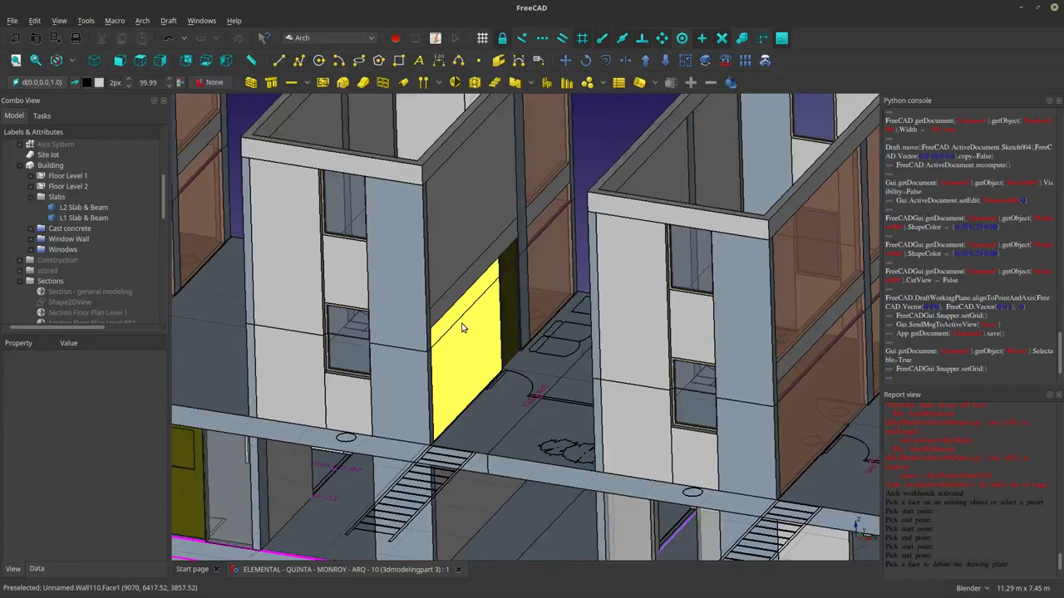
middle_click_drag(418, 301, 520, 297)
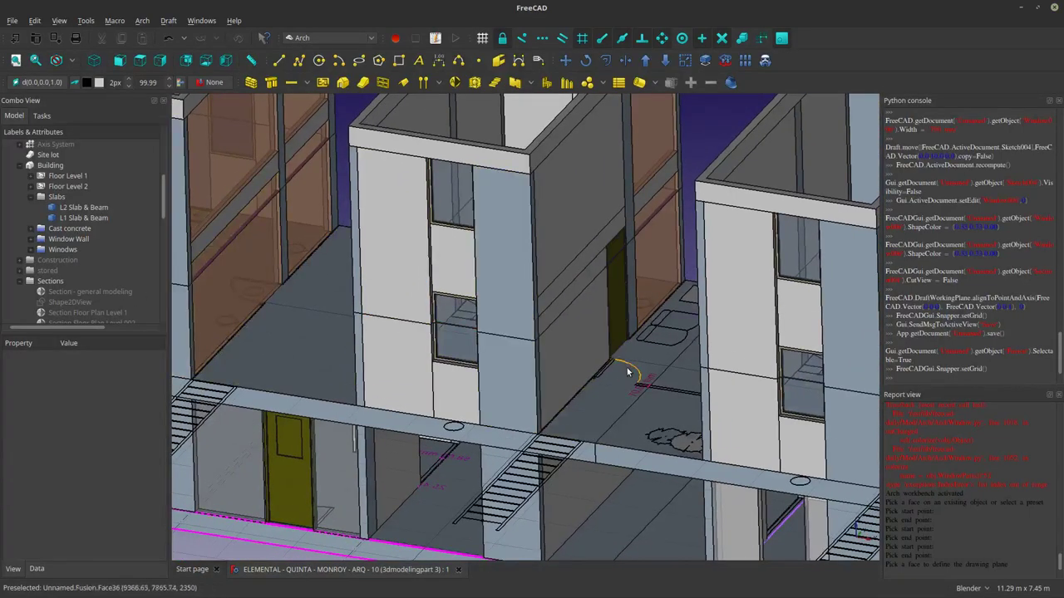
mouse_move(627, 371)
middle_mouse_down()
mouse_move(613, 363)
mouse_move(632, 365)
middle_mouse_up()
middle_click_drag(517, 341, 608, 358, "shift")
Copy the Door in Wall132 and paste a duplicate of it into the model.
scroll(72, 296, "down", 10)
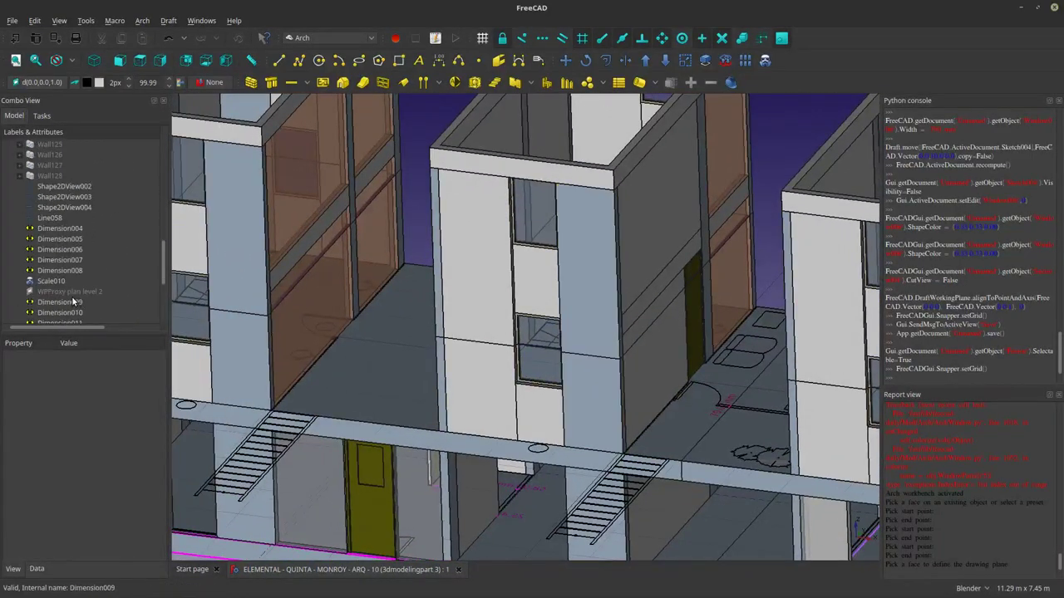
left_click(50, 292)
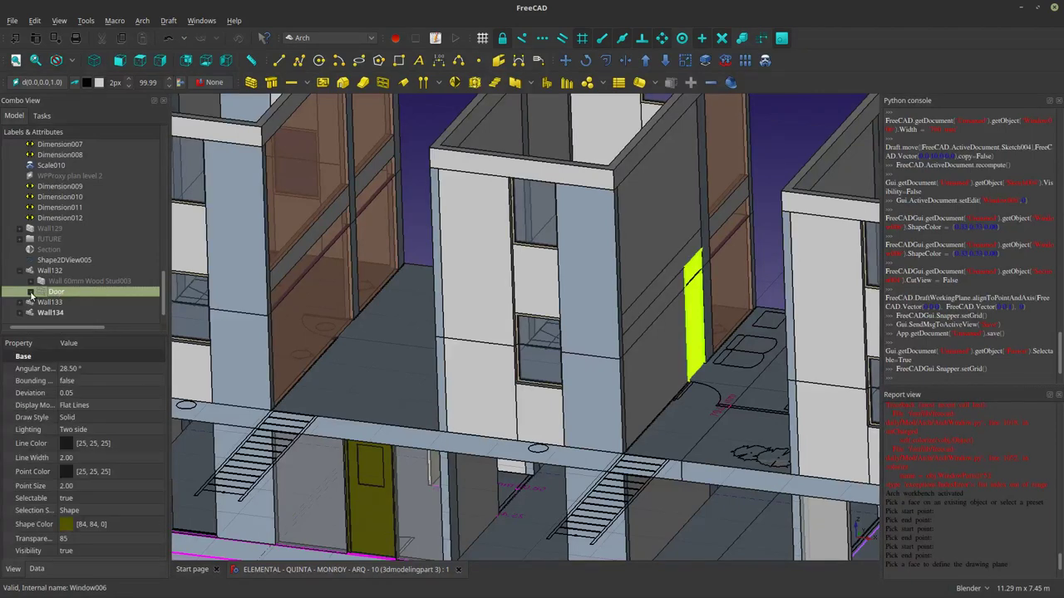
left_click(31, 293)
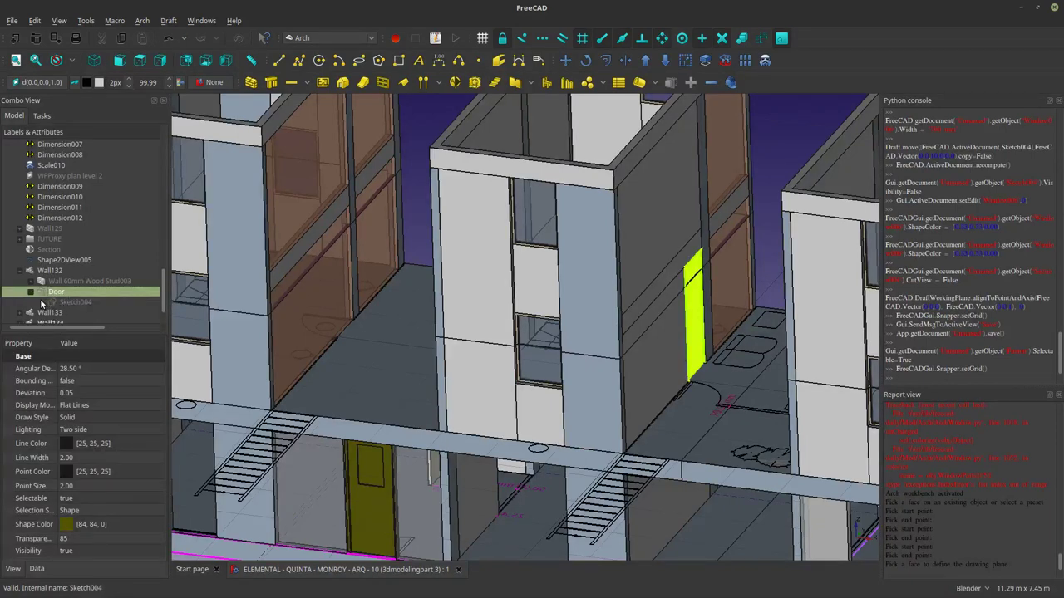
left_click(32, 293)
right_click(49, 293)
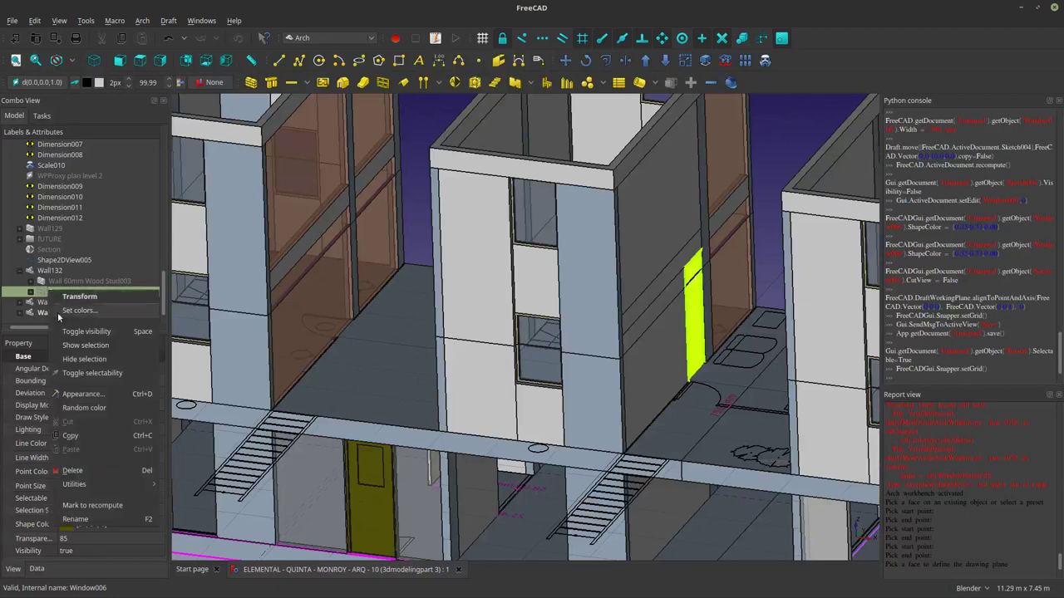
left_click(91, 437)
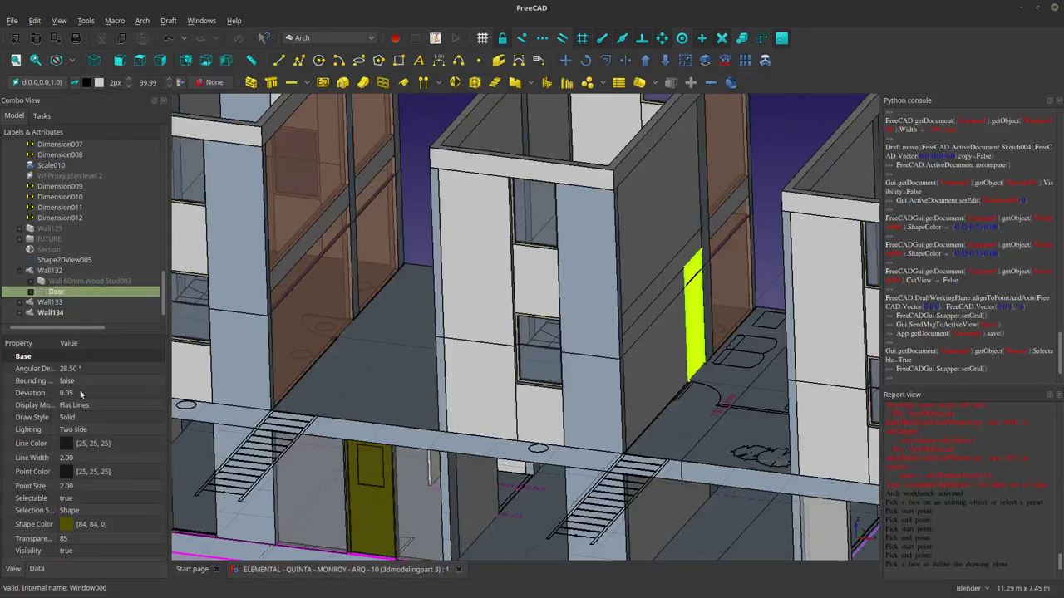
left_click(623, 249)
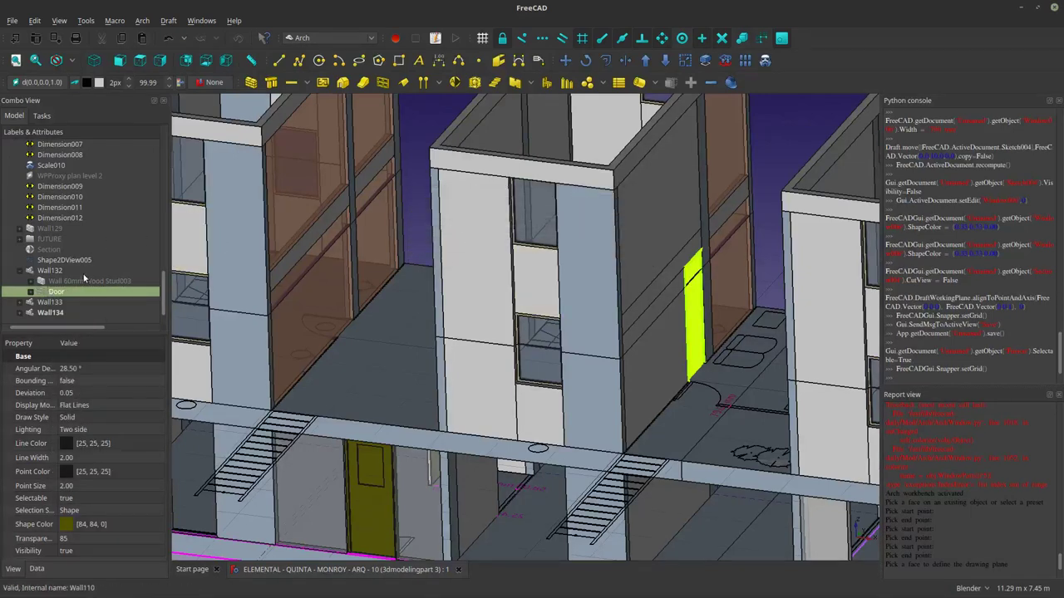
right_click(81, 294)
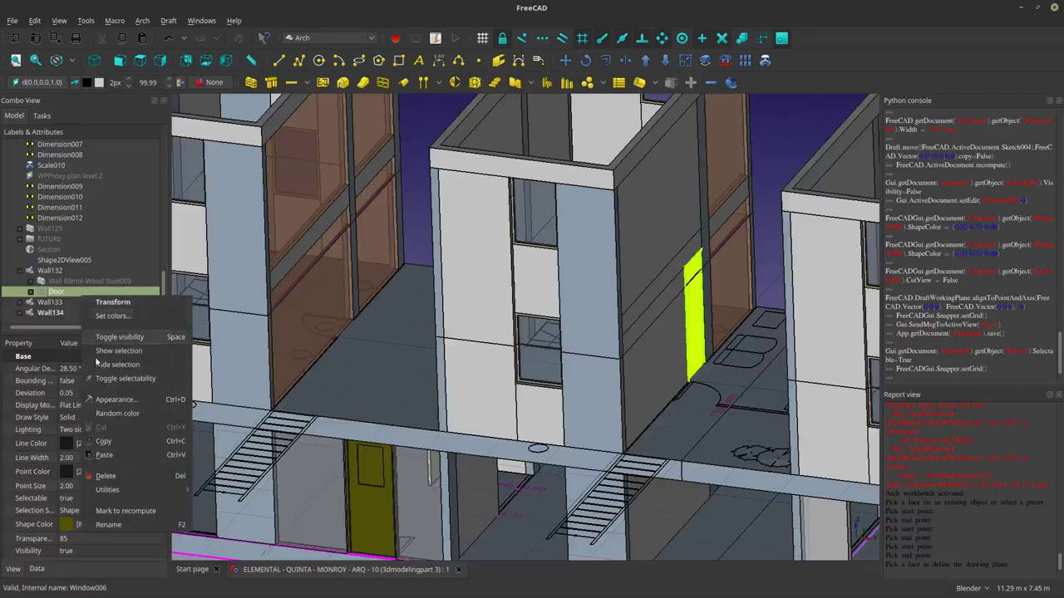
left_click(125, 458)
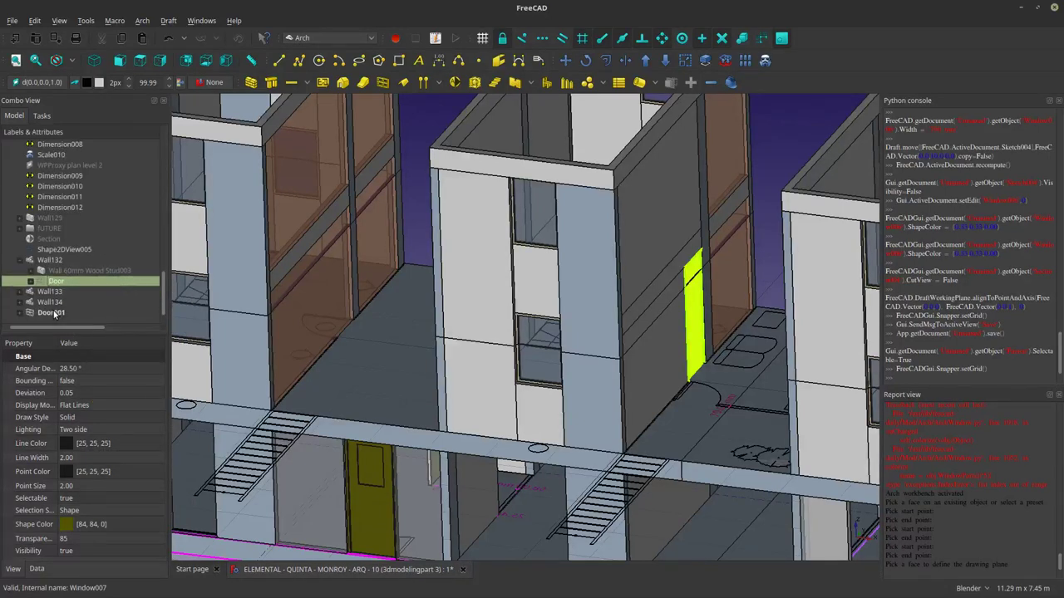
Select the base sketch of the pasted door and make it visible.
left_click(25, 313)
left_click(20, 314)
left_click(52, 313)
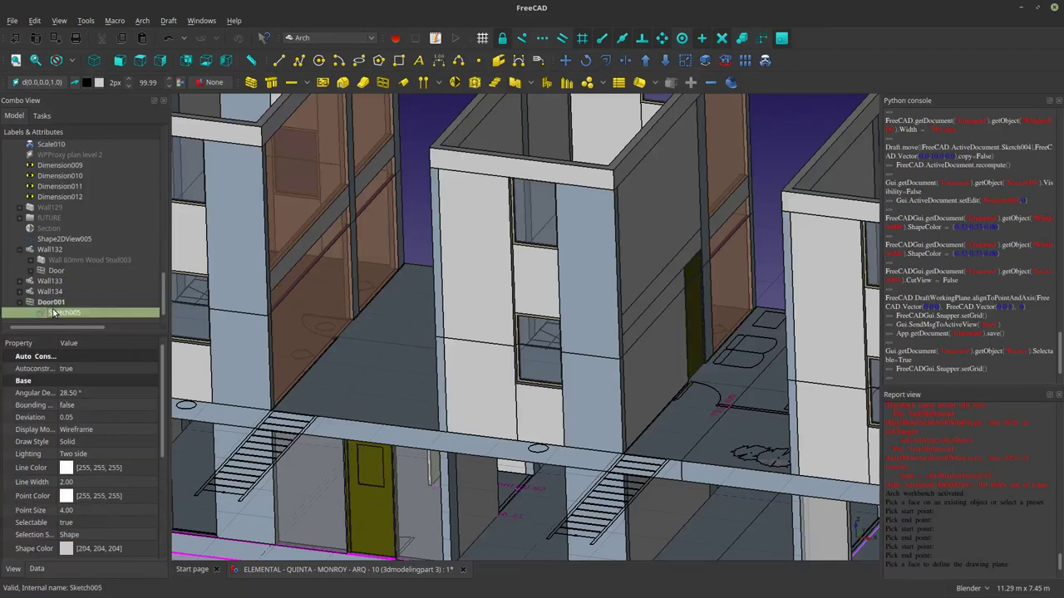
key("space")
Move the pasted door's sketch -6.00 m along local Y, from the column's lower corner beside the door to the matching corner in the neighboring unit.
middle_click_drag(639, 370, 665, 399)
middle_click_drag(714, 368, 473, 424, "shift")
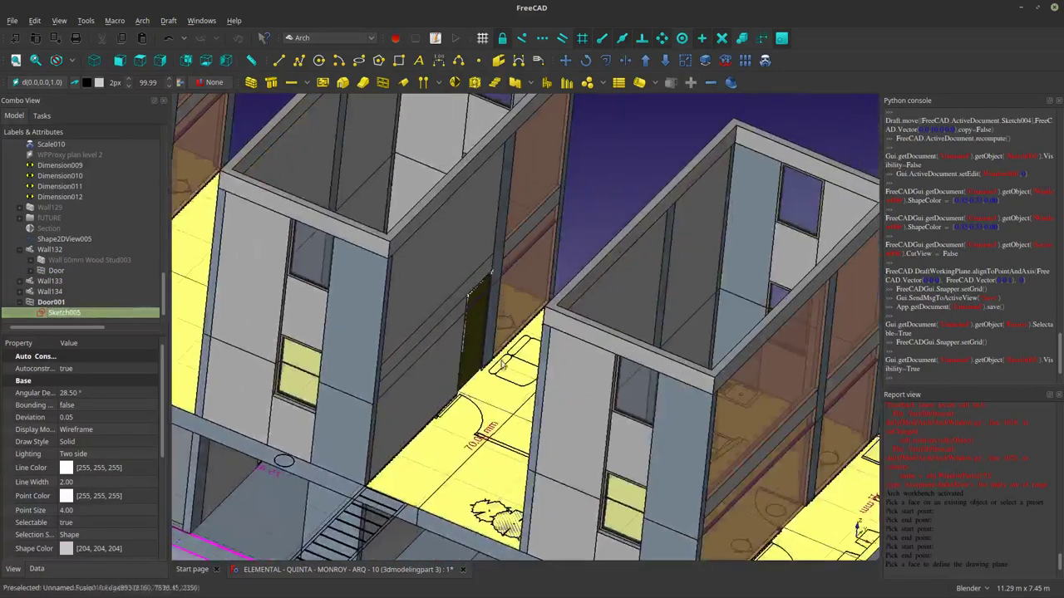
scroll(441, 373, "up", 2)
scroll(442, 373, "up", 4)
scroll(694, 424, "down", 10)
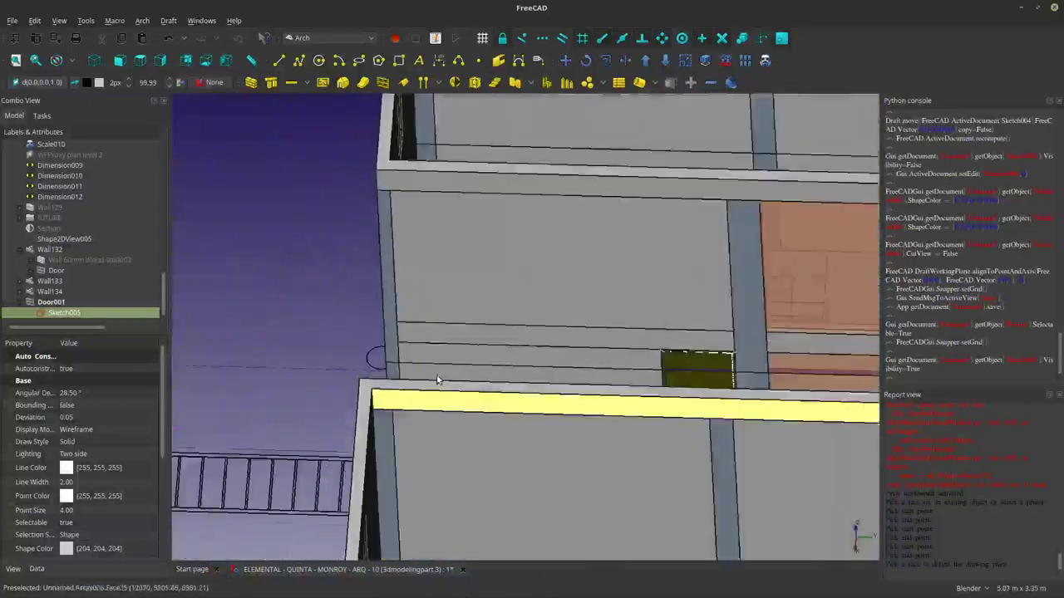
scroll(694, 423, "up", 15)
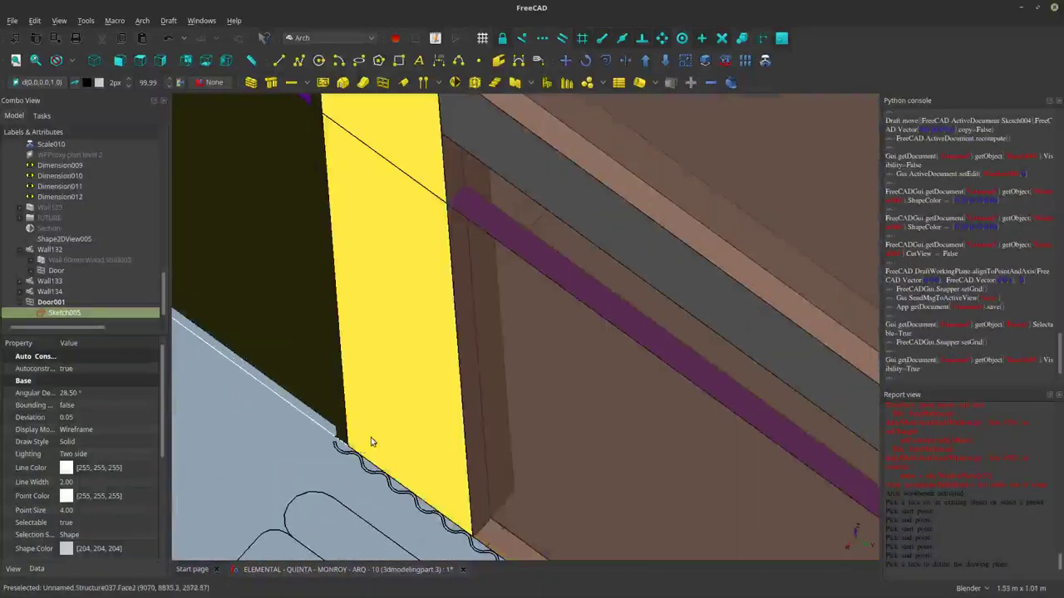
key("m")
key("v")
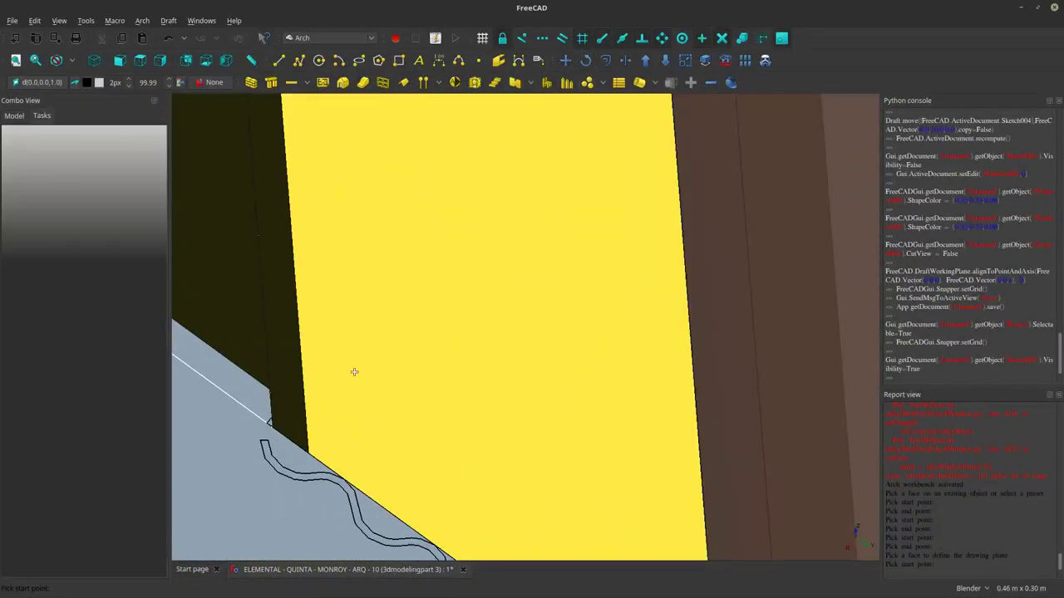
left_click(305, 441)
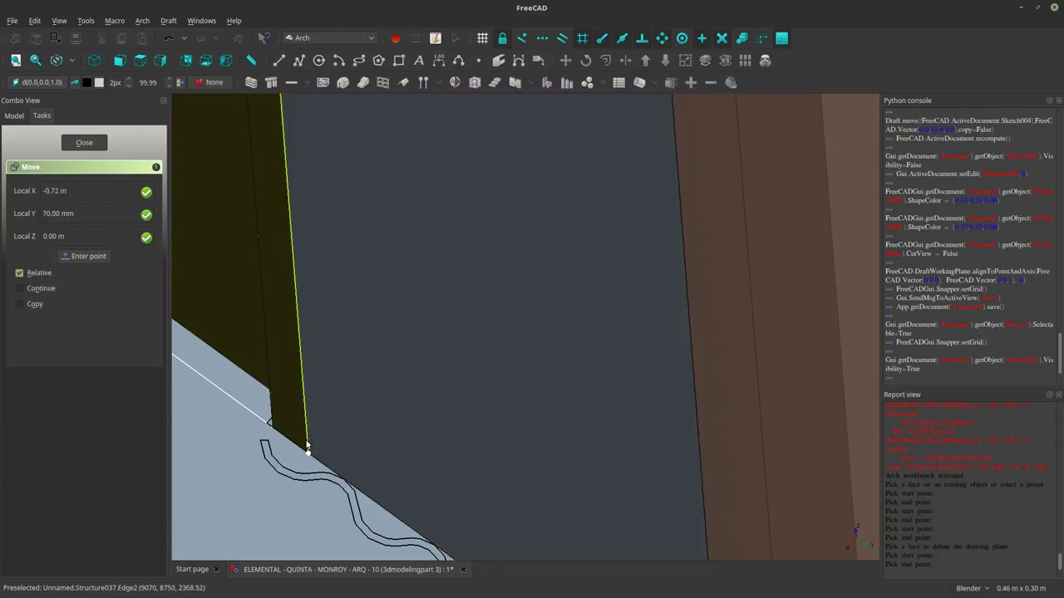
scroll(305, 444, "down", 10)
scroll(305, 441, "down", 5)
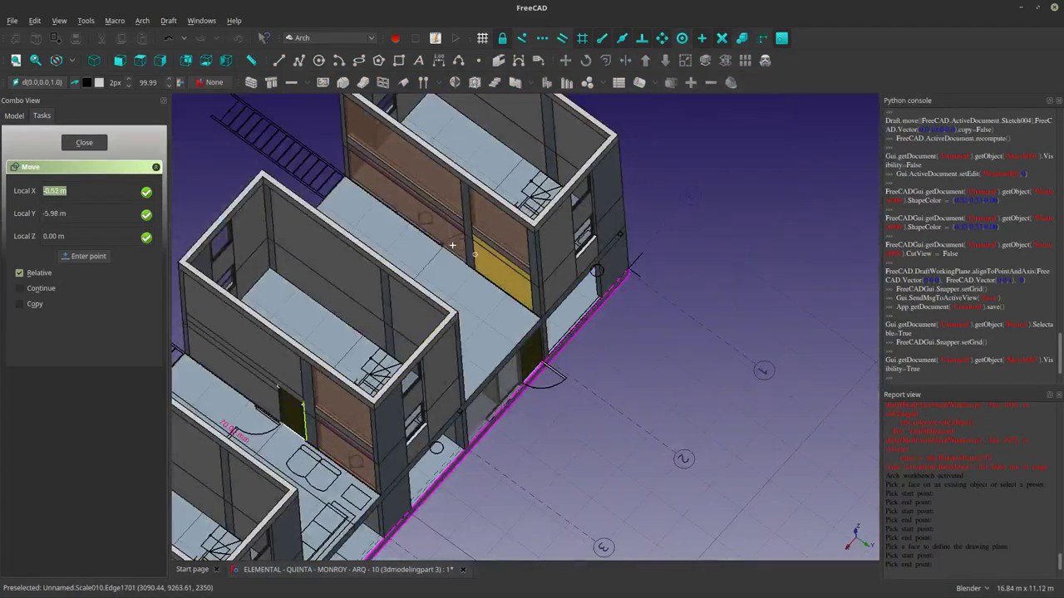
scroll(480, 282, "up", 8)
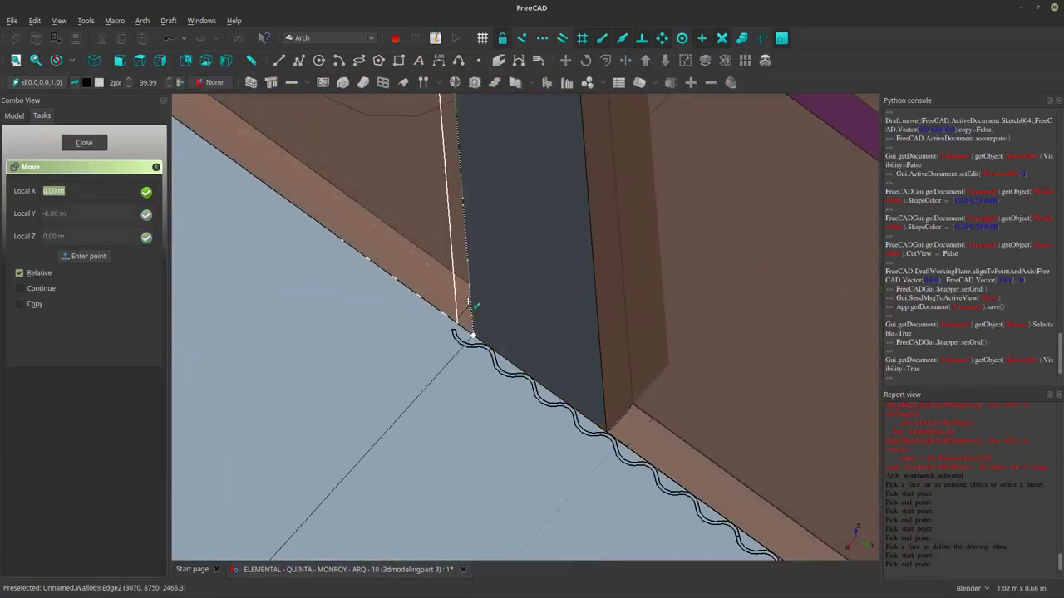
left_click(468, 302)
scroll(427, 351, "down", 10)
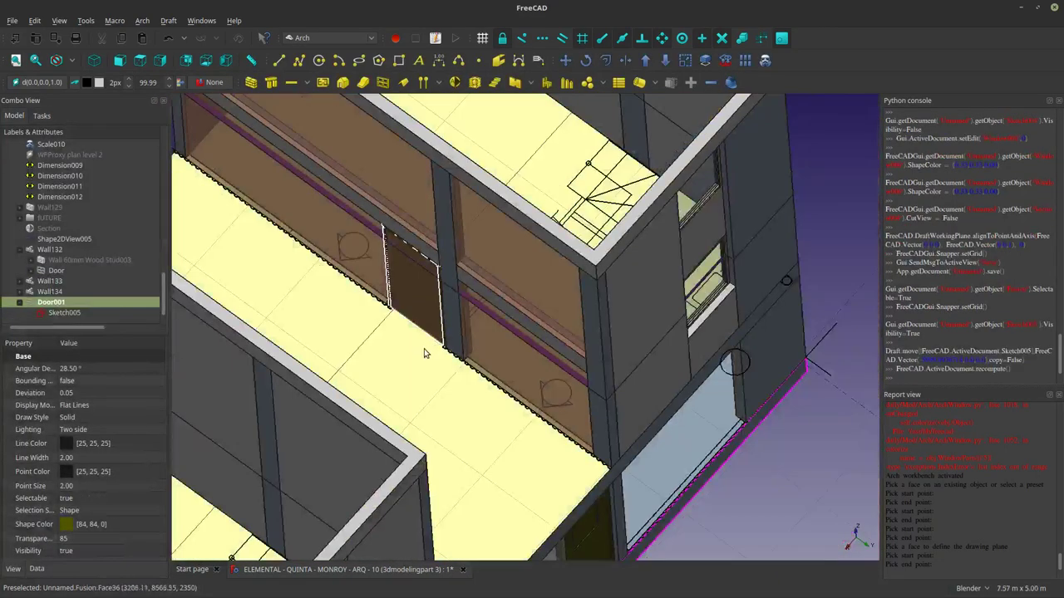
Check the moved door's element settings and its base sketch Sketch005 in their editors and close both.
scroll(396, 349, "down", 3)
middle_click_drag(396, 345, 496, 318, "shift")
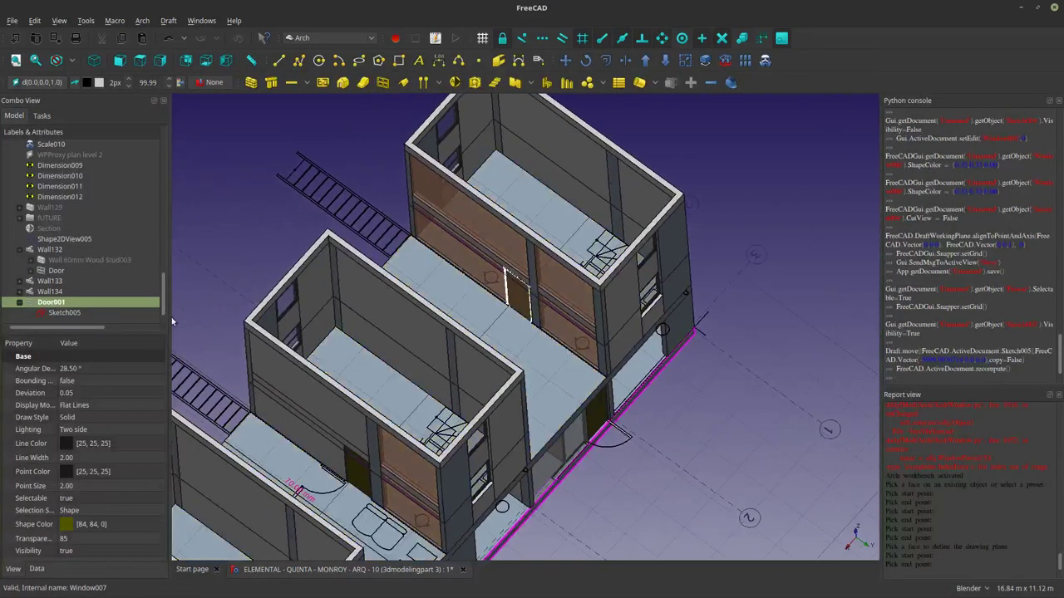
double_click(110, 305)
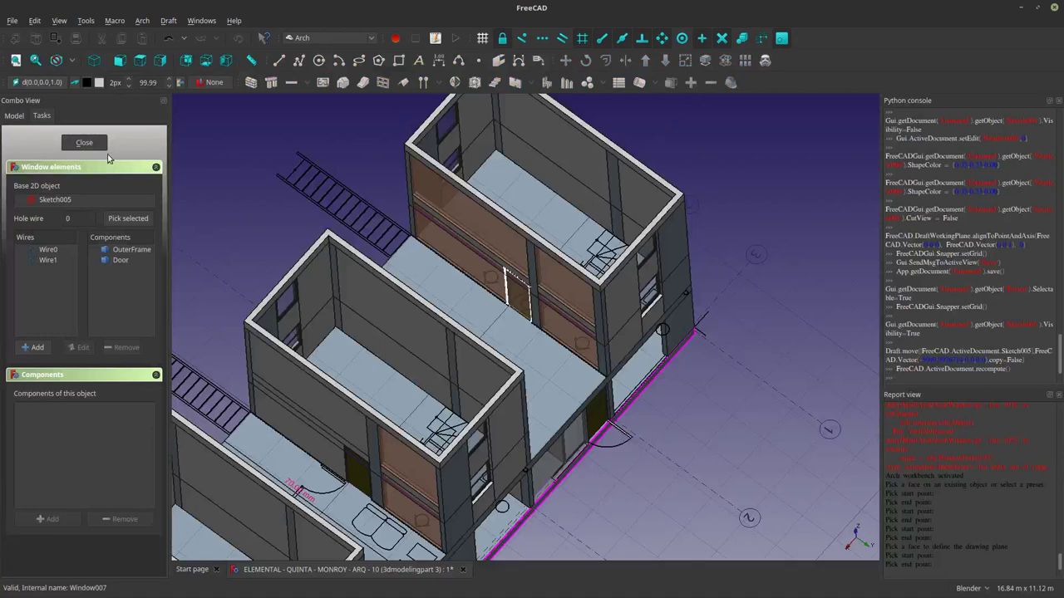
left_click(83, 143)
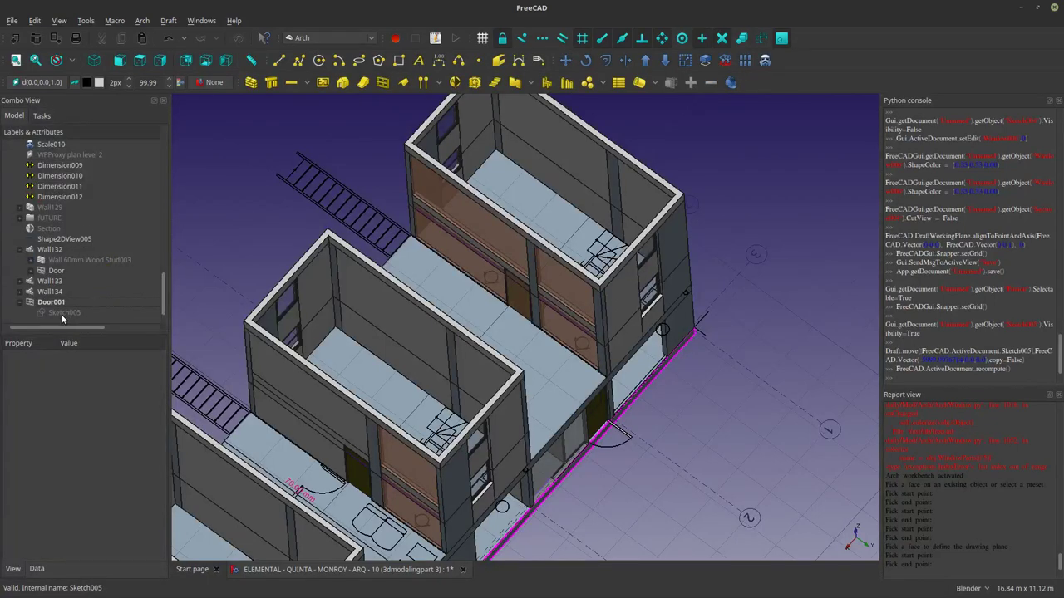
right_click(58, 320)
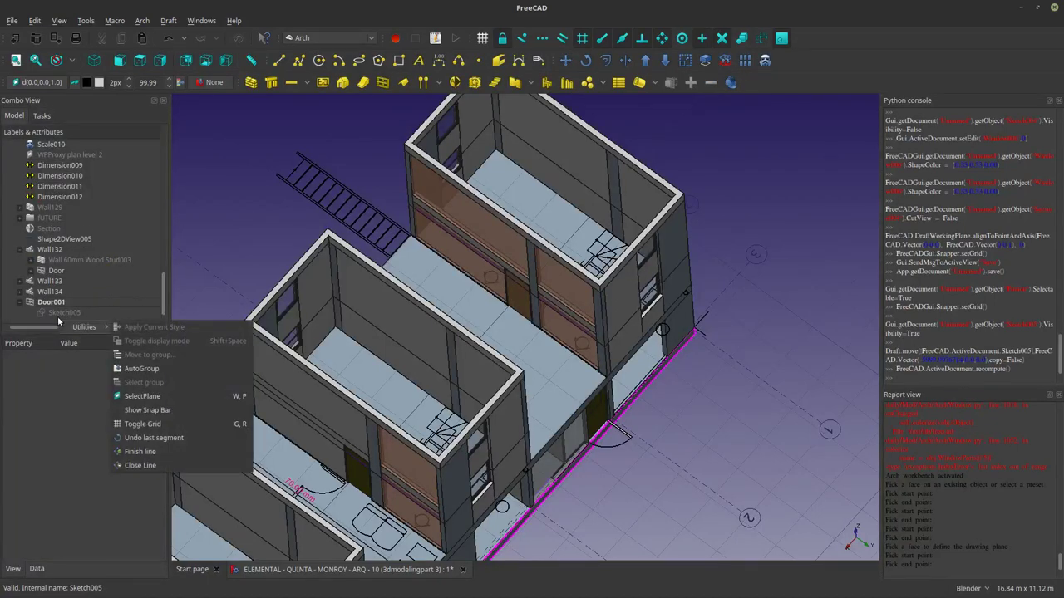
left_click(59, 312)
double_click(59, 312)
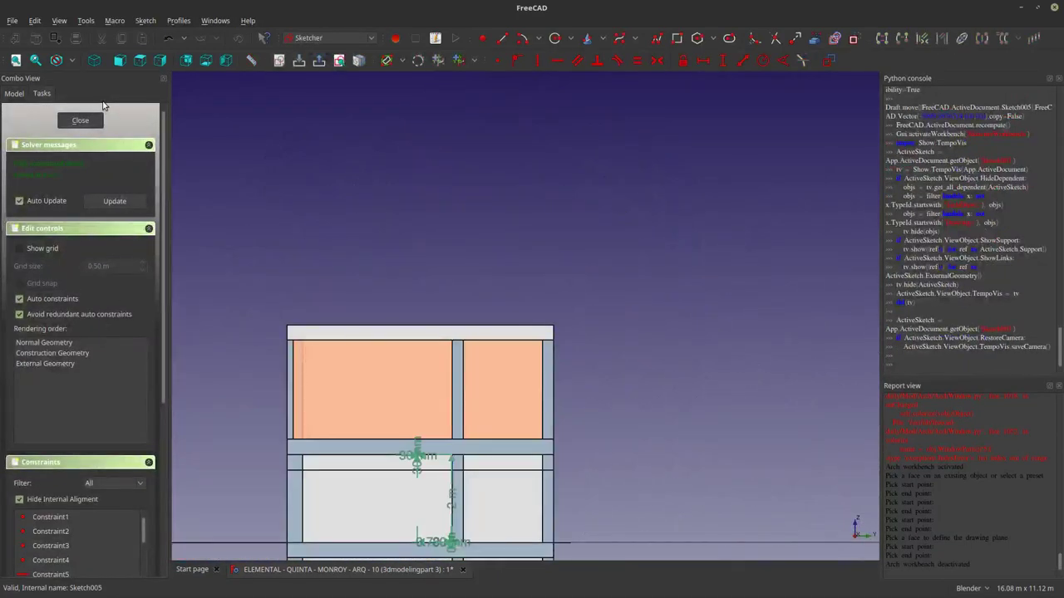
left_click(80, 120)
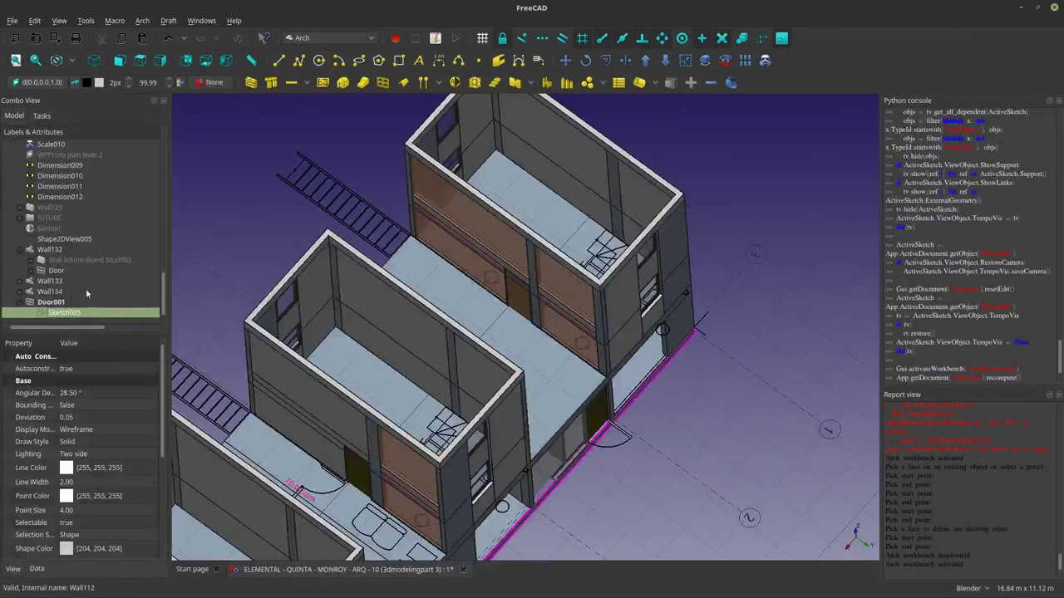
Paste another duplicate of the copied door and make its base sketch visible.
right_click(80, 239)
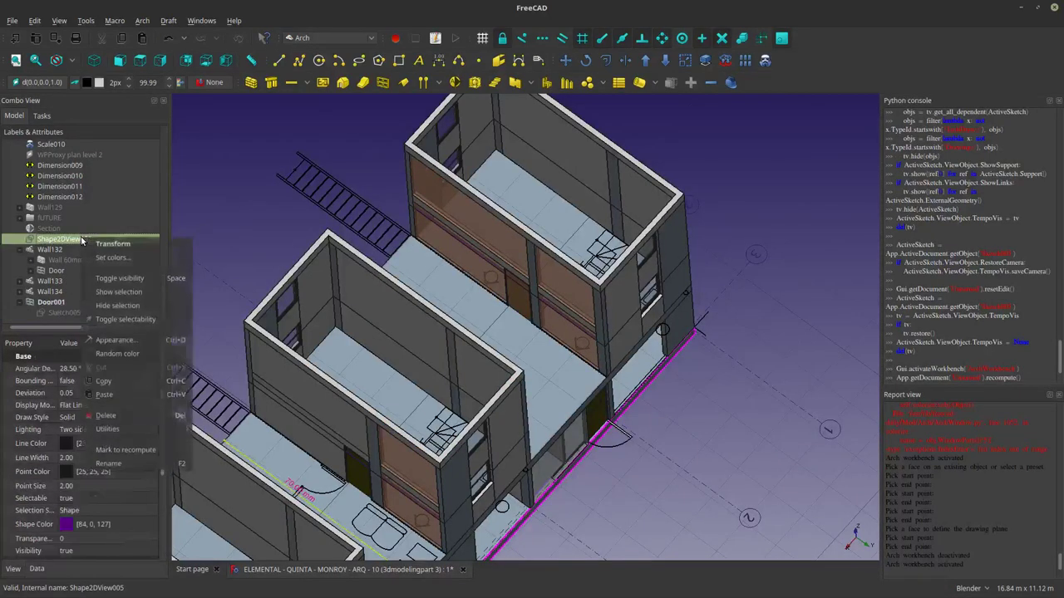
left_click(128, 396)
left_click(46, 313)
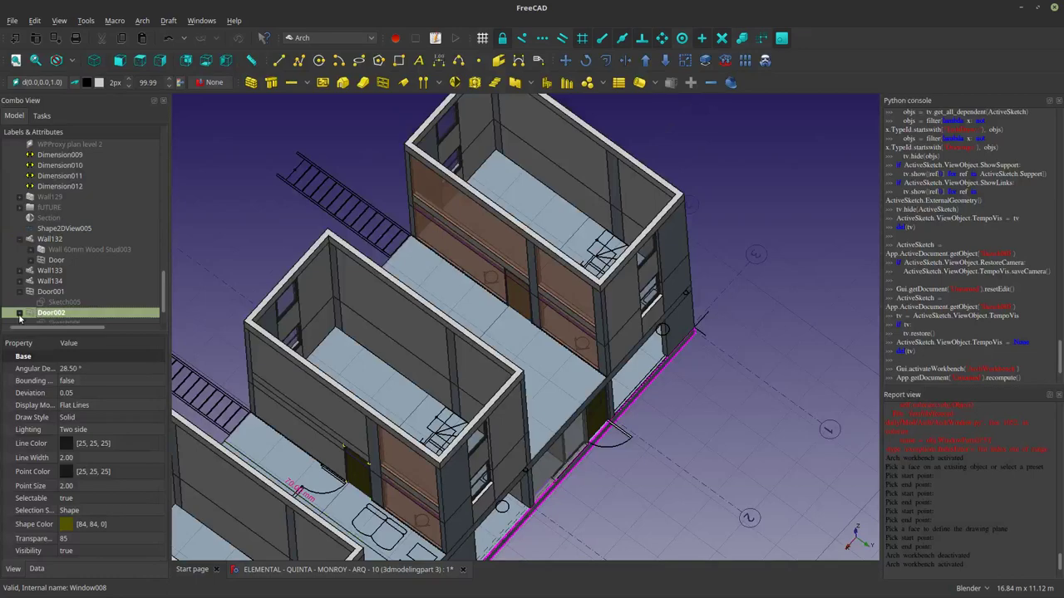
left_click(19, 313)
key("space")
key("space")
left_click(53, 313)
key("space")
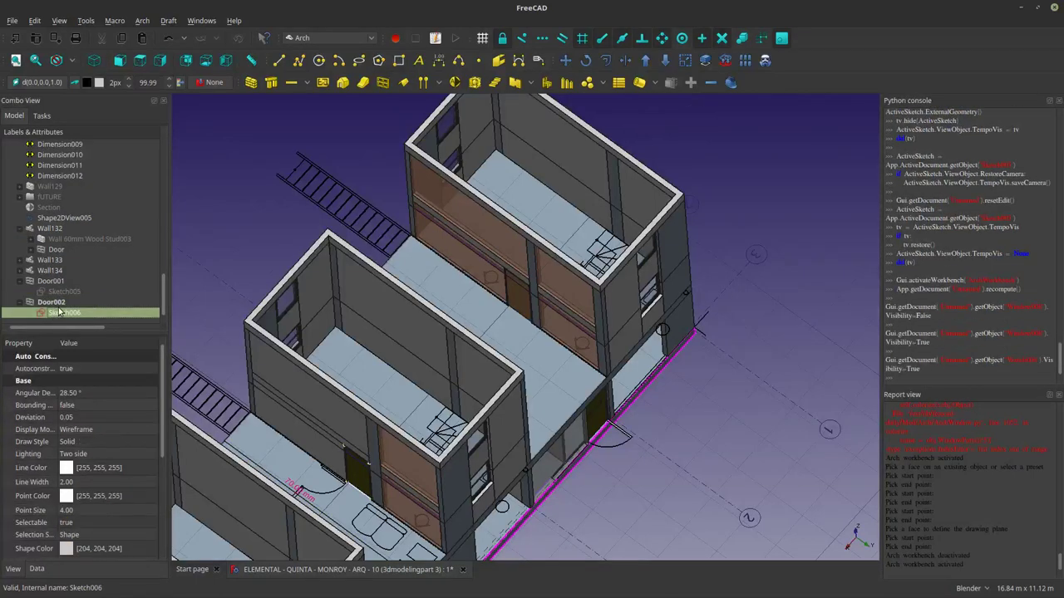
Move the new door's sketch 6.00 m along local Y, from the column's lower corner beside the door to the matching corner in the neighboring unit.
scroll(381, 462, "down", 2)
middle_click_drag(381, 462, 504, 321, "shift")
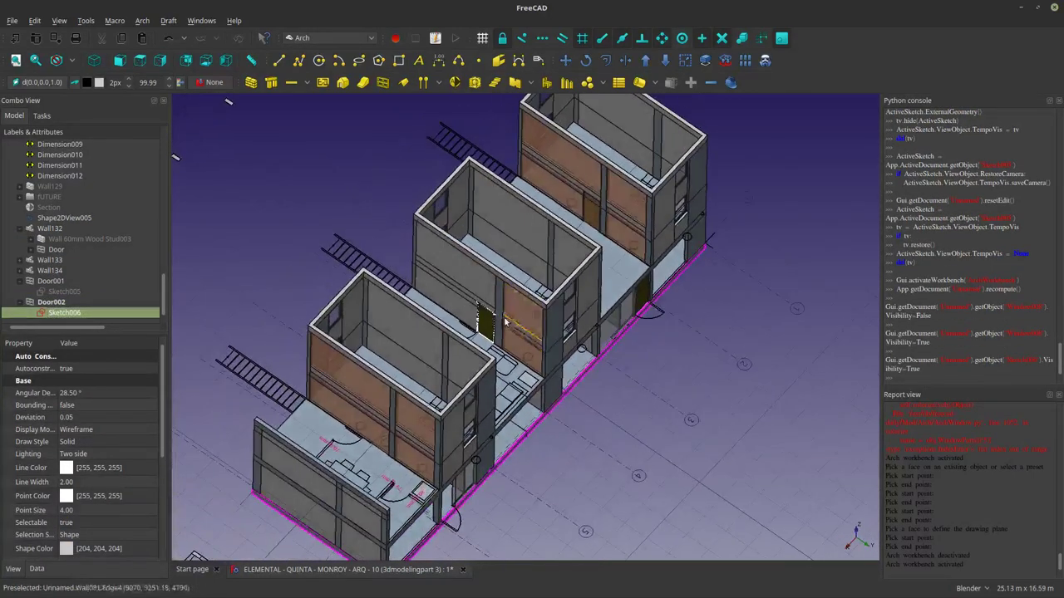
scroll(504, 321, "up", 8)
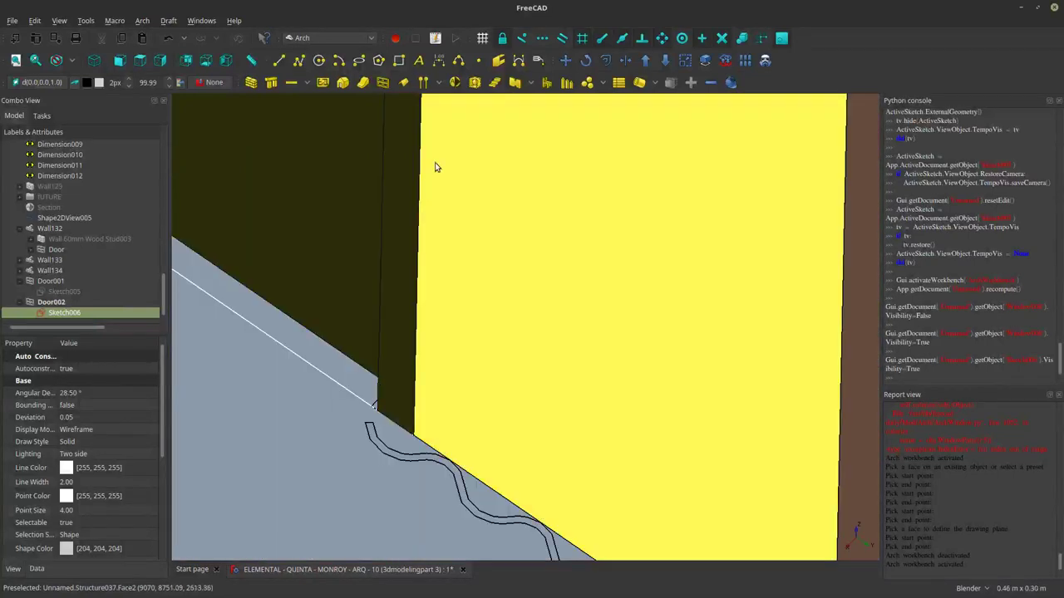
left_click(565, 60)
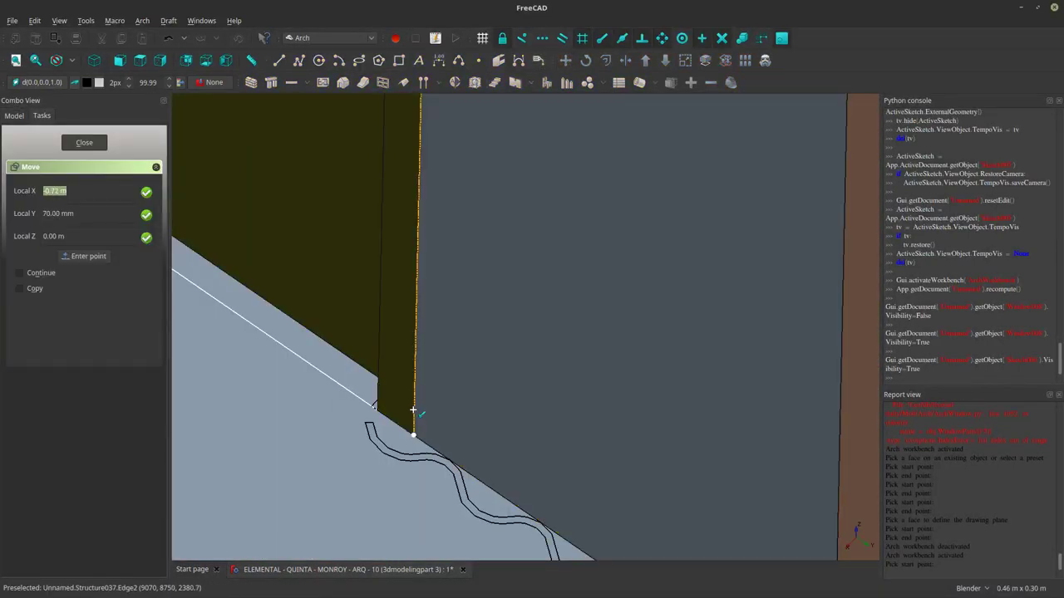
left_click(413, 410)
scroll(416, 399, "down", 6)
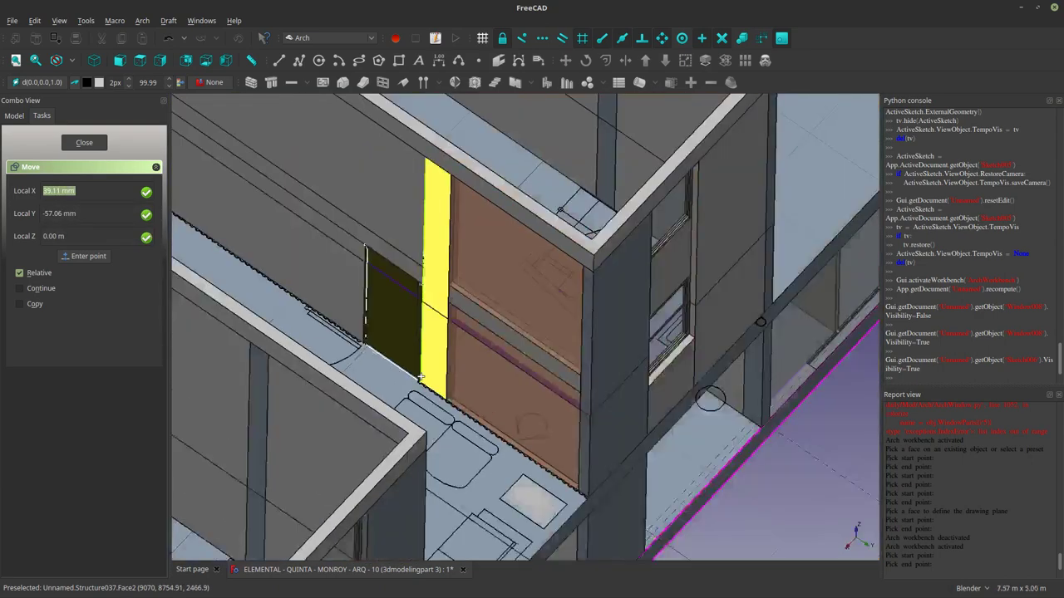
scroll(420, 377, "down", 2)
middle_click_drag(320, 432, 517, 254, "shift")
scroll(524, 250, "down", 2)
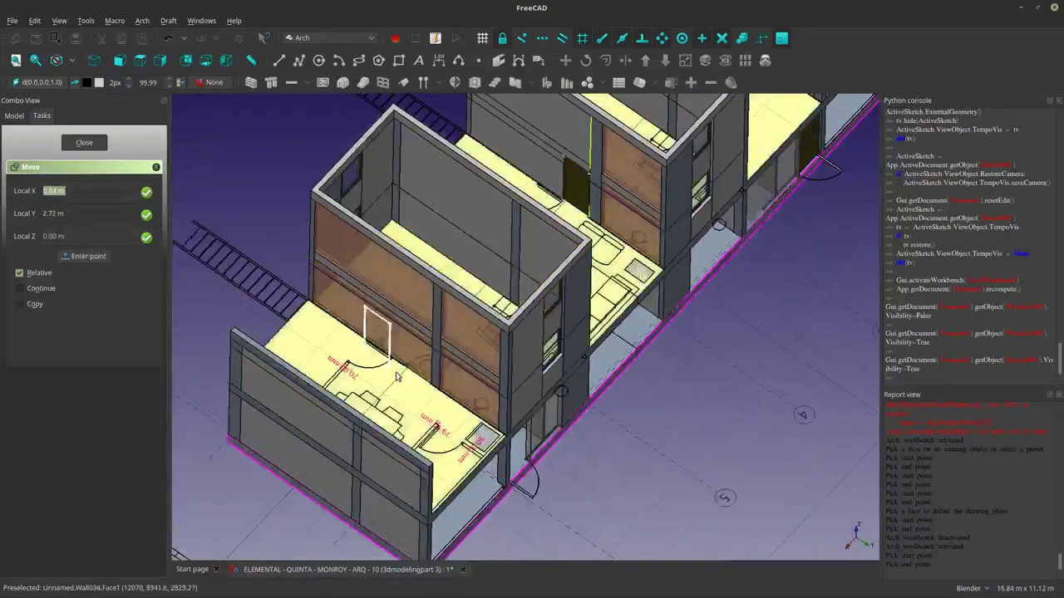
scroll(396, 376, "up", 15)
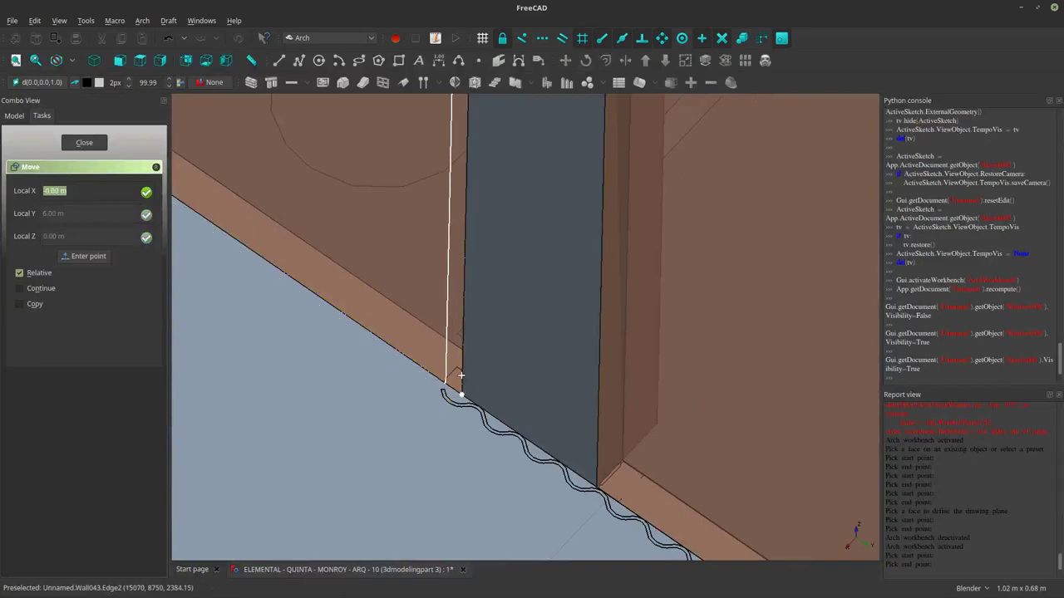
left_click(462, 379)
Hide the base sketch of the newly moved door.
scroll(440, 381, "down", 13)
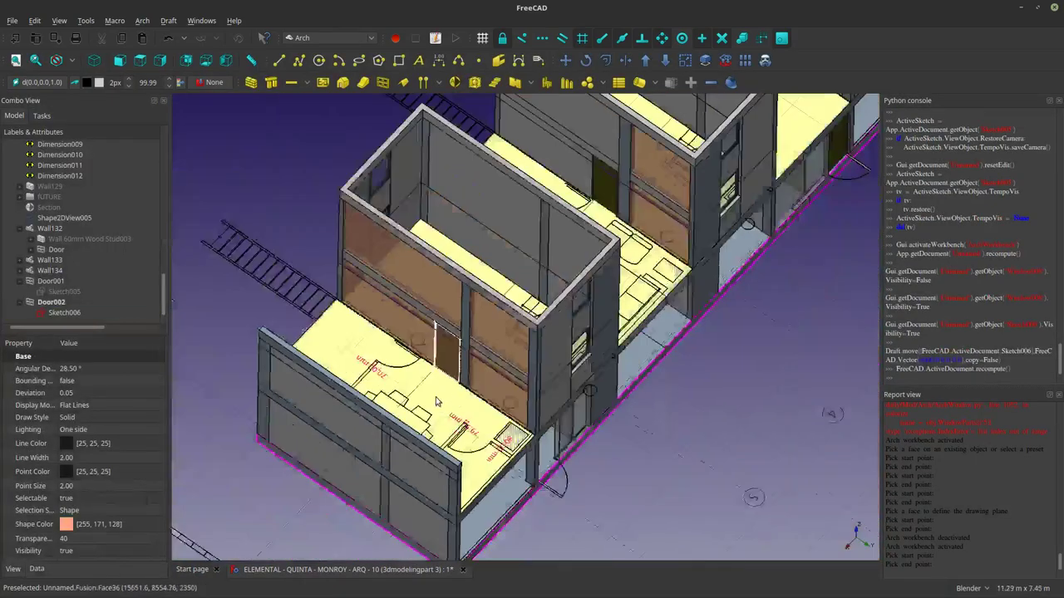
mouse_move(480, 499)
middle_mouse_down()
mouse_move(752, 481)
mouse_move(761, 419)
middle_mouse_up()
scroll(513, 404, "up", 4)
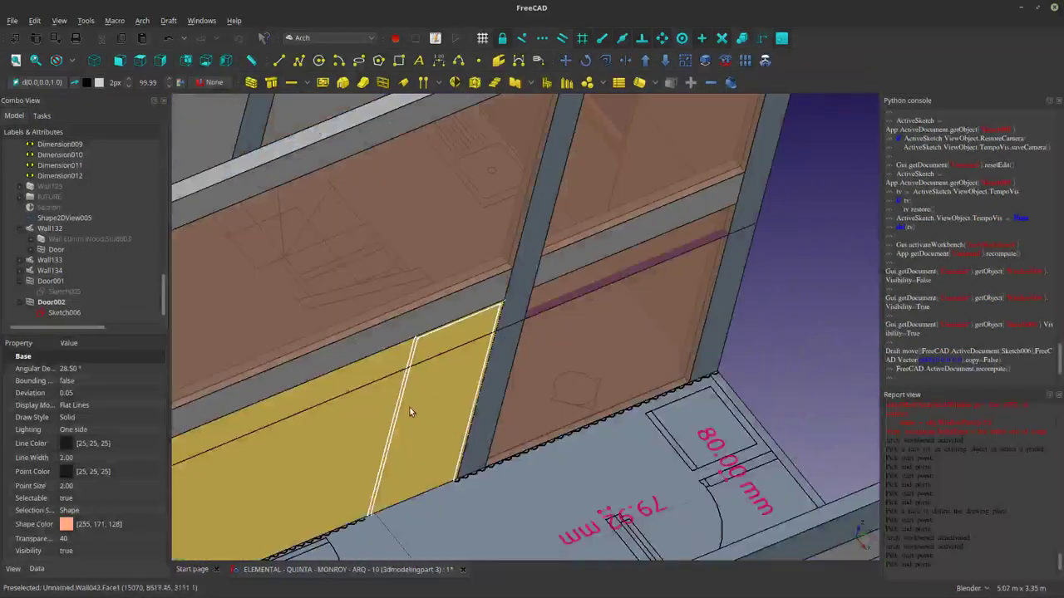
left_click(45, 314)
left_click(45, 315)
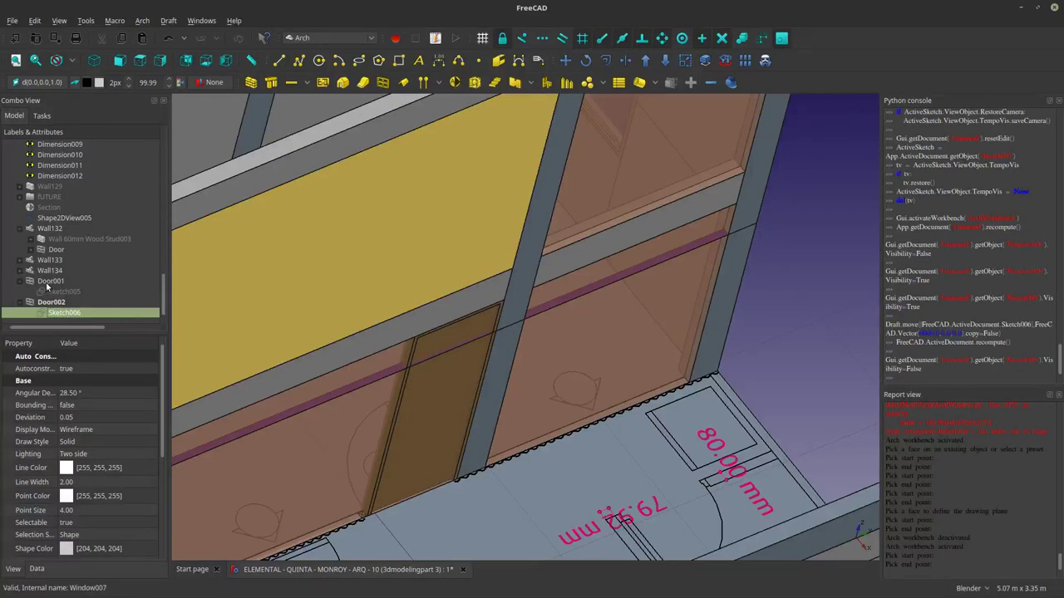
left_click(50, 292)
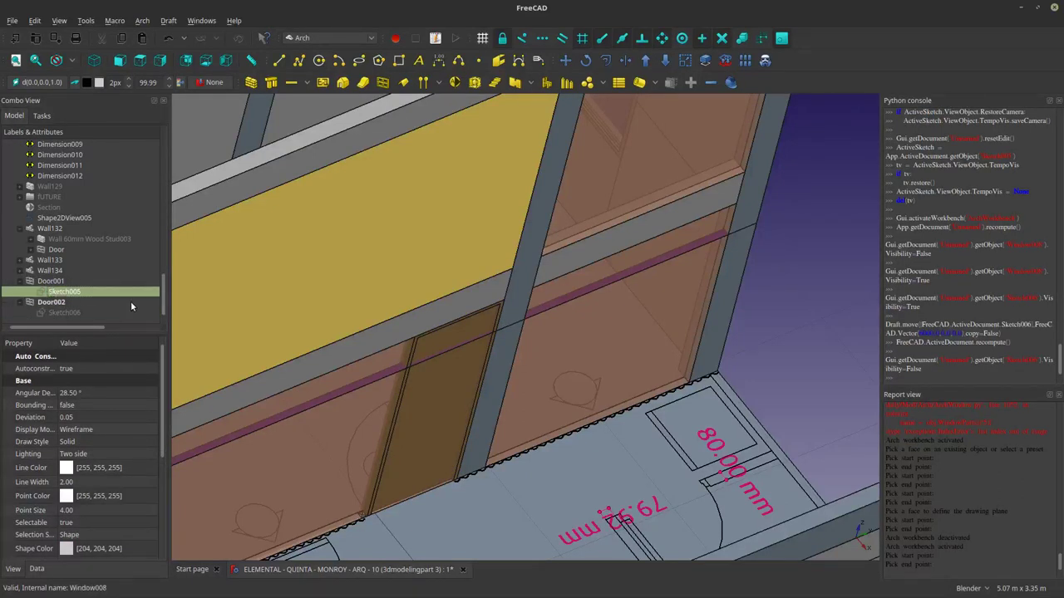
Add Door002 to the terracotta wall around it (Wall043) as a component and save the document.
middle_click_drag(570, 462, 559, 403)
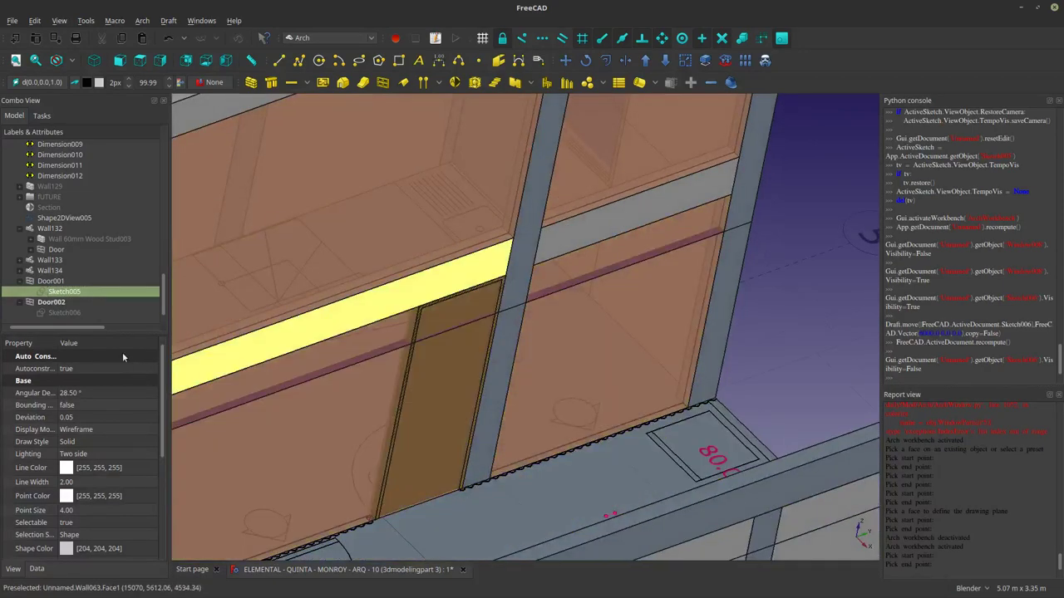
left_click(52, 303)
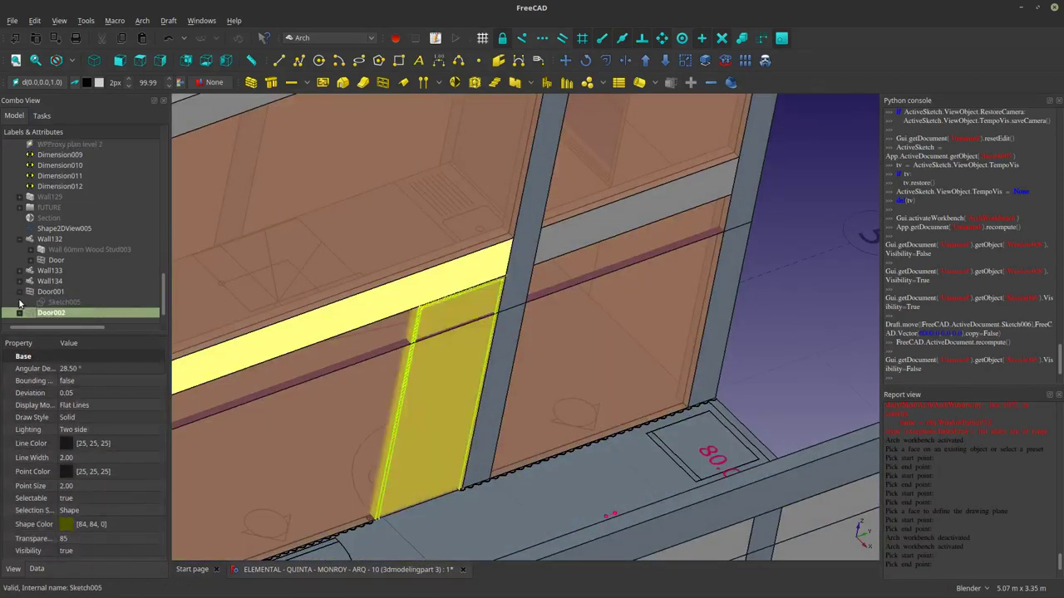
left_click(20, 302)
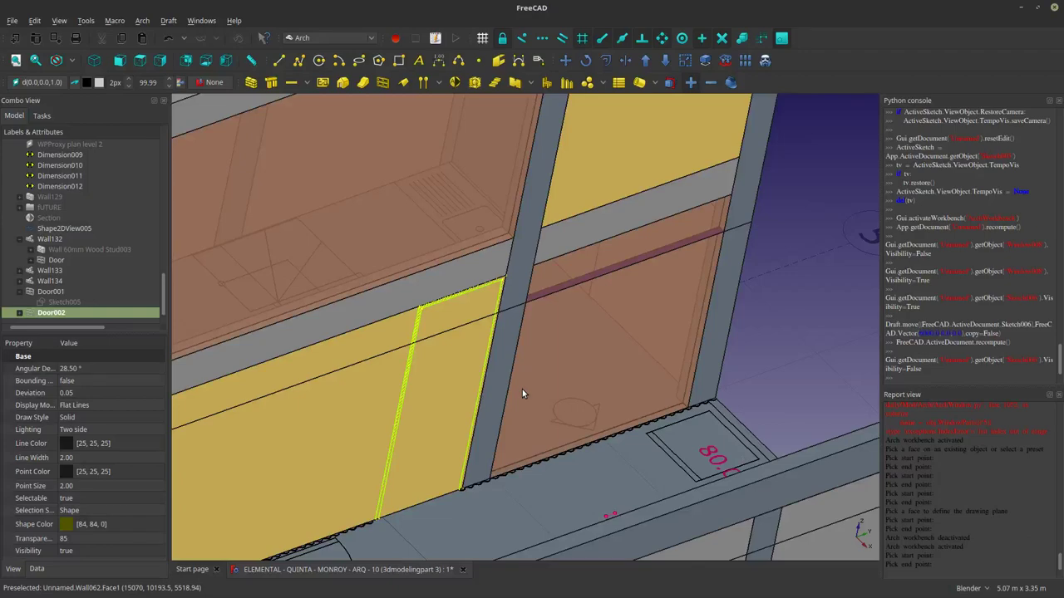
scroll(514, 393, "down", 4)
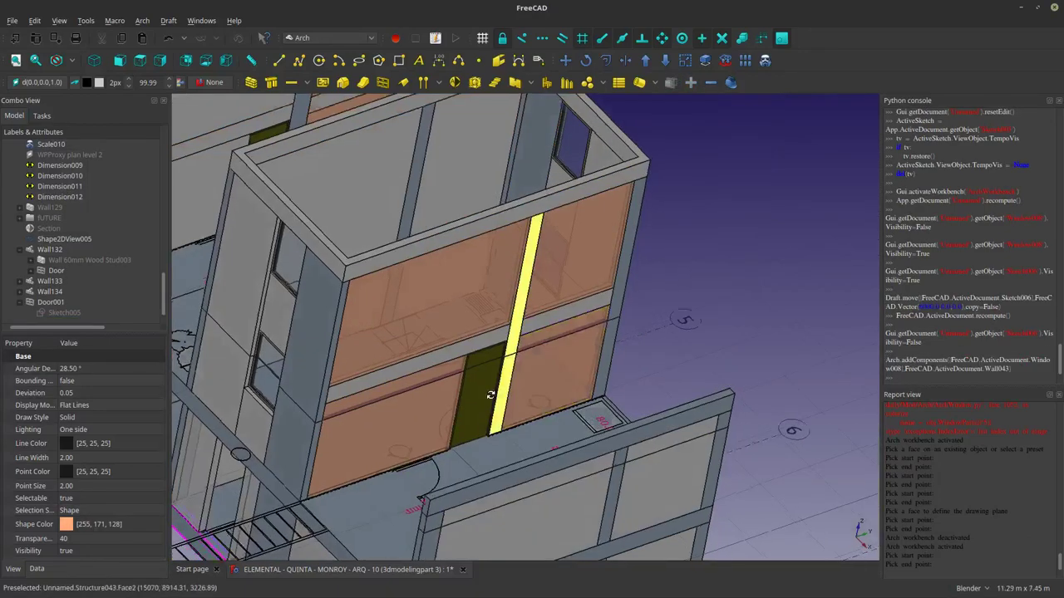
middle_click_drag(489, 391, 672, 408)
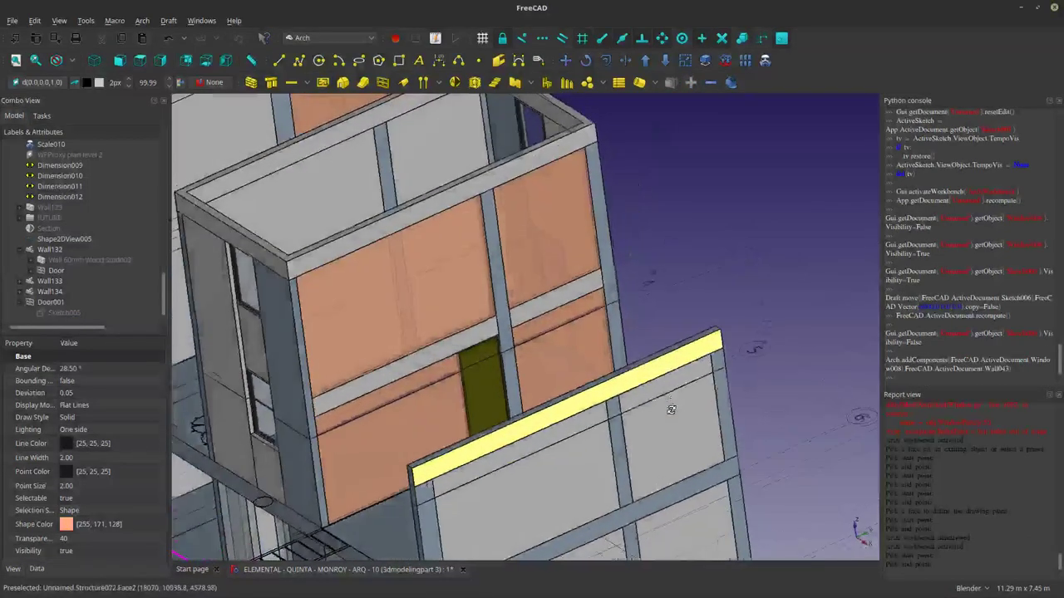
left_click(11, 21)
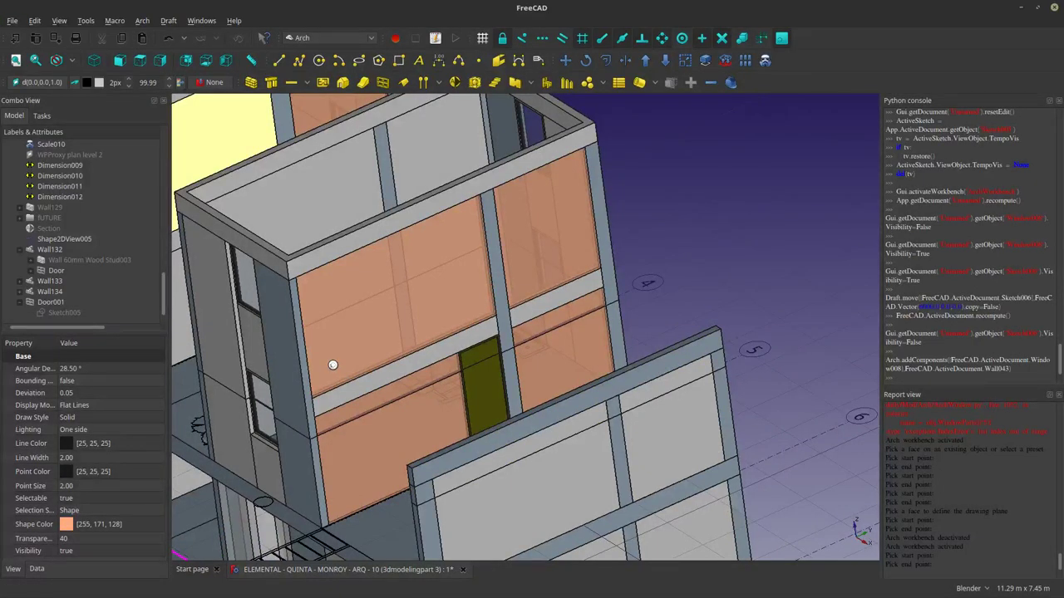
Hide the Shape2DView002 plan lines that cross the new door and its wall.
middle_click_drag(332, 364, 487, 382)
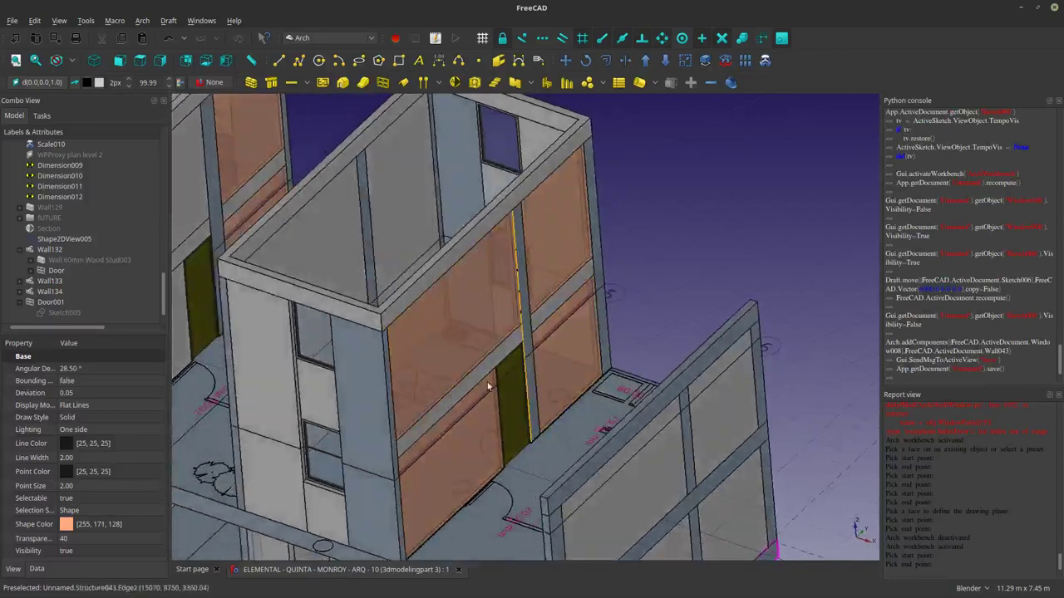
scroll(487, 382, "up", 10)
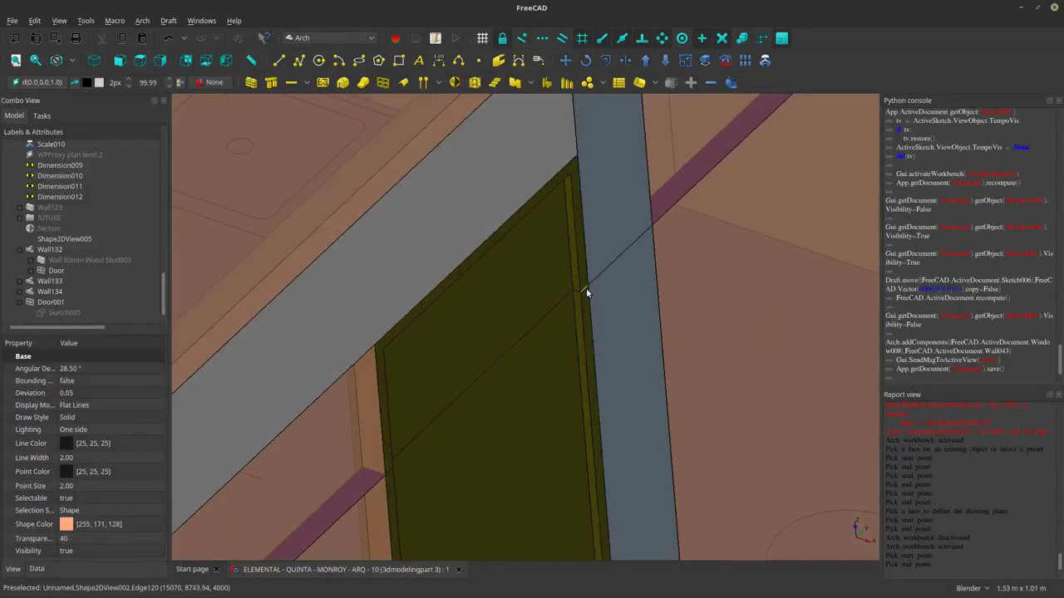
scroll(579, 297, "up", 6)
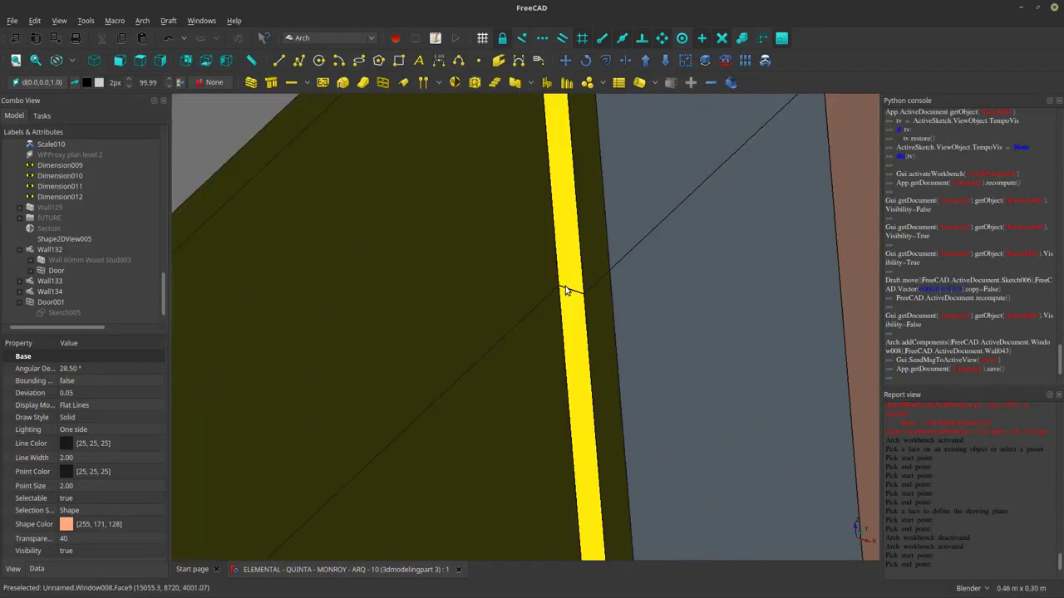
scroll(595, 282, "down", 14)
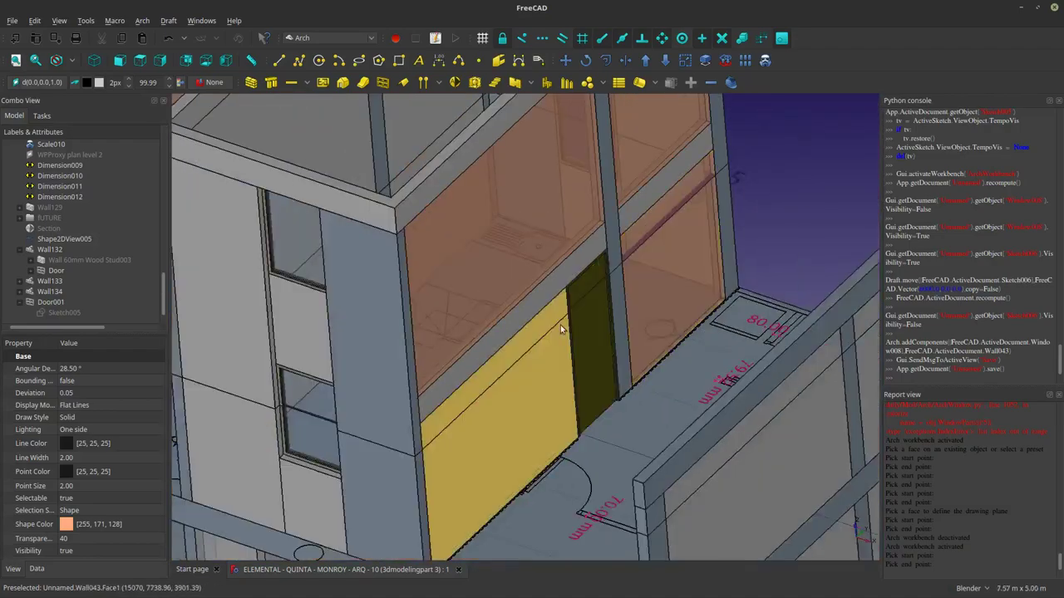
left_click(581, 297)
key("space")
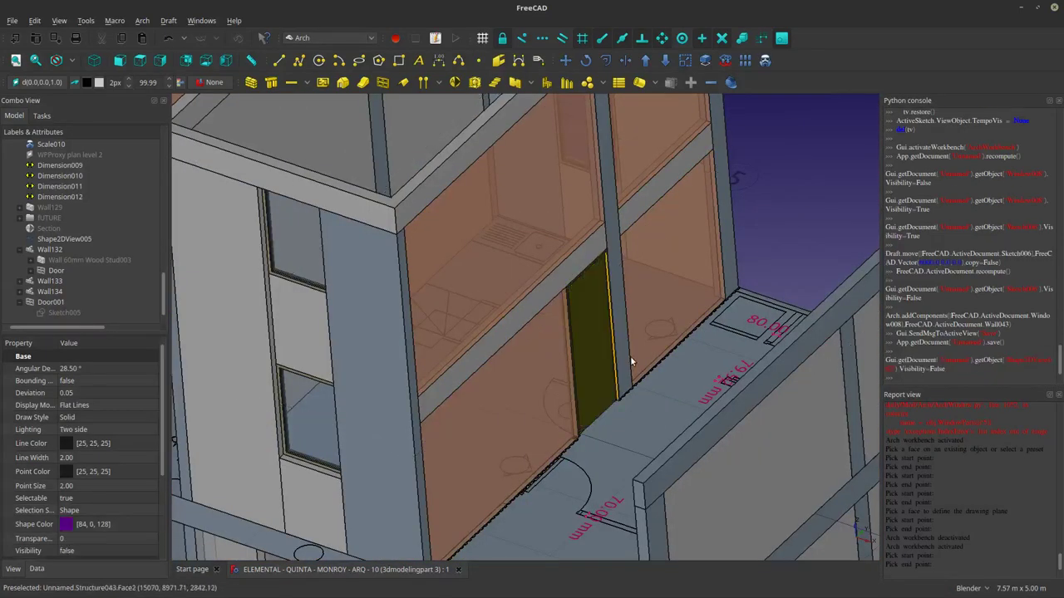
Set Wall132's shape color to orange (255, 84, 0) and its transparency to 50.
scroll(632, 360, "down", 4)
middle_click_drag(639, 378, 447, 384)
scroll(447, 384, "up", 2)
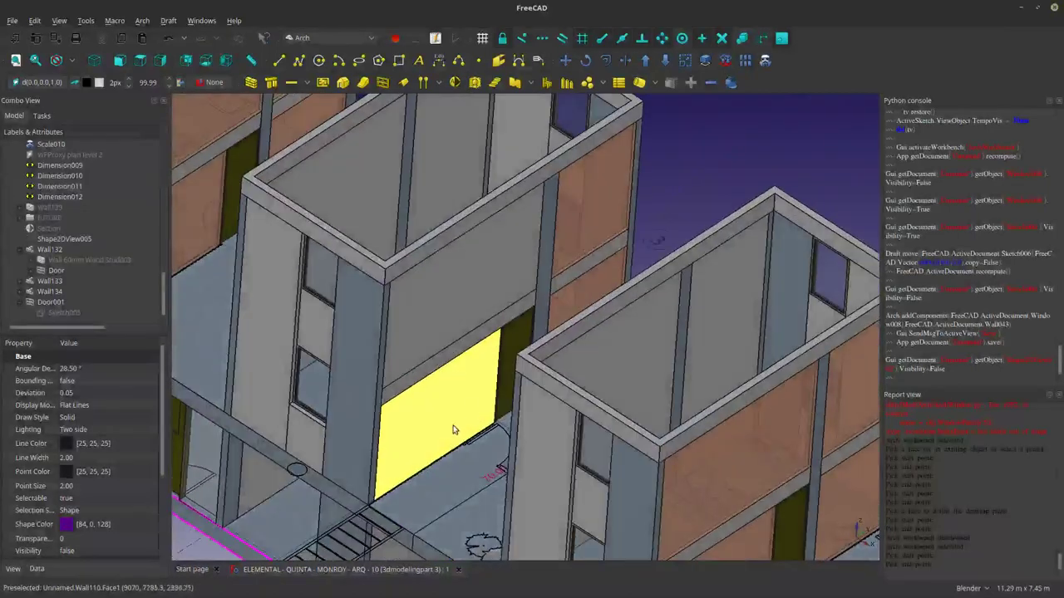
left_click(452, 421)
key("space")
key("space")
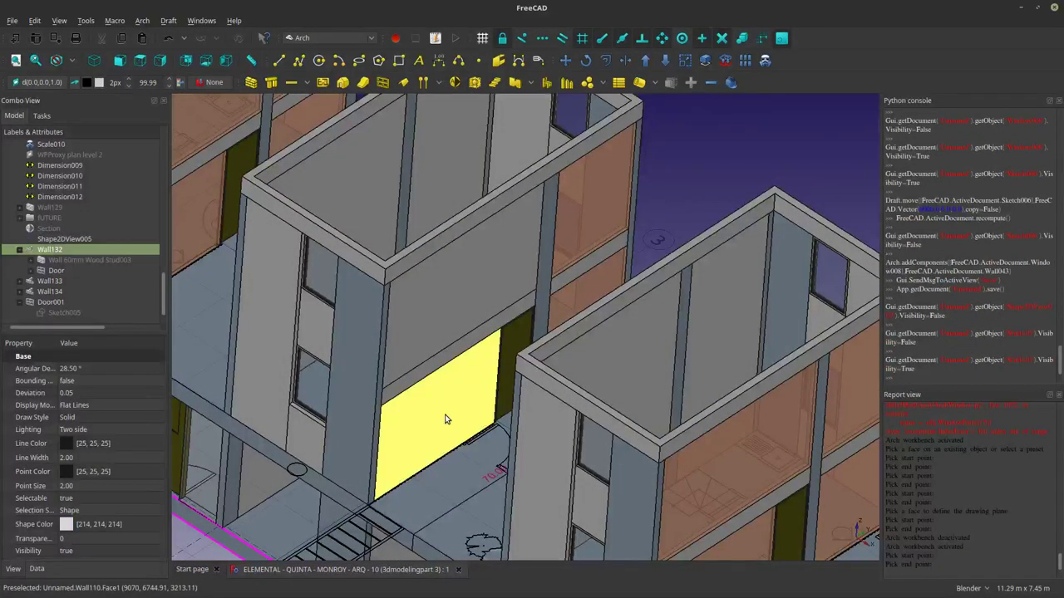
left_click(115, 524)
left_click(117, 525)
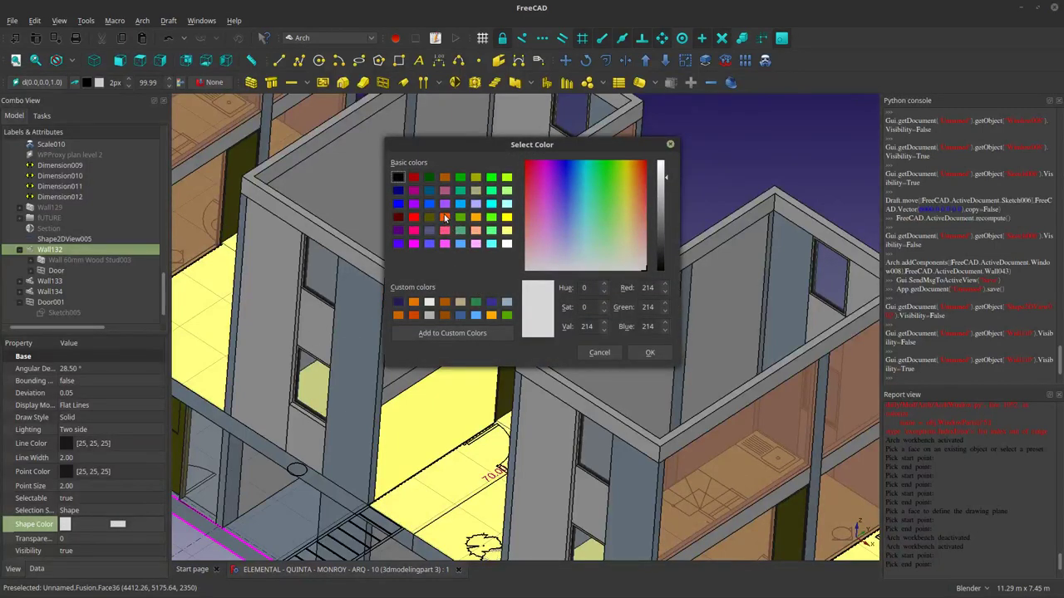
left_click(445, 217)
left_click(649, 352)
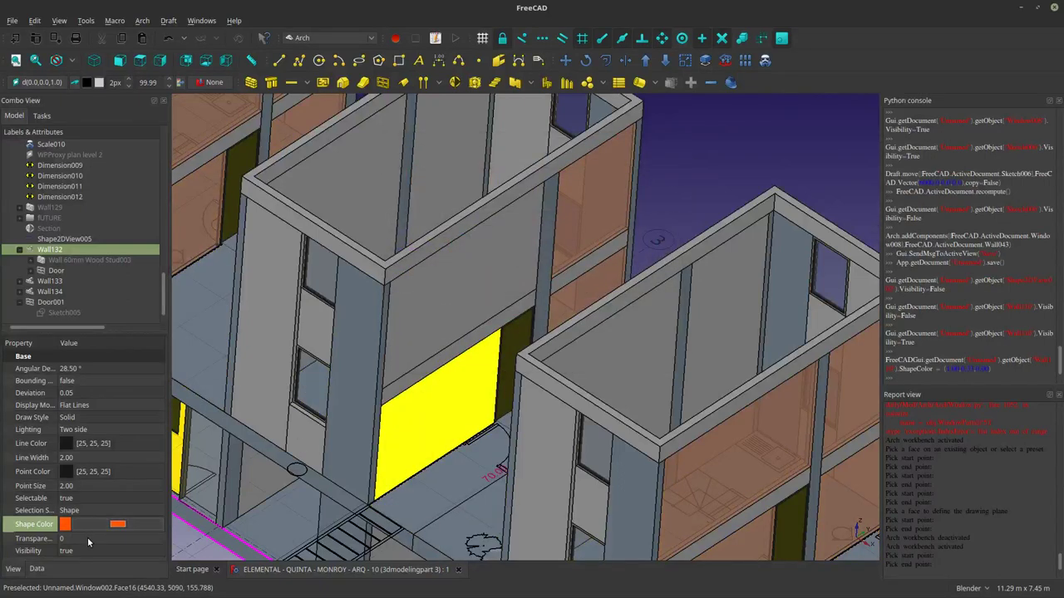
left_click(87, 537)
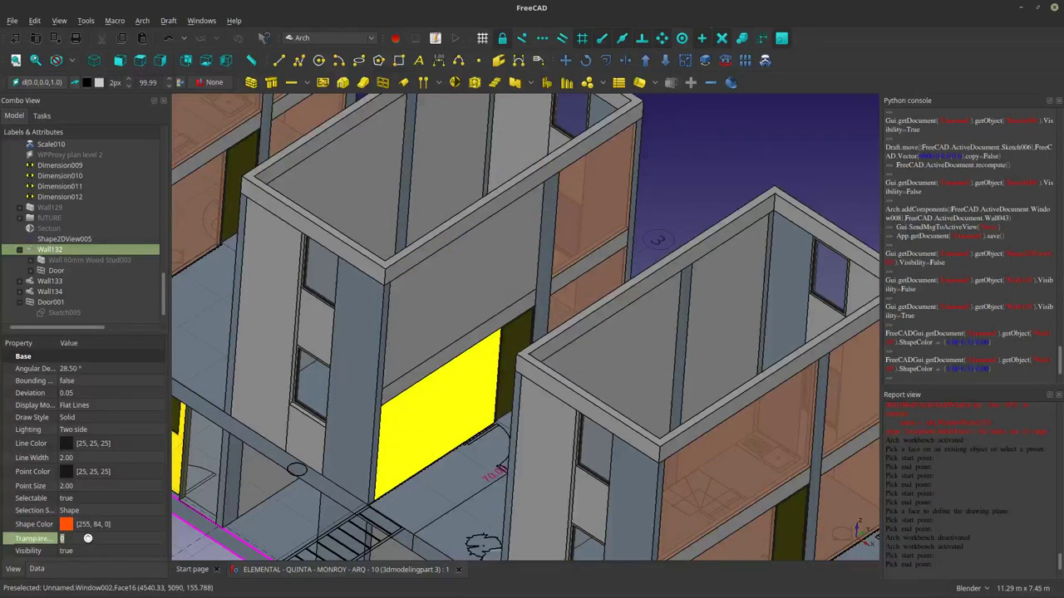
type("50")
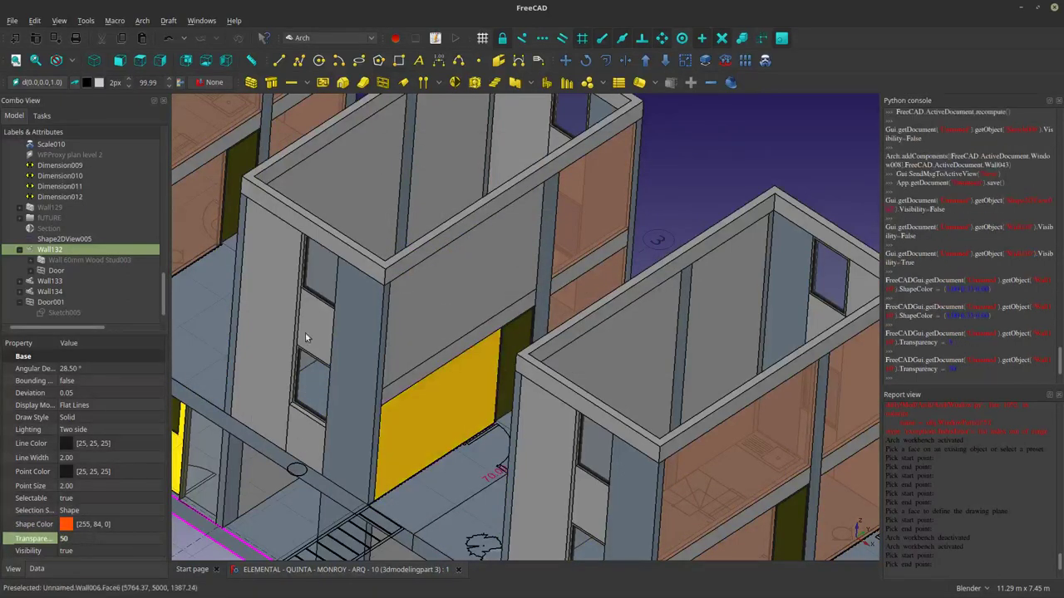
Set Wall132's transparency to 60.
left_click(479, 313)
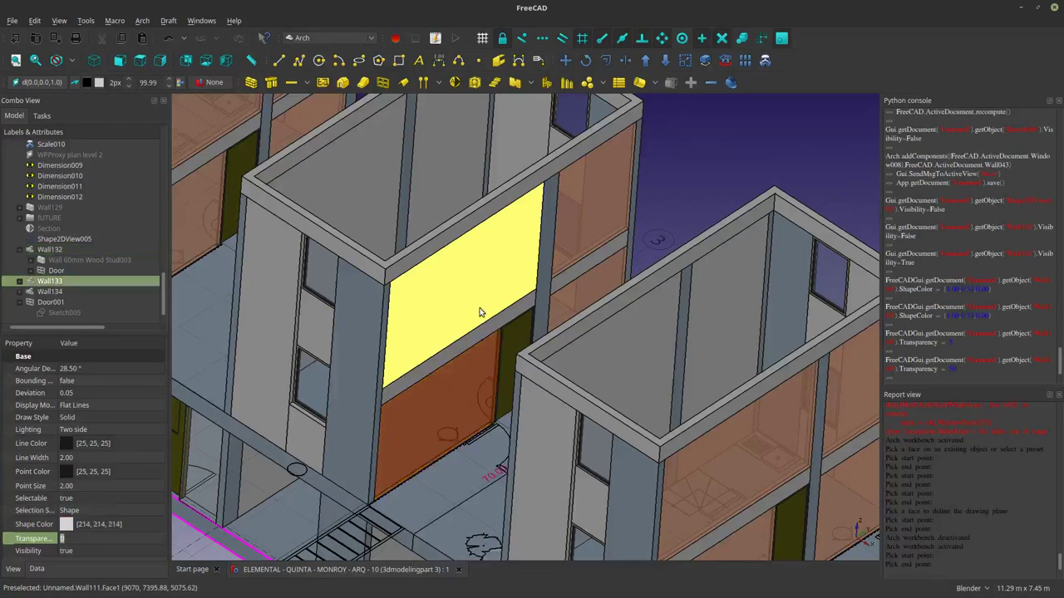
left_click(449, 420)
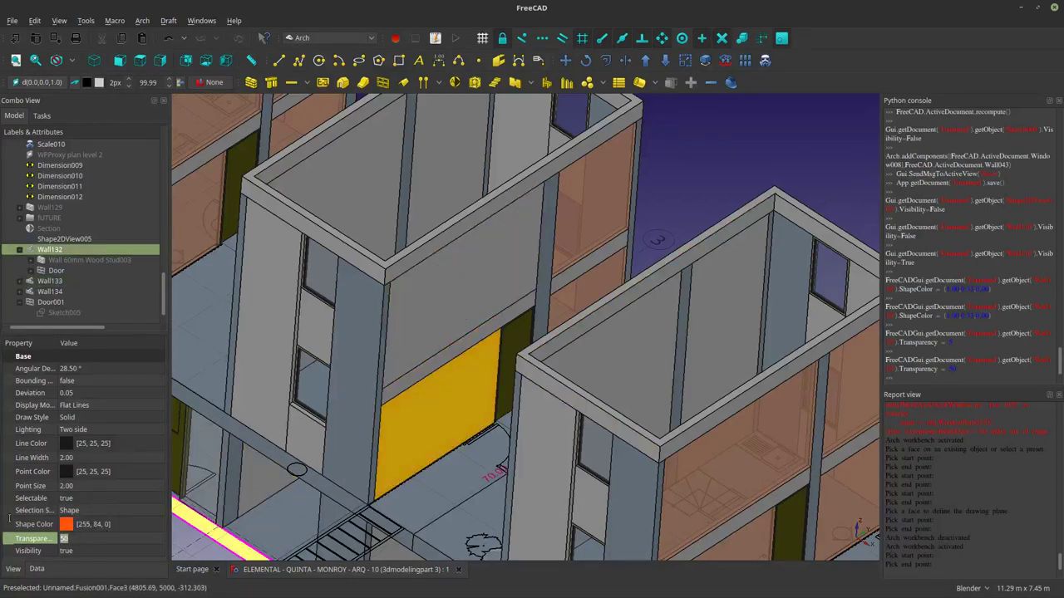
type("0")
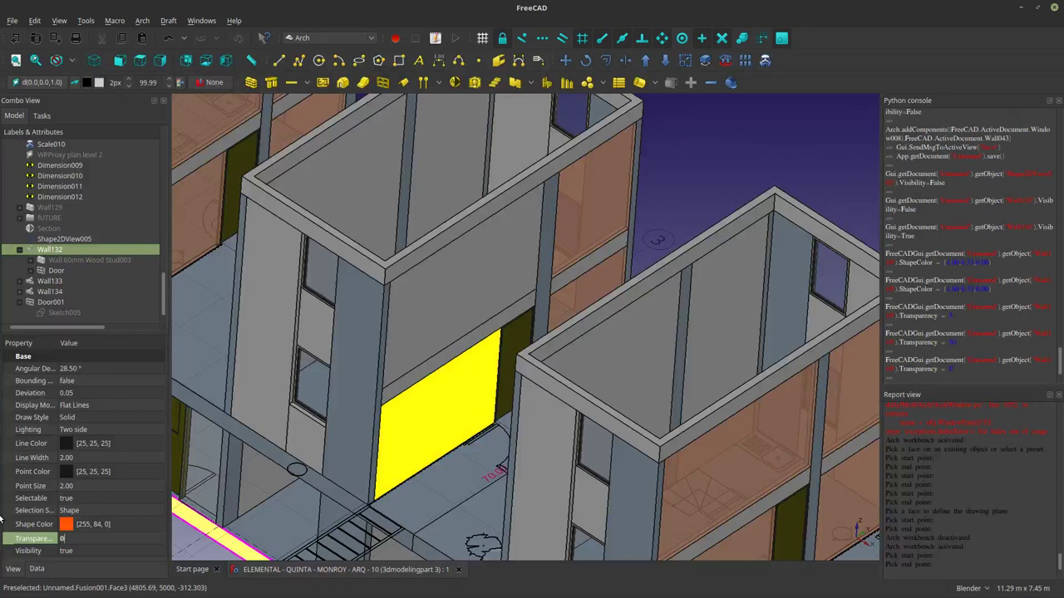
type("60")
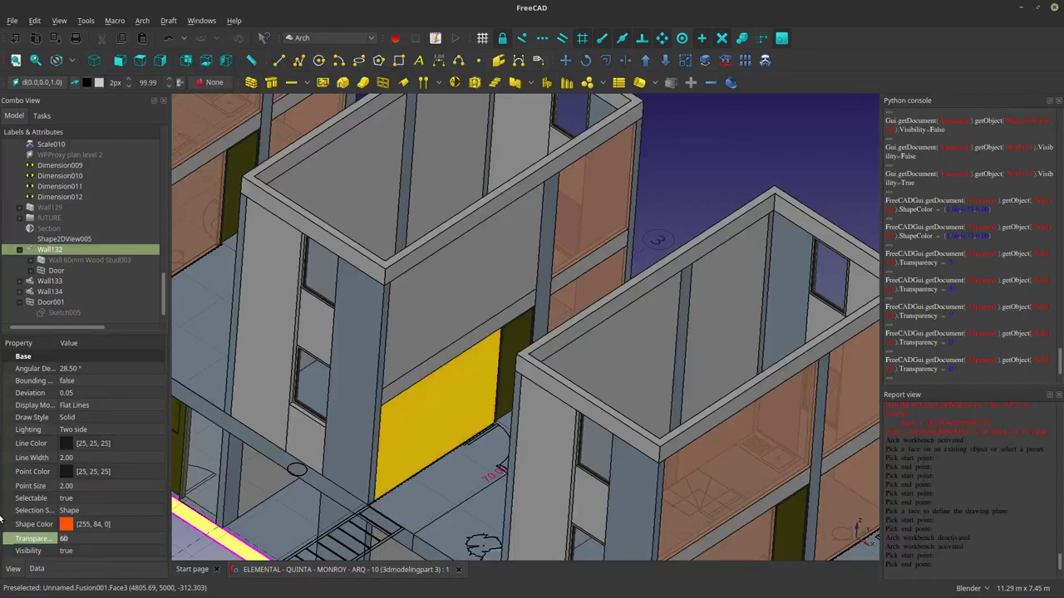
Set the shape color of both Wall132 and Wall133 to 255, 170, 127 and their transparency to 50.
left_click(441, 297)
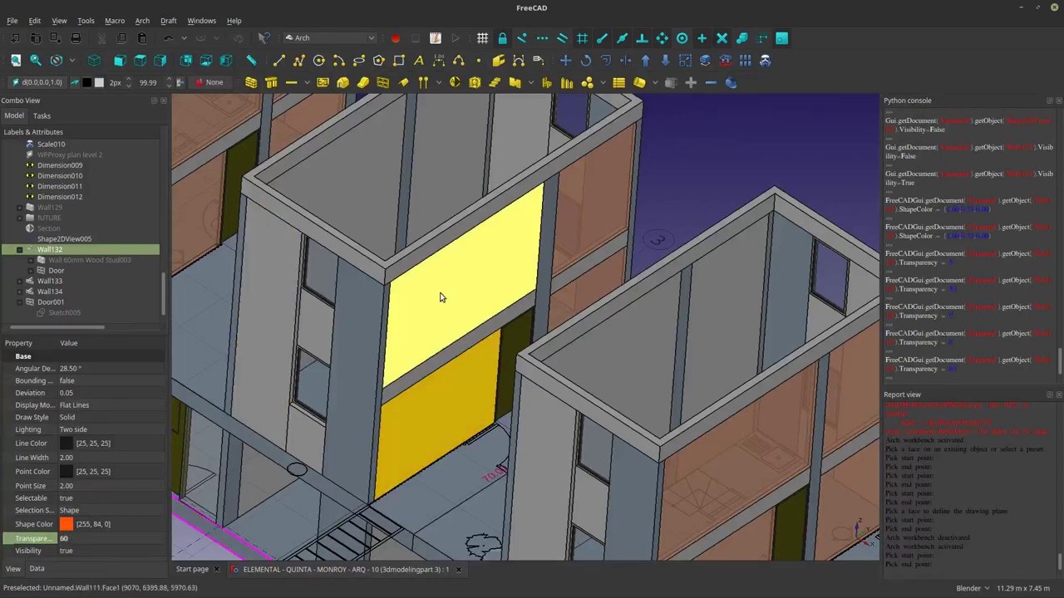
left_click(445, 392, "ctrl")
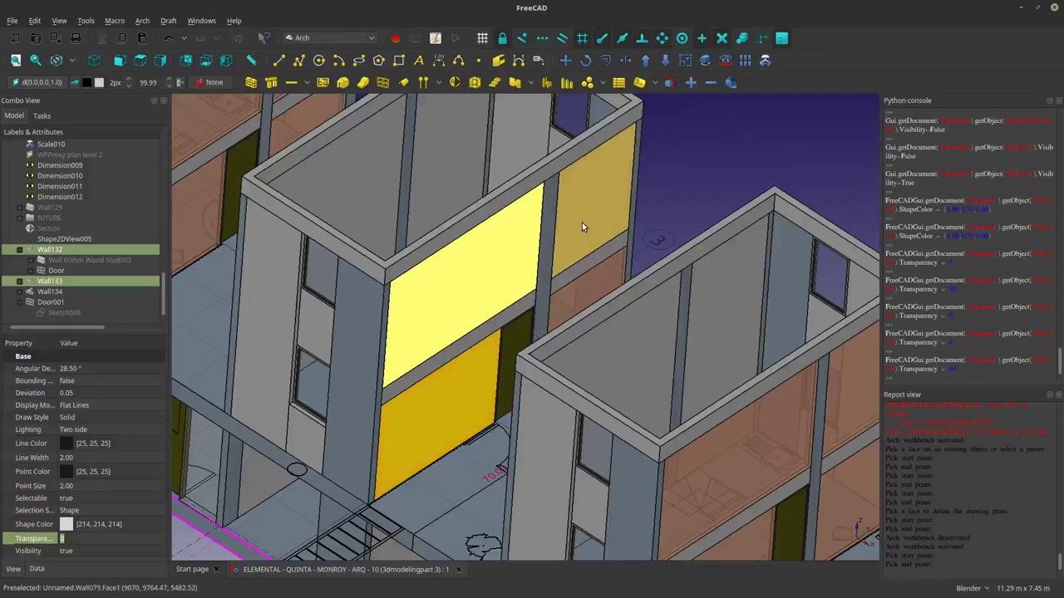
left_click(117, 523)
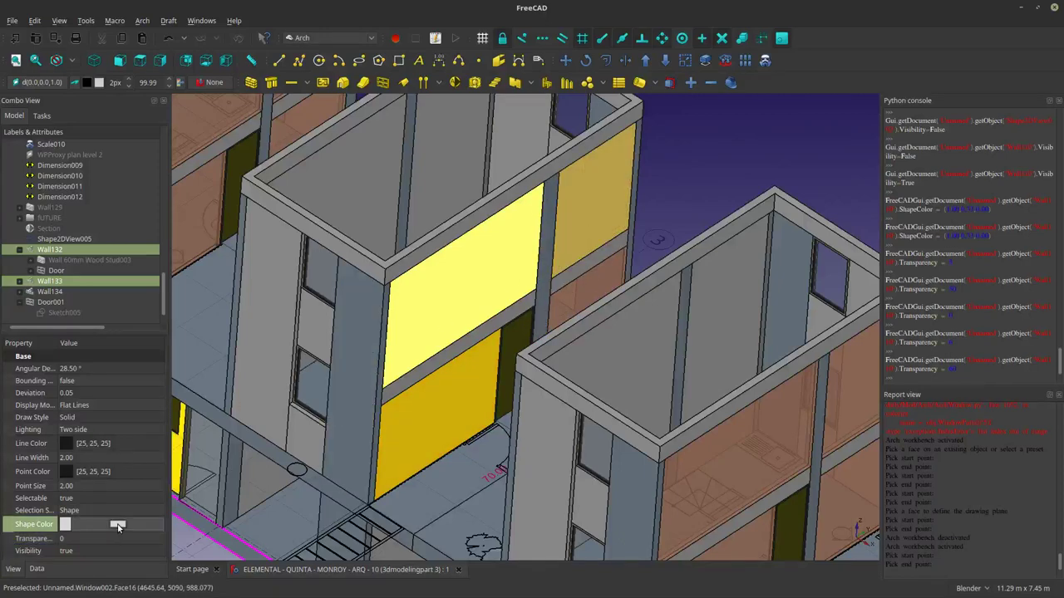
left_click(116, 523)
left_click(476, 231)
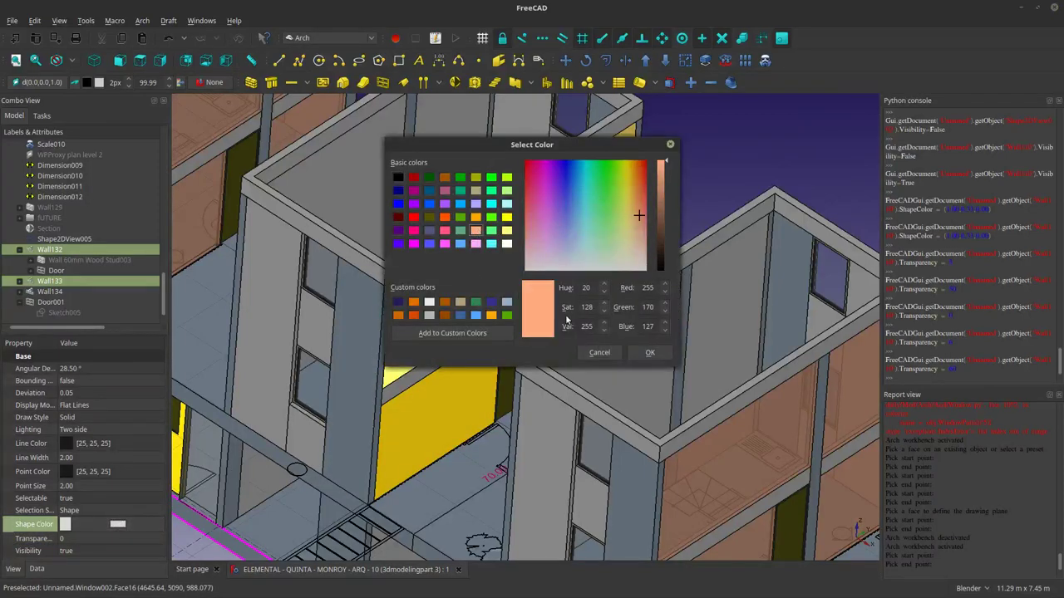
left_click(650, 352)
left_click(122, 540)
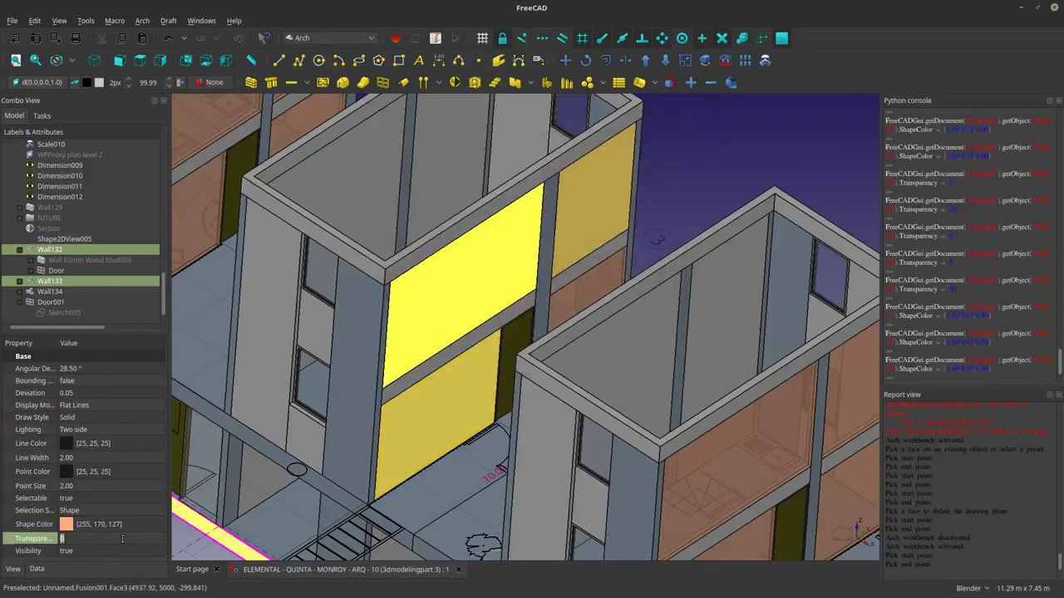
type("50")
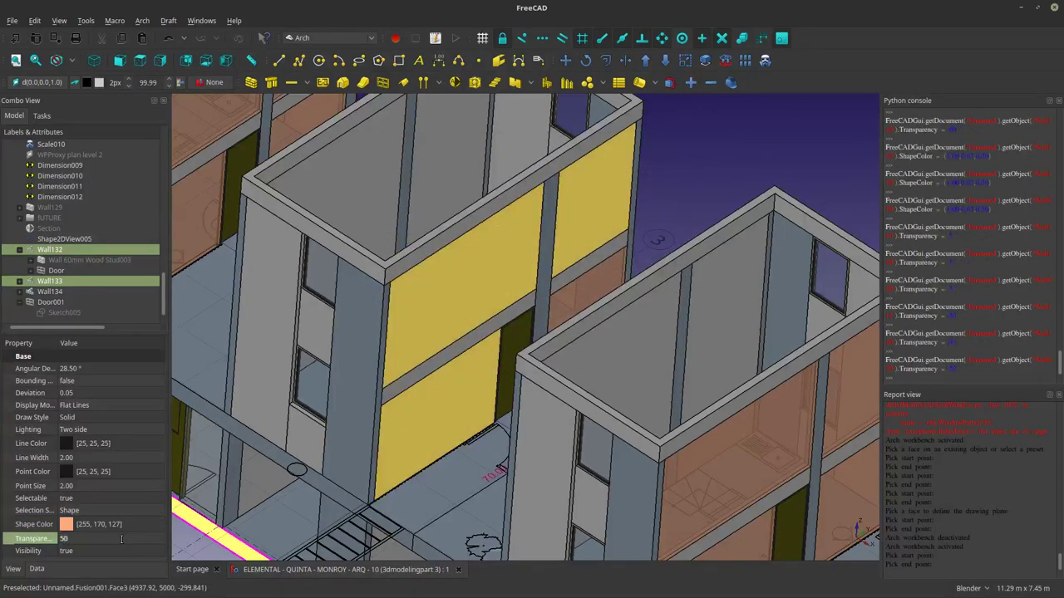
left_click(676, 159)
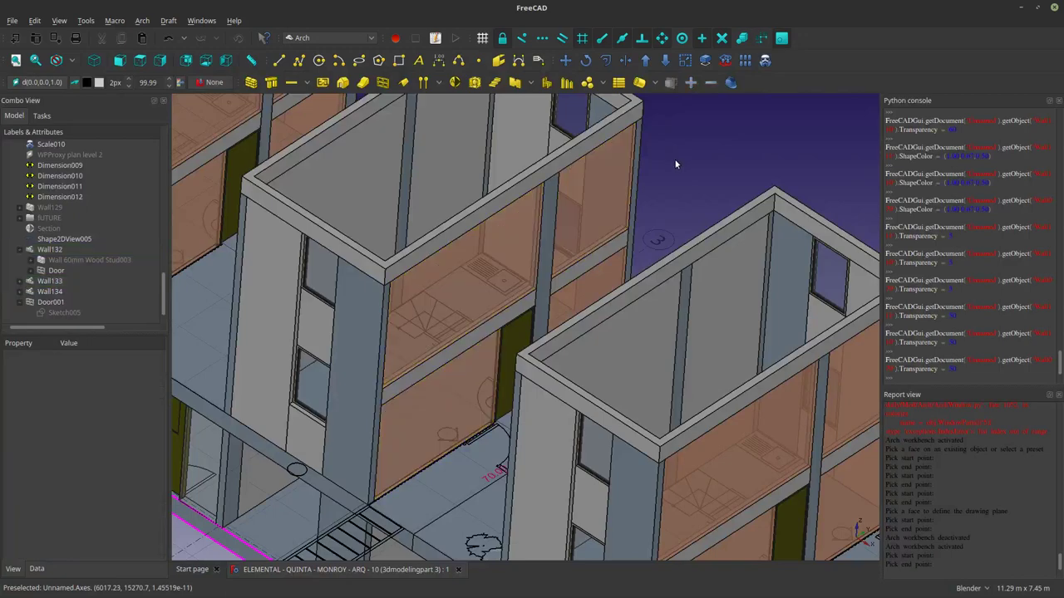
Inspect the opening around Door001 by temporarily hiding the adjoining terracotta wall and the door in turn.
scroll(565, 249, "down", 5)
scroll(565, 249, "up", 2)
scroll(576, 346, "up", 10)
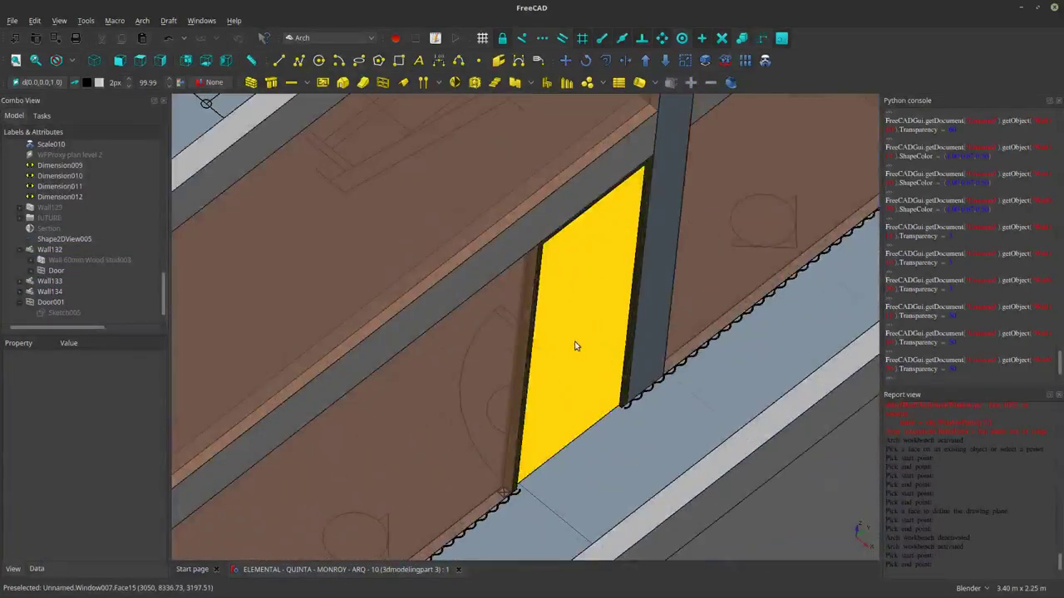
left_click(575, 346)
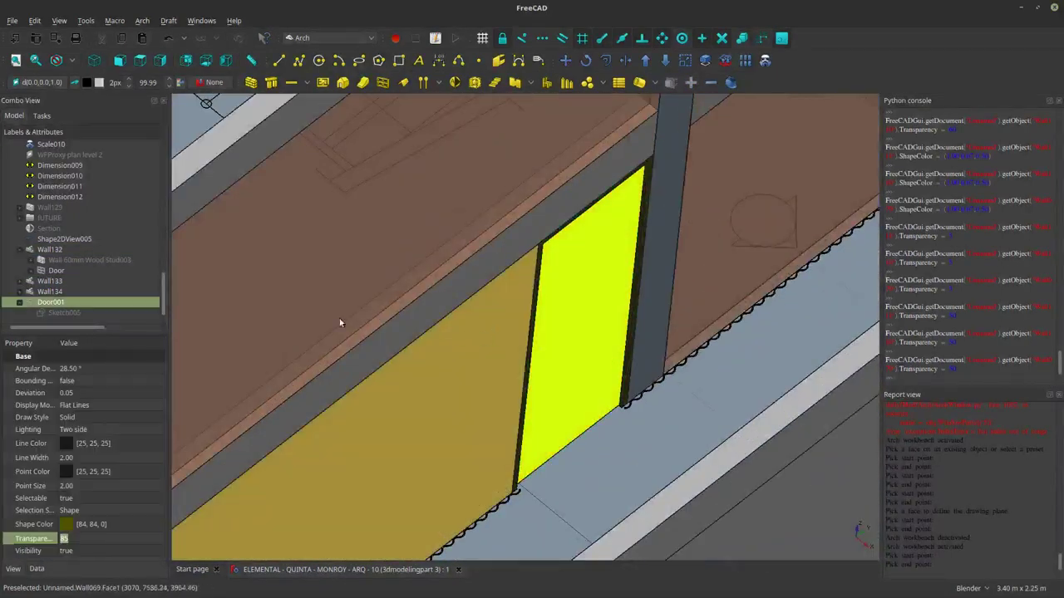
left_click(458, 383)
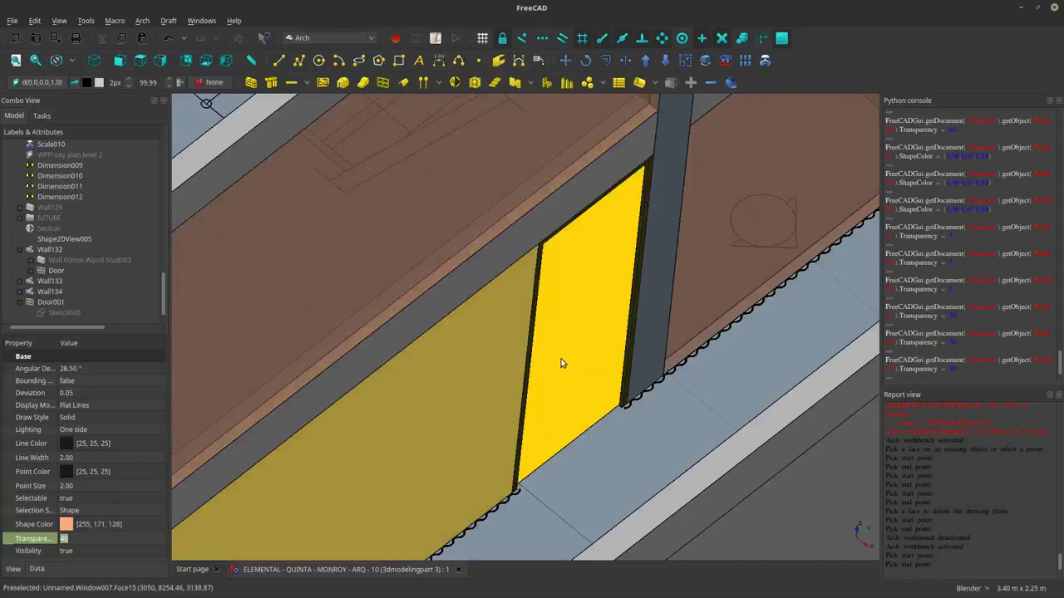
key("space")
key("space")
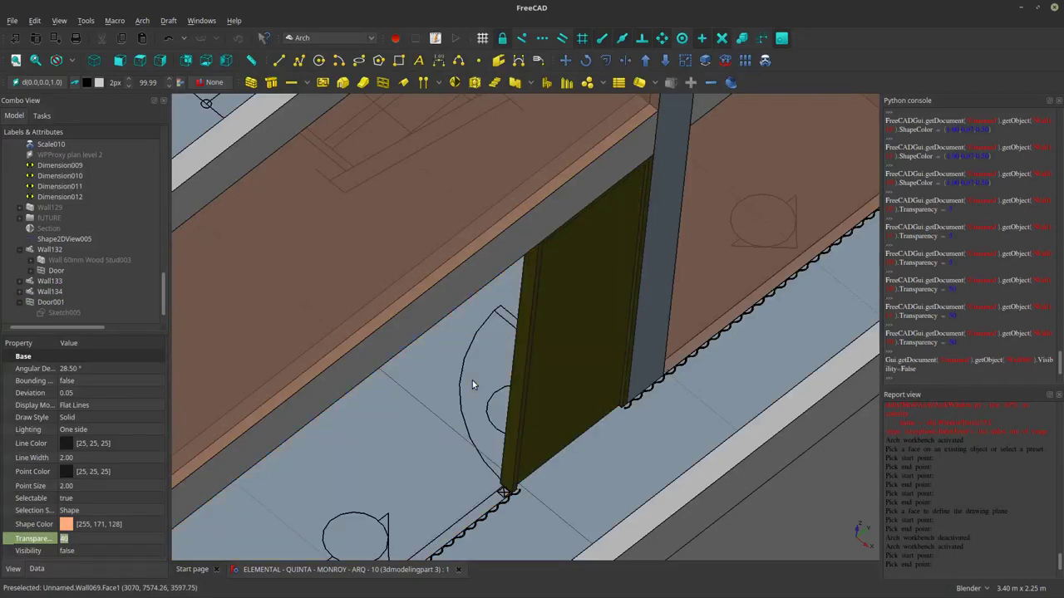
left_click(565, 392)
key("space")
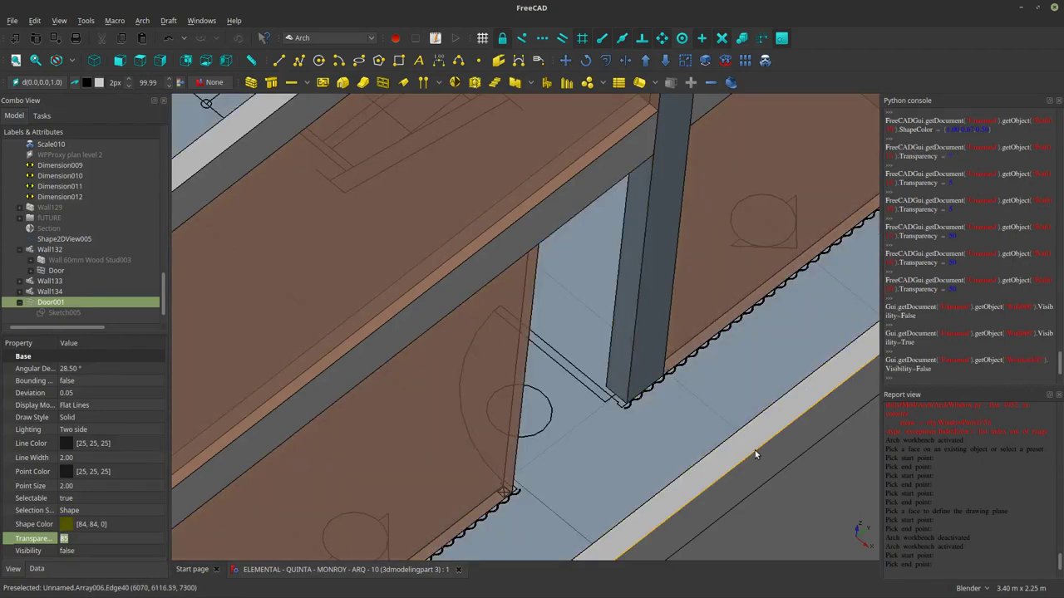
middle_click_drag(754, 450, 518, 421)
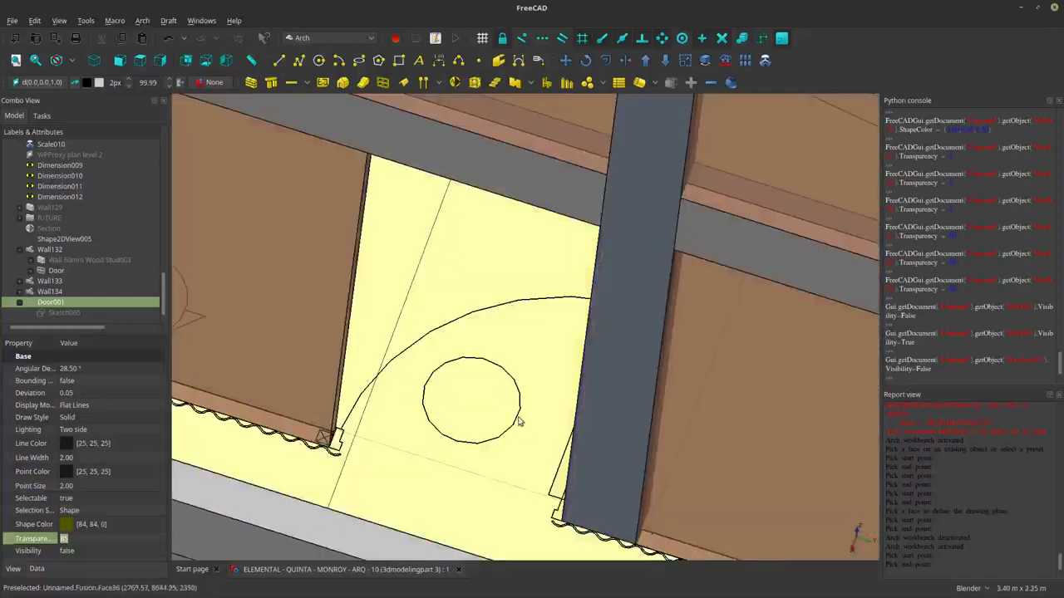
key("space")
Locate the terracotta wall beside Door001 in the model tree.
left_click(275, 253)
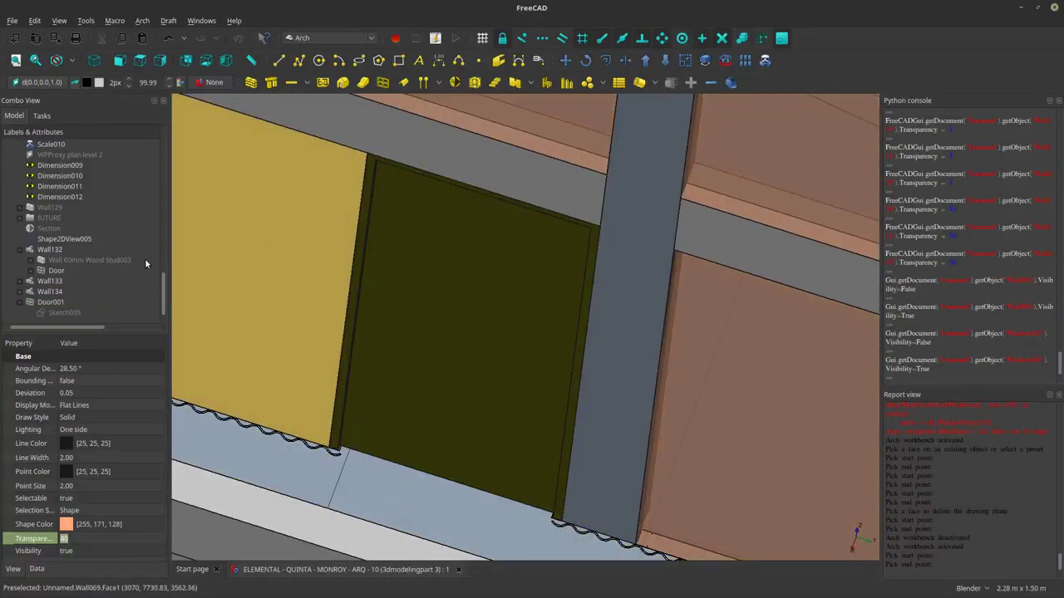
right_click(280, 206)
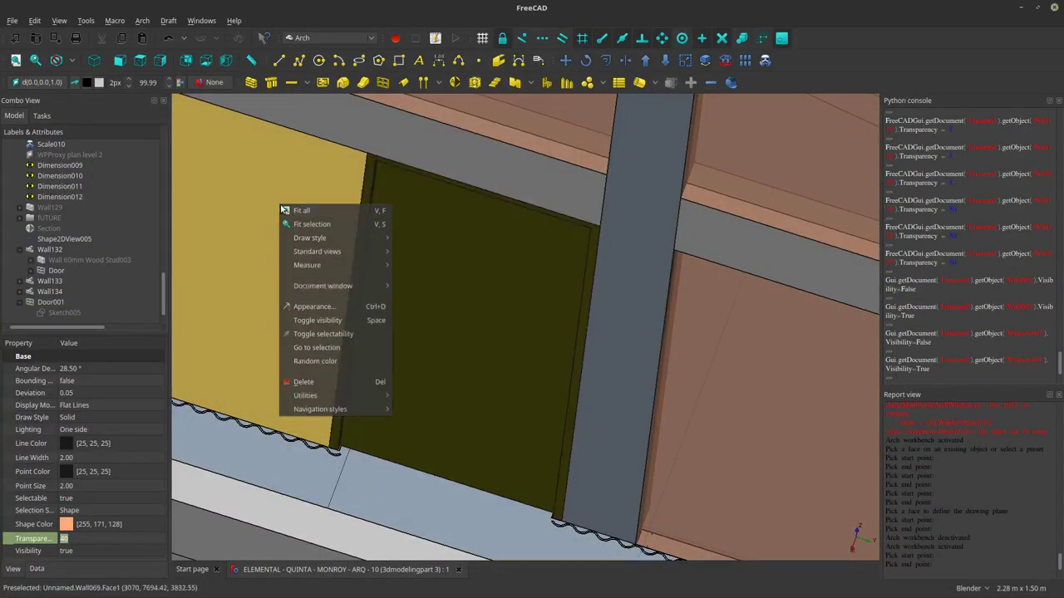
left_click(329, 350)
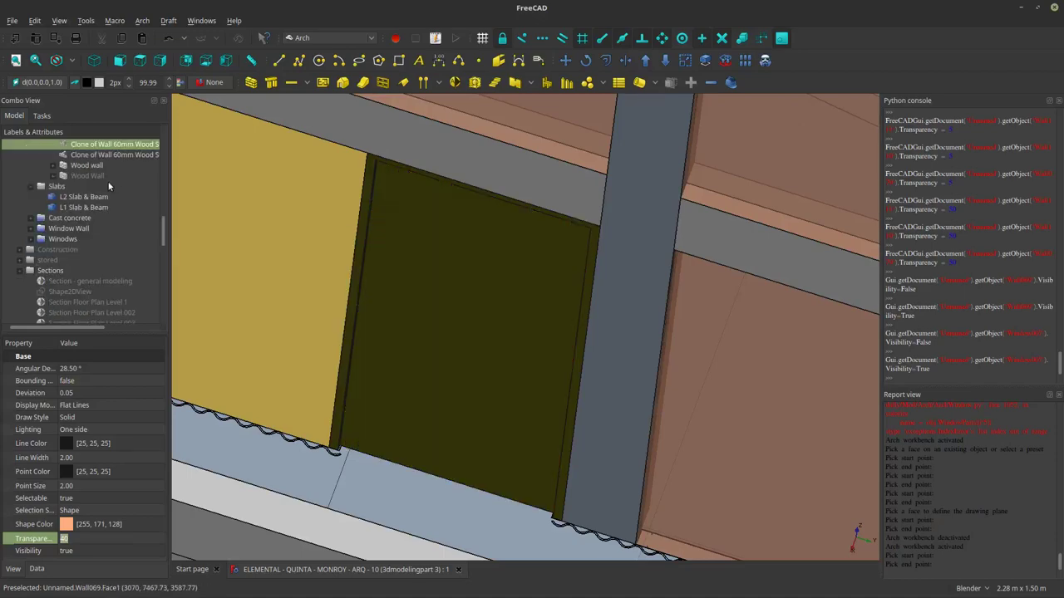
scroll(81, 181, "up", 1)
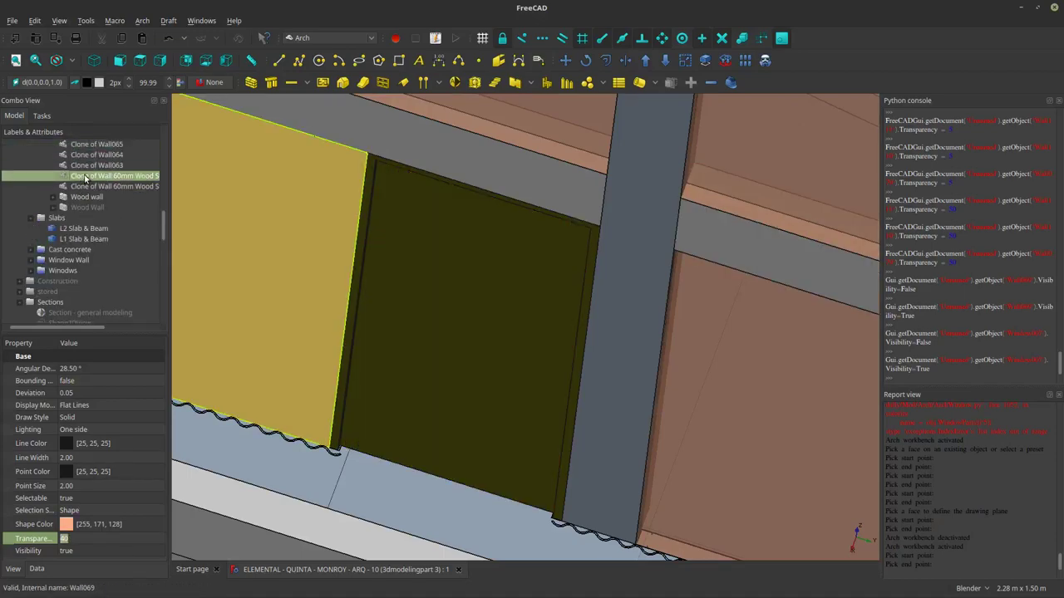
Check Door001 once more by toggling its visibility, and identify the wall clone beside it.
scroll(372, 295, "down", 5)
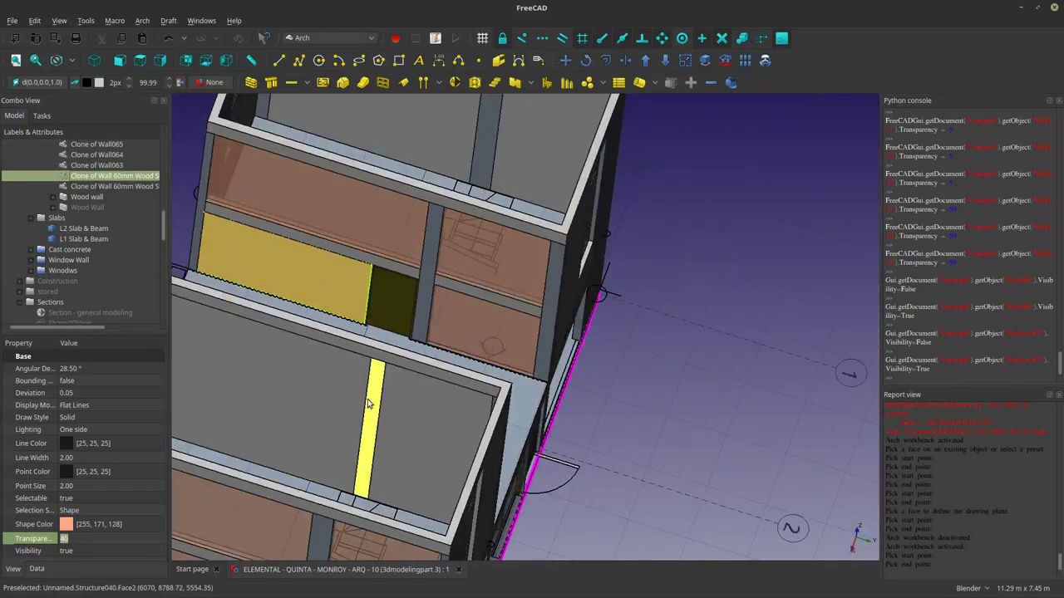
middle_click_drag(372, 403, 436, 330, "shift")
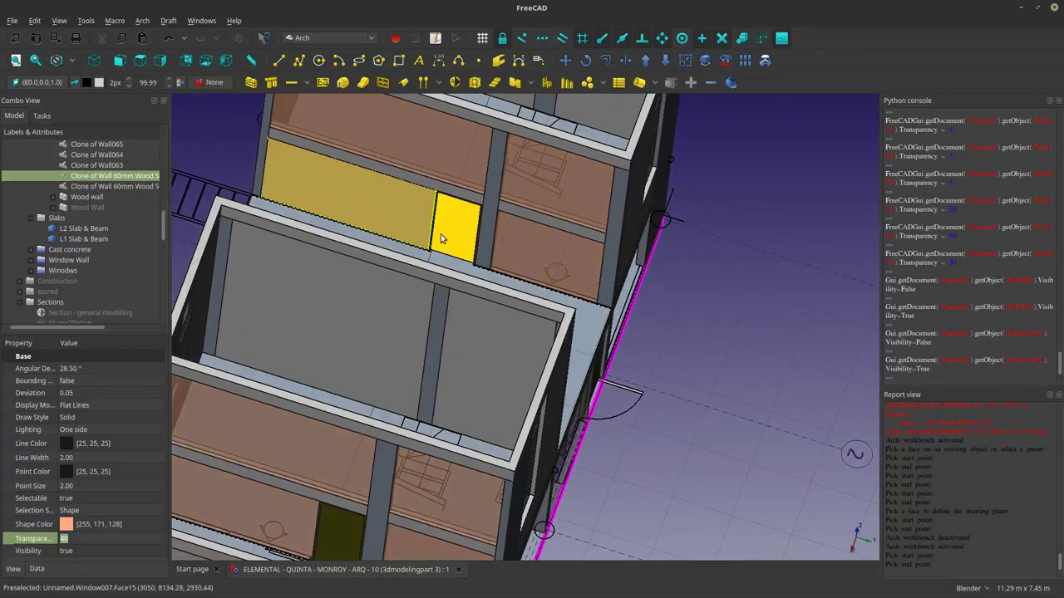
left_click(440, 234)
key("space")
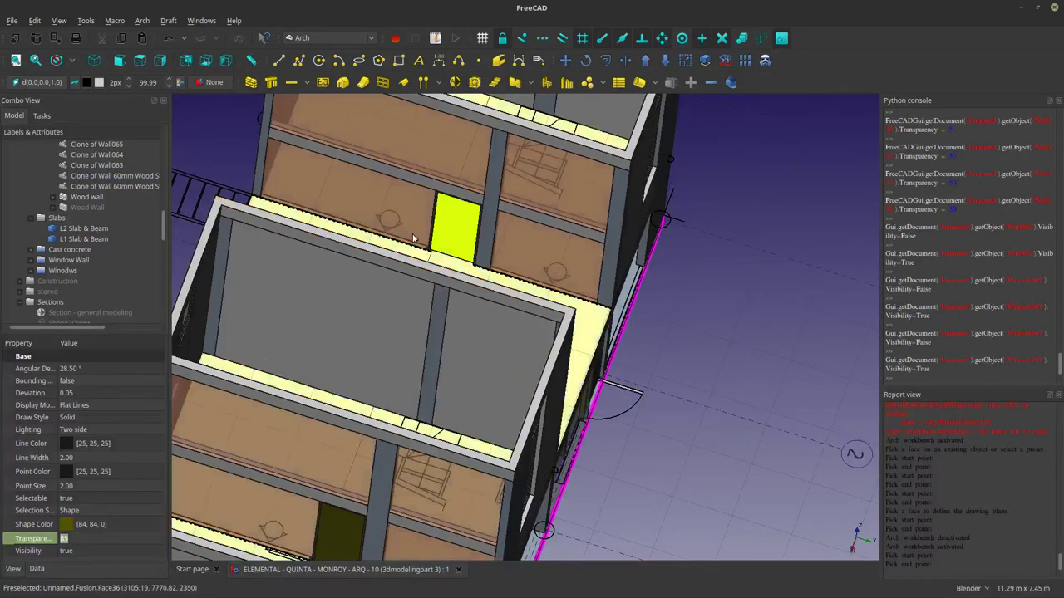
left_click(406, 221)
scroll(89, 194, "up", 1)
Compare the doors and terracotta walls across the row of housing units from several angles.
scroll(448, 387, "down", 4)
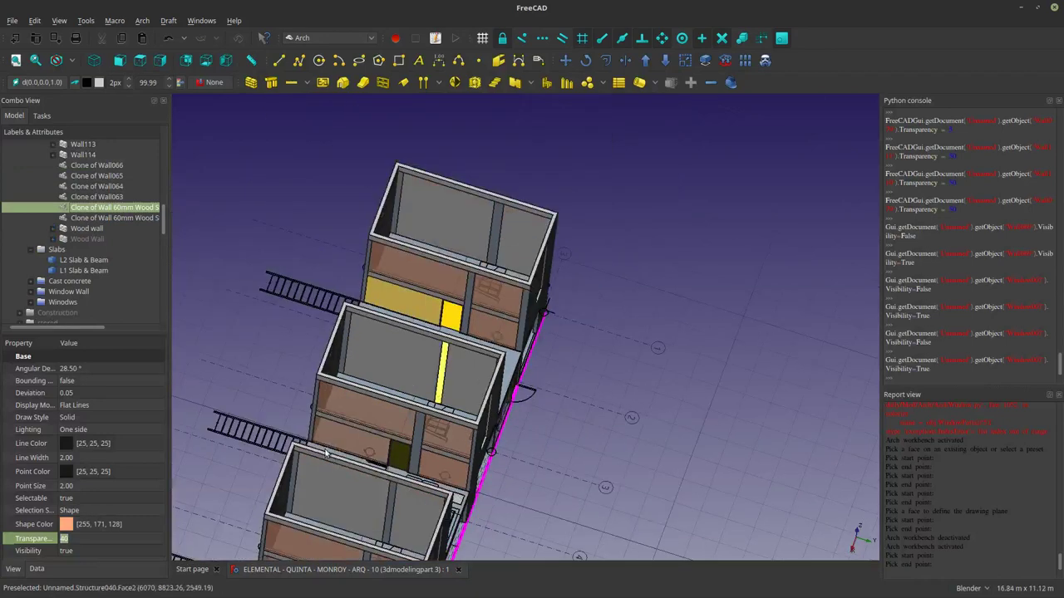
middle_click_drag(342, 450, 335, 350, "shift")
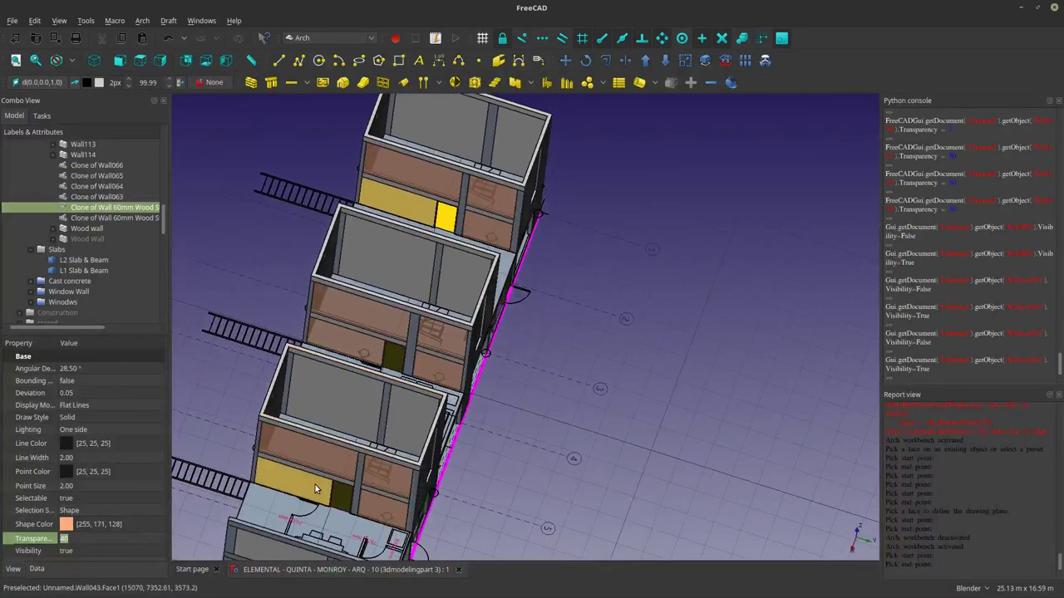
scroll(116, 250, "up", 3)
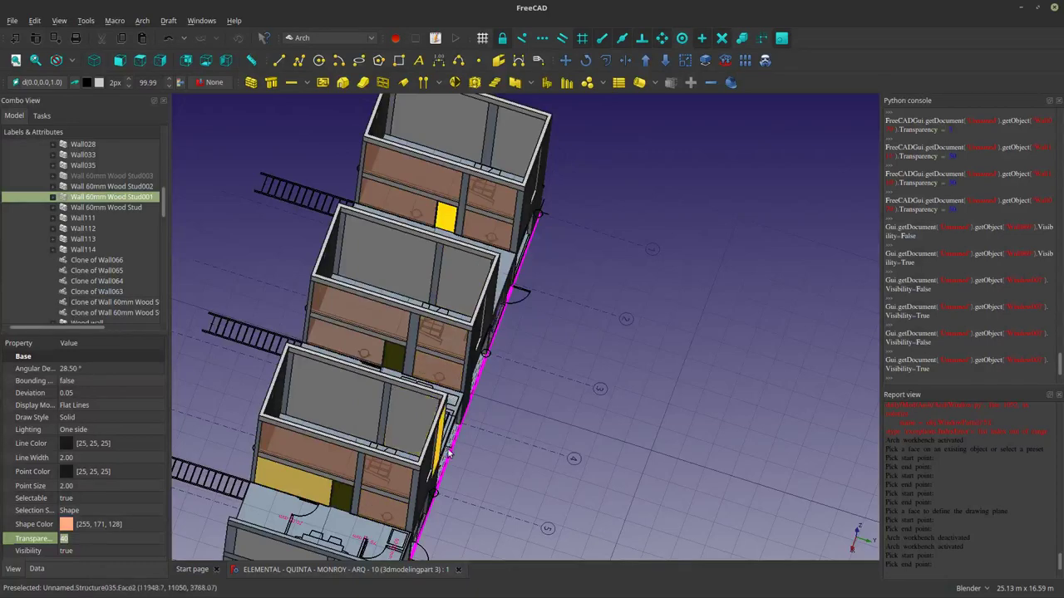
middle_click_drag(391, 470, 544, 458)
left_click(543, 458)
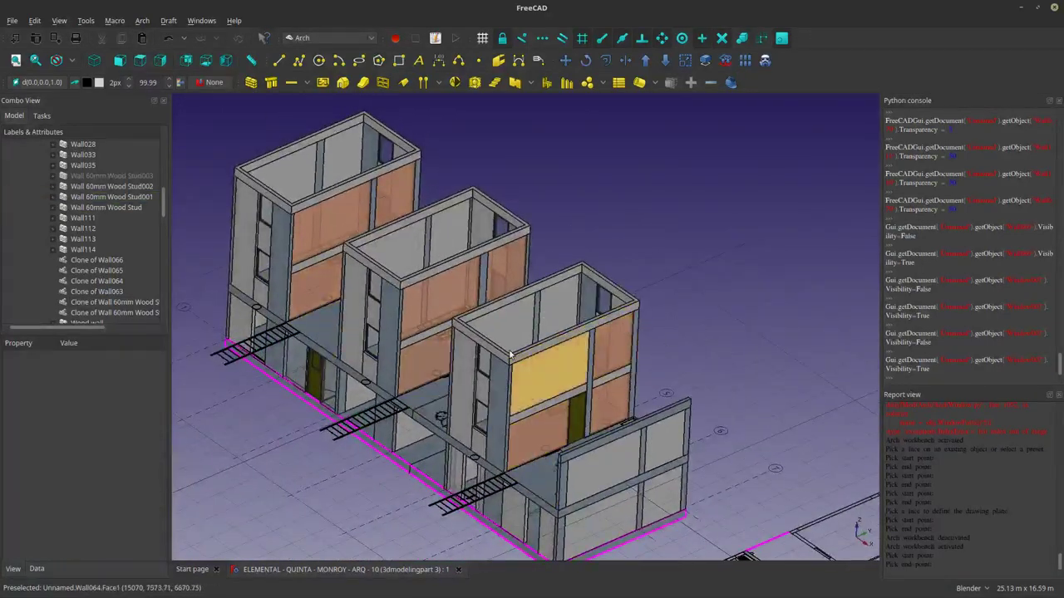
middle_click_drag(497, 416, 547, 381)
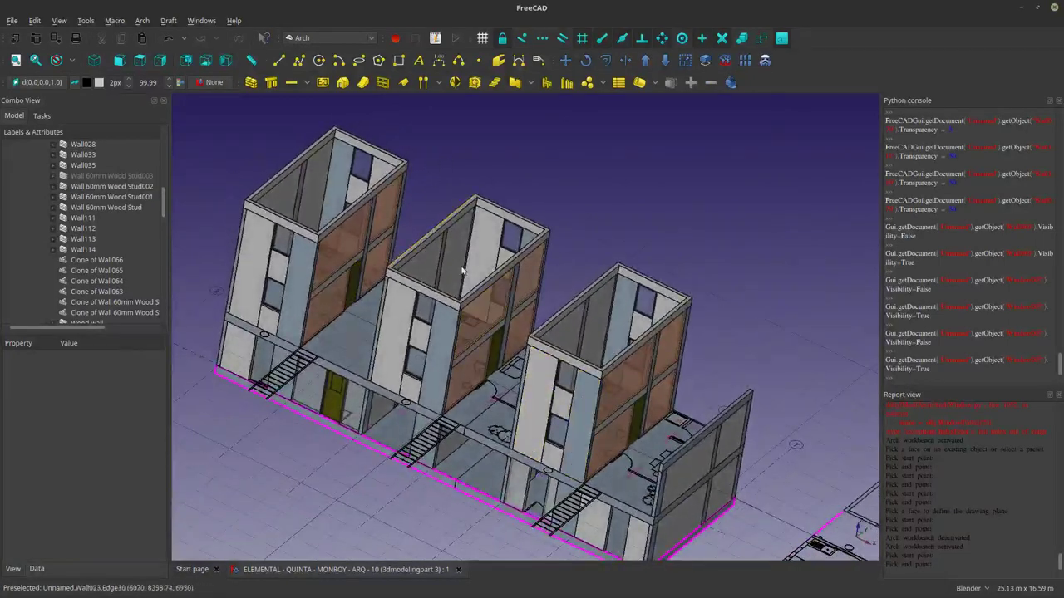
Compare the terracotta walls and doors across the units, briefly hiding and reshowing the wall beside the end unit's door.
middle_click_drag(462, 271, 481, 315)
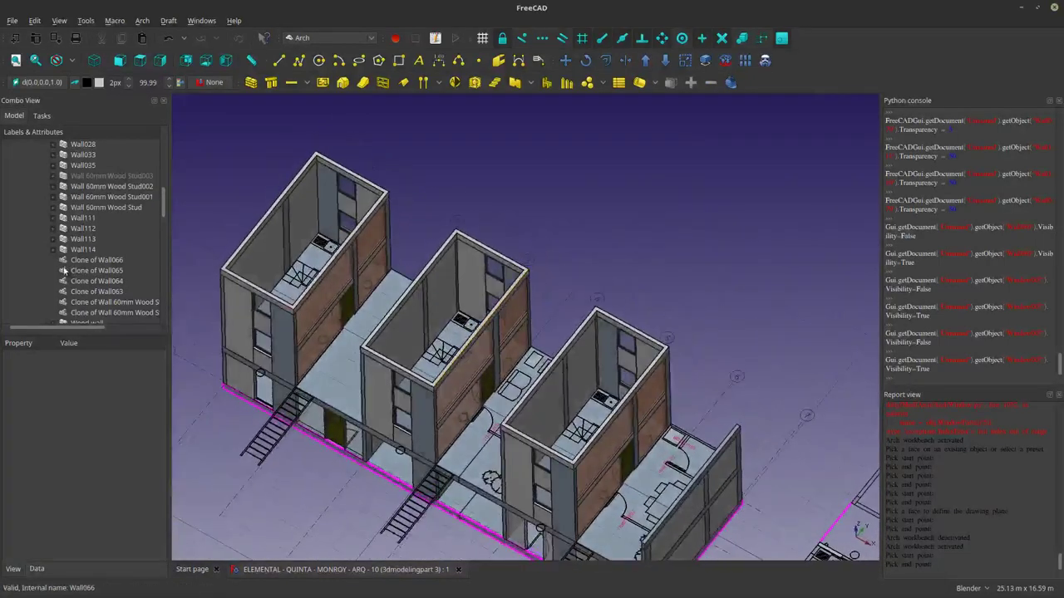
scroll(64, 270, "down", 7)
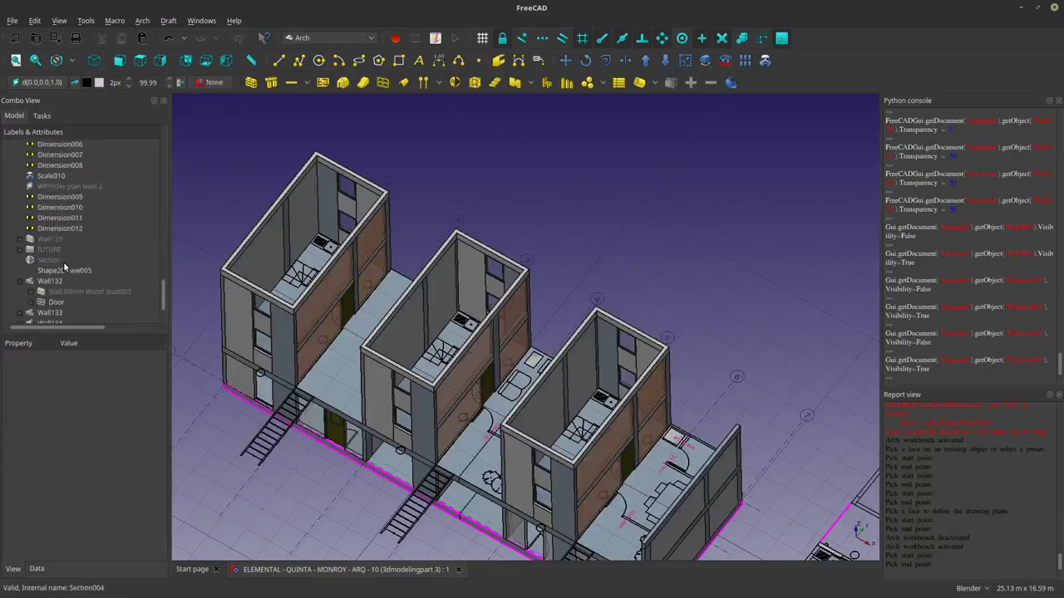
scroll(63, 261, "down", 1)
scroll(653, 473, "up", 4)
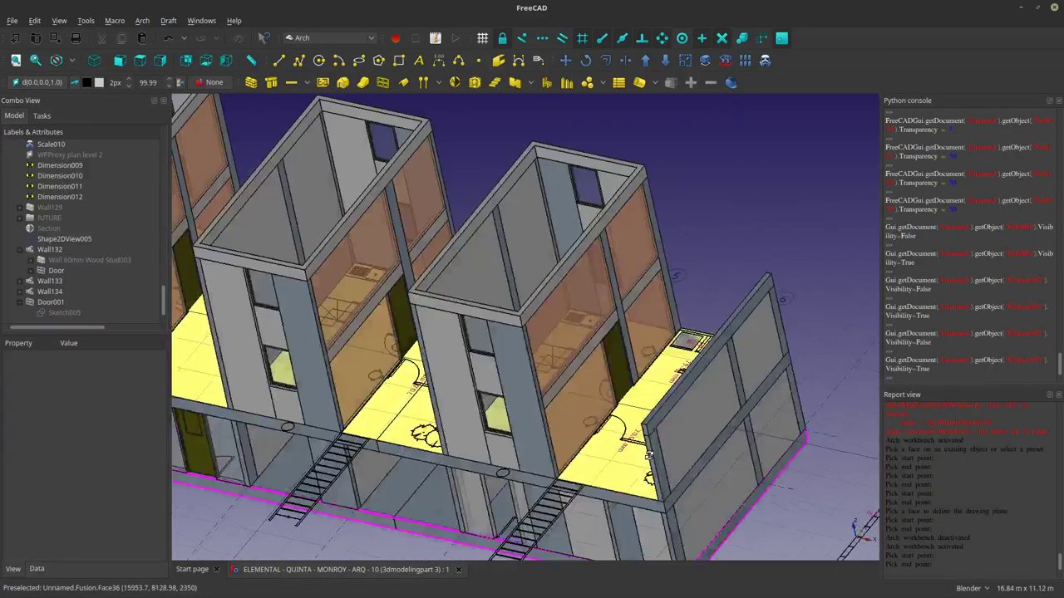
middle_click_drag(648, 455, 257, 349)
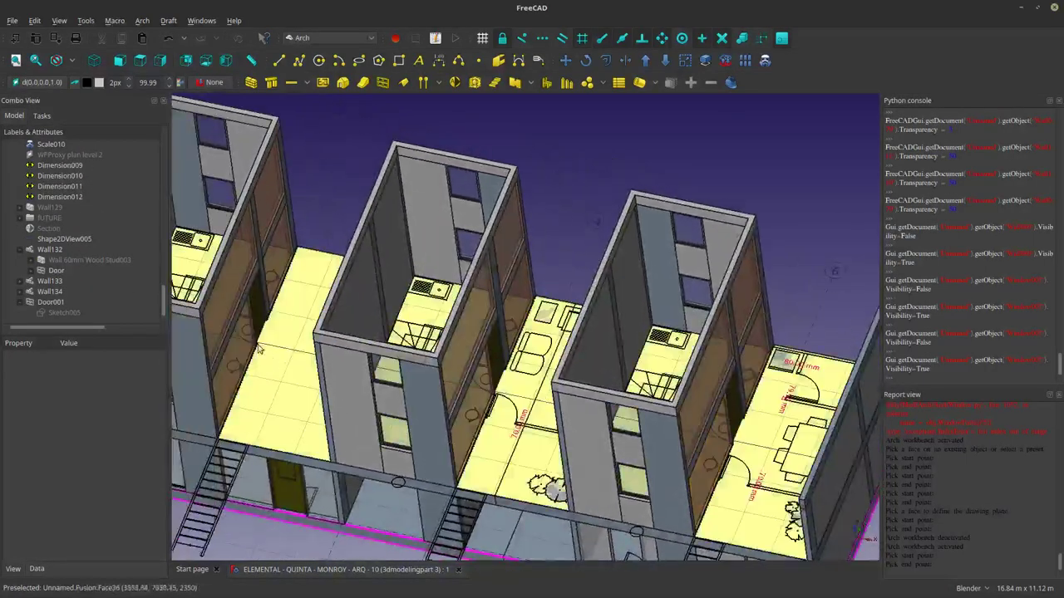
scroll(252, 312, "up", 4)
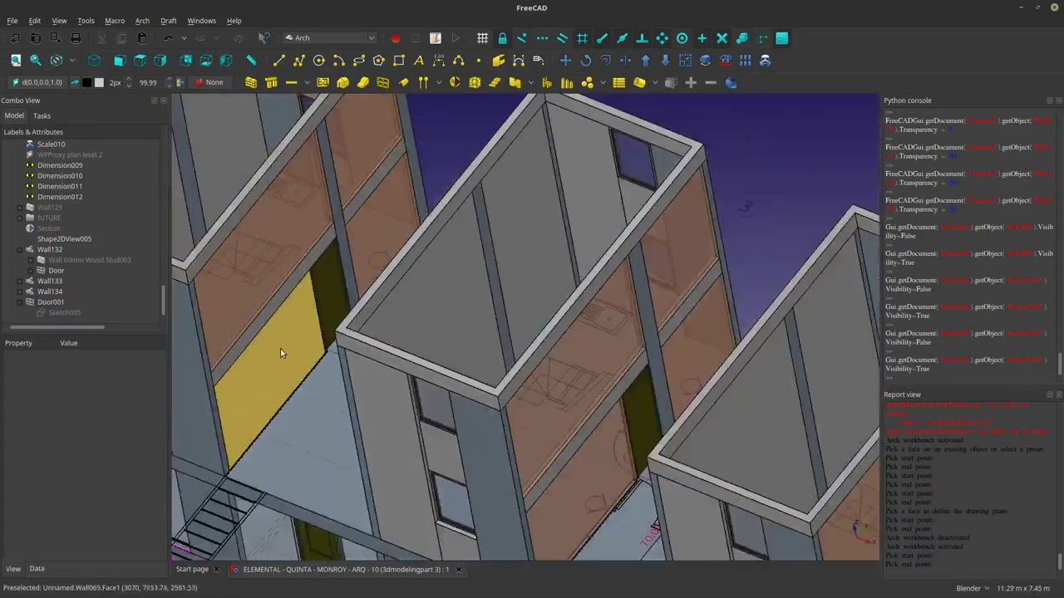
left_click(269, 366)
scroll(273, 361, "down", 7)
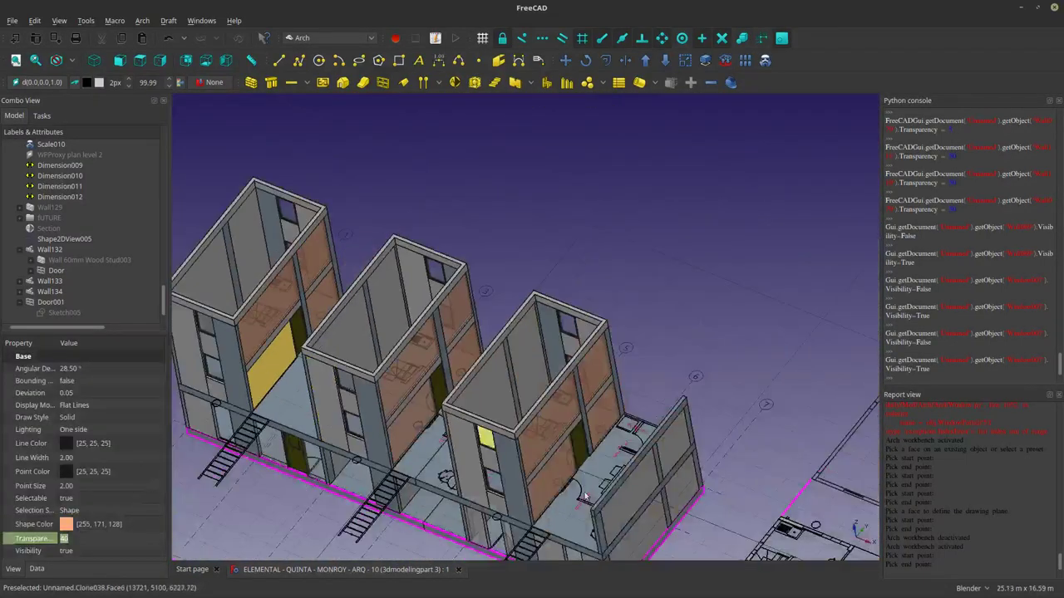
left_click(562, 465)
key("space")
key("space")
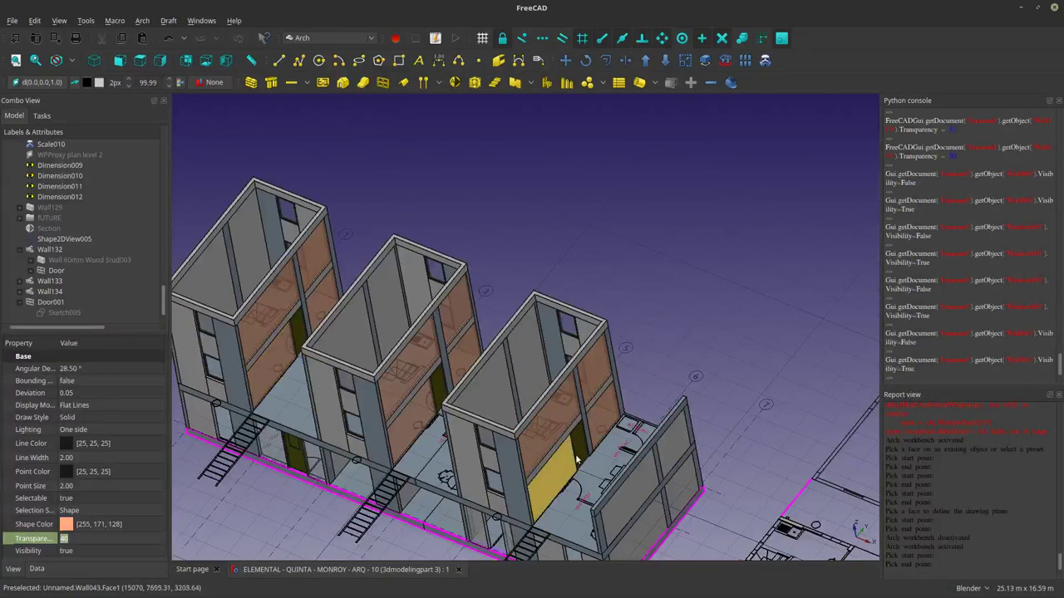
left_click(585, 449)
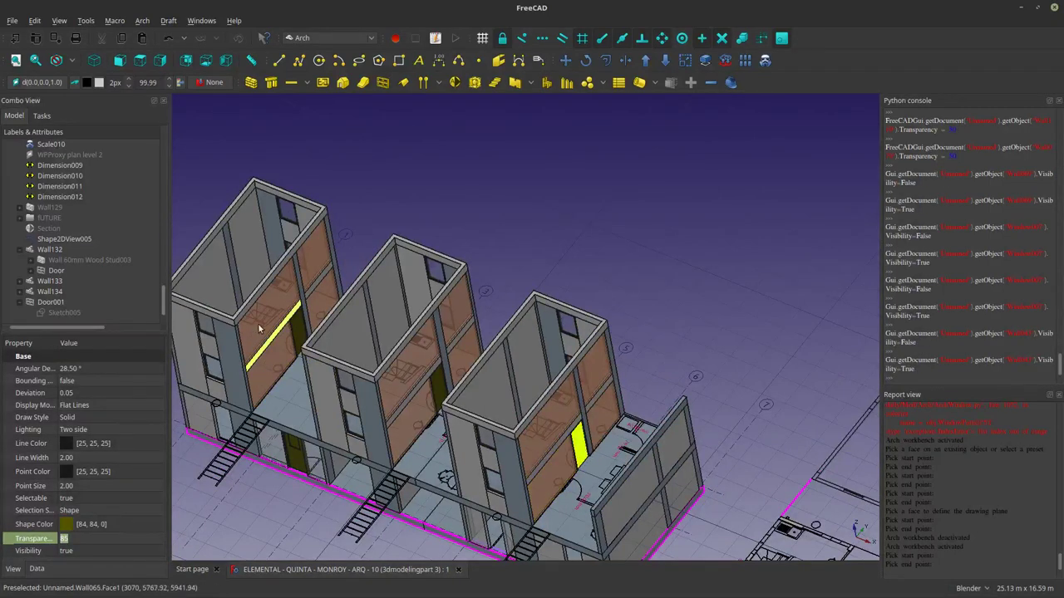
Inspect the upper-level doors up close and check the row of units from the opposite side.
scroll(259, 329, "up", 12)
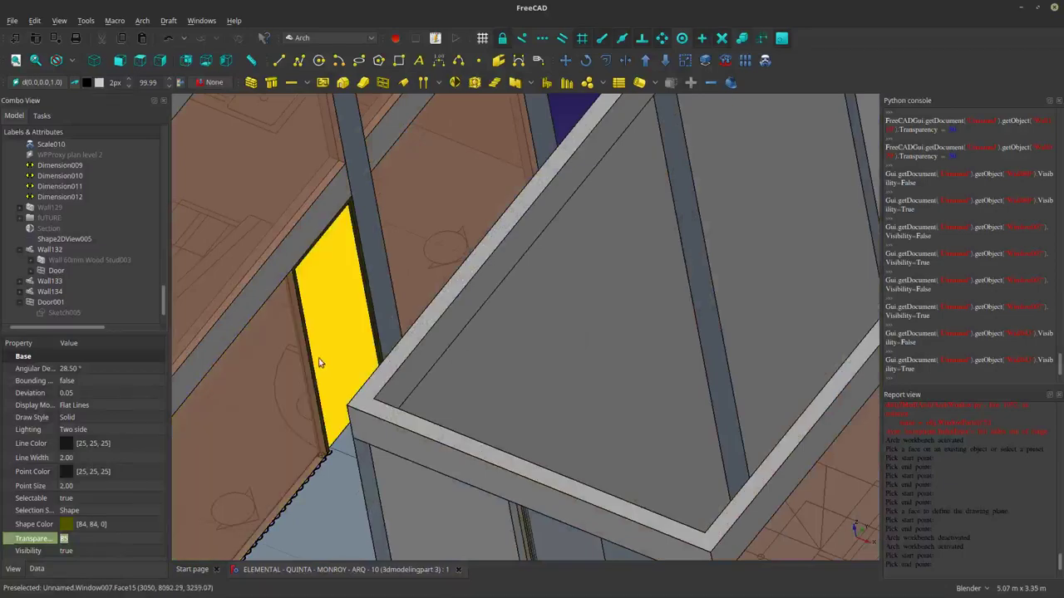
scroll(320, 364, "down", 6)
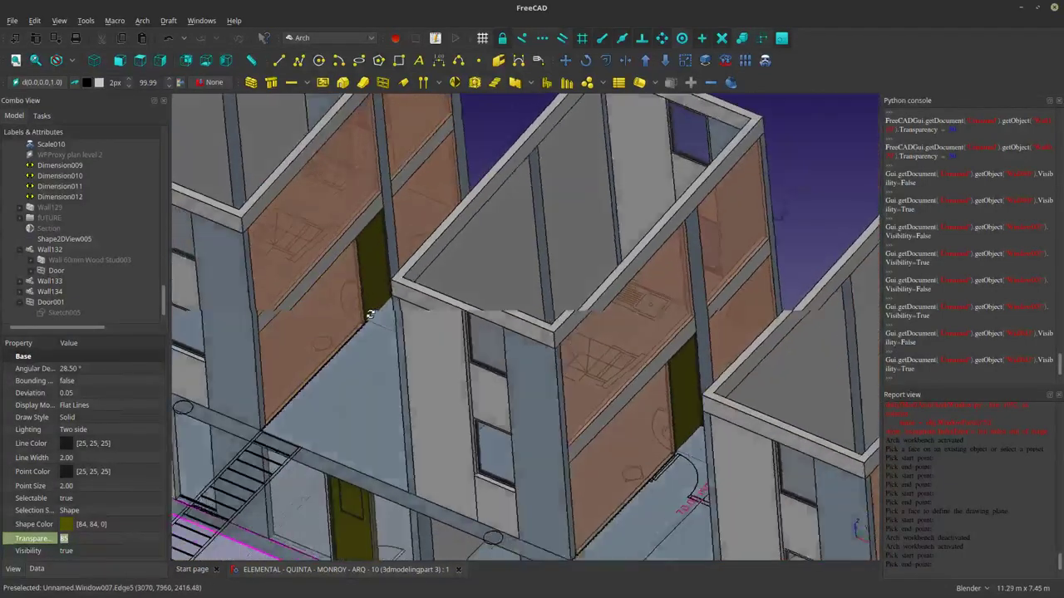
scroll(418, 375, "down", 6)
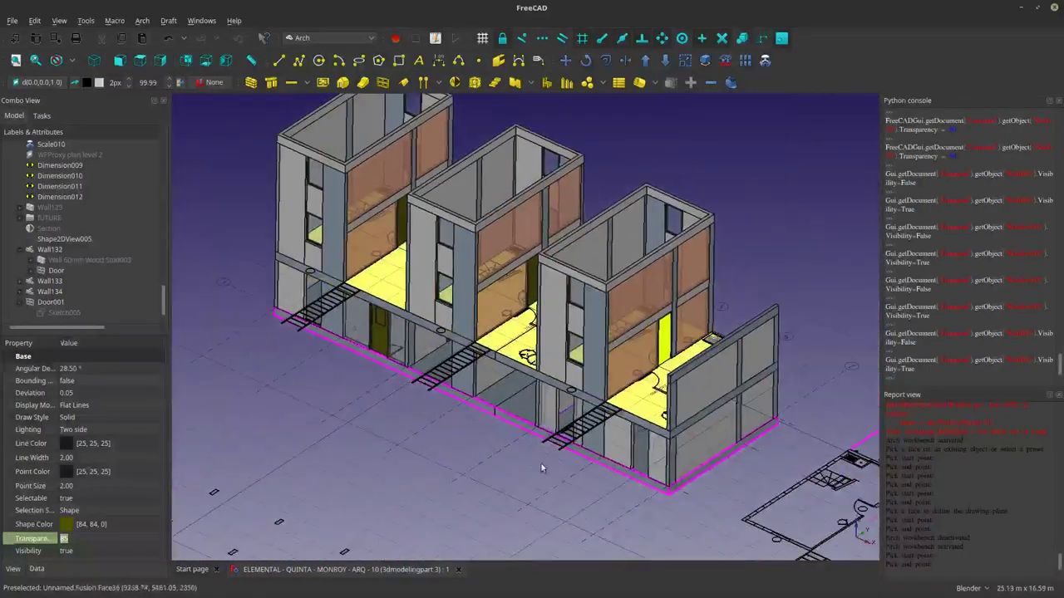
middle_click_drag(541, 468, 280, 346)
scroll(365, 376, "up", 3)
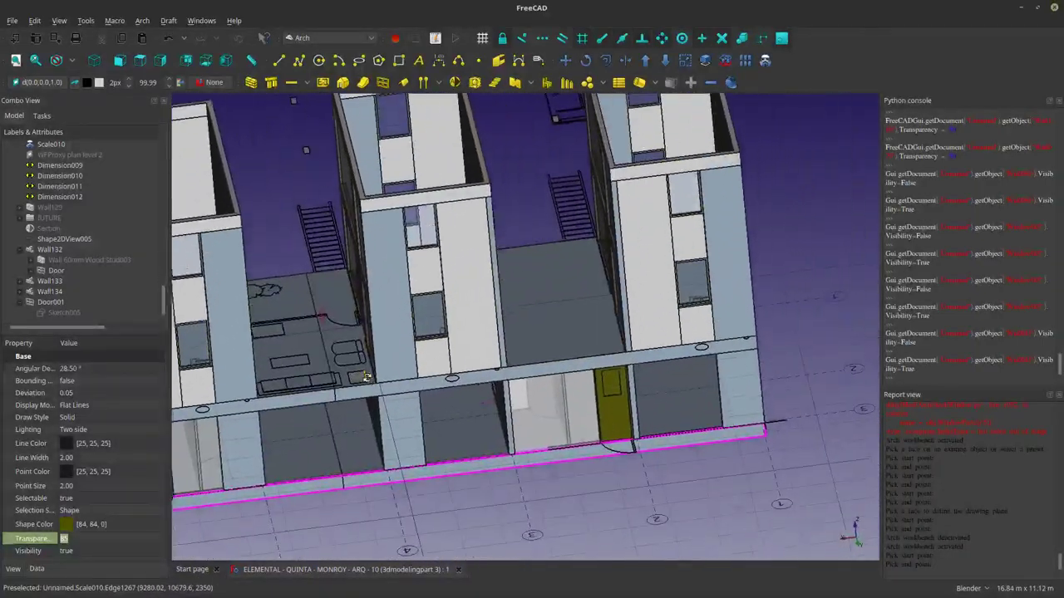
scroll(365, 376, "down", 9)
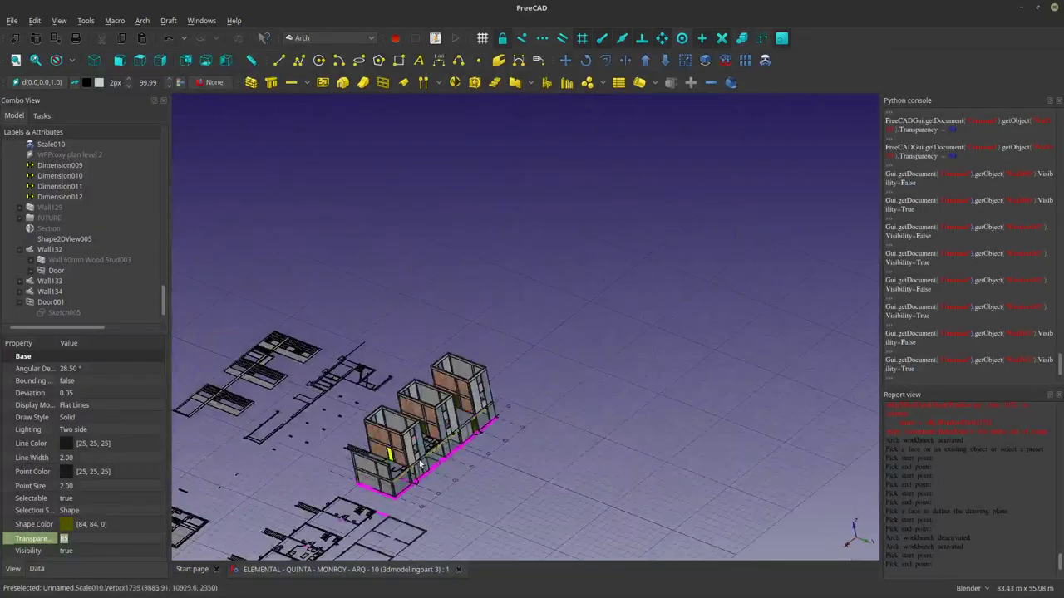
middle_click_drag(420, 464, 222, 179)
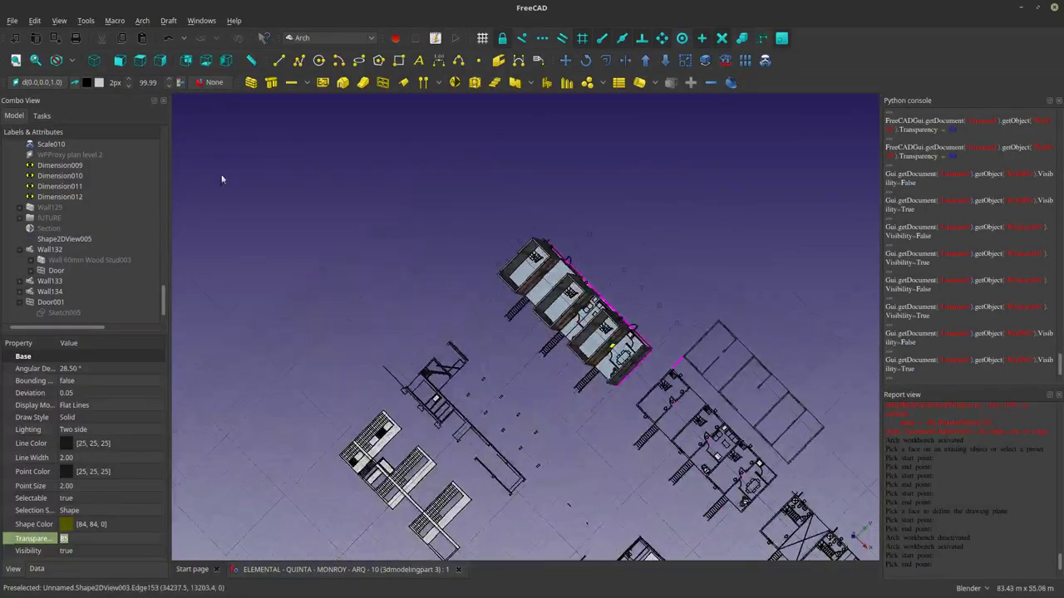
Examine the kitchens, stairs and door openings on the plan 2 reference drawing in top view.
left_click(139, 60)
scroll(623, 340, "up", 8)
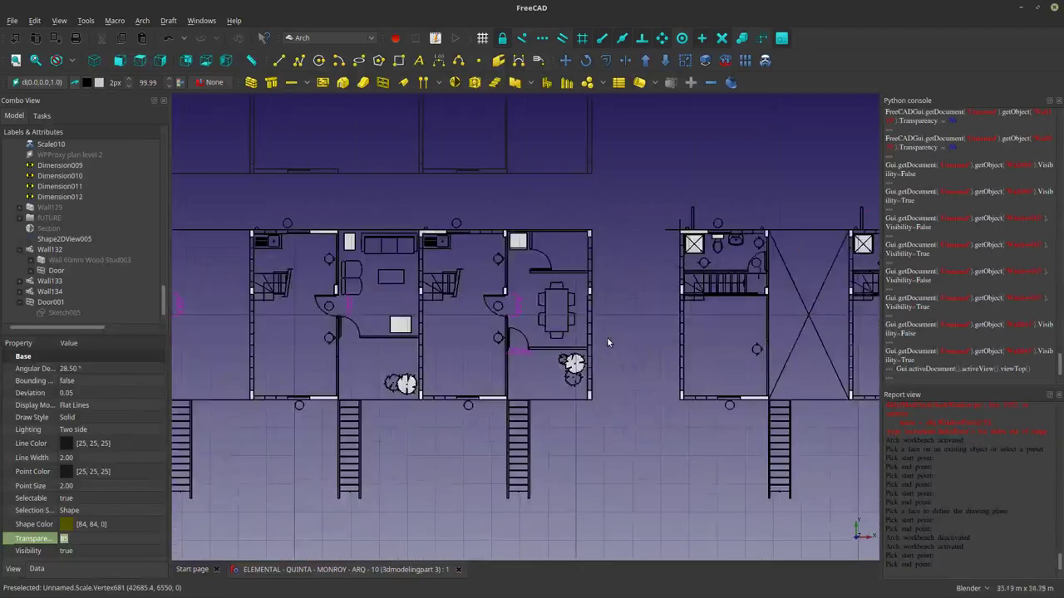
middle_click_drag(490, 314, 742, 384, "shift")
scroll(739, 384, "down", 2)
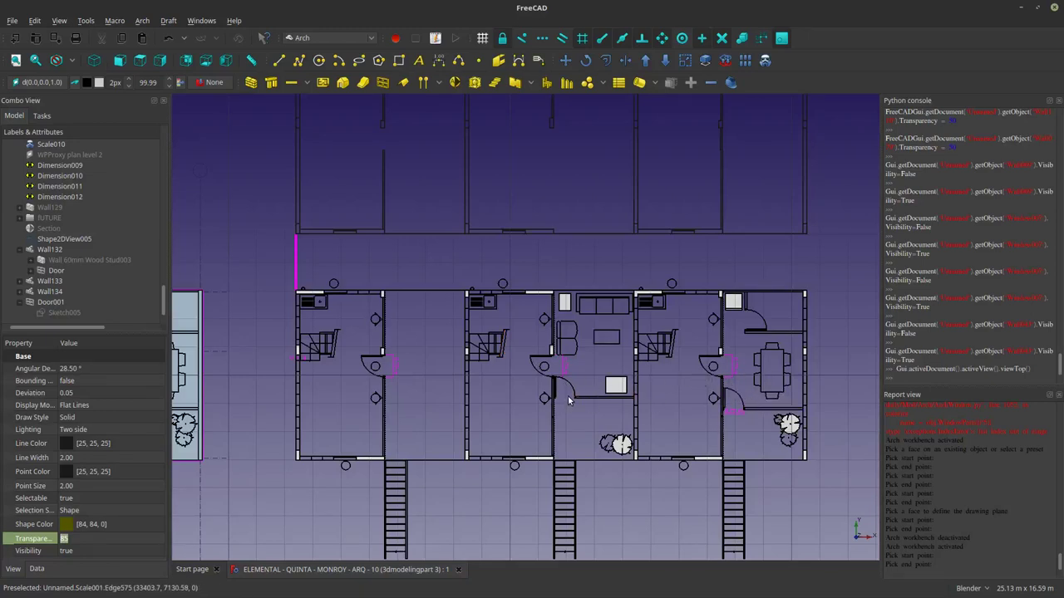
scroll(318, 299, "up", 5)
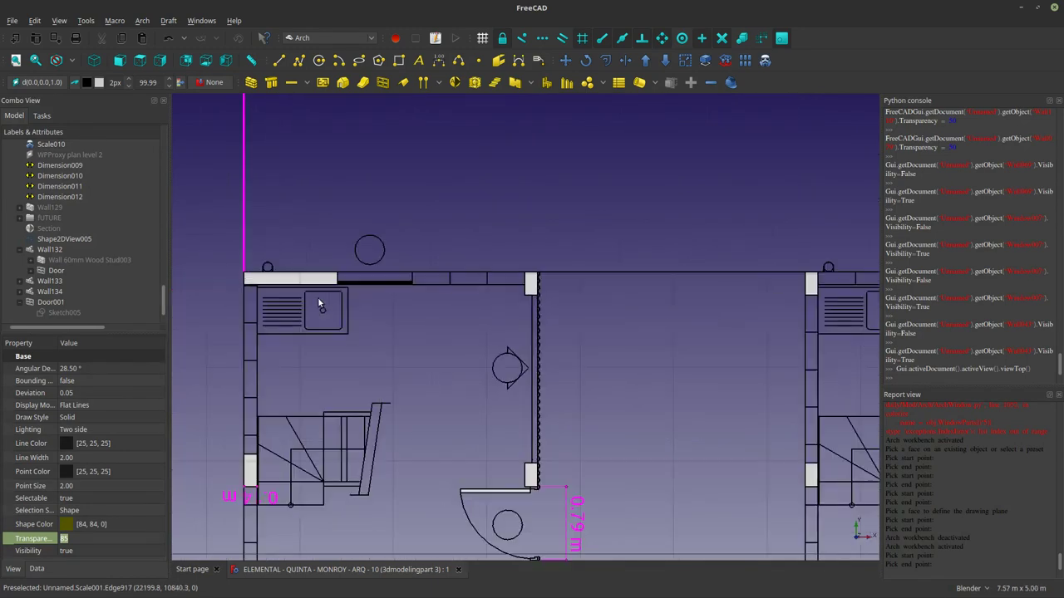
scroll(318, 300, "down", 2)
scroll(605, 350, "down", 2)
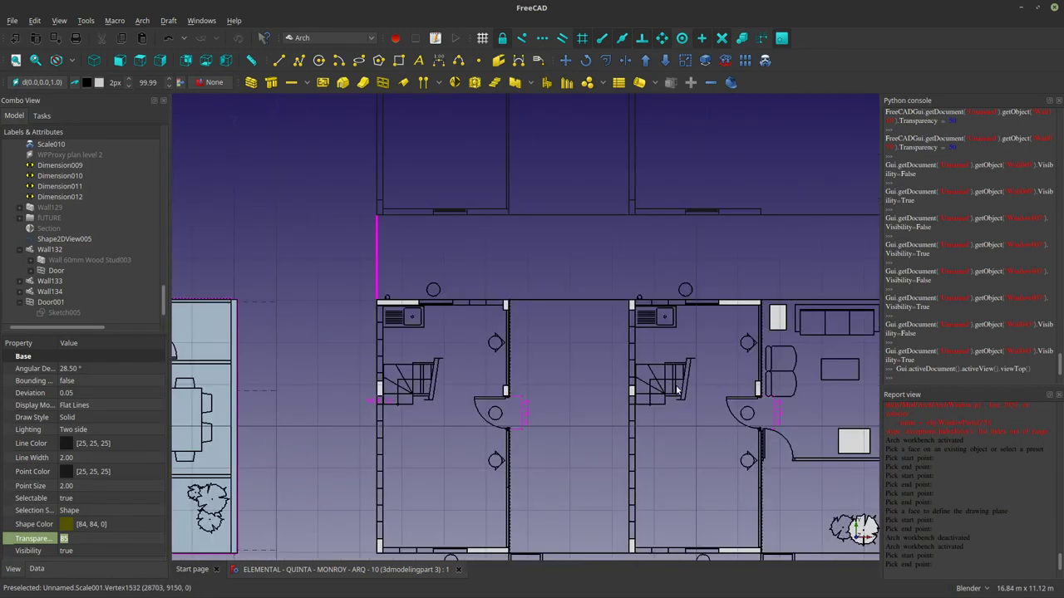
scroll(675, 388, "up", 4)
scroll(673, 387, "down", 4)
scroll(669, 393, "up", 6)
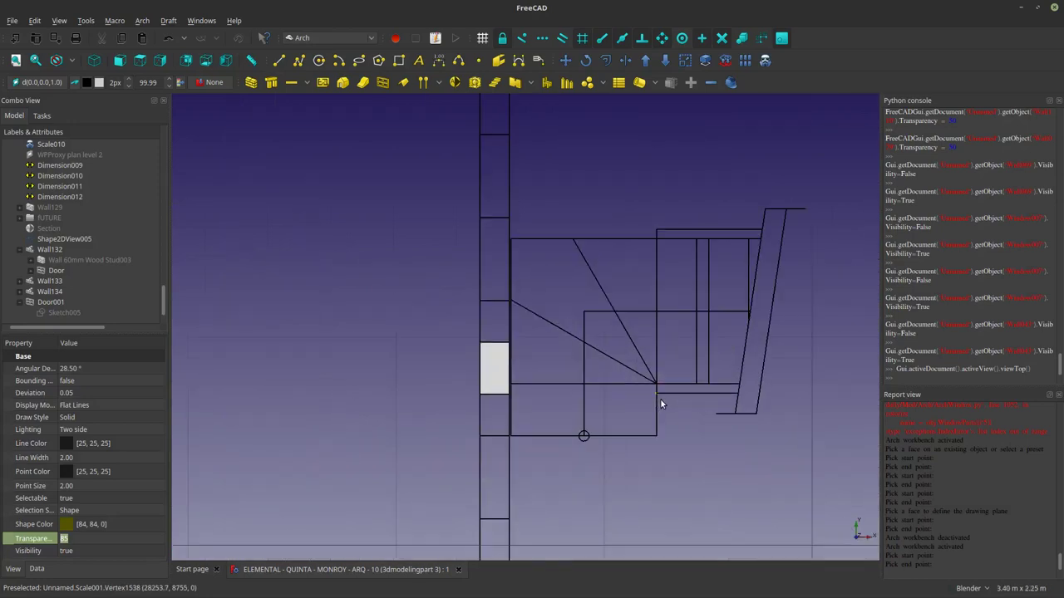
scroll(661, 404, "up", 2)
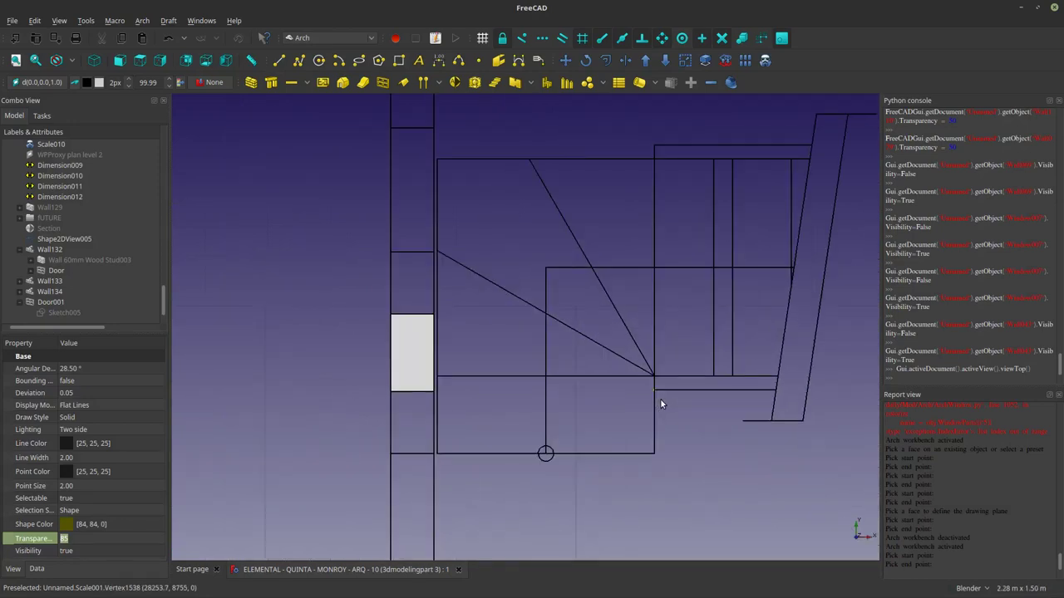
scroll(661, 404, "down", 10)
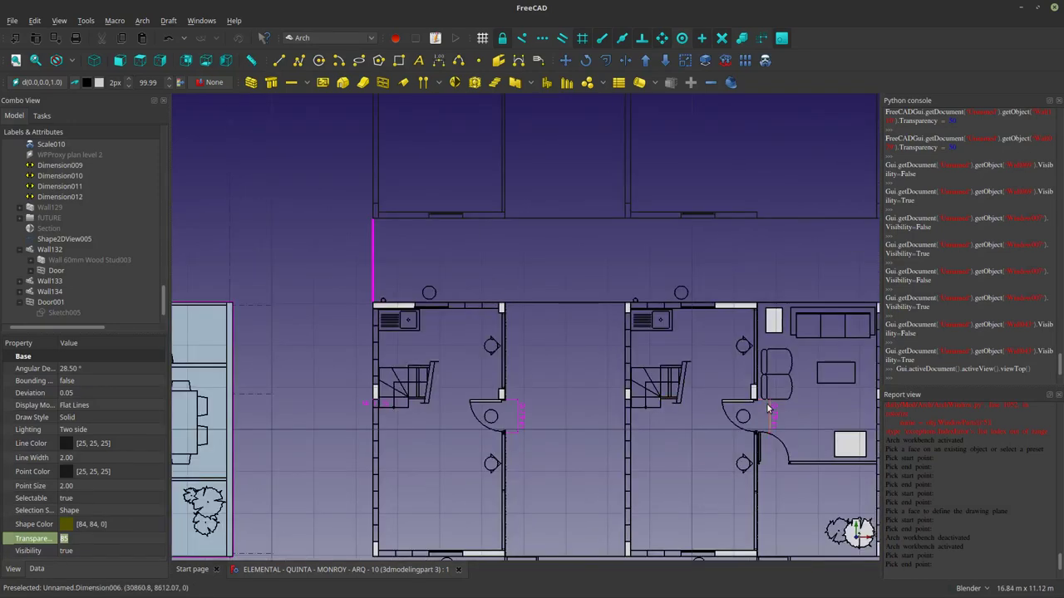
Examine the bathrooms, staircases and bedroom doors of each unit on the neighboring upper-floor reference plan.
scroll(688, 418, "down", 3)
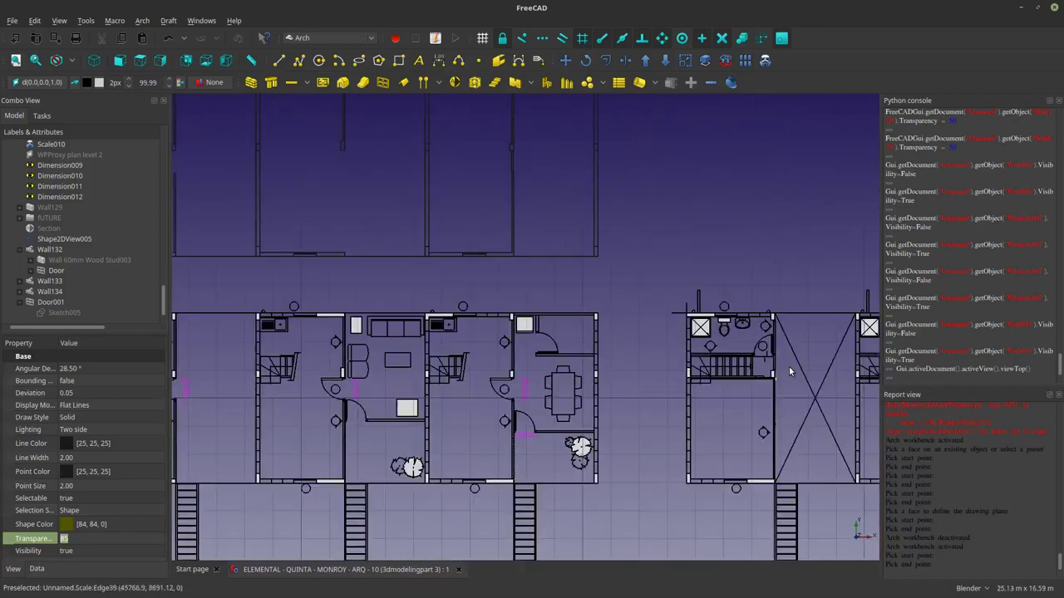
scroll(788, 358, "up", 8)
scroll(664, 363, "up", 2)
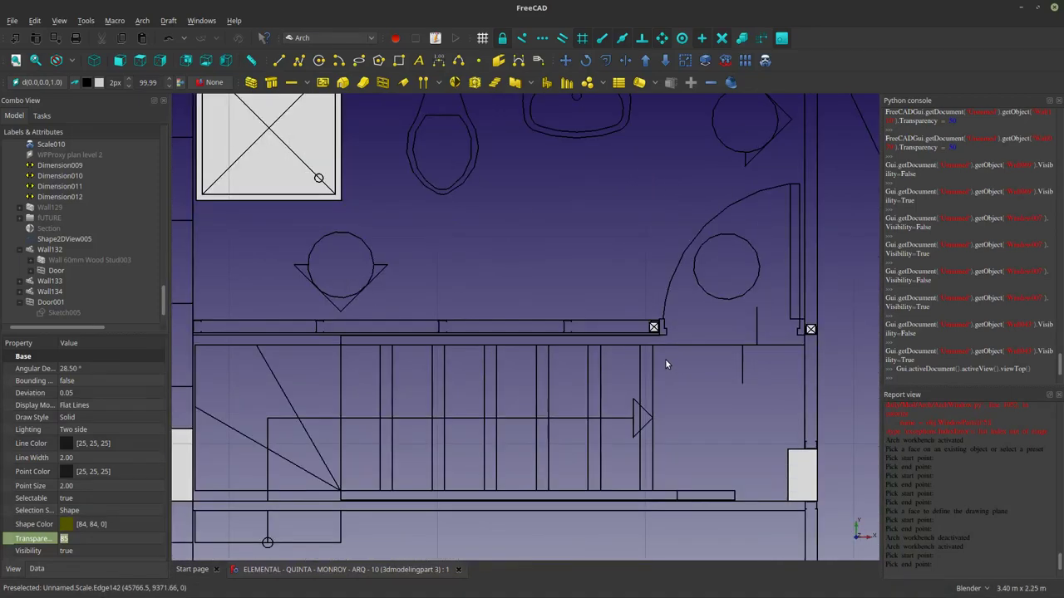
scroll(665, 363, "down", 5)
scroll(665, 363, "up", 6)
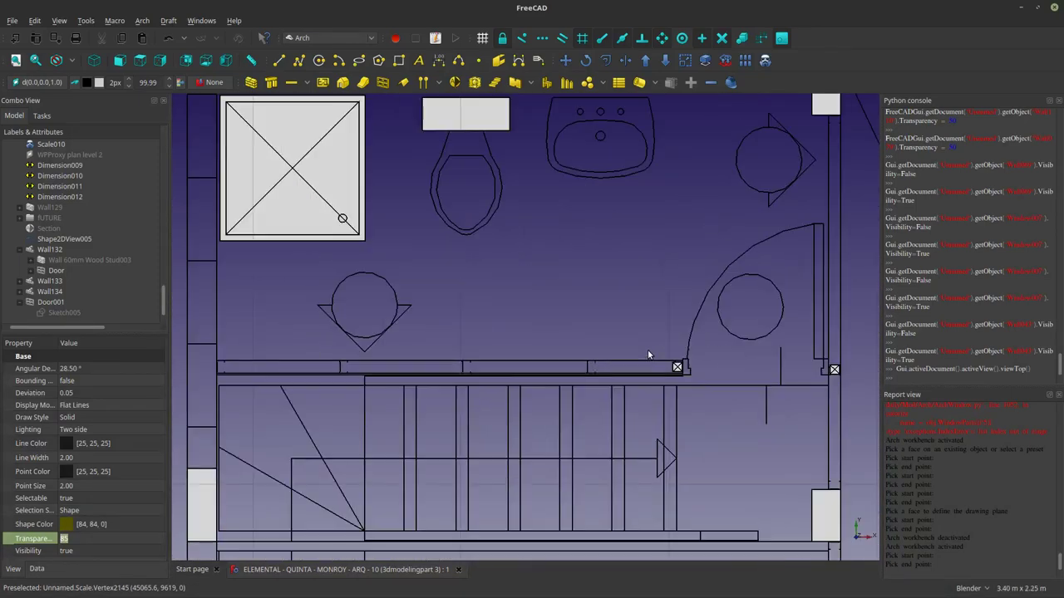
scroll(648, 351, "down", 1)
scroll(649, 355, "down", 2)
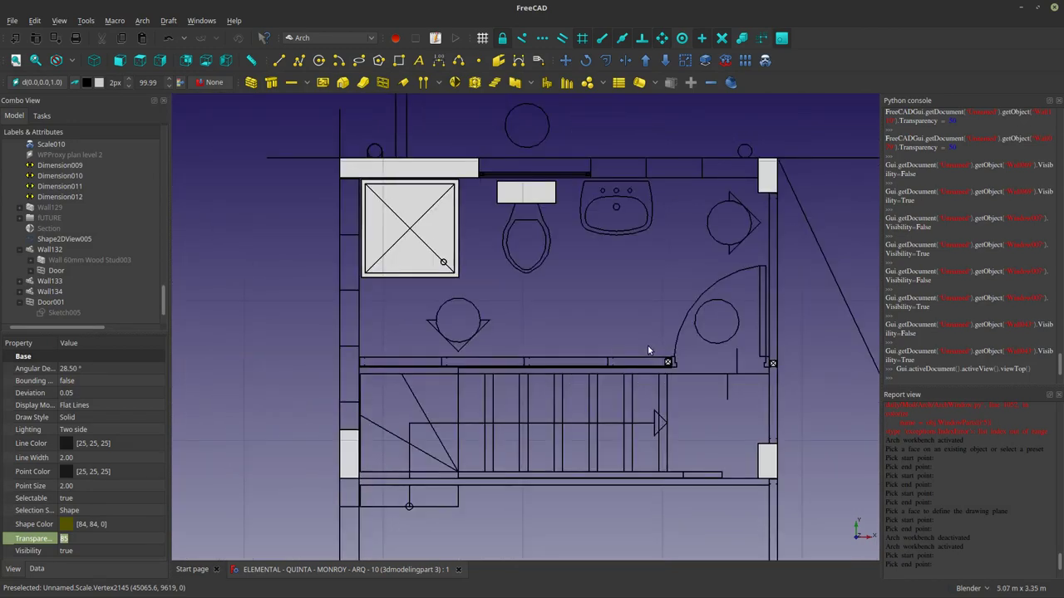
scroll(649, 346, "down", 4)
middle_click_drag(640, 380, 430, 350, "shift")
scroll(431, 350, "down", 2)
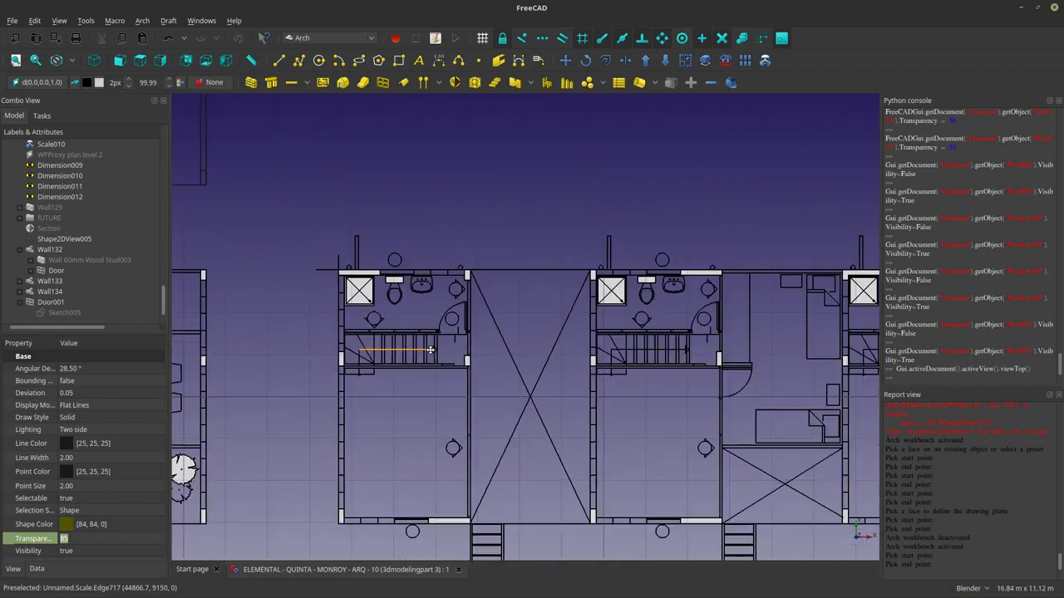
middle_click_drag(637, 367, 408, 351, "shift")
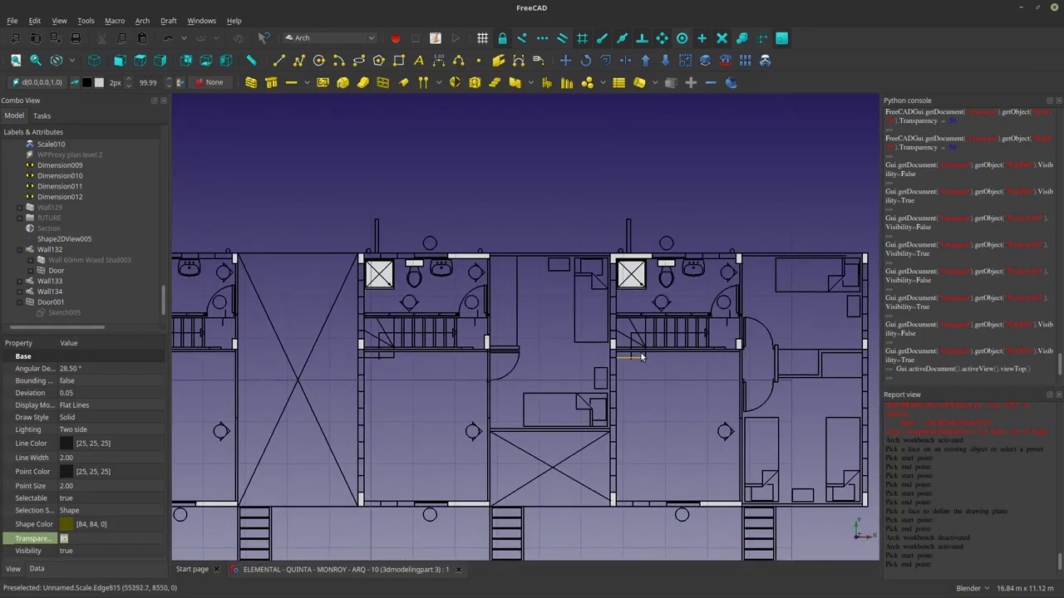
middle_click_drag(716, 349, 628, 347, "shift")
scroll(633, 314, "up", 8)
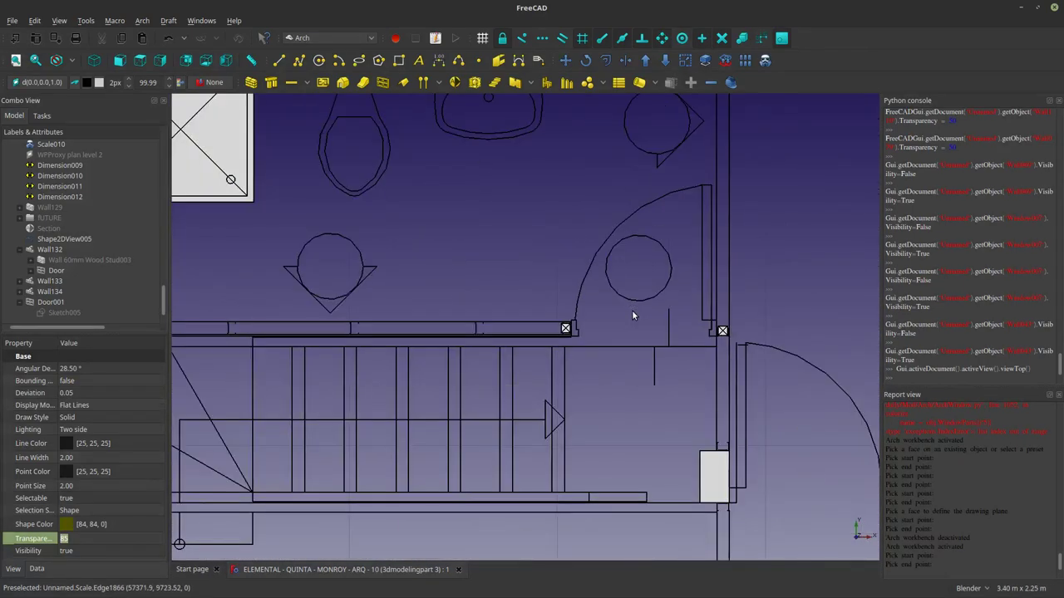
scroll(631, 316, "down", 8)
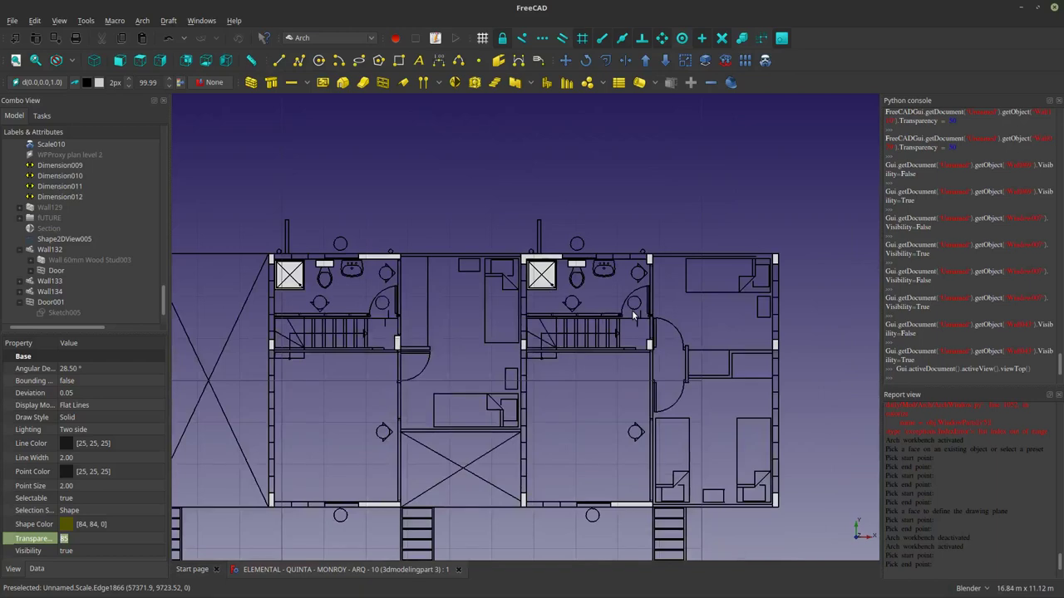
Review the modeled housing row in plan and from a low perspective, with the door selection cleared.
scroll(601, 357, "down", 4)
middle_click_drag(441, 311, 771, 292, "shift")
scroll(771, 292, "down", 2)
middle_click_drag(468, 273, 655, 295, "shift")
scroll(514, 329, "up", 2)
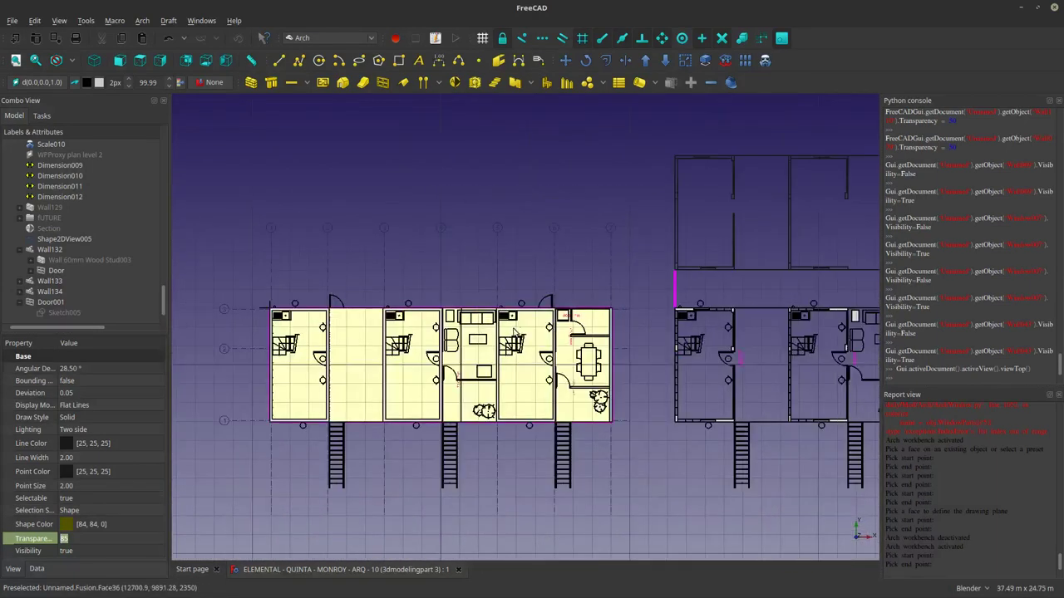
scroll(516, 331, "up", 2)
middle_click_drag(649, 427, 622, 375)
middle_click_drag(734, 375, 487, 399)
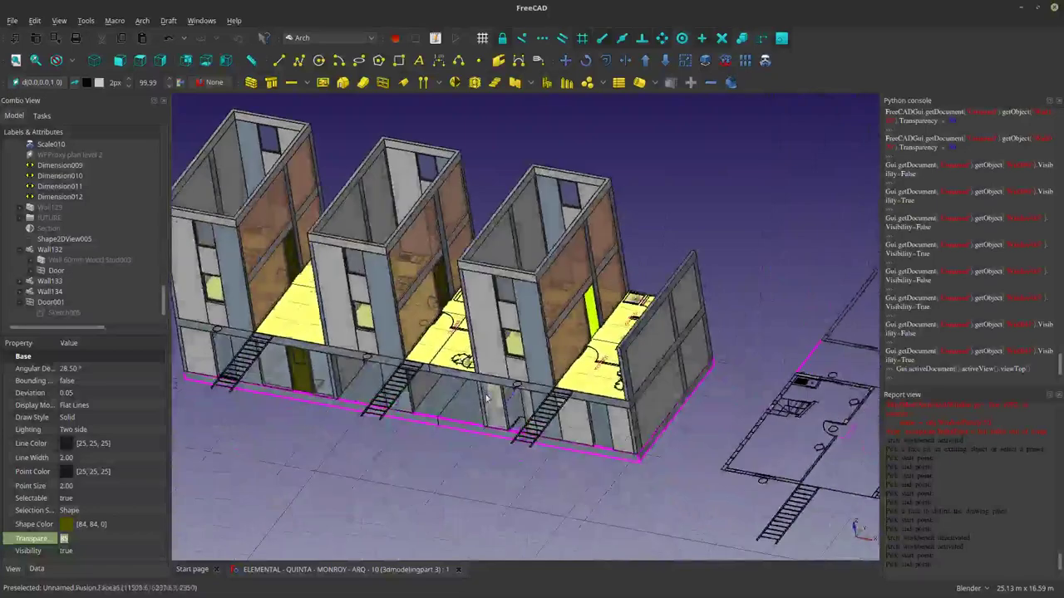
left_click(663, 213)
middle_click_drag(449, 358, 446, 306)
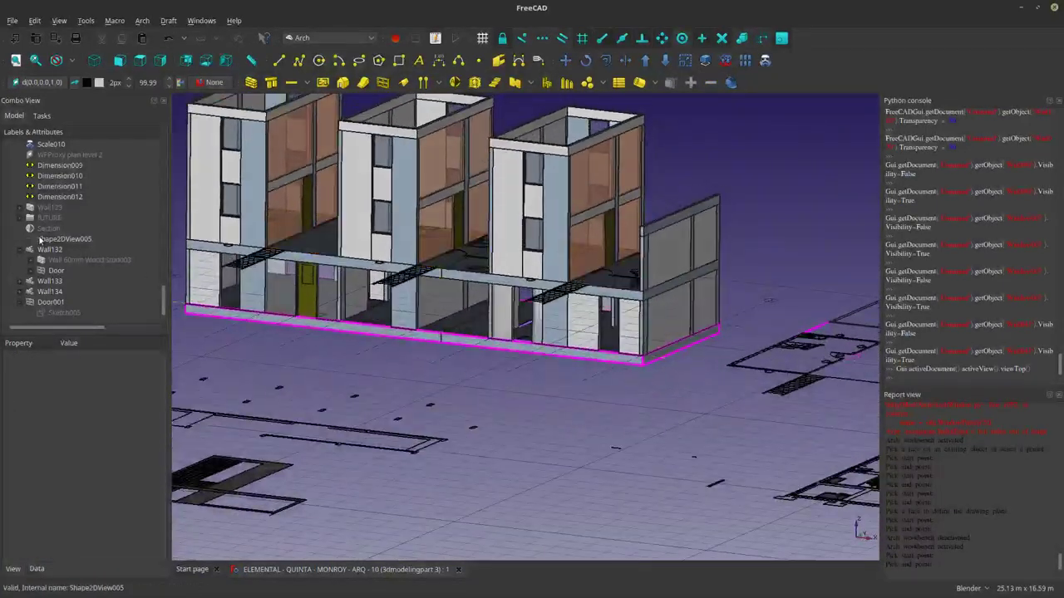
Toggle the visibility of the Imported reference Clone group off and back on.
scroll(46, 241, "up", 10)
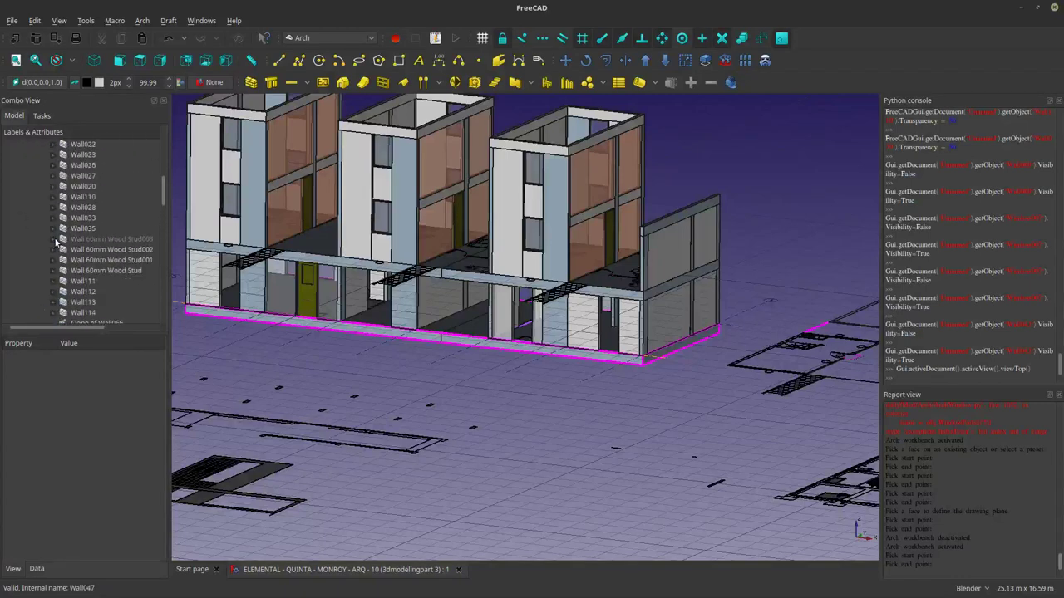
scroll(56, 241, "up", 6)
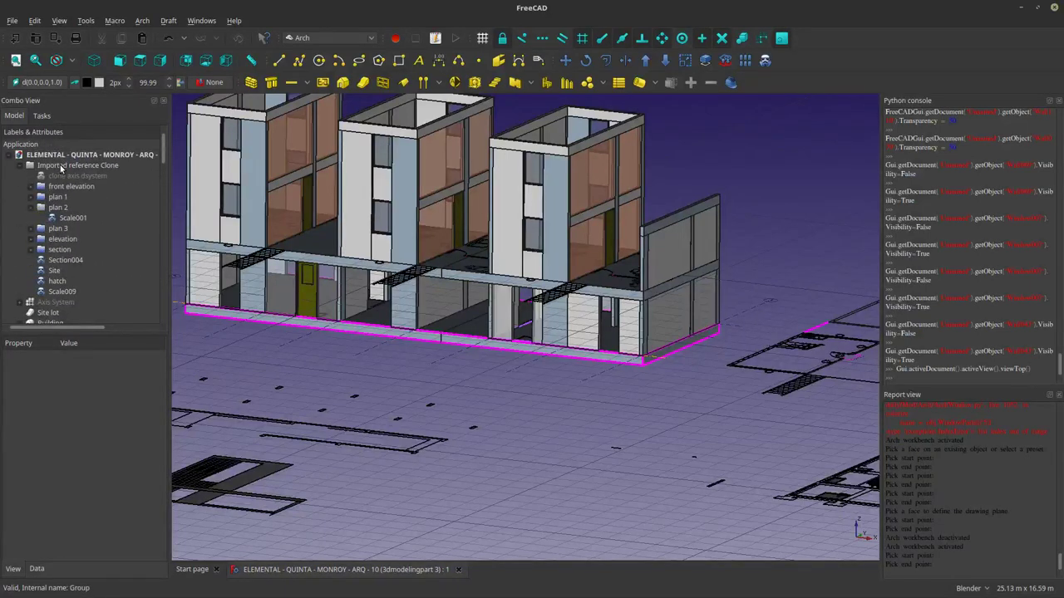
left_click(61, 167)
key("space")
key("space")
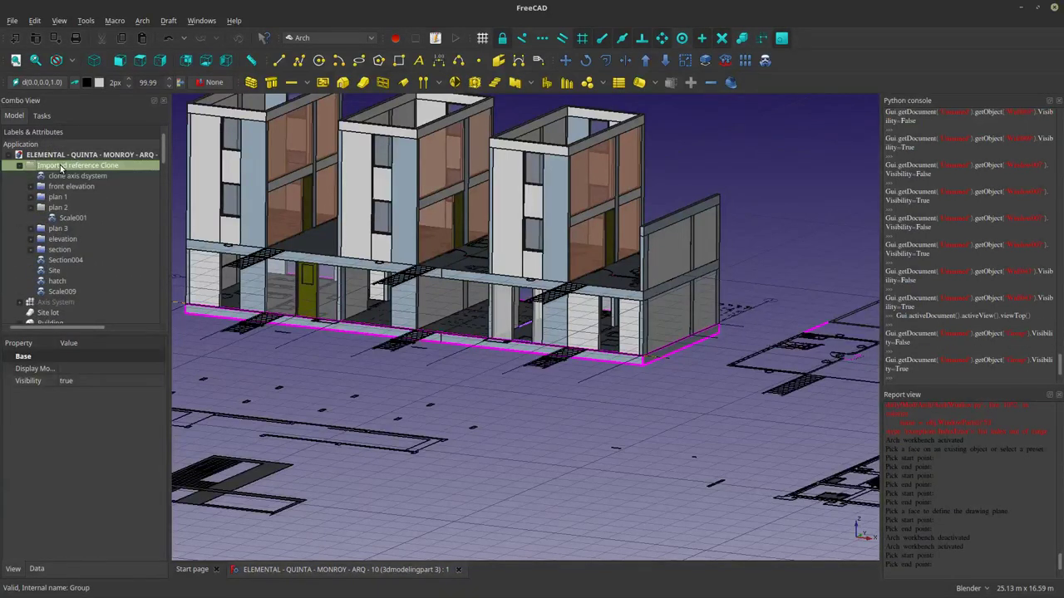
Examine the door openings on the plan 2 reference and compare them with the end unit's terracotta side walls and door.
scroll(478, 391, "down", 10)
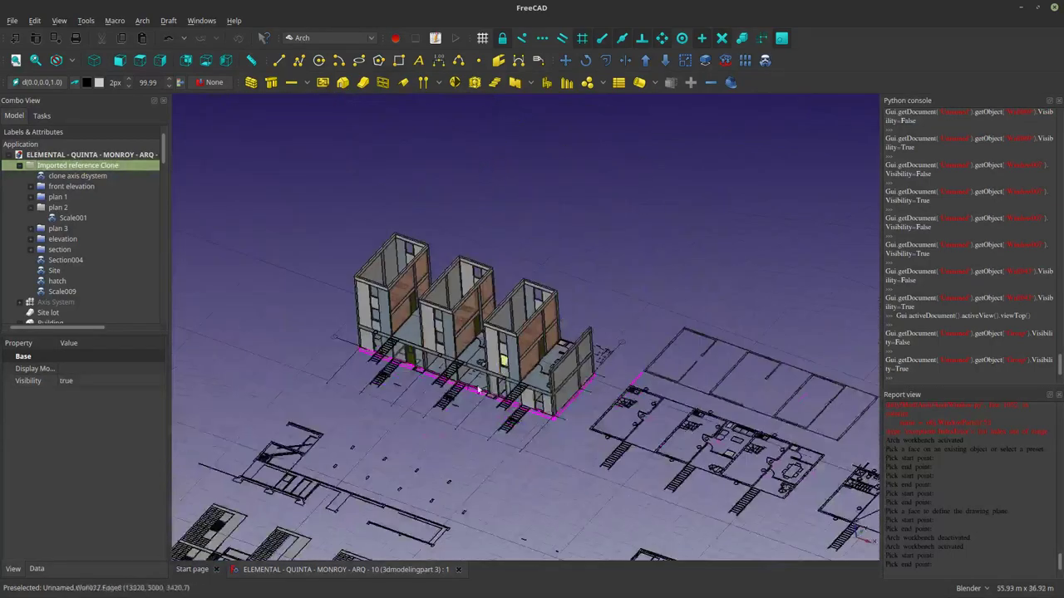
scroll(479, 391, "up", 5)
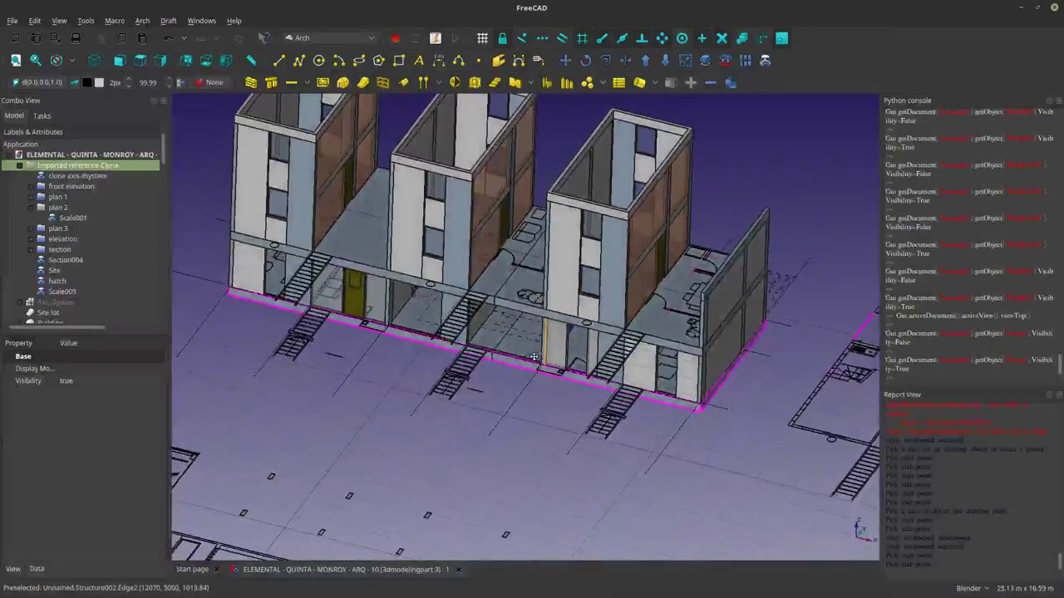
middle_click_drag(534, 357, 344, 341, "shift")
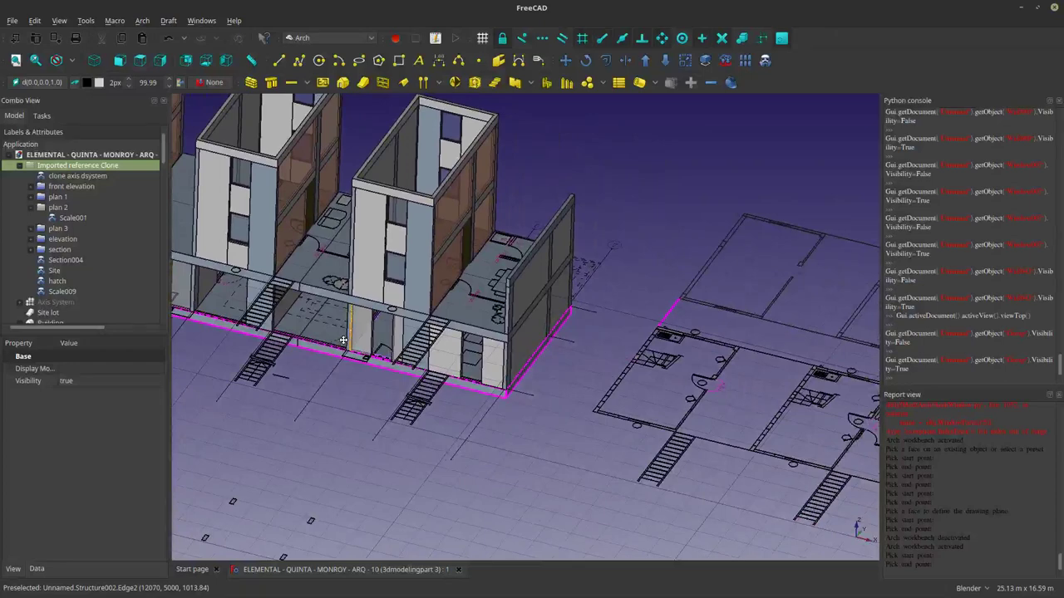
middle_click_drag(641, 422, 416, 387, "shift")
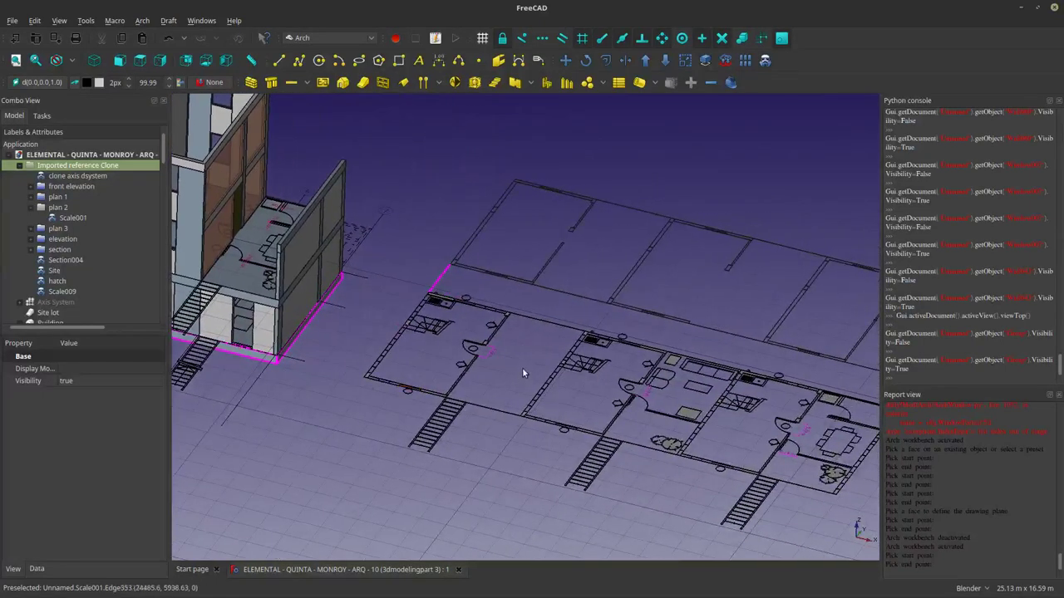
scroll(523, 373, "up", 8)
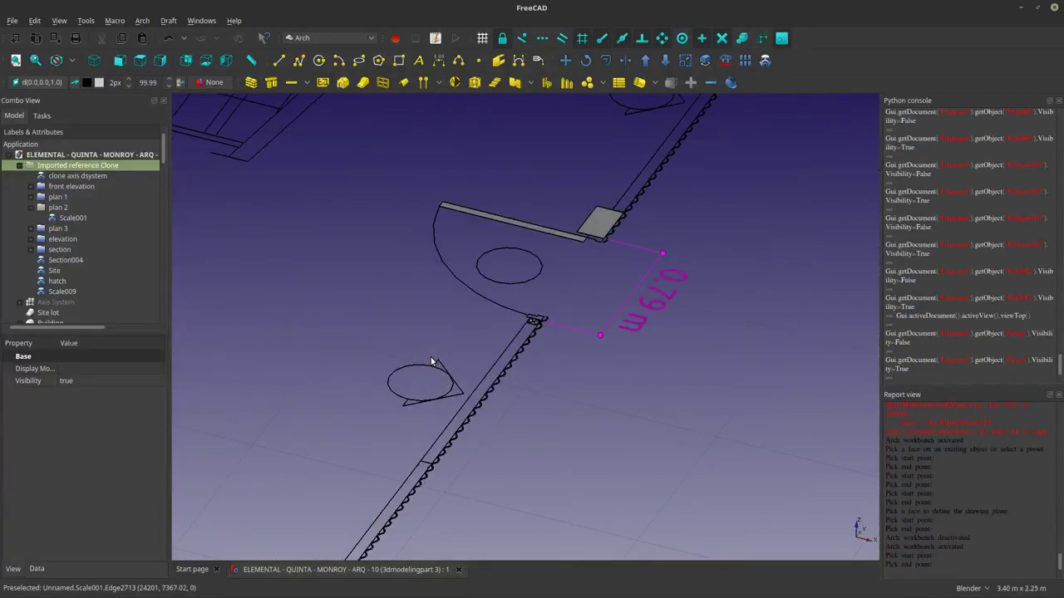
scroll(428, 364, "down", 6)
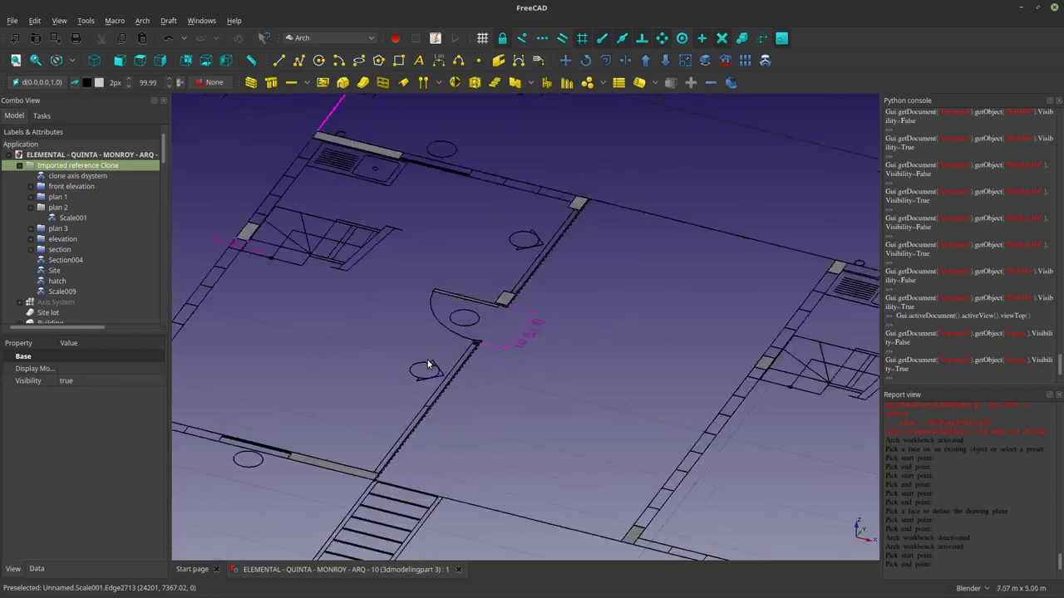
middle_click_drag(427, 362, 449, 338, "shift")
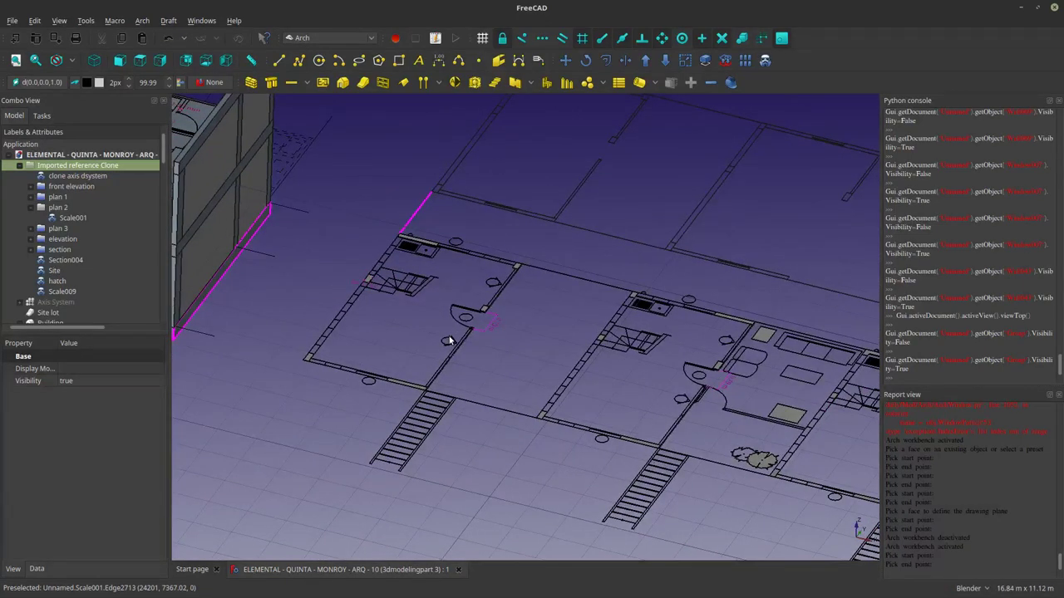
middle_click_drag(485, 363, 442, 368)
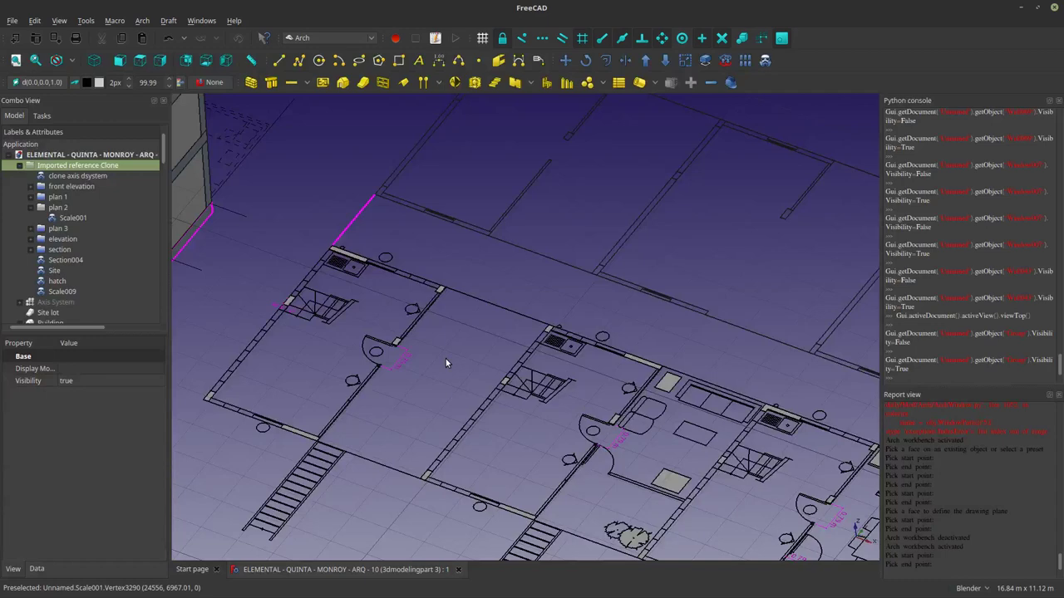
scroll(449, 359, "down", 3)
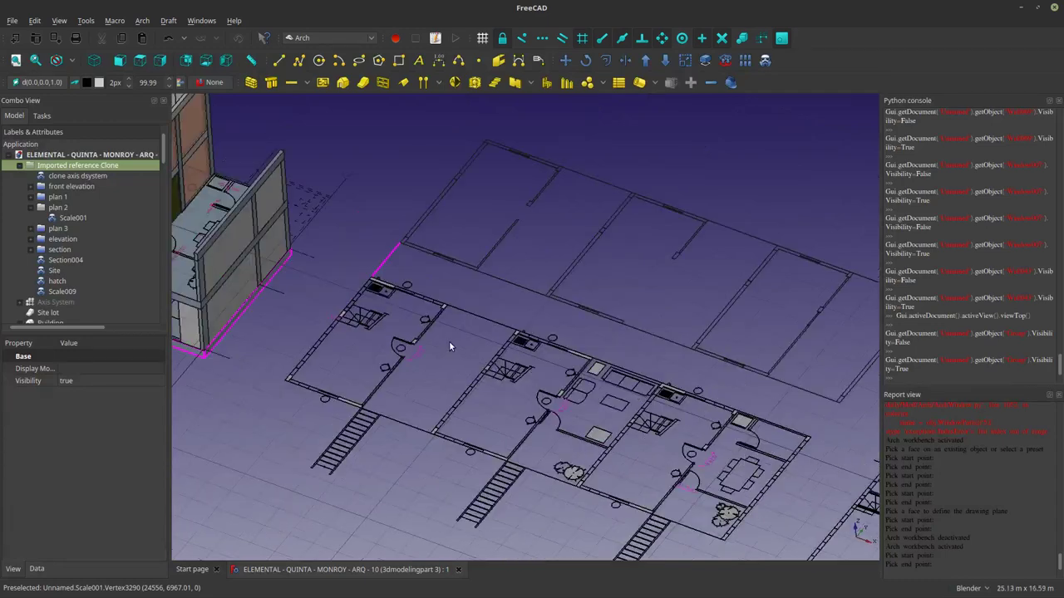
middle_click_drag(449, 349, 608, 463)
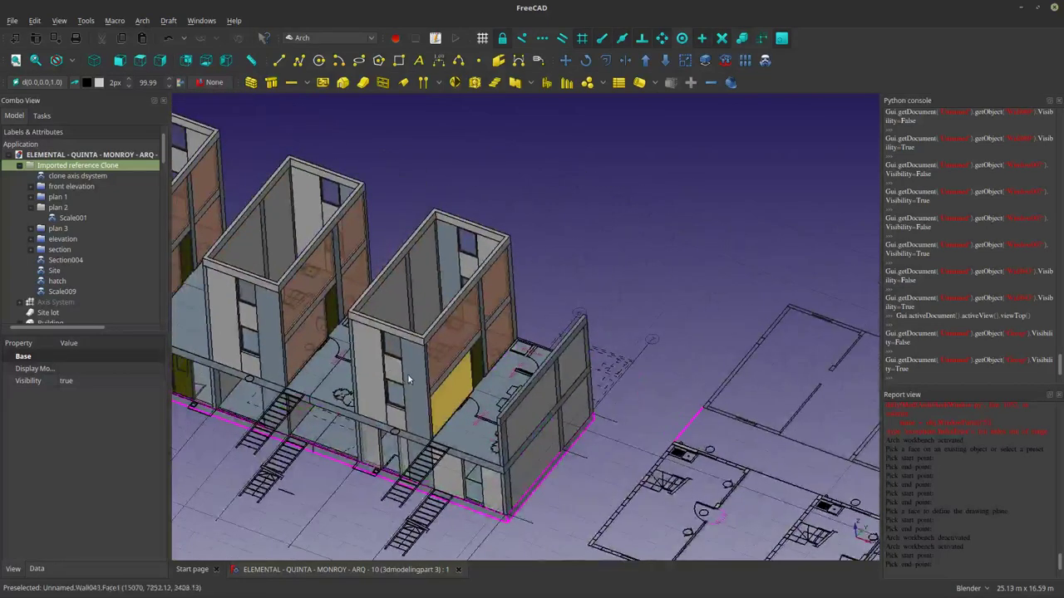
scroll(468, 385, "up", 5)
scroll(432, 419, "down", 10)
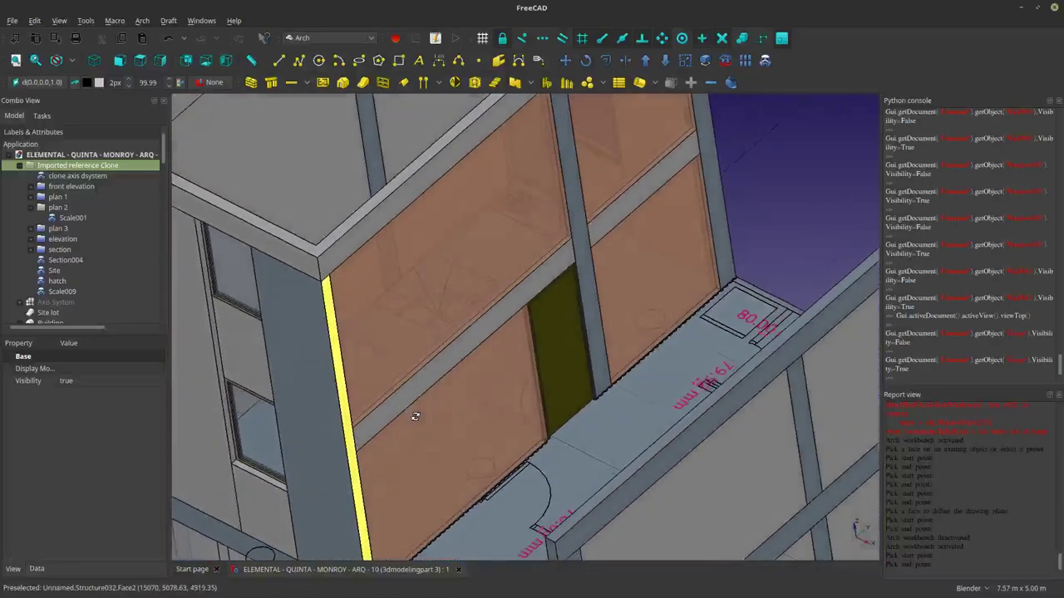
scroll(512, 465, "up", 6)
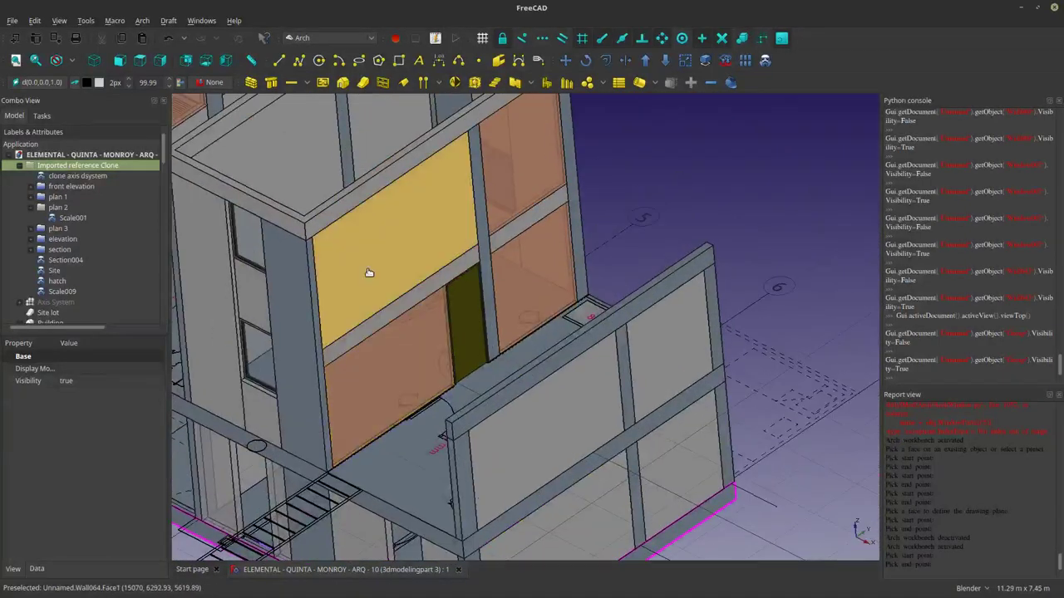
Set the working plane to the upper terracotta wall face on the side of the end unit.
left_click(368, 274)
middle_click_drag(720, 297, 544, 332)
scroll(528, 367, "up", 2)
middle_click_drag(473, 187, 442, 192)
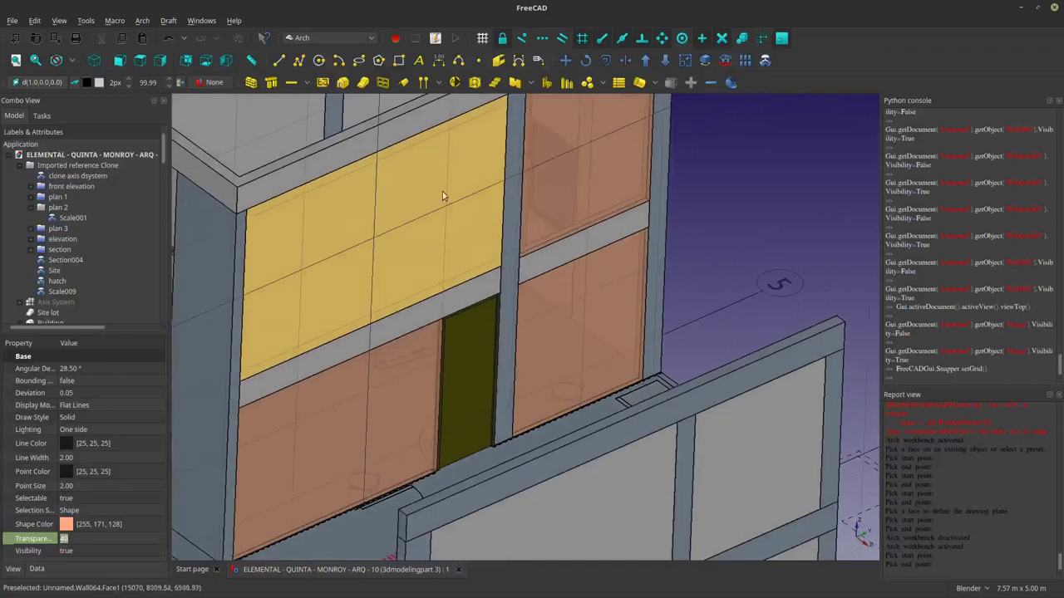
Start a filled wire at the side facade's front top corner and run it down to the front base corner.
left_click(298, 61)
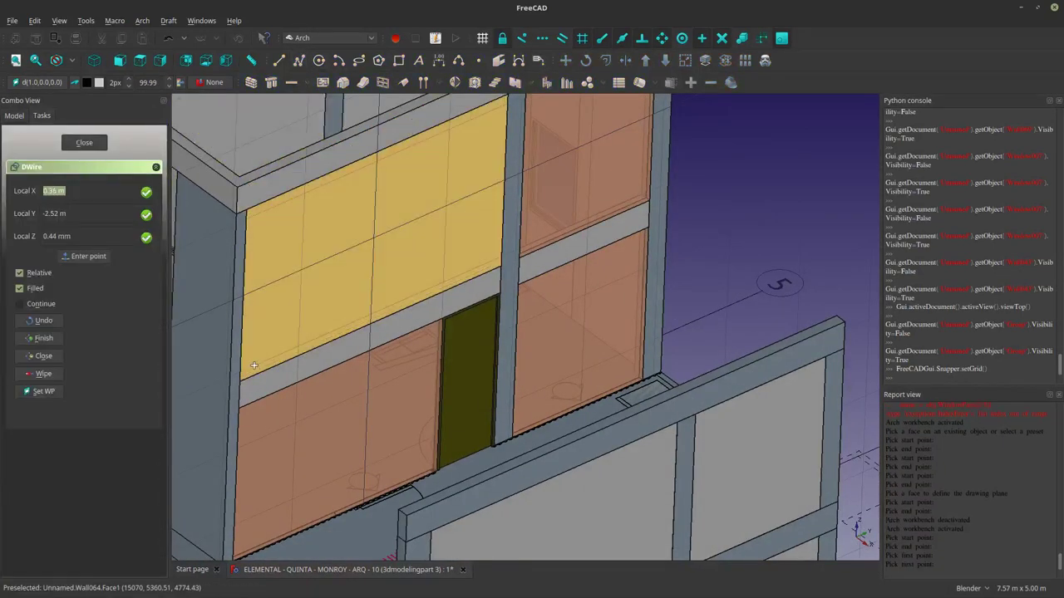
middle_click_drag(247, 397, 286, 309, "shift")
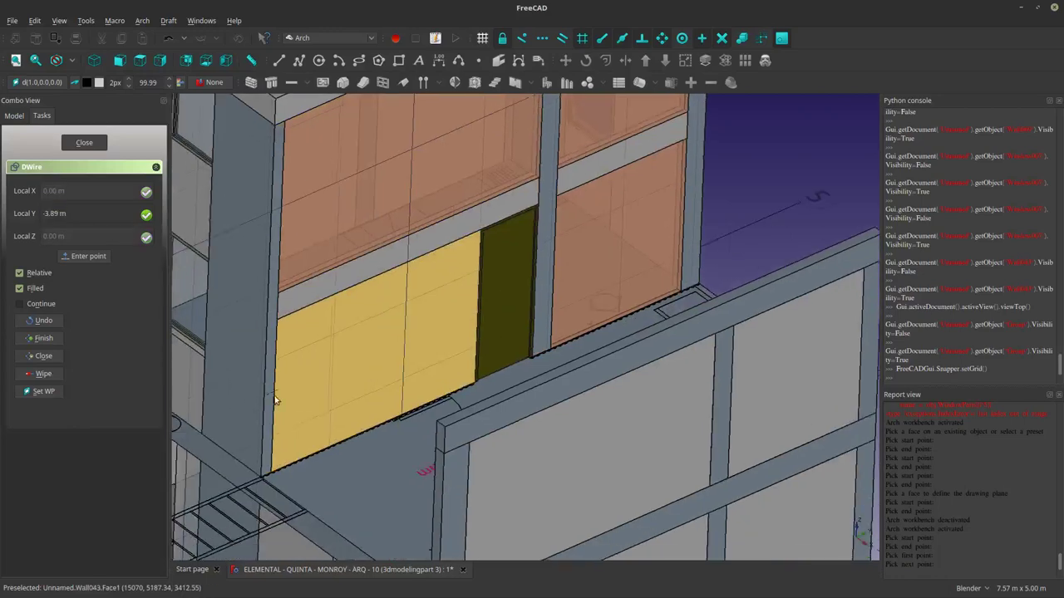
scroll(256, 454, "up", 2)
left_click(257, 456)
scroll(257, 457, "up", 2)
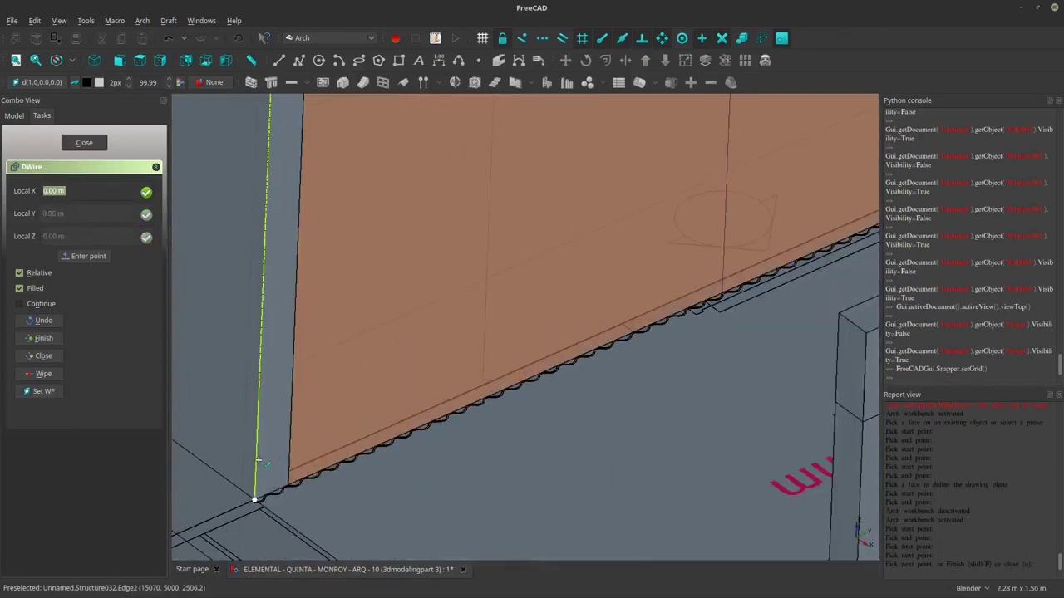
scroll(258, 459, "down", 3)
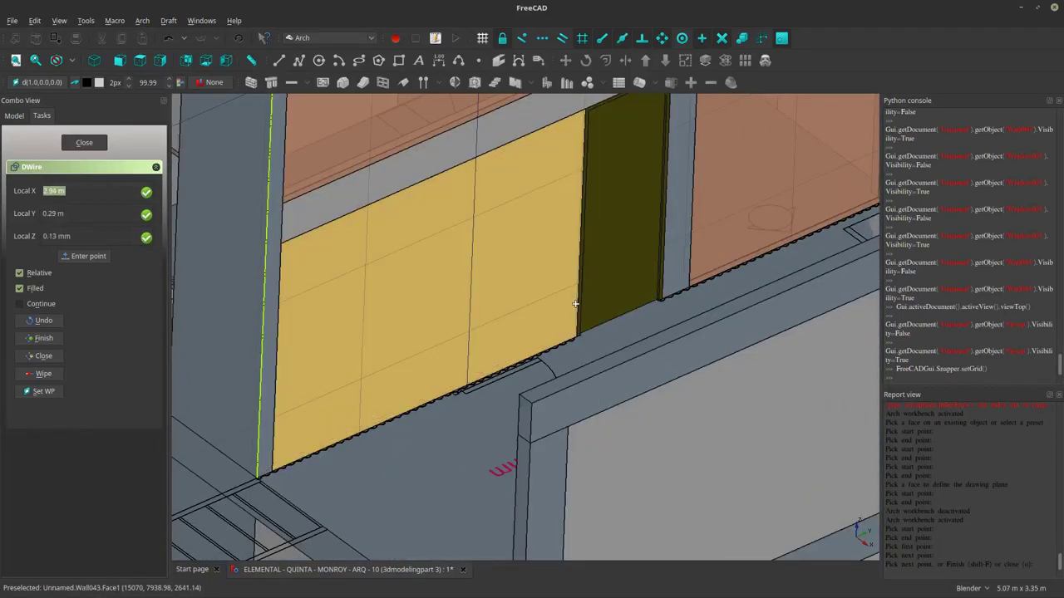
Continue the wire along the wall base to the door and trace around the door opening back to the base.
scroll(575, 304, "up", 3)
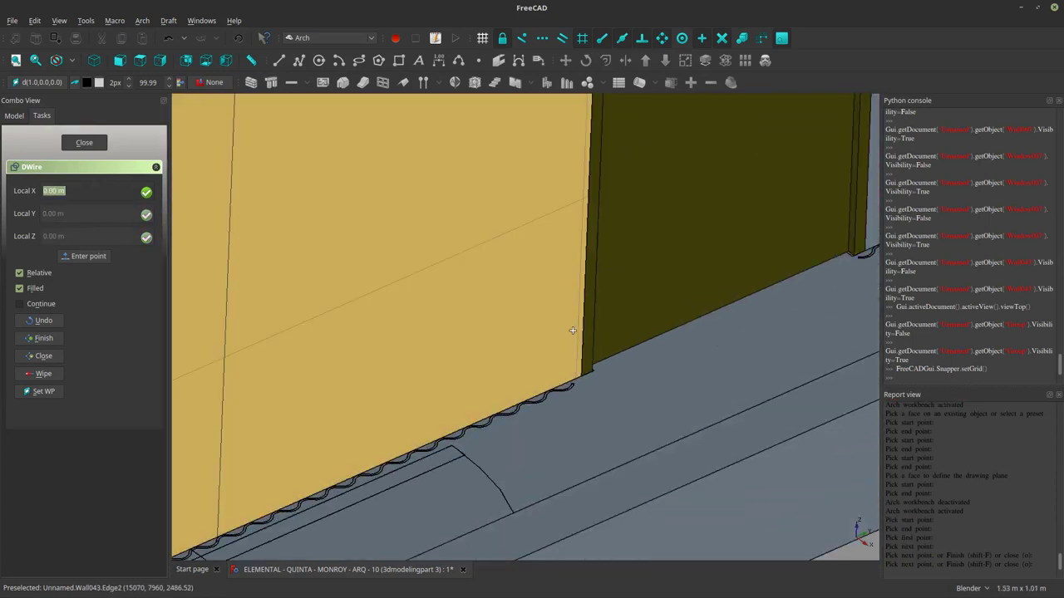
scroll(583, 324, "down", 2)
middle_click_drag(594, 176, 523, 400, "shift")
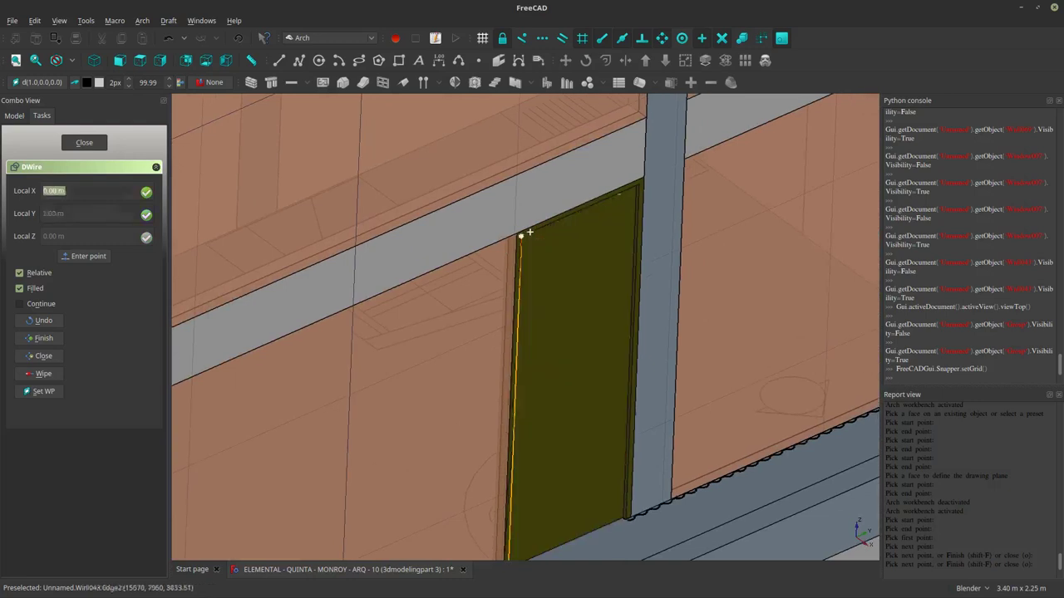
left_click(524, 232)
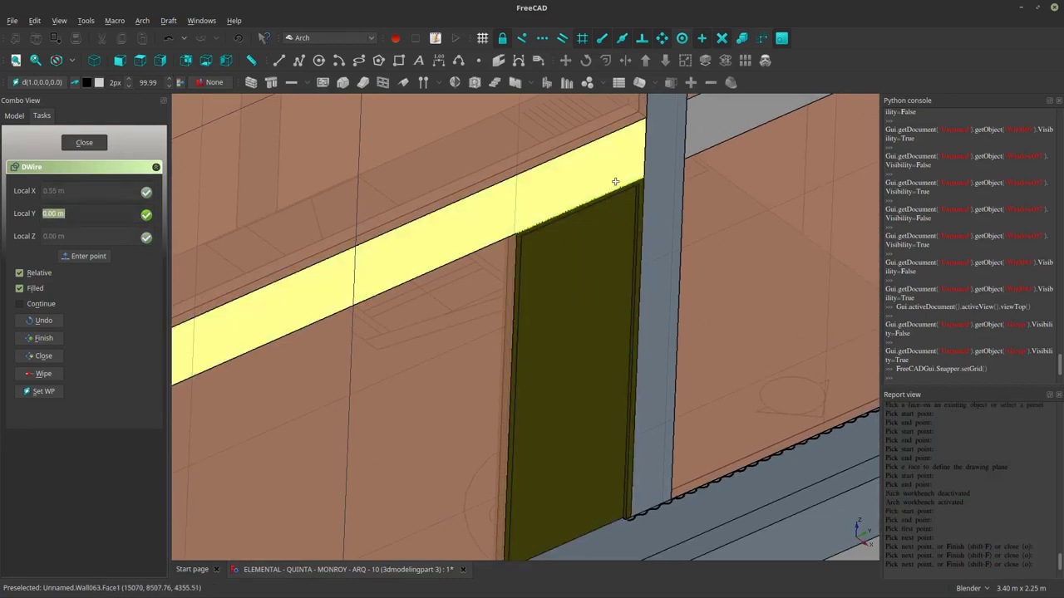
key("y")
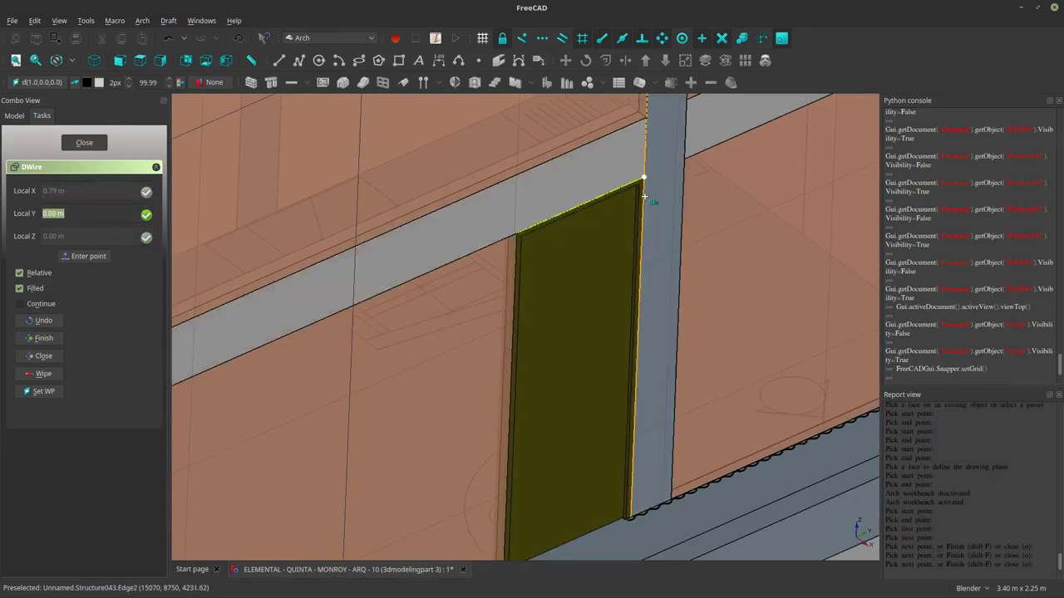
left_click(645, 197)
scroll(641, 479, "up", 3)
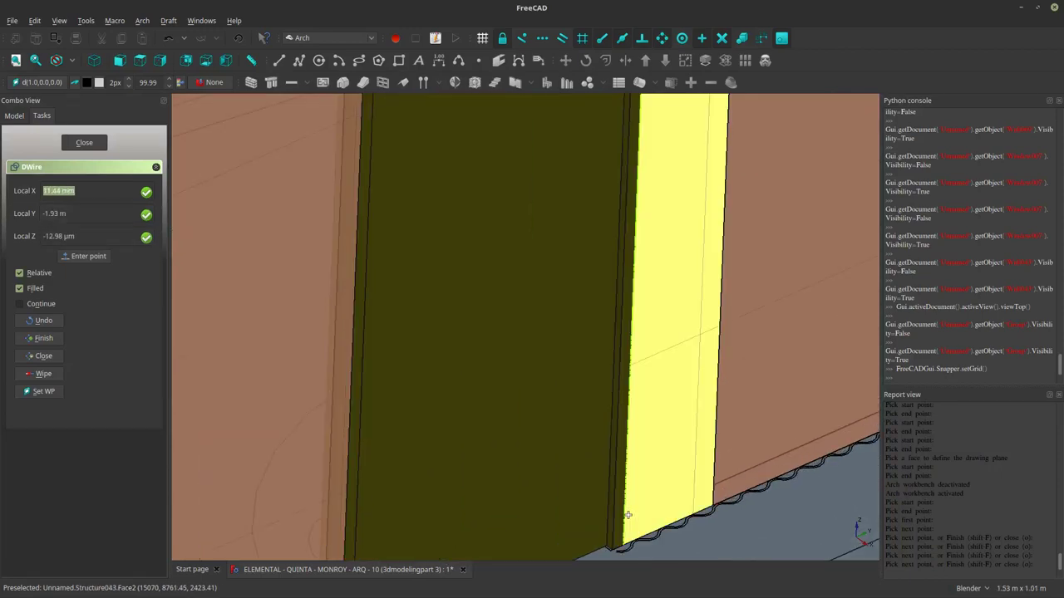
scroll(607, 507, "down", 6)
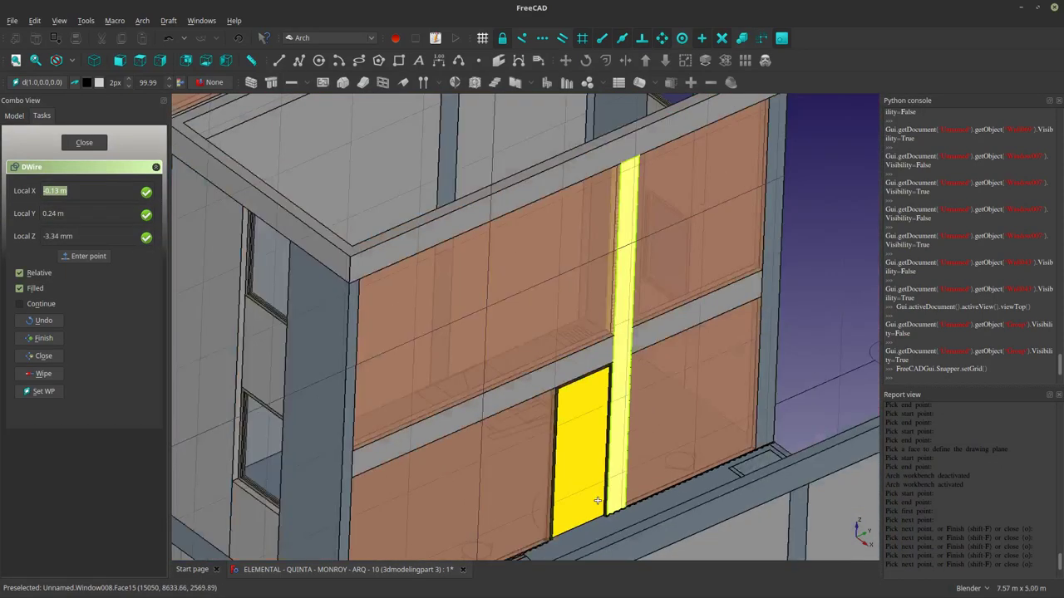
Extend the wire to the facade's rear base corner, up to the rear top corner, and close it at the starting point.
scroll(596, 501, "down", 3)
scroll(613, 462, "up", 9)
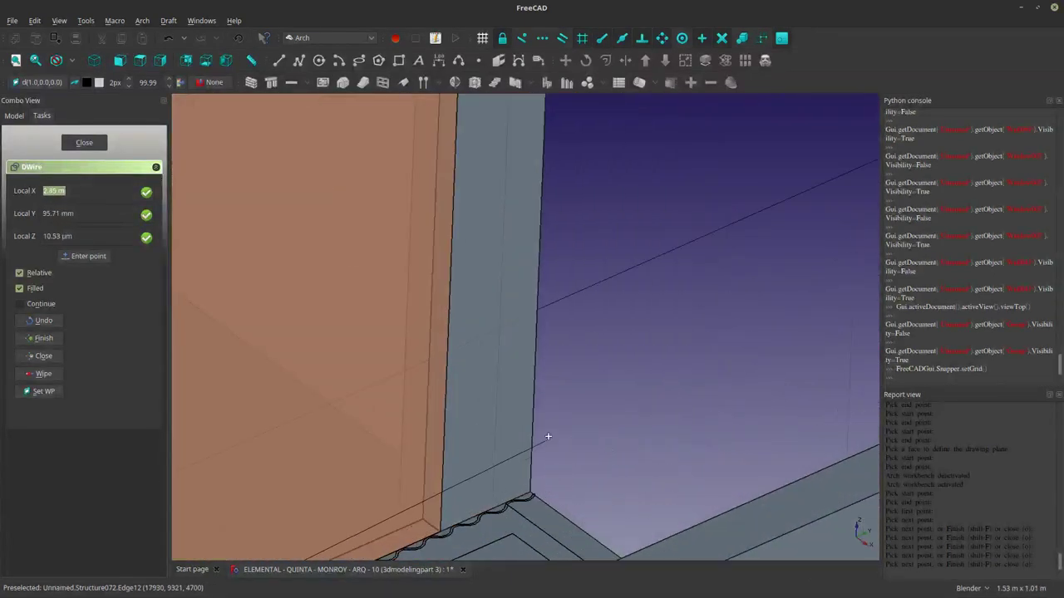
key("y")
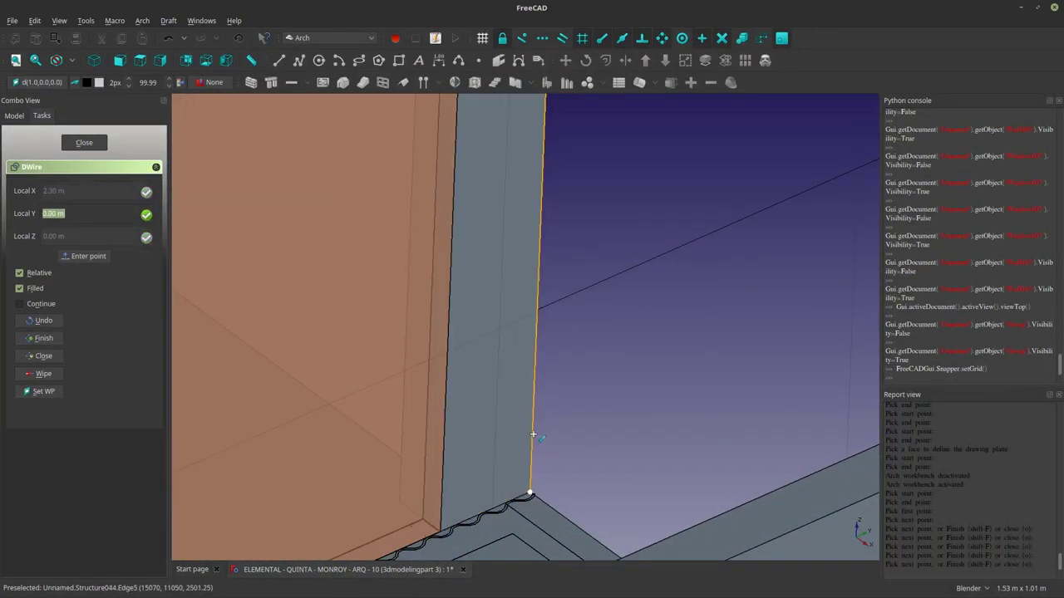
left_click(534, 437)
scroll(534, 437, "down", 8)
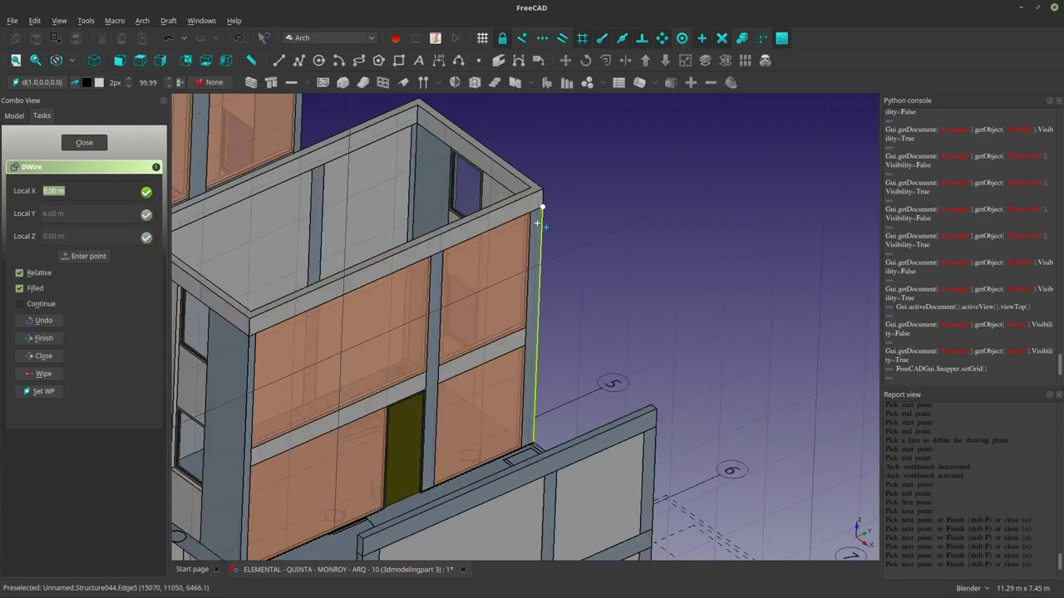
left_click(533, 192)
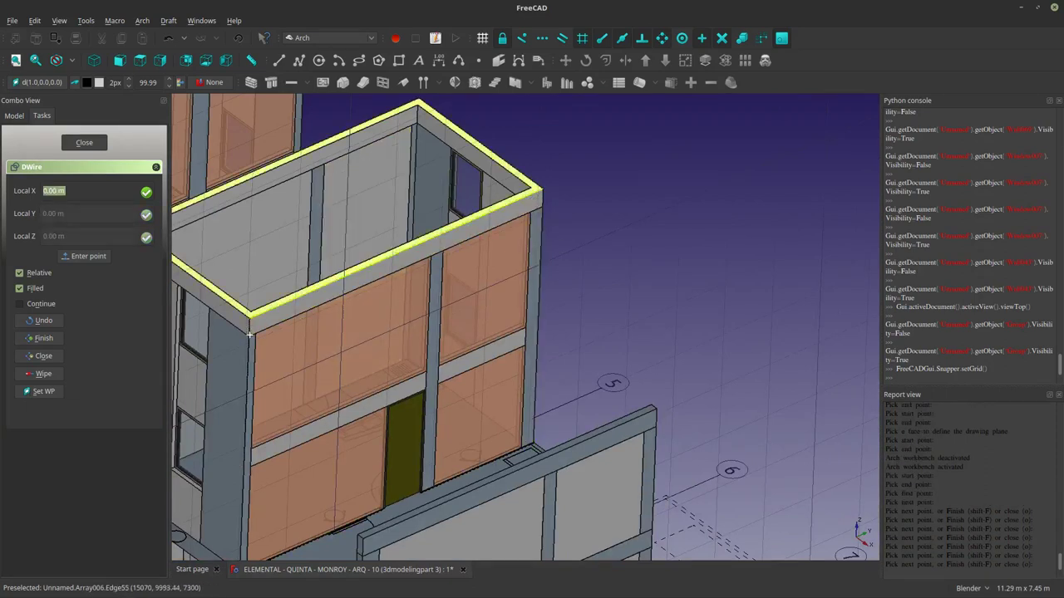
key("y")
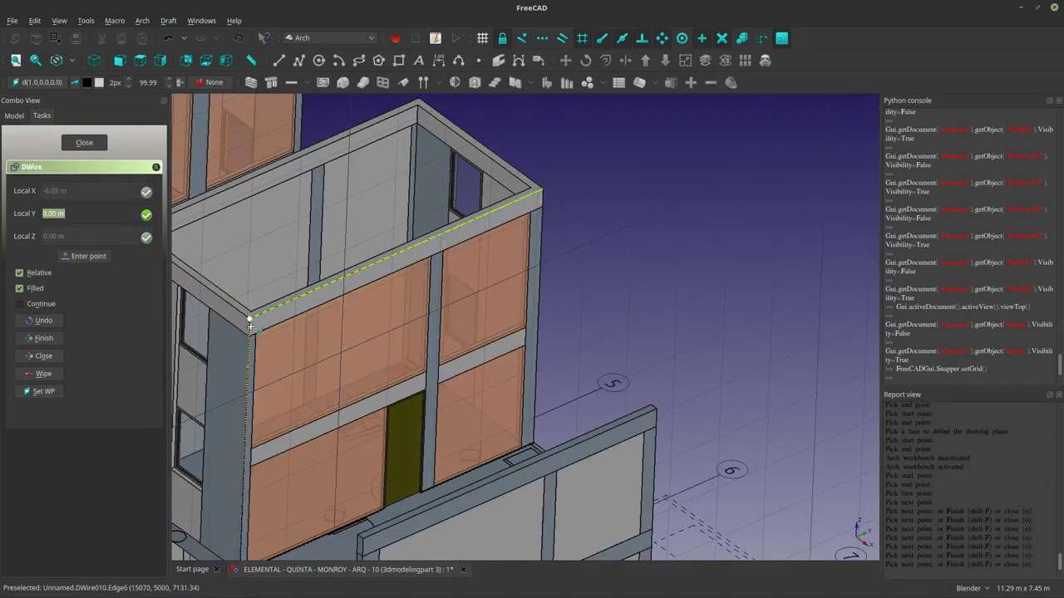
left_click(251, 330)
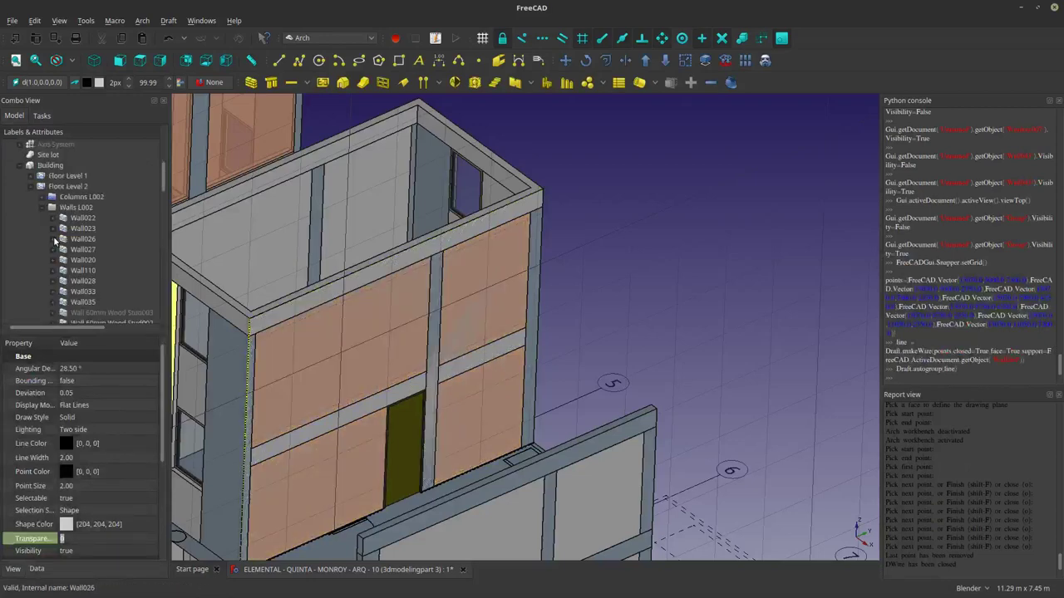
Create an Arch panel from the closed facade wire DWire010, covering the end unit's side wall around the door.
scroll(53, 272, "down", 12)
left_click(54, 301)
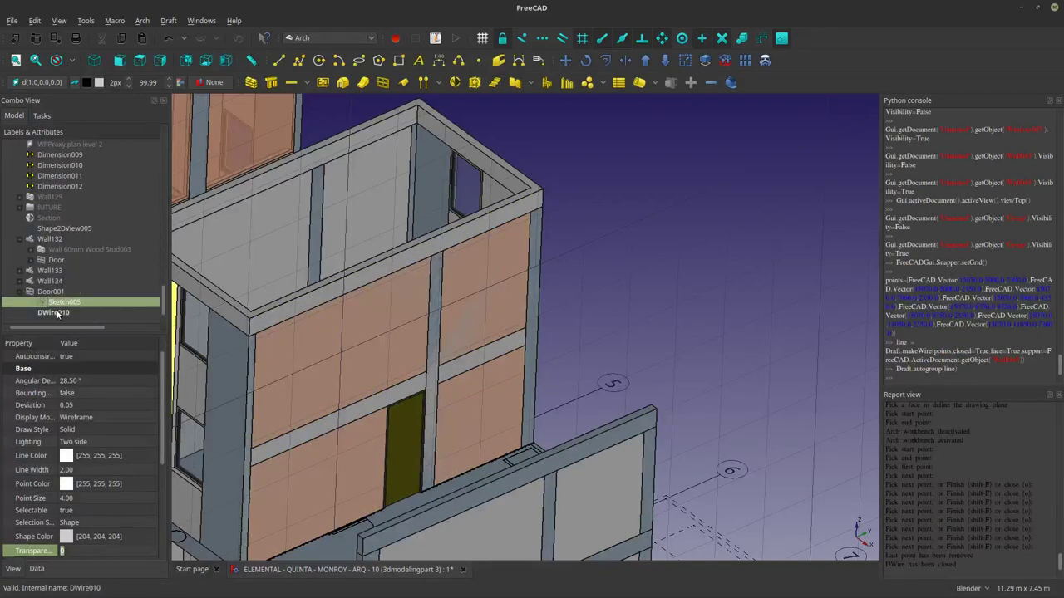
left_click(57, 314)
middle_click_drag(413, 388, 506, 352, "shift")
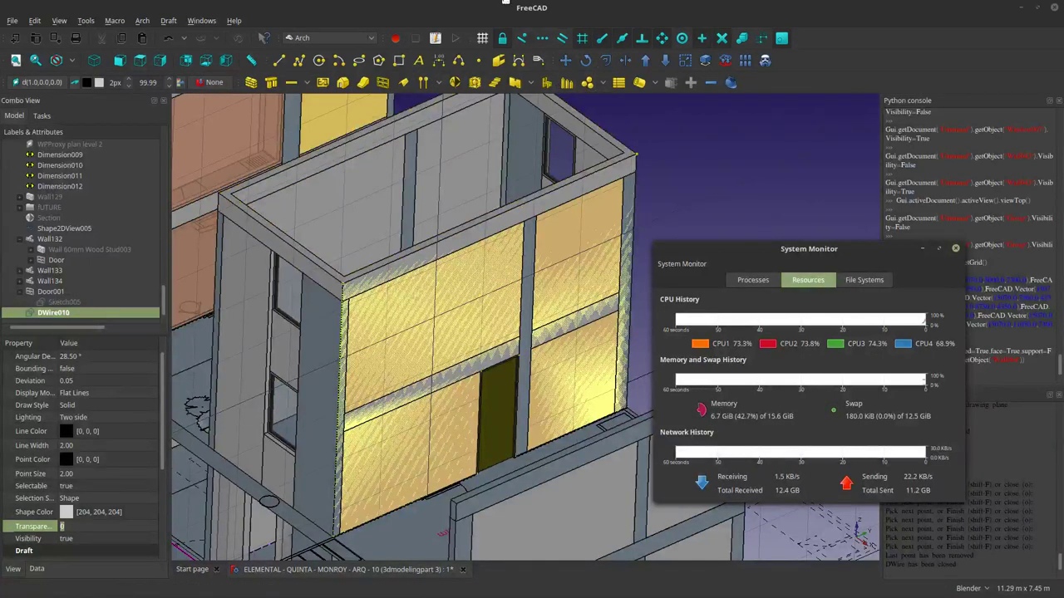
left_click(505, 6)
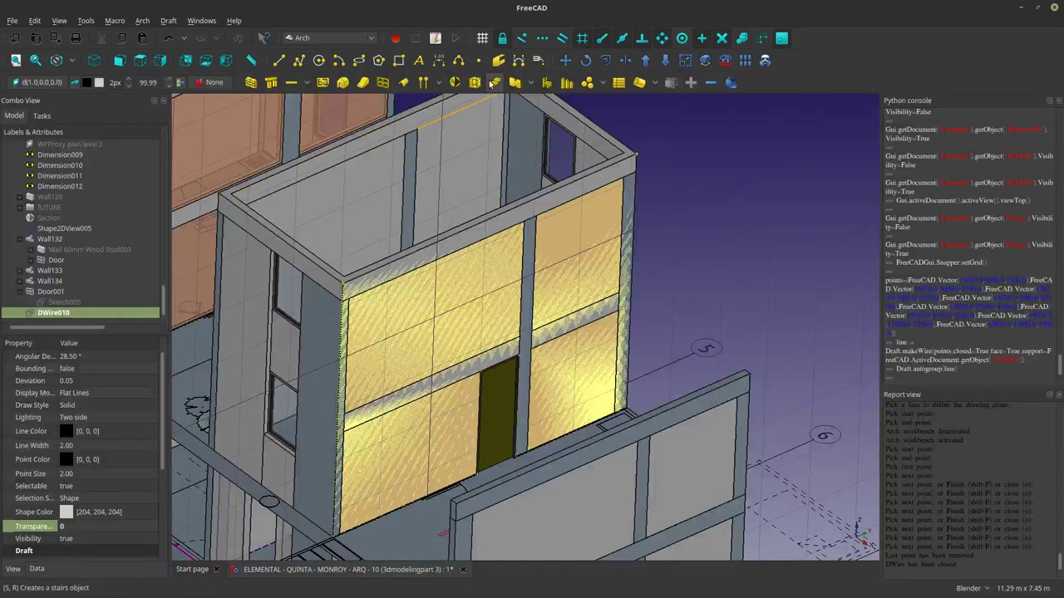
left_click(514, 83)
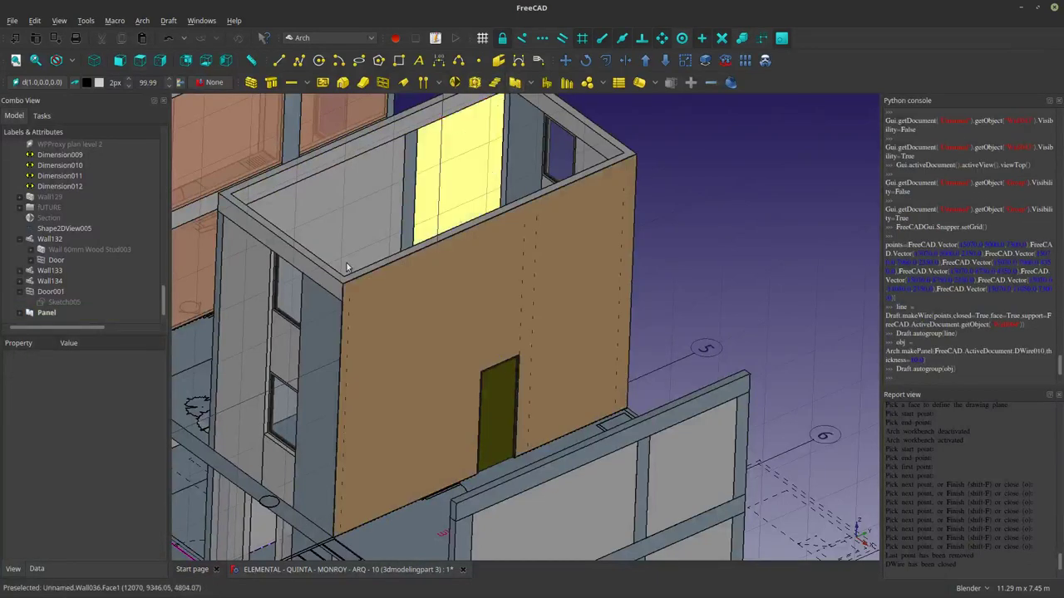
scroll(304, 294, "up", 5)
scroll(323, 294, "down", 6)
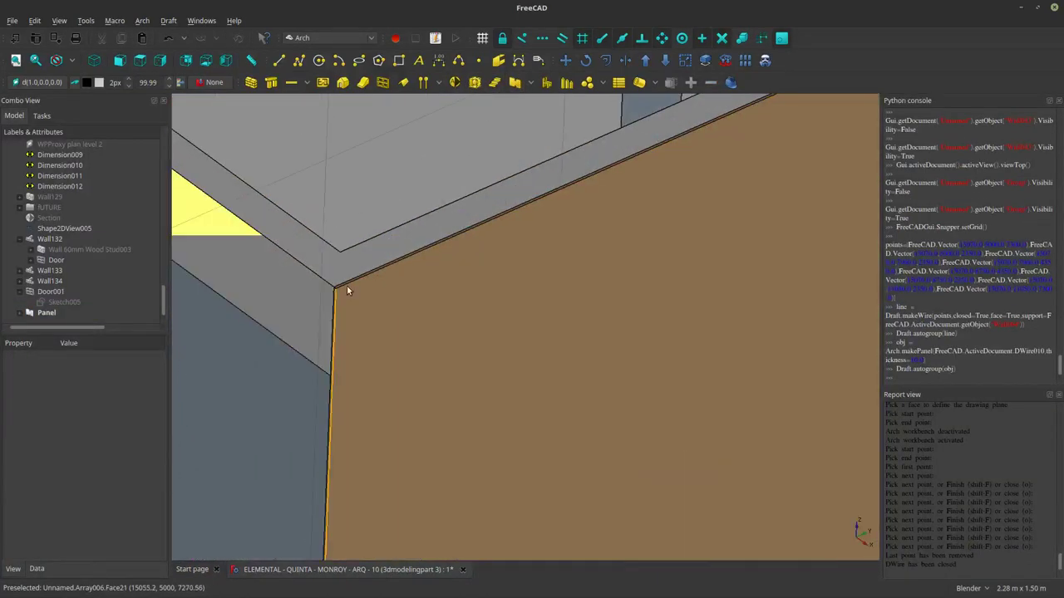
scroll(346, 375, "up", 8)
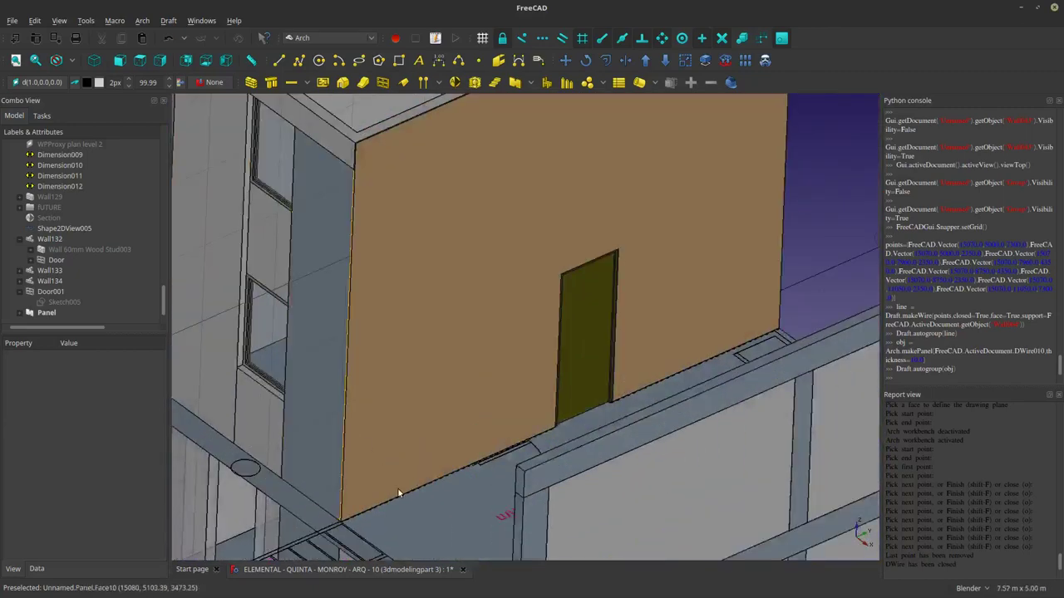
Inspect the new side facade panel along its base, around the door opening and at its top edge.
scroll(454, 490, "down", 4)
scroll(454, 498, "up", 2)
scroll(432, 532, "up", 5)
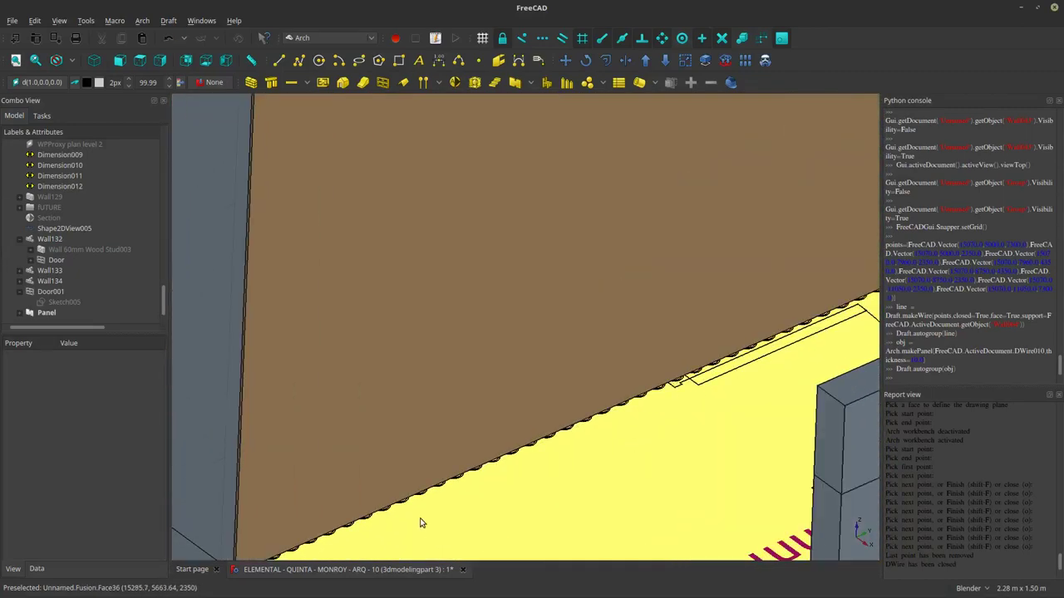
scroll(415, 197, "down", 6)
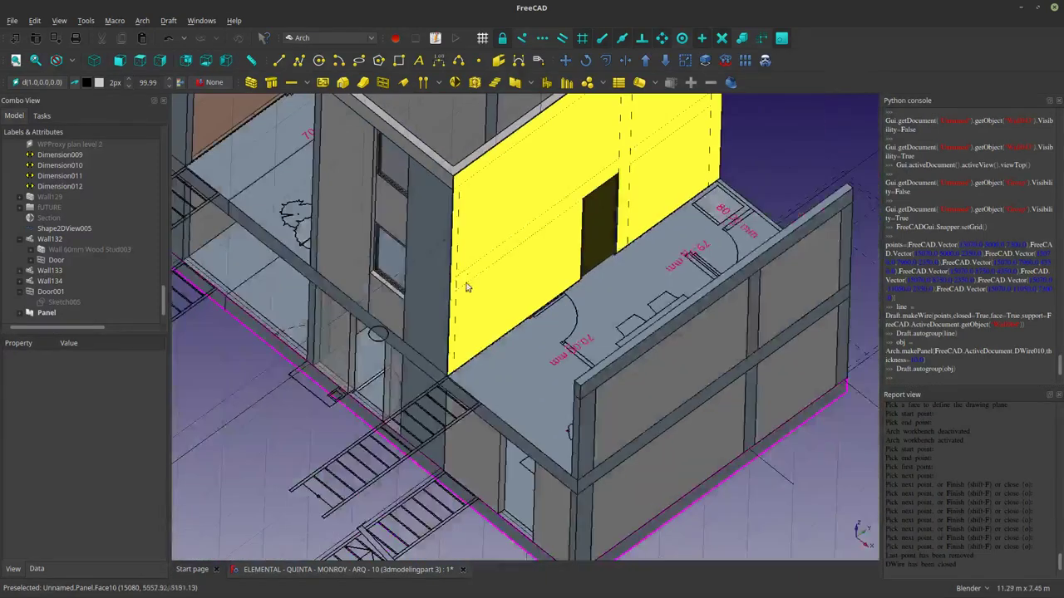
scroll(466, 286, "up", 2)
middle_click_drag(466, 287, 466, 306)
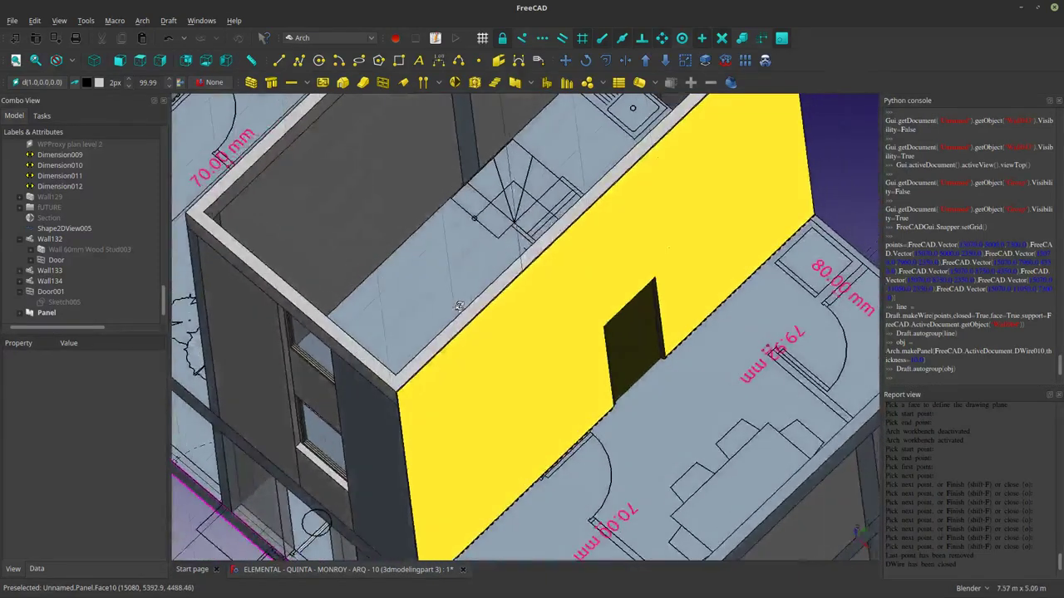
scroll(465, 304, "down", 2)
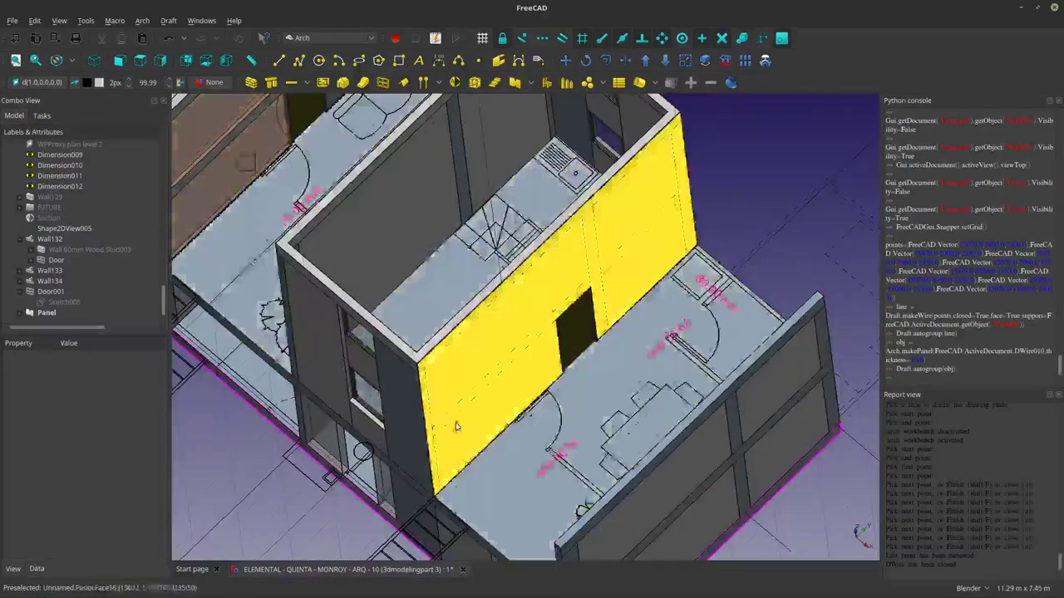
Show the side facade panel's data properties and review its wave height and wave length settings.
left_click(47, 313)
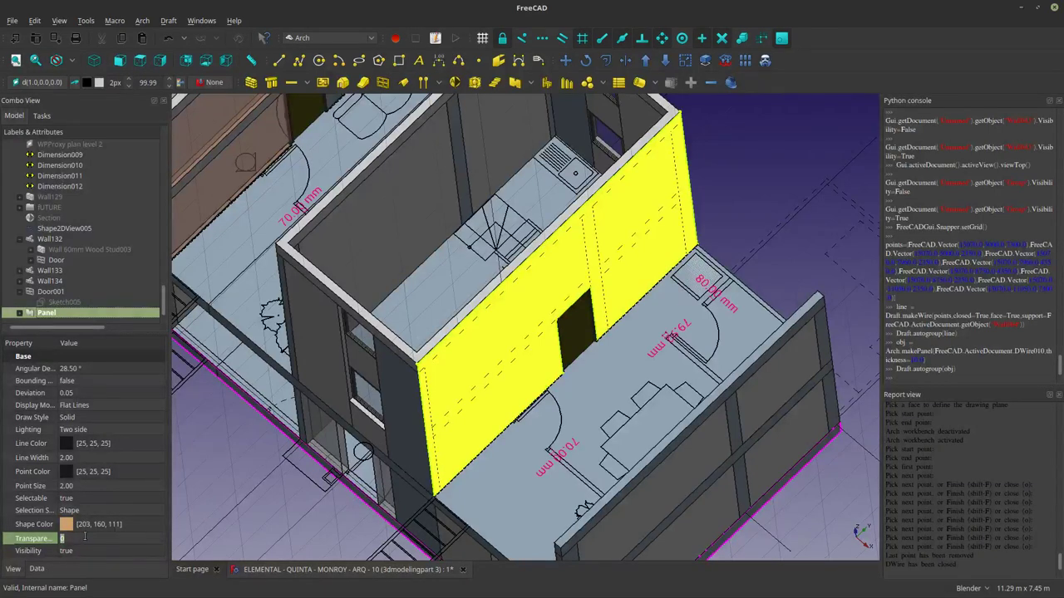
left_click(35, 571)
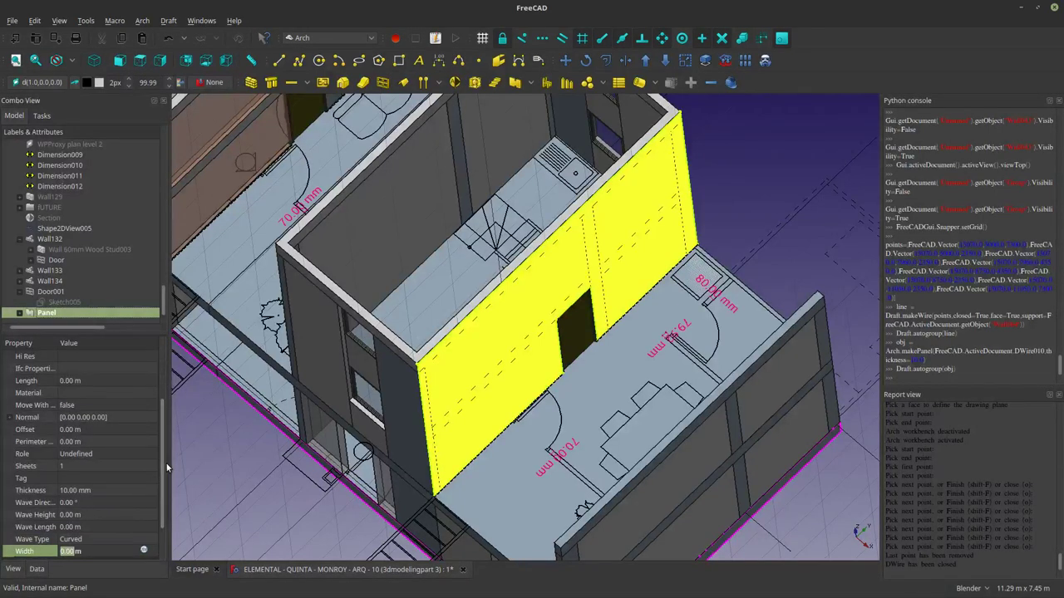
scroll(166, 463, "down", 1)
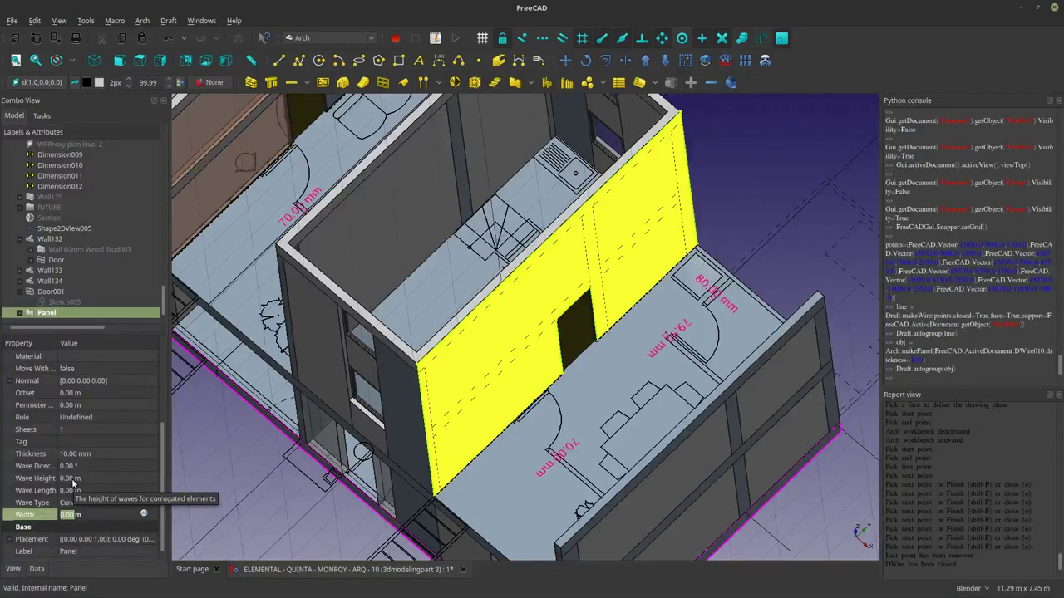
left_click(72, 480)
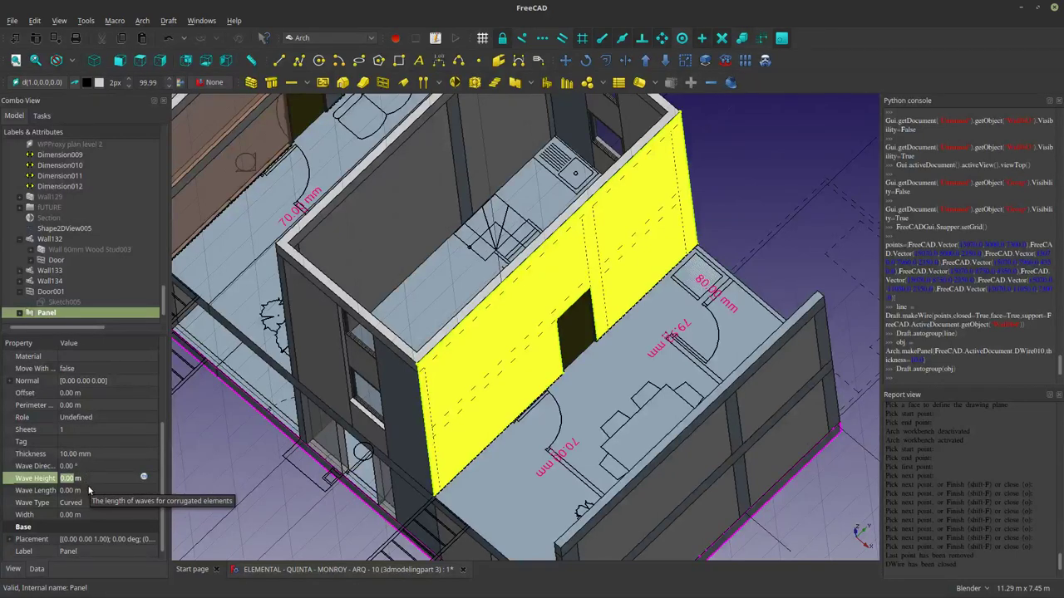
left_click(89, 490)
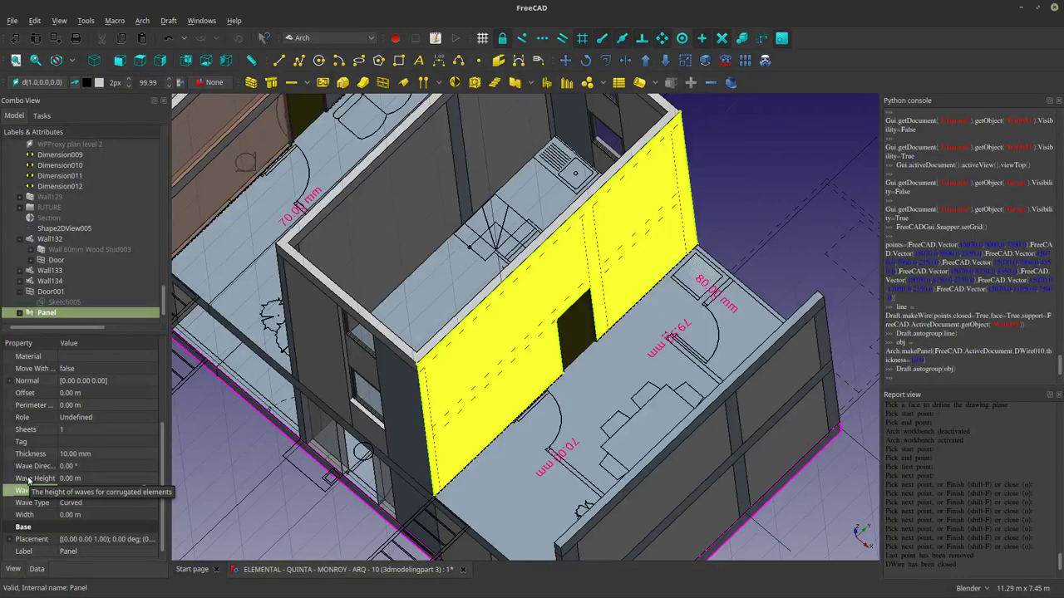
scroll(415, 408, "up", 5)
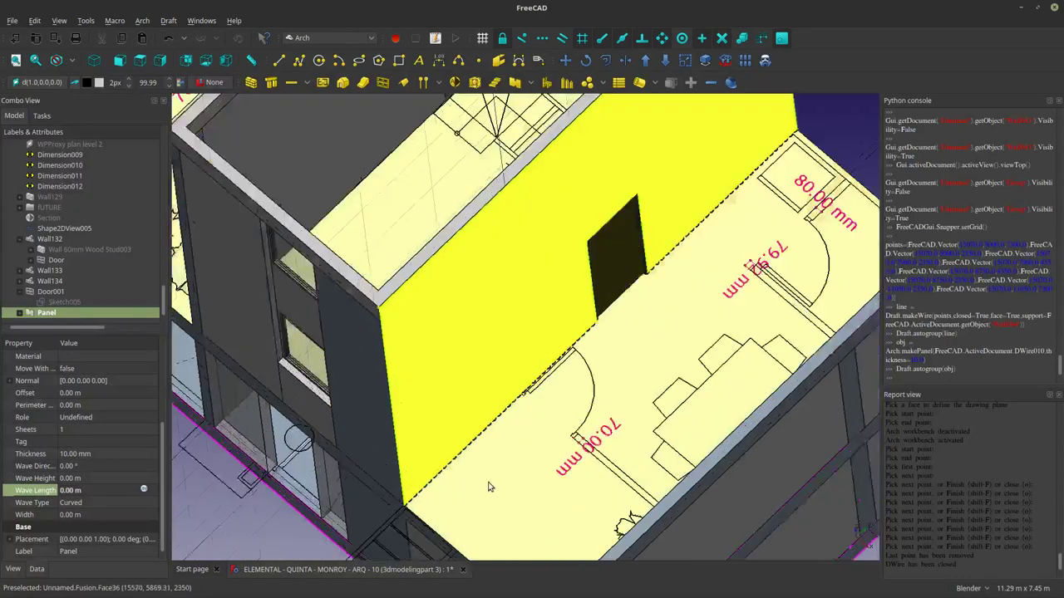
scroll(456, 472, "down", 5)
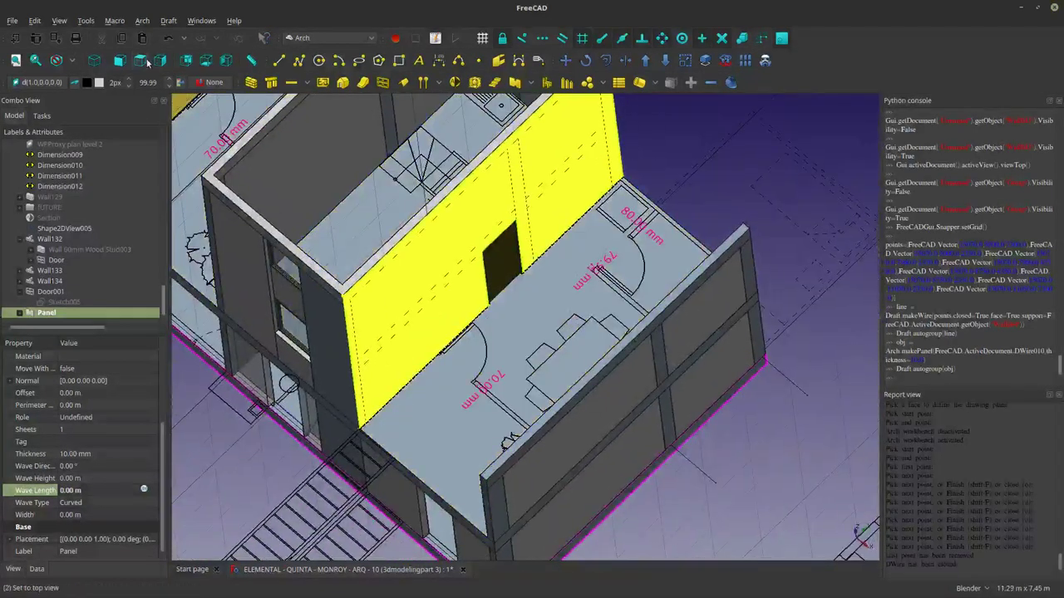
View the model and reference plans from the top and set the working plane to XY (top).
key("2")
scroll(359, 242, "down", 5)
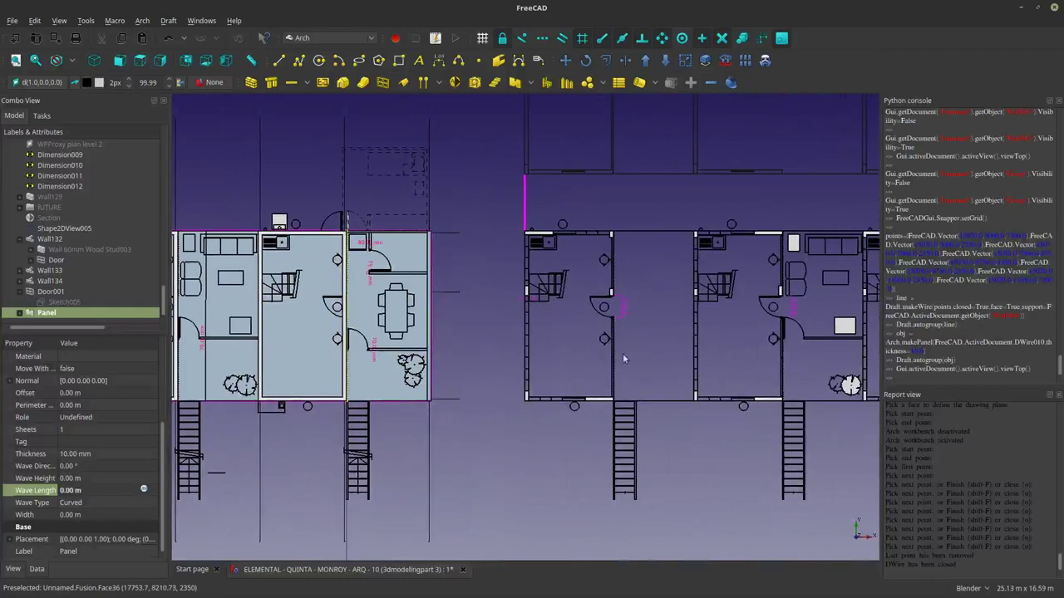
scroll(499, 414, "up", 5)
middle_click_drag(499, 413, 275, 399, "shift")
middle_click_drag(607, 449, 578, 427, "shift")
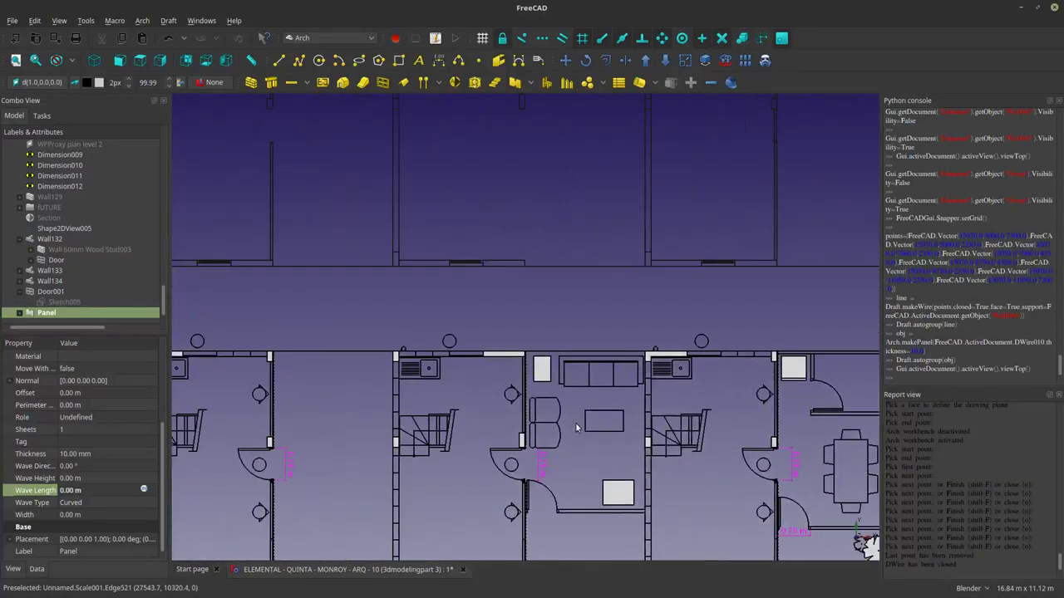
left_click(50, 83)
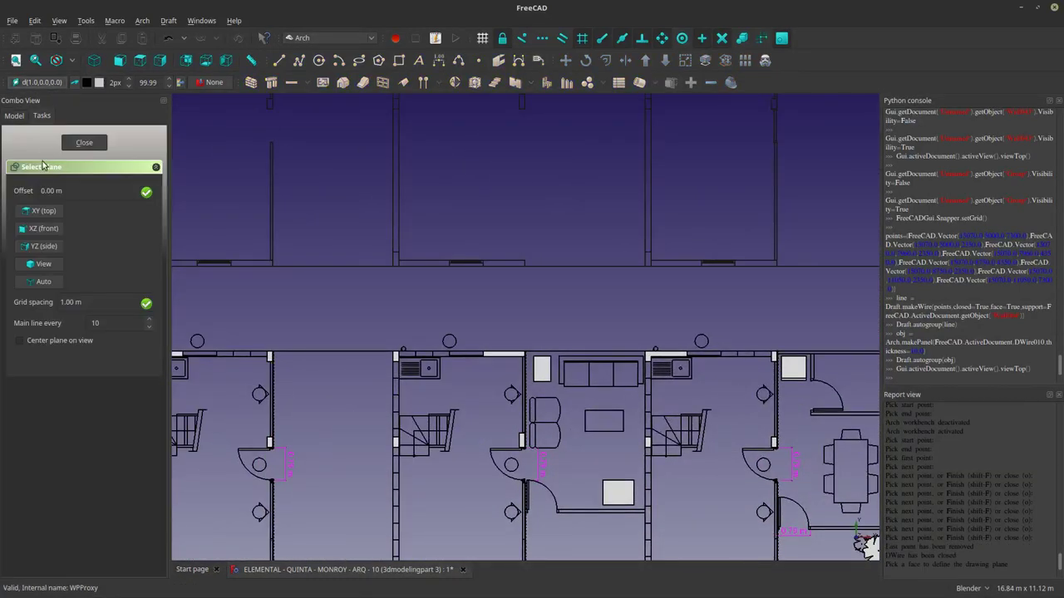
left_click(38, 208)
Draw a line about 76 mm long along Y between matching points of adjacent waves in the reference plan's corrugated cladding.
scroll(394, 302, "down", 5)
scroll(489, 349, "up", 8)
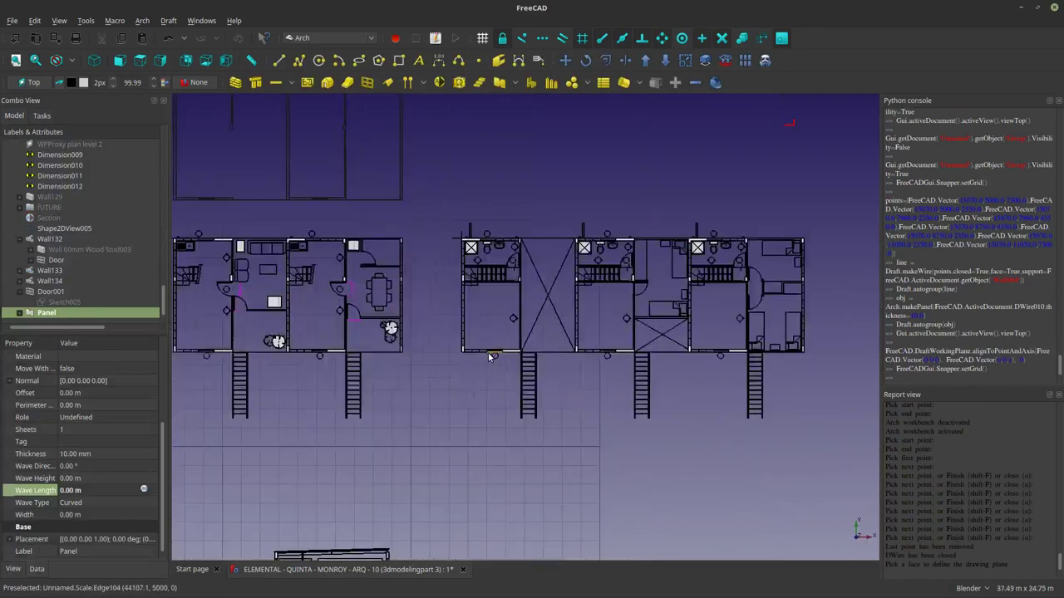
middle_click_drag(600, 268, 703, 357, "shift")
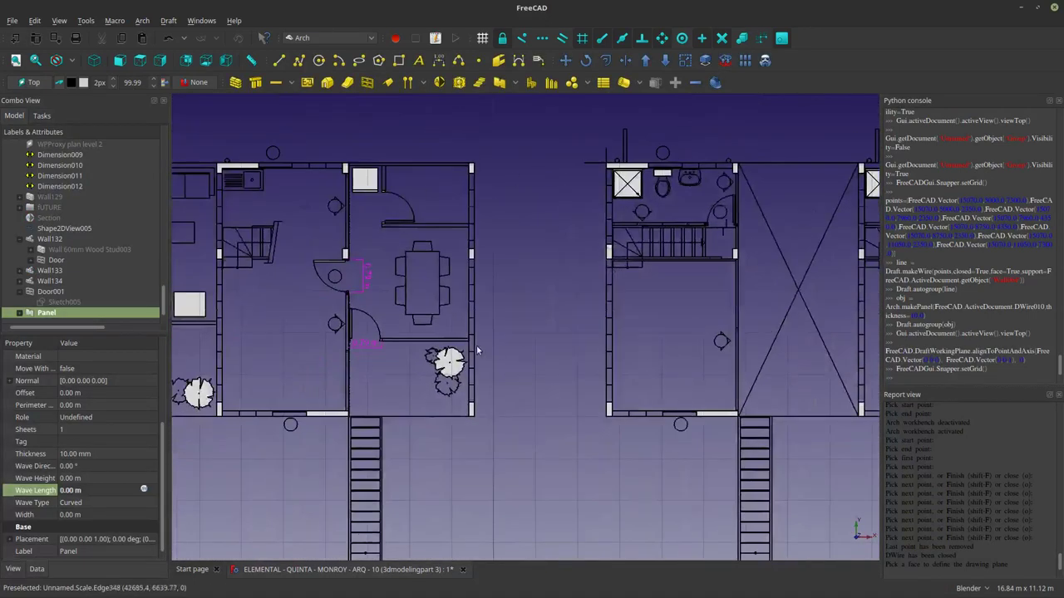
scroll(456, 394, "up", 8)
scroll(448, 485, "up", 5)
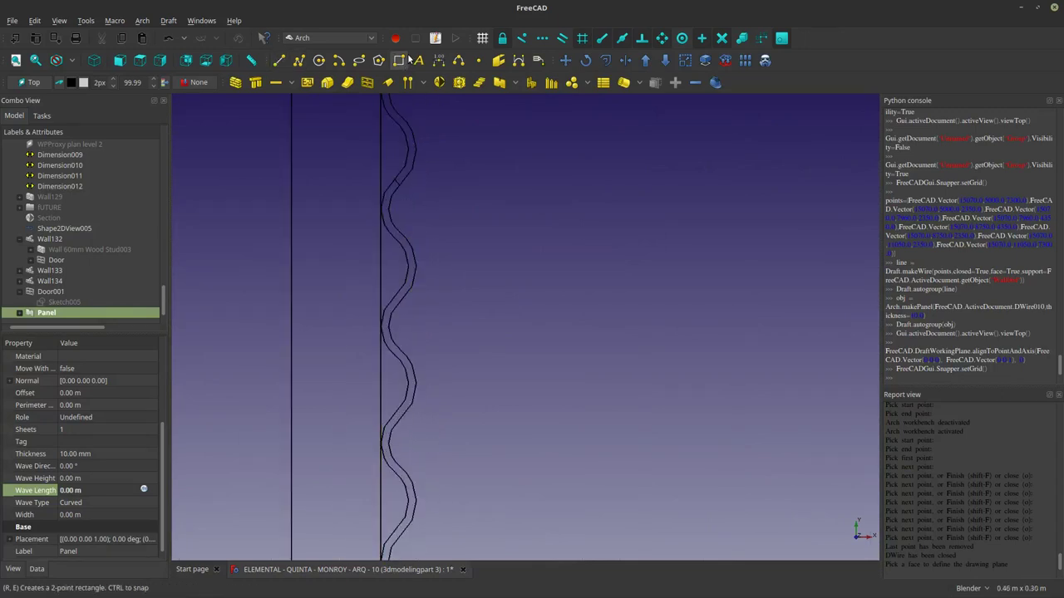
left_click(439, 60)
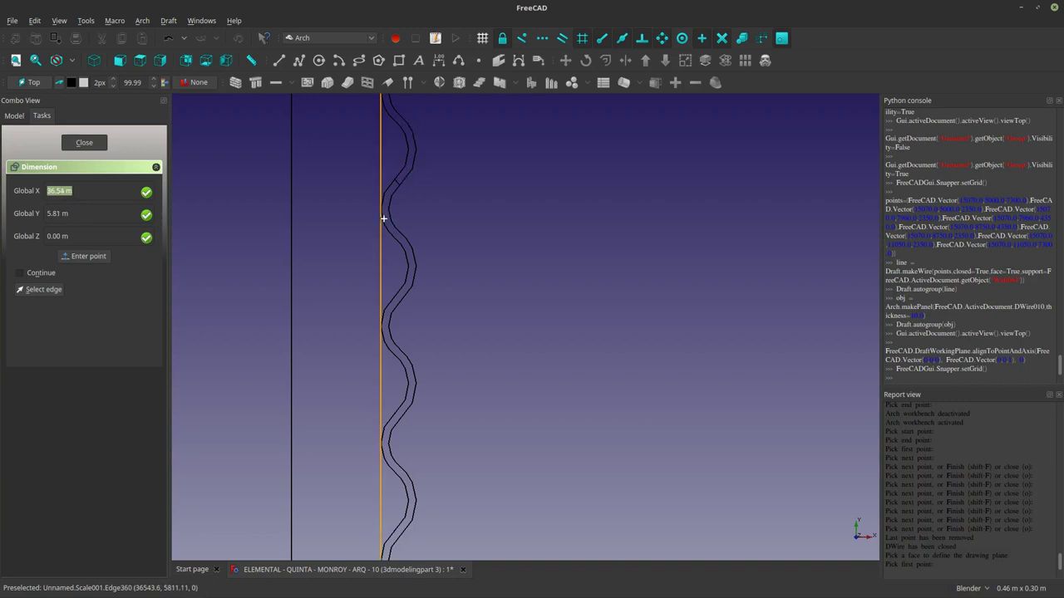
key("Escape")
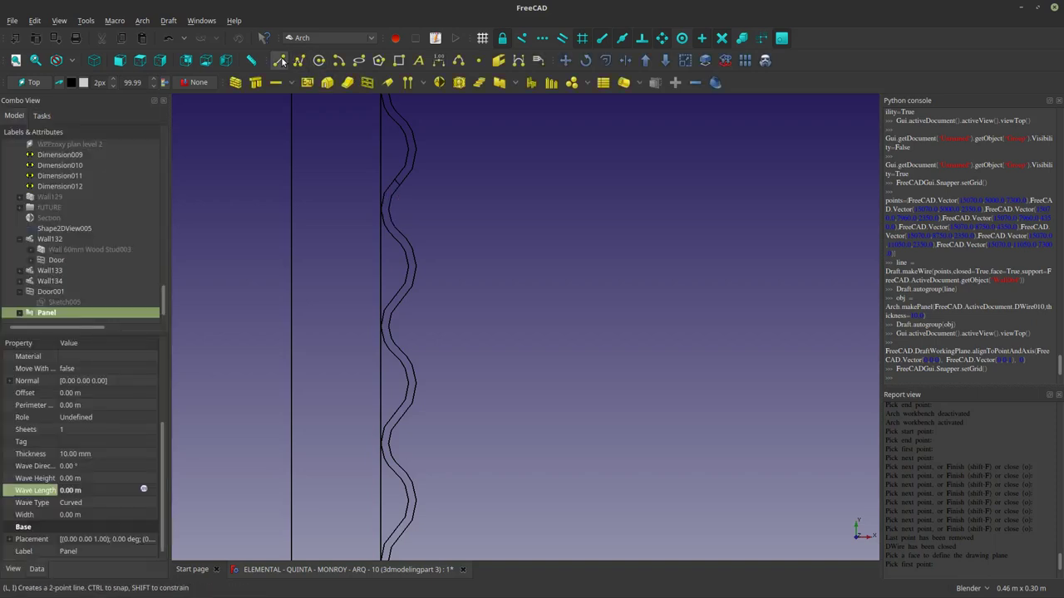
left_click(279, 60)
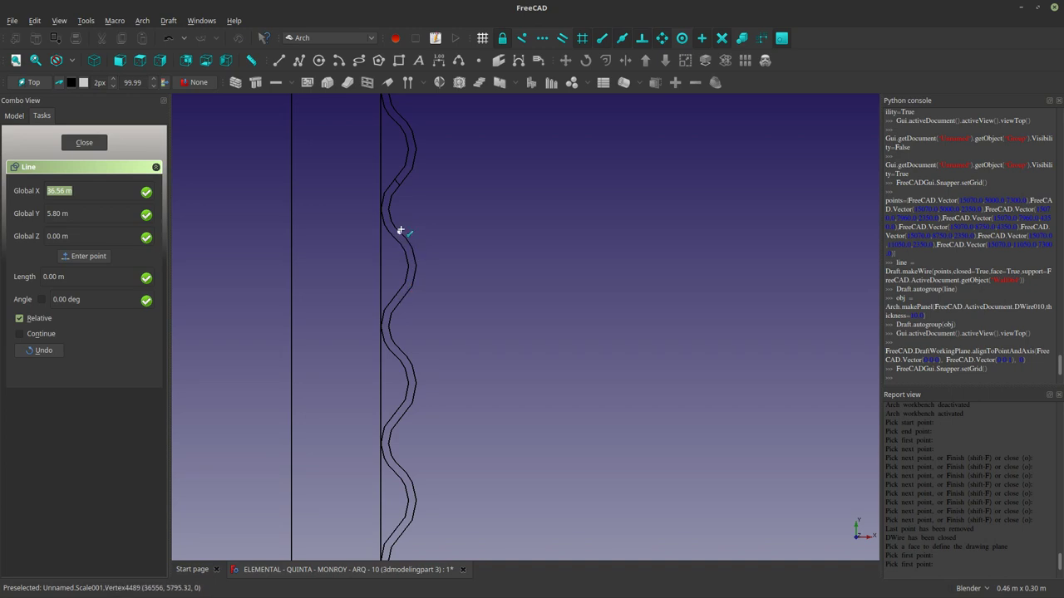
left_click(399, 231)
key("y")
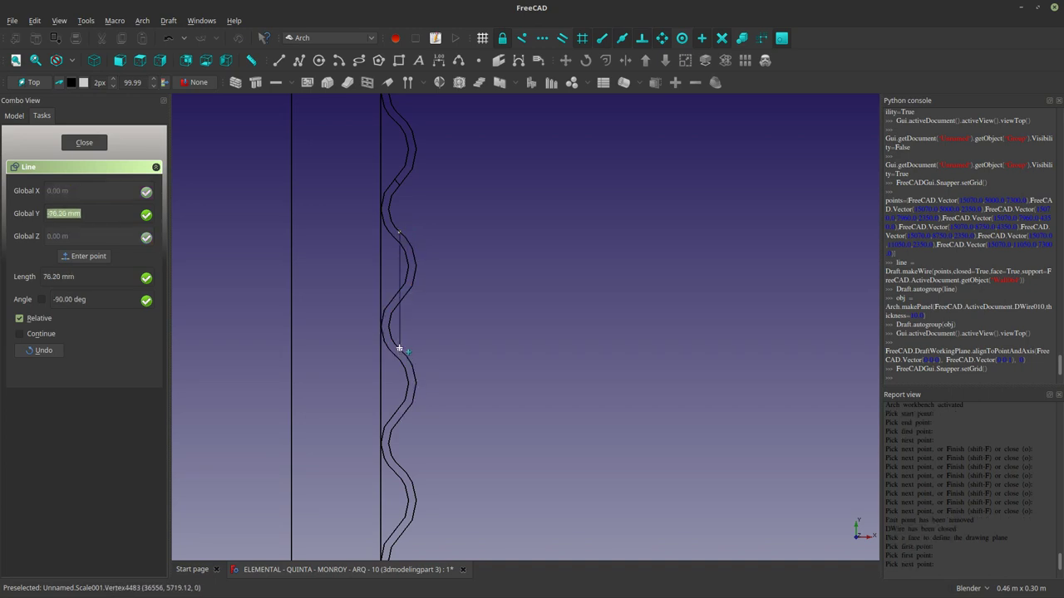
left_click(399, 348)
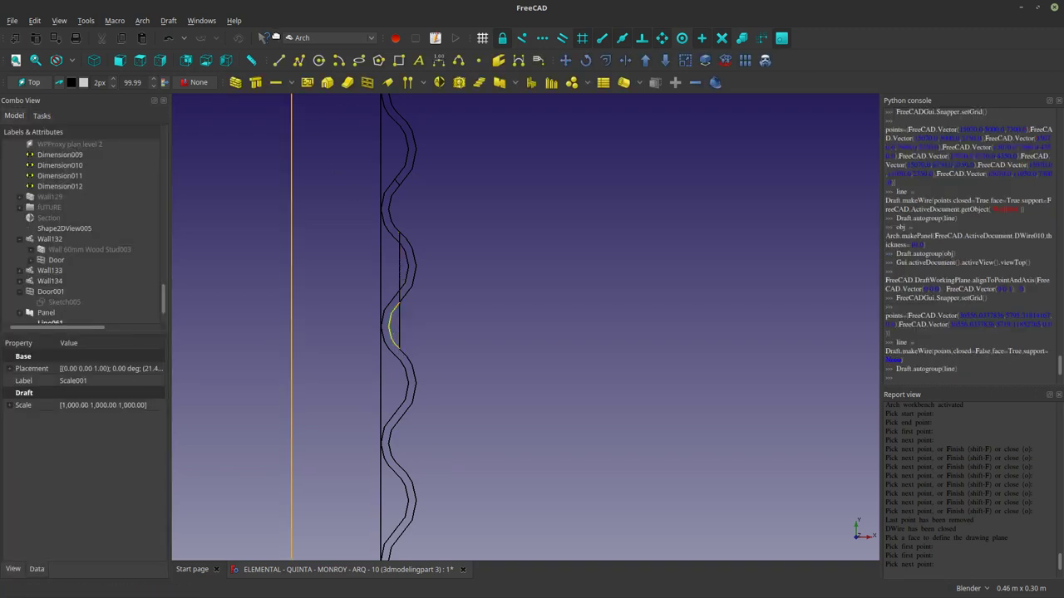
Draw a line about 24 mm long along X from the wall corner out to the corrugation's outer crest.
key("l")
key("i")
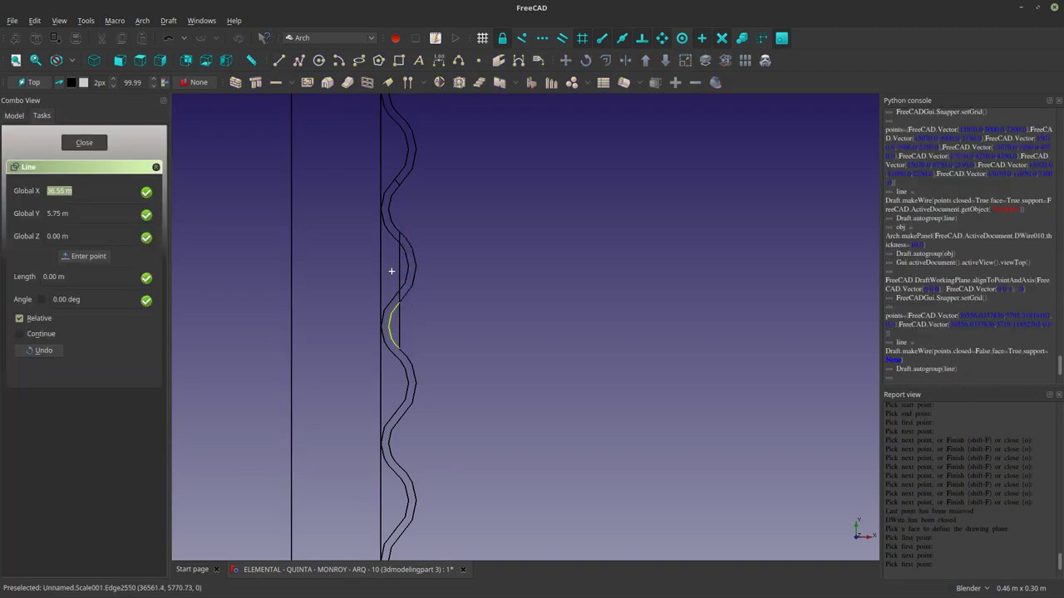
scroll(415, 332, "down", 4)
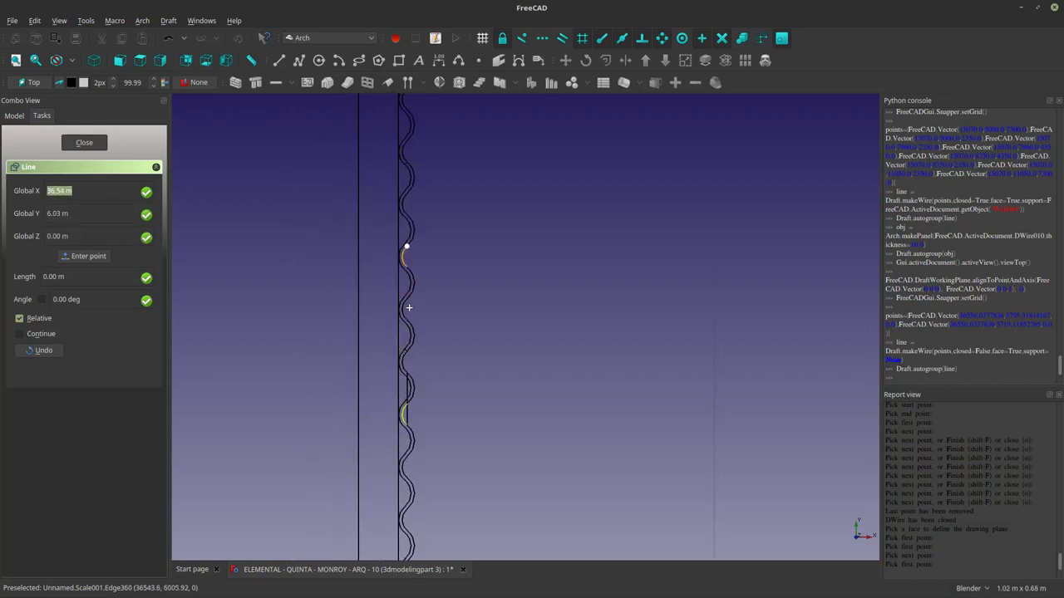
scroll(402, 282, "down", 2)
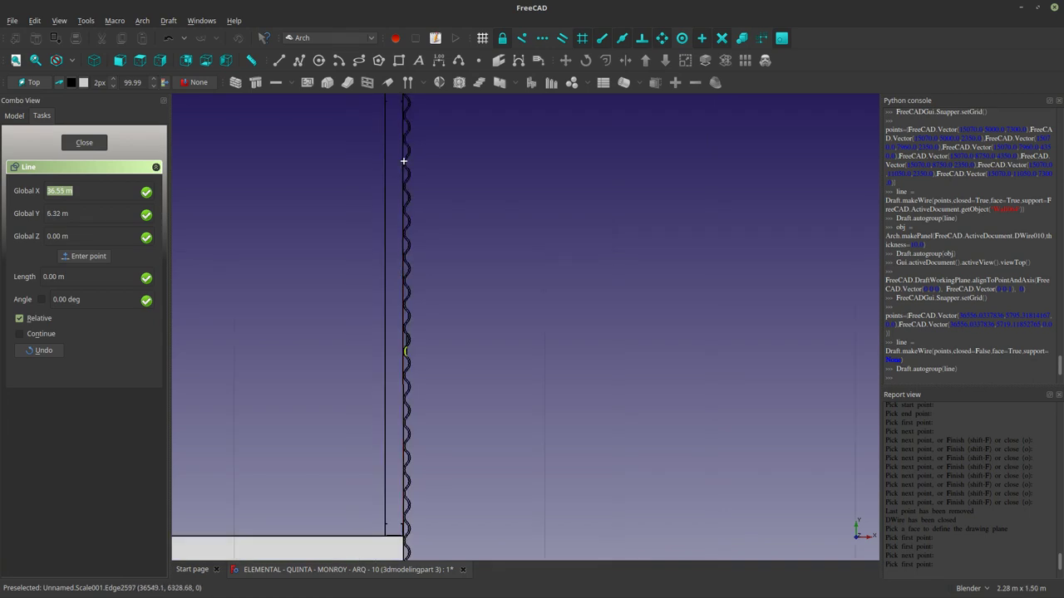
scroll(409, 230, "down", 2)
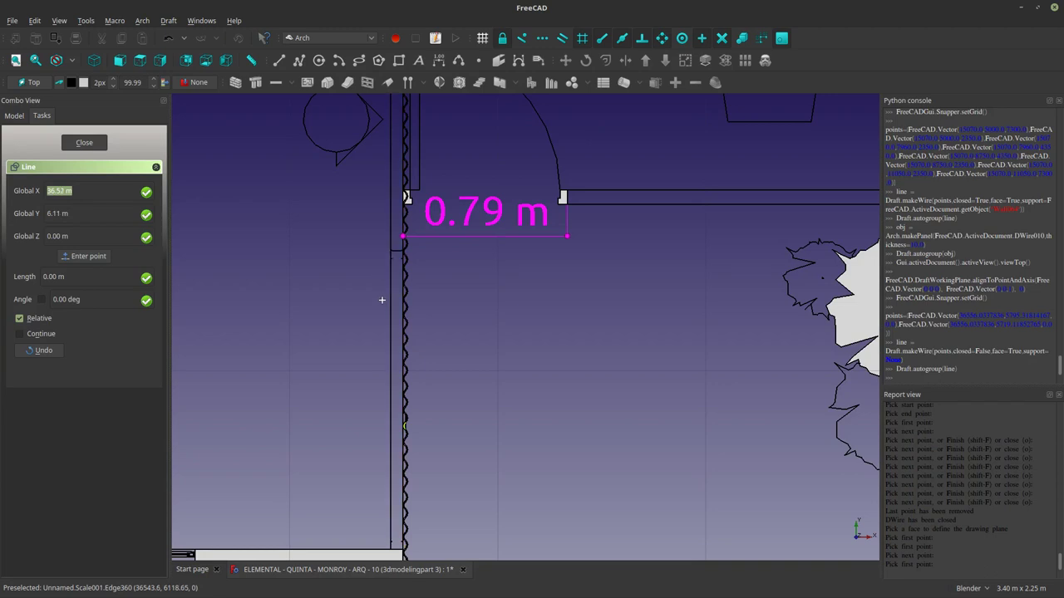
scroll(401, 534, "up", 4)
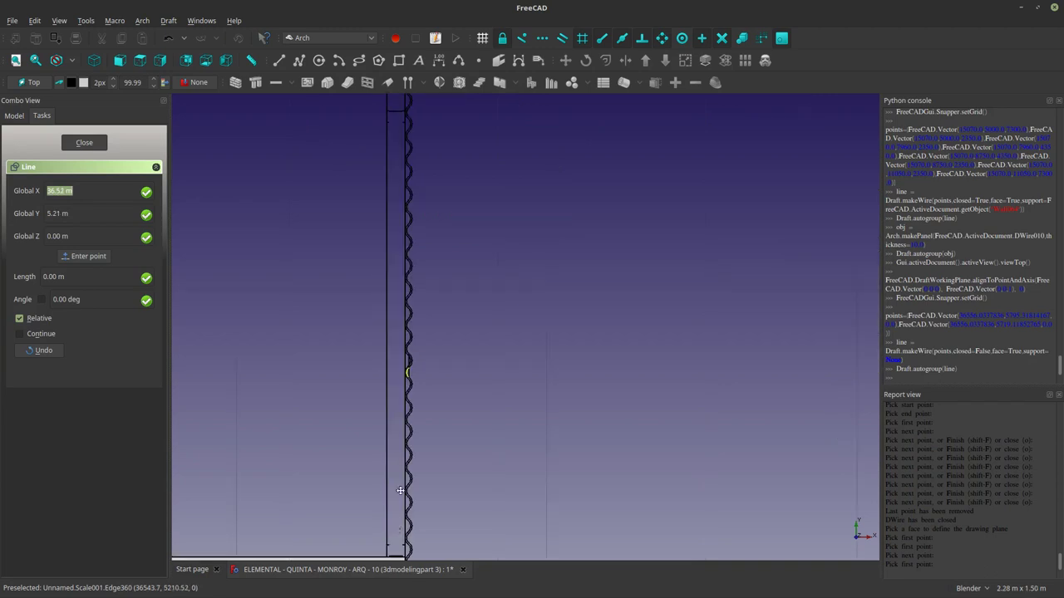
scroll(409, 436, "up", 5)
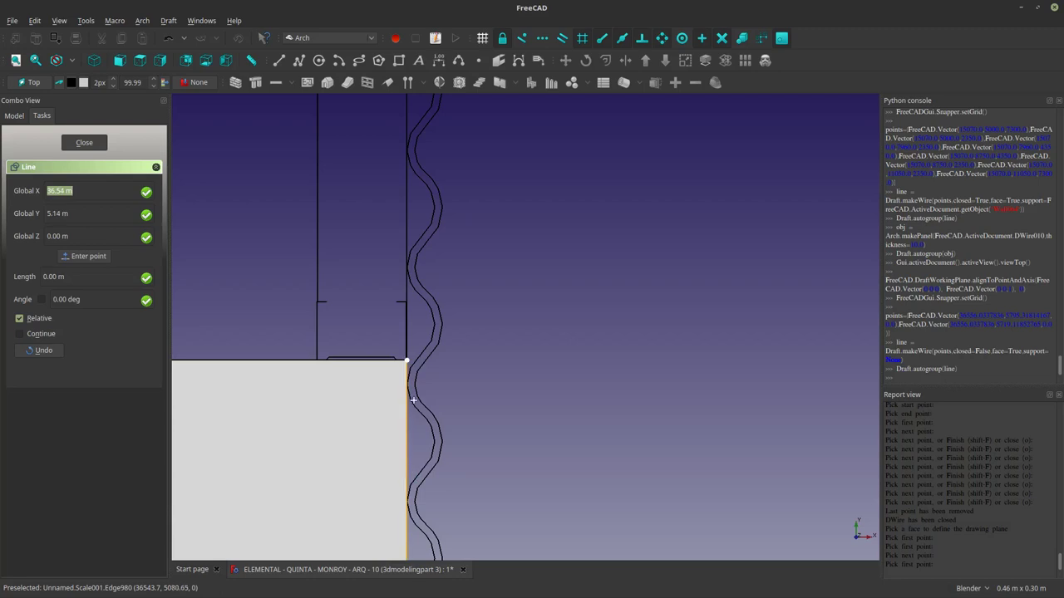
scroll(418, 357, "up", 3)
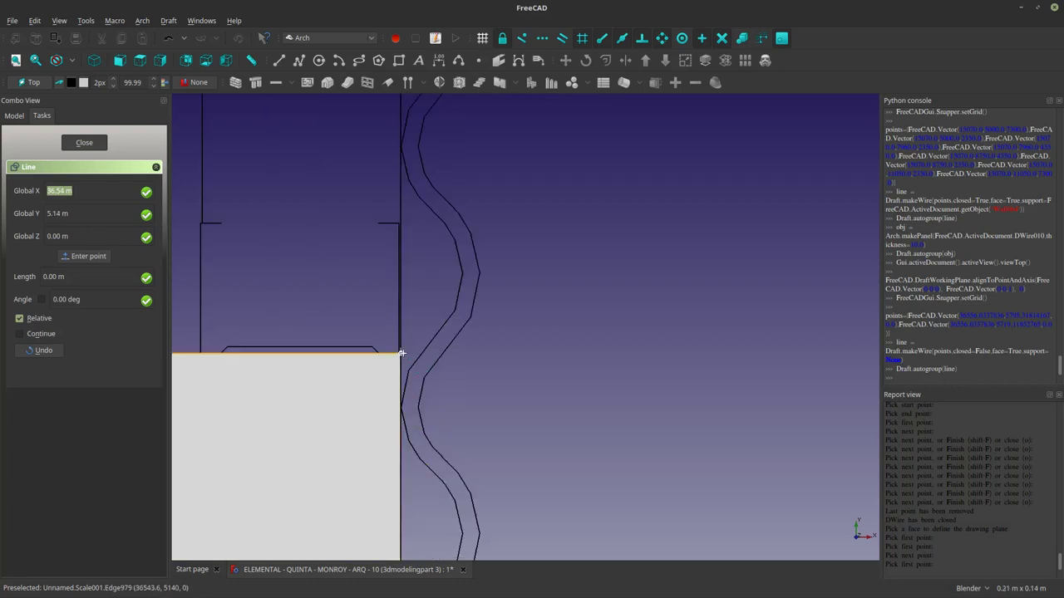
left_click(402, 353)
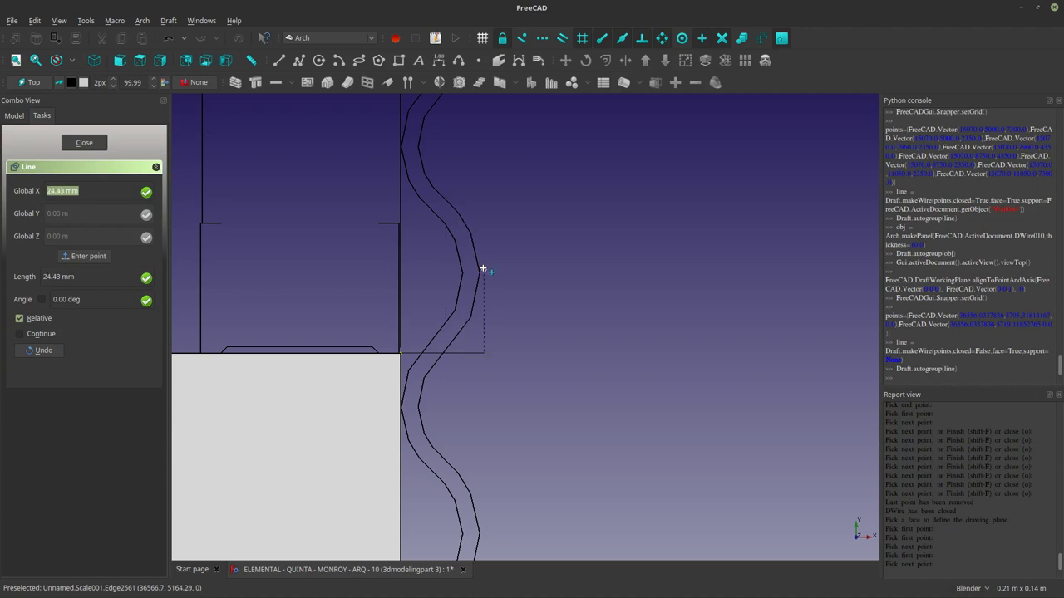
left_click(483, 268)
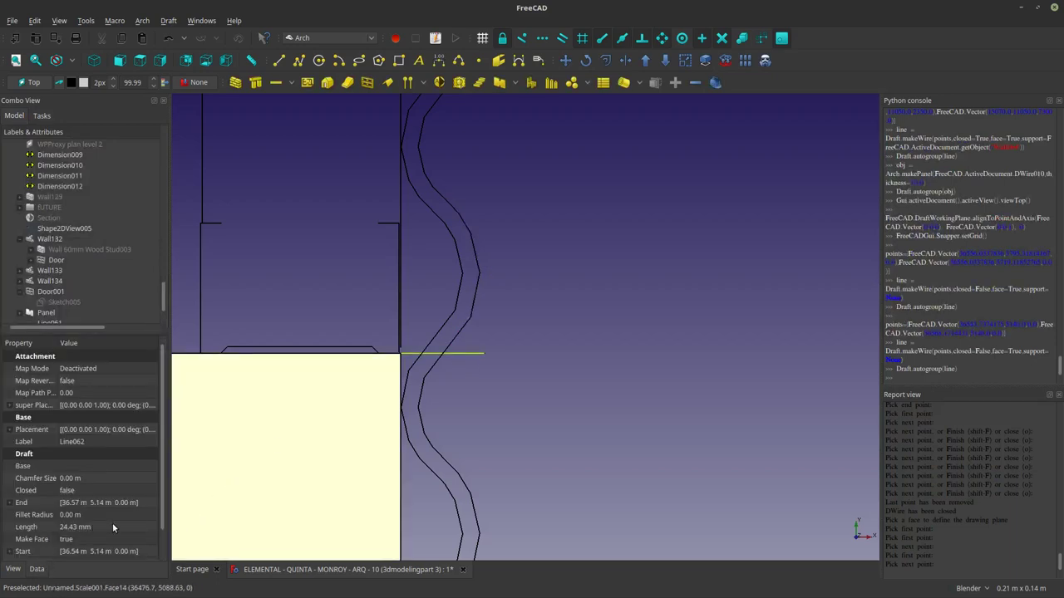
Return to the line spanning one wave of the corrugated cladding and check its length in the properties.
scroll(275, 500, "down", 6)
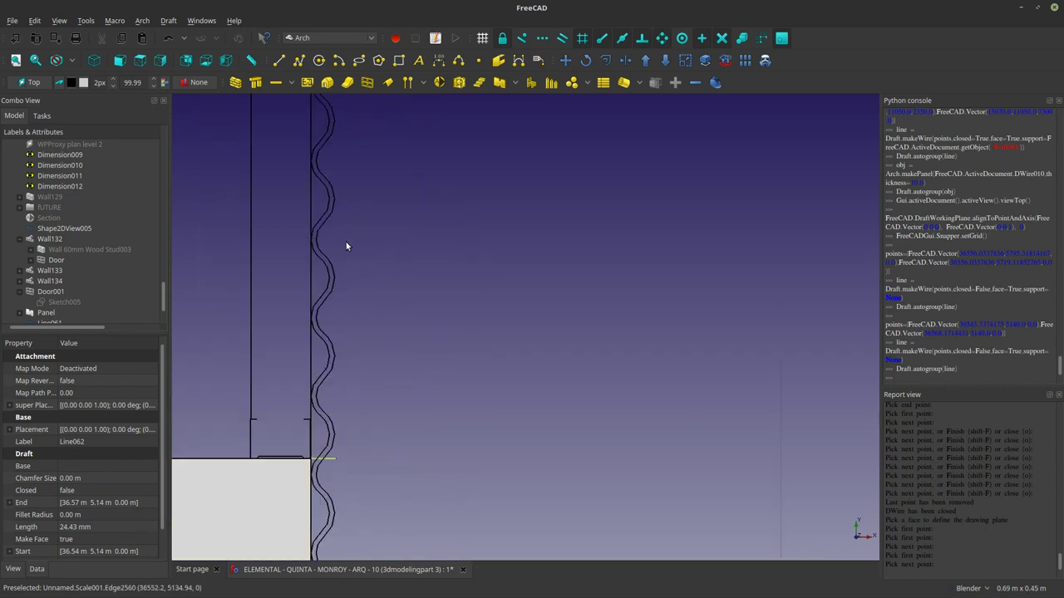
scroll(339, 237, "down", 4)
scroll(339, 122, "up", 8)
scroll(364, 377, "down", 6)
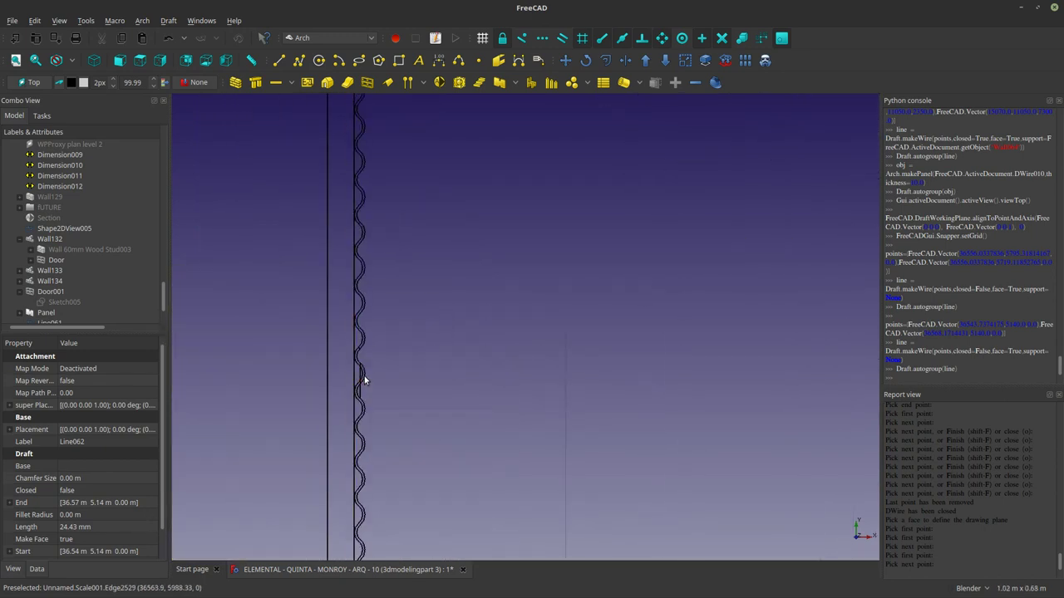
scroll(349, 175, "up", 4)
scroll(412, 416, "down", 4)
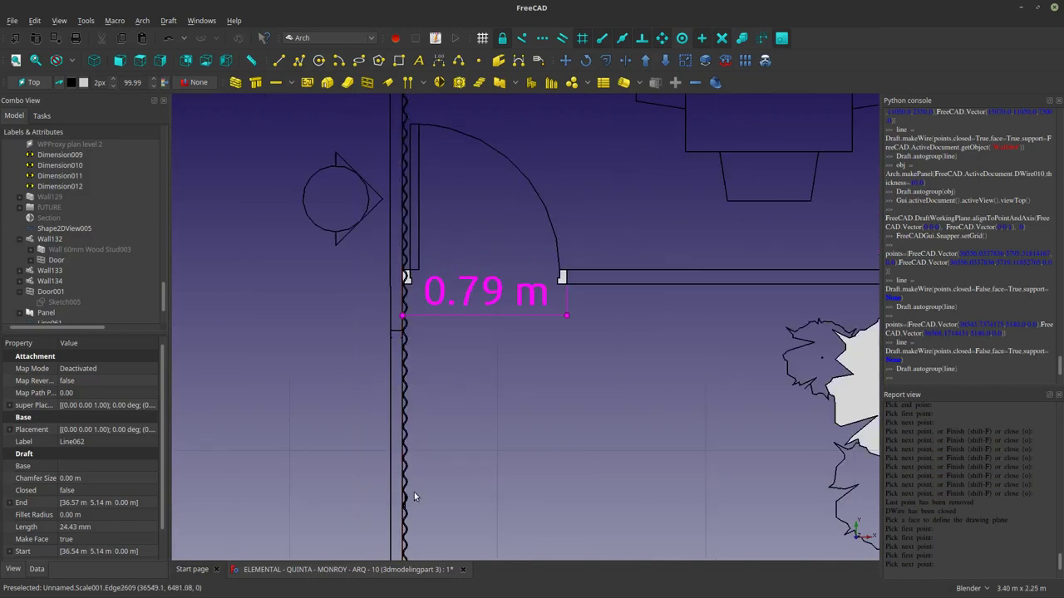
scroll(407, 507, "up", 4)
scroll(415, 498, "up", 5)
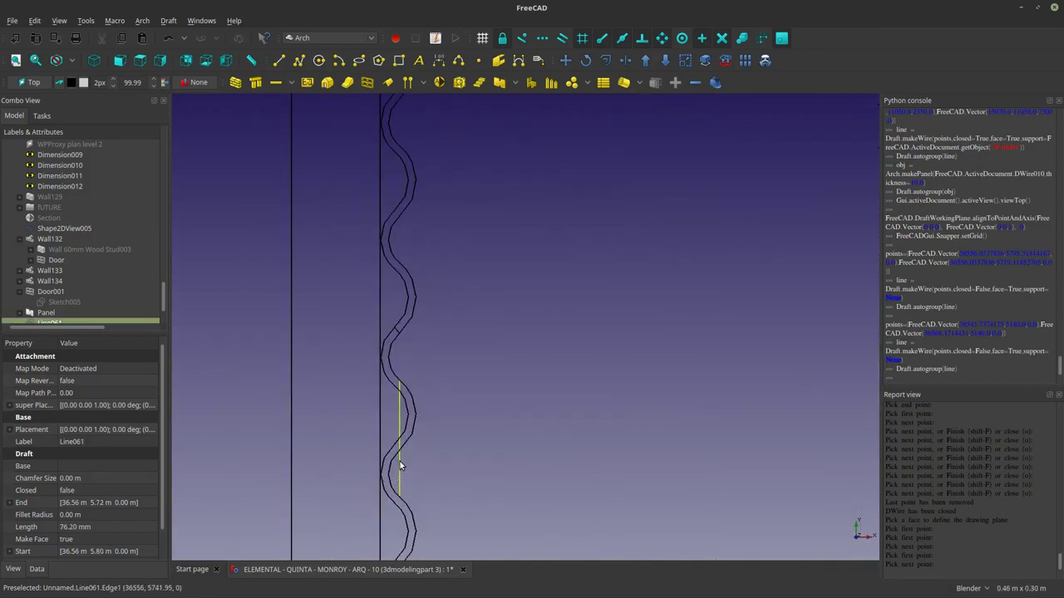
Set the wave length of the end unit's side facade panel to 76 mm.
scroll(515, 462, "down", 15)
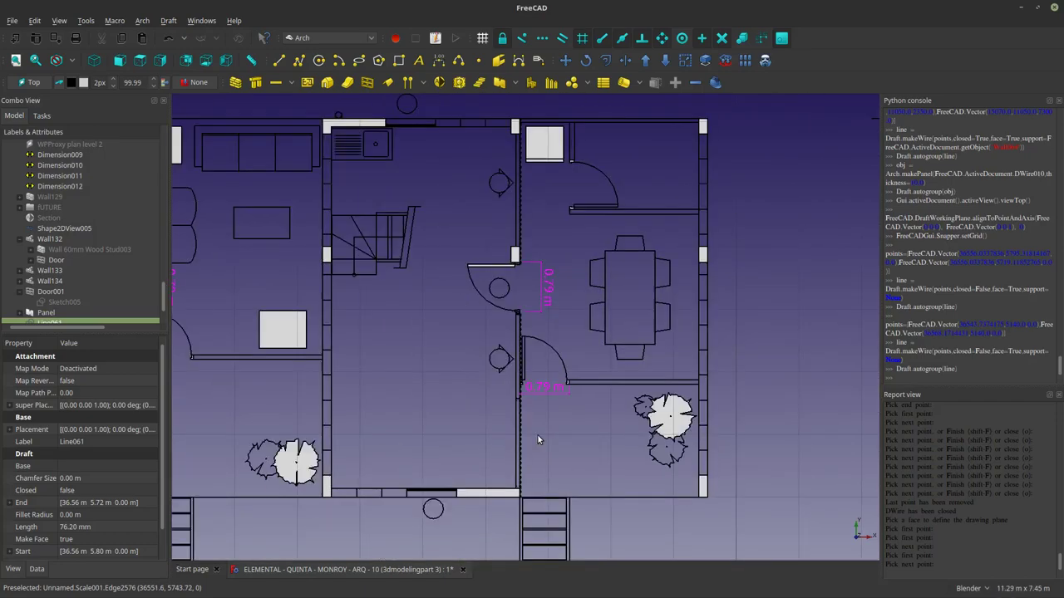
scroll(66, 295, "down", 1)
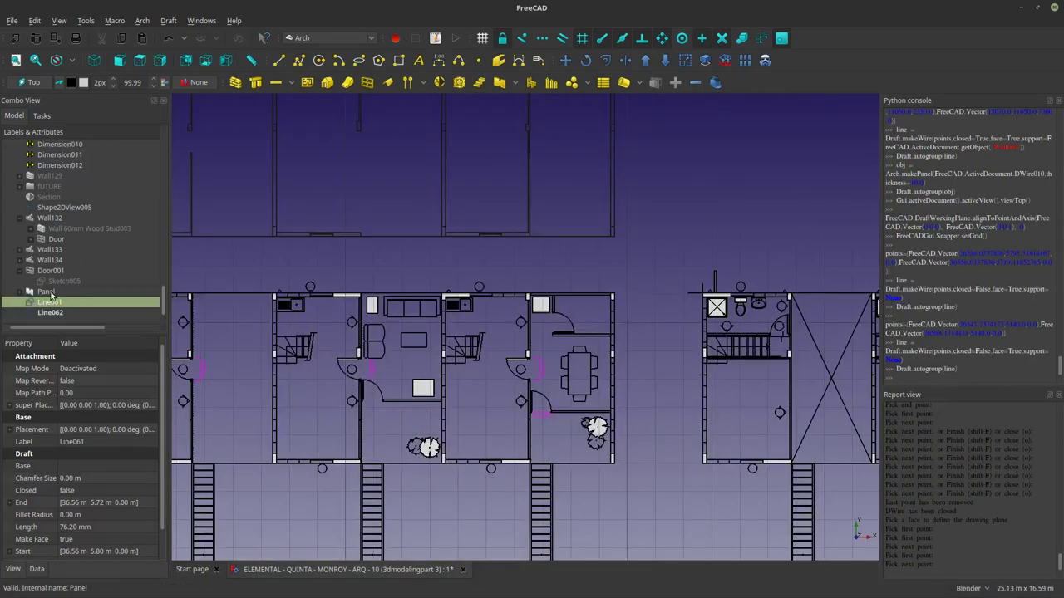
left_click(51, 293)
middle_click_drag(500, 521, 337, 330)
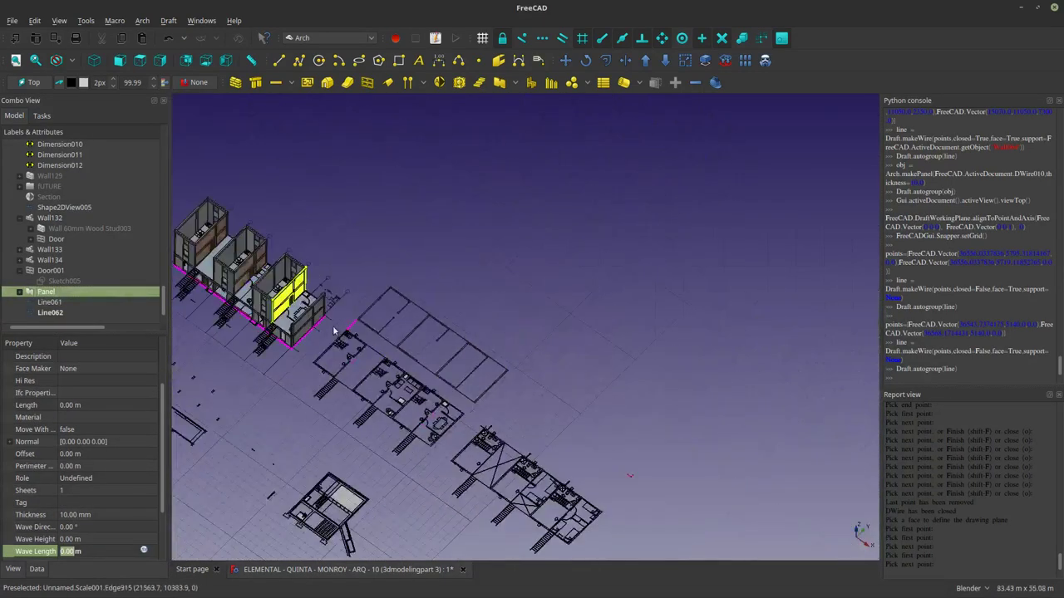
scroll(248, 276, "up", 5)
scroll(247, 276, "up", 2)
middle_click_drag(437, 466, 460, 422)
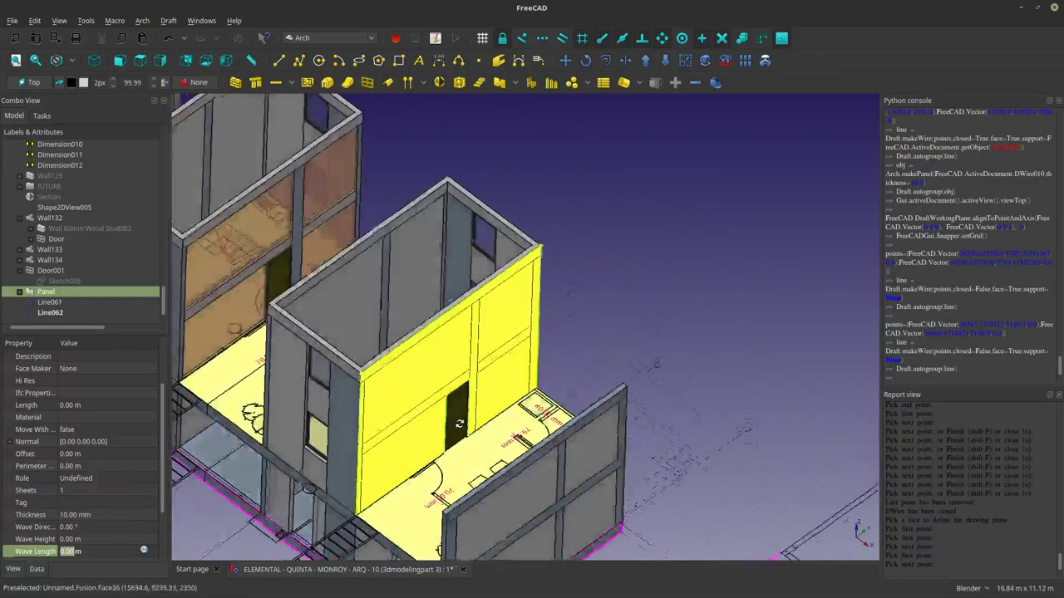
scroll(459, 422, "down", 2)
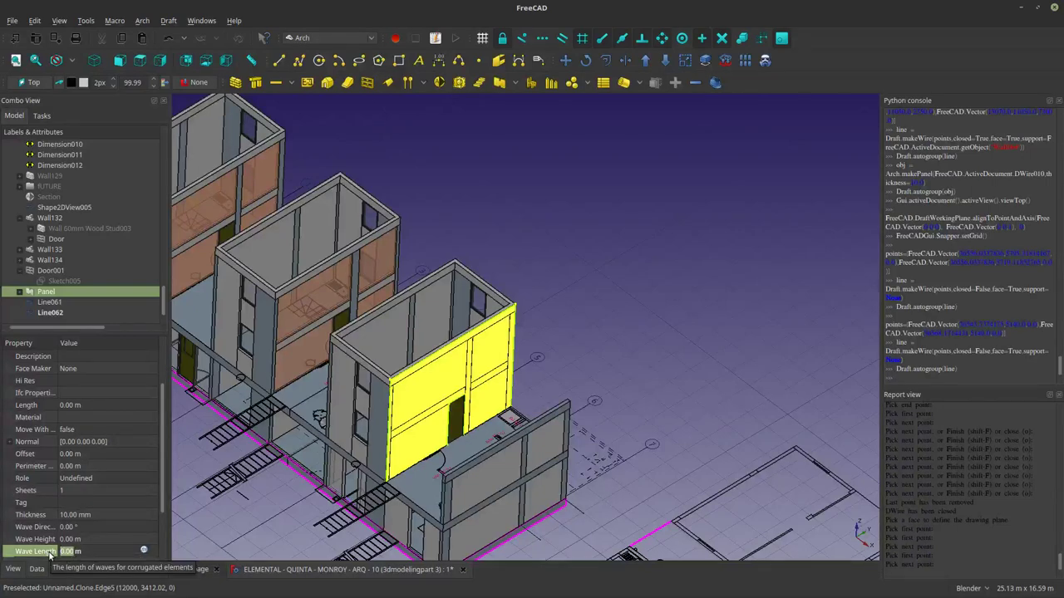
key("Return")
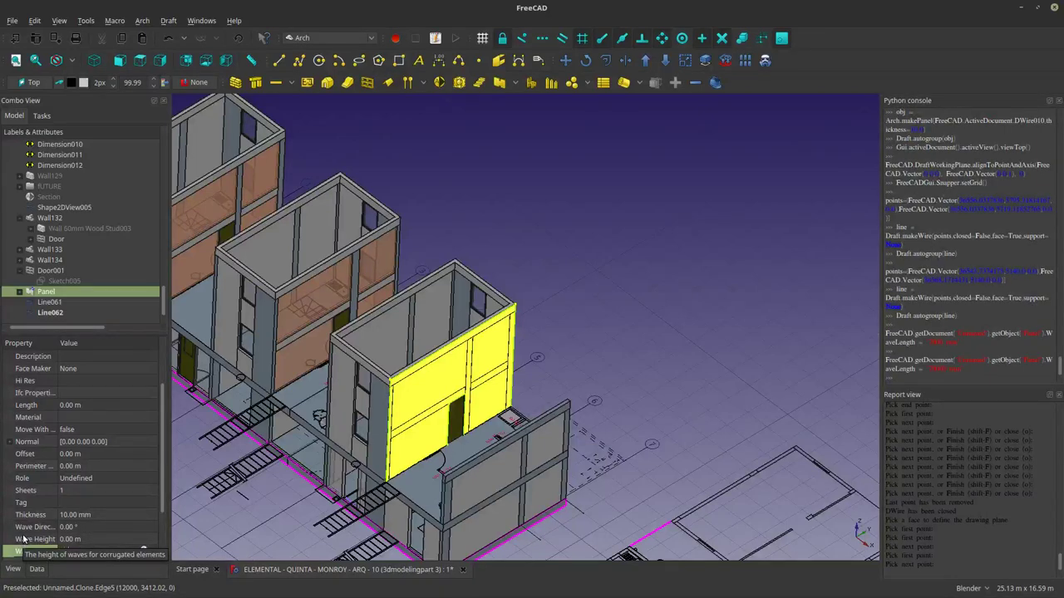
type("mm")
Set the same panel's wave height to 25 mm and apply the corrugation to the model.
left_click(92, 540)
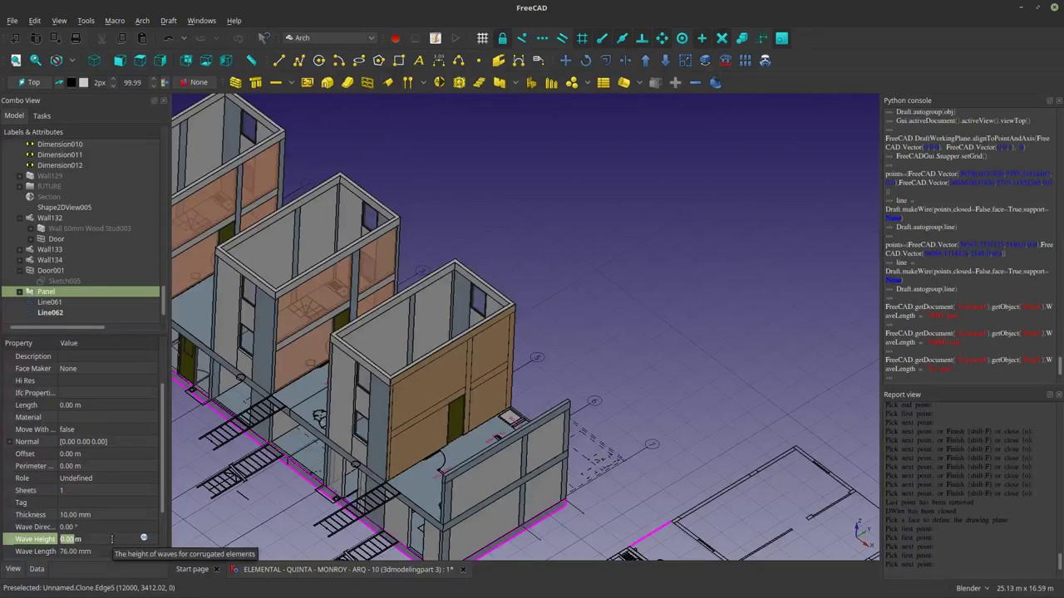
type("25.00 ")
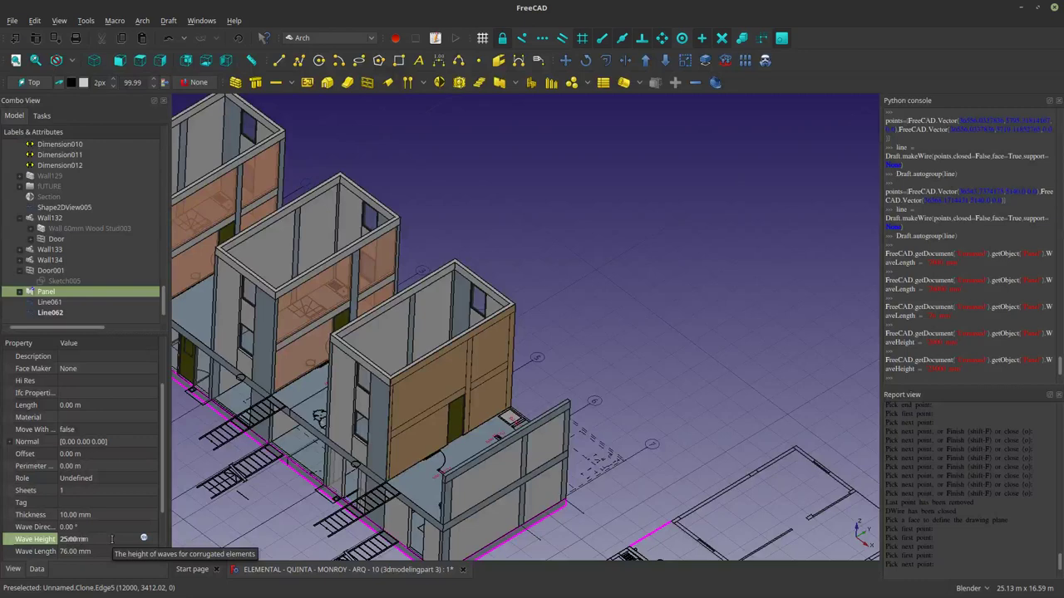
type("mm")
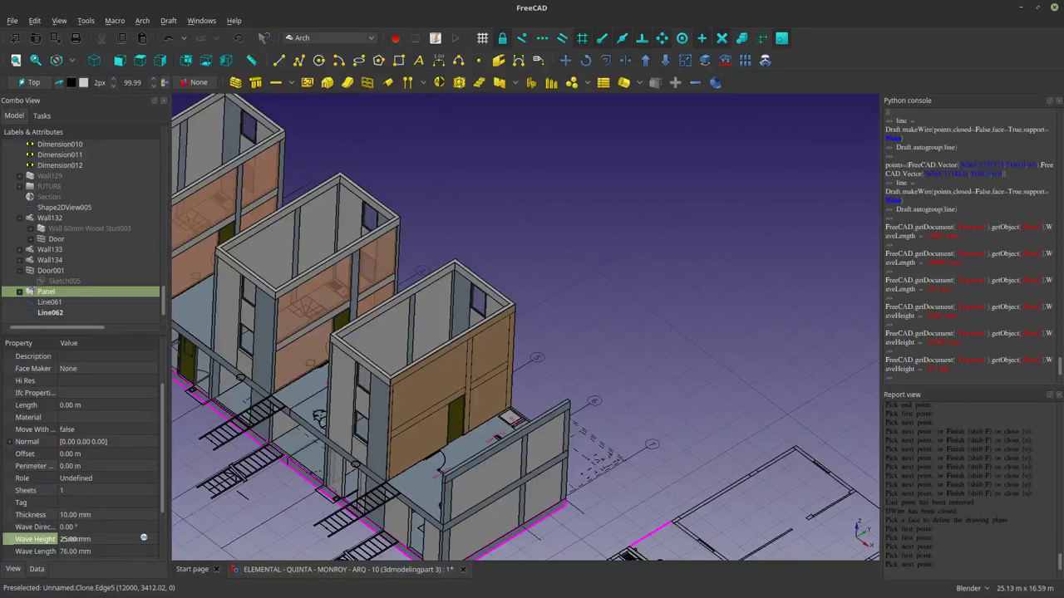
key("alt+Tab")
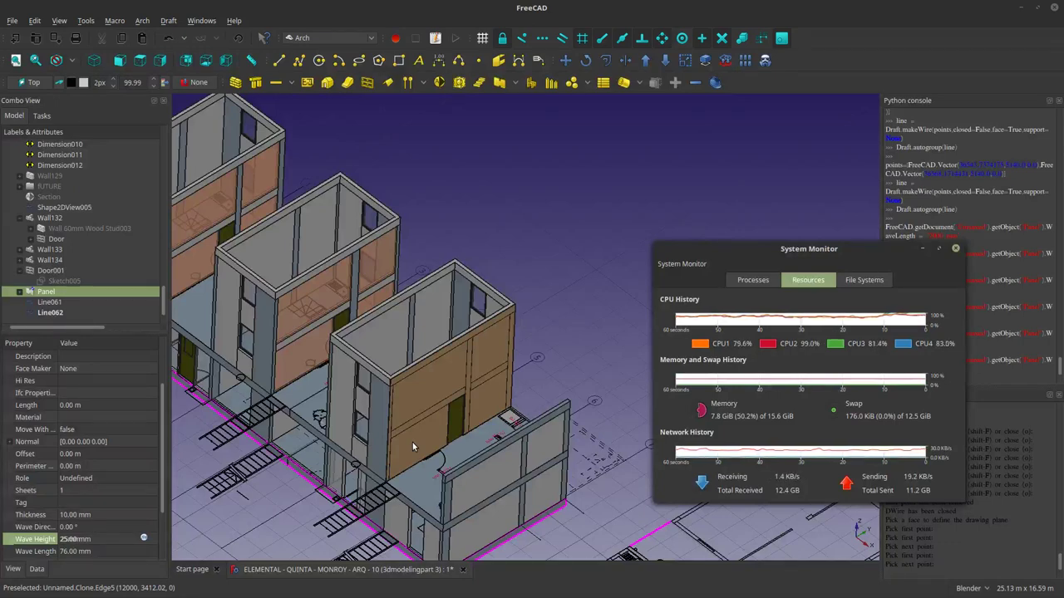
key("Return")
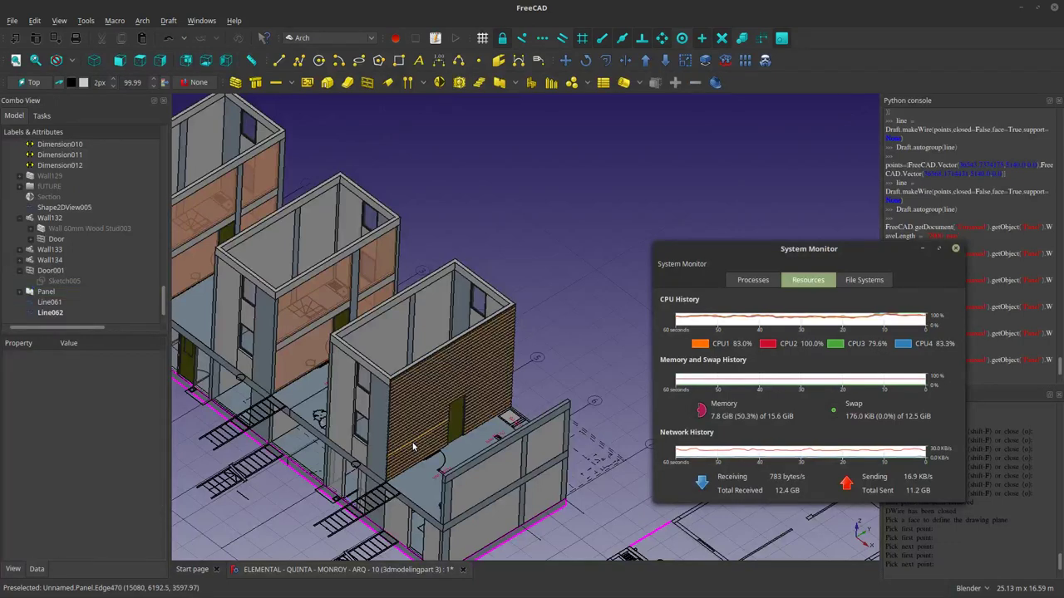
Examine the panel's corrugation up close around the door and along the wall corner, checking how the waves meet the wall and structure.
scroll(413, 446, "up", 10)
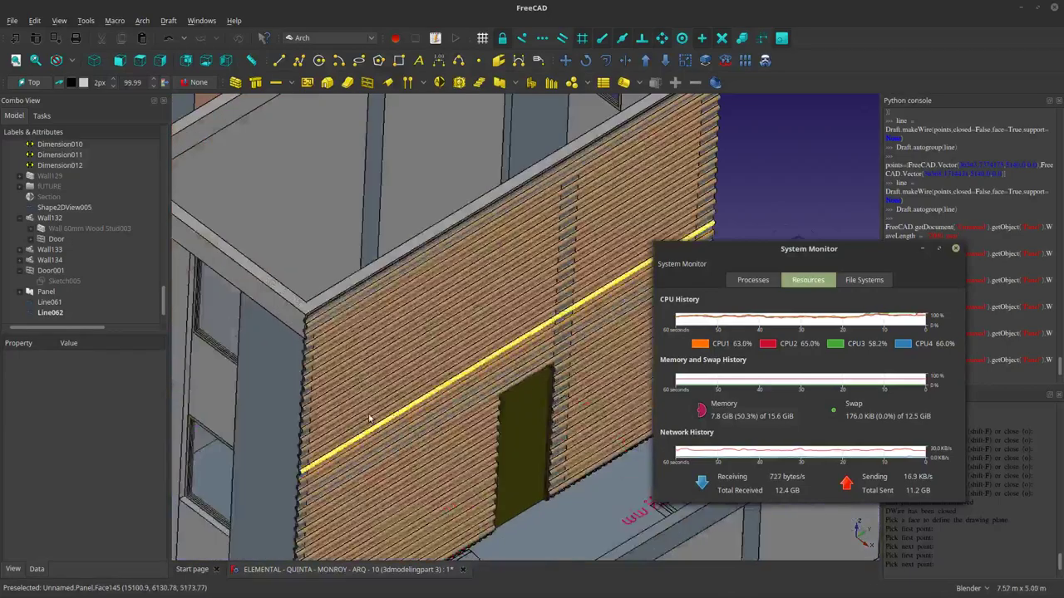
scroll(307, 400, "down", 8)
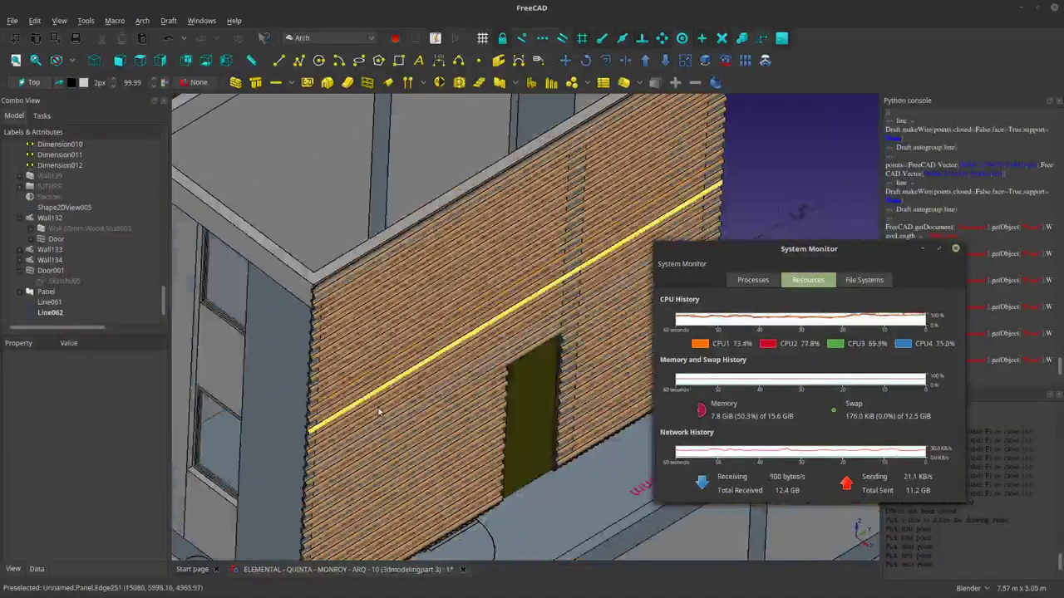
middle_click_drag(378, 412, 334, 387)
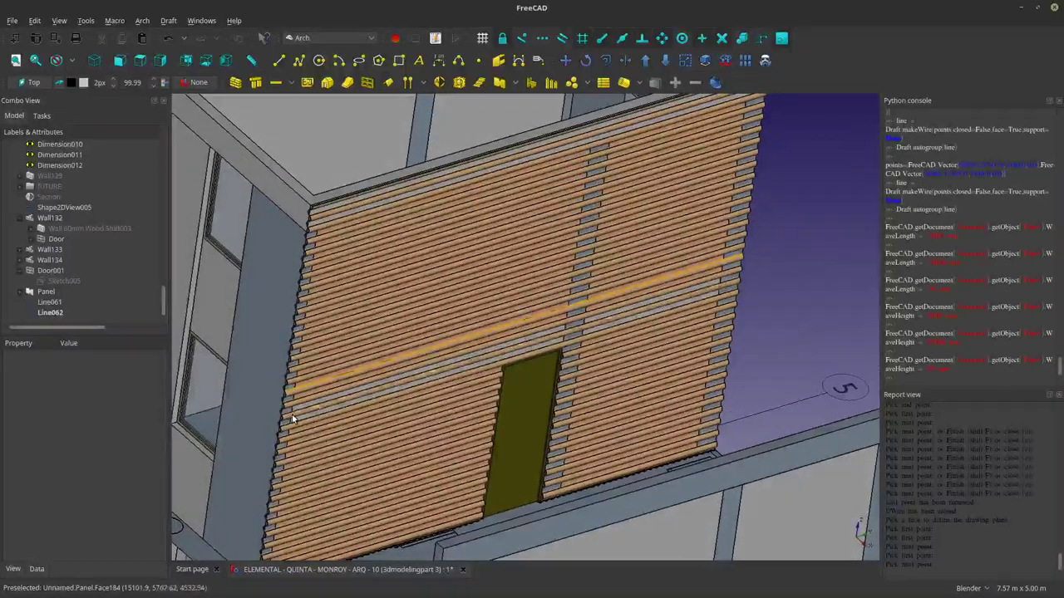
scroll(289, 418, "up", 2)
middle_click_drag(486, 467, 551, 432)
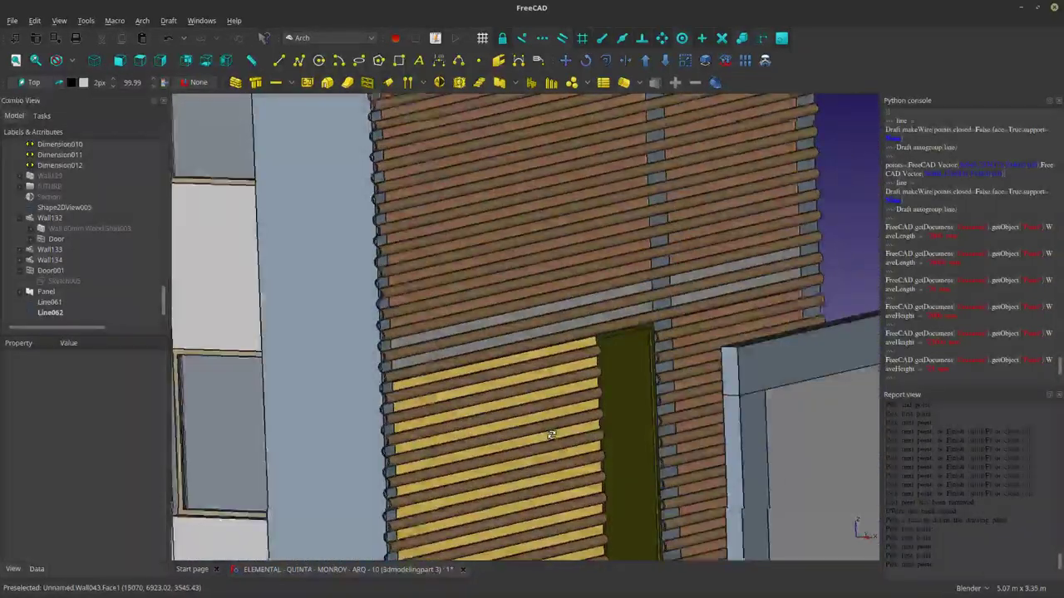
scroll(400, 375, "up", 2)
scroll(400, 375, "up", 4)
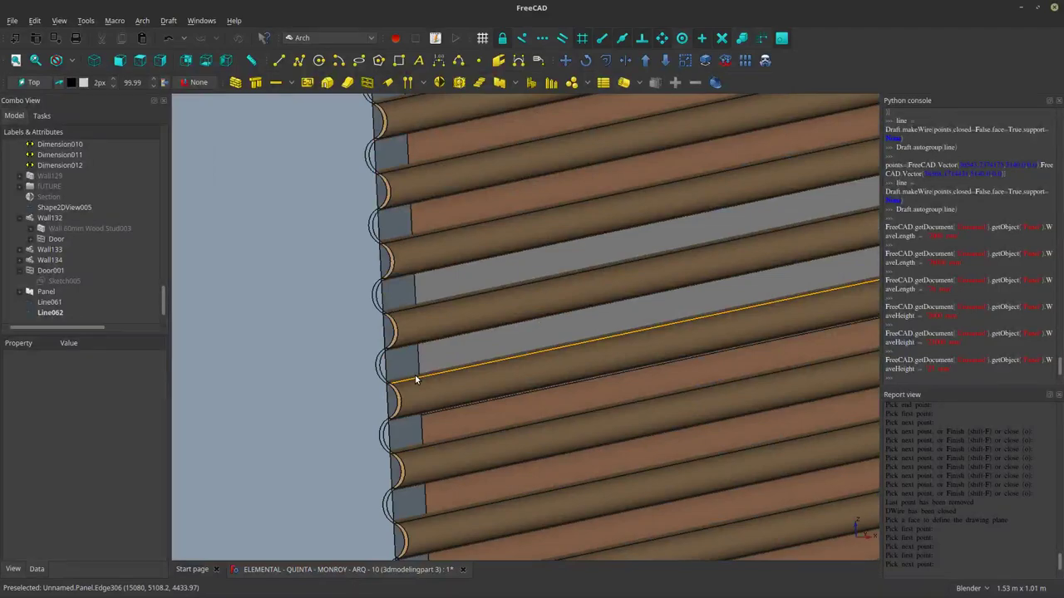
scroll(416, 380, "up", 6)
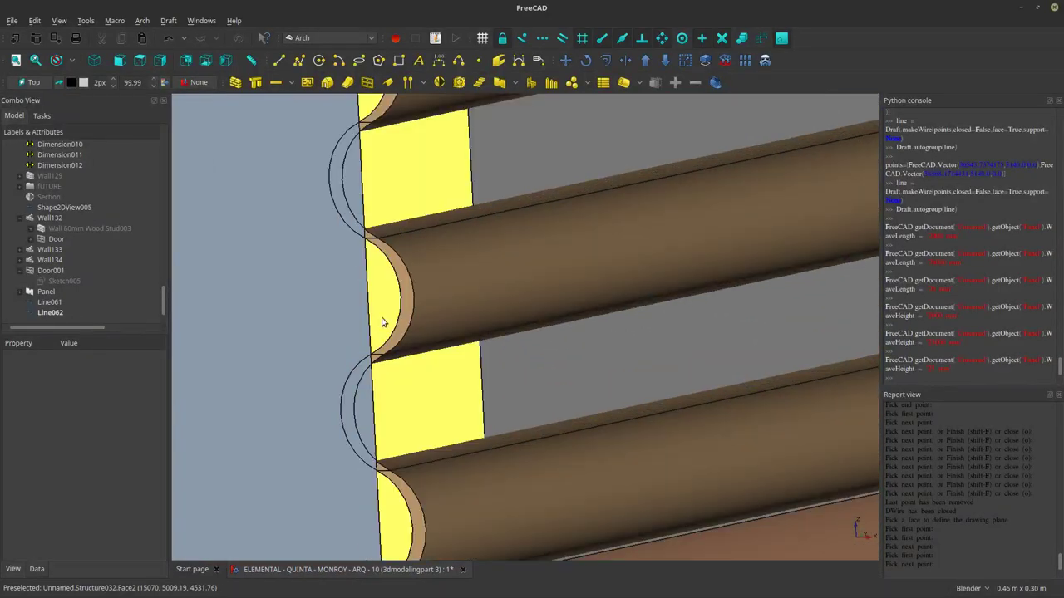
scroll(407, 333, "down", 10)
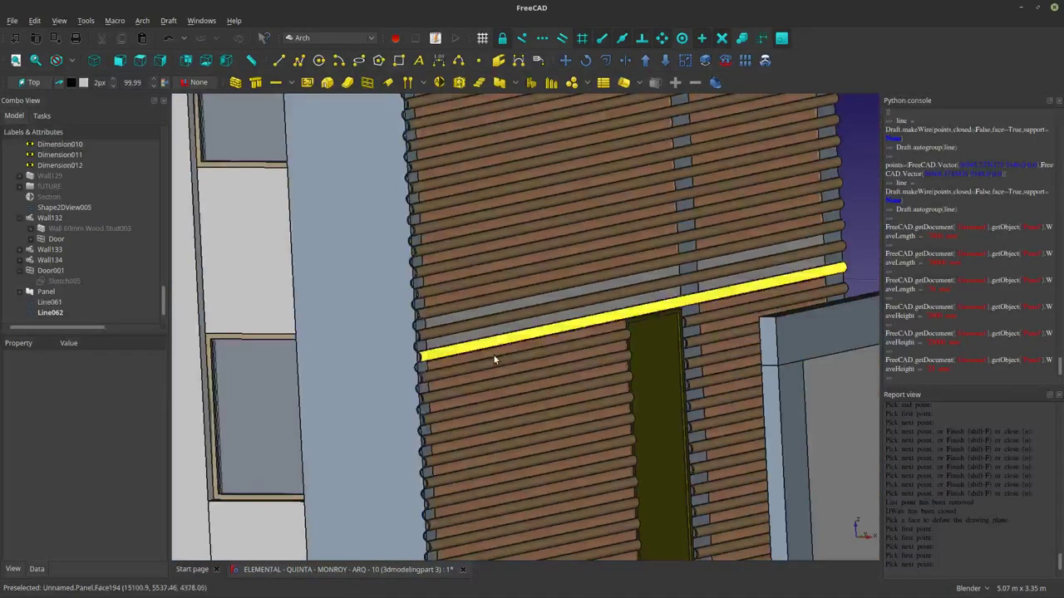
middle_click_drag(493, 357, 490, 412)
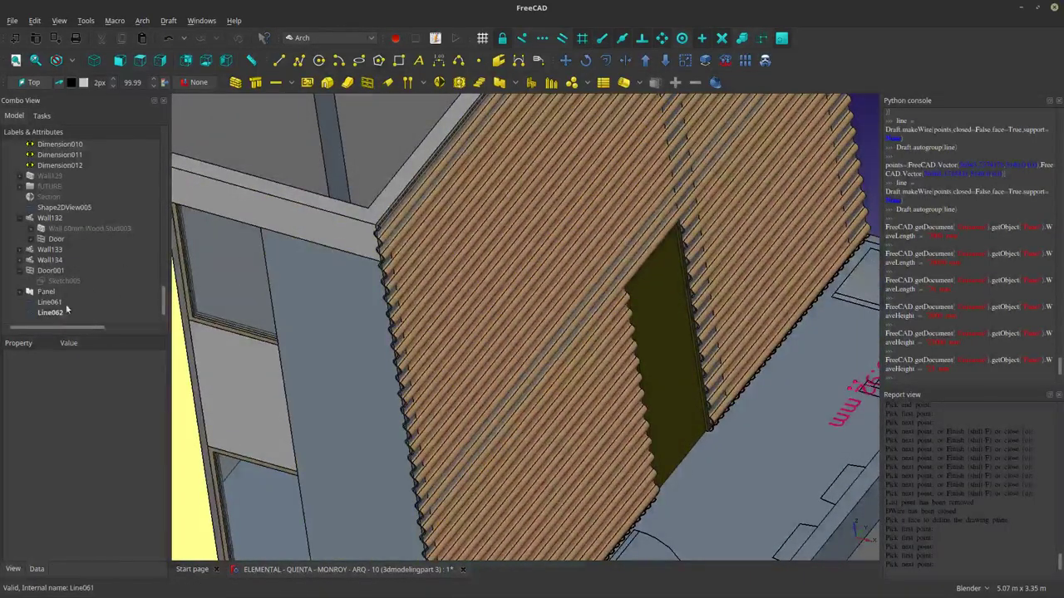
Hide the corrugated panel to expose the side facade's walls and structural frame.
left_click(42, 293)
key("space")
scroll(441, 310, "up", 5)
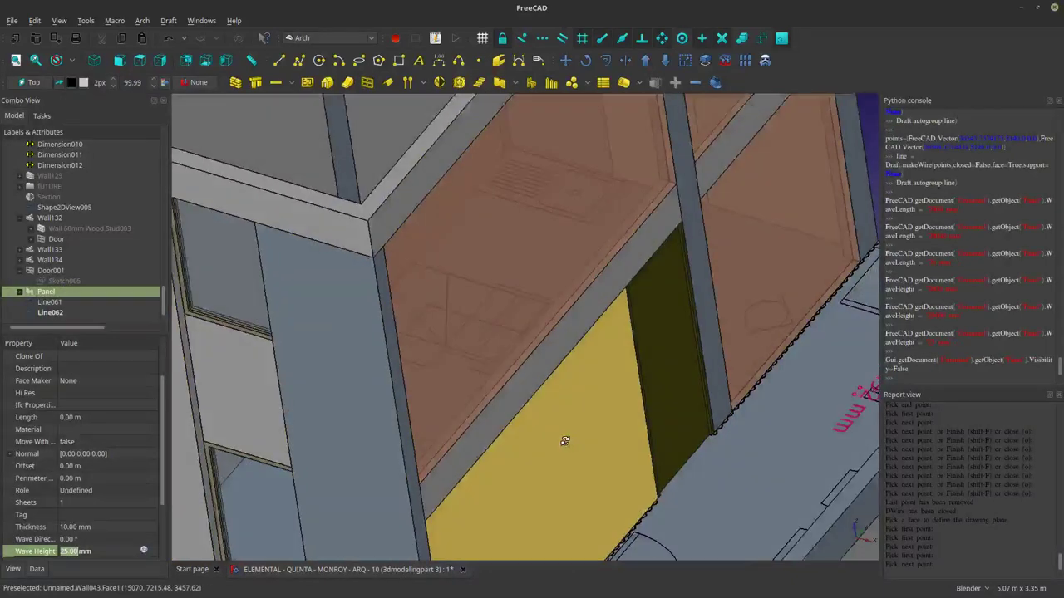
scroll(472, 368, "down", 5)
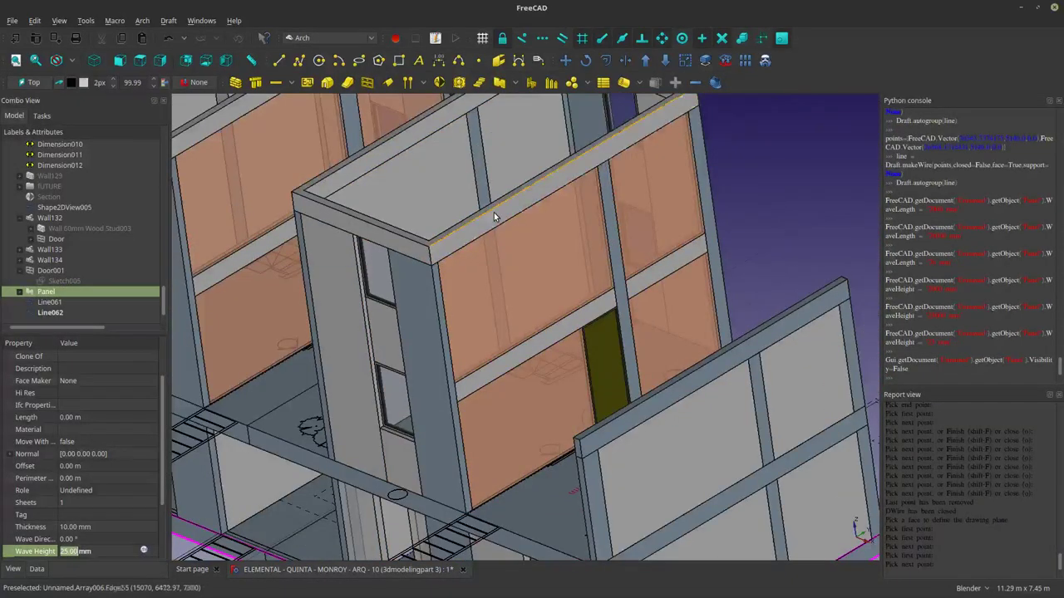
Create a Facebinder from the outer wall infill and structural frame faces of the end unit's side facade.
left_click(495, 219)
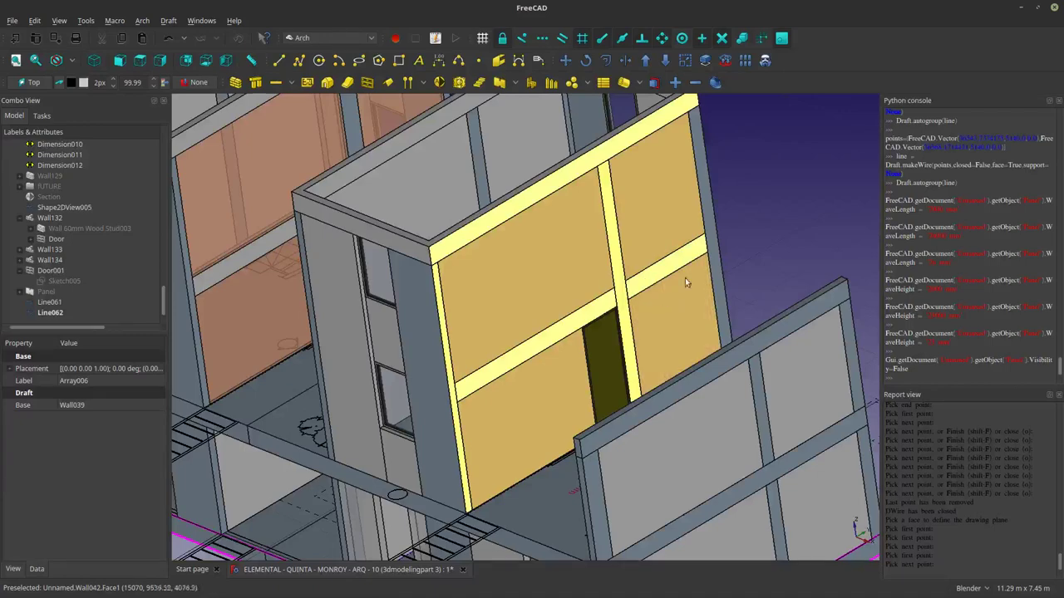
key("0")
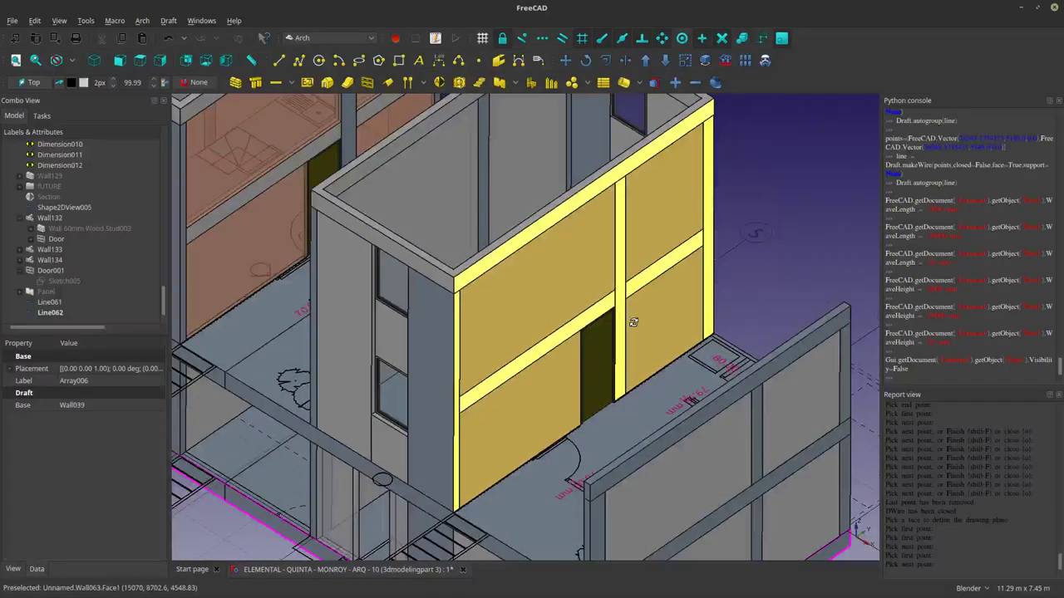
left_click(498, 61)
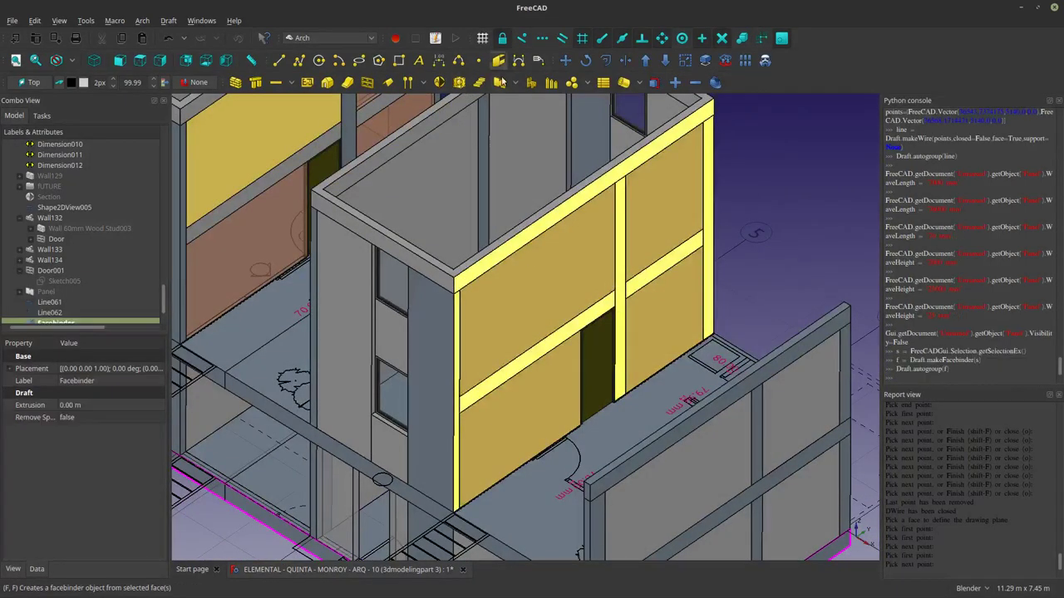
Create a 10 mm thick Arch panel from the side facade's facebinder.
scroll(66, 309, "down", 1)
left_click(63, 312)
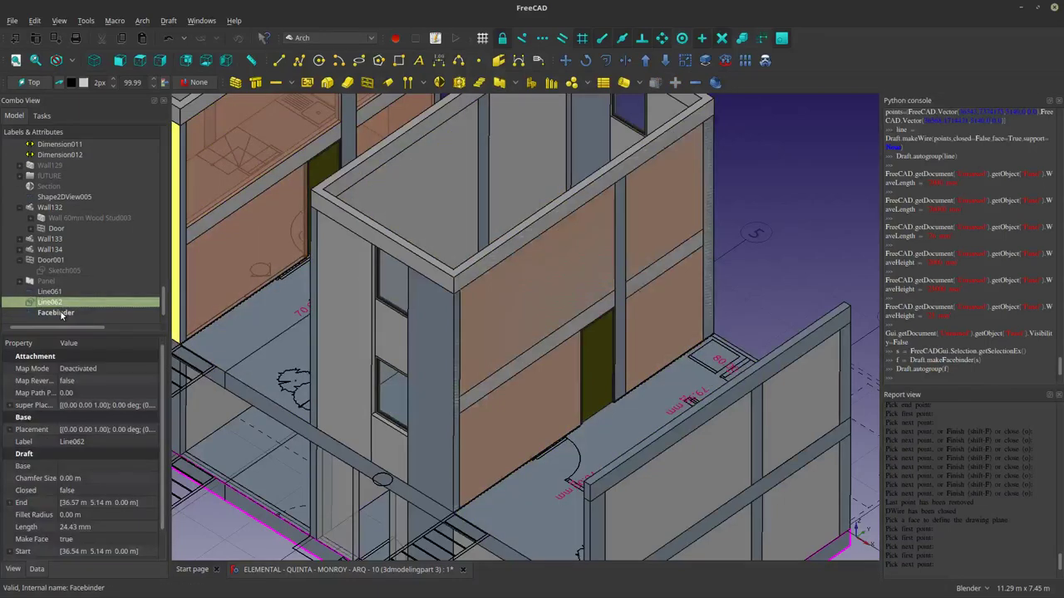
scroll(653, 301, "up", 5)
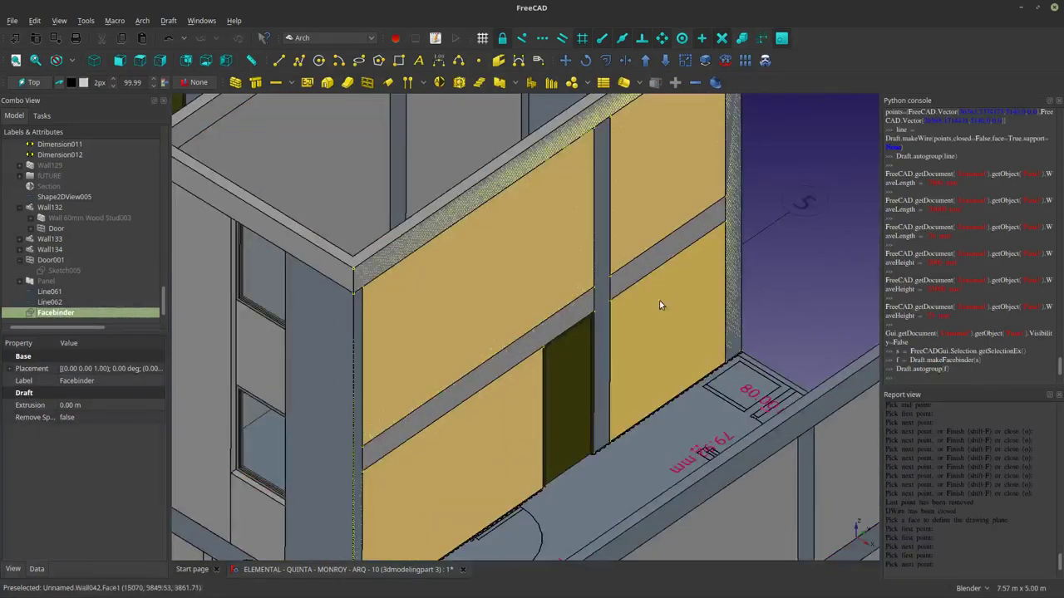
middle_click_drag(627, 305, 625, 297)
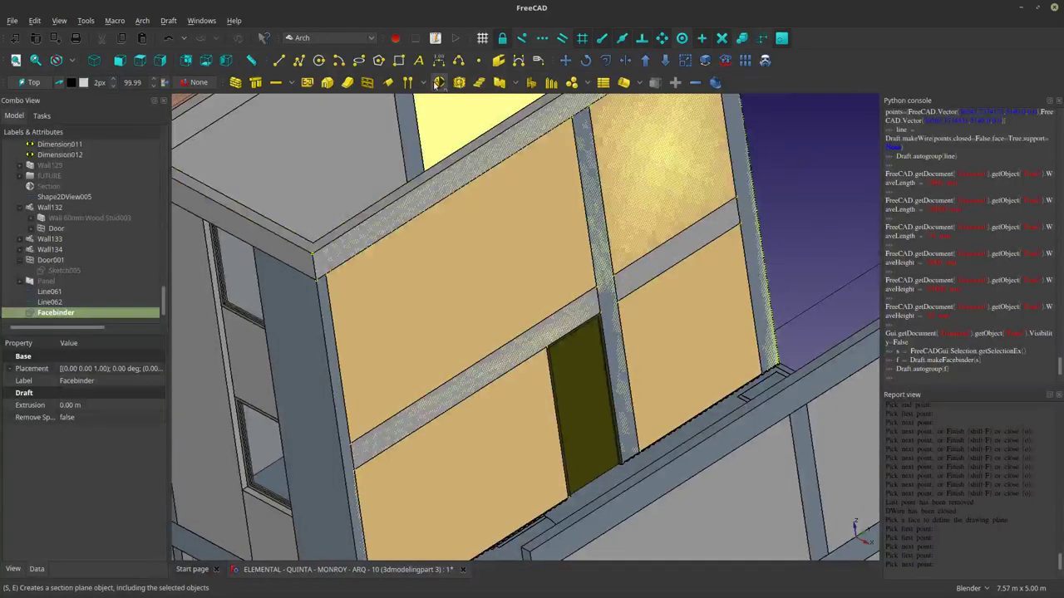
left_click(499, 82)
middle_click_drag(585, 274, 360, 249)
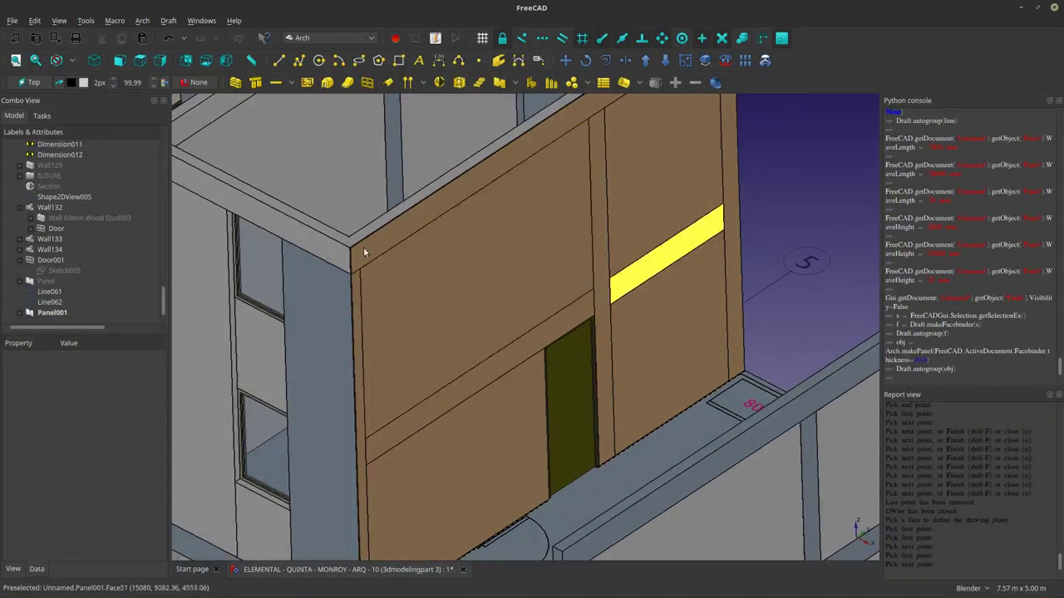
Give the facebinder-based panel the first panel's corrugation: wave height 25 mm and wave length 76 mm.
left_click(41, 313)
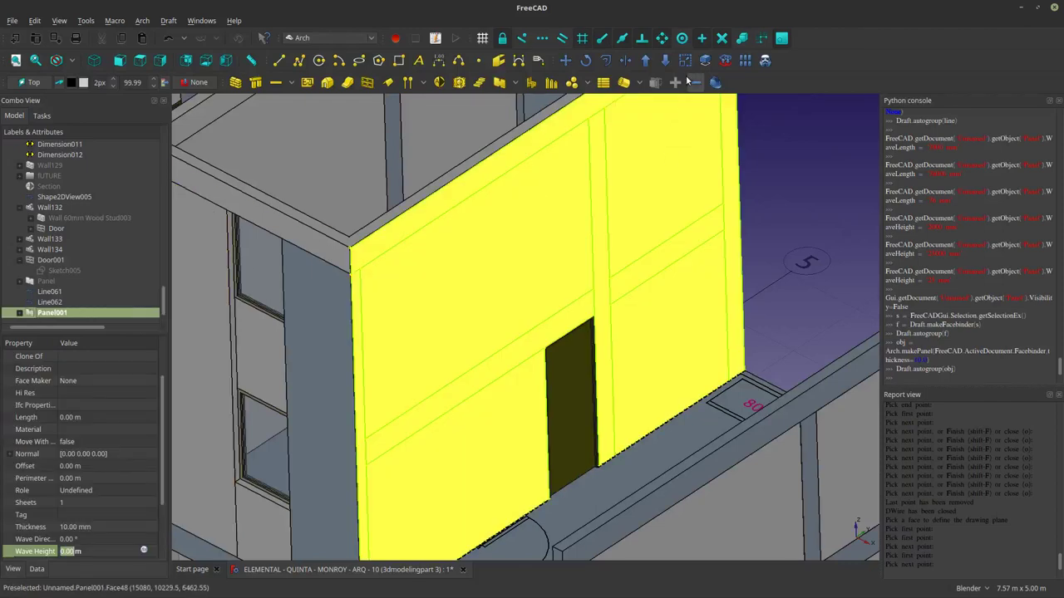
left_click(45, 282)
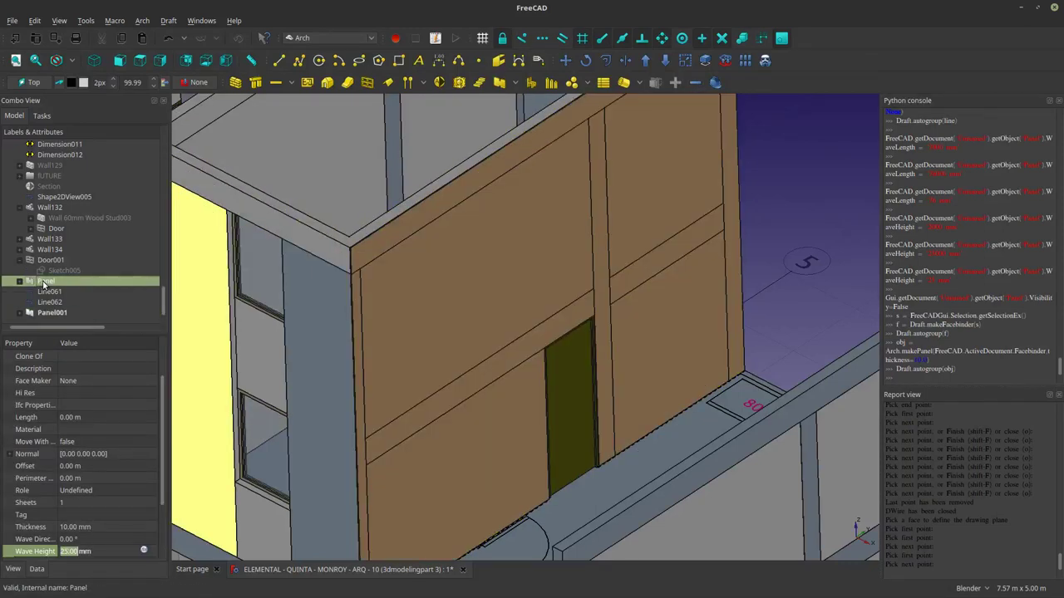
scroll(161, 448, "down", 2)
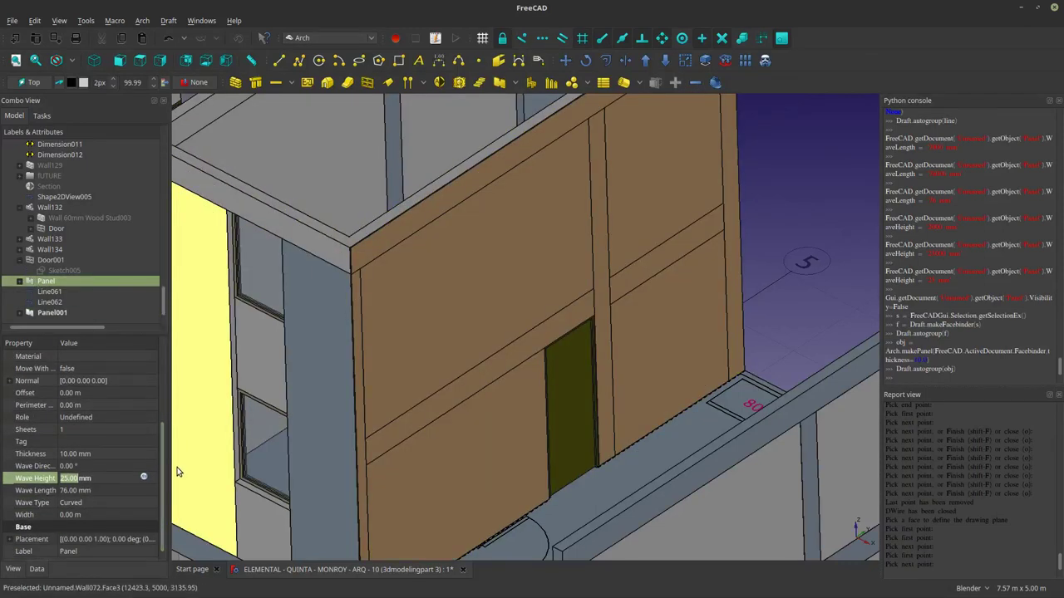
left_click(53, 313)
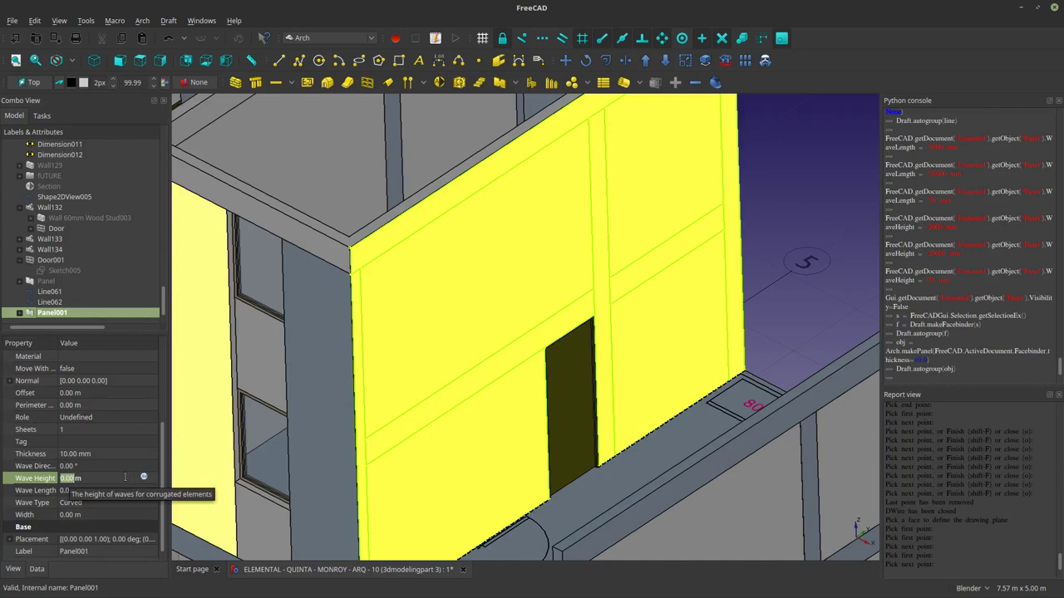
double_click(71, 478)
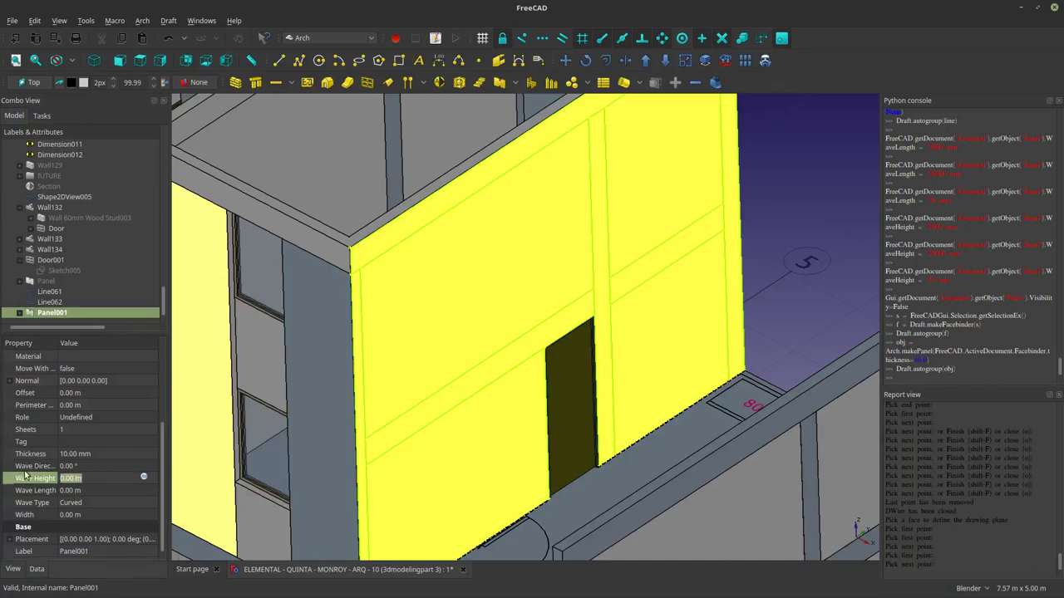
type("25mm")
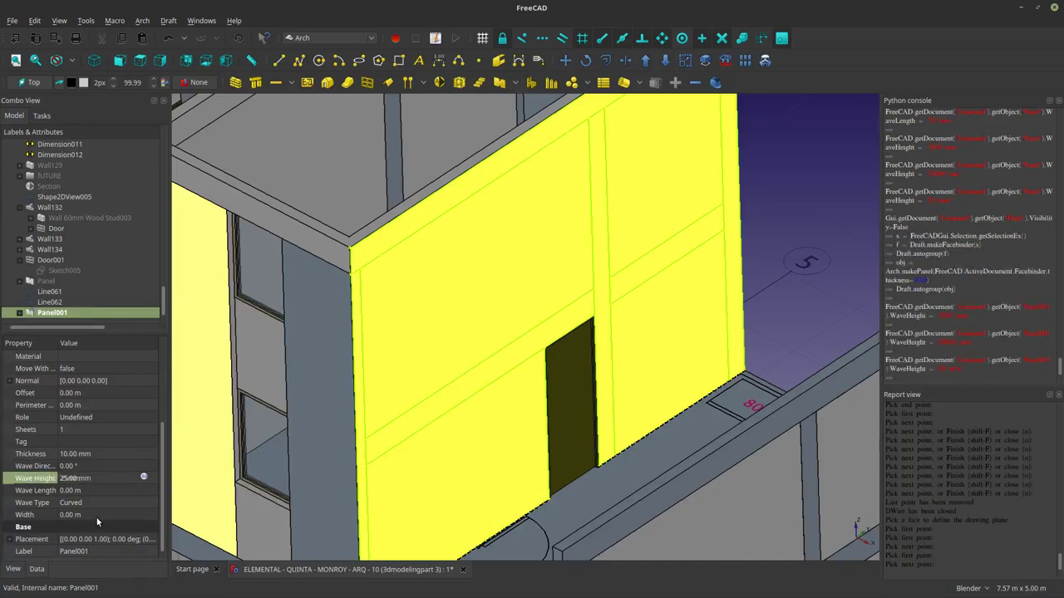
left_click(92, 492)
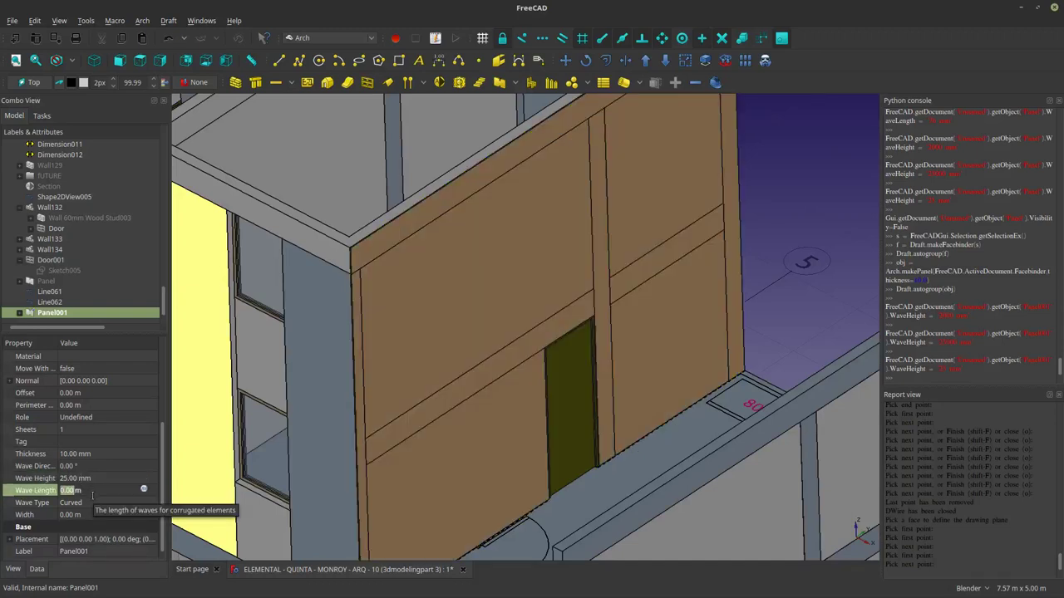
type("76 mm")
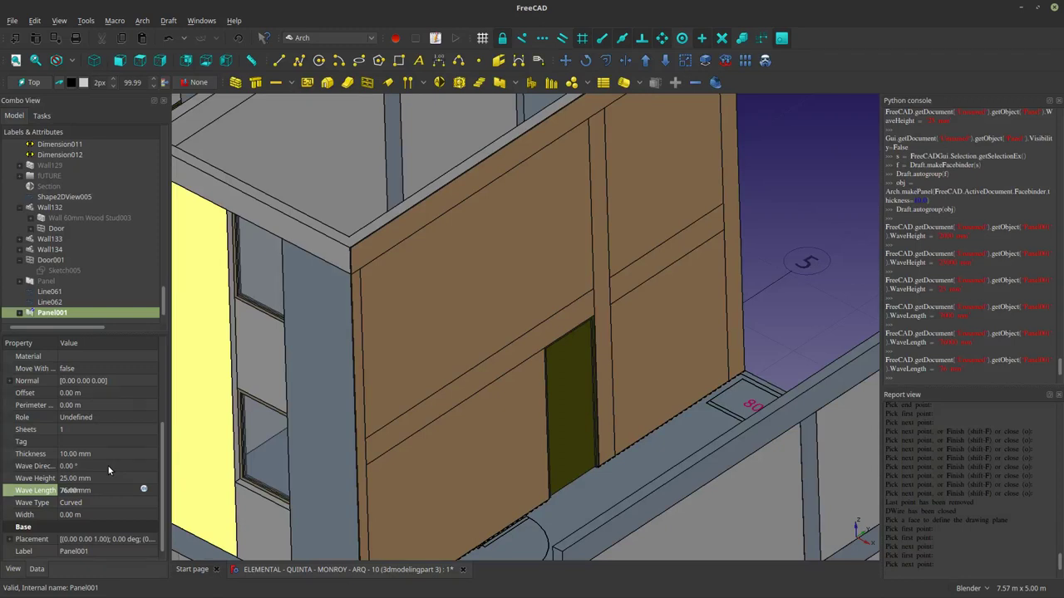
key("alt+Tab")
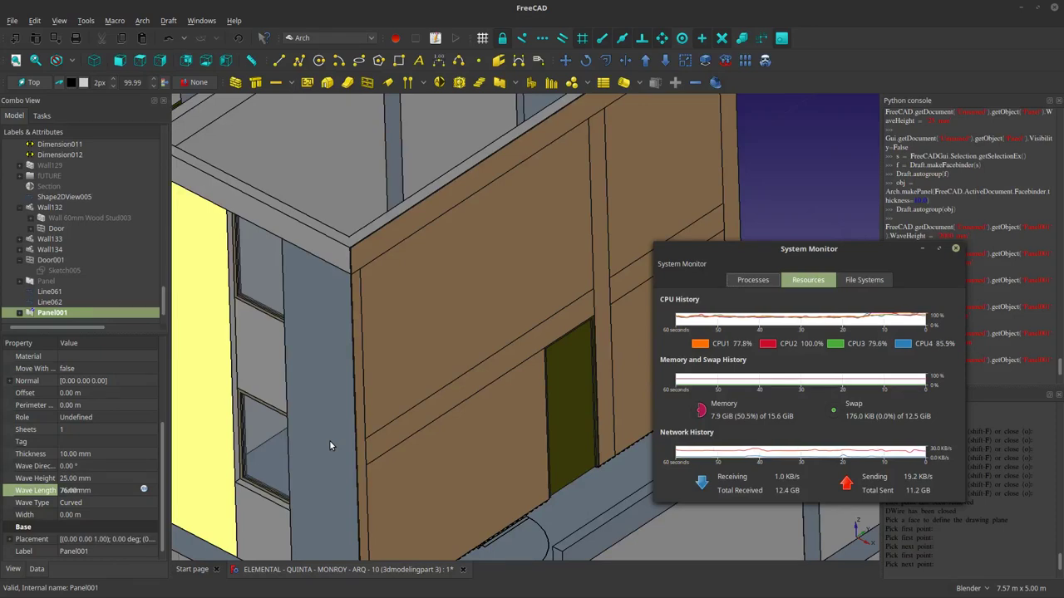
key("shift+Tab")
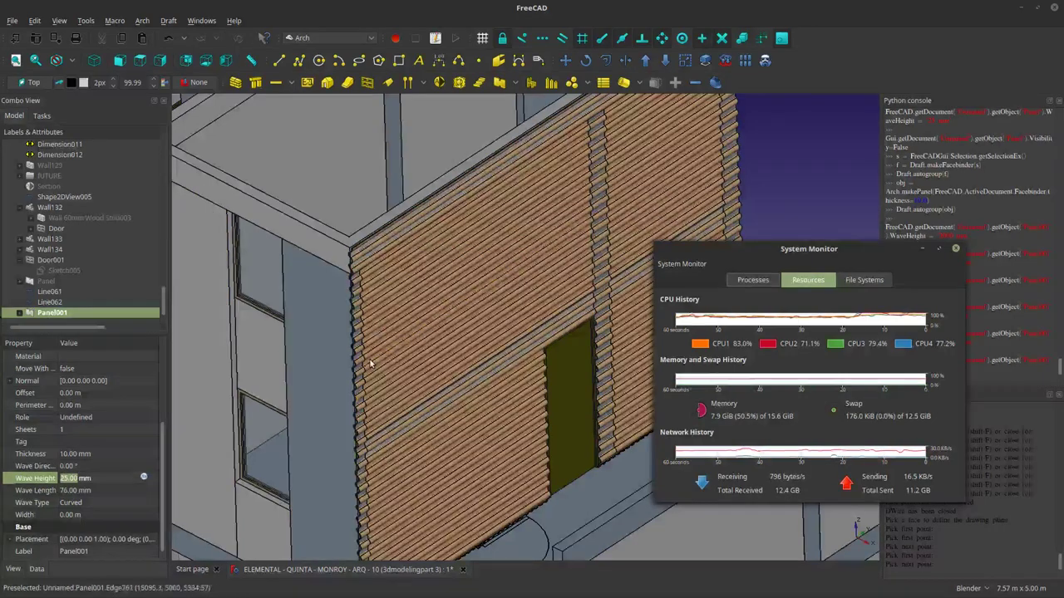
Delete the facebinder-based panel together with its facebinder and show the original corrugated panel again.
scroll(355, 252, "up", 5)
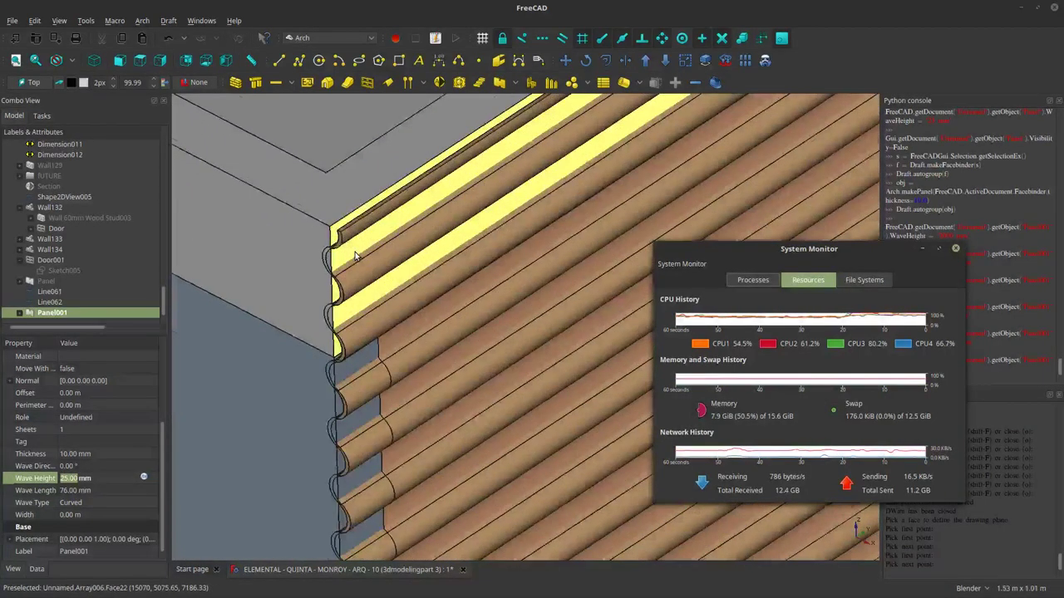
scroll(355, 252, "up", 3)
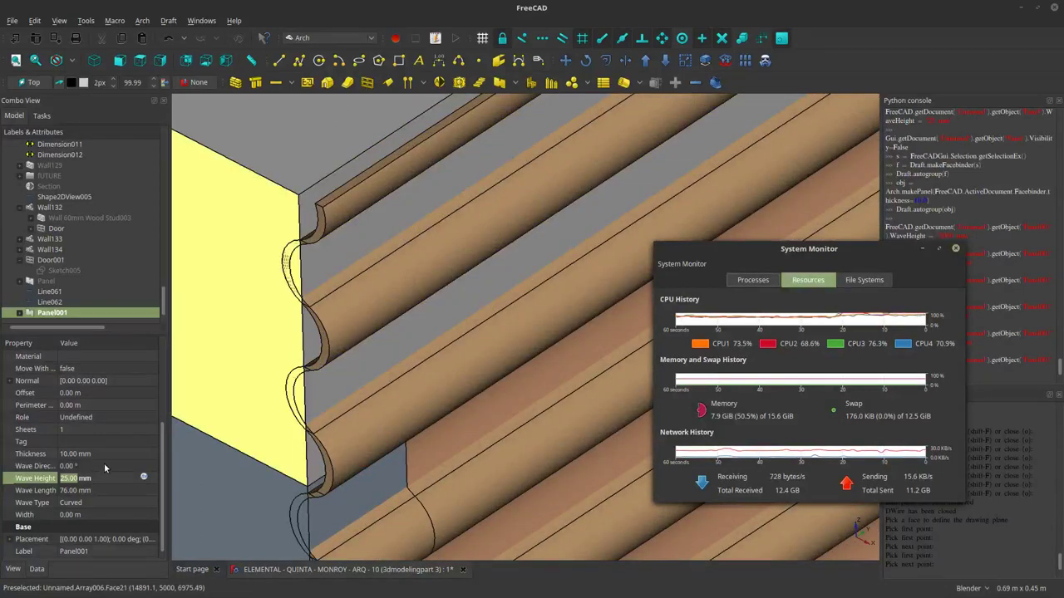
left_click(21, 314)
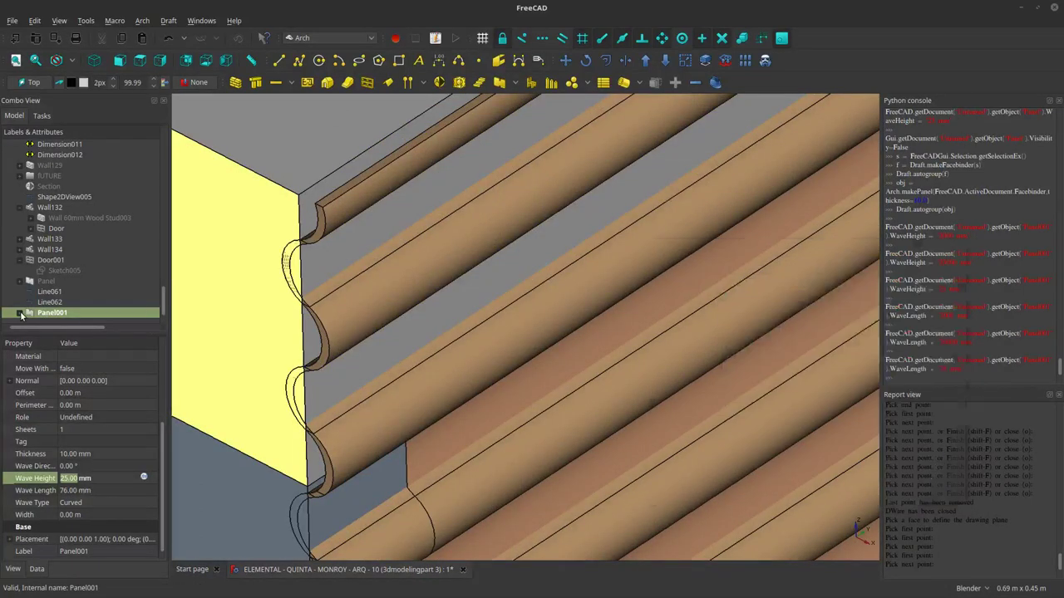
left_click(21, 314)
left_click(66, 304)
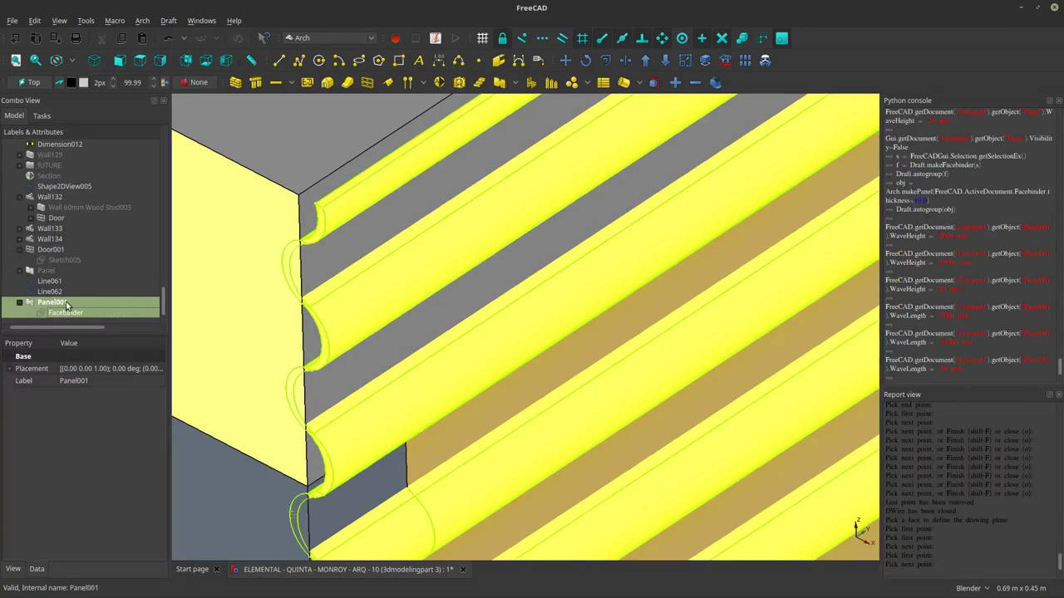
key("Delete")
left_click(48, 292)
key("space")
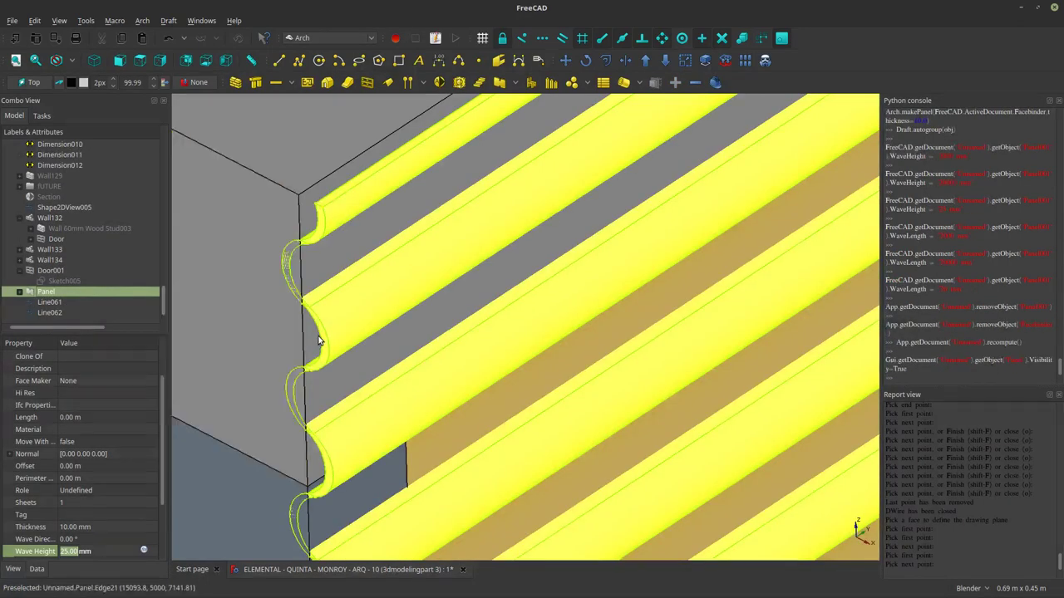
Set the original corrugated panel's wave direction to 90° so its waves run vertically.
scroll(328, 349, "down", 5)
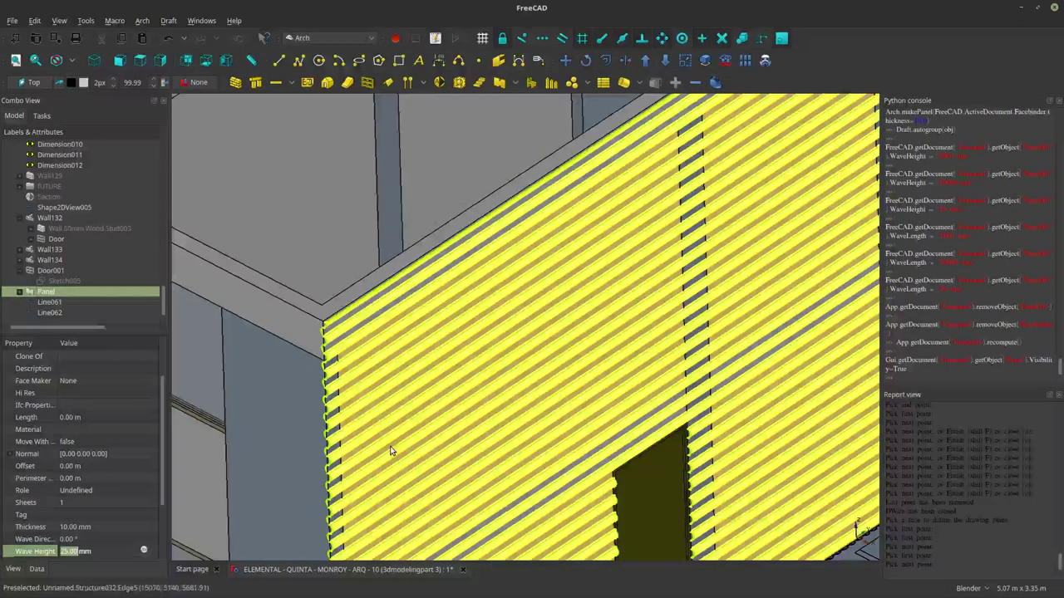
scroll(392, 451, "down", 5)
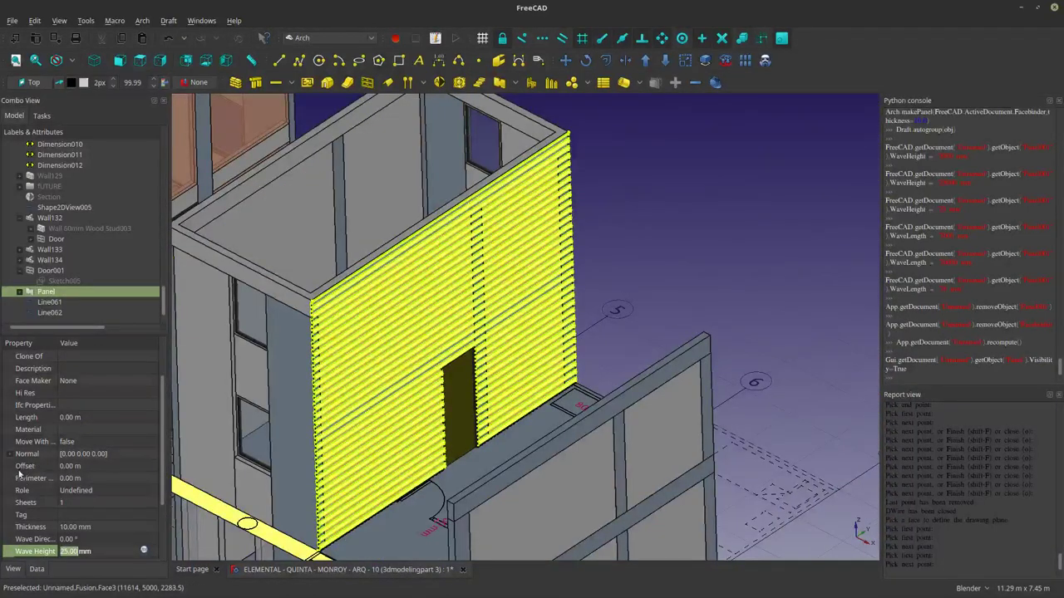
left_click_drag(161, 500, 170, 554)
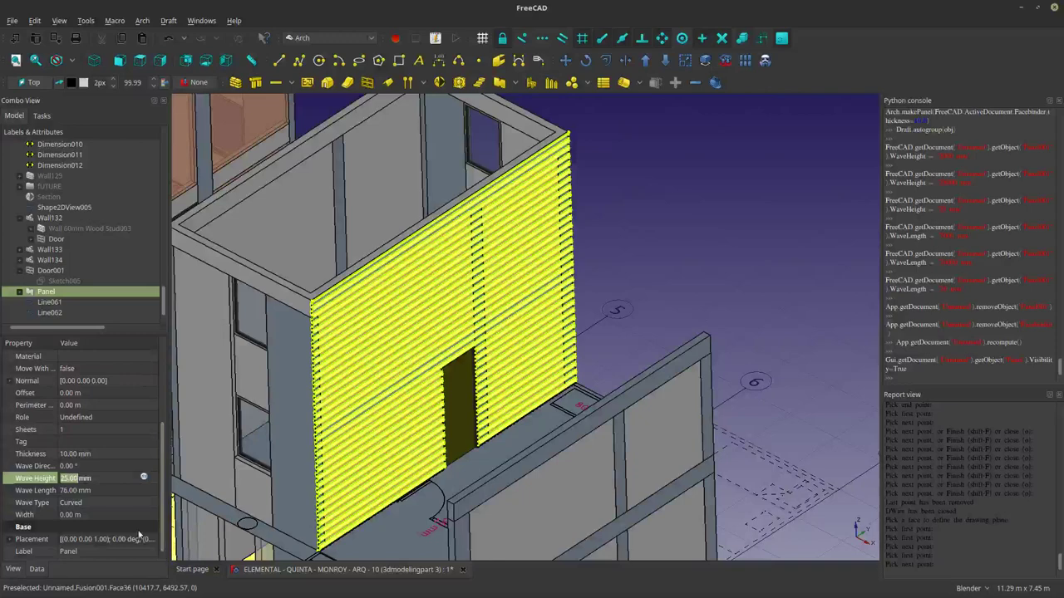
left_click(90, 466)
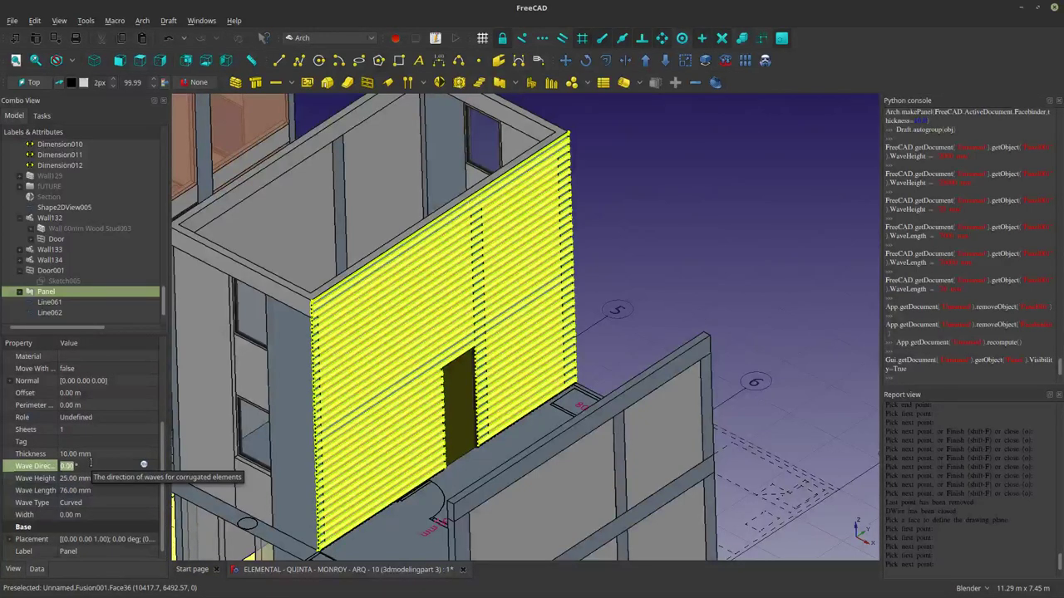
type("90")
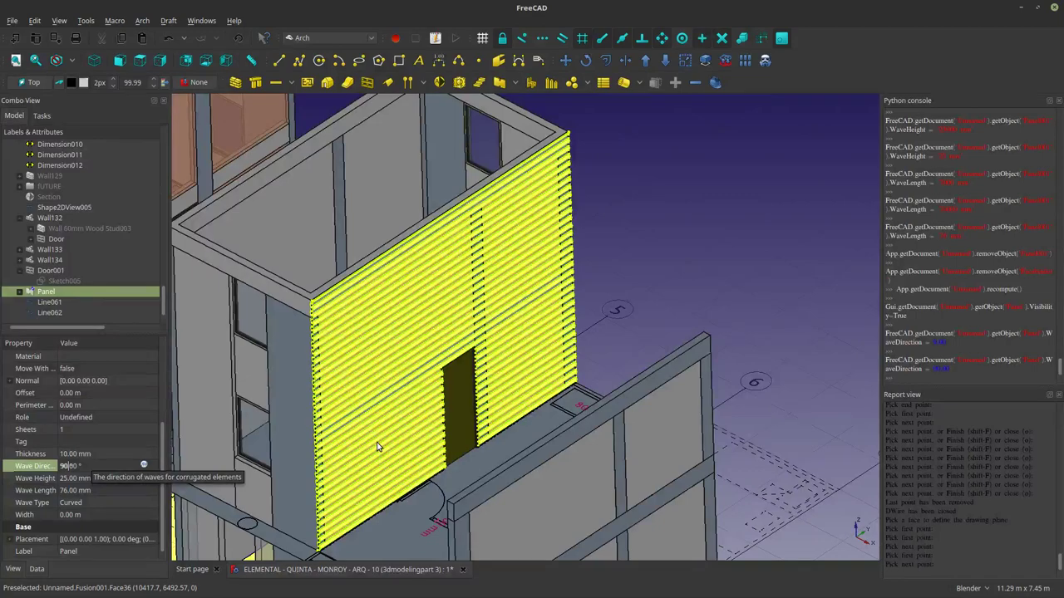
key("Return")
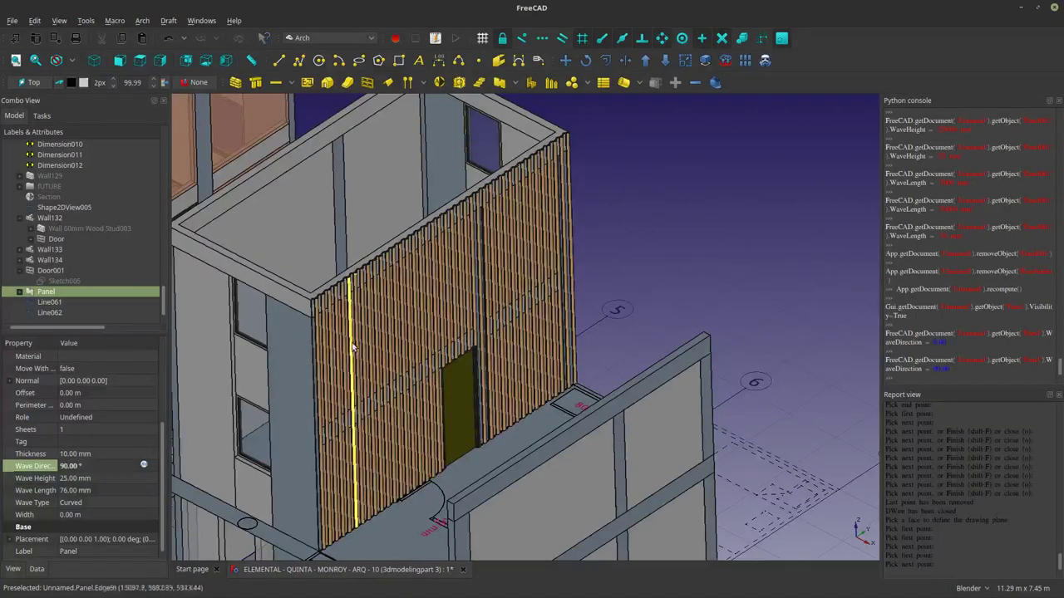
Show the corrugated panel's base wire DWire010, hide the panel itself and select the wire.
scroll(377, 447, "up", 10)
scroll(252, 196, "up", 8)
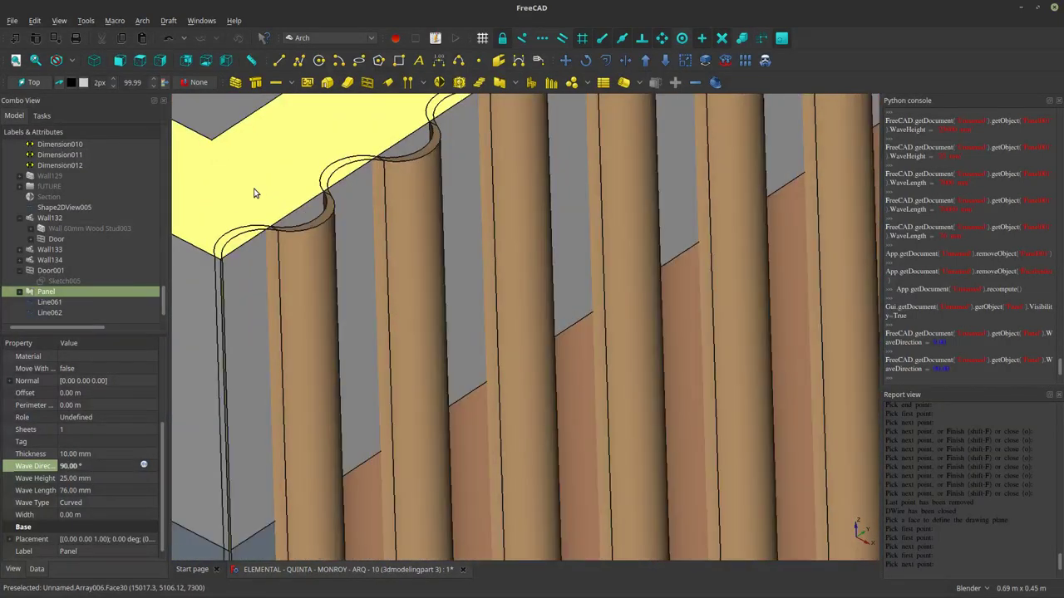
scroll(325, 225, "down", 10)
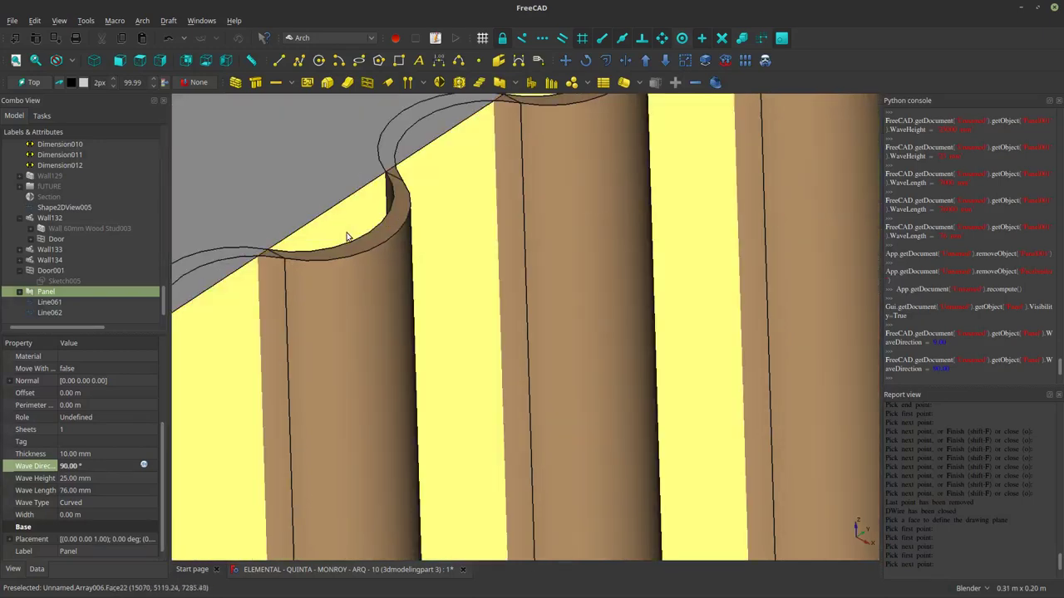
left_click(19, 292)
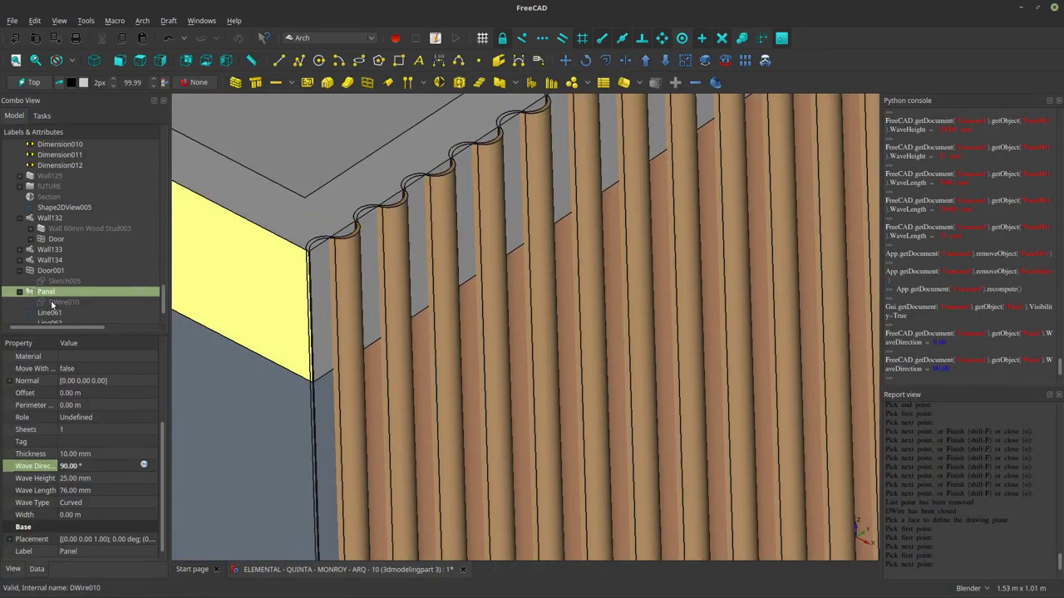
left_click(50, 301)
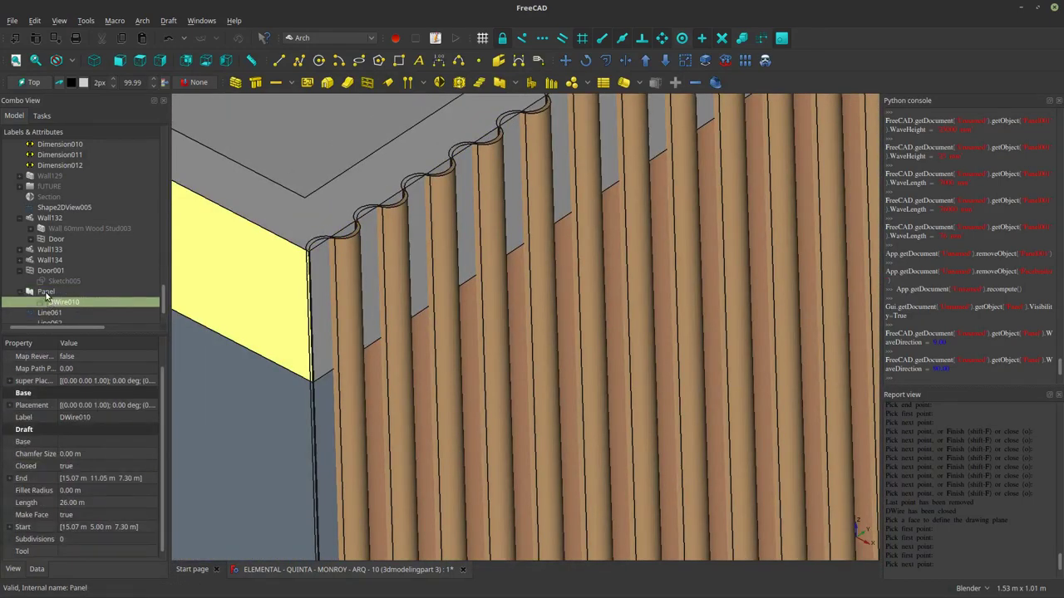
key("space")
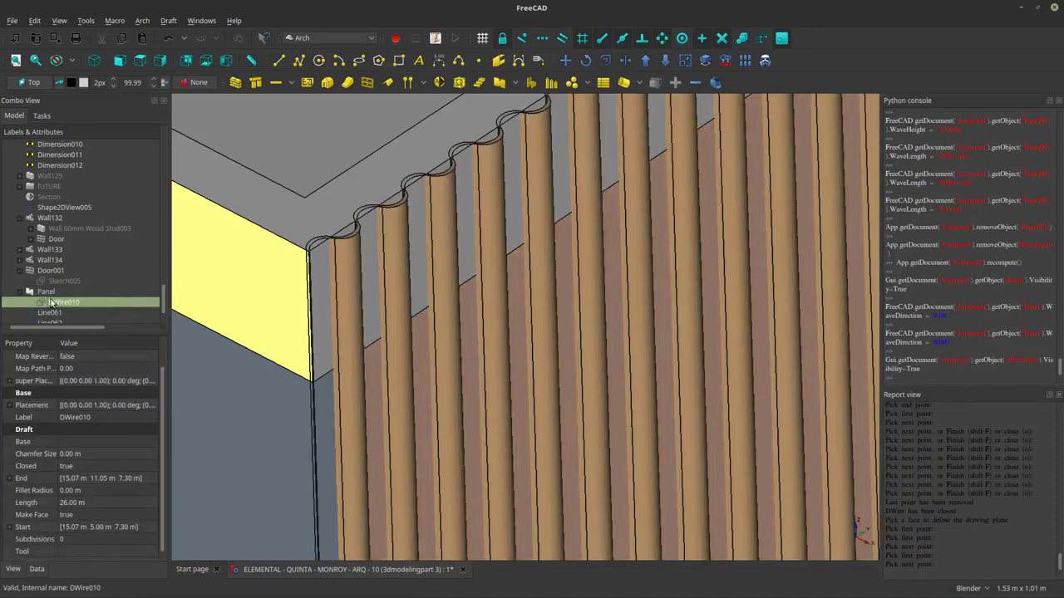
left_click(48, 295)
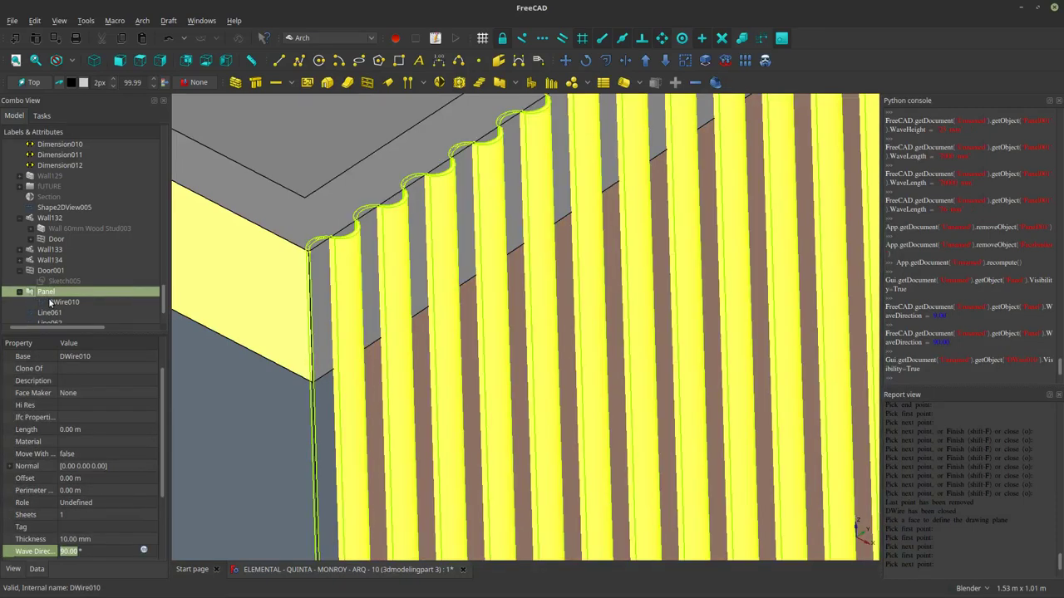
left_click(51, 301)
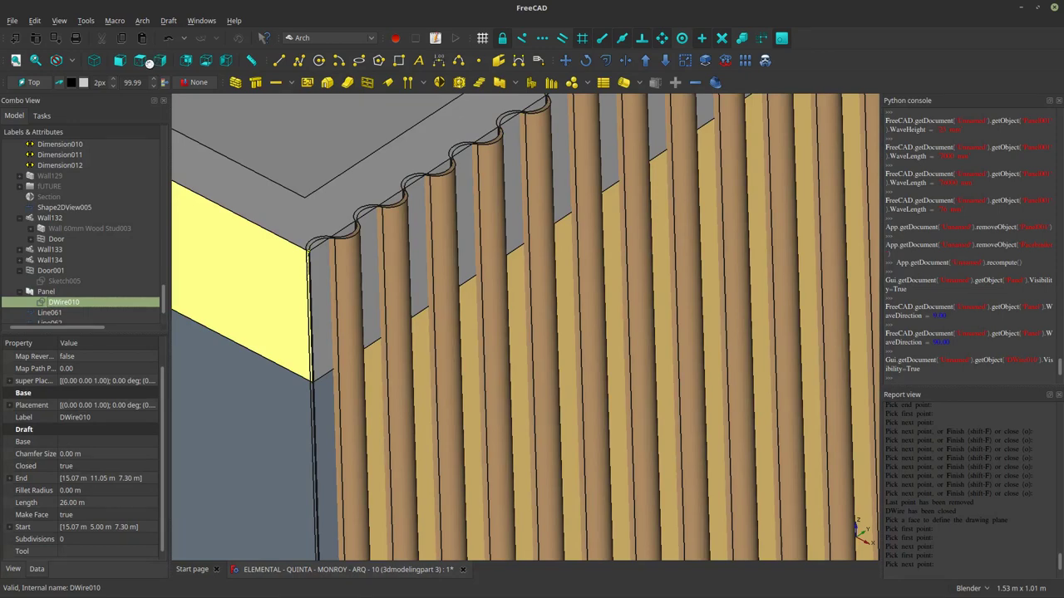
left_click(34, 291)
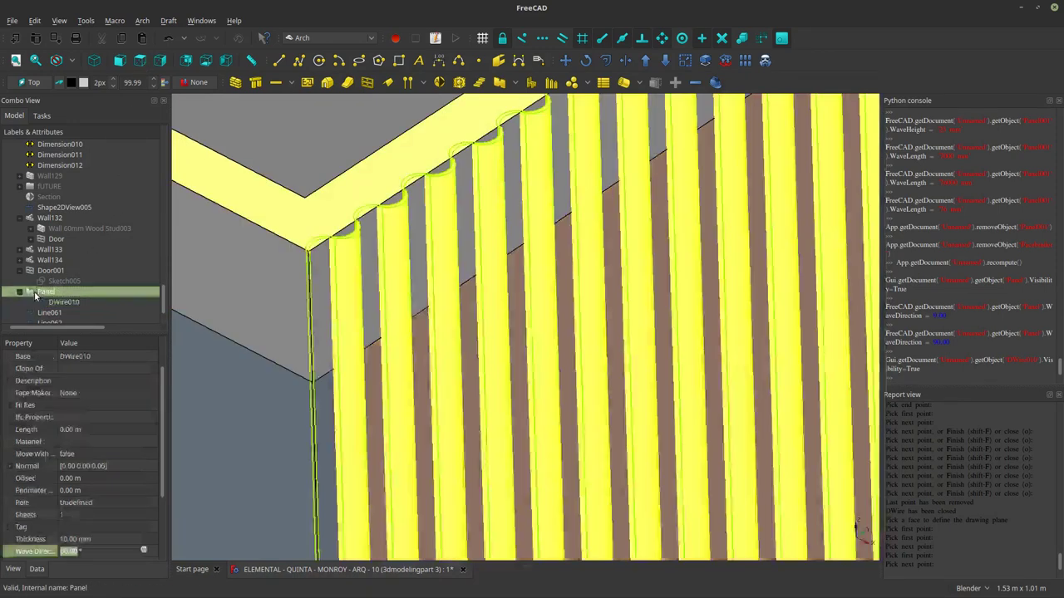
key("space")
left_click(51, 303)
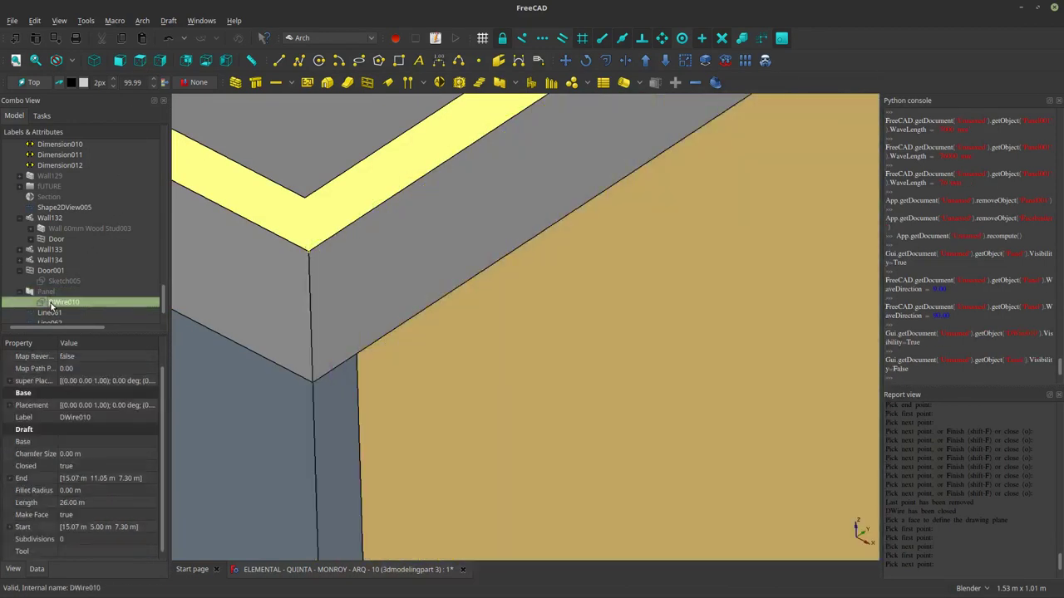
Display the model from the top in Wireframe style, framing the wall corner where the corrugated panel ends.
left_click(142, 64)
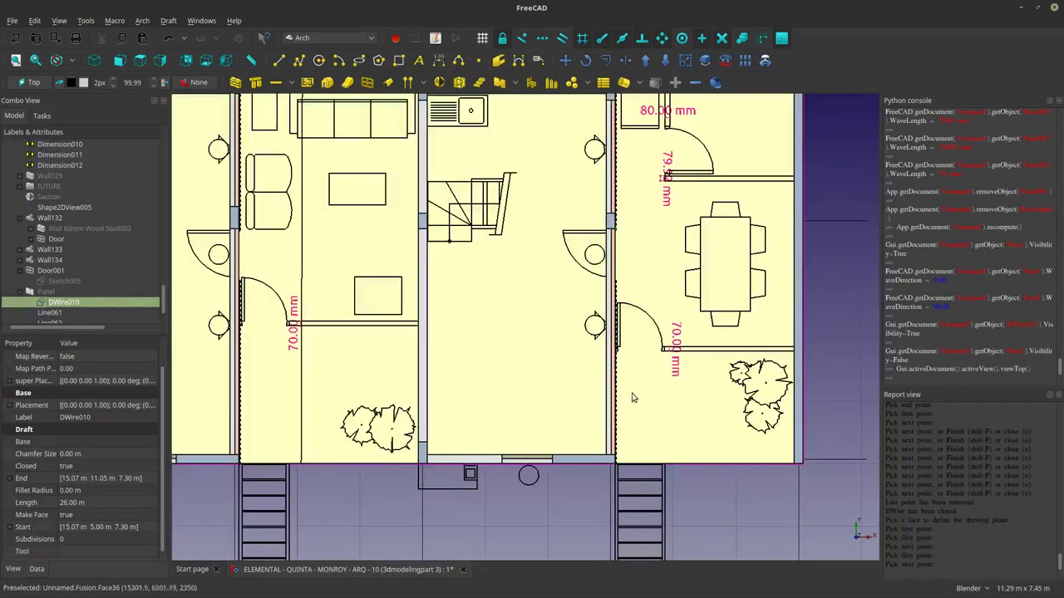
scroll(703, 518, "up", 4)
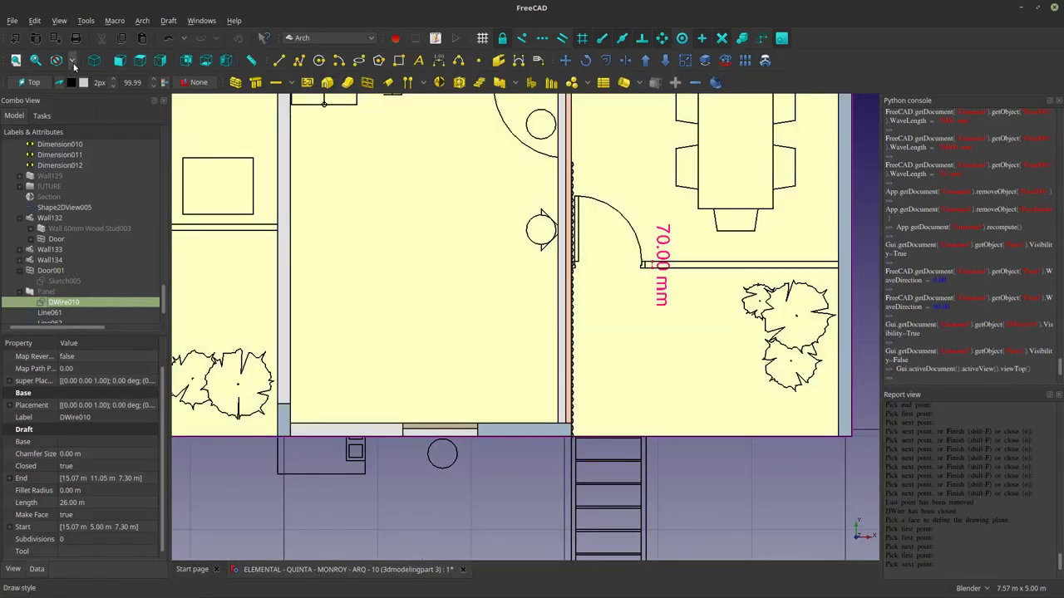
left_click(72, 63)
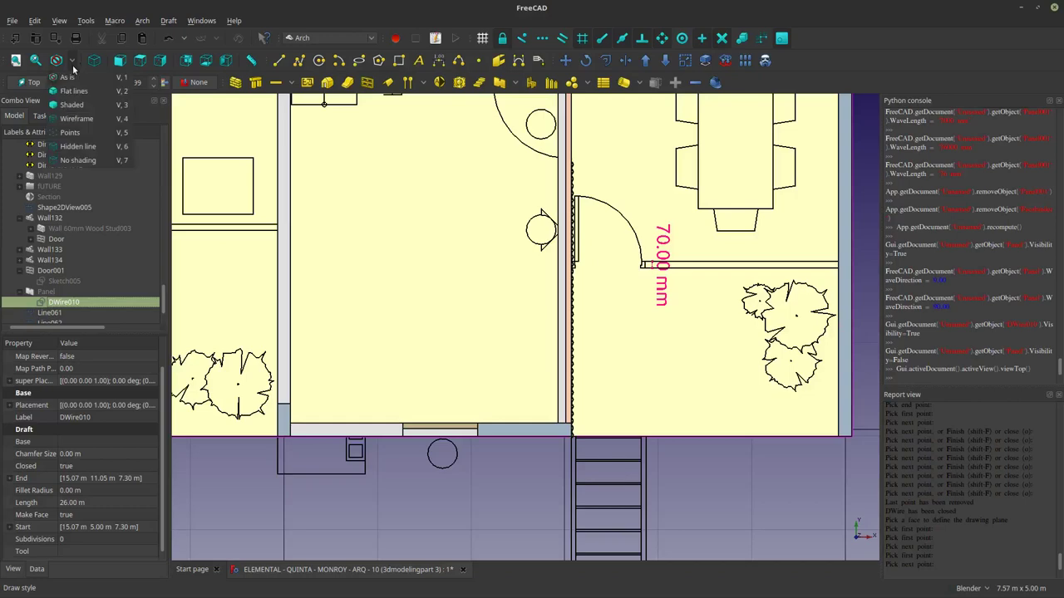
left_click(78, 122)
scroll(577, 408, "up", 3)
scroll(408, 368, "up", 3)
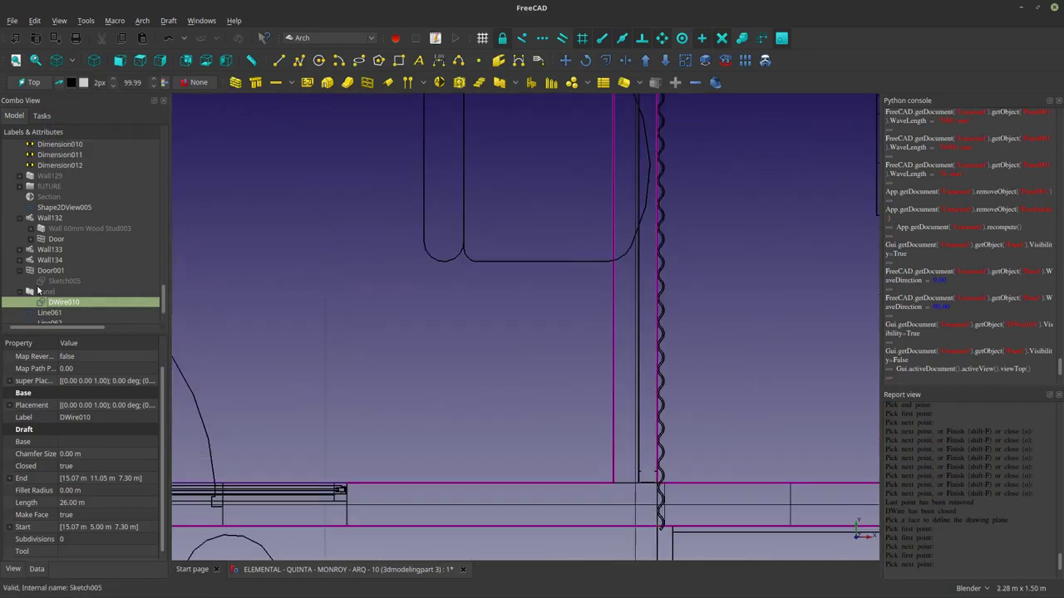
middle_click_drag(610, 503, 459, 433, "shift")
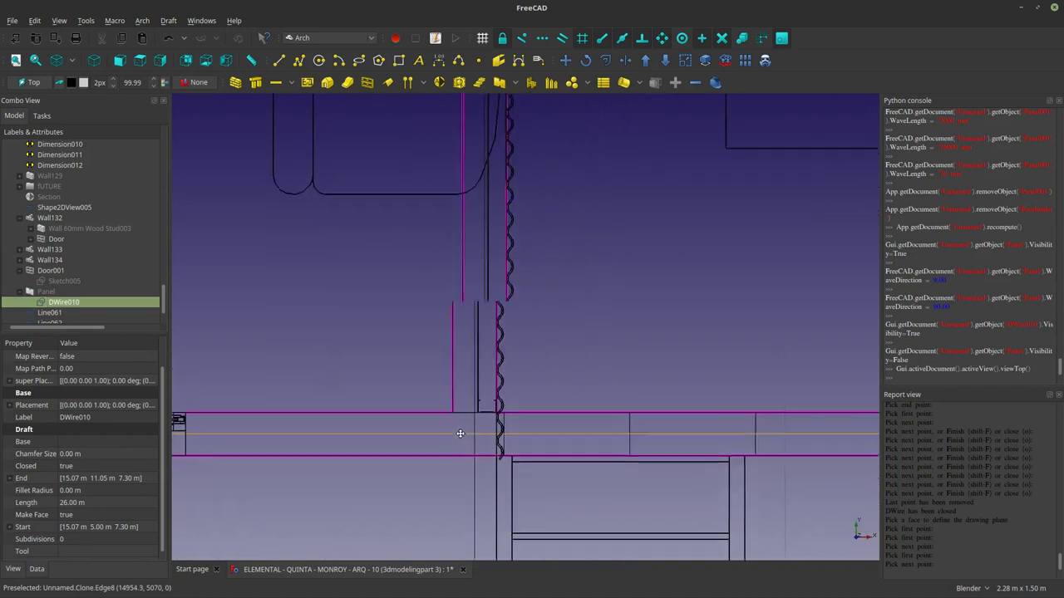
Set the X placement position of the panel's base wire DWire010 to 13 mm.
scroll(495, 447, "up", 8)
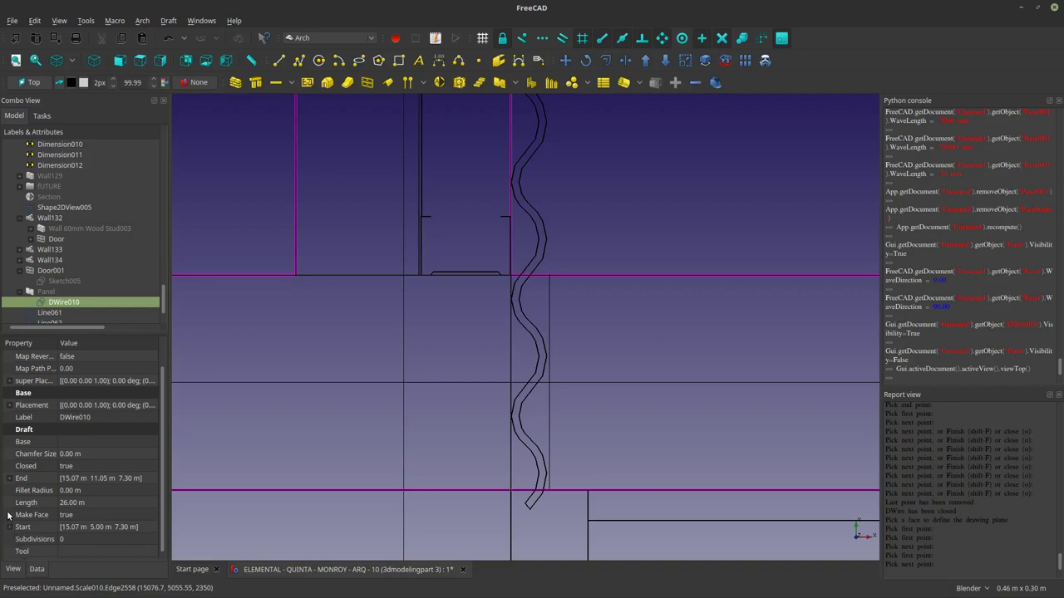
left_click(10, 406)
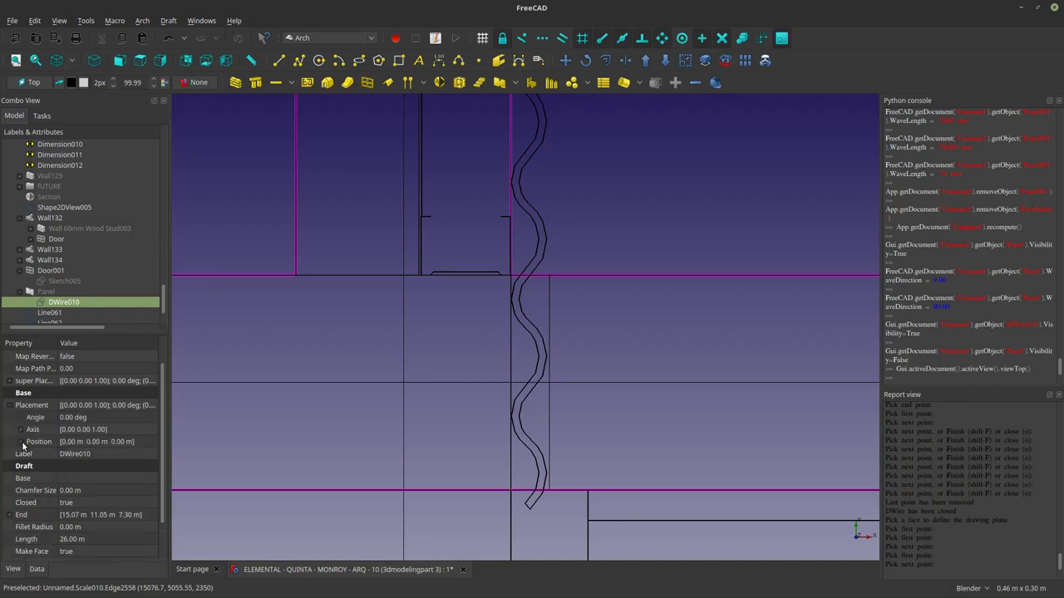
left_click(22, 443)
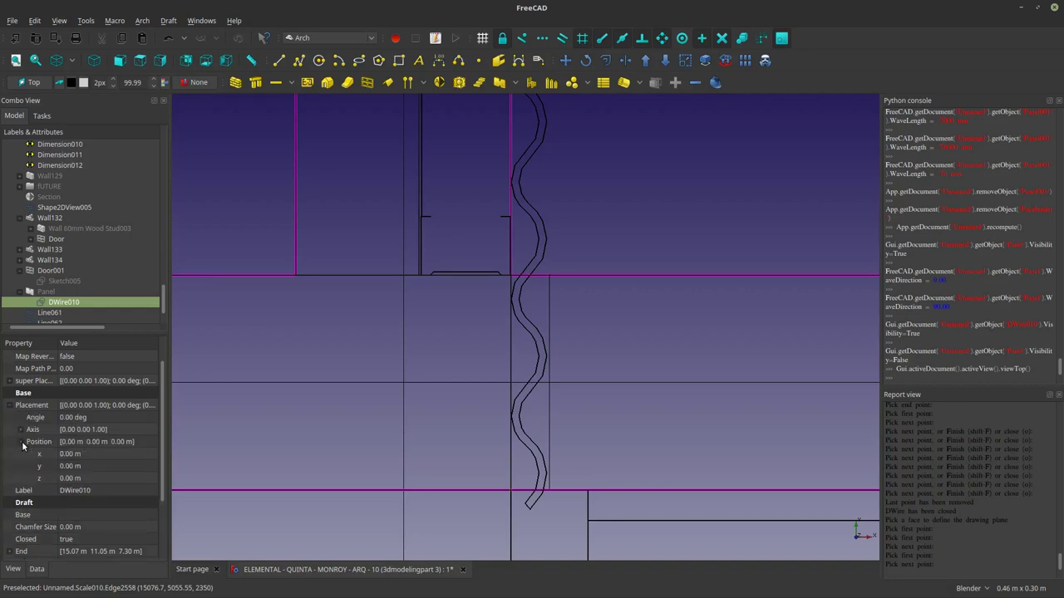
left_click(86, 454)
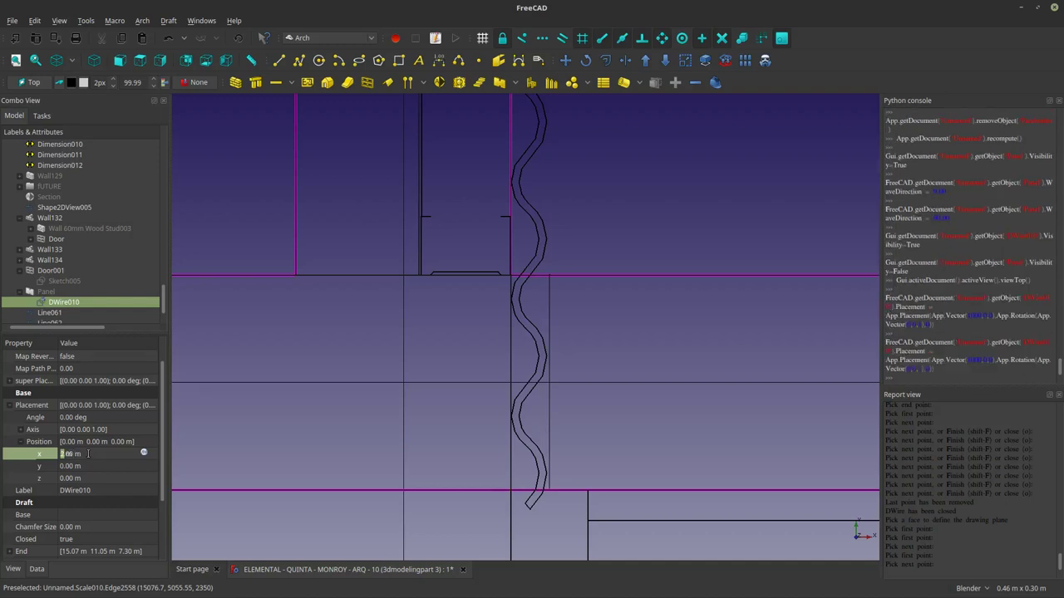
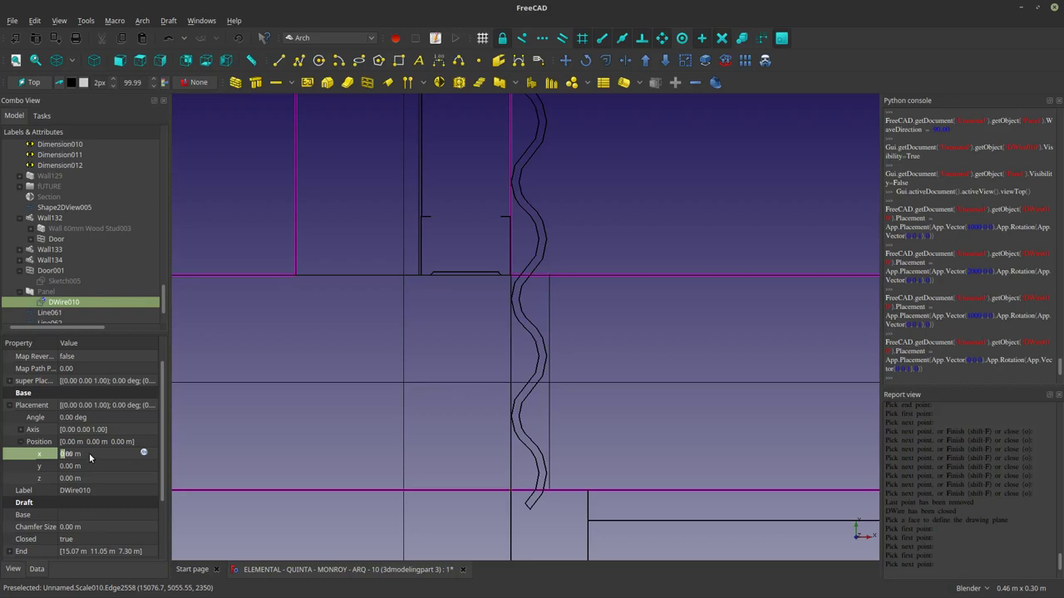
key("Tab")
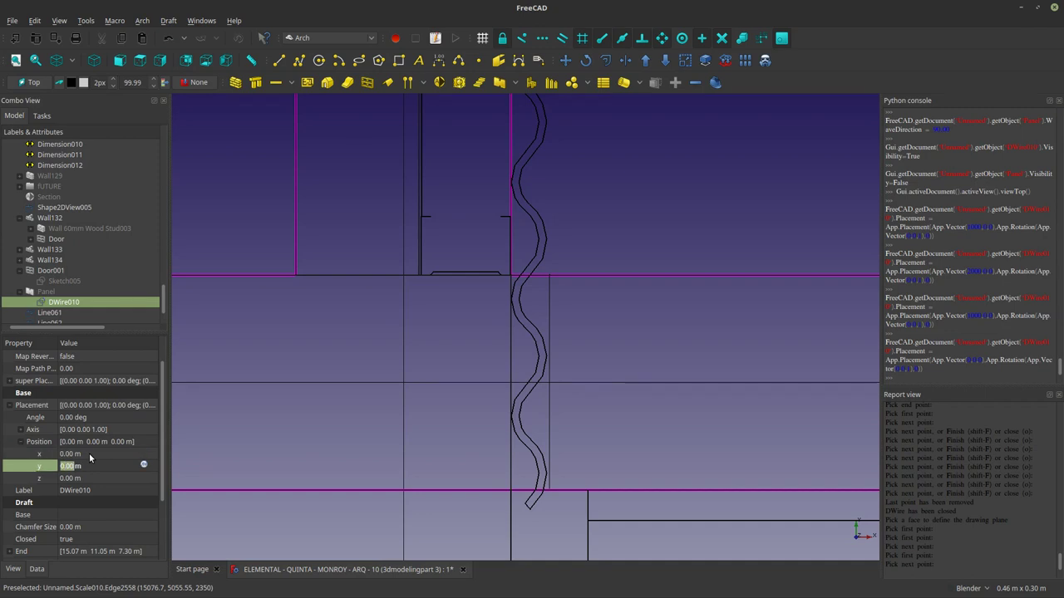
key("shift+Tab")
left_click_drag(92, 456, 24, 420)
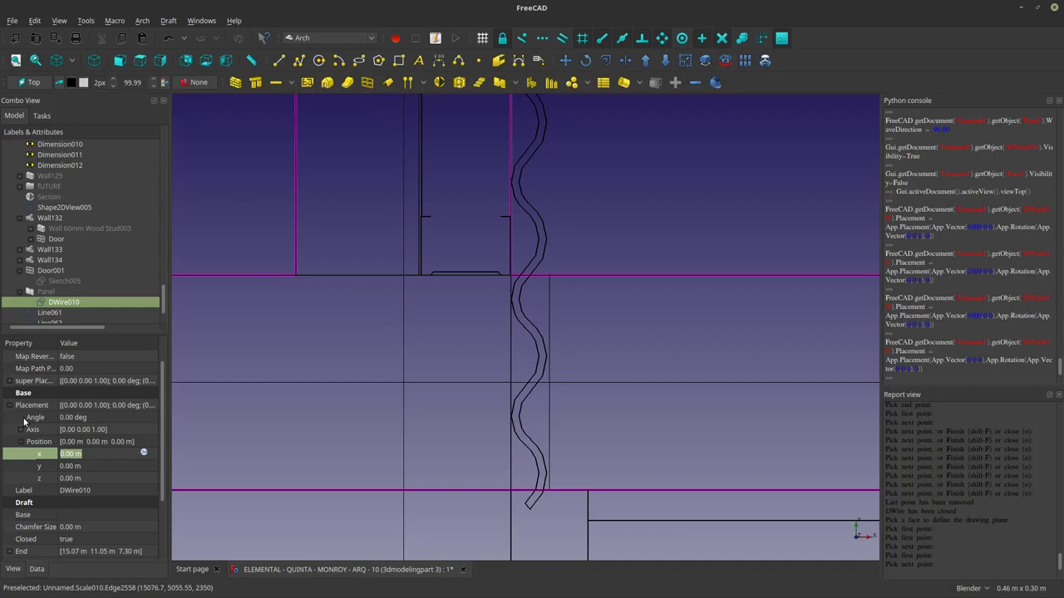
type("13.00 mm")
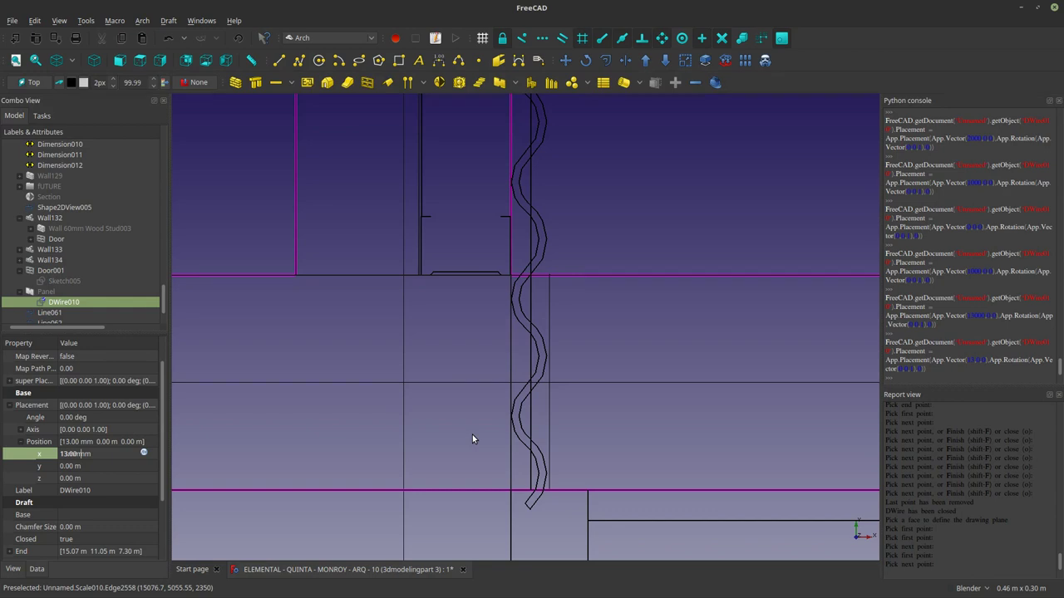
Show the corrugated panel again and hide its base wire DWire010 at the wall corner.
left_click(48, 293)
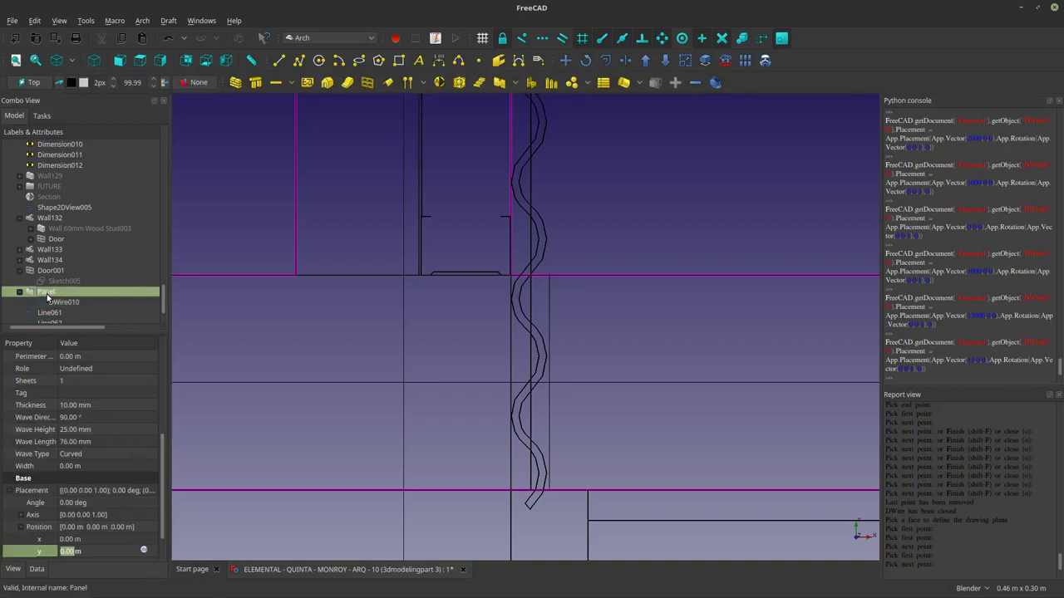
key("space")
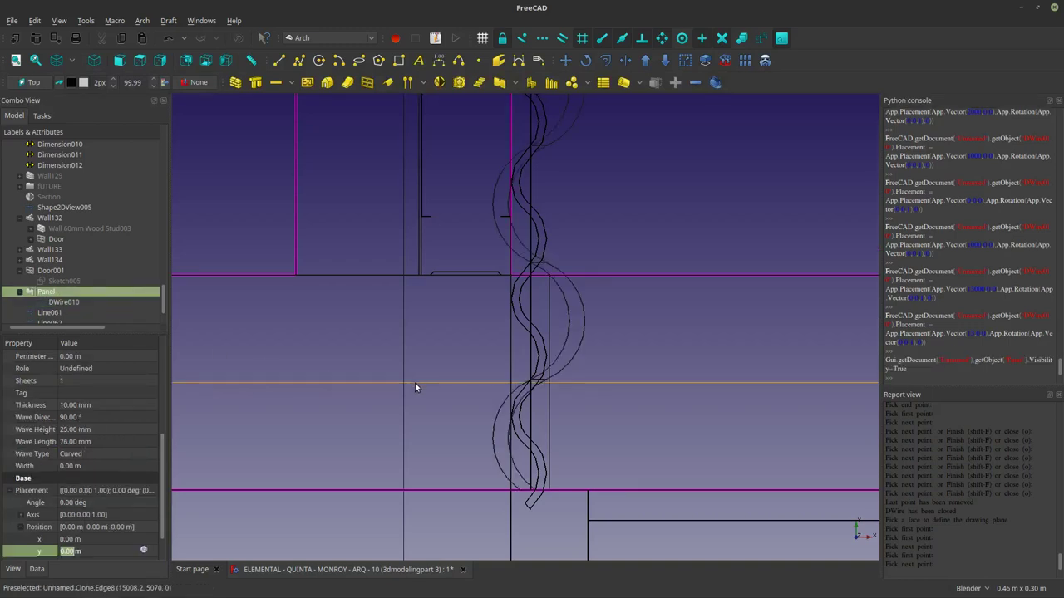
scroll(415, 387, "down", 5)
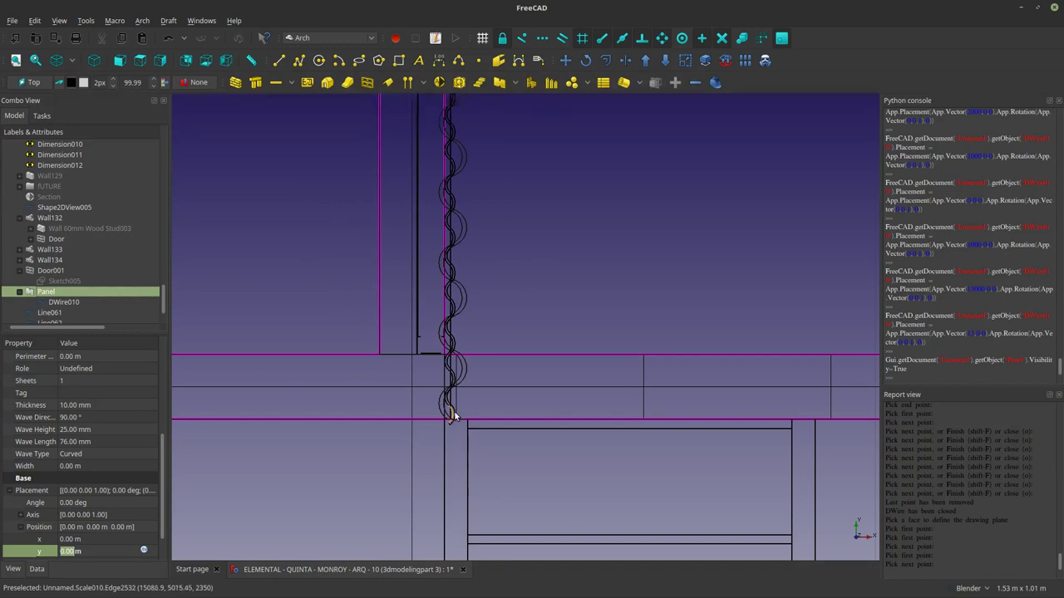
scroll(452, 411, "up", 8)
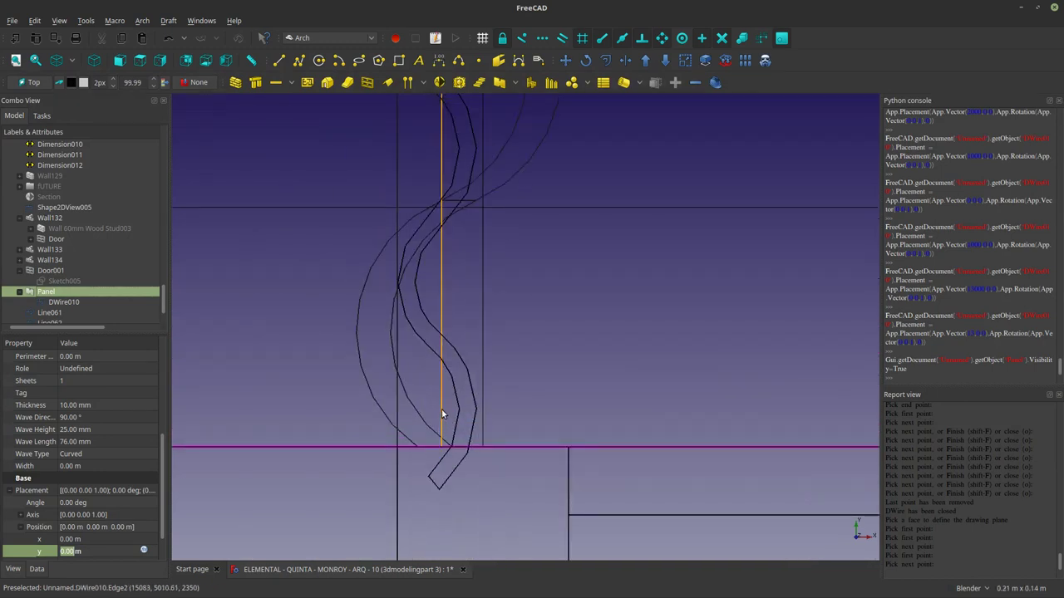
left_click(442, 413)
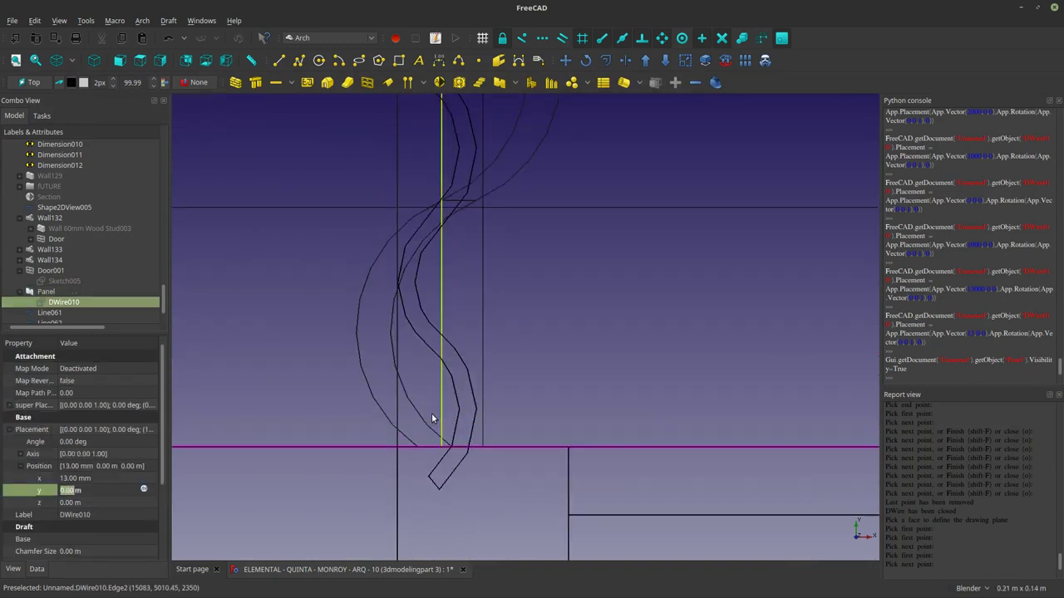
key("space")
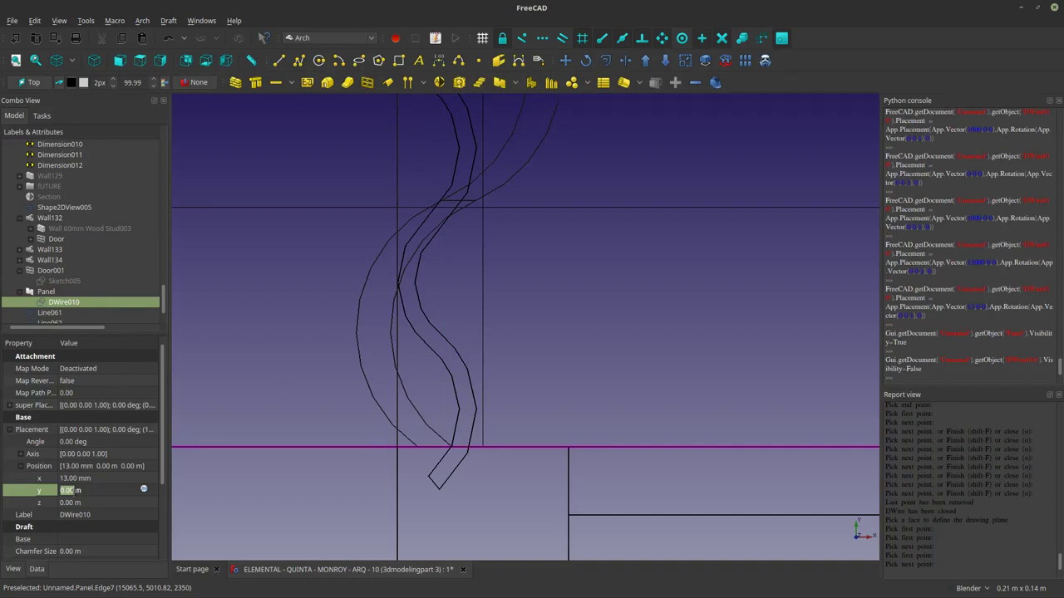
Set the X position of DWire010 to 1.60 m and check where the panel sits in plan.
left_click(73, 478)
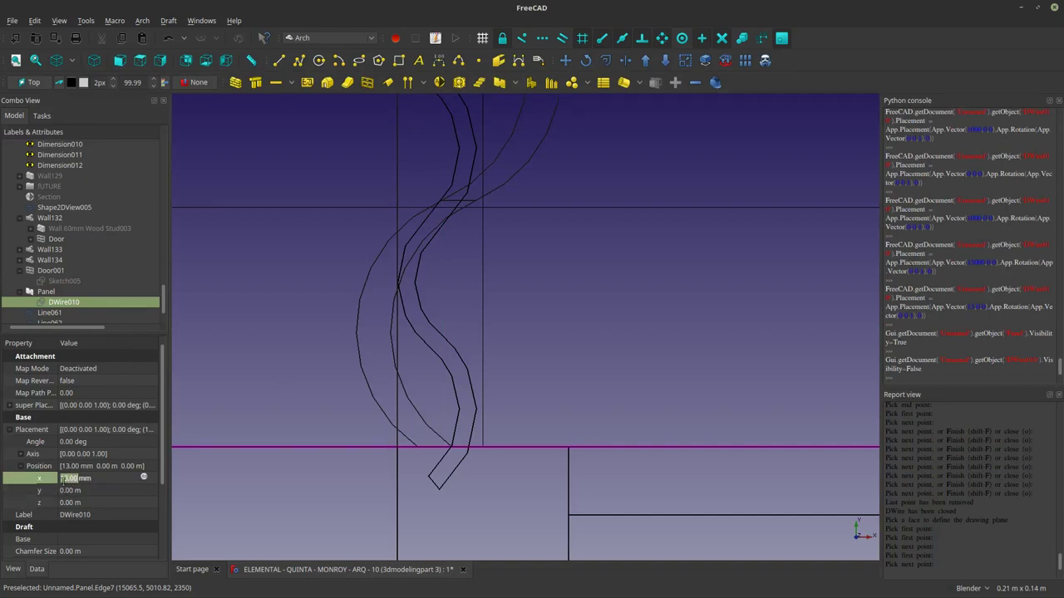
left_click_drag(60, 478, 80, 479)
type("14")
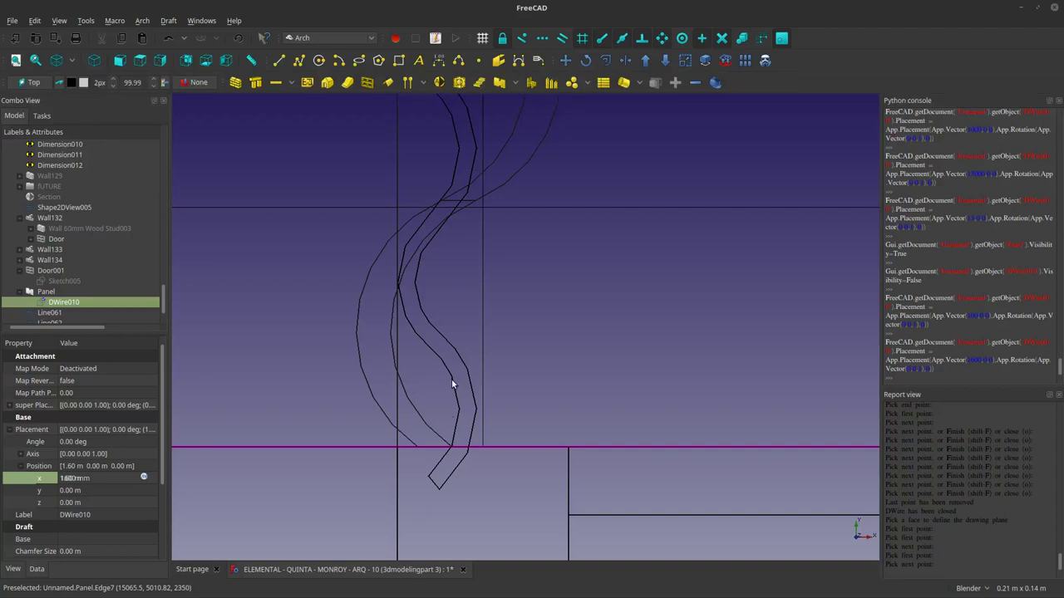
left_click(235, 470)
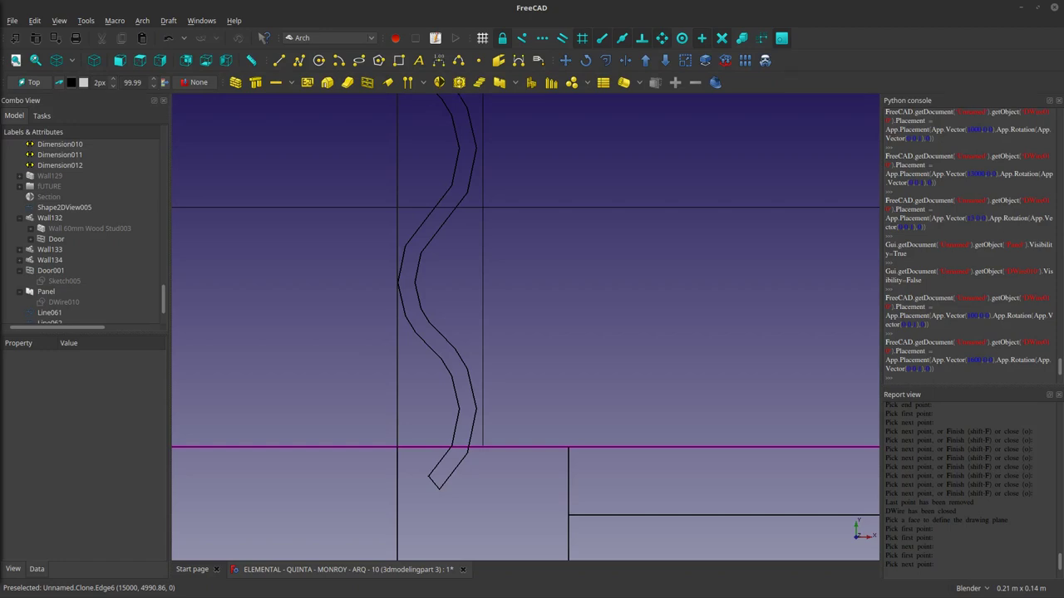
scroll(56, 308, "down", 1)
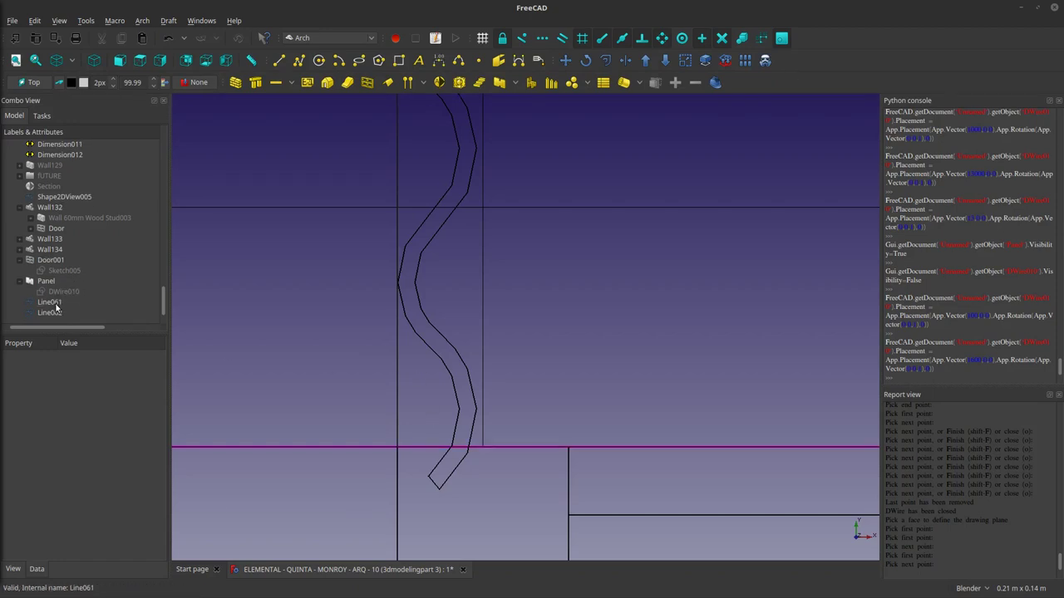
left_click(45, 281)
scroll(518, 371, "down", 10)
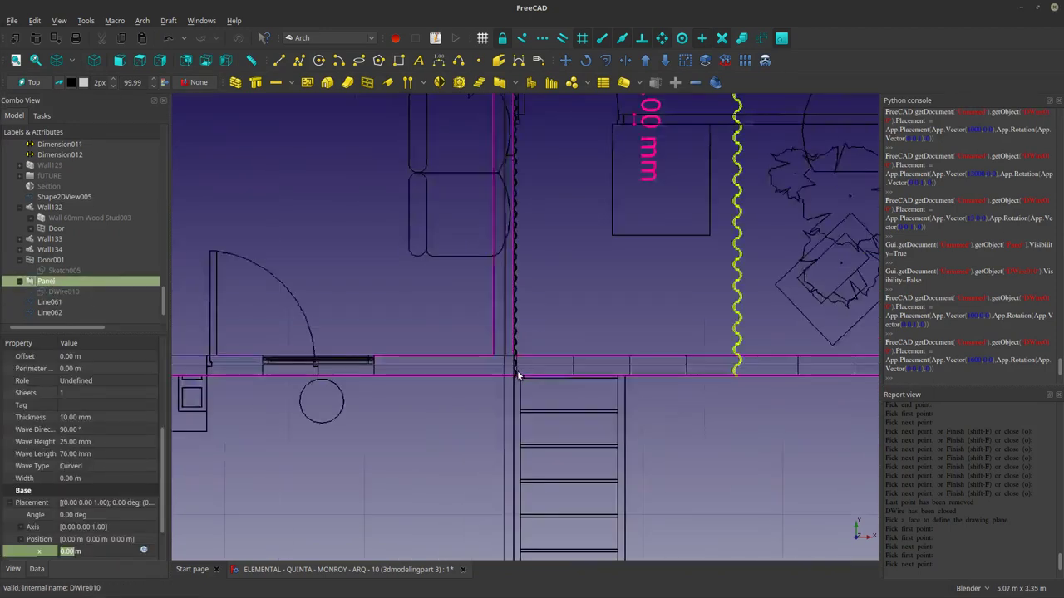
Set the X position of DWire010 to 16 mm and inspect the panel against the outer wall corner.
left_click(49, 293)
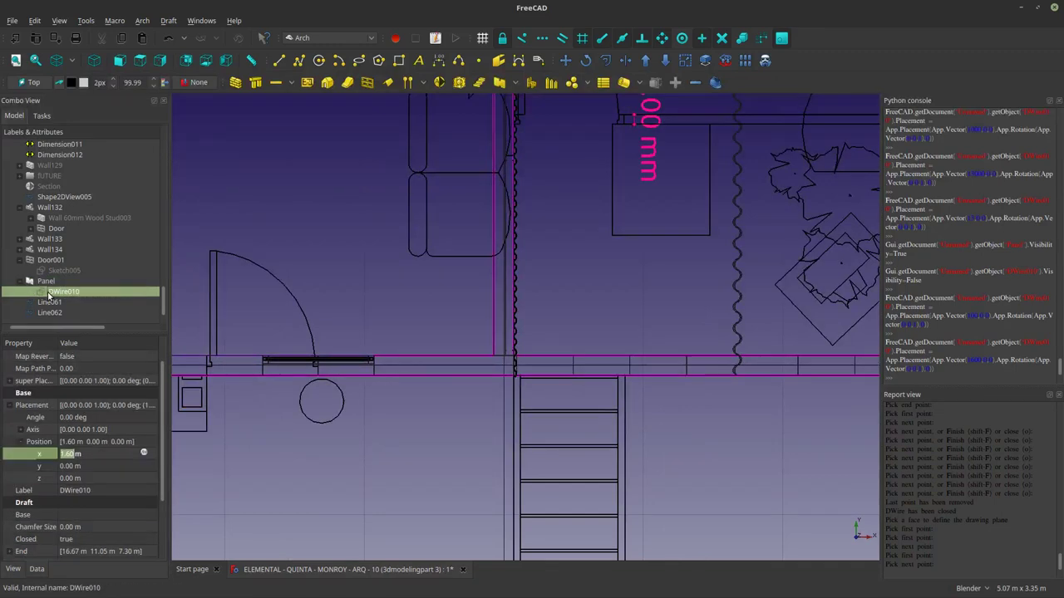
left_click(96, 455)
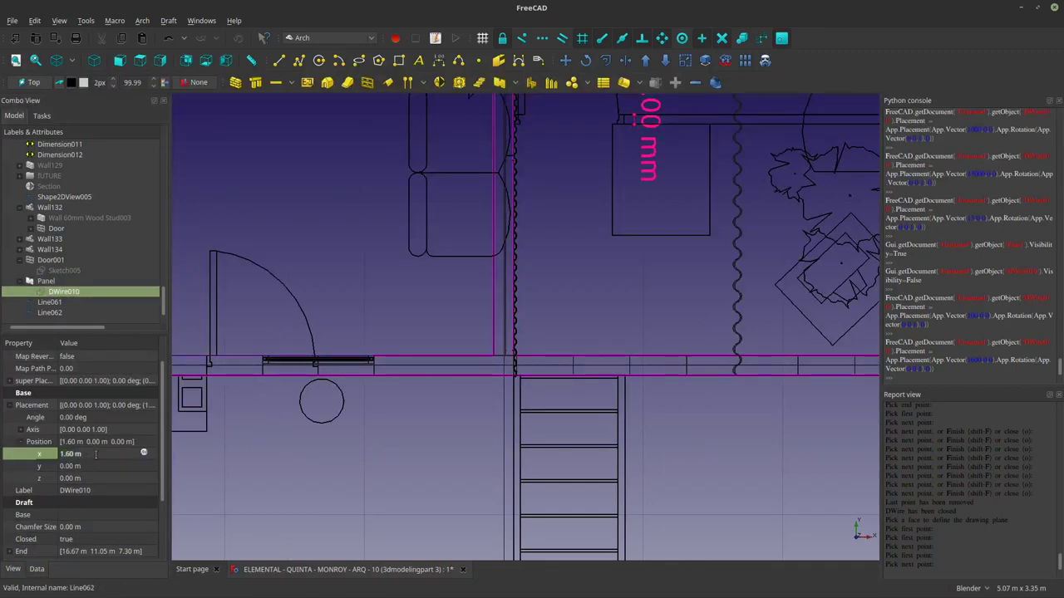
left_click_drag(95, 455, 55, 454)
type("1")
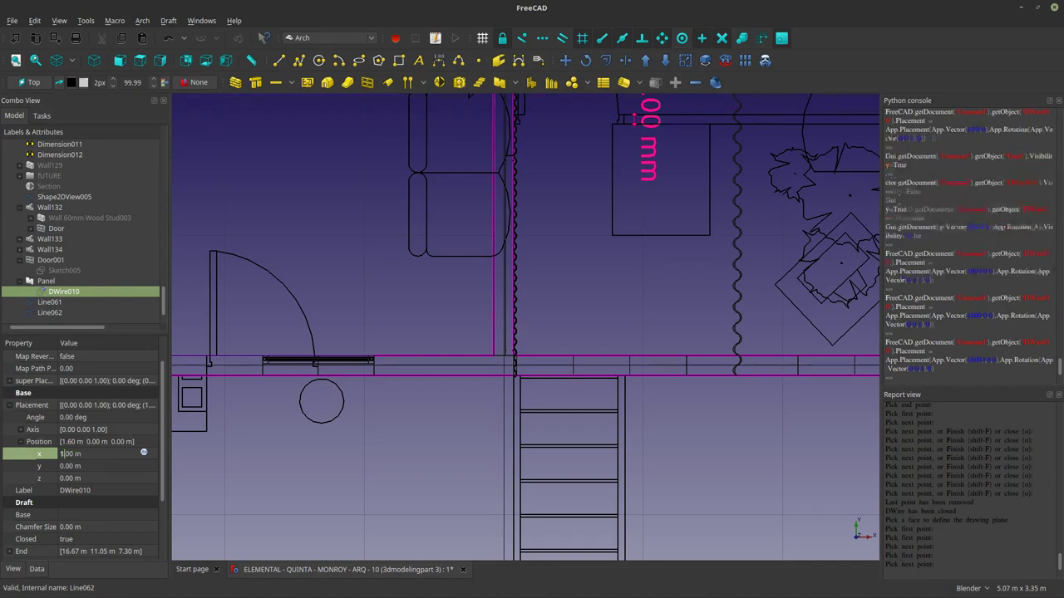
type("6")
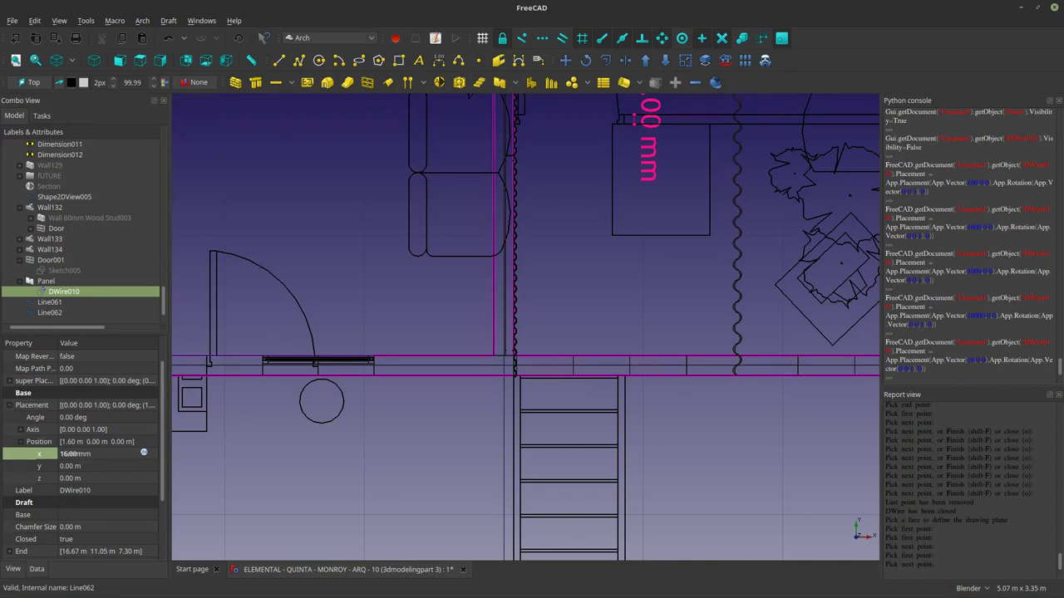
key("Return")
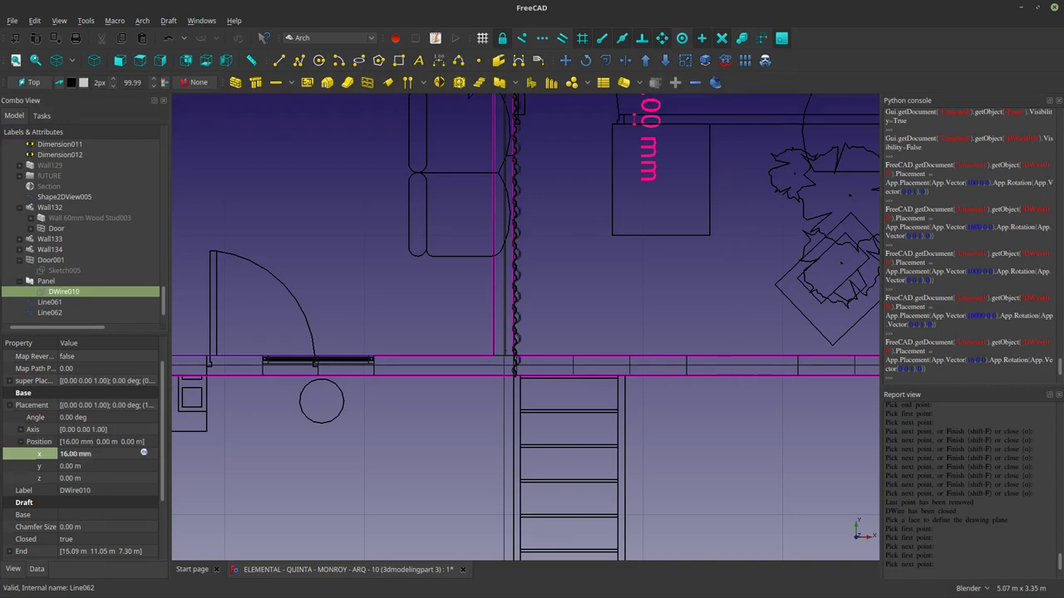
scroll(515, 356, "up", 10)
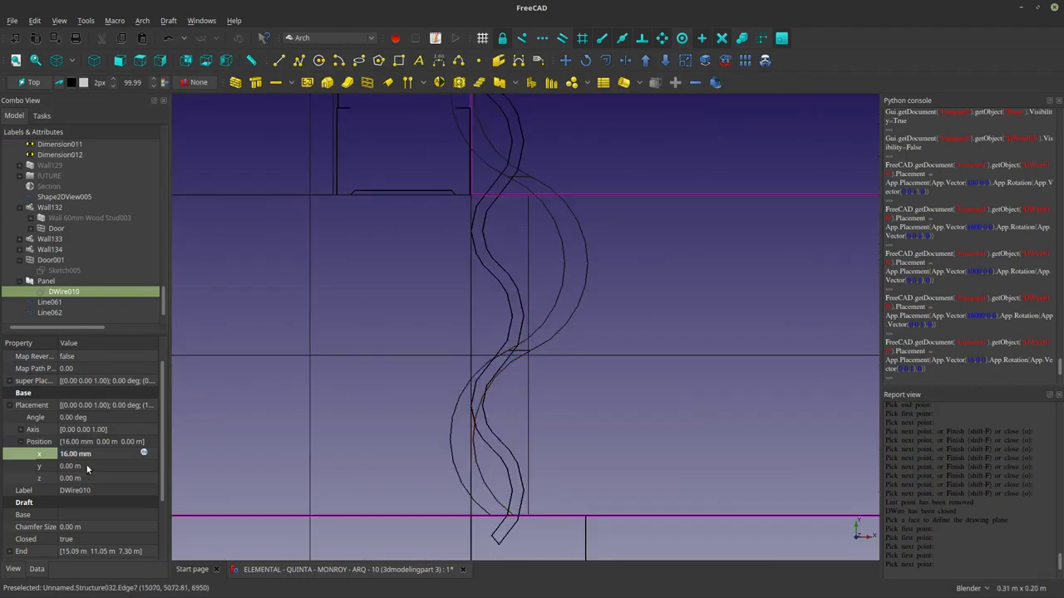
Set the corrugated panel's wave length to 50 mm and recompute it.
left_click(58, 282)
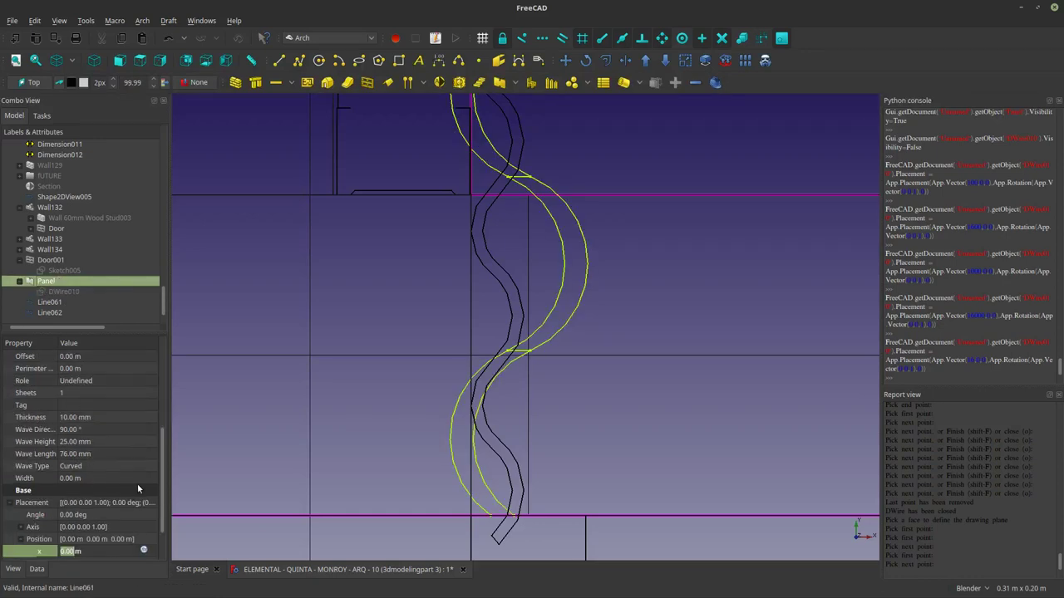
scroll(163, 512, "down", 1)
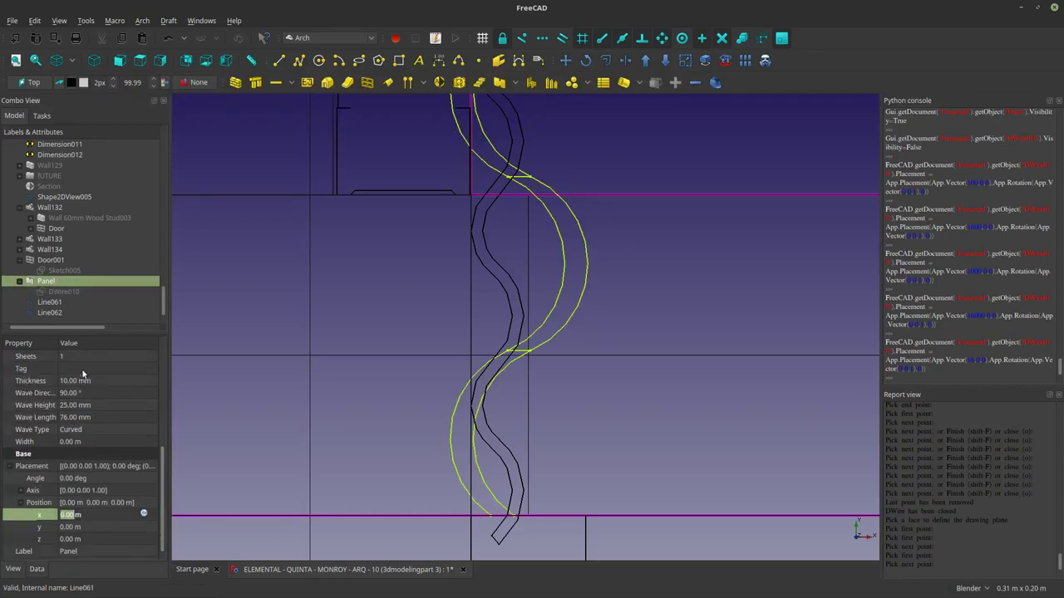
left_click(74, 418)
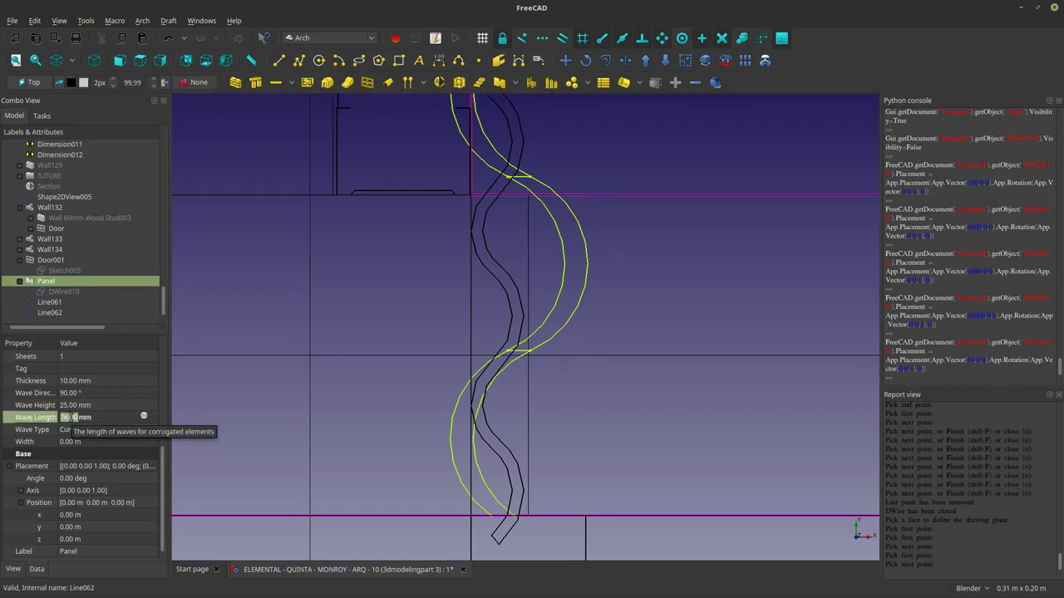
type("50")
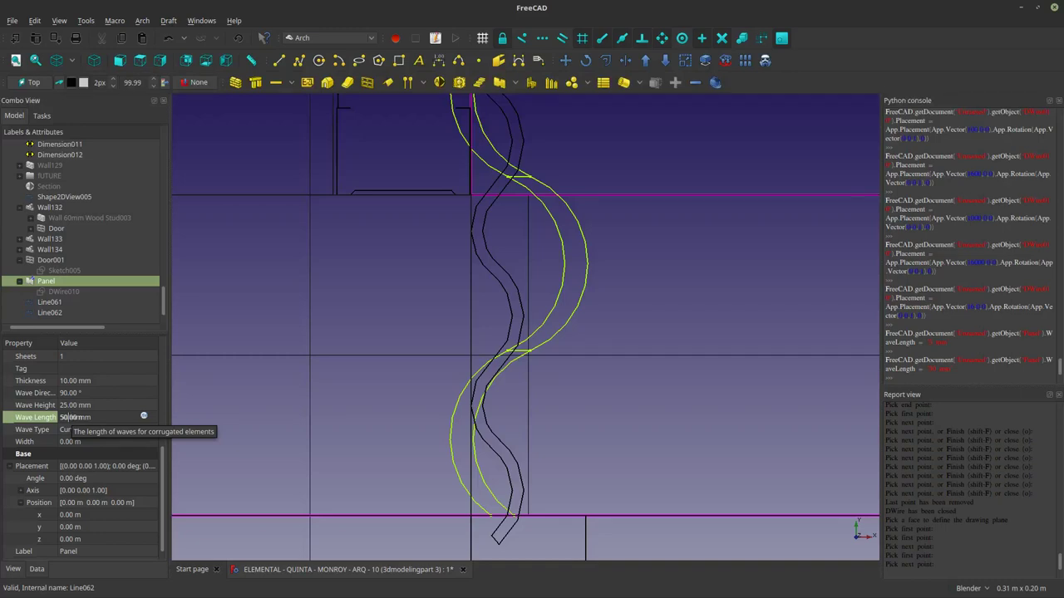
key("ctrl+shift+Escape")
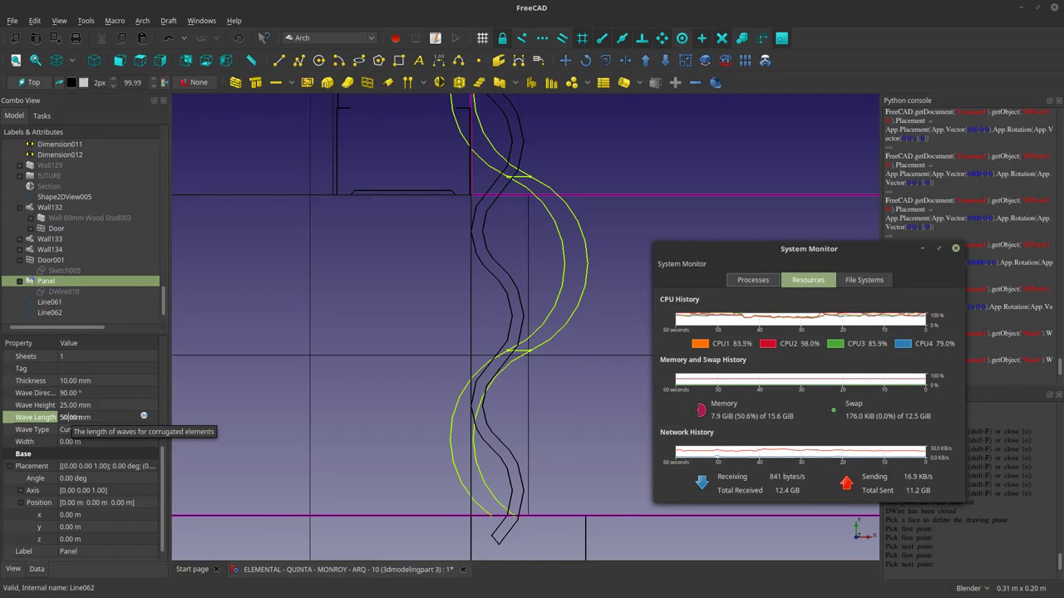
left_click(359, 502)
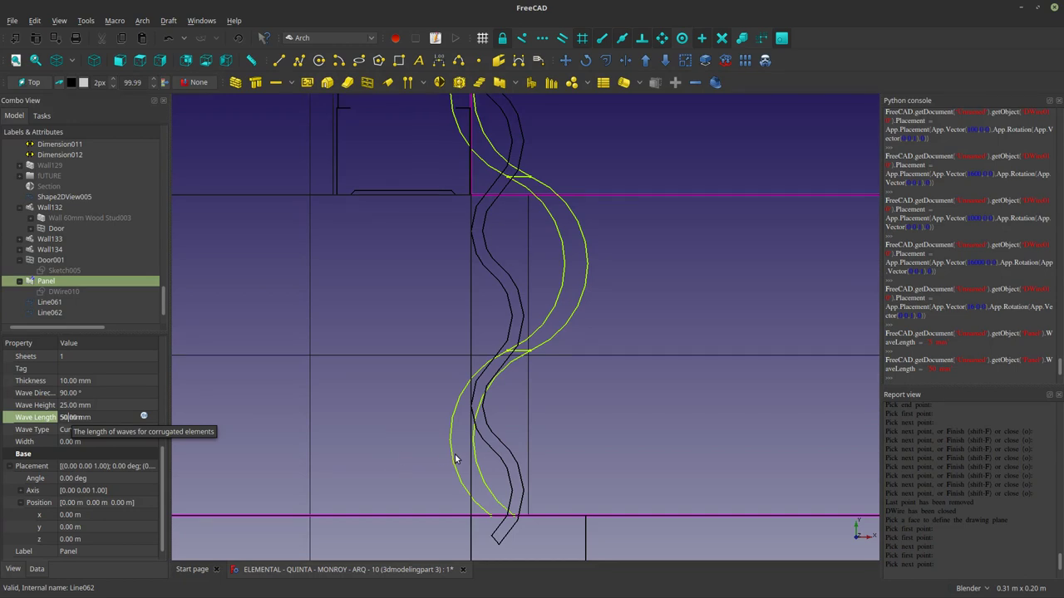
key("Return")
scroll(454, 456, "down", 2)
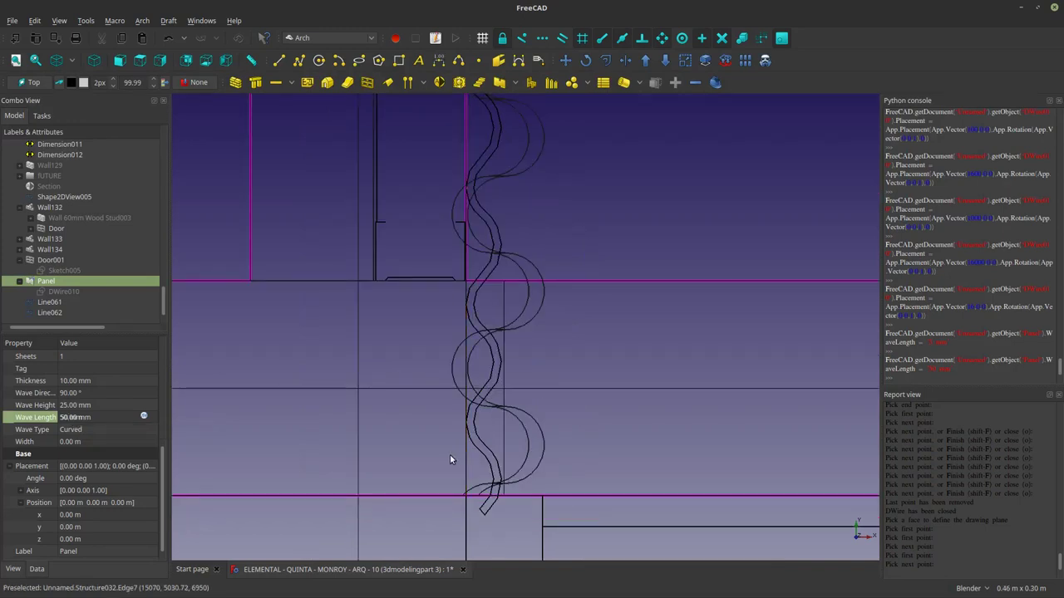
Set the corrugated panel's wave length to 90 mm.
left_click(92, 405)
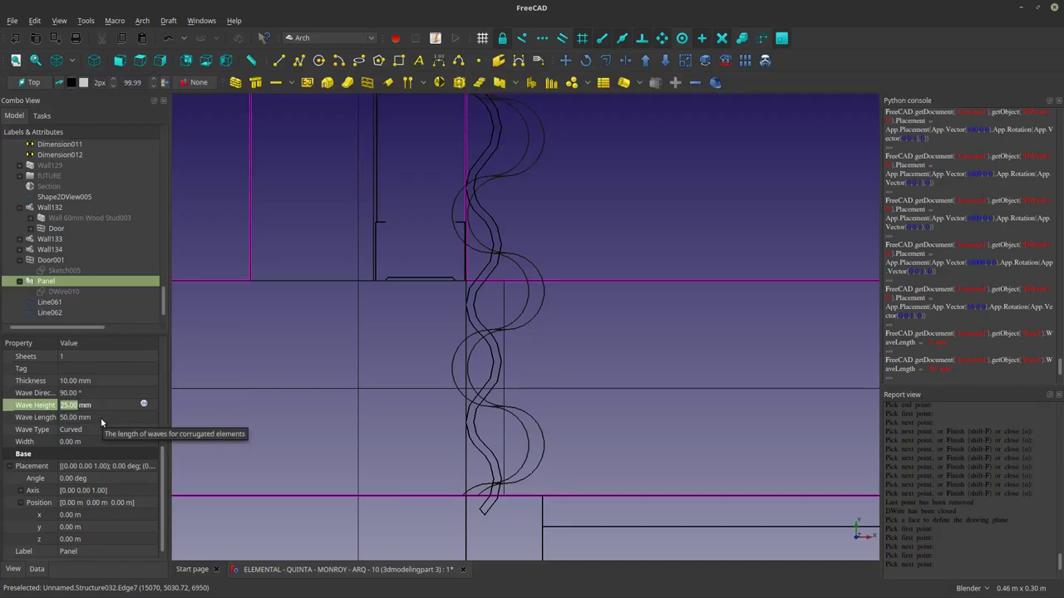
left_click(100, 418)
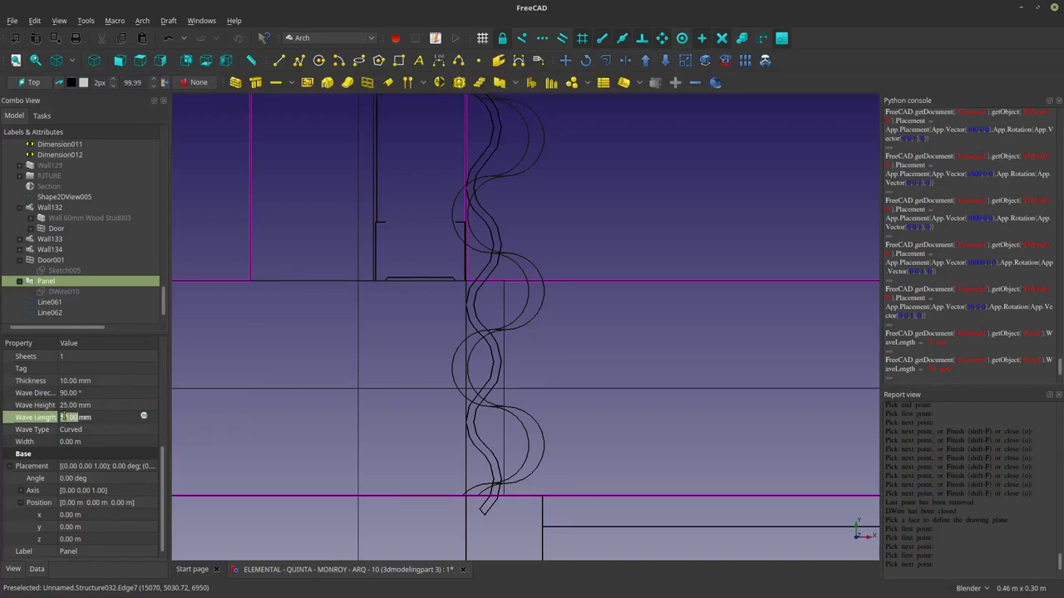
left_click_drag(64, 417, 59, 418)
type("90")
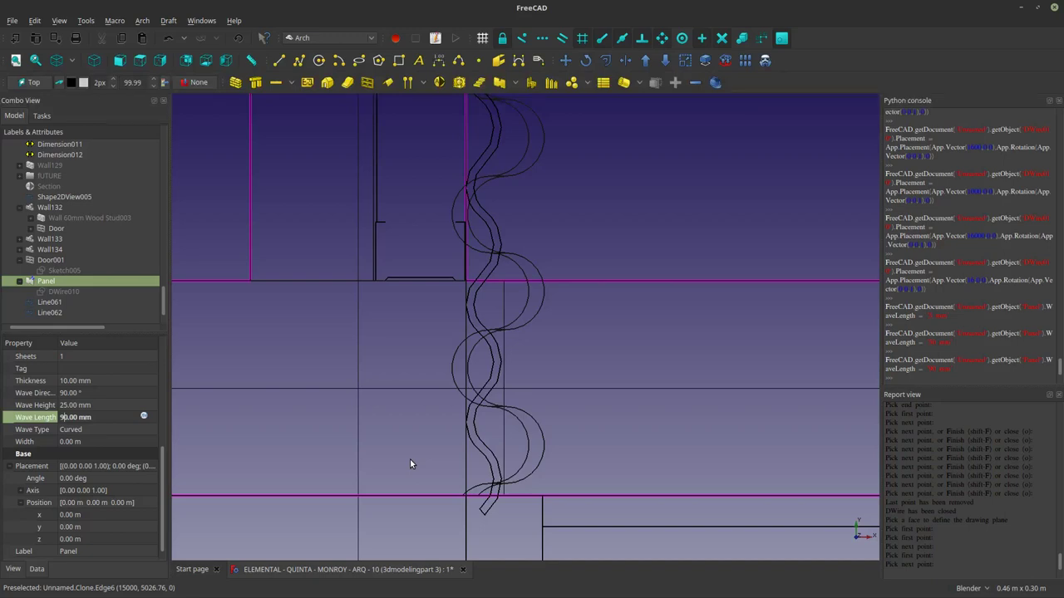
Show the model in axonometric view with the No shading draw style.
left_click(410, 459)
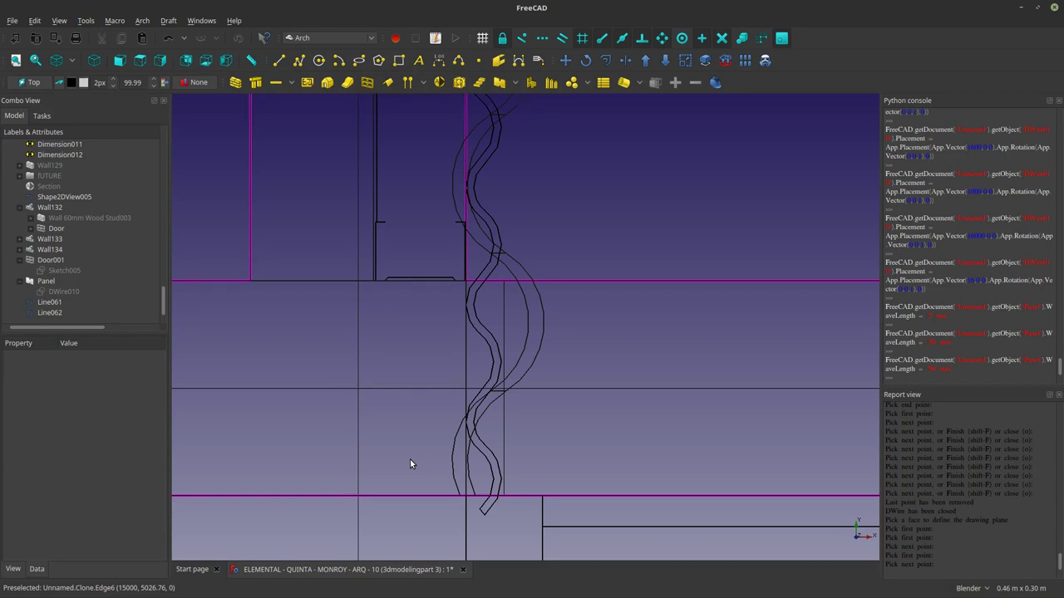
left_click(94, 59)
scroll(397, 438, "down", 5)
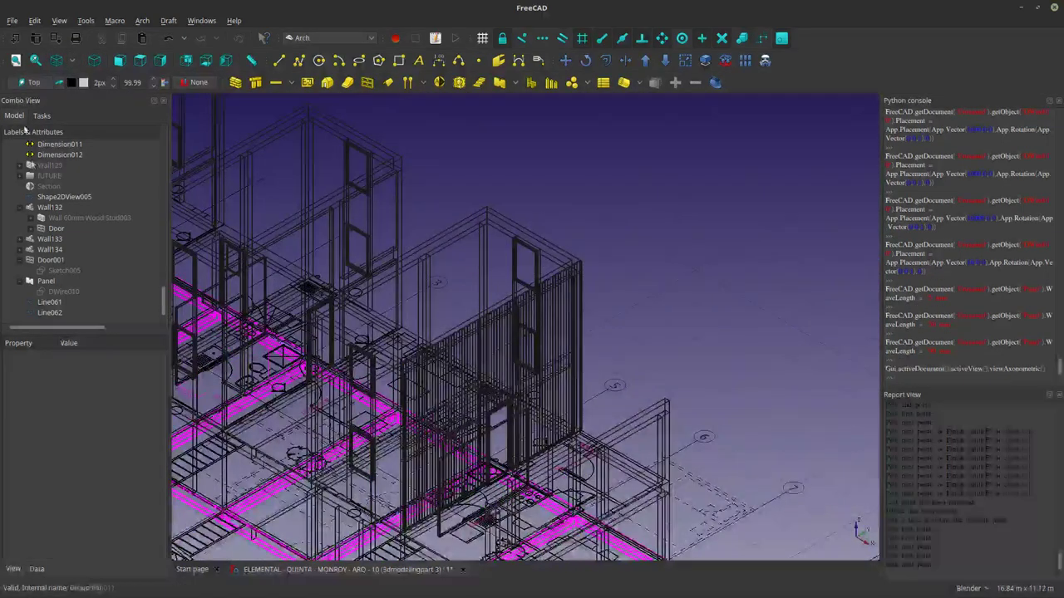
left_click(57, 60)
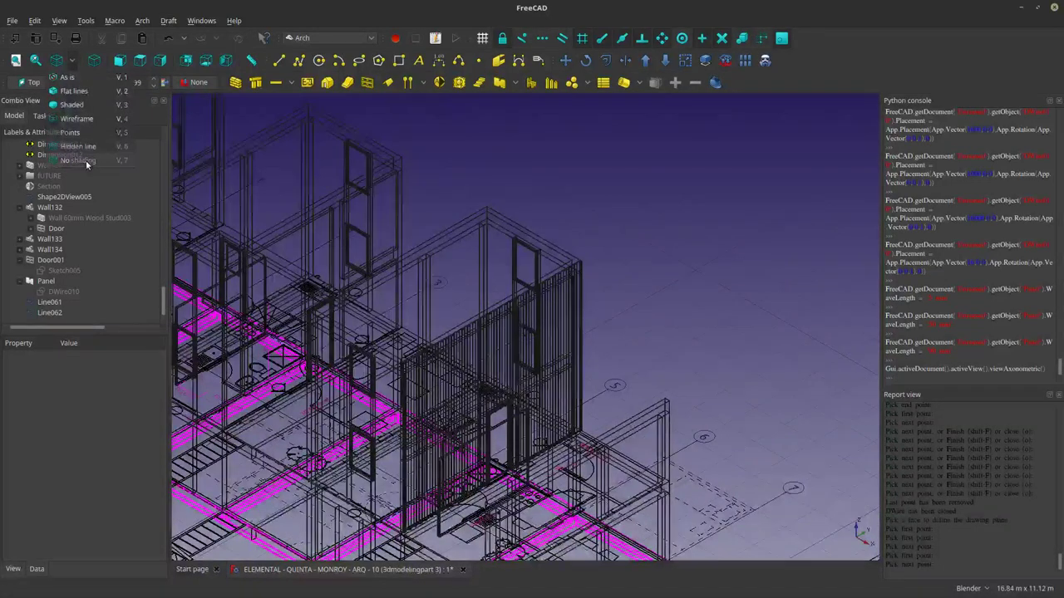
left_click(86, 160)
Examine the corrugated panel on the side facade, especially its edges around the door opening, along the floor and at the wall corners.
scroll(393, 420, "up", 5)
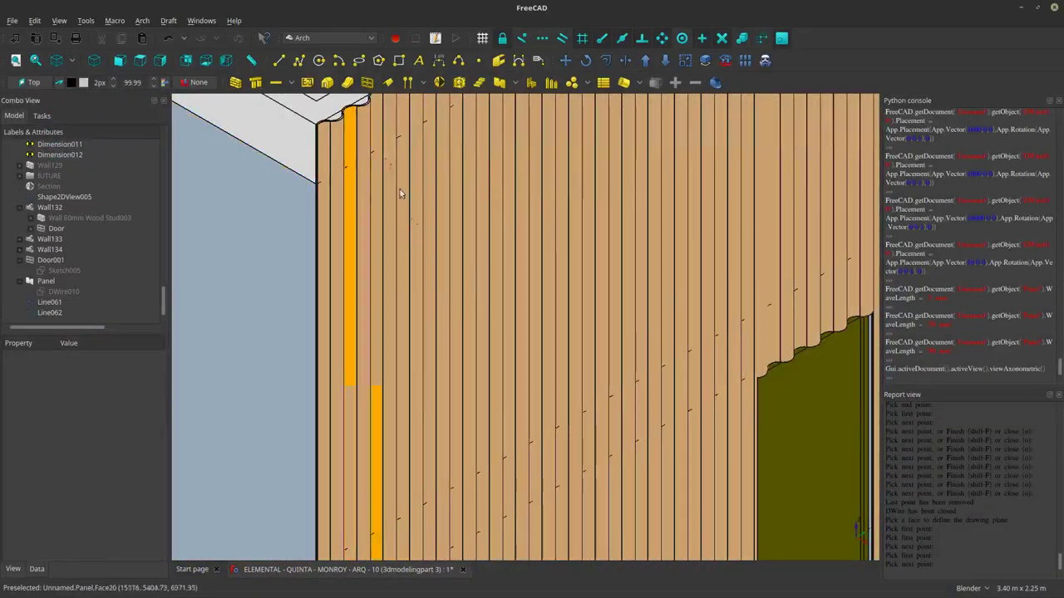
scroll(417, 396, "down", 3)
scroll(579, 357, "up", 5)
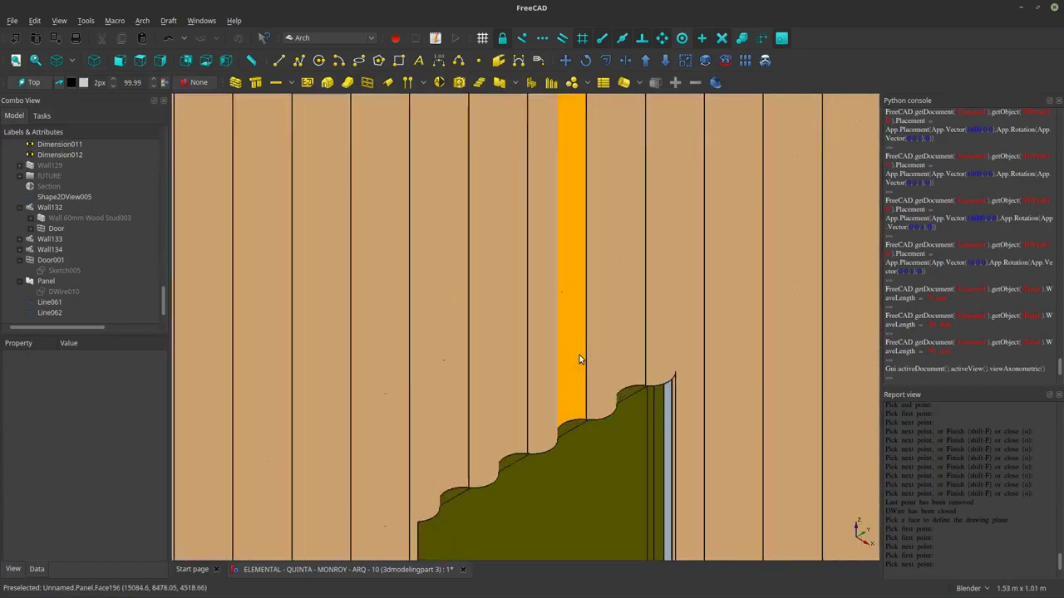
scroll(580, 355, "down", 5)
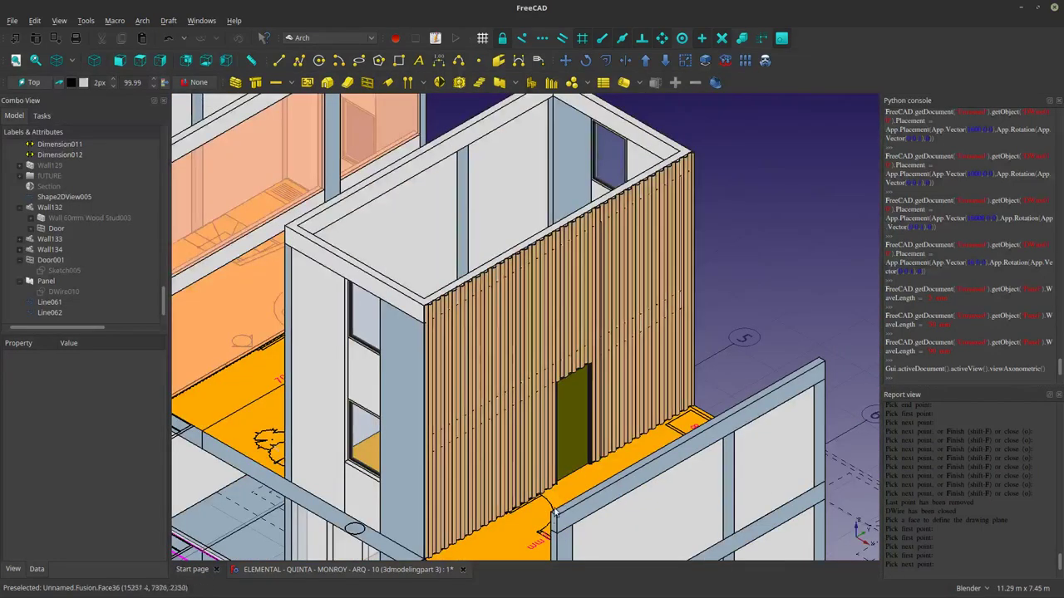
scroll(526, 531, "up", 5)
scroll(521, 525, "down", 5)
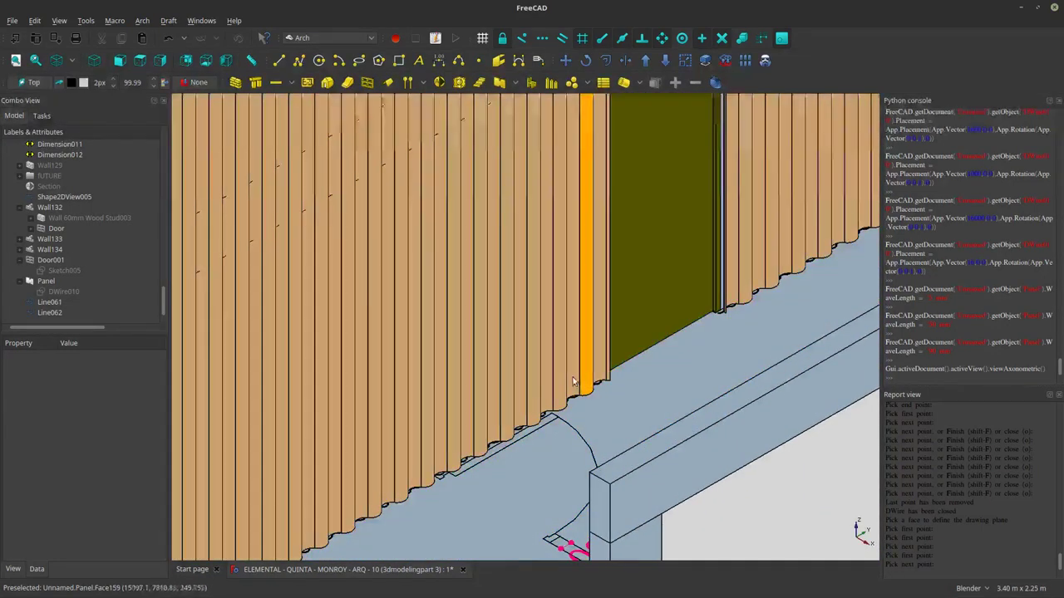
scroll(532, 326, "down", 5)
scroll(783, 339, "up", 4)
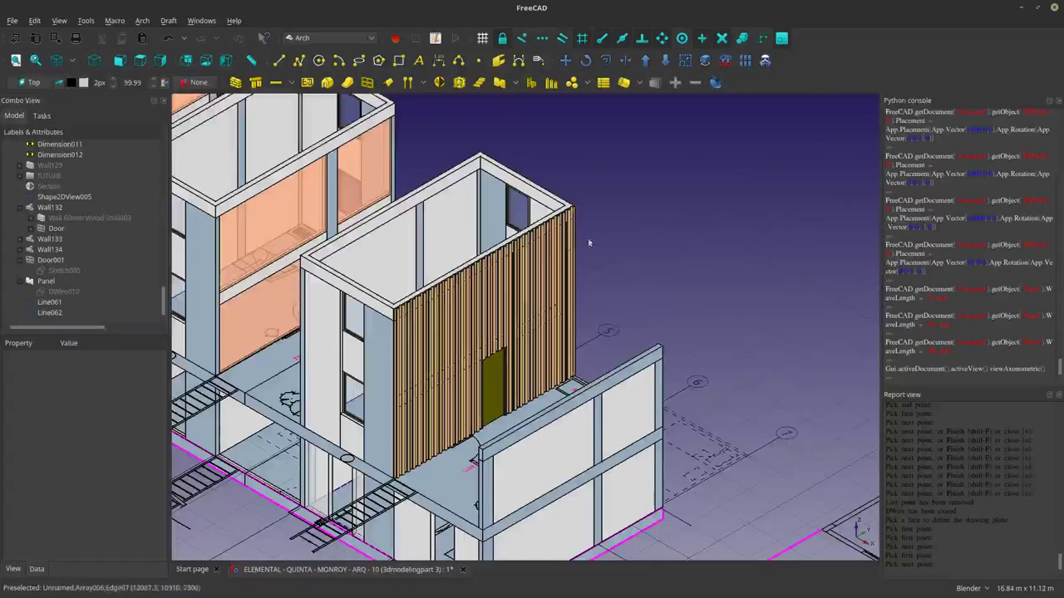
scroll(783, 339, "up", 5)
scroll(666, 299, "down", 5)
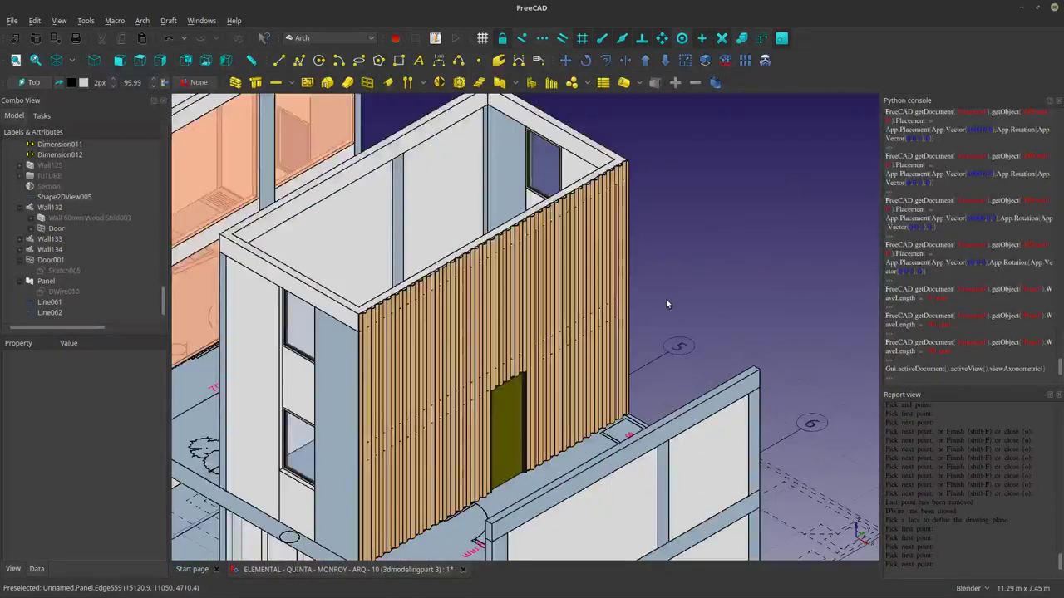
scroll(441, 388, "up", 3)
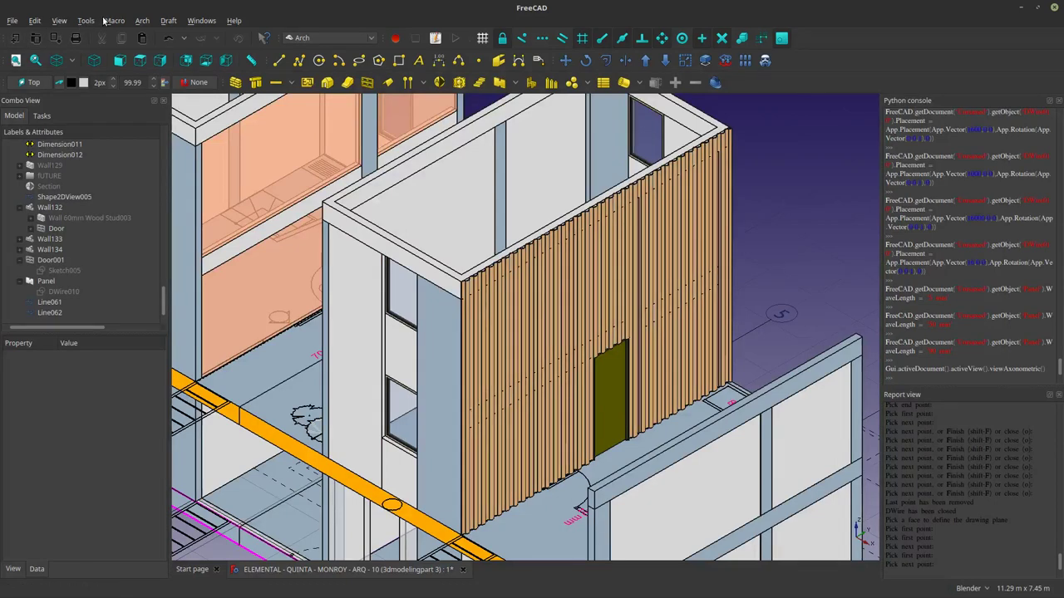
Set up a picture export of the current view at HD1080 1920 x 1080 with a white background.
left_click(59, 20)
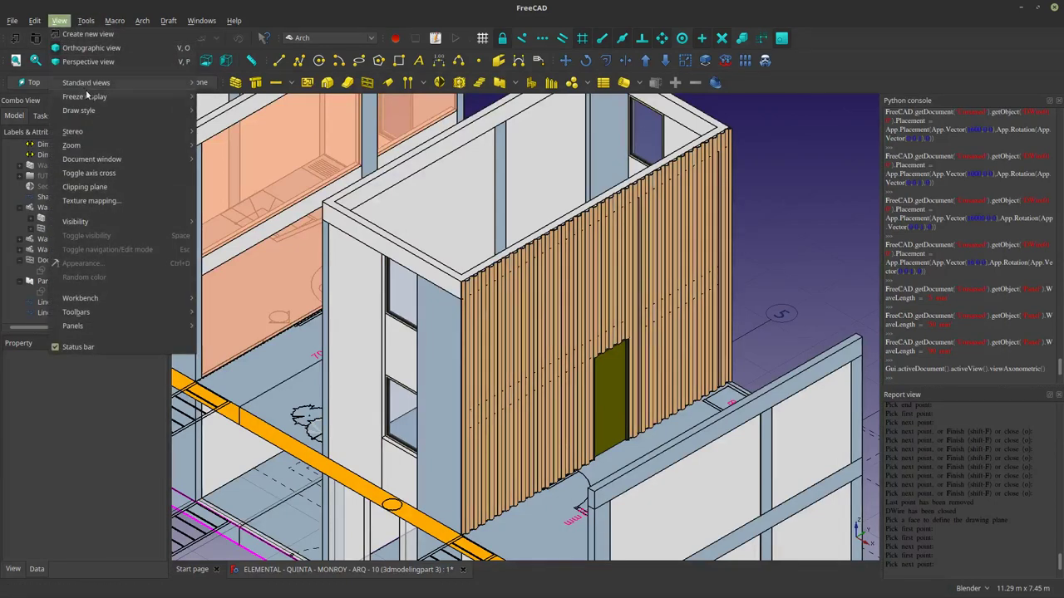
mouse_move(104, 131)
mouse_move(93, 158)
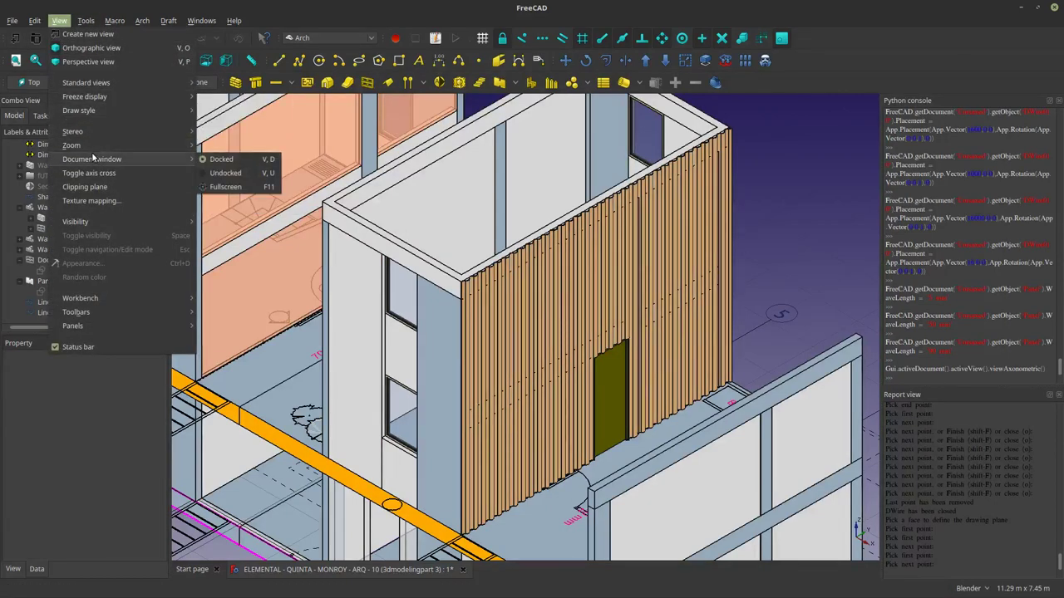
mouse_move(85, 20)
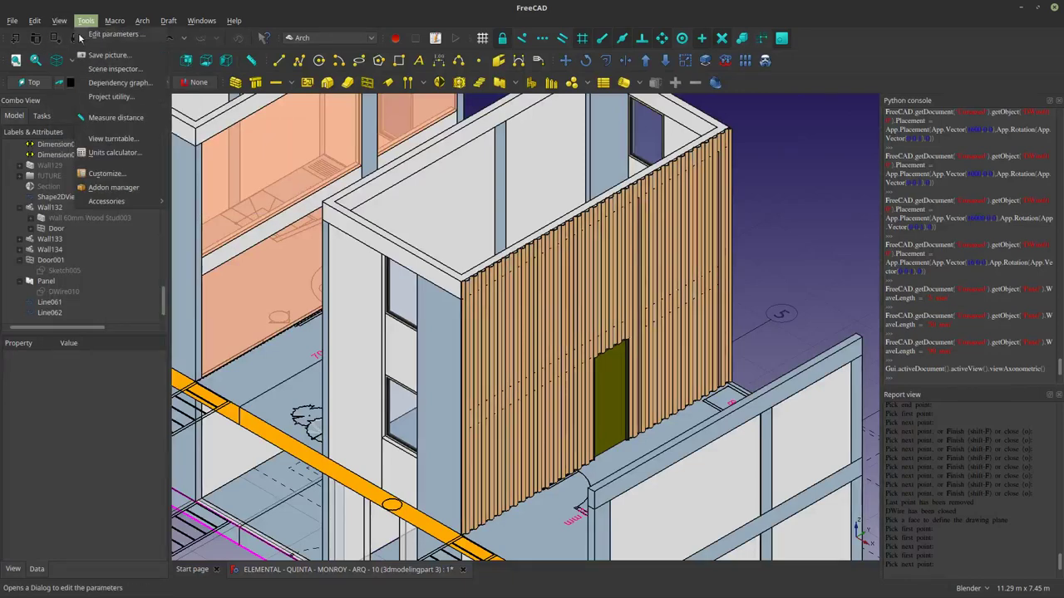
left_click(86, 54)
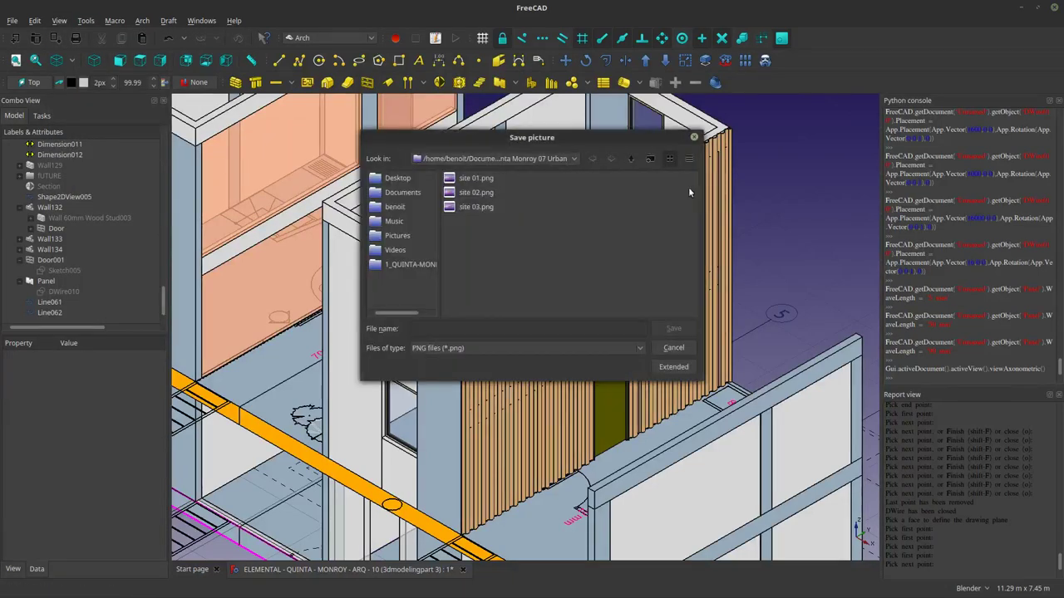
left_click(674, 369)
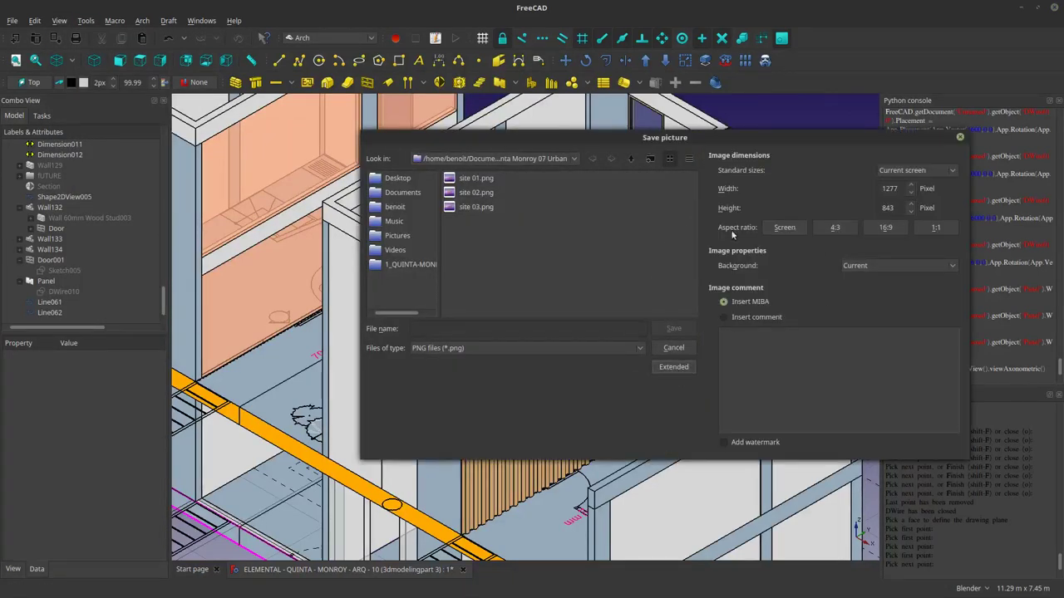
left_click(914, 171)
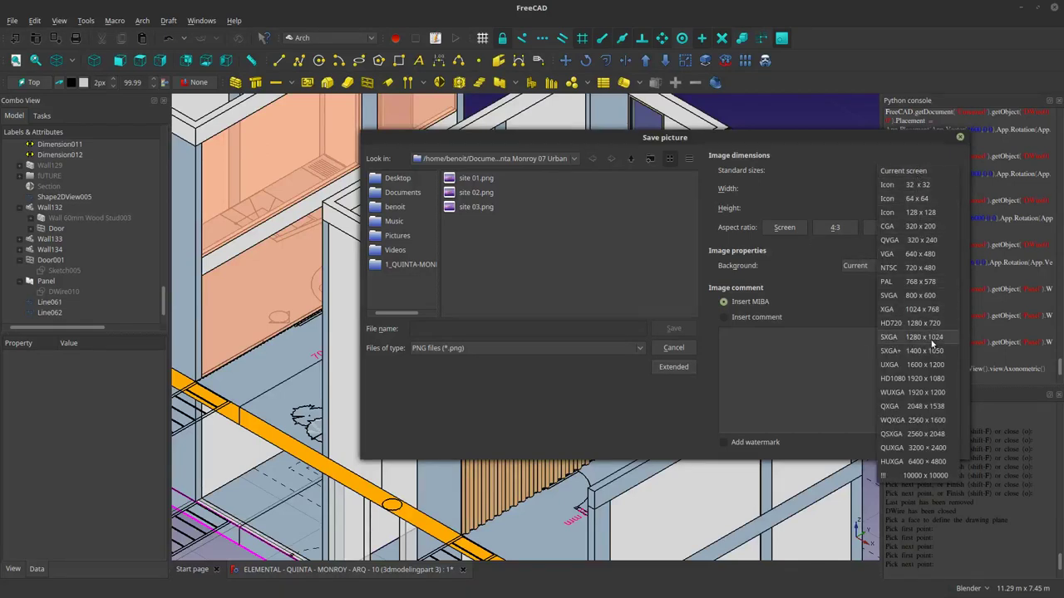
left_click(929, 366)
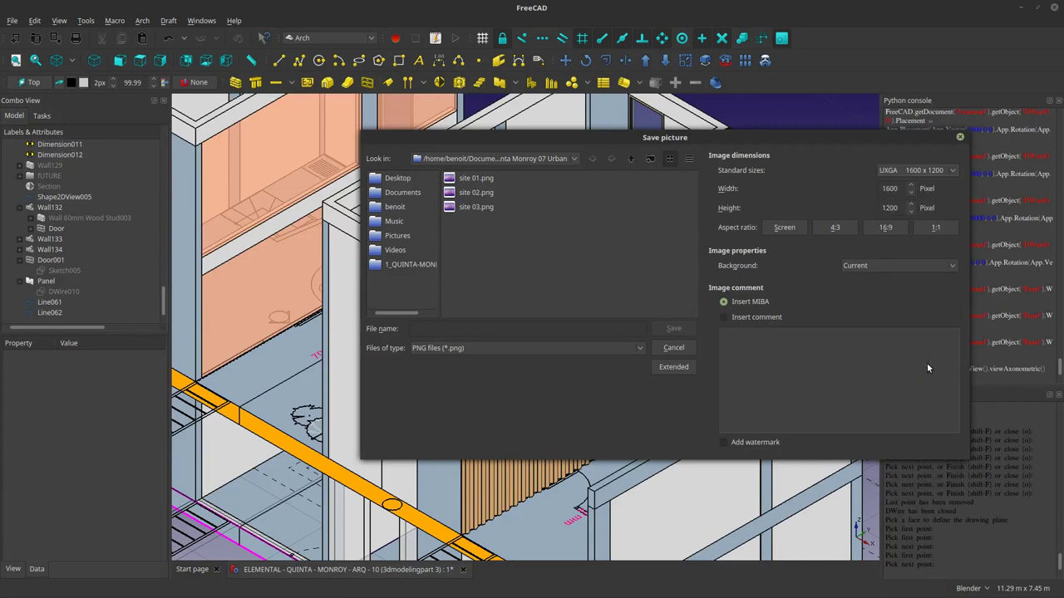
left_click(900, 175)
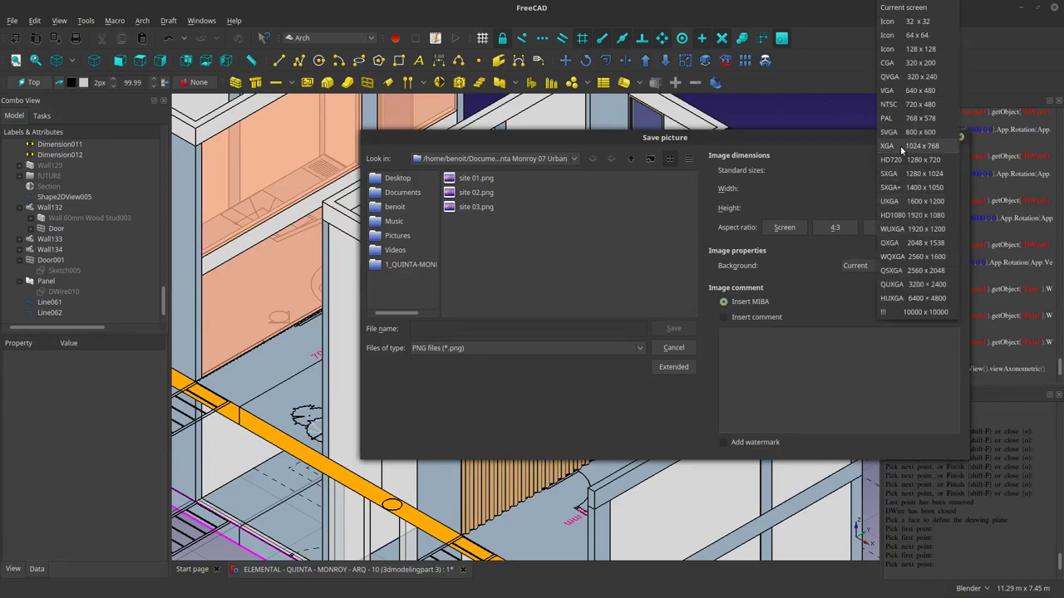
left_click(906, 215)
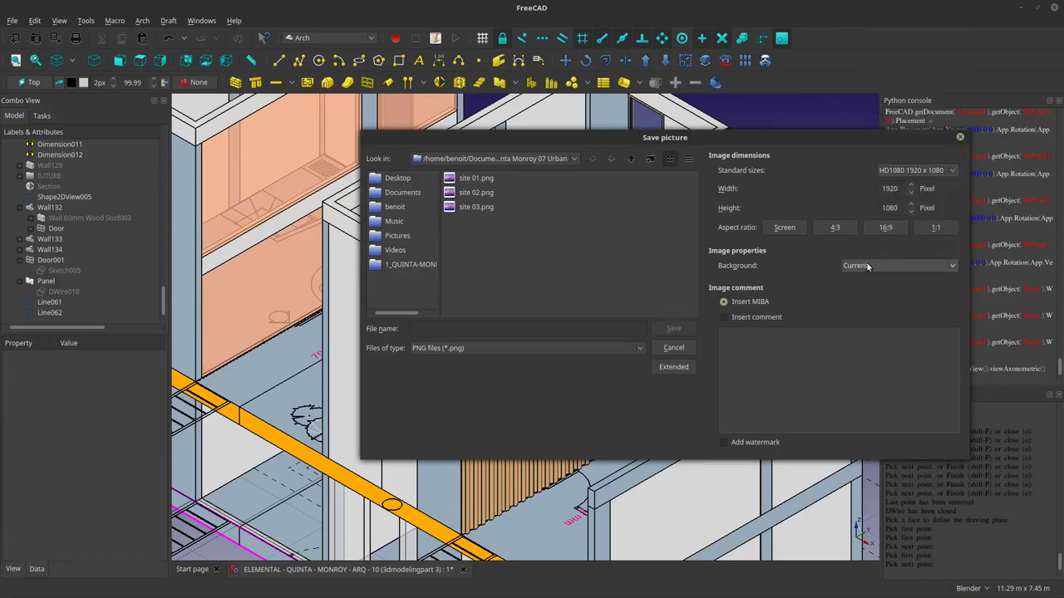
left_click(856, 266)
left_click(852, 280)
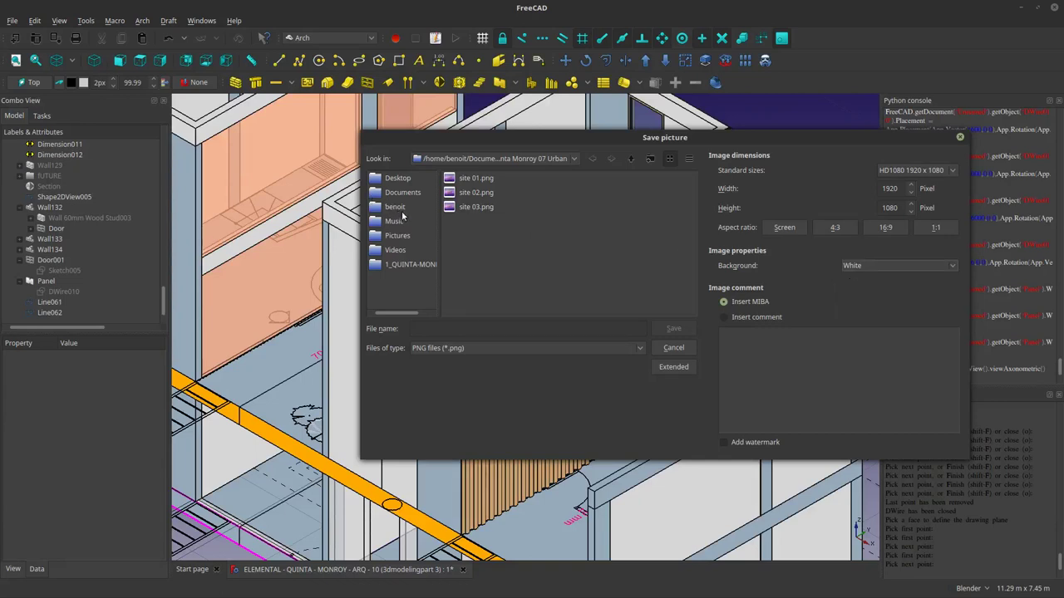
Save the picture to the Desktop folder as a PNG file named 01.
left_click(407, 179)
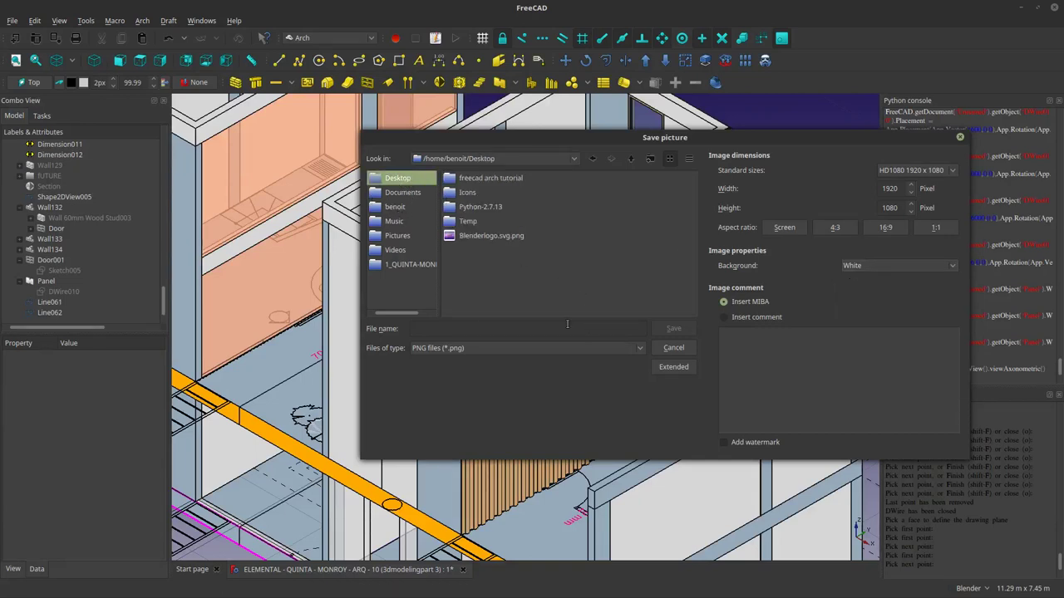
left_click(515, 329)
type("01")
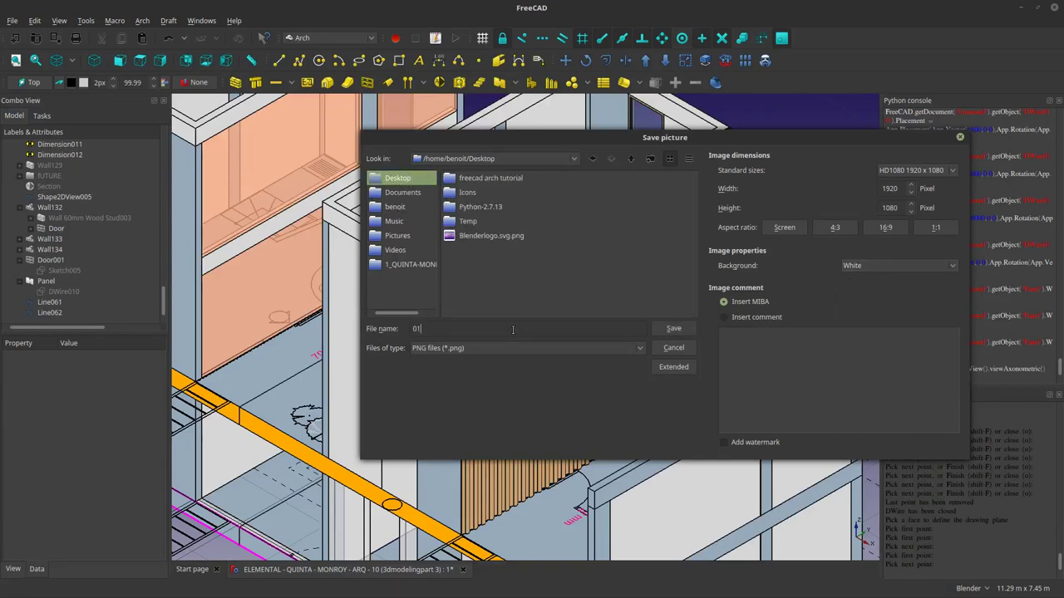
left_click(673, 329)
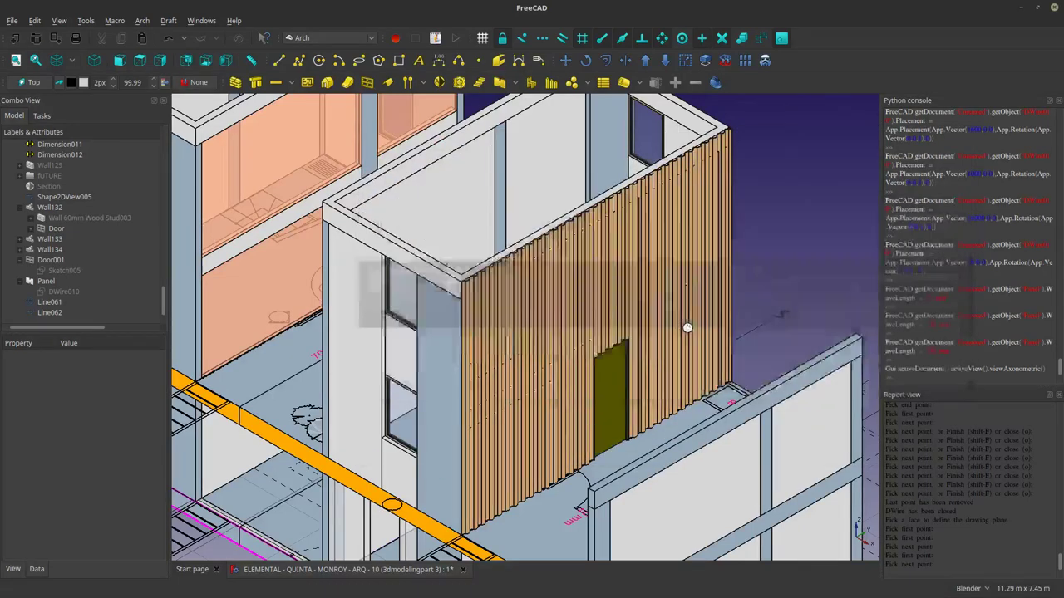